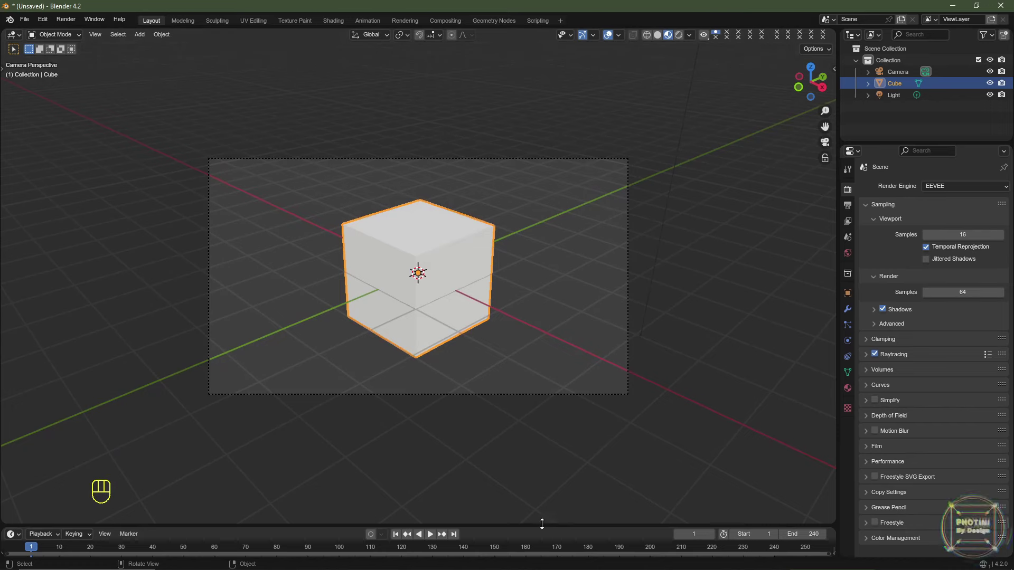
- Enlarge the timeline area below the 3D viewport and switch it to the Geometry Node Editor
{"action": "left_click_drag", "start_coordinate": [542, 524], "coordinate": [543, 214]}
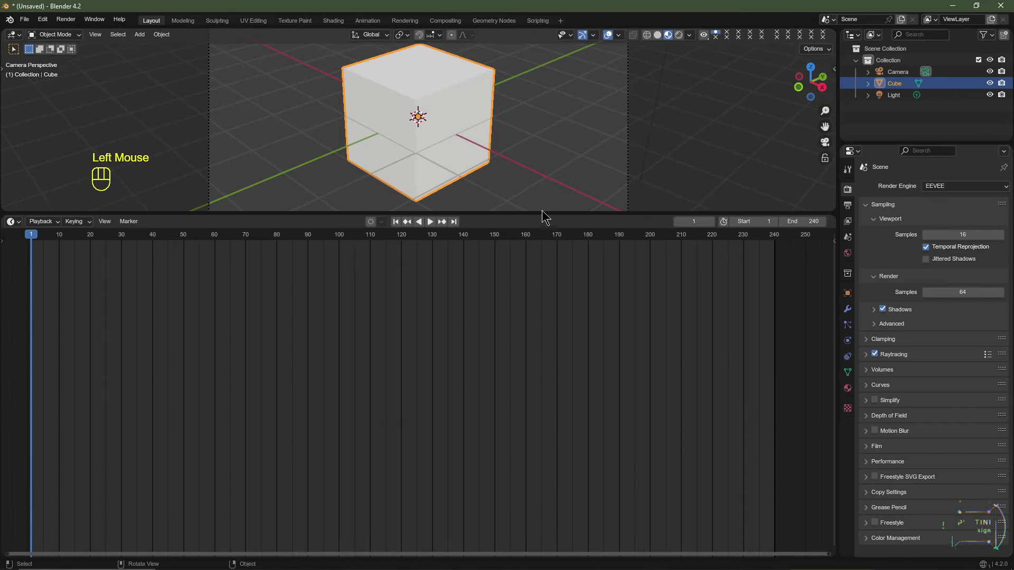
{"action": "left_click", "coordinate": [13, 221]}
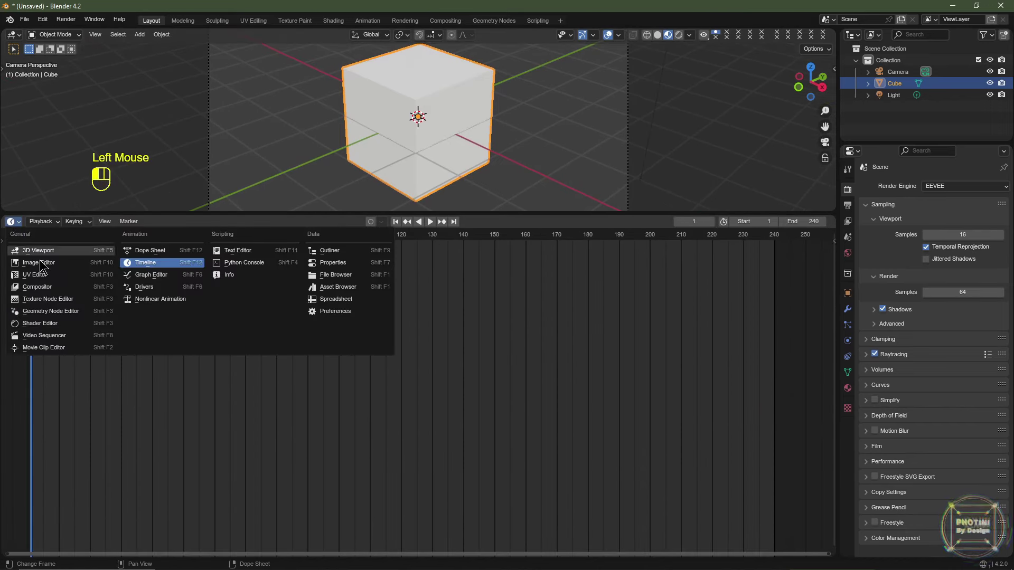
{"action": "left_click", "coordinate": [53, 312]}
{"action": "left_click_drag", "start_coordinate": [412, 215], "coordinate": [412, 243]}
- Delete the default cube from the scene
{"action": "middle_click_drag", "start_coordinate": [412, 174], "coordinate": [417, 136]}
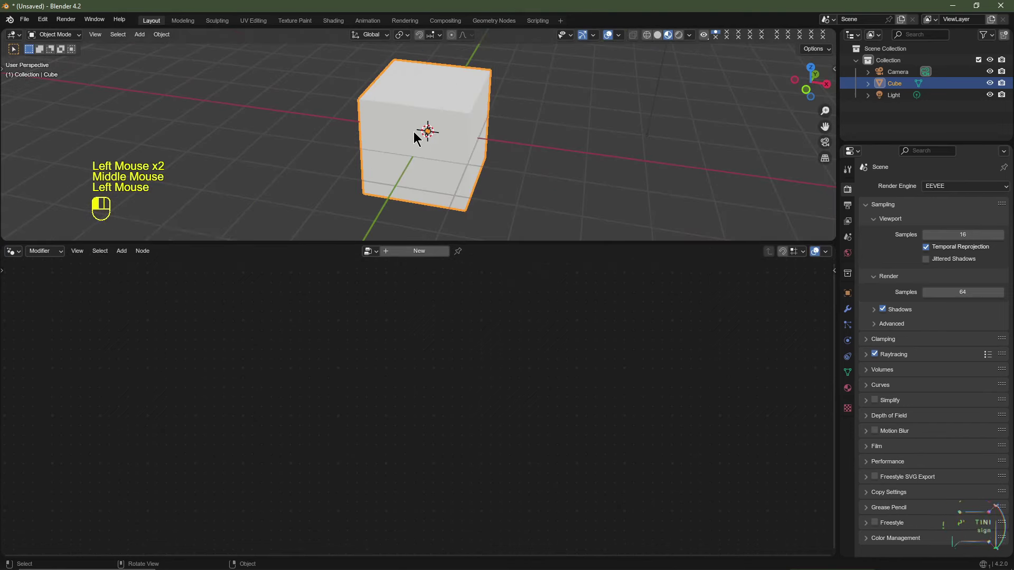
{"action": "left_click", "coordinate": [417, 135]}
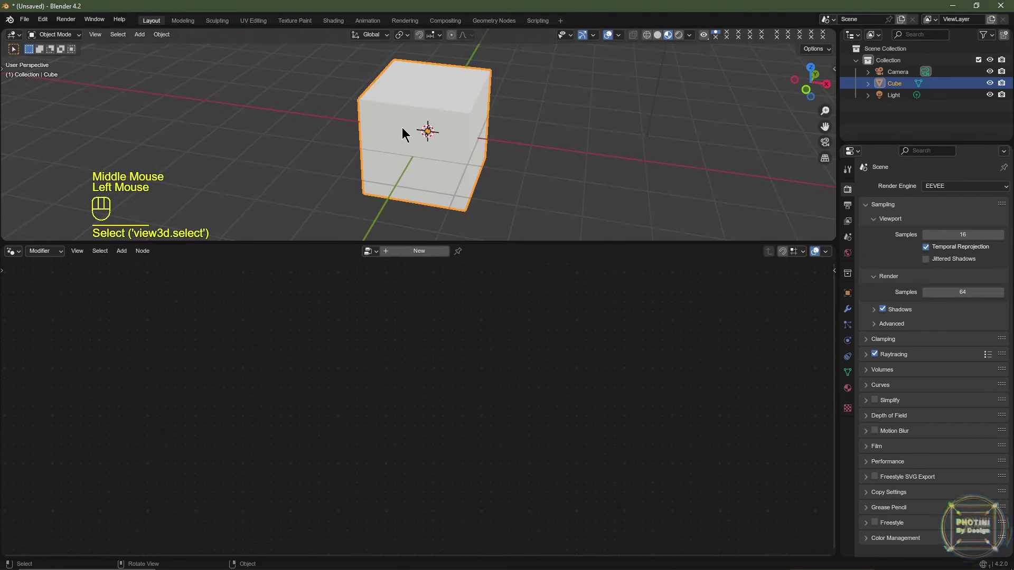
{"action": "key", "text": "Delete"}
- Add a torus mesh at the scene origin
{"action": "middle_click_drag", "start_coordinate": [402, 132], "coordinate": [375, 185], "text": "shift"}
{"action": "key", "text": "shift+a"}
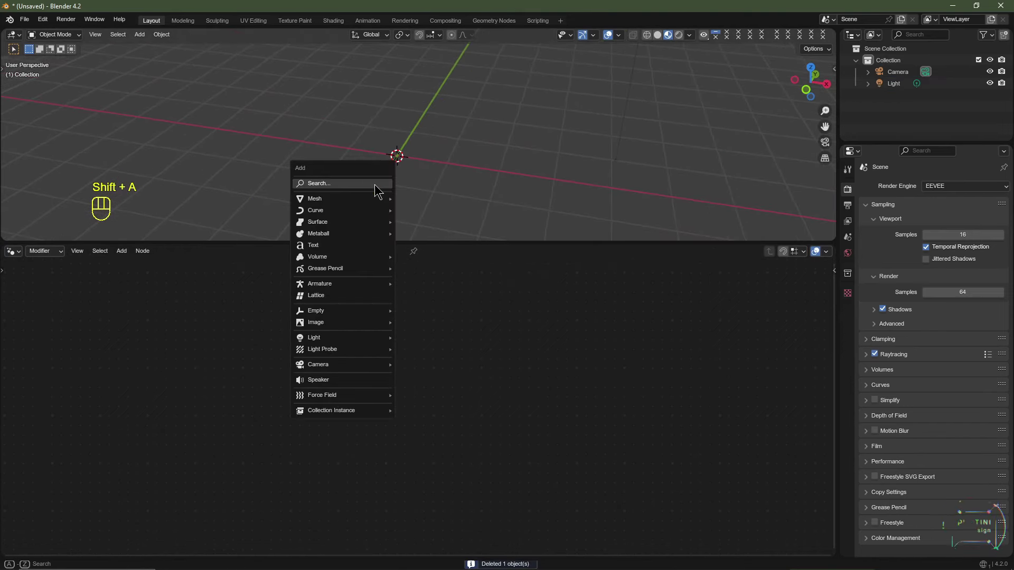
{"action": "mouse_move", "coordinate": [366, 199]}
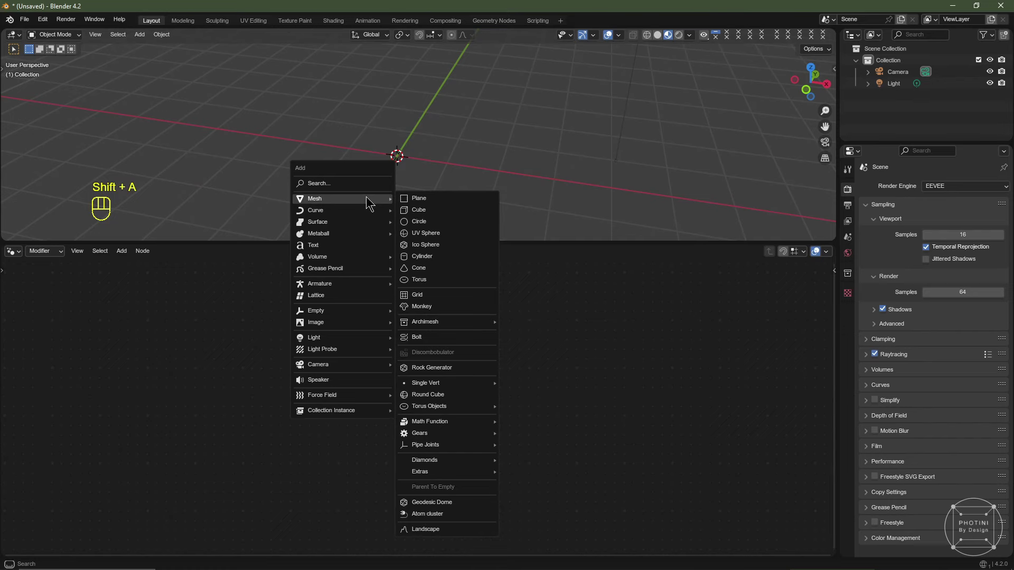
{"action": "left_click", "coordinate": [447, 279]}
{"action": "scroll", "coordinate": [427, 180], "scroll_direction": "up", "scroll_amount": 2}
{"action": "middle_click_drag", "start_coordinate": [431, 191], "coordinate": [426, 180], "text": "shift"}
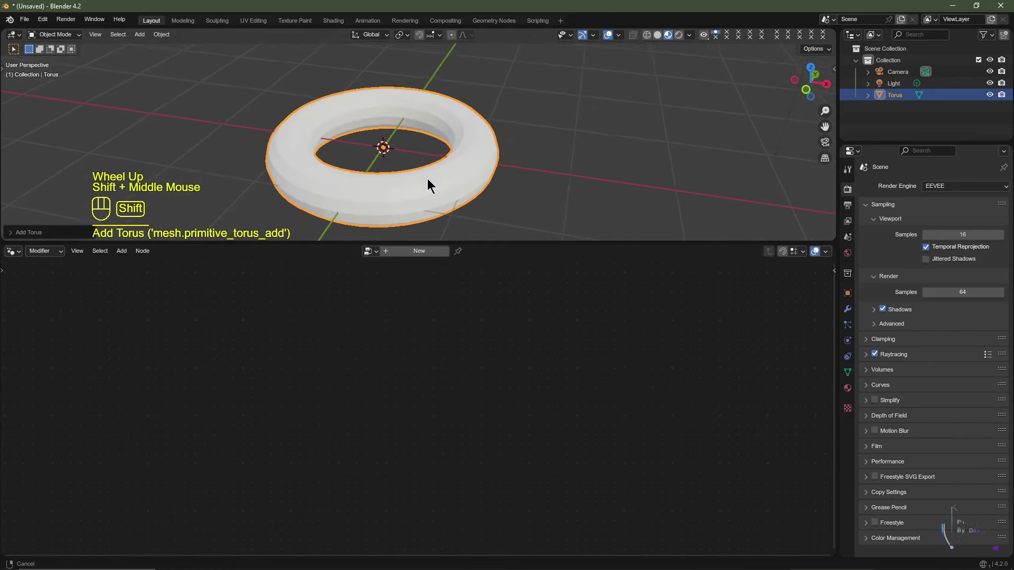
- Enlarge the viewport to show the torus creation settings and set the major segments to 24
{"action": "left_click", "coordinate": [21, 232]}
{"action": "left_click_drag", "start_coordinate": [176, 244], "coordinate": [253, 373]}
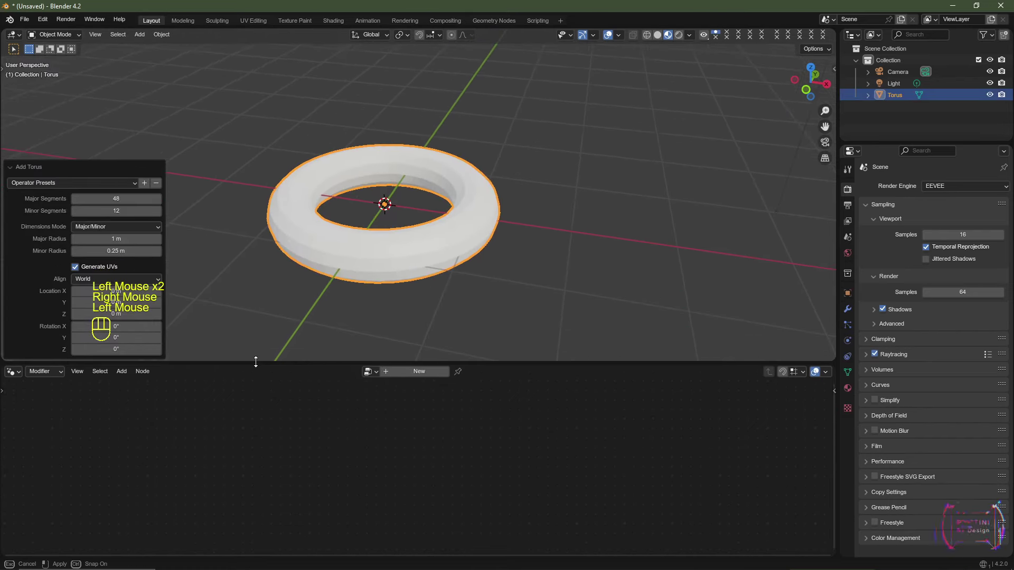
{"action": "left_click", "coordinate": [124, 199]}
{"action": "type", "text": "24"}
{"action": "key", "text": "Return"}
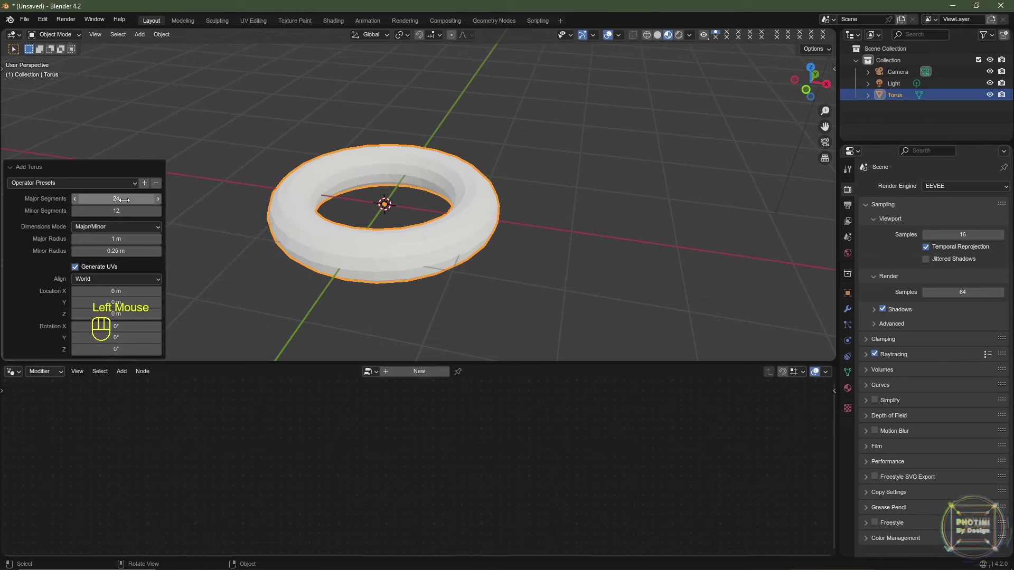
- Set the torus's minor segments to 8 and switch the viewport to solid shading
{"action": "scroll", "coordinate": [124, 200], "scroll_direction": "up", "scroll_amount": 2}
{"action": "middle_click_drag", "start_coordinate": [124, 200], "coordinate": [111, 211]}
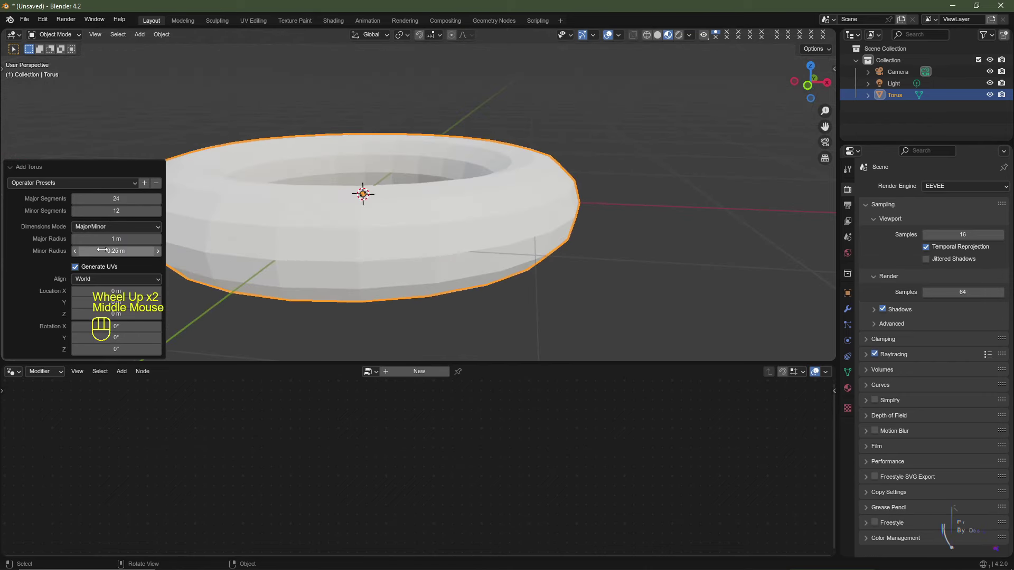
{"action": "left_click", "coordinate": [107, 211]}
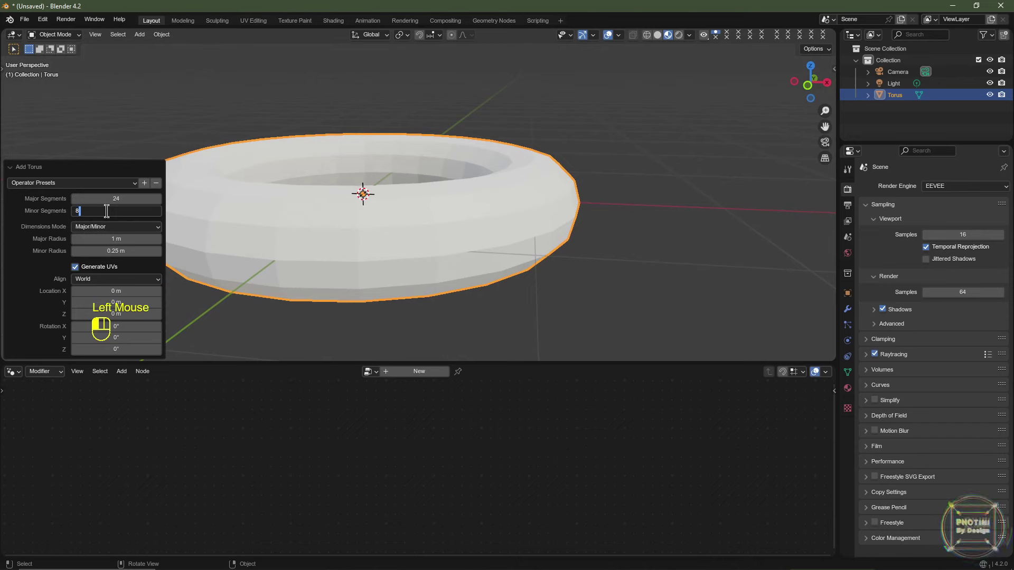
{"action": "mouse_move", "coordinate": [295, 228]}
{"action": "middle_mouse_down"}
{"action": "mouse_move", "coordinate": [366, 248]}
{"action": "mouse_move", "coordinate": [436, 233]}
{"action": "mouse_move", "coordinate": [460, 214]}
{"action": "middle_mouse_up"}
{"action": "left_click", "coordinate": [656, 33]}
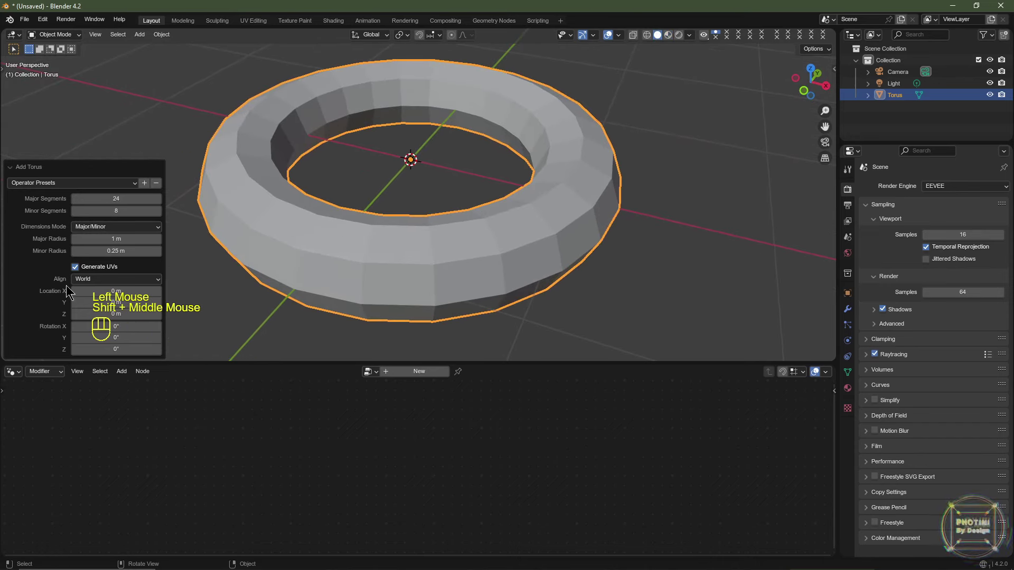
- Increase the torus's minor radius to make a thick ring with a small central hole
{"action": "left_click_drag", "start_coordinate": [117, 250], "coordinate": [174, 251]}
{"action": "double_click", "coordinate": [113, 251]}
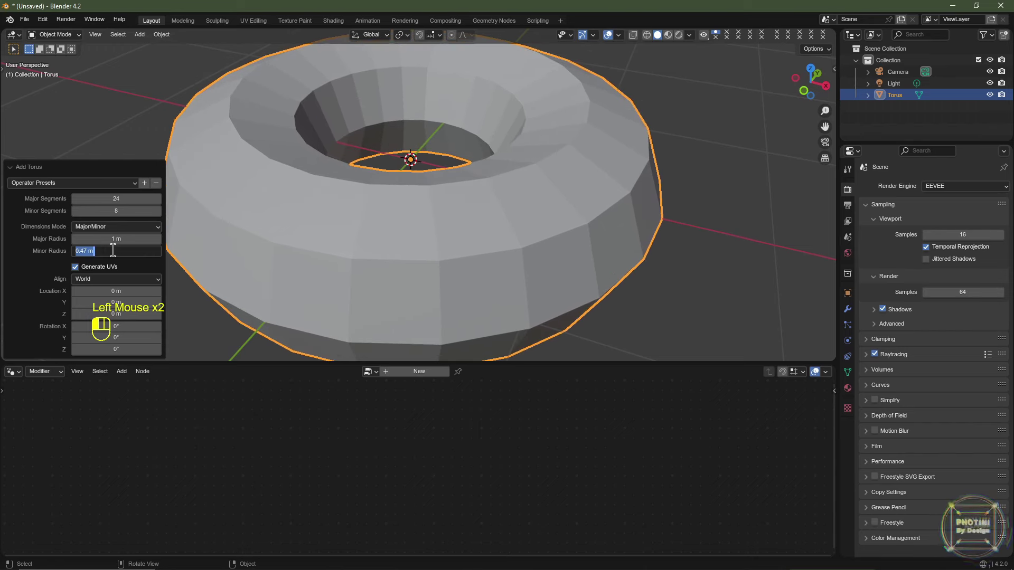
{"action": "key", "text": "BackSpace"}
{"action": "key", "text": "Return"}
{"action": "scroll", "coordinate": [373, 256], "scroll_direction": "down", "scroll_amount": 2}
{"action": "middle_click_drag", "start_coordinate": [373, 255], "coordinate": [422, 235]}
- Enlarge the node editor, create a new geometry node tree for the torus, and show its modifier settings
{"action": "left_click_drag", "start_coordinate": [560, 362], "coordinate": [561, 197]}
{"action": "left_click", "coordinate": [411, 207]}
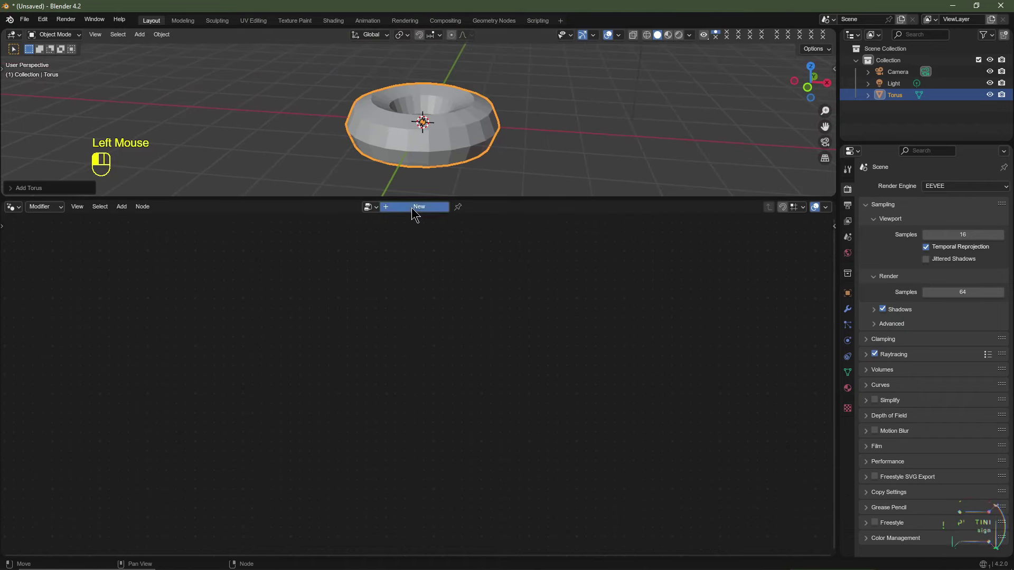
{"action": "left_click", "coordinate": [848, 311]}
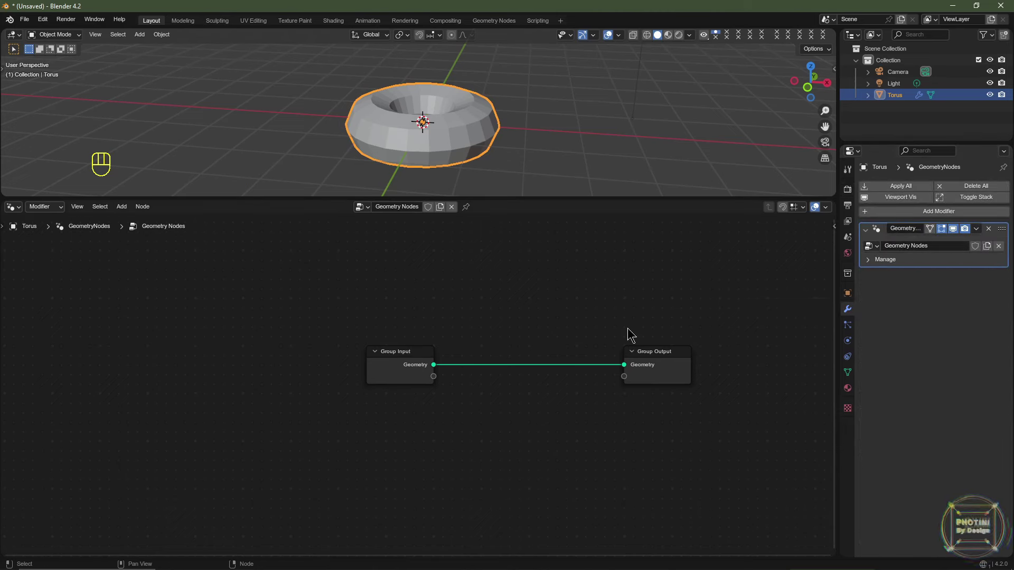
- Move the Group Input node far away from the Group Output node to make room for more nodes
{"action": "scroll", "coordinate": [528, 349], "scroll_direction": "up", "scroll_amount": 1}
{"action": "left_click", "coordinate": [430, 359]}
{"action": "key", "text": "g"}
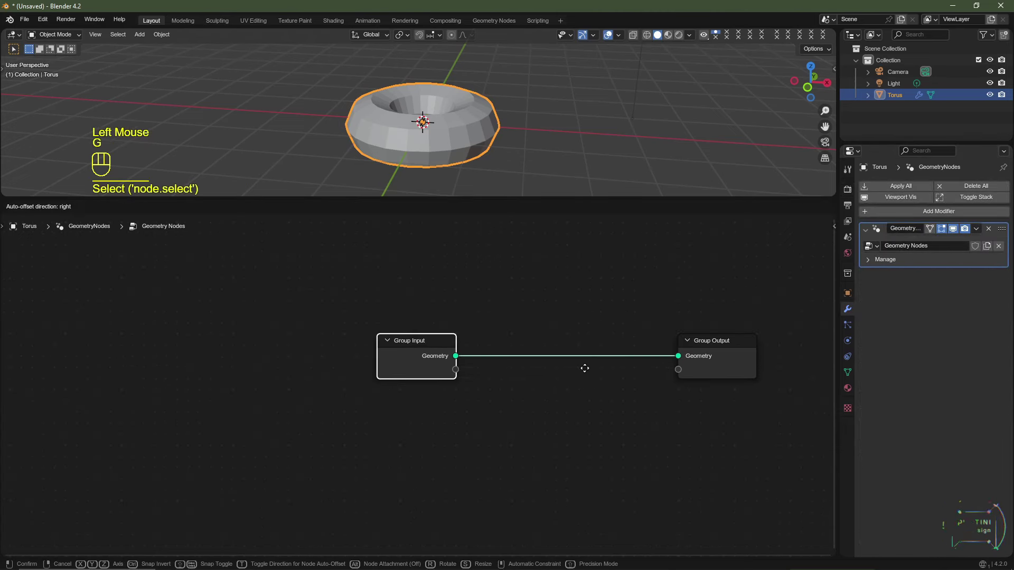
{"action": "left_click", "coordinate": [214, 369]}
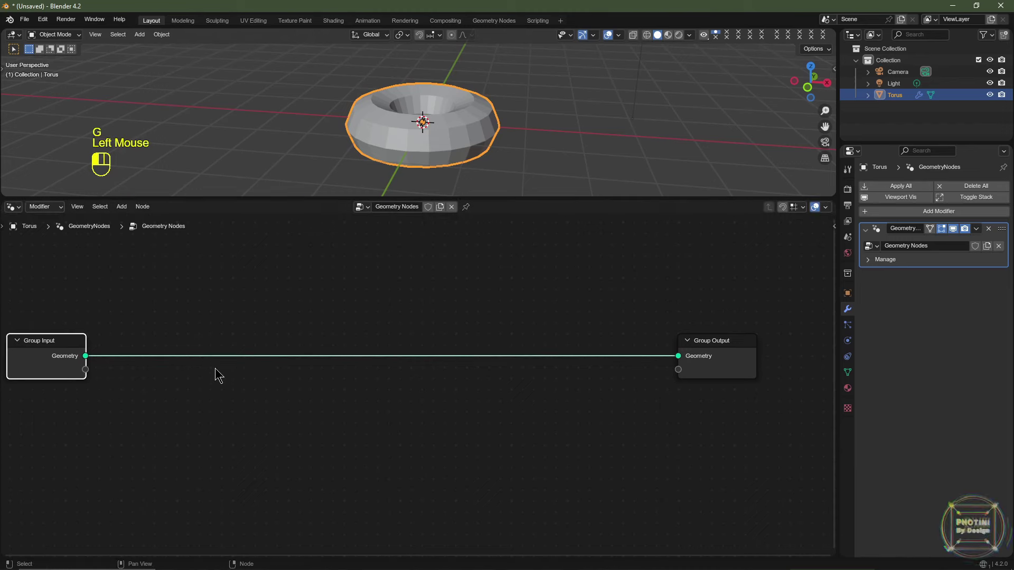
- Insert a Subdivision Surface node on the link right after the Group Input node
{"action": "key", "text": "shift+a"}
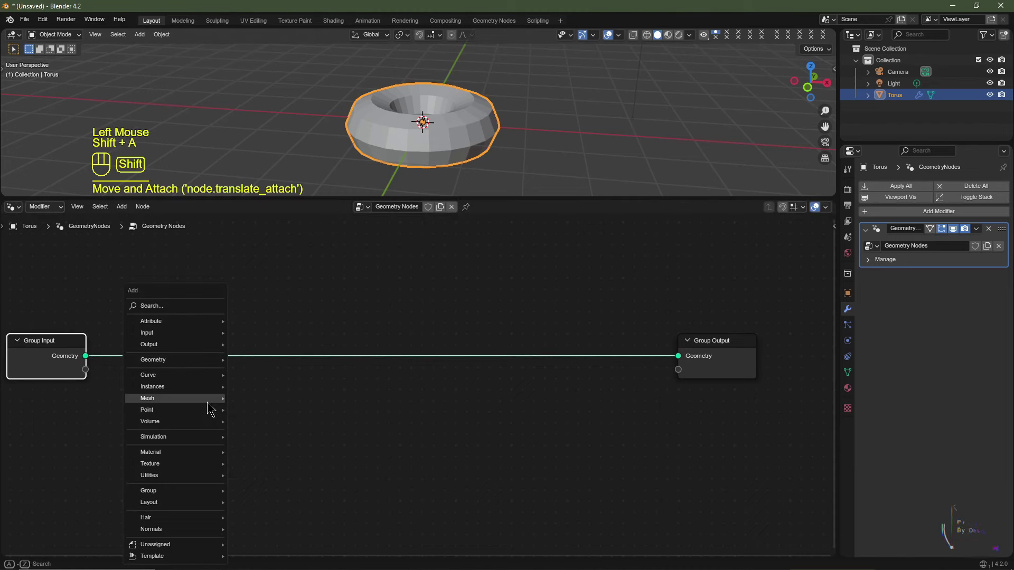
{"action": "left_click", "coordinate": [176, 307]}
{"action": "type", "text": "sub"}
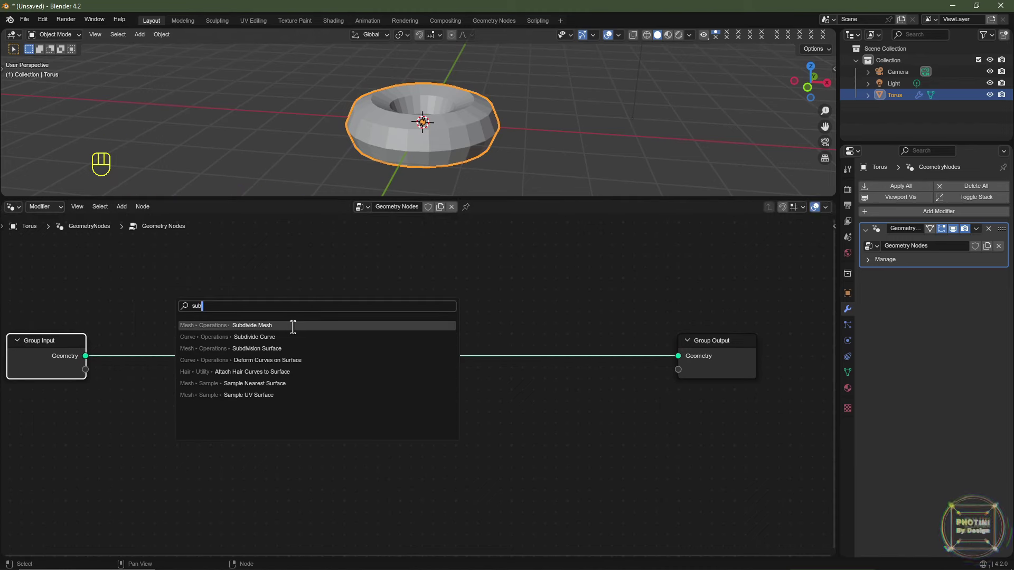
{"action": "left_click", "coordinate": [285, 353]}
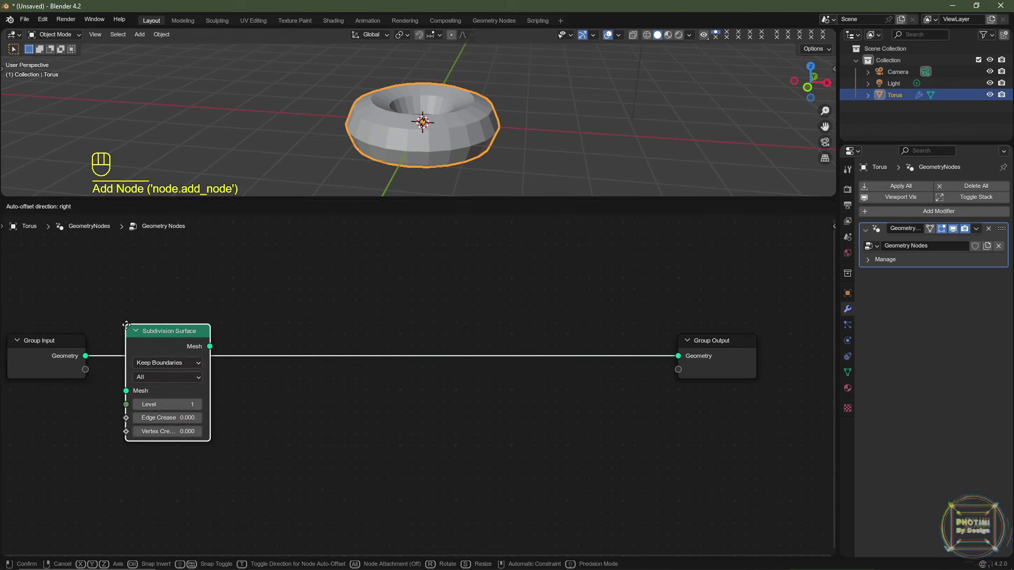
{"action": "left_click", "coordinate": [127, 325]}
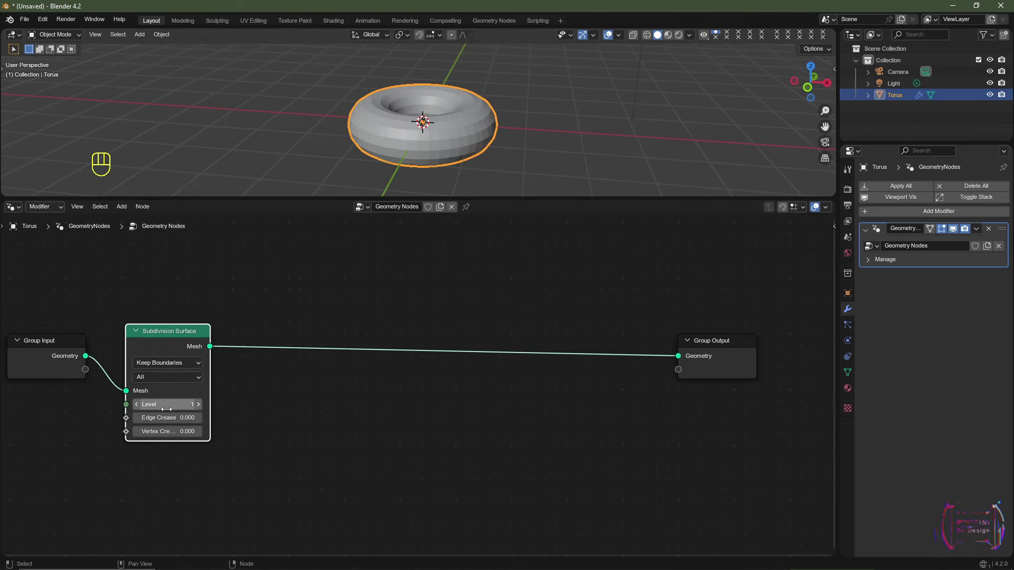
{"action": "left_click", "coordinate": [137, 404]}
{"action": "left_click", "coordinate": [198, 404]}
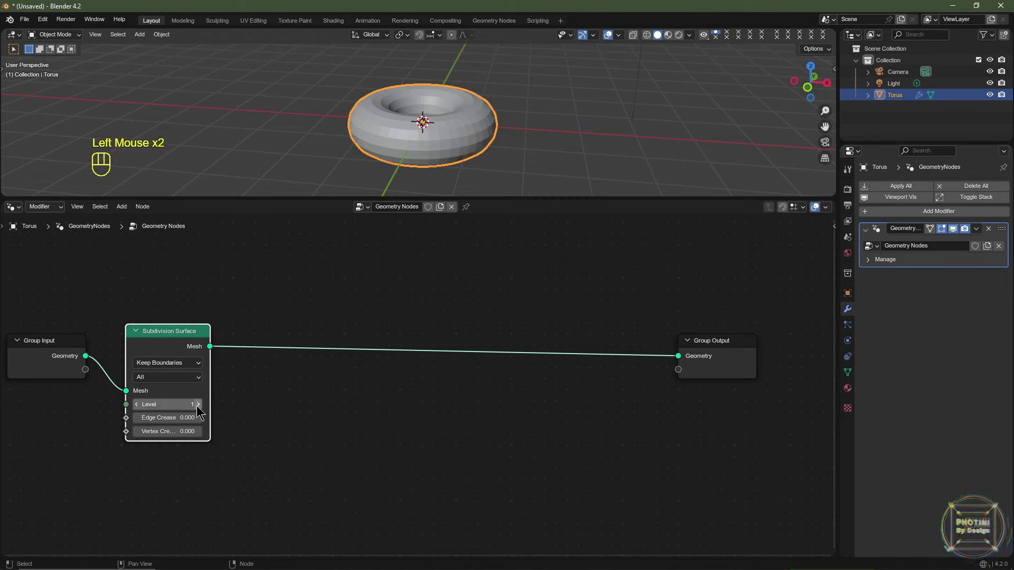
{"action": "left_click_drag", "start_coordinate": [127, 404], "coordinate": [121, 409]}
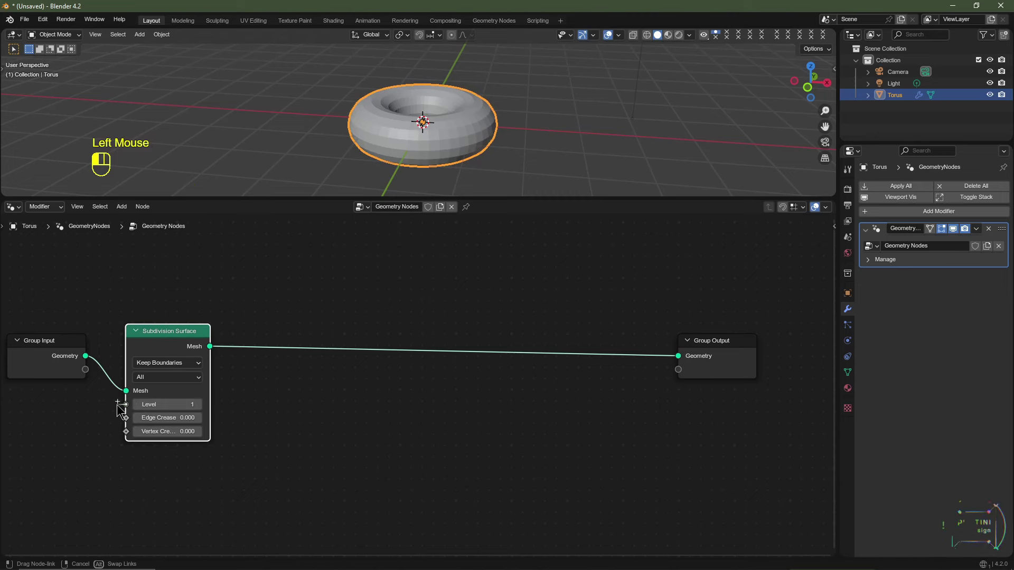
{"action": "left_click_drag", "start_coordinate": [82, 371], "coordinate": [126, 405]}
{"action": "left_click_drag", "start_coordinate": [161, 379], "coordinate": [161, 376]}
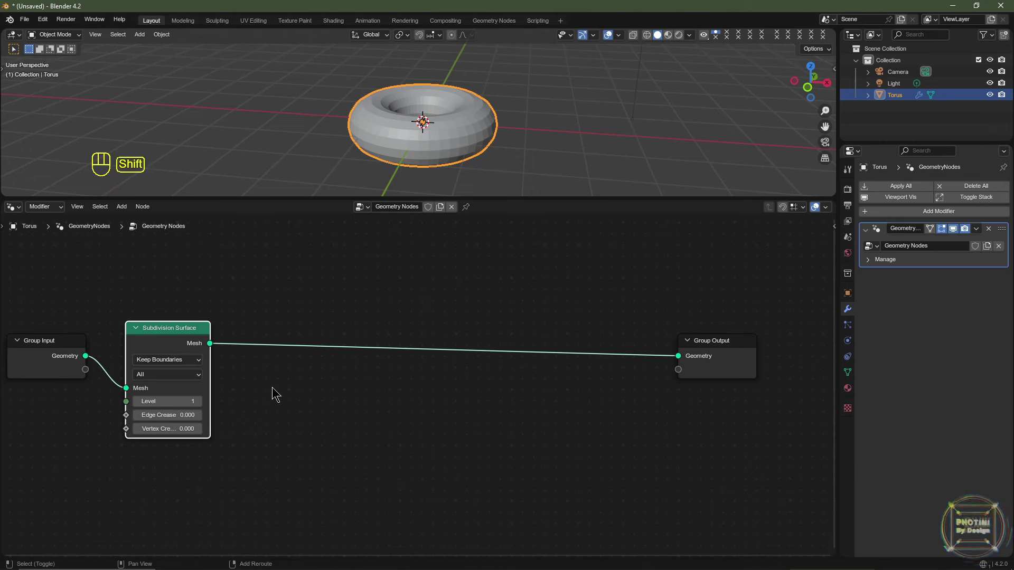
- Insert an Extrude Mesh node on the link between Subdivision Surface and Group Output
{"action": "key", "text": "shift+a"}
{"action": "left_click", "coordinate": [253, 305]}
{"action": "type", "text": "extrud"}
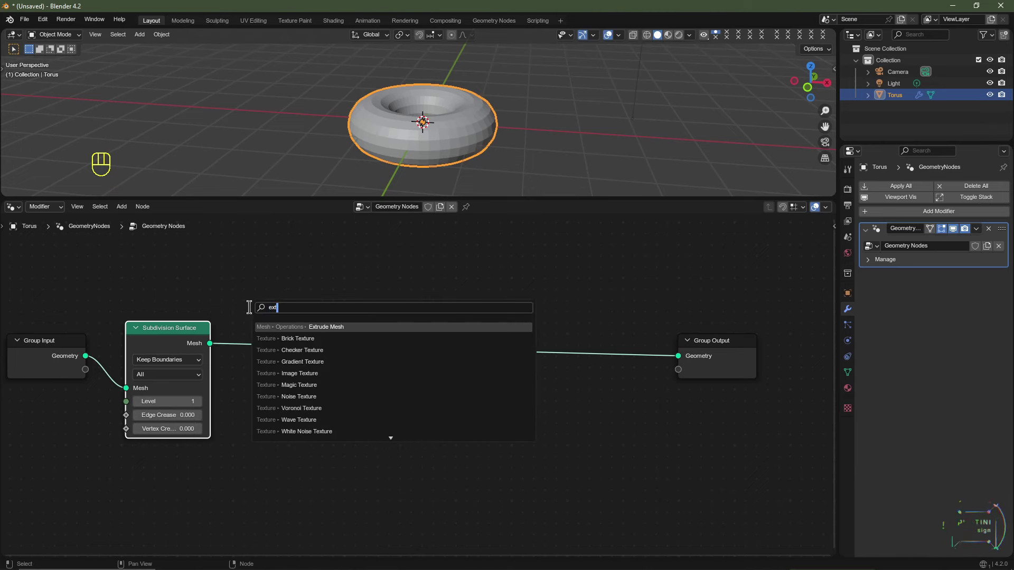
{"action": "left_click", "coordinate": [320, 327]}
{"action": "left_click", "coordinate": [320, 327]}
- Set the Extrude Mesh node's offset scale to 0.2
{"action": "scroll", "coordinate": [475, 95], "scroll_direction": "up", "scroll_amount": 2}
{"action": "scroll", "coordinate": [486, 90], "scroll_direction": "down", "scroll_amount": 2}
{"action": "middle_click_drag", "start_coordinate": [475, 95], "coordinate": [503, 100]}
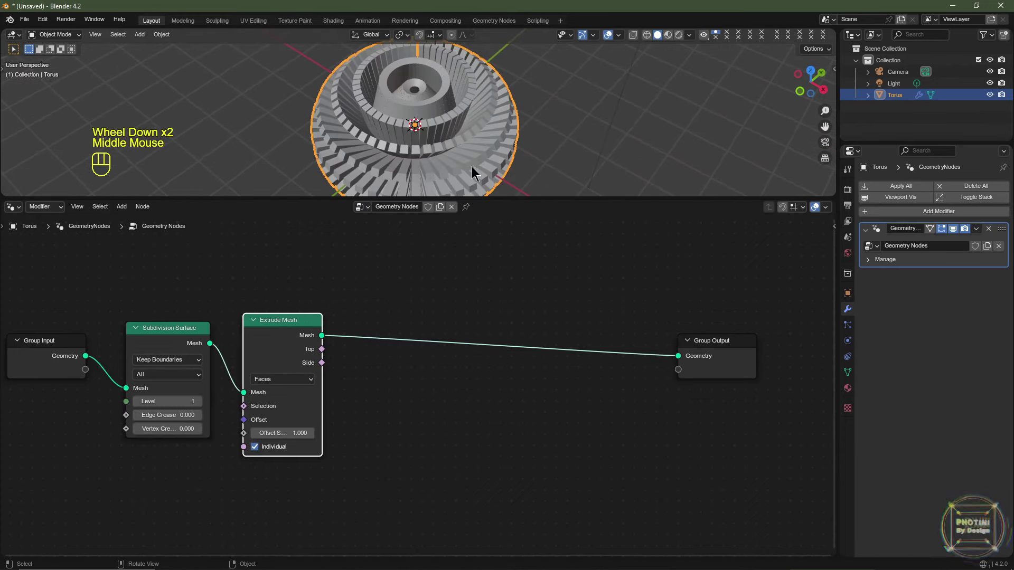
{"action": "middle_click_drag", "start_coordinate": [474, 173], "coordinate": [433, 172]}
{"action": "scroll", "coordinate": [475, 170], "scroll_direction": "up", "scroll_amount": 1}
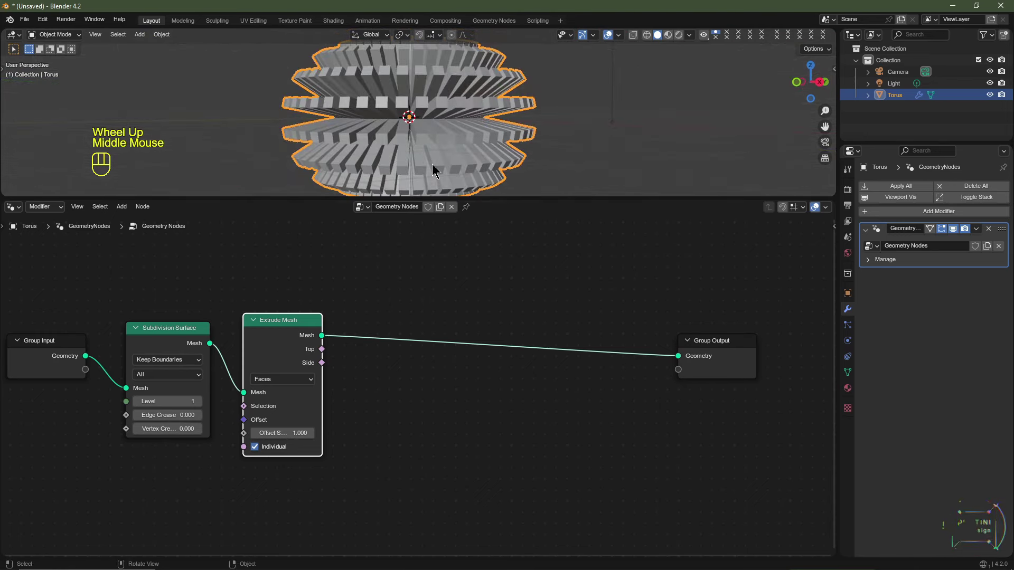
{"action": "left_click_drag", "start_coordinate": [282, 433], "coordinate": [267, 433]}
{"action": "middle_click_drag", "start_coordinate": [433, 132], "coordinate": [465, 208]}
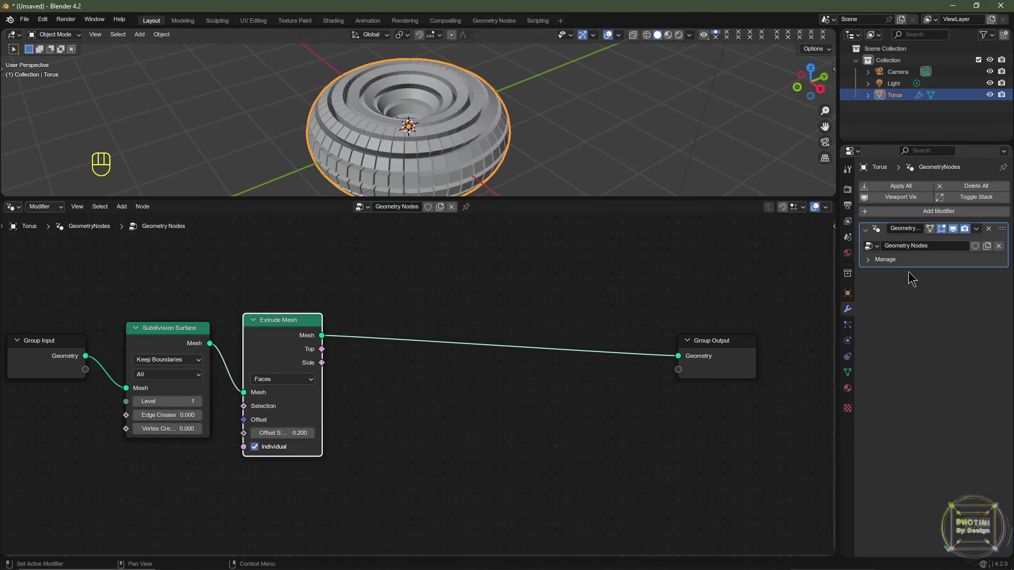
- Turn off the Geometry Nodes modifier's viewport display and put the torus into Edit Mode
{"action": "left_click", "coordinate": [953, 228]}
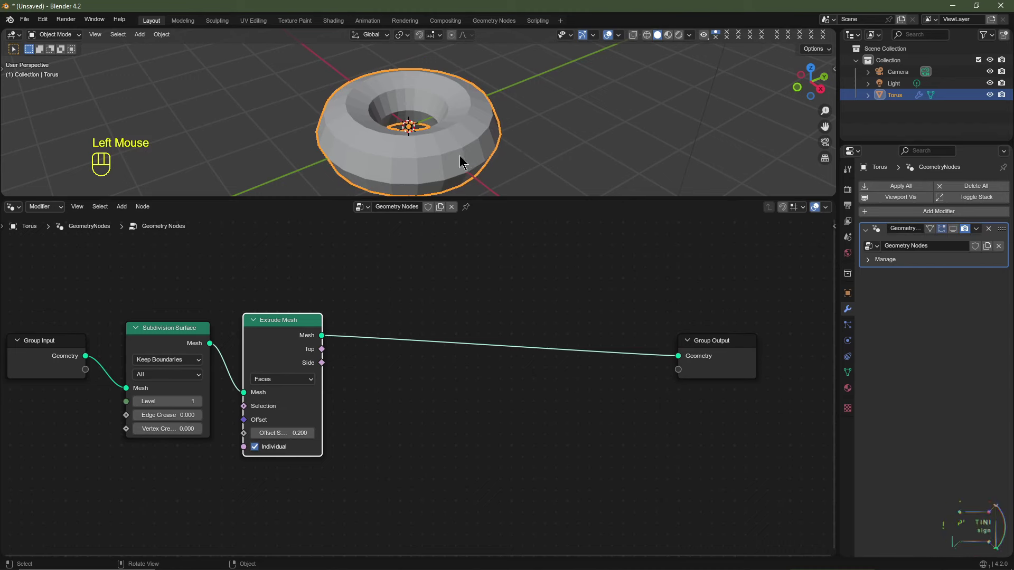
{"action": "key", "text": "Tab"}
{"action": "middle_click_drag", "start_coordinate": [507, 153], "coordinate": [429, 115]}
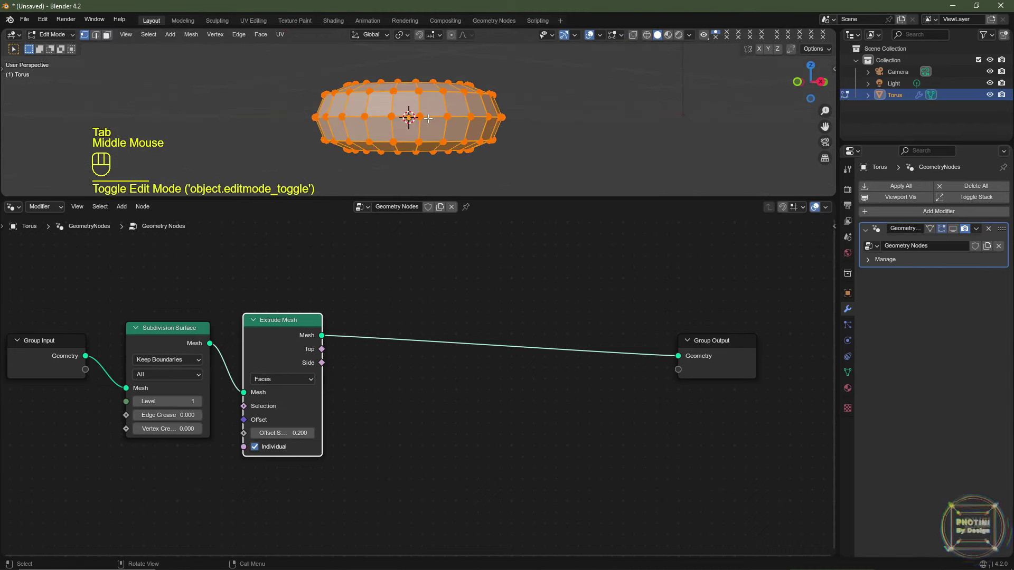
- Select the edge loop around the torus's outer equator and grow the selection twice
{"action": "left_click", "coordinate": [427, 116]}
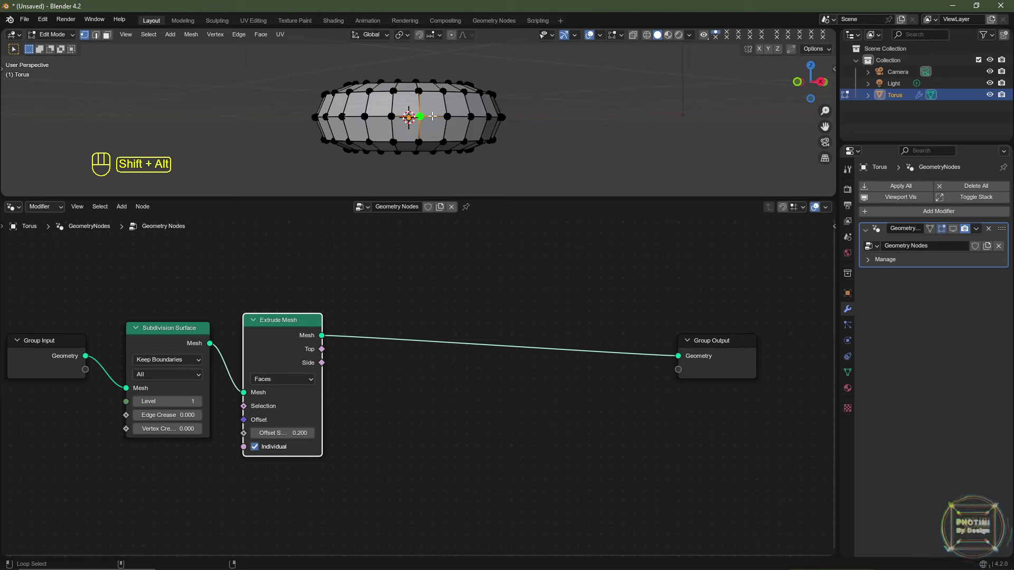
{"action": "left_click", "coordinate": [432, 116], "text": "alt+shift"}
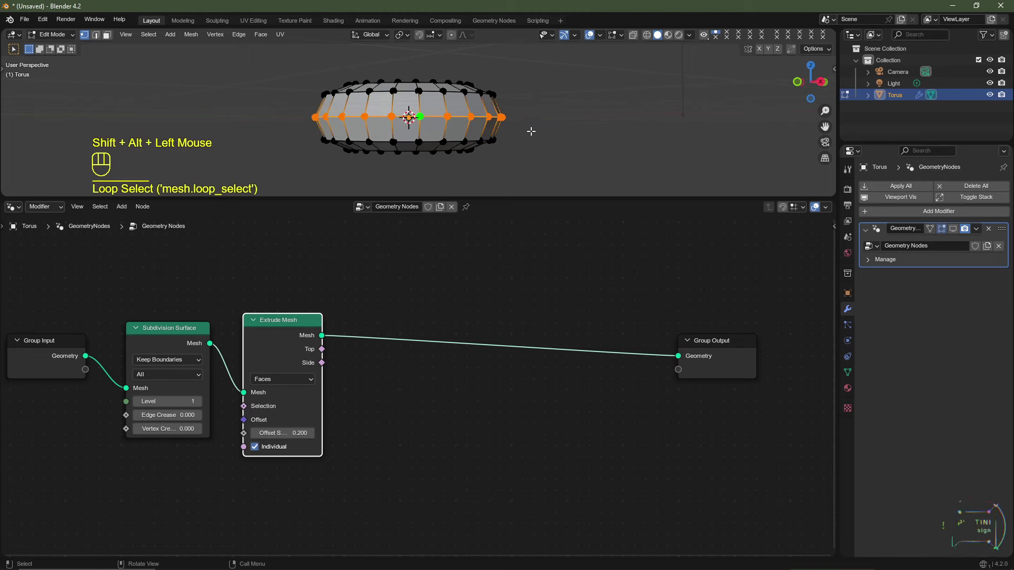
{"action": "middle_click_drag", "start_coordinate": [530, 131], "coordinate": [512, 155]}
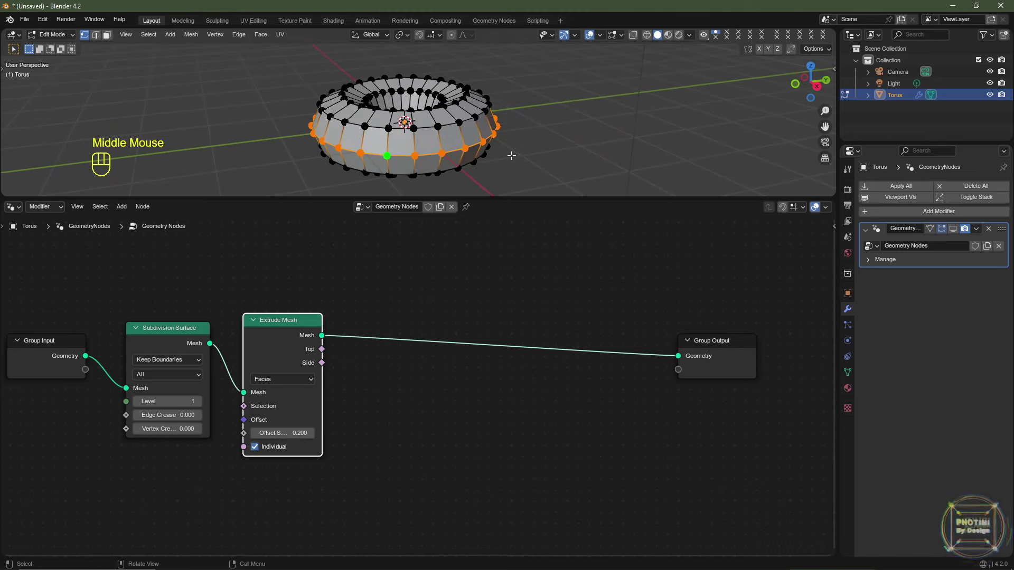
{"action": "key", "text": "ctrl+KP_Add"}
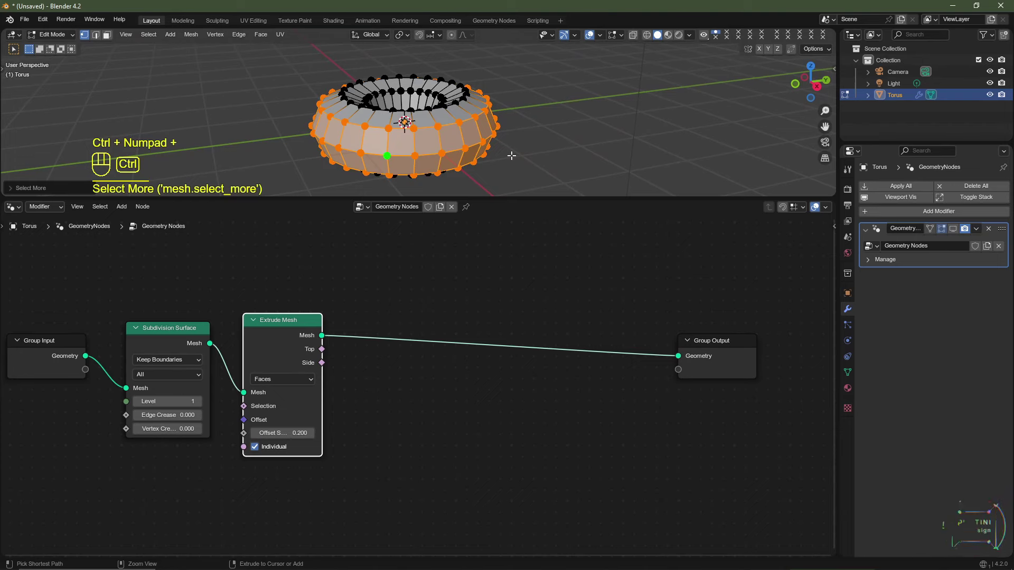
{"action": "key", "text": "ctrl+KP_Add"}
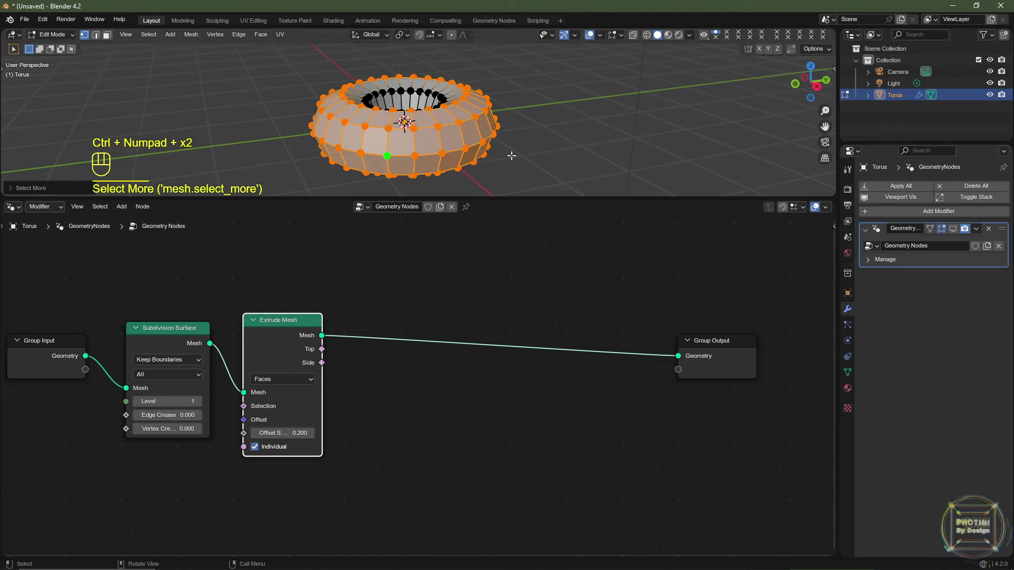
- Create a vertex group named "Vertex Group" on the torus and assign the selected vertices to it
{"action": "mouse_move", "coordinate": [512, 156]}
{"action": "middle_mouse_down"}
{"action": "mouse_move", "coordinate": [508, 79]}
{"action": "mouse_move", "coordinate": [523, 169]}
{"action": "middle_mouse_up"}
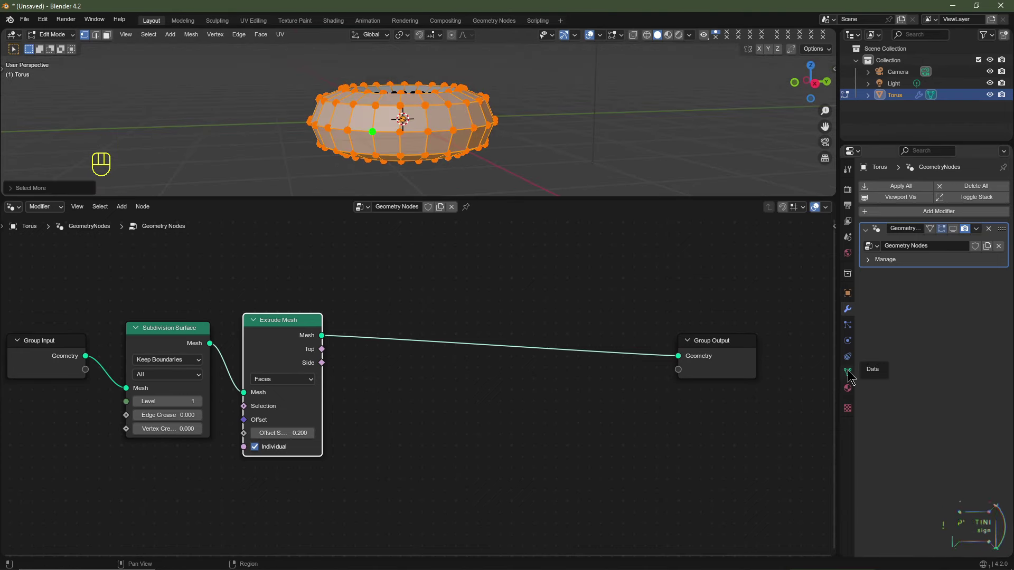
{"action": "left_click", "coordinate": [847, 373]}
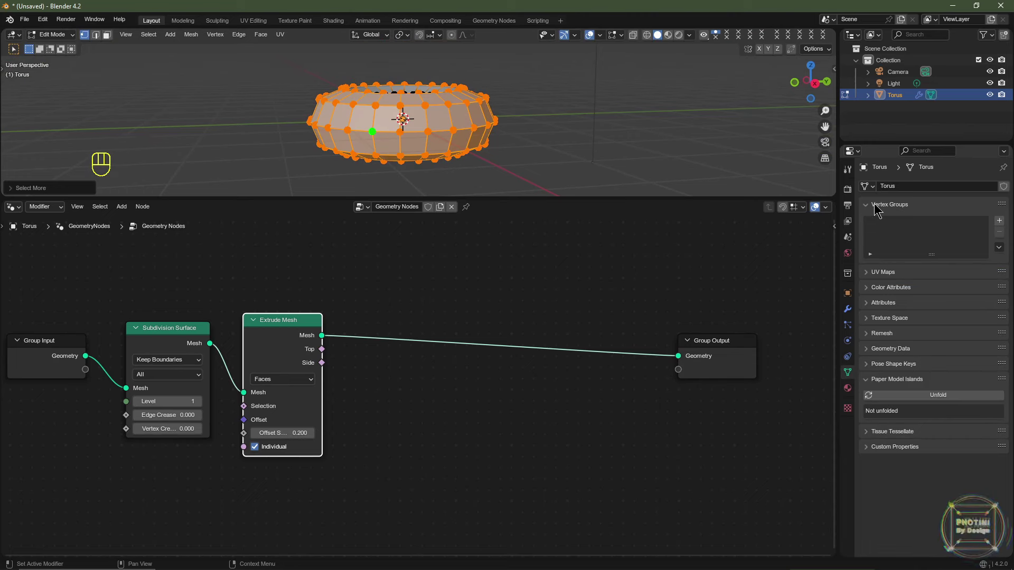
{"action": "left_click", "coordinate": [999, 220]}
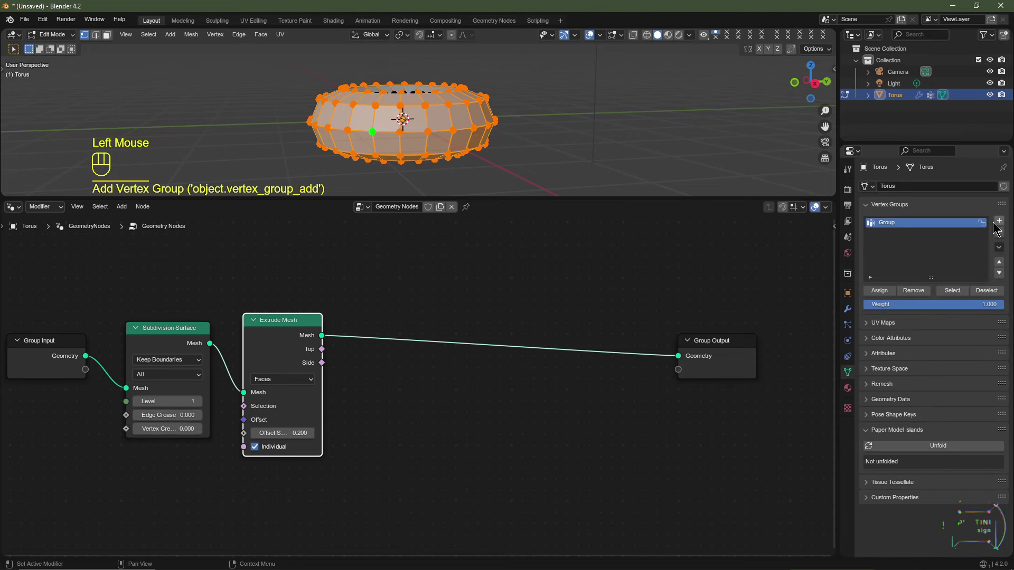
{"action": "key", "text": "BackSpace"}
{"action": "key", "text": "BackSpace"}
{"action": "key", "text": "BackSpace"}
{"action": "left_click", "coordinate": [916, 226]}
{"action": "double_click", "coordinate": [914, 223]}
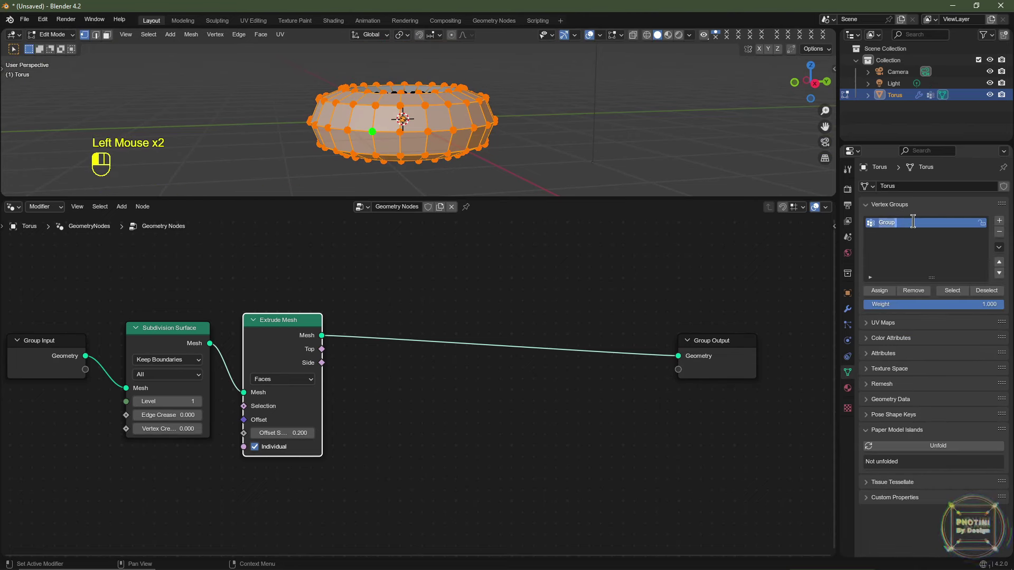
{"action": "type", "text": "Vertex Group"}
{"action": "key", "text": "Return"}
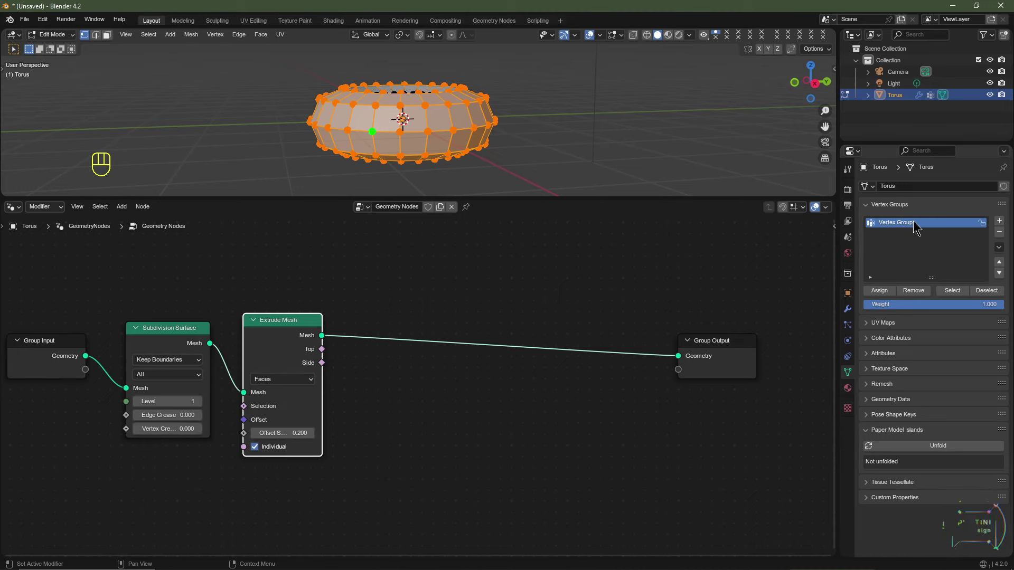
{"action": "left_click", "coordinate": [888, 291]}
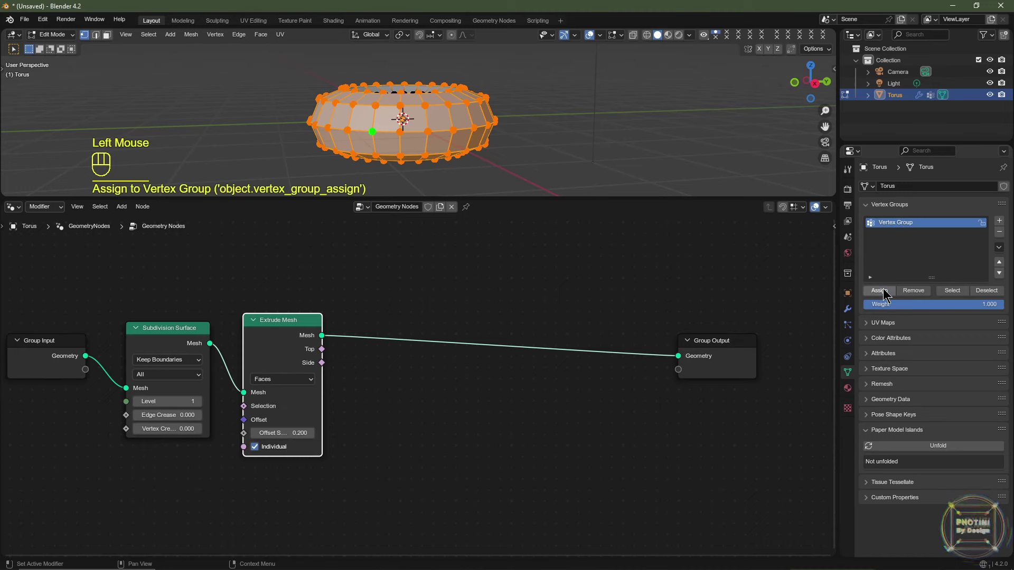
{"action": "left_click", "coordinate": [889, 291]}
- Return the torus to Object Mode and turn the Geometry Nodes modifier's viewport display back on
{"action": "middle_click_drag", "start_coordinate": [481, 121], "coordinate": [490, 158]}
{"action": "key", "text": "Tab"}
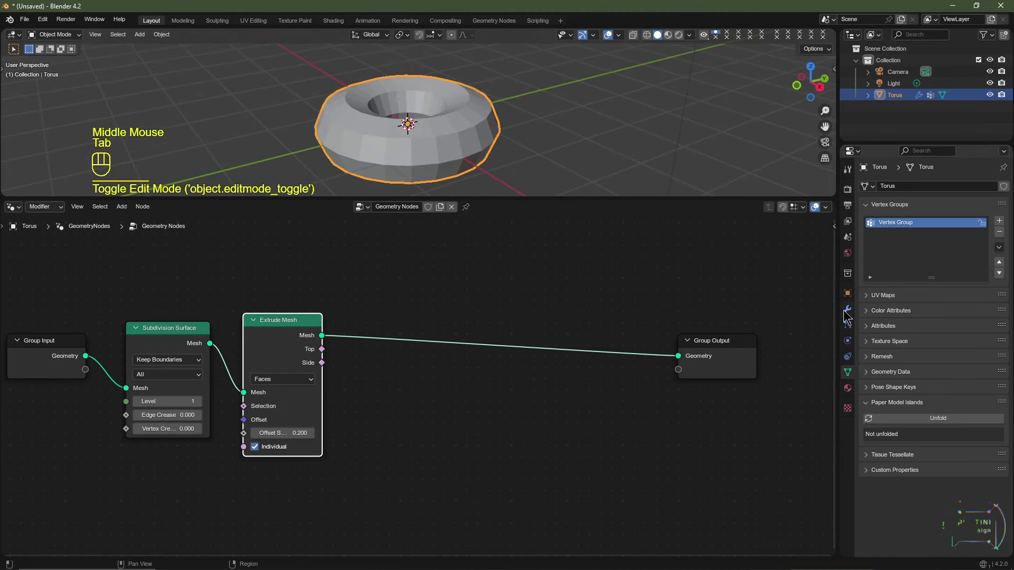
{"action": "left_click", "coordinate": [847, 310]}
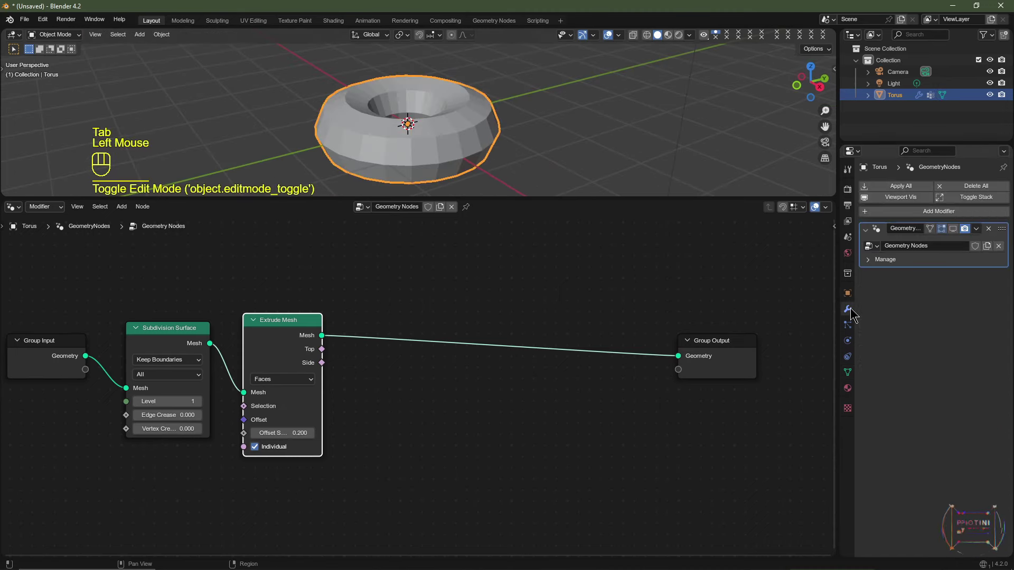
{"action": "left_click", "coordinate": [953, 229]}
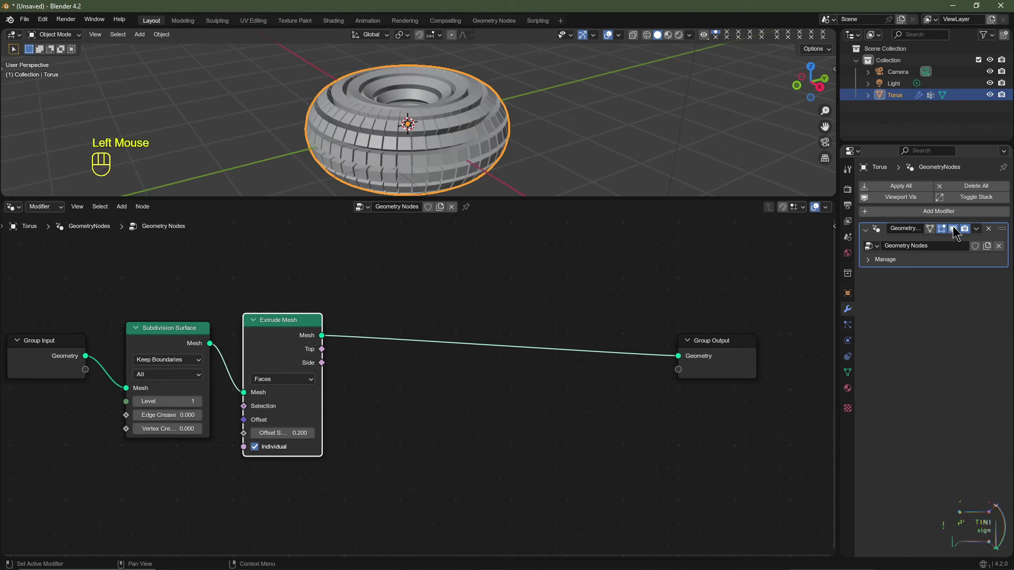
- Expose the Extrude Mesh node's Selection as a modifier input by linking it to a new Group Input socket
{"action": "left_click", "coordinate": [243, 417]}
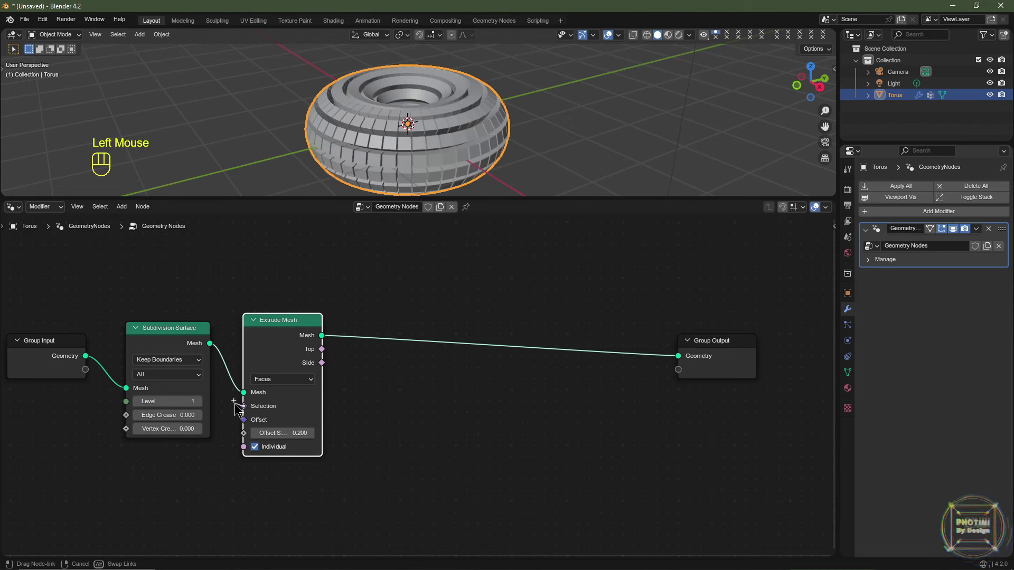
{"action": "right_click", "coordinate": [263, 420]}
{"action": "left_click_drag", "start_coordinate": [244, 406], "coordinate": [89, 377]}
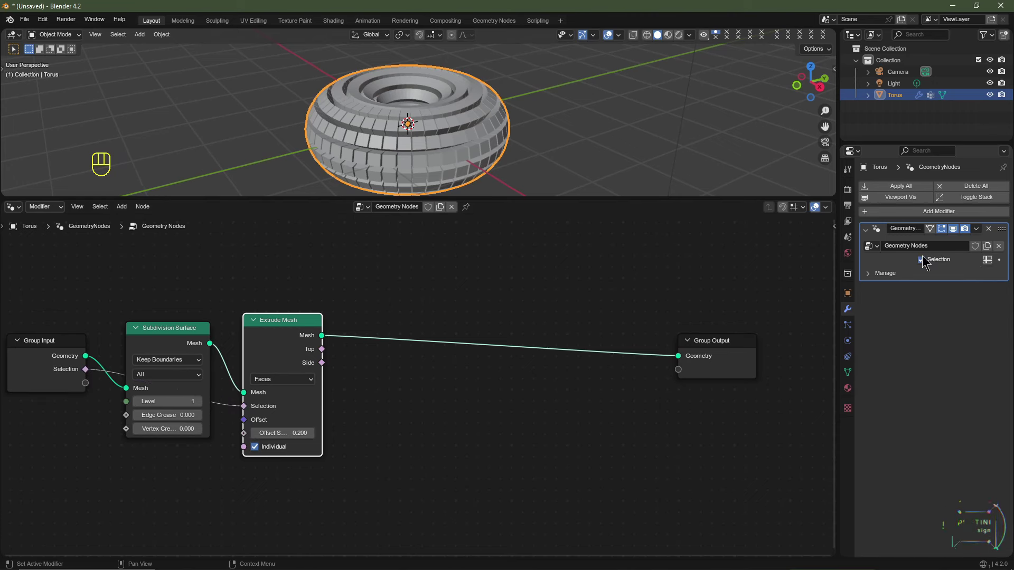
- Switch the modifier's Selection input to an attribute and assign it the Vertex Group attribute
{"action": "left_click", "coordinate": [987, 260]}
{"action": "left_click", "coordinate": [949, 261]}
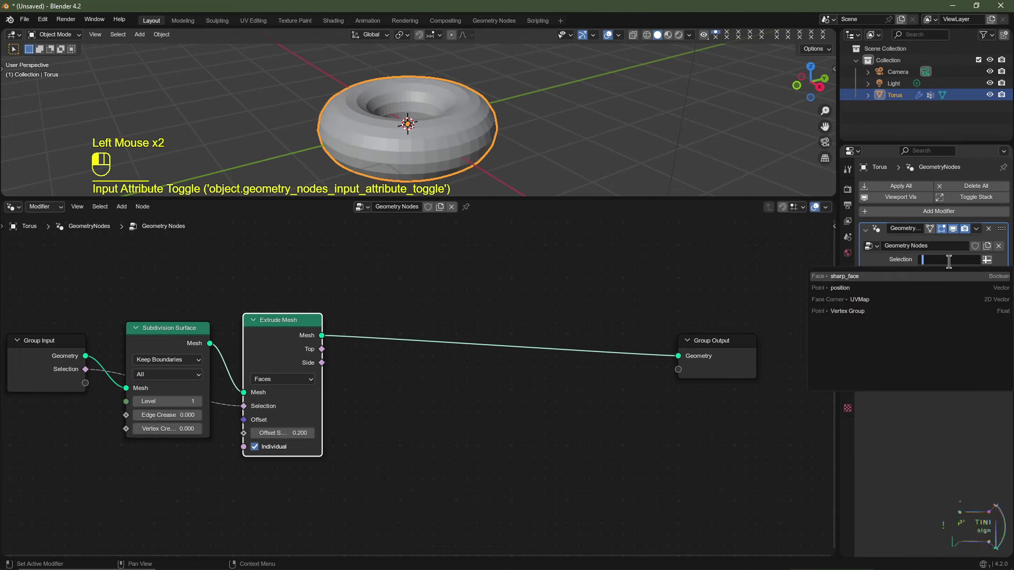
{"action": "left_click", "coordinate": [847, 312]}
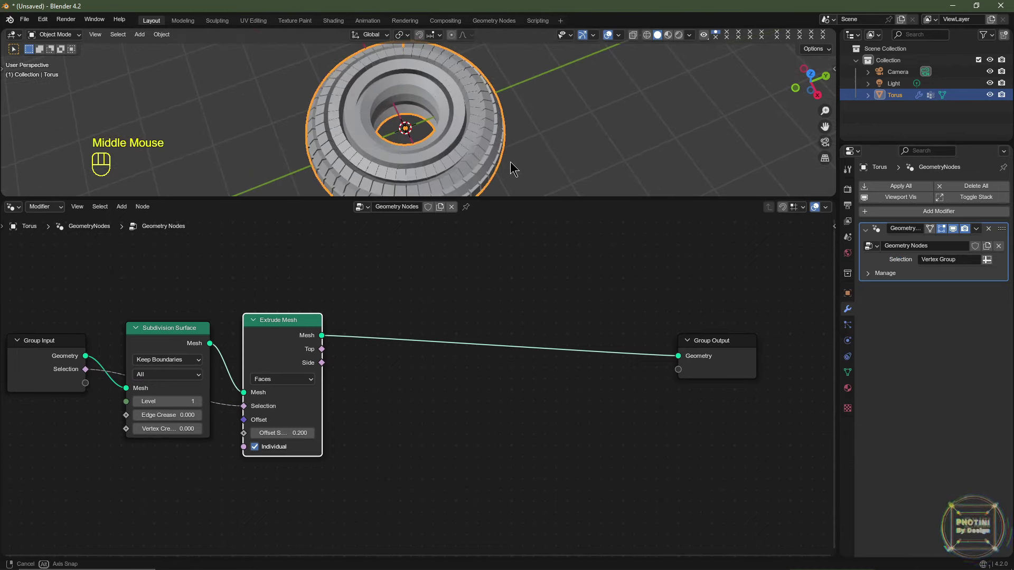
{"action": "scroll", "coordinate": [486, 158], "scroll_direction": "up", "scroll_amount": 3}
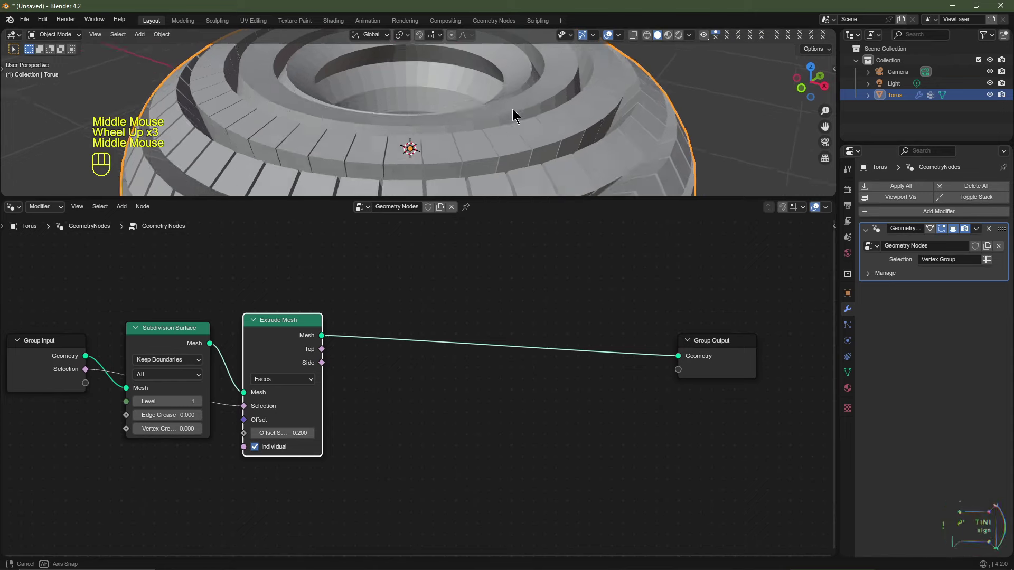
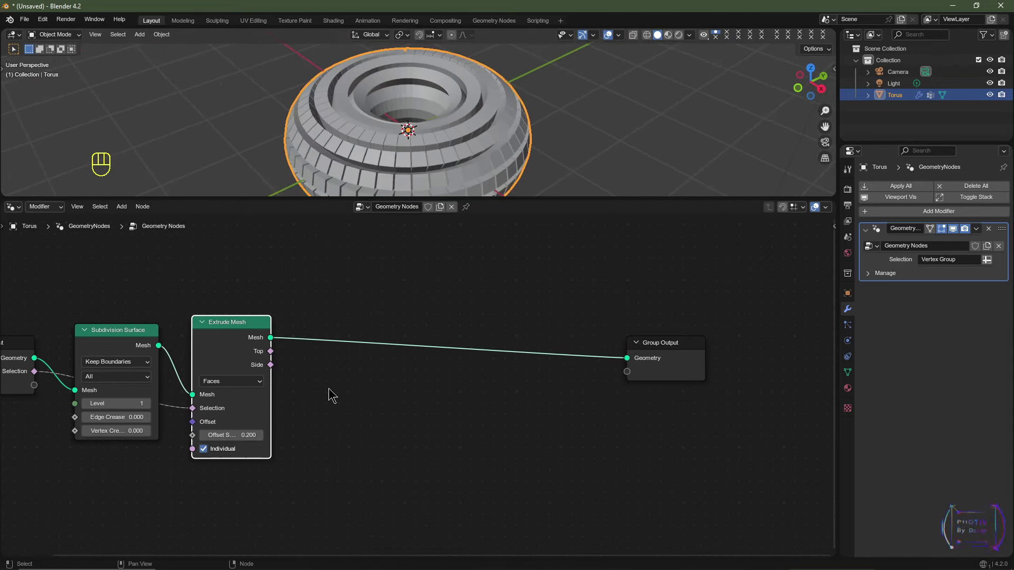
- Insert a Separate Geometry node between Extrude Mesh and Group Output, and set its domain to Edge
{"action": "left_click", "coordinate": [301, 306]}
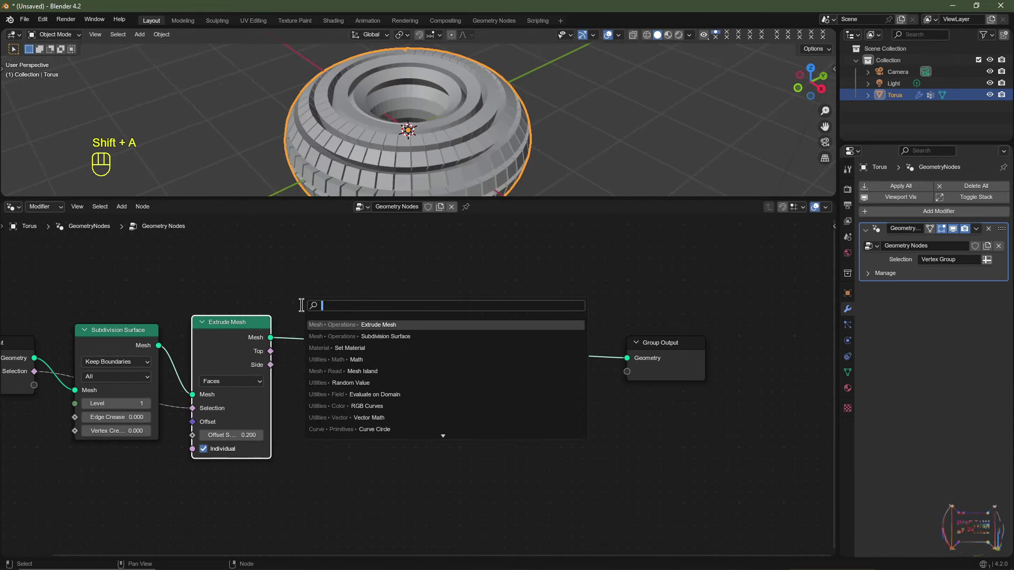
{"action": "type", "text": "seperate"}
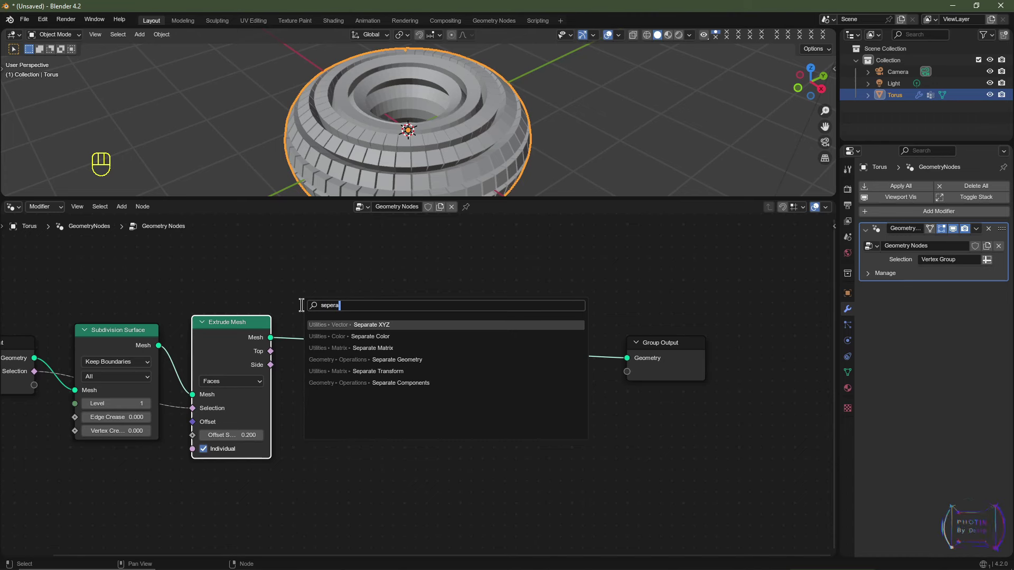
{"action": "left_click", "coordinate": [393, 359]}
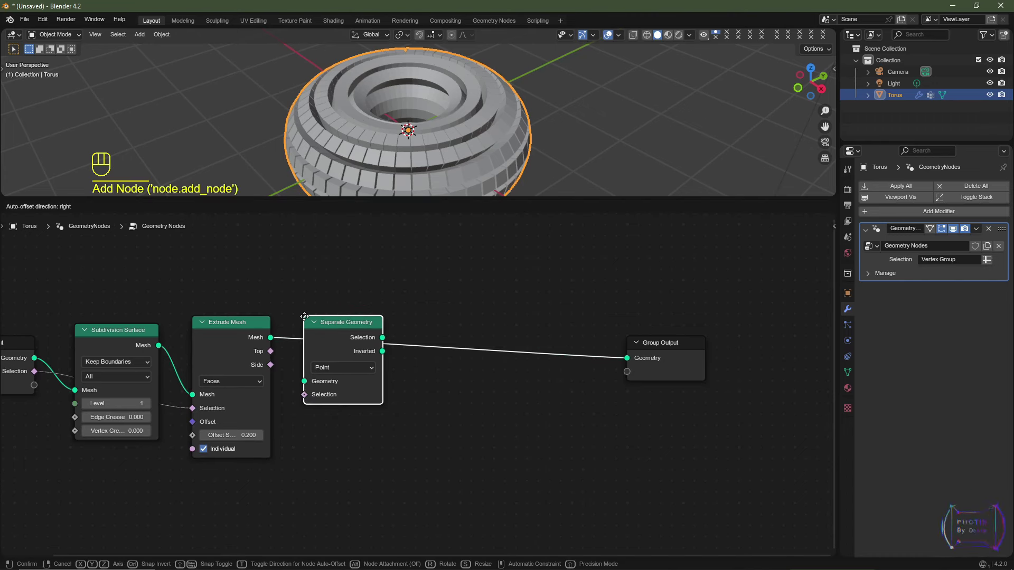
{"action": "left_click", "coordinate": [304, 317]}
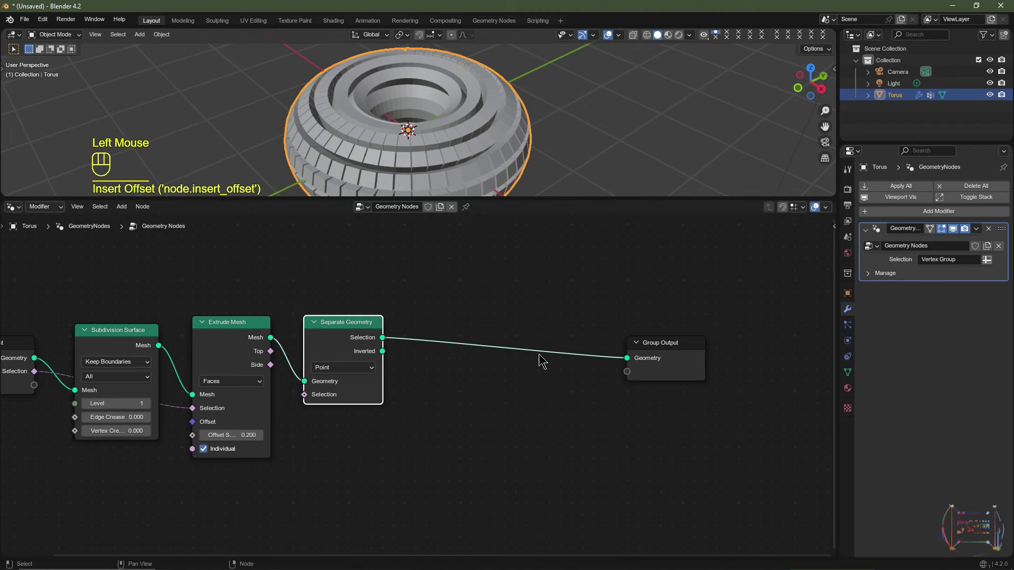
{"action": "left_click", "coordinate": [328, 367]}
{"action": "left_click", "coordinate": [331, 418]}
- Insert a Mesh to Curve node between Separate Geometry and Group Output
{"action": "key", "text": "shift+a"}
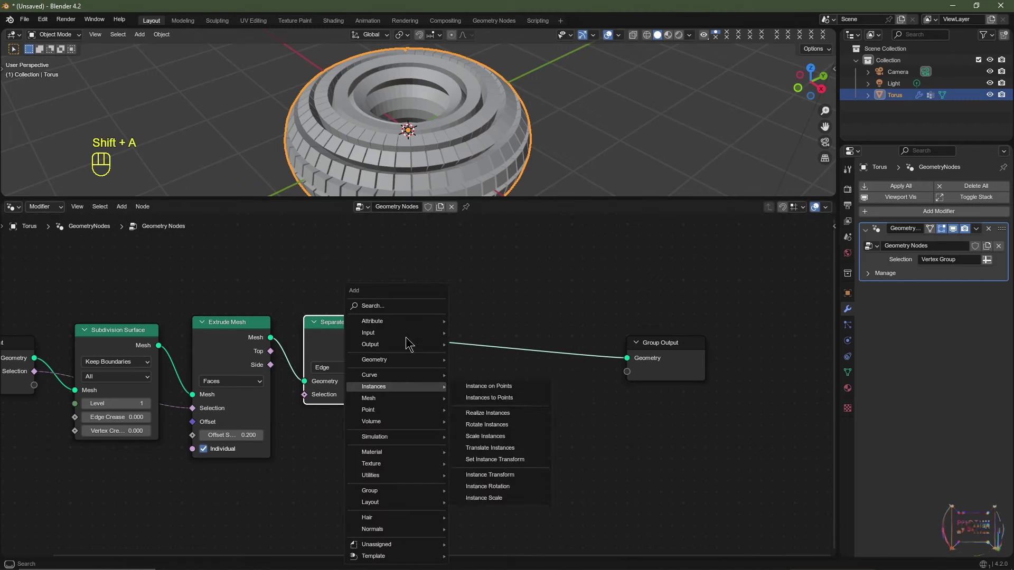
{"action": "type", "text": "Mesh to"}
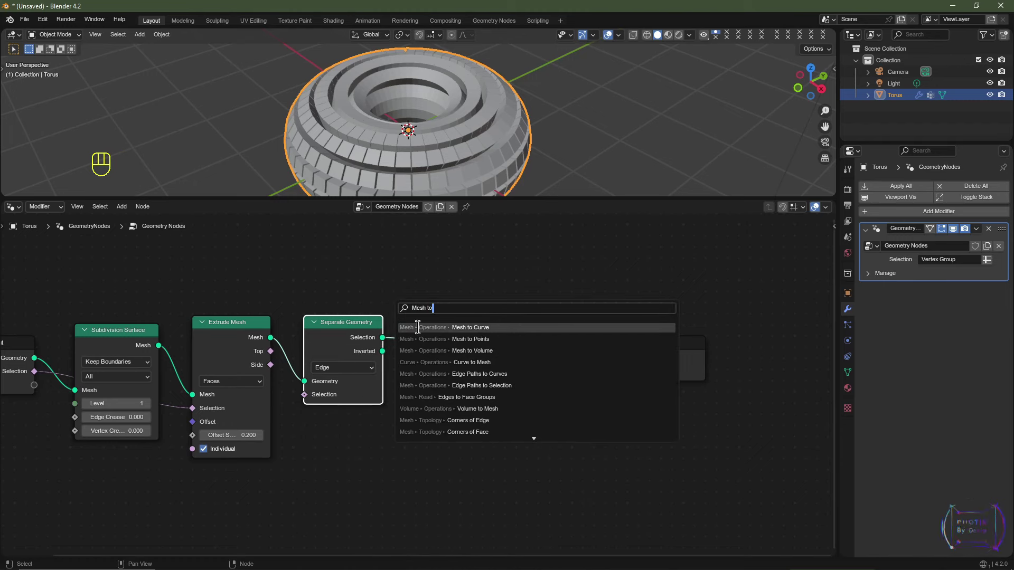
{"action": "left_click", "coordinate": [474, 324]}
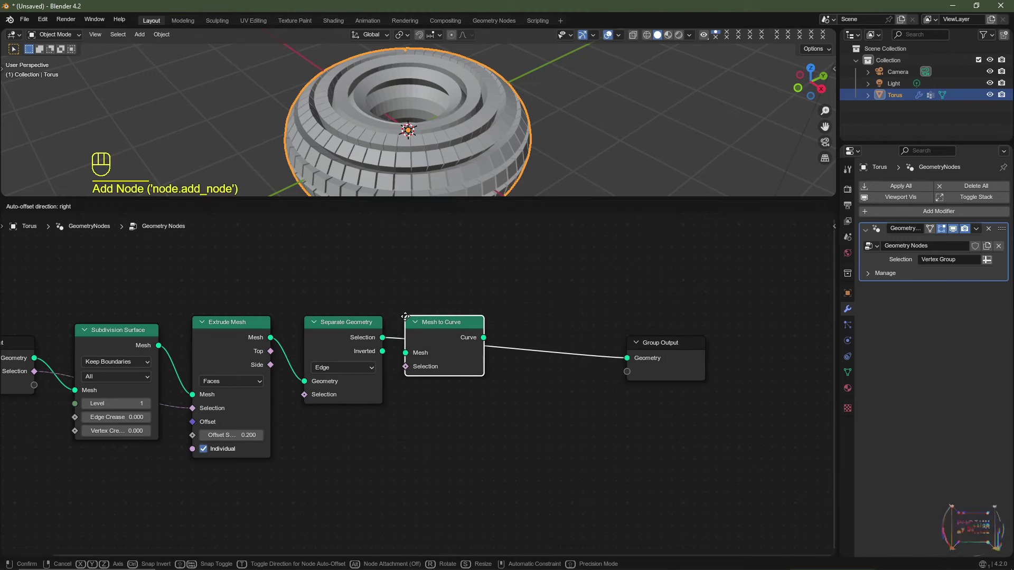
{"action": "left_click", "coordinate": [405, 316]}
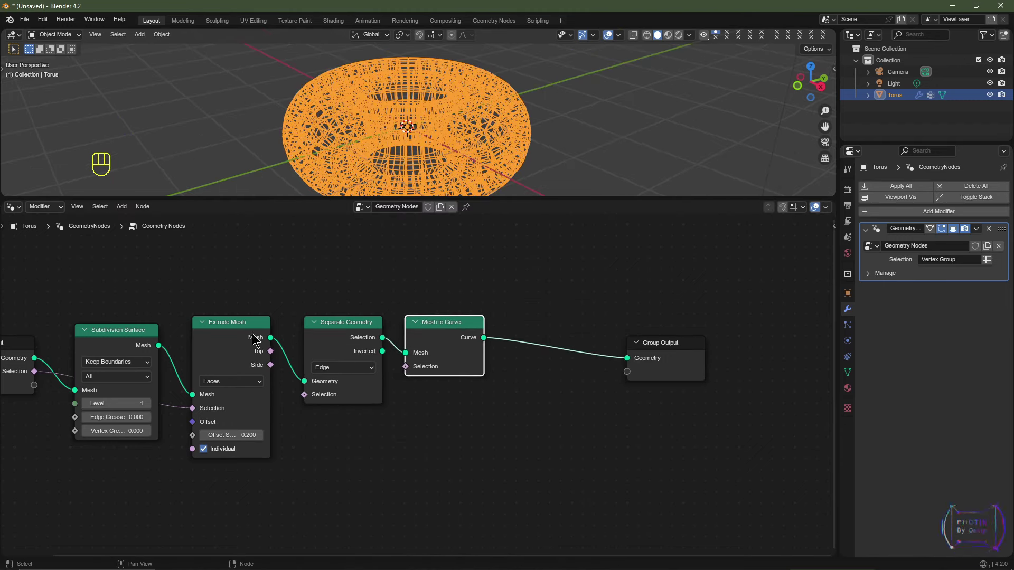
- Switch the Extrude Mesh node's mode to Vertices and set its offset scale to 1
{"action": "left_click", "coordinate": [233, 381]}
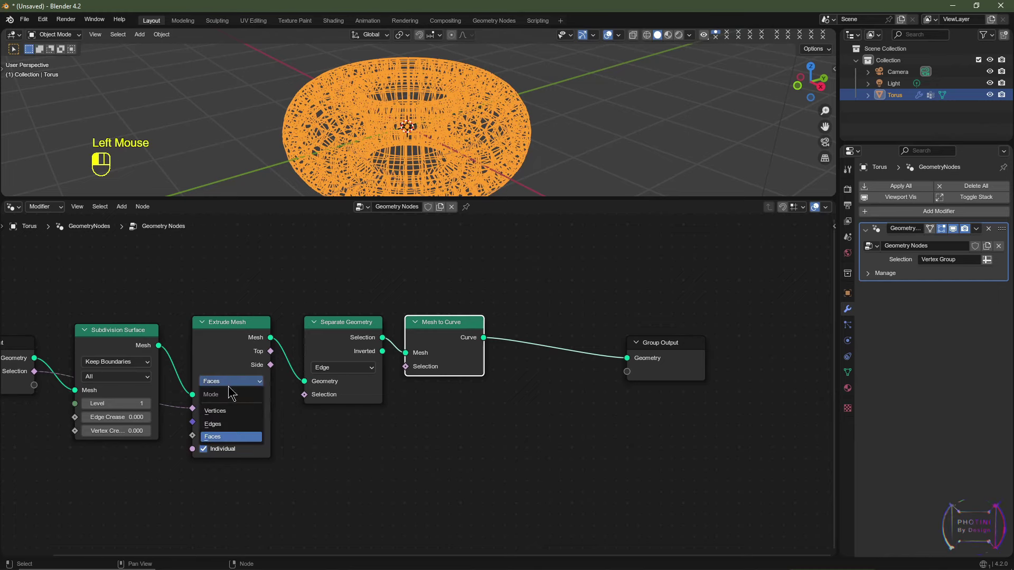
{"action": "left_click", "coordinate": [215, 410]}
{"action": "middle_click_drag", "start_coordinate": [489, 134], "coordinate": [491, 132]}
{"action": "mouse_move", "coordinate": [233, 435]}
{"action": "left_mouse_down"}
{"action": "mouse_move", "coordinate": [248, 435]}
{"action": "mouse_move", "coordinate": [233, 435]}
{"action": "left_mouse_up"}
{"action": "middle_click_drag", "start_coordinate": [418, 169], "coordinate": [465, 158]}
{"action": "scroll", "coordinate": [434, 185], "scroll_direction": "up", "scroll_amount": 2}
{"action": "middle_click_drag", "start_coordinate": [465, 158], "coordinate": [518, 157]}
{"action": "scroll", "coordinate": [512, 120], "scroll_direction": "up", "scroll_amount": 2}
{"action": "scroll", "coordinate": [512, 120], "scroll_direction": "down", "scroll_amount": 2}
{"action": "left_click", "coordinate": [86, 404]}
{"action": "left_click", "coordinate": [146, 404]}
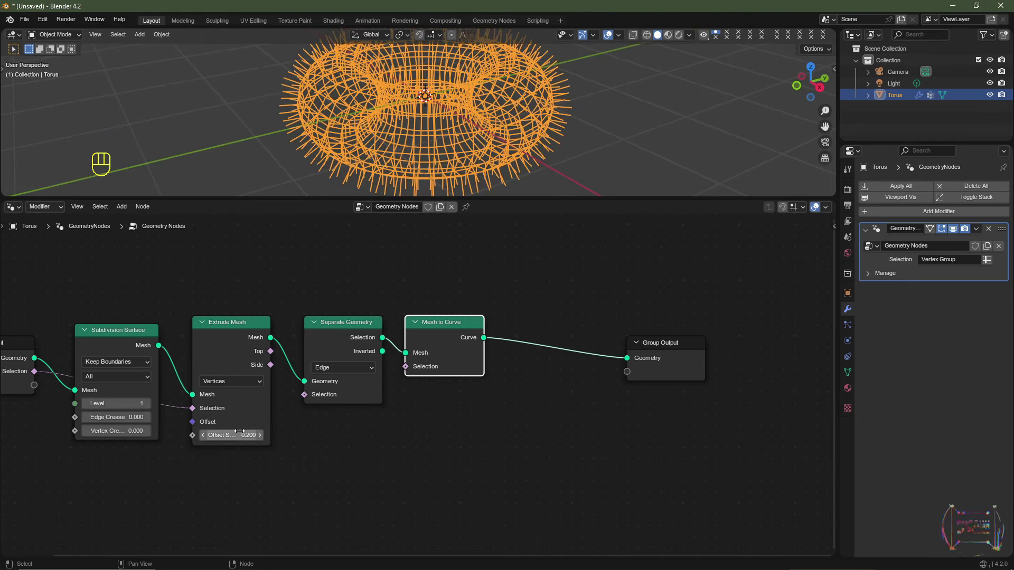
{"action": "left_click", "coordinate": [239, 434]}
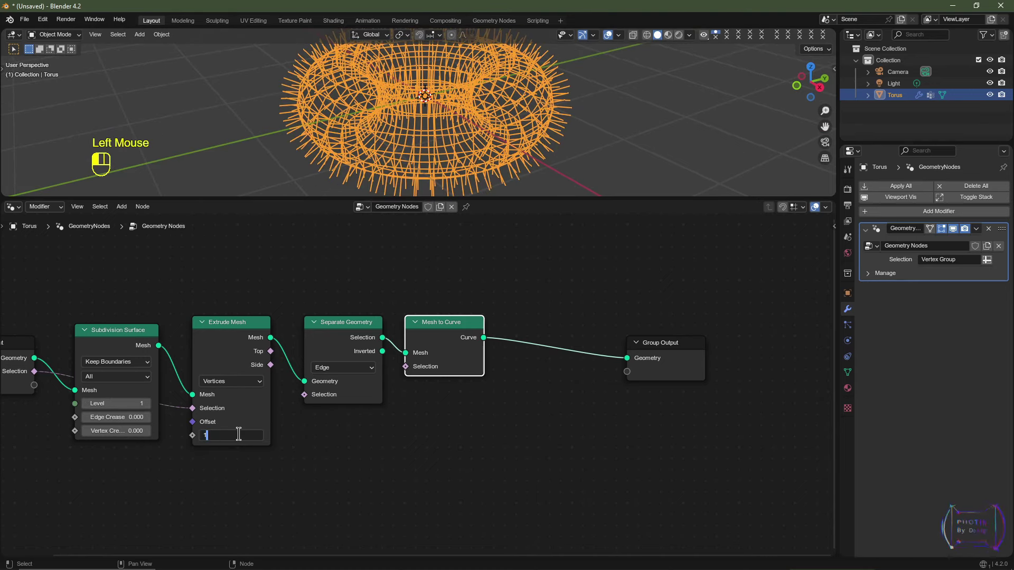
{"action": "key", "text": "Return"}
- Insert a Trim Curve node between Mesh to Curve and Group Output
{"action": "middle_click_drag", "start_coordinate": [553, 413], "coordinate": [384, 442]}
{"action": "key", "text": "shift+a"}
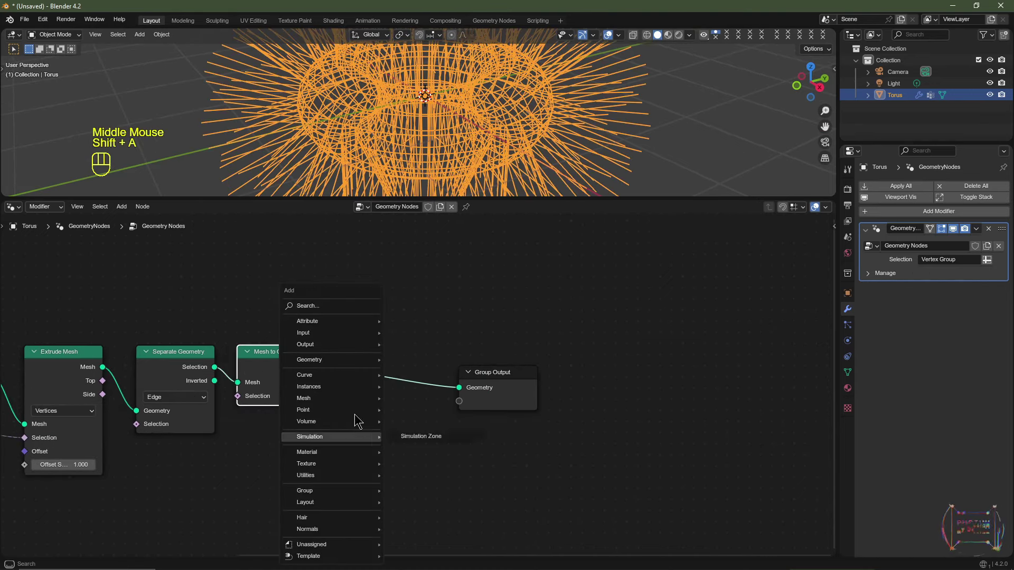
{"action": "left_click", "coordinate": [320, 303]}
{"action": "type", "text": "trim"}
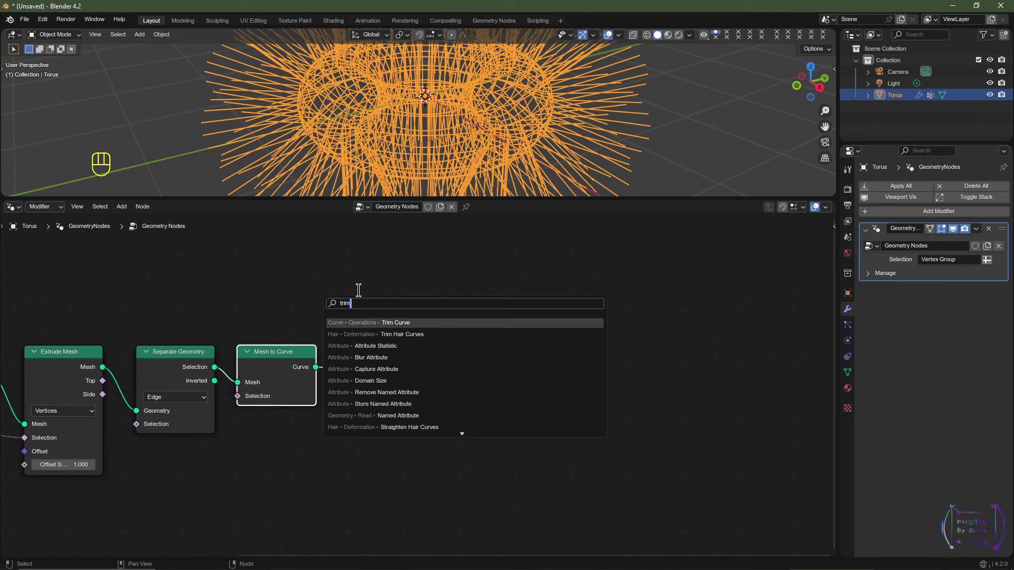
{"action": "left_click", "coordinate": [391, 322]}
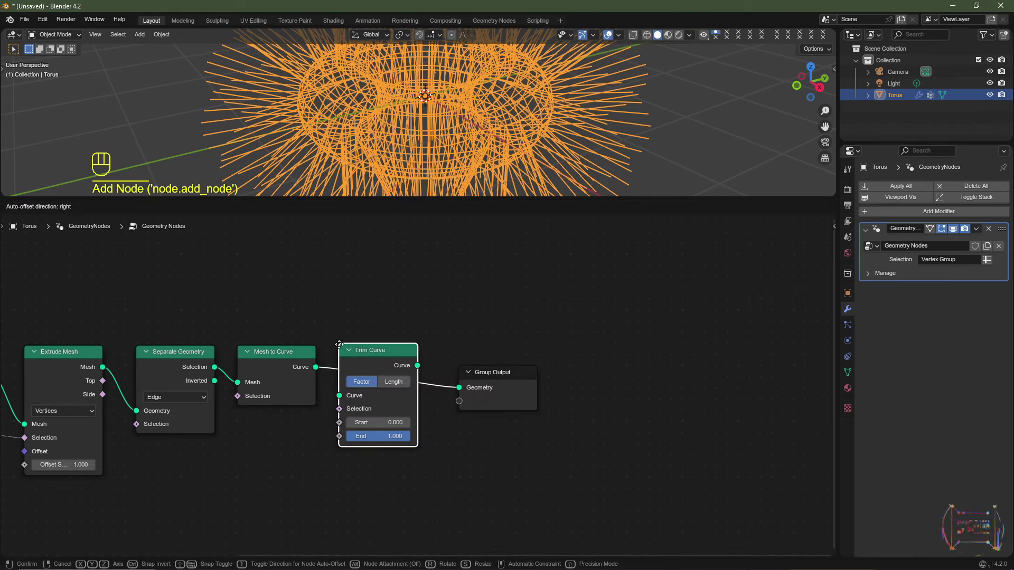
{"action": "left_click", "coordinate": [380, 359]}
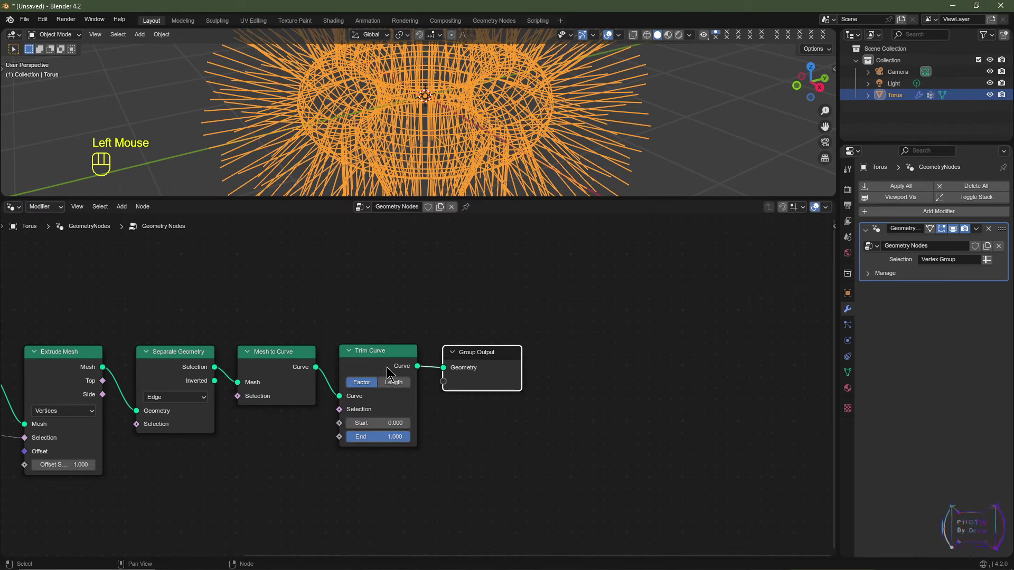
- Add a Float Random Value node feeding the Trim Curve node's End input, and set its minimum to 0.5
{"action": "left_click_drag", "start_coordinate": [372, 422], "coordinate": [411, 436]}
{"action": "key", "text": "shift+a"}
{"action": "left_click", "coordinate": [219, 317]}
{"action": "type", "text": "rand"}
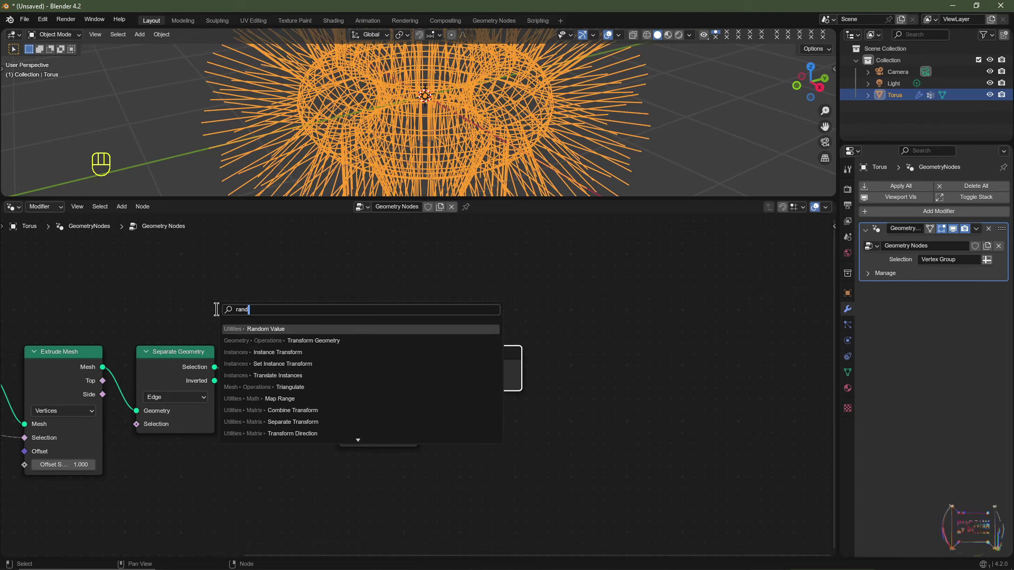
{"action": "left_click", "coordinate": [265, 329]}
{"action": "left_click", "coordinate": [278, 429]}
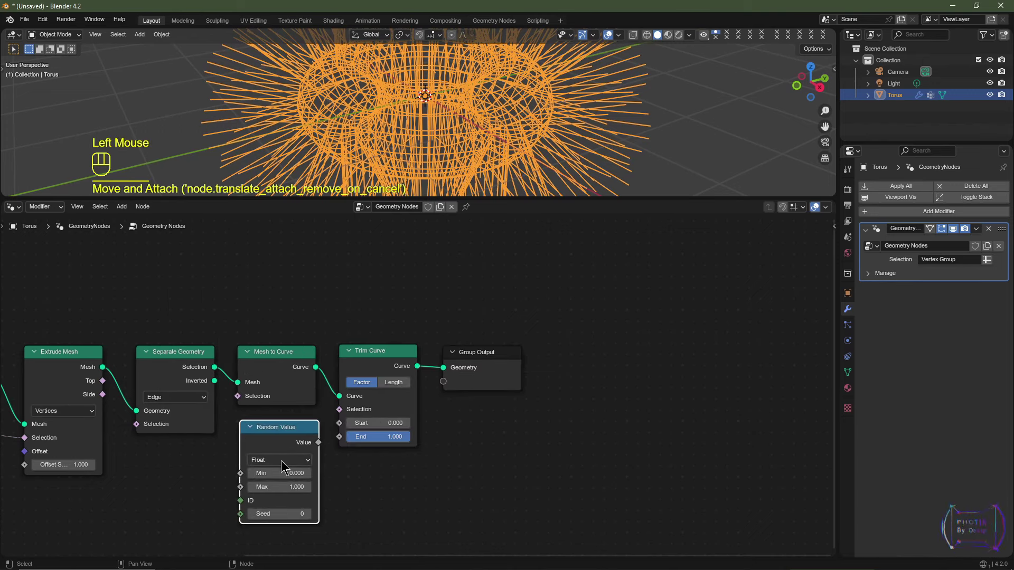
{"action": "left_click_drag", "start_coordinate": [318, 443], "coordinate": [341, 434]}
{"action": "left_click", "coordinate": [289, 474]}
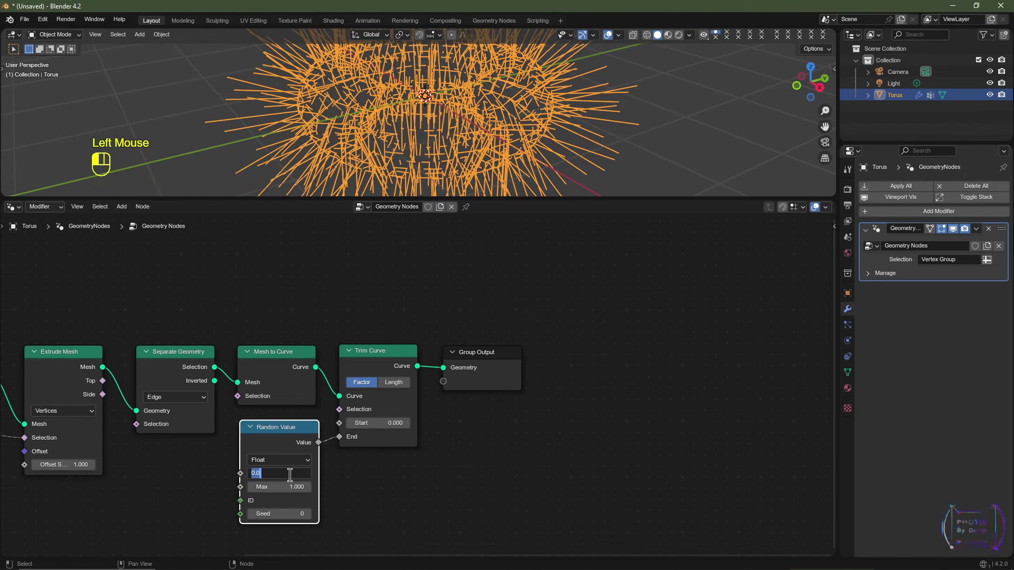
{"action": "key", "text": "Return"}
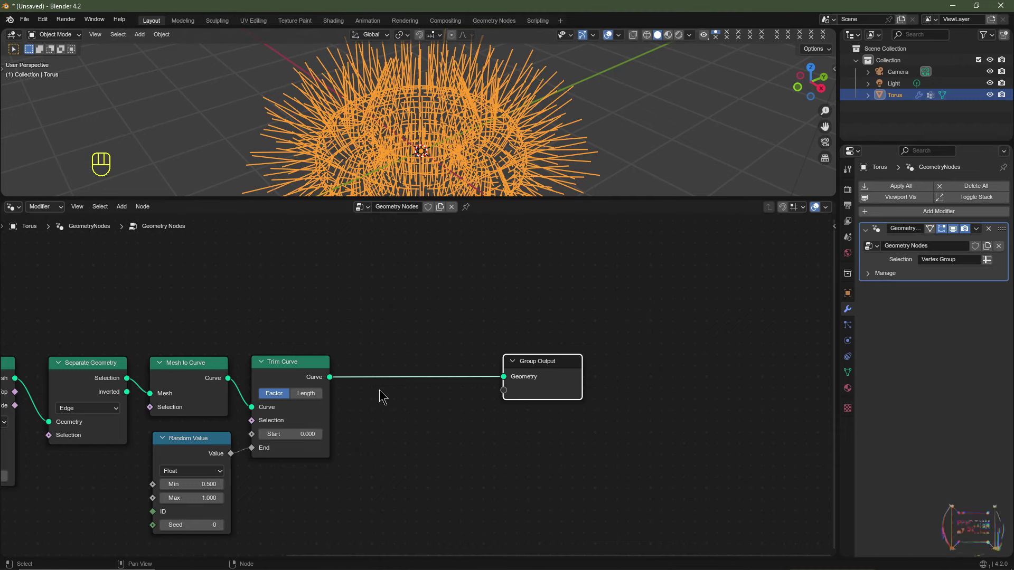
- Insert a Resample Curve node between Trim Curve and Group Output, and set its count to 24
{"action": "key", "text": "shift+a"}
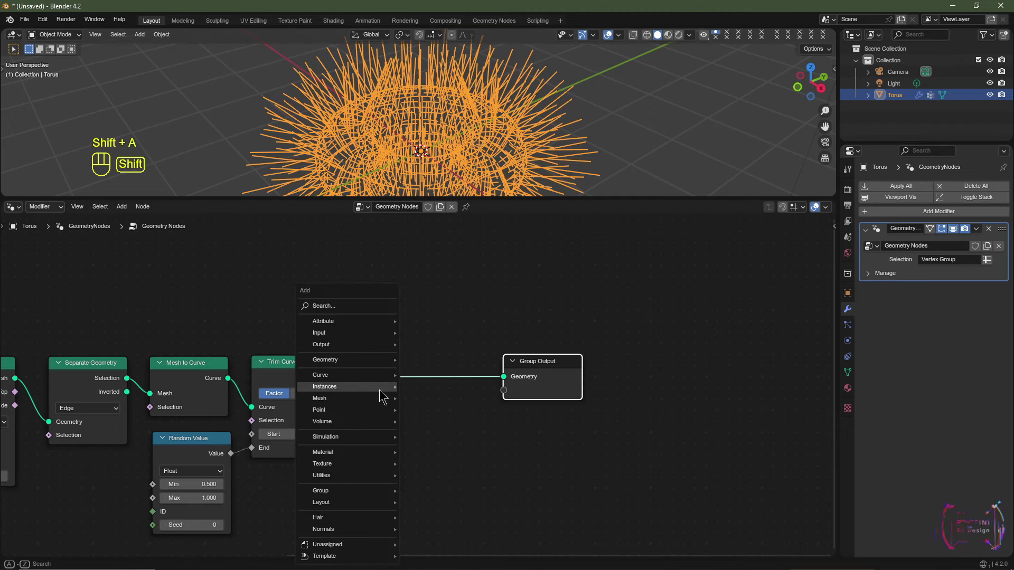
{"action": "left_click", "coordinate": [353, 306]}
{"action": "type", "text": "resampl"}
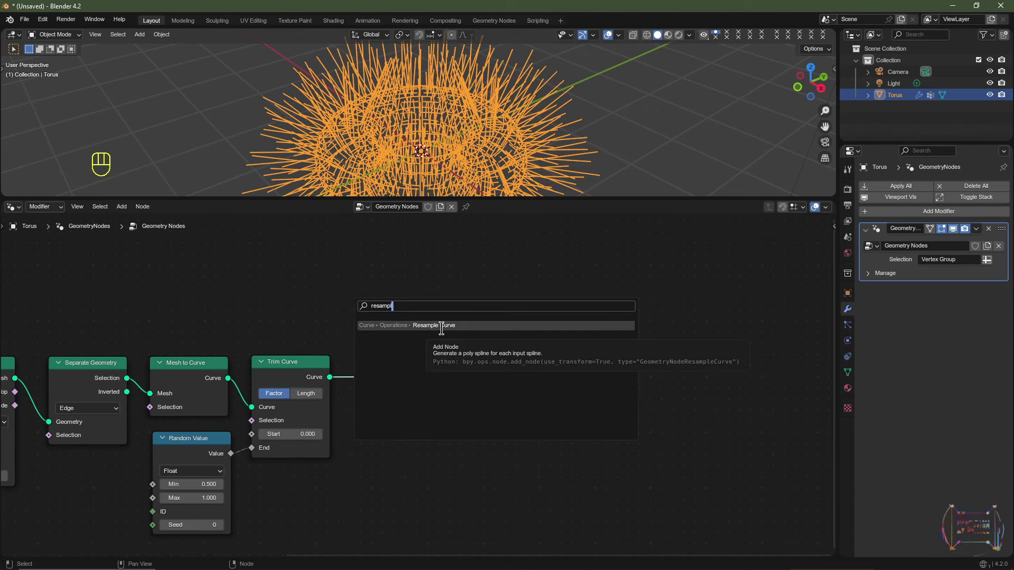
{"action": "left_click", "coordinate": [442, 325]}
{"action": "left_click", "coordinate": [407, 429]}
{"action": "double_click", "coordinate": [408, 429]}
{"action": "type", "text": "24"}
{"action": "key", "text": "Return"}
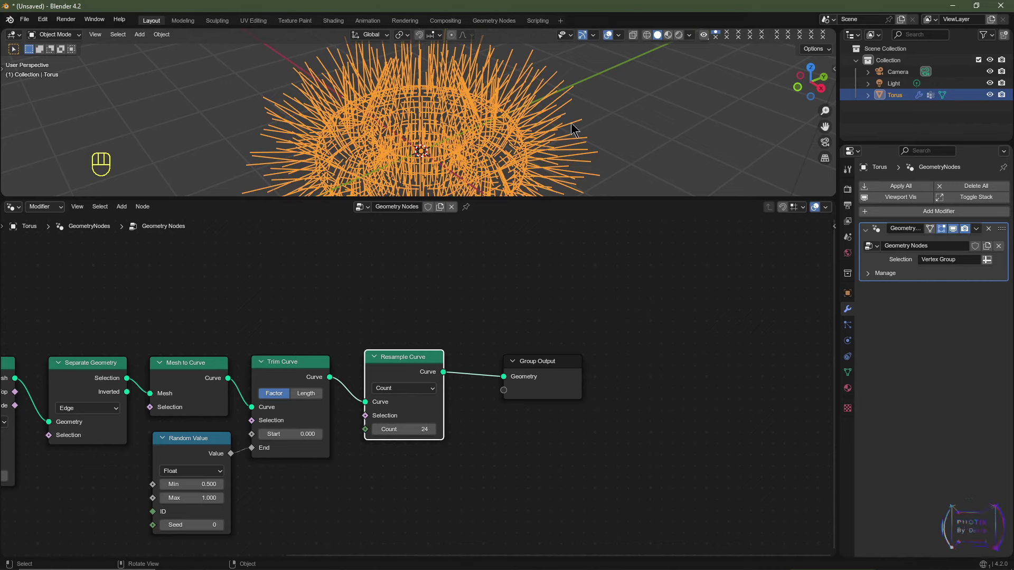
- Move Group Output farther along and insert a Set Position node between it and Resample Curve
{"action": "middle_click_drag", "start_coordinate": [570, 385], "coordinate": [435, 376]}
{"action": "left_click_drag", "start_coordinate": [418, 352], "coordinate": [589, 351]}
{"action": "scroll", "coordinate": [388, 325], "scroll_direction": "down", "scroll_amount": 2}
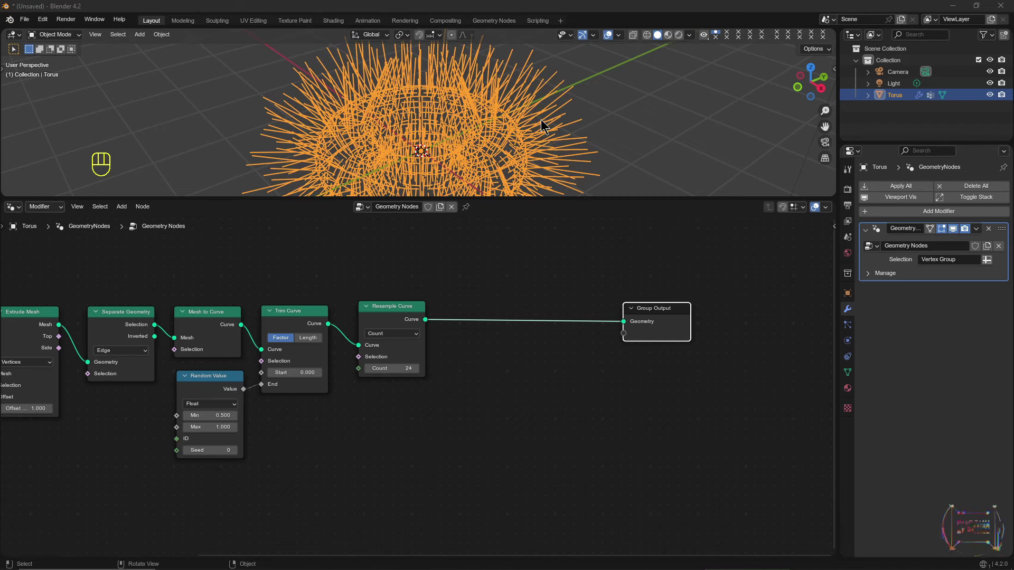
{"action": "key", "text": "shift+a"}
{"action": "key", "text": "shift+a"}
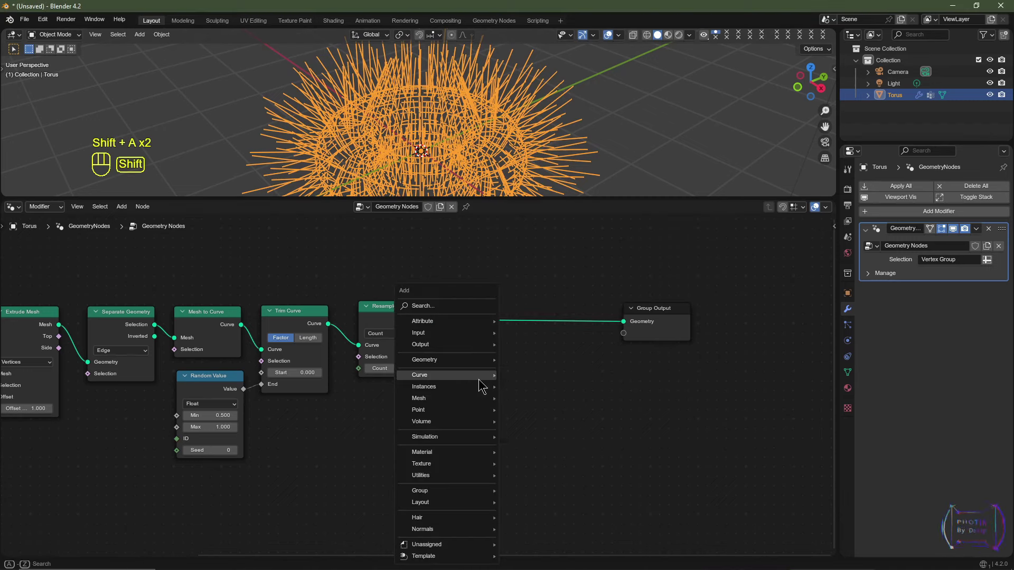
{"action": "left_click", "coordinate": [454, 307]}
{"action": "type", "text": "set"}
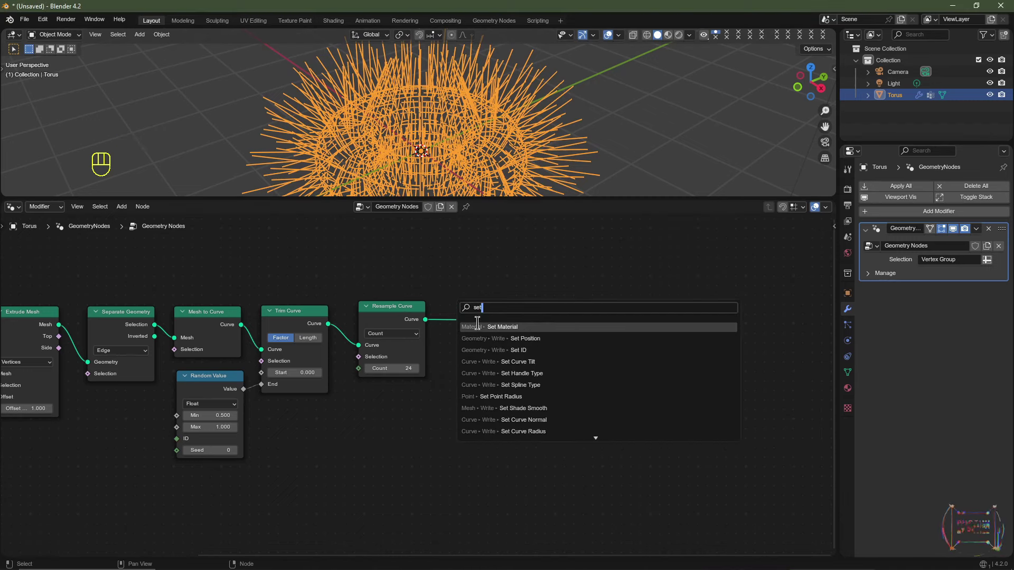
{"action": "left_click", "coordinate": [536, 338]}
{"action": "left_click", "coordinate": [494, 324]}
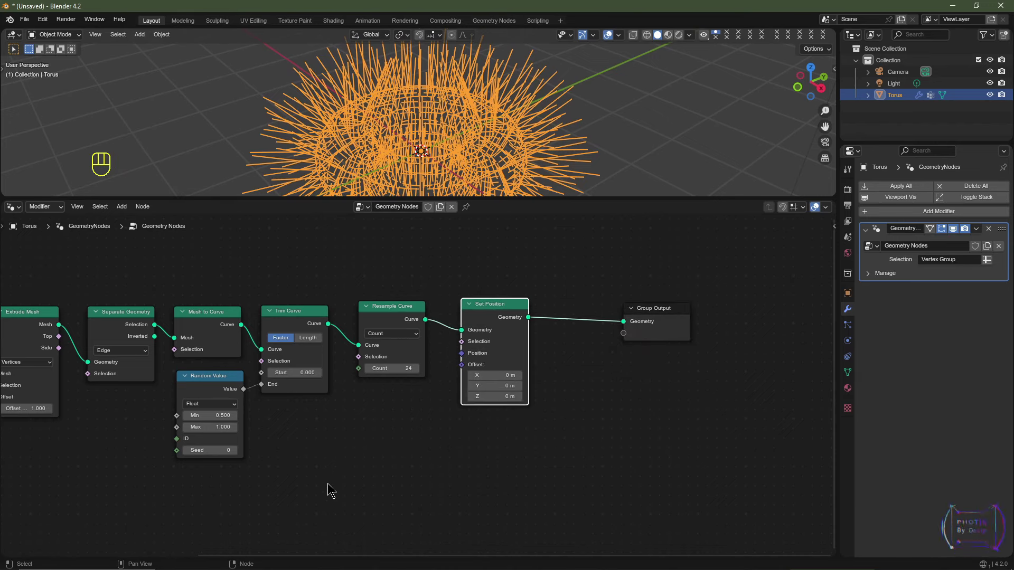
- Add a Noise Texture node below the Random Value node
{"action": "middle_click_drag", "start_coordinate": [328, 486], "coordinate": [374, 412]}
{"action": "key", "text": "shift+a"}
{"action": "key", "text": "shift+a"}
{"action": "type", "text": "noise"}
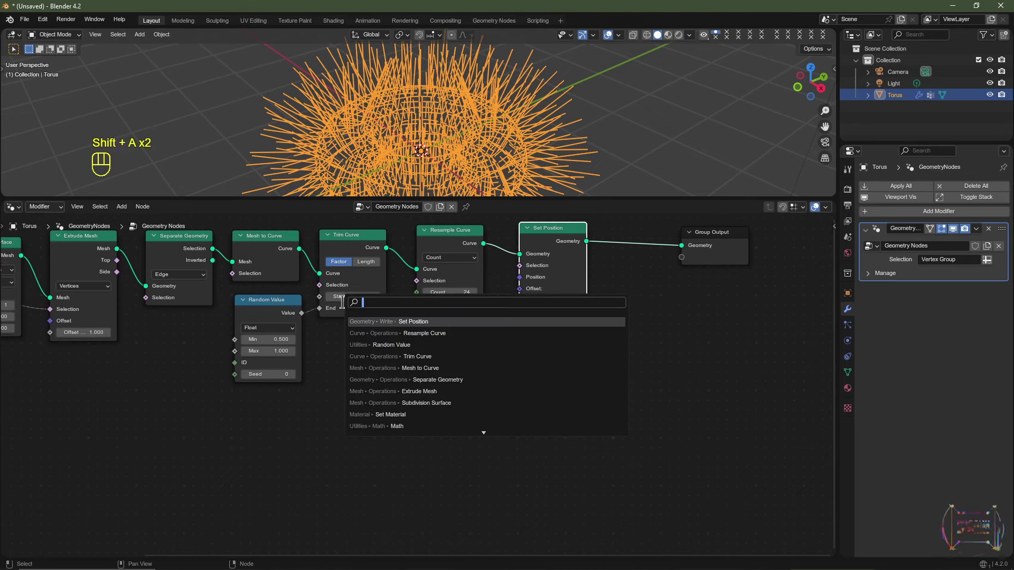
{"action": "left_click", "coordinate": [374, 320]}
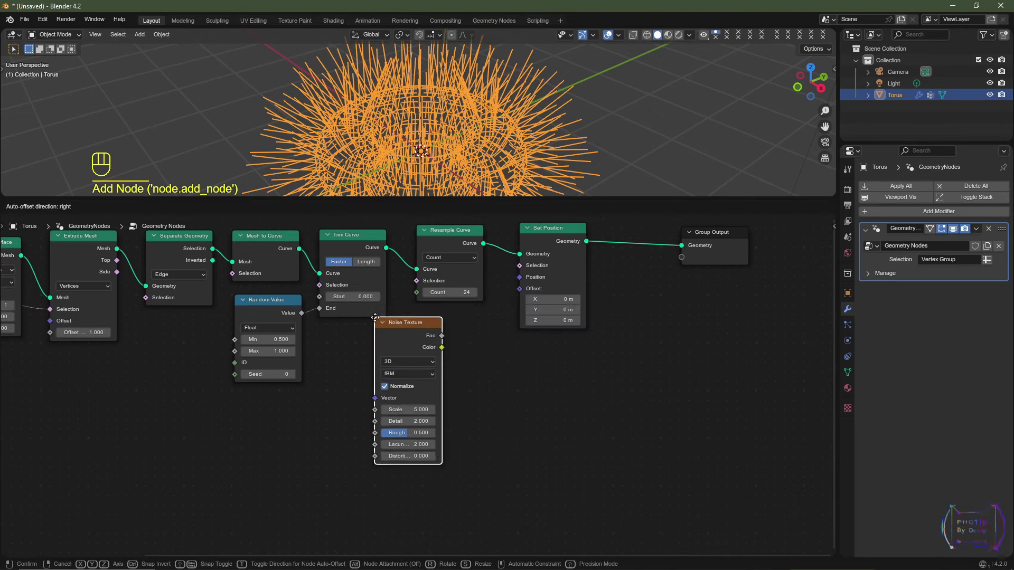
{"action": "left_click", "coordinate": [238, 409]}
{"action": "left_click", "coordinate": [378, 387]}
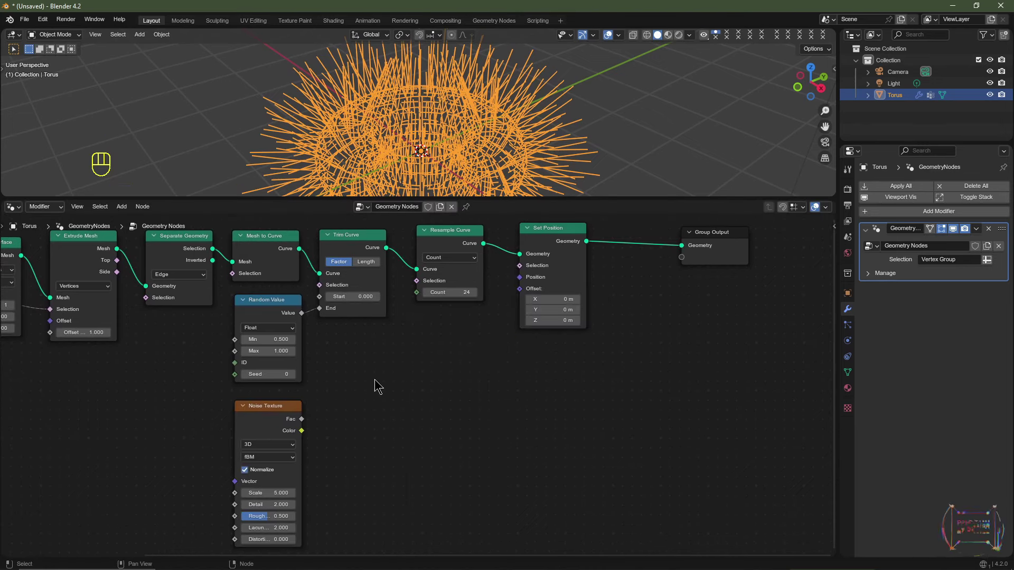
- Add a Vector Math node set to Scale below Resample Curve, and feed the Noise Texture's Color into its vector input
{"action": "key", "text": "shift+a"}
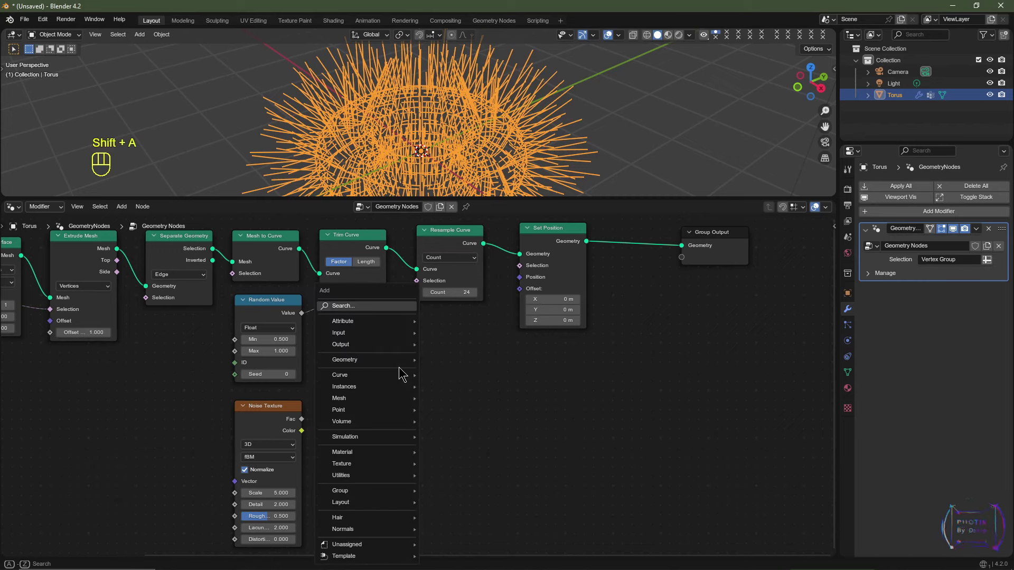
{"action": "left_click", "coordinate": [364, 306]}
{"action": "type", "text": "vec"}
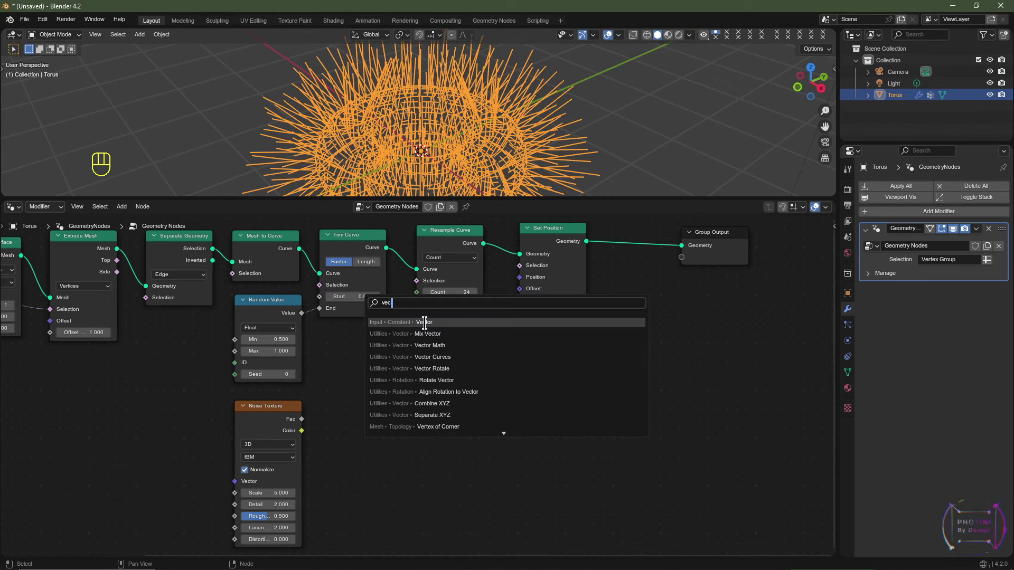
{"action": "left_click", "coordinate": [451, 345]}
{"action": "left_click", "coordinate": [444, 354]}
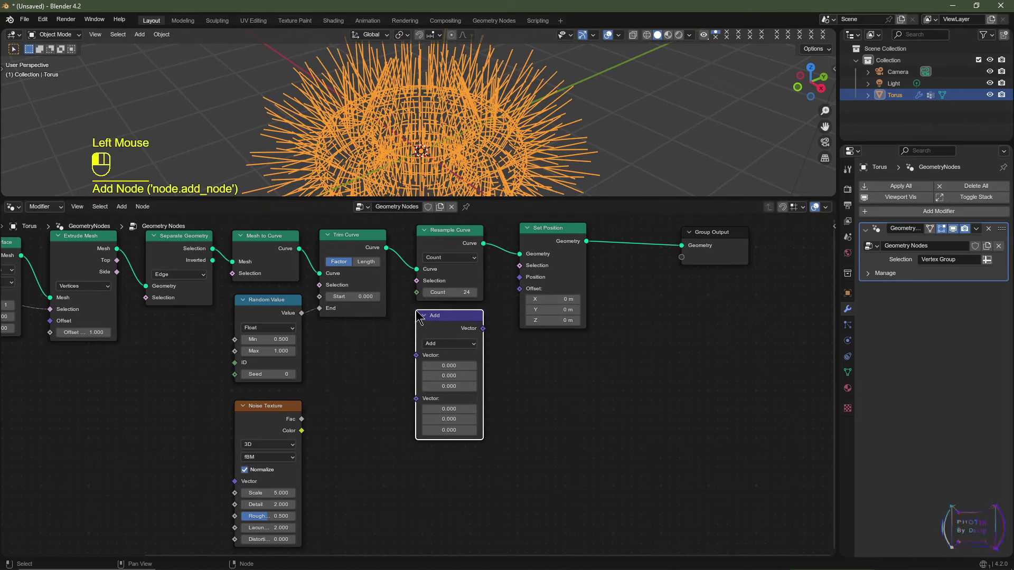
{"action": "left_click", "coordinate": [446, 344]}
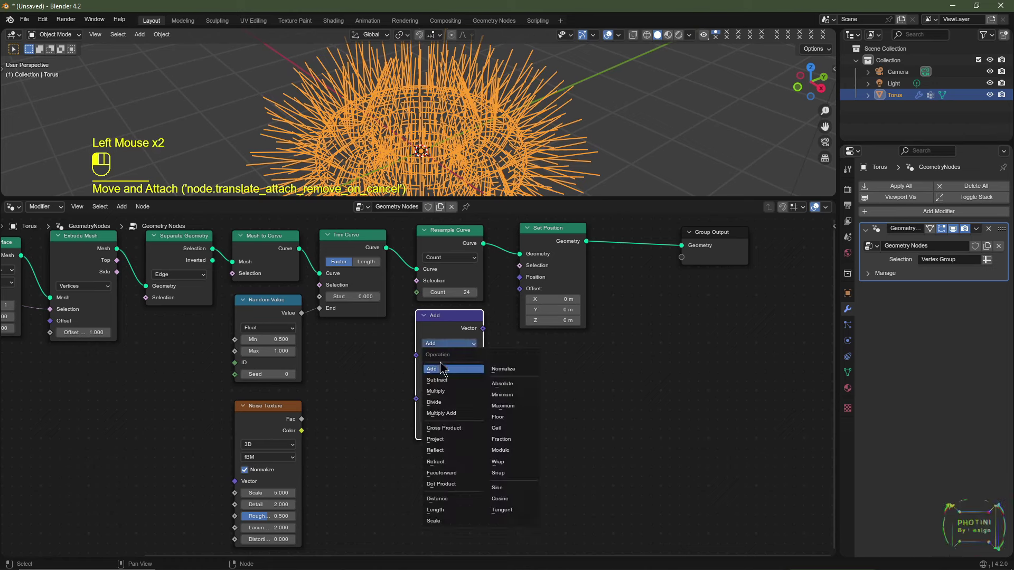
{"action": "left_click", "coordinate": [443, 522]}
{"action": "left_click_drag", "start_coordinate": [300, 431], "coordinate": [416, 354]}
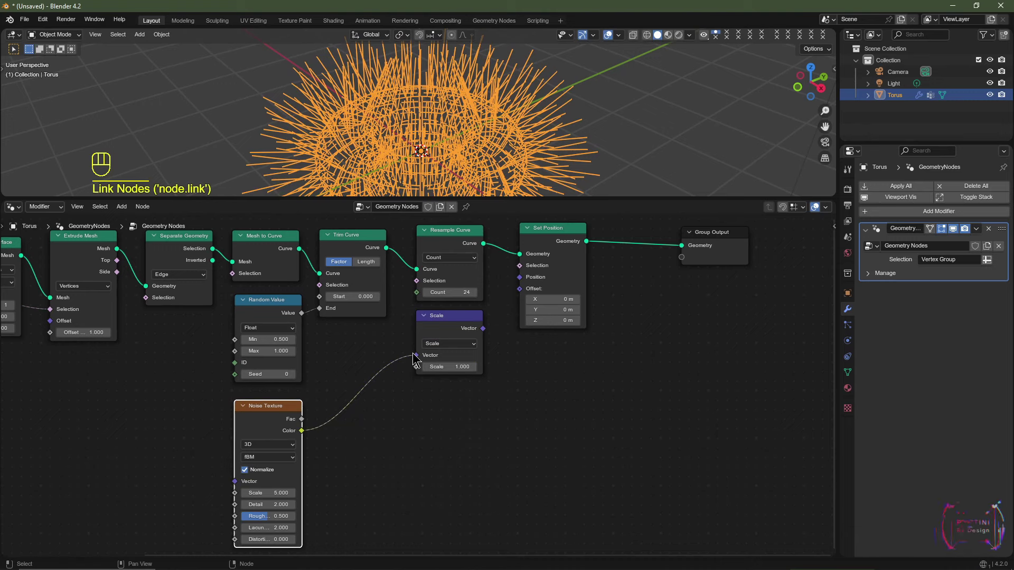
- Switch the Noise Texture to 4D and set its scale to 1.5
{"action": "left_click", "coordinate": [259, 445]}
{"action": "left_click", "coordinate": [256, 503]}
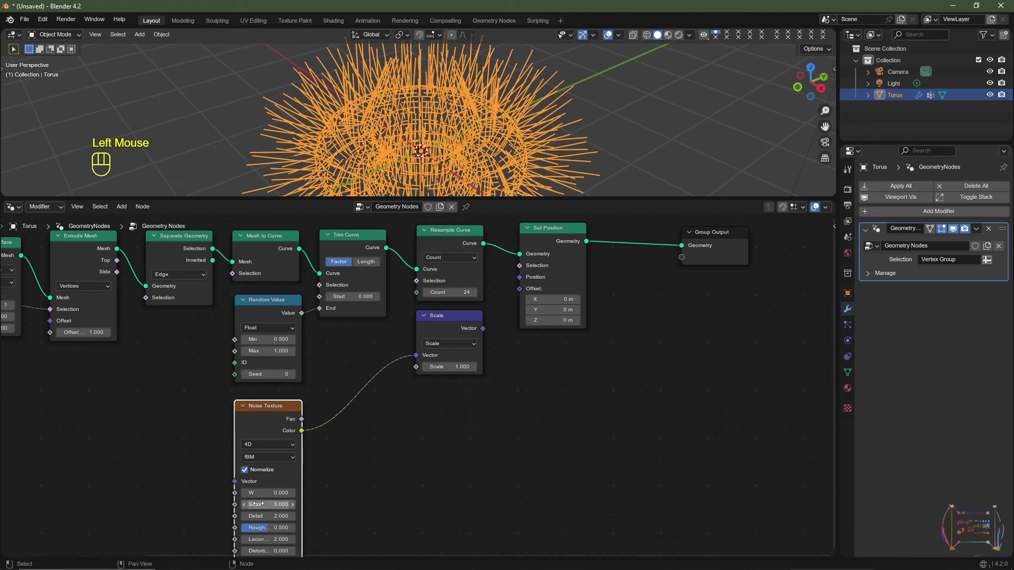
{"action": "left_click", "coordinate": [266, 505]}
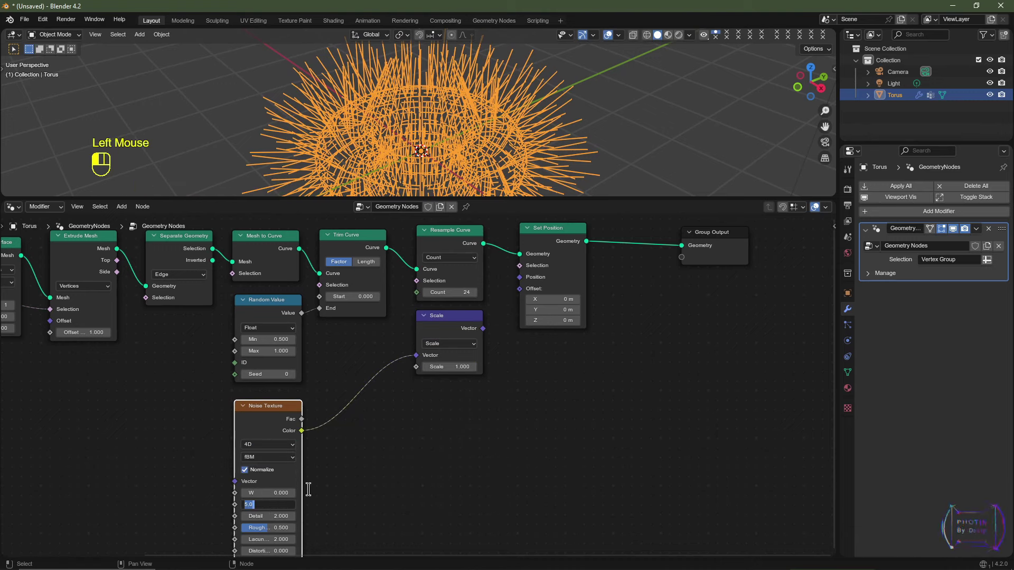
{"action": "type", "text": "1"}
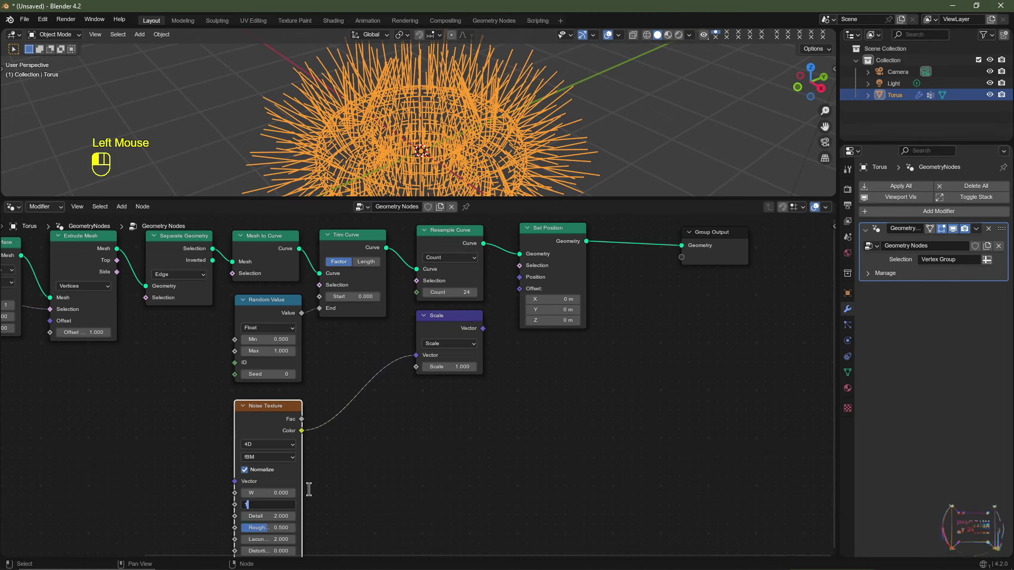
{"action": "type", "text": ".5"}
{"action": "key", "text": "Return"}
- Connect the Scale node's vector output to the Set Position node's Offset and check the strands from above
{"action": "middle_click_drag", "start_coordinate": [494, 328], "coordinate": [490, 321]}
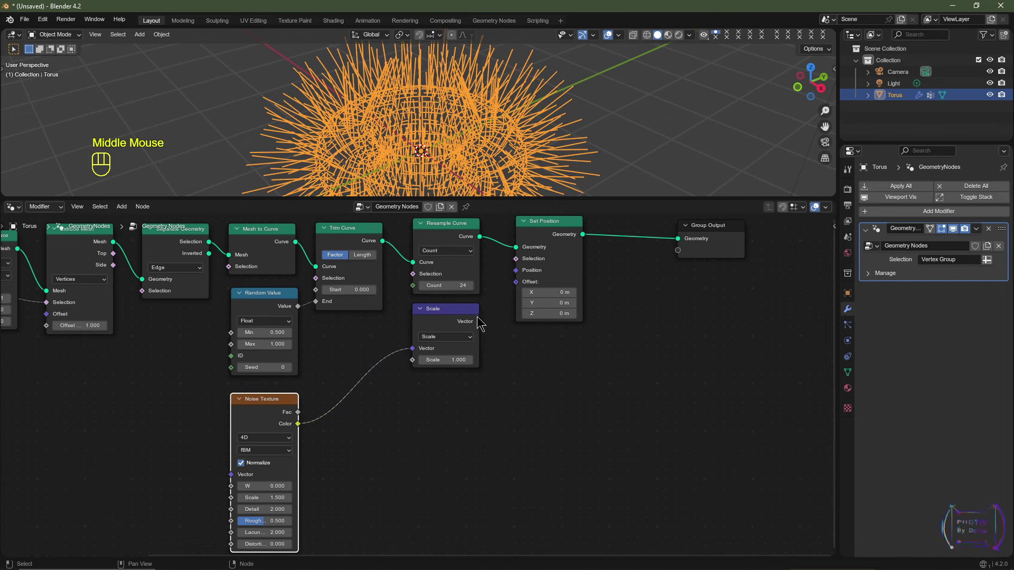
{"action": "mouse_move", "coordinate": [480, 321]}
{"action": "left_mouse_down"}
{"action": "mouse_move", "coordinate": [516, 283]}
{"action": "mouse_move", "coordinate": [515, 292]}
{"action": "left_mouse_up"}
{"action": "middle_click", "coordinate": [565, 153]}
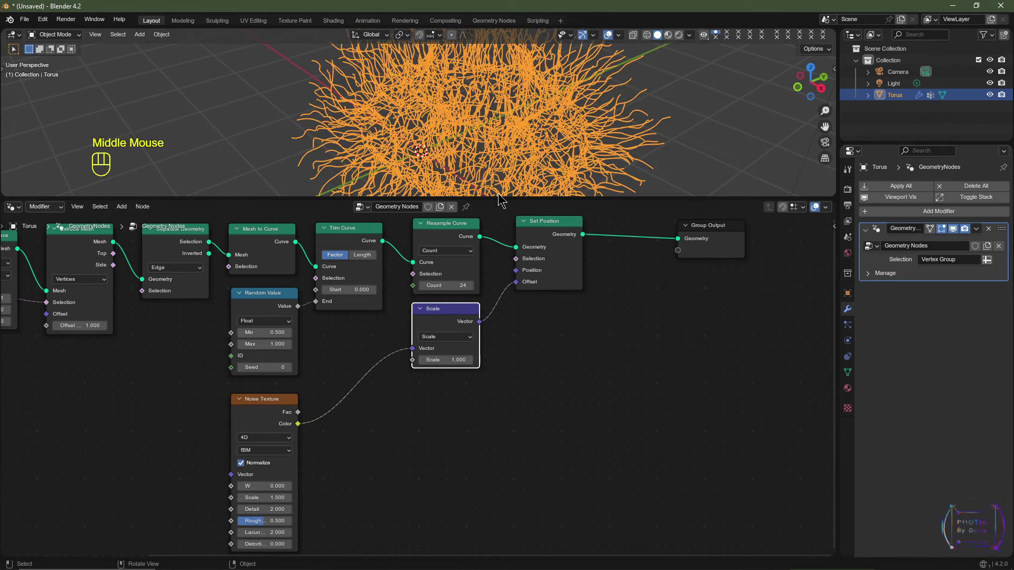
{"action": "left_click_drag", "start_coordinate": [501, 201], "coordinate": [501, 279]}
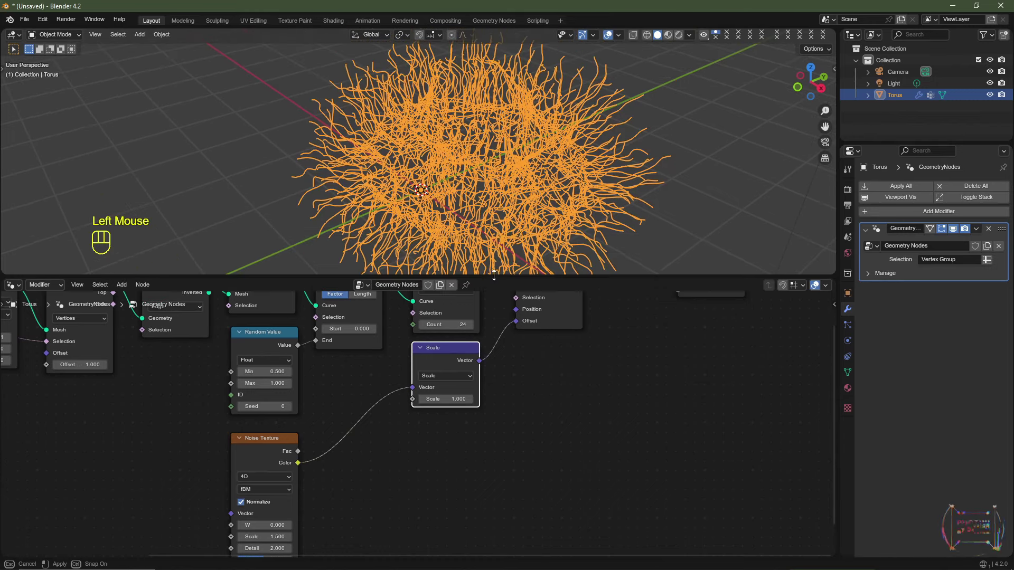
{"action": "middle_click_drag", "start_coordinate": [475, 184], "coordinate": [458, 201], "text": "shift"}
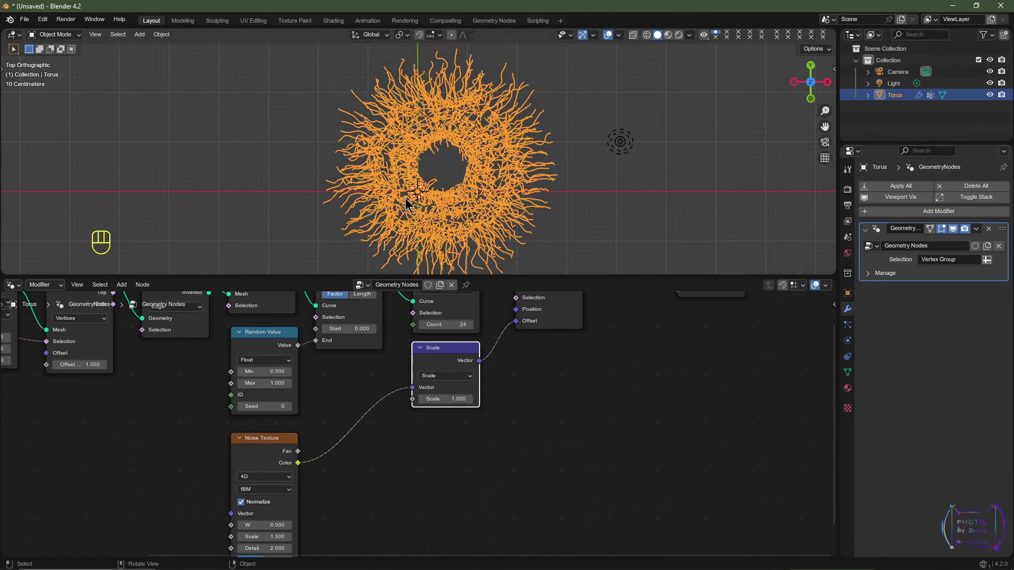
{"action": "middle_click_drag", "start_coordinate": [471, 126], "coordinate": [457, 102]}
{"action": "key", "text": "KP_1"}
{"action": "key", "text": "KP_7"}
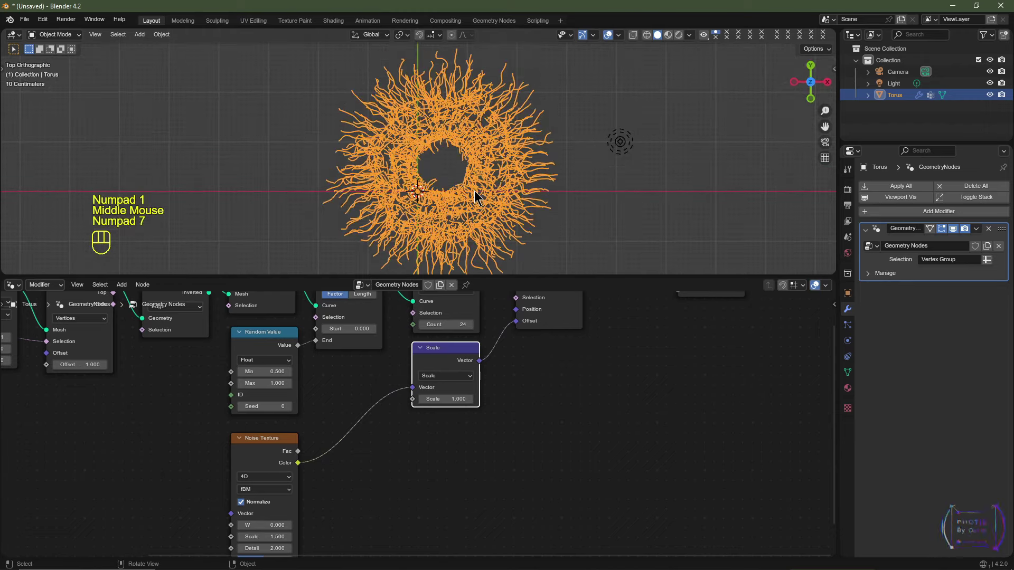
- Duplicate the Scale node, change the copy's operation to Subtract, and set its second vector to 0.5 on all three axes
{"action": "left_click", "coordinate": [442, 362]}
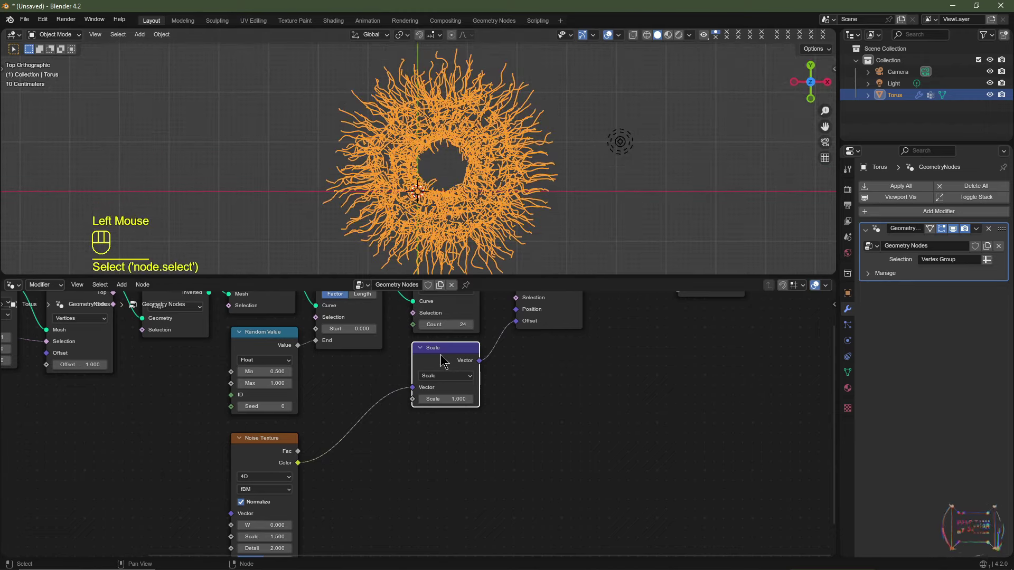
{"action": "key", "text": "shift+d"}
{"action": "left_click", "coordinate": [401, 475]}
{"action": "left_click", "coordinate": [401, 473]}
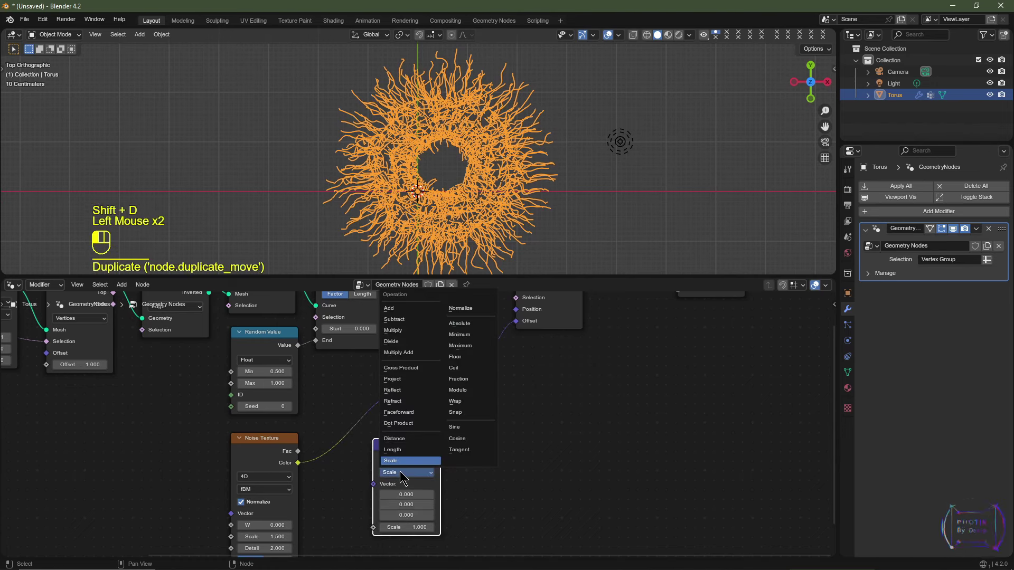
{"action": "left_click", "coordinate": [409, 321]}
{"action": "middle_click_drag", "start_coordinate": [424, 544], "coordinate": [429, 481]}
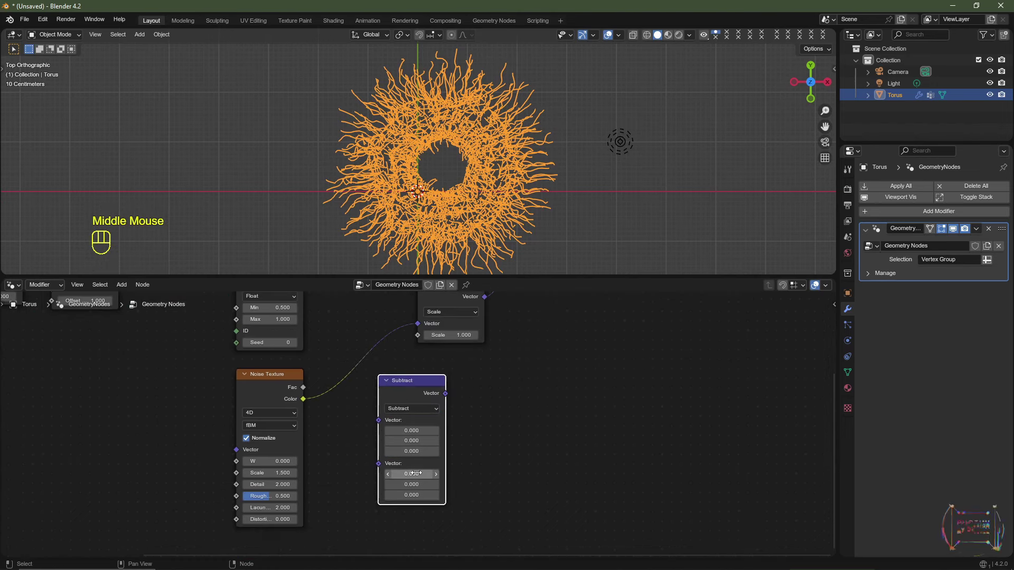
{"action": "left_click", "coordinate": [413, 473]}
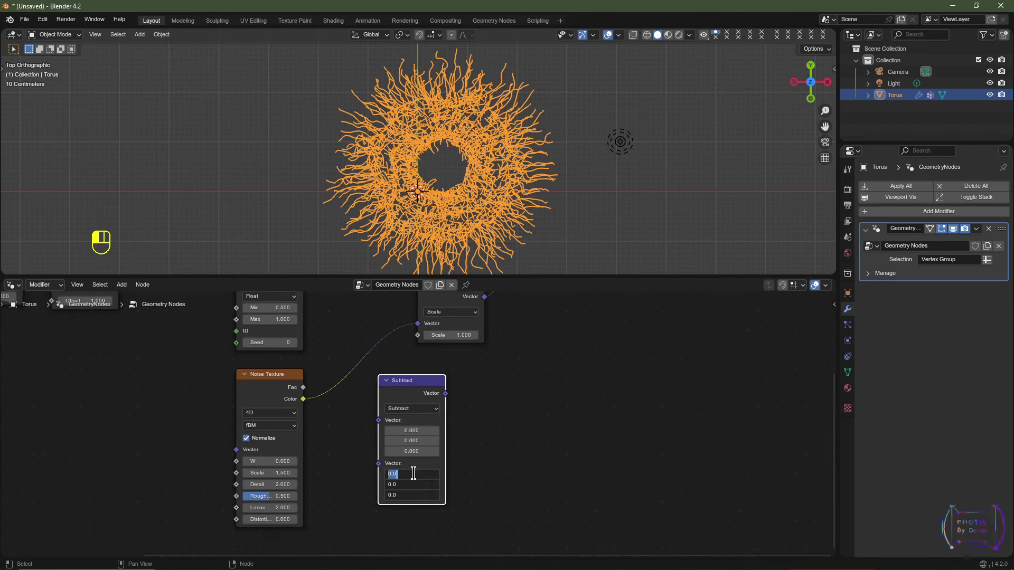
{"action": "key", "text": "Return"}
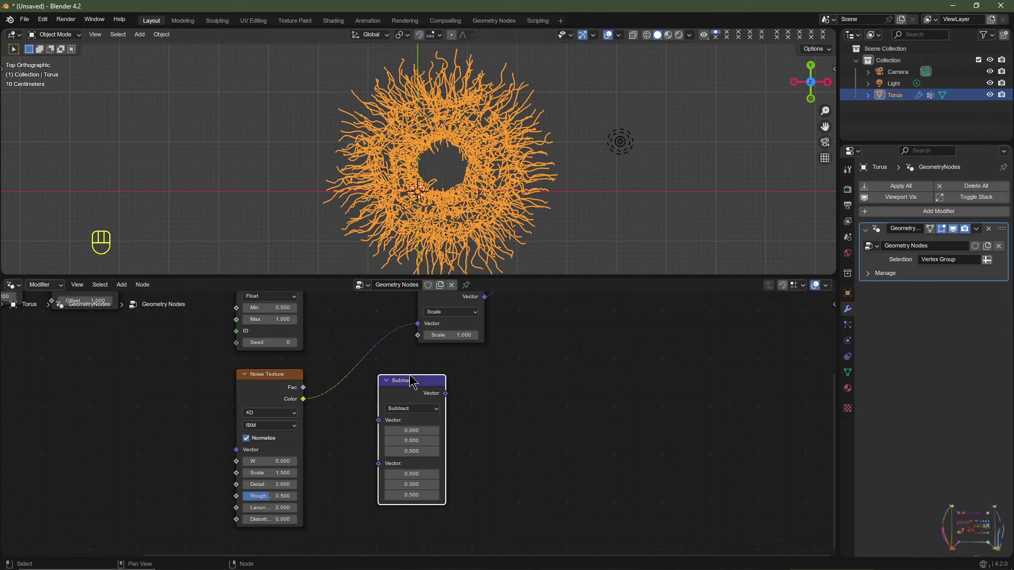
- Insert the Subtract node between the Noise Texture's Color output and the Scale node's vector input
{"action": "left_click_drag", "start_coordinate": [413, 387], "coordinate": [366, 348]}
{"action": "middle_click_drag", "start_coordinate": [434, 210], "coordinate": [476, 195]}
{"action": "middle_click_drag", "start_coordinate": [272, 461], "coordinate": [248, 477]}
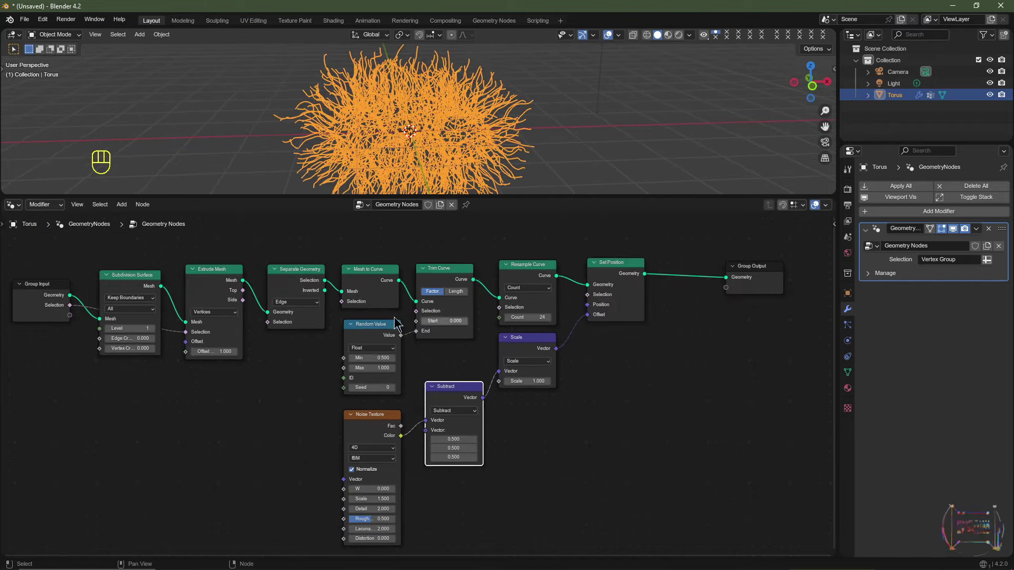
- Set the Subdivision Surface node's level to 0 to thin out the strands
{"action": "left_click", "coordinate": [108, 329]}
{"action": "scroll", "coordinate": [462, 110], "scroll_direction": "up", "scroll_amount": 4}
{"action": "middle_click_drag", "start_coordinate": [509, 97], "coordinate": [492, 120], "text": "shift"}
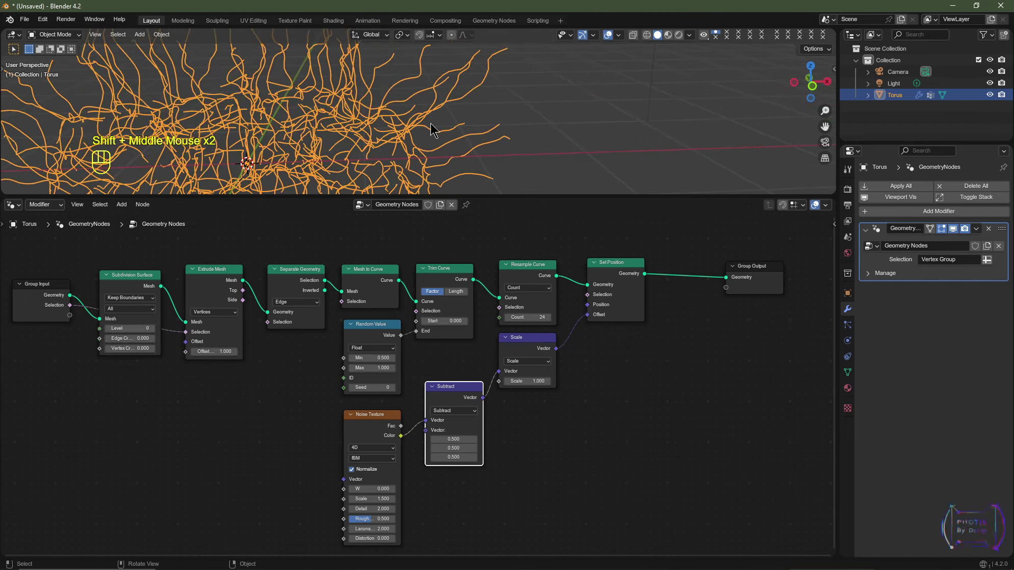
- Try out different W values on the Noise Texture, and undo the change
{"action": "left_click_drag", "start_coordinate": [525, 313], "coordinate": [546, 332]}
{"action": "right_click", "coordinate": [515, 317]}
{"action": "left_click", "coordinate": [522, 317]}
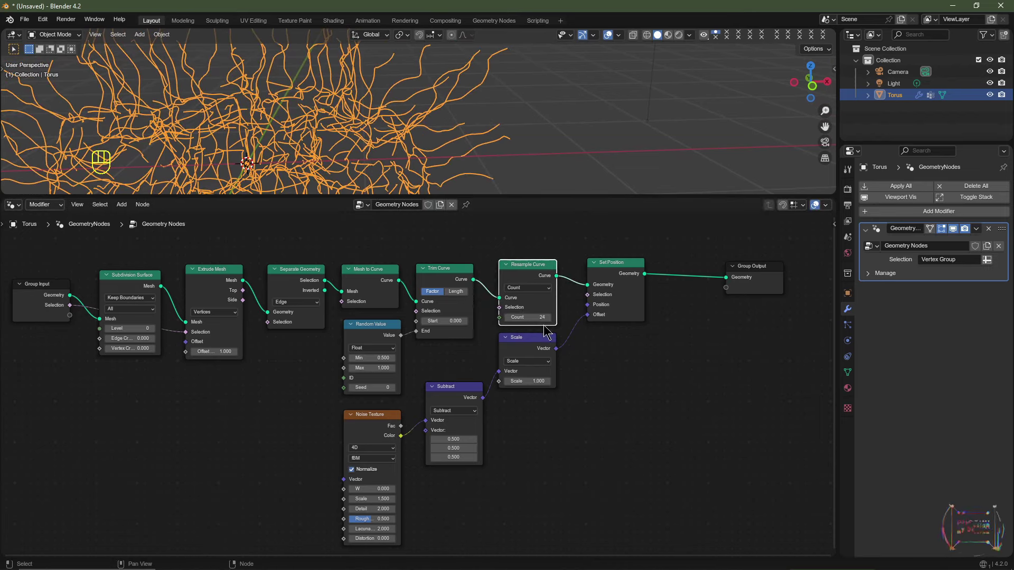
{"action": "left_click_drag", "start_coordinate": [369, 489], "coordinate": [408, 489], "text": "shift"}
{"action": "key", "text": "ctrl+z"}
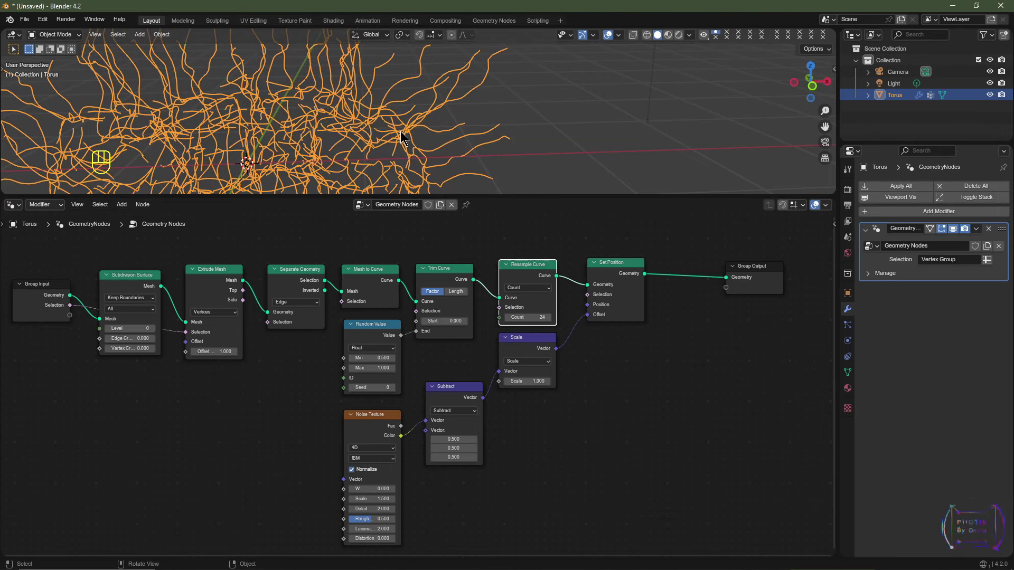
- Shift the Subtract node upward and add a Spline Parameter node directly below the Noise Texture
{"action": "left_click_drag", "start_coordinate": [456, 398], "coordinate": [449, 367]}
{"action": "middle_click_drag", "start_coordinate": [471, 445], "coordinate": [460, 403]}
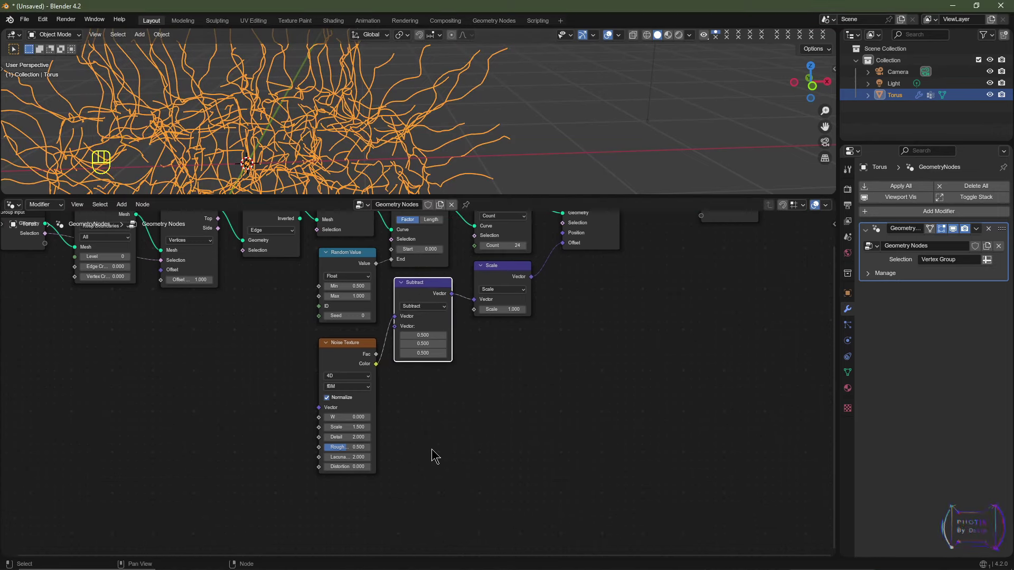
{"action": "key", "text": "shift+a"}
{"action": "mouse_move", "coordinate": [433, 454]}
{"action": "left_click", "coordinate": [423, 306]}
{"action": "type", "text": "spline"}
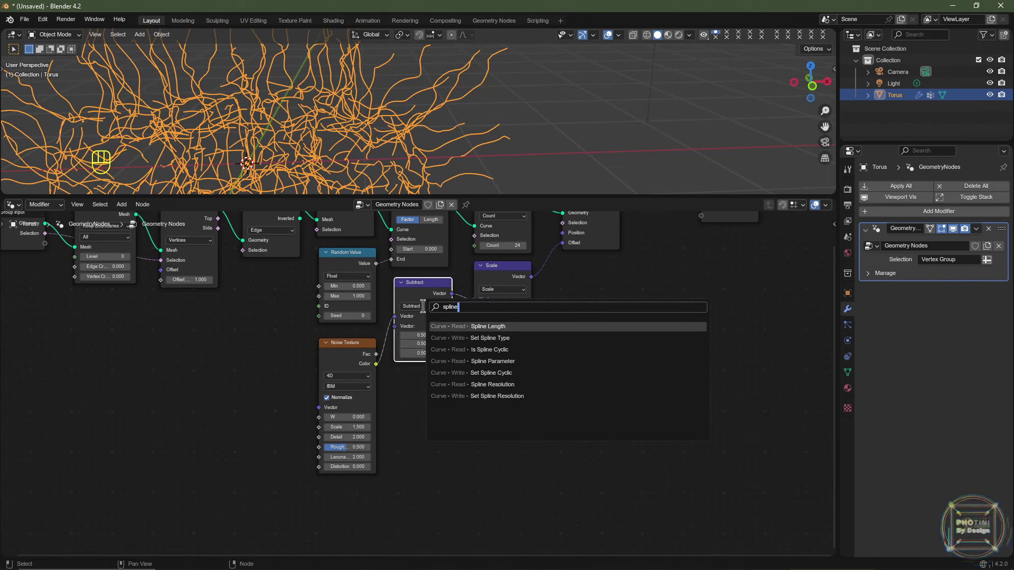
{"action": "left_click", "coordinate": [502, 362]}
{"action": "left_click", "coordinate": [320, 483]}
{"action": "scroll", "coordinate": [498, 448], "scroll_direction": "up", "scroll_amount": 2}
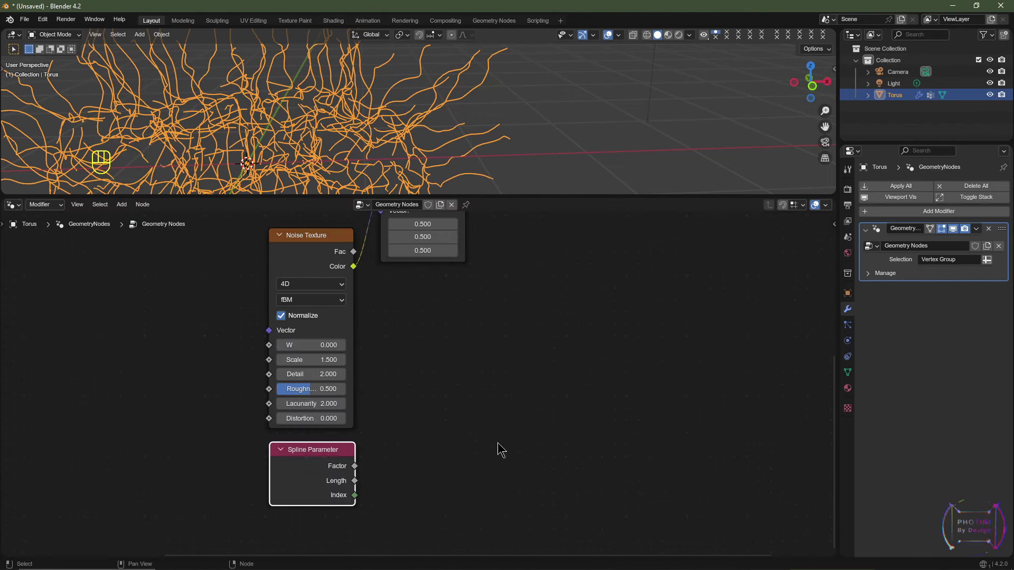
{"action": "left_click", "coordinate": [355, 484]}
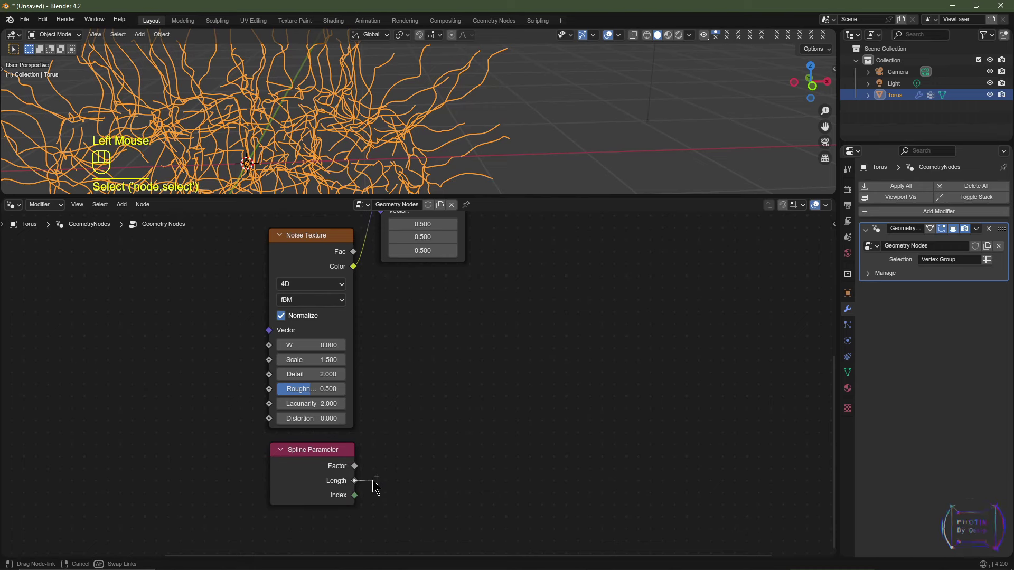
{"action": "left_click", "coordinate": [379, 468]}
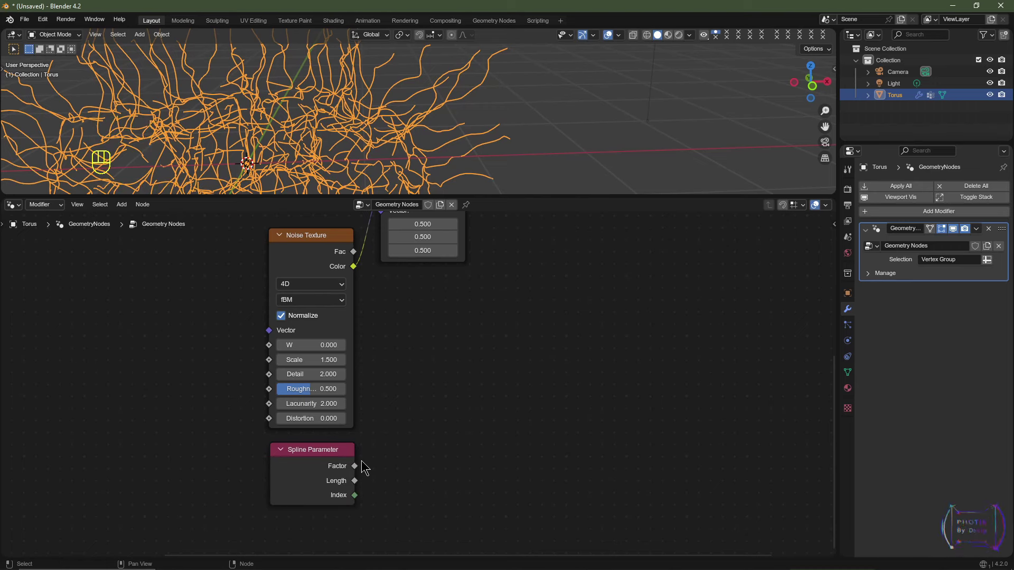
{"action": "mouse_move", "coordinate": [355, 471]}
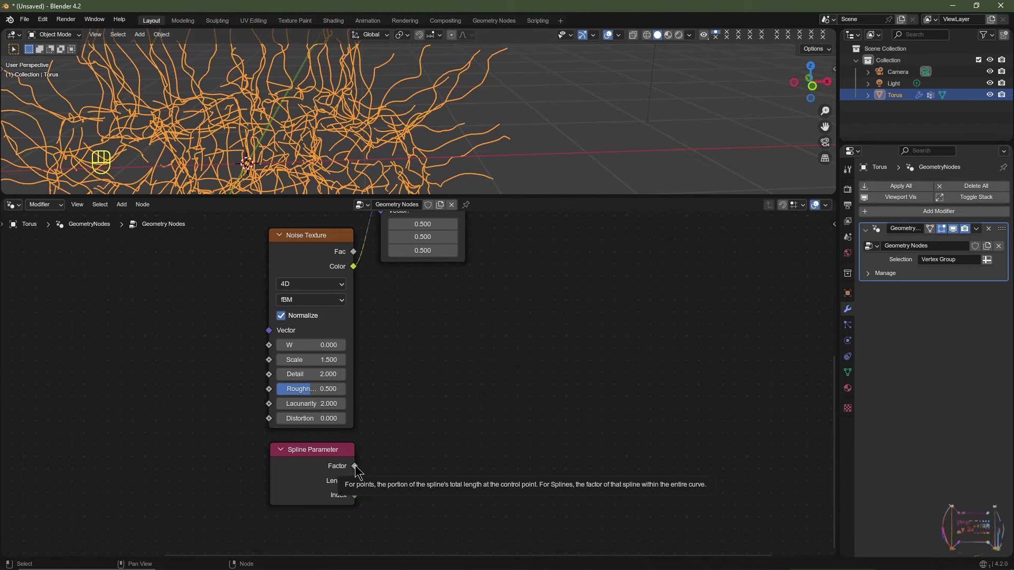
- Add a Math node beside the Noise Texture, below the Subtract node
{"action": "scroll", "coordinate": [346, 414], "scroll_direction": "down", "scroll_amount": 2}
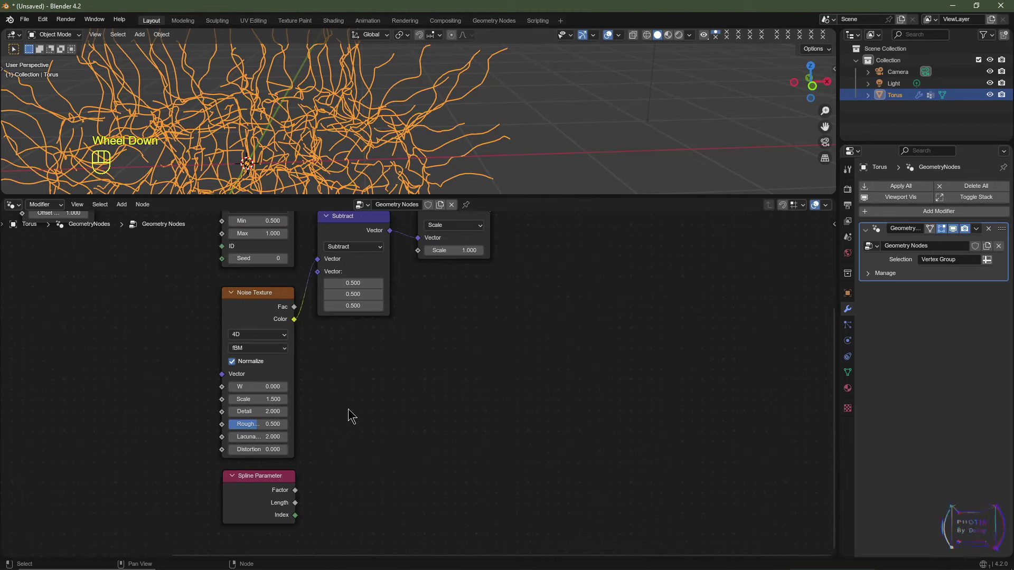
{"action": "key", "text": "shift+a"}
{"action": "mouse_move", "coordinate": [349, 414]}
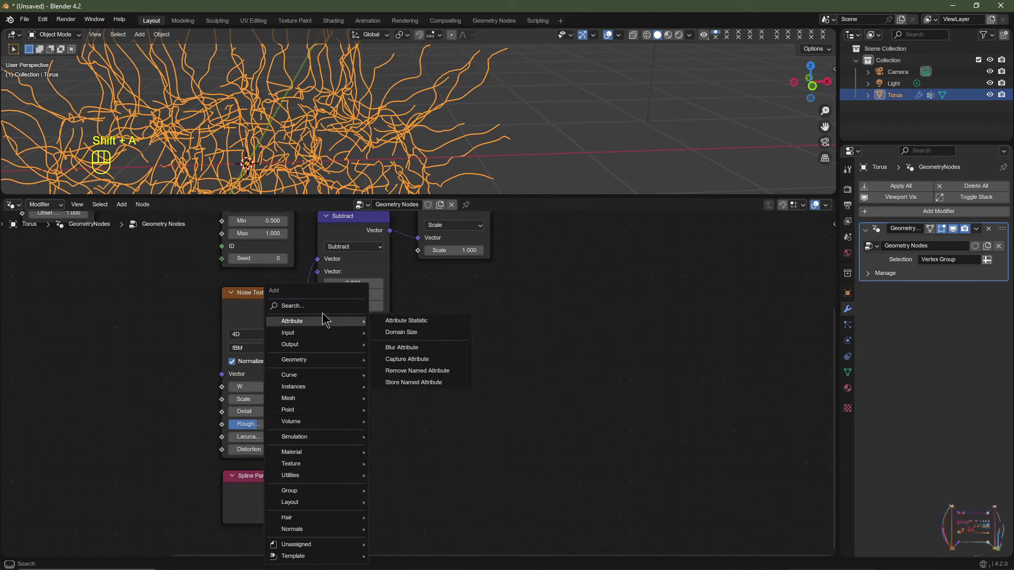
{"action": "left_click", "coordinate": [320, 306]}
{"action": "type", "text": "math"}
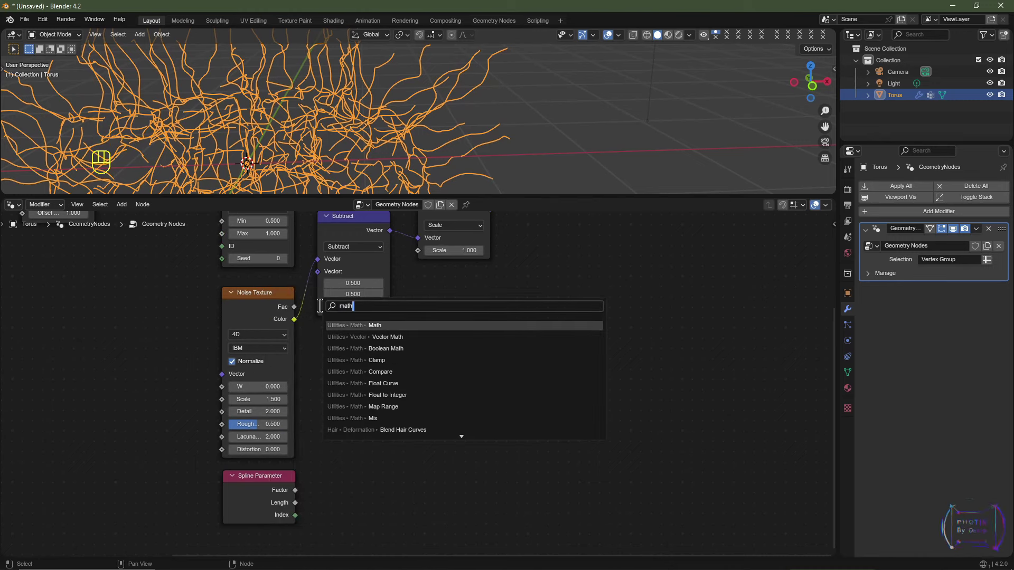
{"action": "left_click", "coordinate": [386, 325]}
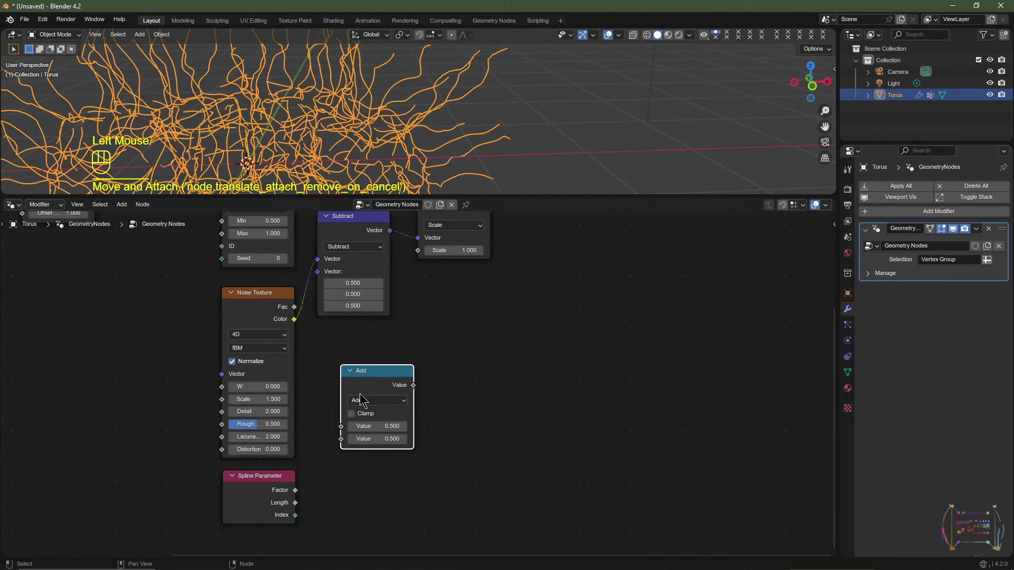
- Set the new Math node to Multiply with a second value of 1
{"action": "left_click", "coordinate": [377, 400]}
{"action": "left_click", "coordinate": [370, 445]}
{"action": "left_click", "coordinate": [388, 439]}
{"action": "type", "text": "1"}
{"action": "key", "text": "Return"}
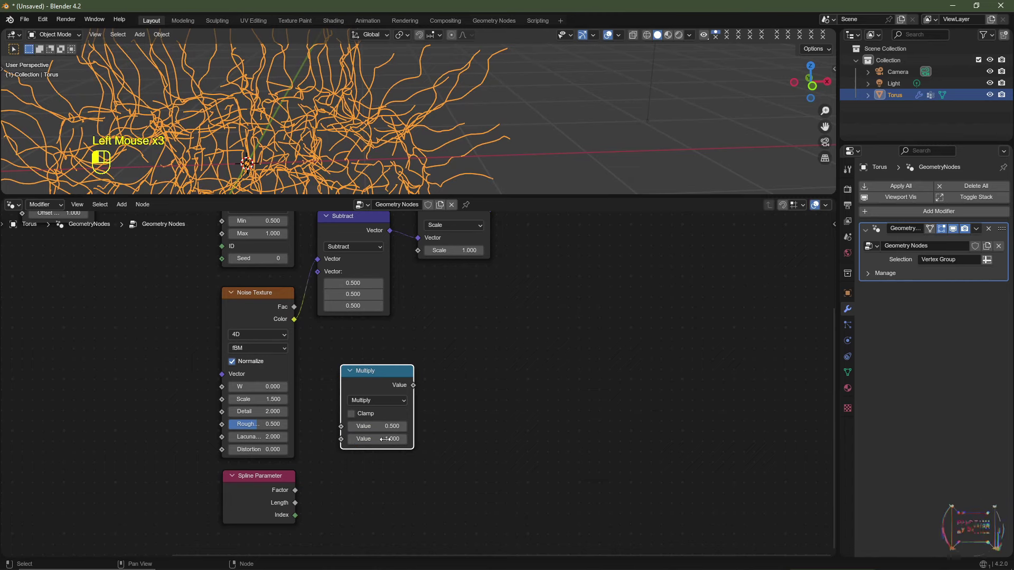
- Feed the Spline Parameter's Factor through the Multiply node into the Scale node's Scale input, and try out the Noise Texture's W value
{"action": "left_click_drag", "start_coordinate": [296, 490], "coordinate": [341, 426]}
{"action": "left_click_drag", "start_coordinate": [384, 371], "coordinate": [365, 334]}
{"action": "middle_click_drag", "start_coordinate": [423, 352], "coordinate": [376, 441]}
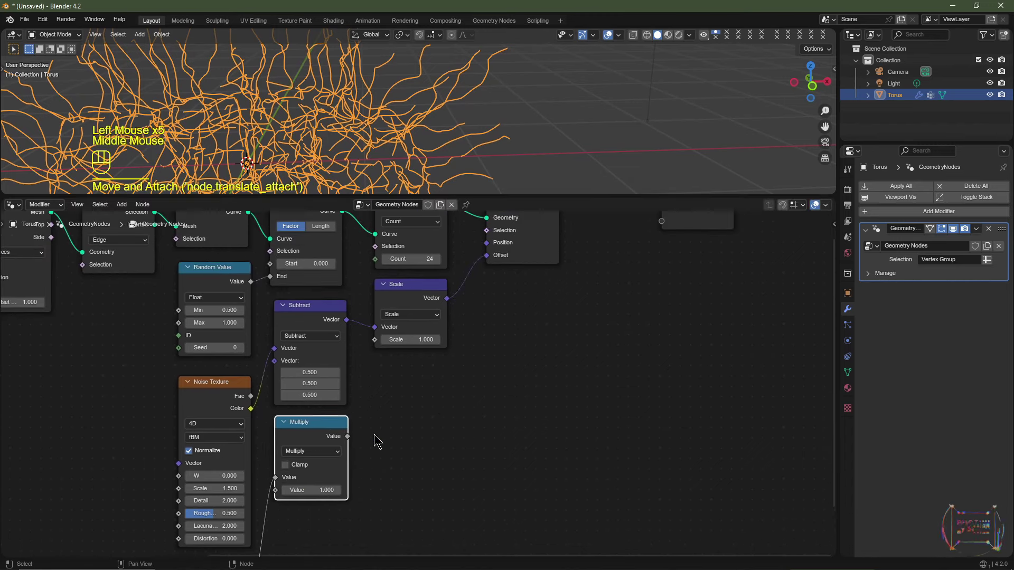
{"action": "left_click_drag", "start_coordinate": [347, 437], "coordinate": [378, 342]}
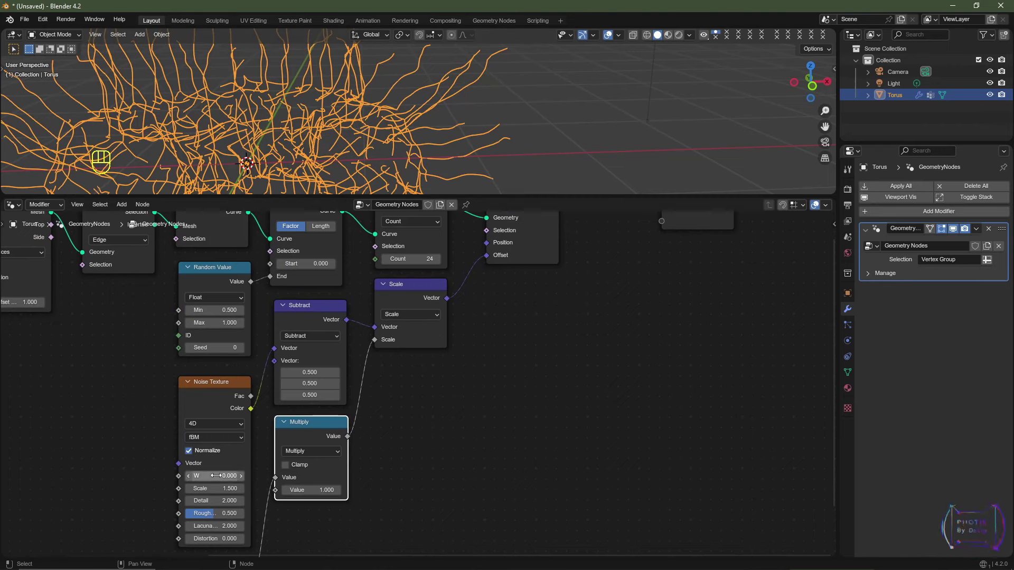
{"action": "left_click_drag", "start_coordinate": [215, 475], "coordinate": [216, 476], "text": "ctrl"}
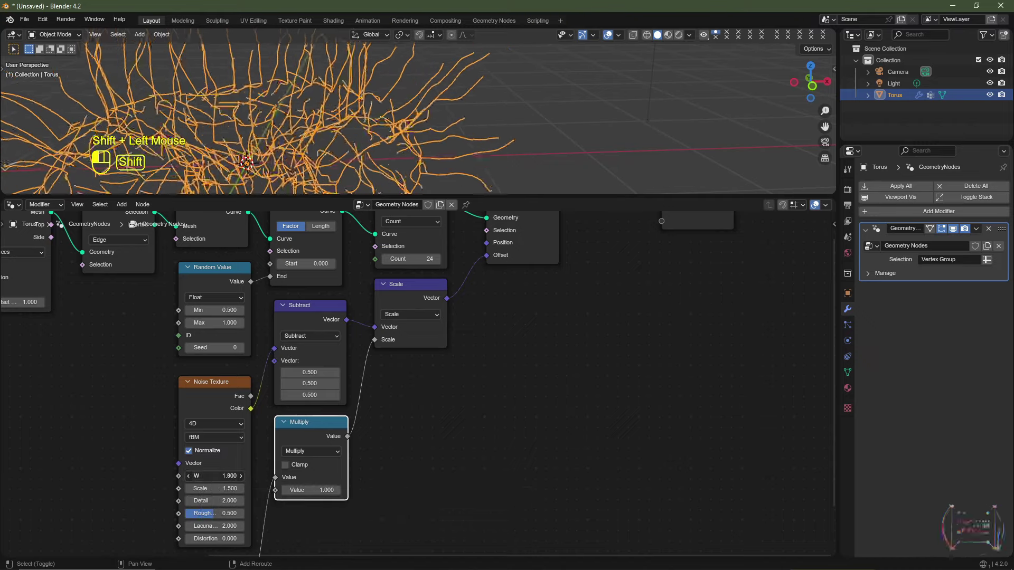
- Insert a Set Curve Radius node between the Set Position and Group Output nodes
{"action": "scroll", "coordinate": [491, 437], "scroll_direction": "down", "scroll_amount": 2}
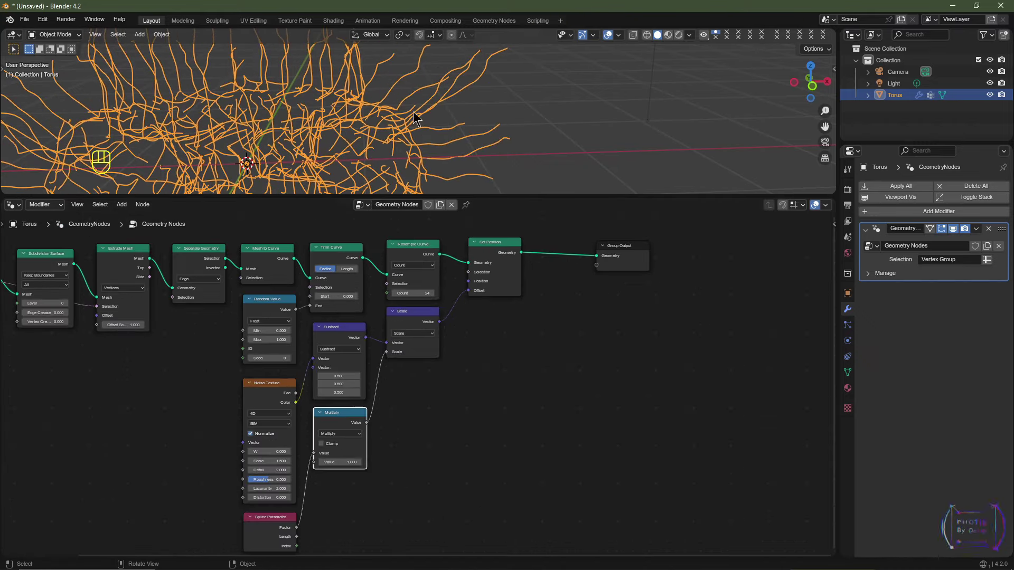
{"action": "middle_click_drag", "start_coordinate": [542, 380], "coordinate": [446, 444]}
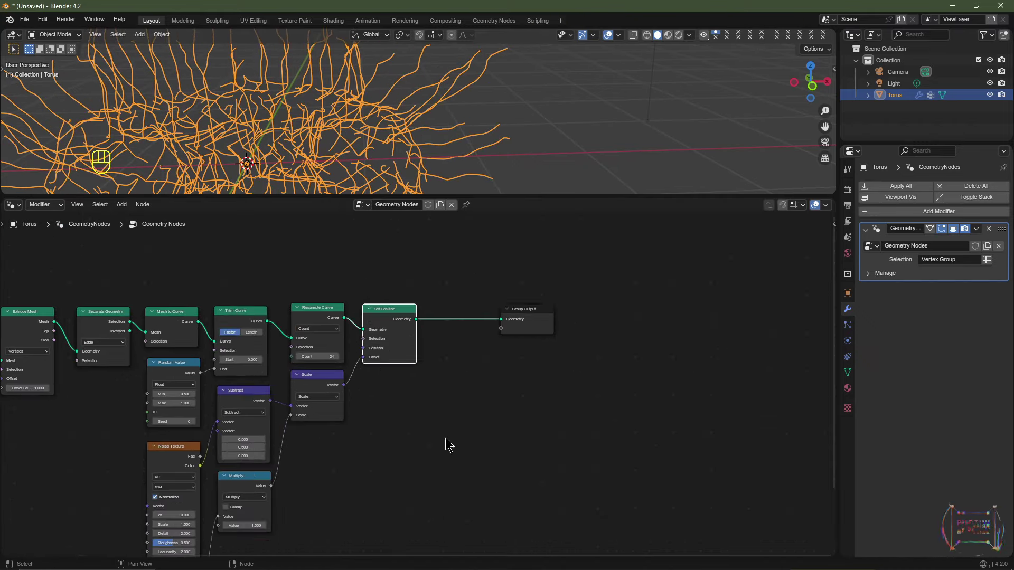
{"action": "key", "text": "shift+a"}
{"action": "left_click", "coordinate": [422, 306]}
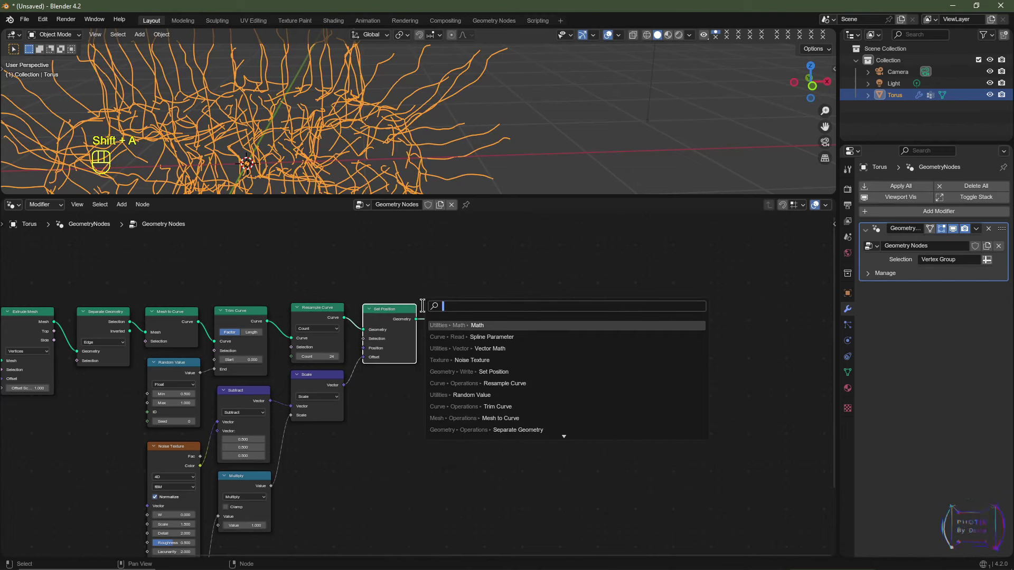
{"action": "type", "text": "set curve"}
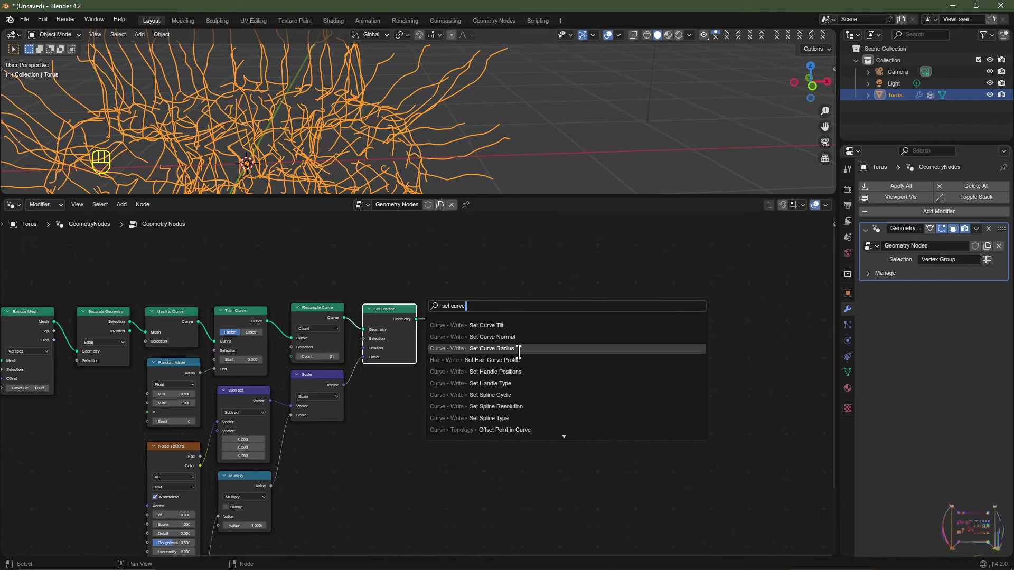
{"action": "left_click", "coordinate": [519, 351]}
{"action": "left_click", "coordinate": [467, 323]}
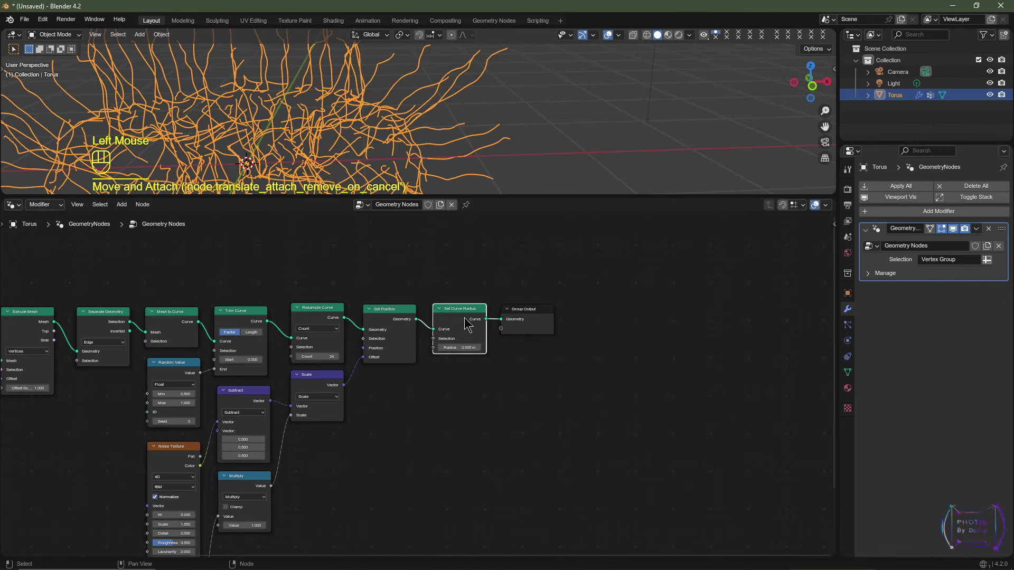
- Move the Group Output further away and insert a Curve to Mesh node between it and Set Curve Radius
{"action": "left_click_drag", "start_coordinate": [528, 310], "coordinate": [725, 310]}
{"action": "key", "text": "shift+a"}
{"action": "key", "text": "shift+a"}
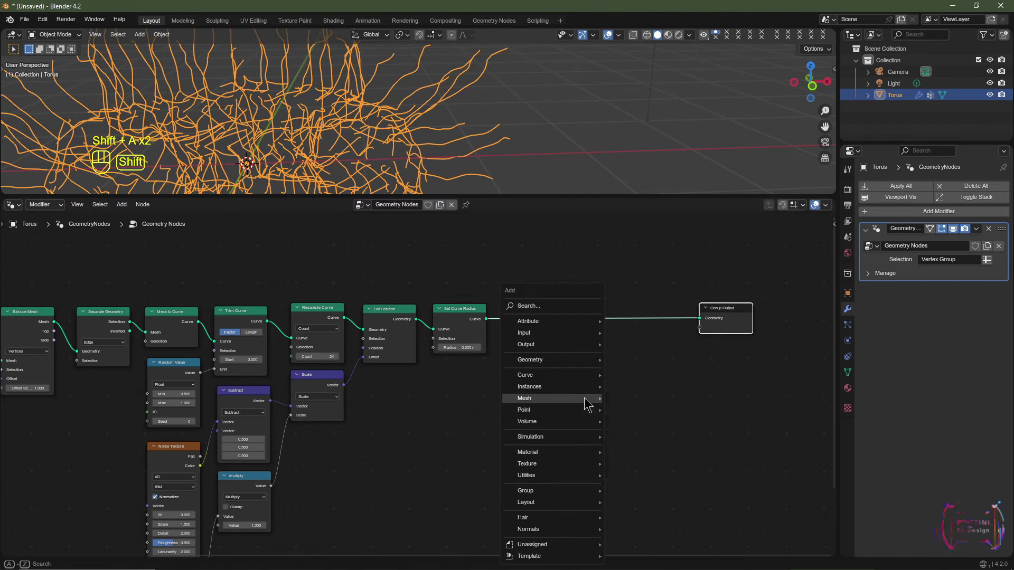
{"action": "left_click", "coordinate": [546, 313]}
{"action": "type", "text": "curve to"}
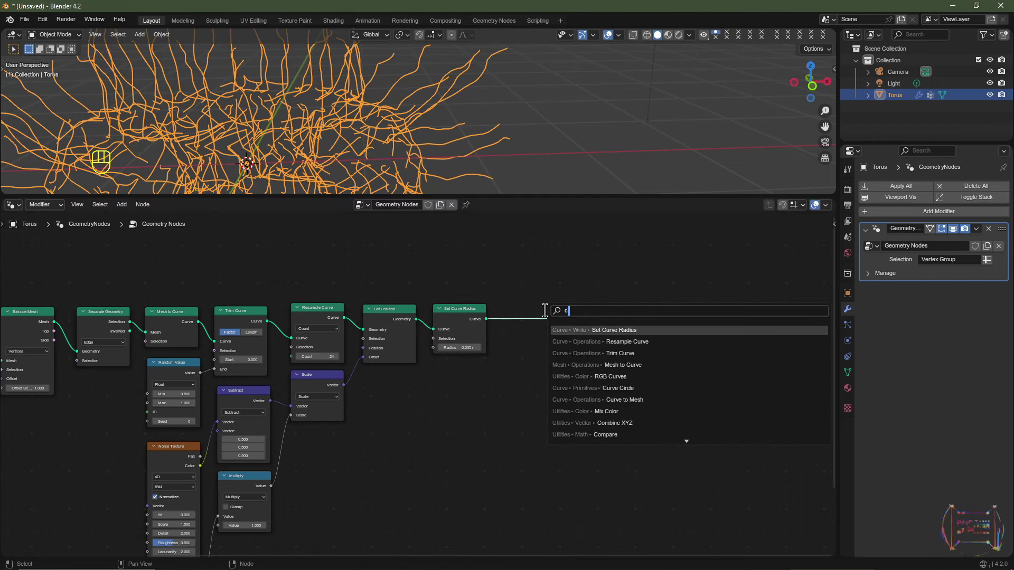
{"action": "left_click", "coordinate": [659, 329]}
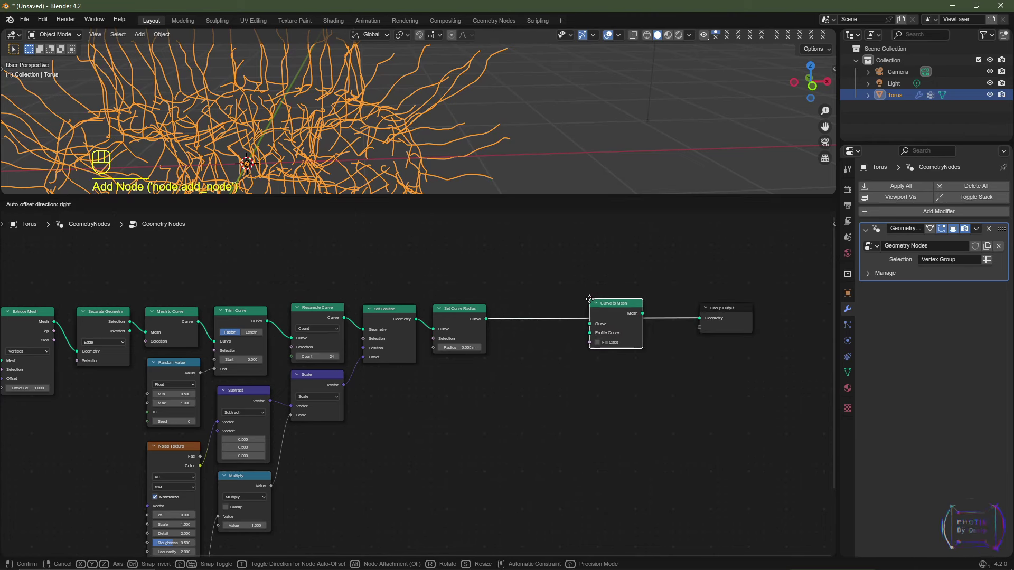
{"action": "left_click", "coordinate": [588, 301]}
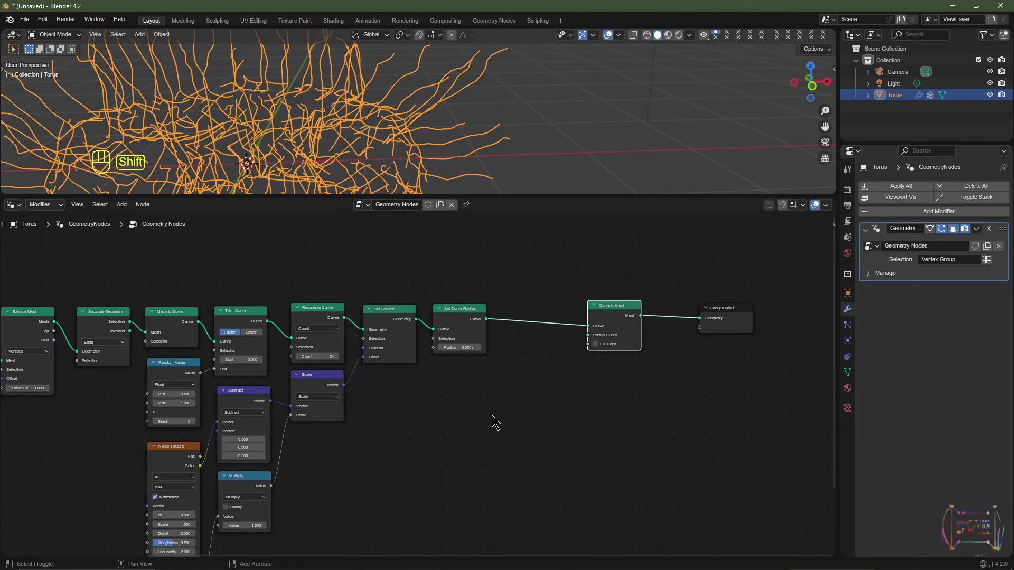
- Add a Curve Circle node, link it to Curve to Mesh's Profile Curve, and hide the viewport overlays
{"action": "key", "text": "shift+a"}
{"action": "left_click", "coordinate": [452, 306]}
{"action": "type", "text": "curve ci"}
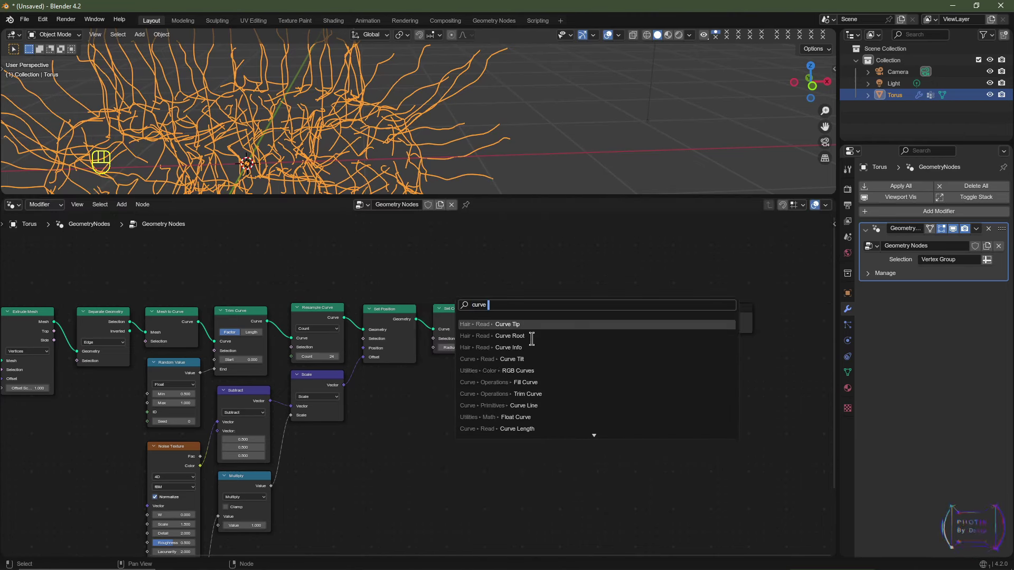
{"action": "left_click", "coordinate": [534, 325]}
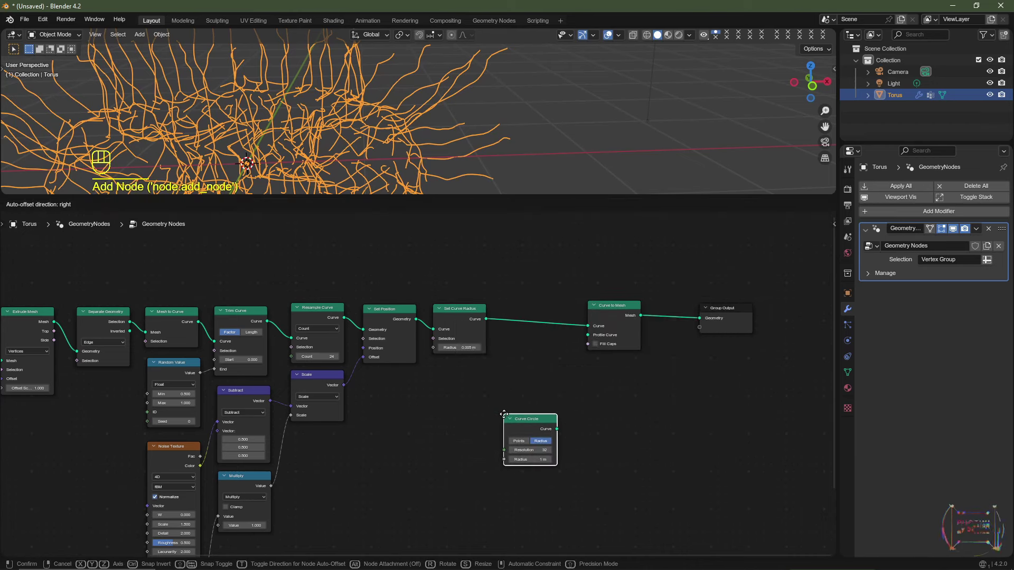
{"action": "left_click", "coordinate": [505, 414]}
{"action": "left_click", "coordinate": [561, 435]}
{"action": "left_click_drag", "start_coordinate": [561, 426], "coordinate": [587, 336]}
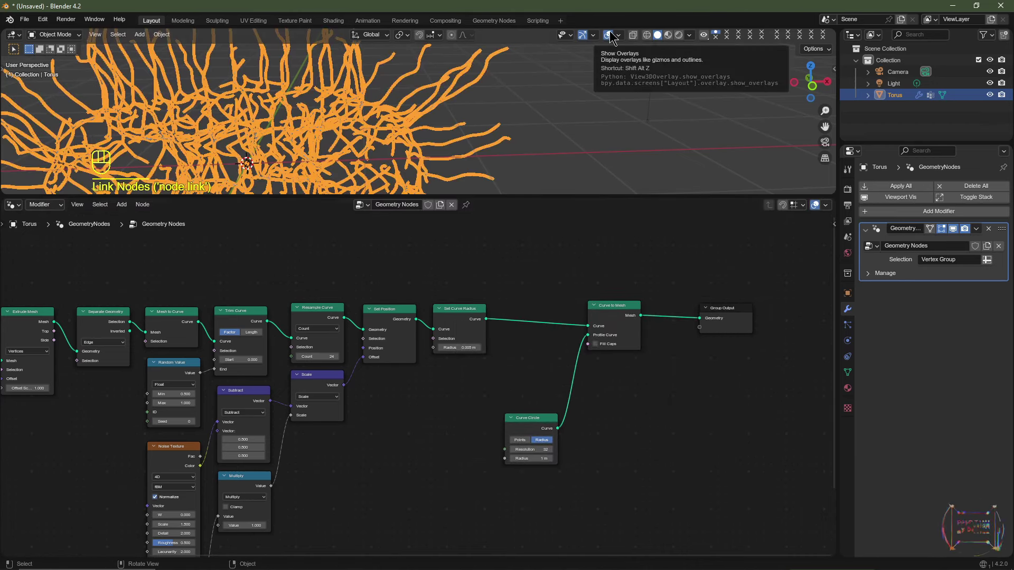
{"action": "left_click", "coordinate": [608, 35]}
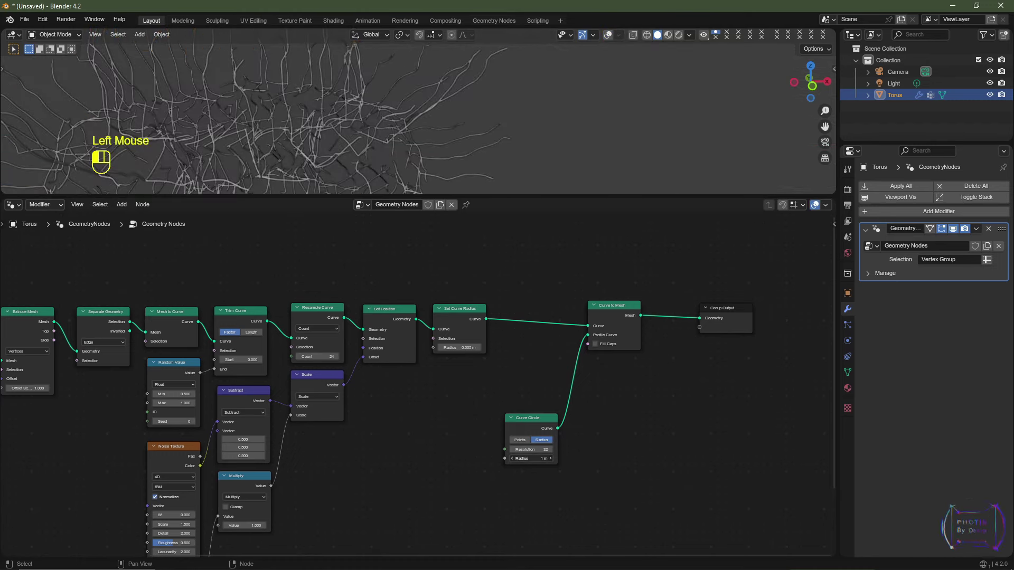
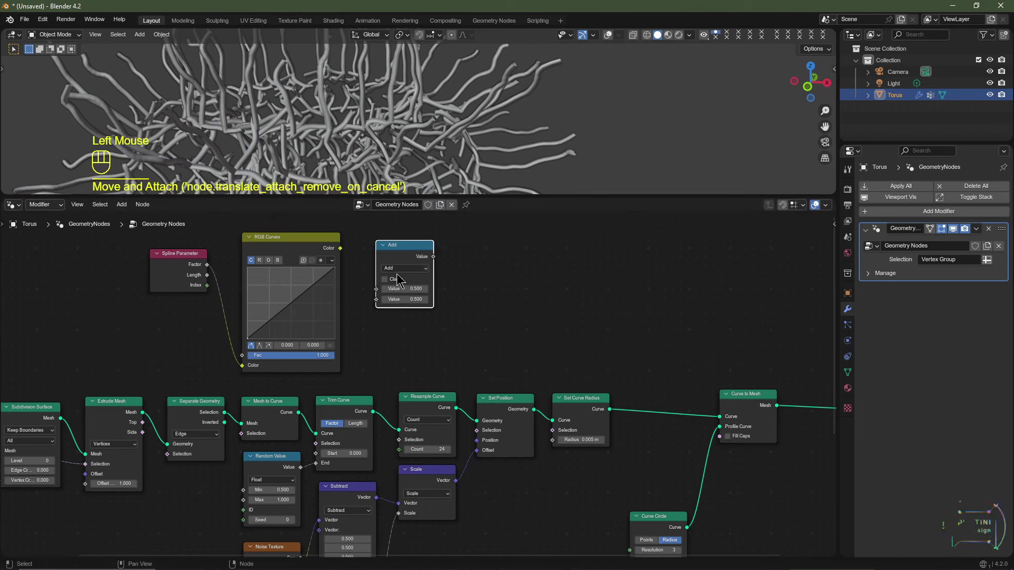
- Set the new Math node to Multiply and link it between the RGB Curves' Color output and Set Curve Radius's Radius input
{"action": "left_click", "coordinate": [403, 268]}
{"action": "left_click", "coordinate": [416, 311]}
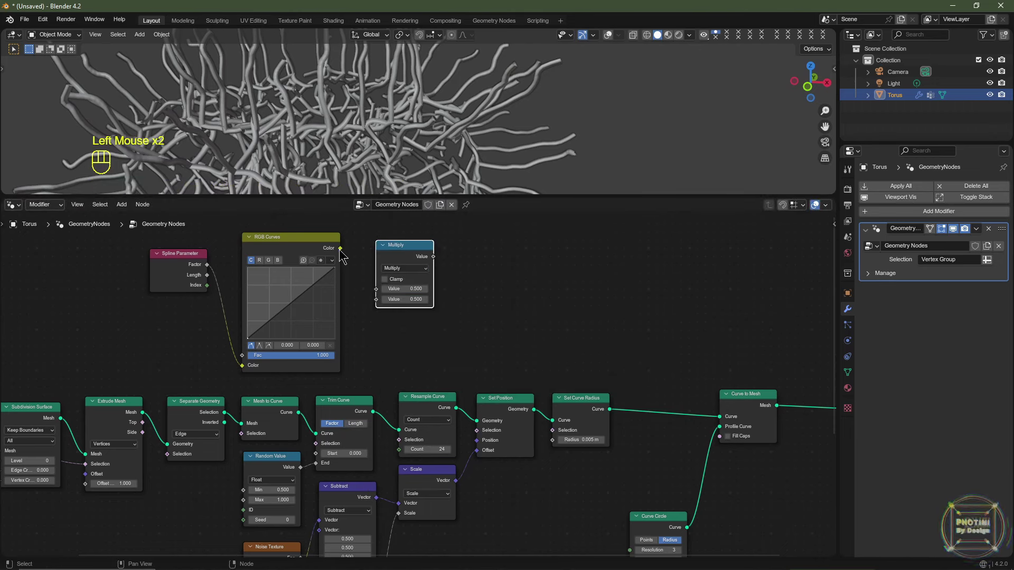
{"action": "left_click_drag", "start_coordinate": [340, 249], "coordinate": [376, 289]}
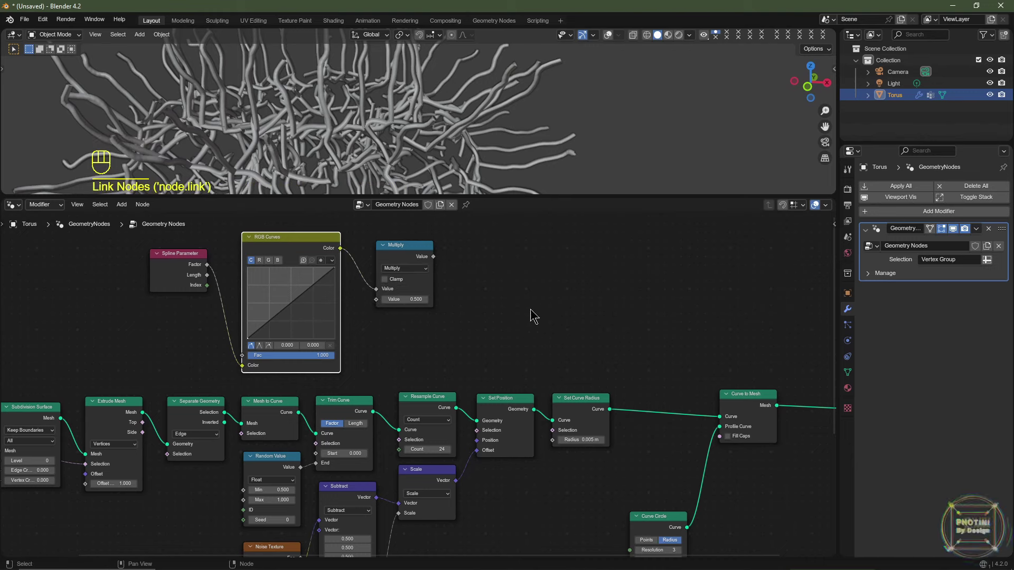
{"action": "middle_click_drag", "start_coordinate": [529, 317], "coordinate": [465, 267]}
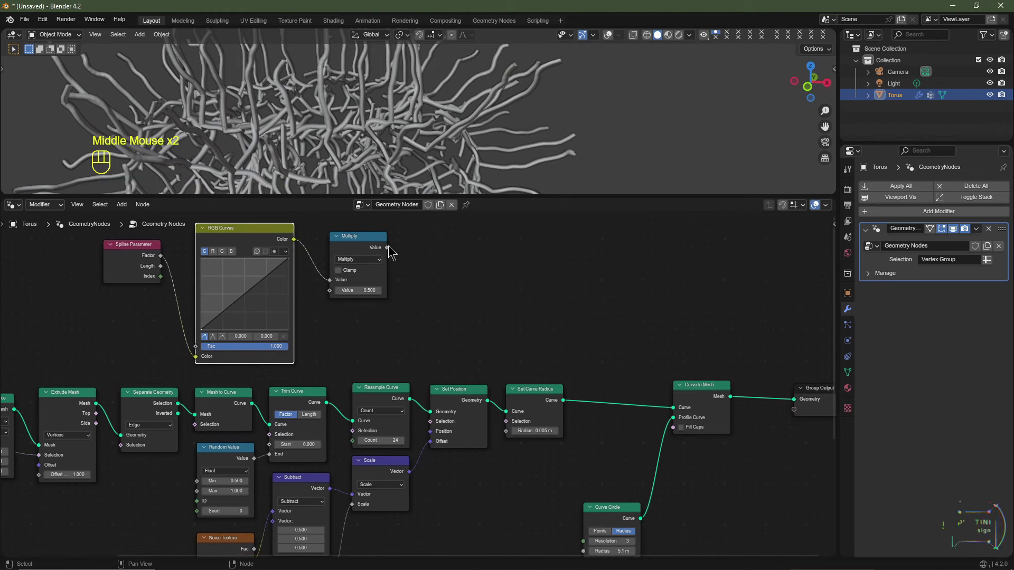
{"action": "mouse_move", "coordinate": [387, 247]}
{"action": "left_click_drag", "start_coordinate": [386, 248], "coordinate": [506, 437]}
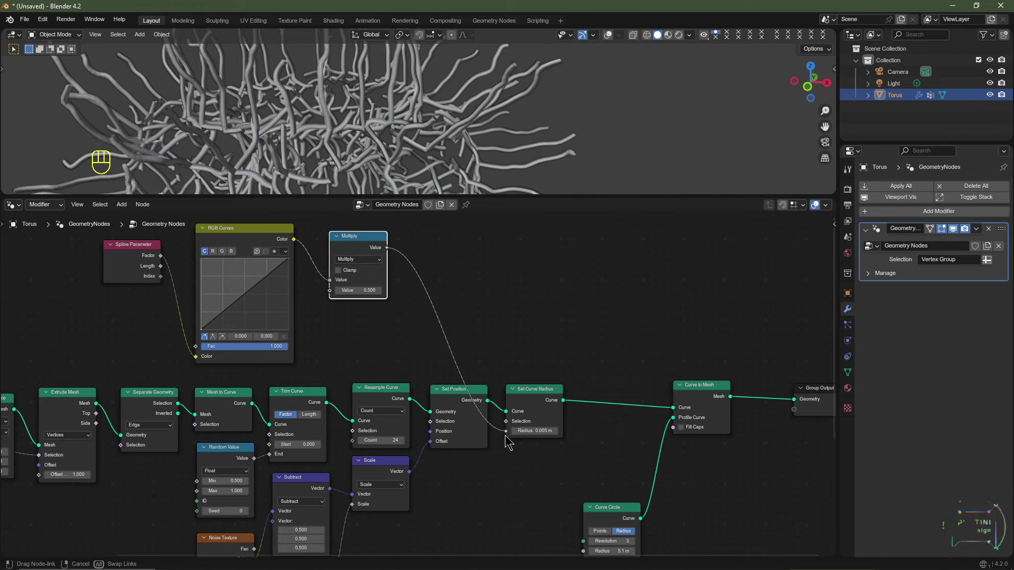
- Set the Curve Circle's radius to 0.25 m and inspect the strands' thickness in the viewport
{"action": "scroll", "coordinate": [639, 468], "scroll_direction": "down", "scroll_amount": 2}
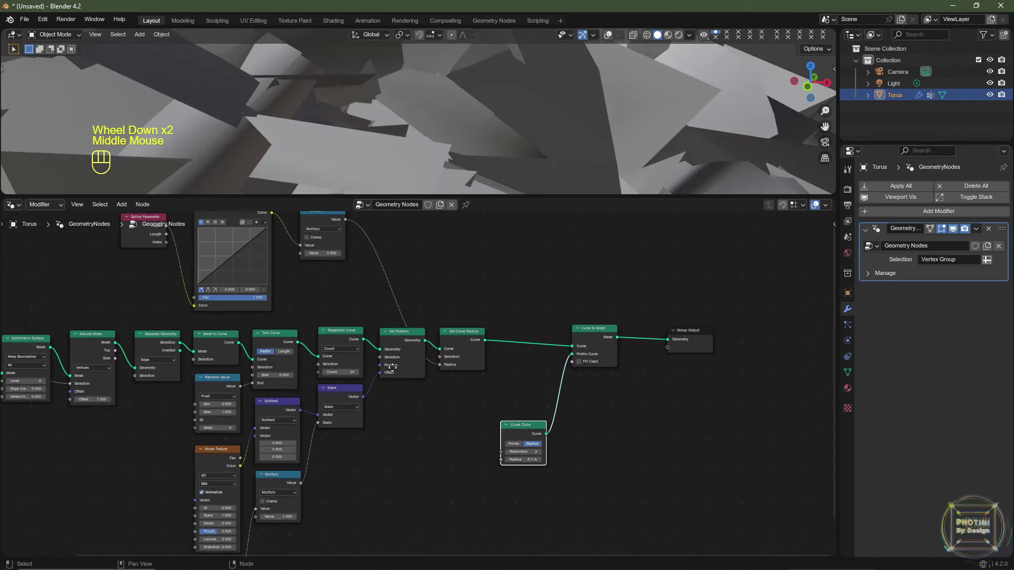
{"action": "scroll", "coordinate": [598, 511], "scroll_direction": "up", "scroll_amount": 2}
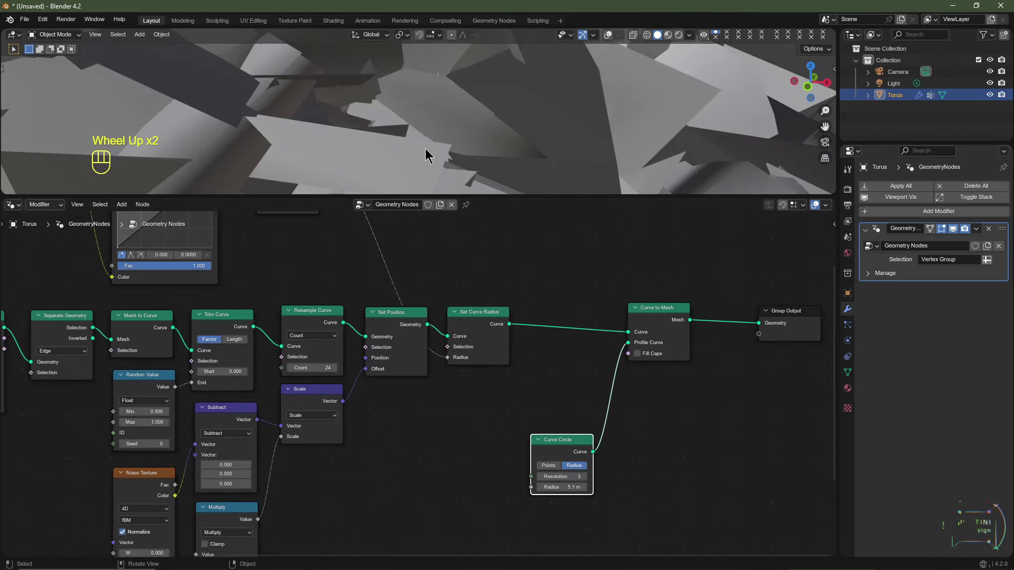
{"action": "scroll", "coordinate": [634, 499], "scroll_direction": "up", "scroll_amount": 1}
{"action": "middle_click_drag", "start_coordinate": [665, 496], "coordinate": [594, 459]}
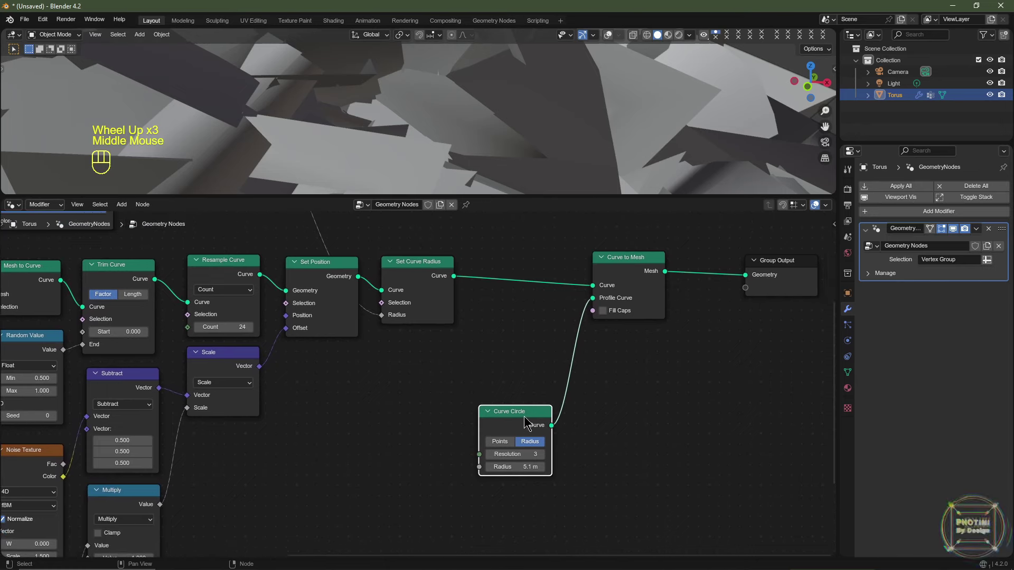
{"action": "left_click", "coordinate": [523, 466]}
{"action": "key", "text": "BackSpace"}
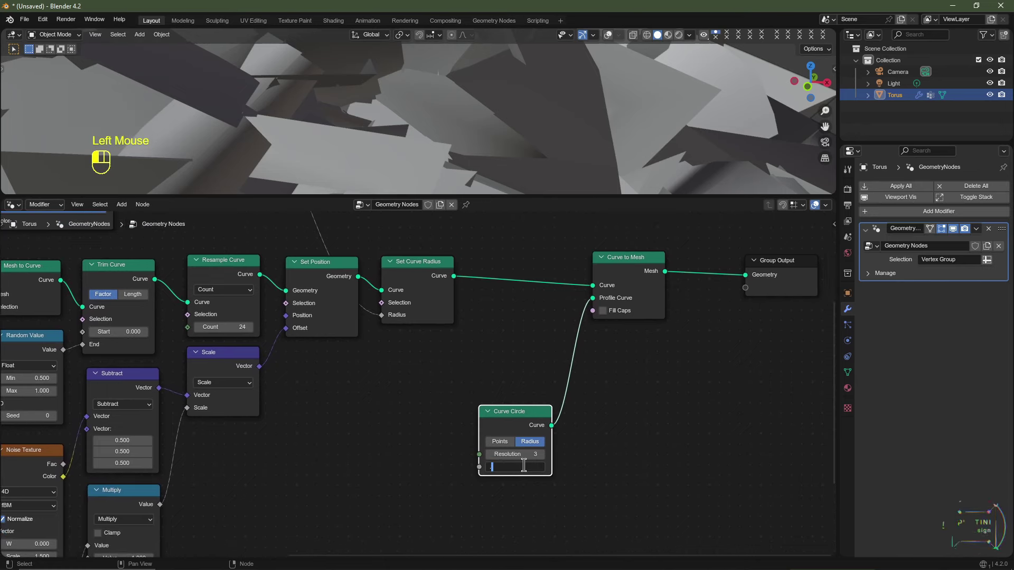
{"action": "type", "text": ".25"}
{"action": "key", "text": "Return"}
{"action": "middle_click_drag", "start_coordinate": [467, 355], "coordinate": [501, 385], "text": "shift"}
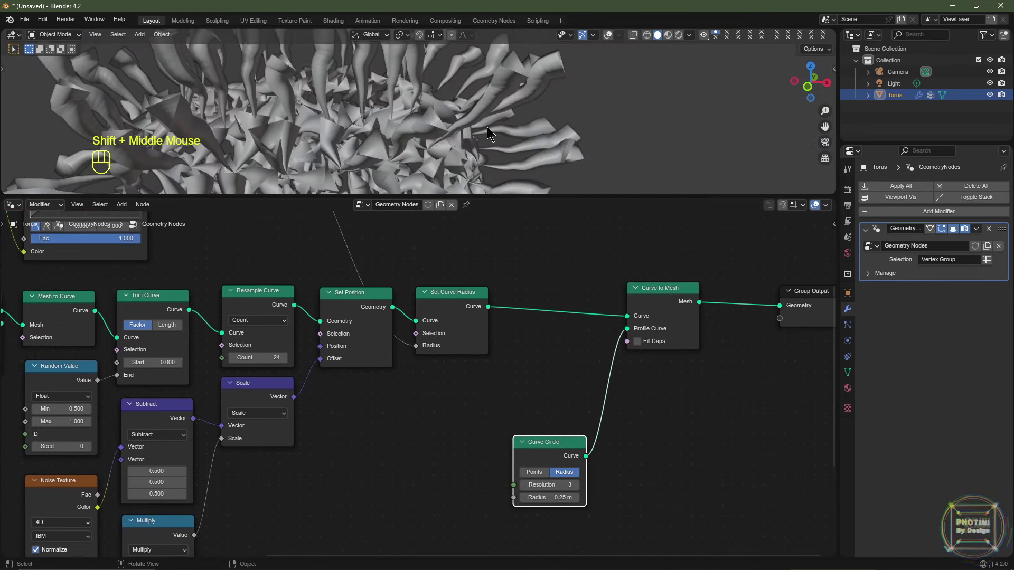
{"action": "scroll", "coordinate": [504, 106], "scroll_direction": "down", "scroll_amount": 2}
{"action": "middle_click_drag", "start_coordinate": [505, 106], "coordinate": [504, 85], "text": "shift"}
{"action": "scroll", "coordinate": [504, 84], "scroll_direction": "up", "scroll_amount": 2}
{"action": "scroll", "coordinate": [459, 151], "scroll_direction": "down", "scroll_amount": 2}
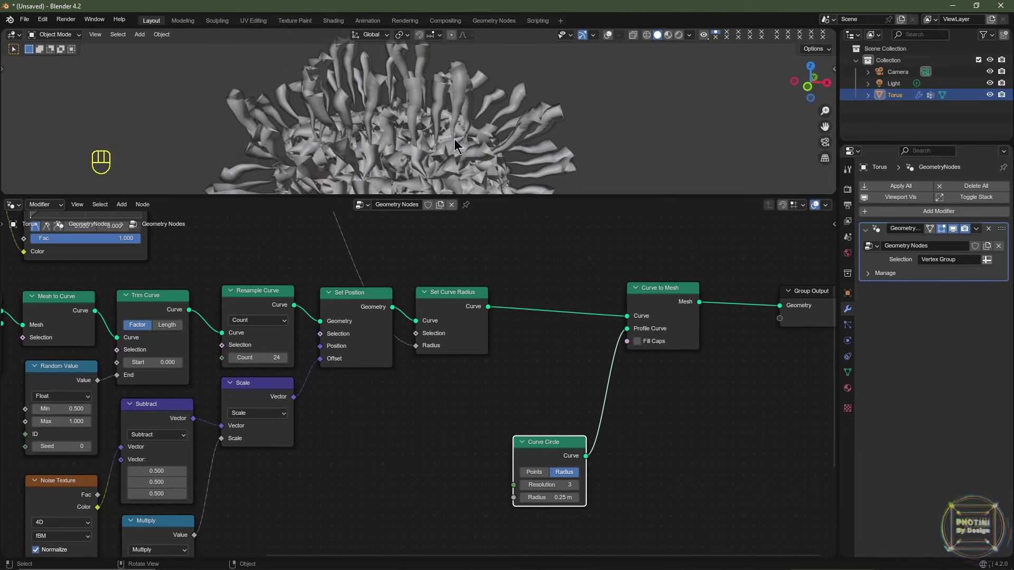
- Raise the RGB Curves' start point to about 0.755 and lower its end point to 0 so the strands taper toward their tips
{"action": "middle_click_drag", "start_coordinate": [255, 256], "coordinate": [423, 343]}
{"action": "middle_click_drag", "start_coordinate": [266, 266], "coordinate": [256, 332]}
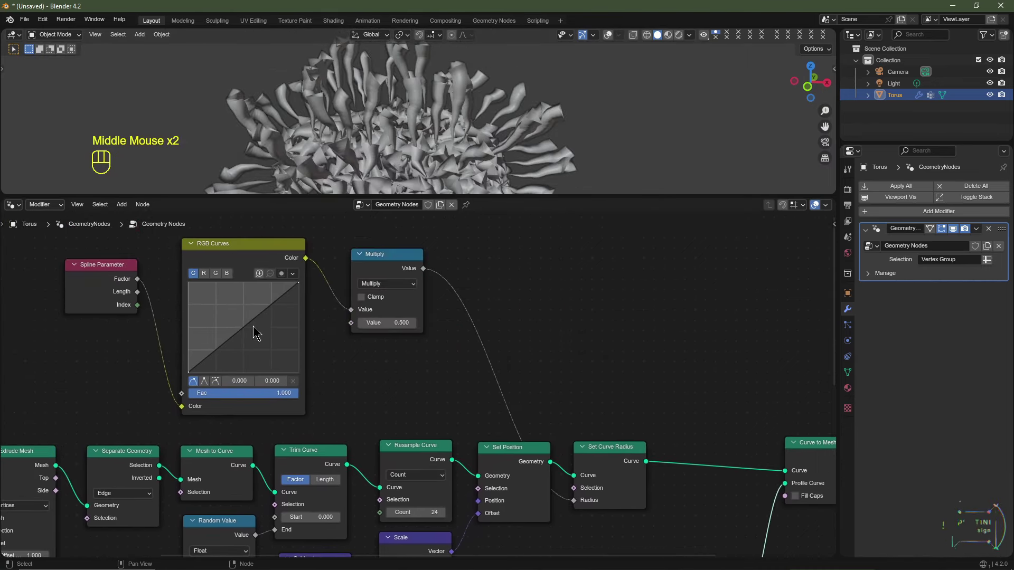
{"action": "left_click", "coordinate": [190, 373]}
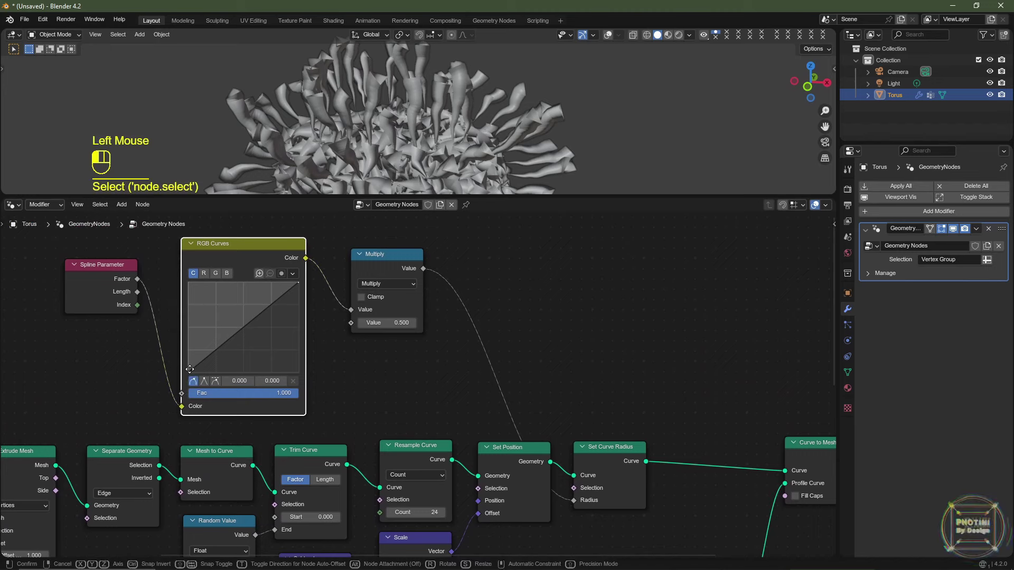
{"action": "right_click", "coordinate": [190, 373]}
{"action": "left_click_drag", "start_coordinate": [189, 372], "coordinate": [189, 303]}
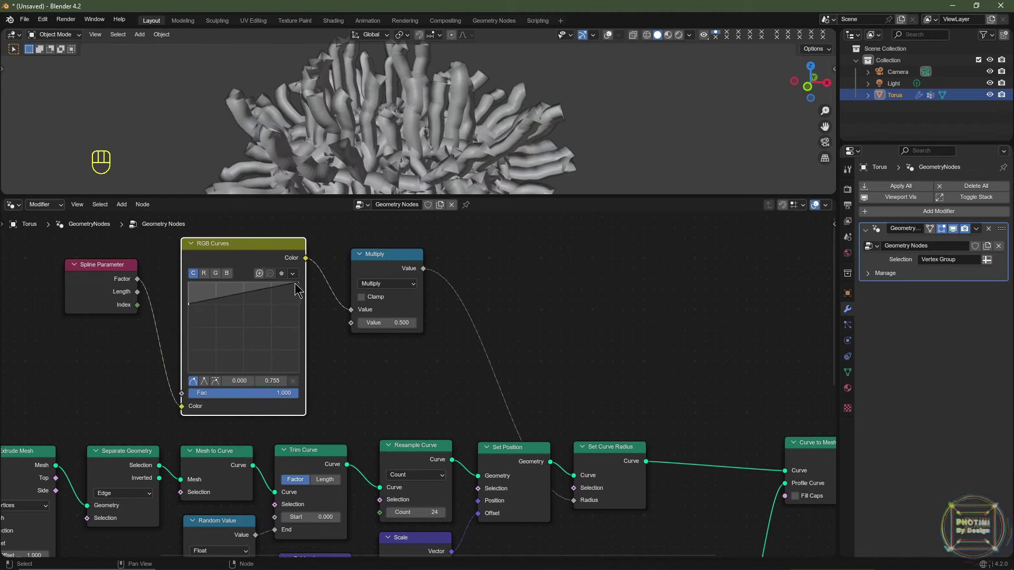
{"action": "left_click_drag", "start_coordinate": [297, 284], "coordinate": [296, 372]}
{"action": "middle_click_drag", "start_coordinate": [468, 106], "coordinate": [482, 129], "text": "shift"}
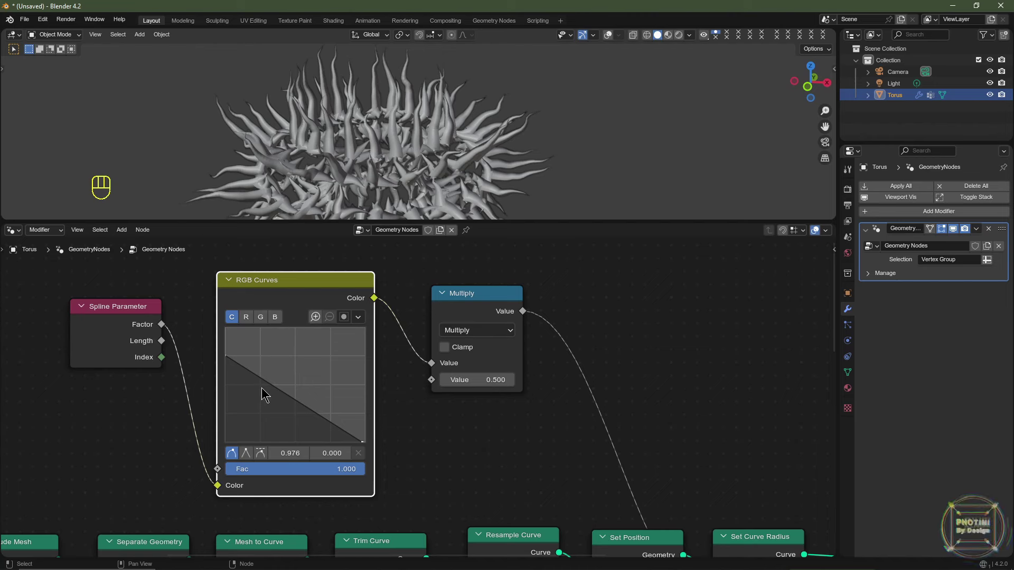
- Add control points to the RGB Curves for a wavy thickness profile and raise its end point to about 0.48
{"action": "left_click_drag", "start_coordinate": [259, 378], "coordinate": [344, 420]}
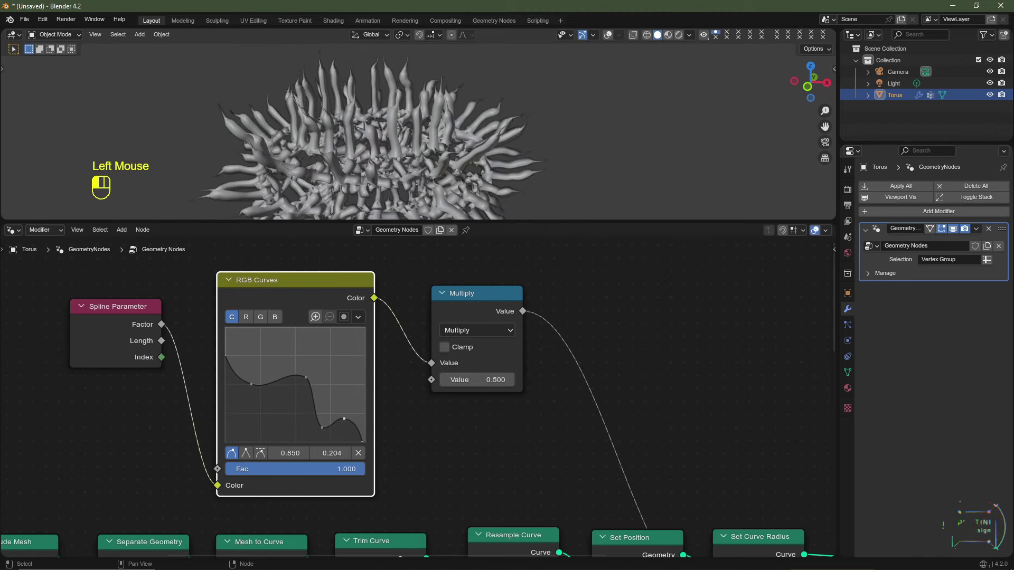
{"action": "scroll", "coordinate": [348, 427], "scroll_direction": "up", "scroll_amount": 1}
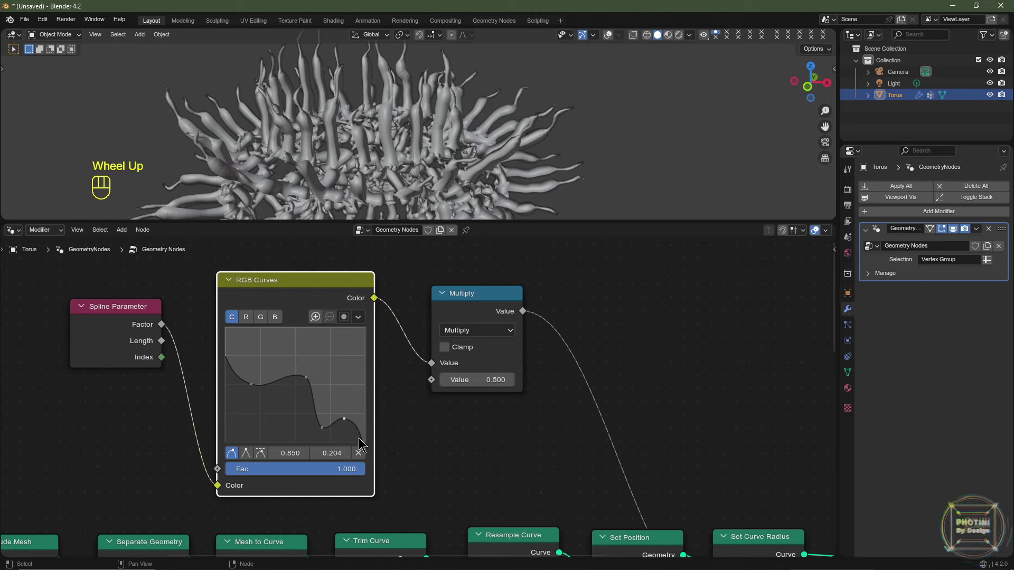
{"action": "left_click", "coordinate": [364, 440]}
{"action": "left_click_drag", "start_coordinate": [365, 438], "coordinate": [364, 402]}
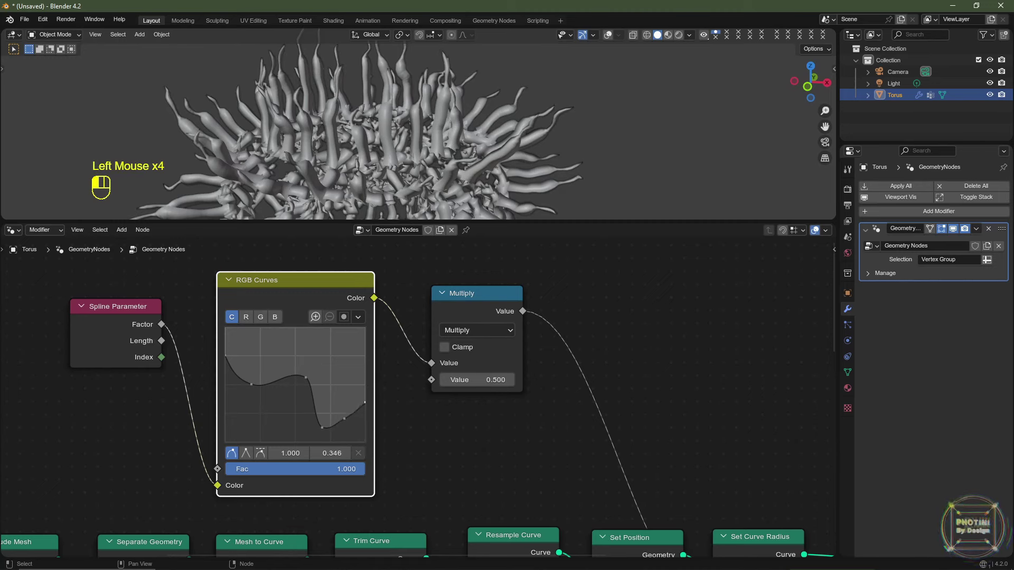
- Inspect the open strand ends and enable Fill Caps on the Curve to Mesh node
{"action": "middle_click_drag", "start_coordinate": [584, 109], "coordinate": [508, 123]}
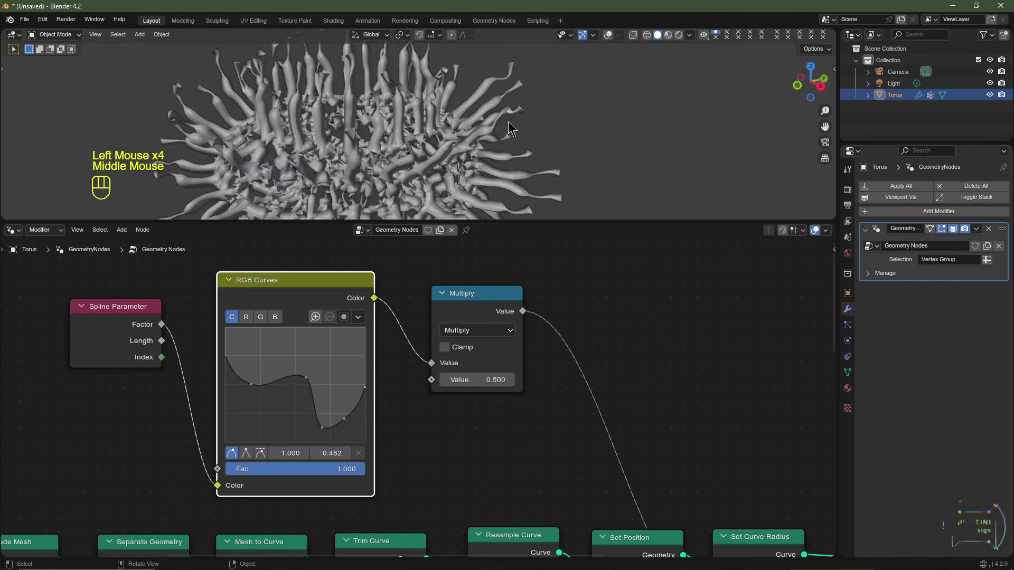
{"action": "scroll", "coordinate": [508, 122], "scroll_direction": "up", "scroll_amount": 2}
{"action": "scroll", "coordinate": [595, 430], "scroll_direction": "down", "scroll_amount": 1}
{"action": "middle_click_drag", "start_coordinate": [595, 429], "coordinate": [489, 310]}
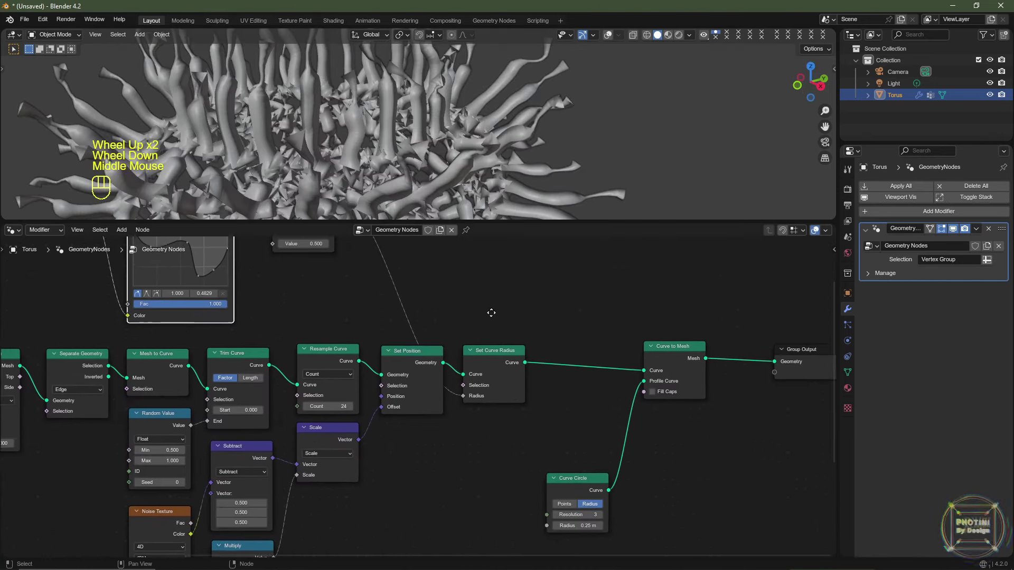
{"action": "left_click", "coordinate": [645, 389]}
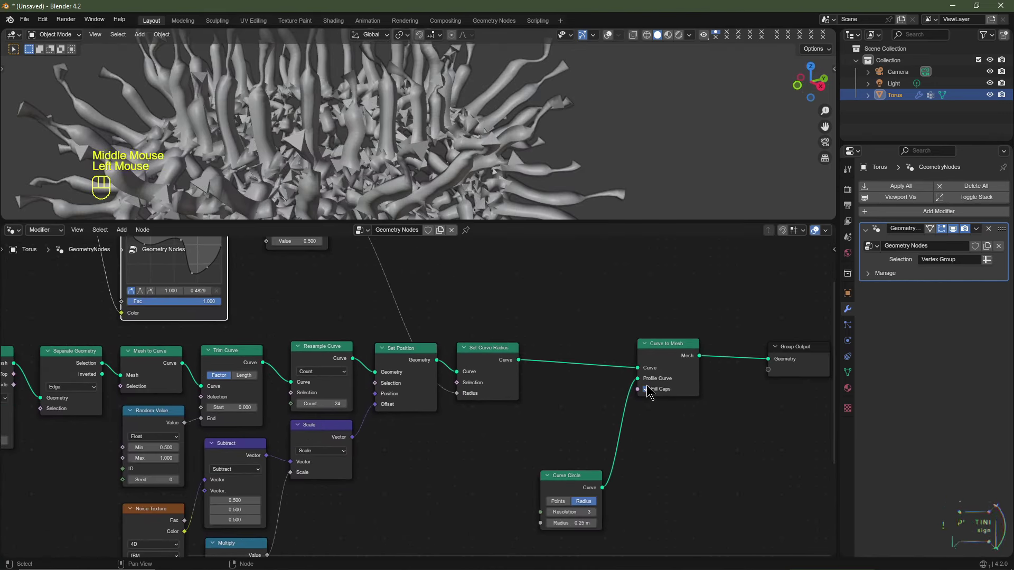
- Lower the RGB Curves' end point and place the last peak at about 0.93, 0.34 to narrow the strand tips
{"action": "middle_click_drag", "start_coordinate": [225, 259], "coordinate": [346, 349]}
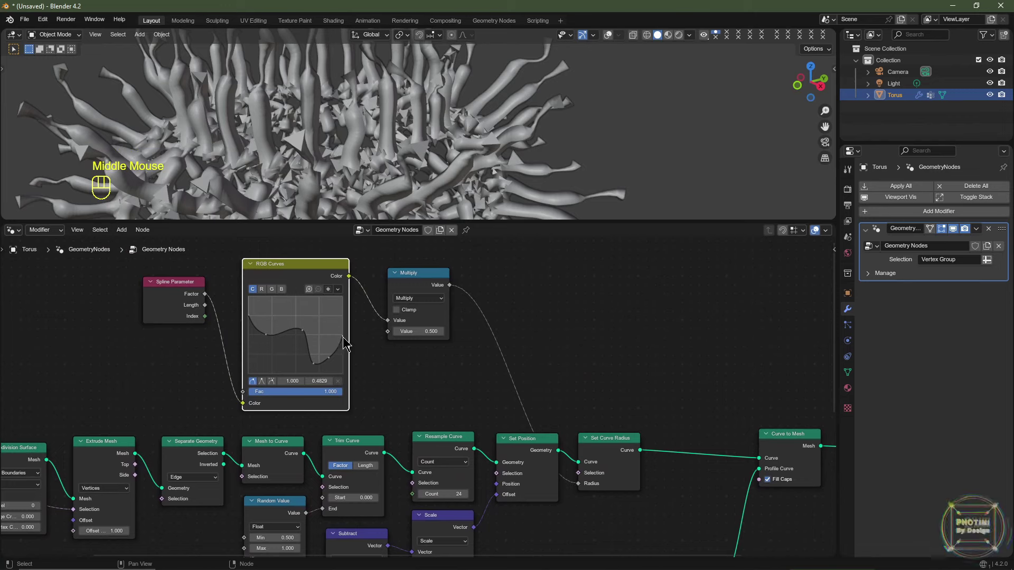
{"action": "mouse_move", "coordinate": [342, 338]}
{"action": "left_mouse_down"}
{"action": "mouse_move", "coordinate": [342, 372]}
{"action": "mouse_move", "coordinate": [310, 362]}
{"action": "mouse_move", "coordinate": [336, 347]}
{"action": "left_mouse_up"}
{"action": "left_click", "coordinate": [302, 330]}
- Set the Curve Circle's resolution to 4 and inspect the strands from another angle
{"action": "scroll", "coordinate": [654, 528], "scroll_direction": "down", "scroll_amount": 2}
{"action": "middle_click_drag", "start_coordinate": [655, 539], "coordinate": [574, 453]}
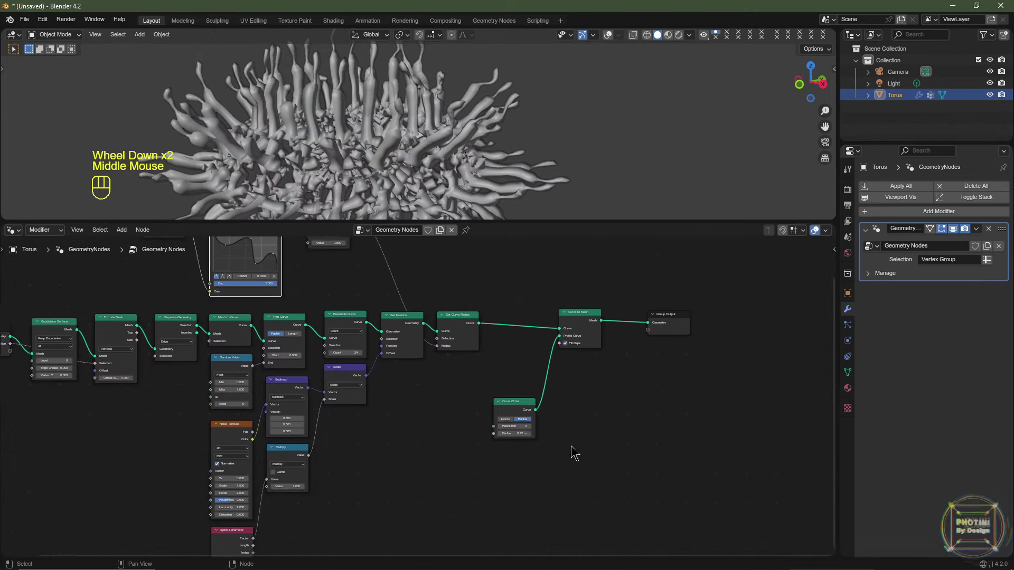
{"action": "scroll", "coordinate": [580, 452], "scroll_direction": "up", "scroll_amount": 2}
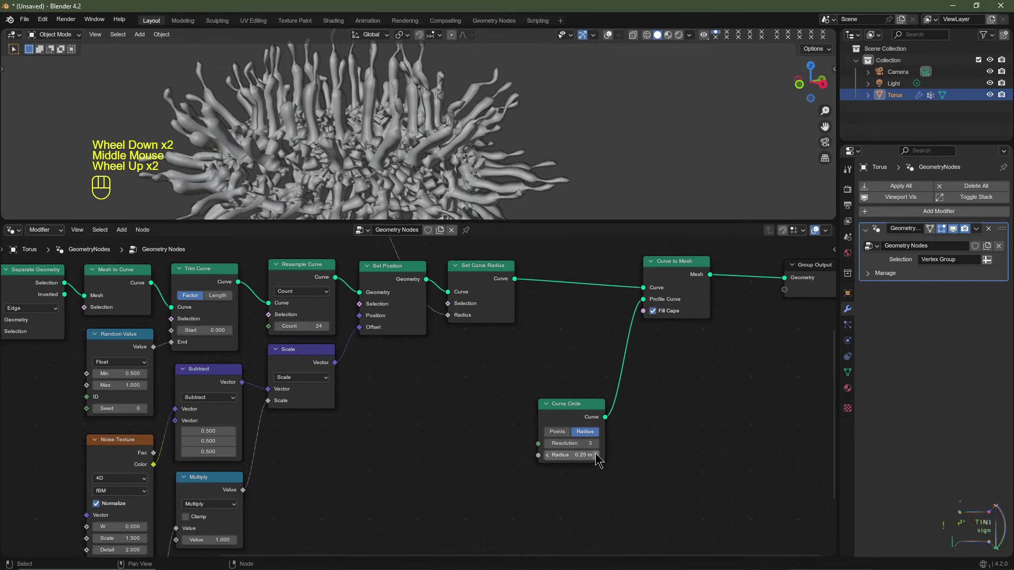
{"action": "left_click", "coordinate": [596, 443]}
{"action": "middle_click_drag", "start_coordinate": [532, 158], "coordinate": [475, 169]}
- Fine-tune the RGB Curves' middle control points, placing the first dip at about 0.23, 0.41
{"action": "middle_click_drag", "start_coordinate": [317, 261], "coordinate": [444, 479]}
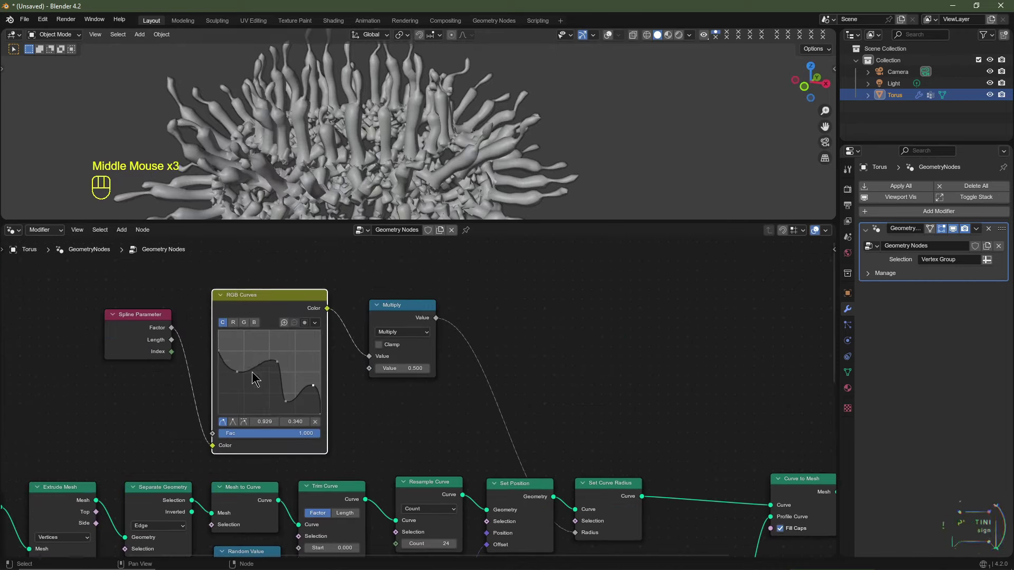
{"action": "left_click_drag", "start_coordinate": [255, 373], "coordinate": [283, 364]}
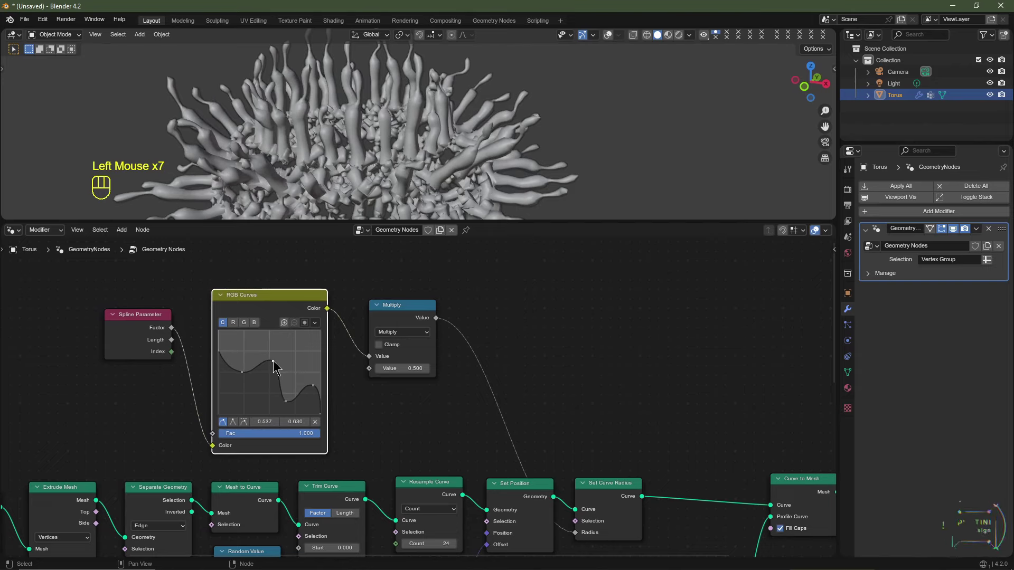
{"action": "left_click", "coordinate": [286, 401]}
{"action": "left_click_drag", "start_coordinate": [285, 402], "coordinate": [292, 401]}
- Set the Subdivision Surface level to 1 and inspect the denser strands
{"action": "scroll", "coordinate": [294, 407], "scroll_direction": "down", "scroll_amount": 4}
{"action": "mouse_move", "coordinate": [444, 153]}
{"action": "middle_mouse_down"}
{"action": "mouse_move", "coordinate": [450, 136]}
{"action": "mouse_move", "coordinate": [437, 162]}
{"action": "middle_mouse_up"}
{"action": "scroll", "coordinate": [247, 463], "scroll_direction": "up", "scroll_amount": 4}
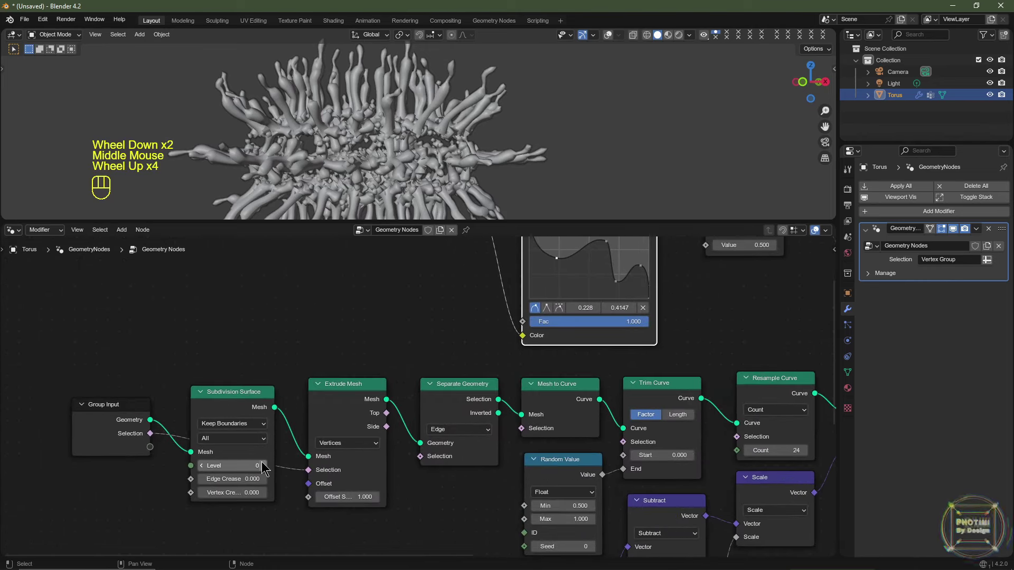
{"action": "left_click", "coordinate": [264, 466]}
{"action": "right_click", "coordinate": [475, 175]}
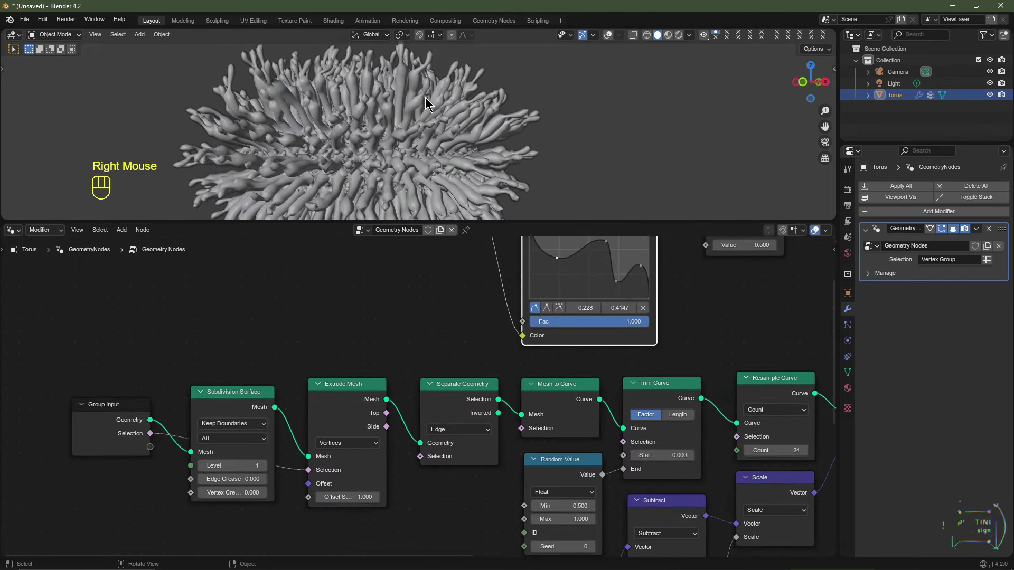
{"action": "middle_click_drag", "start_coordinate": [426, 104], "coordinate": [404, 95]}
{"action": "scroll", "coordinate": [444, 396], "scroll_direction": "down", "scroll_amount": 3}
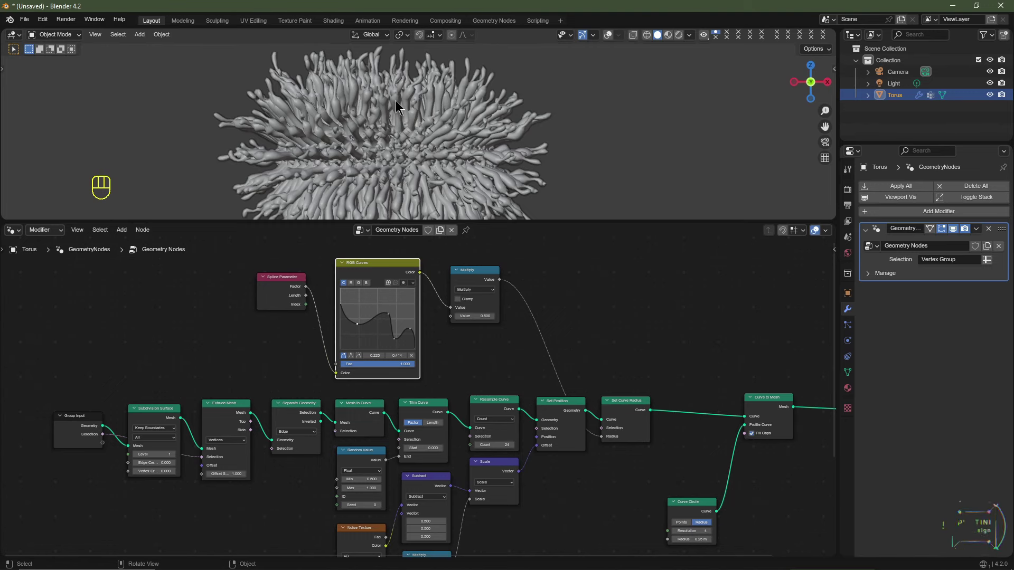
- Move the Spline Parameter, RGB Curves and Multiply nodes together further above the main node chain
{"action": "left_click", "coordinate": [426, 400]}
{"action": "scroll", "coordinate": [426, 400], "scroll_direction": "up", "scroll_amount": 1}
{"action": "left_click_drag", "start_coordinate": [534, 273], "coordinate": [297, 333]}
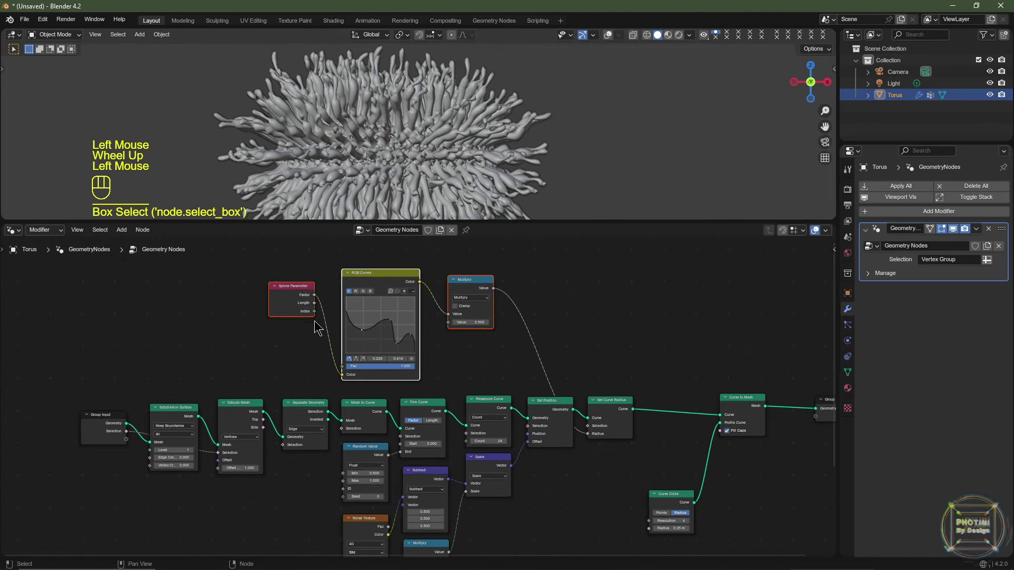
{"action": "key", "text": "g"}
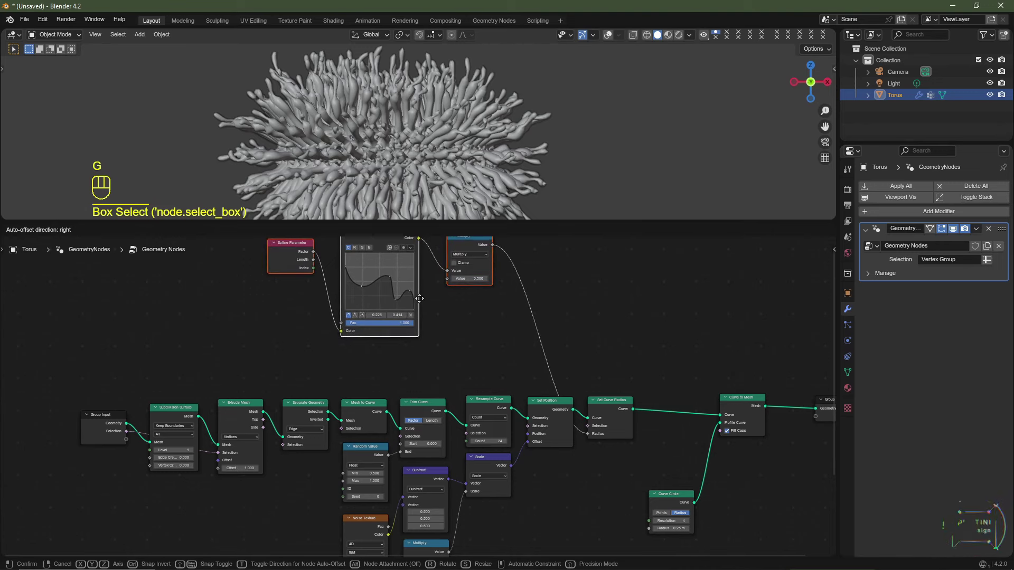
{"action": "left_click", "coordinate": [444, 119]}
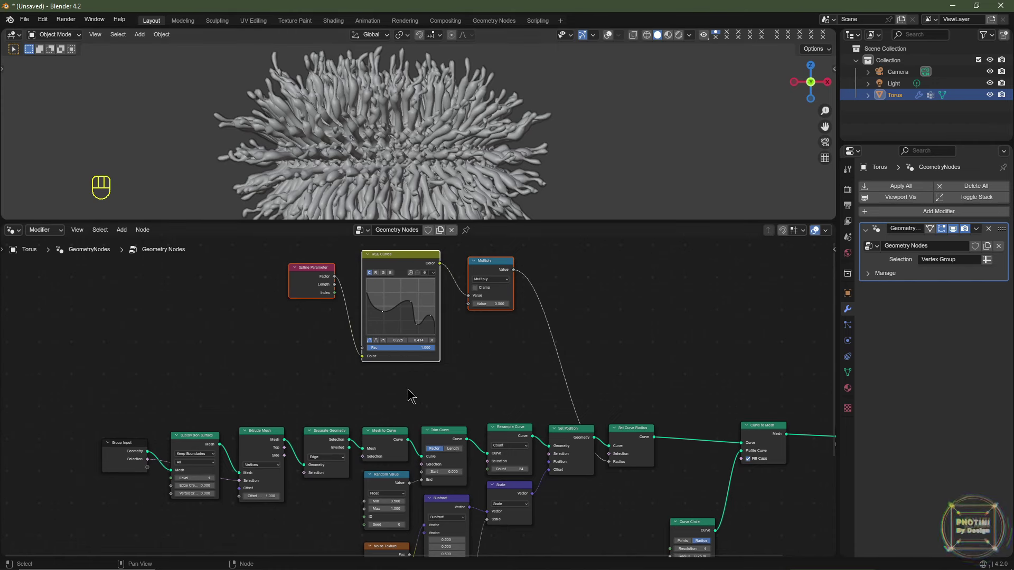
- Add an Evaluate on Domain node and place it below the Multiply node that follows the RGB Curves
{"action": "key", "text": "shift+a"}
{"action": "left_click", "coordinate": [377, 304]}
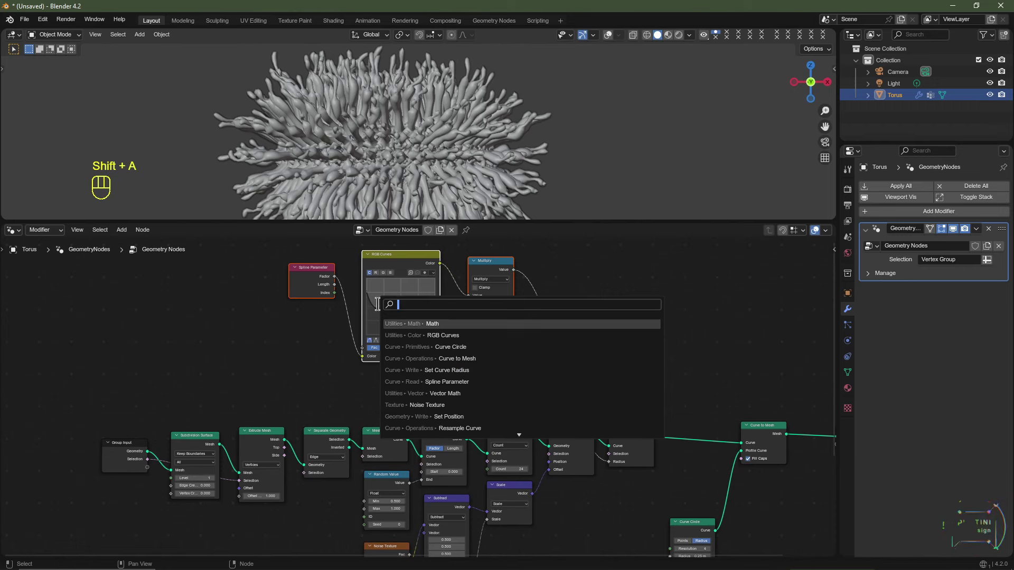
{"action": "type", "text": "evaluate"}
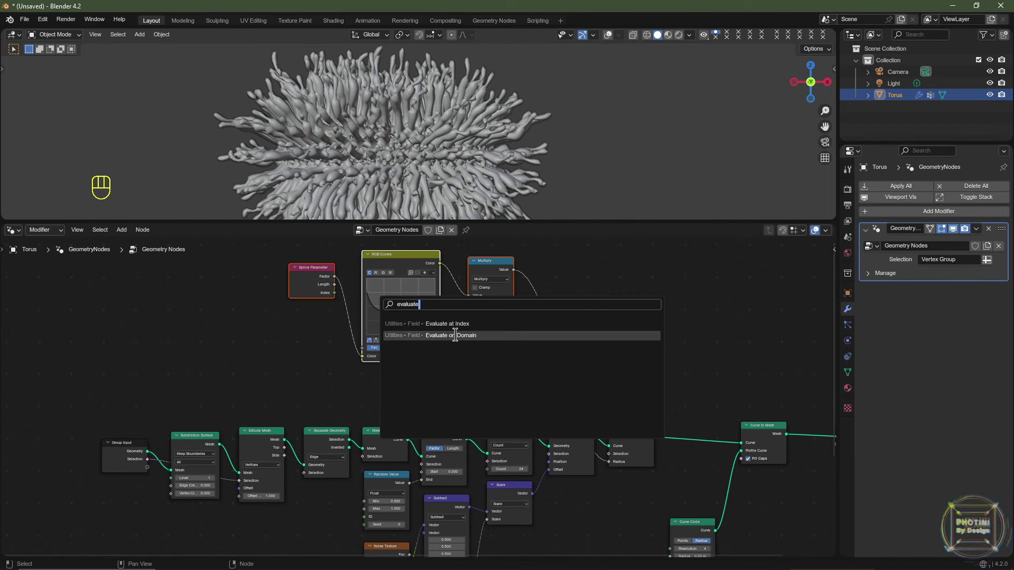
{"action": "left_click", "coordinate": [459, 336]}
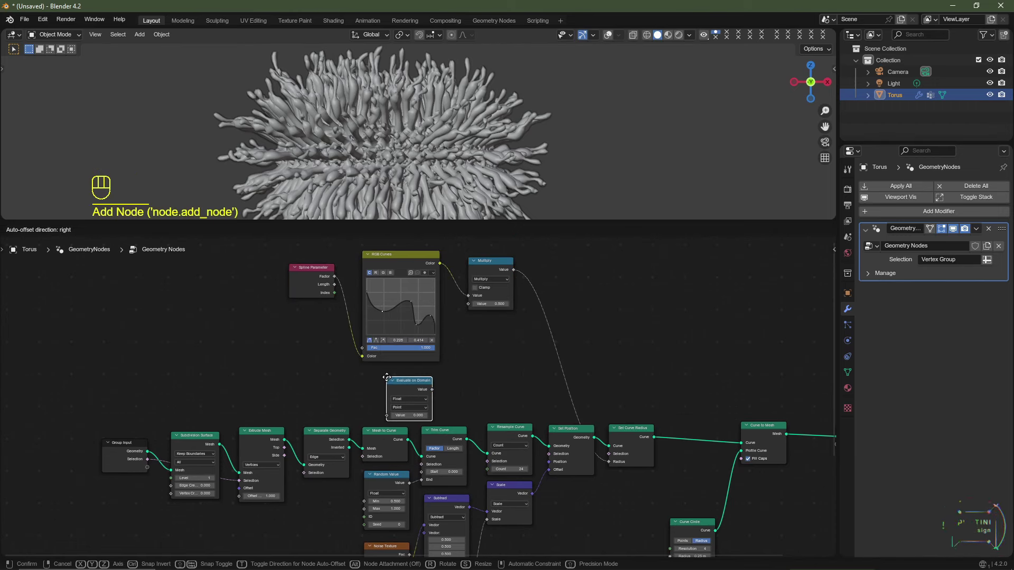
{"action": "left_click", "coordinate": [469, 321]}
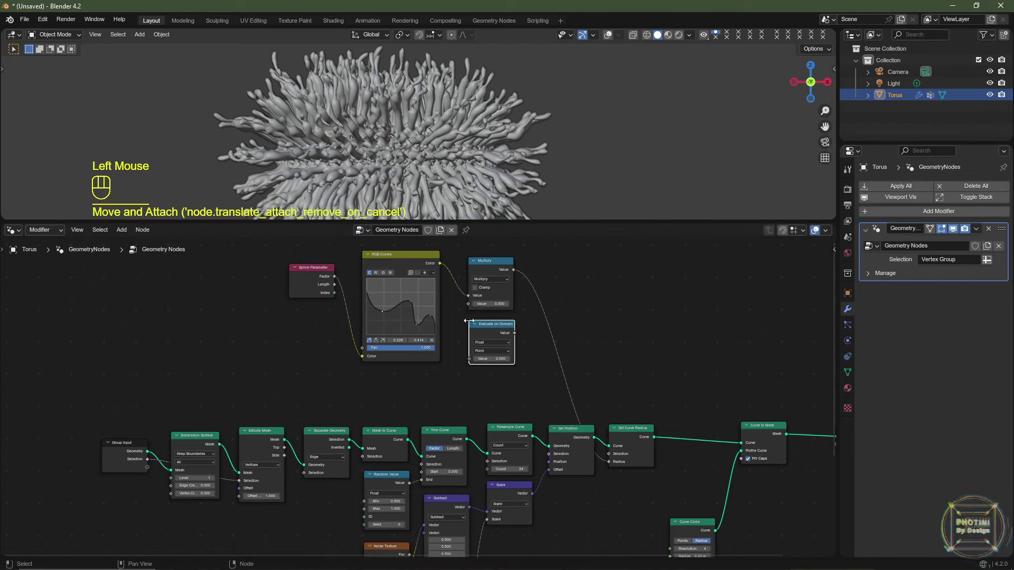
- Duplicate the Multiply node onto its link to Set Curve Radius and connect Evaluate on Domain to the copy's second value
{"action": "left_click", "coordinate": [488, 263]}
{"action": "key", "text": "shift+d"}
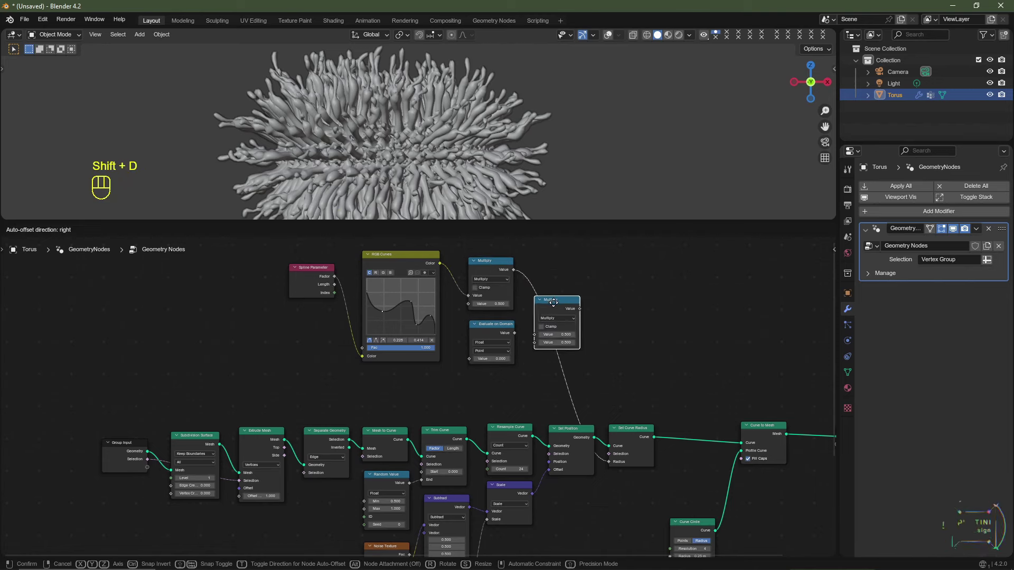
{"action": "left_click", "coordinate": [552, 300]}
{"action": "scroll", "coordinate": [515, 338], "scroll_direction": "up", "scroll_amount": 2}
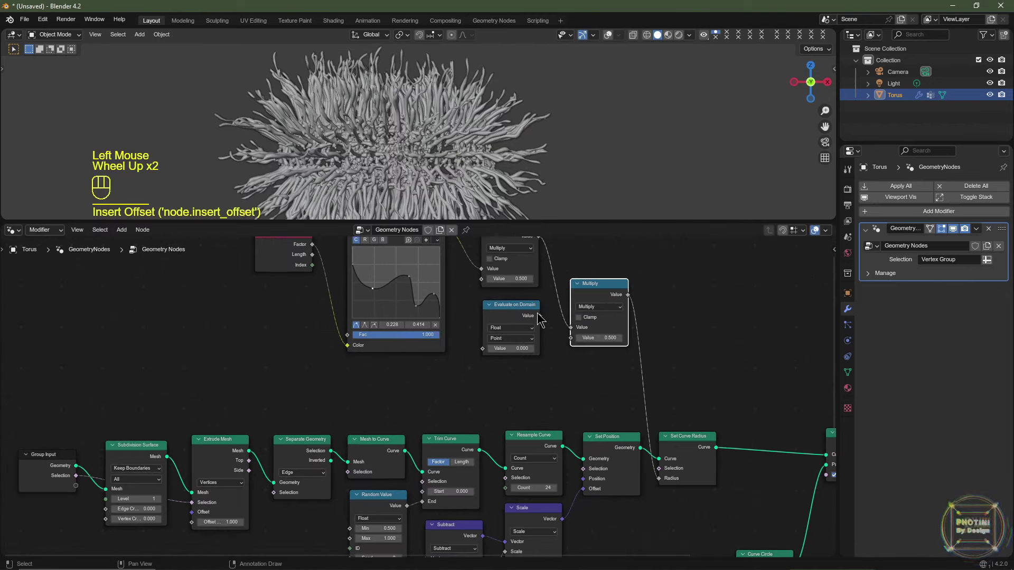
{"action": "left_click_drag", "start_coordinate": [539, 316], "coordinate": [566, 339]}
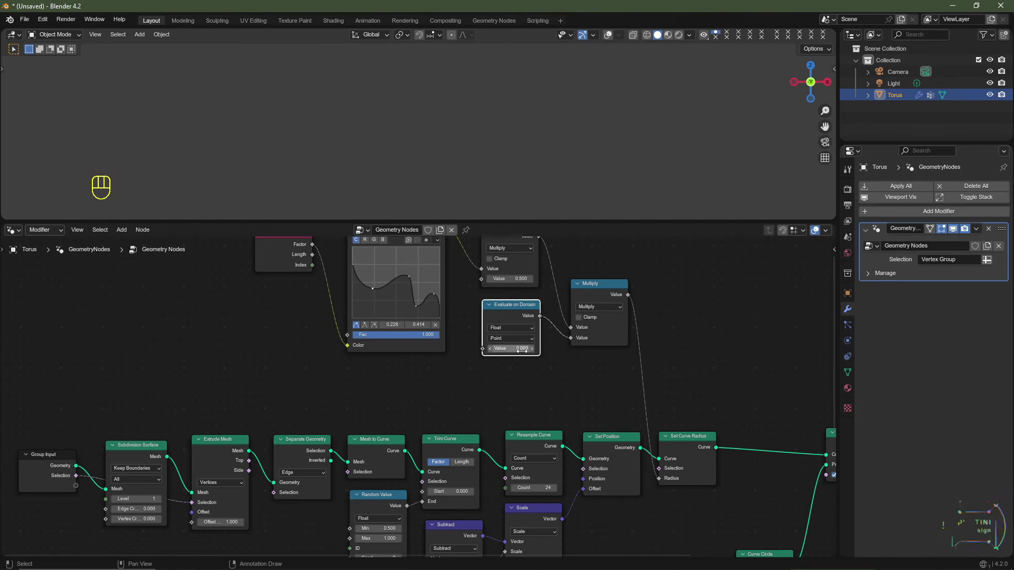
- Set the Evaluate on Domain node's domain to Spline
{"action": "scroll", "coordinate": [512, 345], "scroll_direction": "up", "scroll_amount": 2}
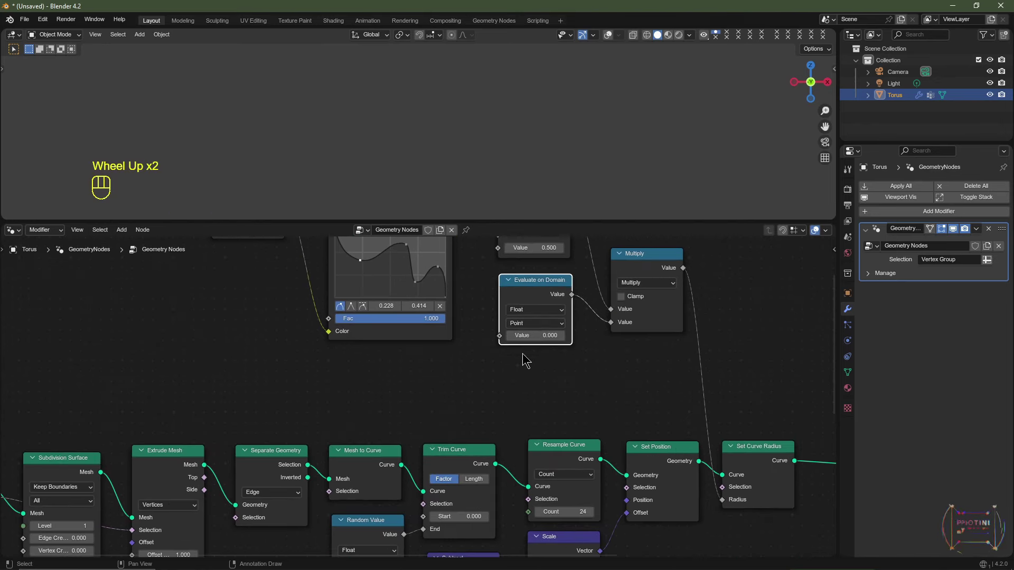
{"action": "left_click", "coordinate": [533, 325]}
{"action": "left_click", "coordinate": [519, 399]}
{"action": "middle_click_drag", "start_coordinate": [561, 311], "coordinate": [302, 334]}
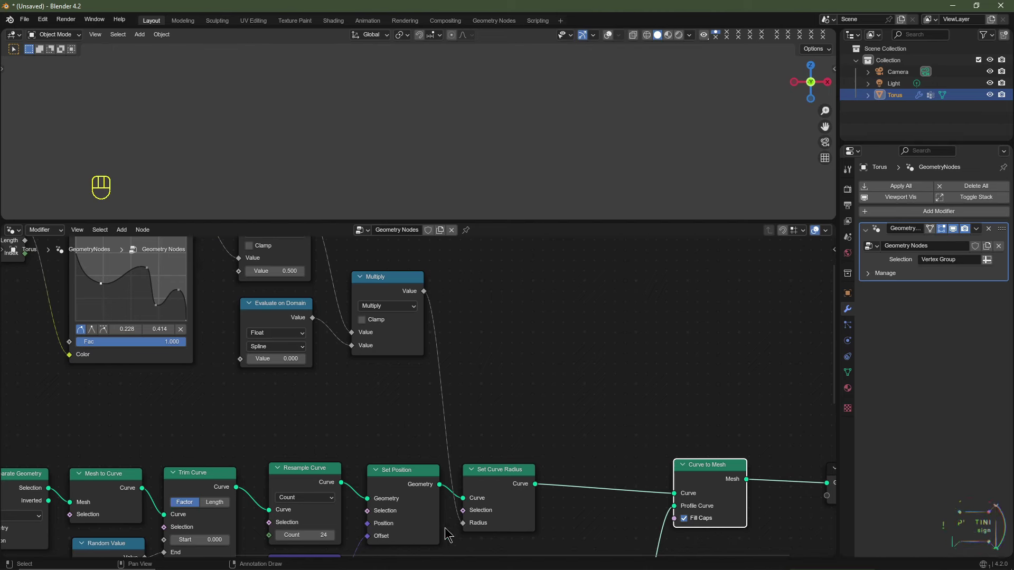
{"action": "left_click_drag", "start_coordinate": [498, 473], "coordinate": [499, 471]}
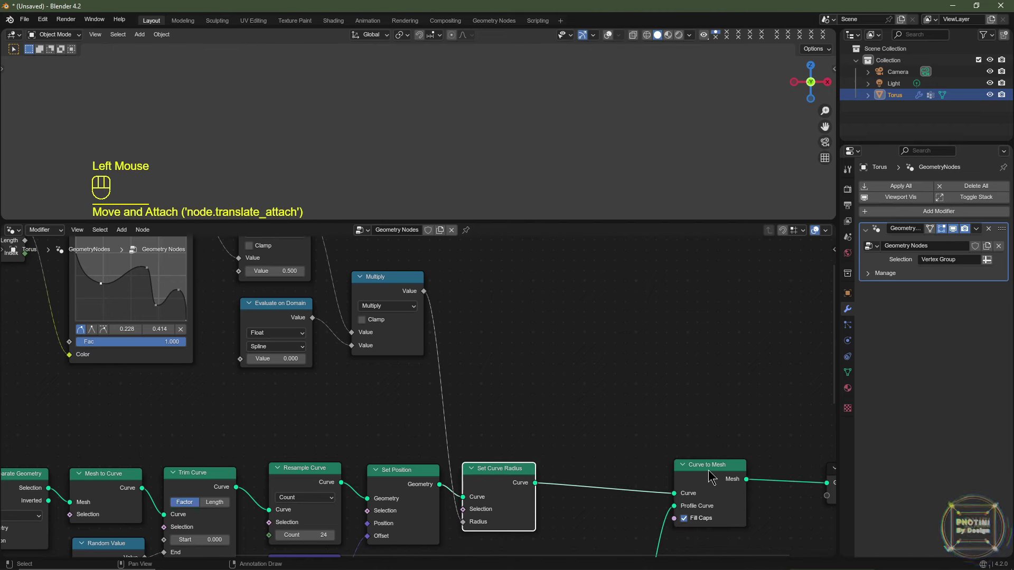
{"action": "mouse_move", "coordinate": [708, 468]}
{"action": "left_mouse_down"}
{"action": "mouse_move", "coordinate": [716, 447]}
{"action": "mouse_move", "coordinate": [714, 472]}
{"action": "mouse_move", "coordinate": [716, 462]}
{"action": "left_mouse_up"}
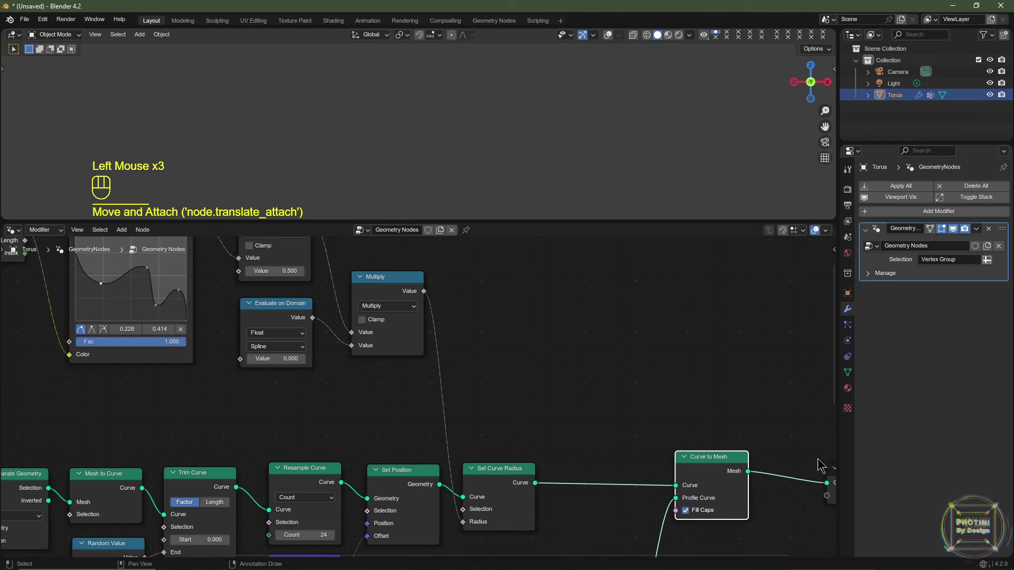
{"action": "left_click", "coordinate": [750, 465]}
{"action": "left_click_drag", "start_coordinate": [499, 469], "coordinate": [498, 471]}
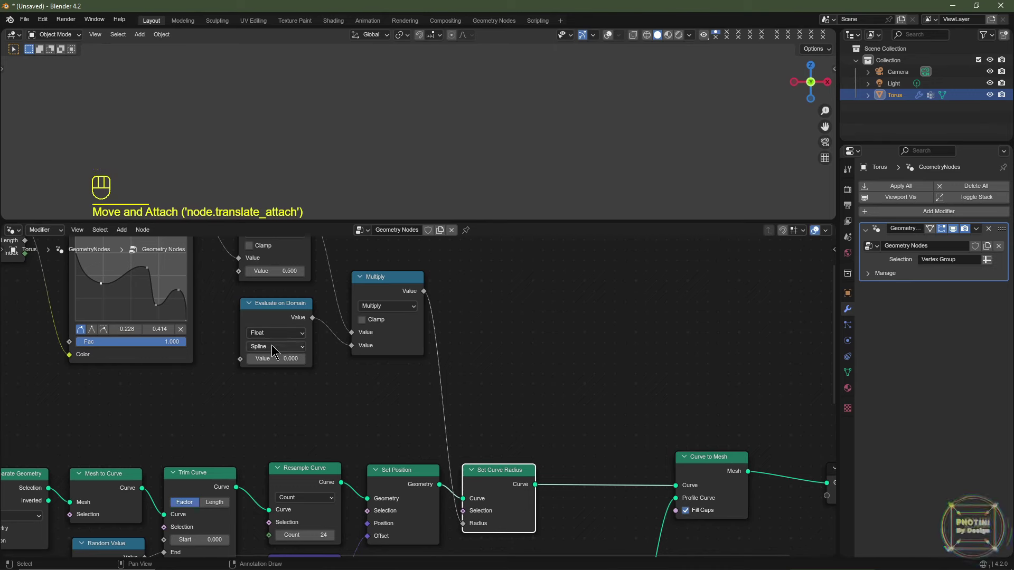
{"action": "mouse_move", "coordinate": [276, 359]}
{"action": "left_mouse_down"}
{"action": "mouse_move", "coordinate": [344, 358]}
{"action": "mouse_move", "coordinate": [276, 359]}
{"action": "left_mouse_up"}
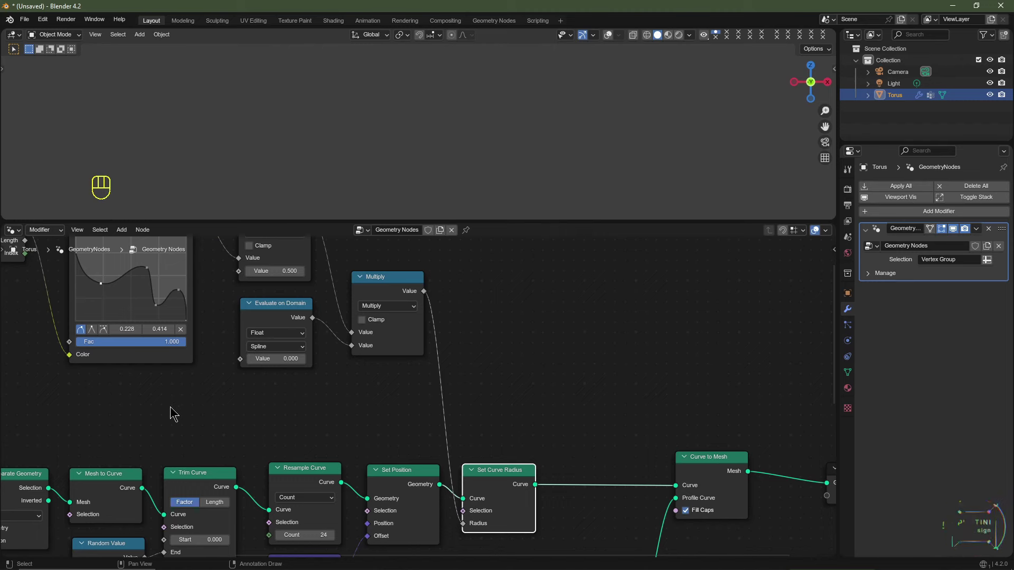
- Add a Random Value node below RGB Curves and connect its value to the Evaluate on Domain node
{"action": "key", "text": "shift+a"}
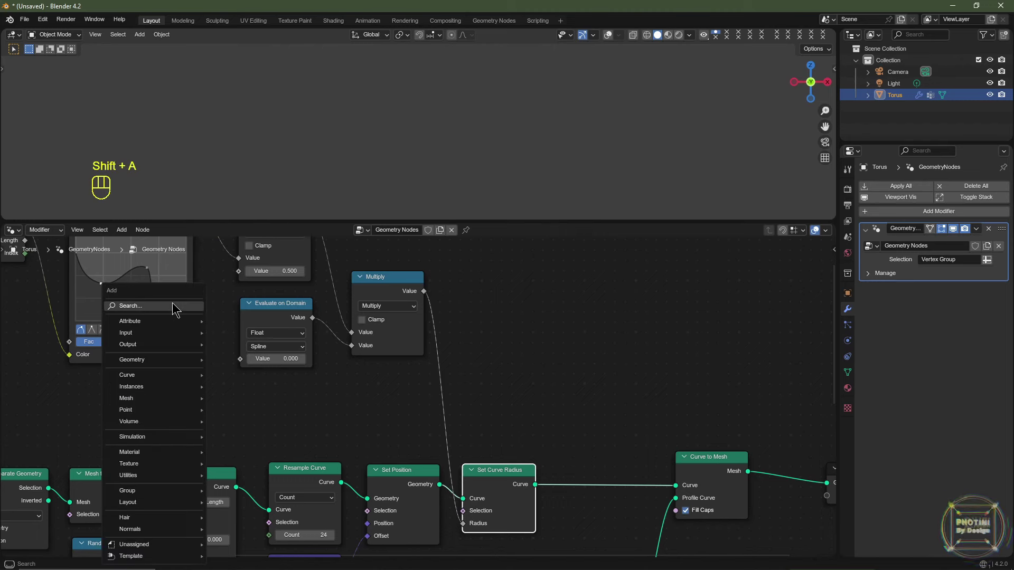
{"action": "type", "text": "rand"}
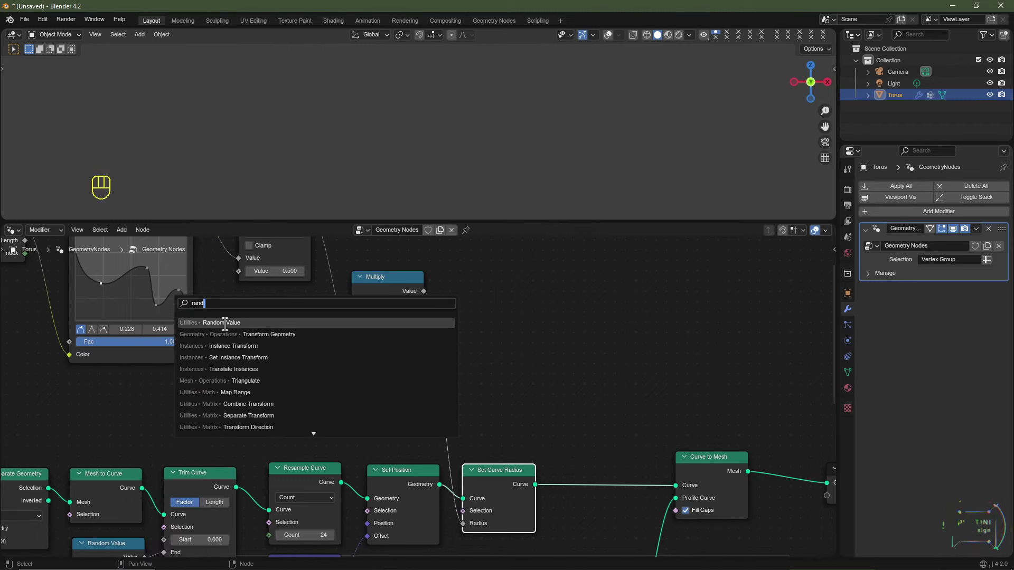
{"action": "left_click", "coordinate": [225, 323]}
{"action": "left_click", "coordinate": [170, 372]}
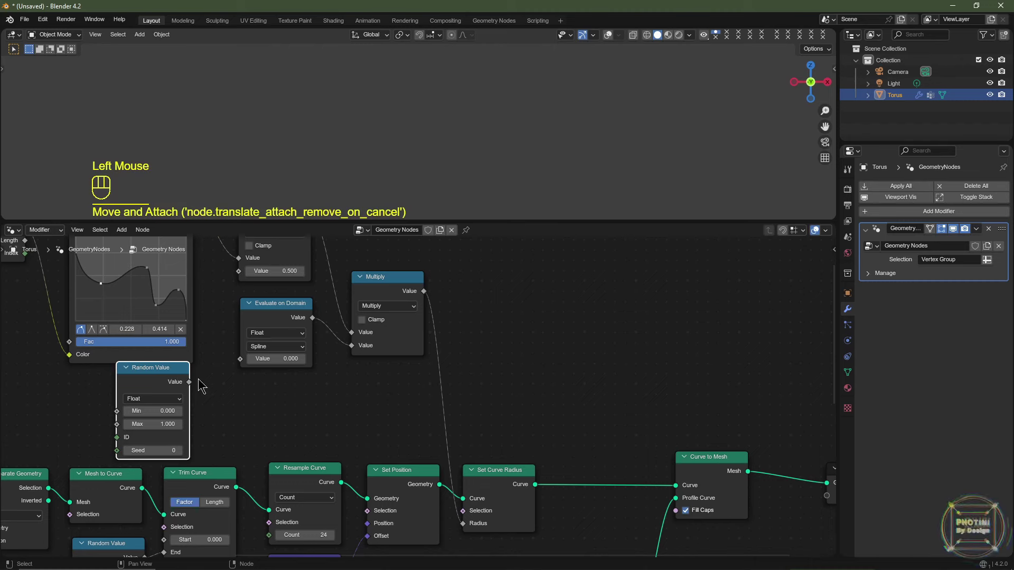
{"action": "left_click_drag", "start_coordinate": [190, 382], "coordinate": [240, 360]}
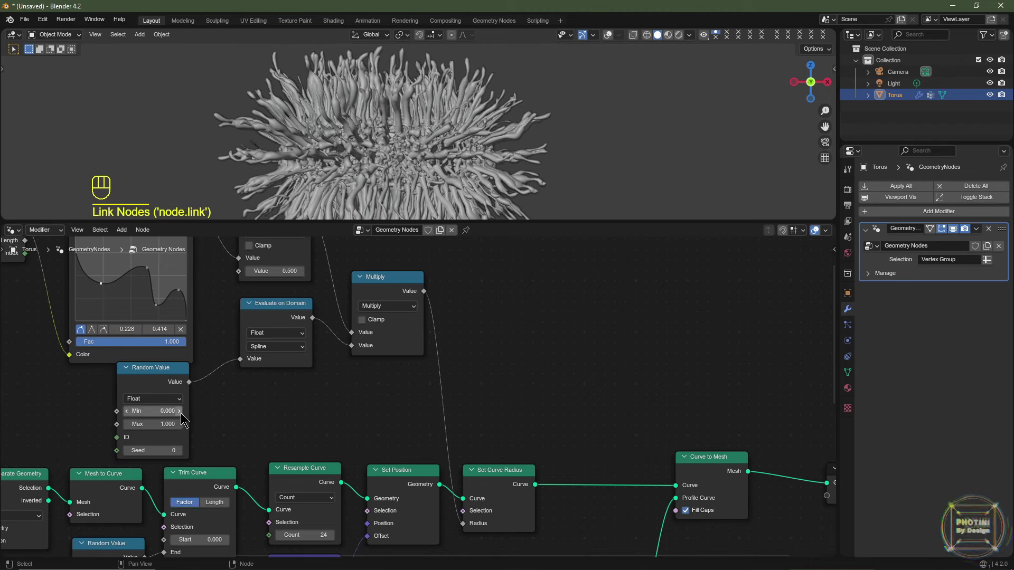
- Set the Random Value node feeding Evaluate on Domain to a minimum of 4 and a maximum of 6
{"action": "mouse_move", "coordinate": [159, 424]}
{"action": "left_mouse_down"}
{"action": "mouse_move", "coordinate": [174, 424]}
{"action": "mouse_move", "coordinate": [148, 411]}
{"action": "left_mouse_up"}
{"action": "left_click", "coordinate": [168, 411]}
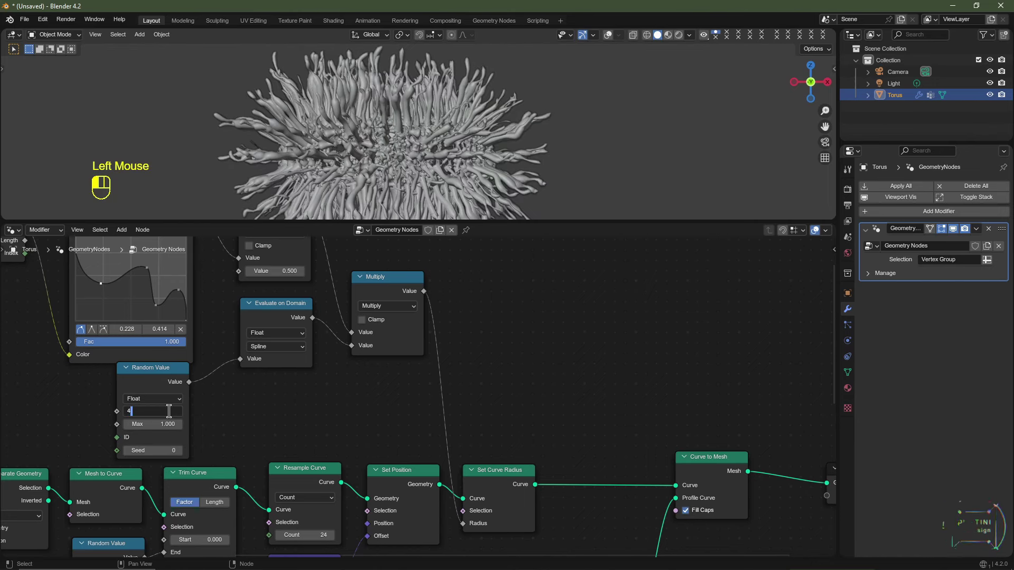
{"action": "type", "text": "4"}
{"action": "key", "text": "Tab"}
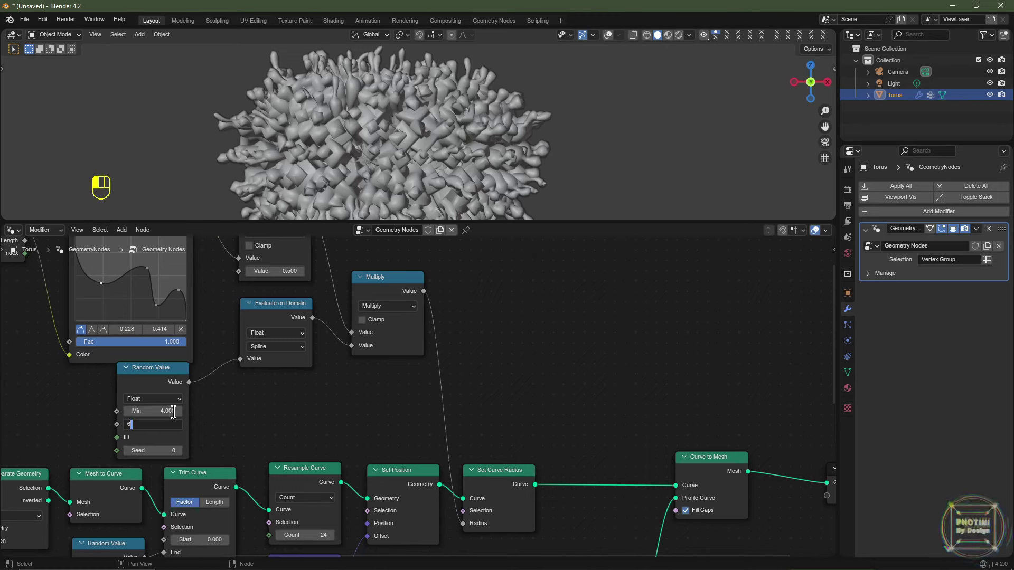
{"action": "type", "text": "6"}
{"action": "key", "text": "Return"}
- Set the factor of the Multiply node directly after RGB Curves to 0.100
{"action": "key", "text": "ctrl+z"}
{"action": "key", "text": "ctrl+z"}
{"action": "key", "text": "ctrl+z"}
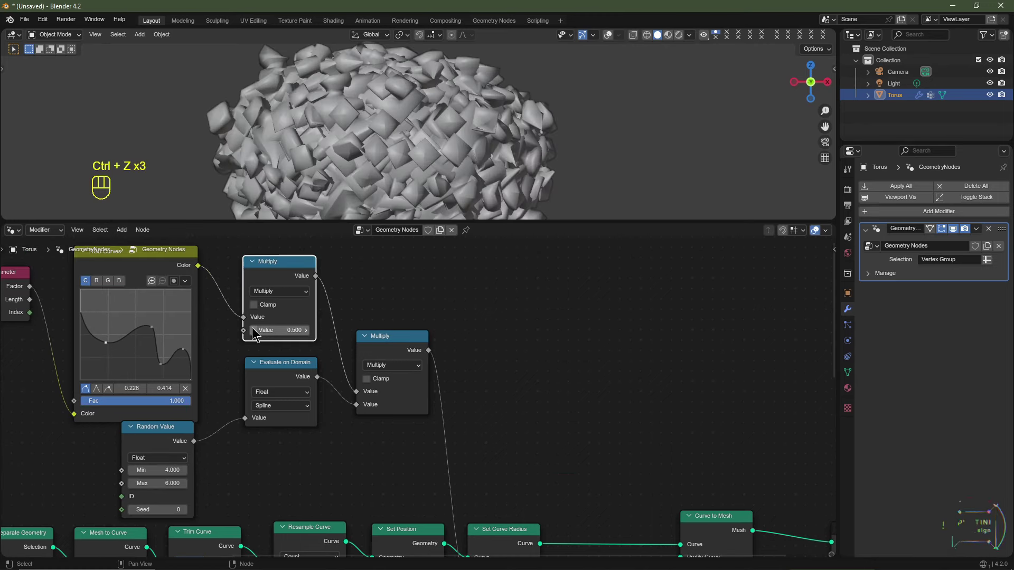
{"action": "left_click", "coordinate": [253, 330]}
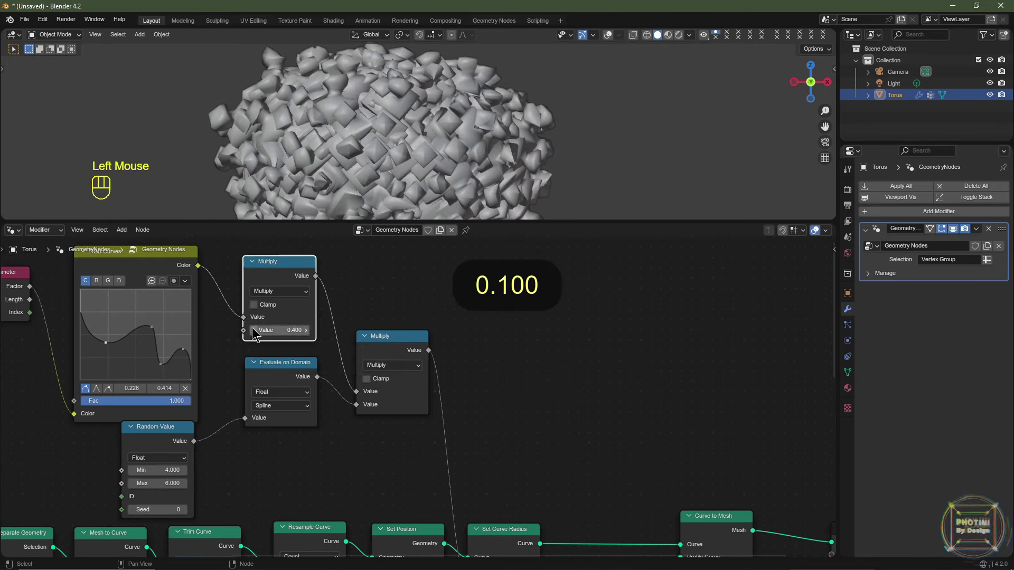
{"action": "left_click", "coordinate": [253, 330]}
{"action": "left_click", "coordinate": [253, 330]}
{"action": "left_click", "coordinate": [253, 330]}
{"action": "middle_click_drag", "start_coordinate": [520, 179], "coordinate": [545, 186]}
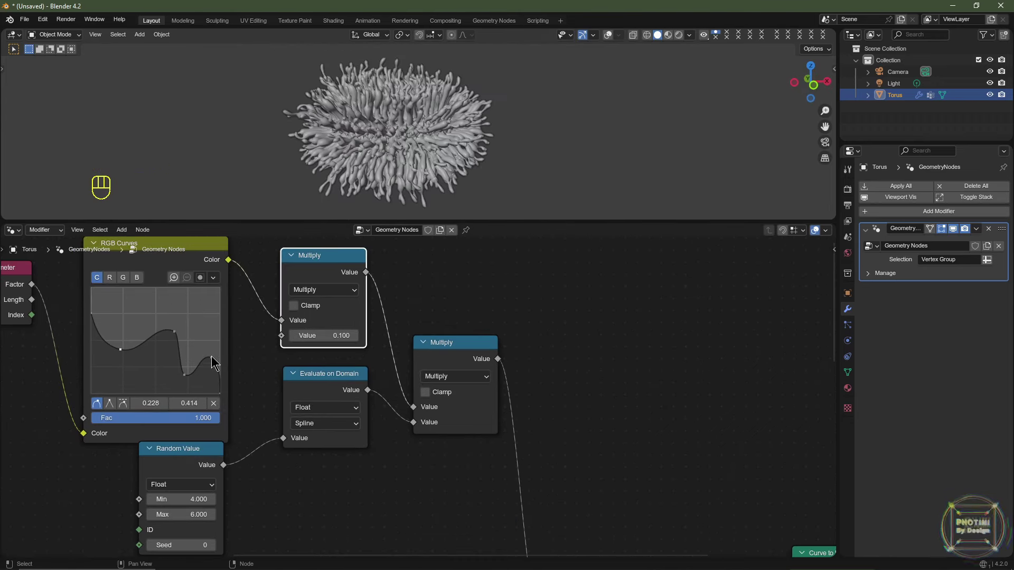
- Reshape the RGB Curves profile, moving the last bump to about 0.883, 0.250, the peak slightly earlier and the dip to about 0.700, 0.164
{"action": "left_click_drag", "start_coordinate": [208, 362], "coordinate": [206, 370]}
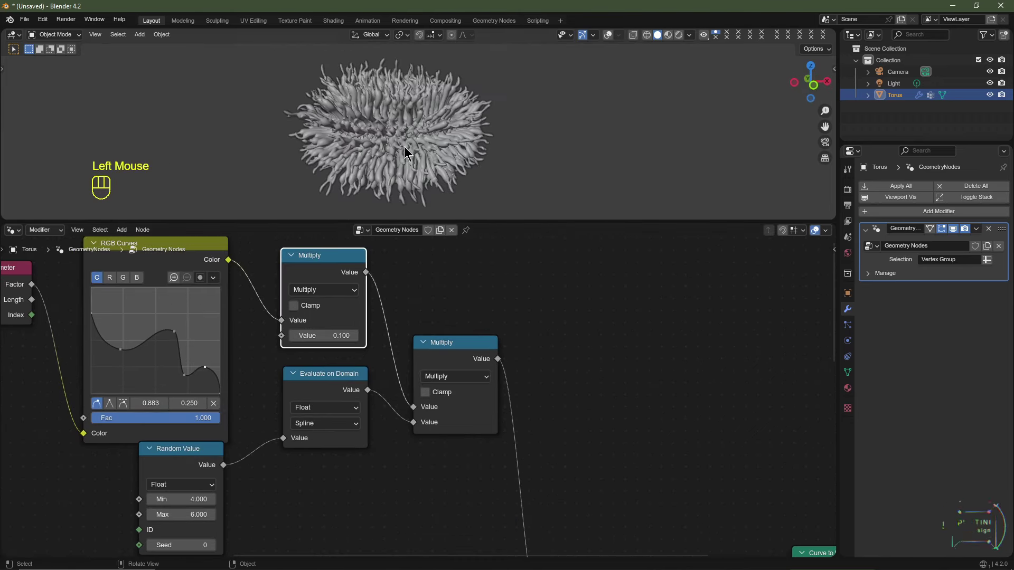
{"action": "scroll", "coordinate": [407, 154], "scroll_direction": "up", "scroll_amount": 2}
{"action": "left_click_drag", "start_coordinate": [174, 331], "coordinate": [166, 329]}
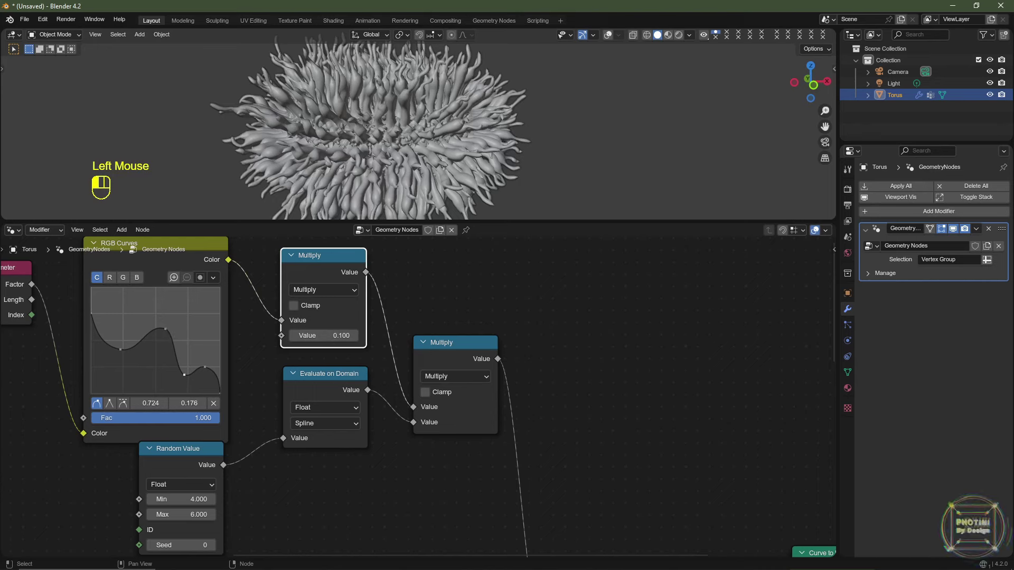
{"action": "left_click", "coordinate": [184, 375]}
{"action": "scroll", "coordinate": [260, 118], "scroll_direction": "down", "scroll_amount": 2}
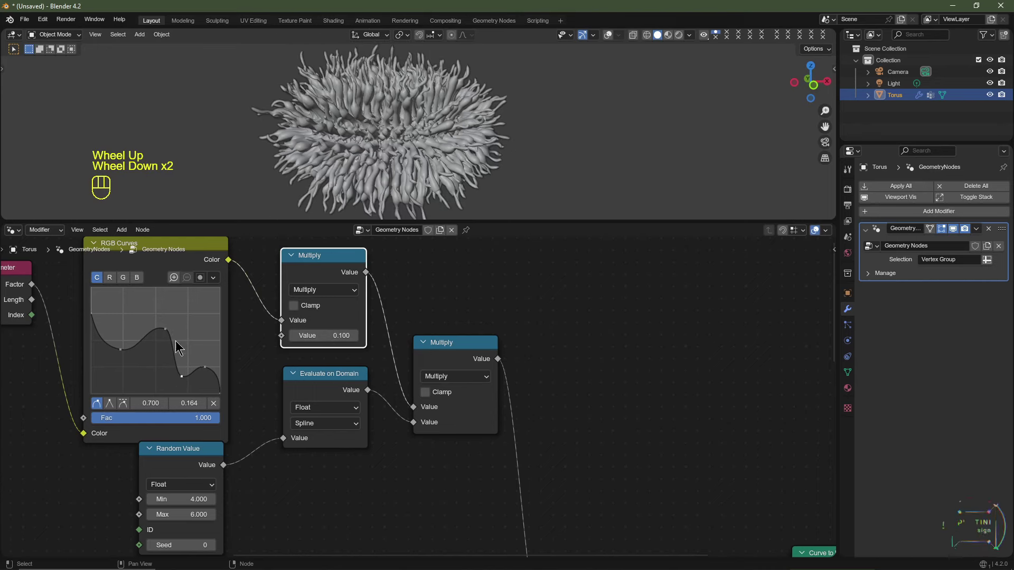
- Enlarge the node editor and move the RGB Curves node slightly up, away from the Random Value node
{"action": "left_click_drag", "start_coordinate": [175, 220], "coordinate": [175, 149]}
{"action": "scroll", "coordinate": [433, 363], "scroll_direction": "up", "scroll_amount": 1}
{"action": "middle_click_drag", "start_coordinate": [422, 359], "coordinate": [433, 363]}
{"action": "scroll", "coordinate": [433, 364], "scroll_direction": "down", "scroll_amount": 3}
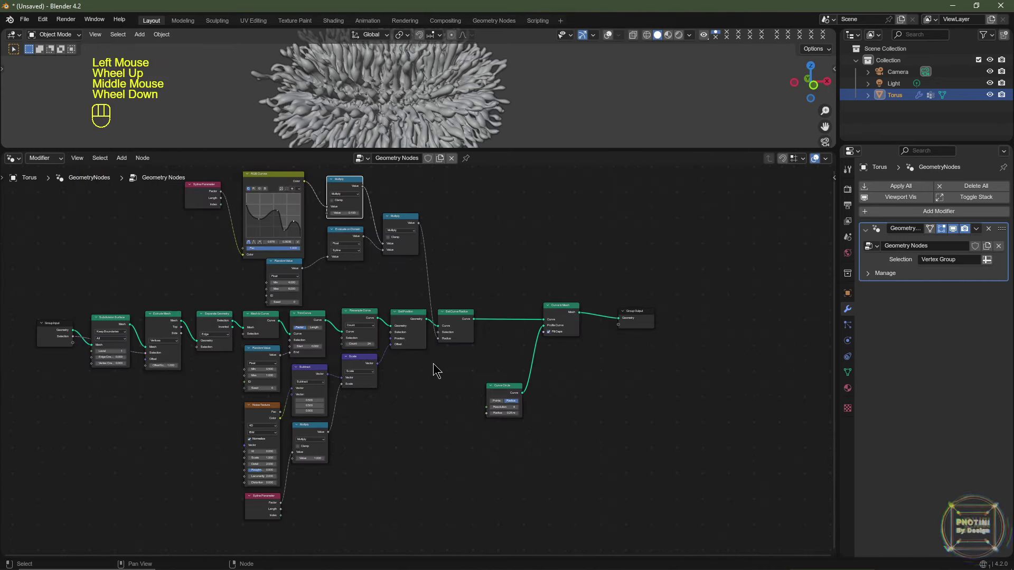
{"action": "left_click", "coordinate": [301, 216]}
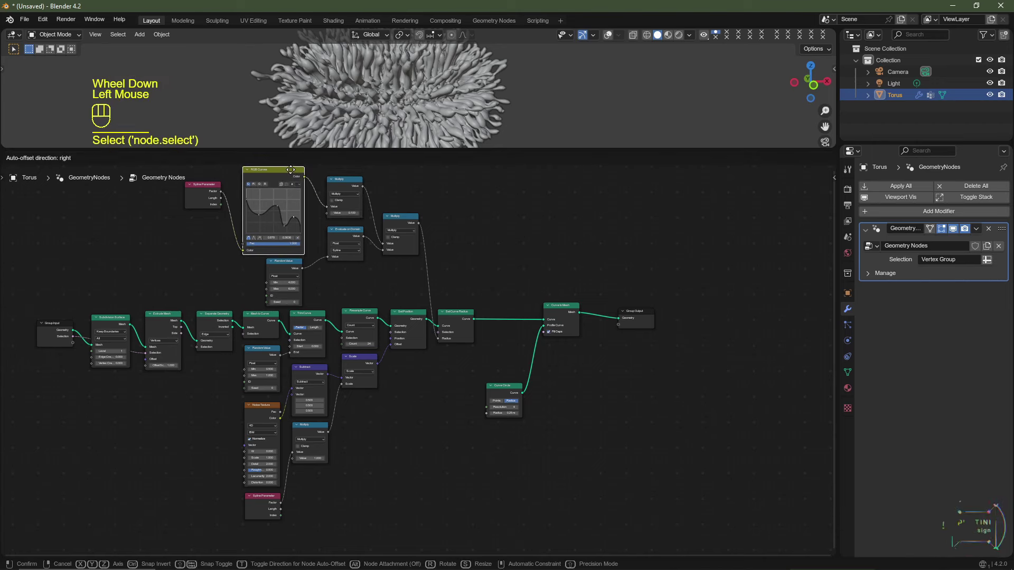
{"action": "scroll", "coordinate": [423, 315], "scroll_direction": "up", "scroll_amount": 2}
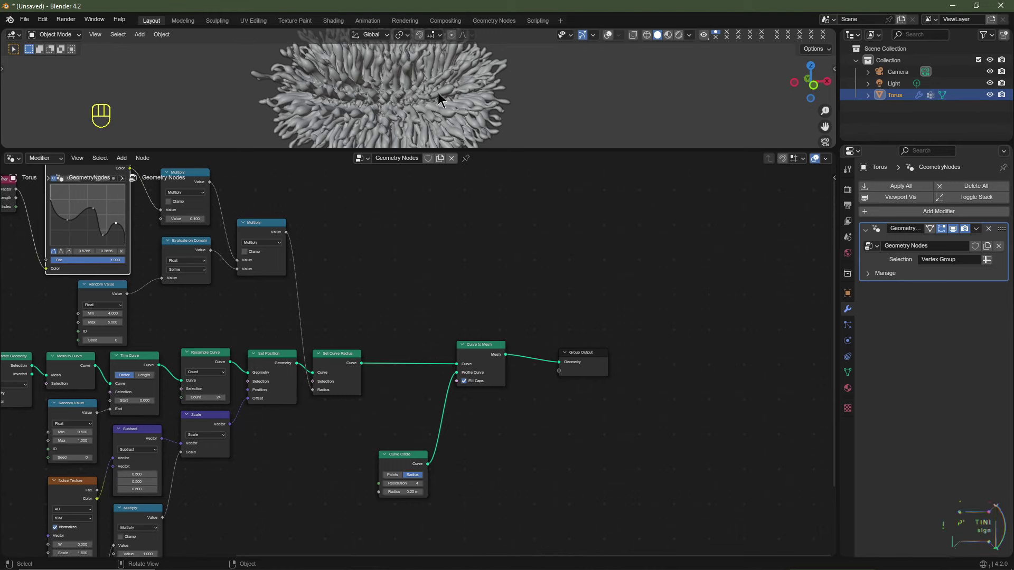
- Insert a Store Named Attribute node between Set Curve Radius and Curve to Mesh, naming its attribute "length"
{"action": "scroll", "coordinate": [446, 296], "scroll_direction": "up", "scroll_amount": 3}
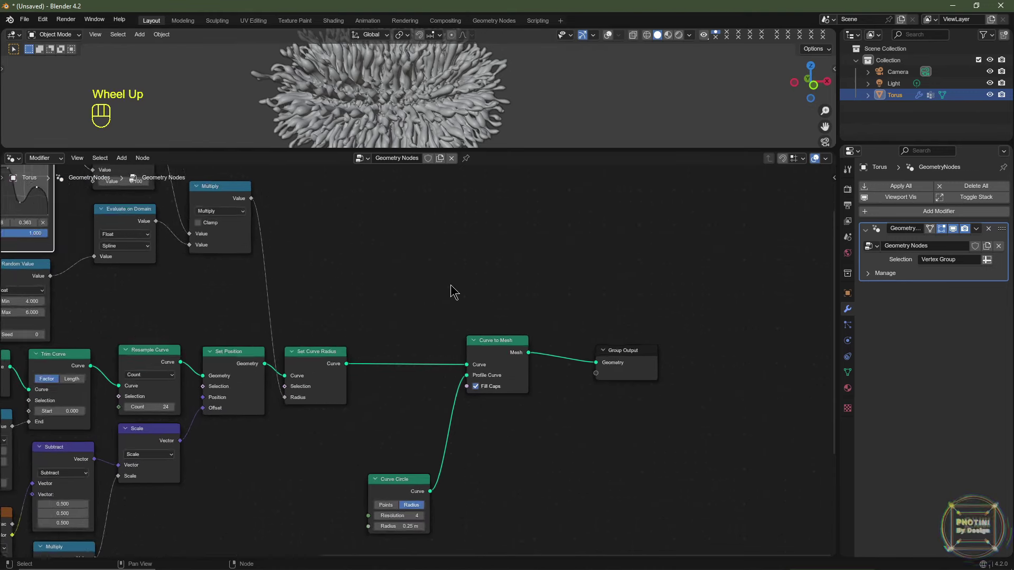
{"action": "key", "text": "shift+a"}
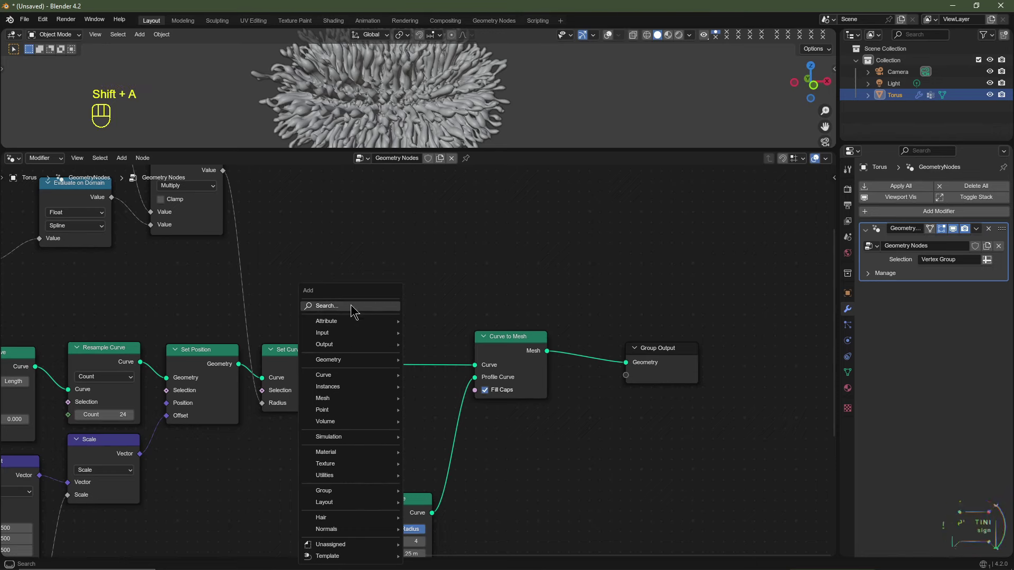
{"action": "type", "text": "store"}
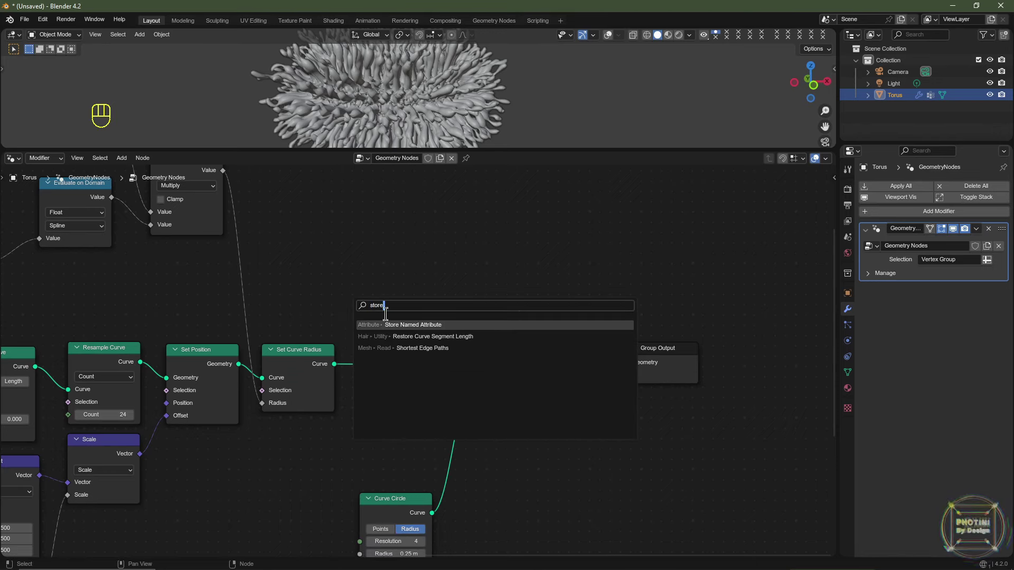
{"action": "left_click", "coordinate": [430, 324]}
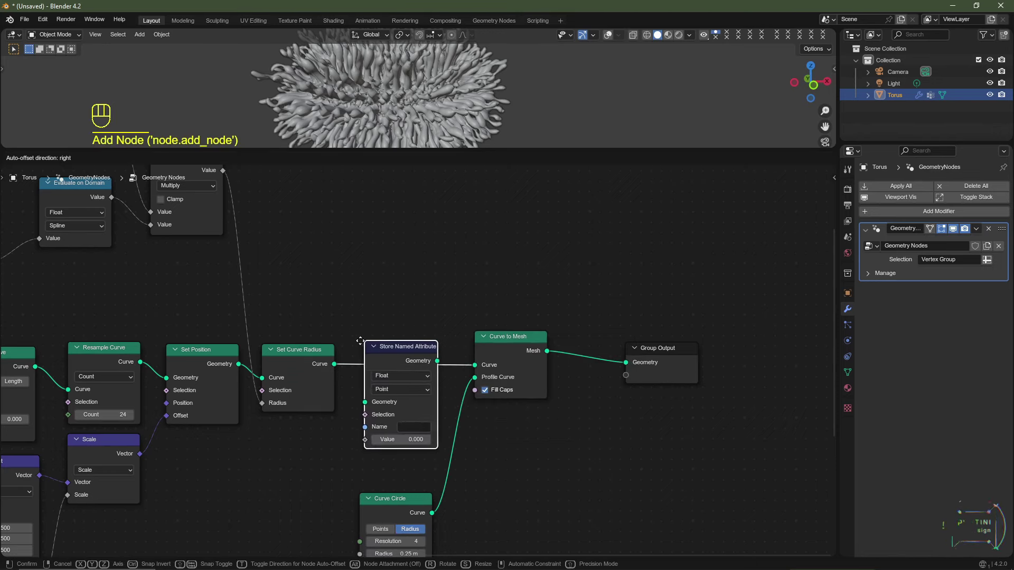
{"action": "left_click", "coordinate": [421, 447]}
{"action": "middle_click_drag", "start_coordinate": [421, 446], "coordinate": [453, 420]}
{"action": "left_click", "coordinate": [441, 400]}
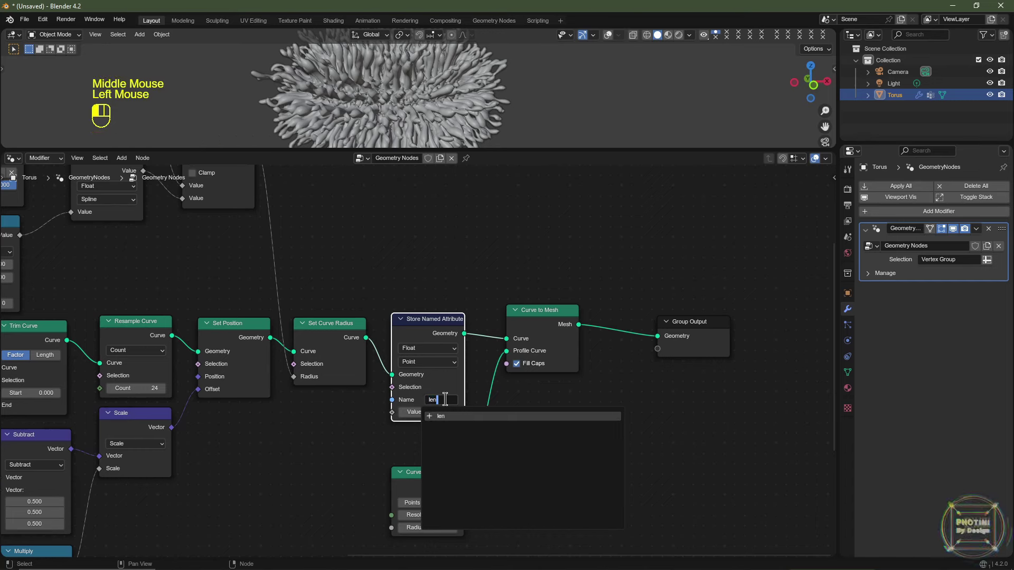
{"action": "left_click", "coordinate": [448, 408]}
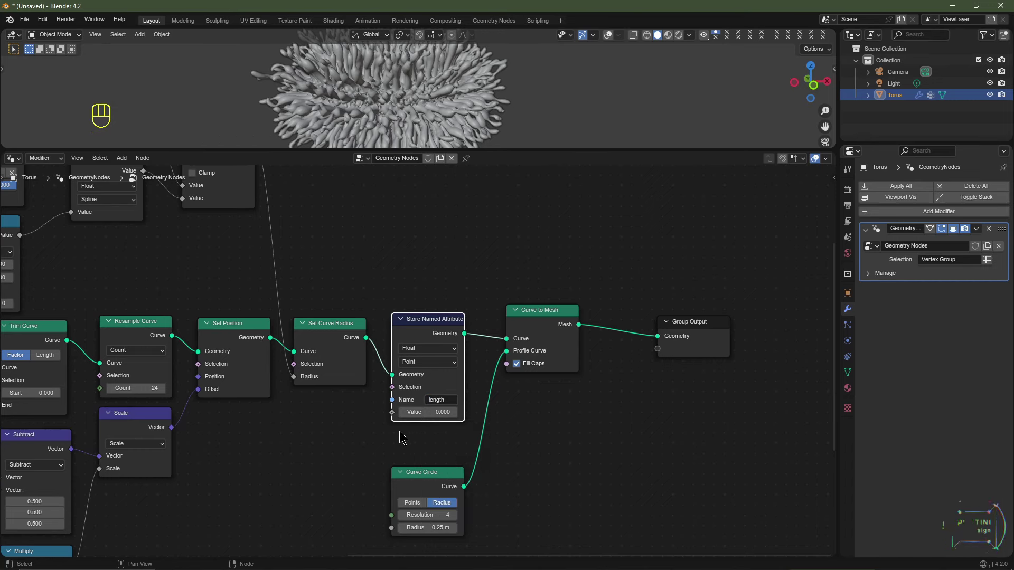
- Duplicate the Spline Parameter node, place it below Set Curve Radius and connect its Factor to the "length" attribute's value
{"action": "scroll", "coordinate": [399, 436], "scroll_direction": "down", "scroll_amount": 3}
{"action": "left_click", "coordinate": [150, 537]}
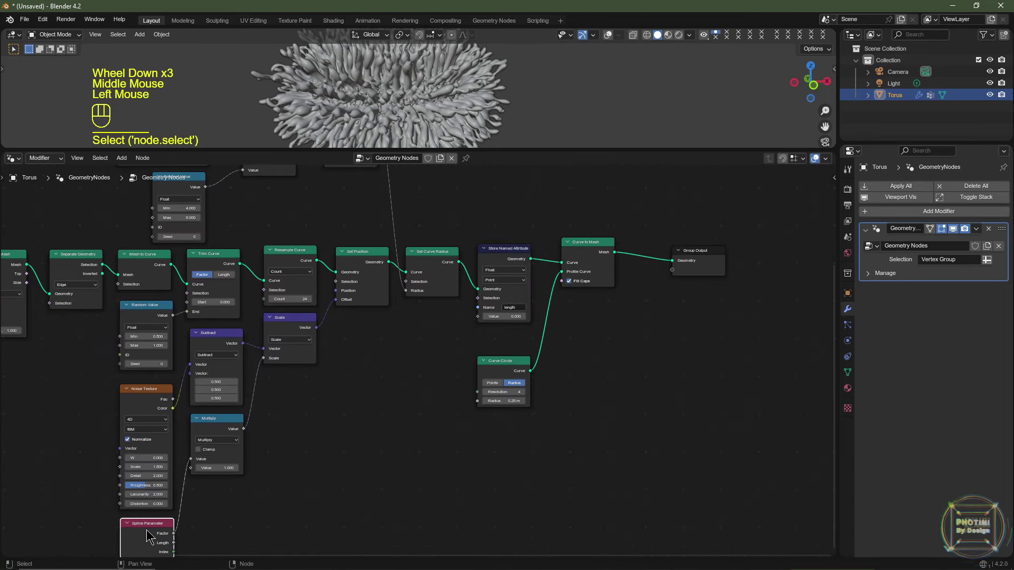
{"action": "middle_click_drag", "start_coordinate": [243, 517], "coordinate": [249, 460]}
{"action": "left_click", "coordinate": [196, 464]}
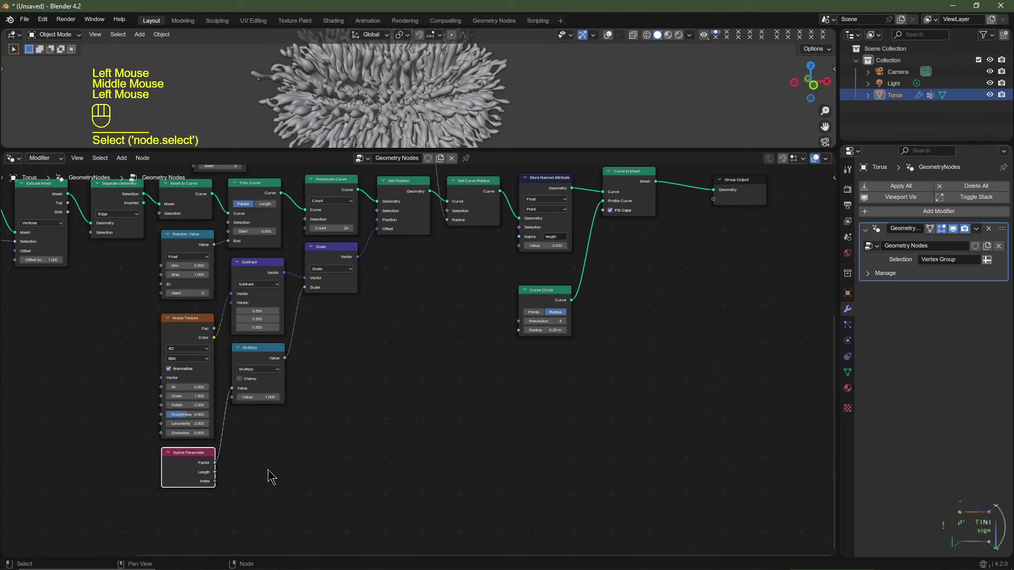
{"action": "scroll", "coordinate": [271, 471], "scroll_direction": "up", "scroll_amount": 1}
{"action": "key", "text": "shift+d"}
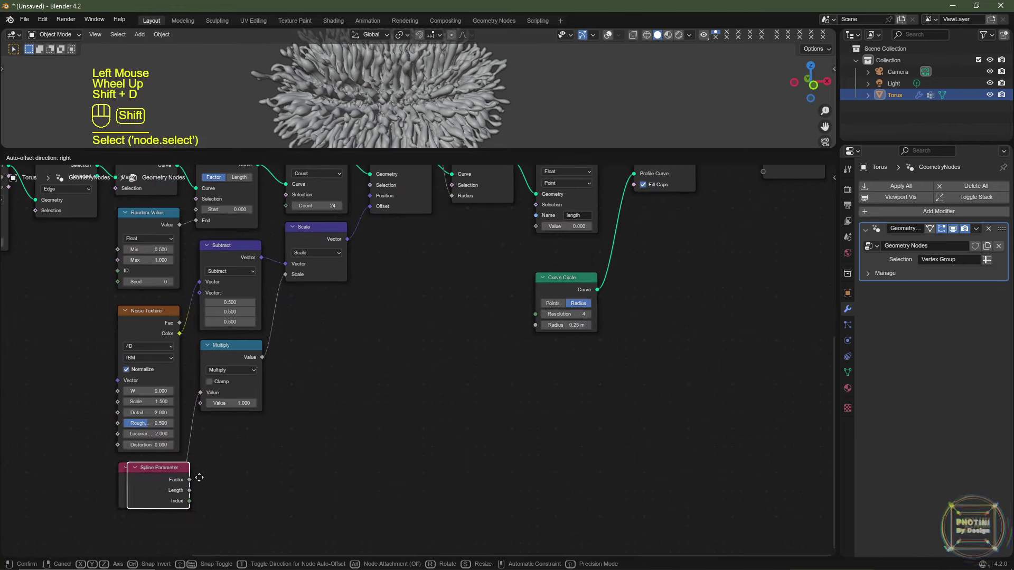
{"action": "left_click", "coordinate": [497, 233]}
{"action": "middle_click_drag", "start_coordinate": [560, 298], "coordinate": [428, 461]}
{"action": "scroll", "coordinate": [459, 422], "scroll_direction": "up", "scroll_amount": 2}
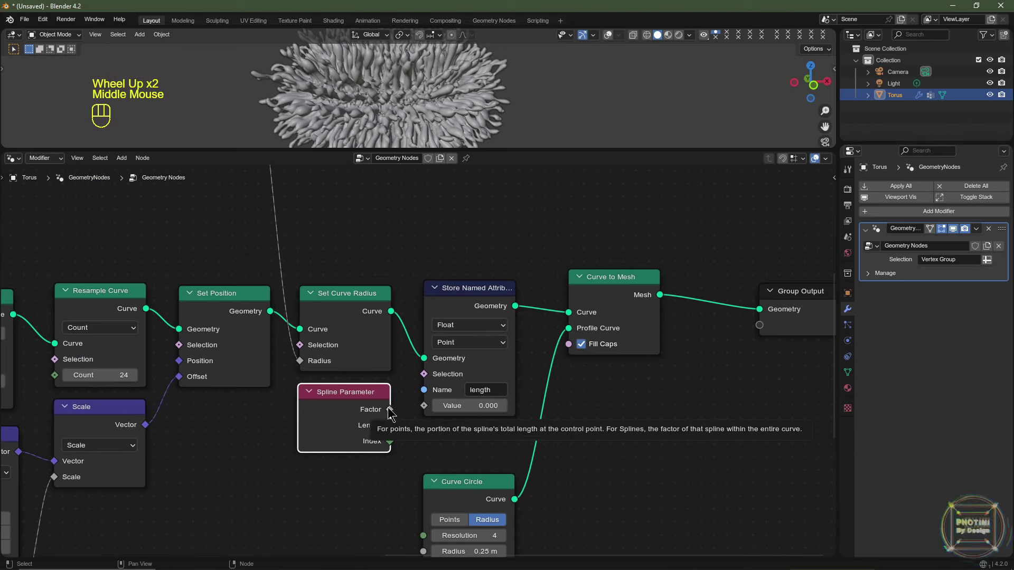
{"action": "left_click_drag", "start_coordinate": [389, 410], "coordinate": [420, 407]}
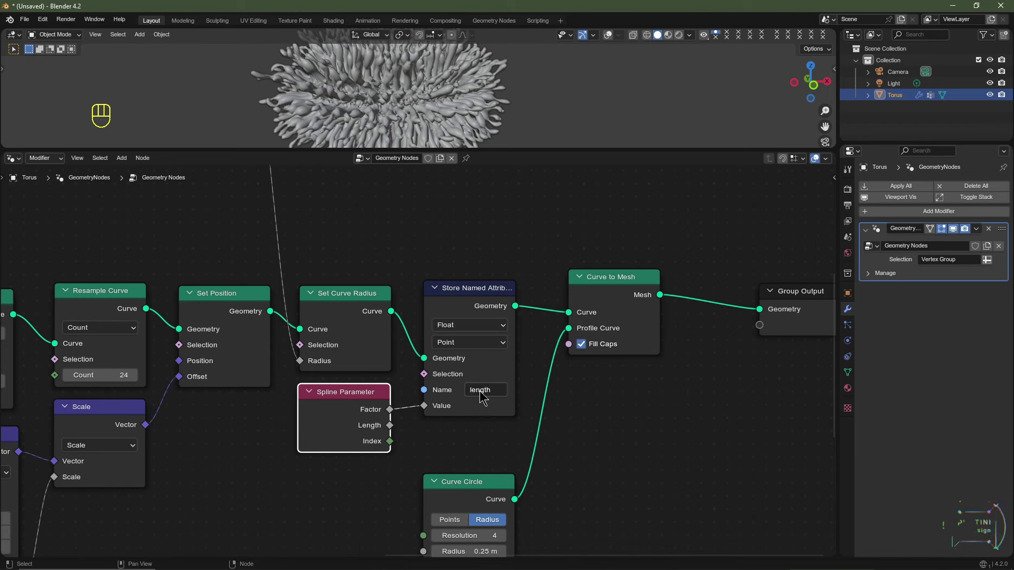
- Move the Curve to Mesh node slightly closer to the Store Named Attribute node
{"action": "left_click_drag", "start_coordinate": [634, 292], "coordinate": [624, 301]}
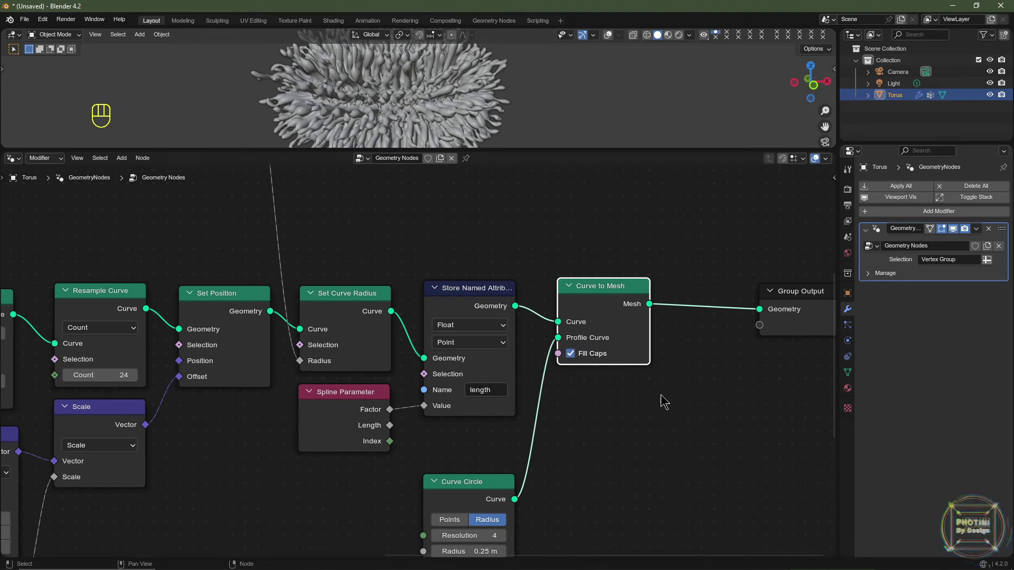
{"action": "middle_click_drag", "start_coordinate": [655, 345], "coordinate": [518, 379]}
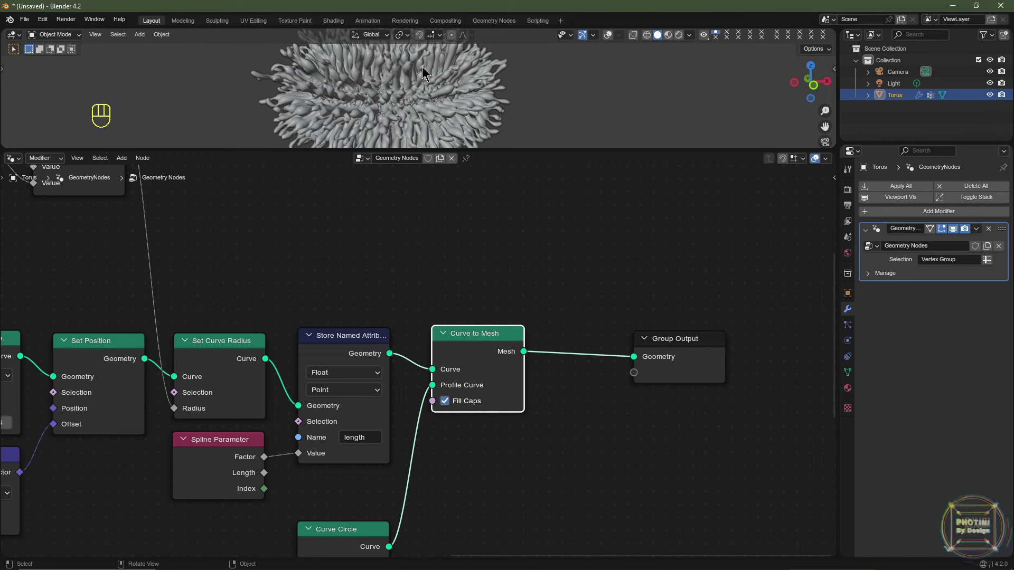
{"action": "middle_click_drag", "start_coordinate": [554, 429], "coordinate": [476, 430]}
- Copy the Store Named Attribute node, name the copy's attribute "island" and insert it between Curve to Mesh and Group Output
{"action": "left_click", "coordinate": [264, 341]}
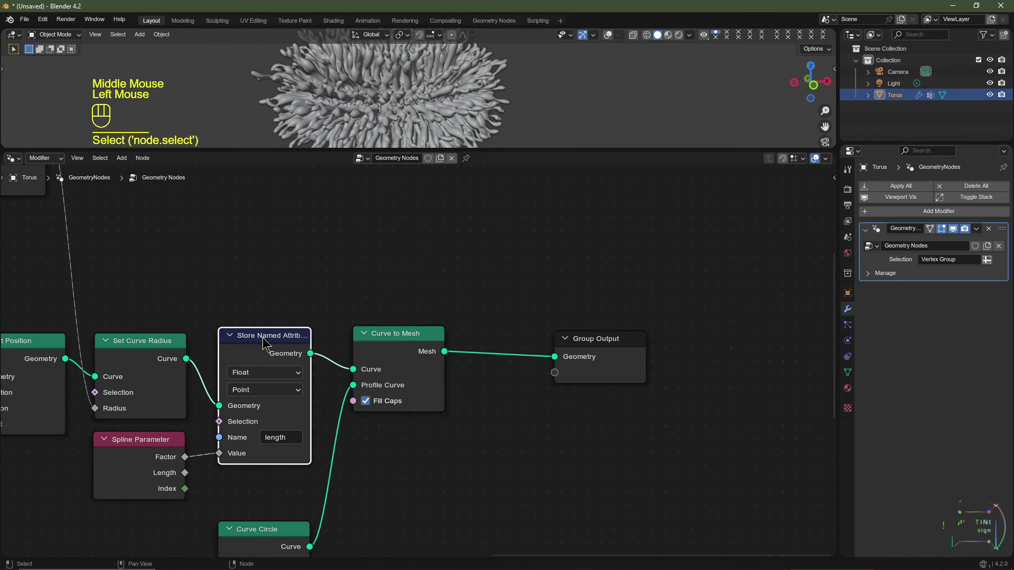
{"action": "key", "text": "ctrl+c"}
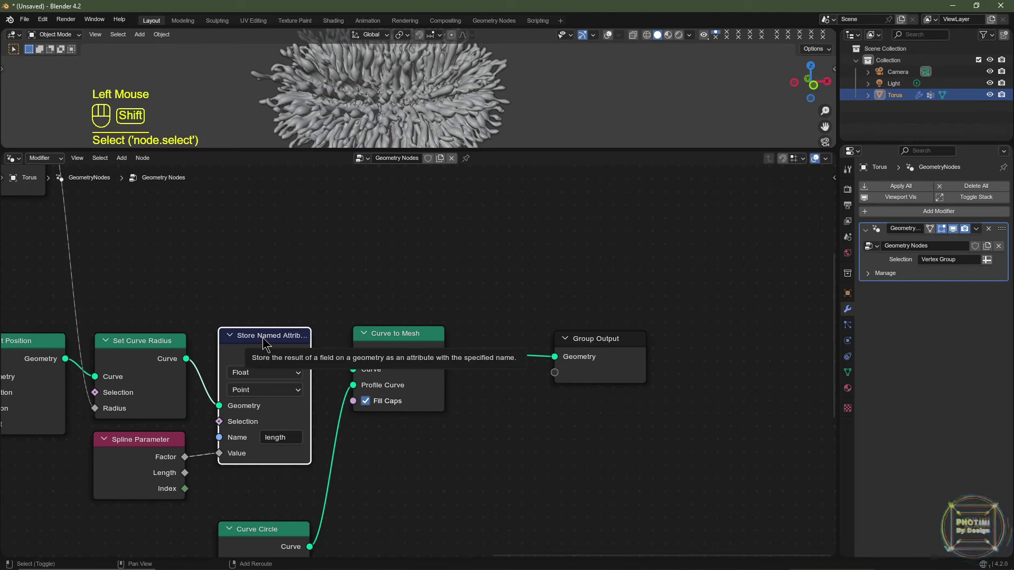
{"action": "key", "text": "ctrl+v"}
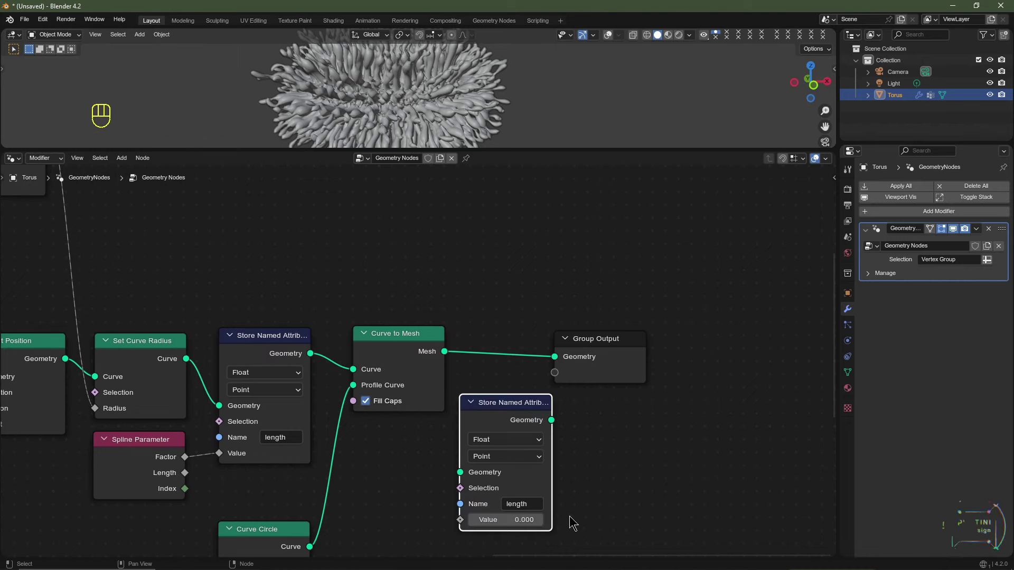
{"action": "left_click", "coordinate": [517, 504]}
{"action": "type", "text": "island"}
{"action": "key", "text": "Return"}
{"action": "left_click_drag", "start_coordinate": [507, 404], "coordinate": [531, 342]}
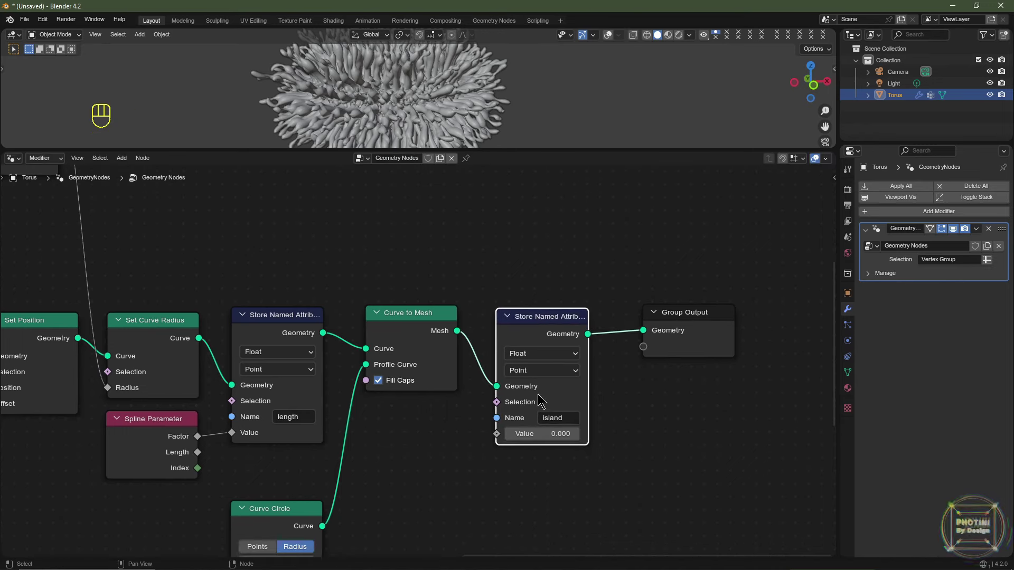
- Add a Mesh Island node and stack it directly beneath the Curve Circle node, moving Curve Circle up to make room
{"action": "scroll", "coordinate": [488, 426], "scroll_direction": "up", "scroll_amount": 2}
{"action": "key", "text": "shift+a"}
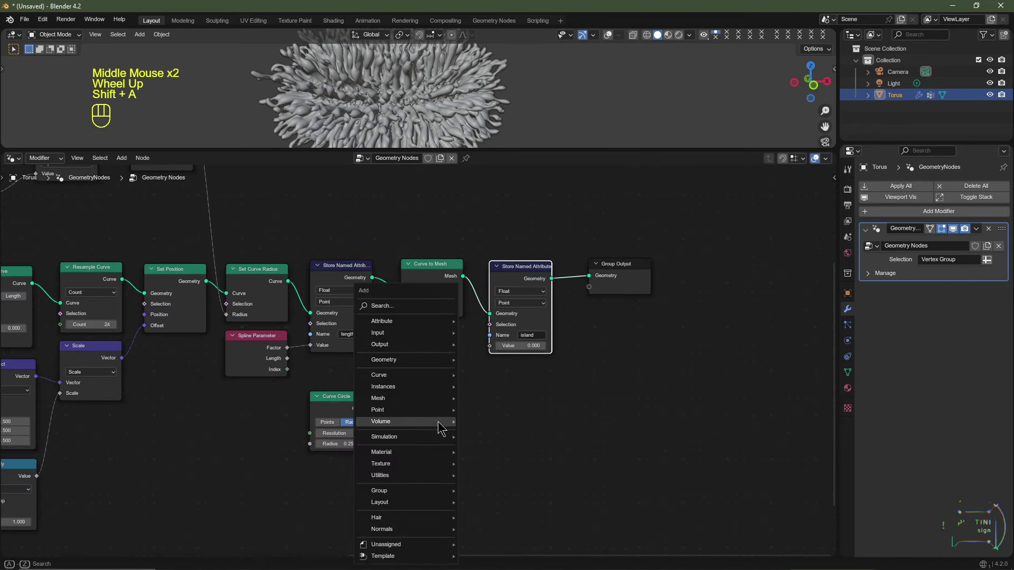
{"action": "left_click", "coordinate": [397, 306]}
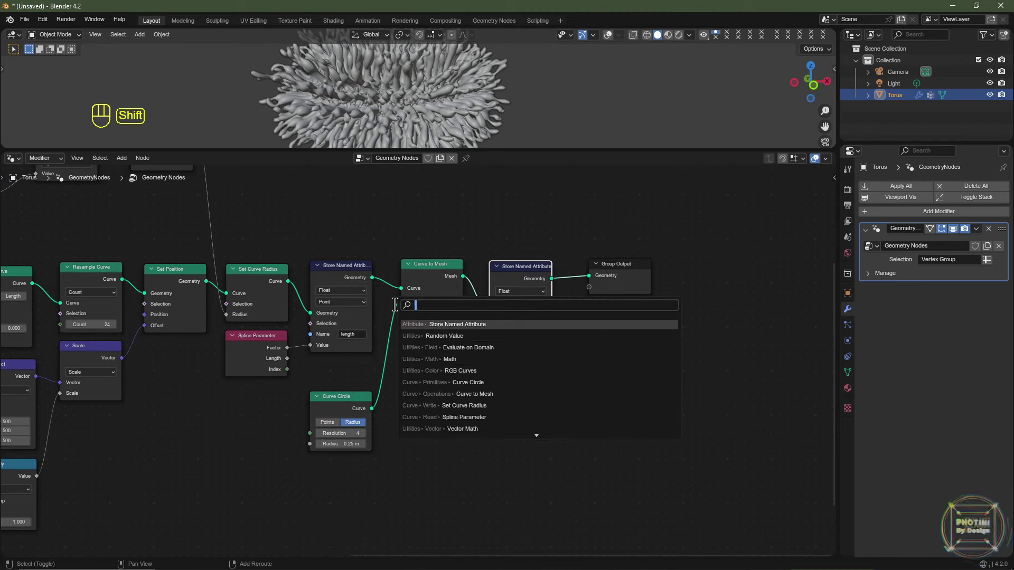
{"action": "type", "text": "Mesh Isl"}
{"action": "key", "text": "Return"}
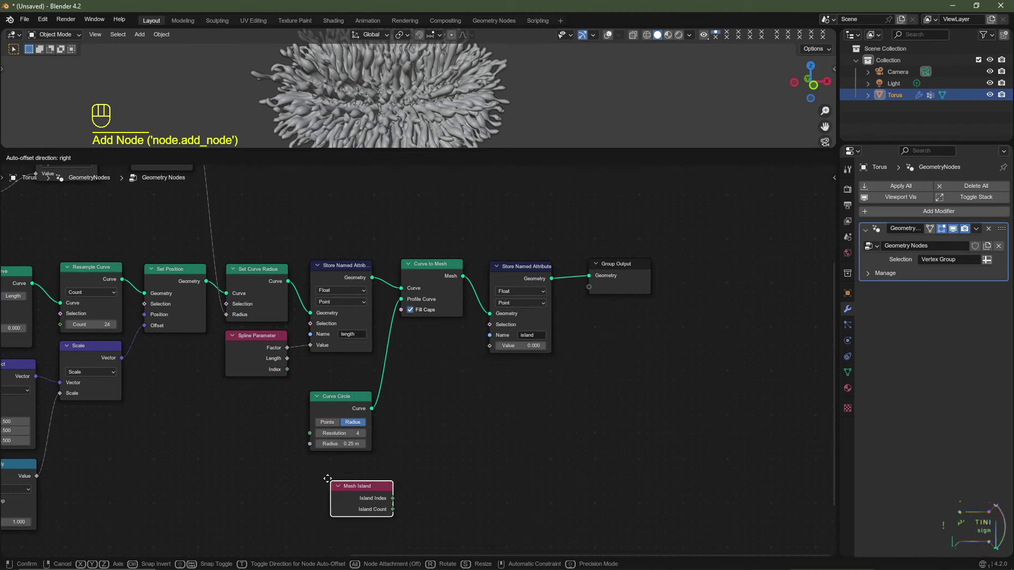
{"action": "left_click", "coordinate": [341, 489]}
{"action": "left_click_drag", "start_coordinate": [338, 402], "coordinate": [338, 369]}
{"action": "left_click_drag", "start_coordinate": [341, 481], "coordinate": [342, 437]}
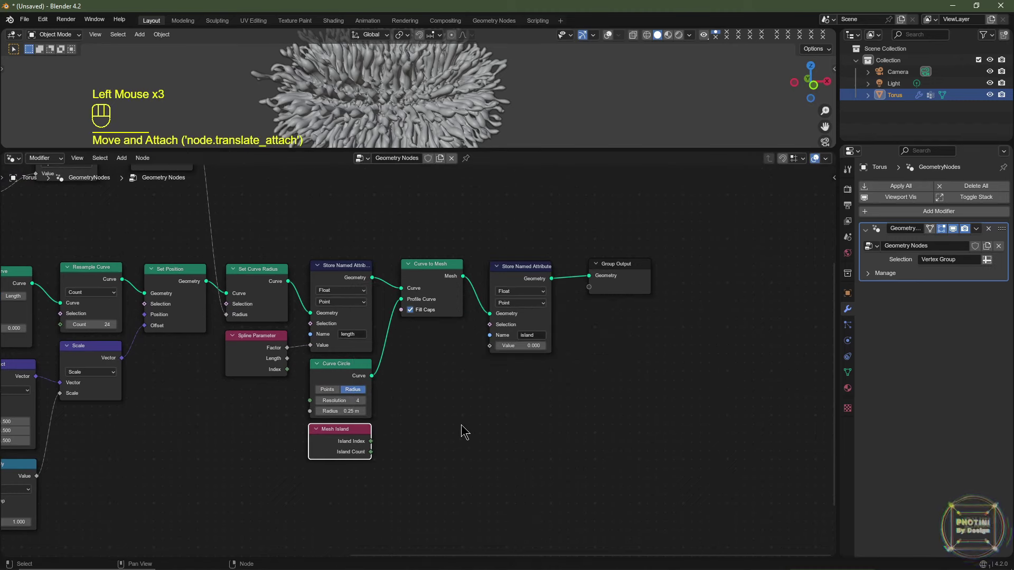
- Add a Math node set to Divide and place it beside the Mesh Island node
{"action": "key", "text": "shift+a"}
{"action": "left_click", "coordinate": [408, 309]}
{"action": "type", "text": "mat"}
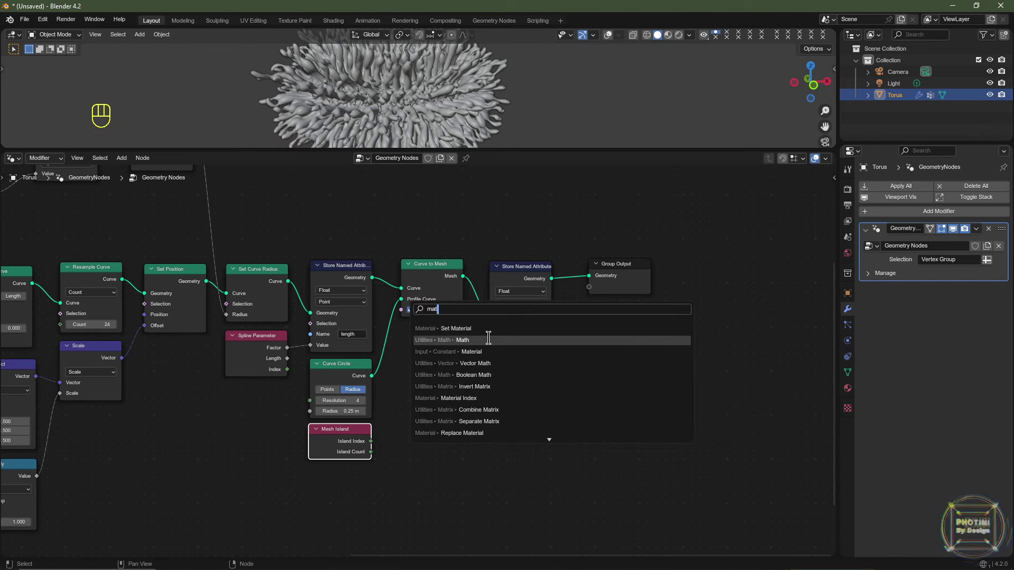
{"action": "left_click", "coordinate": [488, 338]}
{"action": "left_click", "coordinate": [414, 359]}
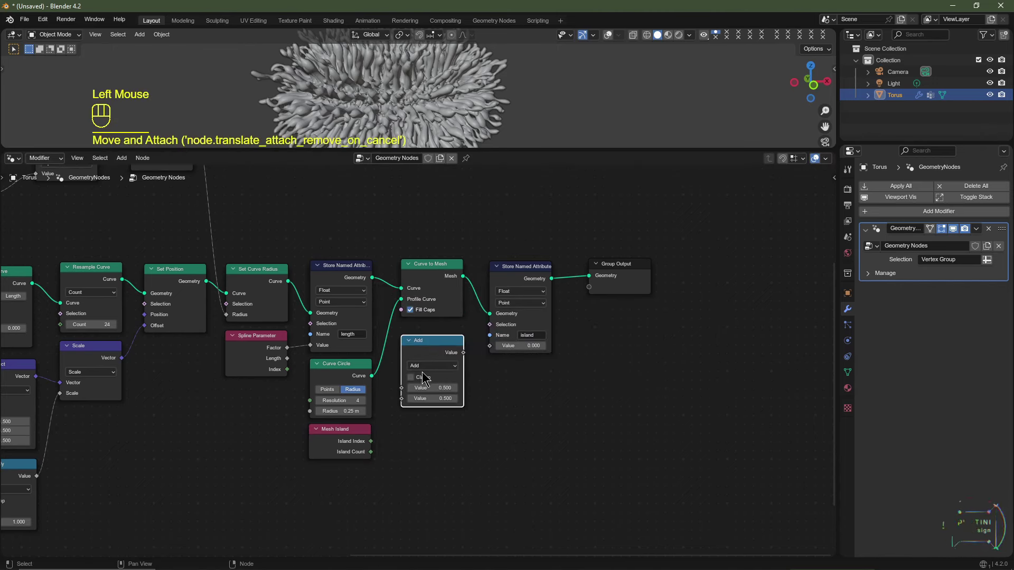
{"action": "left_click", "coordinate": [420, 365]}
{"action": "left_click", "coordinate": [423, 403]}
{"action": "scroll", "coordinate": [436, 355], "scroll_direction": "up", "scroll_amount": 2}
{"action": "middle_click_drag", "start_coordinate": [436, 355], "coordinate": [432, 315]}
{"action": "left_click_drag", "start_coordinate": [433, 314], "coordinate": [427, 393]}
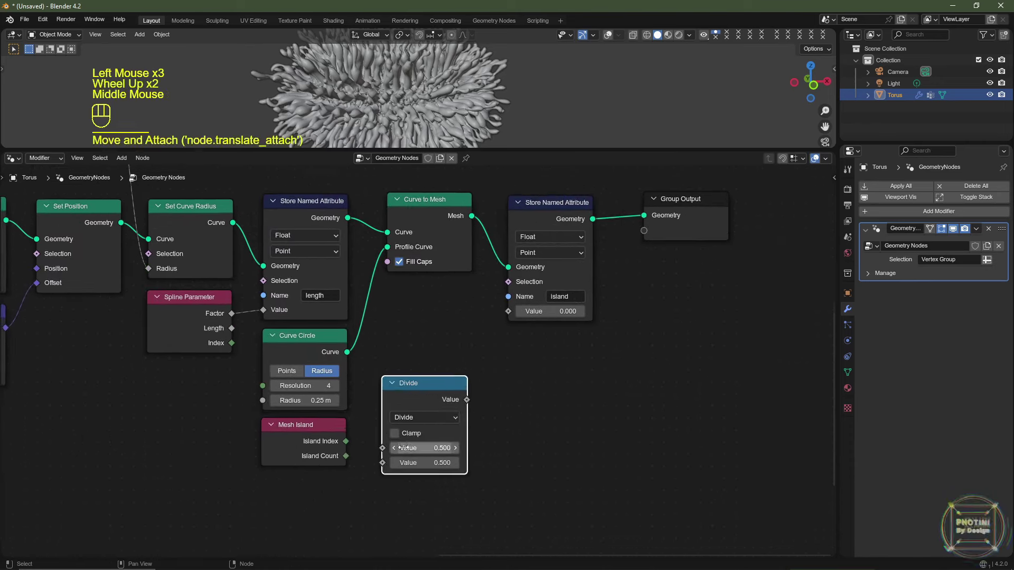
{"action": "left_click", "coordinate": [296, 448]}
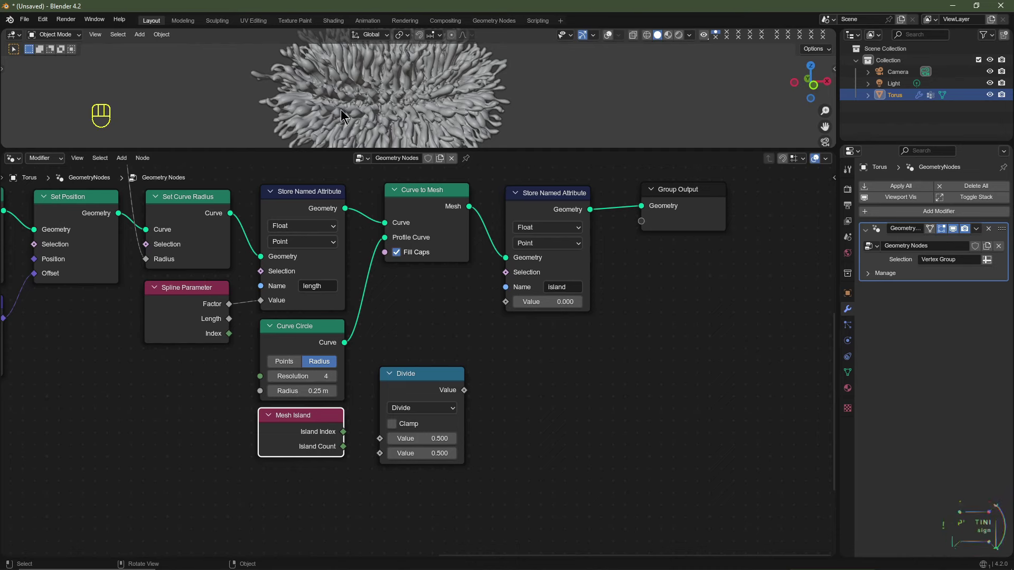
{"action": "scroll", "coordinate": [211, 238], "scroll_direction": "down", "scroll_amount": 2}
{"action": "middle_click_drag", "start_coordinate": [31, 190], "coordinate": [141, 227]}
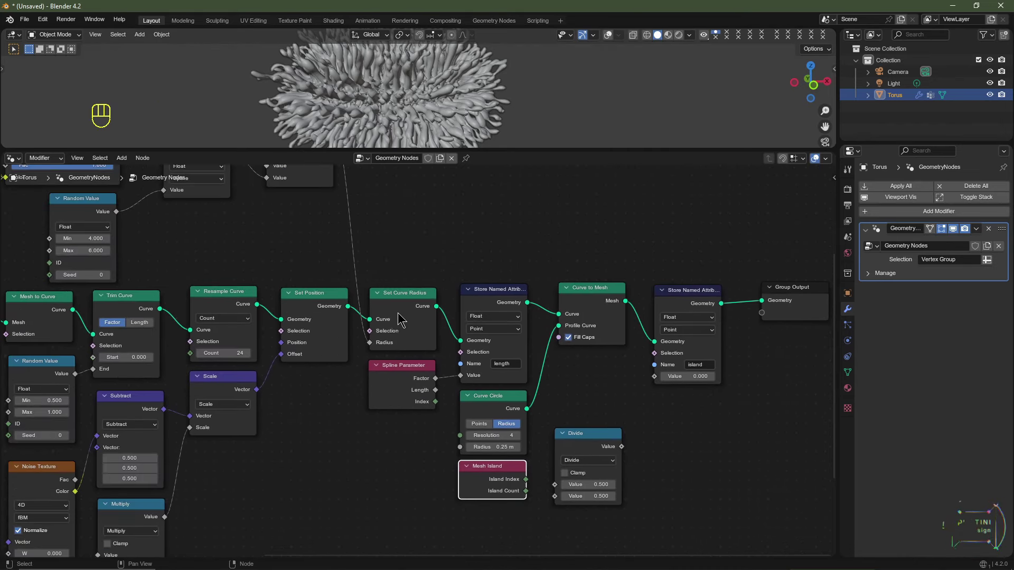
{"action": "middle_click_drag", "start_coordinate": [607, 347], "coordinate": [384, 301]}
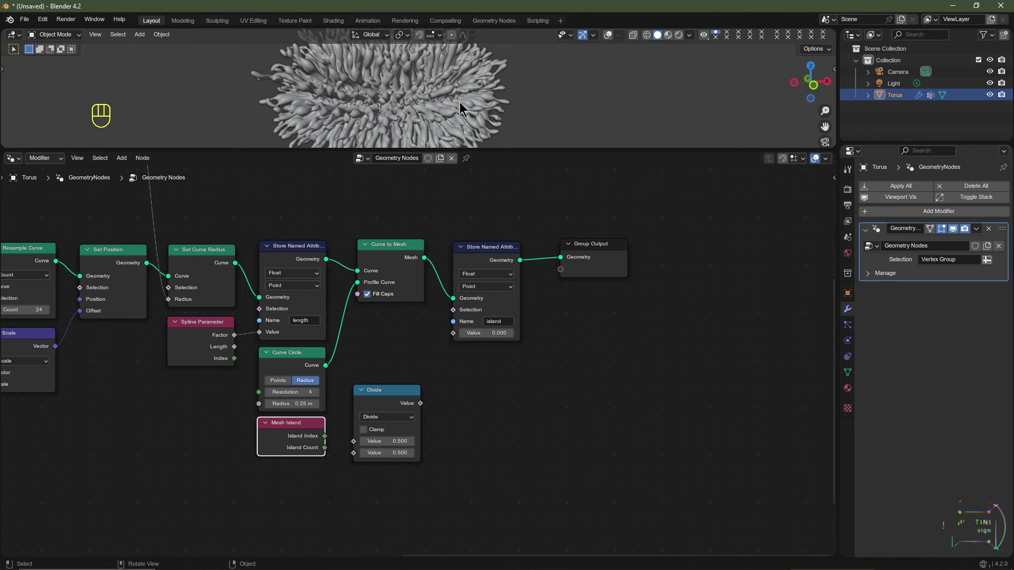
- Divide Mesh Island's Island Index by its Island Count and connect the result to the "island" attribute's value
{"action": "left_click", "coordinate": [446, 90]}
{"action": "scroll", "coordinate": [283, 377], "scroll_direction": "up", "scroll_amount": 2}
{"action": "left_click", "coordinate": [278, 381]}
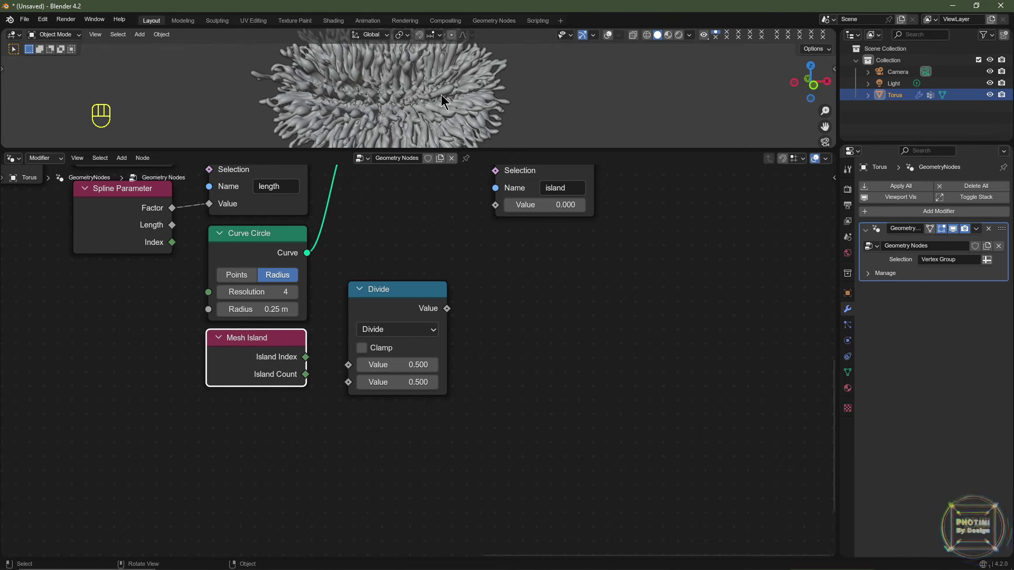
{"action": "scroll", "coordinate": [475, 91], "scroll_direction": "up", "scroll_amount": 2}
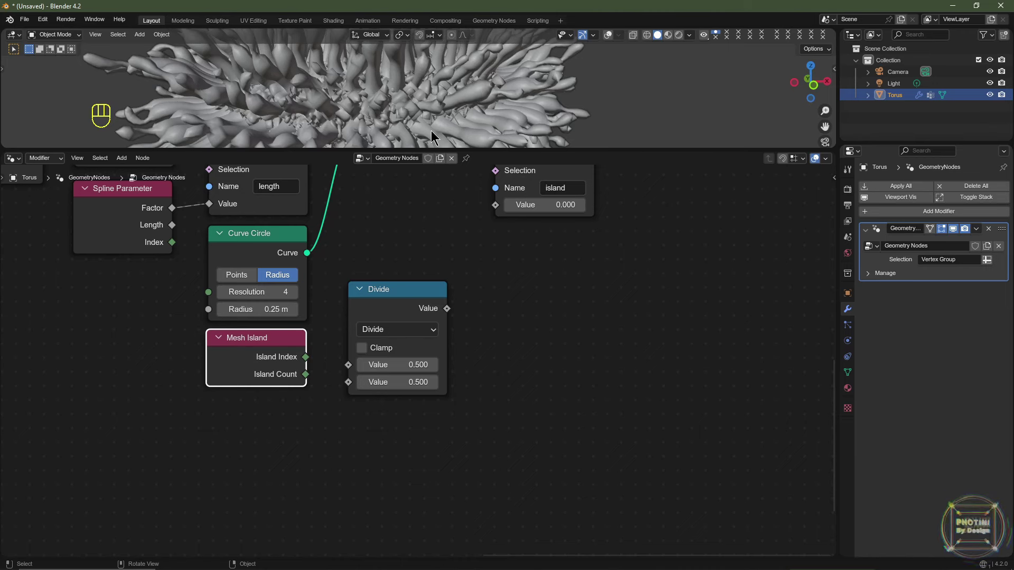
{"action": "right_click", "coordinate": [321, 384]}
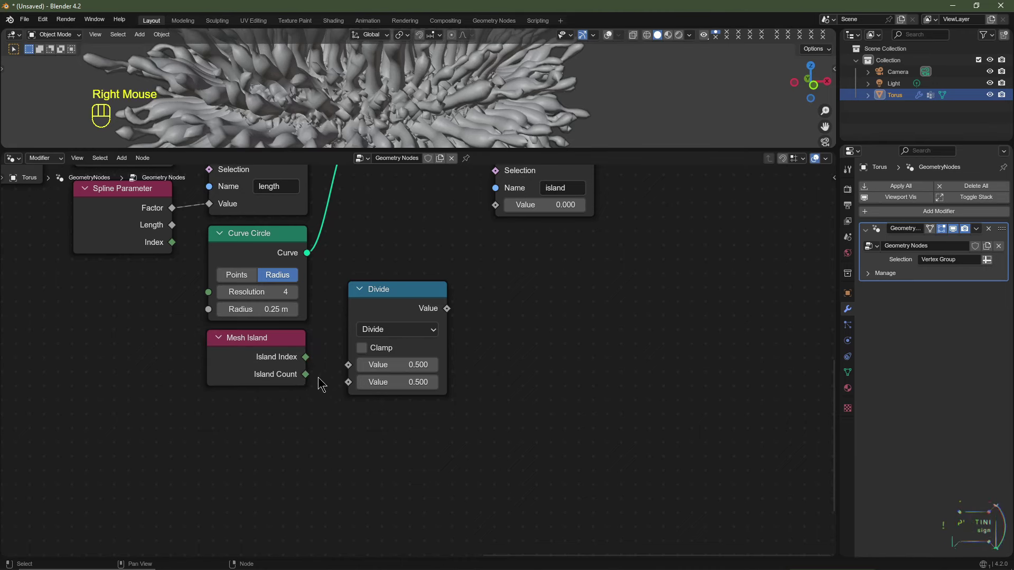
{"action": "left_click_drag", "start_coordinate": [306, 376], "coordinate": [354, 383]}
{"action": "left_click_drag", "start_coordinate": [305, 357], "coordinate": [346, 368]}
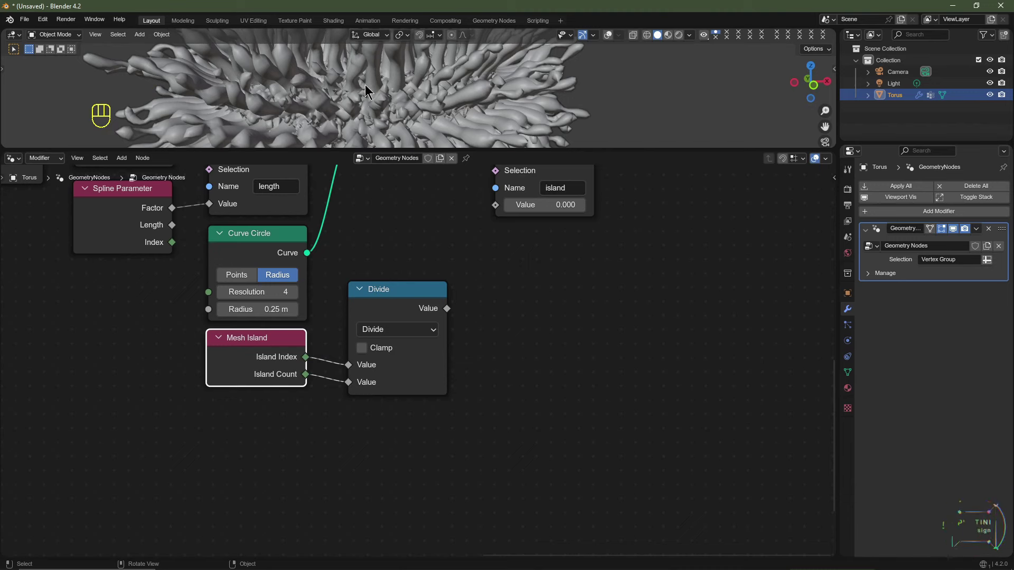
{"action": "middle_click_drag", "start_coordinate": [442, 296], "coordinate": [284, 474]}
{"action": "left_click_drag", "start_coordinate": [284, 474], "coordinate": [336, 383]}
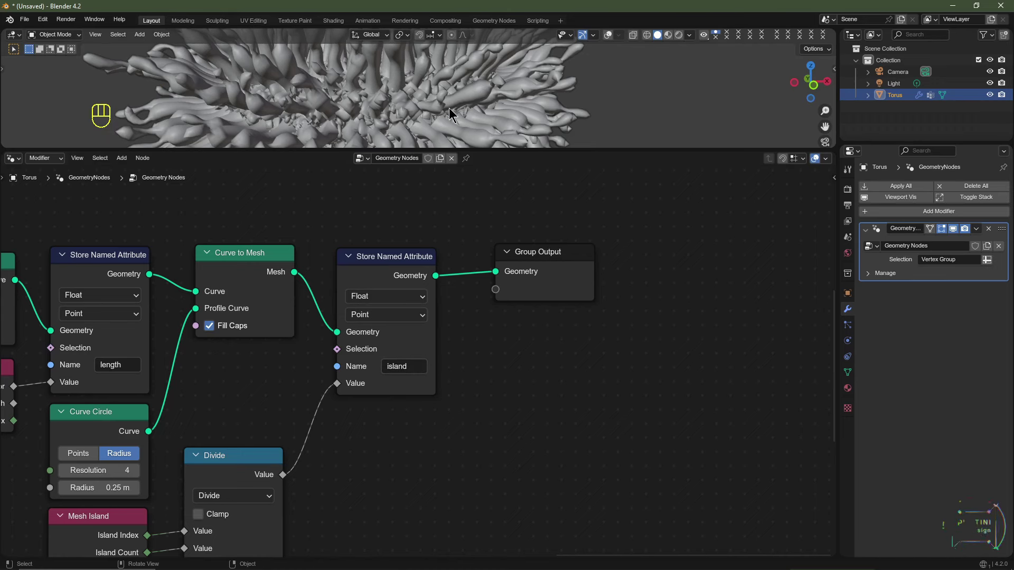
- Move Group Output farther from the island attribute node, and assign the existing Material to the torus, renaming it "Tenticles"
{"action": "left_click_drag", "start_coordinate": [544, 264], "coordinate": [616, 264]}
{"action": "middle_click_drag", "start_coordinate": [614, 328], "coordinate": [447, 353]}
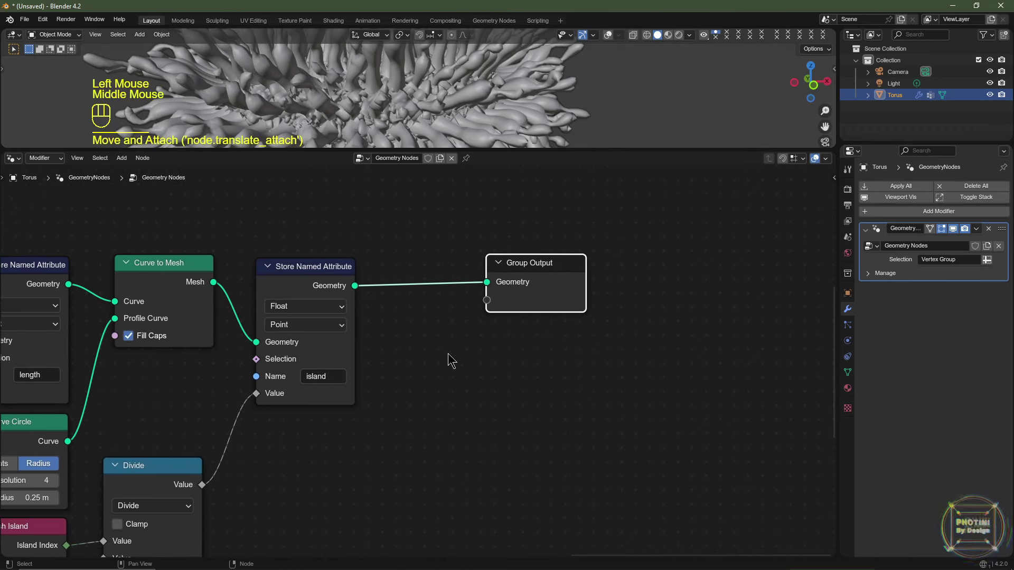
{"action": "left_click", "coordinate": [847, 389]}
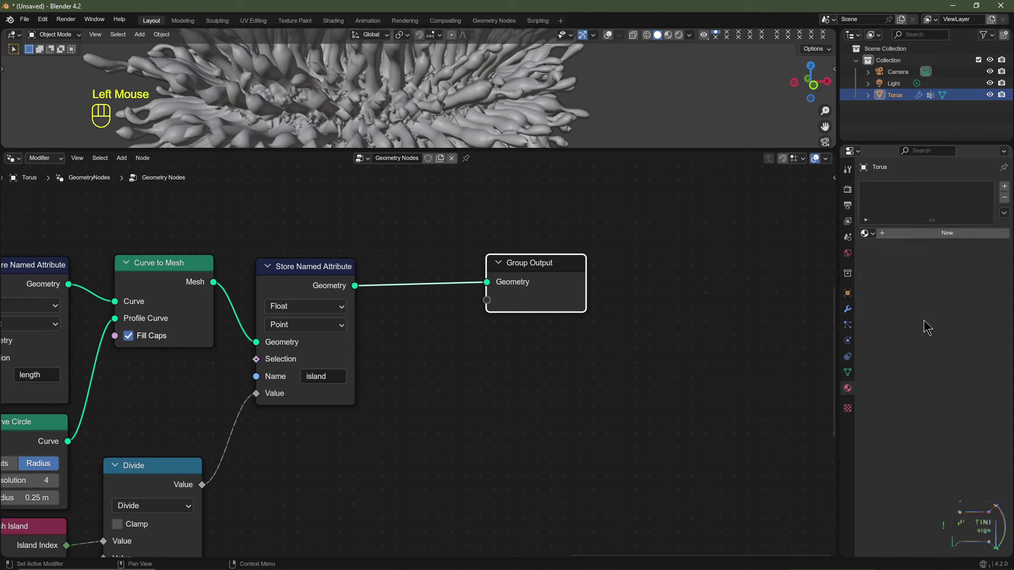
{"action": "left_click", "coordinate": [869, 233]}
{"action": "left_click", "coordinate": [854, 249]}
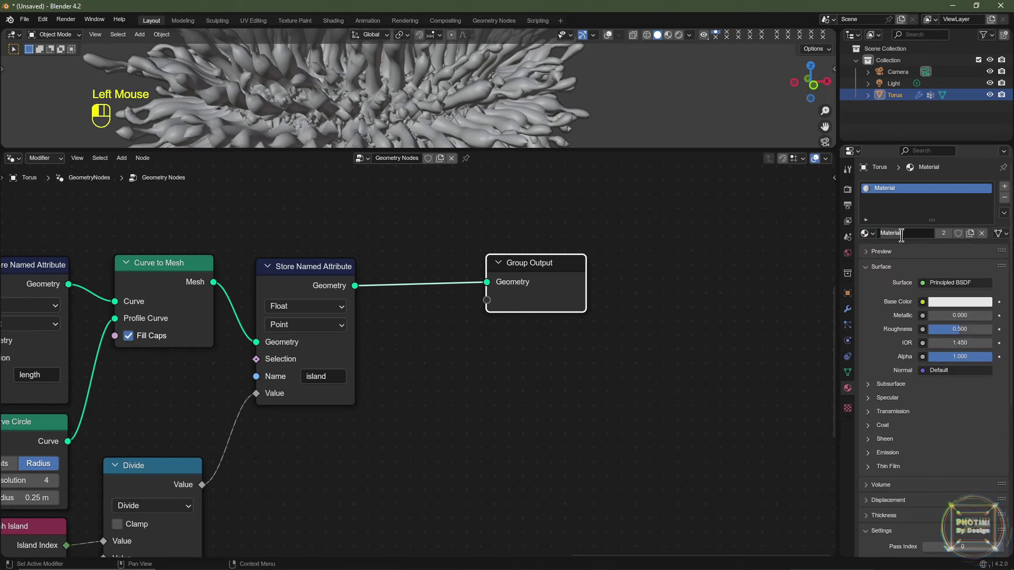
{"action": "type", "text": "Tenticle"}
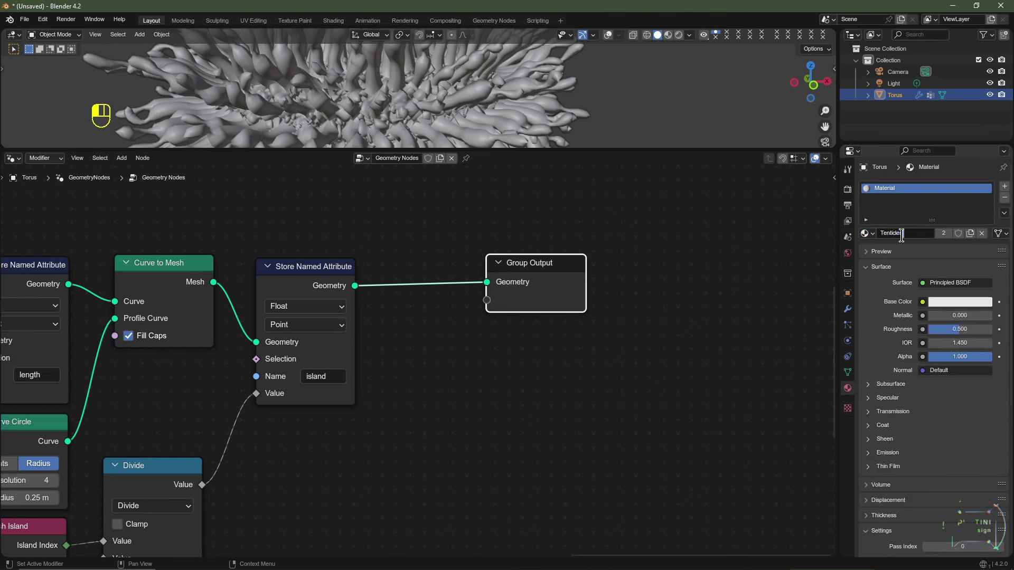
{"action": "type", "text": "s"}
{"action": "key", "text": "Return"}
- Add a second material slot to the torus with a new material named "Body"
{"action": "left_click", "coordinate": [1004, 187]}
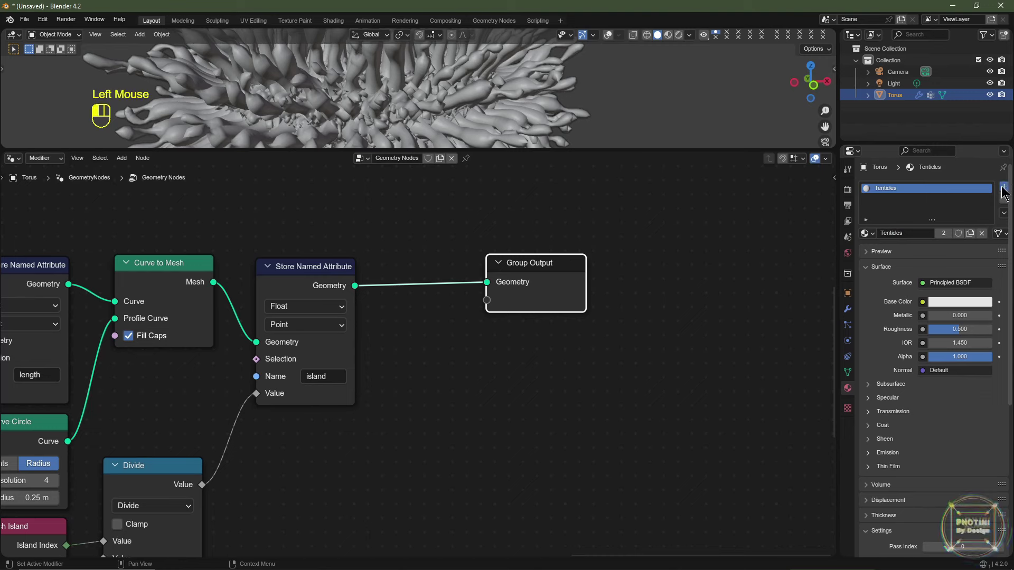
{"action": "left_click", "coordinate": [900, 256]}
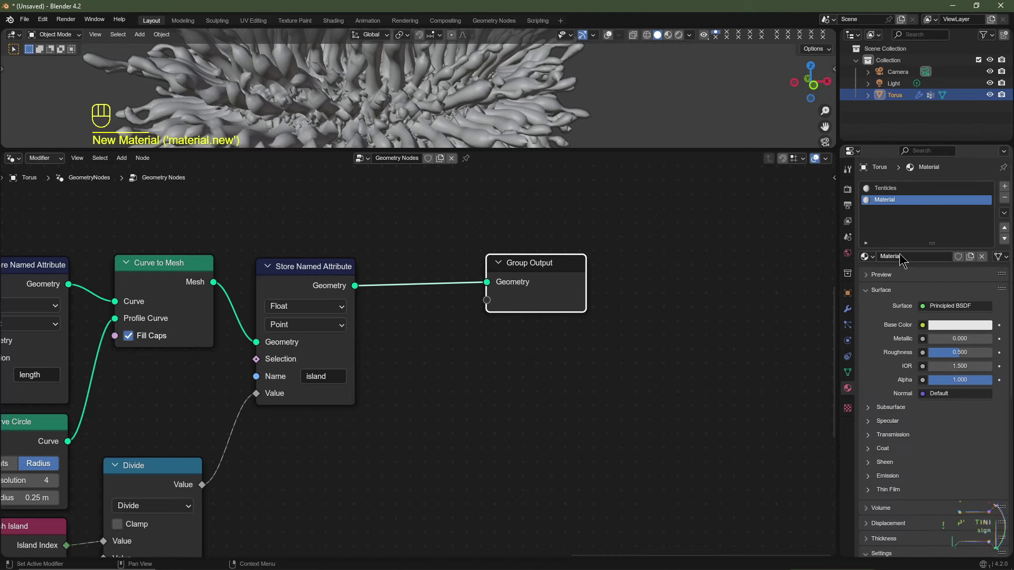
{"action": "left_click", "coordinate": [900, 257]}
{"action": "type", "text": "Body"}
{"action": "key", "text": "Return"}
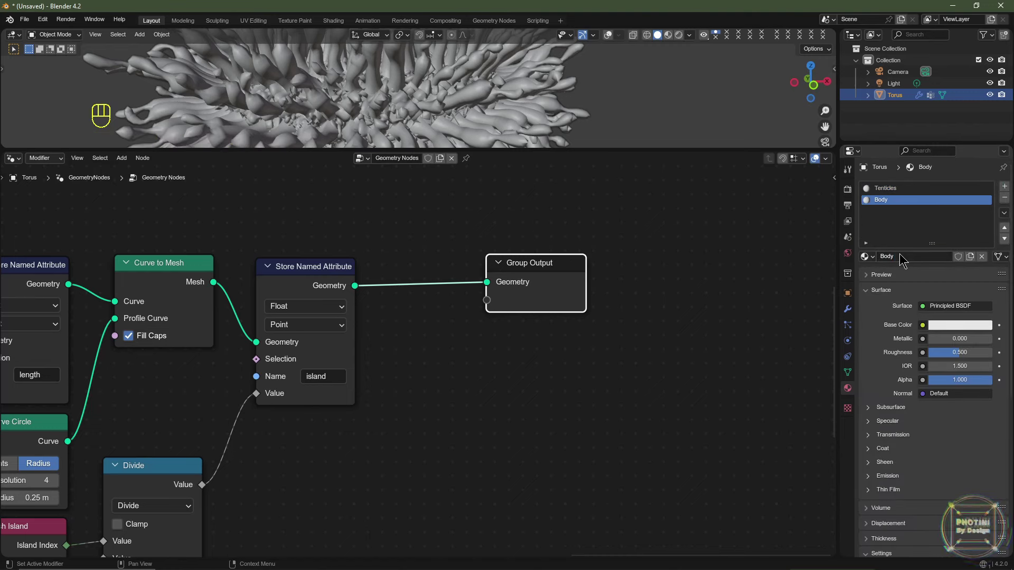
- Insert a Set Material node between the "island" Store Named Attribute node and Group Output, with Tenticles as its material
{"action": "scroll", "coordinate": [491, 359], "scroll_direction": "down", "scroll_amount": 2}
{"action": "middle_click_drag", "start_coordinate": [401, 358], "coordinate": [491, 359]}
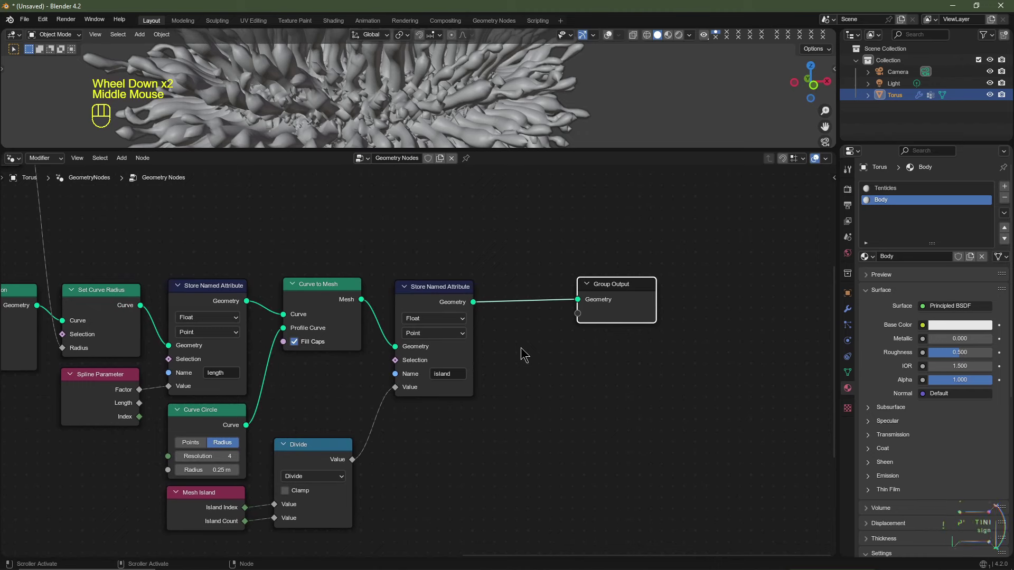
{"action": "key", "text": "shift+a"}
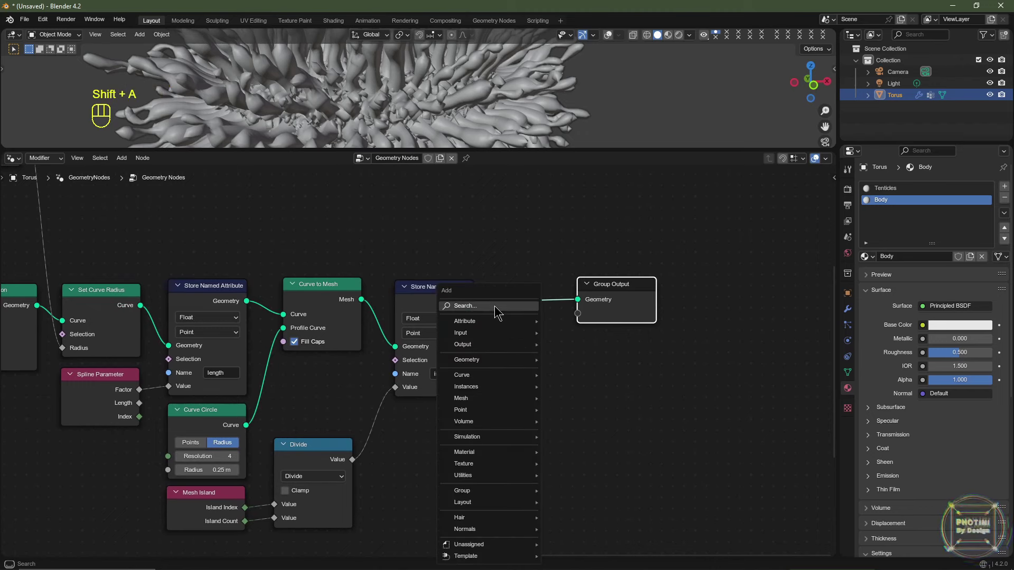
{"action": "left_click", "coordinate": [494, 306]}
{"action": "type", "text": "set"}
{"action": "left_click", "coordinate": [542, 326]}
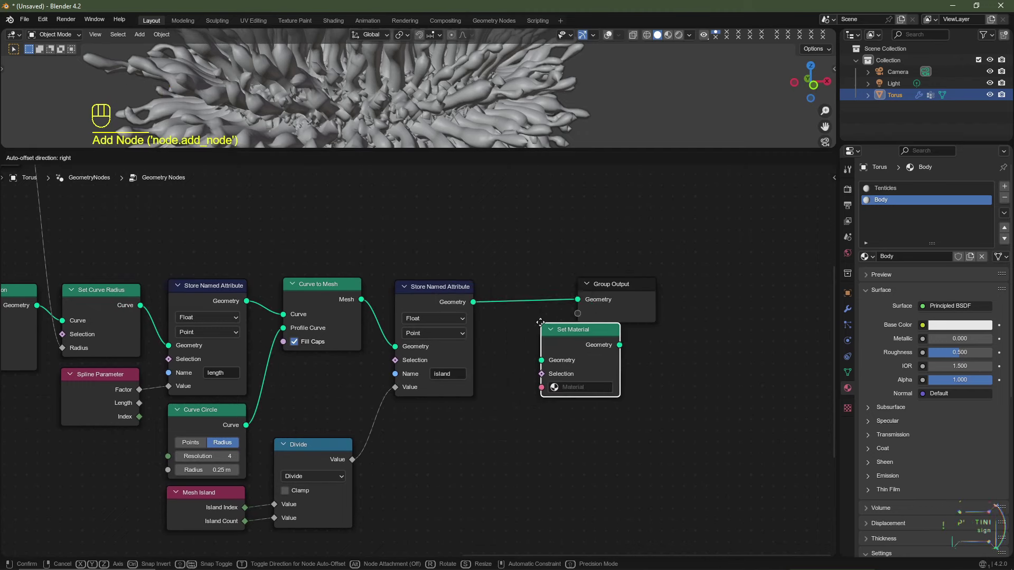
{"action": "left_click", "coordinate": [592, 353]}
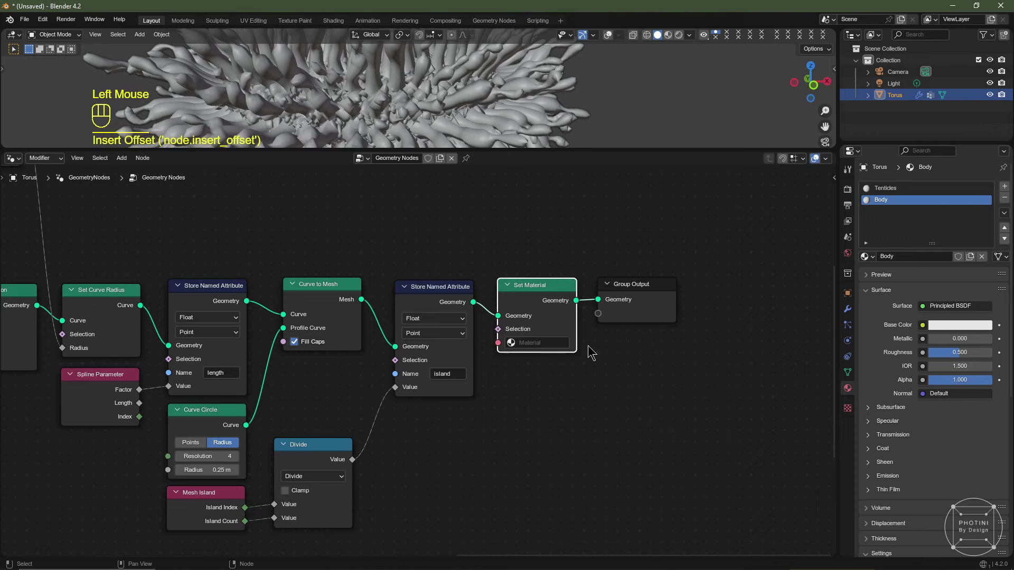
{"action": "left_click", "coordinate": [529, 343]}
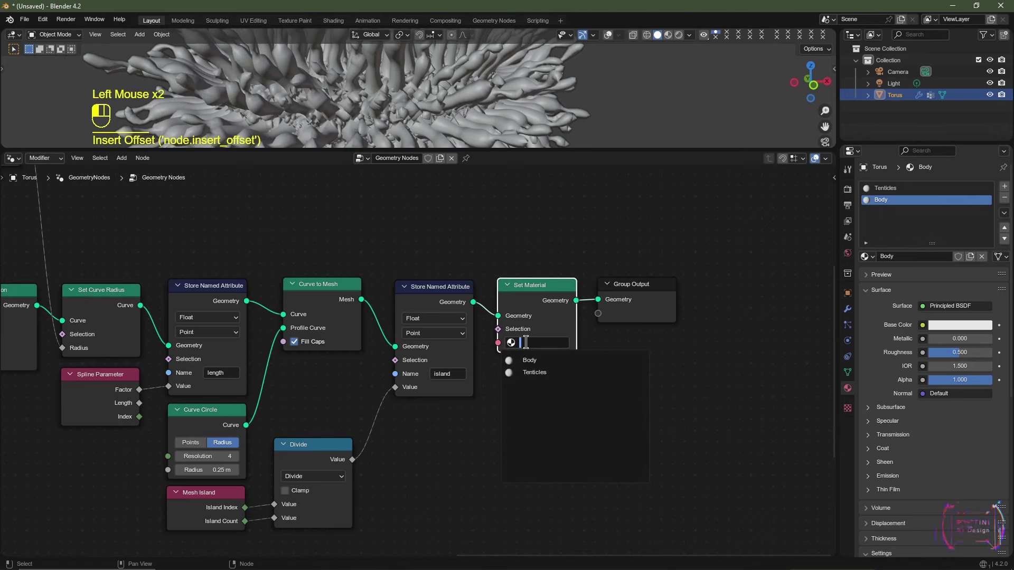
{"action": "left_click", "coordinate": [544, 373]}
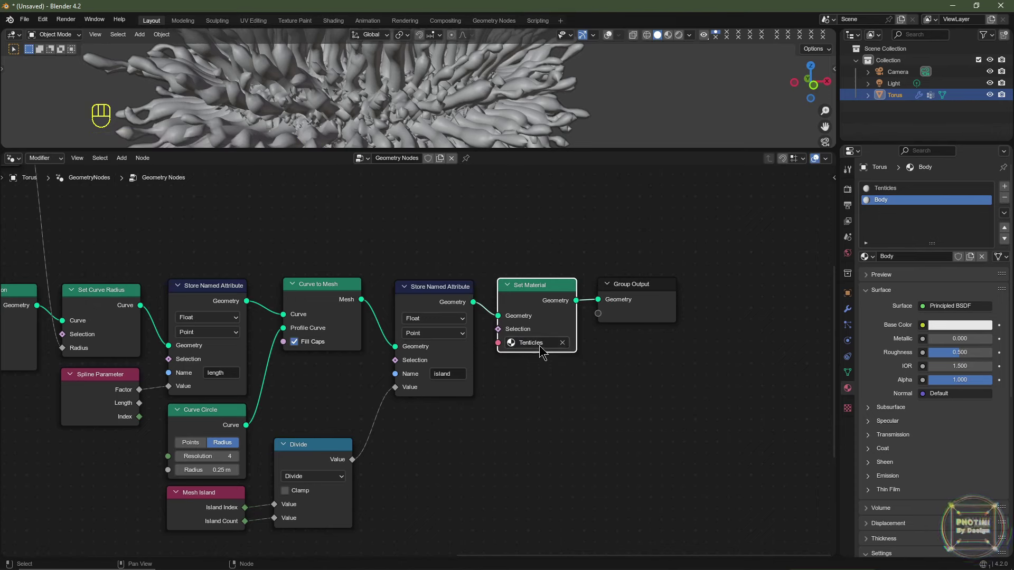
- Move Group Output farther out and insert a Join Geometry node between Set Material and Group Output
{"action": "scroll", "coordinate": [565, 366], "scroll_direction": "down", "scroll_amount": 2}
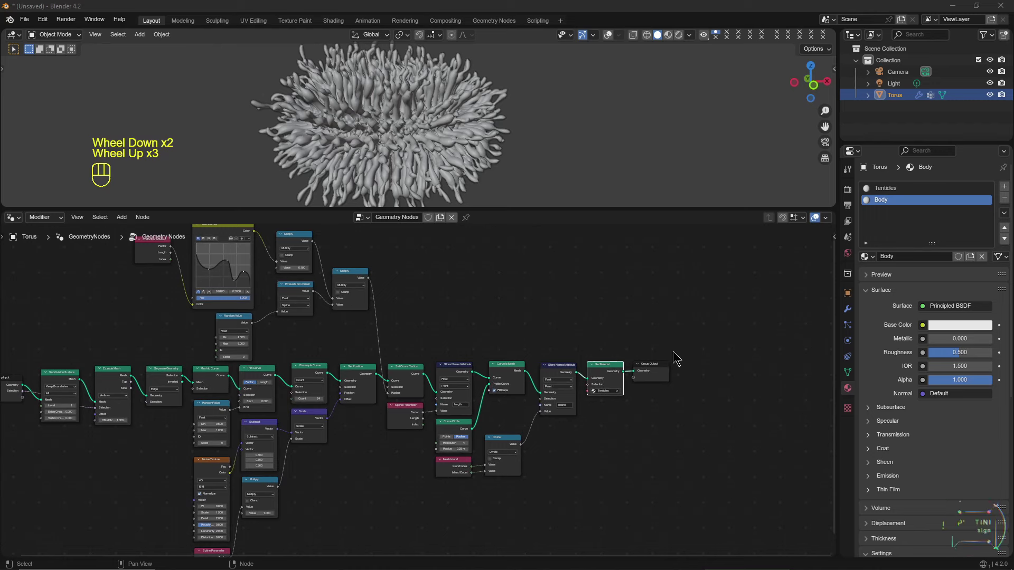
{"action": "left_click_drag", "start_coordinate": [656, 374], "coordinate": [729, 368]}
{"action": "key", "text": "shift+a"}
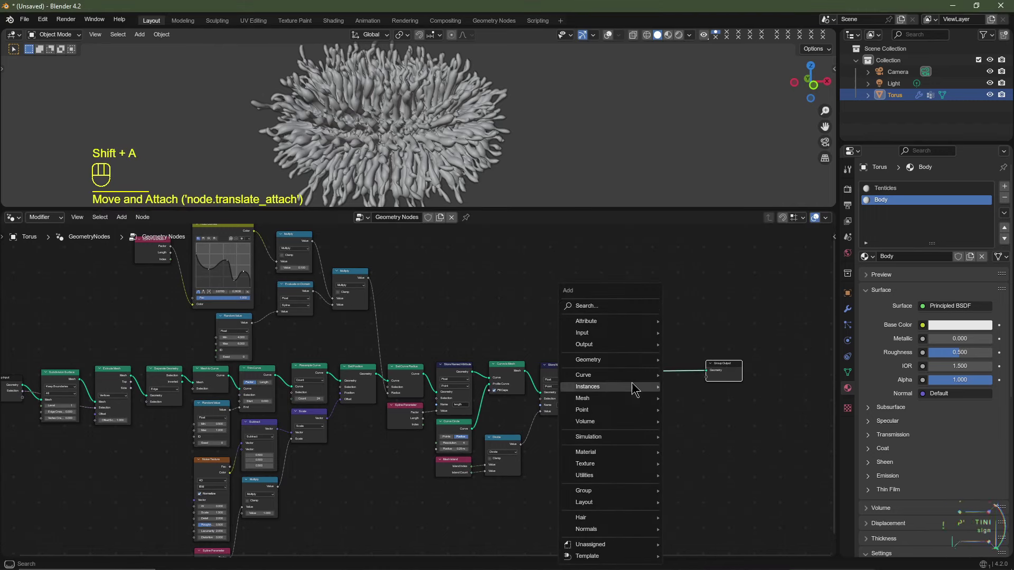
{"action": "mouse_move", "coordinate": [617, 359]}
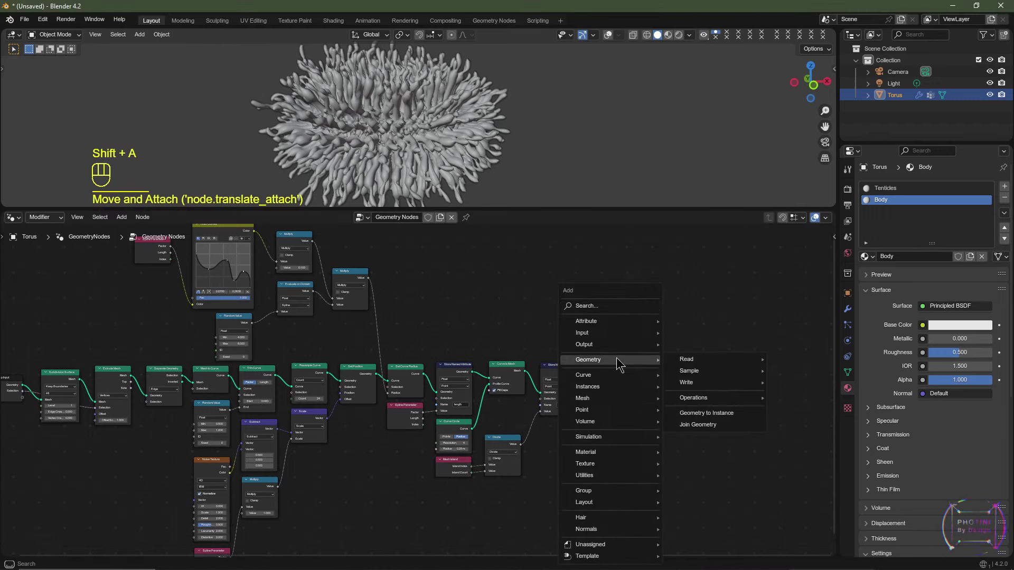
{"action": "left_click", "coordinate": [705, 425]}
{"action": "left_click", "coordinate": [654, 365]}
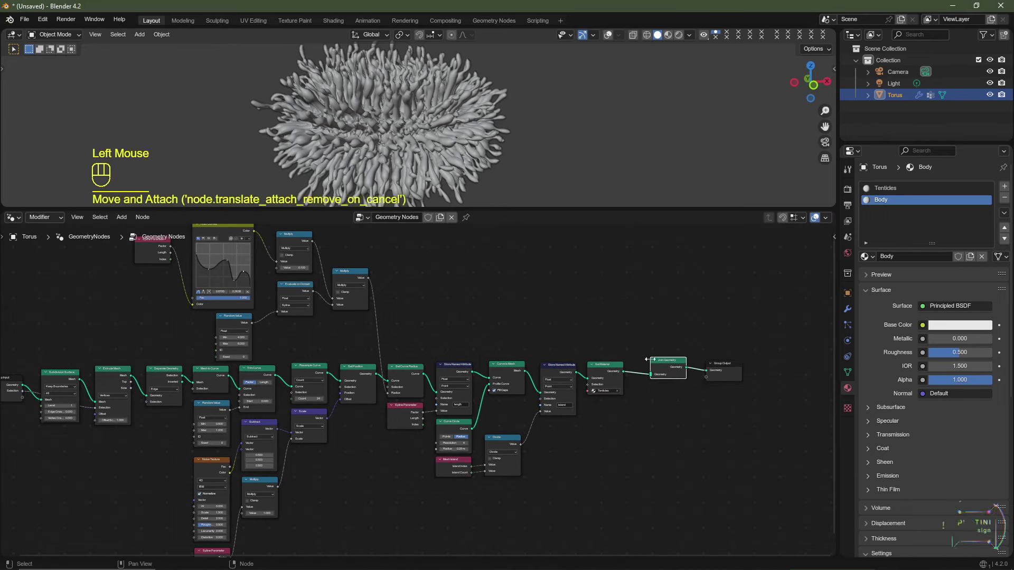
- Connect the Group Input's Geometry output to the Join Geometry node so the original torus is included
{"action": "middle_click_drag", "start_coordinate": [34, 410], "coordinate": [80, 402]}
{"action": "left_click", "coordinate": [111, 381]}
{"action": "scroll", "coordinate": [104, 400], "scroll_direction": "up", "scroll_amount": 2}
{"action": "scroll", "coordinate": [79, 401], "scroll_direction": "up", "scroll_amount": 1}
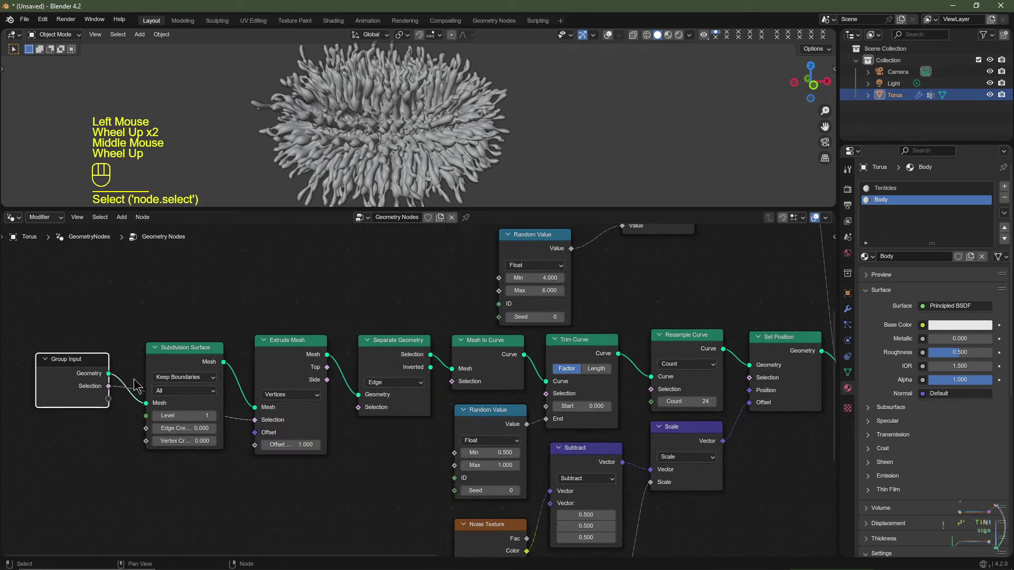
{"action": "scroll", "coordinate": [310, 438], "scroll_direction": "down", "scroll_amount": 1}
{"action": "middle_click_drag", "start_coordinate": [310, 438], "coordinate": [235, 441]}
{"action": "scroll", "coordinate": [235, 441], "scroll_direction": "down", "scroll_amount": 1}
{"action": "left_click_drag", "start_coordinate": [64, 380], "coordinate": [808, 369]}
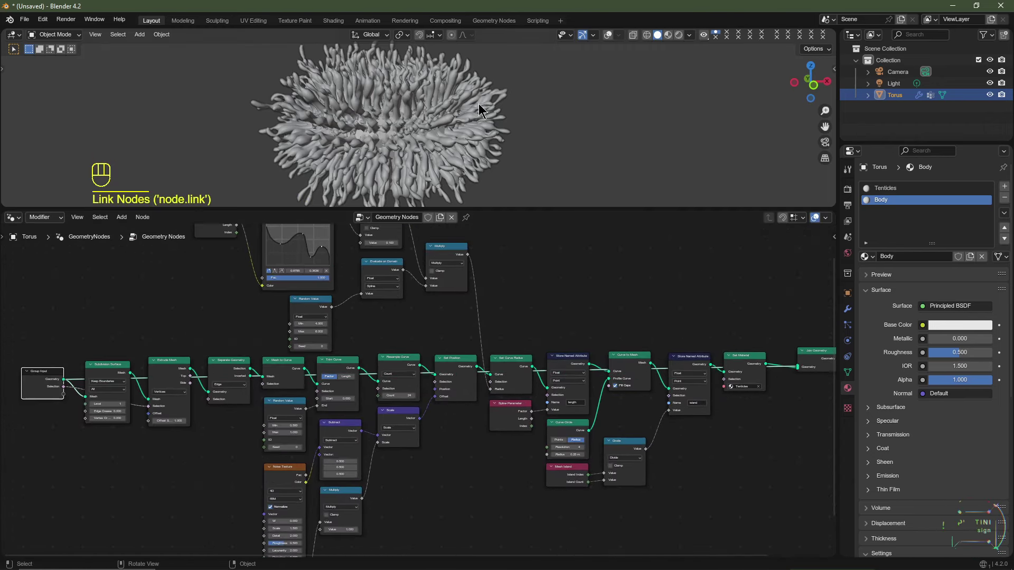
- Examine the strands and joined torus body from another angle, along with the node links around Join Geometry
{"action": "middle_click_drag", "start_coordinate": [454, 158], "coordinate": [423, 132]}
{"action": "scroll", "coordinate": [446, 185], "scroll_direction": "up", "scroll_amount": 2}
{"action": "scroll", "coordinate": [485, 128], "scroll_direction": "down", "scroll_amount": 2}
{"action": "scroll", "coordinate": [477, 99], "scroll_direction": "up", "scroll_amount": 1}
{"action": "scroll", "coordinate": [423, 132], "scroll_direction": "down", "scroll_amount": 2}
{"action": "middle_click_drag", "start_coordinate": [660, 369], "coordinate": [507, 394]}
{"action": "scroll", "coordinate": [596, 370], "scroll_direction": "up", "scroll_amount": 2}
{"action": "scroll", "coordinate": [507, 393], "scroll_direction": "up", "scroll_amount": 2}
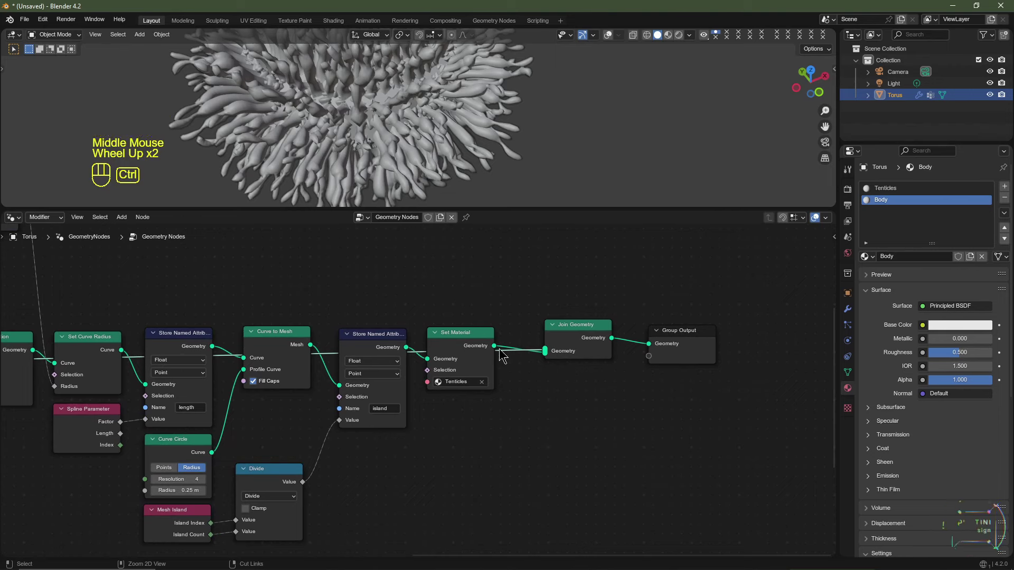
- Cut the original Group Input's link to Join Geometry and connect a duplicate Group Input's Geometry output, placed below Set Material, instead
{"action": "right_click_drag", "start_coordinate": [504, 353], "coordinate": [507, 362], "text": "ctrl"}
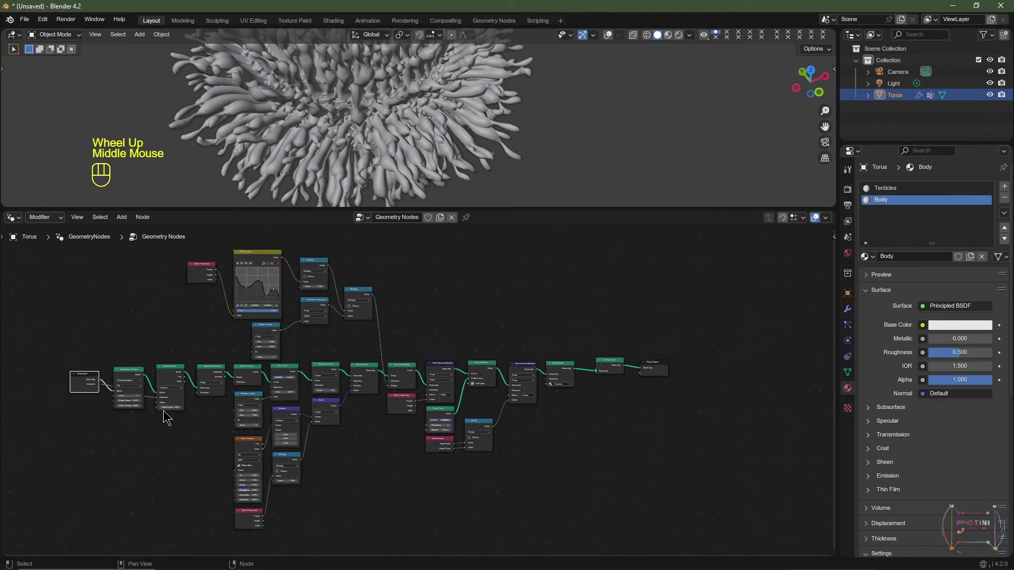
{"action": "scroll", "coordinate": [166, 417], "scroll_direction": "up", "scroll_amount": 1}
{"action": "left_click", "coordinate": [50, 380]}
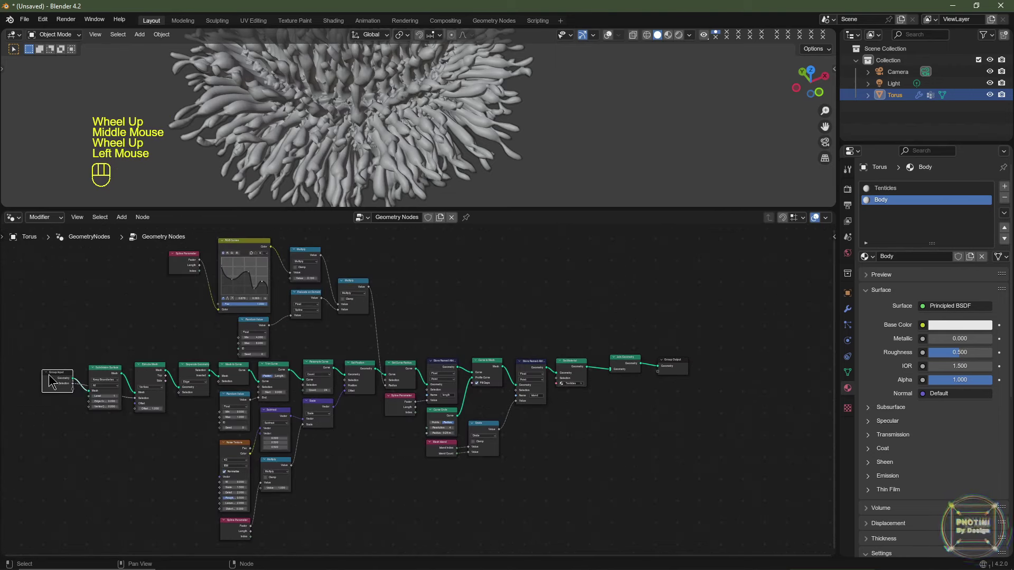
{"action": "key", "text": "shift+d"}
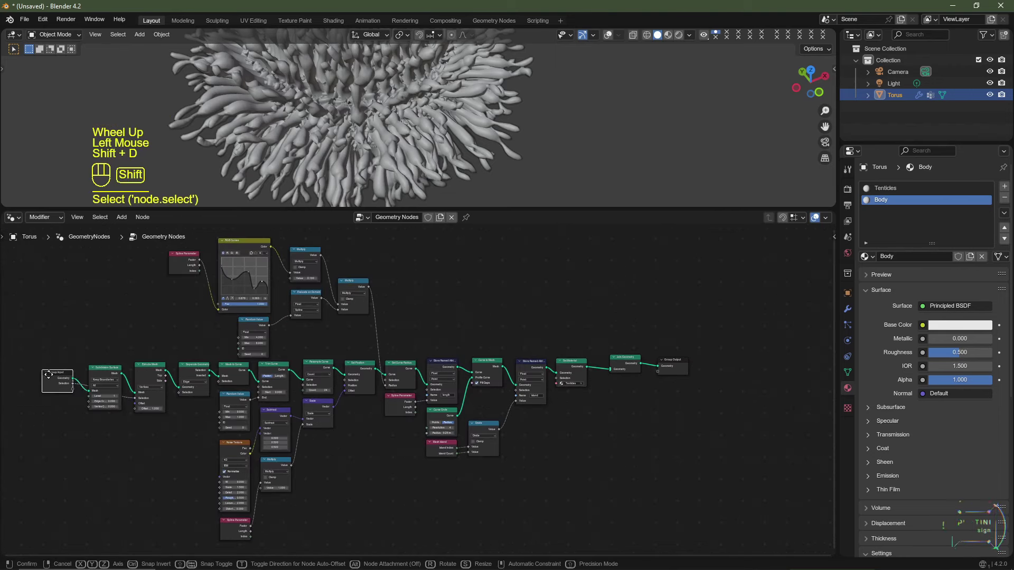
{"action": "left_click", "coordinate": [580, 332]}
{"action": "scroll", "coordinate": [592, 343], "scroll_direction": "up", "scroll_amount": 2}
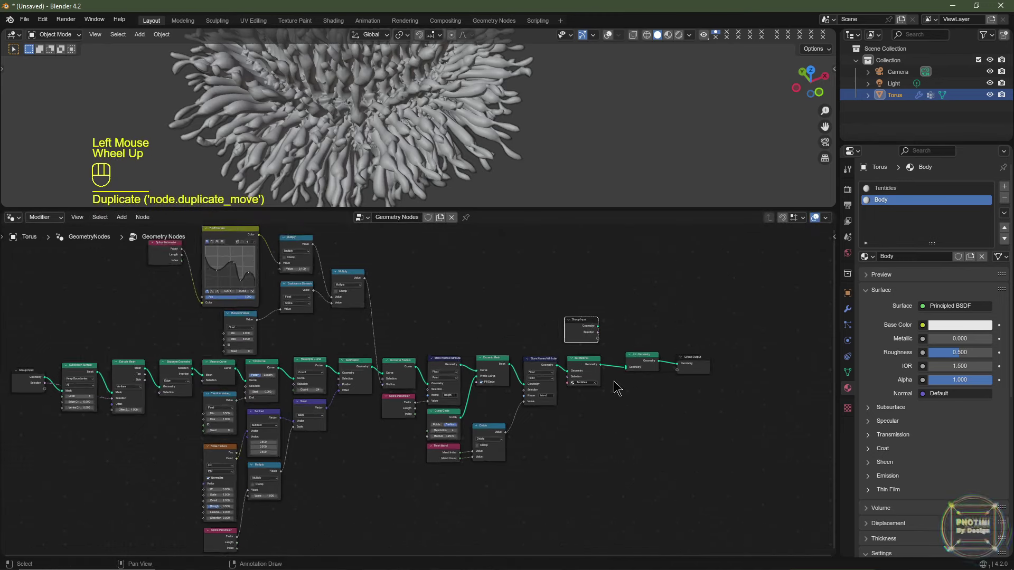
{"action": "middle_click_drag", "start_coordinate": [683, 377], "coordinate": [450, 399]}
{"action": "scroll", "coordinate": [451, 399], "scroll_direction": "up", "scroll_amount": 1}
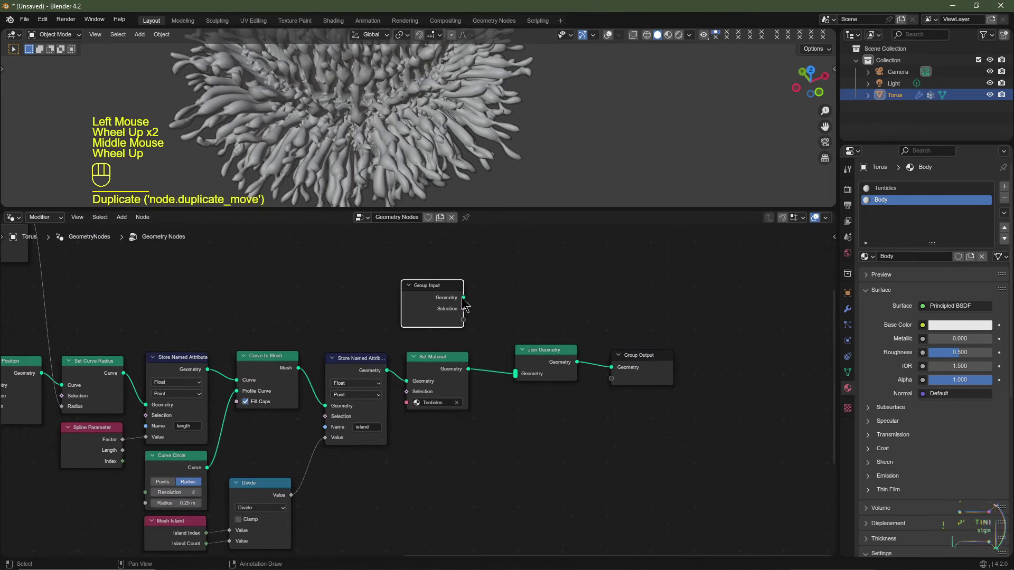
{"action": "left_click_drag", "start_coordinate": [463, 298], "coordinate": [376, 474]}
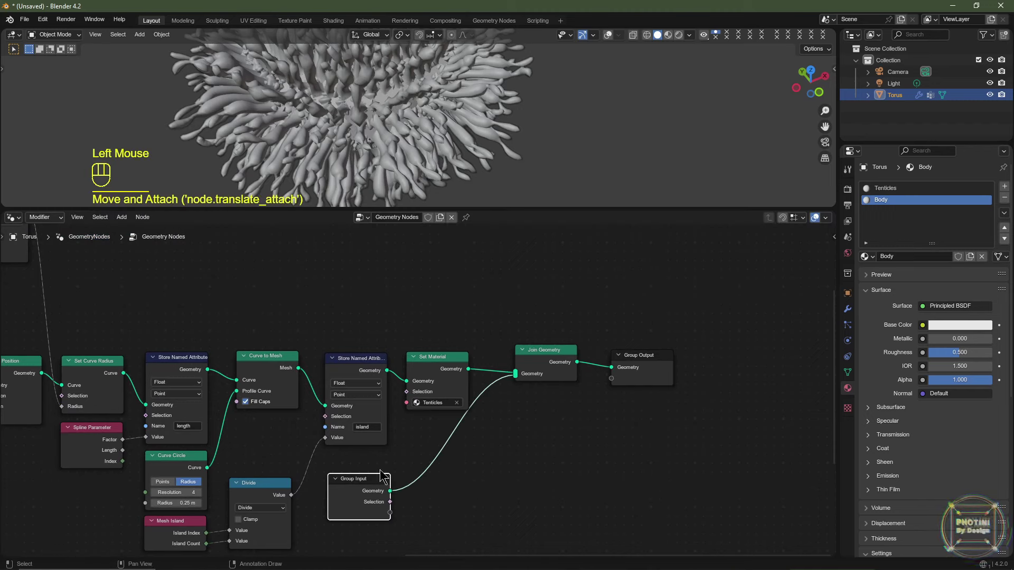
- Insert a duplicate Set Material node between the new Group Input and Join Geometry, with Body as its material
{"action": "double_click", "coordinate": [436, 380]}
{"action": "key", "text": "shift"}
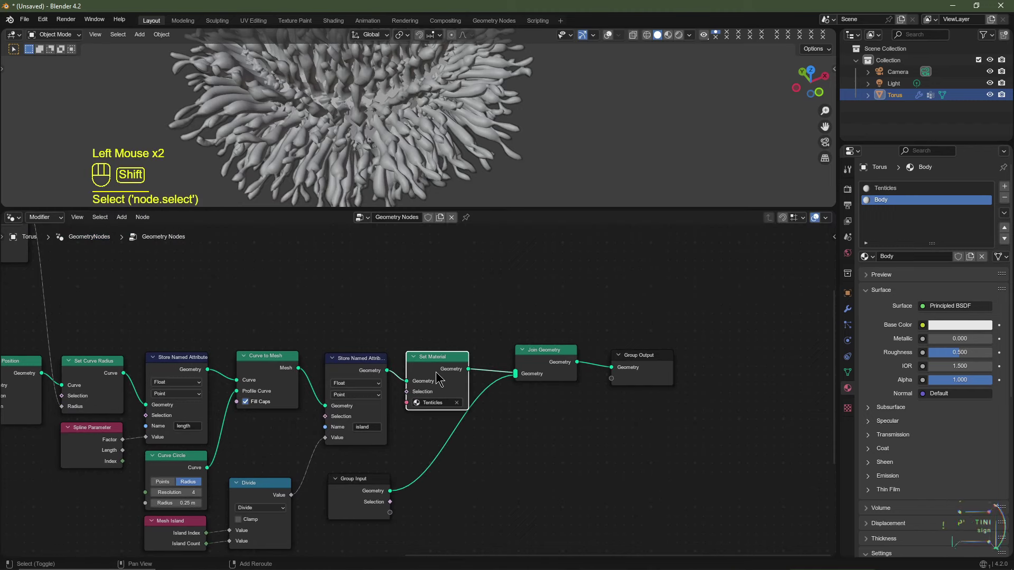
{"action": "key", "text": "shift+d"}
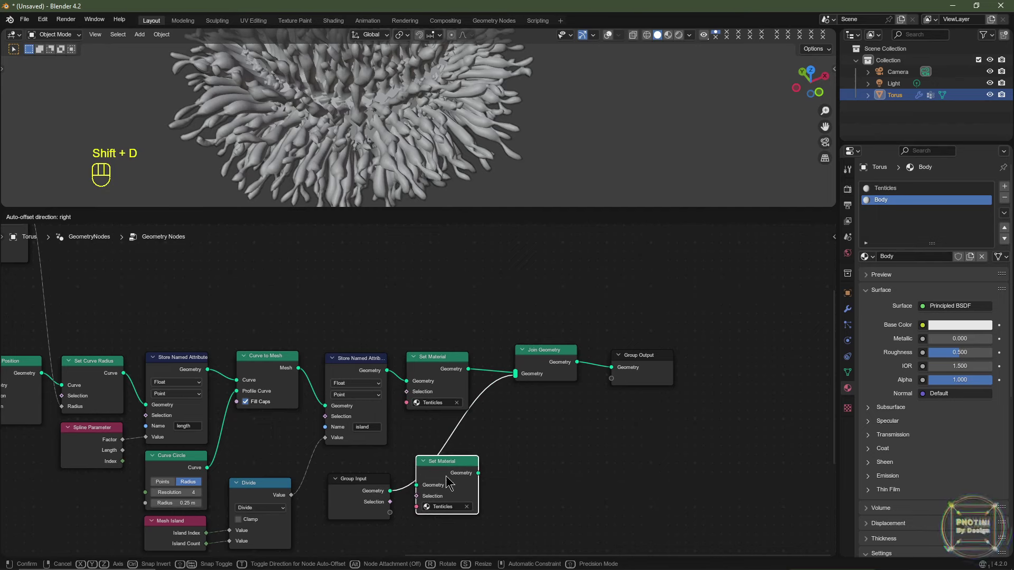
{"action": "left_click", "coordinate": [445, 481]}
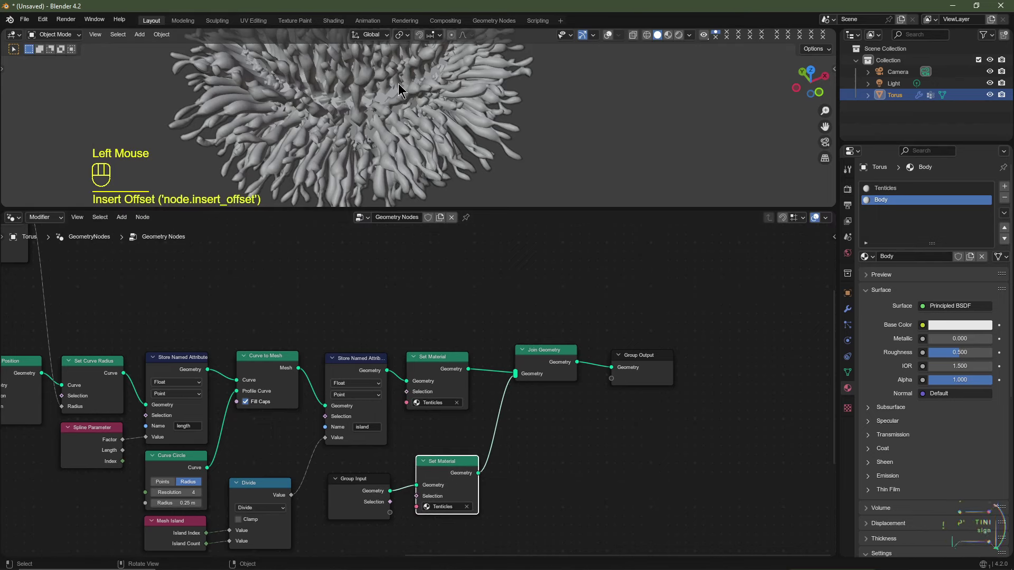
{"action": "middle_click_drag", "start_coordinate": [519, 538], "coordinate": [529, 444]}
{"action": "scroll", "coordinate": [530, 444], "scroll_direction": "up", "scroll_amount": 2}
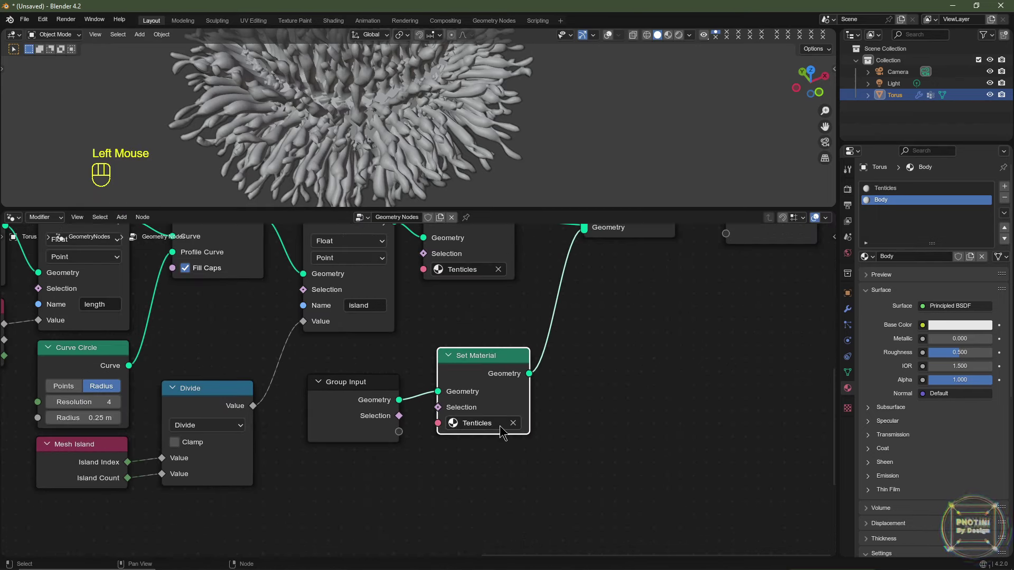
{"action": "double_click", "coordinate": [491, 422]}
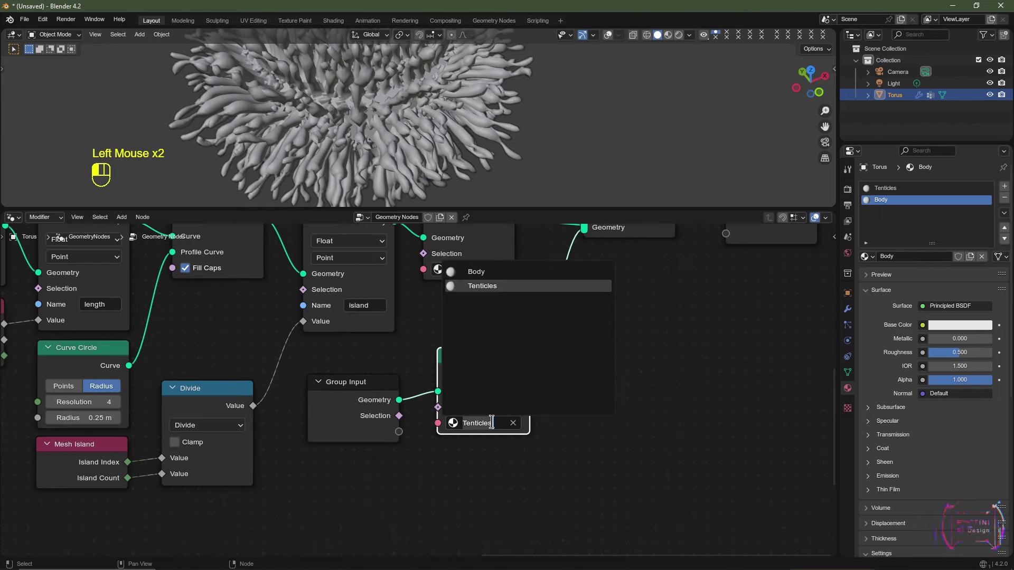
{"action": "left_click", "coordinate": [508, 271]}
{"action": "scroll", "coordinate": [729, 336], "scroll_direction": "down", "scroll_amount": 3}
- Change the Tenticles material's viewport display color to green
{"action": "left_click", "coordinate": [884, 188]}
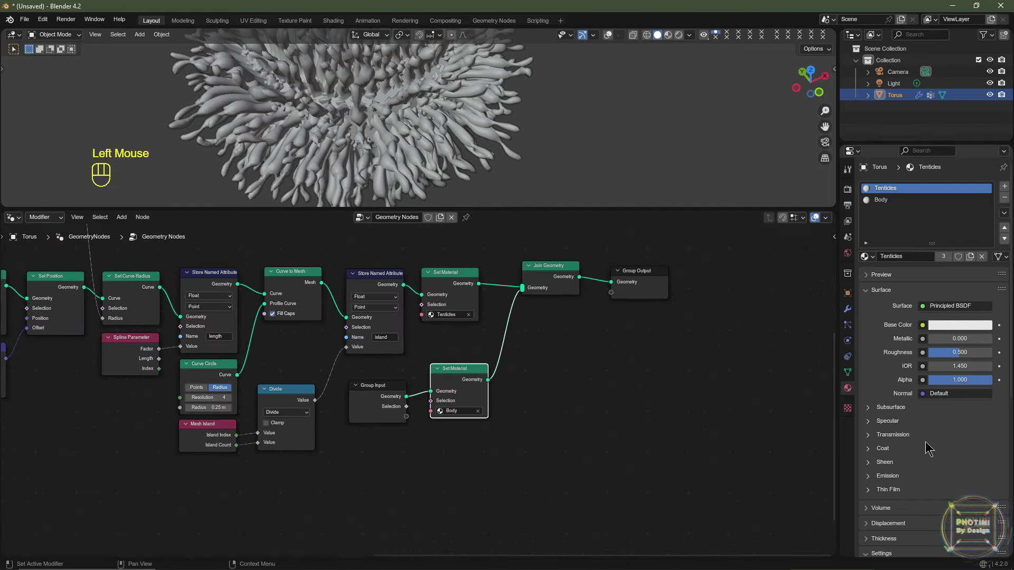
{"action": "scroll", "coordinate": [890, 502], "scroll_direction": "down", "scroll_amount": 2}
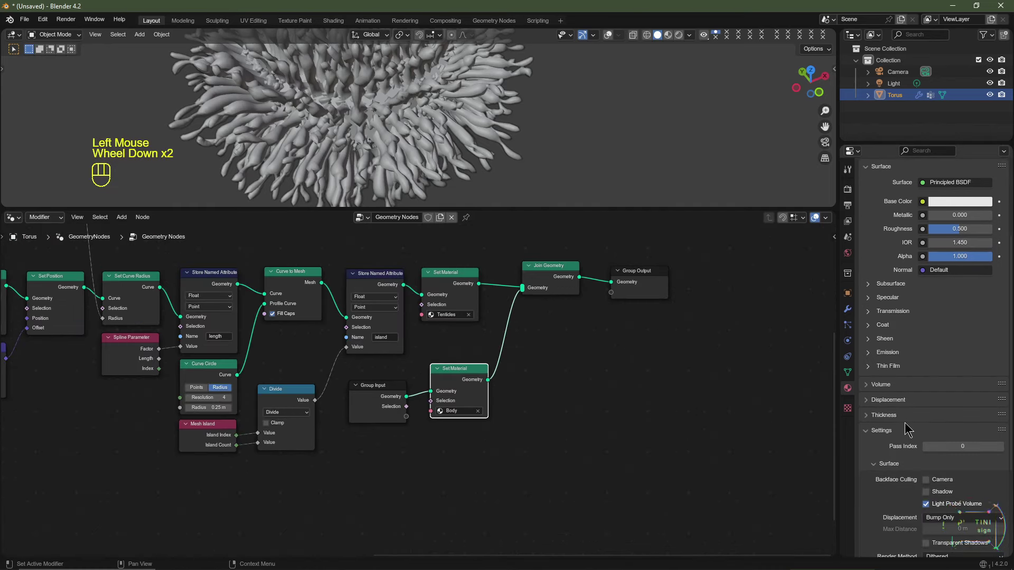
{"action": "scroll", "coordinate": [907, 430], "scroll_direction": "down", "scroll_amount": 3}
{"action": "scroll", "coordinate": [898, 408], "scroll_direction": "down", "scroll_amount": 1}
{"action": "left_click", "coordinate": [894, 534]}
{"action": "scroll", "coordinate": [894, 533], "scroll_direction": "down", "scroll_amount": 1}
{"action": "scroll", "coordinate": [894, 534], "scroll_direction": "down", "scroll_amount": 1}
{"action": "left_click", "coordinate": [893, 528]}
{"action": "left_click", "coordinate": [948, 512]}
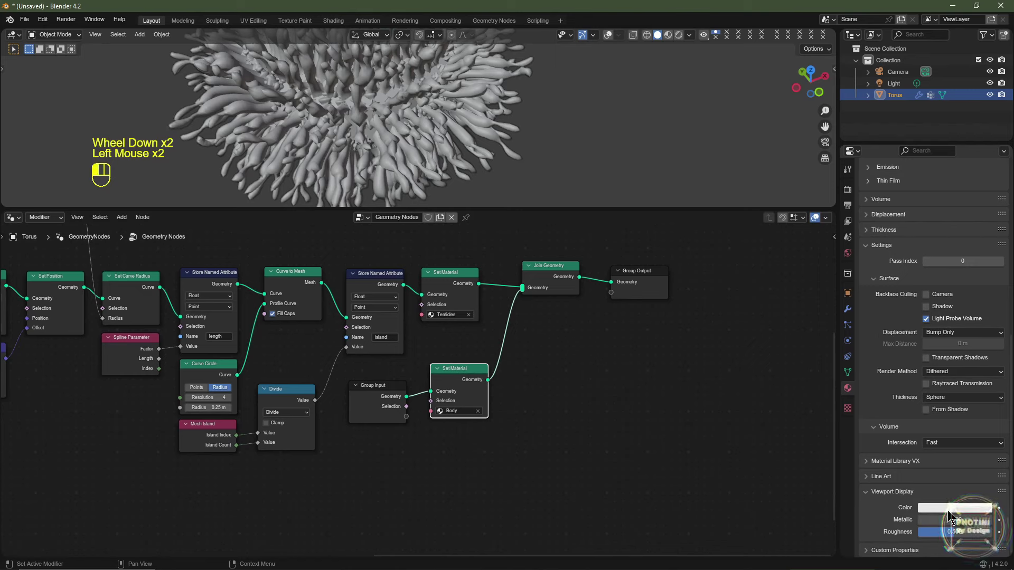
{"action": "left_click", "coordinate": [966, 370]}
{"action": "scroll", "coordinate": [924, 256], "scroll_direction": "up", "scroll_amount": 2}
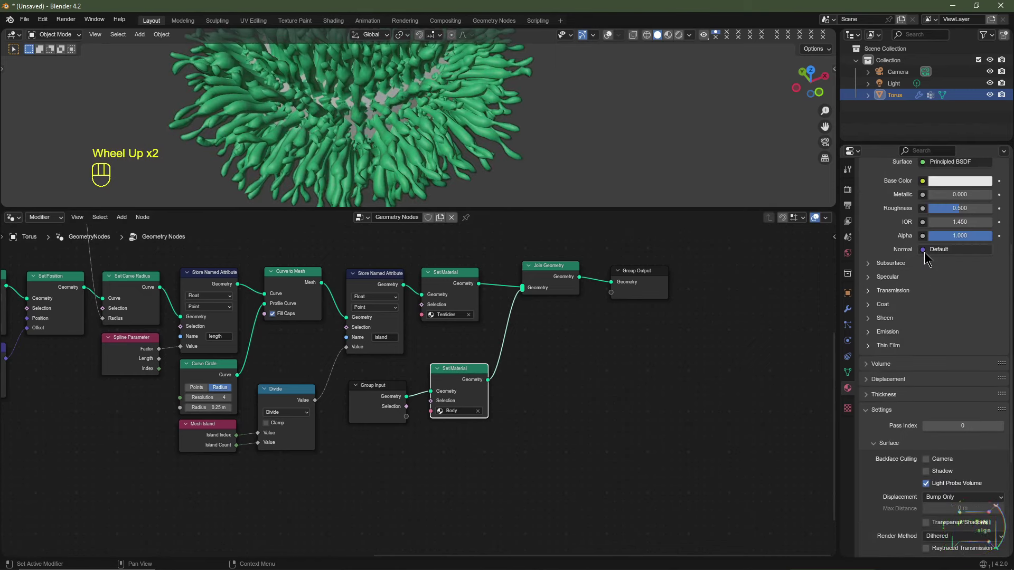
- Change the Body material's viewport display color to magenta
{"action": "scroll", "coordinate": [925, 257], "scroll_direction": "up", "scroll_amount": 2}
{"action": "left_click", "coordinate": [897, 200]}
{"action": "scroll", "coordinate": [933, 390], "scroll_direction": "down", "scroll_amount": 6}
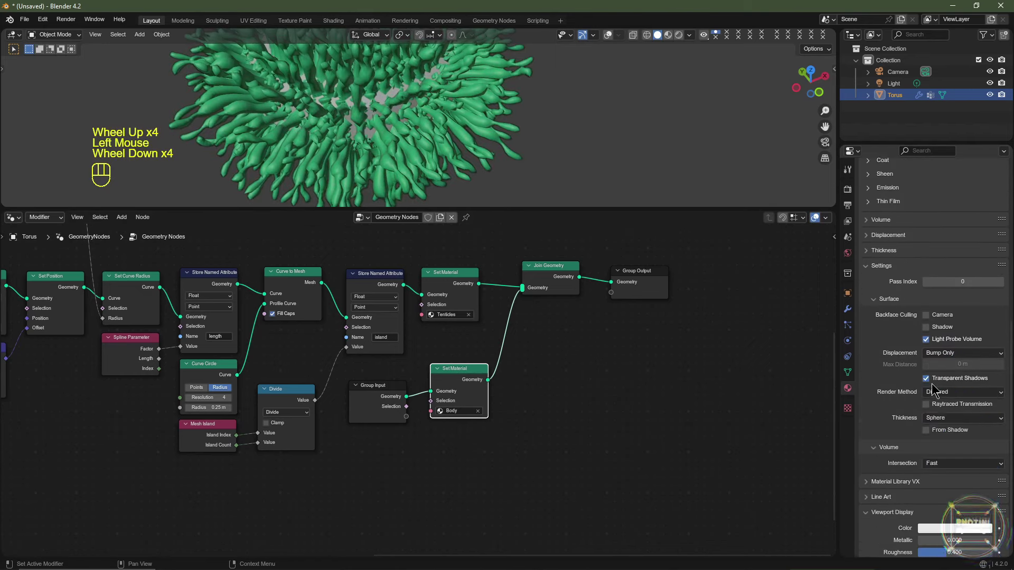
{"action": "left_click", "coordinate": [935, 508]}
{"action": "left_click_drag", "start_coordinate": [908, 349], "coordinate": [922, 338]}
{"action": "scroll", "coordinate": [485, 373], "scroll_direction": "up", "scroll_amount": 3}
- Mute the Body Set Material node to check its effect on the torus body, and unmute it again
{"action": "left_click", "coordinate": [486, 373]}
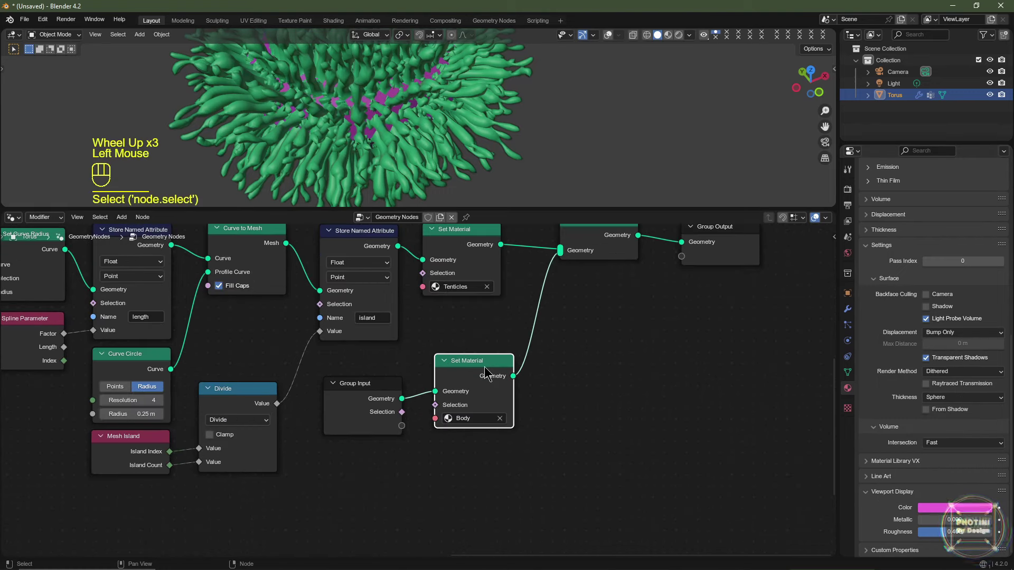
{"action": "key", "text": "m"}
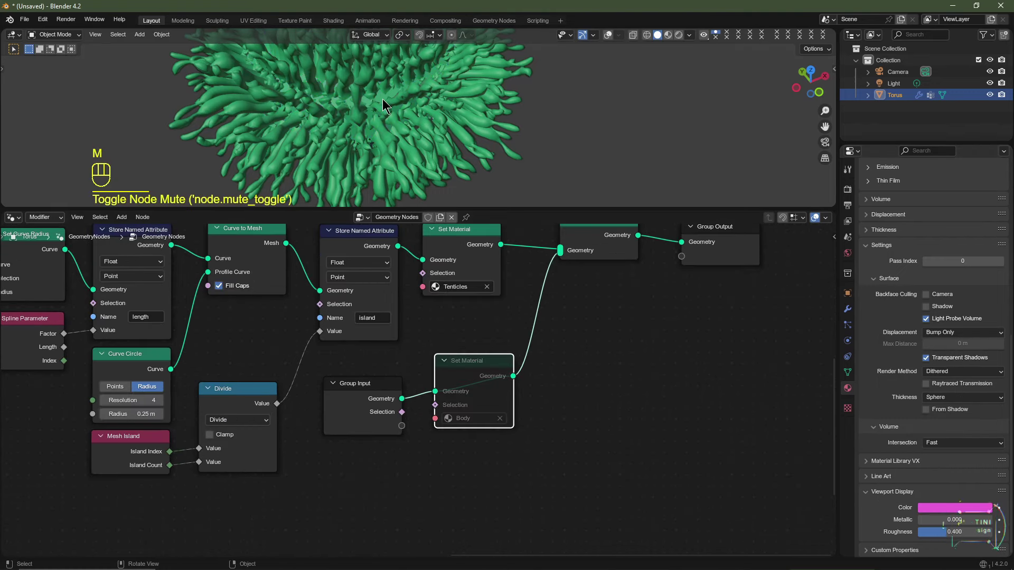
{"action": "middle_click_drag", "start_coordinate": [461, 277], "coordinate": [464, 350]}
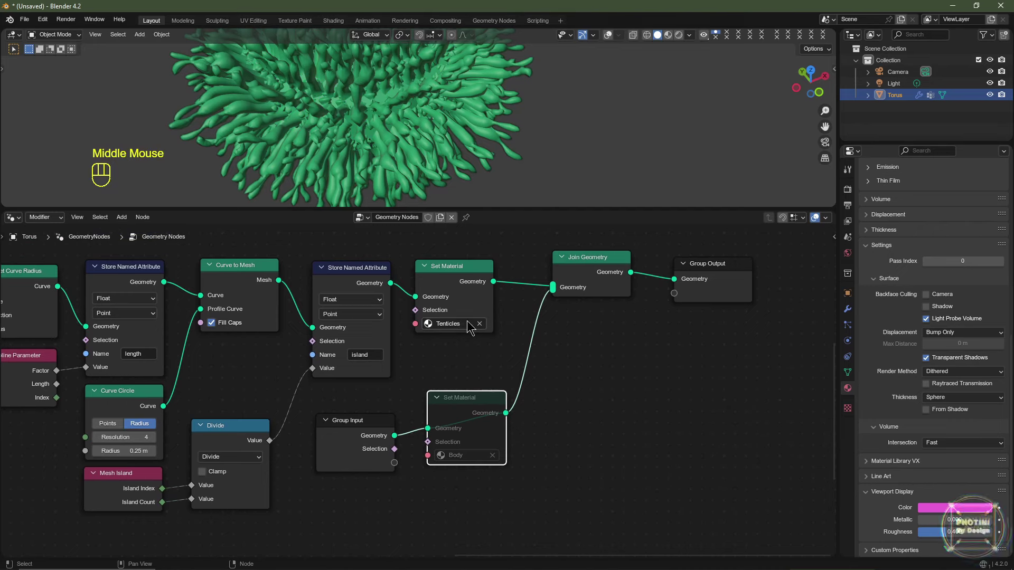
{"action": "key", "text": "m"}
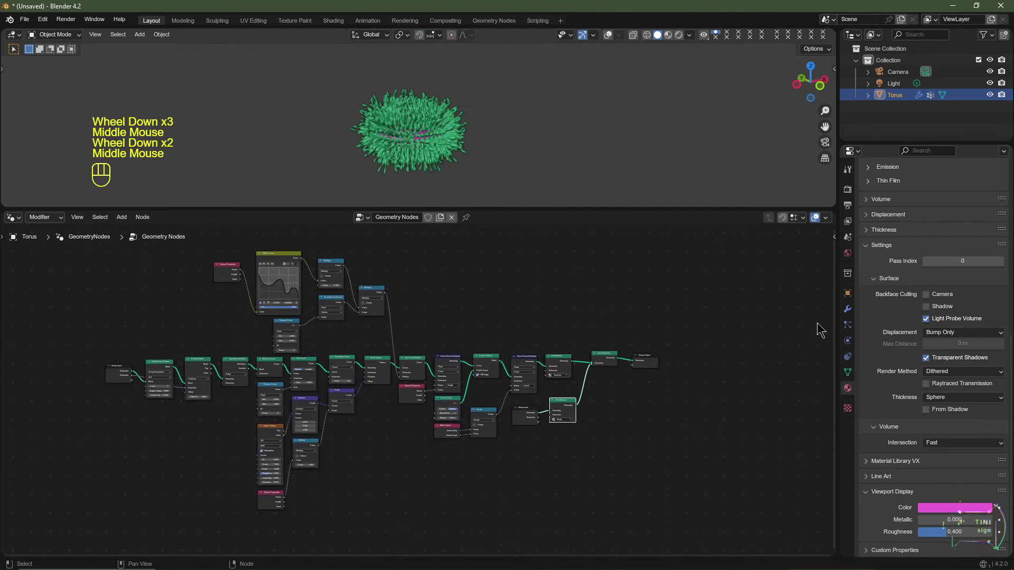
- Show the modifier settings, move the first Group Input farther out, and expose the Subdivision Surface Level as a group input
{"action": "left_click", "coordinate": [847, 309]}
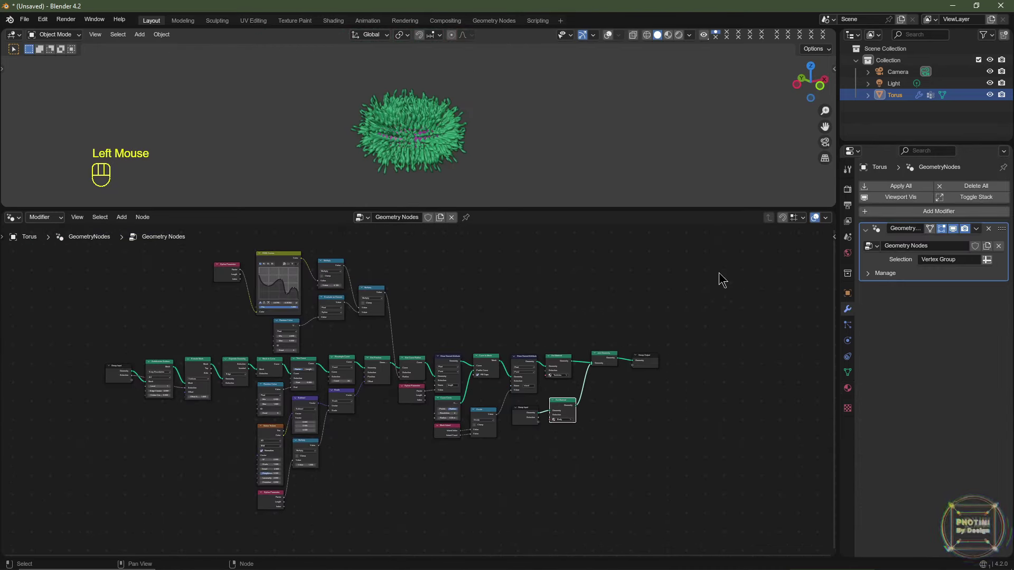
{"action": "scroll", "coordinate": [330, 285], "scroll_direction": "up", "scroll_amount": 3}
{"action": "middle_click_drag", "start_coordinate": [330, 285], "coordinate": [417, 304]}
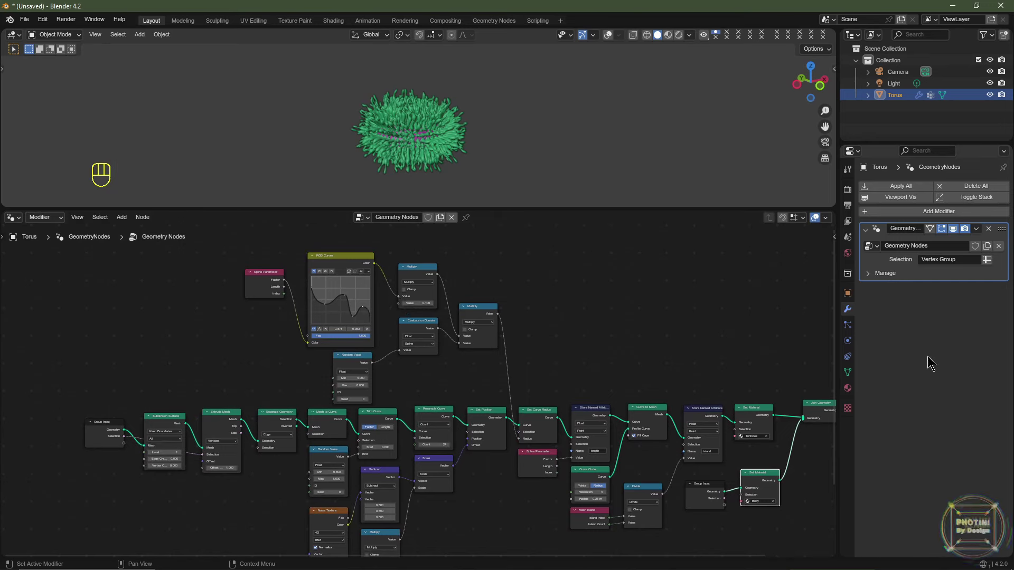
{"action": "scroll", "coordinate": [255, 389], "scroll_direction": "up", "scroll_amount": 2}
{"action": "middle_click_drag", "start_coordinate": [256, 389], "coordinate": [296, 360]}
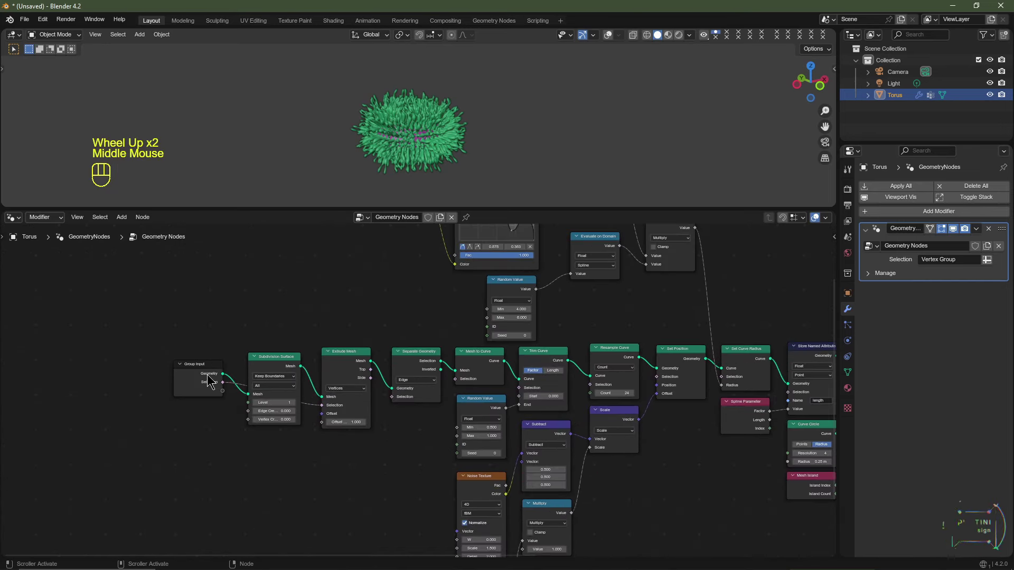
{"action": "left_click_drag", "start_coordinate": [210, 380], "coordinate": [116, 409]}
{"action": "scroll", "coordinate": [294, 459], "scroll_direction": "up", "scroll_amount": 2}
{"action": "middle_click_drag", "start_coordinate": [295, 459], "coordinate": [410, 410]}
{"action": "left_click_drag", "start_coordinate": [329, 385], "coordinate": [170, 417]}
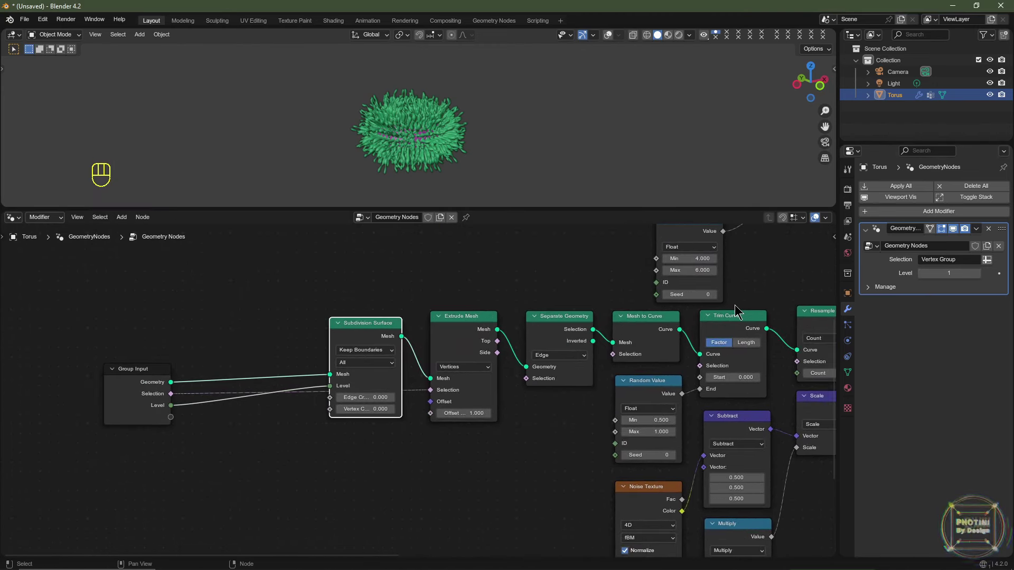
- Rename the Level group input socket to "Tenticle Count" and set its maximum to 4
{"action": "key", "text": "n"}
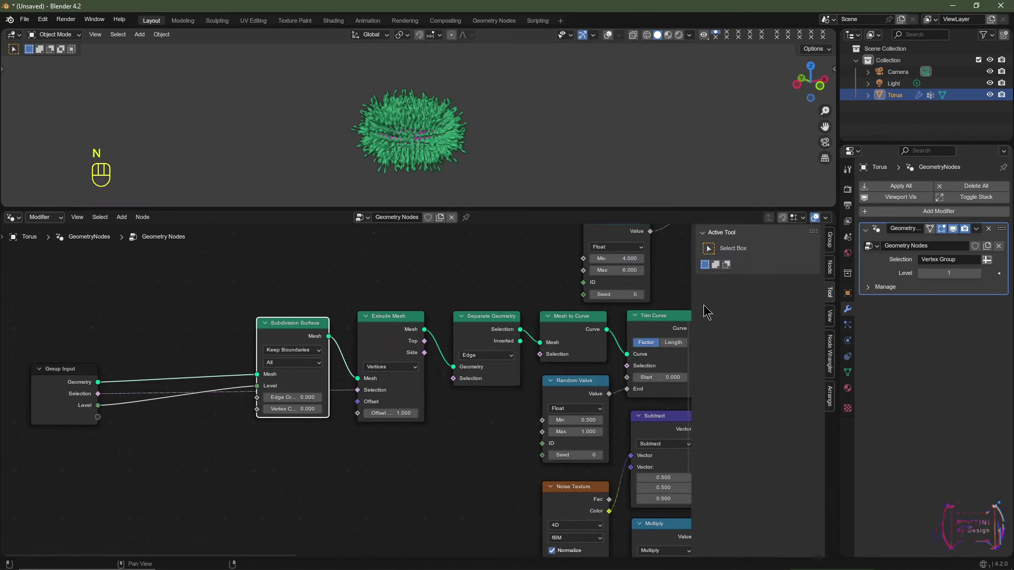
{"action": "left_click", "coordinate": [830, 240]}
{"action": "left_click", "coordinate": [736, 391]}
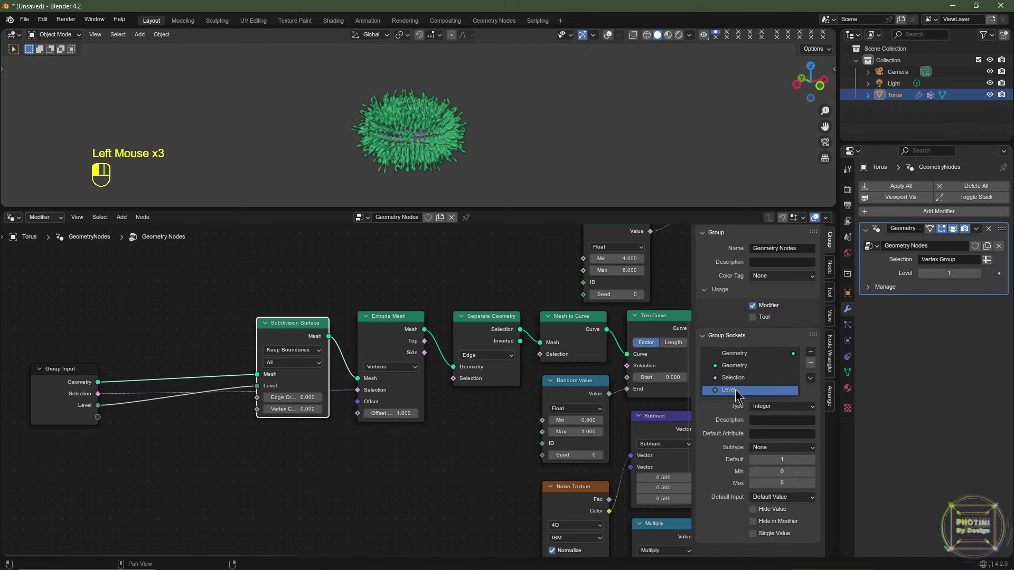
{"action": "double_click", "coordinate": [735, 391]}
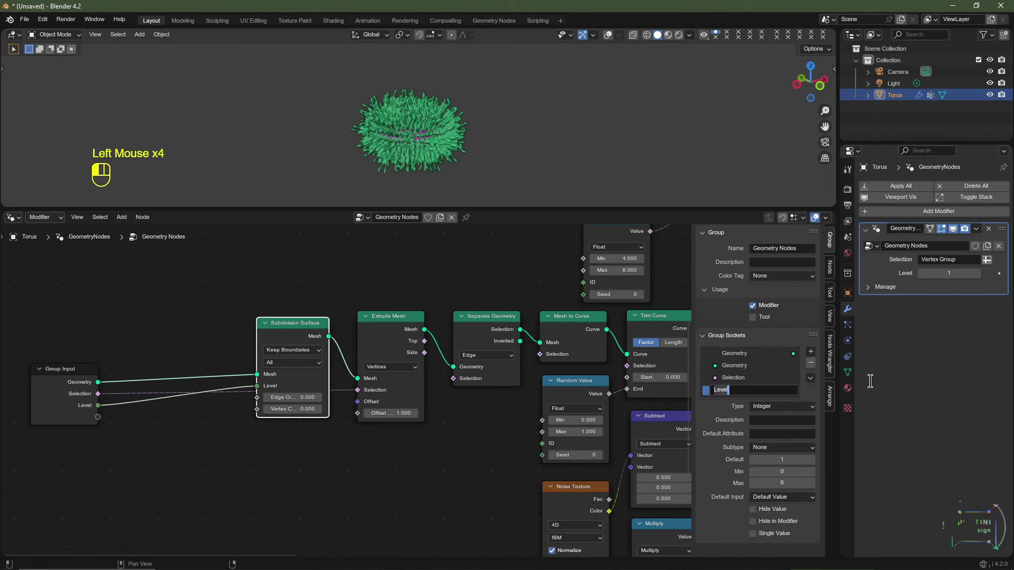
{"action": "type", "text": "Tenticle Count"}
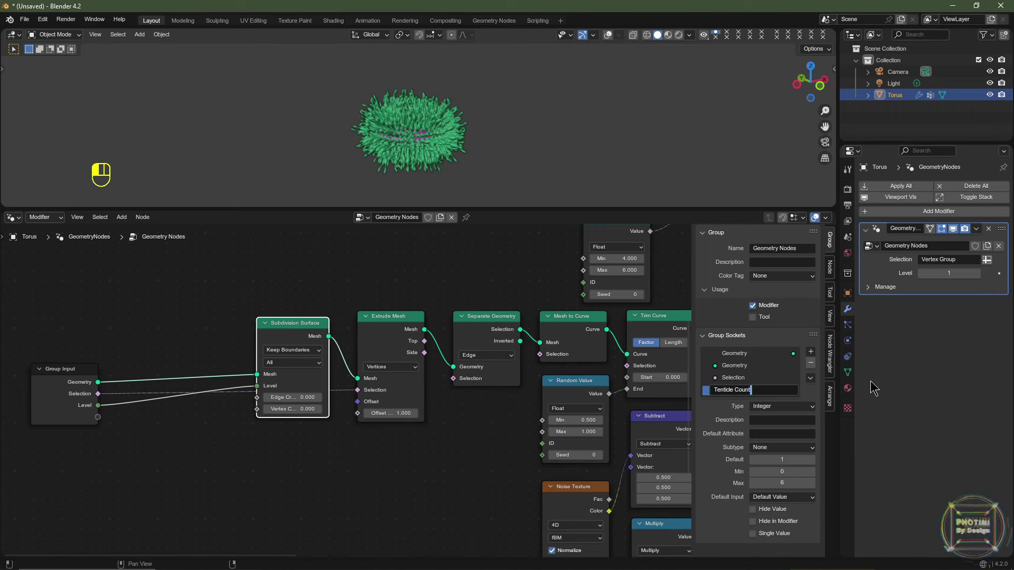
{"action": "key", "text": "Return"}
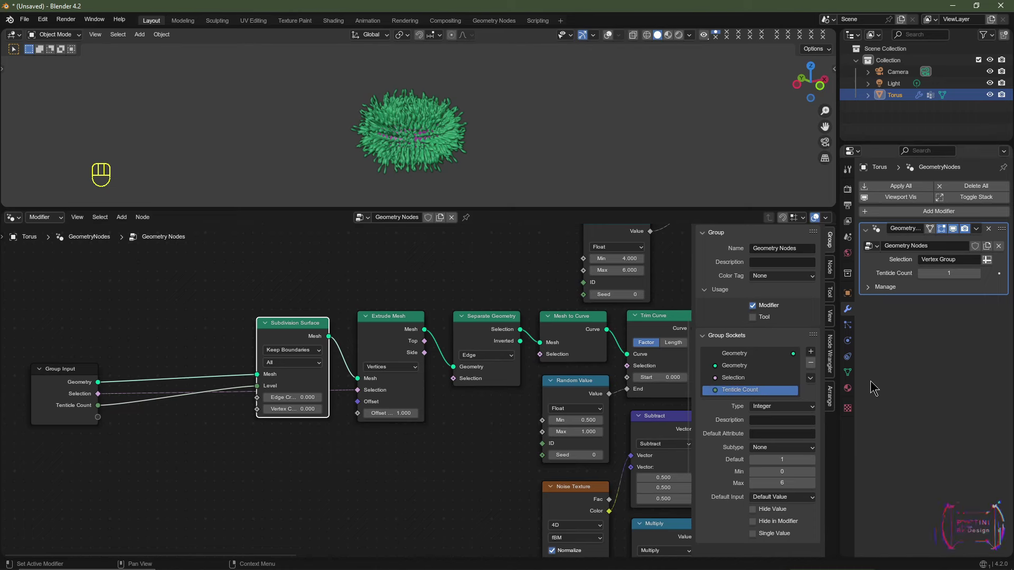
{"action": "left_click", "coordinate": [780, 483]}
{"action": "type", "text": "4"}
{"action": "key", "text": "Return"}
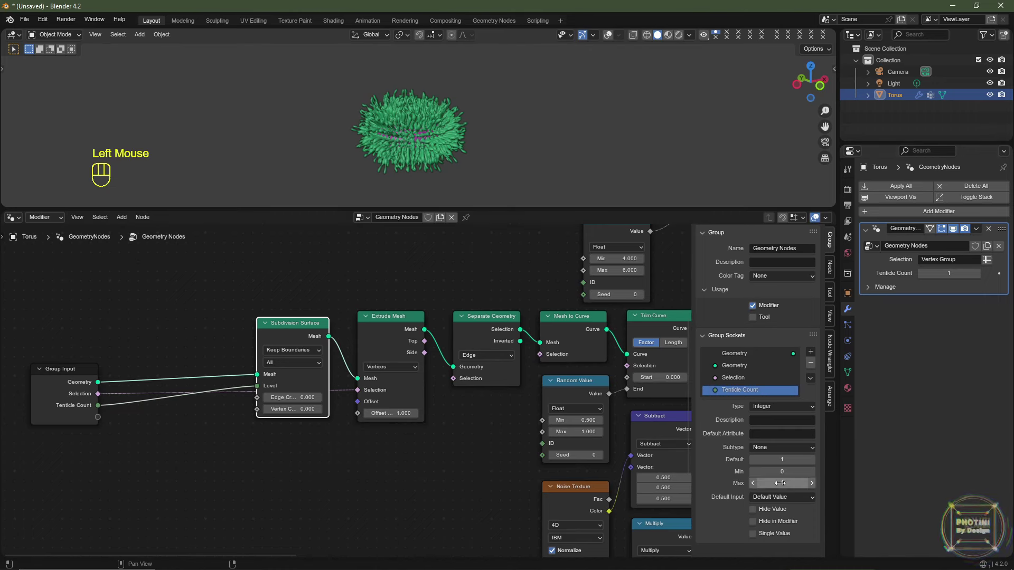
- Try a higher Tenticle Count on the modifier and return it to 1
{"action": "left_click", "coordinate": [978, 275]}
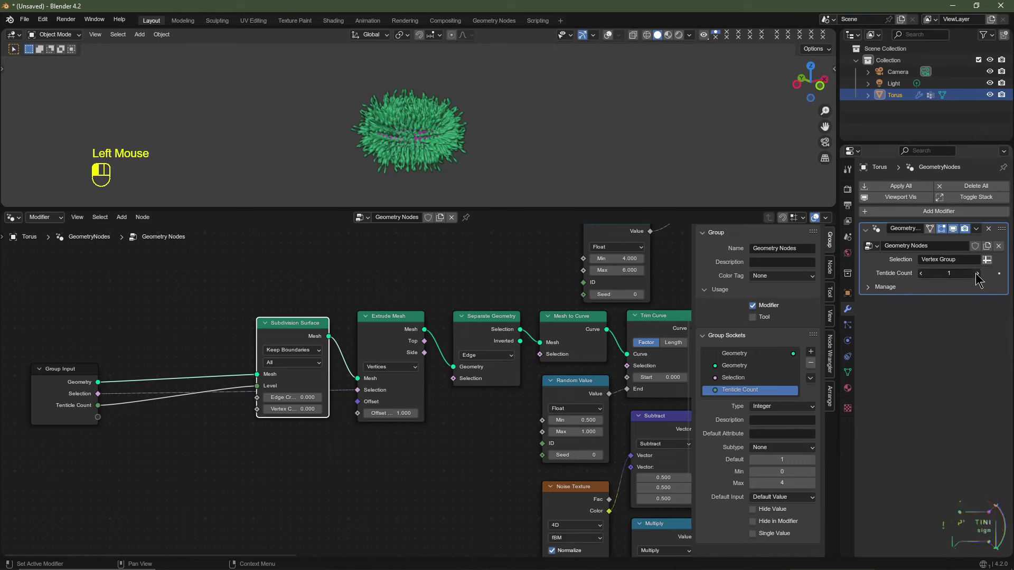
{"action": "left_click", "coordinate": [978, 275]}
{"action": "left_click", "coordinate": [920, 273]}
{"action": "left_click", "coordinate": [920, 273]}
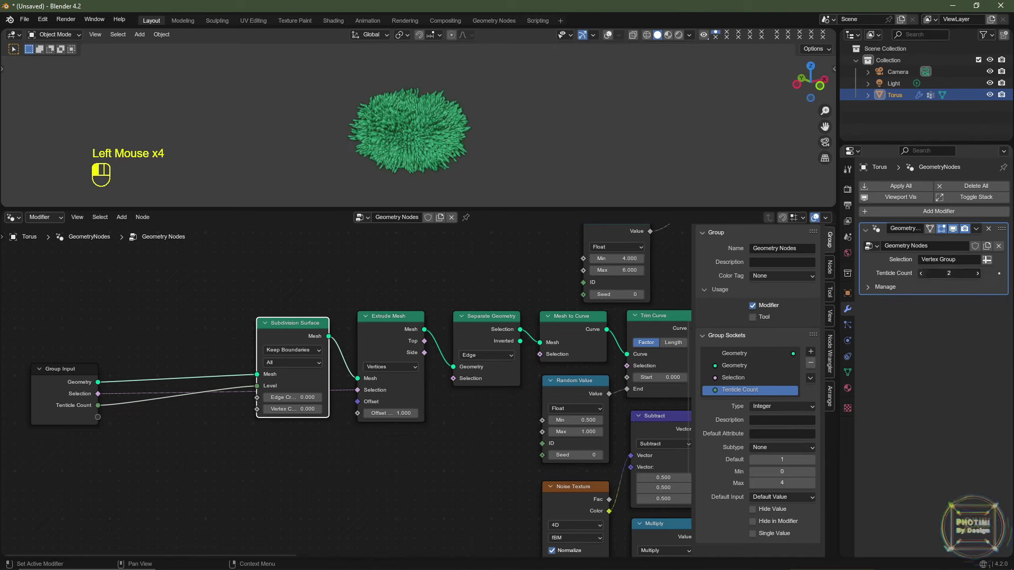
- Try a lower Count on the Resample Curve node and return it to 24
{"action": "scroll", "coordinate": [634, 370], "scroll_direction": "down", "scroll_amount": 3}
{"action": "middle_click_drag", "start_coordinate": [660, 375], "coordinate": [592, 376]}
{"action": "middle_click_drag", "start_coordinate": [665, 376], "coordinate": [596, 376]}
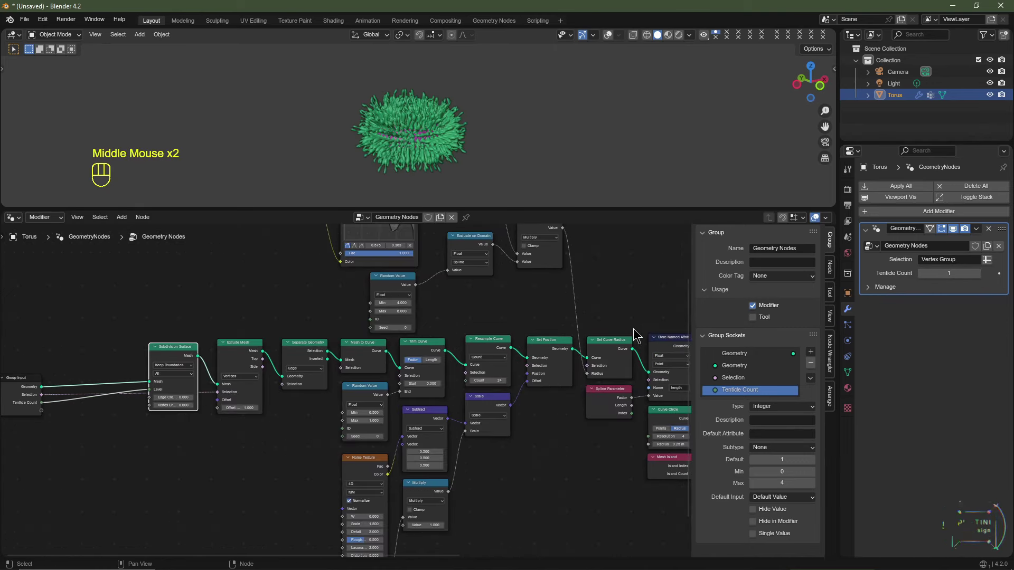
{"action": "scroll", "coordinate": [402, 368], "scroll_direction": "up", "scroll_amount": 4}
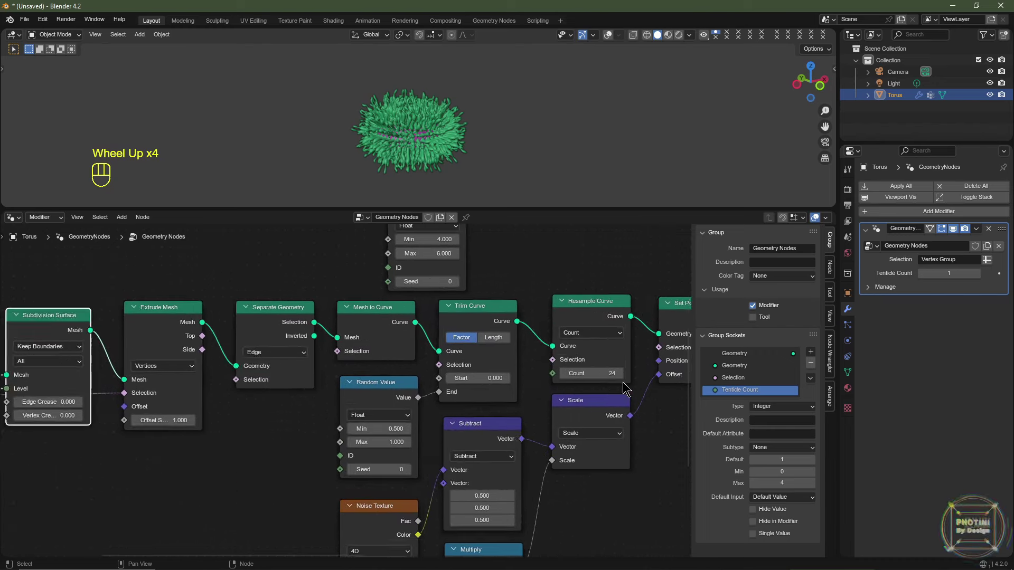
{"action": "middle_click_drag", "start_coordinate": [565, 307], "coordinate": [486, 325]}
{"action": "left_click", "coordinate": [497, 389]}
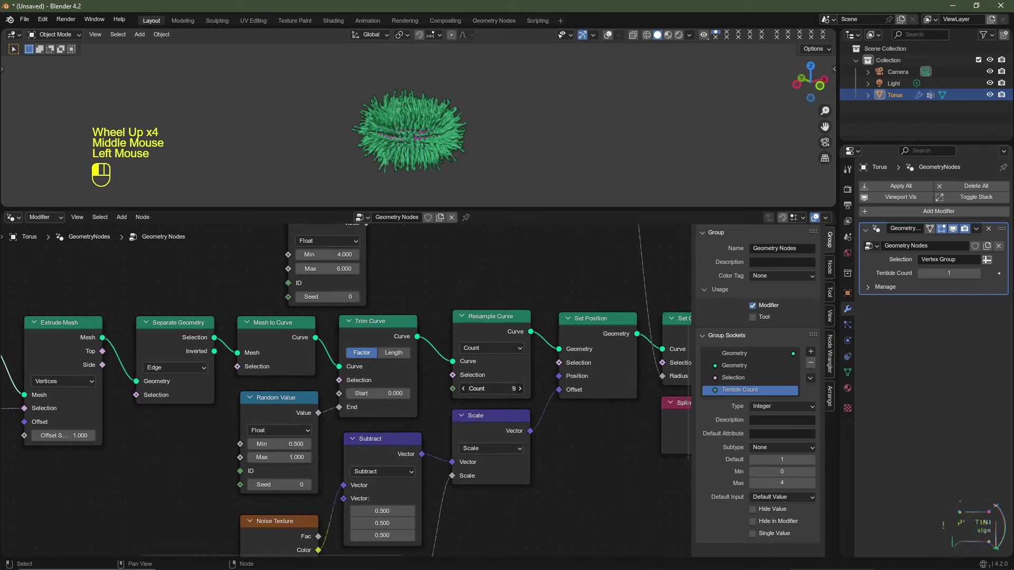
{"action": "left_click_drag", "start_coordinate": [496, 389], "coordinate": [528, 389]}
- Move the first Group Input closer to the Resample Curve node and expose that node's Count as a group input
{"action": "middle_click_drag", "start_coordinate": [264, 422], "coordinate": [422, 412]}
{"action": "scroll", "coordinate": [317, 412], "scroll_direction": "down", "scroll_amount": 2}
{"action": "left_click", "coordinate": [20, 403]}
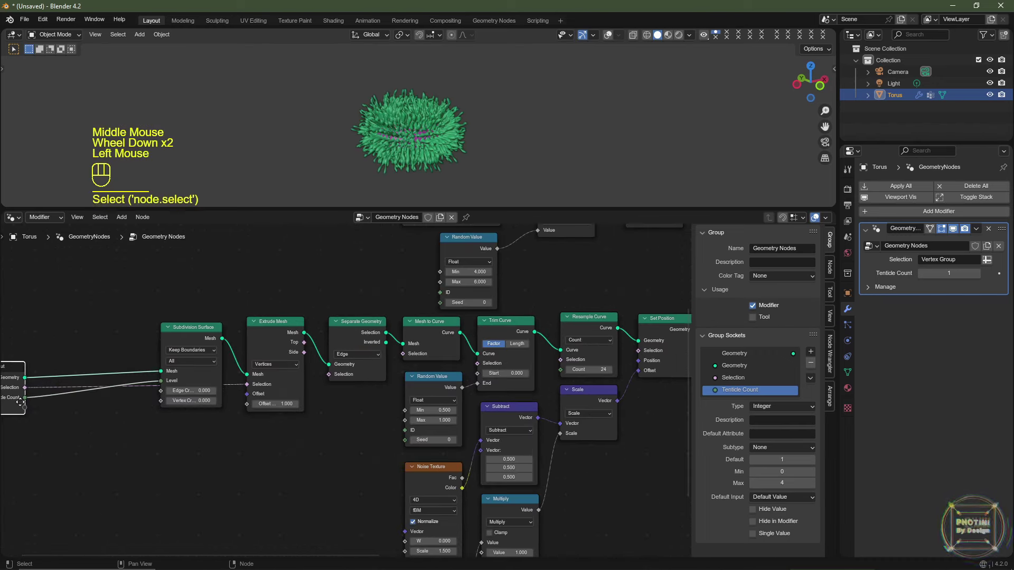
{"action": "left_click_drag", "start_coordinate": [20, 403], "coordinate": [364, 462]}
{"action": "middle_click_drag", "start_coordinate": [562, 375], "coordinate": [487, 331]}
{"action": "scroll", "coordinate": [487, 331], "scroll_direction": "up", "scroll_amount": 3}
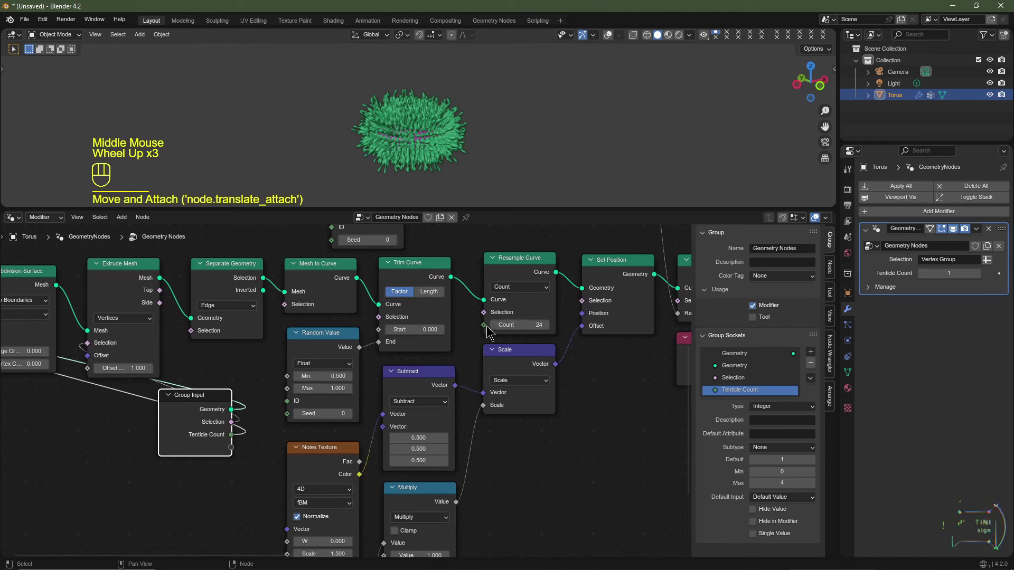
{"action": "left_click_drag", "start_coordinate": [484, 326], "coordinate": [228, 454]}
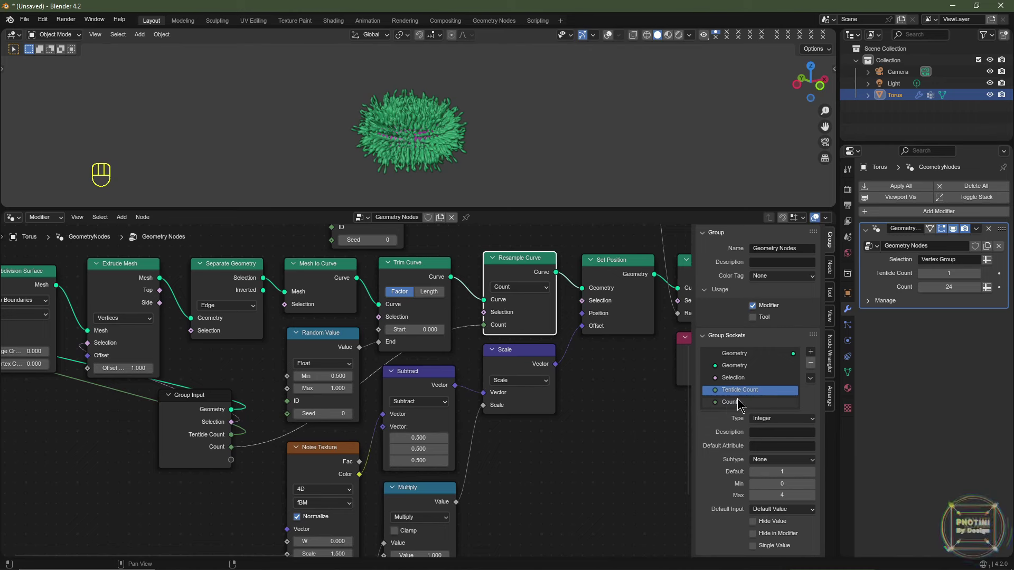
- Rename the Count group input socket to "Resolution" and set its maximum to 32
{"action": "double_click", "coordinate": [738, 403]}
{"action": "type", "text": "Resolu"}
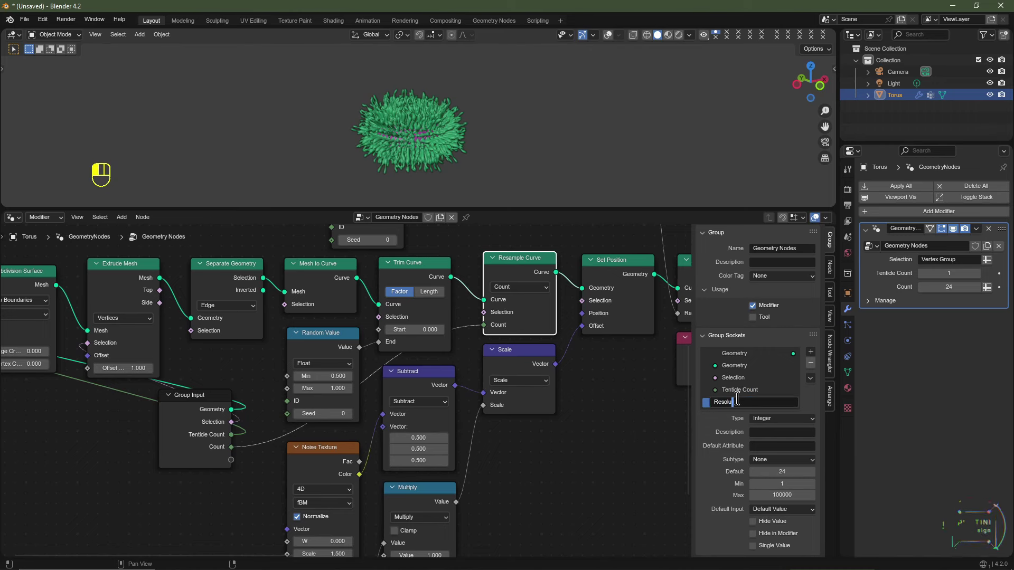
{"action": "type", "text": "tion"}
{"action": "key", "text": "Return"}
{"action": "left_click", "coordinate": [738, 406]}
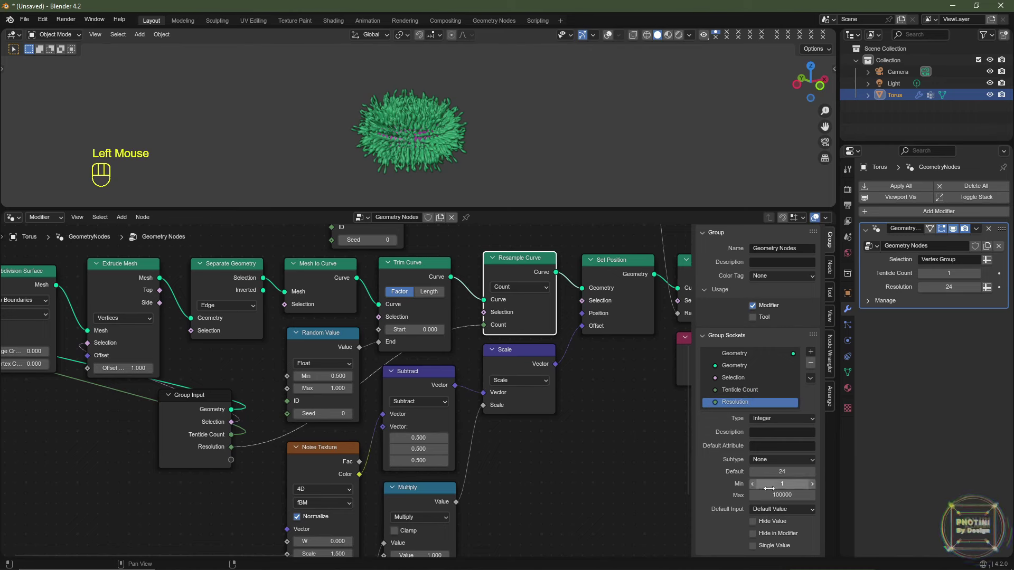
{"action": "left_click", "coordinate": [780, 495]}
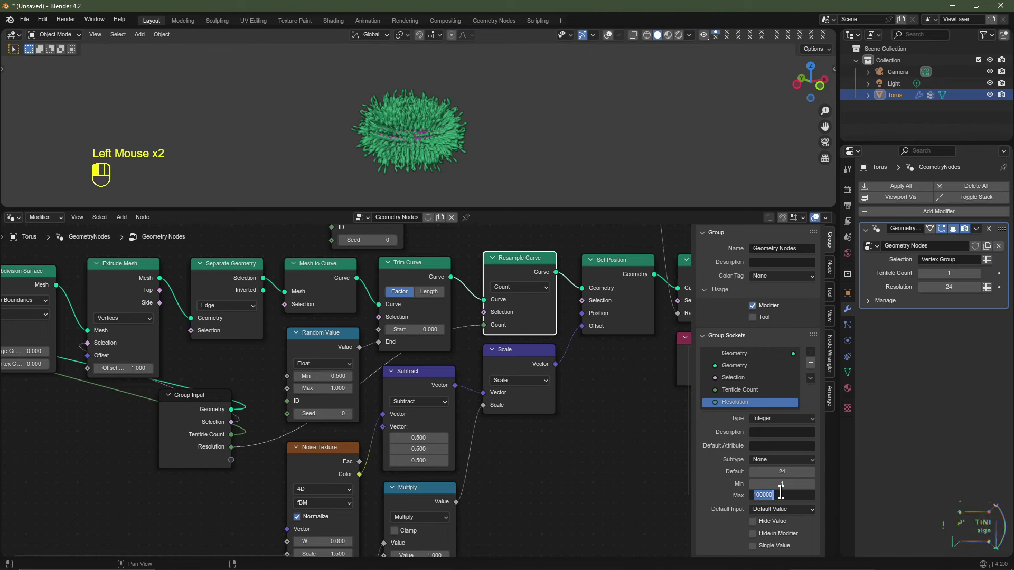
{"action": "type", "text": "32"}
{"action": "key", "text": "Return"}
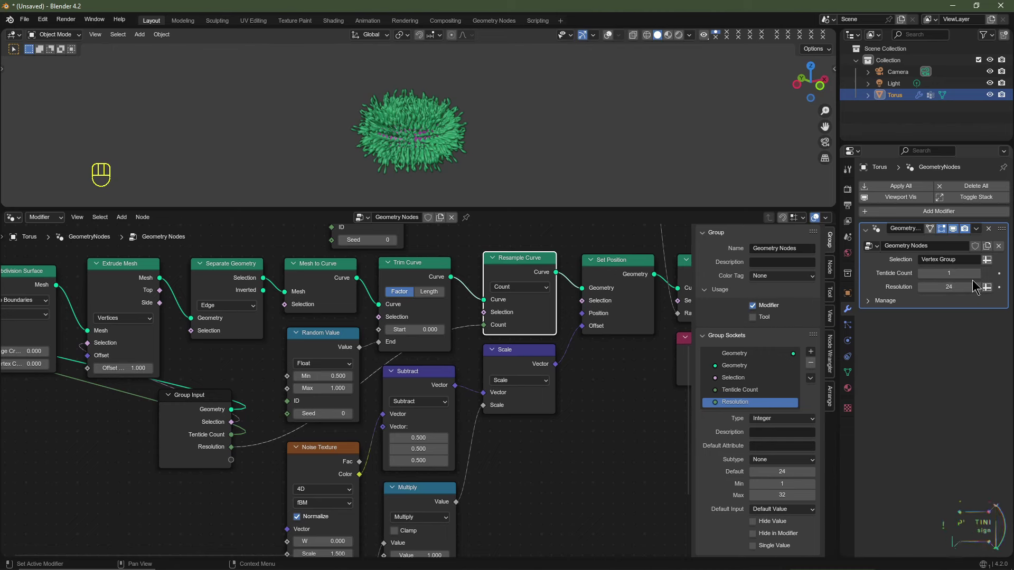
- Move the Group Input below the upper Spline Parameter and expose the value of the Multiply node following RGB Curves as a group input
{"action": "scroll", "coordinate": [478, 185], "scroll_direction": "up", "scroll_amount": 3}
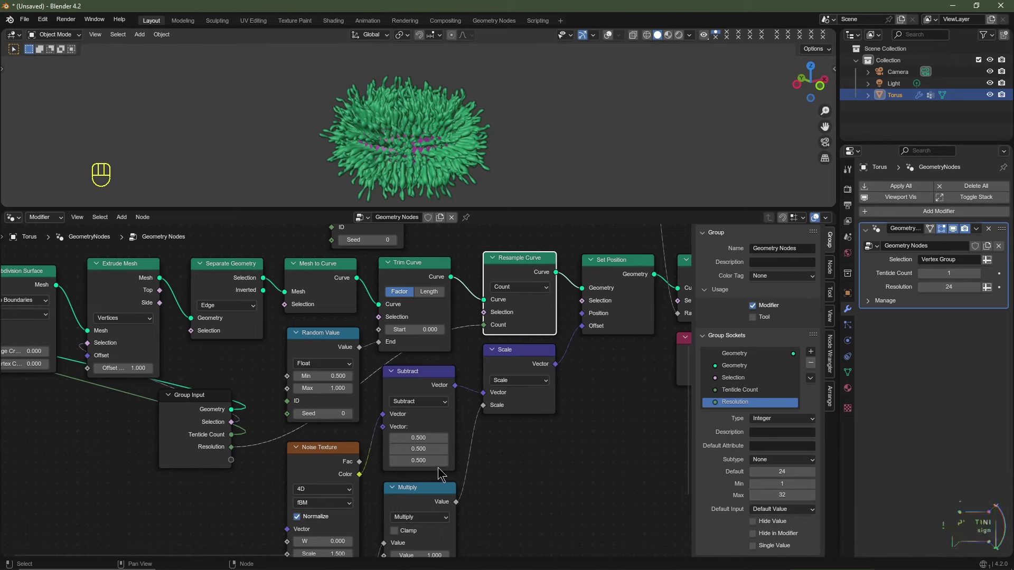
{"action": "scroll", "coordinate": [449, 475], "scroll_direction": "down", "scroll_amount": 4}
{"action": "middle_click_drag", "start_coordinate": [448, 475], "coordinate": [440, 504]}
{"action": "scroll", "coordinate": [466, 425], "scroll_direction": "up", "scroll_amount": 2}
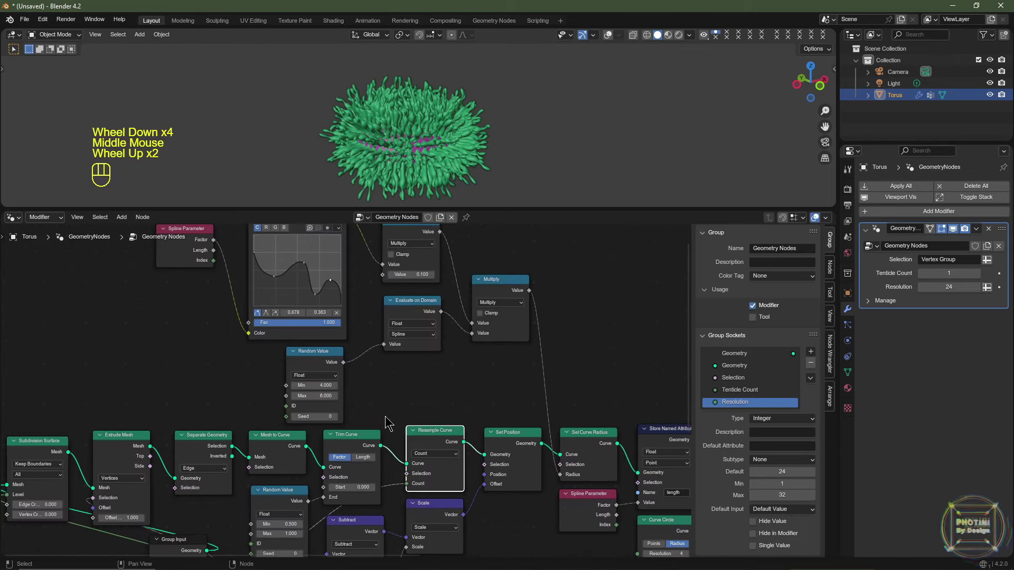
{"action": "middle_click_drag", "start_coordinate": [466, 425], "coordinate": [360, 446]}
{"action": "mouse_move", "coordinate": [357, 360]}
{"action": "left_mouse_down"}
{"action": "mouse_move", "coordinate": [346, 361]}
{"action": "mouse_move", "coordinate": [363, 360]}
{"action": "left_mouse_up"}
{"action": "scroll", "coordinate": [363, 361], "scroll_direction": "down", "scroll_amount": 2}
{"action": "left_click", "coordinate": [248, 467]}
{"action": "middle_click_drag", "start_coordinate": [279, 454], "coordinate": [264, 553]}
{"action": "left_click_drag", "start_coordinate": [248, 528], "coordinate": [233, 352]}
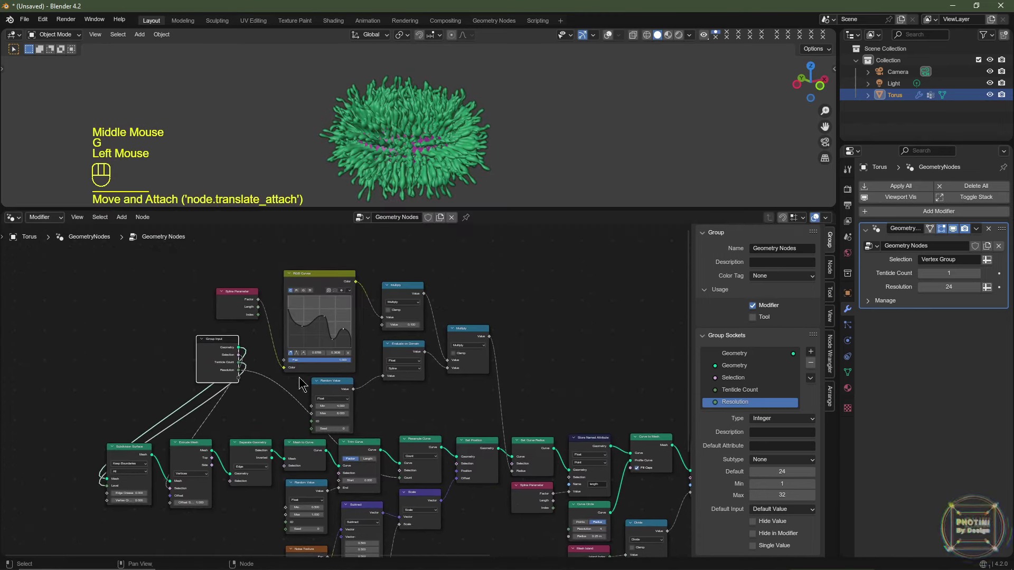
{"action": "scroll", "coordinate": [404, 331], "scroll_direction": "up", "scroll_amount": 2}
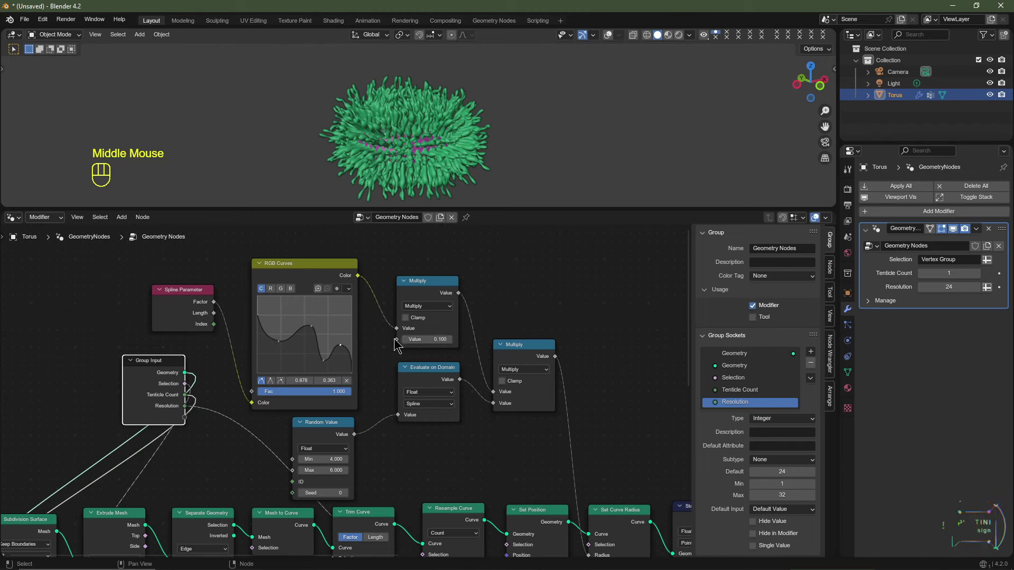
{"action": "left_click_drag", "start_coordinate": [397, 340], "coordinate": [185, 417]}
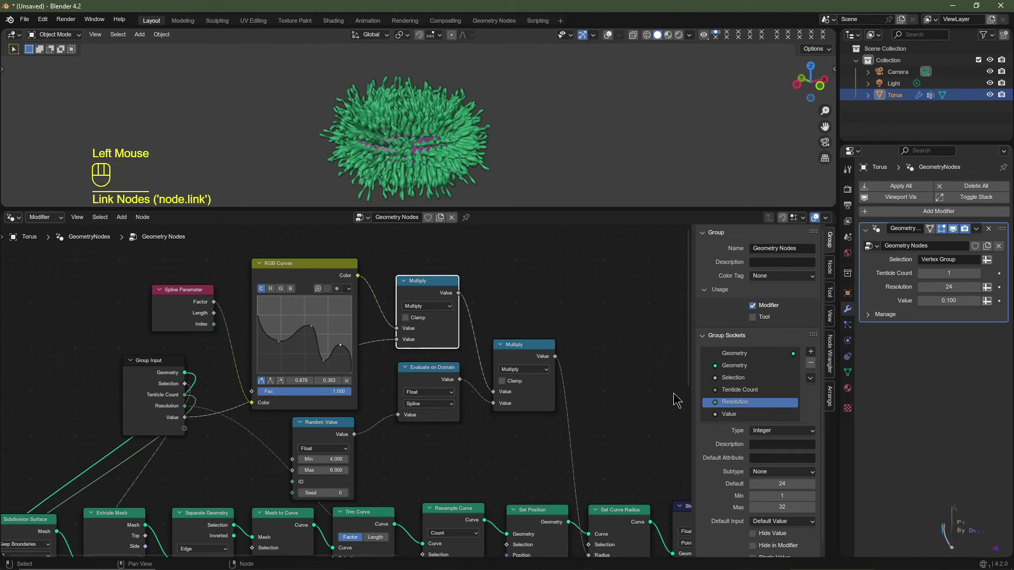
- Rename the new Value group input socket to "Thickness Master"
{"action": "double_click", "coordinate": [731, 414]}
{"action": "type", "text": "Thicknes"}
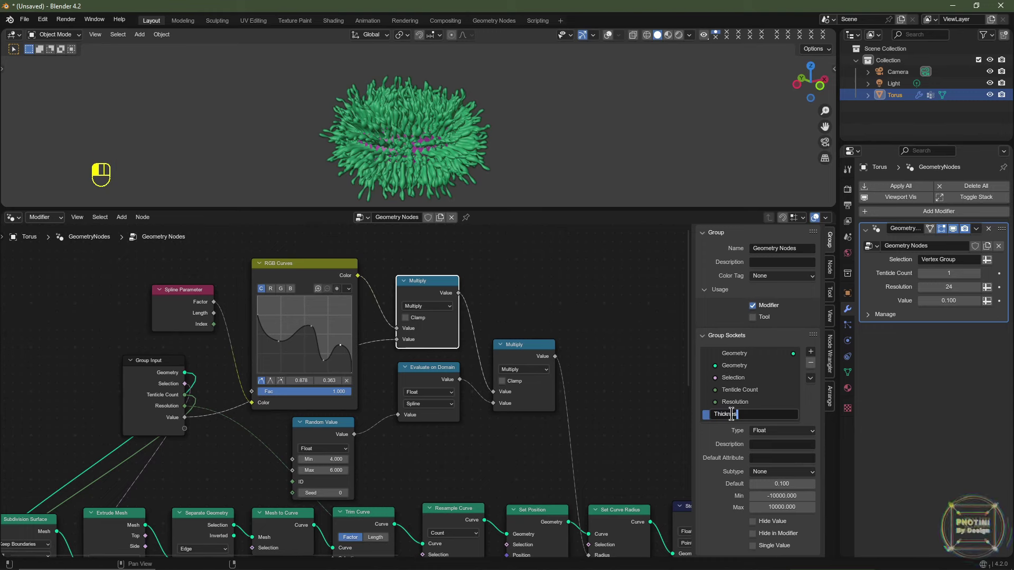
{"action": "type", "text": "s Master"}
{"action": "key", "text": "Return"}
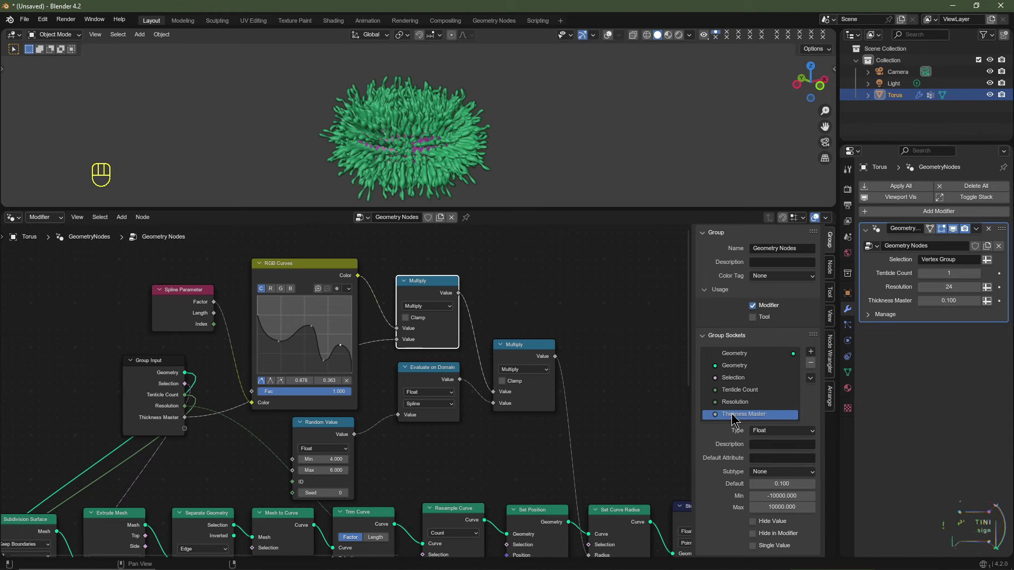
- Try a higher Max on the Random Value node feeding Evaluate on Domain, keeping Min at 4 and returning Max to 6
{"action": "middle_click_drag", "start_coordinate": [238, 478], "coordinate": [215, 426]}
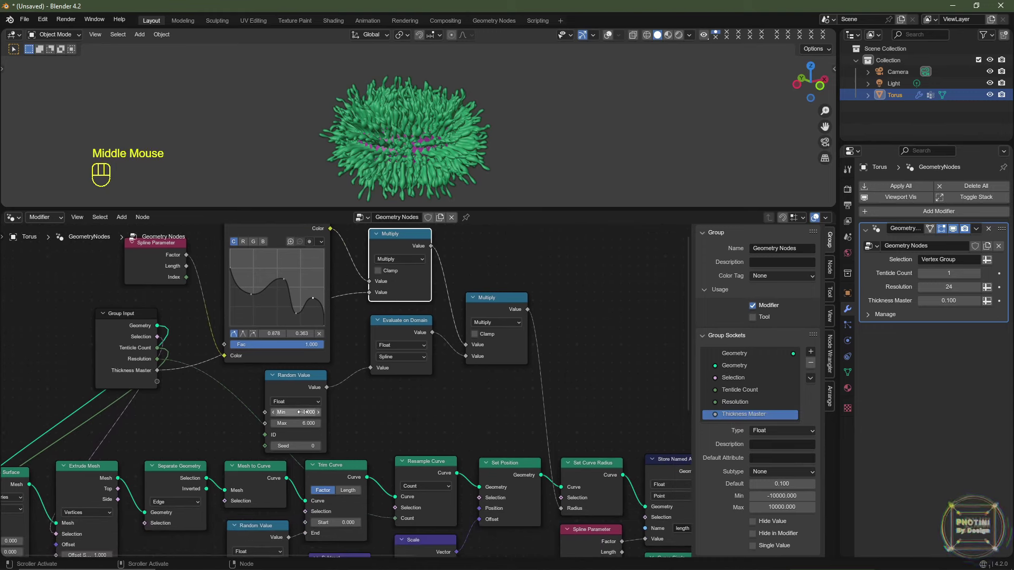
{"action": "left_click_drag", "start_coordinate": [302, 412], "coordinate": [309, 412]}
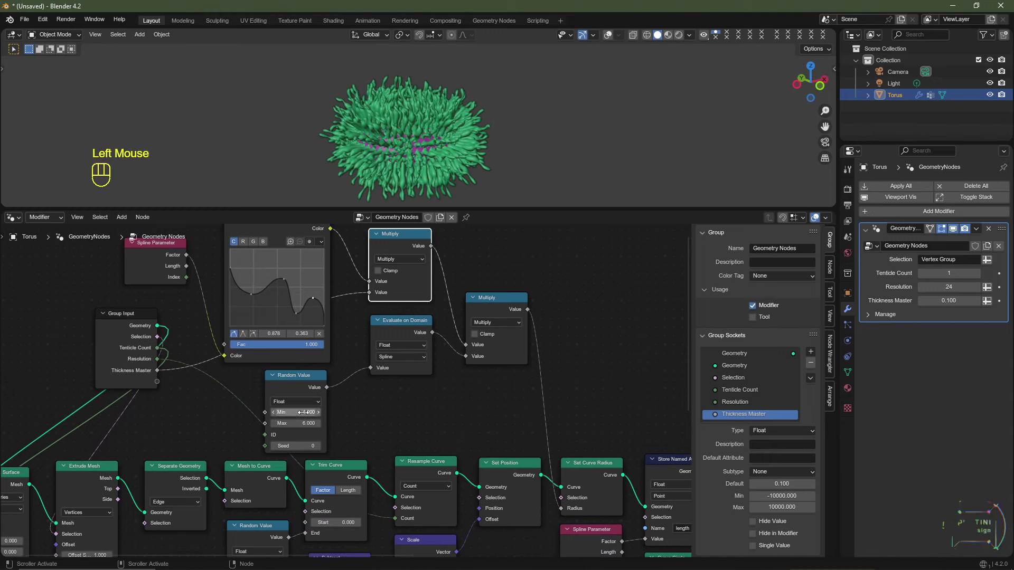
{"action": "left_click", "coordinate": [299, 438]}
{"action": "double_click", "coordinate": [300, 437]}
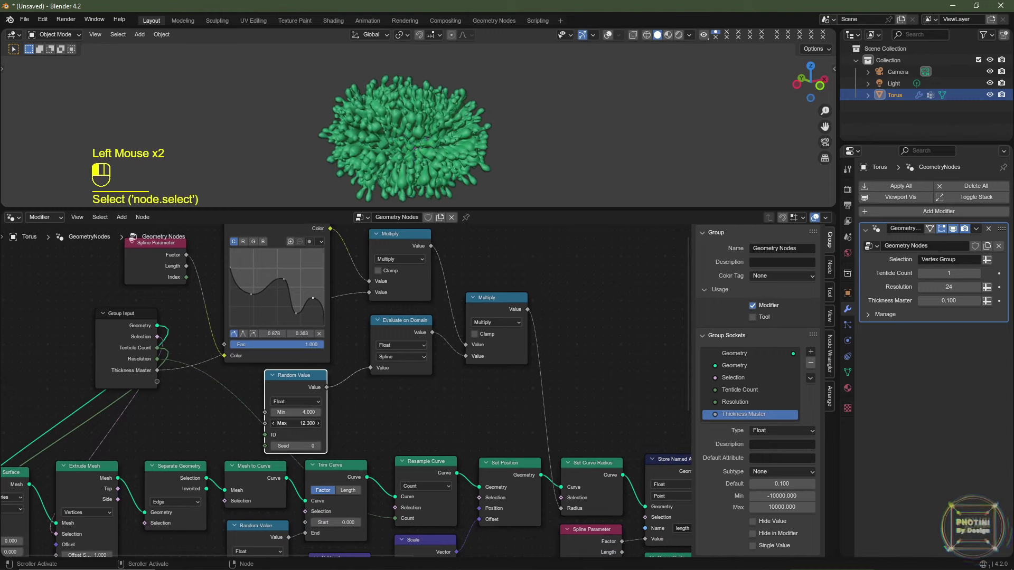
{"action": "left_click", "coordinate": [301, 388]}
{"action": "scroll", "coordinate": [301, 388], "scroll_direction": "up", "scroll_amount": 2}
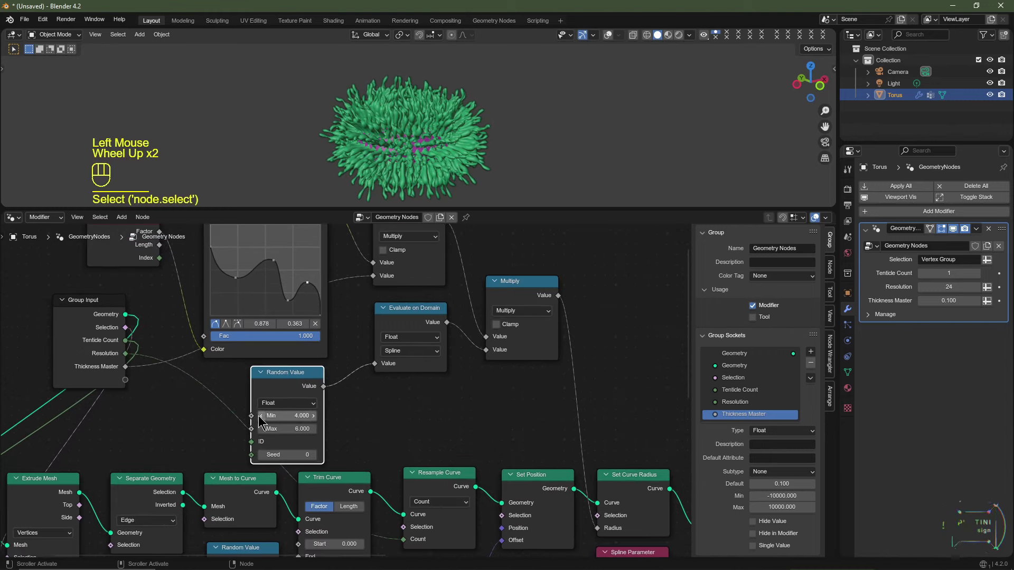
- Expose Min and Max of the Random Value feeding Evaluate on Domain as group inputs named "Min Thickness" and "Max Thickness"
{"action": "left_click_drag", "start_coordinate": [252, 415], "coordinate": [125, 380]}
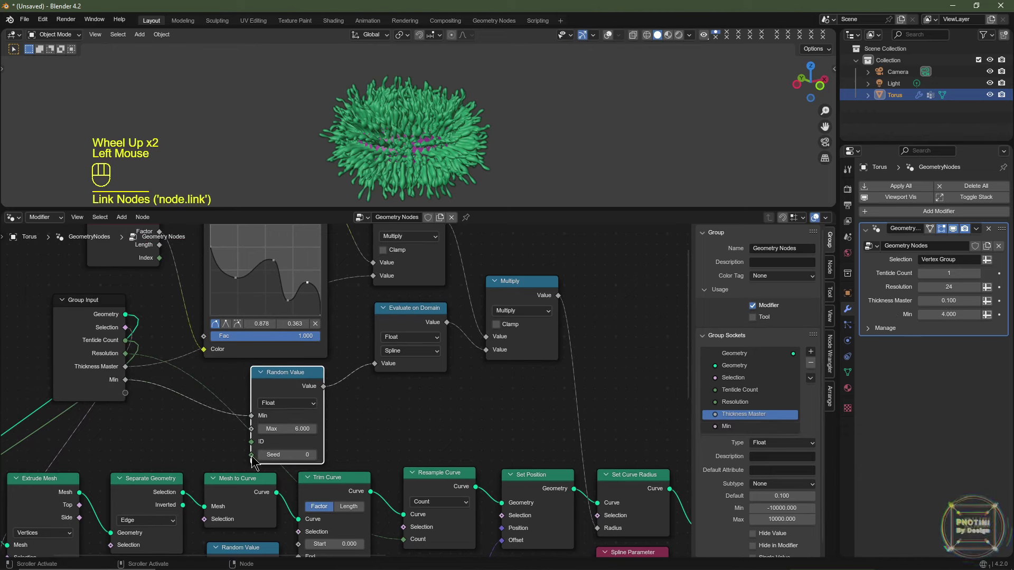
{"action": "left_click_drag", "start_coordinate": [252, 428], "coordinate": [125, 394]}
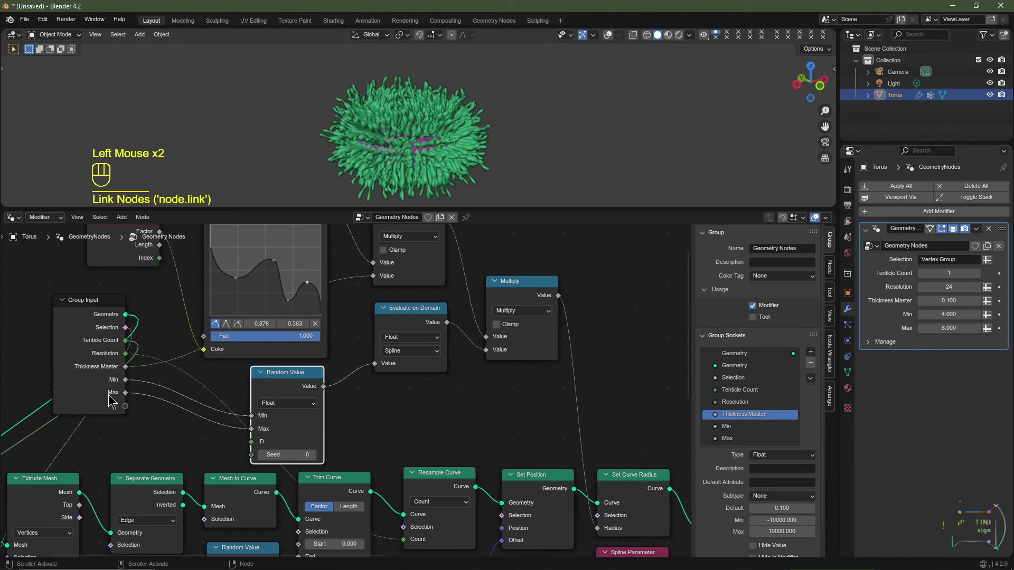
{"action": "scroll", "coordinate": [750, 423], "scroll_direction": "down", "scroll_amount": 3}
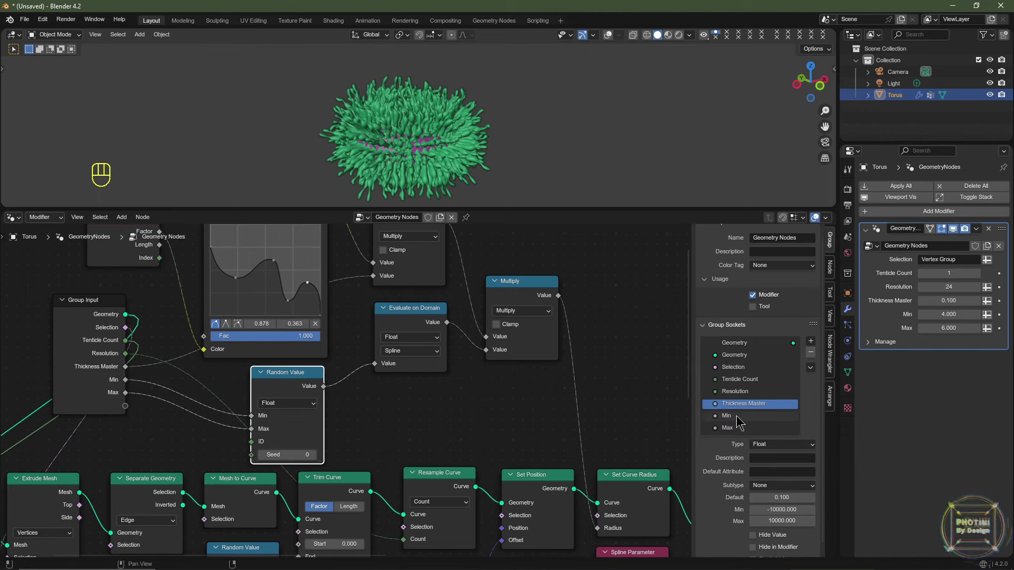
{"action": "left_click", "coordinate": [738, 419]}
{"action": "double_click", "coordinate": [737, 417]}
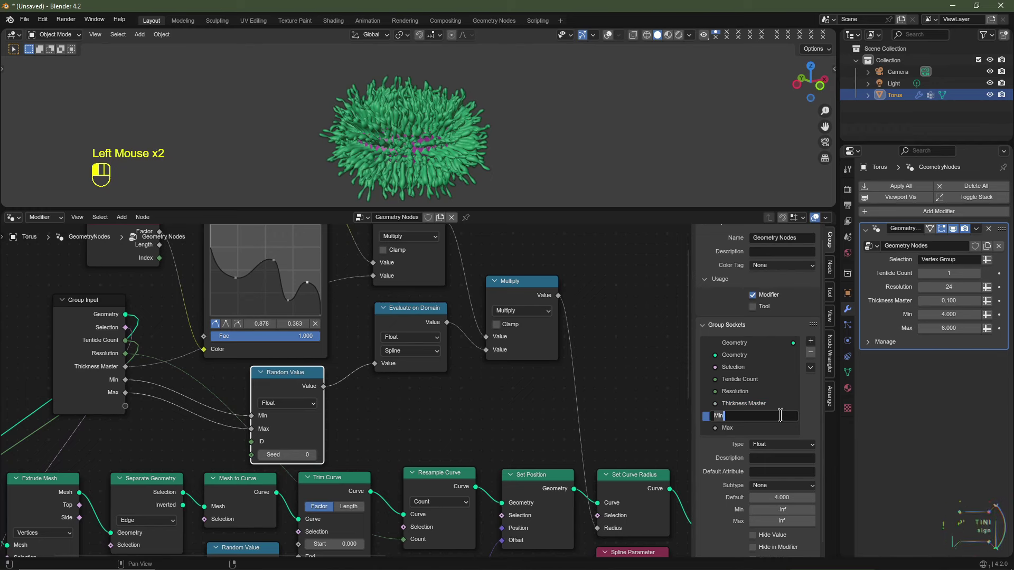
{"action": "type", "text": "Thickness"}
{"action": "key", "text": "Return"}
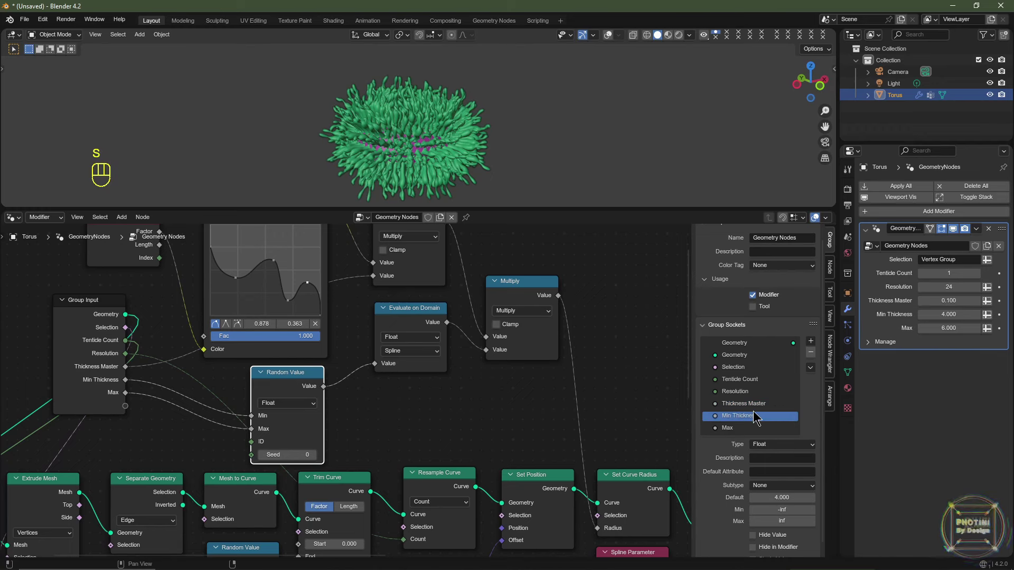
{"action": "double_click", "coordinate": [737, 428]}
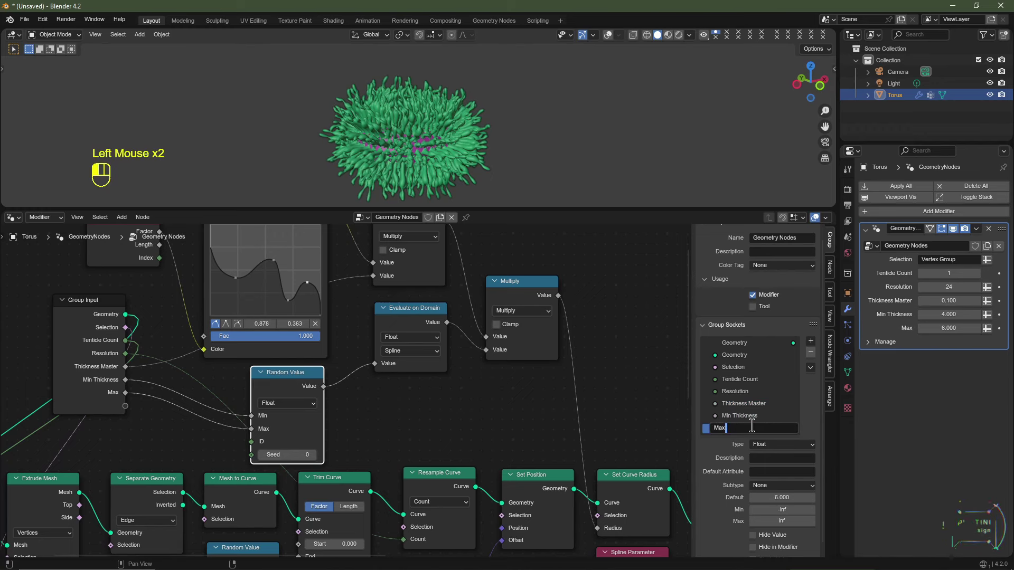
{"action": "type", "text": "Thickness"}
{"action": "key", "text": "Return"}
- Move the Group Input back before the Subdivision Surface node and expose the Extrude Mesh Offset Scale as a group input
{"action": "scroll", "coordinate": [238, 378], "scroll_direction": "down", "scroll_amount": 3}
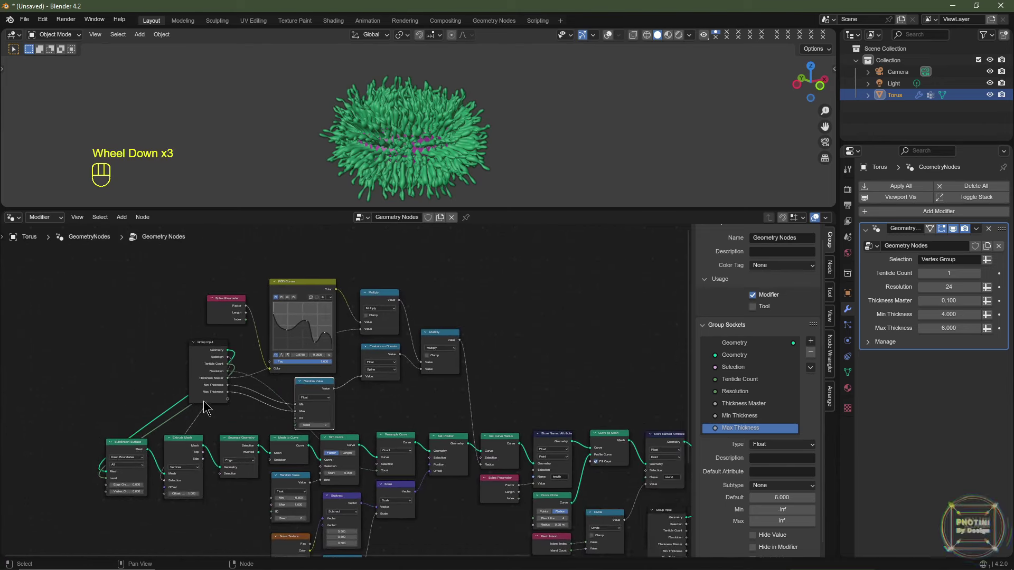
{"action": "middle_click_drag", "start_coordinate": [236, 376], "coordinate": [293, 376]}
{"action": "left_click_drag", "start_coordinate": [284, 332], "coordinate": [80, 503]}
{"action": "middle_click_drag", "start_coordinate": [79, 503], "coordinate": [335, 373]}
{"action": "scroll", "coordinate": [334, 374], "scroll_direction": "up", "scroll_amount": 1}
{"action": "scroll", "coordinate": [317, 317], "scroll_direction": "up", "scroll_amount": 2}
{"action": "double_click", "coordinate": [314, 296]}
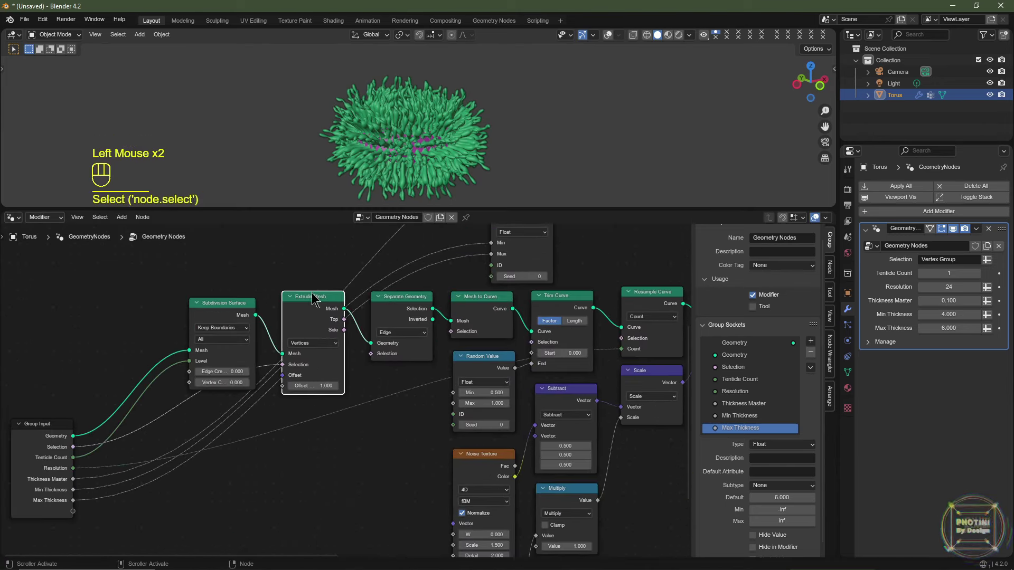
{"action": "left_click", "coordinate": [314, 297]}
{"action": "left_click_drag", "start_coordinate": [309, 387], "coordinate": [78, 521]}
- Rename the Offset Scale group input socket to "Length Master"
{"action": "double_click", "coordinate": [729, 440]}
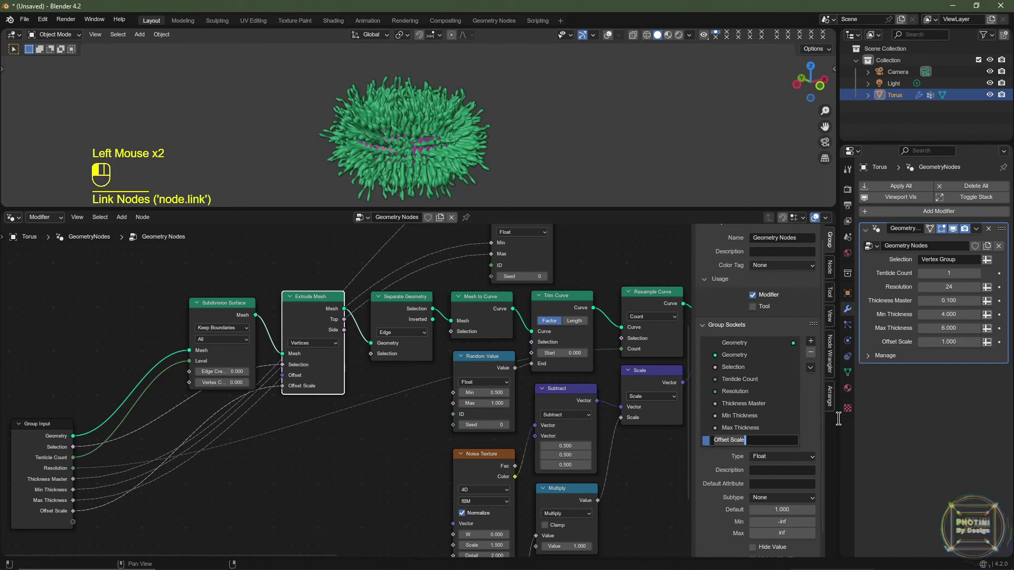
{"action": "type", "text": "Length Master"}
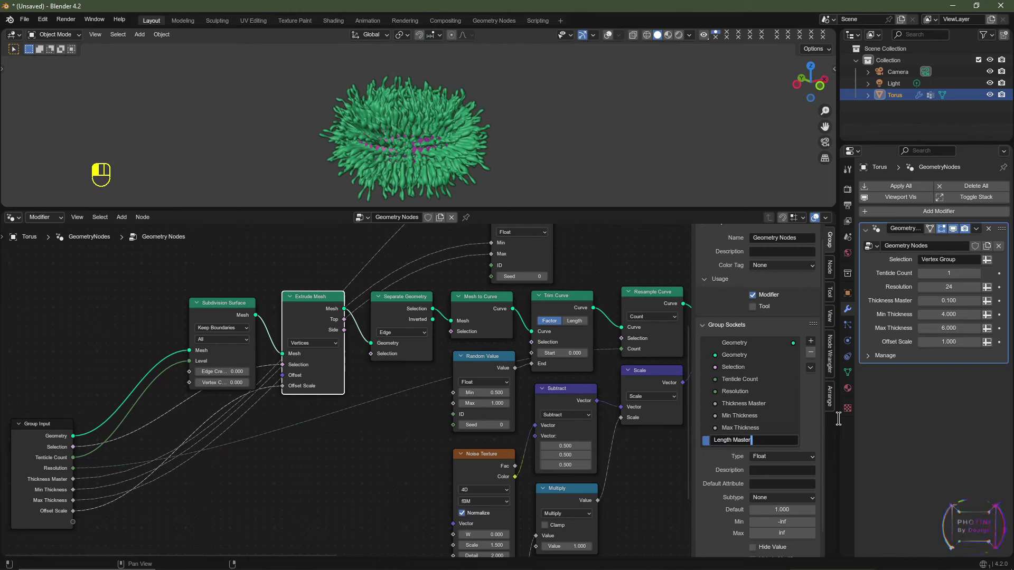
{"action": "key", "text": "Return"}
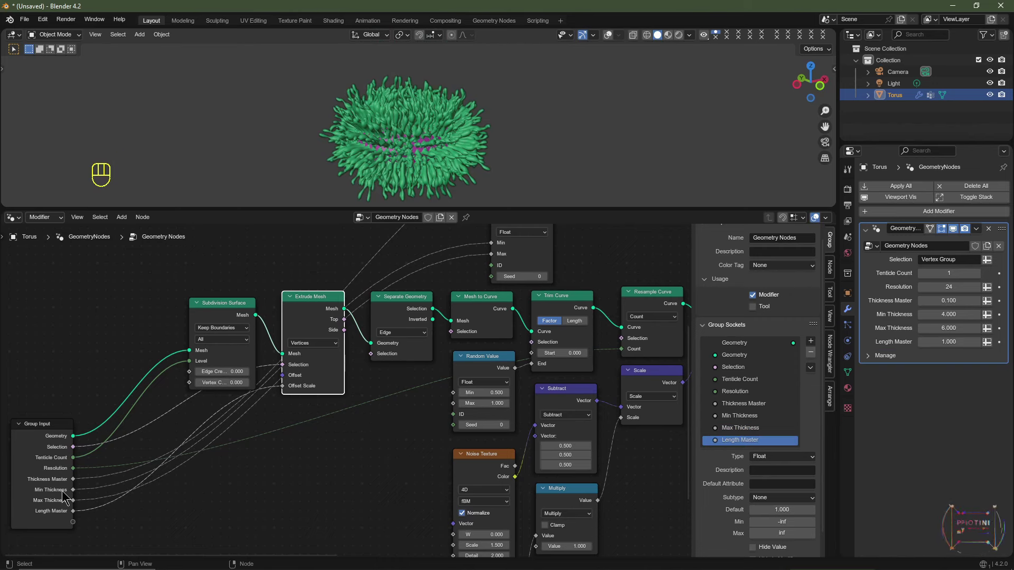
- Test the Min of the Random Value feeding Trim Curve, move the Group Input closer, and expose that Min at 0.5 as a group input
{"action": "left_click", "coordinate": [562, 306]}
{"action": "left_click", "coordinate": [482, 393]}
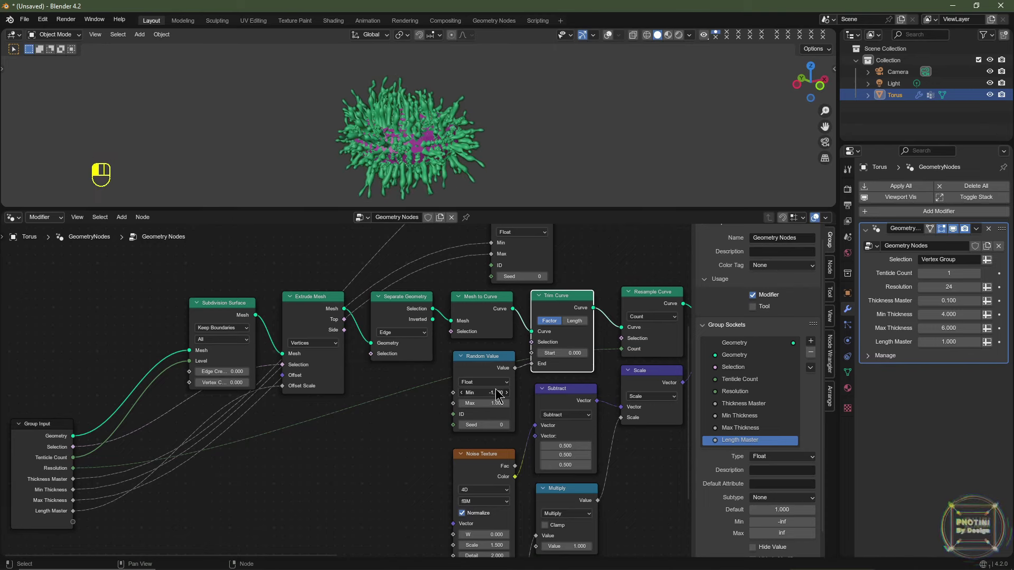
{"action": "left_click_drag", "start_coordinate": [53, 467], "coordinate": [162, 464]}
{"action": "left_click", "coordinate": [494, 359]}
{"action": "left_click", "coordinate": [494, 359]}
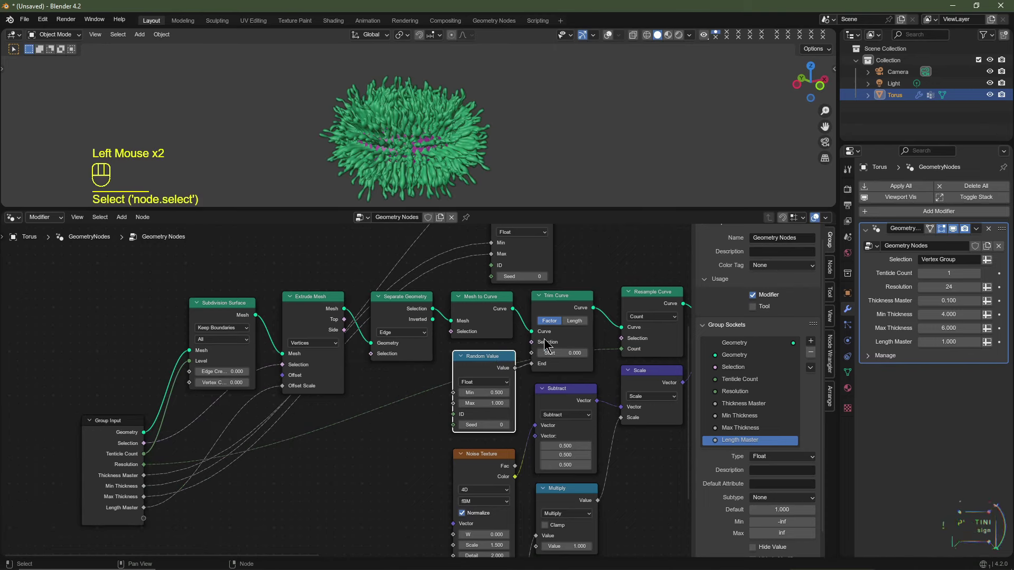
{"action": "left_click_drag", "start_coordinate": [453, 392], "coordinate": [143, 518]}
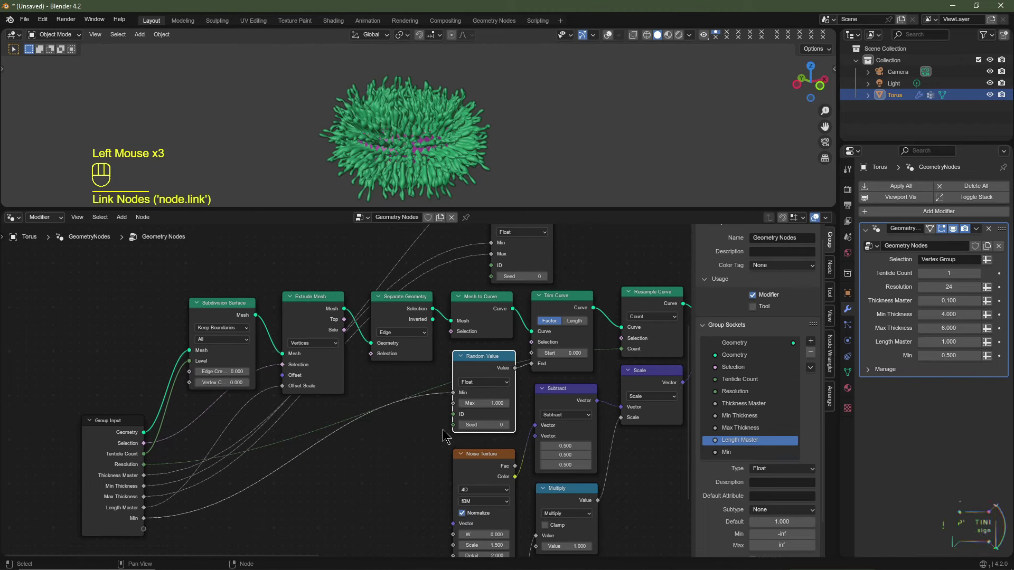
- Expose the Max of the Random Value feeding Trim Curve as a group input, and rename its Min and Max sockets "Length Min" and "Length Max"
{"action": "left_click_drag", "start_coordinate": [453, 403], "coordinate": [143, 529]}
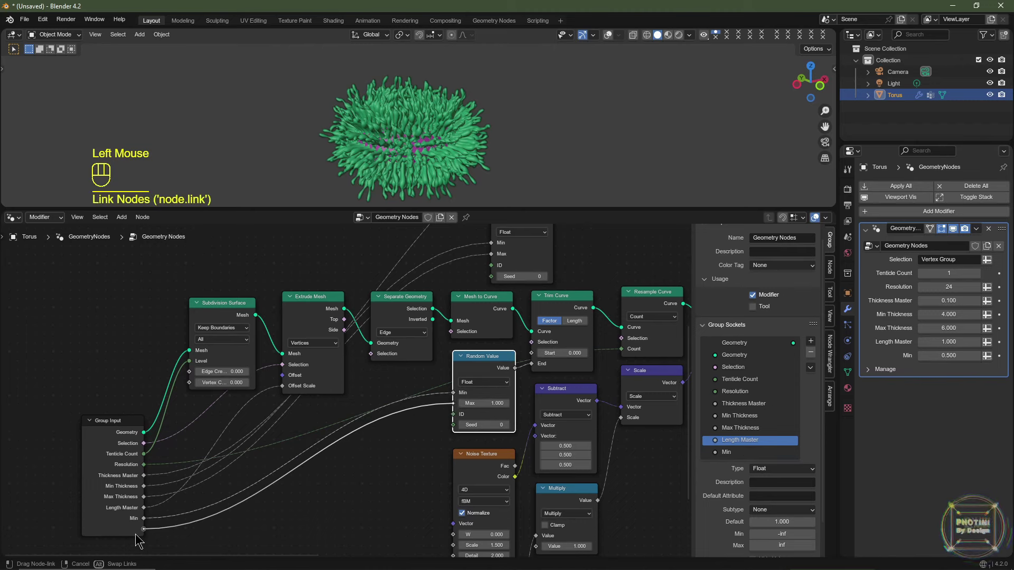
{"action": "double_click", "coordinate": [728, 453]}
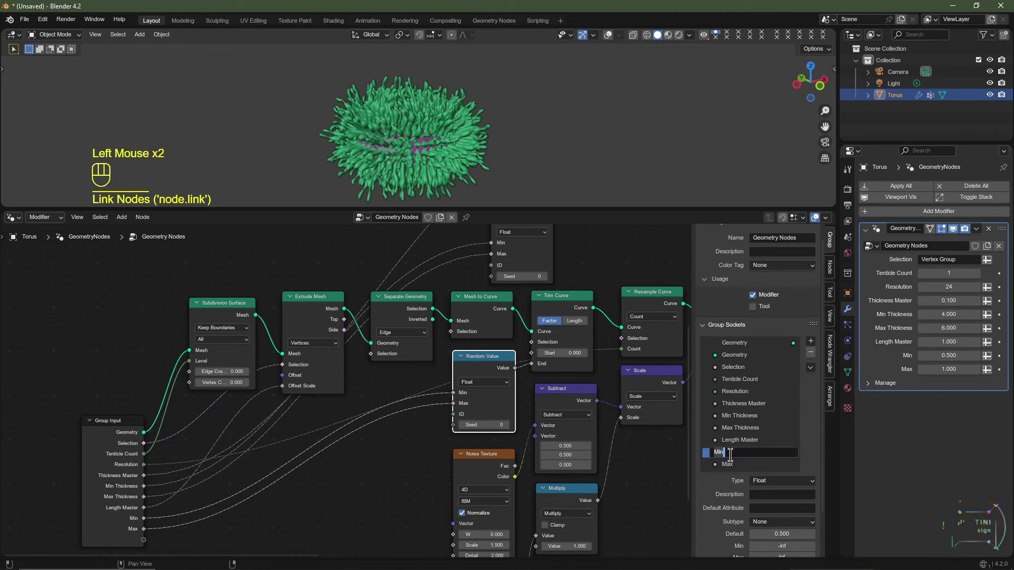
{"action": "type", "text": "Length"}
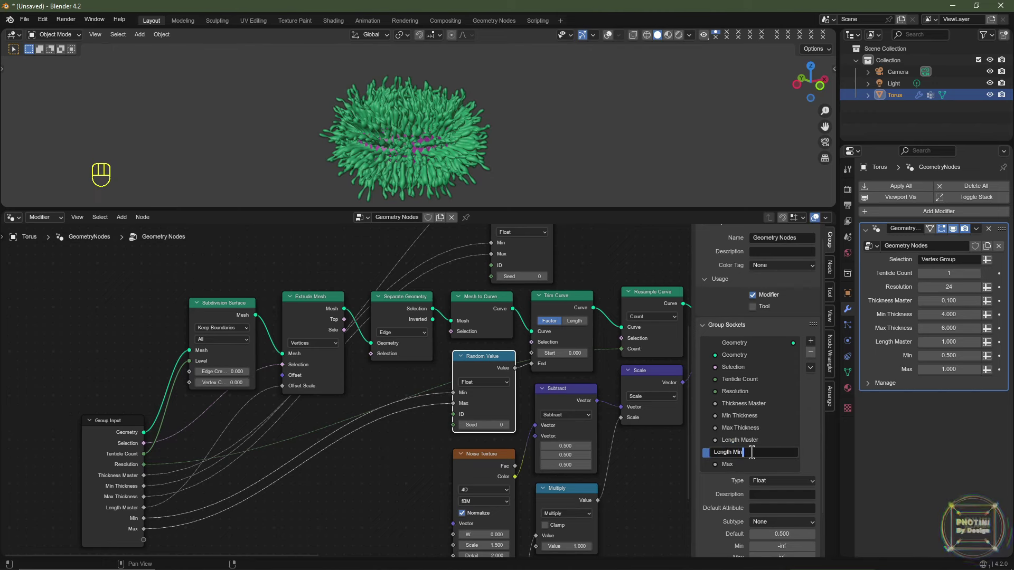
{"action": "key", "text": "Return"}
{"action": "double_click", "coordinate": [734, 464]}
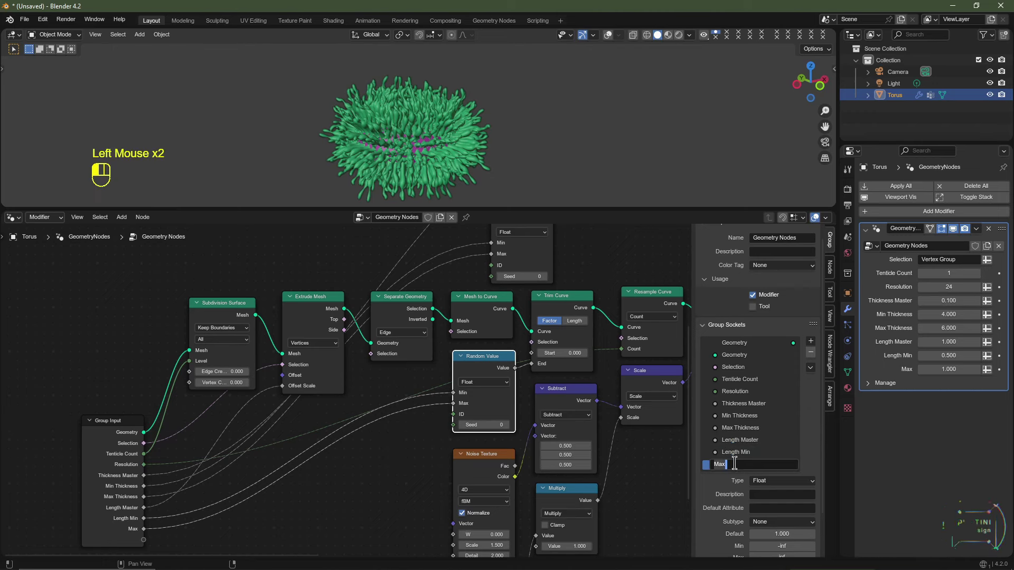
{"action": "type", "text": "Length Max"}
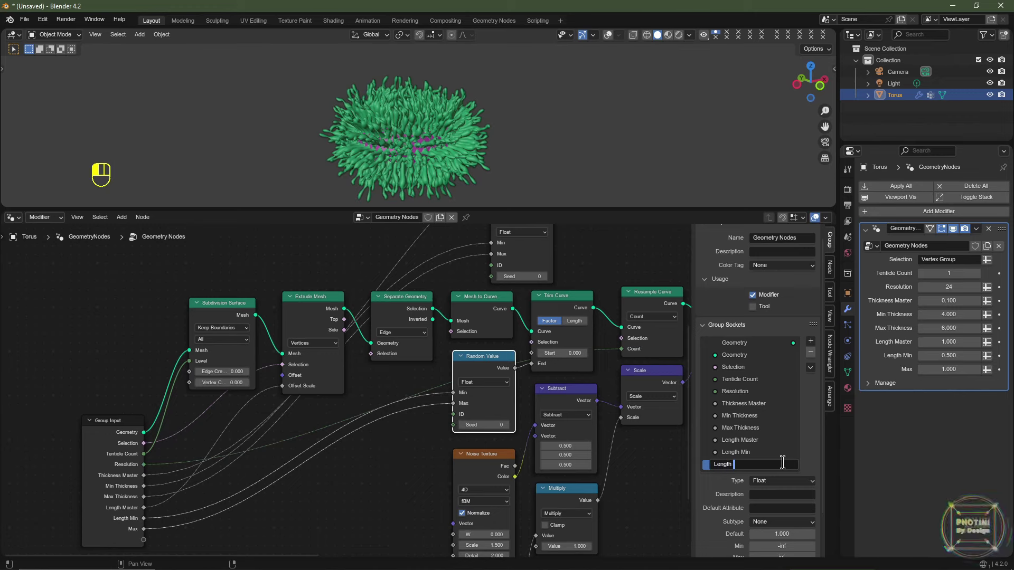
{"action": "key", "text": "Return"}
- Expose the second Value of the Multiply node feeding Scale as a group input named "Noise Magnitude"
{"action": "scroll", "coordinate": [475, 343], "scroll_direction": "up", "scroll_amount": 2}
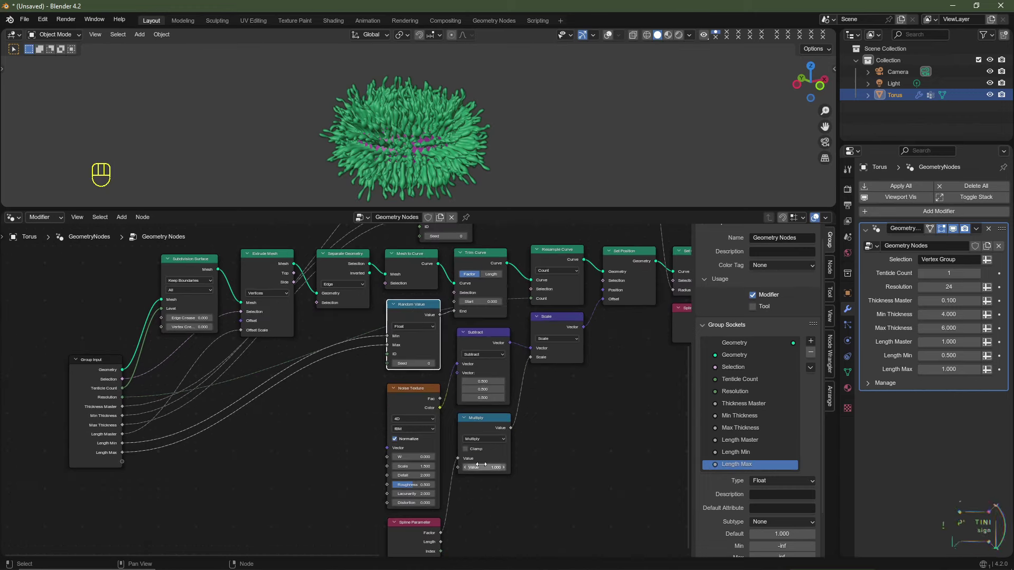
{"action": "mouse_move", "coordinate": [481, 464]}
{"action": "left_mouse_down"}
{"action": "mouse_move", "coordinate": [555, 464]}
{"action": "mouse_move", "coordinate": [481, 465]}
{"action": "left_mouse_up"}
{"action": "scroll", "coordinate": [425, 544], "scroll_direction": "up", "scroll_amount": 1}
{"action": "middle_click_drag", "start_coordinate": [425, 544], "coordinate": [432, 498]}
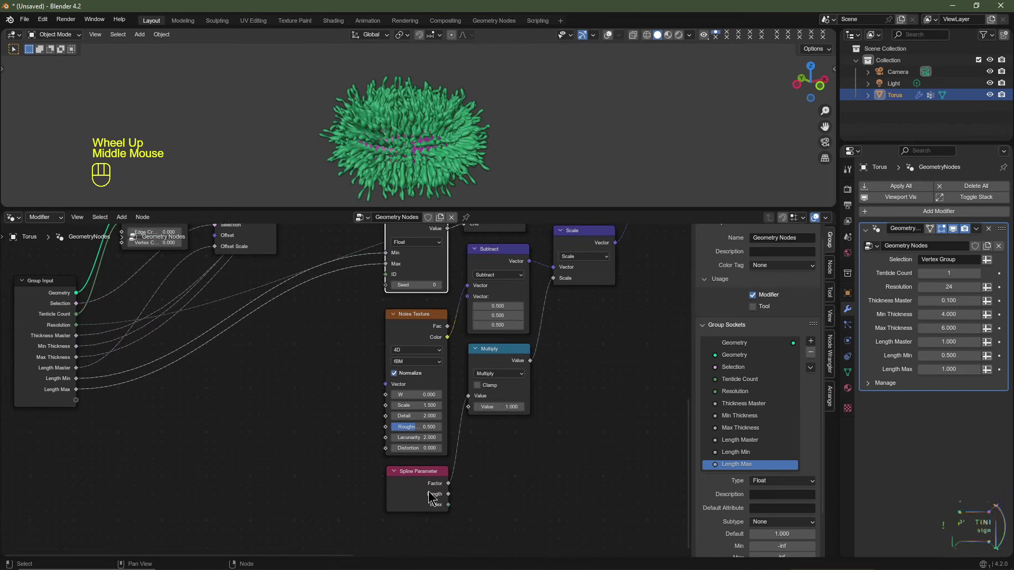
{"action": "middle_click_drag", "start_coordinate": [440, 330], "coordinate": [466, 437]}
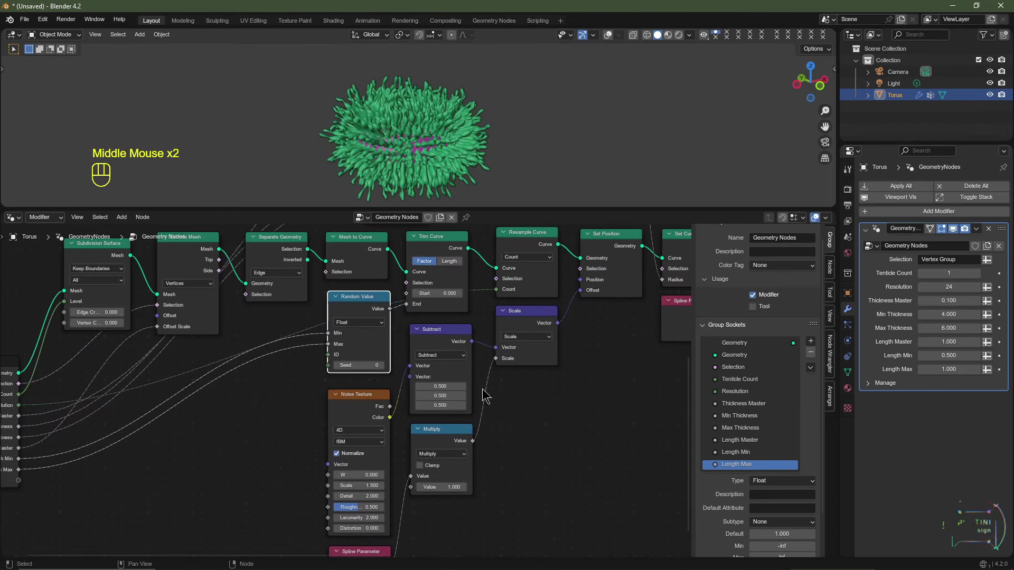
{"action": "middle_click_drag", "start_coordinate": [412, 494], "coordinate": [443, 468]}
{"action": "left_click_drag", "start_coordinate": [442, 461], "coordinate": [50, 455]}
{"action": "double_click", "coordinate": [739, 477]}
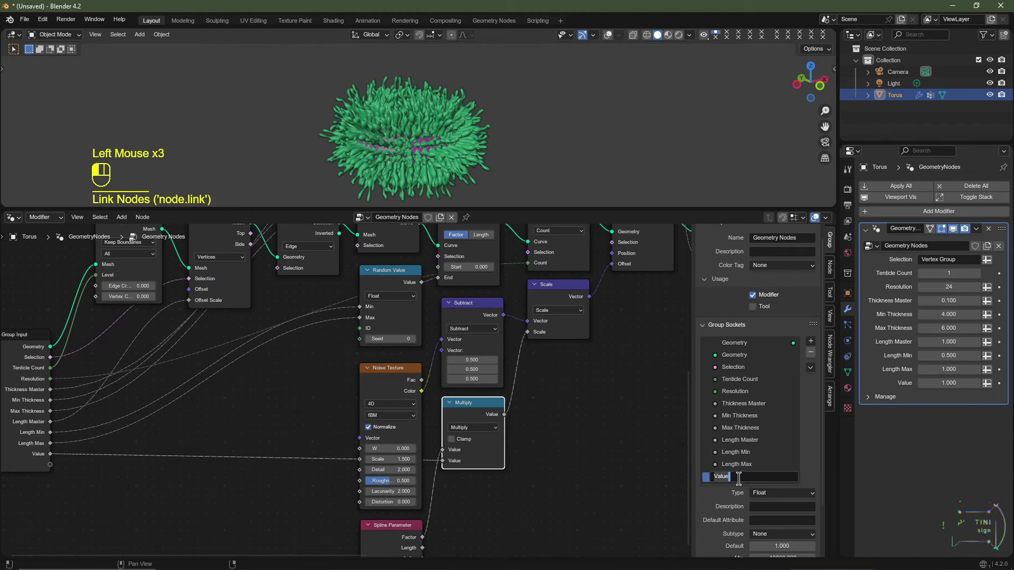
{"action": "type", "text": "Noise Magnitud"}
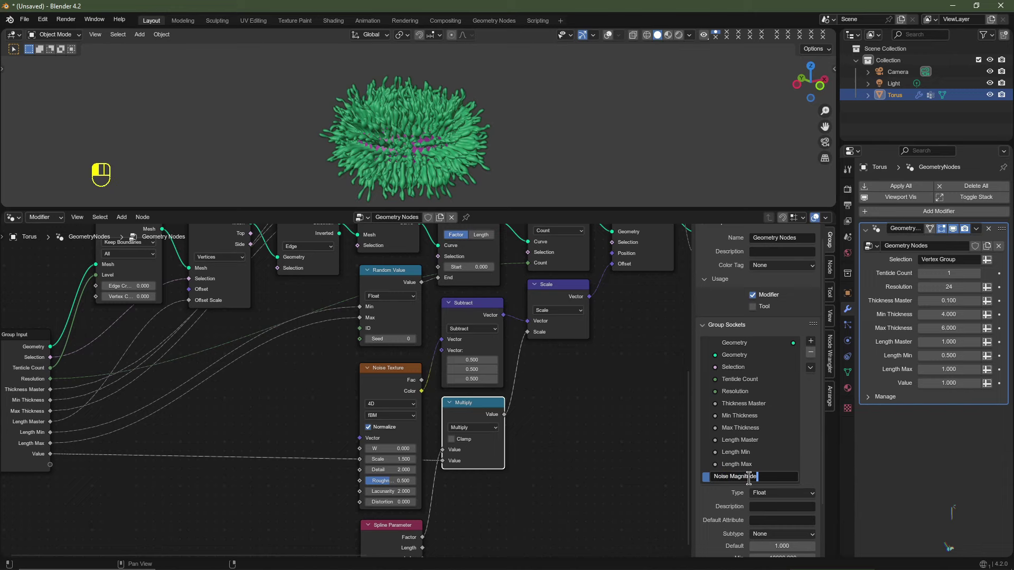
{"action": "key", "text": "Return"}
- Move the Group Input closer to the Noise Texture and expose its W, Scale, Detail, Roughness and Distortion as group inputs
{"action": "left_click_drag", "start_coordinate": [21, 335], "coordinate": [135, 339]}
{"action": "double_click", "coordinate": [436, 333]}
{"action": "middle_click_drag", "start_coordinate": [436, 334], "coordinate": [441, 310]}
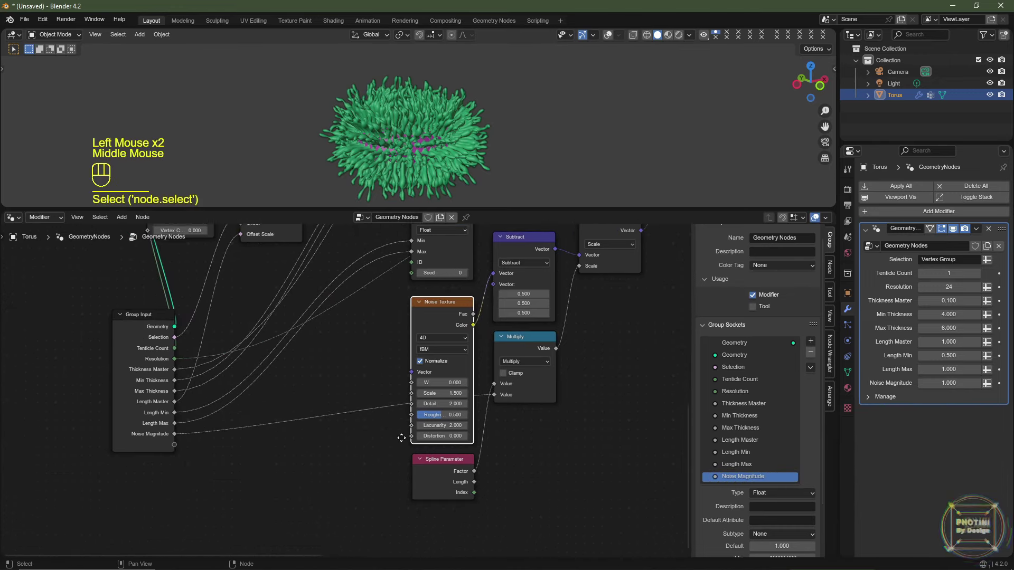
{"action": "scroll", "coordinate": [331, 467], "scroll_direction": "up", "scroll_amount": 3}
{"action": "left_click_drag", "start_coordinate": [442, 352], "coordinate": [119, 444]}
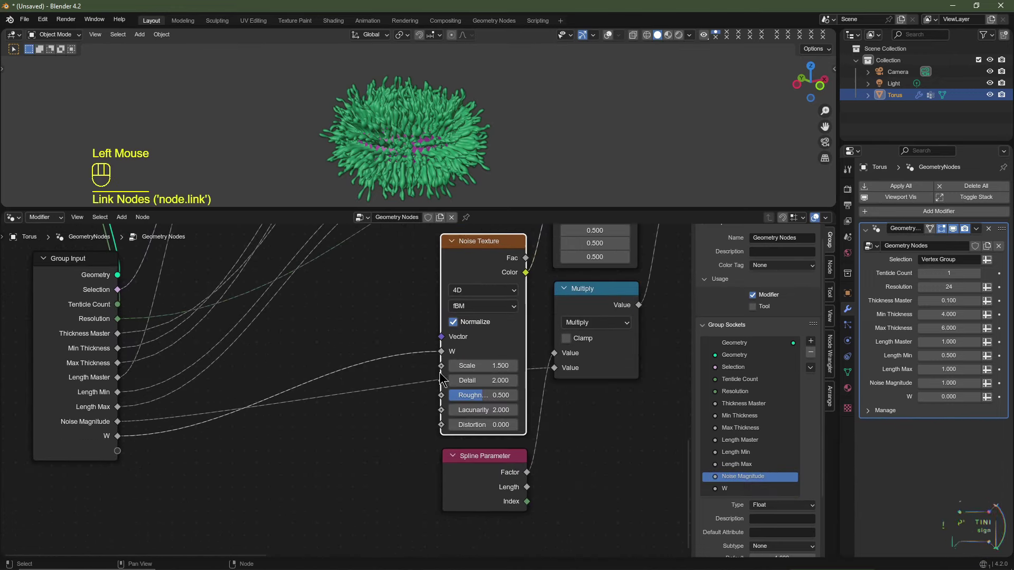
{"action": "left_click_drag", "start_coordinate": [441, 366], "coordinate": [118, 451]}
{"action": "left_click_drag", "start_coordinate": [441, 380], "coordinate": [122, 490]}
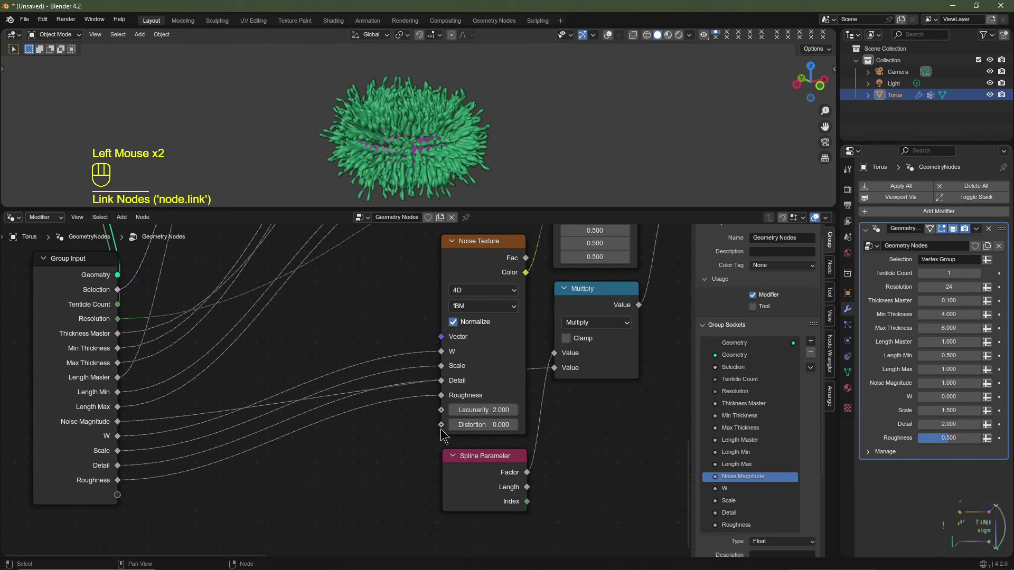
{"action": "left_click_drag", "start_coordinate": [441, 424], "coordinate": [122, 510]}
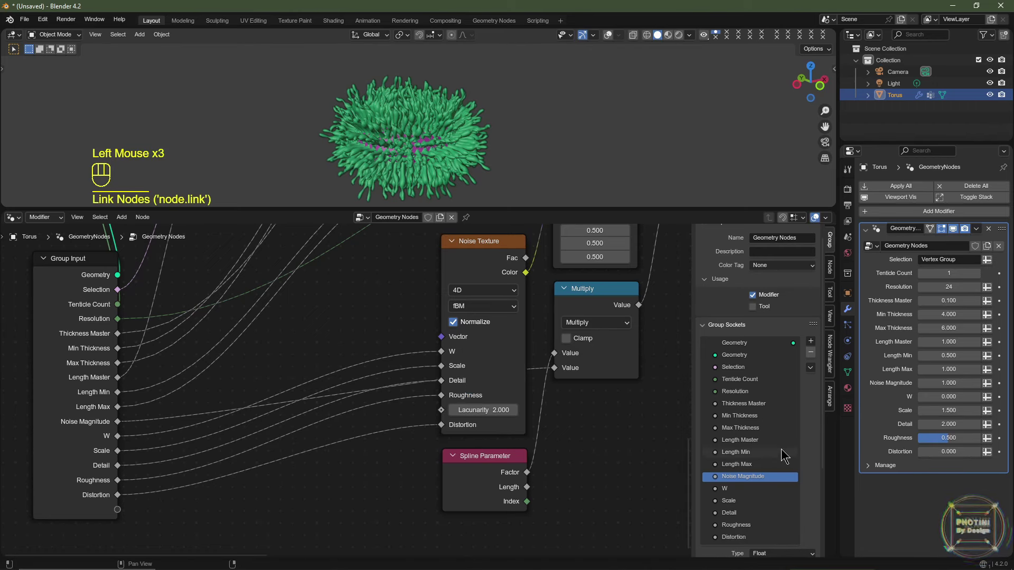
- Rename the W and Scale group inputs to "Noise W" and "Noise Scale"
{"action": "scroll", "coordinate": [782, 450], "scroll_direction": "down", "scroll_amount": 3}
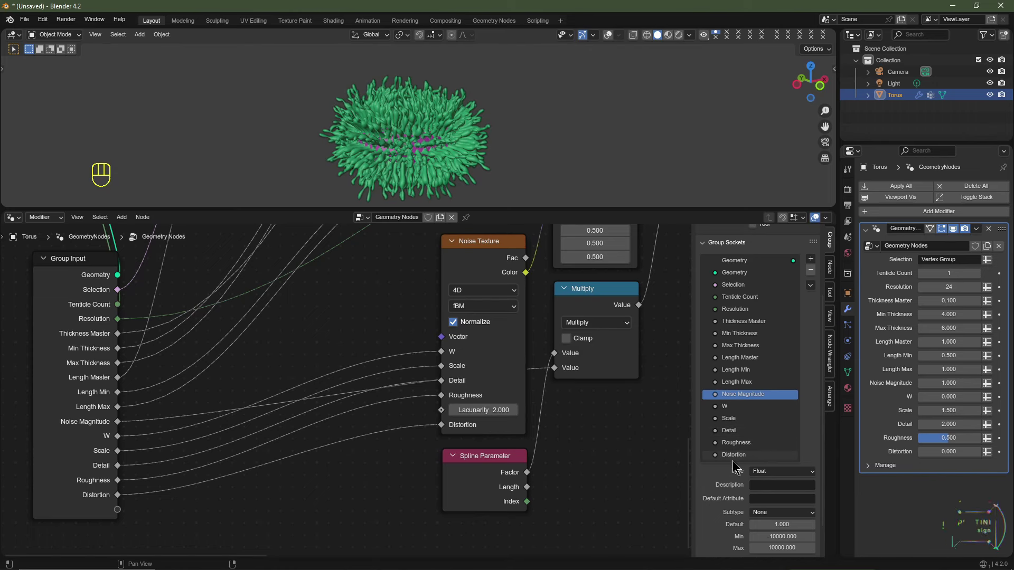
{"action": "double_click", "coordinate": [728, 406]}
{"action": "key", "text": "Left"}
{"action": "type", "text": "Noise"}
{"action": "double_click", "coordinate": [731, 418]}
{"action": "key", "text": "Left"}
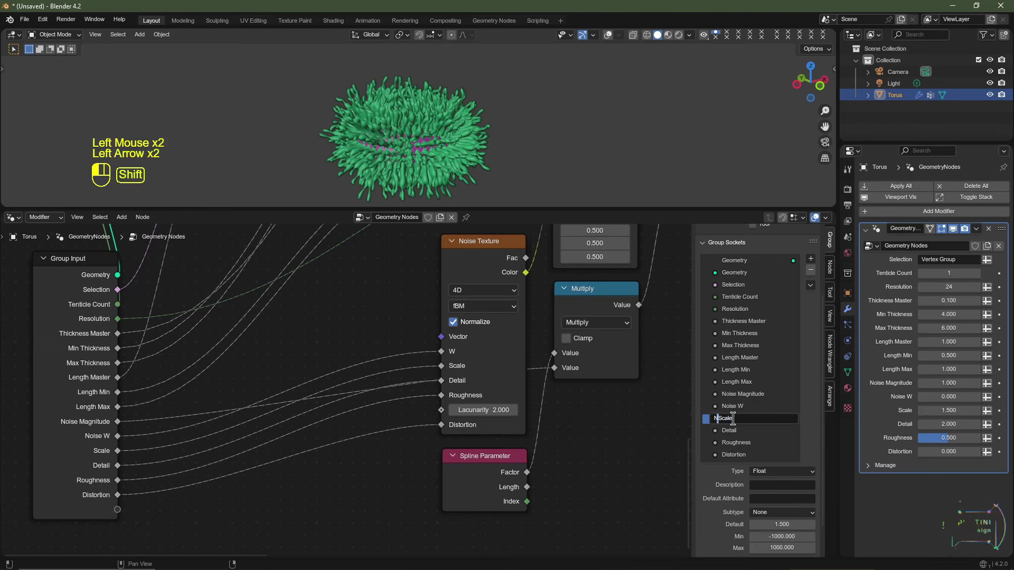
{"action": "type", "text": "Noise"}
- Rename the Detail, Roughness and Distortion group inputs to "Noise Detail", "Noise Roughness" and "Noise Distortion"
{"action": "double_click", "coordinate": [737, 430]}
{"action": "key", "text": "Left"}
{"action": "type", "text": "Noise"}
{"action": "double_click", "coordinate": [736, 443]}
{"action": "type", "text": "Noise"}
{"action": "scroll", "coordinate": [742, 441], "scroll_direction": "down", "scroll_amount": 2}
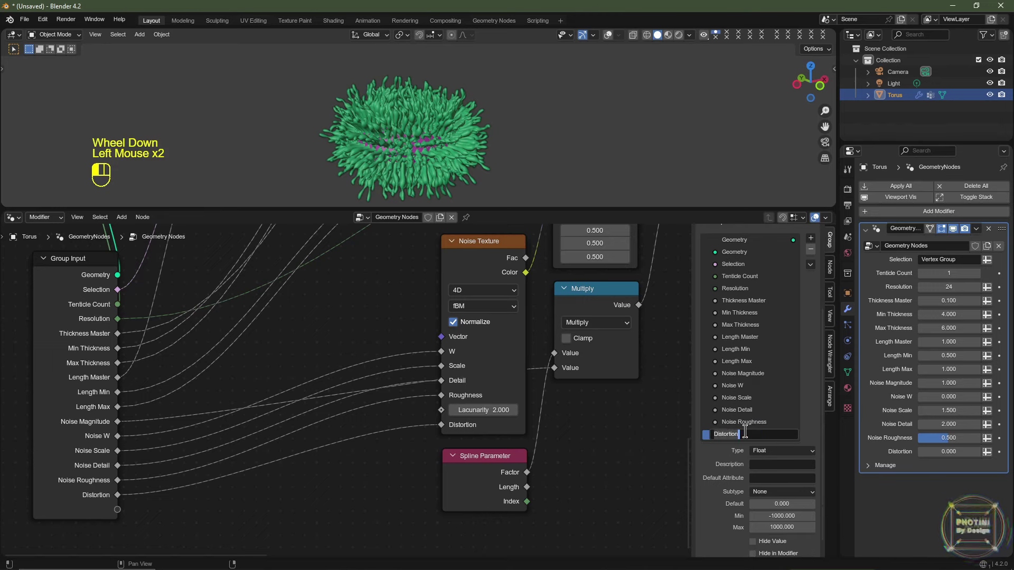
{"action": "double_click", "coordinate": [745, 434]}
{"action": "key", "text": "Left"}
{"action": "type", "text": "Noise"}
- Reposition the Group Input node just before the Subdivision Surface node
{"action": "middle_click_drag", "start_coordinate": [149, 348], "coordinate": [102, 353]}
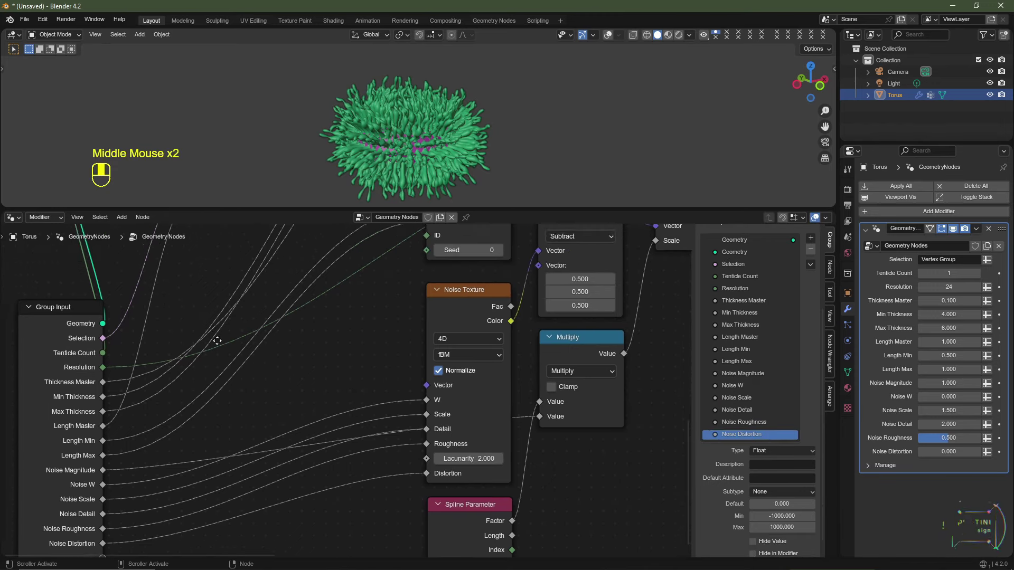
{"action": "scroll", "coordinate": [211, 340], "scroll_direction": "down", "scroll_amount": 2}
{"action": "left_click", "coordinate": [148, 378]}
{"action": "left_click", "coordinate": [132, 341]}
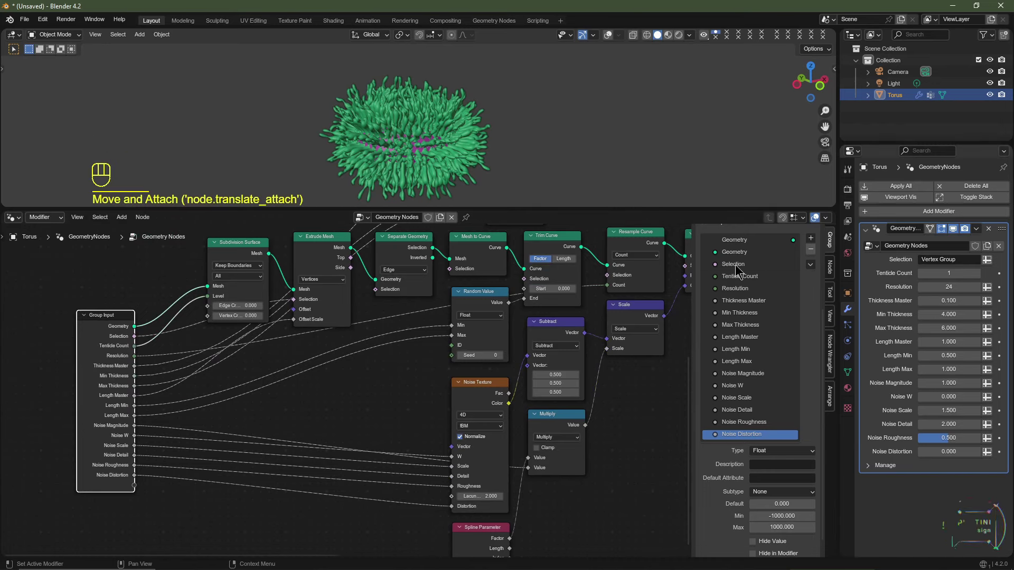
- Rename the Selection group input to "Vertex Group" and move it to the end of the socket list, after Noise Distortion
{"action": "scroll", "coordinate": [344, 389], "scroll_direction": "up", "scroll_amount": 2}
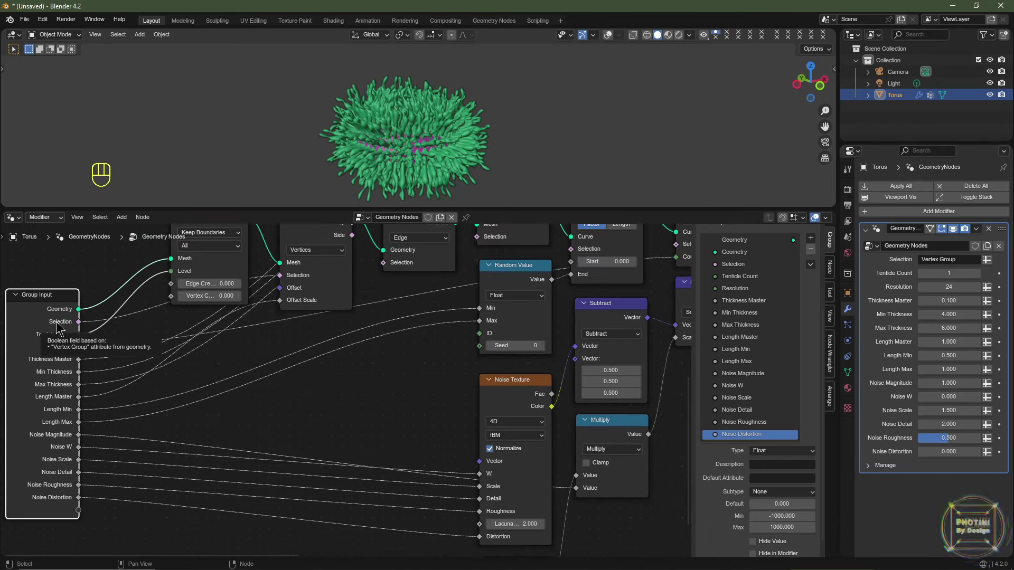
{"action": "left_click", "coordinate": [58, 328]}
{"action": "left_click", "coordinate": [744, 264]}
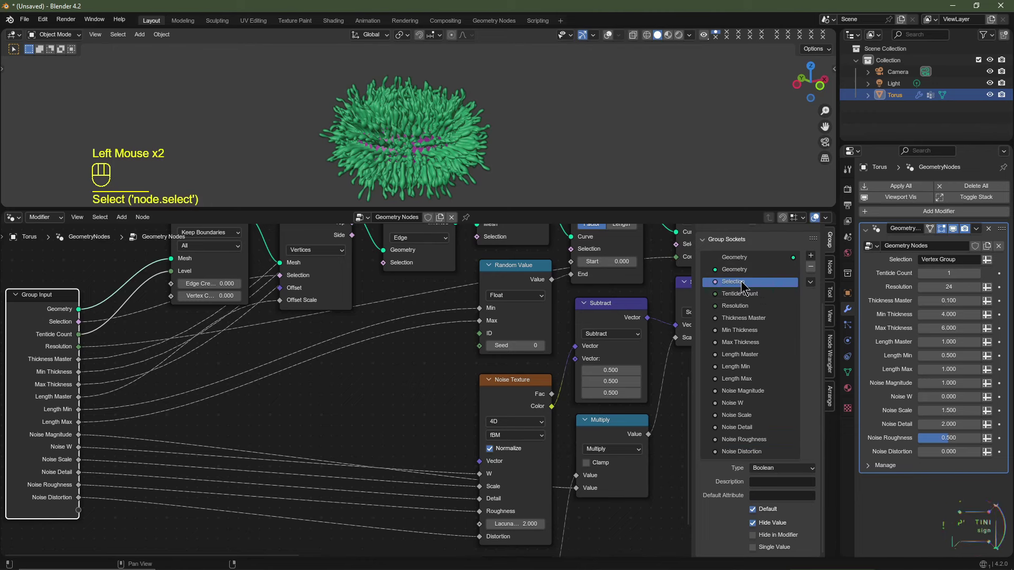
{"action": "double_click", "coordinate": [741, 283]}
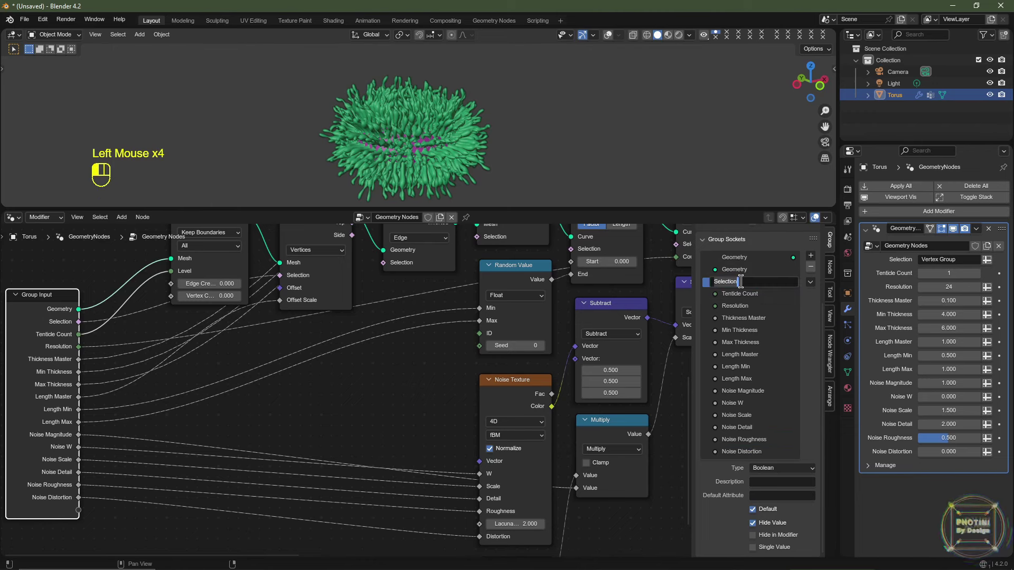
{"action": "type", "text": "Vertex G"}
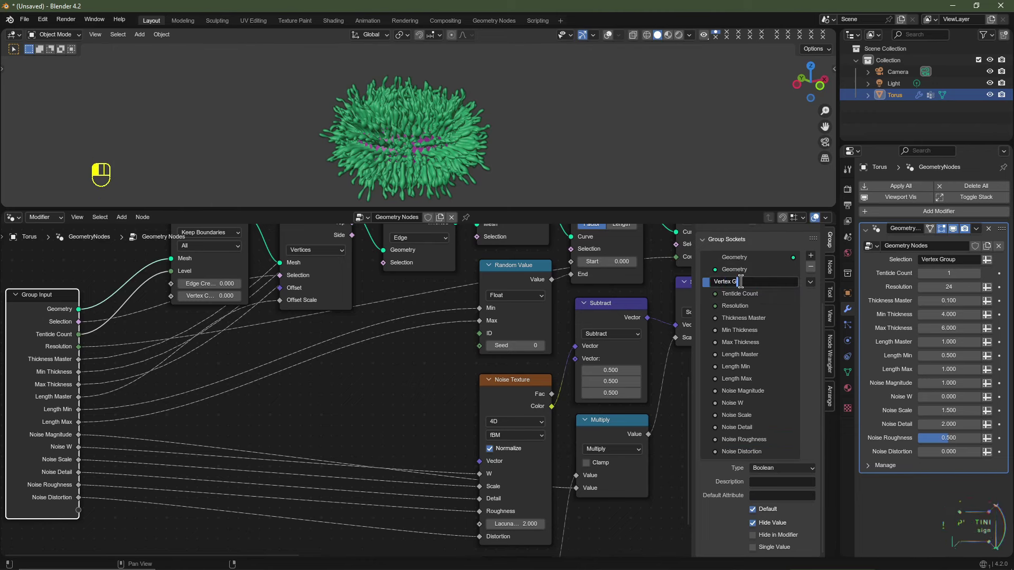
{"action": "type", "text": "roup"}
{"action": "key", "text": "Return"}
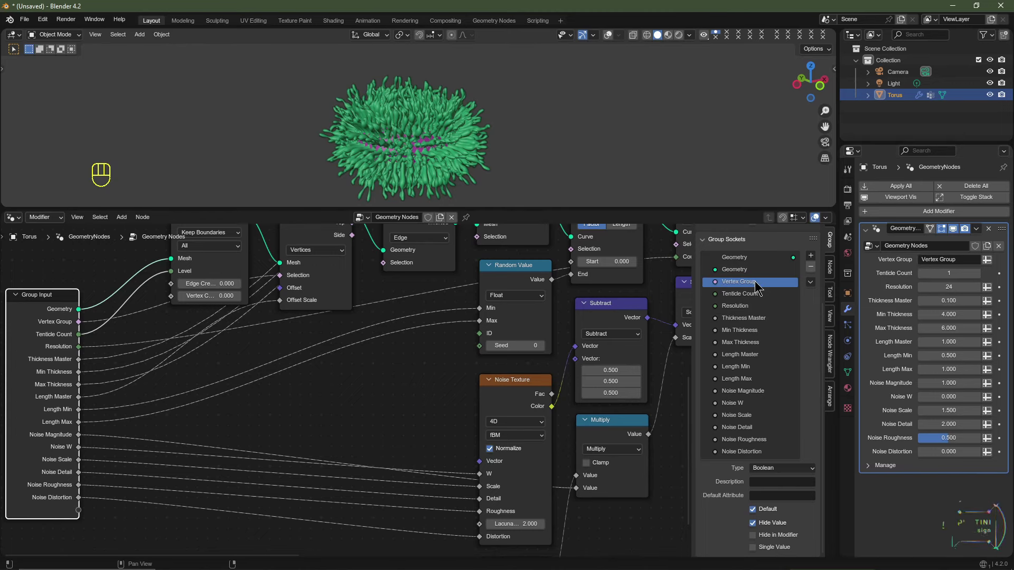
{"action": "left_click_drag", "start_coordinate": [756, 288], "coordinate": [755, 422]}
{"action": "left_click_drag", "start_coordinate": [755, 422], "coordinate": [755, 452]}
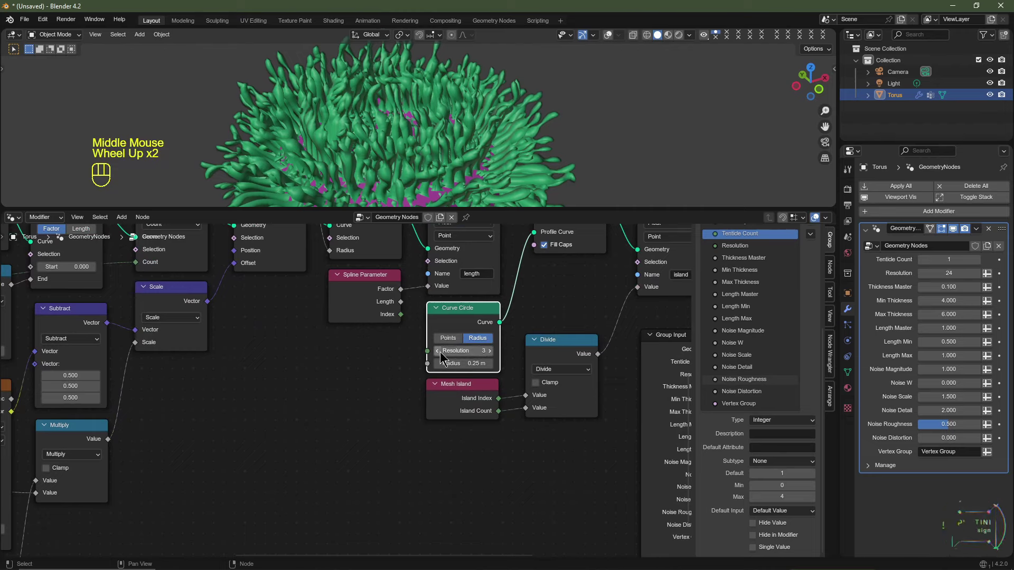
- Try a Resolution of 5 on the Curve Circle with the tentacles in close view, and return it to 3
{"action": "scroll", "coordinate": [506, 153], "scroll_direction": "up", "scroll_amount": 3}
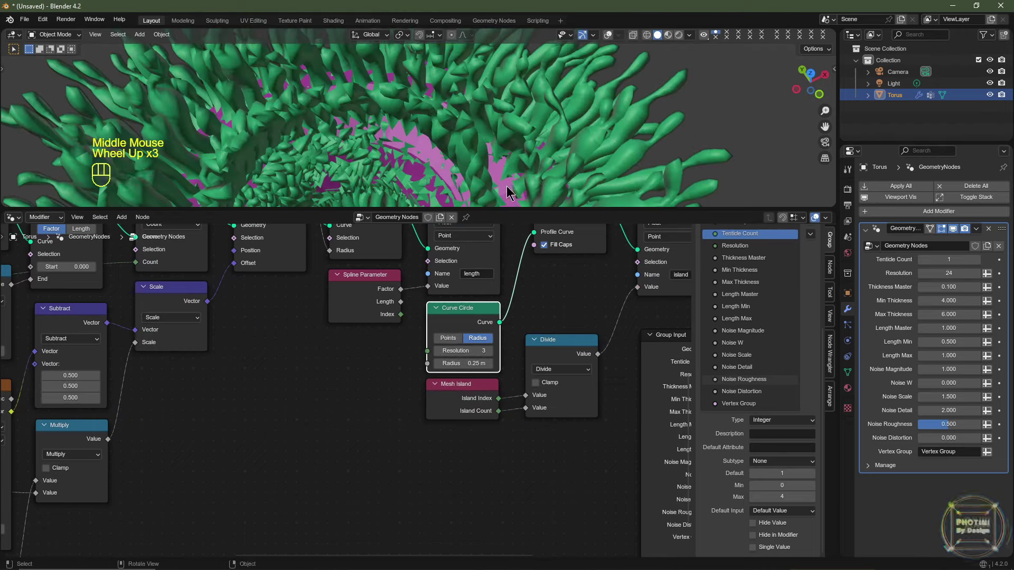
{"action": "middle_click_drag", "start_coordinate": [505, 186], "coordinate": [500, 168], "text": "shift"}
{"action": "left_click", "coordinate": [490, 351]}
{"action": "left_click", "coordinate": [489, 350]}
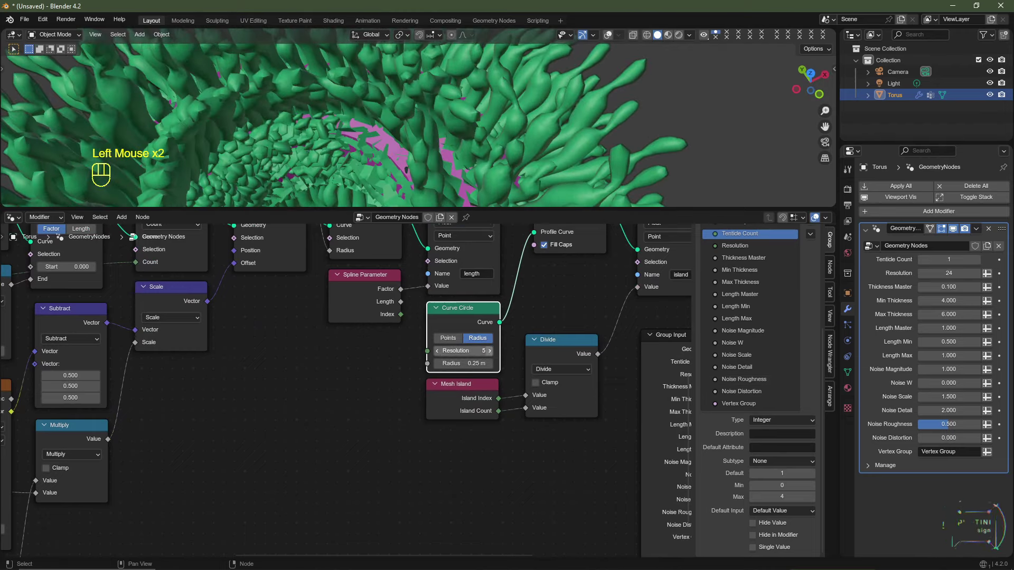
{"action": "left_click", "coordinate": [436, 350]}
{"action": "left_click", "coordinate": [437, 350]}
- Expose the Curve Circle's Resolution as a group input named "Radius Resolution"
{"action": "scroll", "coordinate": [438, 350], "scroll_direction": "down", "scroll_amount": 2}
{"action": "middle_click_drag", "start_coordinate": [439, 350], "coordinate": [646, 361]}
{"action": "scroll", "coordinate": [509, 380], "scroll_direction": "up", "scroll_amount": 2}
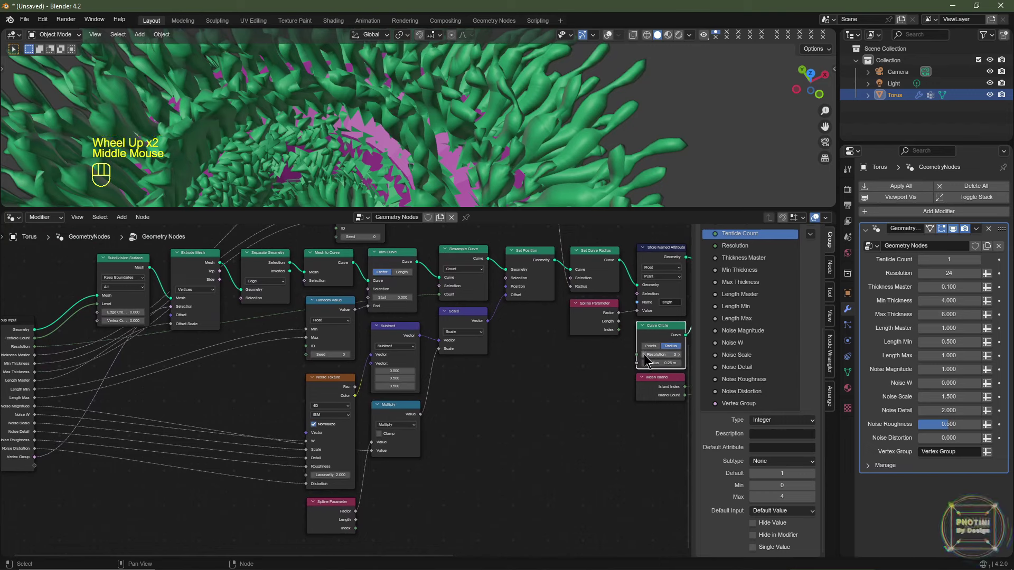
{"action": "left_click_drag", "start_coordinate": [637, 354], "coordinate": [32, 466]}
{"action": "double_click", "coordinate": [739, 415]}
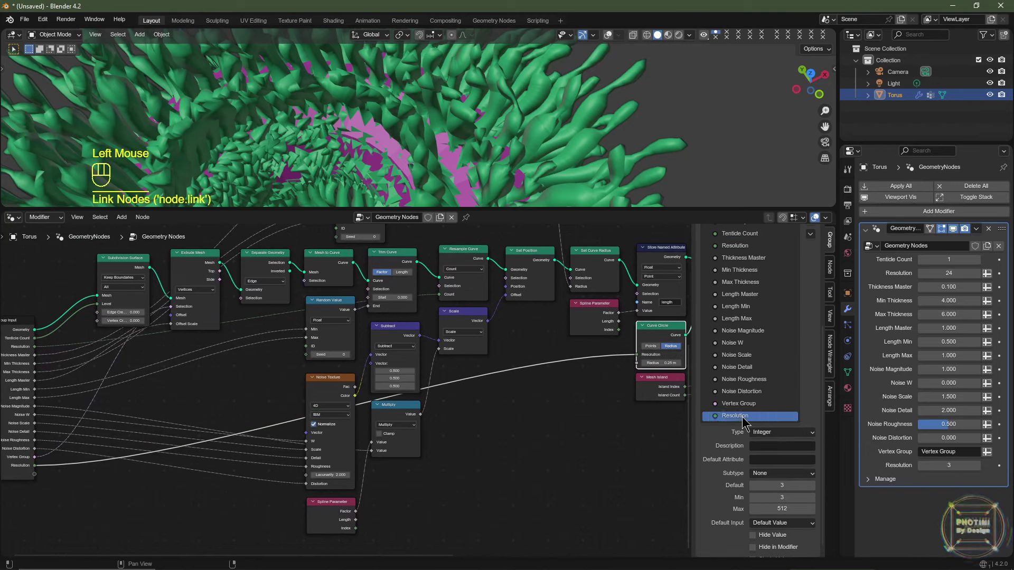
{"action": "key", "text": "Home"}
{"action": "type", "text": "Radius"}
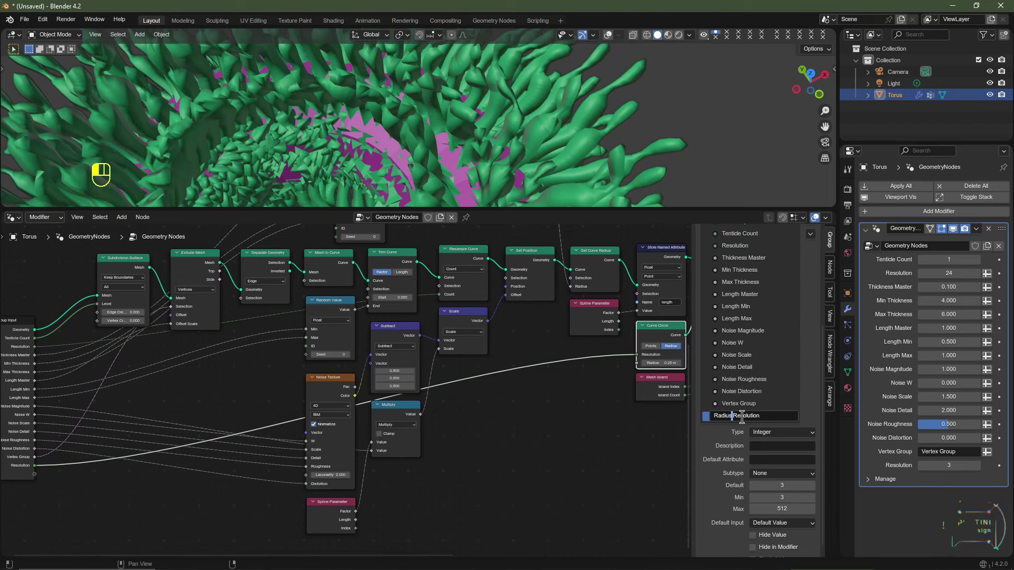
{"action": "key", "text": "Return"}
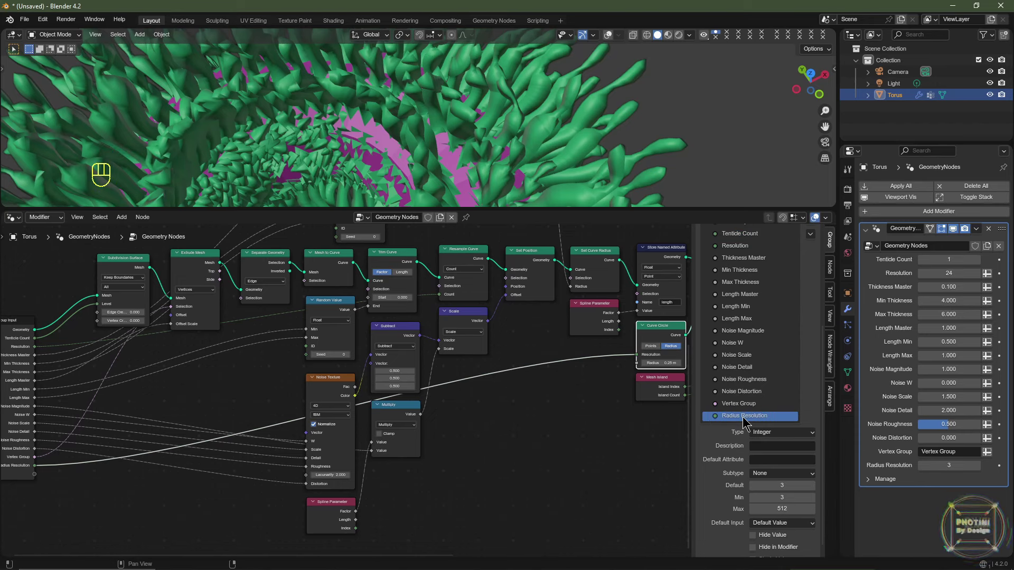
- Move the Radius Resolution group input directly after Resolution in the socket list and select it to show its value limits
{"action": "left_click_drag", "start_coordinate": [744, 417], "coordinate": [746, 252]}
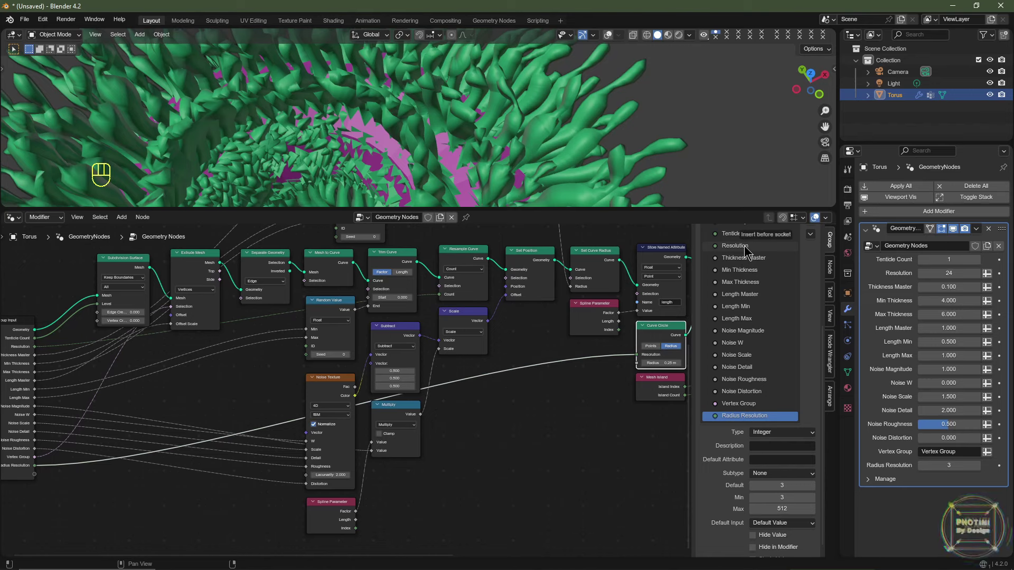
{"action": "left_click_drag", "start_coordinate": [746, 252], "coordinate": [744, 291]}
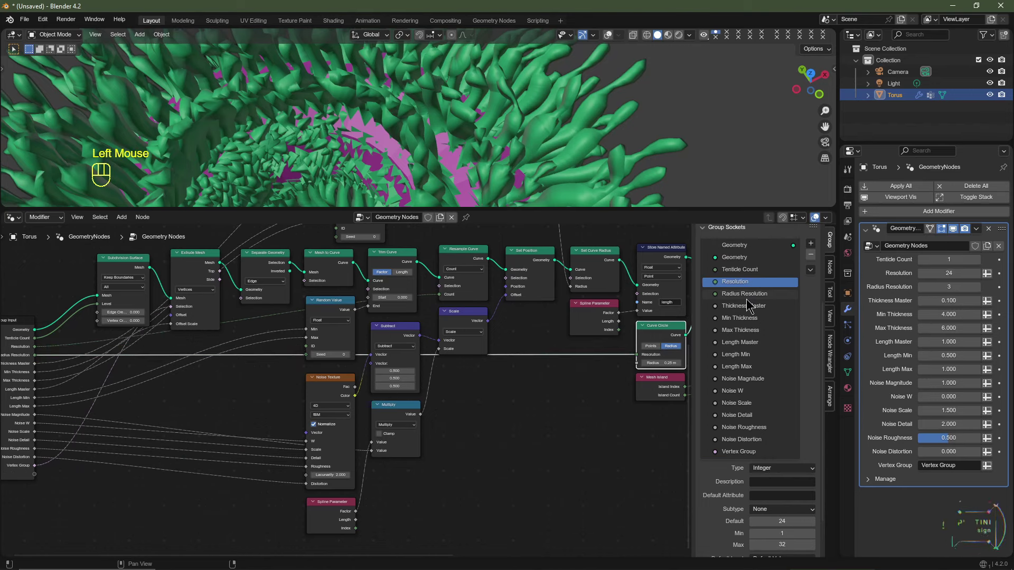
{"action": "left_click", "coordinate": [744, 296]}
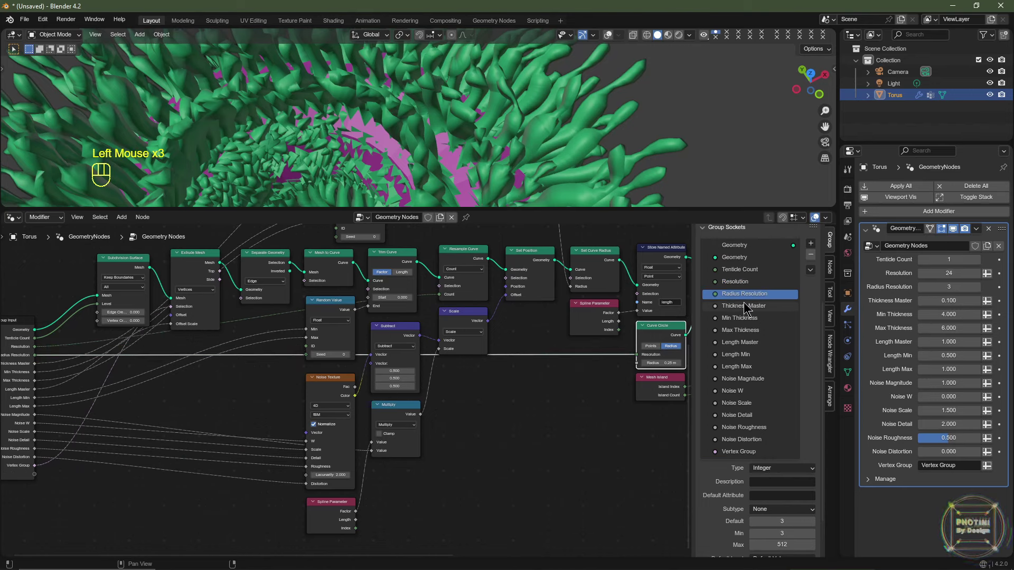
{"action": "scroll", "coordinate": [772, 327], "scroll_direction": "down", "scroll_amount": 3}
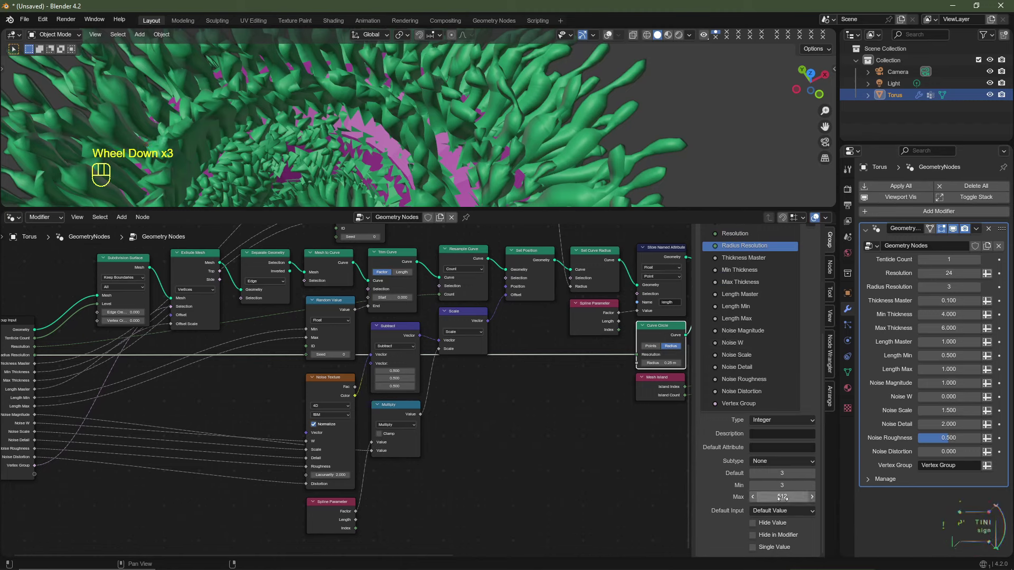
- Set the maximum of the Radius Resolution group input to 8
{"action": "left_click", "coordinate": [783, 497]}
{"action": "type", "text": "8"}
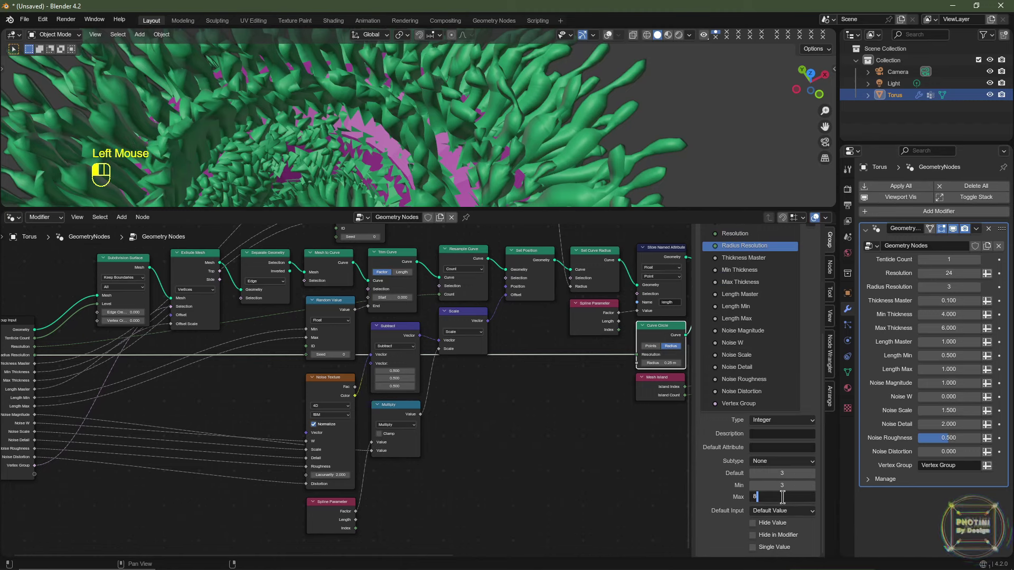
{"action": "key", "text": "Return"}
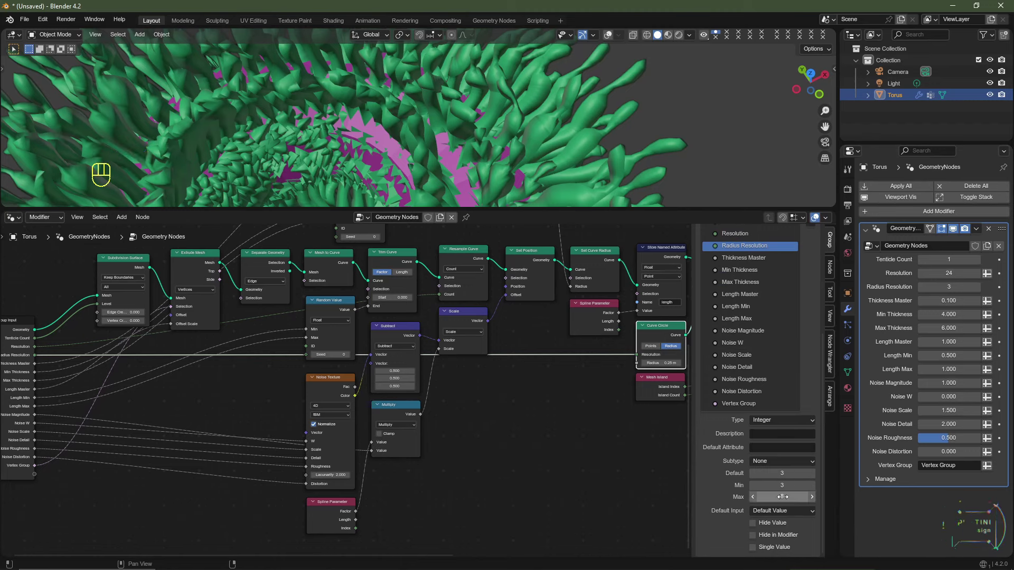
{"action": "scroll", "coordinate": [734, 259], "scroll_direction": "up", "scroll_amount": 2}
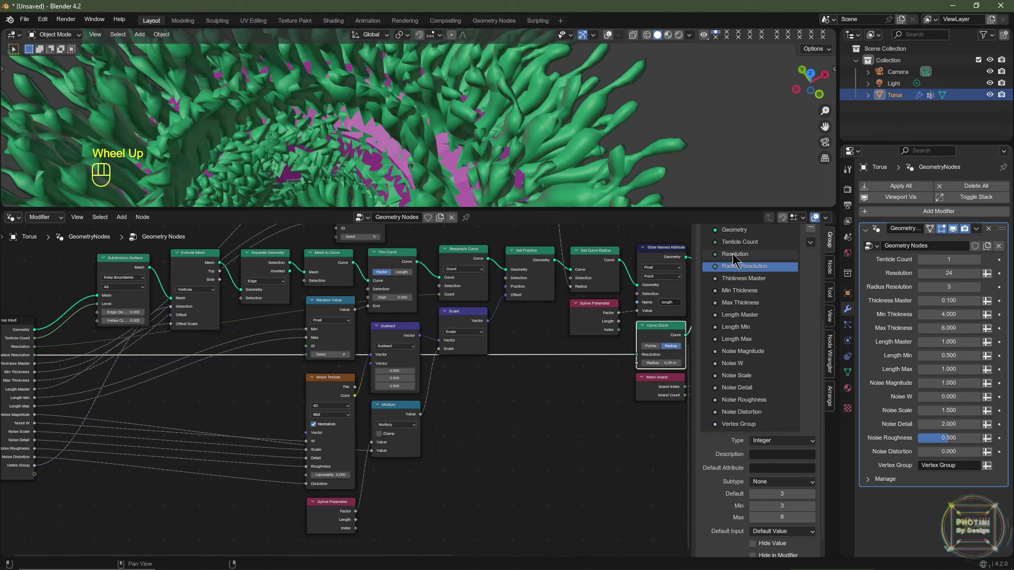
{"action": "left_click", "coordinate": [733, 256]}
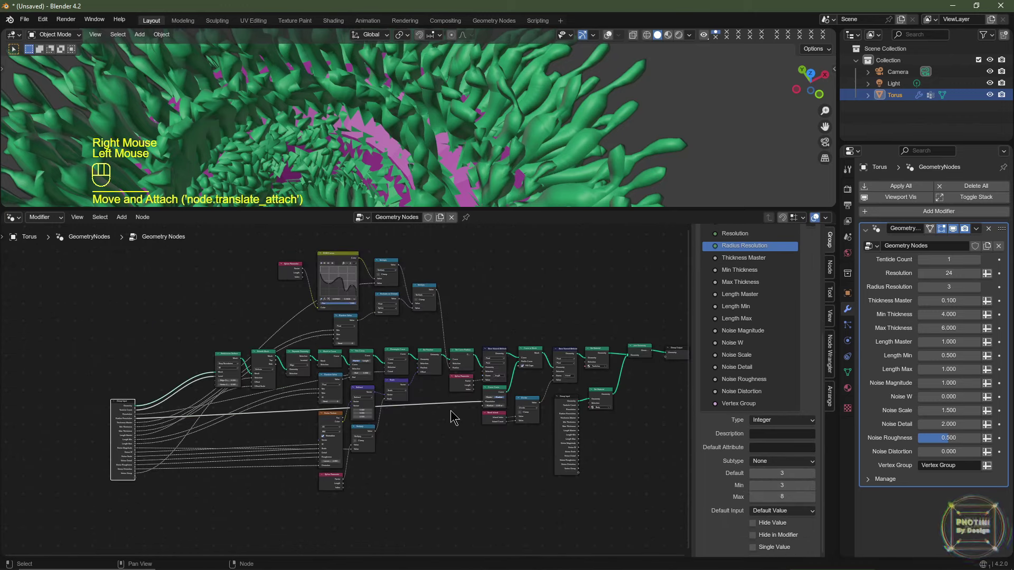
- Try several Seed values on the Random Value node that drives the Trim Curve's End
{"action": "scroll", "coordinate": [452, 414], "scroll_direction": "up", "scroll_amount": 5}
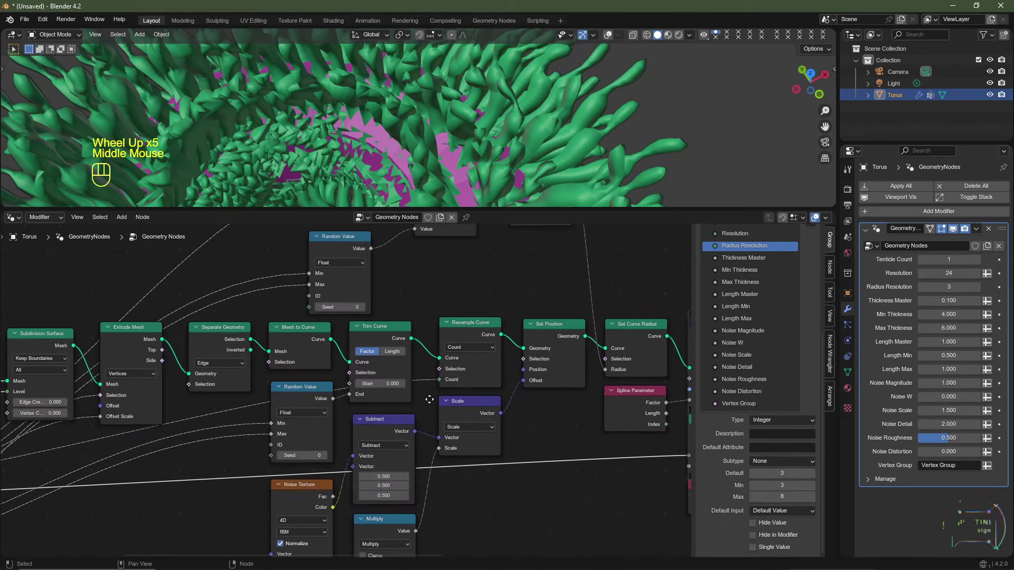
{"action": "middle_click_drag", "start_coordinate": [297, 456], "coordinate": [311, 497]}
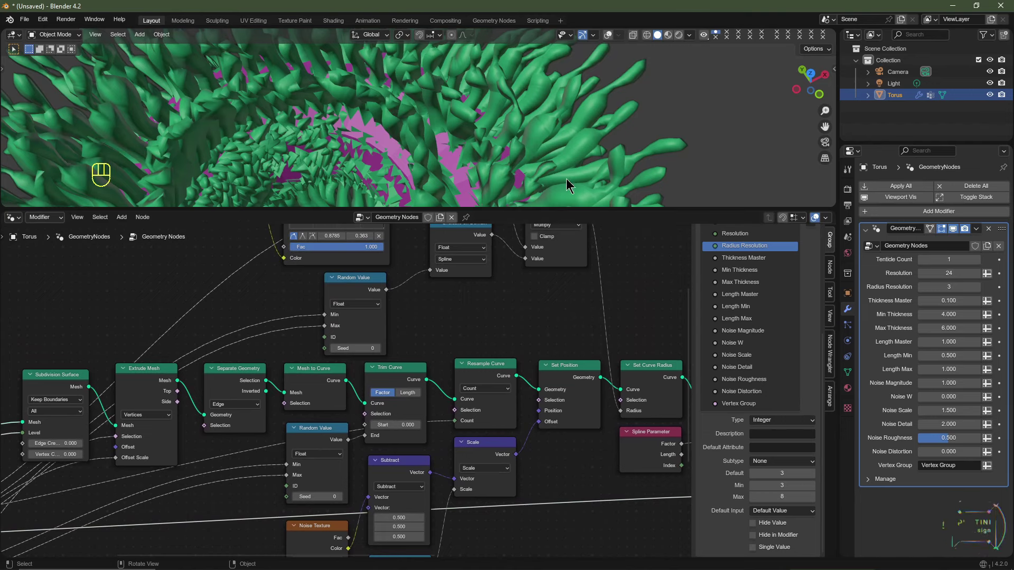
{"action": "left_click", "coordinate": [325, 493]}
{"action": "left_click", "coordinate": [340, 498]}
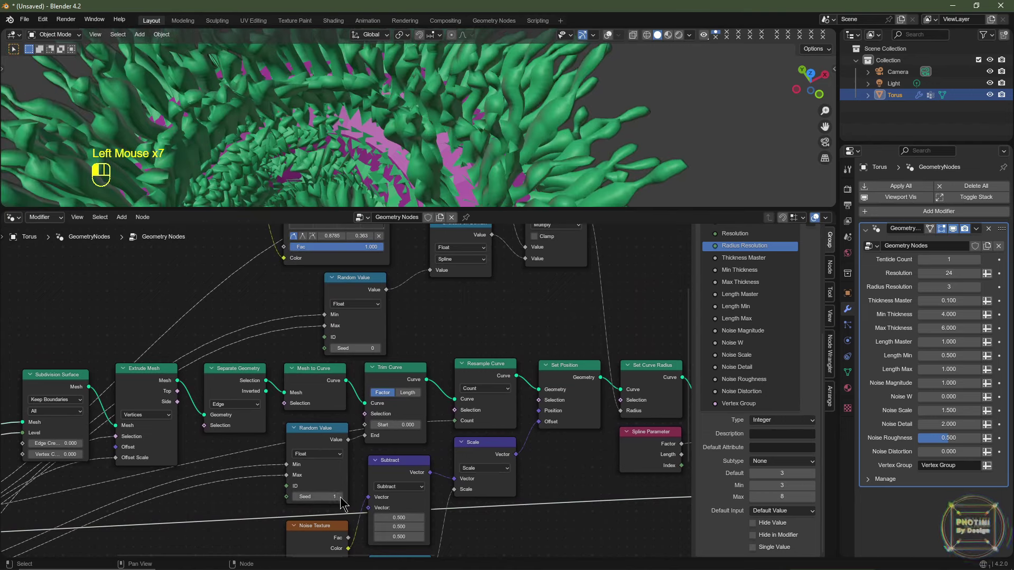
{"action": "left_click", "coordinate": [341, 498]}
{"action": "left_click", "coordinate": [341, 499]}
{"action": "left_click", "coordinate": [341, 498]}
- Try several Seed values on the thickness Random Value node and undo the seed changes
{"action": "middle_click_drag", "start_coordinate": [424, 353], "coordinate": [397, 445]}
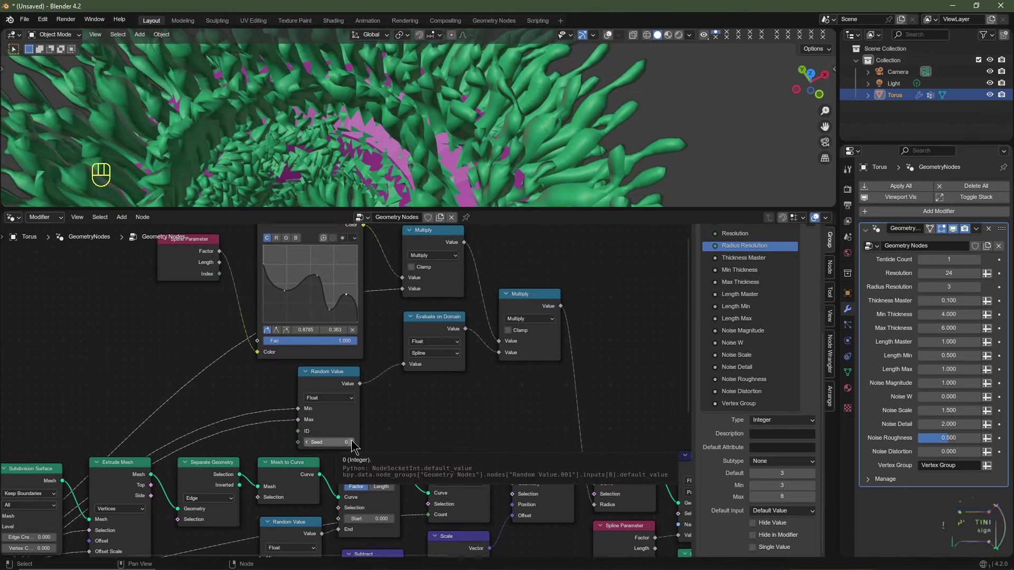
{"action": "left_click", "coordinate": [351, 442]}
{"action": "left_click", "coordinate": [351, 442]}
{"action": "left_click", "coordinate": [351, 442]}
{"action": "left_click", "coordinate": [351, 441]}
{"action": "left_click", "coordinate": [351, 442]}
{"action": "left_click", "coordinate": [352, 442]}
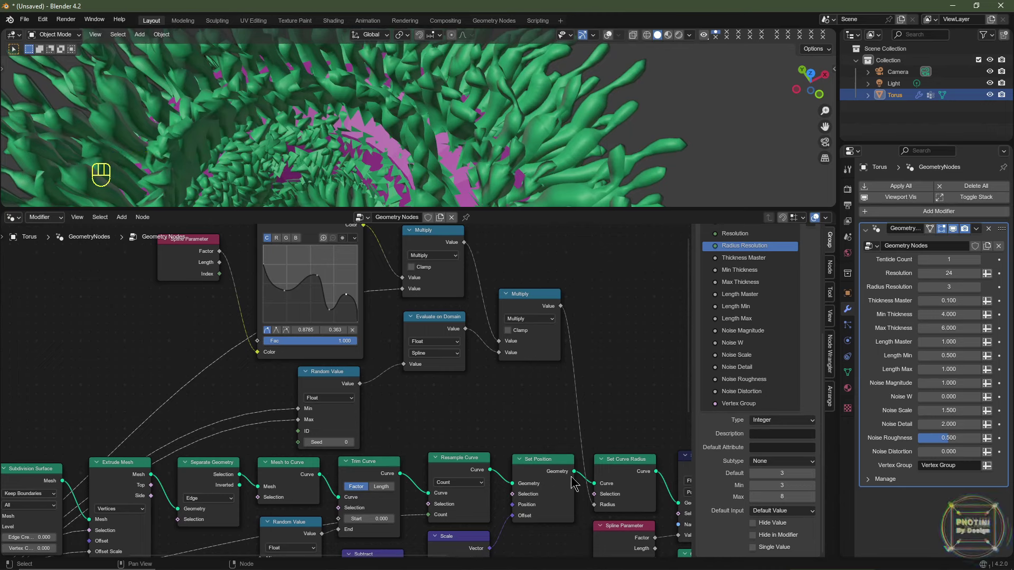
{"action": "middle_click_drag", "start_coordinate": [299, 447], "coordinate": [438, 384]}
{"action": "key", "text": "ctrl+z"}
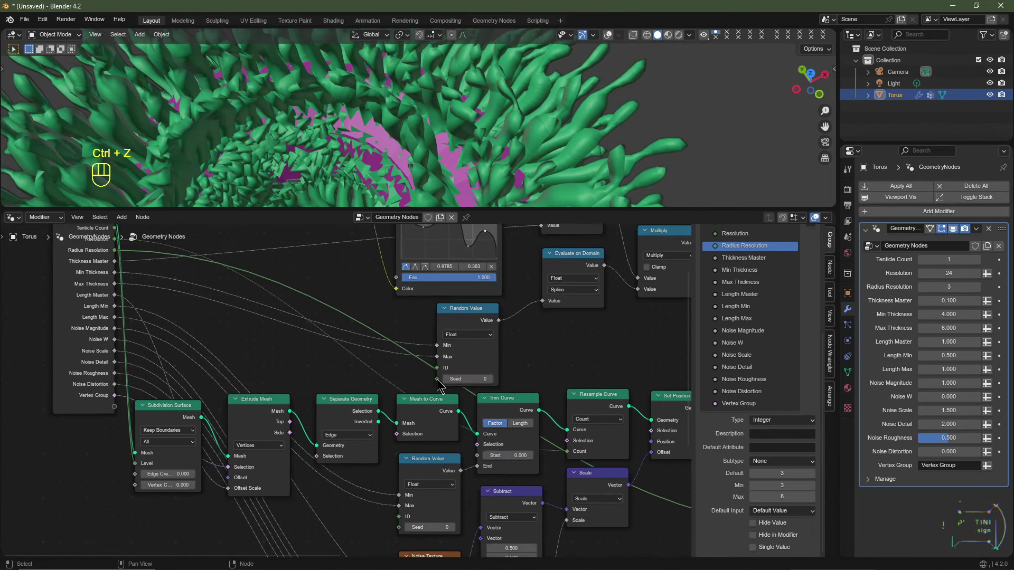
- Expose the thickness Random Value's Seed as a new group input and link the same input to the length Random Value's Seed
{"action": "left_click", "coordinate": [438, 384], "text": "ctrl"}
{"action": "left_click", "coordinate": [438, 384]}
{"action": "left_click_drag", "start_coordinate": [437, 379], "coordinate": [122, 413]}
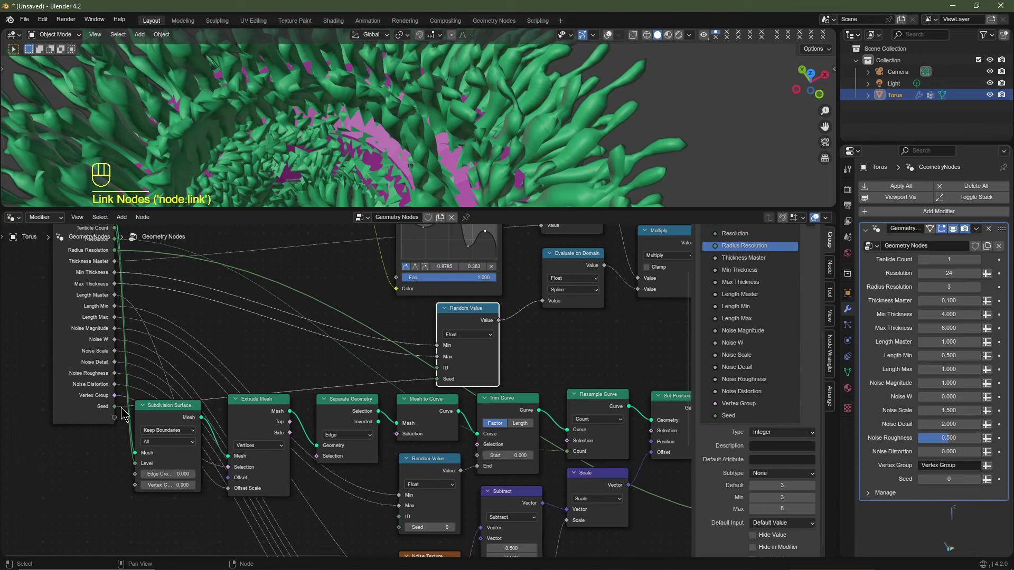
{"action": "left_click", "coordinate": [424, 470]}
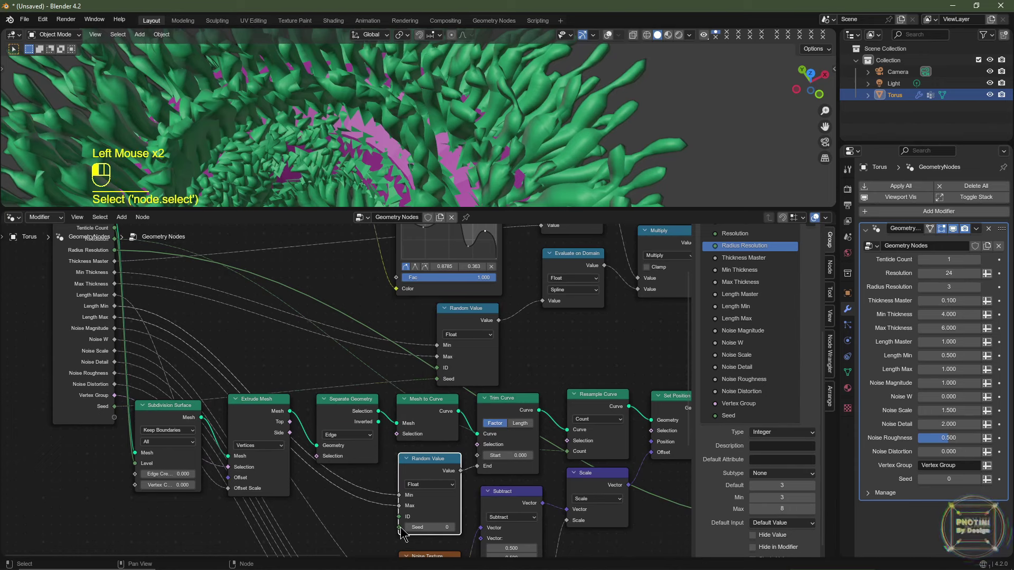
{"action": "left_click_drag", "start_coordinate": [399, 527], "coordinate": [116, 409]}
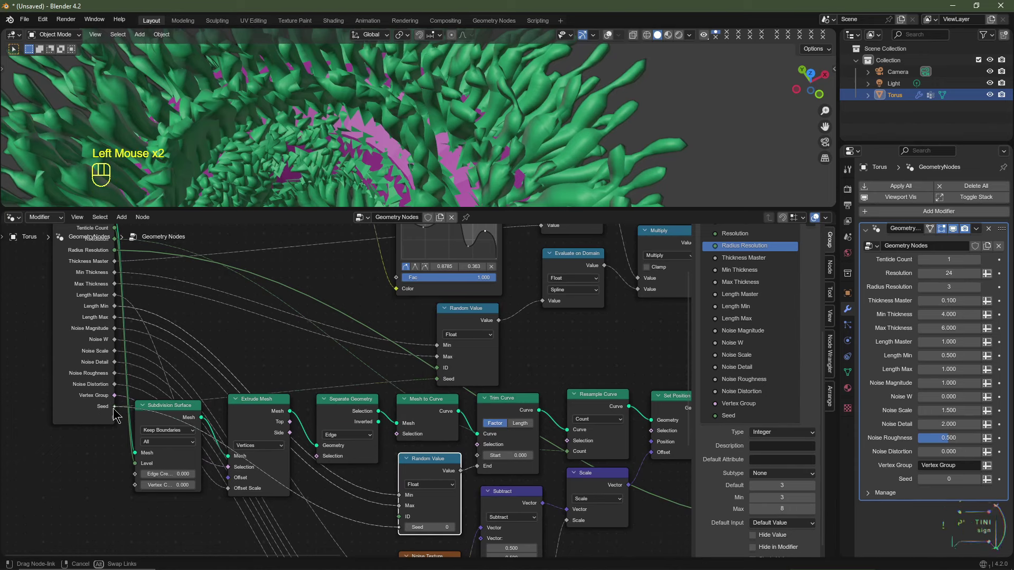
- Try Seed values from 1 to 6 on the modifier and reset the Seed to its default of 0
{"action": "left_click", "coordinate": [977, 480]}
{"action": "left_click", "coordinate": [978, 479]}
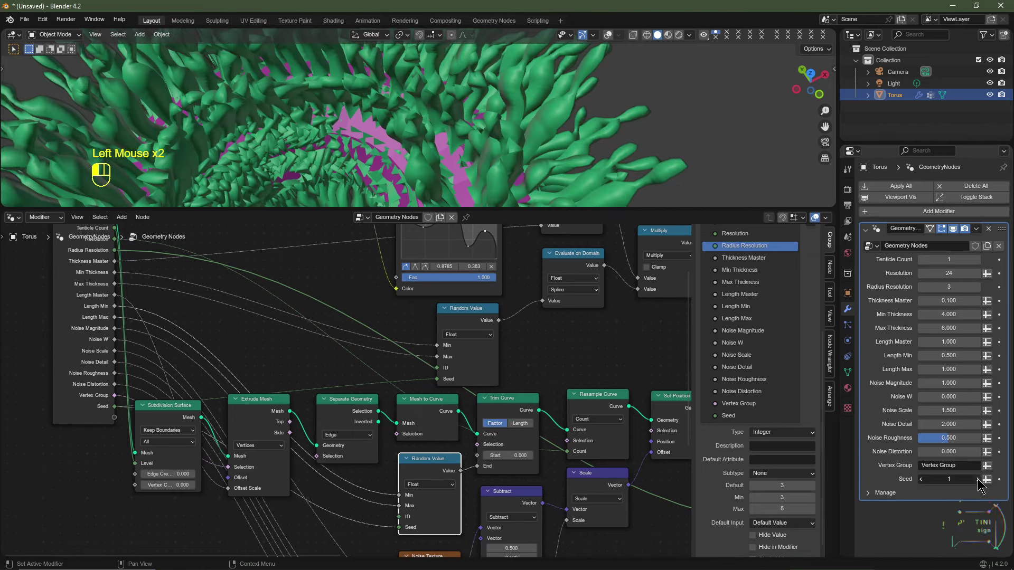
{"action": "left_click", "coordinate": [977, 479]}
{"action": "left_click", "coordinate": [977, 479]}
{"action": "left_click", "coordinate": [977, 480]}
{"action": "left_click", "coordinate": [977, 480]}
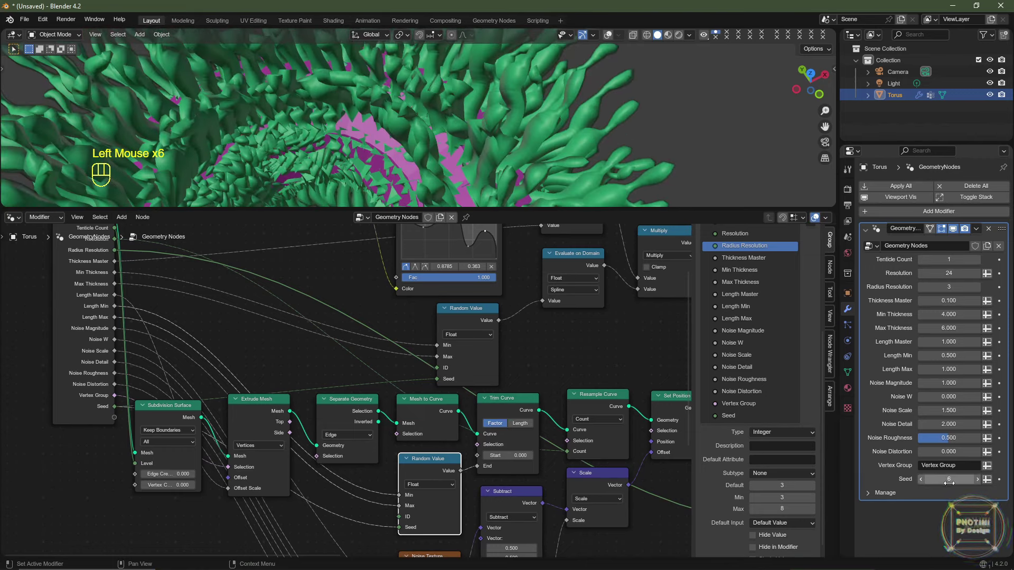
{"action": "key", "text": "BackSpace"}
- Rename the Seed group input to "Random Seed" and move it directly before Tenticle Count in the socket list
{"action": "left_click", "coordinate": [752, 415]}
{"action": "double_click", "coordinate": [752, 415]}
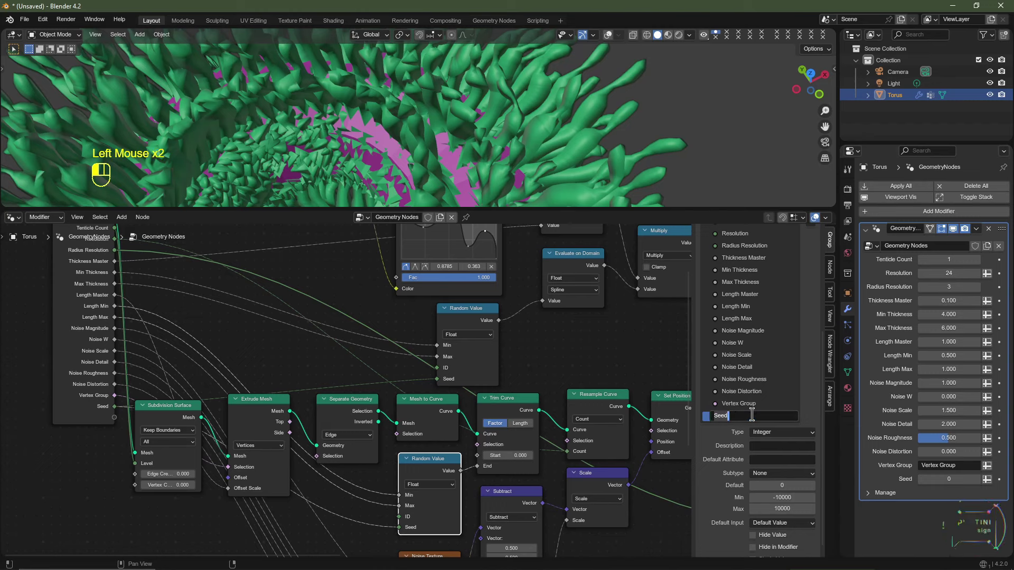
{"action": "key", "text": "Left"}
{"action": "key", "text": "Left"}
{"action": "type", "text": "Random"}
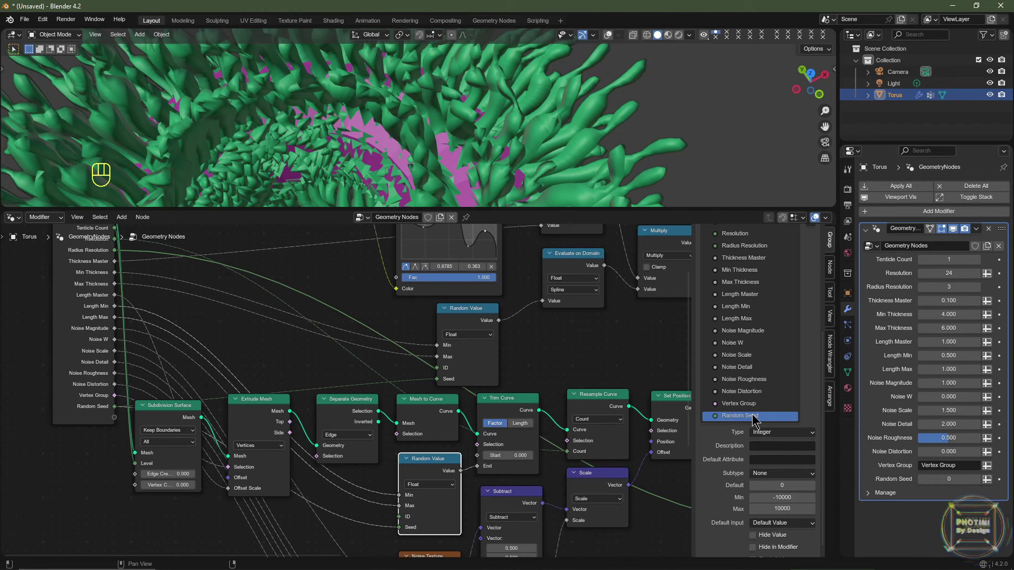
{"action": "key", "text": "Return"}
{"action": "scroll", "coordinate": [746, 541], "scroll_direction": "up", "scroll_amount": 5}
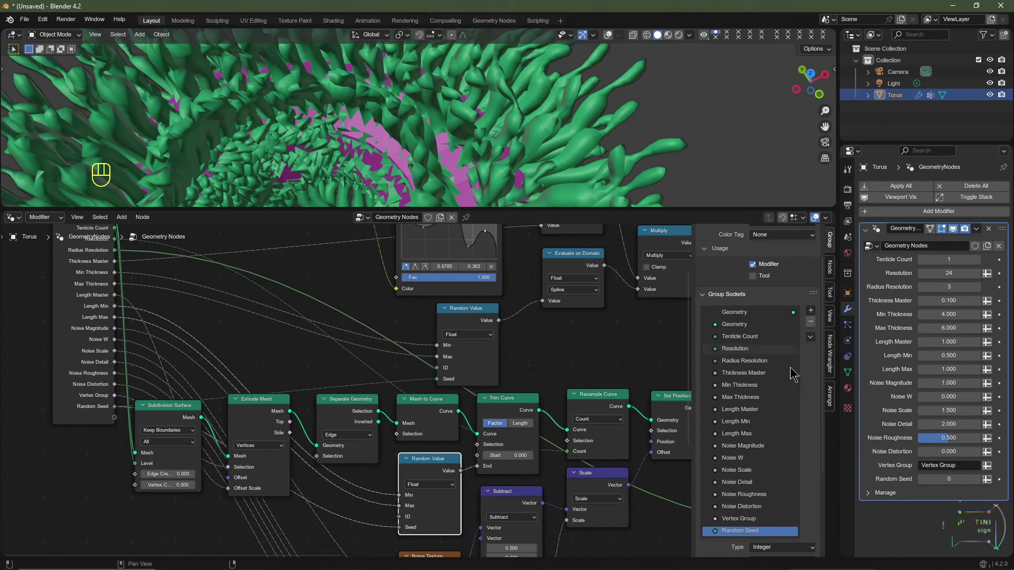
{"action": "mouse_move", "coordinate": [730, 328]}
{"action": "left_mouse_down"}
{"action": "mouse_move", "coordinate": [740, 481]}
{"action": "mouse_move", "coordinate": [742, 340]}
{"action": "left_mouse_up"}
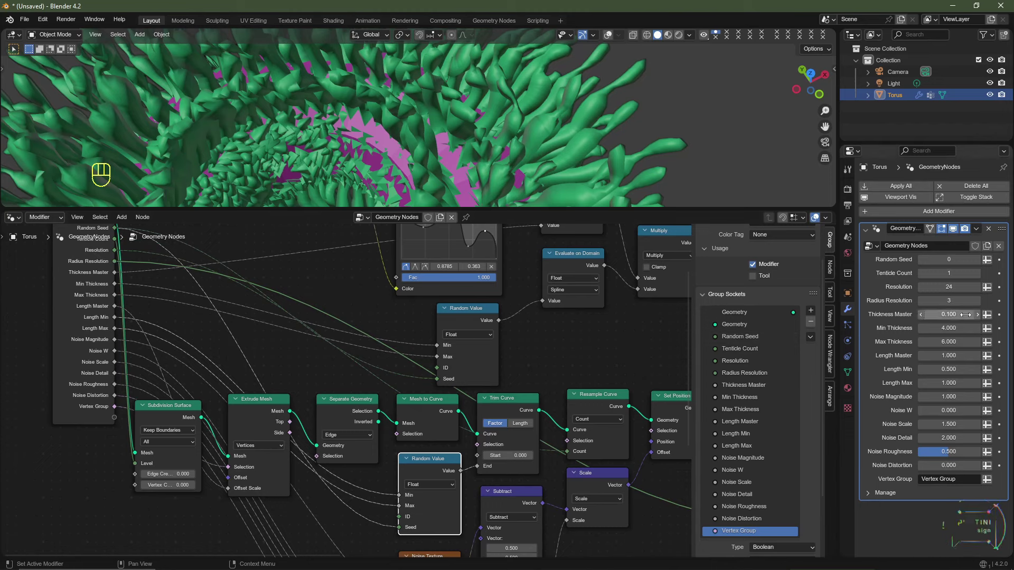
- Try Random Seed values from 1 to 4 on the modifier and return it to 0
{"action": "left_click", "coordinate": [978, 260]}
{"action": "left_click", "coordinate": [978, 259]}
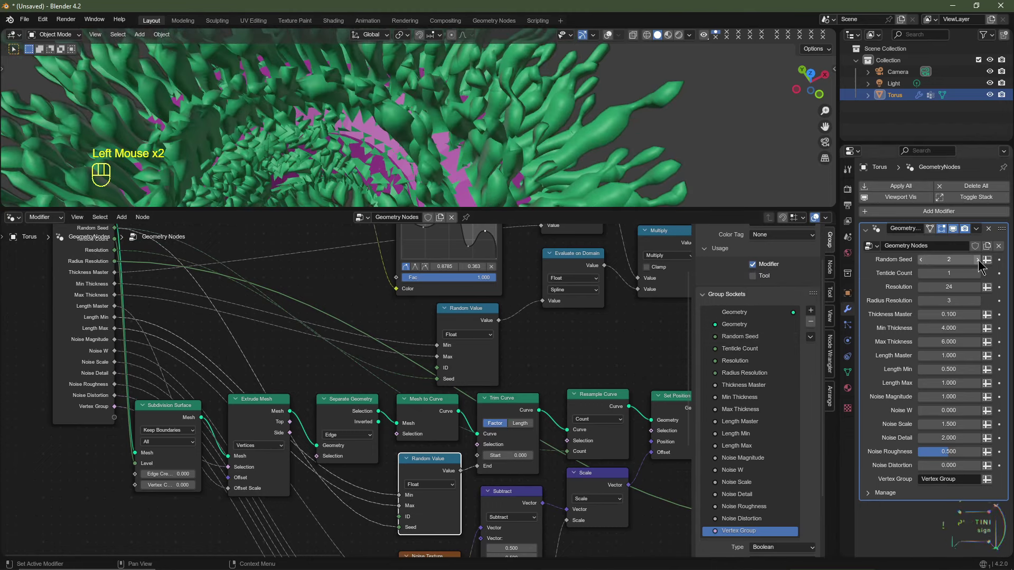
{"action": "left_click", "coordinate": [978, 260]}
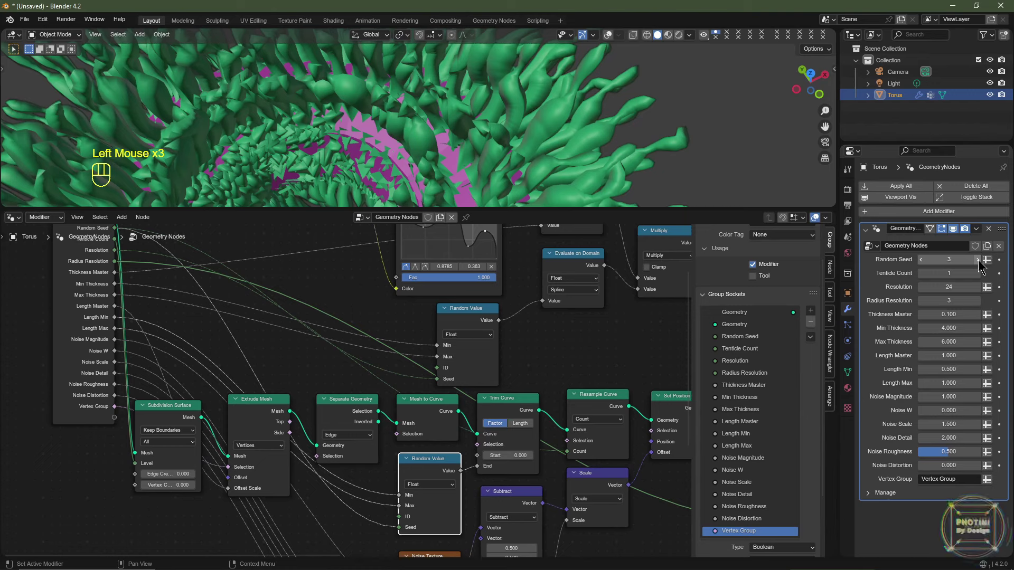
{"action": "left_click", "coordinate": [978, 260]}
{"action": "left_click", "coordinate": [934, 257]}
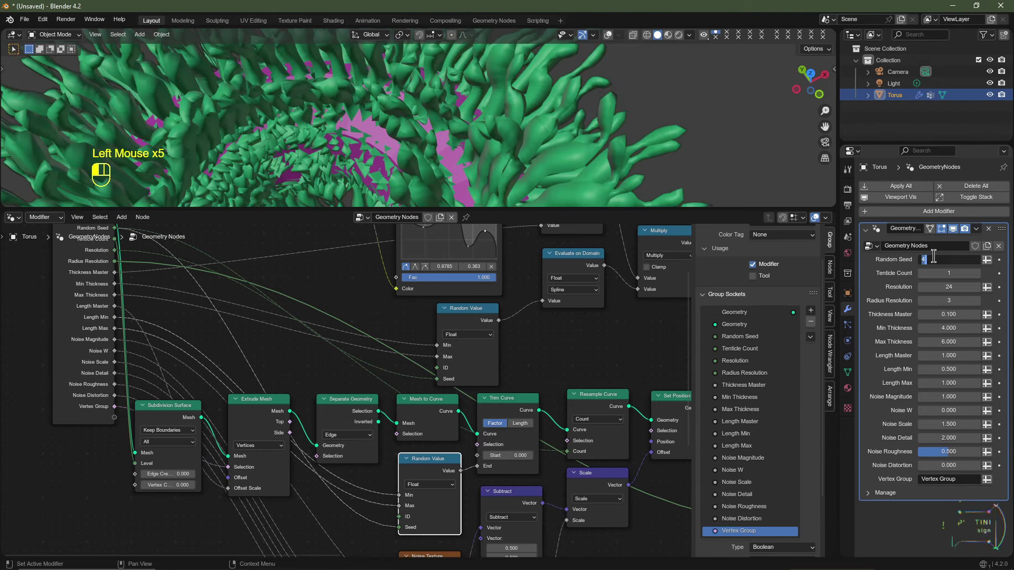
{"action": "type", "text": "0"}
{"action": "key", "text": "Return"}
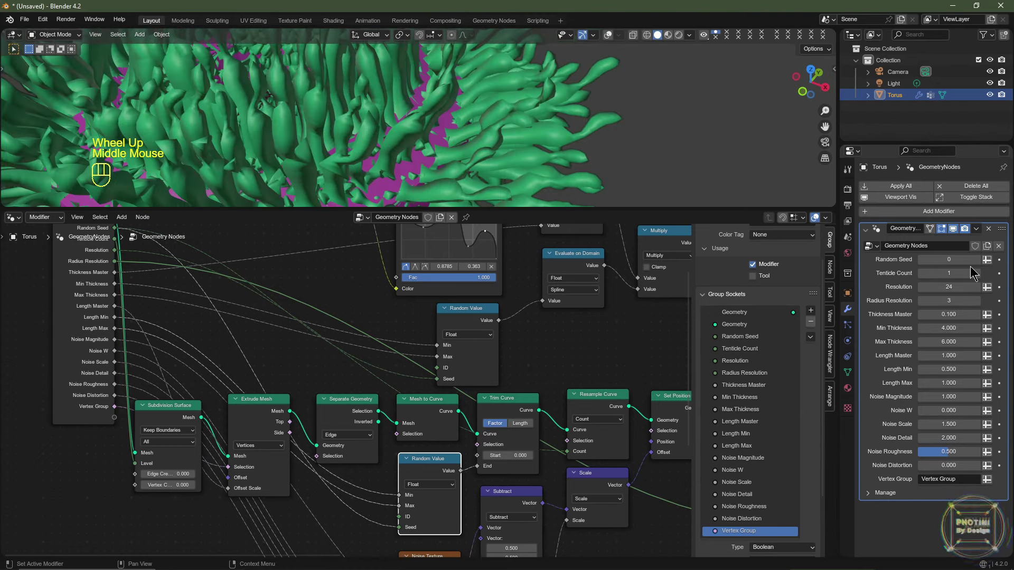
- Set the modifier's Radius Resolution to 8, inspect the tentacles from the side, and select the main Group Input node
{"action": "left_click", "coordinate": [977, 301]}
{"action": "left_click", "coordinate": [978, 301]}
{"action": "left_click", "coordinate": [977, 300]}
{"action": "left_click", "coordinate": [977, 300]}
{"action": "left_click", "coordinate": [978, 300]}
{"action": "middle_click_drag", "start_coordinate": [444, 148], "coordinate": [533, 74]}
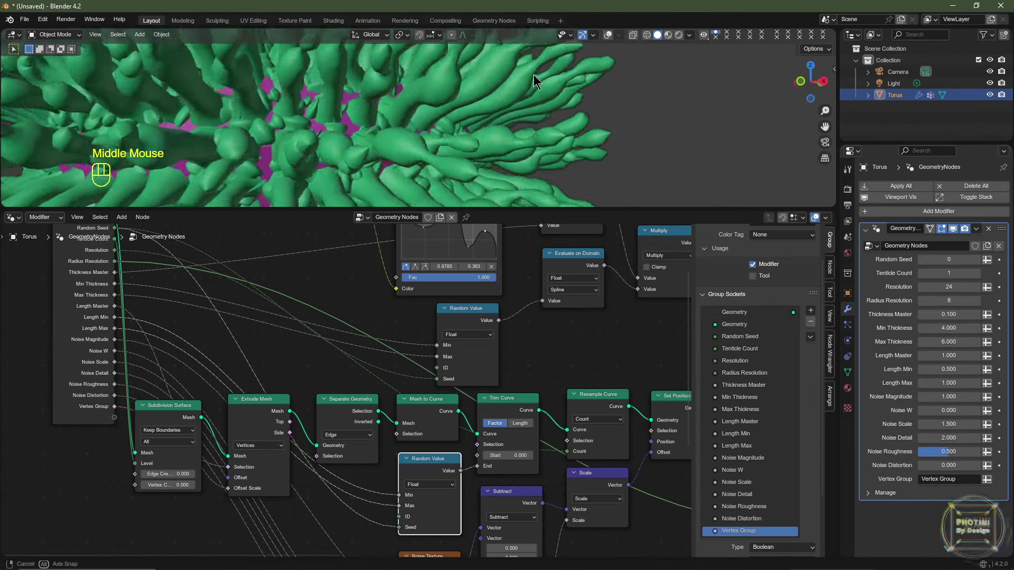
{"action": "left_click", "coordinate": [55, 378]}
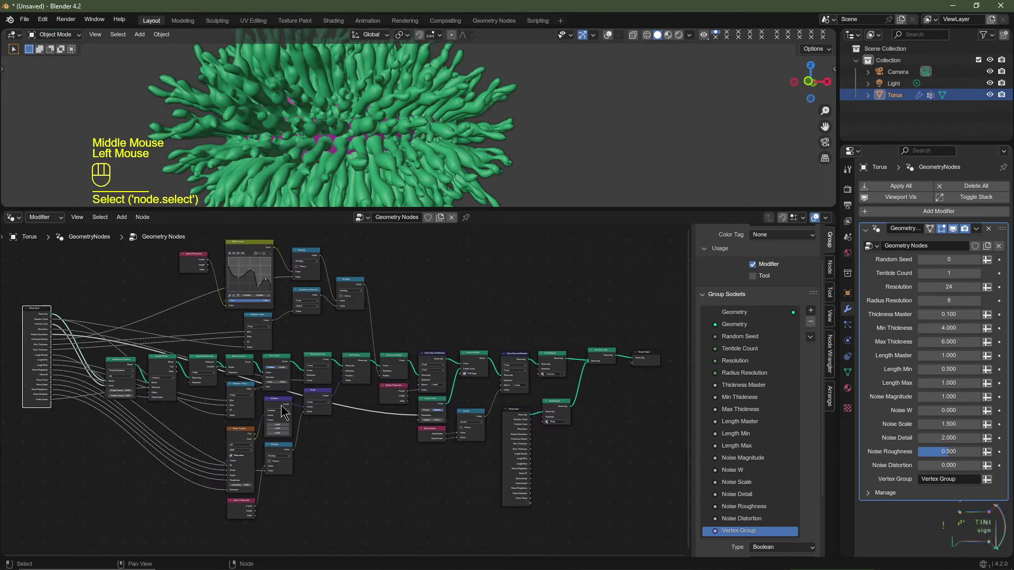
- Move the Group Input node next to the two Set Material nodes near the end of the node tree
{"action": "scroll", "coordinate": [42, 359], "scroll_direction": "up", "scroll_amount": 2}
{"action": "middle_click_drag", "start_coordinate": [42, 359], "coordinate": [48, 365]}
{"action": "scroll", "coordinate": [48, 364], "scroll_direction": "down", "scroll_amount": 2}
{"action": "left_click_drag", "start_coordinate": [37, 360], "coordinate": [454, 460]}
{"action": "middle_click_drag", "start_coordinate": [600, 463], "coordinate": [522, 294]}
{"action": "scroll", "coordinate": [477, 417], "scroll_direction": "up", "scroll_amount": 2}
{"action": "left_click", "coordinate": [516, 362]}
{"action": "scroll", "coordinate": [561, 323], "scroll_direction": "up", "scroll_amount": 1}
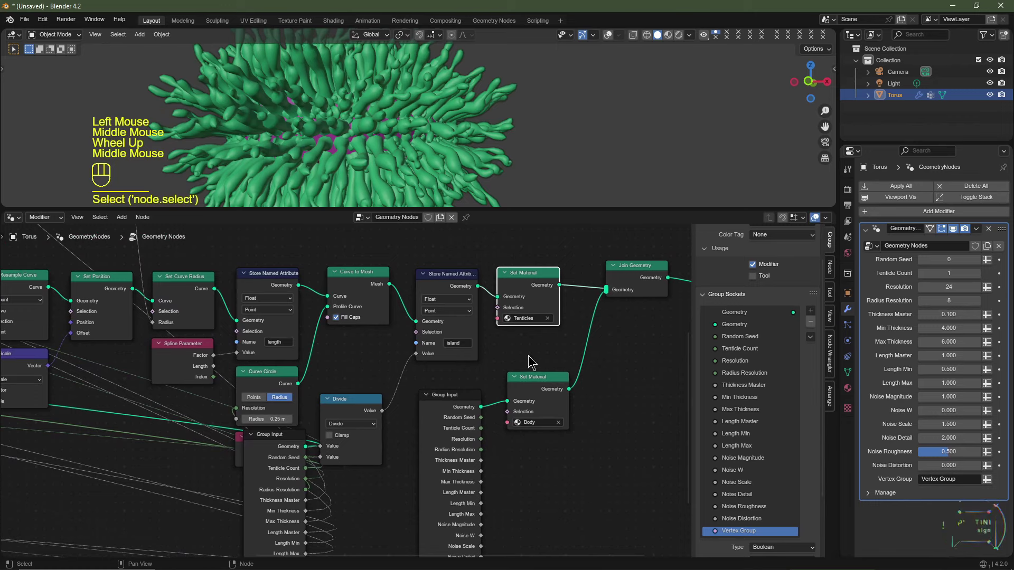
- Connect the Material inputs of the tentacle and body Set Material nodes to new sockets on the Group Input
{"action": "scroll", "coordinate": [531, 364], "scroll_direction": "down", "scroll_amount": 1}
{"action": "middle_click_drag", "start_coordinate": [530, 364], "coordinate": [536, 302]}
{"action": "left_click_drag", "start_coordinate": [509, 255], "coordinate": [346, 539]}
{"action": "left_click_drag", "start_coordinate": [516, 350], "coordinate": [343, 496]}
{"action": "scroll", "coordinate": [749, 433], "scroll_direction": "down", "scroll_amount": 4}
- Rename the two new material sockets as Tenticle Material and Body Material
{"action": "double_click", "coordinate": [738, 465]}
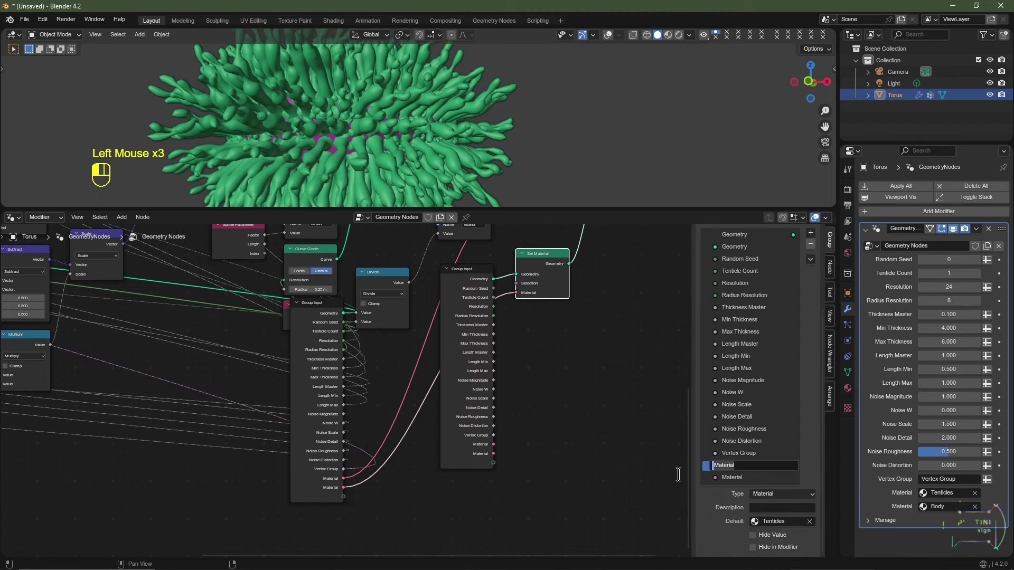
{"action": "type", "text": "Tenticle"}
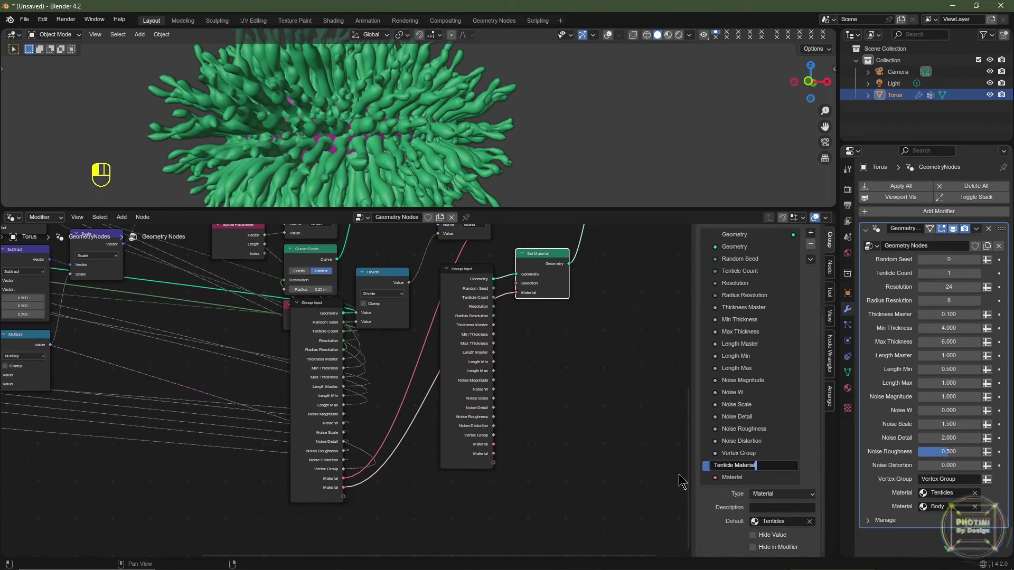
{"action": "key", "text": "Return"}
{"action": "double_click", "coordinate": [750, 478]}
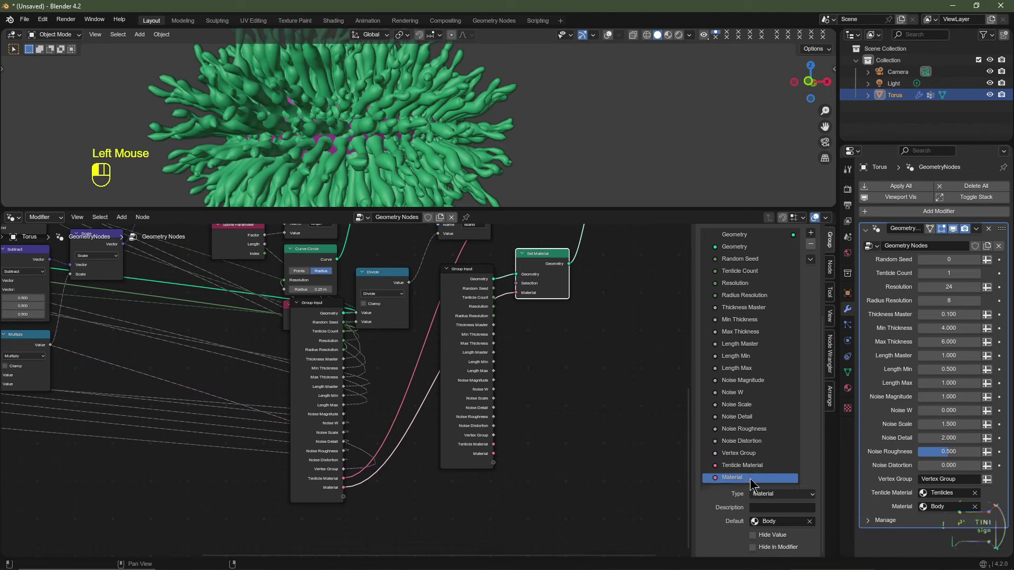
{"action": "key", "text": "Left"}
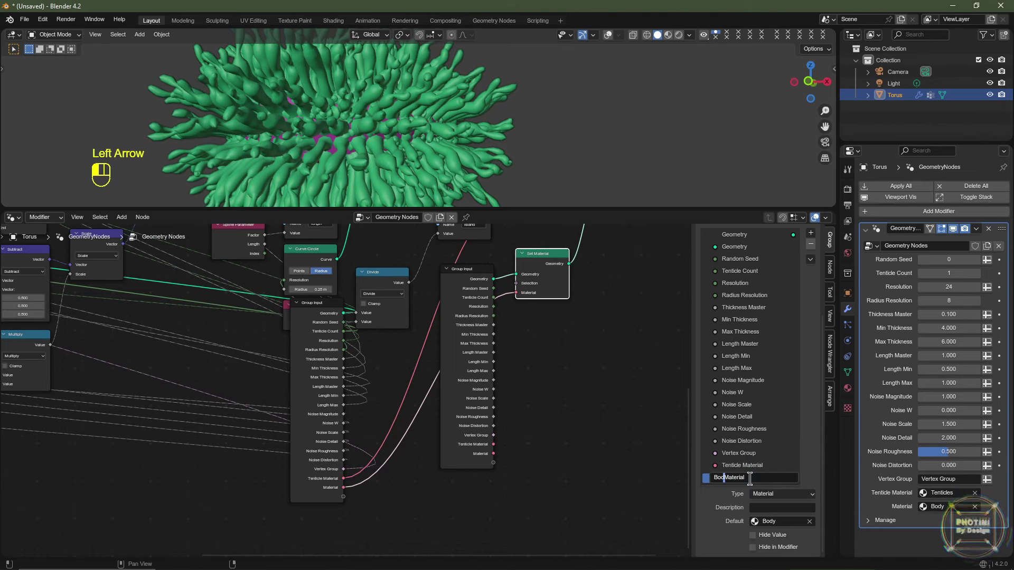
{"action": "type", "text": "Body"}
{"action": "key", "text": "Return"}
- Delete the extra Group Input node and link the remaining Group Input's Geometry to the body's Set Material node
{"action": "scroll", "coordinate": [493, 380], "scroll_direction": "down", "scroll_amount": 3}
{"action": "scroll", "coordinate": [493, 380], "scroll_direction": "up", "scroll_amount": 2}
{"action": "left_click_drag", "start_coordinate": [492, 380], "coordinate": [533, 445]}
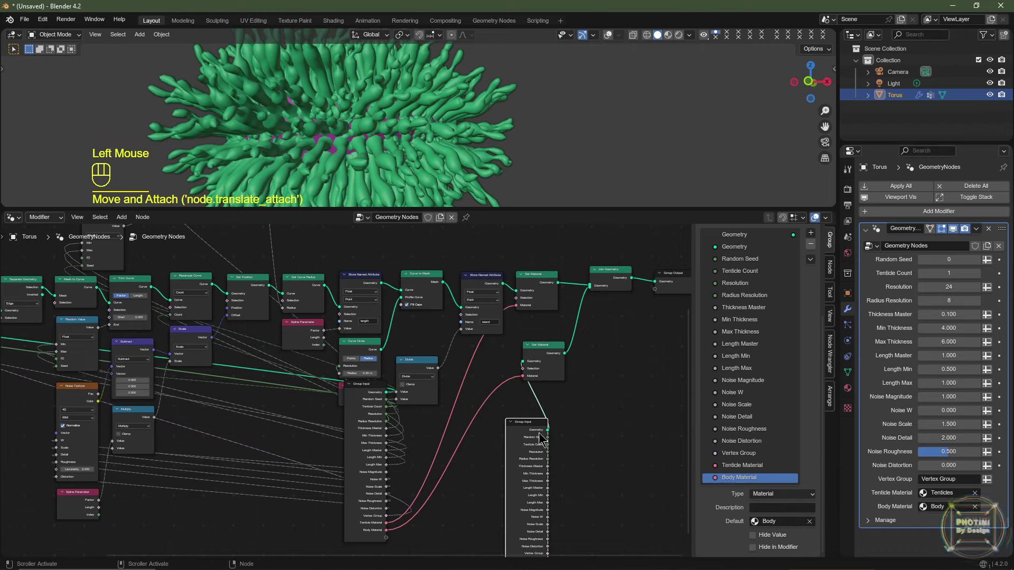
{"action": "key", "text": "Delete"}
{"action": "left_click_drag", "start_coordinate": [357, 412], "coordinate": [523, 361]}
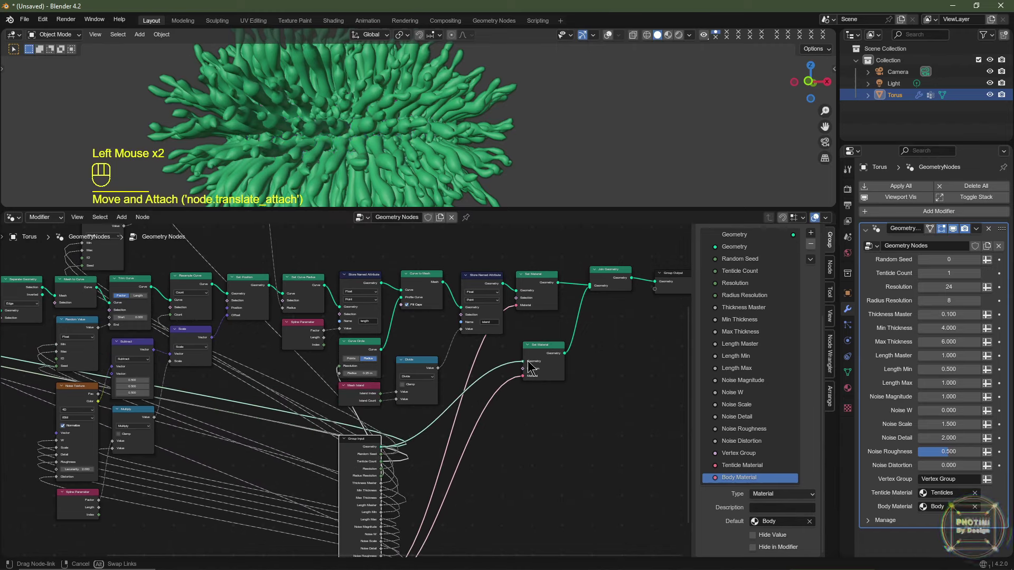
- Move the Group Input node back to the start of the node tree and hide the node editor's sidebar
{"action": "scroll", "coordinate": [542, 461], "scroll_direction": "down", "scroll_amount": 1}
{"action": "scroll", "coordinate": [541, 461], "scroll_direction": "down", "scroll_amount": 4}
{"action": "left_click_drag", "start_coordinate": [349, 443], "coordinate": [50, 364]}
{"action": "scroll", "coordinate": [398, 455], "scroll_direction": "up", "scroll_amount": 4}
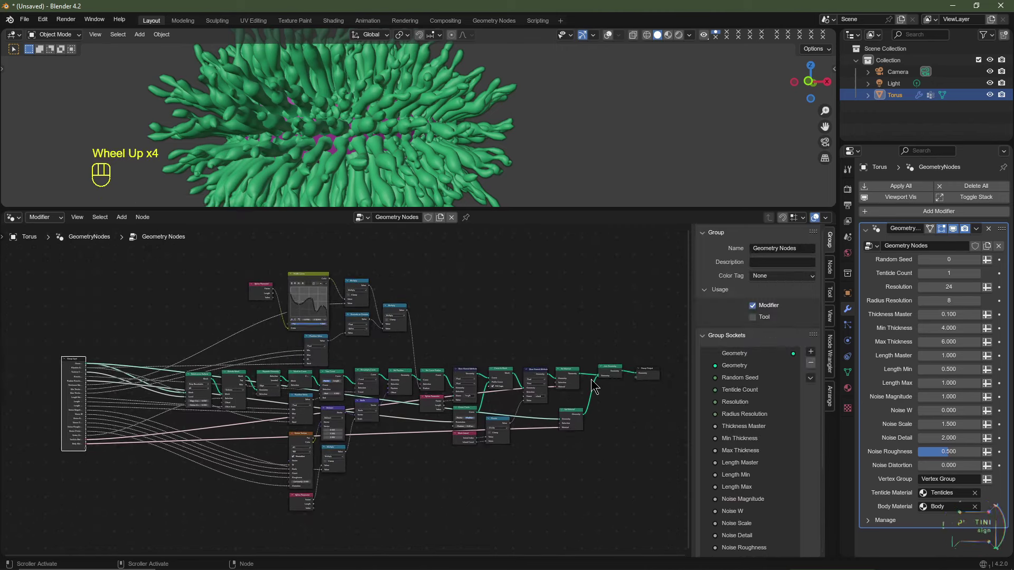
{"action": "key", "text": "n"}
{"action": "scroll", "coordinate": [607, 174], "scroll_direction": "down", "scroll_amount": 1}
{"action": "middle_click_drag", "start_coordinate": [607, 175], "coordinate": [628, 175], "text": "shift"}
{"action": "scroll", "coordinate": [516, 407], "scroll_direction": "up", "scroll_amount": 2}
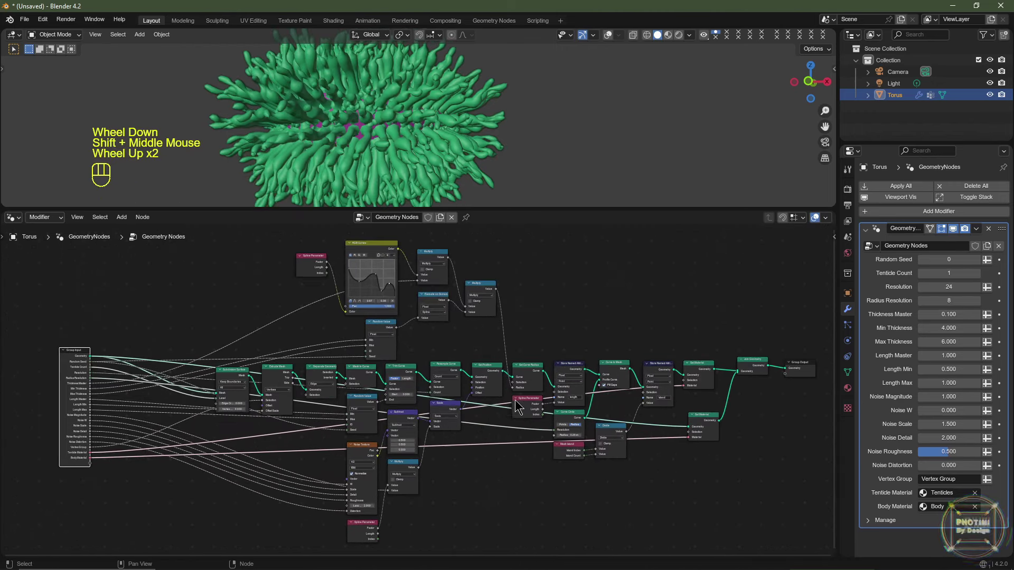
- Shift the Group Input node slightly farther from the tree and widen the properties editor
{"action": "left_click", "coordinate": [63, 397]}
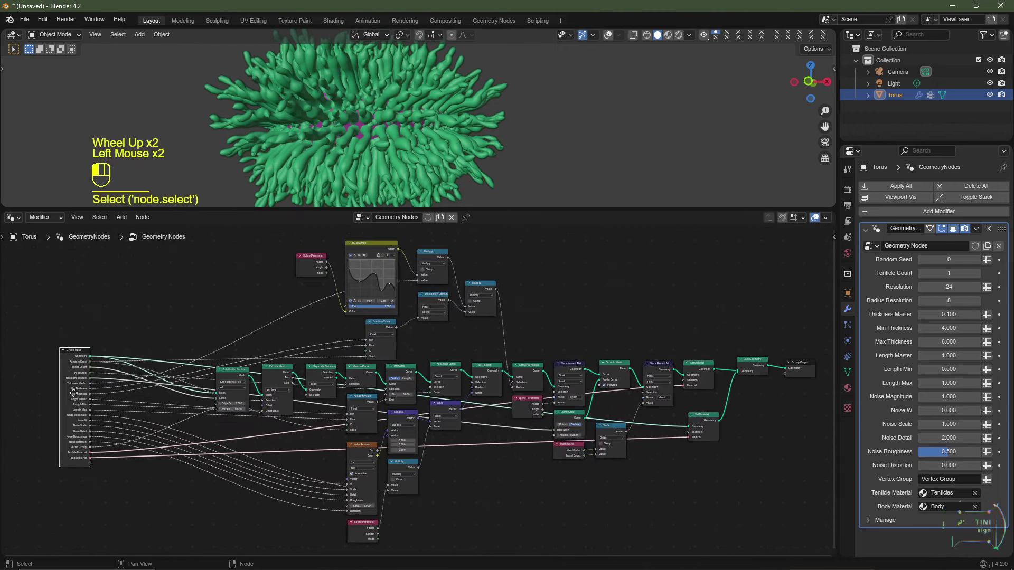
{"action": "left_click_drag", "start_coordinate": [63, 398], "coordinate": [47, 379]}
{"action": "left_click_drag", "start_coordinate": [838, 369], "coordinate": [792, 370]}
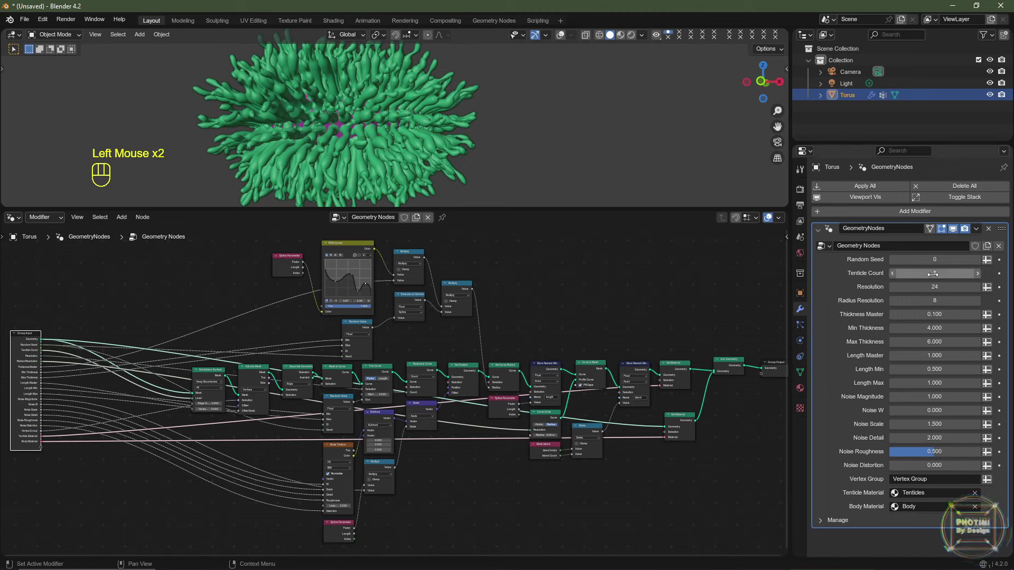
- Try out different Radius Resolution, Thickness Master, Min Thickness and Max Thickness values on the modifier
{"action": "left_click", "coordinate": [928, 299]}
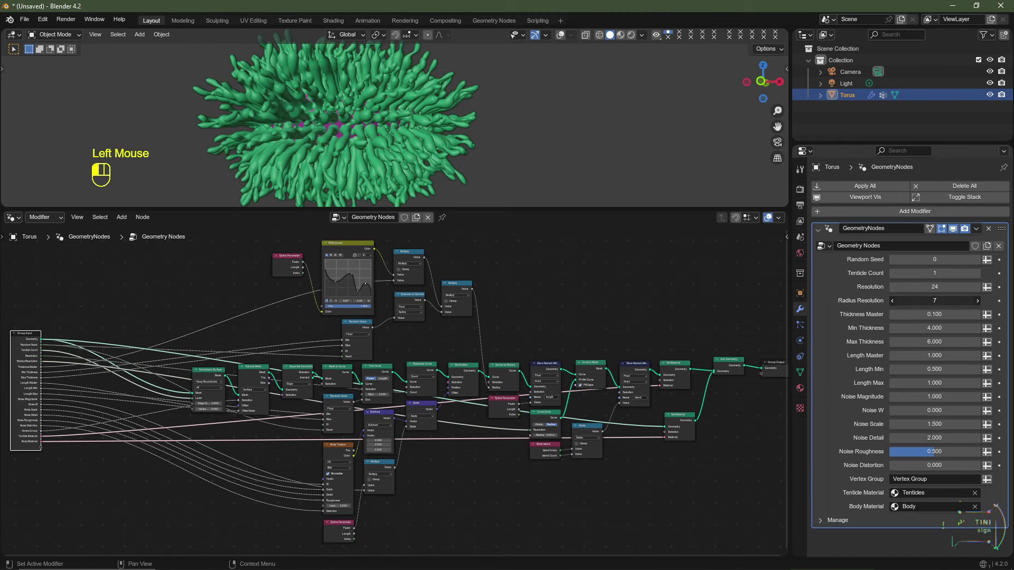
{"action": "left_click_drag", "start_coordinate": [928, 300], "coordinate": [937, 314]}
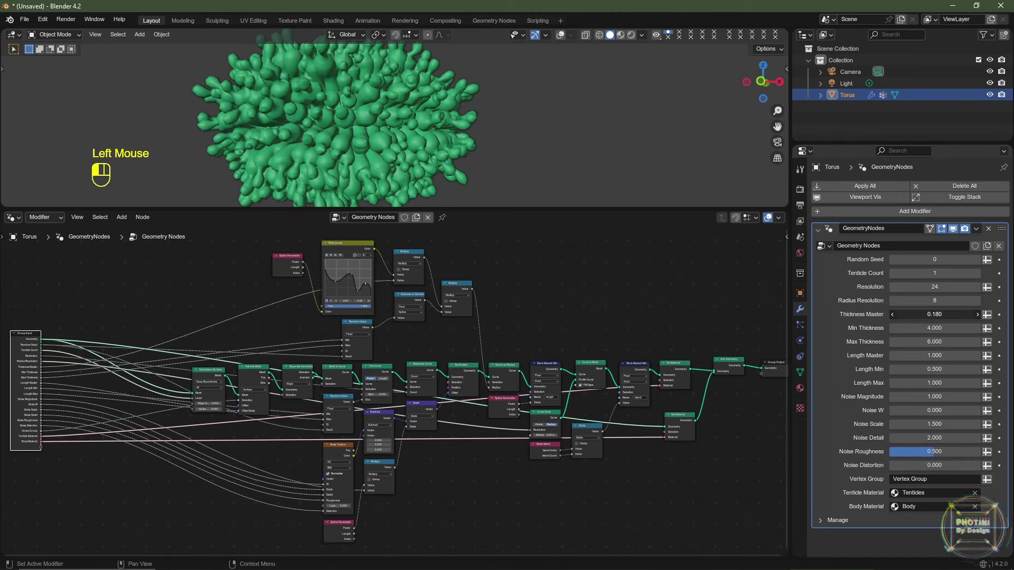
{"action": "left_click", "coordinate": [934, 328]}
{"action": "left_click_drag", "start_coordinate": [935, 328], "coordinate": [931, 342]}
{"action": "left_click", "coordinate": [934, 342]}
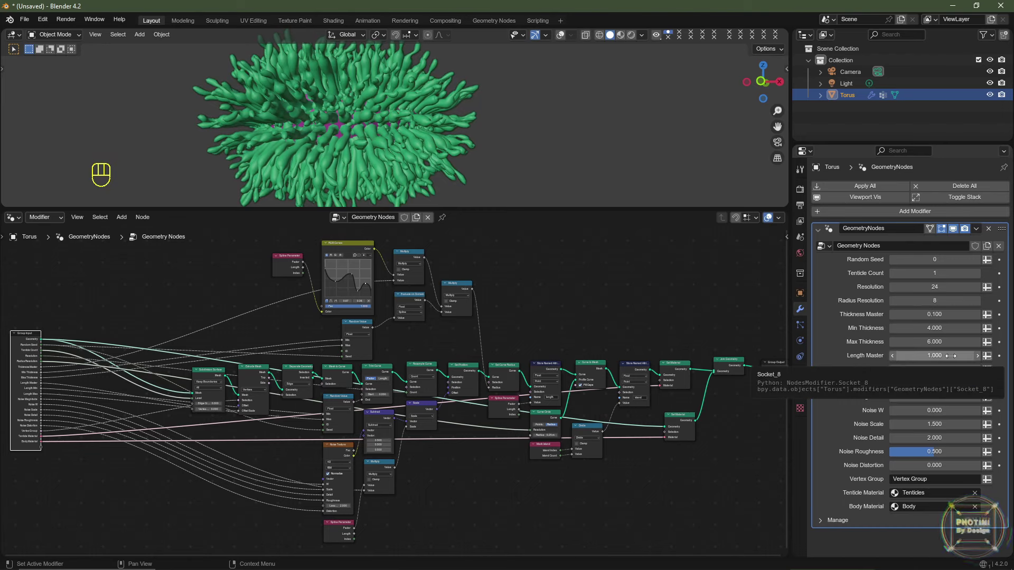
- Try out different Length Min, Length Max, Noise Magnitude and Noise W values on the modifier
{"action": "left_click", "coordinate": [935, 369]}
{"action": "left_click", "coordinate": [932, 382]}
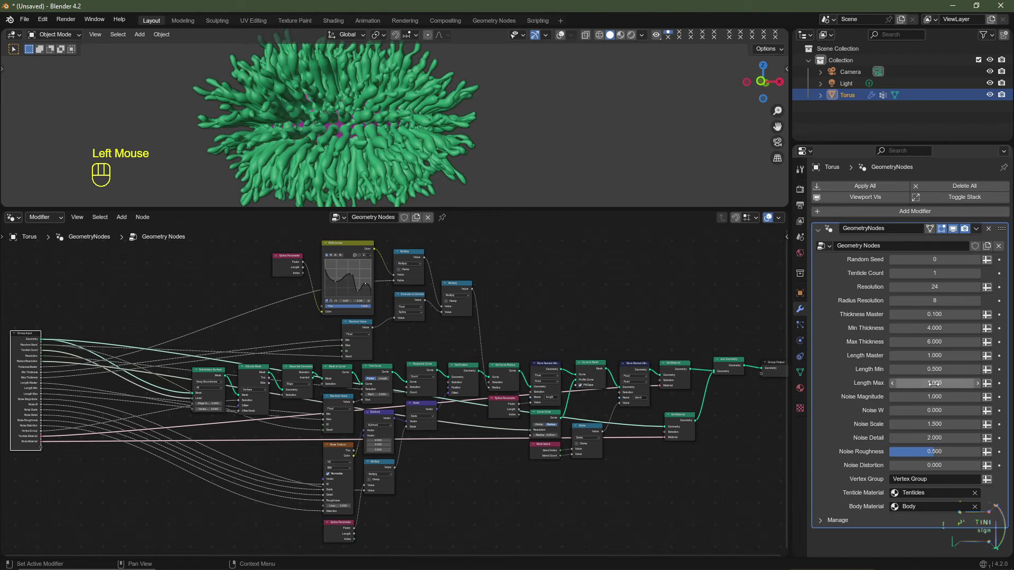
{"action": "mouse_move", "coordinate": [932, 396]}
{"action": "left_mouse_down"}
{"action": "mouse_move", "coordinate": [948, 396]}
{"action": "mouse_move", "coordinate": [936, 398]}
{"action": "left_mouse_up"}
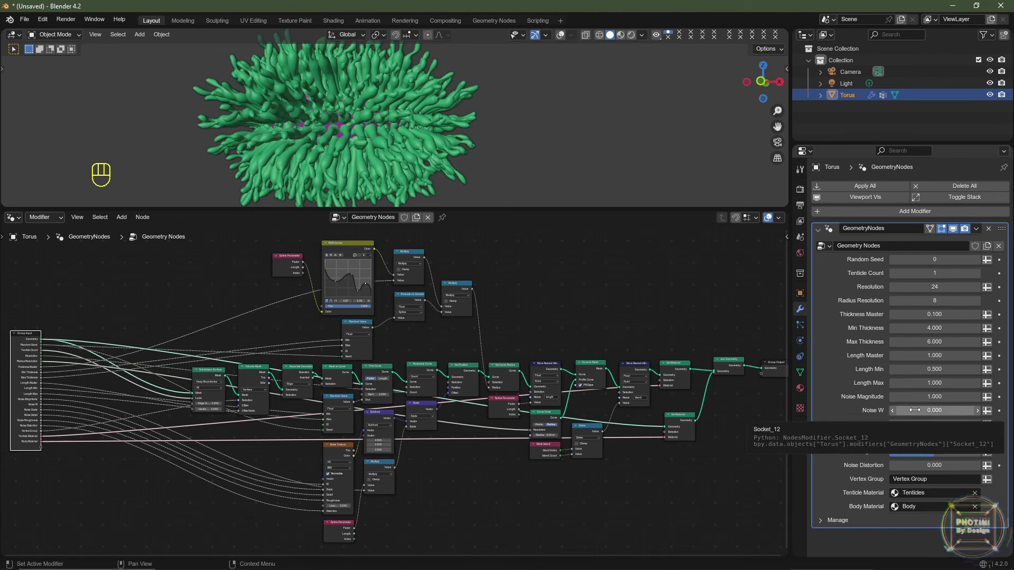
{"action": "mouse_move", "coordinate": [914, 410]}
{"action": "left_mouse_down", "text": "shift"}
{"action": "mouse_move", "coordinate": [958, 410]}
{"action": "mouse_move", "coordinate": [924, 424]}
{"action": "left_mouse_up", "text": "shift"}
{"action": "key", "text": "Escape"}
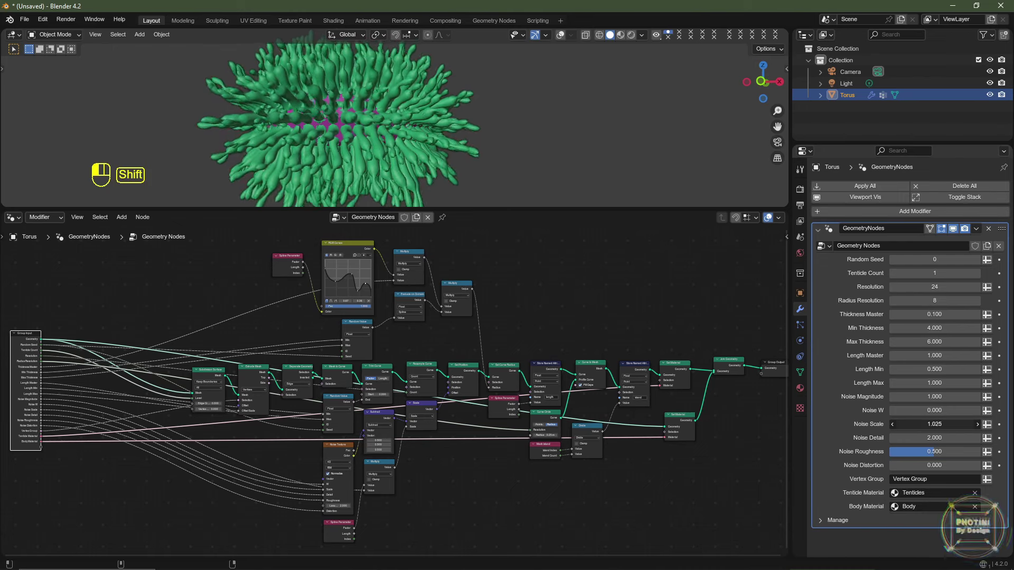
- Lower the modifier's Noise Scale by eye and try a Noise Scale of 4
{"action": "left_click_drag", "start_coordinate": [924, 424], "coordinate": [929, 411], "text": "shift"}
{"action": "left_click_drag", "start_coordinate": [941, 429], "coordinate": [941, 430]}
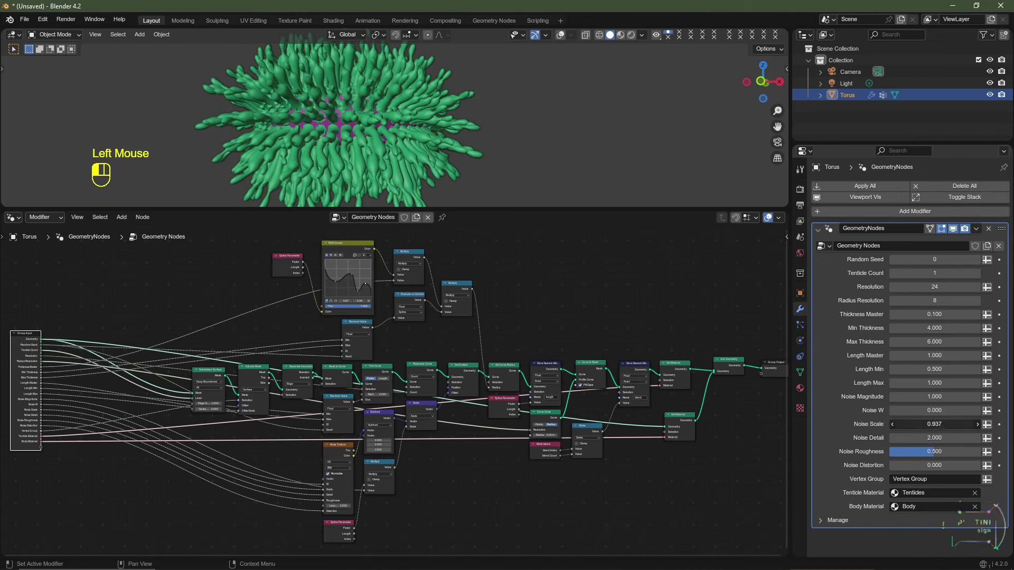
{"action": "type", "text": "4"}
{"action": "key", "text": "Return"}
- Set the modifier's Noise Scale to 1 and try out the Noise Roughness and Noise Distortion settings
{"action": "mouse_move", "coordinate": [934, 410]}
{"action": "left_mouse_down", "text": "shift"}
{"action": "mouse_move", "coordinate": [945, 411]}
{"action": "mouse_move", "coordinate": [932, 411]}
{"action": "left_mouse_up", "text": "shift"}
{"action": "left_click", "coordinate": [938, 424]}
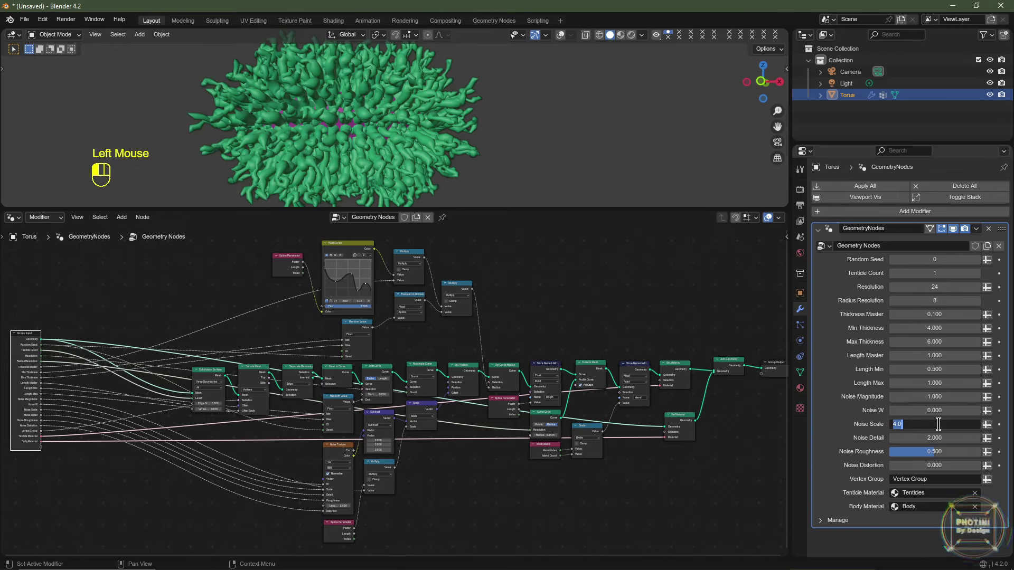
{"action": "key", "text": "Return"}
{"action": "left_click_drag", "start_coordinate": [935, 451], "coordinate": [934, 451]}
{"action": "left_click_drag", "start_coordinate": [935, 465], "coordinate": [922, 488]}
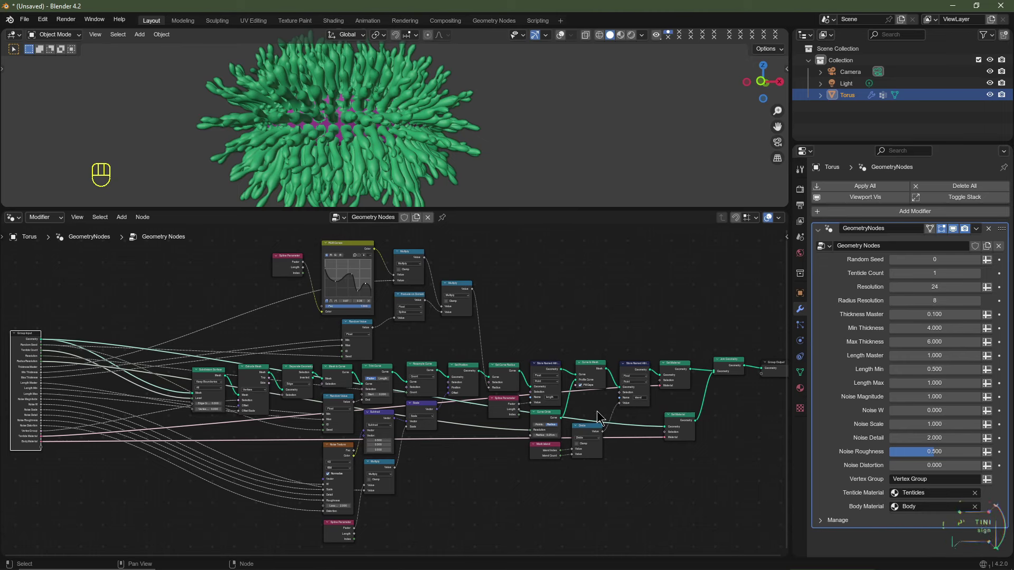
- Rename the geometry node tree as Like And Subscribe
{"action": "left_click", "coordinate": [375, 218]}
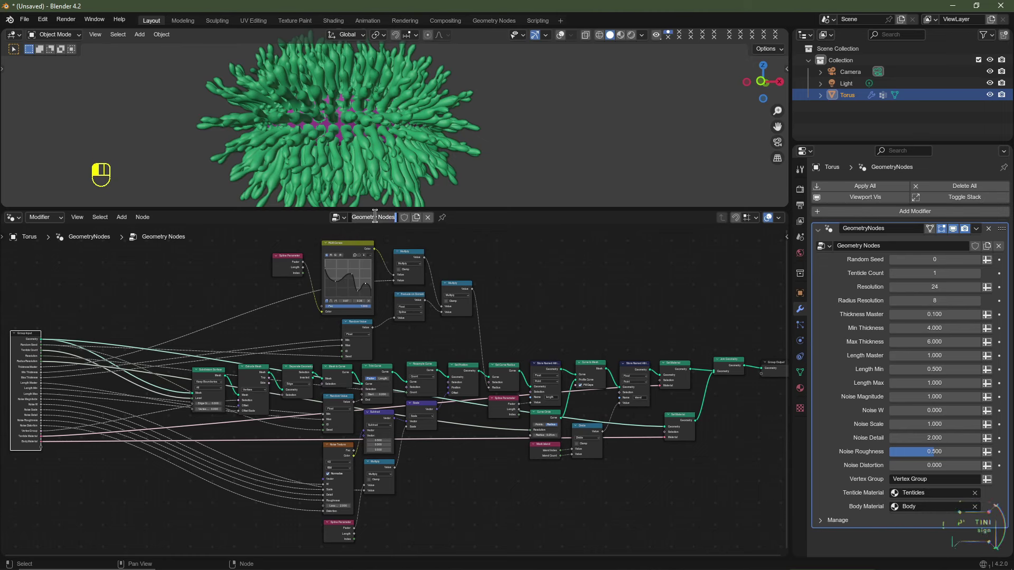
{"action": "type", "text": "Like"}
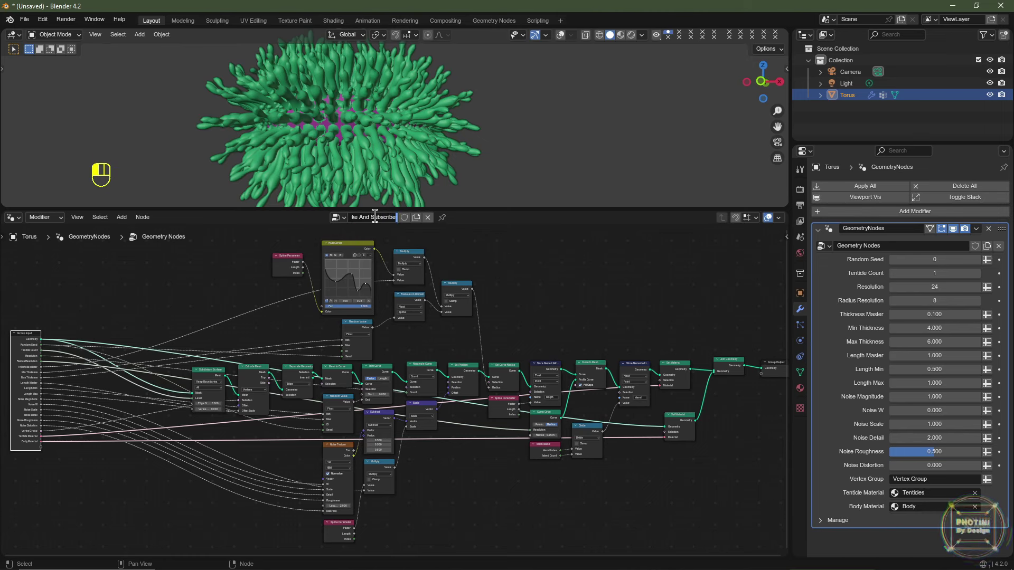
{"action": "key", "text": "Return"}
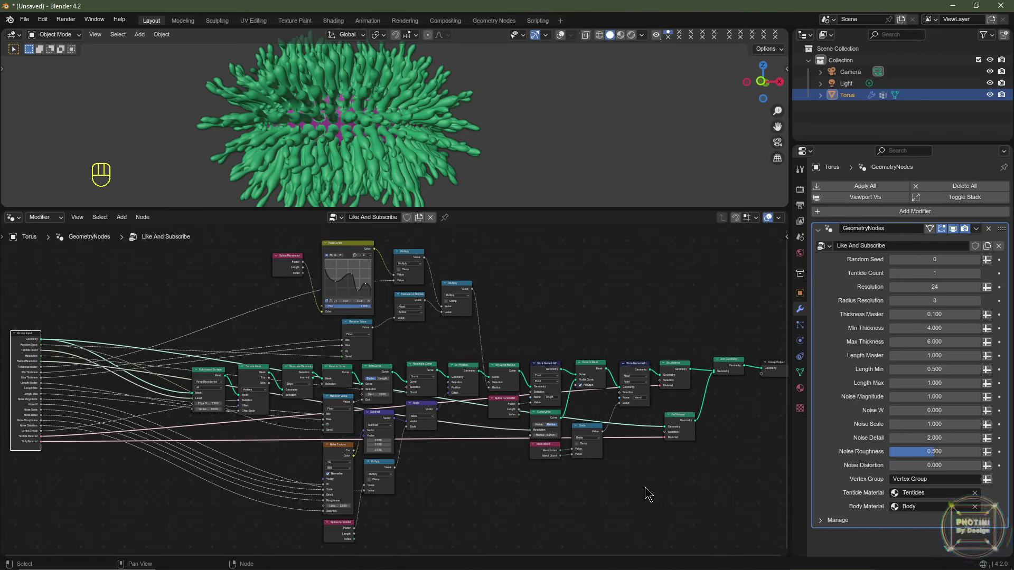
- Add a reroute to the Body Material link ahead of the body's Set Material node and move it below the nodes
{"action": "middle_click_drag", "start_coordinate": [658, 476], "coordinate": [567, 448]}
{"action": "scroll", "coordinate": [568, 449], "scroll_direction": "up", "scroll_amount": 1}
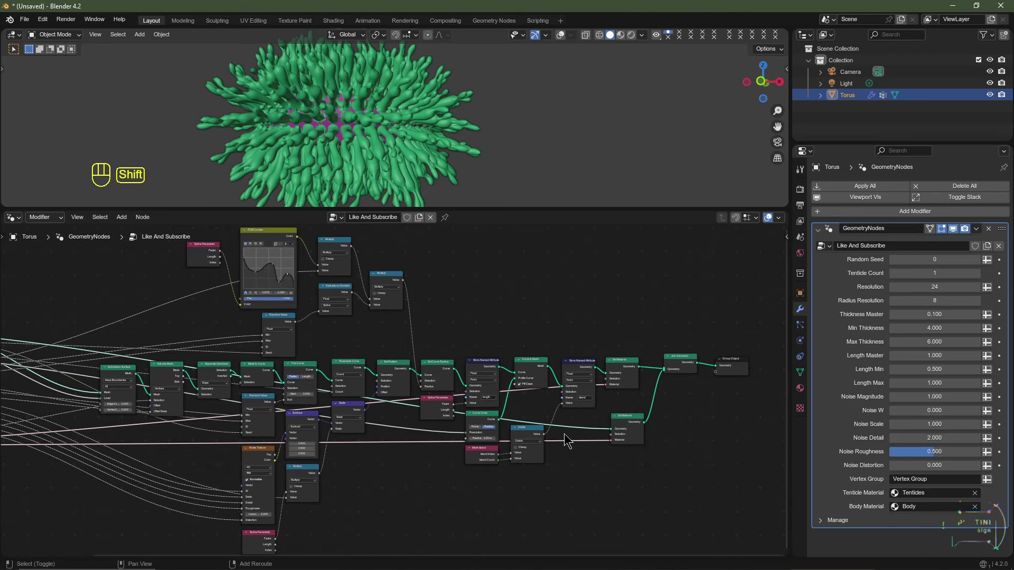
{"action": "right_click", "coordinate": [564, 433], "text": "shift"}
{"action": "right_click_drag", "start_coordinate": [564, 433], "coordinate": [573, 481], "text": "shift"}
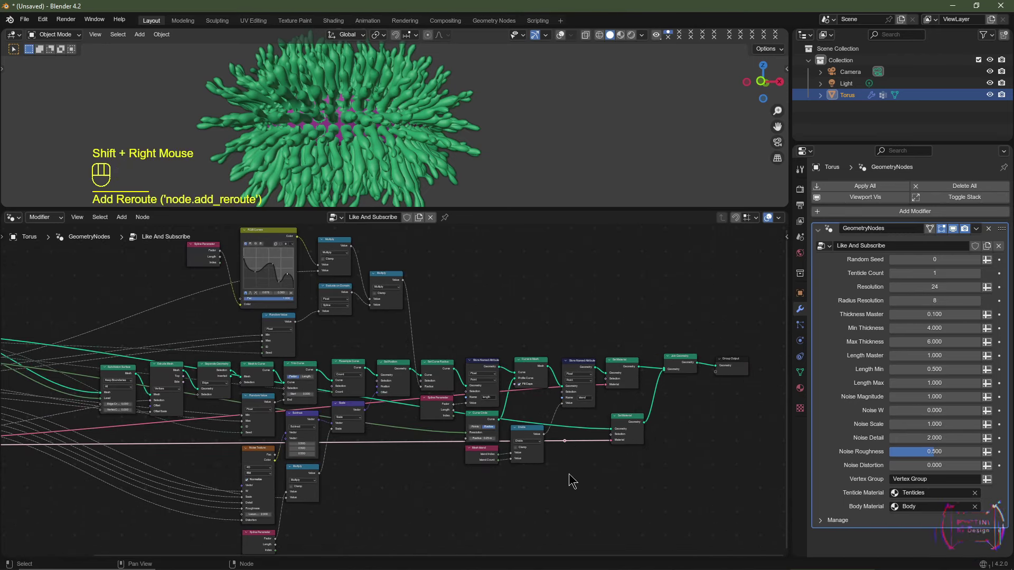
{"action": "left_click", "coordinate": [564, 441]}
{"action": "key", "text": "ctrl+z"}
{"action": "key", "text": "g"}
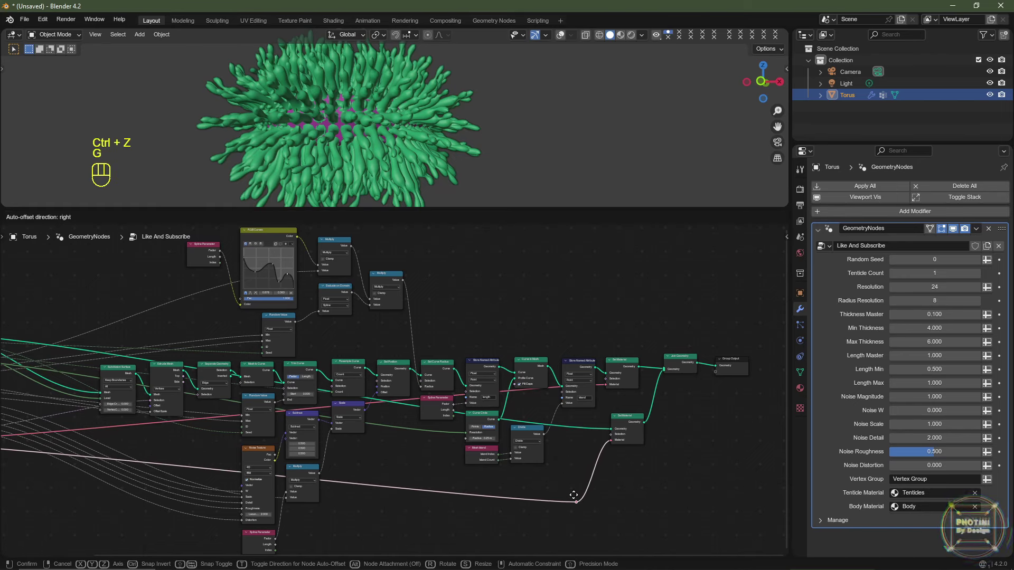
{"action": "left_click", "coordinate": [577, 504]}
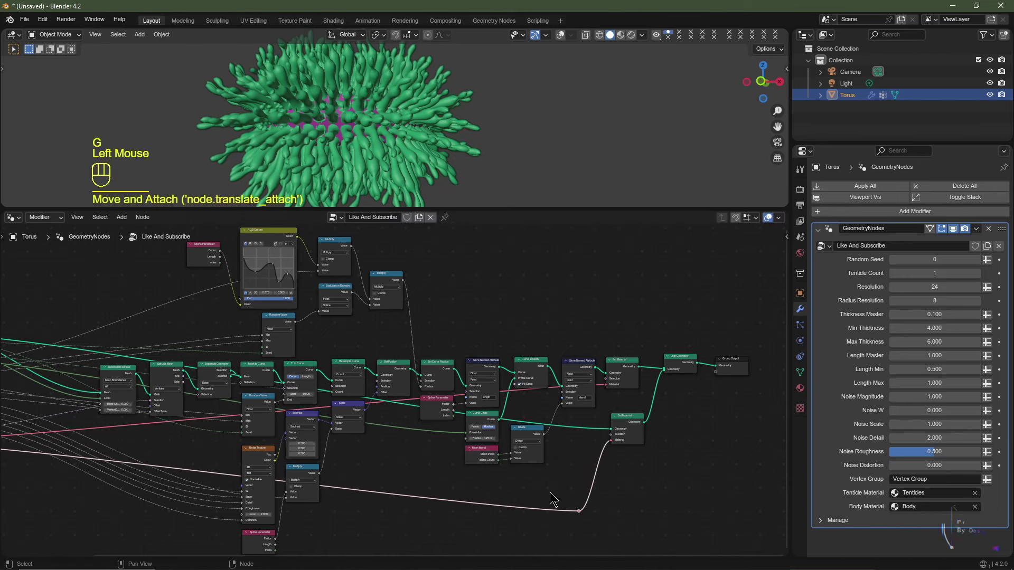
- Add two more reroutes to the Body Material link and align all three in a row by scaling them to 0 along Y
{"action": "right_click", "coordinate": [504, 492], "text": "shift"}
{"action": "right_click_drag", "start_coordinate": [490, 527], "coordinate": [504, 525], "text": "shift"}
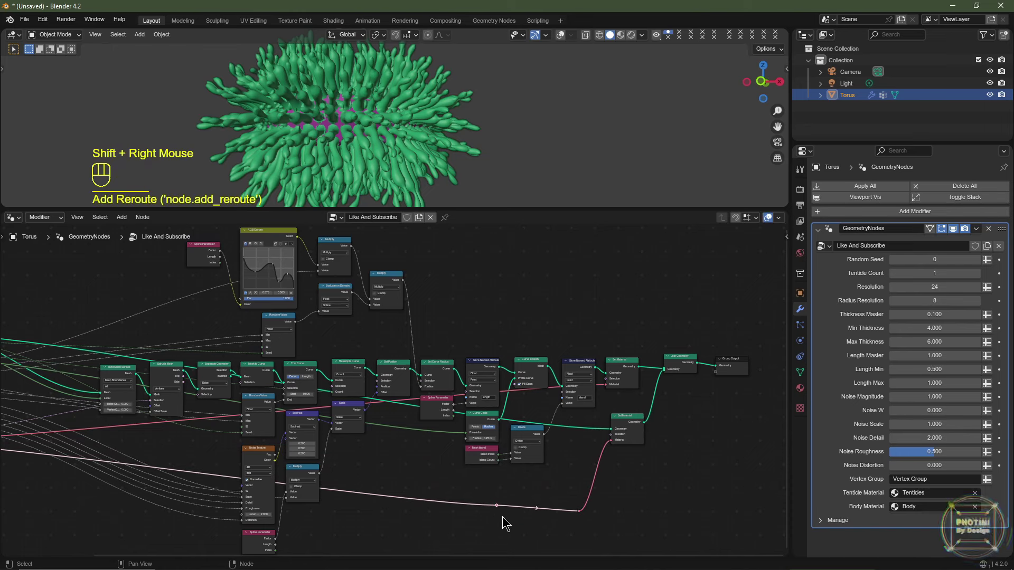
{"action": "left_click_drag", "start_coordinate": [487, 493], "coordinate": [607, 528]}
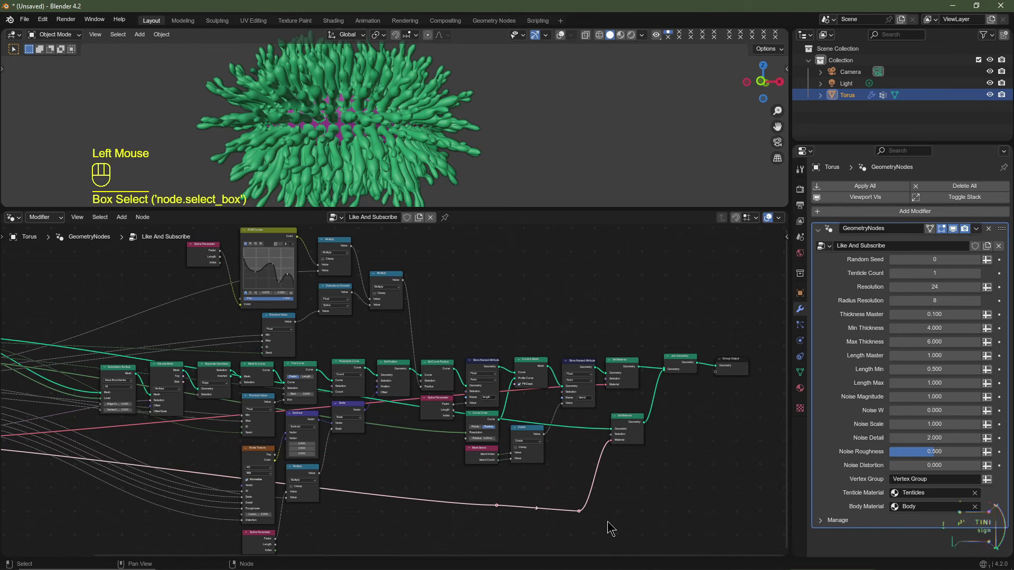
{"action": "key", "text": "s"}
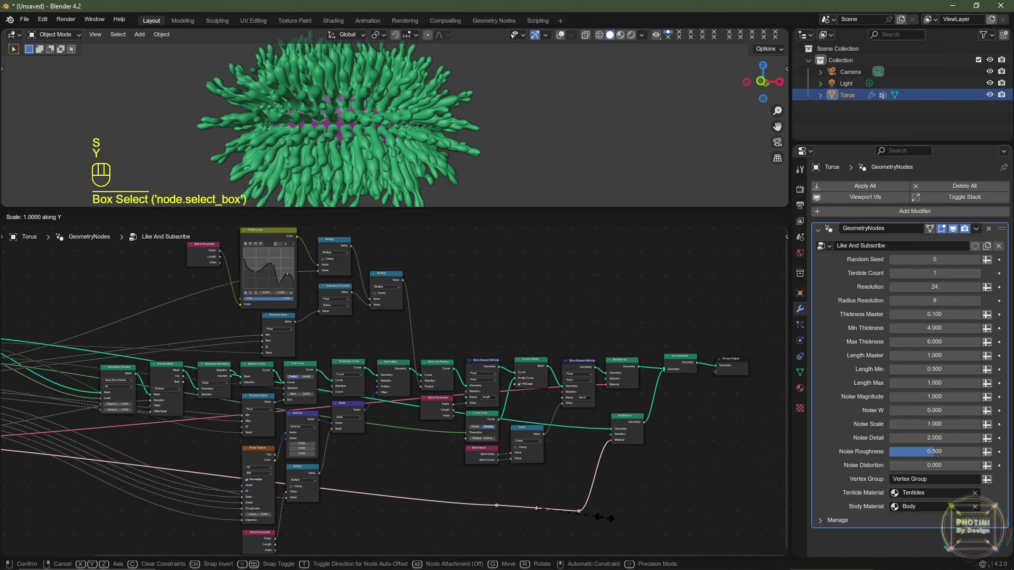
{"action": "key", "text": "y"}
{"action": "key", "text": "0"}
{"action": "key", "text": "Return"}
- Reposition the Body Material link's reroutes so the link runs below the tree and rises vertically to the body's Set Material node
{"action": "scroll", "coordinate": [501, 370], "scroll_direction": "down", "scroll_amount": 2}
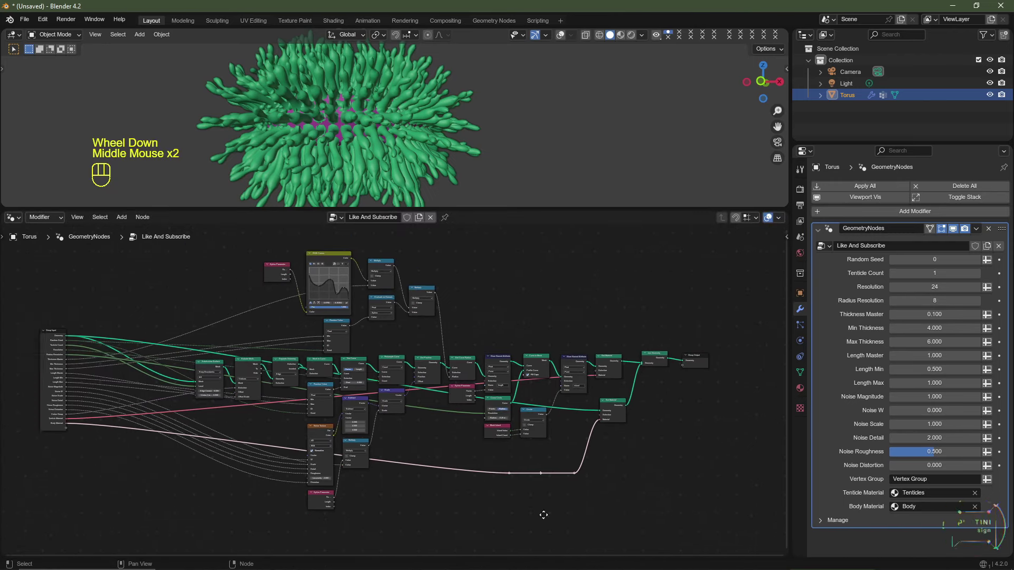
{"action": "middle_click_drag", "start_coordinate": [543, 369], "coordinate": [499, 369]}
{"action": "scroll", "coordinate": [500, 370], "scroll_direction": "down", "scroll_amount": 1}
{"action": "middle_click_drag", "start_coordinate": [423, 359], "coordinate": [501, 341]}
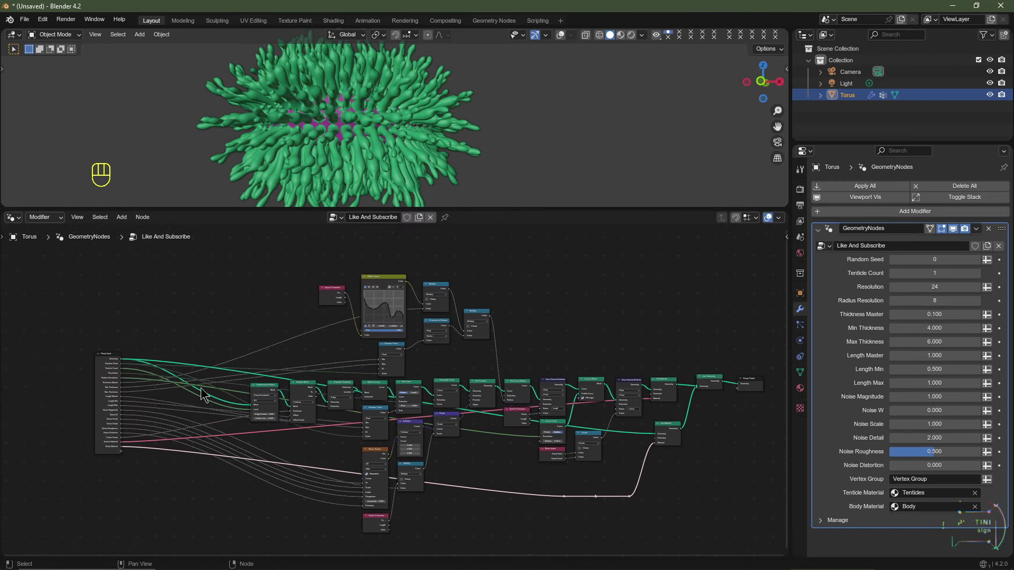
{"action": "scroll", "coordinate": [413, 395], "scroll_direction": "up", "scroll_amount": 2}
{"action": "left_click", "coordinate": [413, 395]}
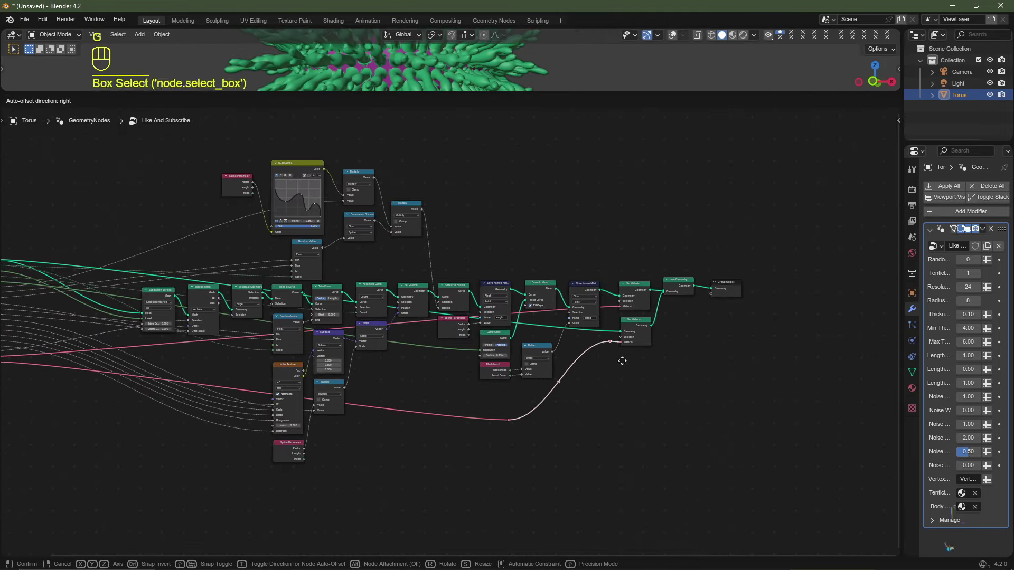
{"action": "left_click_drag", "start_coordinate": [623, 356], "coordinate": [606, 427]}
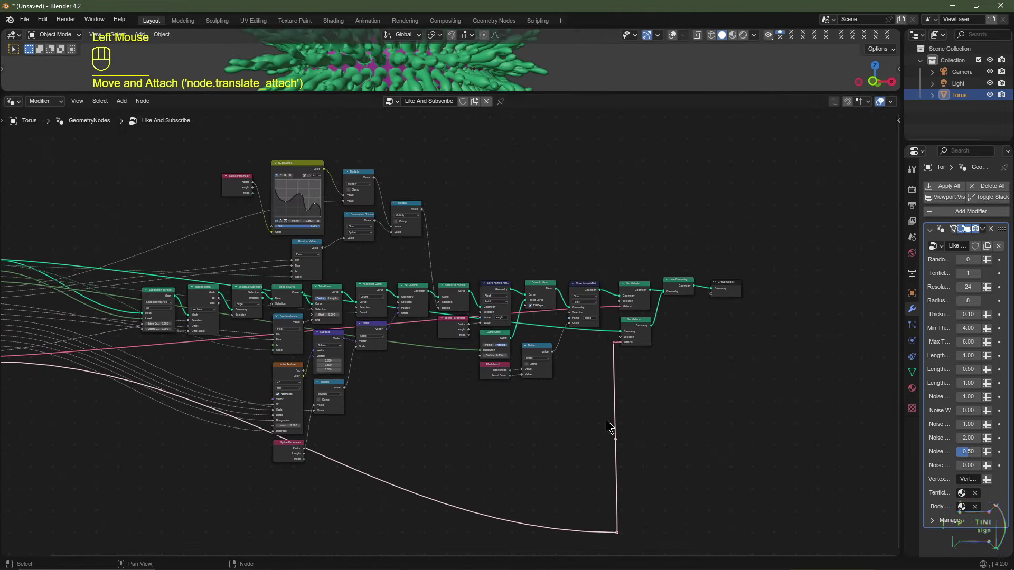
- Reroute both material links to drop straight down beside the Group Input, and route the Noise Magnitude link toward its Multiply node
{"action": "scroll", "coordinate": [608, 427], "scroll_direction": "down", "scroll_amount": 1}
{"action": "middle_click_drag", "start_coordinate": [145, 407], "coordinate": [330, 406]}
{"action": "scroll", "coordinate": [219, 249], "scroll_direction": "up", "scroll_amount": 1}
{"action": "left_click", "coordinate": [277, 381]}
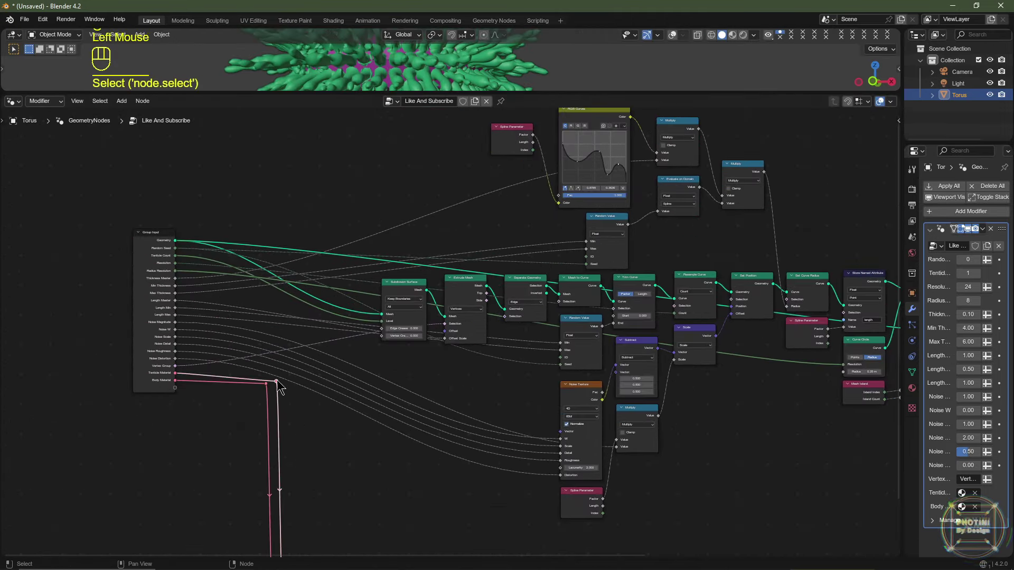
{"action": "mouse_move", "coordinate": [277, 381]}
{"action": "right_mouse_down", "text": "shift"}
{"action": "mouse_move", "coordinate": [444, 375]}
{"action": "mouse_move", "coordinate": [327, 396]}
{"action": "mouse_move", "coordinate": [356, 421]}
{"action": "right_mouse_up", "text": "shift"}
{"action": "key", "text": "g"}
{"action": "left_click", "coordinate": [327, 395]}
- Route the Vertex Group link with reroutes below the Subdivision Surface node and up to the Extrude Mesh node's Selection input
{"action": "middle_click_drag", "start_coordinate": [355, 421], "coordinate": [181, 319], "text": "shift"}
{"action": "left_click", "coordinate": [251, 315]}
{"action": "key", "text": "g"}
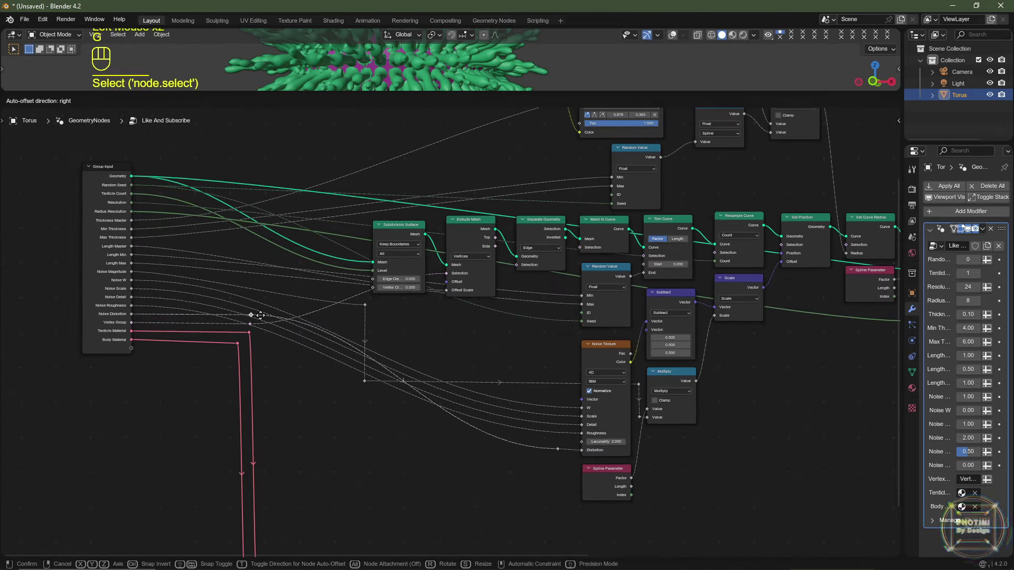
{"action": "left_click", "coordinate": [260, 316]}
{"action": "left_click_drag", "start_coordinate": [261, 315], "coordinate": [436, 344]}
- Add reroutes to the length links entering the lower Random Value node's Min and Max and place them below the main node row
{"action": "left_click", "coordinate": [549, 287], "text": "shift"}
{"action": "left_click", "coordinate": [555, 295]}
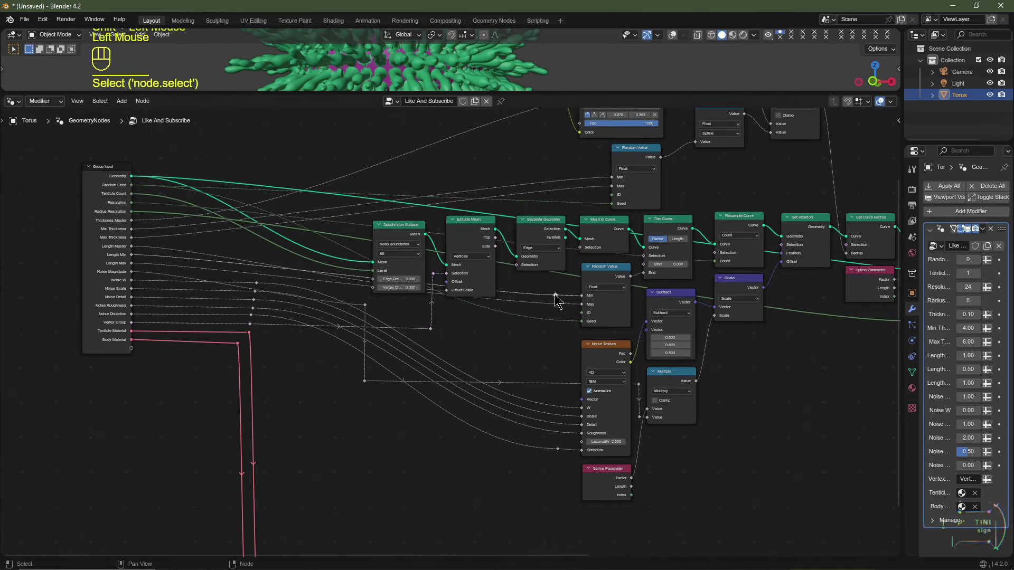
{"action": "left_click_drag", "start_coordinate": [555, 296], "coordinate": [547, 366]}
- Stagger reroutes on the noise links beside the Group Input and run each link down and straight across to the Noise Texture node
{"action": "left_click", "coordinate": [260, 301]}
{"action": "left_click_drag", "start_coordinate": [260, 301], "coordinate": [275, 306], "text": "shift"}
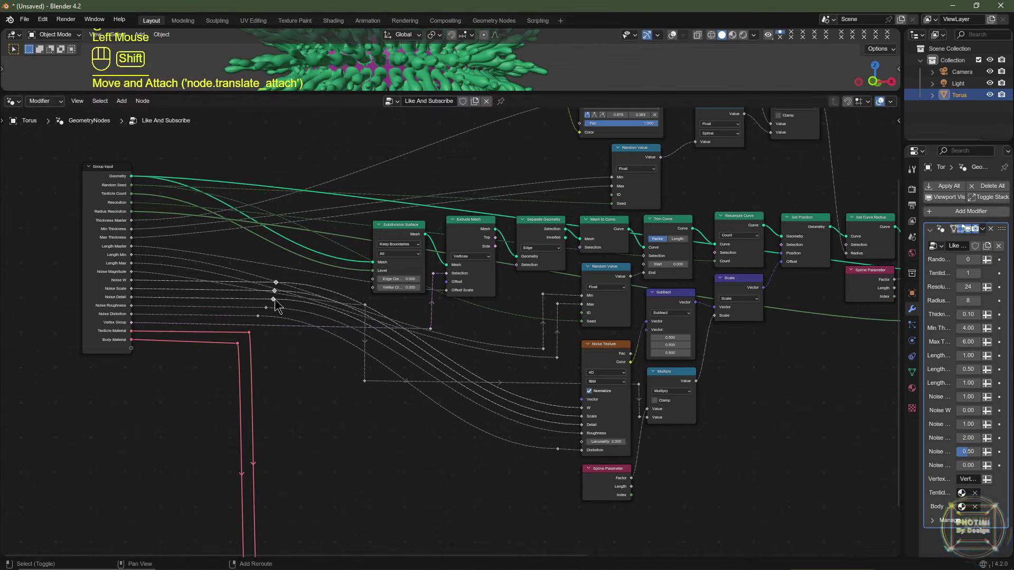
{"action": "right_click_drag", "start_coordinate": [276, 307], "coordinate": [484, 426], "text": "shift"}
{"action": "left_click_drag", "start_coordinate": [484, 425], "coordinate": [509, 414]}
{"action": "left_click", "coordinate": [434, 402], "text": "shift"}
{"action": "scroll", "coordinate": [435, 402], "scroll_direction": "up", "scroll_amount": 2, "text": "shift"}
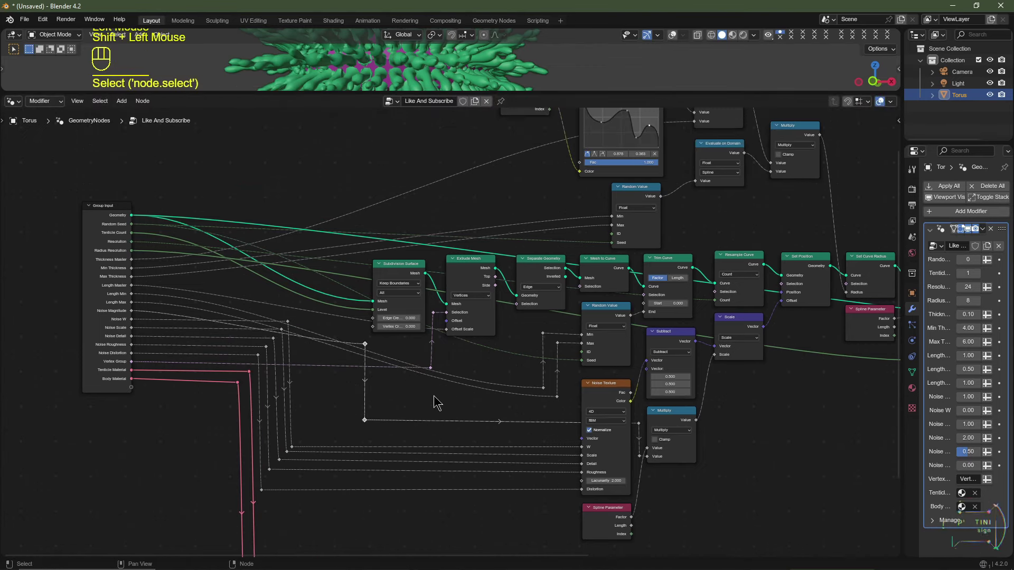
- Move the Noise Magnitude reroutes next to the noise links and add staggered reroutes to the Length Min and Length Max links
{"action": "left_click_drag", "start_coordinate": [434, 403], "coordinate": [379, 405]}
{"action": "right_click_drag", "start_coordinate": [227, 292], "coordinate": [213, 318], "text": "shift"}
{"action": "left_click_drag", "start_coordinate": [254, 303], "coordinate": [360, 306]}
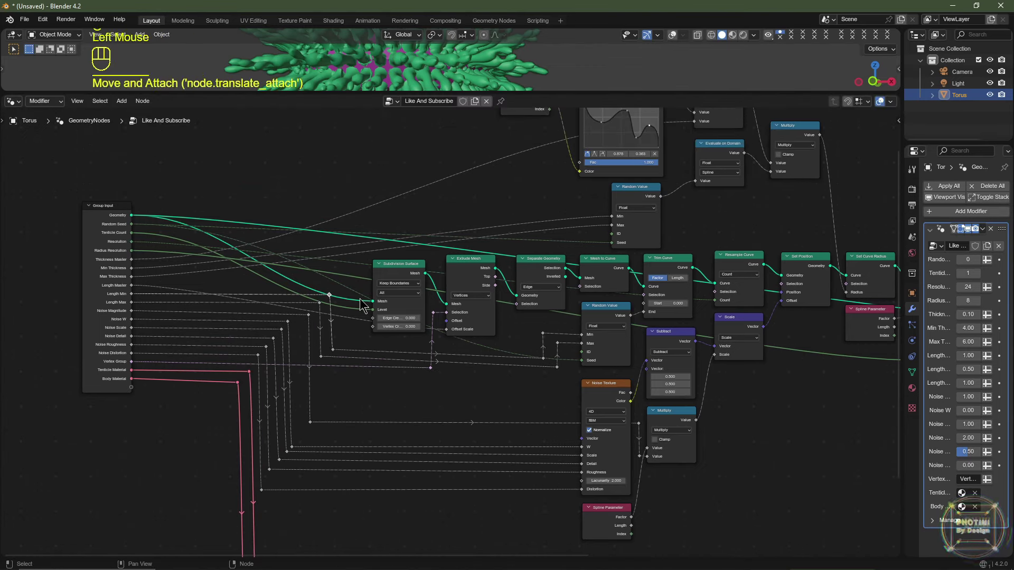
- Route the Geometry and Tenticle Count links through right-angled reroutes into the Subdivision Surface node's Mesh and Level inputs
{"action": "right_click_drag", "start_coordinate": [361, 305], "coordinate": [344, 216], "text": "shift"}
{"action": "left_click_drag", "start_coordinate": [343, 217], "coordinate": [350, 216]}
{"action": "right_click_drag", "start_coordinate": [296, 228], "coordinate": [261, 290], "text": "shift"}
{"action": "left_click_drag", "start_coordinate": [260, 290], "coordinate": [428, 343]}
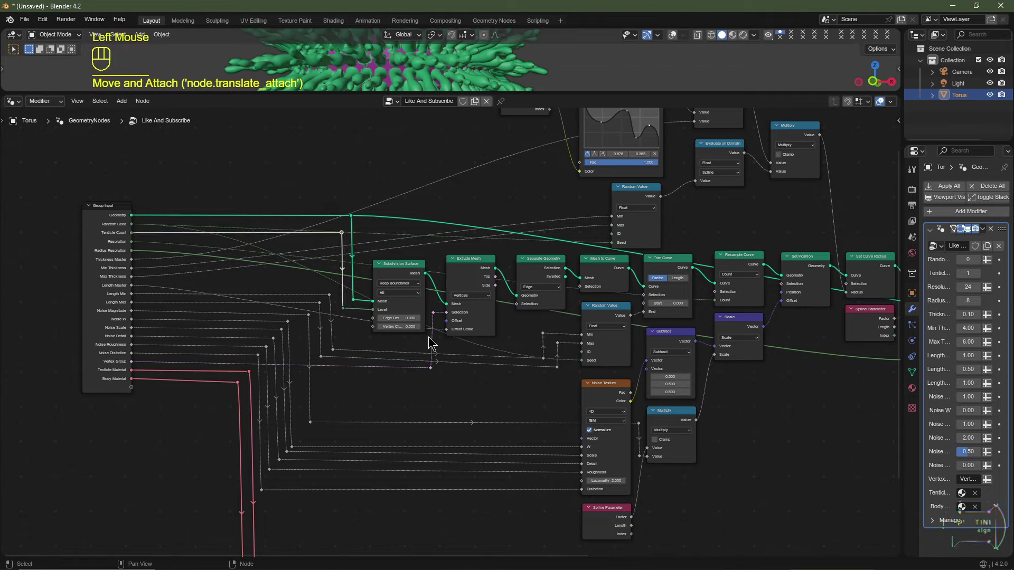
- Route the second Geometry link up and over the whole node tree and down to the body's Set Material node
{"action": "right_click_drag", "start_coordinate": [429, 343], "coordinate": [316, 330], "text": "shift"}
{"action": "middle_click_drag", "start_coordinate": [351, 332], "coordinate": [103, 458], "text": "shift"}
{"action": "key", "text": "g"}
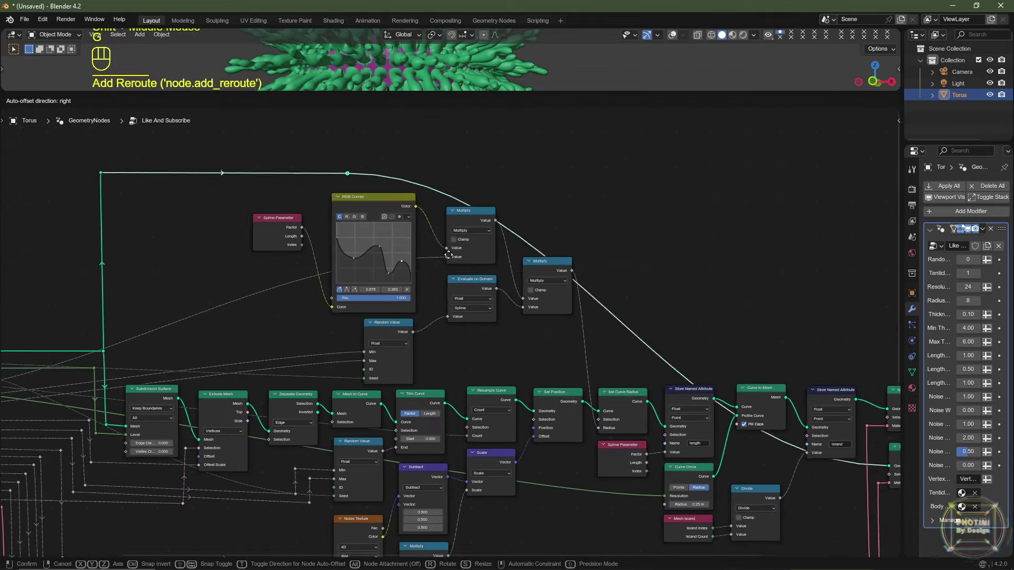
{"action": "middle_click_drag", "start_coordinate": [448, 255], "coordinate": [394, 253], "text": "shift"}
{"action": "left_click", "coordinate": [562, 192]}
- Route the Radius Resolution link below the node tree and up to the Curve Circle node's Resolution input
{"action": "scroll", "coordinate": [290, 446], "scroll_direction": "down", "scroll_amount": 3}
{"action": "left_click", "coordinate": [289, 446]}
{"action": "scroll", "coordinate": [289, 447], "scroll_direction": "up", "scroll_amount": 2}
{"action": "middle_click_drag", "start_coordinate": [290, 446], "coordinate": [601, 377], "text": "shift"}
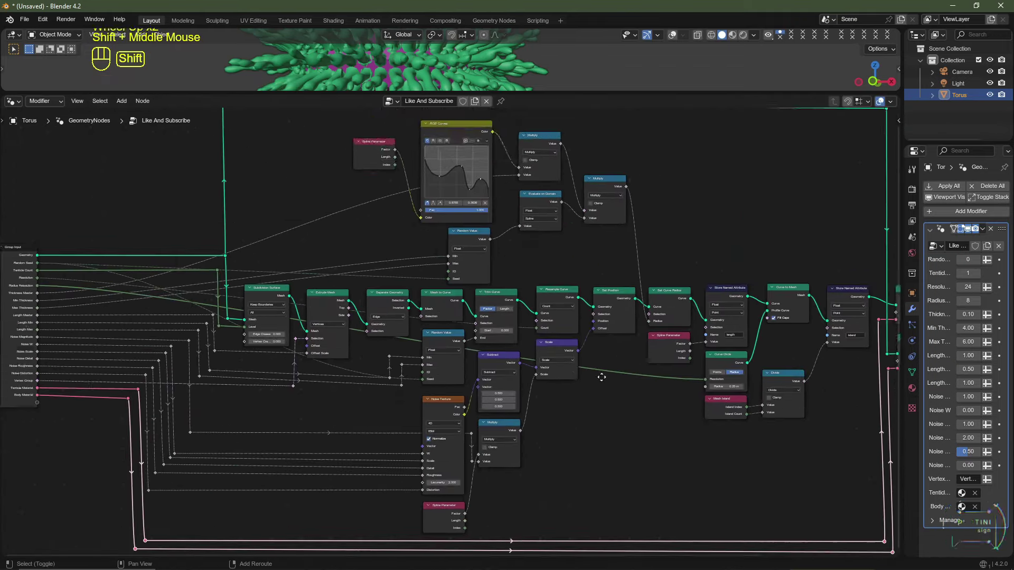
{"action": "right_click_drag", "start_coordinate": [601, 377], "coordinate": [528, 343], "text": "shift"}
{"action": "middle_click_drag", "start_coordinate": [528, 344], "coordinate": [317, 364], "text": "shift"}
- Reroute the Thickness Master link up to its Multiply node and the Min and Max Thickness links to the upper Random Value node
{"action": "right_click_drag", "start_coordinate": [121, 175], "coordinate": [132, 222], "text": "shift"}
{"action": "key", "text": "g"}
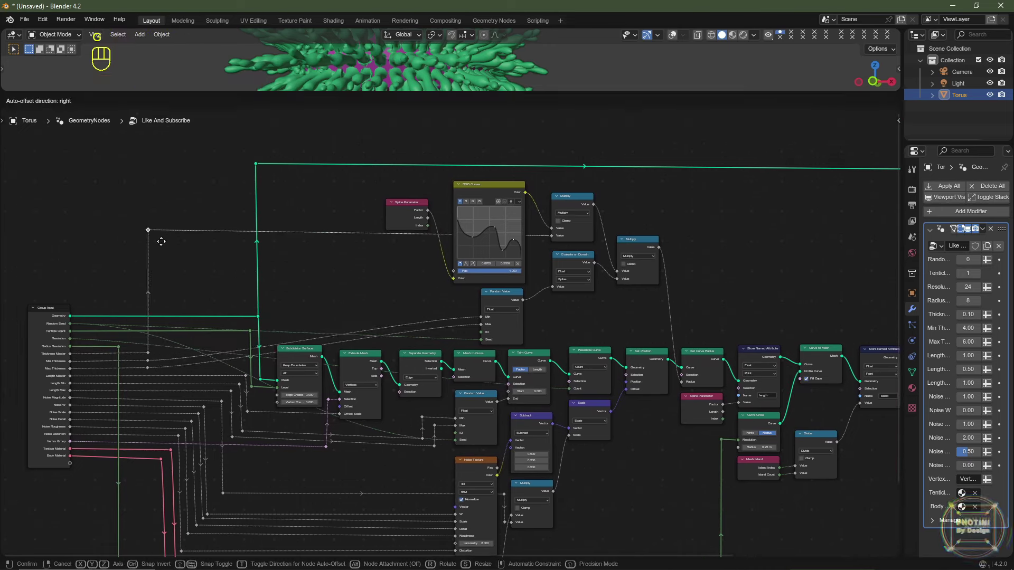
{"action": "left_click", "coordinate": [161, 242]}
{"action": "right_click_drag", "start_coordinate": [156, 300], "coordinate": [172, 332], "text": "shift"}
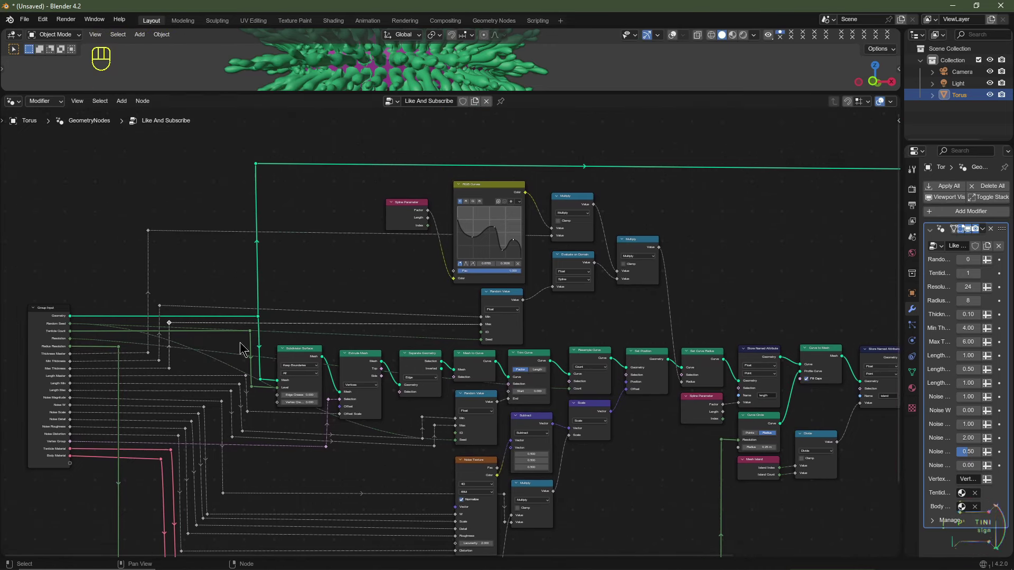
{"action": "left_click_drag", "start_coordinate": [241, 349], "coordinate": [140, 327]}
- Route the Random Seed link with reroutes above and below the main node row to both Random Value nodes' Seed inputs
{"action": "right_click_drag", "start_coordinate": [140, 317], "coordinate": [148, 296], "text": "shift"}
{"action": "key", "text": "g"}
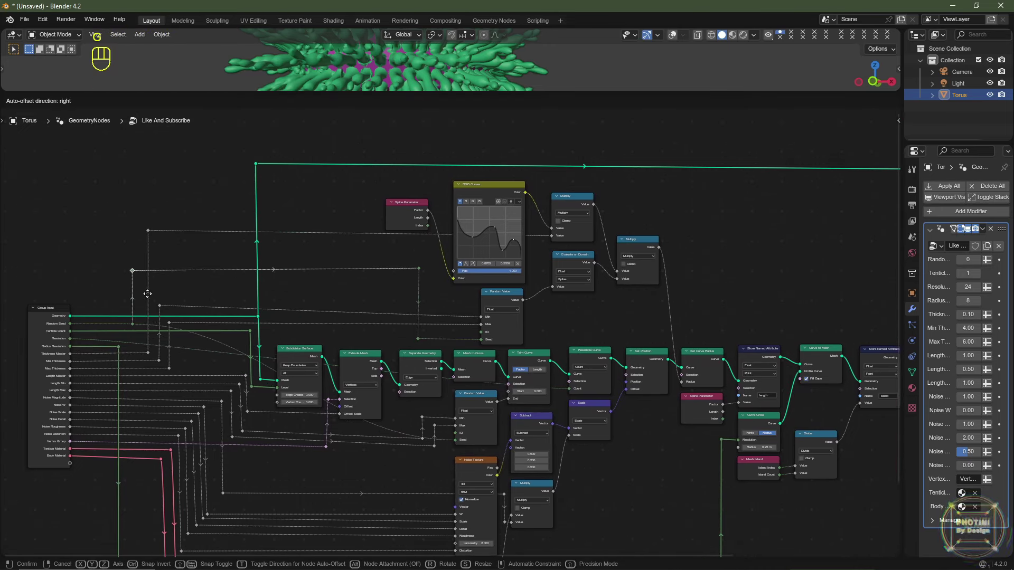
{"action": "left_click", "coordinate": [145, 496]}
- Reroute the Resolution link to the Resample Curve node's Count input and straighten the overhead Geometry link at its far corner
{"action": "right_click_drag", "start_coordinate": [549, 338], "coordinate": [553, 370], "text": "shift"}
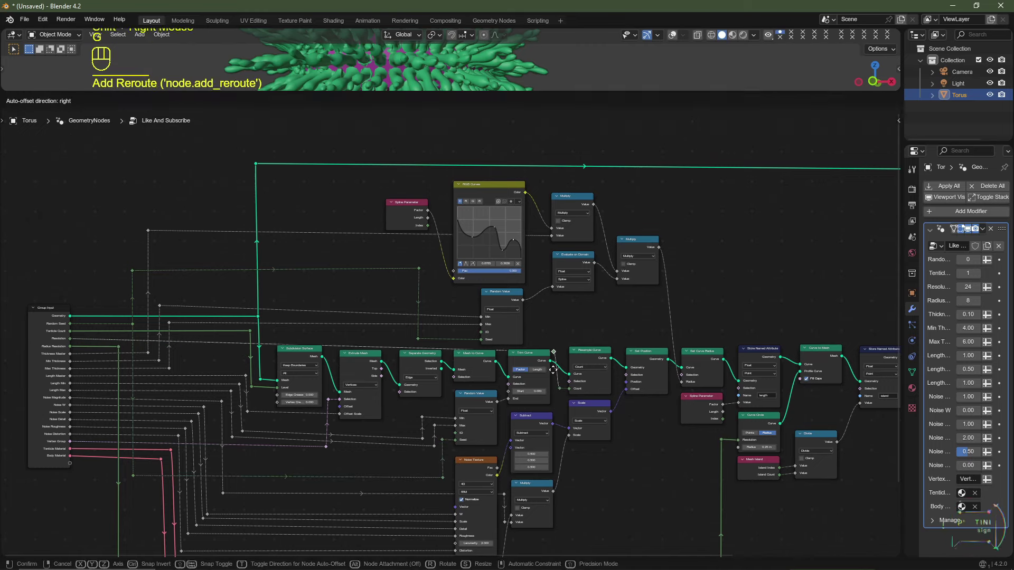
{"action": "middle_click_drag", "start_coordinate": [552, 370], "coordinate": [381, 365], "text": "shift"}
{"action": "left_click", "coordinate": [288, 295]}
{"action": "left_click_drag", "start_coordinate": [761, 174], "coordinate": [796, 190]}
{"action": "left_click_drag", "start_coordinate": [114, 434], "coordinate": [109, 444]}
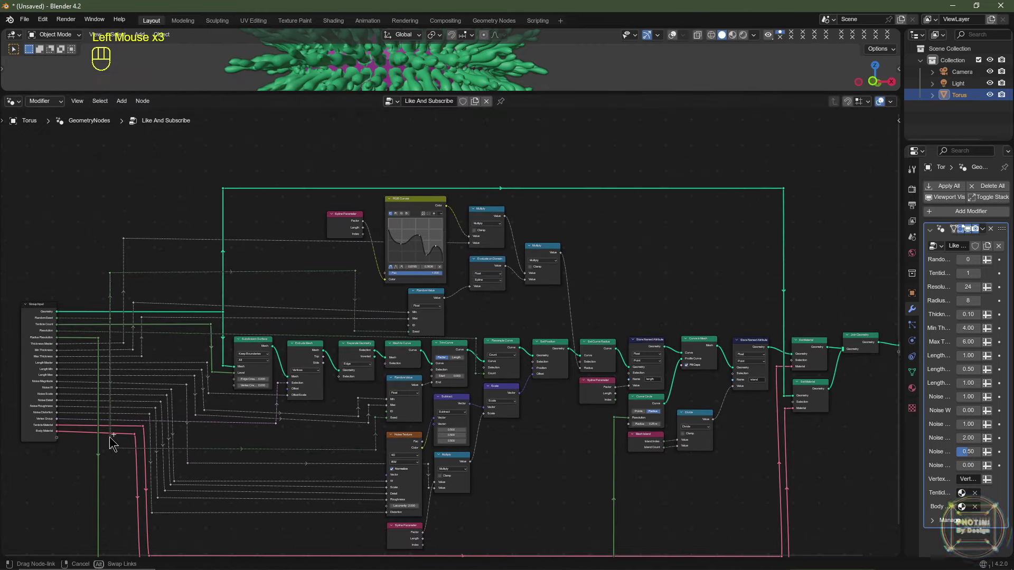
- Reposition and straighten the Radius Resolution link's vertical run below the Curve Circle node
{"action": "middle_click_drag", "start_coordinate": [110, 444], "coordinate": [169, 417], "text": "shift"}
{"action": "left_click", "coordinate": [593, 480]}
{"action": "key", "text": "g"}
{"action": "scroll", "coordinate": [604, 394], "scroll_direction": "down", "scroll_amount": 2}
{"action": "left_click", "coordinate": [605, 394], "text": "shift"}
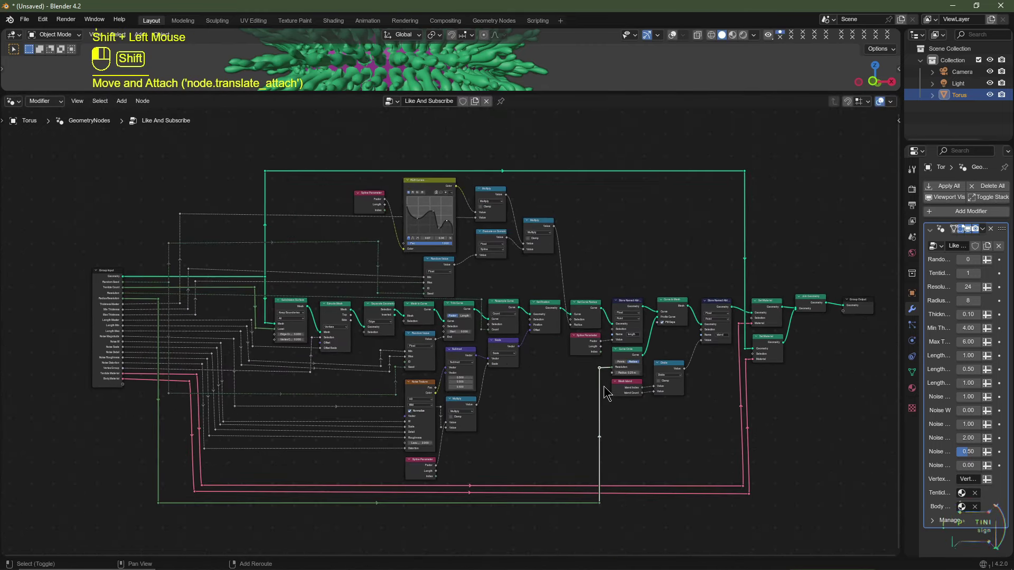
- Straighten the Body Material and Tenticle Material links' vertical runs beside the Group Input by scaling their reroutes into line
{"action": "left_click", "coordinate": [189, 380]}
{"action": "key", "text": "s"}
{"action": "scroll", "coordinate": [262, 468], "scroll_direction": "up", "scroll_amount": 1}
{"action": "left_click", "coordinate": [166, 426], "text": "shift"}
{"action": "double_click", "coordinate": [166, 427]}
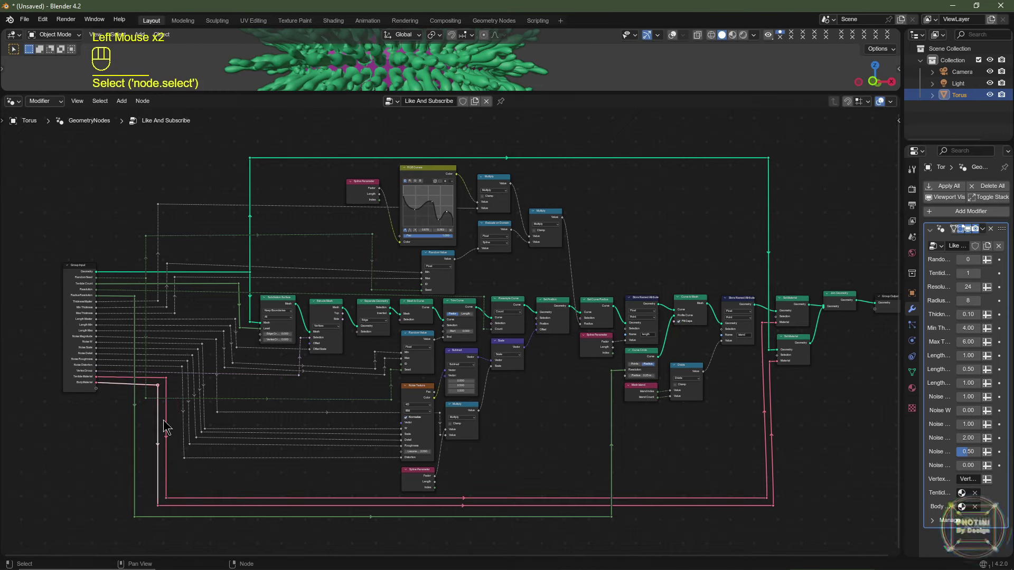
{"action": "key", "text": "s"}
{"action": "left_click", "coordinate": [169, 417]}
- Align the paired reroutes of the noise links so each one drops vertically toward the Noise Texture node
{"action": "left_click", "coordinate": [198, 349]}
{"action": "left_click", "coordinate": [201, 432], "text": "shift"}
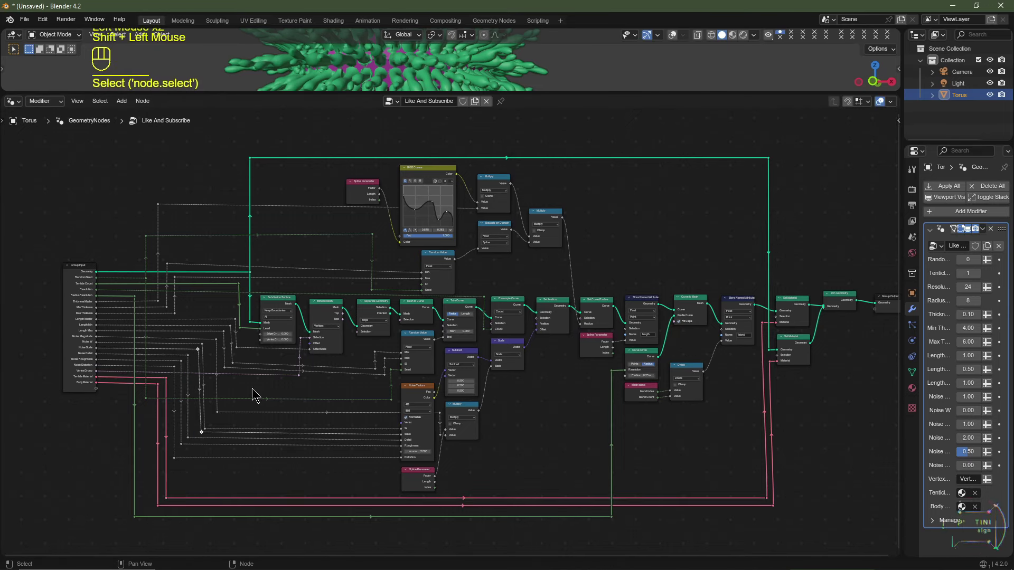
{"action": "scroll", "coordinate": [236, 449], "scroll_direction": "up", "scroll_amount": 1}
{"action": "left_click_drag", "start_coordinate": [192, 428], "coordinate": [192, 424]}
{"action": "left_click", "coordinate": [202, 462]}
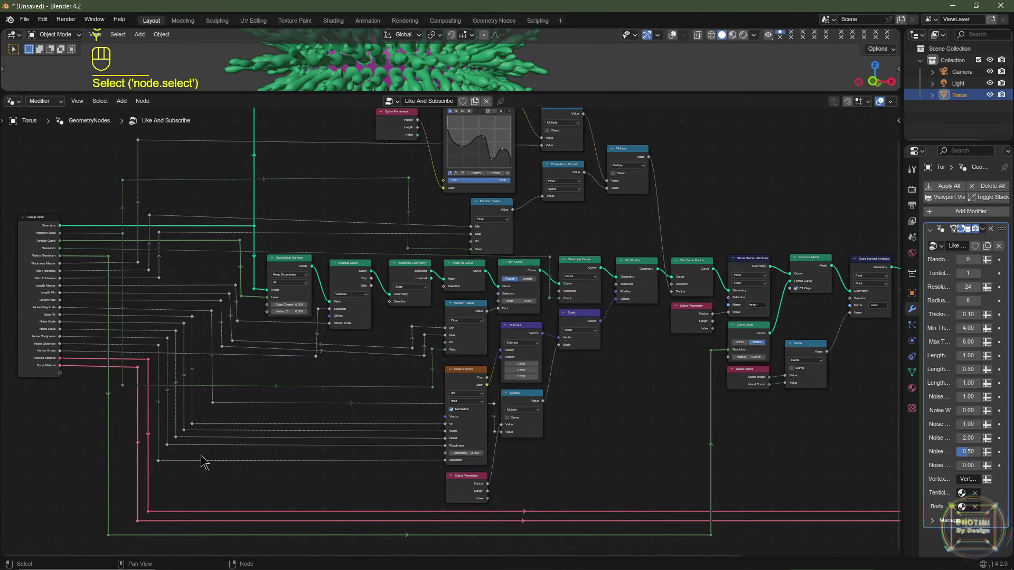
- Align the Noise Magnitude link's reroutes and bring its horizontal run close above the other noise links
{"action": "left_click", "coordinate": [494, 404]}
{"action": "left_click", "coordinate": [495, 432], "text": "shift"}
{"action": "left_click", "coordinate": [212, 403], "text": "shift"}
{"action": "scroll", "coordinate": [216, 381], "scroll_direction": "up", "scroll_amount": 1}
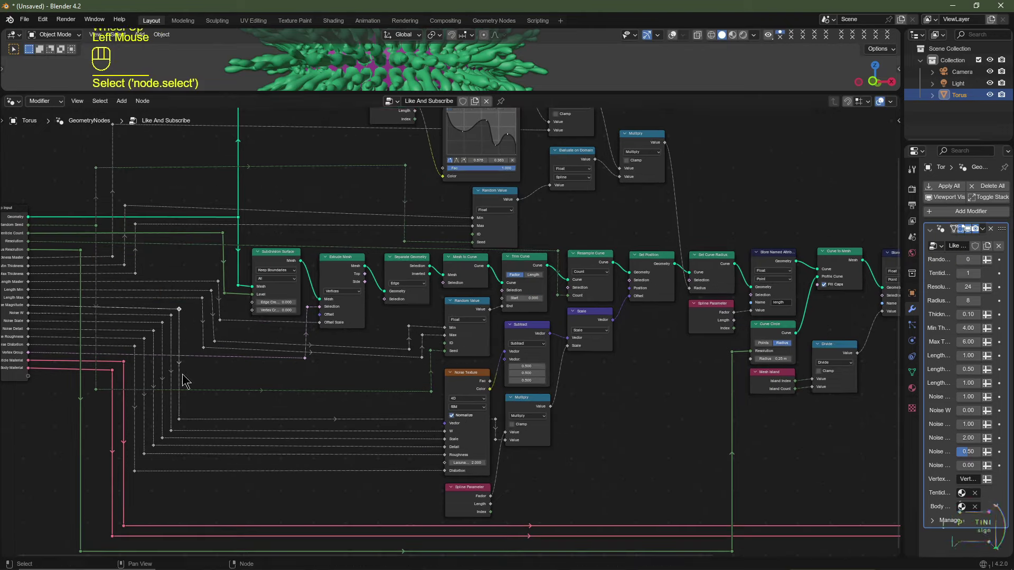
- Line up the length and Random Seed reroutes with the lower Random Value node's inputs
{"action": "left_click_drag", "start_coordinate": [188, 296], "coordinate": [203, 349]}
{"action": "left_click", "coordinate": [203, 347]}
{"action": "left_click", "coordinate": [430, 350], "text": "shift"}
{"action": "left_click_drag", "start_coordinate": [431, 350], "coordinate": [430, 344], "text": "shift"}
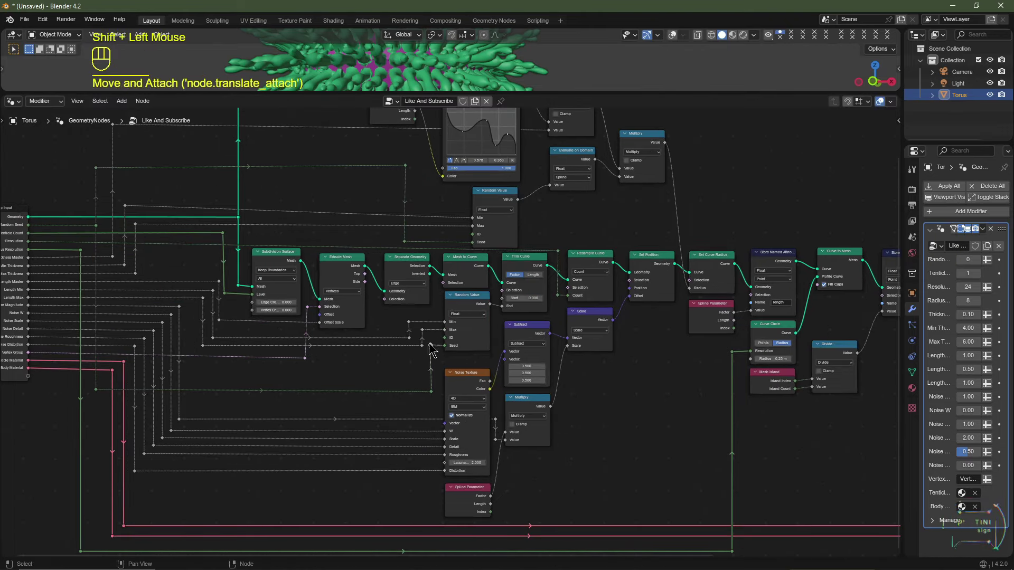
- Straighten the remaining reroutes, including the Tenticle Count link's vertical run into the Subdivision Surface node
{"action": "key", "text": "s"}
{"action": "left_click", "coordinate": [344, 362]}
{"action": "key", "text": "y"}
{"action": "left_click_drag", "start_coordinate": [232, 378], "coordinate": [237, 378]}
{"action": "left_click", "coordinate": [236, 378]}
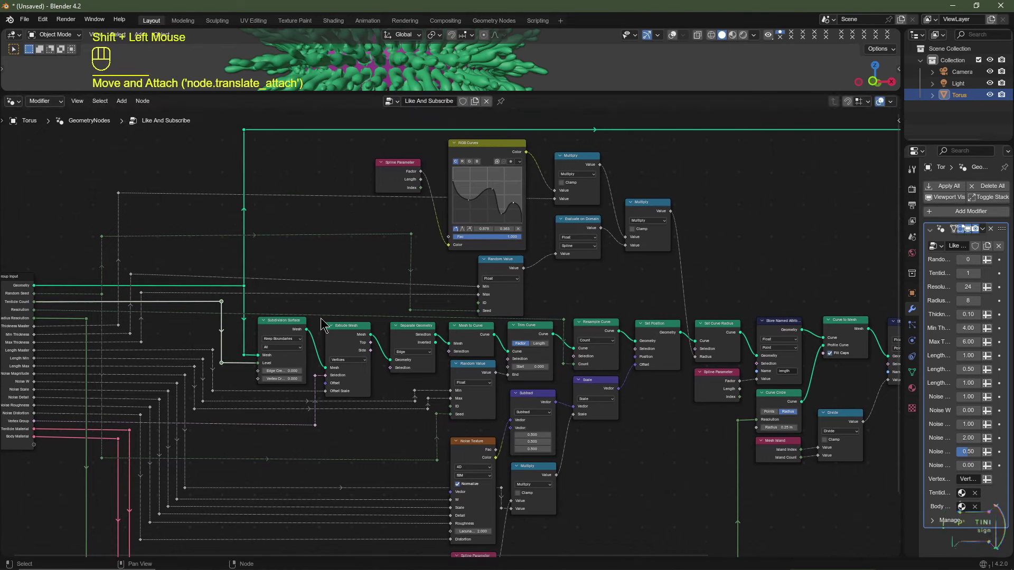
- Lower the Random Seed link's upper run and align the reroutes leading into the upper Random Value node
{"action": "left_click", "coordinate": [410, 311]}
{"action": "left_click_drag", "start_coordinate": [410, 311], "coordinate": [410, 307]}
{"action": "left_click_drag", "start_coordinate": [411, 233], "coordinate": [410, 259]}
{"action": "left_click_drag", "start_coordinate": [130, 274], "coordinate": [154, 292]}
{"action": "left_click", "coordinate": [154, 292]}
- Shift the vertical runs of the Geometry, Tenticle Count, Min Thickness and Max Thickness links closer to the Subdivision Surface node
{"action": "left_click_drag", "start_coordinate": [244, 355], "coordinate": [220, 355]}
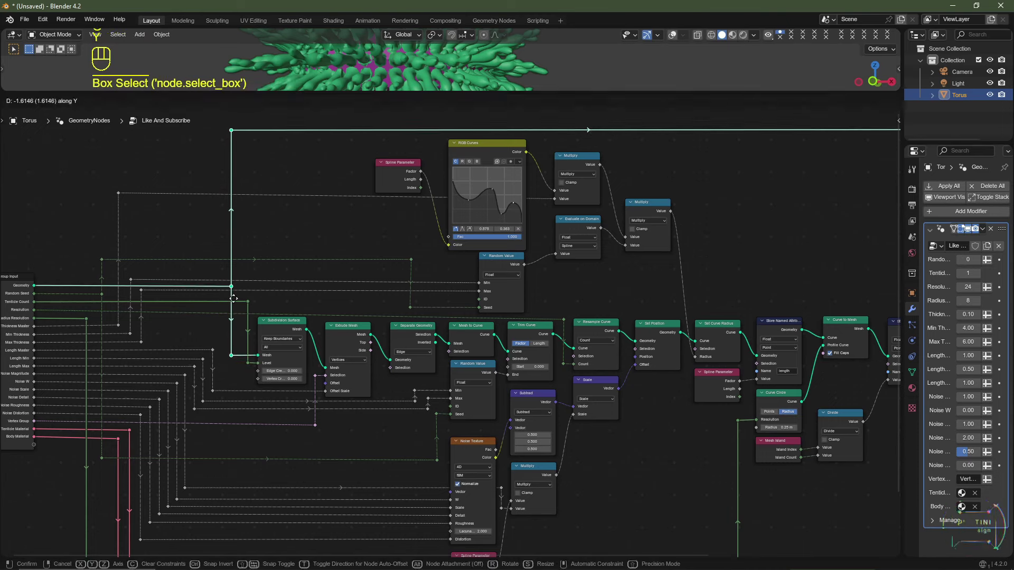
{"action": "left_click", "coordinate": [130, 280], "text": "shift"}
{"action": "left_click", "coordinate": [141, 290], "text": "shift"}
{"action": "left_click", "coordinate": [145, 303], "text": "shift"}
{"action": "left_click_drag", "start_coordinate": [145, 304], "coordinate": [244, 304]}
- Place the Random Seed link's upper run beside the upper Random Value node and move the Thickness Master reroutes toward the tree
{"action": "left_click", "coordinate": [410, 259]}
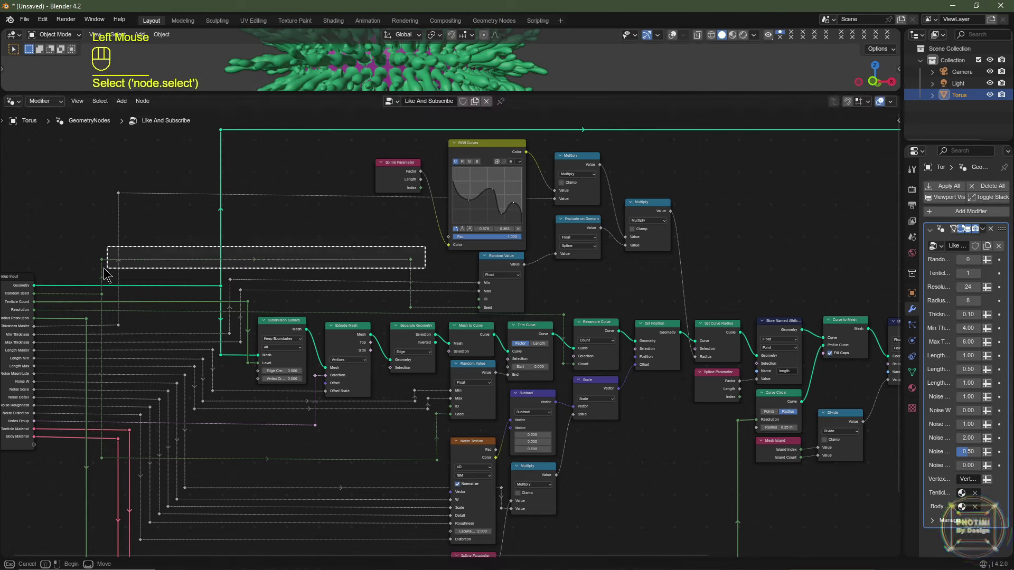
{"action": "left_click_drag", "start_coordinate": [410, 259], "coordinate": [467, 272]}
{"action": "left_click", "coordinate": [118, 193]}
{"action": "left_click", "coordinate": [118, 326], "text": "shift"}
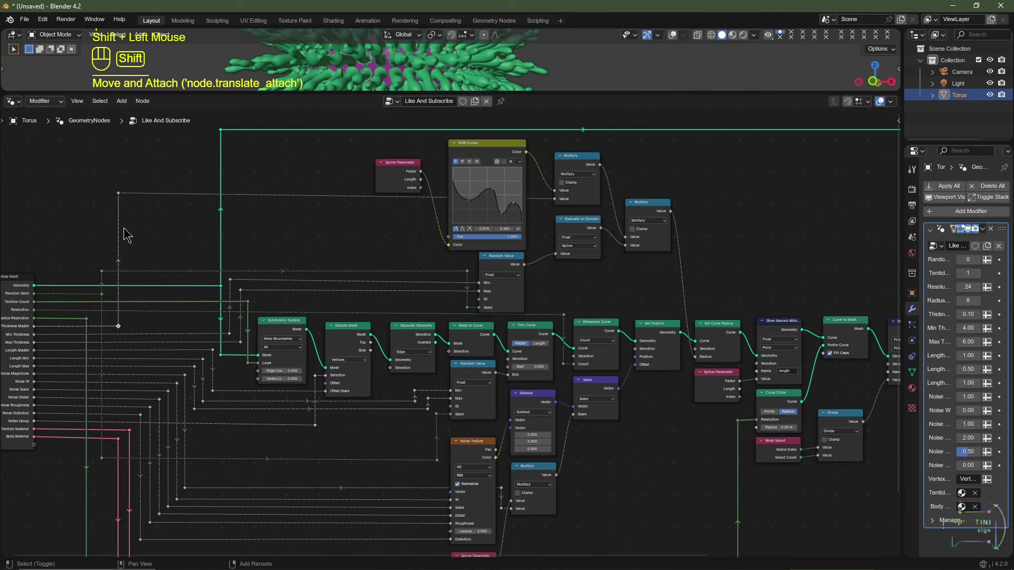
{"action": "left_click_drag", "start_coordinate": [119, 193], "coordinate": [207, 223]}
{"action": "left_click", "coordinate": [207, 223]}
- Reroute the final Multiply output straight down to the Set Curve Radius node and straighten the Tenticle Material link's far vertical run
{"action": "left_click", "coordinate": [679, 211]}
{"action": "middle_click_drag", "start_coordinate": [766, 252], "coordinate": [476, 227]}
{"action": "left_click", "coordinate": [527, 364], "text": "shift"}
{"action": "key", "text": "s"}
{"action": "left_click", "coordinate": [475, 227]}
- Straighten the Body Material and Geometry links' vertical runs at the body's Set Material node
{"action": "scroll", "coordinate": [516, 493], "scroll_direction": "down", "scroll_amount": 2}
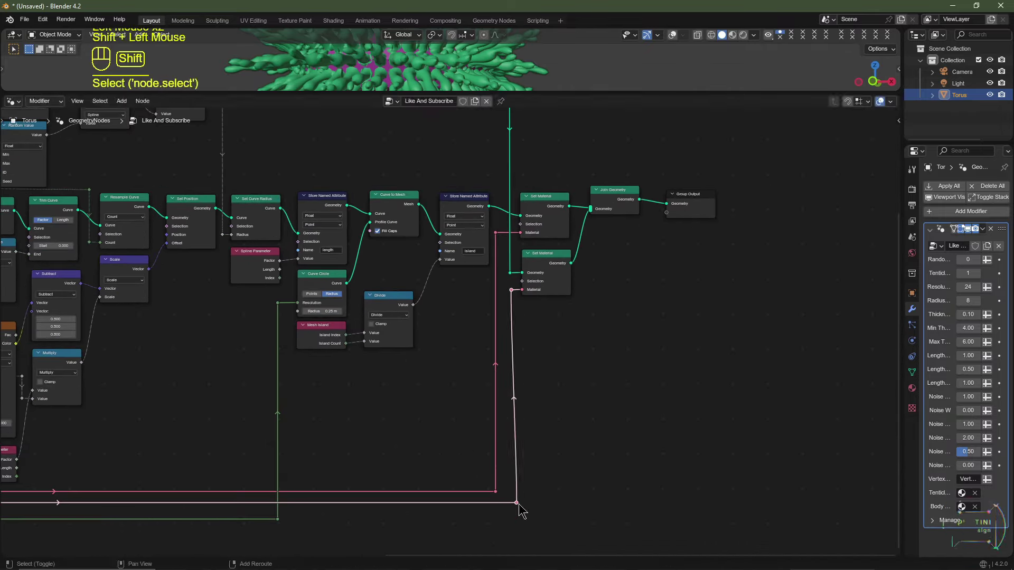
{"action": "scroll", "coordinate": [485, 485], "scroll_direction": "up", "scroll_amount": 2}
{"action": "scroll", "coordinate": [333, 272], "scroll_direction": "down", "scroll_amount": 4}
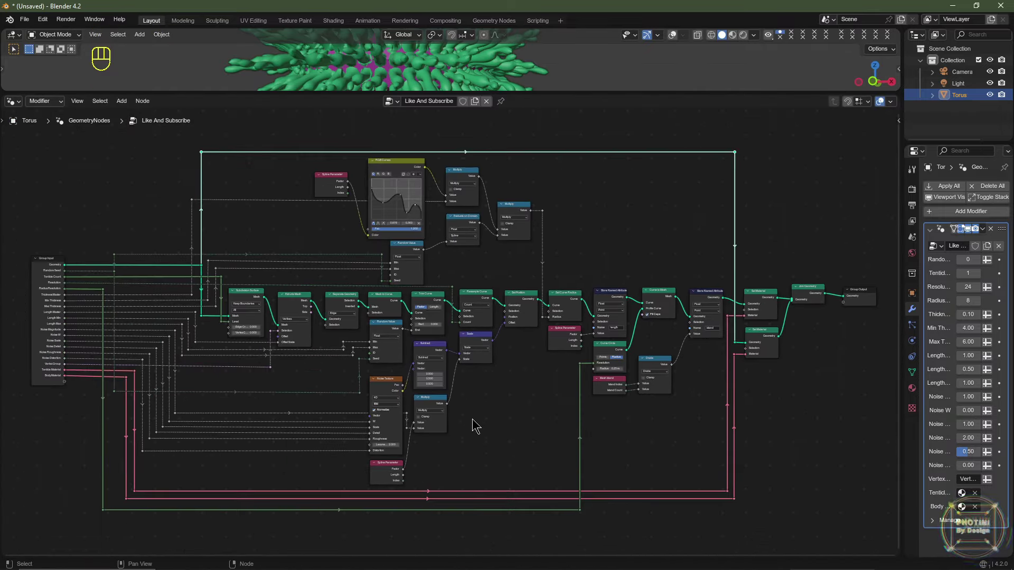
{"action": "middle_click_drag", "start_coordinate": [476, 423], "coordinate": [502, 416], "text": "ctrl"}
{"action": "scroll", "coordinate": [501, 422], "scroll_direction": "up", "scroll_amount": 1, "text": "ctrl"}
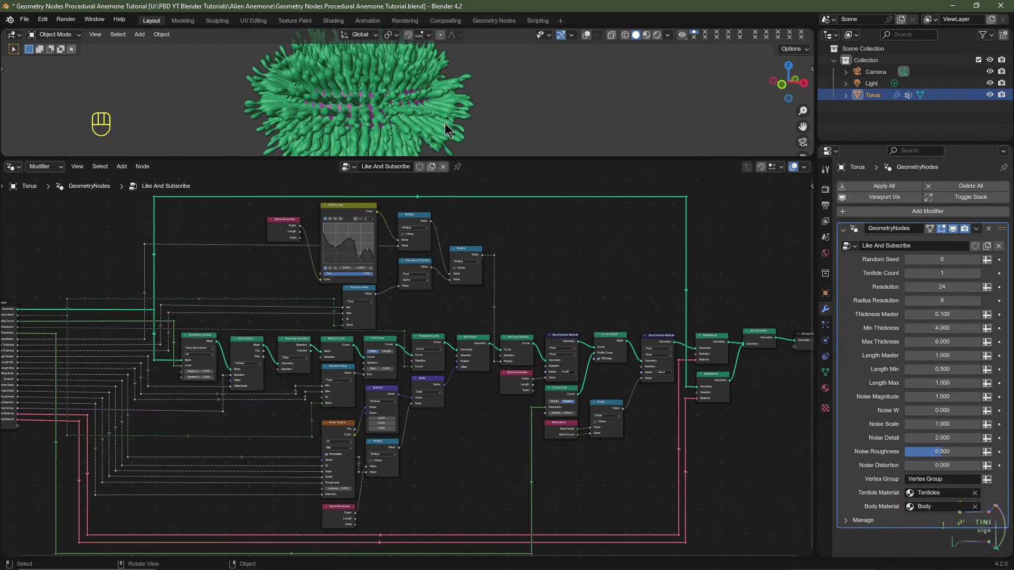
- Switch the node area to the Shader Editor and reduce the modifier's Tenticle Count to 0
{"action": "left_click", "coordinate": [13, 167]}
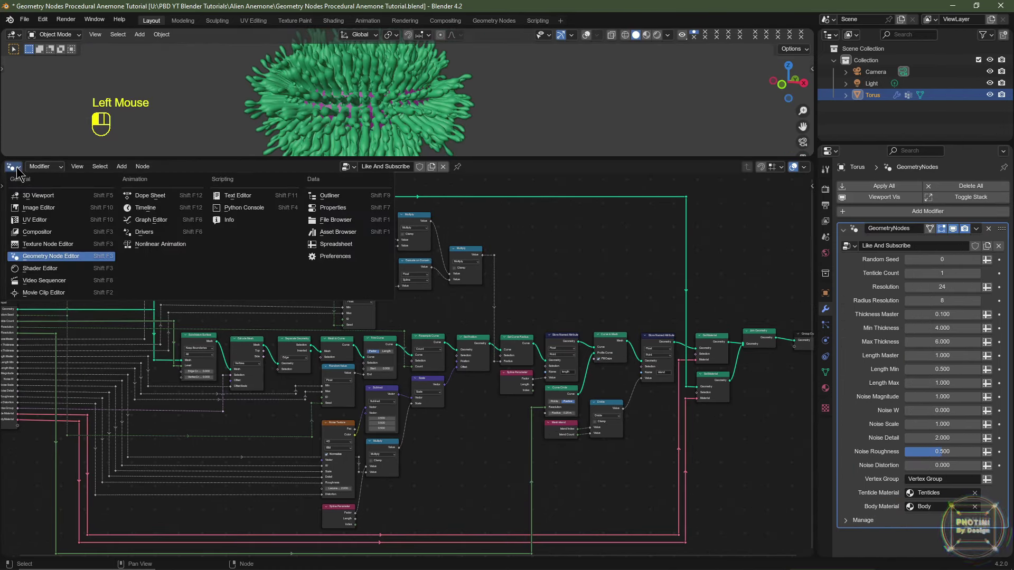
{"action": "left_click", "coordinate": [48, 270]}
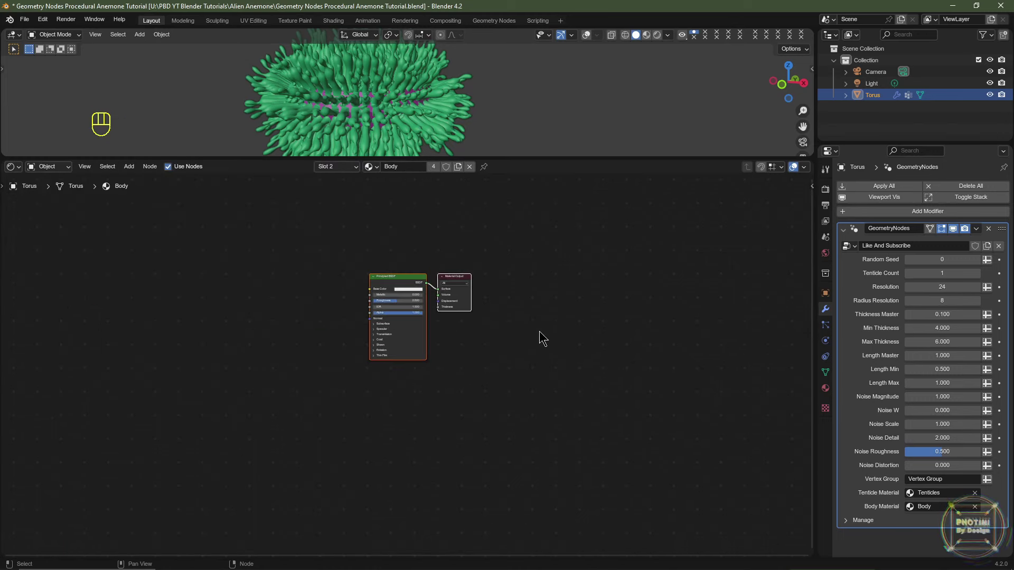
{"action": "left_click", "coordinate": [909, 274]}
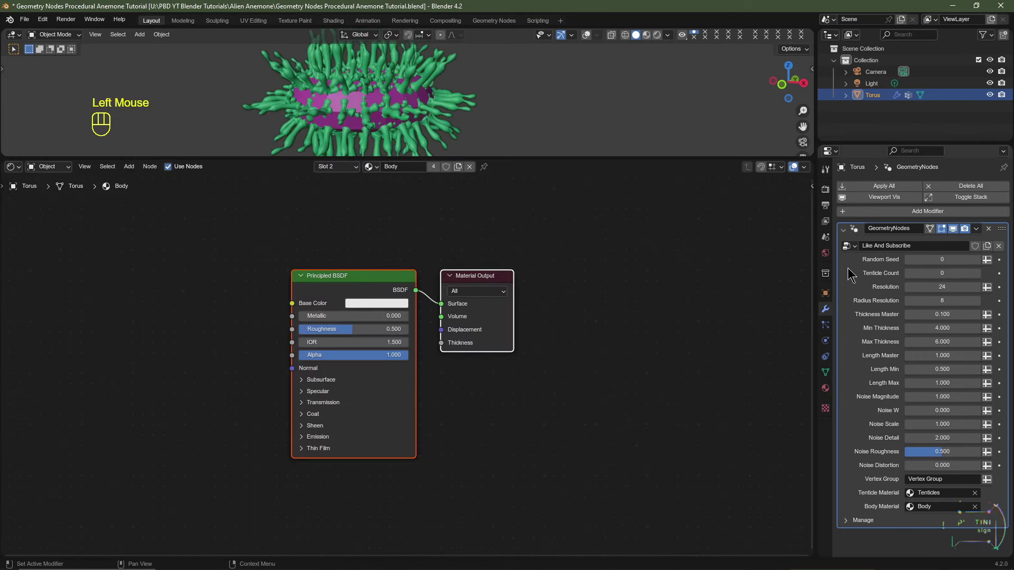
- Set the render engine to Cycles with GPU Compute as the device
{"action": "left_click", "coordinate": [827, 189]}
{"action": "left_click", "coordinate": [943, 187]}
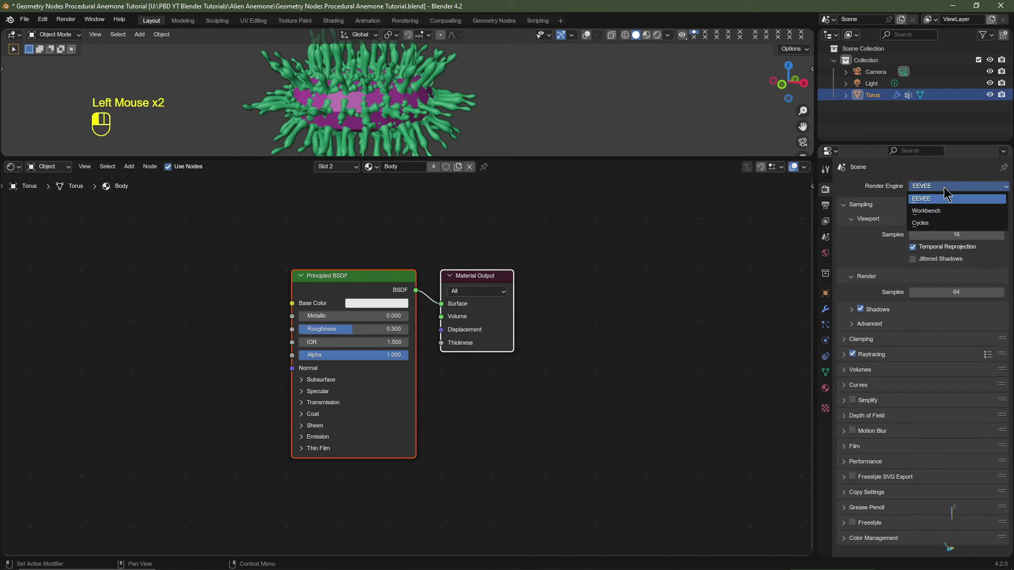
{"action": "left_click", "coordinate": [936, 222]}
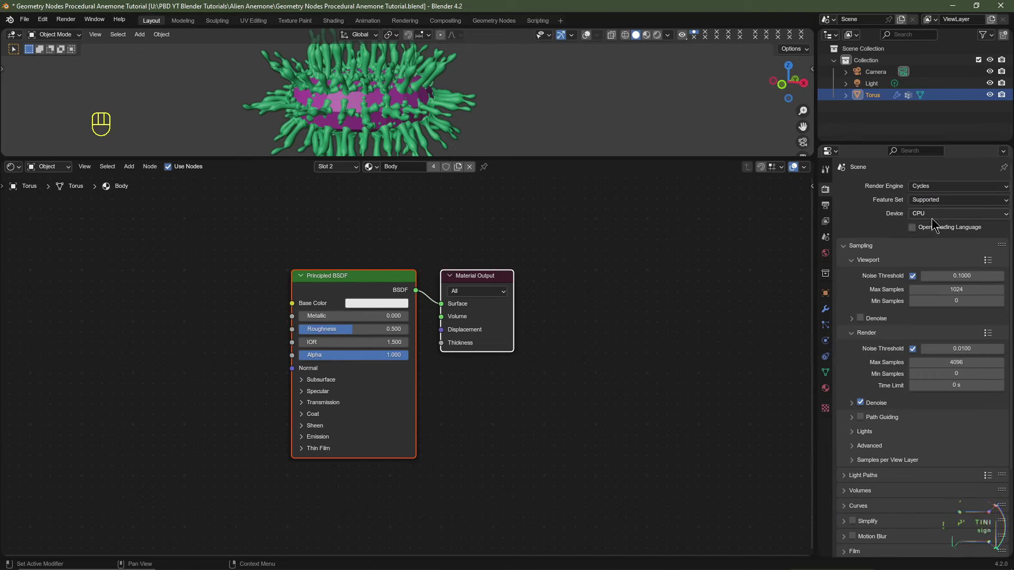
{"action": "left_click", "coordinate": [932, 213]}
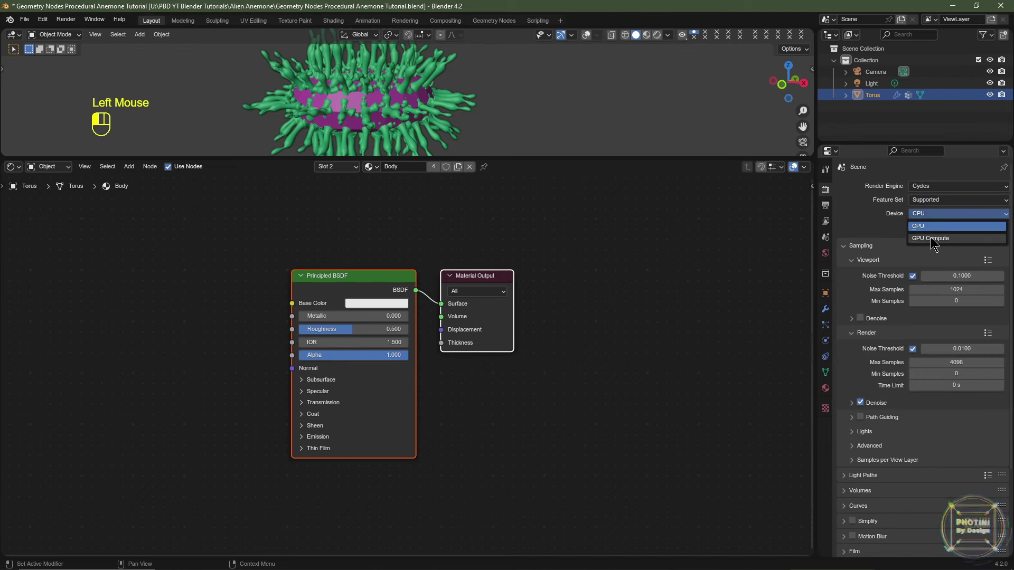
{"action": "left_click", "coordinate": [930, 238]}
{"action": "scroll", "coordinate": [871, 277], "scroll_direction": "up", "scroll_amount": 4}
{"action": "scroll", "coordinate": [900, 322], "scroll_direction": "down", "scroll_amount": 4}
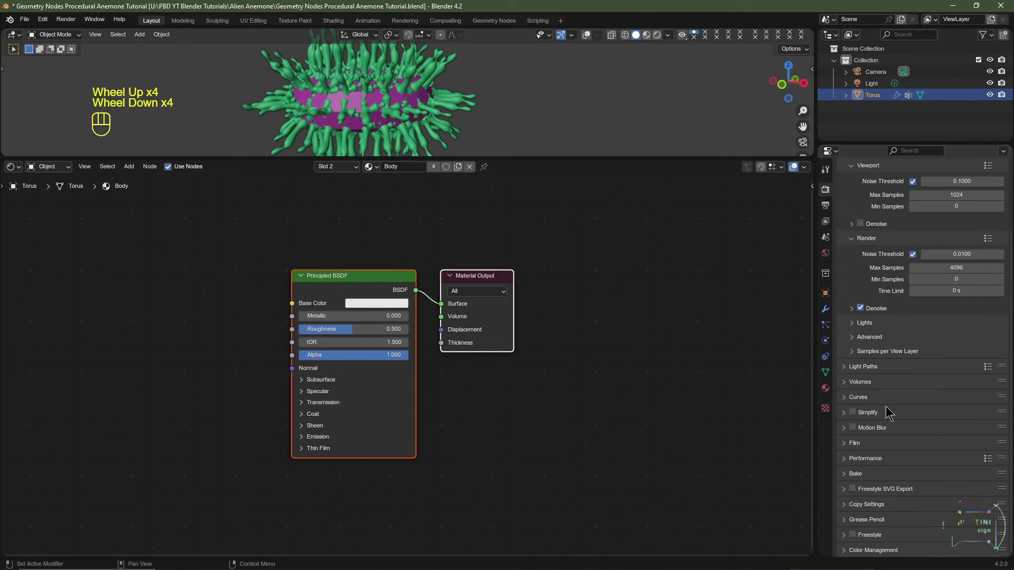
- Set the scene's Color Management view transform to Standard
{"action": "left_click", "coordinate": [875, 553]}
{"action": "scroll", "coordinate": [875, 549], "scroll_direction": "down", "scroll_amount": 2}
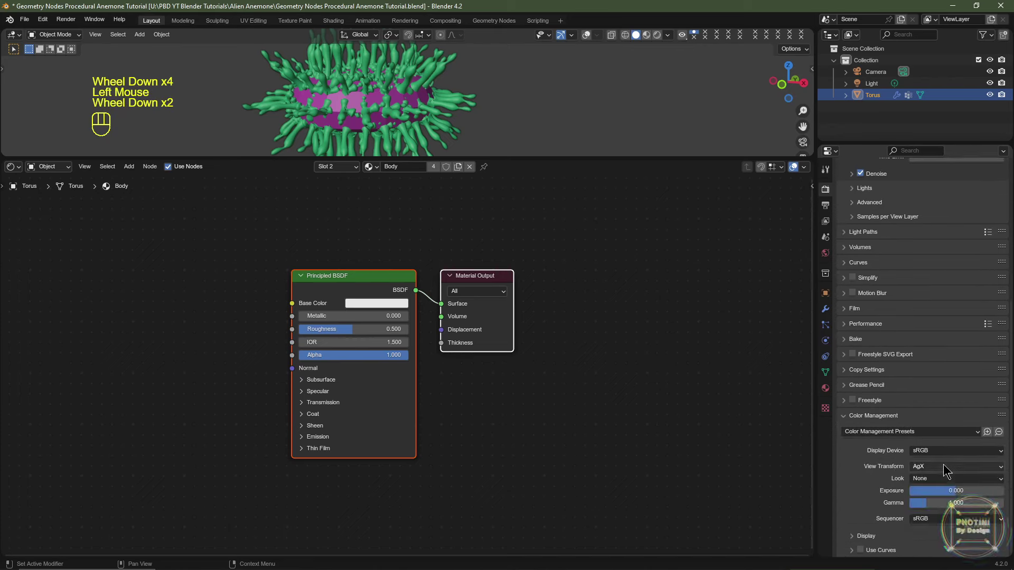
{"action": "left_click", "coordinate": [943, 465]}
{"action": "left_click", "coordinate": [936, 479]}
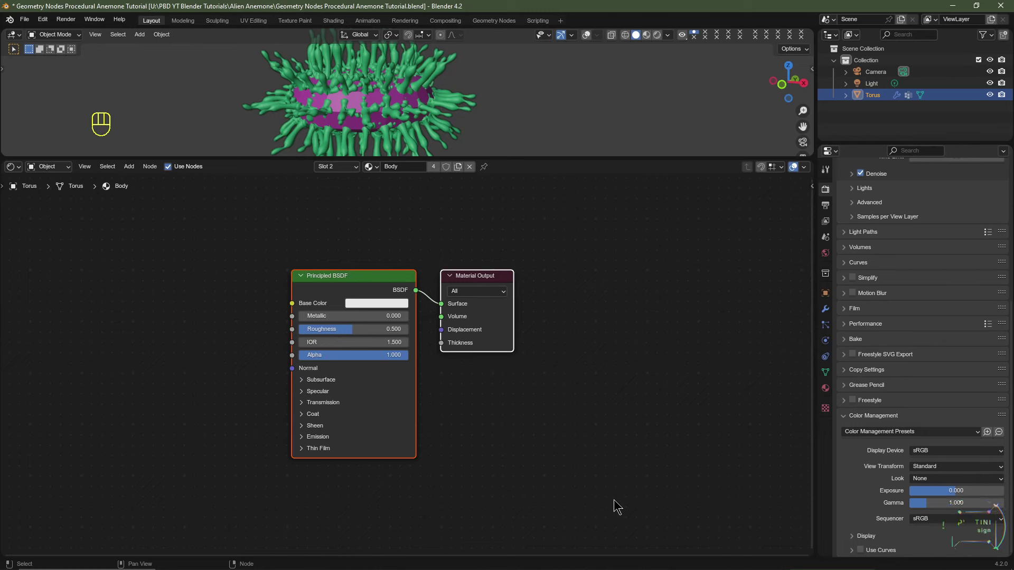
- Switch the viewport to Rendered shading and disable Scene World and Scene Lights for its lighting
{"action": "scroll", "coordinate": [613, 499], "scroll_direction": "up", "scroll_amount": 1}
{"action": "left_click", "coordinate": [657, 34]}
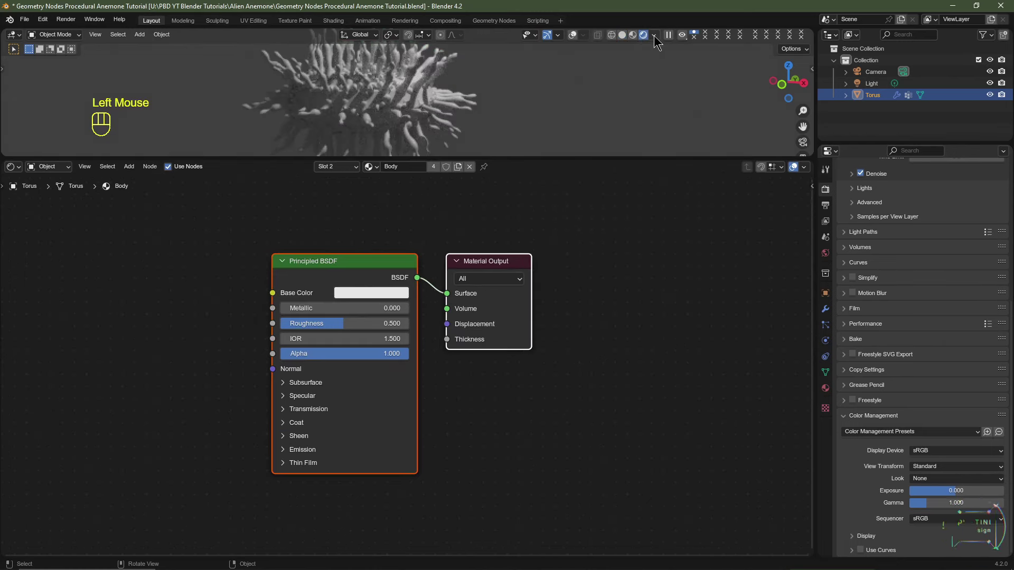
{"action": "left_click", "coordinate": [654, 35]}
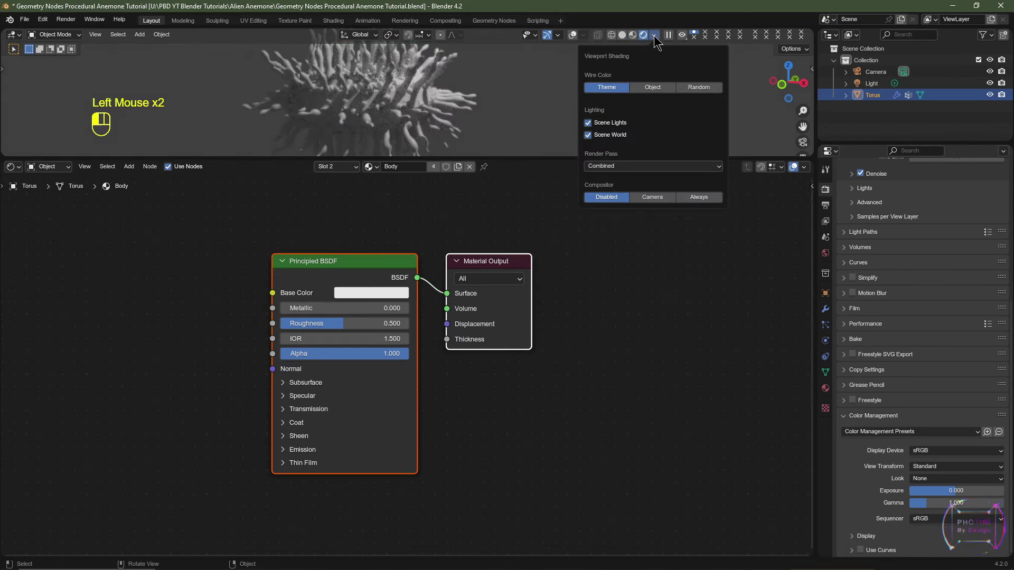
{"action": "left_click", "coordinate": [588, 135]}
{"action": "left_click", "coordinate": [587, 123]}
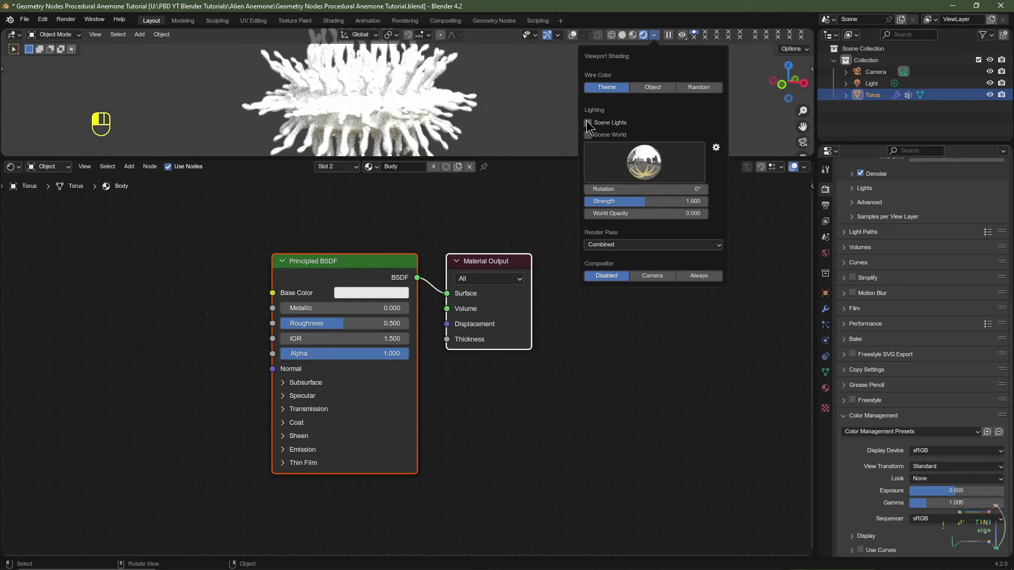
- Light the rendered viewport with the dark studio HDRI and set its strength to 0.750
{"action": "left_click_drag", "start_coordinate": [634, 201], "coordinate": [621, 201]}
{"action": "left_click", "coordinate": [633, 201]}
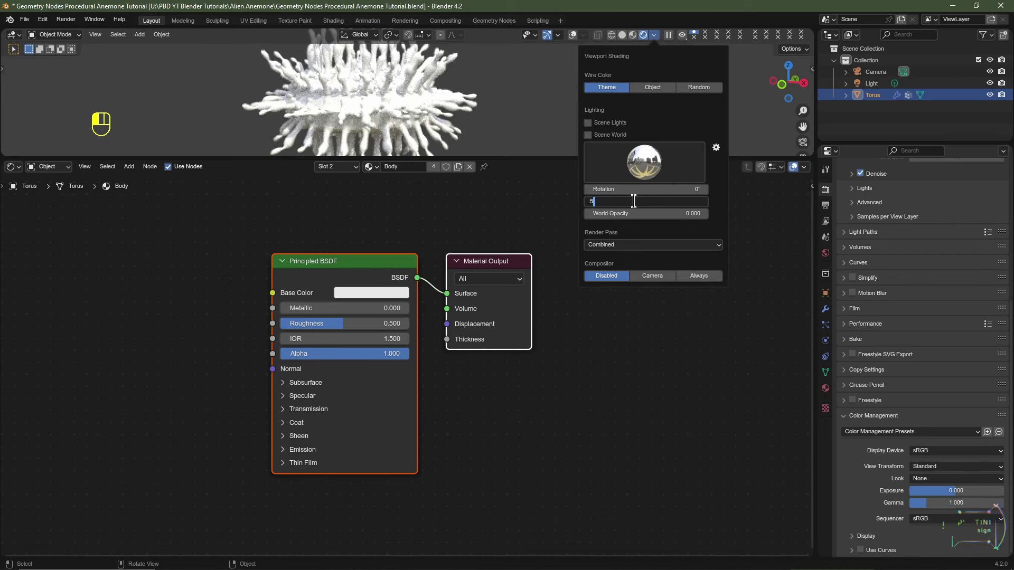
{"action": "type", "text": ".5"}
{"action": "key", "text": "Return"}
{"action": "left_click", "coordinate": [649, 170]}
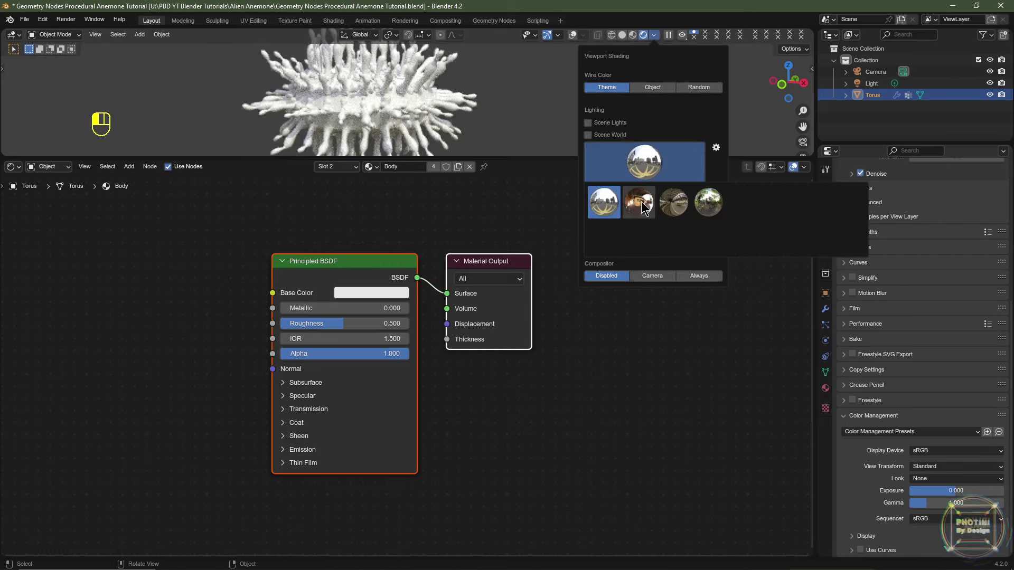
{"action": "left_click", "coordinate": [813, 201]}
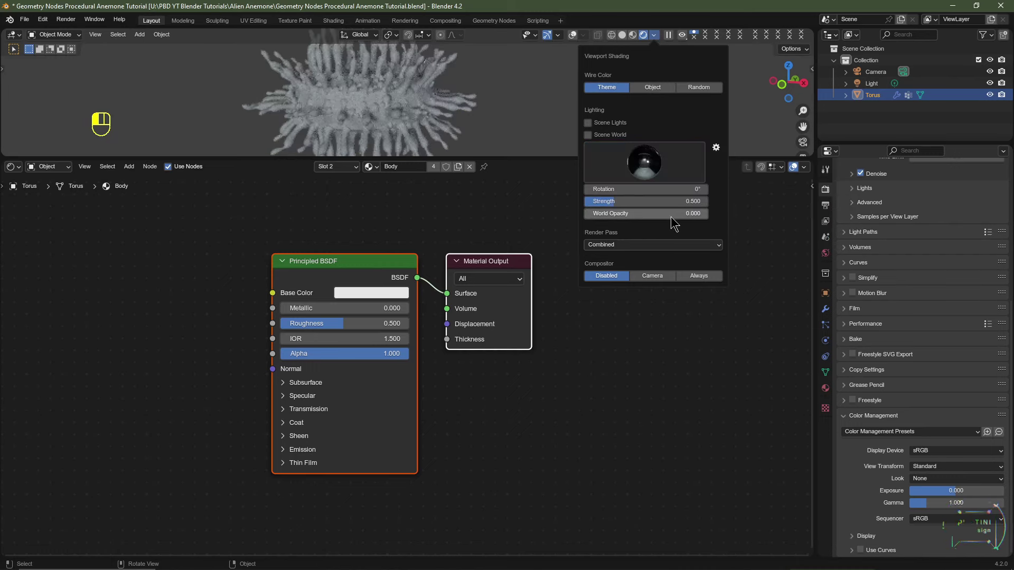
{"action": "left_click_drag", "start_coordinate": [641, 201], "coordinate": [640, 201]}
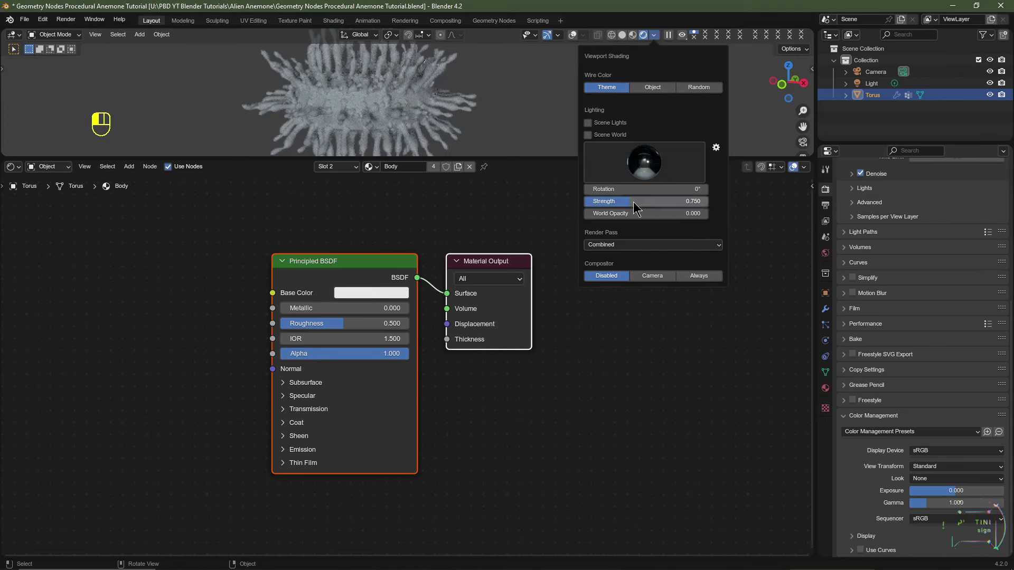
- Narrow the properties area and raise the Geometry Nodes modifier's Tenticle Count to 1
{"action": "left_click", "coordinate": [825, 310]}
{"action": "scroll", "coordinate": [636, 336], "scroll_direction": "down", "scroll_amount": 2}
{"action": "left_click_drag", "start_coordinate": [816, 275], "coordinate": [854, 274]}
{"action": "scroll", "coordinate": [699, 357], "scroll_direction": "up", "scroll_amount": 2}
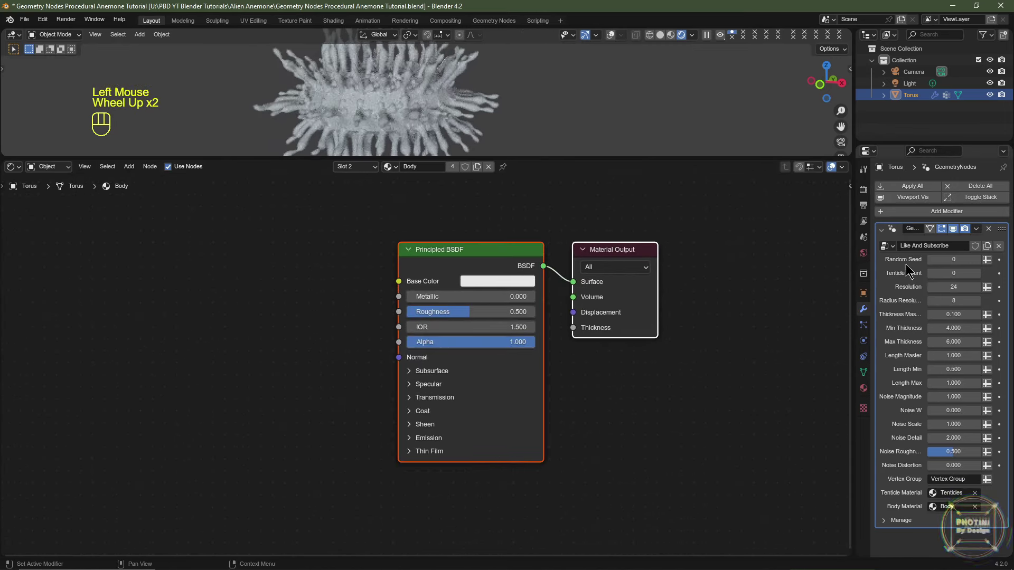
{"action": "left_click", "coordinate": [977, 273]}
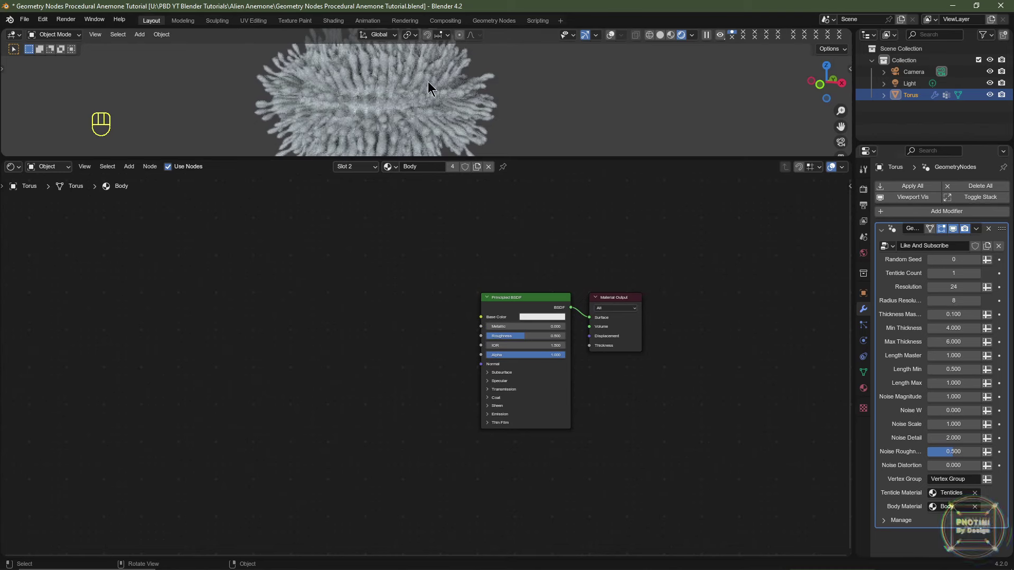
- Make the Tenticles material the active slot for shader editing and return to the torus's modifier settings
{"action": "left_click", "coordinate": [864, 390]}
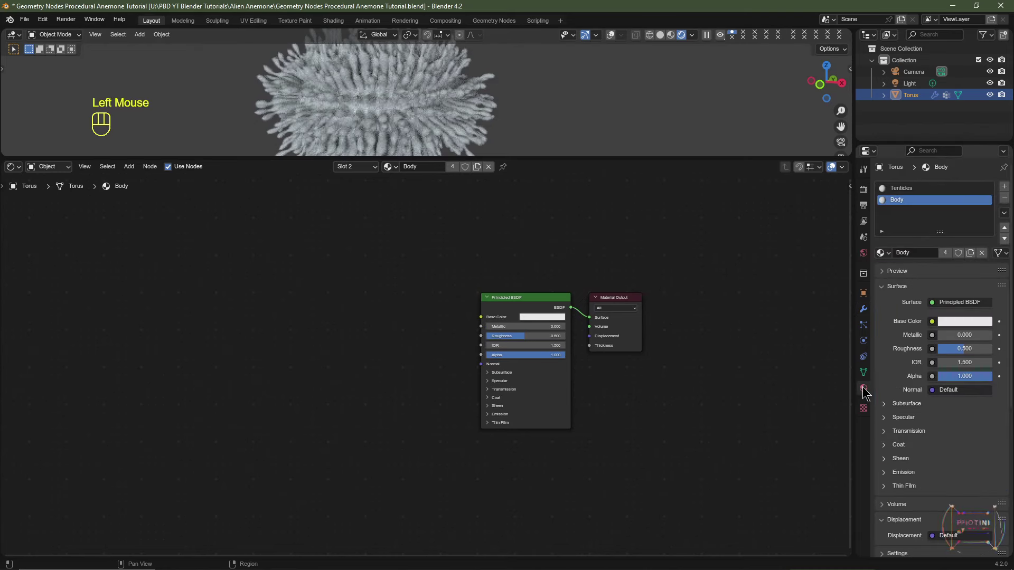
{"action": "left_click", "coordinate": [900, 189]}
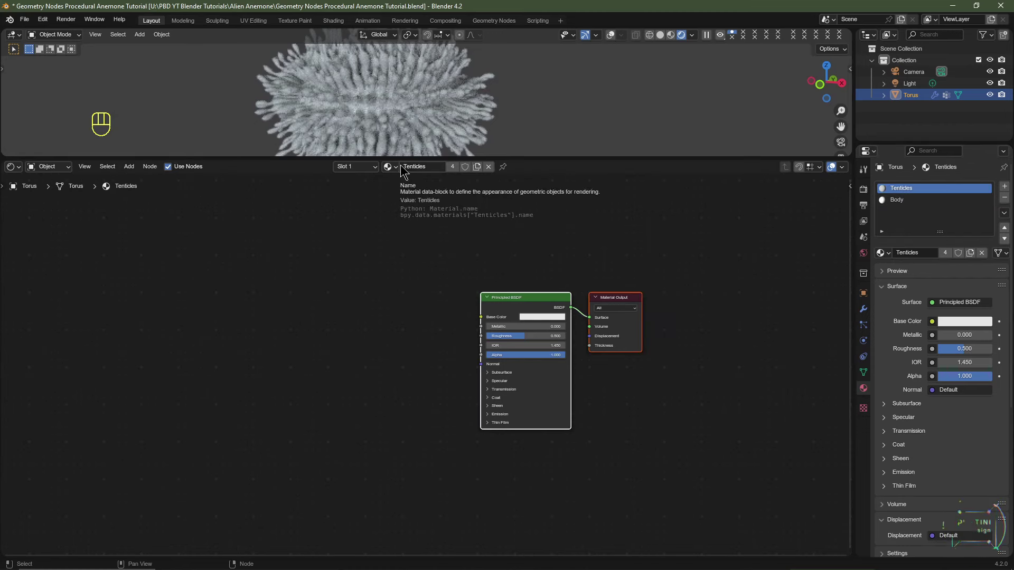
{"action": "left_click", "coordinate": [864, 309]}
{"action": "scroll", "coordinate": [484, 372], "scroll_direction": "up", "scroll_amount": 2}
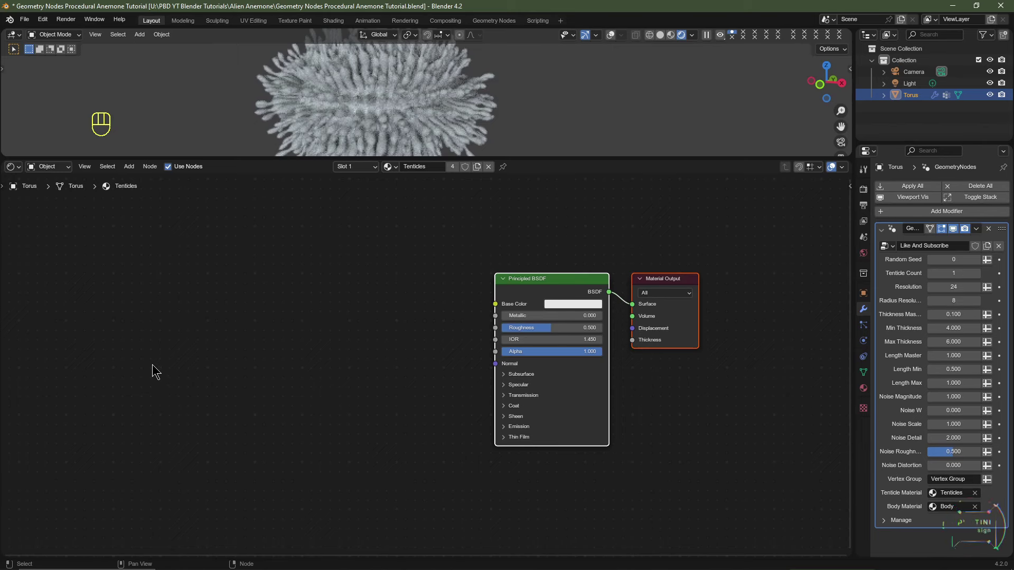
- Add an Attribute node to the Tenticles material and set its attribute name to island
{"action": "key", "text": "shift+a"}
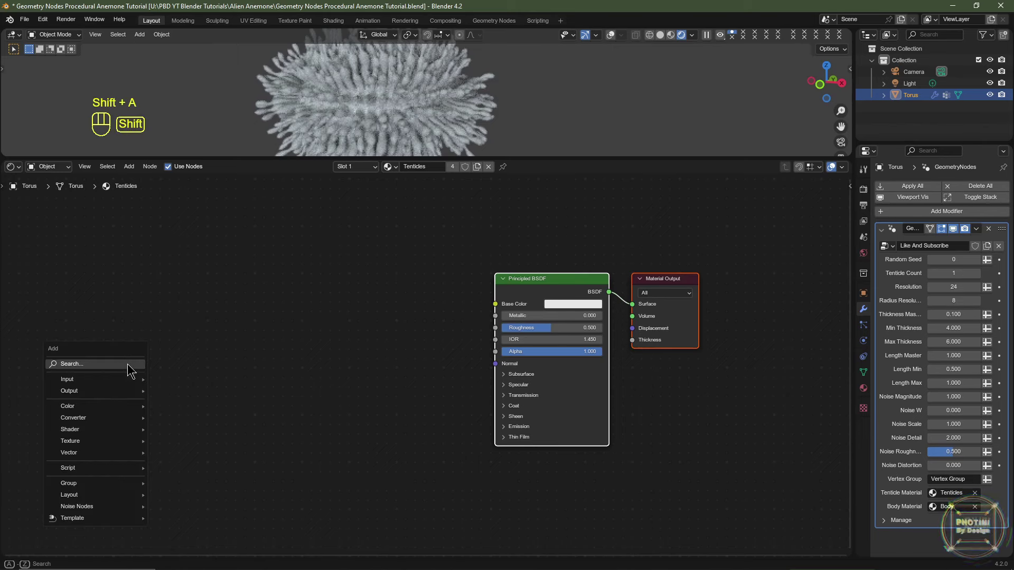
{"action": "left_click", "coordinate": [122, 363]}
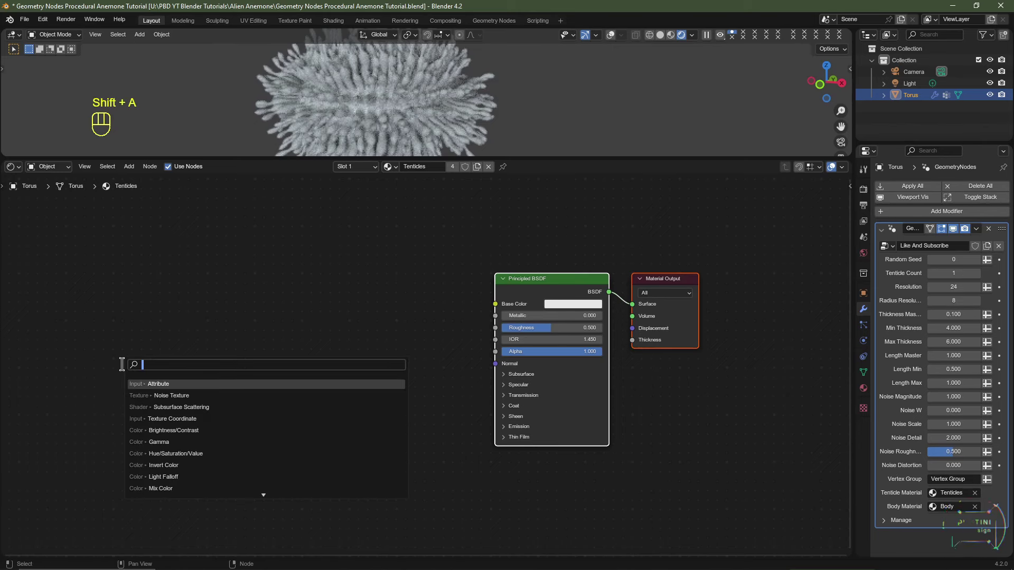
{"action": "type", "text": "Att"}
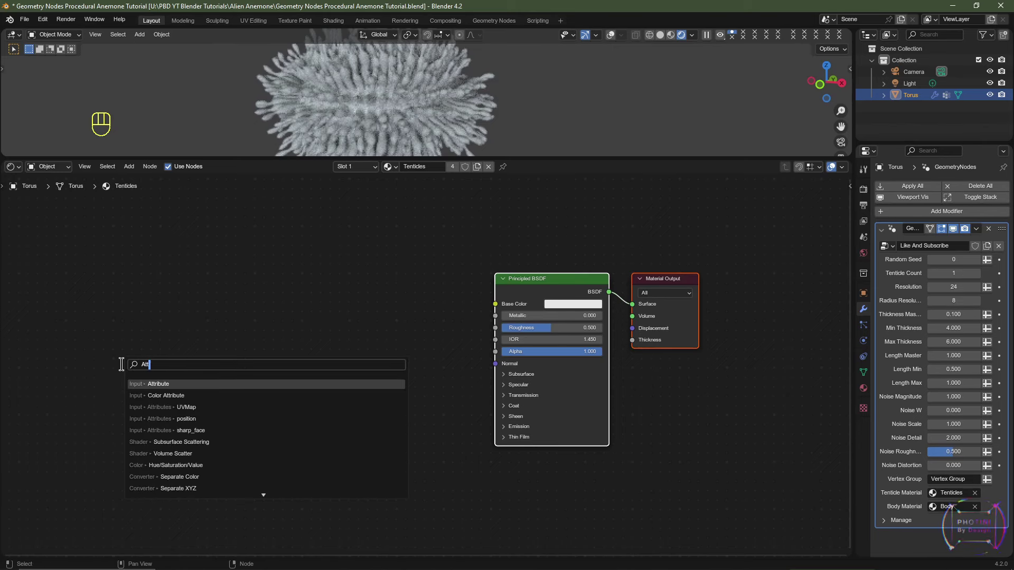
{"action": "left_click", "coordinate": [163, 384]}
{"action": "left_click", "coordinate": [163, 378]}
{"action": "left_click", "coordinate": [168, 375]}
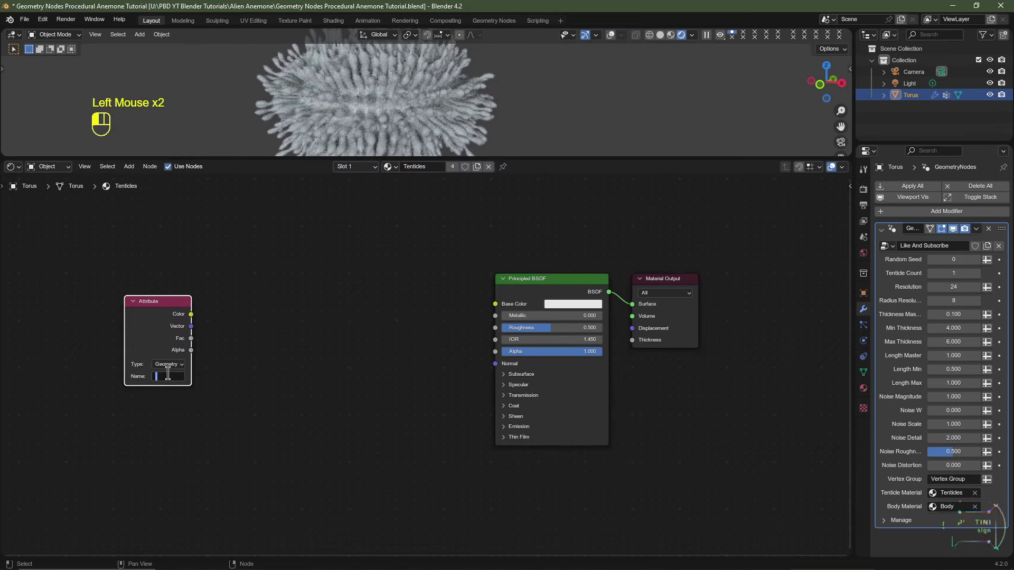
{"action": "type", "text": "island"}
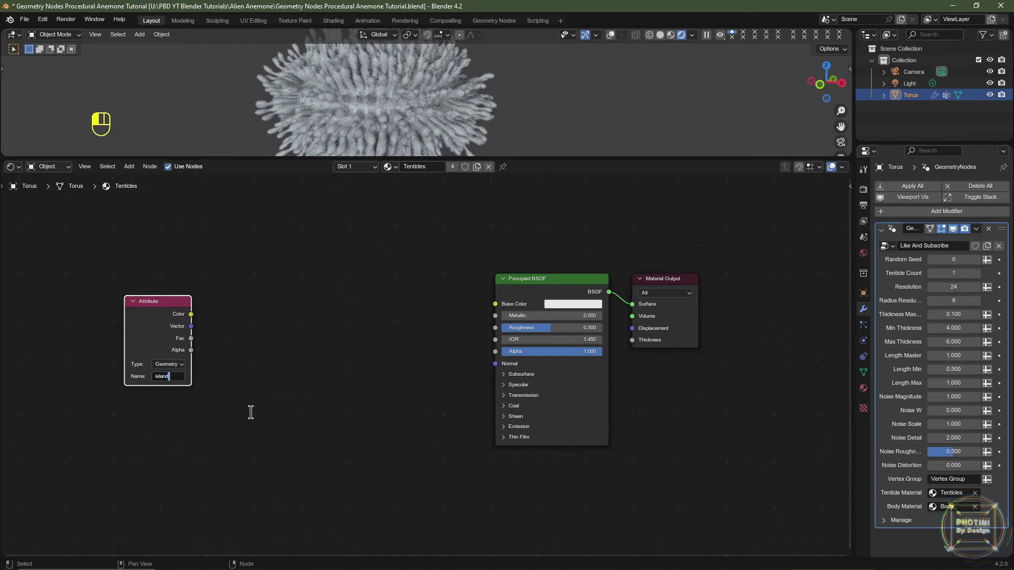
{"action": "scroll", "coordinate": [155, 330], "scroll_direction": "up", "scroll_amount": 1}
{"action": "left_click", "coordinate": [157, 326]}
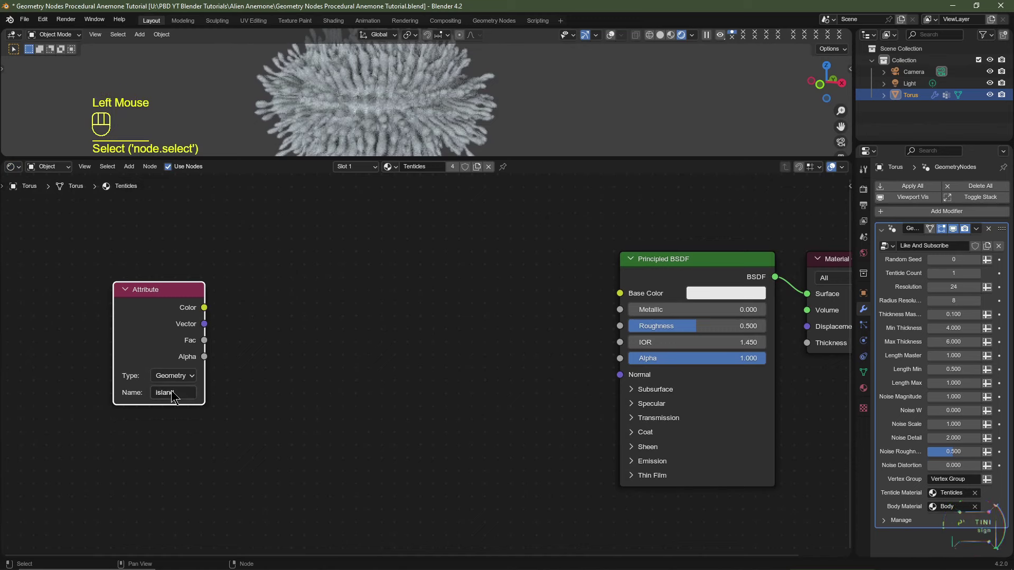
- Check the attribute name in the geometry tree's Store Named Attribute node and return to the Tenticles shader nodes
{"action": "left_click", "coordinate": [13, 166]}
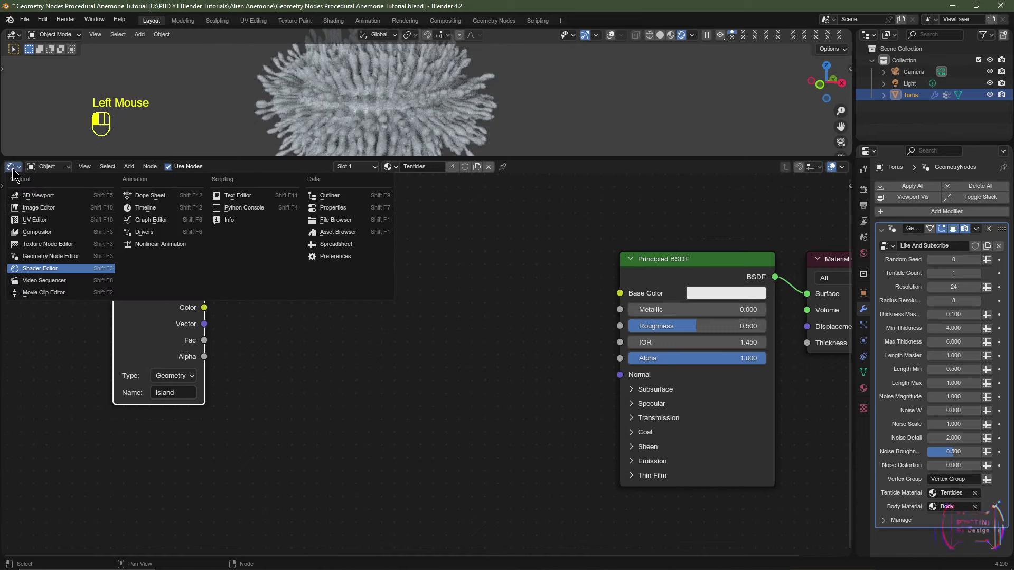
{"action": "left_click", "coordinate": [69, 257]}
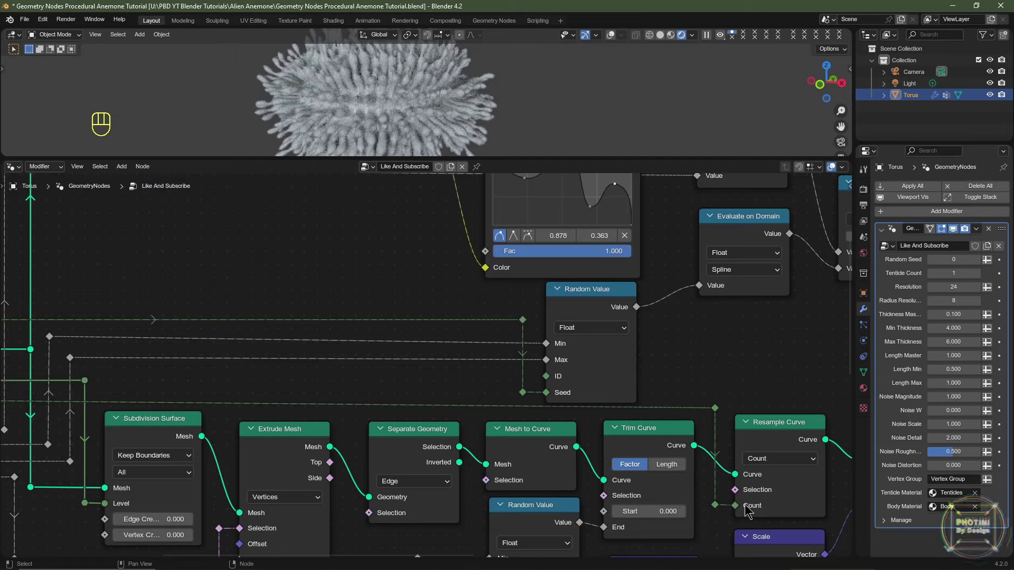
{"action": "scroll", "coordinate": [510, 455], "scroll_direction": "down", "scroll_amount": 4}
{"action": "scroll", "coordinate": [510, 455], "scroll_direction": "up", "scroll_amount": 2}
{"action": "middle_click_drag", "start_coordinate": [476, 422], "coordinate": [416, 377]}
{"action": "scroll", "coordinate": [402, 454], "scroll_direction": "up", "scroll_amount": 5}
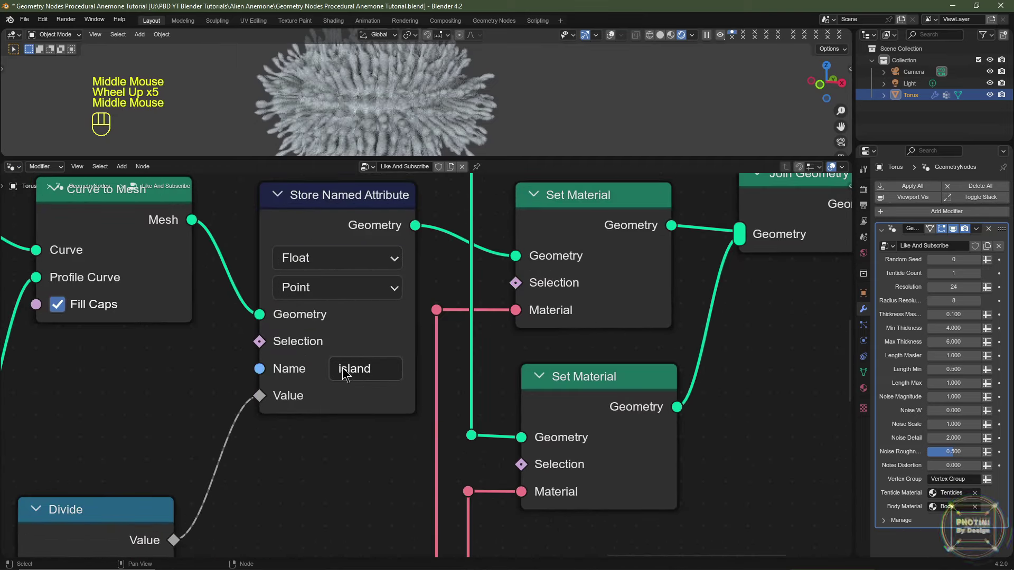
{"action": "left_click", "coordinate": [12, 167]}
{"action": "left_click", "coordinate": [46, 281]}
{"action": "scroll", "coordinate": [515, 452], "scroll_direction": "down", "scroll_amount": 2}
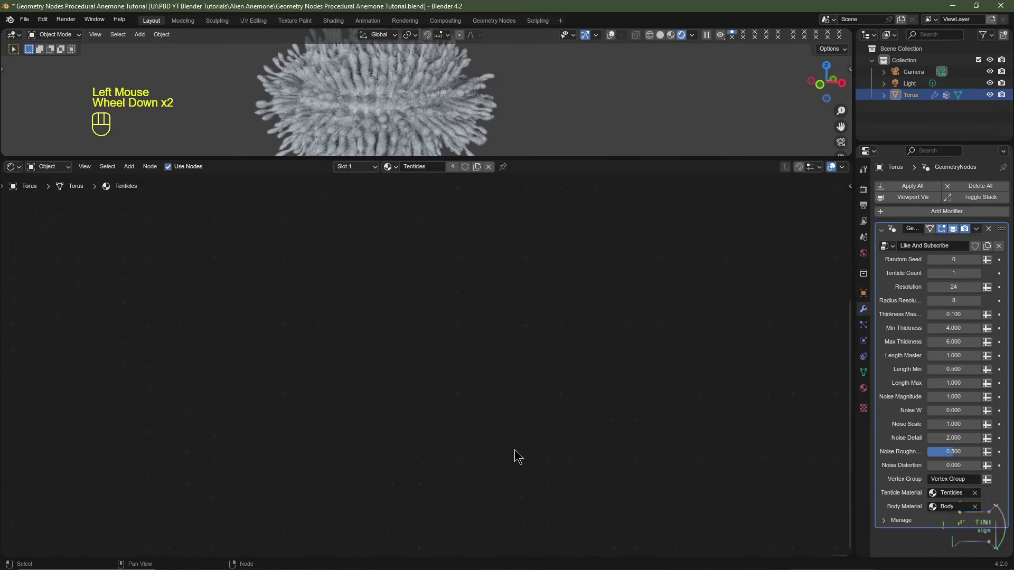
{"action": "scroll", "coordinate": [515, 453], "scroll_direction": "down", "scroll_amount": 2}
{"action": "middle_click_drag", "start_coordinate": [222, 437], "coordinate": [267, 380]}
{"action": "scroll", "coordinate": [268, 380], "scroll_direction": "up", "scroll_amount": 1}
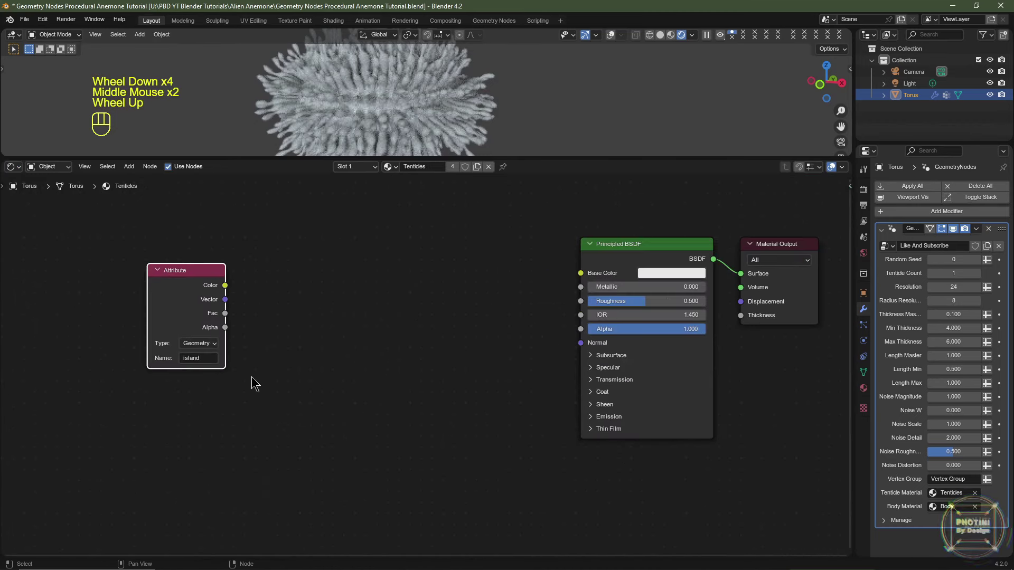
- Connect the Attribute node's Color to the Principled BSDF's Base Color and switch the viewport to Material Preview
{"action": "scroll", "coordinate": [251, 376], "scroll_direction": "down", "scroll_amount": 1}
{"action": "middle_click_drag", "start_coordinate": [247, 317], "coordinate": [170, 315]}
{"action": "left_click_drag", "start_coordinate": [154, 308], "coordinate": [412, 300]}
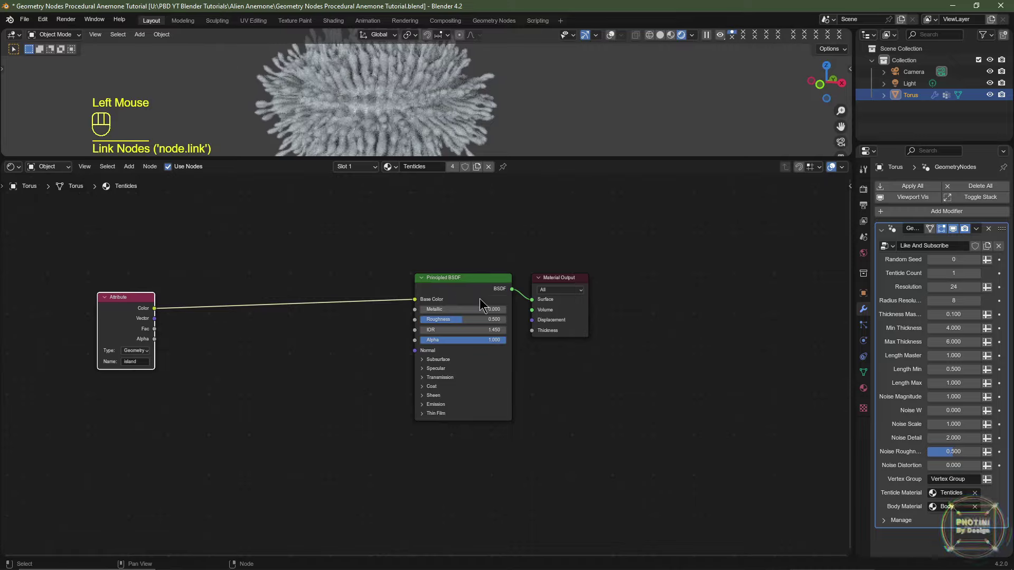
{"action": "middle_click_drag", "start_coordinate": [488, 118], "coordinate": [673, 40]}
{"action": "scroll", "coordinate": [655, 222], "scroll_direction": "down", "scroll_amount": 2}
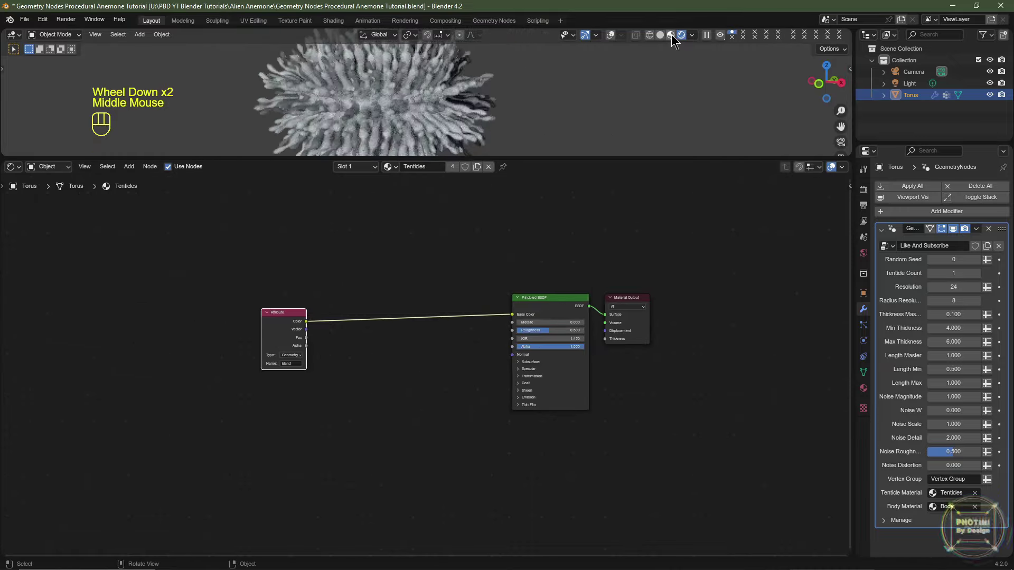
{"action": "left_click", "coordinate": [671, 34]}
{"action": "scroll", "coordinate": [454, 322], "scroll_direction": "down", "scroll_amount": 1}
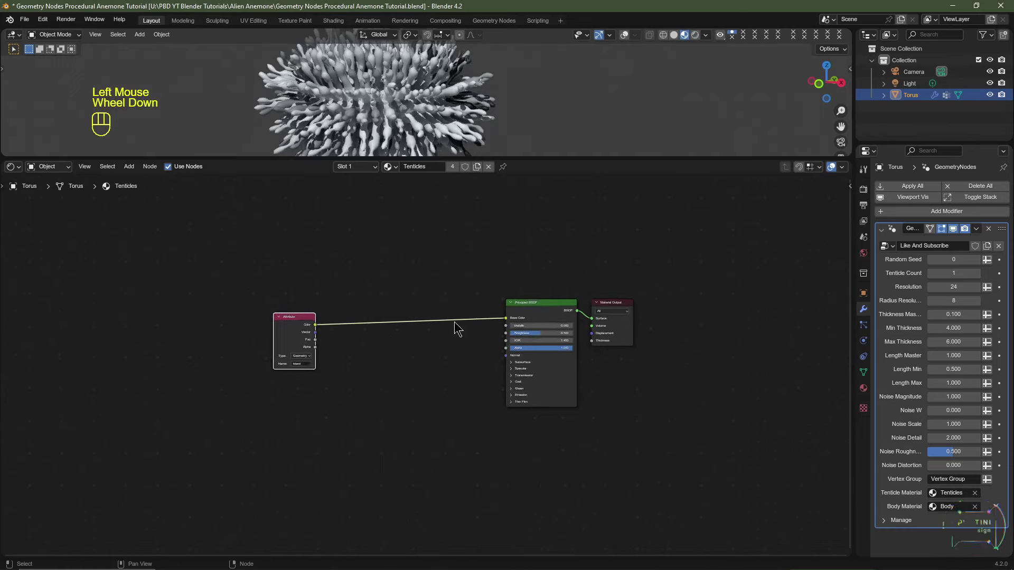
- Insert a Color Ramp between the Attribute and Principled BSDF nodes and cut the link into its Fac input
{"action": "left_click", "coordinate": [315, 379]}
{"action": "key", "text": "shift+a"}
{"action": "mouse_move", "coordinate": [296, 427]}
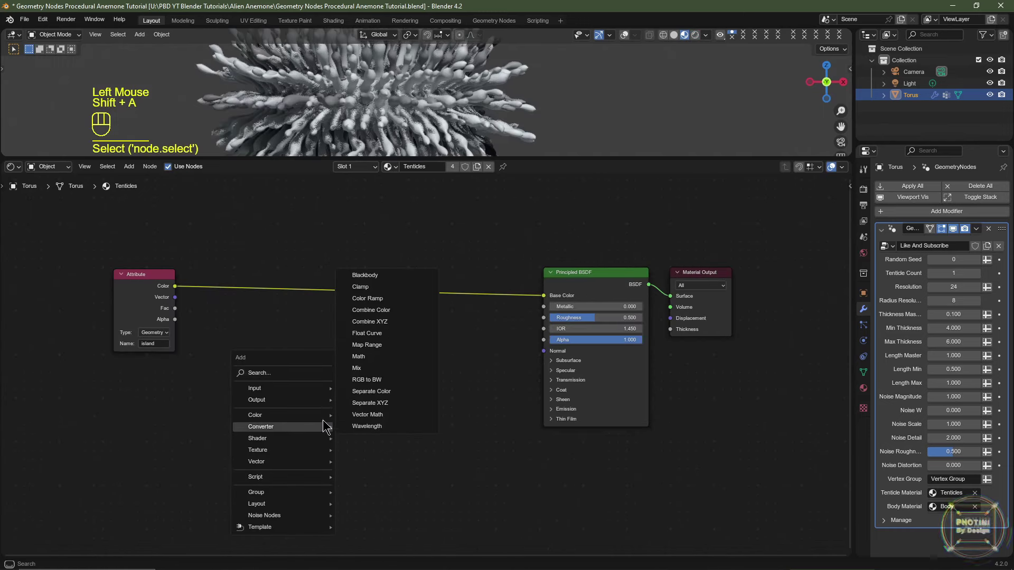
{"action": "left_click", "coordinate": [389, 301]}
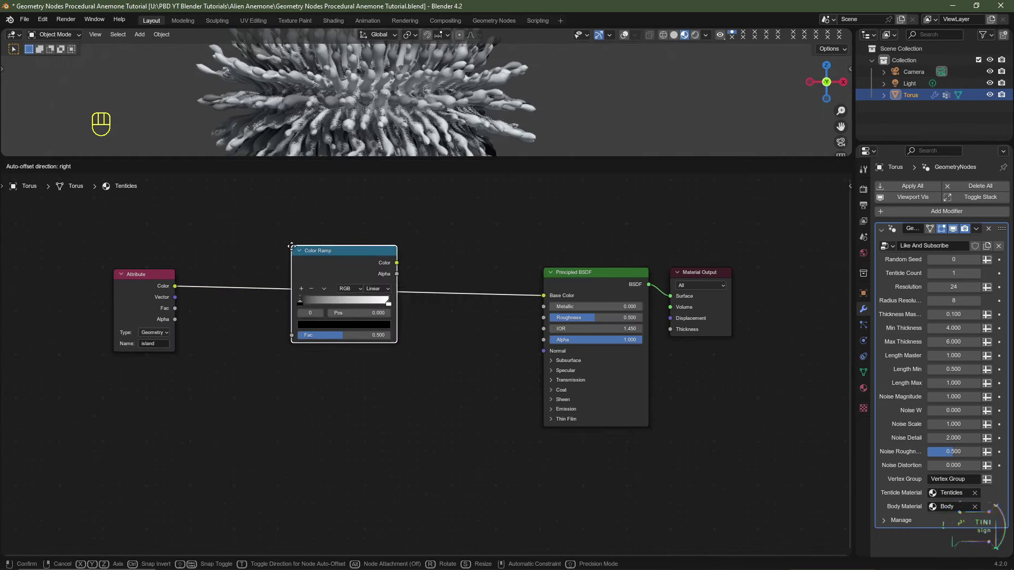
{"action": "left_click", "coordinate": [290, 255]}
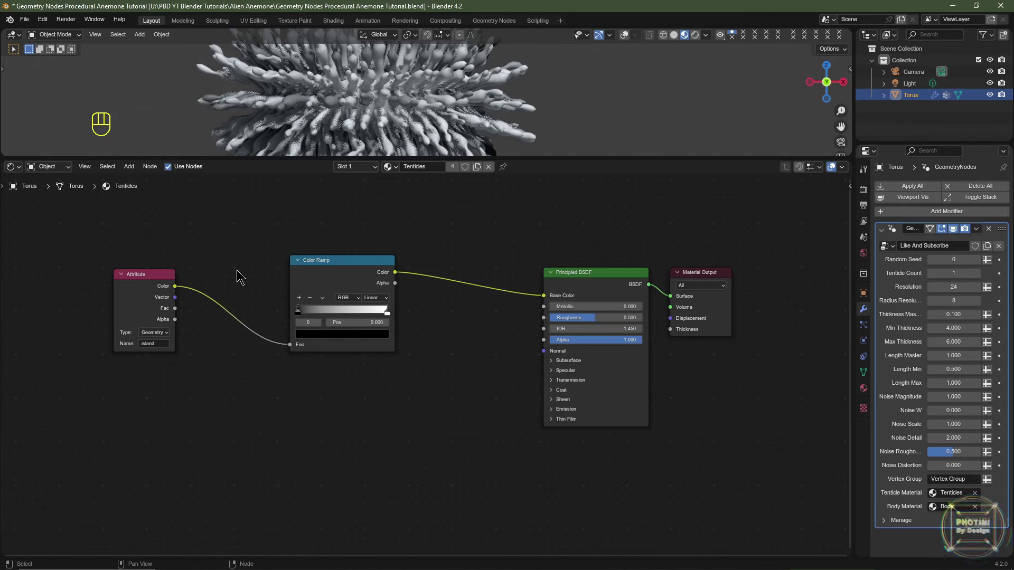
{"action": "key", "text": "ctrl"}
{"action": "right_click_drag", "start_coordinate": [227, 256], "coordinate": [225, 364], "text": "ctrl"}
- Add a third color stop at position 0.500 of the Color Ramp
{"action": "scroll", "coordinate": [224, 261], "scroll_direction": "up", "scroll_amount": 3}
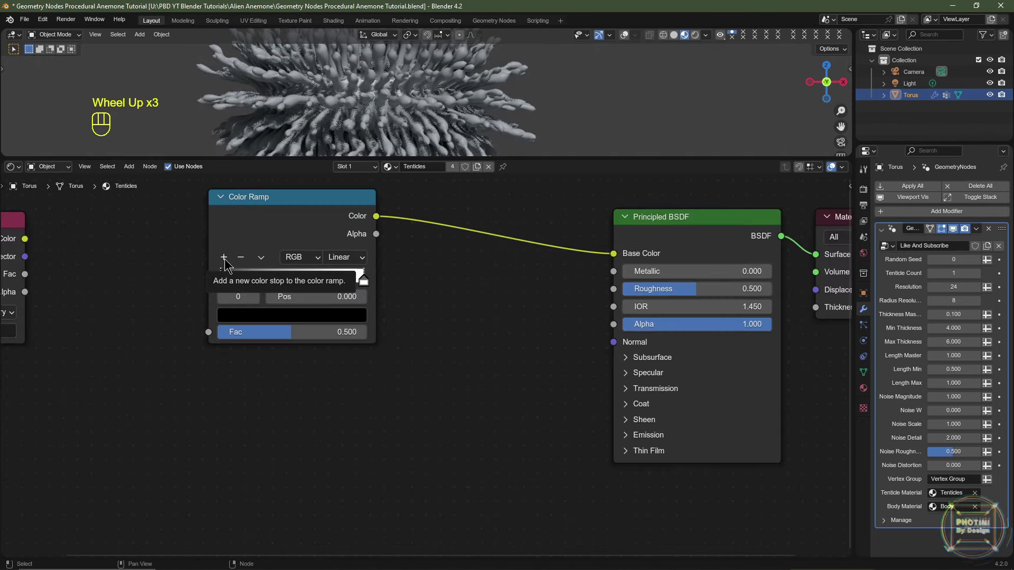
{"action": "left_click", "coordinate": [224, 257]}
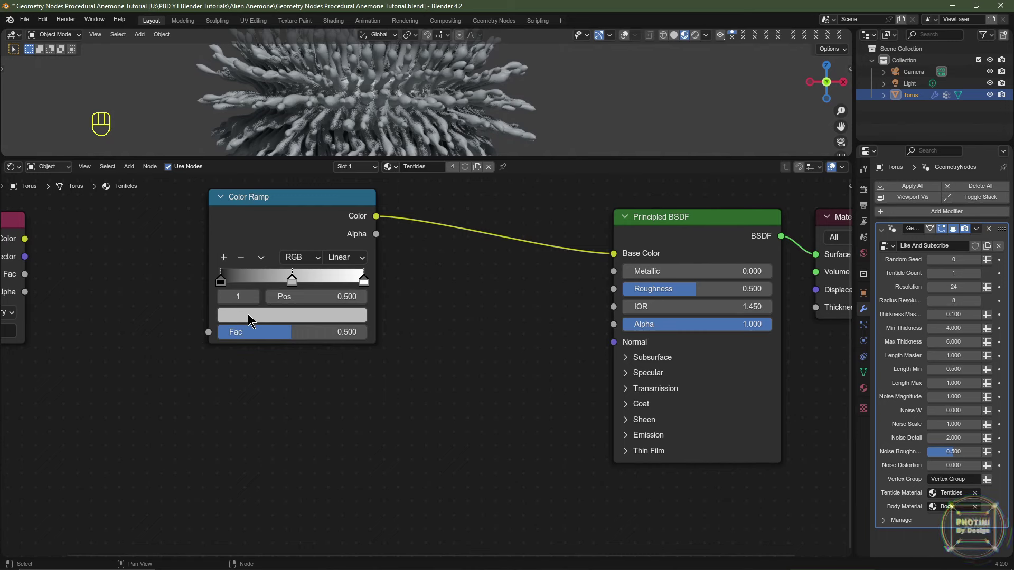
{"action": "key", "text": "ctrl+z"}
- Color the Color Ramp's first stop magenta and its middle stop blue with Hue 0.655, Saturation 1.000 and Value 1.000
{"action": "left_click", "coordinate": [221, 280]}
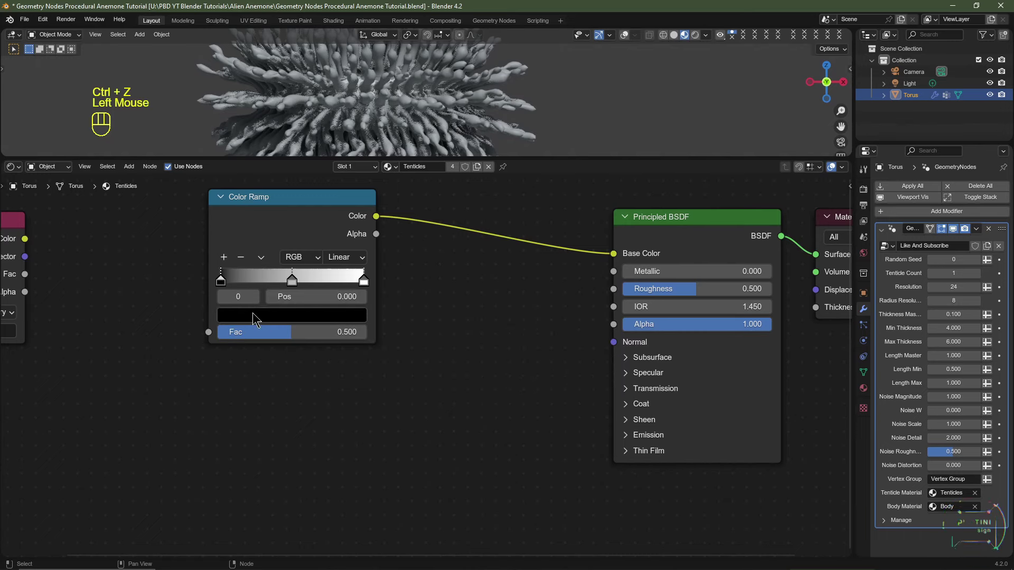
{"action": "double_click", "coordinate": [261, 315]}
{"action": "scroll", "coordinate": [314, 255], "scroll_direction": "up", "scroll_amount": 9}
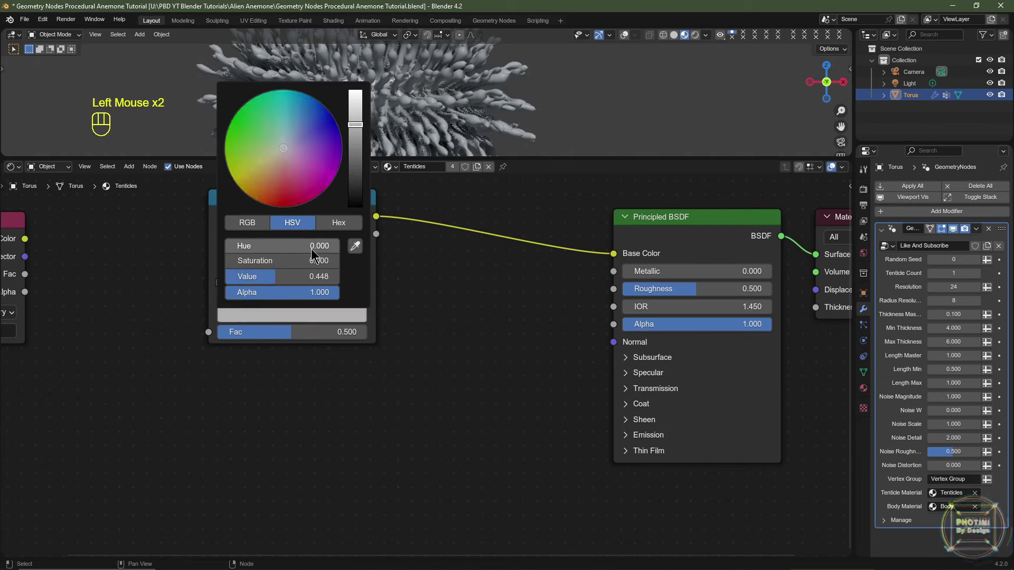
{"action": "key", "text": "ctrl+v"}
{"action": "left_click", "coordinate": [292, 283]}
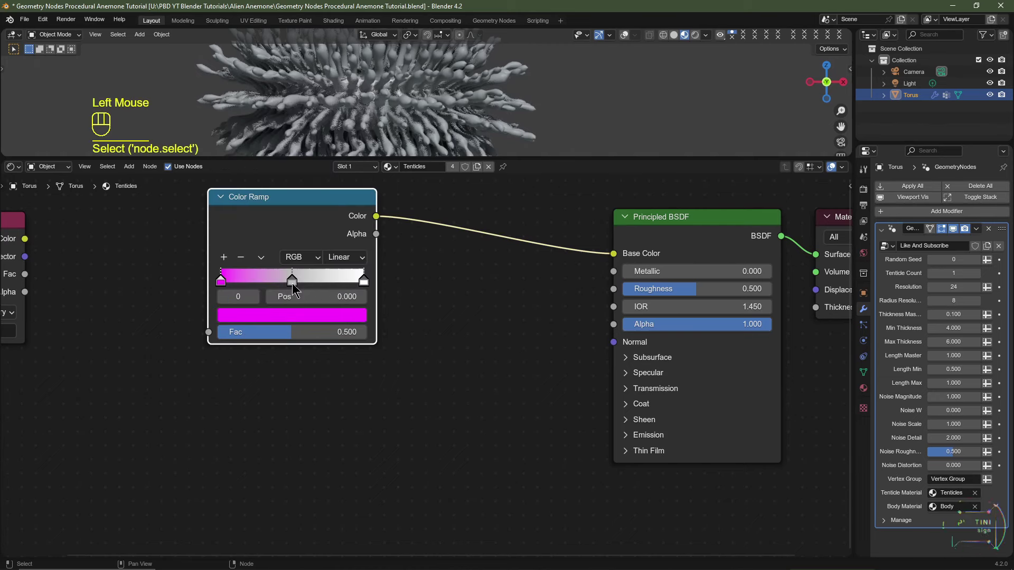
{"action": "double_click", "coordinate": [288, 314]}
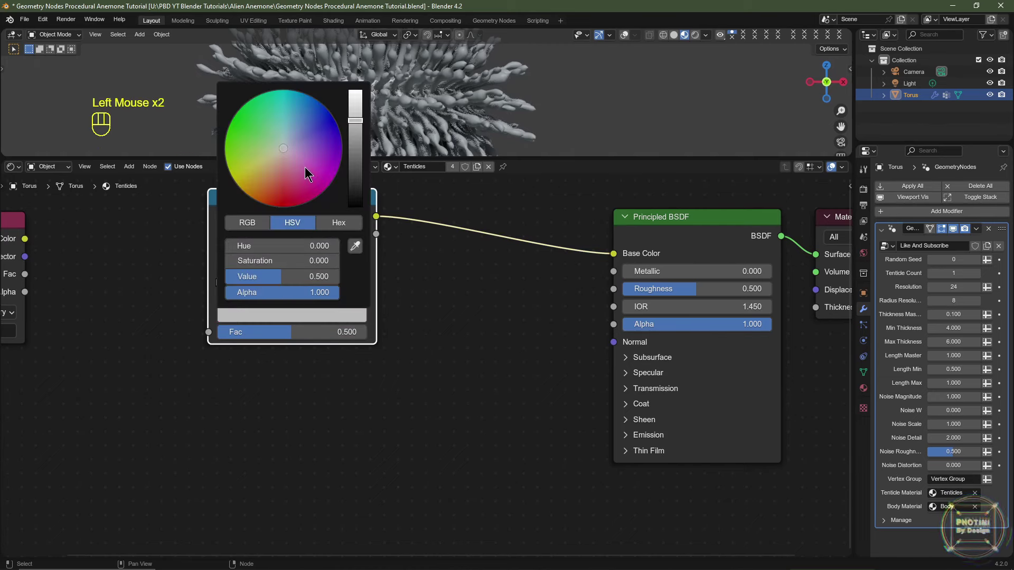
{"action": "key", "text": "ctrl+v"}
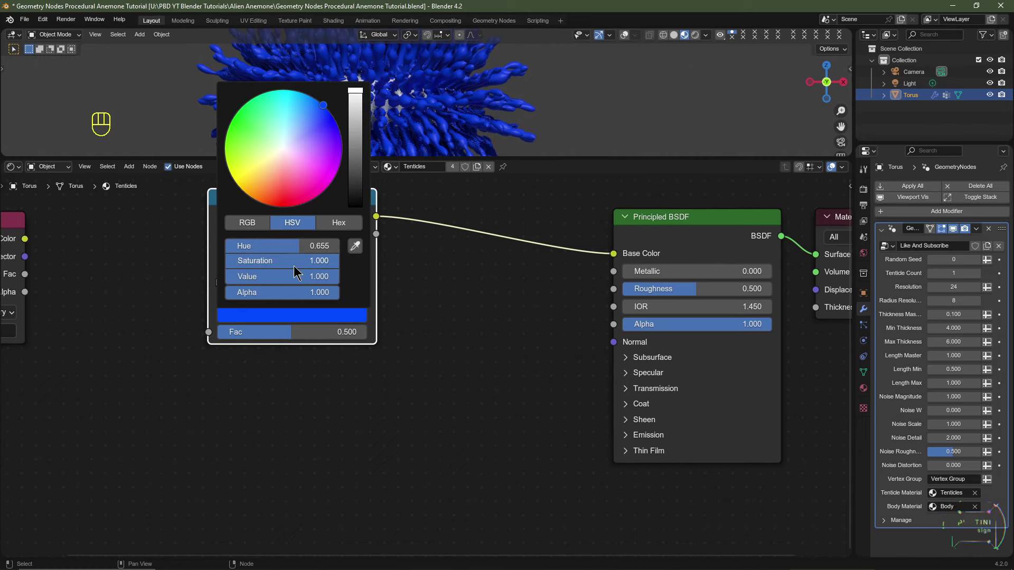
- Change the Color Ramp's last stop at position 1.000 to a bright turquoise green
{"action": "middle_click_drag", "start_coordinate": [383, 283], "coordinate": [341, 379]}
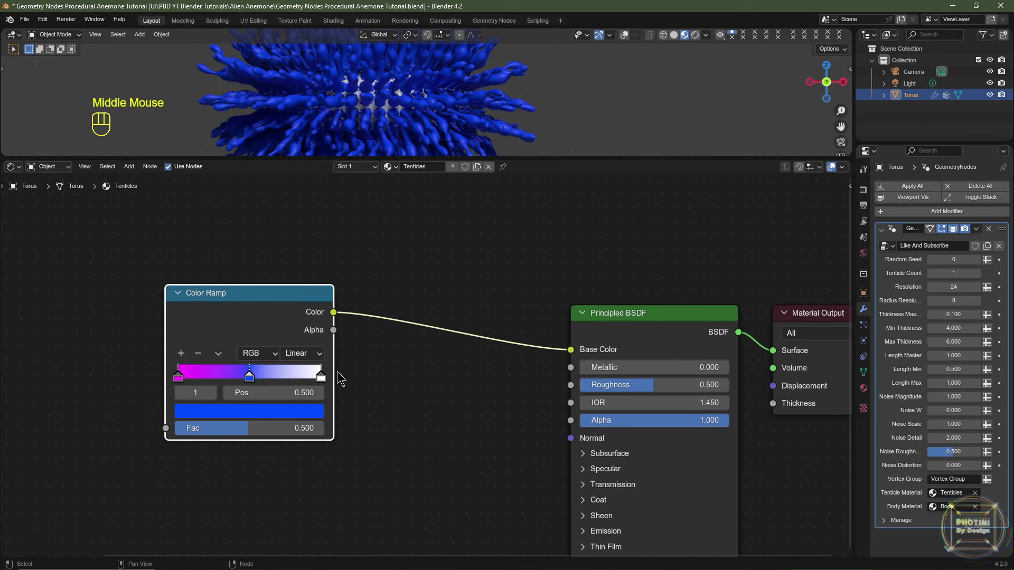
{"action": "left_click", "coordinate": [321, 377]}
{"action": "left_click", "coordinate": [303, 415]}
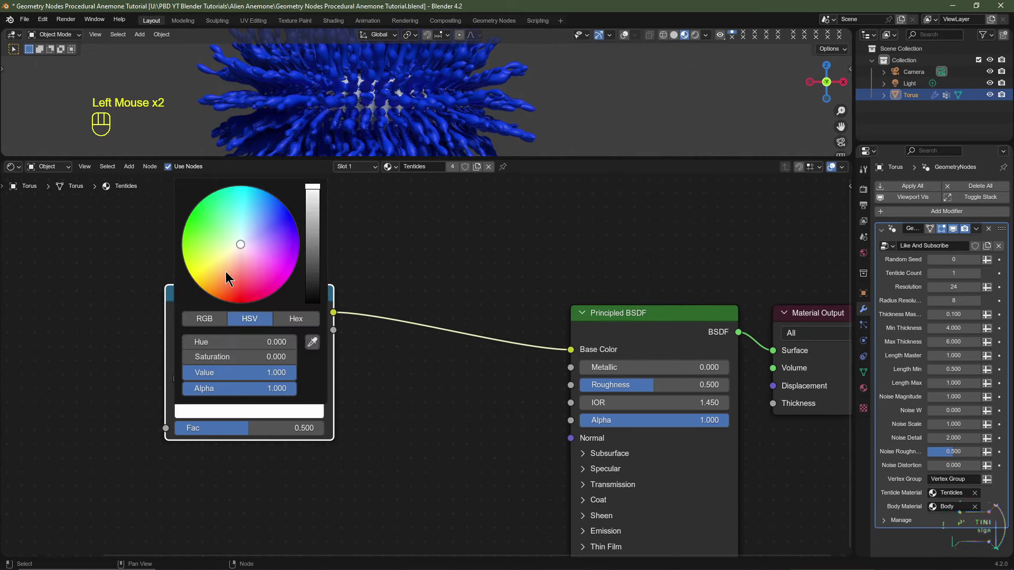
{"action": "left_click_drag", "start_coordinate": [226, 277], "coordinate": [216, 191]}
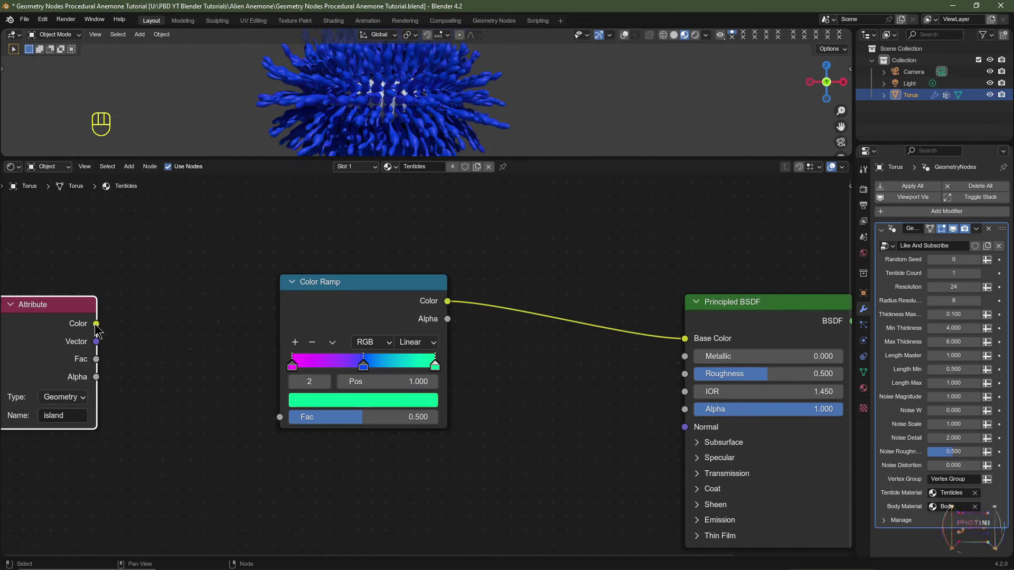
- Preview the island Attribute's Color through the Color Ramp's Fac on the anemone and cut that link again
{"action": "left_click_drag", "start_coordinate": [96, 326], "coordinate": [280, 417]}
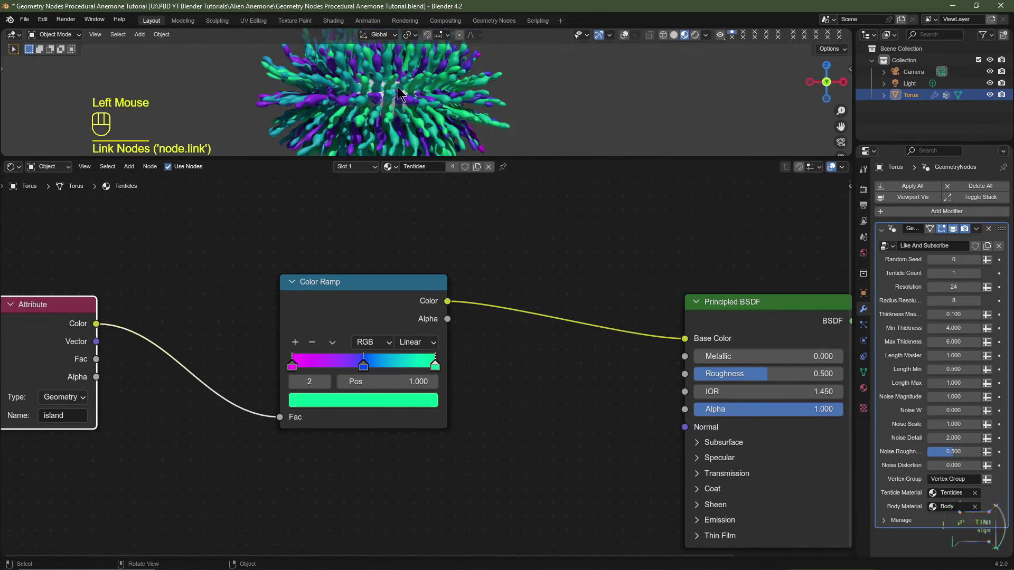
{"action": "middle_click_drag", "start_coordinate": [475, 105], "coordinate": [607, 110]}
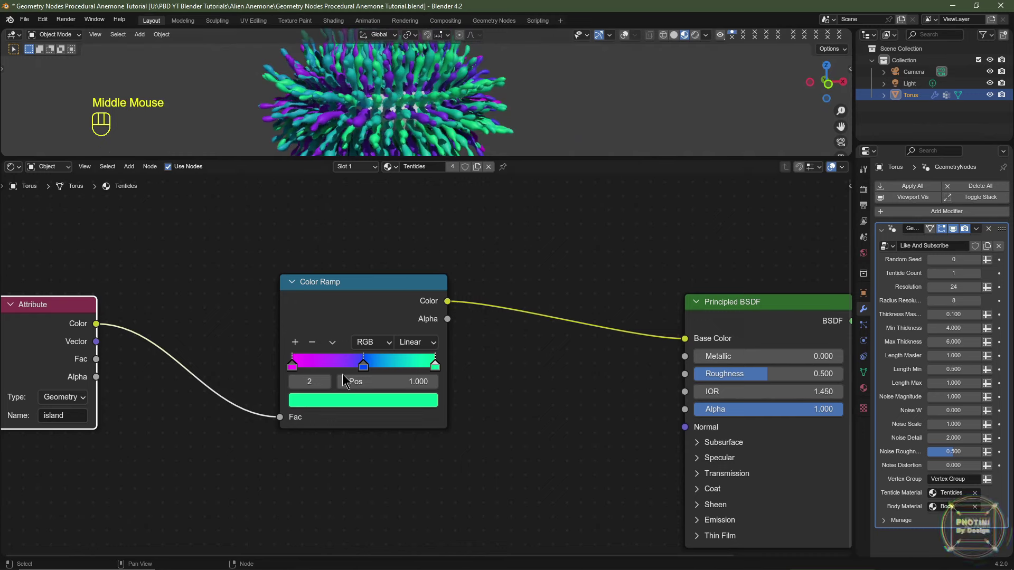
{"action": "right_click_drag", "start_coordinate": [205, 342], "coordinate": [211, 434], "text": "ctrl"}
- Duplicate the island Attribute node, place the copy below it and set its attribute name to length
{"action": "left_click_drag", "start_coordinate": [53, 304], "coordinate": [76, 216]}
{"action": "key", "text": "shift+d"}
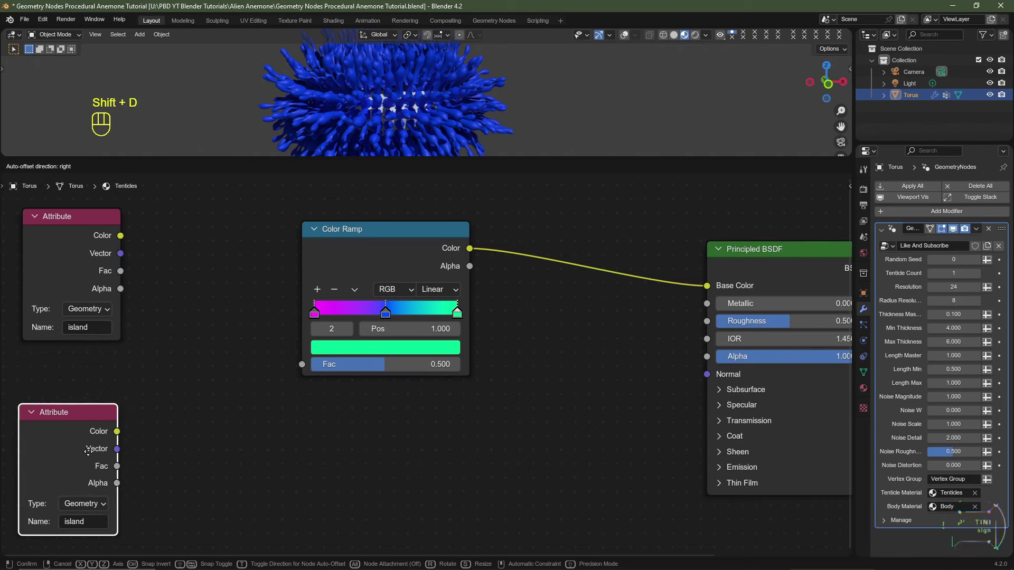
{"action": "left_click", "coordinate": [97, 417]}
{"action": "left_click", "coordinate": [98, 482]}
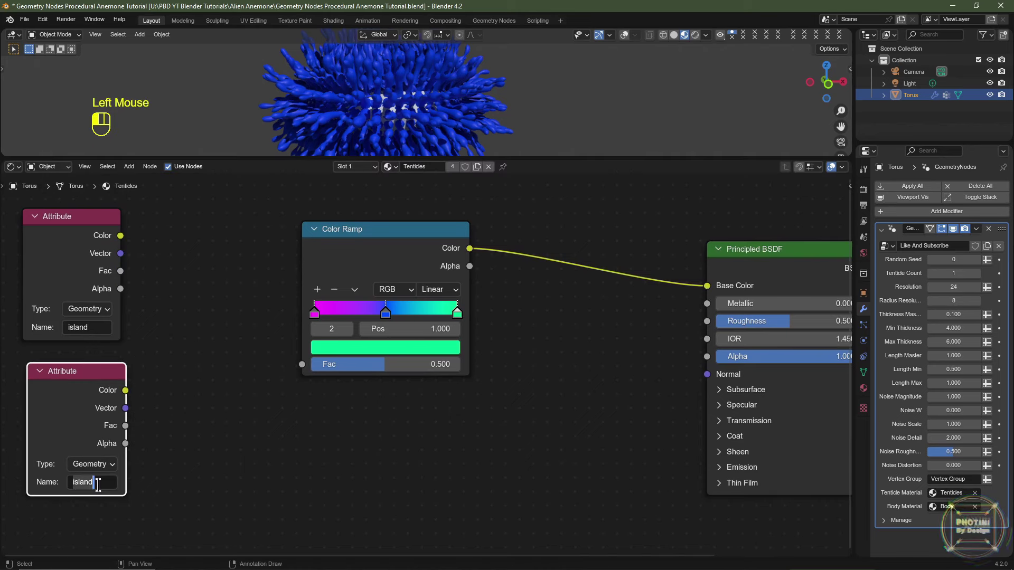
{"action": "type", "text": "length"}
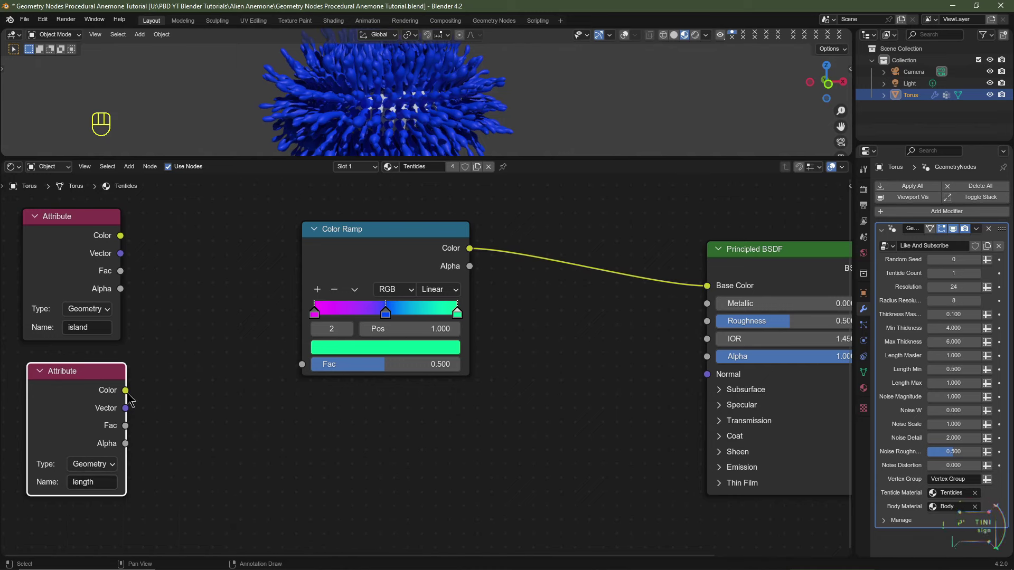
- Connect the length Attribute's Color to the Color Ramp's Fac and inspect the gradient along the tentacles
{"action": "left_click_drag", "start_coordinate": [126, 391], "coordinate": [299, 364]}
{"action": "middle_click_drag", "start_coordinate": [523, 138], "coordinate": [394, 91]}
{"action": "scroll", "coordinate": [457, 86], "scroll_direction": "up", "scroll_amount": 3}
{"action": "scroll", "coordinate": [476, 98], "scroll_direction": "down", "scroll_amount": 2}
{"action": "middle_click_drag", "start_coordinate": [476, 98], "coordinate": [480, 102]}
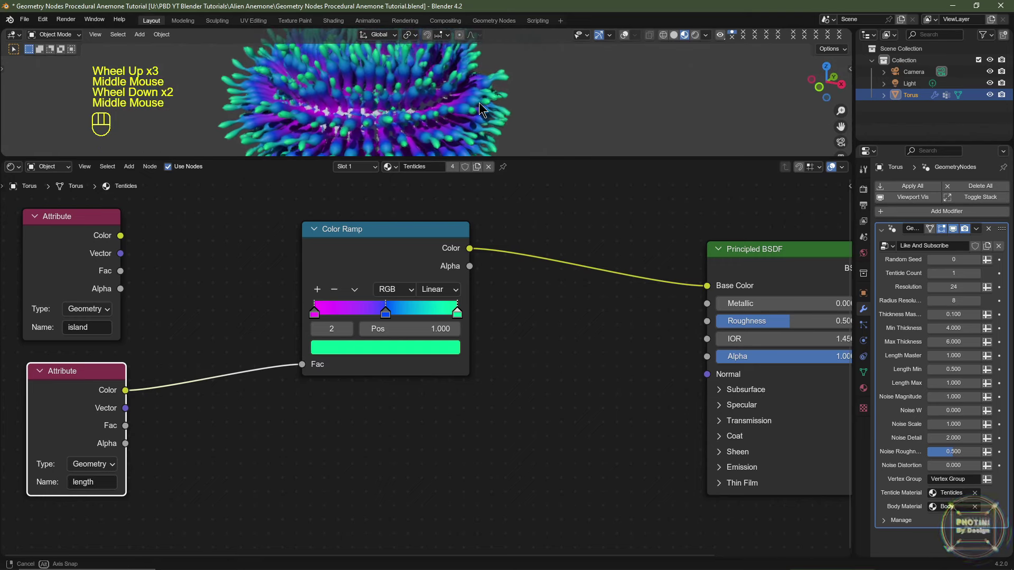
{"action": "key", "text": "ctrl+z"}
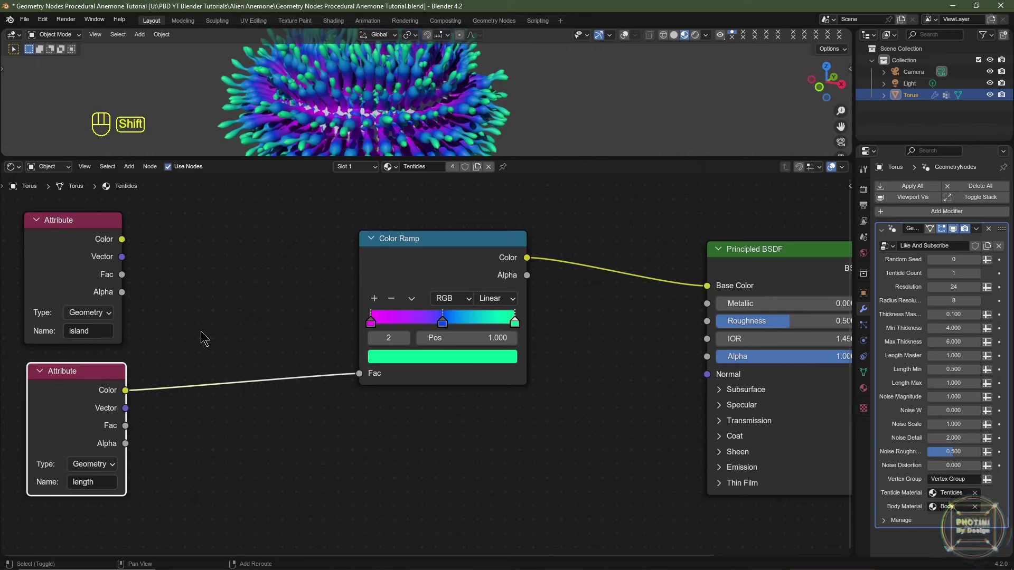
- Insert a Mix Color node between the length Attribute and the Color Ramp, and connect the island Attribute's Color to B
{"action": "key", "text": "shift+a"}
{"action": "mouse_move", "coordinate": [205, 331]}
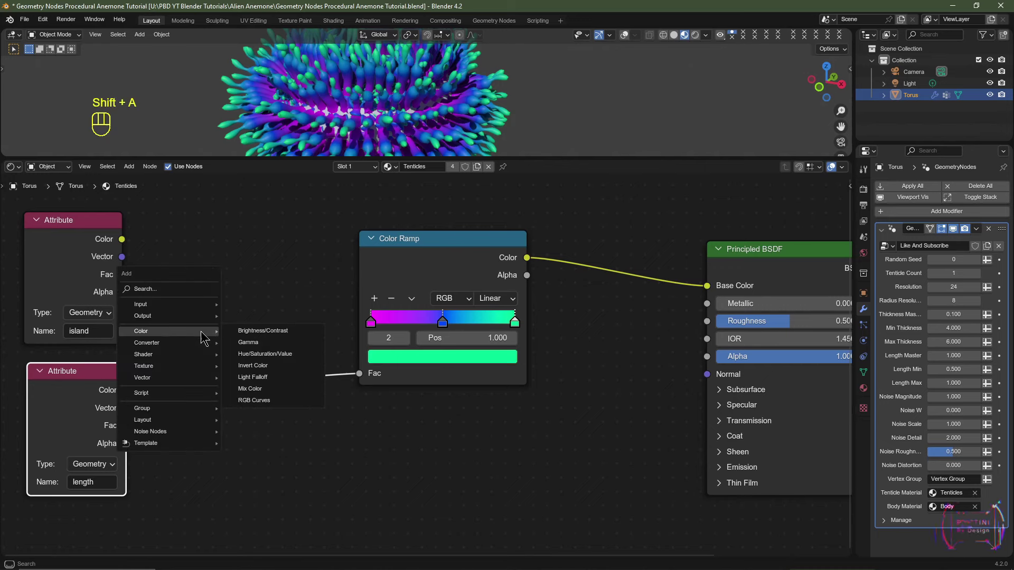
{"action": "left_click", "coordinate": [276, 394]}
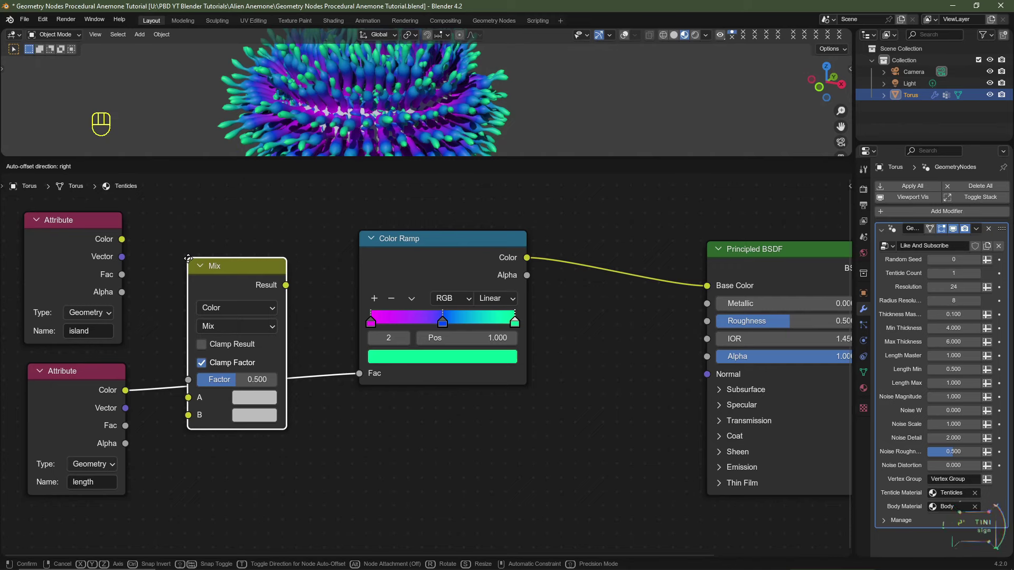
{"action": "left_click", "coordinate": [188, 259]}
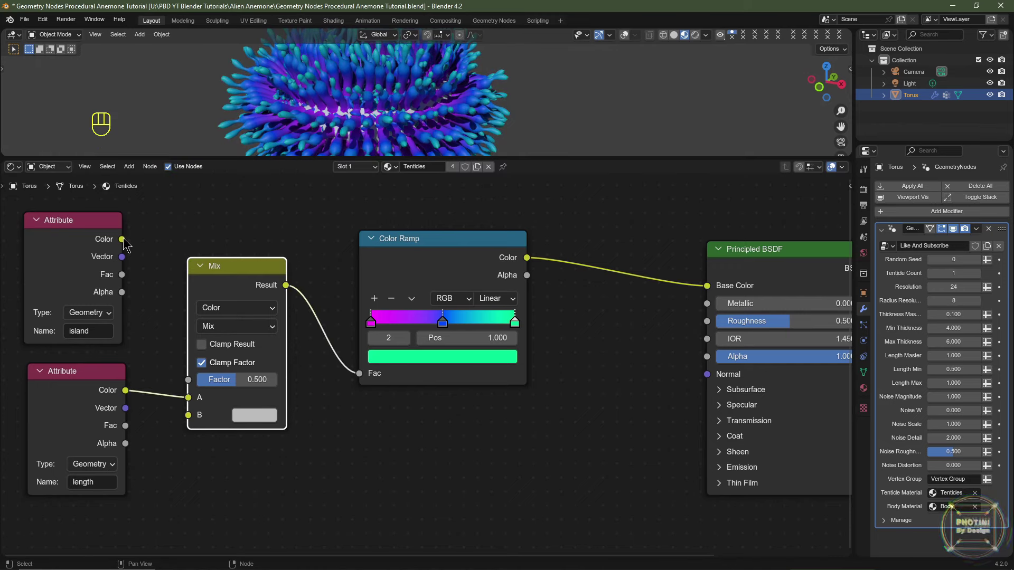
{"action": "left_click_drag", "start_coordinate": [122, 240], "coordinate": [188, 415]}
- Set the Mix node's Factor to 0.150
{"action": "mouse_move", "coordinate": [249, 379]}
{"action": "left_mouse_down"}
{"action": "mouse_move", "coordinate": [211, 380]}
{"action": "mouse_move", "coordinate": [251, 384]}
{"action": "left_mouse_up"}
{"action": "left_click", "coordinate": [249, 379]}
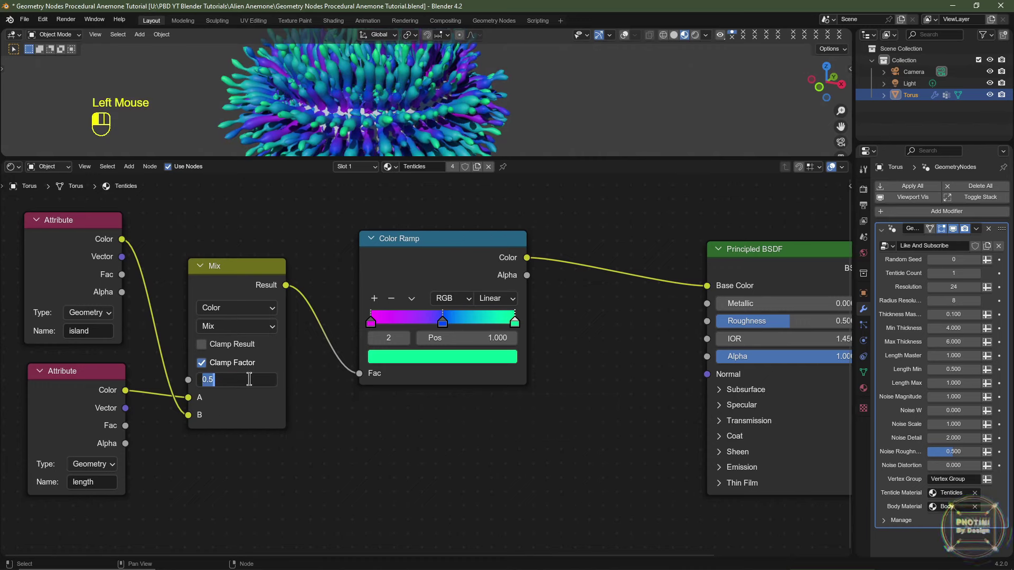
{"action": "key", "text": "BackSpace"}
{"action": "type", "text": ".15"}
{"action": "key", "text": "Return"}
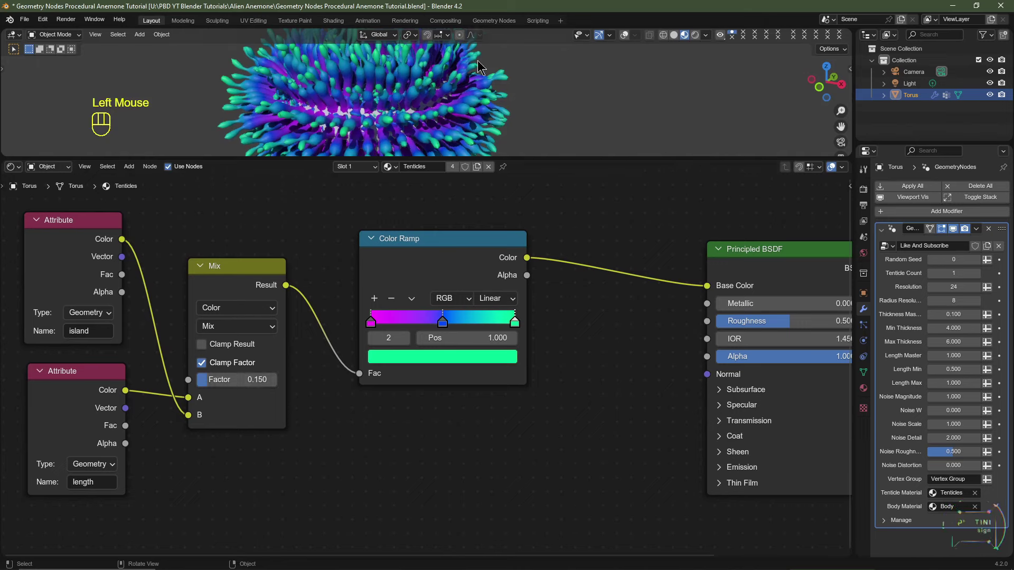
- Duplicate the anemone object along the X axis beside the original and hide the viewport overlays again
{"action": "middle_click_drag", "start_coordinate": [338, 100], "coordinate": [417, 99]}
{"action": "left_click", "coordinate": [625, 41]}
{"action": "key", "text": "ctrl+z"}
{"action": "left_click", "coordinate": [624, 36]}
{"action": "left_click", "coordinate": [400, 94]}
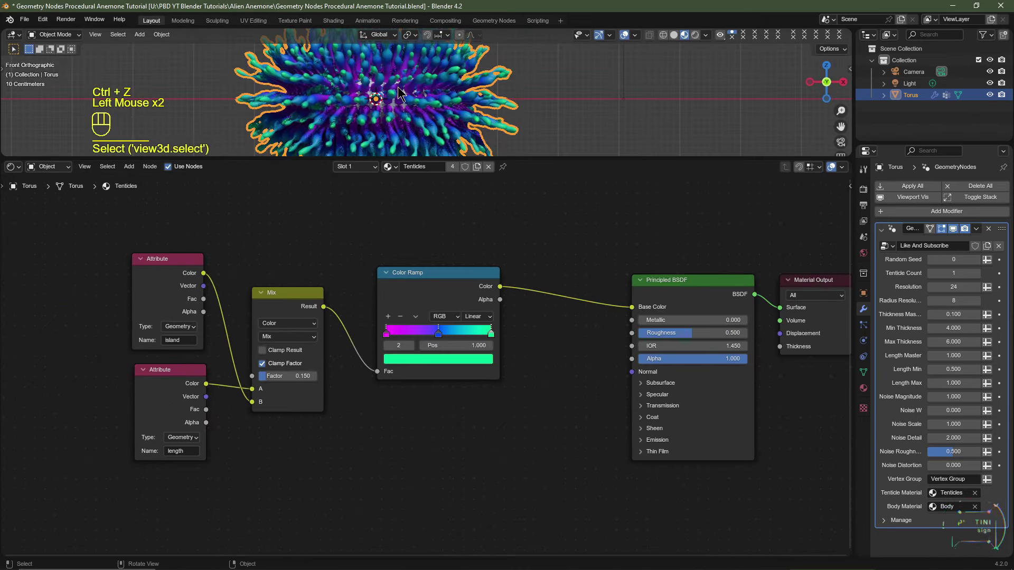
{"action": "key", "text": "shift"}
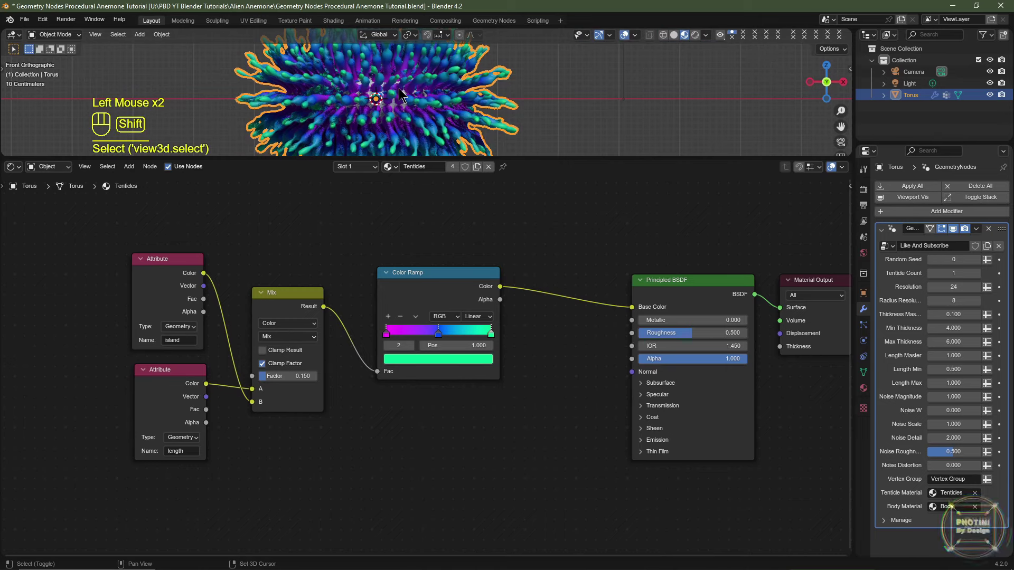
{"action": "key", "text": "shift+d"}
{"action": "key", "text": "x"}
{"action": "left_click", "coordinate": [653, 89]}
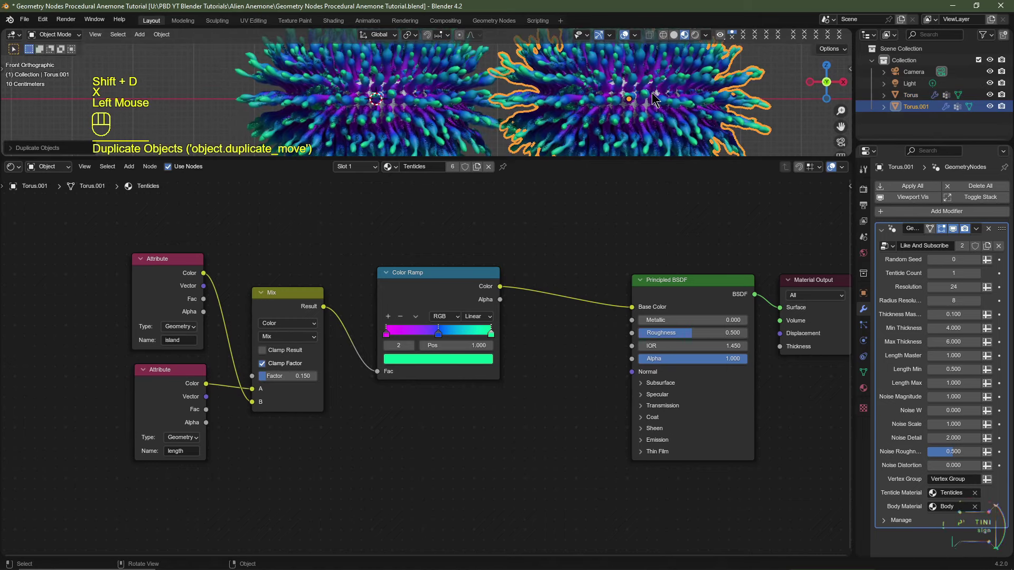
{"action": "left_click", "coordinate": [625, 36]}
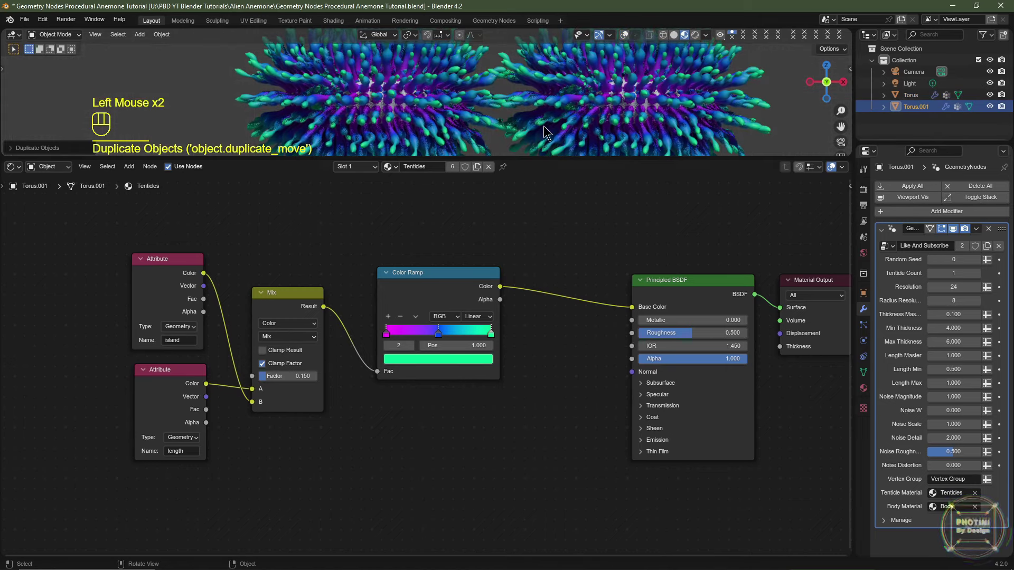
- Add an Object Info node above the island Attribute node in the Tenticles shader
{"action": "middle_click_drag", "start_coordinate": [383, 243], "coordinate": [346, 318]}
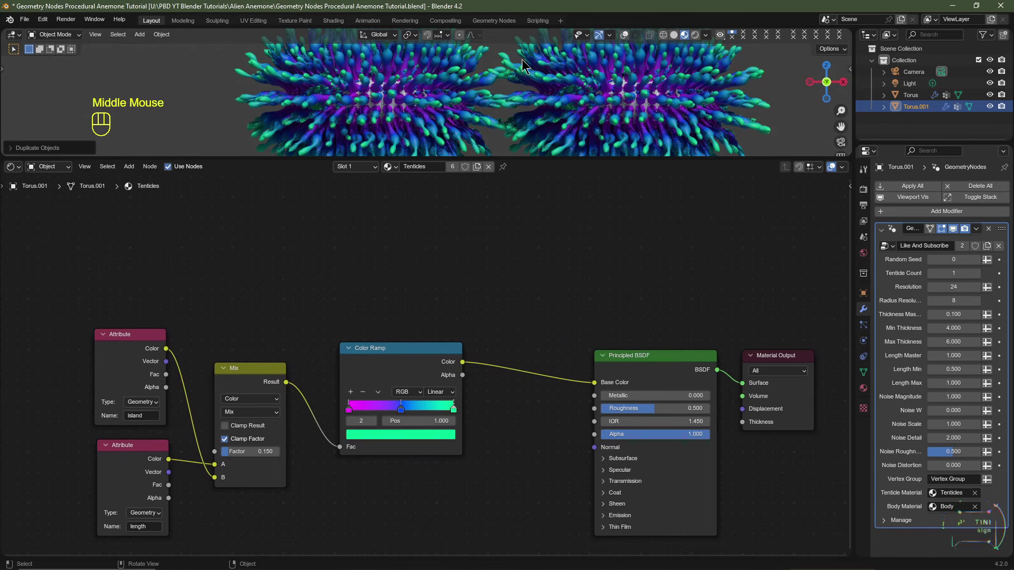
{"action": "key", "text": "shift+a"}
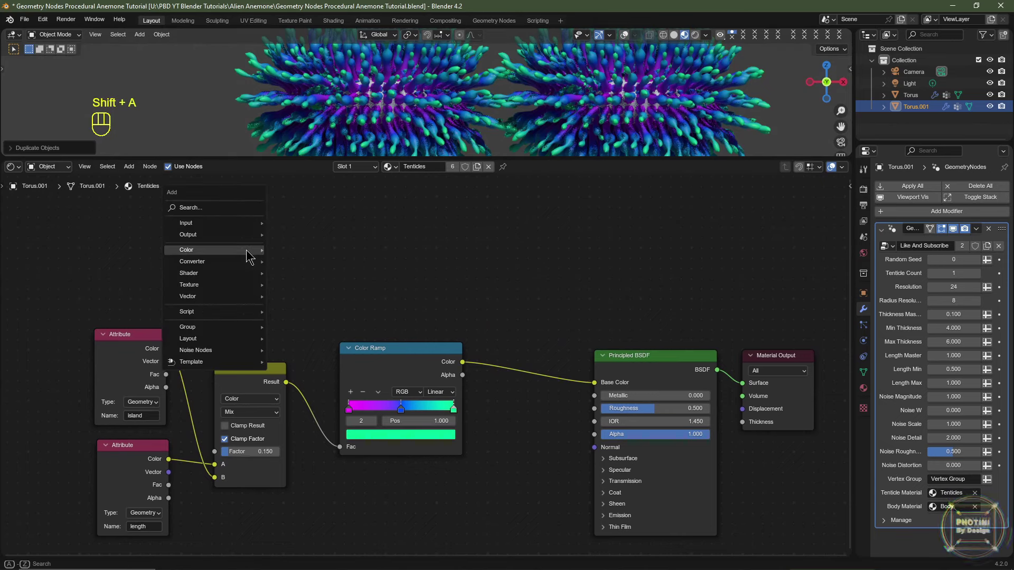
{"action": "mouse_move", "coordinate": [211, 223]}
{"action": "left_click", "coordinate": [296, 354]}
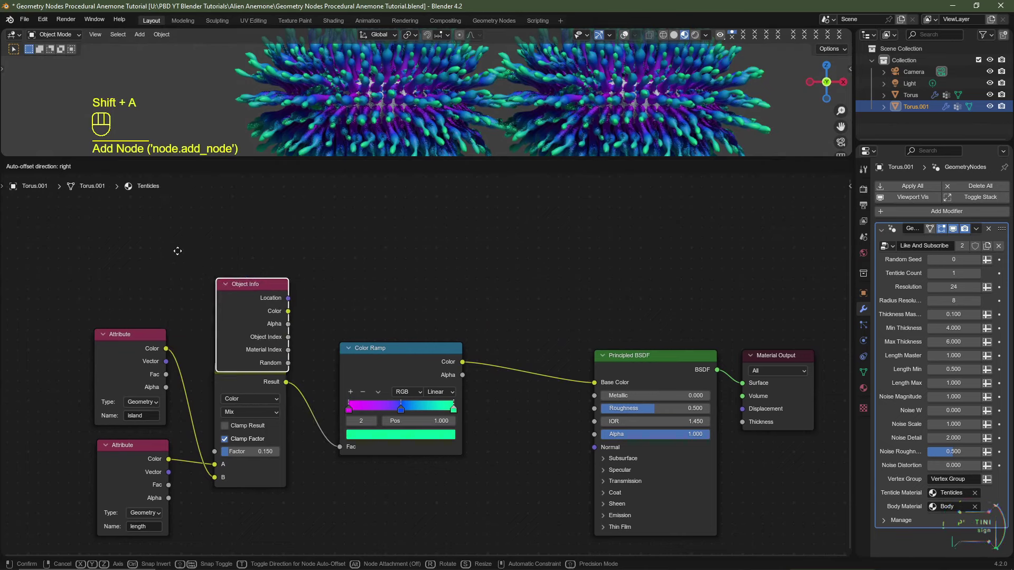
{"action": "left_click", "coordinate": [126, 242]}
- Add a Math node beside the Object Info node and set its operation to Multiply
{"action": "key", "text": "shift+a"}
{"action": "mouse_move", "coordinate": [240, 307]}
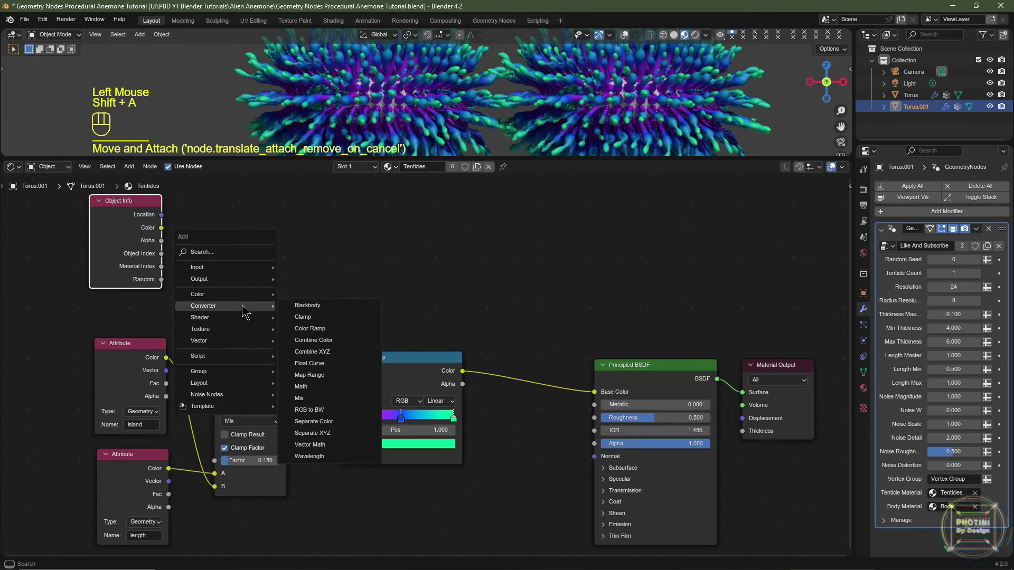
{"action": "left_click", "coordinate": [307, 326]}
{"action": "left_click", "coordinate": [249, 253]}
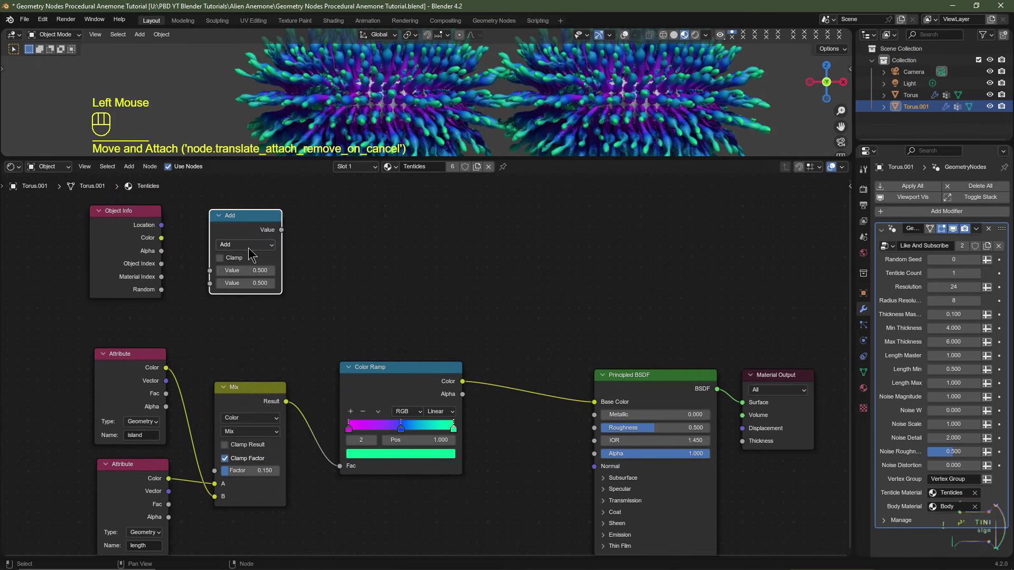
{"action": "left_click", "coordinate": [245, 244]}
{"action": "left_click", "coordinate": [246, 296]}
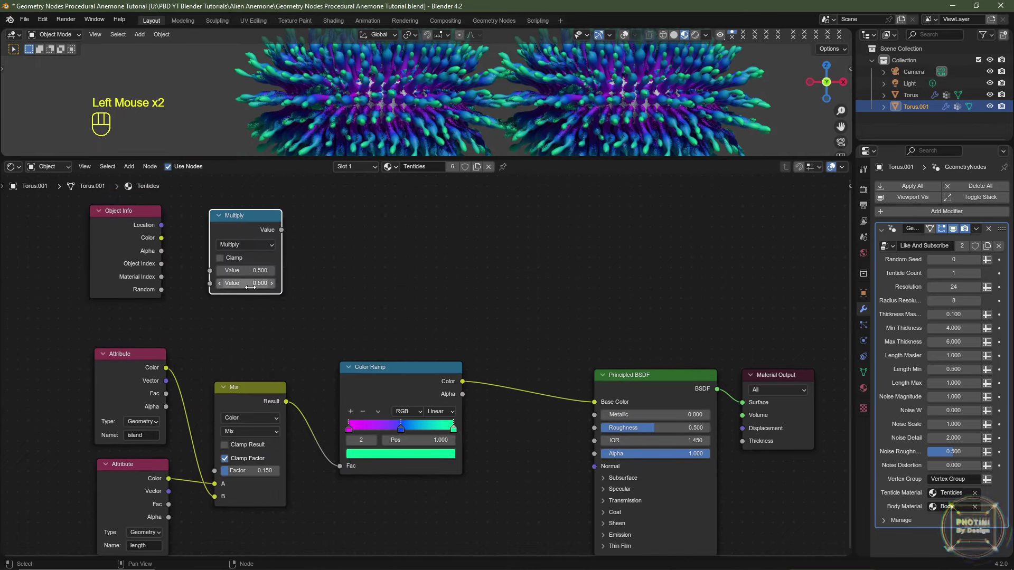
- Set the Multiply node's second value to 8421 and connect Object Info's Random to its first value
{"action": "left_click", "coordinate": [246, 283]}
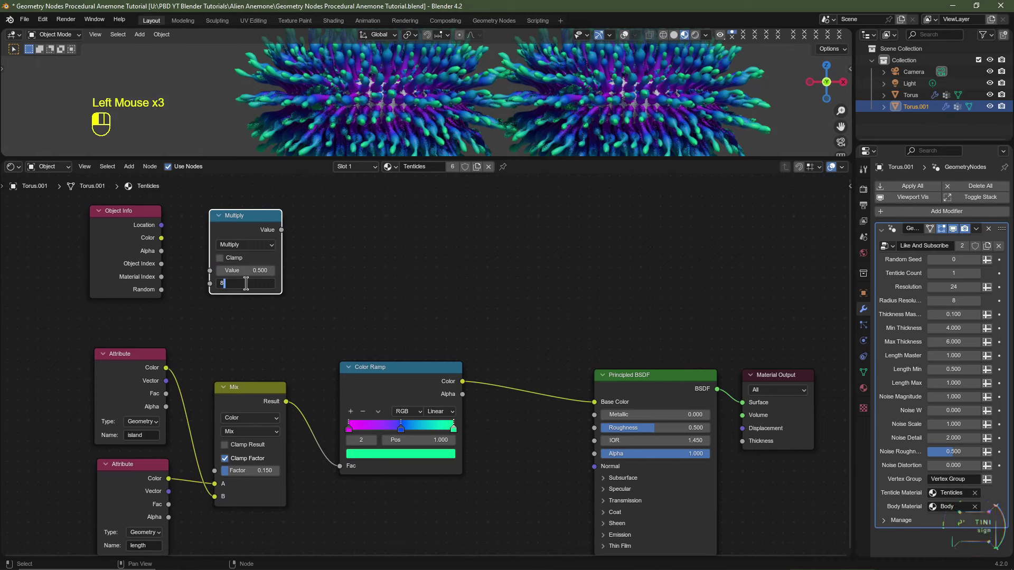
{"action": "left_click", "coordinate": [328, 283]}
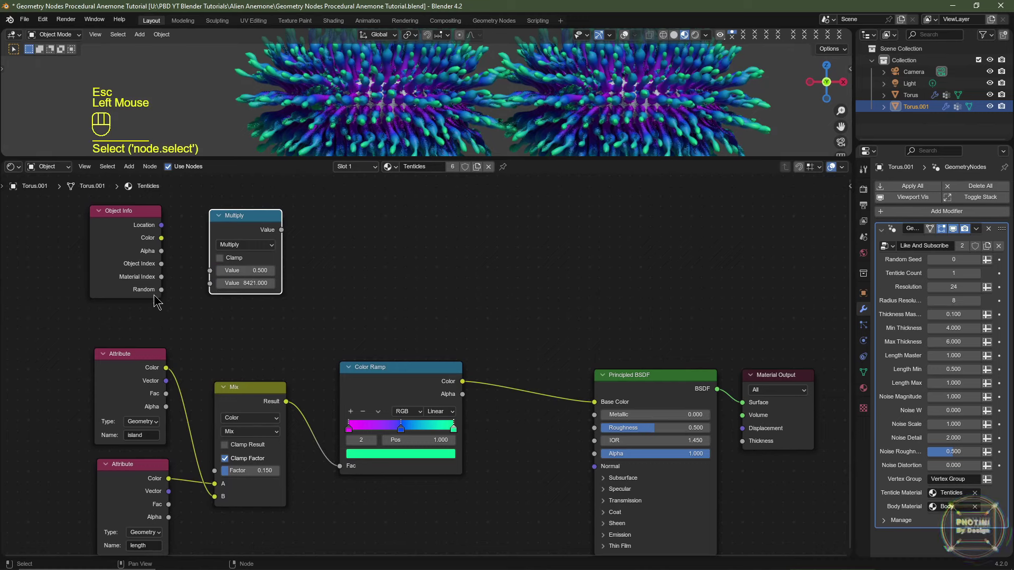
{"action": "left_click_drag", "start_coordinate": [161, 289], "coordinate": [211, 270]}
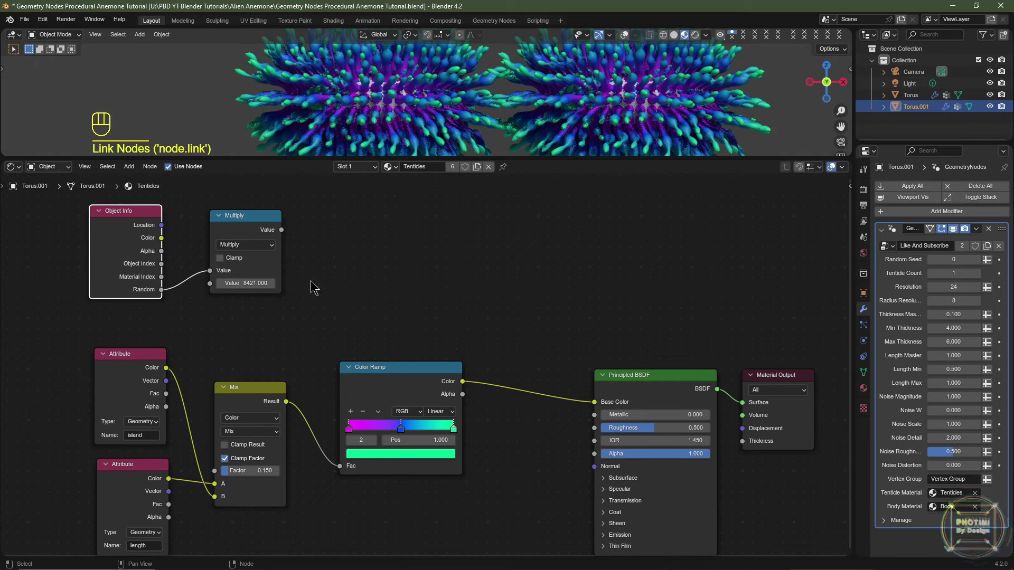
- Insert a Hue/Saturation/Value node on the link between the Color Ramp and the Principled BSDF
{"action": "key", "text": "shift+a"}
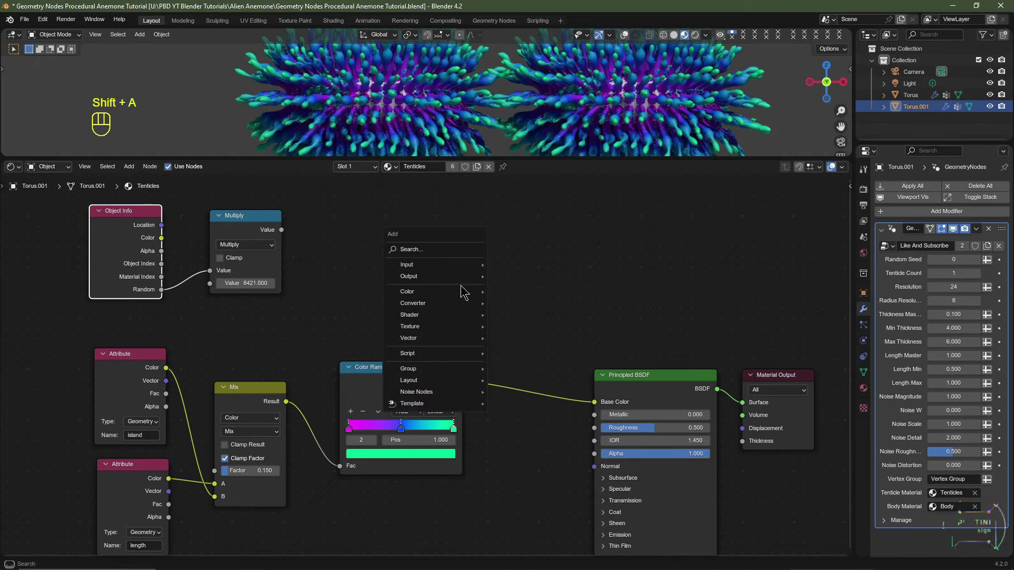
{"action": "mouse_move", "coordinate": [470, 291]}
{"action": "left_click", "coordinate": [549, 315]}
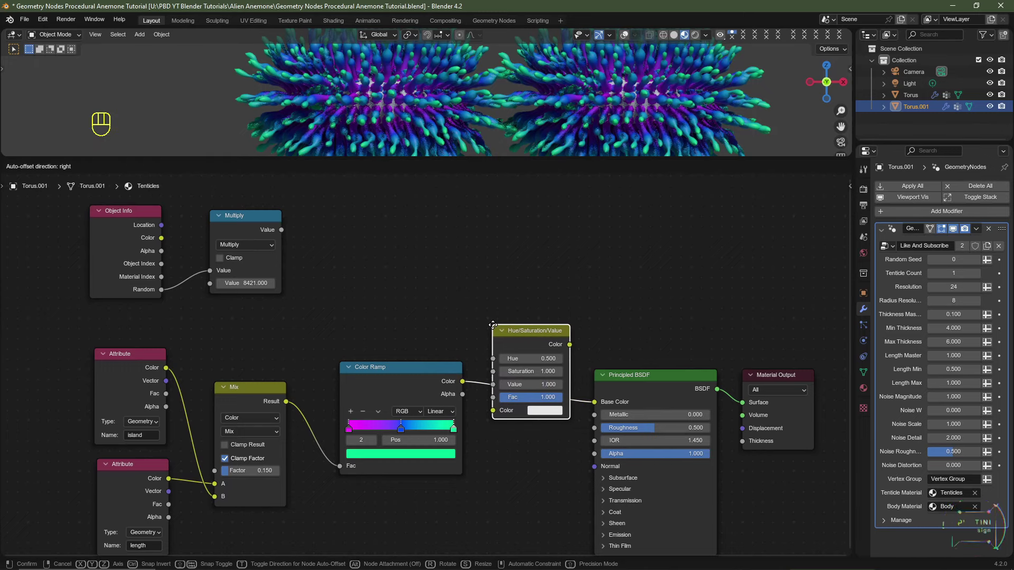
{"action": "left_click", "coordinate": [496, 332]}
- Connect the Multiply node's Value output to the Hue input of the Hue/Saturation/Value node
{"action": "left_click", "coordinate": [237, 220]}
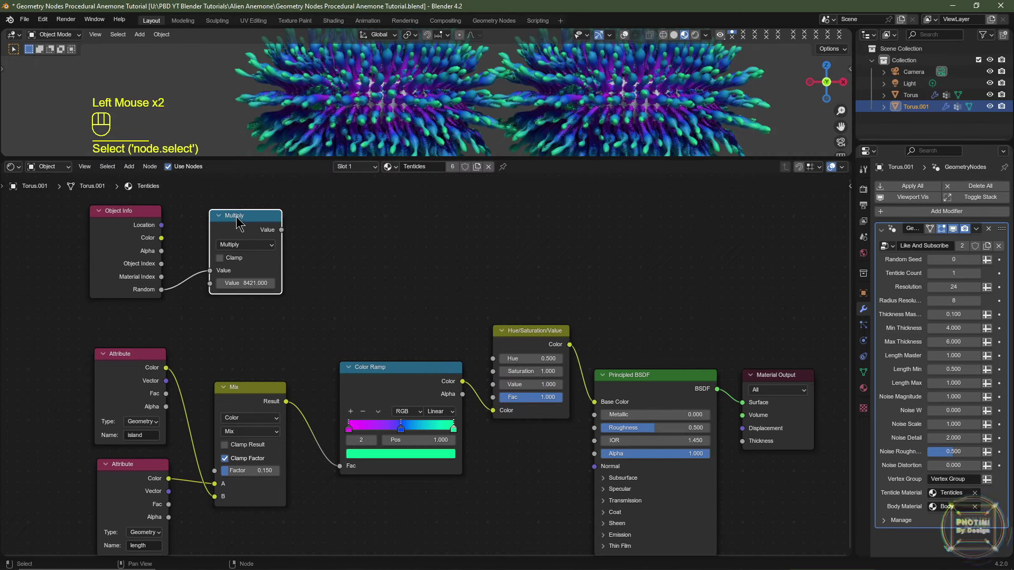
{"action": "left_click", "coordinate": [281, 234]}
{"action": "left_click_drag", "start_coordinate": [281, 229], "coordinate": [493, 358]}
- Duplicate the second anemone along the X axis and compare the objects' random colors with the viewport overlays hidden
{"action": "scroll", "coordinate": [690, 83], "scroll_direction": "down", "scroll_amount": 2}
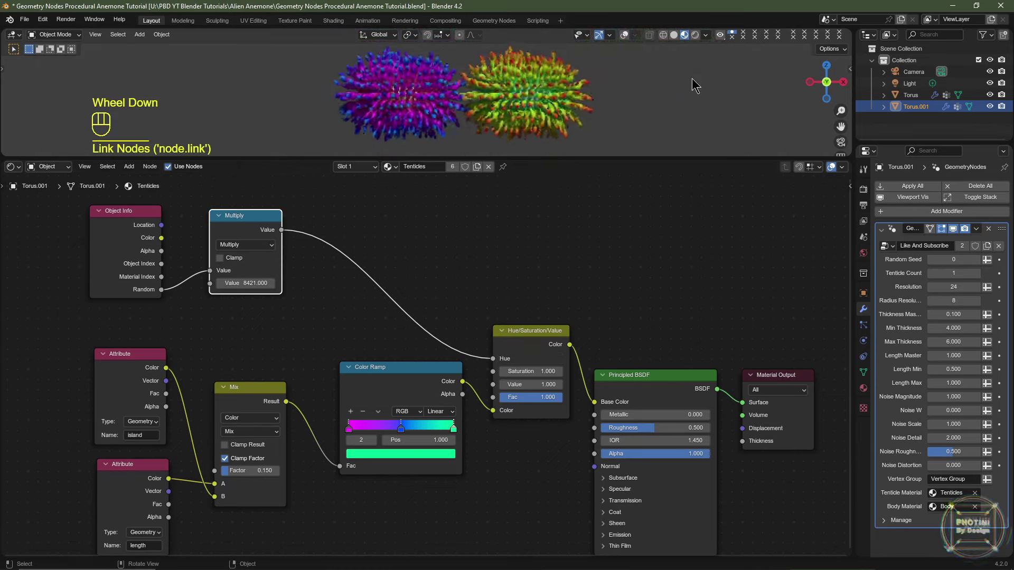
{"action": "scroll", "coordinate": [633, 106], "scroll_direction": "up", "scroll_amount": 1}
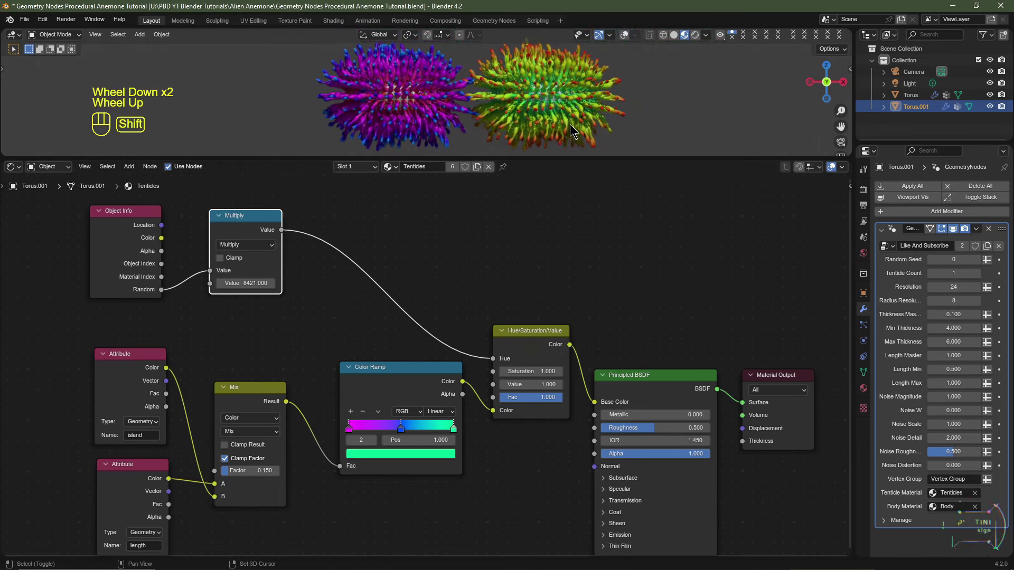
{"action": "left_click", "coordinate": [532, 107]}
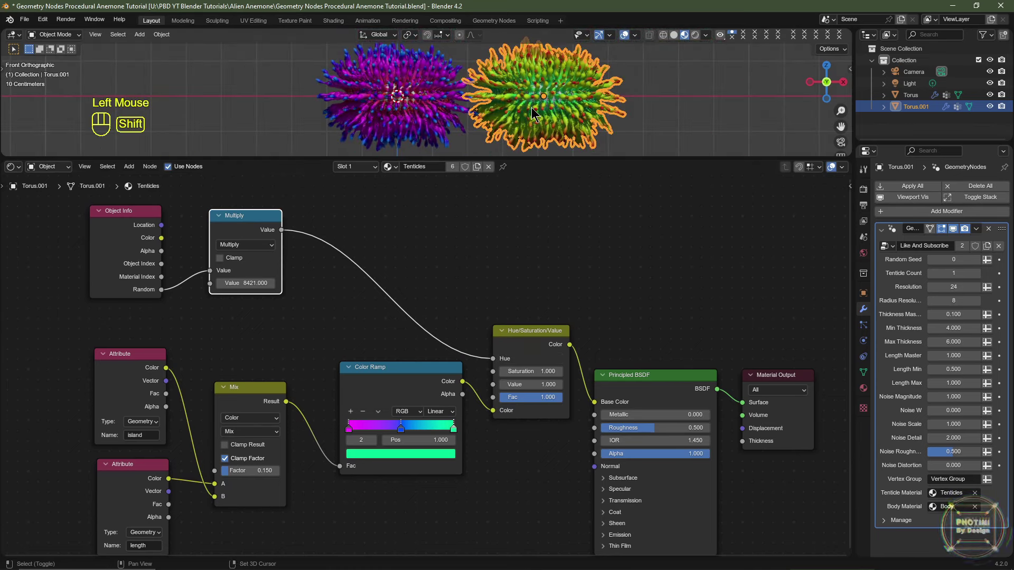
{"action": "key", "text": "shift+d"}
{"action": "key", "text": "x"}
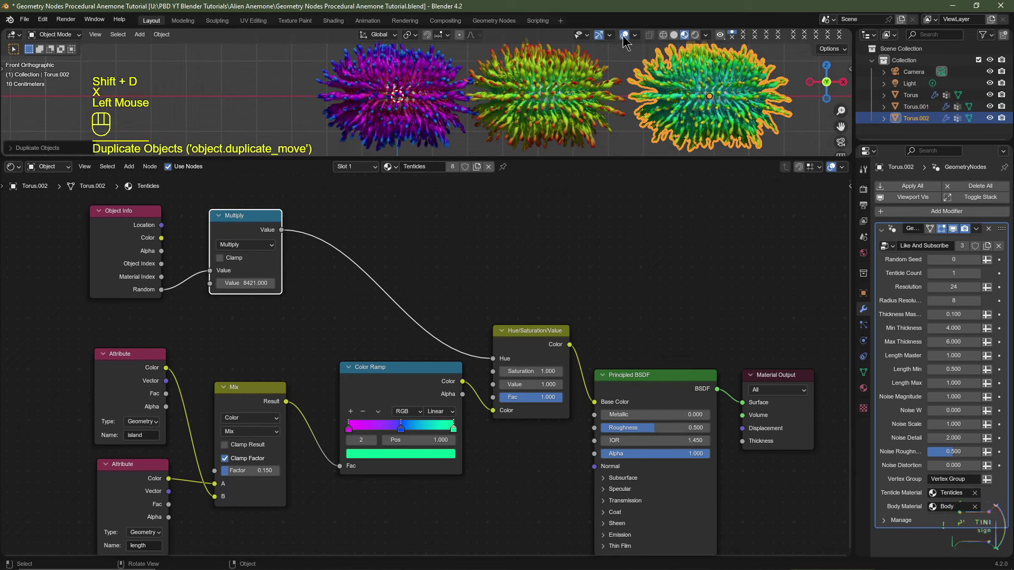
{"action": "left_click", "coordinate": [623, 36]}
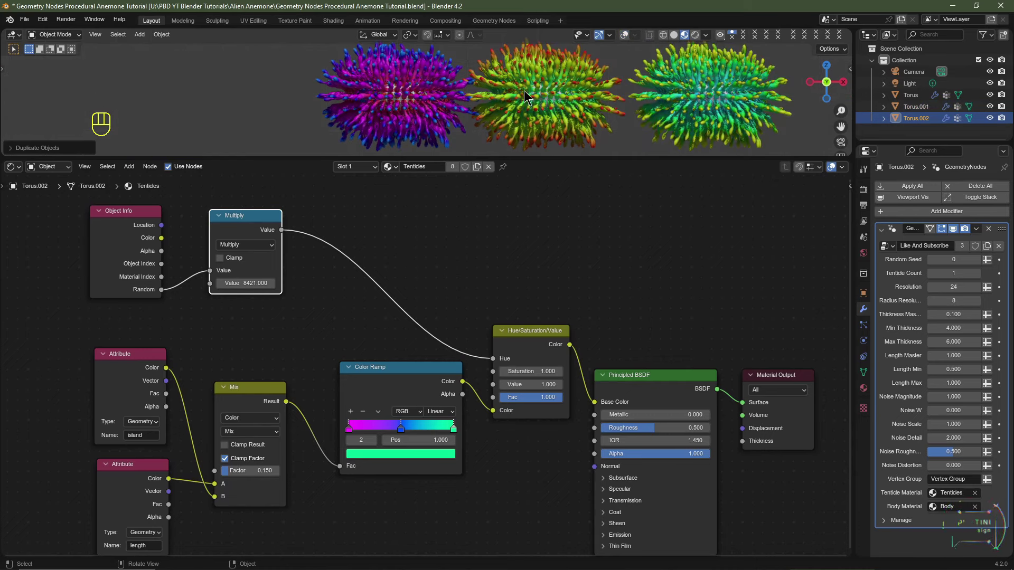
{"action": "left_click", "coordinate": [623, 36]}
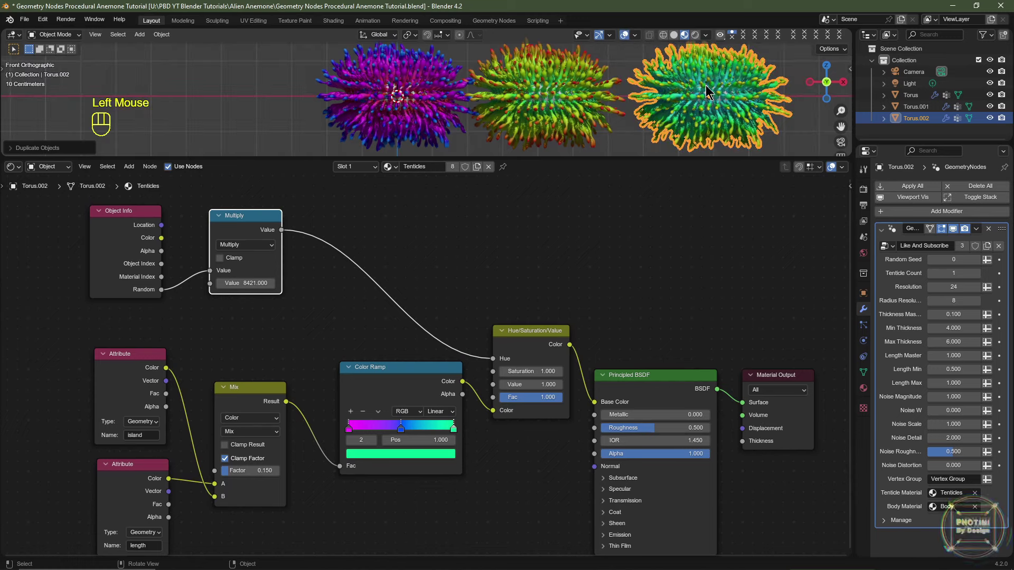
- Delete both duplicated anemones and select the original one
{"action": "left_click", "coordinate": [706, 85]}
{"action": "key", "text": "Delete"}
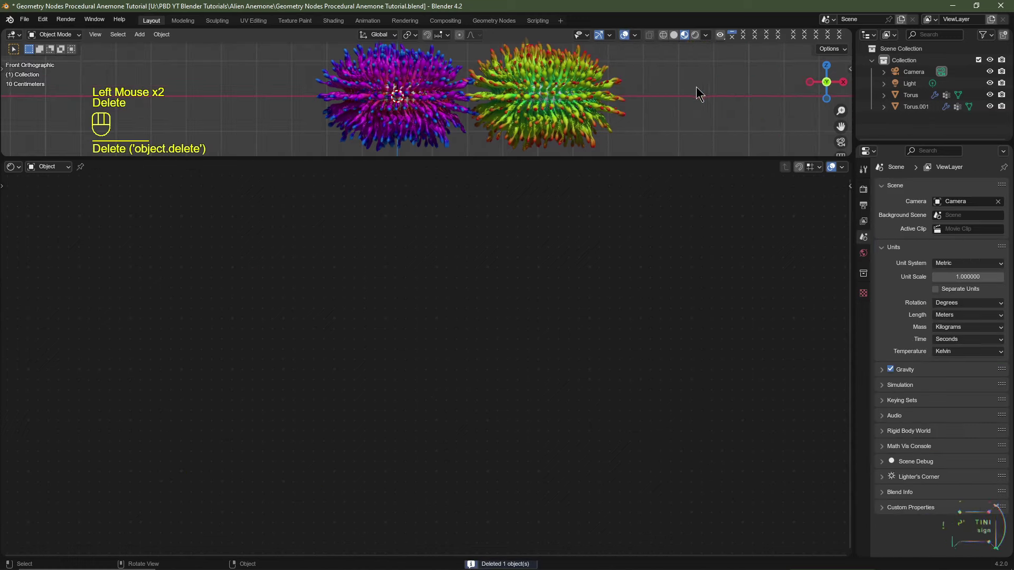
{"action": "left_click", "coordinate": [536, 99]}
{"action": "key", "text": "Delete"}
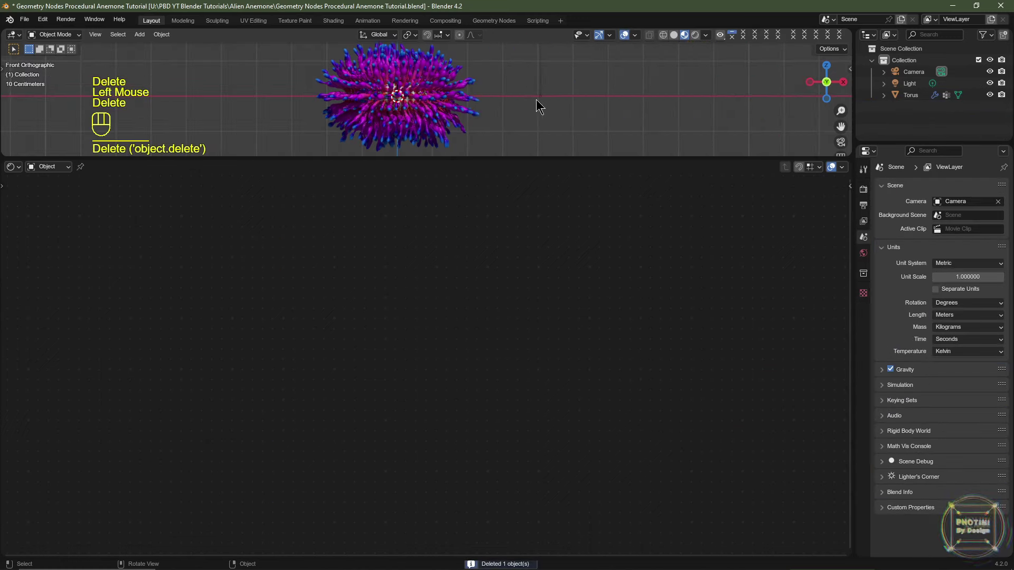
{"action": "left_click", "coordinate": [426, 96]}
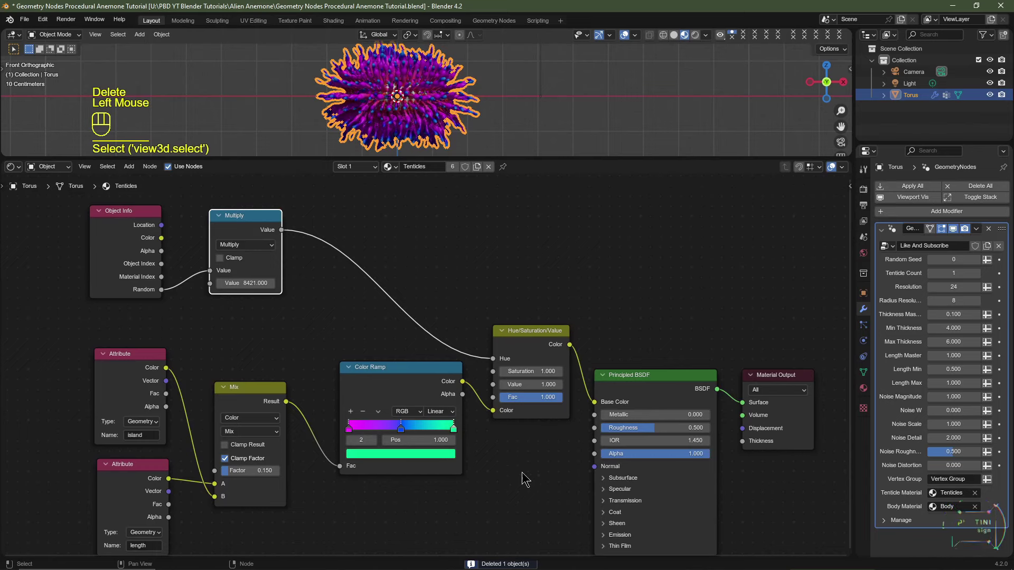
- Expand the Principled BSDF's Emission settings and set the emission strength to 1
{"action": "scroll", "coordinate": [474, 75], "scroll_direction": "down", "scroll_amount": 5}
{"action": "middle_click_drag", "start_coordinate": [475, 75], "coordinate": [490, 115], "text": "shift"}
{"action": "scroll", "coordinate": [490, 115], "scroll_direction": "up", "scroll_amount": 2}
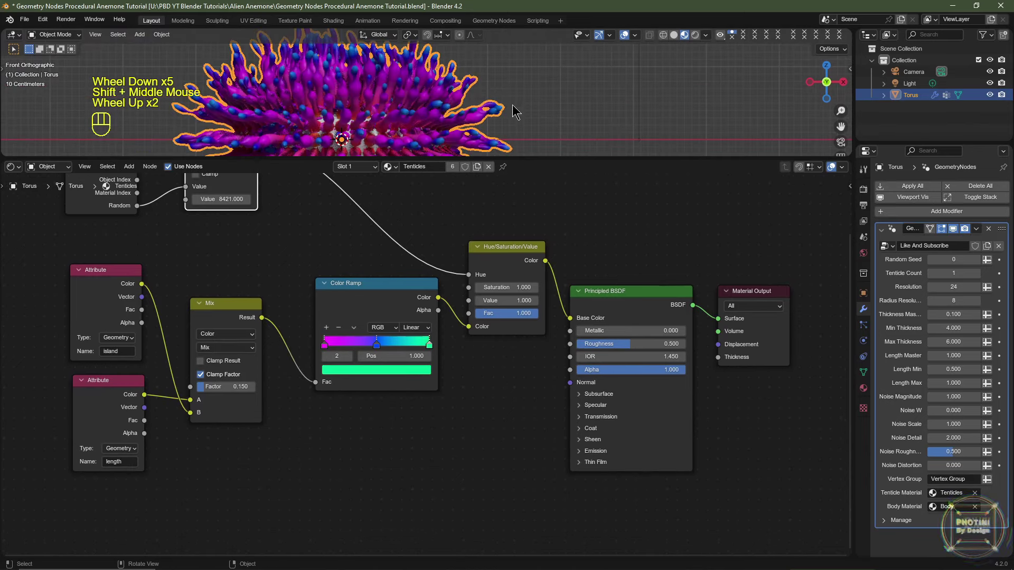
{"action": "left_click", "coordinate": [119, 392]}
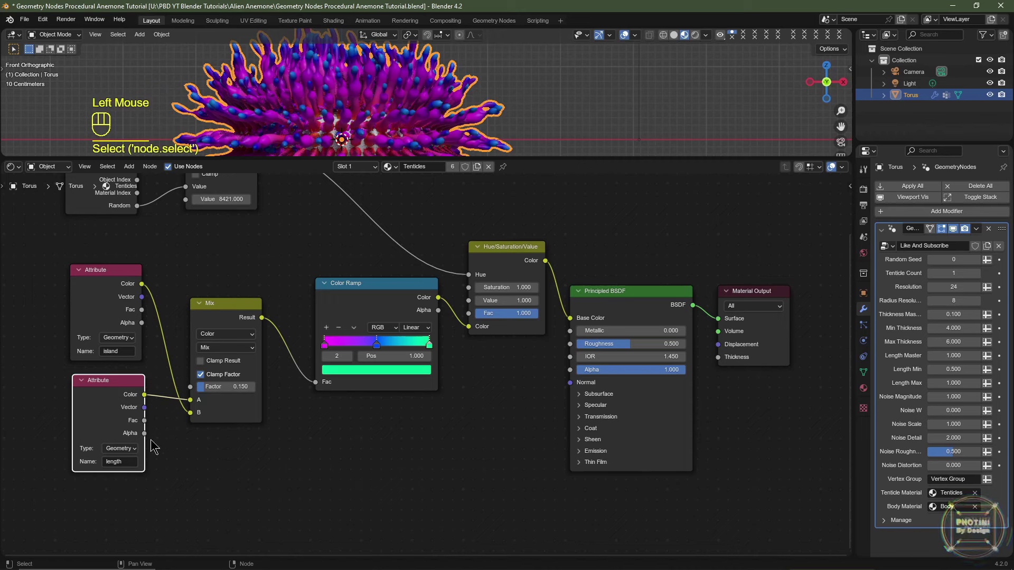
{"action": "middle_click_drag", "start_coordinate": [414, 479], "coordinate": [406, 449]}
{"action": "left_click", "coordinate": [221, 475]}
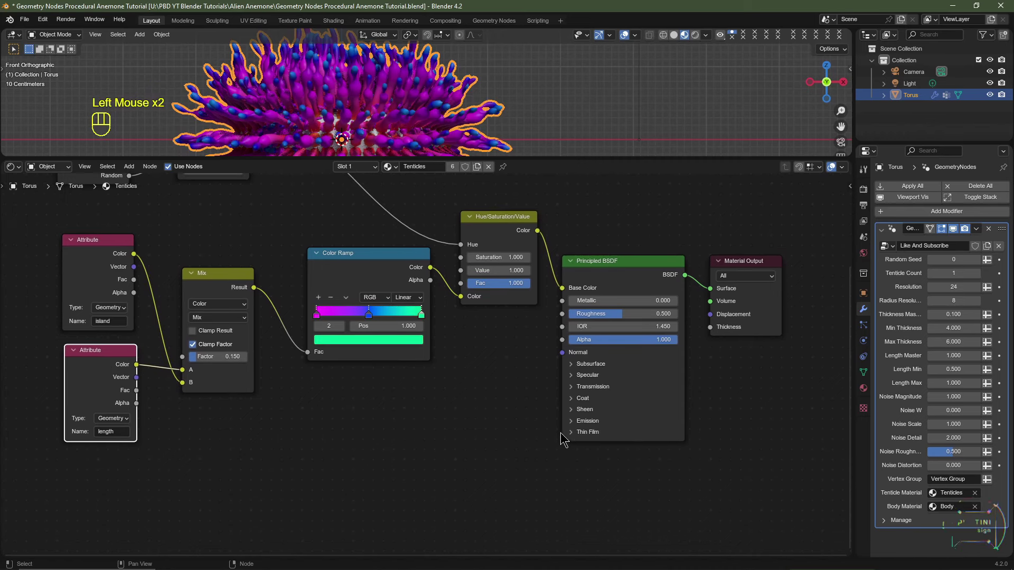
{"action": "left_click", "coordinate": [571, 421]}
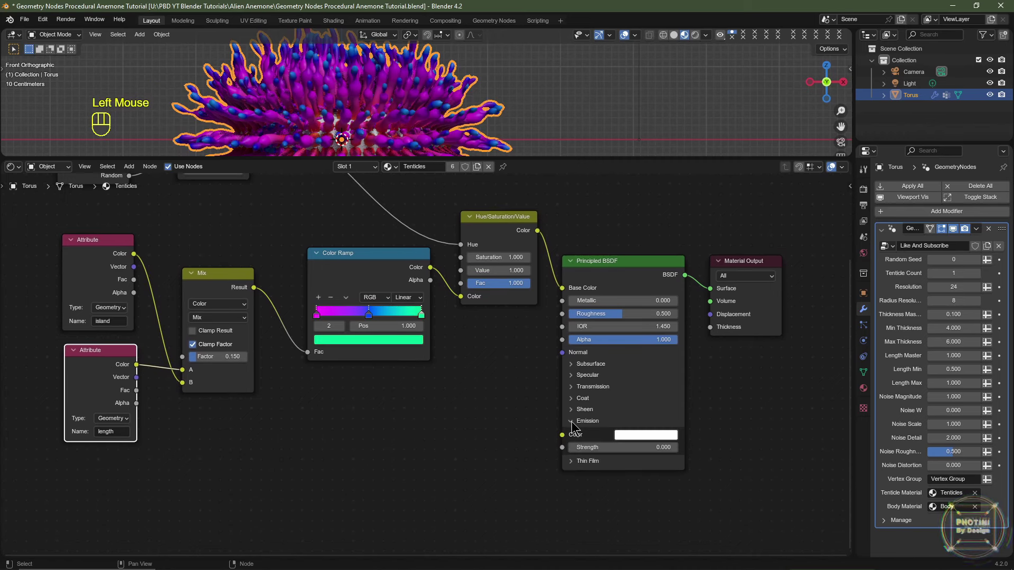
{"action": "left_click", "coordinate": [614, 447]}
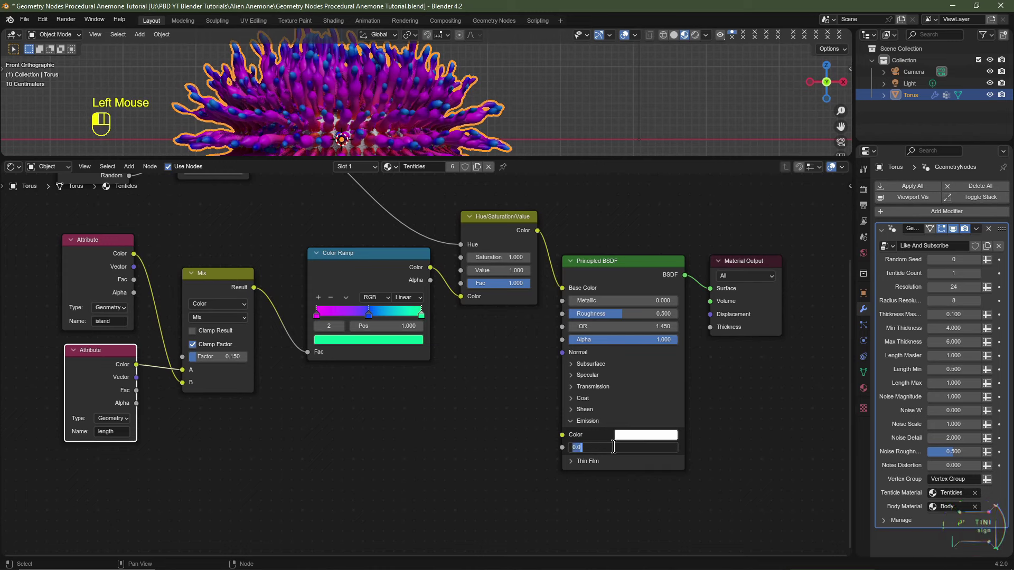
{"action": "type", "text": "1"}
{"action": "key", "text": "Return"}
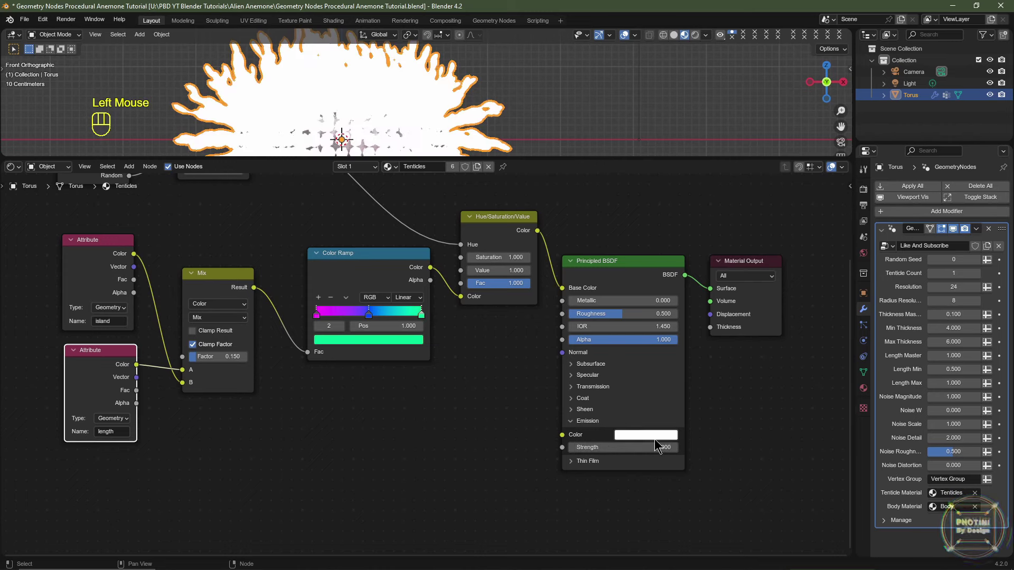
- Move the Principled BSDF and Material Output away from the other nodes and connect Hue/Saturation/Value's Color to Emission Color
{"action": "left_click_drag", "start_coordinate": [648, 224], "coordinate": [722, 306]}
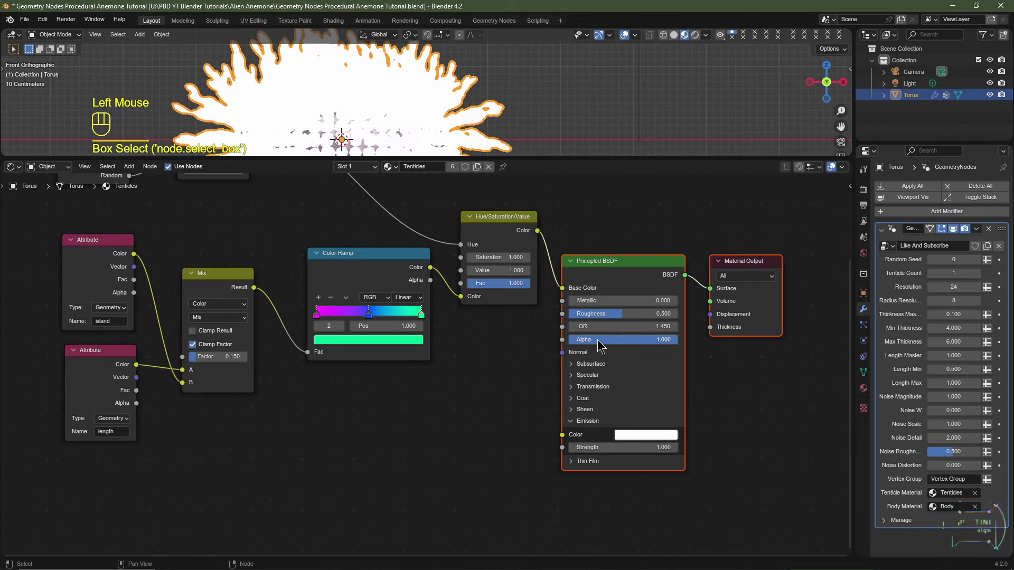
{"action": "key", "text": "g"}
{"action": "left_click", "coordinate": [560, 295]}
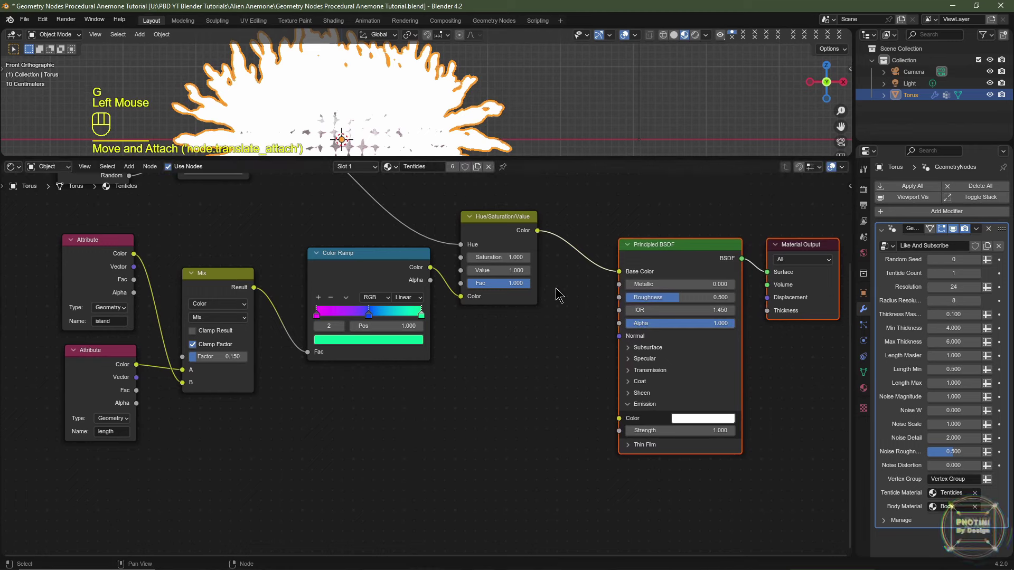
{"action": "left_click", "coordinate": [536, 232]}
{"action": "left_click_drag", "start_coordinate": [536, 231], "coordinate": [618, 419]}
- Add a second Color Ramp node below the existing one
{"action": "key", "text": "shift+a"}
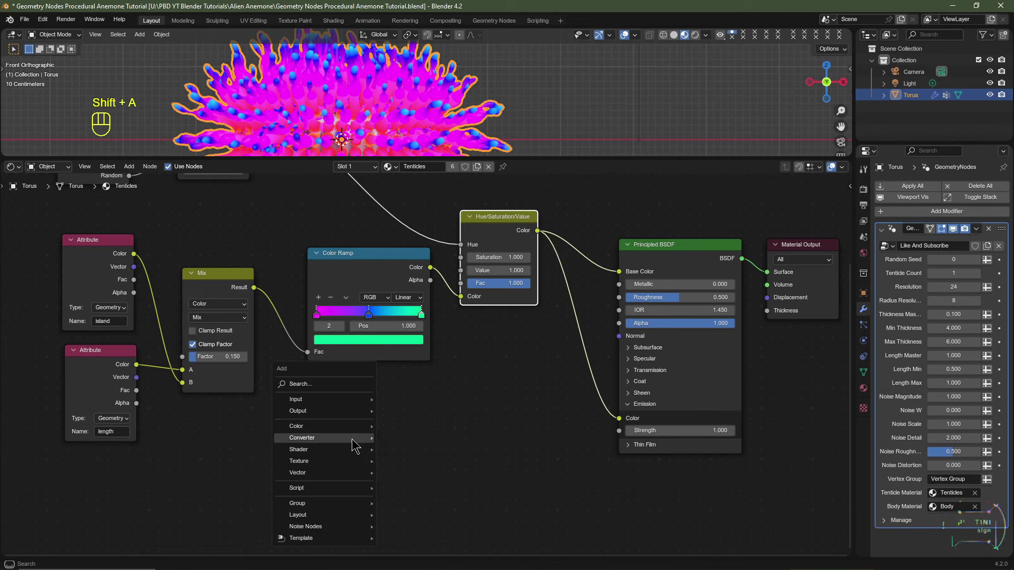
{"action": "mouse_move", "coordinate": [351, 439]}
{"action": "left_click", "coordinate": [409, 309]}
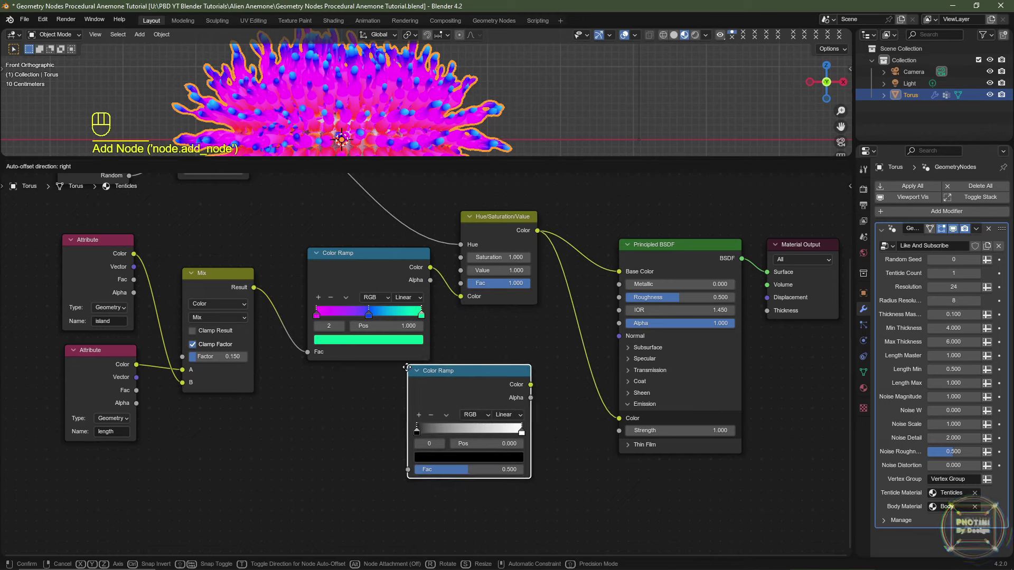
{"action": "left_click", "coordinate": [431, 412]}
- Connect the length Attribute's Fac to the new Color Ramp's Fac and the ramp's Color to Emission Strength
{"action": "left_click", "coordinate": [136, 393]}
{"action": "left_click_drag", "start_coordinate": [137, 391], "coordinate": [365, 491]}
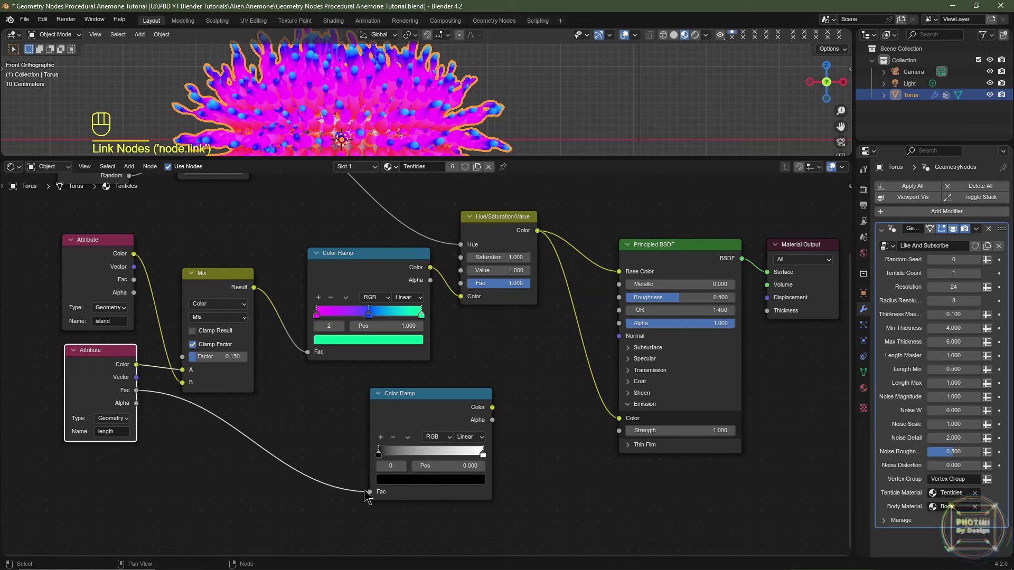
{"action": "left_click_drag", "start_coordinate": [492, 407], "coordinate": [621, 431]}
- Set the new Color Ramp's interpolation to Constant and move its white stop to position 0.907
{"action": "left_click", "coordinate": [470, 437]}
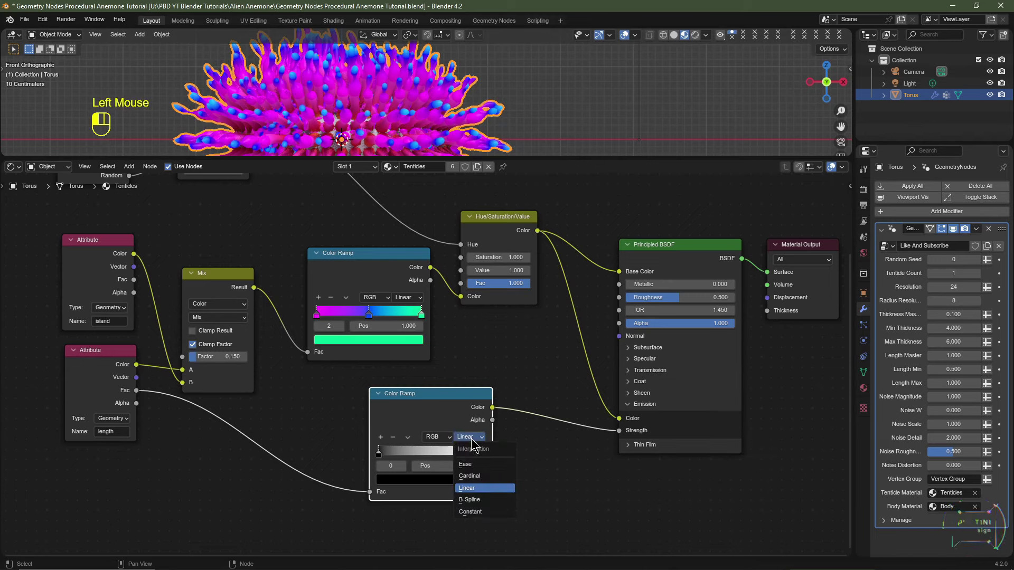
{"action": "left_click", "coordinate": [477, 513]}
{"action": "left_click", "coordinate": [482, 454]}
{"action": "scroll", "coordinate": [316, 105], "scroll_direction": "up", "scroll_amount": 2}
{"action": "middle_click_drag", "start_coordinate": [317, 106], "coordinate": [335, 92], "text": "shift"}
{"action": "mouse_move", "coordinate": [482, 455]}
{"action": "left_mouse_down"}
{"action": "mouse_move", "coordinate": [444, 463]}
{"action": "mouse_move", "coordinate": [473, 462]}
{"action": "left_mouse_up"}
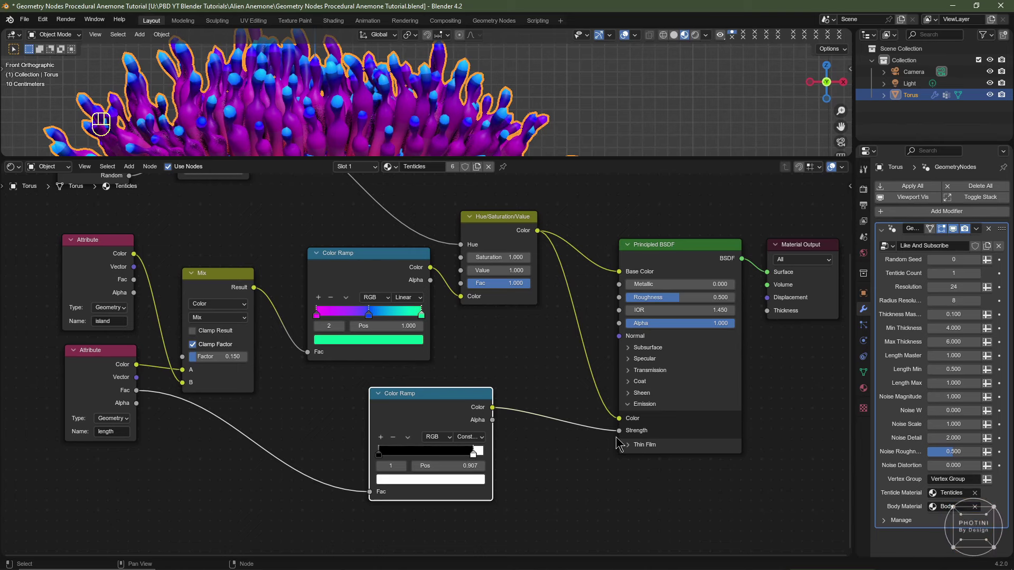
- Set the white stop's color value to 10 and shift the stop to position 0.921
{"action": "left_click", "coordinate": [467, 480]}
{"action": "left_click", "coordinate": [463, 480]}
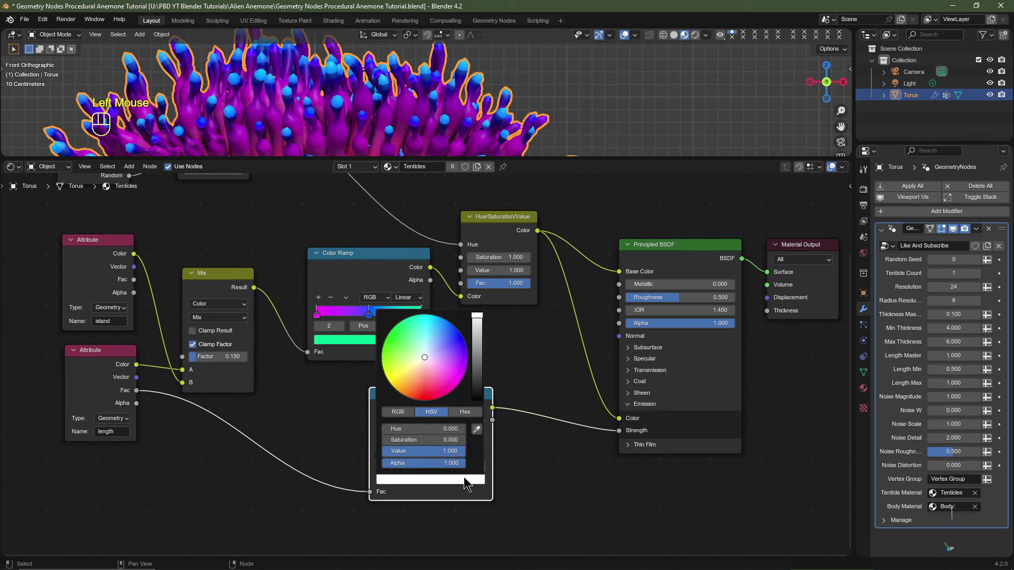
{"action": "left_click", "coordinate": [436, 452]}
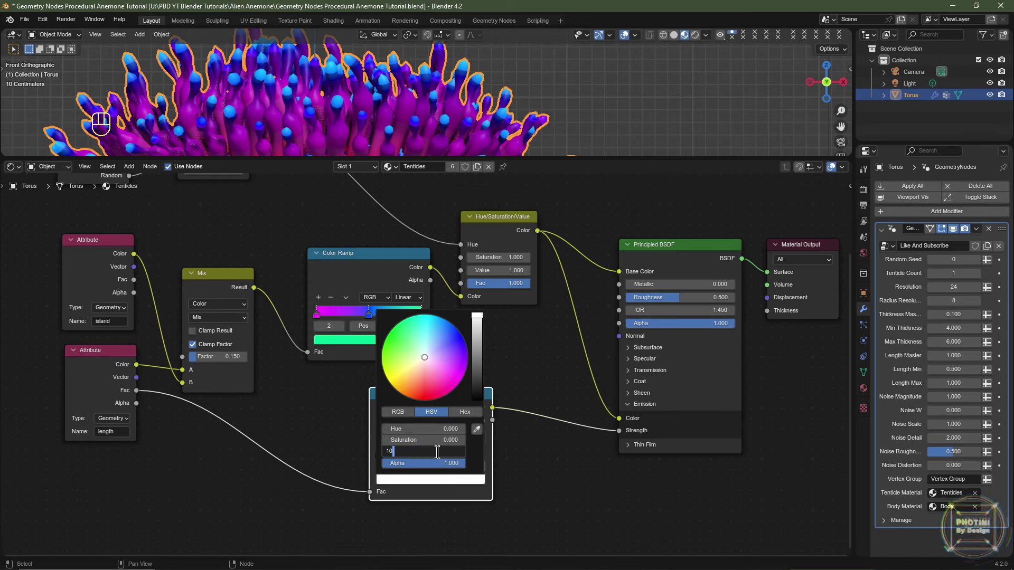
{"action": "type", "text": "10"}
{"action": "key", "text": "Return"}
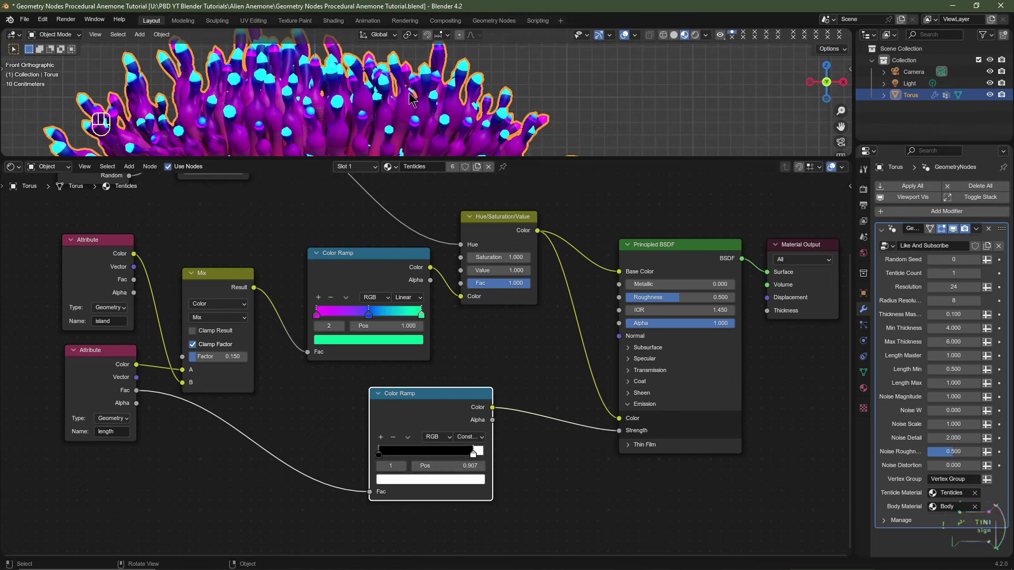
{"action": "mouse_move", "coordinate": [474, 453]}
{"action": "left_mouse_down"}
{"action": "mouse_move", "coordinate": [438, 456]}
{"action": "mouse_move", "coordinate": [475, 461]}
{"action": "left_mouse_up"}
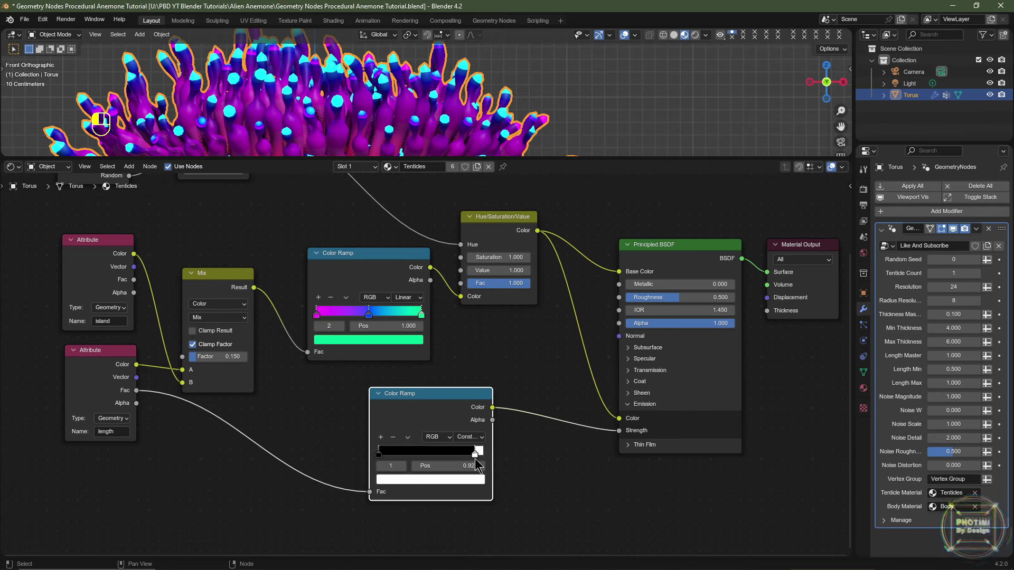
- Switch the viewport to Rendered shading and reduce its environment lighting strength to 0
{"action": "left_click", "coordinate": [695, 40]}
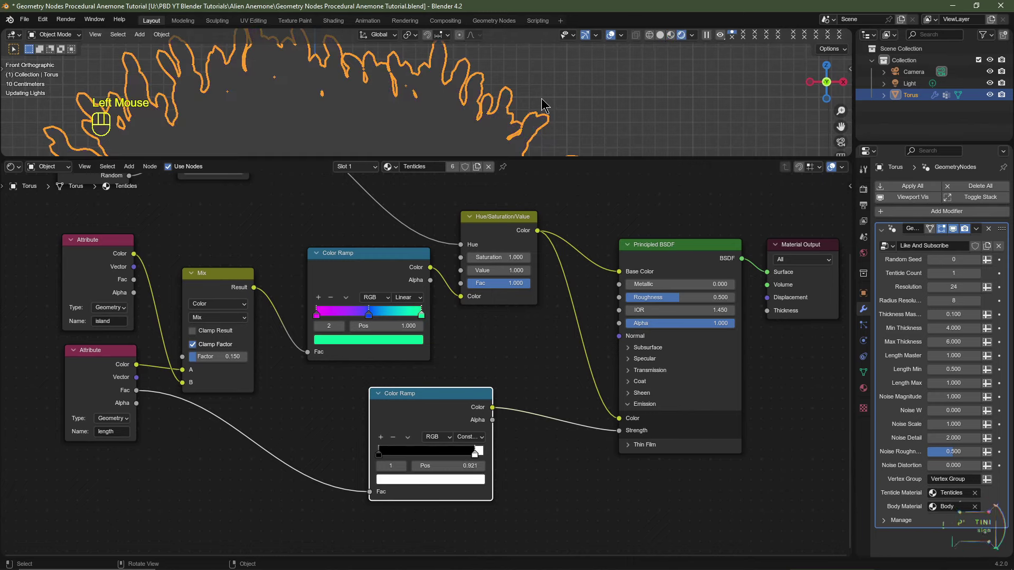
{"action": "left_click", "coordinate": [692, 35]}
{"action": "left_click_drag", "start_coordinate": [693, 201], "coordinate": [633, 202]}
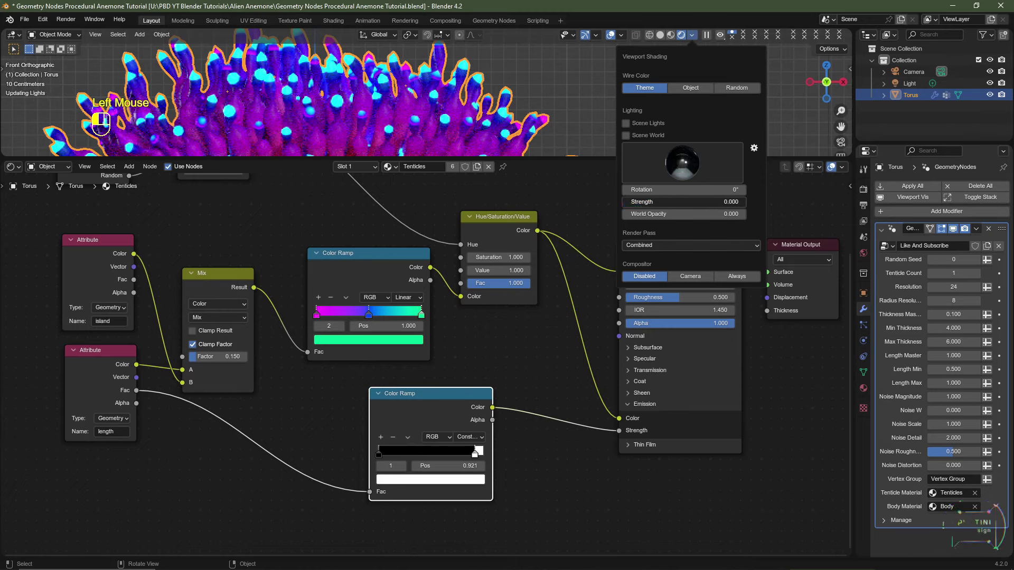
{"action": "scroll", "coordinate": [419, 114], "scroll_direction": "down", "scroll_amount": 2}
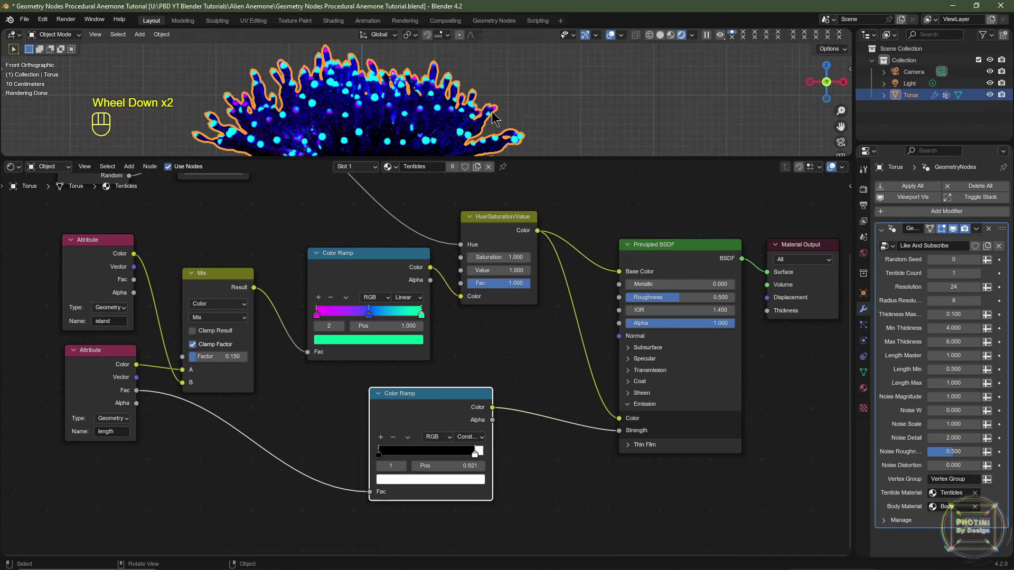
{"action": "scroll", "coordinate": [494, 117], "scroll_direction": "up", "scroll_amount": 1}
- Try a viewport environment lighting strength of 0.5 and settle on 0.75
{"action": "left_click", "coordinate": [692, 35]}
{"action": "left_click", "coordinate": [663, 202]}
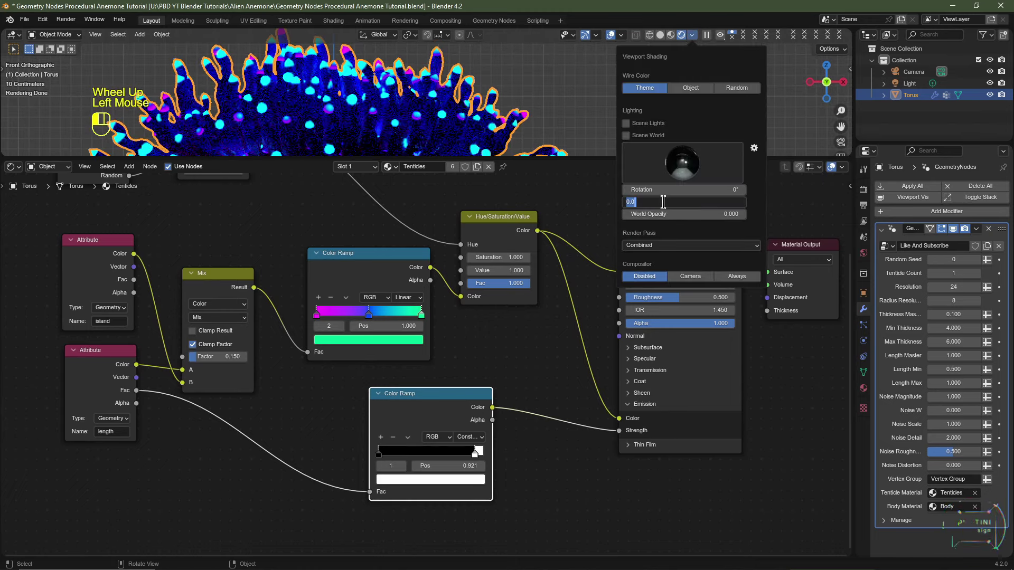
{"action": "type", "text": ".5"}
{"action": "key", "text": "Return"}
{"action": "left_click", "coordinate": [663, 201]}
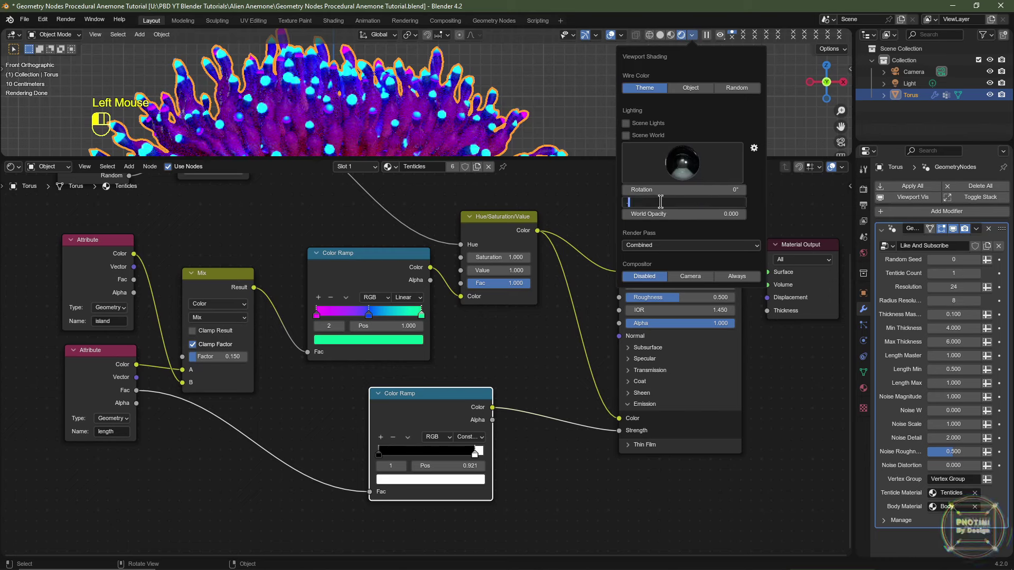
{"action": "type", "text": ".75"}
{"action": "key", "text": "Return"}
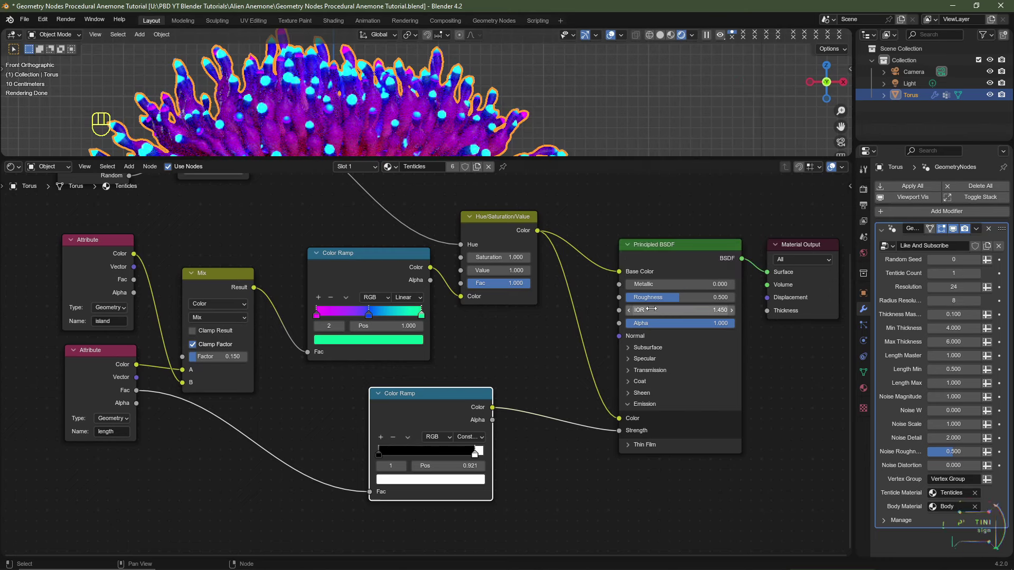
- Set the Principled BSDF's Roughness to 0.75
{"action": "left_click", "coordinate": [658, 296]}
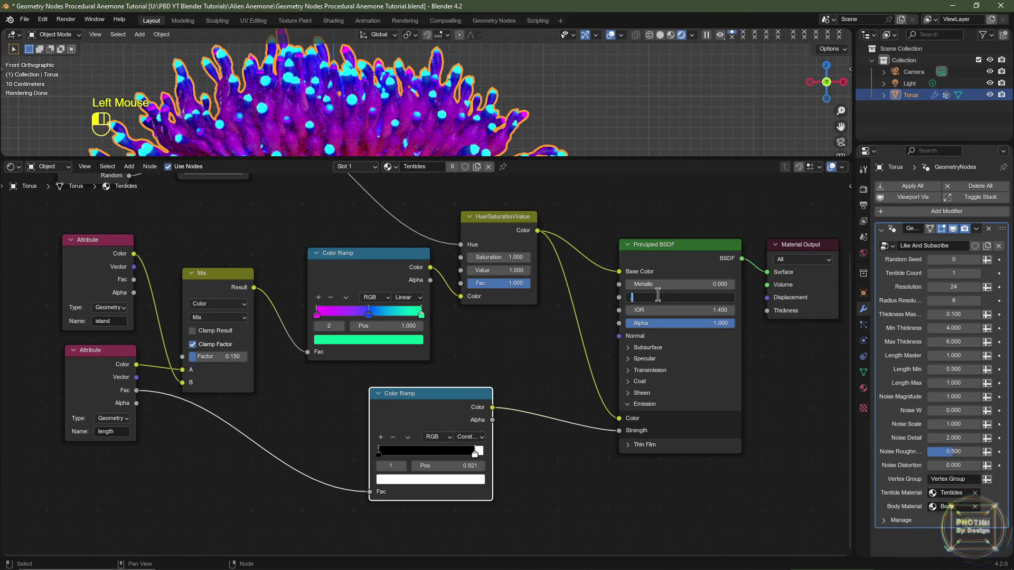
{"action": "key", "text": "Return"}
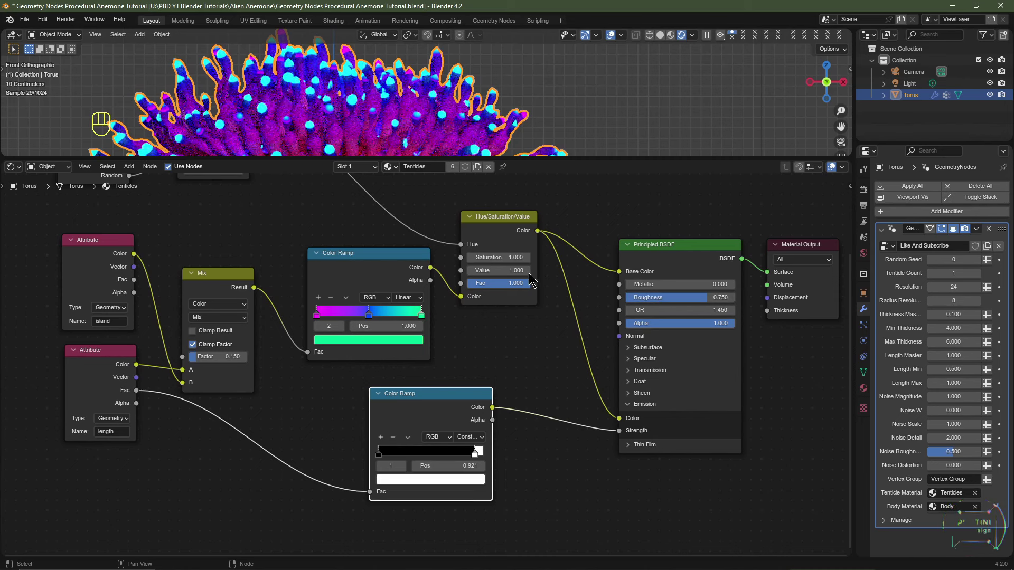
{"action": "scroll", "coordinate": [393, 106], "scroll_direction": "up", "scroll_amount": 2}
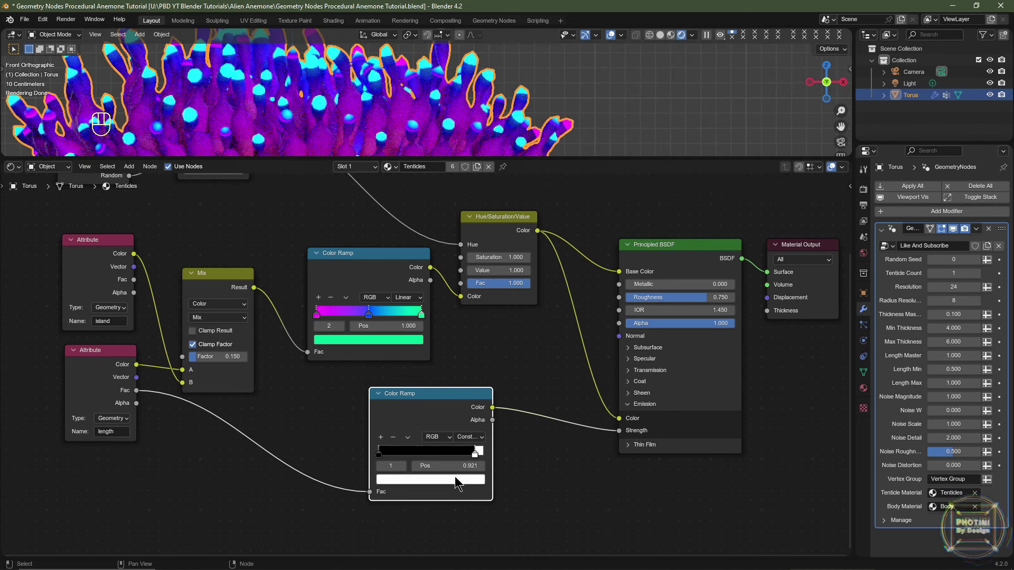
- Lower the color value of the white stop on the Color Ramp that drives the emission strength
{"action": "left_click", "coordinate": [457, 396]}
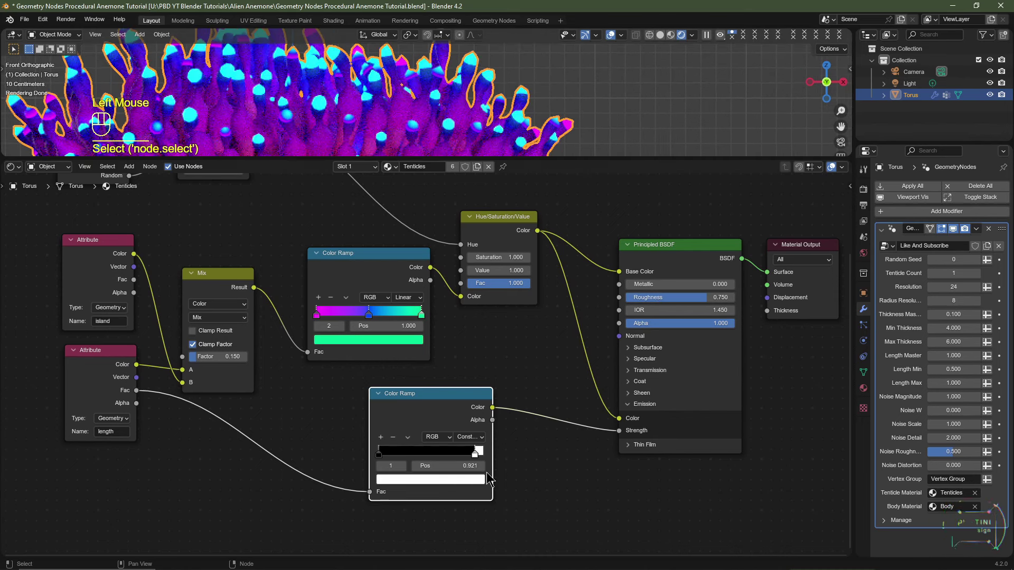
{"action": "left_click", "coordinate": [478, 478]}
{"action": "left_click", "coordinate": [454, 451]}
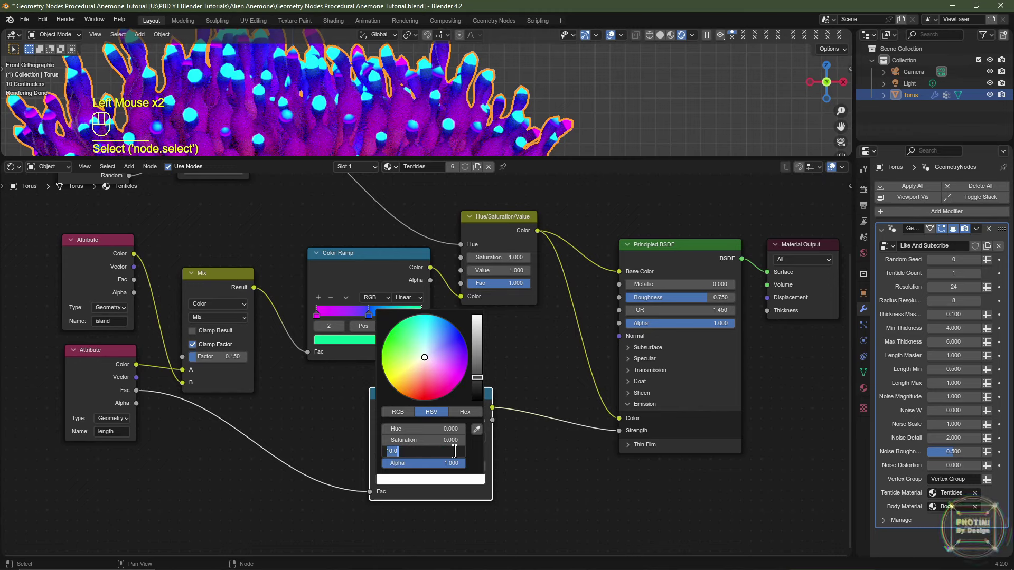
{"action": "key", "text": "Return"}
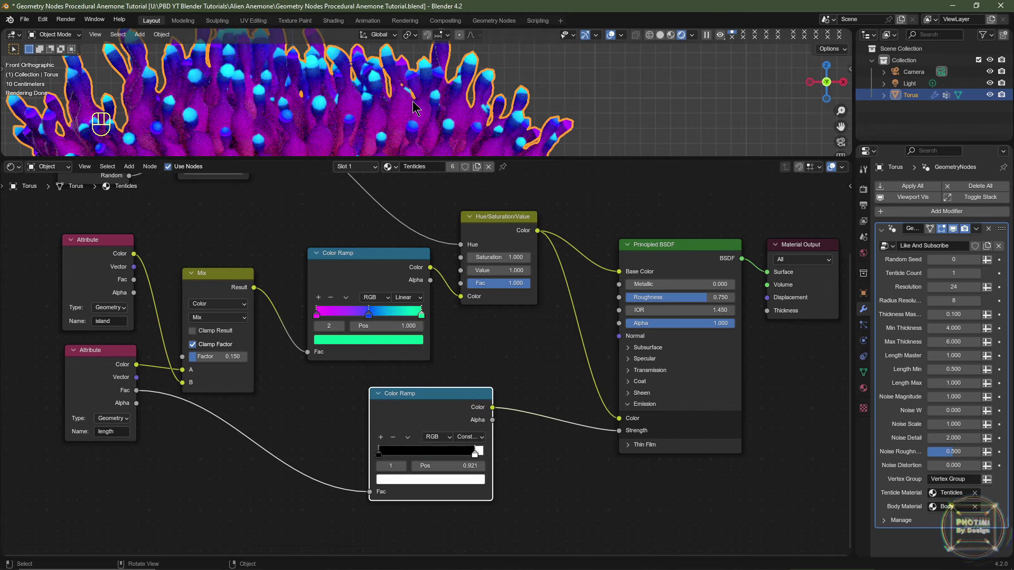
{"action": "scroll", "coordinate": [413, 103], "scroll_direction": "down", "scroll_amount": 2}
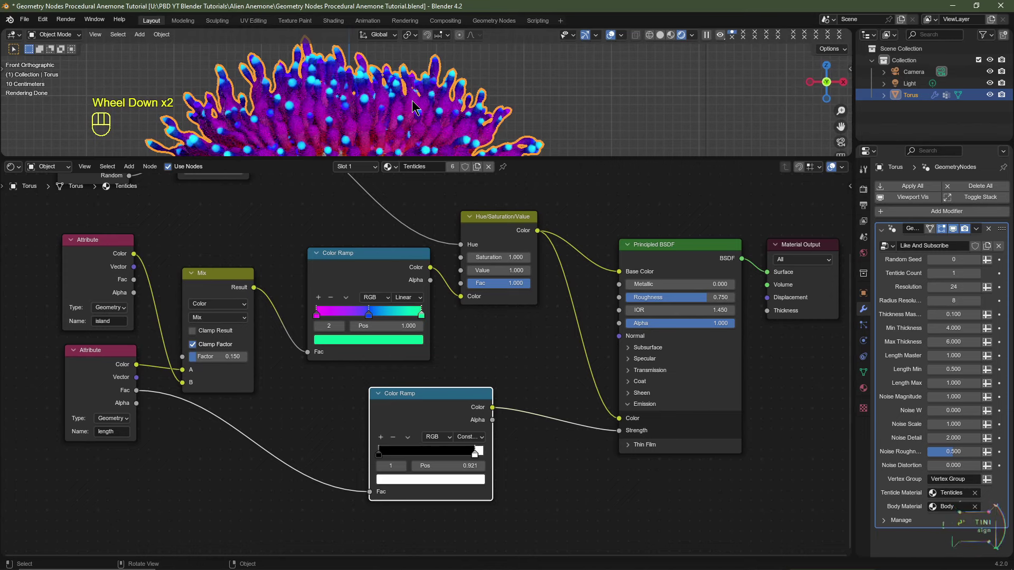
- Expand the Principled BSDF's Subsurface settings and set the subsurface Weight to 0.25
{"action": "scroll", "coordinate": [426, 365], "scroll_direction": "up", "scroll_amount": 2}
{"action": "left_click", "coordinate": [629, 348]}
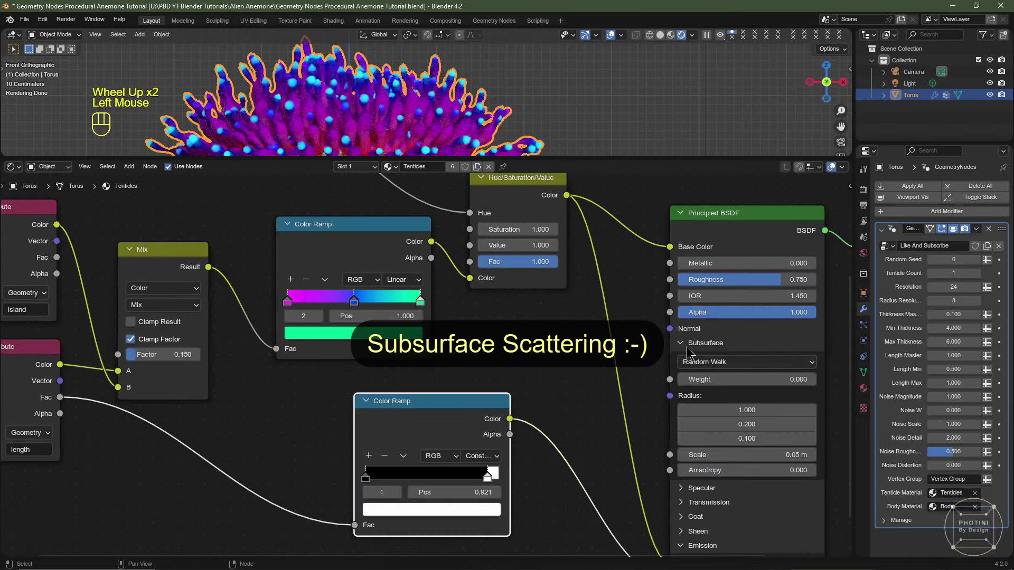
{"action": "double_click", "coordinate": [739, 380]}
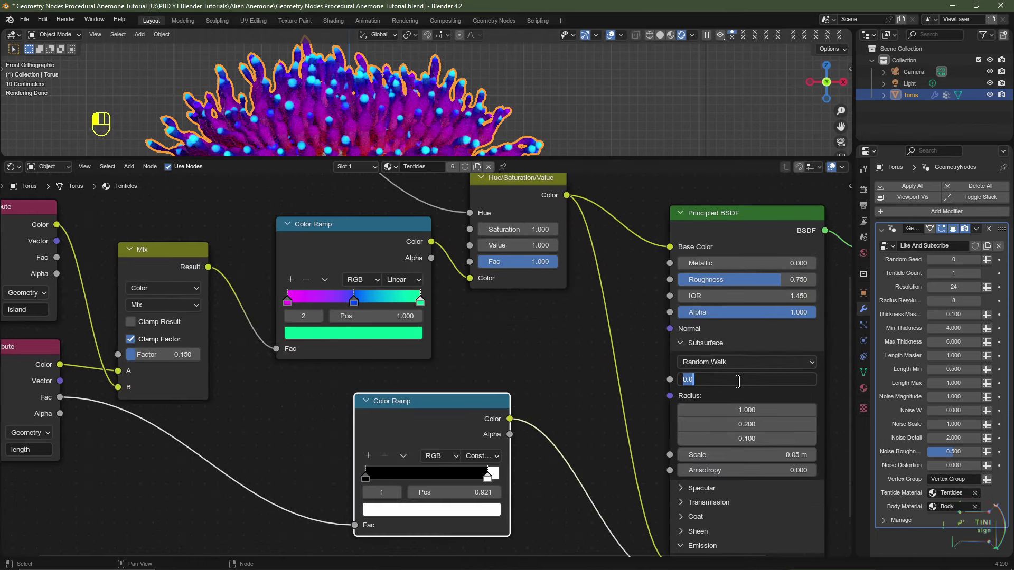
{"action": "key", "text": "Return"}
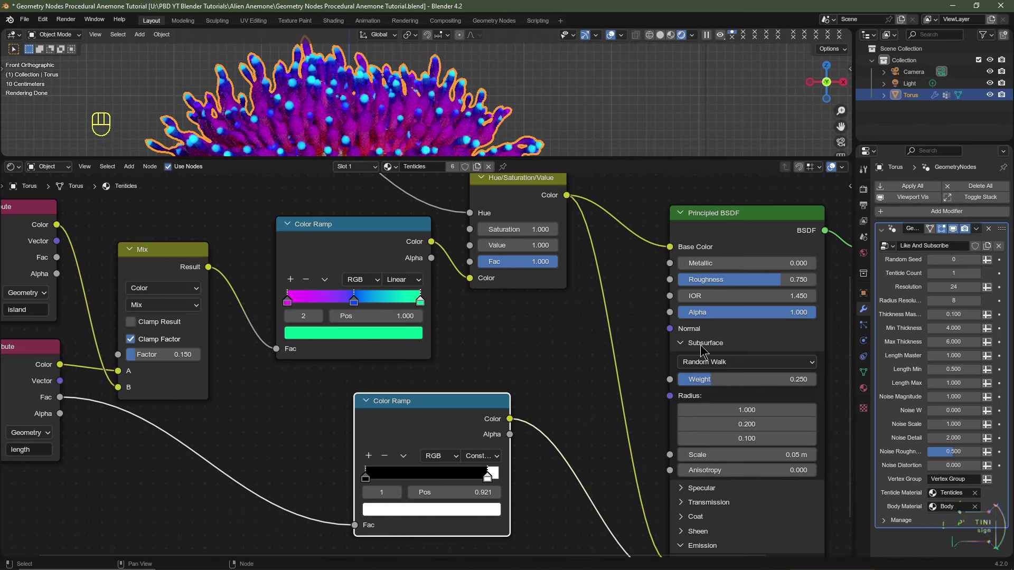
- Enable Scene World and Scene Lights for the rendered viewport shading
{"action": "left_click", "coordinate": [693, 35]}
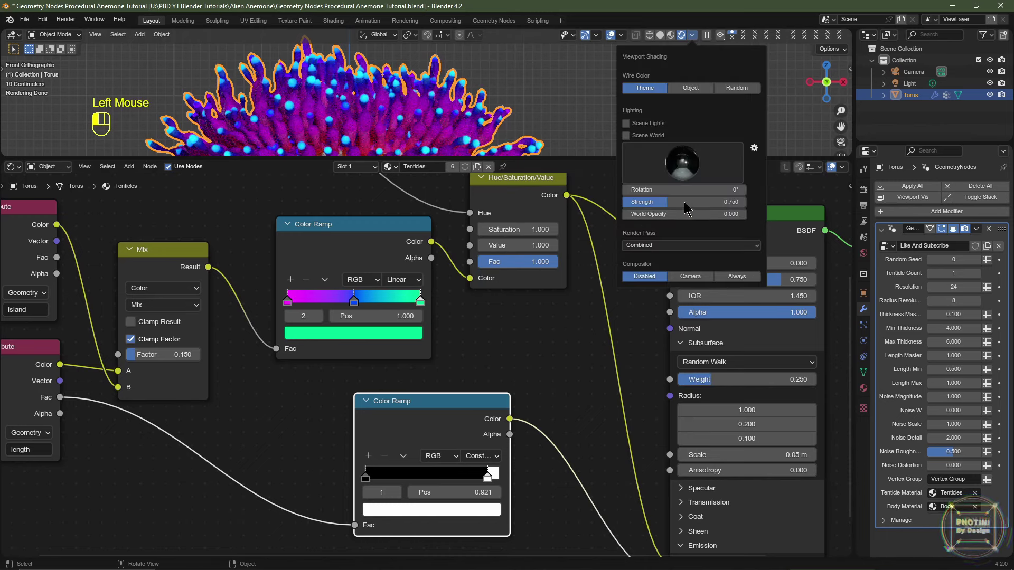
{"action": "left_click", "coordinate": [627, 136]}
{"action": "left_click", "coordinate": [627, 123]}
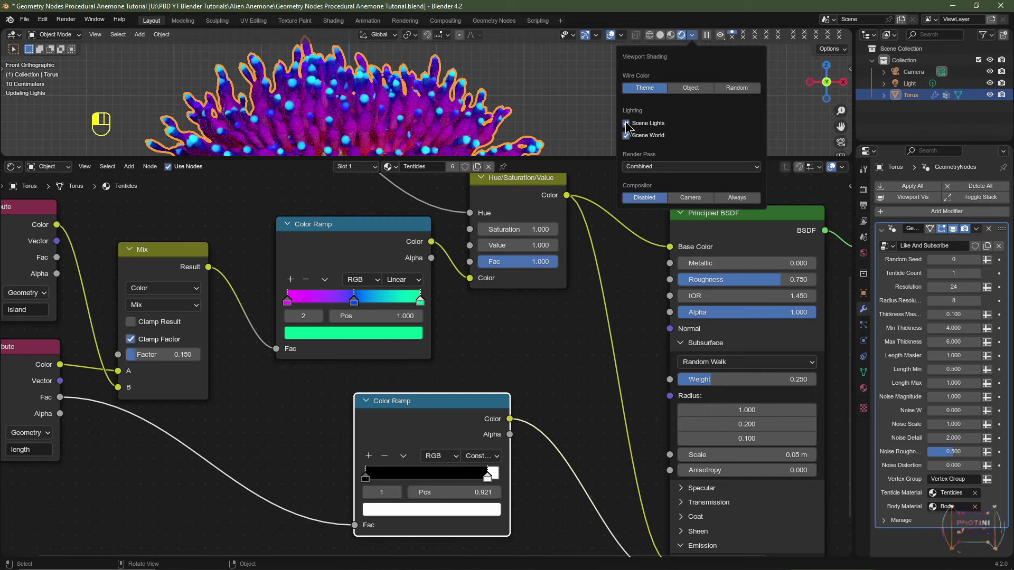
- Enlarge the 3D viewport and change the scene's light to a Sun with a strength of 10
{"action": "left_click", "coordinate": [910, 84]}
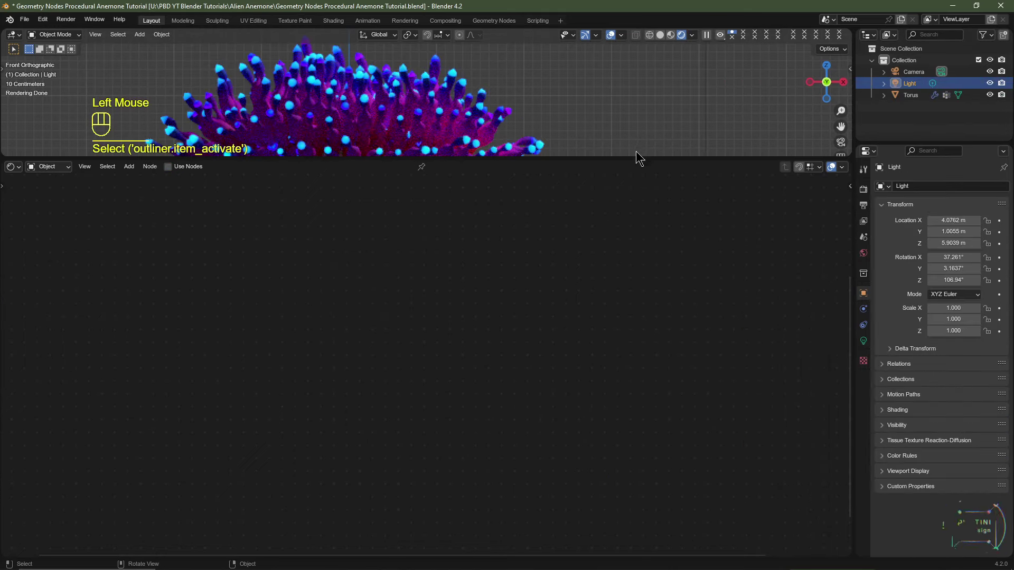
{"action": "left_click_drag", "start_coordinate": [635, 155], "coordinate": [636, 350]}
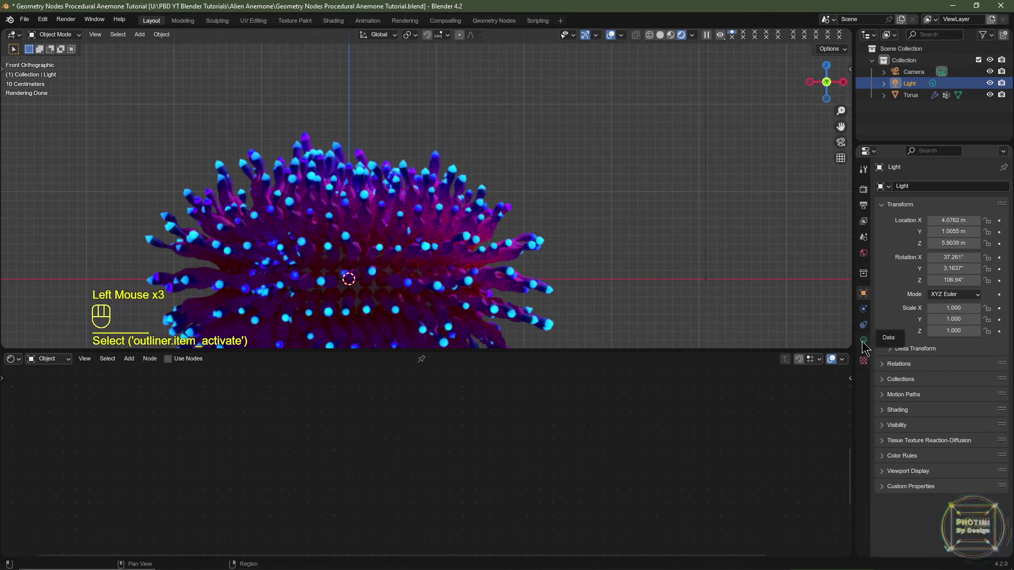
{"action": "left_click", "coordinate": [863, 342]}
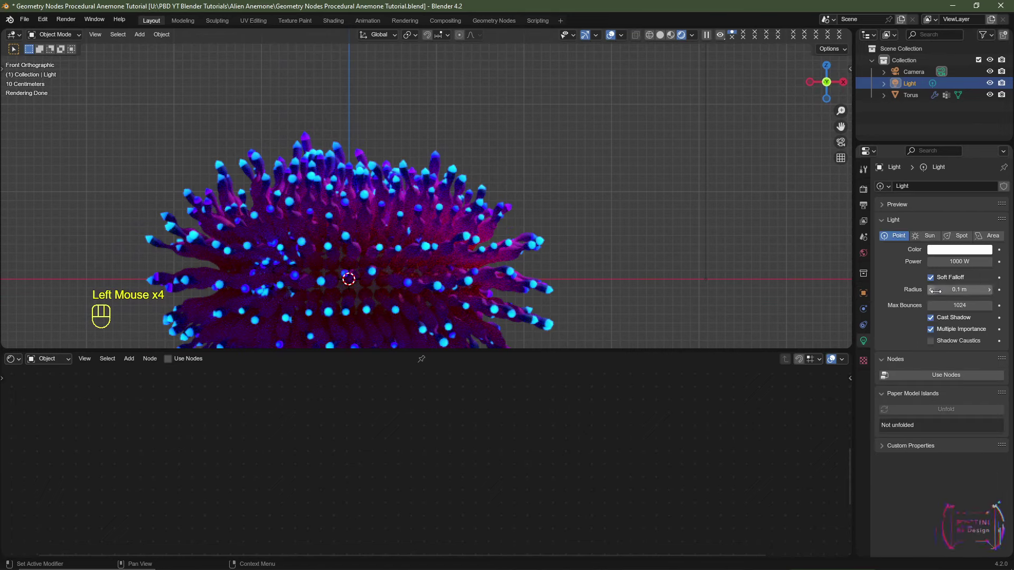
{"action": "left_click", "coordinate": [928, 236]}
{"action": "left_click", "coordinate": [959, 261]}
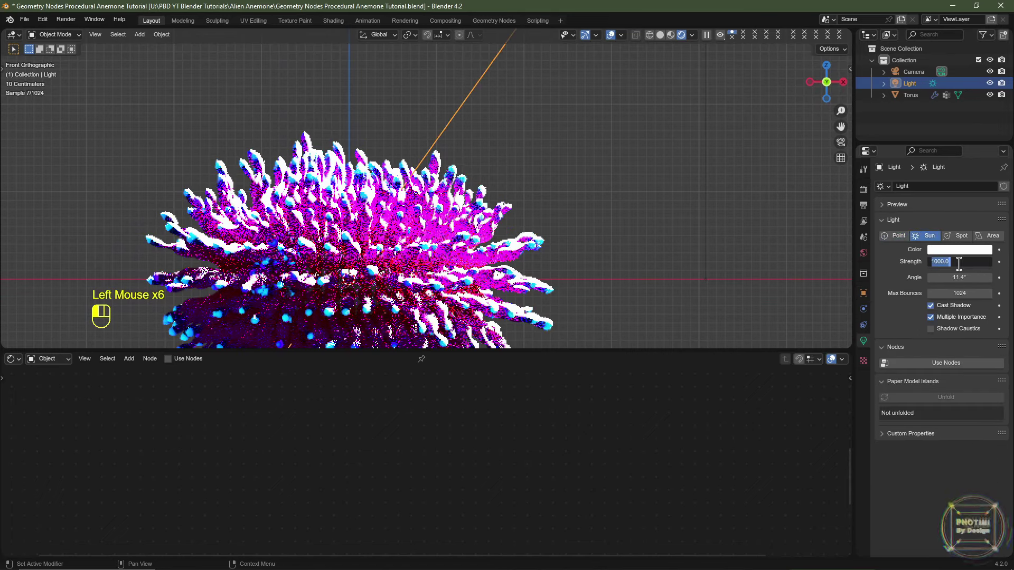
{"action": "type", "text": "10"}
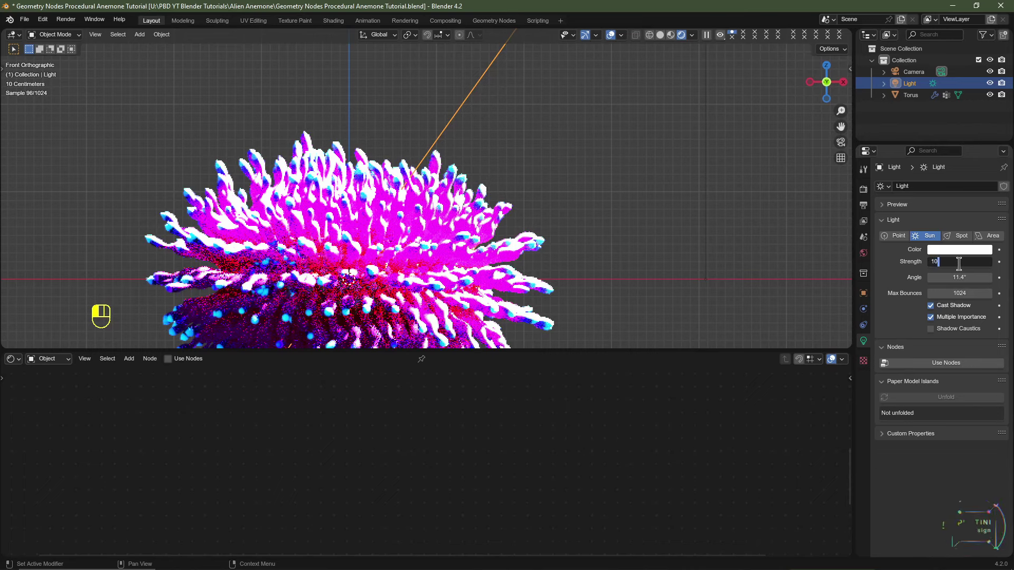
{"action": "key", "text": "Return"}
- In top view, move the sun behind the anemone and rotate it so its beam crosses the anemone
{"action": "scroll", "coordinate": [538, 216], "scroll_direction": "down", "scroll_amount": 2}
{"action": "key", "text": "KP_7"}
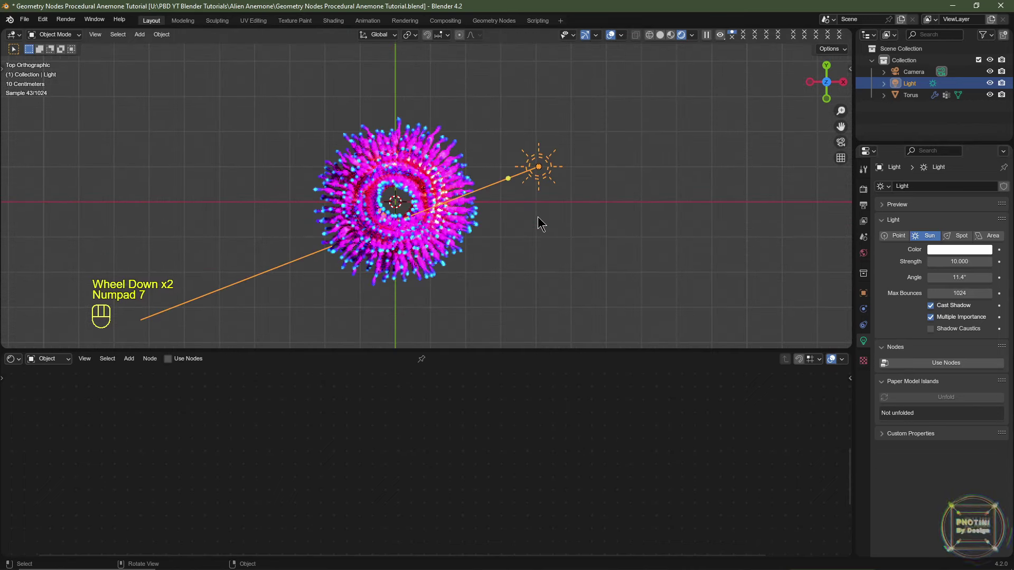
{"action": "scroll", "coordinate": [538, 216], "scroll_direction": "down", "scroll_amount": 3}
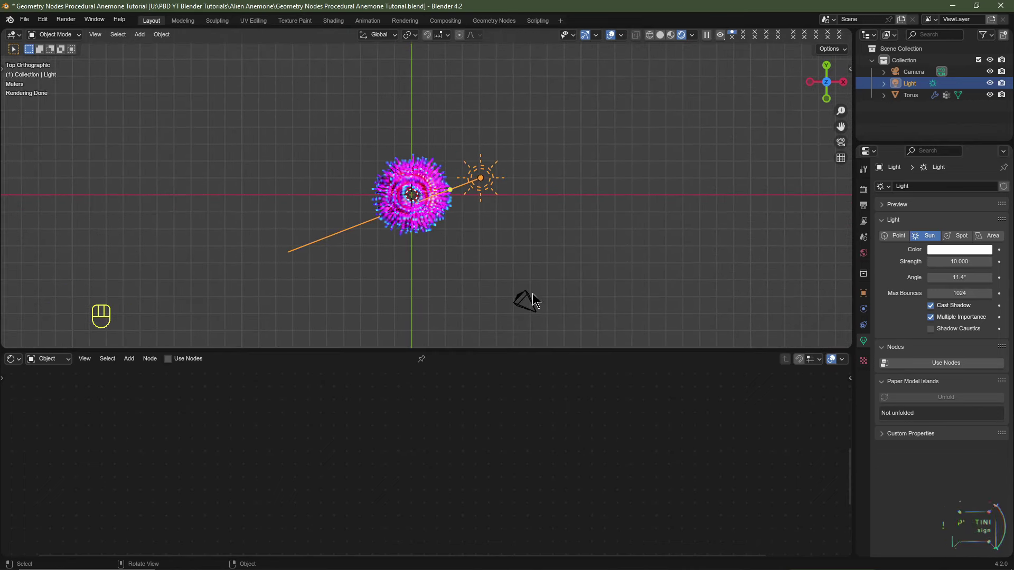
{"action": "key", "text": "g"}
{"action": "left_click", "coordinate": [528, 214]}
{"action": "key", "text": "r"}
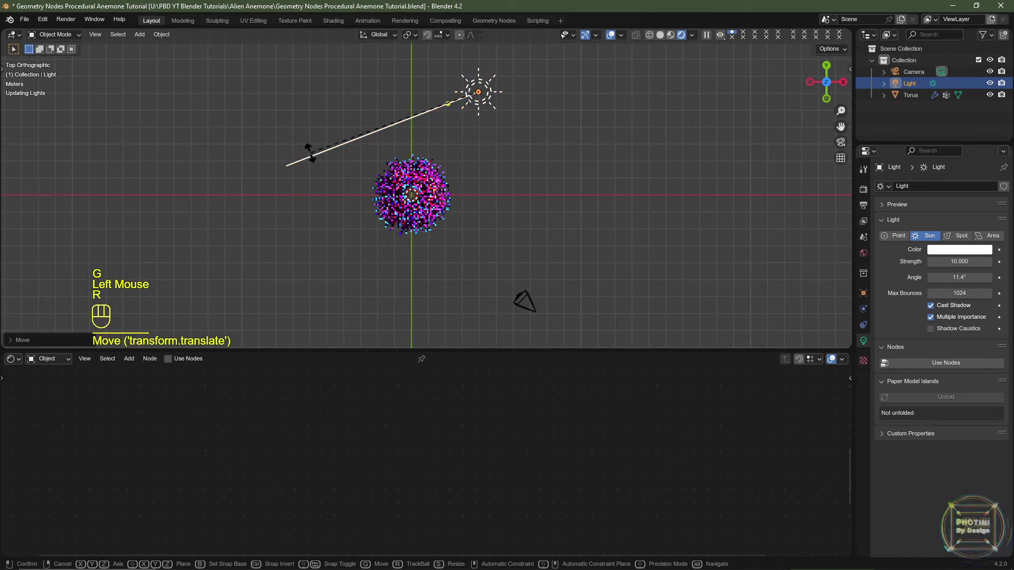
{"action": "left_click", "coordinate": [397, 240]}
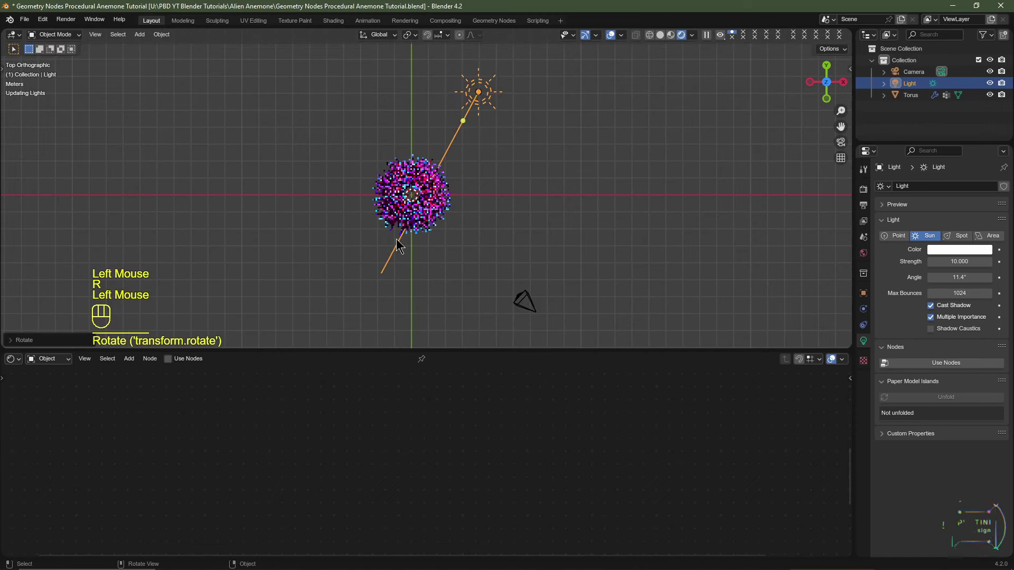
- In right view, rotate the sun to a shallower angle so it backlights the anemone
{"action": "key", "text": "KP_3"}
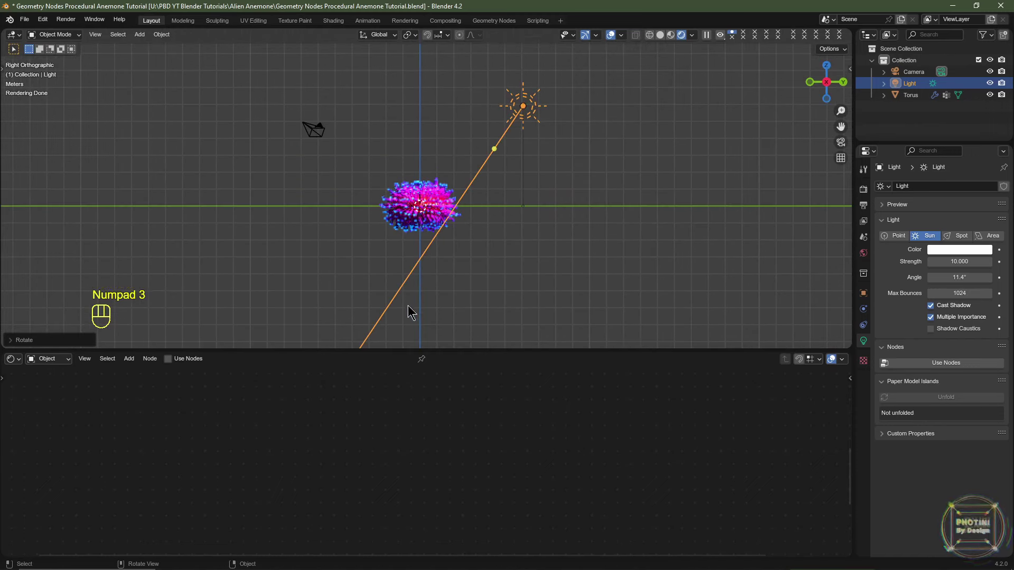
{"action": "key", "text": "r"}
{"action": "left_click", "coordinate": [338, 175]}
{"action": "scroll", "coordinate": [368, 262], "scroll_direction": "up", "scroll_amount": 1}
{"action": "key", "text": "r"}
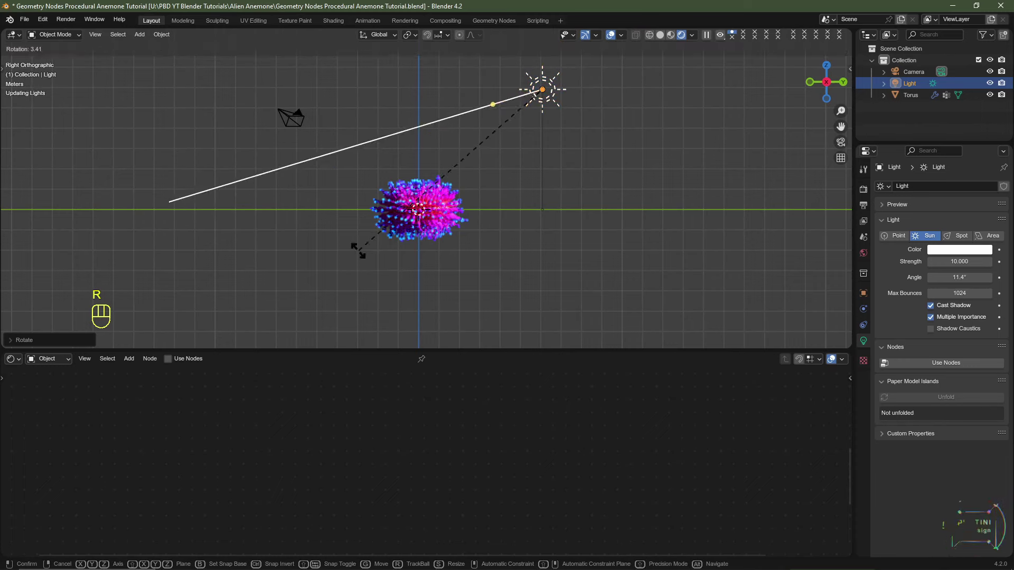
{"action": "left_click", "coordinate": [355, 241]}
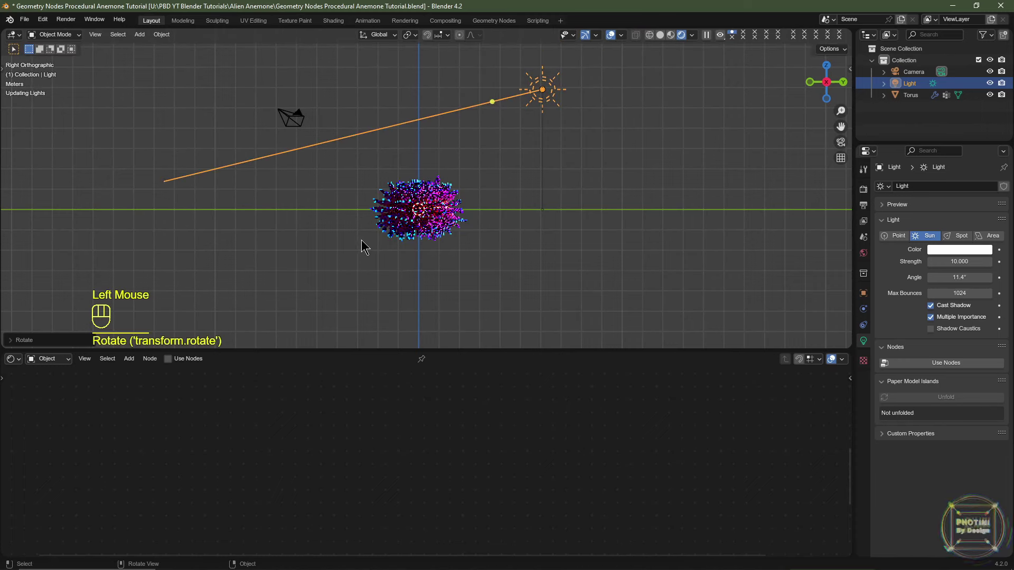
- In top view, rotate the sun again to re-aim its beam through the anemone's center
{"action": "key", "text": "KP_7"}
{"action": "key", "text": "r"}
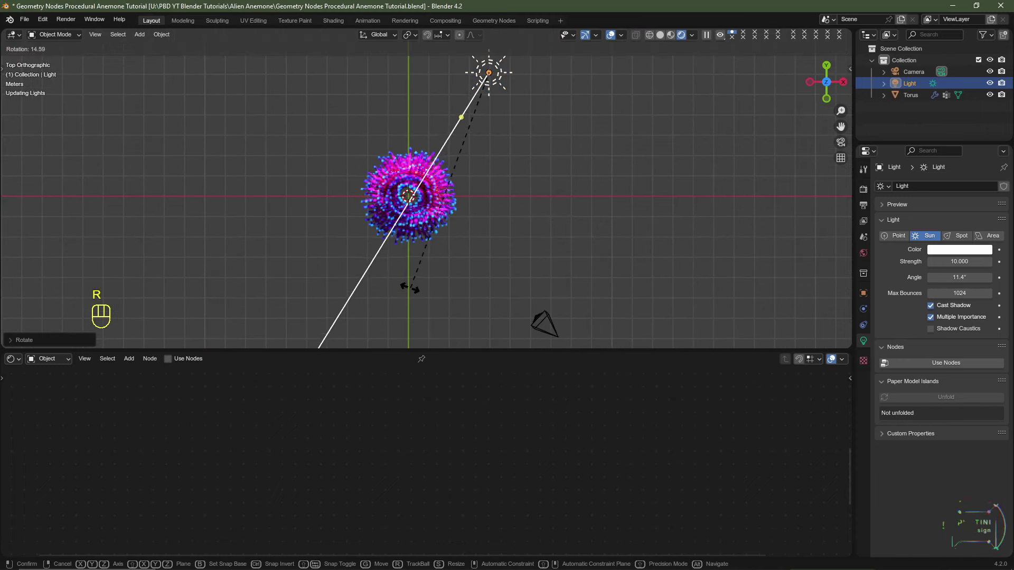
{"action": "left_click", "coordinate": [449, 254]}
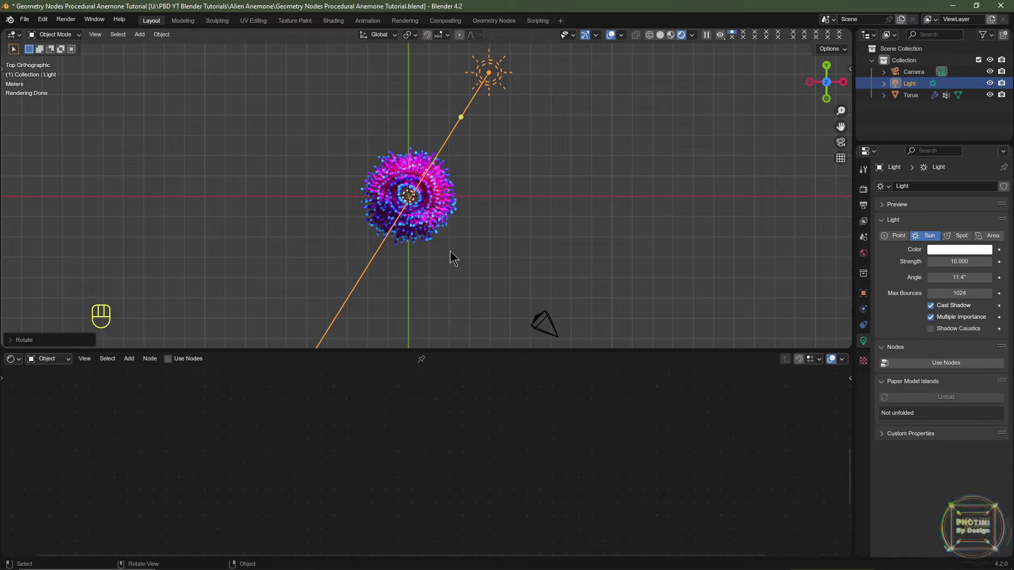
- Select the Torus in front view and set its tentacle shader's subsurface Weight to 0.1
{"action": "key", "text": "KP_1"}
{"action": "scroll", "coordinate": [466, 233], "scroll_direction": "up", "scroll_amount": 2}
{"action": "scroll", "coordinate": [467, 232], "scroll_direction": "up", "scroll_amount": 2}
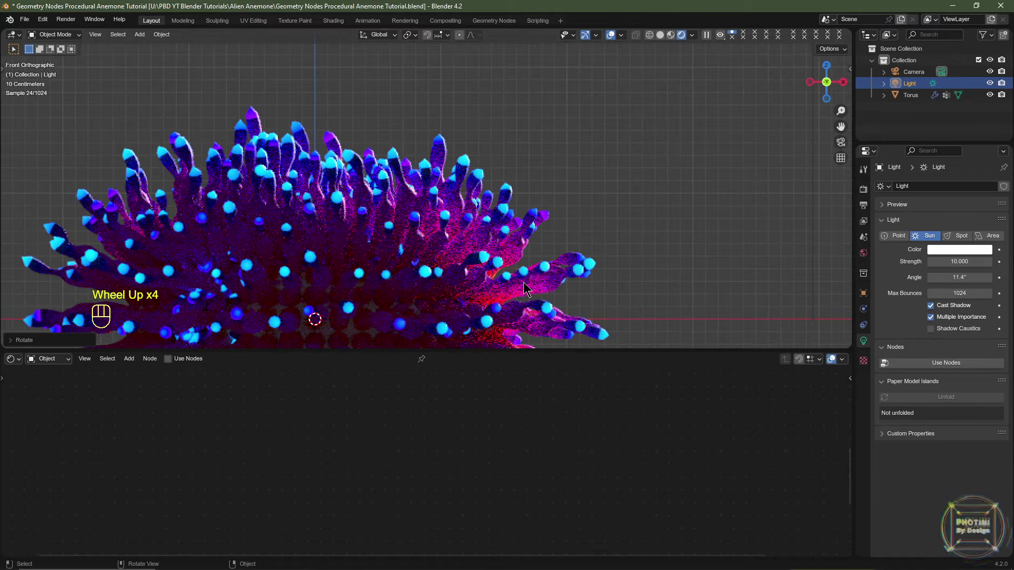
{"action": "left_click", "coordinate": [534, 309]}
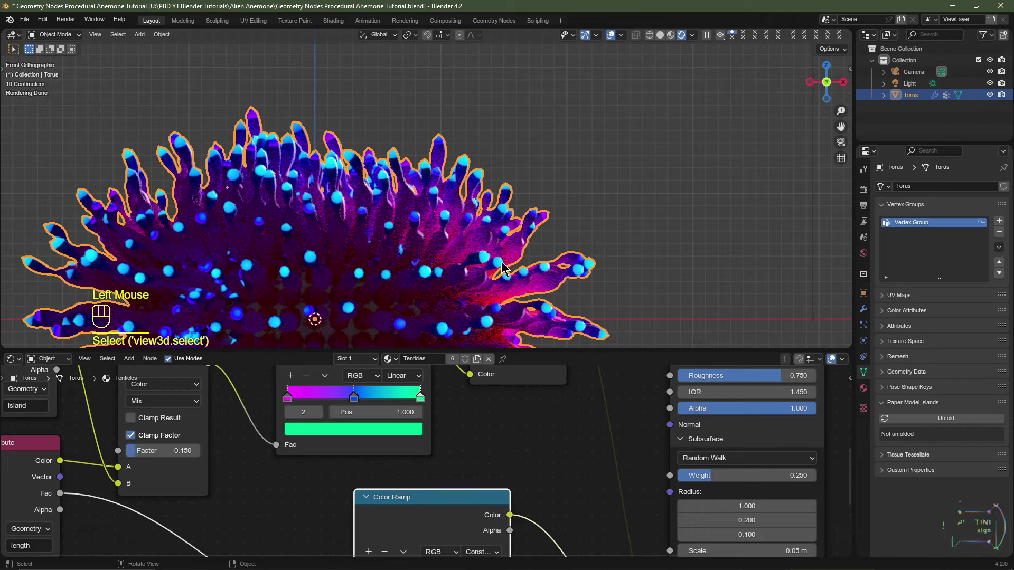
{"action": "scroll", "coordinate": [504, 267], "scroll_direction": "down", "scroll_amount": 2}
{"action": "middle_click_drag", "start_coordinate": [779, 449], "coordinate": [588, 438]}
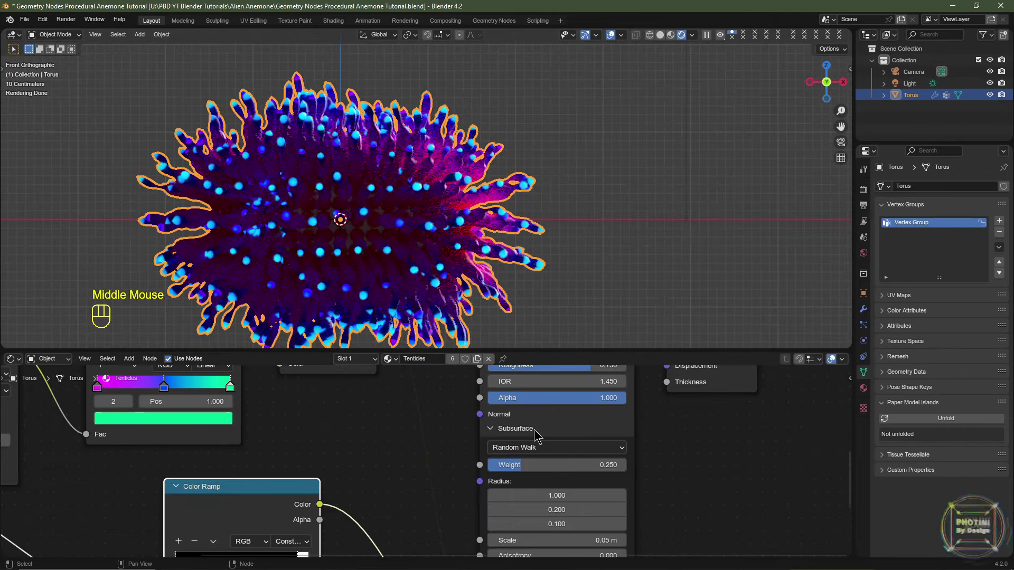
{"action": "scroll", "coordinate": [525, 196], "scroll_direction": "up", "scroll_amount": 2}
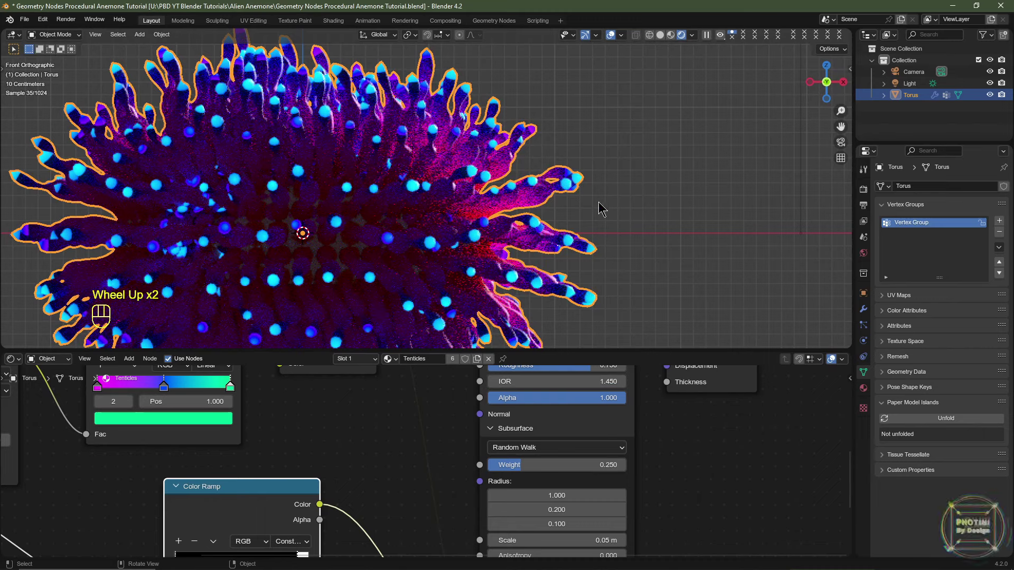
{"action": "left_click", "coordinate": [586, 465]}
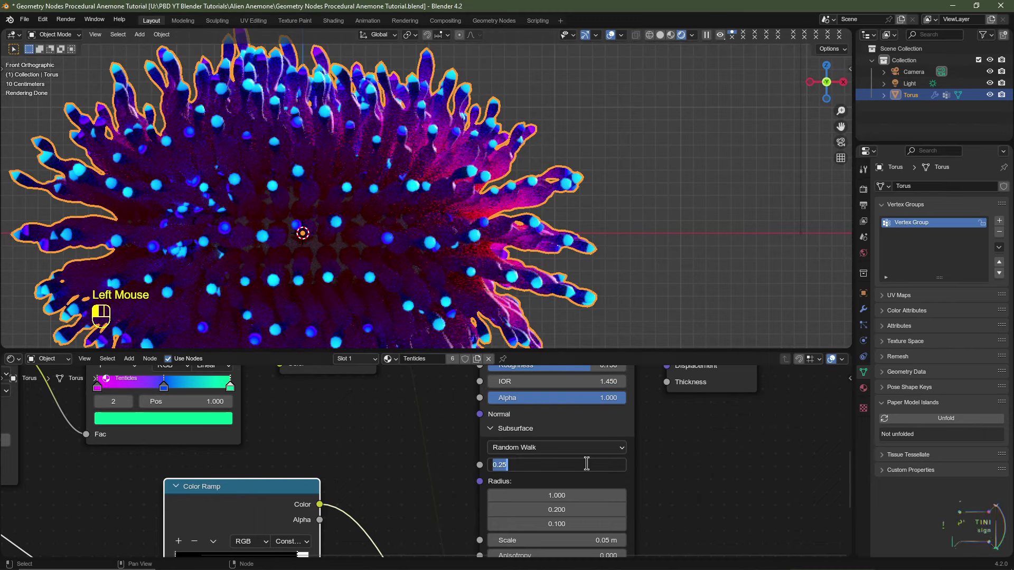
{"action": "type", "text": "."}
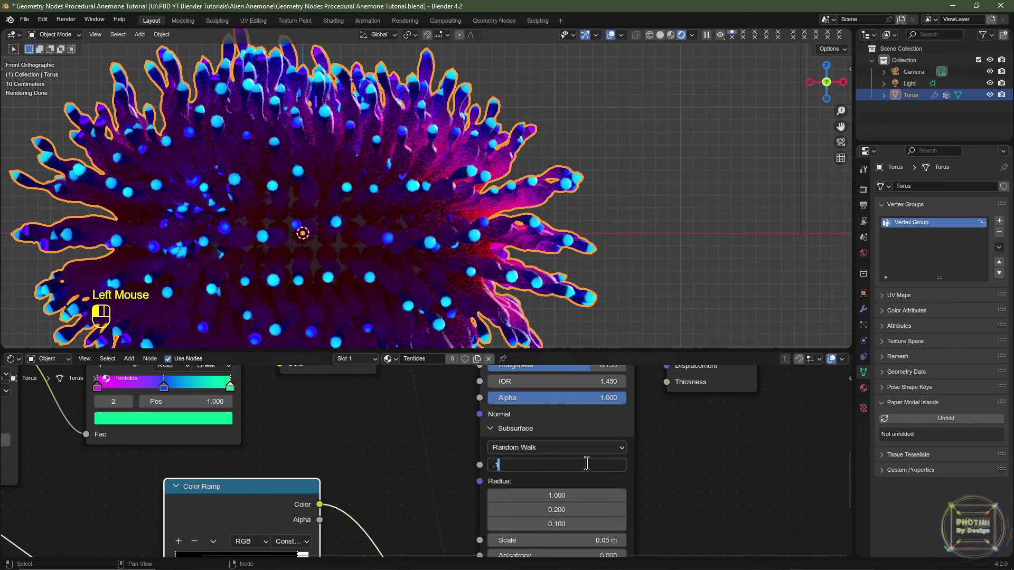
{"action": "type", "text": "1"}
{"action": "key", "text": "Return"}
- Try a subsurface Scale of 0.1 m on the tentacle shader
{"action": "middle_click_drag", "start_coordinate": [598, 542], "coordinate": [606, 462]}
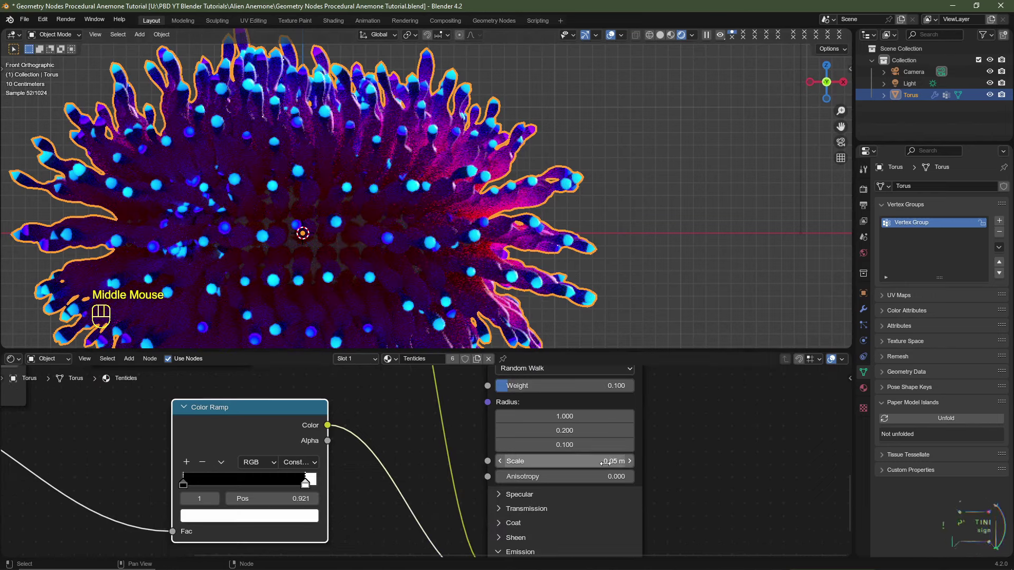
{"action": "left_click", "coordinate": [598, 461]}
{"action": "type", "text": ".1"}
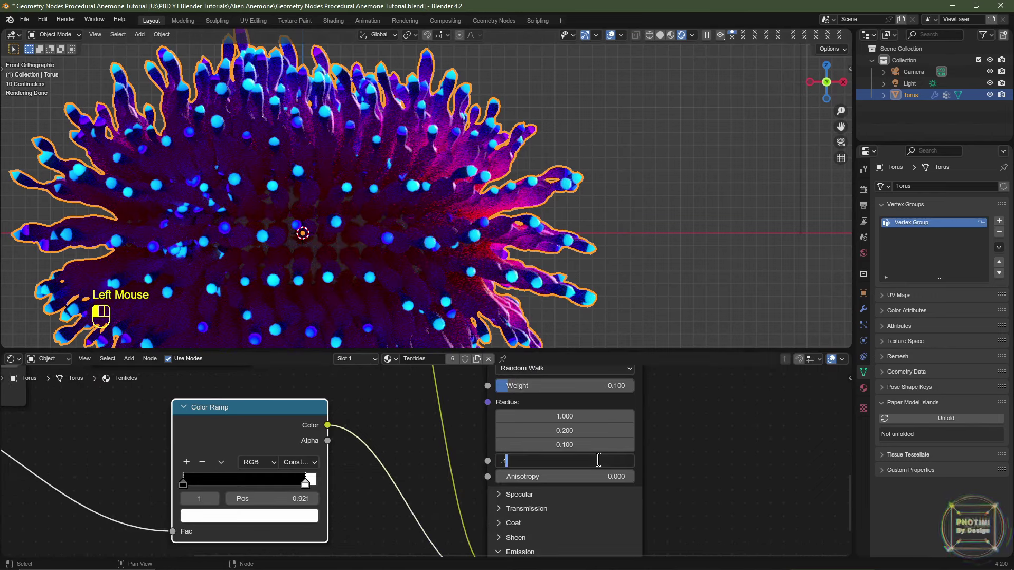
{"action": "key", "text": "Return"}
- Set the tentacle shader's subsurface Scale to 0.25 m
{"action": "double_click", "coordinate": [587, 454]}
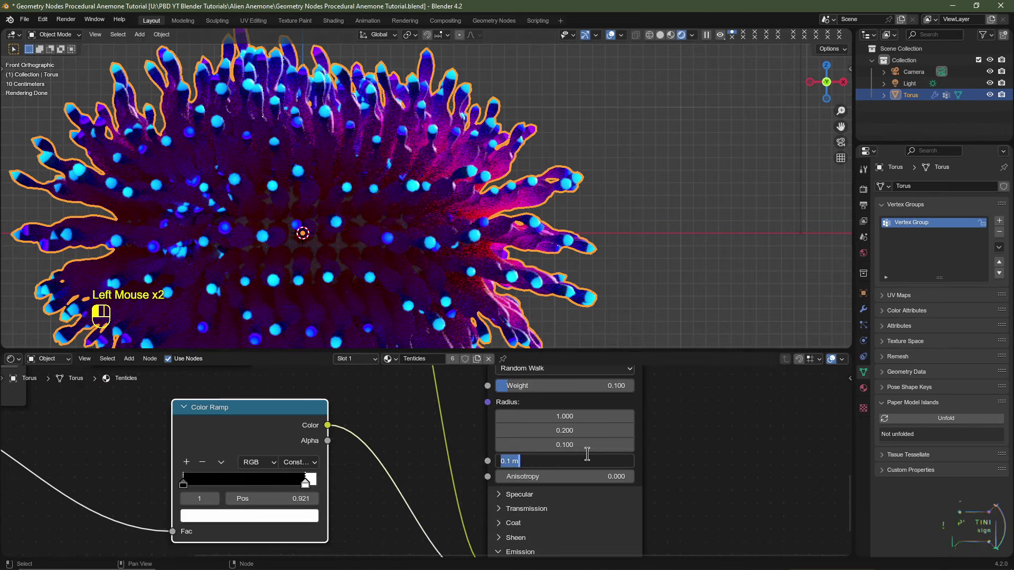
{"action": "type", "text": ".25"}
{"action": "key", "text": "Return"}
- Turn off Scene Lights and Scene World for the rendered viewport shading
{"action": "scroll", "coordinate": [587, 454], "scroll_direction": "down", "scroll_amount": 2}
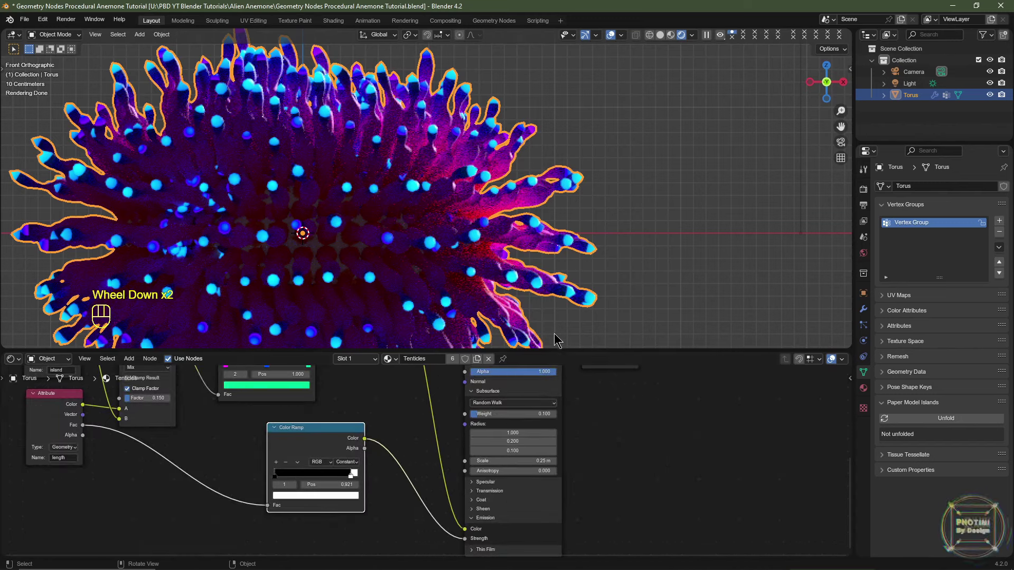
{"action": "scroll", "coordinate": [532, 276], "scroll_direction": "down", "scroll_amount": 1}
{"action": "scroll", "coordinate": [532, 277], "scroll_direction": "up", "scroll_amount": 2}
{"action": "left_click", "coordinate": [691, 34]}
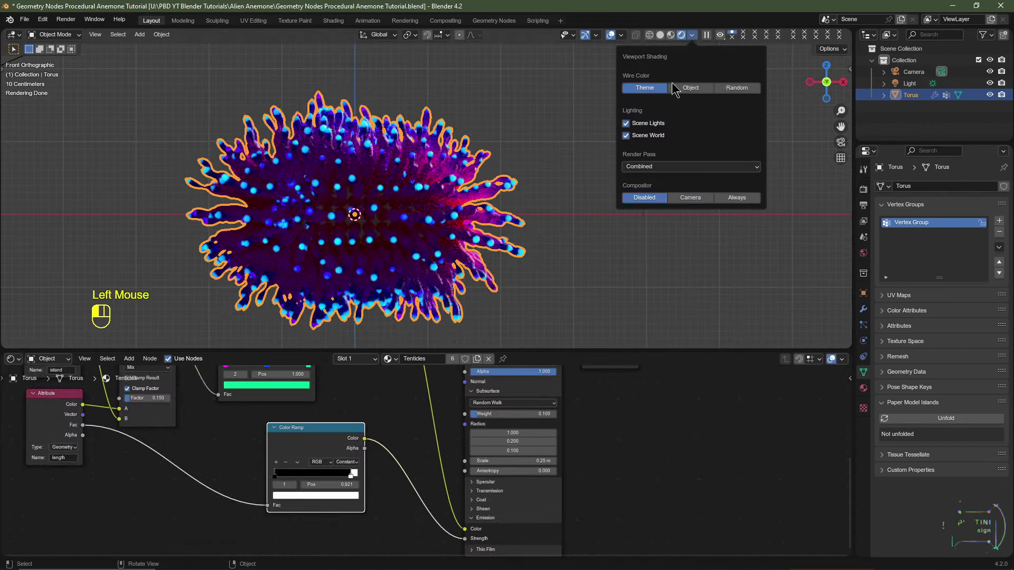
{"action": "left_click", "coordinate": [631, 123]}
{"action": "left_click", "coordinate": [626, 135]}
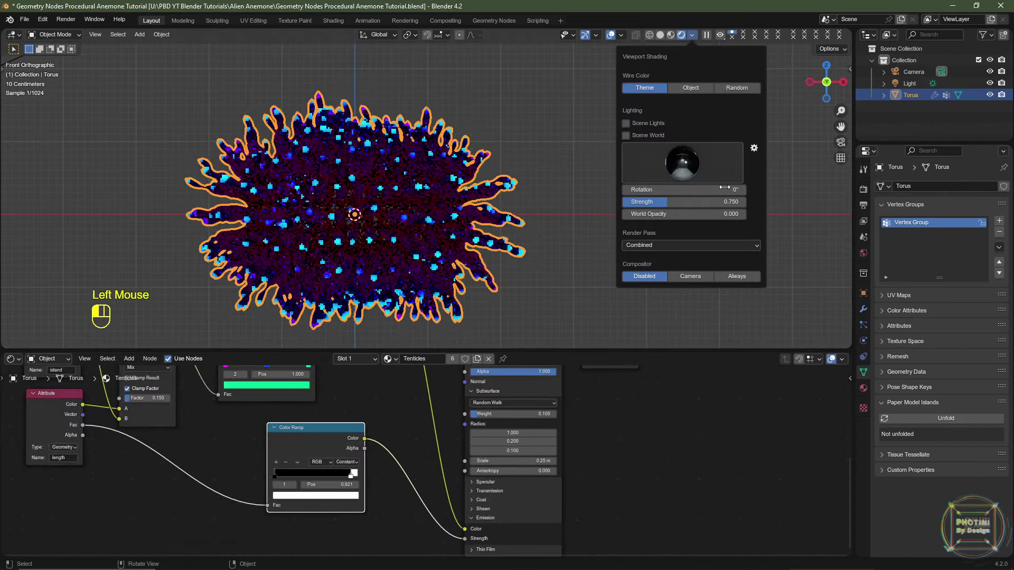
- Choose the sunrise.exr studio light for the viewport and set its Strength to 0.5
{"action": "left_click", "coordinate": [684, 163]}
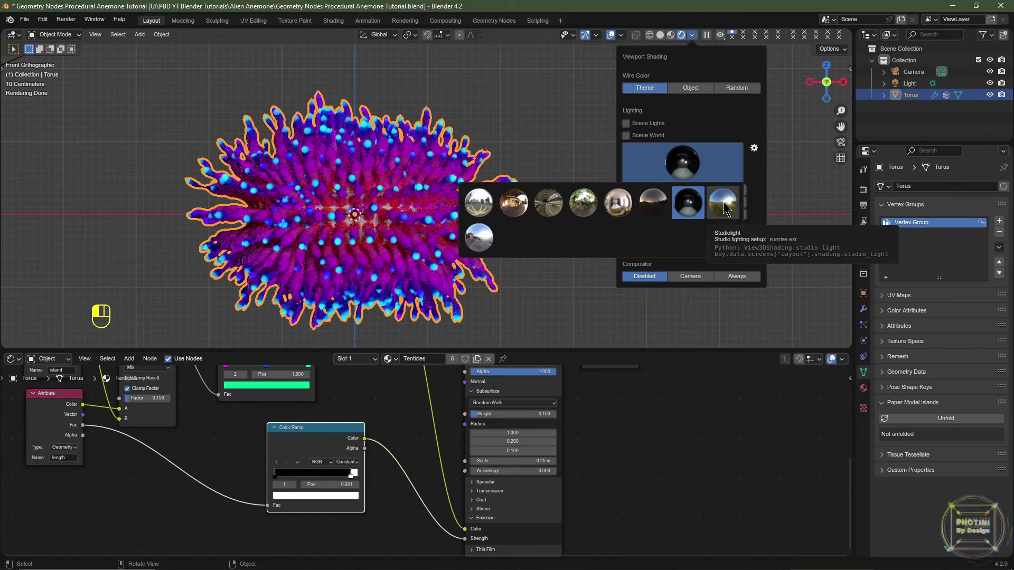
{"action": "left_click", "coordinate": [723, 204]}
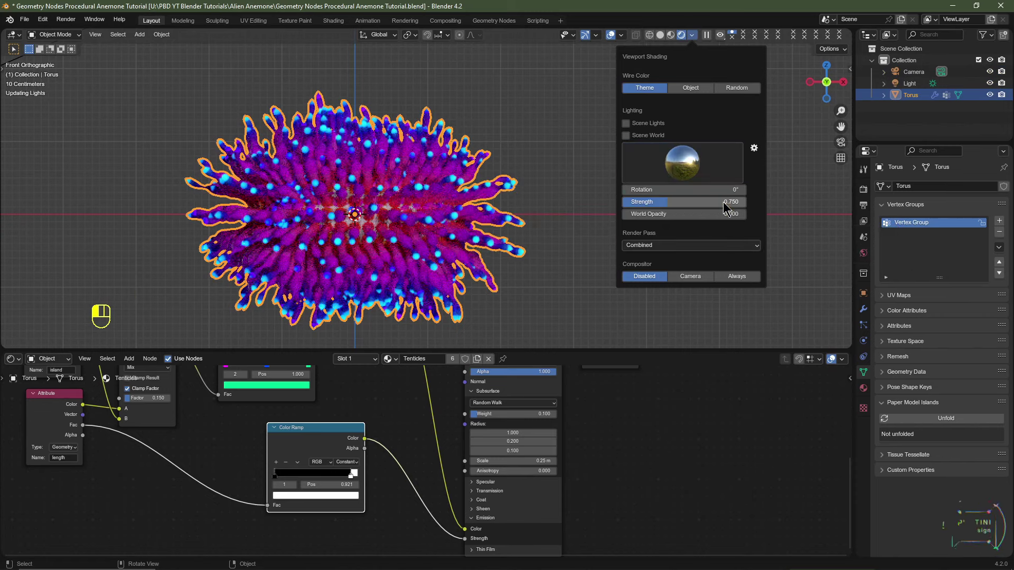
{"action": "left_click", "coordinate": [682, 202]}
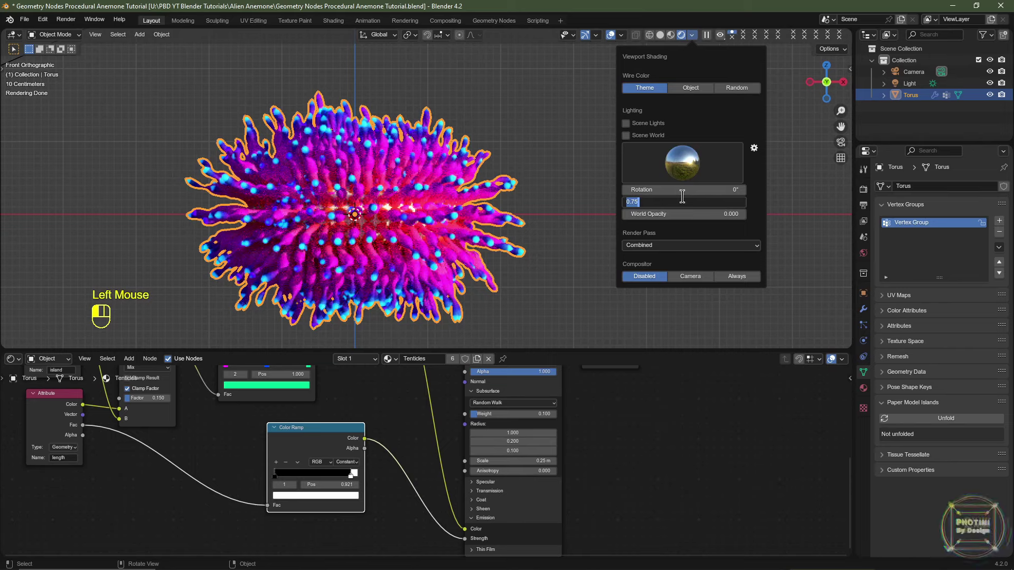
{"action": "type", "text": ".5"}
{"action": "key", "text": "Return"}
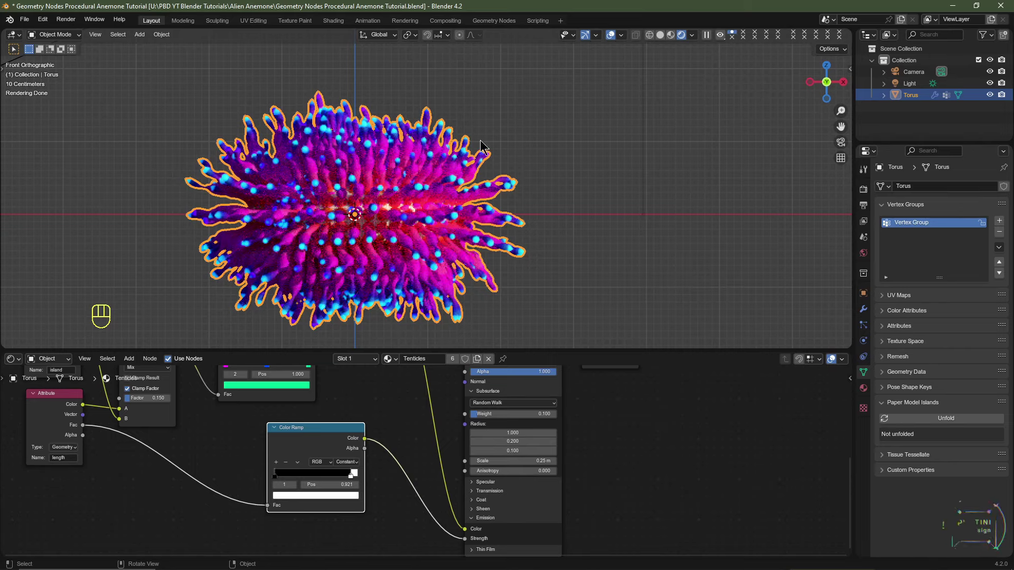
- Enlarge the node editor and set the Principled BSDF's specular IOR Level to 0.25 in the tentacle material
{"action": "middle_click_drag", "start_coordinate": [470, 179], "coordinate": [458, 170], "text": "shift"}
{"action": "left_click_drag", "start_coordinate": [454, 350], "coordinate": [454, 176]}
{"action": "scroll", "coordinate": [370, 401], "scroll_direction": "down", "scroll_amount": 2}
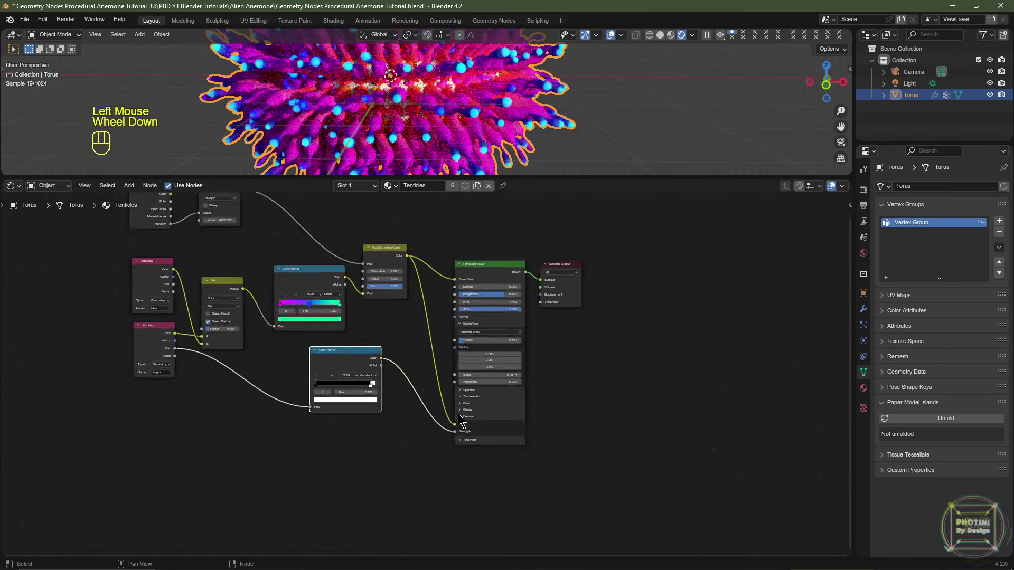
{"action": "middle_click_drag", "start_coordinate": [343, 402], "coordinate": [400, 459]}
{"action": "scroll", "coordinate": [415, 396], "scroll_direction": "up", "scroll_amount": 2}
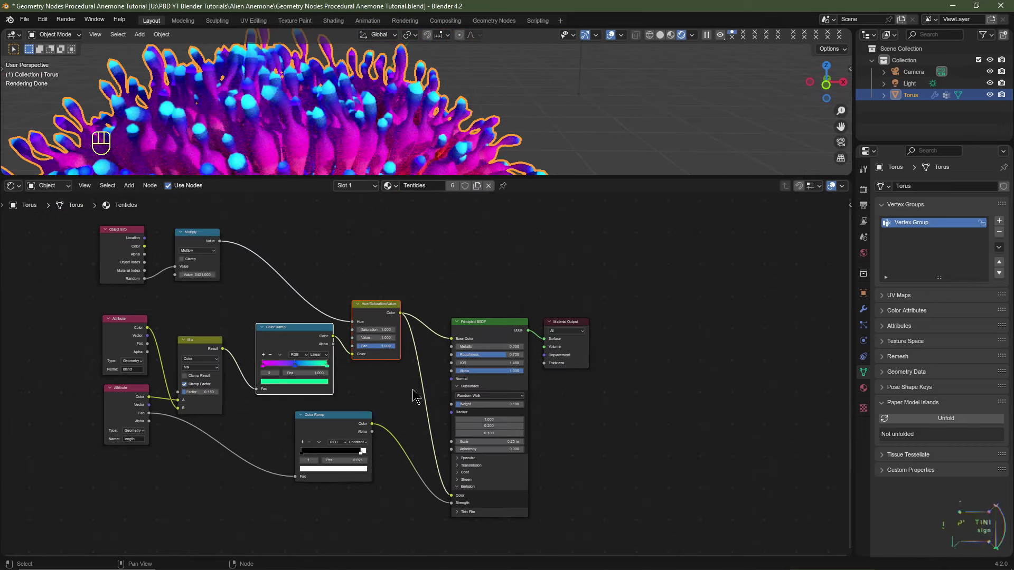
{"action": "scroll", "coordinate": [594, 449], "scroll_direction": "up", "scroll_amount": 2}
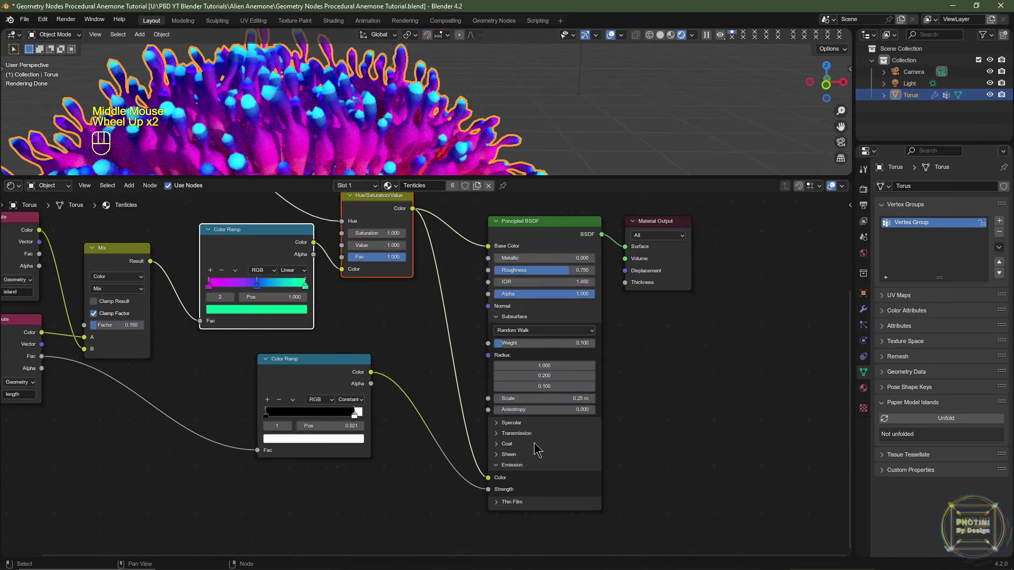
{"action": "left_click", "coordinate": [512, 423]}
{"action": "double_click", "coordinate": [556, 448]}
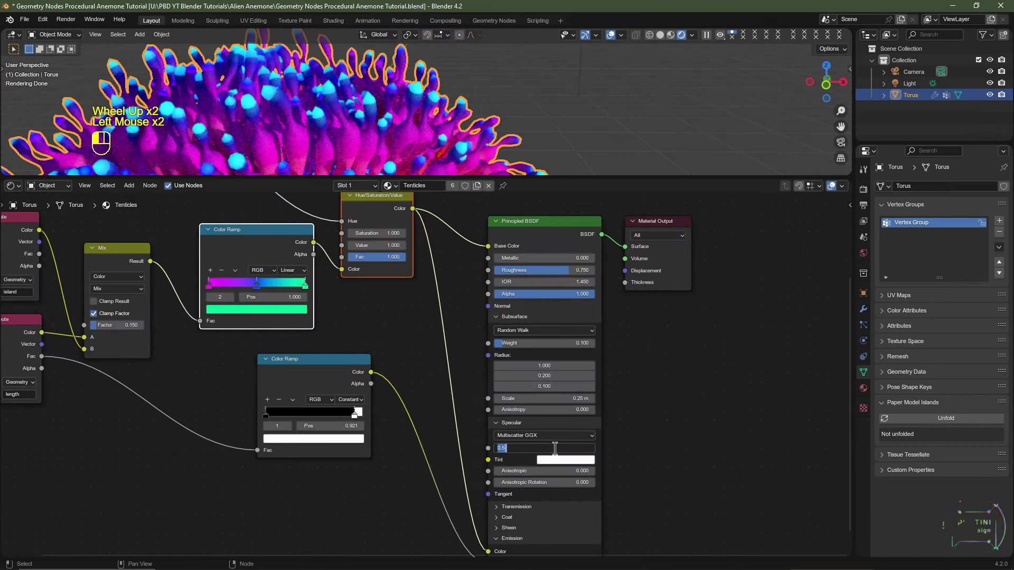
{"action": "type", "text": ".25"}
{"action": "key", "text": "Return"}
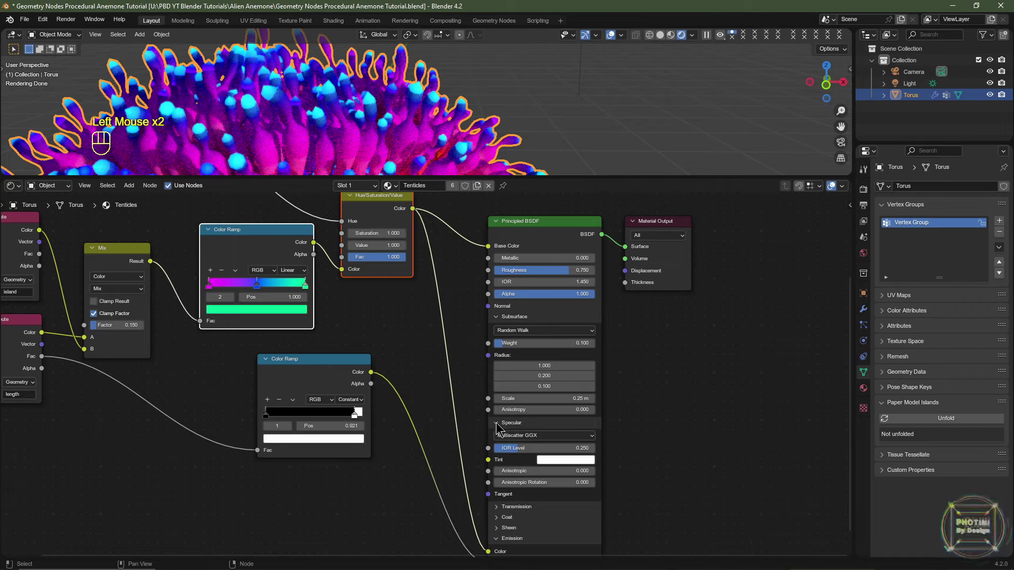
{"action": "left_click", "coordinate": [495, 423]}
- Enlarge the 3D viewport and duplicate the anemone in front view, moving the copy along the X axis beside the original
{"action": "left_click_drag", "start_coordinate": [606, 179], "coordinate": [591, 294]}
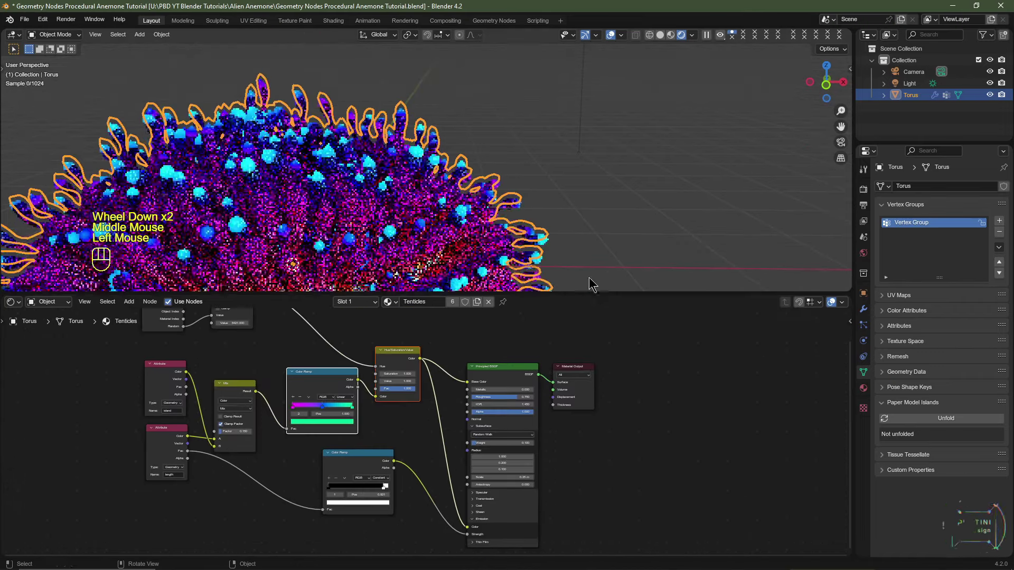
{"action": "scroll", "coordinate": [547, 214], "scroll_direction": "down", "scroll_amount": 2}
{"action": "middle_click_drag", "start_coordinate": [546, 215], "coordinate": [308, 183], "text": "shift"}
{"action": "key", "text": "KP_1"}
{"action": "key", "text": "shift+d"}
{"action": "key", "text": "x"}
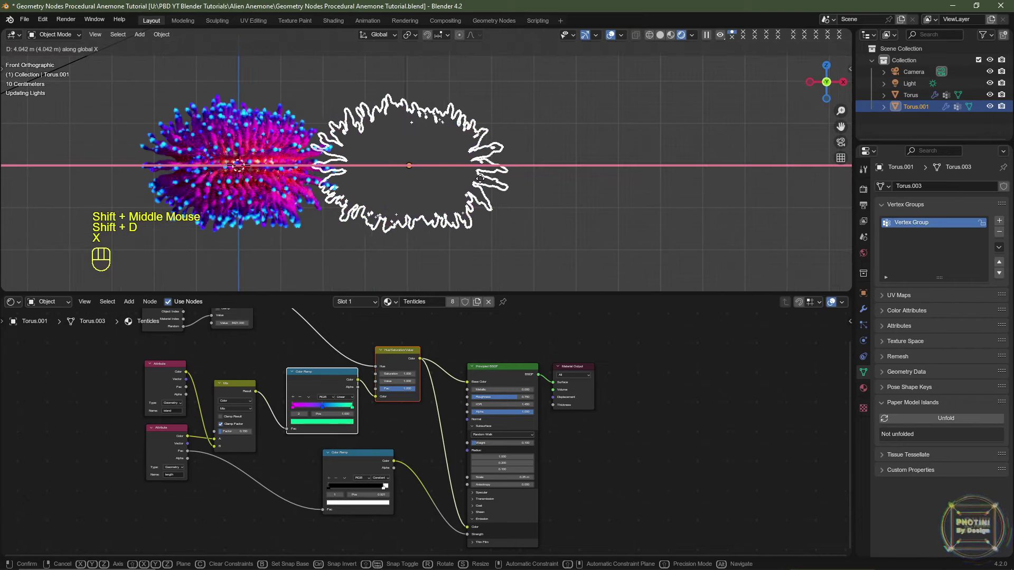
{"action": "left_click", "coordinate": [482, 186]}
- Duplicate the anemone two more times along the X axis to form a row of four for comparing their random hues
{"action": "key", "text": "shift+d"}
{"action": "key", "text": "x"}
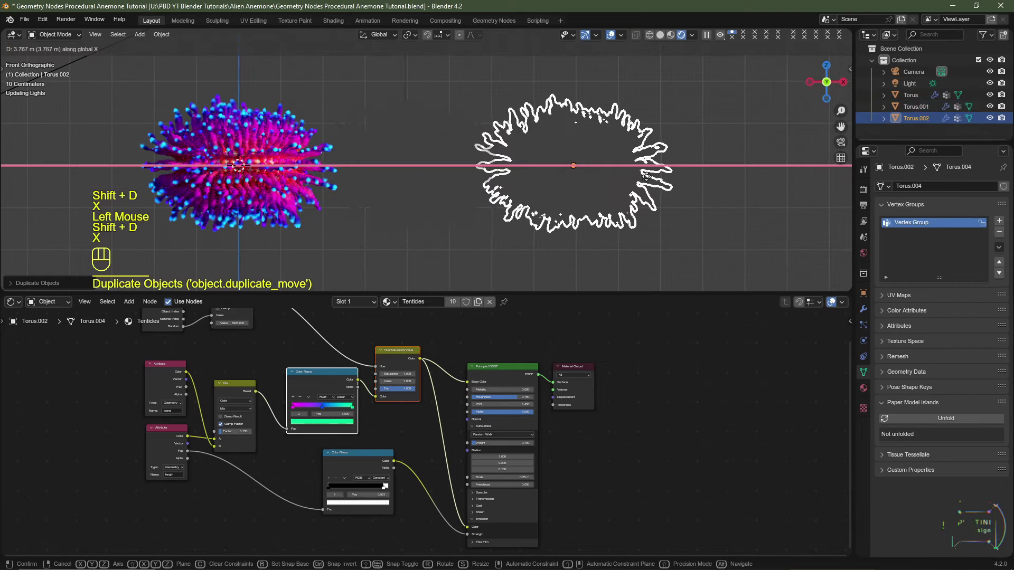
{"action": "left_click", "coordinate": [667, 186]}
{"action": "left_click", "coordinate": [688, 182]}
{"action": "key", "text": "shift+d"}
{"action": "key", "text": "x"}
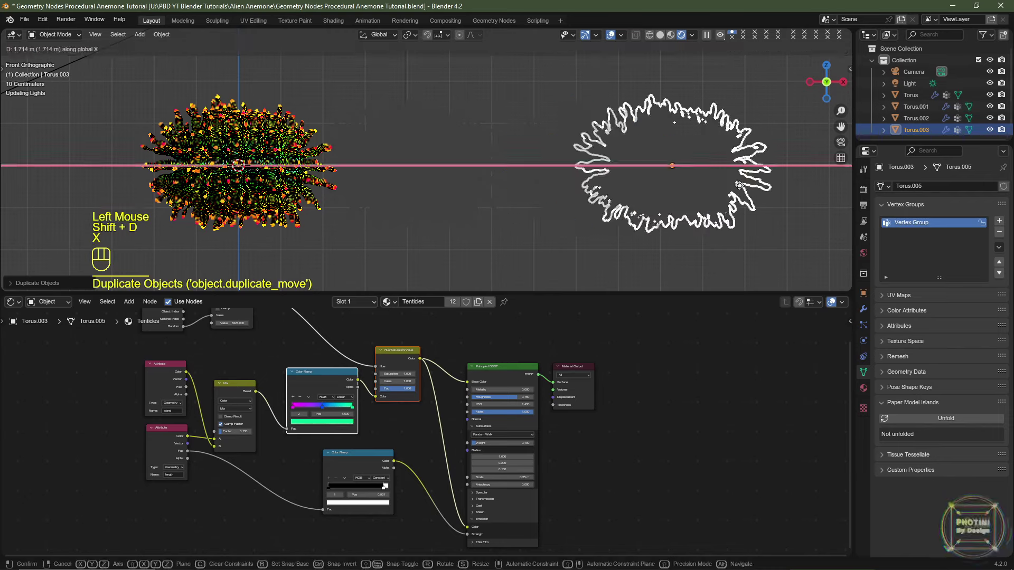
{"action": "left_click", "coordinate": [740, 186]}
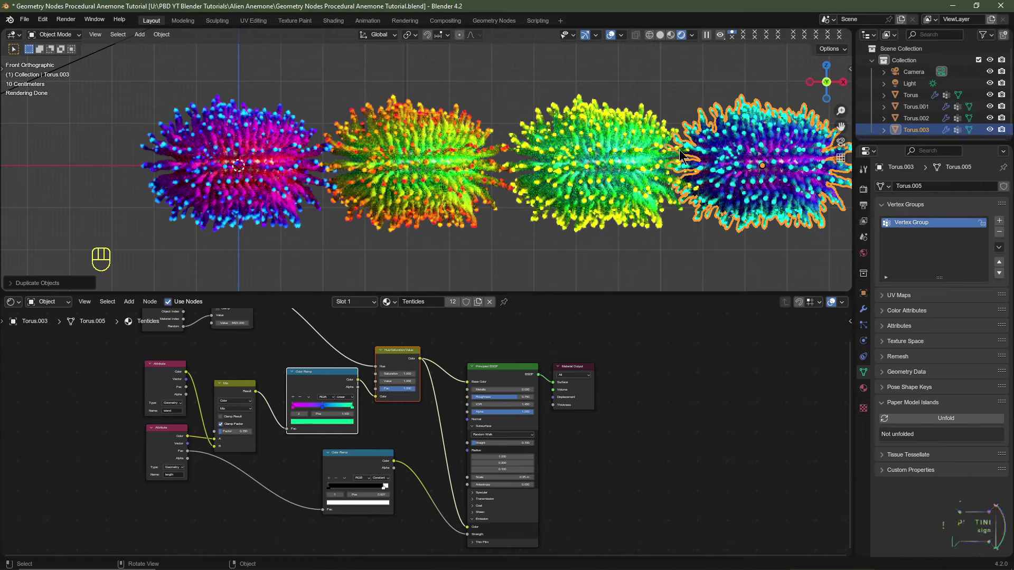
- Switch the viewport to solid shading and undo the three anemone duplications
{"action": "key", "text": "z"}
{"action": "left_click", "coordinate": [640, 185]}
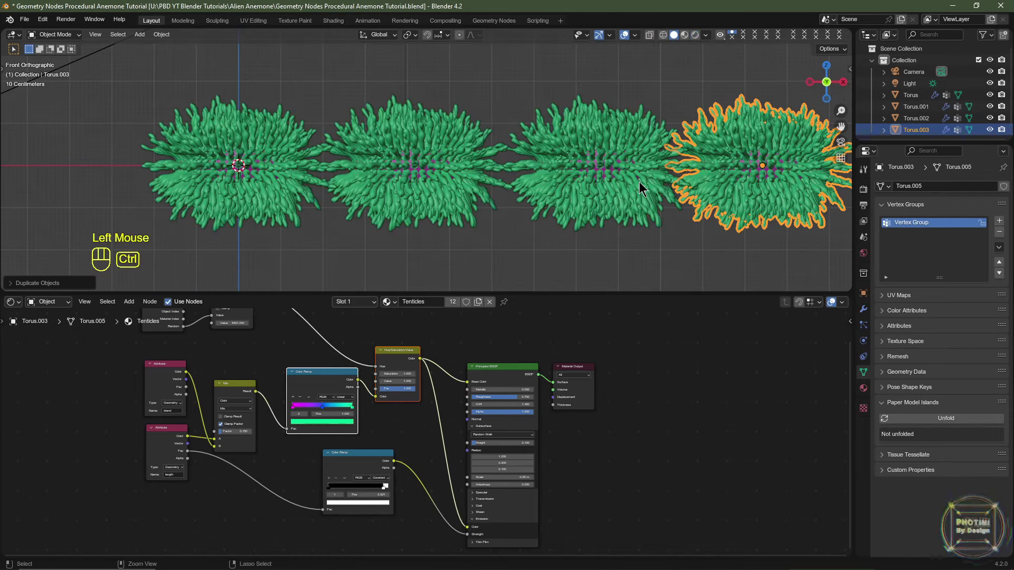
{"action": "key", "text": "ctrl+z"}
{"action": "key", "text": "ctrl+z"}
{"action": "key", "text": "ctrl+z"}
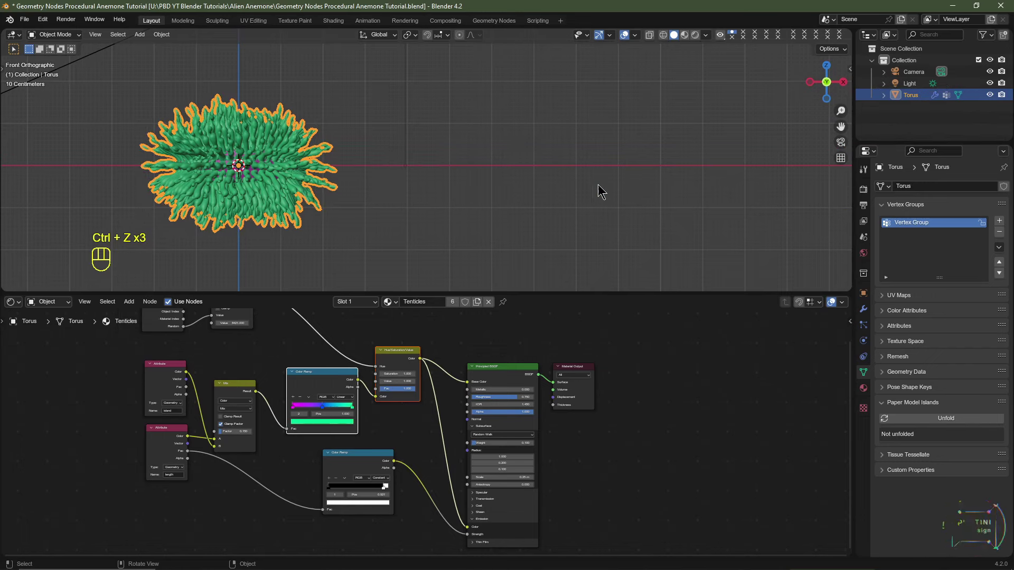
- Frame the anemone in front view and set the Geometry Nodes modifier's Tenticle Count to 0
{"action": "key", "text": "KP_1"}
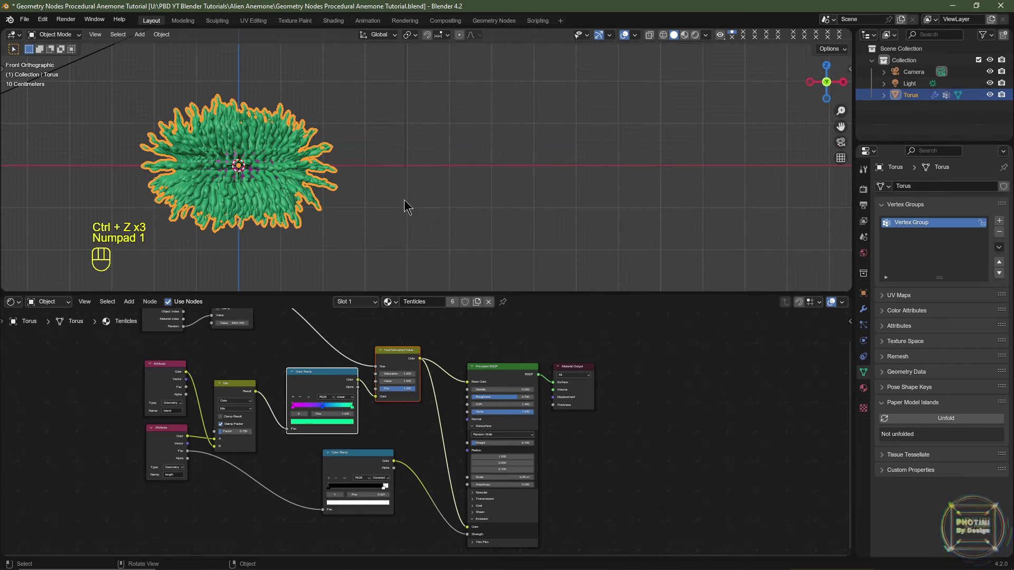
{"action": "key", "text": "KP_Decimal"}
{"action": "scroll", "coordinate": [409, 213], "scroll_direction": "up", "scroll_amount": 1}
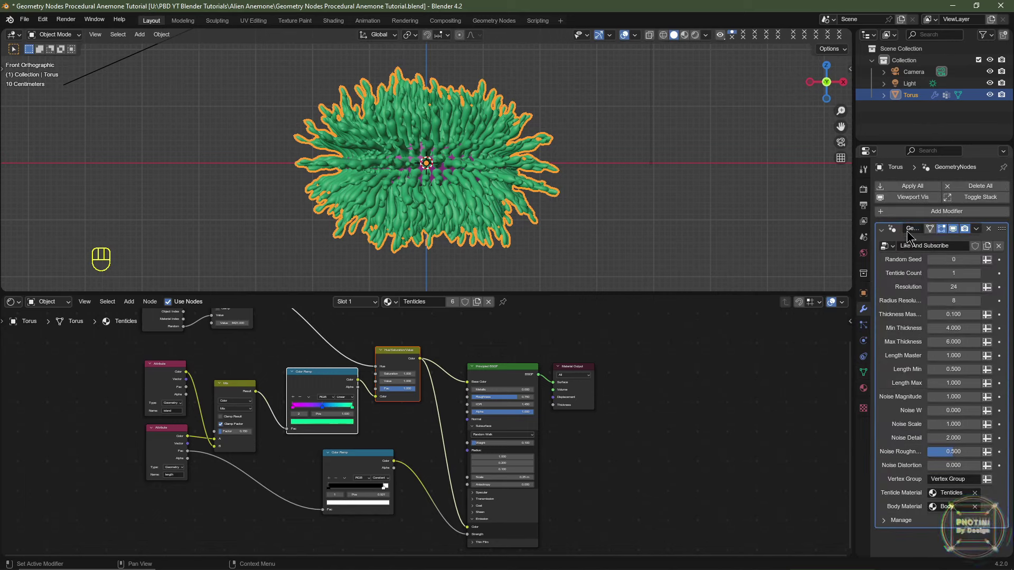
{"action": "left_click", "coordinate": [863, 308]}
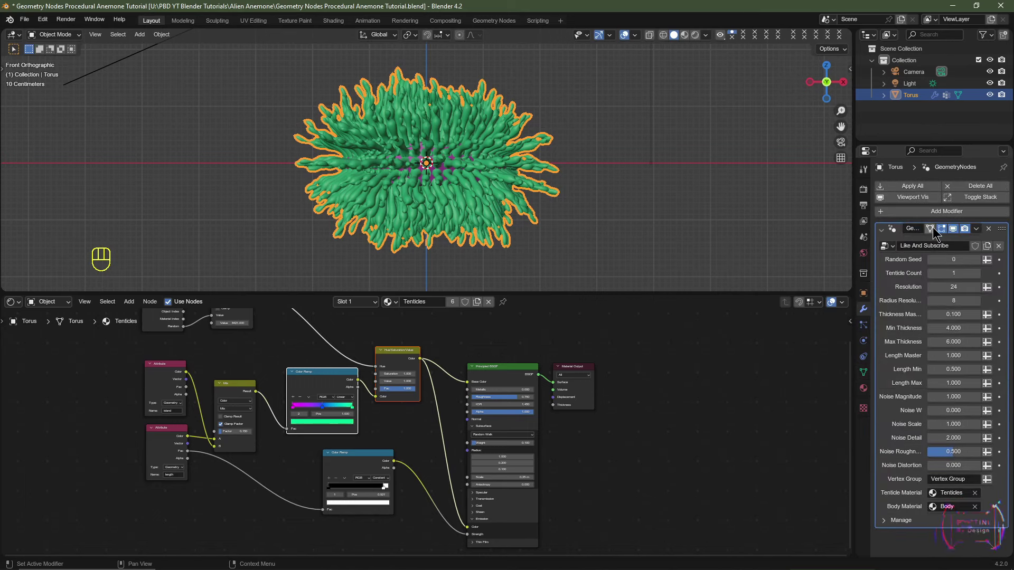
{"action": "left_click", "coordinate": [930, 273]}
{"action": "scroll", "coordinate": [397, 175], "scroll_direction": "up", "scroll_amount": 2}
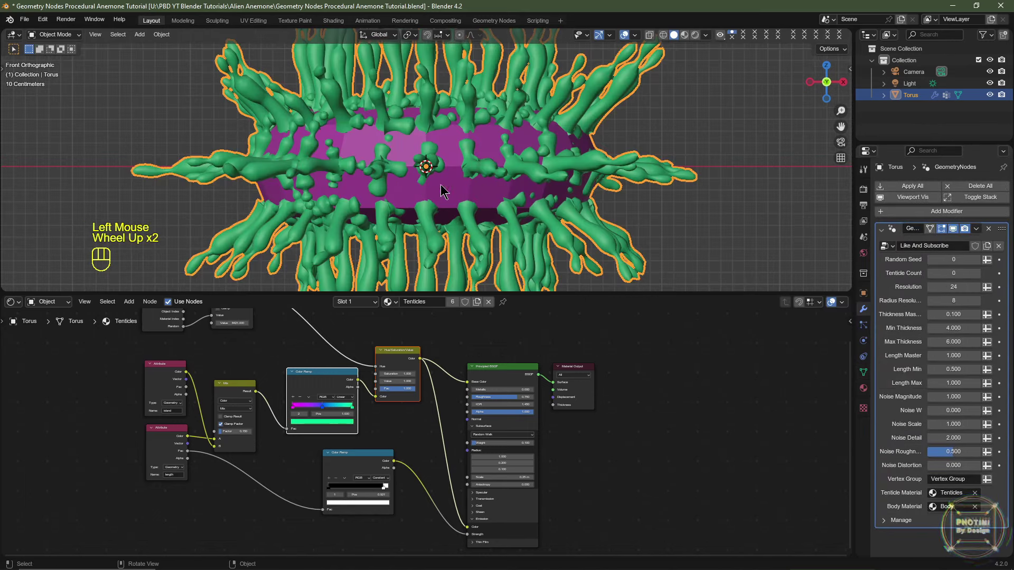
- Make the Torus's Body material active for node editing and return to its modifier settings
{"action": "left_click", "coordinate": [864, 389]}
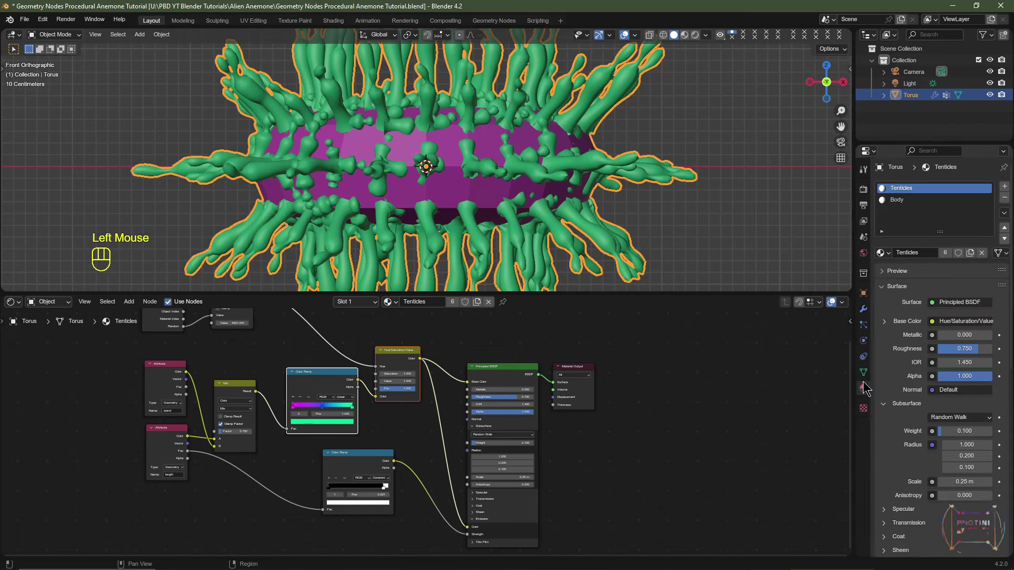
{"action": "left_click", "coordinate": [897, 199]}
{"action": "left_click", "coordinate": [864, 311]}
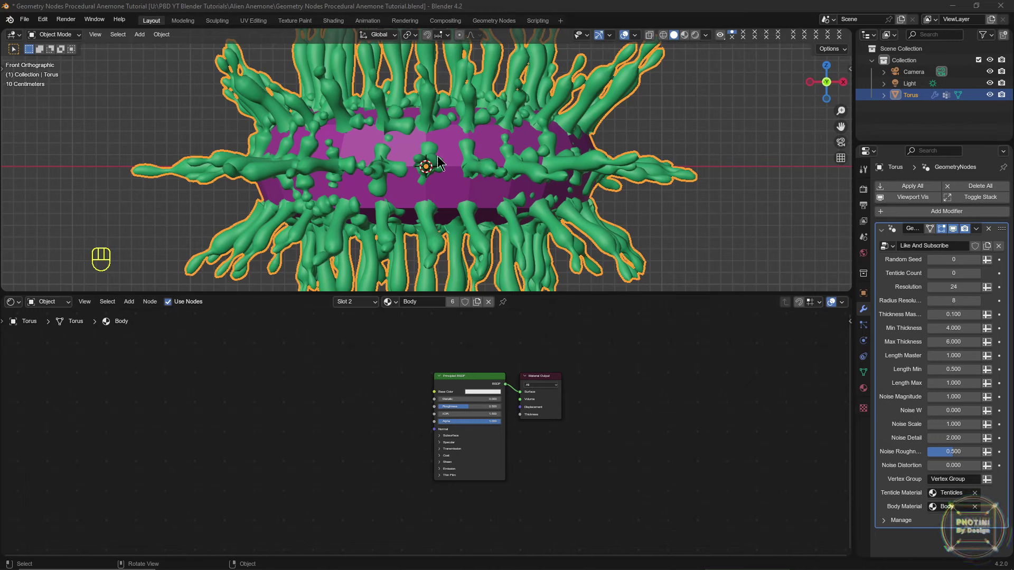
- Switch the viewport to Material Preview and apply Shade Smooth to the Torus
{"action": "left_click", "coordinate": [685, 34]}
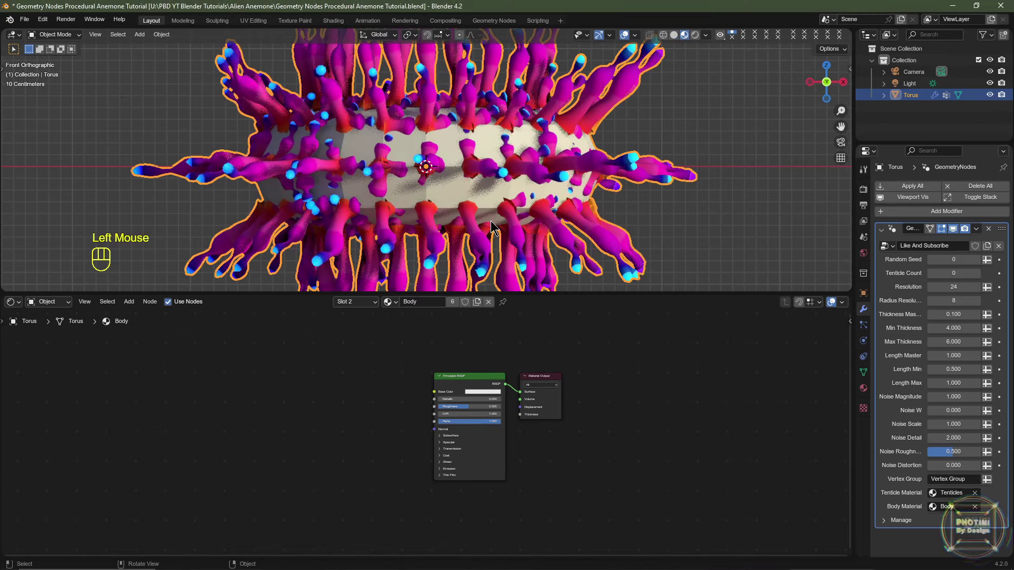
{"action": "scroll", "coordinate": [457, 334], "scroll_direction": "up", "scroll_amount": 2}
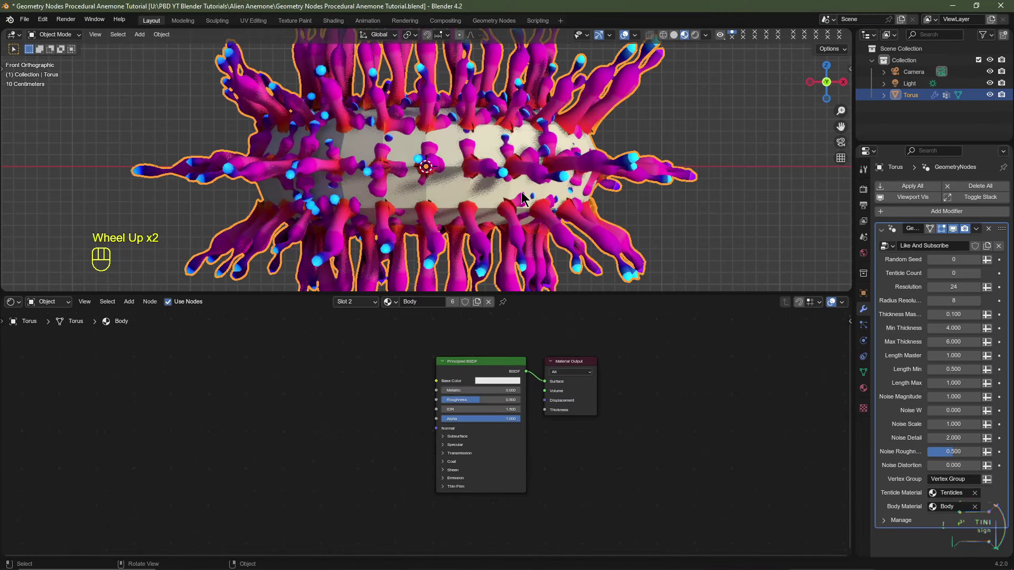
{"action": "key", "text": "z"}
{"action": "left_click", "coordinate": [455, 154]}
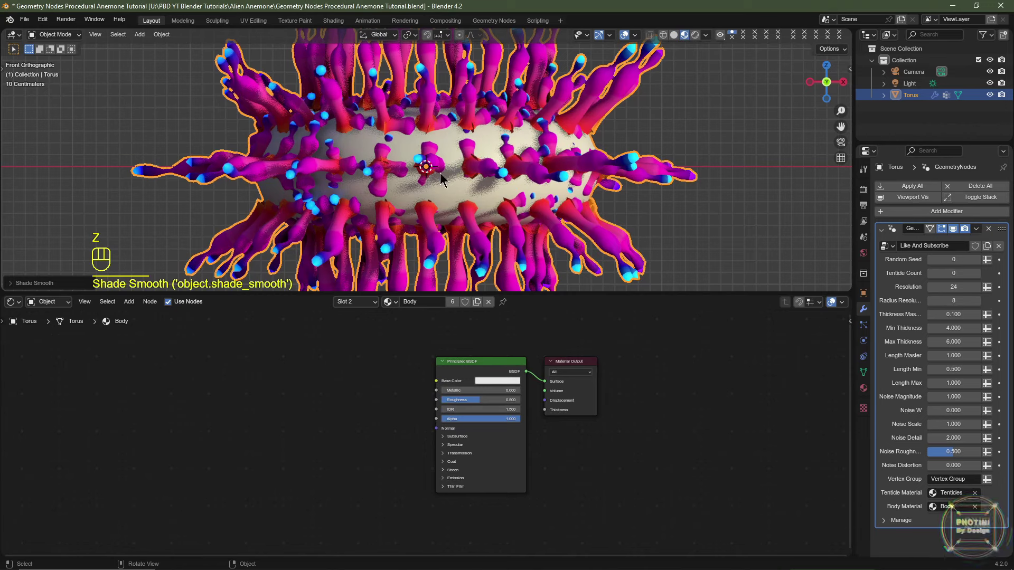
- Add a Color Ramp node beside the Principled BSDF in the Body material
{"action": "scroll", "coordinate": [389, 369], "scroll_direction": "up", "scroll_amount": 3}
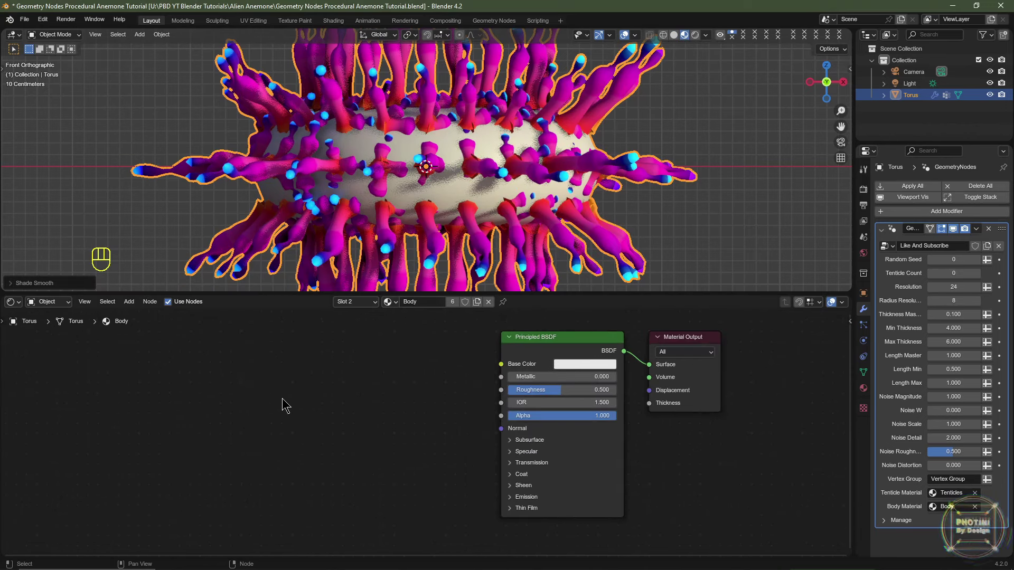
{"action": "key", "text": "shift+a"}
{"action": "mouse_move", "coordinate": [261, 376]}
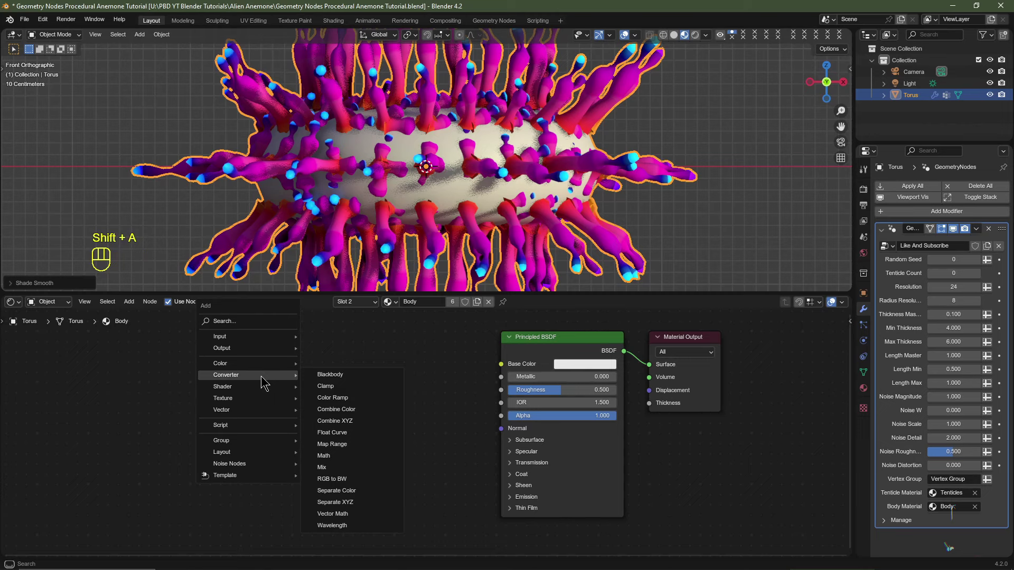
{"action": "left_click", "coordinate": [341, 398]}
{"action": "left_click", "coordinate": [207, 374]}
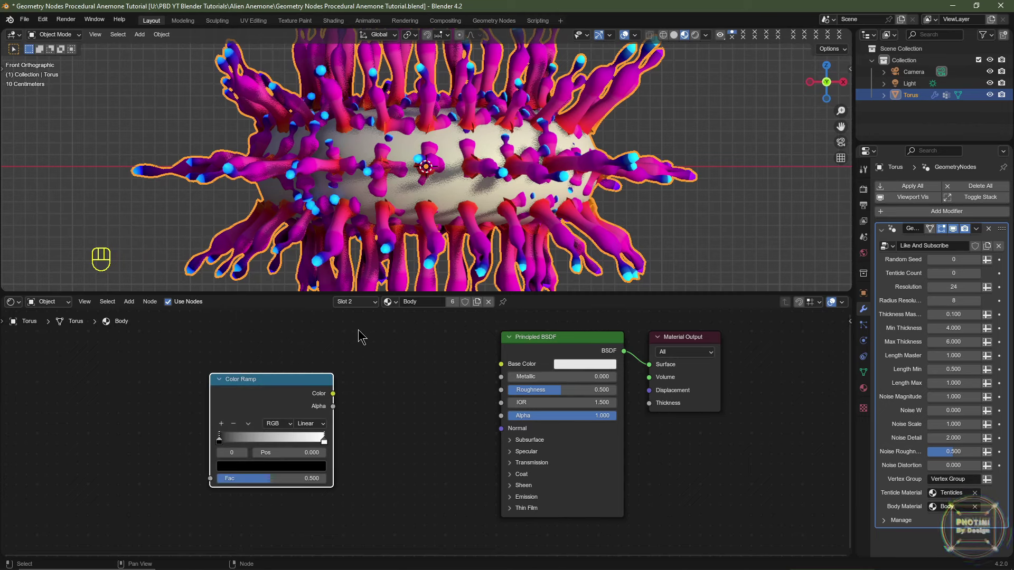
- Copy the magenta-blue-green Color Ramp from the Tenticles material and paste it into the Body material
{"action": "left_click", "coordinate": [354, 302]}
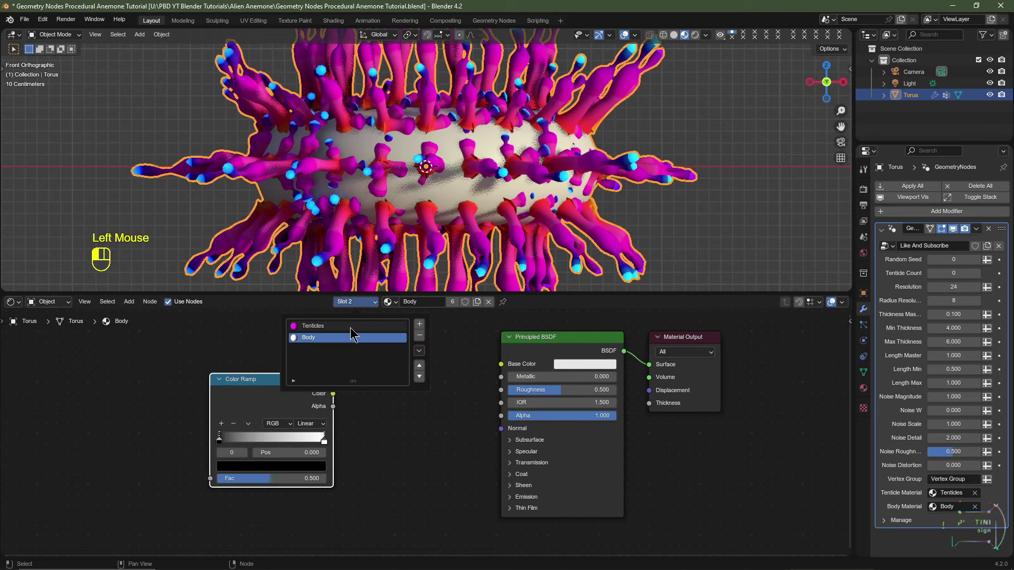
{"action": "left_click", "coordinate": [341, 327]}
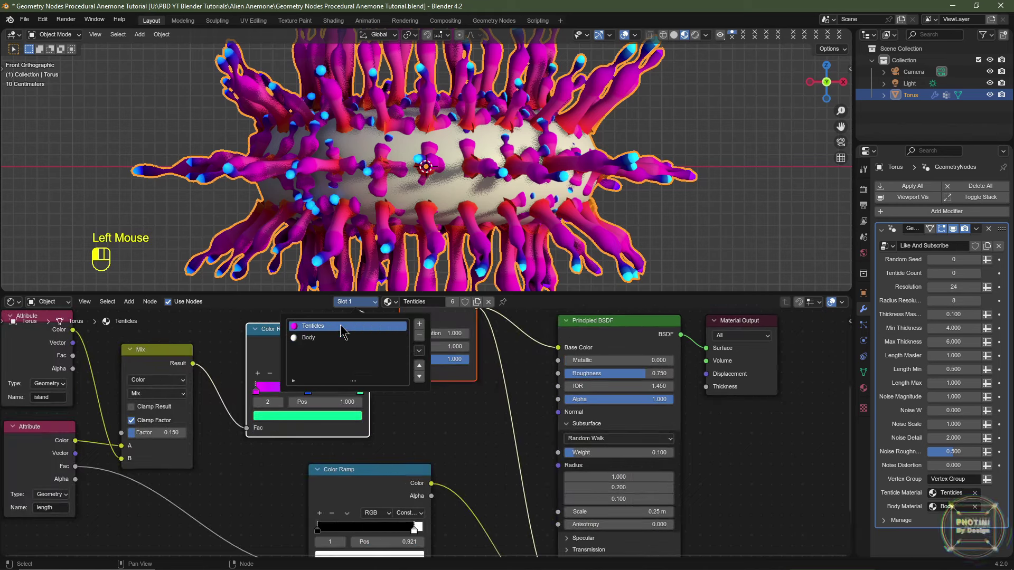
{"action": "left_click", "coordinate": [324, 349]}
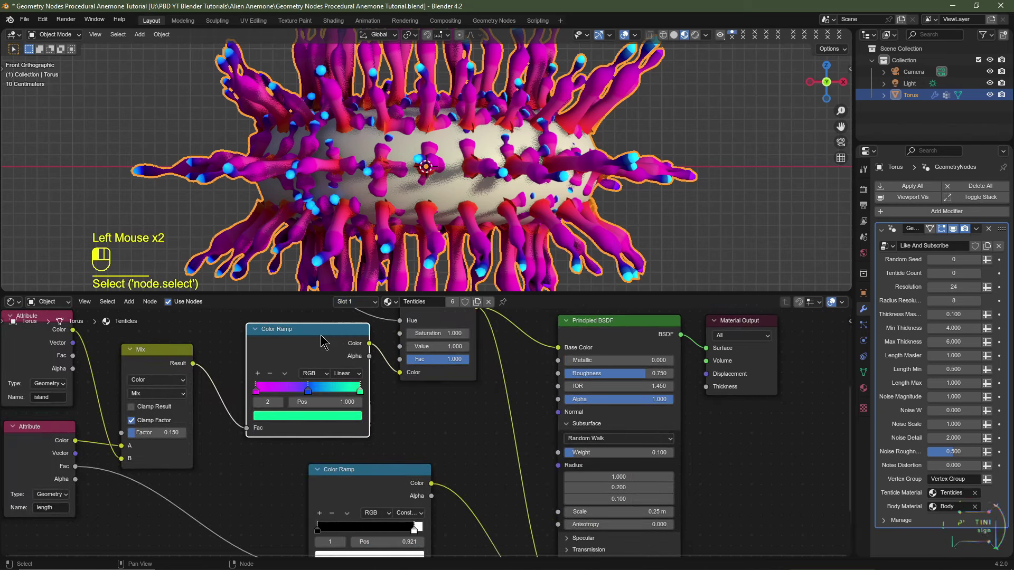
{"action": "key", "text": "ctrl+c"}
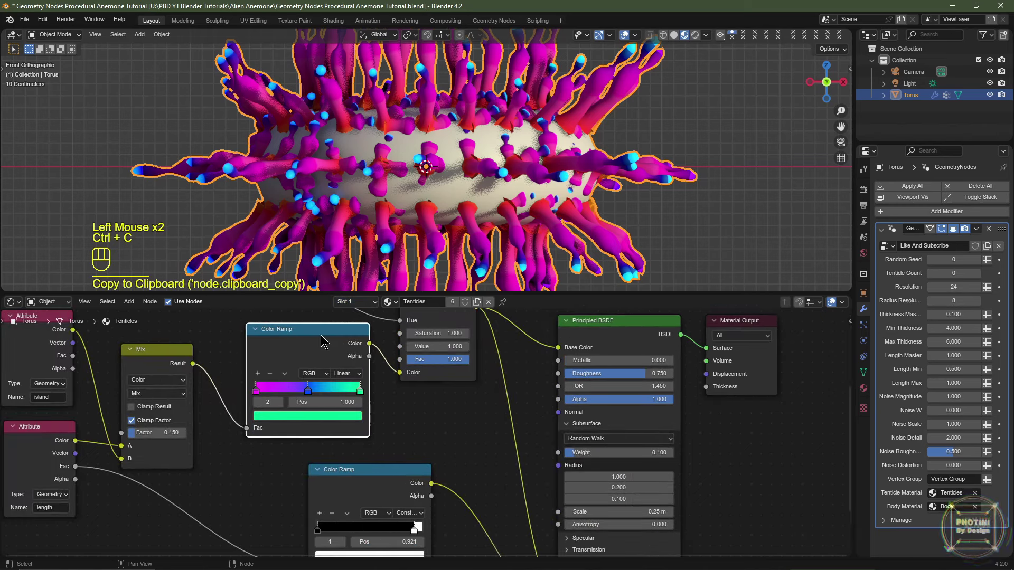
{"action": "left_click", "coordinate": [355, 302]}
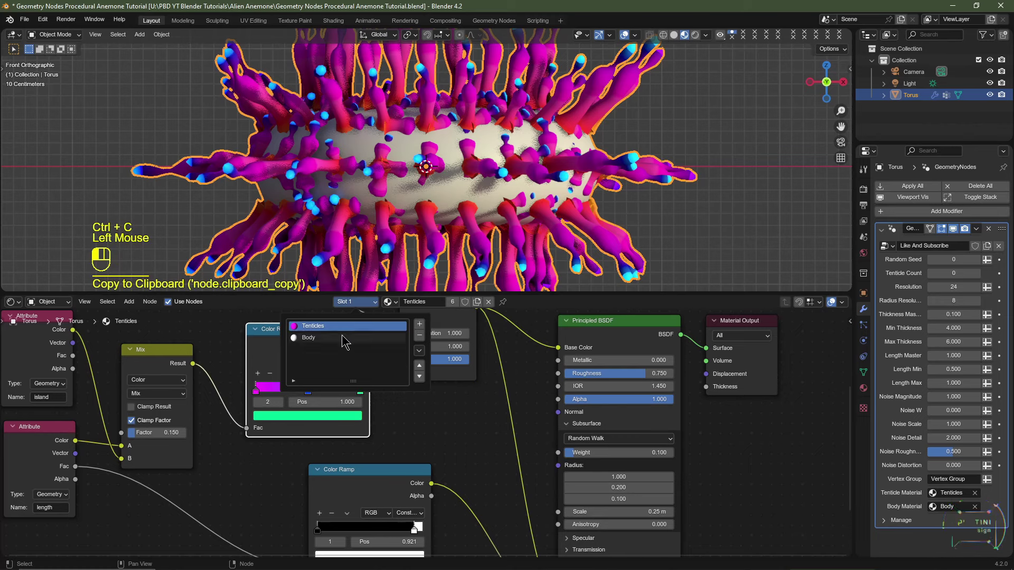
{"action": "left_click", "coordinate": [343, 338]}
{"action": "double_click", "coordinate": [145, 430]}
{"action": "key", "text": "ctrl+v"}
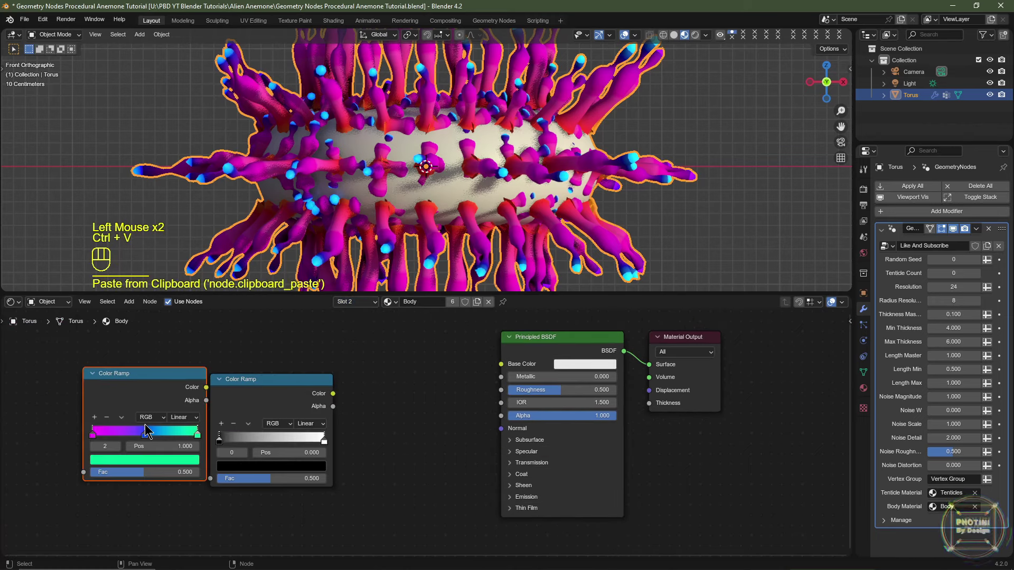
- Delete the black-to-white Color Ramp from the Body material and move the pasted ramp into its place
{"action": "left_click", "coordinate": [262, 397]}
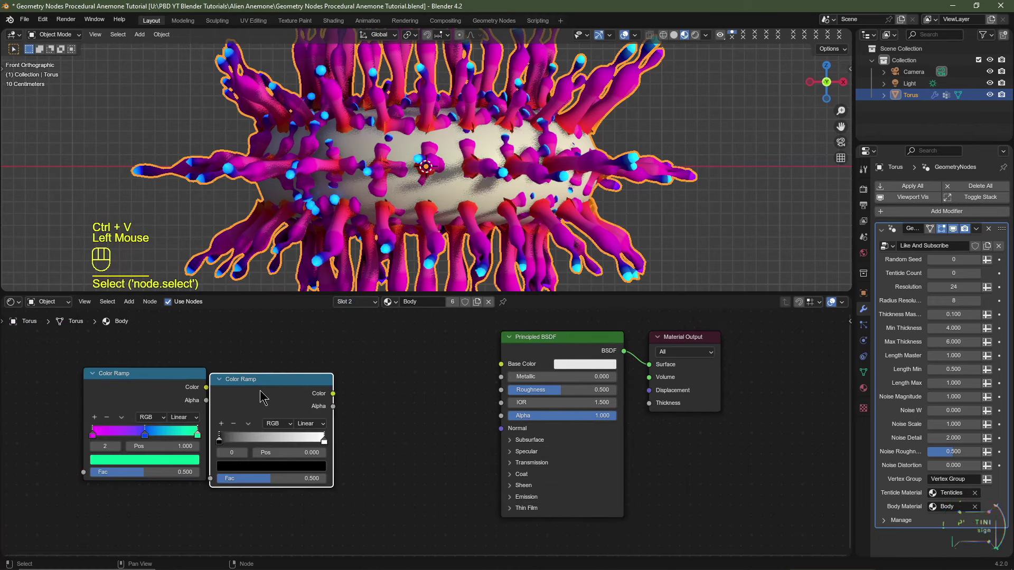
{"action": "key", "text": "Delete"}
{"action": "left_click_drag", "start_coordinate": [146, 385], "coordinate": [290, 371]}
{"action": "key", "text": "ctrl+z"}
{"action": "key", "text": "ctrl+z"}
{"action": "key", "text": "ctrl+z"}
{"action": "key", "text": "ctrl+z"}
{"action": "key", "text": "ctrl+z"}
- Set the saturation of the Color Ramp's green end stop and blue middle stop to 0.75
{"action": "left_click", "coordinate": [277, 431]}
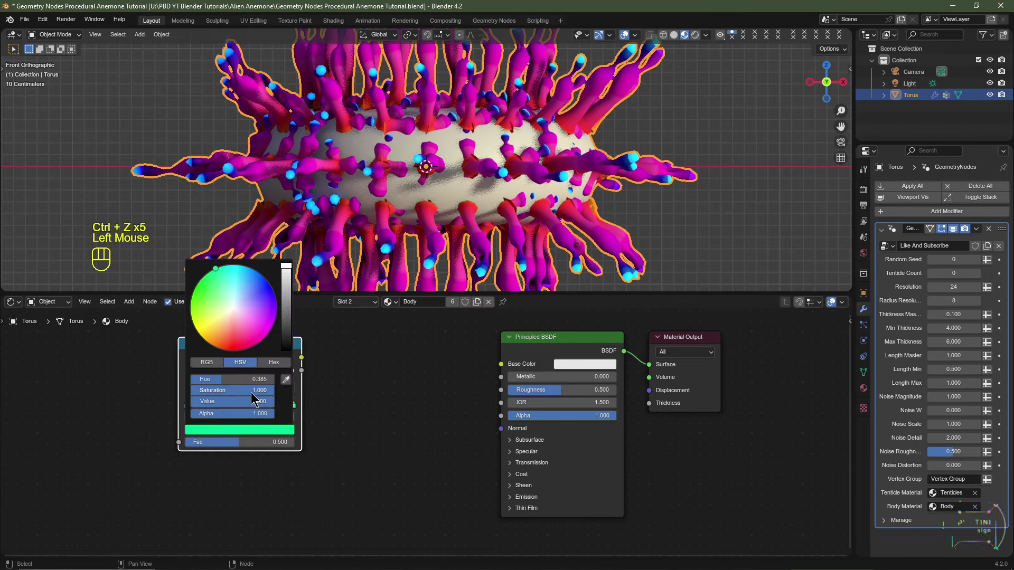
{"action": "left_click", "coordinate": [251, 391]}
{"action": "type", "text": "0.5"}
{"action": "key", "text": "Return"}
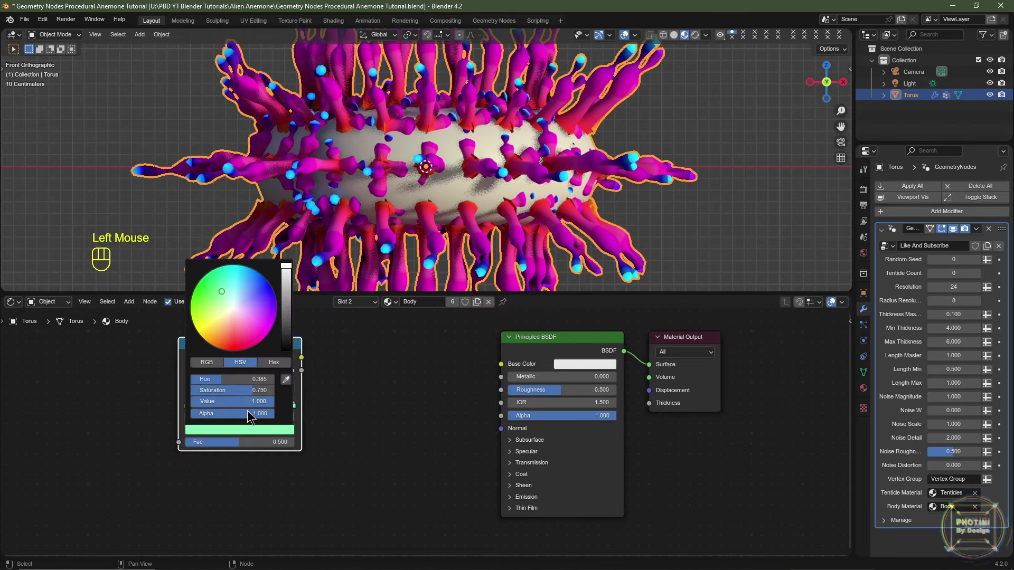
{"action": "left_click", "coordinate": [240, 405]}
{"action": "left_click", "coordinate": [242, 430]}
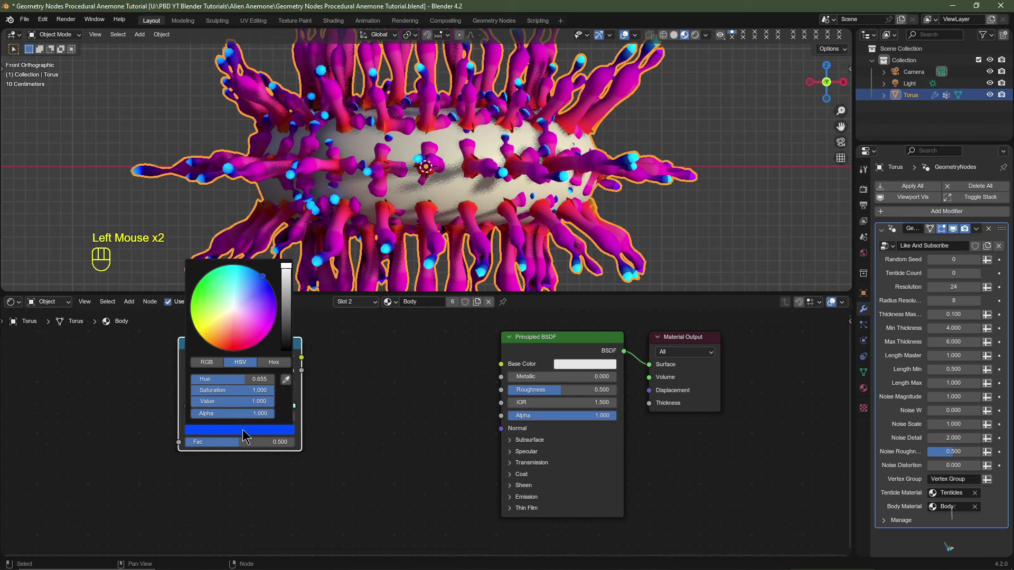
{"action": "left_click", "coordinate": [242, 391]}
{"action": "type", "text": ".7"}
{"action": "key", "text": "Return"}
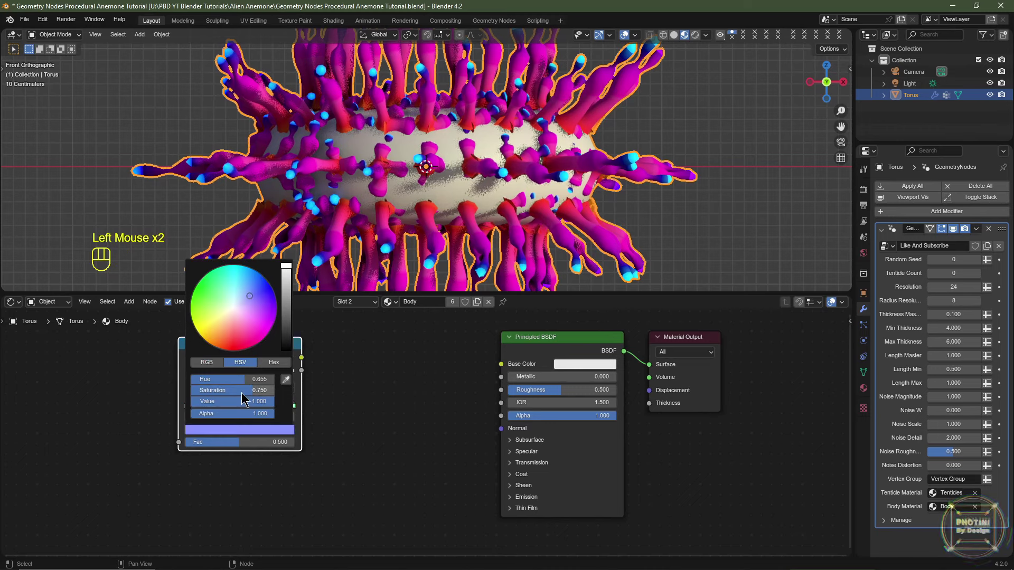
- Set the saturation of the Color Ramp's magenta first stop to 0.75
{"action": "left_click", "coordinate": [189, 404]}
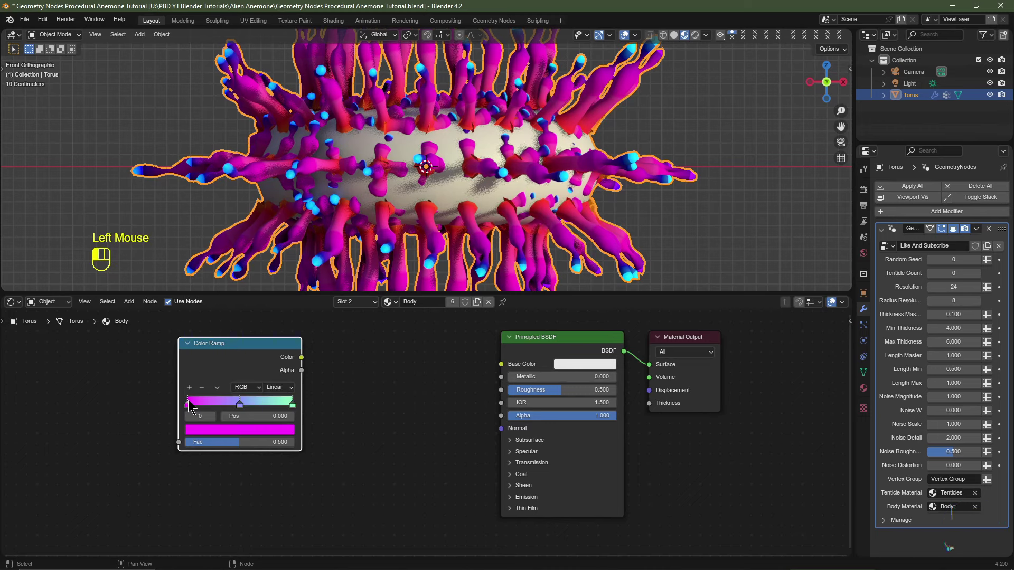
{"action": "left_click", "coordinate": [204, 429]}
{"action": "left_click", "coordinate": [261, 390]}
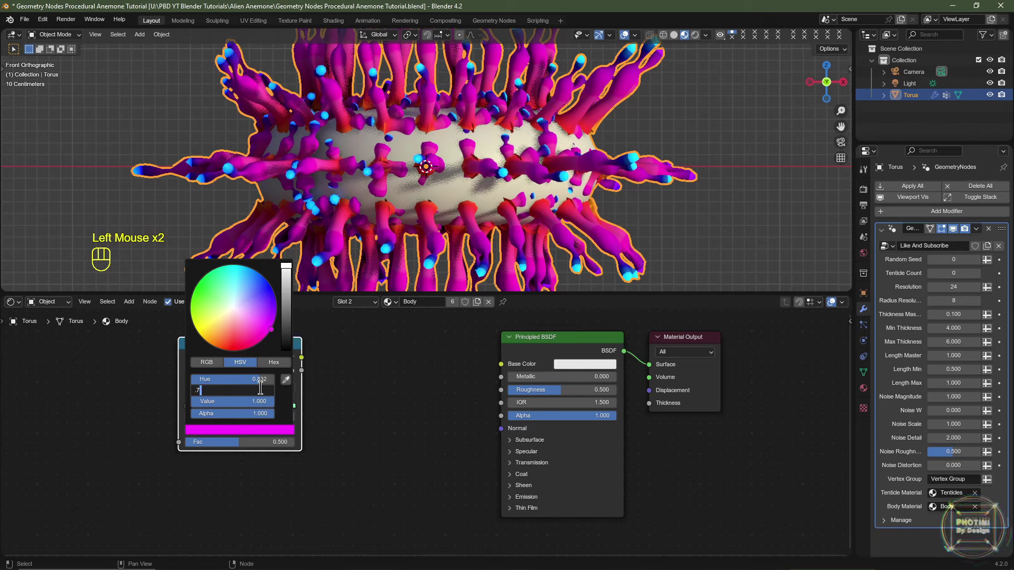
{"action": "type", "text": ".75"}
{"action": "key", "text": "Return"}
{"action": "right_click", "coordinate": [330, 379]}
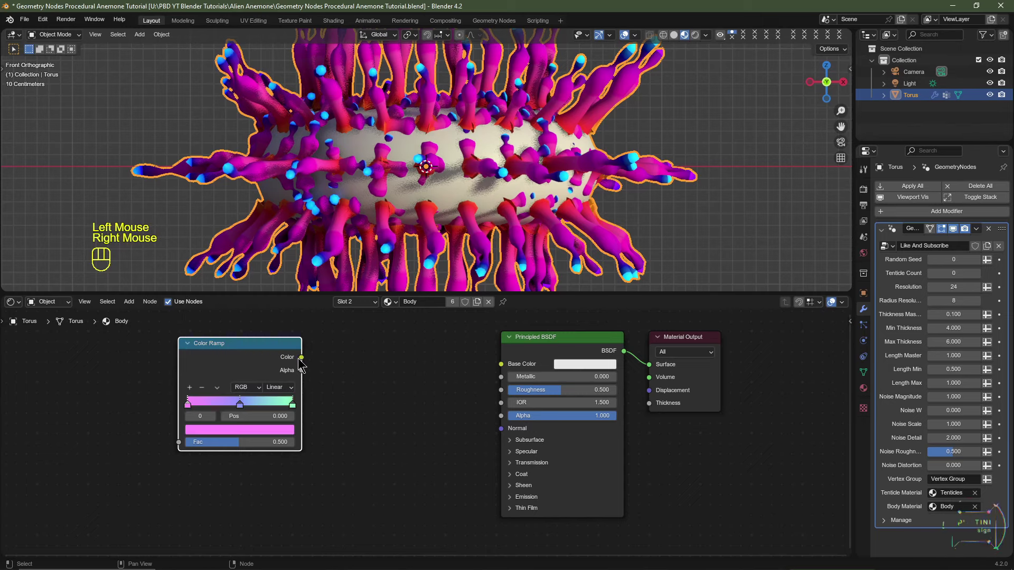
- Connect the Color Ramp's Color to the Principled BSDF's Base Color and set the Roughness to 0.75
{"action": "left_click_drag", "start_coordinate": [301, 357], "coordinate": [501, 364]}
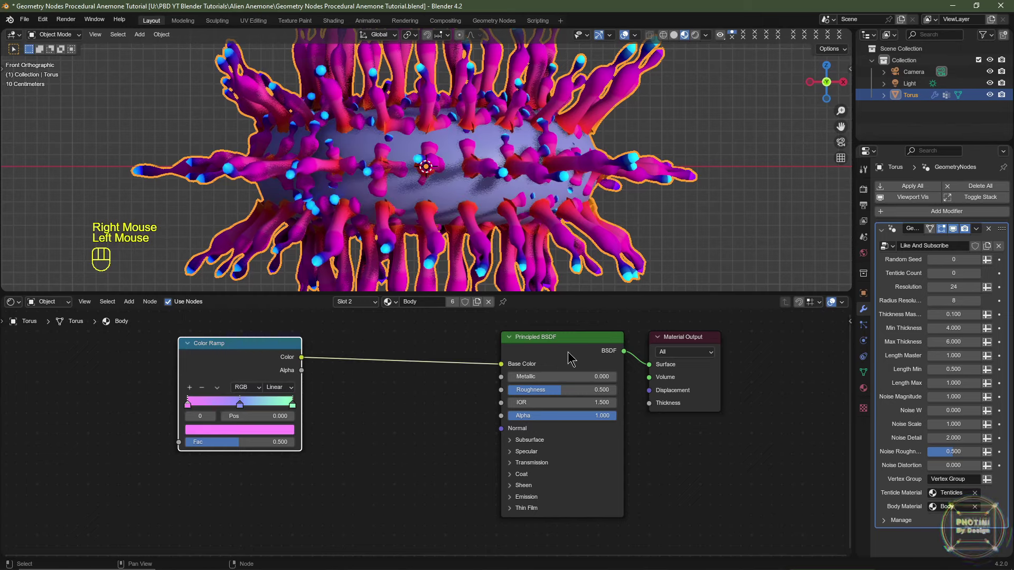
{"action": "left_click", "coordinate": [564, 389]}
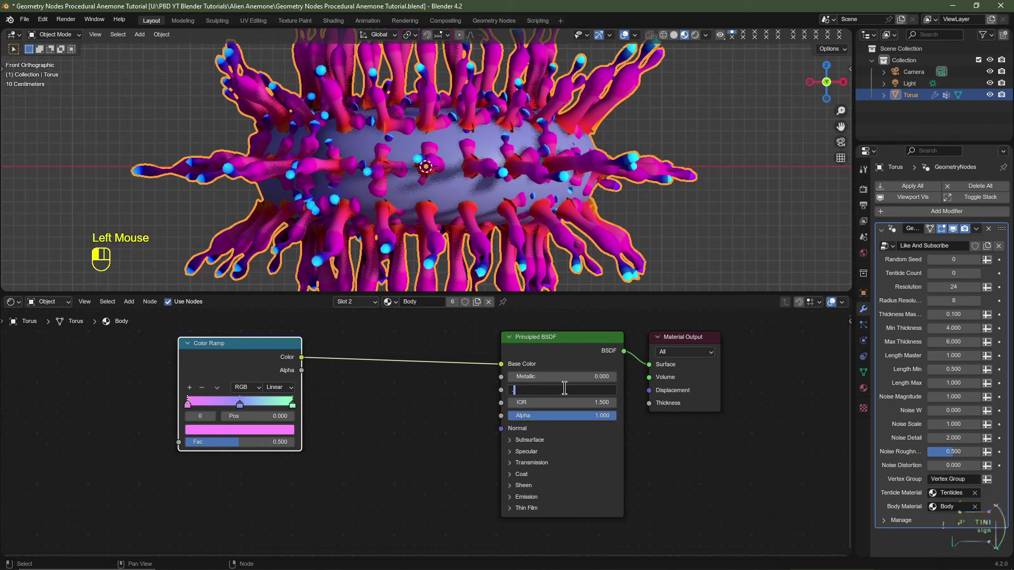
{"action": "key", "text": "Return"}
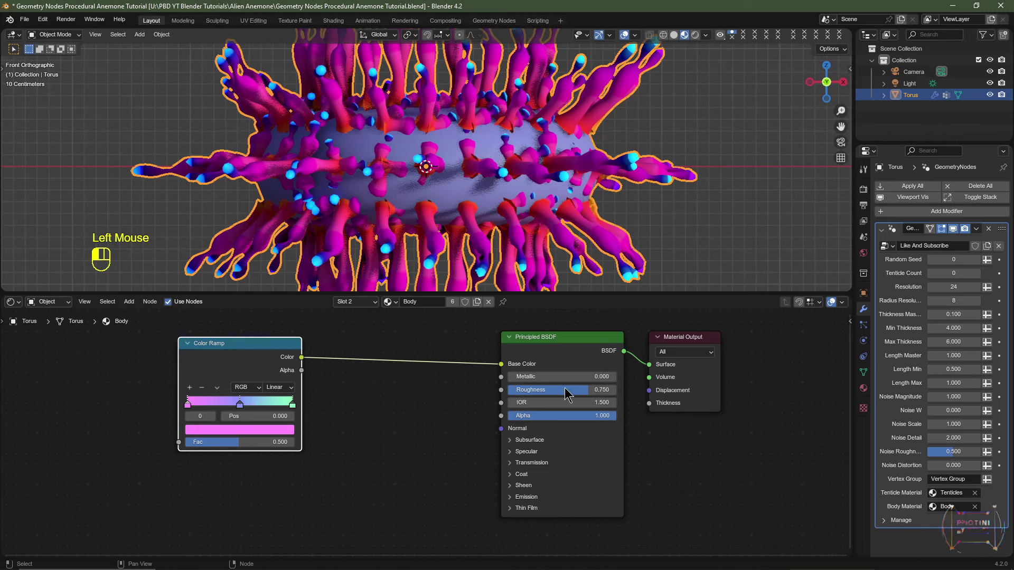
- Set the Principled BSDF's specular IOR Level to 0.25
{"action": "left_click", "coordinate": [524, 453]}
{"action": "double_click", "coordinate": [571, 481]}
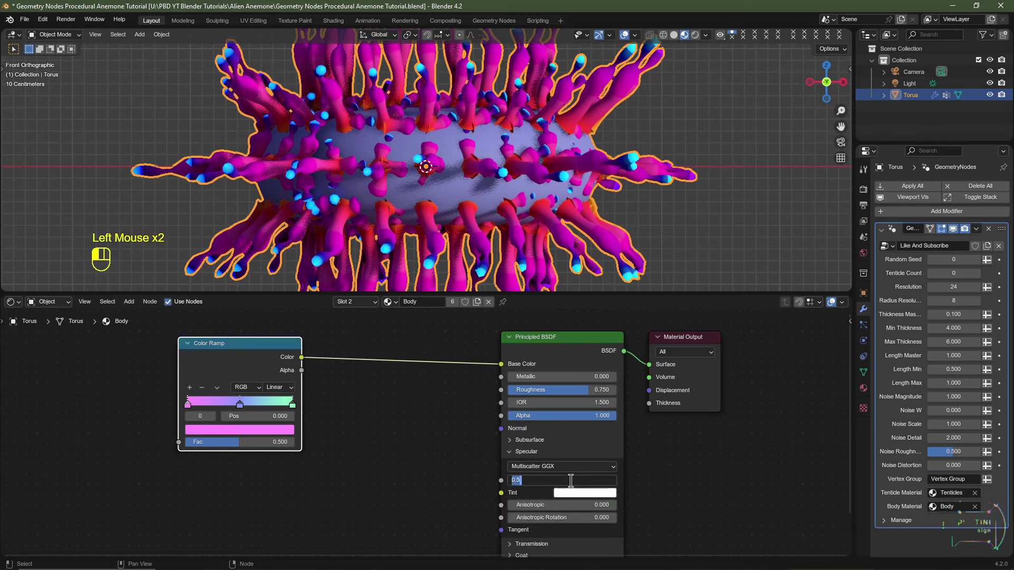
{"action": "type", "text": ".25"}
{"action": "key", "text": "Return"}
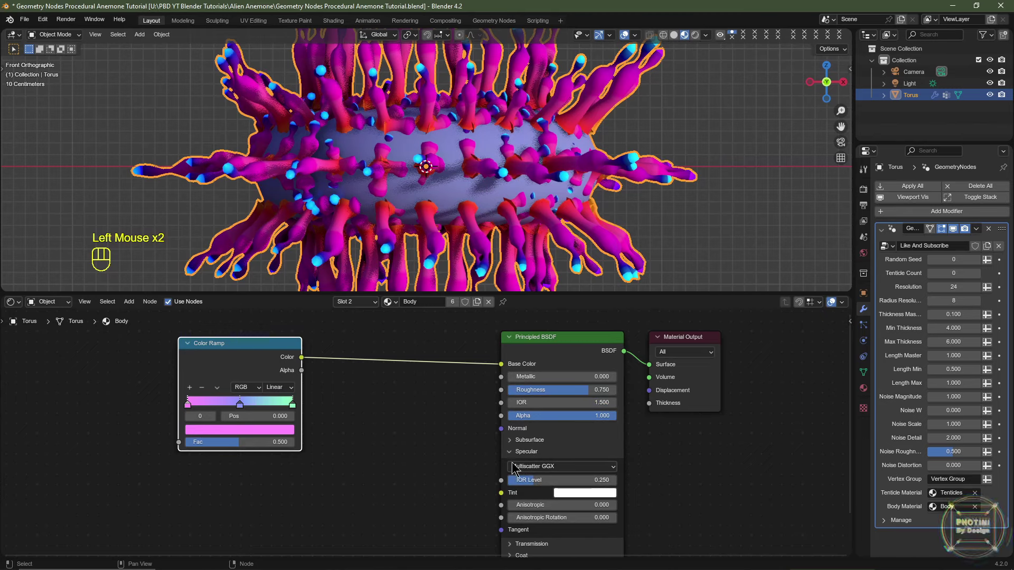
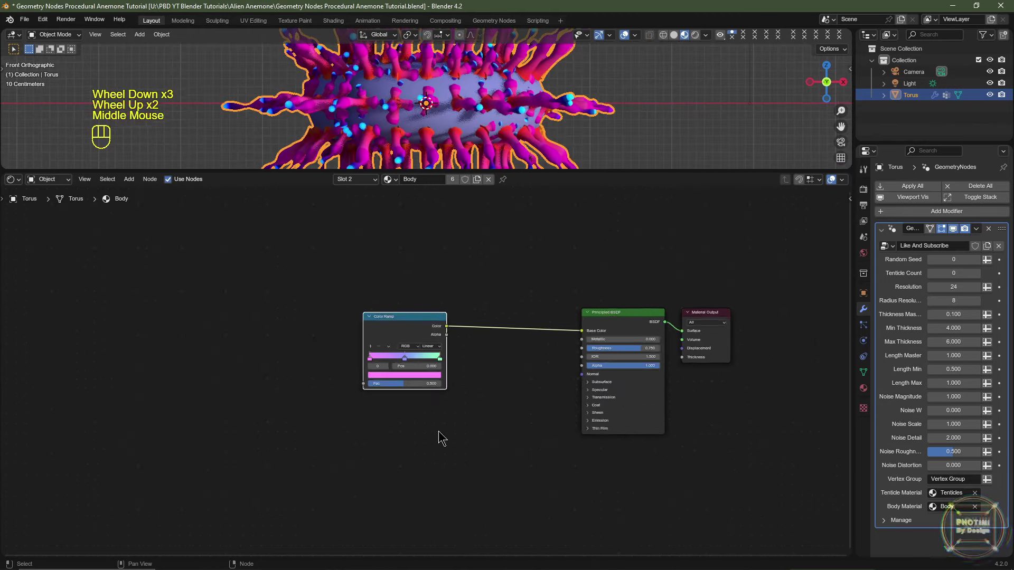
- Add a Noise Texture node ahead of the Color Ramp and set its dimensions to 4D
{"action": "scroll", "coordinate": [433, 433], "scroll_direction": "up", "scroll_amount": 1}
{"action": "key", "text": "shift+a"}
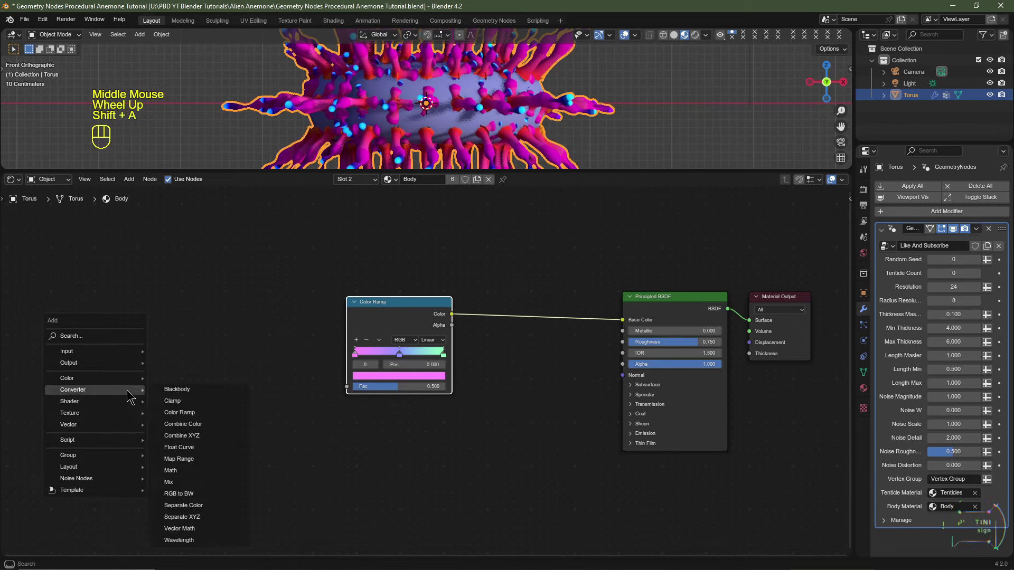
{"action": "mouse_move", "coordinate": [113, 415]}
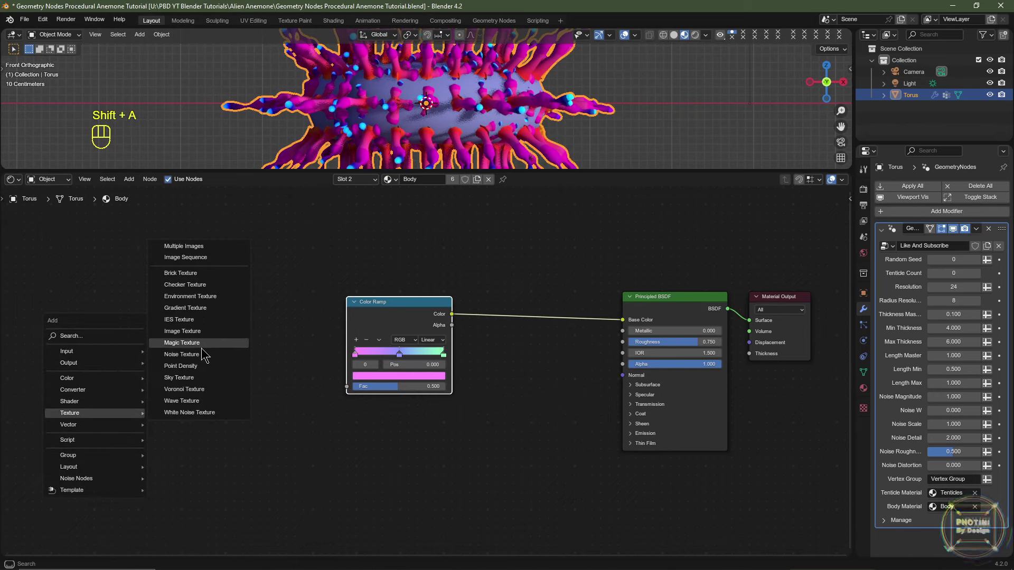
{"action": "left_click", "coordinate": [181, 354]}
{"action": "left_click", "coordinate": [153, 366]}
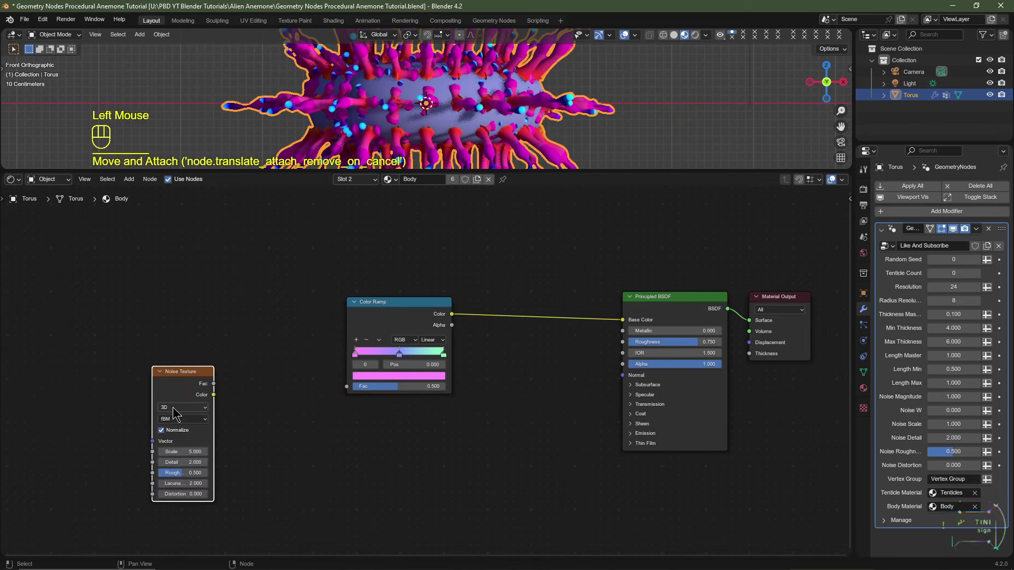
{"action": "left_click", "coordinate": [175, 414]}
{"action": "left_click", "coordinate": [182, 460]}
{"action": "middle_click_drag", "start_coordinate": [275, 454], "coordinate": [314, 414]}
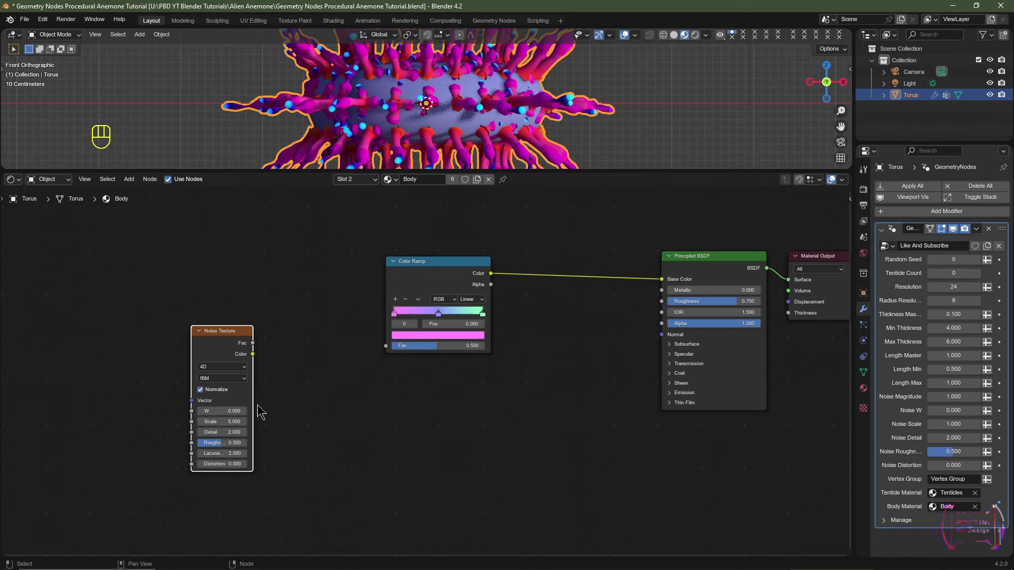
- Give the Noise Texture its Texture Coordinate and Mapping nodes and connect its Fac output to the Color Ramp's Fac
{"action": "left_click", "coordinate": [220, 336]}
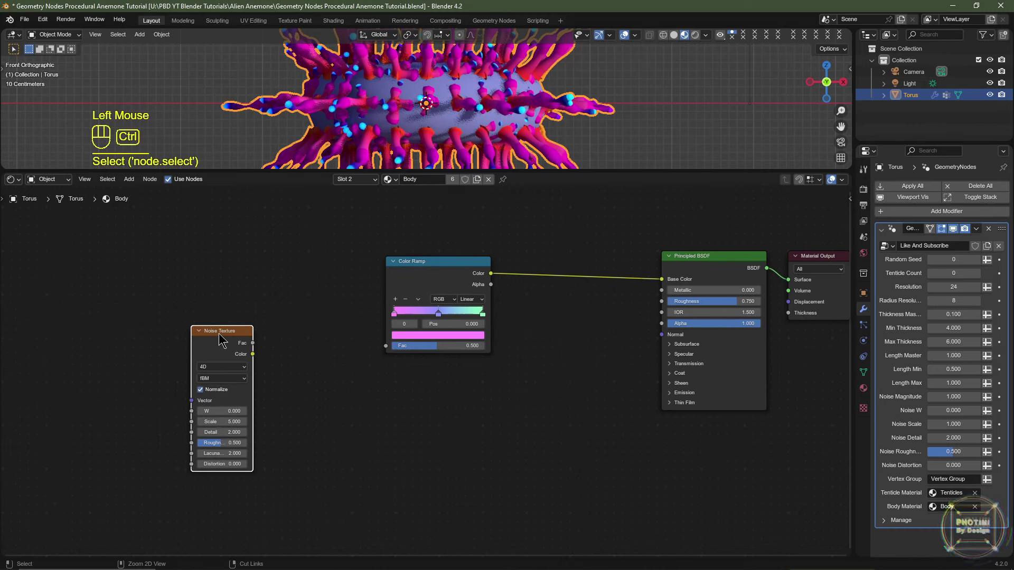
{"action": "key", "text": "ctrl+t"}
{"action": "middle_click_drag", "start_coordinate": [102, 379], "coordinate": [165, 382]}
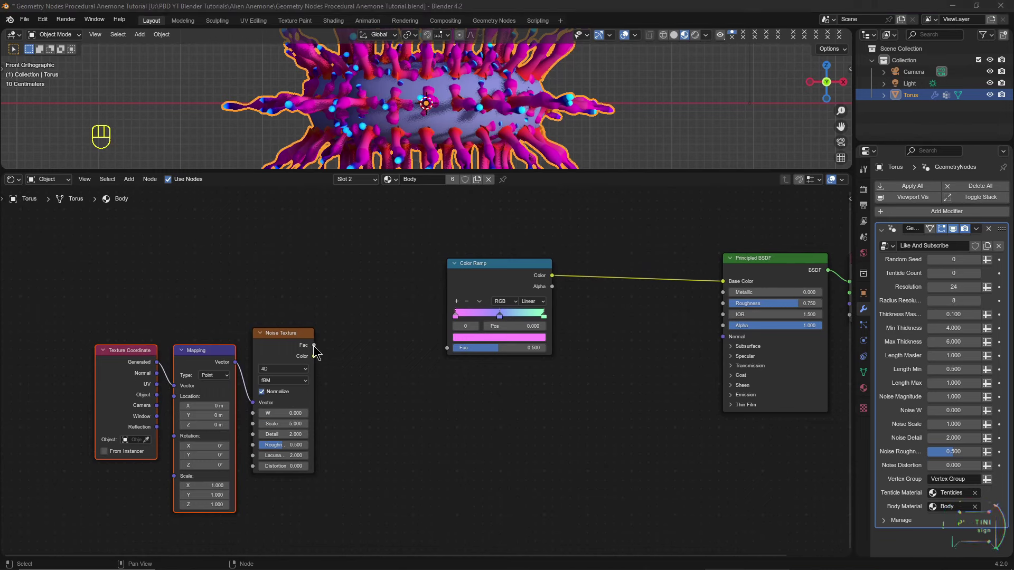
{"action": "left_click_drag", "start_coordinate": [314, 345], "coordinate": [447, 347]}
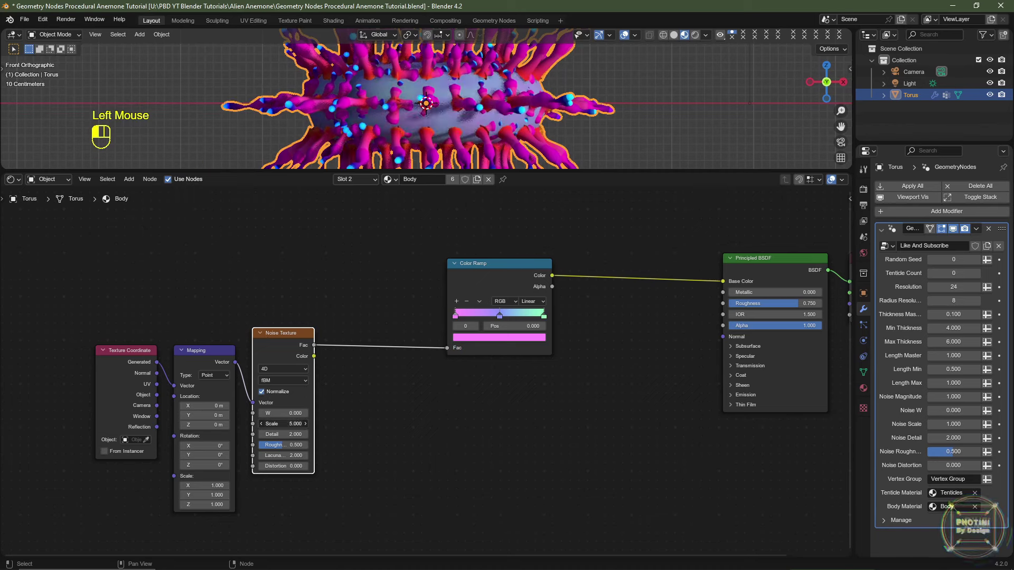
- Set the Noise Texture's Scale to 10
{"action": "left_click_drag", "start_coordinate": [283, 424], "coordinate": [312, 424]}
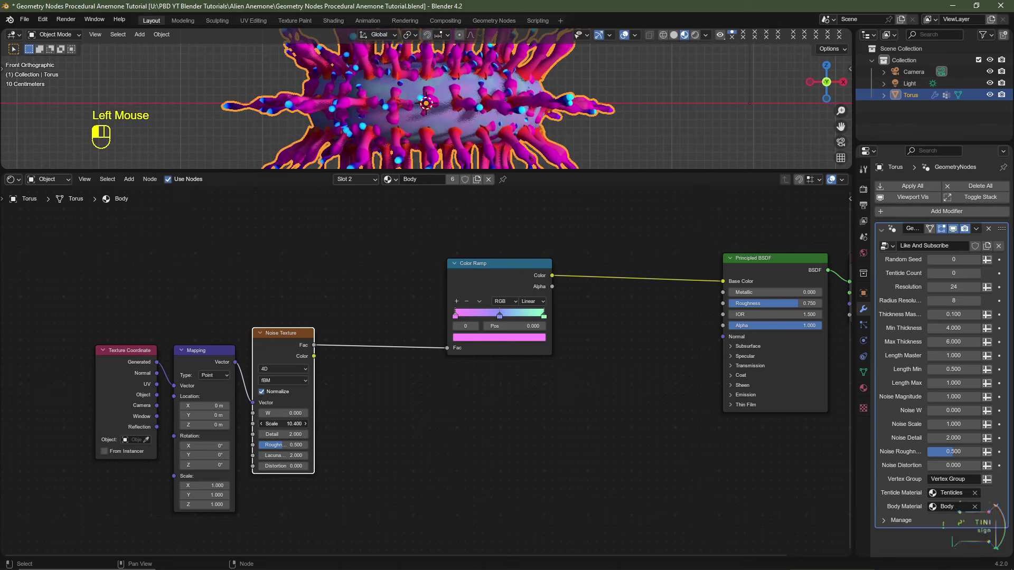
{"action": "double_click", "coordinate": [285, 423]}
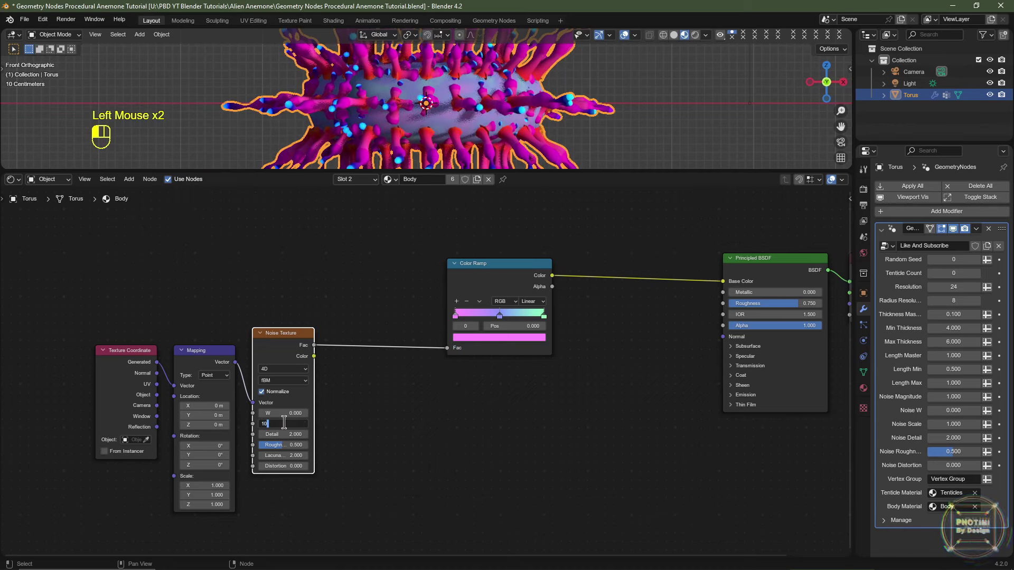
{"action": "type", "text": "10"}
{"action": "key", "text": "Return"}
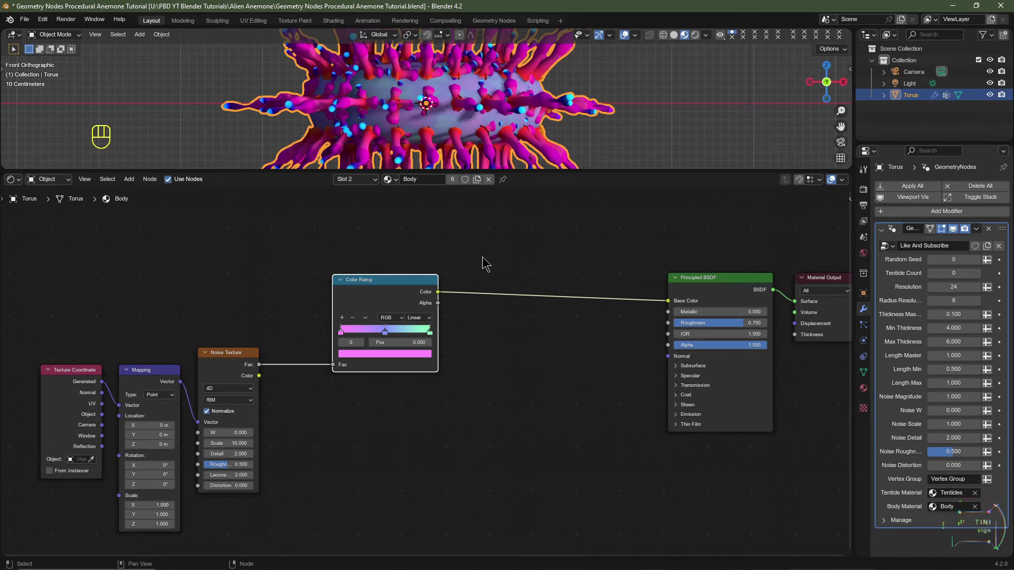
- Insert a Hue/Saturation/Value node between the Color Ramp and the Principled BSDF and set its Saturation to 1.25
{"action": "key", "text": "shift+a"}
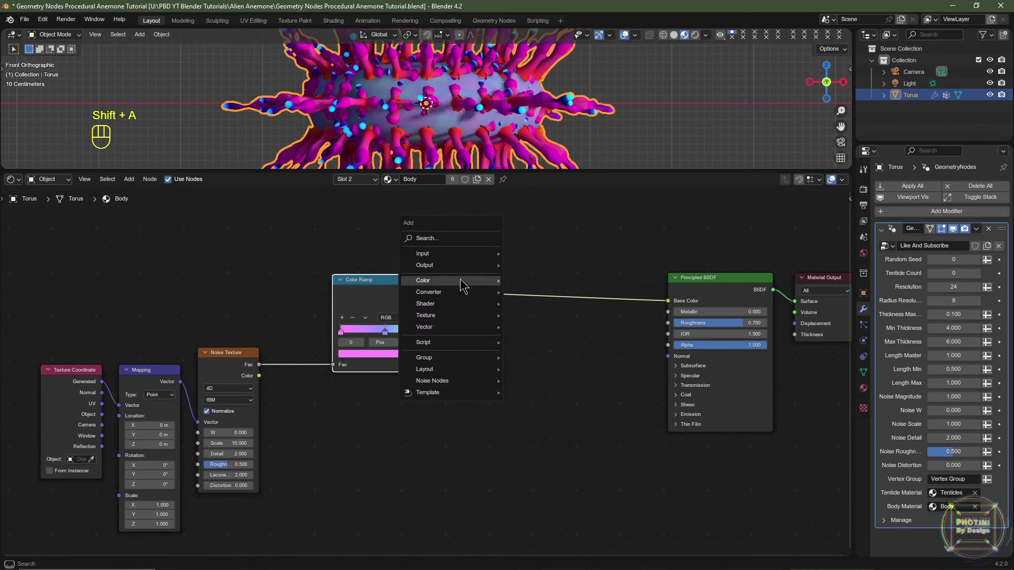
{"action": "mouse_move", "coordinate": [449, 281]}
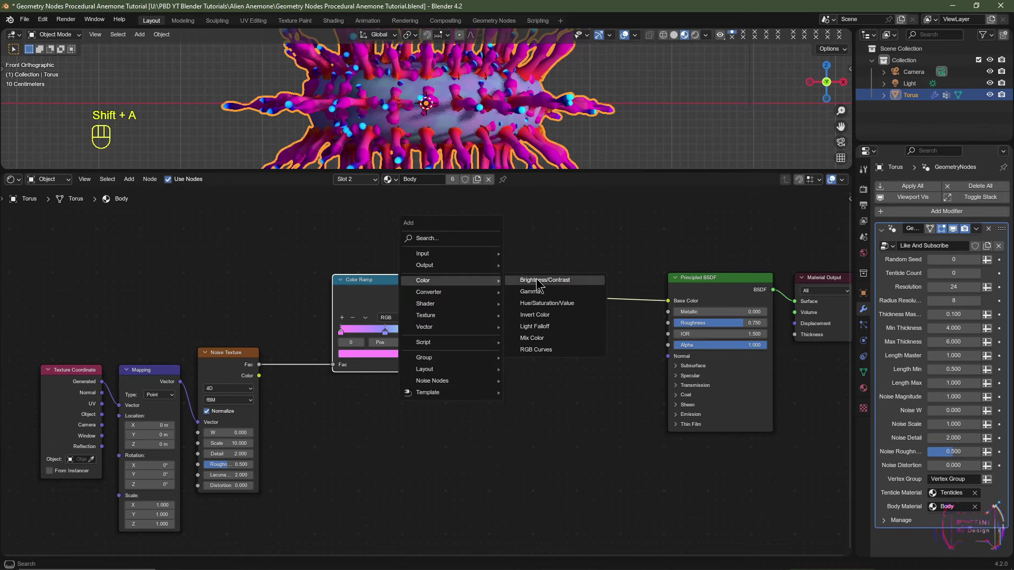
{"action": "left_click", "coordinate": [547, 303]}
{"action": "left_click", "coordinate": [545, 306]}
{"action": "key", "text": "ctrl+z"}
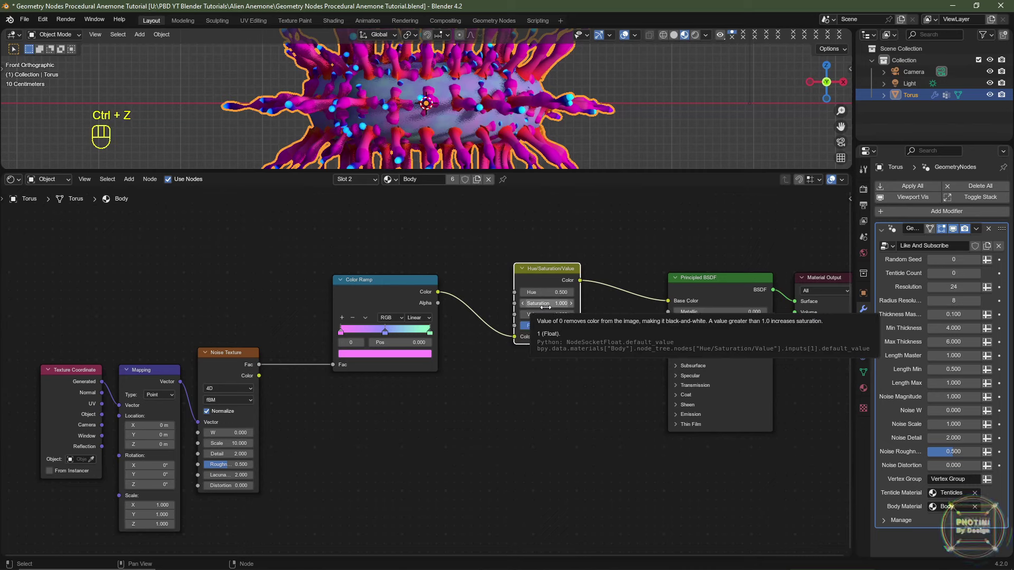
{"action": "left_click", "coordinate": [545, 305]}
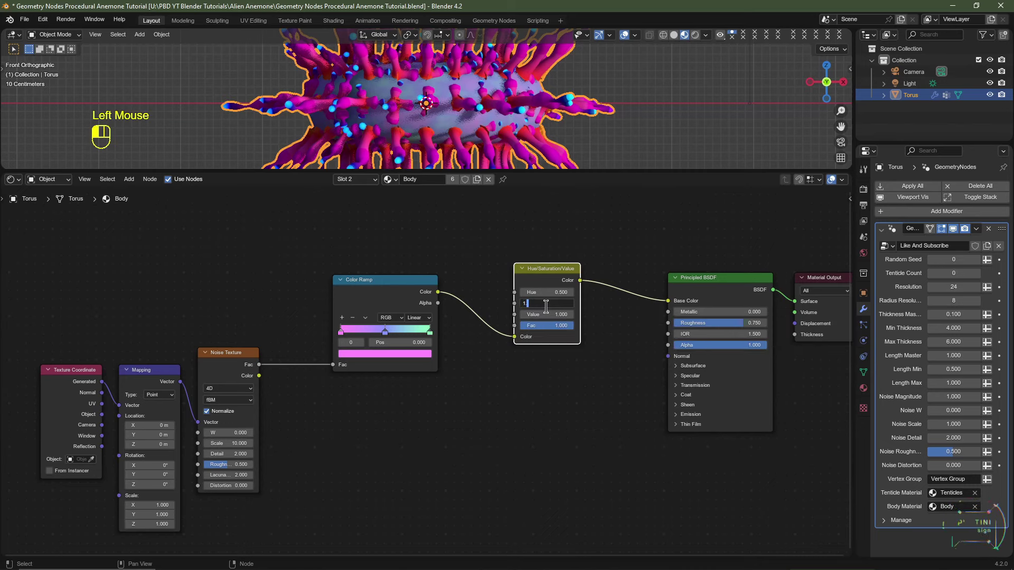
{"action": "key", "text": "Return"}
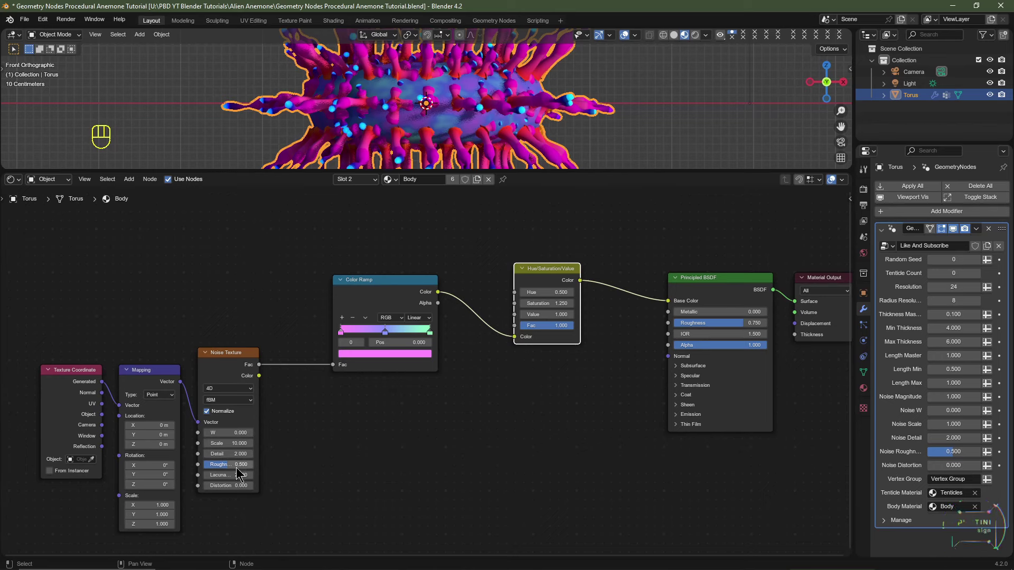
- Set the Noise Texture's Roughness to 0 and try out different W values on the body pattern
{"action": "left_click_drag", "start_coordinate": [237, 465], "coordinate": [211, 465]}
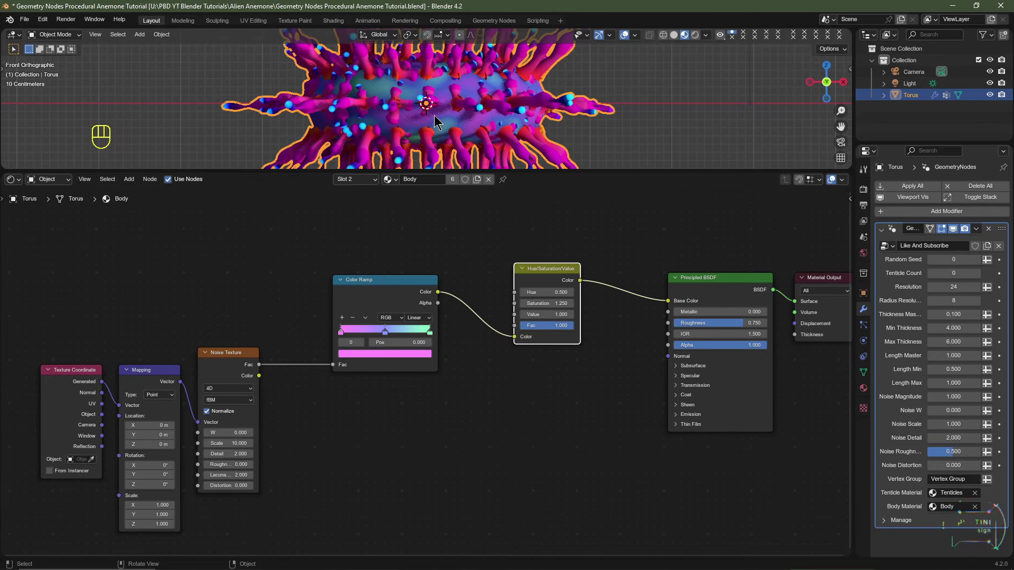
{"action": "mouse_move", "coordinate": [219, 433]}
{"action": "left_mouse_down"}
{"action": "mouse_move", "coordinate": [257, 433]}
{"action": "mouse_move", "coordinate": [219, 433]}
{"action": "left_mouse_up"}
{"action": "middle_click_drag", "start_coordinate": [385, 493], "coordinate": [422, 446]}
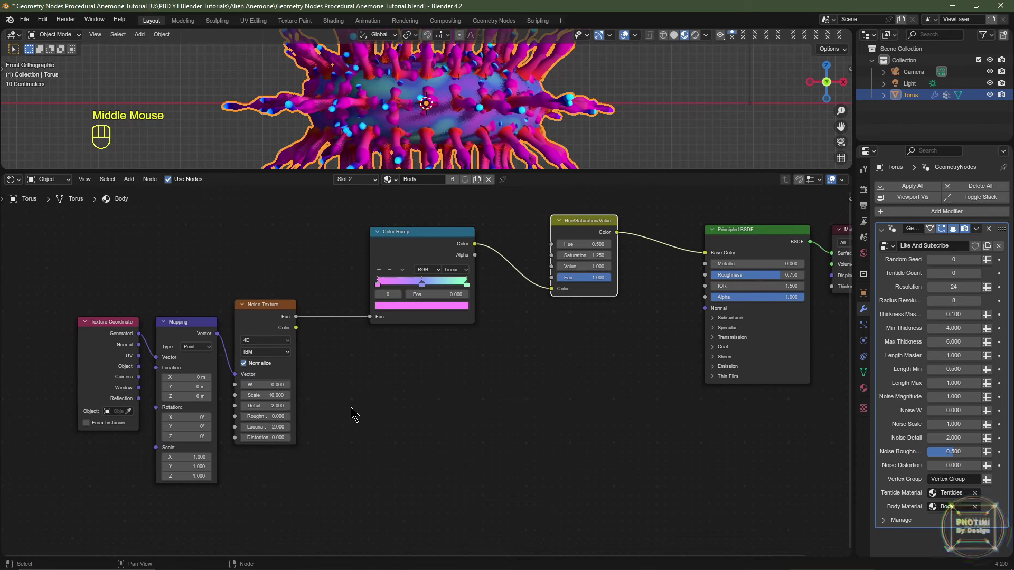
- Add an Object Info node below the Mapping node and connect its Random output to the Noise Texture's W input
{"action": "key", "text": "shift+a"}
{"action": "mouse_move", "coordinate": [323, 382]}
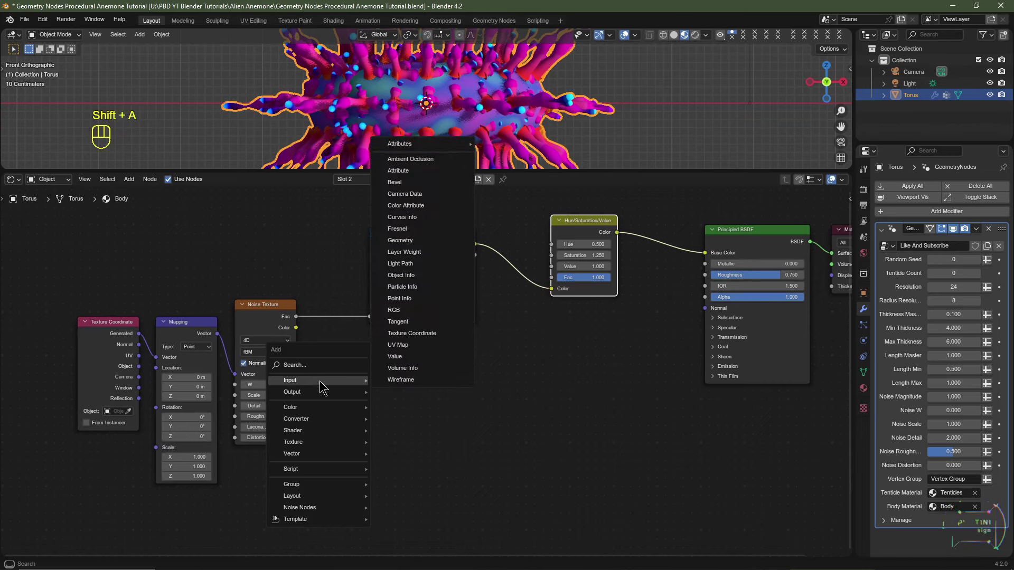
{"action": "left_click", "coordinate": [417, 276]}
{"action": "left_click", "coordinate": [215, 552]}
{"action": "middle_click_drag", "start_coordinate": [216, 551], "coordinate": [196, 499]}
{"action": "left_click_drag", "start_coordinate": [195, 495], "coordinate": [224, 319]}
{"action": "double_click", "coordinate": [248, 264]}
- Duplicate the anemone twice along the X axis in the front view, placing the first copy about 3.26 m away
{"action": "key", "text": "KP_1"}
{"action": "middle_click_drag", "start_coordinate": [364, 108], "coordinate": [367, 113], "text": "shift"}
{"action": "key", "text": "shift"}
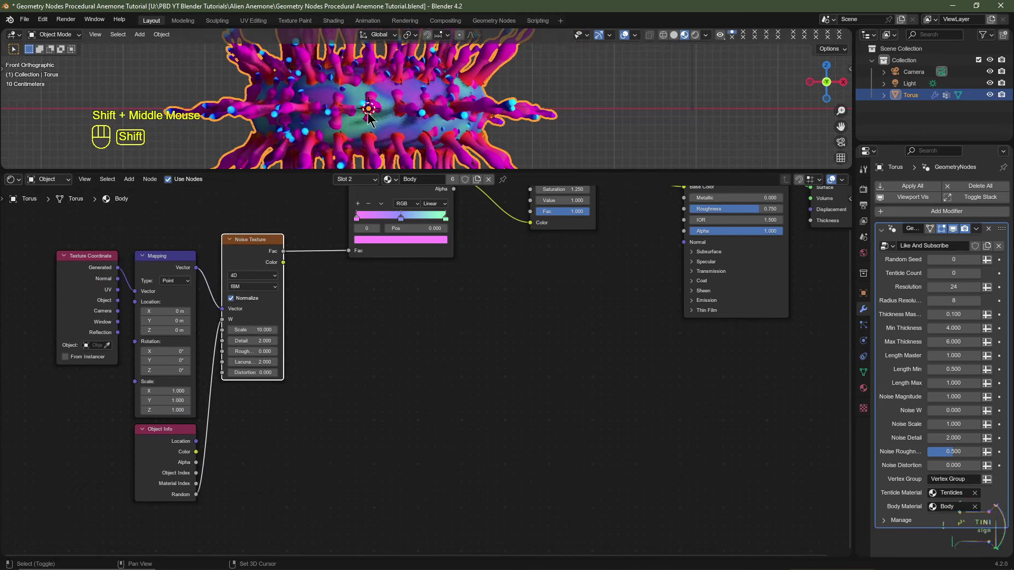
{"action": "key", "text": "shift+d"}
{"action": "key", "text": "x"}
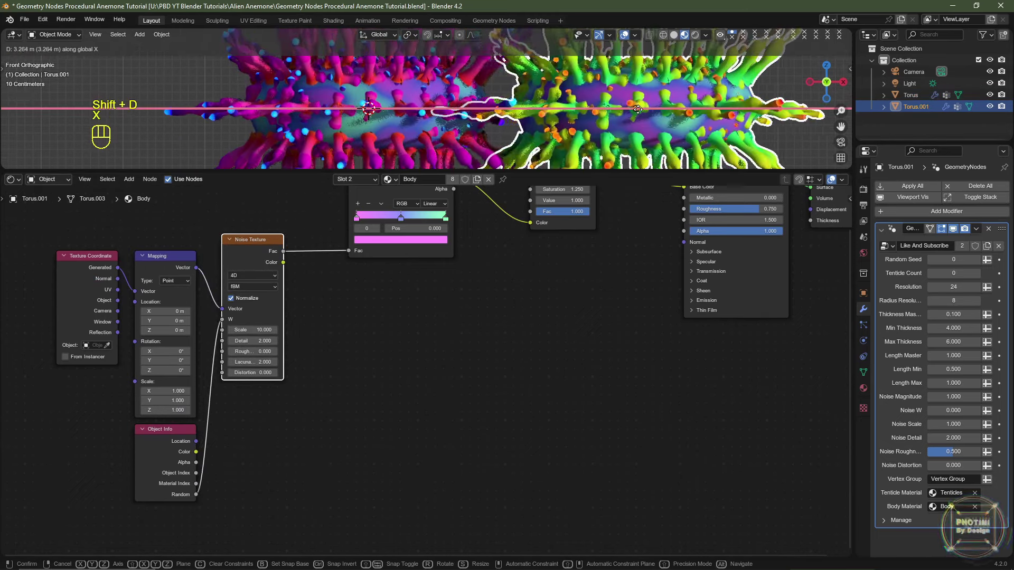
{"action": "left_click", "coordinate": [638, 109]}
{"action": "middle_click_drag", "start_coordinate": [637, 109], "coordinate": [660, 122], "text": "shift"}
{"action": "key", "text": "shift+d"}
{"action": "key", "text": "x"}
{"action": "left_click", "coordinate": [677, 131]}
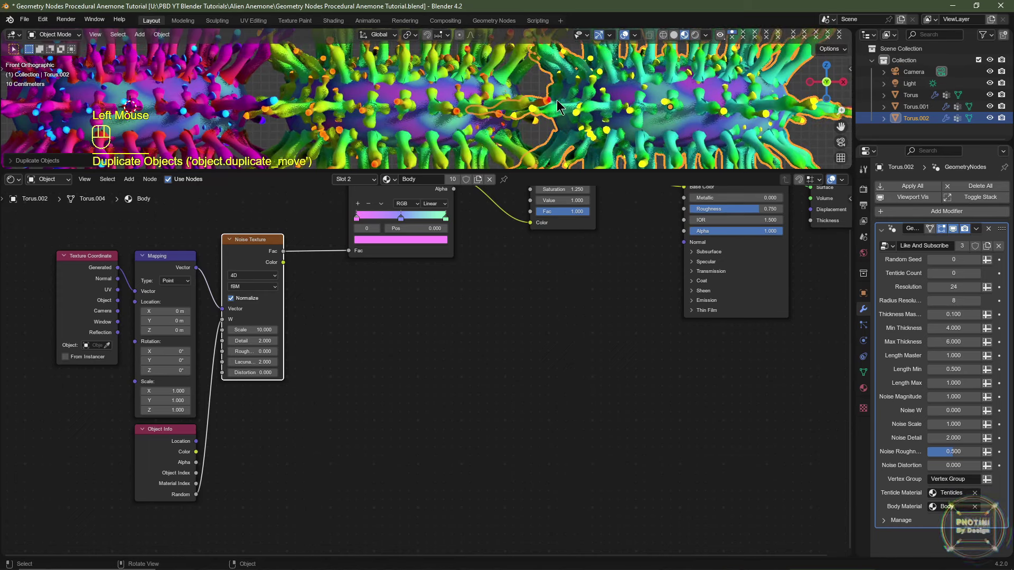
- Undo both anemone duplications
{"action": "middle_click_drag", "start_coordinate": [471, 324], "coordinate": [466, 435]}
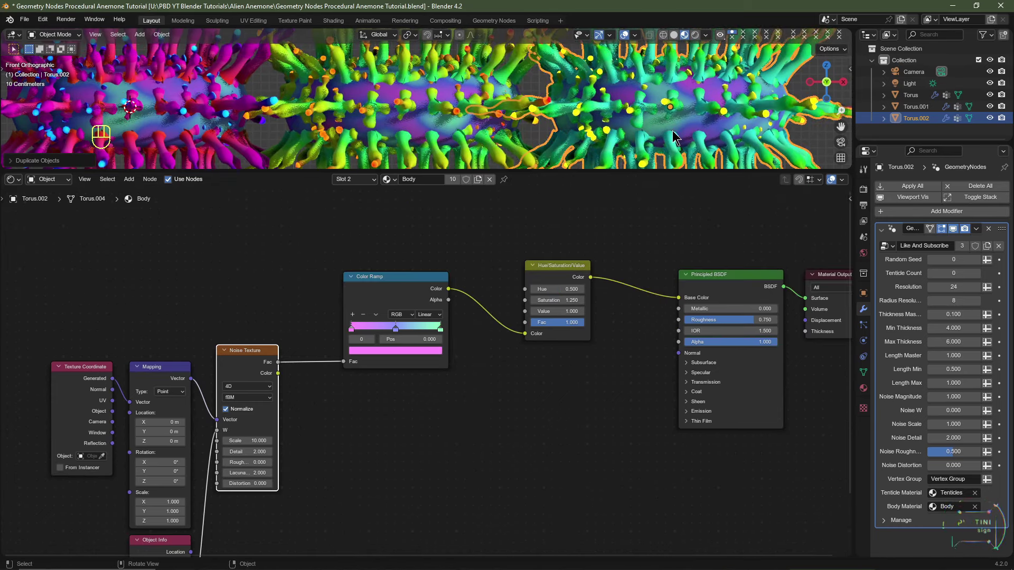
{"action": "key", "text": "ctrl+z"}
{"action": "key", "text": "ctrl+z"}
{"action": "middle_click_drag", "start_coordinate": [414, 128], "coordinate": [689, 113], "text": "shift"}
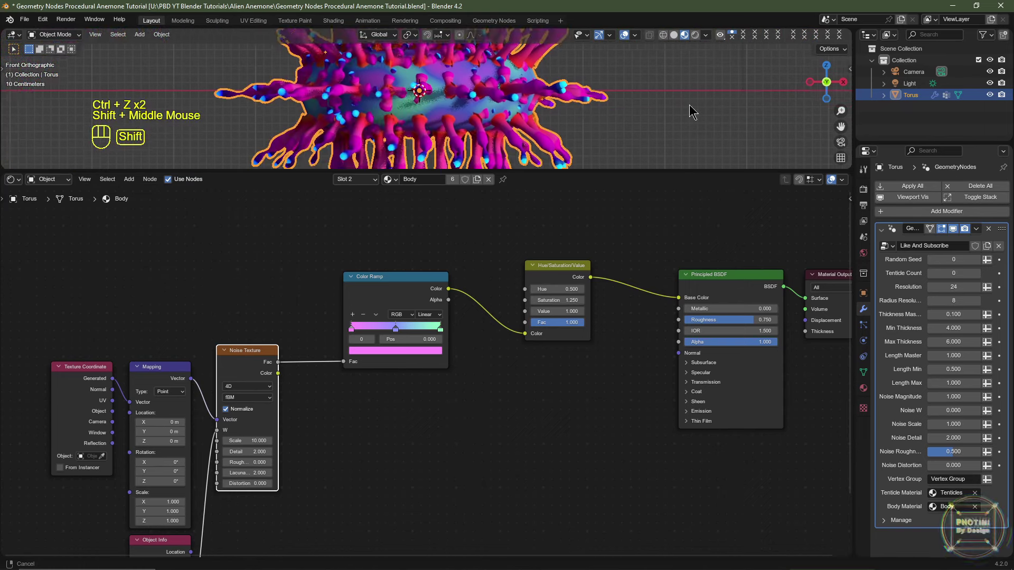
- Duplicate the Object Info node and place the copy above the Color Ramp
{"action": "middle_click_drag", "start_coordinate": [228, 425], "coordinate": [254, 354]}
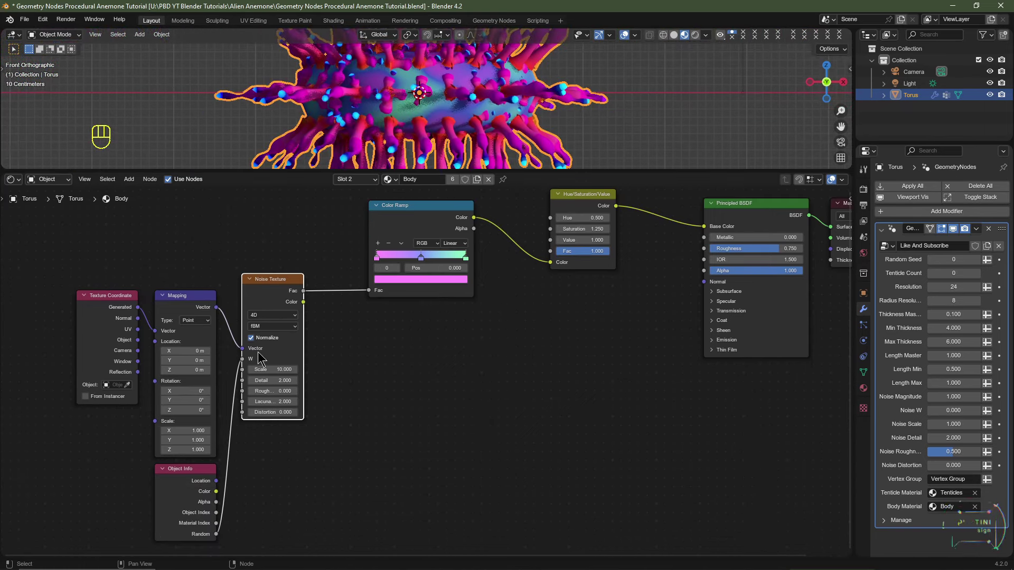
{"action": "middle_click_drag", "start_coordinate": [553, 328], "coordinate": [533, 295]}
{"action": "scroll", "coordinate": [533, 295], "scroll_direction": "down", "scroll_amount": 1}
{"action": "middle_click_drag", "start_coordinate": [533, 295], "coordinate": [494, 264]}
{"action": "mouse_move", "coordinate": [492, 250]}
{"action": "left_mouse_down"}
{"action": "mouse_move", "coordinate": [515, 250]}
{"action": "mouse_move", "coordinate": [491, 250]}
{"action": "left_mouse_up"}
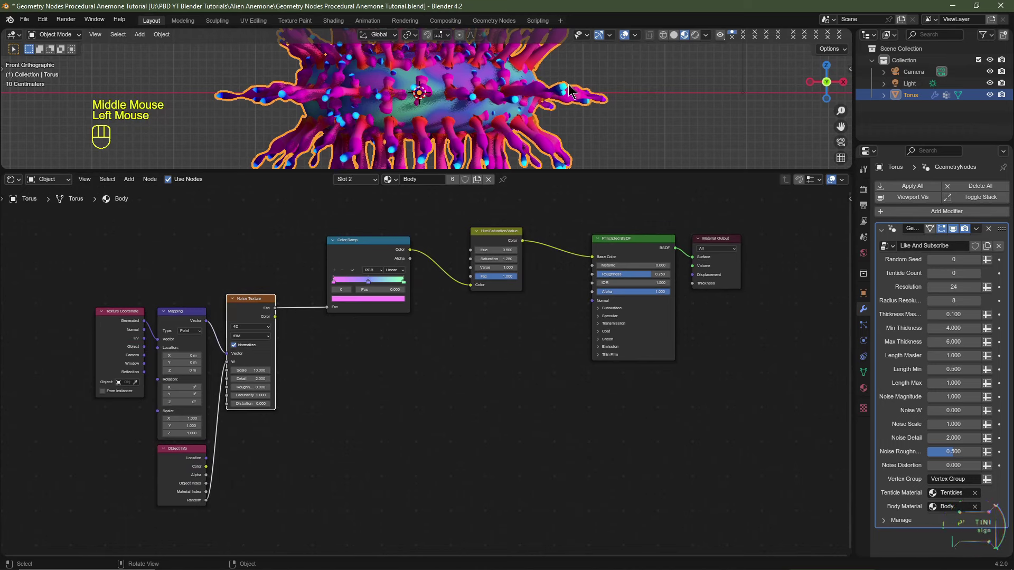
{"action": "left_click", "coordinate": [191, 469]}
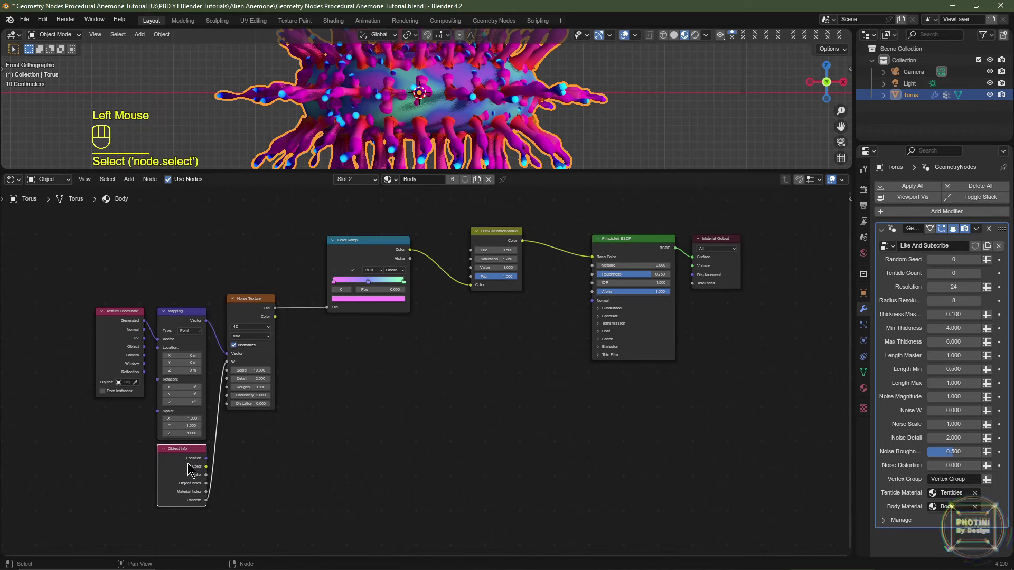
{"action": "key", "text": "shift"}
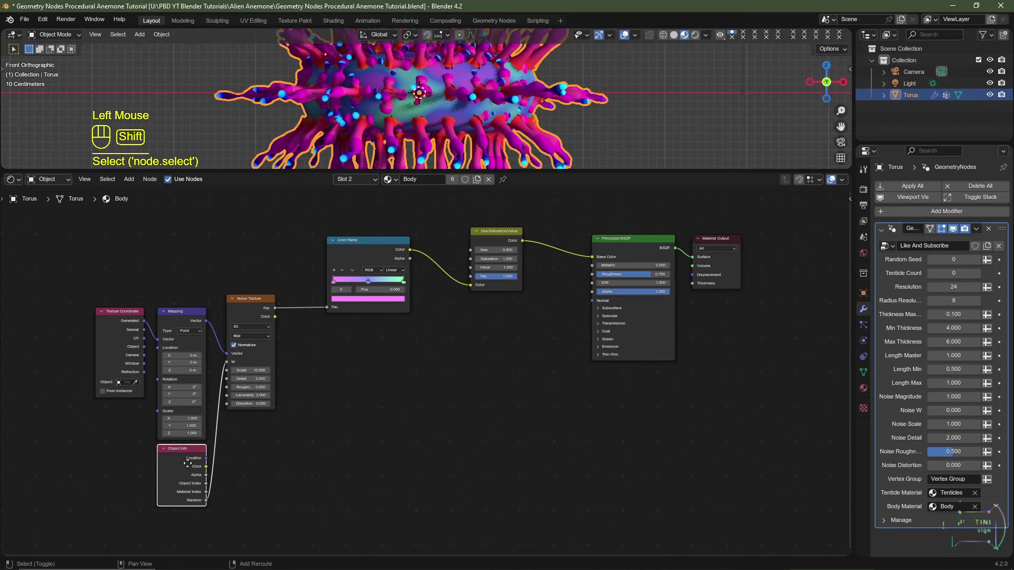
{"action": "key", "text": "shift+d"}
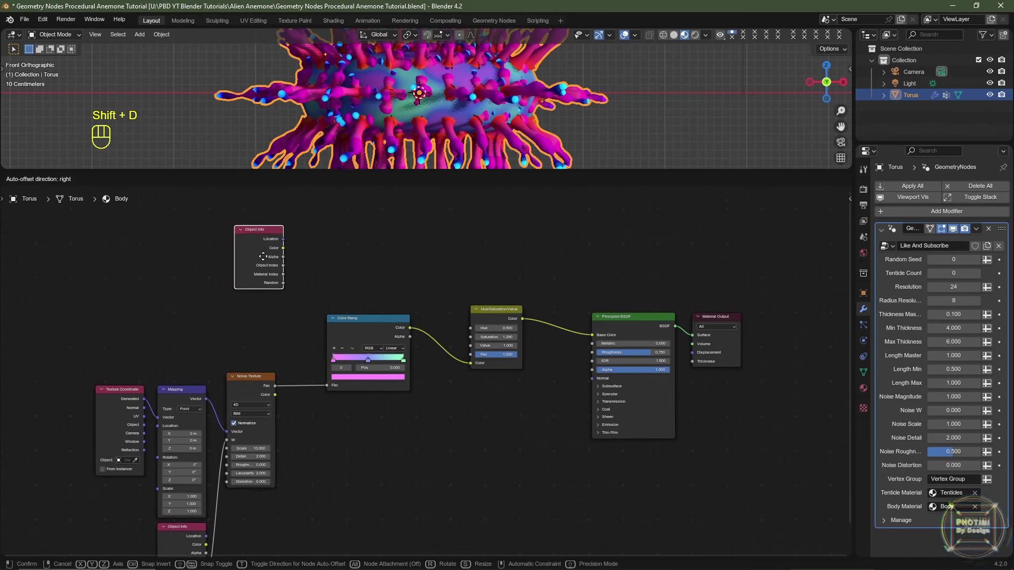
{"action": "left_click", "coordinate": [280, 251]}
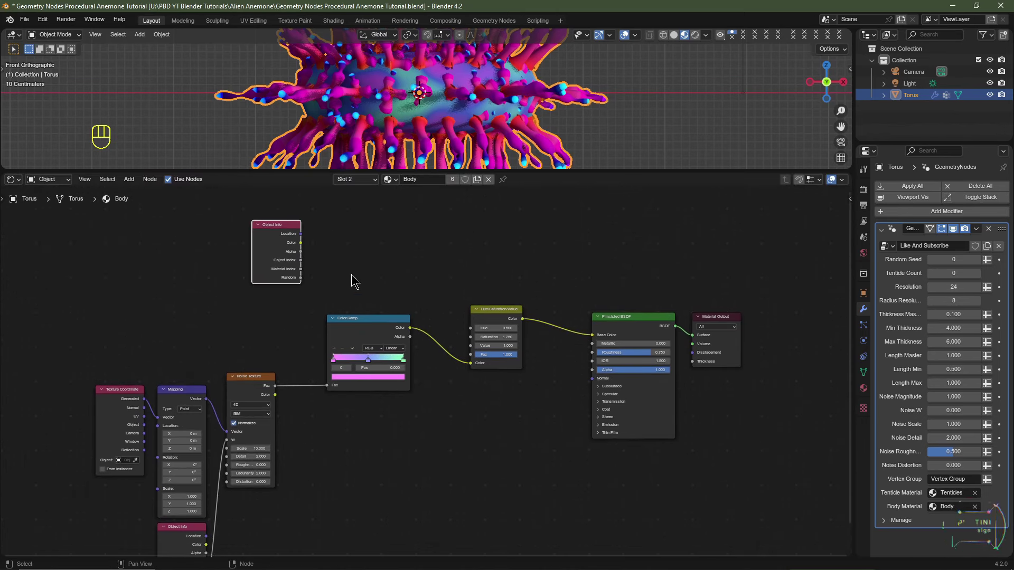
- Add a Math node beside the new Object Info node, set it to Multiply and enter 8421 as its second value
{"action": "key", "text": "shift+a"}
{"action": "mouse_move", "coordinate": [328, 313]}
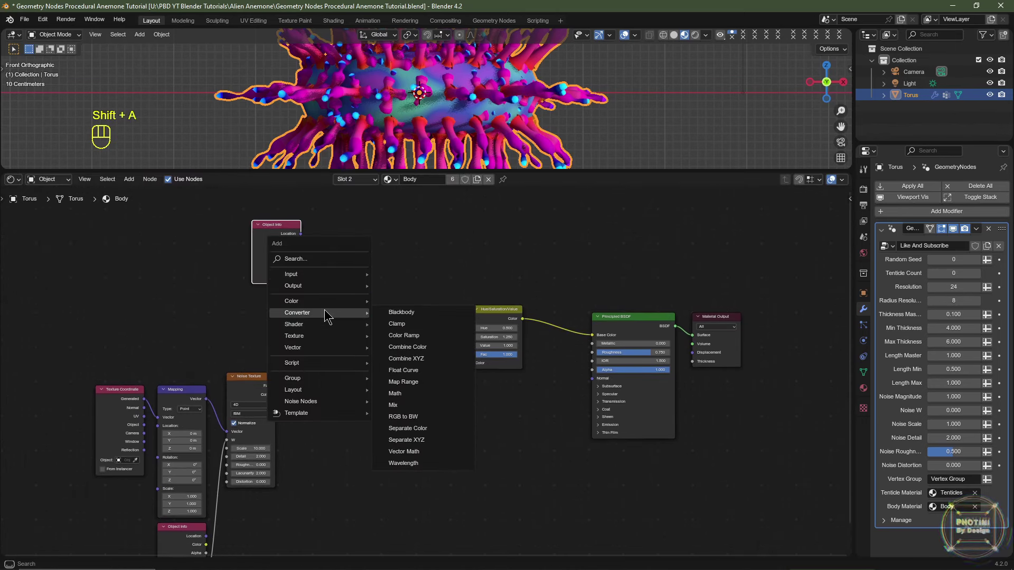
{"action": "left_click", "coordinate": [417, 397]}
{"action": "left_click", "coordinate": [356, 253]}
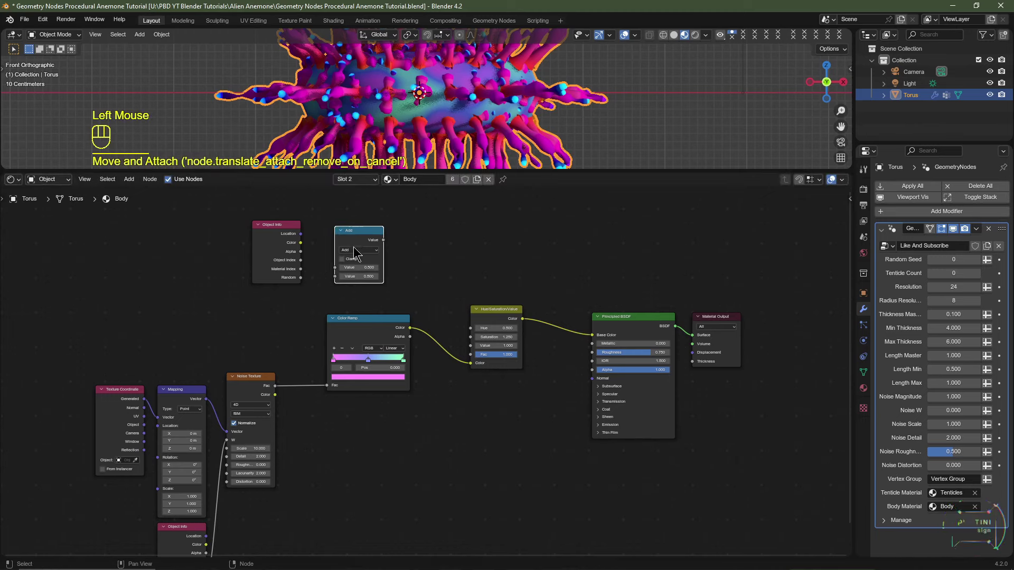
{"action": "left_click", "coordinate": [357, 250]}
{"action": "left_click", "coordinate": [359, 284]}
{"action": "scroll", "coordinate": [316, 217], "scroll_direction": "up", "scroll_amount": 1}
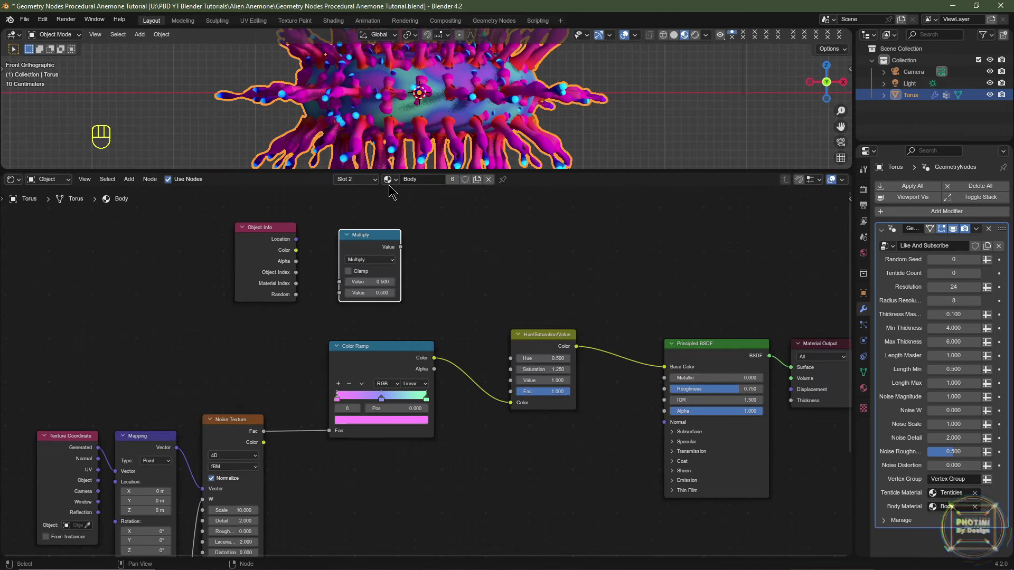
{"action": "left_click", "coordinate": [363, 294]}
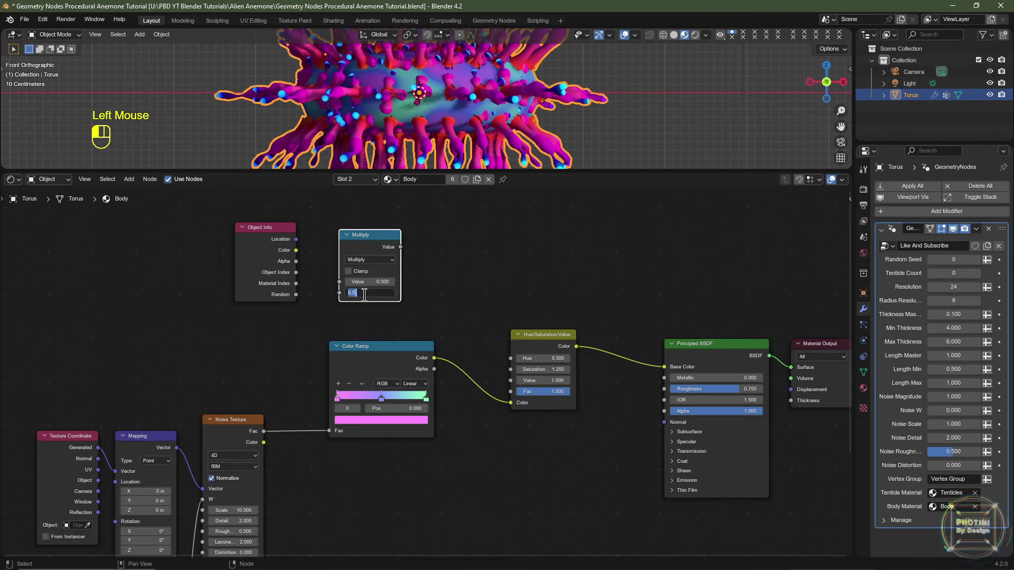
{"action": "type", "text": "8421"}
- Check how the Tenticles material wires its Object Info and Multiply nodes into the hue, and return to the Body material
{"action": "middle_click_drag", "start_coordinate": [364, 293], "coordinate": [248, 300]}
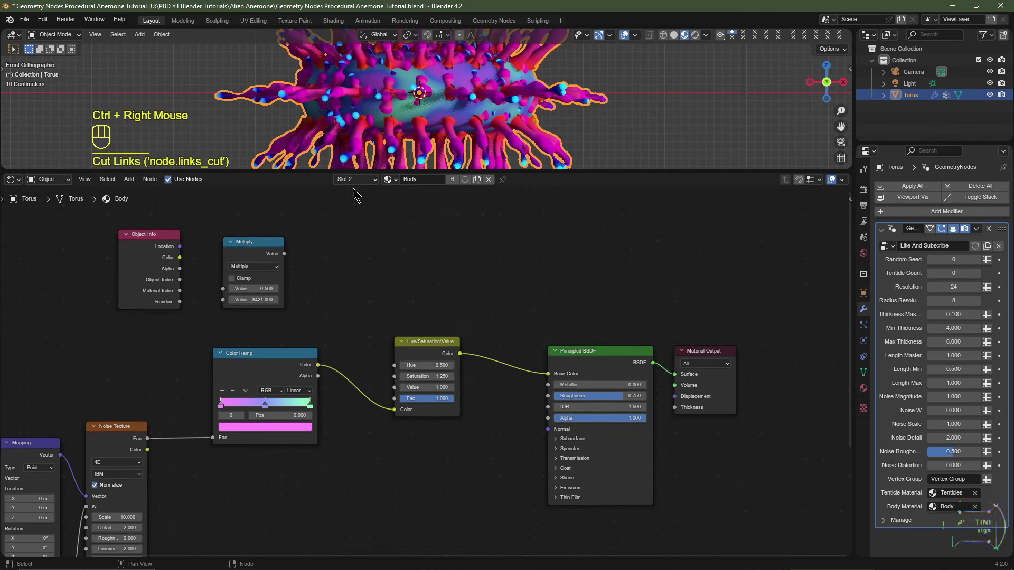
{"action": "left_click", "coordinate": [355, 179]}
{"action": "left_click", "coordinate": [315, 204]}
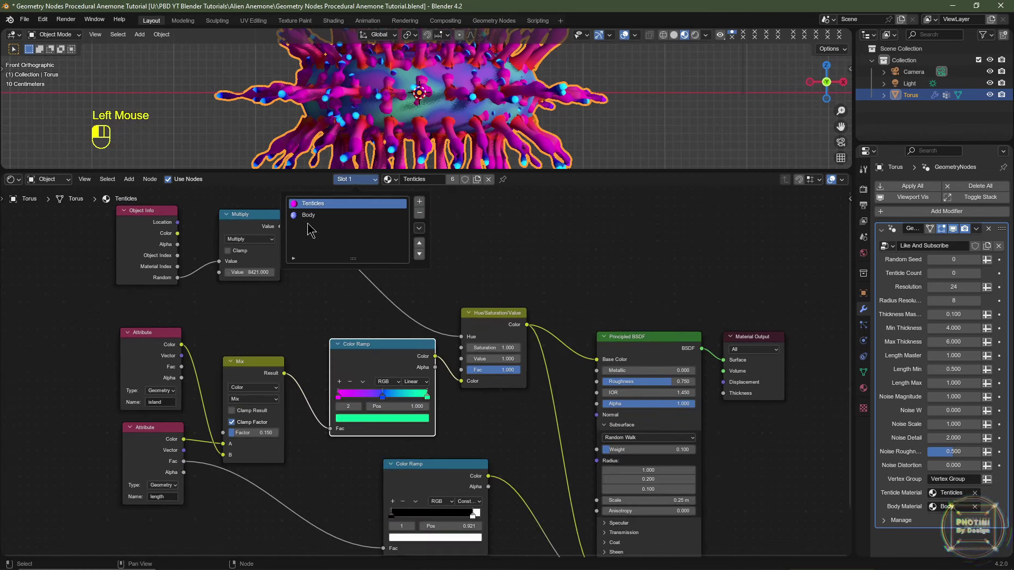
{"action": "left_click", "coordinate": [143, 233]}
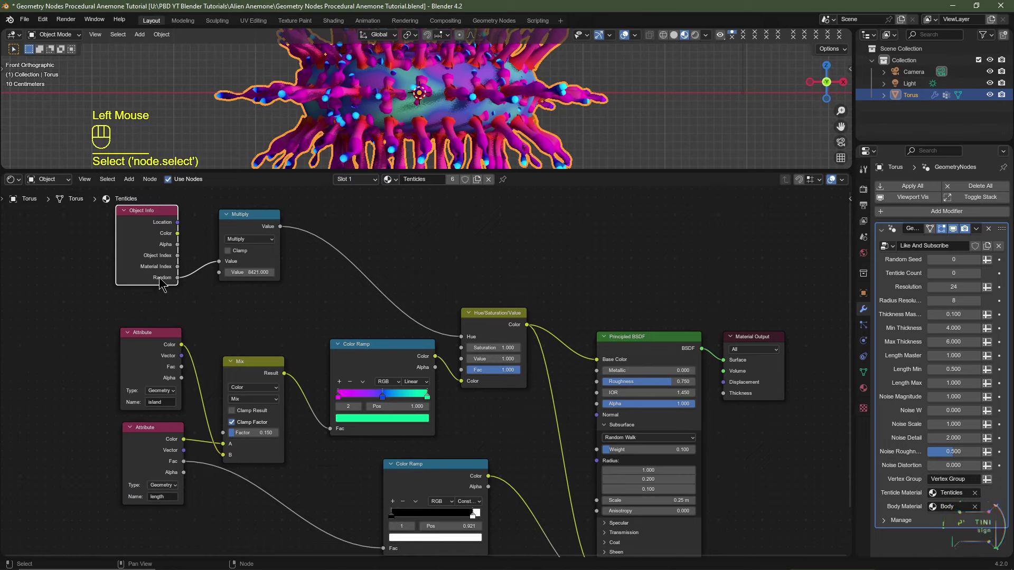
{"action": "scroll", "coordinate": [260, 288], "scroll_direction": "up", "scroll_amount": 2}
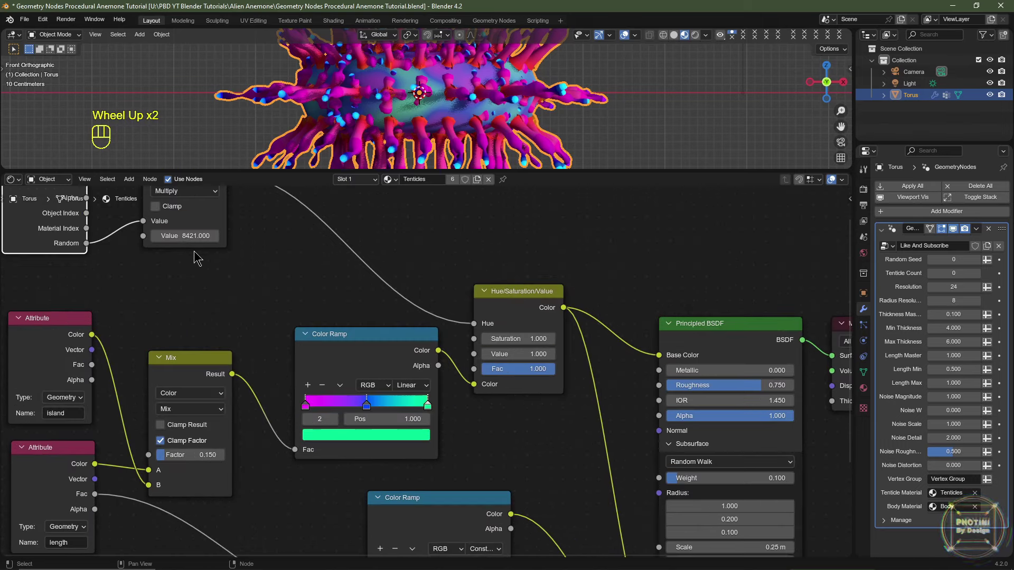
{"action": "scroll", "coordinate": [297, 305], "scroll_direction": "down", "scroll_amount": 2}
{"action": "left_click", "coordinate": [351, 180]}
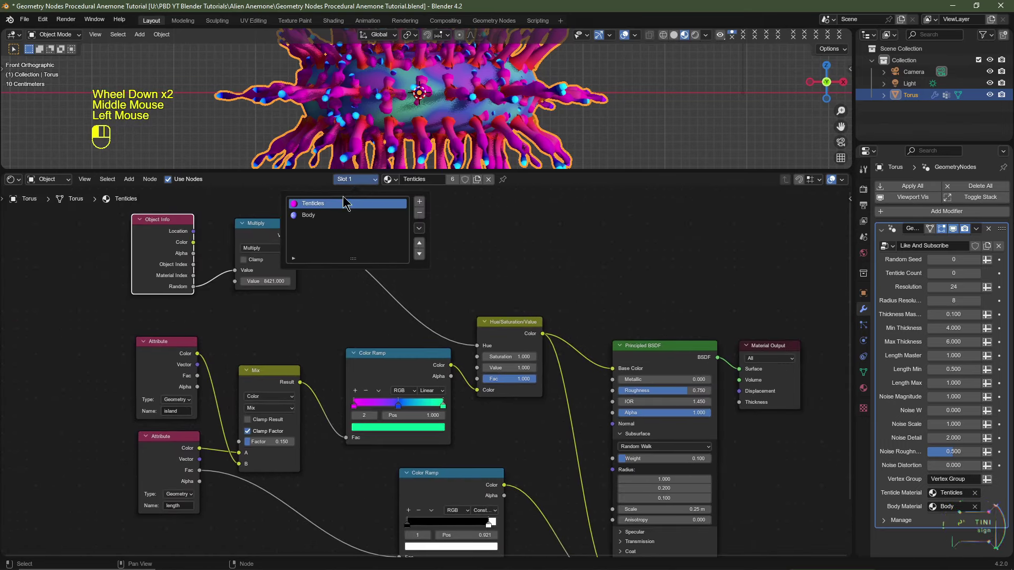
{"action": "left_click", "coordinate": [333, 216]}
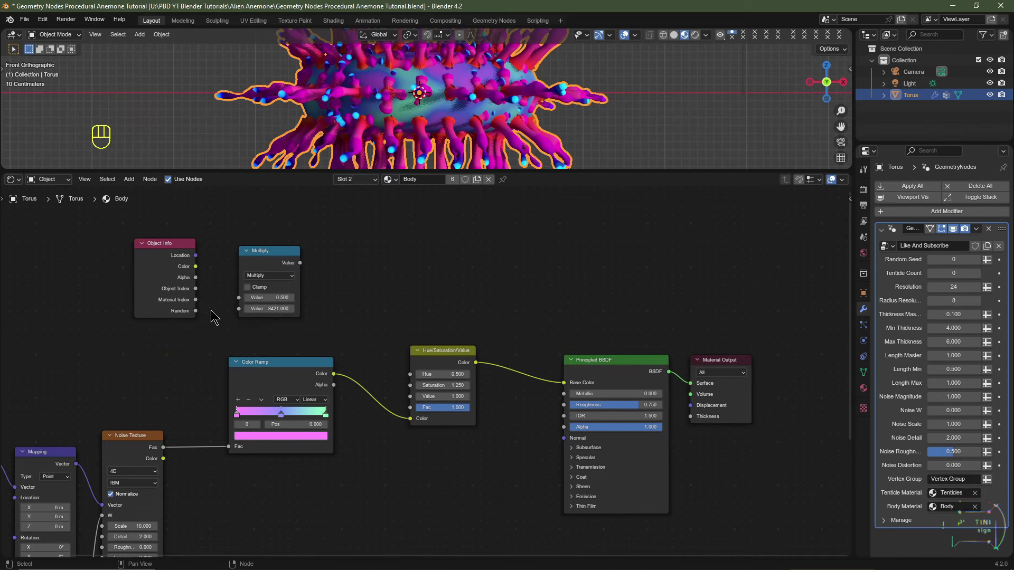
- Connect the upper Object Info's Random to Multiply's first Value, and the Multiply output to the Hue/Saturation/Value node's Hue
{"action": "left_click_drag", "start_coordinate": [196, 311], "coordinate": [239, 298]}
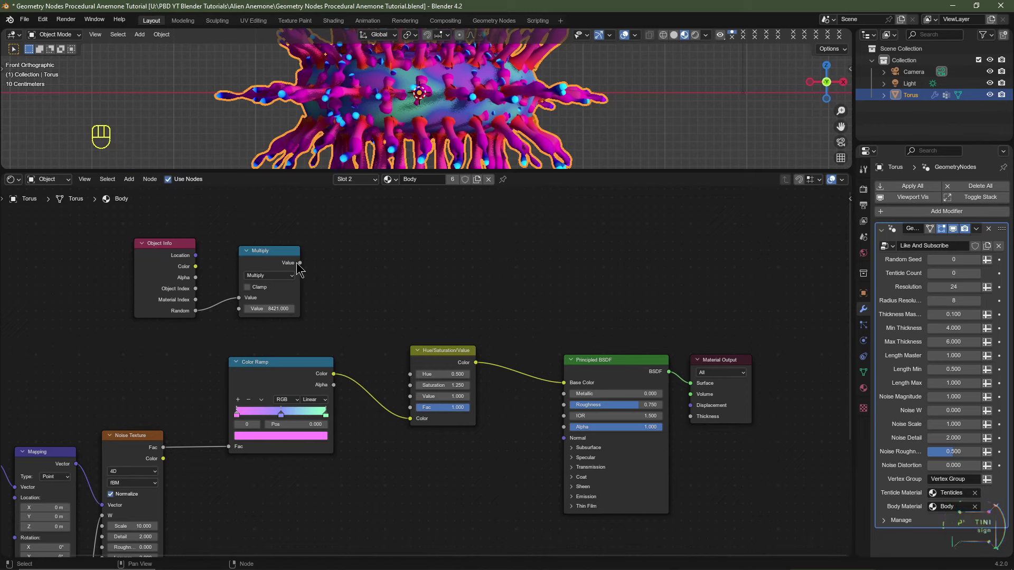
{"action": "left_click_drag", "start_coordinate": [300, 263], "coordinate": [410, 374]}
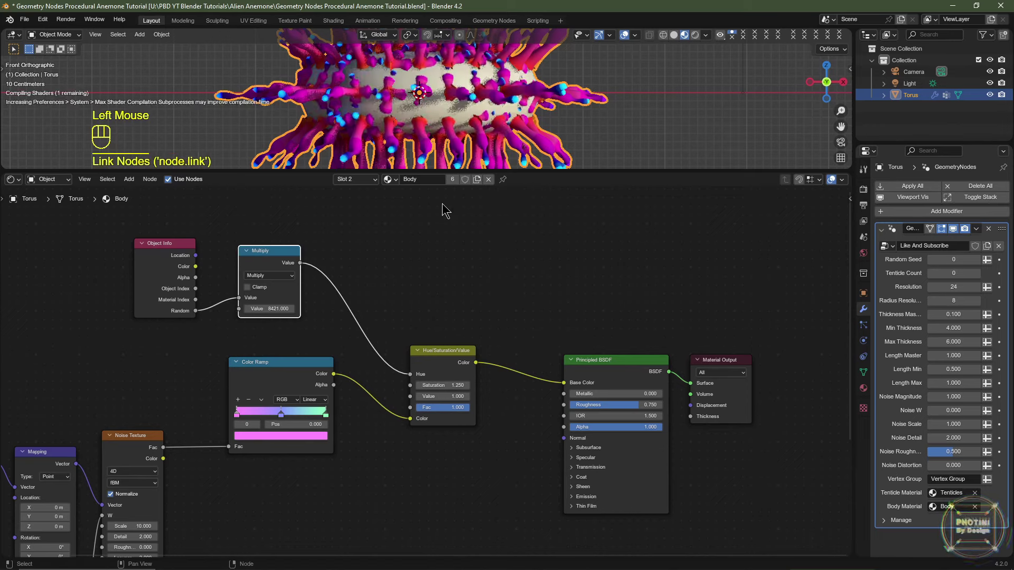
{"action": "key", "text": "ctrl+z"}
{"action": "key", "text": "ctrl+z"}
{"action": "scroll", "coordinate": [369, 124], "scroll_direction": "up", "scroll_amount": 1}
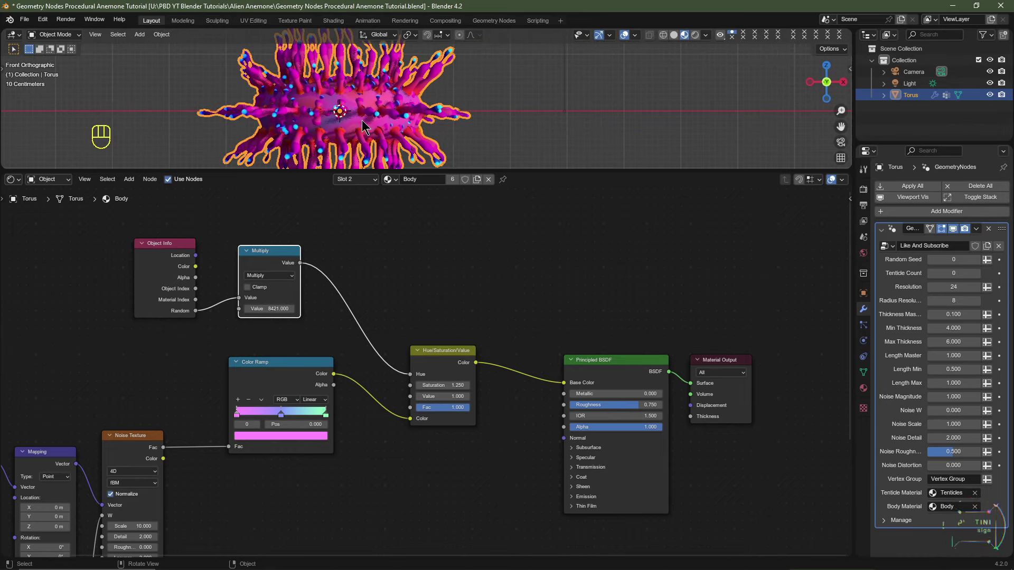
- Duplicate the anemone three times in a row to compare random hues, and try a different Multiply value
{"action": "key", "text": "shift+d"}
{"action": "left_click", "coordinate": [504, 126]}
{"action": "key", "text": "shift+d"}
{"action": "left_click", "coordinate": [645, 124]}
{"action": "key", "text": "shift+d"}
{"action": "left_click", "coordinate": [786, 120]}
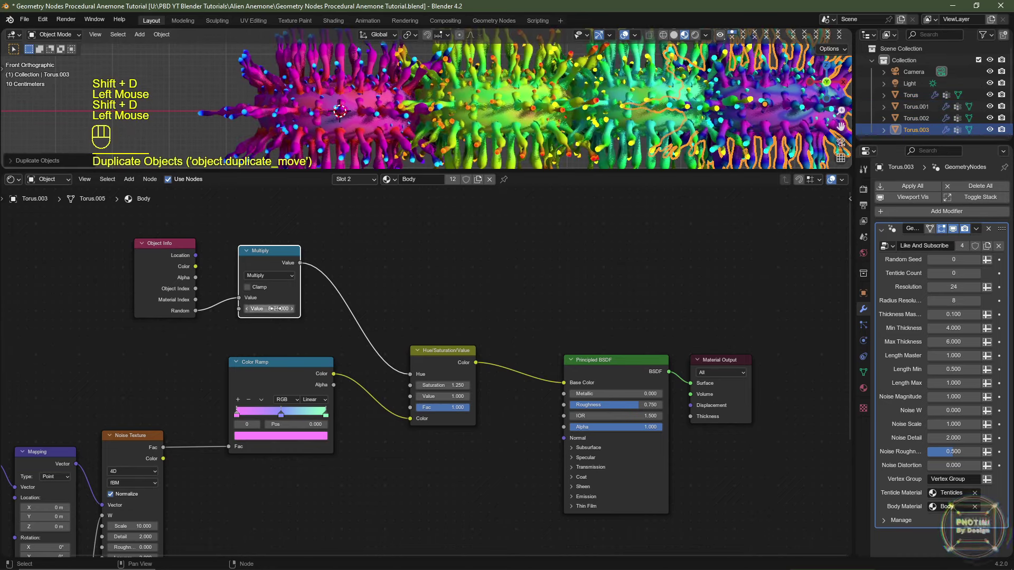
{"action": "left_click_drag", "start_coordinate": [275, 308], "coordinate": [283, 309]}
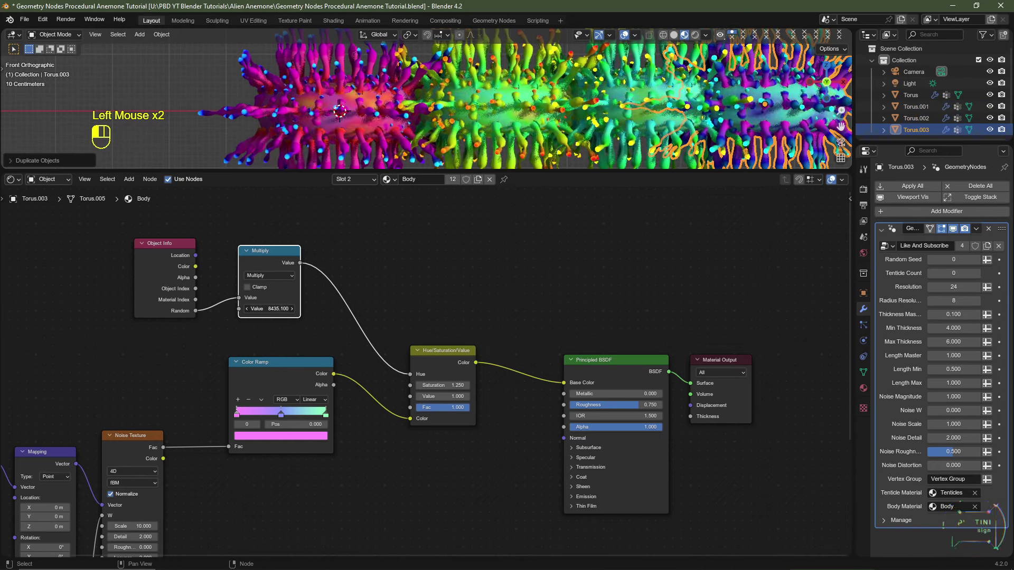
- Undo the three anemone copies, leaving only the original torus
{"action": "key", "text": "ctrl+z"}
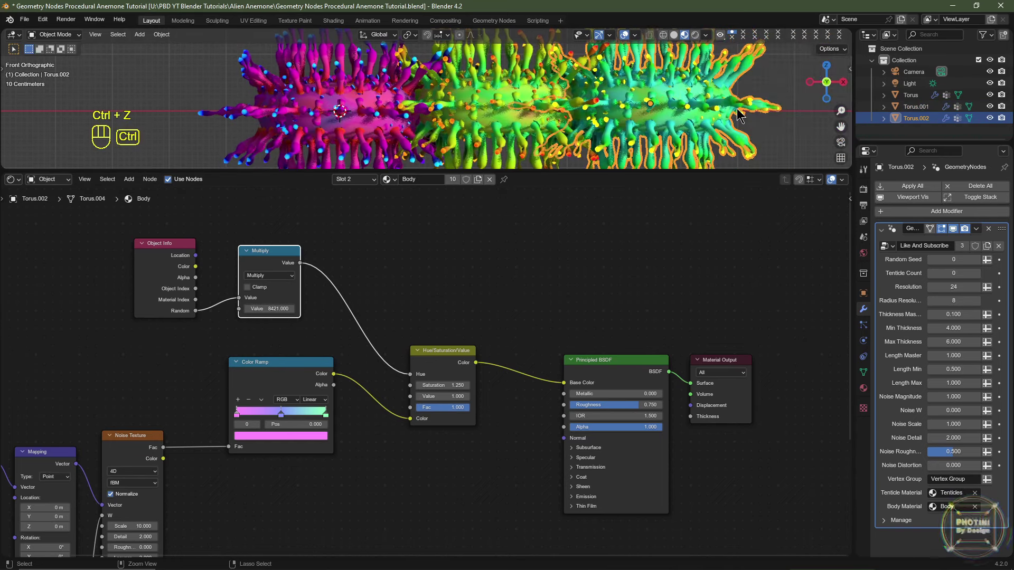
{"action": "key", "text": "ctrl+z"}
{"action": "key", "text": "ctrl+z"}
{"action": "mouse_move", "coordinate": [438, 128]}
{"action": "middle_mouse_down", "text": "shift"}
{"action": "mouse_move", "coordinate": [583, 129]}
{"action": "mouse_move", "coordinate": [433, 122]}
{"action": "middle_mouse_up", "text": "shift"}
{"action": "scroll", "coordinate": [550, 103], "scroll_direction": "up", "scroll_amount": 2}
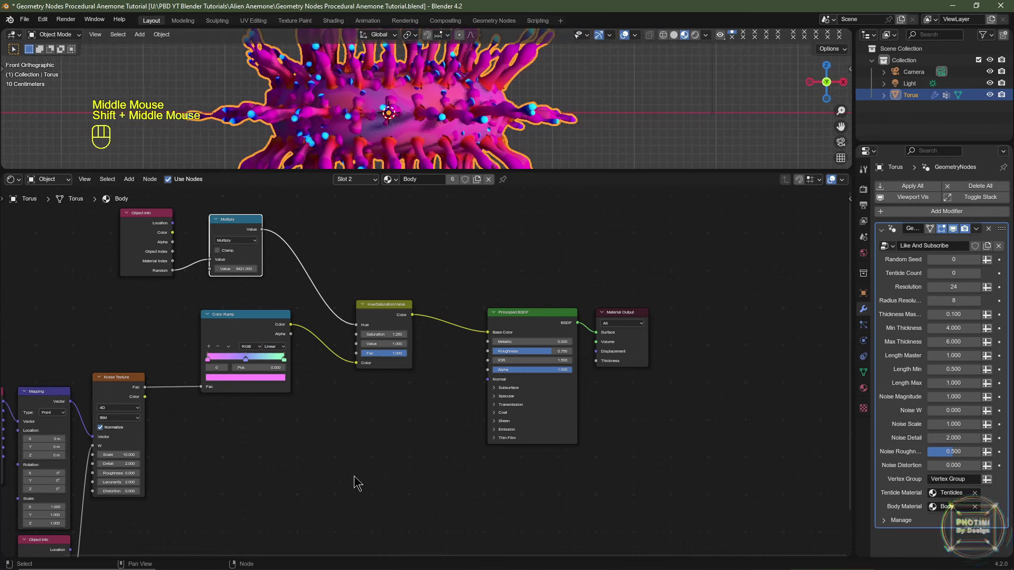
- Add a Bump node below the Hue/Saturation/Value node and connect the Noise Texture's Fac output to its Height
{"action": "scroll", "coordinate": [323, 485], "scroll_direction": "down", "scroll_amount": 2}
{"action": "middle_click_drag", "start_coordinate": [311, 482], "coordinate": [340, 459]}
{"action": "scroll", "coordinate": [340, 459], "scroll_direction": "up", "scroll_amount": 1}
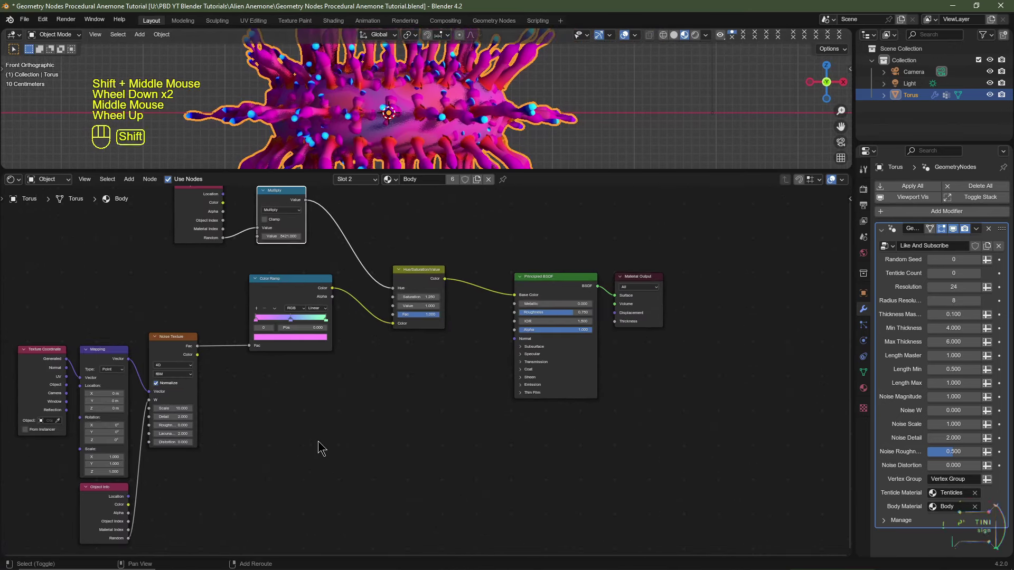
{"action": "key", "text": "shift+a"}
{"action": "mouse_move", "coordinate": [299, 476]}
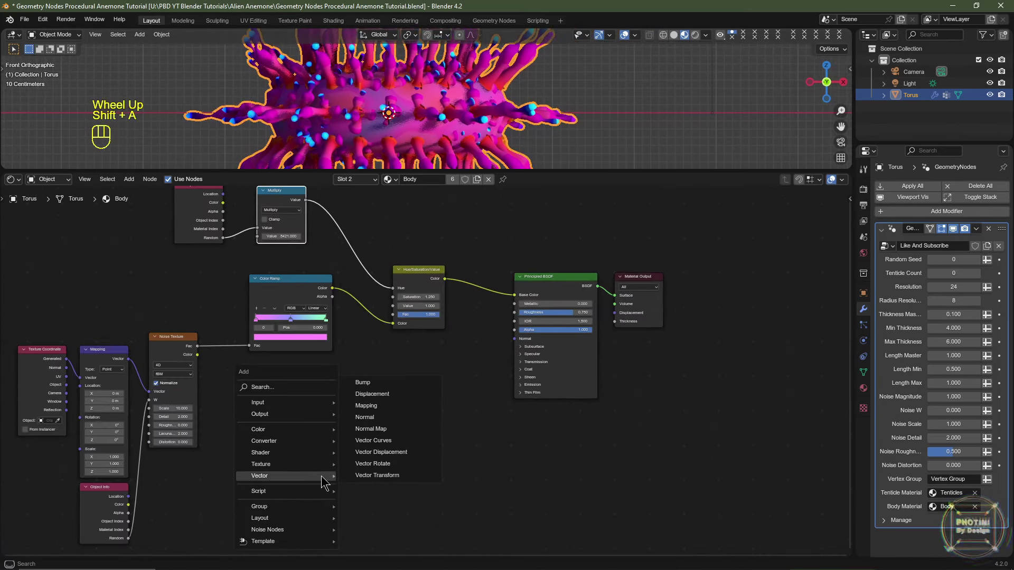
{"action": "left_click", "coordinate": [370, 382]}
{"action": "left_click", "coordinate": [397, 383]}
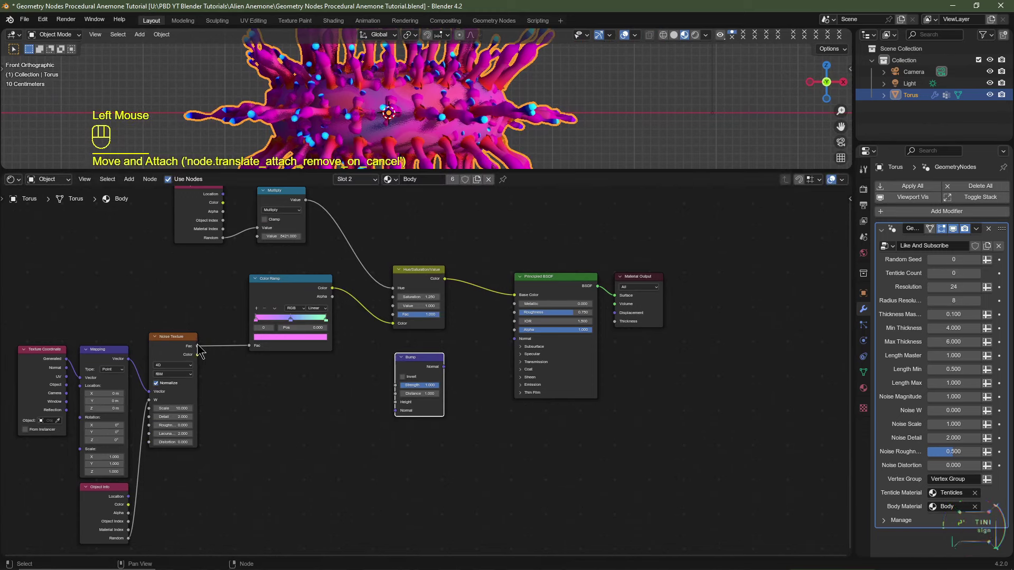
{"action": "left_click", "coordinate": [199, 350]}
{"action": "left_click_drag", "start_coordinate": [198, 347], "coordinate": [394, 402]}
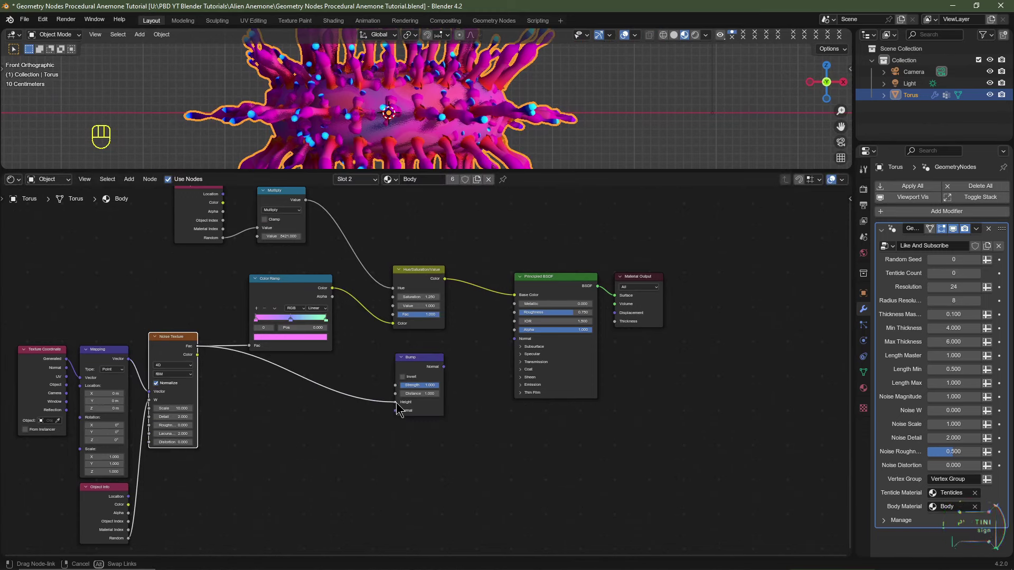
- Connect the Bump node's Normal output to the Principled BSDF's Normal and Subsurface Radius inputs
{"action": "middle_click_drag", "start_coordinate": [492, 387], "coordinate": [374, 453]}
{"action": "scroll", "coordinate": [323, 449], "scroll_direction": "up", "scroll_amount": 2}
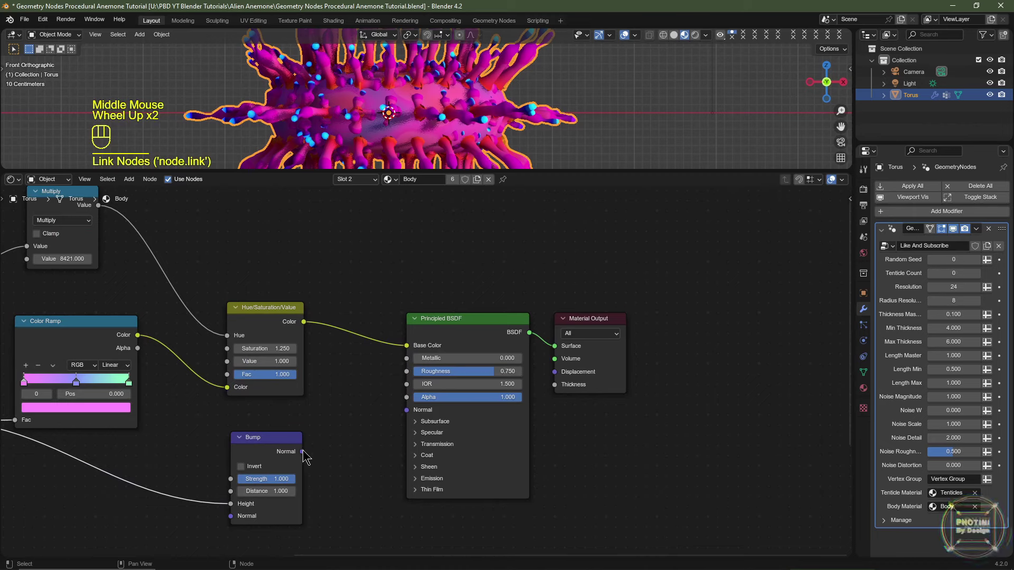
{"action": "left_click_drag", "start_coordinate": [303, 452], "coordinate": [412, 415]}
{"action": "scroll", "coordinate": [423, 121], "scroll_direction": "up", "scroll_amount": 3}
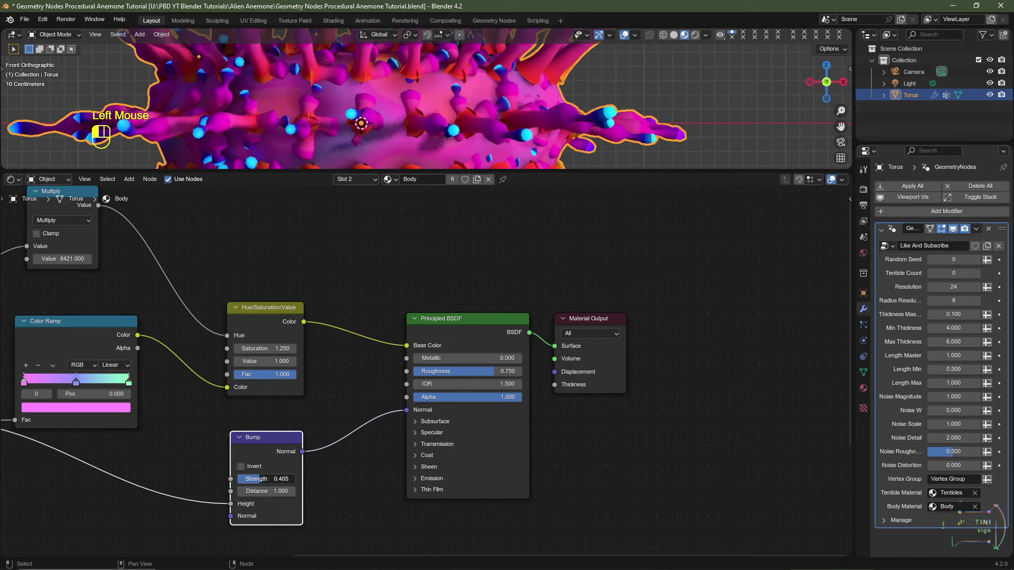
{"action": "left_click", "coordinate": [417, 422]}
{"action": "middle_click_drag", "start_coordinate": [405, 449], "coordinate": [349, 422]}
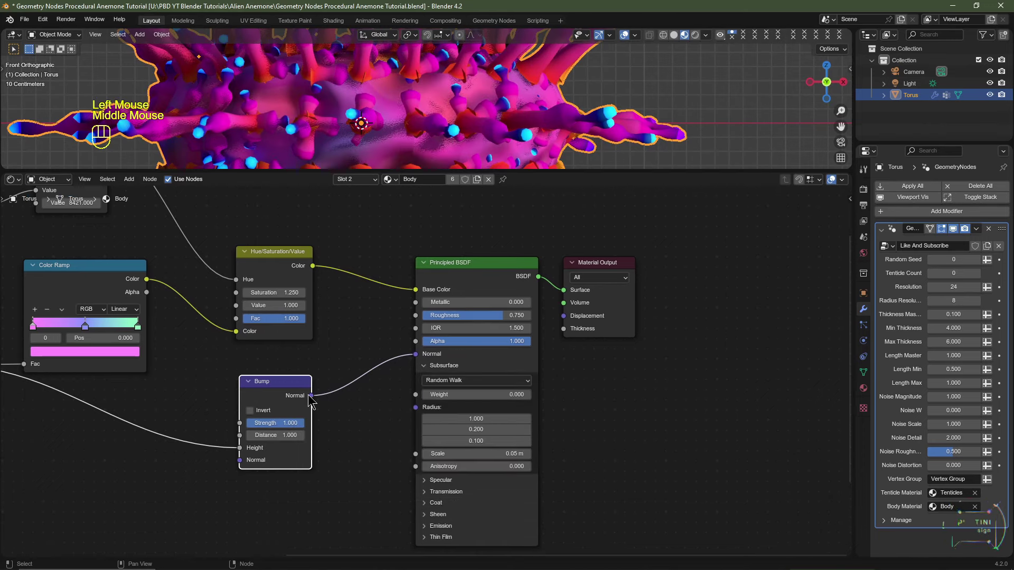
{"action": "left_click_drag", "start_coordinate": [310, 397], "coordinate": [420, 405]}
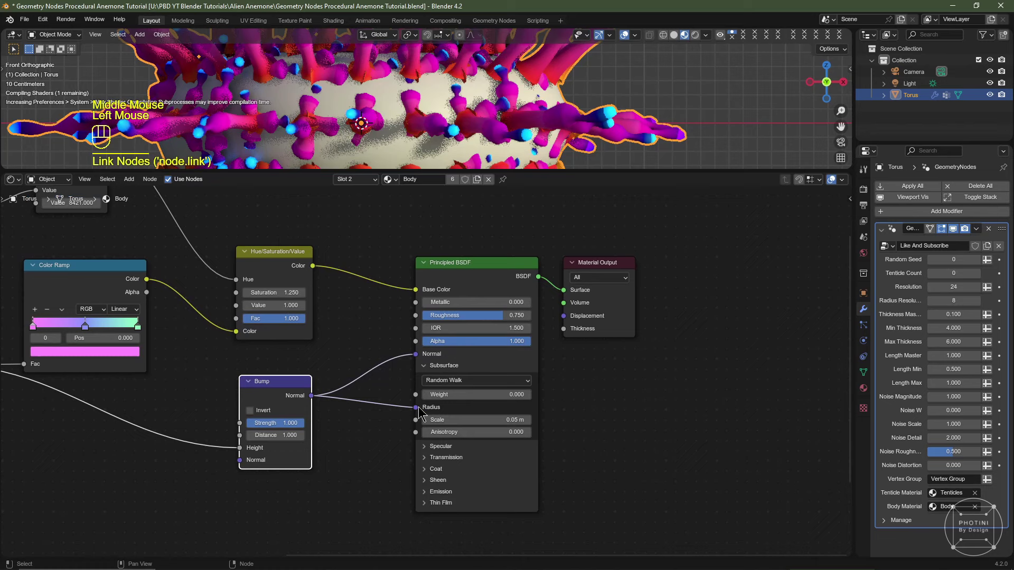
- Set the Principled BSDF's Subsurface Weight to 0.025 and the Bump node's Strength to 0.25
{"action": "double_click", "coordinate": [467, 395]}
{"action": "type", "text": ".025"}
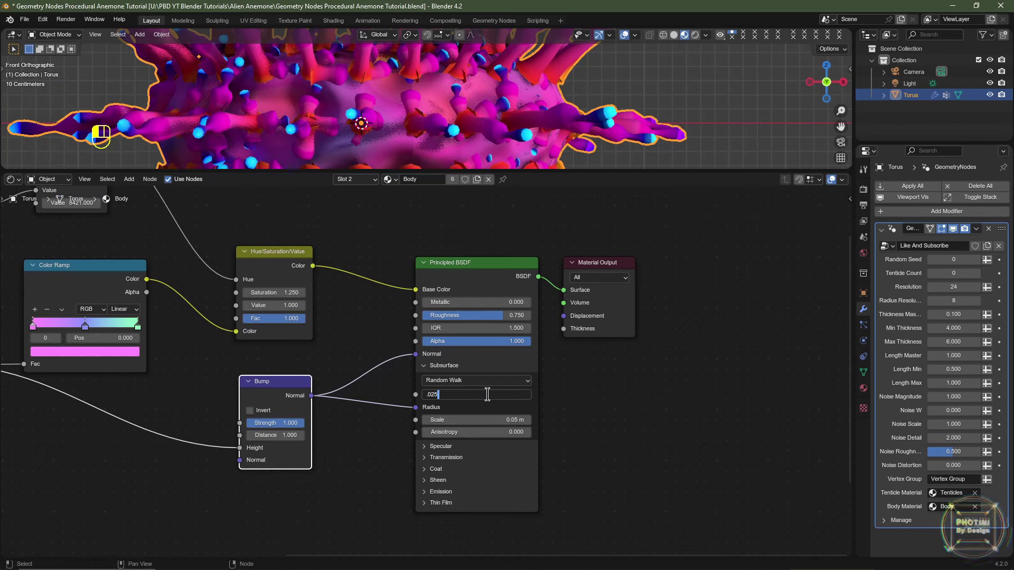
{"action": "key", "text": "Return"}
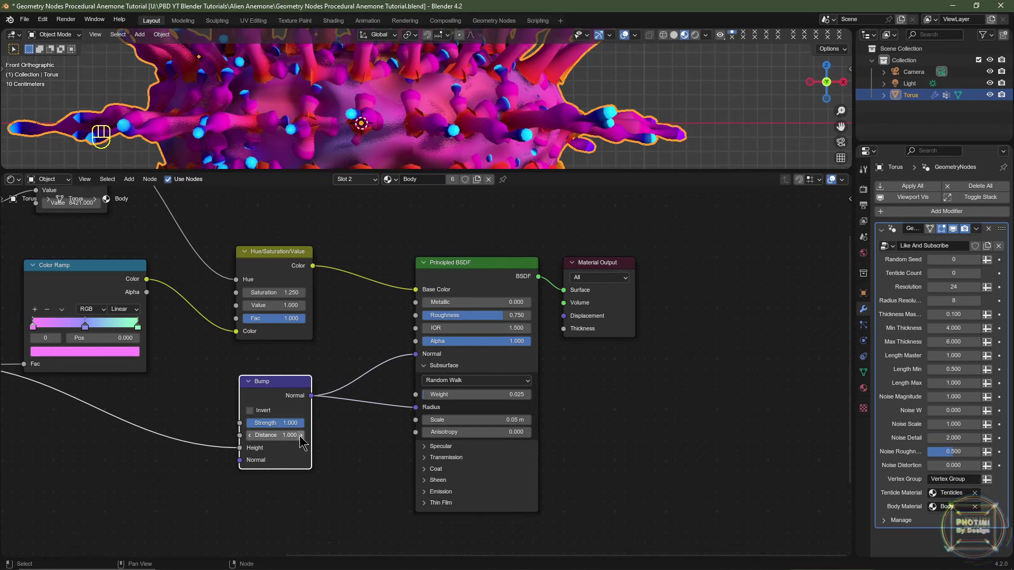
{"action": "left_click", "coordinate": [290, 423]}
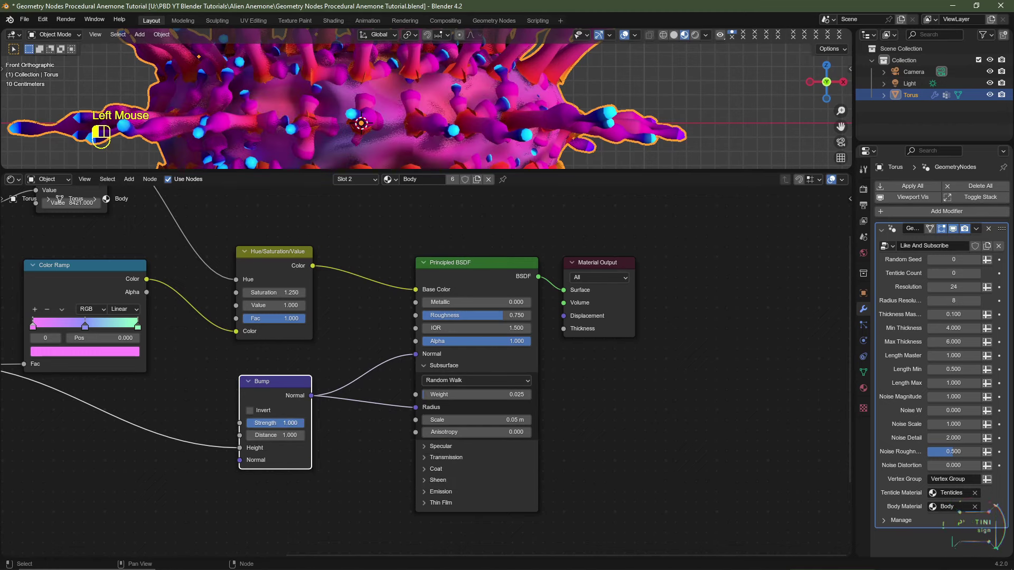
{"action": "type", "text": ".25"}
{"action": "key", "text": "Return"}
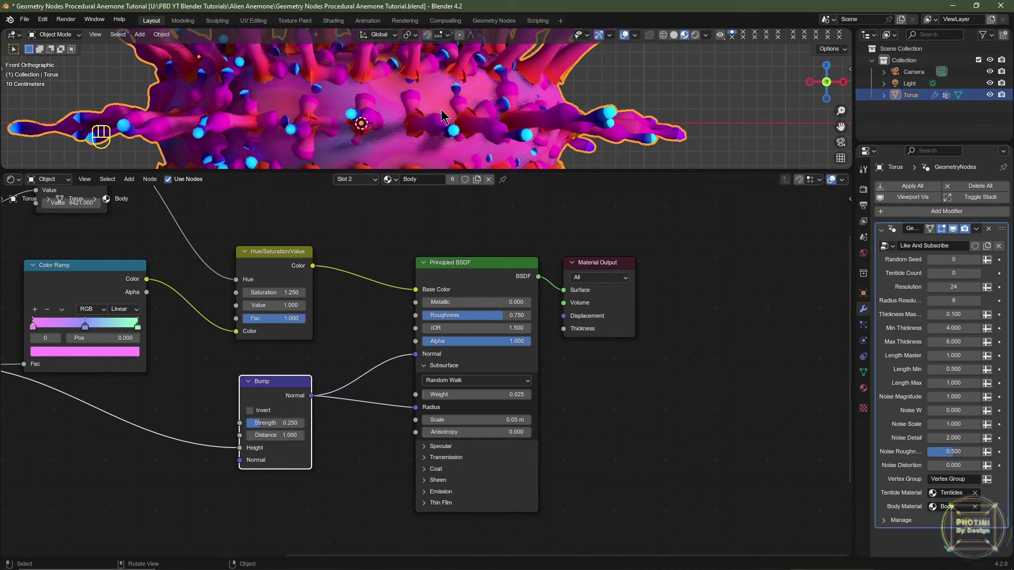
{"action": "scroll", "coordinate": [386, 109], "scroll_direction": "down", "scroll_amount": 2}
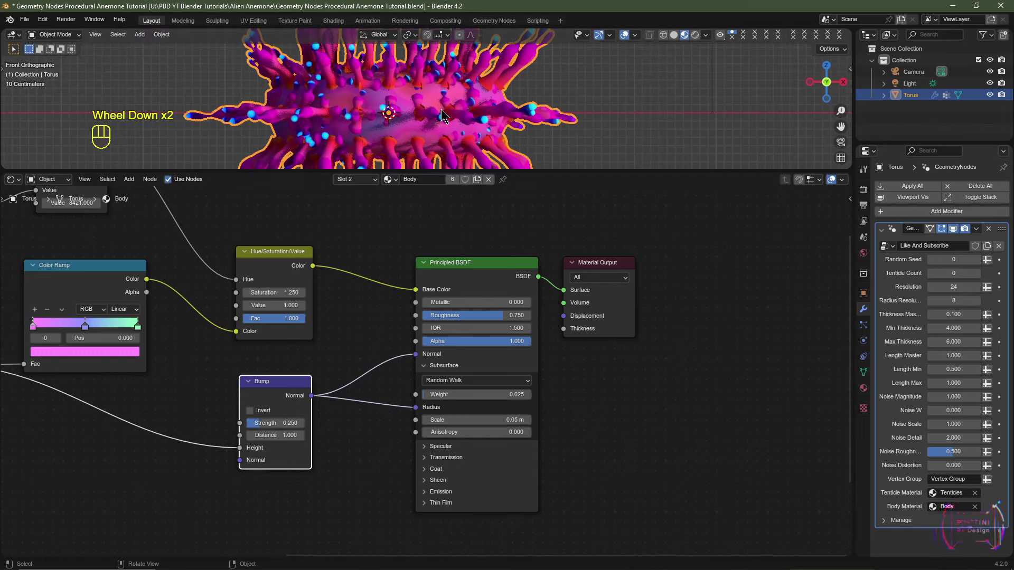
- Set the Principled BSDF's Roughness to 0.5
{"action": "left_click", "coordinate": [494, 313]}
{"action": "type", "text": ".5"}
{"action": "key", "text": "Return"}
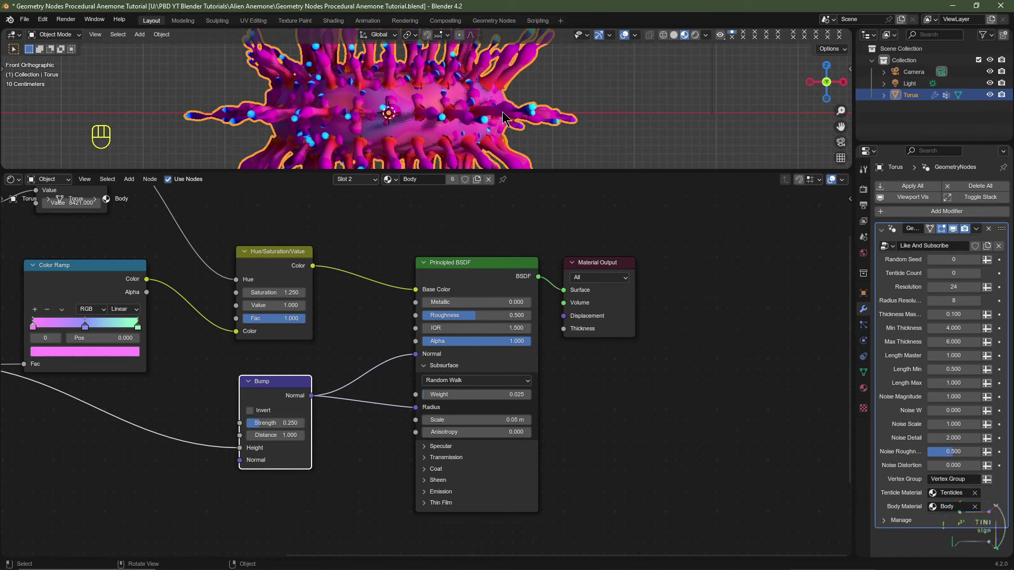
- Insert an RGB Curves node on the link between the Hue/Saturation/Value node and the Principled BSDF's Base Color
{"action": "middle_click_drag", "start_coordinate": [296, 338], "coordinate": [280, 370], "text": "ctrl"}
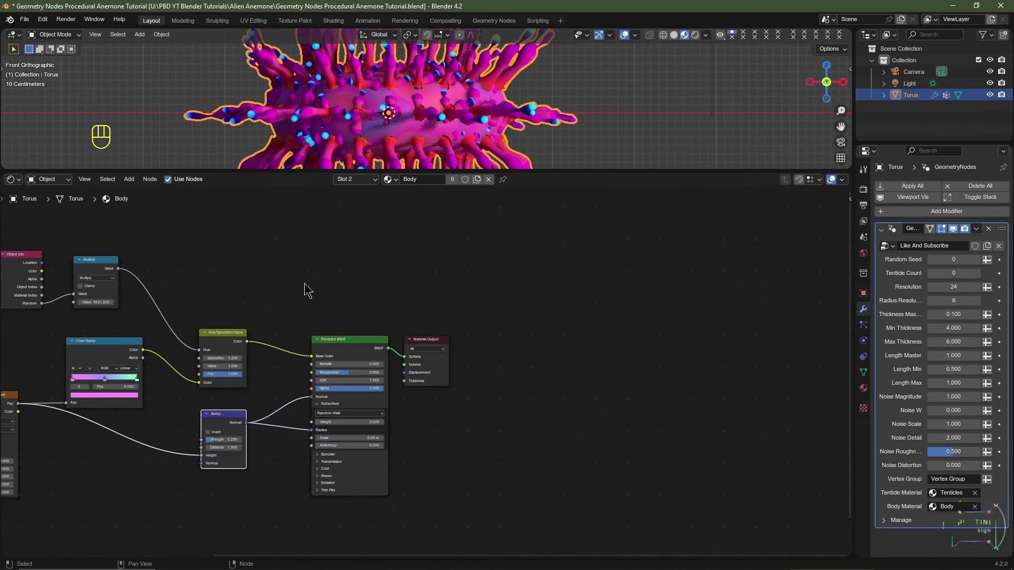
{"action": "key", "text": "shift+a"}
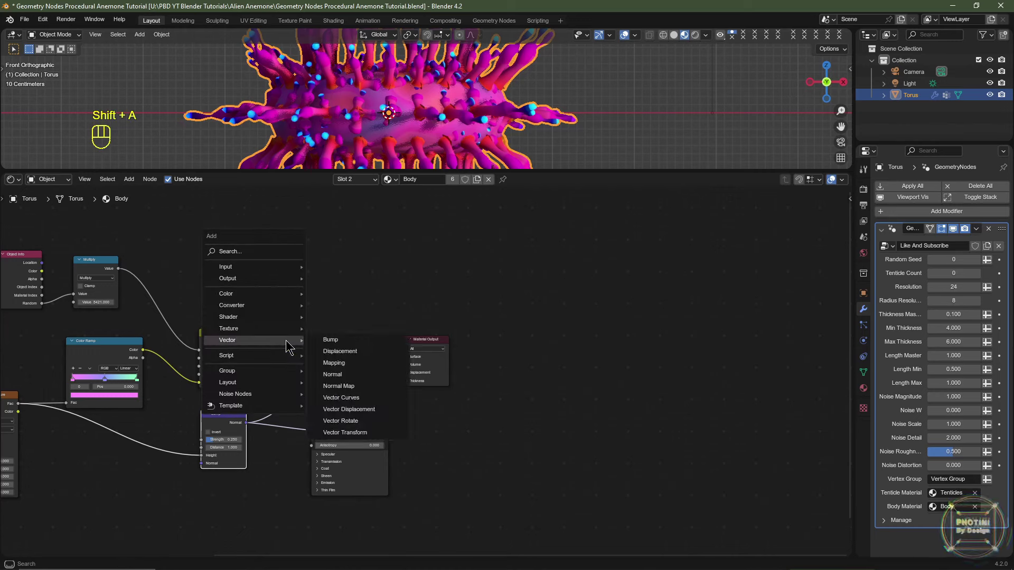
{"action": "mouse_move", "coordinate": [252, 296]}
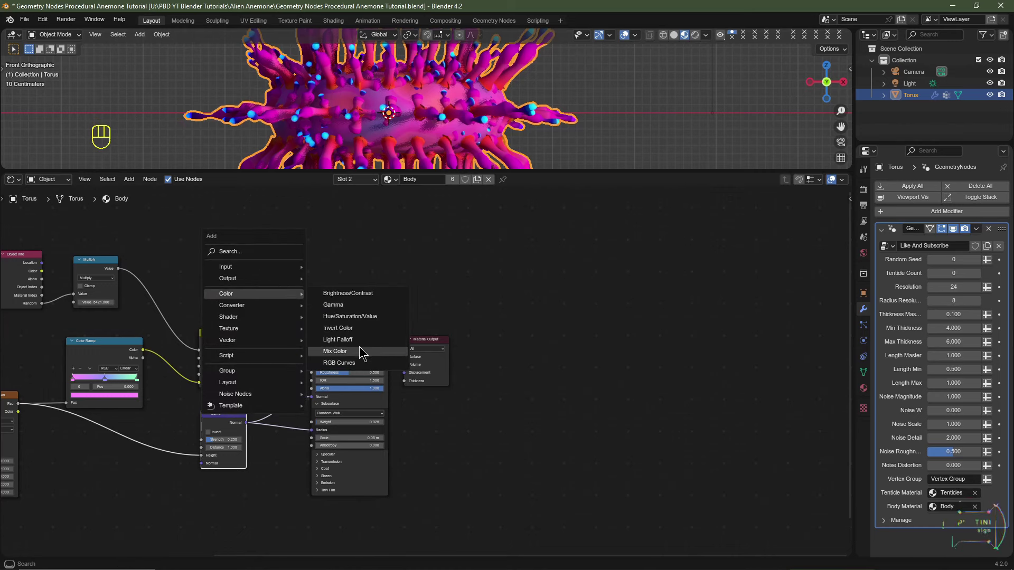
{"action": "left_click", "coordinate": [354, 363]}
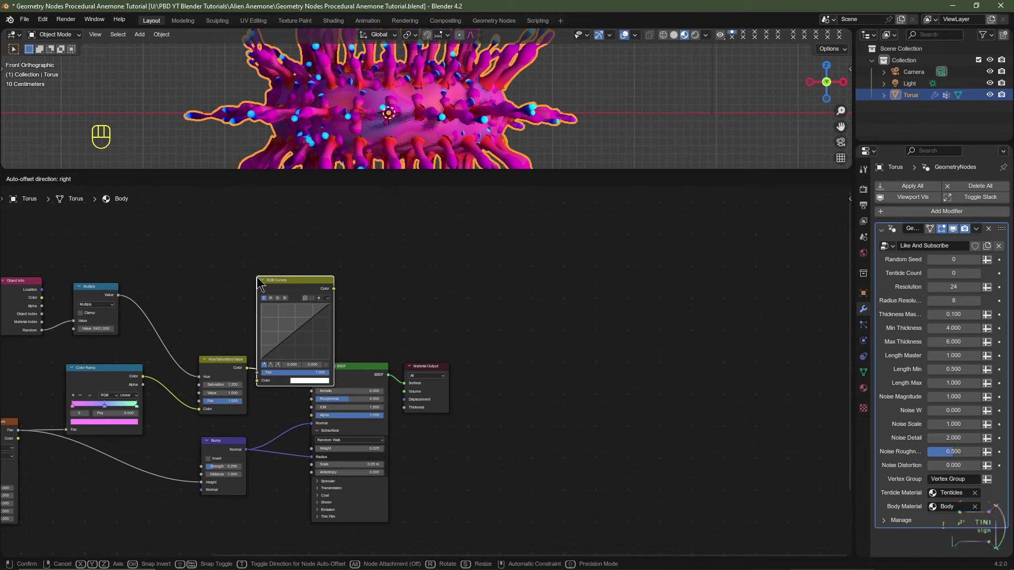
{"action": "left_click", "coordinate": [257, 279]}
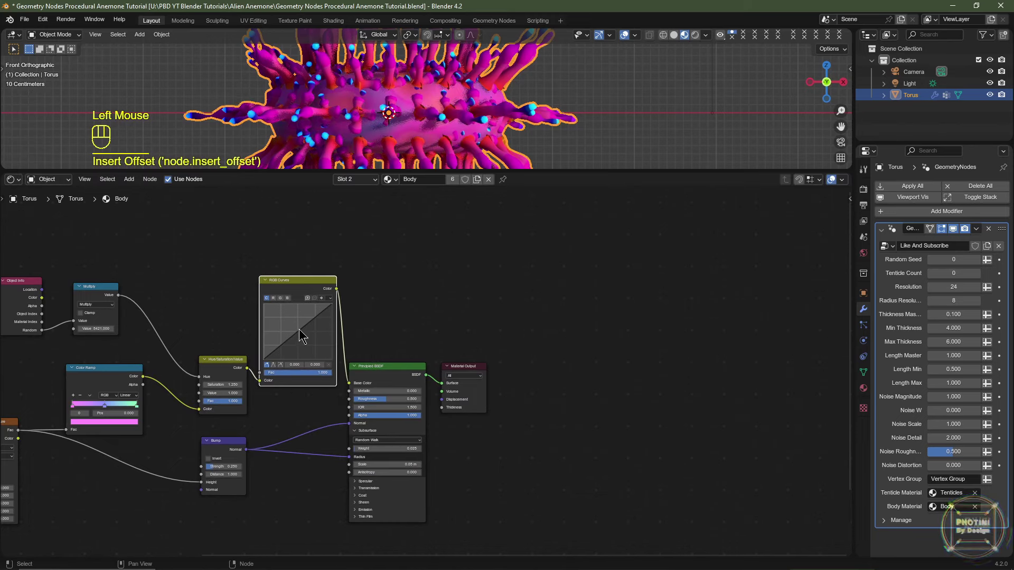
- Add a midpoint to the RGB Curves node's combined curve and pull it down to about 0.55, 0.40 to darken the color
{"action": "left_click_drag", "start_coordinate": [299, 336], "coordinate": [305, 335]}
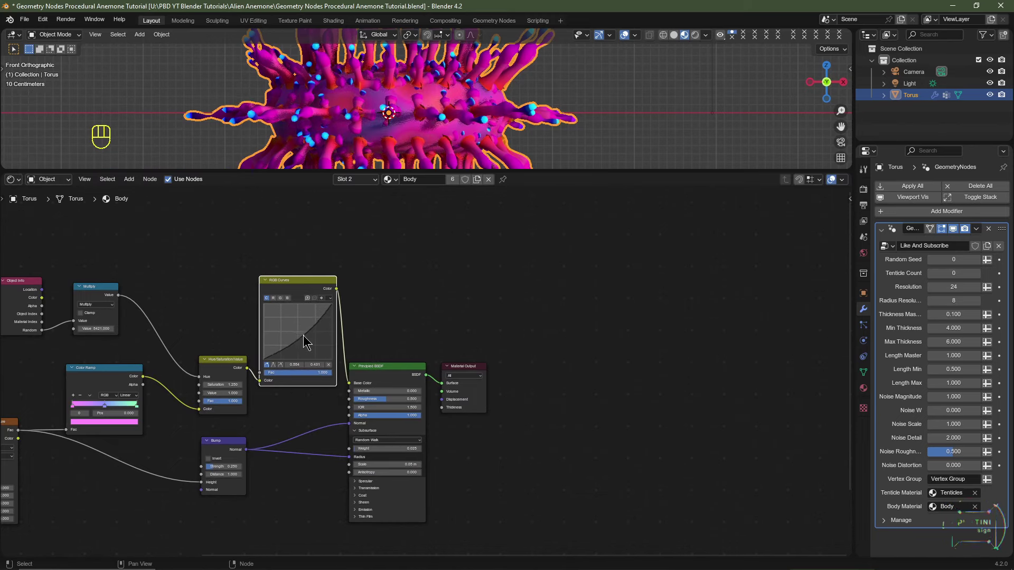
{"action": "scroll", "coordinate": [291, 344], "scroll_direction": "up", "scroll_amount": 2}
{"action": "left_click", "coordinate": [259, 328]}
{"action": "scroll", "coordinate": [259, 327], "scroll_direction": "down", "scroll_amount": 2}
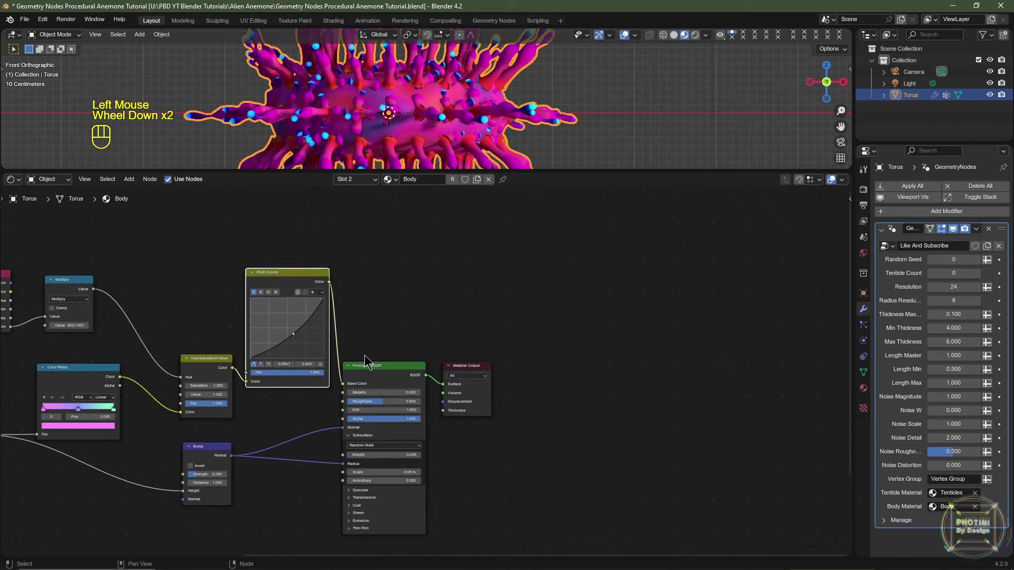
- Insert a Mix Color node on the link between the RGB Curves node and the Principled BSDF
{"action": "key", "text": "shift+a"}
{"action": "mouse_move", "coordinate": [364, 337]}
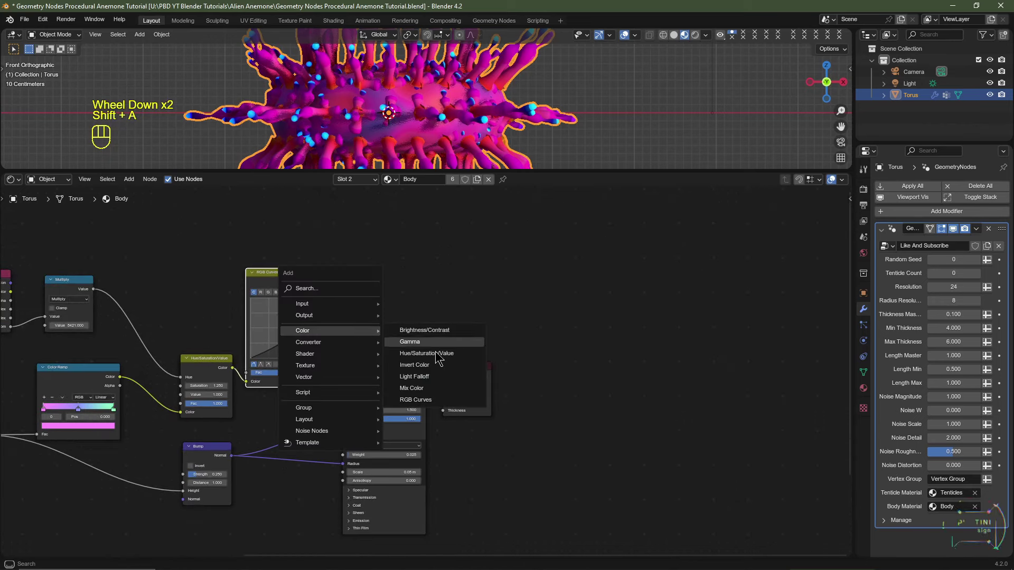
{"action": "left_click", "coordinate": [415, 388]}
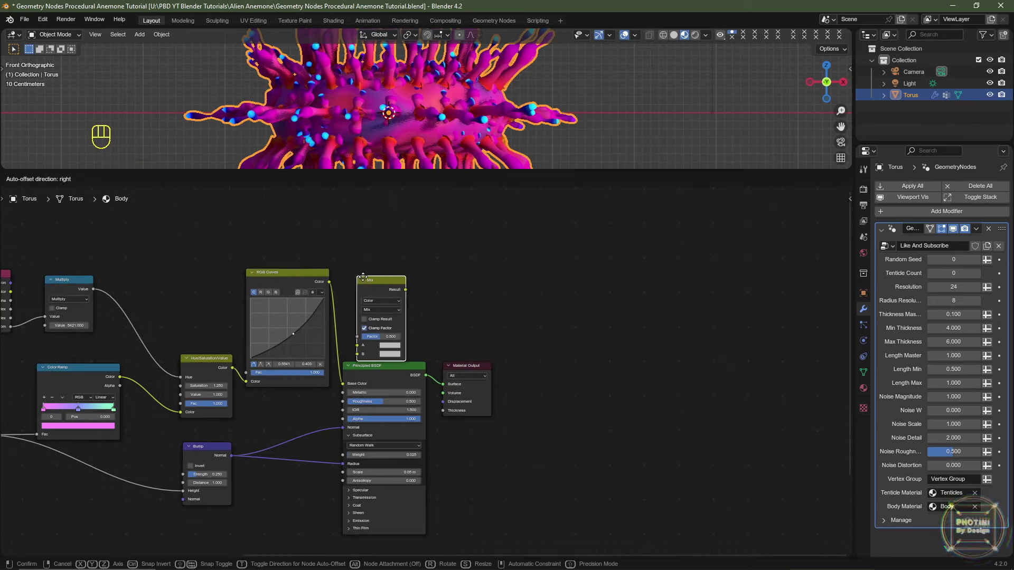
{"action": "left_click", "coordinate": [336, 278]}
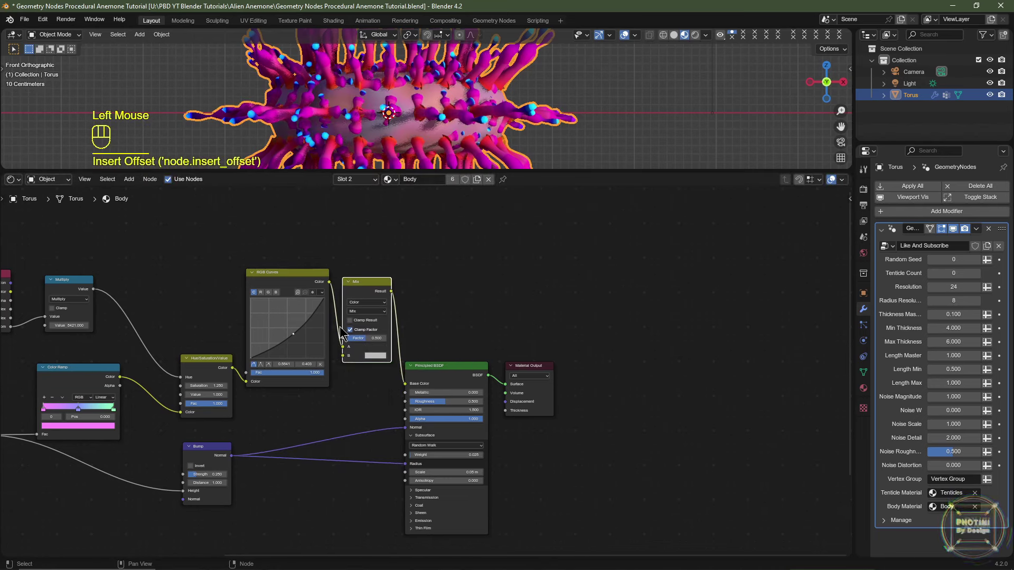
- Move the RGB Curves link to the Mix node's B input and connect the Hue/Saturation/Value Color output to A
{"action": "left_click_drag", "start_coordinate": [343, 347], "coordinate": [344, 356]}
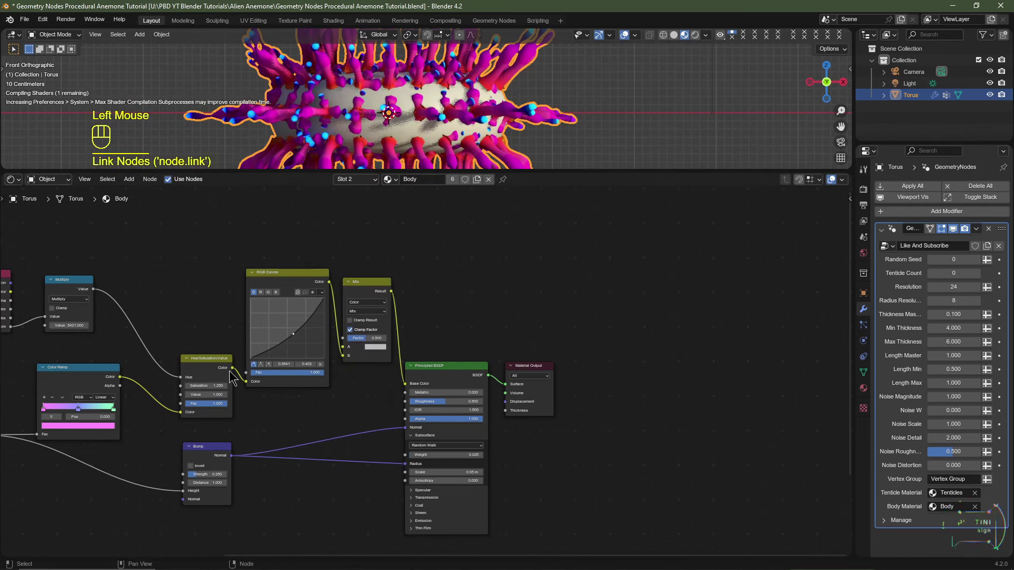
{"action": "left_click_drag", "start_coordinate": [232, 367], "coordinate": [349, 351]}
{"action": "left_click", "coordinate": [368, 351]}
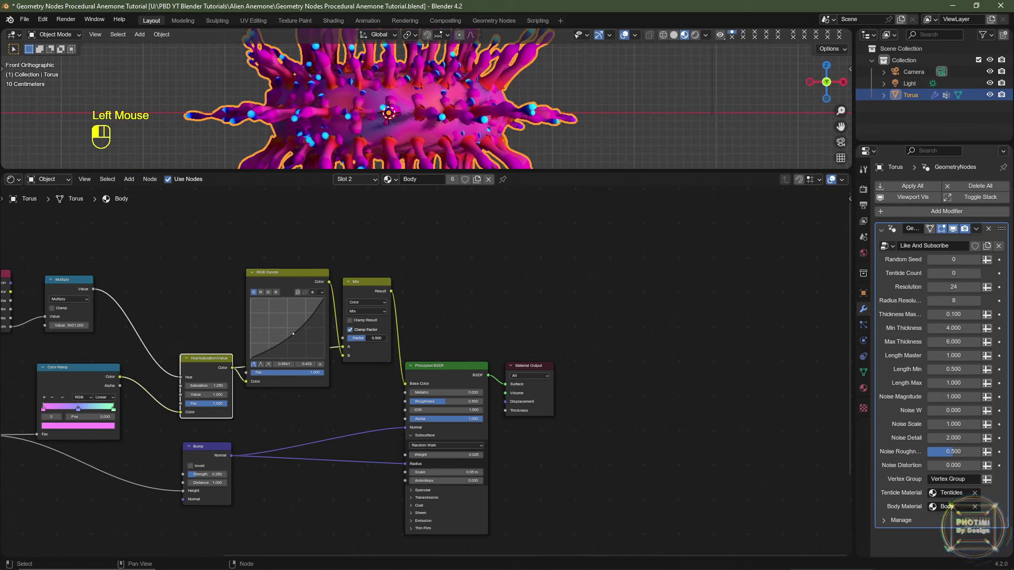
- Try the Mix node's Factor, and connect the Multiply node's Value output to it
{"action": "left_click_drag", "start_coordinate": [372, 338], "coordinate": [346, 338]}
{"action": "key", "text": "Return"}
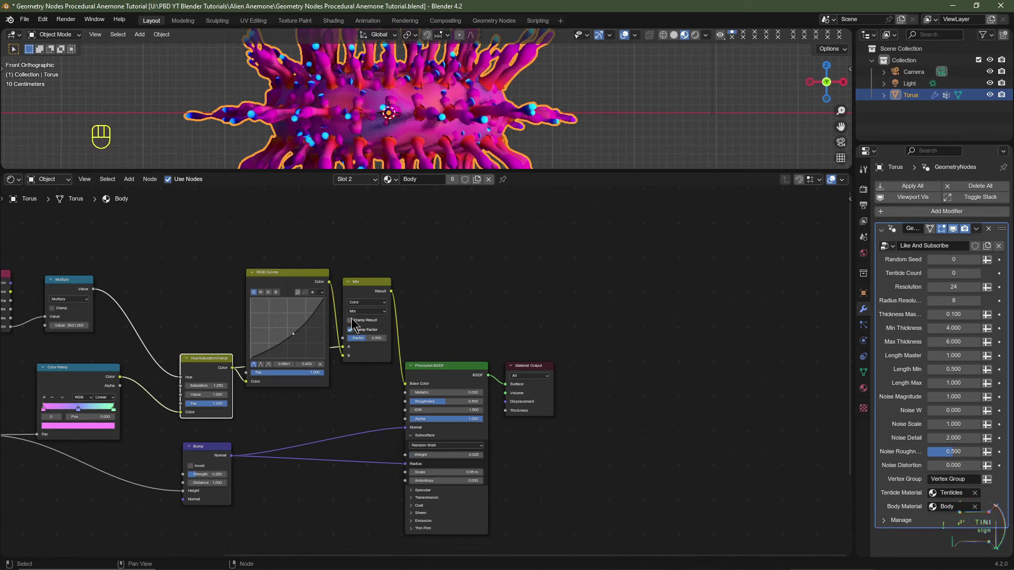
{"action": "middle_click_drag", "start_coordinate": [102, 293], "coordinate": [175, 292]}
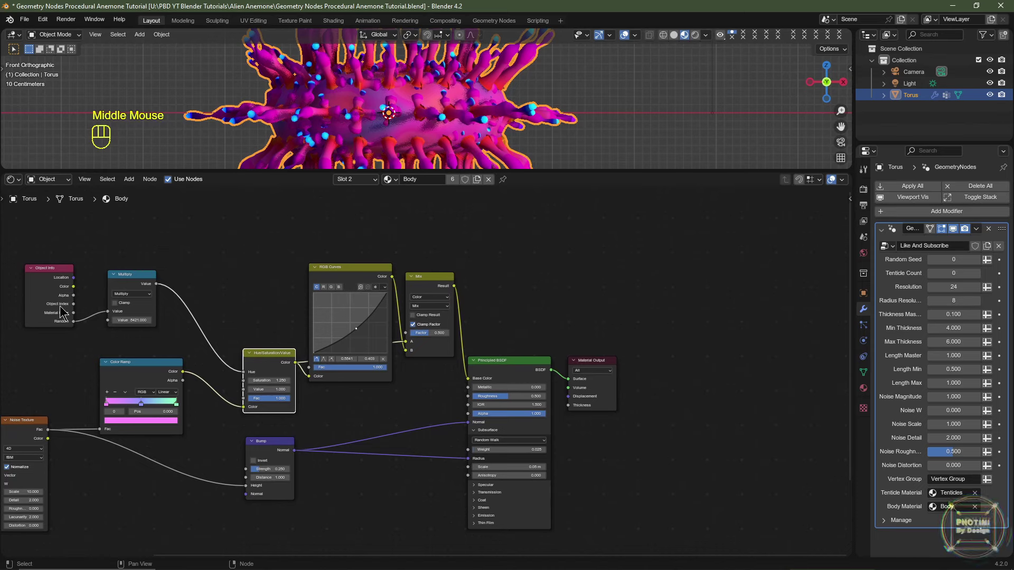
{"action": "left_click", "coordinate": [153, 288]}
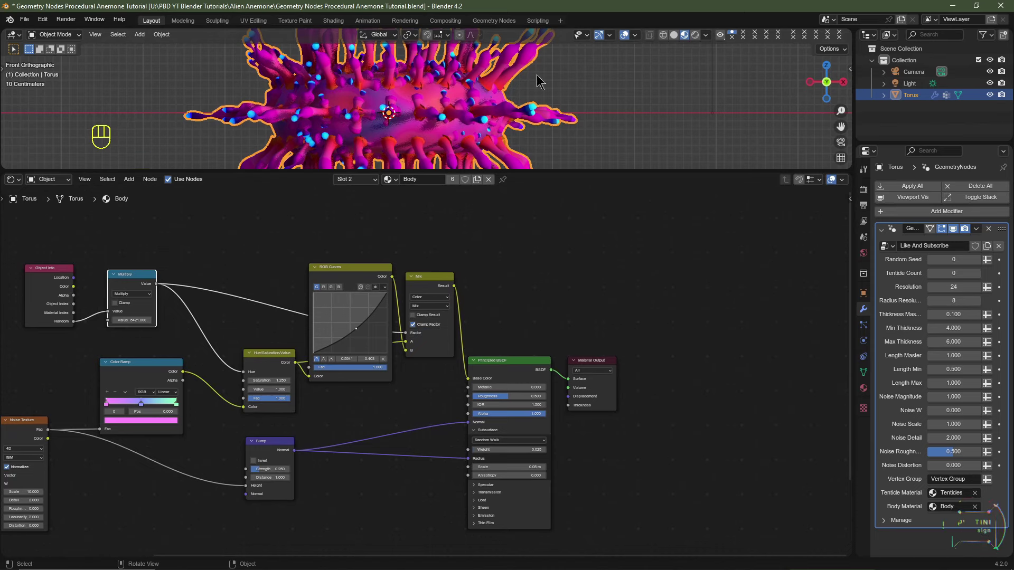
- Switch the shader editor to the Tenticles material slot, set the modifier's Tenticle Count to 1, and enlarge the 3D viewport
{"action": "scroll", "coordinate": [624, 265], "scroll_direction": "down", "scroll_amount": 2}
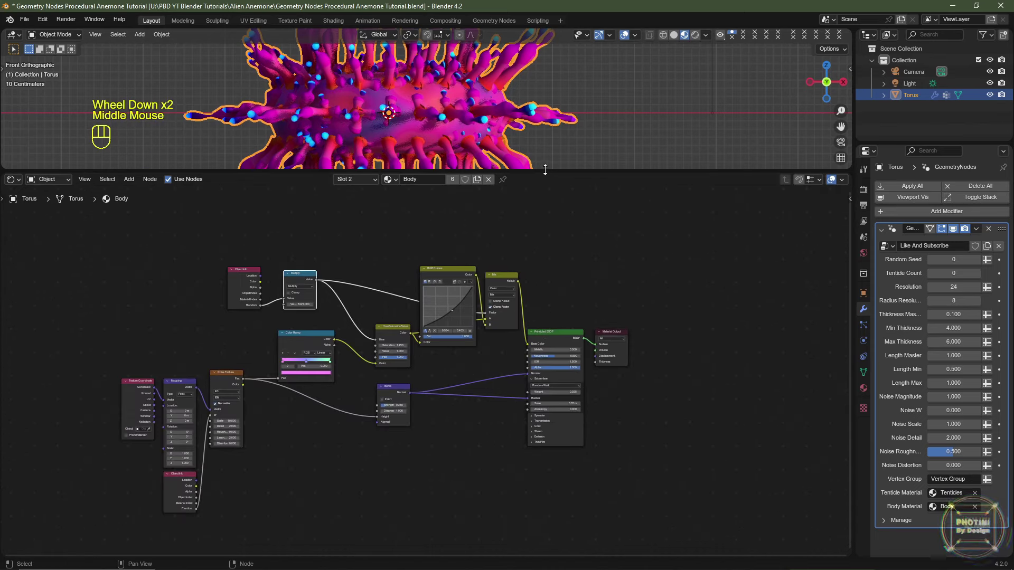
{"action": "left_click_drag", "start_coordinate": [544, 169], "coordinate": [545, 294]}
{"action": "left_click", "coordinate": [352, 305]}
{"action": "left_click", "coordinate": [337, 328]}
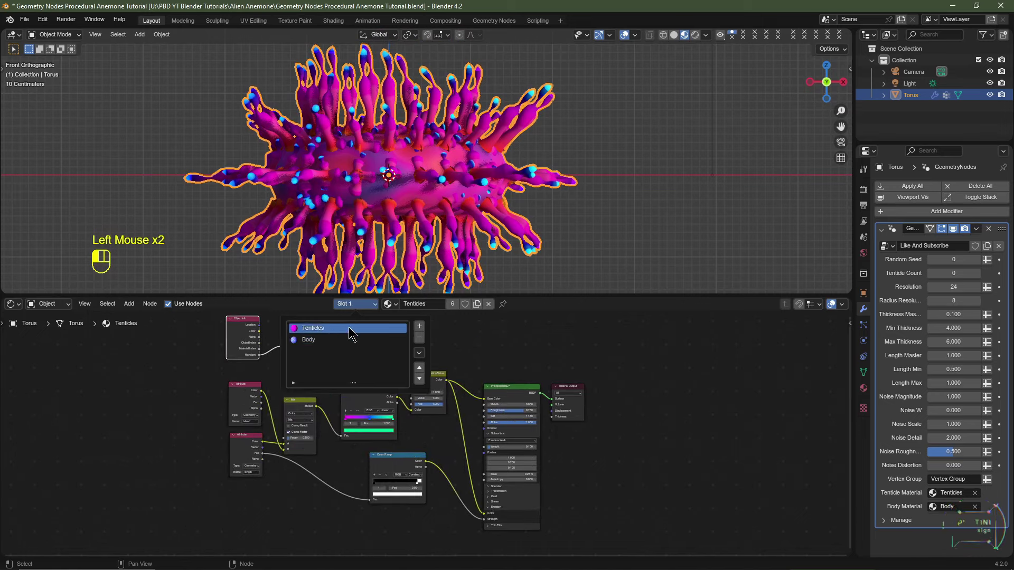
{"action": "left_click", "coordinate": [976, 273]}
{"action": "left_click_drag", "start_coordinate": [541, 295], "coordinate": [541, 404]}
- Duplicate the anemone seven times in a row beside the original to compare the random colors
{"action": "middle_click_drag", "start_coordinate": [550, 270], "coordinate": [383, 262], "text": "shift"}
{"action": "key", "text": "shift+d"}
{"action": "left_click", "coordinate": [584, 253]}
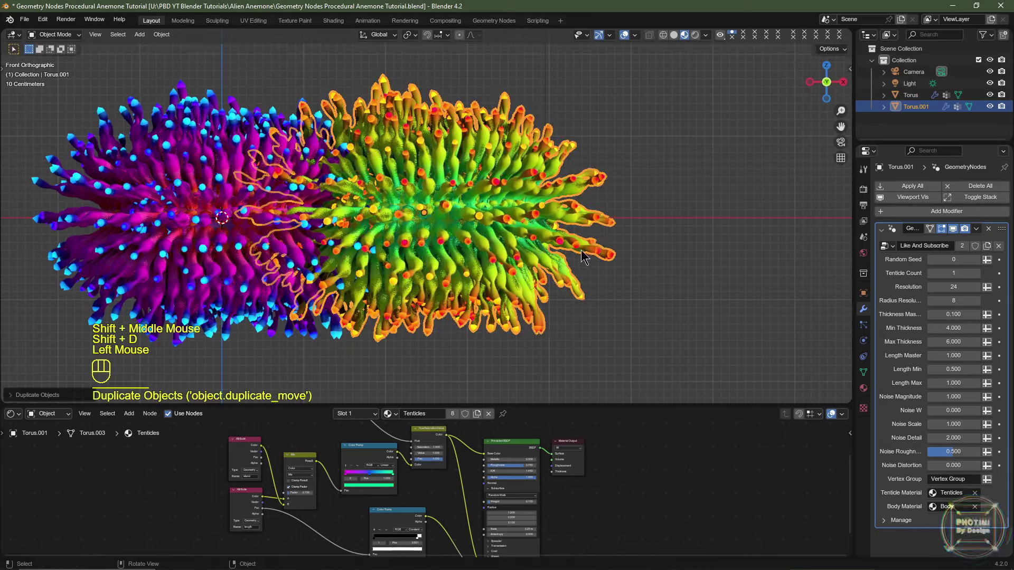
{"action": "key", "text": "shift+d"}
{"action": "left_click", "coordinate": [750, 251]}
{"action": "scroll", "coordinate": [751, 252], "scroll_direction": "down", "scroll_amount": 2}
{"action": "key", "text": "shift+d"}
{"action": "left_click", "coordinate": [664, 279]}
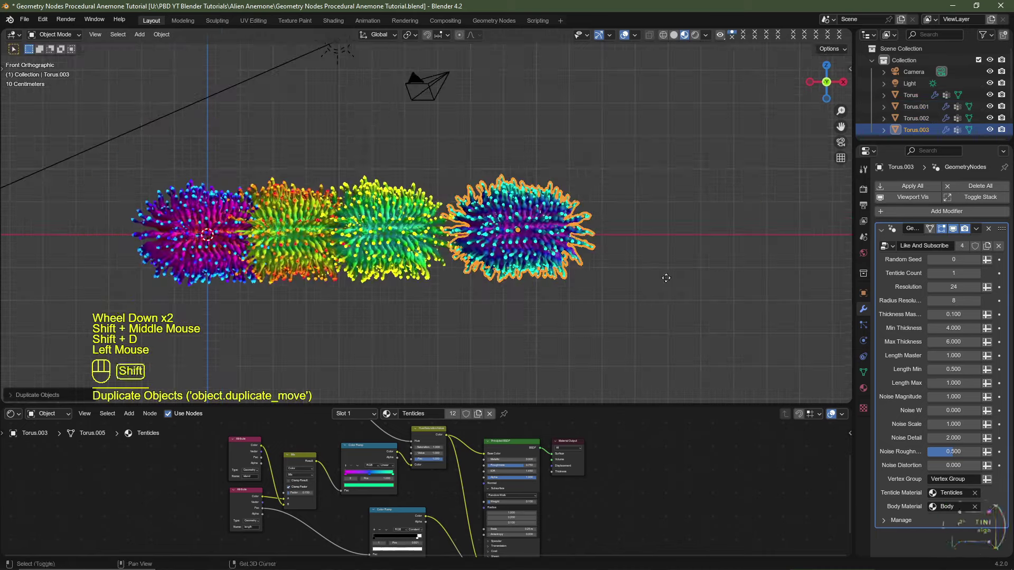
{"action": "key", "text": "shift+d"}
{"action": "left_click", "coordinate": [668, 317]}
{"action": "key", "text": "shift+d"}
{"action": "left_click", "coordinate": [671, 351]}
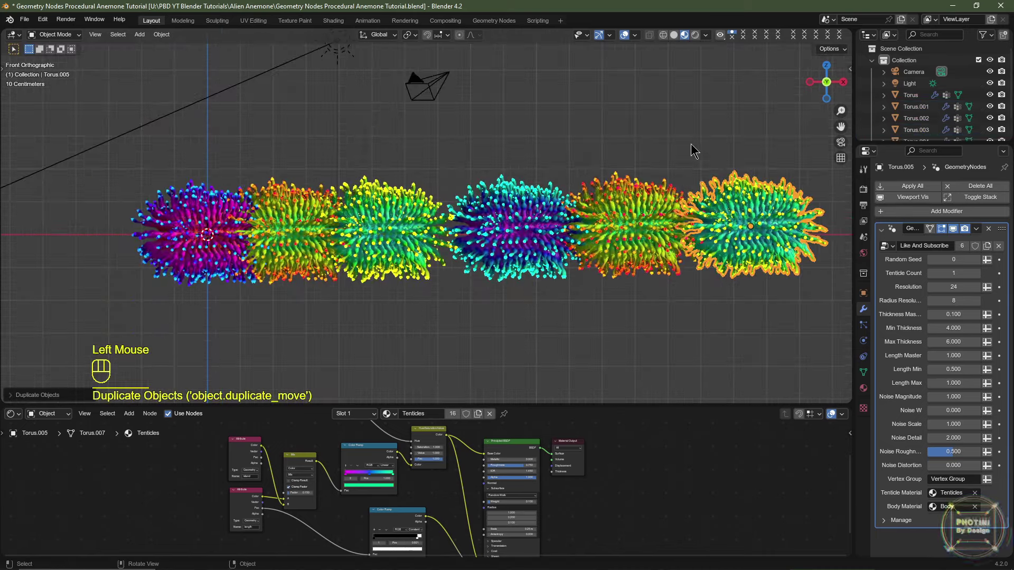
{"action": "left_click", "coordinate": [817, 232]}
{"action": "scroll", "coordinate": [369, 263], "scroll_direction": "up", "scroll_amount": 1}
{"action": "scroll", "coordinate": [380, 274], "scroll_direction": "down", "scroll_amount": 2}
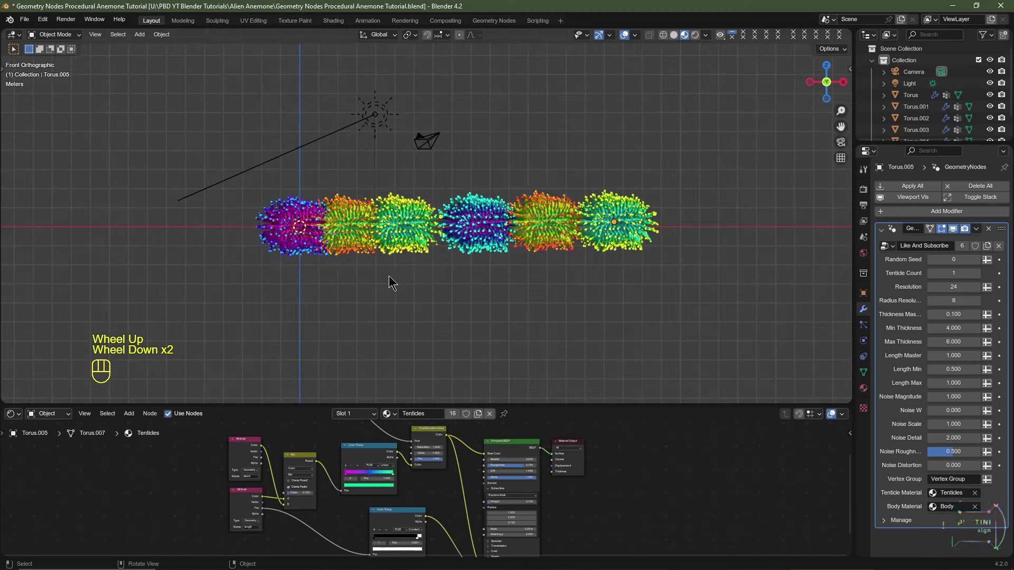
{"action": "key", "text": "shift+d"}
{"action": "left_click", "coordinate": [722, 257]}
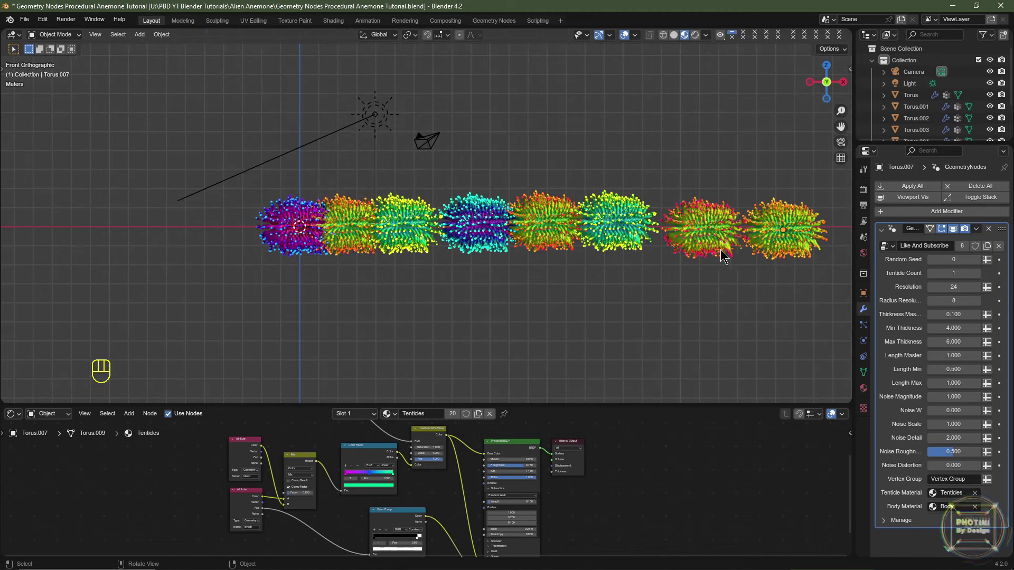
- Undo the seven anemone duplicates, keeping only the original torus
{"action": "key", "text": "ctrl+z"}
{"action": "key", "text": "ctrl+z"}
{"action": "key", "text": "ctrl+z"}
{"action": "key", "text": "ctrl+z"}
{"action": "key", "text": "ctrl+z"}
{"action": "key", "text": "ctrl+z"}
{"action": "key", "text": "ctrl+z"}
{"action": "key", "text": "ctrl+z"}
{"action": "key", "text": "ctrl+z"}
{"action": "key", "text": "ctrl+z"}
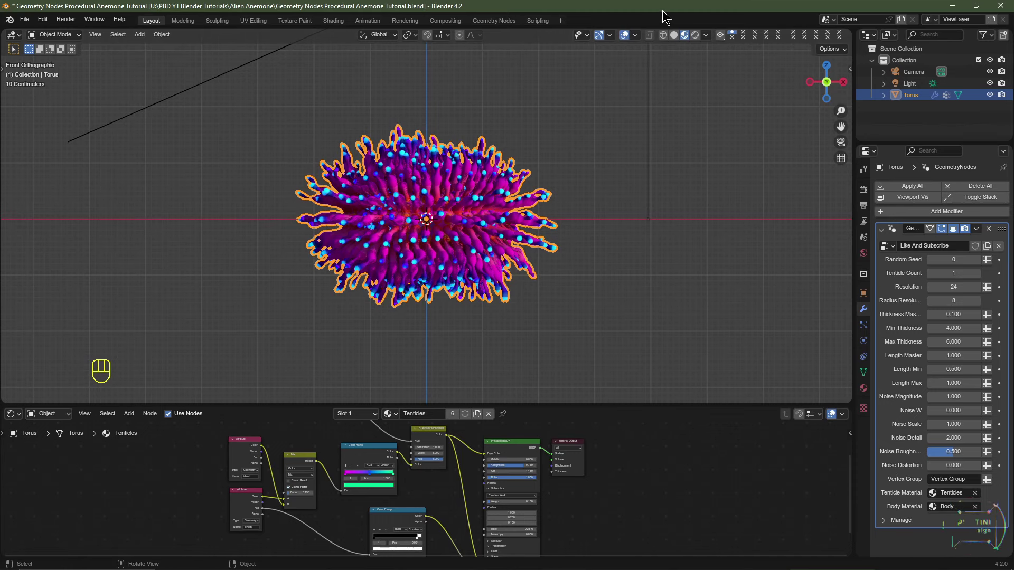
- Switch the 3D viewport to Rendered shading and enable Scene Lights and Scene World
{"action": "left_click", "coordinate": [694, 35]}
{"action": "left_click", "coordinate": [694, 36]}
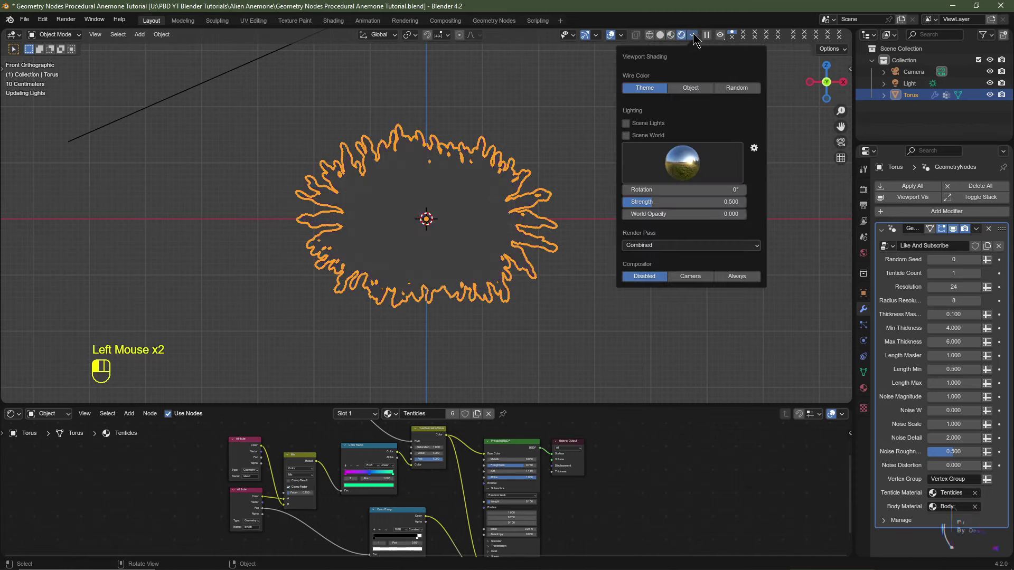
{"action": "left_click", "coordinate": [634, 124]}
{"action": "left_click", "coordinate": [630, 136]}
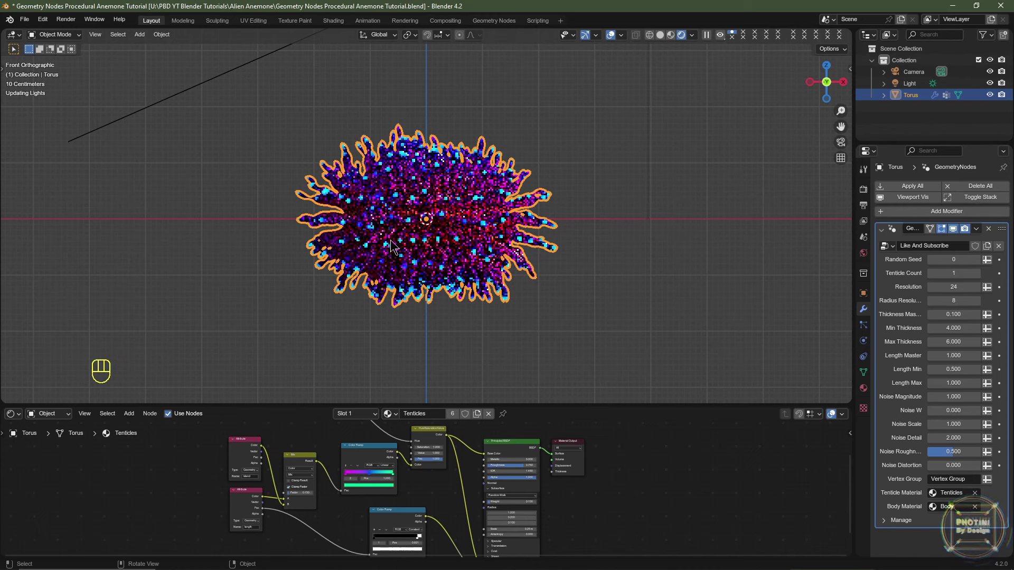
- Rename the Light object as Sun
{"action": "left_click", "coordinate": [911, 84]}
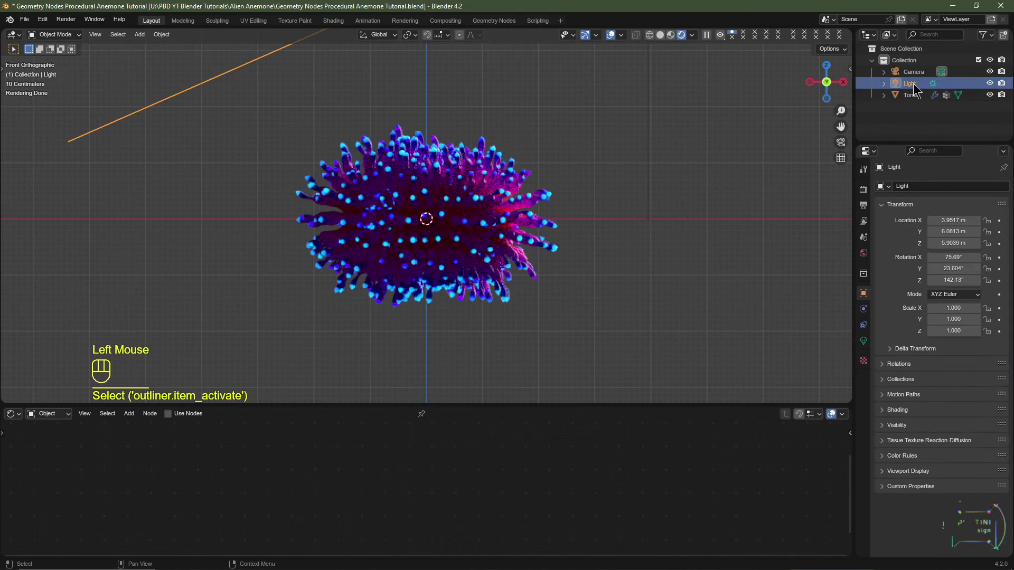
{"action": "double_click", "coordinate": [912, 83]}
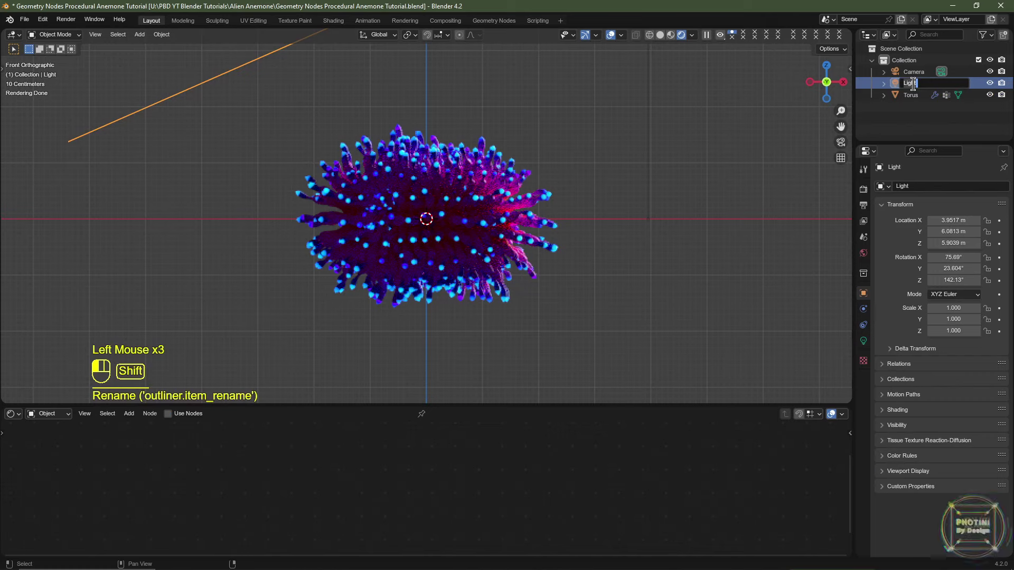
{"action": "type", "text": "Sun"}
{"action": "key", "text": "Return"}
- Rotate the Sun light in the top view to a Z rotation of about 128.65°
{"action": "mouse_move", "coordinate": [953, 280]}
{"action": "left_mouse_down"}
{"action": "mouse_move", "coordinate": [924, 280]}
{"action": "mouse_move", "coordinate": [954, 280]}
{"action": "left_mouse_up"}
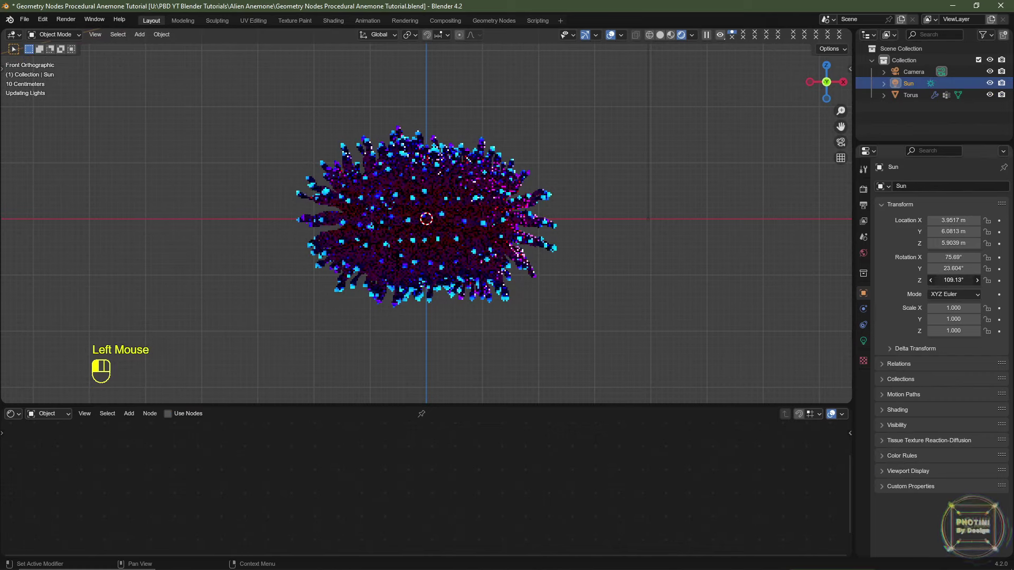
{"action": "key", "text": "KP_7"}
{"action": "scroll", "coordinate": [493, 199], "scroll_direction": "down", "scroll_amount": 2}
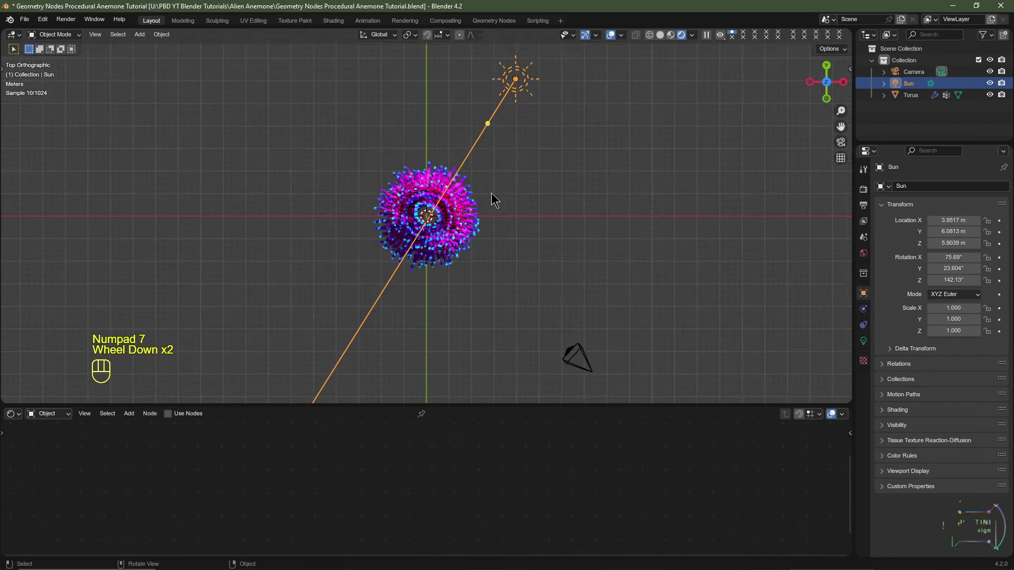
{"action": "key", "text": "r"}
{"action": "left_click", "coordinate": [324, 209]}
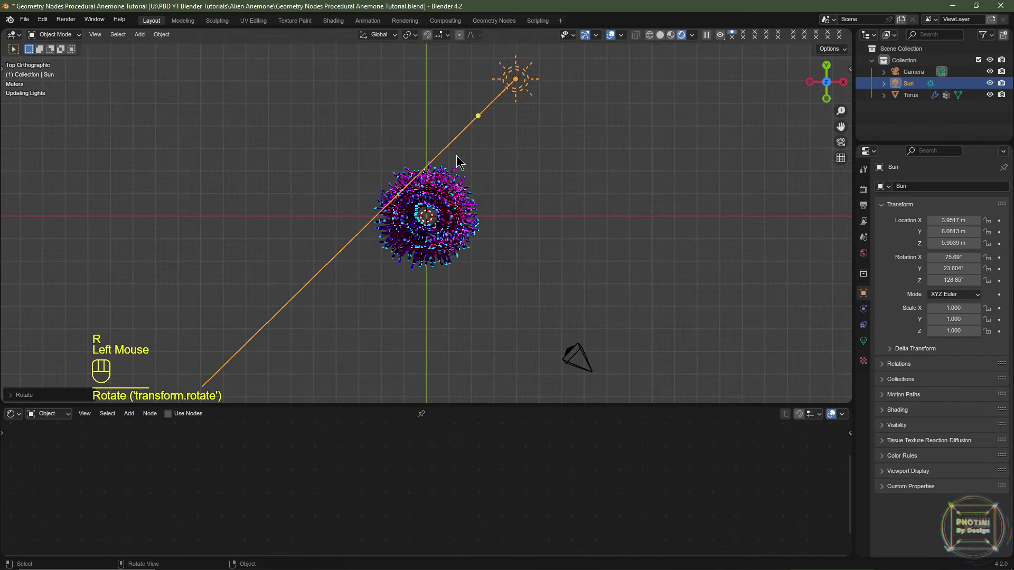
- Rotate the Sun light by about -11.35° in the right view
{"action": "key", "text": "KP_3"}
{"action": "key", "text": "r"}
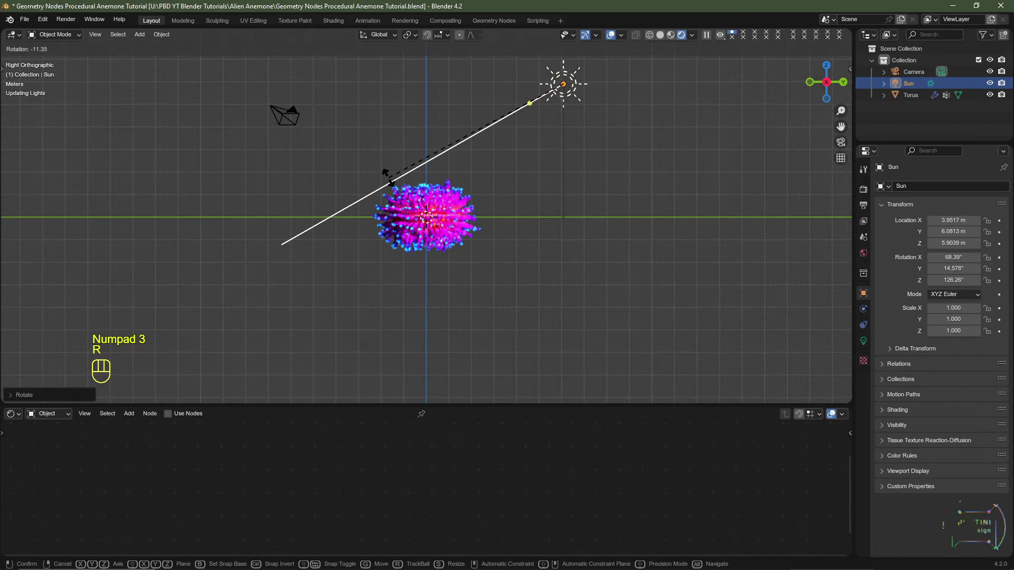
{"action": "left_click", "coordinate": [385, 172]}
- Duplicate the Sun light in place and set the copy's X and Y location to 0 m
{"action": "key", "text": "KP_1"}
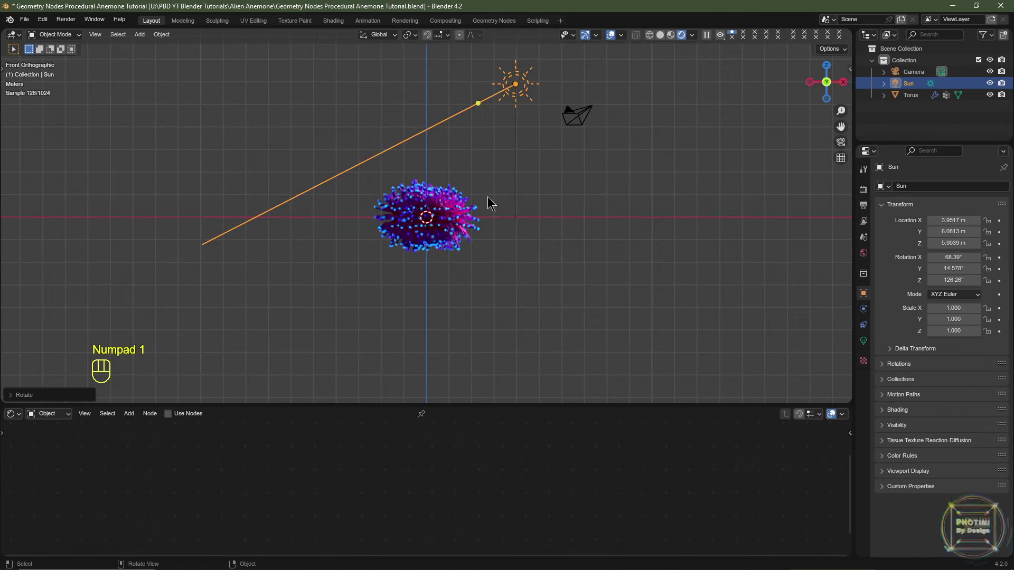
{"action": "scroll", "coordinate": [489, 195], "scroll_direction": "up", "scroll_amount": 2}
{"action": "middle_click_drag", "start_coordinate": [492, 197], "coordinate": [423, 215], "text": "shift"}
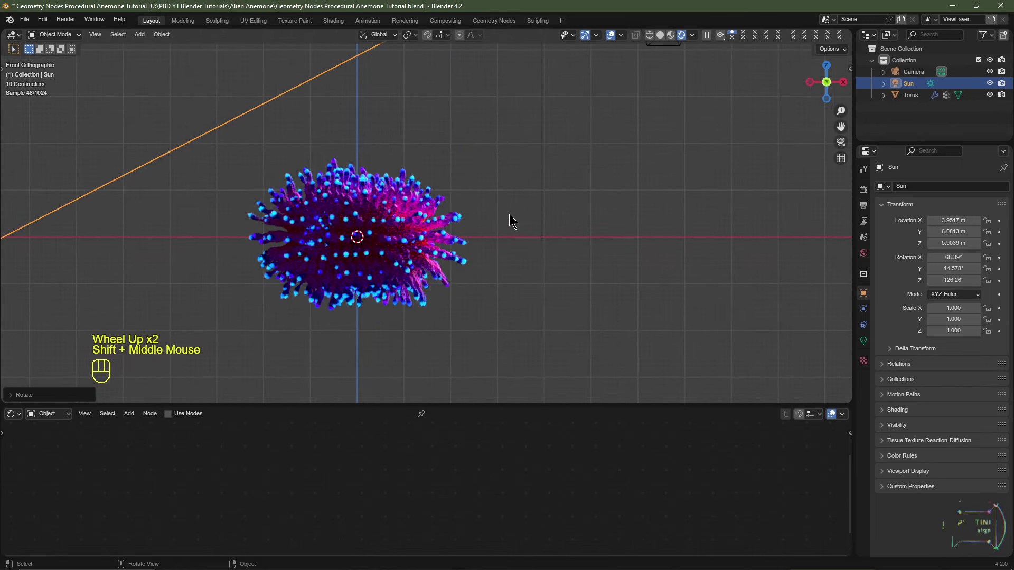
{"action": "scroll", "coordinate": [520, 200], "scroll_direction": "down", "scroll_amount": 2}
{"action": "key", "text": "shift+d"}
{"action": "key", "text": "Escape"}
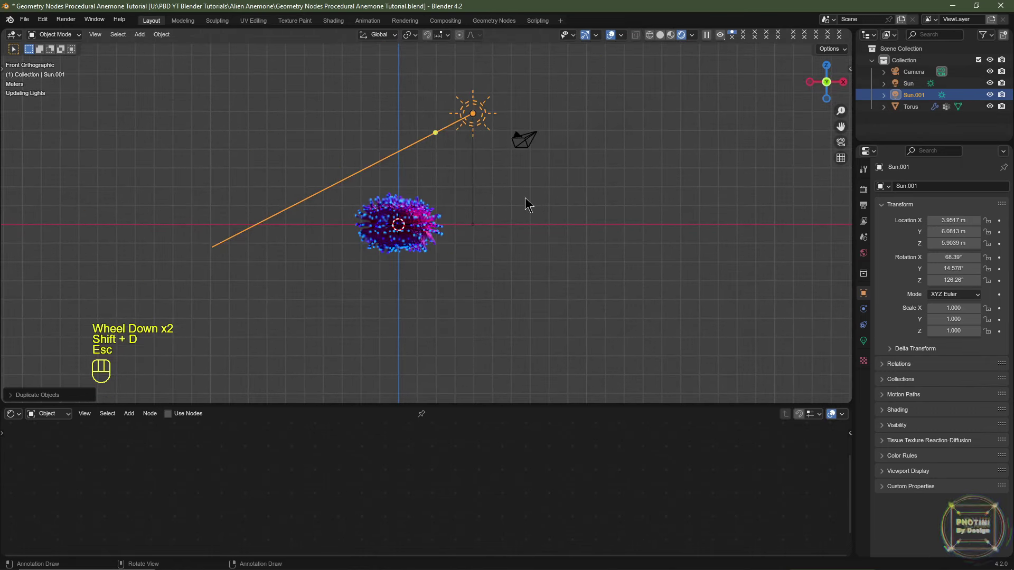
{"action": "left_click_drag", "start_coordinate": [950, 221], "coordinate": [950, 230]}
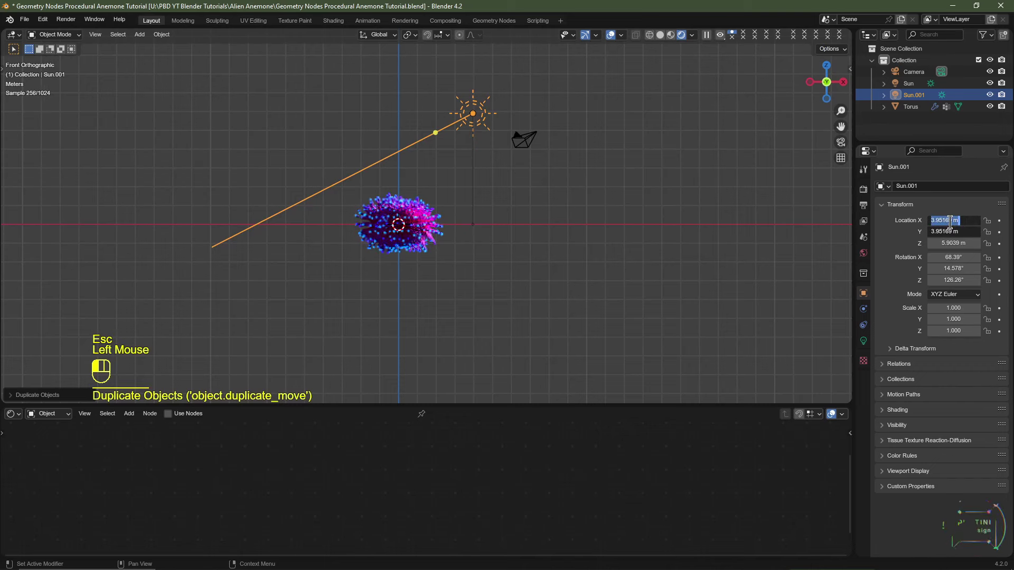
{"action": "type", "text": "0"}
{"action": "key", "text": "Return"}
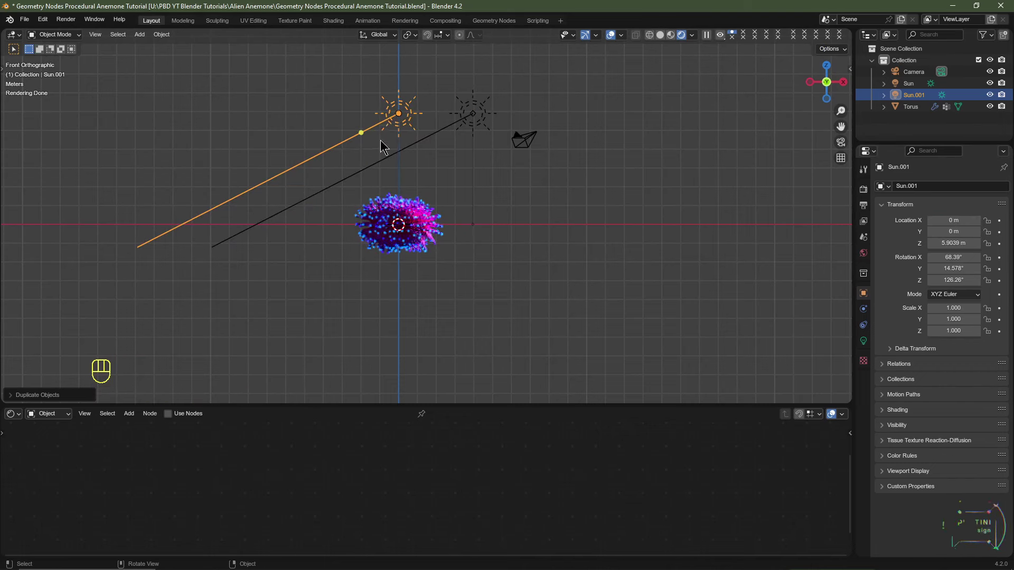
- Set the duplicated sun's X, Y and Z rotation to 0° so it points straight down
{"action": "left_click", "coordinate": [955, 257]}
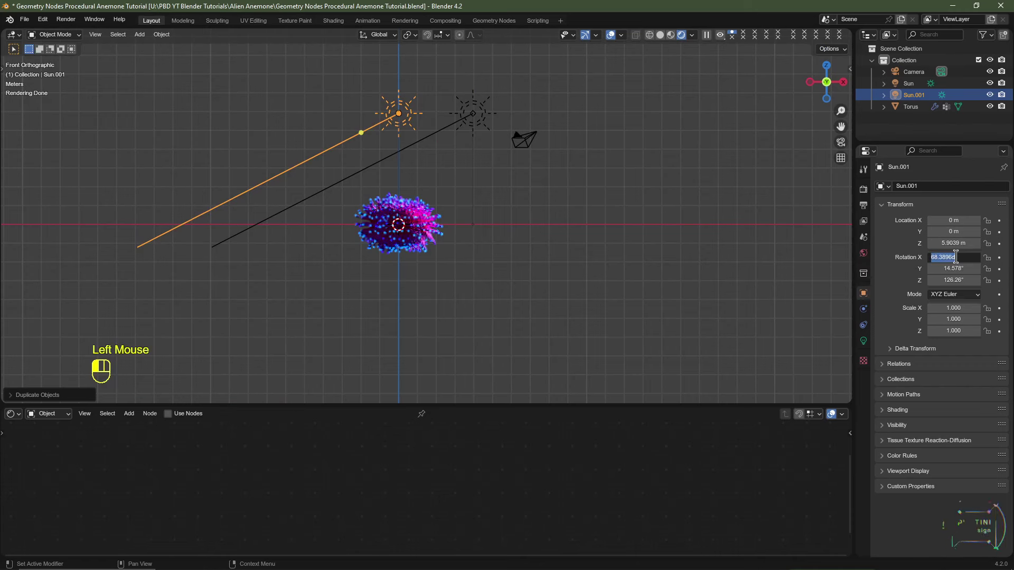
{"action": "type", "text": "0"}
{"action": "key", "text": "Tab"}
{"action": "type", "text": "0"}
{"action": "key", "text": "Tab"}
{"action": "type", "text": "0"}
{"action": "key", "text": "Return"}
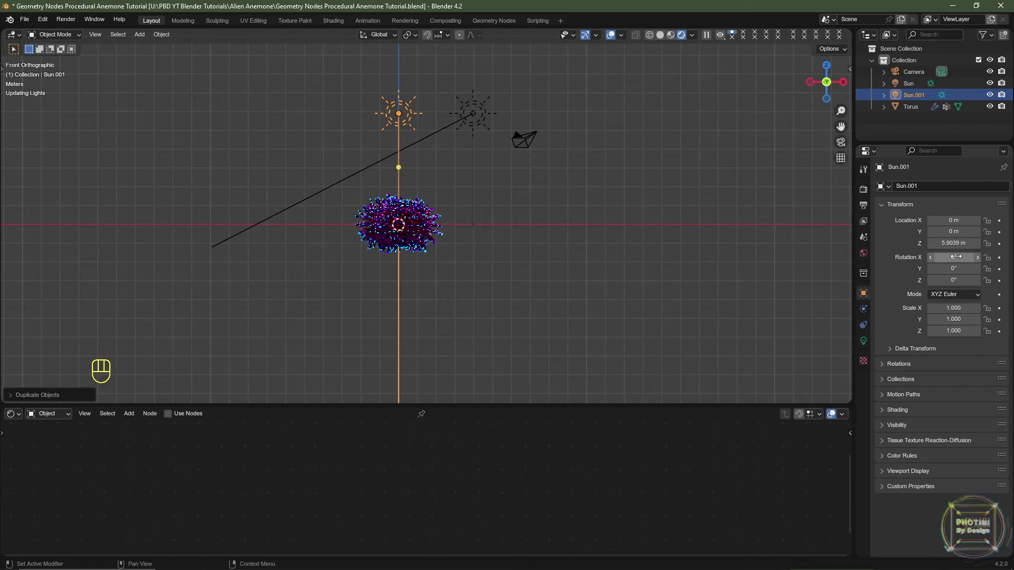
- Hide the original Sun light and give the duplicated sun a light blue color
{"action": "scroll", "coordinate": [626, 272], "scroll_direction": "up", "scroll_amount": 3}
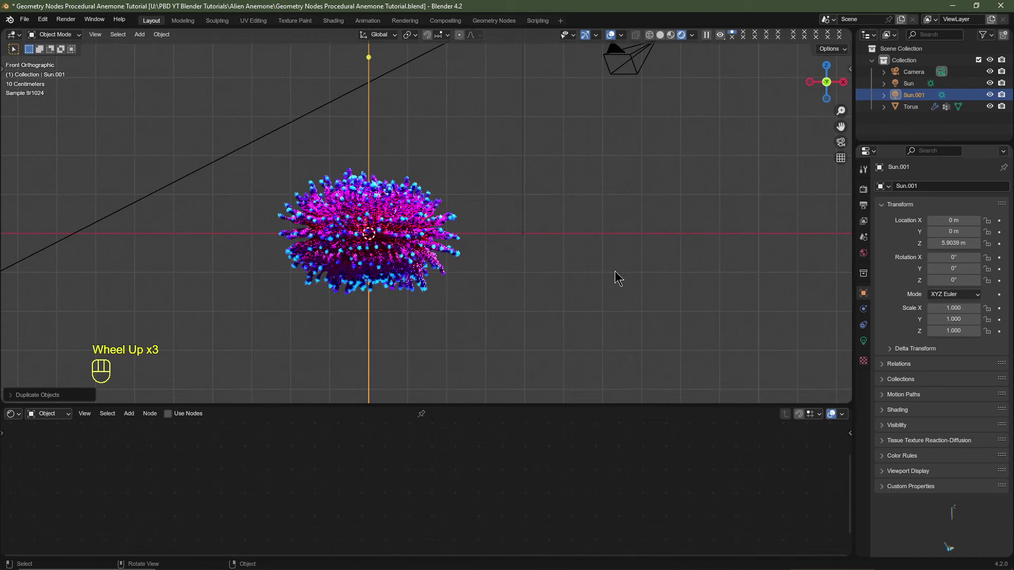
{"action": "left_click", "coordinate": [990, 83]}
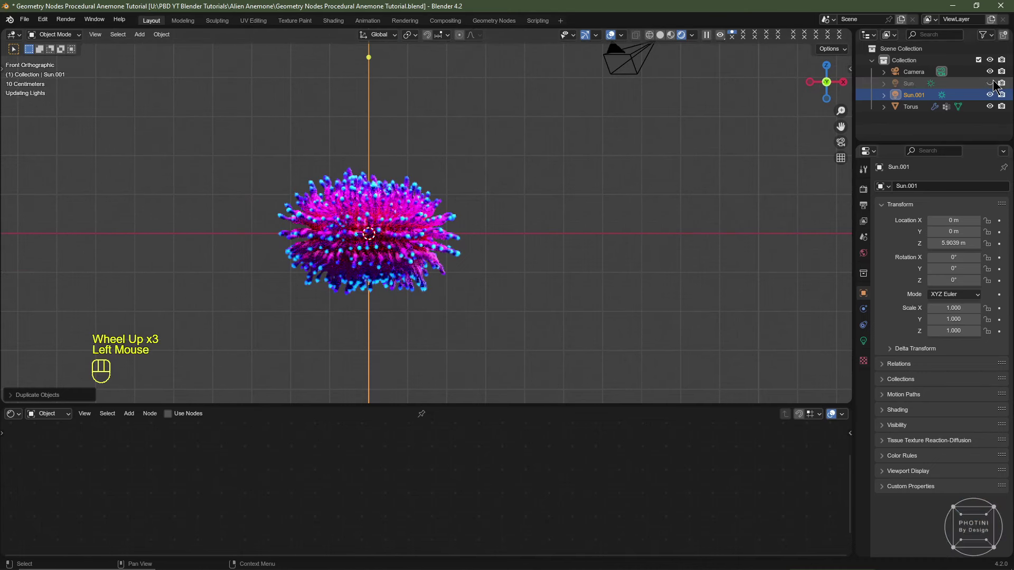
{"action": "left_click", "coordinate": [864, 341]}
{"action": "left_click", "coordinate": [957, 249]}
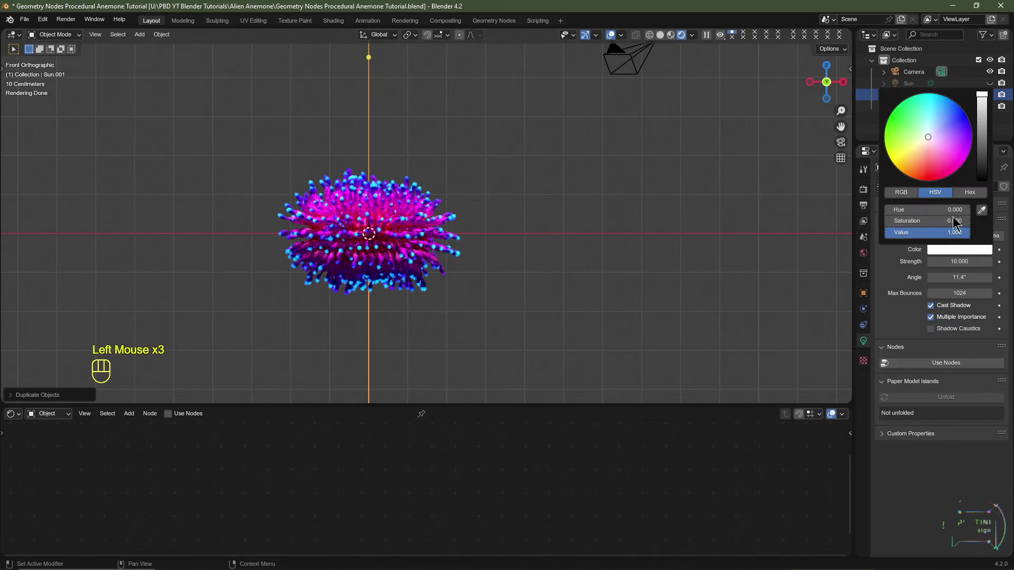
{"action": "left_click", "coordinate": [938, 119]}
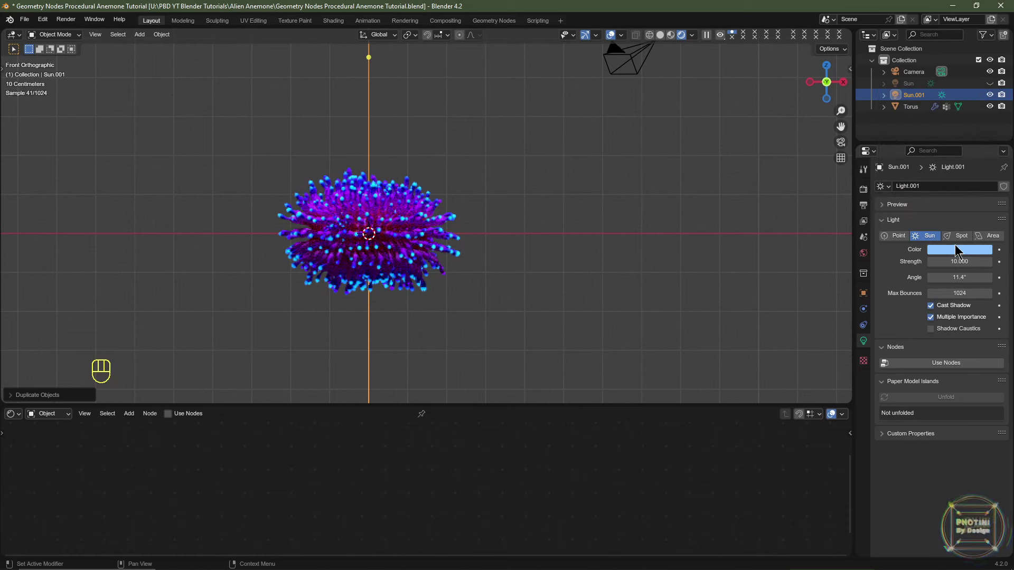
- Set the duplicated sun's angle to 75° and unhide the original Sun light
{"action": "left_click", "coordinate": [960, 277]}
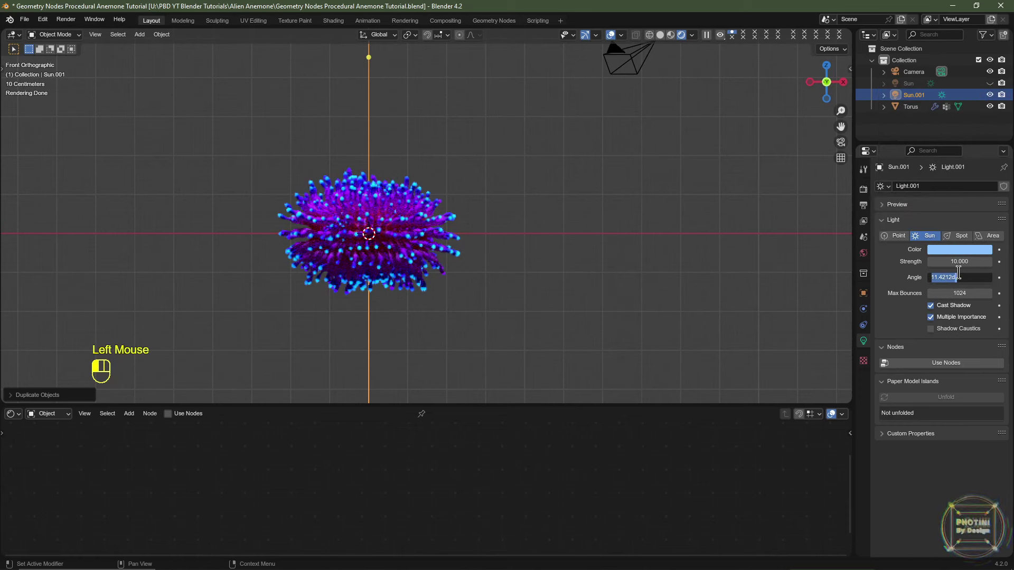
{"action": "type", "text": "75"}
{"action": "key", "text": "Return"}
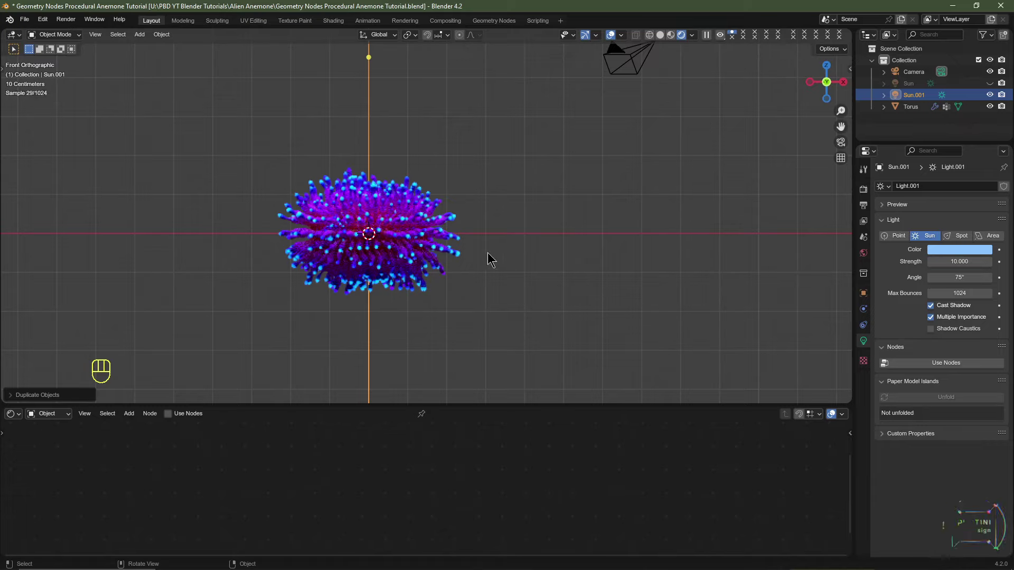
{"action": "scroll", "coordinate": [443, 277], "scroll_direction": "up", "scroll_amount": 1}
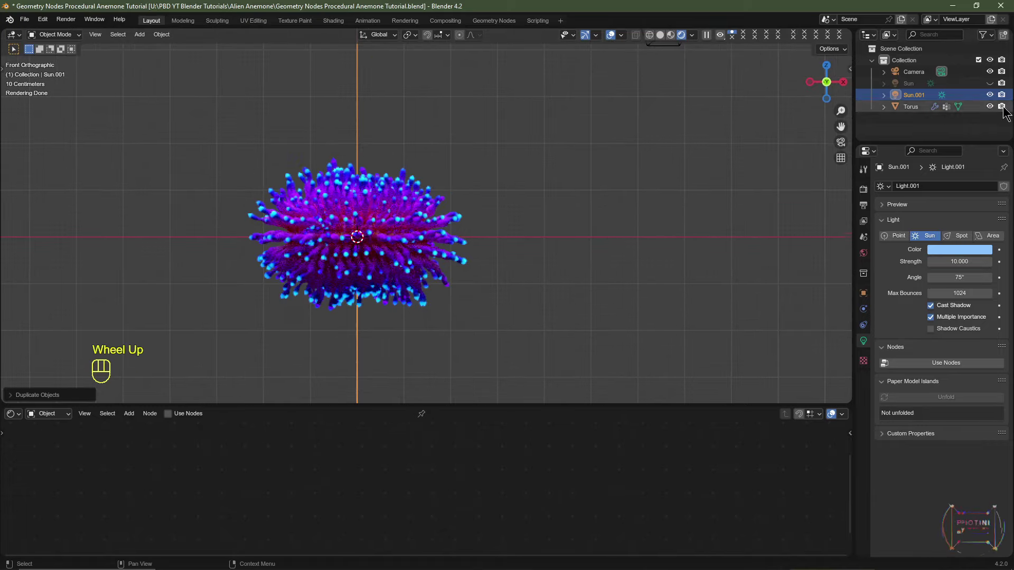
{"action": "left_click", "coordinate": [990, 82]}
{"action": "scroll", "coordinate": [441, 246], "scroll_direction": "up", "scroll_amount": 1}
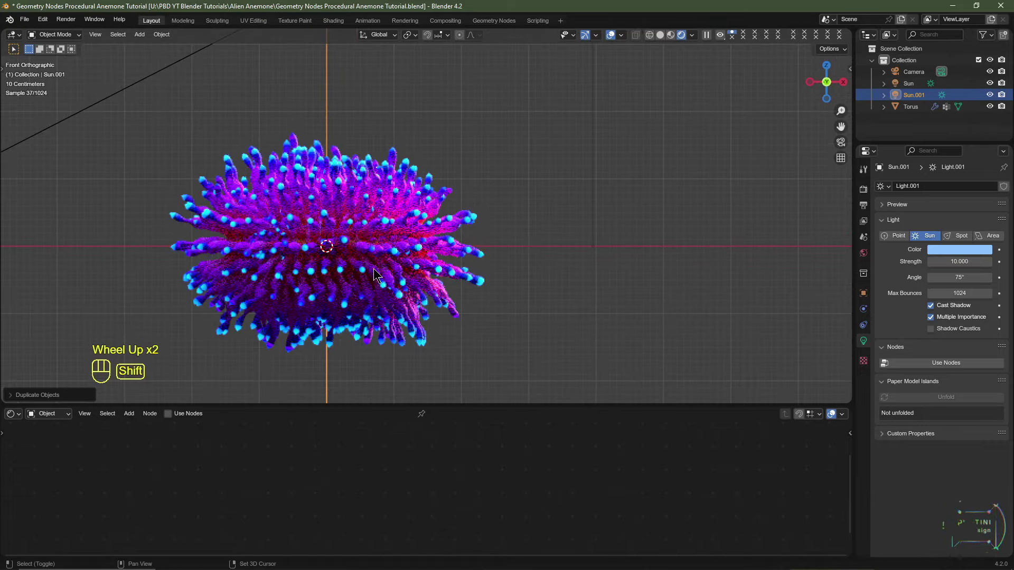
- Select the anemone torus and display its Geometry Nodes modifier settings
{"action": "middle_click_drag", "start_coordinate": [411, 264], "coordinate": [472, 238], "text": "shift"}
{"action": "left_click", "coordinate": [473, 237]}
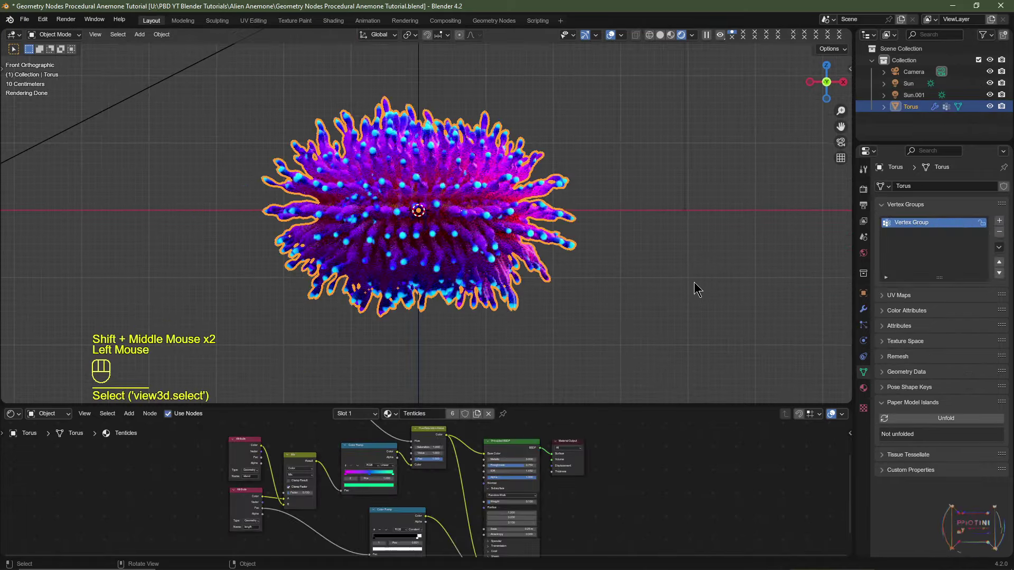
{"action": "left_click", "coordinate": [863, 309]}
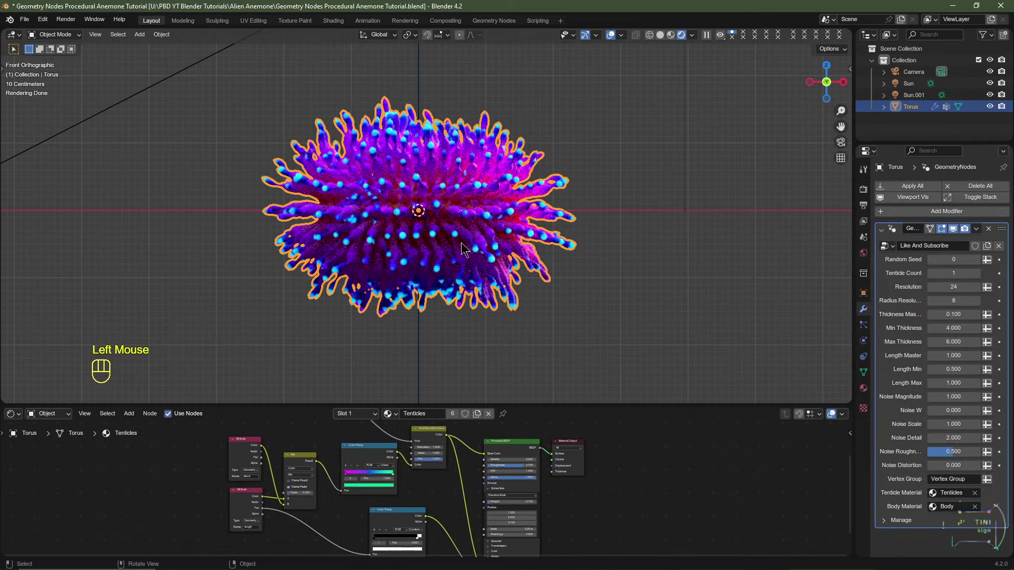
- Align the camera to the front view of the whole anemone
{"action": "scroll", "coordinate": [478, 206], "scroll_direction": "down", "scroll_amount": 3}
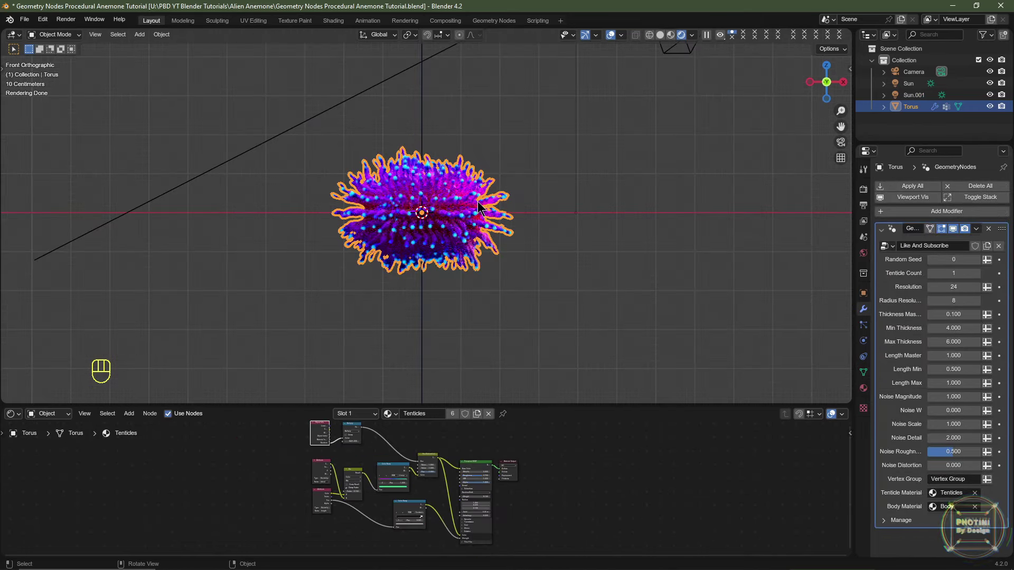
{"action": "key", "text": "KP_0"}
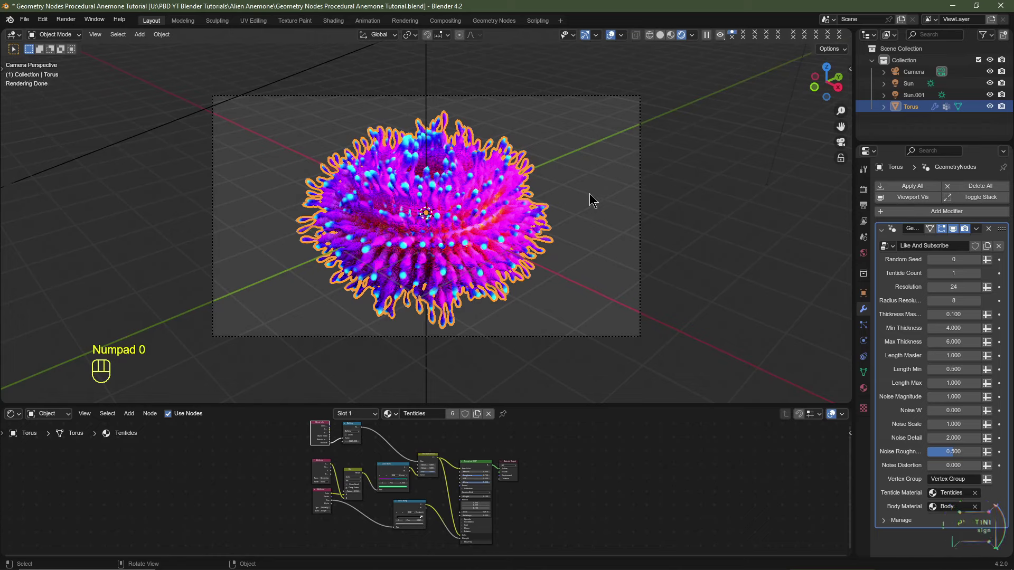
{"action": "key", "text": "KP_1"}
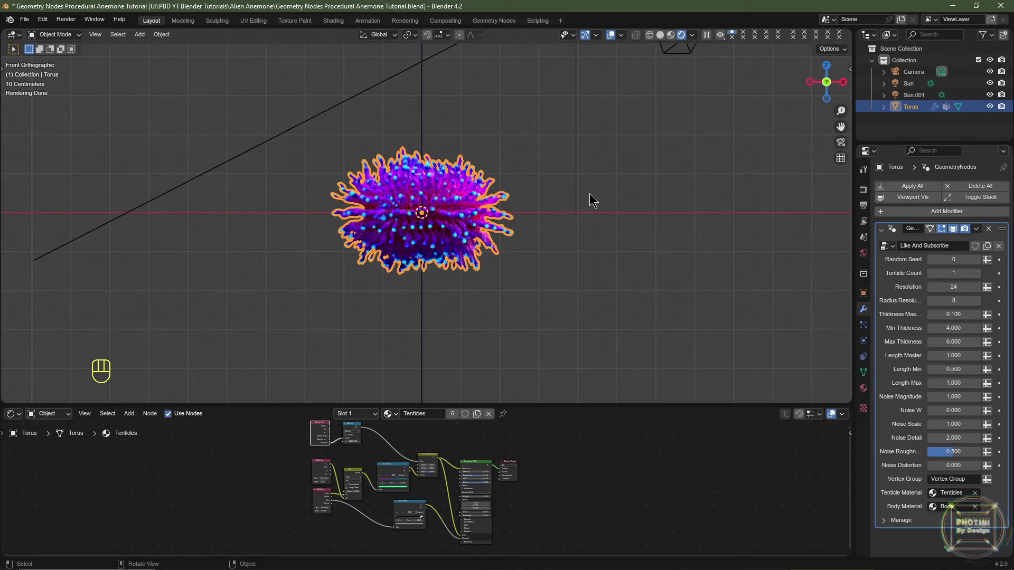
{"action": "key", "text": "ctrl+alt+KP_0"}
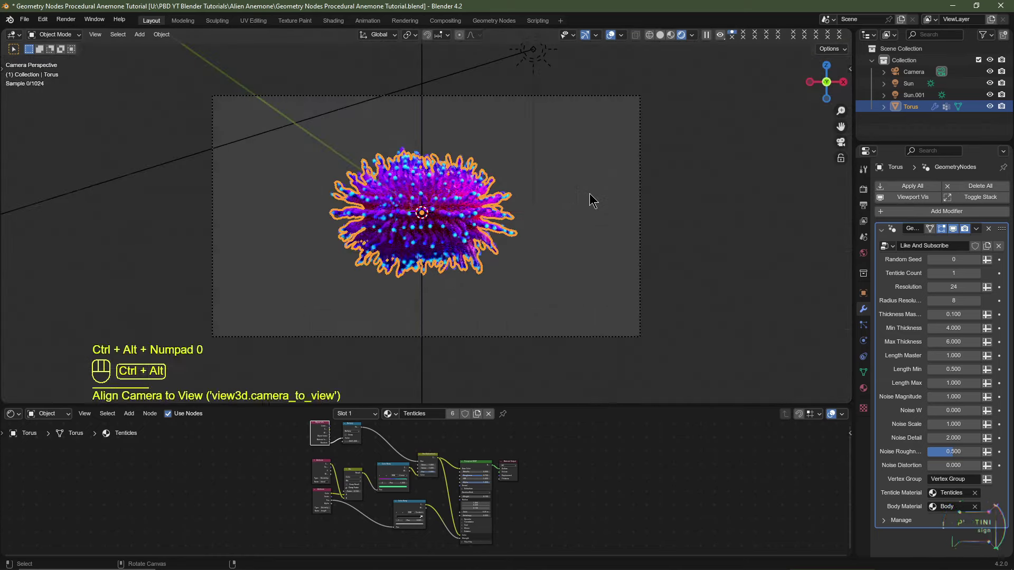
- Select the camera and set its location to X 0 m, Y -15 m, Z 0 m
{"action": "left_click", "coordinate": [570, 97]}
{"action": "double_click", "coordinate": [956, 220]}
{"action": "type", "text": "0"}
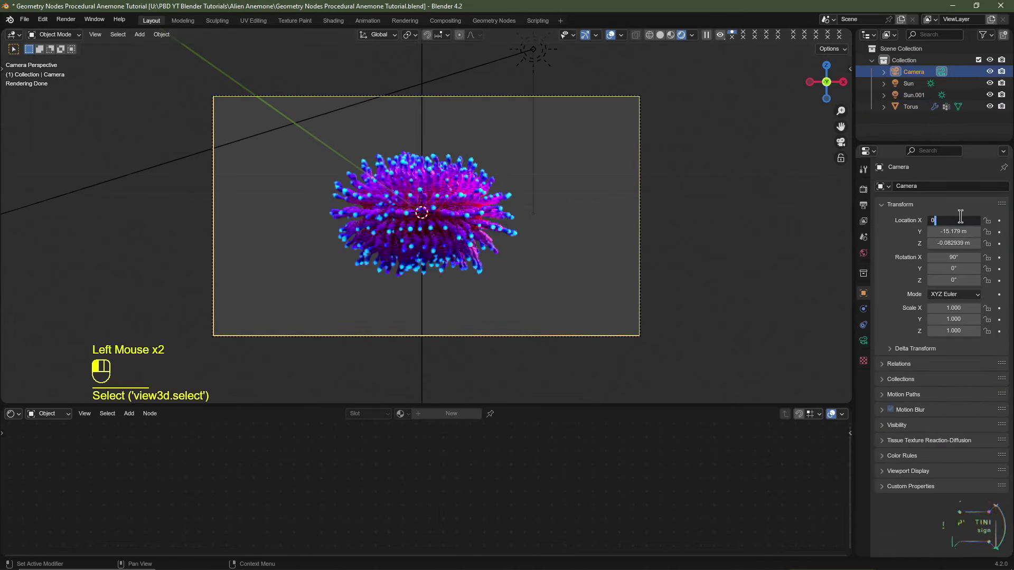
{"action": "key", "text": "Tab"}
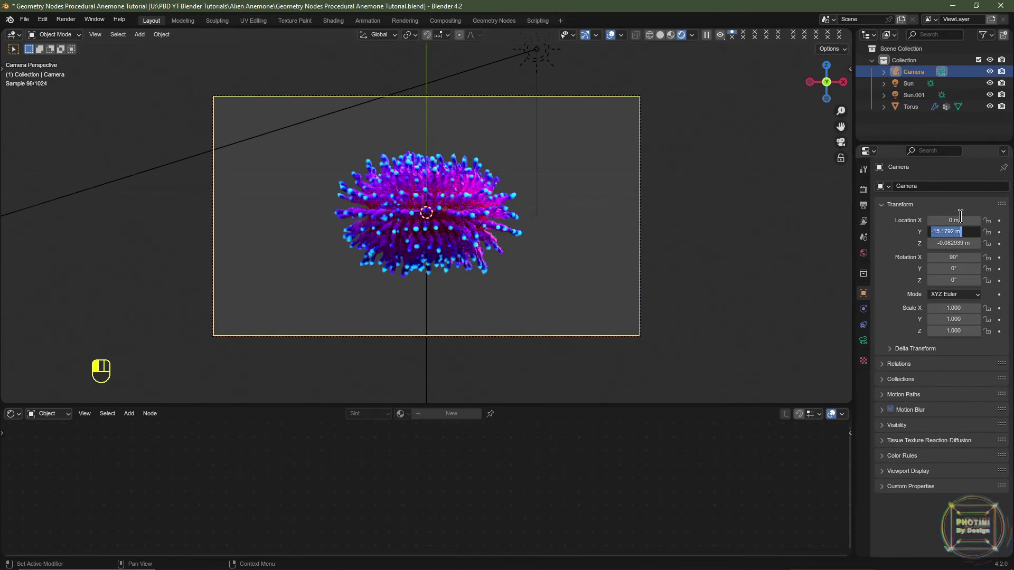
{"action": "type", "text": "-15"}
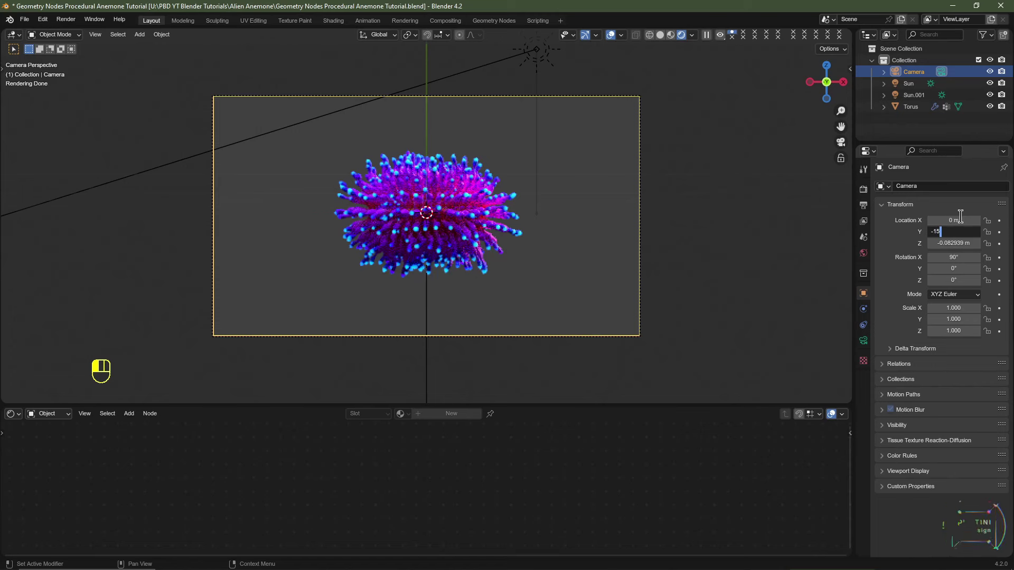
{"action": "key", "text": "Tab"}
{"action": "type", "text": "0"}
{"action": "key", "text": "Return"}
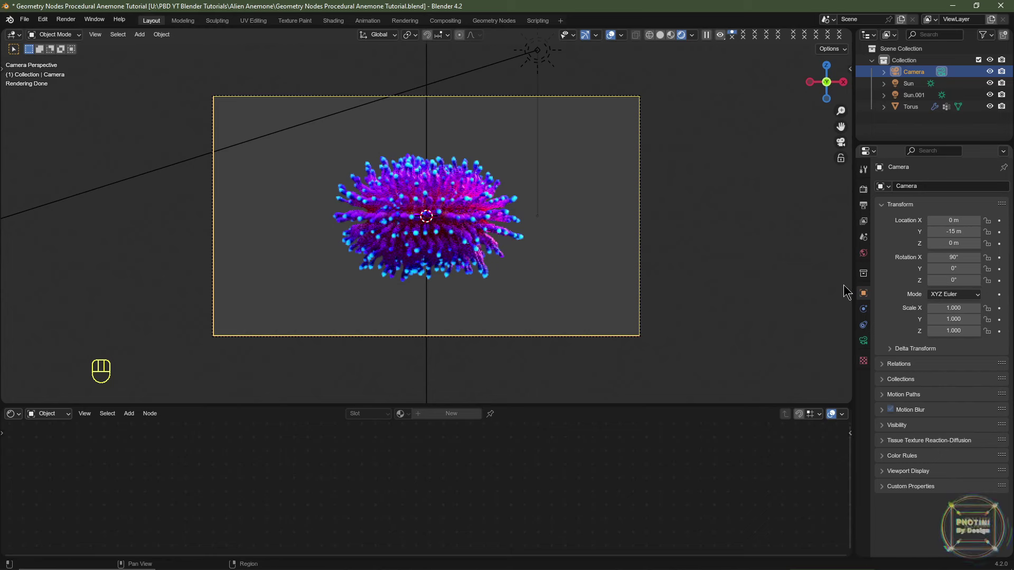
- Set the final render's max samples to 2048 and its noise threshold to 0.025
{"action": "left_click", "coordinate": [864, 189]}
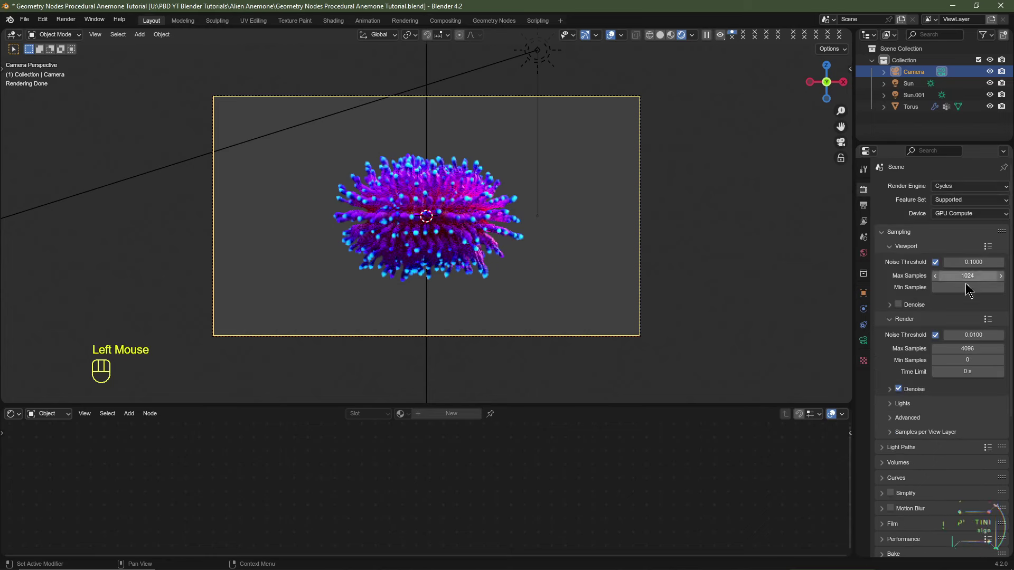
{"action": "scroll", "coordinate": [966, 325], "scroll_direction": "down", "scroll_amount": 1}
{"action": "left_click", "coordinate": [967, 326]}
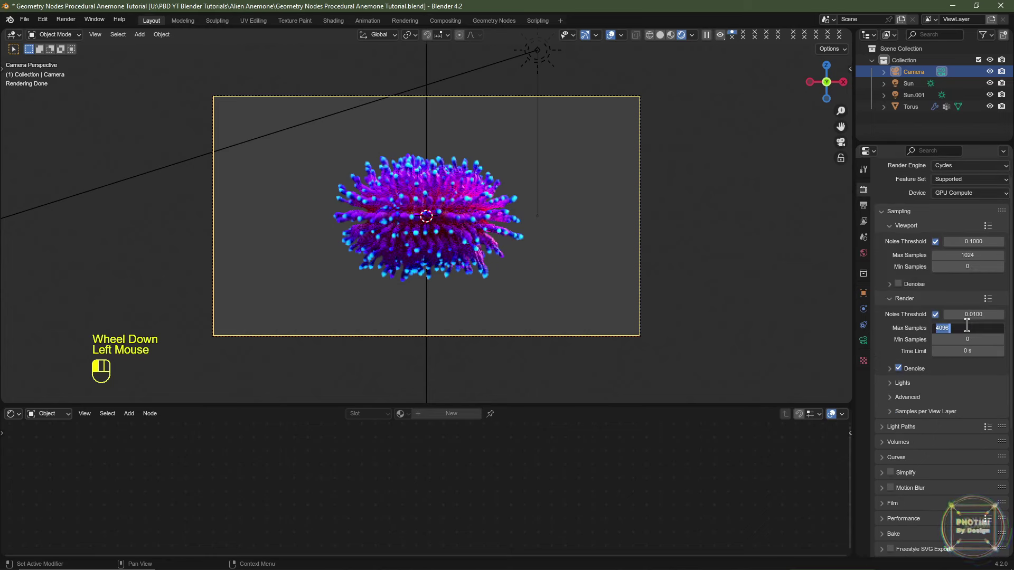
{"action": "type", "text": "2048"}
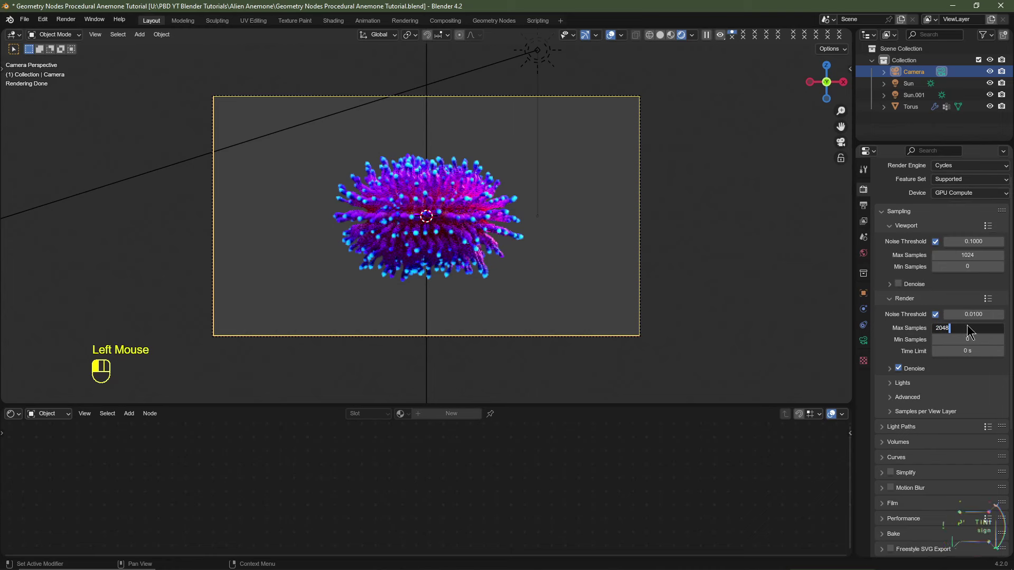
{"action": "key", "text": "Return"}
{"action": "left_click", "coordinate": [979, 313]}
{"action": "type", "text": ".0"}
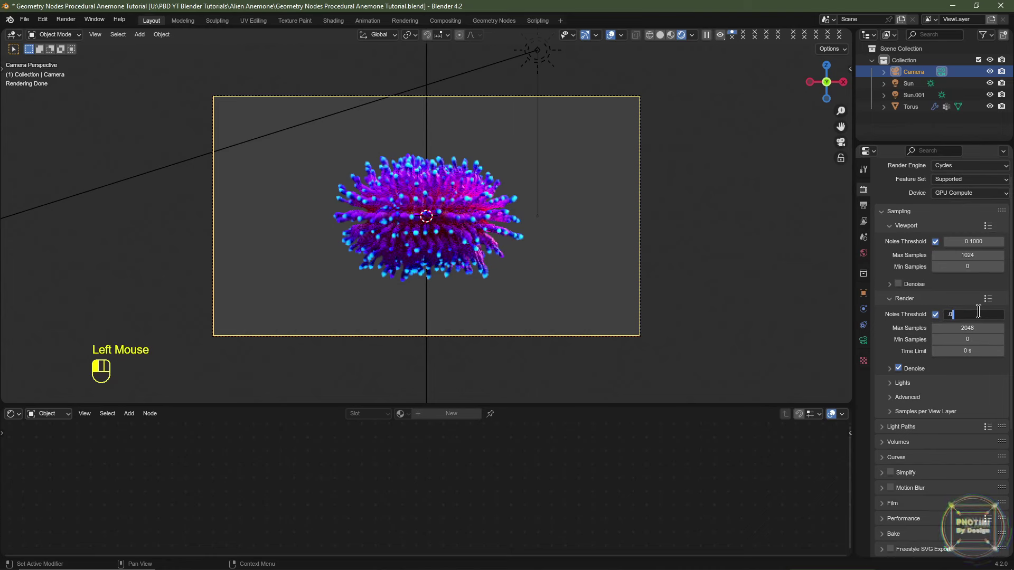
{"action": "type", "text": "25"}
{"action": "key", "text": "Return"}
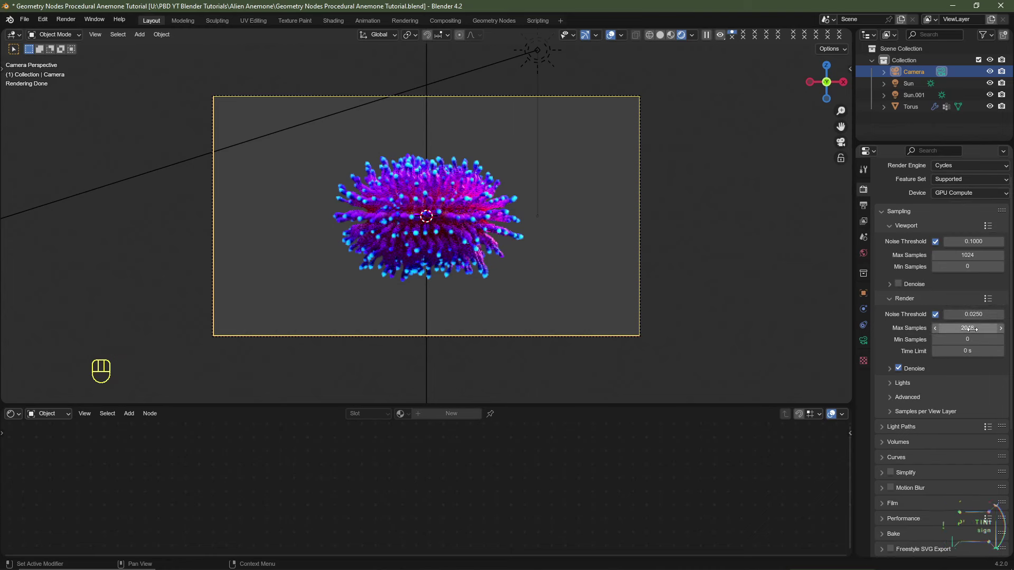
- Lower the final render's max samples to 256
{"action": "left_click", "coordinate": [968, 328]}
{"action": "type", "text": "256"}
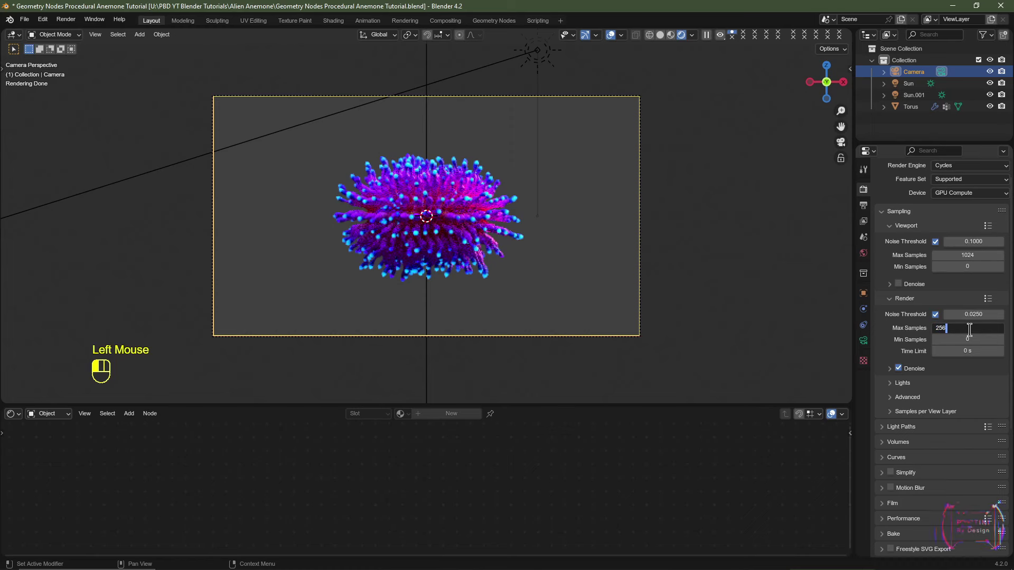
{"action": "key", "text": "Return"}
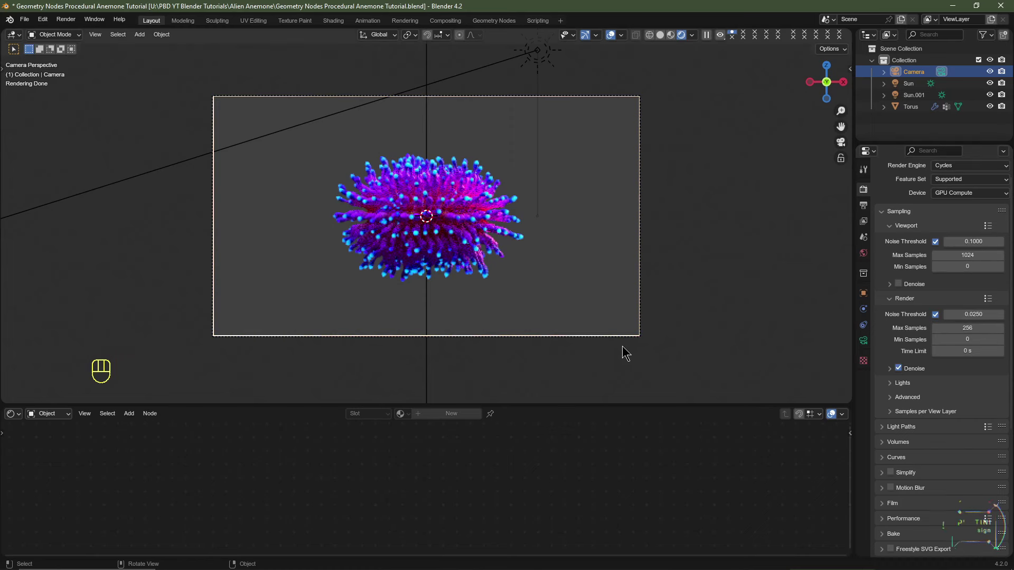
- Change the viewport shading and render the anemone image through the camera
{"action": "left_click", "coordinate": [659, 35]}
{"action": "key", "text": "F12"}
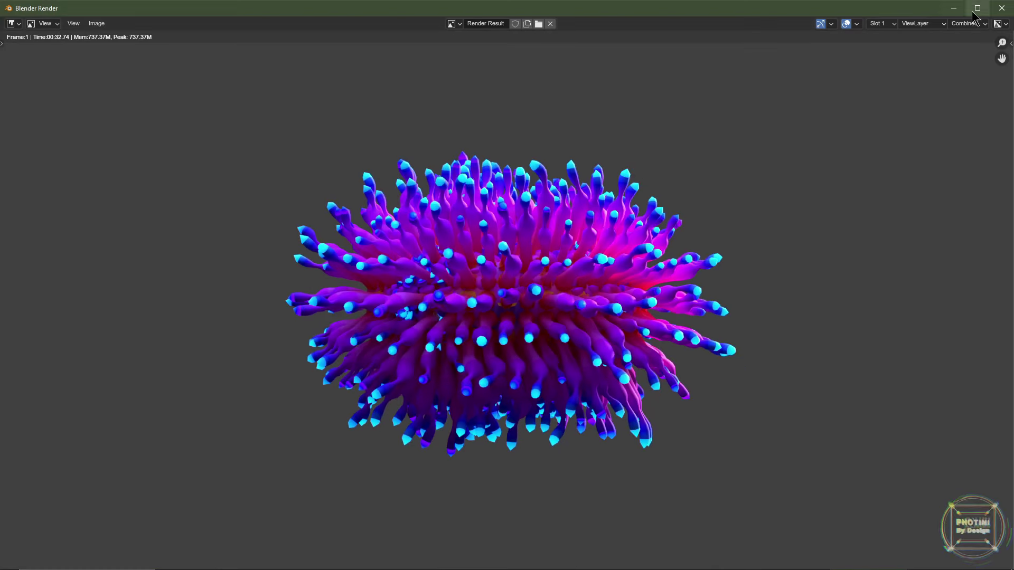
{"action": "double_click", "coordinate": [508, 137]}
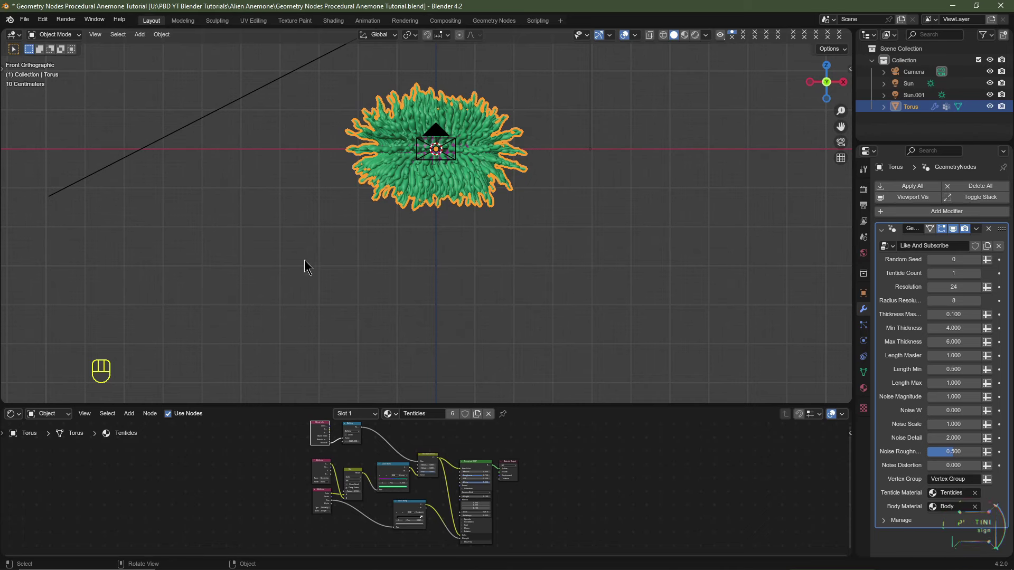
- Disable the torus's geometry nodes modifier in the viewport, and hide the torus and the camera
{"action": "left_click", "coordinate": [467, 294]}
{"action": "left_click", "coordinate": [455, 160]}
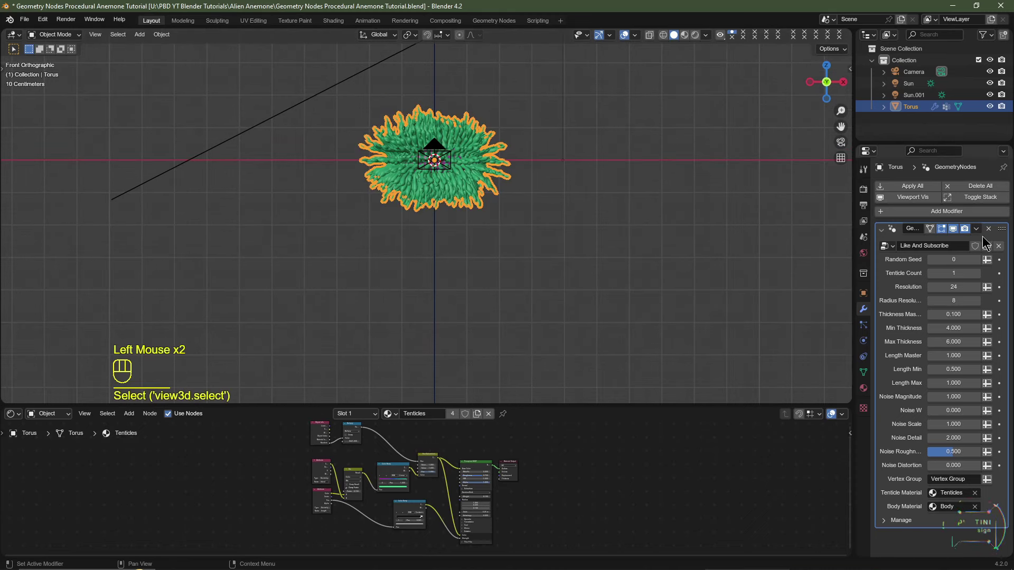
{"action": "left_click", "coordinate": [953, 228]}
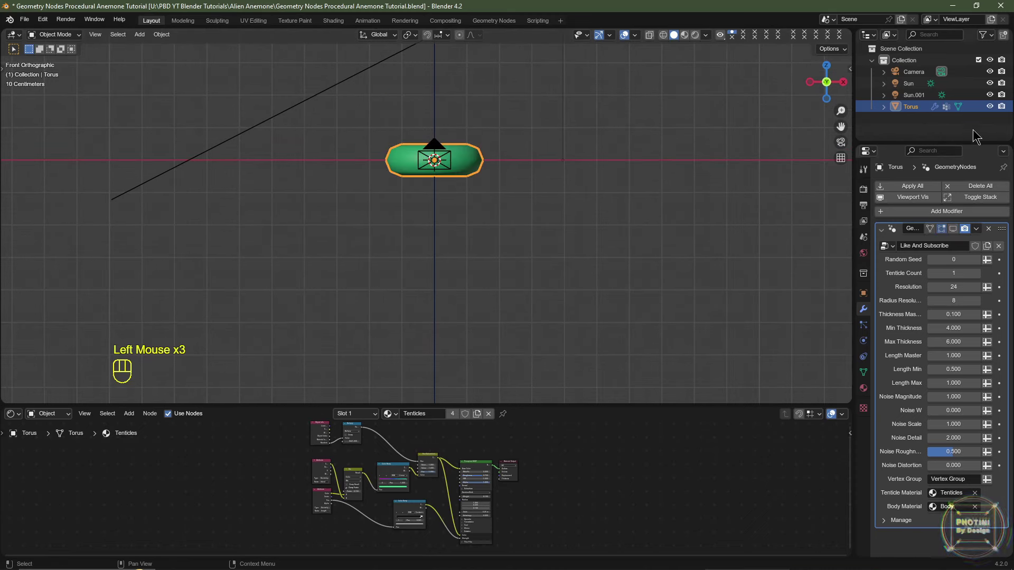
{"action": "left_click", "coordinate": [989, 106]}
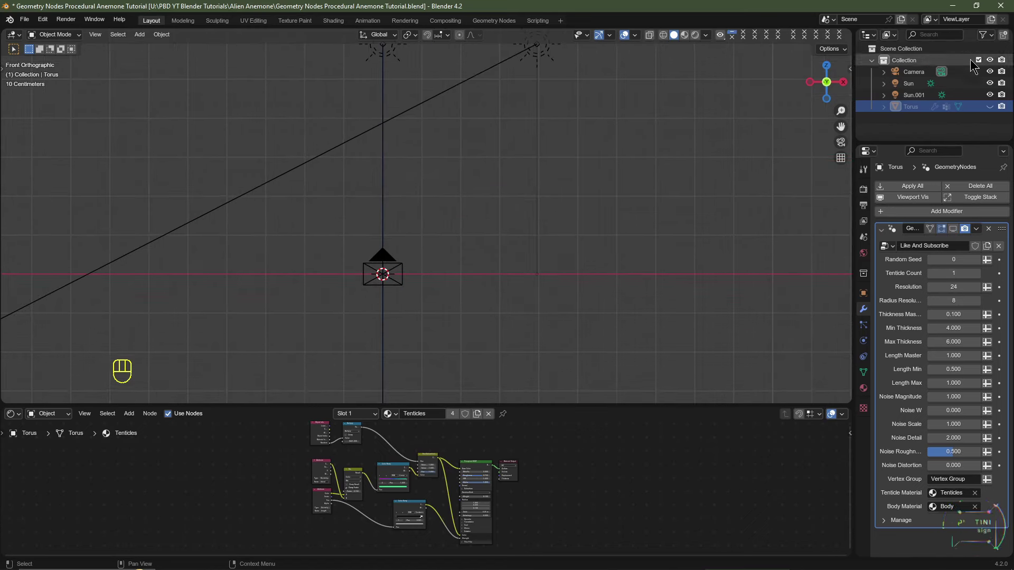
{"action": "left_click", "coordinate": [990, 72]}
- Reset the 3D cursor to the world origin and enable snapping in the front view
{"action": "scroll", "coordinate": [412, 292], "scroll_direction": "up", "scroll_amount": 2}
{"action": "scroll", "coordinate": [412, 292], "scroll_direction": "up", "scroll_amount": 1}
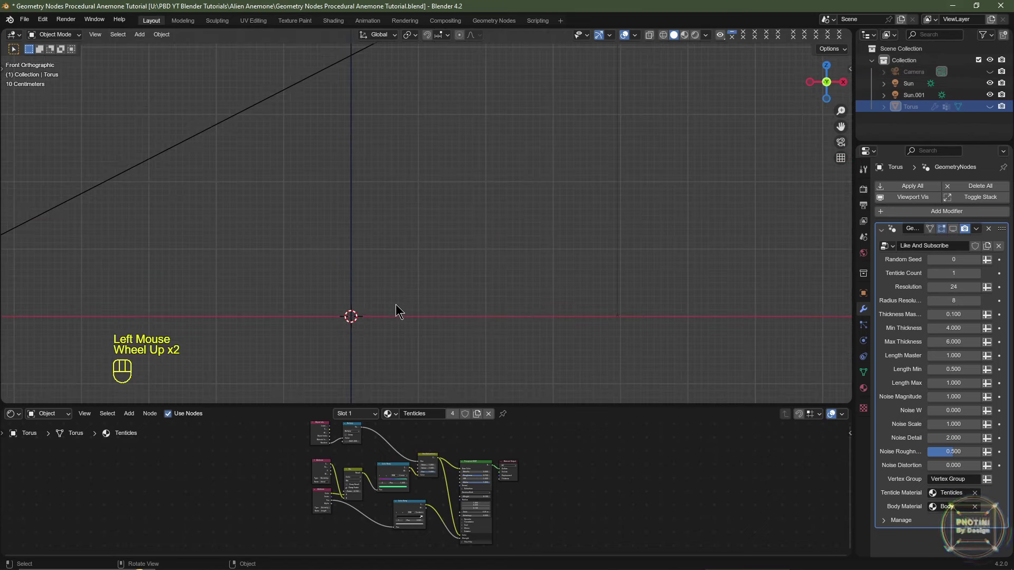
{"action": "scroll", "coordinate": [433, 256], "scroll_direction": "down", "scroll_amount": 2}
{"action": "key", "text": "shift+c"}
{"action": "middle_click_drag", "start_coordinate": [429, 256], "coordinate": [367, 325]}
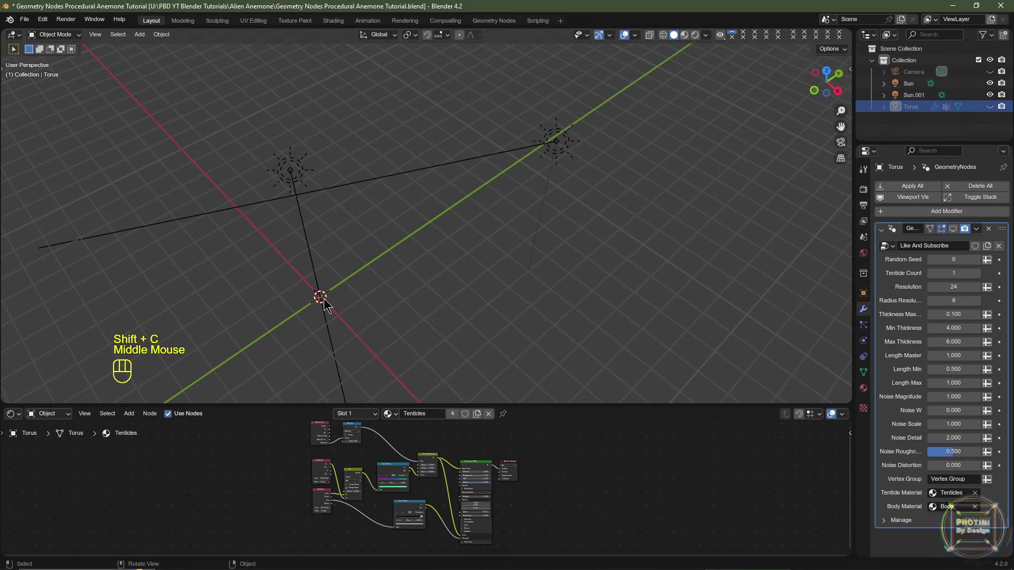
{"action": "key", "text": "KP_1"}
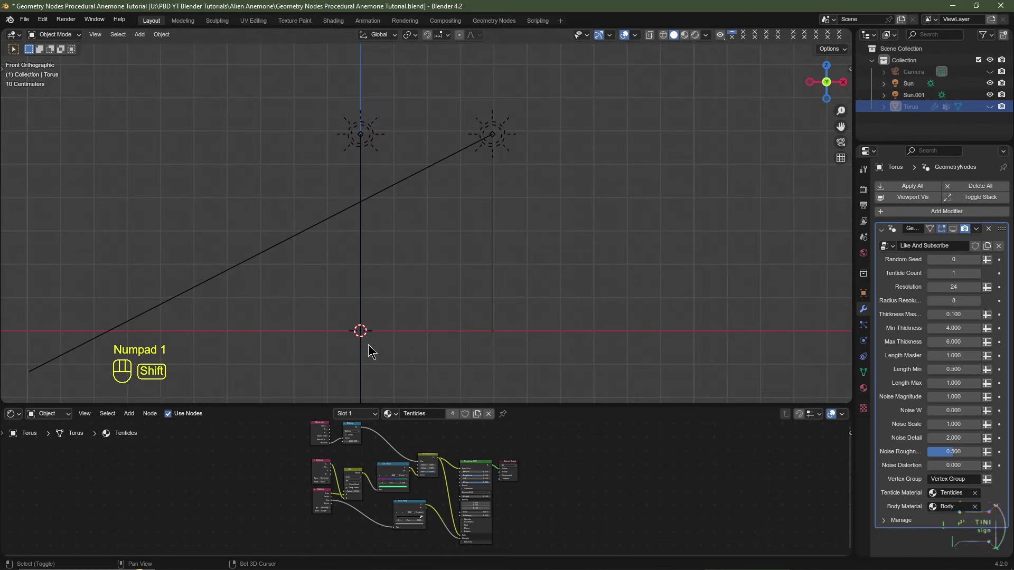
{"action": "middle_click_drag", "start_coordinate": [371, 352], "coordinate": [410, 241], "text": "shift"}
{"action": "left_click", "coordinate": [407, 245]}
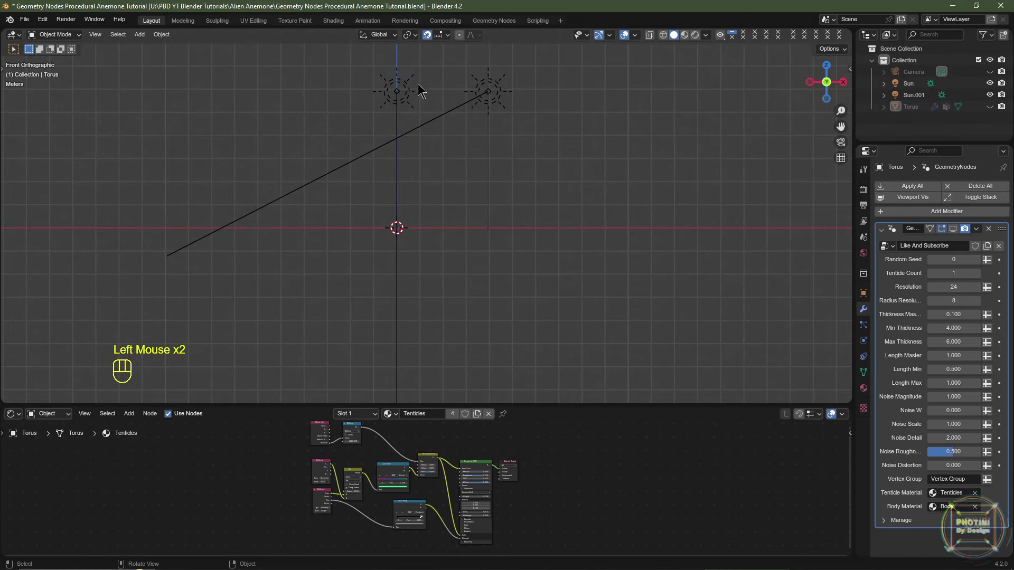
- Add a cube at the world origin and enter Edit Mode on it
{"action": "key", "text": "shift+a"}
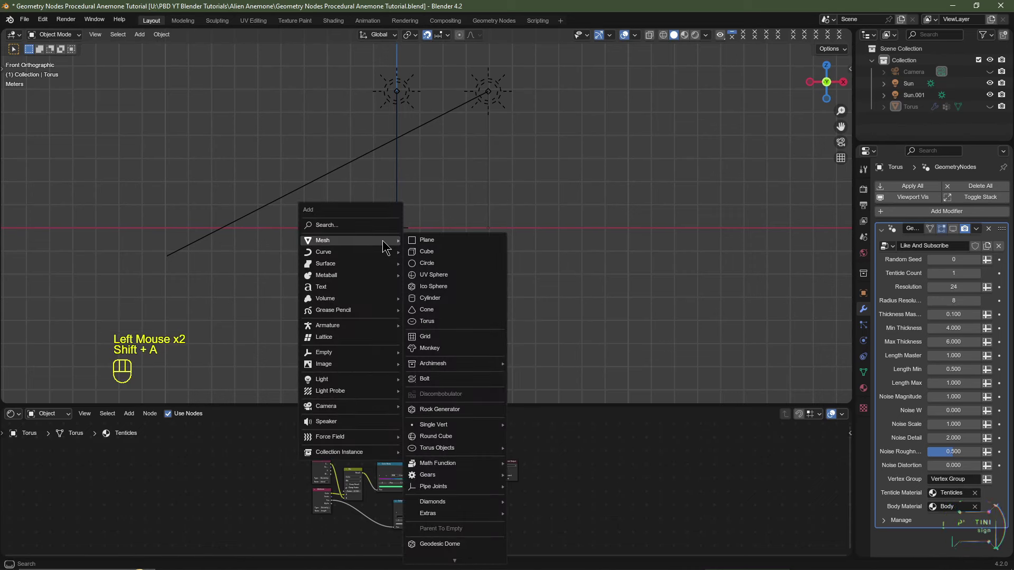
{"action": "left_click", "coordinate": [431, 251]}
{"action": "key", "text": "Tab"}
{"action": "key", "text": "Tab"}
{"action": "key", "text": "Tab"}
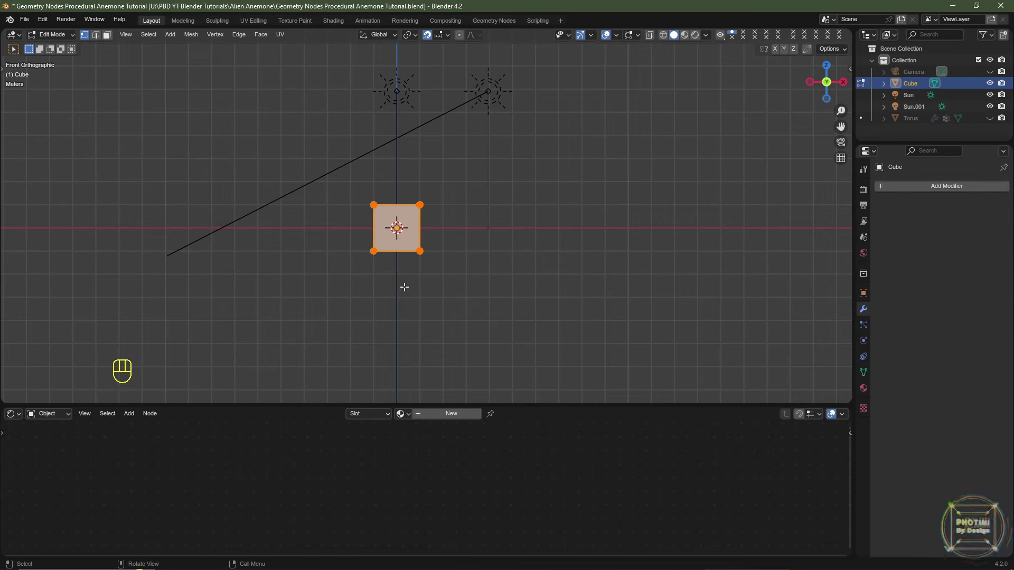
- Move the cube's geometry up 1 m along Z so its base sits on the origin, and return to Object Mode
{"action": "key", "text": "g"}
{"action": "key", "text": "z"}
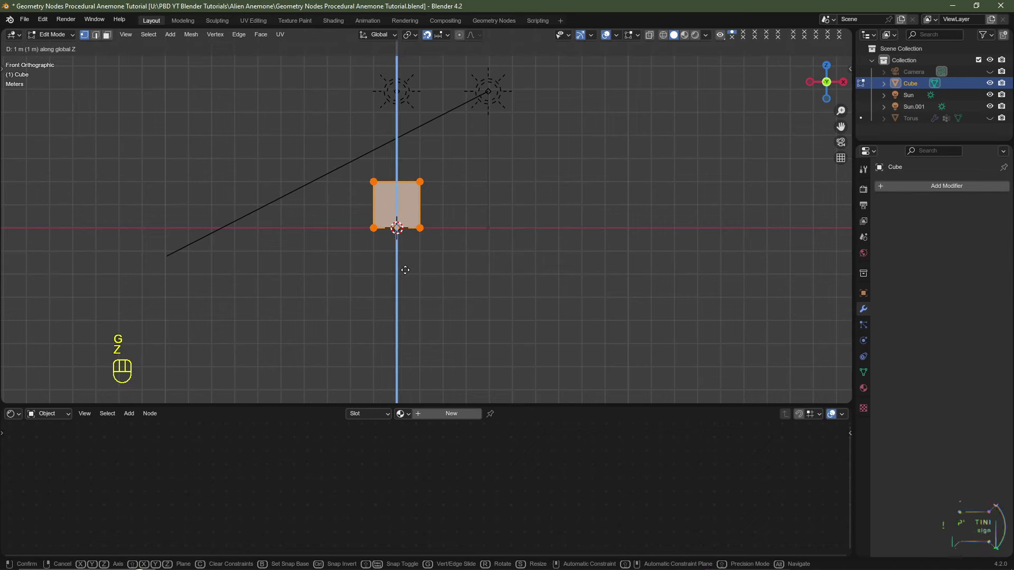
{"action": "left_click", "coordinate": [403, 261]}
{"action": "scroll", "coordinate": [412, 249], "scroll_direction": "up", "scroll_amount": 3}
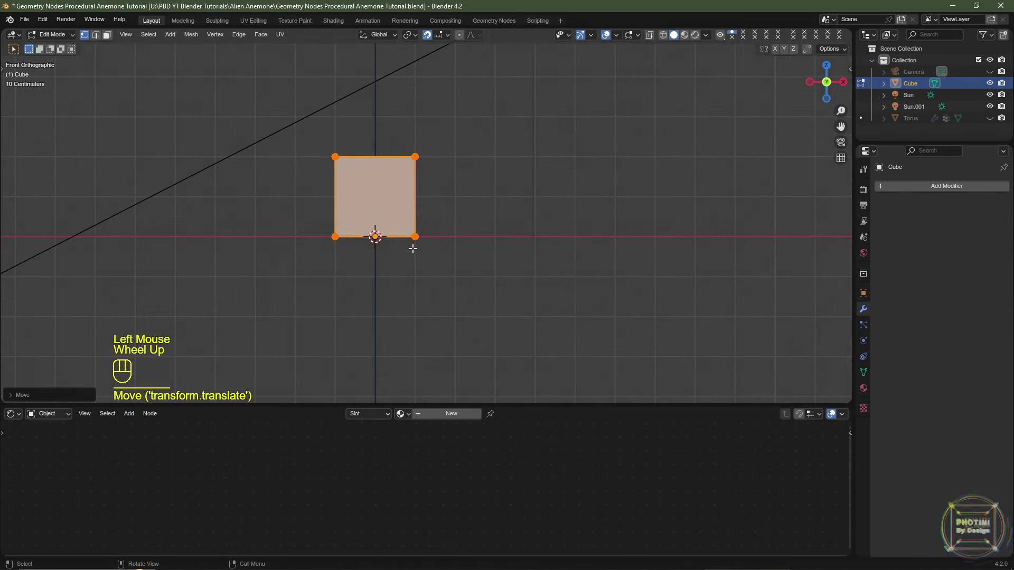
{"action": "key", "text": "Tab"}
{"action": "middle_click_drag", "start_coordinate": [410, 255], "coordinate": [414, 224]}
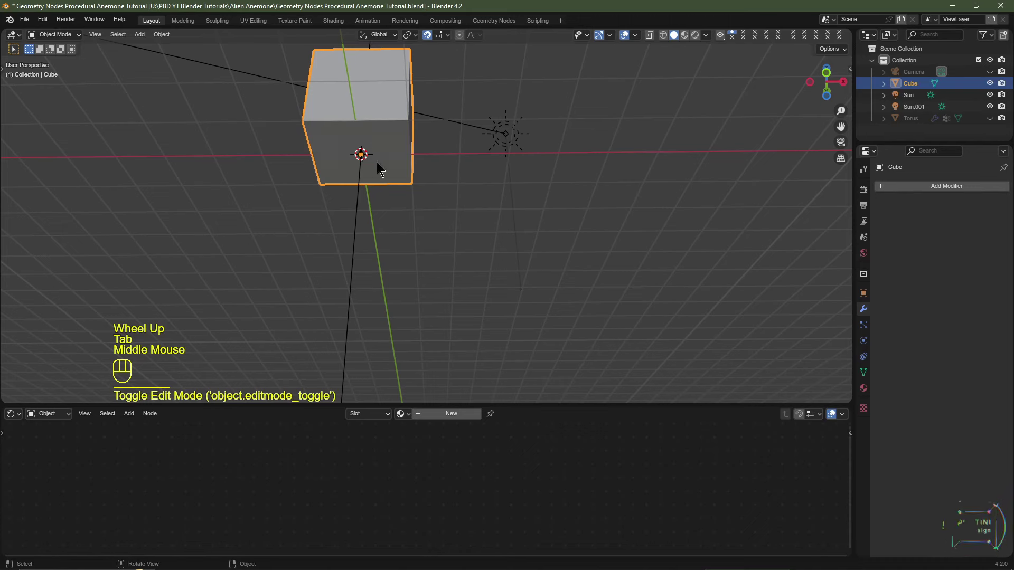
{"action": "middle_click_drag", "start_coordinate": [378, 163], "coordinate": [500, 192]}
{"action": "key", "text": "s"}
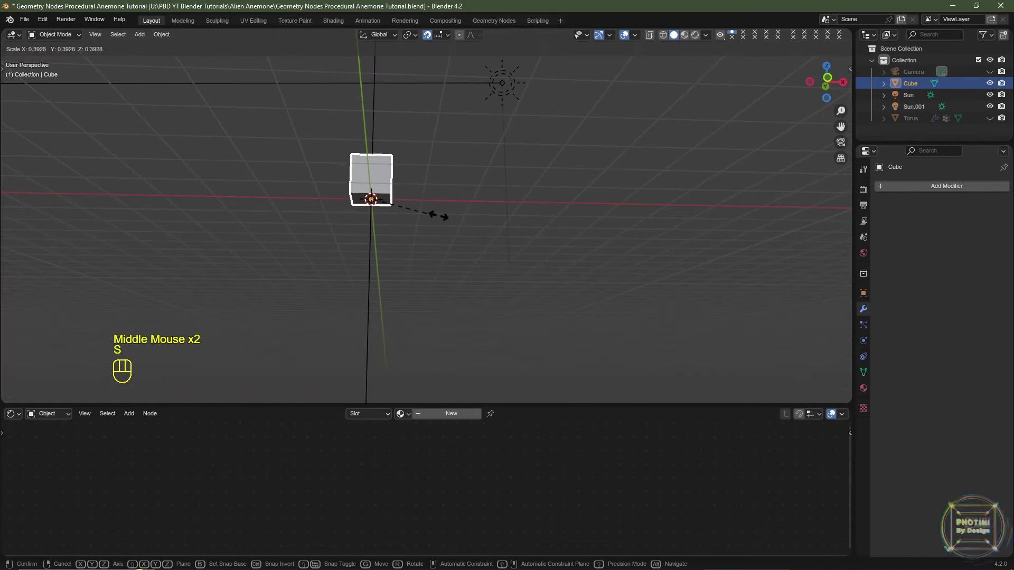
{"action": "right_click", "coordinate": [446, 228]}
{"action": "middle_click_drag", "start_coordinate": [446, 227], "coordinate": [438, 242]}
- With X-ray on, select the cube's top vertices in Edit Mode and raise them along Z to about 20 m high
{"action": "key", "text": "KP_1"}
{"action": "scroll", "coordinate": [438, 243], "scroll_direction": "down", "scroll_amount": 3}
{"action": "middle_click_drag", "start_coordinate": [438, 243], "coordinate": [425, 276], "text": "shift"}
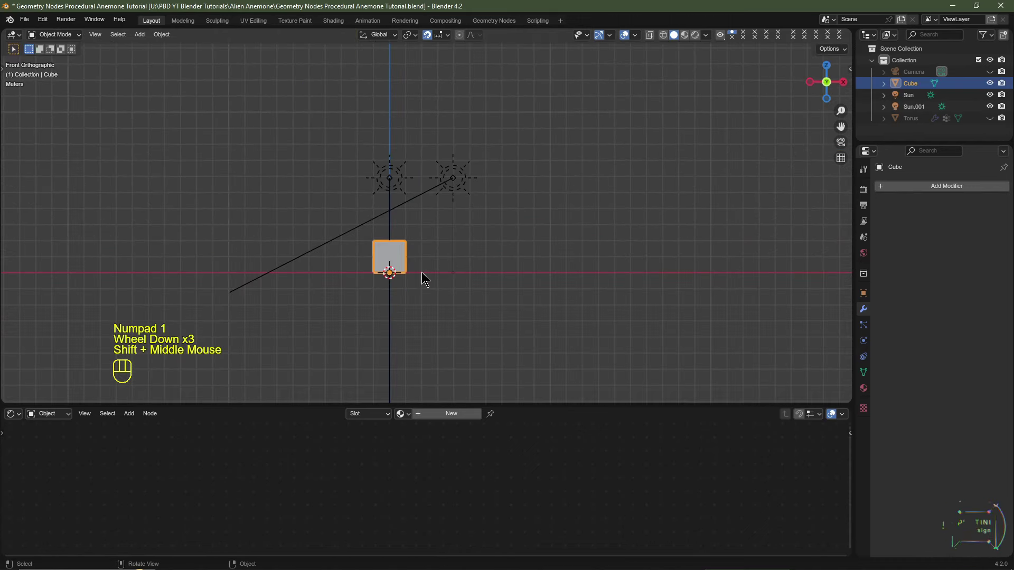
{"action": "key", "text": "Tab"}
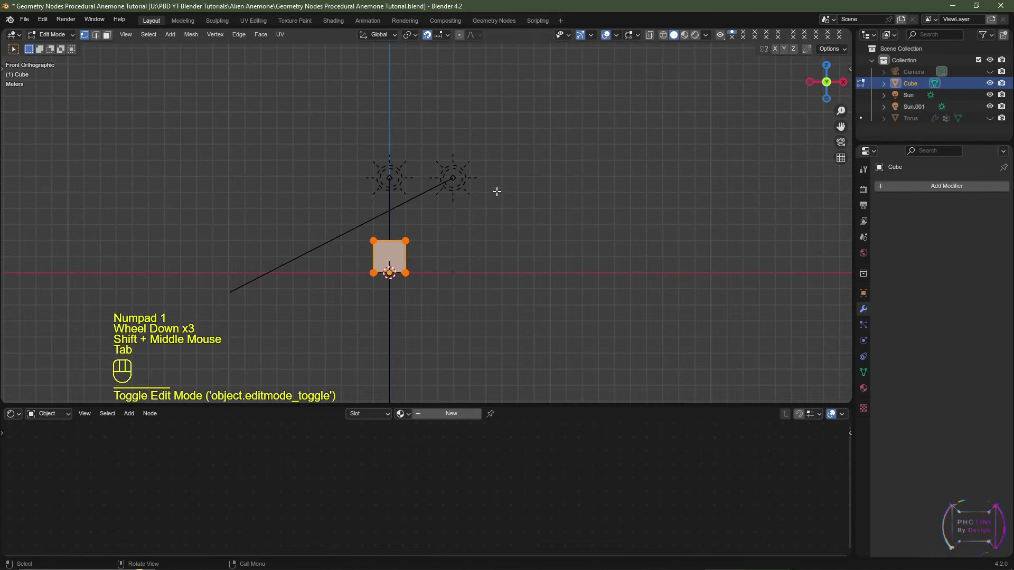
{"action": "left_click", "coordinate": [649, 34]}
{"action": "left_click_drag", "start_coordinate": [315, 207], "coordinate": [444, 251]}
{"action": "middle_click_drag", "start_coordinate": [525, 251], "coordinate": [495, 275]}
{"action": "key", "text": "KP_1"}
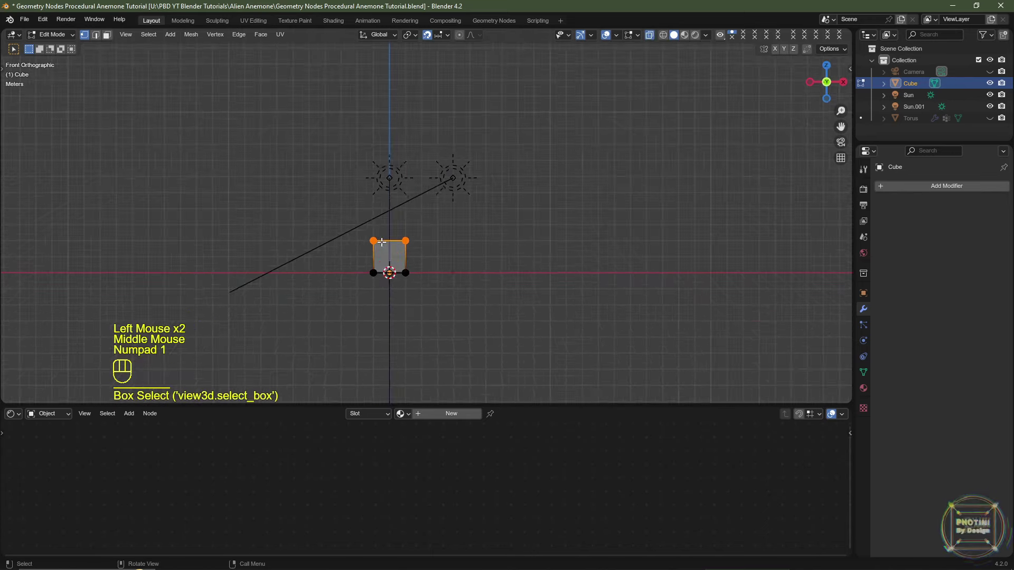
{"action": "scroll", "coordinate": [381, 242], "scroll_direction": "down", "scroll_amount": 3}
{"action": "middle_click_drag", "start_coordinate": [381, 242], "coordinate": [392, 313], "text": "shift"}
{"action": "key", "text": "g"}
{"action": "key", "text": "z"}
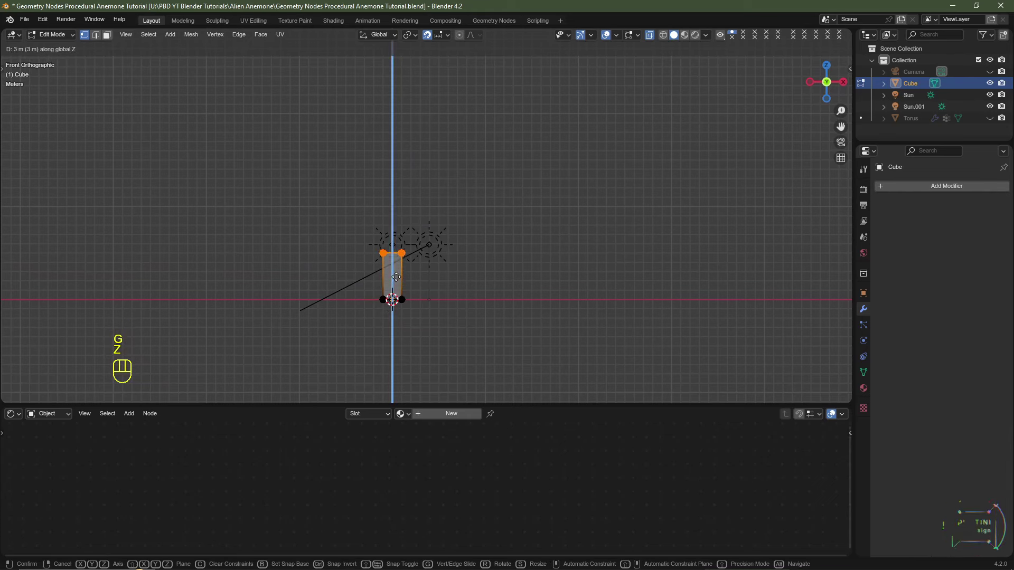
{"action": "left_click", "coordinate": [405, 144]}
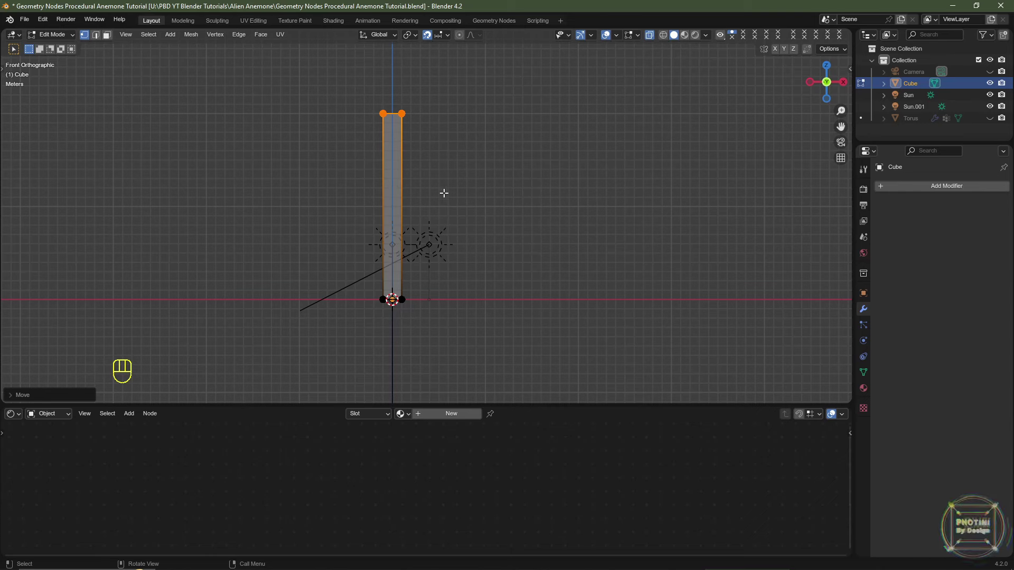
- Select the bottom vertices of the tall box and scale them by 2 to taper it
{"action": "left_click_drag", "start_coordinate": [493, 341], "coordinate": [338, 275]}
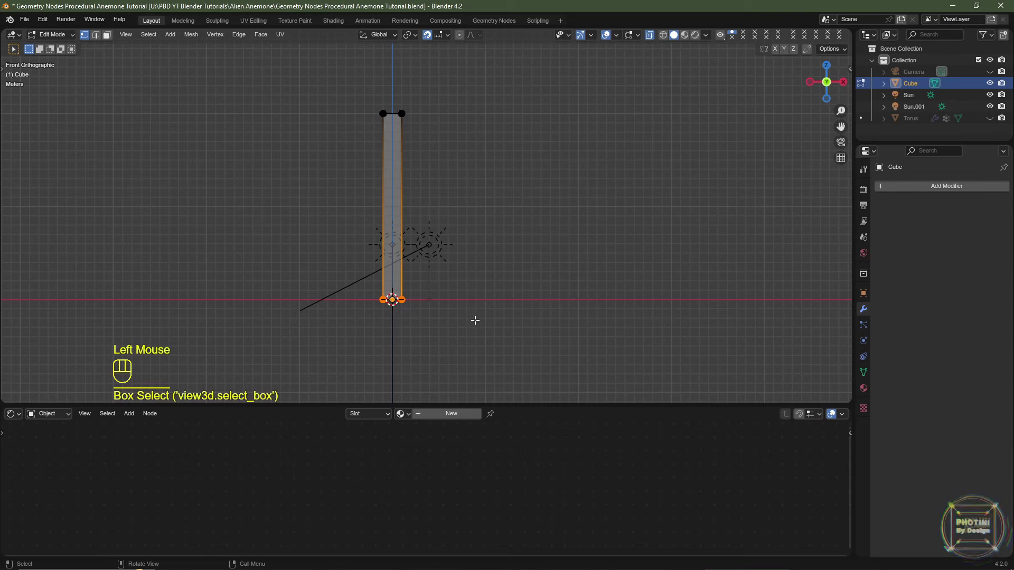
{"action": "key", "text": "s"}
{"action": "key", "text": "2"}
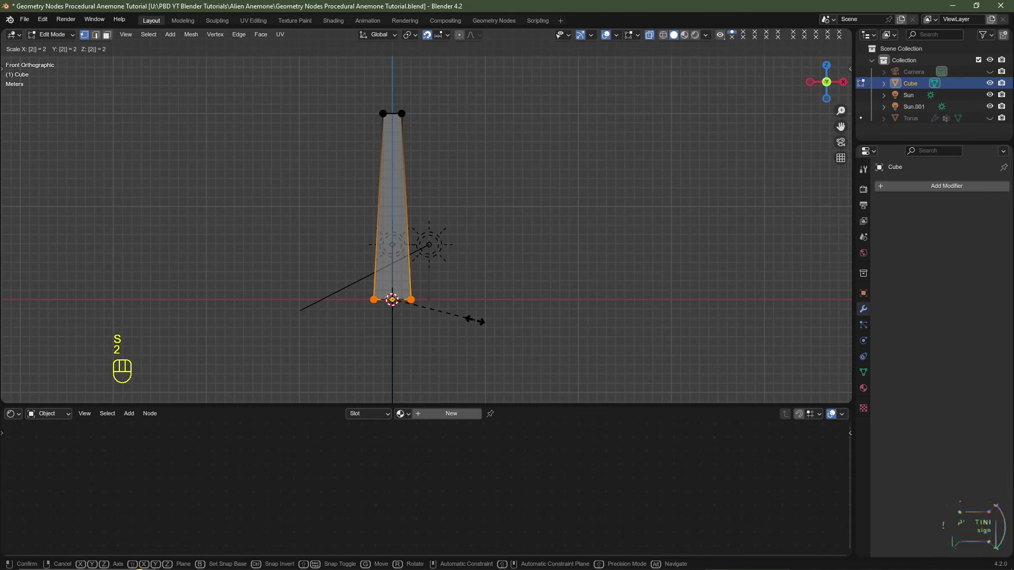
{"action": "key", "text": "Return"}
- Add one centred horizontal loop cut halfway up the tapered box
{"action": "scroll", "coordinate": [475, 321], "scroll_direction": "up", "scroll_amount": 1}
{"action": "middle_click_drag", "start_coordinate": [474, 321], "coordinate": [472, 368], "text": "shift"}
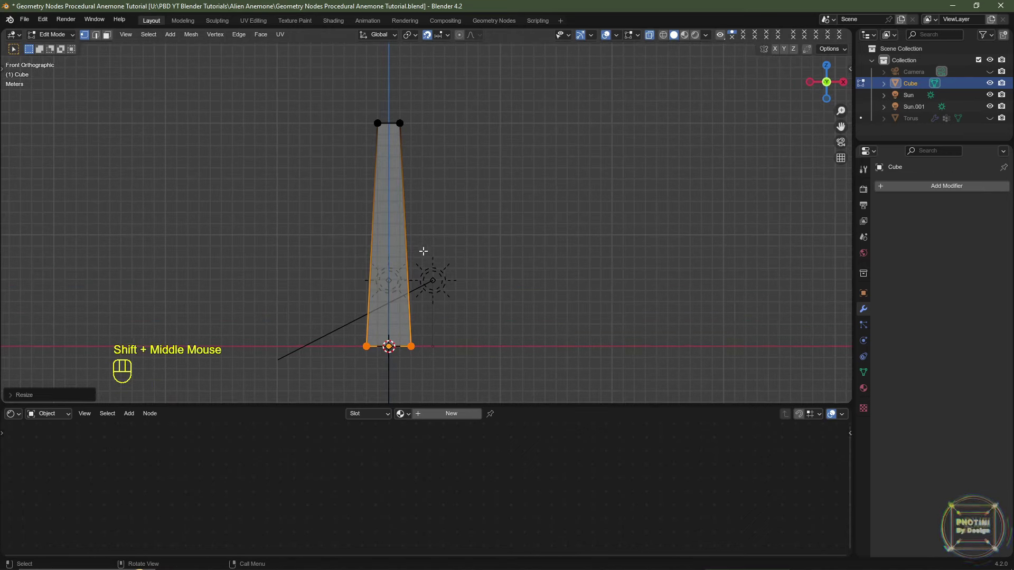
{"action": "key", "text": "ctrl+r"}
{"action": "left_click", "coordinate": [418, 244]}
{"action": "right_click", "coordinate": [417, 244]}
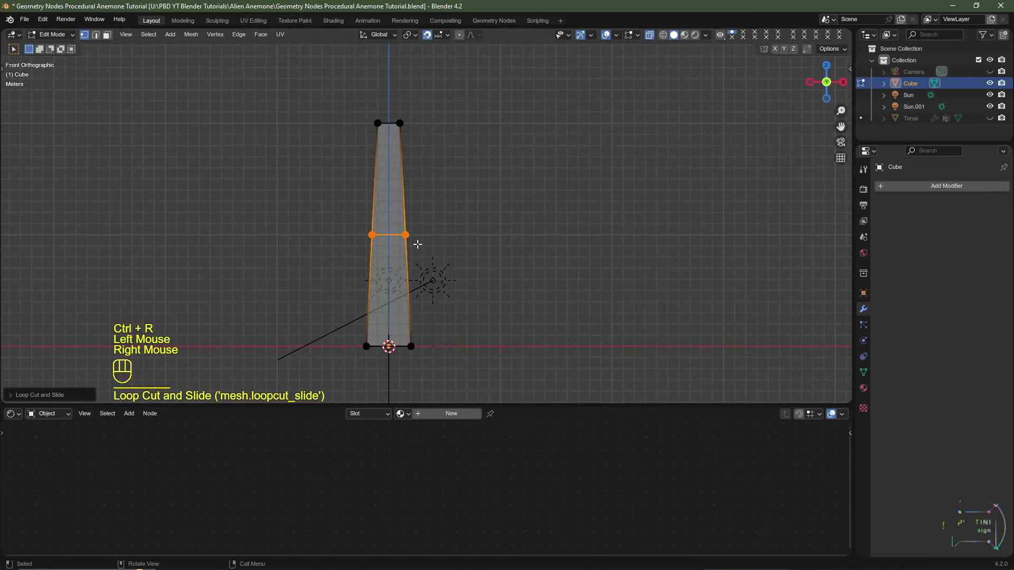
- Leave Edit Mode and add a Subdivision Surface modifier to the tapered box with its viewport level at 2
{"action": "key", "text": "Tab"}
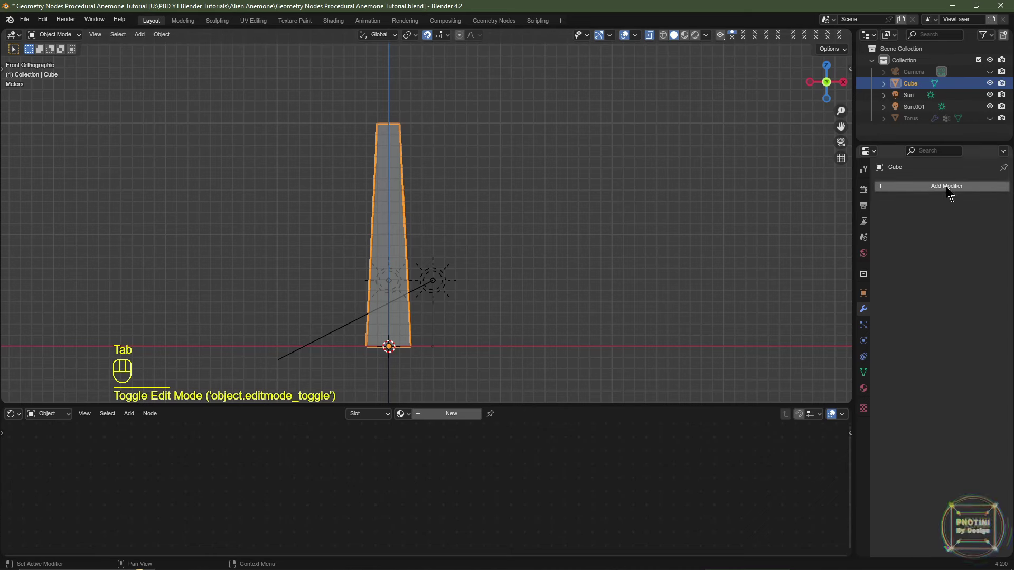
{"action": "left_click", "coordinate": [907, 188]}
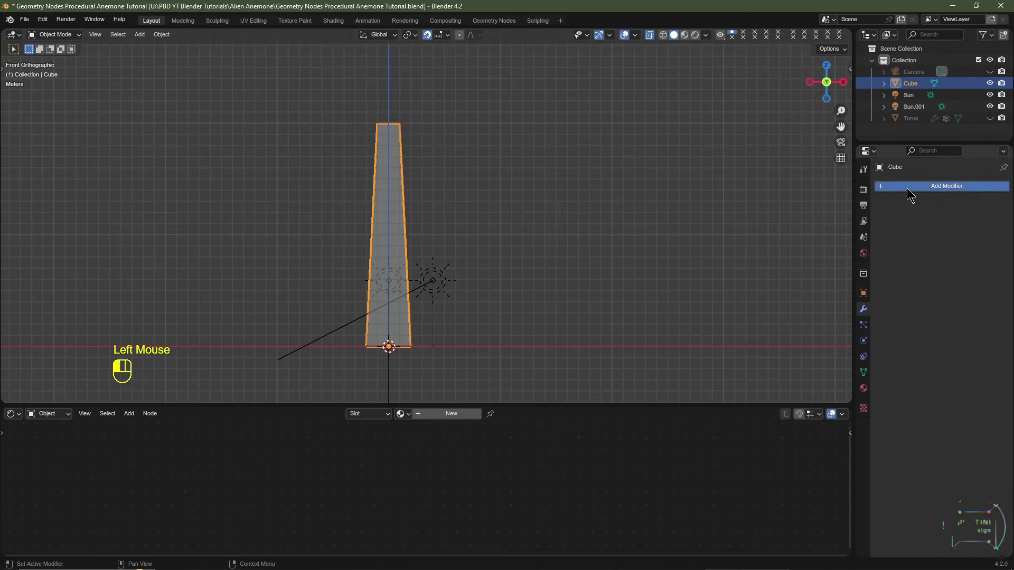
{"action": "mouse_move", "coordinate": [879, 233]}
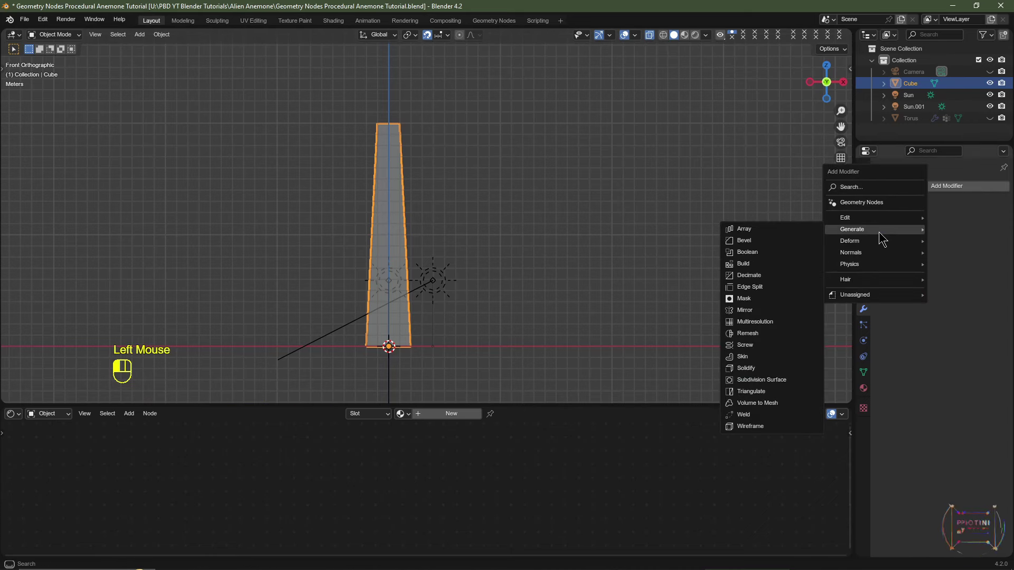
{"action": "left_click", "coordinate": [775, 380]}
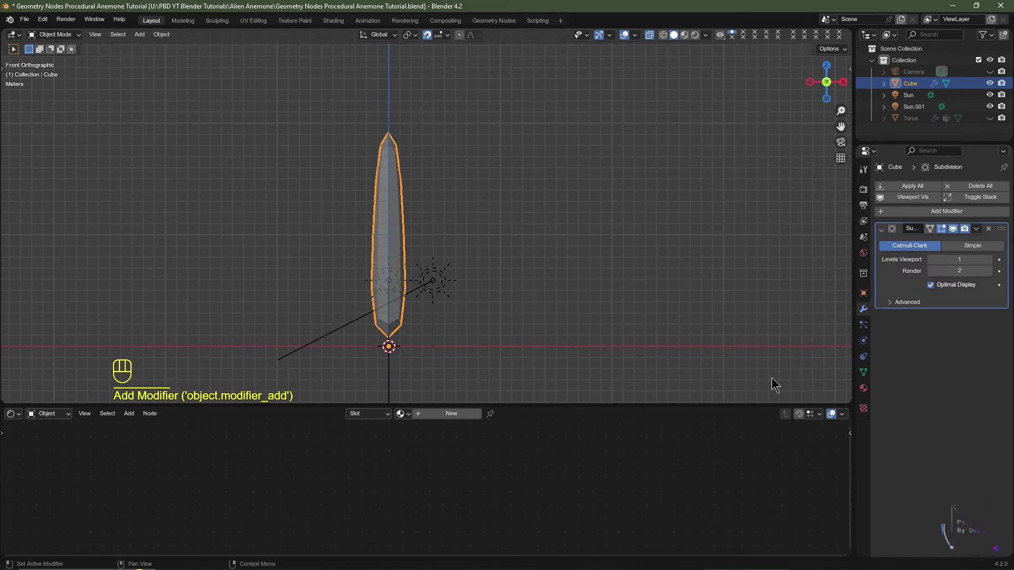
{"action": "left_click", "coordinate": [988, 259]}
- Add a horizontal loop cut to the lower half of the box and slide it 0.8 towards the base
{"action": "middle_click_drag", "start_coordinate": [525, 336], "coordinate": [532, 278], "text": "shift"}
{"action": "scroll", "coordinate": [452, 301], "scroll_direction": "up", "scroll_amount": 2}
{"action": "key", "text": "Tab"}
{"action": "scroll", "coordinate": [483, 170], "scroll_direction": "up", "scroll_amount": 1}
{"action": "key", "text": "ctrl+r"}
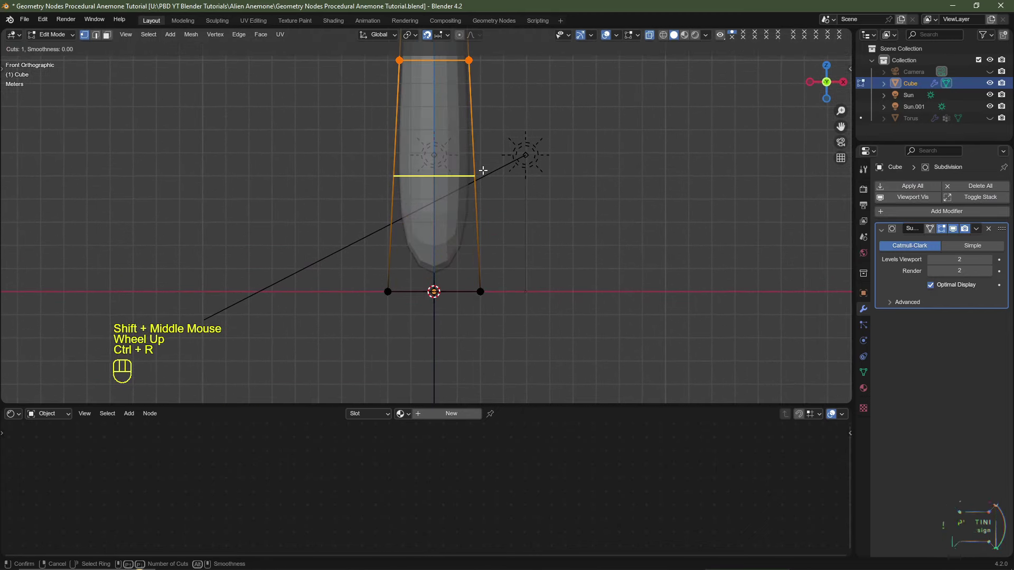
{"action": "left_click", "coordinate": [470, 177]}
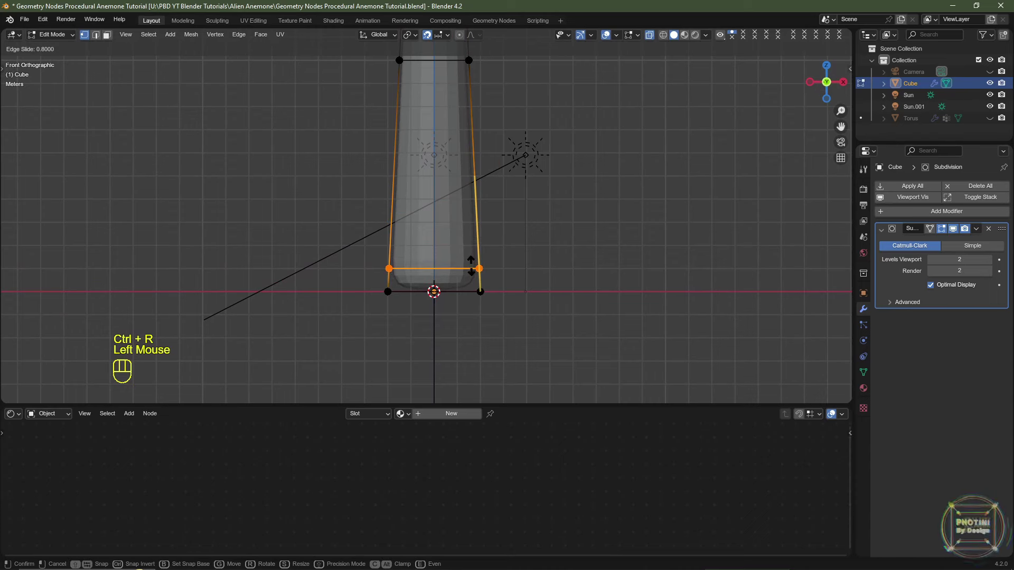
{"action": "left_click", "coordinate": [471, 265]}
{"action": "right_click", "coordinate": [470, 265]}
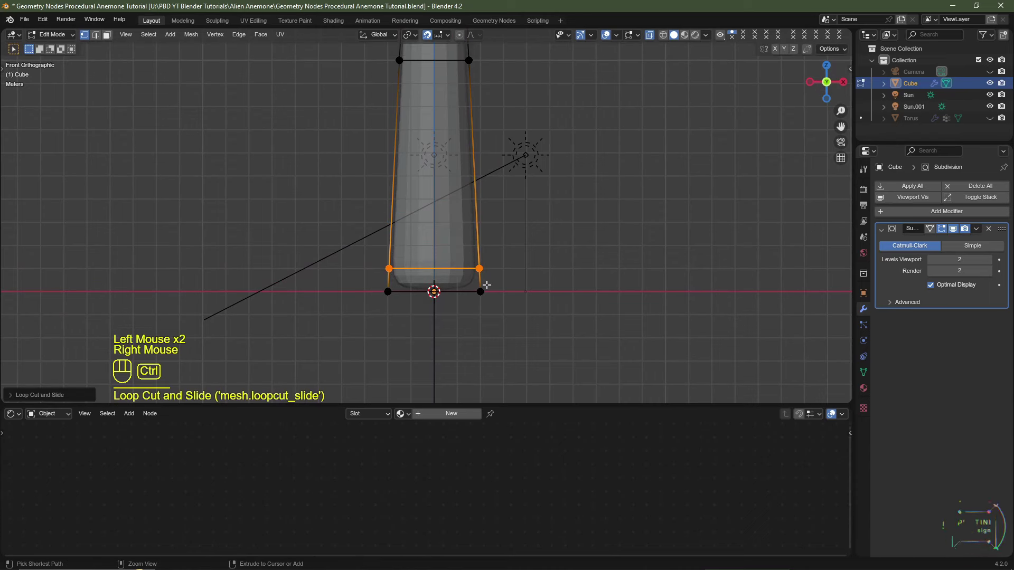
- Add a centred loop cut between the new lower loop and the bottom edge
{"action": "key", "text": "ctrl+r"}
{"action": "left_click", "coordinate": [484, 283]}
{"action": "right_click", "coordinate": [484, 283]}
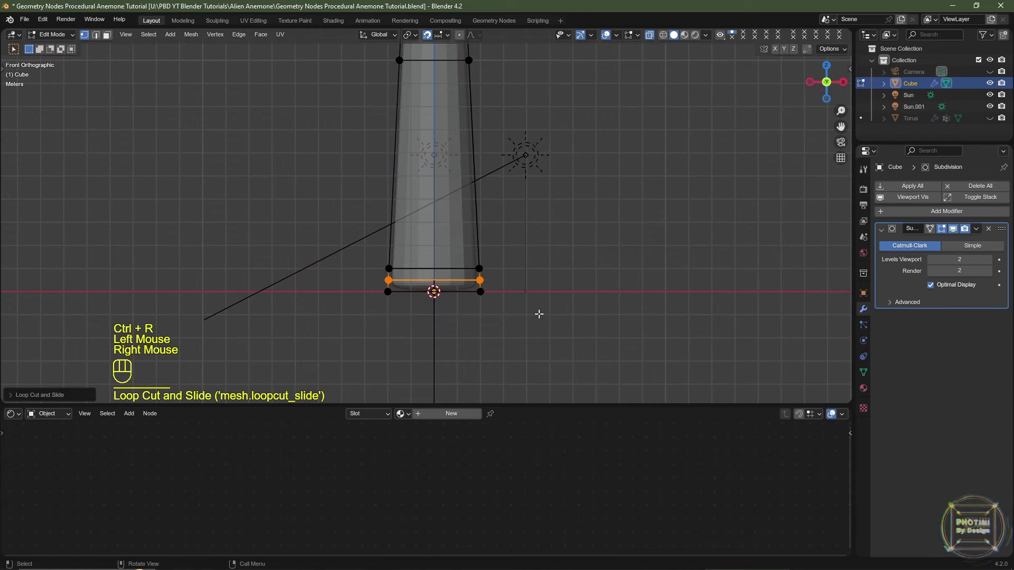
- Try the vertex, edge and face selection modes on the middle part of the box
{"action": "middle_click_drag", "start_coordinate": [538, 316], "coordinate": [478, 287]}
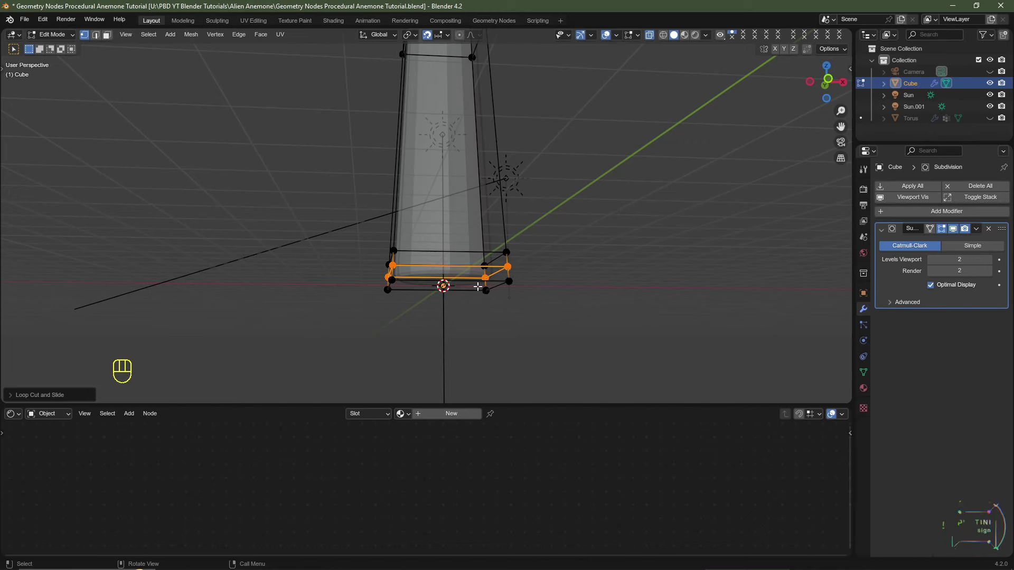
{"action": "scroll", "coordinate": [477, 286], "scroll_direction": "down", "scroll_amount": 2}
{"action": "middle_click_drag", "start_coordinate": [380, 95], "coordinate": [123, 27]}
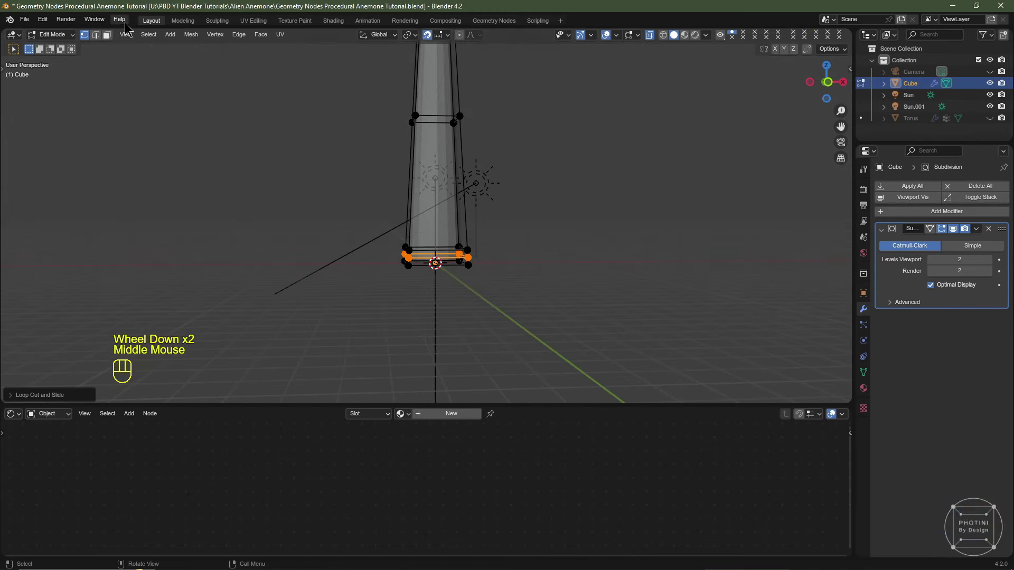
{"action": "left_click", "coordinate": [85, 35]}
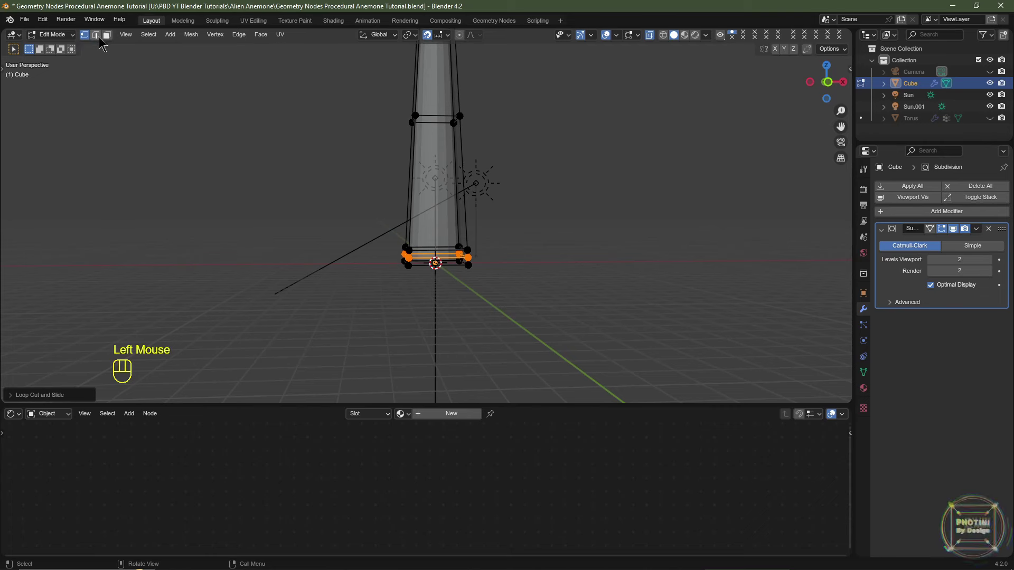
{"action": "left_click", "coordinate": [415, 116]}
{"action": "left_click", "coordinate": [95, 34]}
{"action": "left_click", "coordinate": [438, 116]}
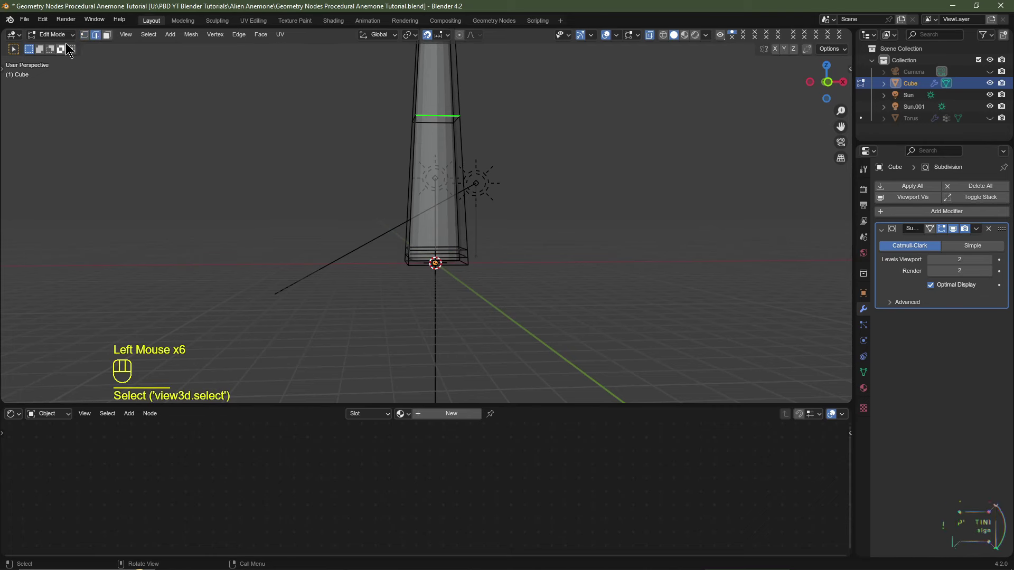
{"action": "left_click", "coordinate": [106, 35]}
{"action": "left_click", "coordinate": [433, 74]}
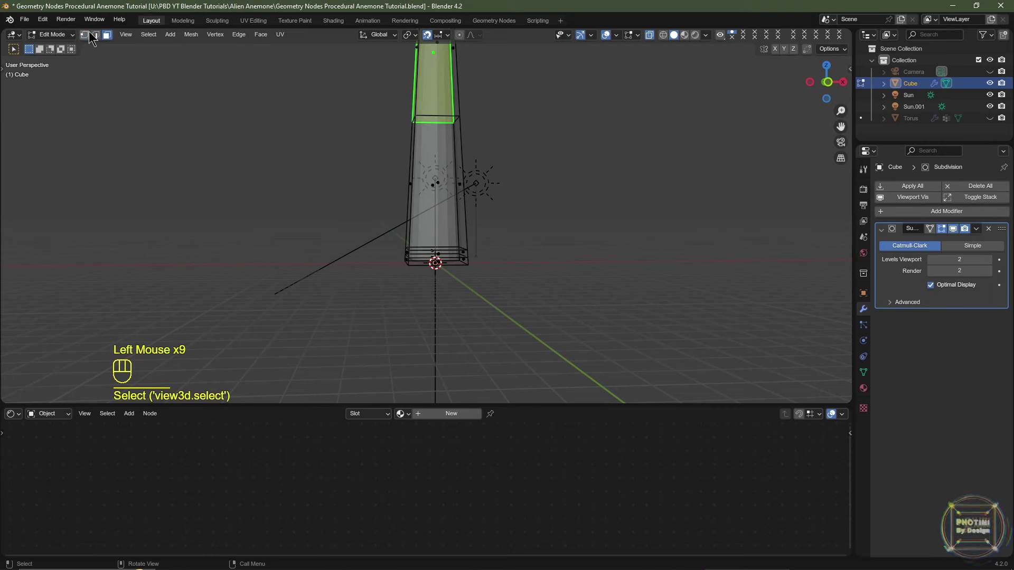
{"action": "left_click", "coordinate": [85, 35]}
{"action": "key", "text": "1"}
{"action": "key", "text": "2"}
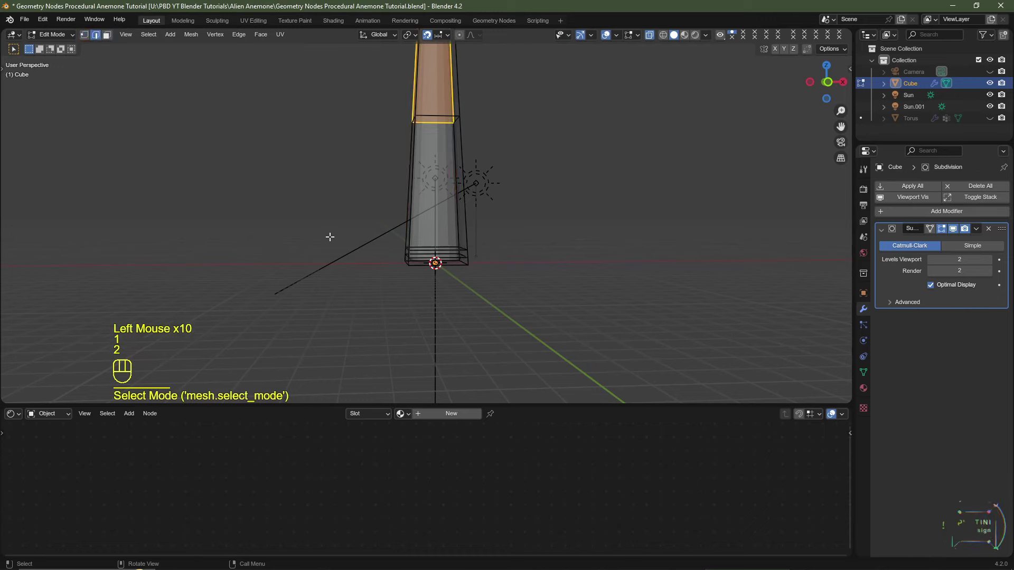
- In face selection mode, select the bottom face of the box and inset it by about 0.28 m
{"action": "key", "text": "3"}
{"action": "key", "text": "3"}
{"action": "middle_click_drag", "start_coordinate": [433, 296], "coordinate": [561, 255]}
{"action": "left_click", "coordinate": [440, 217]}
{"action": "scroll", "coordinate": [492, 208], "scroll_direction": "down", "scroll_amount": 6}
{"action": "key", "text": "KP_Decimal"}
{"action": "key", "text": "i"}
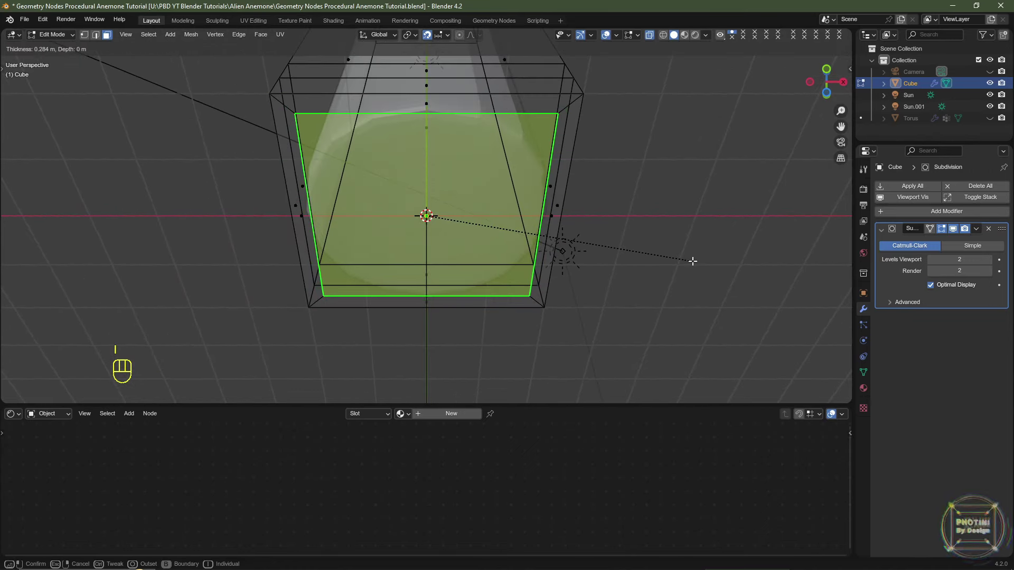
{"action": "left_click", "coordinate": [692, 261]}
- Add a horizontal loop cut to the upper half of the box and slide it close to the top edge
{"action": "scroll", "coordinate": [692, 261], "scroll_direction": "down", "scroll_amount": 3}
{"action": "middle_click_drag", "start_coordinate": [692, 261], "coordinate": [527, 267]}
{"action": "key", "text": "KP_1"}
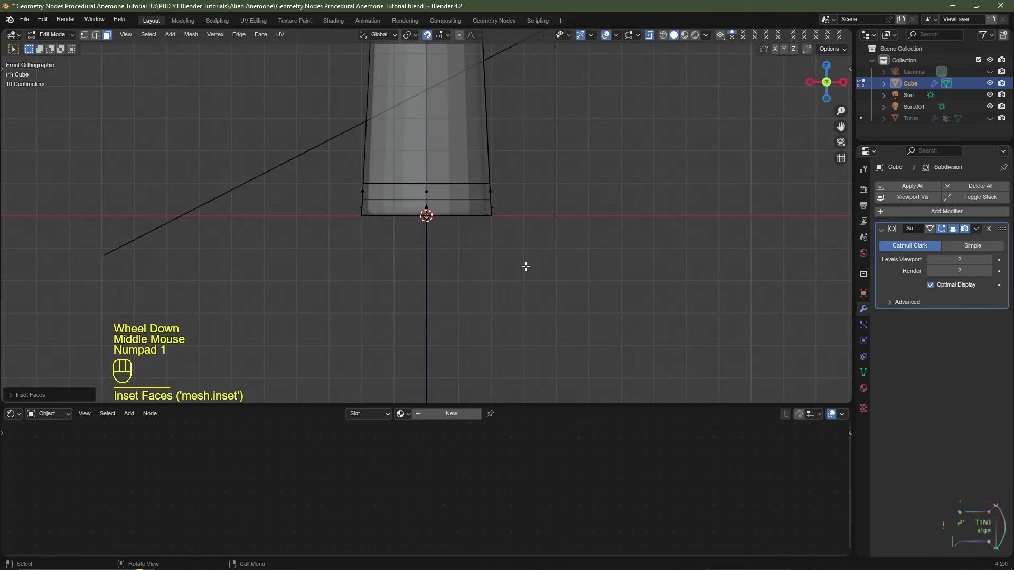
{"action": "scroll", "coordinate": [524, 237], "scroll_direction": "down", "scroll_amount": 3}
{"action": "middle_click_drag", "start_coordinate": [523, 210], "coordinate": [516, 279], "text": "shift"}
{"action": "scroll", "coordinate": [521, 256], "scroll_direction": "up", "scroll_amount": 4}
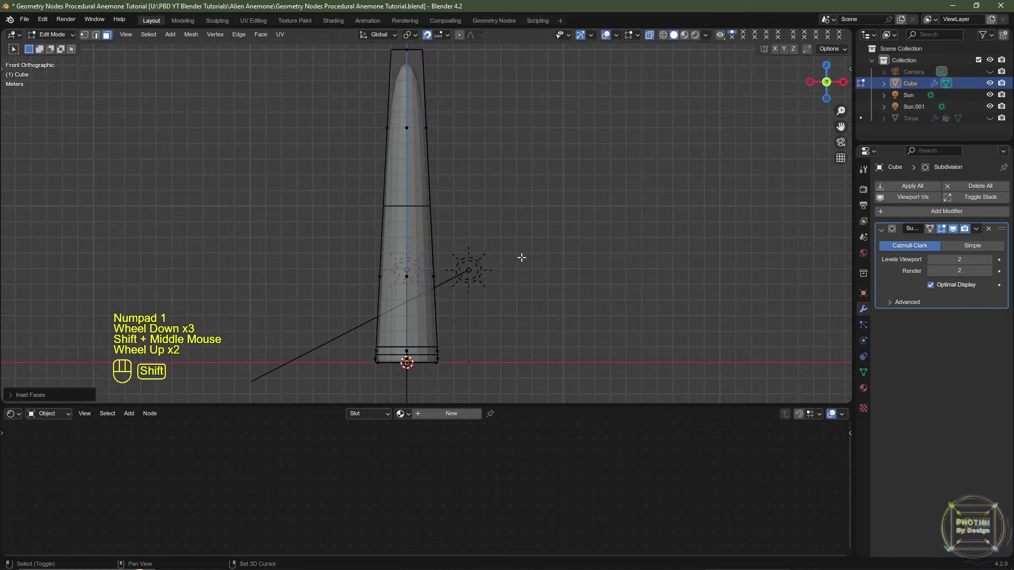
{"action": "key", "text": "ctrl"}
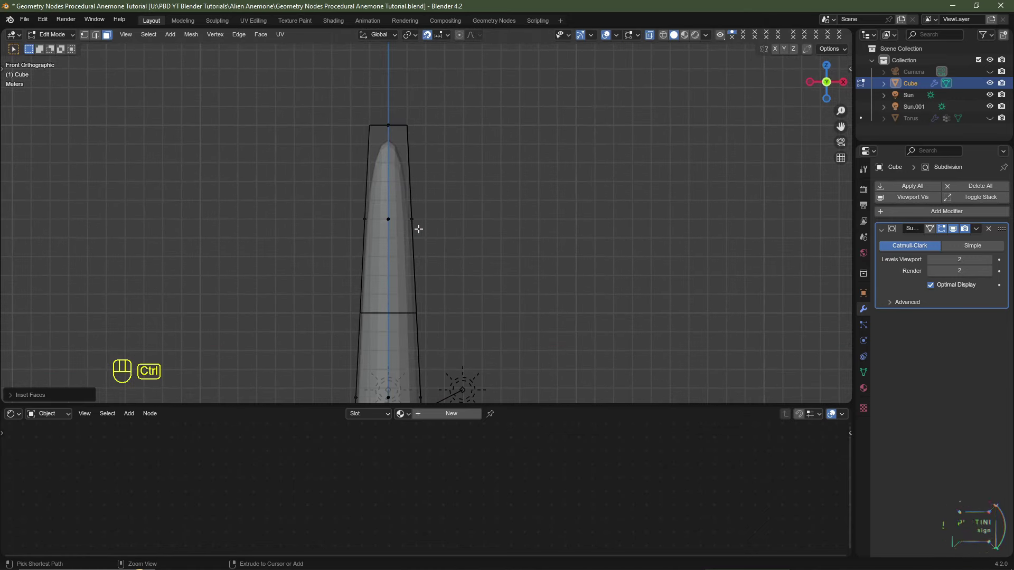
{"action": "key", "text": "ctrl+r"}
{"action": "left_click", "coordinate": [415, 228]}
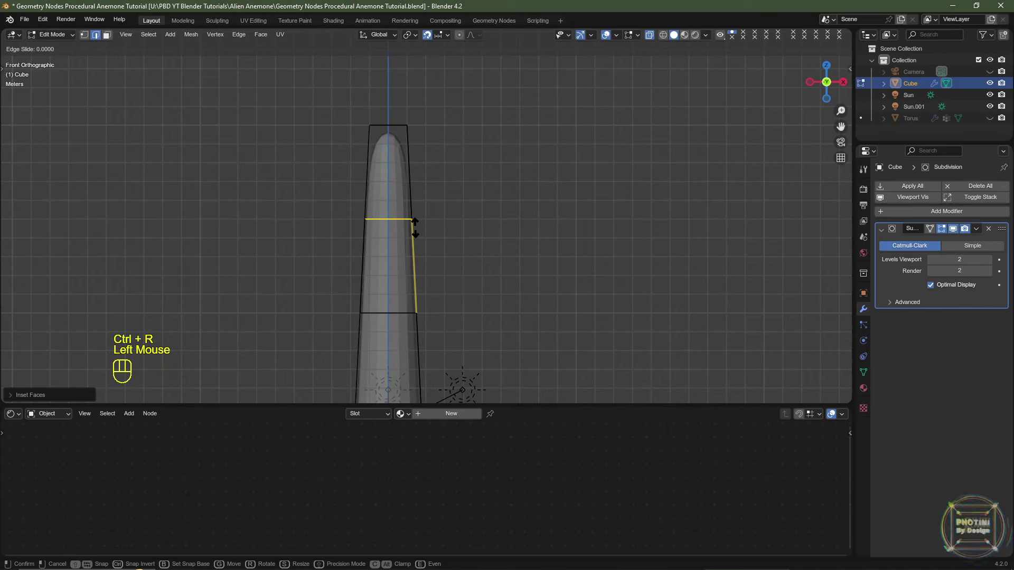
{"action": "left_click", "coordinate": [410, 151]}
{"action": "right_click", "coordinate": [411, 157]}
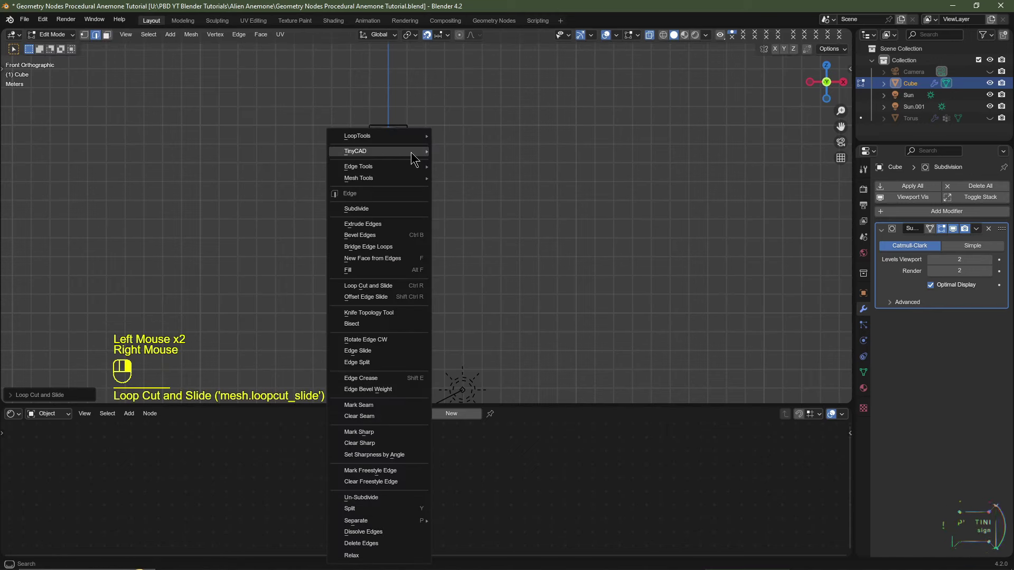
- Add a centred loop cut between the new upper loop and the top edge
{"action": "scroll", "coordinate": [448, 169], "scroll_direction": "up", "scroll_amount": 2}
{"action": "middle_click_drag", "start_coordinate": [401, 175], "coordinate": [527, 185], "text": "shift"}
{"action": "key", "text": "ctrl+r"}
{"action": "left_click", "coordinate": [530, 189]}
{"action": "right_click", "coordinate": [530, 188]}
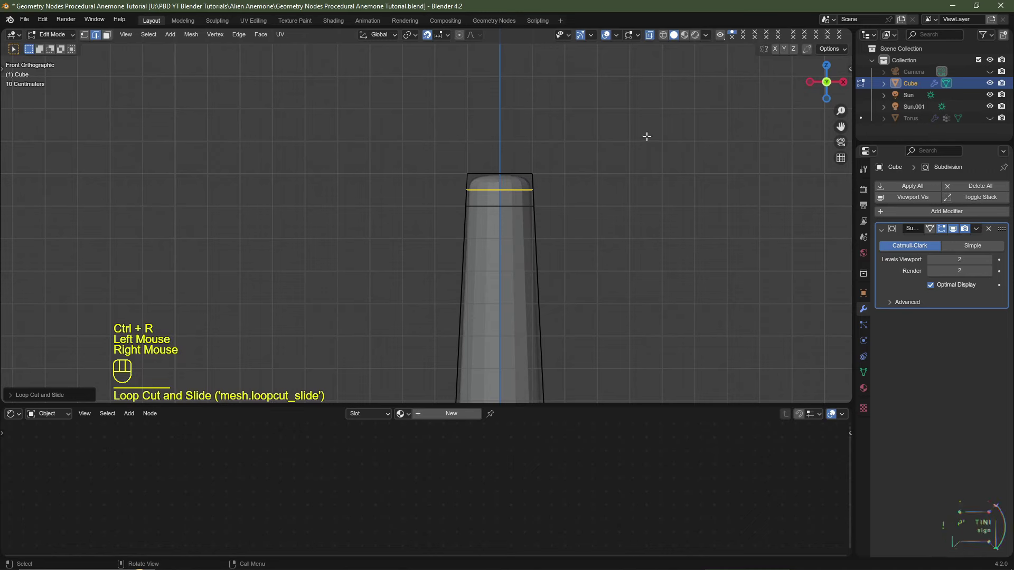
- Select the top face of the box and inset it slightly
{"action": "middle_click_drag", "start_coordinate": [645, 135], "coordinate": [516, 197]}
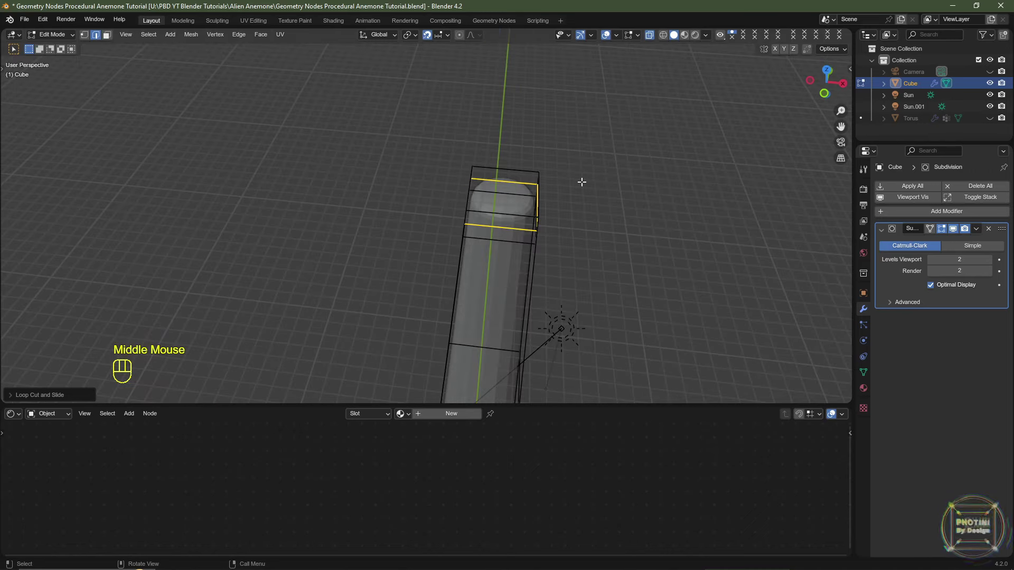
{"action": "key", "text": "3"}
{"action": "left_click", "coordinate": [504, 190]}
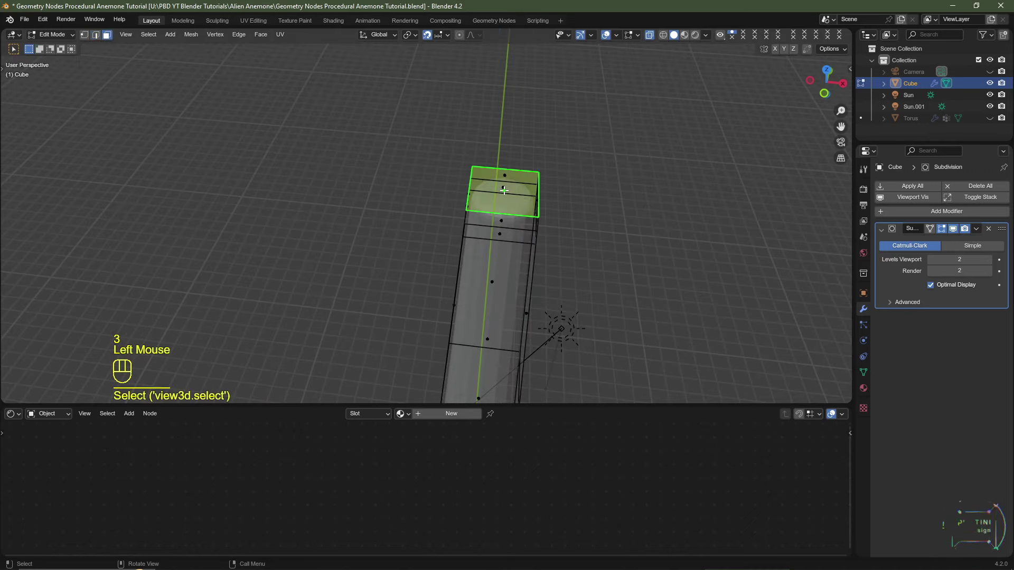
{"action": "scroll", "coordinate": [570, 196], "scroll_direction": "up", "scroll_amount": 2}
{"action": "key", "text": "i"}
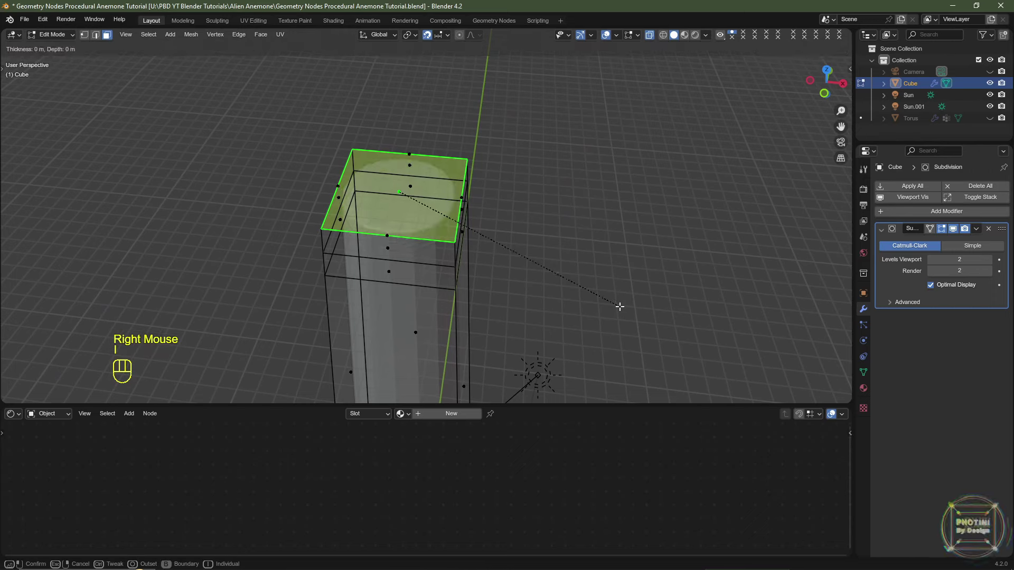
{"action": "left_click", "coordinate": [612, 302]}
- Select the middle ring of vertices, scale it to about twice its width for a bulging body, and return to Object Mode
{"action": "scroll", "coordinate": [547, 278], "scroll_direction": "down", "scroll_amount": 2}
{"action": "key", "text": "KP_1"}
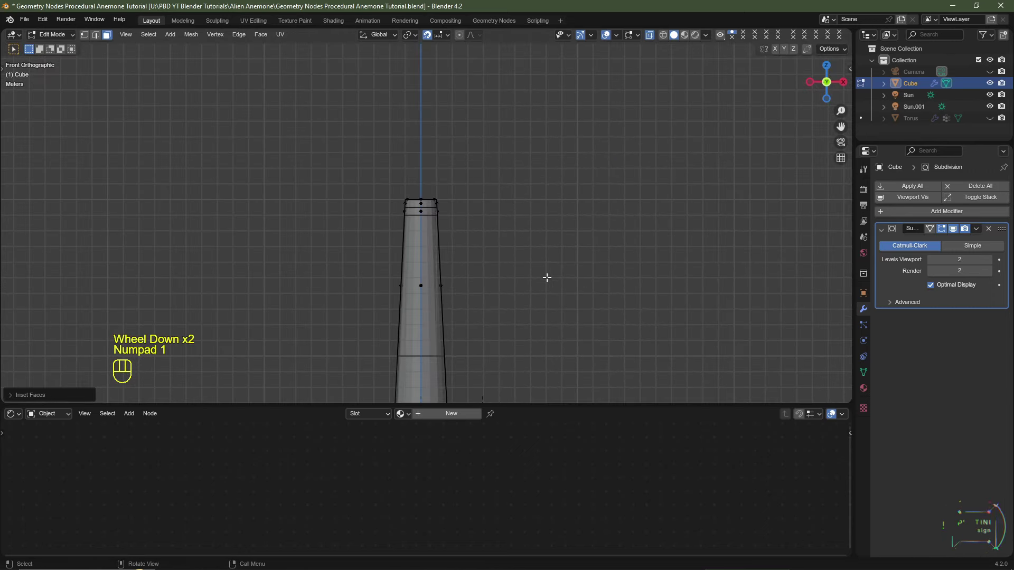
{"action": "middle_click_drag", "start_coordinate": [539, 299], "coordinate": [551, 210], "text": "shift"}
{"action": "key", "text": "1"}
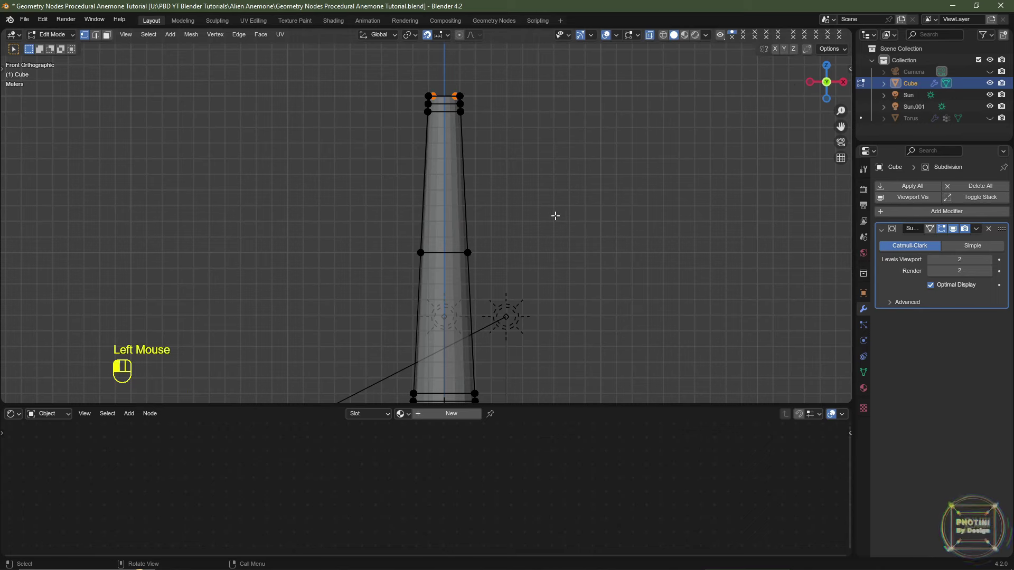
{"action": "left_click_drag", "start_coordinate": [556, 215], "coordinate": [382, 281]}
{"action": "middle_click_drag", "start_coordinate": [524, 294], "coordinate": [507, 265], "text": "shift"}
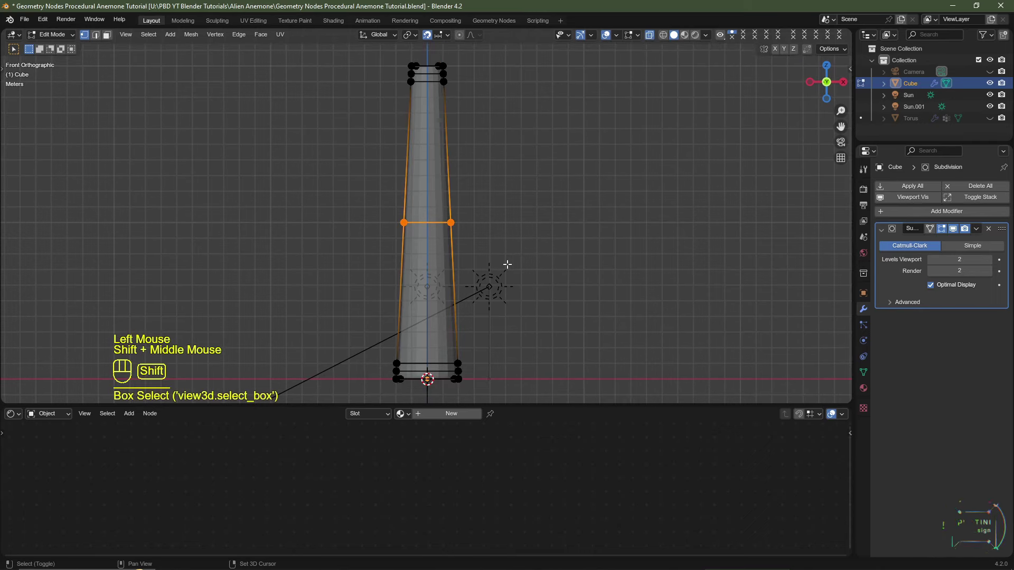
{"action": "key", "text": "s"}
{"action": "key", "text": "ctrl"}
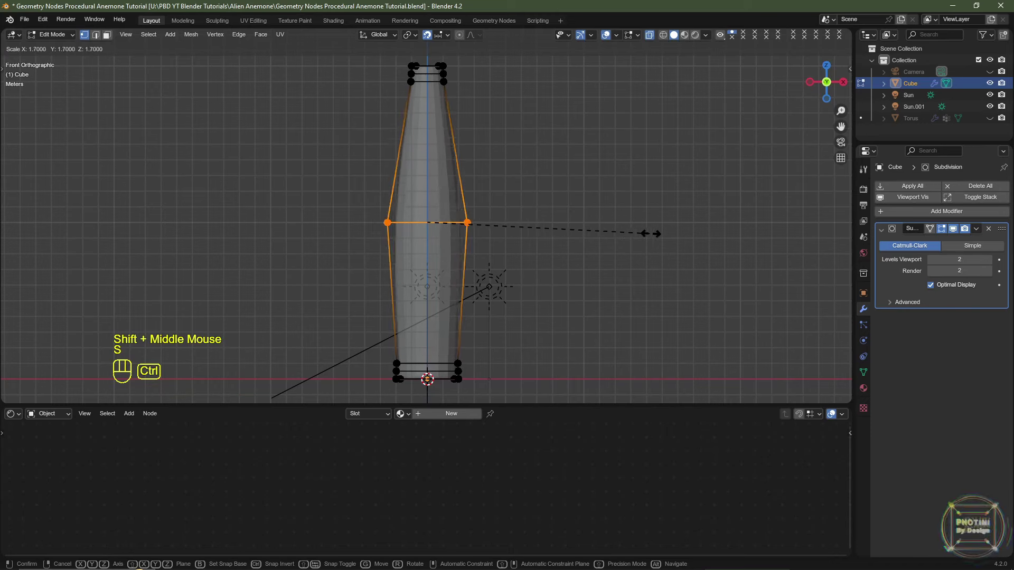
{"action": "left_click", "coordinate": [711, 238], "text": "ctrl"}
{"action": "scroll", "coordinate": [530, 199], "scroll_direction": "down", "scroll_amount": 4}
{"action": "key", "text": "Tab"}
{"action": "key", "text": "Tab"}
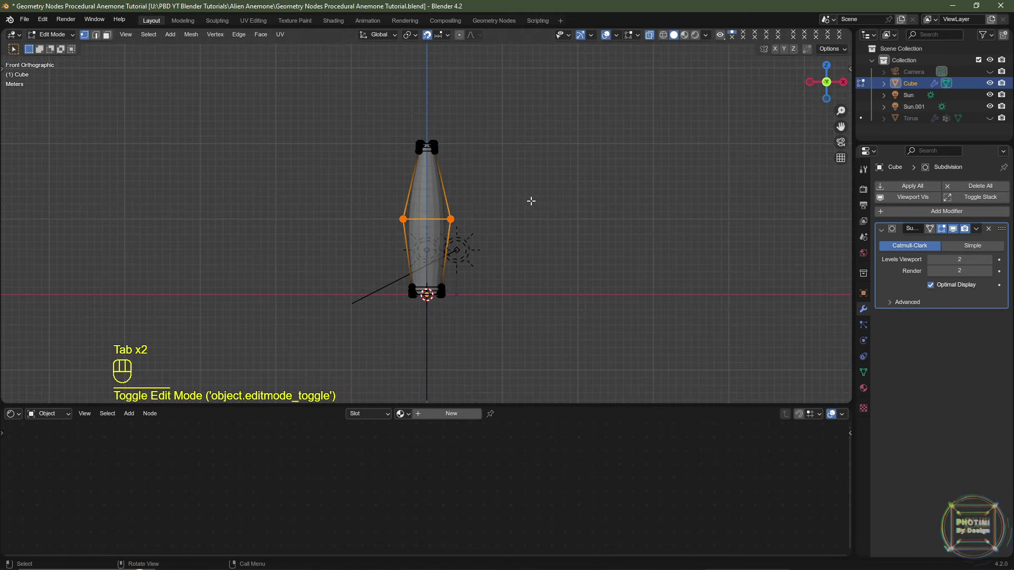
{"action": "key", "text": "Tab"}
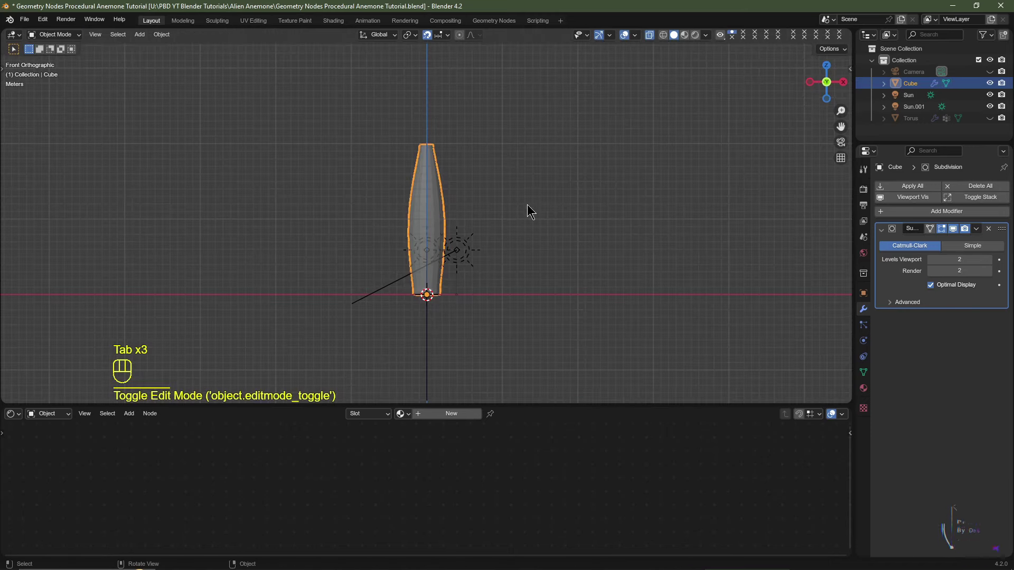
- Turn off X-ray display and shade the bulging object smooth
{"action": "left_click", "coordinate": [649, 34]}
{"action": "key", "text": "z"}
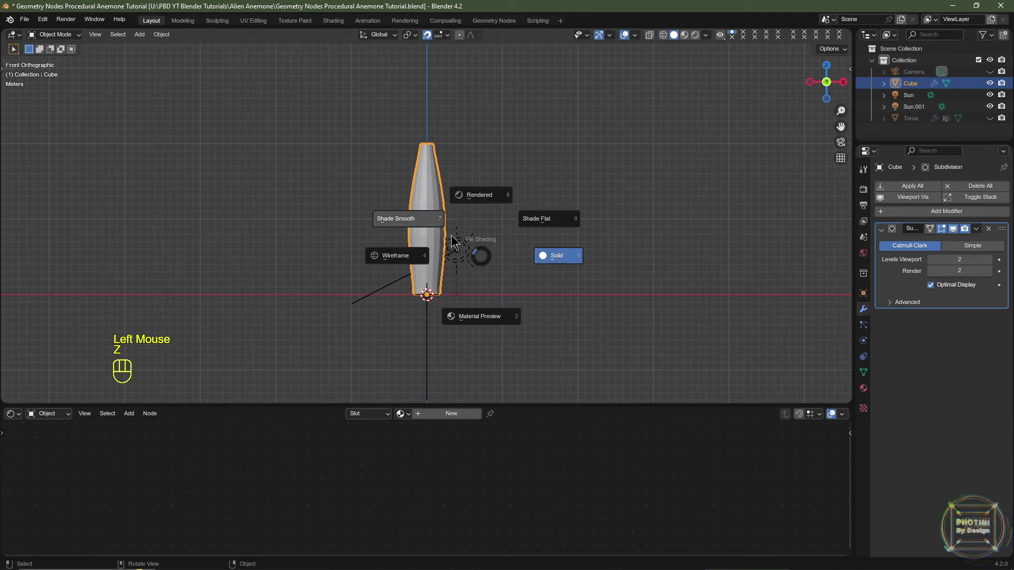
{"action": "left_click", "coordinate": [436, 227]}
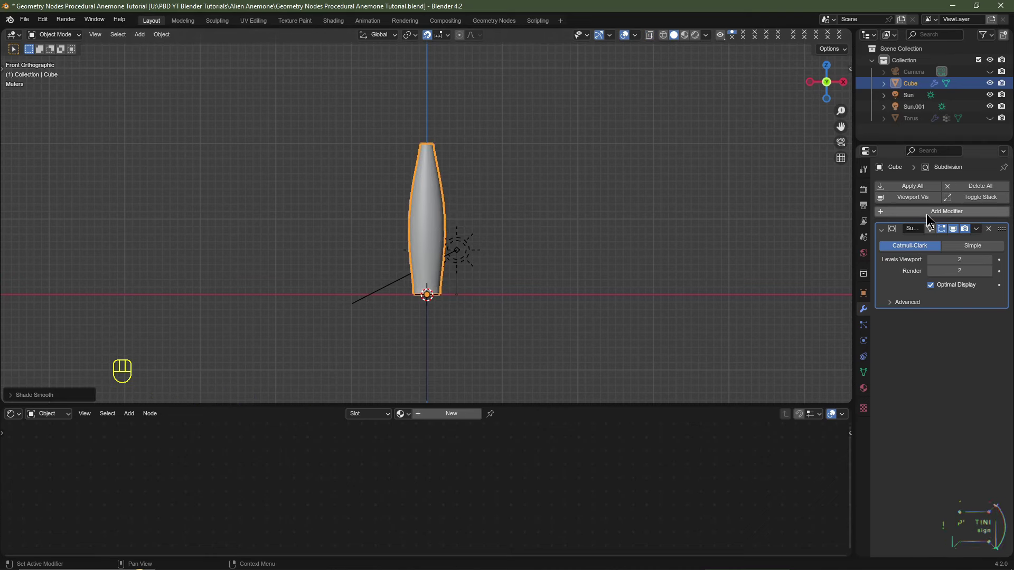
- Apply the Subdivision modifier to the object and enter Edit Mode on the resulting mesh
{"action": "left_click", "coordinate": [978, 230]}
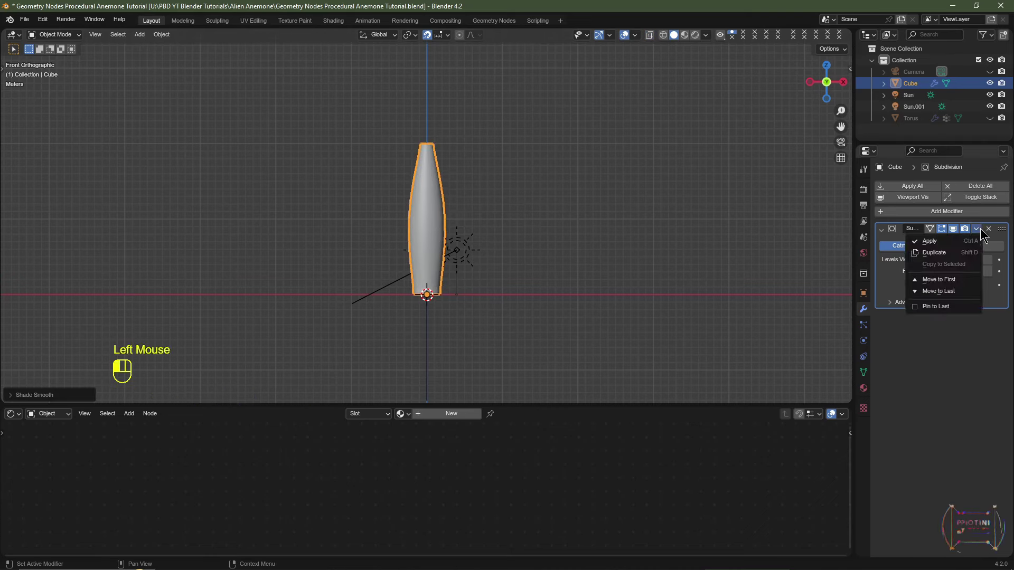
{"action": "left_click", "coordinate": [929, 241]}
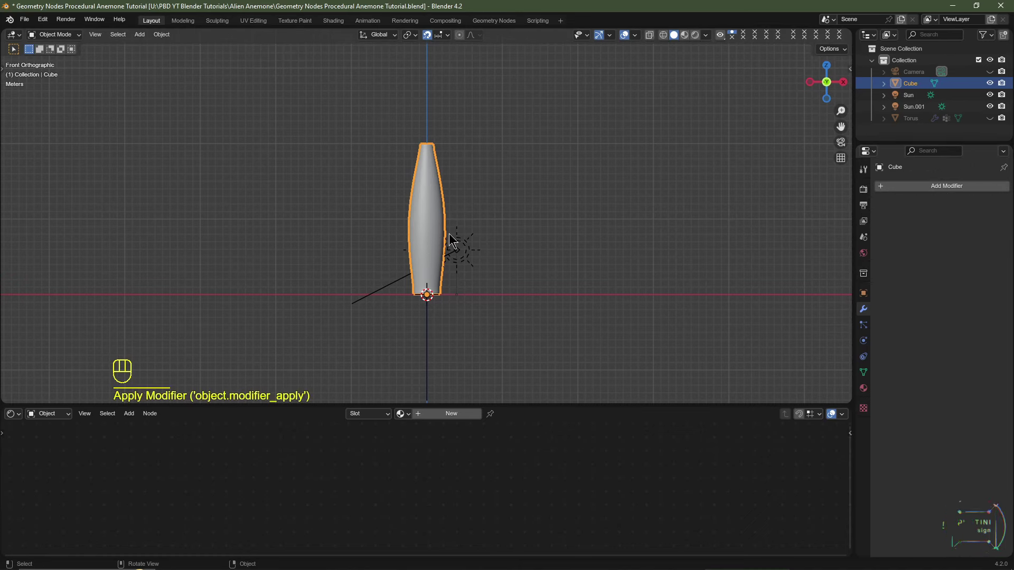
{"action": "scroll", "coordinate": [450, 240], "scroll_direction": "up", "scroll_amount": 1}
{"action": "key", "text": "Tab"}
{"action": "scroll", "coordinate": [518, 238], "scroll_direction": "up", "scroll_amount": 2}
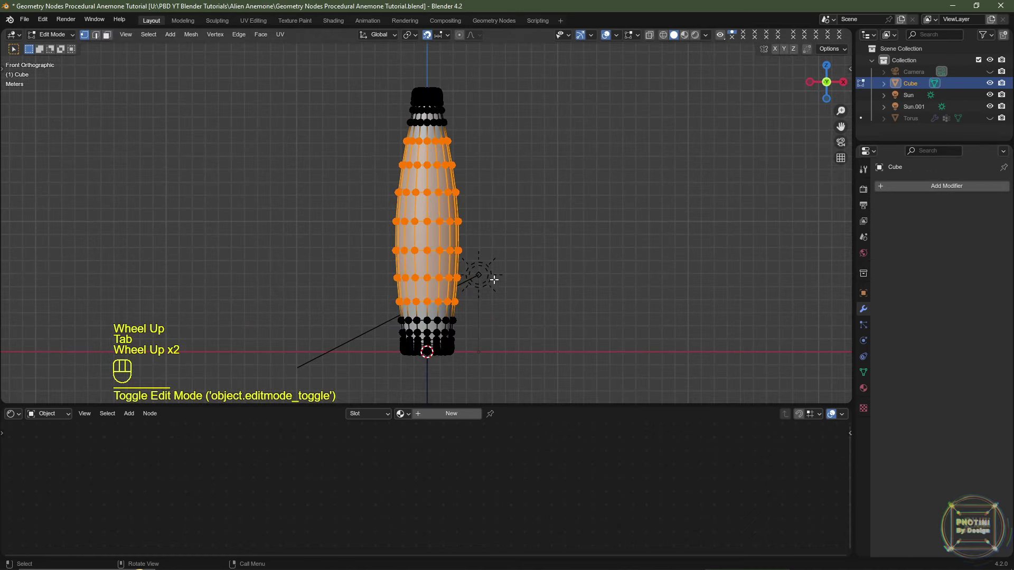
- Return to Object Mode and move the bulging body about 20 m along the negative X axis
{"action": "key", "text": "a"}
{"action": "key", "text": "a"}
{"action": "scroll", "coordinate": [497, 227], "scroll_direction": "down", "scroll_amount": 2}
{"action": "key", "text": "Tab"}
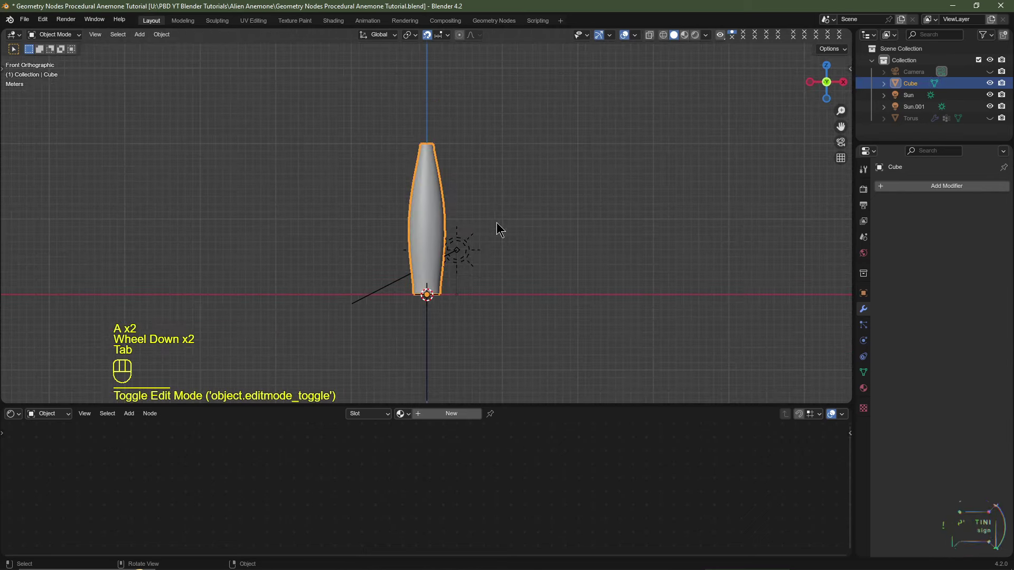
{"action": "scroll", "coordinate": [538, 218], "scroll_direction": "down", "scroll_amount": 1}
{"action": "scroll", "coordinate": [518, 221], "scroll_direction": "down", "scroll_amount": 1}
{"action": "scroll", "coordinate": [489, 224], "scroll_direction": "up", "scroll_amount": 1}
{"action": "scroll", "coordinate": [489, 224], "scroll_direction": "down", "scroll_amount": 1}
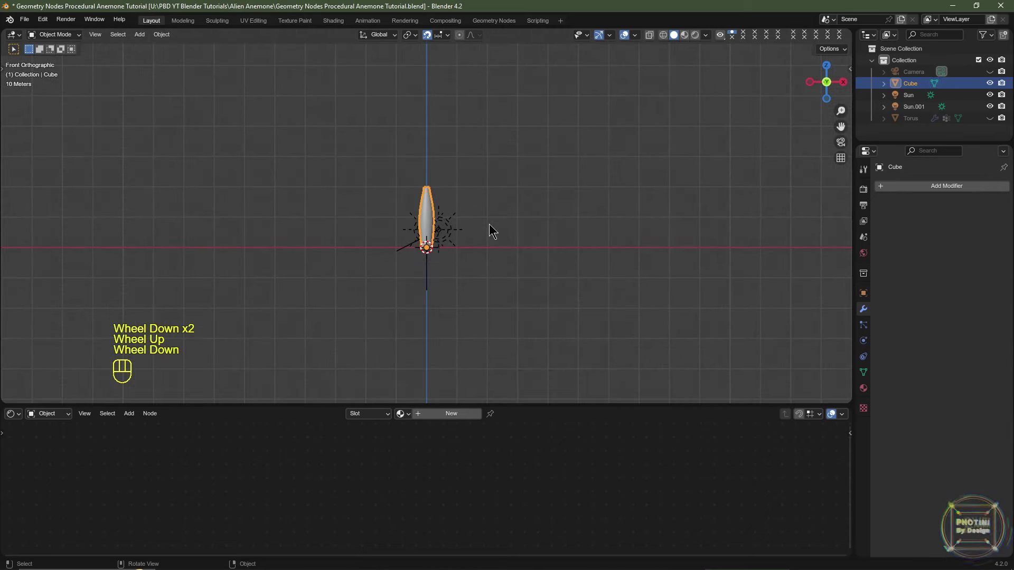
{"action": "key", "text": "g"}
{"action": "key", "text": "x"}
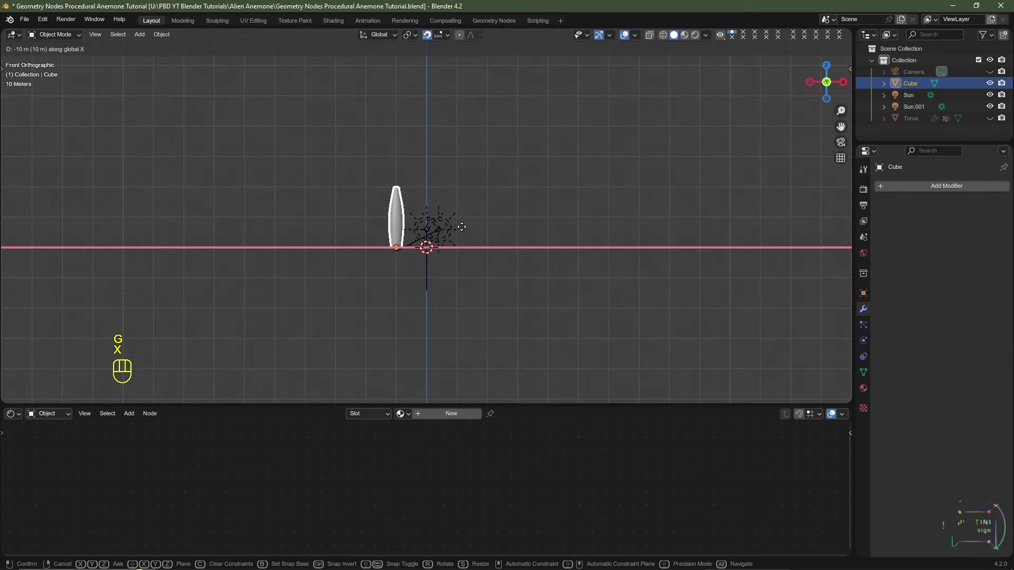
{"action": "left_click", "coordinate": [440, 227]}
{"action": "scroll", "coordinate": [523, 267], "scroll_direction": "up", "scroll_amount": 1}
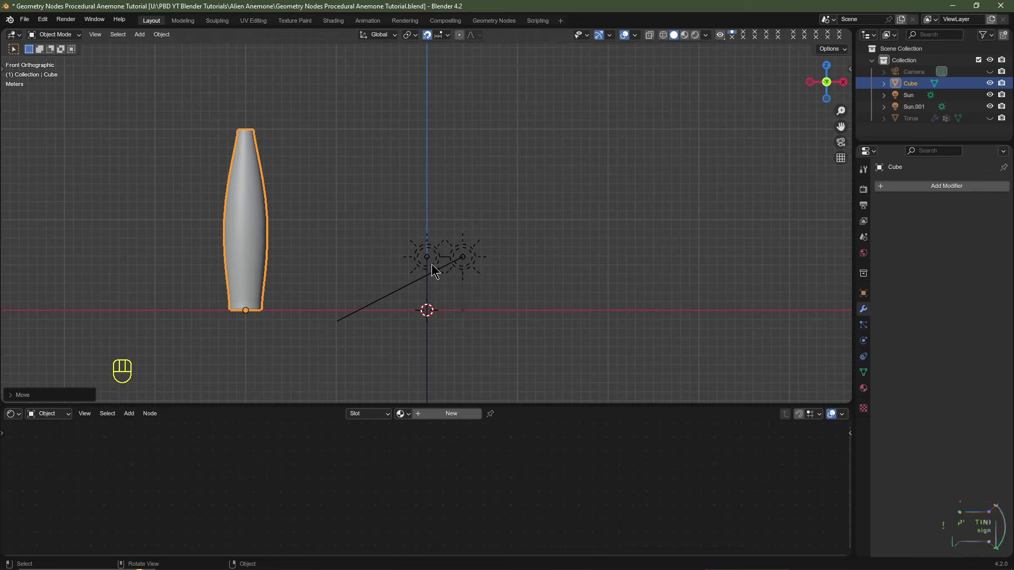
- Add a single-bone armature at the world origin and enter Edit Mode on it
{"action": "key", "text": "shift+a"}
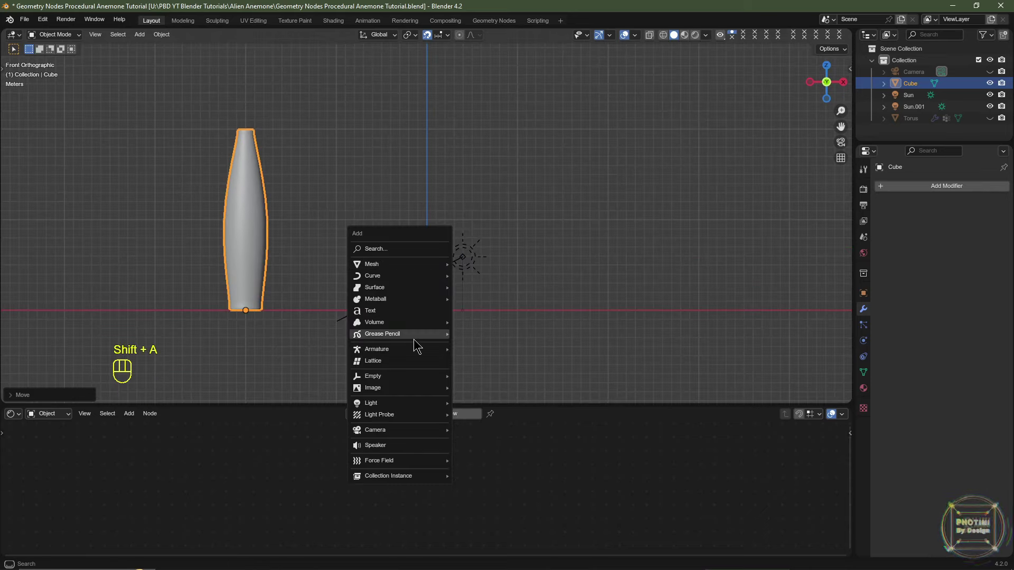
{"action": "mouse_move", "coordinate": [412, 348]}
{"action": "left_click", "coordinate": [480, 348]}
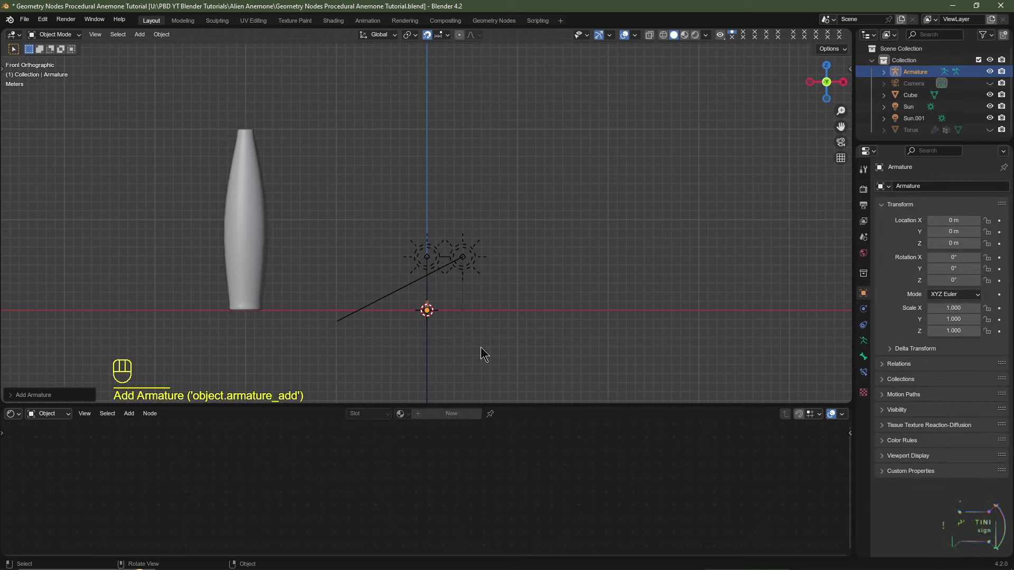
{"action": "key", "text": "KP_Decimal"}
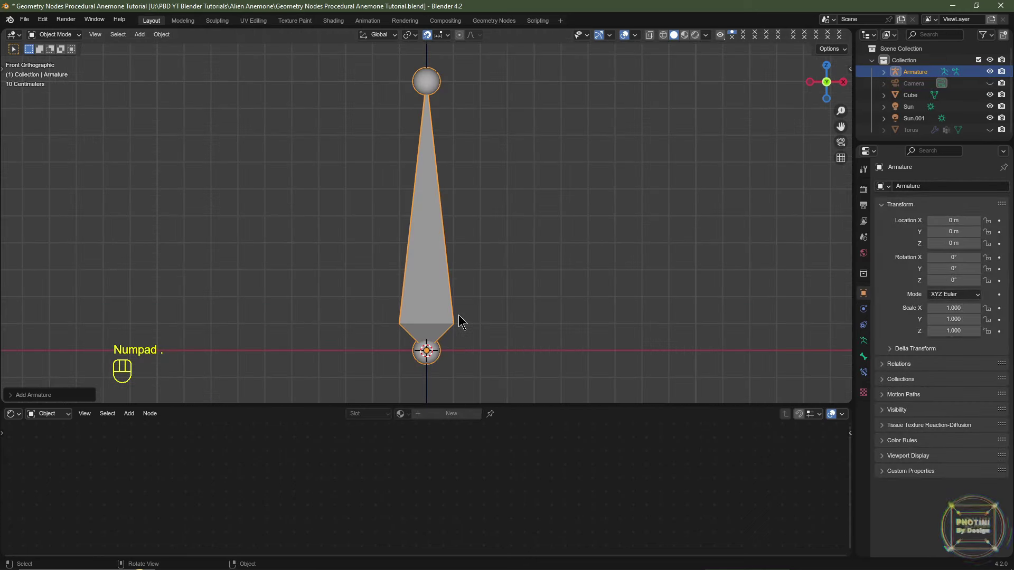
{"action": "scroll", "coordinate": [458, 314], "scroll_direction": "down", "scroll_amount": 2}
{"action": "key", "text": "Tab"}
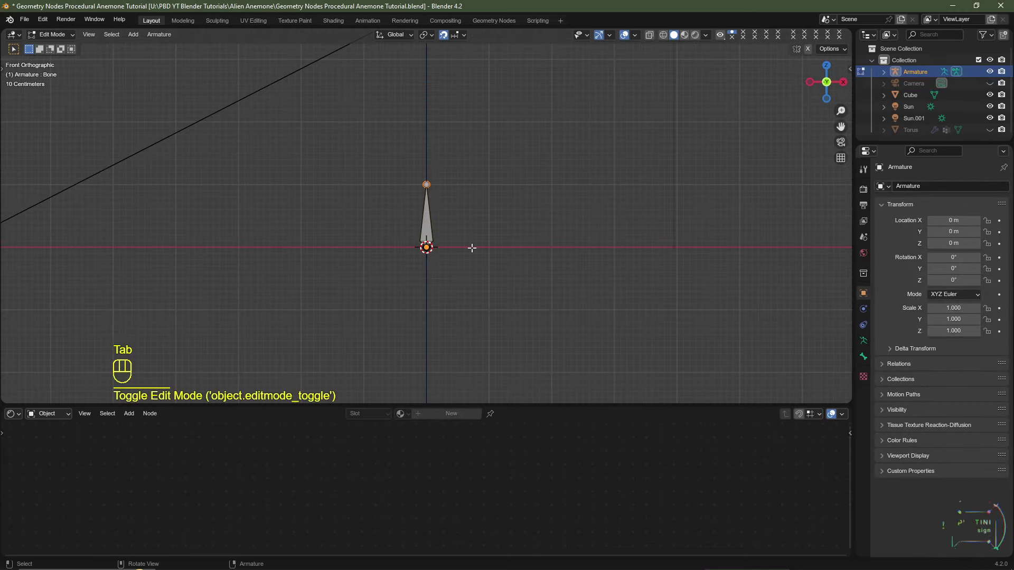
- Select the tip of the bone and extrude a new bone straight up to the height of the bulging body
{"action": "left_click", "coordinate": [52, 34]}
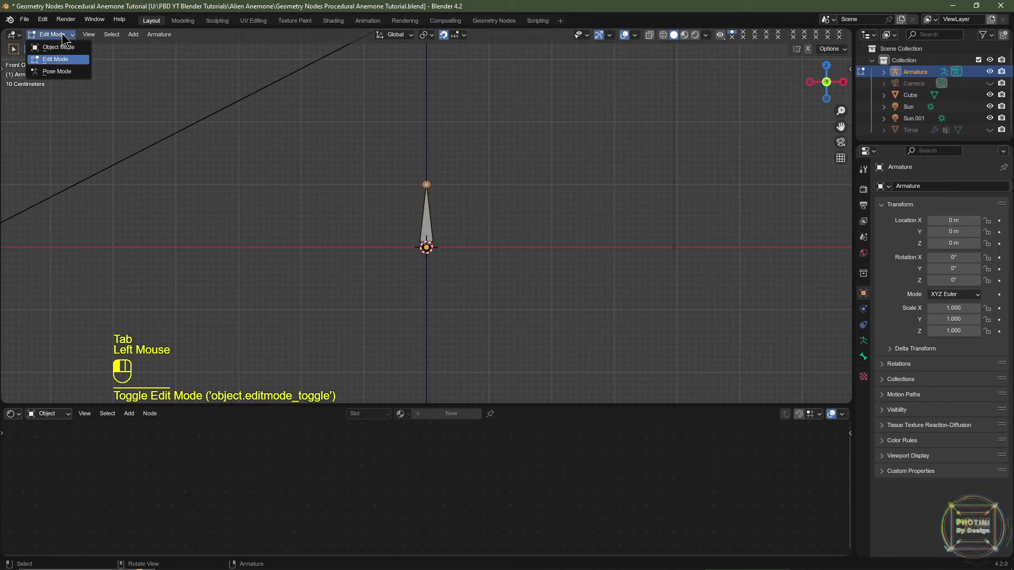
{"action": "left_click_drag", "start_coordinate": [406, 163], "coordinate": [455, 201]}
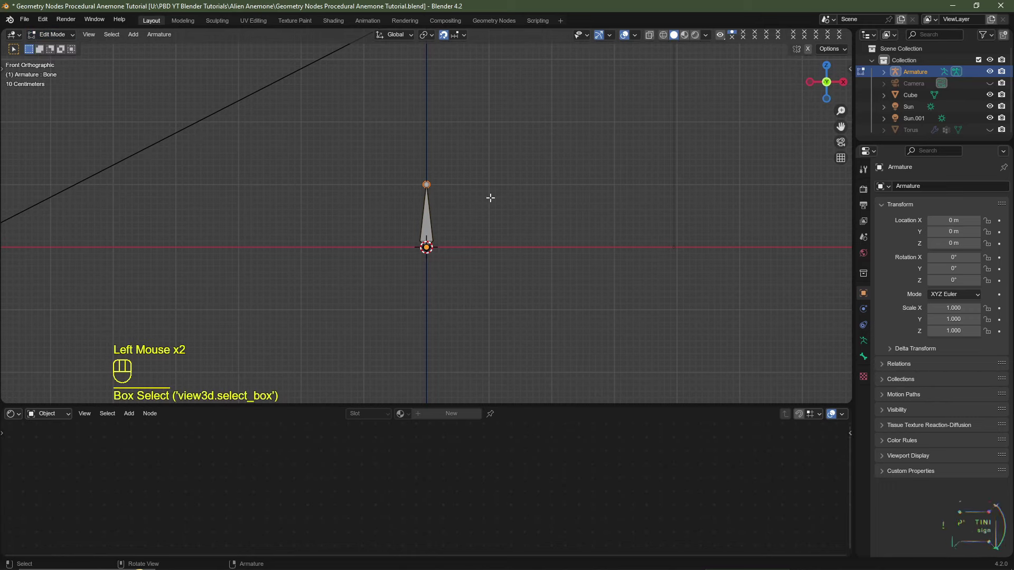
{"action": "scroll", "coordinate": [489, 198], "scroll_direction": "up", "scroll_amount": 3}
{"action": "left_click", "coordinate": [596, 197]}
{"action": "scroll", "coordinate": [595, 197], "scroll_direction": "down", "scroll_amount": 4}
{"action": "middle_click_drag", "start_coordinate": [595, 197], "coordinate": [538, 274], "text": "shift"}
{"action": "scroll", "coordinate": [535, 281], "scroll_direction": "down", "scroll_amount": 1}
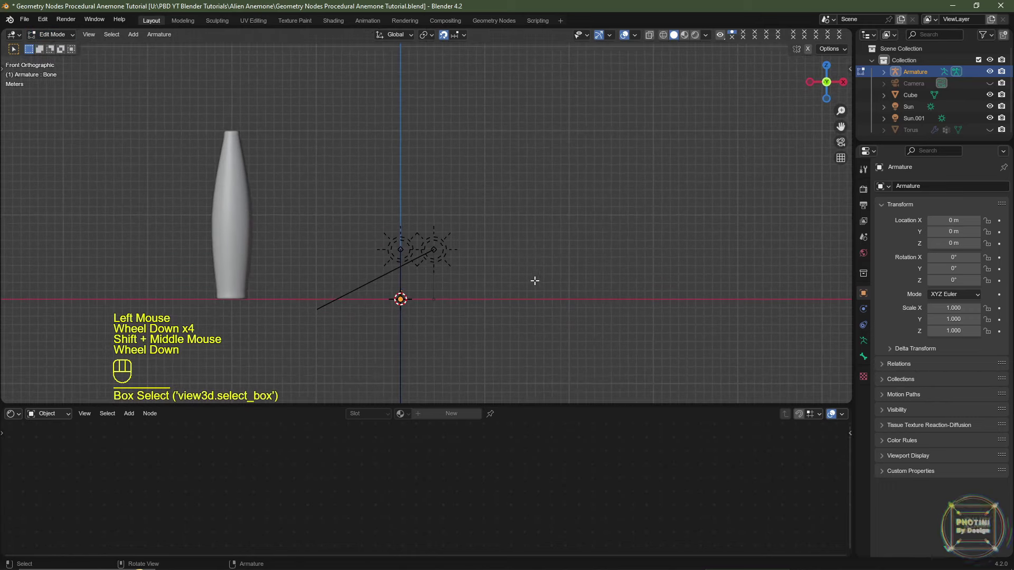
{"action": "key", "text": "e"}
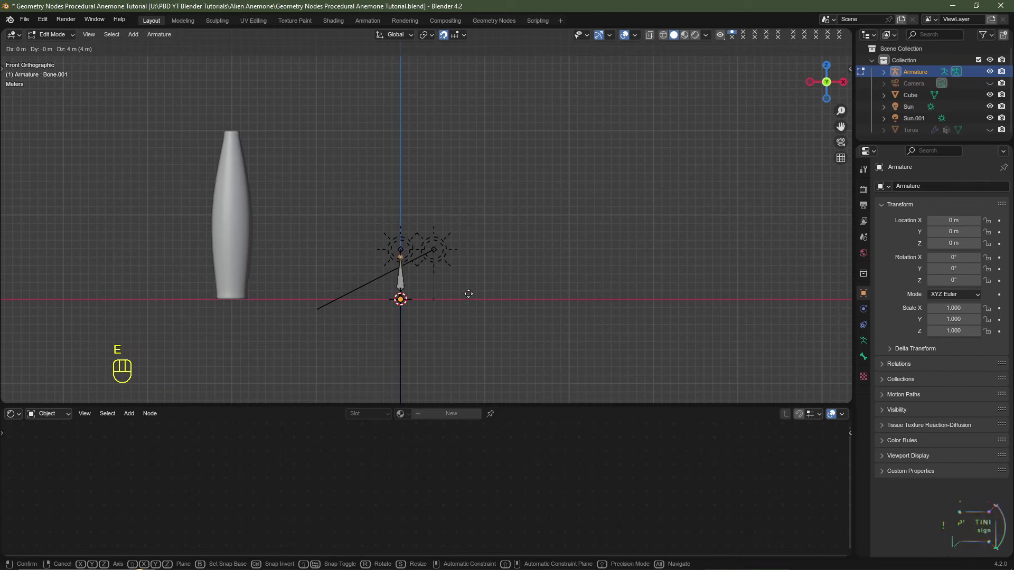
{"action": "left_click", "coordinate": [468, 167]}
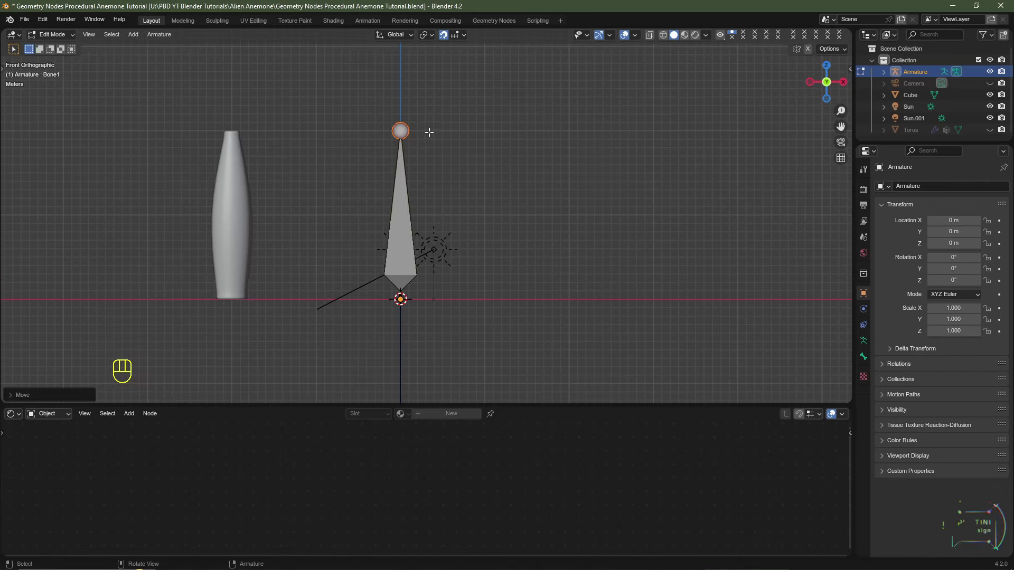
- Subdivide the long extruded bone with 3 cuts
{"action": "scroll", "coordinate": [317, 180], "scroll_direction": "up", "scroll_amount": 1}
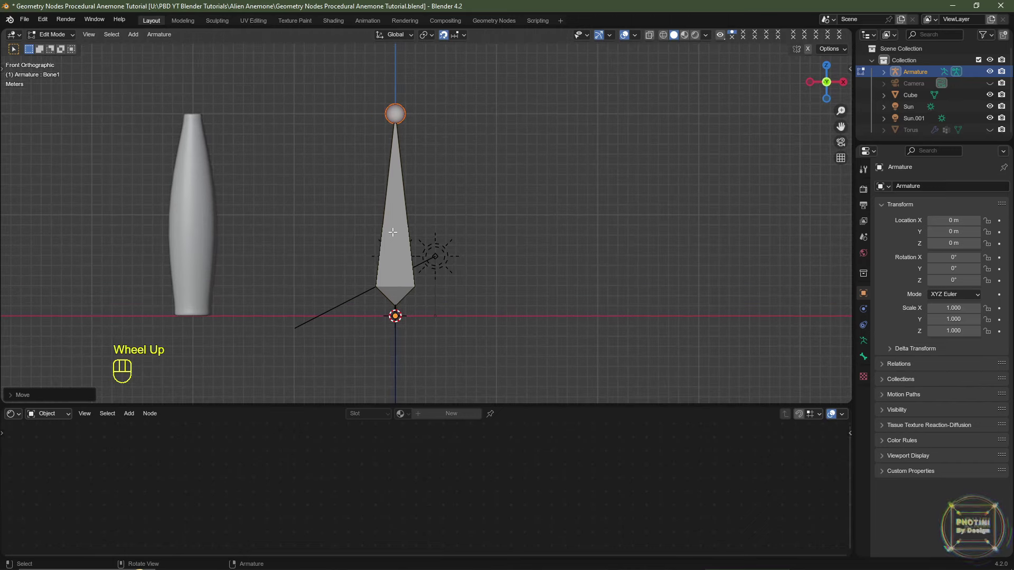
{"action": "left_click", "coordinate": [394, 222]}
{"action": "right_click", "coordinate": [394, 231]}
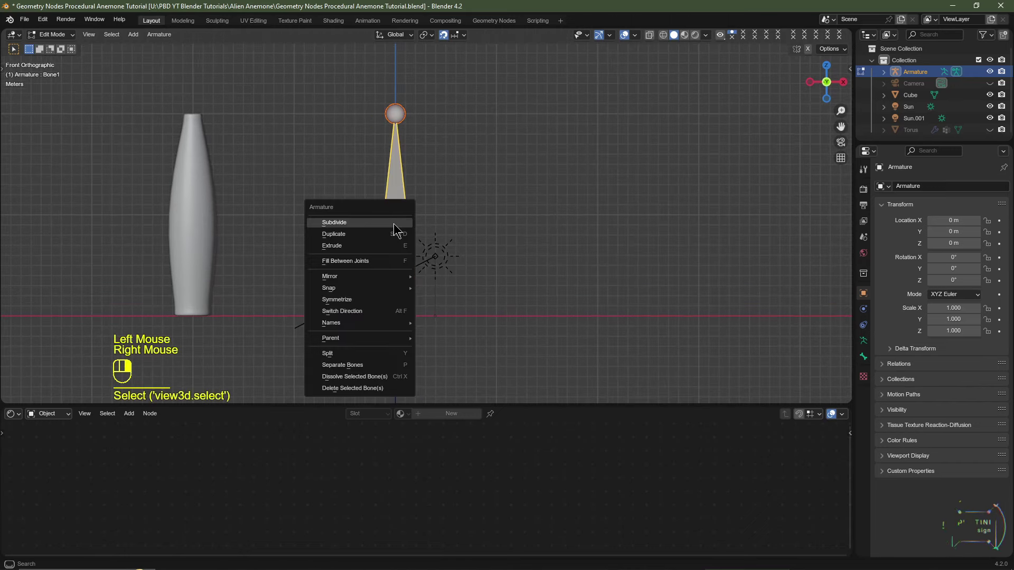
{"action": "left_click", "coordinate": [394, 222]}
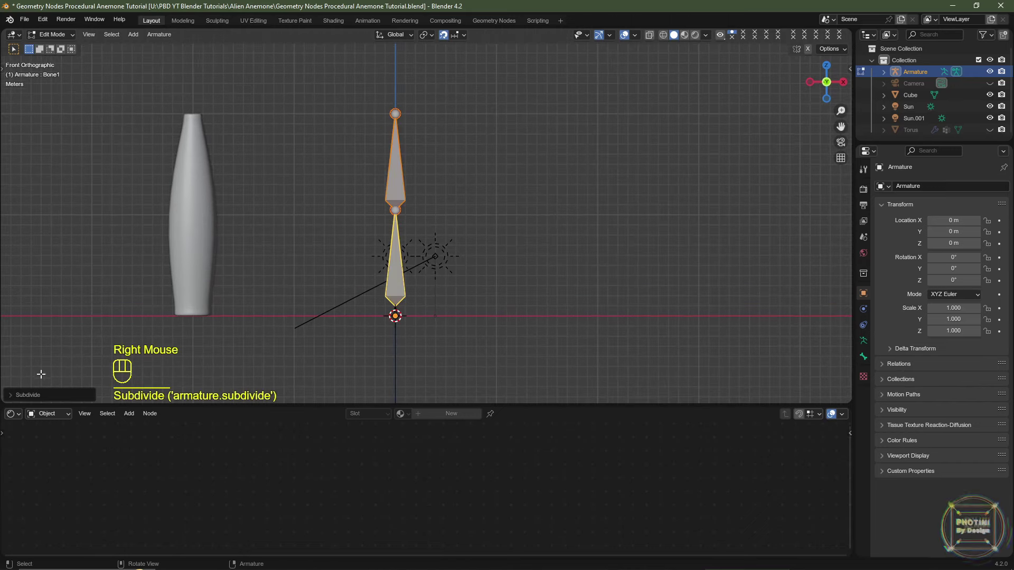
{"action": "left_click", "coordinate": [11, 395]}
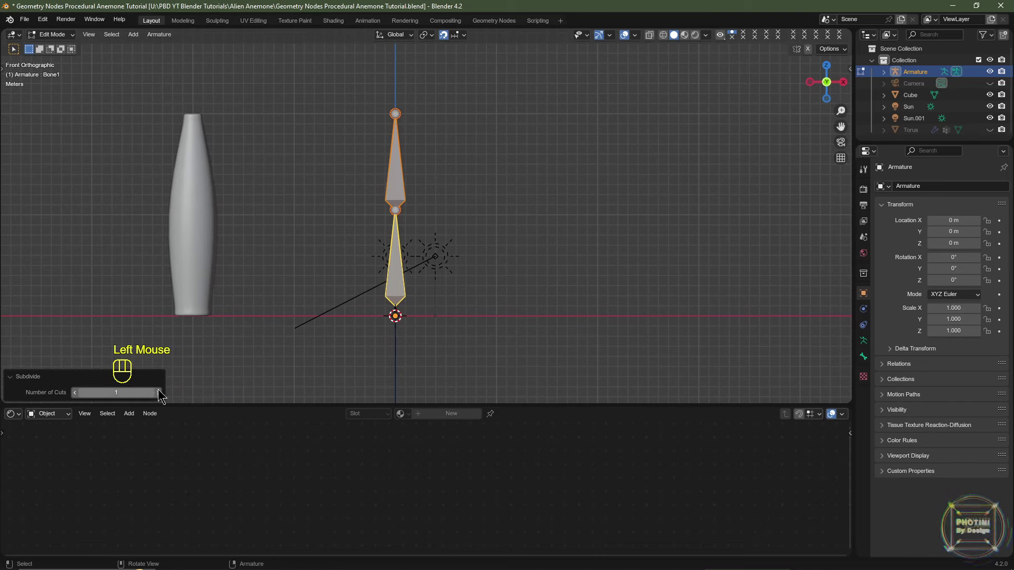
{"action": "left_click", "coordinate": [159, 391]}
{"action": "left_click", "coordinate": [158, 392]}
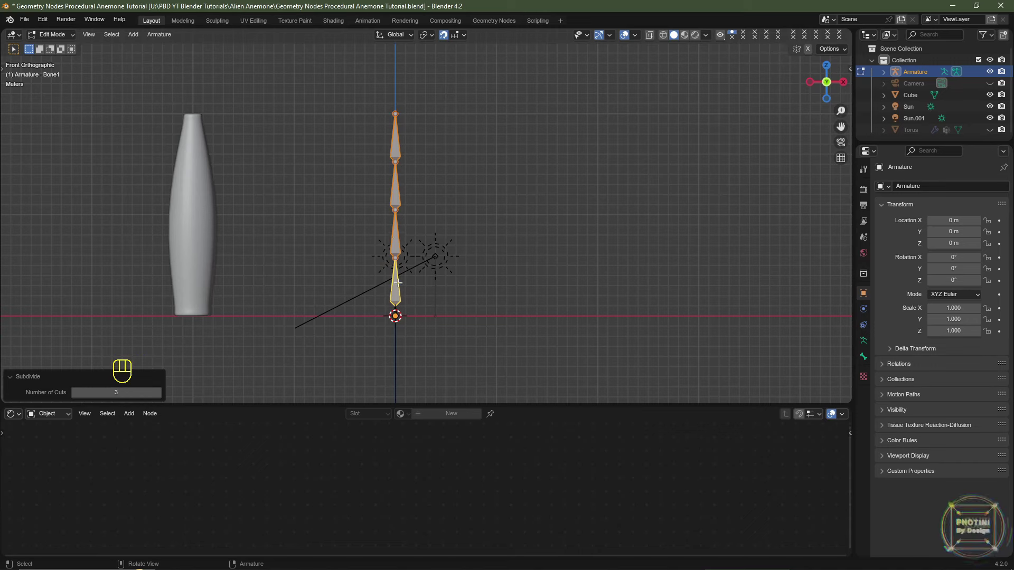
- Make the 3D viewport slightly taller and change the Shader Editor area below it to a Timeline
{"action": "left_click_drag", "start_coordinate": [312, 407], "coordinate": [317, 433]}
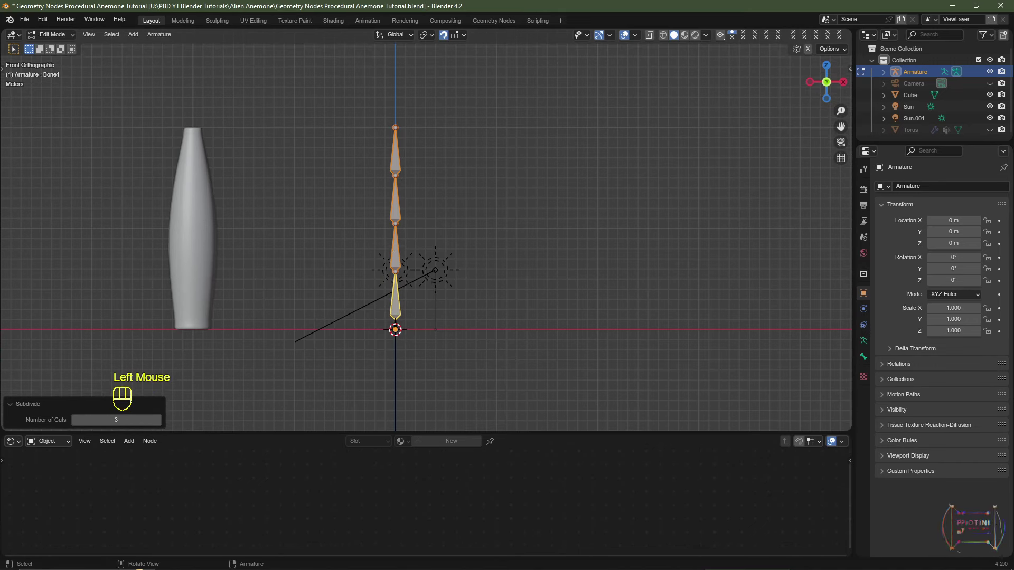
{"action": "left_click", "coordinate": [13, 441]}
{"action": "left_click", "coordinate": [139, 344]}
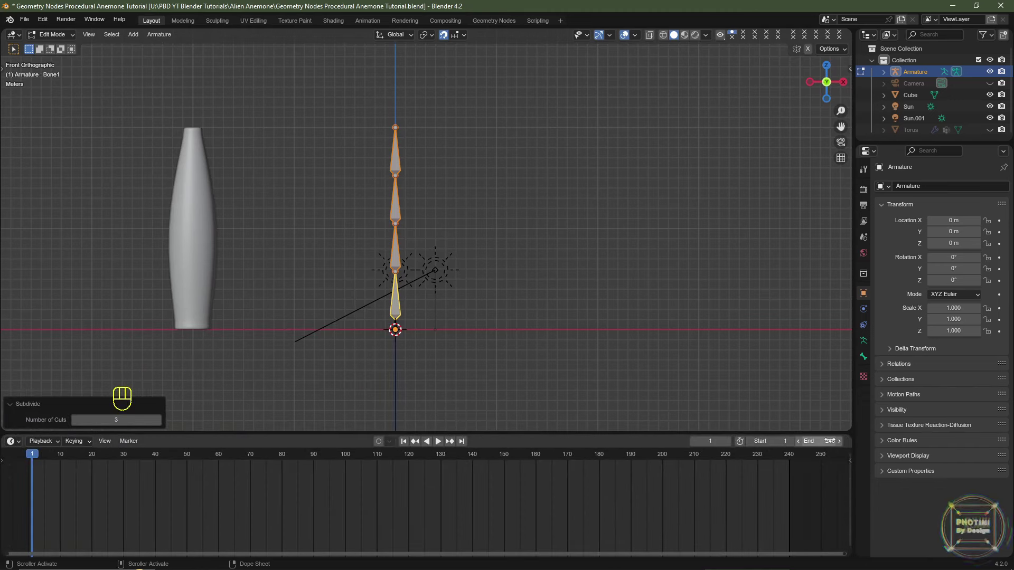
- Switch the armature from Edit Mode to Pose Mode
{"action": "scroll", "coordinate": [382, 310], "scroll_direction": "down", "scroll_amount": 2}
{"action": "middle_click_drag", "start_coordinate": [383, 311], "coordinate": [383, 311], "text": "shift"}
{"action": "scroll", "coordinate": [383, 310], "scroll_direction": "up", "scroll_amount": 1}
{"action": "middle_click_drag", "start_coordinate": [383, 311], "coordinate": [420, 294], "text": "shift"}
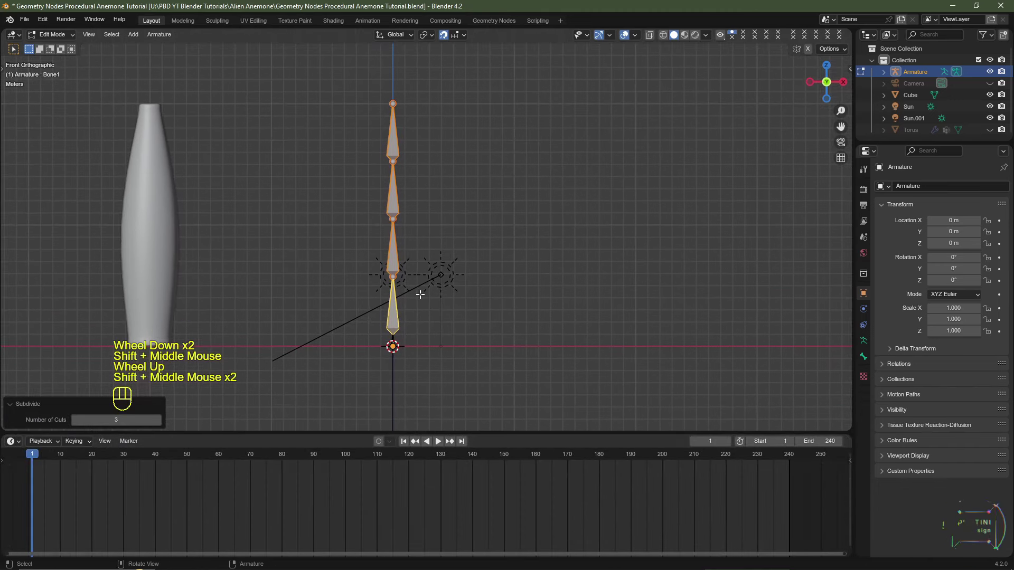
{"action": "left_click", "coordinate": [47, 35]}
{"action": "left_click", "coordinate": [49, 71]}
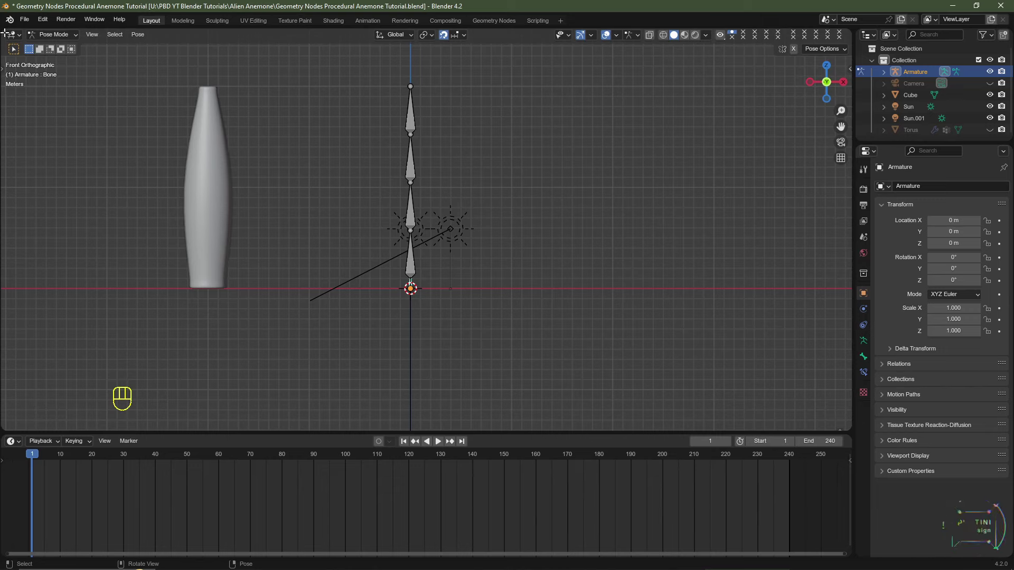
- Split the 3D viewport vertically and turn the new area into a Graph Editor
{"action": "left_click_drag", "start_coordinate": [4, 33], "coordinate": [351, 51]}
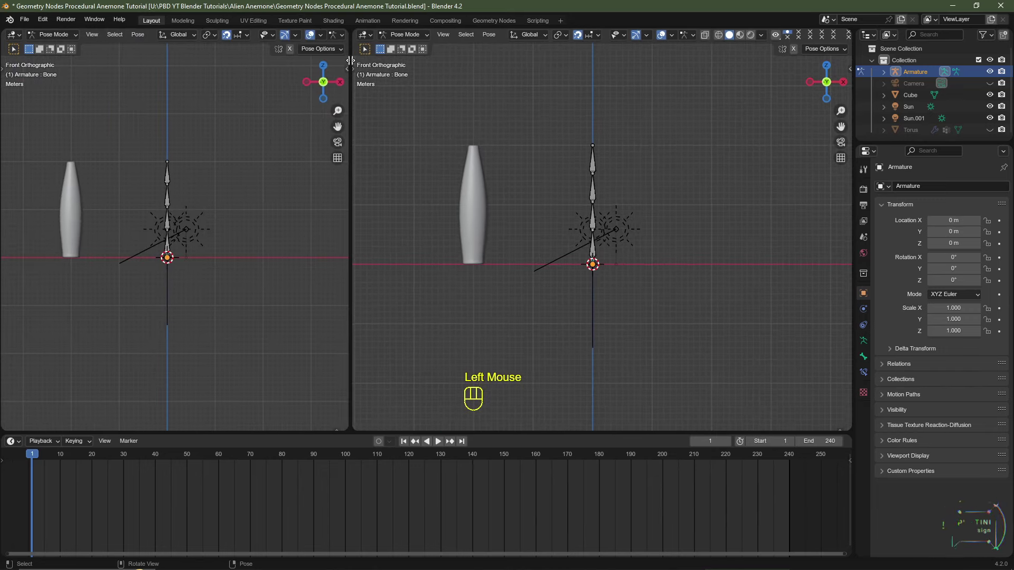
{"action": "left_click", "coordinate": [13, 35]}
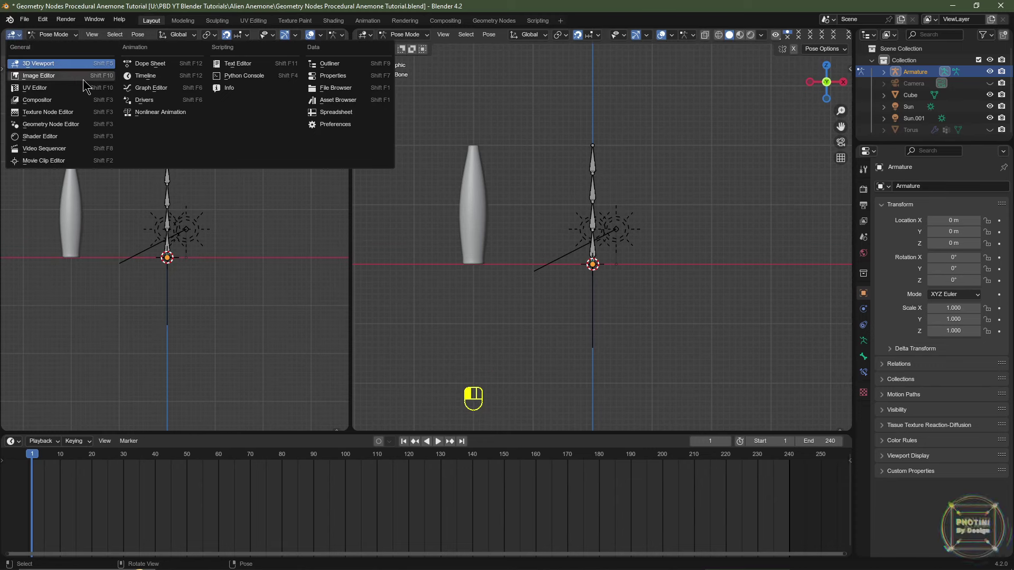
{"action": "left_click", "coordinate": [152, 87]}
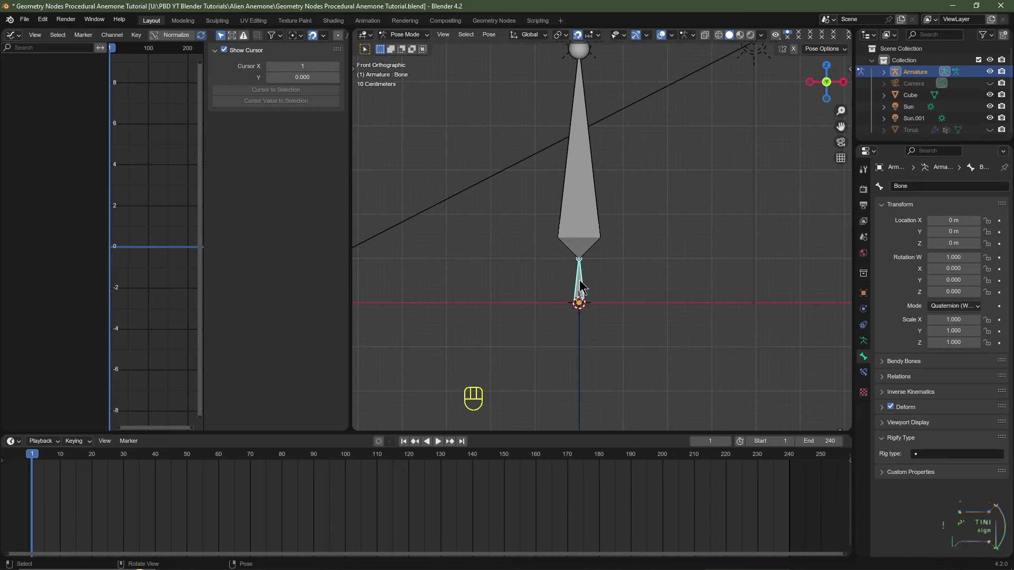
- Select the bone above the small root bone and expand the armature's full Pose hierarchy in an enlarged Outliner
{"action": "scroll", "coordinate": [580, 288], "scroll_direction": "down", "scroll_amount": 5}
{"action": "scroll", "coordinate": [597, 226], "scroll_direction": "up", "scroll_amount": 4}
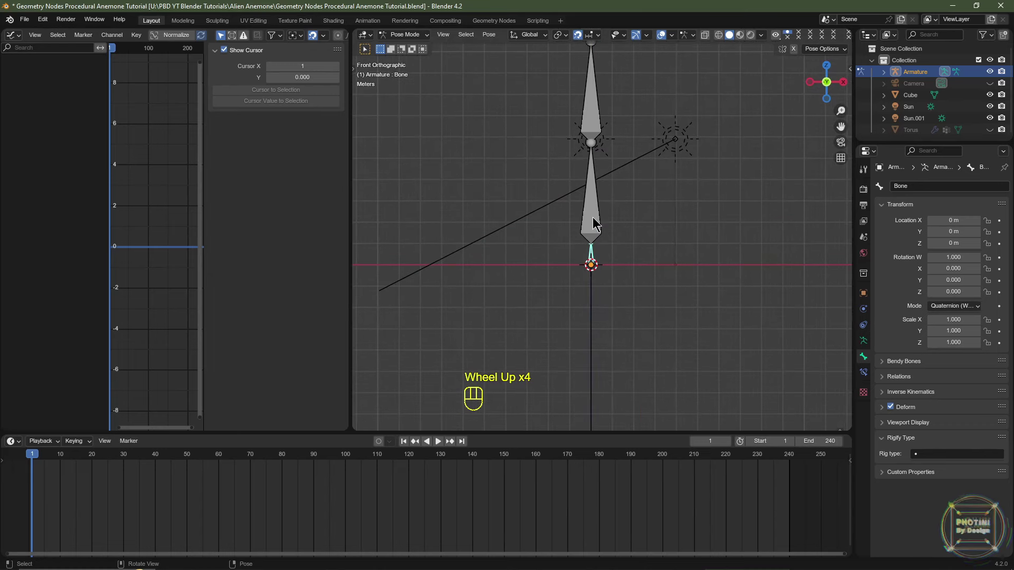
{"action": "left_click", "coordinate": [593, 217]}
{"action": "left_click_drag", "start_coordinate": [935, 144], "coordinate": [934, 229]}
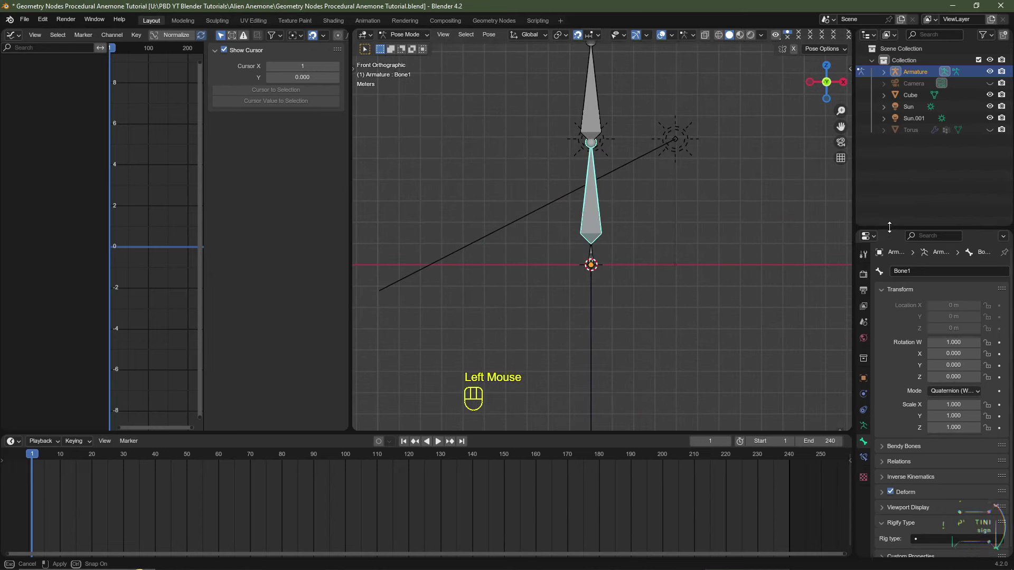
{"action": "left_click", "coordinate": [885, 72]}
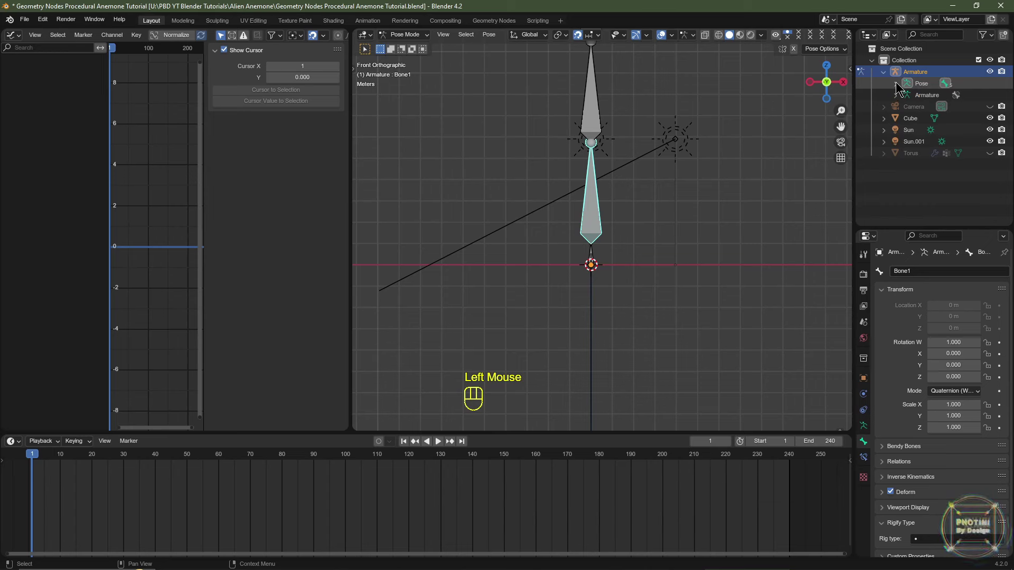
{"action": "left_click", "coordinate": [896, 84]}
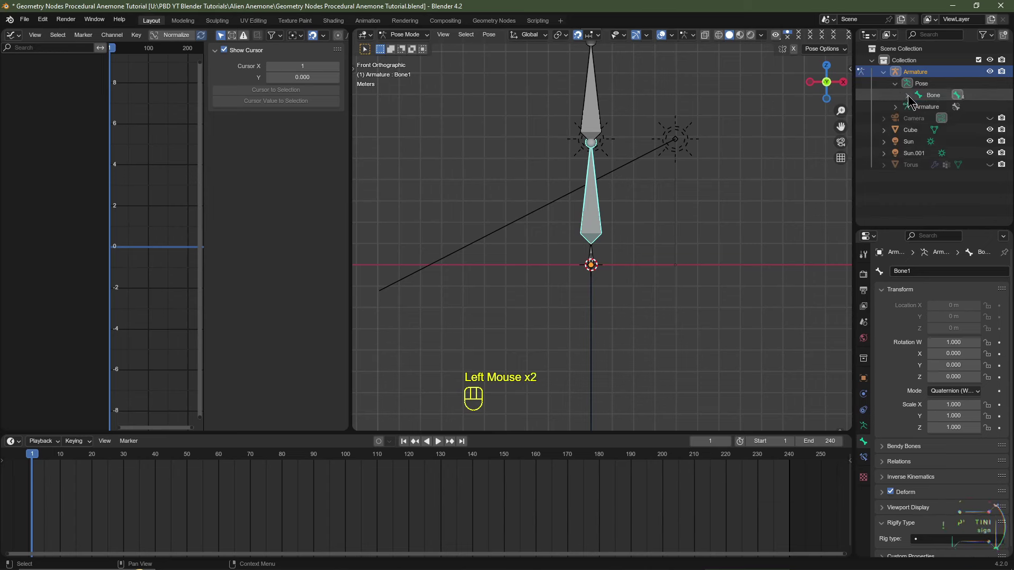
{"action": "left_click", "coordinate": [907, 95]}
{"action": "left_click", "coordinate": [919, 107]}
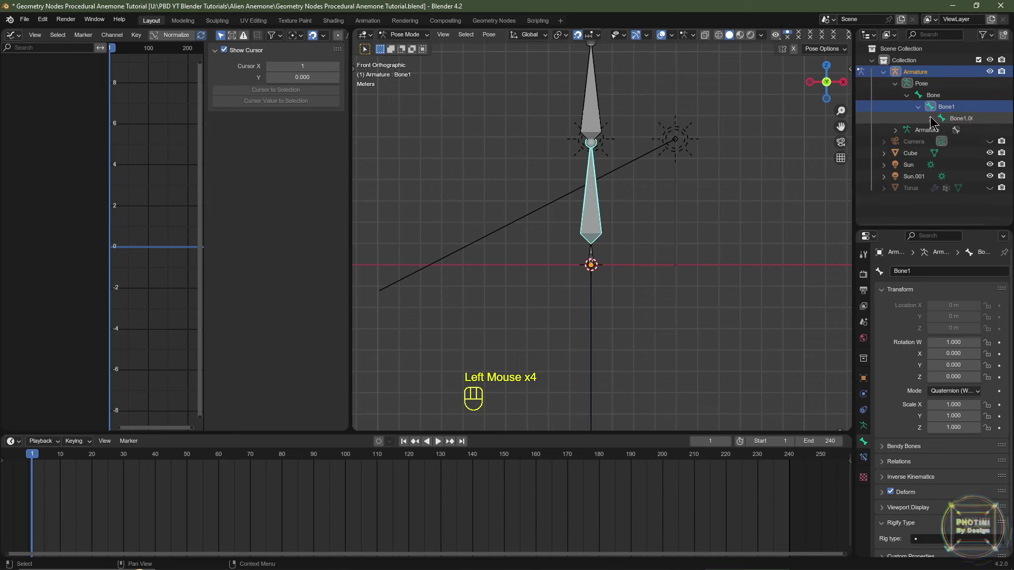
{"action": "left_click", "coordinate": [930, 118]}
{"action": "left_click", "coordinate": [942, 130]}
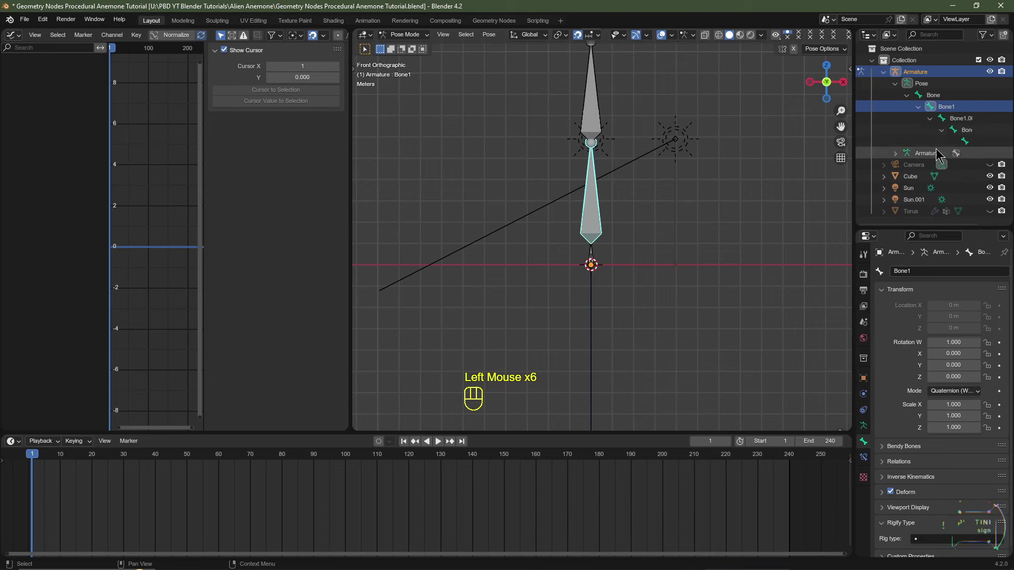
{"action": "middle_click_drag", "start_coordinate": [942, 151], "coordinate": [904, 150]}
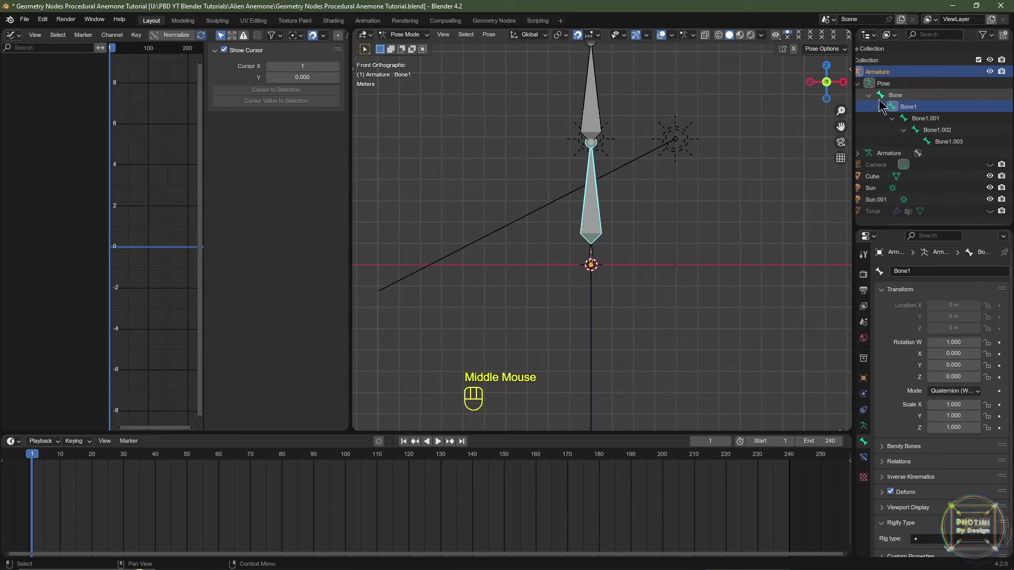
- Select each bone of the chain in turn, from the small root bone up to the topmost, to match hierarchy names to bones
{"action": "left_click", "coordinate": [895, 95]}
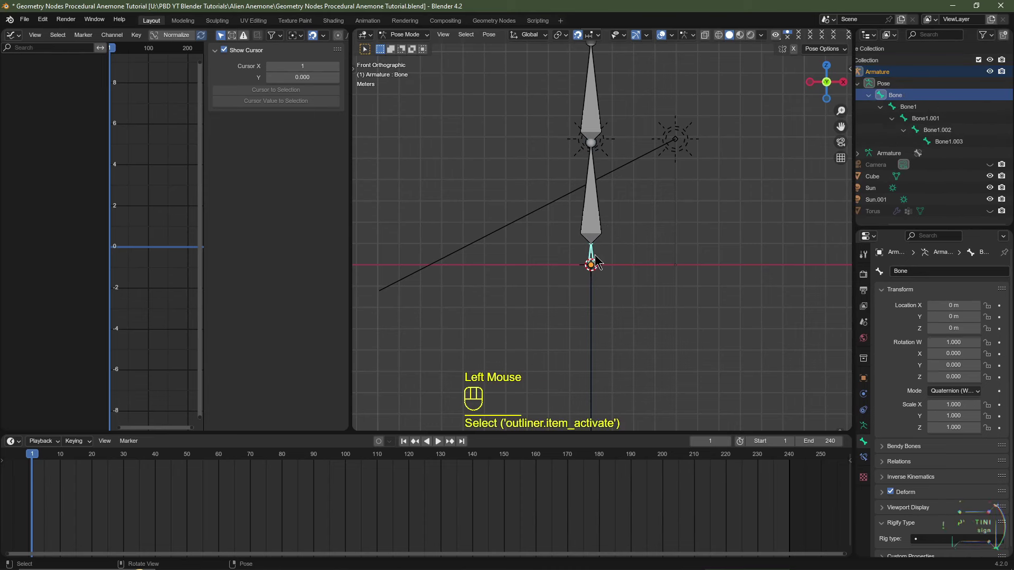
{"action": "left_click", "coordinate": [905, 107]}
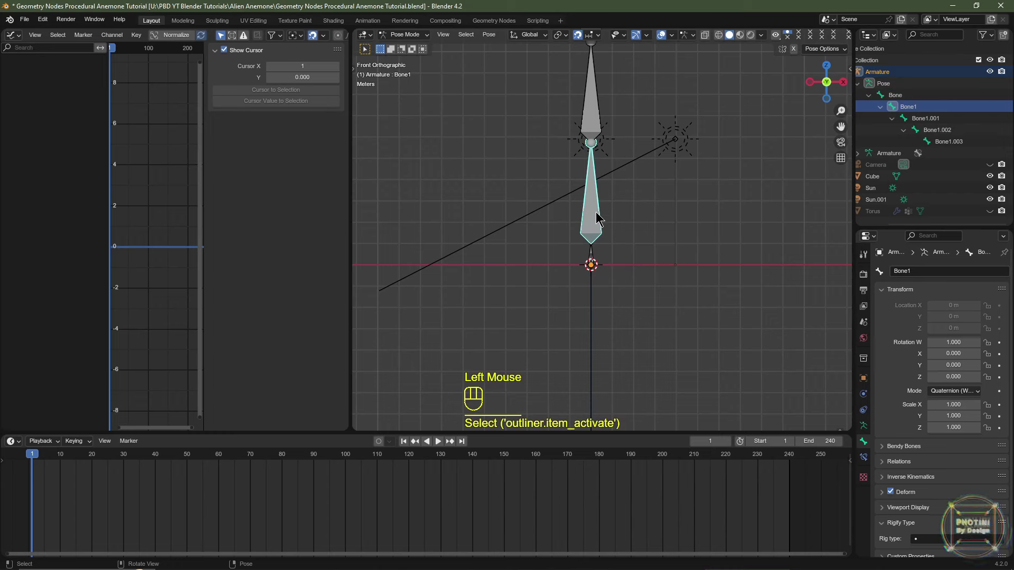
{"action": "left_click", "coordinate": [924, 120]}
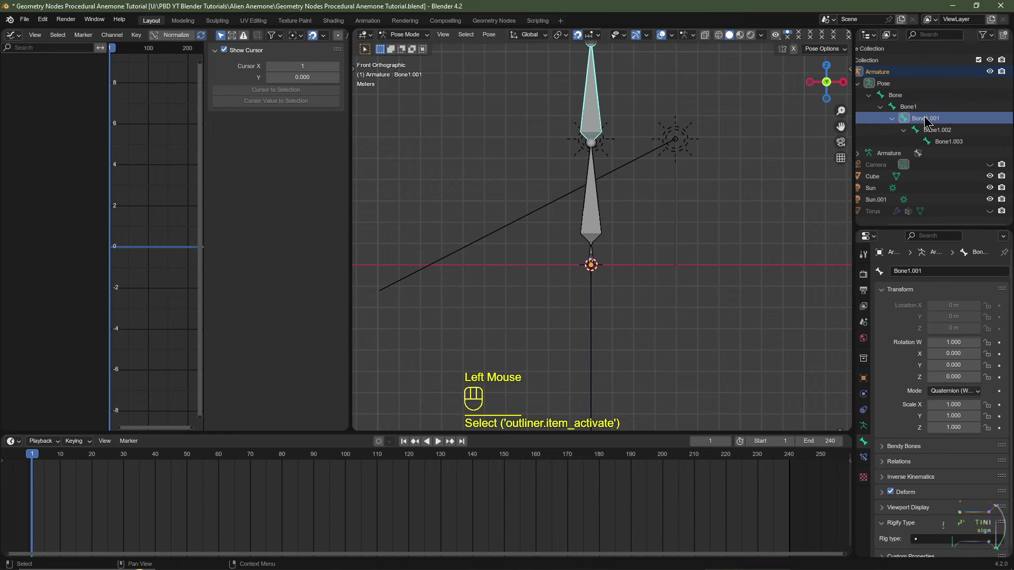
{"action": "scroll", "coordinate": [607, 110], "scroll_direction": "down", "scroll_amount": 2}
{"action": "middle_click_drag", "start_coordinate": [607, 109], "coordinate": [597, 157], "text": "shift"}
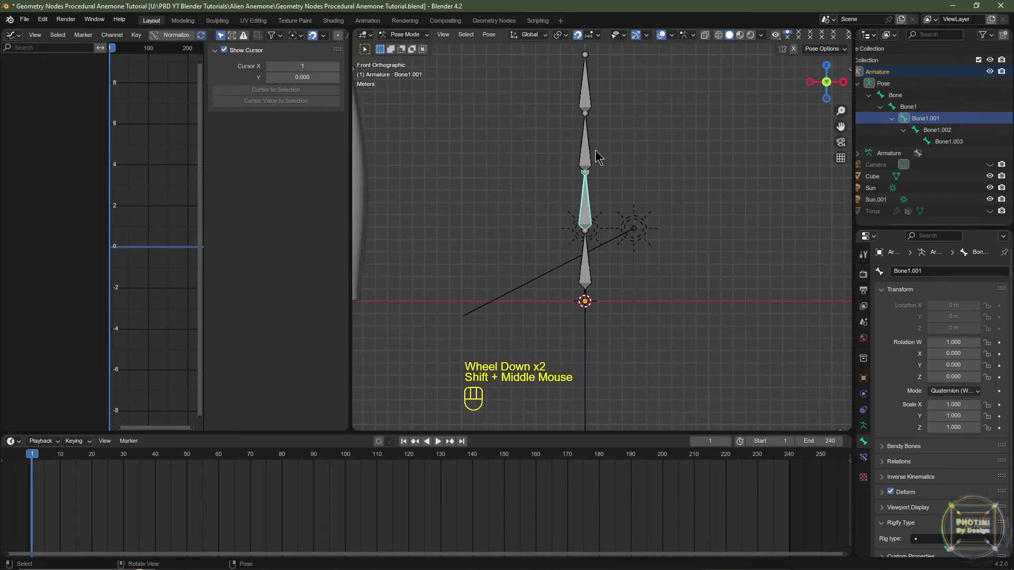
{"action": "left_click", "coordinate": [587, 153]}
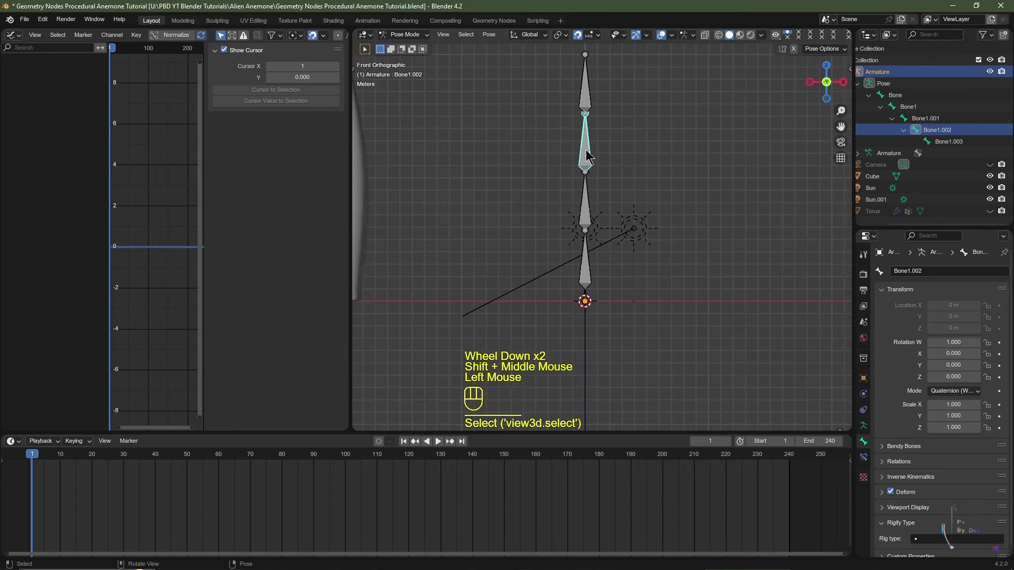
{"action": "left_click", "coordinate": [587, 99]}
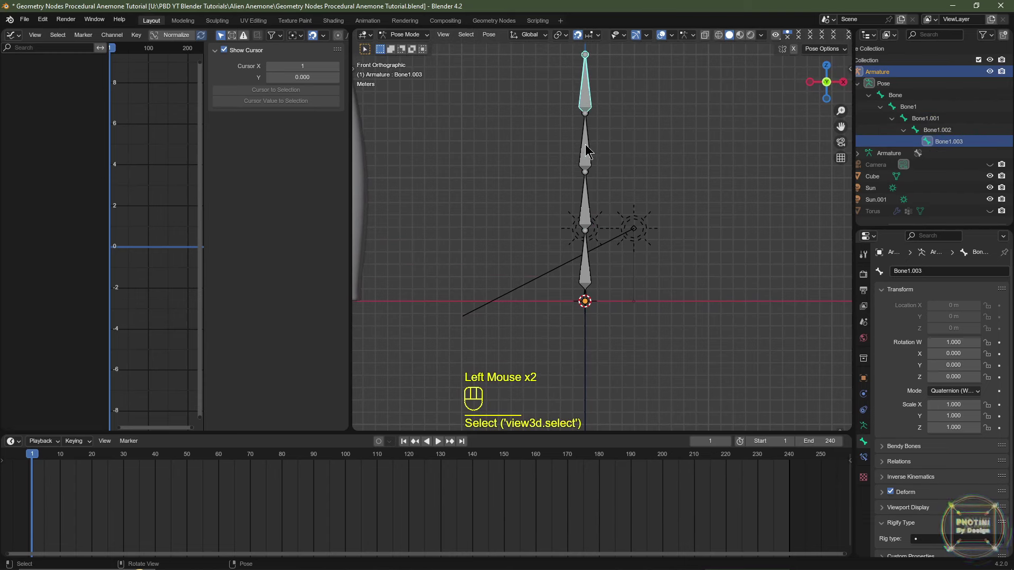
- Select Bone1 above the small root bone and enlarge the Properties editor to show all its transform values
{"action": "left_click", "coordinate": [587, 278]}
{"action": "left_click_drag", "start_coordinate": [935, 230], "coordinate": [935, 126]}
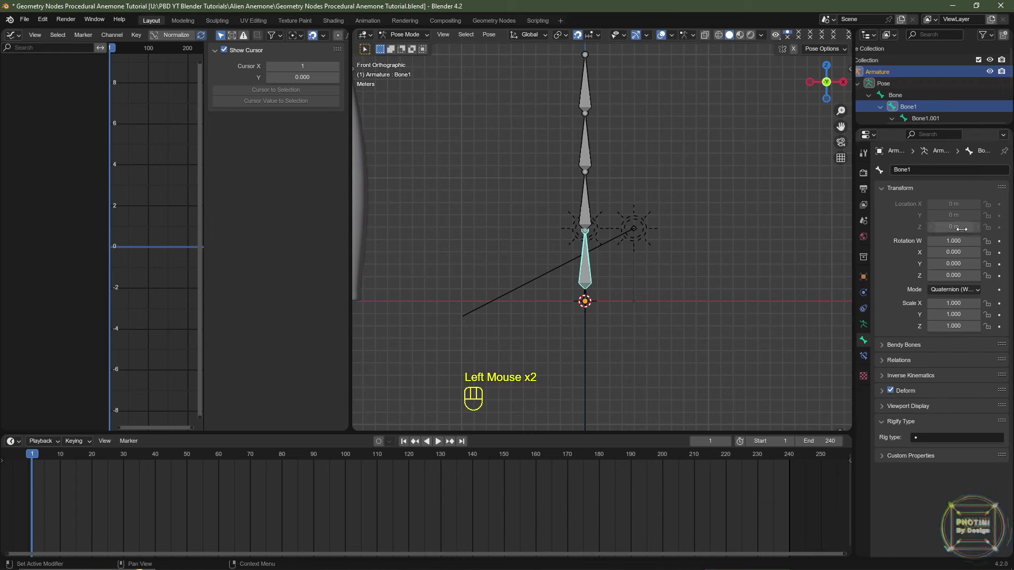
- Try a Z rotation of 0.9 on Bone1 and reset its rotation
{"action": "left_click", "coordinate": [953, 275]}
{"action": "type", "text": "0.9"}
{"action": "key", "text": "Return"}
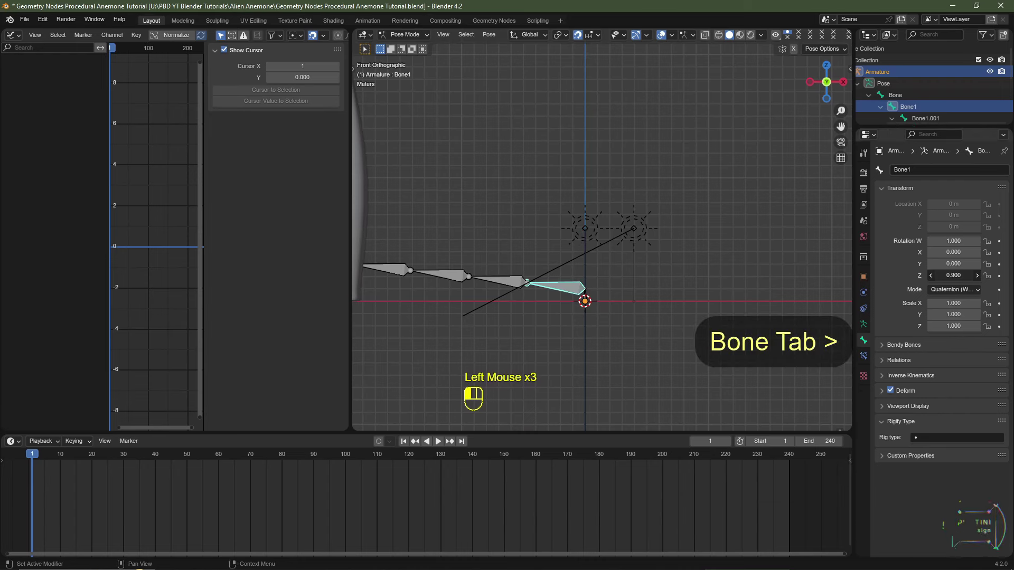
{"action": "left_click_drag", "start_coordinate": [953, 275], "coordinate": [938, 252]}
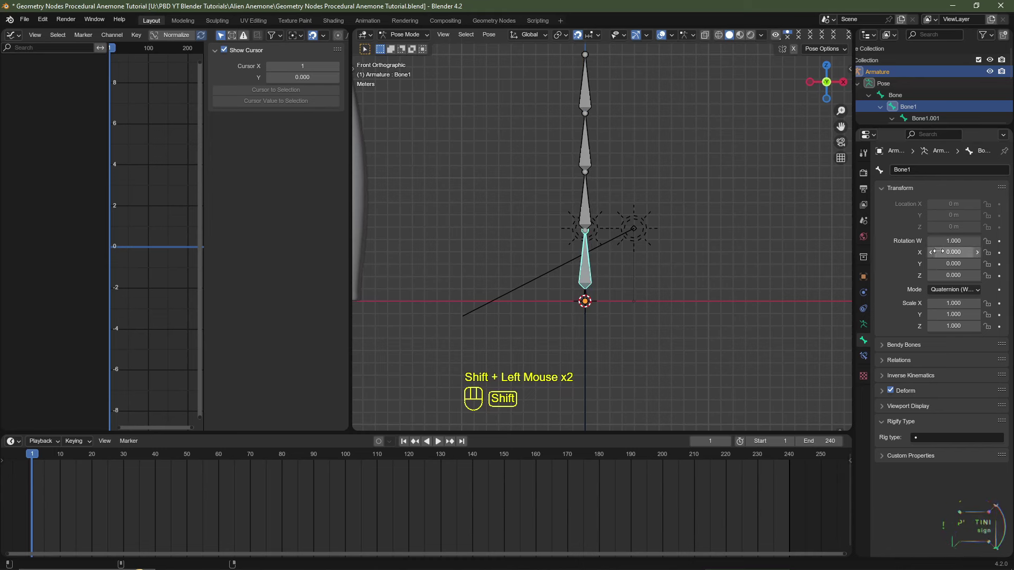
{"action": "left_click", "coordinate": [737, 334]}
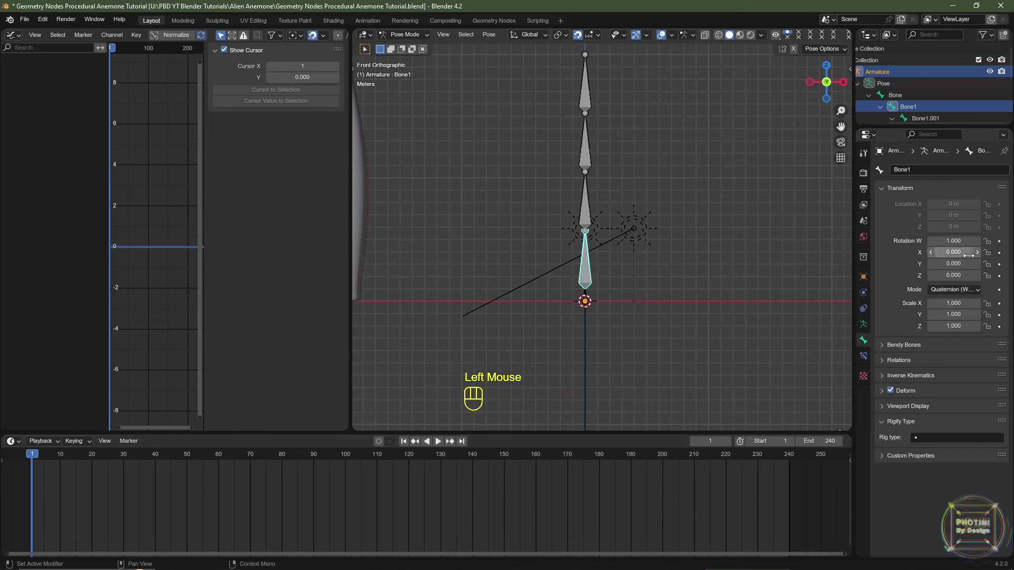
- Keyframe Bone1's X and Z rotation at frame 1 and expand its channels in a widened Graph Editor
{"action": "left_click", "coordinate": [999, 253]}
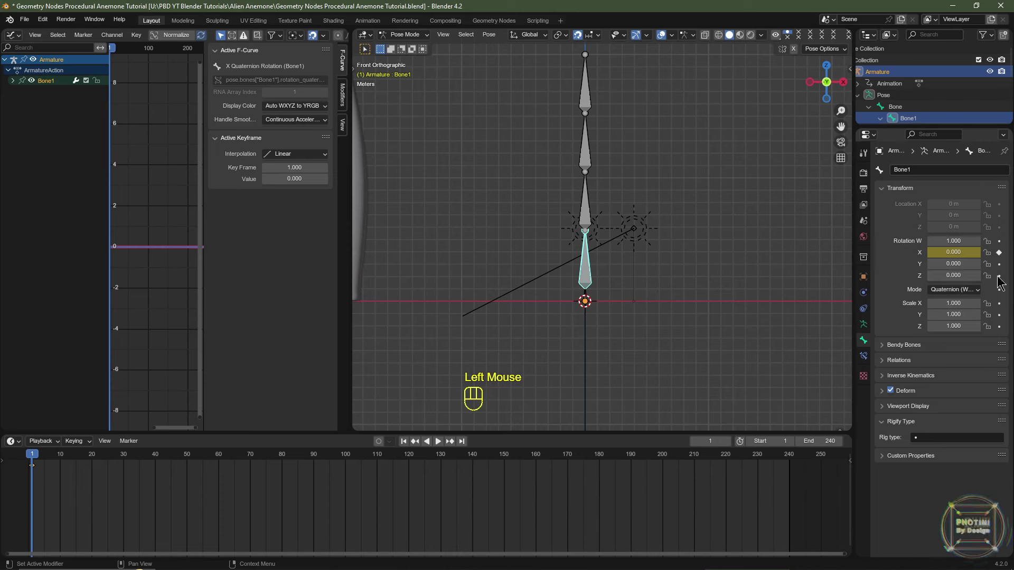
{"action": "left_click", "coordinate": [1000, 276]}
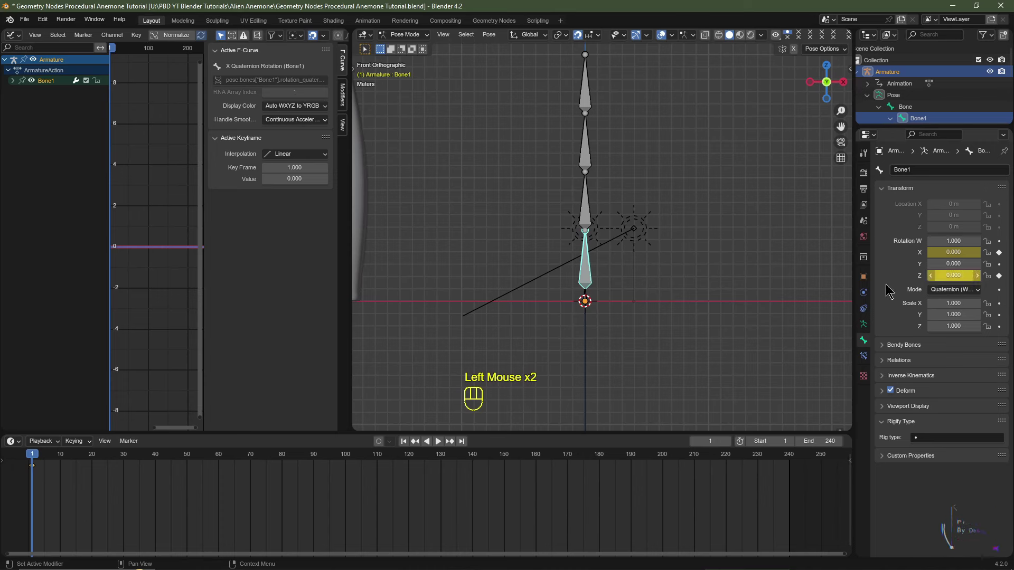
{"action": "left_click", "coordinate": [12, 81]}
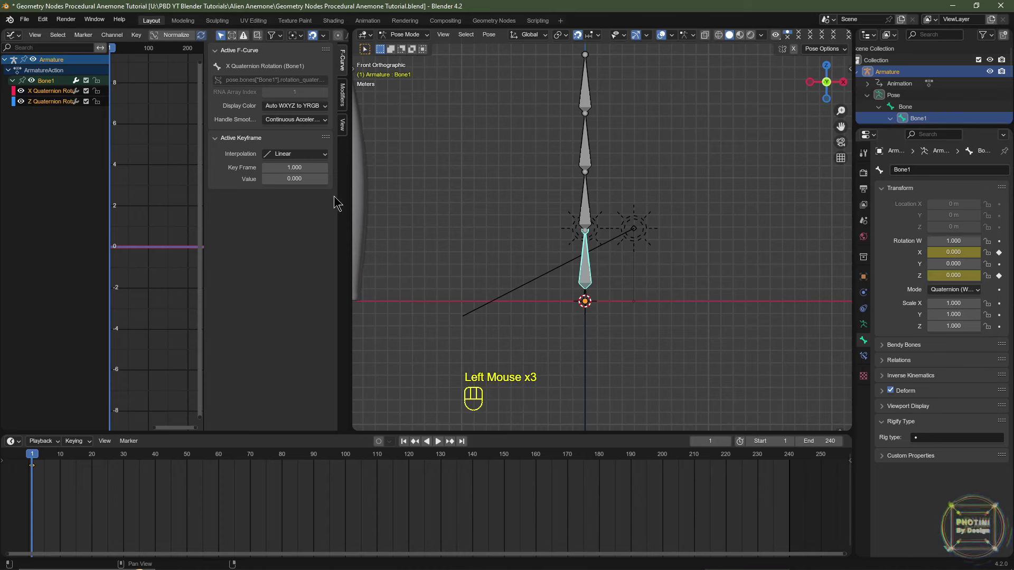
{"action": "left_click_drag", "start_coordinate": [352, 211], "coordinate": [430, 211]}
- Add a Noise modifier to Bone1's X Quaternion Rotation curve with scale 50 and strength 0.25
{"action": "left_click", "coordinate": [53, 91]}
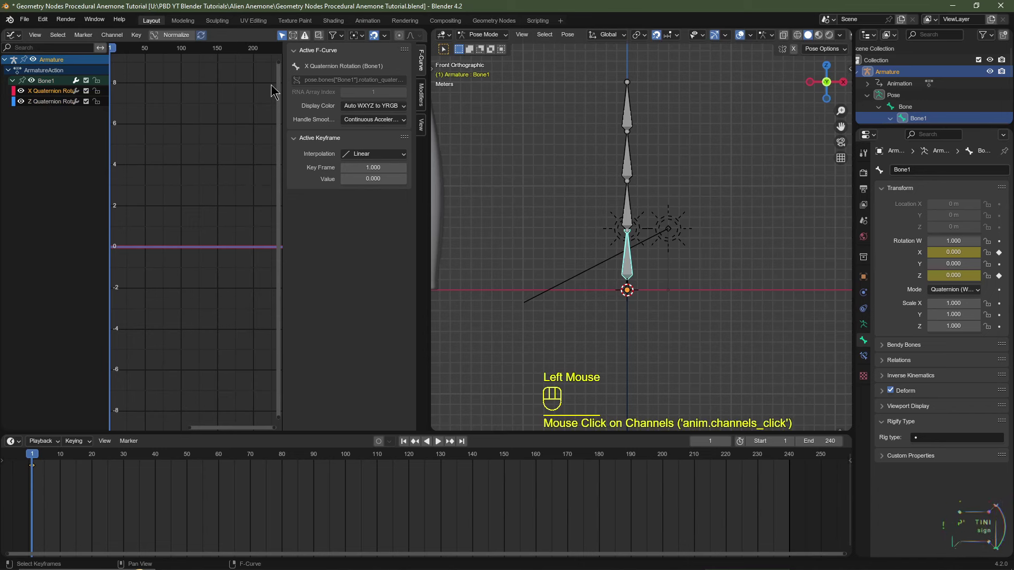
{"action": "left_click", "coordinate": [421, 100]}
{"action": "left_click", "coordinate": [323, 51]}
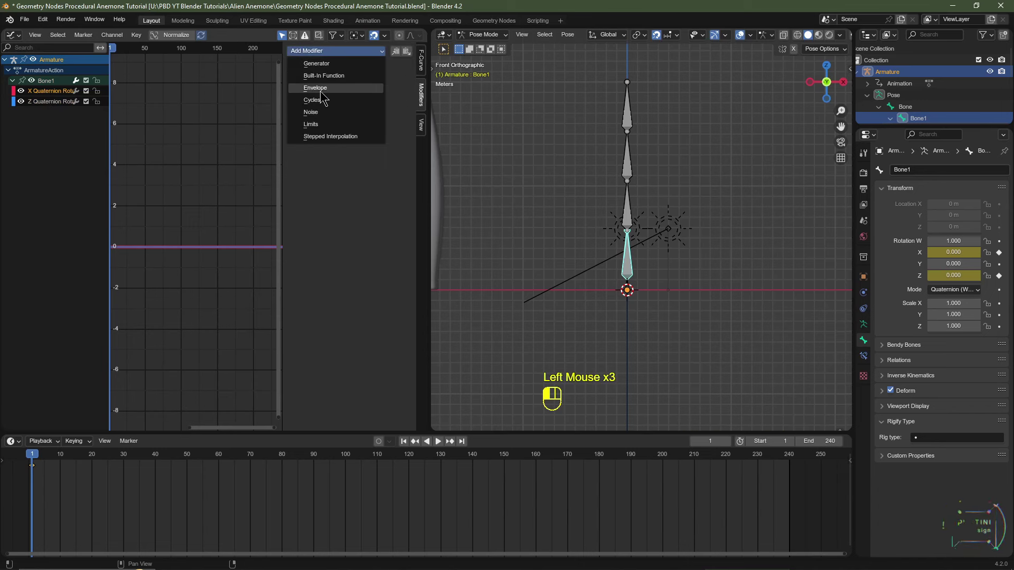
{"action": "left_click", "coordinate": [312, 112]}
{"action": "left_click", "coordinate": [376, 99]}
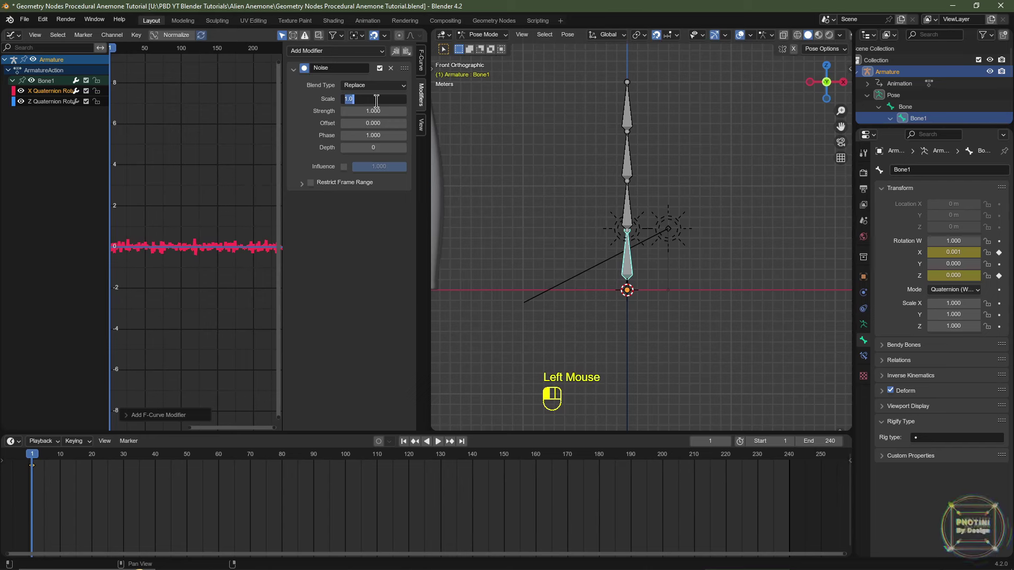
{"action": "type", "text": "50"}
{"action": "key", "text": "Tab"}
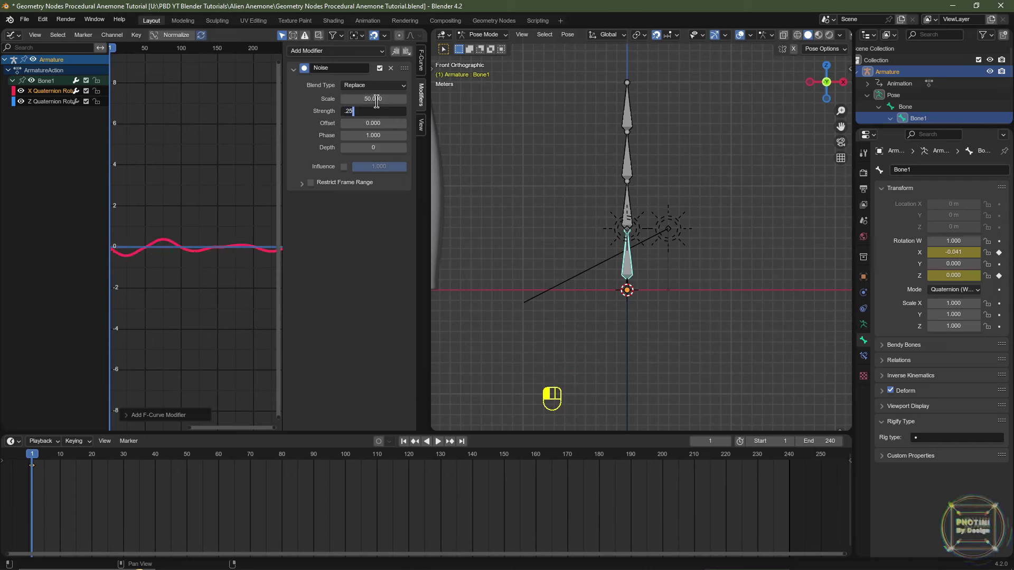
{"action": "type", "text": ".25"}
{"action": "key", "text": "Return"}
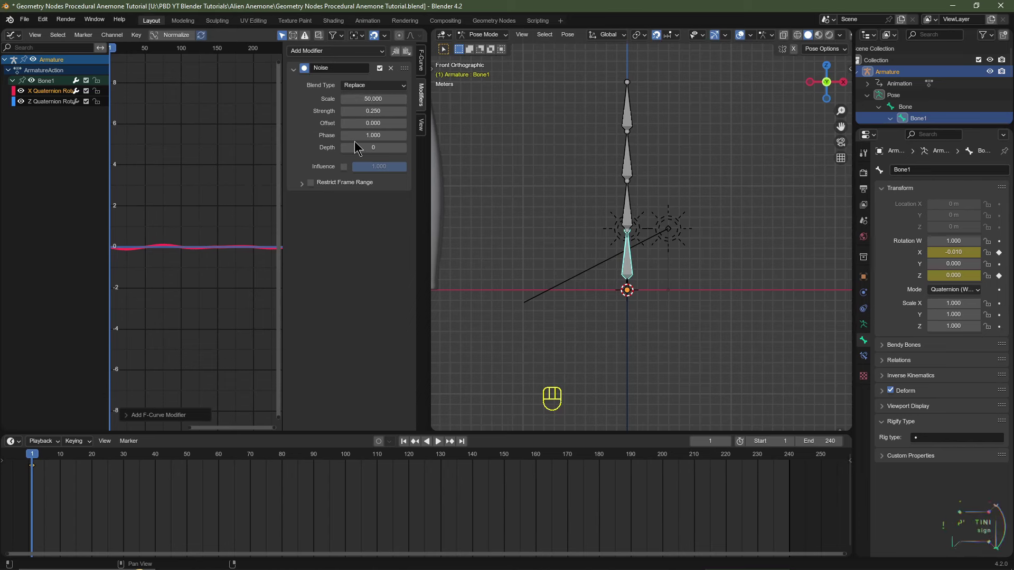
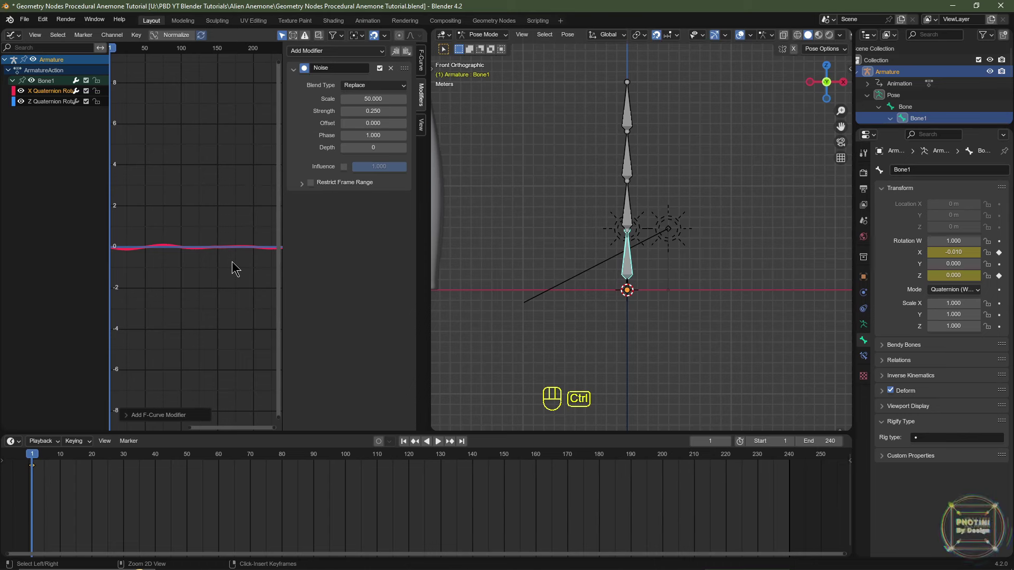
- Restrict the Noise modifier's frame range to start at 1 and end at 240
{"action": "middle_click_drag", "start_coordinate": [232, 268], "coordinate": [216, 268], "text": "ctrl"}
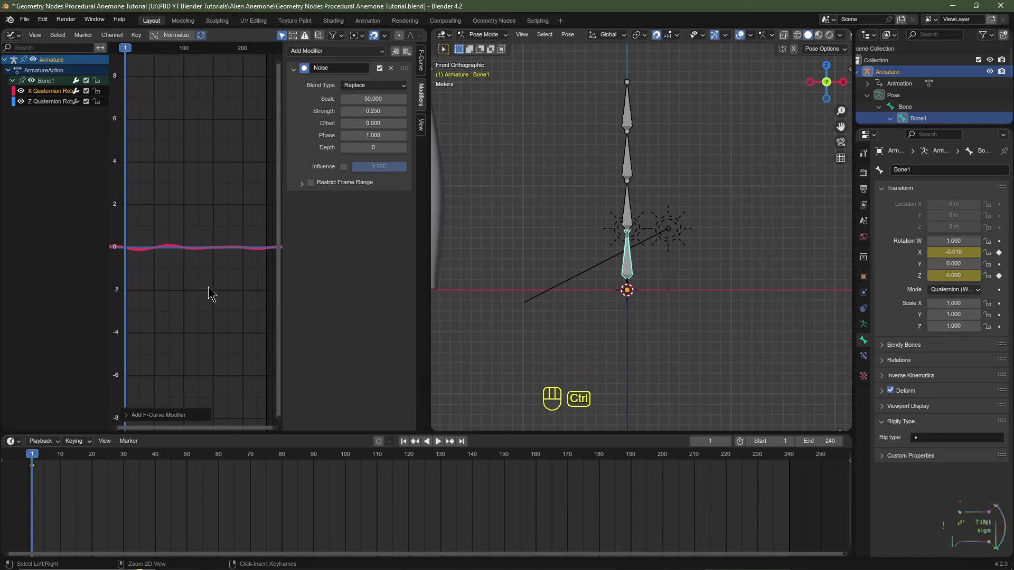
{"action": "middle_click_drag", "start_coordinate": [208, 287], "coordinate": [201, 211], "text": "ctrl"}
{"action": "middle_click_drag", "start_coordinate": [235, 247], "coordinate": [274, 216], "text": "ctrl"}
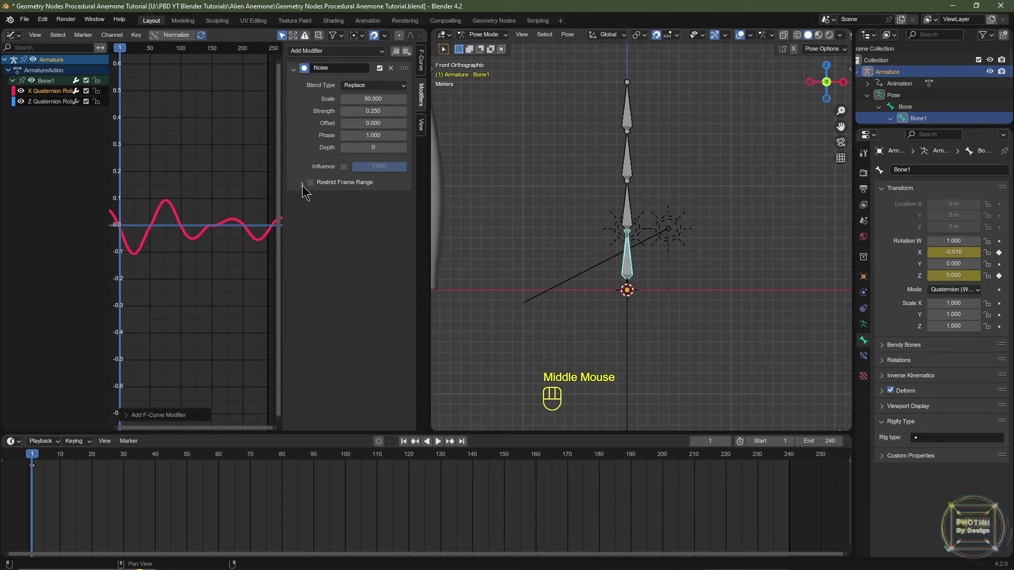
{"action": "middle_click", "coordinate": [309, 190]}
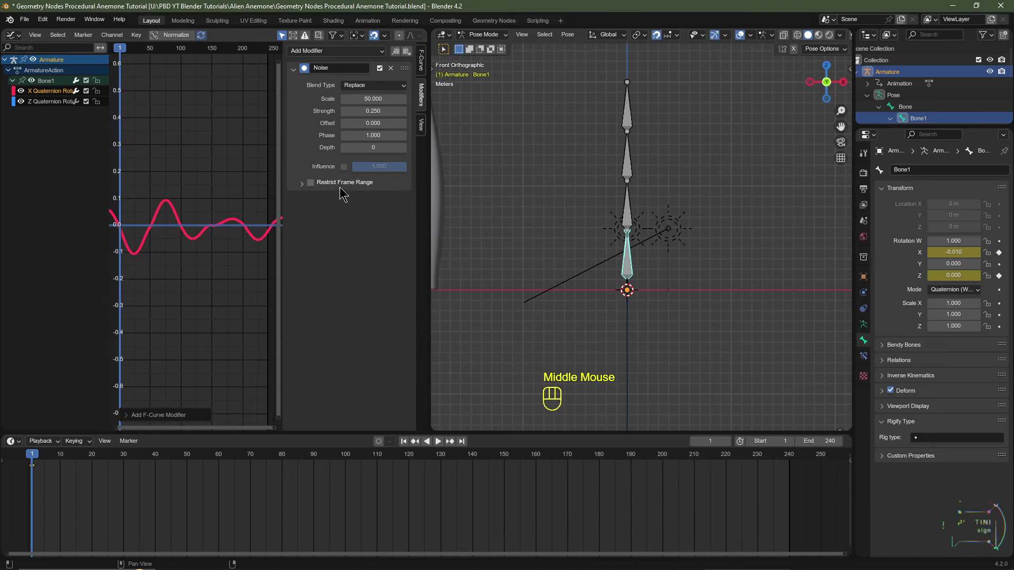
{"action": "left_click", "coordinate": [310, 183]}
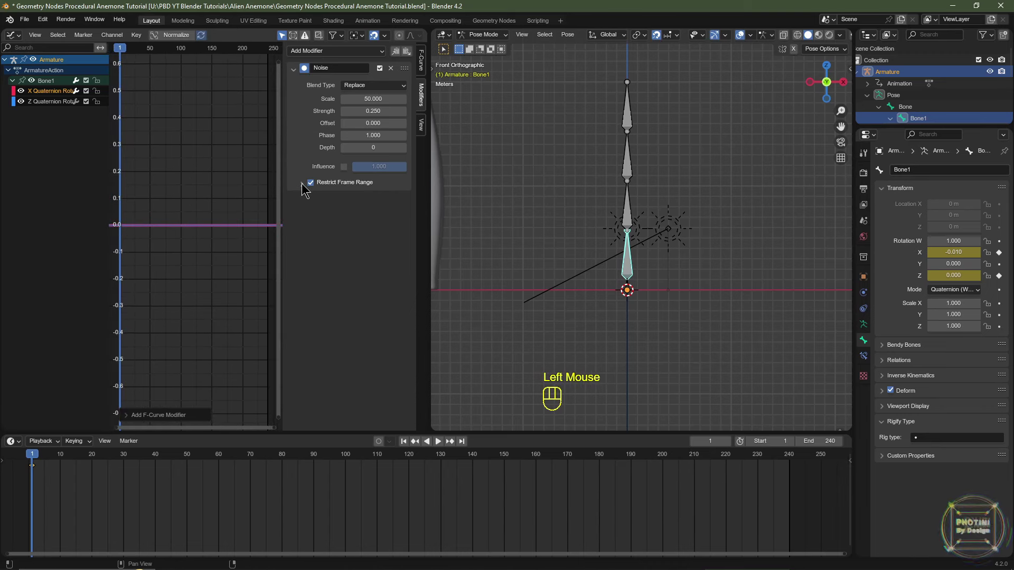
{"action": "left_click", "coordinate": [302, 183]}
{"action": "left_click", "coordinate": [361, 201]}
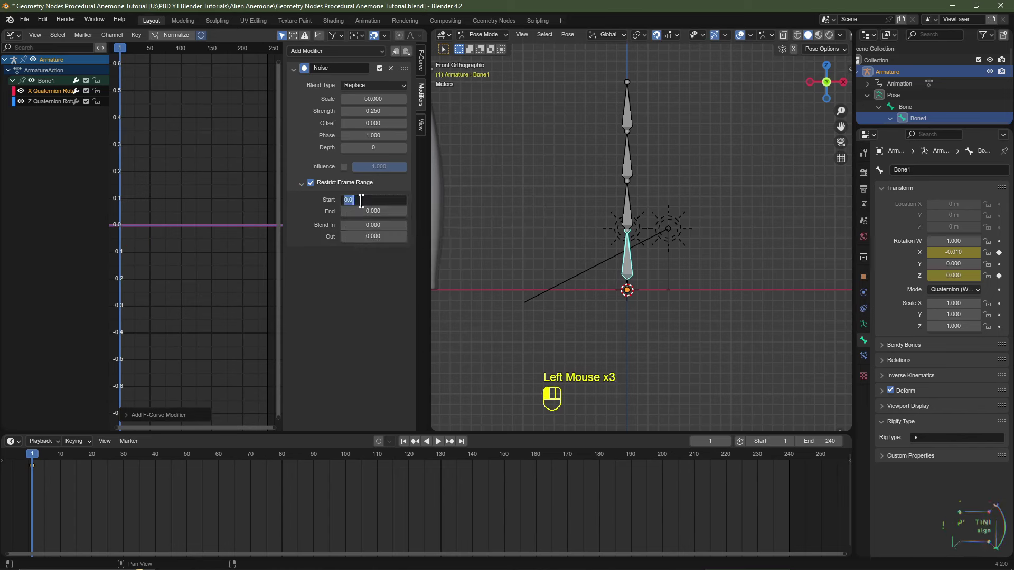
{"action": "key", "text": "Tab"}
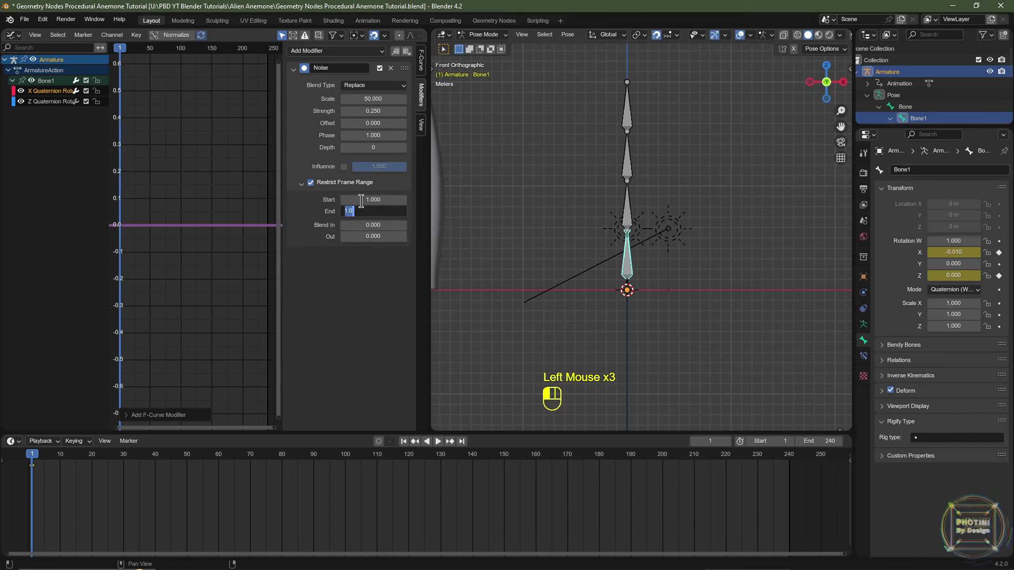
{"action": "type", "text": "240"}
{"action": "key", "text": "Return"}
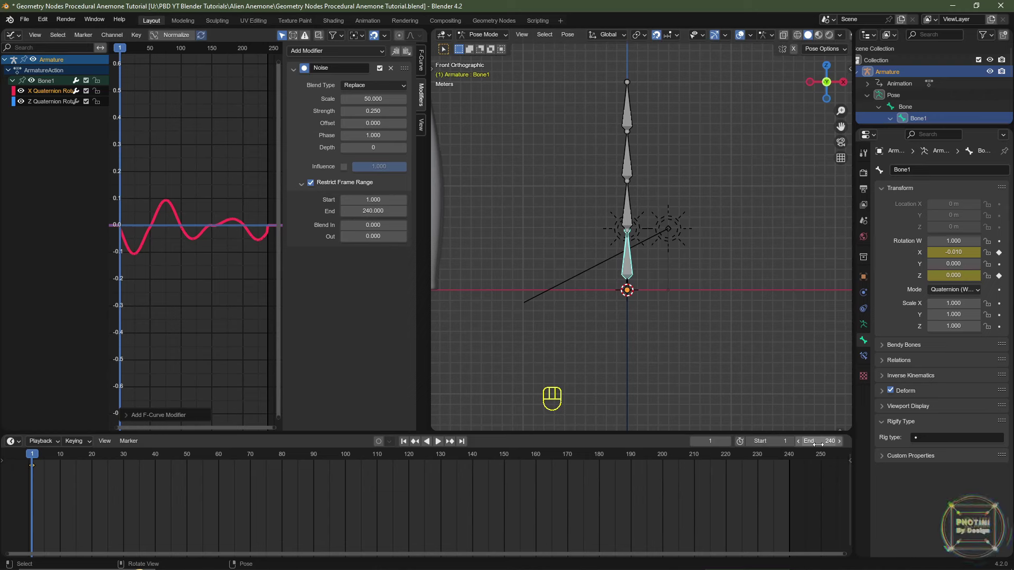
- Set the Noise modifier's Blend In and Blend Out to 30 frames each
{"action": "left_click_drag", "start_coordinate": [372, 225], "coordinate": [404, 225]}
{"action": "double_click", "coordinate": [365, 225]}
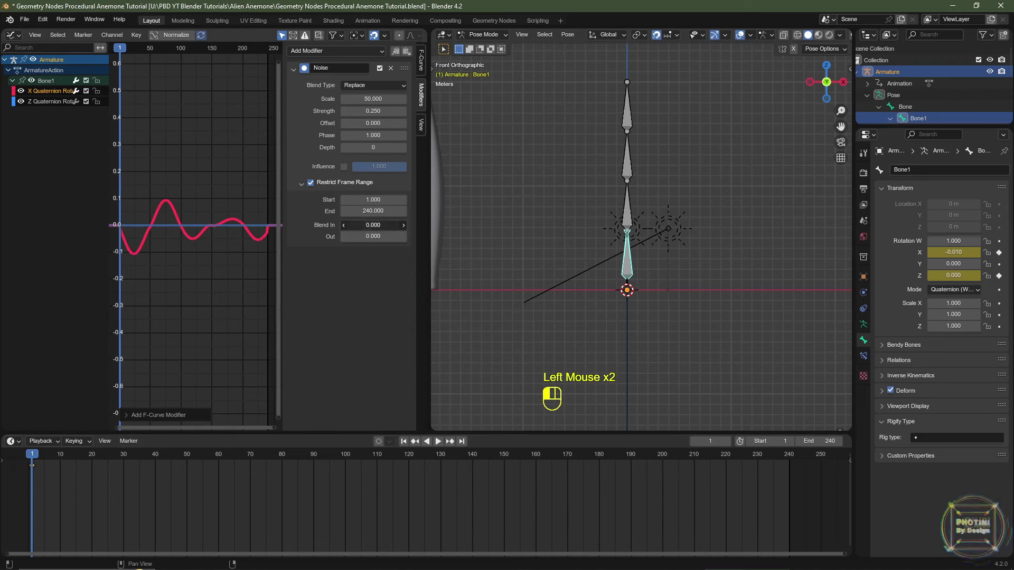
{"action": "type", "text": "30"}
{"action": "key", "text": "Tab"}
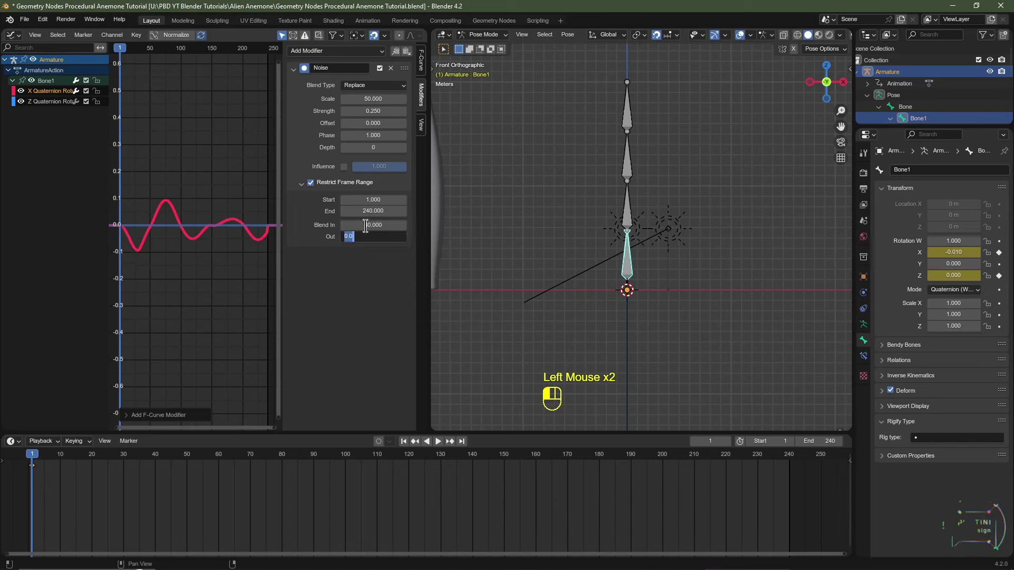
{"action": "type", "text": "30"}
{"action": "key", "text": "Return"}
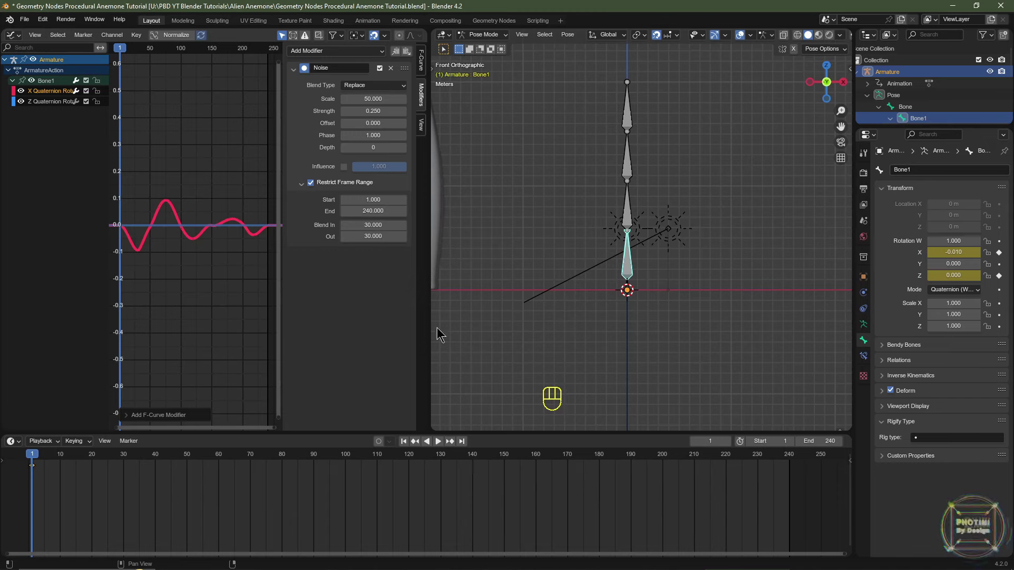
- Play the animation in a perspective view to check the bone's sway, and return to frame 1 and the front view
{"action": "double_click", "coordinate": [522, 339]}
{"action": "middle_click_drag", "start_coordinate": [664, 275], "coordinate": [615, 295]}
{"action": "key", "text": "space"}
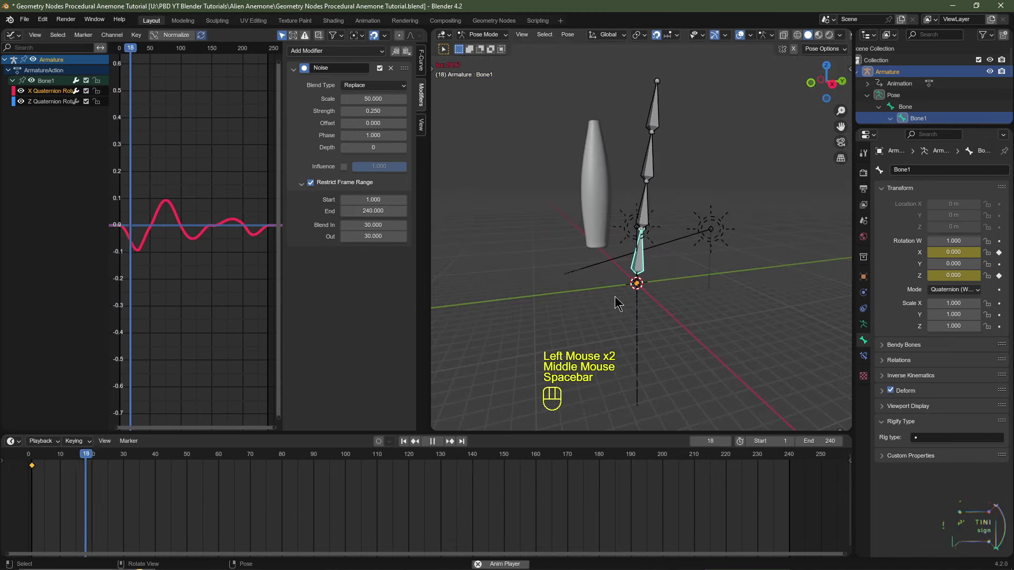
{"action": "left_click", "coordinate": [637, 458]}
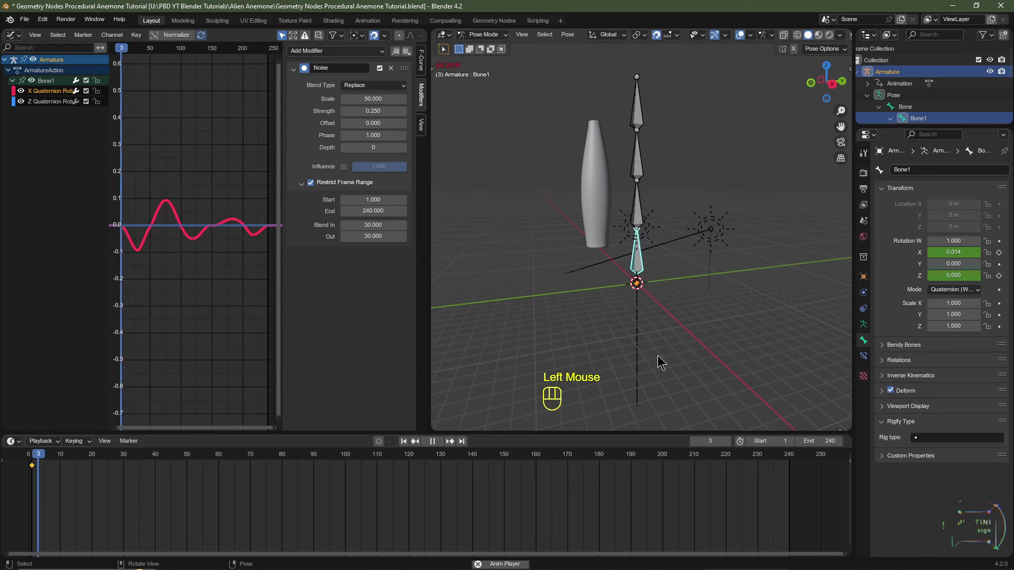
{"action": "key", "text": "space"}
{"action": "left_click", "coordinate": [415, 441]}
{"action": "key", "text": "KP_1"}
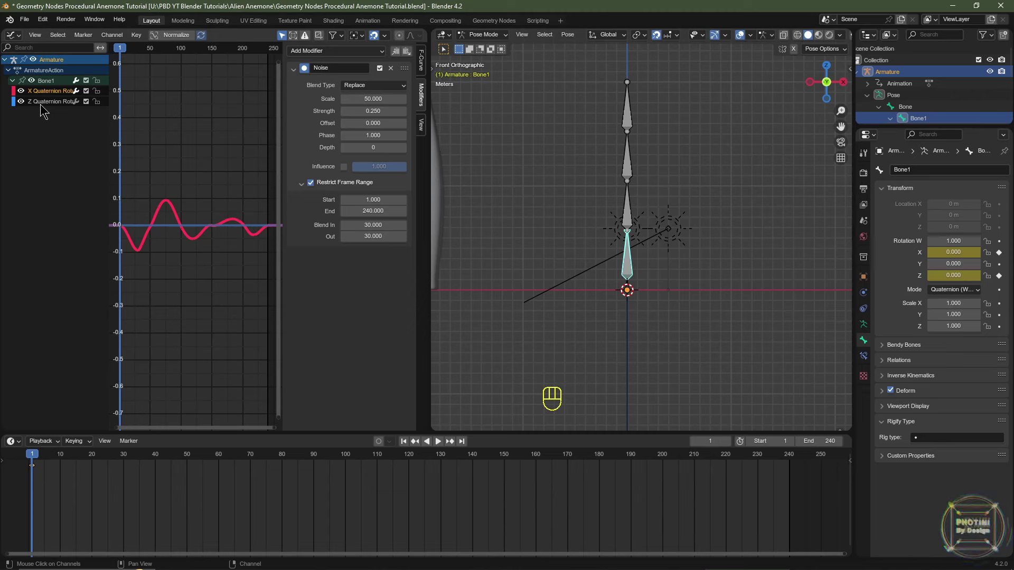
- Copy the Noise modifier from Bone1's X Quaternion Rotation curve and paste it onto the Z Quaternion Rotation curve
{"action": "left_click", "coordinate": [394, 51]}
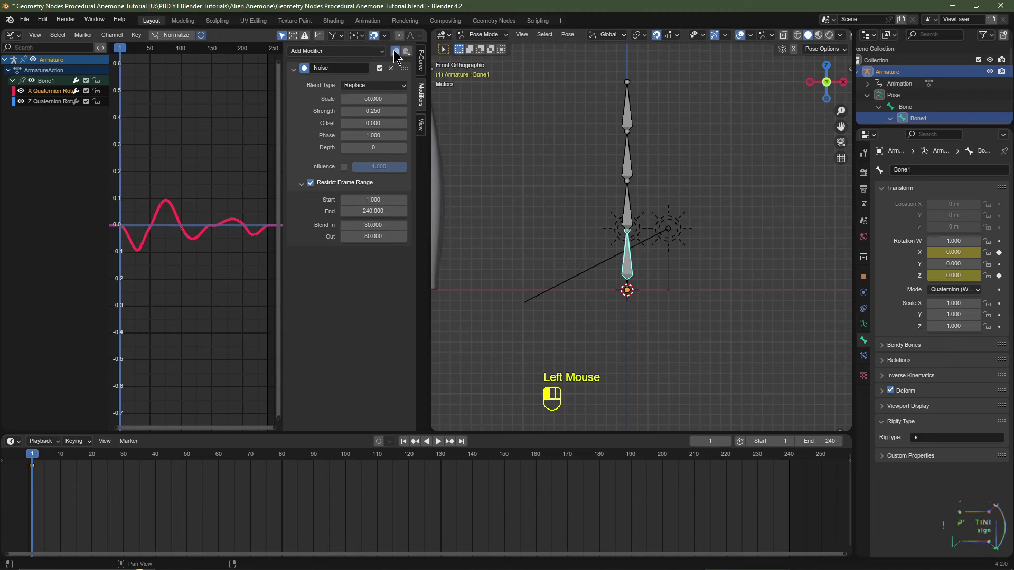
{"action": "left_click", "coordinate": [47, 109]}
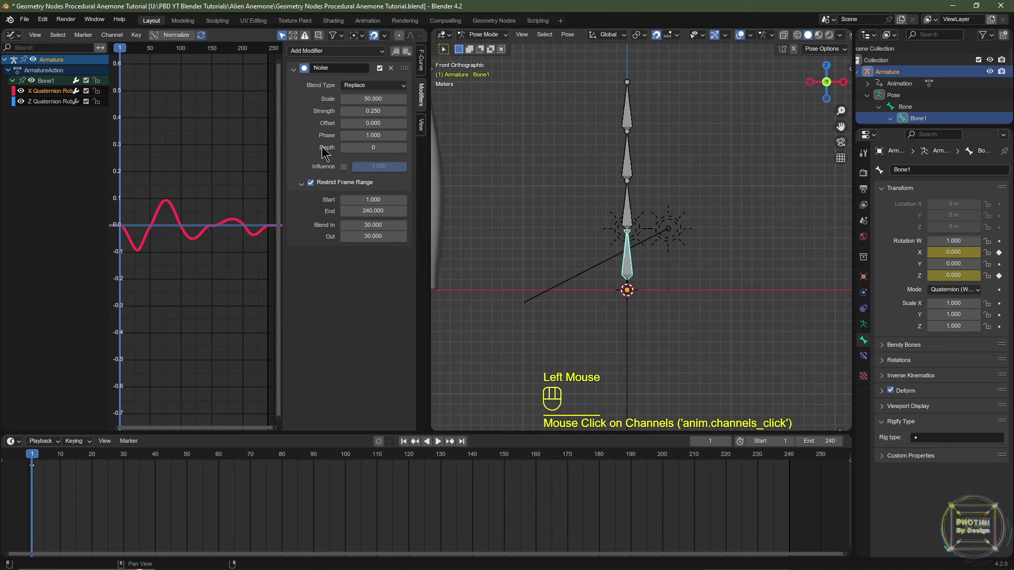
{"action": "left_click", "coordinate": [52, 101]}
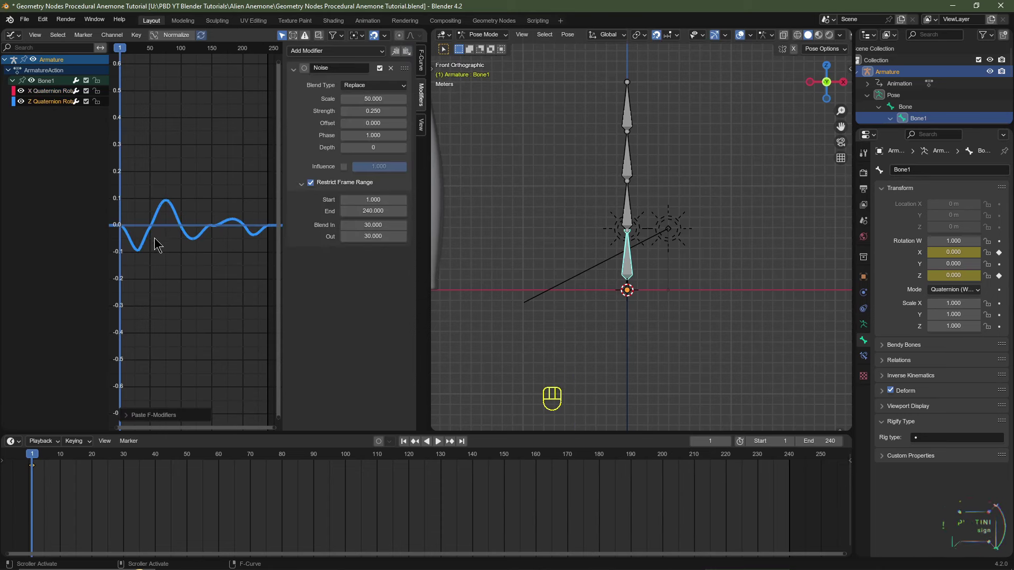
- Set the Offset of the Noise modifier on the Z Quaternion Rotation curve to 250
{"action": "left_click", "coordinate": [361, 124]}
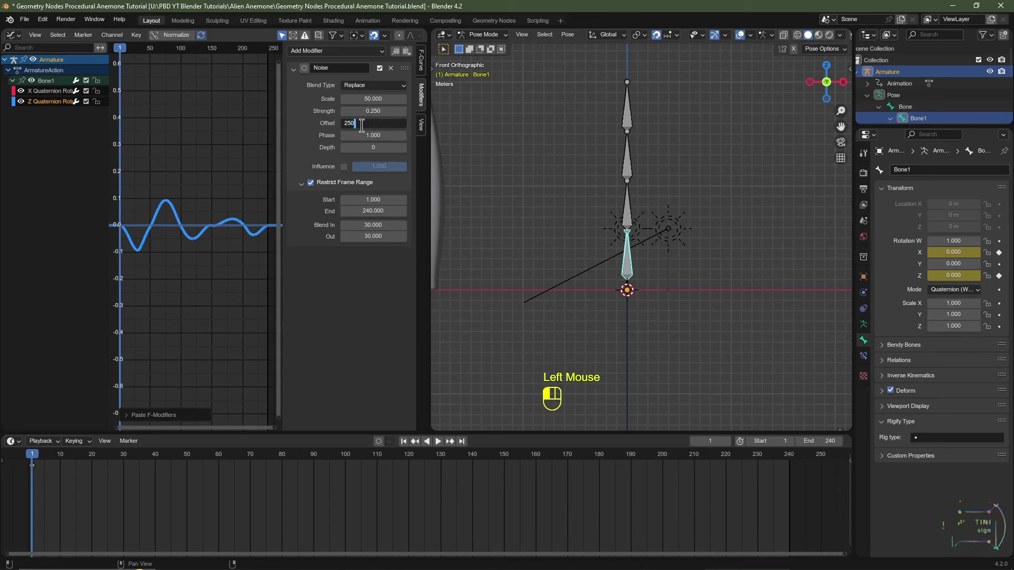
{"action": "type", "text": "250"}
{"action": "key", "text": "Return"}
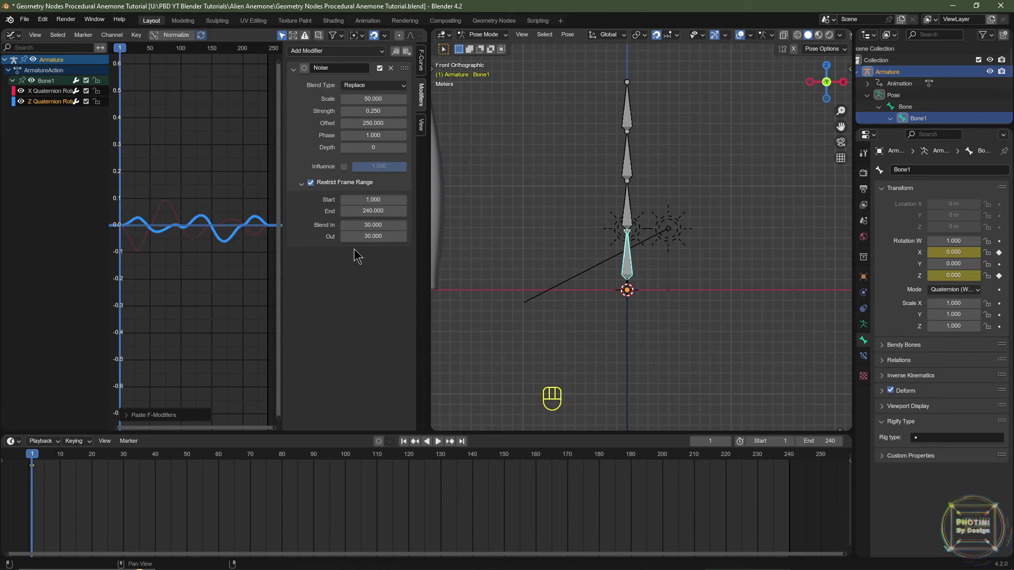
- Play the animation in a perspective view to check the bone chain's sway on both axes, and return to the front view
{"action": "left_click", "coordinate": [657, 217]}
{"action": "key", "text": "KP_1"}
{"action": "key", "text": "space"}
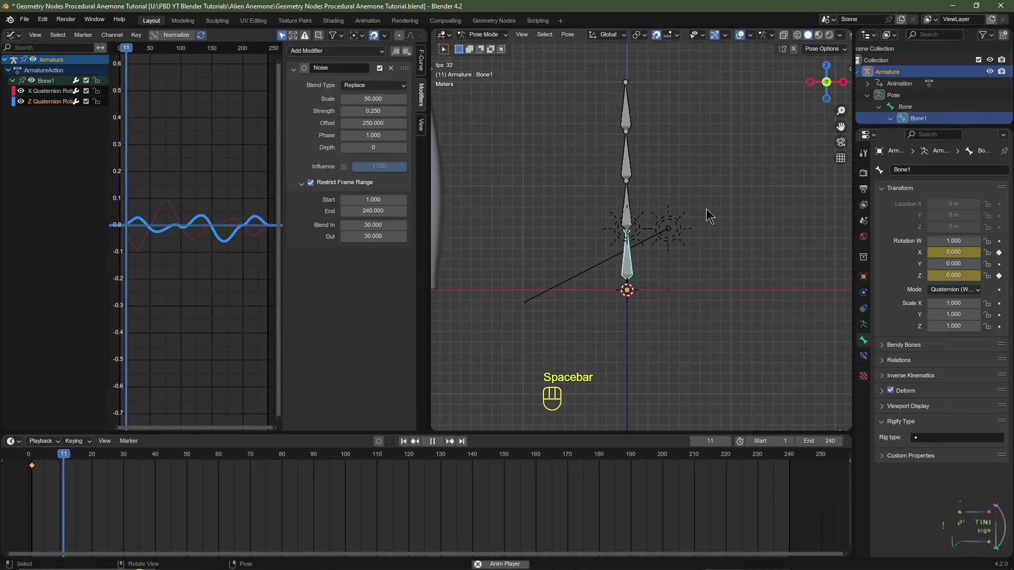
{"action": "middle_click_drag", "start_coordinate": [708, 215], "coordinate": [635, 238]}
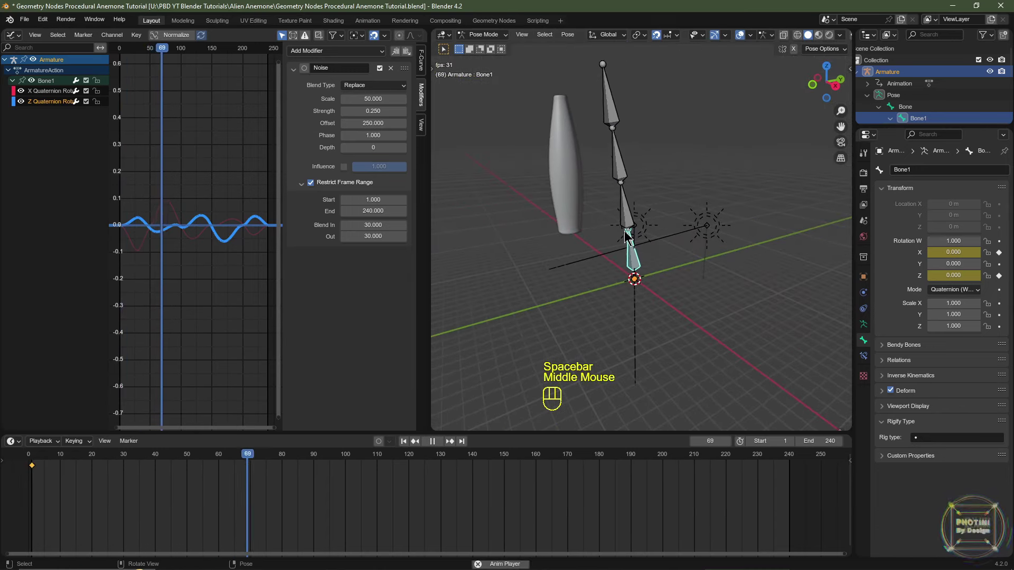
{"action": "key", "text": "space"}
{"action": "key", "text": "KP_1"}
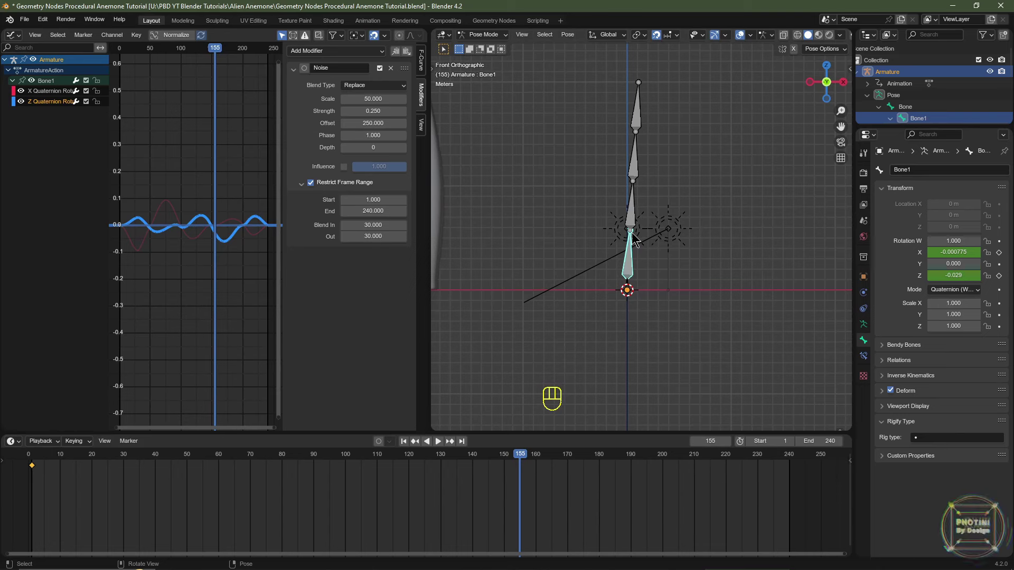
- Select the bones of the chain in turn to check which have animation curves, and return to frame 1
{"action": "left_click", "coordinate": [632, 203]}
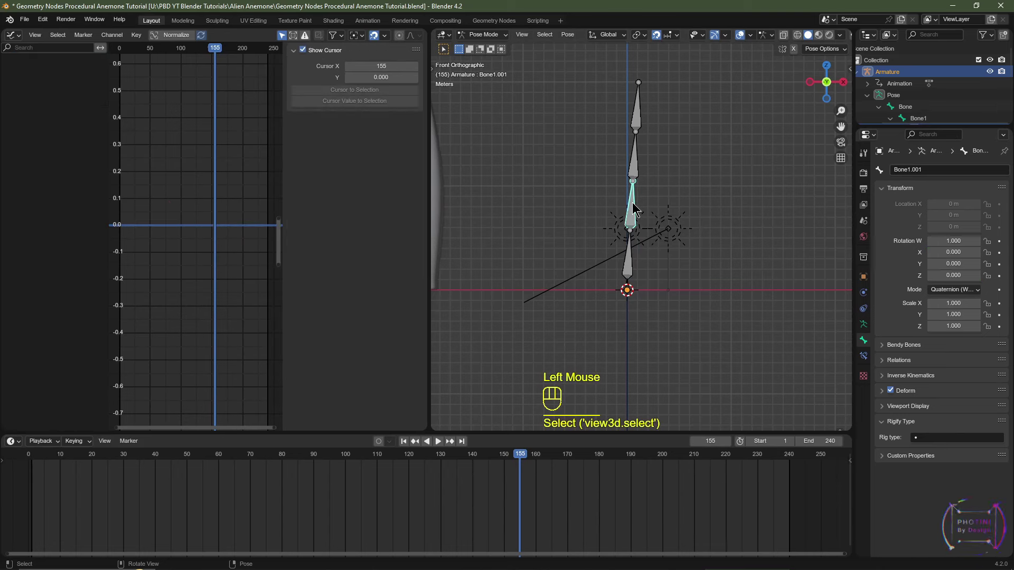
{"action": "left_click", "coordinate": [630, 261]}
{"action": "left_click", "coordinate": [635, 167]}
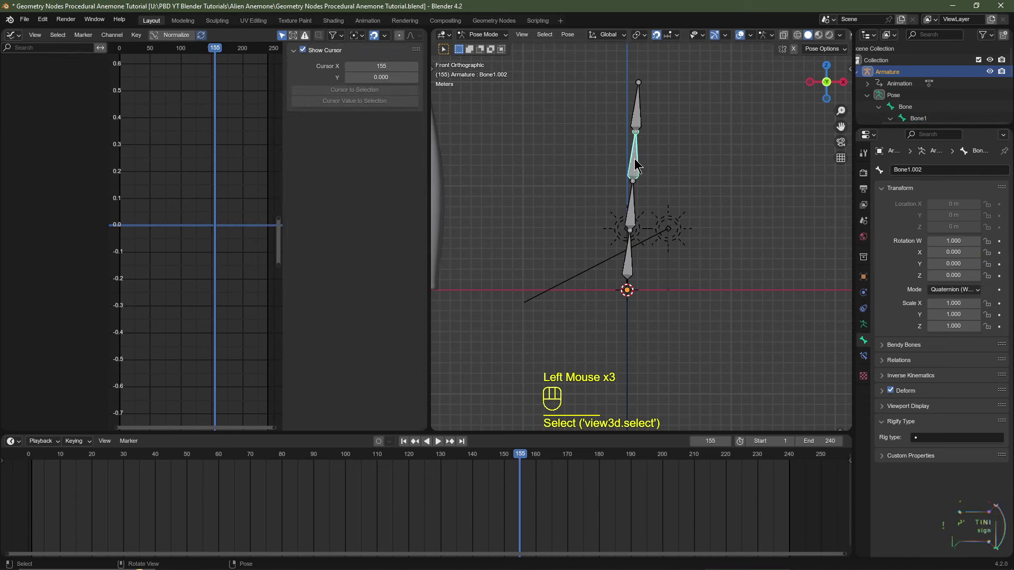
{"action": "left_click", "coordinate": [631, 214]}
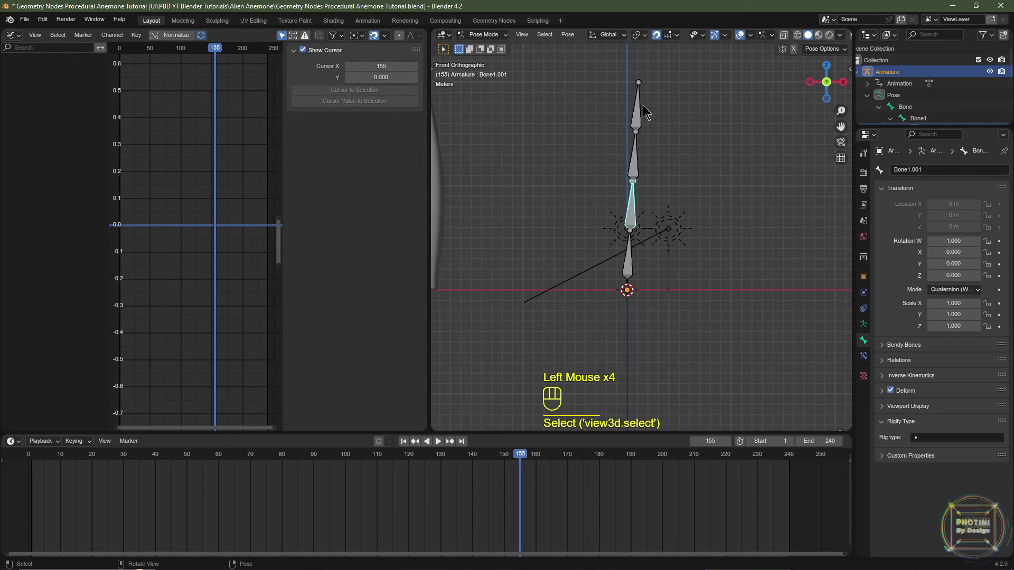
{"action": "left_click", "coordinate": [637, 121]}
{"action": "left_click", "coordinate": [635, 174]}
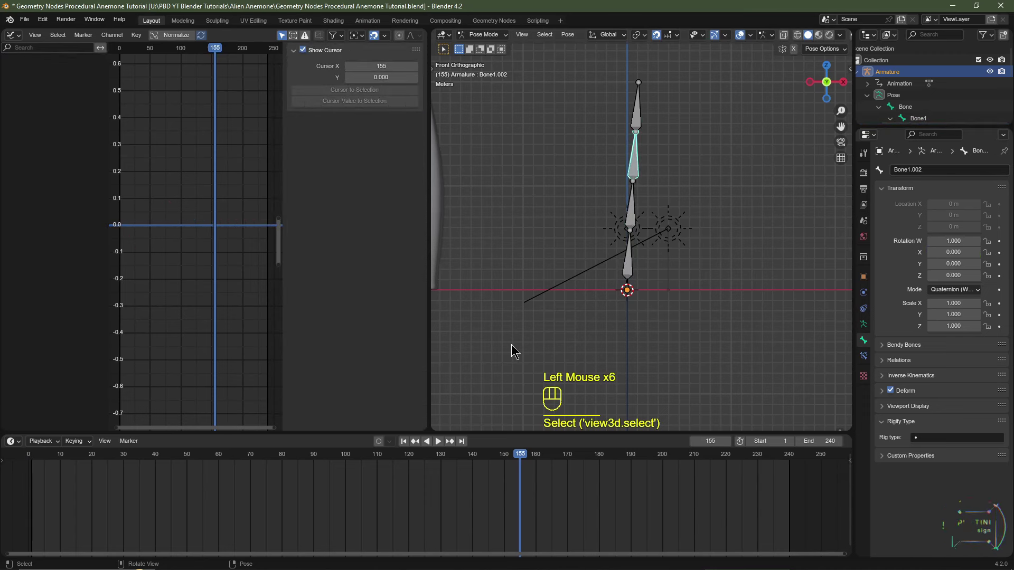
{"action": "left_click", "coordinate": [404, 442]}
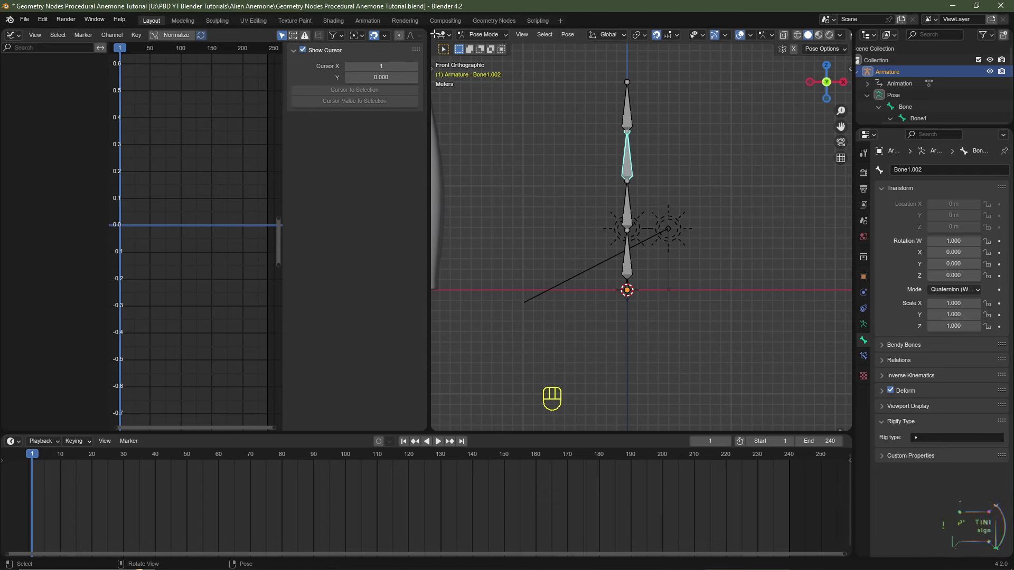
- Close the Graph Editor area so that the 3D viewport takes over its space
{"action": "left_click", "coordinate": [483, 35]}
{"action": "left_click_drag", "start_coordinate": [428, 35], "coordinate": [384, 37]}
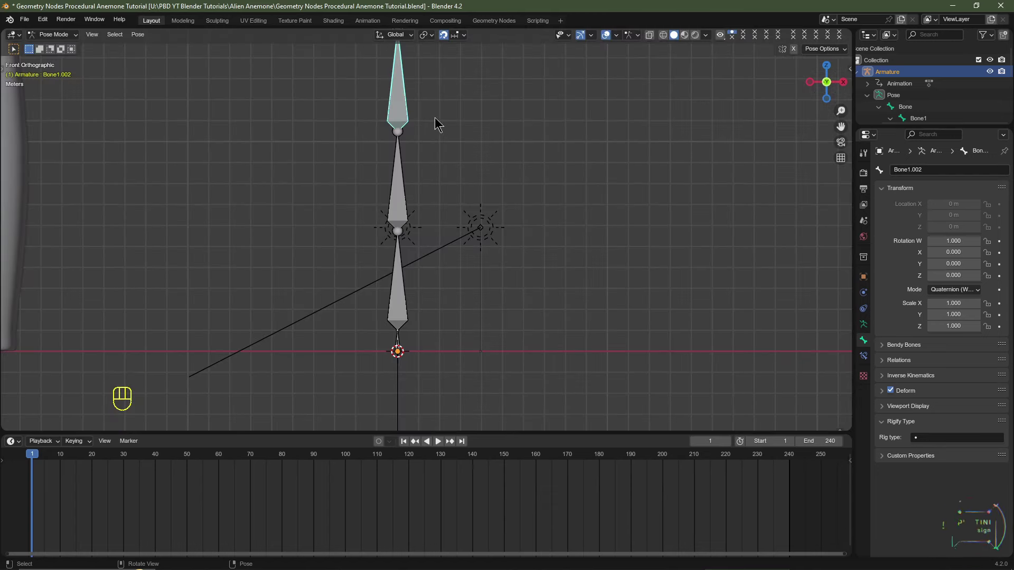
{"action": "scroll", "coordinate": [506, 194], "scroll_direction": "down", "scroll_amount": 2}
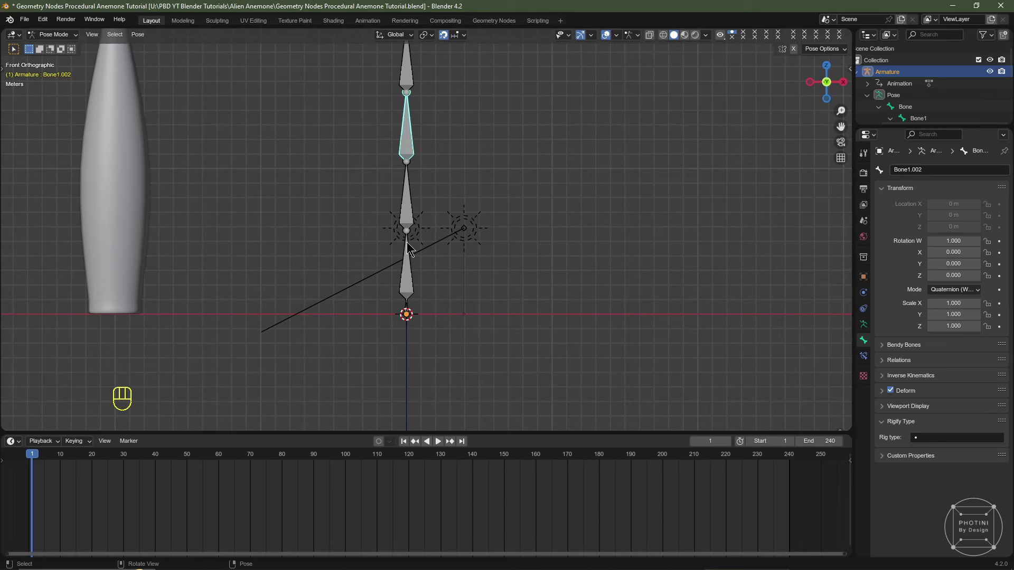
- Add a Copy Rotation bone constraint to Bone1.001, the bone directly above Bone1, in Pose Mode
{"action": "left_click", "coordinate": [407, 213]}
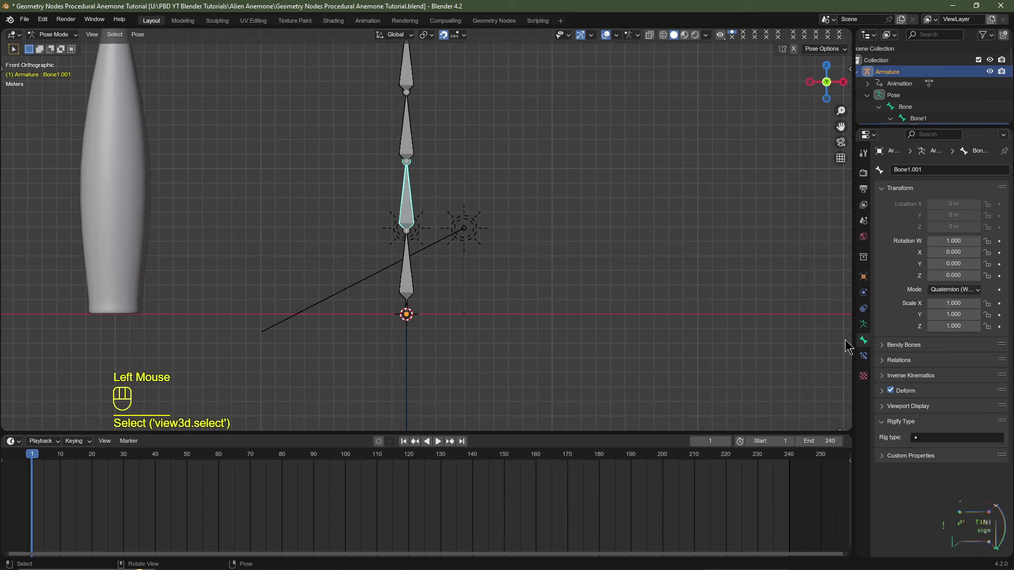
{"action": "left_click", "coordinate": [863, 356]}
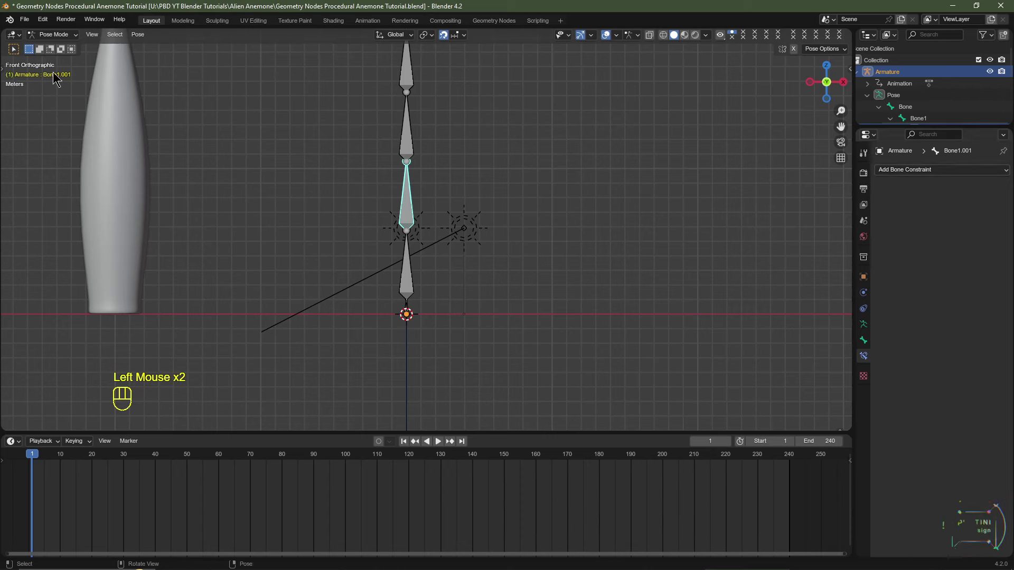
{"action": "left_click", "coordinate": [64, 34]}
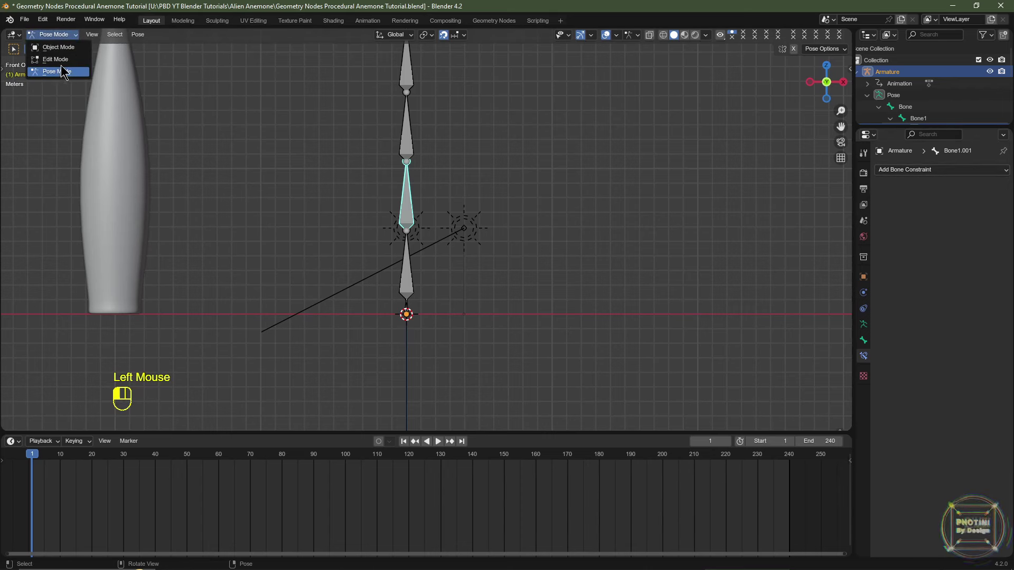
{"action": "left_click", "coordinate": [61, 71]}
{"action": "left_click", "coordinate": [686, 248]}
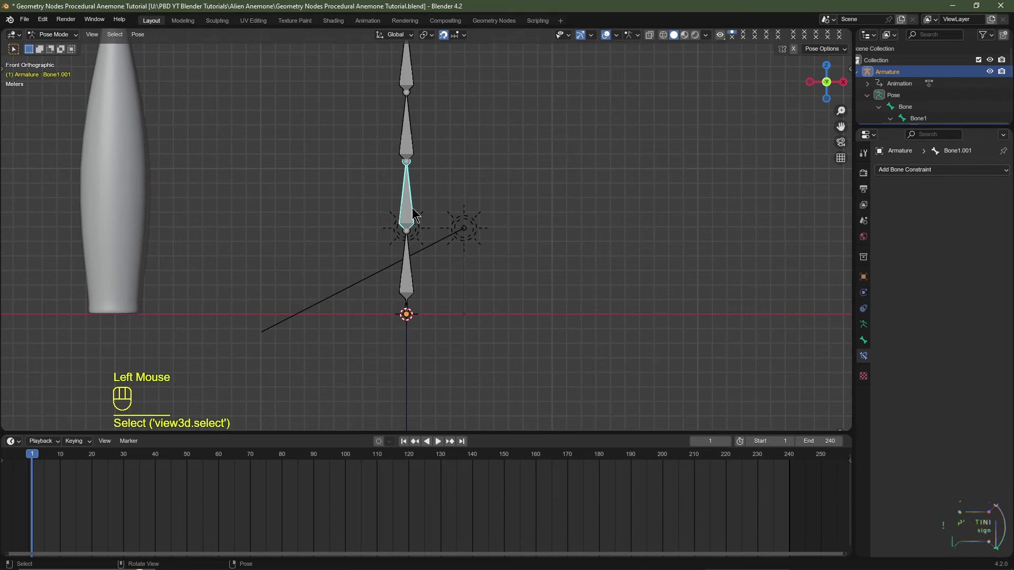
{"action": "left_click", "coordinate": [909, 170]}
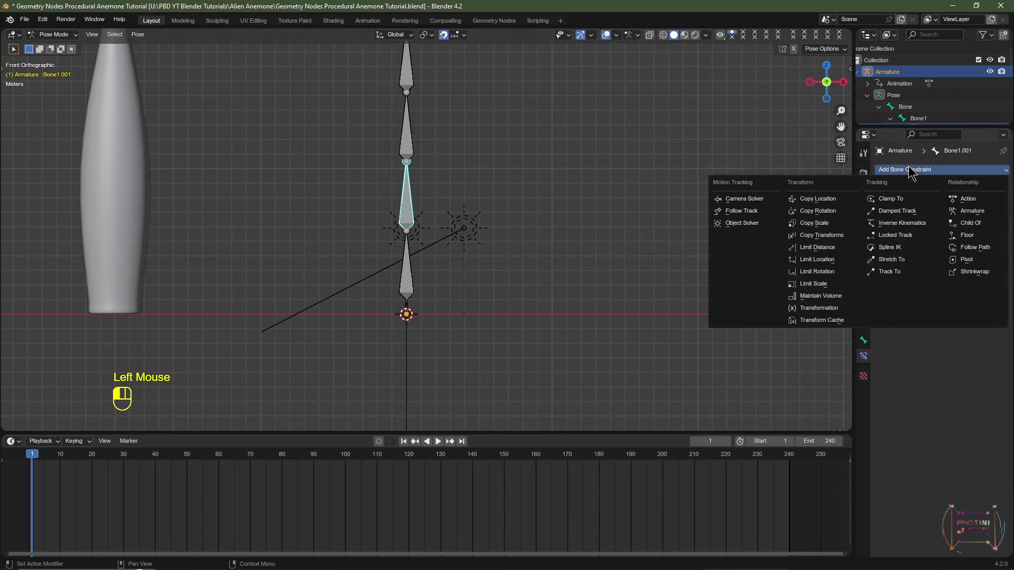
{"action": "left_click", "coordinate": [822, 211]}
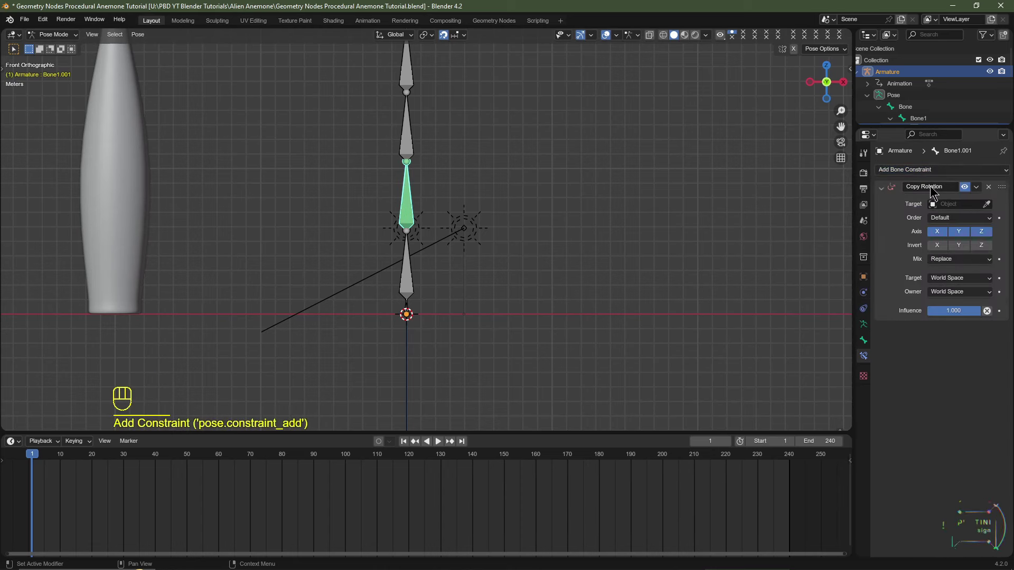
- Set the Copy Rotation target of Bone1.001 to the Armature with Bone1 as the target bone
{"action": "left_click", "coordinate": [958, 205]}
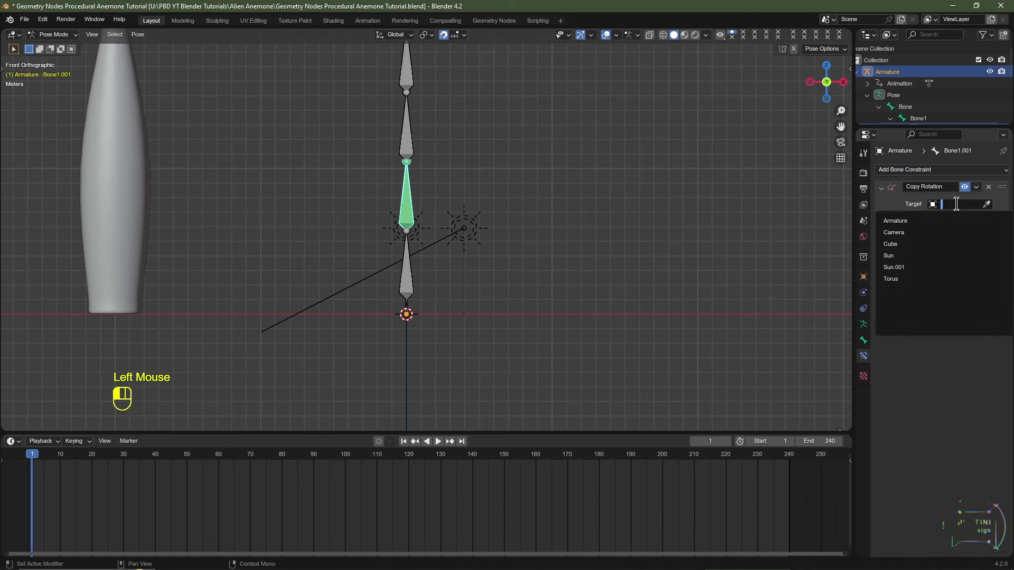
{"action": "left_click", "coordinate": [924, 226]}
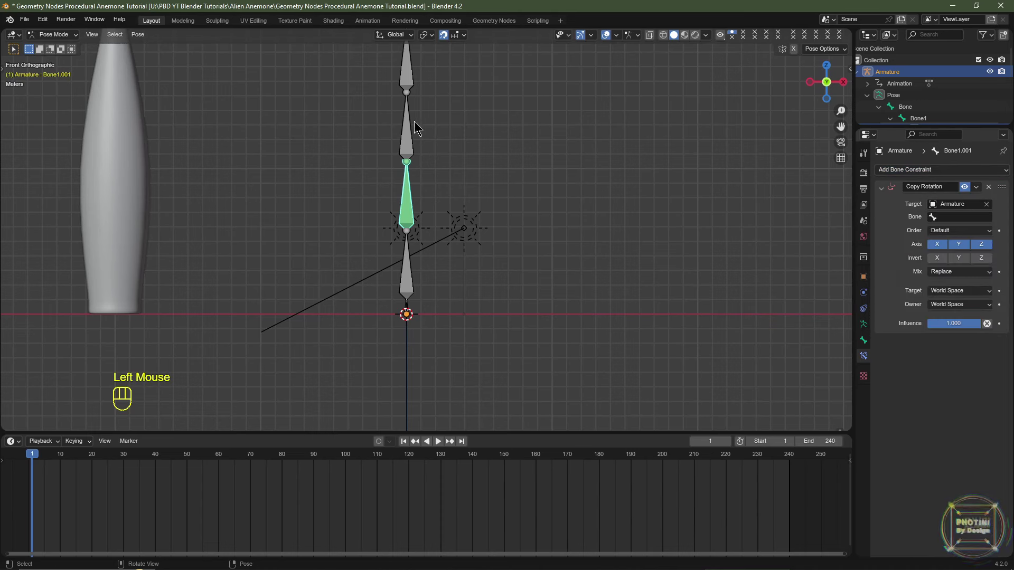
{"action": "left_click", "coordinate": [958, 217]}
{"action": "left_click", "coordinate": [891, 245]}
{"action": "left_click", "coordinate": [405, 278]}
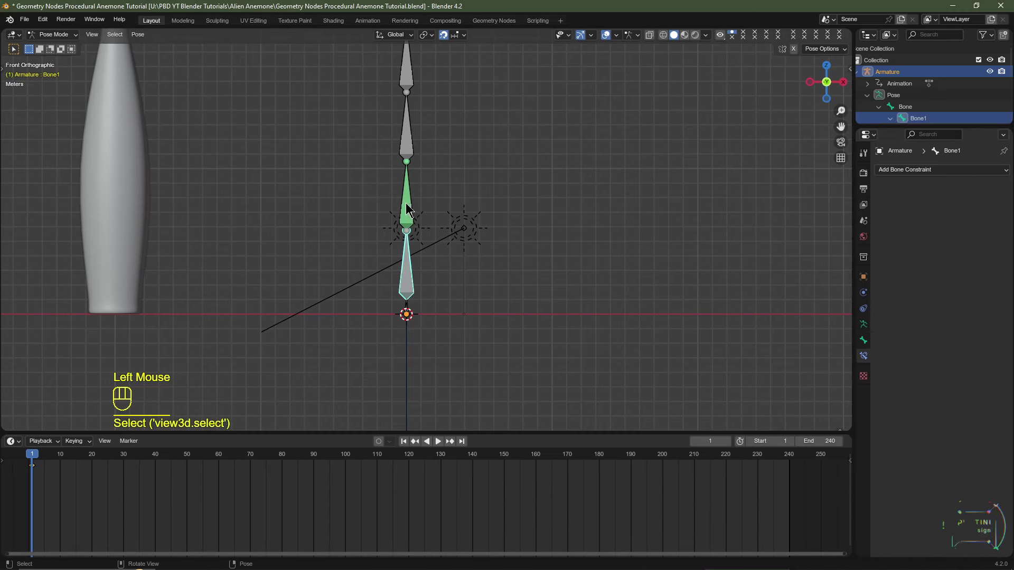
{"action": "left_click", "coordinate": [408, 209]}
{"action": "middle_click_drag", "start_coordinate": [507, 214], "coordinate": [509, 290], "text": "shift"}
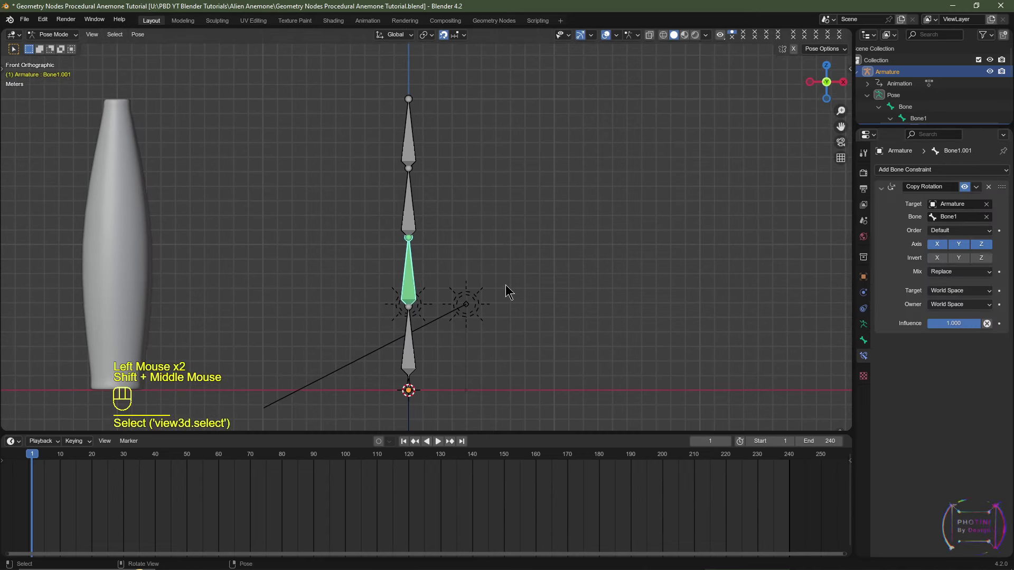
- Set both the Target and Owner spaces of Bone1.001's Copy Rotation constraint to Local Space
{"action": "left_click", "coordinate": [951, 292]}
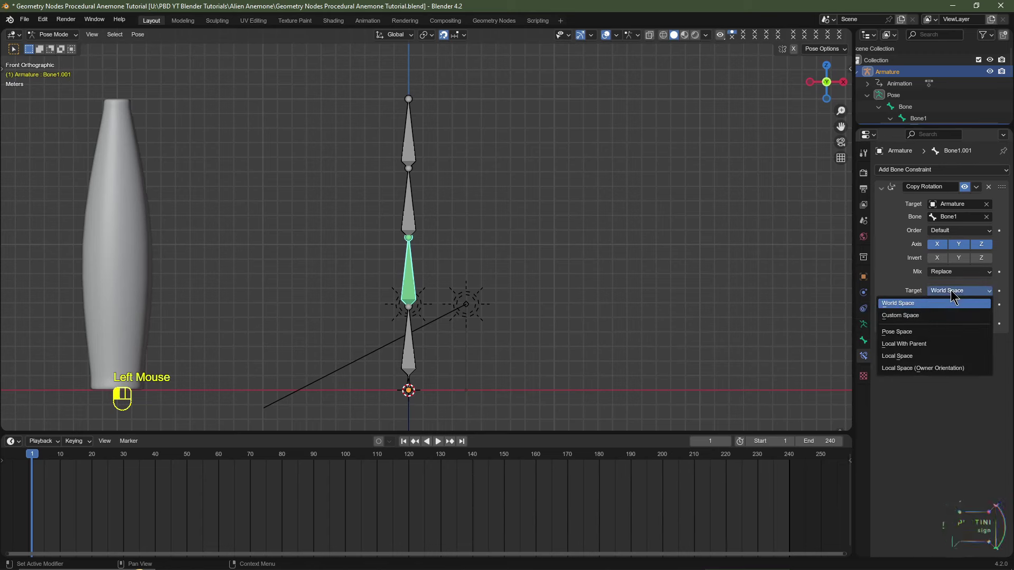
{"action": "left_click", "coordinate": [905, 357]}
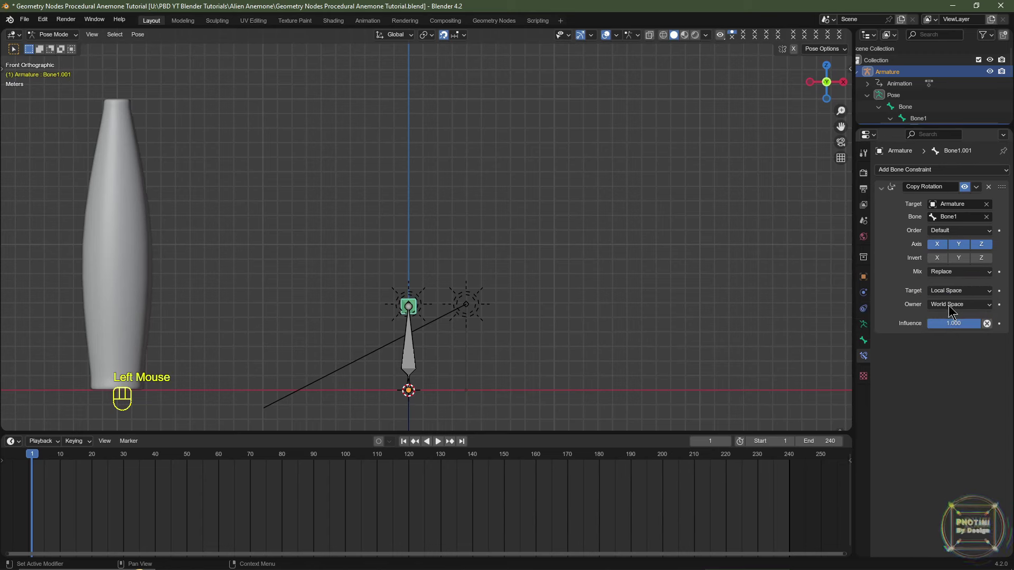
{"action": "left_click", "coordinate": [949, 307]}
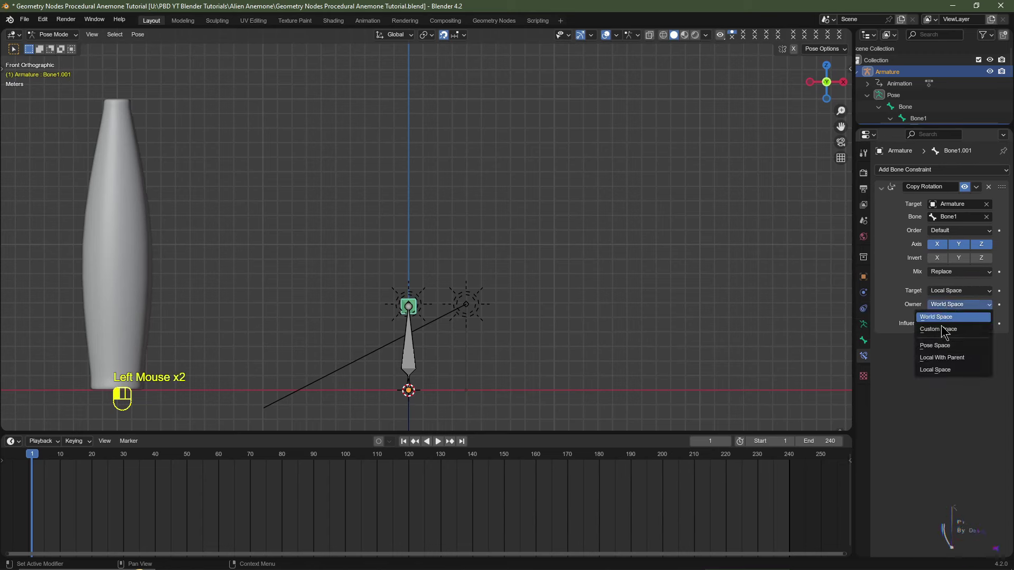
{"action": "left_click", "coordinate": [944, 376]}
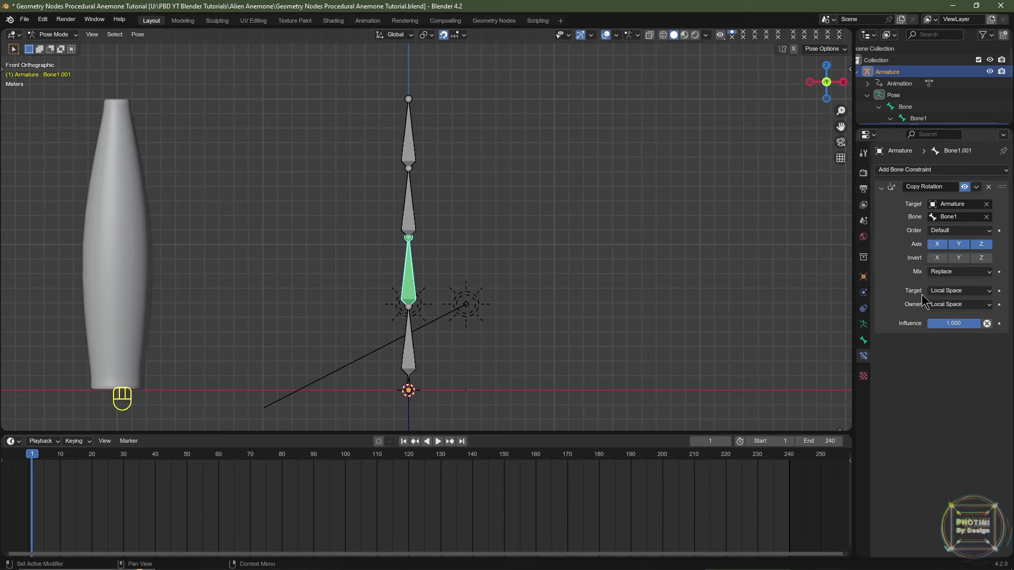
- Play the animation to check how Bone1.001 follows the rotation of Bone1
{"action": "left_click", "coordinate": [409, 354]}
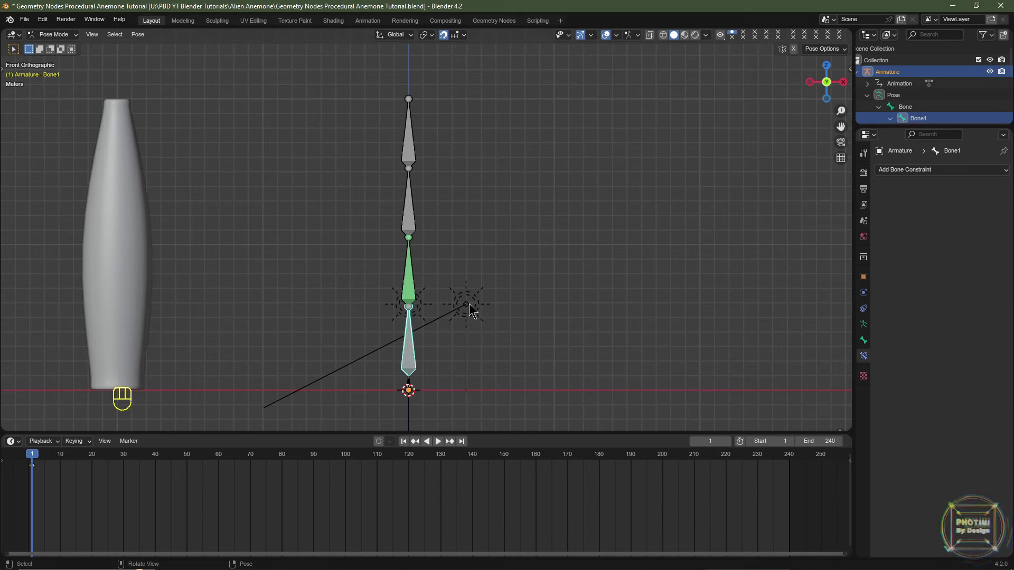
{"action": "left_click", "coordinate": [407, 283]}
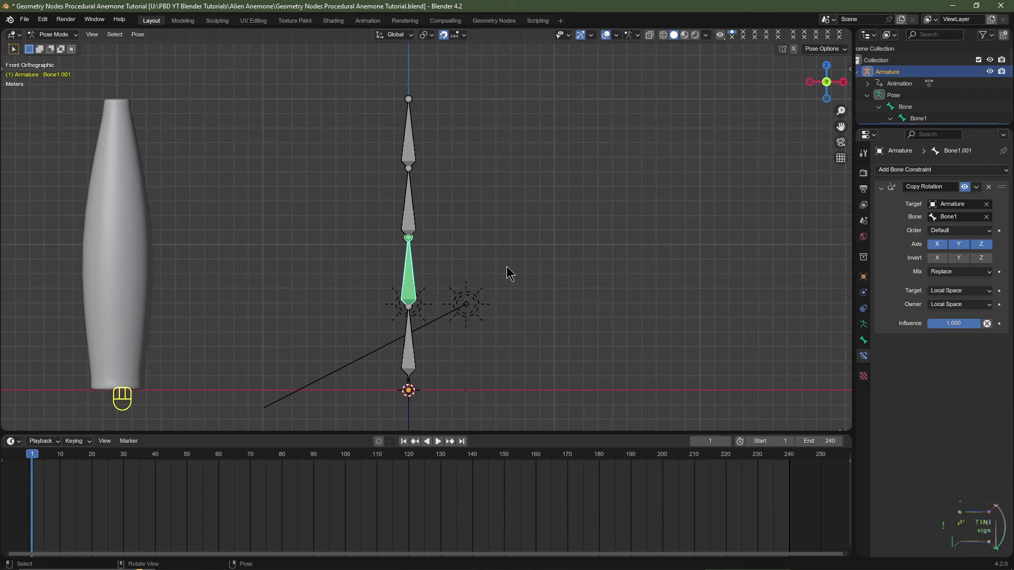
{"action": "key", "text": "space"}
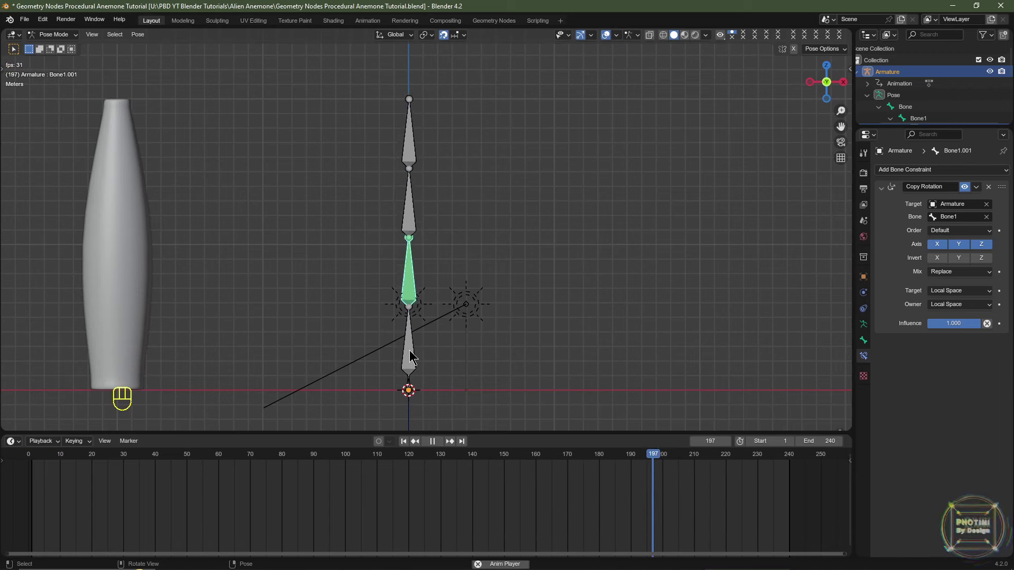
{"action": "key", "text": "space"}
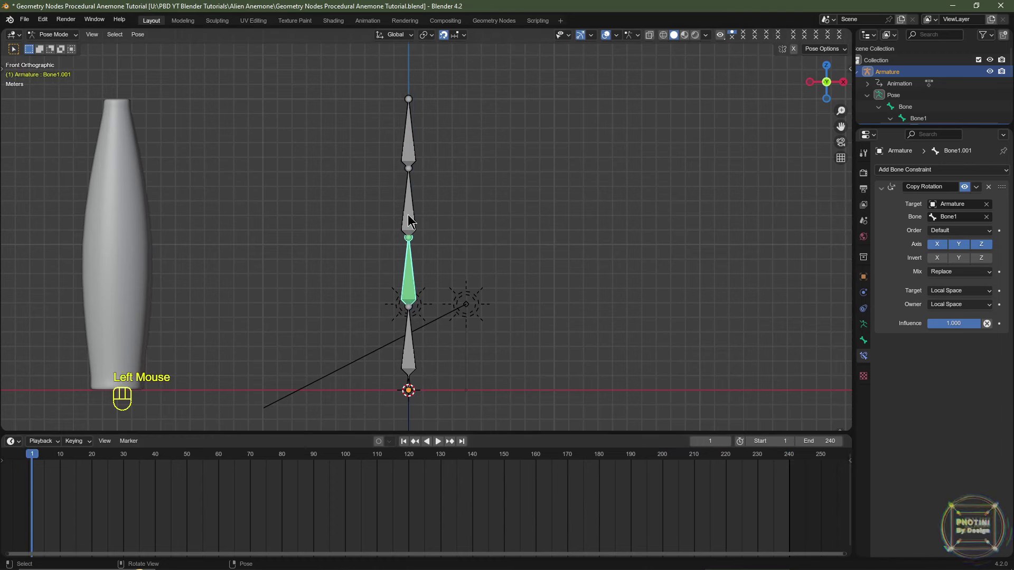
- Add a Copy Rotation constraint to Bone1.002 that targets the Armature's bone Bone1.001
{"action": "left_click", "coordinate": [410, 218]}
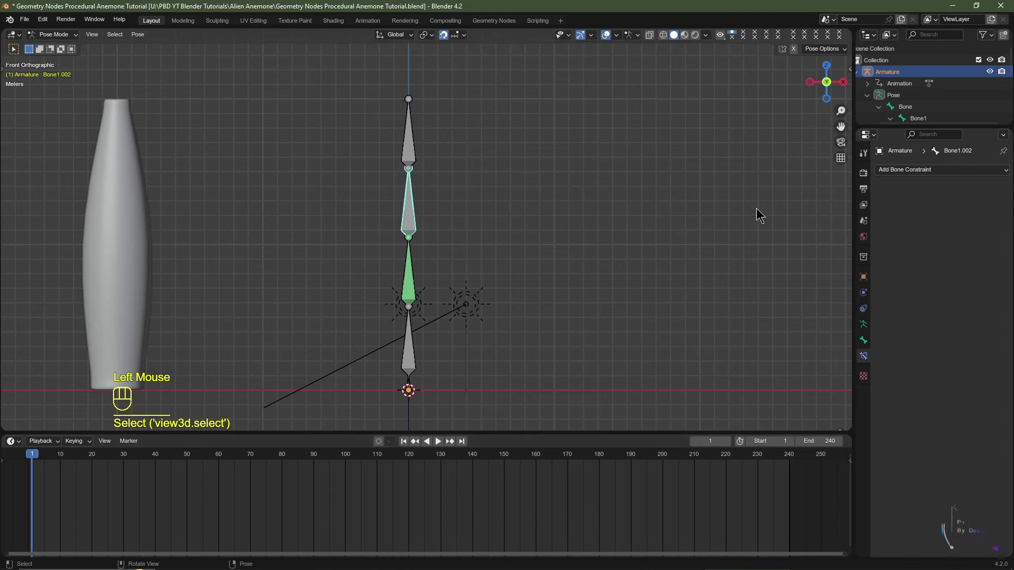
{"action": "left_click", "coordinate": [912, 173]}
{"action": "left_click", "coordinate": [805, 210]}
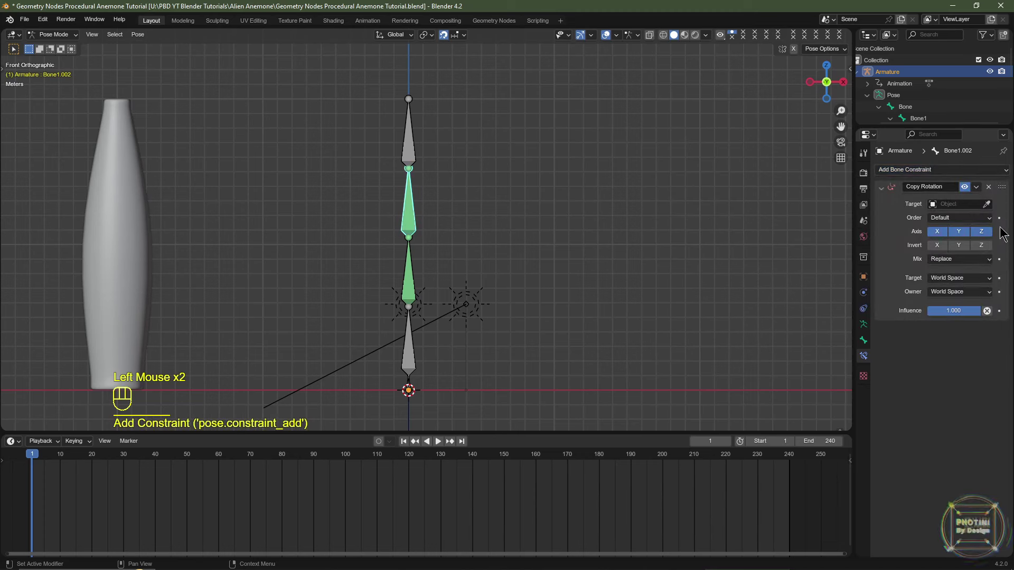
{"action": "left_click", "coordinate": [950, 206]}
{"action": "left_click", "coordinate": [920, 222]}
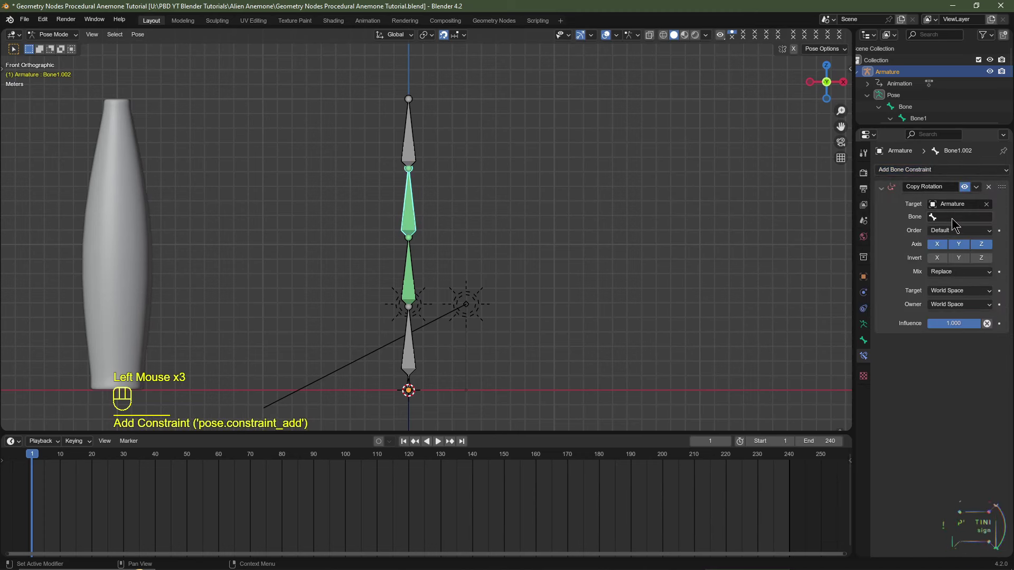
{"action": "left_click", "coordinate": [956, 217]}
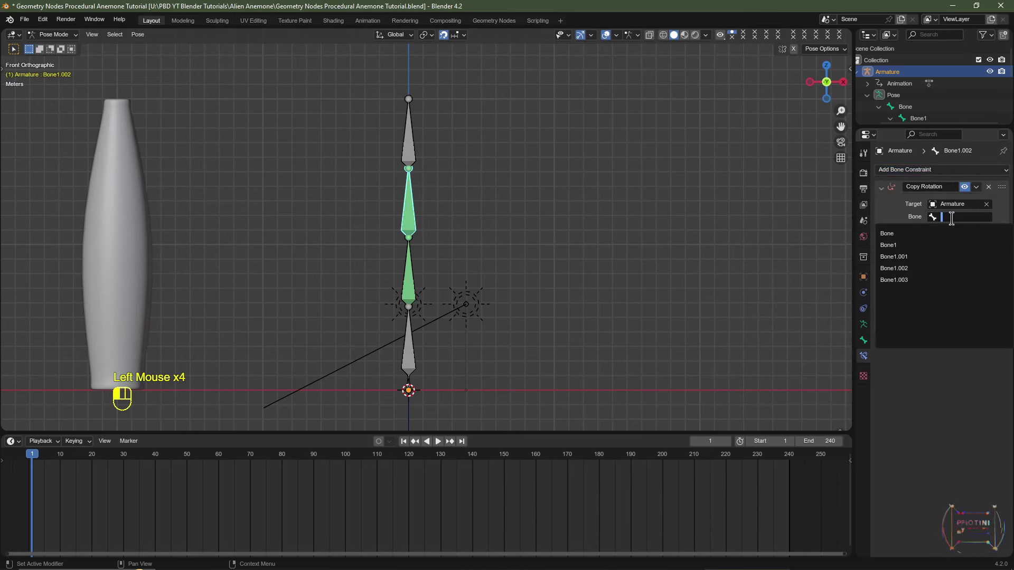
{"action": "left_click", "coordinate": [917, 257]}
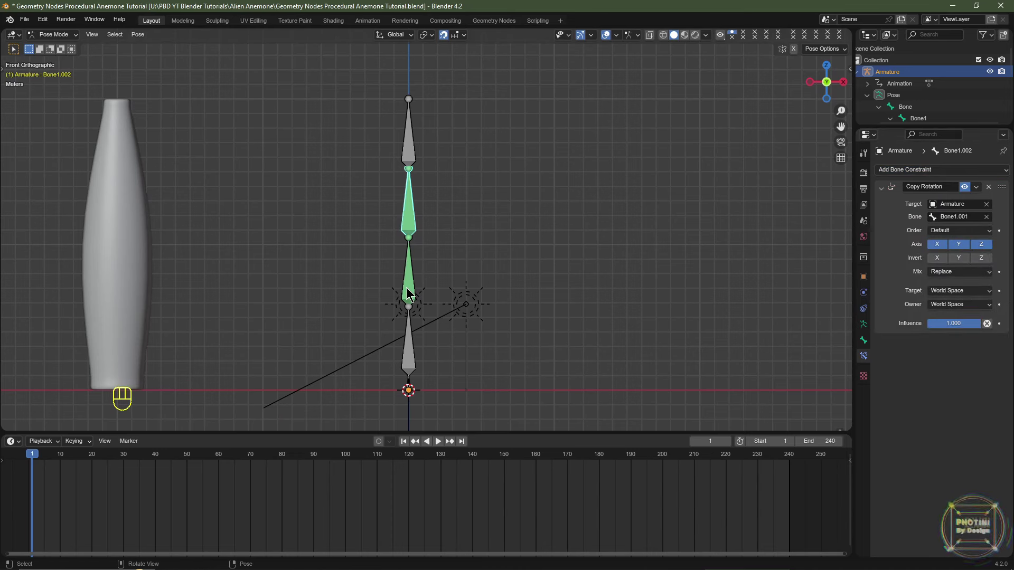
- Set both the Target and Owner spaces of Bone1.002's Copy Rotation constraint to Local Space
{"action": "left_click_drag", "start_coordinate": [918, 130], "coordinate": [919, 239]}
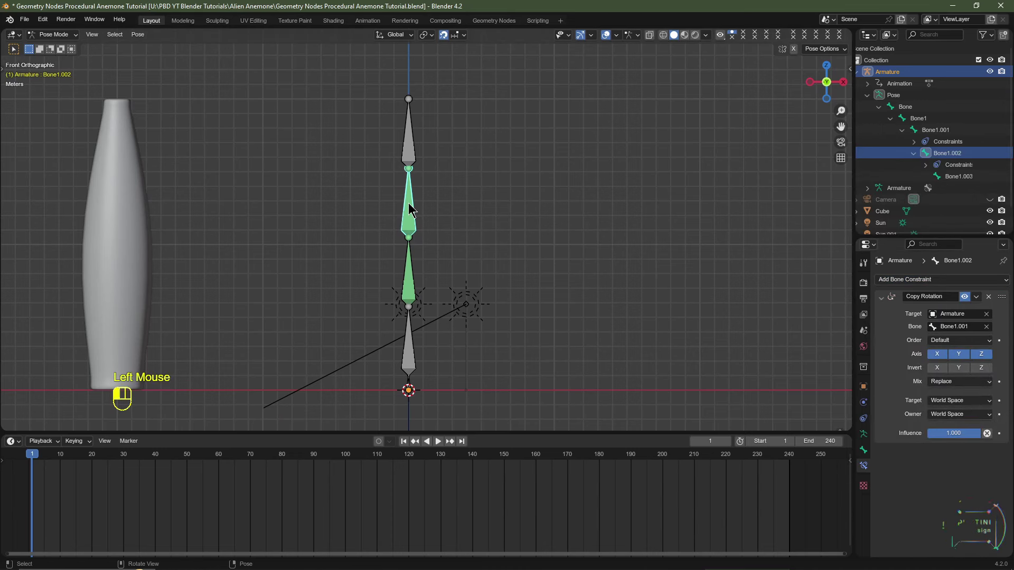
{"action": "left_click", "coordinate": [409, 271]}
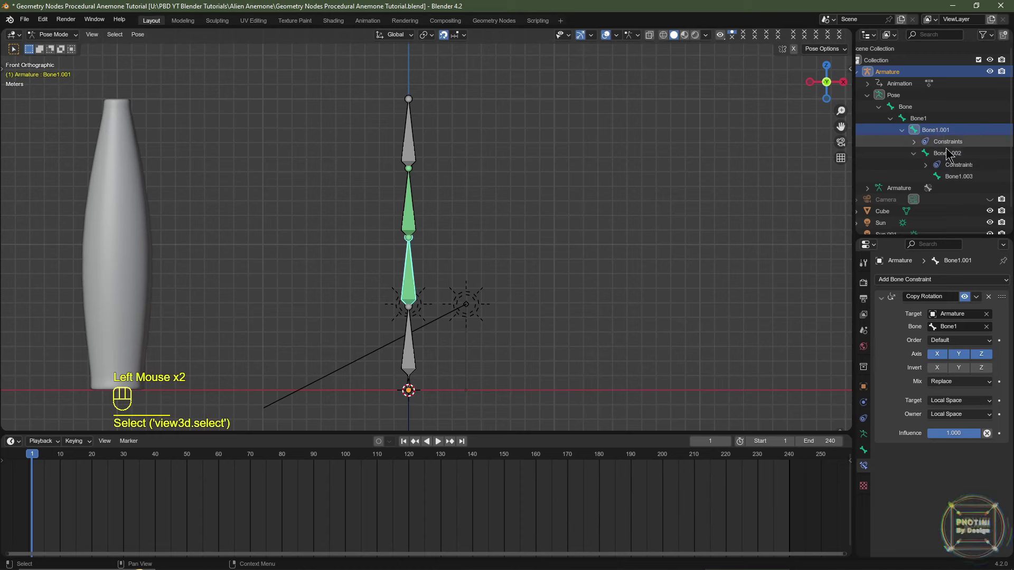
{"action": "left_click", "coordinate": [411, 217]}
{"action": "key", "text": "ctrl+z"}
{"action": "key", "text": "ctrl+z"}
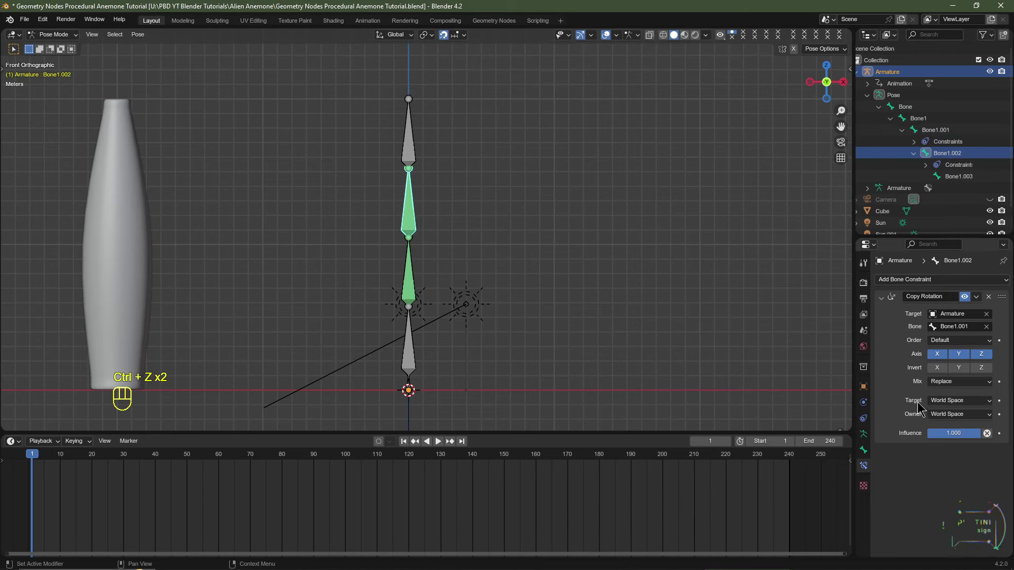
{"action": "left_click", "coordinate": [956, 401]}
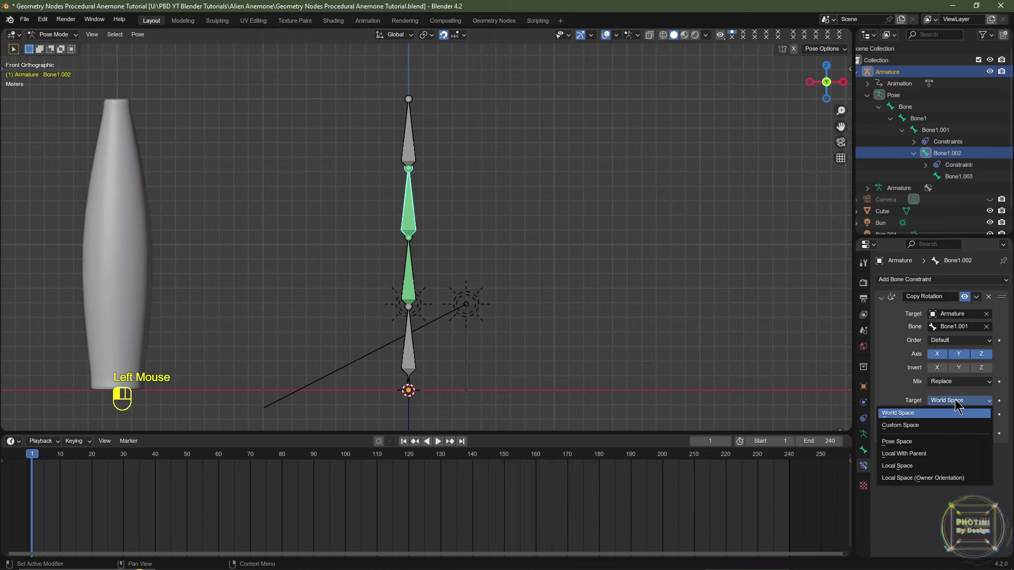
{"action": "left_click", "coordinate": [896, 465]}
{"action": "left_click", "coordinate": [958, 414]}
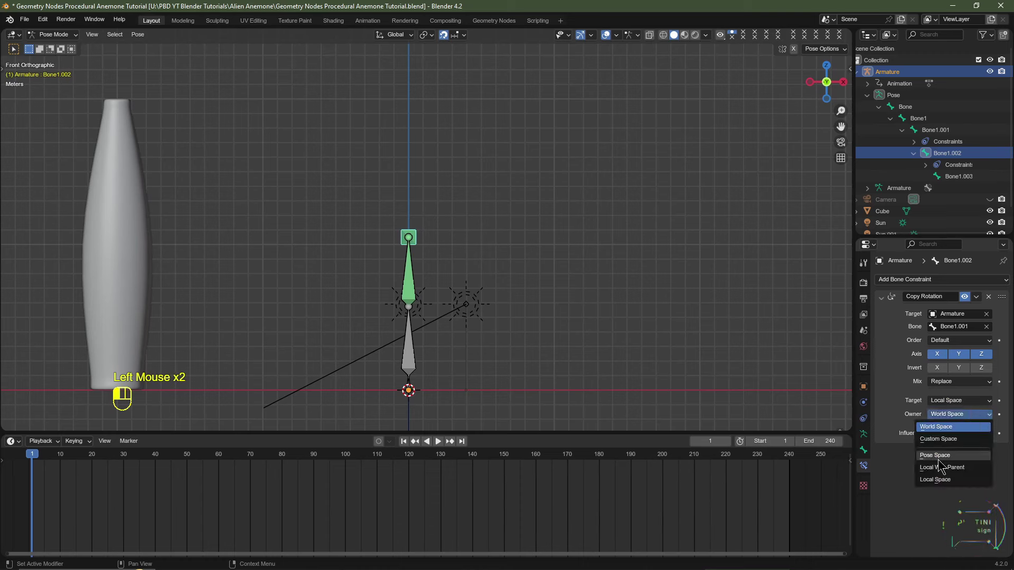
{"action": "left_click", "coordinate": [934, 480]}
- Add a Copy Rotation constraint to Bone1.003 that targets the Armature's bone Bone1.002
{"action": "left_click", "coordinate": [407, 141]}
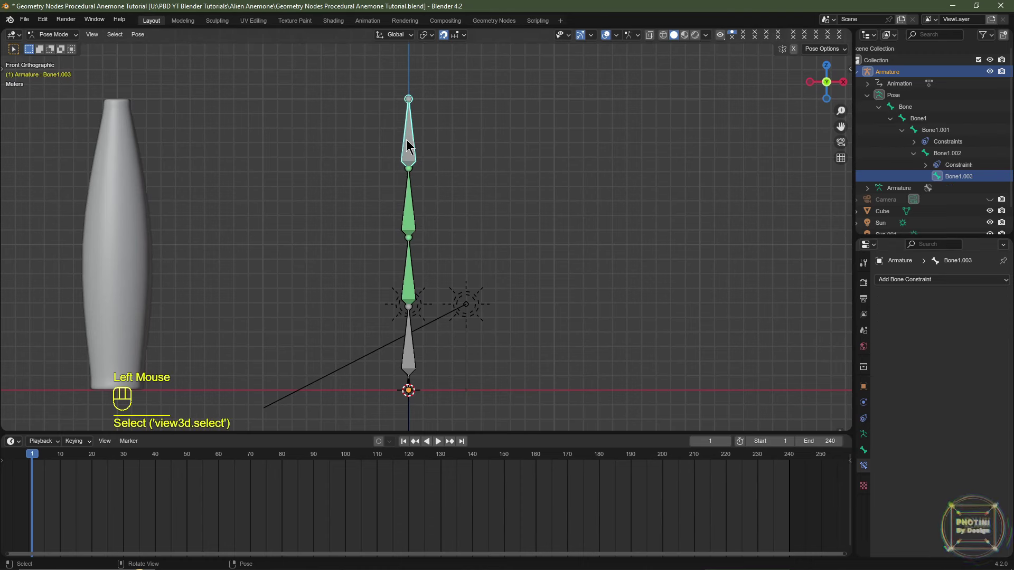
{"action": "left_click", "coordinate": [911, 280]}
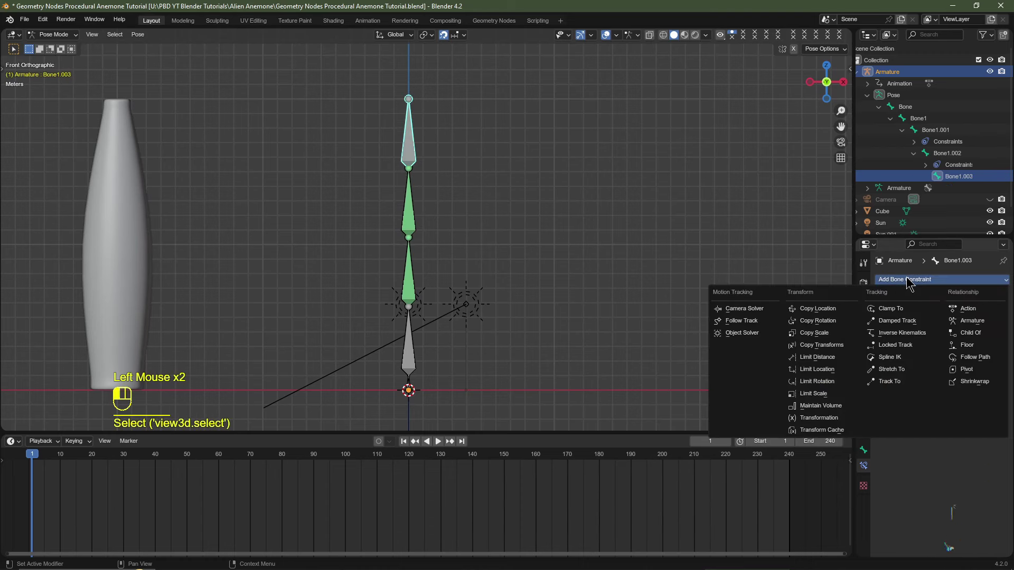
{"action": "left_click", "coordinate": [835, 322]}
{"action": "left_click", "coordinate": [964, 314]}
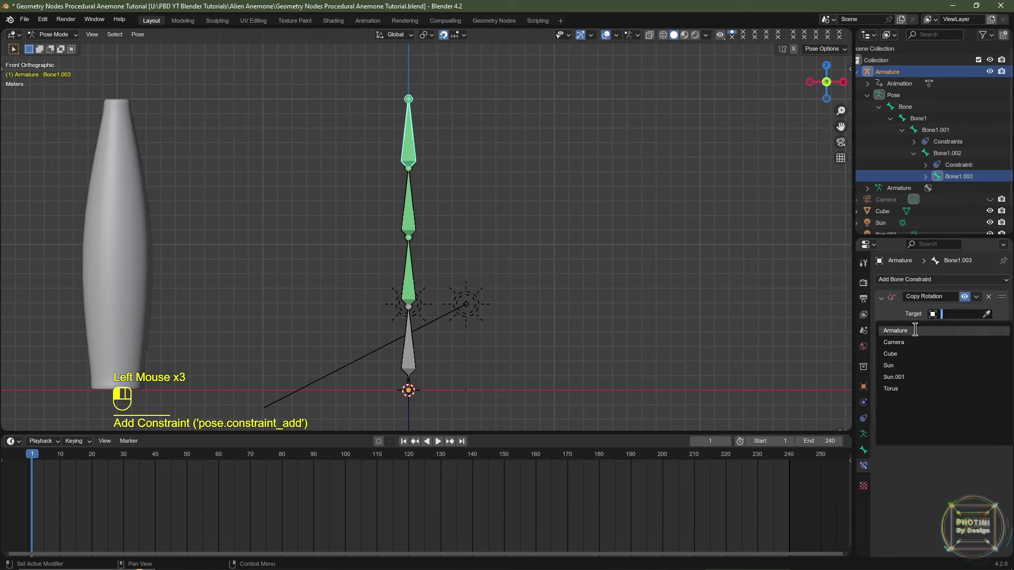
{"action": "left_click", "coordinate": [915, 330]}
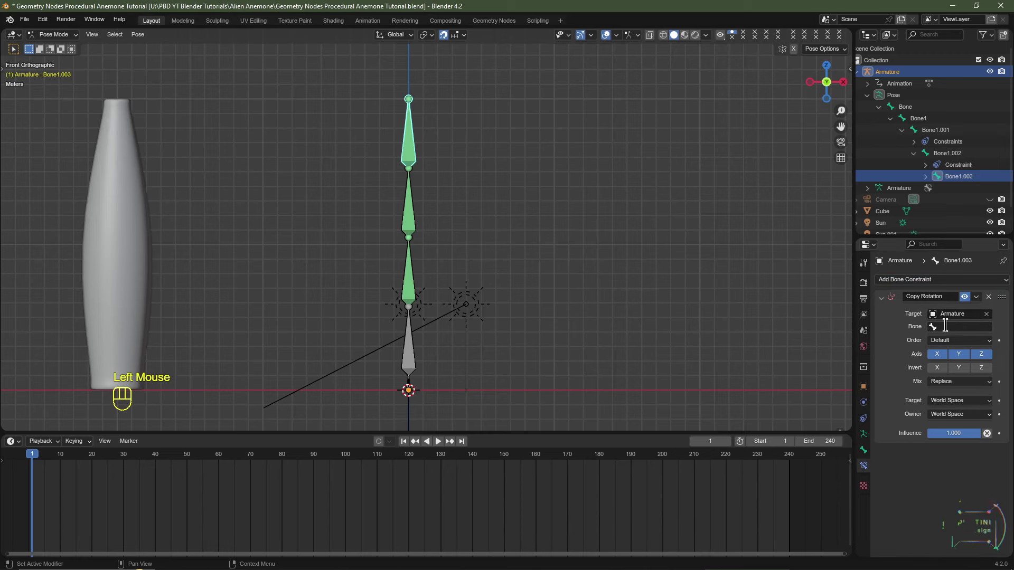
{"action": "left_click", "coordinate": [945, 326]}
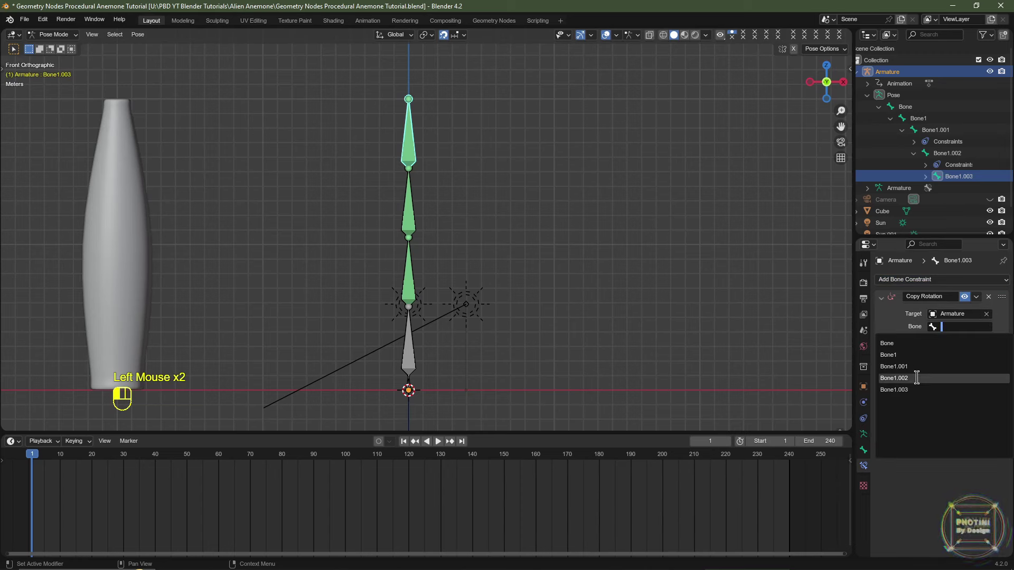
{"action": "left_click", "coordinate": [916, 377]}
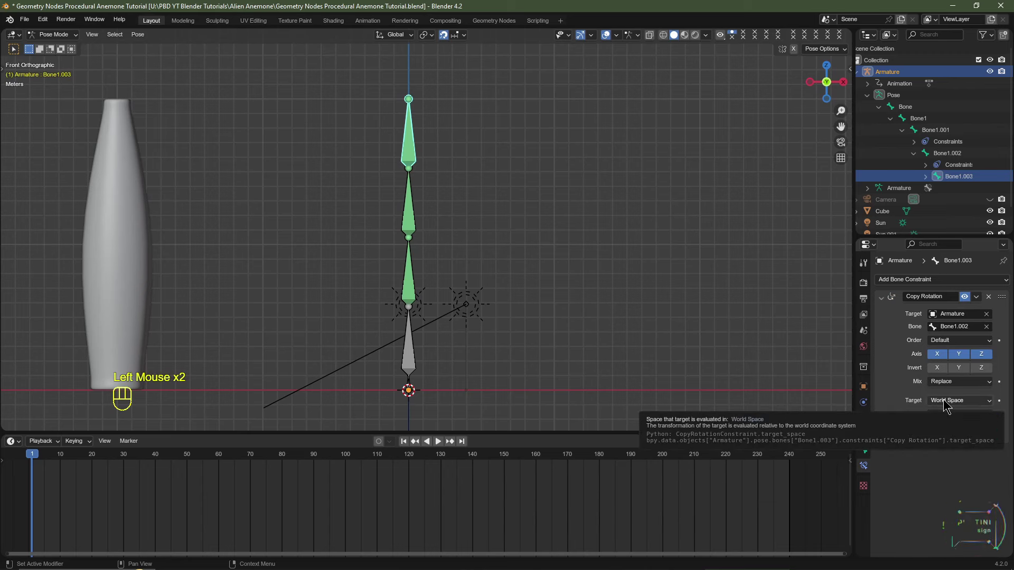
- Set both the Target and Owner spaces of Bone1.003's Copy Rotation constraint to Local Space
{"action": "left_click", "coordinate": [943, 400]}
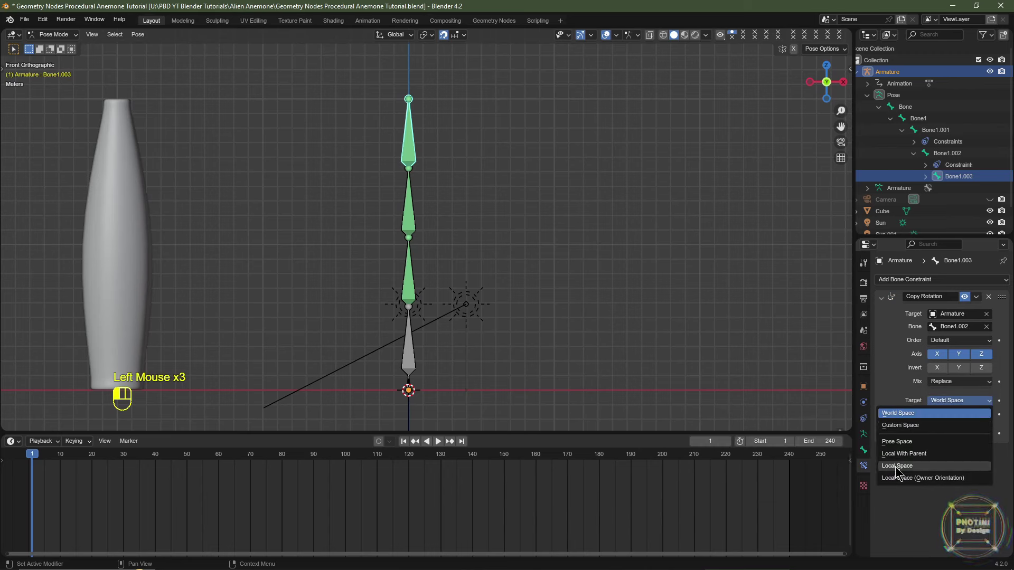
{"action": "left_click", "coordinate": [896, 466]}
{"action": "left_click", "coordinate": [944, 414]}
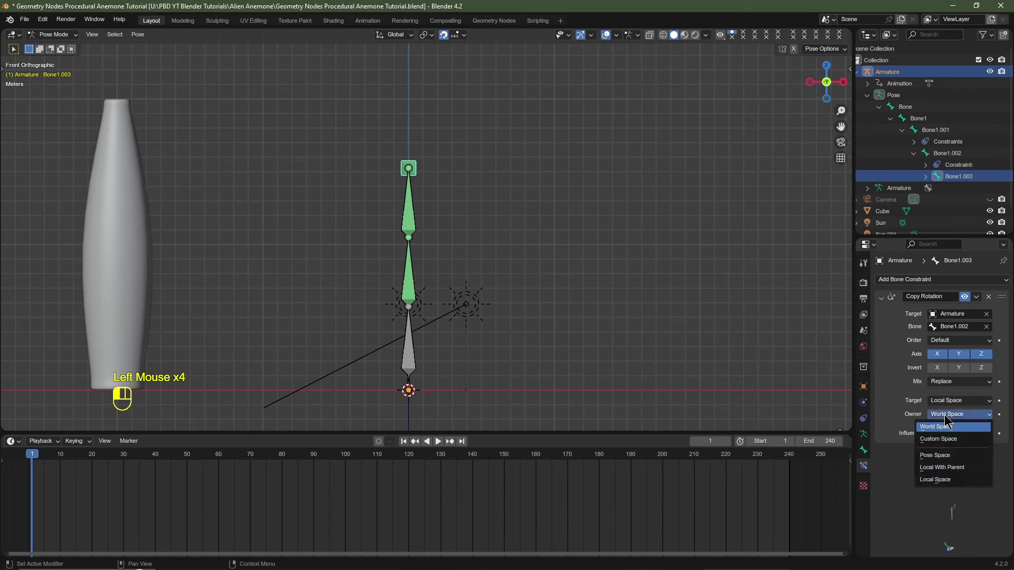
{"action": "left_click", "coordinate": [940, 479]}
- Play the animation and test-rotate Bone1, then cancel the rotation, to check how the upper bones follow
{"action": "key", "text": "space"}
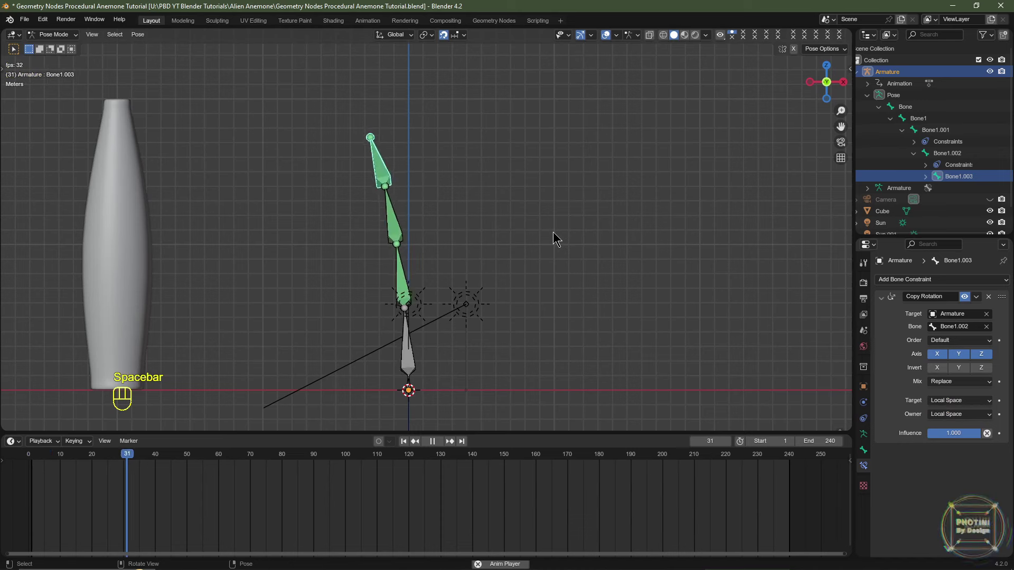
{"action": "right_click", "coordinate": [453, 294]}
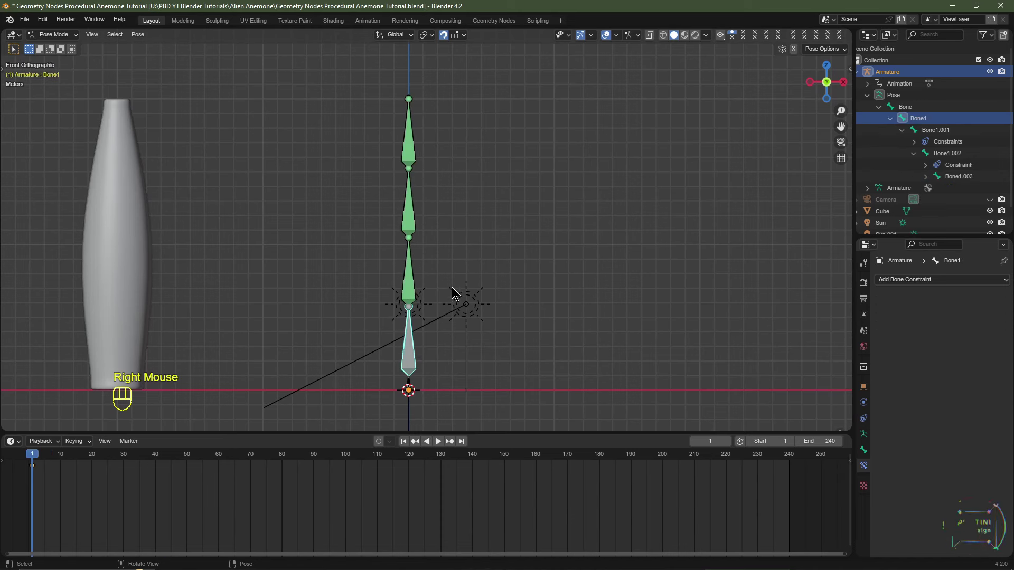
{"action": "left_click", "coordinate": [458, 300]}
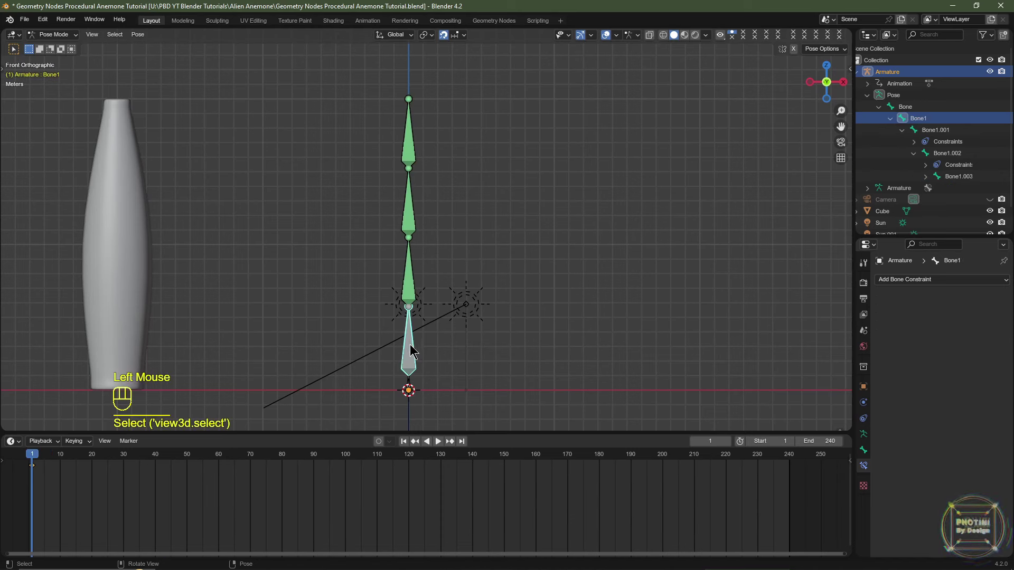
{"action": "key", "text": "r"}
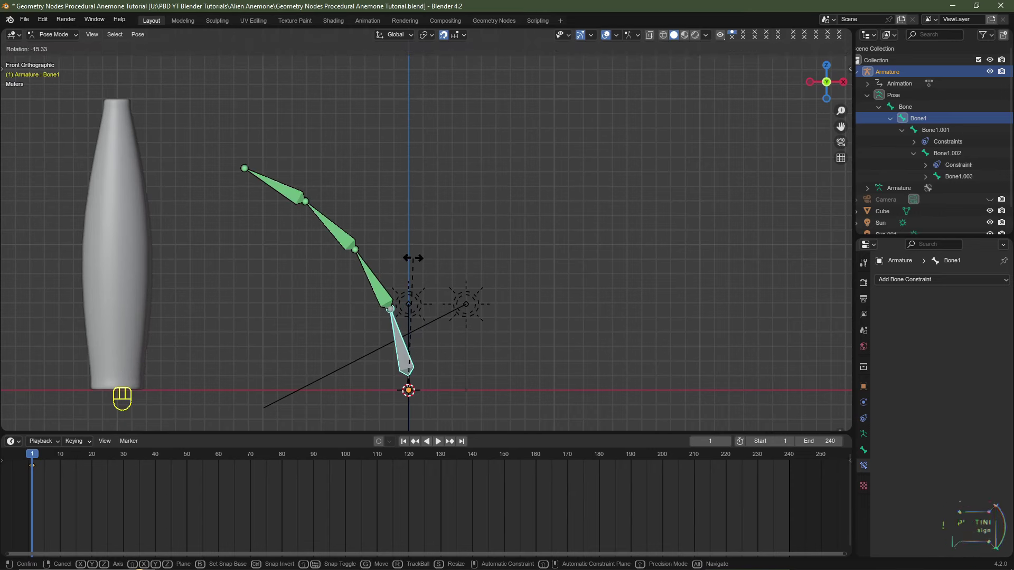
{"action": "right_click", "coordinate": [470, 269]}
{"action": "scroll", "coordinate": [480, 256], "scroll_direction": "down", "scroll_amount": 2}
{"action": "scroll", "coordinate": [480, 257], "scroll_direction": "up", "scroll_amount": 2}
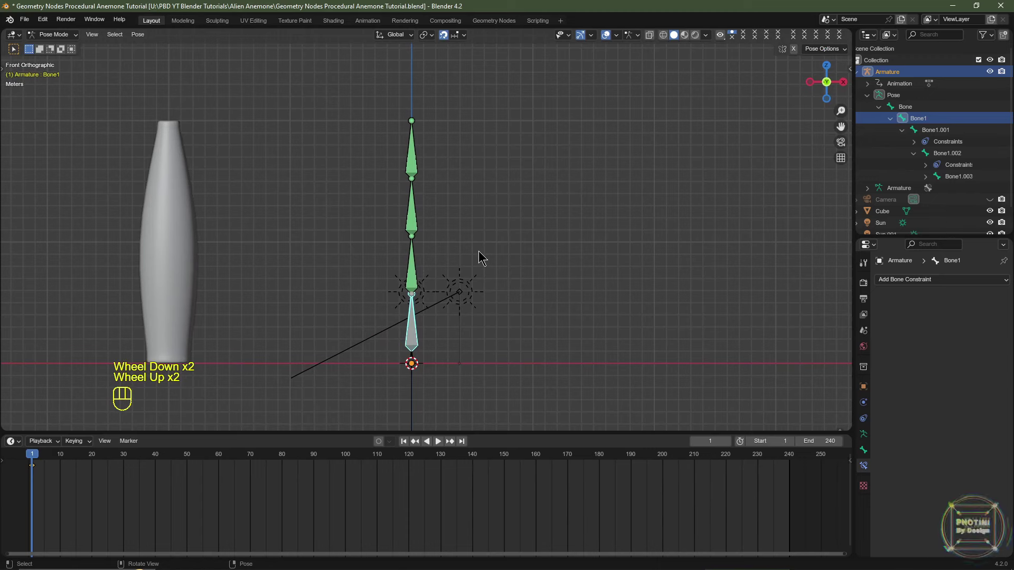
- Return to Object Mode and move the tapered body 20 m along the X axis onto the bone chain
{"action": "key", "text": "Tab"}
{"action": "left_click", "coordinate": [408, 283]}
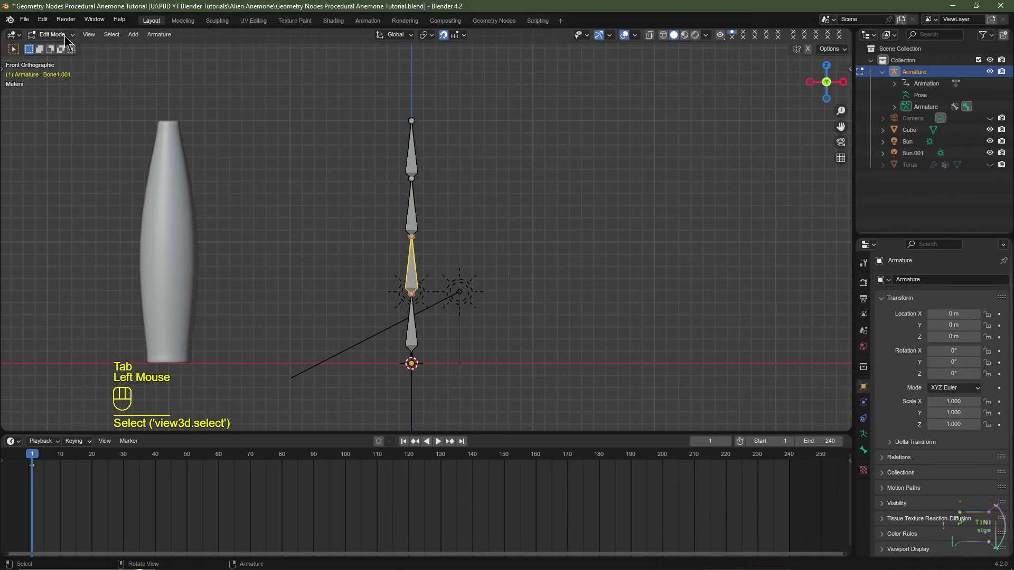
{"action": "left_click", "coordinate": [415, 344]}
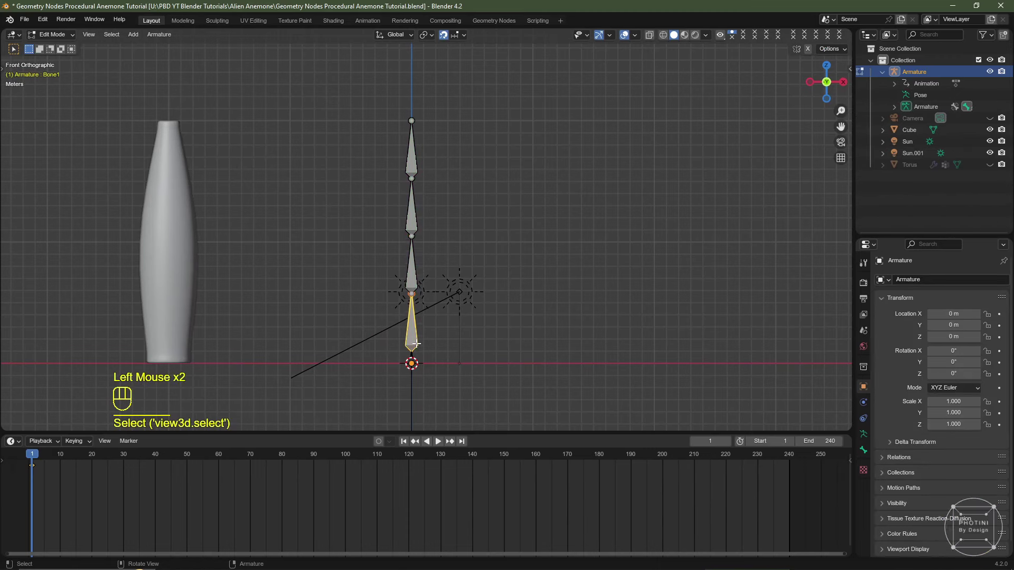
{"action": "left_click", "coordinate": [54, 40]}
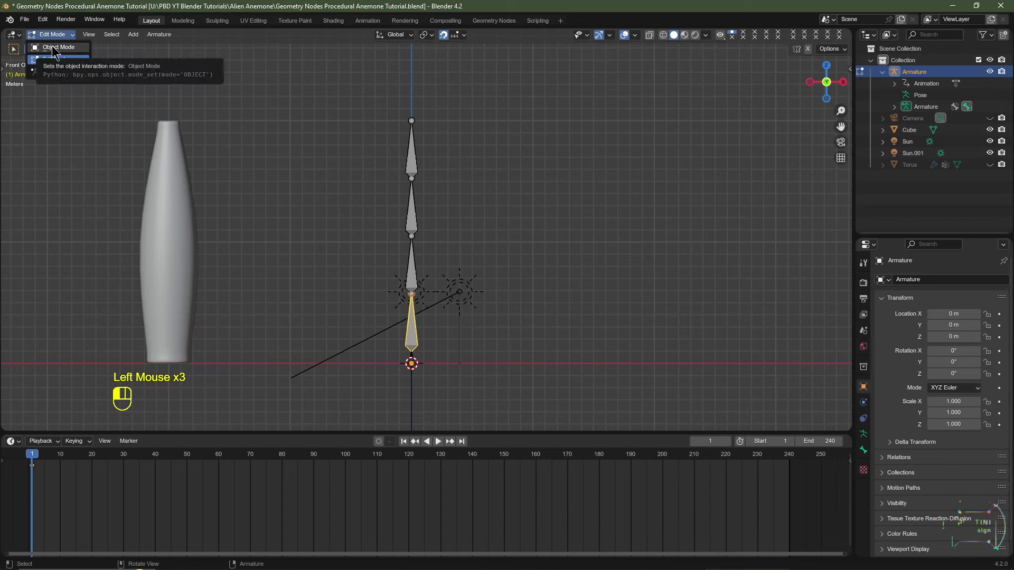
{"action": "left_click", "coordinate": [54, 50]}
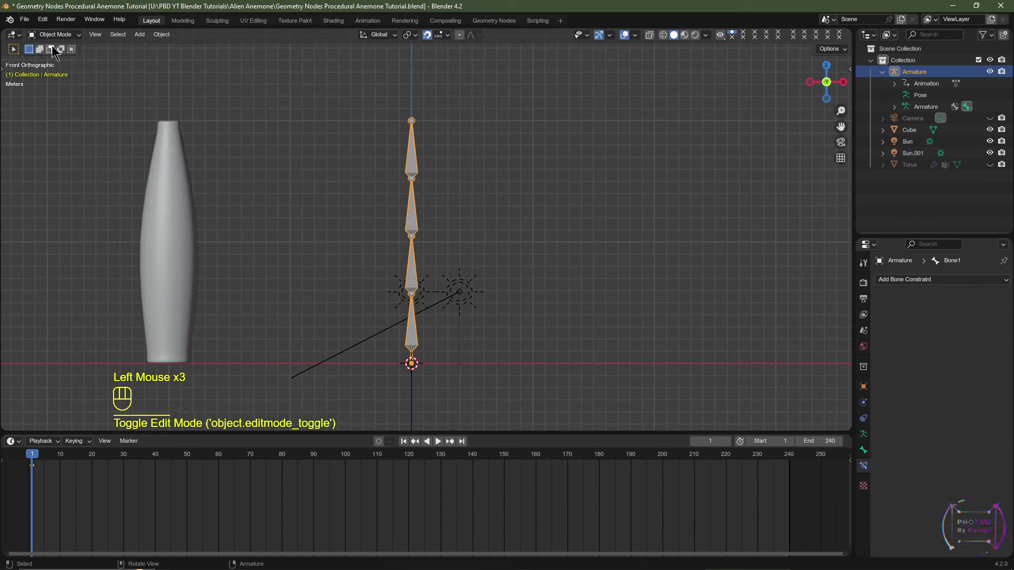
{"action": "left_click", "coordinate": [181, 229]}
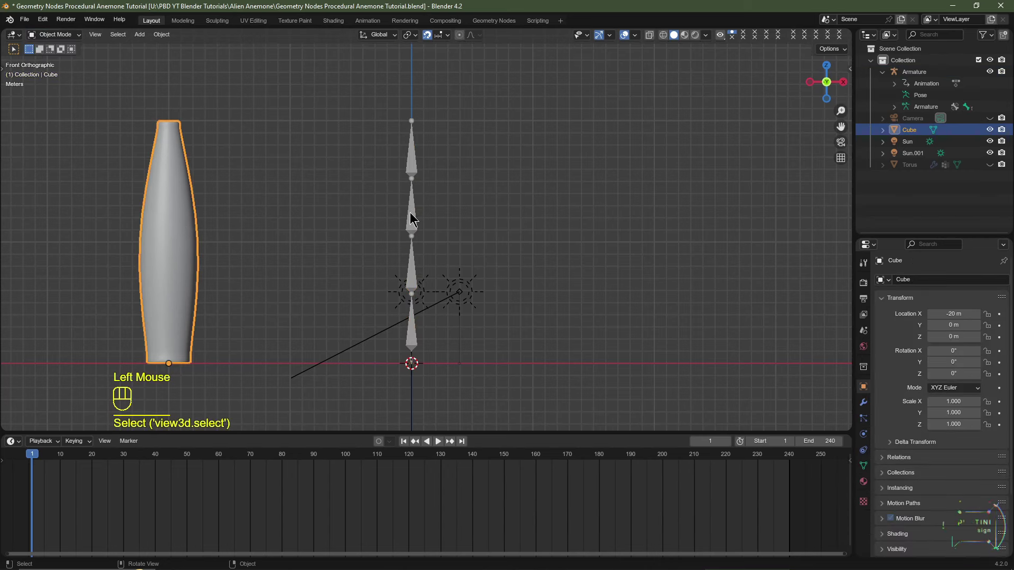
{"action": "key", "text": "g"}
{"action": "key", "text": "x"}
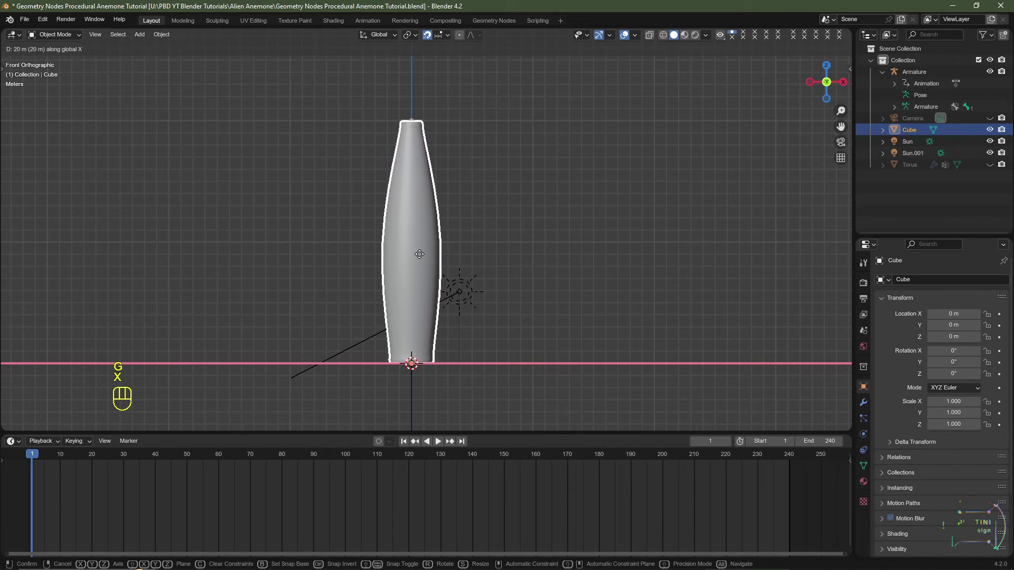
{"action": "left_click", "coordinate": [420, 254]}
- In wireframe display, parent the tapered body to the Armature using Armature Deform With Automatic Weights
{"action": "left_click", "coordinate": [663, 35]}
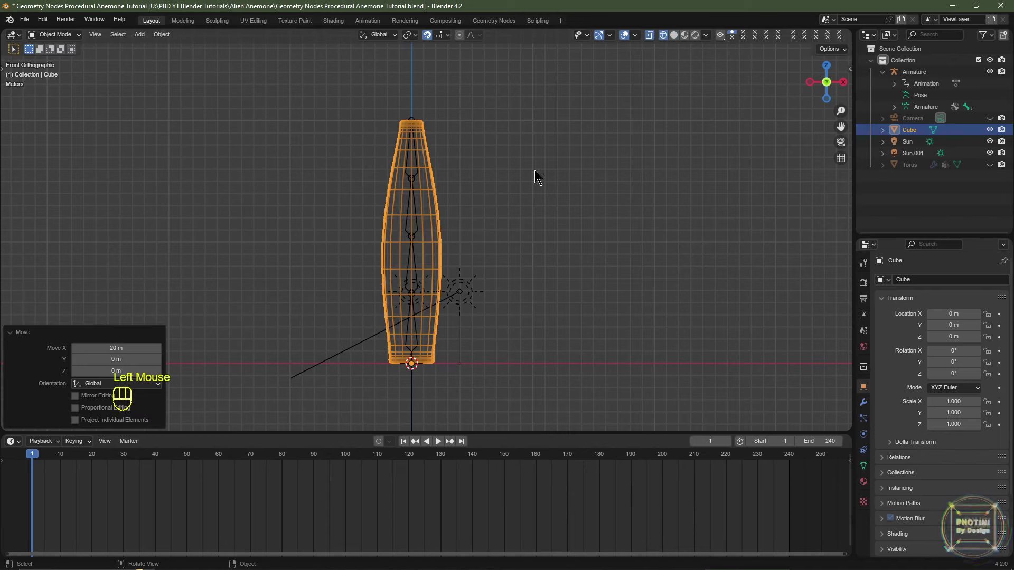
{"action": "scroll", "coordinate": [471, 239], "scroll_direction": "up", "scroll_amount": 2}
{"action": "left_click", "coordinate": [445, 214]}
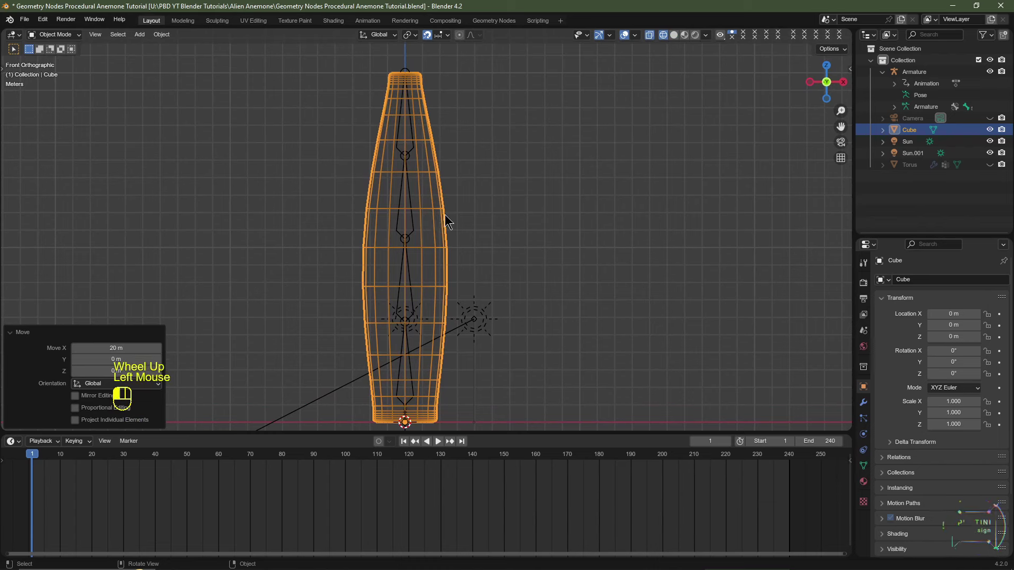
{"action": "left_click", "coordinate": [413, 232], "text": "shift"}
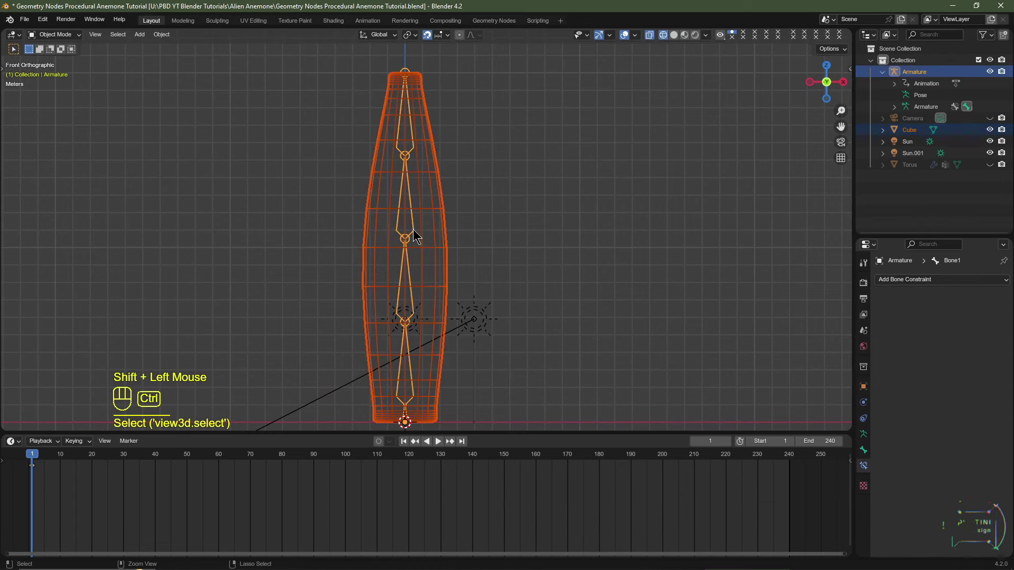
{"action": "key", "text": "ctrl+p"}
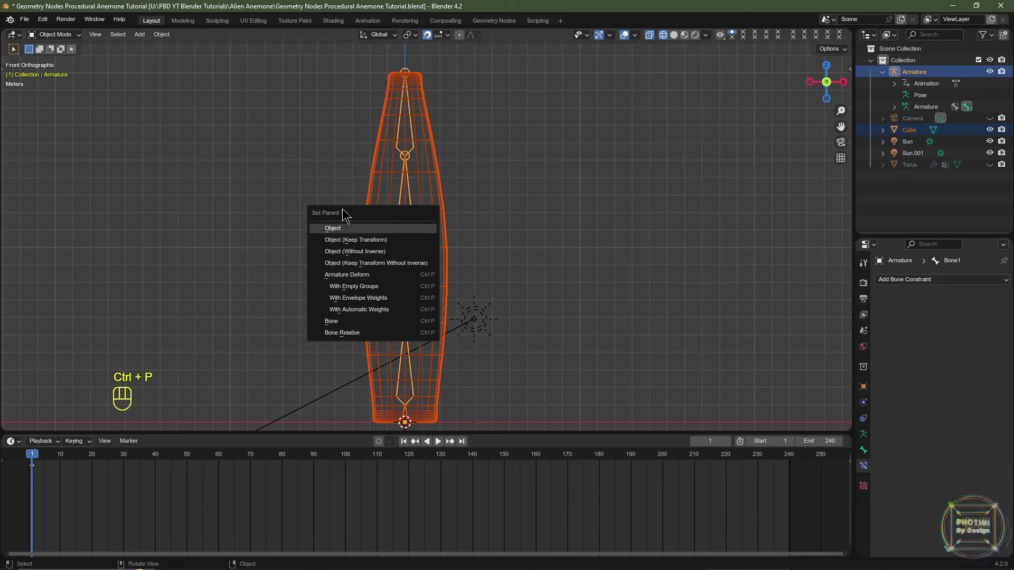
{"action": "left_click", "coordinate": [364, 310]}
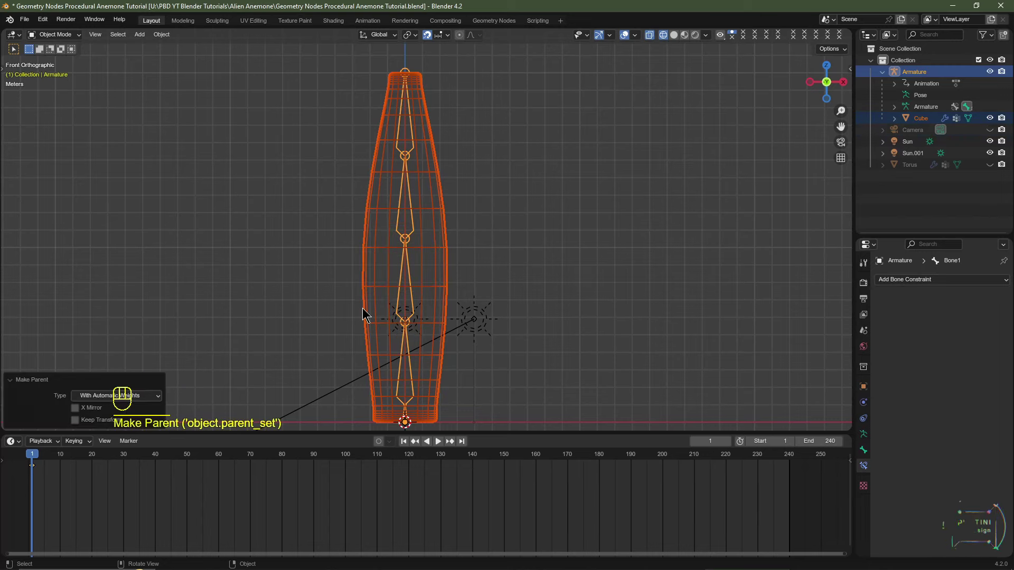
- Play the animation and examine how the body bends and its base deforms around the lowest bone in solid and wireframe shading
{"action": "key", "text": "space"}
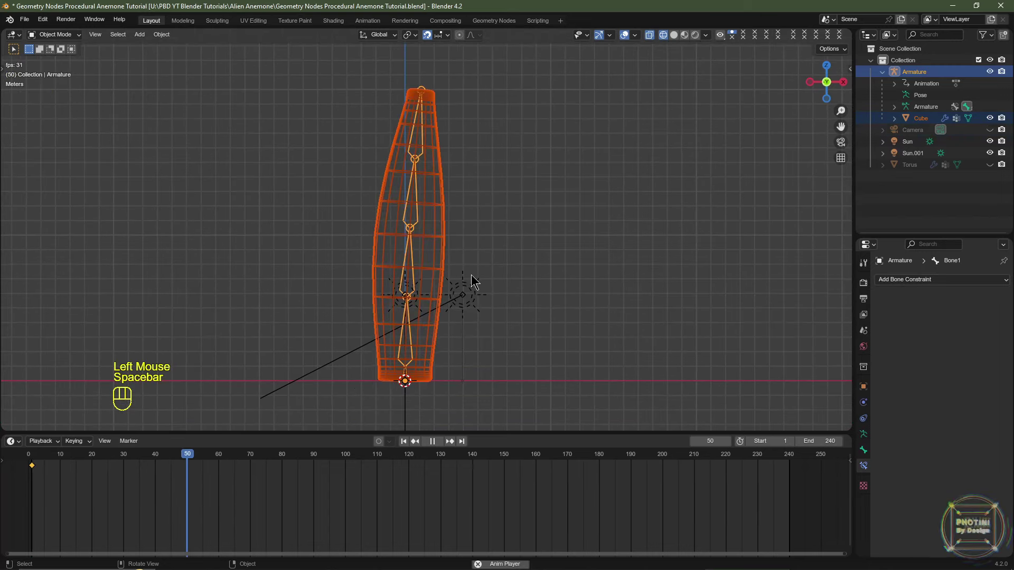
{"action": "left_click", "coordinate": [673, 34]}
{"action": "scroll", "coordinate": [532, 256], "scroll_direction": "up", "scroll_amount": 3}
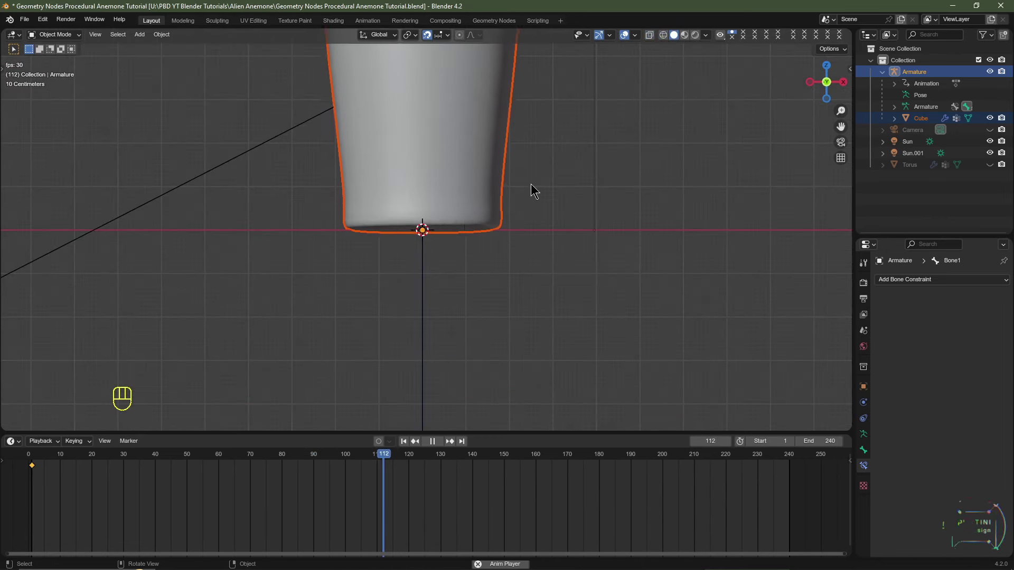
{"action": "left_click", "coordinate": [663, 34]}
{"action": "scroll", "coordinate": [426, 185], "scroll_direction": "up", "scroll_amount": 3}
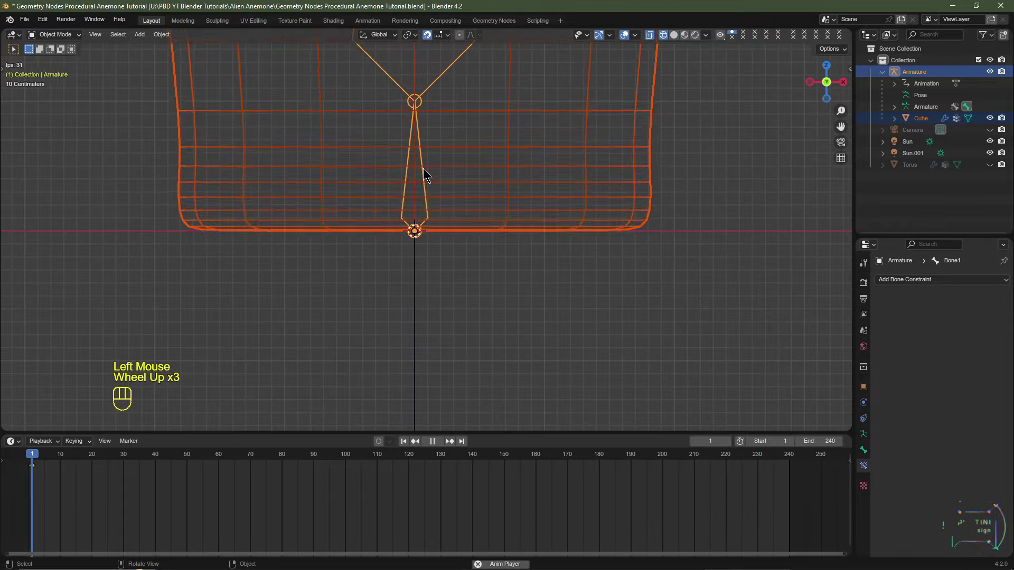
{"action": "scroll", "coordinate": [423, 168], "scroll_direction": "down", "scroll_amount": 2}
{"action": "middle_click_drag", "start_coordinate": [502, 224], "coordinate": [499, 292], "text": "shift"}
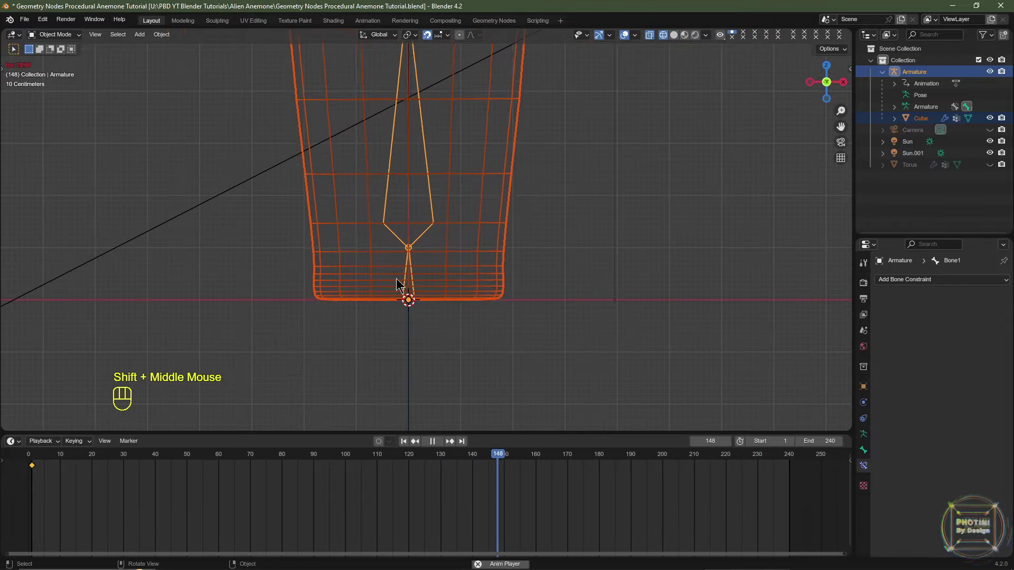
{"action": "scroll", "coordinate": [410, 299], "scroll_direction": "up", "scroll_amount": 1}
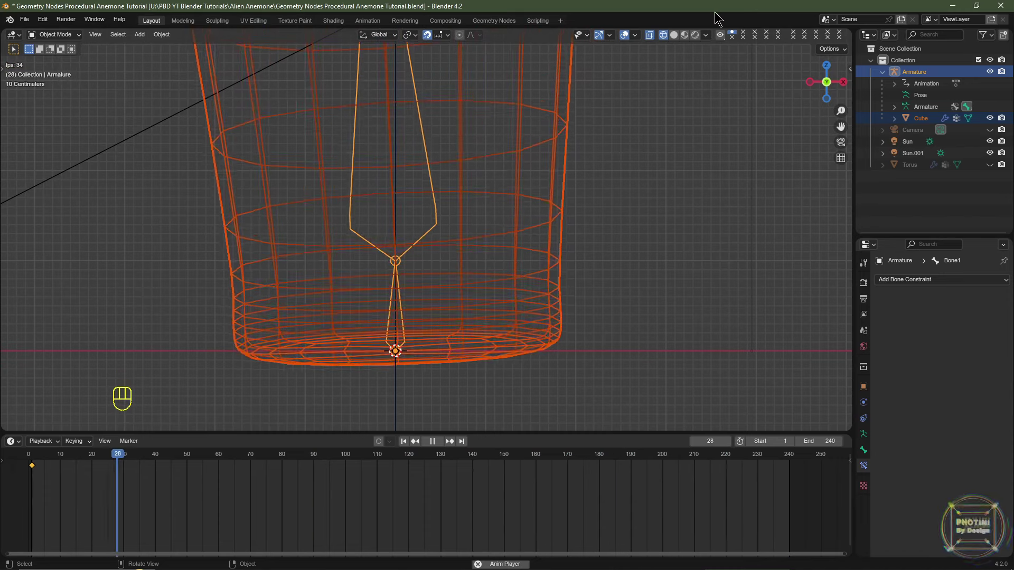
{"action": "left_click", "coordinate": [674, 35]}
{"action": "scroll", "coordinate": [607, 215], "scroll_direction": "down", "scroll_amount": 2}
{"action": "middle_click_drag", "start_coordinate": [603, 201], "coordinate": [582, 223], "text": "shift"}
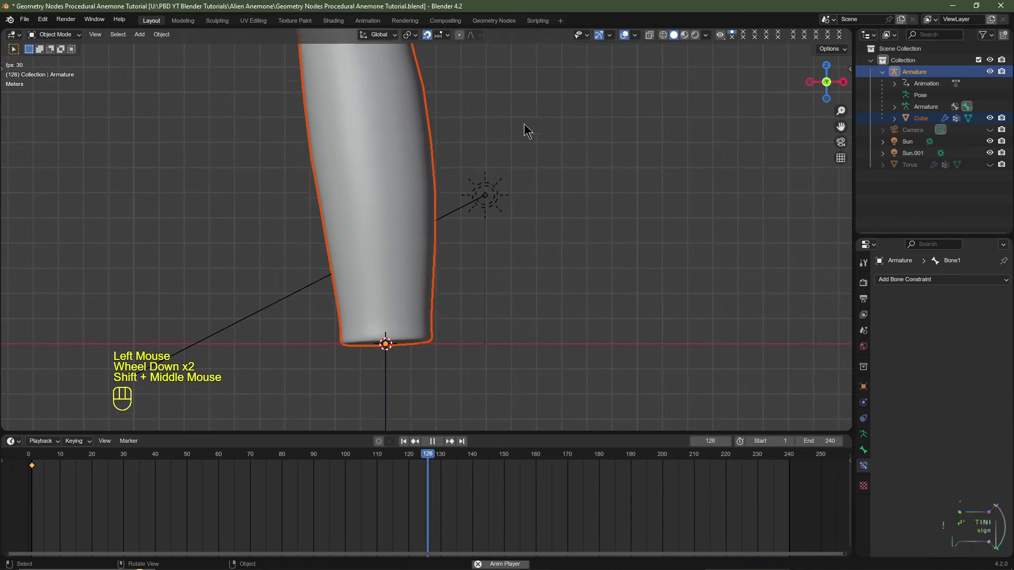
- Stop playback at frame 1 and bring up the tapered body's vertex groups in Edit Mode with X-ray on
{"action": "key", "text": "space"}
{"action": "left_click", "coordinate": [431, 168]}
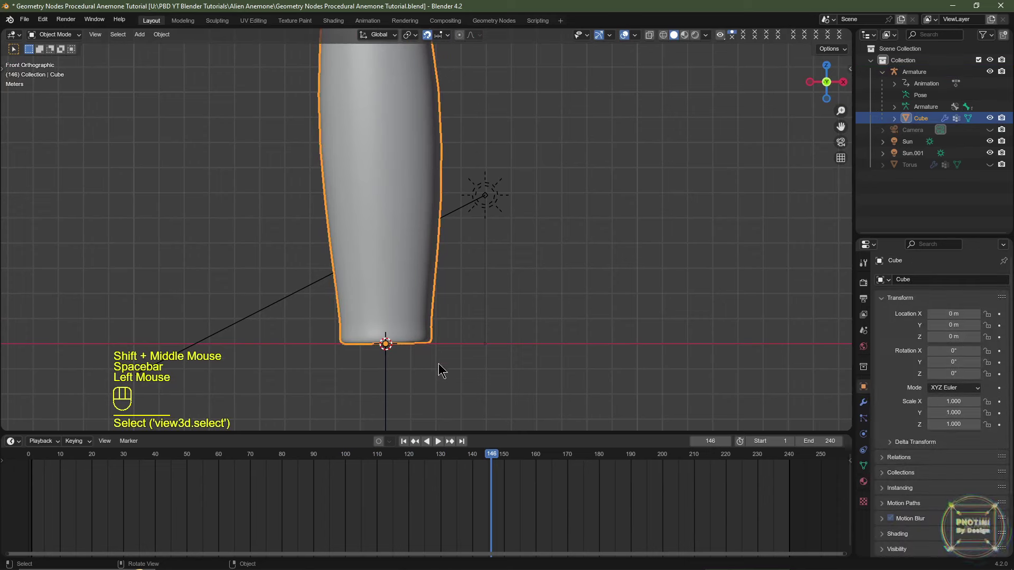
{"action": "left_click", "coordinate": [404, 441]}
{"action": "scroll", "coordinate": [434, 293], "scroll_direction": "up", "scroll_amount": 2}
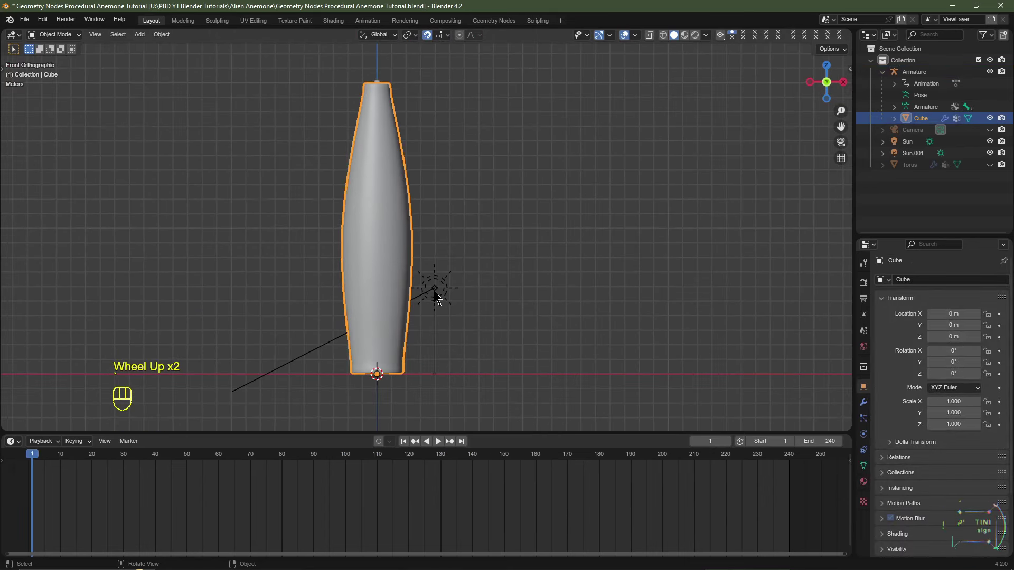
{"action": "key", "text": "Tab"}
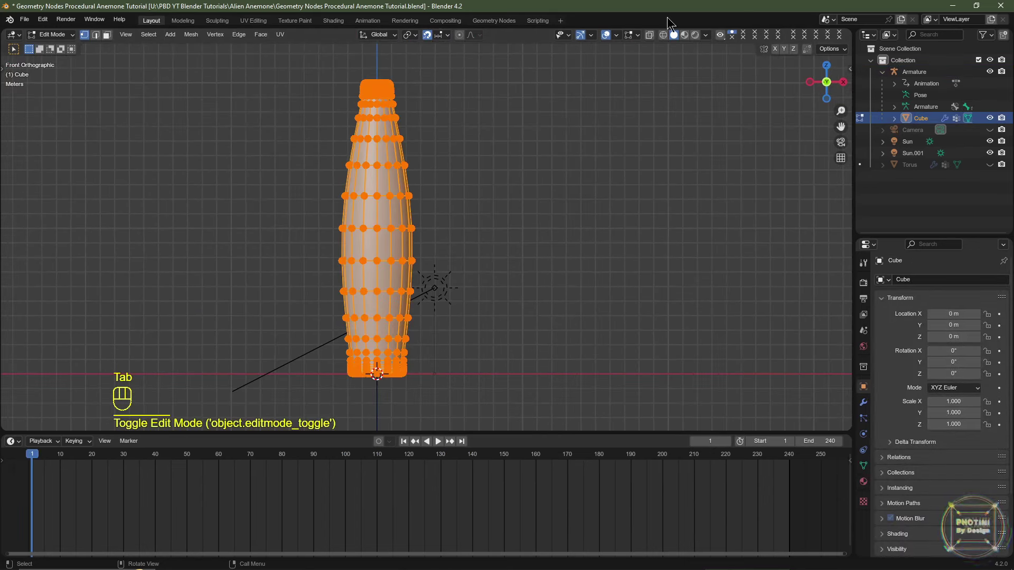
{"action": "left_click", "coordinate": [650, 35]}
{"action": "left_click_drag", "start_coordinate": [897, 236], "coordinate": [897, 119]}
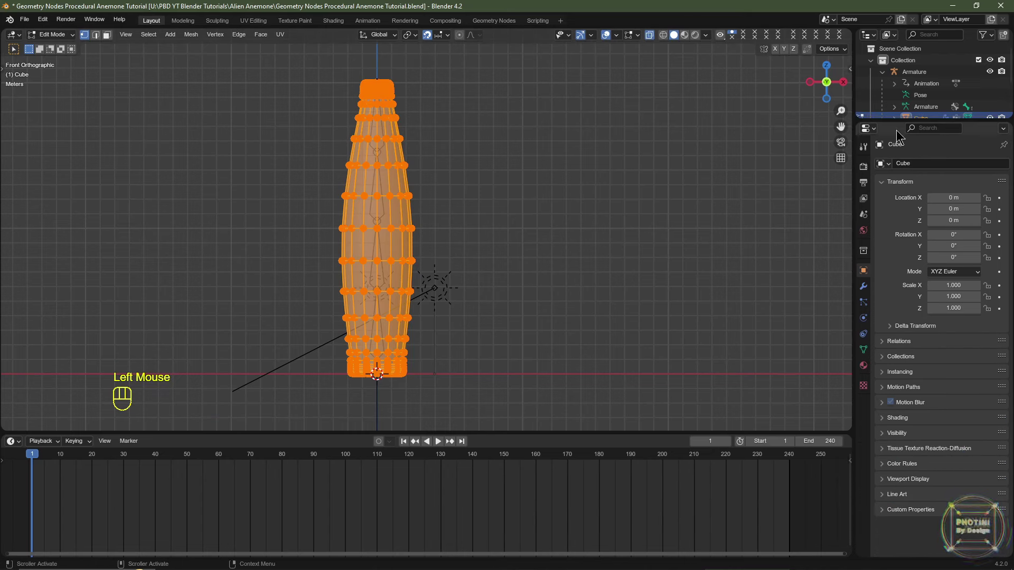
{"action": "left_click", "coordinate": [867, 349]}
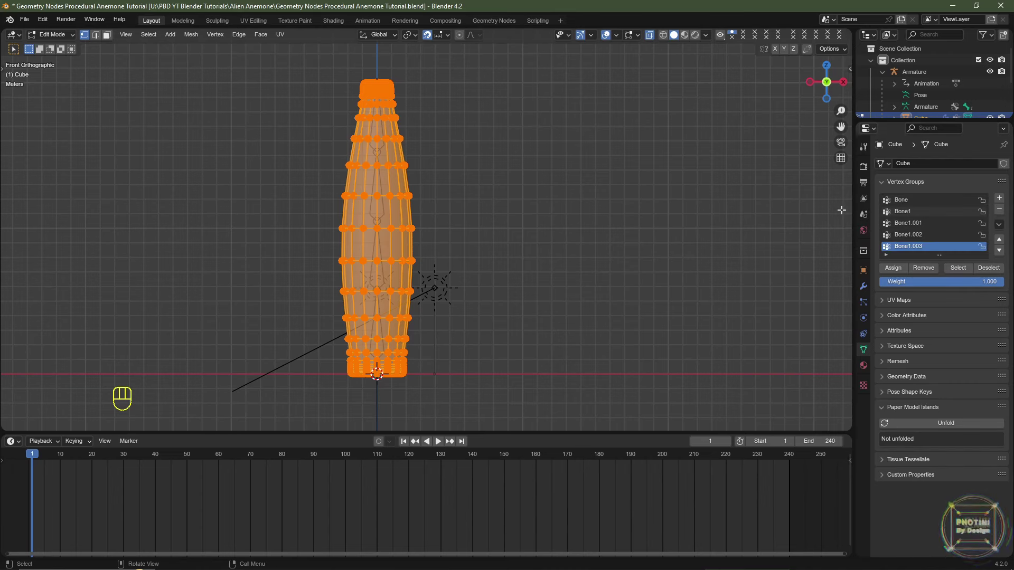
- Assign the vertices at the very base of the tapered body to the Bone vertex group at weight 1.000
{"action": "left_click", "coordinate": [901, 199]}
{"action": "scroll", "coordinate": [590, 334], "scroll_direction": "up", "scroll_amount": 2}
{"action": "middle_click_drag", "start_coordinate": [497, 391], "coordinate": [583, 392], "text": "shift"}
{"action": "key", "text": "a"}
{"action": "key", "text": "a"}
{"action": "key", "text": "a"}
{"action": "left_click_drag", "start_coordinate": [583, 392], "coordinate": [345, 281]}
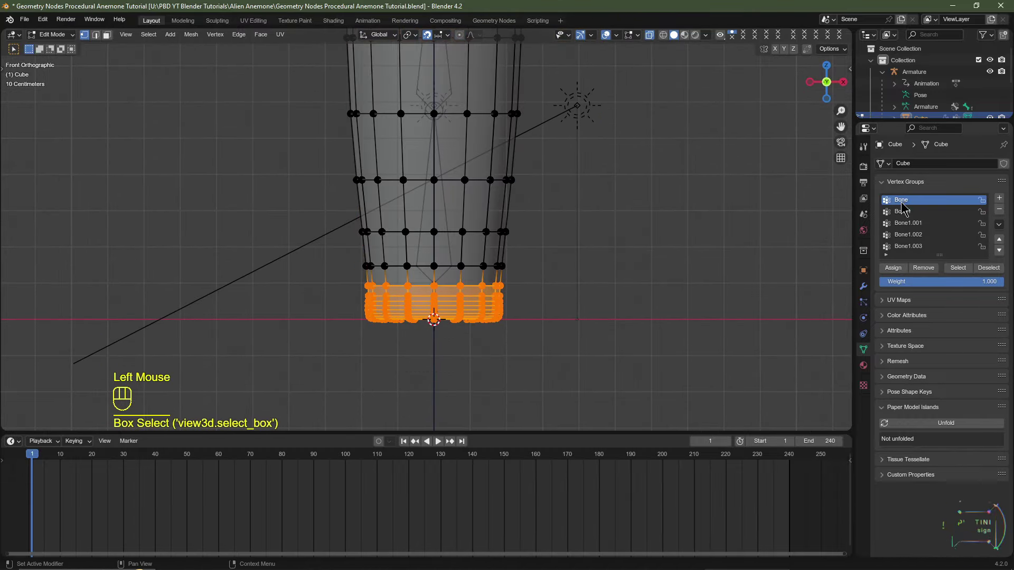
{"action": "left_click", "coordinate": [893, 268]}
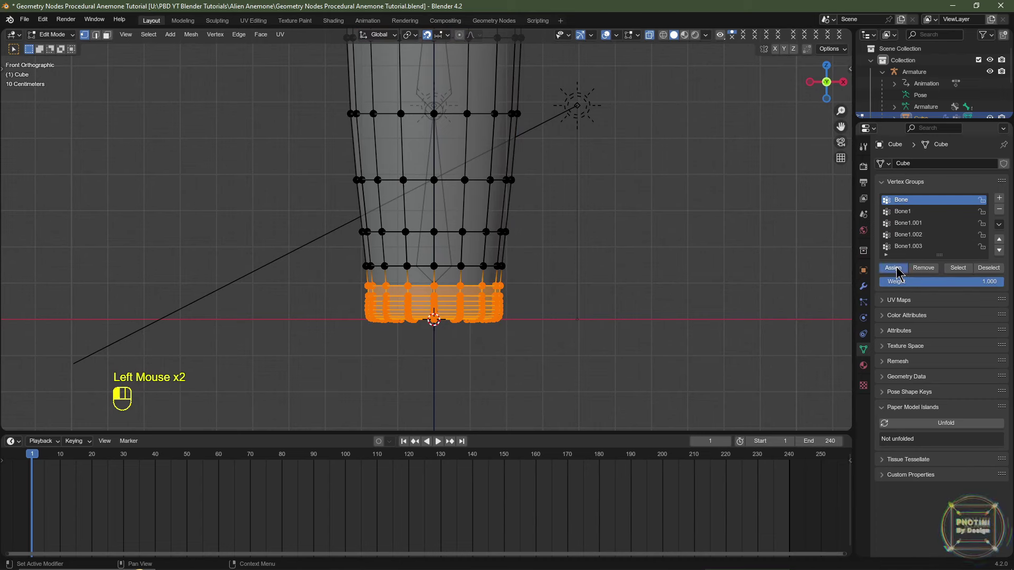
- Remove the base vertices from the vertex groups Bone1, Bone1.001, Bone1.002 and Bone1.003
{"action": "left_click", "coordinate": [907, 212]}
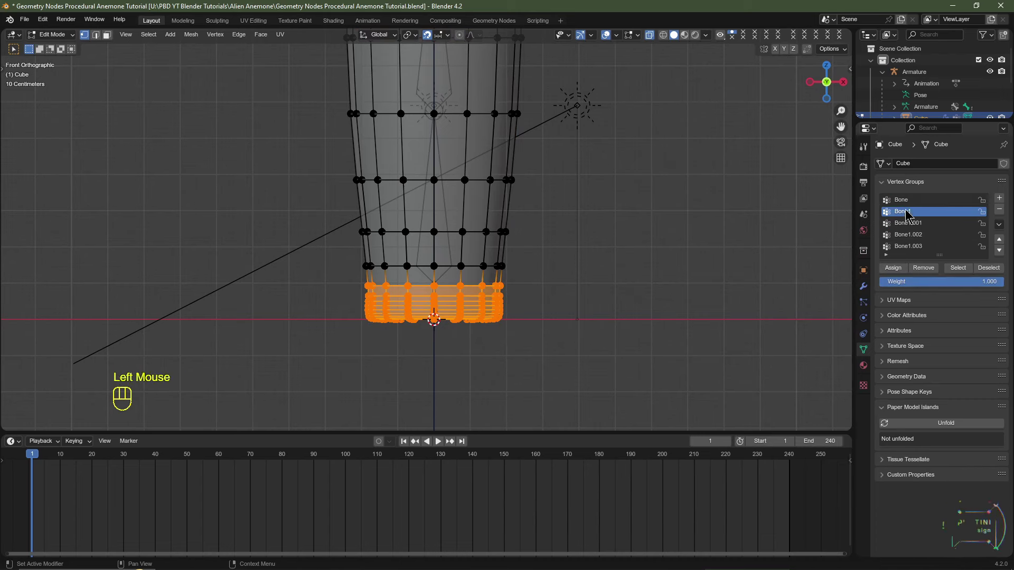
{"action": "left_click", "coordinate": [924, 268]}
{"action": "left_click", "coordinate": [924, 269]}
{"action": "left_click", "coordinate": [923, 268]}
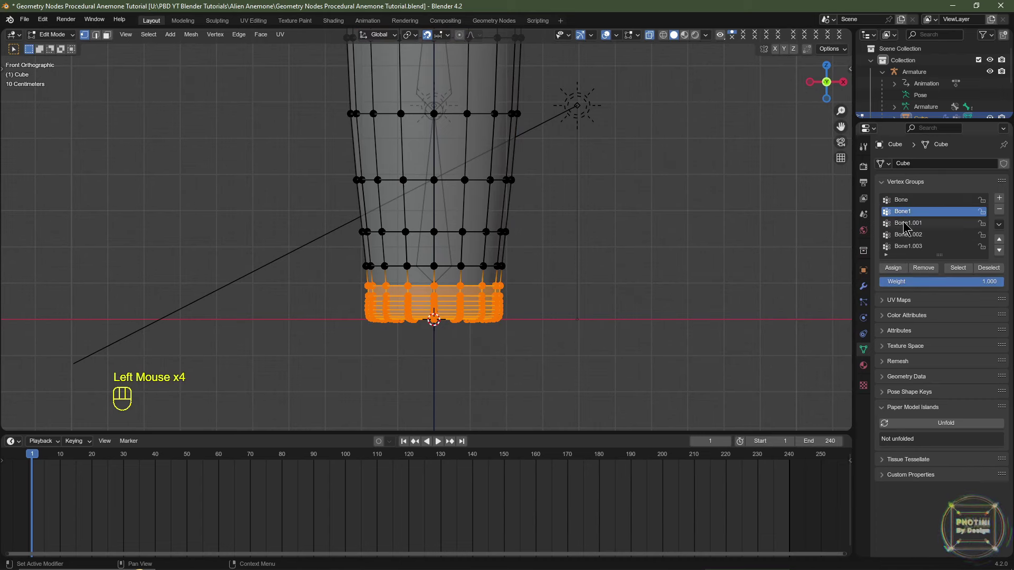
{"action": "left_click", "coordinate": [922, 223]}
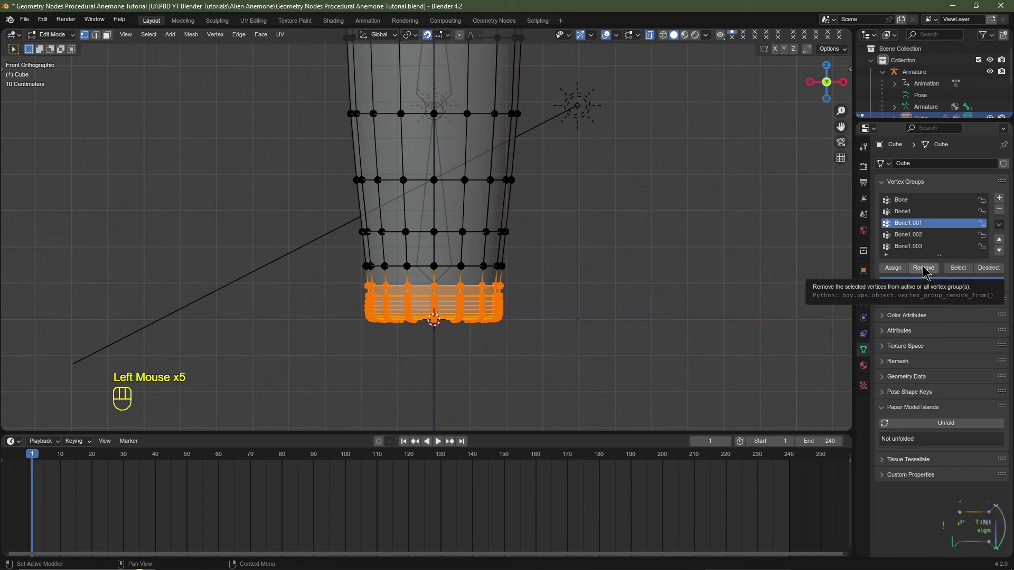
{"action": "left_click", "coordinate": [923, 270]}
{"action": "left_click", "coordinate": [907, 235]}
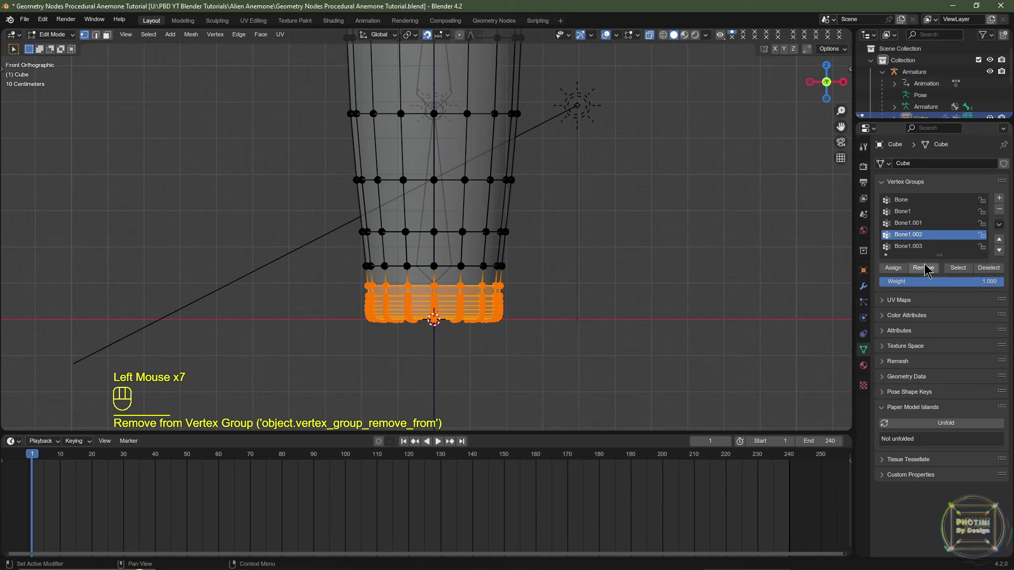
{"action": "left_click", "coordinate": [925, 270]}
{"action": "left_click", "coordinate": [902, 246]}
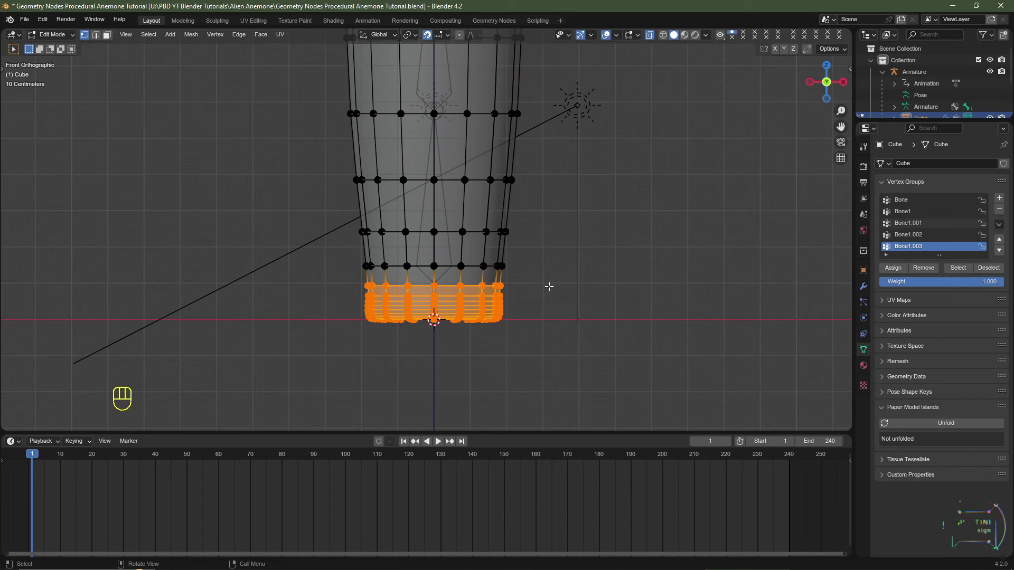
- Assign the vertex ring just above the base vertices to the Bone1 group with a weight of 0.25
{"action": "left_click", "coordinate": [901, 201]}
{"action": "left_click_drag", "start_coordinate": [344, 253], "coordinate": [544, 274]}
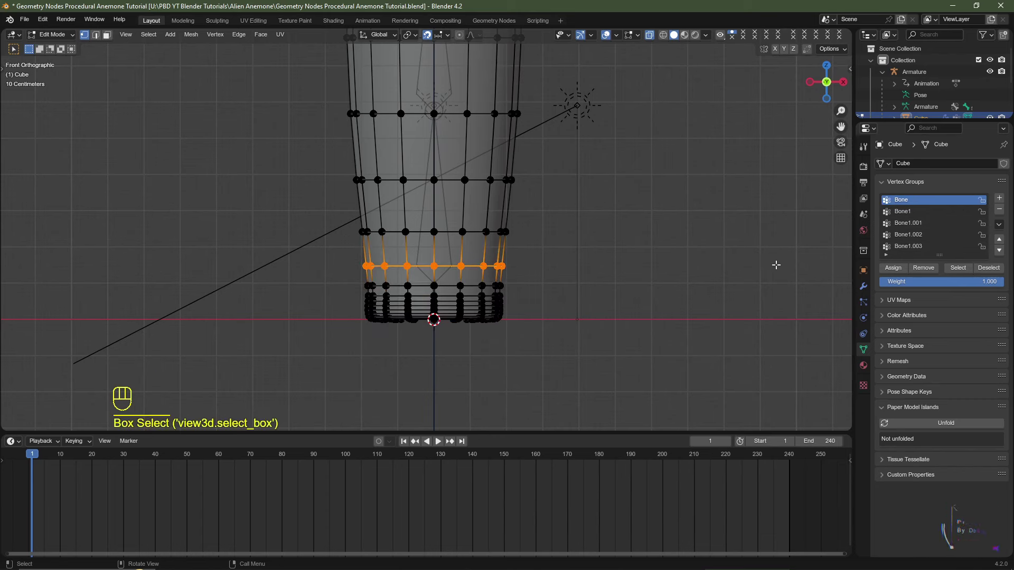
{"action": "left_click", "coordinate": [907, 212]}
{"action": "double_click", "coordinate": [947, 283]}
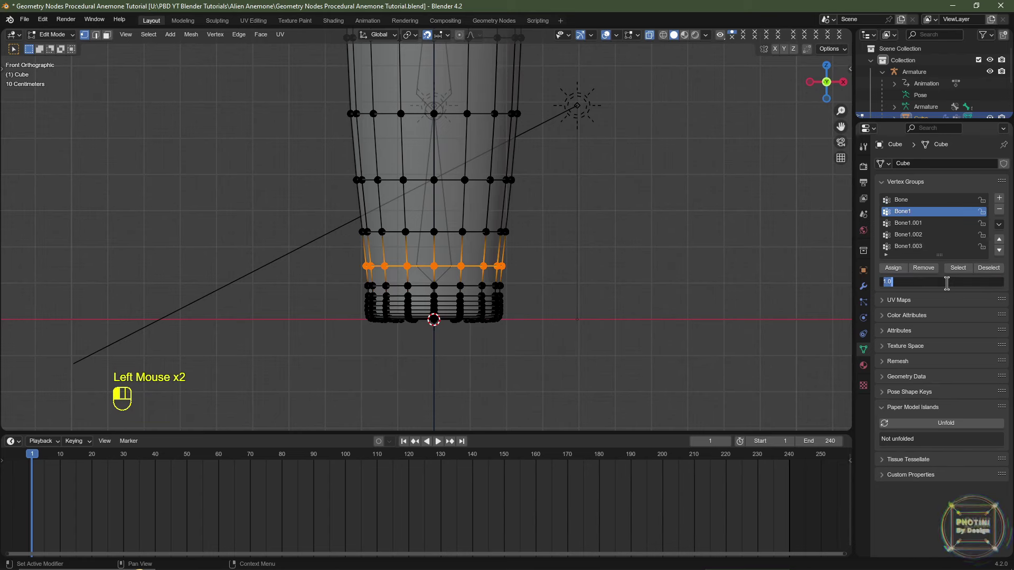
{"action": "type", "text": ".25"}
{"action": "key", "text": "Return"}
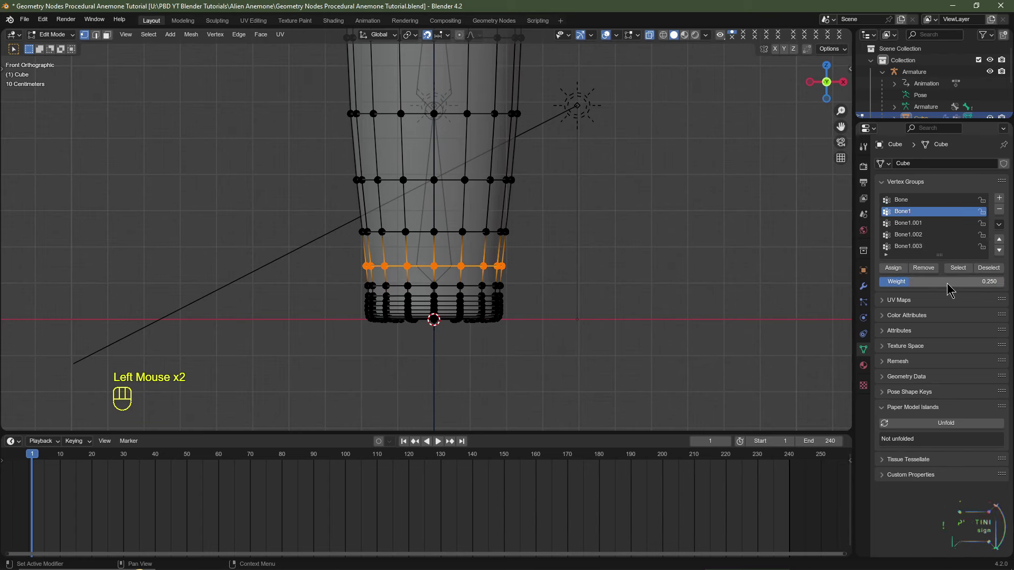
{"action": "left_click", "coordinate": [900, 269]}
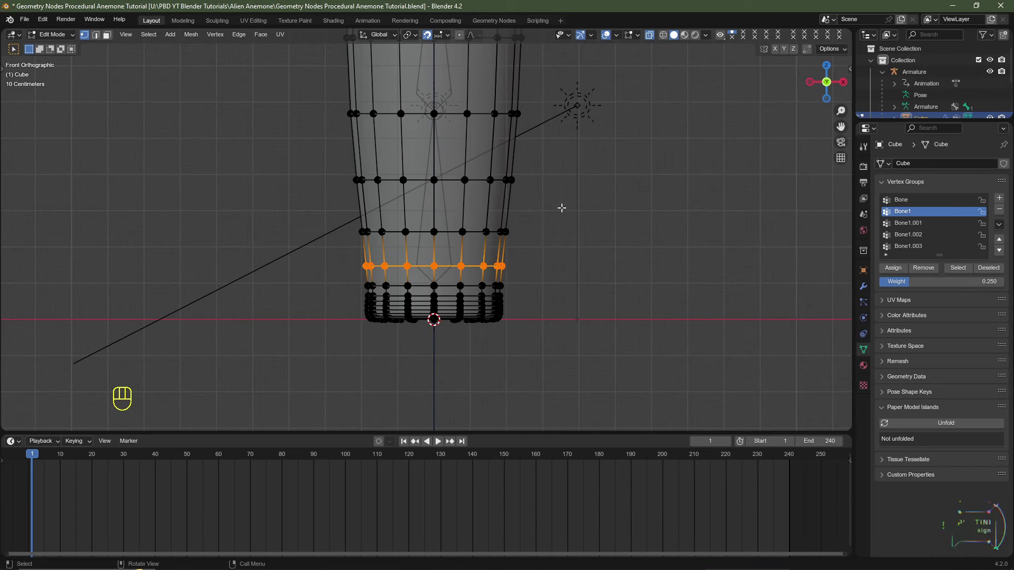
- Assign the second vertex ring above the base vertices to the Bone1 group with a weight of 0.5
{"action": "left_click_drag", "start_coordinate": [562, 208], "coordinate": [326, 251]}
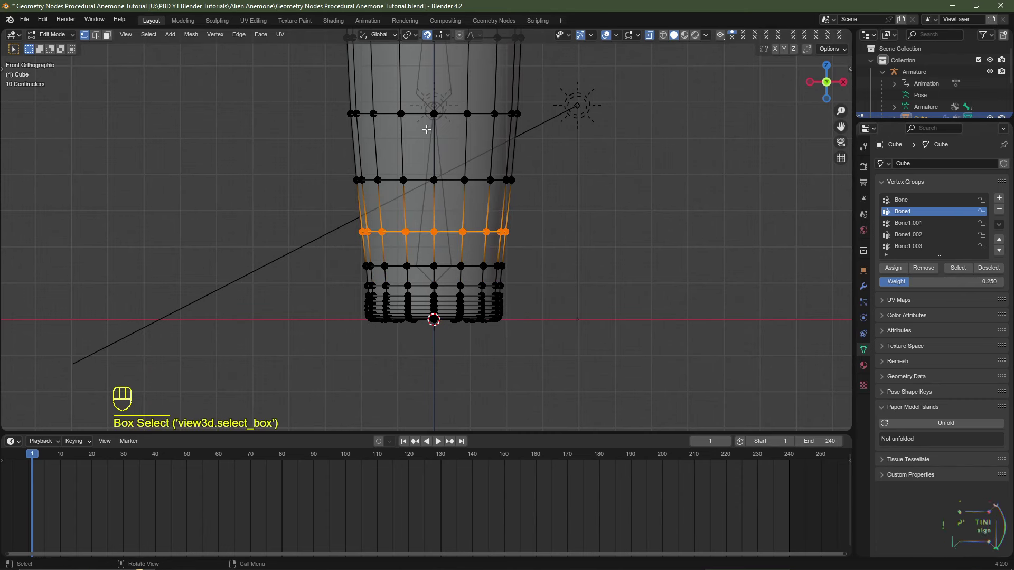
{"action": "left_click", "coordinate": [935, 281]}
{"action": "type", "text": "0.5"}
{"action": "key", "text": "Return"}
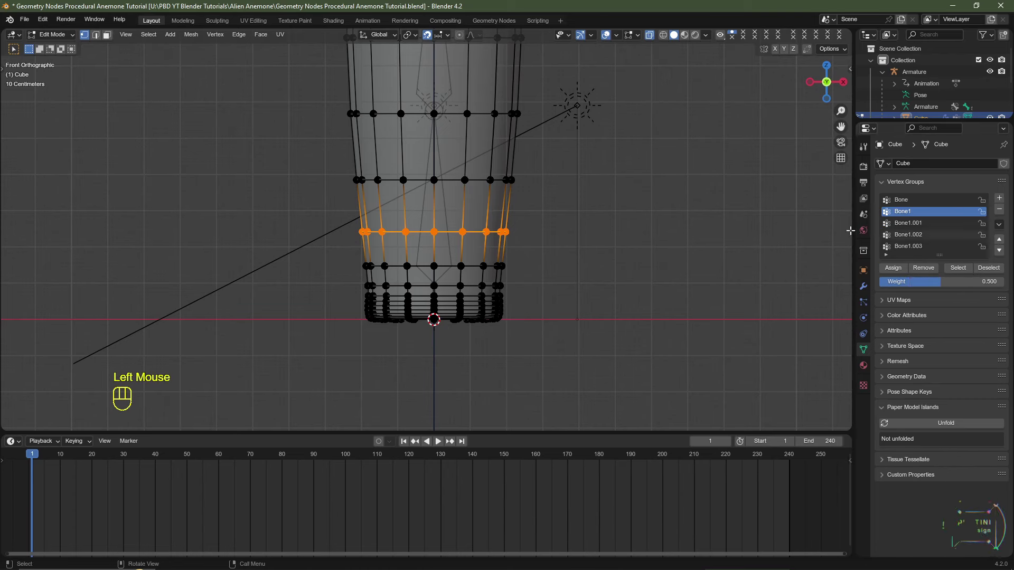
{"action": "left_click", "coordinate": [893, 268]}
- Return to Object Mode with X-ray off and play the animation to check how the reweighted base deforms
{"action": "middle_click_drag", "start_coordinate": [526, 230], "coordinate": [540, 281], "text": "shift"}
{"action": "scroll", "coordinate": [541, 280], "scroll_direction": "down", "scroll_amount": 2}
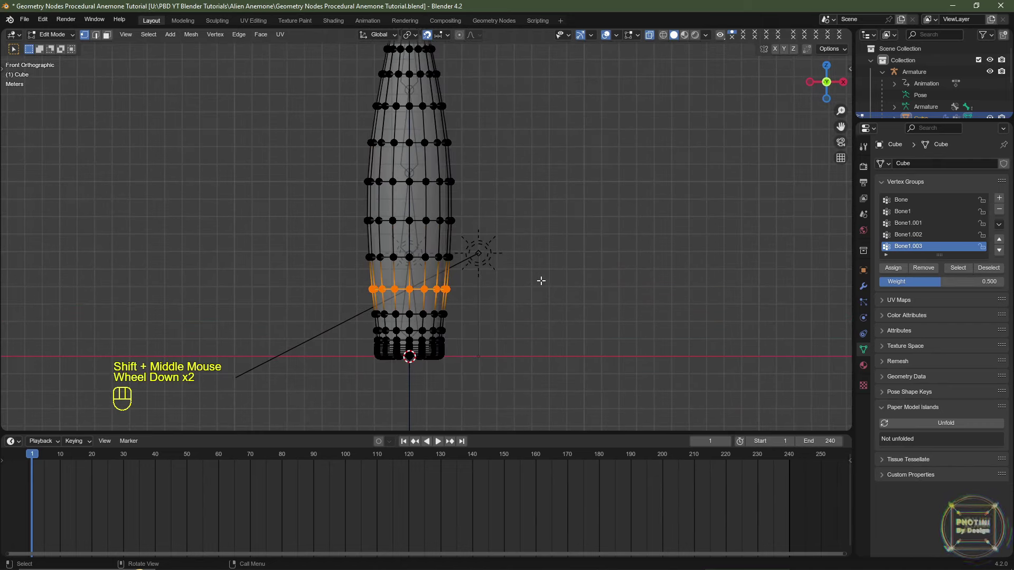
{"action": "key", "text": "Tab"}
{"action": "scroll", "coordinate": [540, 271], "scroll_direction": "down", "scroll_amount": 2}
{"action": "middle_click_drag", "start_coordinate": [554, 213], "coordinate": [502, 225], "text": "shift"}
{"action": "key", "text": "space"}
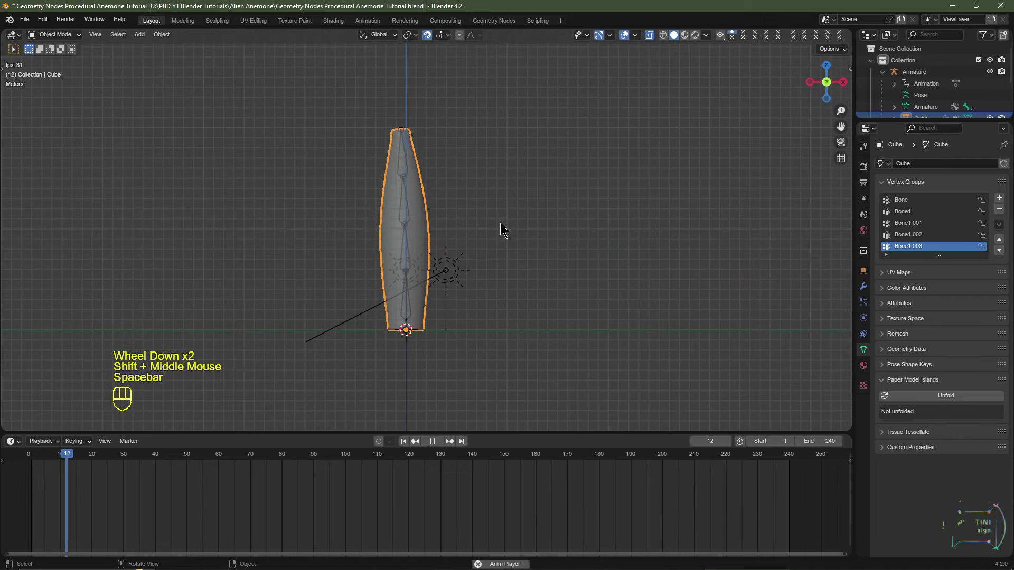
{"action": "left_click", "coordinate": [569, 195]}
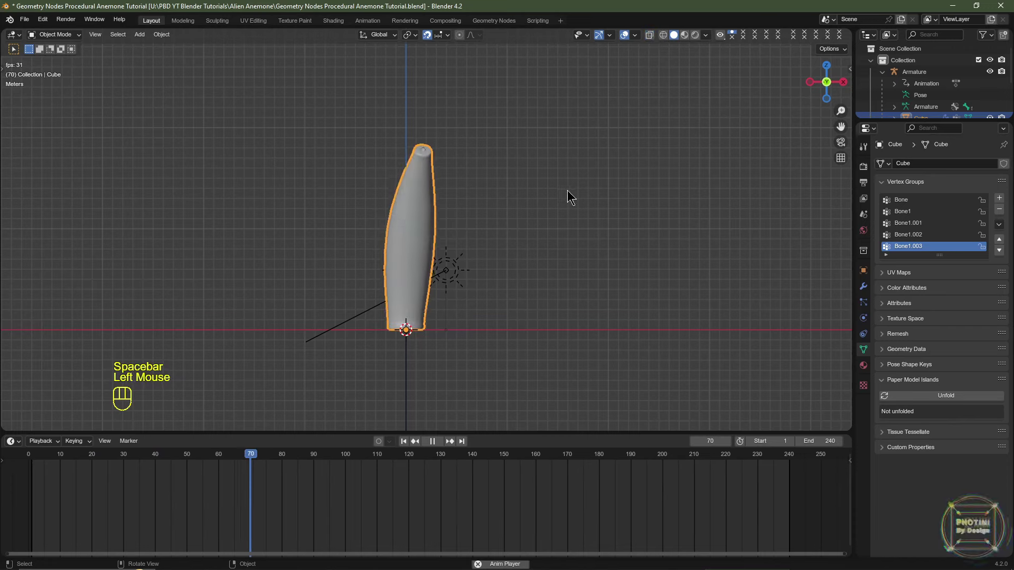
{"action": "middle_click_drag", "start_coordinate": [568, 195], "coordinate": [504, 248], "text": "shift"}
{"action": "scroll", "coordinate": [505, 222], "scroll_direction": "up", "scroll_amount": 3}
{"action": "scroll", "coordinate": [505, 222], "scroll_direction": "down", "scroll_amount": 3}
{"action": "key", "text": "Escape"}
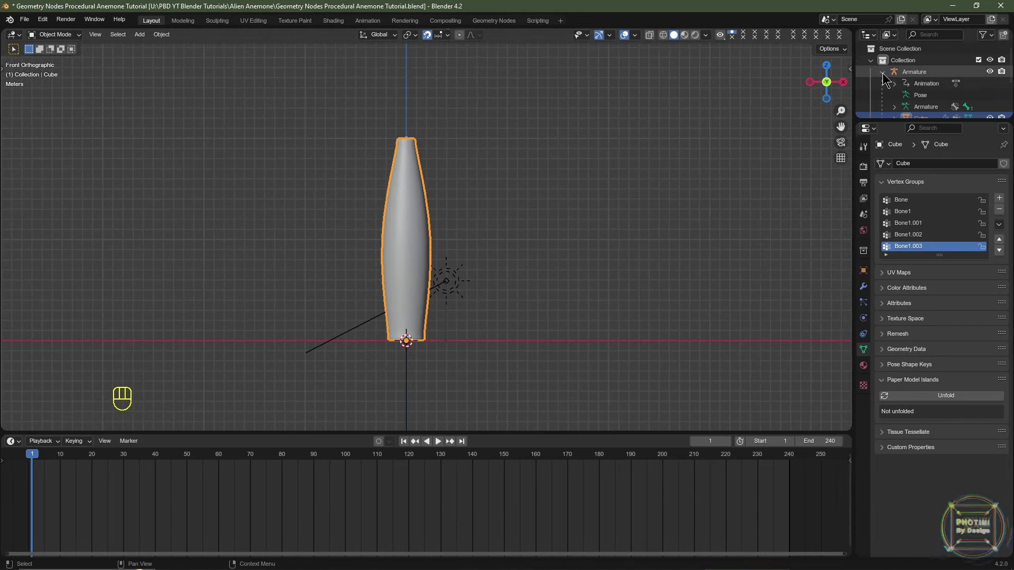
- Unhide the Torus and turn on viewport display of its Geometry Nodes modifier
{"action": "left_click", "coordinate": [885, 79]}
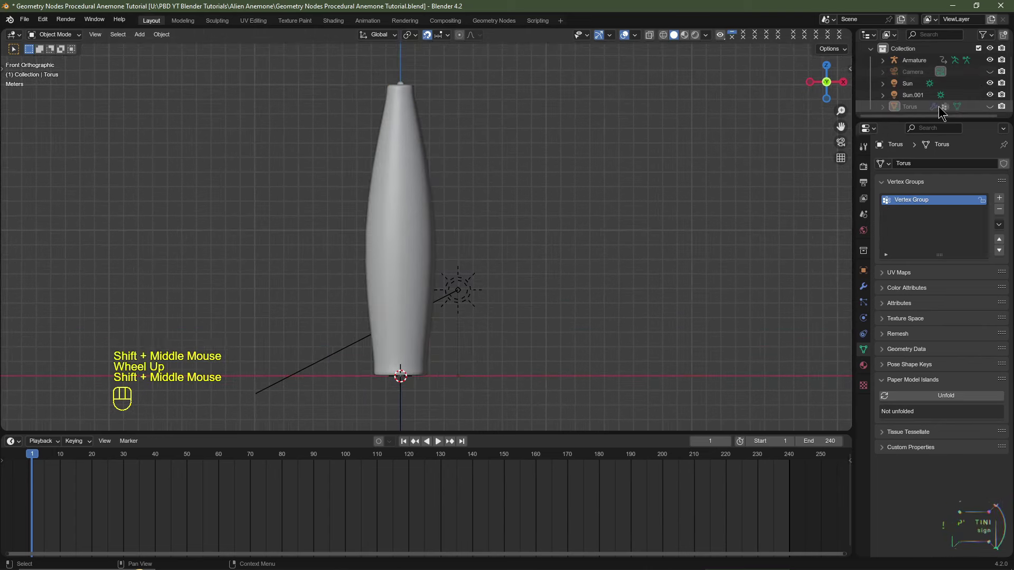
{"action": "left_click", "coordinate": [910, 108]}
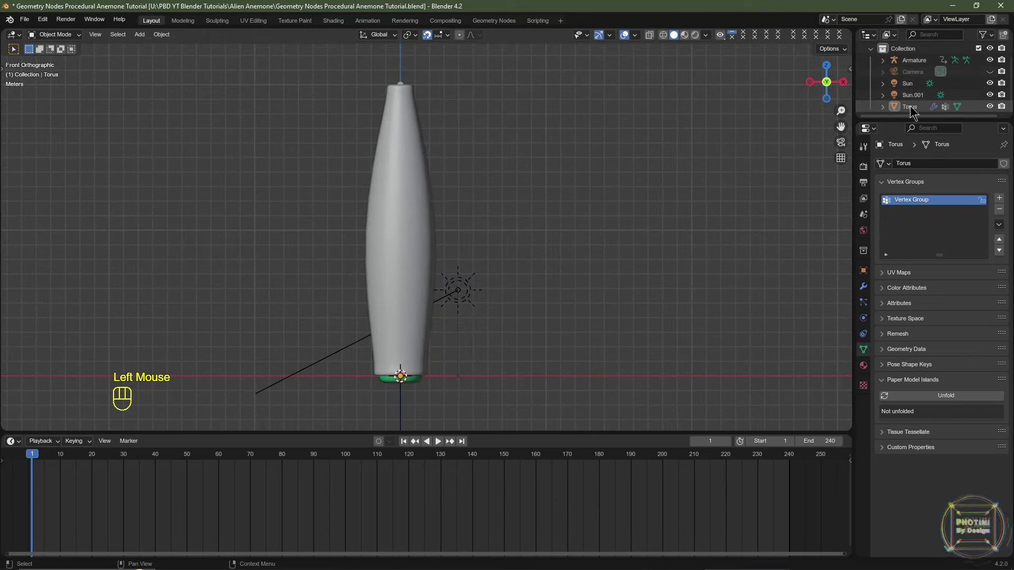
{"action": "left_click", "coordinate": [909, 107]}
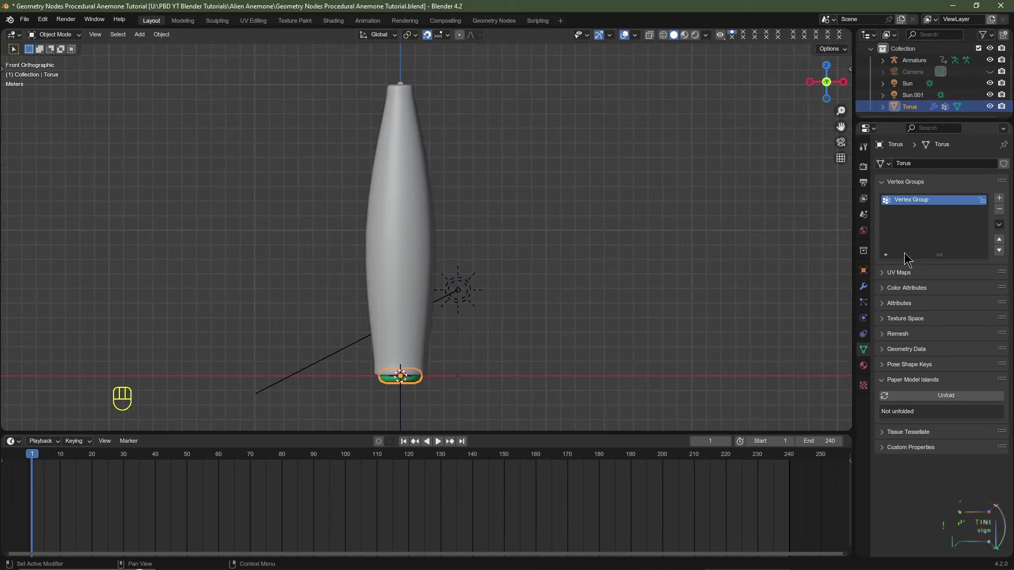
{"action": "left_click", "coordinate": [863, 286]}
{"action": "left_click", "coordinate": [954, 207]}
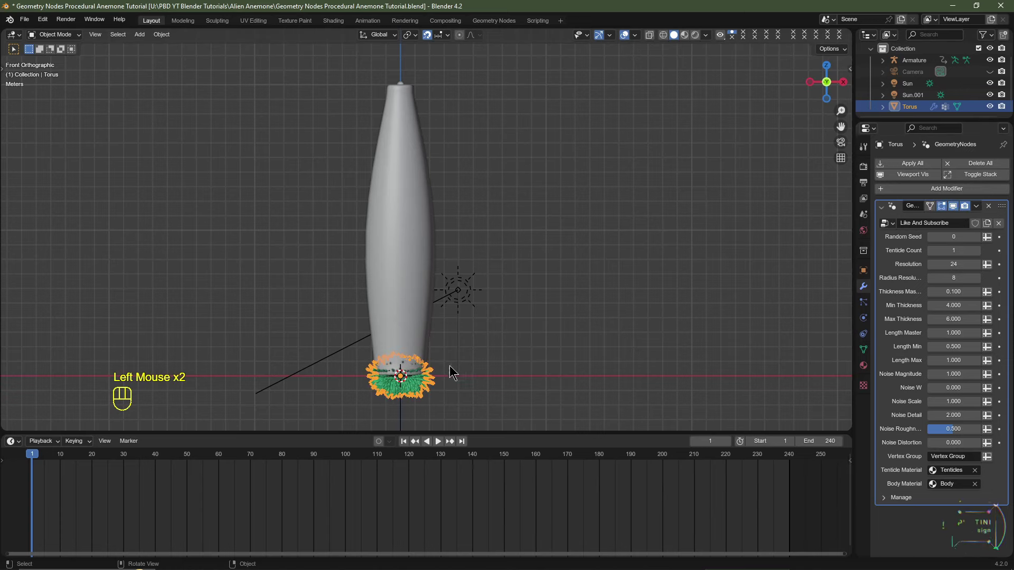
- Select the Armature together with the tapered body and scale both by 0.5
{"action": "scroll", "coordinate": [404, 105], "scroll_direction": "down", "scroll_amount": 1}
{"action": "left_click", "coordinate": [404, 108]}
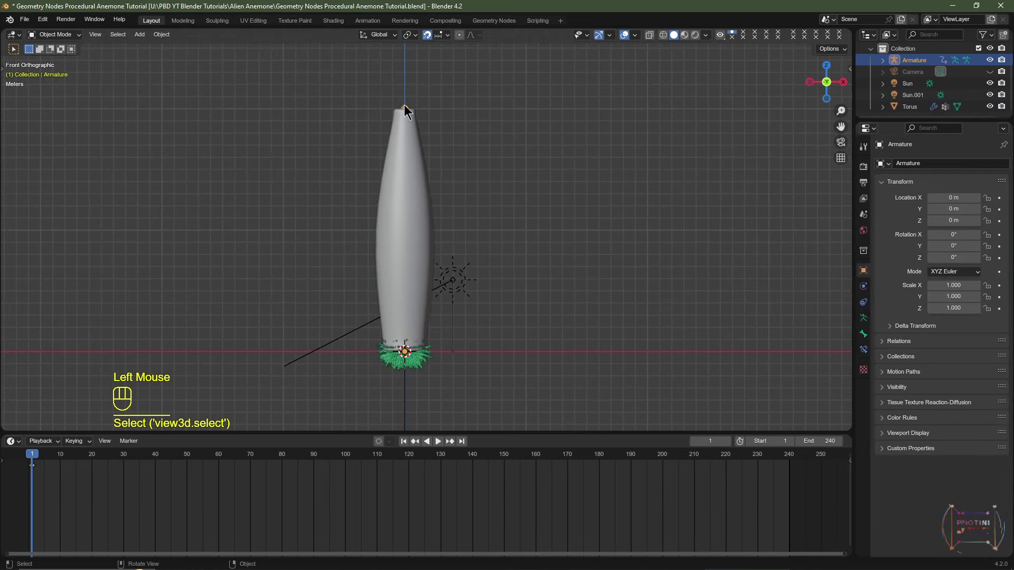
{"action": "left_click", "coordinate": [414, 172], "text": "shift"}
{"action": "right_click", "coordinate": [561, 146], "text": "ctrl"}
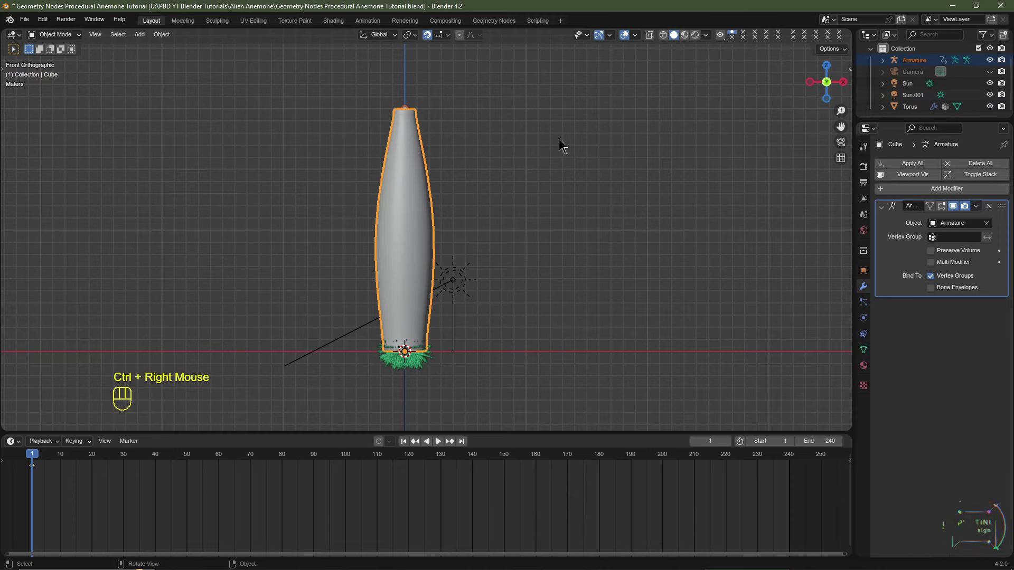
{"action": "type", "text": "s"}
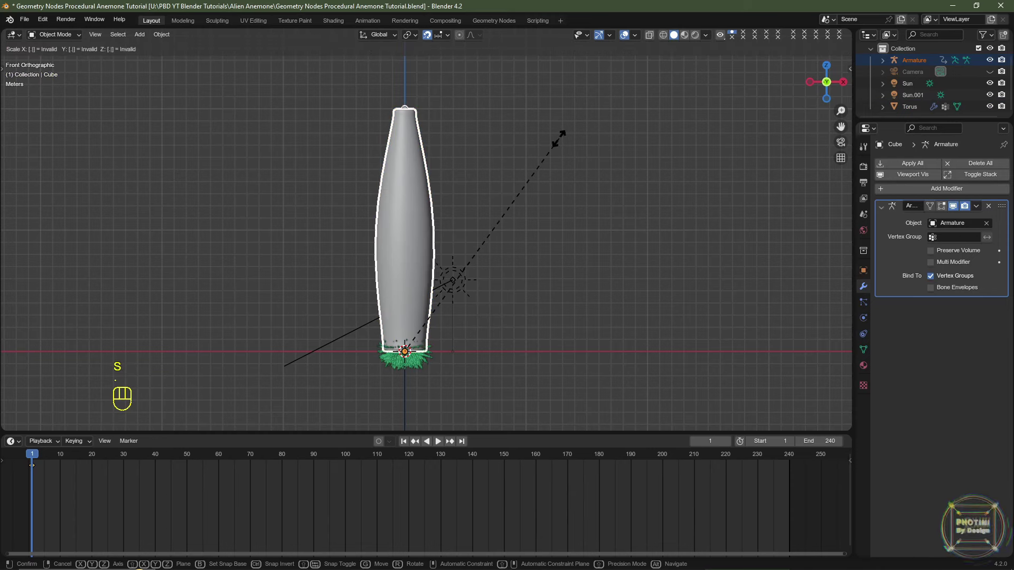
{"action": "type", "text": ".5"}
{"action": "key", "text": "Return"}
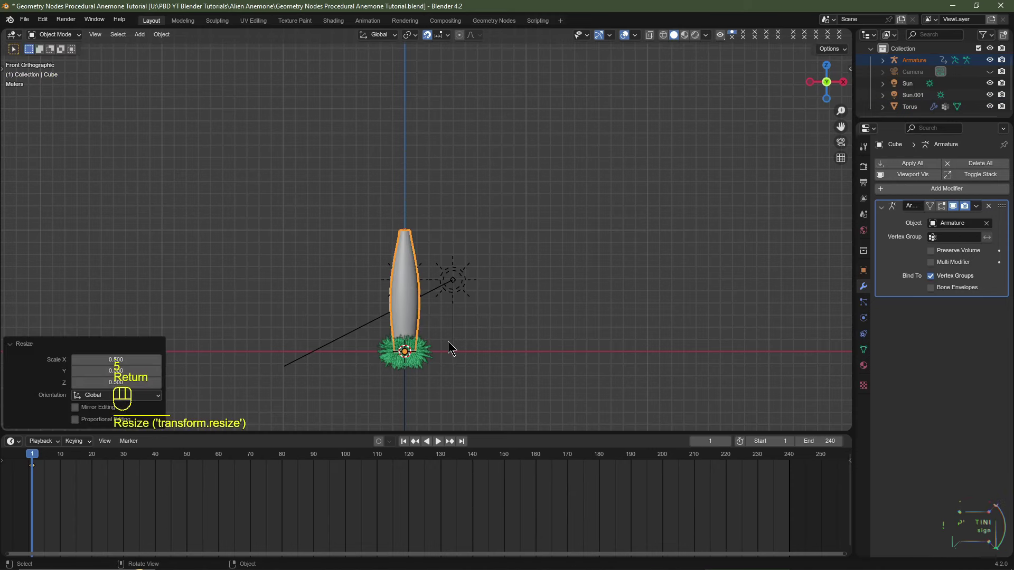
- Apply the scale of the Armature and tapered body, and play the animation to check the bending
{"action": "scroll", "coordinate": [448, 346], "scroll_direction": "up", "scroll_amount": 2}
{"action": "middle_click_drag", "start_coordinate": [414, 235], "coordinate": [432, 282], "text": "shift"}
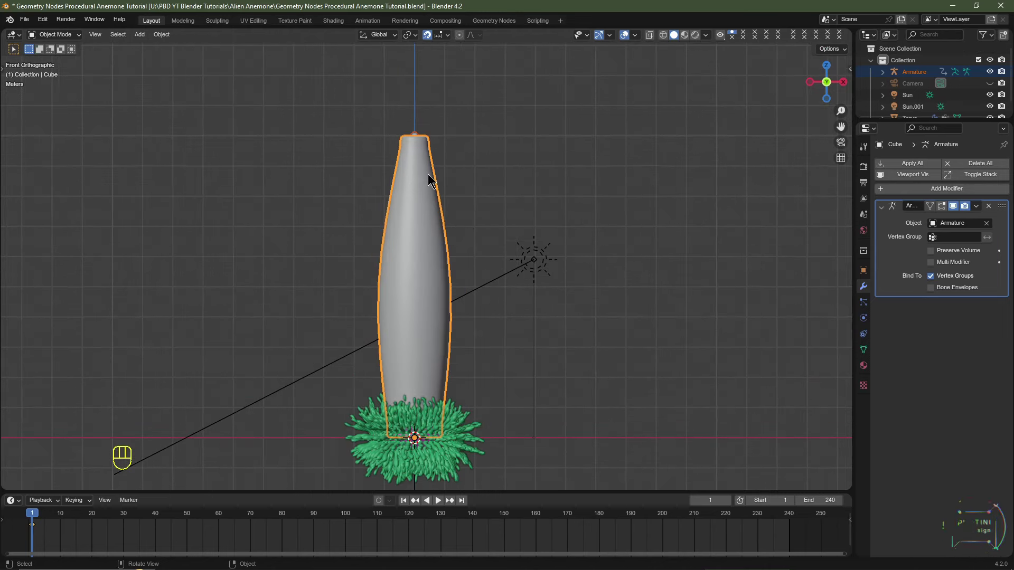
{"action": "key", "text": "ctrl+a"}
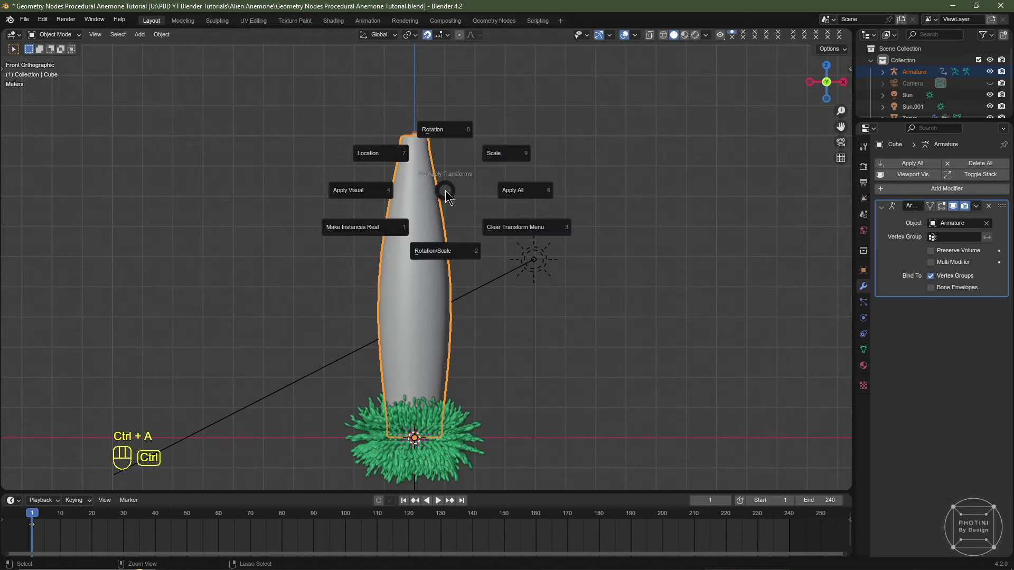
{"action": "left_click", "coordinate": [498, 154]}
{"action": "key", "text": "space"}
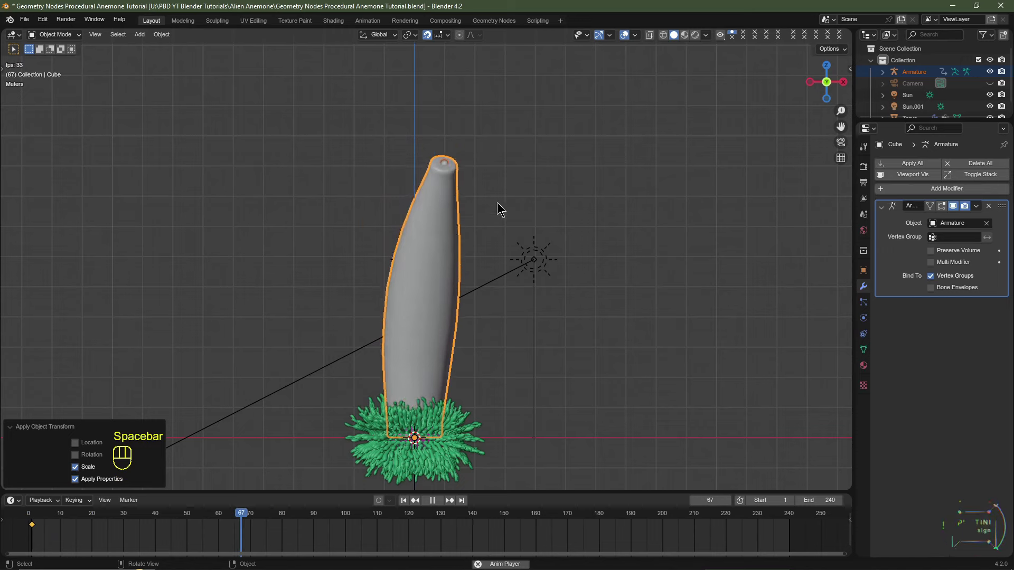
{"action": "key", "text": "space"}
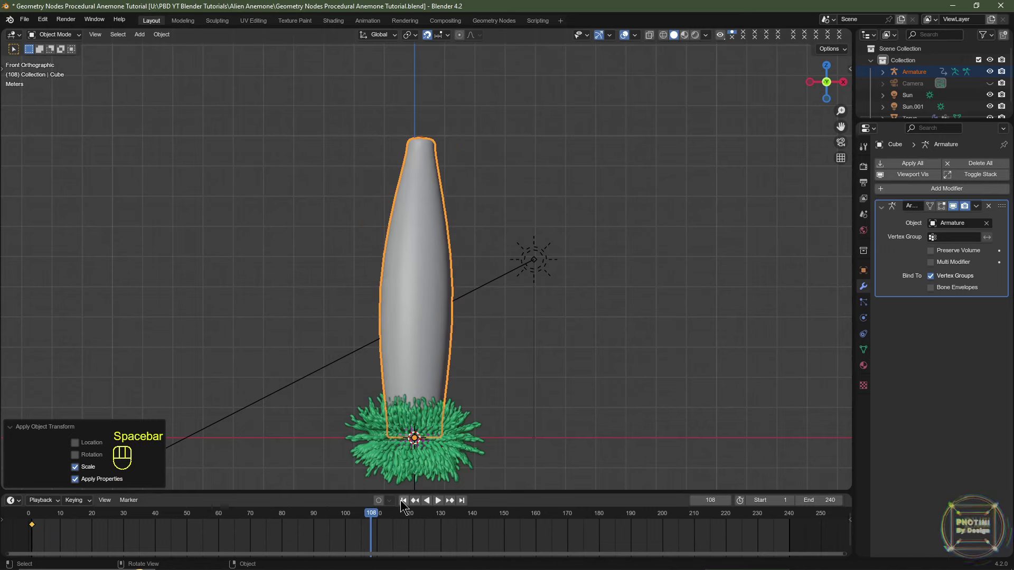
- Select the Torus and move it 10 m up along Z to the top of the tapered body
{"action": "double_click", "coordinate": [457, 448]}
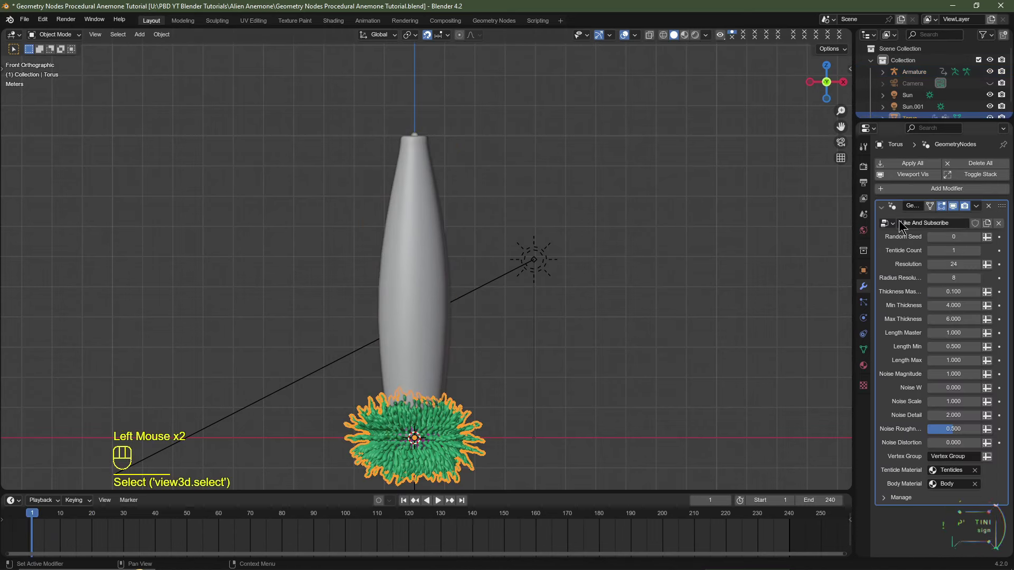
{"action": "key", "text": "ctrl+z"}
{"action": "key", "text": "g"}
{"action": "key", "text": "z"}
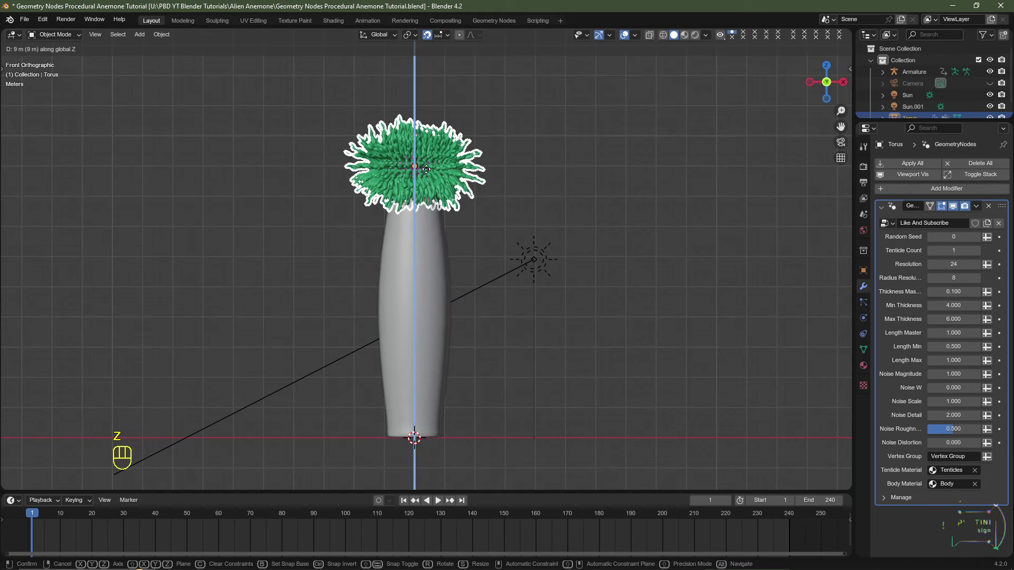
{"action": "left_click", "coordinate": [426, 155]}
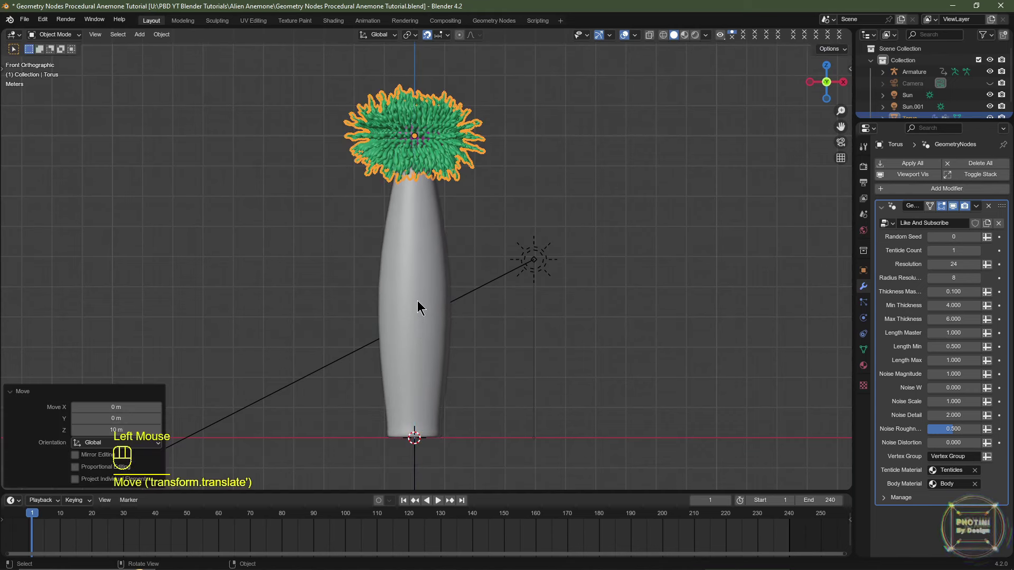
- Join the Torus into the tapered body, play the animation to check how it follows the bones, and return to frame 1
{"action": "left_click", "coordinate": [427, 248], "text": "shift"}
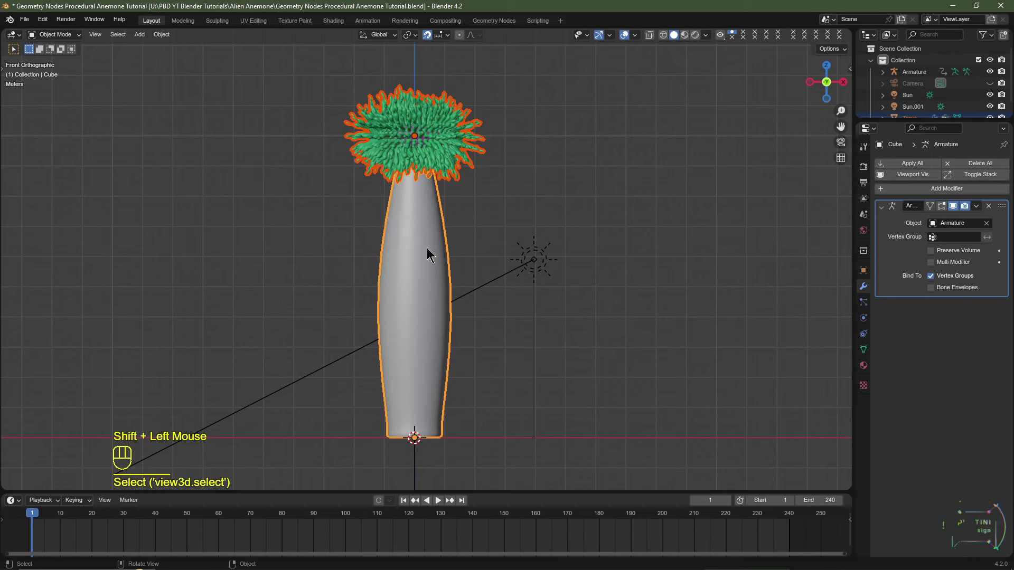
{"action": "key", "text": "ctrl+j"}
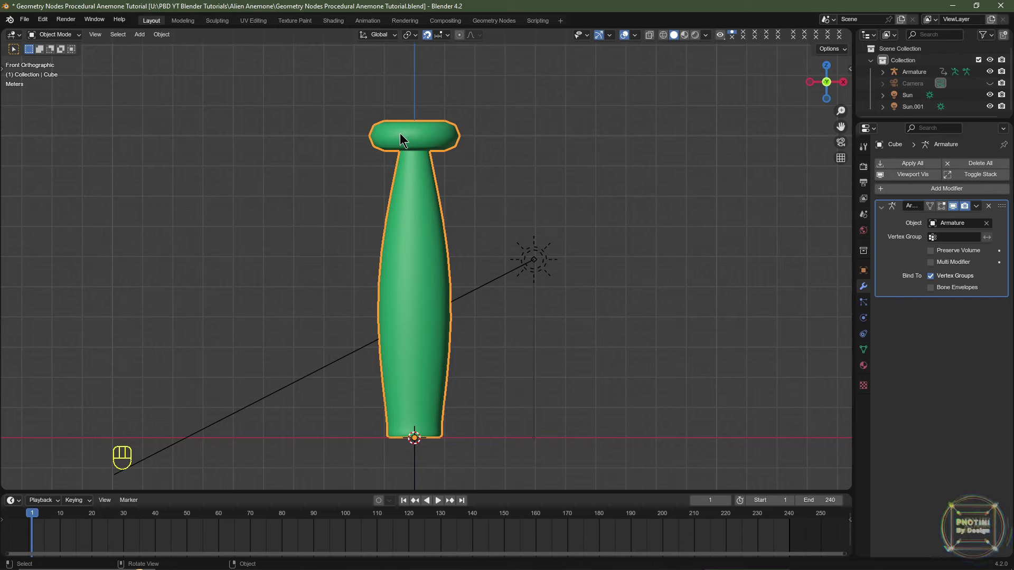
{"action": "key", "text": "space"}
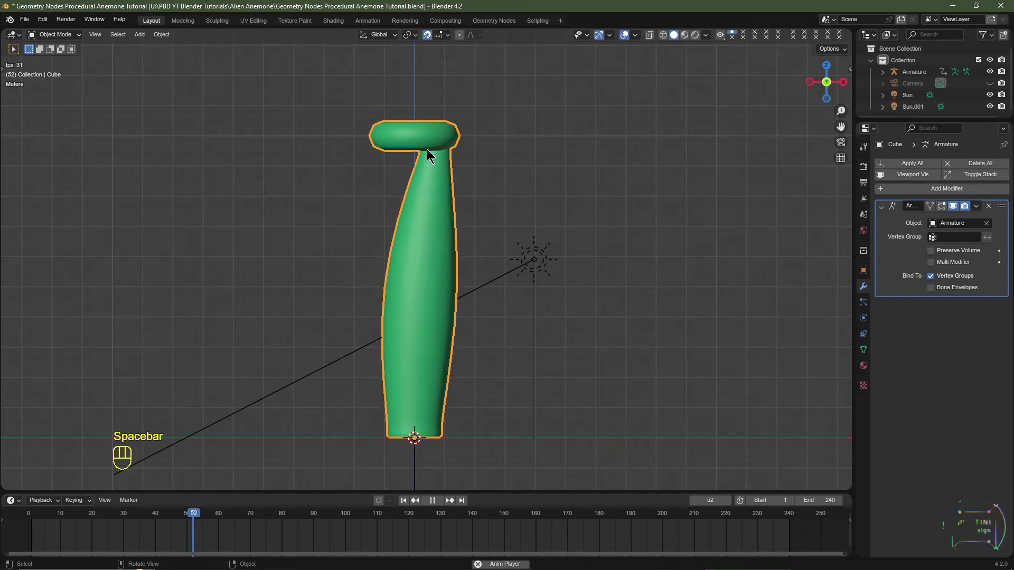
{"action": "key", "text": "space"}
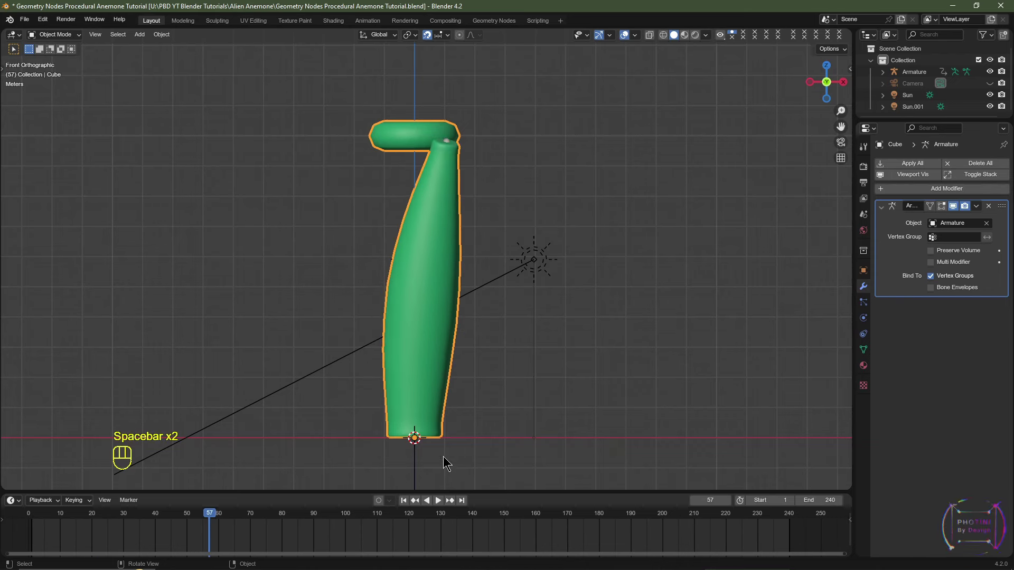
{"action": "left_click", "coordinate": [404, 500]}
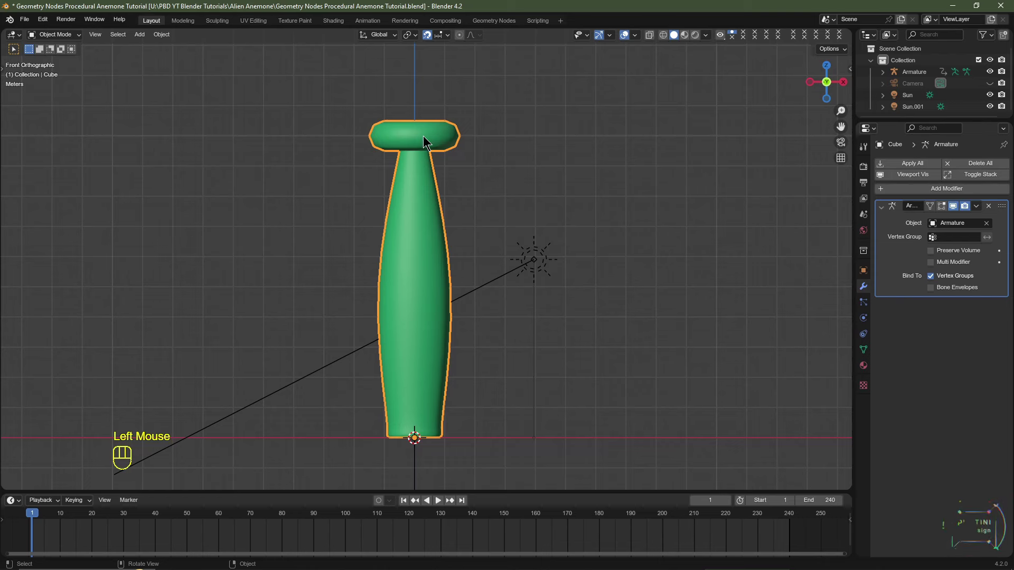
- Add a Geometry Nodes modifier to the joined body and assign the Like And Subscribe node group to it
{"action": "left_click", "coordinate": [909, 191]}
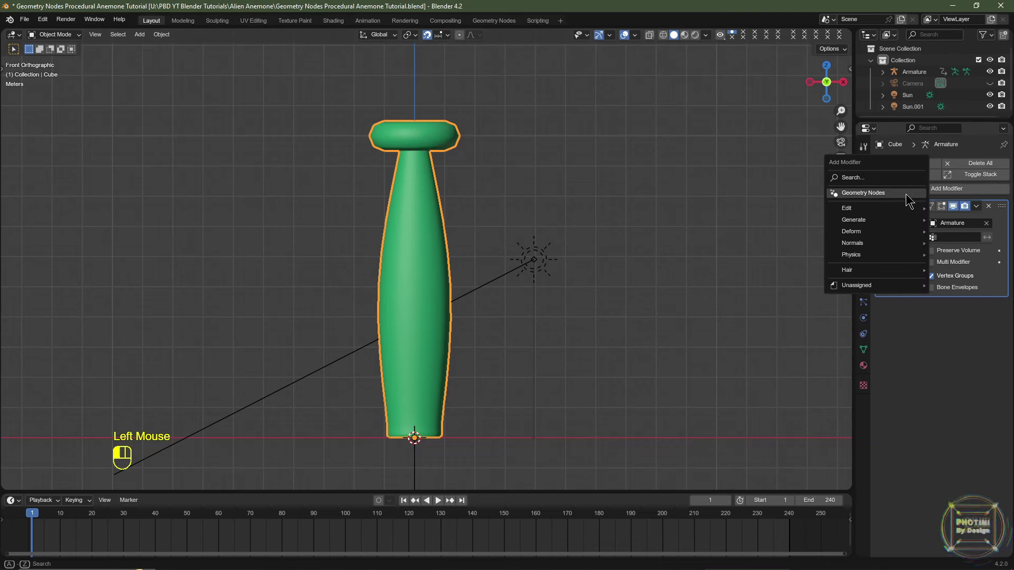
{"action": "left_click", "coordinate": [891, 193]}
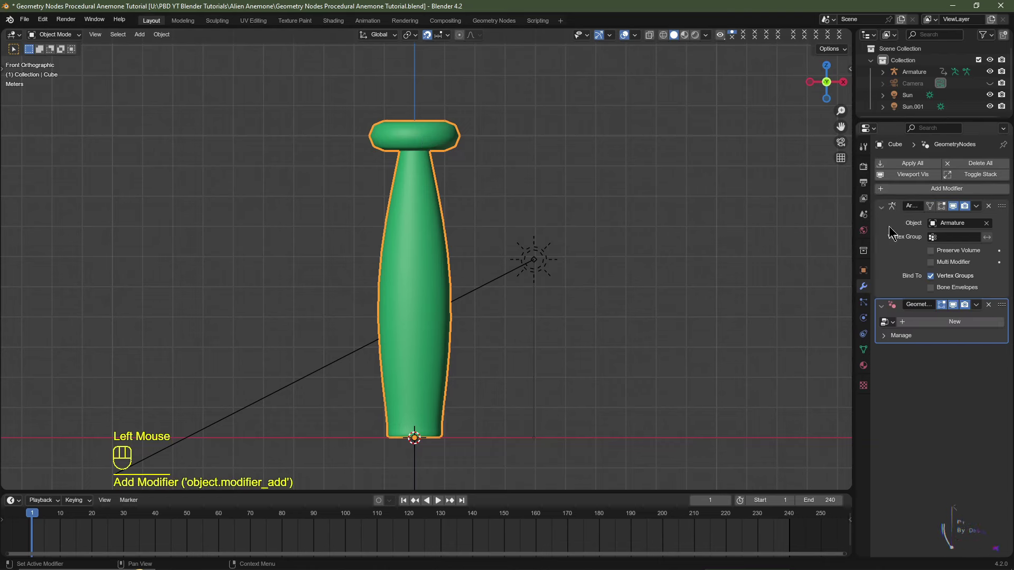
{"action": "left_click", "coordinate": [885, 323]}
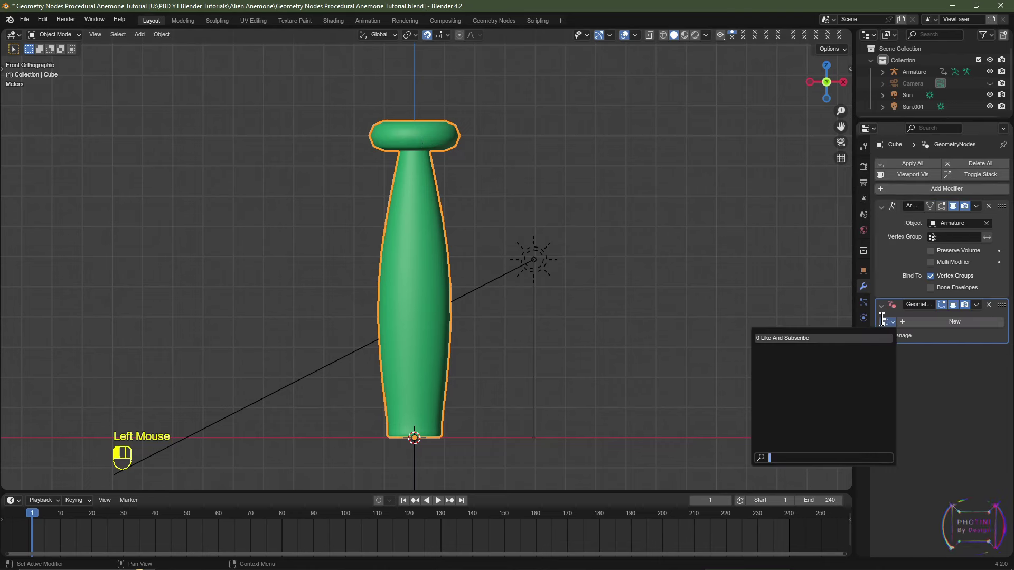
{"action": "left_click", "coordinate": [795, 338]}
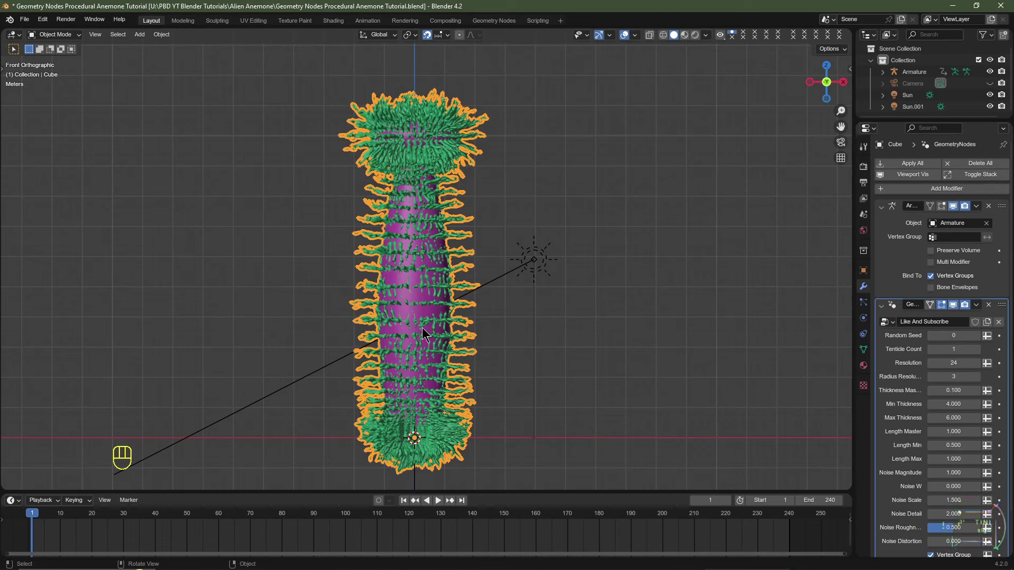
- Switch the Vertex Group input of the Geometry Nodes modifier to attribute input
{"action": "scroll", "coordinate": [474, 260], "scroll_direction": "down", "scroll_amount": 2}
{"action": "scroll", "coordinate": [977, 515], "scroll_direction": "down", "scroll_amount": 1}
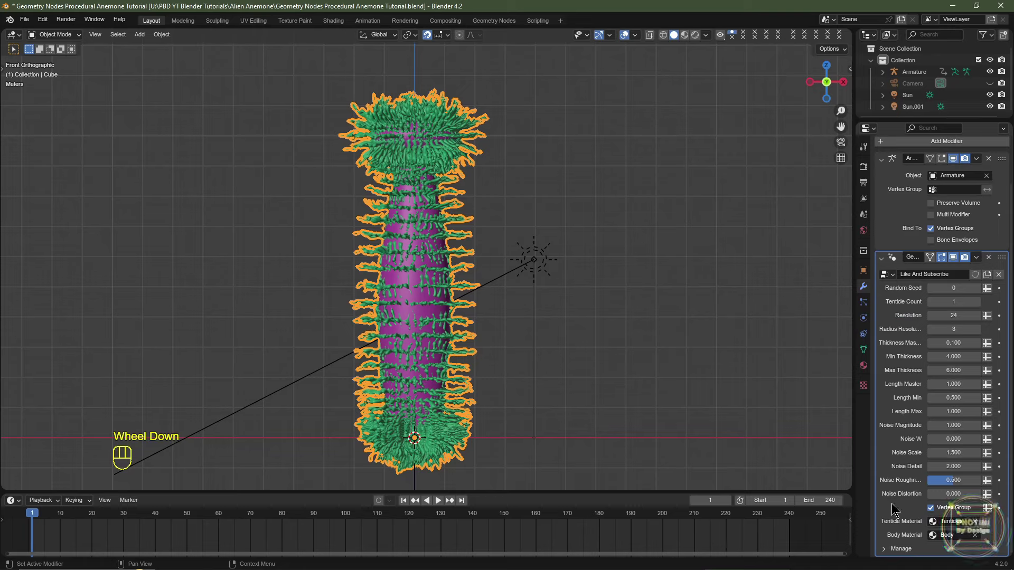
{"action": "left_click", "coordinate": [988, 508]}
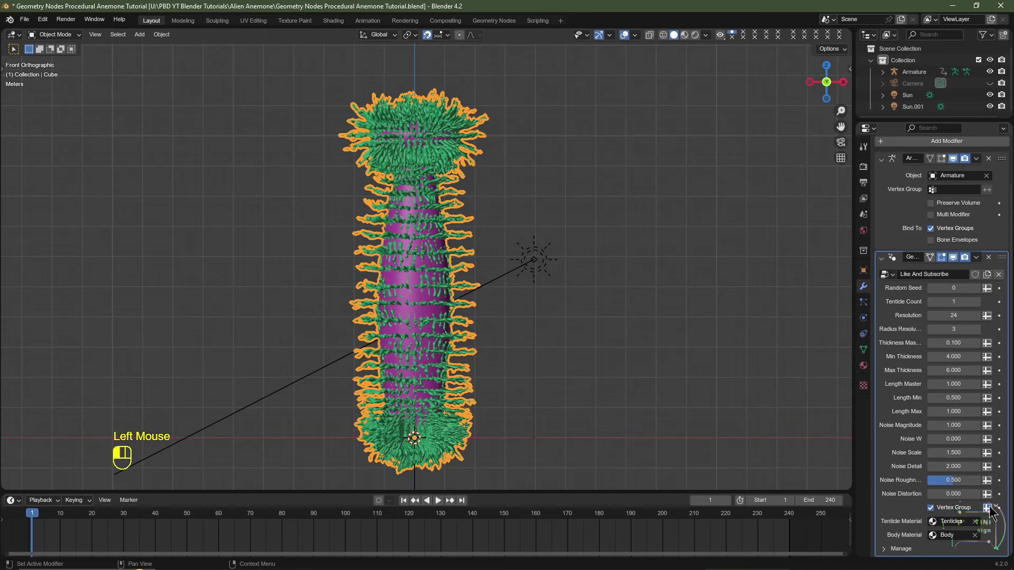
{"action": "scroll", "coordinate": [439, 158], "scroll_direction": "down", "scroll_amount": 2}
- In Edit Mode, select an edge loop around the torus and grow the selection twice to cover more of the ring
{"action": "scroll", "coordinate": [438, 157], "scroll_direction": "up", "scroll_amount": 4}
{"action": "middle_click_drag", "start_coordinate": [438, 132], "coordinate": [433, 206], "text": "shift"}
{"action": "key", "text": "Tab"}
{"action": "scroll", "coordinate": [439, 157], "scroll_direction": "up", "scroll_amount": 1}
{"action": "middle_click_drag", "start_coordinate": [433, 206], "coordinate": [426, 235]}
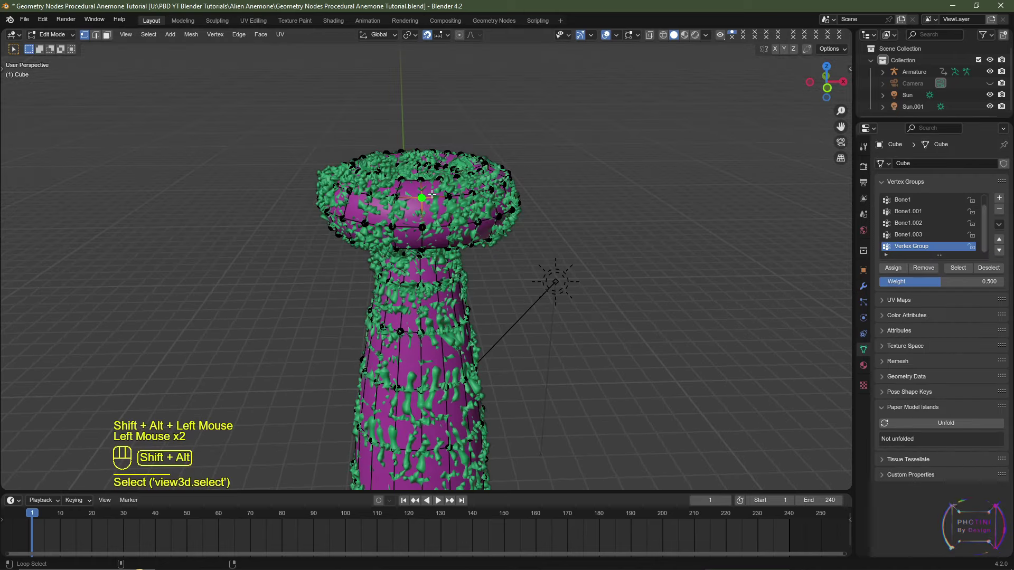
{"action": "left_click", "coordinate": [432, 195], "text": "alt+shift"}
{"action": "middle_click_drag", "start_coordinate": [505, 193], "coordinate": [514, 229]}
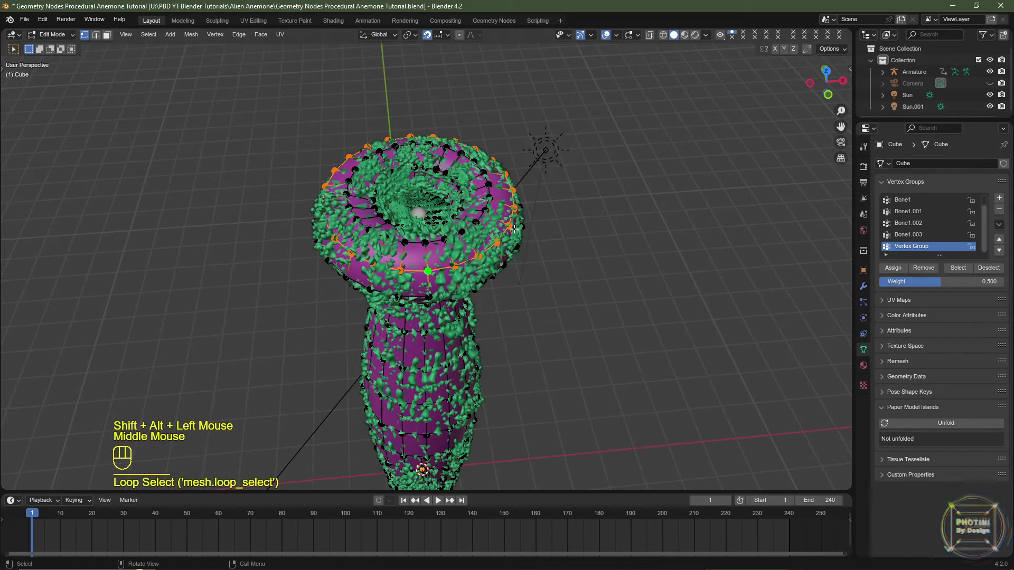
{"action": "key", "text": "ctrl+KP_Add"}
{"action": "key", "text": "ctrl+KP_Add"}
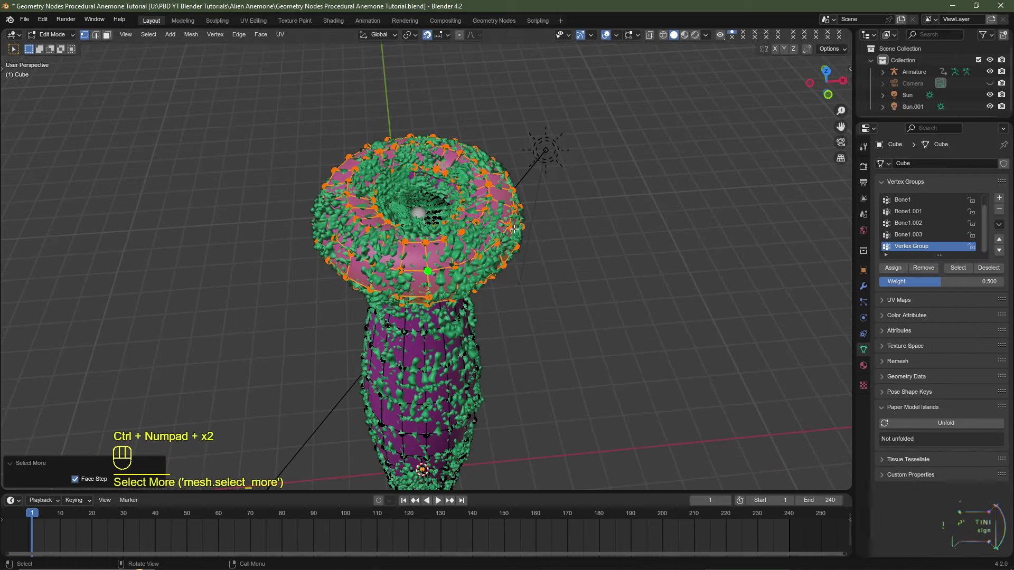
- Rename the vertex group as T Vertex Group and assign the selected torus vertices to it with weight 1.000
{"action": "double_click", "coordinate": [909, 246]}
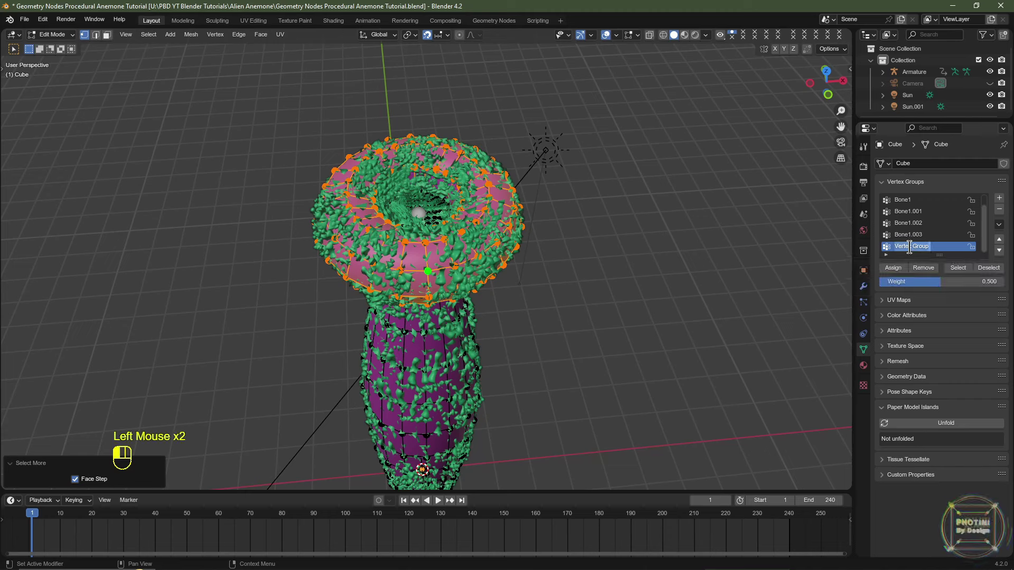
{"action": "key", "text": "Left"}
{"action": "type", "text": "T"}
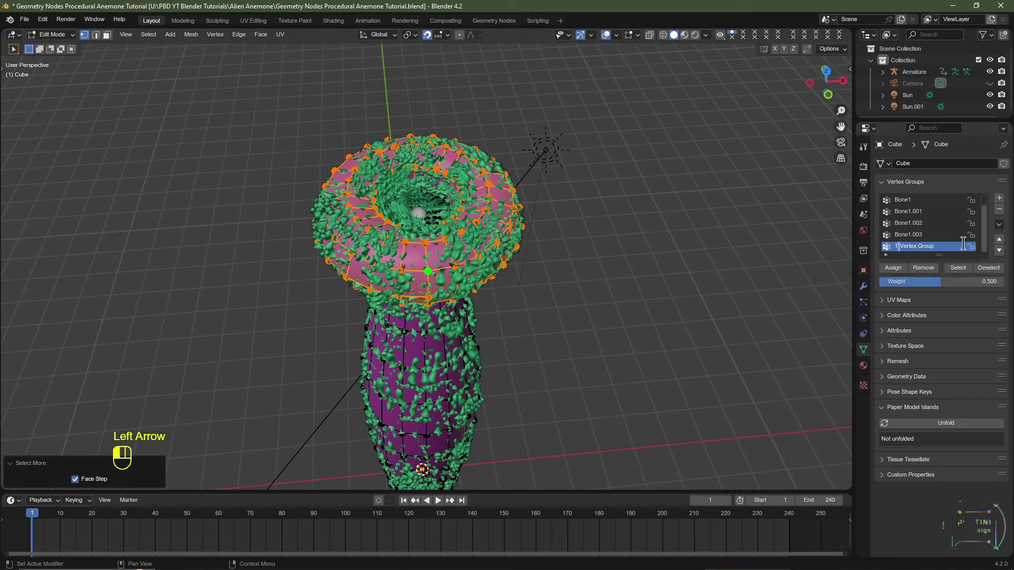
{"action": "key", "text": "Return"}
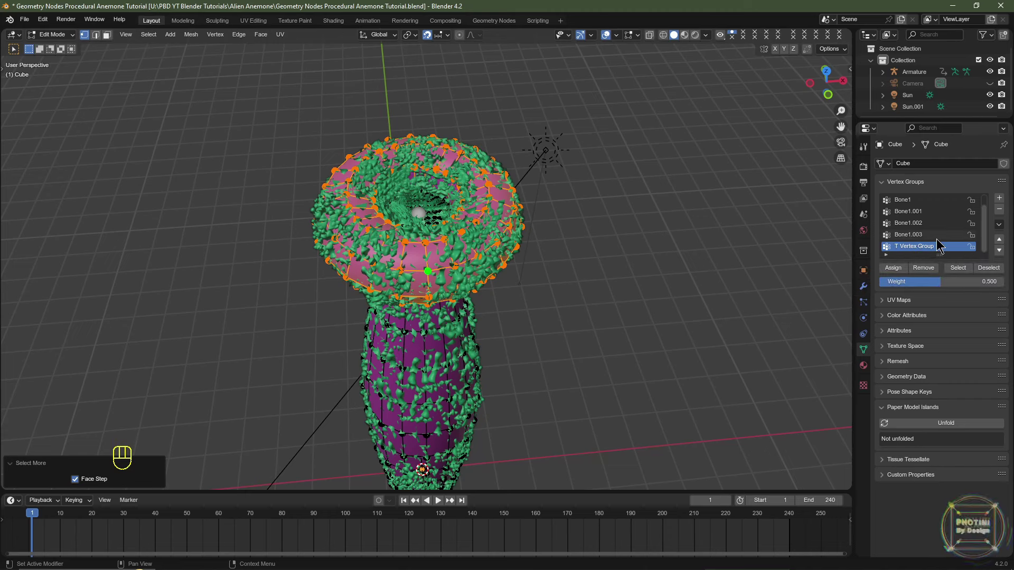
{"action": "left_click_drag", "start_coordinate": [907, 284], "coordinate": [1006, 285]}
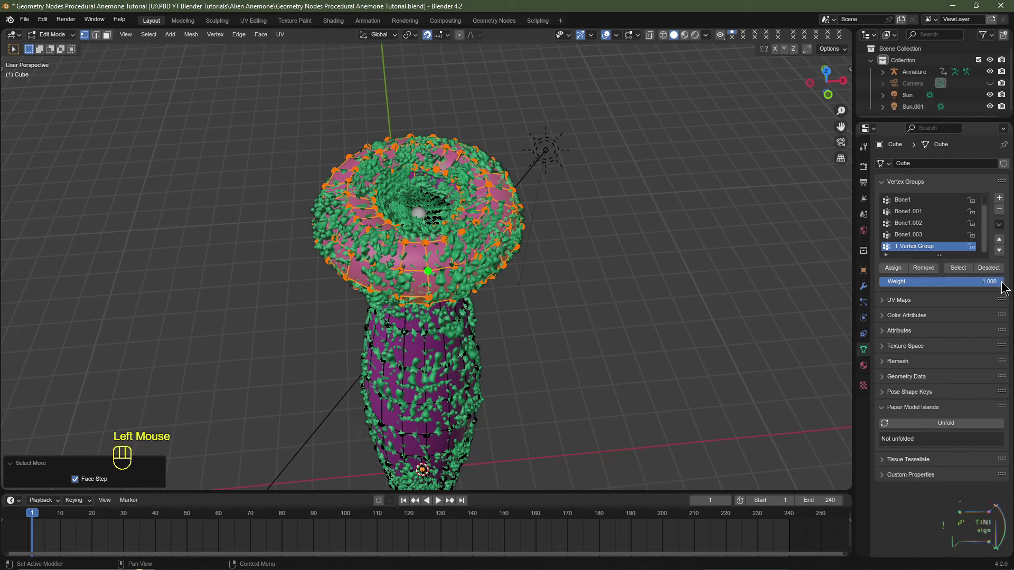
{"action": "left_click", "coordinate": [893, 269]}
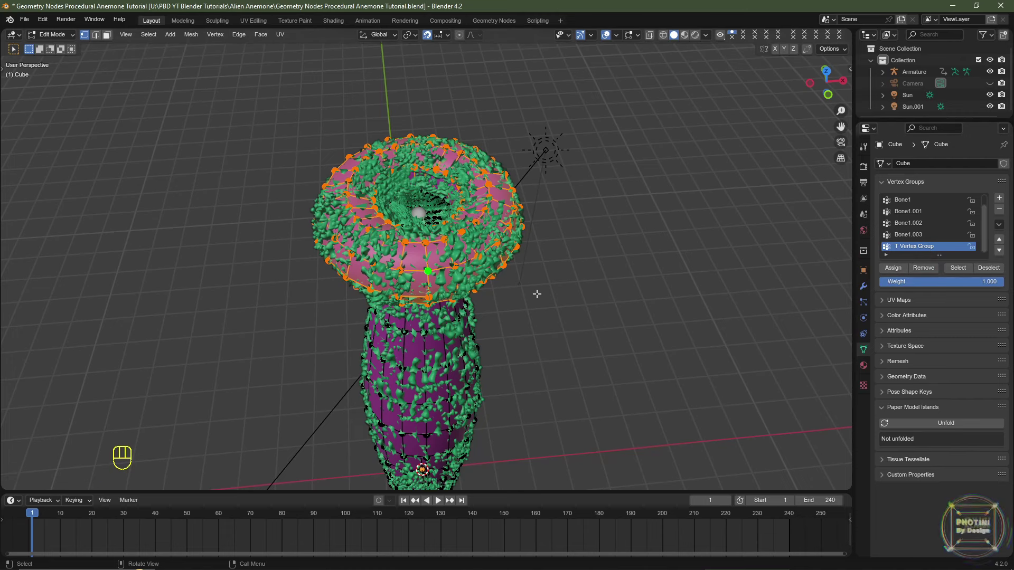
- Invert the selection to the rest of the body and remove those vertices from T Vertex Group
{"action": "key", "text": "ctrl+i"}
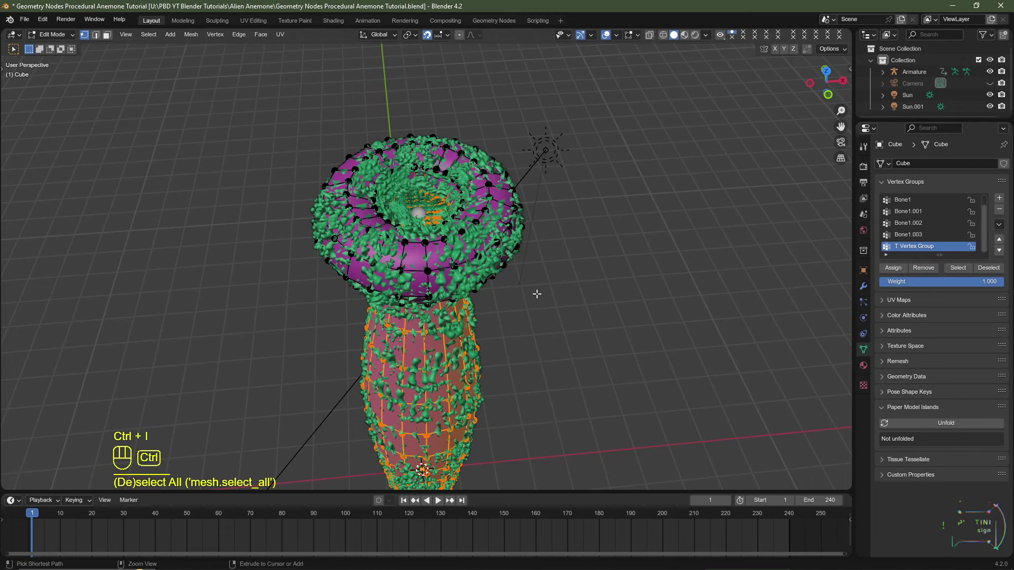
{"action": "middle_click_drag", "start_coordinate": [537, 294], "coordinate": [539, 243]}
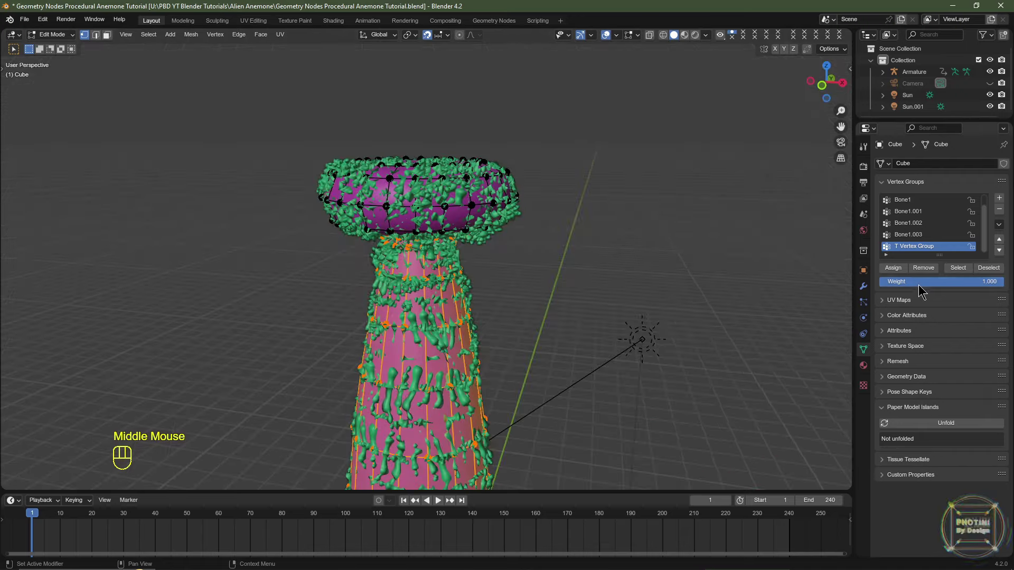
{"action": "left_click", "coordinate": [924, 269]}
{"action": "scroll", "coordinate": [580, 320], "scroll_direction": "down", "scroll_amount": 2}
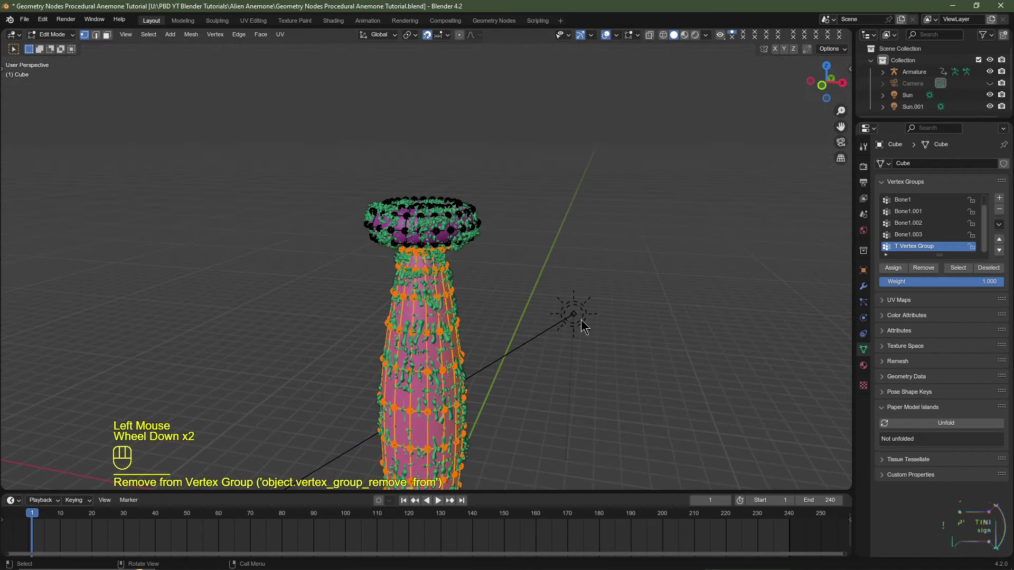
- Return to Object Mode and set the Geometry Nodes modifier's Vertex Group input to T Vertex Group
{"action": "key", "text": "Tab"}
{"action": "left_click", "coordinate": [863, 285]}
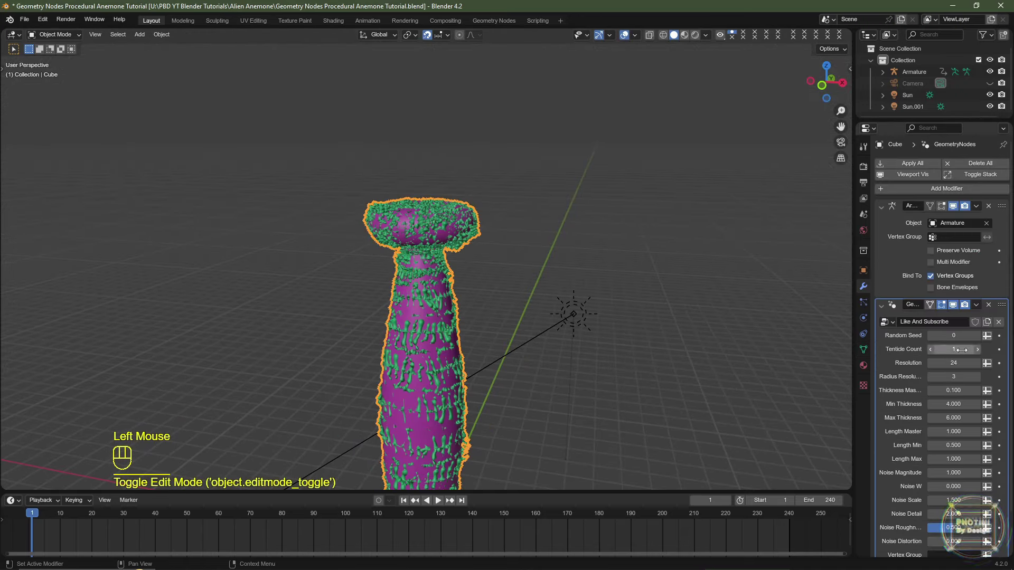
{"action": "scroll", "coordinate": [961, 350], "scroll_direction": "down", "scroll_amount": 2}
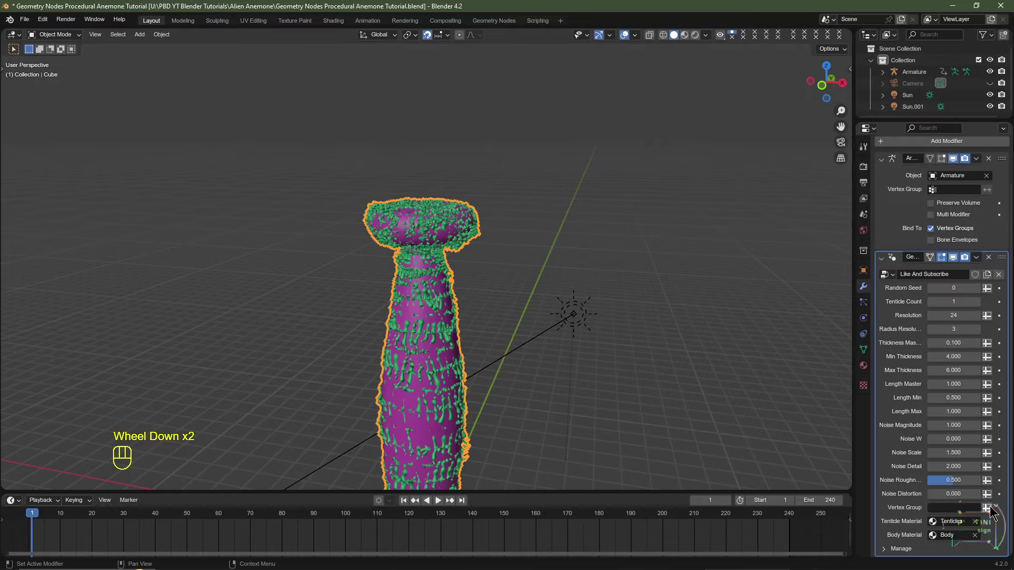
{"action": "left_click", "coordinate": [966, 508]}
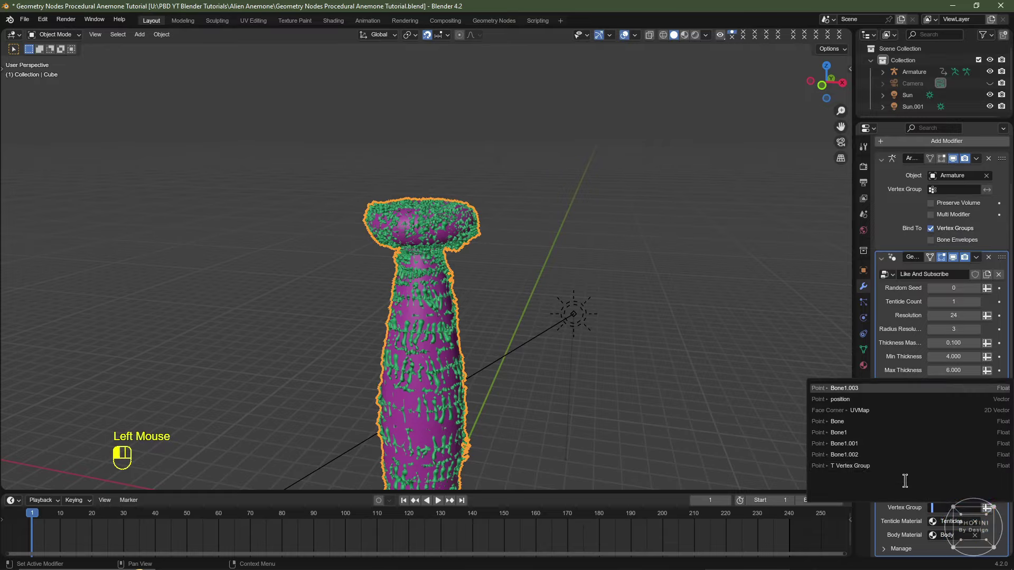
{"action": "left_click", "coordinate": [858, 466]}
{"action": "middle_click_drag", "start_coordinate": [534, 253], "coordinate": [485, 261]}
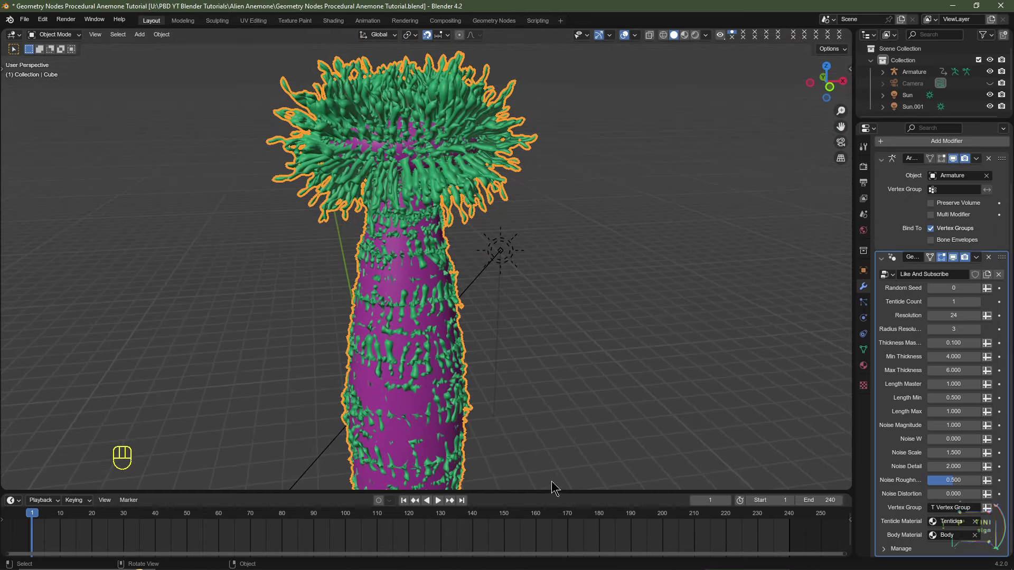
- Enlarge the timeline area and switch it to the Geometry Node Editor
{"action": "left_click_drag", "start_coordinate": [551, 491], "coordinate": [530, 255]}
{"action": "left_click", "coordinate": [13, 263]}
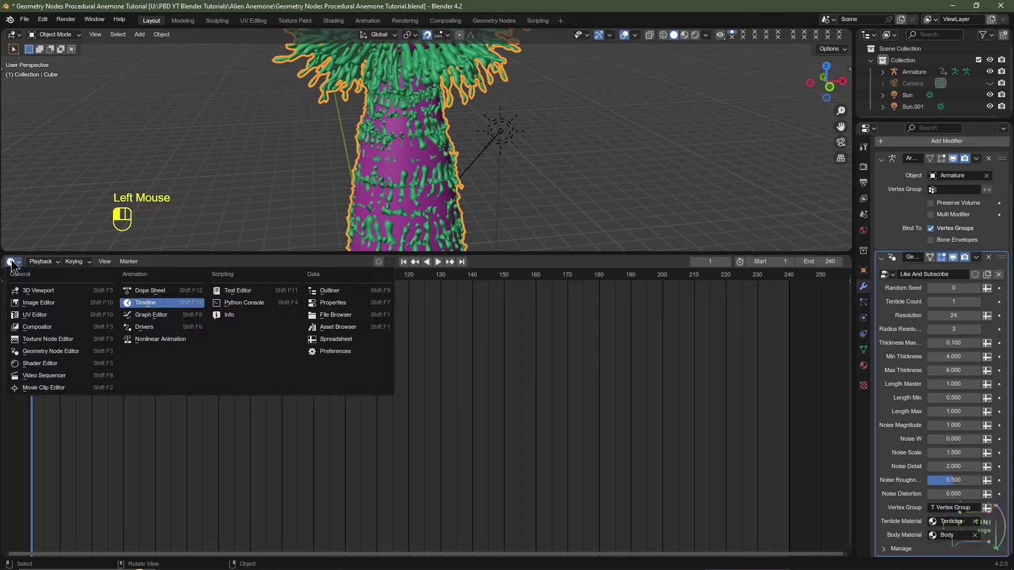
{"action": "left_click", "coordinate": [51, 352]}
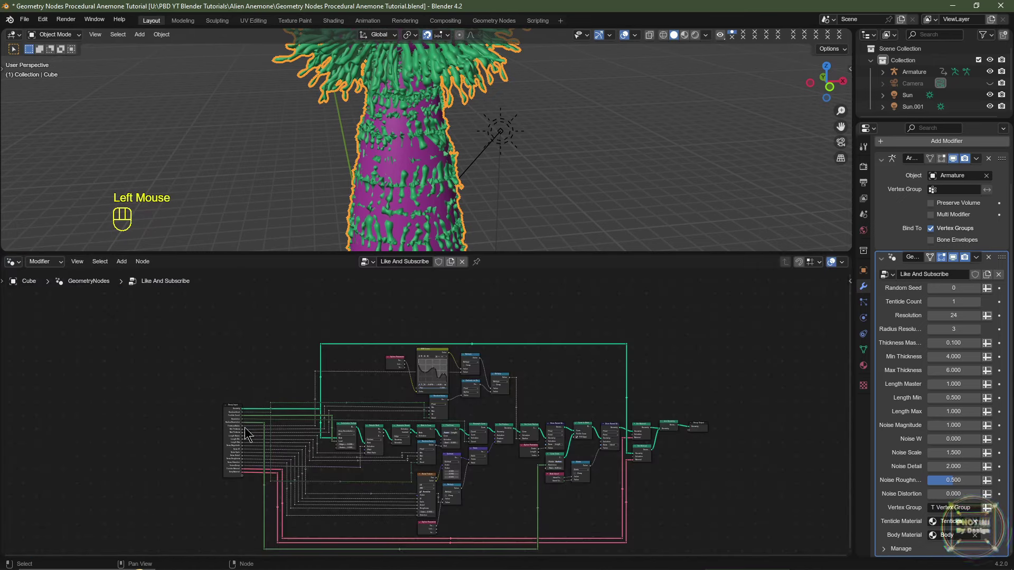
- Connect the Side output of the Extrude Mesh node to the Selection input of the Separate Geometry node
{"action": "scroll", "coordinate": [430, 469], "scroll_direction": "up", "scroll_amount": 6}
{"action": "middle_click_drag", "start_coordinate": [430, 469], "coordinate": [427, 434]}
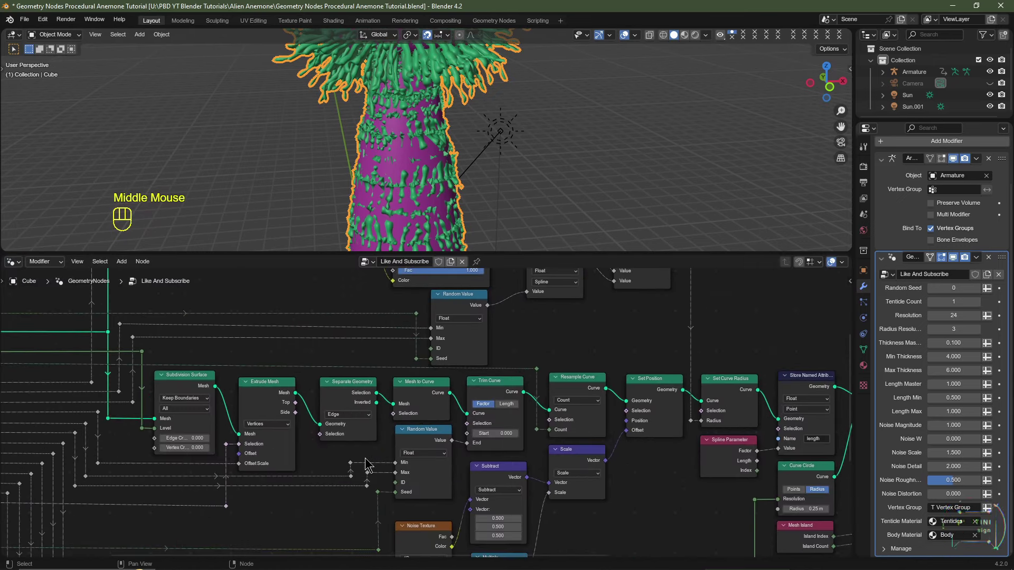
{"action": "scroll", "coordinate": [335, 476], "scroll_direction": "up", "scroll_amount": 3}
{"action": "middle_click_drag", "start_coordinate": [258, 376], "coordinate": [264, 363]}
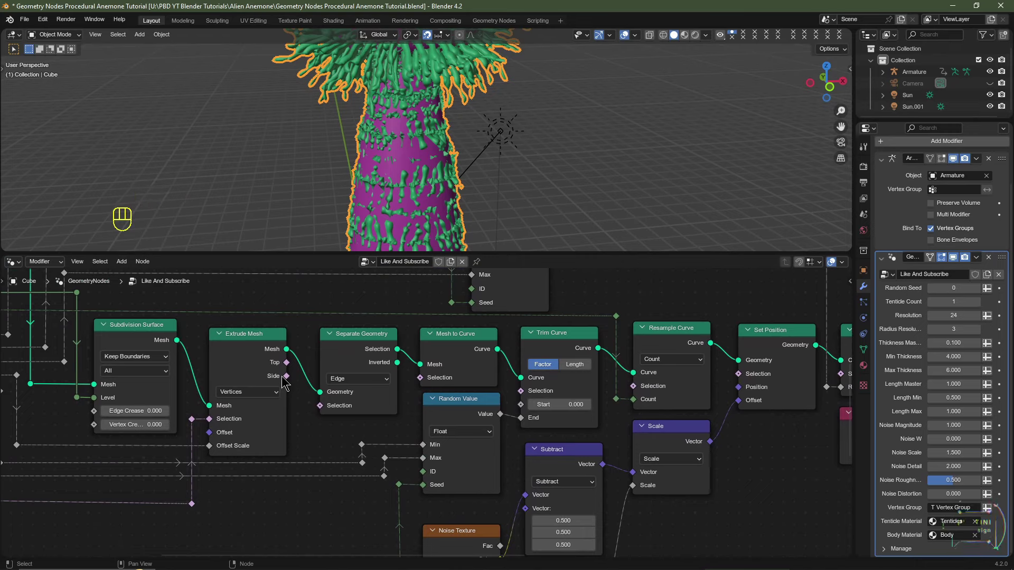
{"action": "left_click_drag", "start_coordinate": [286, 375], "coordinate": [320, 406]}
{"action": "middle_click_drag", "start_coordinate": [422, 79], "coordinate": [425, 190], "text": "shift"}
{"action": "scroll", "coordinate": [346, 395], "scroll_direction": "down", "scroll_amount": 6}
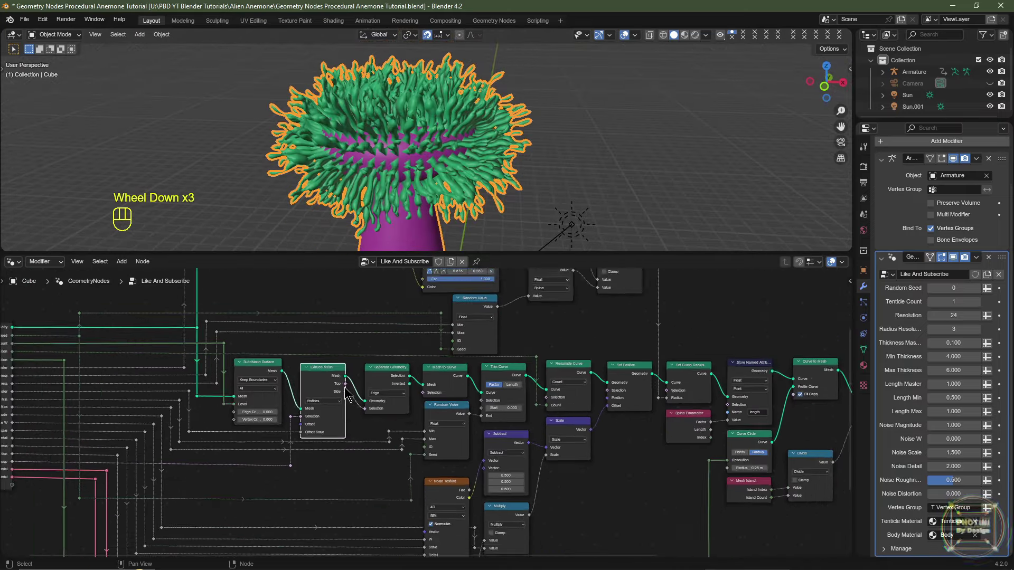
- Switch the Geometry Node Editor back to a Timeline, shrink it to enlarge the viewport, and play the animation
{"action": "left_click", "coordinate": [13, 262]}
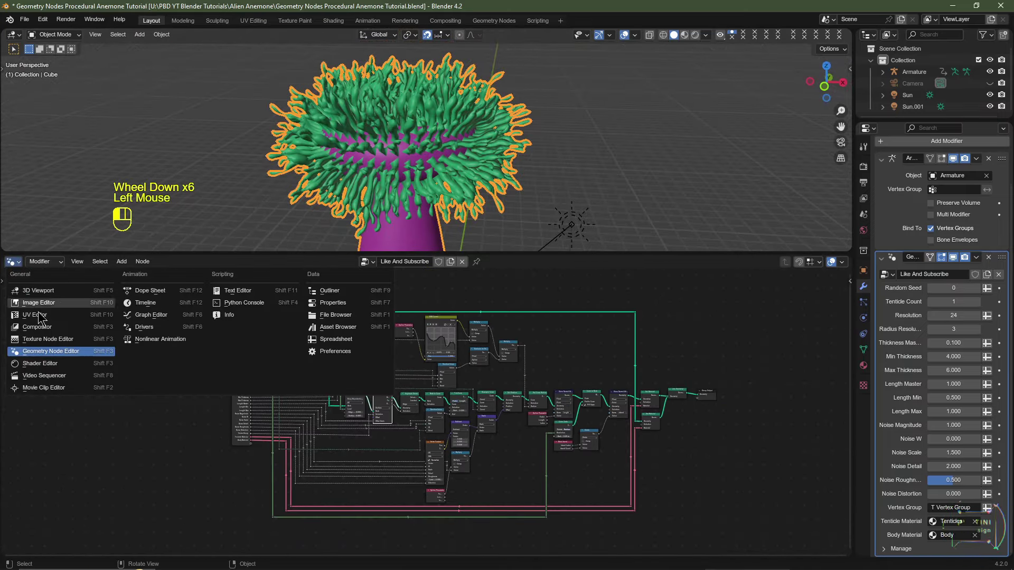
{"action": "left_click", "coordinate": [145, 303]}
{"action": "scroll", "coordinate": [147, 305], "scroll_direction": "down", "scroll_amount": 1}
{"action": "left_click_drag", "start_coordinate": [507, 255], "coordinate": [507, 450]}
{"action": "scroll", "coordinate": [430, 232], "scroll_direction": "down", "scroll_amount": 2}
{"action": "middle_click_drag", "start_coordinate": [429, 222], "coordinate": [430, 241], "text": "shift"}
{"action": "scroll", "coordinate": [429, 253], "scroll_direction": "up", "scroll_amount": 1}
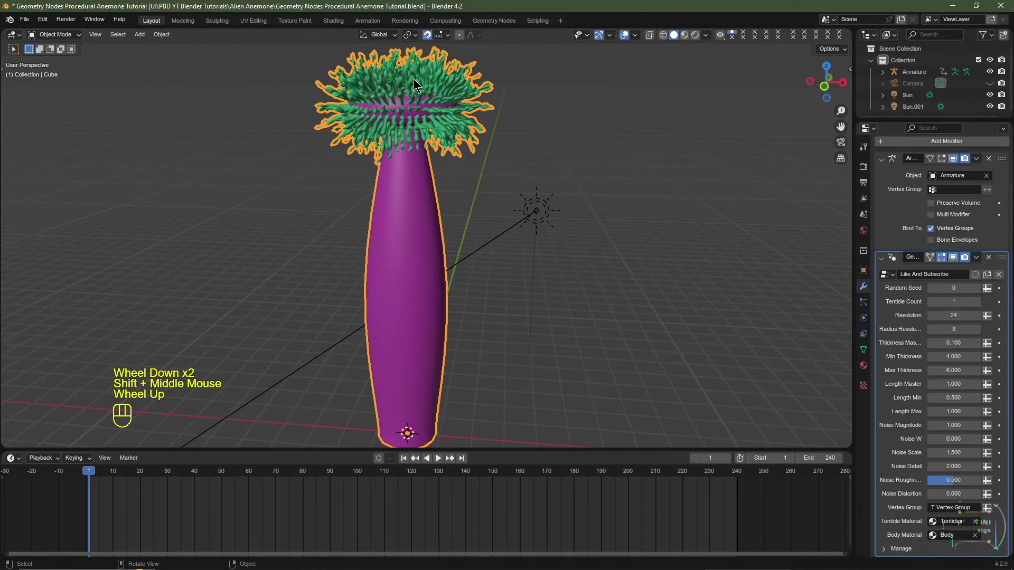
{"action": "key", "text": "space"}
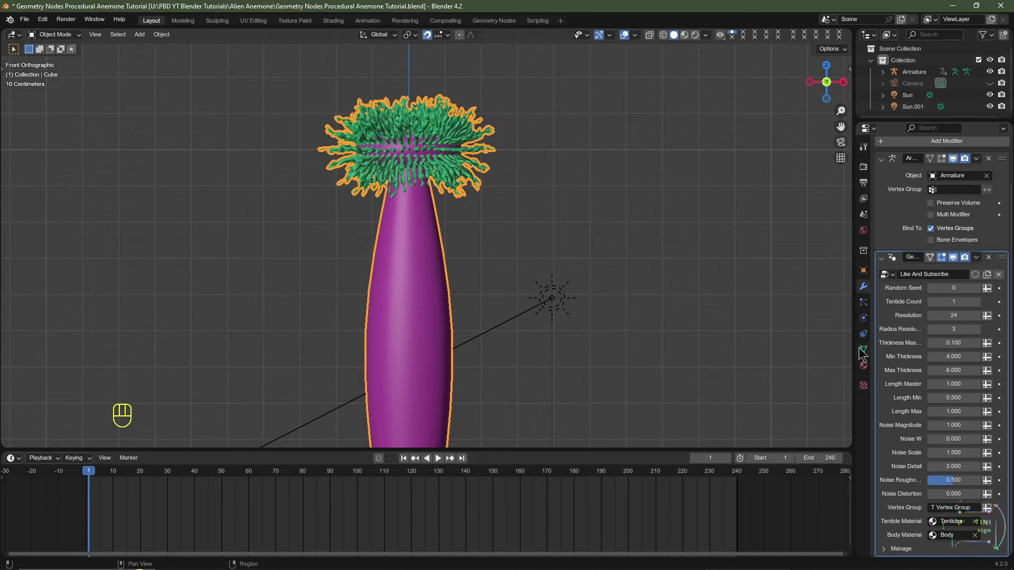
- In Edit Mode, select the entire linked torus and assign it to the Bone1.003 vertex group at weight 1.000, then return to Object Mode
{"action": "left_click", "coordinate": [863, 349]}
{"action": "scroll", "coordinate": [364, 158], "scroll_direction": "up", "scroll_amount": 2}
{"action": "middle_click_drag", "start_coordinate": [364, 127], "coordinate": [357, 153], "text": "shift"}
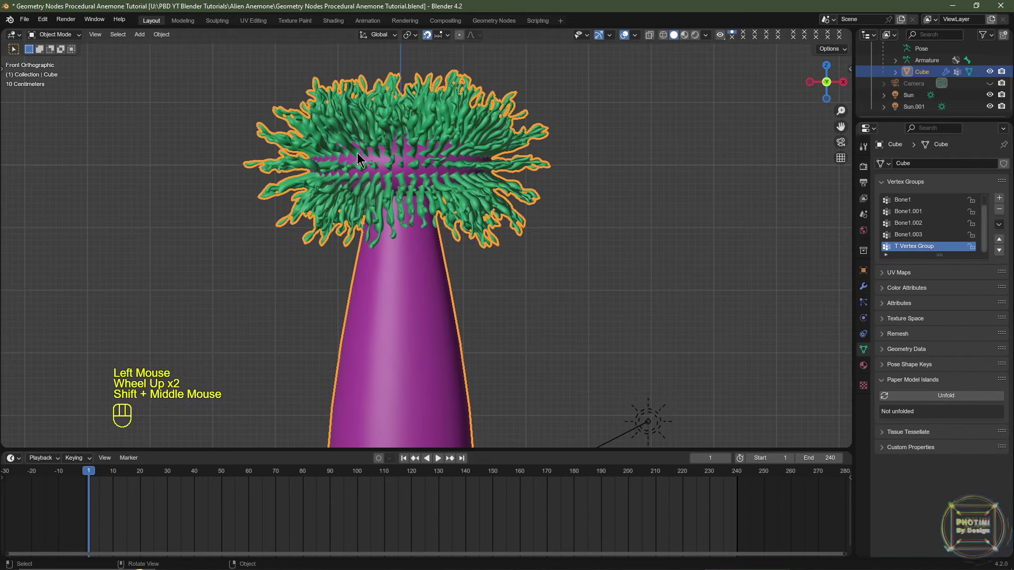
{"action": "left_click", "coordinate": [913, 235]}
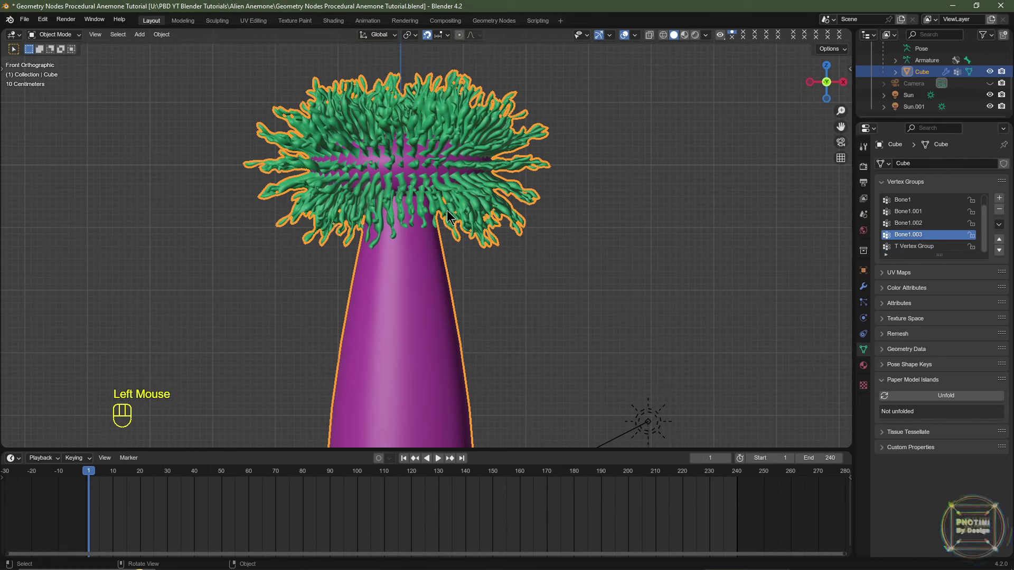
{"action": "key", "text": "Tab"}
{"action": "left_click", "coordinate": [399, 164]}
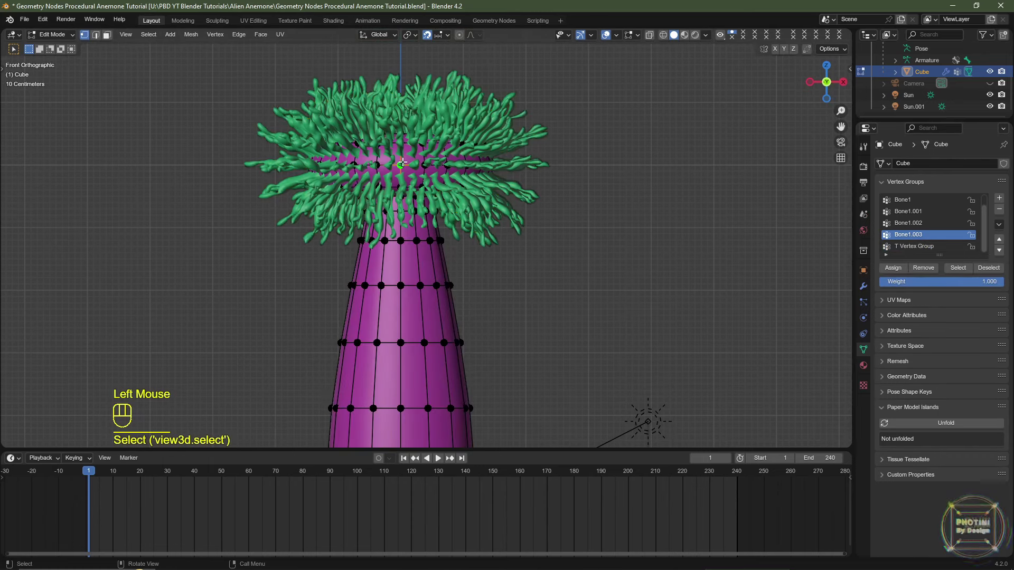
{"action": "key", "text": "l"}
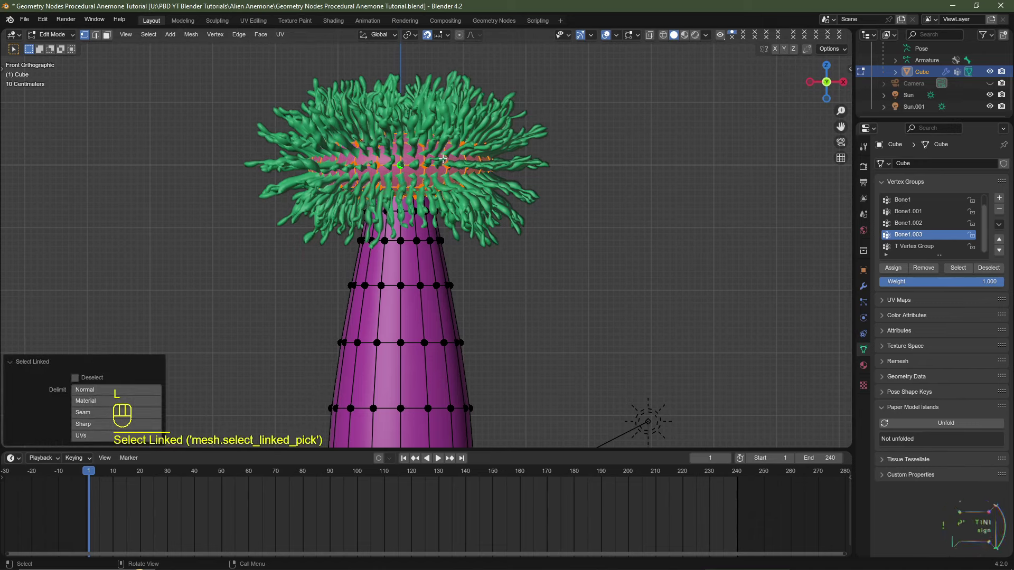
{"action": "middle_click_drag", "start_coordinate": [461, 169], "coordinate": [414, 317]}
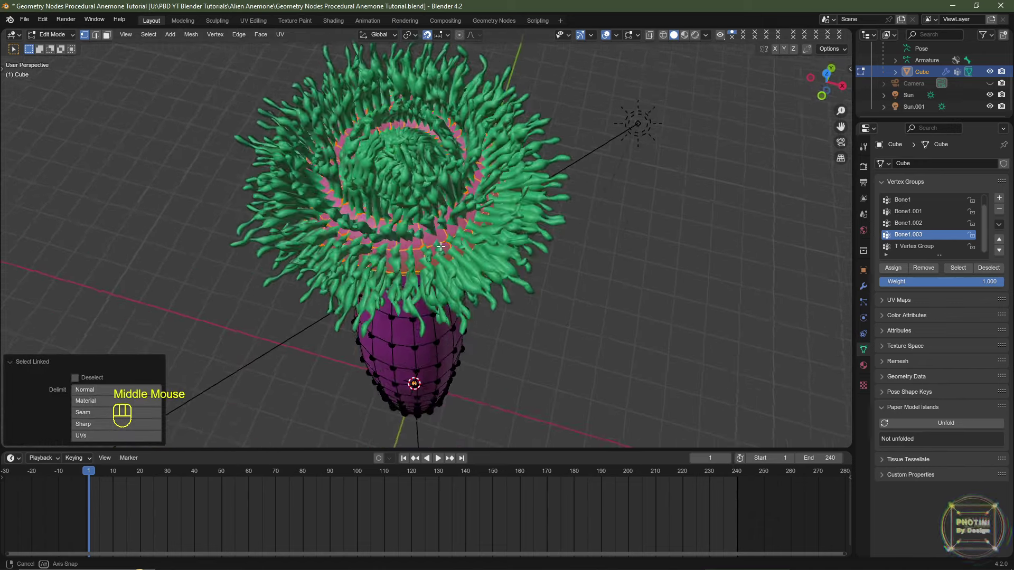
{"action": "left_click", "coordinate": [907, 235]}
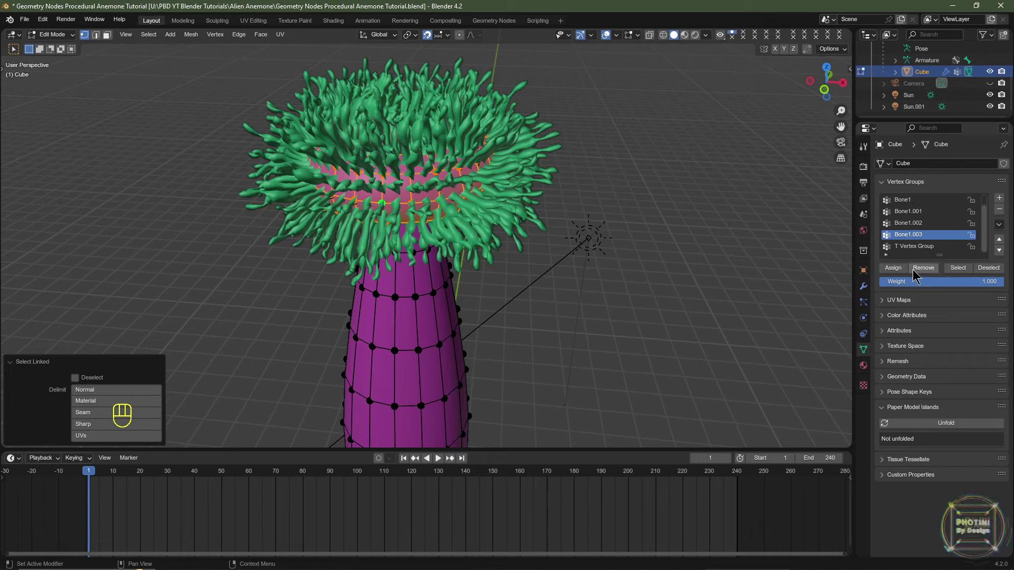
{"action": "left_click", "coordinate": [892, 268]}
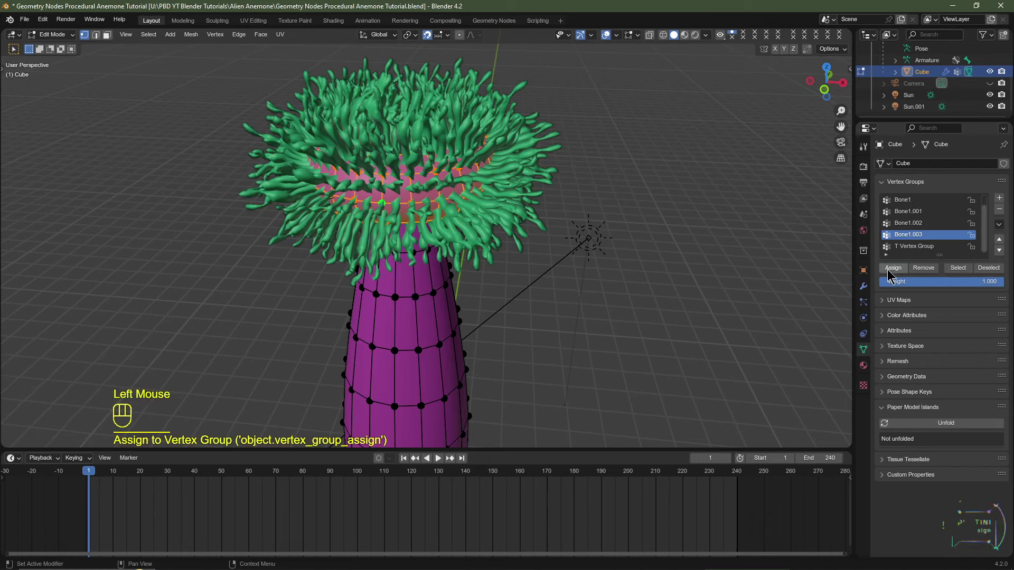
{"action": "key", "text": "Tab"}
- Play the animation in front view to check how the tentacled torus follows the body
{"action": "scroll", "coordinate": [540, 247], "scroll_direction": "down", "scroll_amount": 2}
{"action": "middle_click_drag", "start_coordinate": [512, 310], "coordinate": [518, 283]}
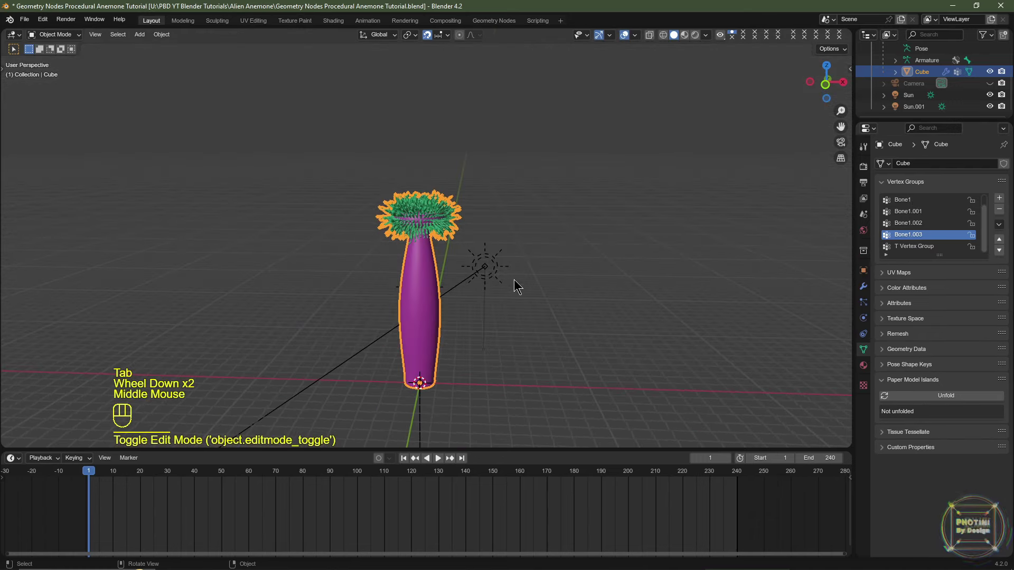
{"action": "key", "text": "KP_1"}
{"action": "double_click", "coordinate": [426, 328]}
{"action": "scroll", "coordinate": [426, 329], "scroll_direction": "up", "scroll_amount": 2}
{"action": "key", "text": "space"}
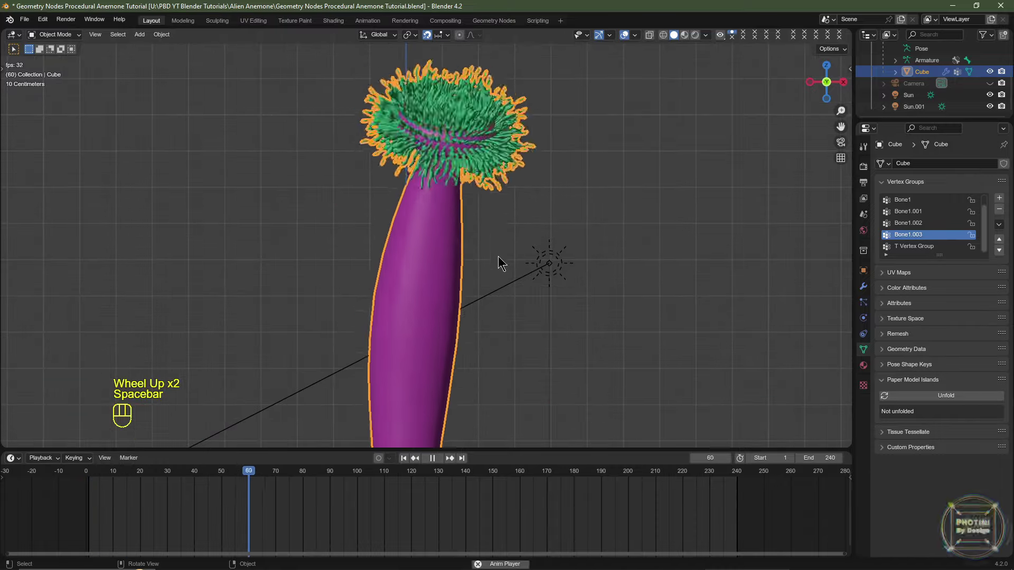
{"action": "key", "text": "space"}
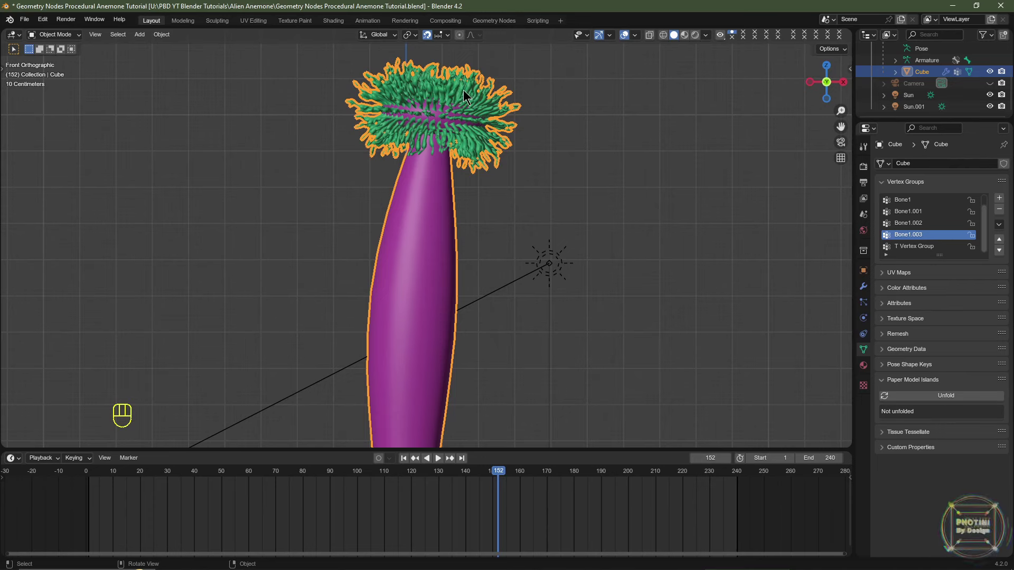
- Collapse the body's Armature modifier and disable the Geometry Nodes modifier in the viewport
{"action": "left_click", "coordinate": [863, 286]}
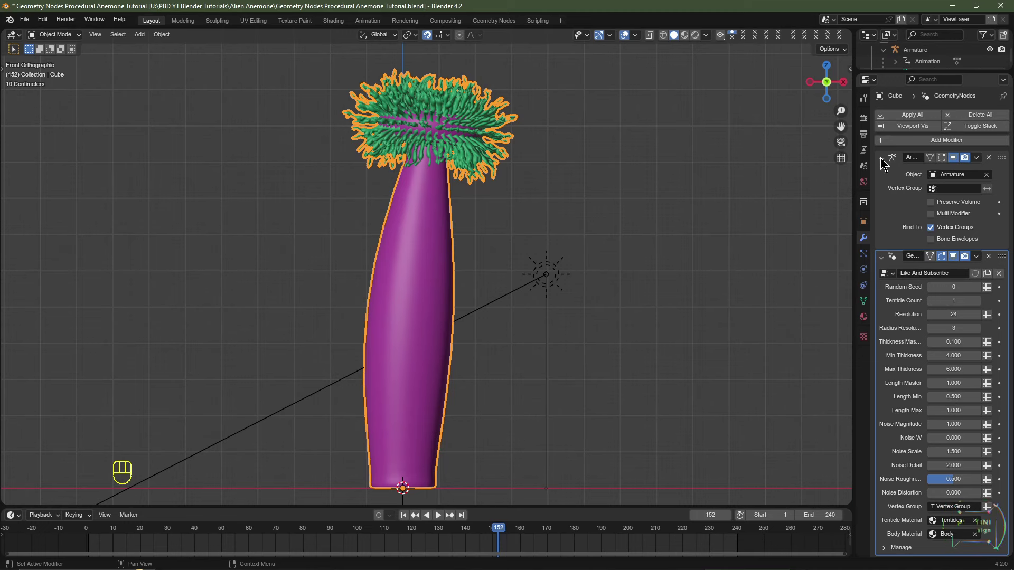
{"action": "left_click", "coordinate": [880, 158]}
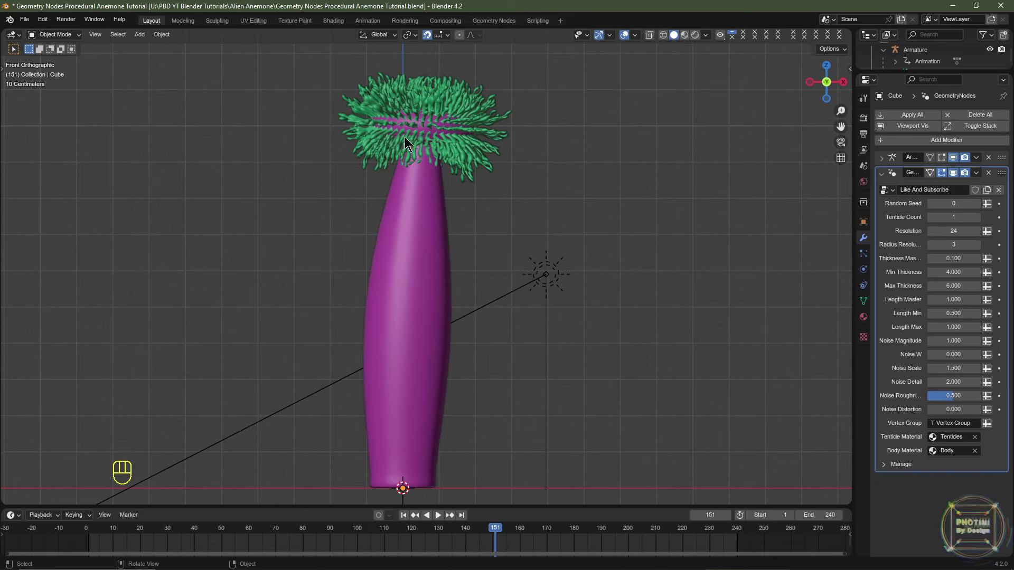
{"action": "left_click", "coordinate": [954, 173]}
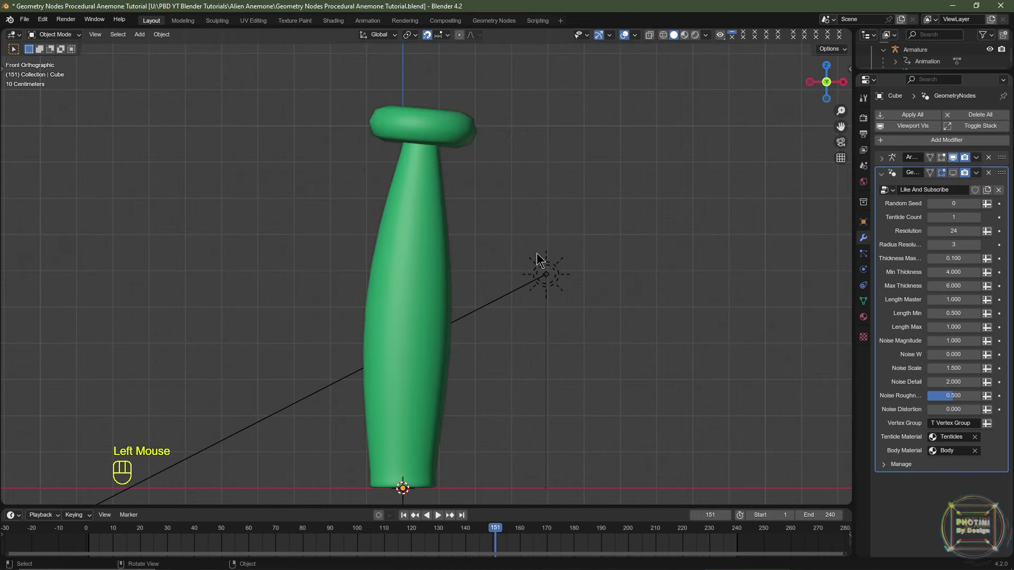
- Play the animation of the body without tentacles, then return to frame 1
{"action": "key", "text": "space"}
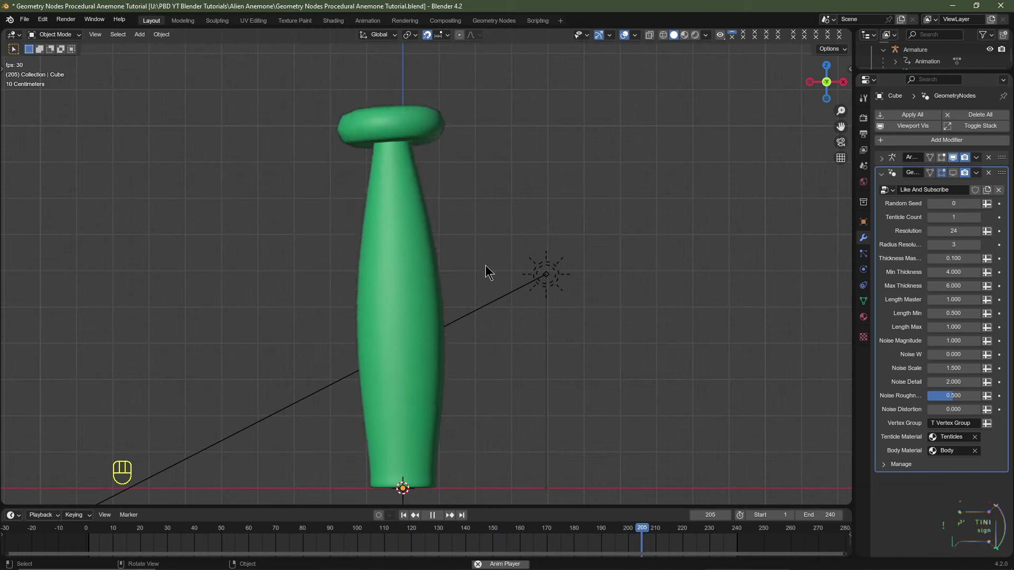
{"action": "key", "text": "space"}
{"action": "left_click", "coordinate": [403, 515]}
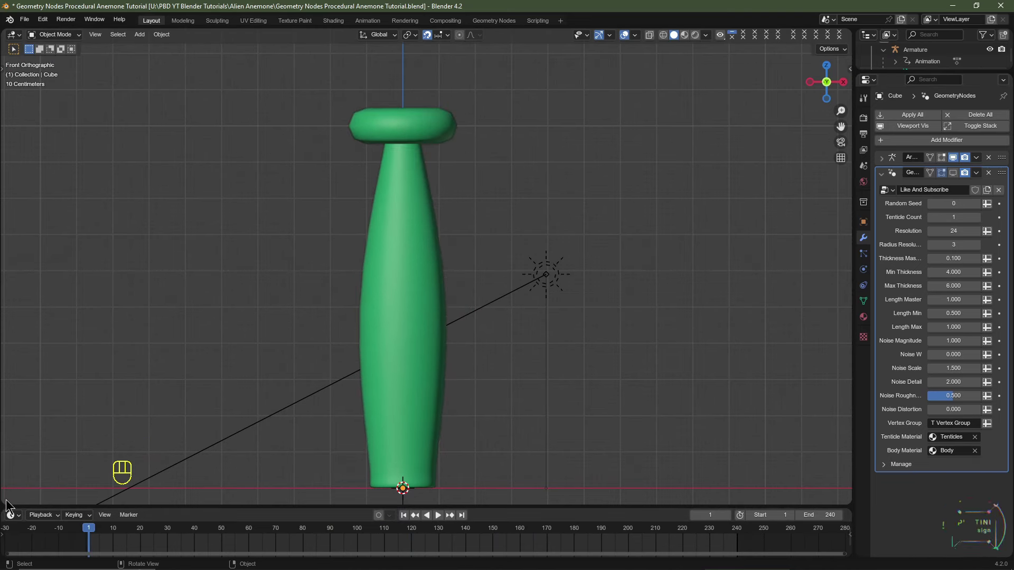
- Split the 3D viewport horizontally and turn the new lower area into a Graph Editor
{"action": "left_click_drag", "start_coordinate": [3, 501], "coordinate": [16, 252]}
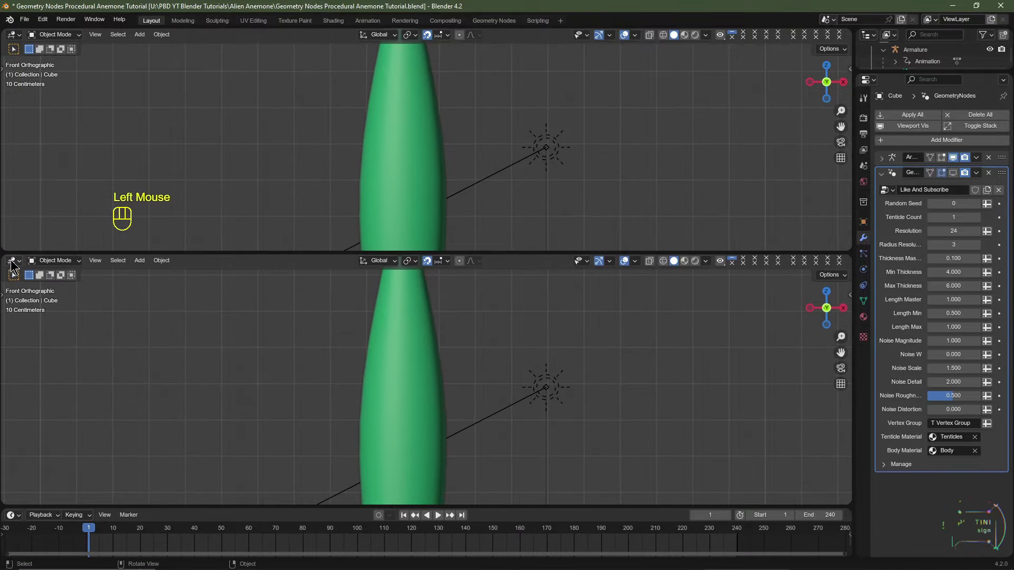
{"action": "left_click", "coordinate": [12, 261]}
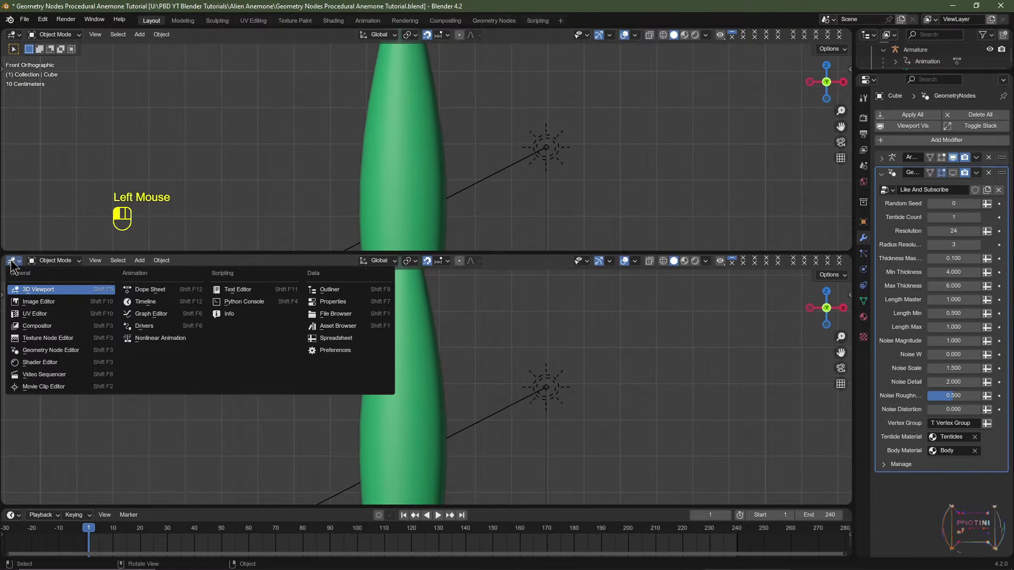
{"action": "left_click", "coordinate": [148, 314]}
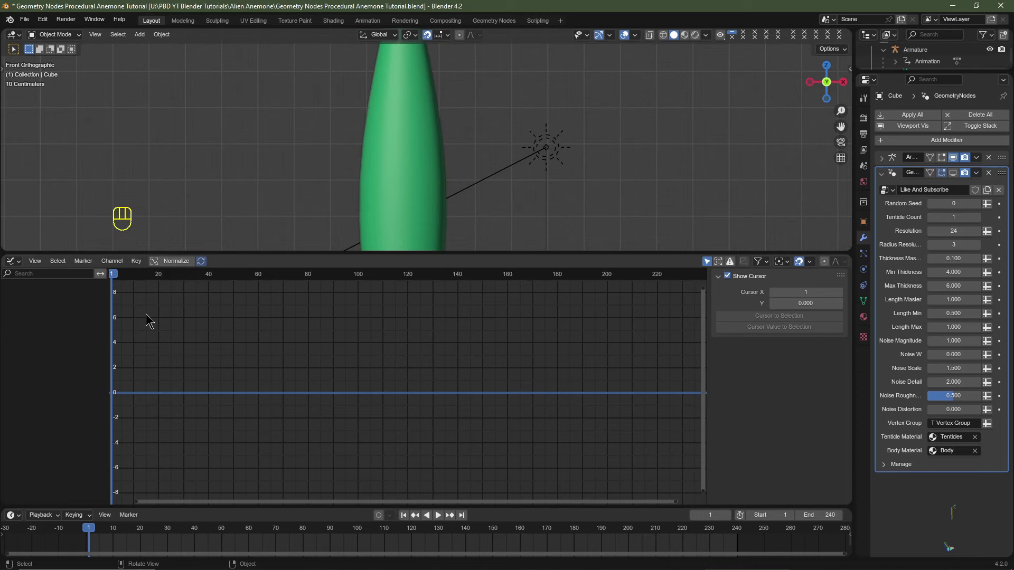
- Show the viewport in wireframe, select the armature inside the body and put it in Pose Mode
{"action": "left_click", "coordinate": [662, 36]}
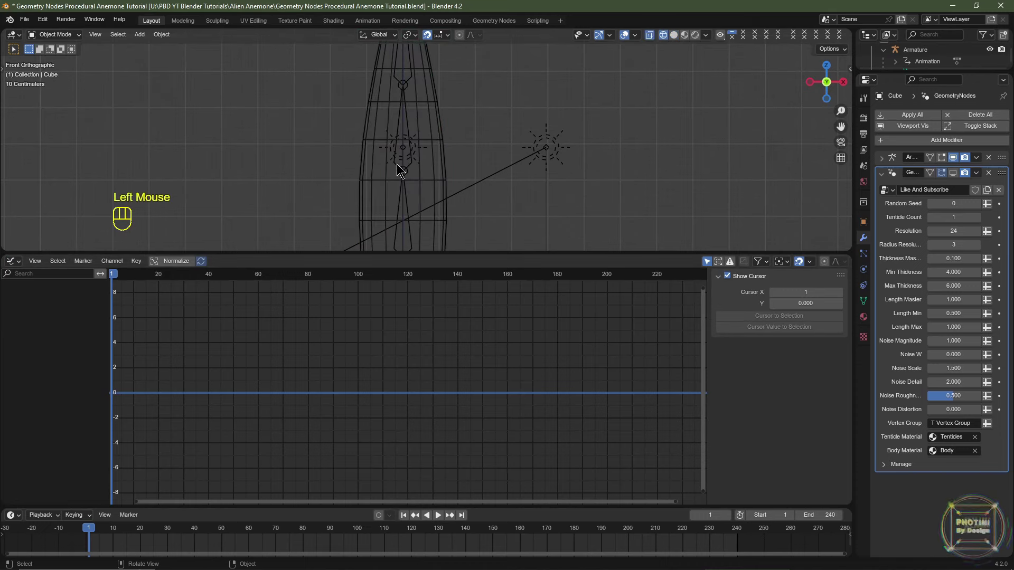
{"action": "double_click", "coordinate": [407, 194]}
{"action": "middle_click_drag", "start_coordinate": [411, 213], "coordinate": [423, 113], "text": "shift"}
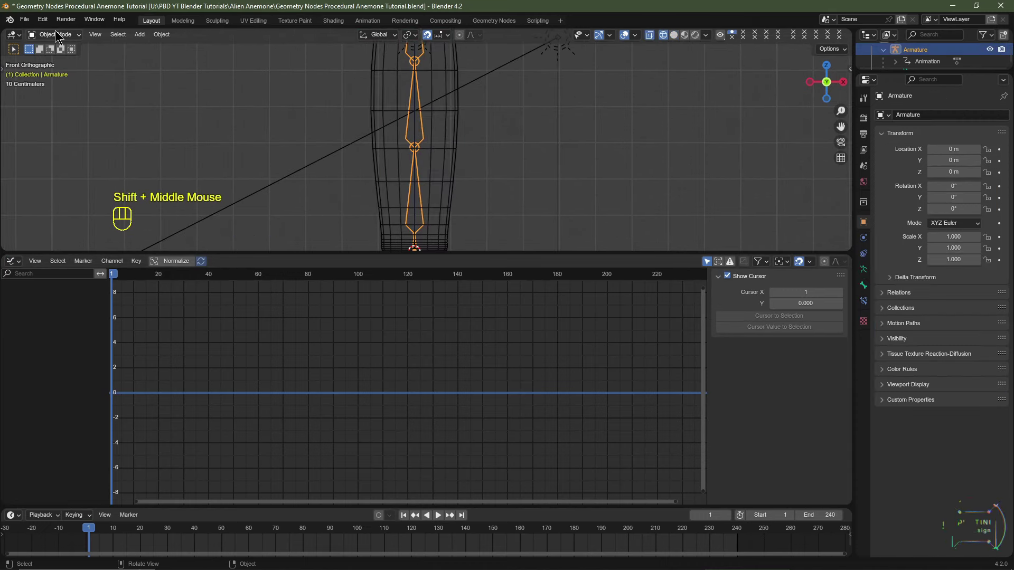
{"action": "left_click", "coordinate": [56, 35]}
{"action": "left_click", "coordinate": [50, 68]}
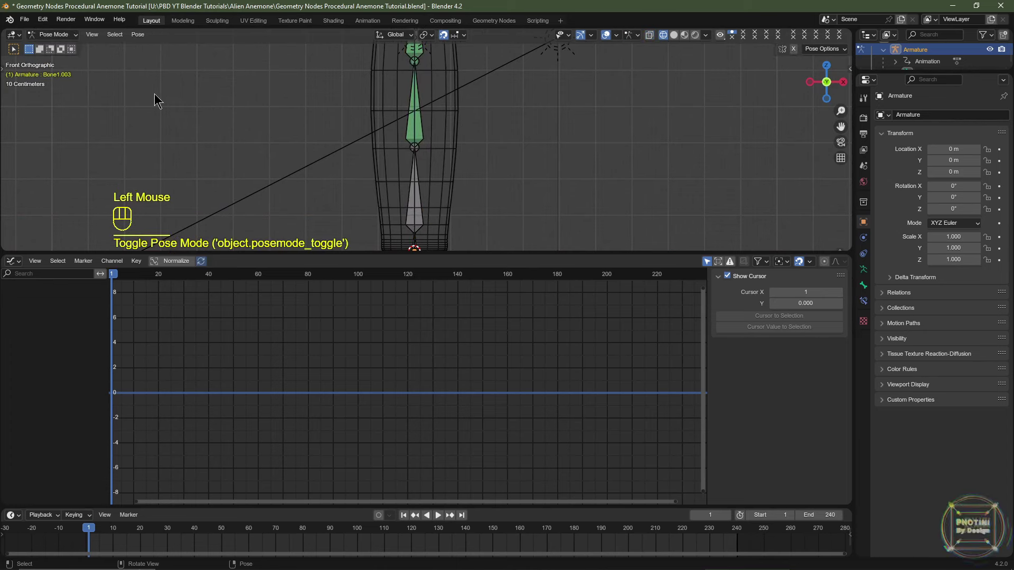
- Set the Noise modifier on the lowest bone's X Quaternion Rotation curve to strength 0.1 and scale 75
{"action": "double_click", "coordinate": [417, 194]}
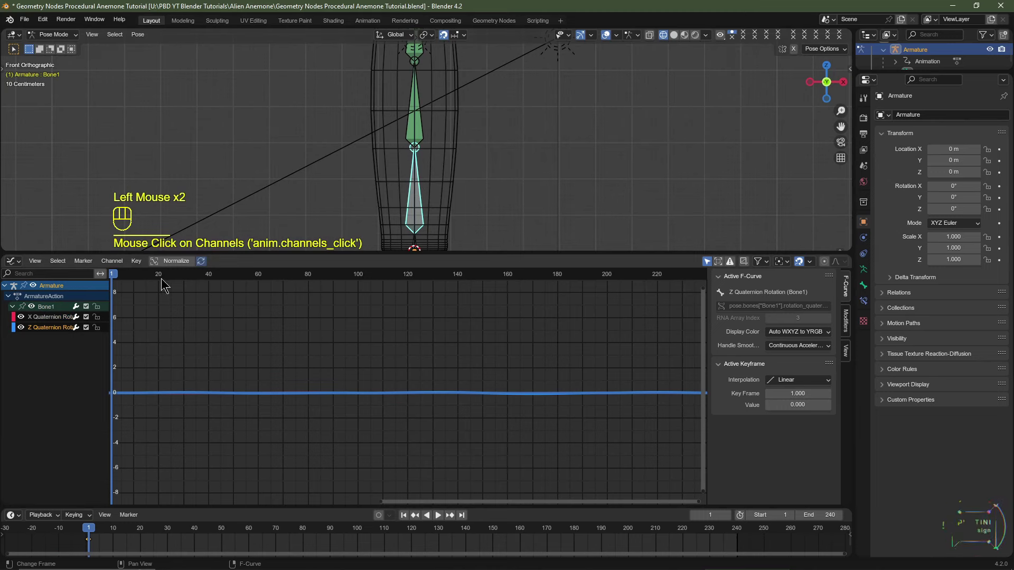
{"action": "left_click", "coordinate": [54, 319]}
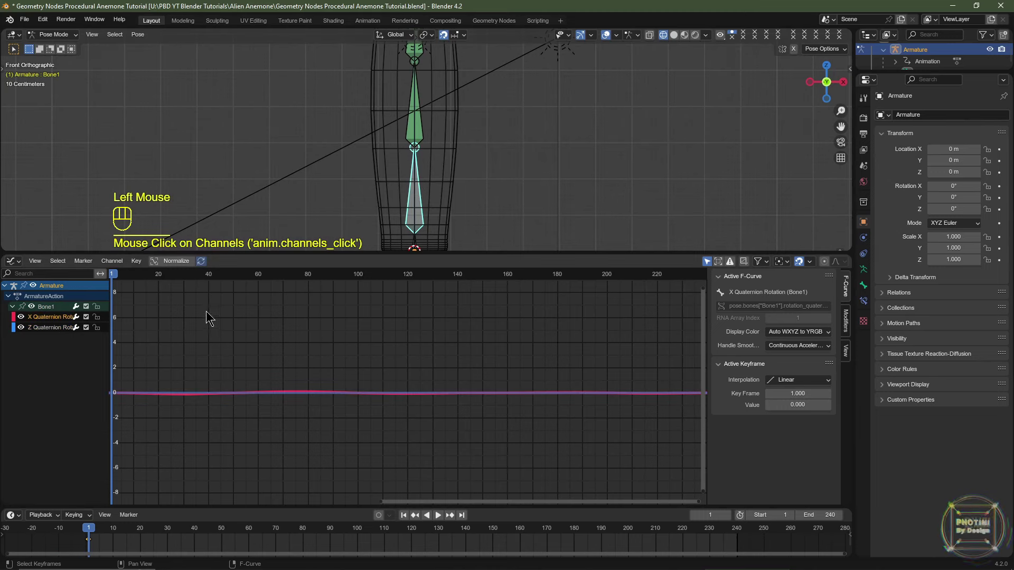
{"action": "left_click", "coordinate": [845, 320]}
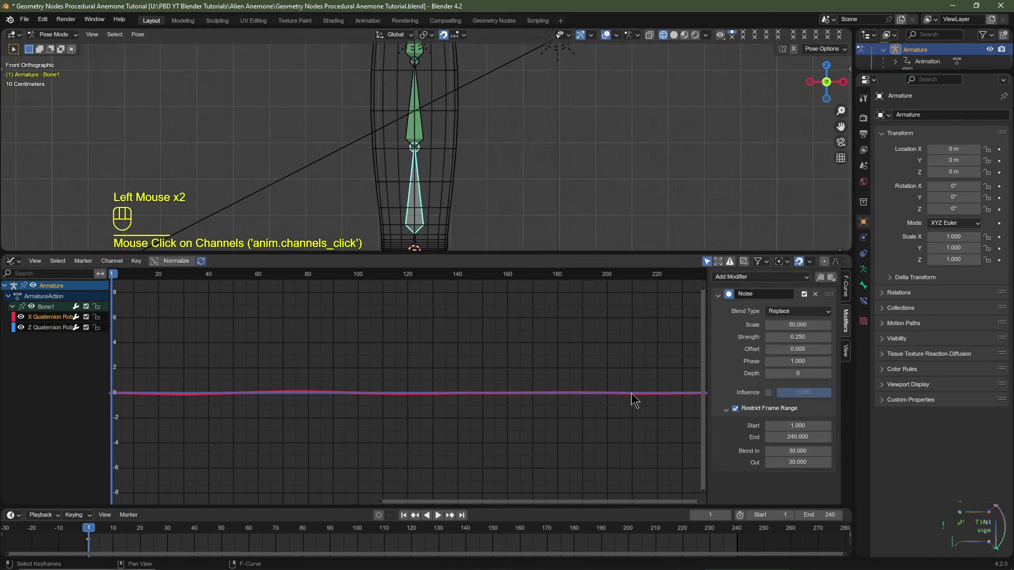
{"action": "middle_click_drag", "start_coordinate": [634, 402], "coordinate": [807, 336], "text": "ctrl"}
{"action": "left_click", "coordinate": [802, 336]}
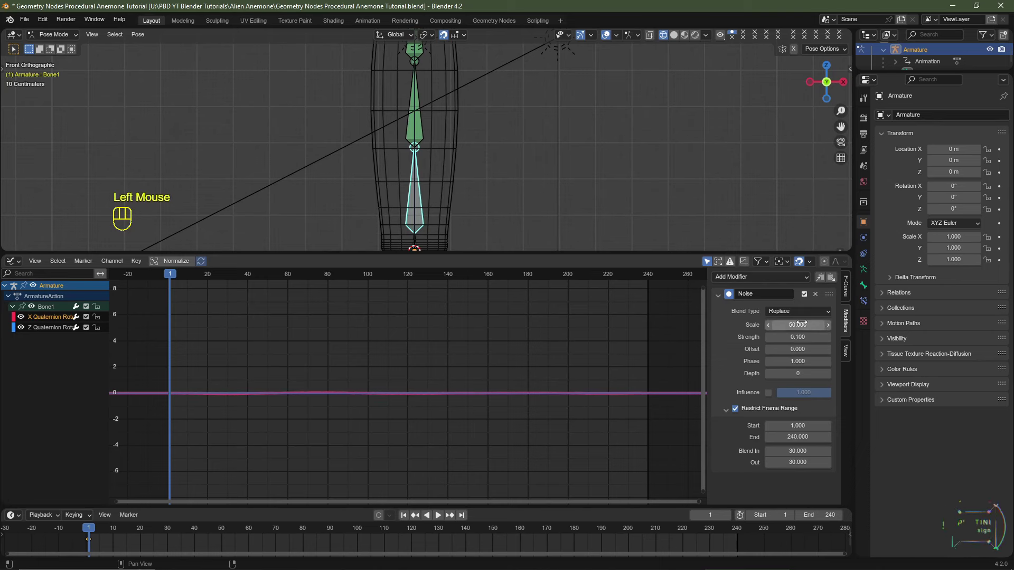
{"action": "left_click", "coordinate": [795, 326]}
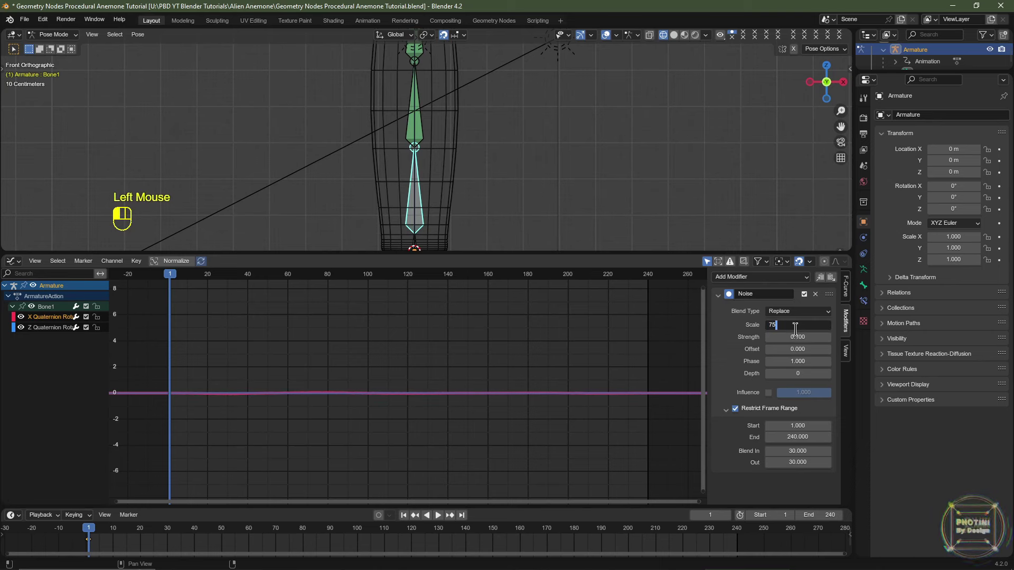
{"action": "key", "text": "Return"}
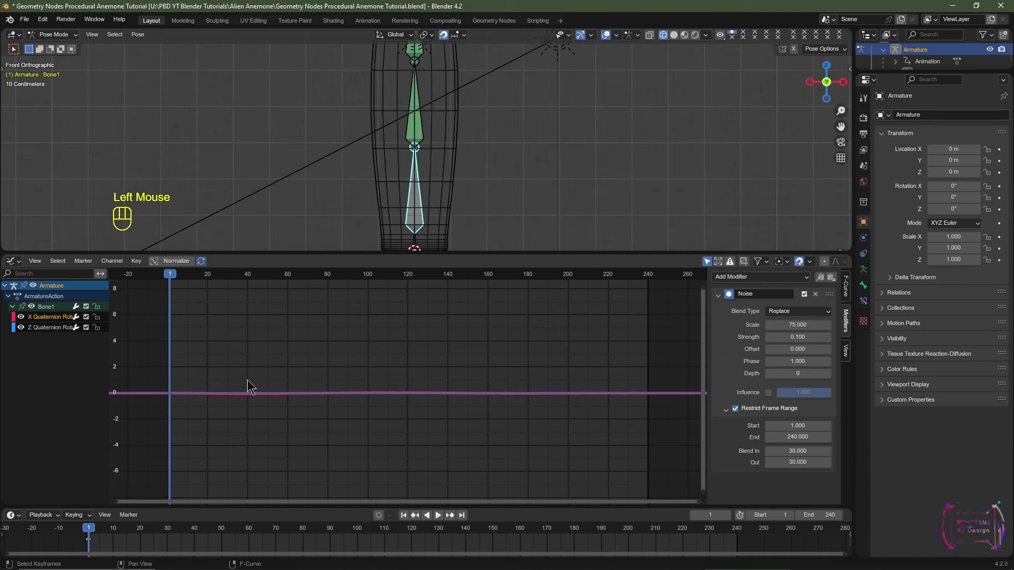
- Set the Noise modifier on the same bone's Z Quaternion Rotation curve to strength 0.1 and scale 75
{"action": "left_click", "coordinate": [47, 328]}
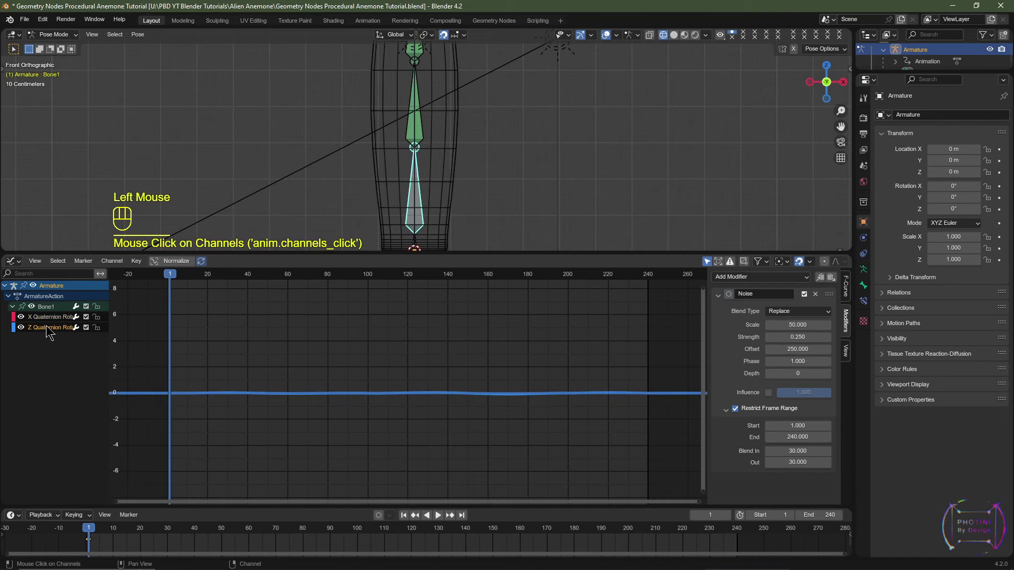
{"action": "left_click", "coordinate": [796, 337]}
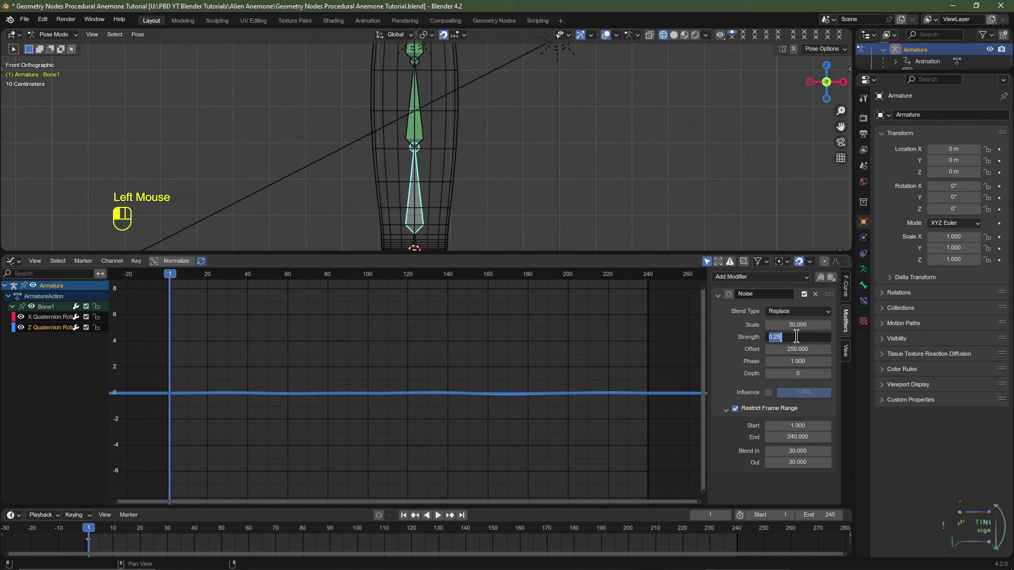
{"action": "key", "text": "Return"}
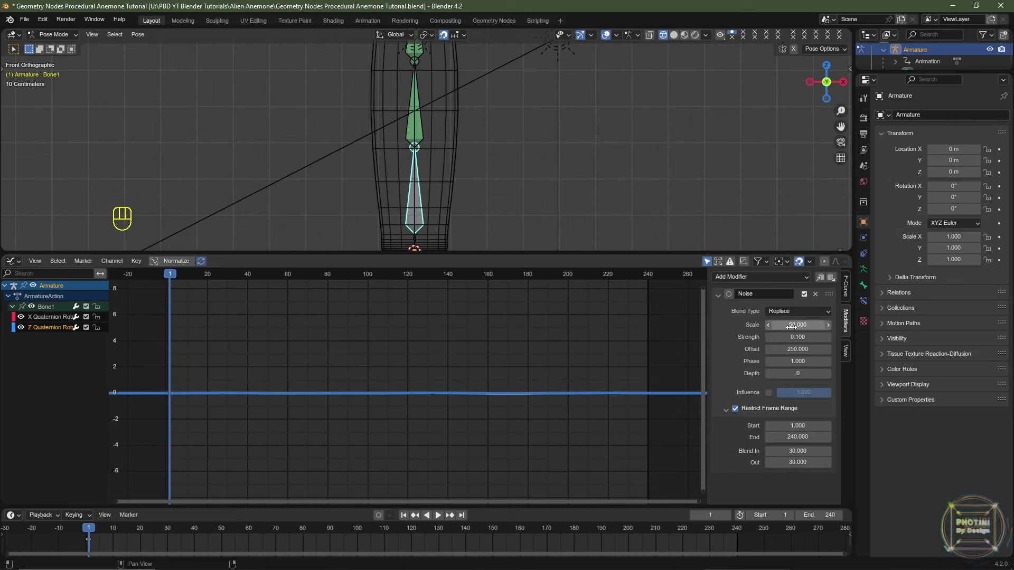
{"action": "left_click", "coordinate": [791, 325]}
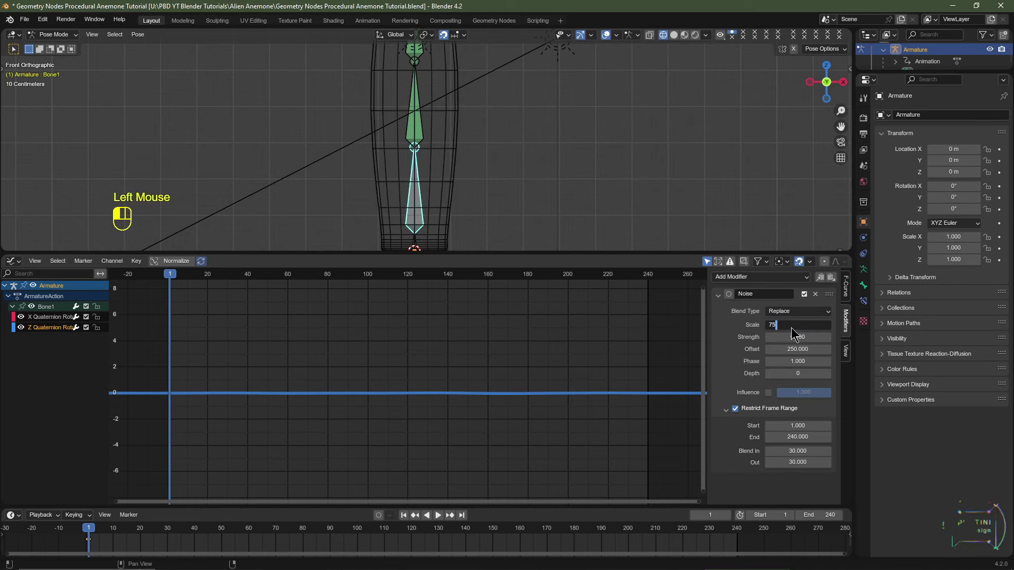
{"action": "type", "text": "75"}
- Return the armature to Object Mode, enlarge the 3D viewport and show it in solid shading
{"action": "left_click", "coordinate": [54, 35]}
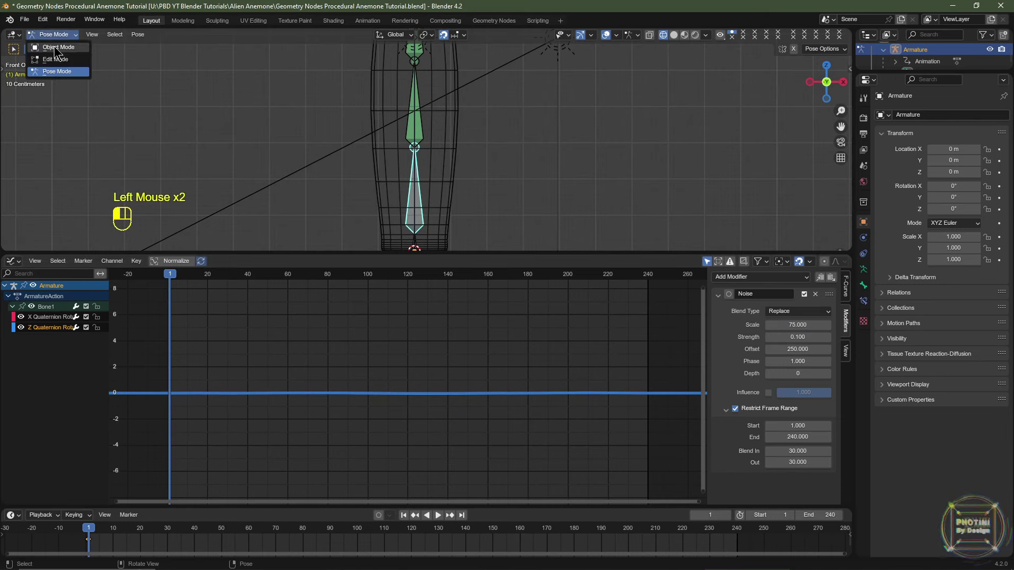
{"action": "left_click", "coordinate": [55, 48]}
{"action": "scroll", "coordinate": [482, 159], "scroll_direction": "down", "scroll_amount": 2}
{"action": "middle_click_drag", "start_coordinate": [482, 158], "coordinate": [477, 197], "text": "shift"}
{"action": "left_click_drag", "start_coordinate": [483, 252], "coordinate": [483, 359]}
{"action": "scroll", "coordinate": [576, 191], "scroll_direction": "up", "scroll_amount": 2}
{"action": "left_click", "coordinate": [674, 35]}
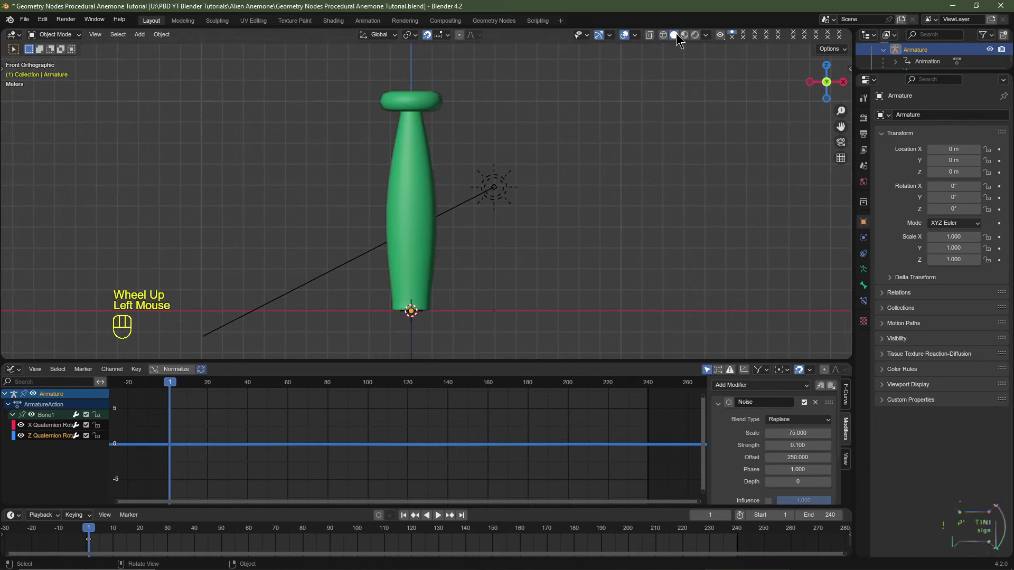
- Play the animation to check the softened sway, and rewind to the first frame
{"action": "key", "text": "space"}
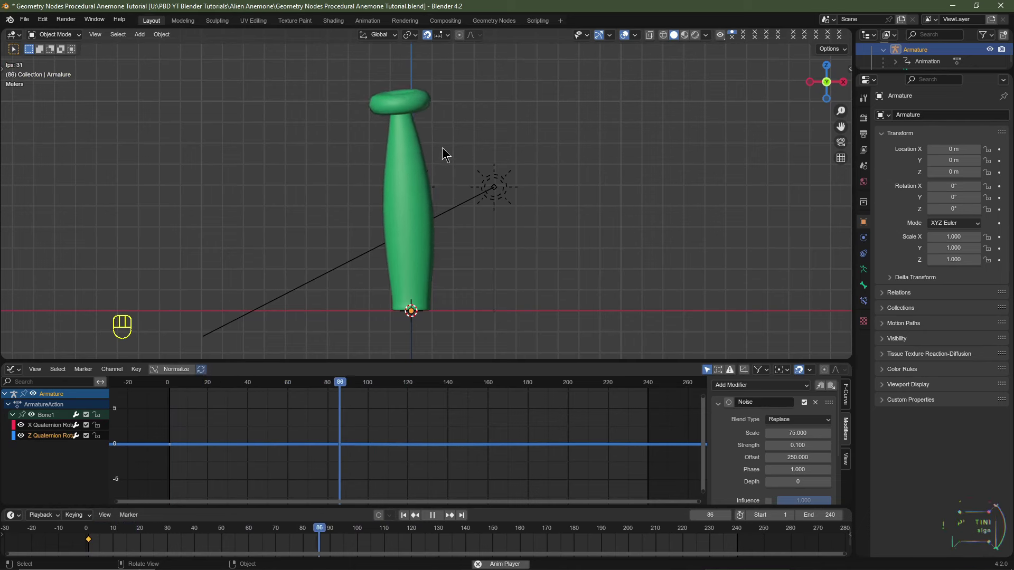
{"action": "key", "text": "space"}
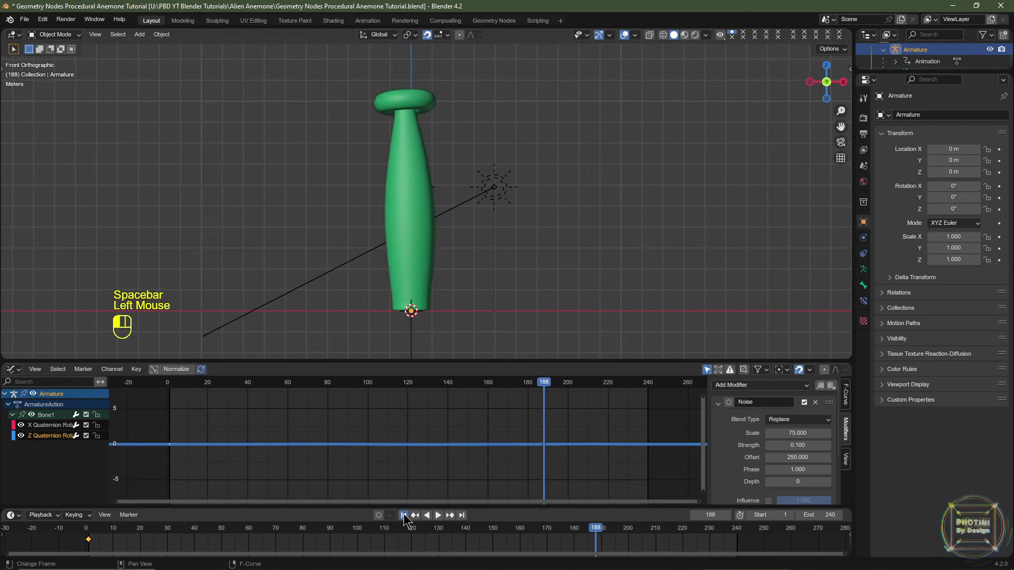
{"action": "key", "text": "shift+Left"}
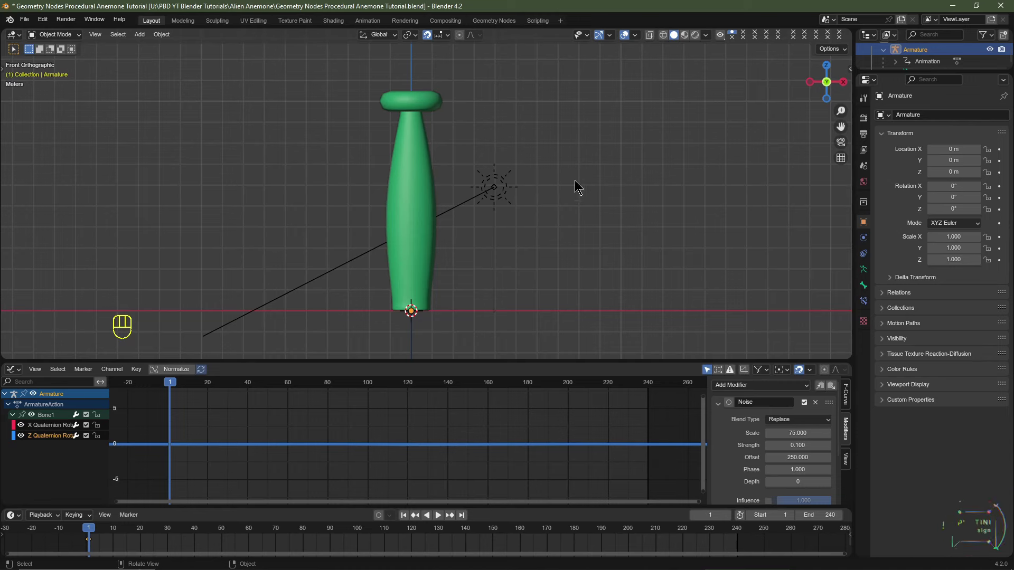
- Show the body's Geometry Nodes modifier in the viewport and set its Tenticle Count to 0
{"action": "left_click", "coordinate": [427, 173]}
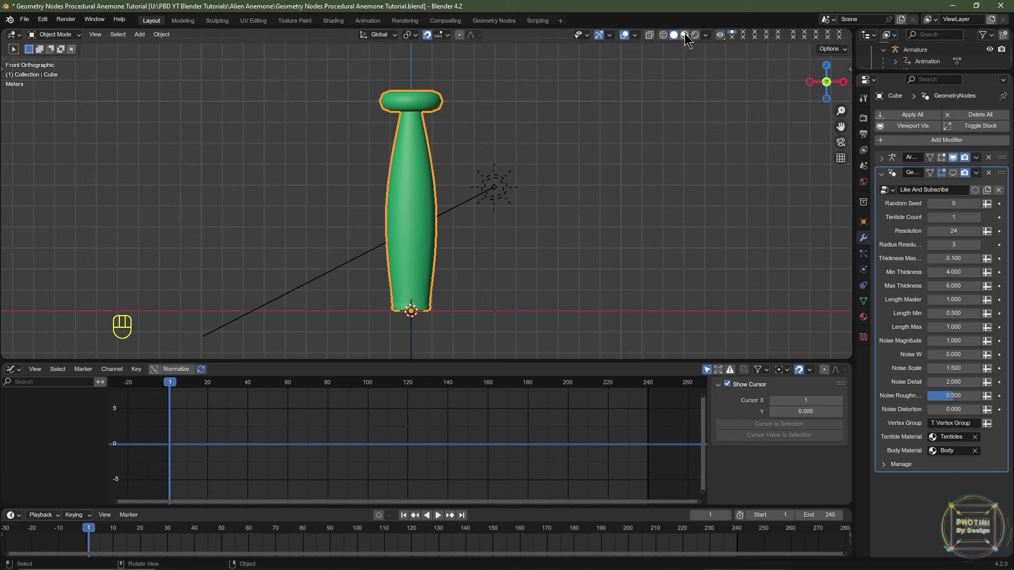
{"action": "left_click", "coordinate": [953, 173]}
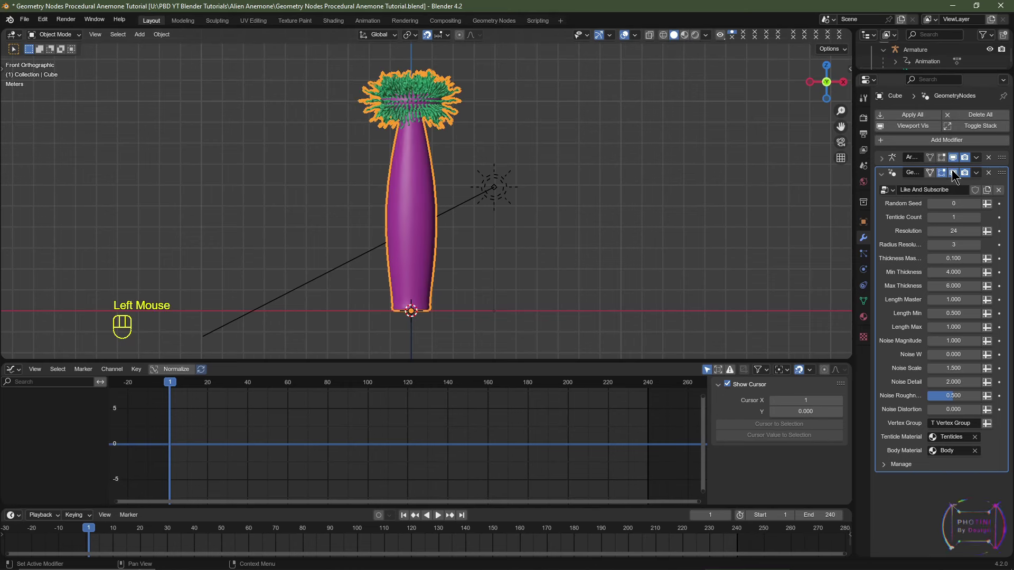
{"action": "left_click", "coordinate": [931, 217]}
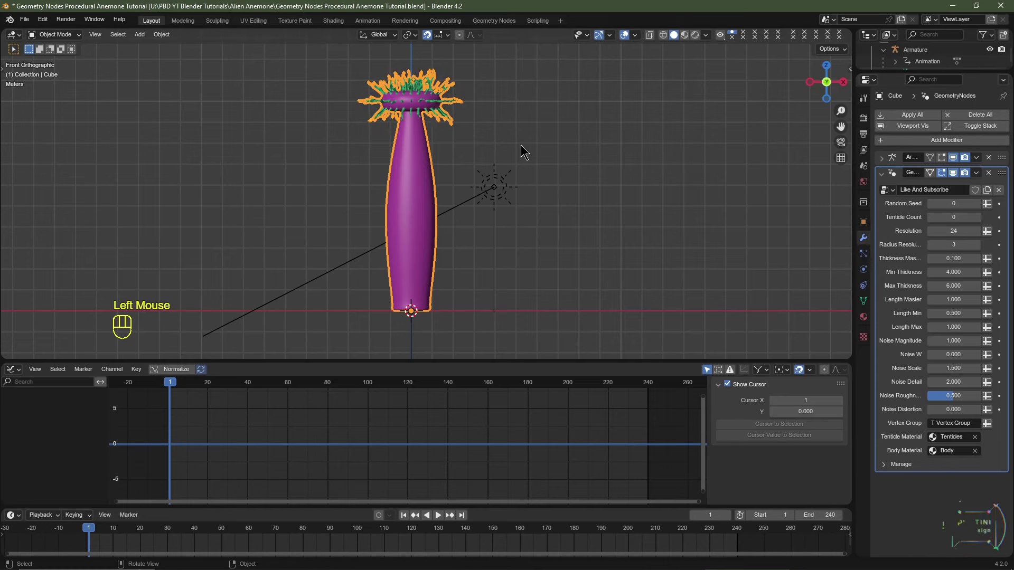
{"action": "scroll", "coordinate": [429, 105], "scroll_direction": "up", "scroll_amount": 2}
{"action": "scroll", "coordinate": [428, 106], "scroll_direction": "down", "scroll_amount": 2}
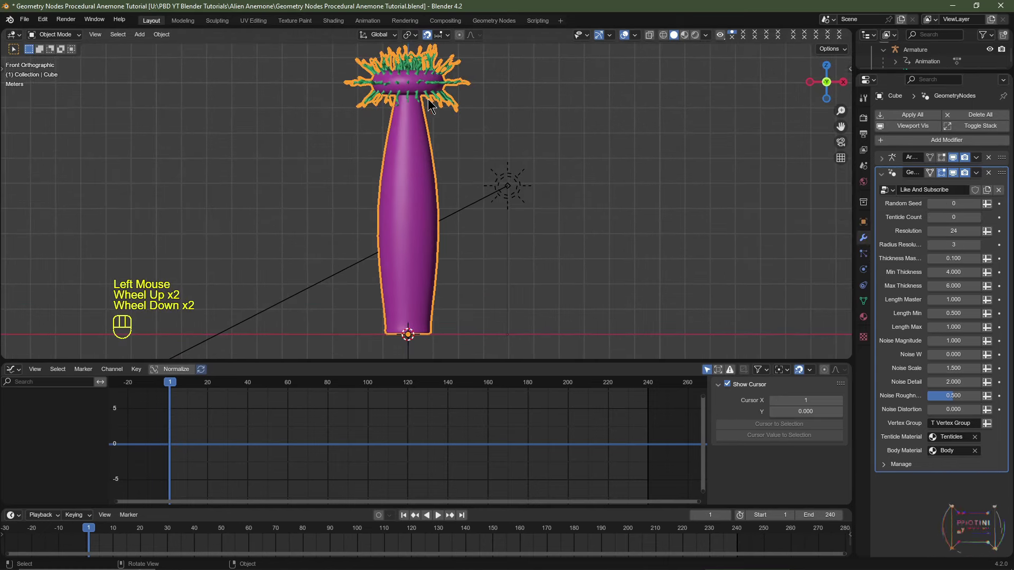
- Play the animation in Material Preview to check how the body texture behaves during the sway
{"action": "left_click", "coordinate": [684, 35]}
{"action": "key", "text": "space"}
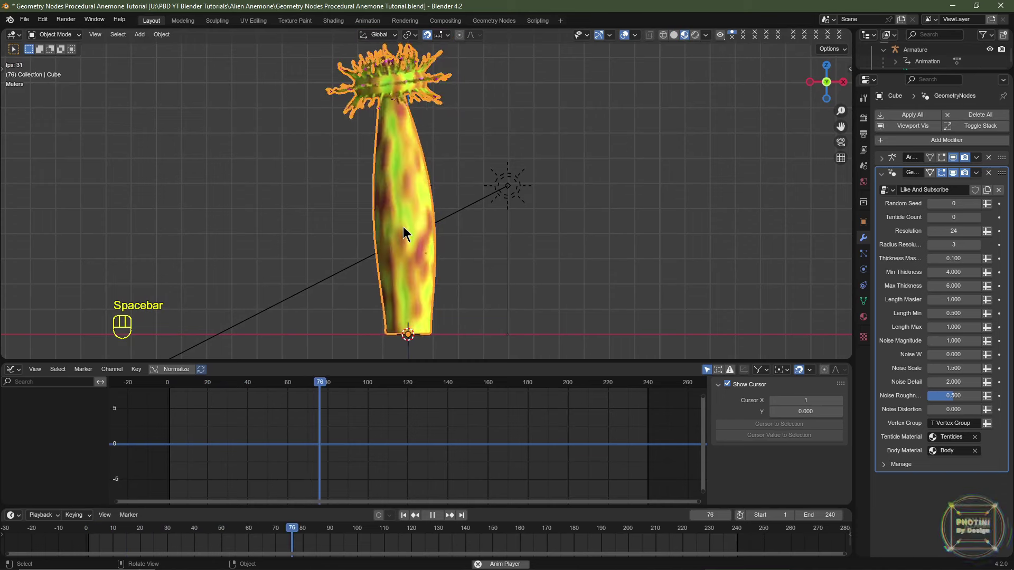
{"action": "key", "text": "space"}
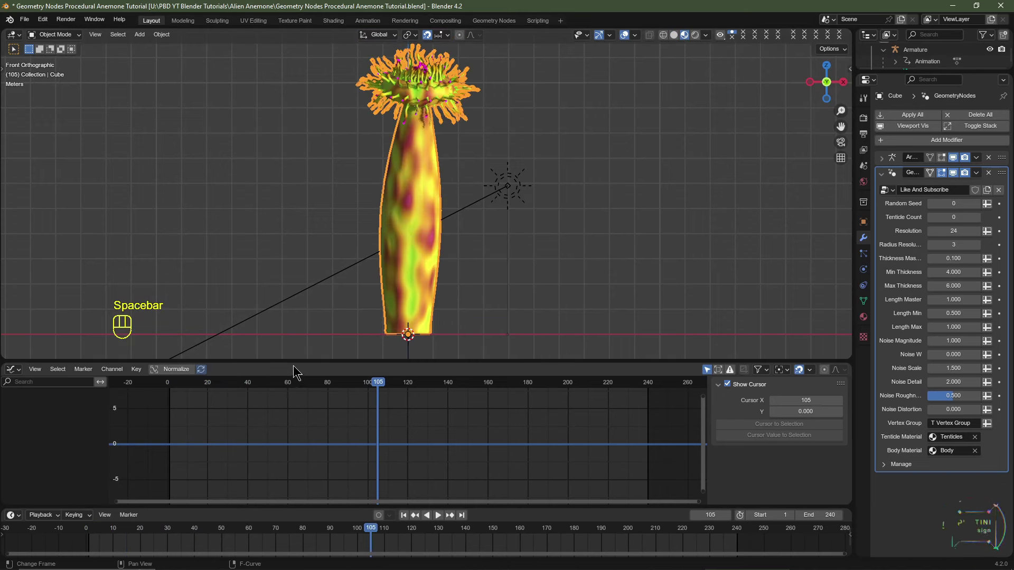
- Turn the Graph Editor area into a Shader Editor and show the Body material from Slot 2
{"action": "left_click_drag", "start_coordinate": [293, 363], "coordinate": [262, 260]}
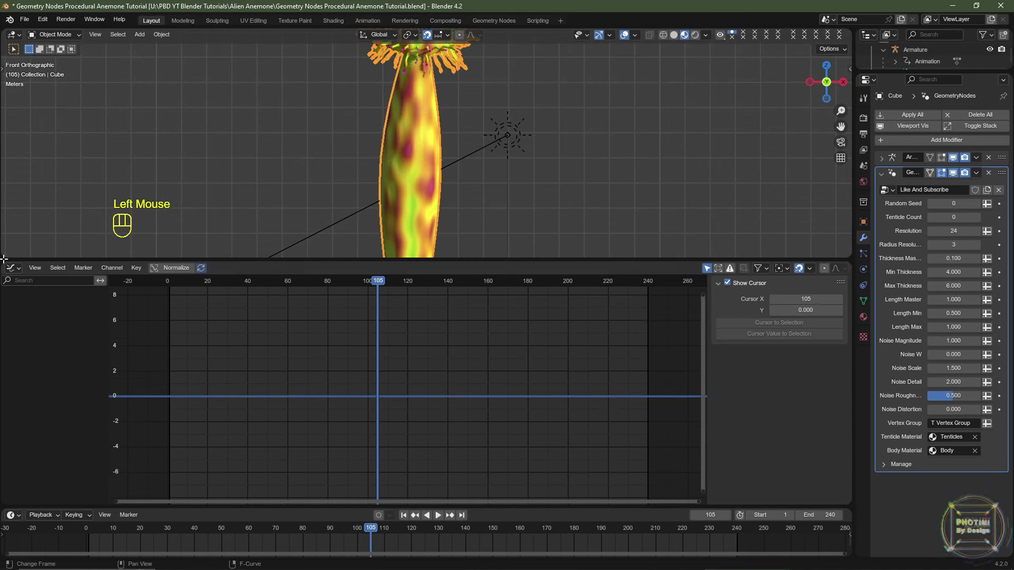
{"action": "left_click", "coordinate": [14, 271]}
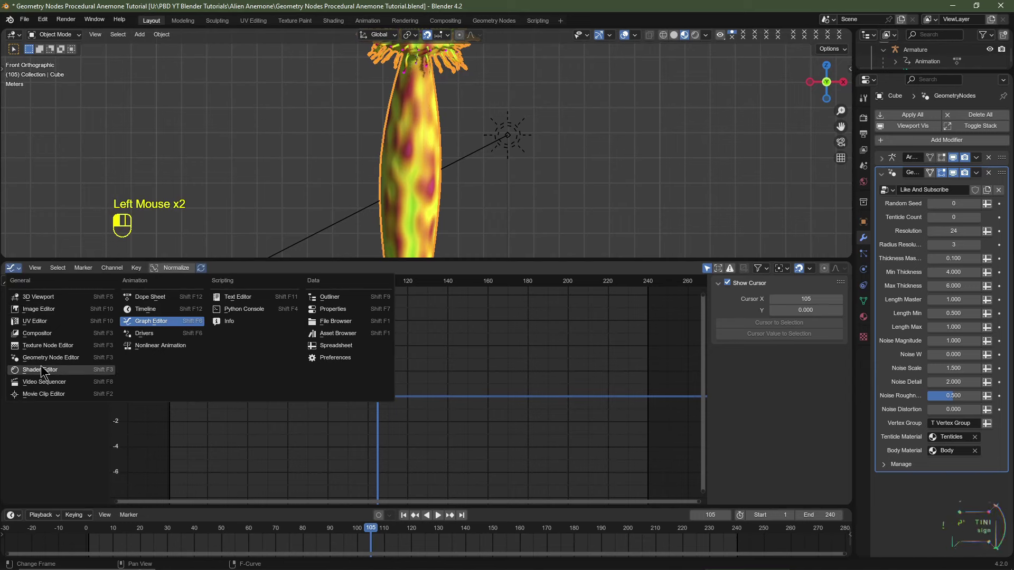
{"action": "left_click", "coordinate": [32, 373]}
{"action": "scroll", "coordinate": [214, 393], "scroll_direction": "down", "scroll_amount": 3}
{"action": "middle_click_drag", "start_coordinate": [214, 393], "coordinate": [266, 367]}
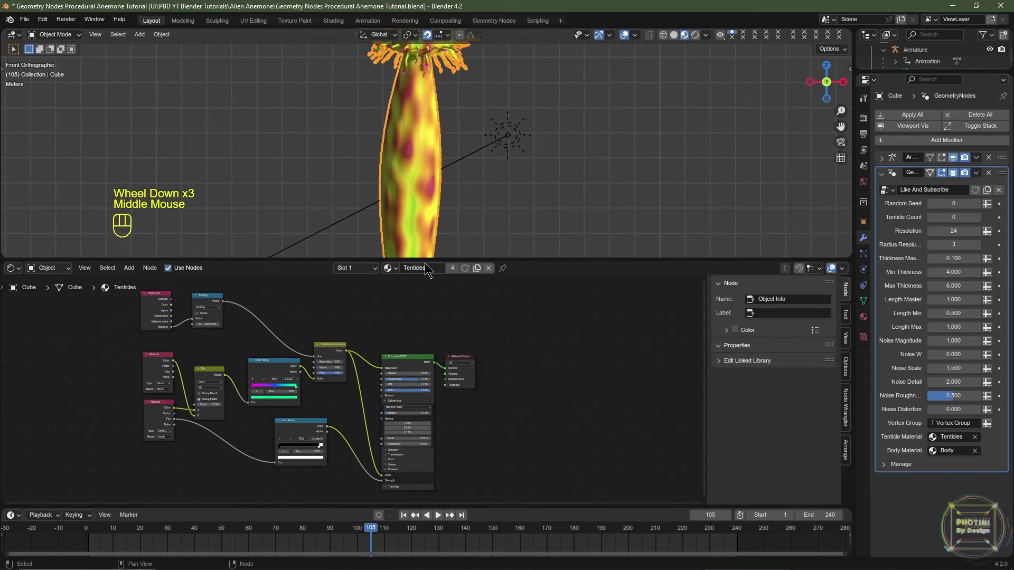
{"action": "left_click", "coordinate": [353, 268]}
{"action": "left_click", "coordinate": [327, 304]}
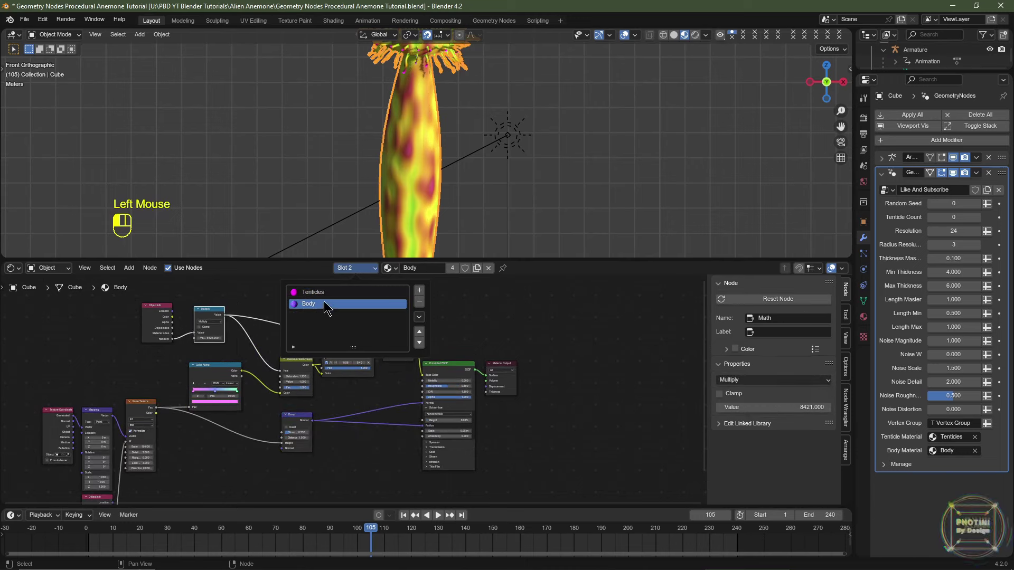
- Connect the Texture Coordinate node's UV output to the Mapping node's Vector input in the Body material
{"action": "middle_click_drag", "start_coordinate": [168, 433], "coordinate": [349, 383]}
{"action": "scroll", "coordinate": [204, 375], "scroll_direction": "up", "scroll_amount": 4}
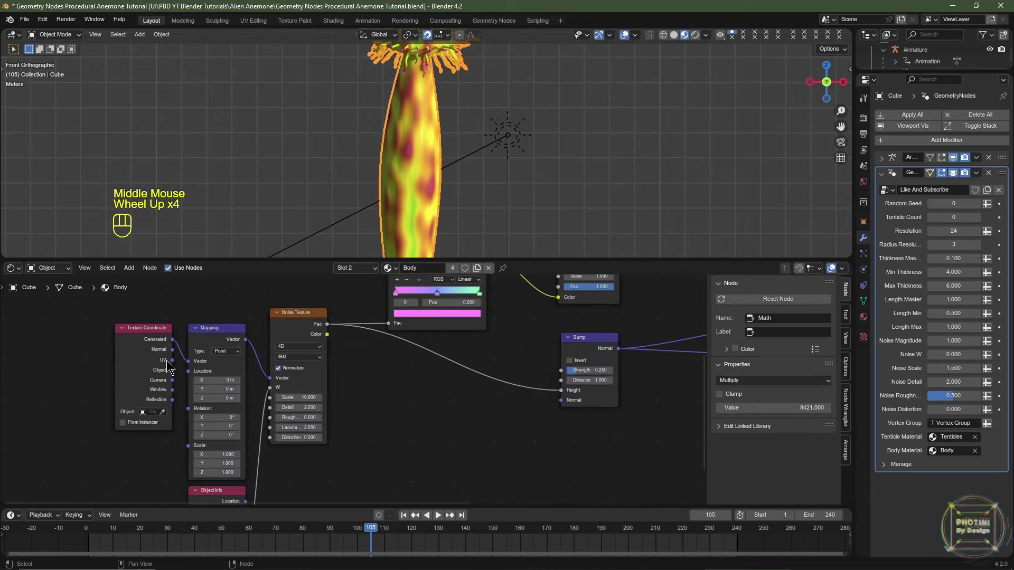
{"action": "left_click_drag", "start_coordinate": [168, 361], "coordinate": [189, 360]}
{"action": "scroll", "coordinate": [433, 157], "scroll_direction": "down", "scroll_amount": 2}
{"action": "scroll", "coordinate": [433, 157], "scroll_direction": "up", "scroll_amount": 3}
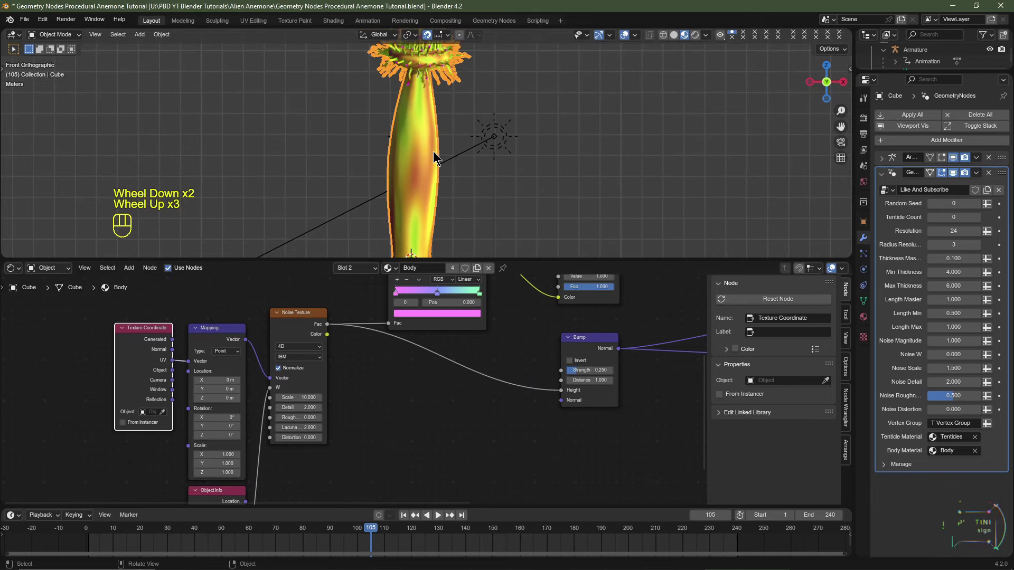
{"action": "middle_click_drag", "start_coordinate": [441, 66], "coordinate": [434, 185], "text": "shift"}
{"action": "scroll", "coordinate": [441, 126], "scroll_direction": "up", "scroll_amount": 2}
{"action": "scroll", "coordinate": [441, 127], "scroll_direction": "down", "scroll_amount": 2}
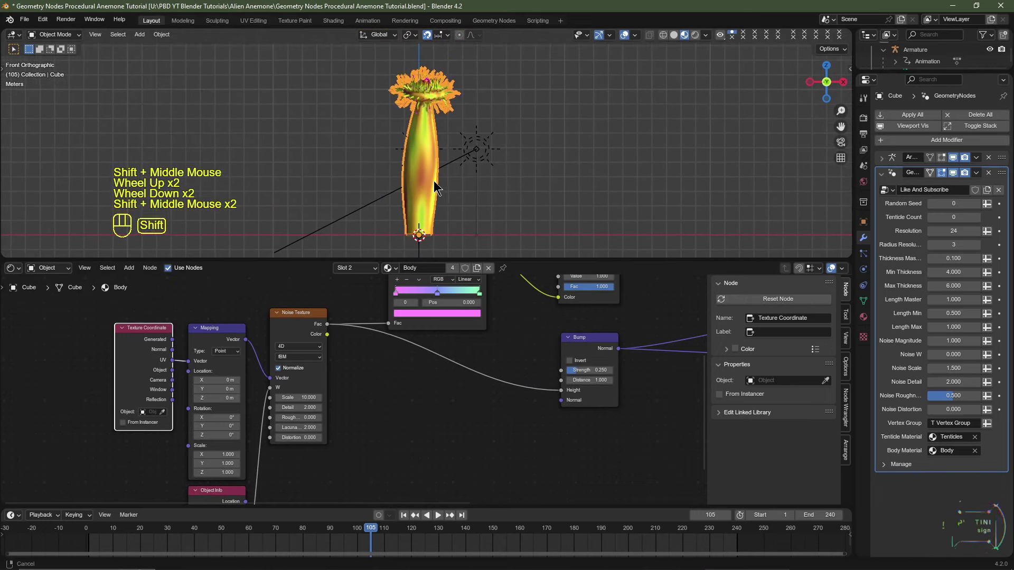
{"action": "left_click", "coordinate": [426, 172]}
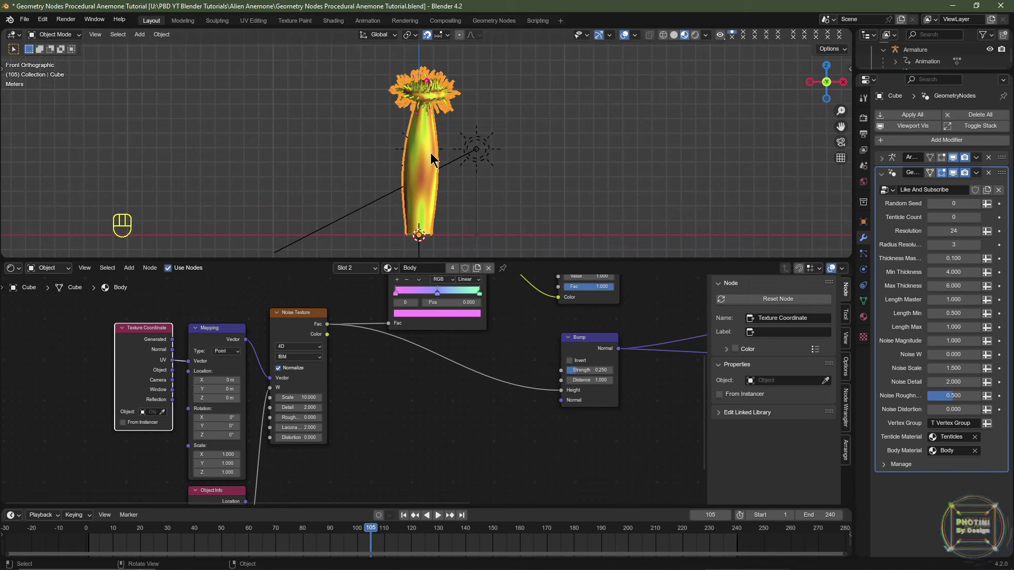
- Set the Body material's Noise Texture scale to 20
{"action": "scroll", "coordinate": [394, 430], "scroll_direction": "up", "scroll_amount": 2}
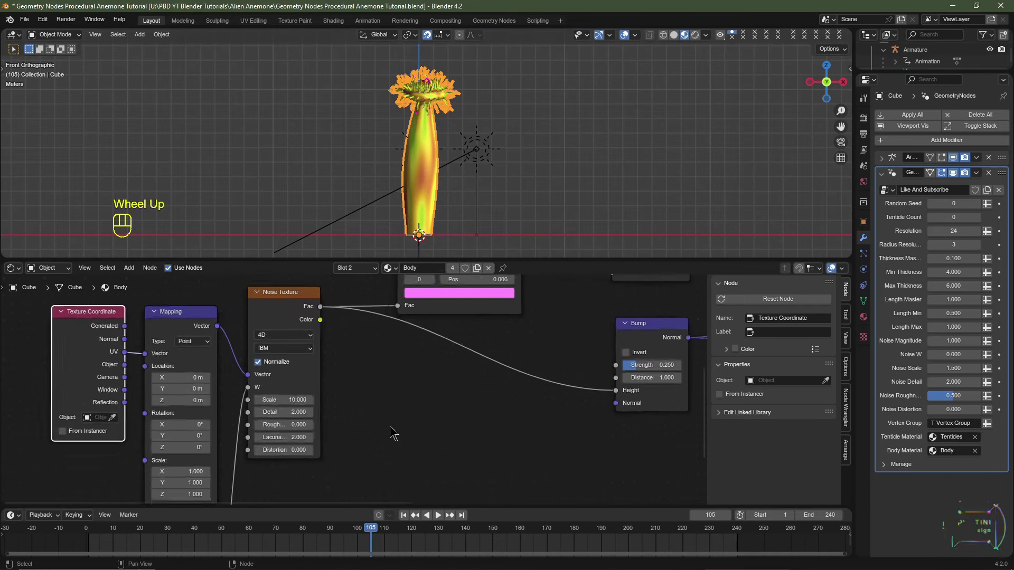
{"action": "left_click", "coordinate": [292, 400]}
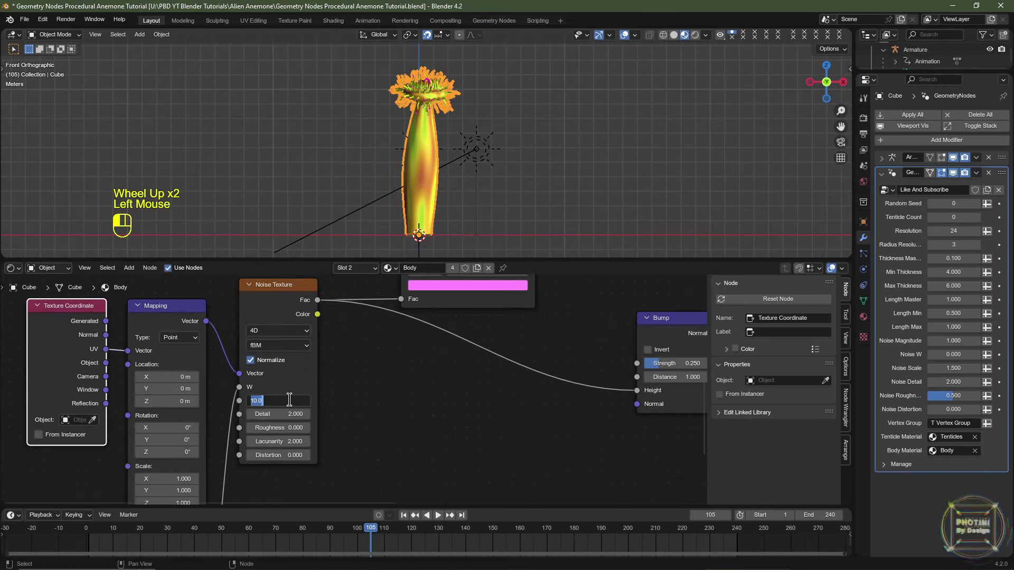
{"action": "type", "text": "20"}
{"action": "key", "text": "Return"}
{"action": "scroll", "coordinate": [465, 222], "scroll_direction": "up", "scroll_amount": 2}
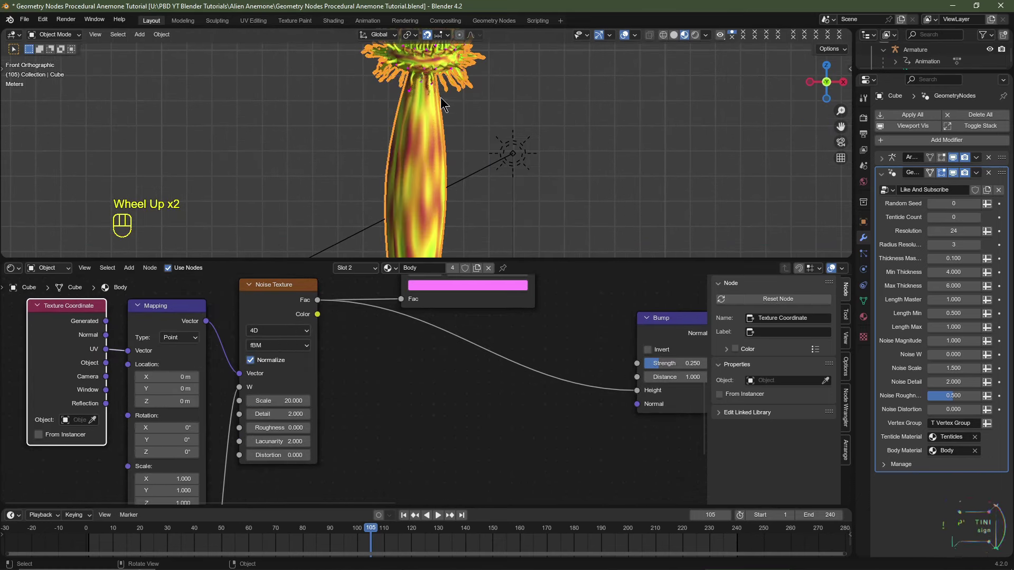
{"action": "middle_click_drag", "start_coordinate": [215, 457], "coordinate": [219, 391]}
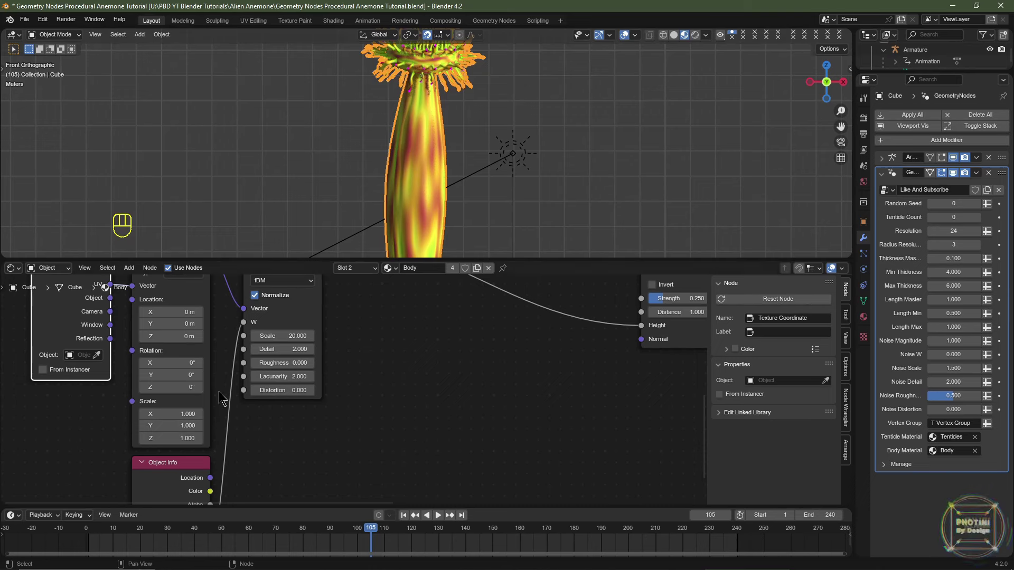
{"action": "mouse_move", "coordinate": [171, 426]}
{"action": "left_mouse_down", "text": "shift"}
{"action": "mouse_move", "coordinate": [148, 425]}
{"action": "mouse_move", "coordinate": [171, 425]}
{"action": "left_mouse_up", "text": "shift"}
{"action": "scroll", "coordinate": [422, 216], "scroll_direction": "down", "scroll_amount": 2}
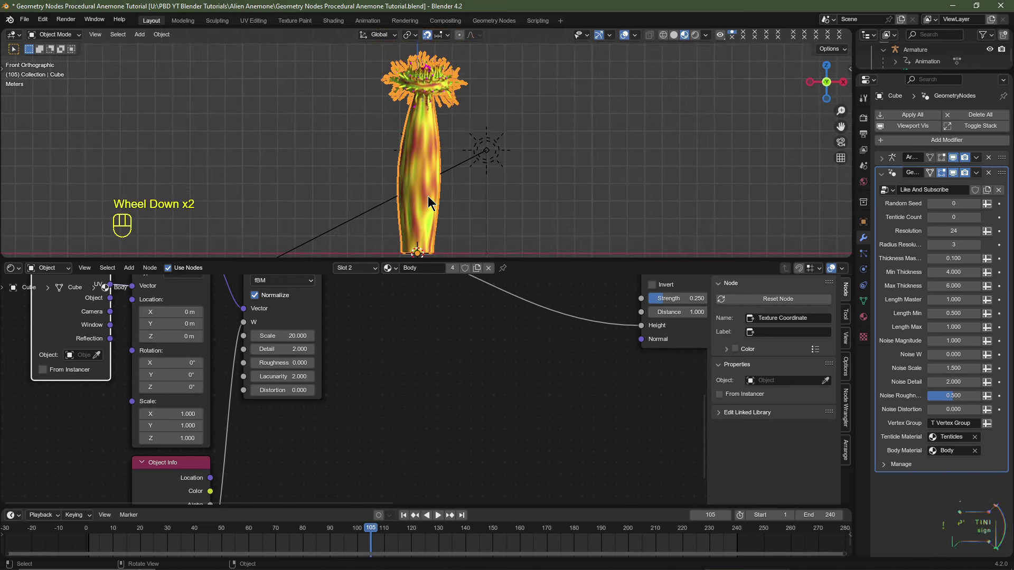
{"action": "middle_click_drag", "start_coordinate": [428, 199], "coordinate": [418, 224]}
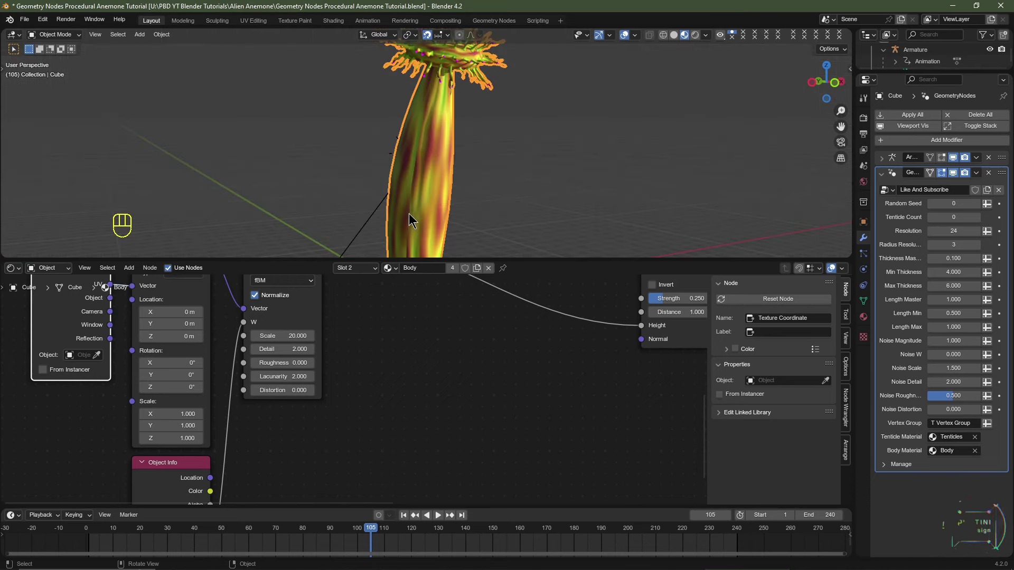
{"action": "scroll", "coordinate": [410, 219], "scroll_direction": "down", "scroll_amount": 2}
{"action": "middle_click_drag", "start_coordinate": [421, 172], "coordinate": [436, 218]}
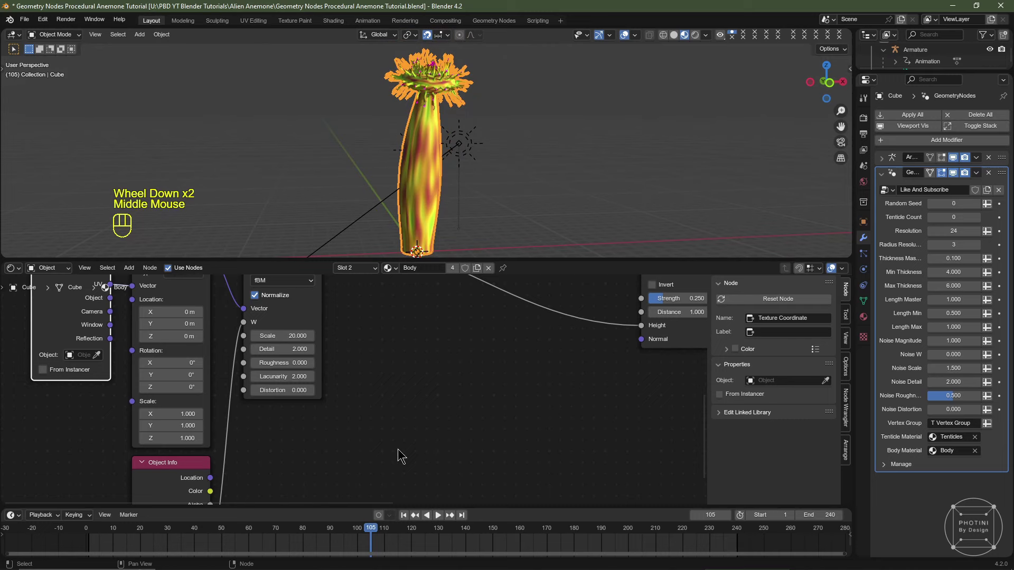
- At the first frame, rotate the whole linked body mesh -90° about the global Z axis in Edit Mode, and return to Object Mode
{"action": "left_click", "coordinate": [404, 516]}
{"action": "left_click", "coordinate": [428, 168]}
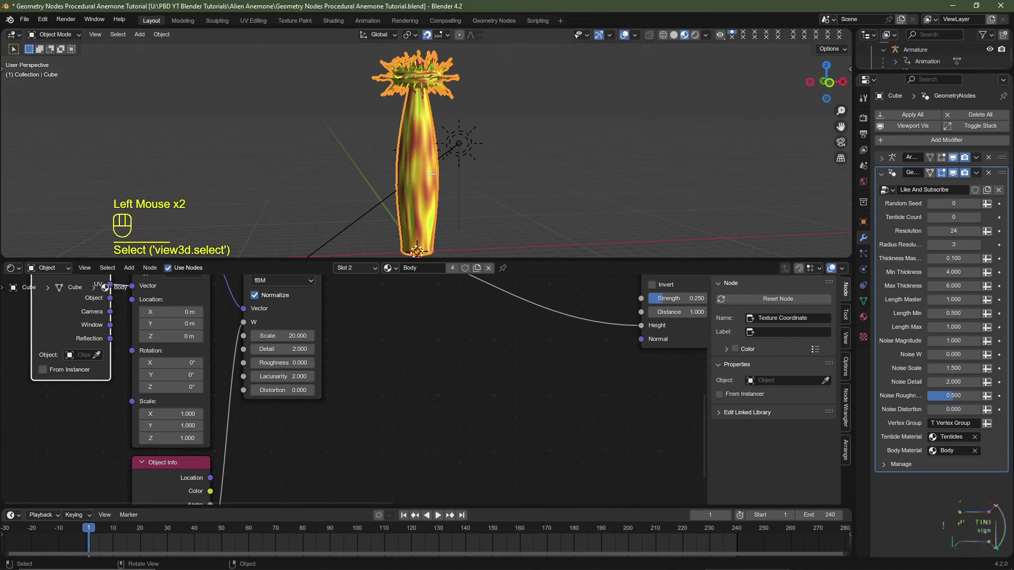
{"action": "key", "text": "Tab"}
{"action": "left_click", "coordinate": [421, 169]}
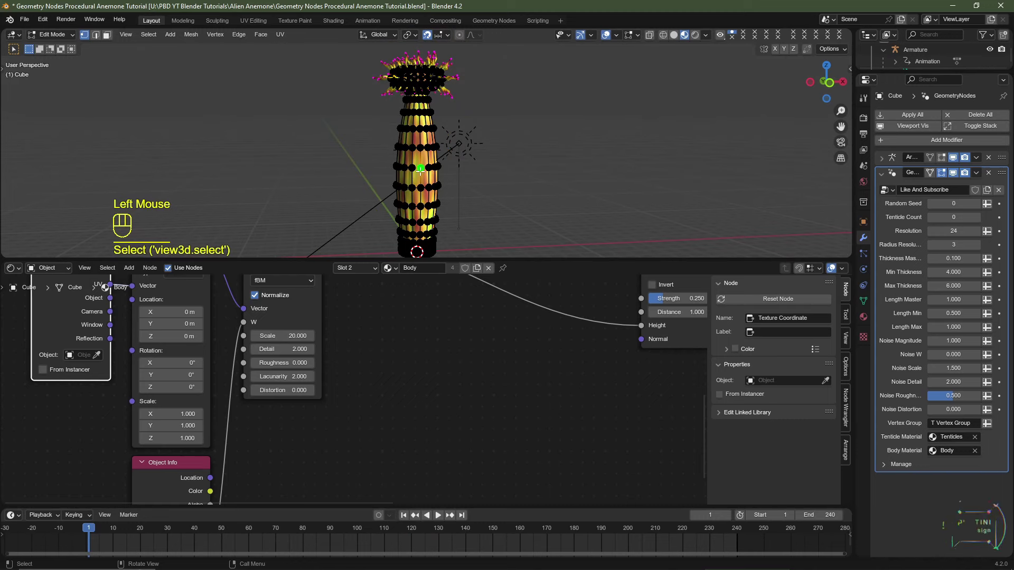
{"action": "key", "text": "l"}
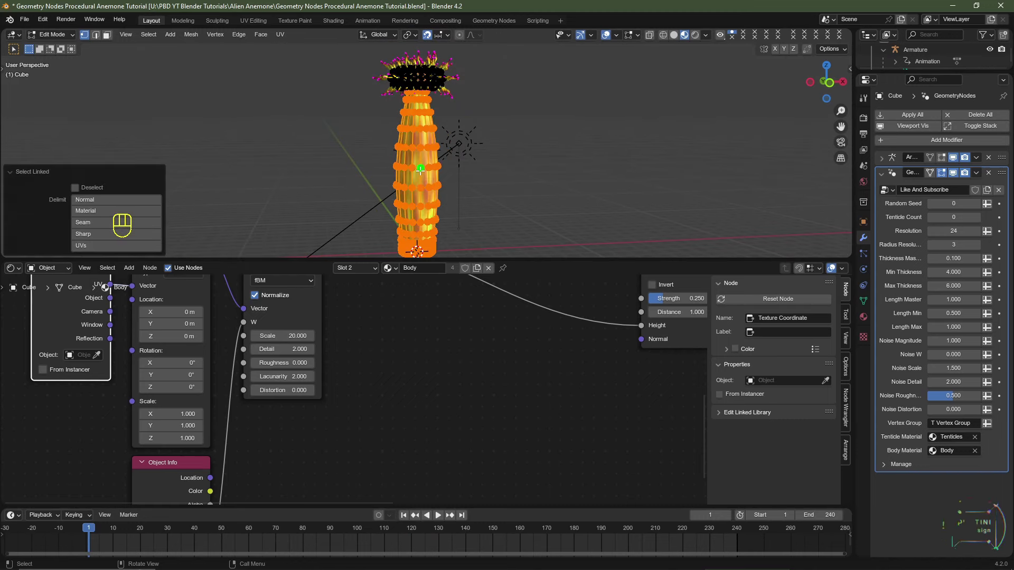
{"action": "key", "text": "r"}
{"action": "key", "text": "z"}
{"action": "key", "text": "9"}
{"action": "key", "text": "0"}
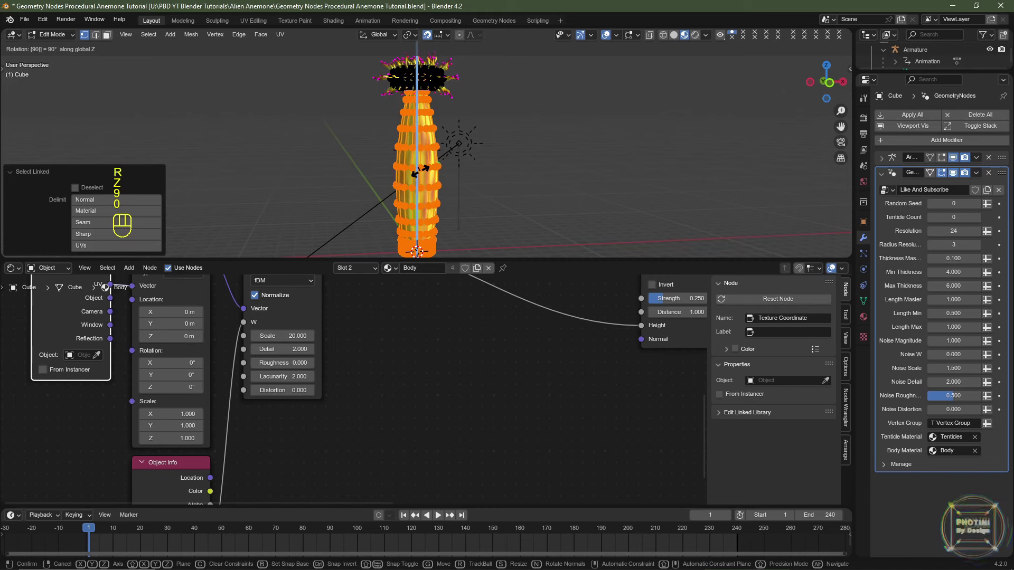
{"action": "key", "text": "minus"}
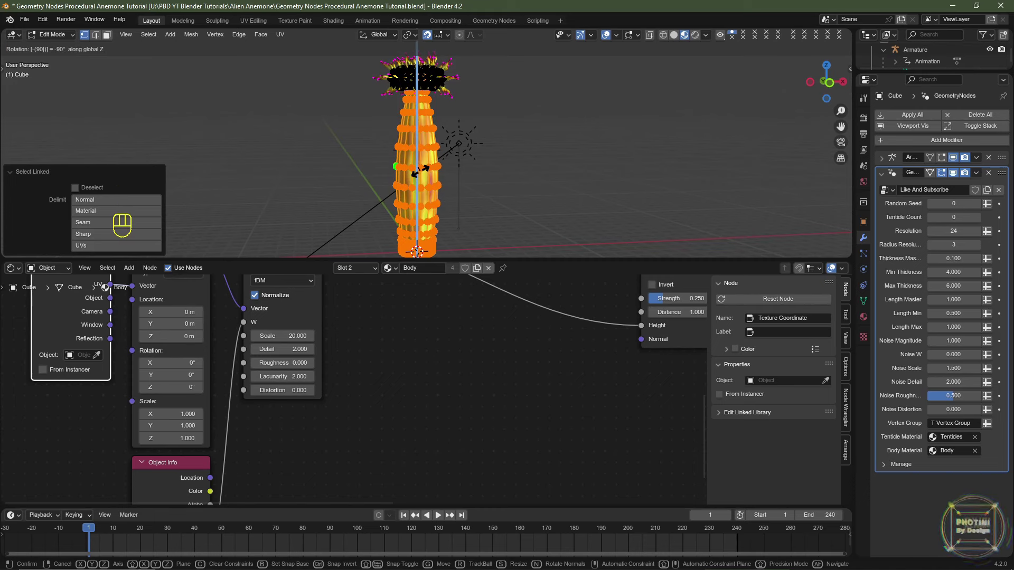
{"action": "key", "text": "Return"}
{"action": "key", "text": "Tab"}
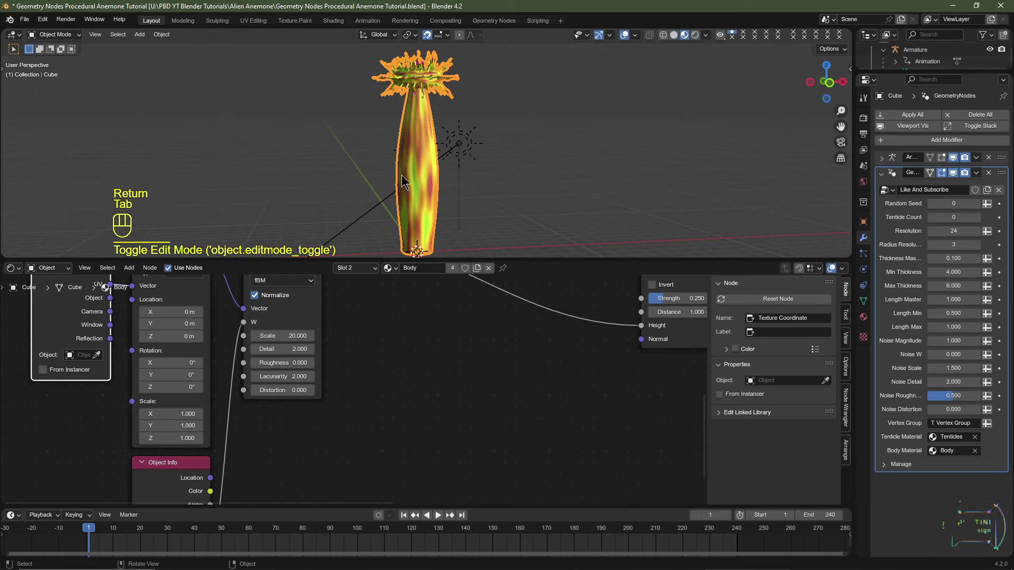
{"action": "middle_click_drag", "start_coordinate": [386, 177], "coordinate": [419, 161]}
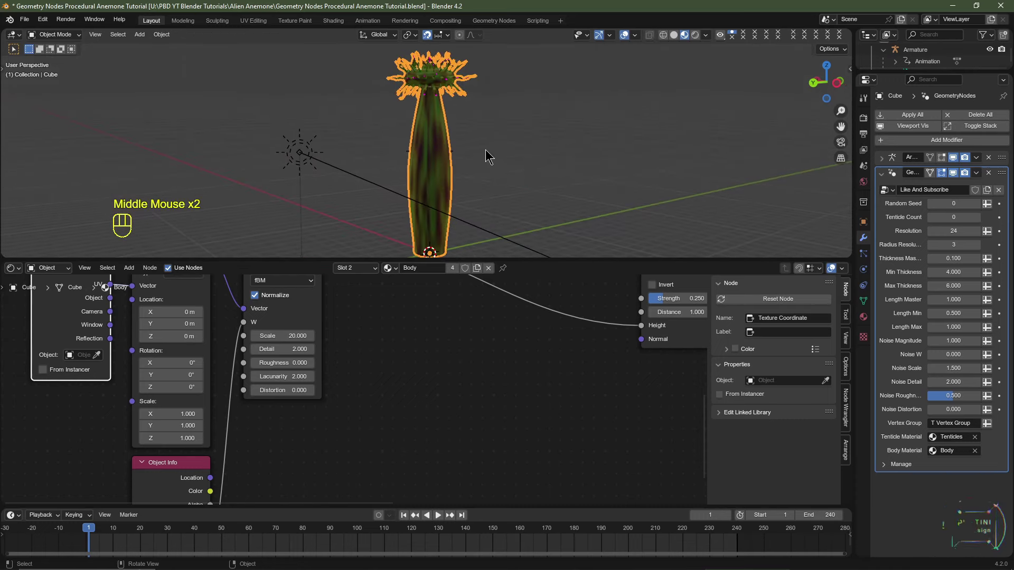
{"action": "key", "text": "KP_1"}
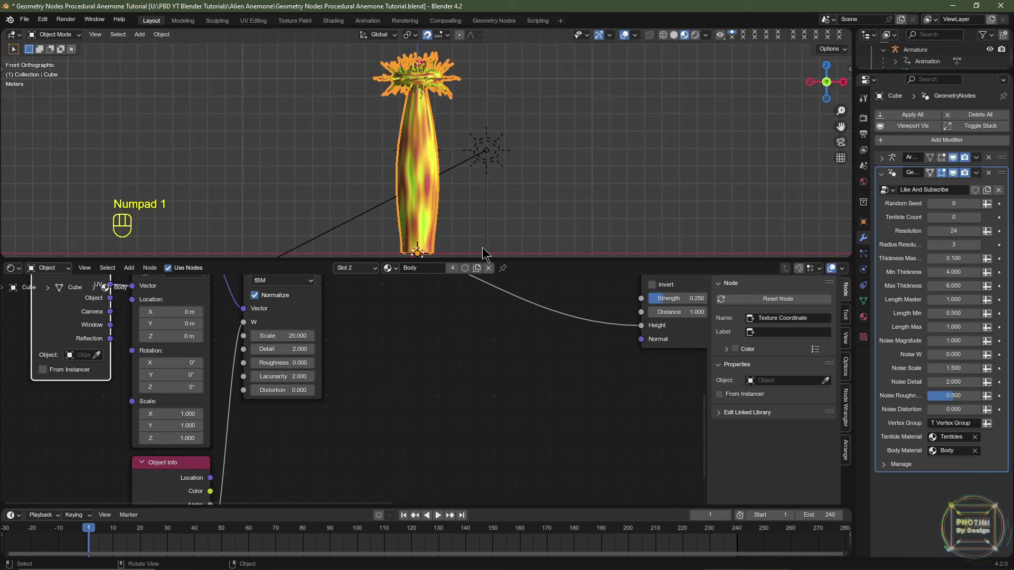
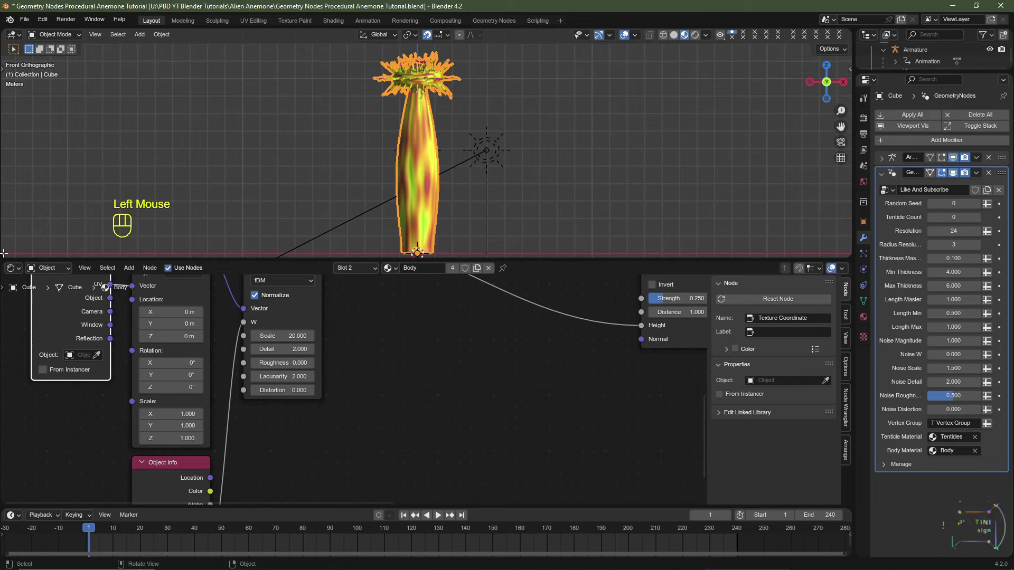
- Close the Shader Editor area so the 3D viewport takes over its space, and play the animation
{"action": "left_click_drag", "start_coordinate": [4, 254], "coordinate": [3, 285]}
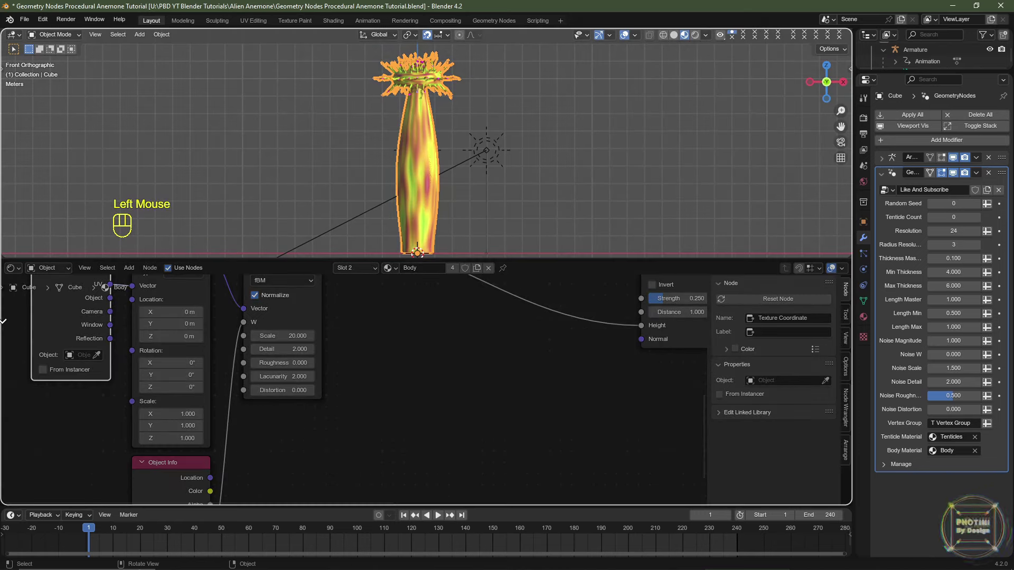
{"action": "left_click_drag", "start_coordinate": [4, 321], "coordinate": [5, 322]}
{"action": "scroll", "coordinate": [537, 292], "scroll_direction": "up", "scroll_amount": 3}
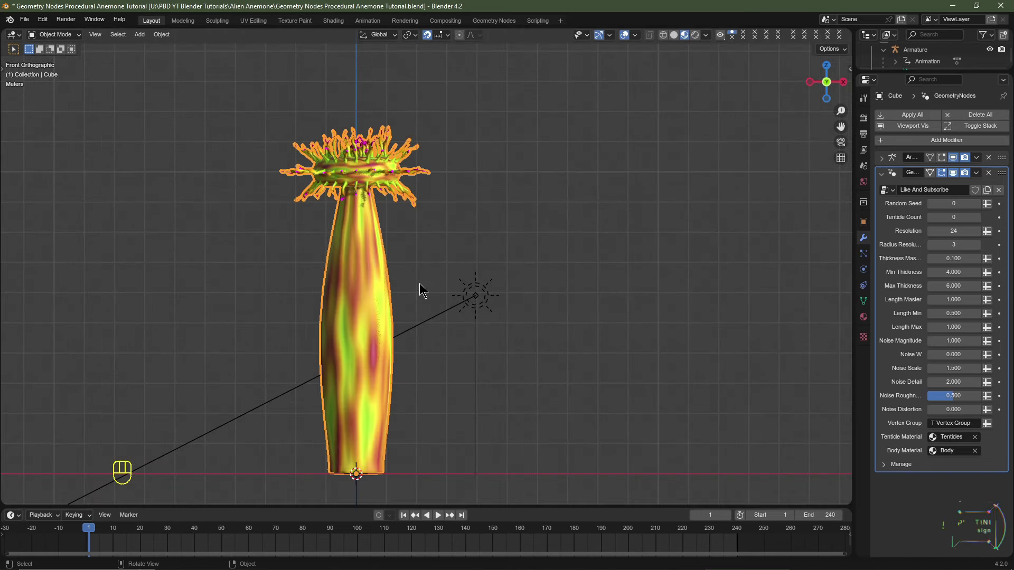
{"action": "key", "text": "space"}
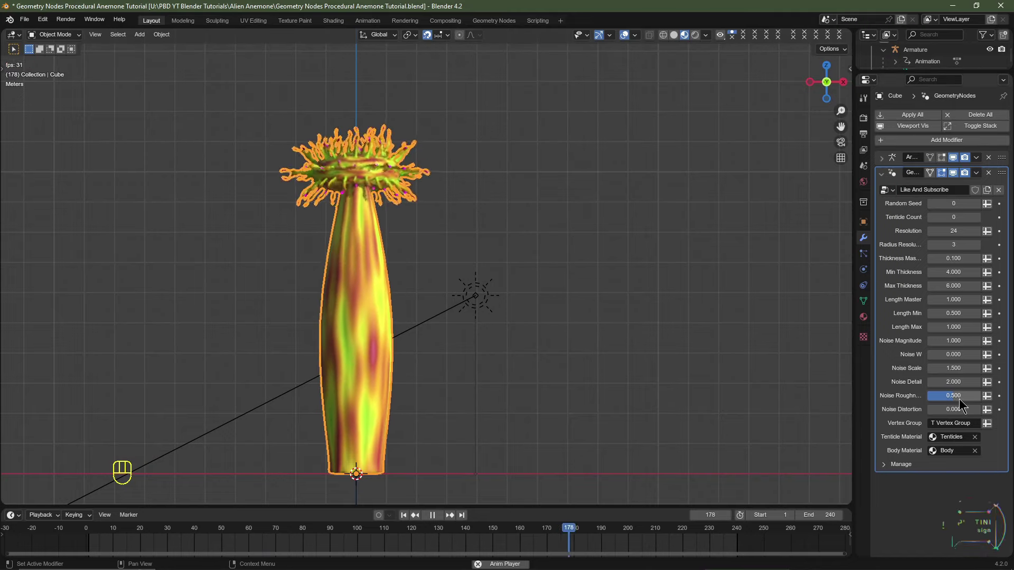
- In the GeometryNodes modifier, set Noise Detail and Noise Roughness to 0 and Noise Scale to 0.5
{"action": "left_click_drag", "start_coordinate": [958, 397], "coordinate": [942, 382]}
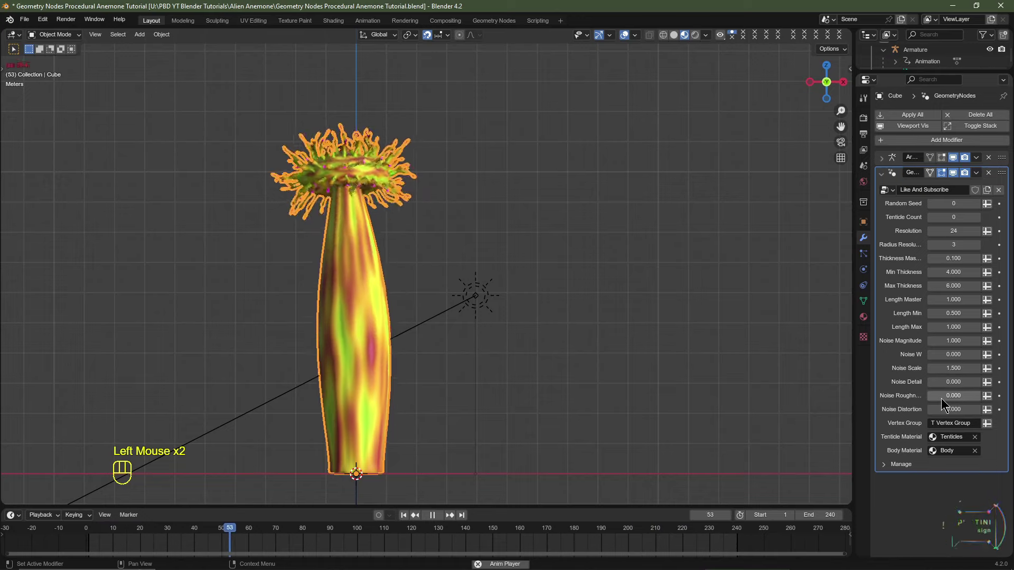
{"action": "left_click", "coordinate": [958, 368]}
{"action": "type", "text": ".5"}
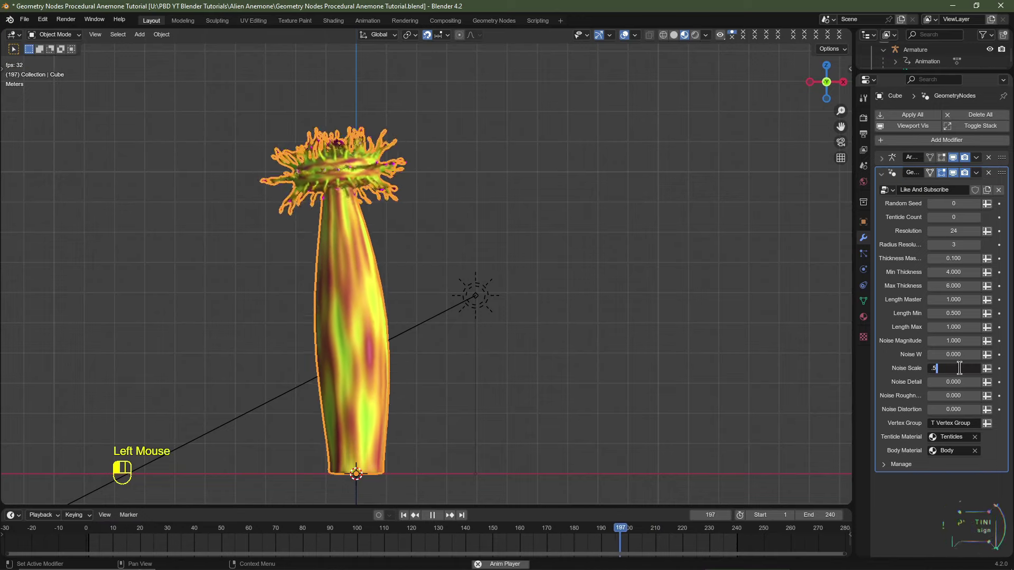
{"action": "key", "text": "Return"}
- Set the modifier's Noise Magnitude to 2 and stop the animation playback
{"action": "left_click", "coordinate": [949, 341]}
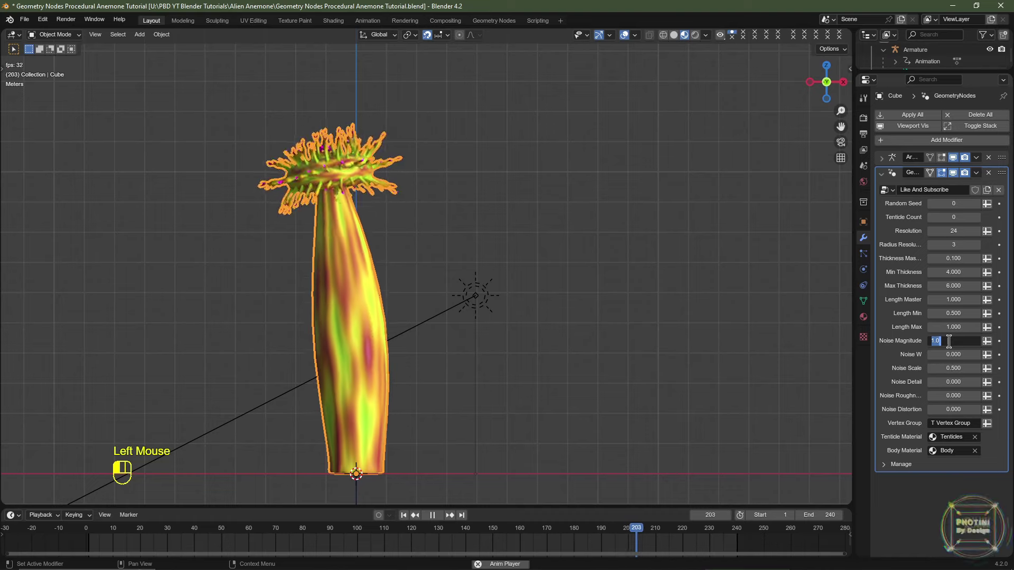
{"action": "type", "text": "2"}
{"action": "key", "text": "Return"}
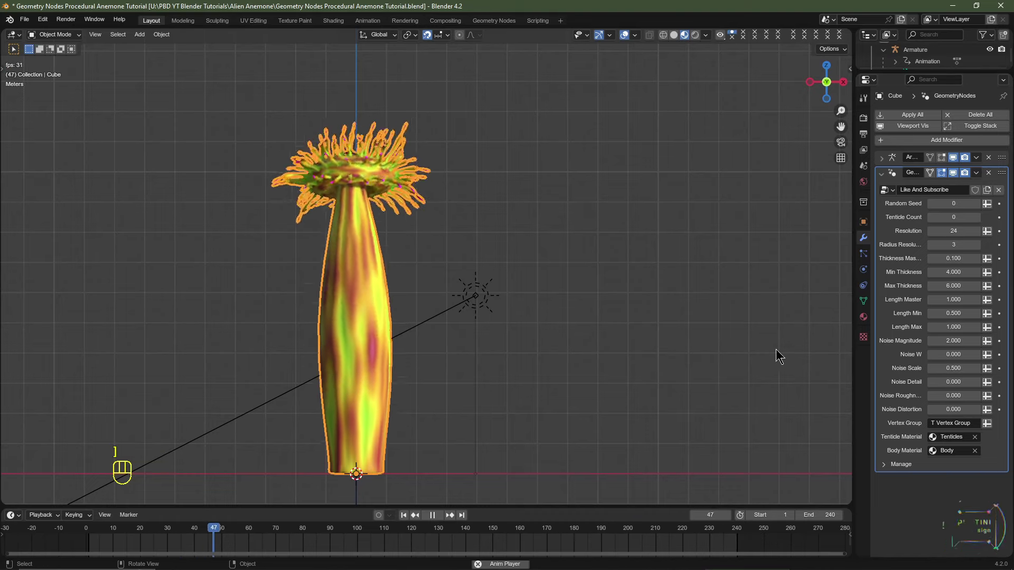
{"action": "key", "text": "space"}
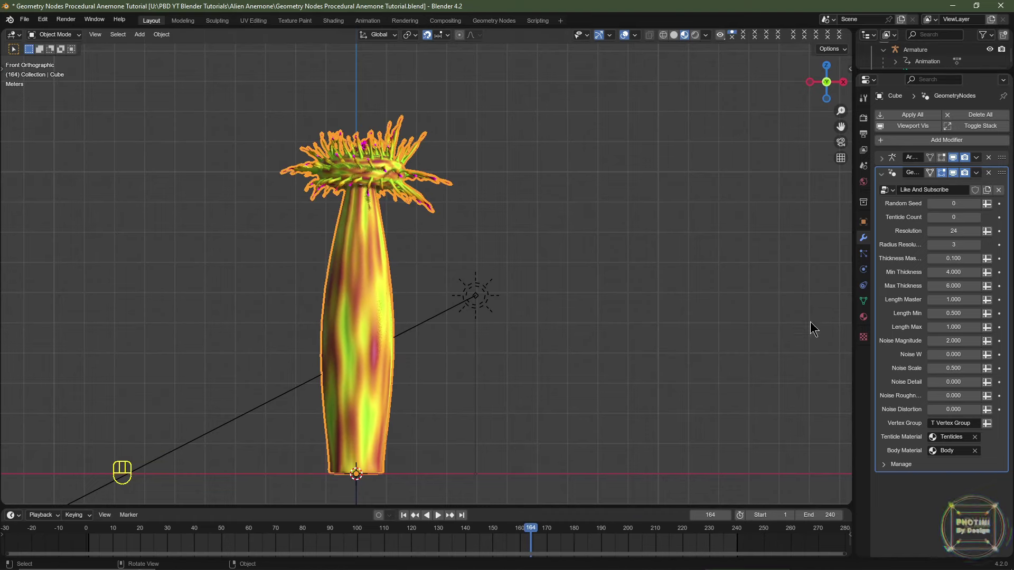
- Widen the Properties editor, and set the modifier's Tenticle Count to 1 and Length Master to 2
{"action": "left_click_drag", "start_coordinate": [852, 279], "coordinate": [815, 274]}
{"action": "scroll", "coordinate": [583, 258], "scroll_direction": "up", "scroll_amount": 2}
{"action": "middle_click_drag", "start_coordinate": [583, 257], "coordinate": [695, 335], "text": "shift"}
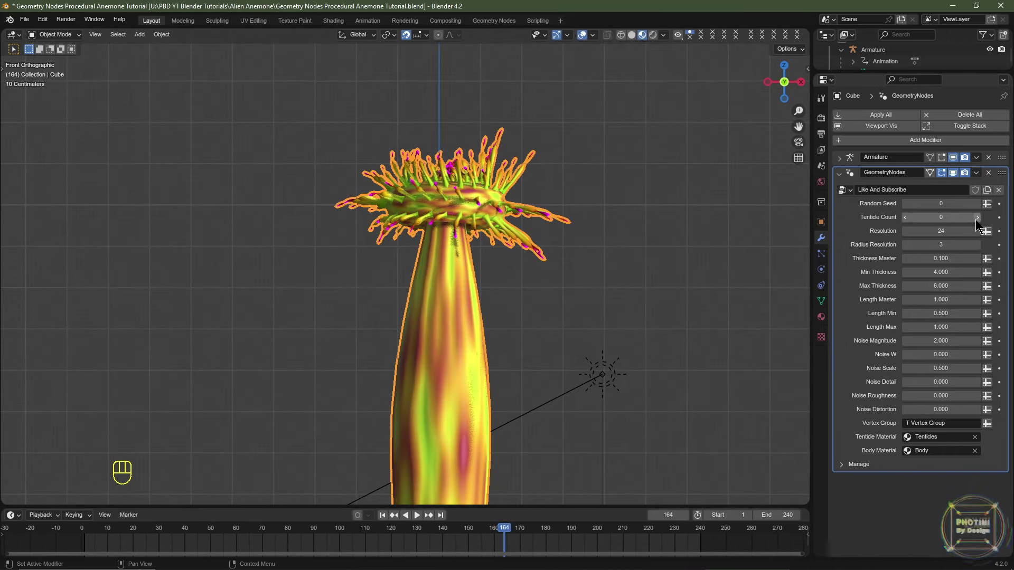
{"action": "left_click", "coordinate": [977, 217]}
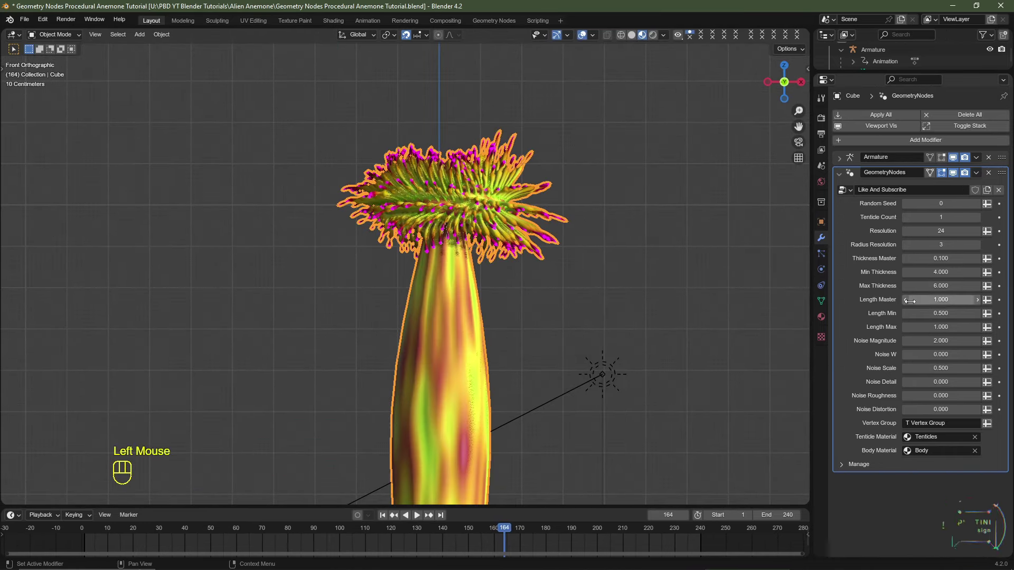
{"action": "left_click_drag", "start_coordinate": [918, 301], "coordinate": [958, 300]}
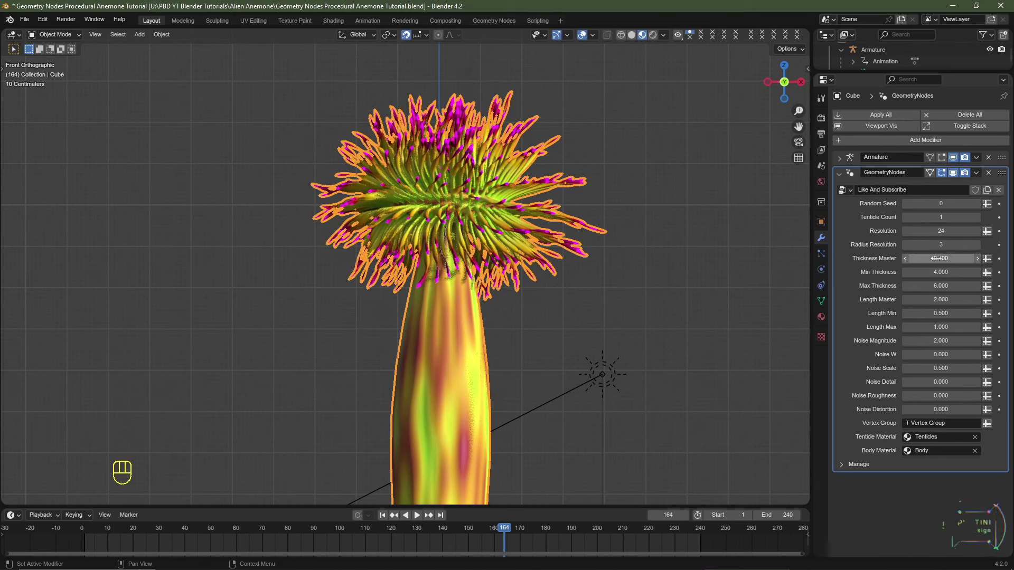
- Set the modifier's Thickness Master to 0.25 and Radius Resolution to 8 for thicker, rounder tentacles
{"action": "left_click_drag", "start_coordinate": [936, 258], "coordinate": [921, 258]}
{"action": "middle_click_drag", "start_coordinate": [549, 248], "coordinate": [601, 430]}
{"action": "scroll", "coordinate": [552, 256], "scroll_direction": "down", "scroll_amount": 2}
{"action": "scroll", "coordinate": [543, 264], "scroll_direction": "up", "scroll_amount": 2}
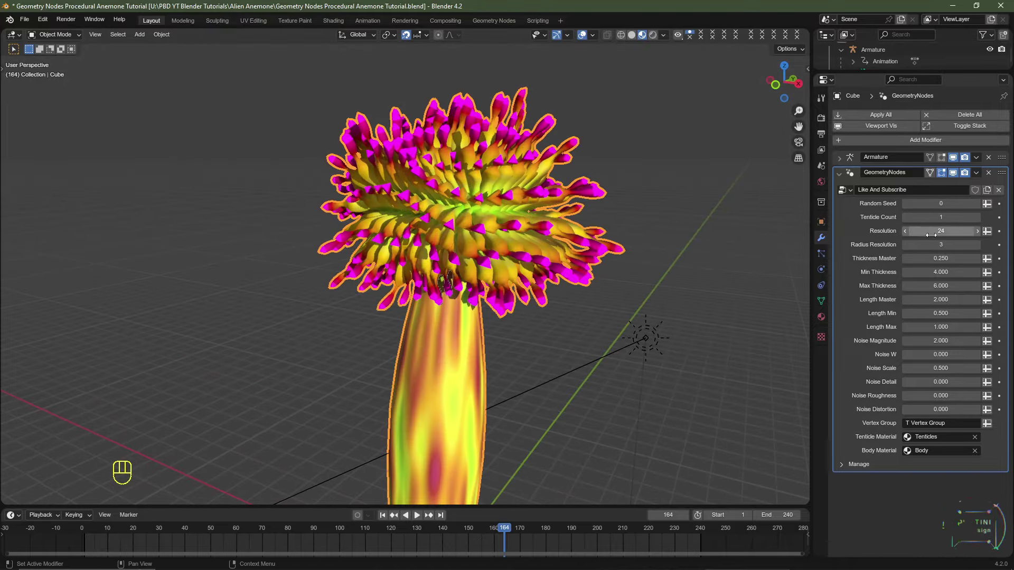
{"action": "left_click_drag", "start_coordinate": [929, 244], "coordinate": [967, 245]}
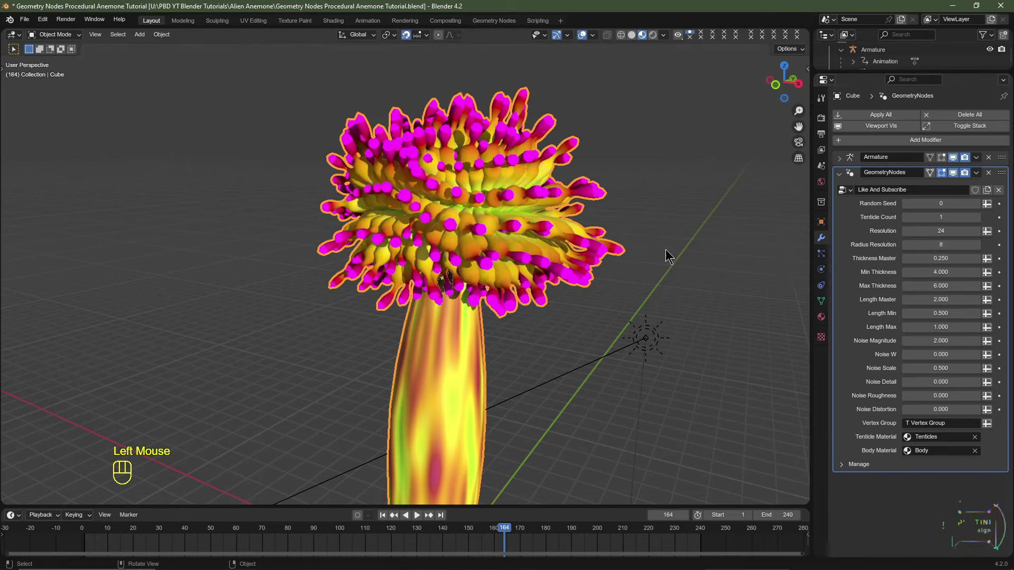
{"action": "middle_click_drag", "start_coordinate": [538, 248], "coordinate": [512, 254]}
- Return to the first frame in front view, and turn the enlarged Timeline area into a Geometry Node Editor
{"action": "left_click_drag", "start_coordinate": [243, 506], "coordinate": [266, 281]}
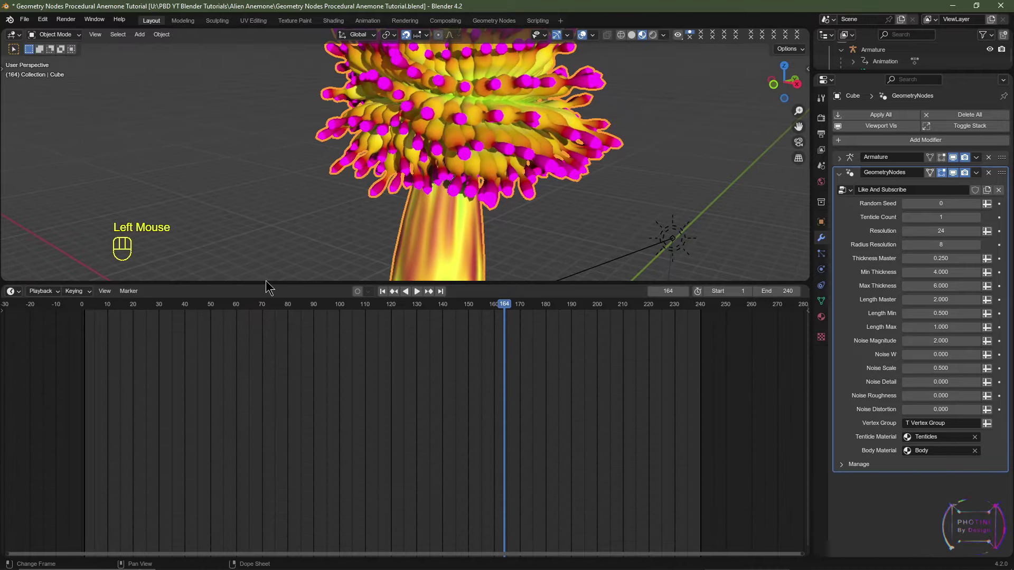
{"action": "left_click", "coordinate": [383, 292]}
{"action": "key", "text": "KP_1"}
{"action": "middle_click_drag", "start_coordinate": [478, 98], "coordinate": [460, 183], "text": "shift"}
{"action": "left_click", "coordinate": [13, 293]}
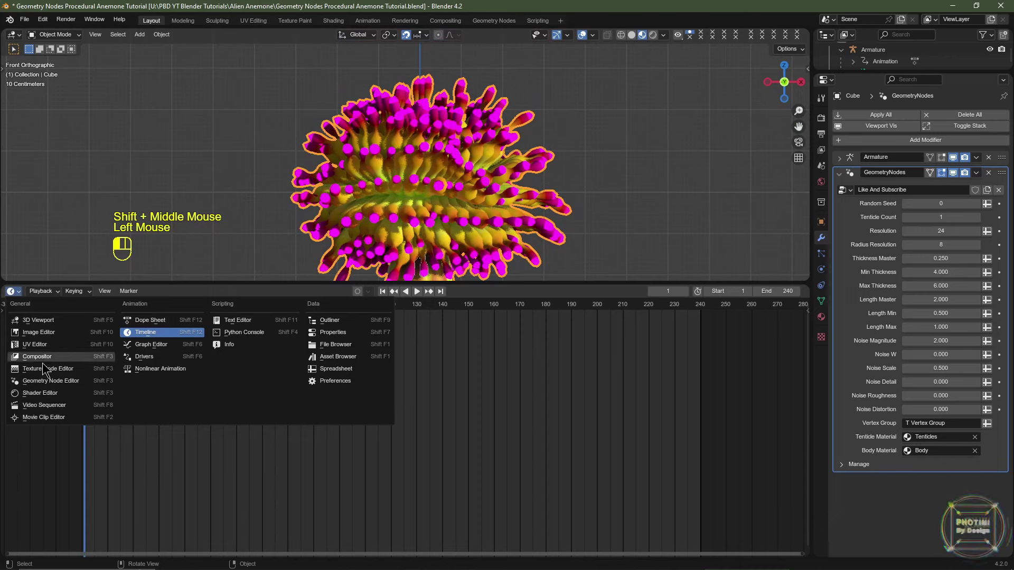
{"action": "left_click", "coordinate": [44, 381]}
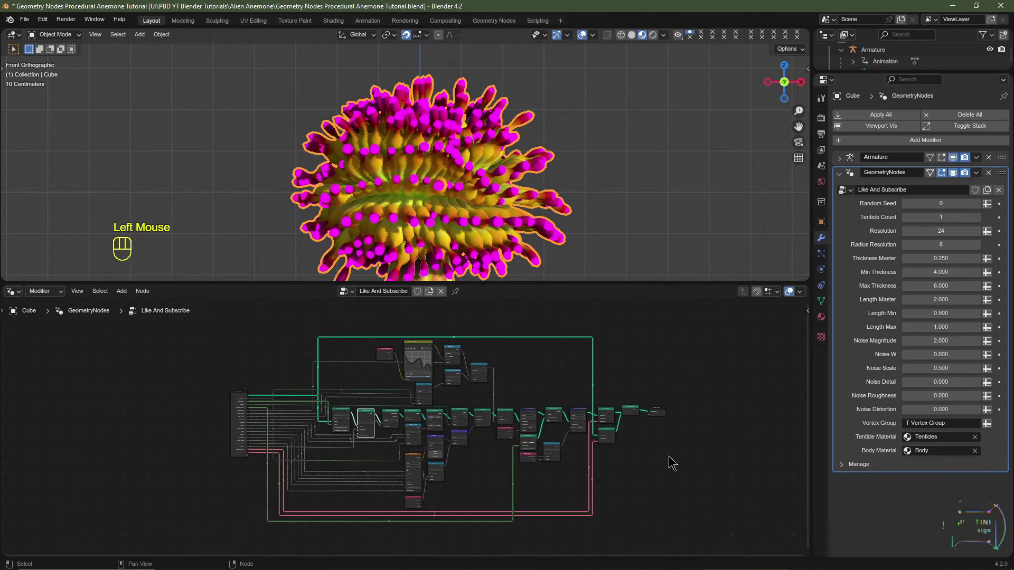
- Set the maximum of the Radius Resolution group input socket to 16 in the Like And Subscribe node group
{"action": "scroll", "coordinate": [528, 439], "scroll_direction": "up", "scroll_amount": 2}
{"action": "middle_click_drag", "start_coordinate": [528, 438], "coordinate": [423, 428]}
{"action": "scroll", "coordinate": [423, 428], "scroll_direction": "up", "scroll_amount": 2}
{"action": "middle_click_drag", "start_coordinate": [422, 428], "coordinate": [237, 419]}
{"action": "scroll", "coordinate": [211, 417], "scroll_direction": "up", "scroll_amount": 1}
{"action": "left_click", "coordinate": [186, 417]}
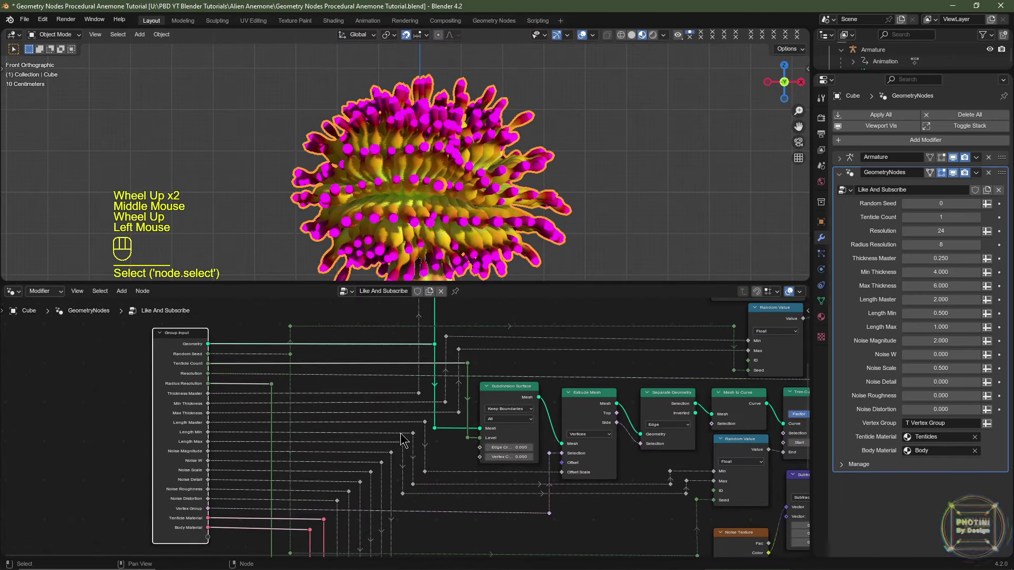
{"action": "key", "text": "n"}
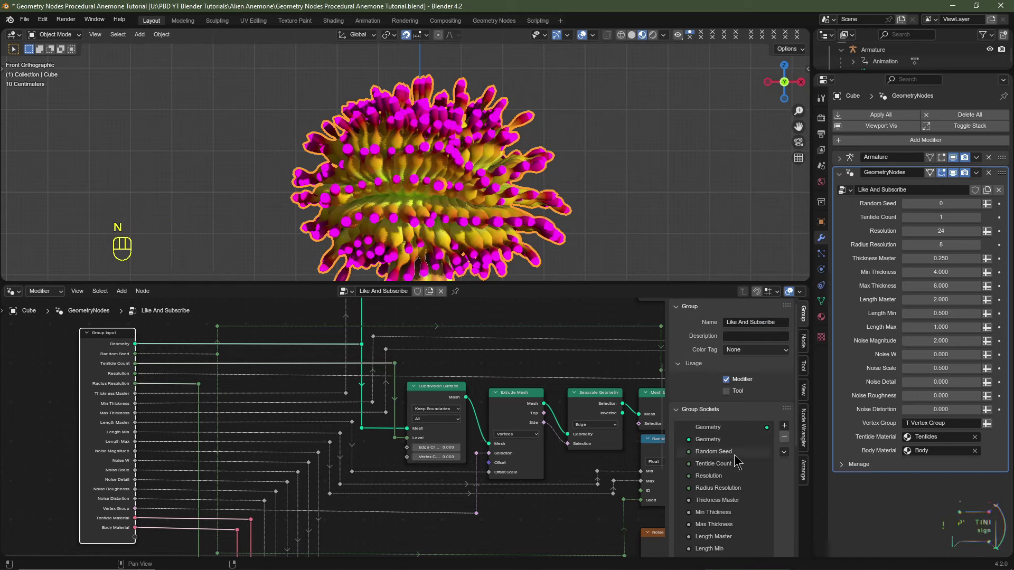
{"action": "left_click", "coordinate": [724, 490]}
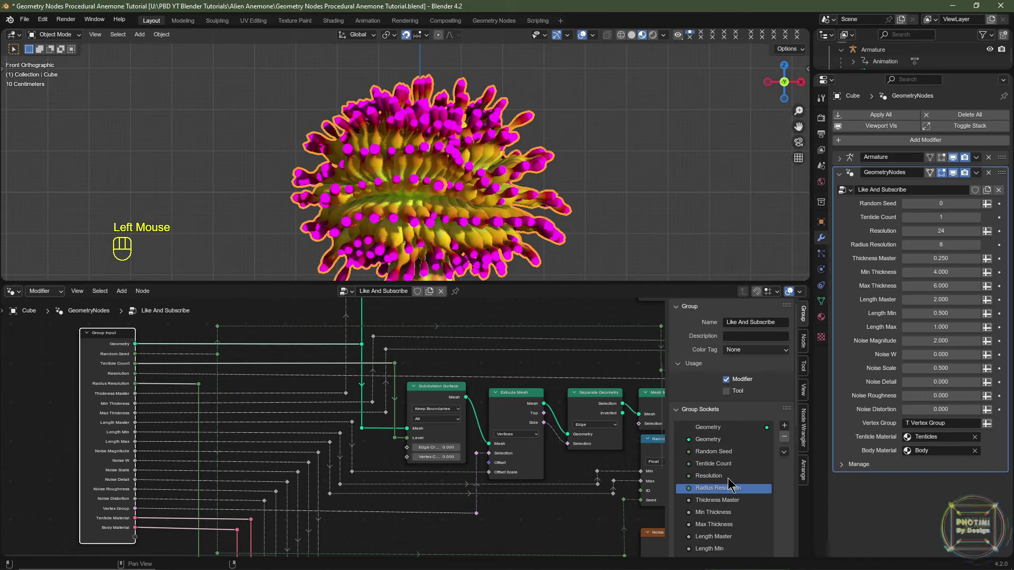
{"action": "scroll", "coordinate": [719, 312], "scroll_direction": "down", "scroll_amount": 6}
{"action": "scroll", "coordinate": [717, 311], "scroll_direction": "up", "scroll_amount": 1}
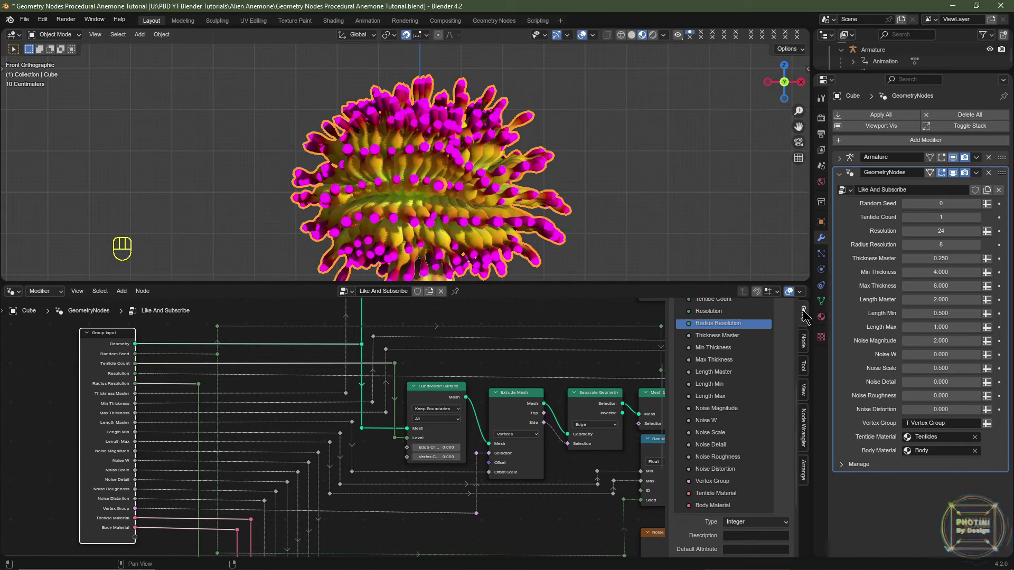
{"action": "scroll", "coordinate": [744, 438], "scroll_direction": "down", "scroll_amount": 5}
{"action": "left_click", "coordinate": [748, 497]}
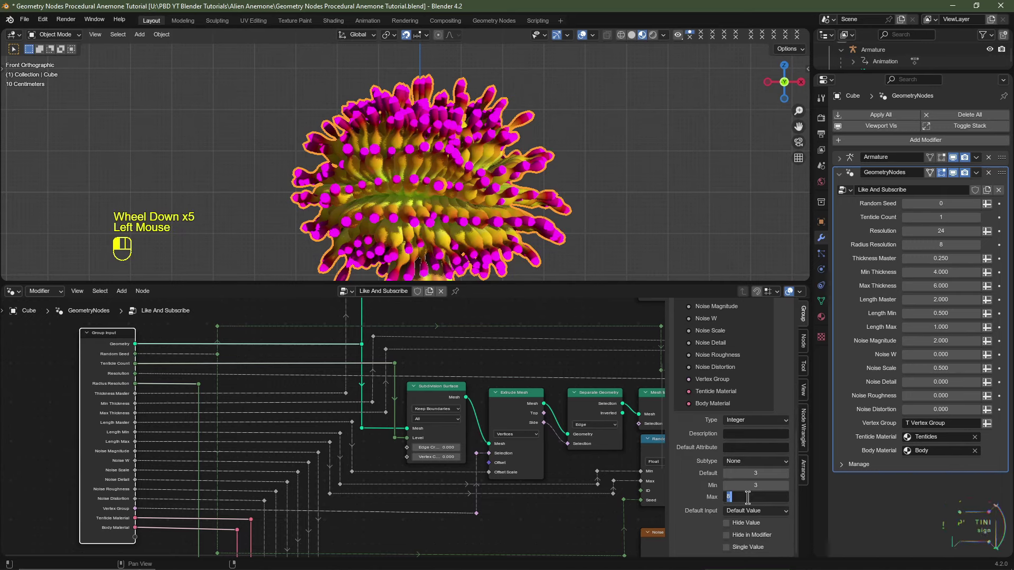
{"action": "type", "text": "16"}
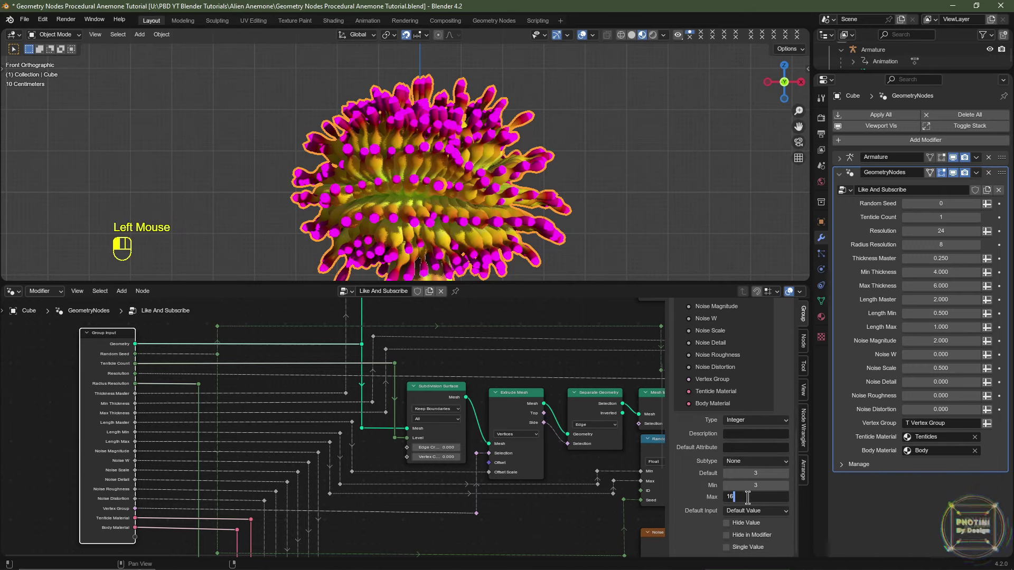
{"action": "key", "text": "Return"}
- Switch the Geometry Node Editor area back to a Timeline and shrink it to enlarge the 3D viewport
{"action": "left_click", "coordinate": [14, 295]}
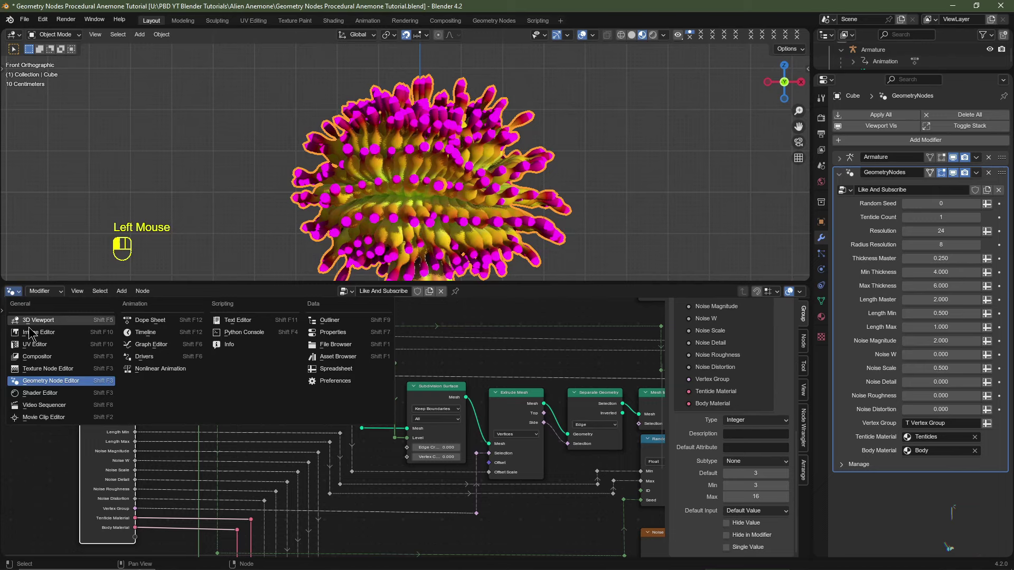
{"action": "left_click", "coordinate": [158, 340]}
{"action": "left_click_drag", "start_coordinate": [530, 284], "coordinate": [534, 494]}
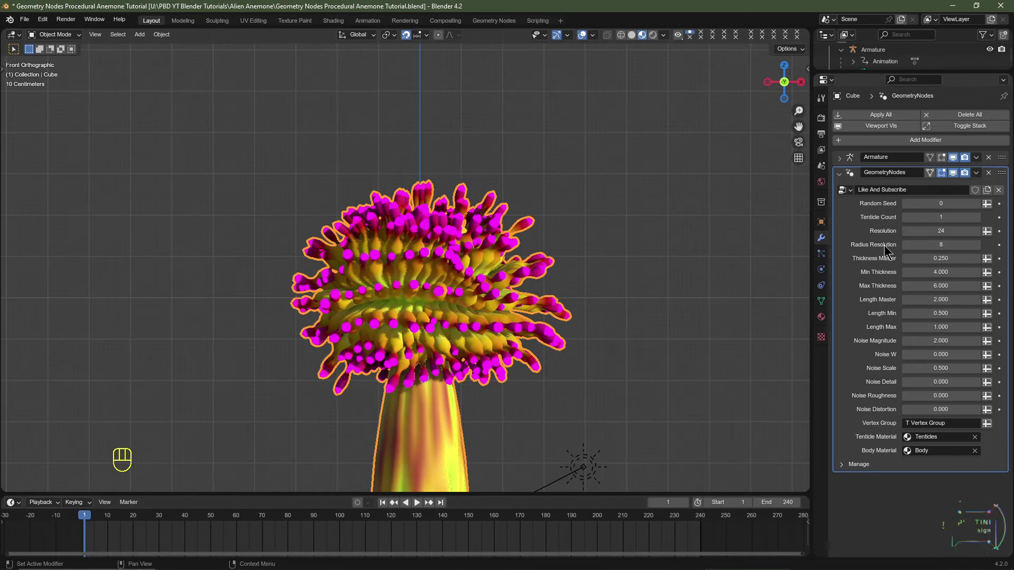
- Test a Radius Resolution of 16 on the anemone's tentacles and settle on a value of 4
{"action": "left_click_drag", "start_coordinate": [934, 245], "coordinate": [950, 244]}
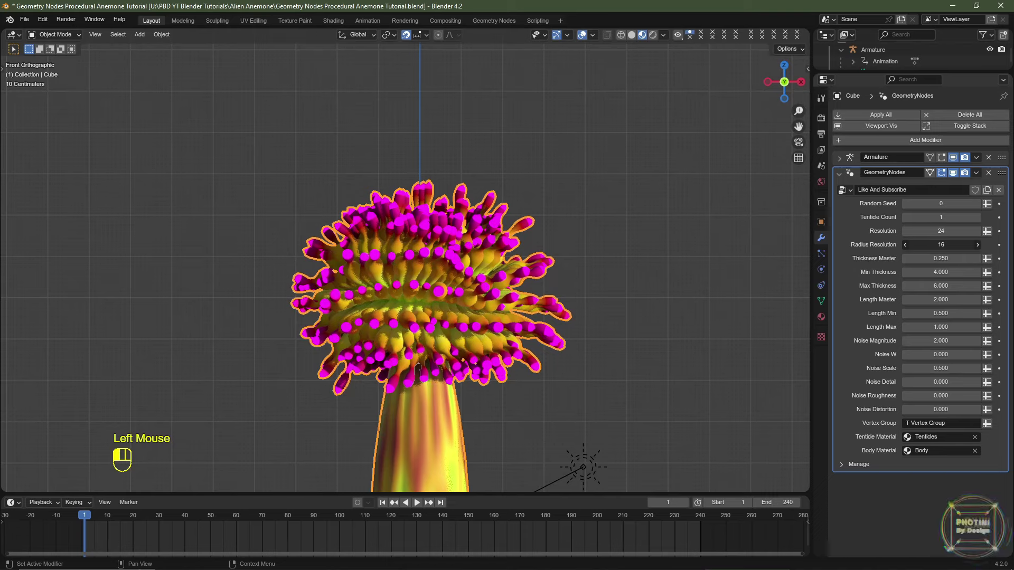
{"action": "scroll", "coordinate": [622, 293], "scroll_direction": "up", "scroll_amount": 3}
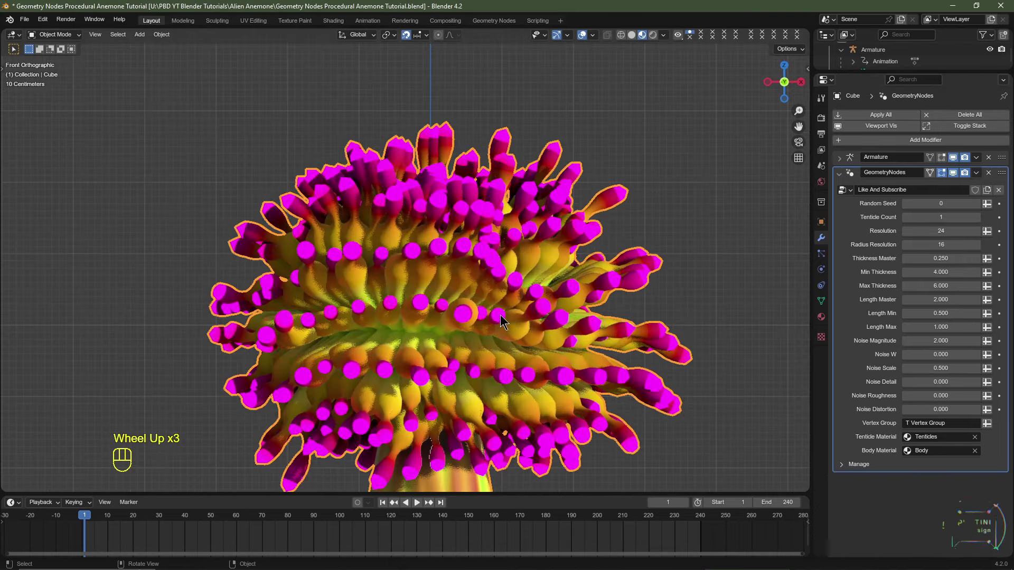
{"action": "left_click_drag", "start_coordinate": [941, 245], "coordinate": [884, 244]}
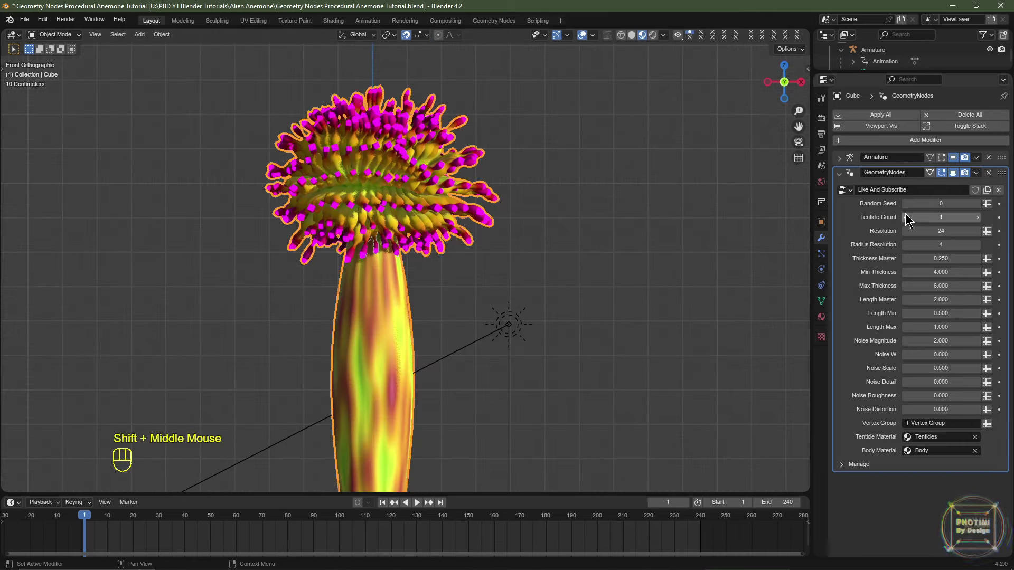
- Set the Tenticle Count to 0 and play the animation briefly to check the armature sway
{"action": "left_click", "coordinate": [904, 217]}
{"action": "scroll", "coordinate": [497, 278], "scroll_direction": "down", "scroll_amount": 1}
{"action": "key", "text": "space"}
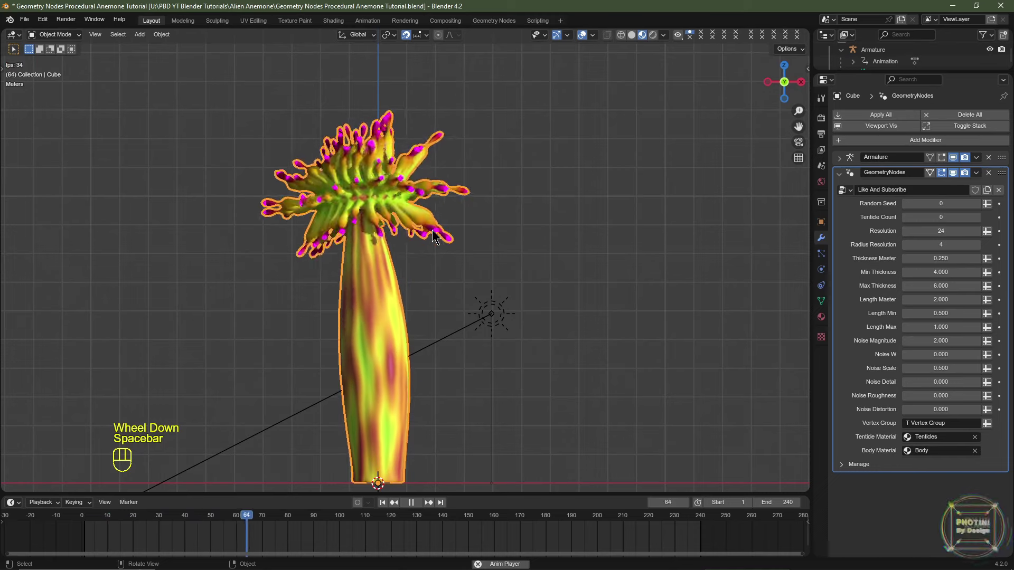
{"action": "key", "text": "space"}
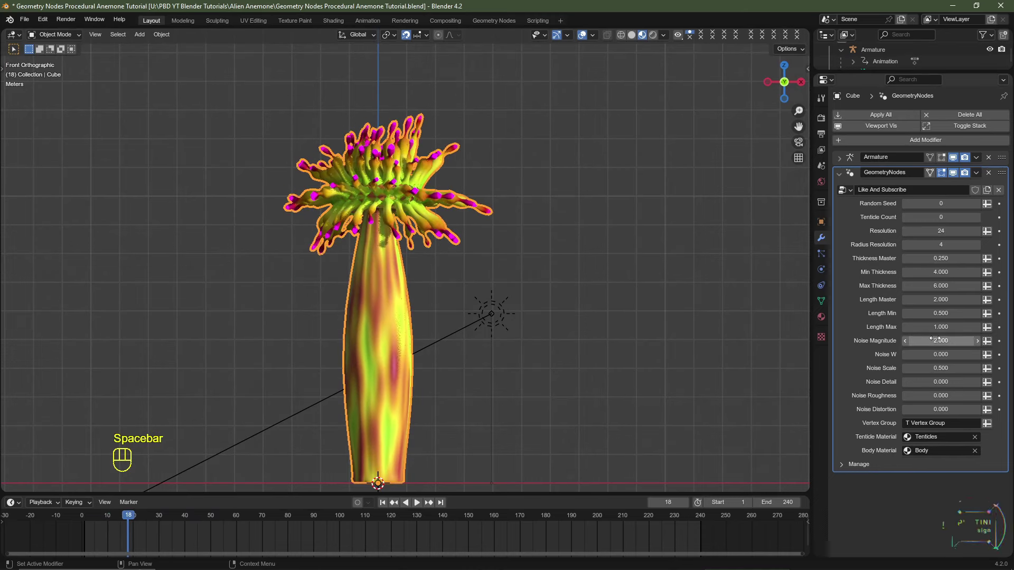
- Set the Noise Magnitude to 1.5 and play the animation to preview the tentacle movement
{"action": "left_click", "coordinate": [943, 340]}
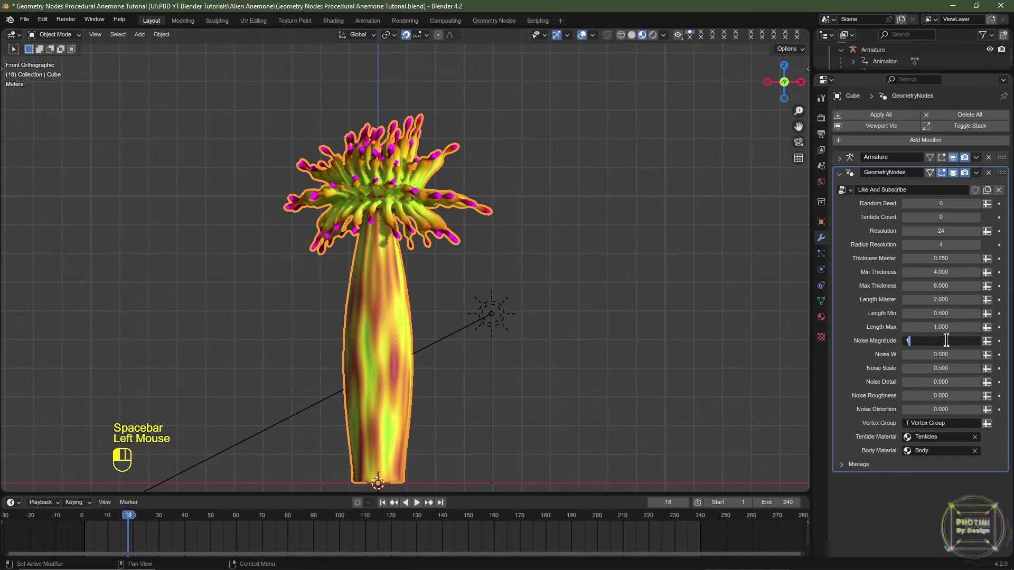
{"action": "key", "text": "space"}
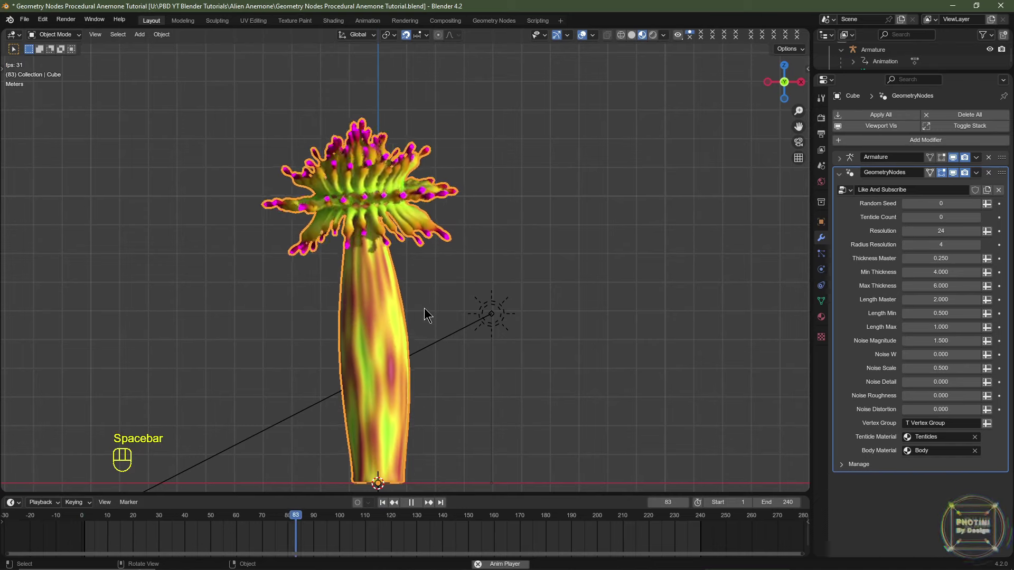
{"action": "key", "text": "space"}
- Keyframe the GeometryNodes modifier's Noise W value at 0 on frame 1
{"action": "left_click", "coordinate": [382, 502]}
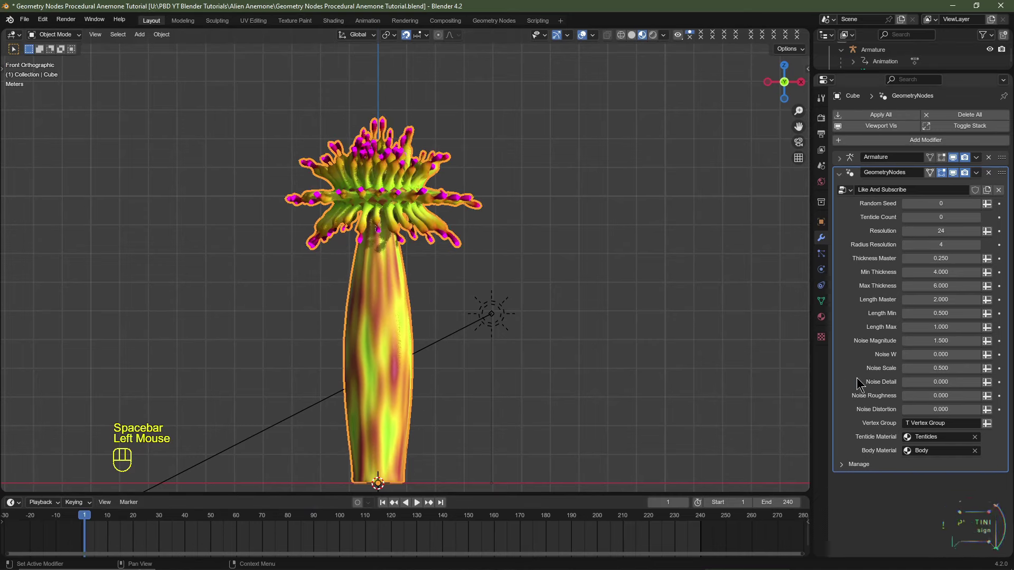
{"action": "left_click", "coordinate": [923, 356]}
{"action": "mouse_move", "coordinate": [924, 356]}
{"action": "left_mouse_down"}
{"action": "mouse_move", "coordinate": [961, 356]}
{"action": "mouse_move", "coordinate": [923, 356]}
{"action": "left_mouse_up"}
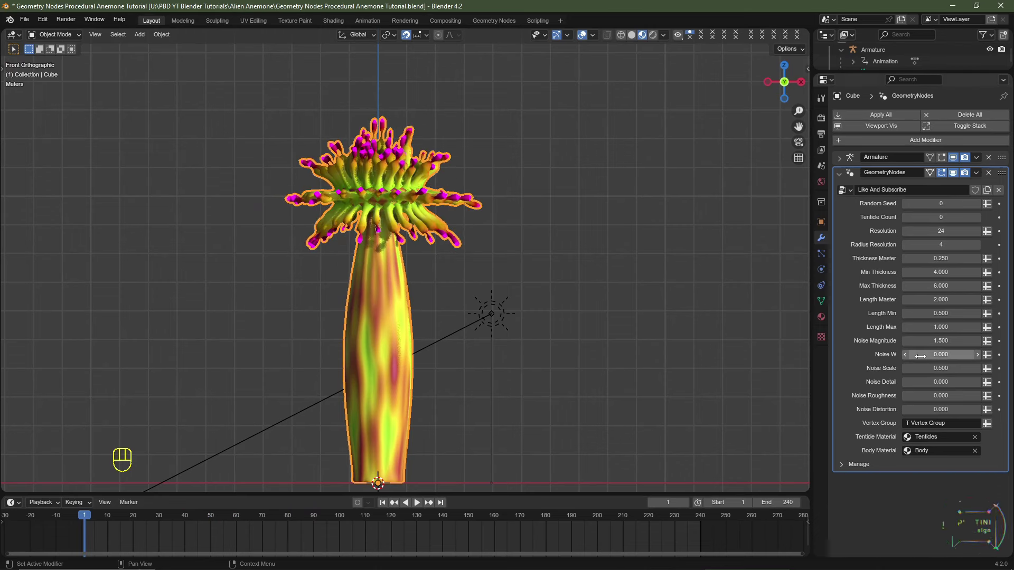
{"action": "left_click", "coordinate": [1000, 353]}
- Keyframe Noise W at 5 on frame 240 and play back the tentacle animation
{"action": "left_click", "coordinate": [441, 502]}
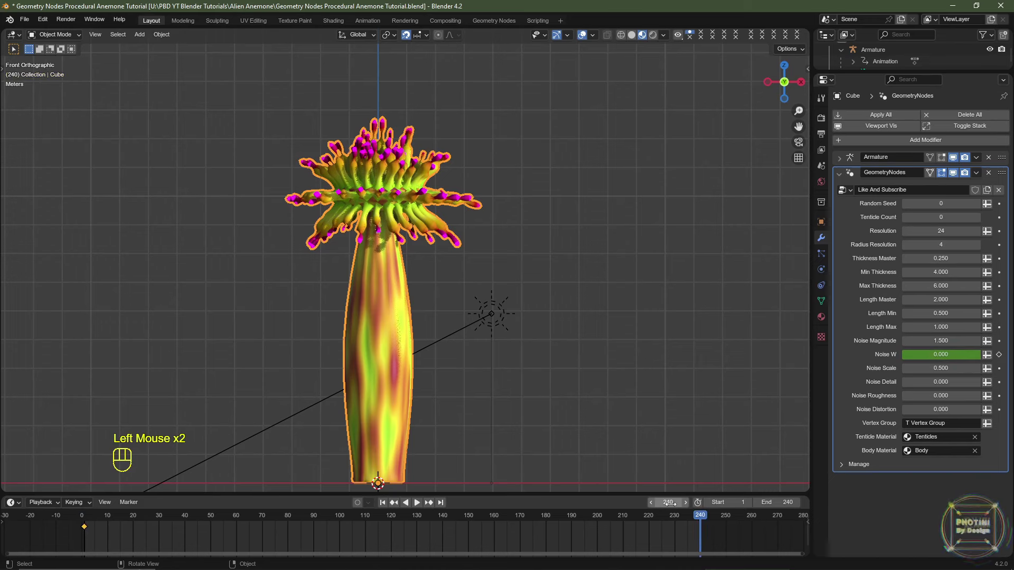
{"action": "left_click", "coordinate": [945, 354]}
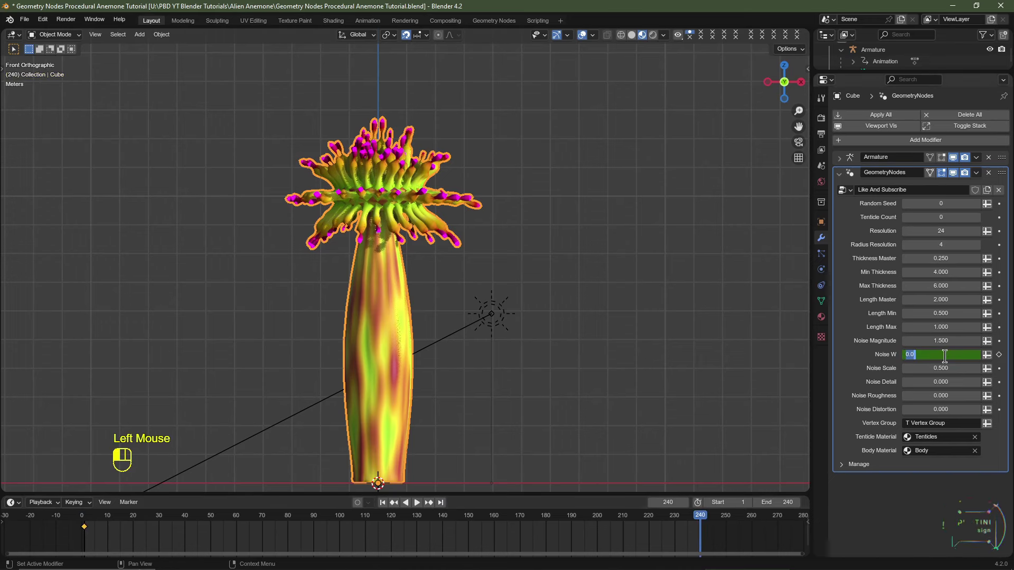
{"action": "type", "text": "5"}
{"action": "key", "text": "Return"}
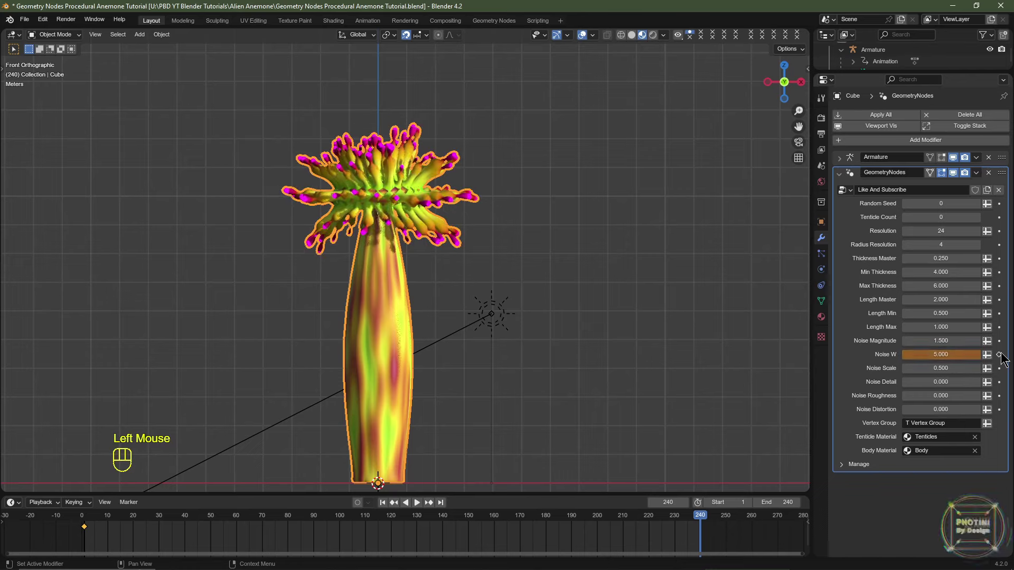
{"action": "left_click", "coordinate": [1000, 355]}
{"action": "key", "text": "space"}
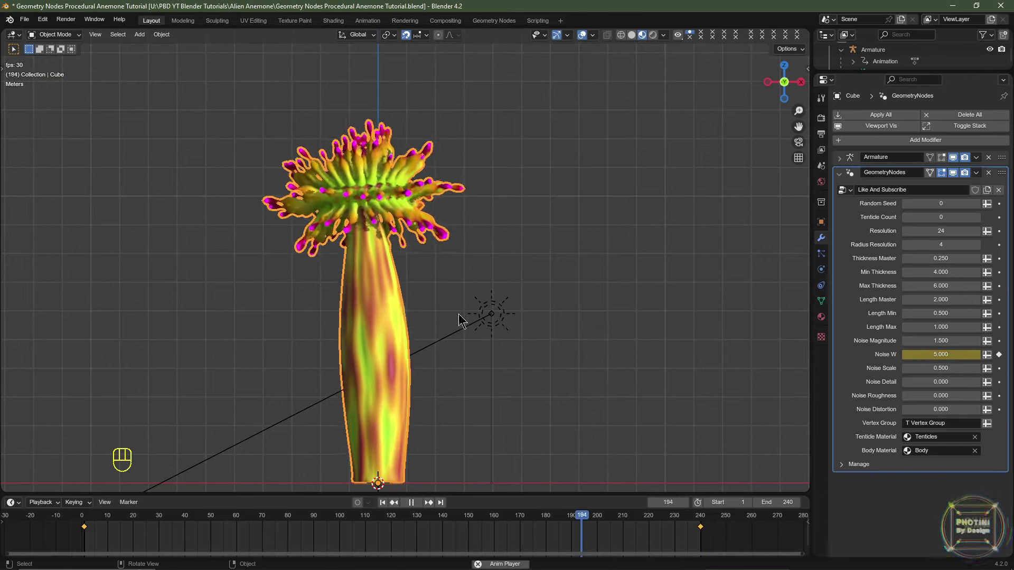
- Set the Tenticle Count to 1 from the first frame and preview the denser anemone in playback
{"action": "left_click", "coordinate": [976, 224]}
{"action": "scroll", "coordinate": [976, 224], "scroll_direction": "up", "scroll_amount": 2}
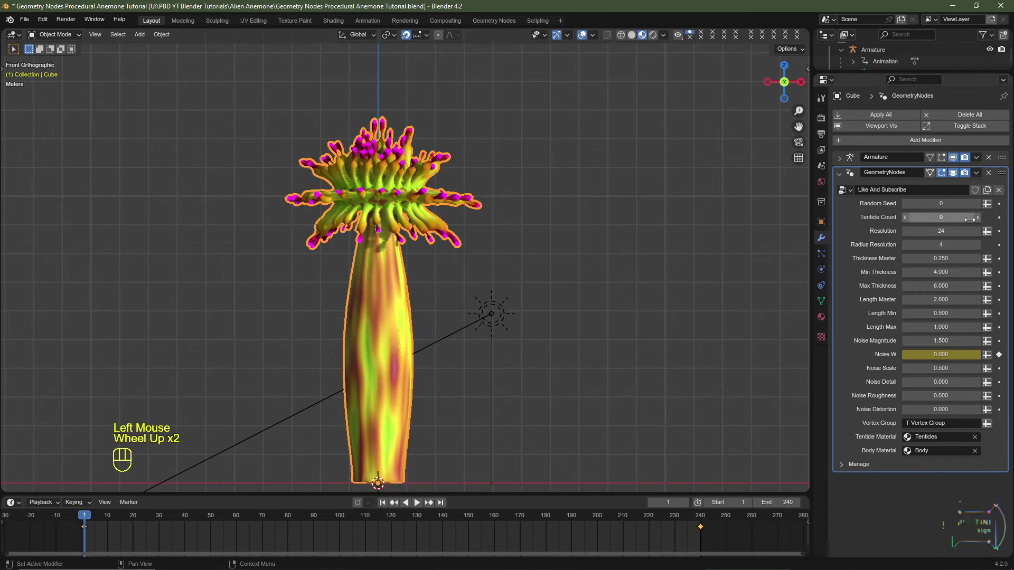
{"action": "left_click", "coordinate": [978, 218]}
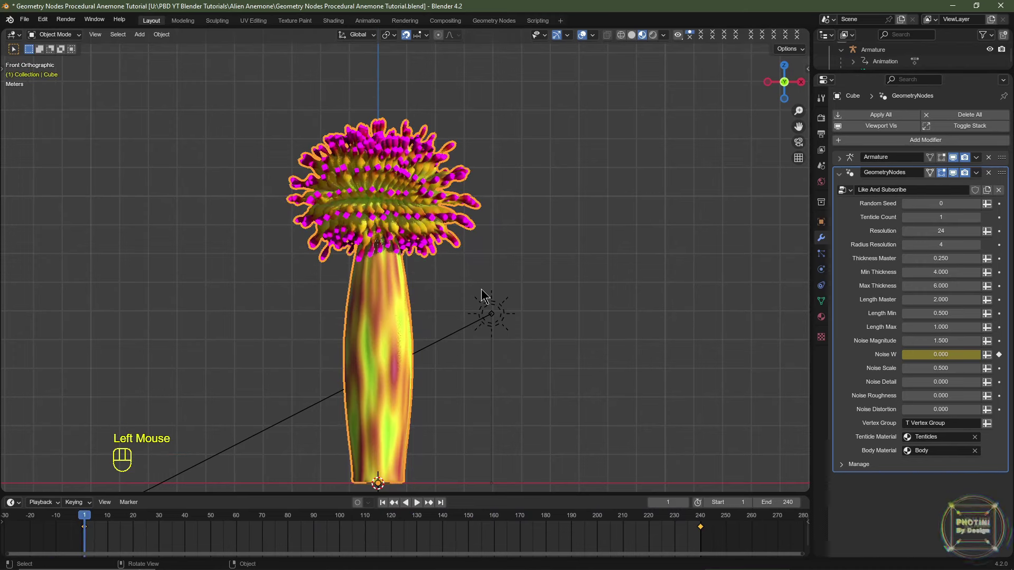
{"action": "scroll", "coordinate": [484, 297], "scroll_direction": "down", "scroll_amount": 1}
{"action": "key", "text": "space"}
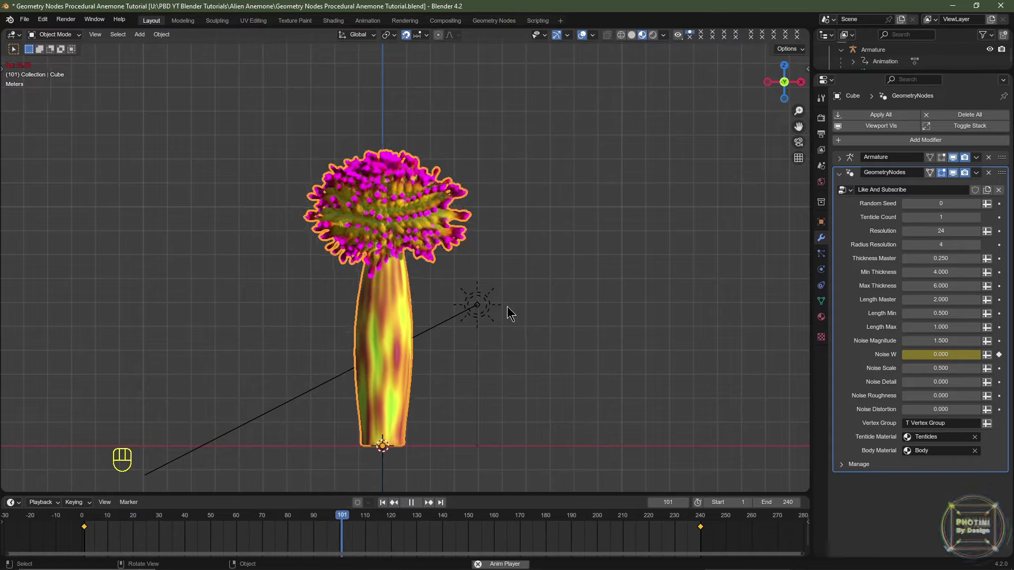
{"action": "key", "text": "space"}
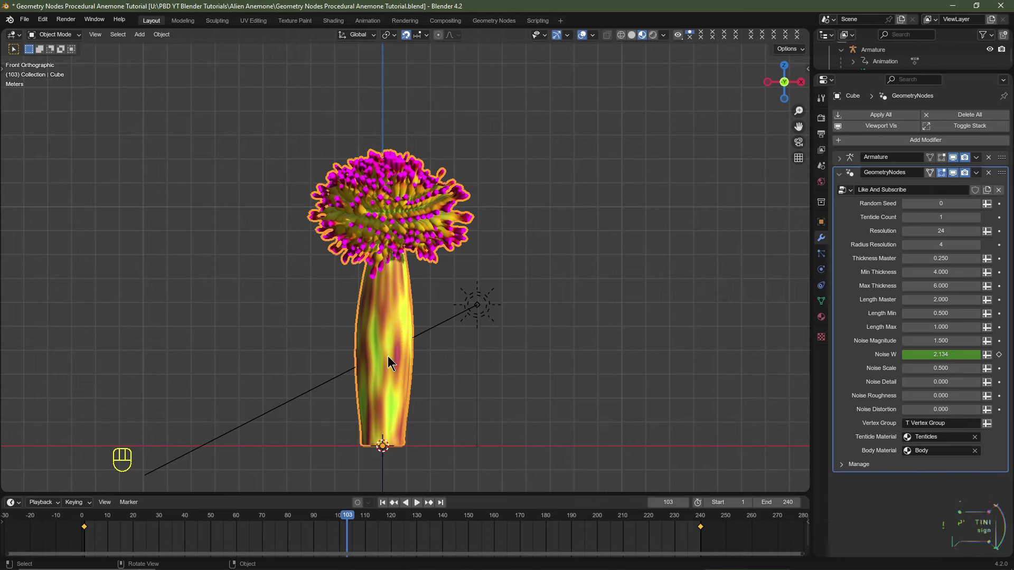
- Show the viewport as wireframe and turn the enlarged timeline area into a Graph Editor
{"action": "left_click", "coordinate": [620, 35]}
{"action": "left_click_drag", "start_coordinate": [330, 495], "coordinate": [276, 289]}
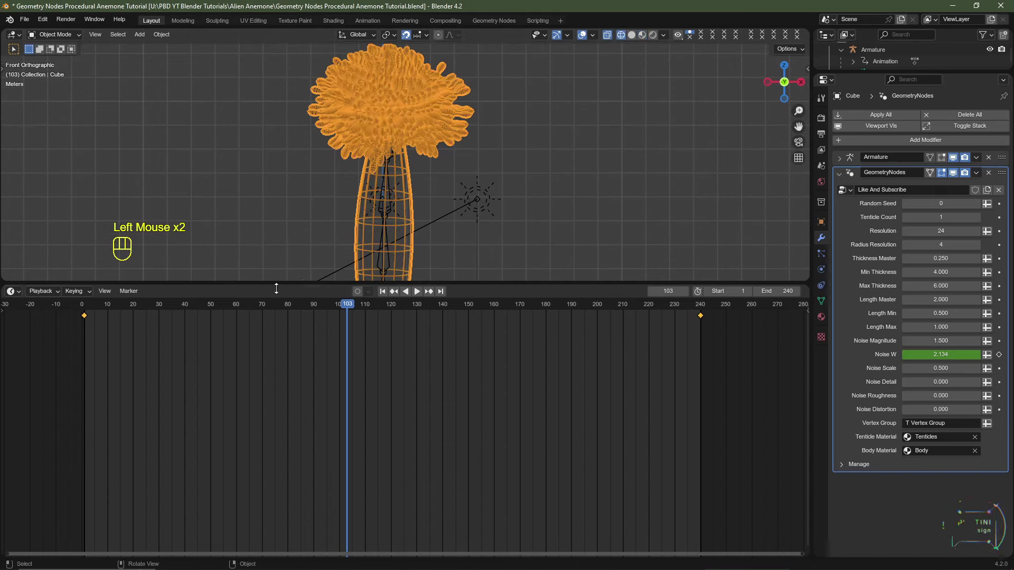
{"action": "left_click", "coordinate": [12, 292]}
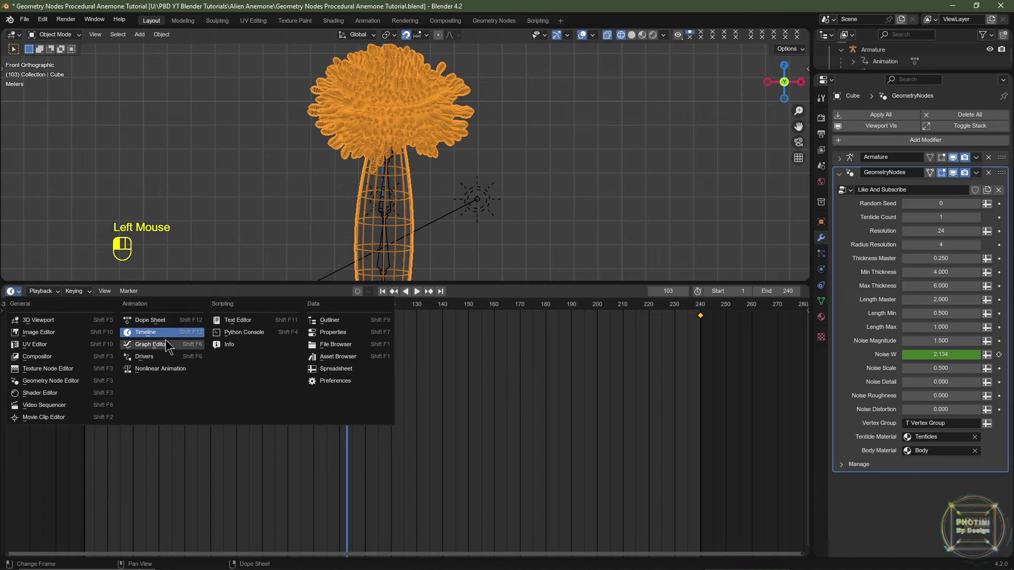
{"action": "left_click", "coordinate": [158, 344]}
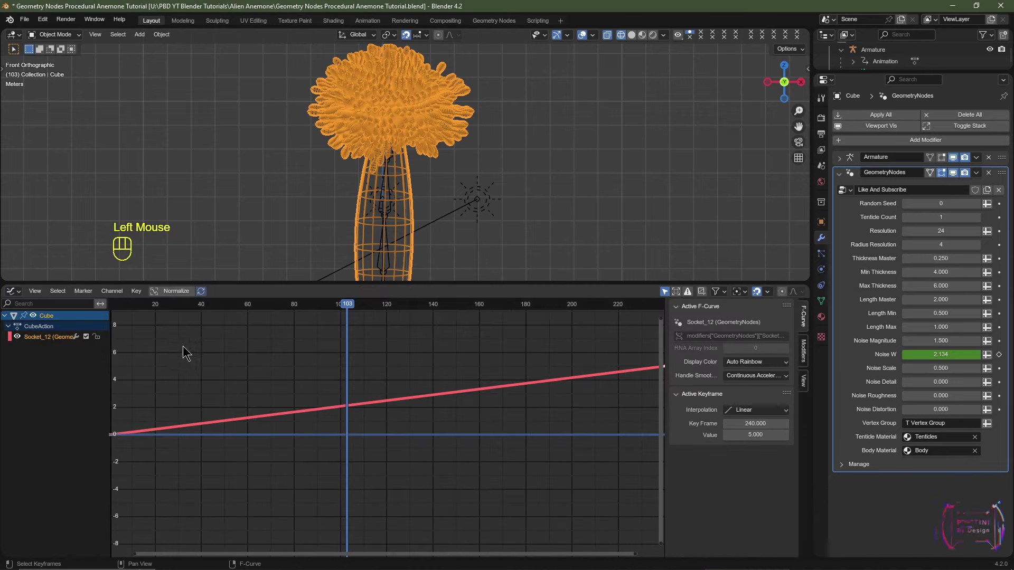
- Turn off Restrict Frame Range in the Noise modifiers of the armature's Bone1 X and Z Quaternion Rotation curves
{"action": "left_click", "coordinate": [386, 261]}
{"action": "scroll", "coordinate": [387, 262], "scroll_direction": "down", "scroll_amount": 3}
{"action": "scroll", "coordinate": [387, 261], "scroll_direction": "up", "scroll_amount": 1}
{"action": "left_click", "coordinate": [43, 348]}
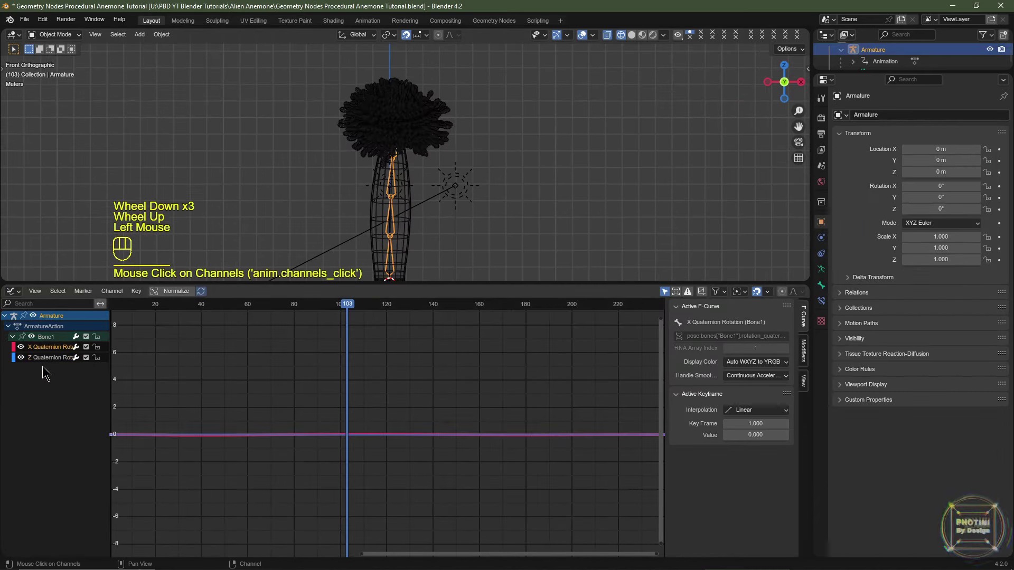
{"action": "double_click", "coordinate": [46, 348]}
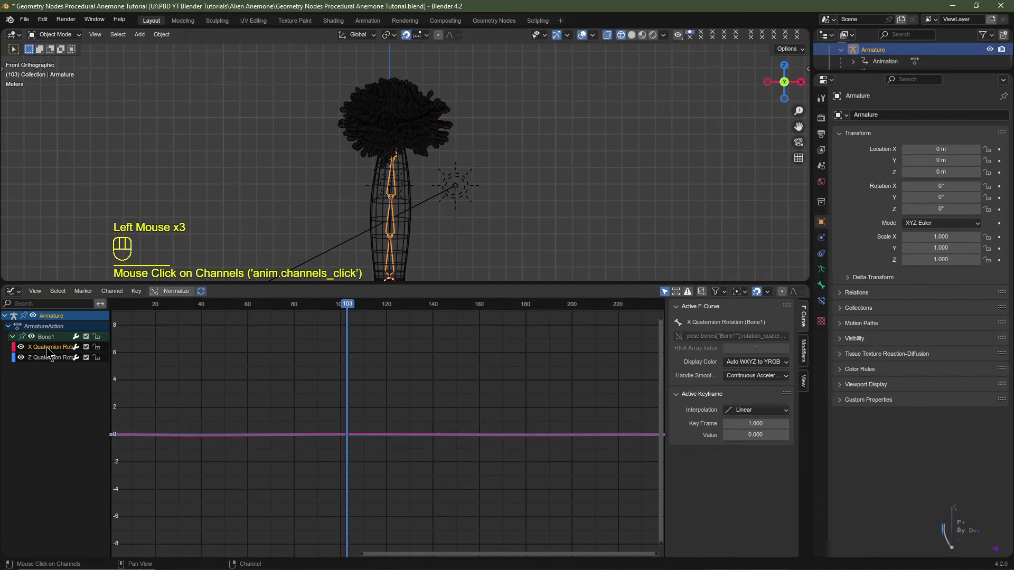
{"action": "left_click", "coordinate": [804, 361]}
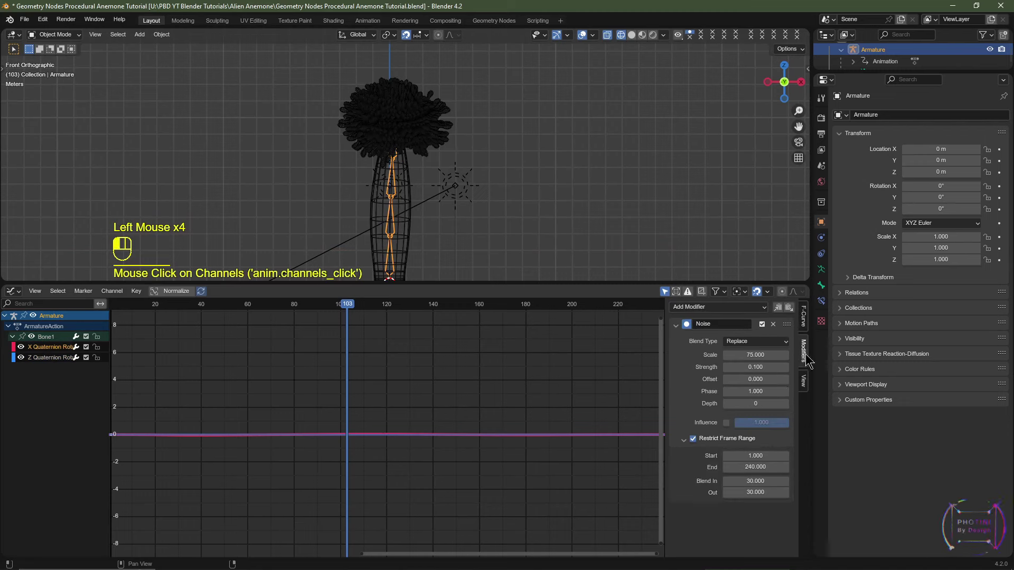
{"action": "left_click", "coordinate": [693, 440]}
{"action": "left_click", "coordinate": [51, 358]}
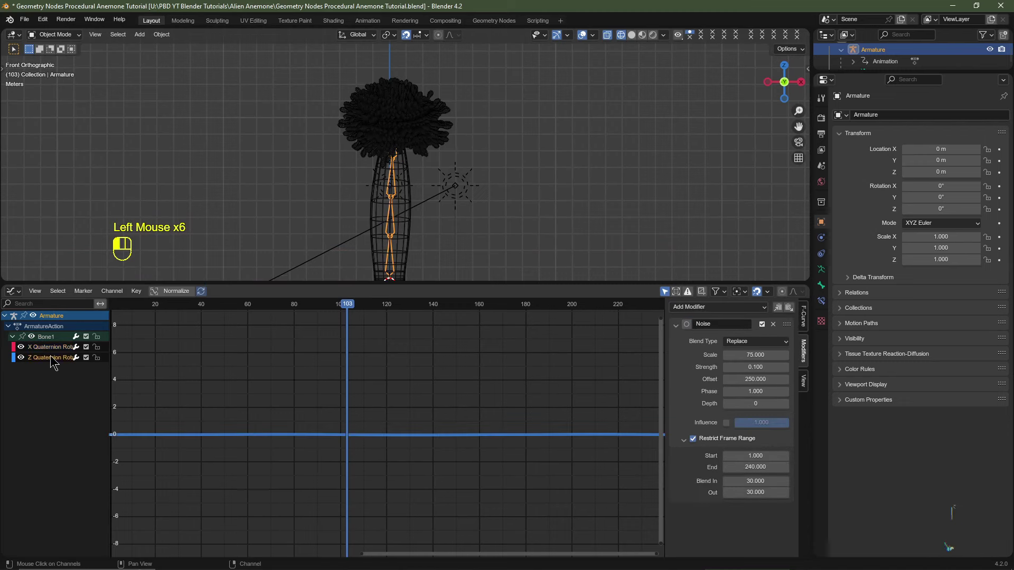
{"action": "left_click", "coordinate": [693, 439]}
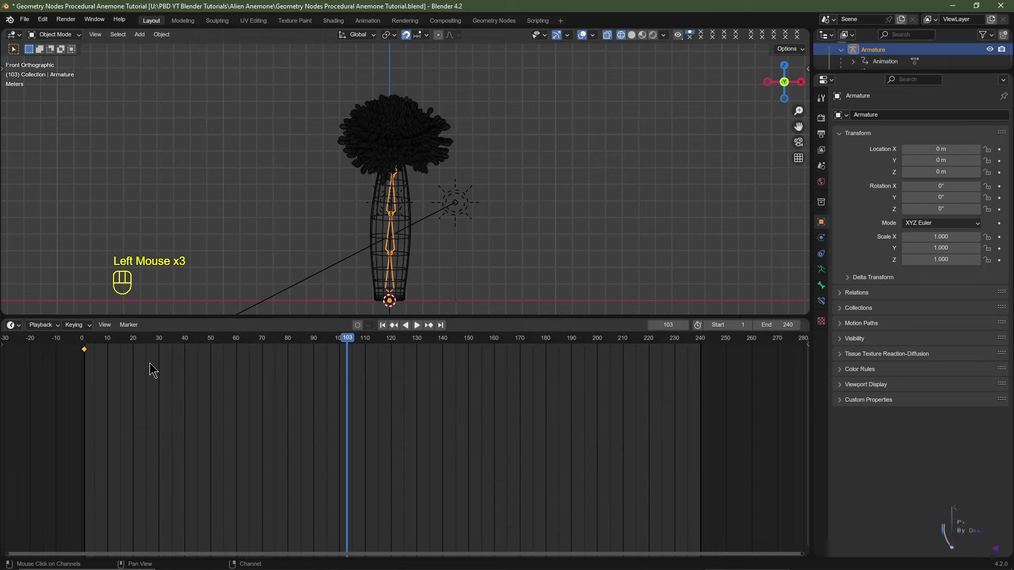
- Shrink the timeline area, switch the viewport to Material Preview shading and select the anemone mesh
{"action": "left_click_drag", "start_coordinate": [462, 315], "coordinate": [463, 482]}
{"action": "left_click", "coordinate": [631, 34]}
{"action": "scroll", "coordinate": [476, 264], "scroll_direction": "up", "scroll_amount": 2}
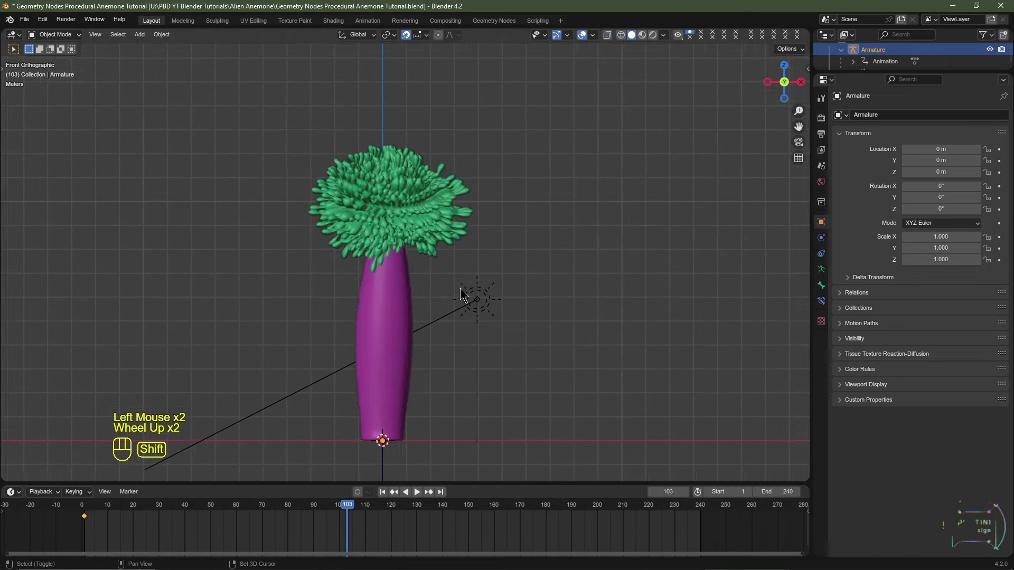
{"action": "middle_click_drag", "start_coordinate": [581, 180], "coordinate": [544, 159], "text": "shift"}
{"action": "left_click", "coordinate": [642, 34]}
{"action": "left_click", "coordinate": [366, 218]}
{"action": "scroll", "coordinate": [366, 217], "scroll_direction": "up", "scroll_amount": 1}
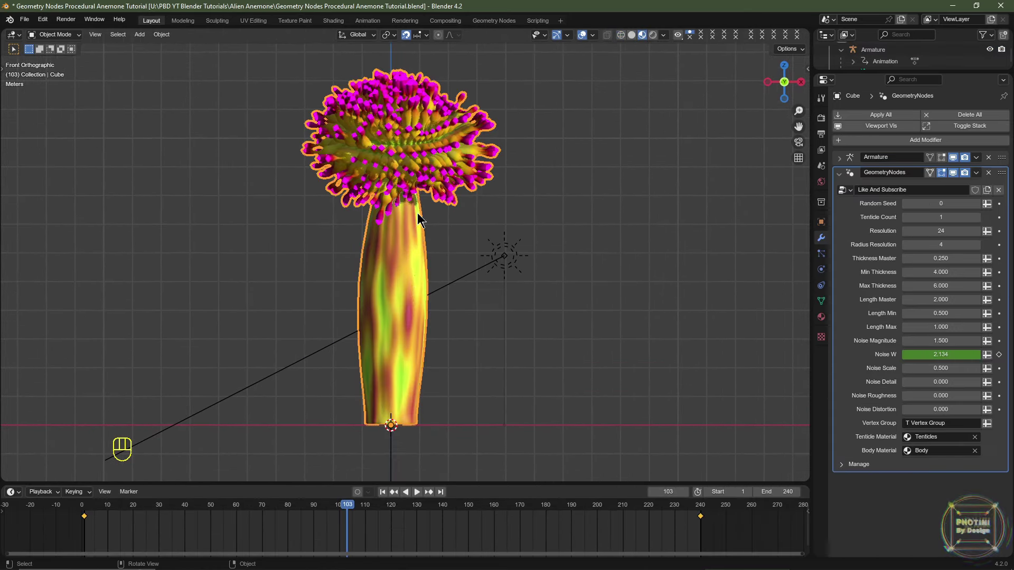
- In wireframe at frame 1, duplicate the anemone mesh together with its armature and place the copy 10 m along X
{"action": "left_click", "coordinate": [621, 34]}
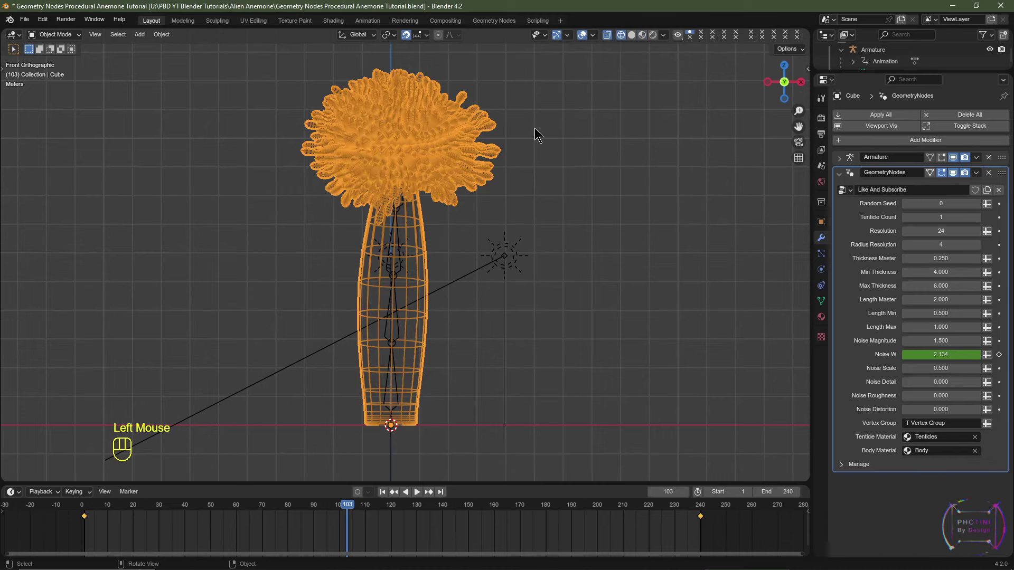
{"action": "left_click", "coordinate": [382, 493]}
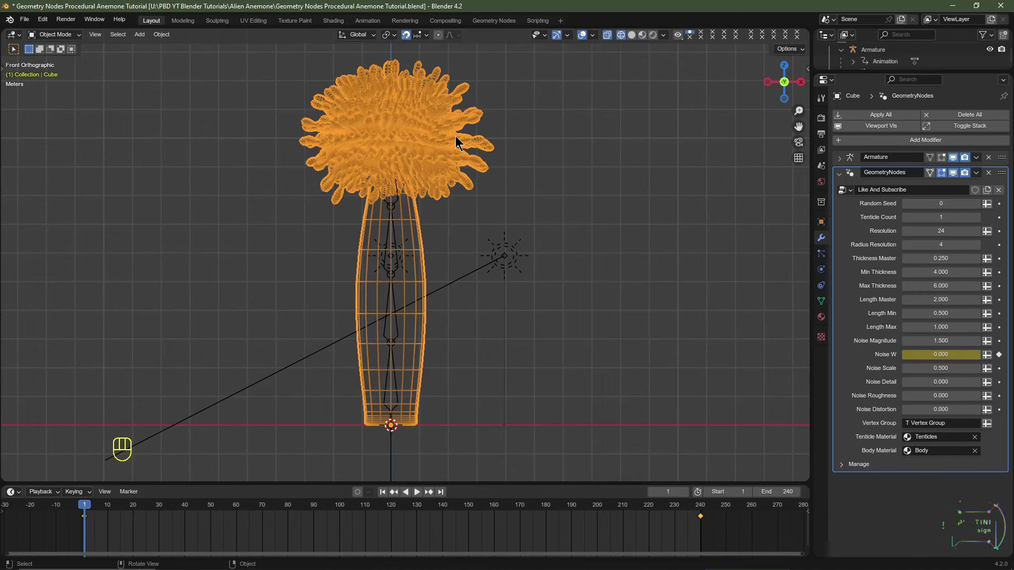
{"action": "left_click", "coordinate": [397, 333], "text": "shift"}
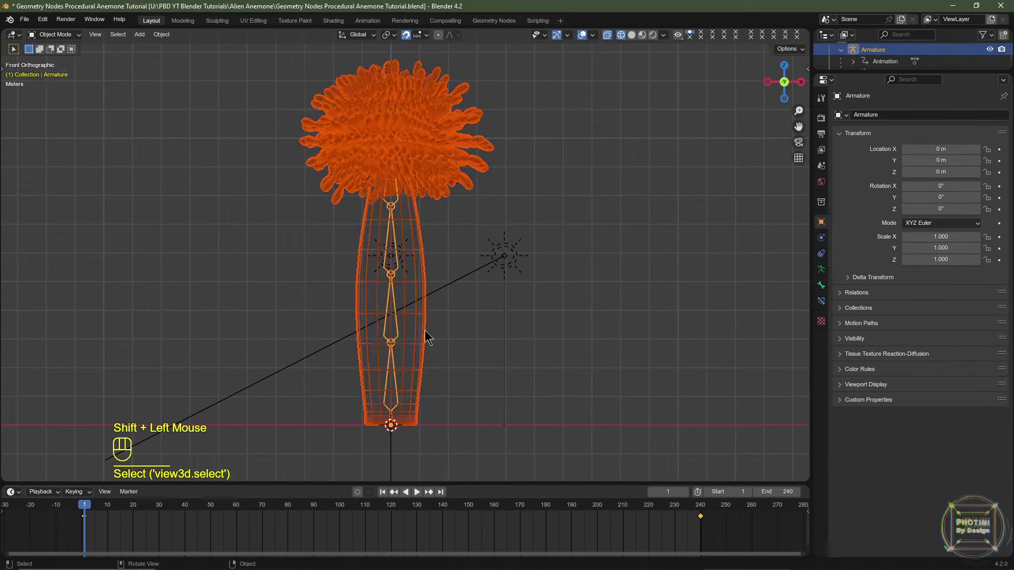
{"action": "scroll", "coordinate": [464, 334], "scroll_direction": "down", "scroll_amount": 2}
{"action": "middle_click_drag", "start_coordinate": [507, 344], "coordinate": [402, 355], "text": "shift"}
{"action": "key", "text": "shift+d"}
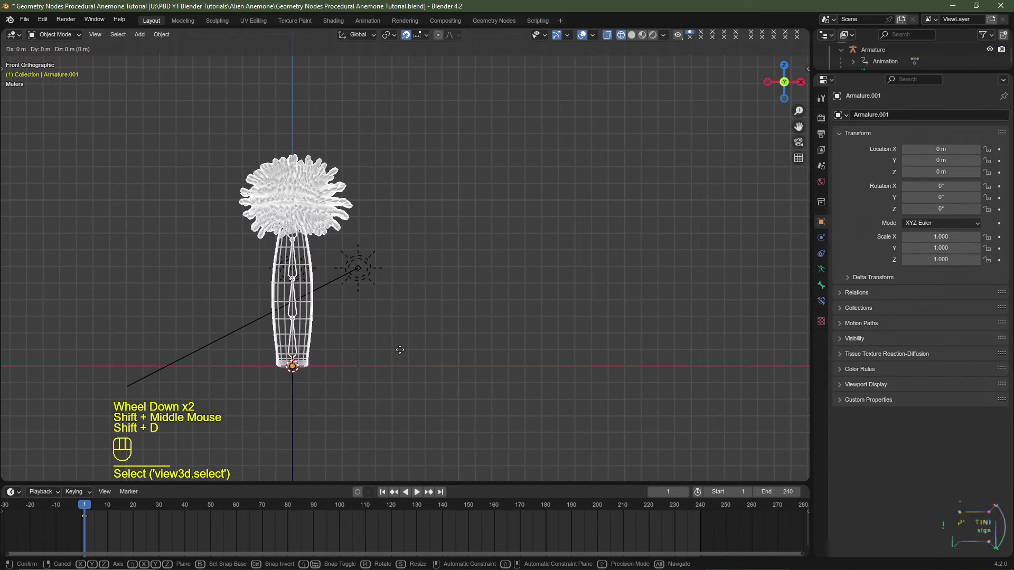
{"action": "key", "text": "x"}
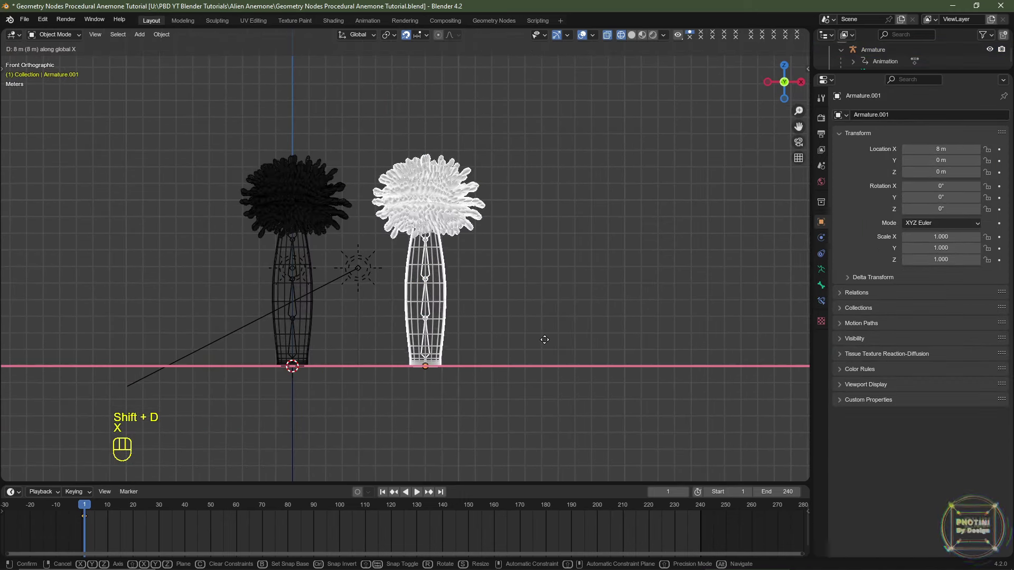
{"action": "left_click", "coordinate": [561, 339]}
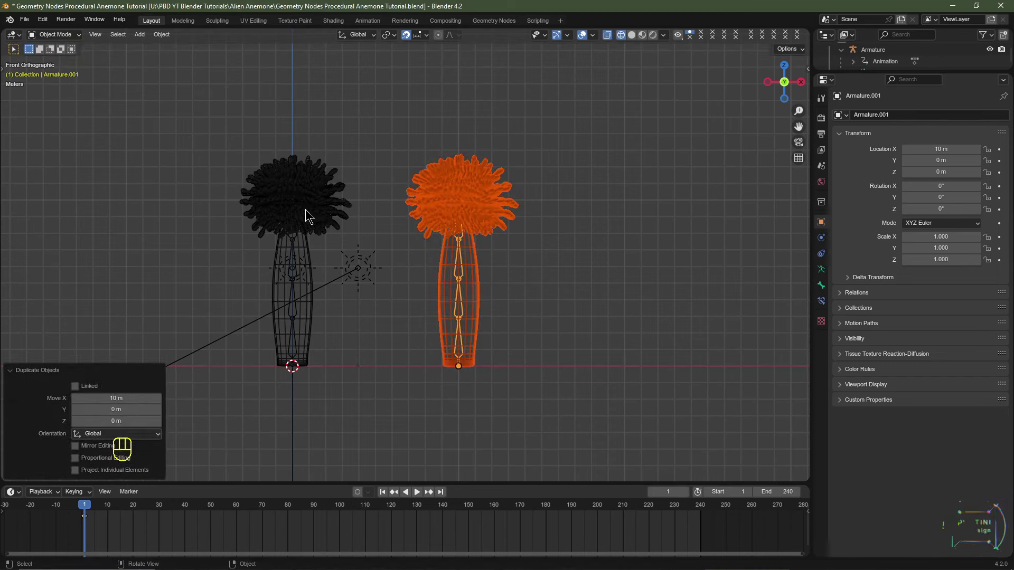
- Hide the original anemone's GeometryNodes modifier in the viewport and select the duplicated anemone mesh
{"action": "left_click", "coordinate": [305, 209]}
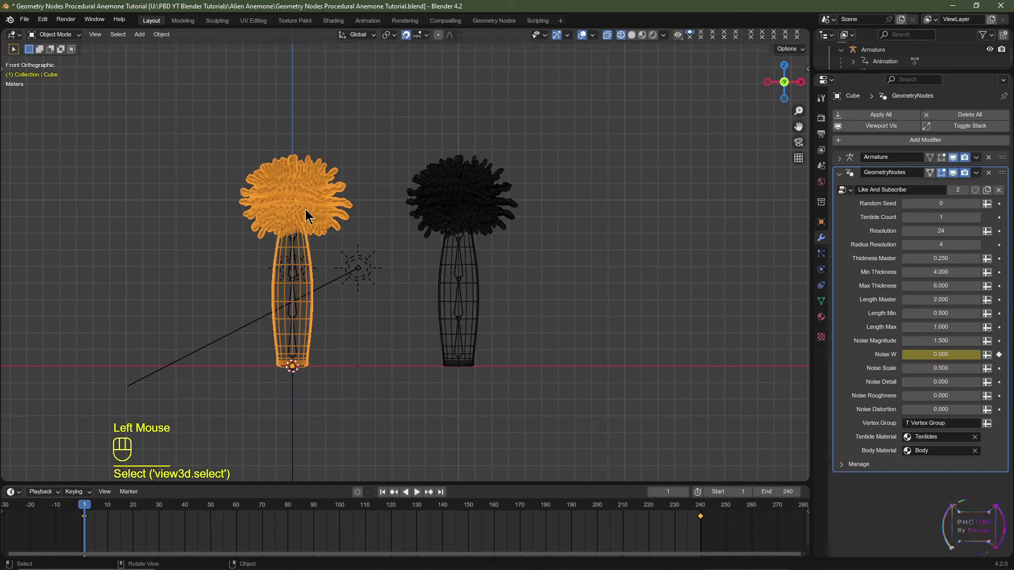
{"action": "left_click", "coordinate": [953, 173]}
{"action": "left_click", "coordinate": [494, 208]}
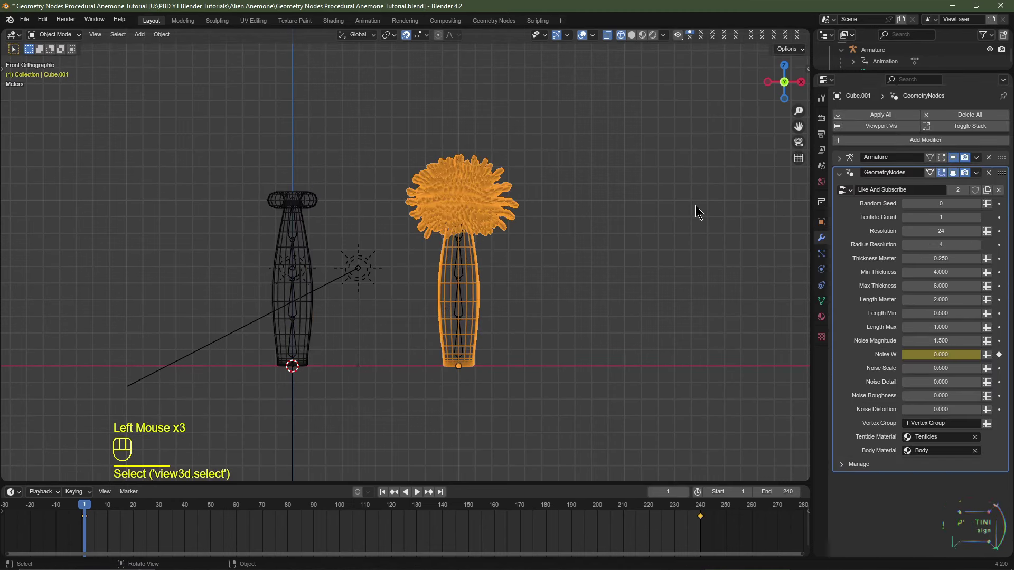
- Hide the duplicated anemone's GeometryNodes modifier in the viewport and play the animation with the duplicate's armature selected
{"action": "left_click", "coordinate": [953, 172]}
{"action": "left_click", "coordinate": [464, 313]}
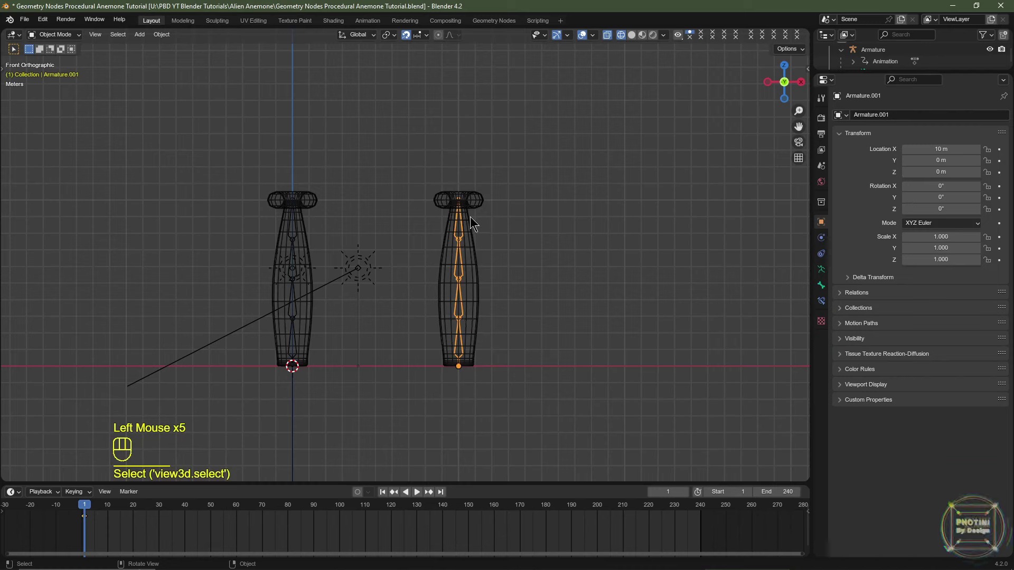
{"action": "key", "text": "space"}
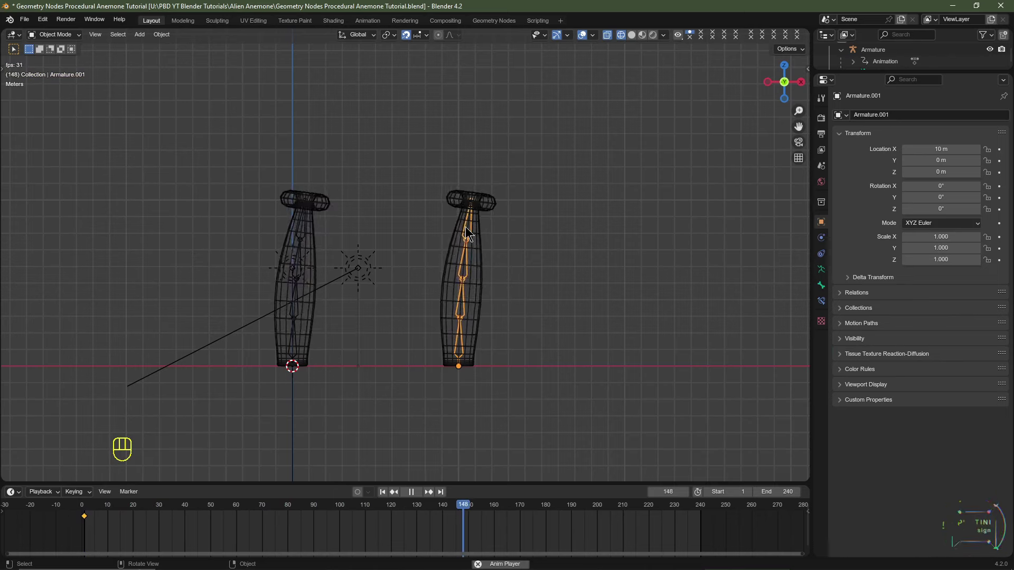
- In an enlarged Graph Editor, set the Noise modifier Offset of the duplicate armature's X Quaternion Rotation curve to 1000
{"action": "left_click_drag", "start_coordinate": [170, 482], "coordinate": [172, 304]}
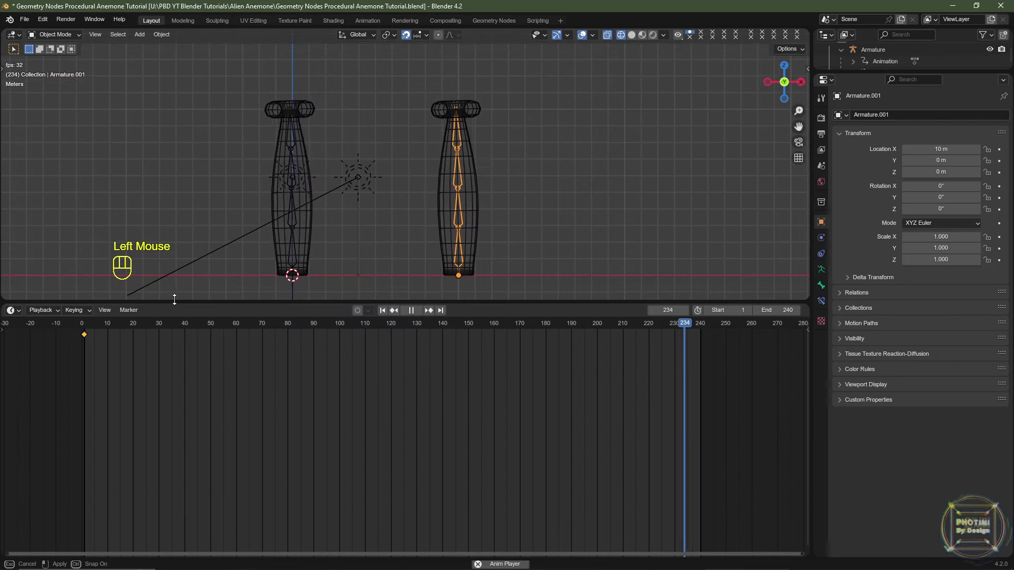
{"action": "left_click", "coordinate": [13, 311]}
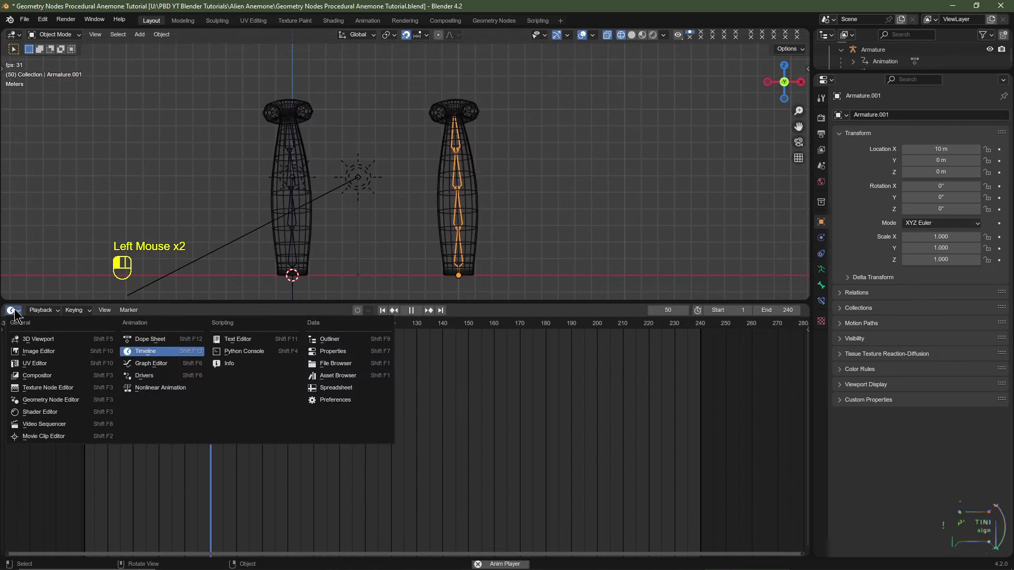
{"action": "left_click", "coordinate": [149, 363]}
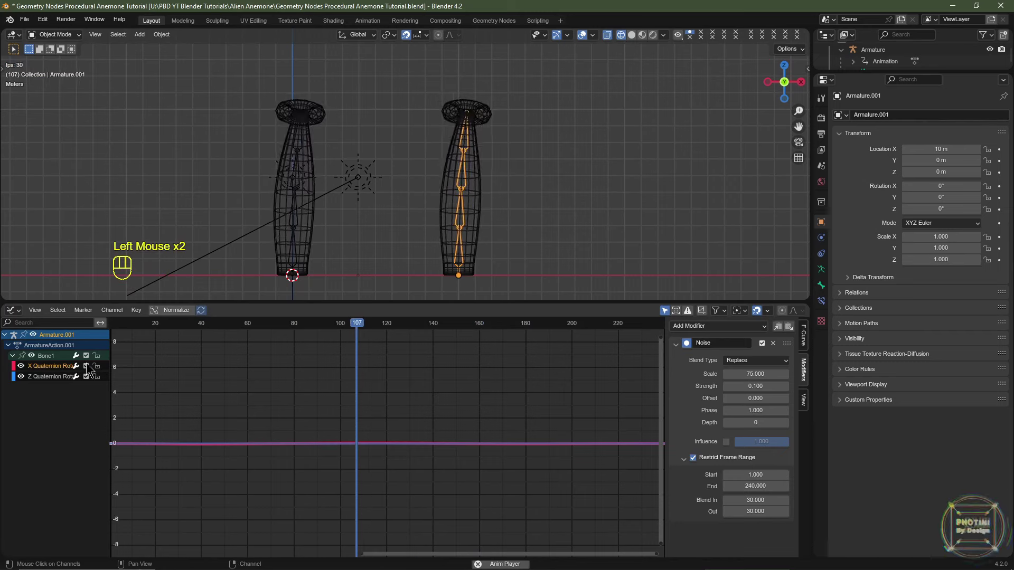
{"action": "left_click", "coordinate": [58, 366]}
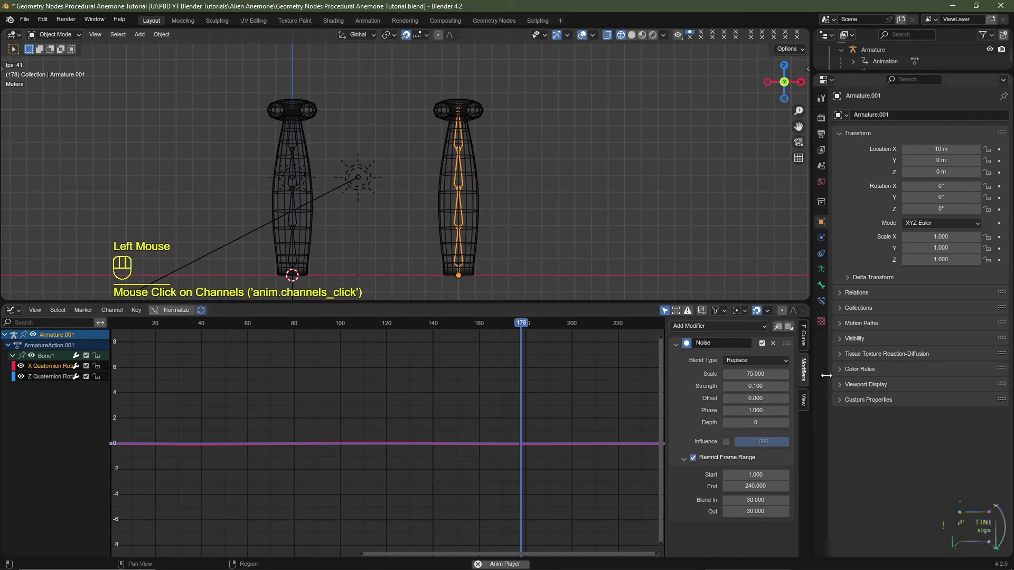
{"action": "left_click", "coordinate": [745, 399]}
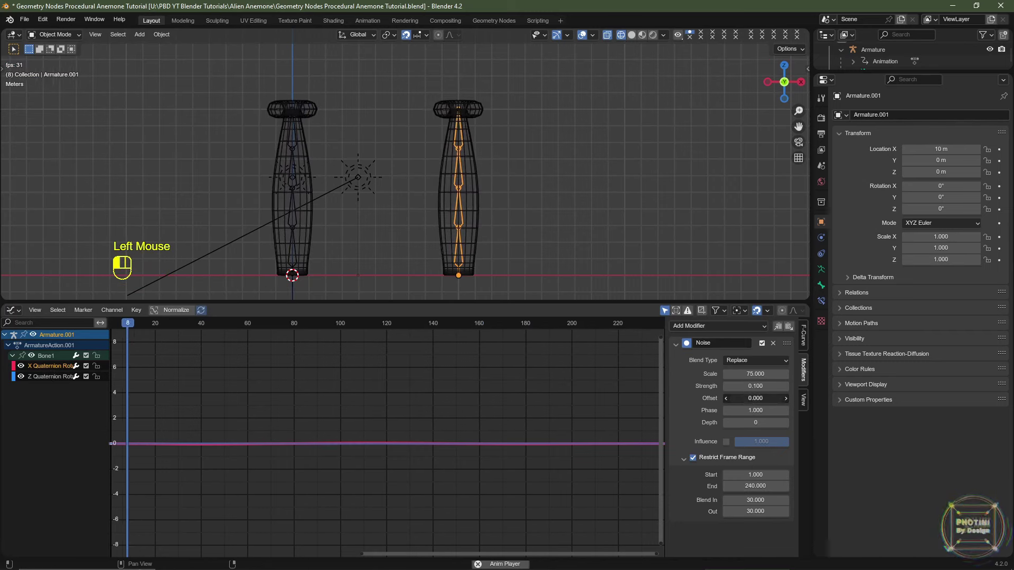
{"action": "type", "text": "1000"}
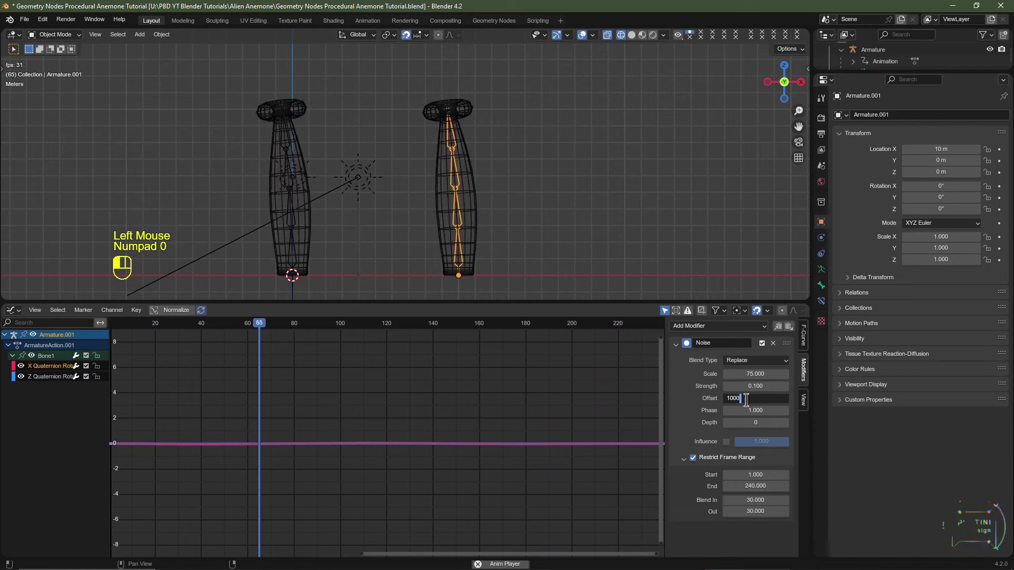
{"action": "key", "text": "Return"}
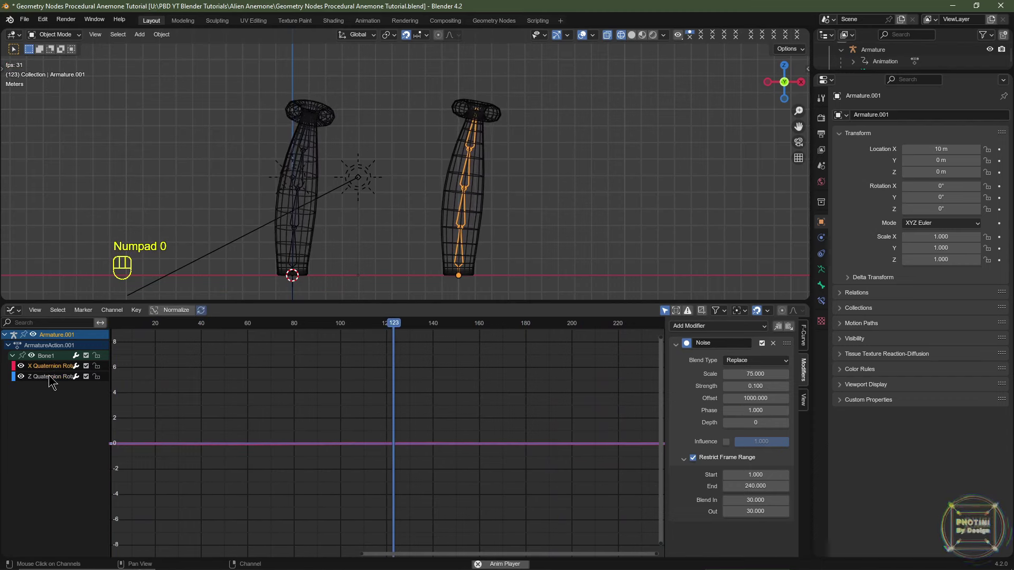
- Set the Noise modifier Offset of the duplicate armature's Z Quaternion Rotation curve to 1250
{"action": "left_click", "coordinate": [82, 376]}
{"action": "double_click", "coordinate": [746, 398]}
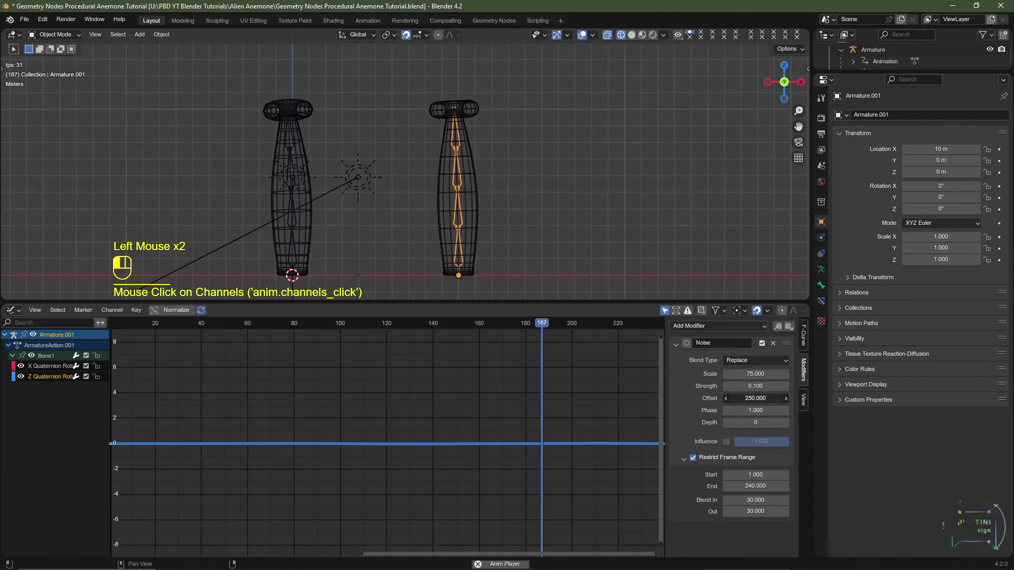
{"action": "type", "text": "1250"}
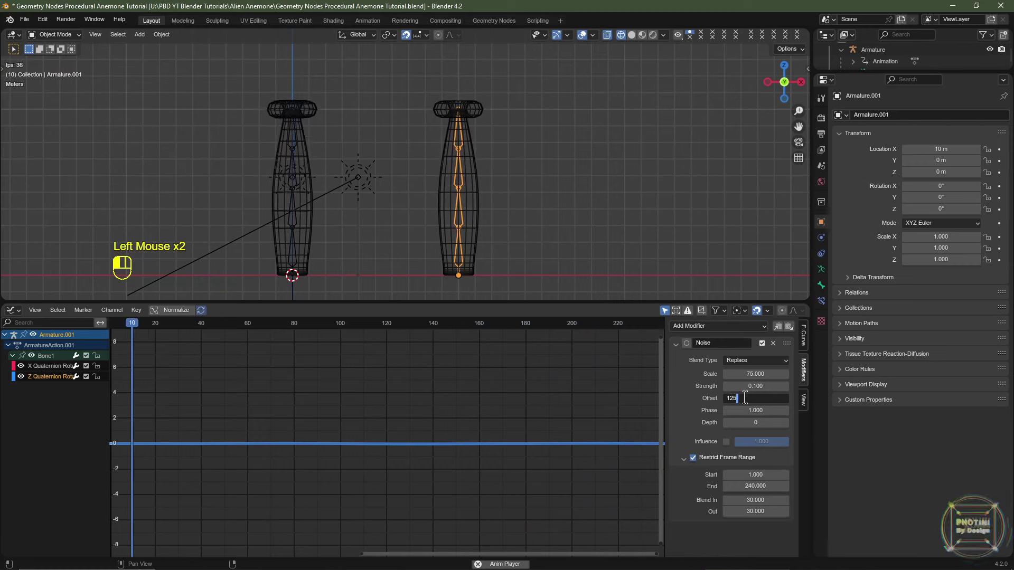
{"action": "key", "text": "Return"}
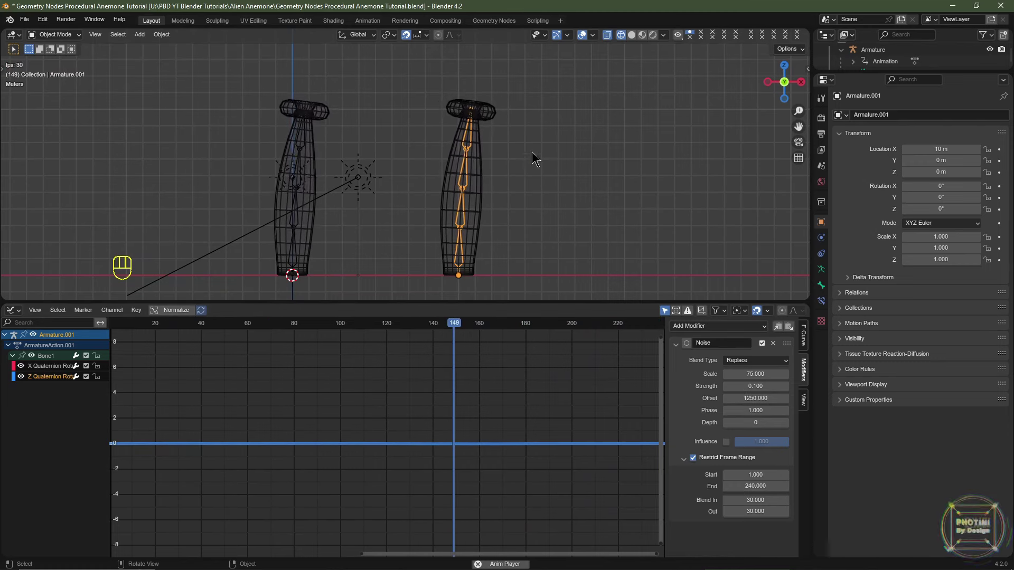
- Stop playback at frame 55, change the Graph Editor back to a Timeline and use Material Preview shading in the viewport
{"action": "left_click", "coordinate": [236, 323]}
{"action": "left_click", "coordinate": [11, 310]}
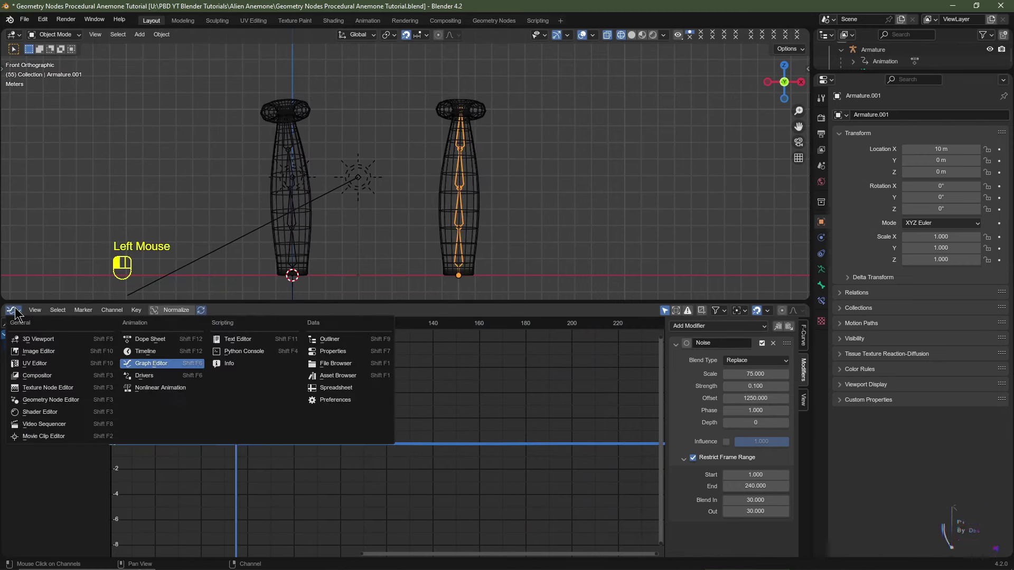
{"action": "left_click", "coordinate": [146, 352]}
{"action": "left_click", "coordinate": [632, 36]}
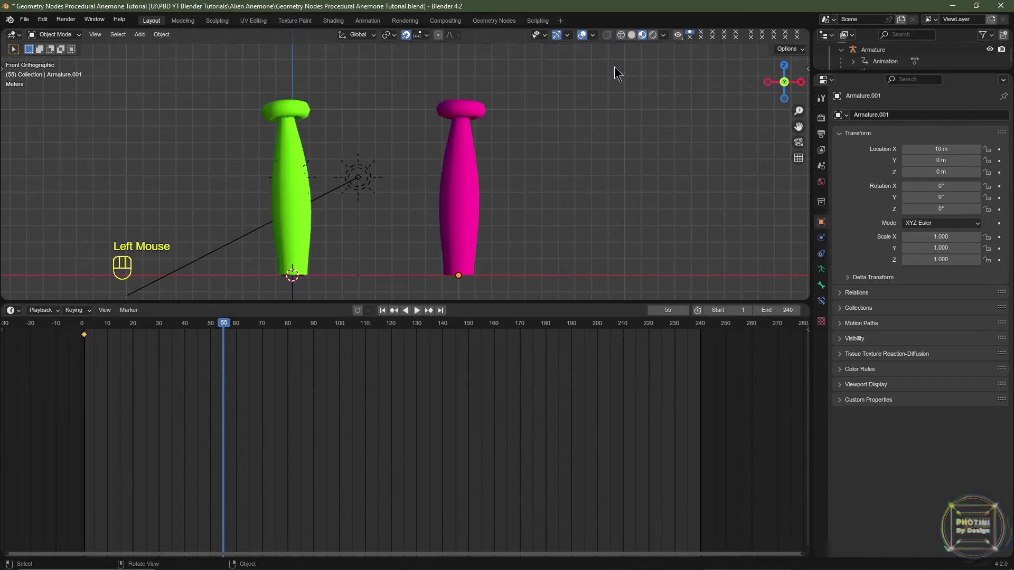
- Show the GeometryNodes modifier in the viewport again for both the original and the duplicated anemone
{"action": "left_click", "coordinate": [289, 131]}
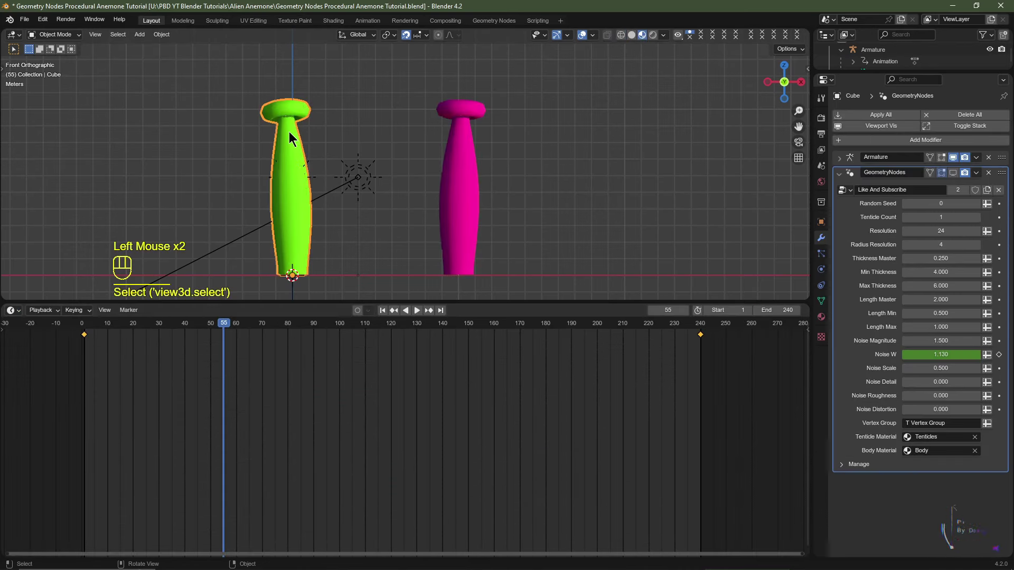
{"action": "left_click", "coordinate": [953, 172]}
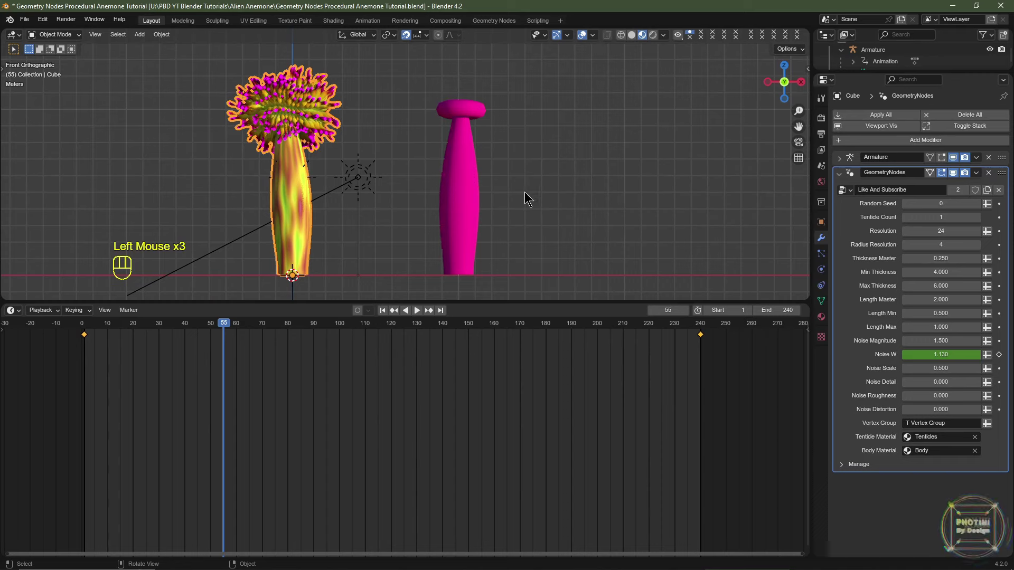
{"action": "left_click", "coordinate": [465, 175]}
{"action": "left_click", "coordinate": [953, 172]}
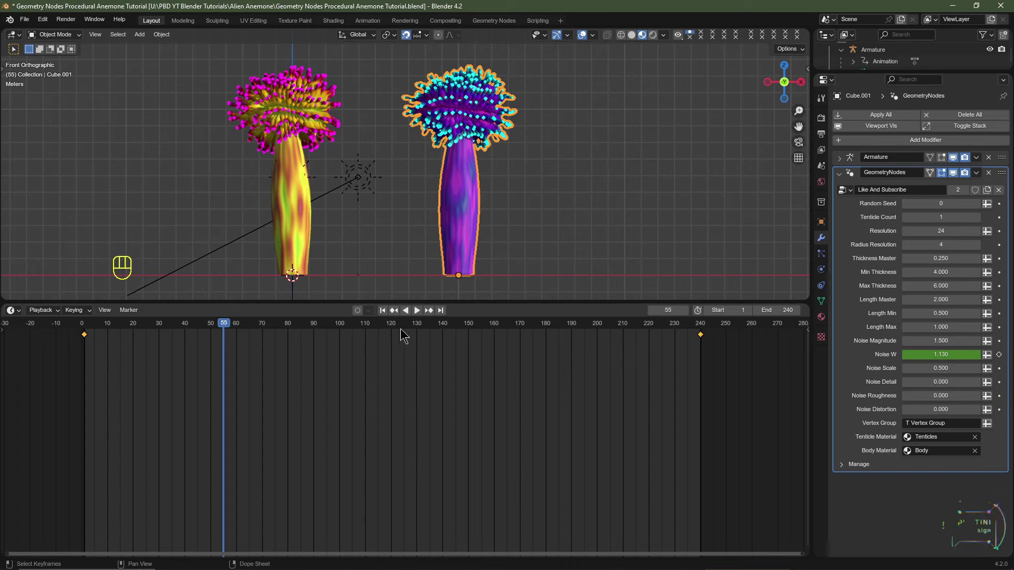
- At frame 1, set the duplicated anemone's Noise W to 5 and keyframe it
{"action": "left_click", "coordinate": [383, 311]}
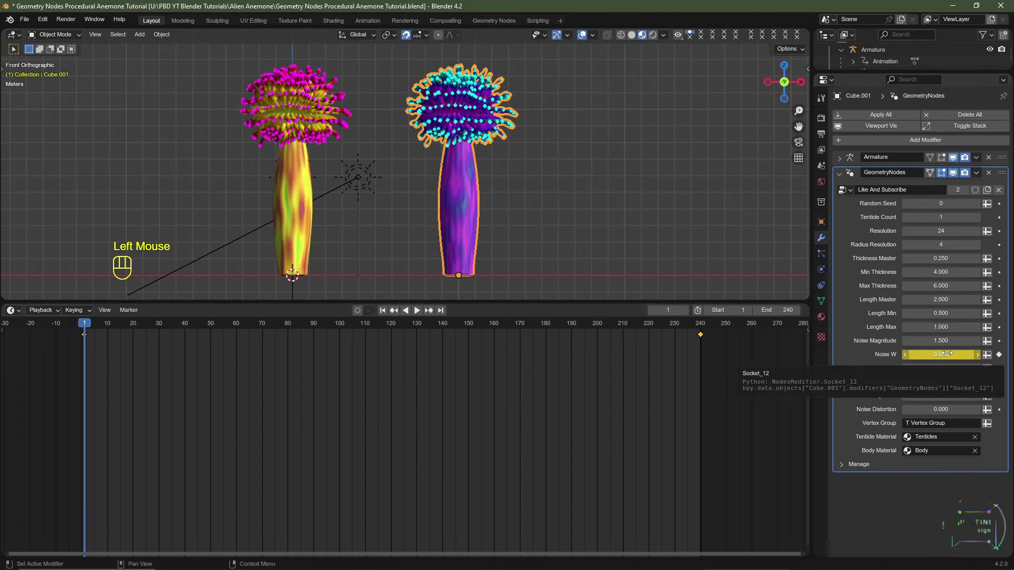
{"action": "left_click", "coordinate": [441, 311]}
{"action": "left_click", "coordinate": [383, 311]}
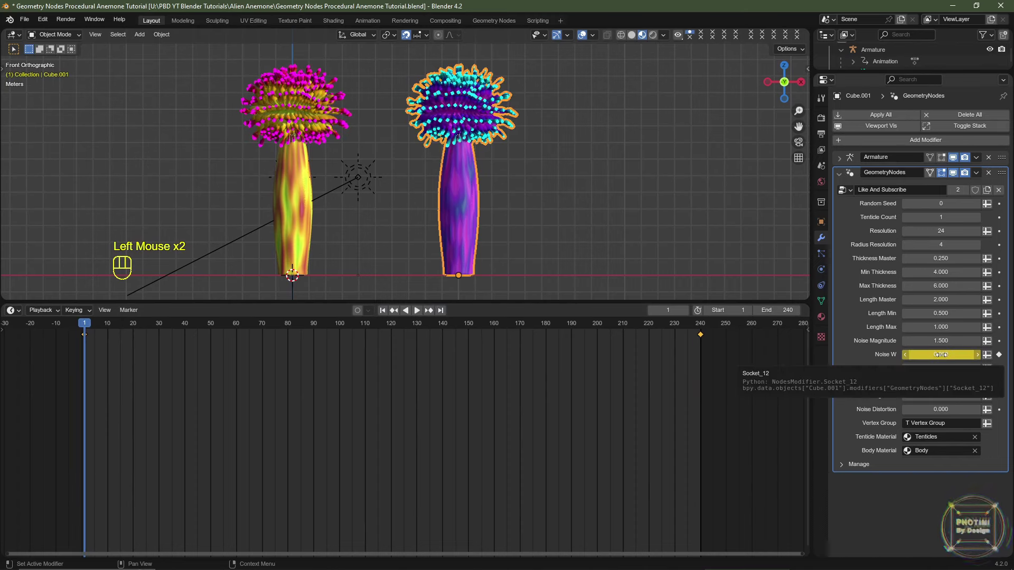
{"action": "left_click", "coordinate": [950, 355]}
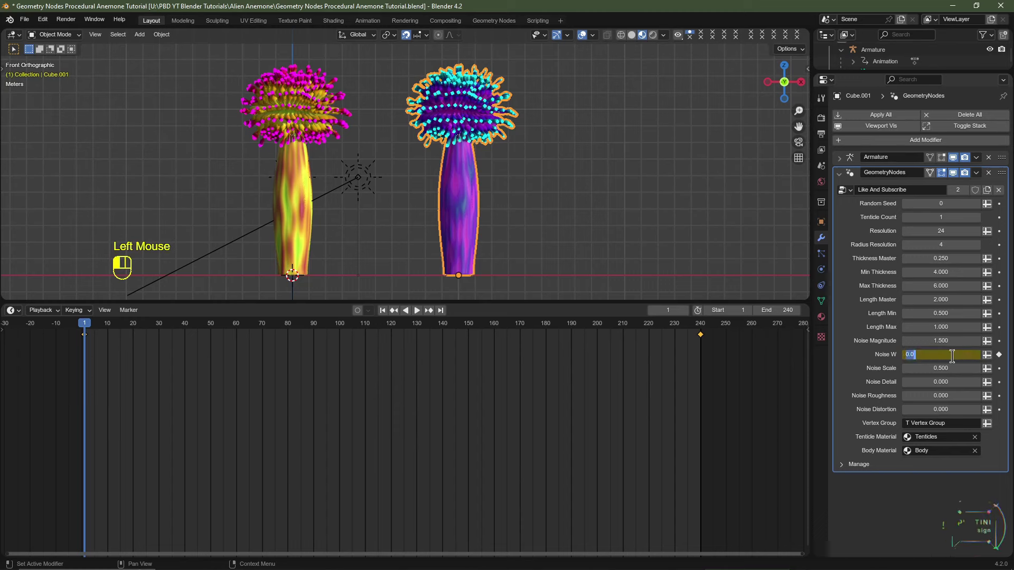
{"action": "key", "text": "Return"}
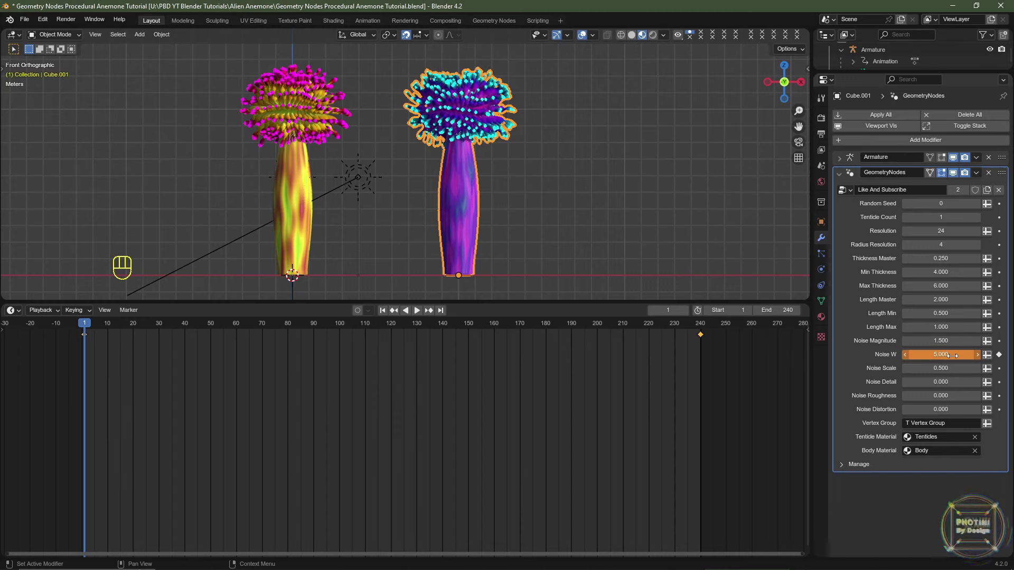
{"action": "key", "text": "i"}
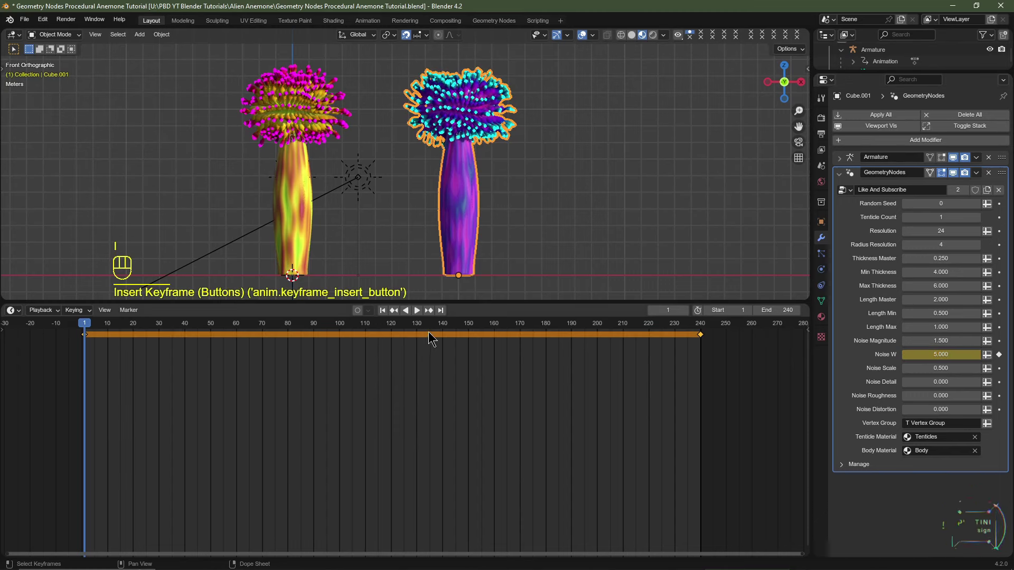
- At frame 240, set the duplicated anemone's Noise W to 10 and keyframe it
{"action": "left_click", "coordinate": [441, 311]}
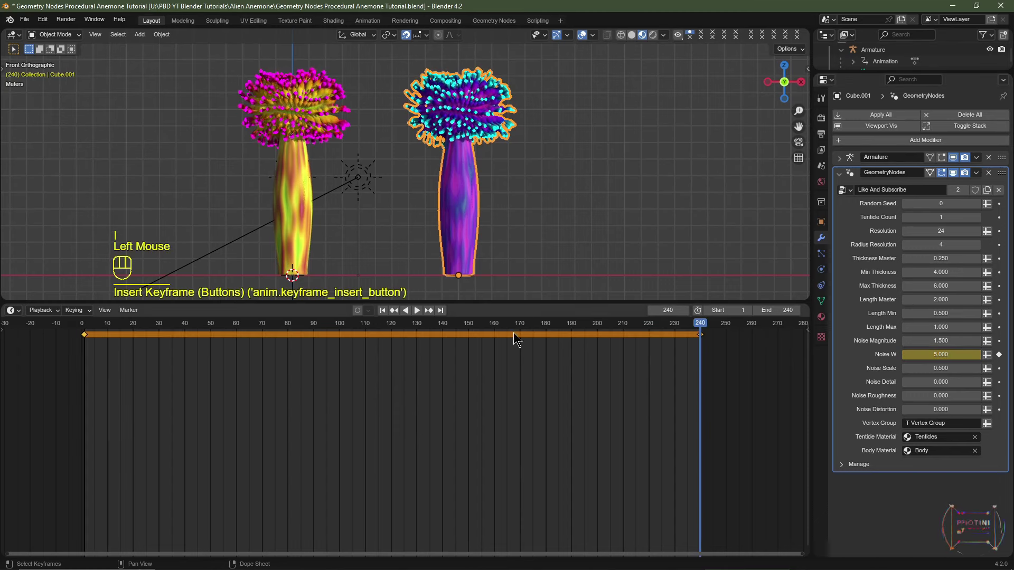
{"action": "double_click", "coordinate": [934, 355]}
{"action": "type", "text": "10"}
{"action": "key", "text": "Return"}
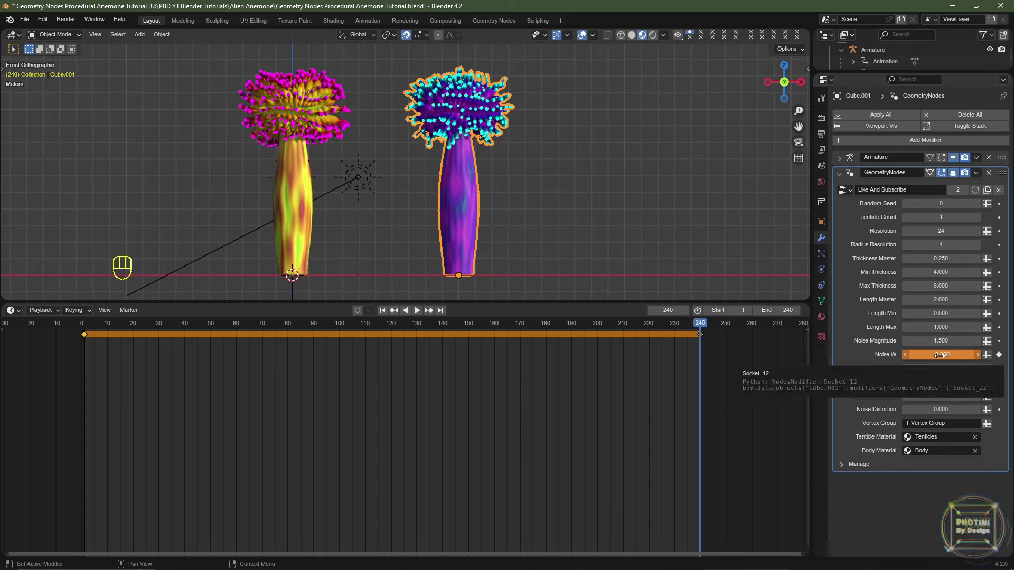
{"action": "key", "text": "i"}
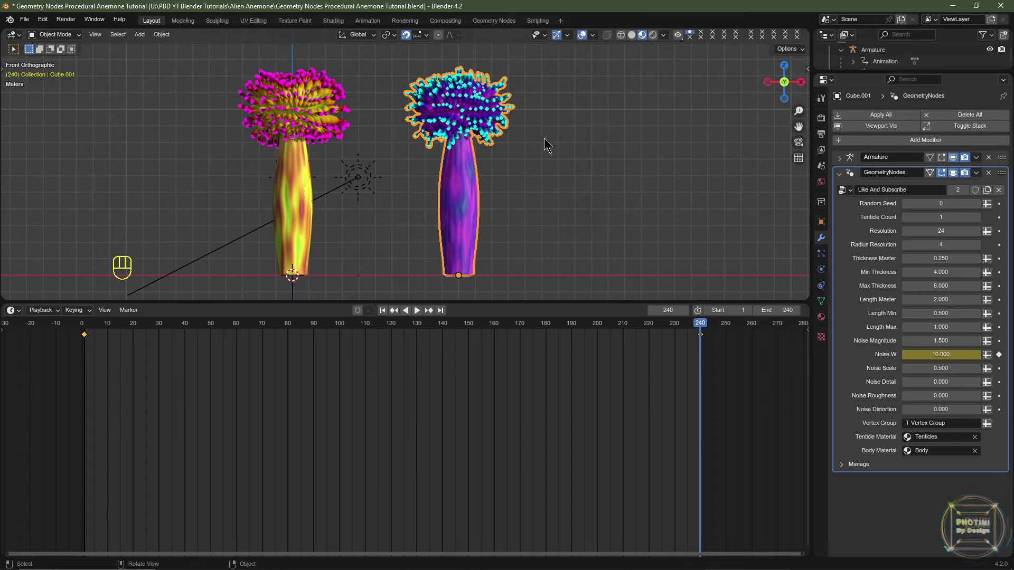
- Set the duplicated anemone's Tenticle Count to 2 and its Thickness Master to 0.1
{"action": "scroll", "coordinate": [541, 141], "scroll_direction": "up", "scroll_amount": 1}
{"action": "middle_click_drag", "start_coordinate": [539, 141], "coordinate": [536, 159], "text": "shift"}
{"action": "scroll", "coordinate": [538, 160], "scroll_direction": "up", "scroll_amount": 1}
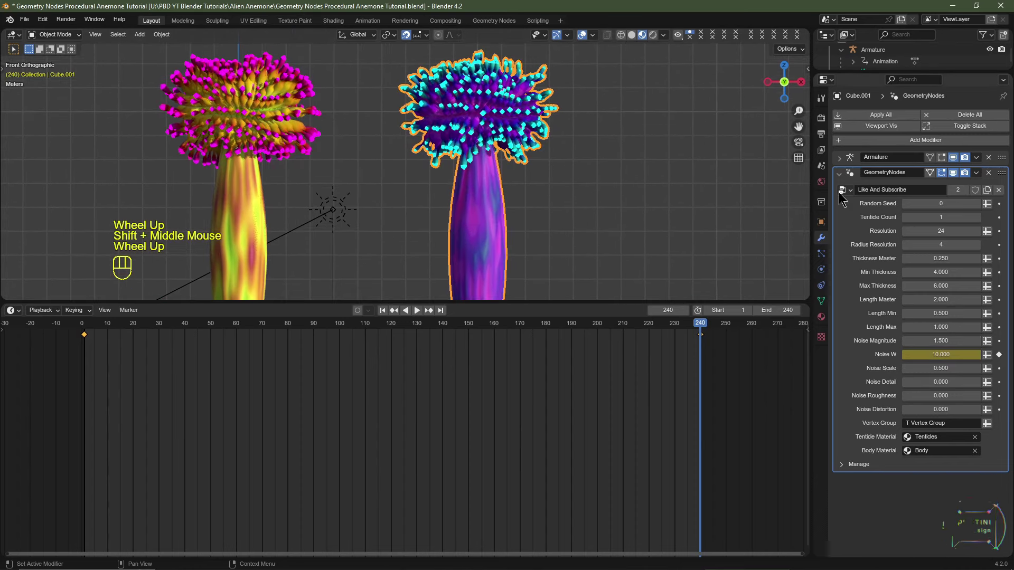
{"action": "left_click", "coordinate": [974, 224]}
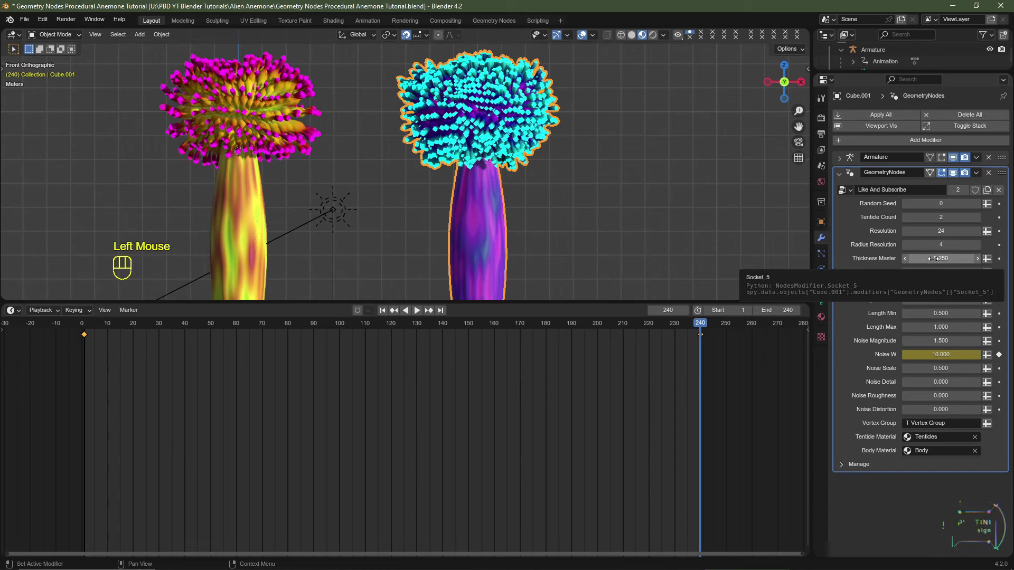
{"action": "left_click", "coordinate": [934, 259]}
{"action": "type", "text": ".1"}
{"action": "key", "text": "Return"}
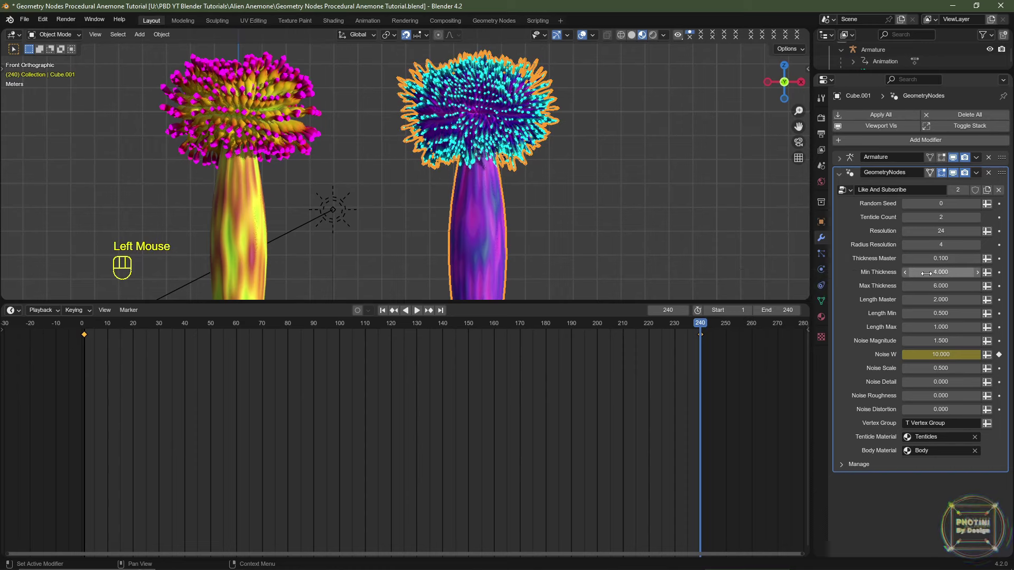
- Set the duplicated anemone's Length Master to 3 and its Length Min to 0.25
{"action": "left_click", "coordinate": [935, 300]}
{"action": "key", "text": "Return"}
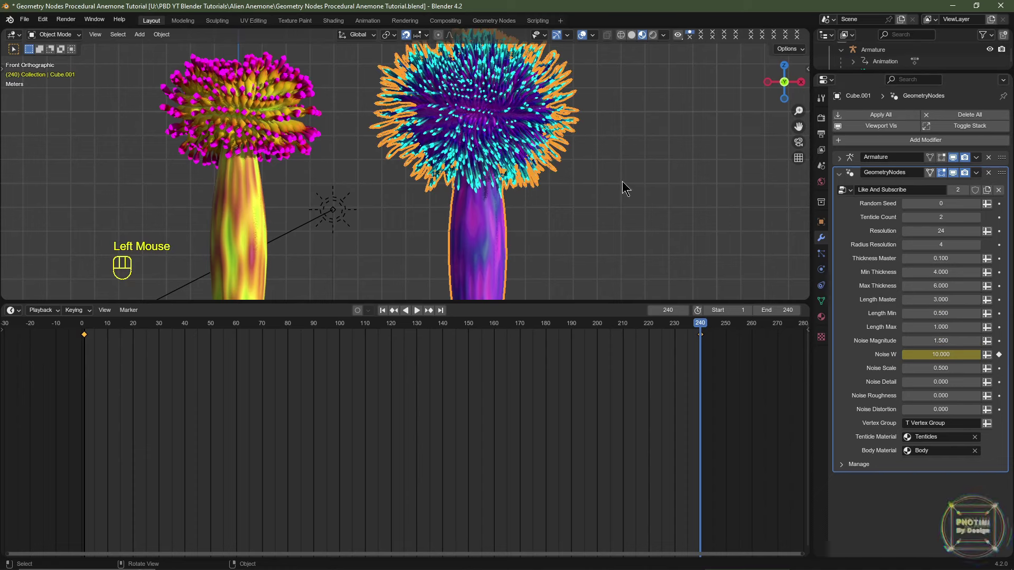
{"action": "left_click", "coordinate": [939, 313]}
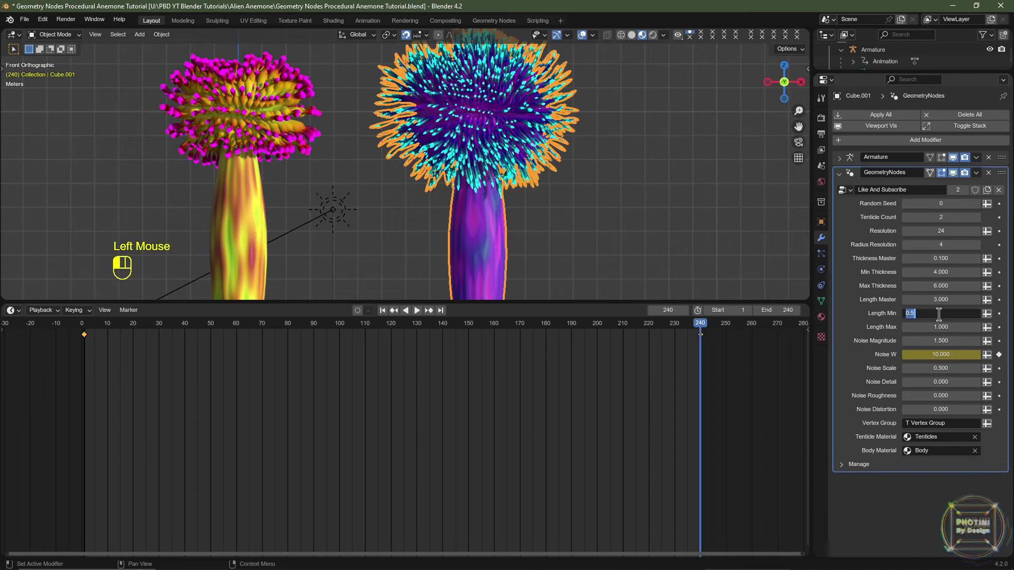
{"action": "key", "text": "Return"}
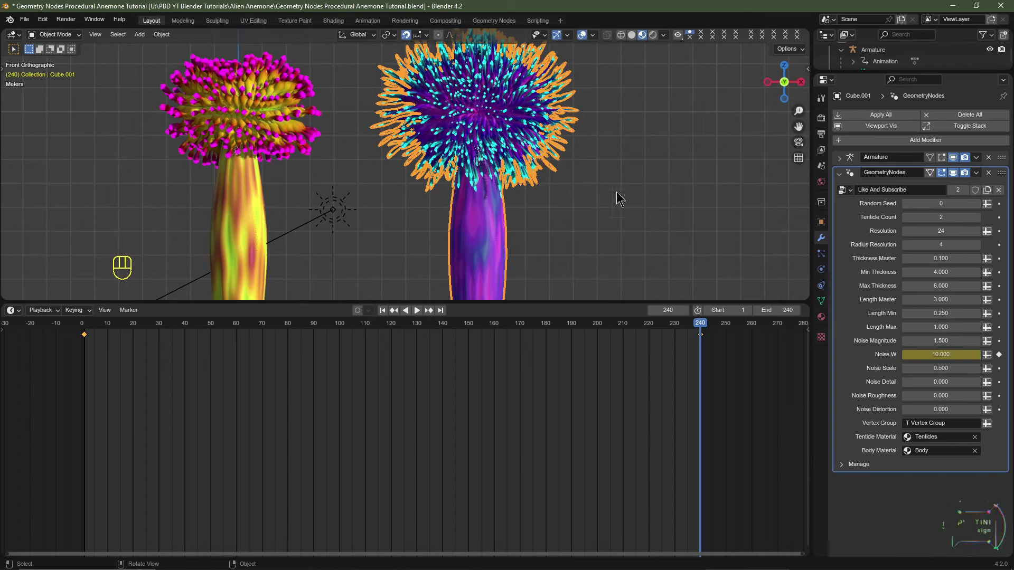
- Set the duplicated anemone's Max Thickness to 7 and inspect its tentacles up close
{"action": "middle_click_drag", "start_coordinate": [556, 101], "coordinate": [574, 126], "text": "shift"}
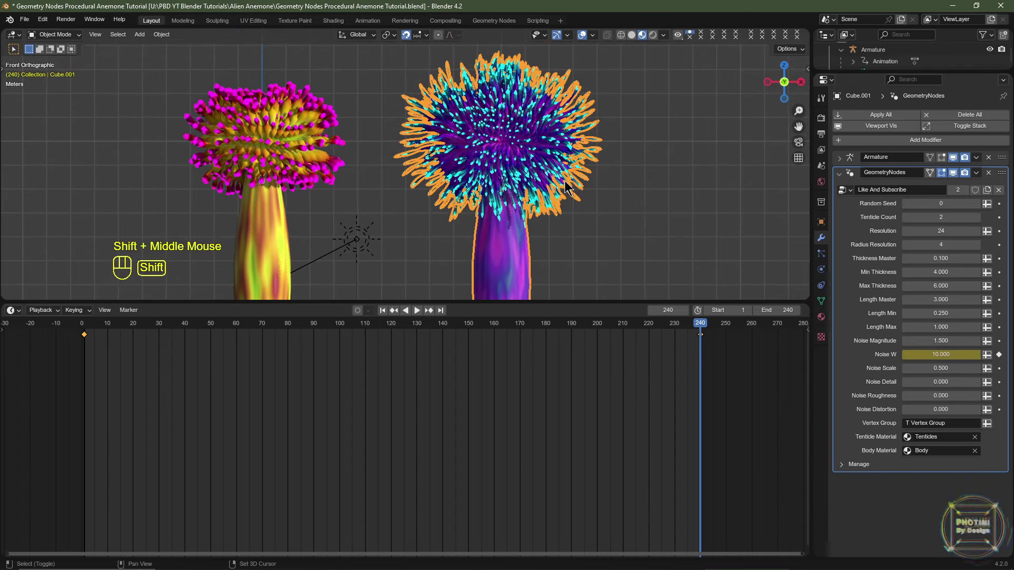
{"action": "middle_click_drag", "start_coordinate": [563, 188], "coordinate": [561, 166], "text": "shift"}
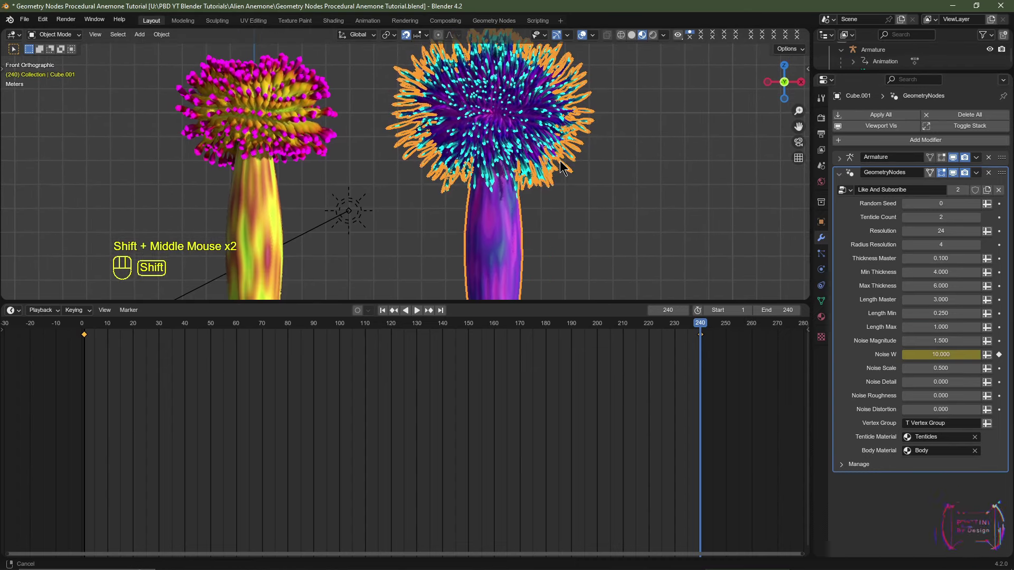
{"action": "left_click", "coordinate": [947, 285]}
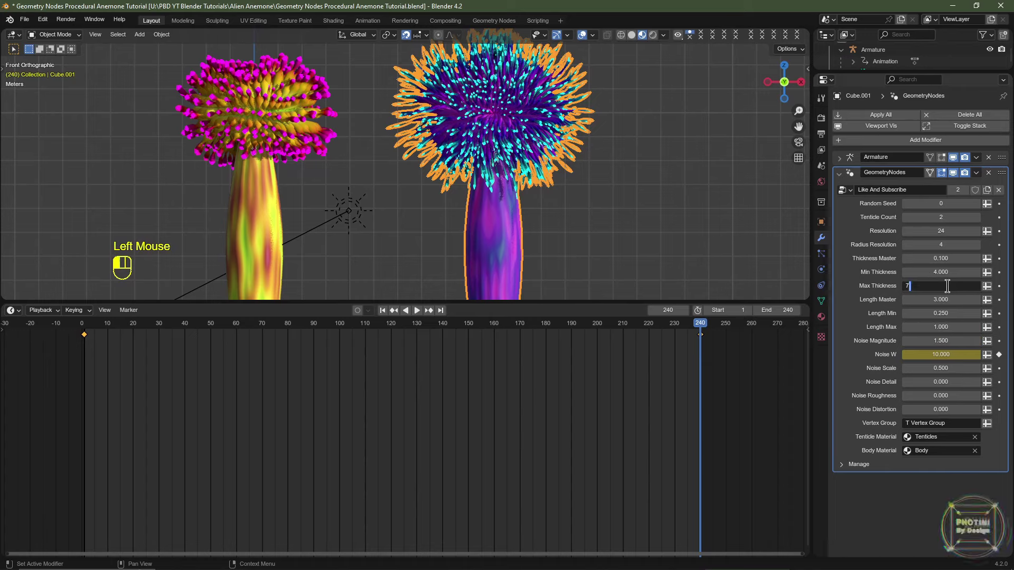
{"action": "type", "text": "7"}
{"action": "key", "text": "Return"}
{"action": "scroll", "coordinate": [672, 201], "scroll_direction": "up", "scroll_amount": 3}
{"action": "middle_click_drag", "start_coordinate": [673, 203], "coordinate": [573, 193], "text": "shift"}
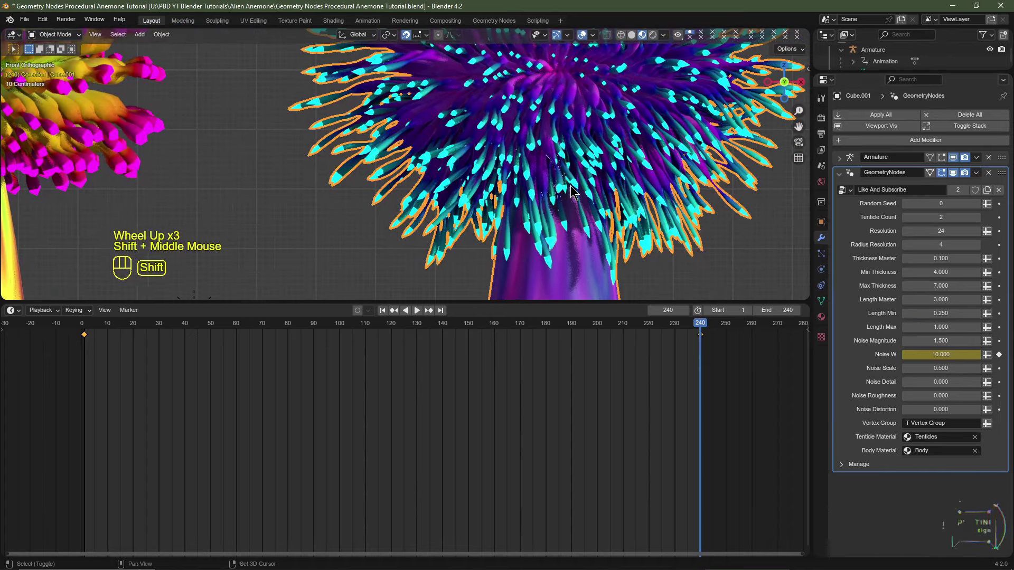
- Set the duplicated anemone's Random Seed to 3, preview the animation in solid shading and return to the first frame
{"action": "scroll", "coordinate": [573, 193], "scroll_direction": "down", "scroll_amount": 1}
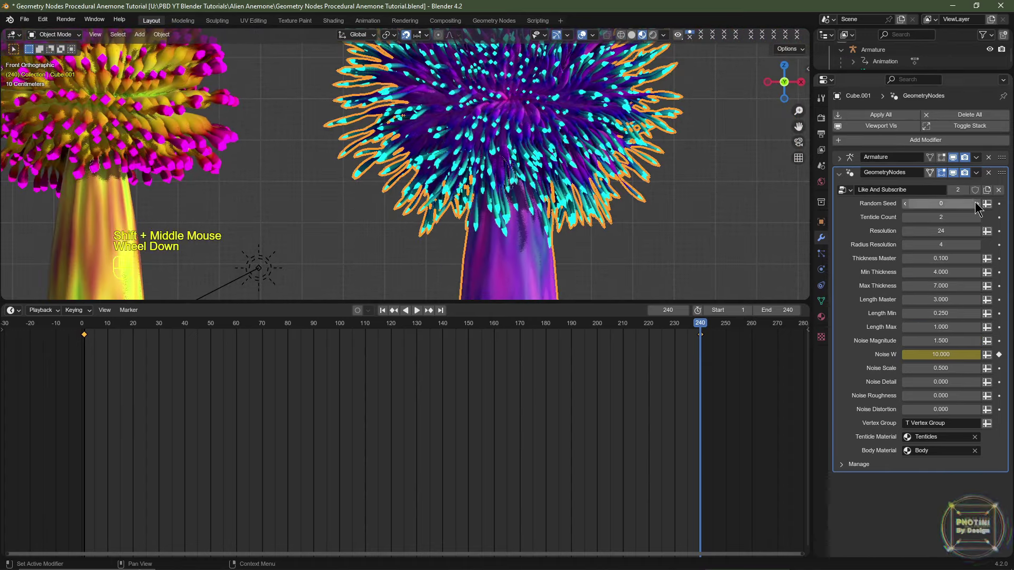
{"action": "scroll", "coordinate": [976, 207], "scroll_direction": "up", "scroll_amount": 3}
{"action": "key", "text": "space"}
{"action": "left_click", "coordinate": [631, 35]}
{"action": "key", "text": "space"}
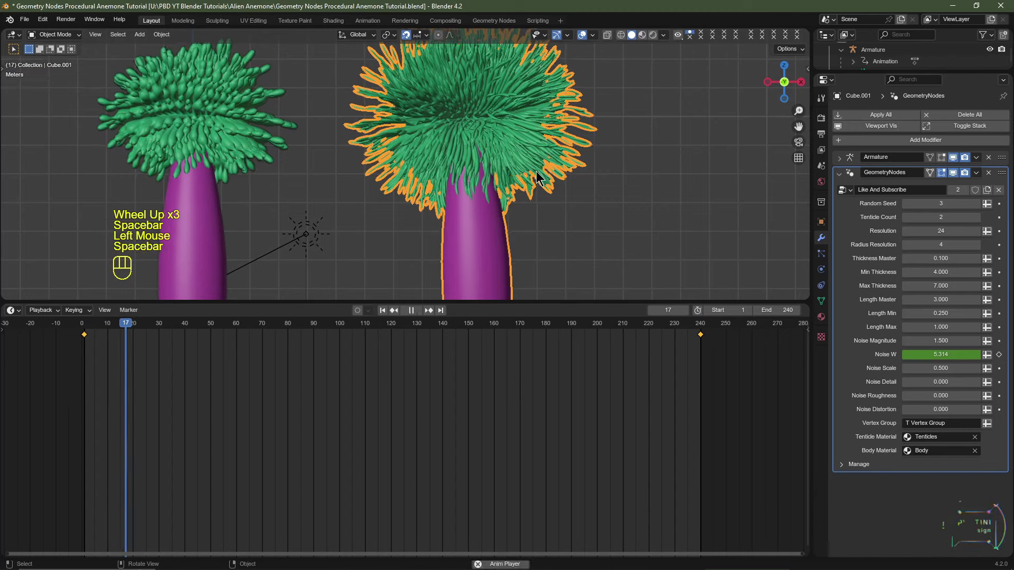
{"action": "key", "text": "space"}
{"action": "left_click", "coordinate": [382, 310]}
- Select the original anemone and raise its Radius Resolution to about 11
{"action": "middle_click_drag", "start_coordinate": [229, 165], "coordinate": [303, 204], "text": "shift"}
{"action": "scroll", "coordinate": [430, 174], "scroll_direction": "up", "scroll_amount": 3}
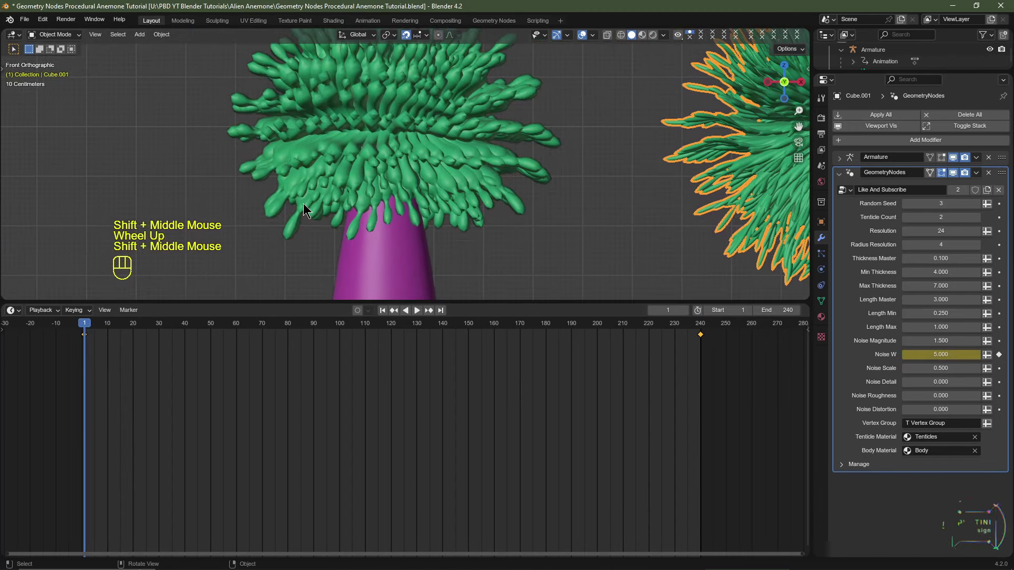
{"action": "left_click", "coordinate": [465, 157]}
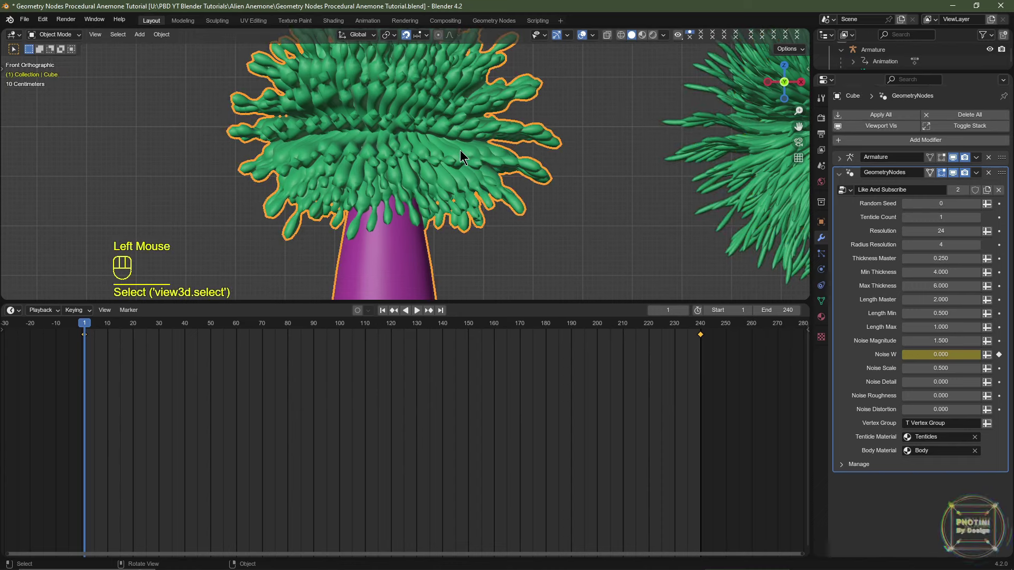
{"action": "left_click_drag", "start_coordinate": [934, 244], "coordinate": [956, 244]}
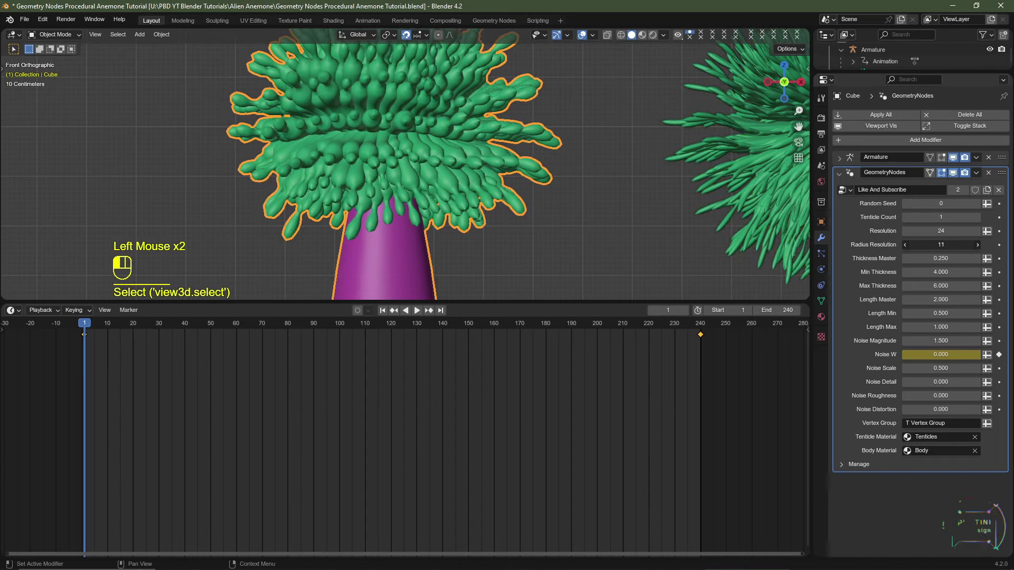
- Select the duplicated anemone and set its Radius Resolution to 8
{"action": "middle_click_drag", "start_coordinate": [458, 208], "coordinate": [558, 168], "text": "shift"}
{"action": "left_click", "coordinate": [559, 168]}
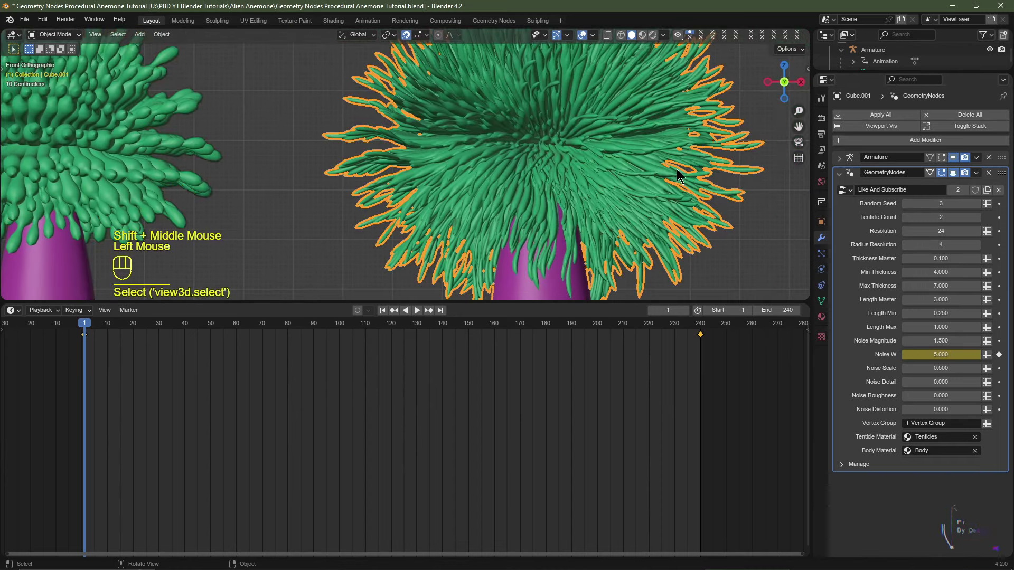
{"action": "double_click", "coordinate": [933, 244]}
{"action": "type", "text": "8"}
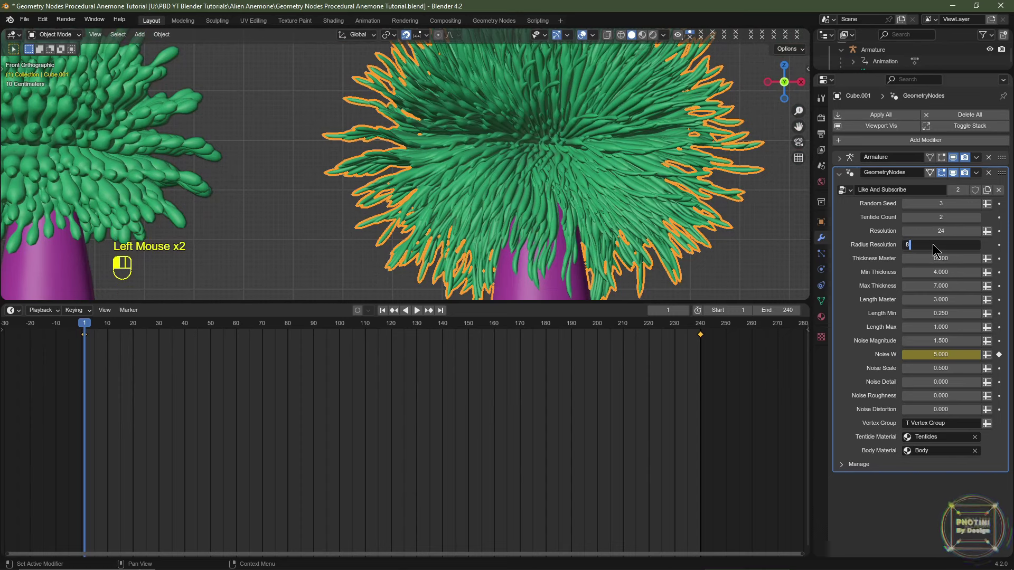
{"action": "key", "text": "Return"}
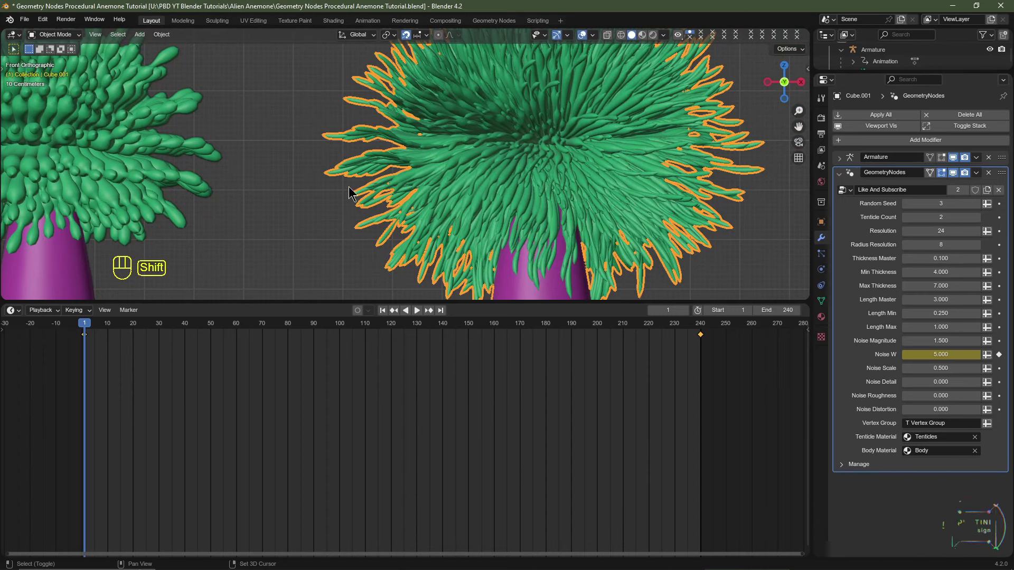
- In the geometry node tree's RGB Curves, move the last peak to about 0.859, 0.357, shift the dip beside it and lower the middle peak to about 0.593, 0.556
{"action": "middle_click_drag", "start_coordinate": [279, 190], "coordinate": [512, 185], "text": "shift"}
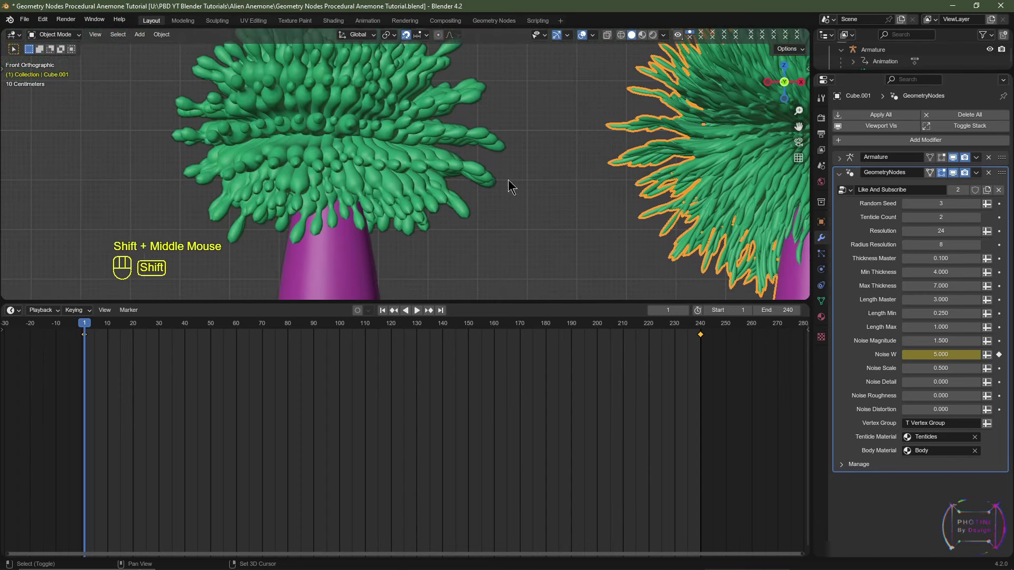
{"action": "left_click", "coordinate": [10, 311]}
{"action": "left_click", "coordinate": [49, 400]}
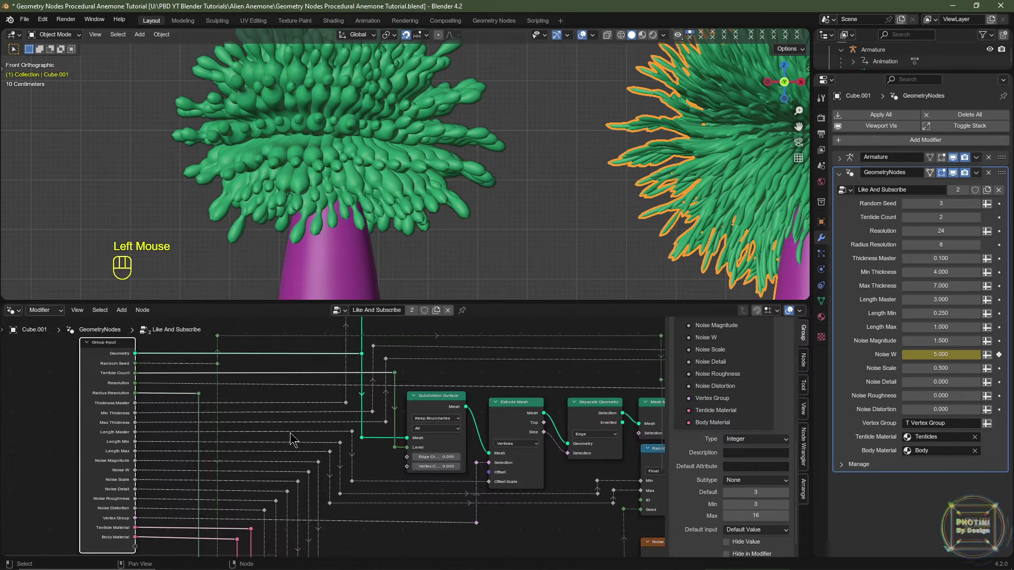
{"action": "middle_click_drag", "start_coordinate": [480, 407], "coordinate": [285, 480]}
{"action": "scroll", "coordinate": [437, 480], "scroll_direction": "up", "scroll_amount": 2}
{"action": "scroll", "coordinate": [285, 428], "scroll_direction": "up", "scroll_amount": 2}
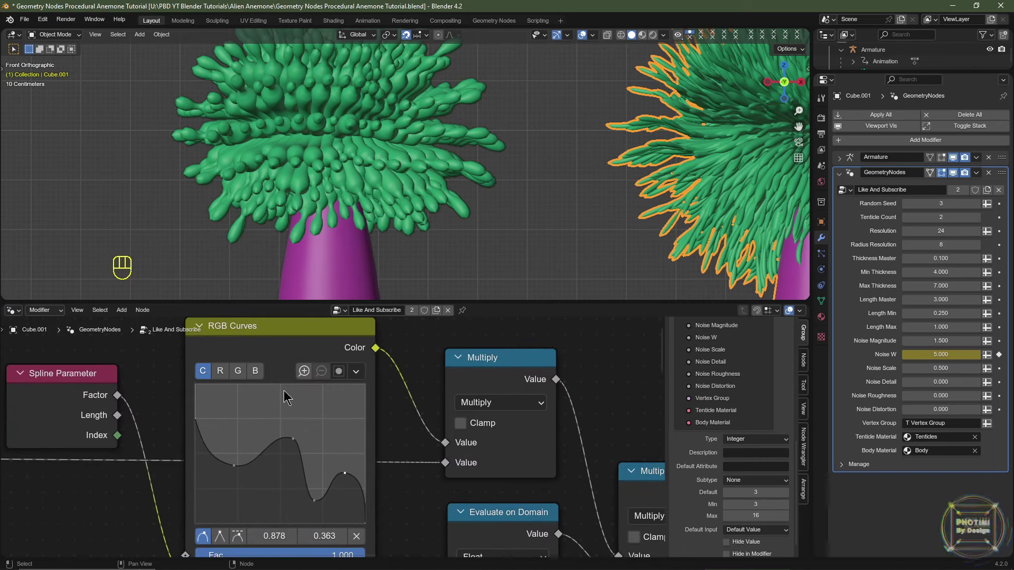
{"action": "left_click_drag", "start_coordinate": [354, 484], "coordinate": [339, 482]}
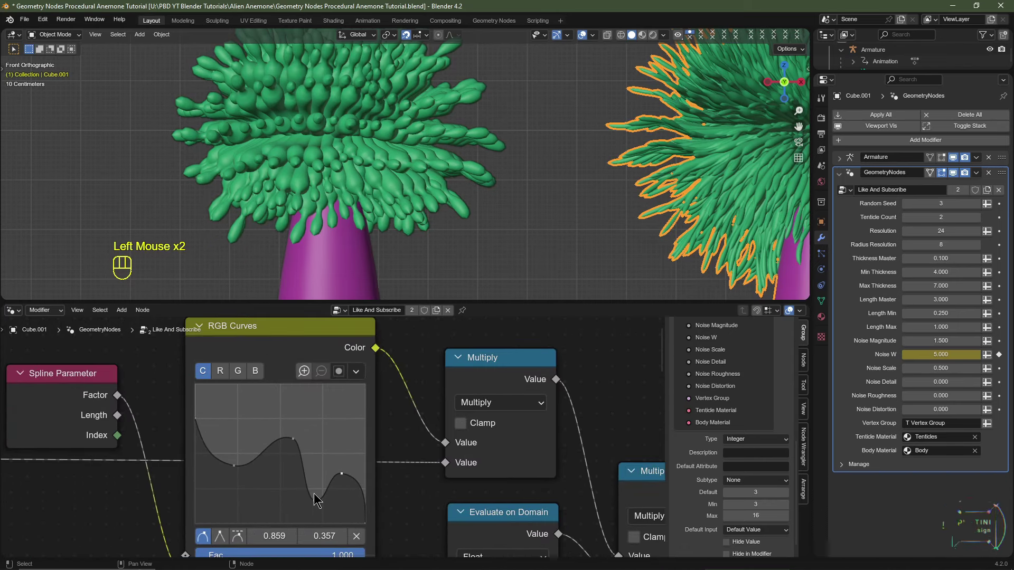
{"action": "left_click_drag", "start_coordinate": [314, 500], "coordinate": [327, 494]}
{"action": "left_click", "coordinate": [293, 439]}
{"action": "left_click_drag", "start_coordinate": [293, 438], "coordinate": [296, 447]}
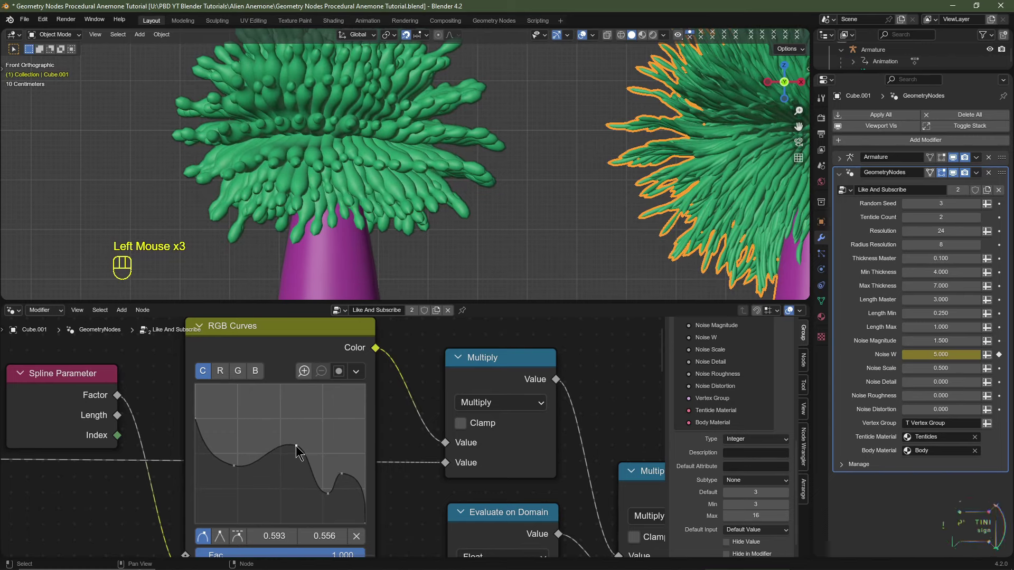
- Restore the Timeline beneath an enlarged 3D viewport and view both anemones in material preview shading
{"action": "scroll", "coordinate": [472, 171], "scroll_direction": "down", "scroll_amount": 4}
{"action": "scroll", "coordinate": [472, 172], "scroll_direction": "up", "scroll_amount": 2}
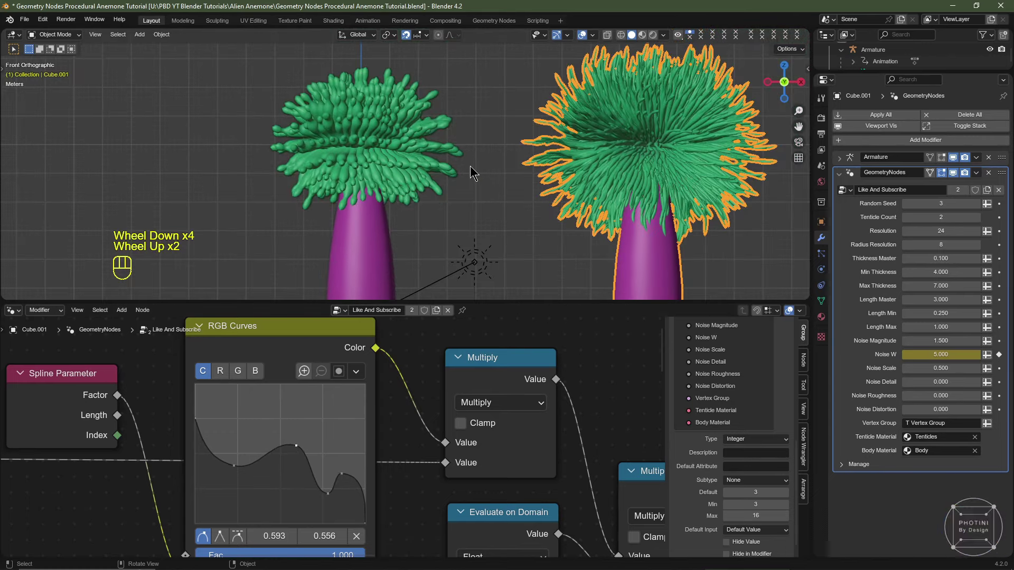
{"action": "left_click", "coordinate": [15, 316]}
{"action": "left_click", "coordinate": [161, 353]}
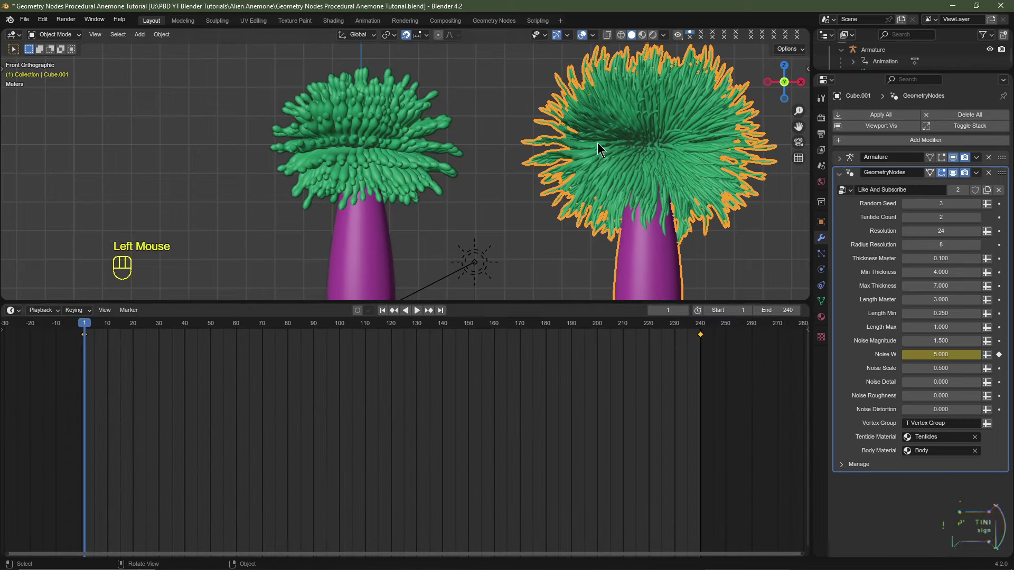
{"action": "scroll", "coordinate": [597, 143], "scroll_direction": "down", "scroll_amount": 2}
{"action": "left_click_drag", "start_coordinate": [598, 303], "coordinate": [598, 467]}
{"action": "left_click", "coordinate": [642, 34]}
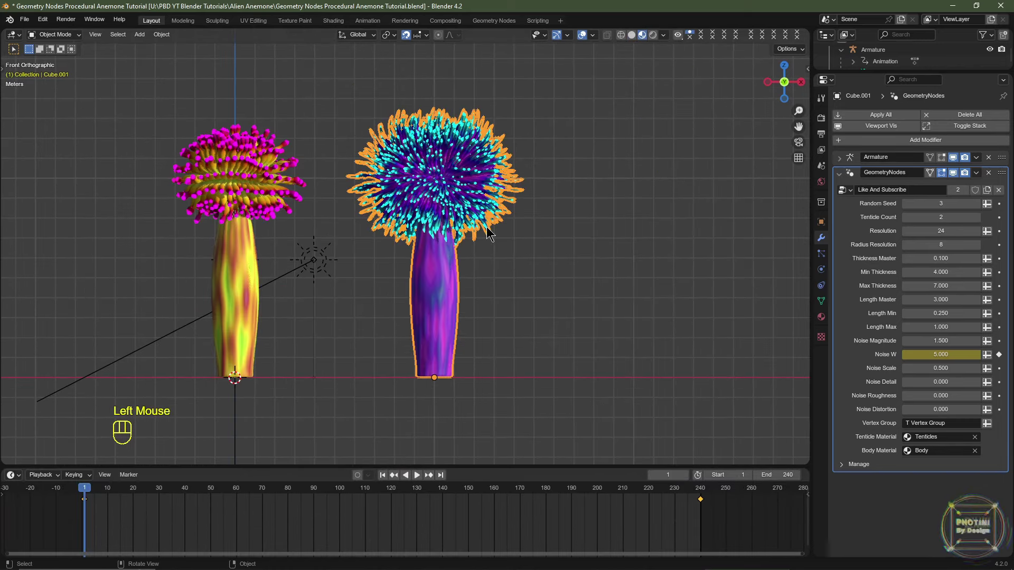
- In wireframe shading, select the second anemone together with its armature and duplicate them 10 m along X
{"action": "left_click", "coordinate": [632, 35]}
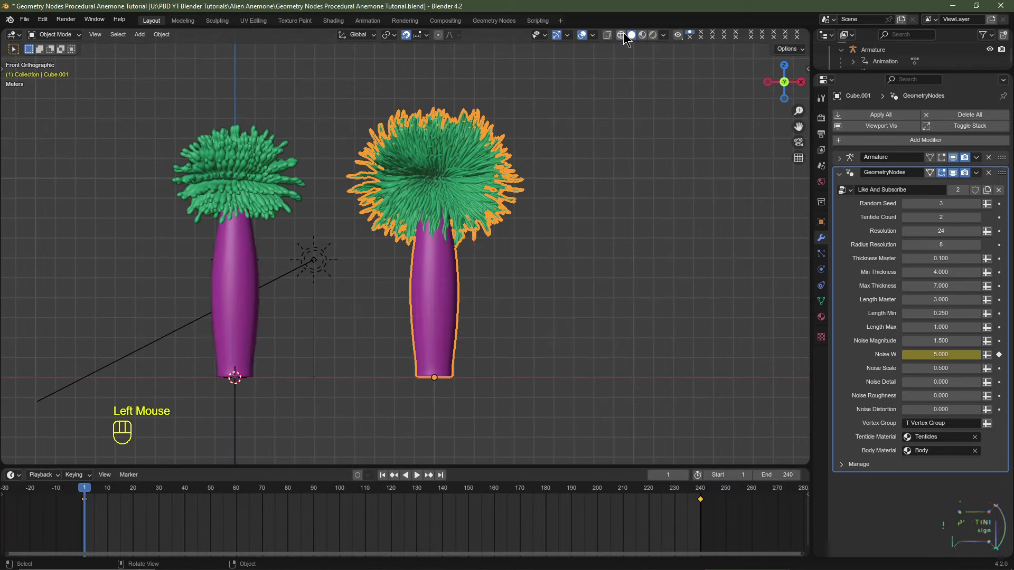
{"action": "left_click", "coordinate": [622, 35]}
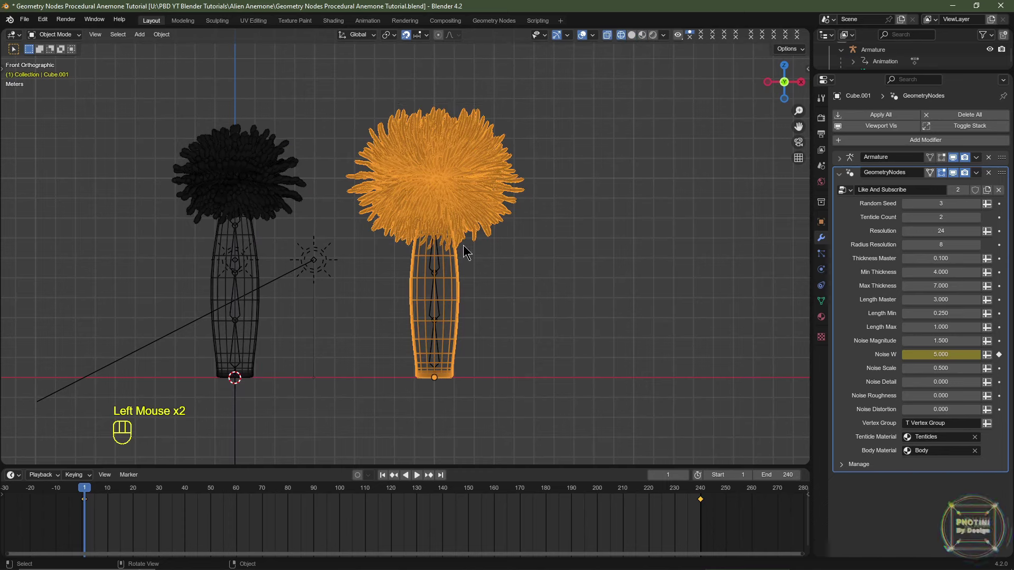
{"action": "left_click", "coordinate": [438, 312], "text": "shift"}
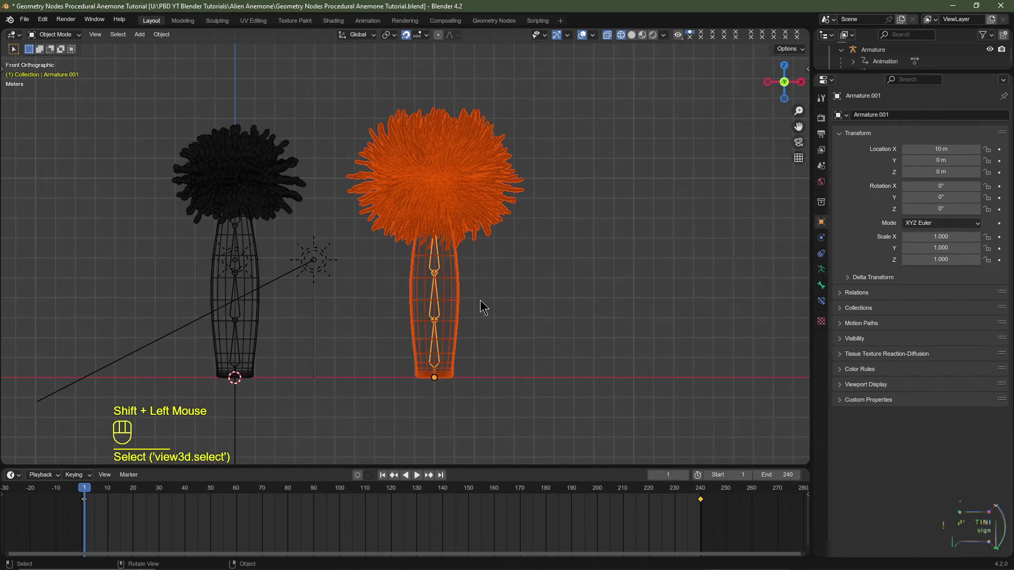
{"action": "middle_click_drag", "start_coordinate": [480, 301], "coordinate": [383, 283], "text": "shift"}
{"action": "key", "text": "shift+d"}
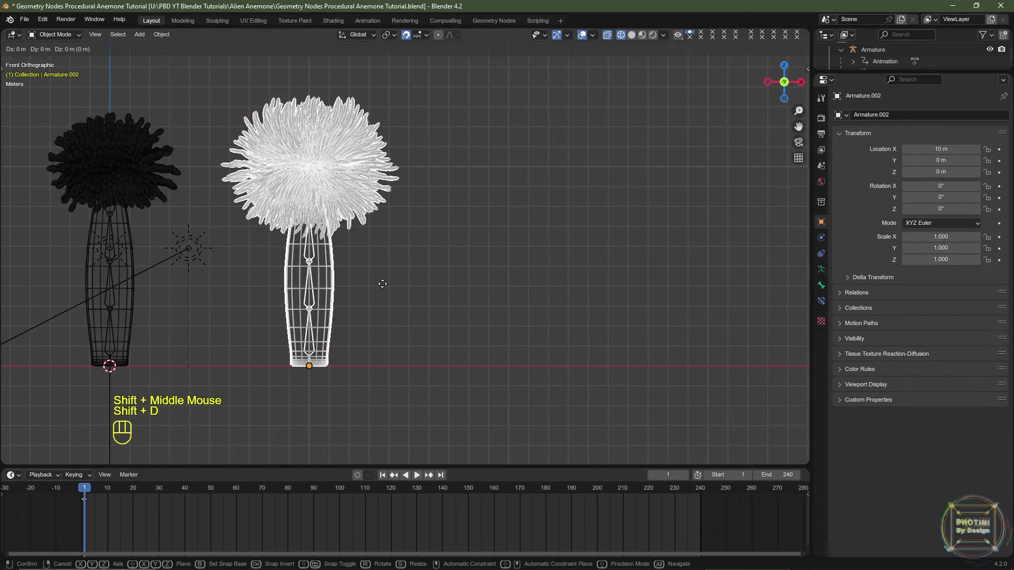
{"action": "key", "text": "x"}
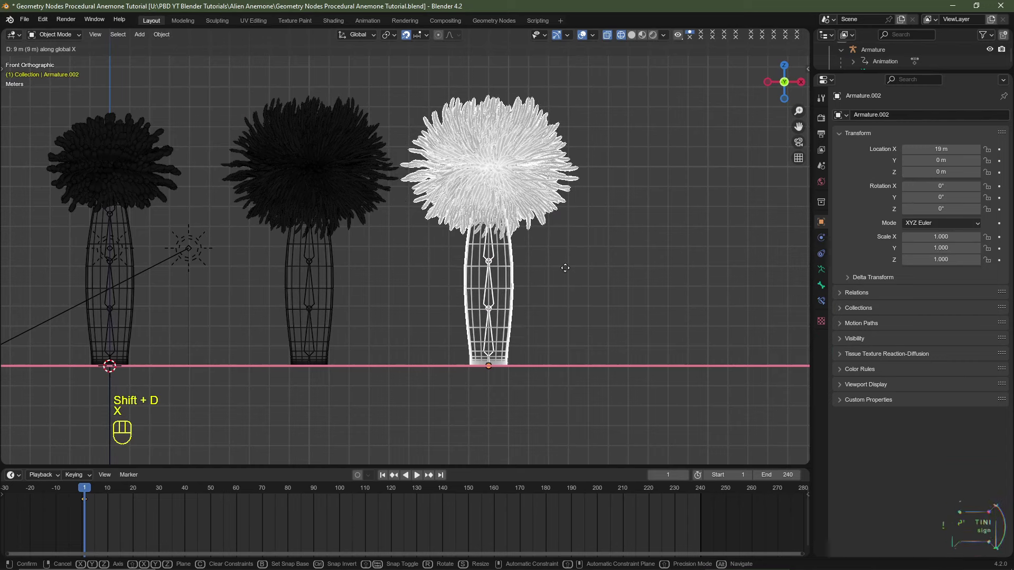
{"action": "left_click", "coordinate": [576, 269]}
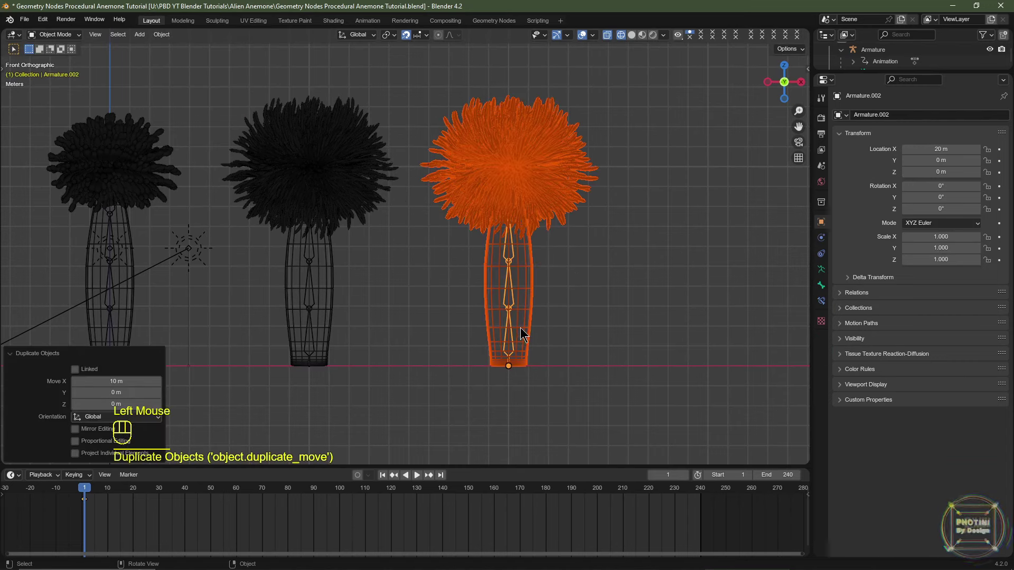
- For the new armature, open the Graph Editor and set the X Quaternion Rotation channel's Noise modifier Offset to 2000
{"action": "left_click", "coordinate": [516, 307]}
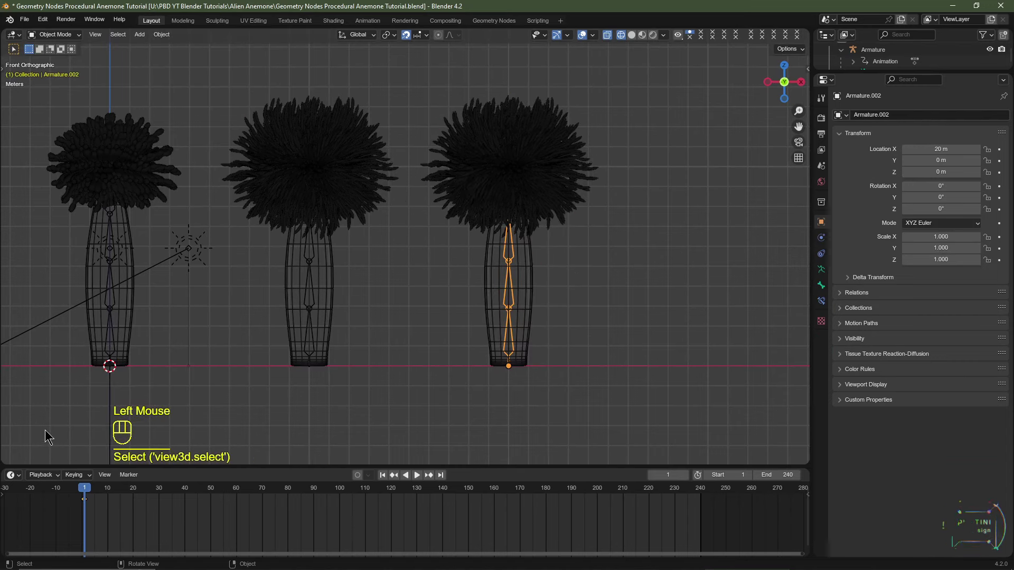
{"action": "left_click", "coordinate": [14, 475]}
{"action": "left_click", "coordinate": [235, 392]}
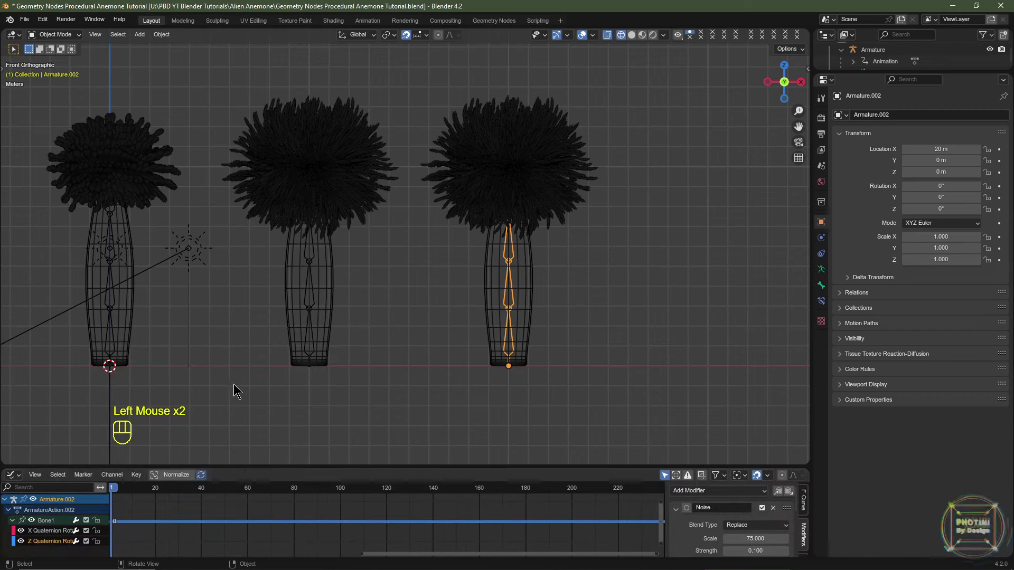
{"action": "left_click_drag", "start_coordinate": [475, 468], "coordinate": [482, 296]}
{"action": "left_click", "coordinate": [53, 360]}
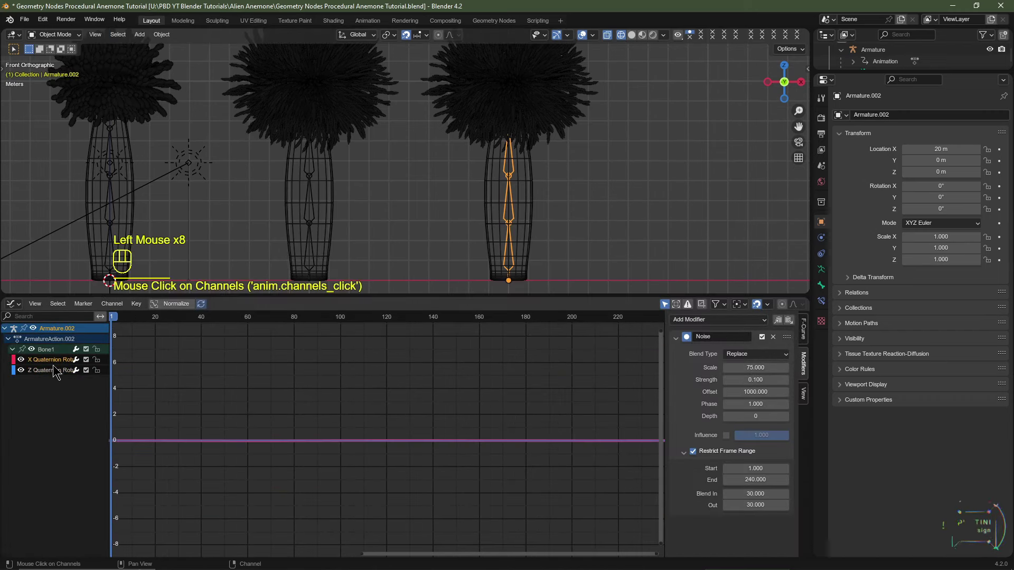
{"action": "double_click", "coordinate": [738, 392]}
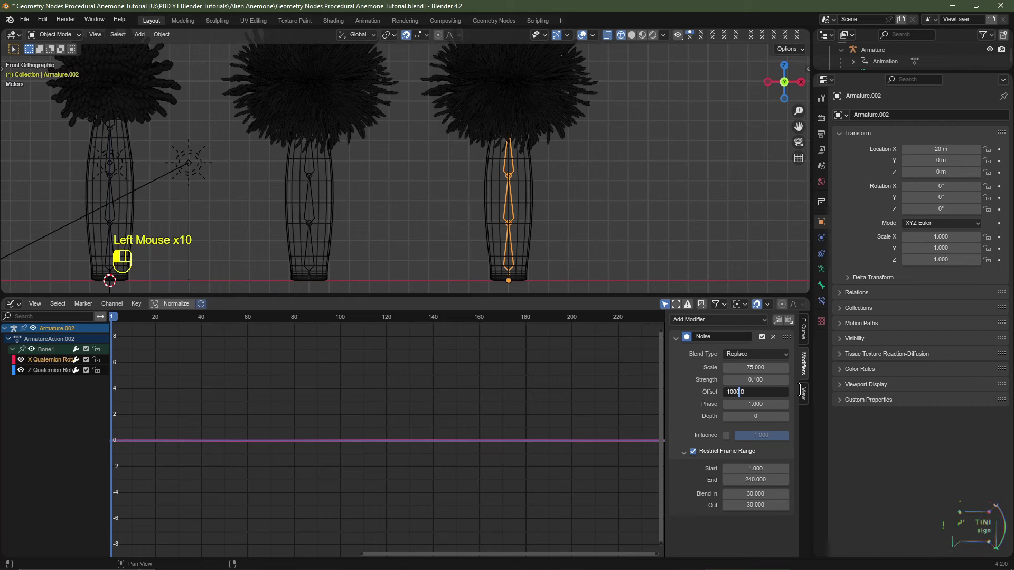
{"action": "key", "text": "Left"}
{"action": "key", "text": "Left"}
{"action": "key", "text": "Left"}
{"action": "key", "text": "Return"}
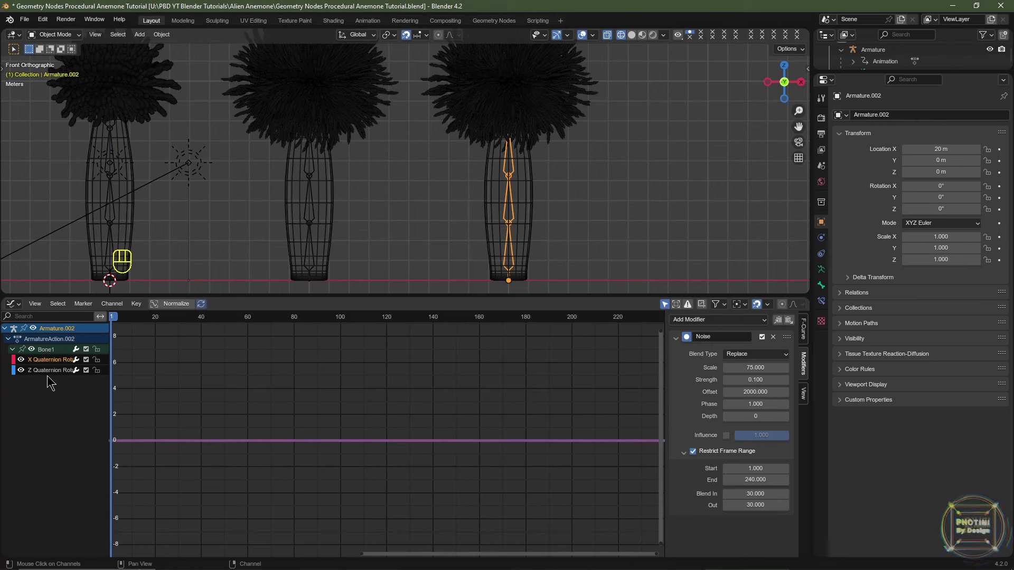
- Set the Noise modifier Offset of the new armature's Z Quaternion Rotation channel to 2250
{"action": "left_click", "coordinate": [47, 370]}
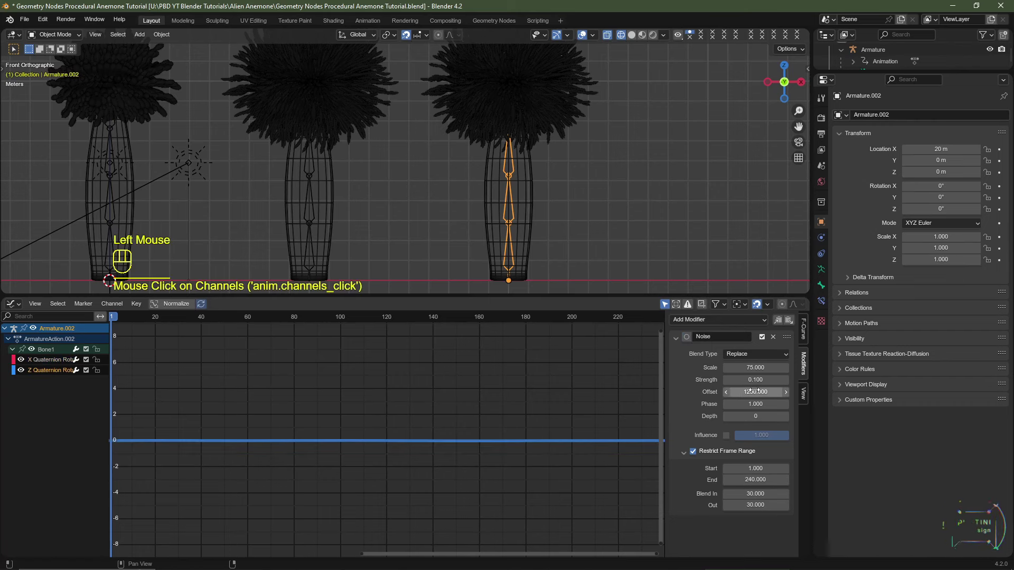
{"action": "double_click", "coordinate": [735, 392]}
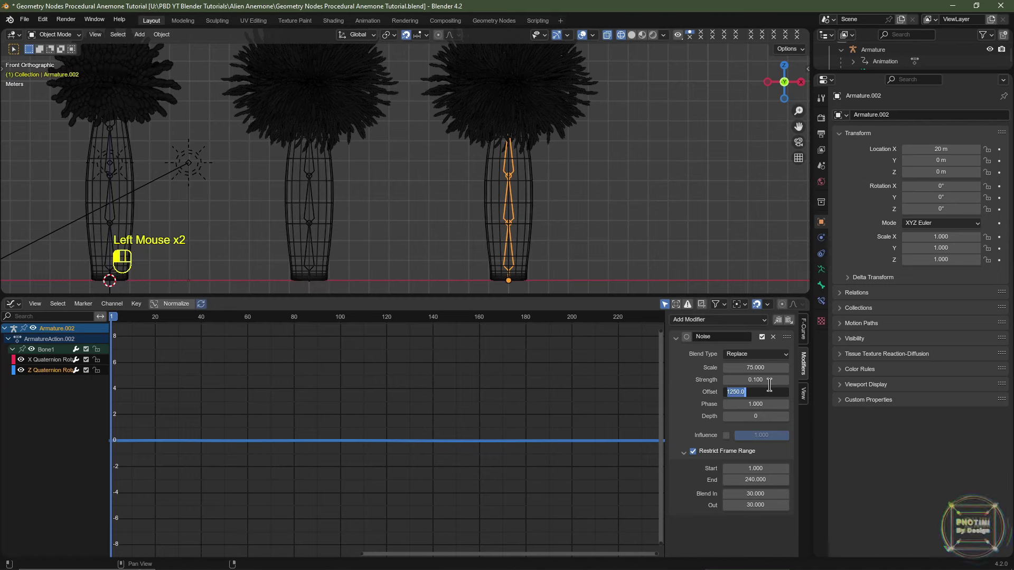
{"action": "key", "text": "Left"}
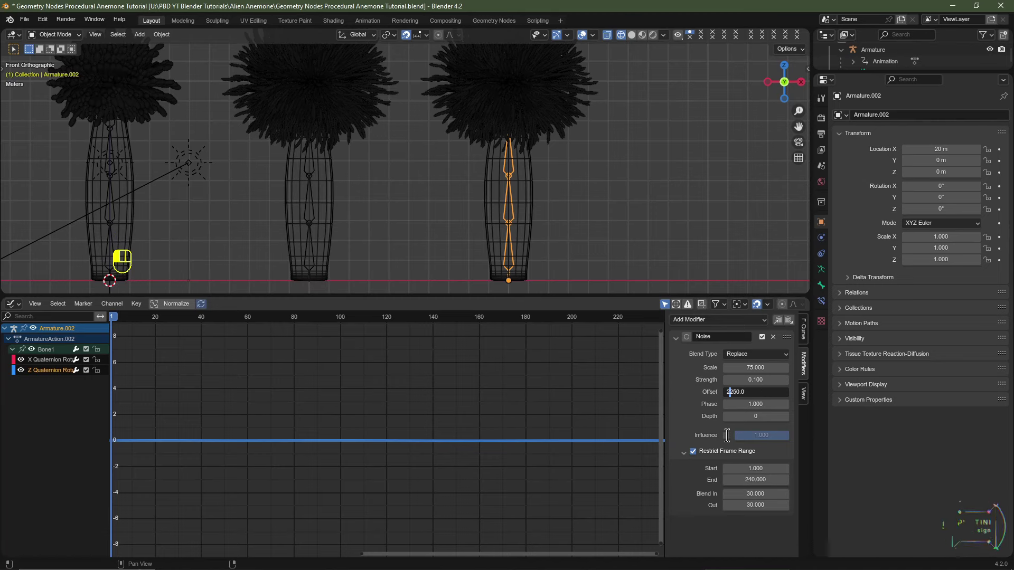
{"action": "left_click", "coordinate": [11, 304]}
- Bring back the Timeline in a short strip under the viewport and switch the shading to material preview
{"action": "left_click", "coordinate": [11, 303]}
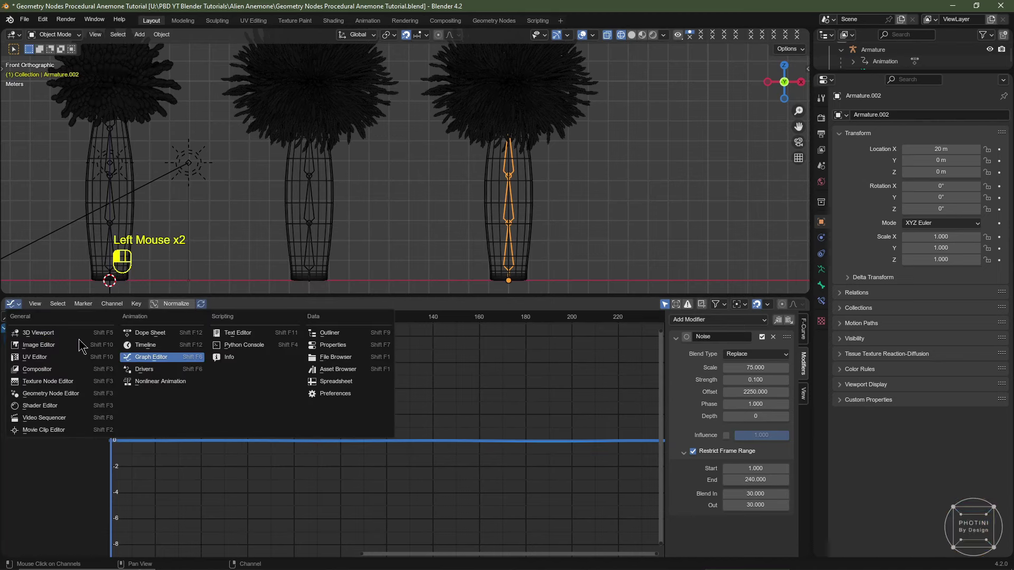
{"action": "left_click", "coordinate": [142, 343]}
{"action": "left_click_drag", "start_coordinate": [493, 326], "coordinate": [491, 520]}
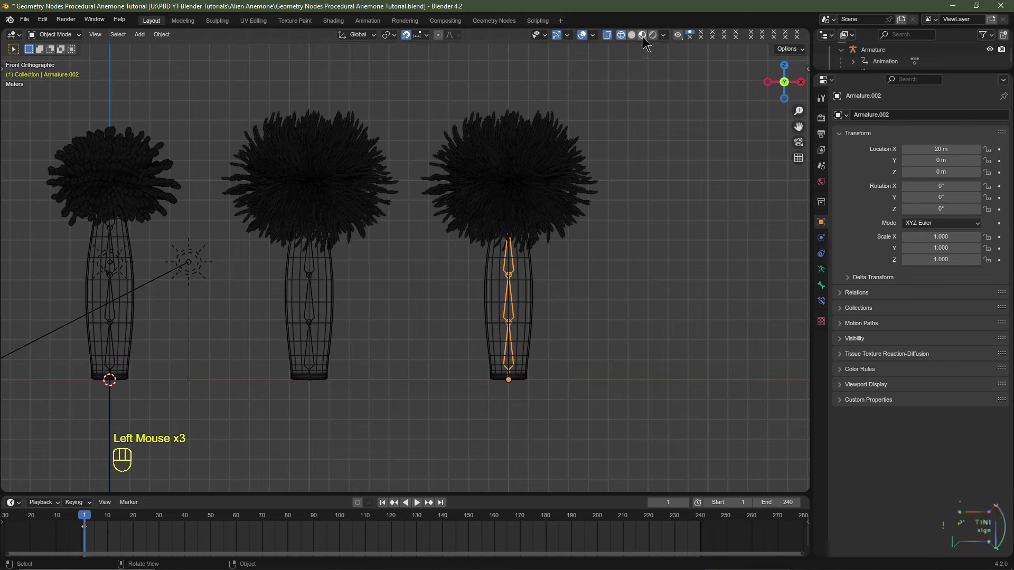
{"action": "left_click", "coordinate": [642, 34]}
- Select the third anemone's mesh and keyframe its Geometry Nodes Noise W at 10 on frame 1
{"action": "left_click", "coordinate": [551, 181]}
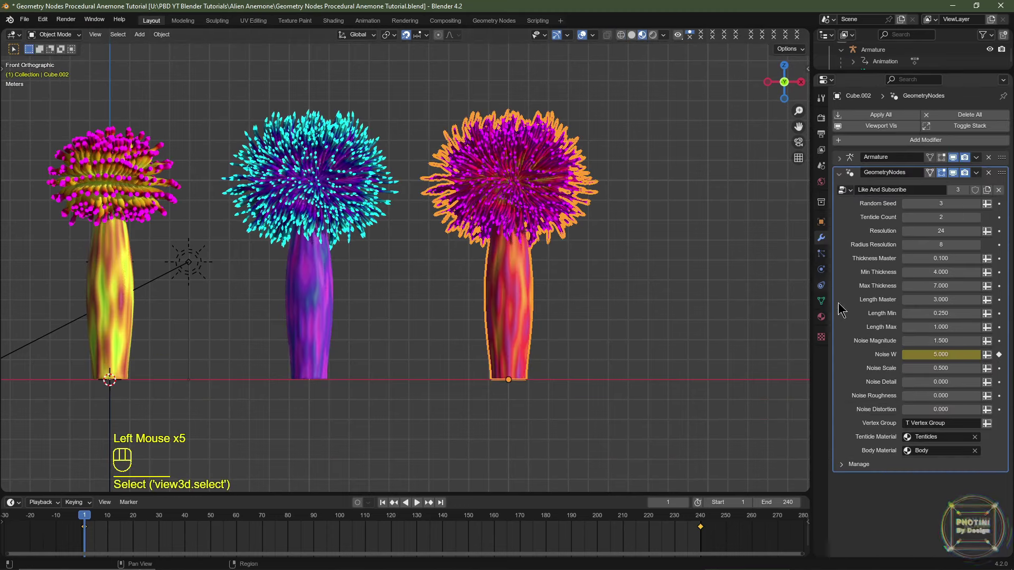
{"action": "key", "text": "ctrl+z"}
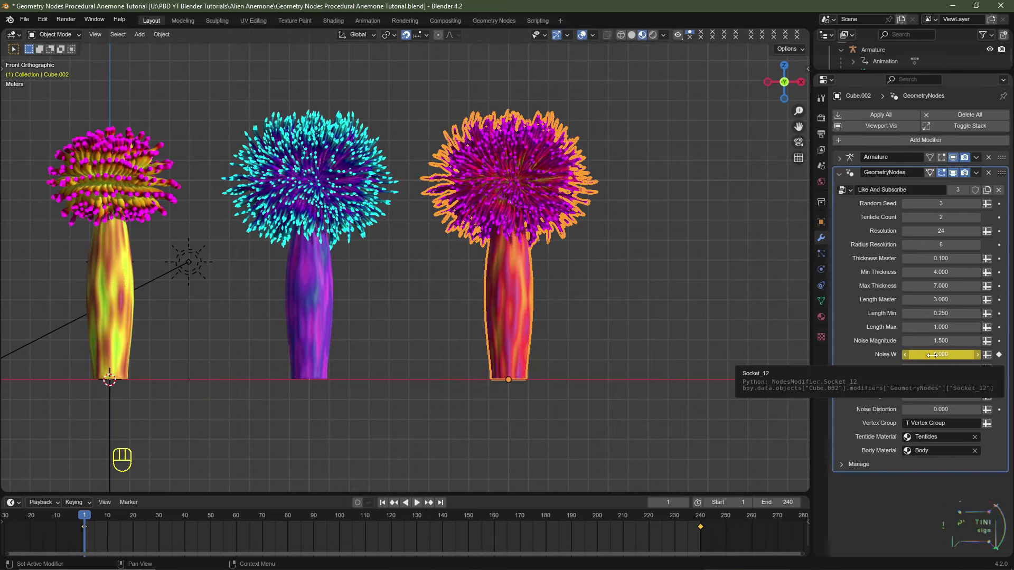
{"action": "left_click", "coordinate": [441, 503]}
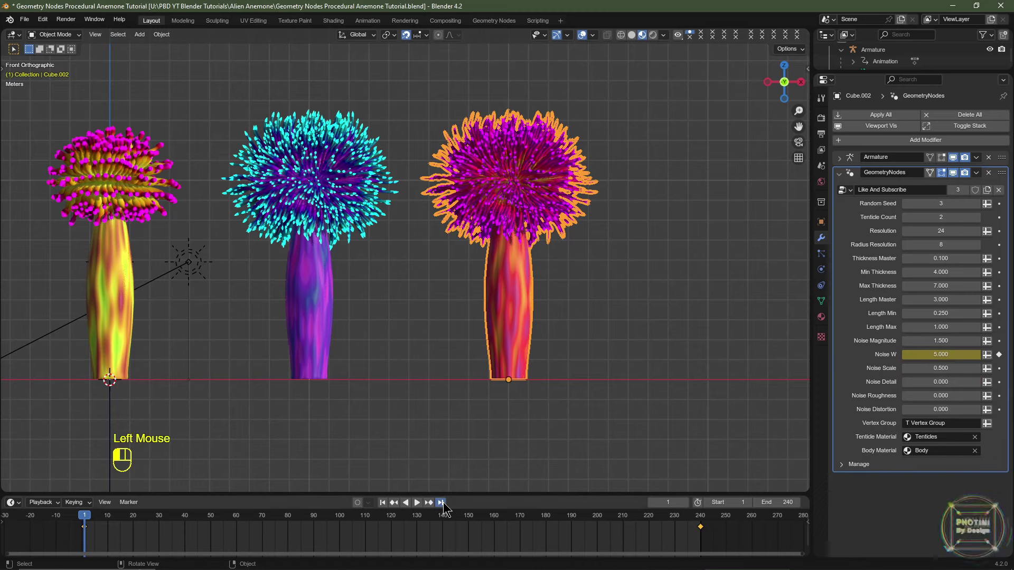
{"action": "left_click", "coordinate": [382, 502]}
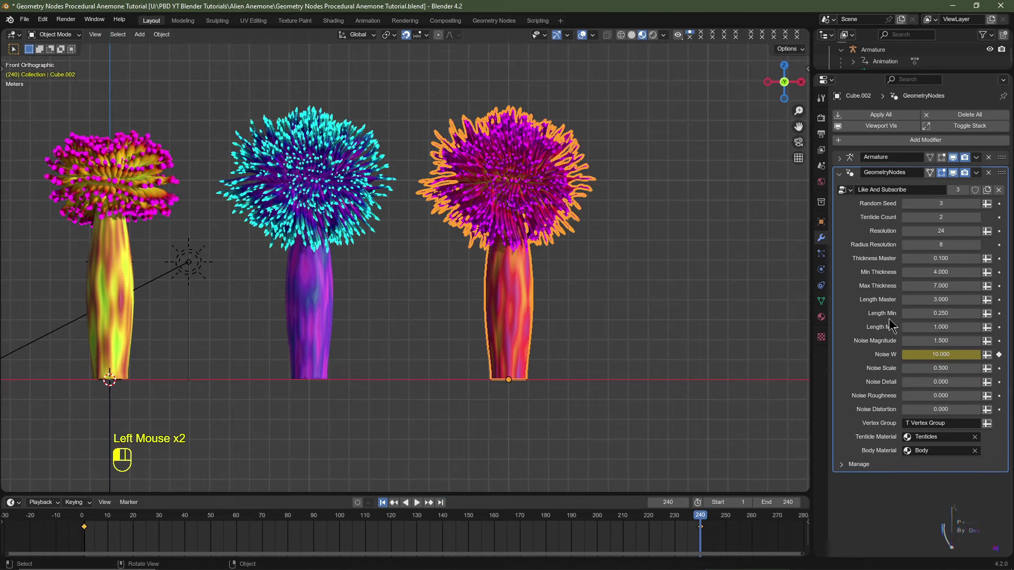
{"action": "left_click", "coordinate": [937, 354]}
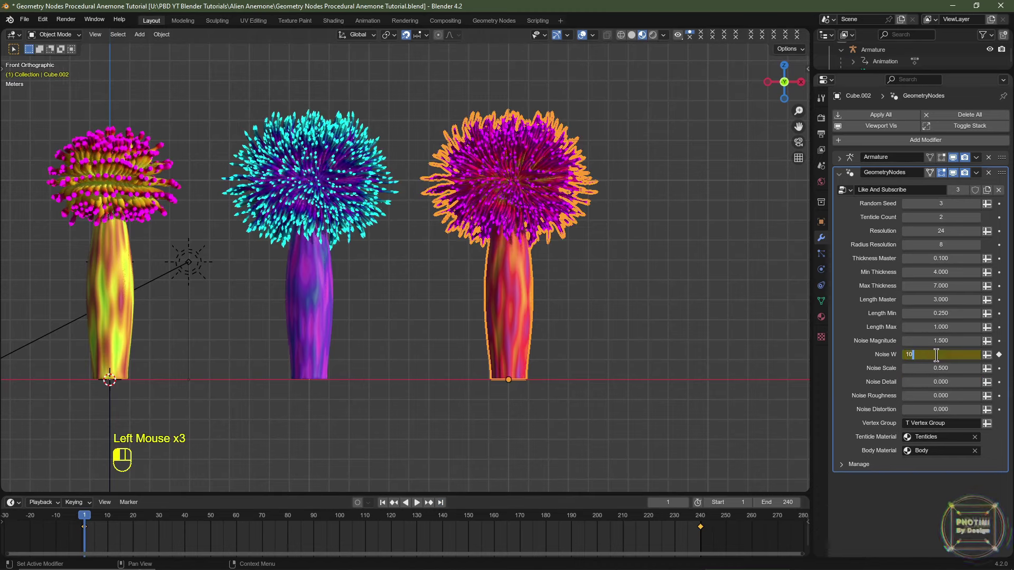
{"action": "key", "text": "Return"}
{"action": "key", "text": "i"}
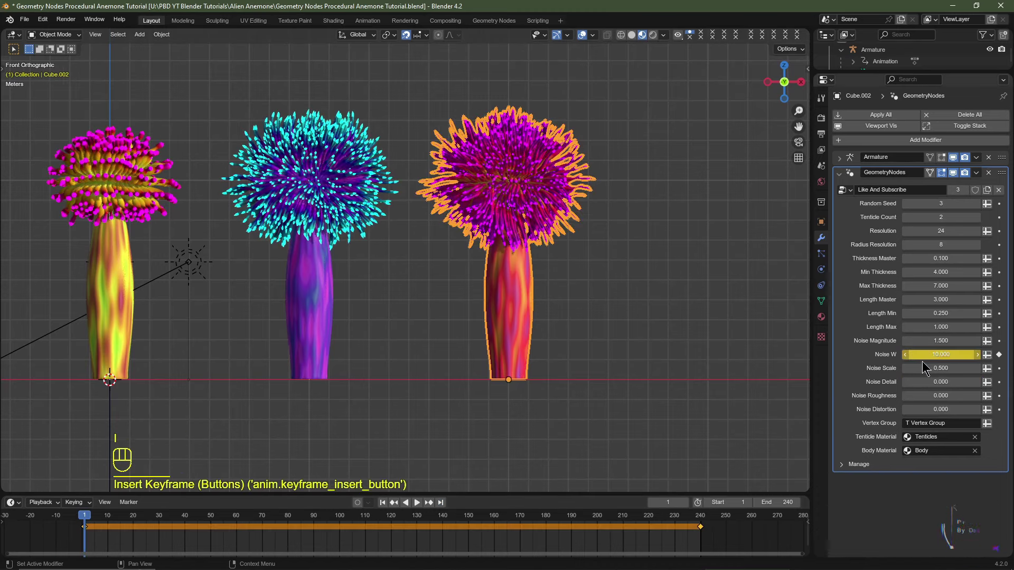
- Keyframe the third anemone's Noise W at 15 on the last frame, 240
{"action": "left_click", "coordinate": [441, 503]}
{"action": "left_click", "coordinate": [930, 354]}
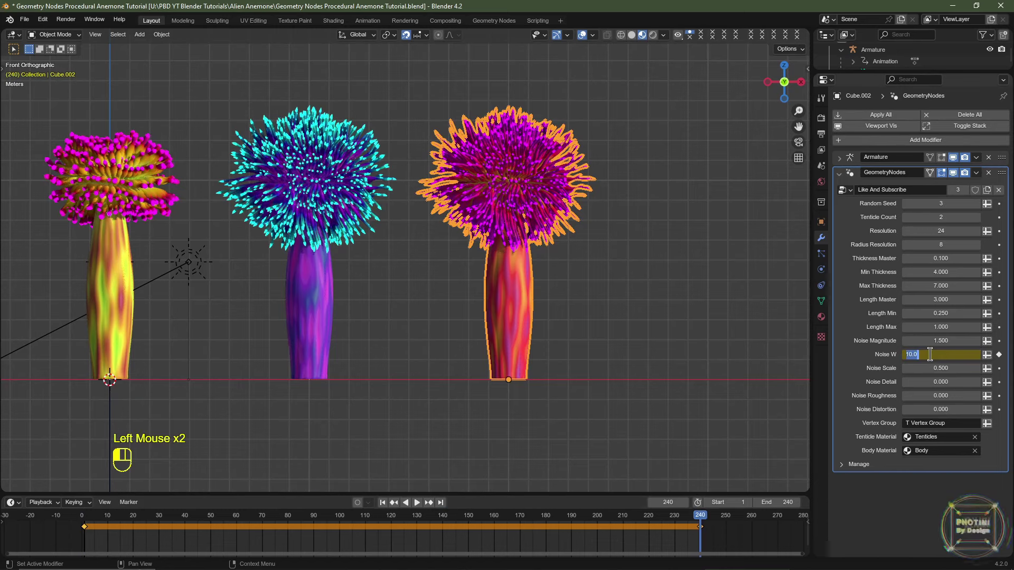
{"action": "key", "text": "Return"}
{"action": "key", "text": "i"}
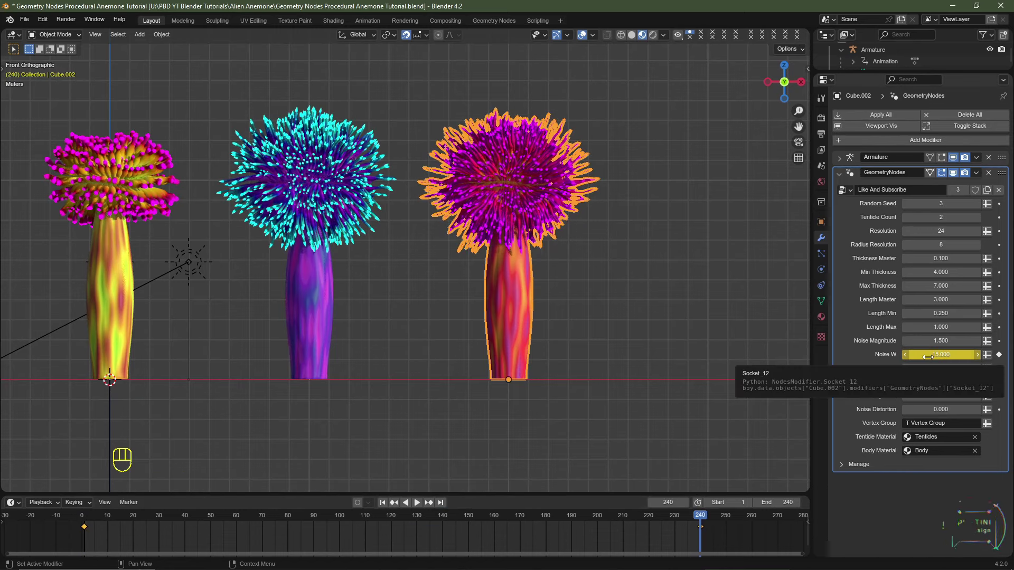
- Set the third anemone's Tenticle Count to 0 and its Thickness Master to 0.5
{"action": "left_click", "coordinate": [906, 218]}
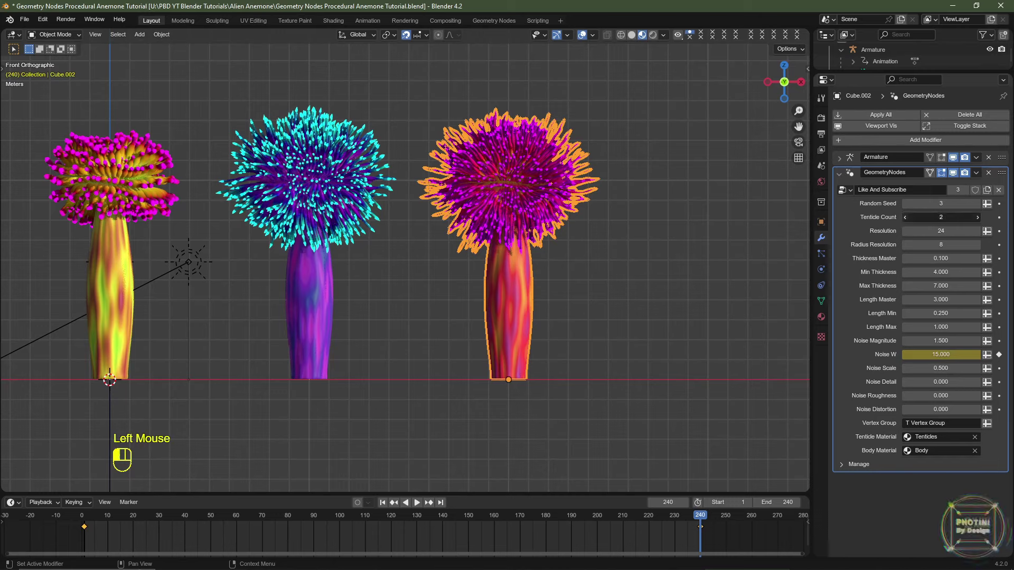
{"action": "left_click", "coordinate": [906, 217]}
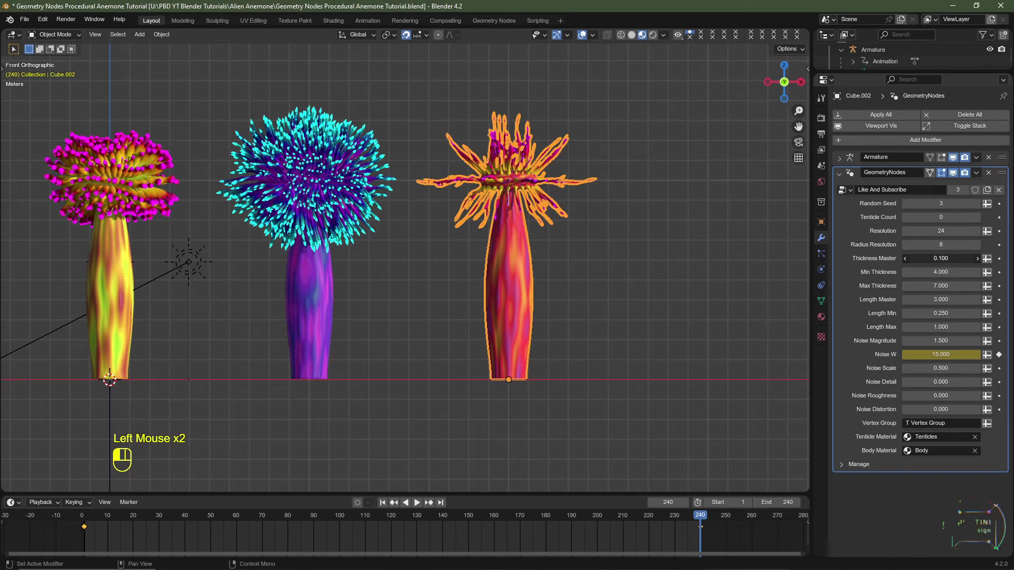
{"action": "left_click_drag", "start_coordinate": [940, 258], "coordinate": [954, 258]}
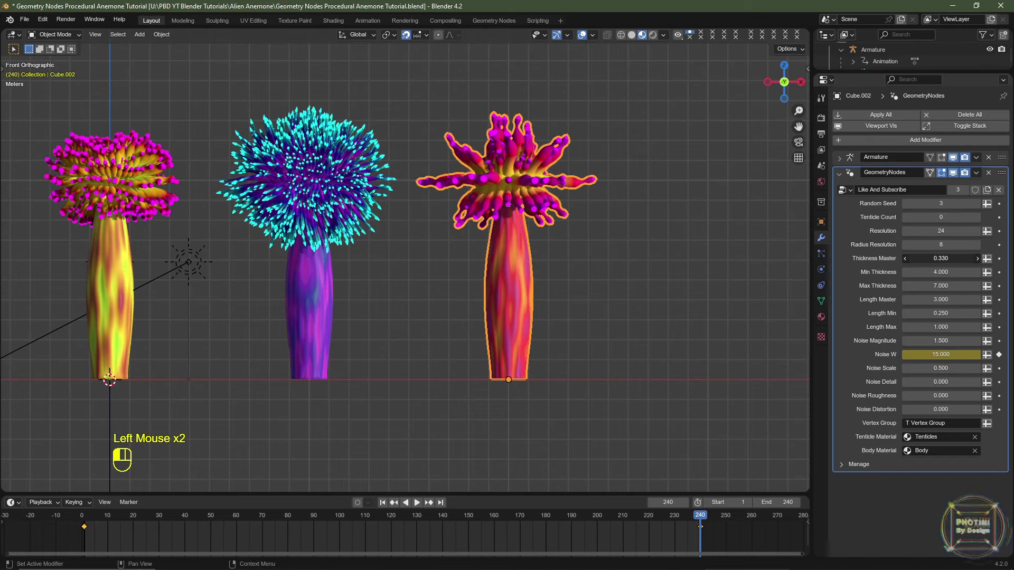
{"action": "key", "text": "Return"}
- In front view, turn off the viewport display of the Geometry Nodes modifier on the first and second anemones
{"action": "key", "text": "KP_1"}
{"action": "left_click", "coordinate": [62, 172]}
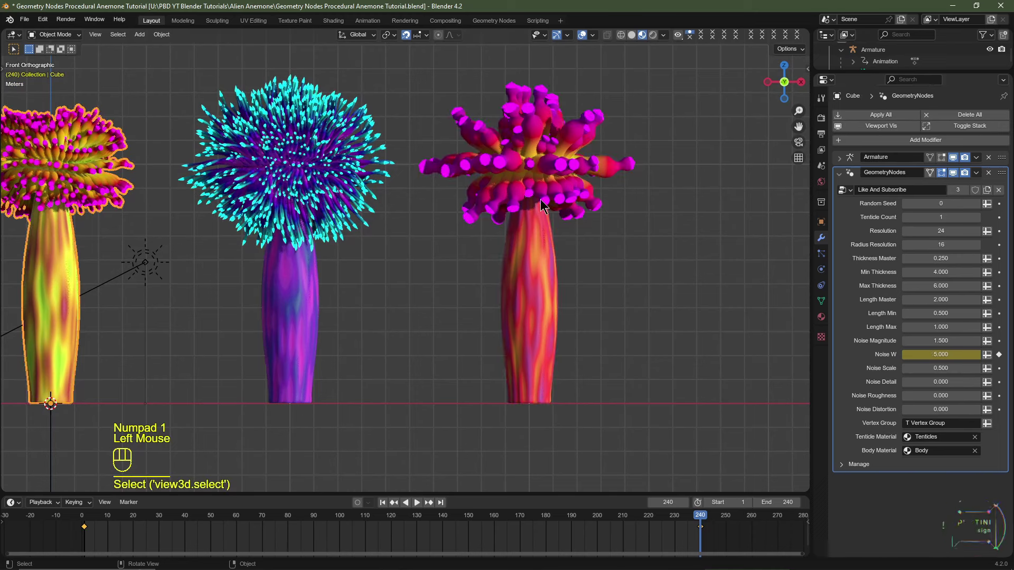
{"action": "left_click", "coordinate": [285, 166]}
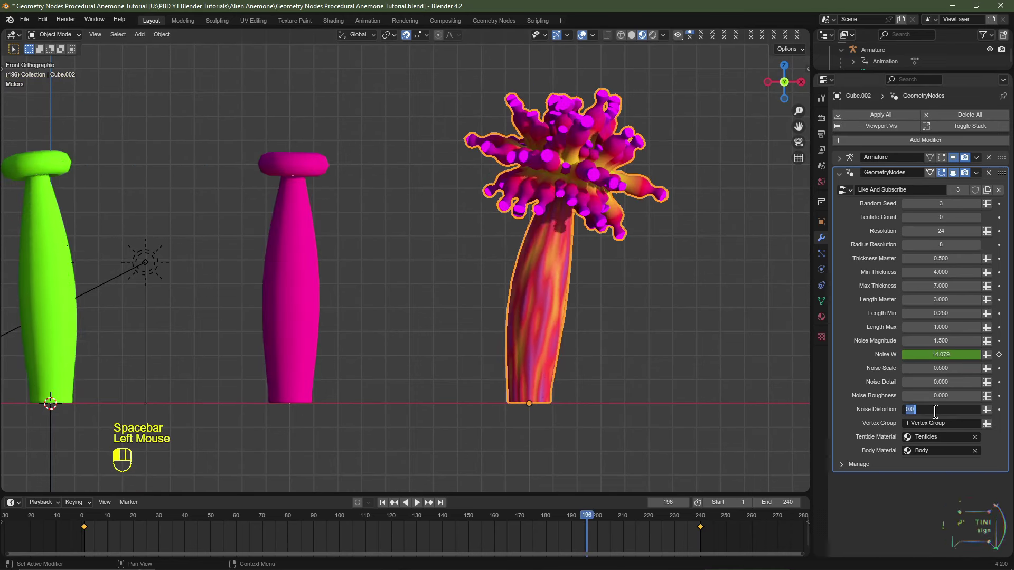
- Set the third anemone's Noise Distortion to 1 and its Length Min to 0.75
{"action": "key", "text": "Return"}
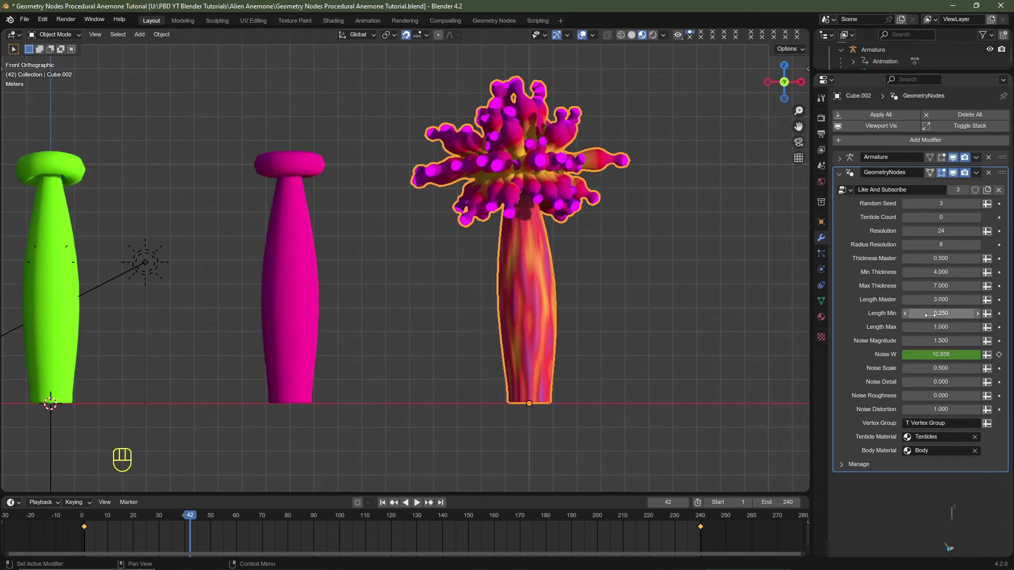
{"action": "left_click", "coordinate": [930, 314]}
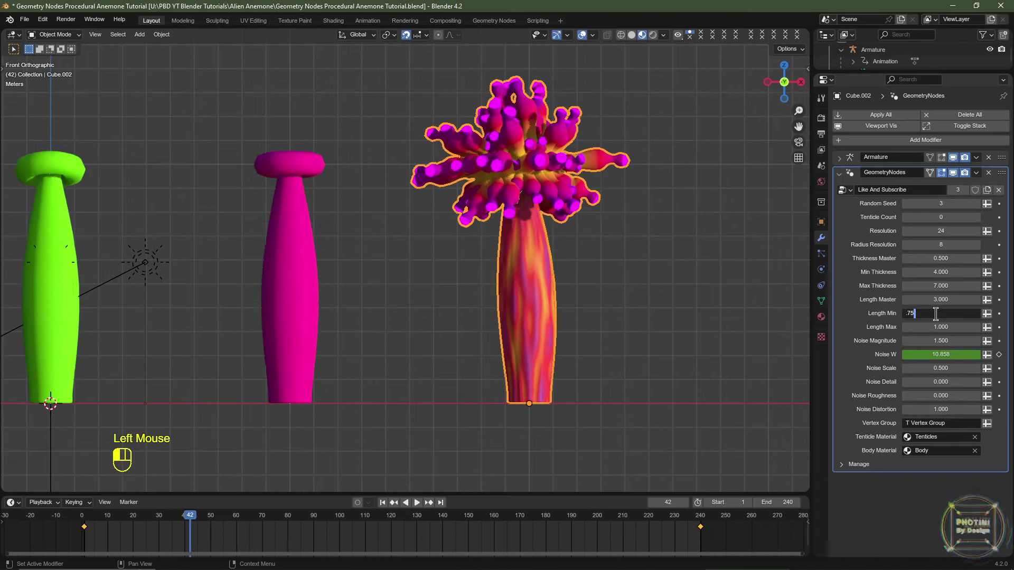
{"action": "mouse_move", "coordinate": [608, 222]}
{"action": "middle_mouse_down"}
{"action": "mouse_move", "coordinate": [683, 222]}
{"action": "mouse_move", "coordinate": [581, 206]}
{"action": "mouse_move", "coordinate": [624, 216]}
{"action": "middle_mouse_up"}
{"action": "key", "text": "ctrl+z"}
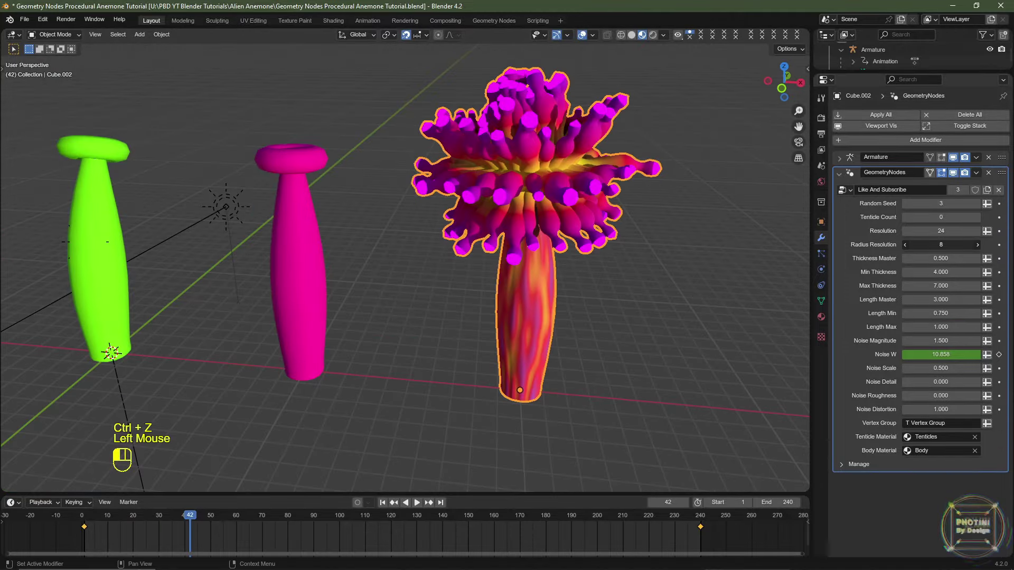
- Give the third anemone a Radius Resolution of 16, a Tenticle Count of 1 and a Thickness Master of 0.23
{"action": "key", "text": "ctrl+z"}
{"action": "middle_click_drag", "start_coordinate": [501, 211], "coordinate": [547, 216]}
{"action": "left_click", "coordinate": [976, 217]}
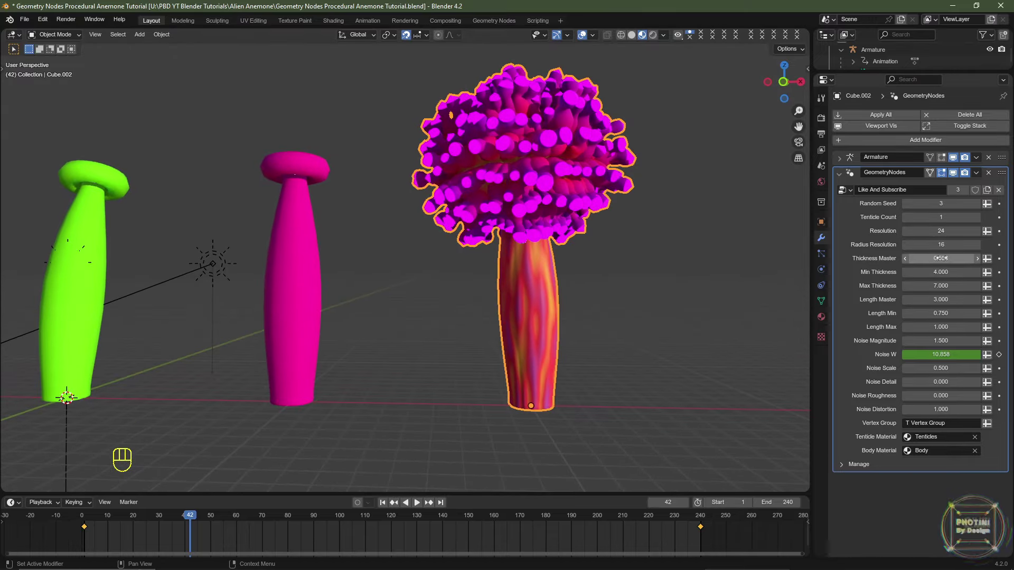
{"action": "left_click_drag", "start_coordinate": [940, 259], "coordinate": [916, 258]}
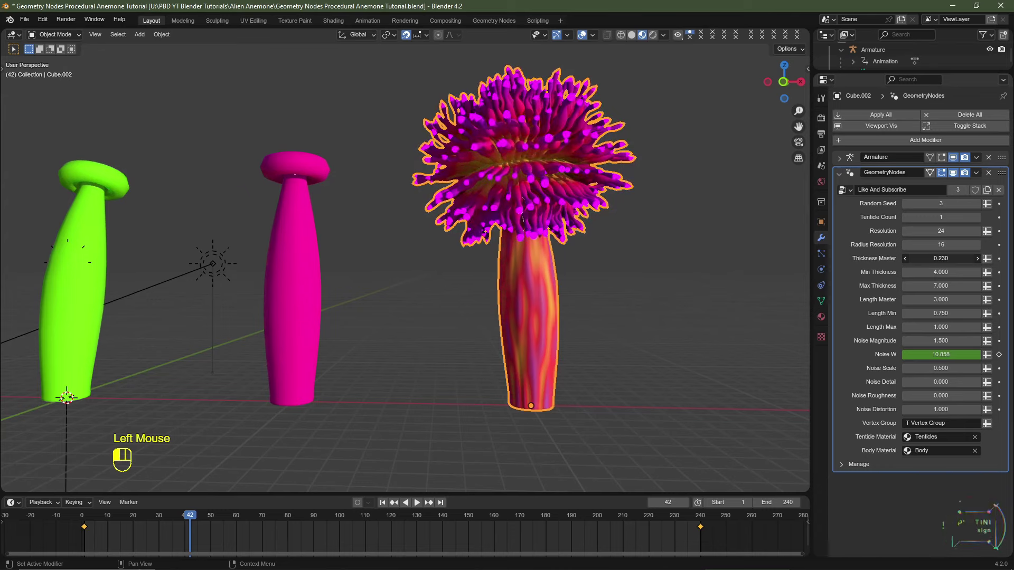
- Set the third anemone's Random Seed to 6 while previewing its animation
{"action": "middle_click_drag", "start_coordinate": [655, 285], "coordinate": [513, 281]}
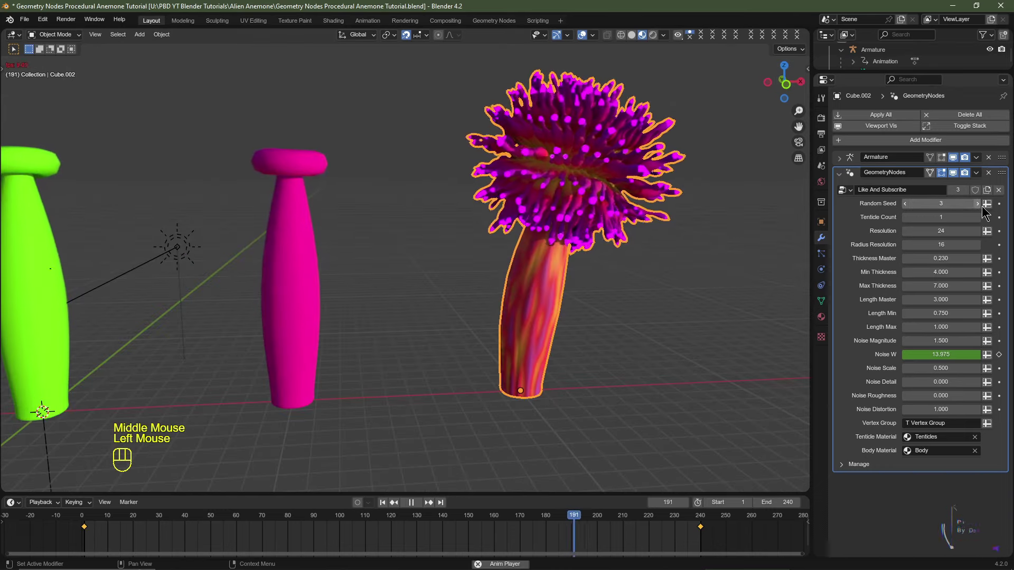
{"action": "left_click", "coordinate": [978, 203]}
{"action": "left_click", "coordinate": [977, 203]}
{"action": "left_click", "coordinate": [978, 203]}
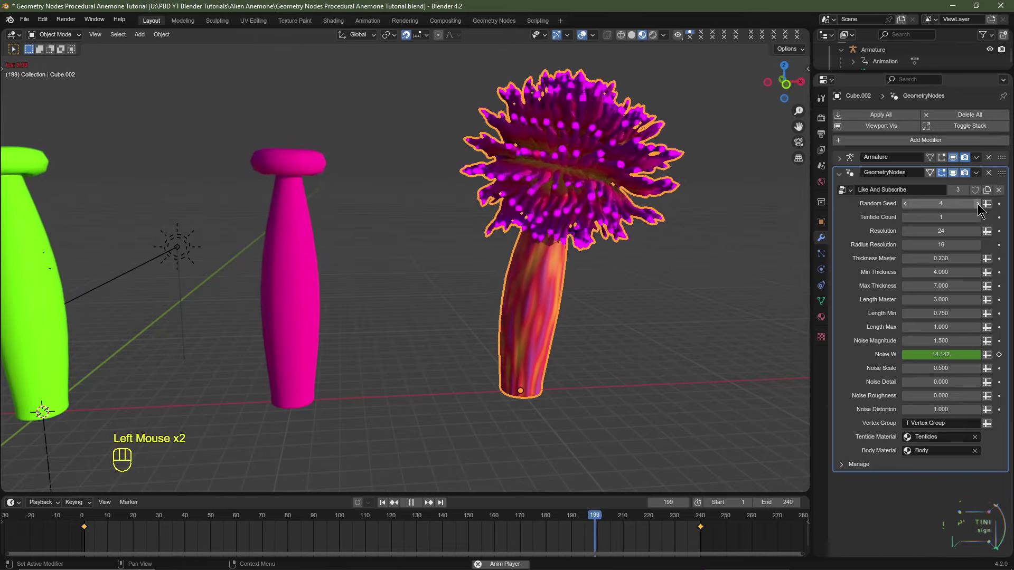
{"action": "key", "text": "Escape"}
- Set the third anemone's Min Thickness to 3 and its Thickness Master to 0.3
{"action": "left_click_drag", "start_coordinate": [952, 270], "coordinate": [952, 270]}
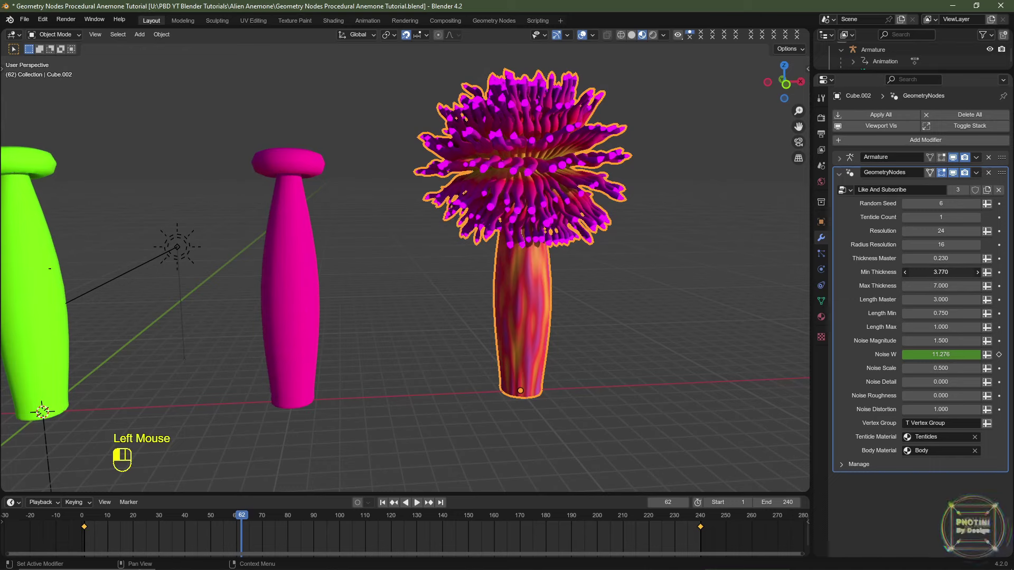
{"action": "double_click", "coordinate": [952, 271]}
{"action": "type", "text": "3"}
{"action": "key", "text": "Return"}
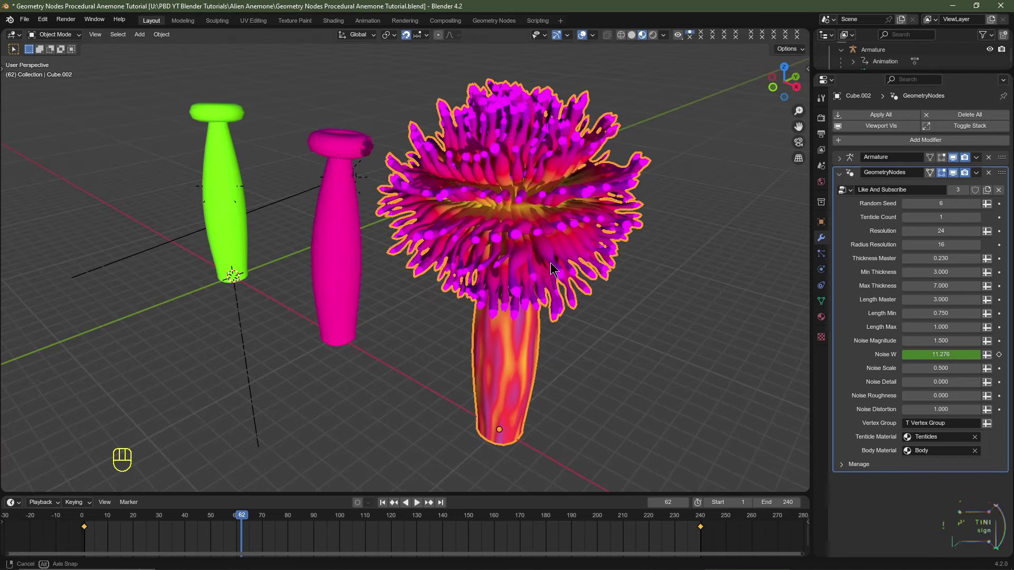
{"action": "left_click_drag", "start_coordinate": [933, 263], "coordinate": [945, 258]}
- Turn the viewport display of the Geometry Nodes modifier back on for the second and first anemones
{"action": "scroll", "coordinate": [432, 301], "scroll_direction": "down", "scroll_amount": 2}
{"action": "middle_click_drag", "start_coordinate": [422, 296], "coordinate": [438, 285]}
{"action": "middle_click_drag", "start_coordinate": [438, 285], "coordinate": [459, 295], "text": "shift"}
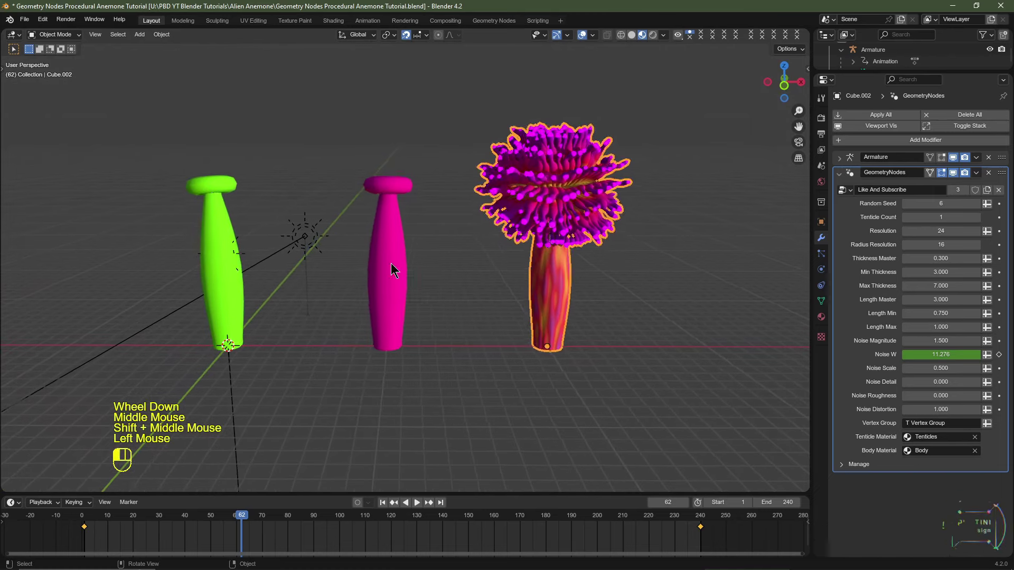
{"action": "left_click", "coordinate": [392, 268]}
{"action": "left_click", "coordinate": [952, 172]}
{"action": "left_click", "coordinate": [223, 255]}
{"action": "left_click", "coordinate": [223, 255]}
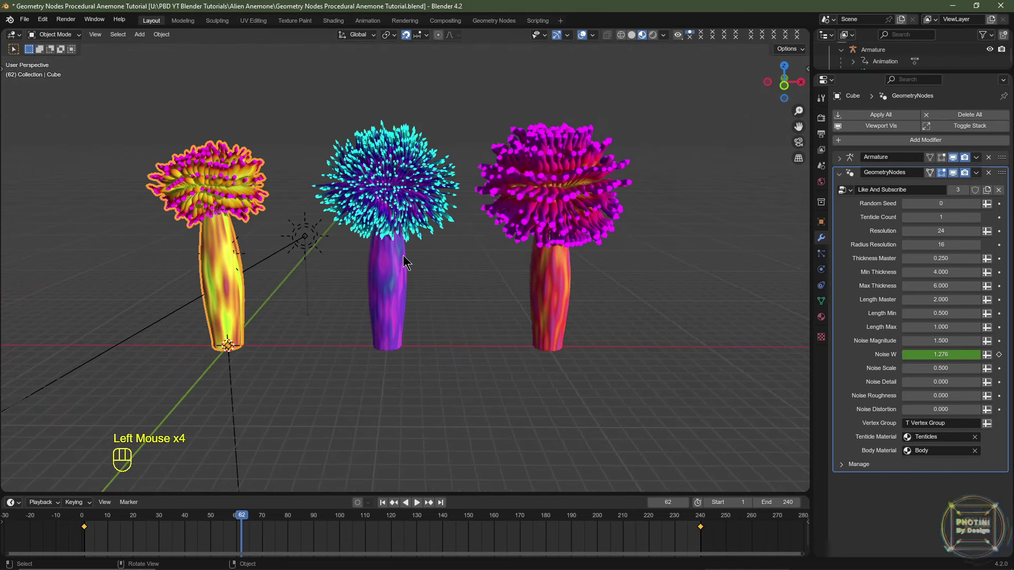
- In wireframe front view, move all three anemones and their armatures into a new collection named "Anenomes 1"
{"action": "key", "text": "KP_1"}
{"action": "scroll", "coordinate": [454, 257], "scroll_direction": "up", "scroll_amount": 1}
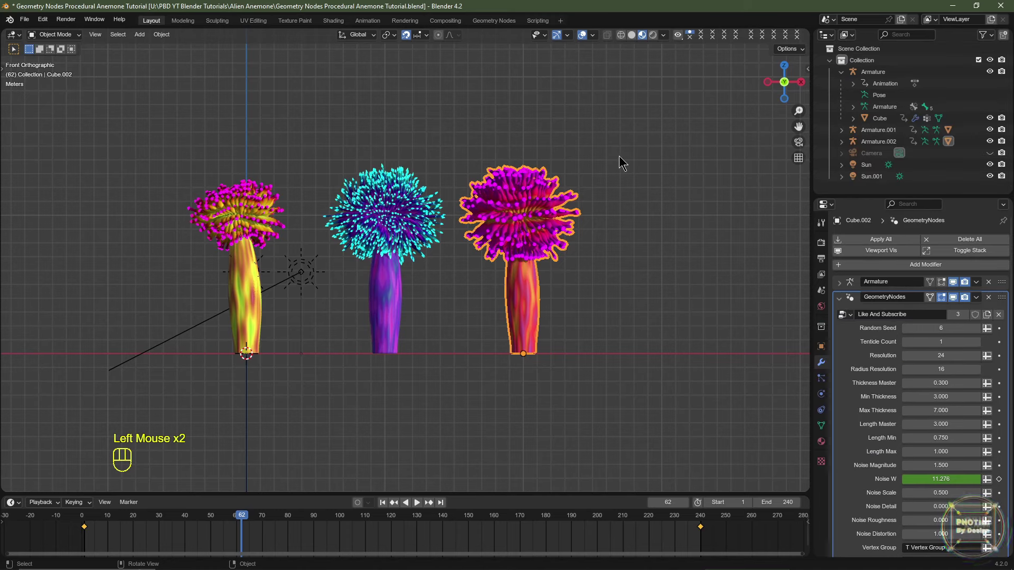
{"action": "left_click", "coordinate": [625, 36]}
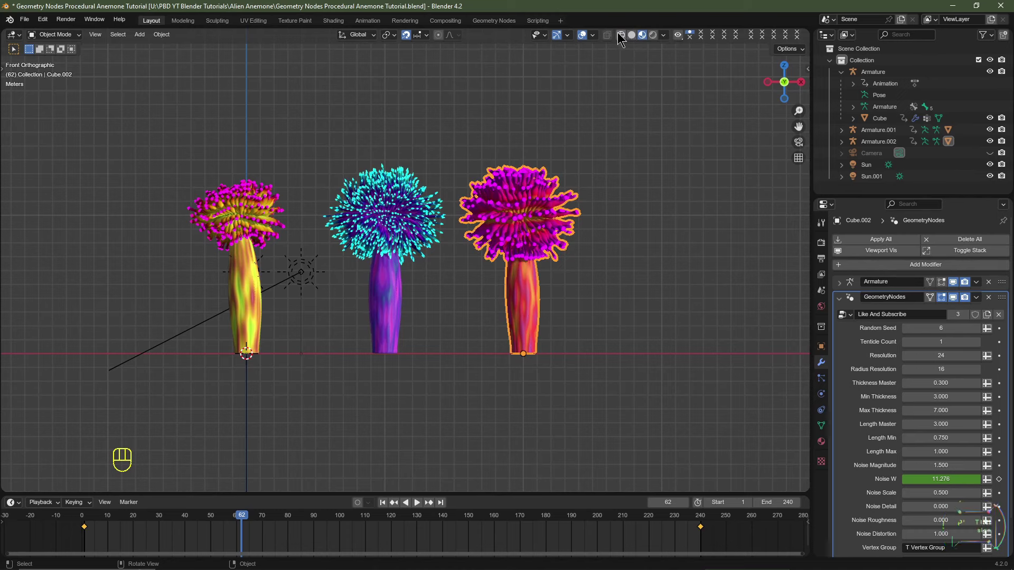
{"action": "left_click_drag", "start_coordinate": [642, 153], "coordinate": [218, 231]}
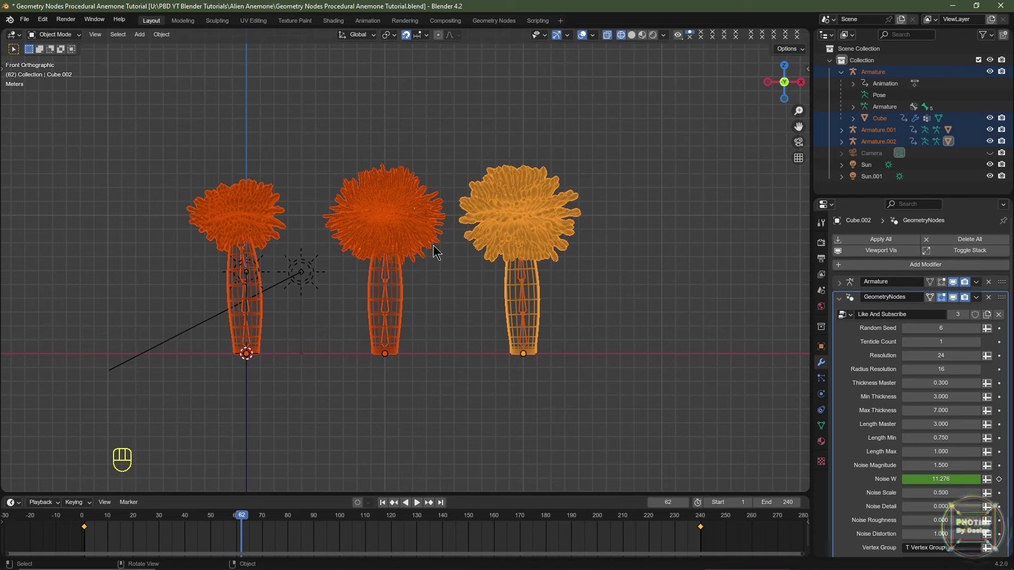
{"action": "key", "text": "m"}
{"action": "left_click", "coordinate": [500, 506]}
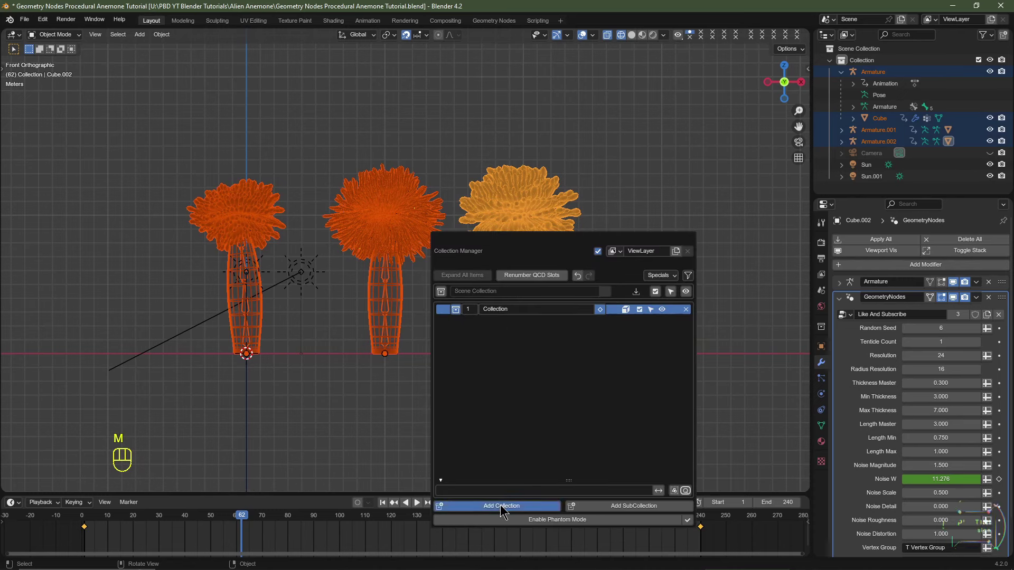
{"action": "double_click", "coordinate": [520, 320]}
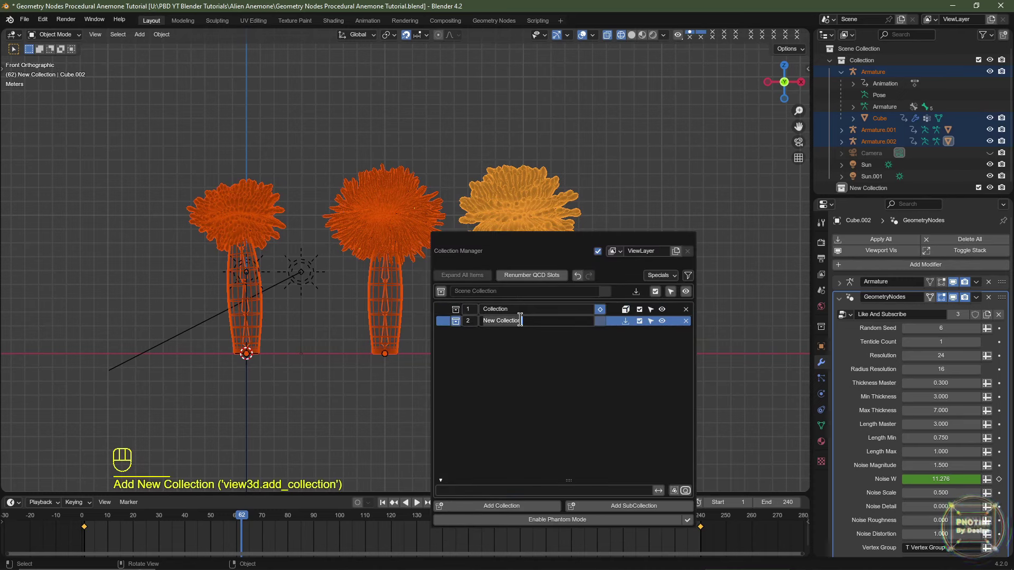
{"action": "type", "text": "Anemo"}
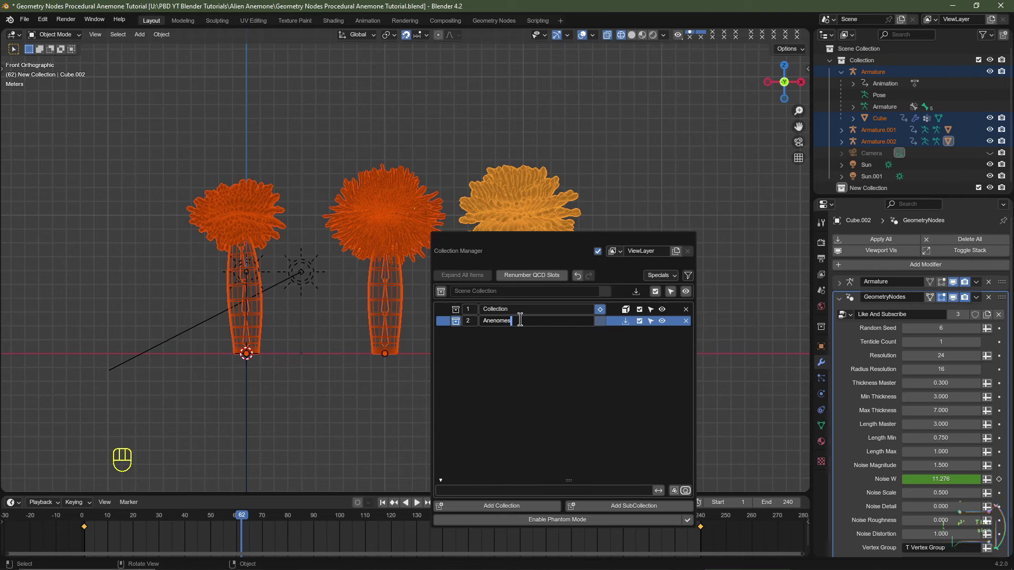
{"action": "type", "text": "nes 1"}
{"action": "key", "text": "Return"}
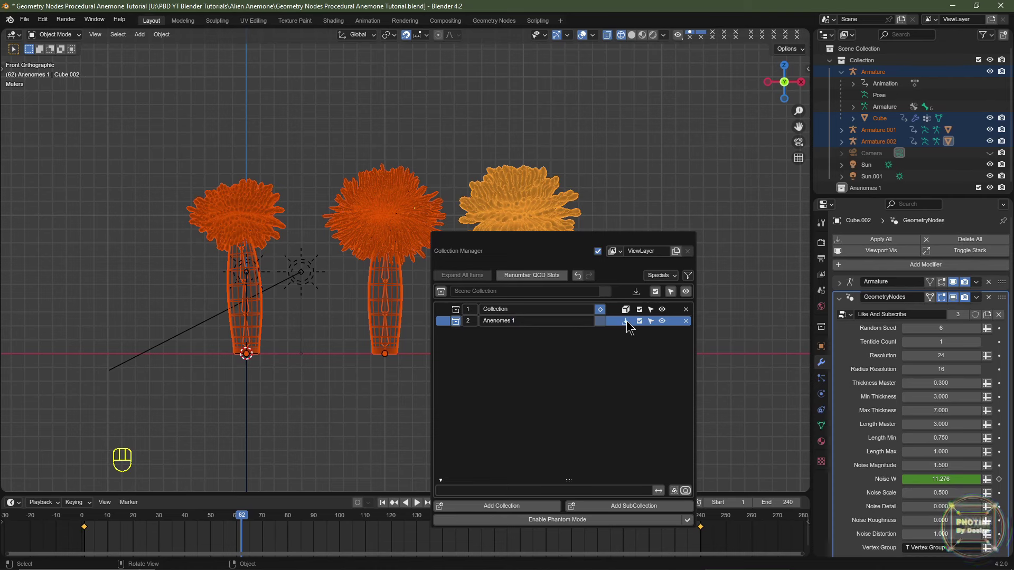
{"action": "left_click", "coordinate": [626, 321]}
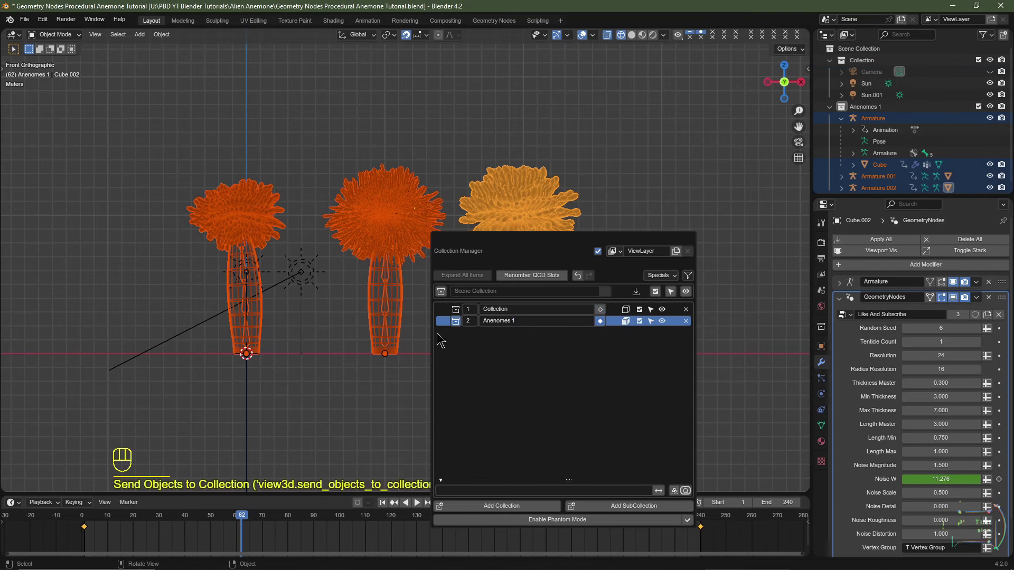
- Switch to solid shading, collapse the Anenomes 1 collection and exclude it from the view layer
{"action": "left_click", "coordinate": [632, 34]}
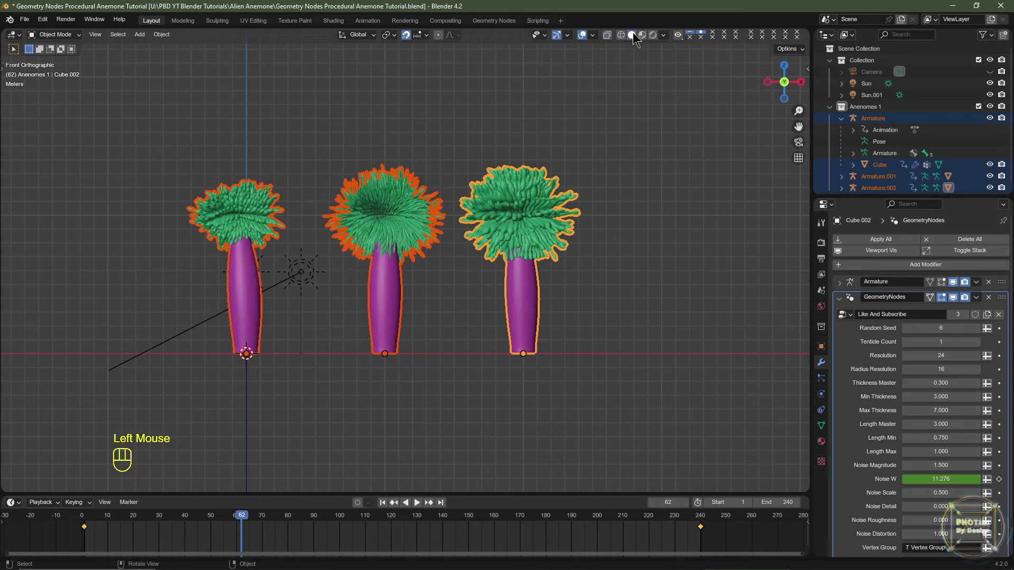
{"action": "left_click", "coordinate": [829, 107]}
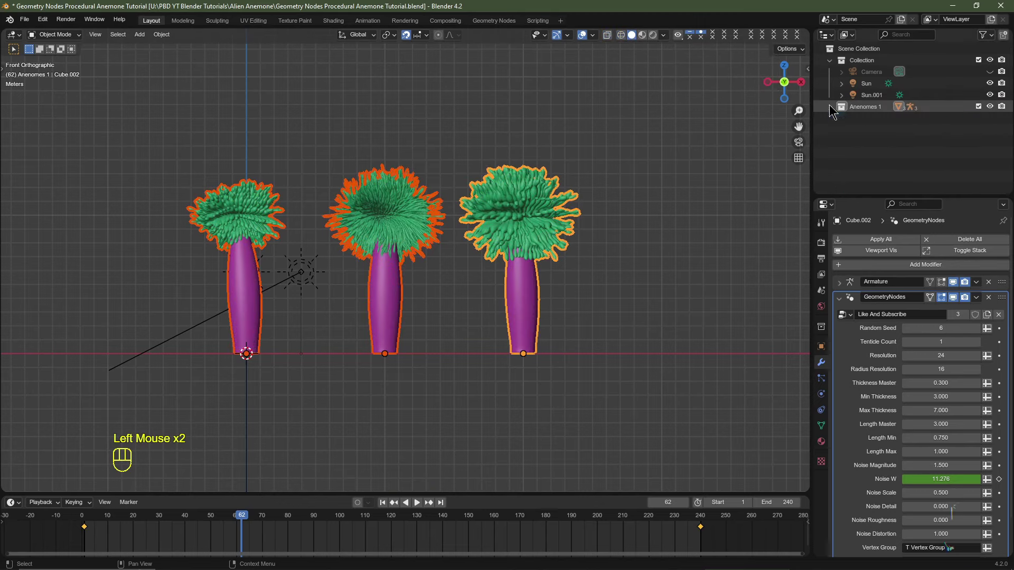
{"action": "left_click", "coordinate": [979, 107]}
{"action": "middle_click_drag", "start_coordinate": [263, 395], "coordinate": [422, 354], "text": "shift"}
{"action": "scroll", "coordinate": [422, 354], "scroll_direction": "up", "scroll_amount": 2}
{"action": "middle_click_drag", "start_coordinate": [422, 354], "coordinate": [367, 362], "text": "shift"}
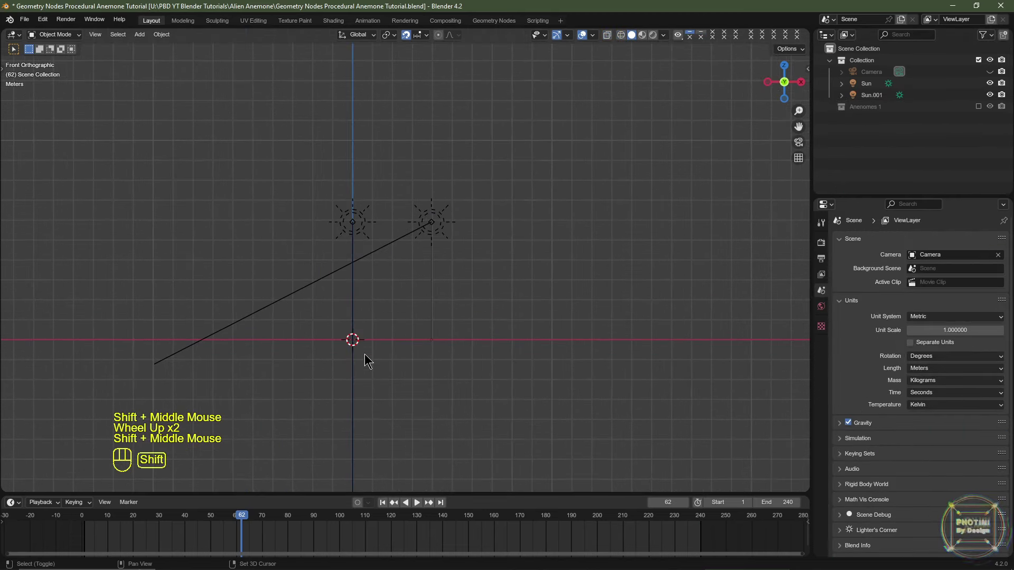
- Add a cube at the world origin and move its mesh up 1 m along Z in Edit Mode
{"action": "key", "text": "shift+a"}
{"action": "mouse_move", "coordinate": [368, 361]}
{"action": "mouse_move", "coordinate": [359, 344]}
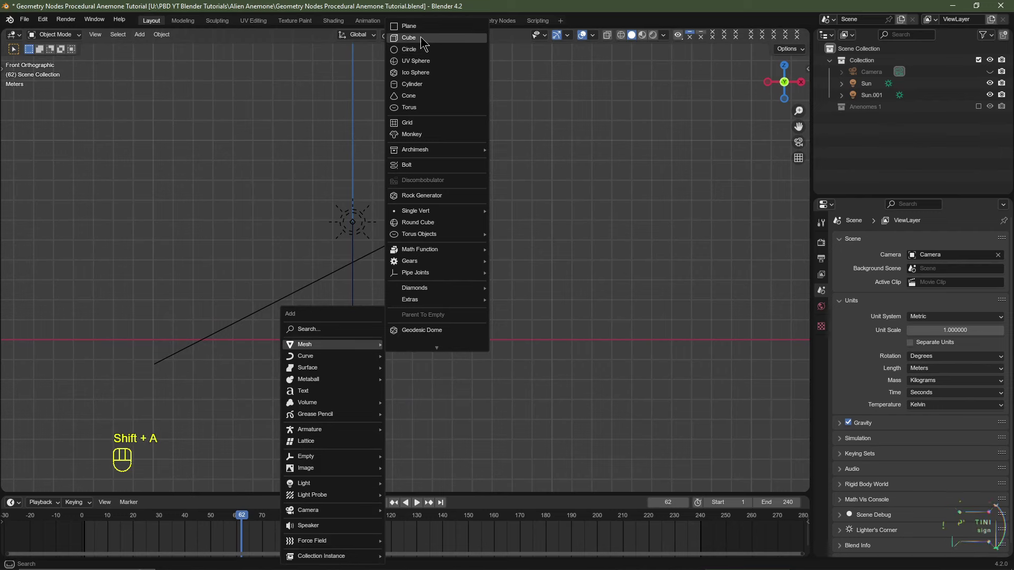
{"action": "left_click", "coordinate": [420, 36]}
{"action": "key", "text": "Tab"}
{"action": "key", "text": "g"}
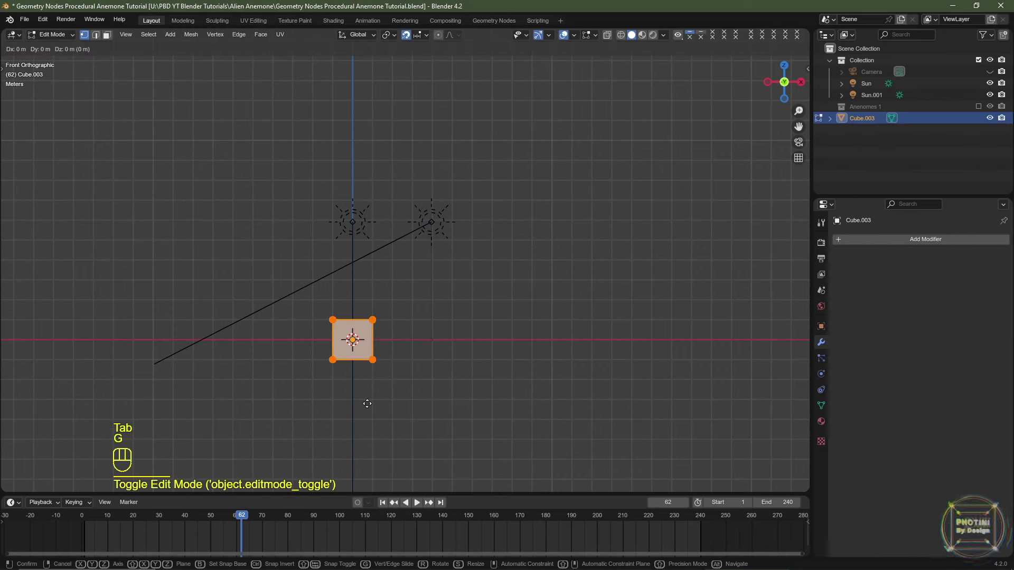
{"action": "key", "text": "z"}
{"action": "left_click", "coordinate": [364, 391]}
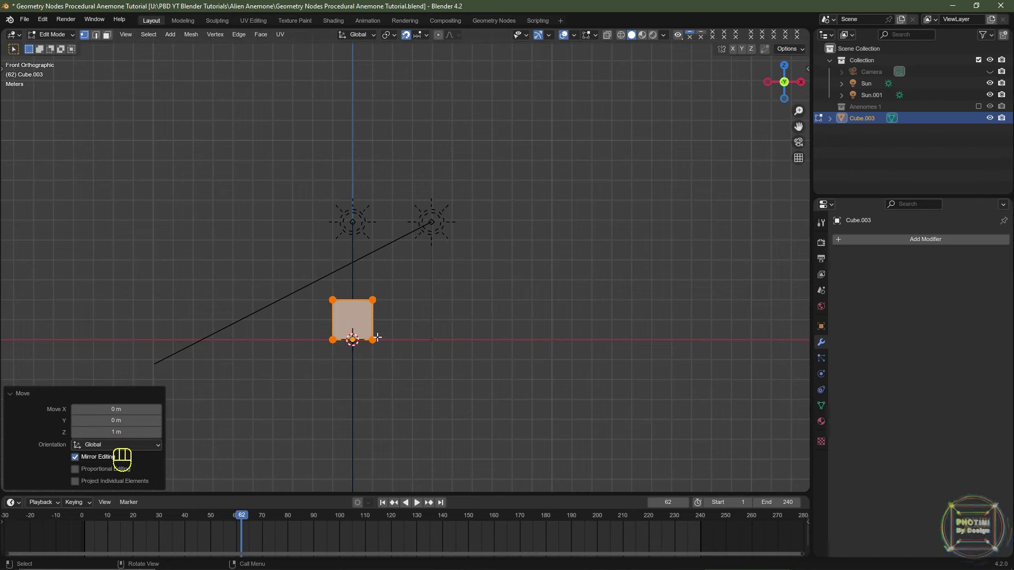
- With X-ray on, select all the cube's top vertices and lower them 1 m along Z
{"action": "middle_click_drag", "start_coordinate": [419, 346], "coordinate": [516, 296], "text": "shift"}
{"action": "scroll", "coordinate": [516, 296], "scroll_direction": "up", "scroll_amount": 2}
{"action": "left_click_drag", "start_coordinate": [404, 211], "coordinate": [582, 249]}
{"action": "left_click", "coordinate": [608, 35]}
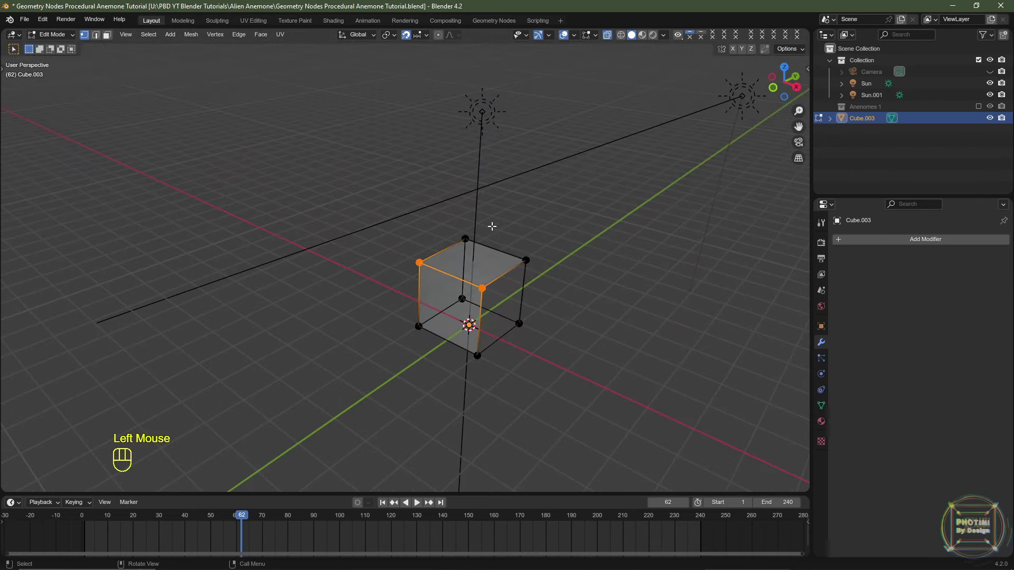
{"action": "key", "text": "KP_1"}
{"action": "left_click_drag", "start_coordinate": [389, 203], "coordinate": [621, 246]}
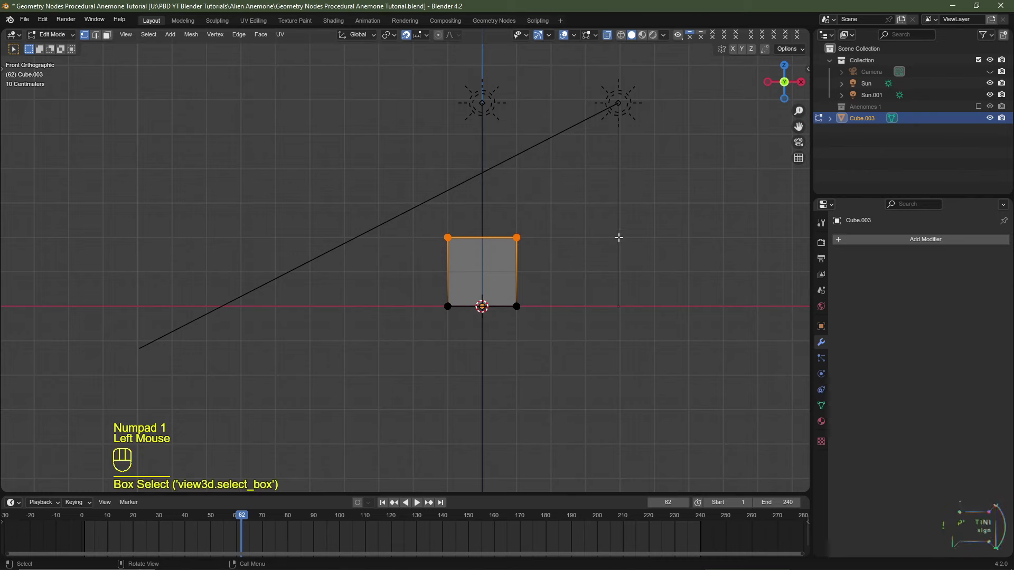
{"action": "middle_click_drag", "start_coordinate": [618, 238], "coordinate": [652, 227]}
{"action": "key", "text": "KP_1"}
{"action": "key", "text": "g"}
{"action": "key", "text": "z"}
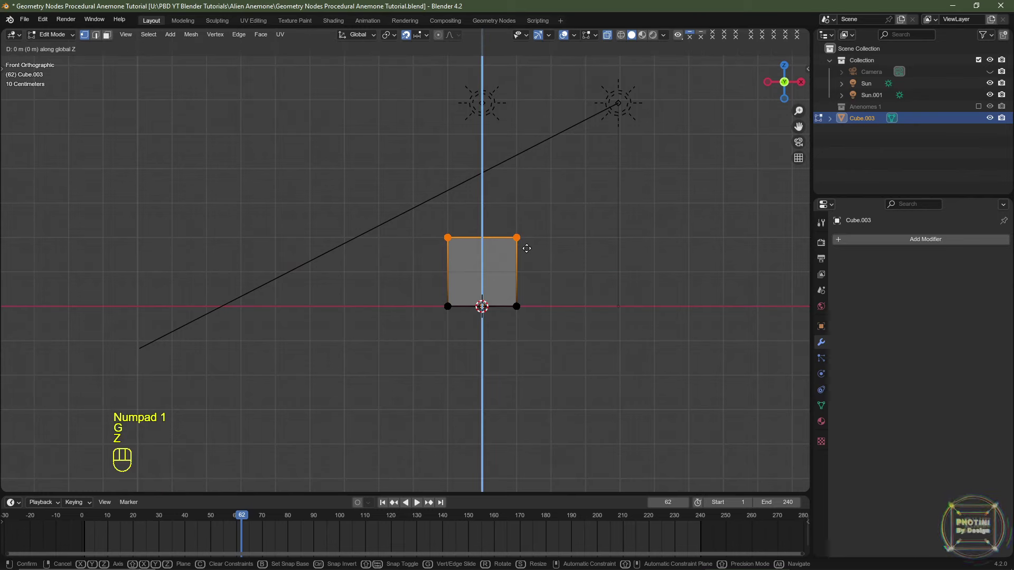
{"action": "left_click", "coordinate": [519, 281]}
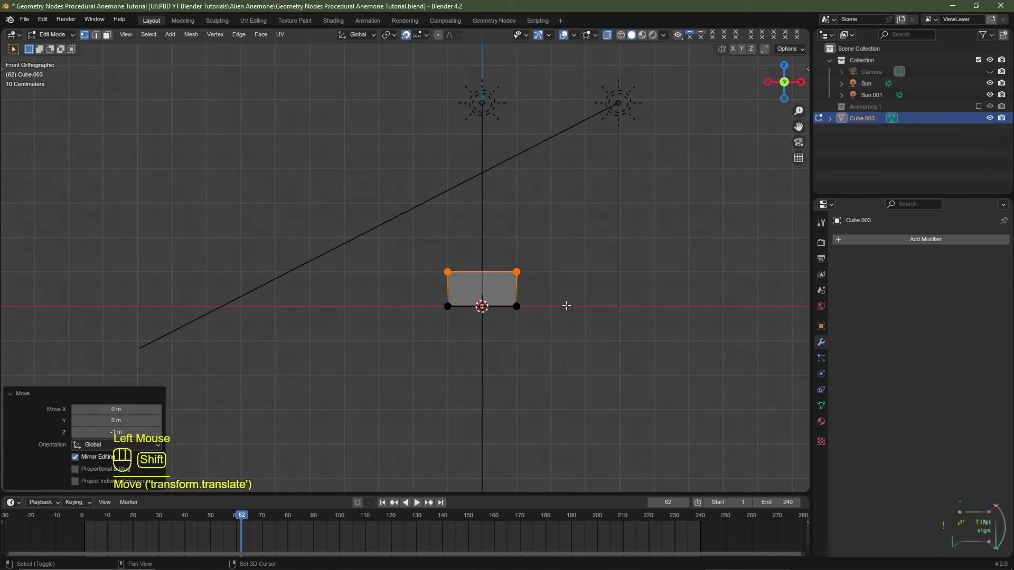
- Return to Object Mode and add a Subdivision Surface modifier with 2 viewport levels to the flattened cube
{"action": "scroll", "coordinate": [566, 306], "scroll_direction": "up", "scroll_amount": 2}
{"action": "middle_click_drag", "start_coordinate": [566, 306], "coordinate": [579, 280], "text": "shift"}
{"action": "key", "text": "Tab"}
{"action": "left_click", "coordinate": [862, 239]}
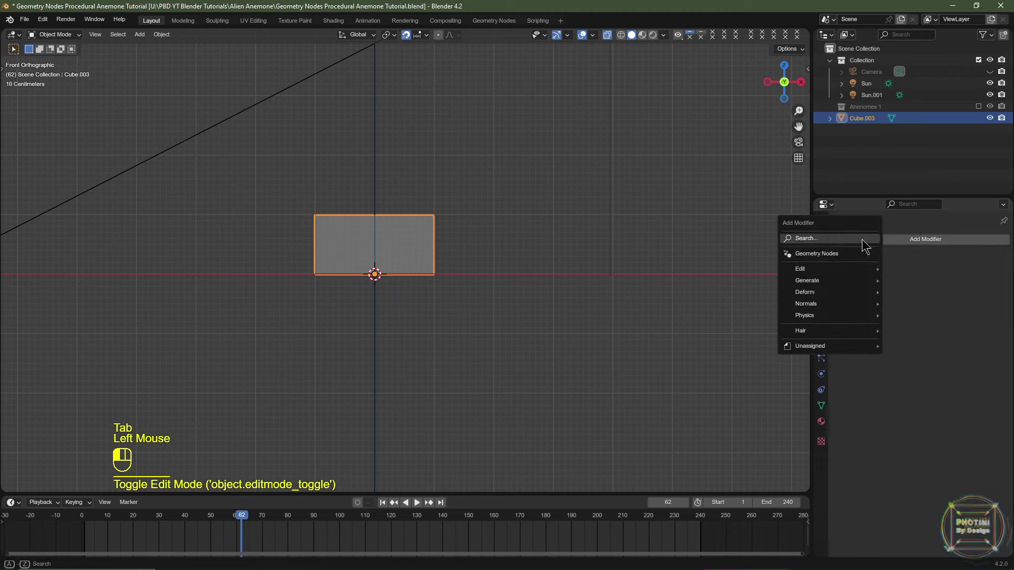
{"action": "mouse_move", "coordinate": [844, 287]}
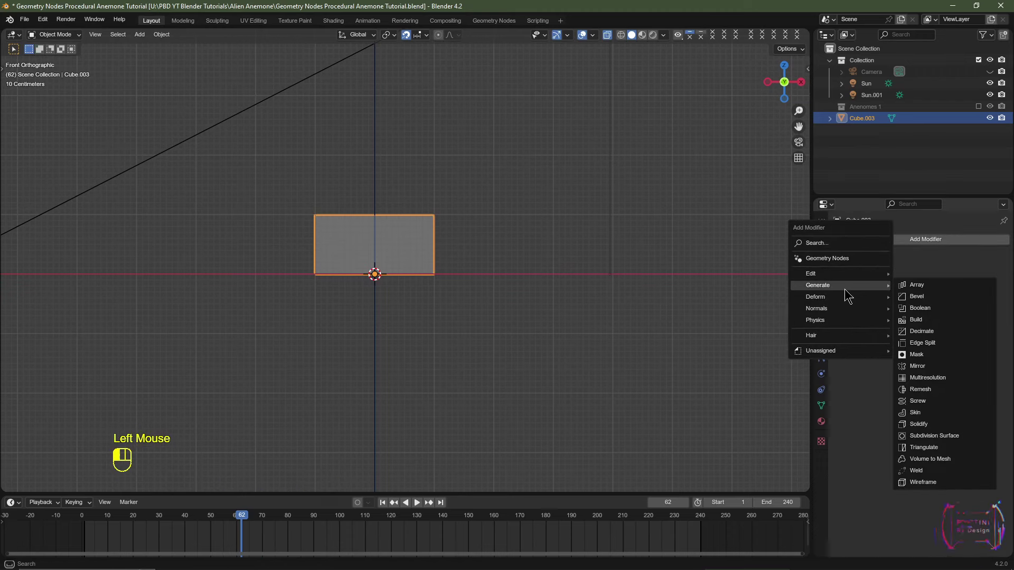
{"action": "left_click", "coordinate": [921, 433]}
{"action": "left_click", "coordinate": [987, 313]}
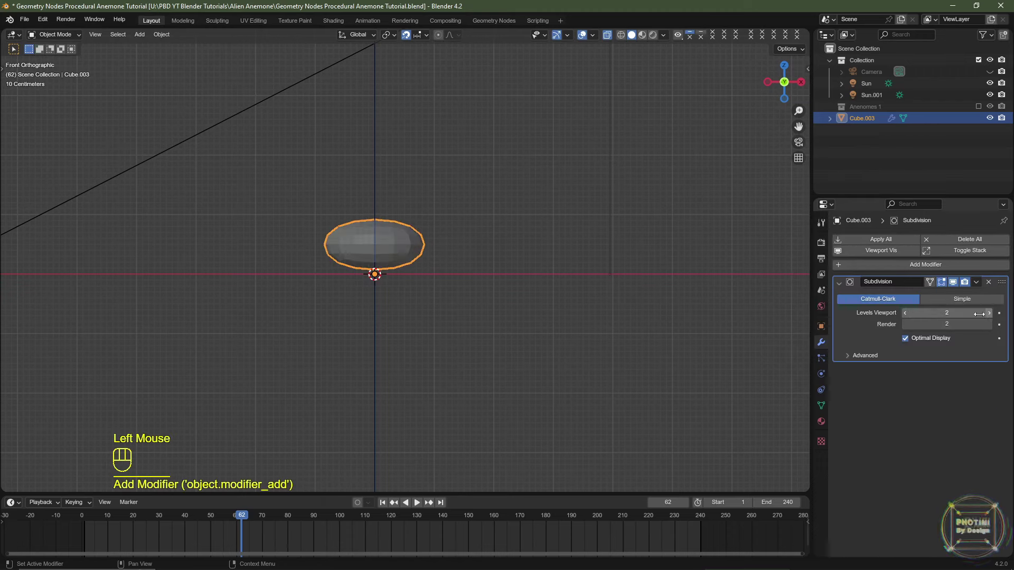
- Add a horizontal loop cut around the cube and slide it down close to the base, at a factor of about 0.8
{"action": "scroll", "coordinate": [443, 264], "scroll_direction": "up", "scroll_amount": 2}
{"action": "key", "text": "Tab"}
{"action": "key", "text": "Tab"}
{"action": "key", "text": "Tab"}
{"action": "key", "text": "ctrl+r"}
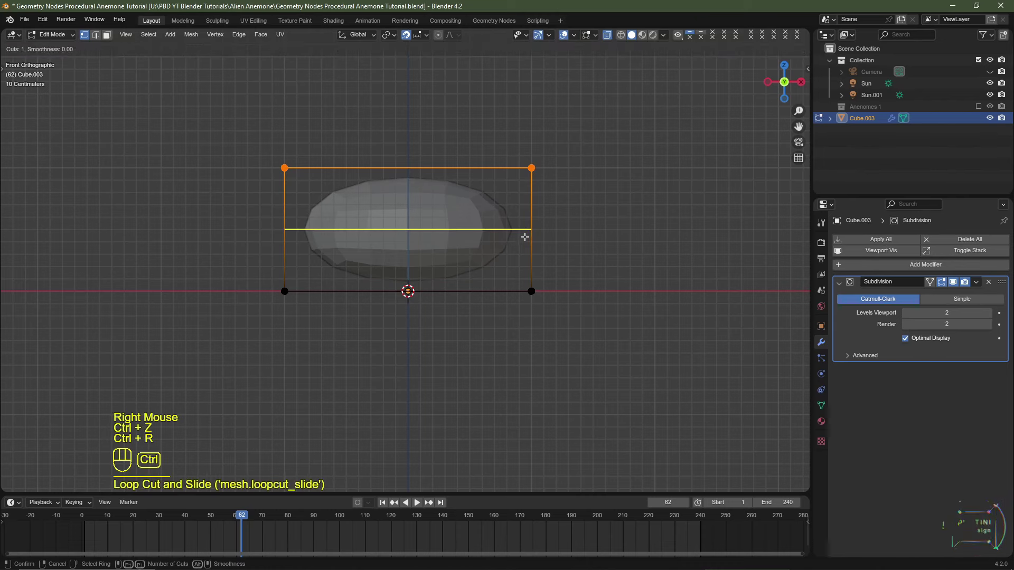
{"action": "left_click", "coordinate": [525, 230]}
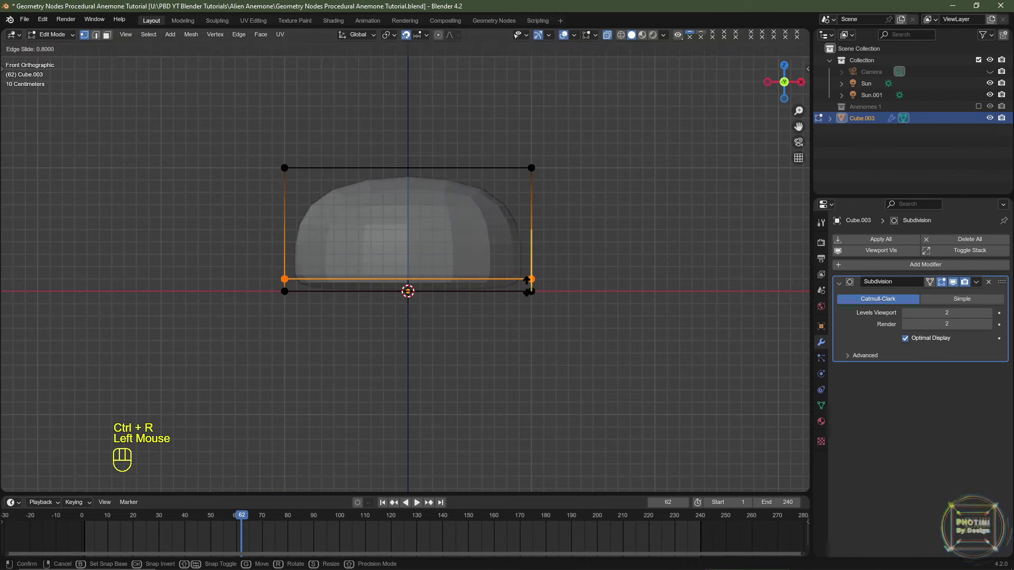
{"action": "left_click", "coordinate": [526, 286]}
- Turn X-ray off and inset the cube's bottom face by about 0.07 m
{"action": "key", "text": "KP_1"}
{"action": "key", "text": "3"}
{"action": "middle_click_drag", "start_coordinate": [434, 319], "coordinate": [499, 160]}
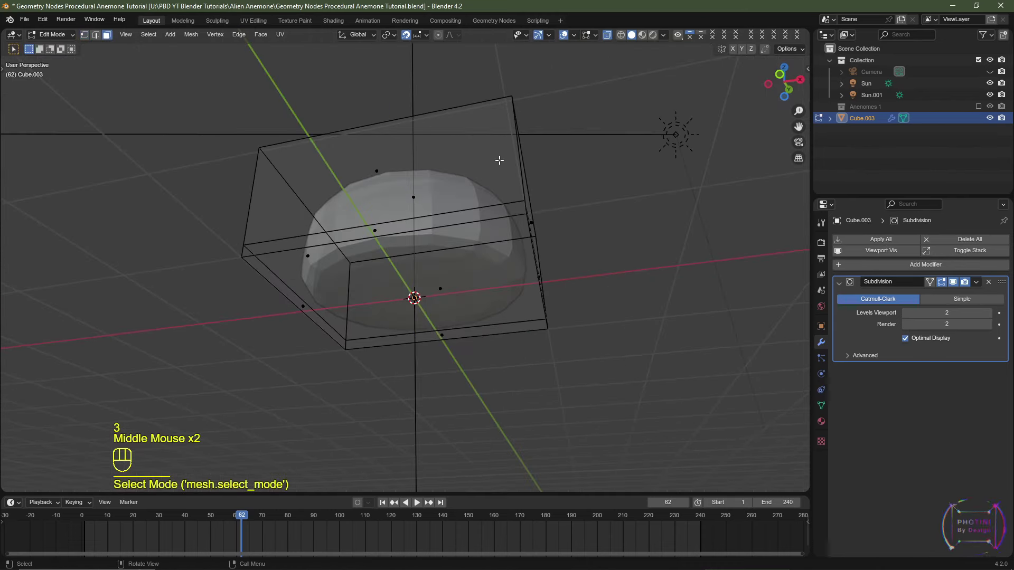
{"action": "left_click", "coordinate": [607, 35]}
{"action": "left_click", "coordinate": [436, 293]}
{"action": "key", "text": "i"}
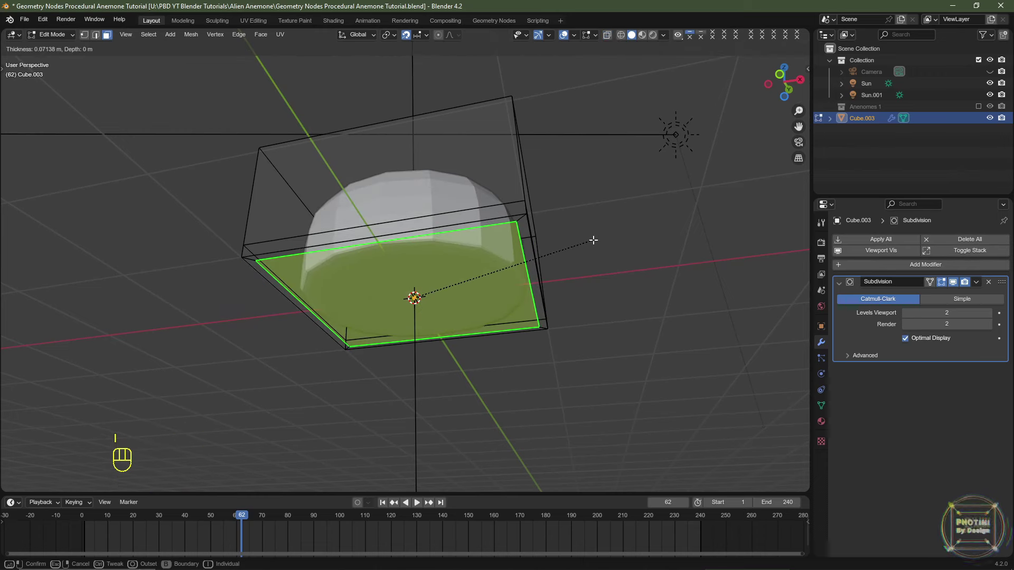
{"action": "left_click", "coordinate": [590, 238]}
- Shade the dome smooth in Object Mode and apply its Subdivision modifier
{"action": "middle_click_drag", "start_coordinate": [591, 238], "coordinate": [548, 264]}
{"action": "key", "text": "Tab"}
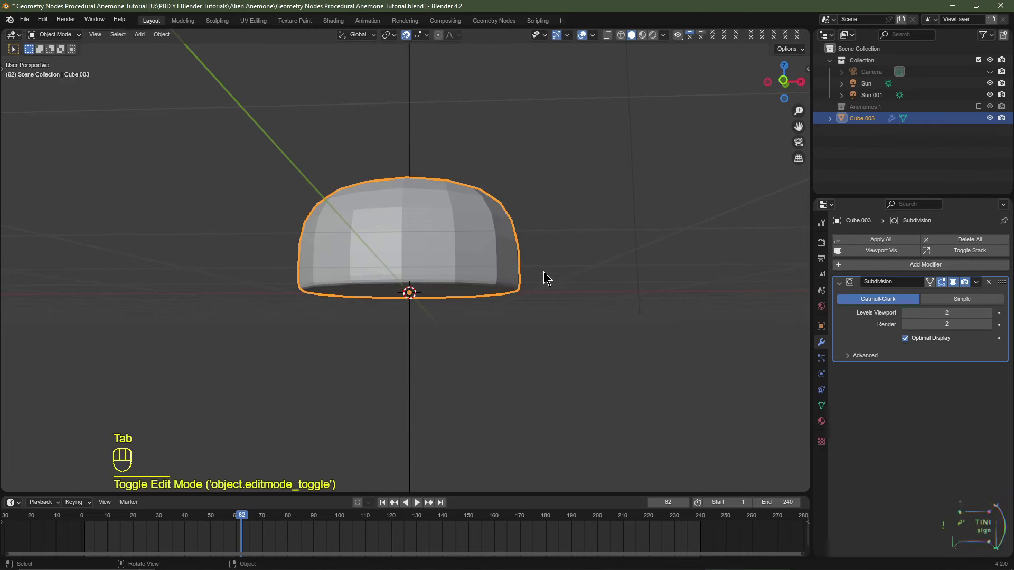
{"action": "key", "text": "z"}
{"action": "left_click", "coordinate": [432, 244]}
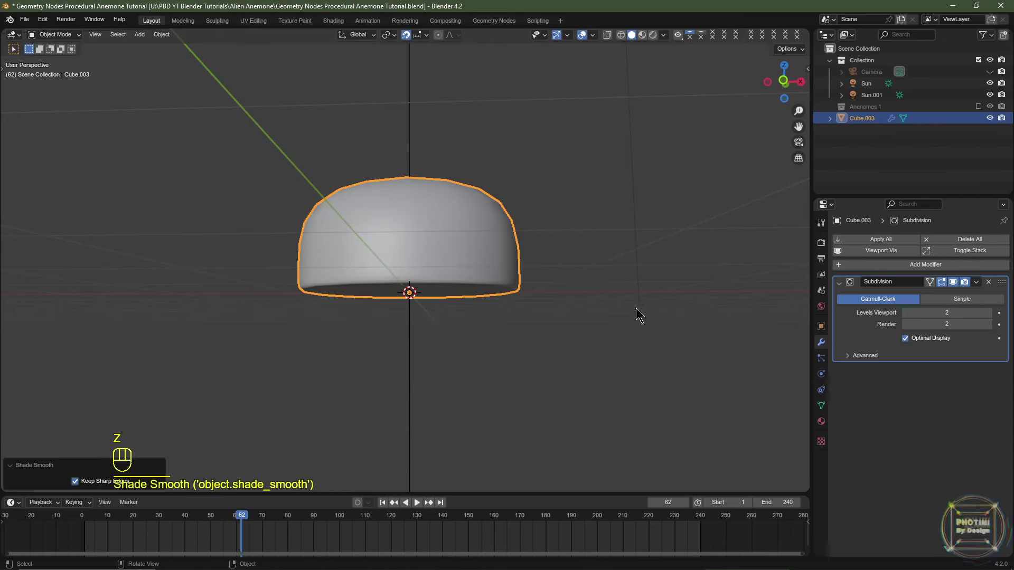
{"action": "key", "text": "KP_1"}
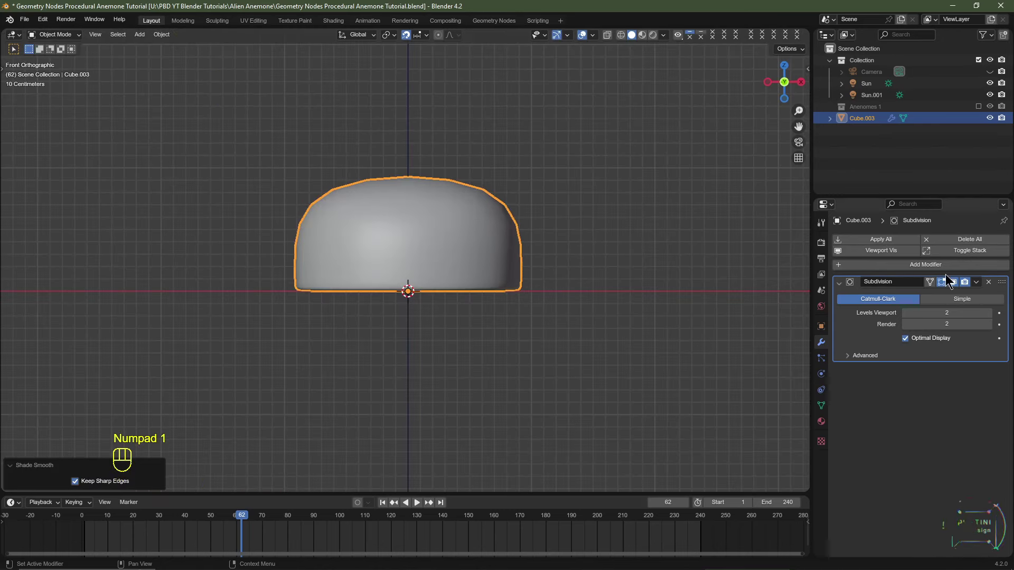
{"action": "left_click", "coordinate": [977, 283]}
{"action": "left_click", "coordinate": [951, 296]}
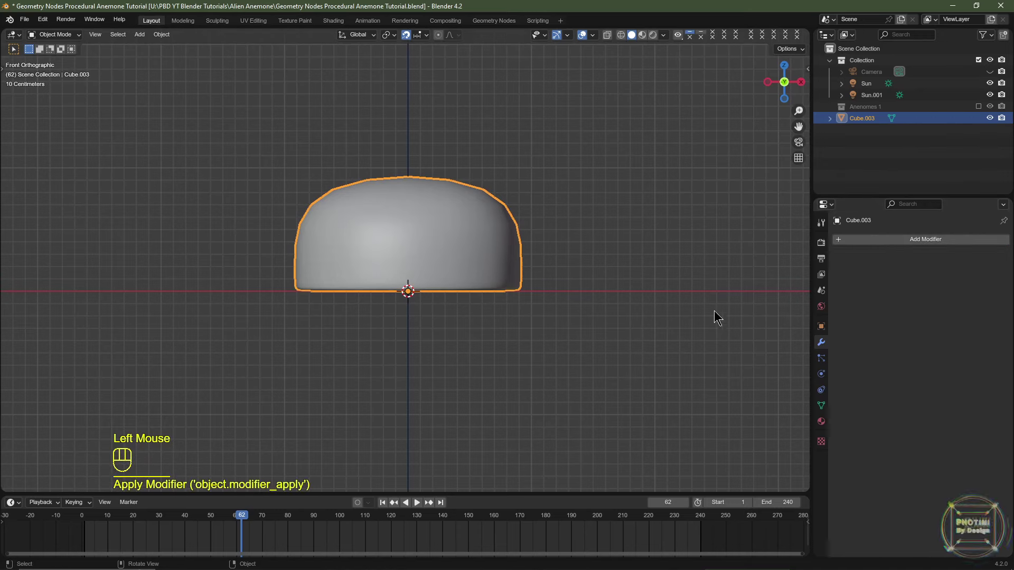
- In Edit Mode, grow the dome's underside face selection until it includes the lowest rim around the base
{"action": "middle_click_drag", "start_coordinate": [431, 282], "coordinate": [418, 315], "text": "shift"}
{"action": "key", "text": "Tab"}
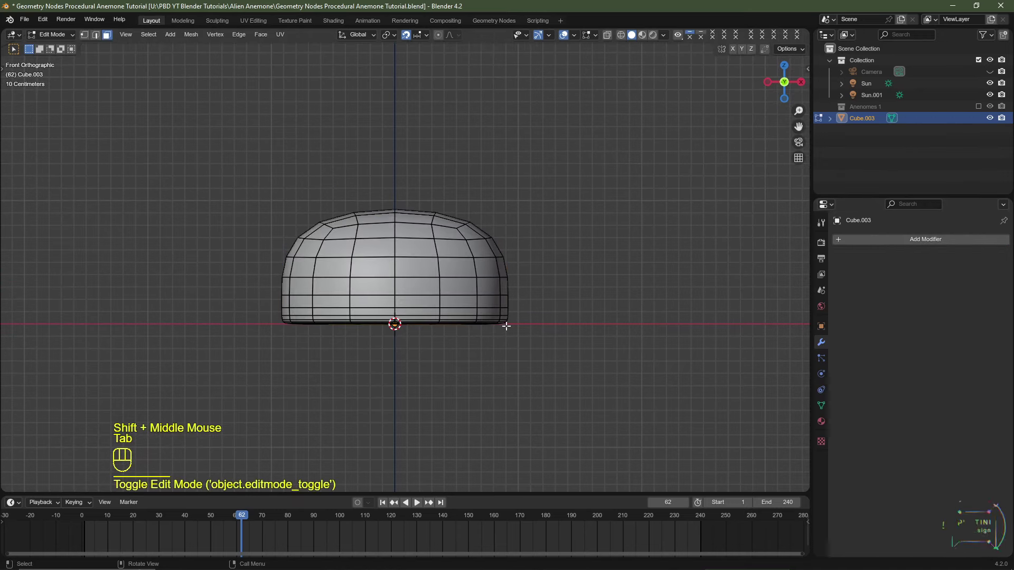
{"action": "scroll", "coordinate": [520, 333], "scroll_direction": "up", "scroll_amount": 2}
{"action": "middle_click_drag", "start_coordinate": [526, 342], "coordinate": [376, 339]}
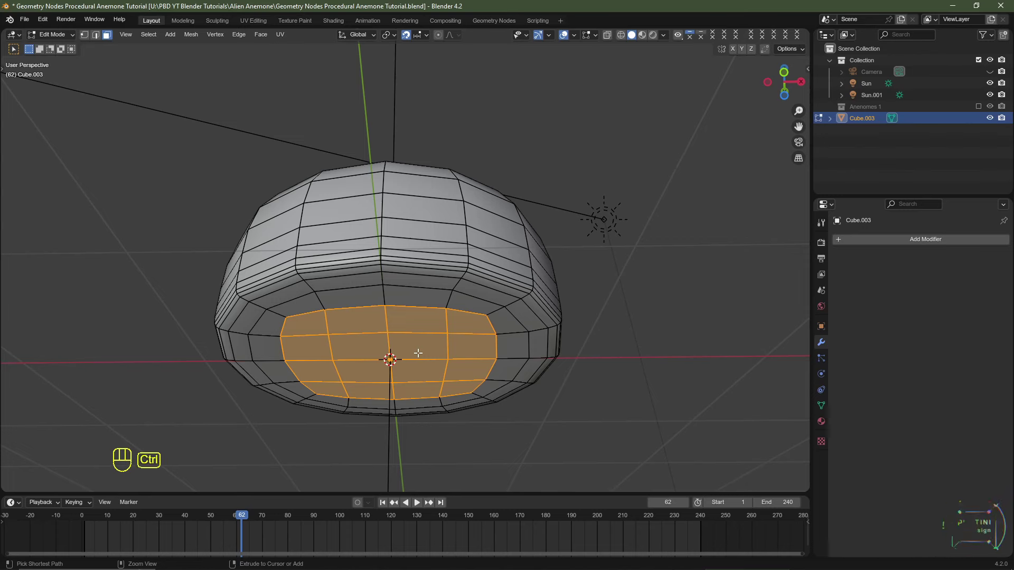
{"action": "key", "text": "ctrl+KP_Add"}
{"action": "key", "text": "ctrl+KP_Add"}
{"action": "key", "text": "ctrl+KP_Add"}
{"action": "key", "text": "ctrl+KP_Add"}
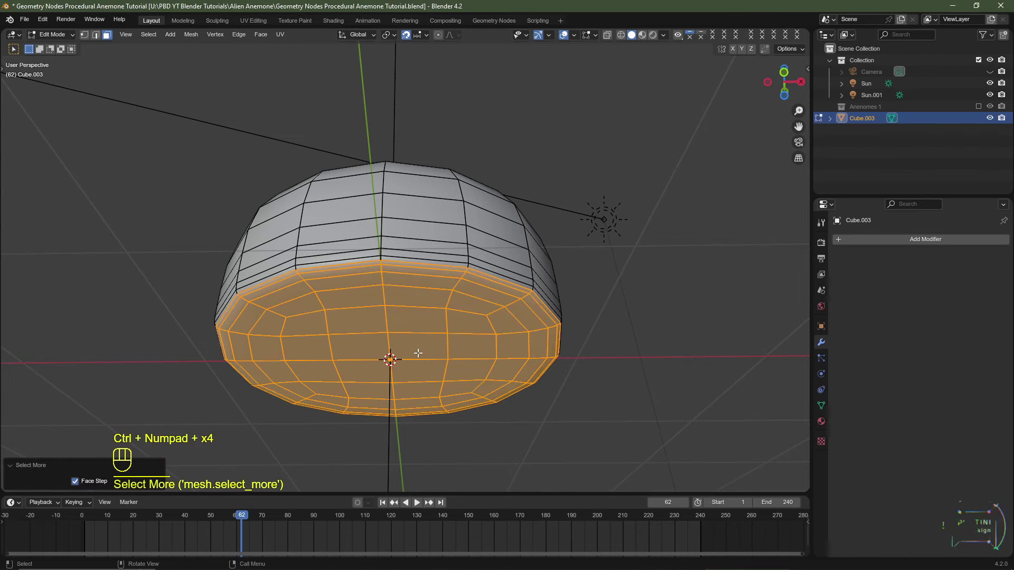
{"action": "key", "text": "KP_1"}
{"action": "key", "text": "ctrl+KP_Add"}
{"action": "key", "text": "ctrl+KP_Add"}
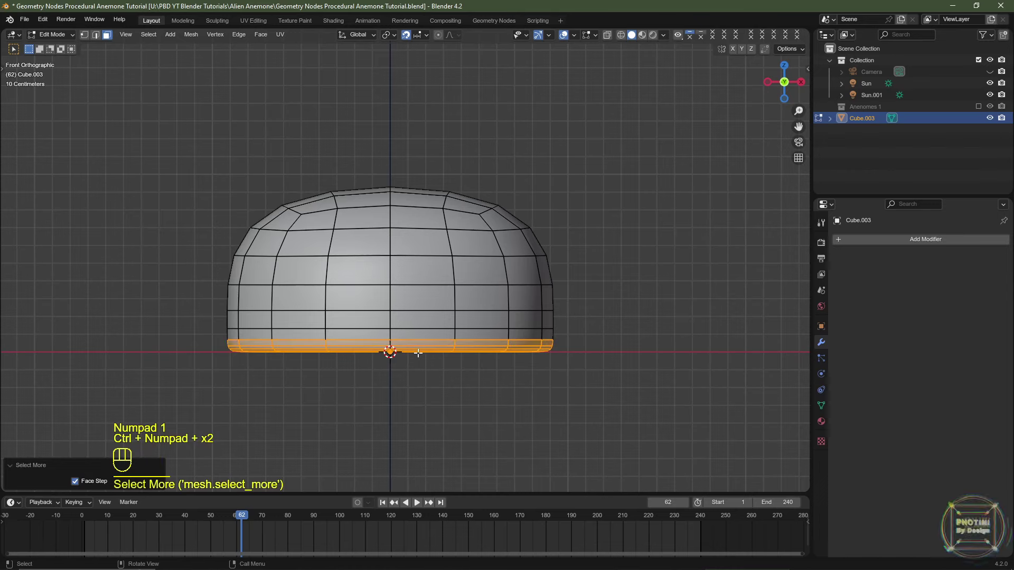
- Turn on proportional editing with the Smooth falloff
{"action": "scroll", "coordinate": [418, 353], "scroll_direction": "up", "scroll_amount": 2}
{"action": "scroll", "coordinate": [660, 393], "scroll_direction": "down", "scroll_amount": 2}
{"action": "middle_click_drag", "start_coordinate": [650, 370], "coordinate": [592, 367], "text": "shift"}
{"action": "key", "text": "o"}
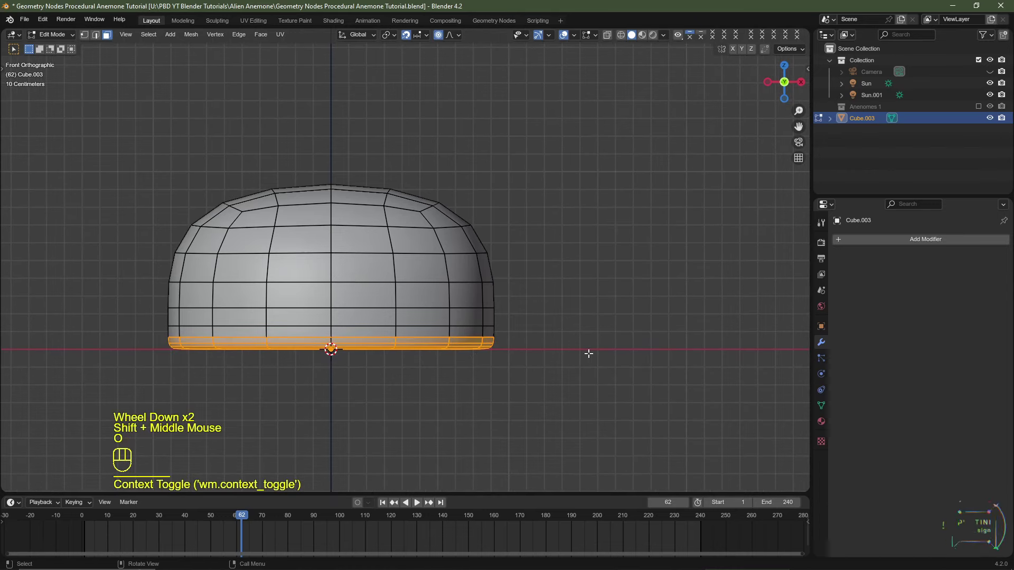
{"action": "left_click", "coordinate": [452, 35]}
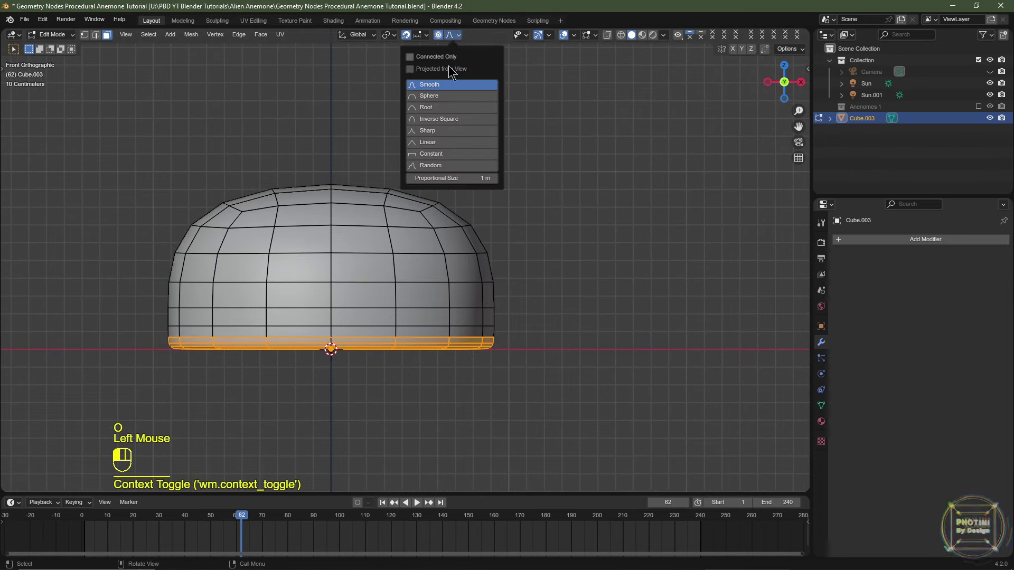
{"action": "left_click", "coordinate": [442, 84]}
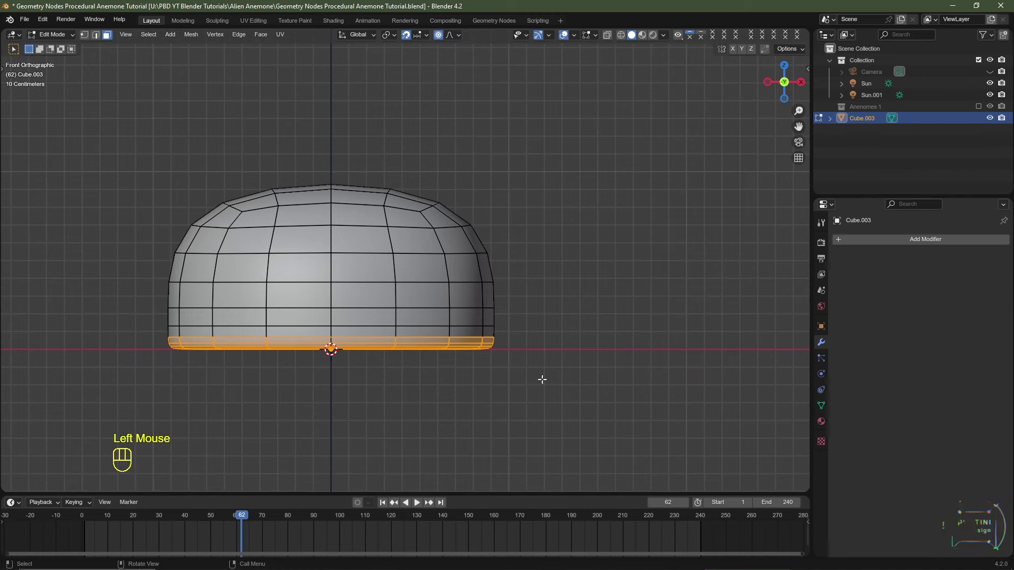
- Flare the base rim outward by scaling it 1.3 in X and Y only, with a proportional size of about 0.24
{"action": "key", "text": "s"}
{"action": "key", "text": "shift+z"}
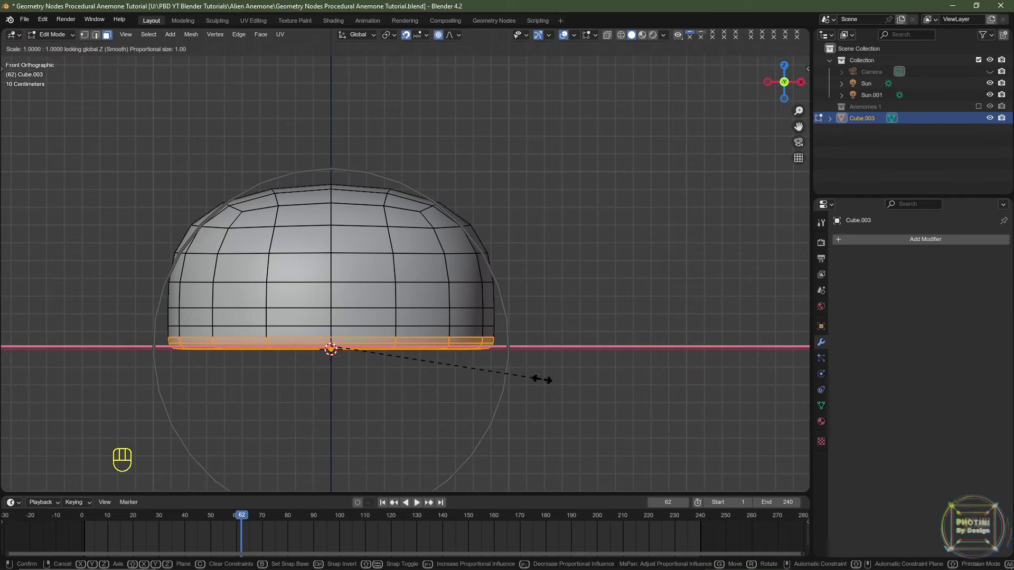
{"action": "mouse_move", "coordinate": [578, 382]}
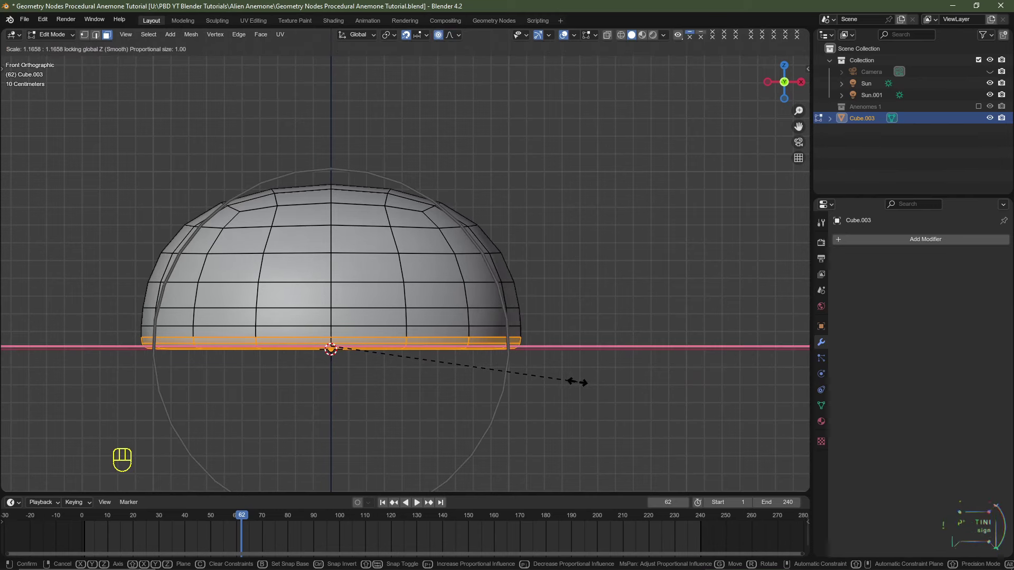
{"action": "scroll", "coordinate": [578, 382], "scroll_direction": "up", "scroll_amount": 10}
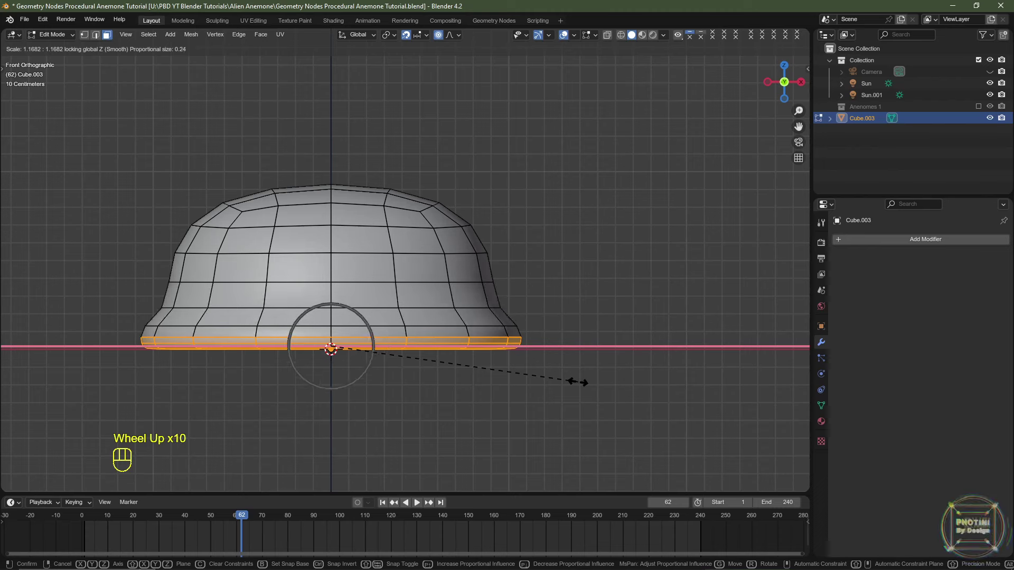
{"action": "scroll", "coordinate": [582, 385], "scroll_direction": "up", "scroll_amount": 1}
{"action": "scroll", "coordinate": [588, 387], "scroll_direction": "down", "scroll_amount": 1}
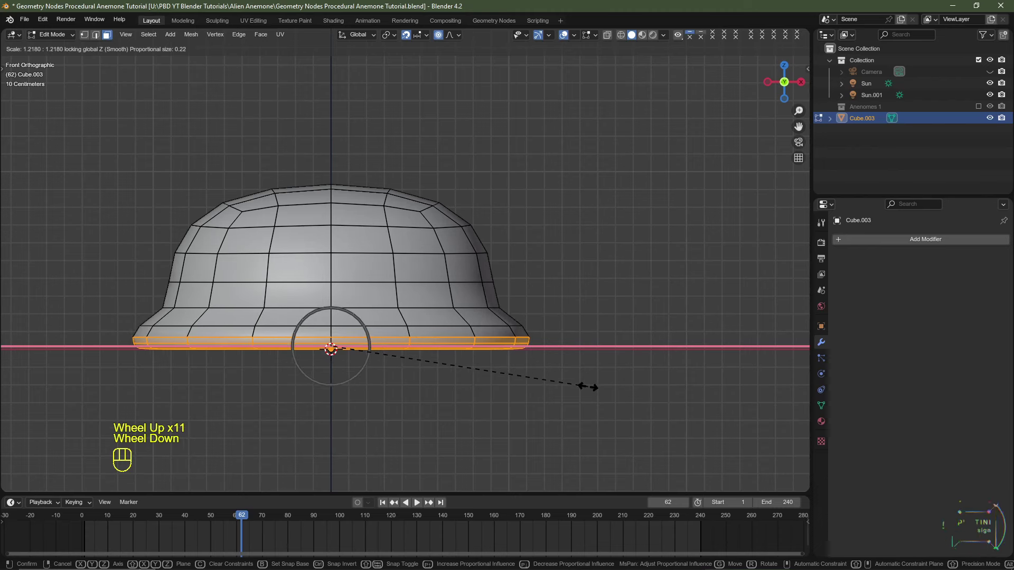
{"action": "scroll", "coordinate": [589, 387], "scroll_direction": "down", "scroll_amount": 1}
{"action": "key", "text": "ctrl"}
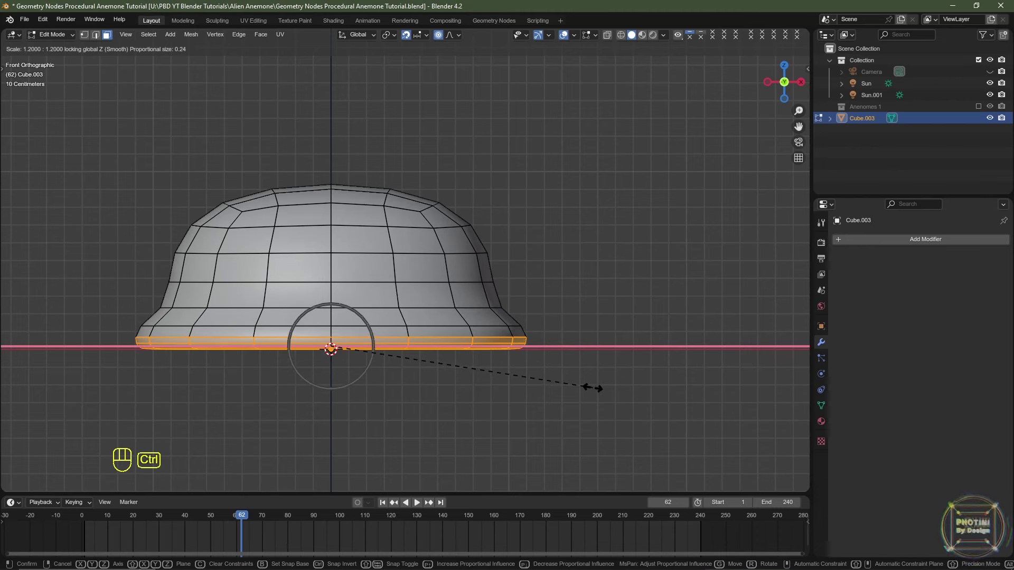
{"action": "left_click", "coordinate": [605, 389], "text": "ctrl"}
- Select the dome's topmost centre vertex and grow the selection five times down over the dome's upper part
{"action": "middle_click_drag", "start_coordinate": [581, 253], "coordinate": [401, 268]}
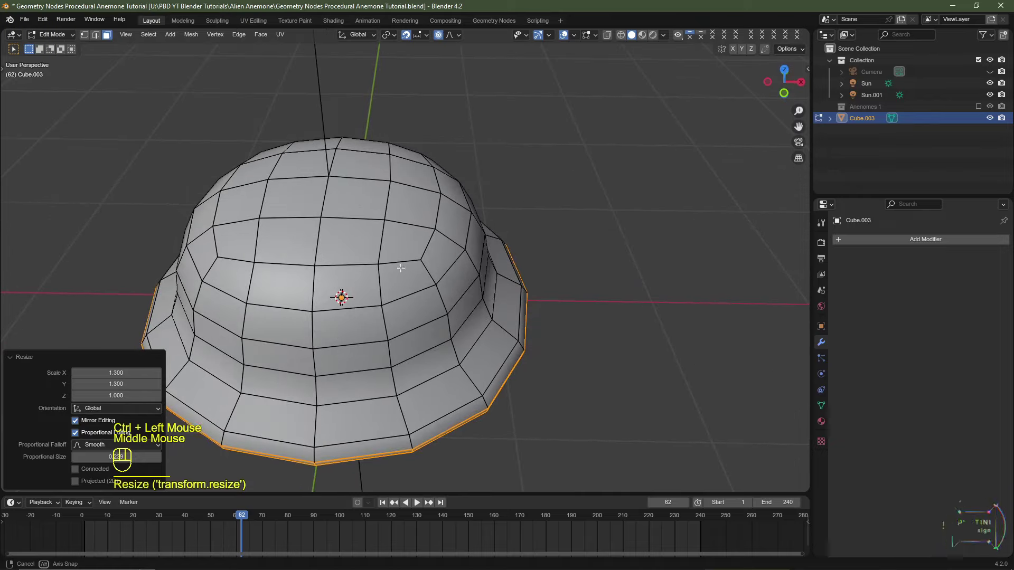
{"action": "key", "text": "1"}
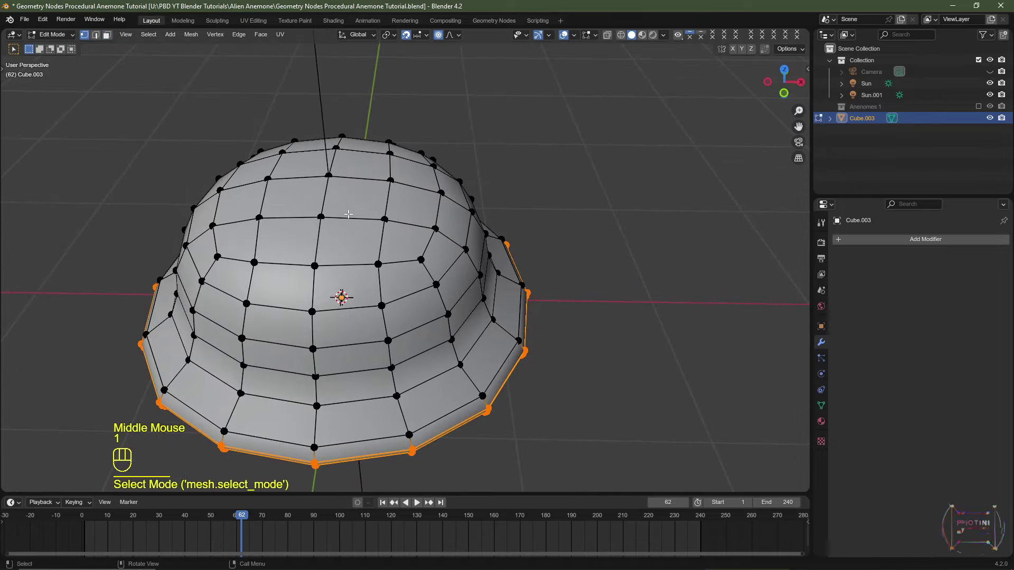
{"action": "left_click", "coordinate": [328, 176]}
{"action": "middle_click_drag", "start_coordinate": [329, 176], "coordinate": [388, 249]}
{"action": "key", "text": "KP_1"}
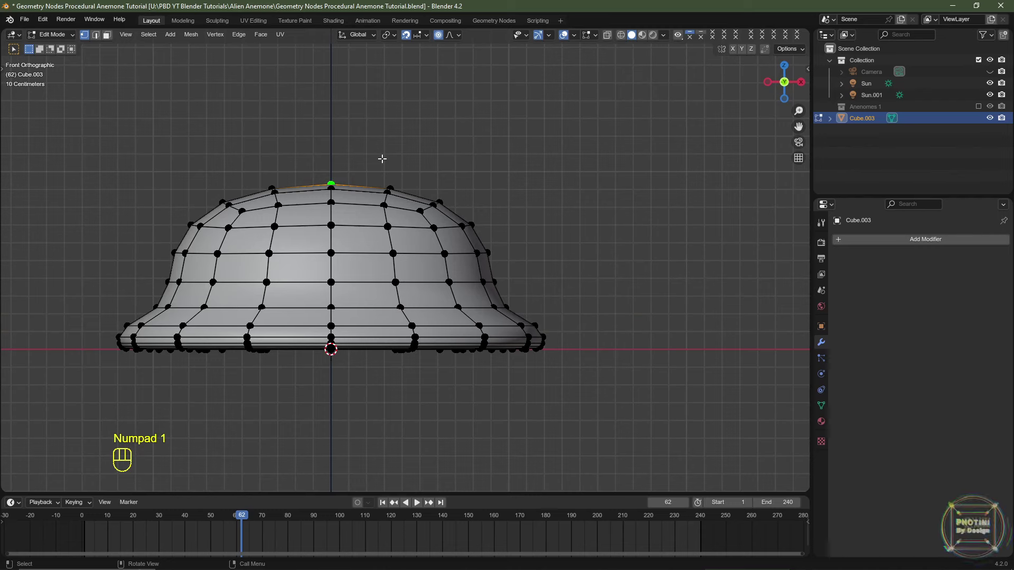
{"action": "key", "text": "ctrl+KP_Add"}
{"action": "key", "text": "ctrl+KP_Add"}
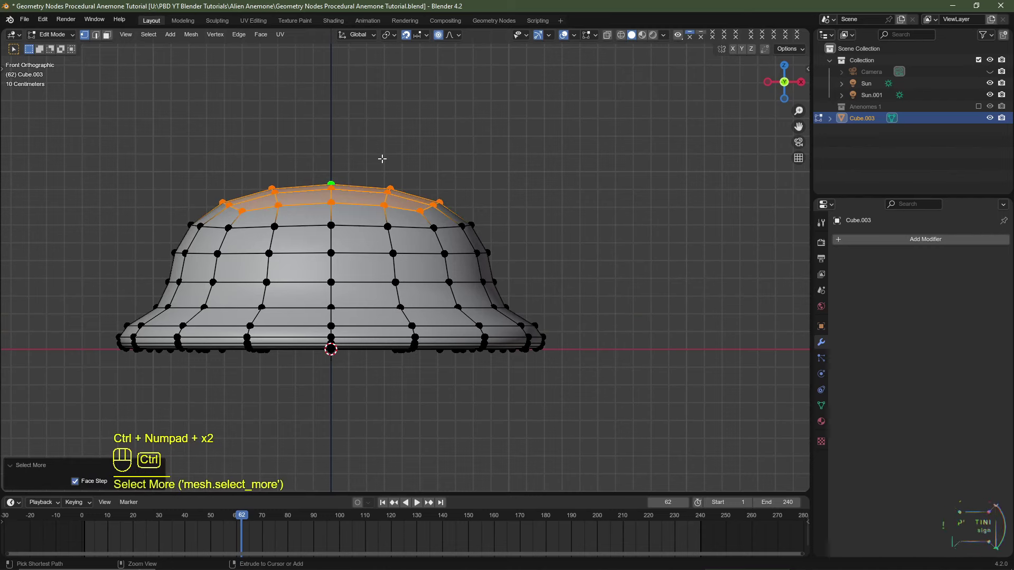
{"action": "key", "text": "ctrl+KP_Add"}
{"action": "key", "text": "ctrl+KP_Add"}
{"action": "key", "text": "ctrl+KP_Add"}
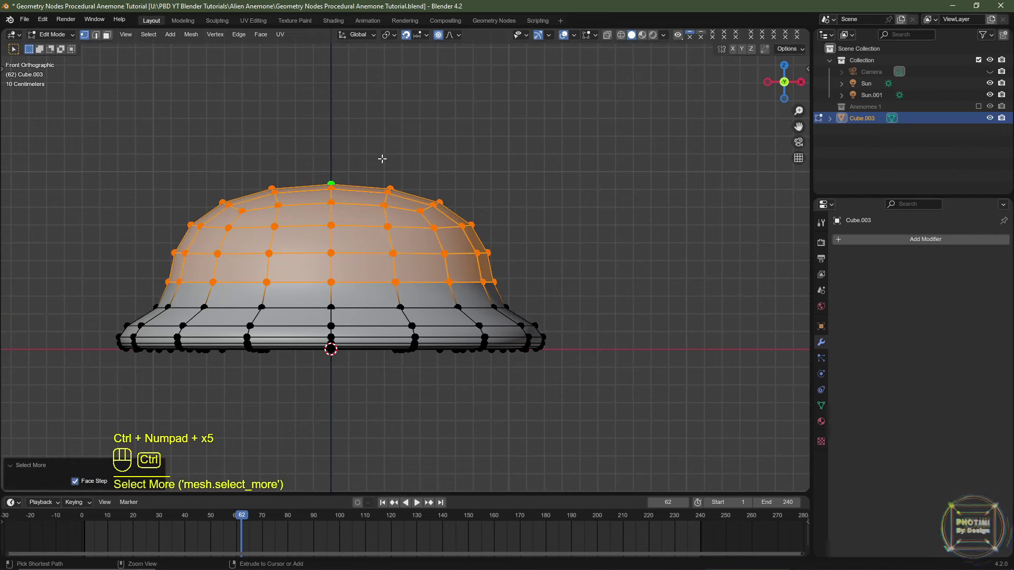
- Flatten the selected upper dome by scaling it 0.7 along Z, with a proportional size of about 0.29
{"action": "scroll", "coordinate": [620, 289], "scroll_direction": "down", "scroll_amount": 2, "text": "ctrl"}
{"action": "key", "text": "s"}
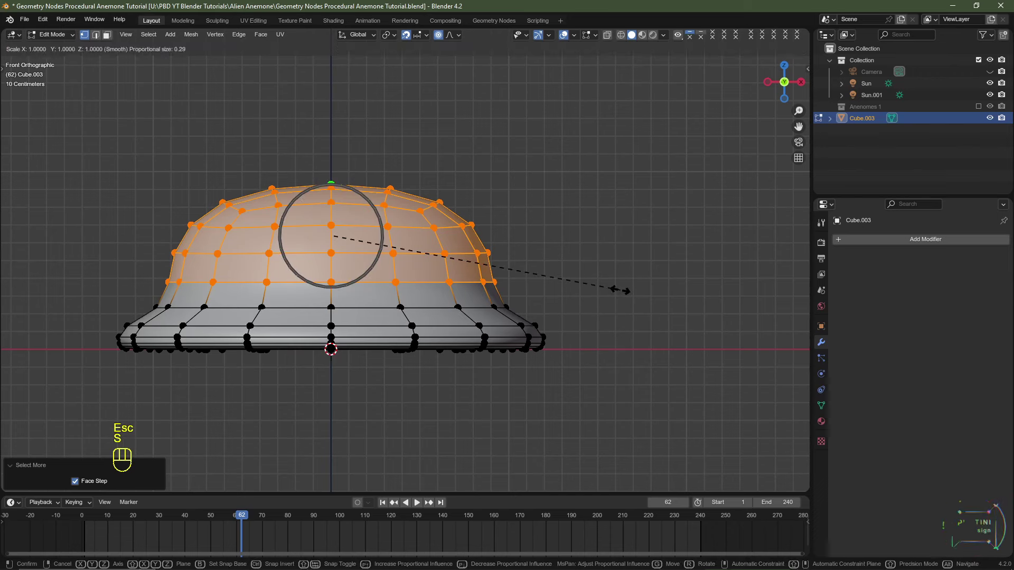
{"action": "key", "text": "z"}
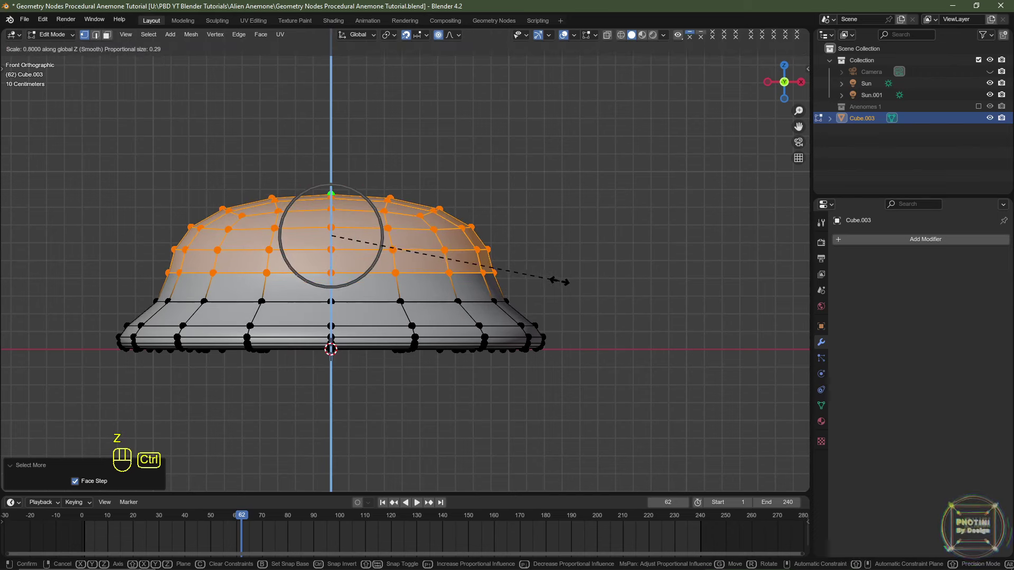
{"action": "left_click", "coordinate": [538, 279], "text": "ctrl"}
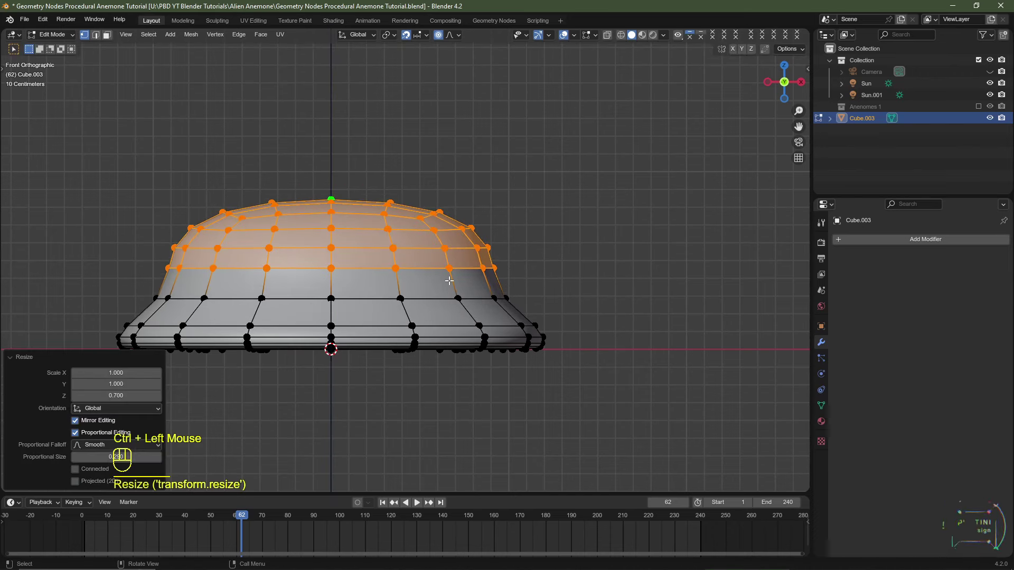
- Turn off proportional editing and move the selected upper dome down about 0.065 m along Z
{"action": "key", "text": "o"}
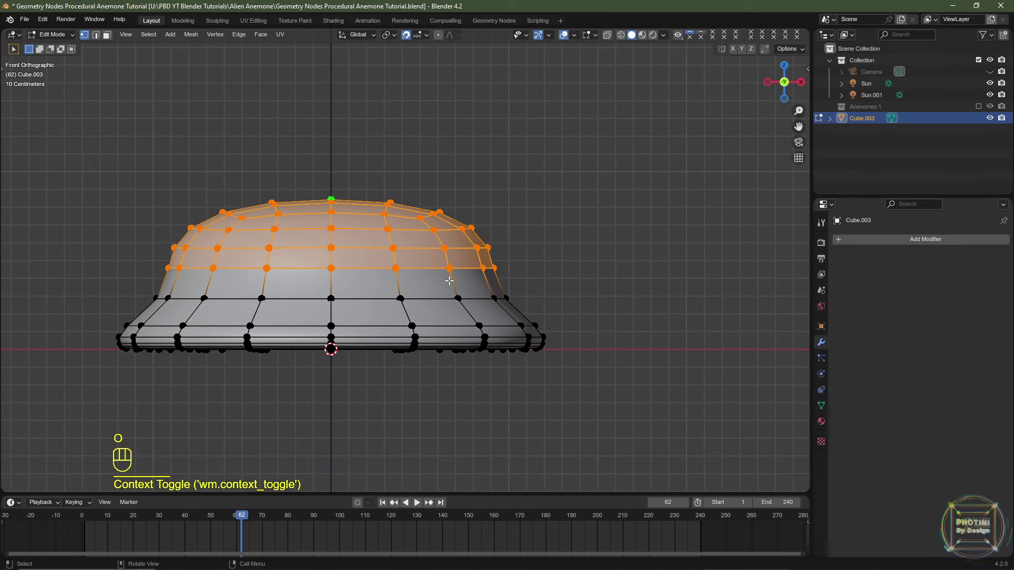
{"action": "key", "text": "g"}
{"action": "key", "text": "z"}
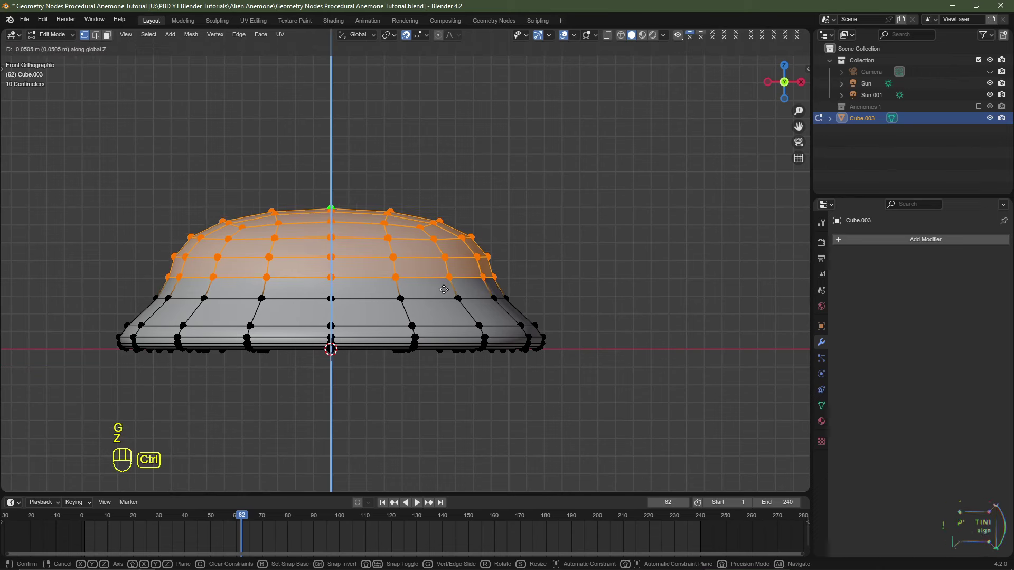
{"action": "left_click", "coordinate": [443, 292], "text": "ctrl"}
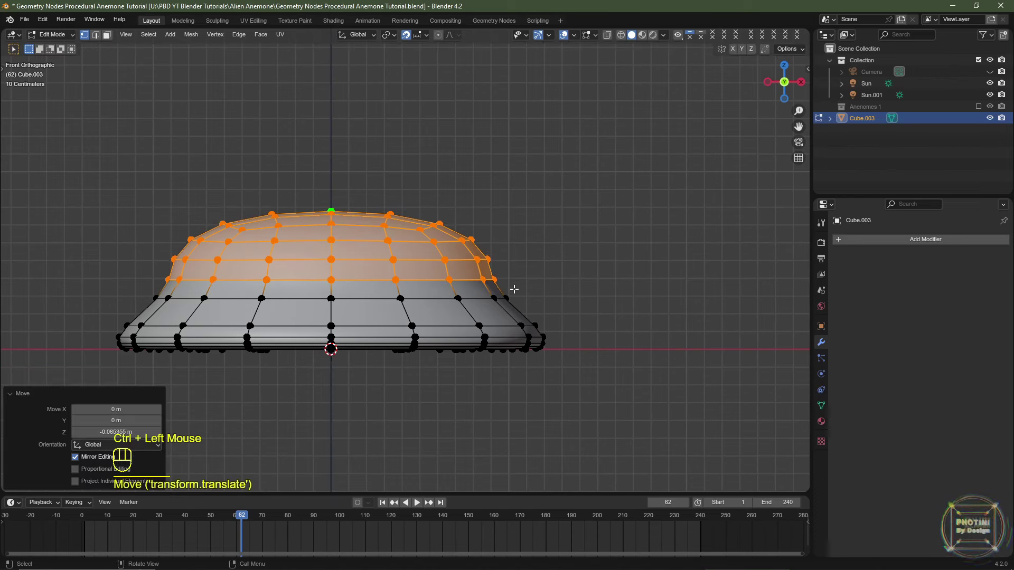
- In Object Mode, add a Geometry Nodes modifier to the dome and assign it the existing Like And Subscribe node group
{"action": "key", "text": "Tab"}
{"action": "left_click", "coordinate": [892, 241]}
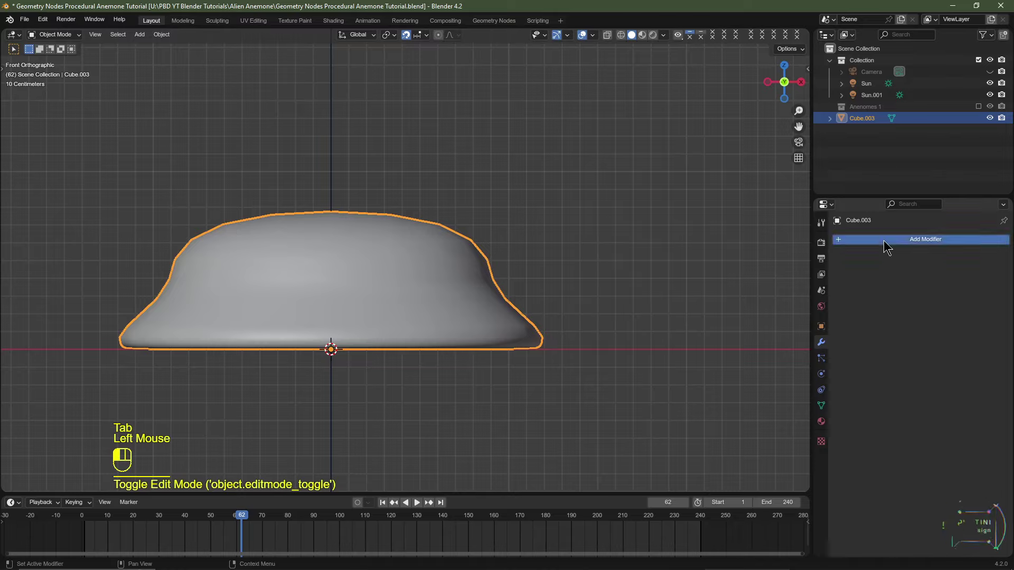
{"action": "mouse_move", "coordinate": [885, 246]}
{"action": "left_click", "coordinate": [851, 214]}
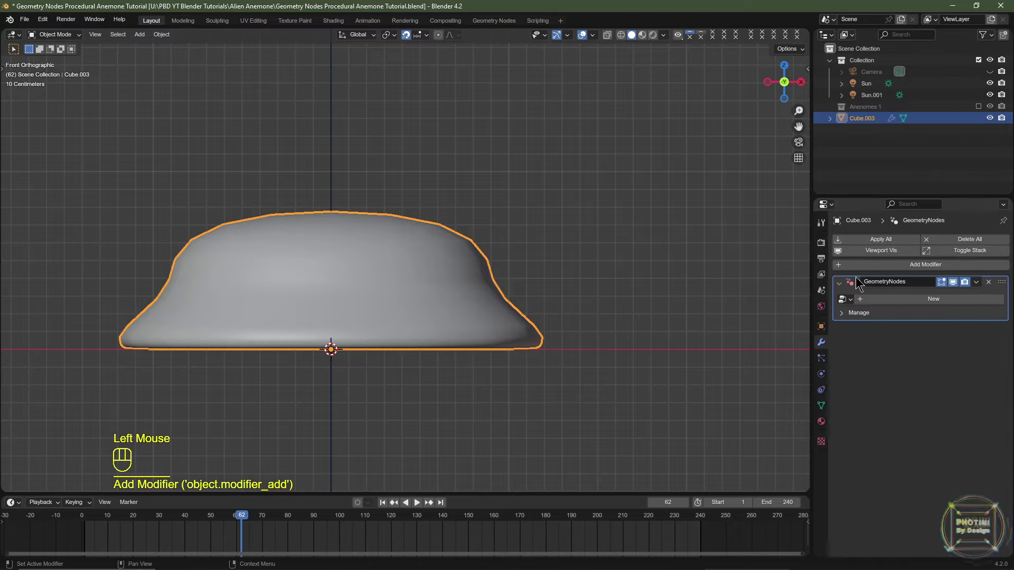
{"action": "left_click", "coordinate": [842, 299]}
{"action": "left_click", "coordinate": [850, 315]}
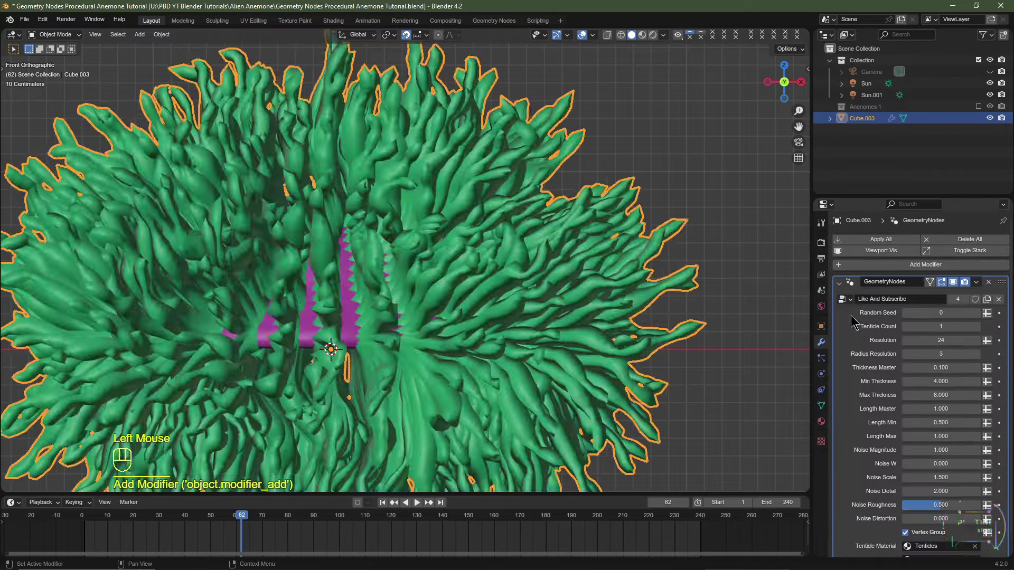
{"action": "scroll", "coordinate": [465, 296], "scroll_direction": "down", "scroll_amount": 3}
{"action": "middle_click_drag", "start_coordinate": [464, 296], "coordinate": [486, 377]}
{"action": "scroll", "coordinate": [912, 396], "scroll_direction": "down", "scroll_amount": 3}
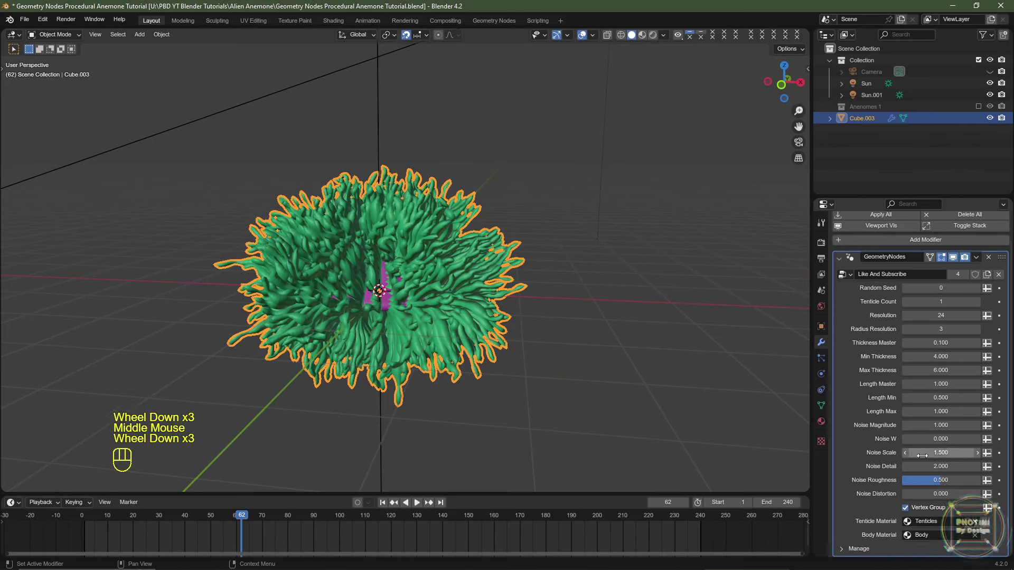
{"action": "scroll", "coordinate": [400, 326], "scroll_direction": "up", "scroll_amount": 2}
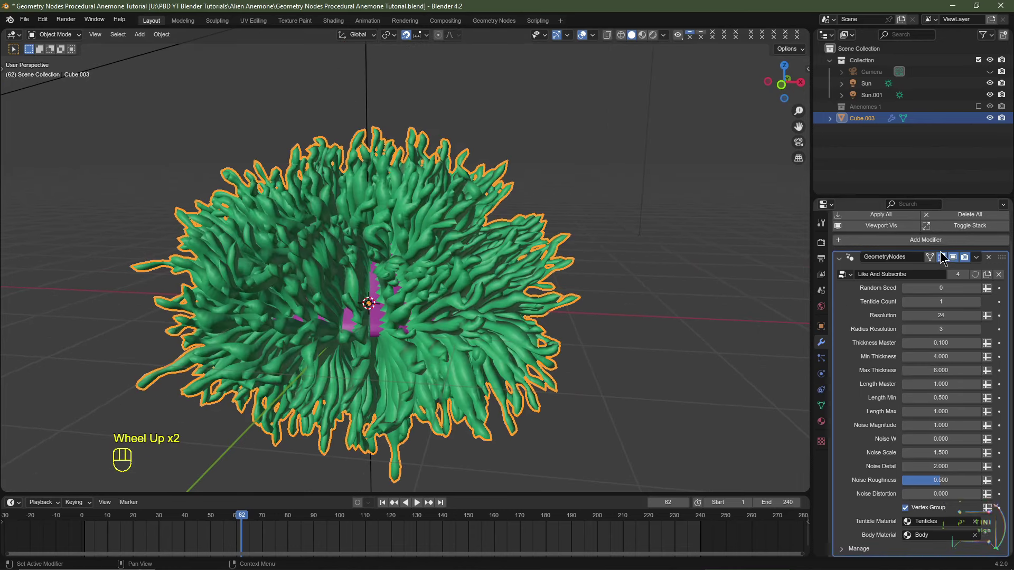
- Disable the Geometry Nodes modifier's viewport display and enter Edit Mode on the dome
{"action": "left_click", "coordinate": [953, 257]}
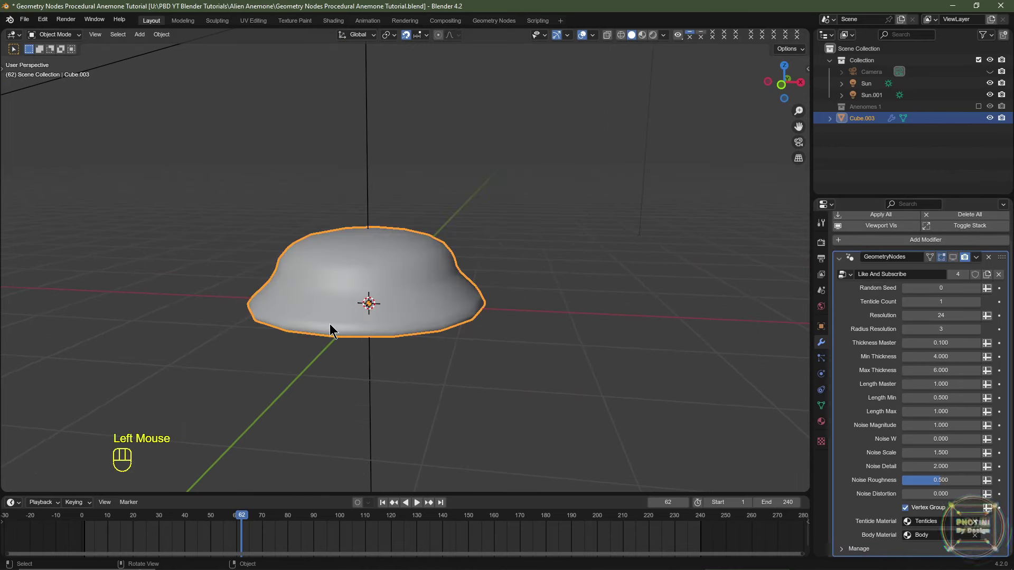
{"action": "key", "text": "Tab"}
{"action": "middle_click_drag", "start_coordinate": [432, 261], "coordinate": [371, 267]}
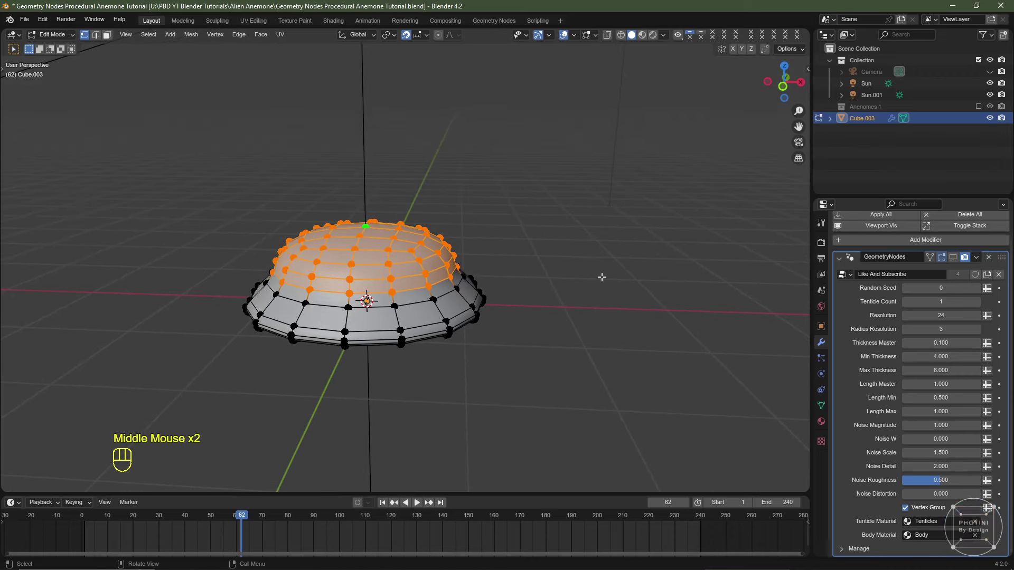
- Create a vertex group named Tenticle Vertex Group and assign the selected upper dome vertices to it
{"action": "left_click", "coordinate": [820, 405]}
{"action": "left_click", "coordinate": [999, 274]}
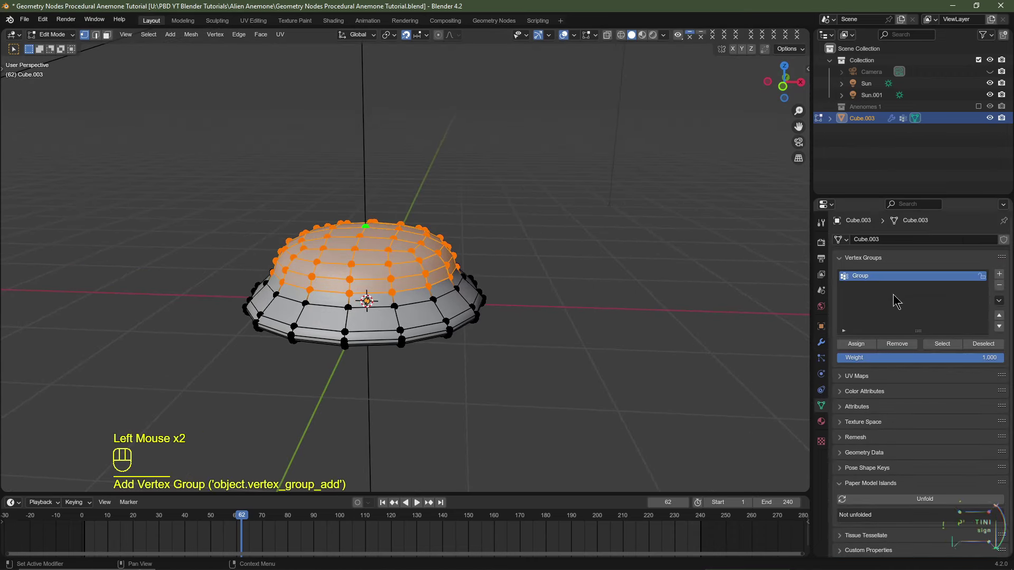
{"action": "double_click", "coordinate": [879, 275]}
{"action": "type", "text": "Tentacle Verte"}
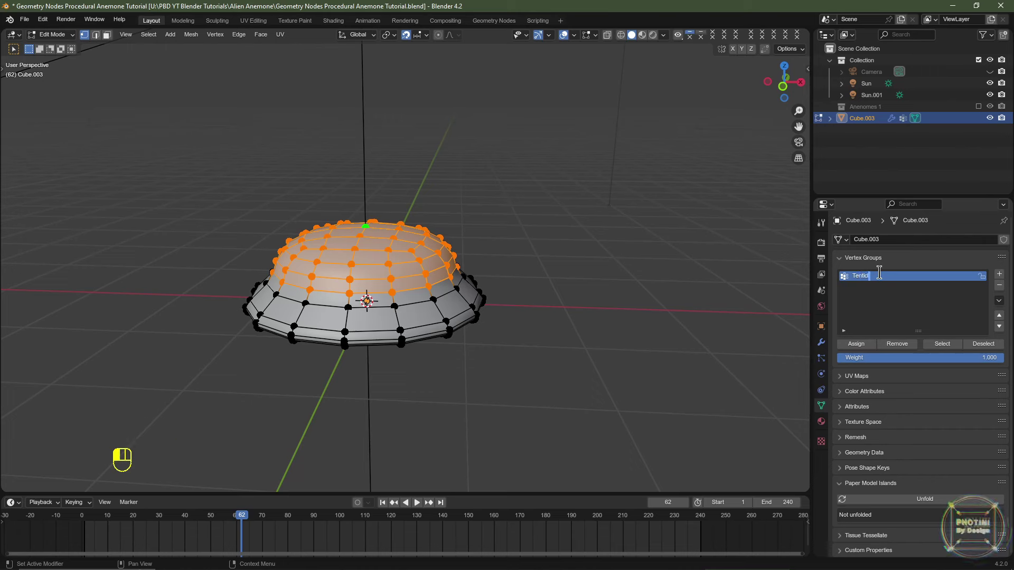
{"action": "type", "text": "x Group"}
{"action": "key", "text": "Return"}
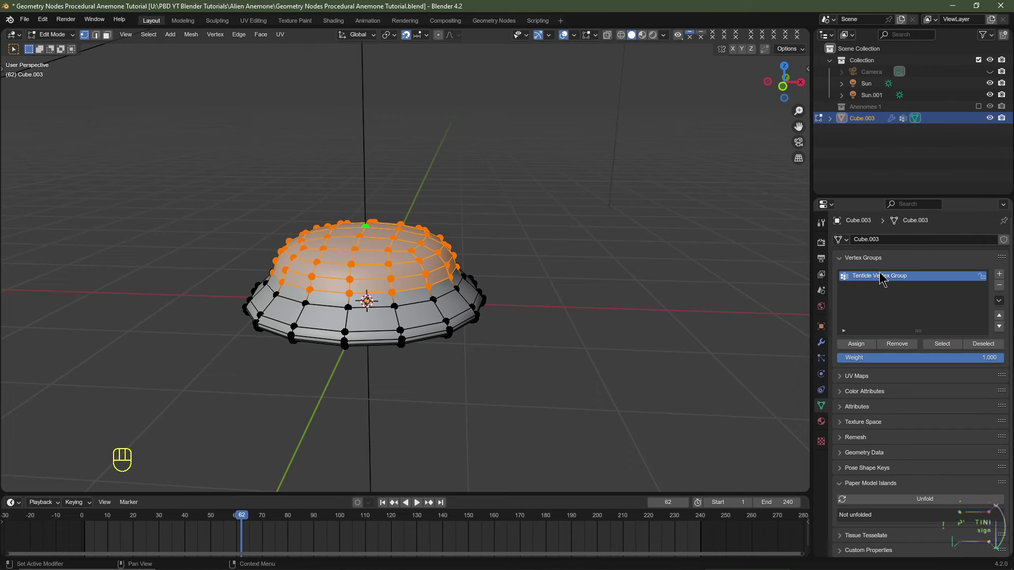
{"action": "left_click", "coordinate": [856, 344]}
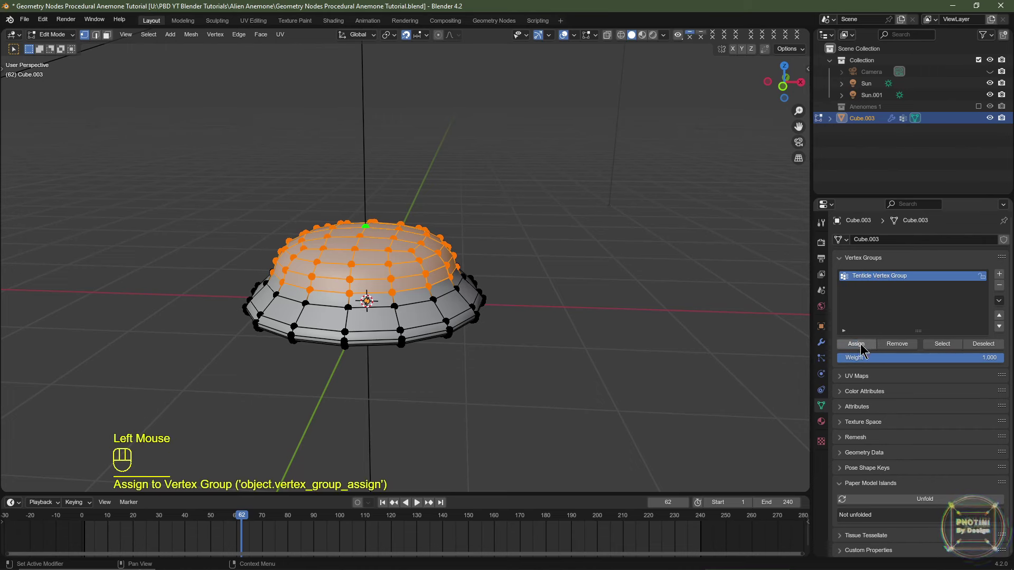
- Return to Object Mode and re-enable the Geometry Nodes modifier's viewport display
{"action": "key", "text": "Tab"}
{"action": "left_click", "coordinate": [820, 342]}
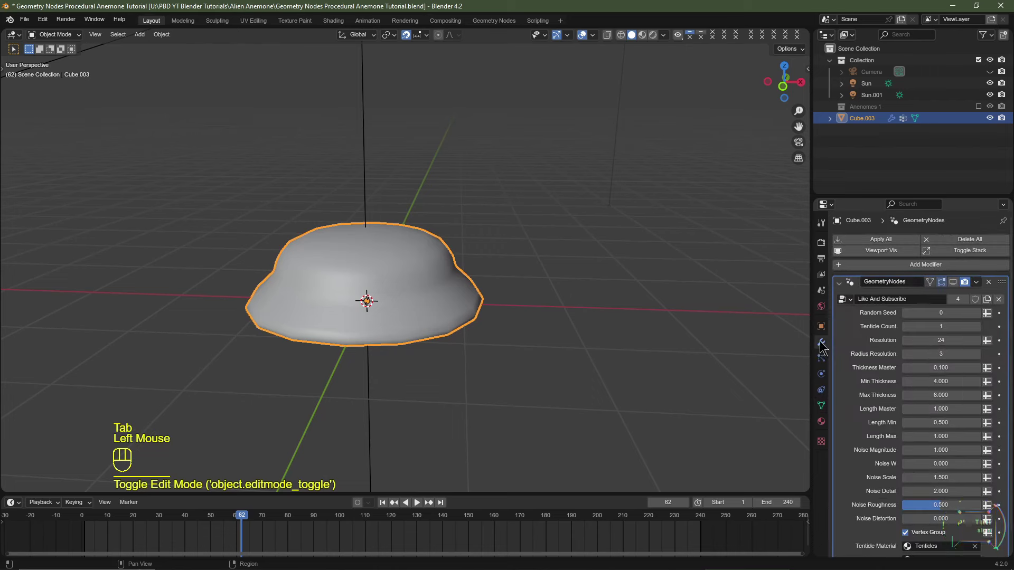
{"action": "left_click", "coordinate": [952, 282]}
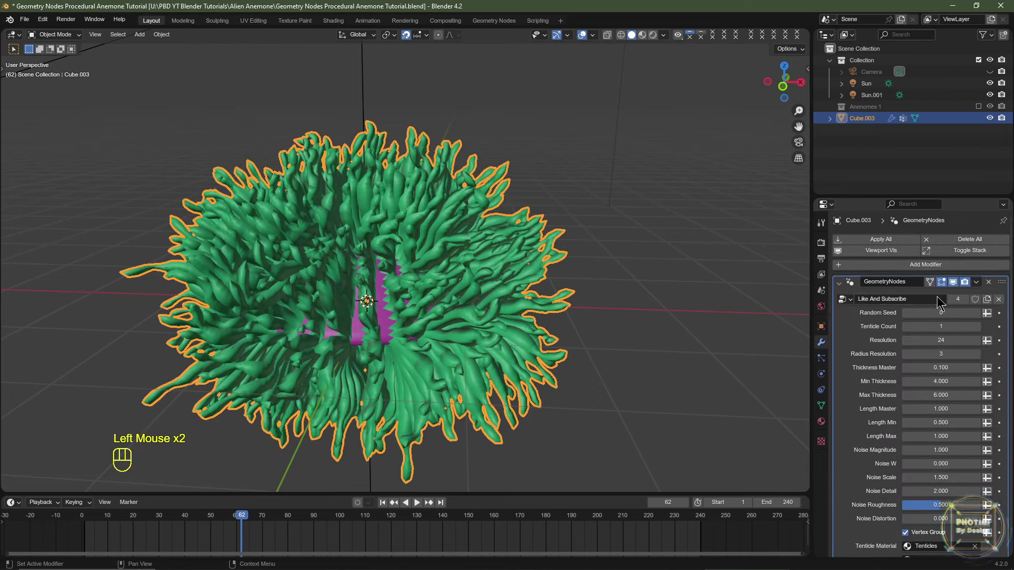
- Switch the modifier's Vertex Group input to an attribute and choose Tenticle Vertex Group for it
{"action": "scroll", "coordinate": [919, 509], "scroll_direction": "down", "scroll_amount": 3}
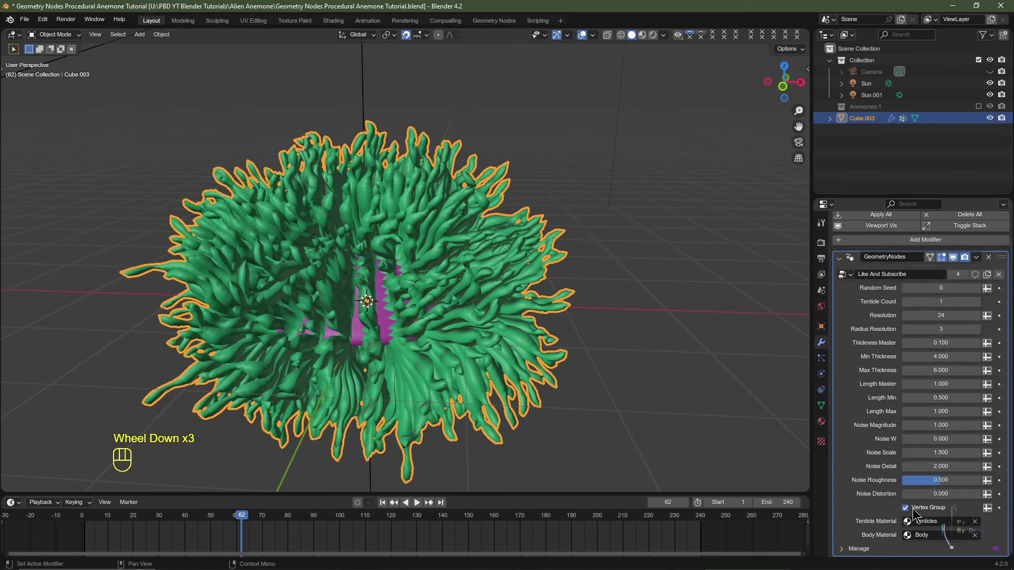
{"action": "left_click", "coordinate": [987, 508]}
{"action": "left_click", "coordinate": [948, 507]}
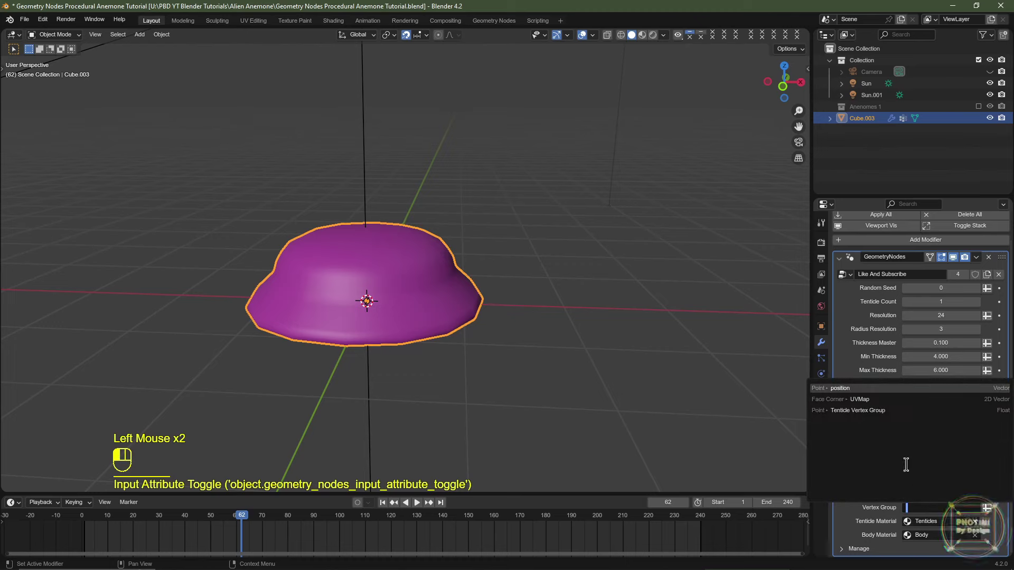
{"action": "left_click", "coordinate": [881, 409]}
{"action": "middle_click_drag", "start_coordinate": [569, 325], "coordinate": [434, 319]}
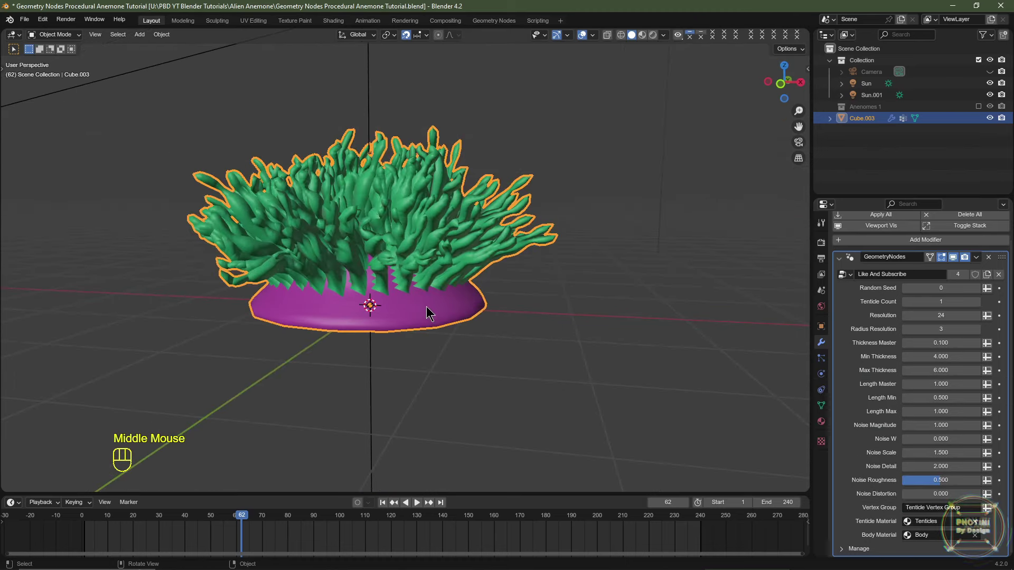
- Set the modifier's Tenticle Count to 0 and Radius Resolution to 16
{"action": "key", "text": "KP_1"}
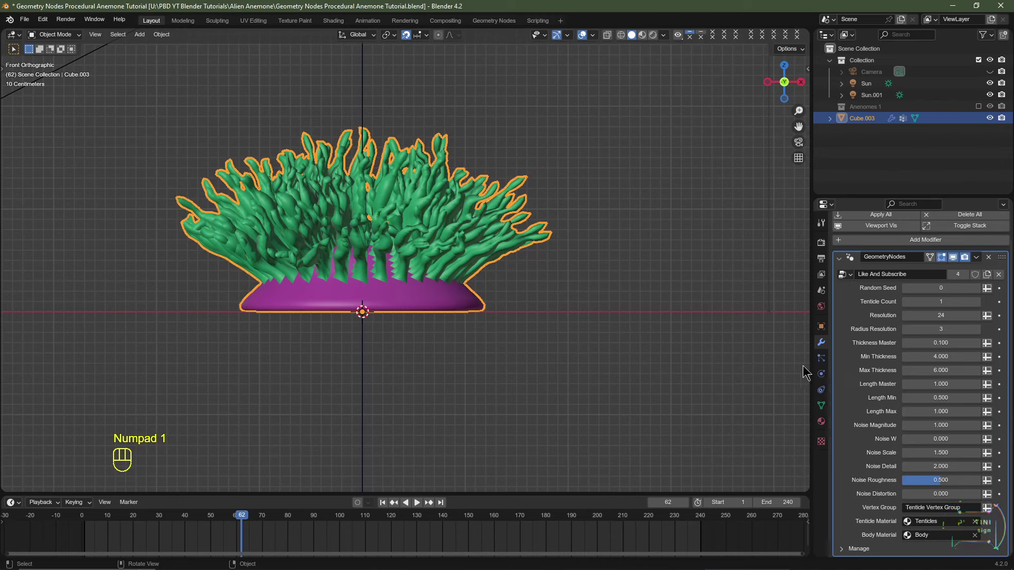
{"action": "left_click", "coordinate": [904, 303]}
{"action": "left_click", "coordinate": [904, 303]}
{"action": "left_click_drag", "start_coordinate": [930, 329], "coordinate": [966, 329]}
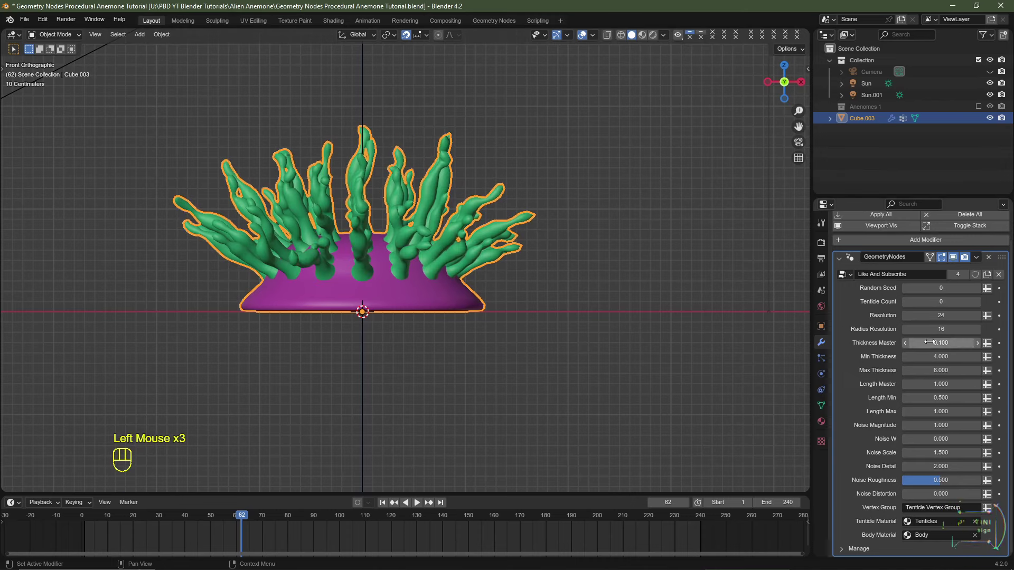
- Set the tentacles' Thickness Master to 0.2, Resolution to 32 and Noise Scale to 0.5
{"action": "left_click_drag", "start_coordinate": [929, 343], "coordinate": [966, 343]}
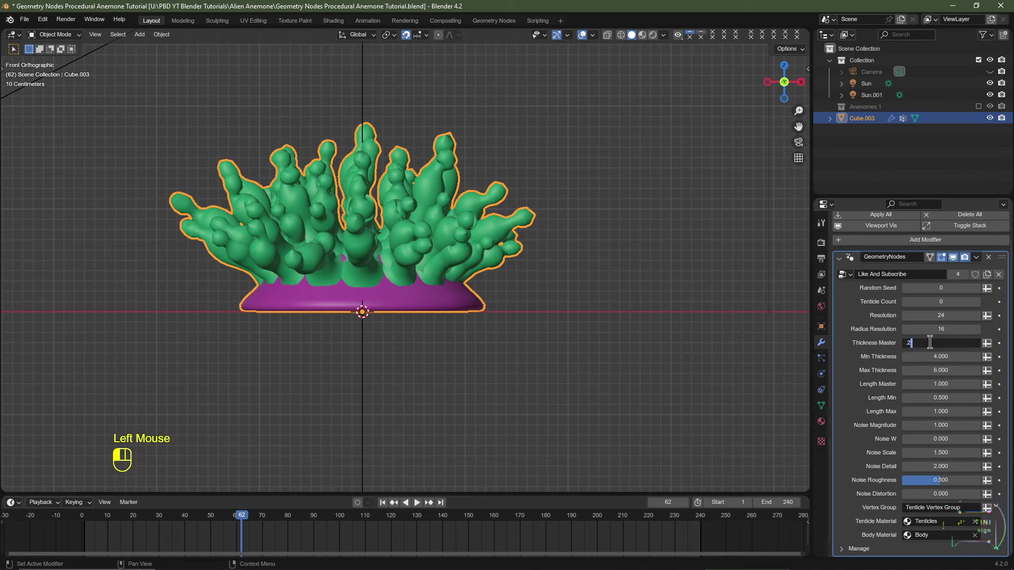
{"action": "key", "text": "Return"}
{"action": "scroll", "coordinate": [943, 452], "scroll_direction": "down", "scroll_amount": 2}
{"action": "left_click_drag", "start_coordinate": [945, 452], "coordinate": [896, 453]}
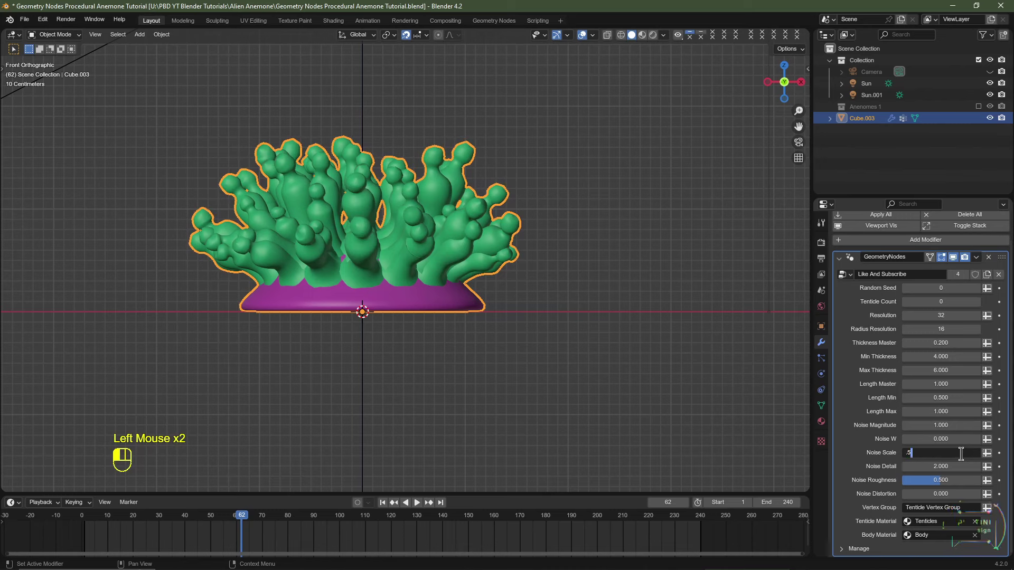
{"action": "key", "text": "Return"}
- Keyframe the modifier's Noise W at 0 on frame 1 and 5 on frame 240, and start playback
{"action": "left_click", "coordinate": [382, 502]}
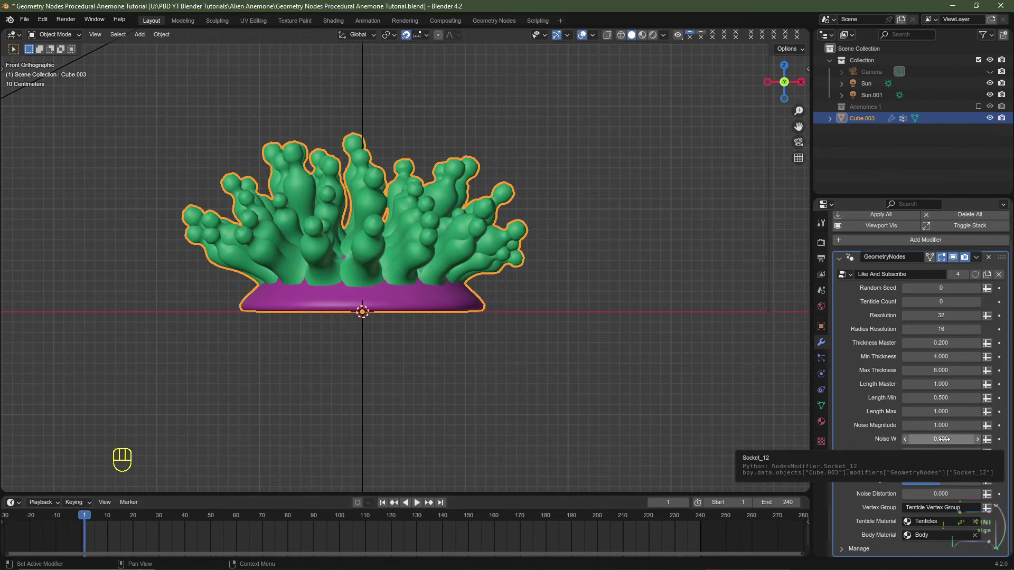
{"action": "left_click", "coordinate": [999, 439]}
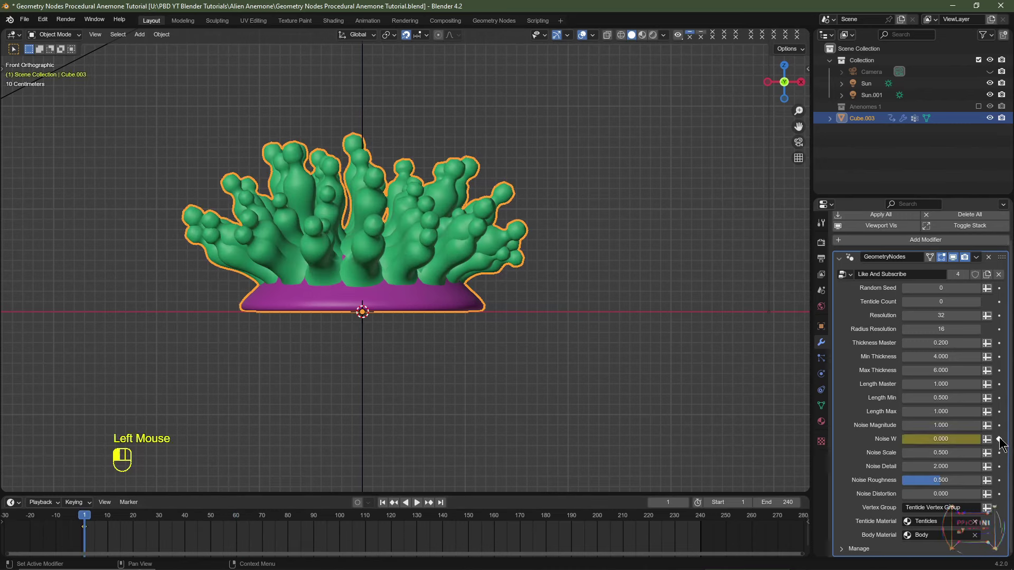
{"action": "left_click", "coordinate": [440, 502]}
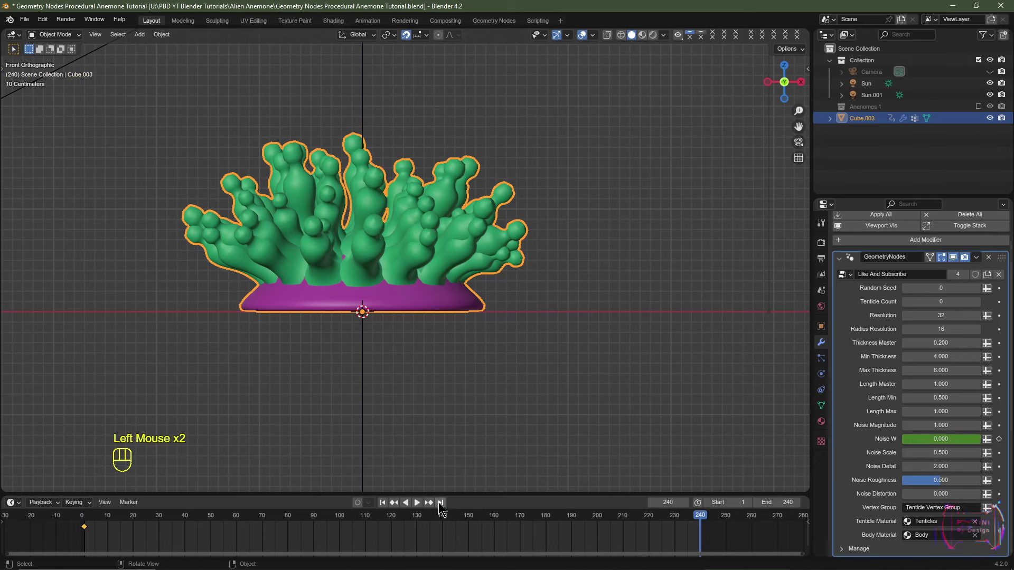
{"action": "left_click", "coordinate": [940, 439]}
{"action": "key", "text": "Return"}
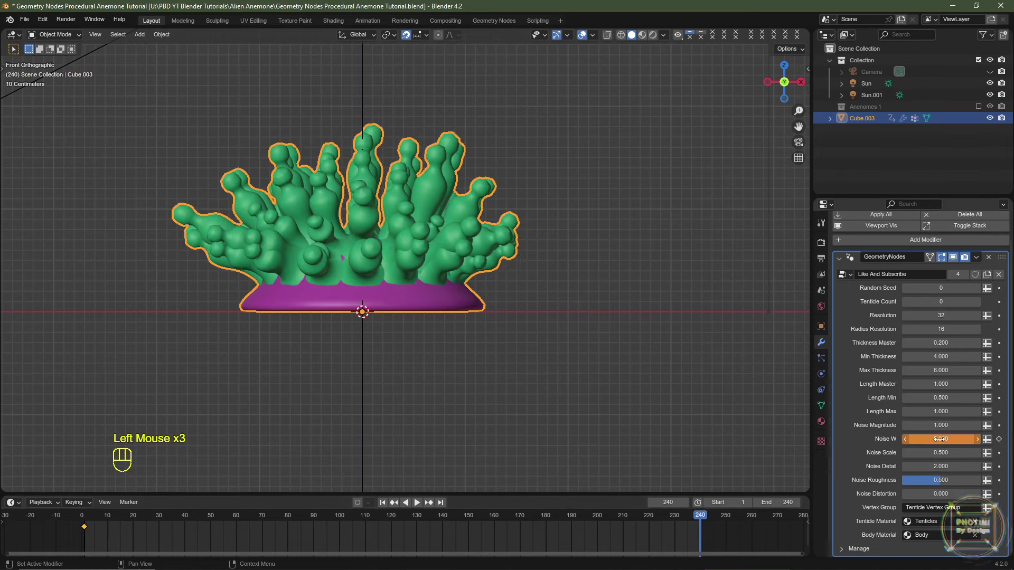
{"action": "key", "text": "i"}
{"action": "key", "text": "space"}
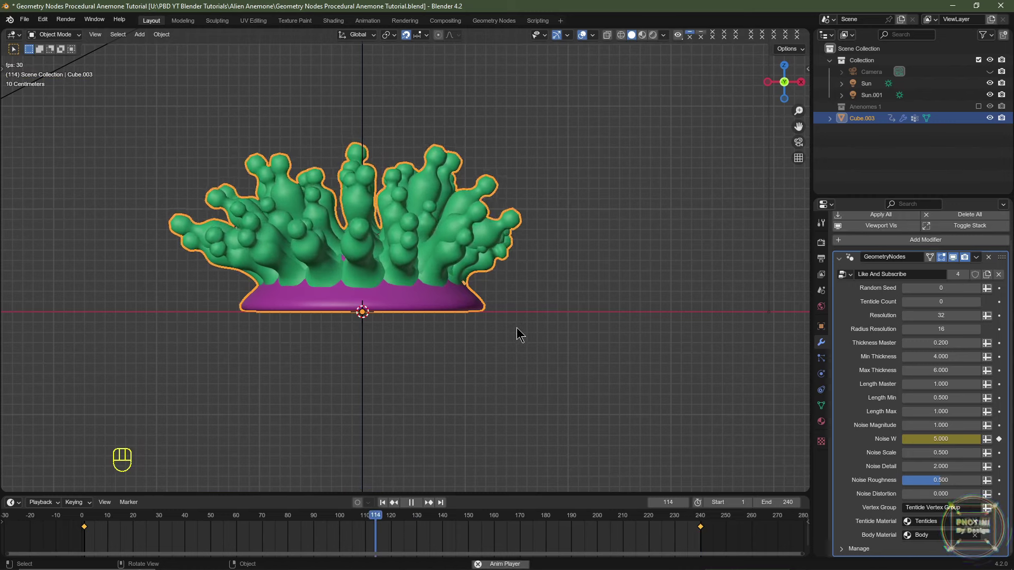
- Set the modifier's Random Seed to 5, stop playback and switch the viewport to Material Preview shading
{"action": "left_click", "coordinate": [977, 288]}
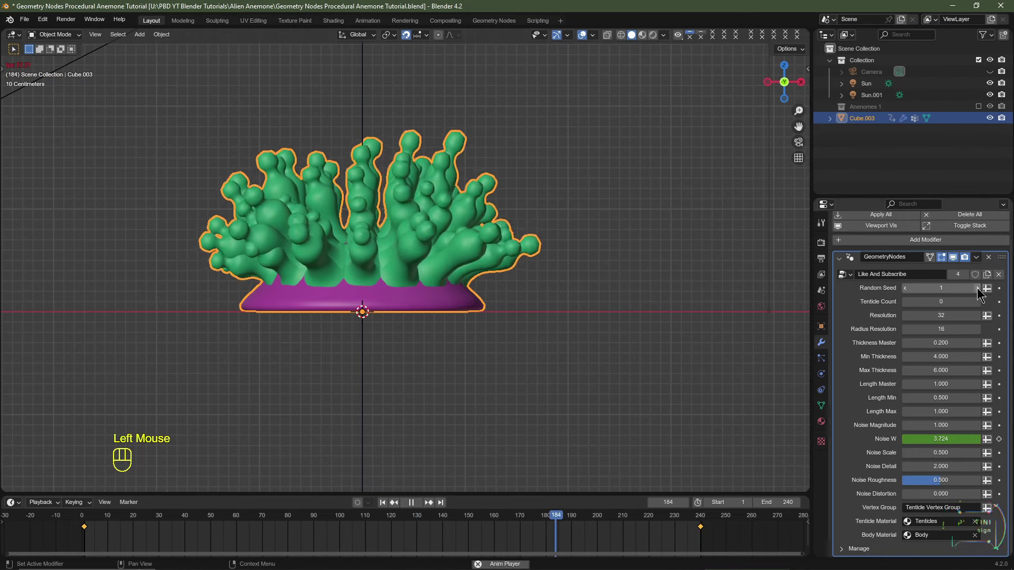
{"action": "left_click", "coordinate": [977, 288]}
{"action": "left_click", "coordinate": [976, 288]}
{"action": "left_click", "coordinate": [977, 288]}
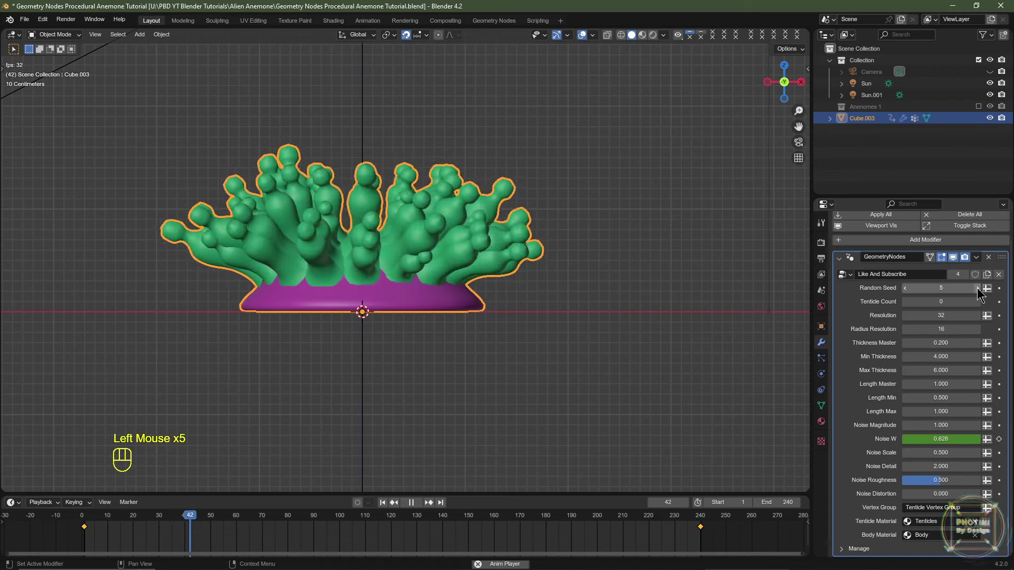
{"action": "left_click", "coordinate": [977, 287]}
{"action": "key", "text": "space"}
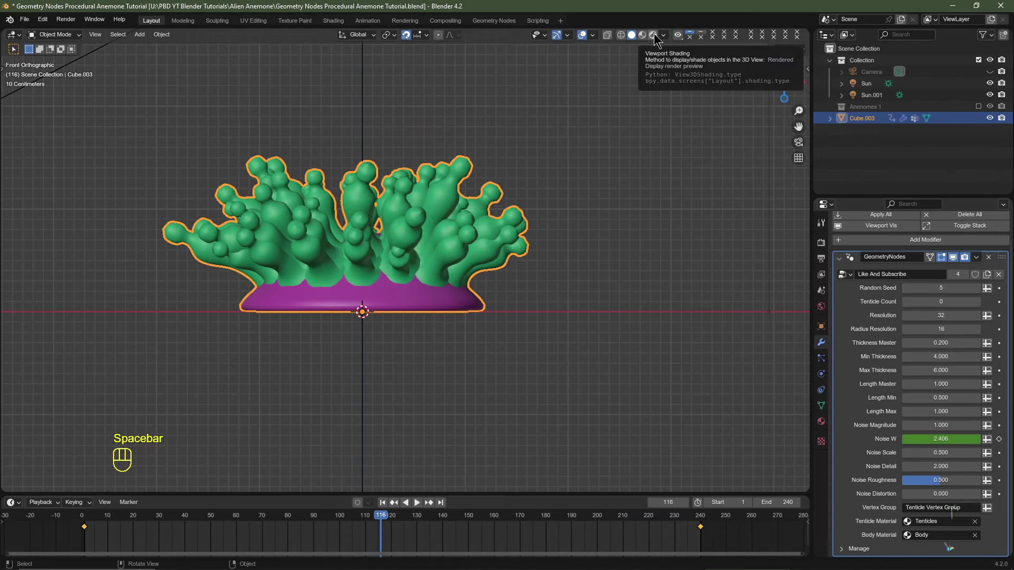
{"action": "left_click", "coordinate": [642, 35]}
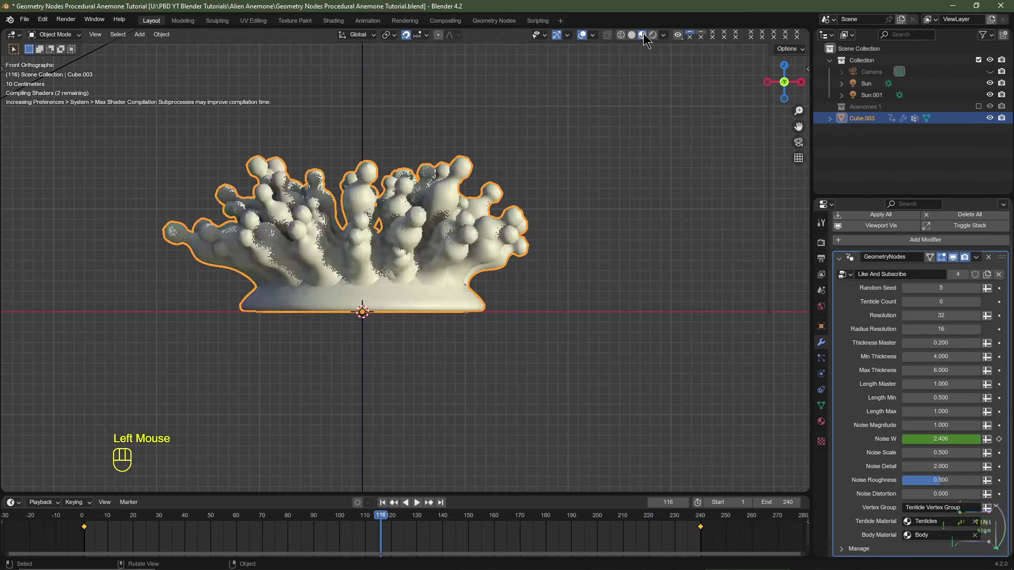
{"action": "middle_click_drag", "start_coordinate": [512, 297], "coordinate": [593, 328]}
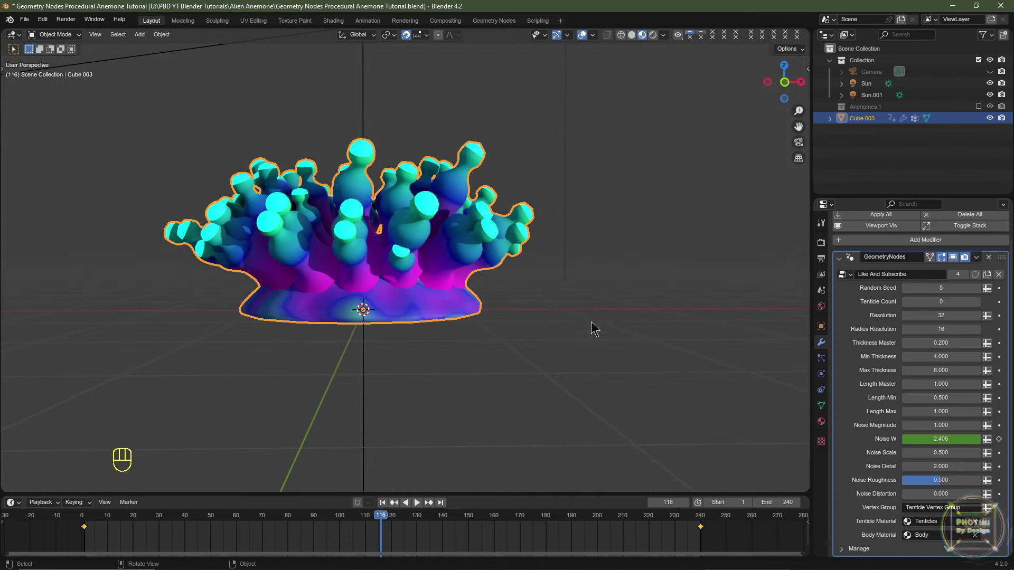
- Try a Length Master of 2 on the tentacles and view the whole anemone
{"action": "left_click", "coordinate": [928, 384]}
{"action": "type", "text": "2"}
{"action": "key", "text": "Return"}
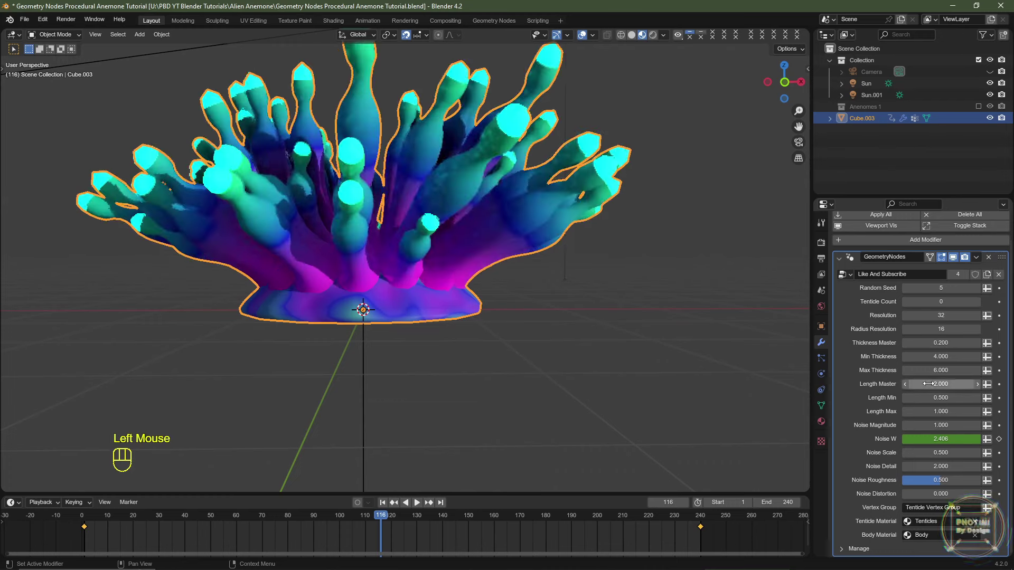
{"action": "scroll", "coordinate": [527, 333], "scroll_direction": "down", "scroll_amount": 2}
{"action": "middle_click_drag", "start_coordinate": [506, 327], "coordinate": [528, 332]}
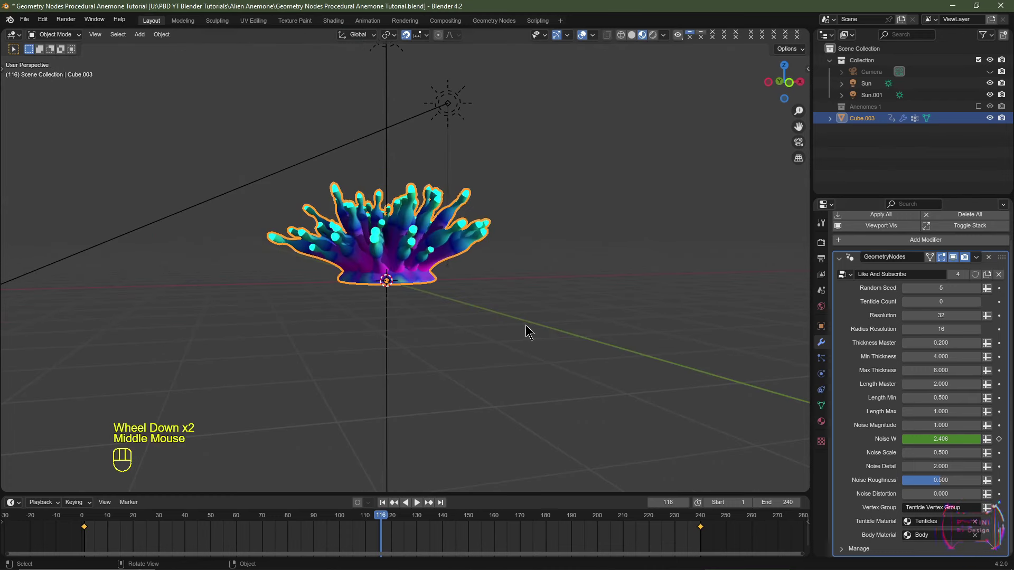
- Set the tentacles' Length Master to 1.5 and Length Min to 0.75, and return the timeline to frame 1
{"action": "left_click", "coordinate": [942, 384]}
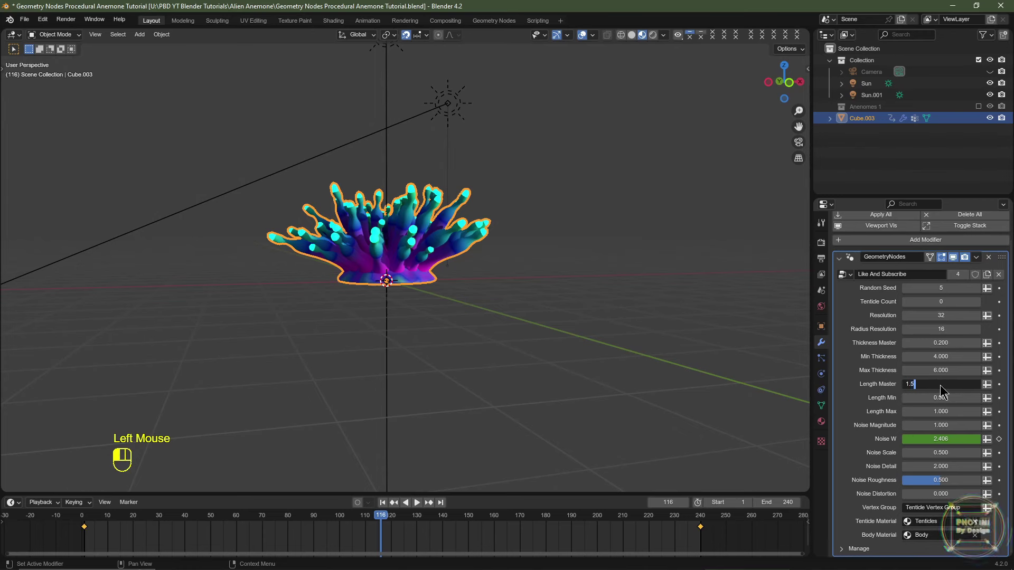
{"action": "type", "text": "1.5"}
{"action": "key", "text": "Return"}
{"action": "scroll", "coordinate": [404, 266], "scroll_direction": "up", "scroll_amount": 3}
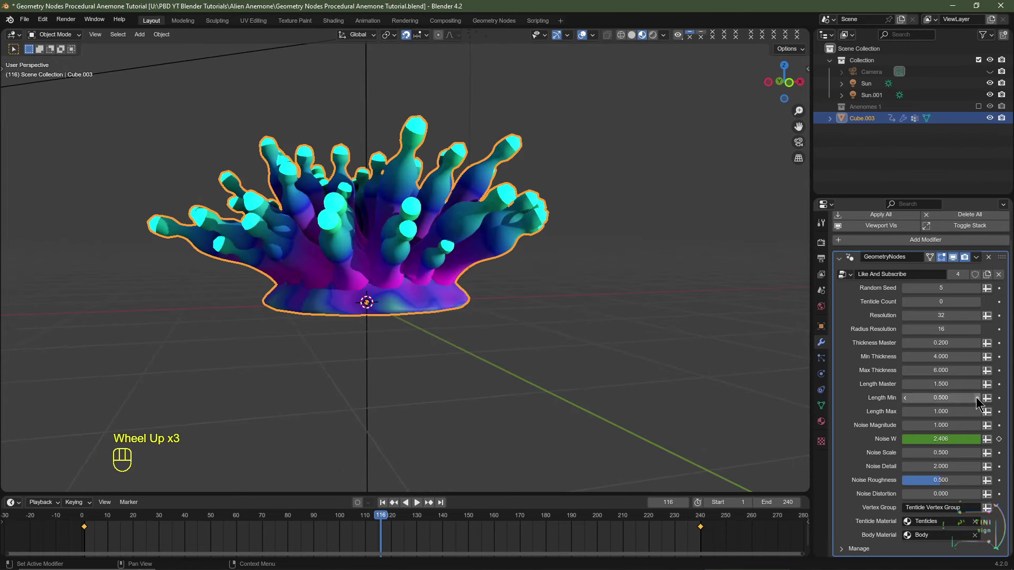
{"action": "left_click", "coordinate": [952, 396]}
{"action": "type", "text": ".7"}
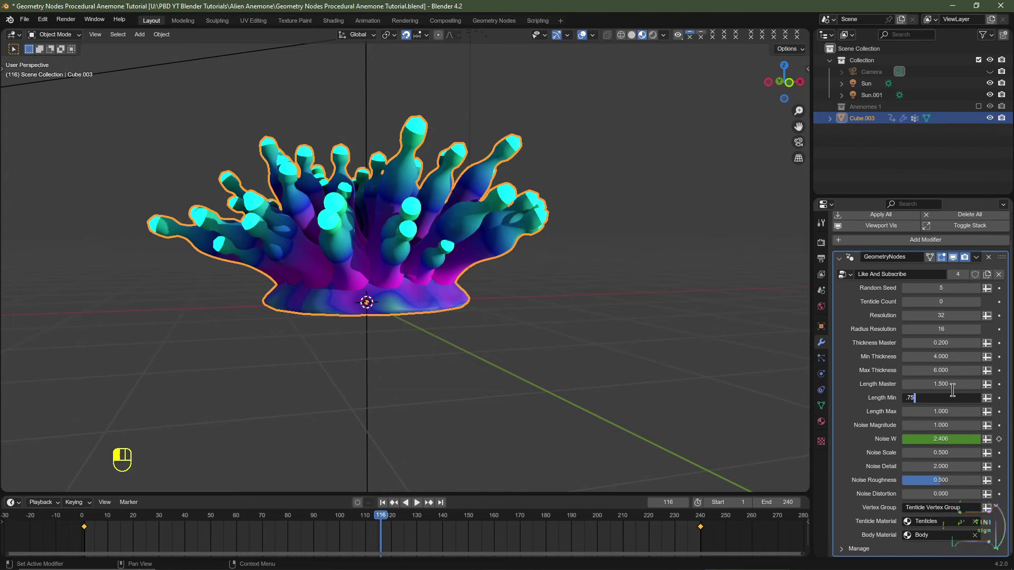
{"action": "type", "text": "5"}
{"action": "key", "text": "space"}
{"action": "key", "text": "space"}
{"action": "left_click", "coordinate": [575, 396]}
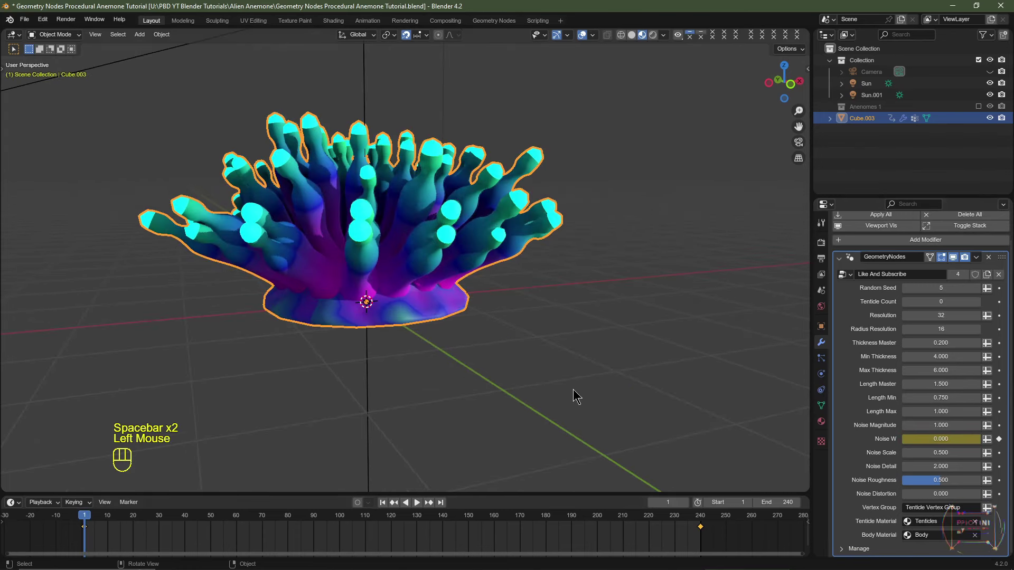
- Disable the Geometry Nodes modifier's viewport display and expand the dome's vertex selection by one ring in Edit Mode
{"action": "left_click", "coordinate": [839, 259]}
{"action": "left_click", "coordinate": [953, 284]}
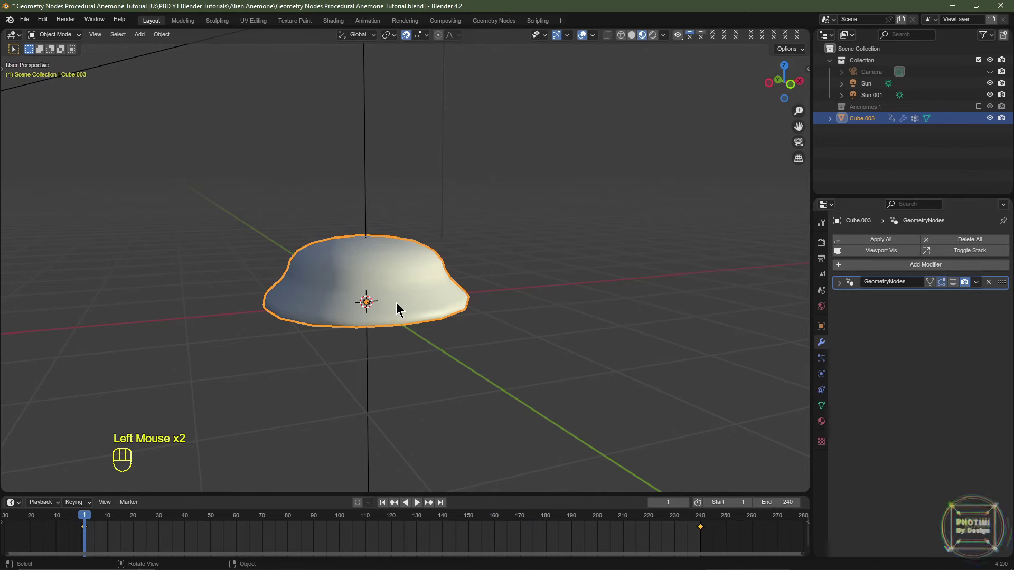
{"action": "key", "text": "Tab"}
{"action": "middle_click_drag", "start_coordinate": [455, 257], "coordinate": [309, 301]}
{"action": "key", "text": "ctrl+KP_Add"}
{"action": "scroll", "coordinate": [308, 301], "scroll_direction": "up", "scroll_amount": 1}
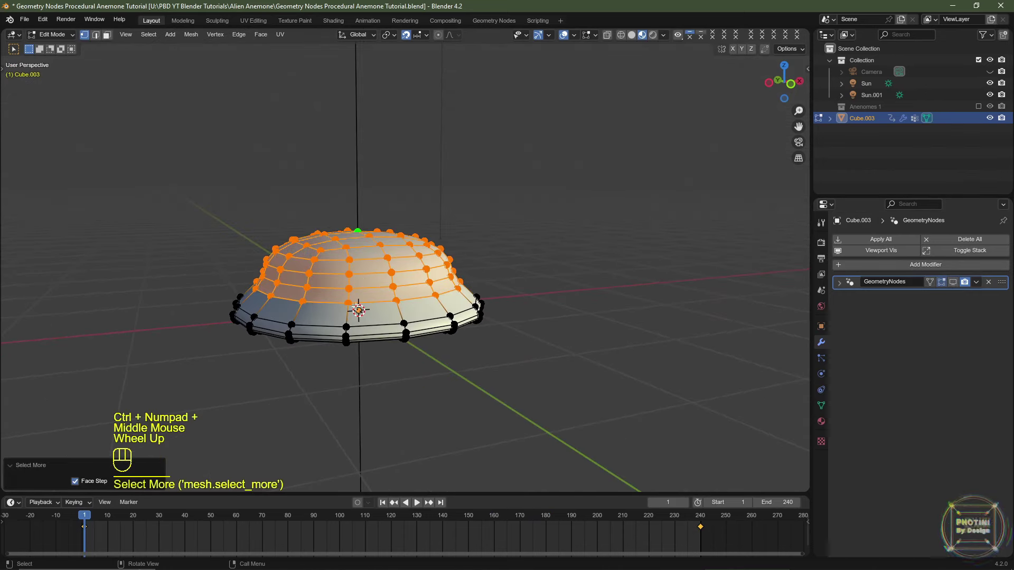
- Create a vertex group named Wave Vertex Group, assign the selected dome vertices to it and return to Object Mode
{"action": "left_click", "coordinate": [821, 406]}
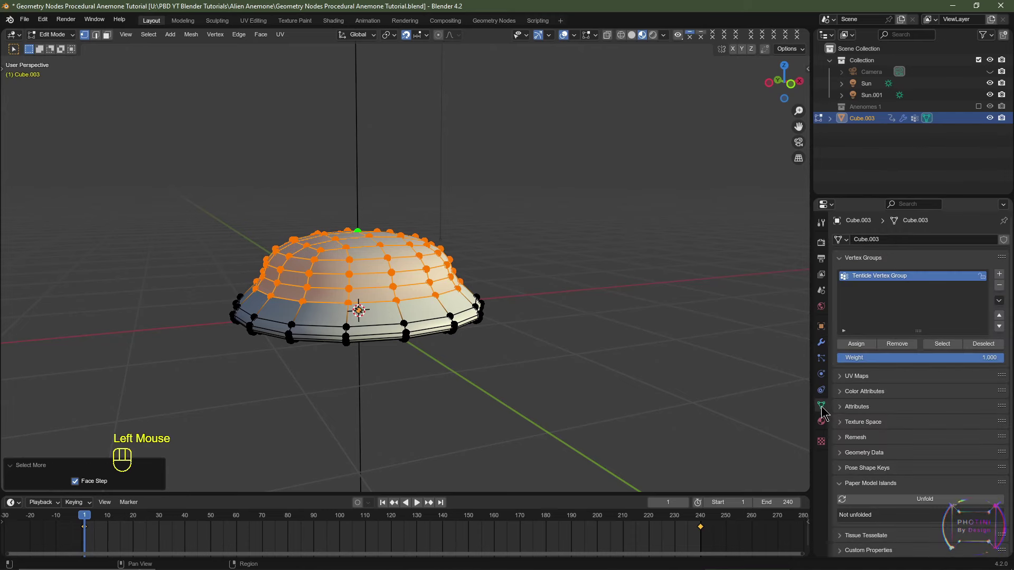
{"action": "left_click", "coordinate": [999, 275]}
{"action": "double_click", "coordinate": [868, 289]}
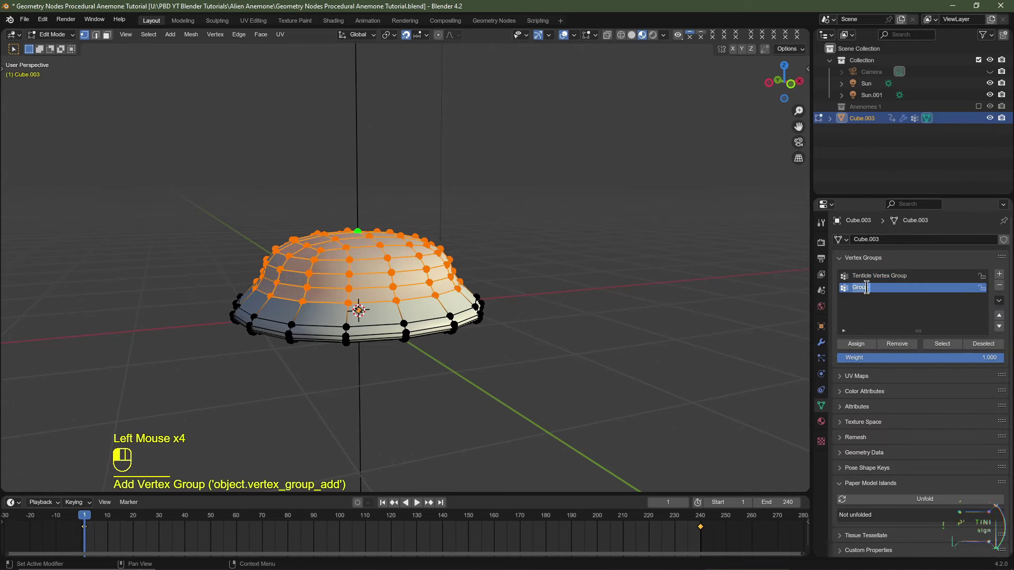
{"action": "type", "text": "Wave Vertex Group"}
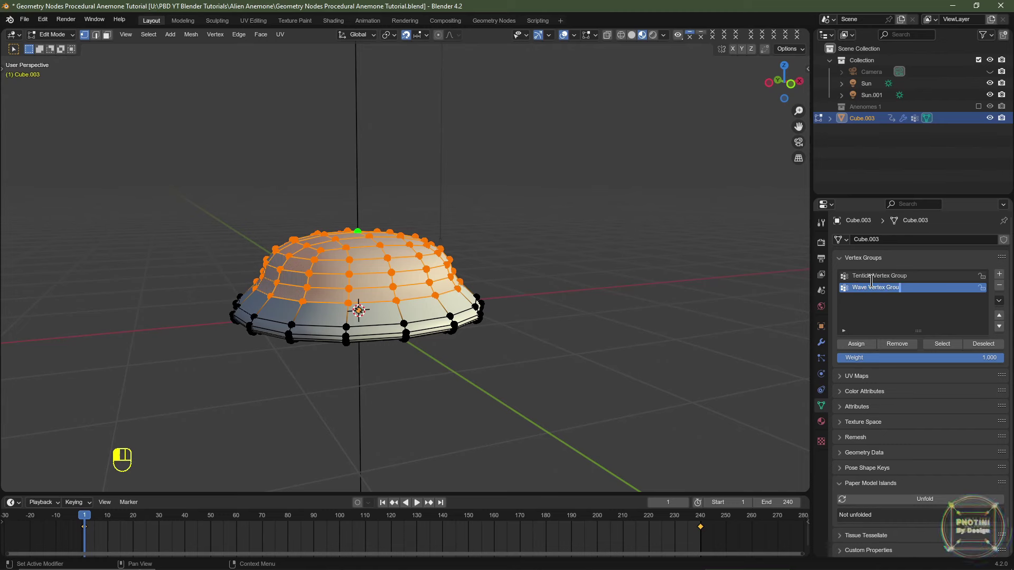
{"action": "left_click", "coordinate": [856, 344]}
{"action": "key", "text": "Tab"}
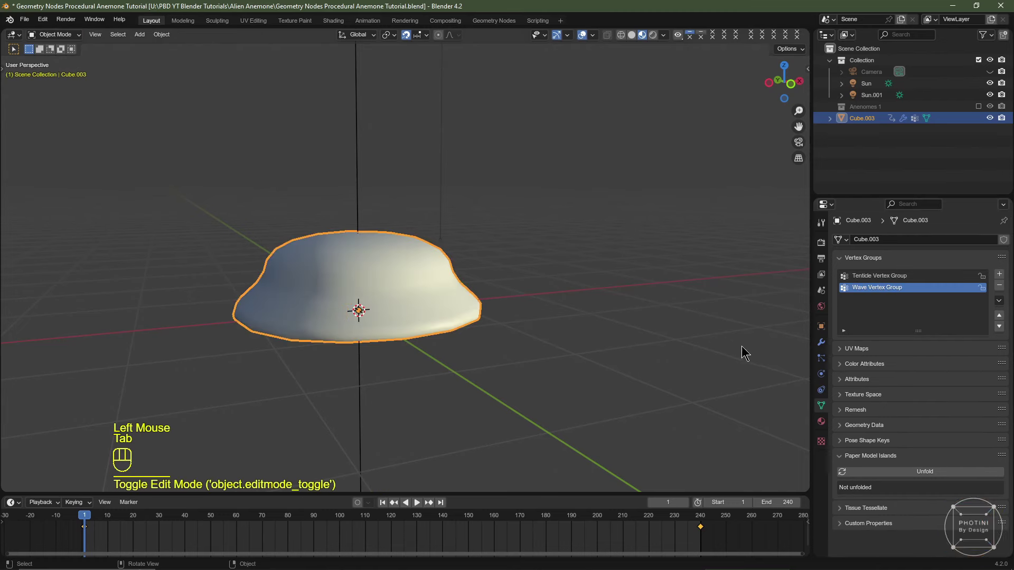
- Add a Wave modifier to the dome and move it above the Geometry Nodes modifier
{"action": "left_click", "coordinate": [821, 344]}
{"action": "left_click", "coordinate": [890, 266]}
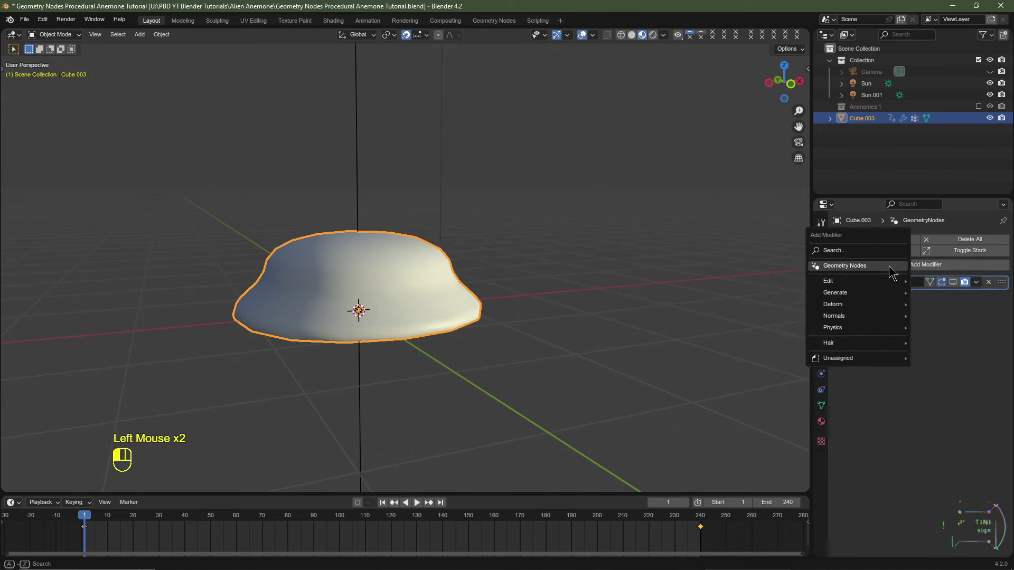
{"action": "mouse_move", "coordinate": [857, 309]}
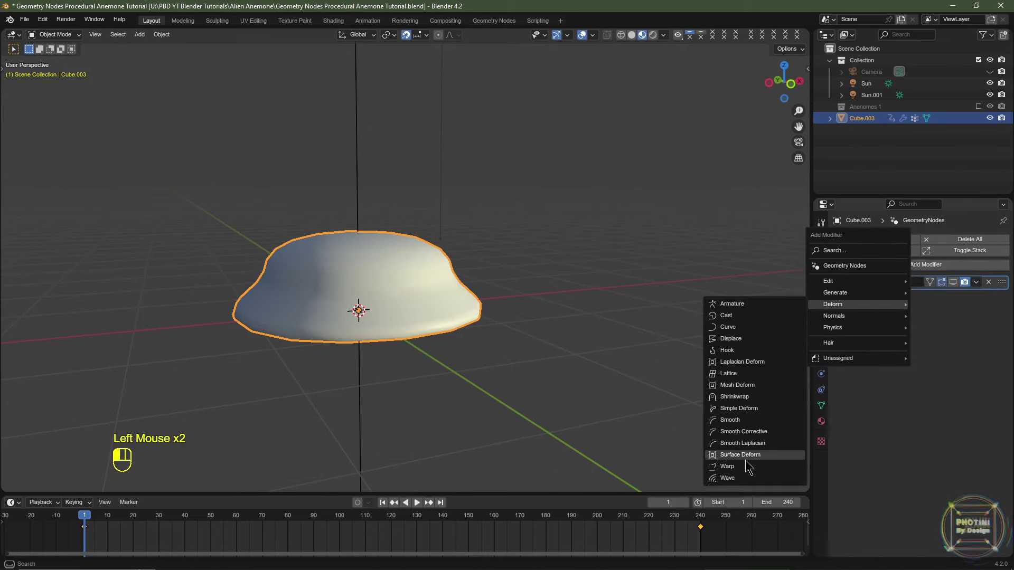
{"action": "left_click", "coordinate": [742, 478]}
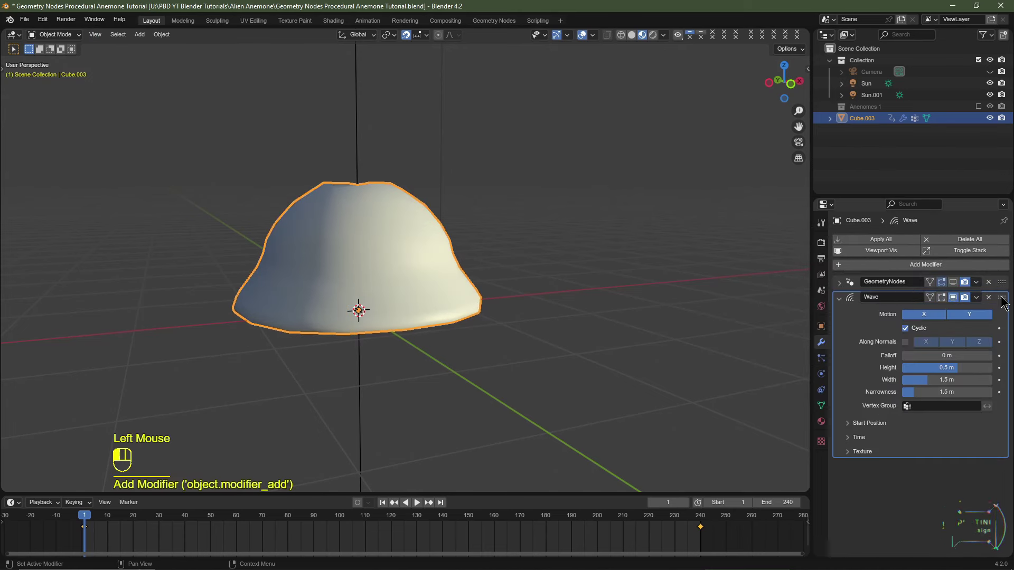
{"action": "left_click_drag", "start_coordinate": [1002, 298], "coordinate": [1001, 278]}
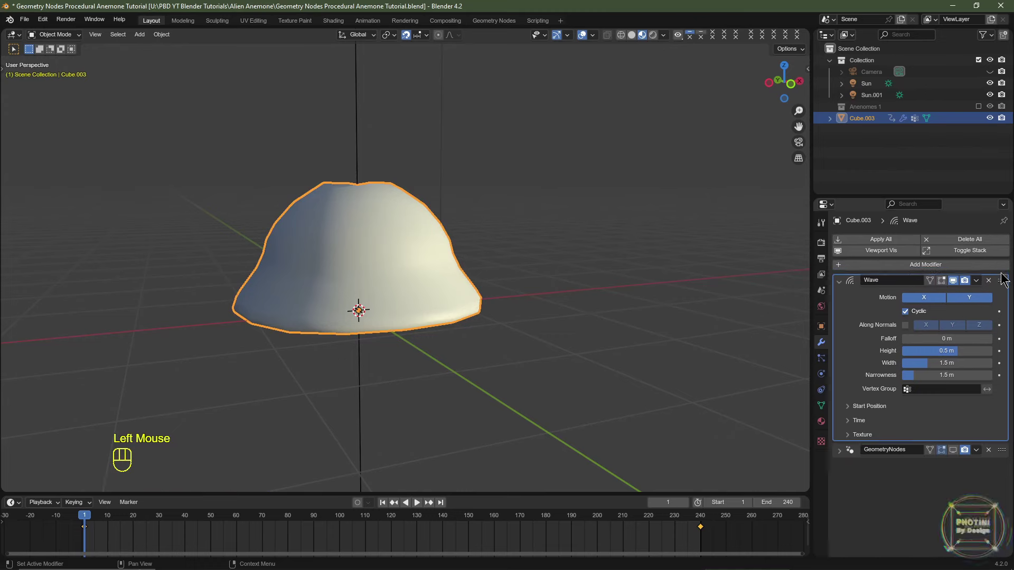
- Start playback and limit the Wave modifier to Wave Vertex Group
{"action": "key", "text": "space"}
{"action": "left_click", "coordinate": [927, 390]}
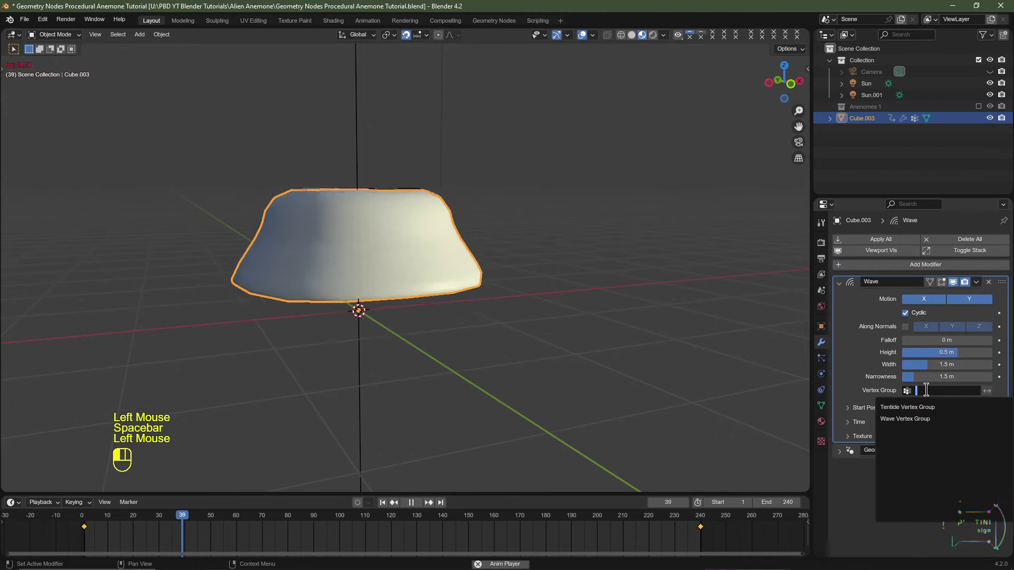
{"action": "left_click", "coordinate": [926, 420]}
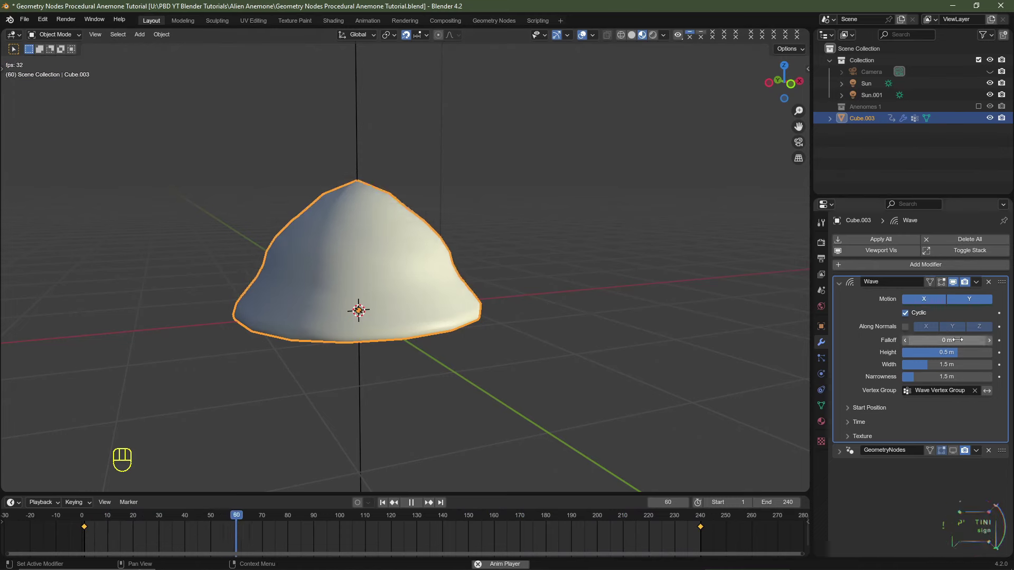
- Set the Wave modifier's Width to 2.5 m, Narrowness to 0.5 m and Height to 0.1 m
{"action": "left_click_drag", "start_coordinate": [945, 364], "coordinate": [967, 367]}
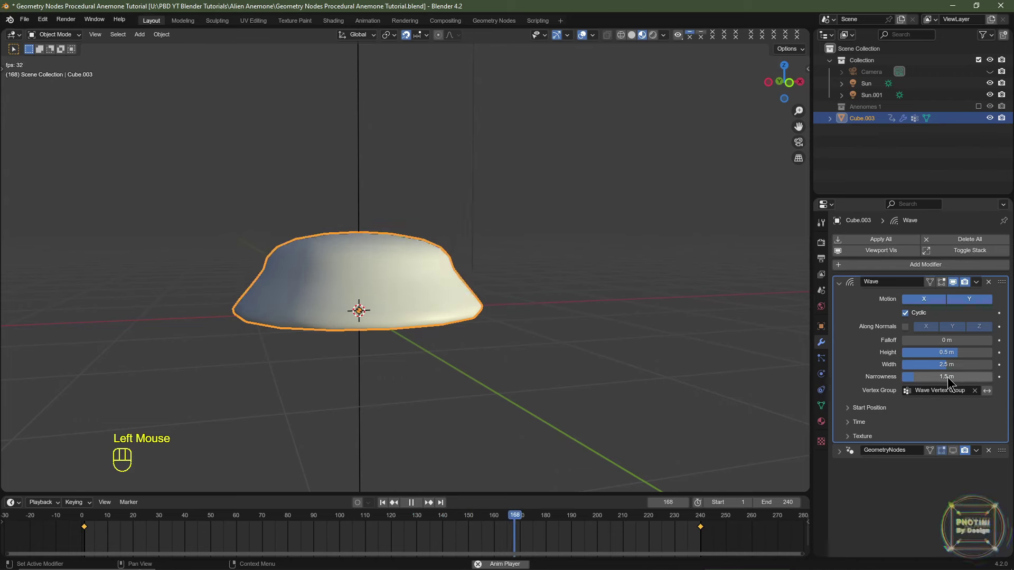
{"action": "left_click", "coordinate": [946, 377]}
{"action": "type", "text": "0.5"}
{"action": "key", "text": "Return"}
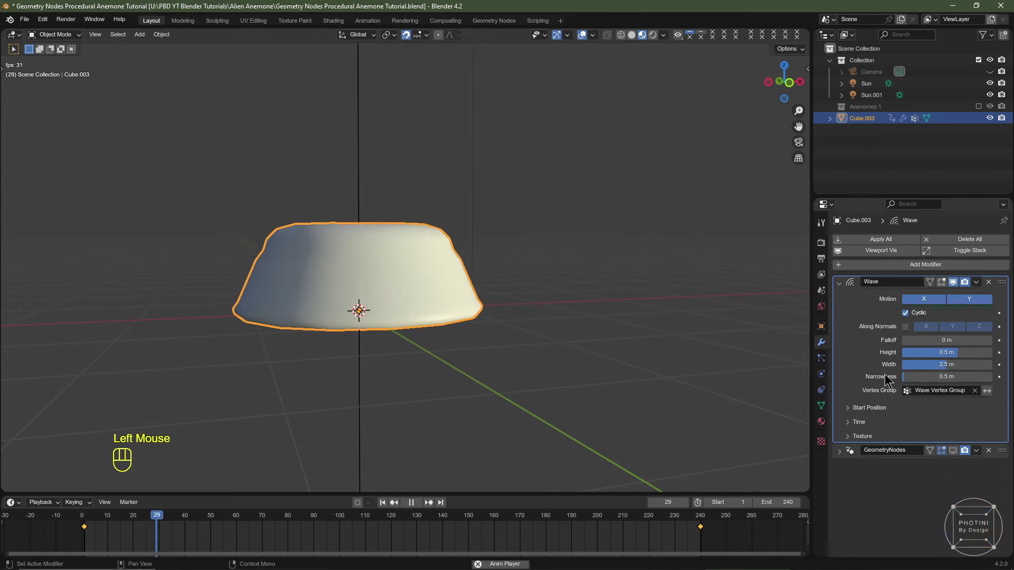
{"action": "left_click", "coordinate": [942, 353]}
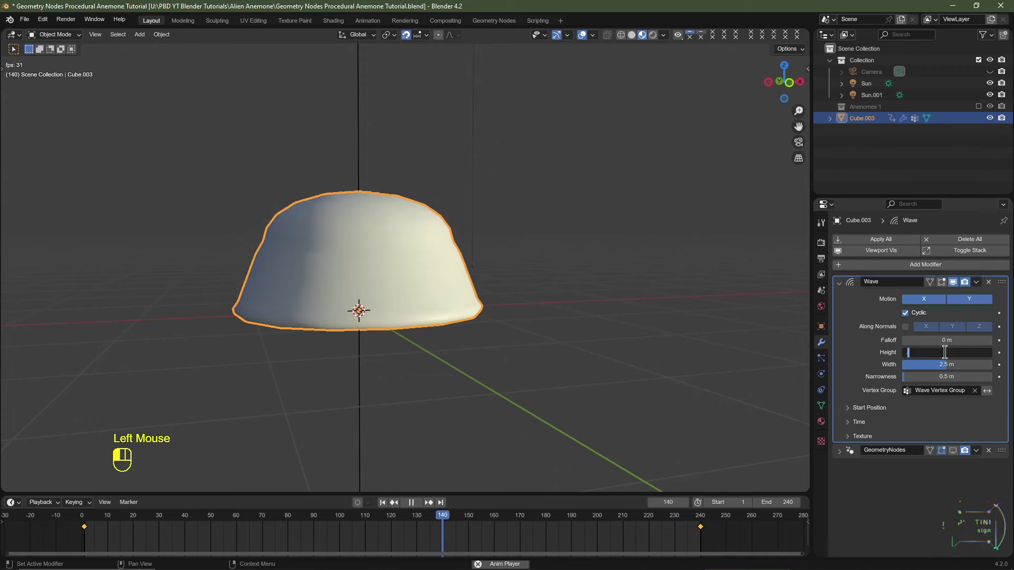
{"action": "type", "text": "0.1"}
{"action": "key", "text": "Return"}
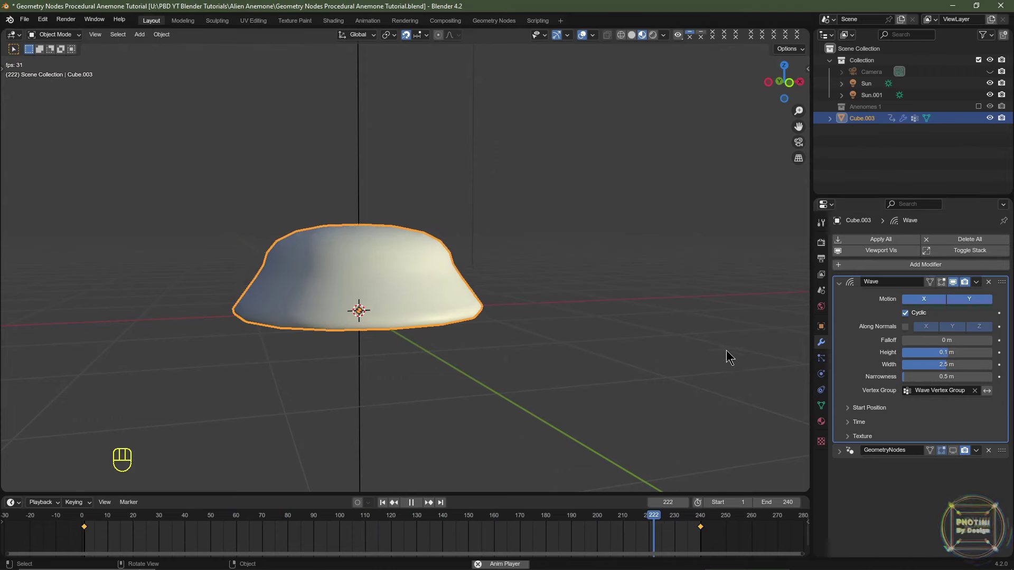
- Set the Wave modifier's Speed to 0.1 in its time settings
{"action": "left_click", "coordinate": [853, 423]}
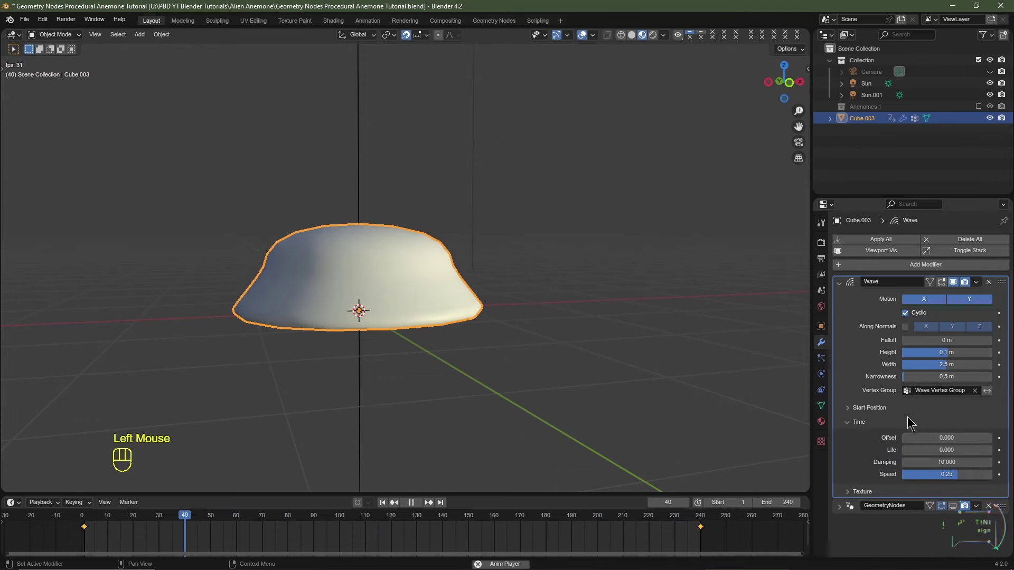
{"action": "scroll", "coordinate": [944, 475], "scroll_direction": "down", "scroll_amount": 2}
{"action": "left_click", "coordinate": [945, 474]}
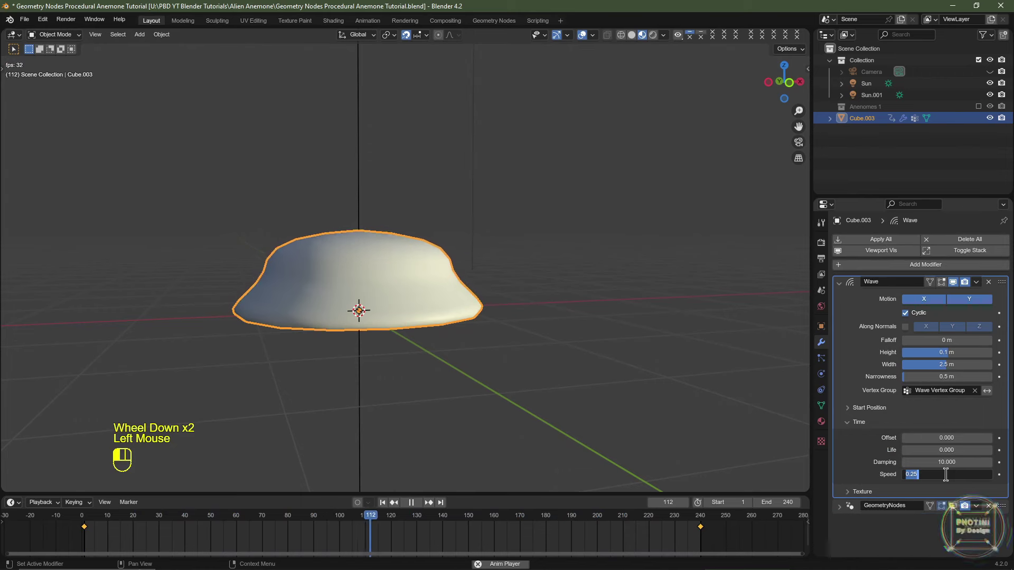
{"action": "type", "text": "0.1"}
{"action": "key", "text": "Return"}
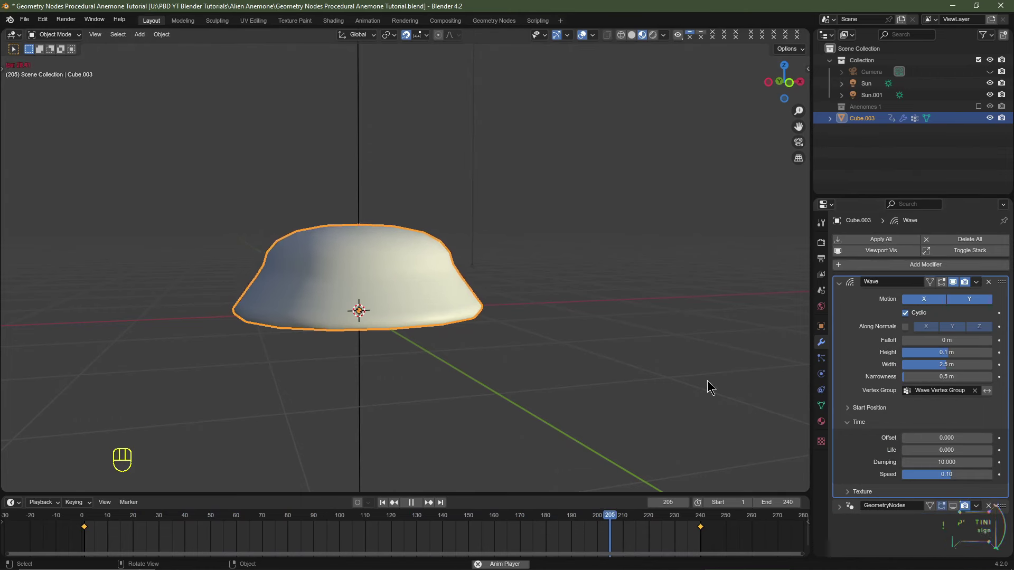
- Set the Wave modifier's time Offset to -1000 and stop playback
{"action": "left_click", "coordinate": [951, 438]}
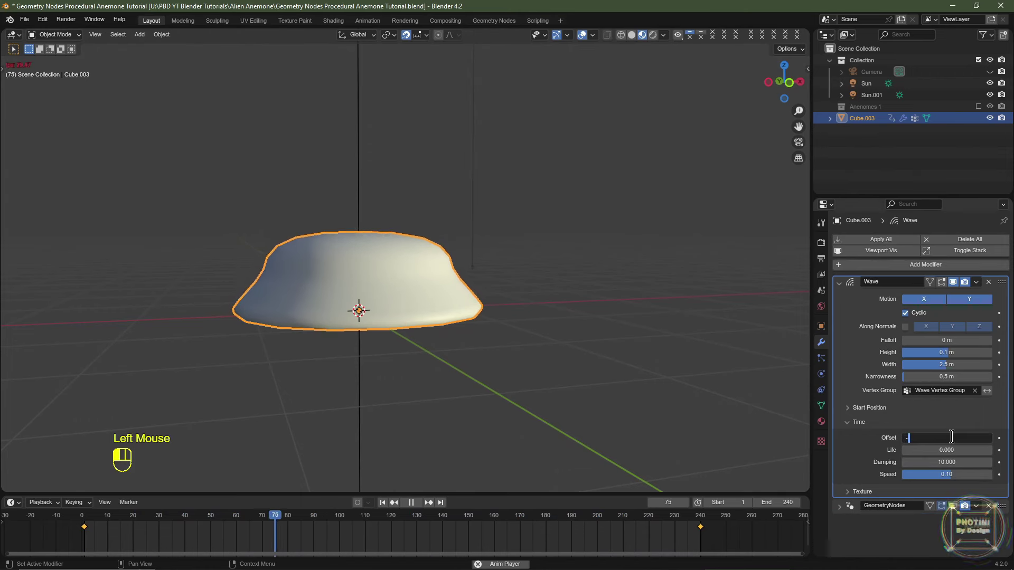
{"action": "type", "text": "-100"}
{"action": "key", "text": "Escape"}
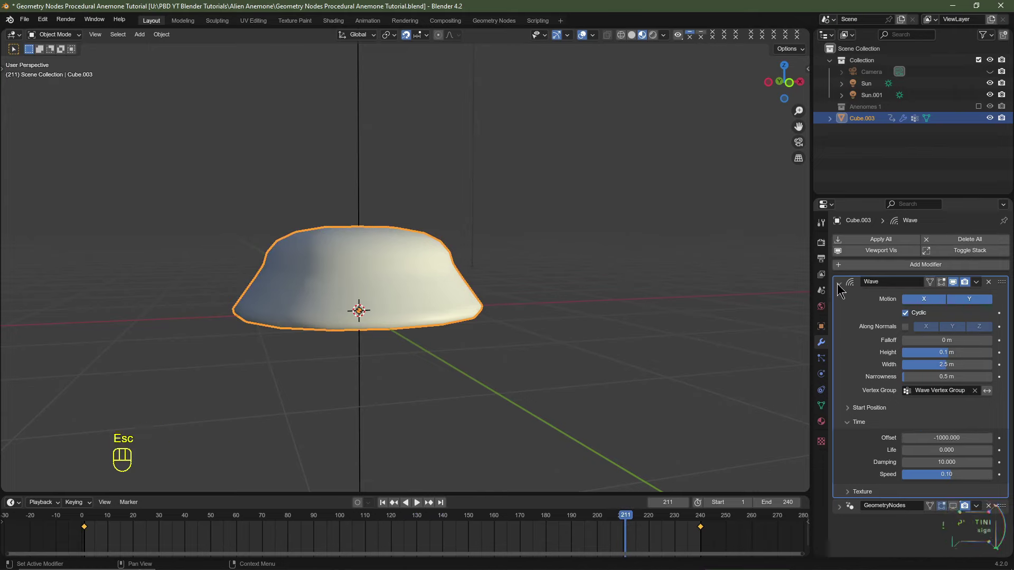
- Collapse the Wave modifier, show the GeometryNodes modifier in the viewport and play the animation to check the combined motion
{"action": "left_click", "coordinate": [839, 282]}
{"action": "left_click", "coordinate": [954, 297]}
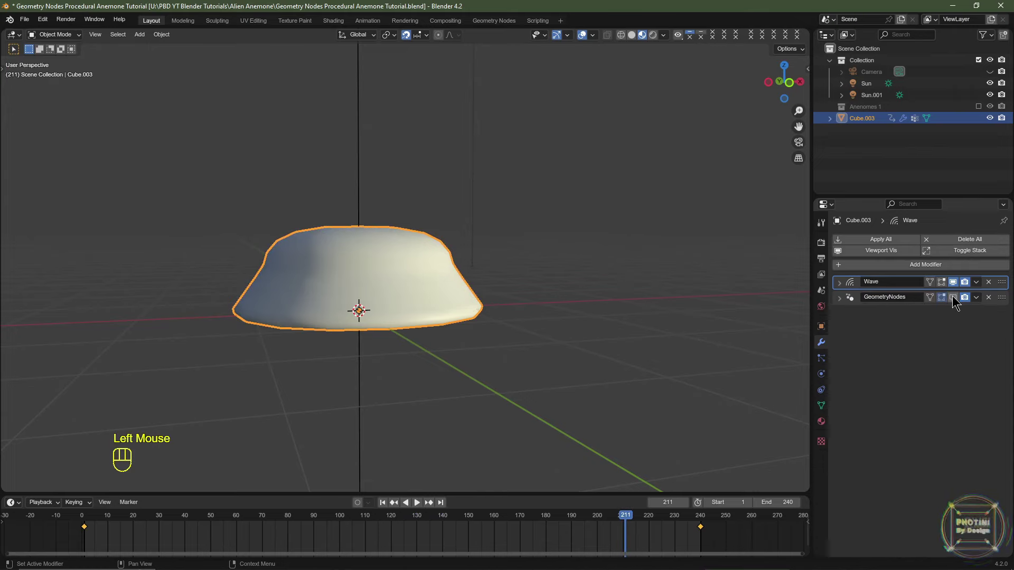
{"action": "scroll", "coordinate": [462, 332], "scroll_direction": "down", "scroll_amount": 2}
{"action": "key", "text": "space"}
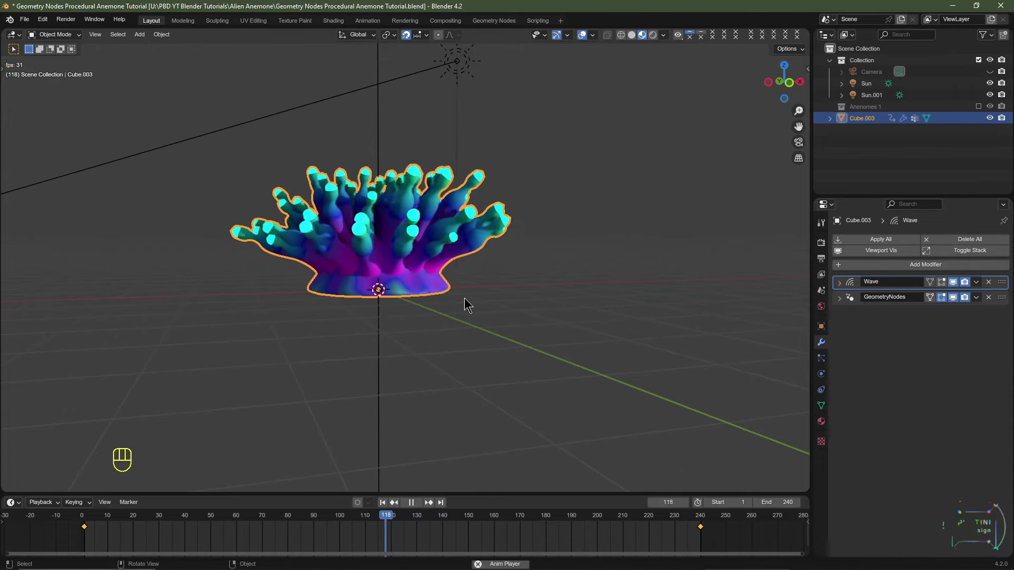
{"action": "scroll", "coordinate": [464, 298], "scroll_direction": "up", "scroll_amount": 2}
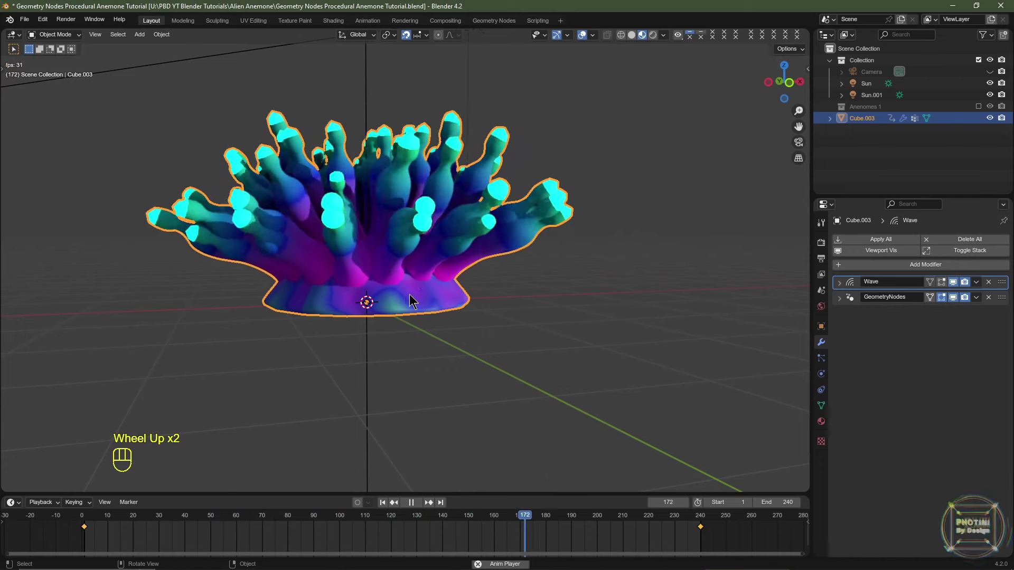
{"action": "key", "text": "space"}
- Move the dome anemone -10 m along X in the top view
{"action": "key", "text": "KP_1"}
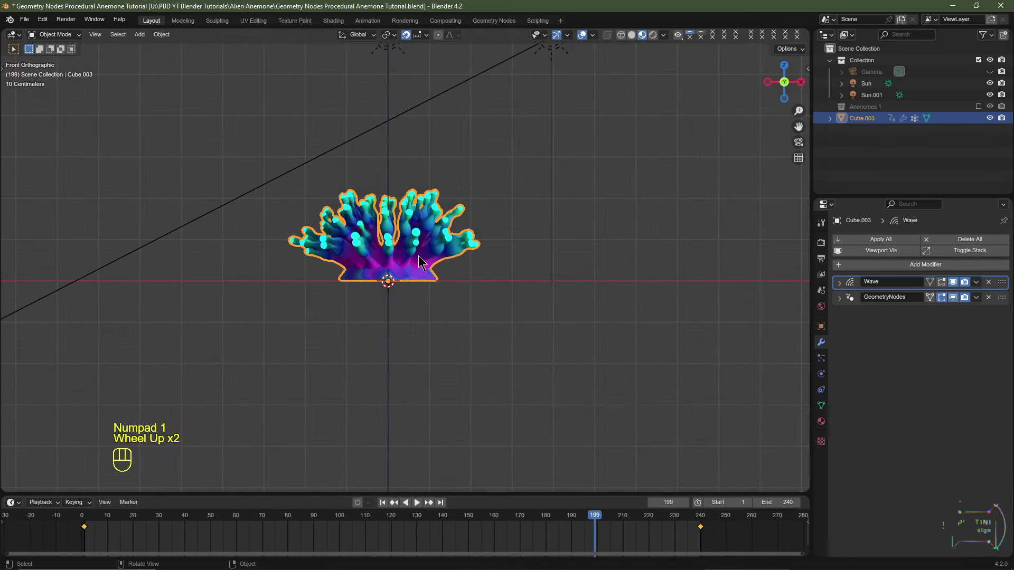
{"action": "key", "text": "KP_7"}
{"action": "scroll", "coordinate": [420, 262], "scroll_direction": "down", "scroll_amount": 3}
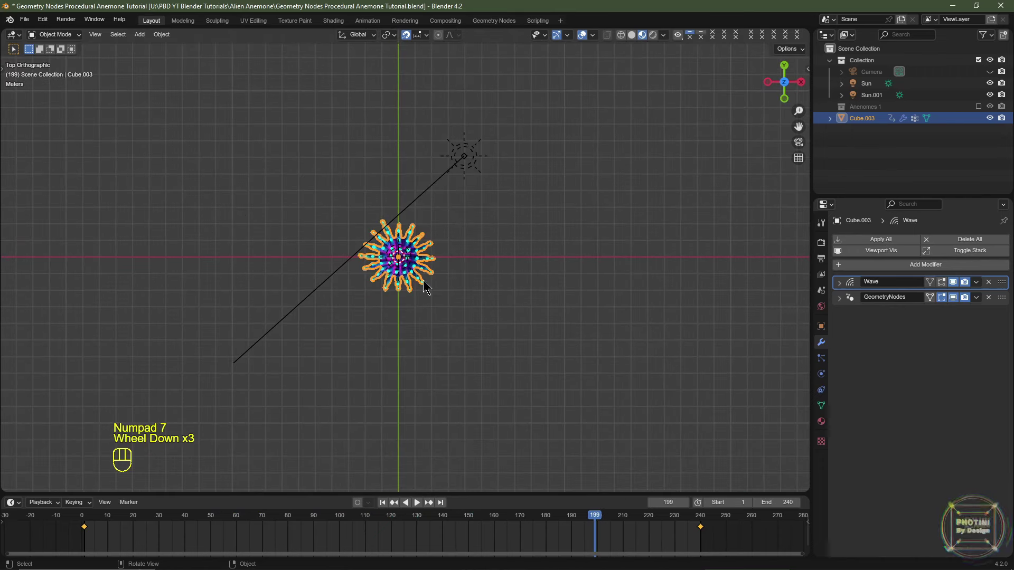
{"action": "key", "text": "g"}
{"action": "key", "text": "x"}
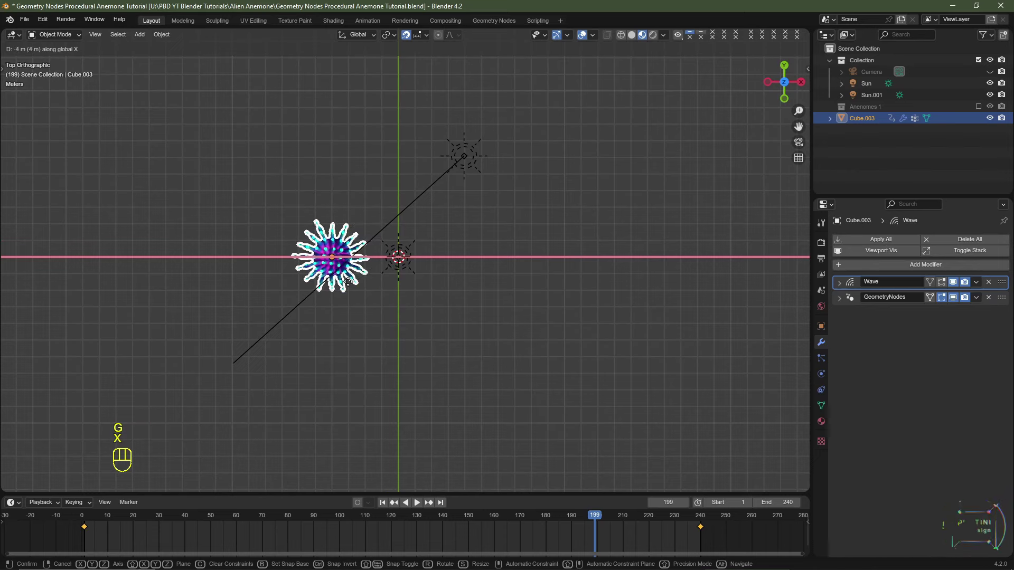
{"action": "left_click", "coordinate": [255, 285]}
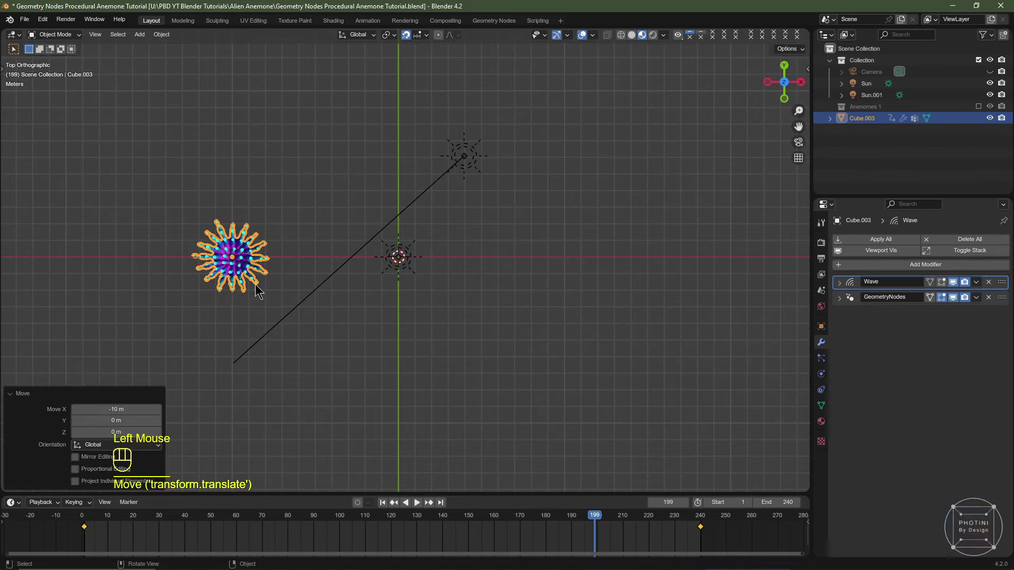
- Re-enable the Anenomes 1 collection and frame the small dome anemone beside the tall ones
{"action": "left_click", "coordinate": [979, 106]}
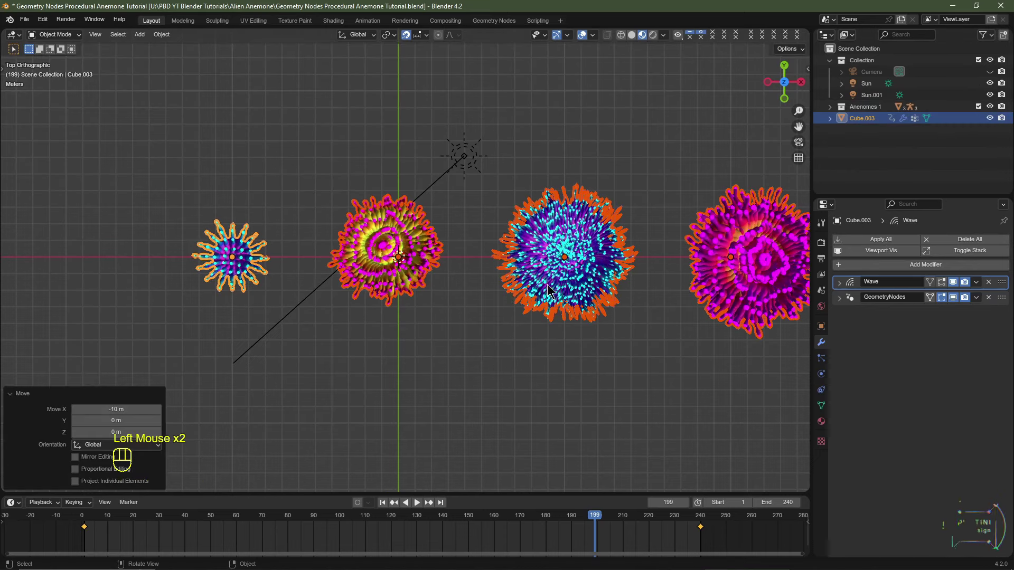
{"action": "scroll", "coordinate": [367, 196], "scroll_direction": "up", "scroll_amount": 3}
{"action": "middle_click_drag", "start_coordinate": [402, 227], "coordinate": [391, 248]}
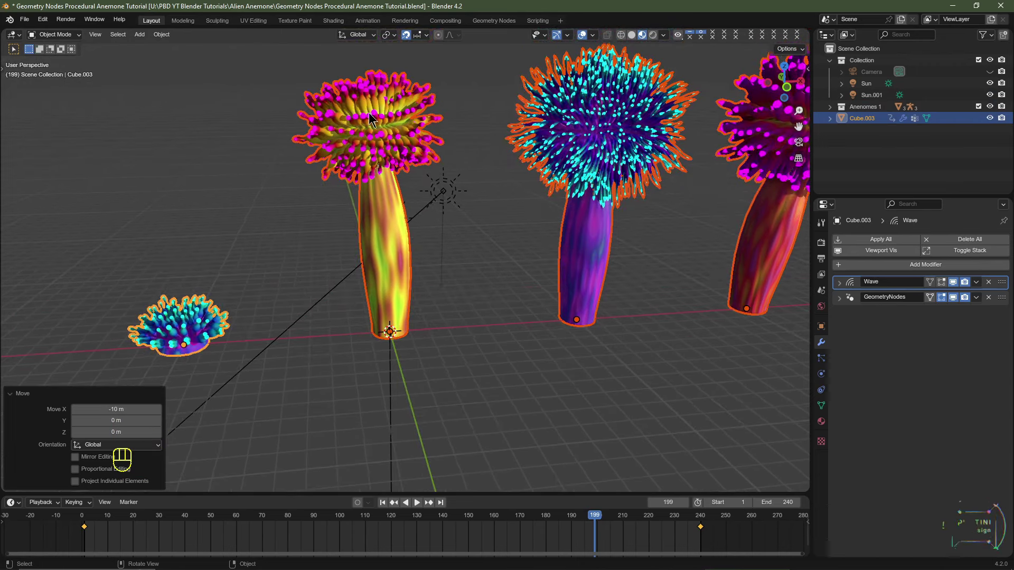
{"action": "middle_click_drag", "start_coordinate": [182, 332], "coordinate": [430, 269], "text": "shift"}
{"action": "scroll", "coordinate": [430, 270], "scroll_direction": "up", "scroll_amount": 2}
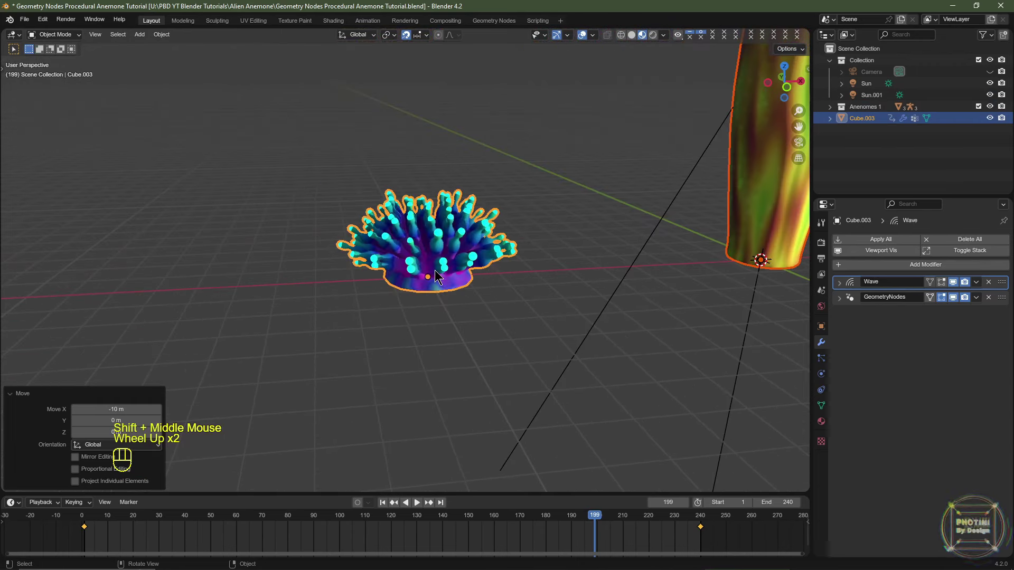
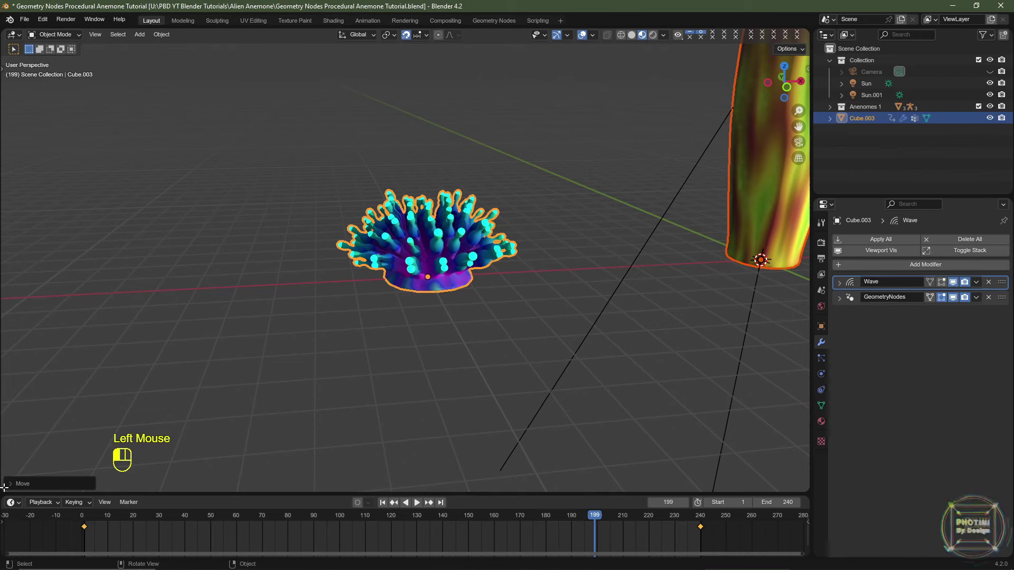
- Split the 3D viewport horizontally and turn the lower area into a Shader Editor
{"action": "left_click_drag", "start_coordinate": [4, 473], "coordinate": [36, 260]}
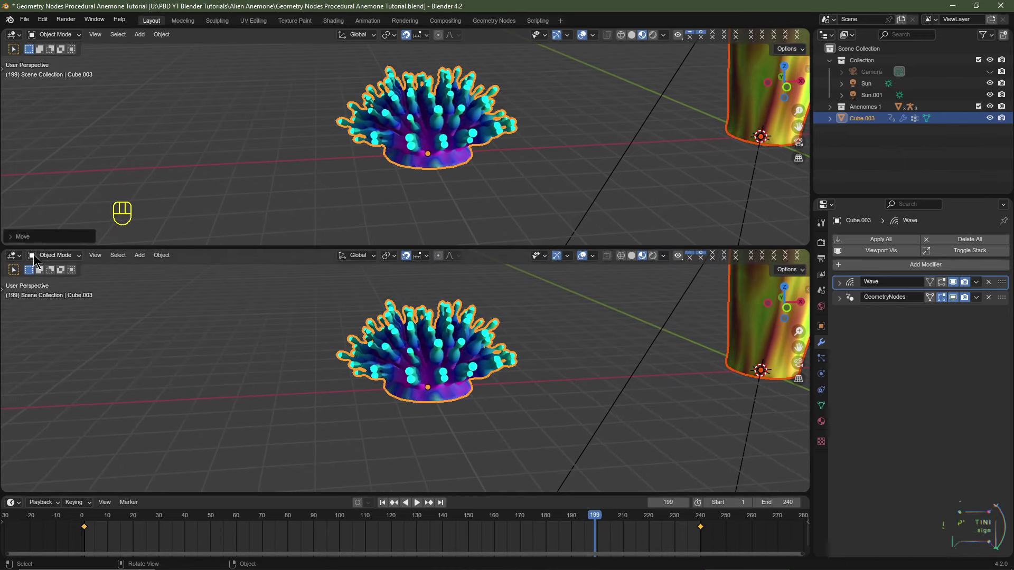
{"action": "left_click", "coordinate": [16, 256]}
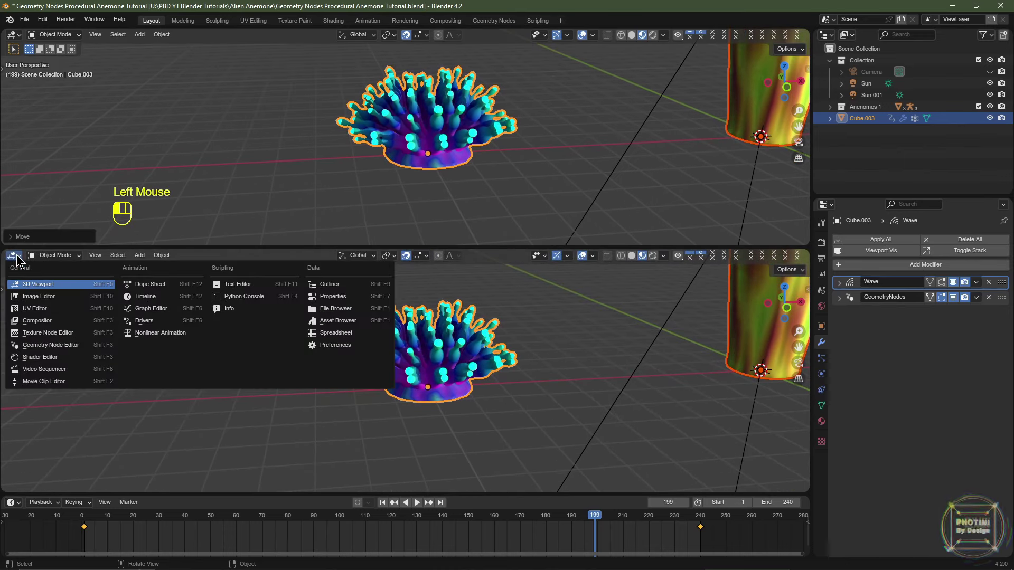
{"action": "left_click", "coordinate": [29, 357]}
- Add a material slot to the dome anemone and assign the existing Tenticles material
{"action": "left_click", "coordinate": [439, 143]}
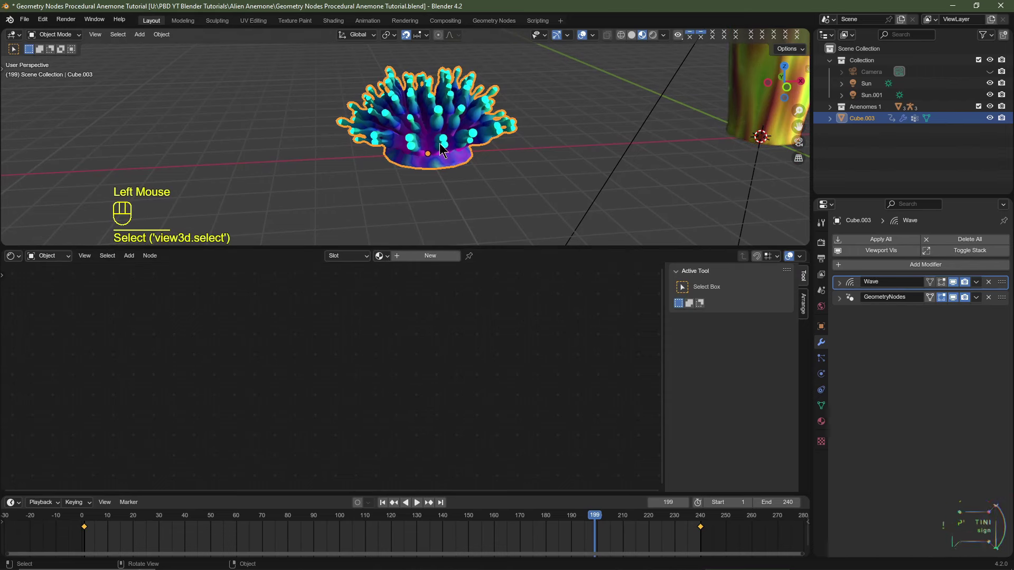
{"action": "left_click", "coordinate": [821, 422]}
{"action": "left_click", "coordinate": [1005, 239]}
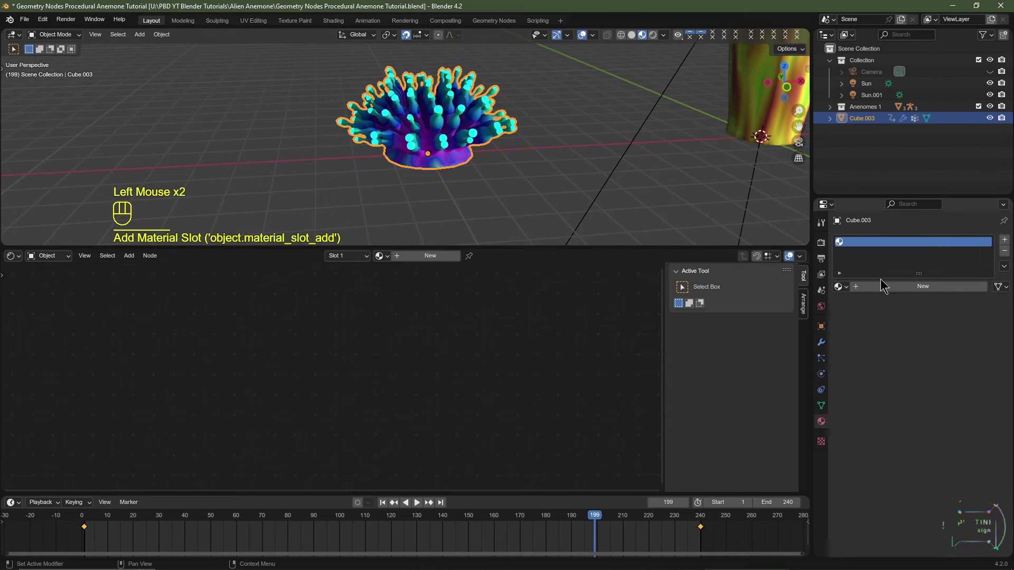
{"action": "left_click", "coordinate": [841, 286]}
{"action": "left_click", "coordinate": [866, 315]}
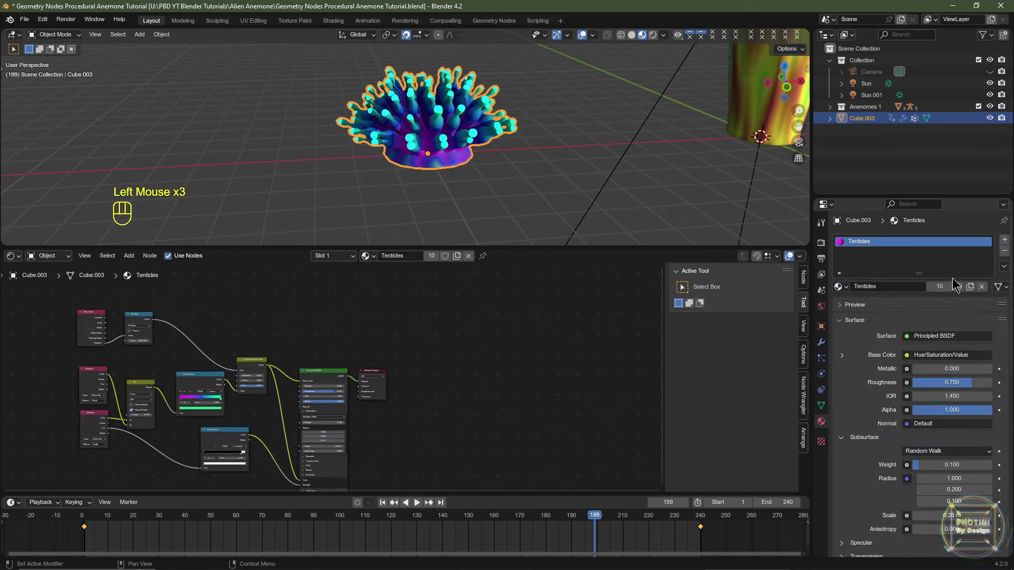
- Add a second material slot to the dome anemone and assign the Body material
{"action": "left_click", "coordinate": [1004, 240]}
{"action": "left_click", "coordinate": [841, 306]}
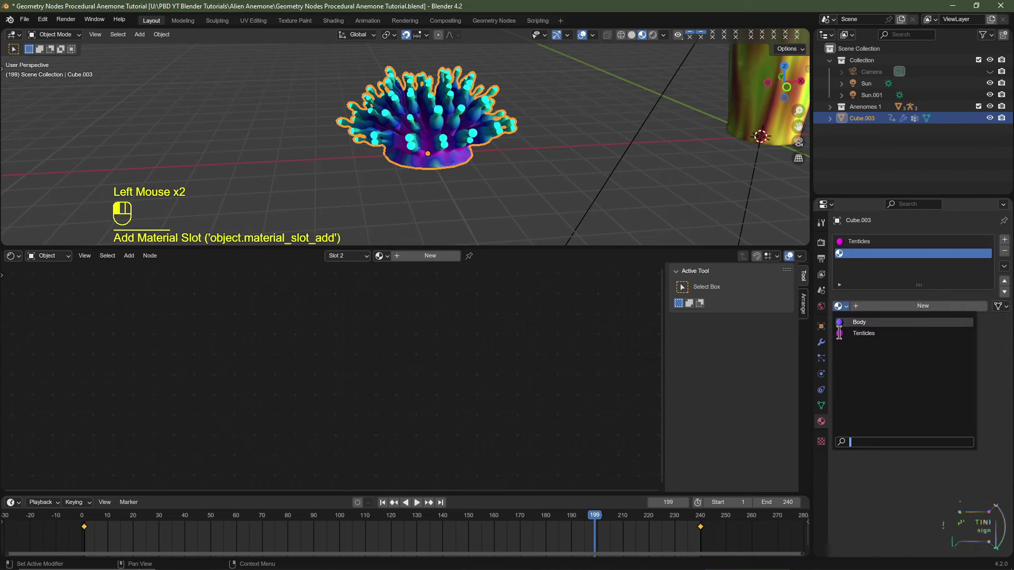
{"action": "left_click", "coordinate": [859, 322]}
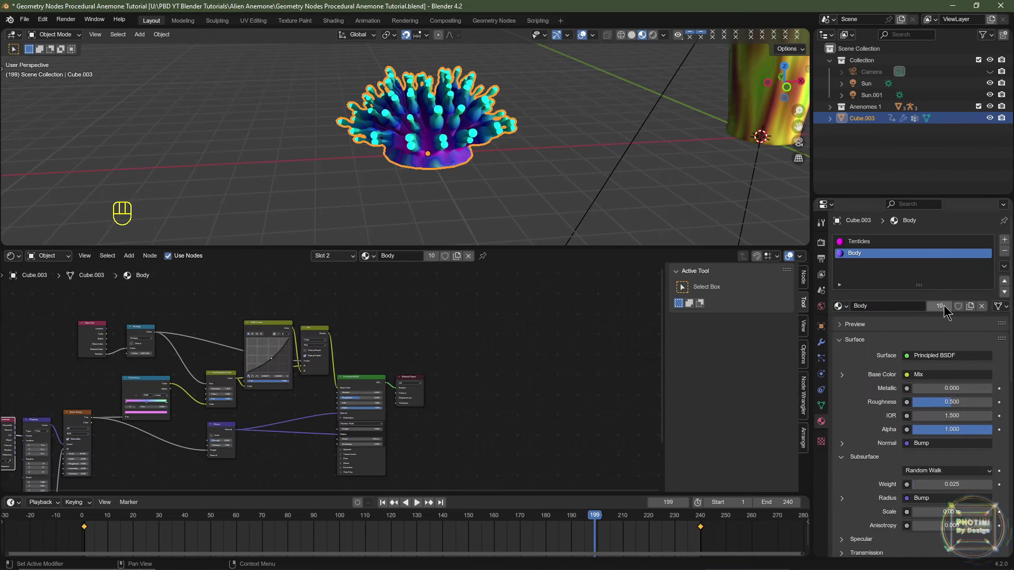
- Make the Body material a single-user copy named Body 2 and check that the tall anemone still uses Body
{"action": "left_click", "coordinate": [939, 305]}
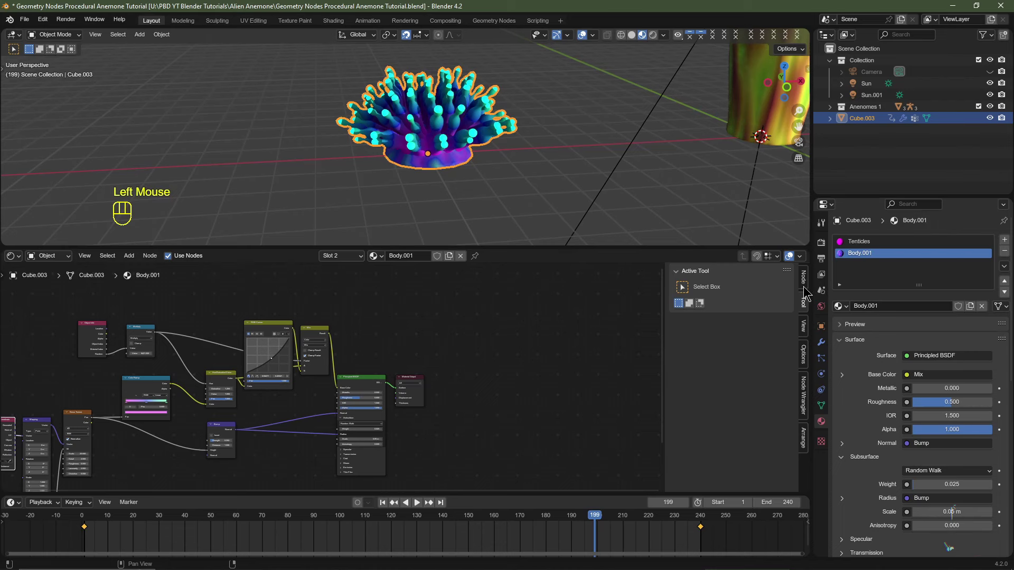
{"action": "double_click", "coordinate": [891, 305]}
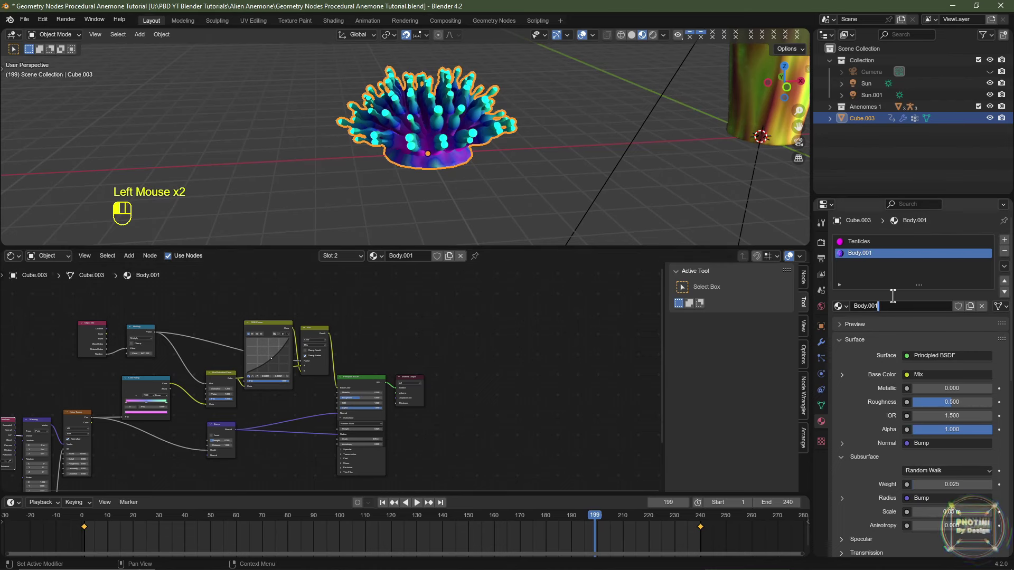
{"action": "key", "text": "BackSpace"}
{"action": "key", "text": "BackSpace"}
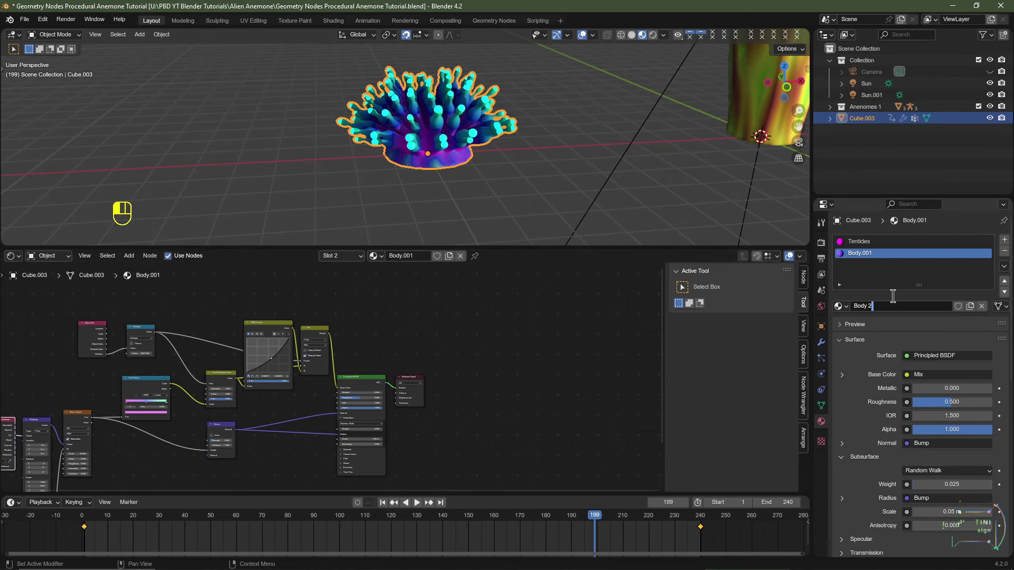
{"action": "left_click", "coordinate": [749, 102]}
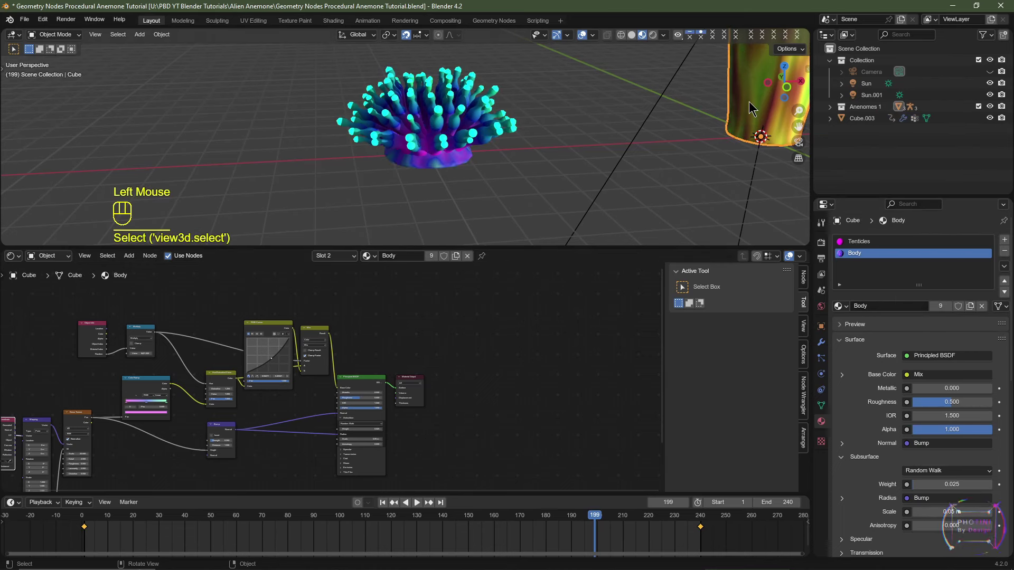
{"action": "left_click", "coordinate": [434, 153]}
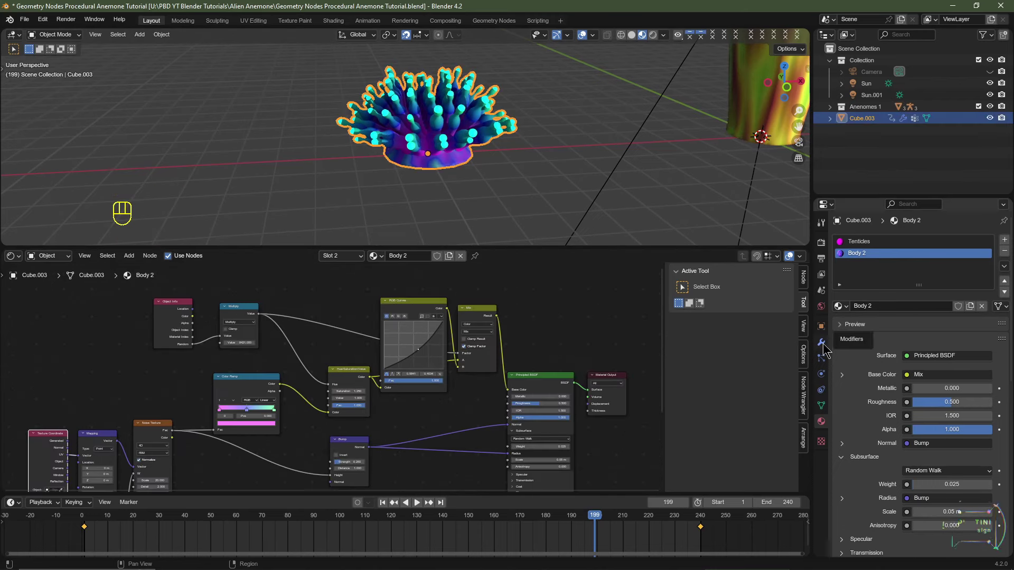
- Set the dome anemone's Body Material input to Body 2 in its GeometryNodes modifier
{"action": "key", "text": "Home"}
{"action": "left_click", "coordinate": [822, 343]}
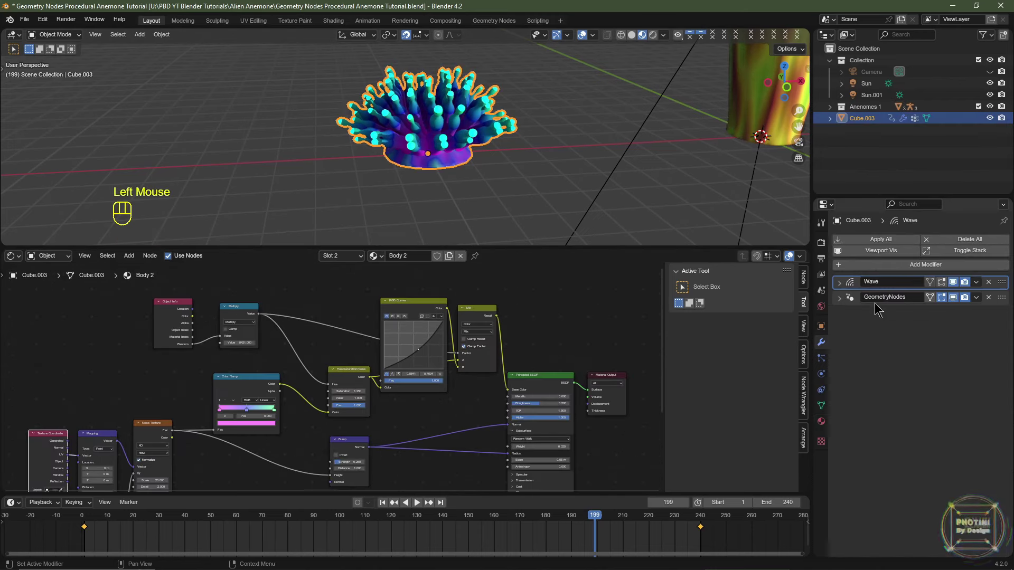
{"action": "left_click", "coordinate": [840, 299]}
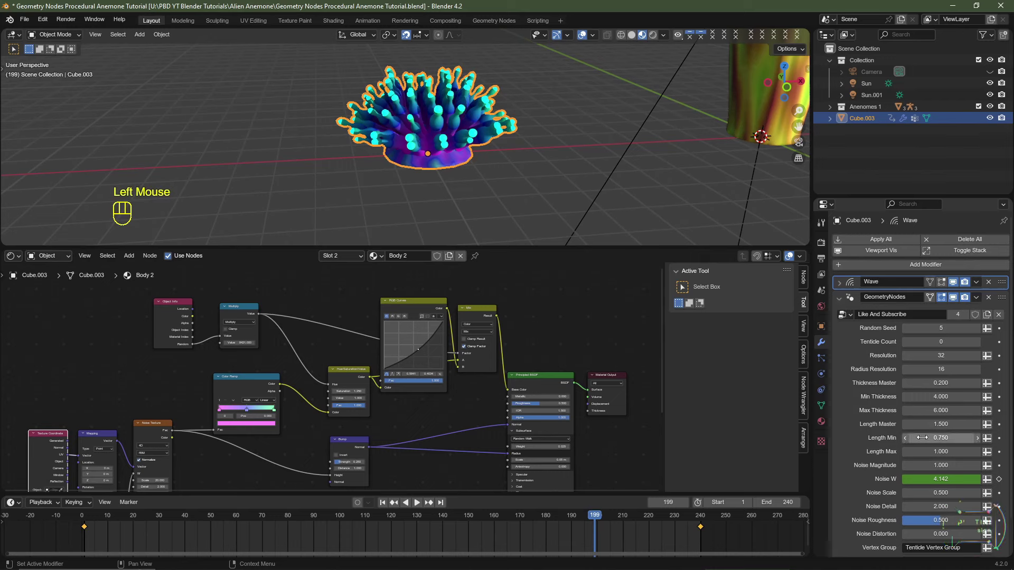
{"action": "scroll", "coordinate": [893, 393], "scroll_direction": "down", "scroll_amount": 3}
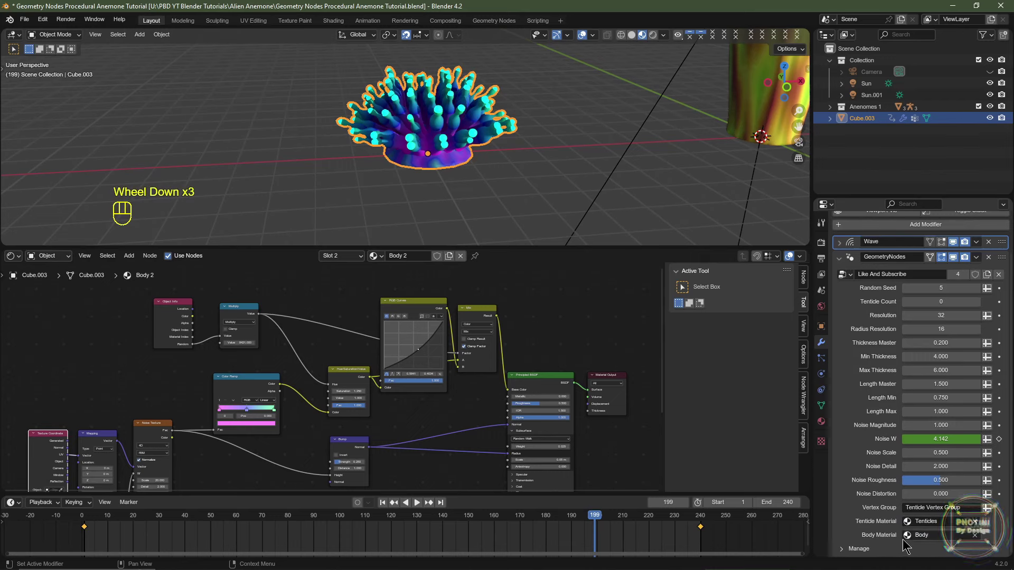
{"action": "left_click", "coordinate": [932, 535]}
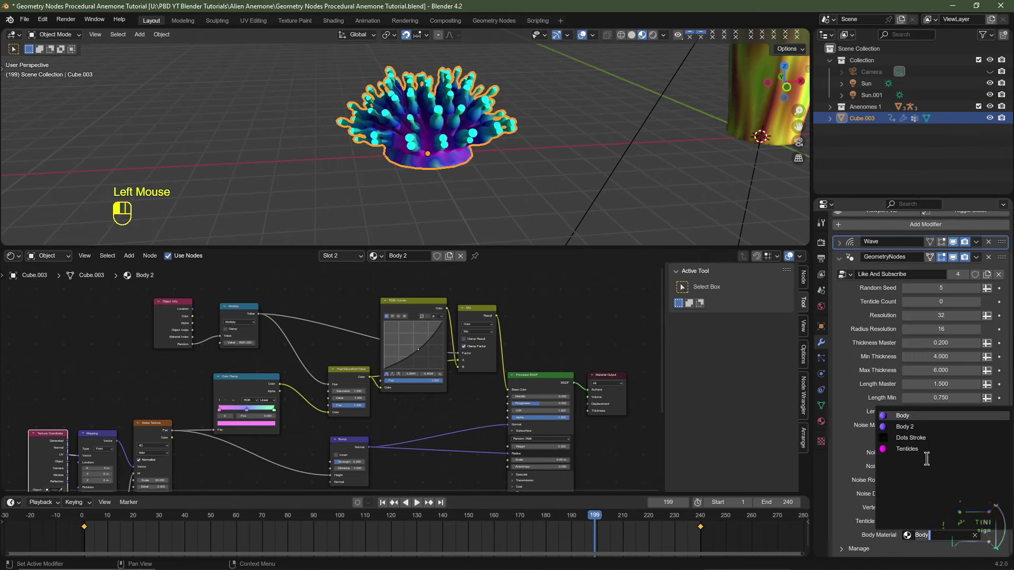
{"action": "left_click", "coordinate": [905, 427]}
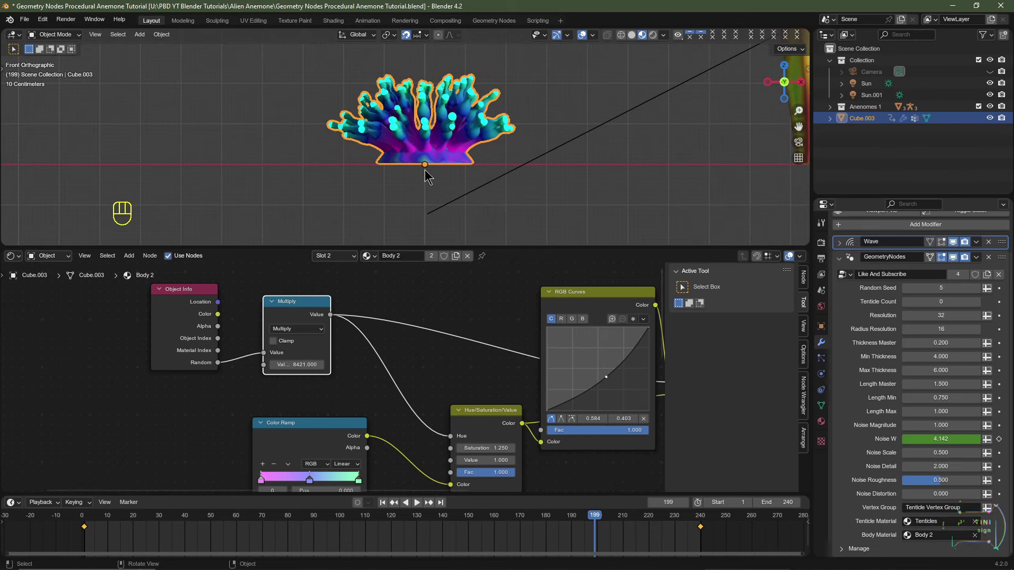
- Duplicate the dome anemone in the front view and place the copy about 5 m away along negative X
{"action": "scroll", "coordinate": [446, 150], "scroll_direction": "down", "scroll_amount": 2}
{"action": "middle_click_drag", "start_coordinate": [452, 170], "coordinate": [436, 227], "text": "shift"}
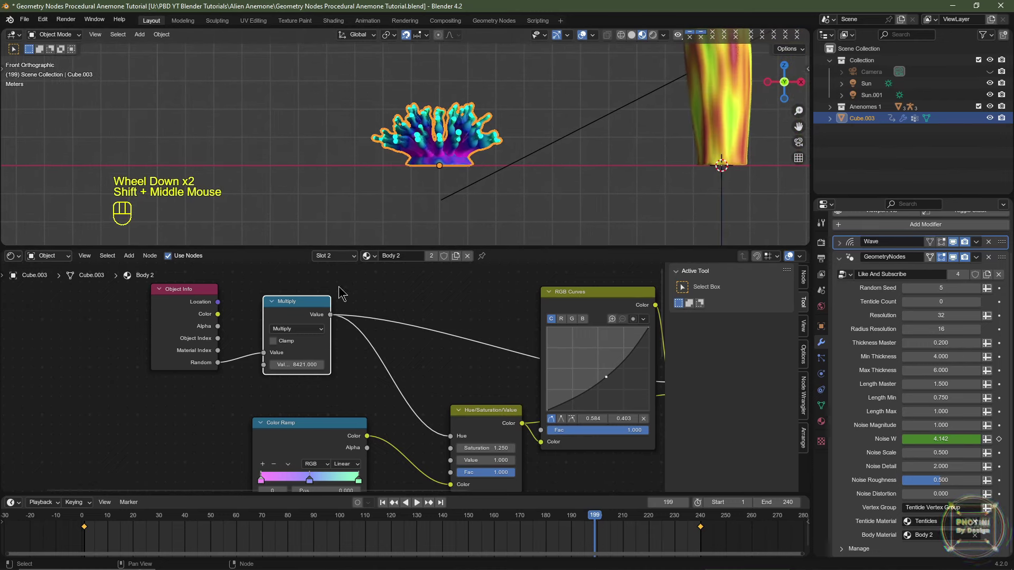
{"action": "left_click", "coordinate": [301, 314]}
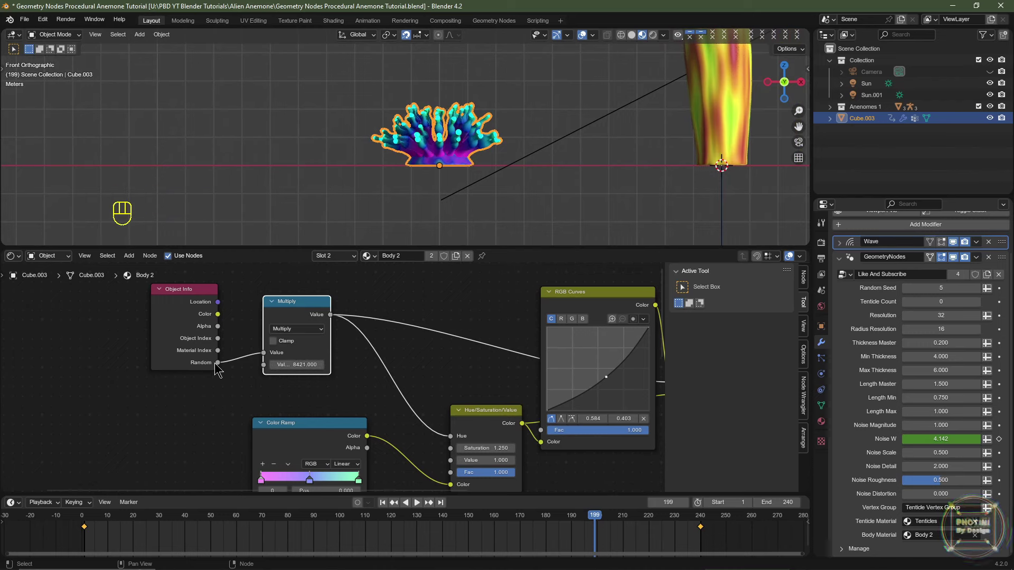
{"action": "middle_click_drag", "start_coordinate": [535, 391], "coordinate": [559, 390]}
{"action": "key", "text": "shift+d"}
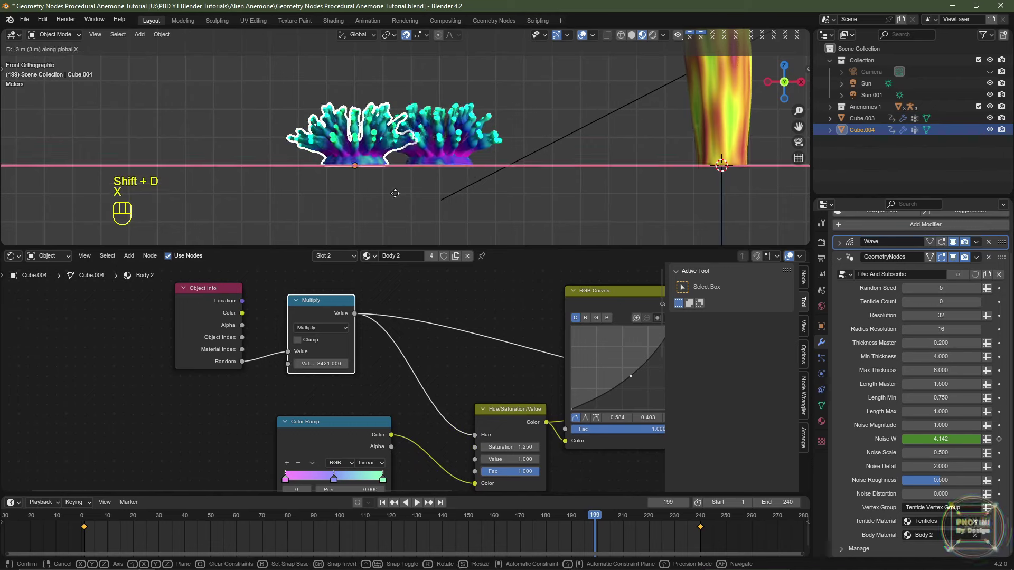
{"action": "key", "text": "x"}
{"action": "left_click", "coordinate": [364, 201]}
- Extend the row with two more duplicates, each about 5 m further along negative X
{"action": "key", "text": "shift+d"}
{"action": "key", "text": "x"}
{"action": "left_click", "coordinate": [317, 200]}
{"action": "middle_click_drag", "start_coordinate": [319, 201], "coordinate": [444, 204], "text": "shift"}
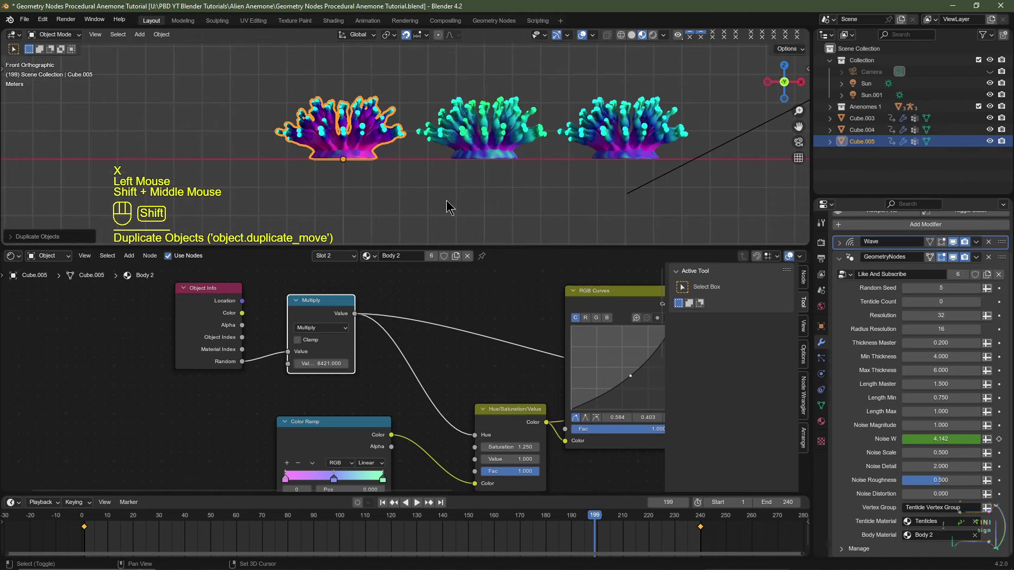
{"action": "key", "text": "shift+d"}
{"action": "key", "text": "x"}
{"action": "left_click", "coordinate": [318, 208]}
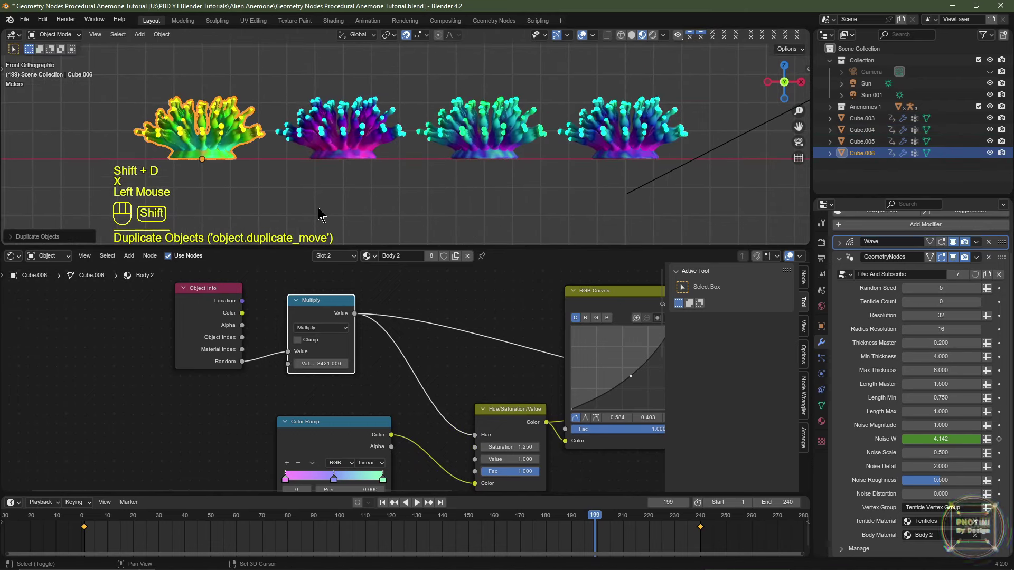
- Duplicate the end dome anemone twice more along negative X, matching the row's existing spacing
{"action": "key", "text": "shift+d"}
{"action": "key", "text": "x"}
{"action": "left_click", "coordinate": [271, 211]}
{"action": "middle_click_drag", "start_coordinate": [272, 211], "coordinate": [409, 205], "text": "shift"}
{"action": "key", "text": "shift+d"}
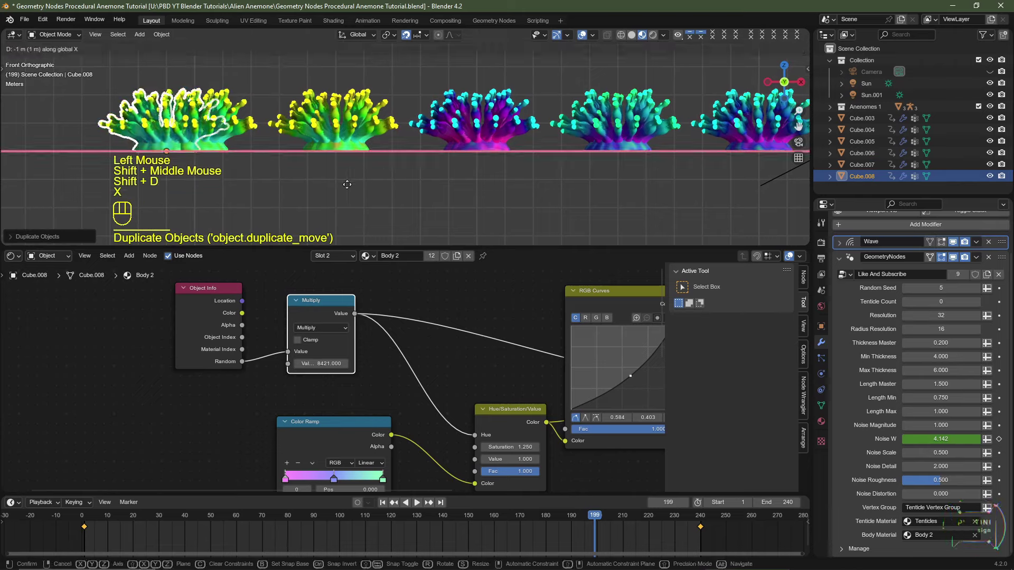
{"action": "key", "text": "x"}
{"action": "left_click", "coordinate": [271, 206]}
- Set the Multiply node's value in the Body 2 material to 8418.3 to vary the random body colours
{"action": "left_click_drag", "start_coordinate": [334, 367], "coordinate": [325, 367]}
{"action": "middle_click_drag", "start_coordinate": [660, 212], "coordinate": [766, 158]}
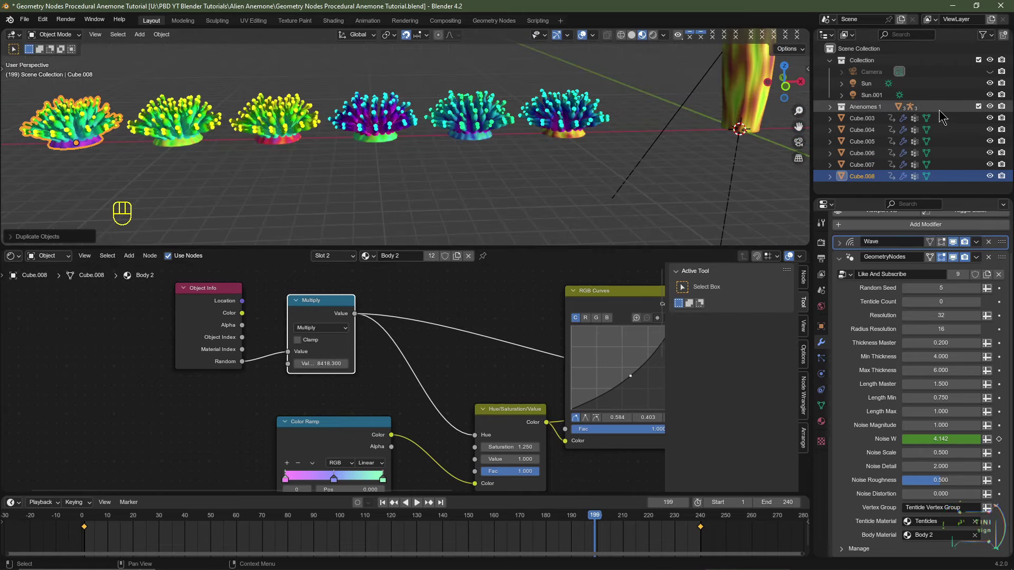
{"action": "scroll", "coordinate": [684, 125], "scroll_direction": "down", "scroll_amount": 2}
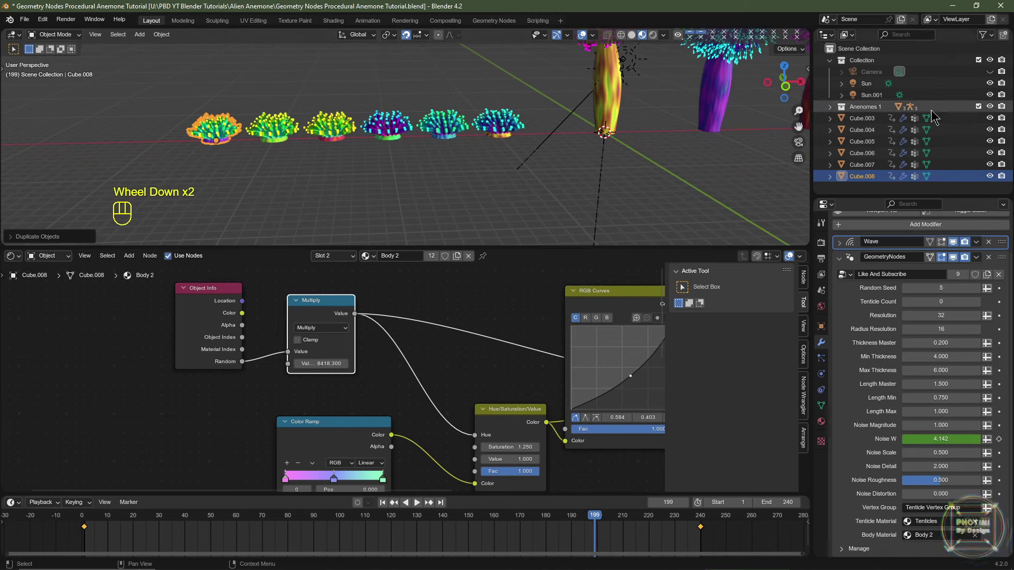
- Exclude the Anenomes 1 collection from the view layer
{"action": "left_click", "coordinate": [978, 106]}
{"action": "middle_click_drag", "start_coordinate": [555, 138], "coordinate": [587, 123]}
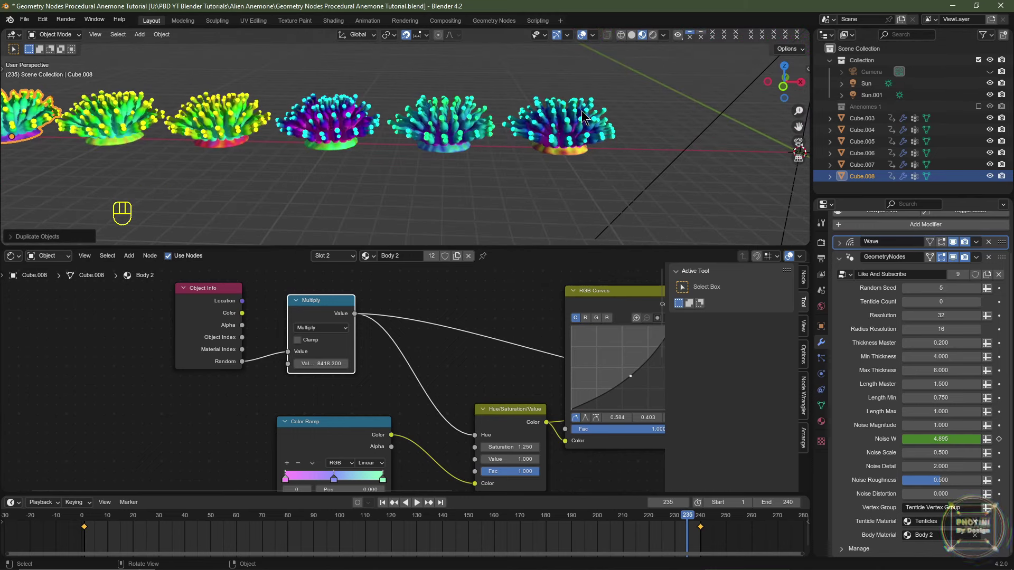
{"action": "middle_click_drag", "start_coordinate": [344, 174], "coordinate": [456, 179], "text": "shift"}
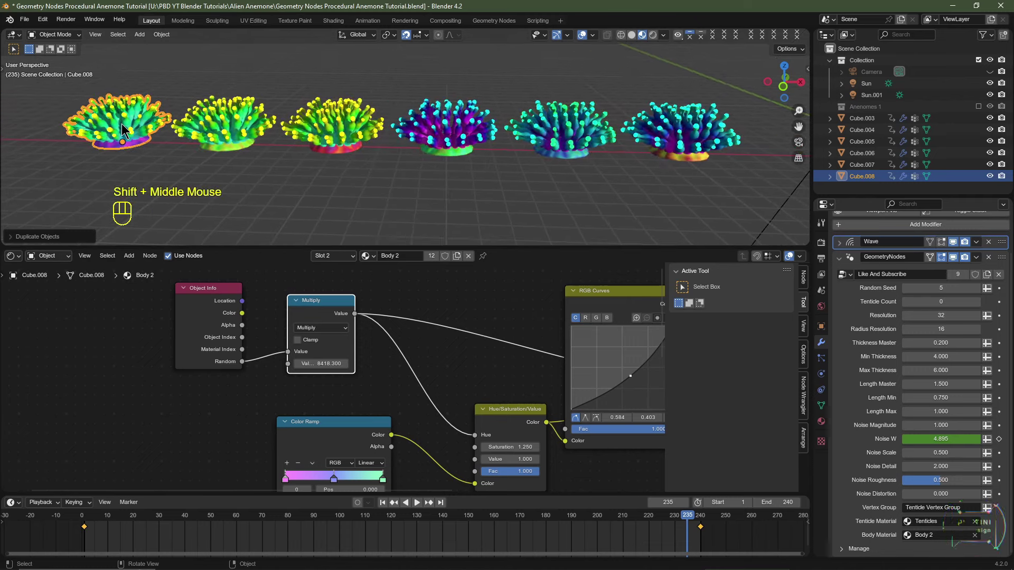
- Delete the four dome anemones farthest along negative X
{"action": "left_click_drag", "start_coordinate": [133, 90], "coordinate": [370, 155]}
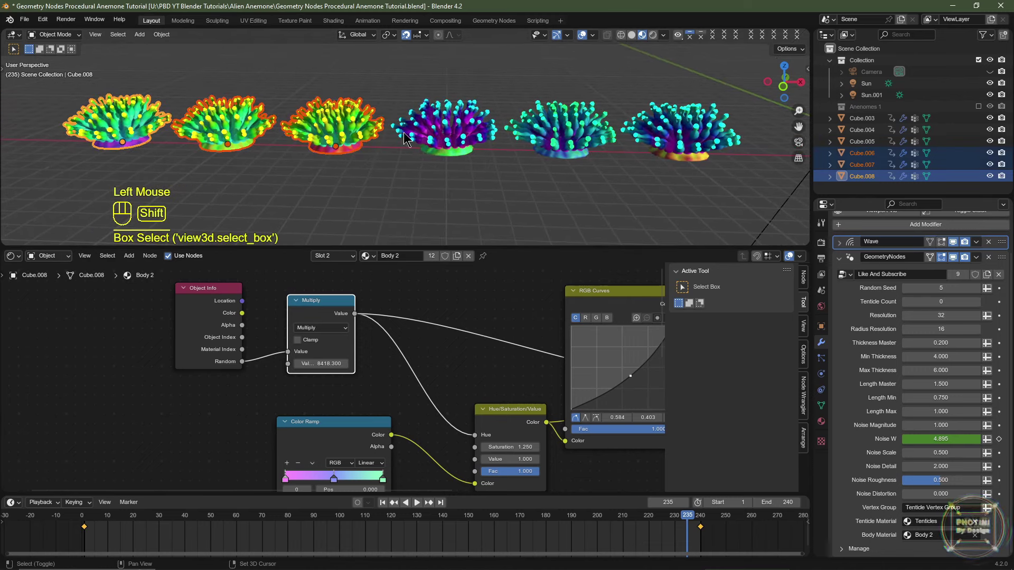
{"action": "left_click", "coordinate": [445, 130], "text": "shift"}
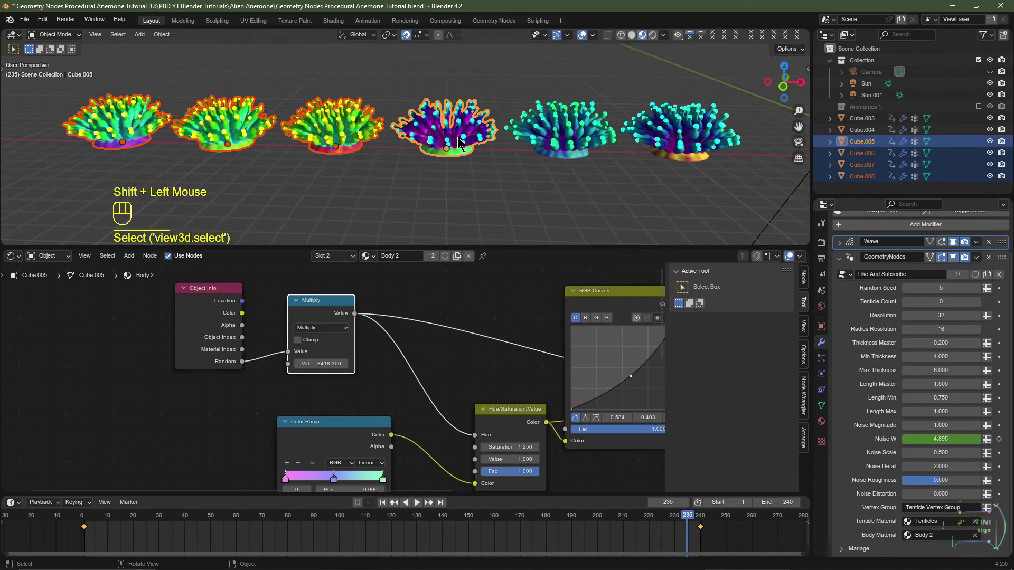
{"action": "key", "text": "Delete"}
- Set the Tenticle Count of the remaining duplicate, Cube.004, to 1 in its GeometryNodes modifier
{"action": "middle_click_drag", "start_coordinate": [458, 141], "coordinate": [296, 132], "text": "shift"}
{"action": "scroll", "coordinate": [296, 132], "scroll_direction": "up", "scroll_amount": 3}
{"action": "middle_click_drag", "start_coordinate": [401, 127], "coordinate": [286, 91], "text": "shift"}
{"action": "left_click", "coordinate": [286, 90]}
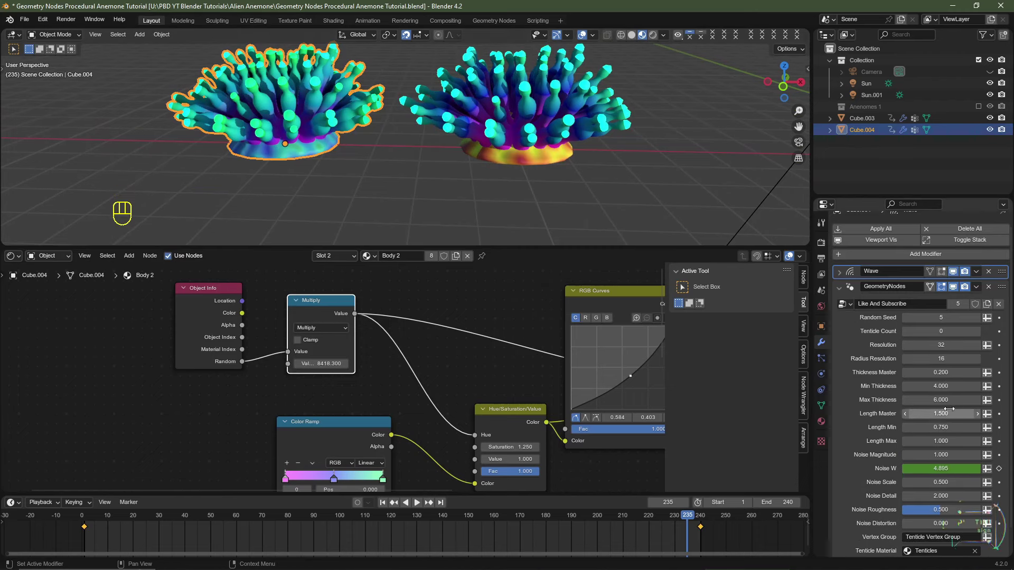
{"action": "double_click", "coordinate": [967, 332]}
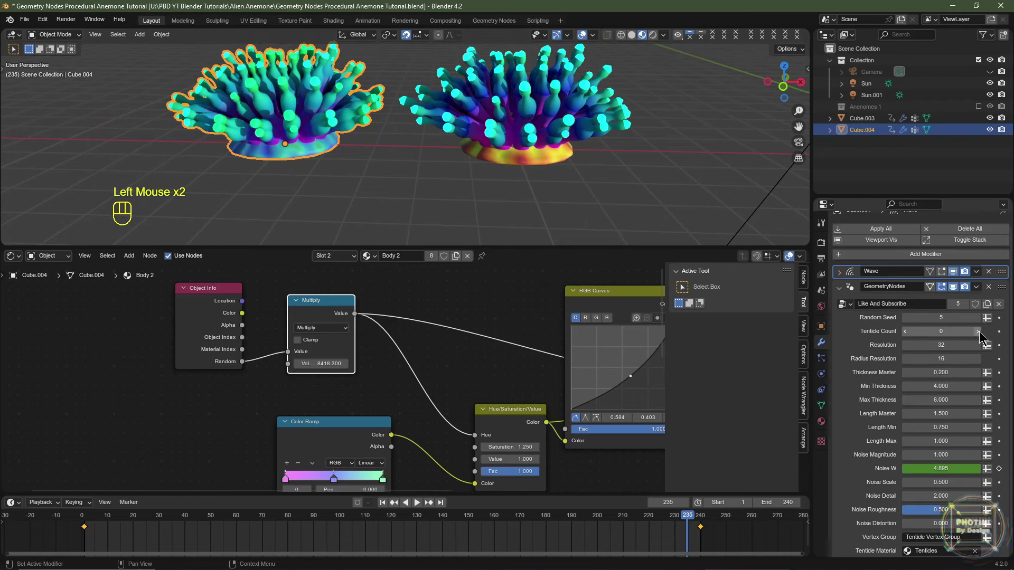
{"action": "left_click", "coordinate": [978, 332]}
- Set the duplicate's Thickness Master to 0.082 and its Noise Magnitude to 1.190
{"action": "left_click", "coordinate": [936, 373], "text": "shift"}
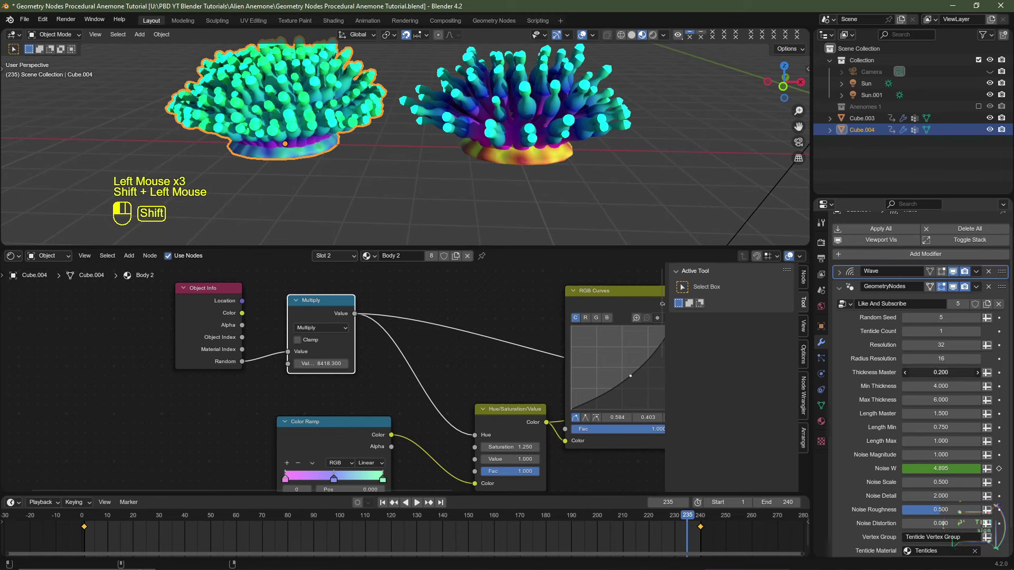
{"action": "left_click_drag", "start_coordinate": [936, 373], "coordinate": [921, 373], "text": "shift"}
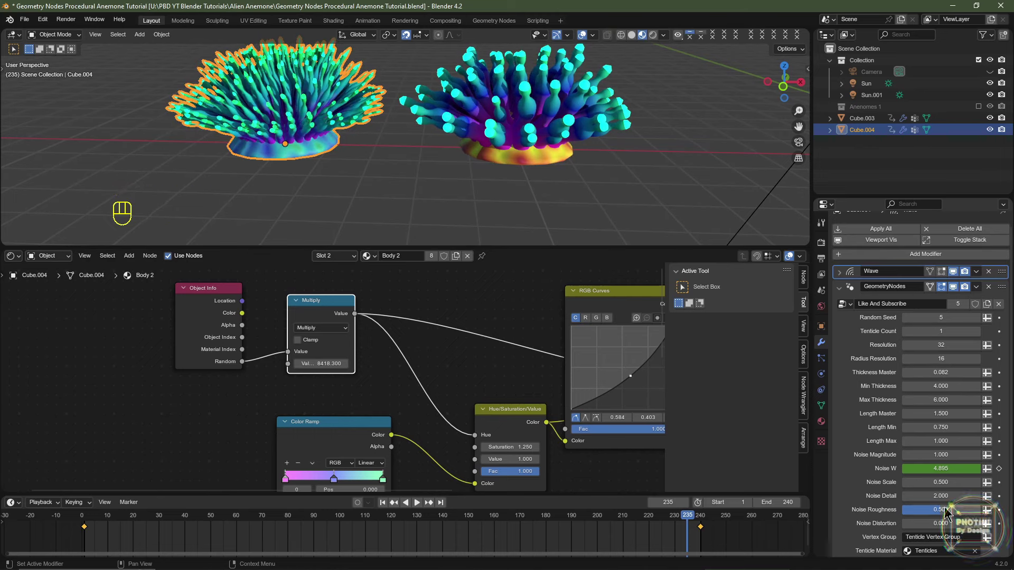
{"action": "scroll", "coordinate": [935, 425], "scroll_direction": "down", "scroll_amount": 2}
{"action": "left_click", "coordinate": [929, 424], "text": "shift"}
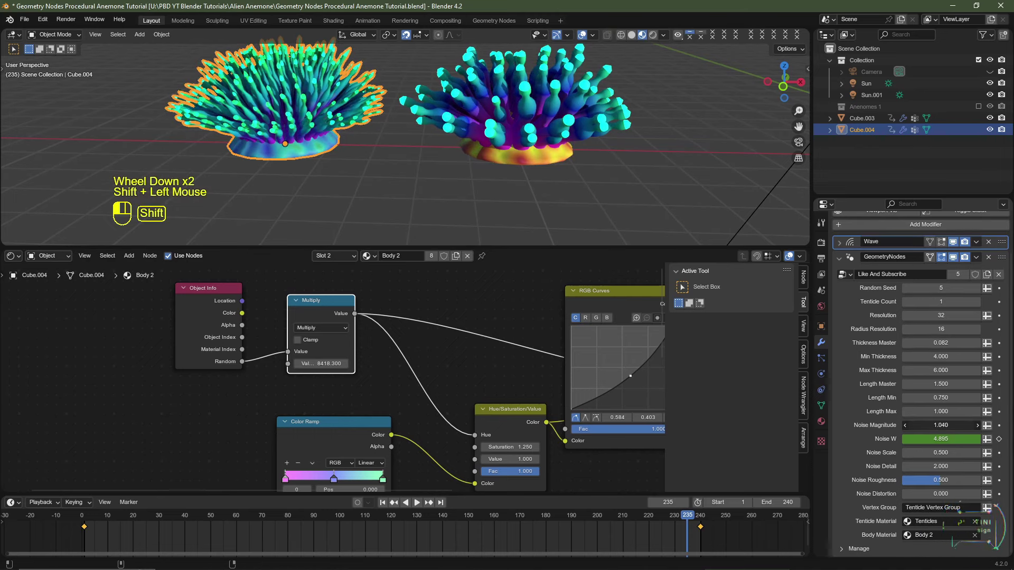
{"action": "left_click_drag", "start_coordinate": [930, 424], "coordinate": [950, 424], "text": "shift"}
- Keyframe the duplicate's Noise W at 5 on frame 1
{"action": "left_click", "coordinate": [383, 502]}
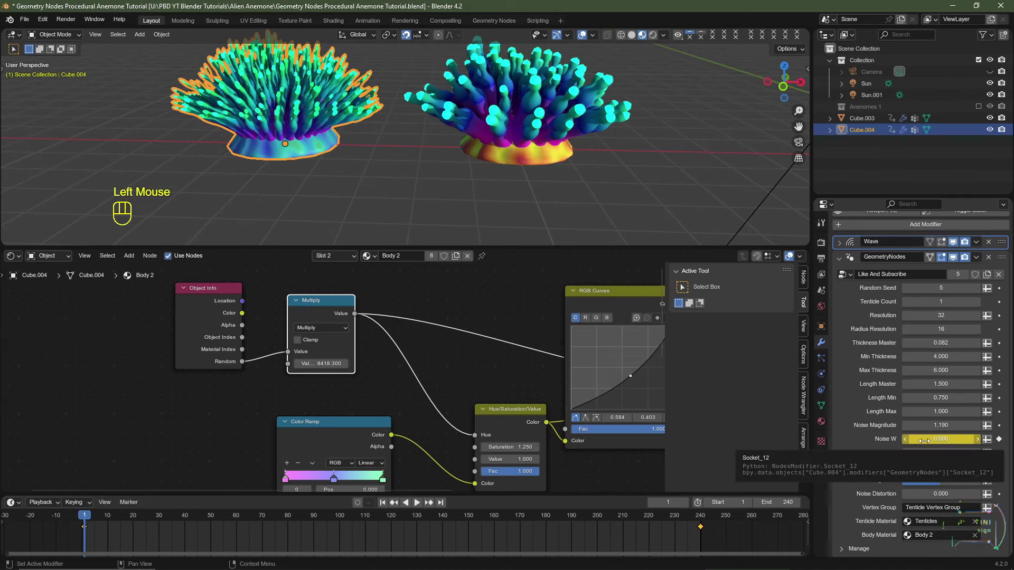
{"action": "left_click", "coordinate": [924, 440]}
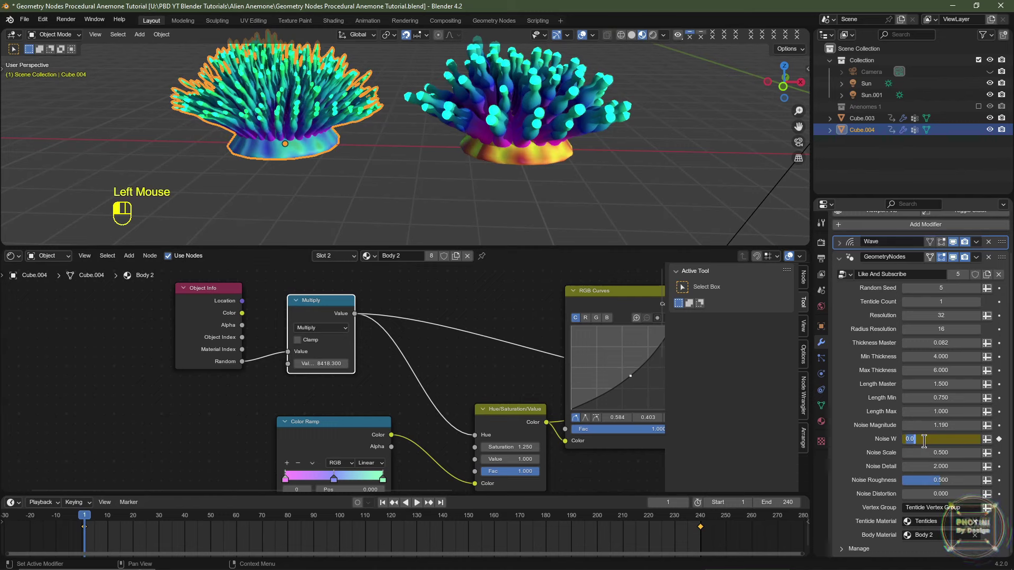
{"action": "type", "text": "5"}
{"action": "key", "text": "Return"}
{"action": "key", "text": "i"}
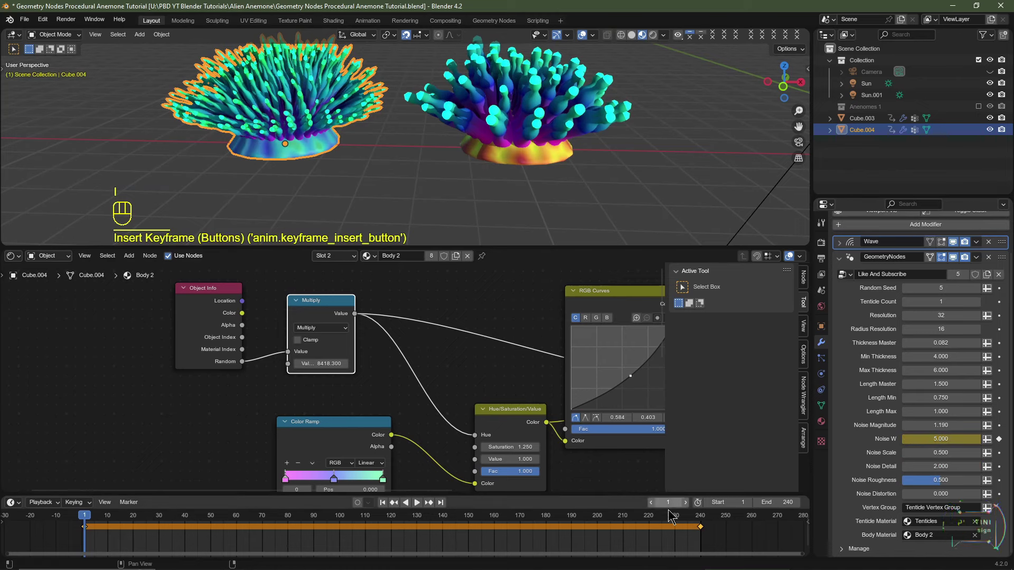
- Keyframe the duplicate's Noise W at 10 on frame 240
{"action": "left_click", "coordinate": [441, 504]}
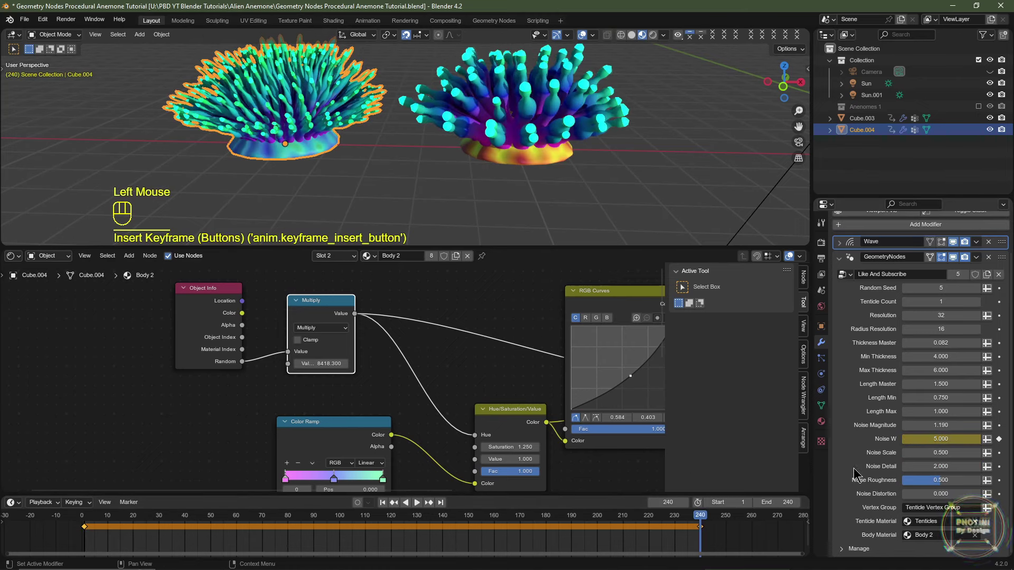
{"action": "double_click", "coordinate": [928, 439]}
{"action": "type", "text": "10"}
{"action": "key", "text": "Return"}
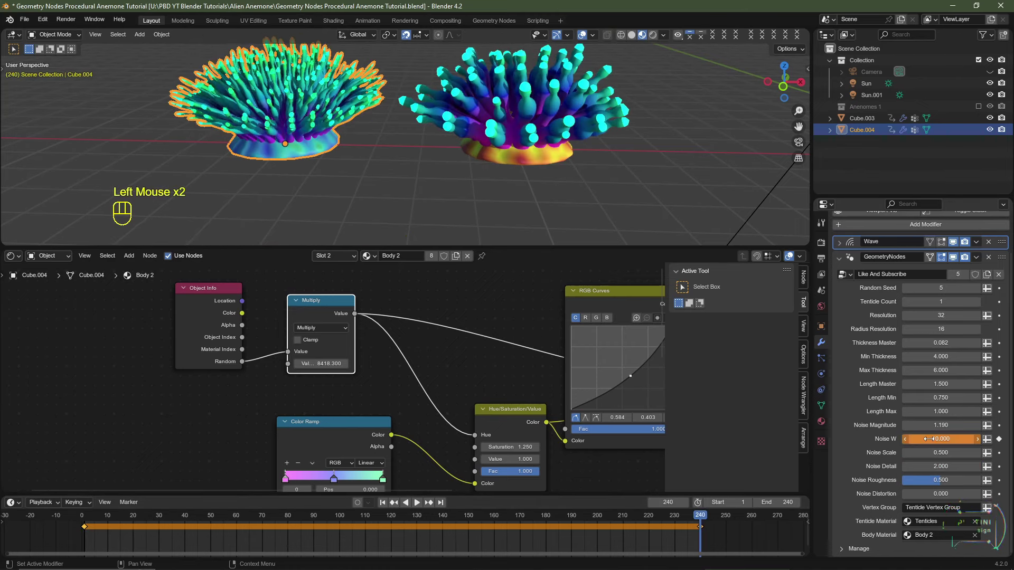
{"action": "key", "text": "i"}
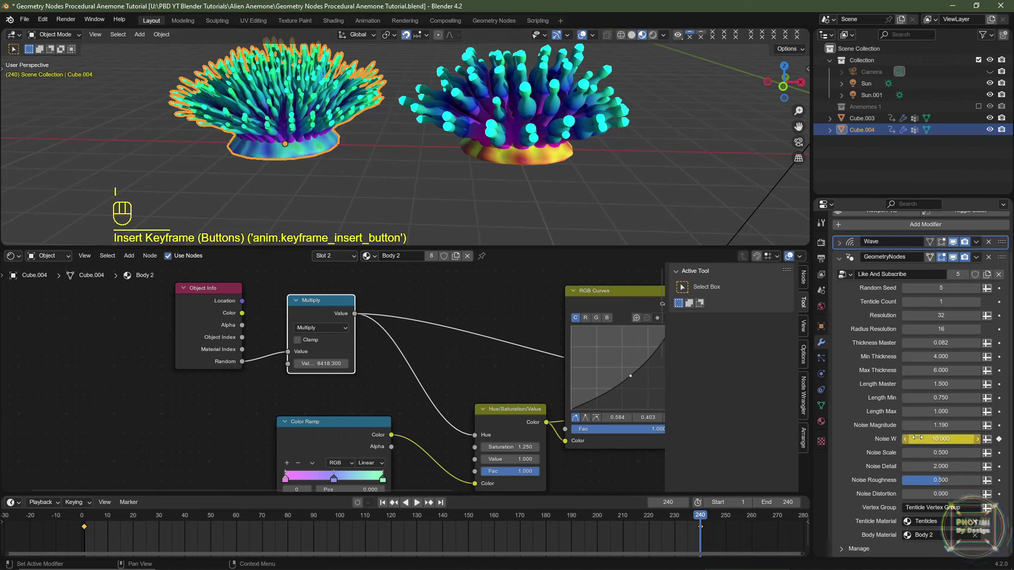
- Set the duplicate's Radius Resolution to 8 and its Resolution to 16
{"action": "left_click", "coordinate": [939, 328]}
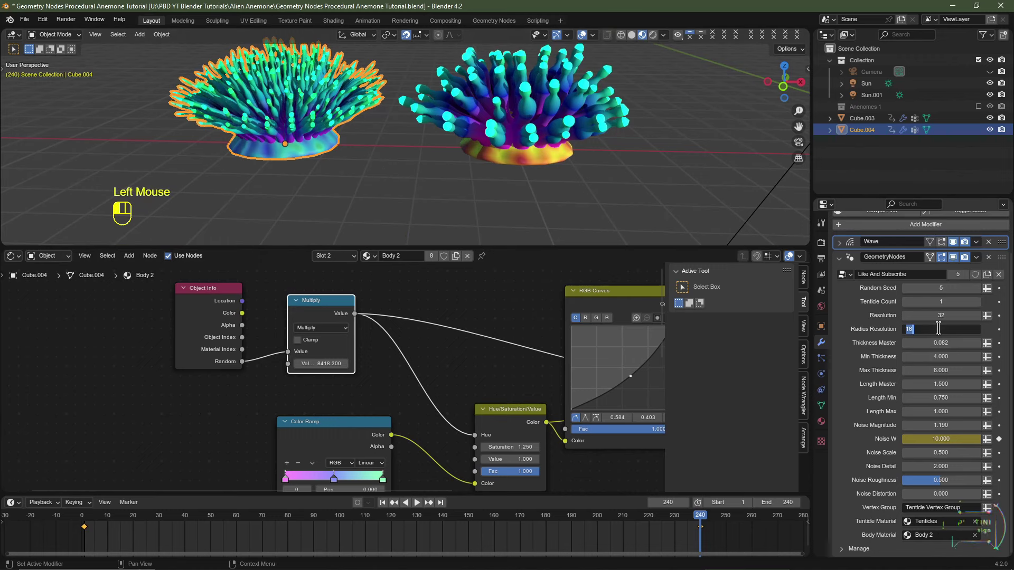
{"action": "type", "text": "8"}
{"action": "key", "text": "Return"}
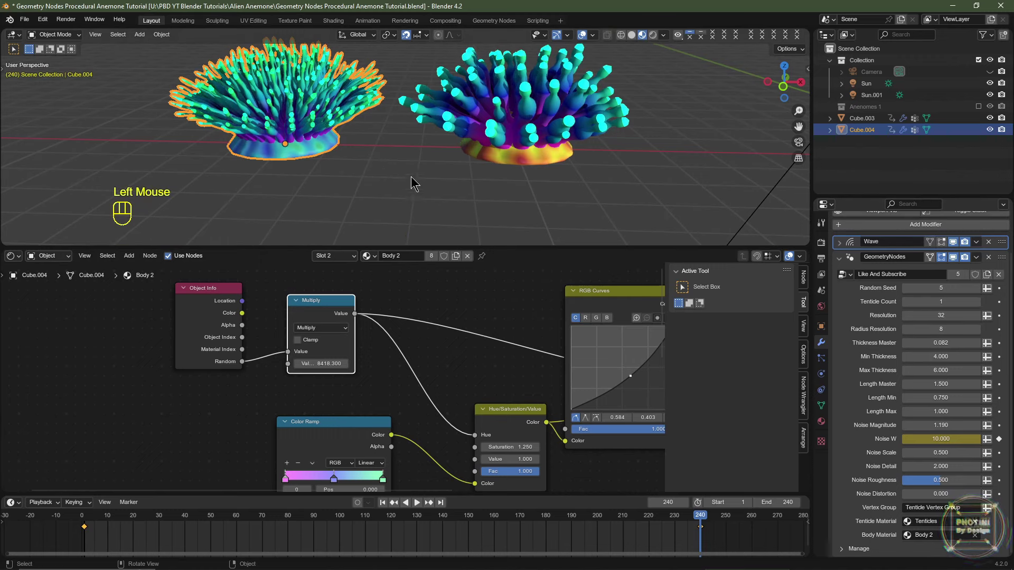
{"action": "left_click", "coordinate": [951, 315]}
{"action": "type", "text": "16"}
{"action": "key", "text": "Return"}
- Set the duplicate's Noise Distortion to 0.5, preview the animation, and set its Random Seed to 534
{"action": "left_click", "coordinate": [944, 493]}
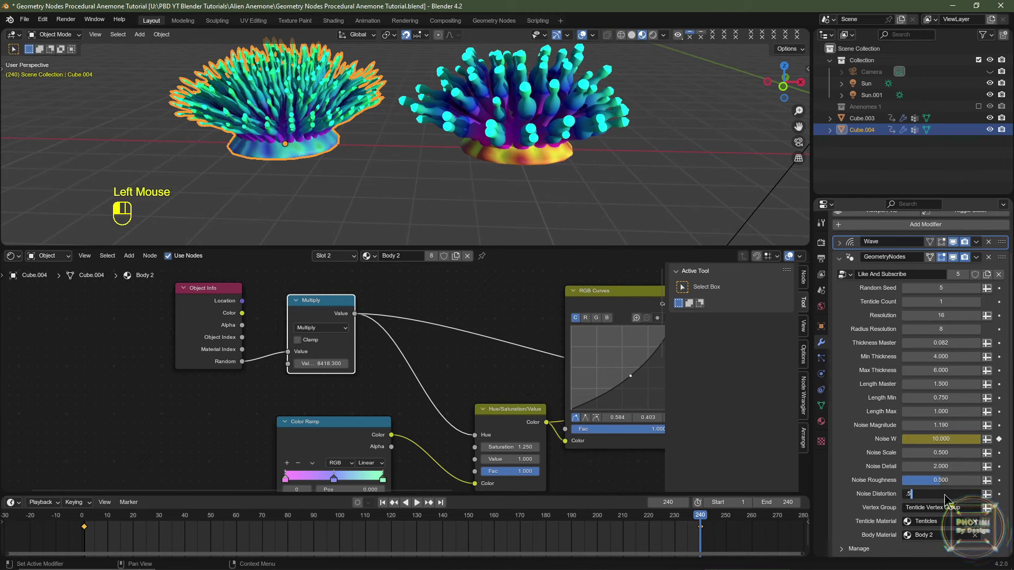
{"action": "type", "text": ".5"}
{"action": "key", "text": "Return"}
{"action": "key", "text": "space"}
{"action": "key", "text": "space"}
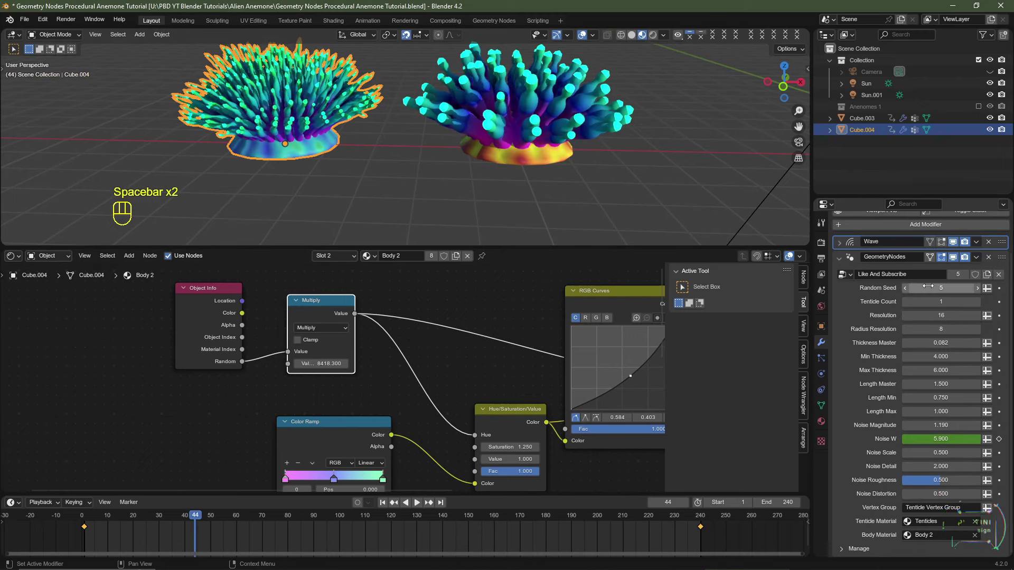
{"action": "left_click_drag", "start_coordinate": [927, 286], "coordinate": [966, 286]}
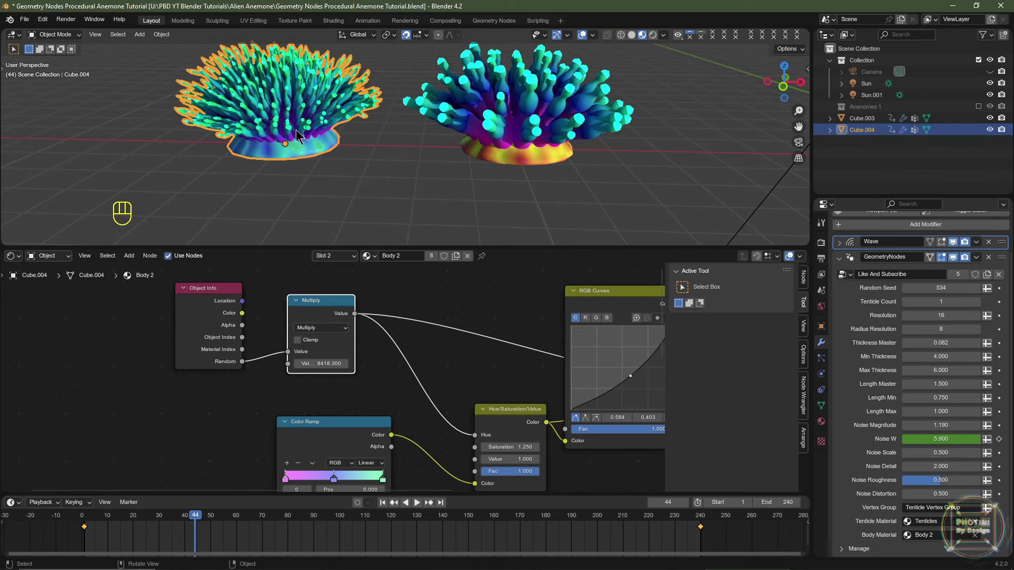
- Turn off the GeometryNodes modifier's viewport display on both dome anemones
{"action": "left_click", "coordinate": [953, 258]}
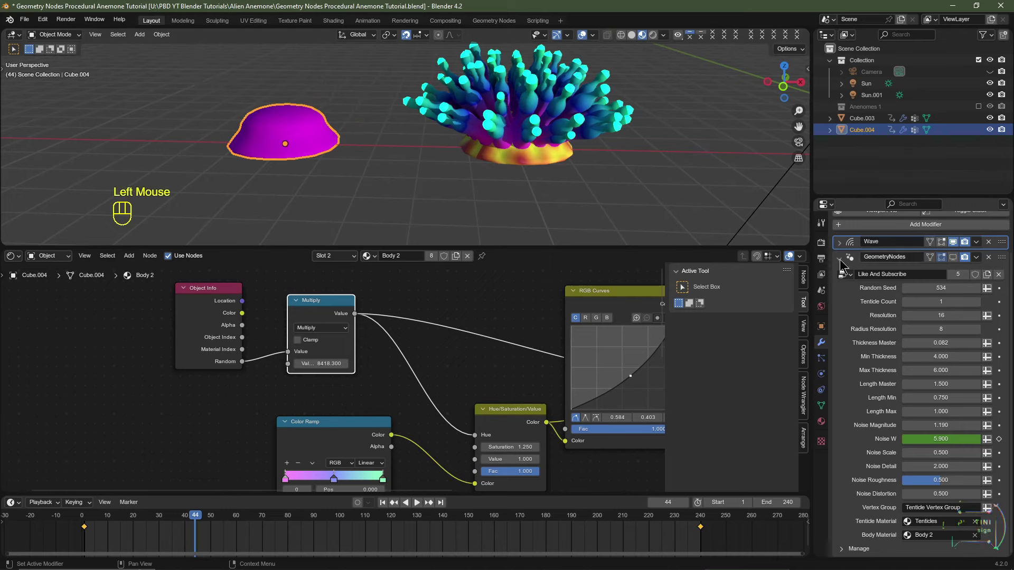
{"action": "left_click", "coordinate": [549, 113]}
{"action": "left_click", "coordinate": [953, 257]}
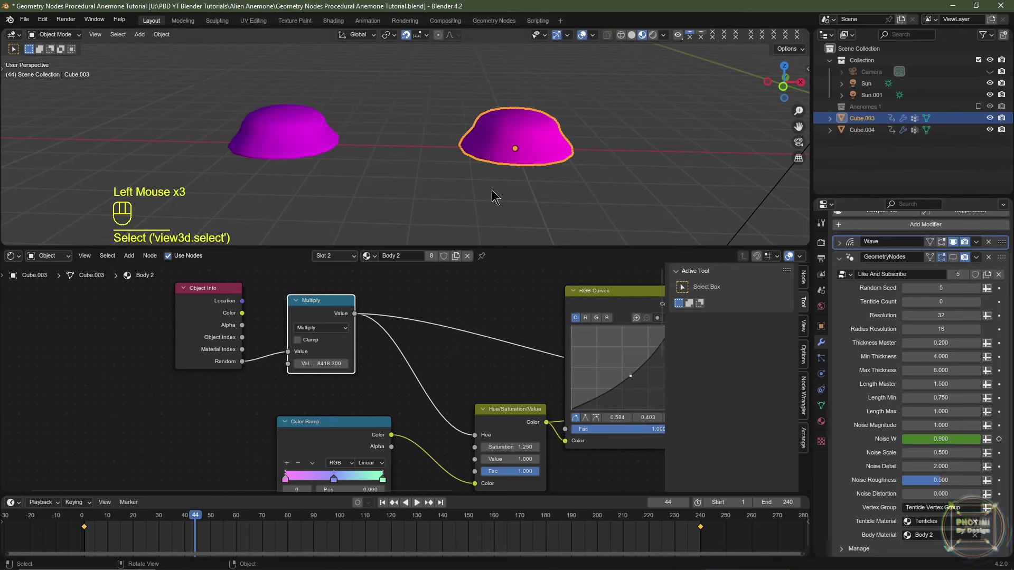
- Play the animation and set the time Offset in Cube.004's Wave modifier to -963.4
{"action": "key", "text": "space"}
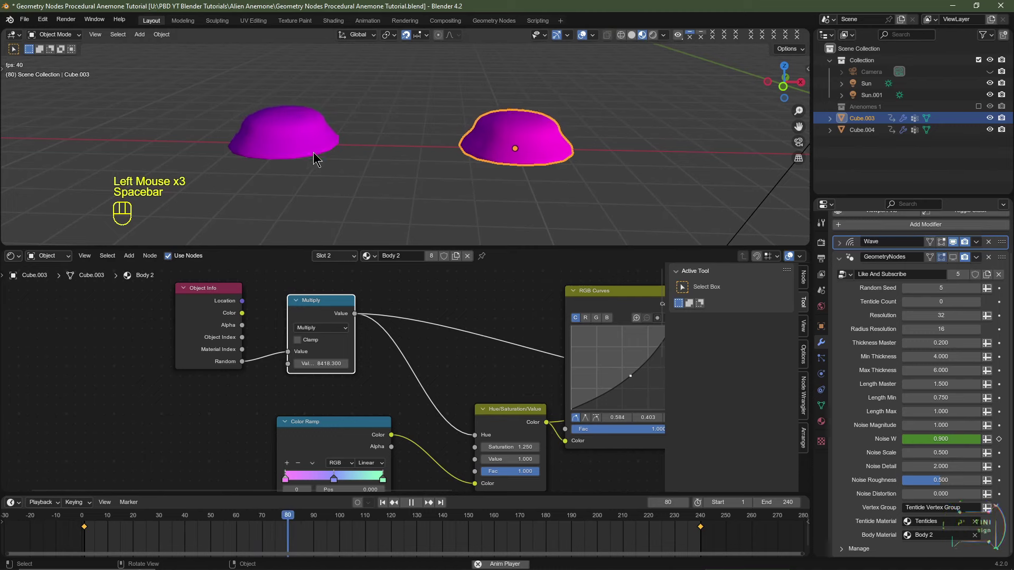
{"action": "left_click", "coordinate": [276, 141]}
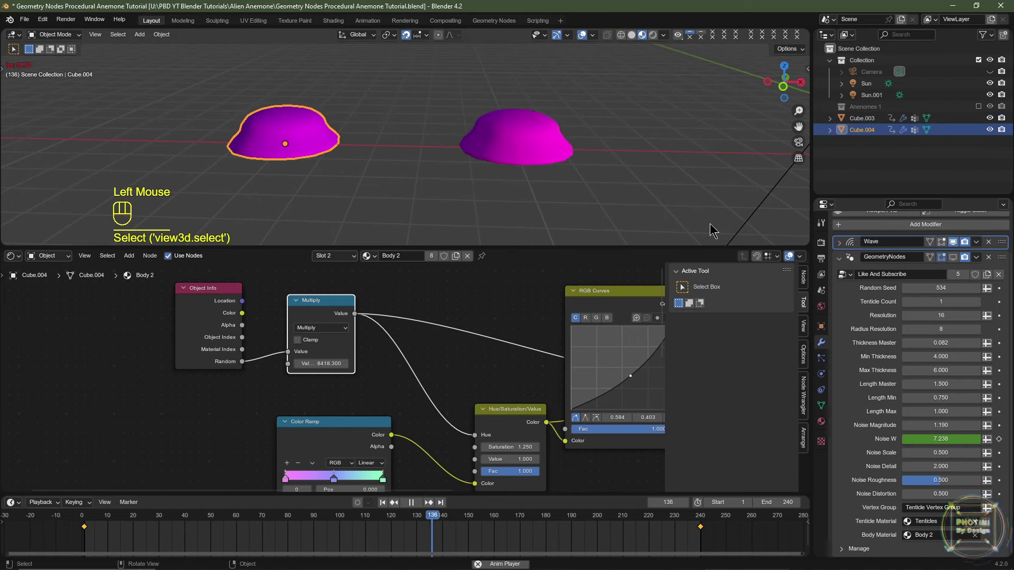
{"action": "left_click", "coordinate": [862, 246]}
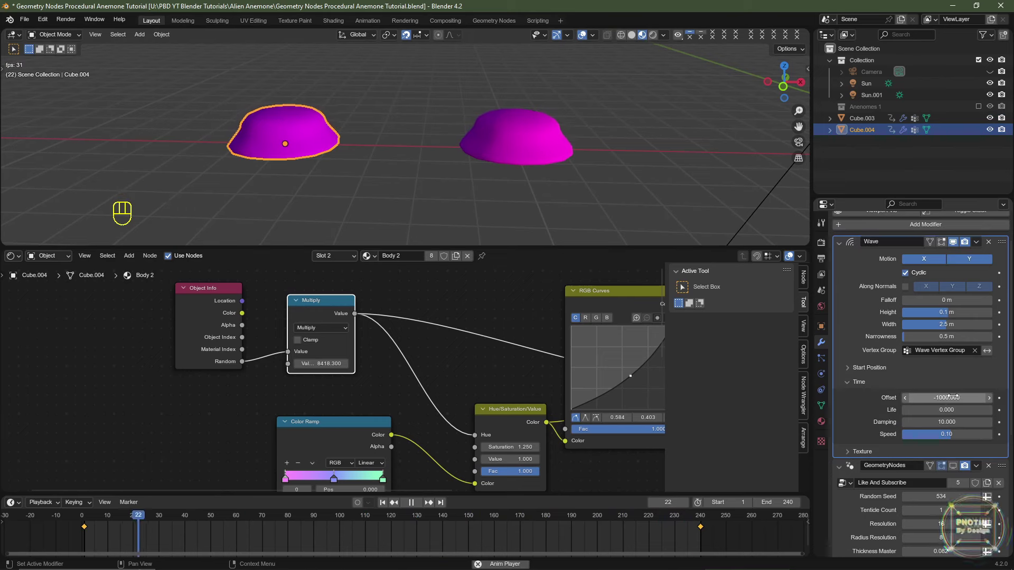
{"action": "mouse_move", "coordinate": [948, 397]}
{"action": "left_mouse_down"}
{"action": "mouse_move", "coordinate": [919, 397]}
{"action": "mouse_move", "coordinate": [949, 397]}
{"action": "left_mouse_up"}
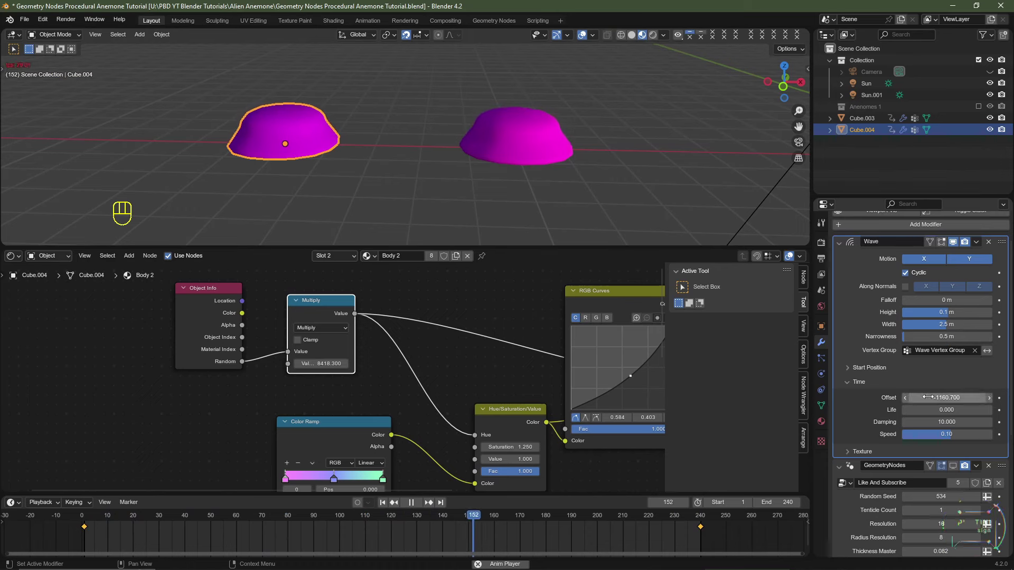
{"action": "left_click_drag", "start_coordinate": [947, 397], "coordinate": [957, 398]}
- Try time Offset values of 100 and -75 in Cube.004's Wave modifier, previewing the animation with each
{"action": "double_click", "coordinate": [944, 398]}
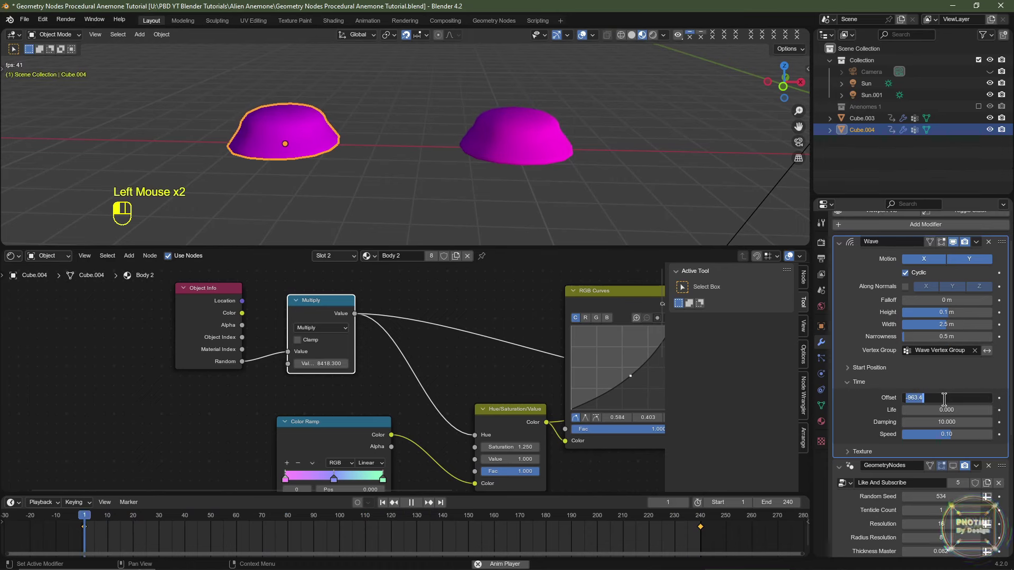
{"action": "type", "text": "100"}
{"action": "key", "text": "Return"}
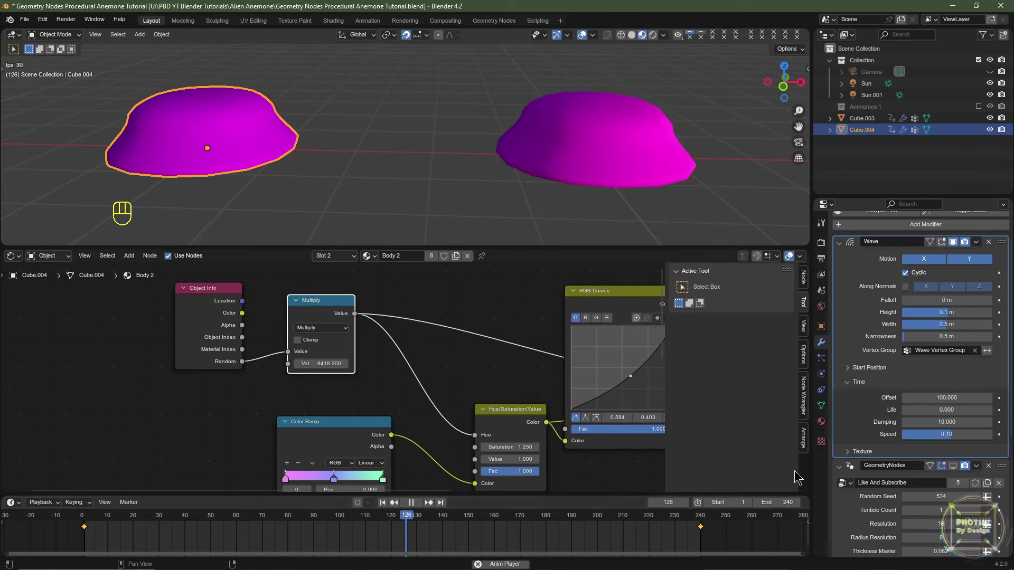
{"action": "key", "text": "space"}
{"action": "left_click", "coordinate": [943, 398]}
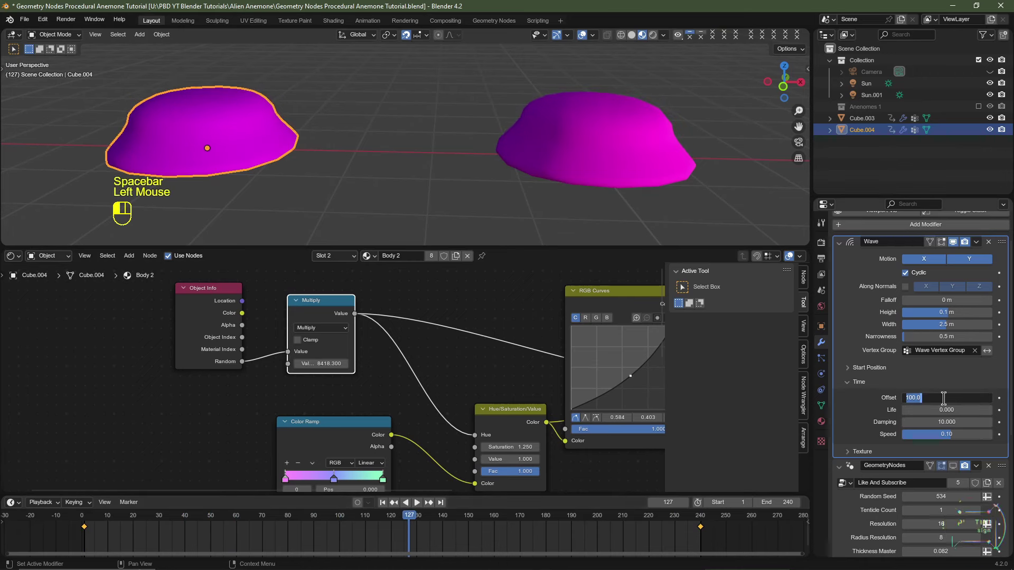
{"action": "type", "text": "-75"}
{"action": "key", "text": "Return"}
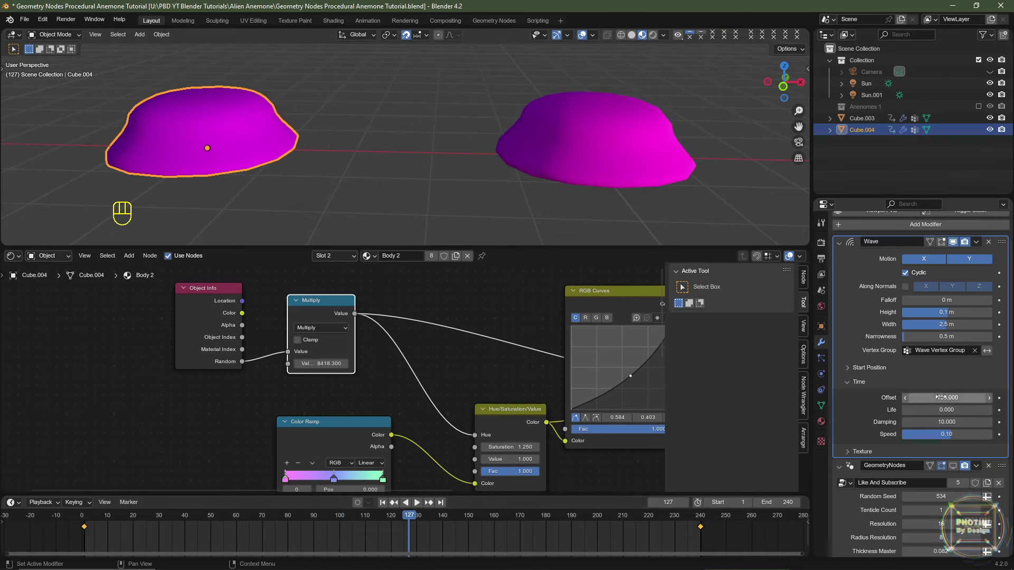
{"action": "key", "text": "space"}
- Set the time Offset to -895.4 and the Speed to 0.15 in Cube.004's Wave modifier, previewing the animation
{"action": "left_click", "coordinate": [944, 398]}
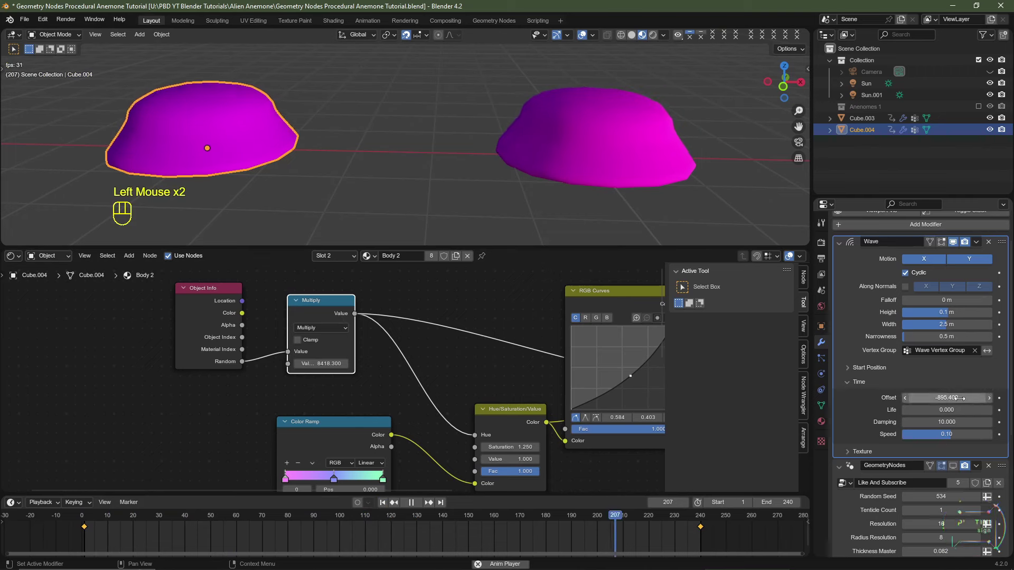
{"action": "left_click", "coordinate": [940, 434]}
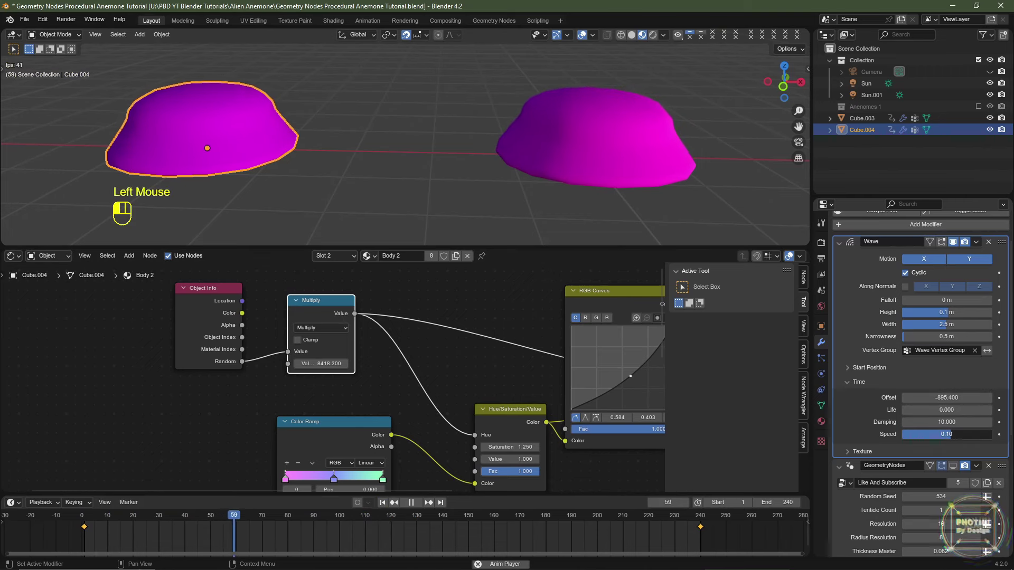
{"action": "type", "text": ".15"}
{"action": "key", "text": "Return"}
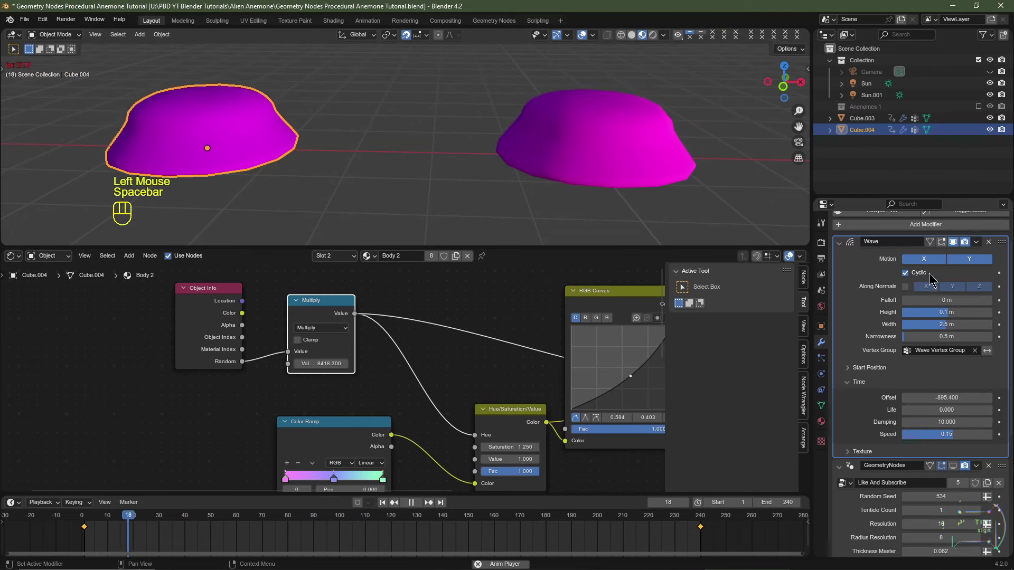
{"action": "key", "text": "space"}
{"action": "left_click", "coordinate": [840, 244]}
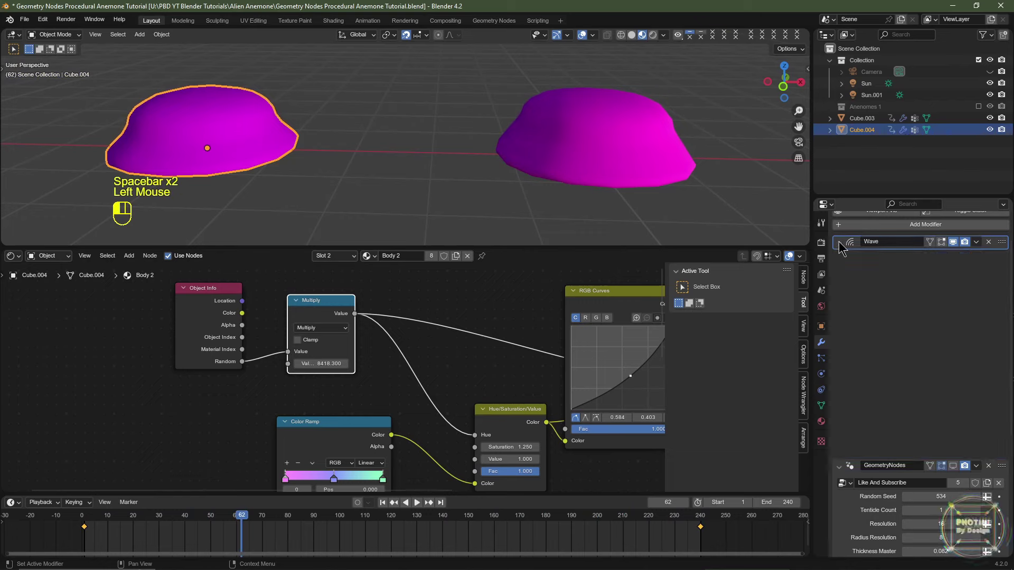
- Turn the GeometryNodes modifier's viewport display back on for both dome anemones
{"action": "left_click", "coordinate": [589, 156]}
{"action": "left_click", "coordinate": [954, 258]}
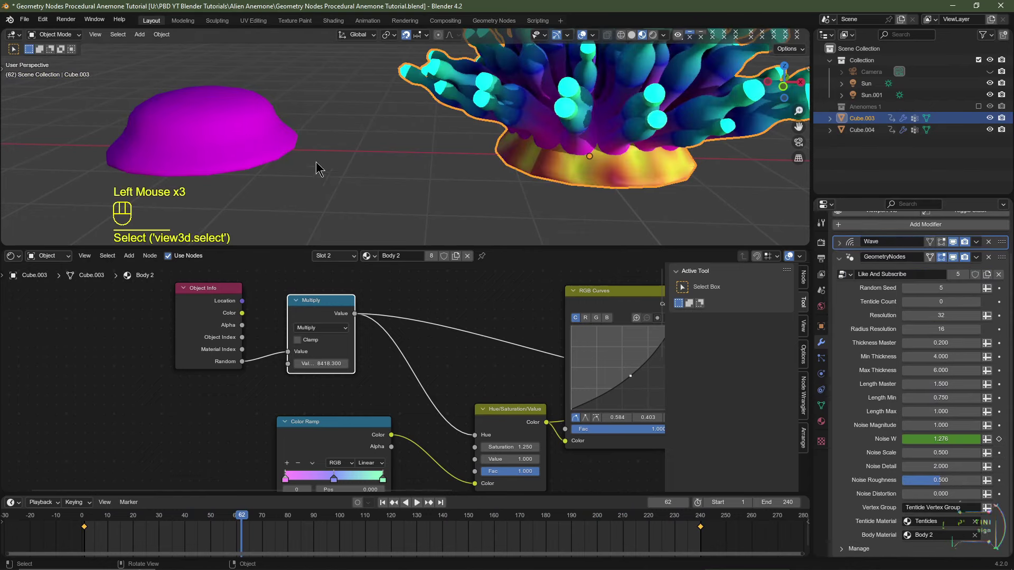
{"action": "left_click", "coordinate": [232, 145]}
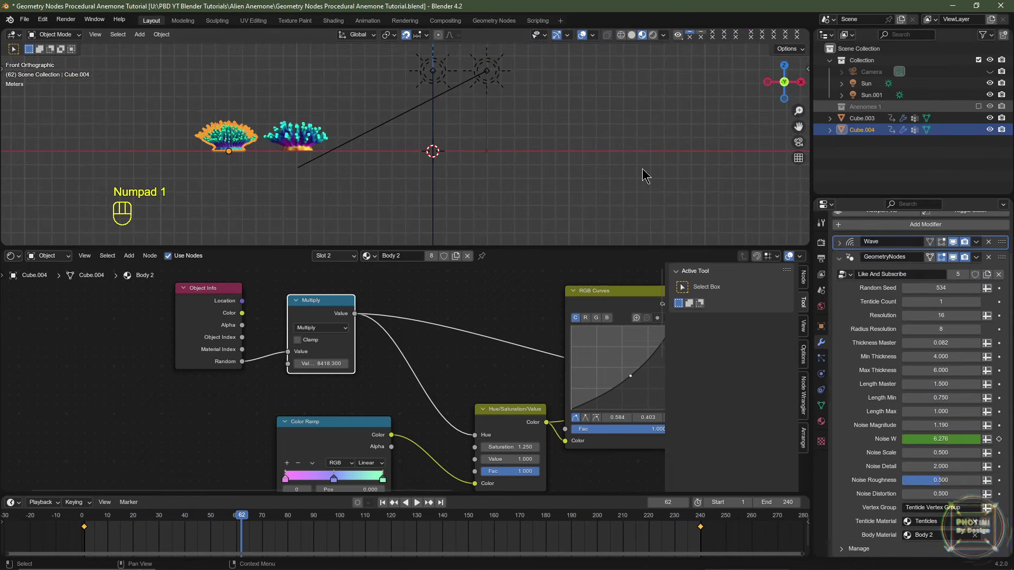
- Show the Anenomes 1 collection in front view and scale each dome anemone by 2
{"action": "middle_click_drag", "start_coordinate": [645, 169], "coordinate": [395, 203], "text": "shift"}
{"action": "scroll", "coordinate": [395, 204], "scroll_direction": "down", "scroll_amount": 2}
{"action": "left_click", "coordinate": [254, 177]}
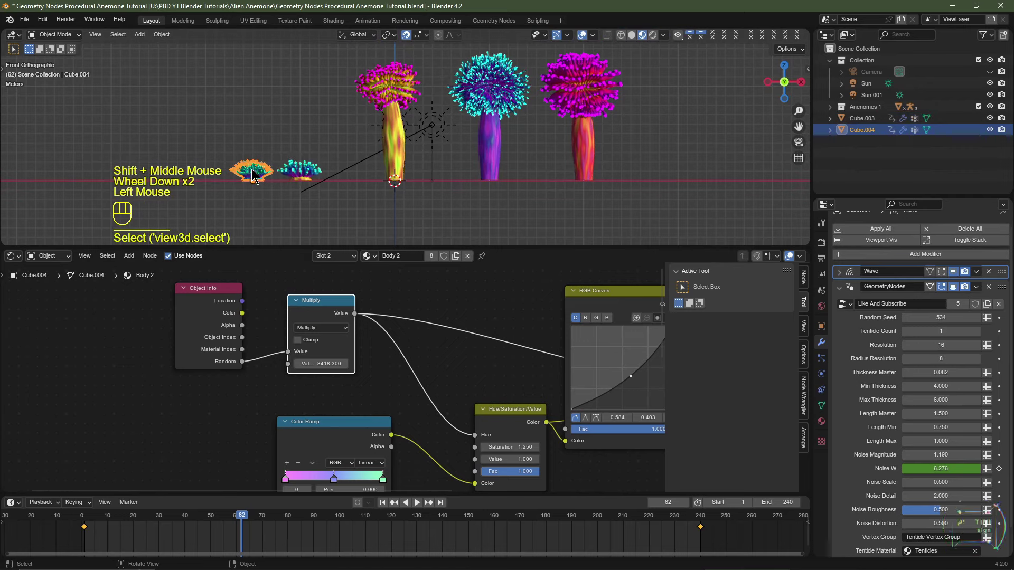
{"action": "key", "text": "s"}
{"action": "key", "text": "2"}
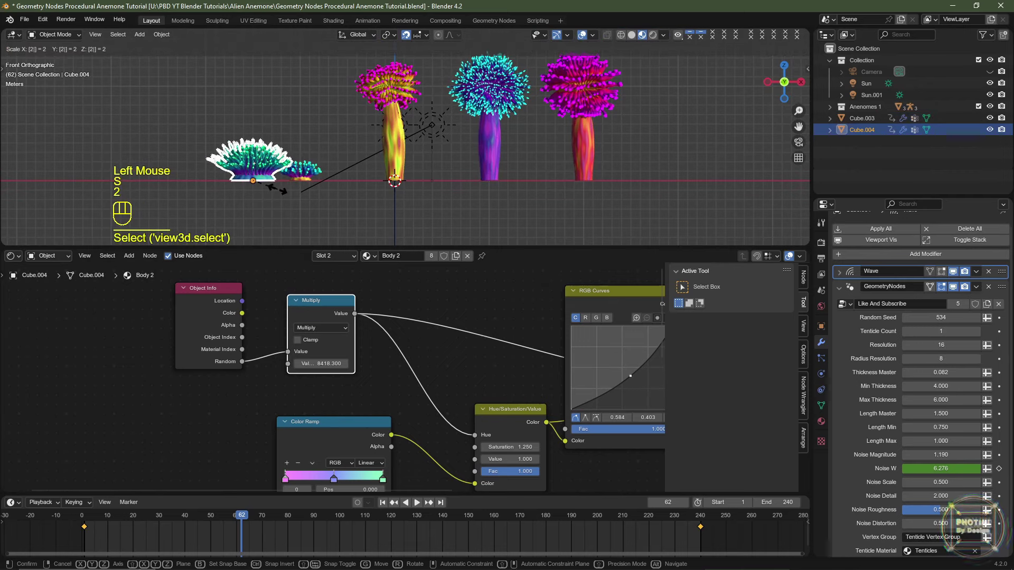
{"action": "key", "text": "Return"}
{"action": "left_click", "coordinate": [305, 172]}
{"action": "key", "text": "s"}
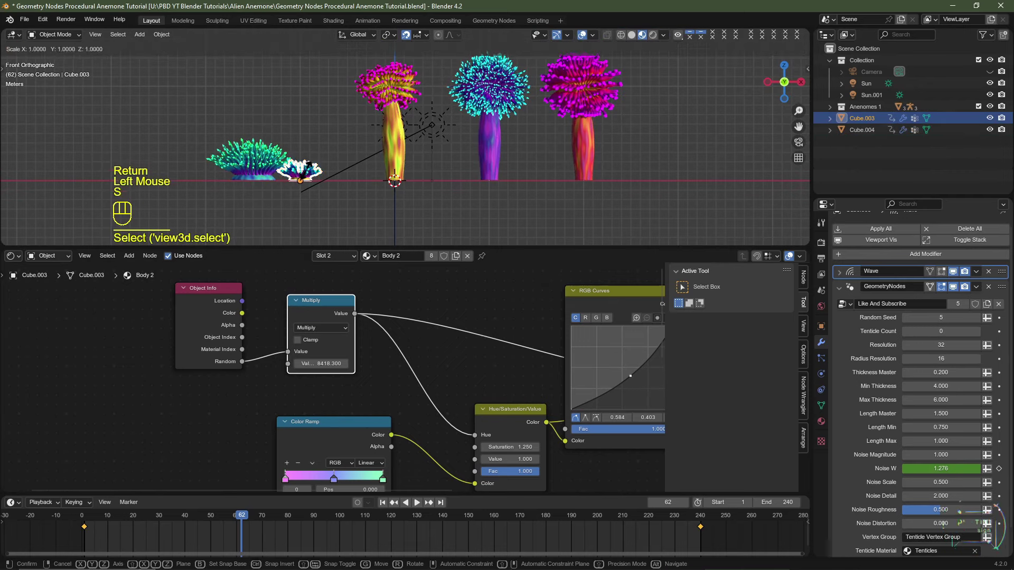
{"action": "key", "text": "2"}
{"action": "key", "text": "Return"}
- Move the dome anemones along X into the gaps between the three stalked anemones, shifting Cube.004 by 31 m
{"action": "scroll", "coordinate": [352, 217], "scroll_direction": "up", "scroll_amount": 2}
{"action": "scroll", "coordinate": [353, 217], "scroll_direction": "down", "scroll_amount": 2}
{"action": "key", "text": "g"}
{"action": "key", "text": "x"}
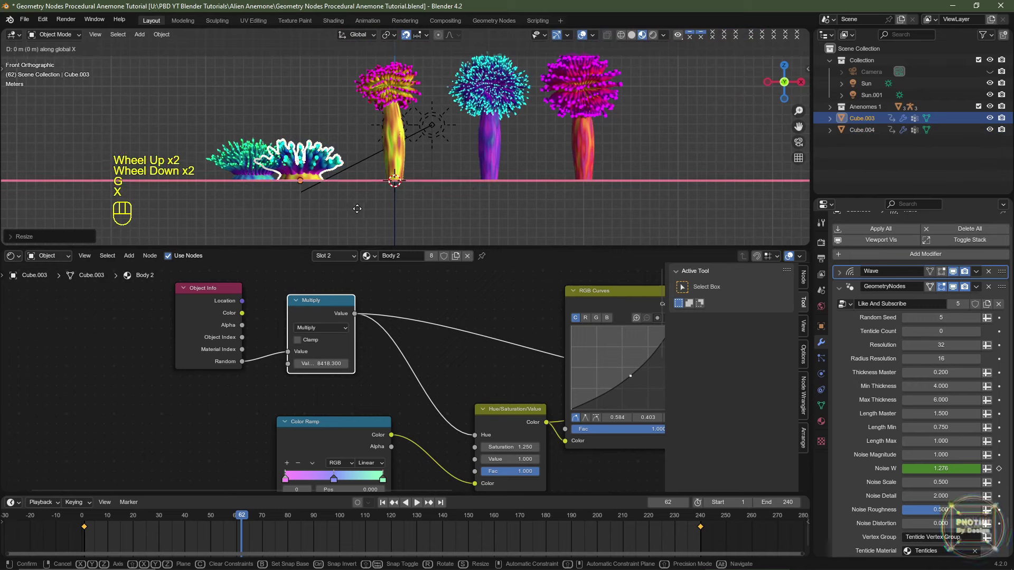
{"action": "left_click", "coordinate": [490, 188]}
{"action": "left_click", "coordinate": [277, 177]}
{"action": "key", "text": "g"}
{"action": "key", "text": "x"}
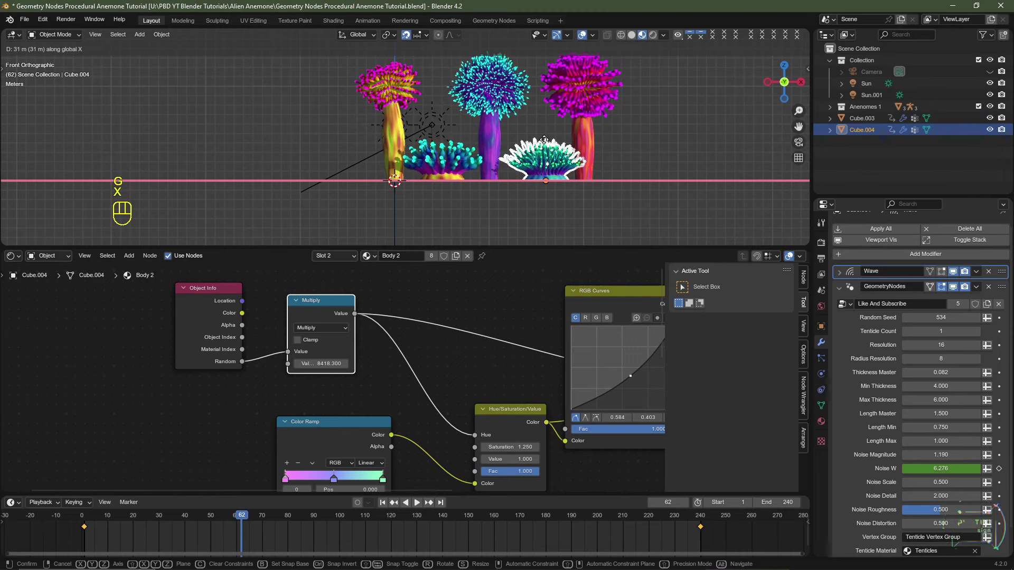
{"action": "left_click", "coordinate": [544, 140]}
- Move both dome anemones together -6 m along Y, in front of the stalked ones
{"action": "middle_click_drag", "start_coordinate": [544, 140], "coordinate": [499, 204]}
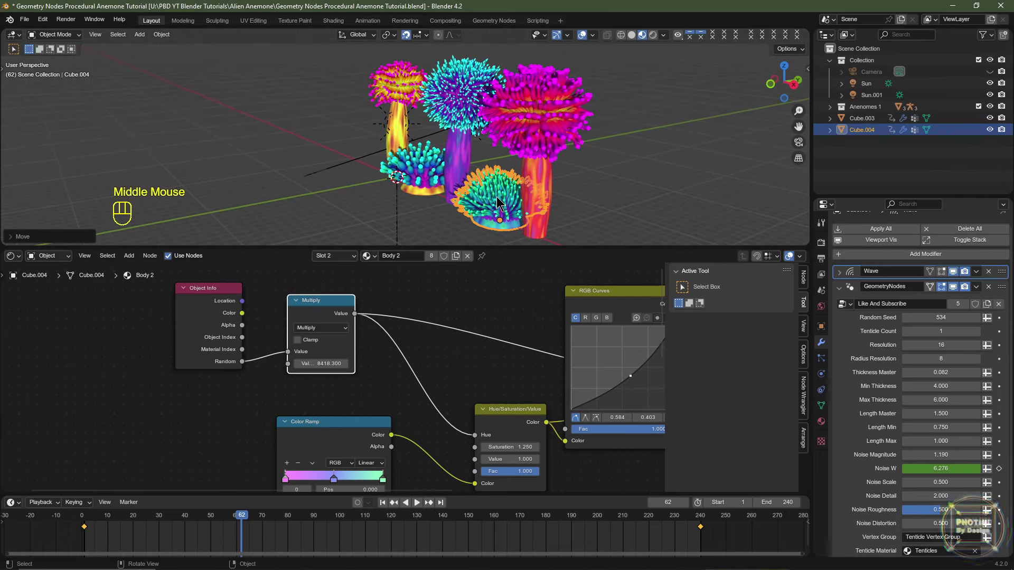
{"action": "left_click", "coordinate": [540, 217], "text": "shift"}
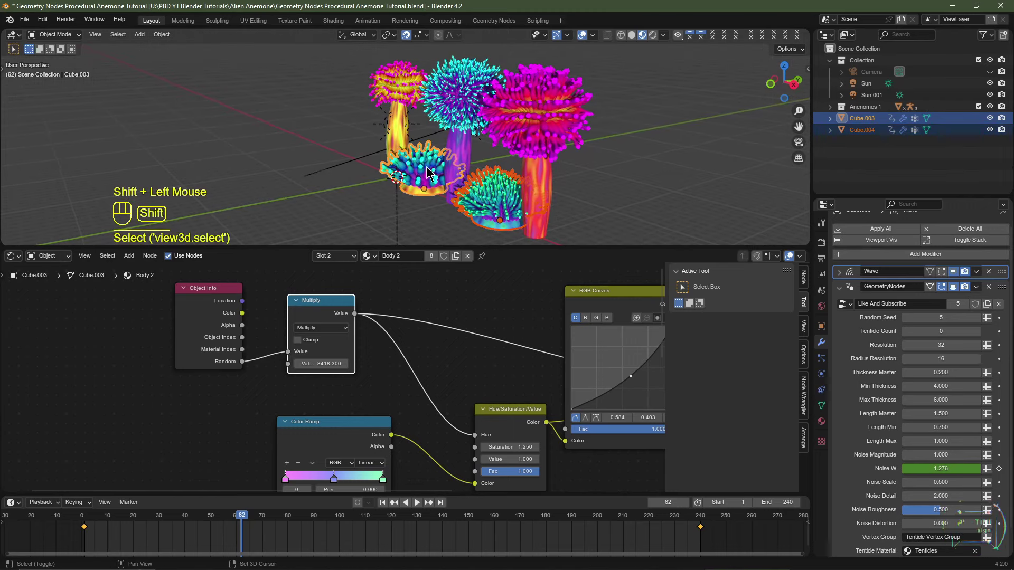
{"action": "middle_click_drag", "start_coordinate": [544, 224], "coordinate": [521, 207]}
{"action": "key", "text": "KP_3"}
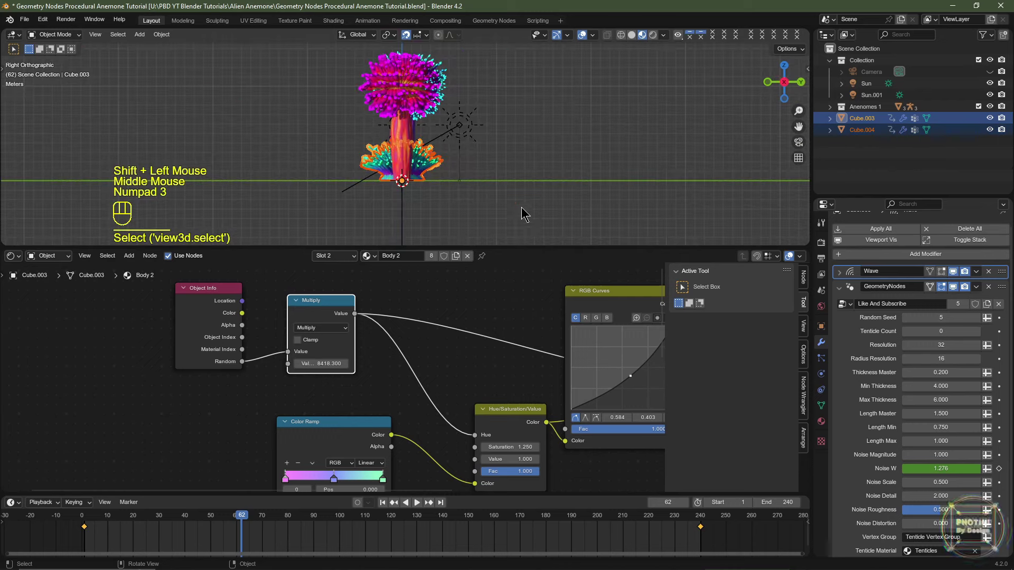
{"action": "scroll", "coordinate": [496, 213], "scroll_direction": "up", "scroll_amount": 2}
{"action": "key", "text": "g"}
{"action": "key", "text": "y"}
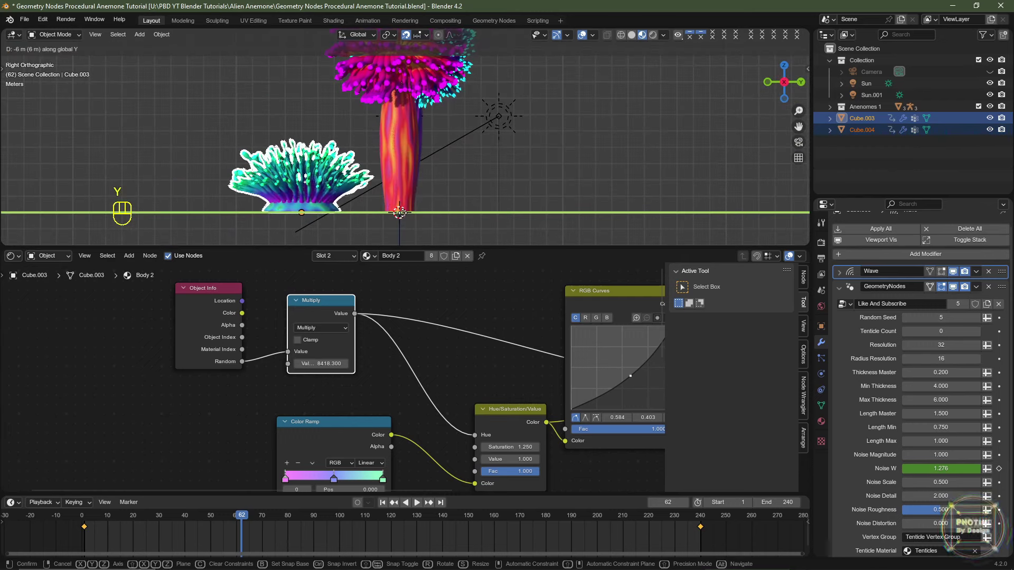
{"action": "left_click", "coordinate": [400, 213]}
{"action": "middle_click_drag", "start_coordinate": [399, 212], "coordinate": [475, 200]}
- Move both dome anemones into the Anenomes 1 collection and exclude Collection from the view layer
{"action": "key", "text": "m"}
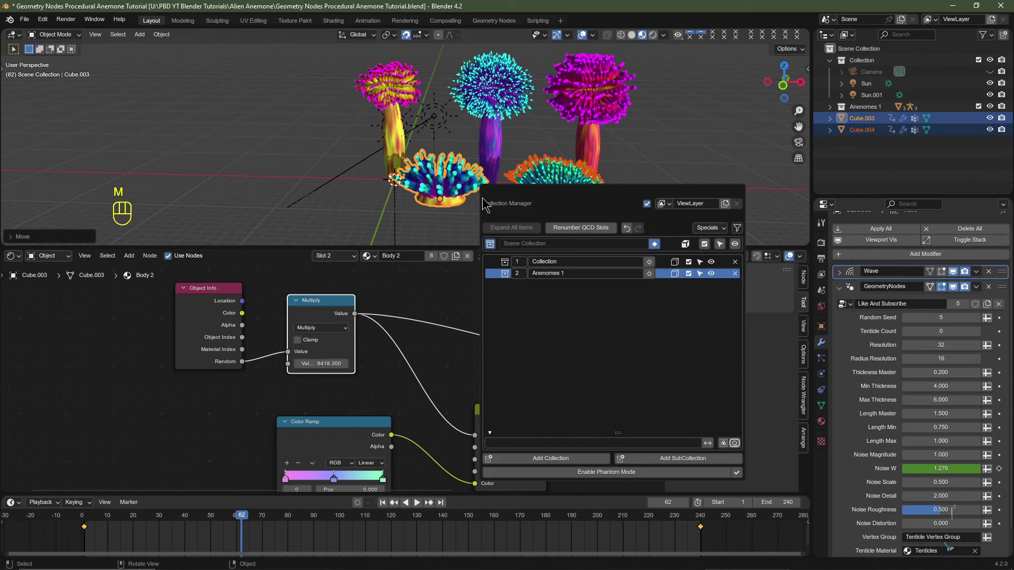
{"action": "left_click", "coordinate": [674, 274]}
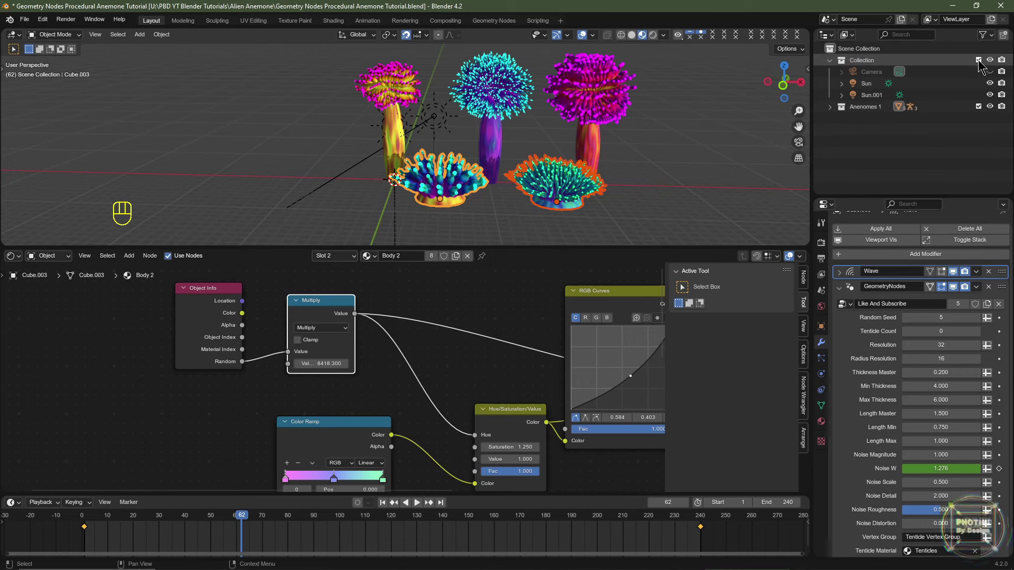
{"action": "left_click", "coordinate": [979, 60]}
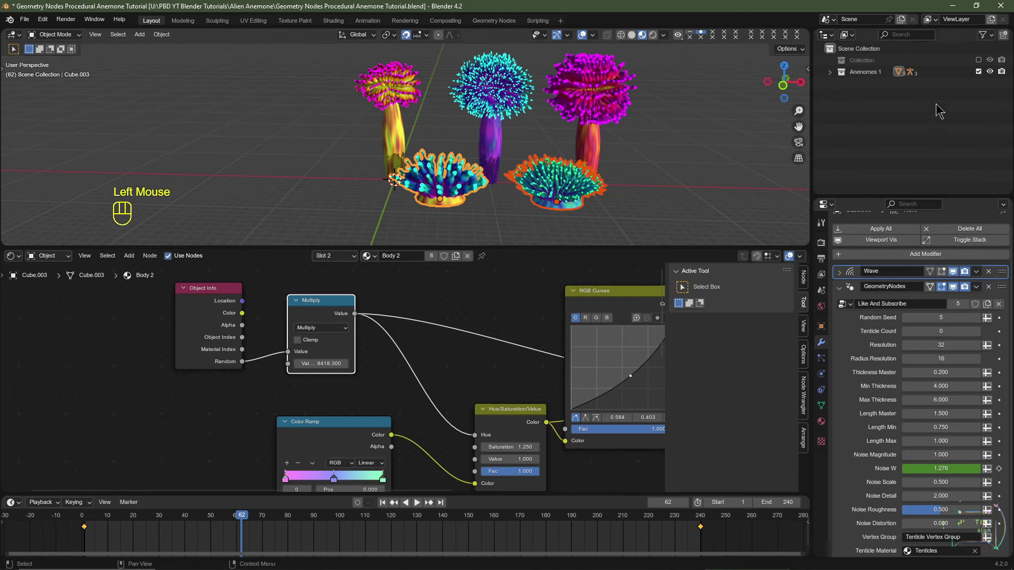
- Select all five anemones in wireframe front view, center the middle stalk on the world origin along X, and restore Material Preview shading
{"action": "left_click", "coordinate": [621, 35]}
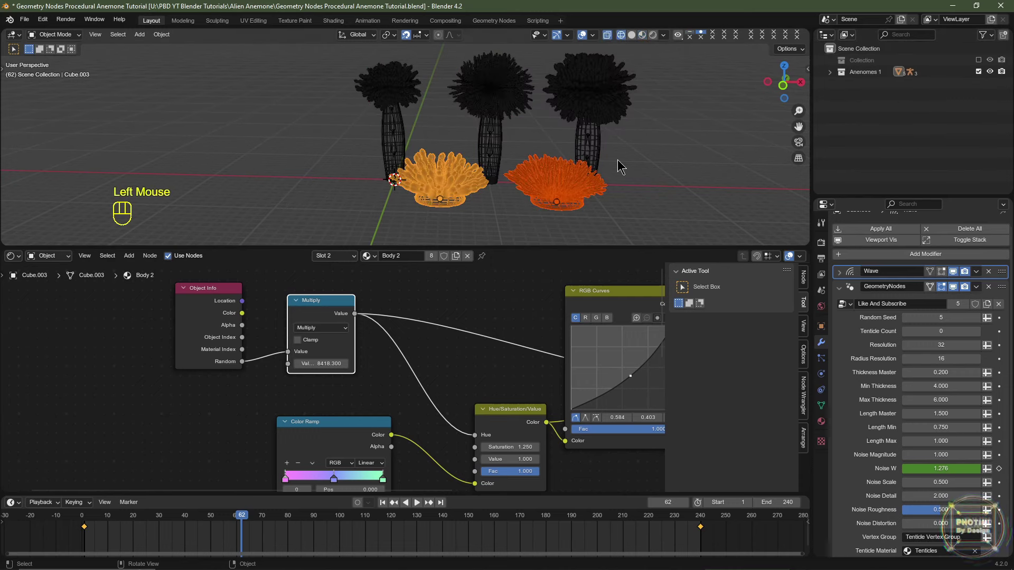
{"action": "key", "text": "KP_1"}
{"action": "middle_click_drag", "start_coordinate": [662, 74], "coordinate": [648, 102], "text": "shift"}
{"action": "left_click_drag", "start_coordinate": [702, 58], "coordinate": [347, 218]}
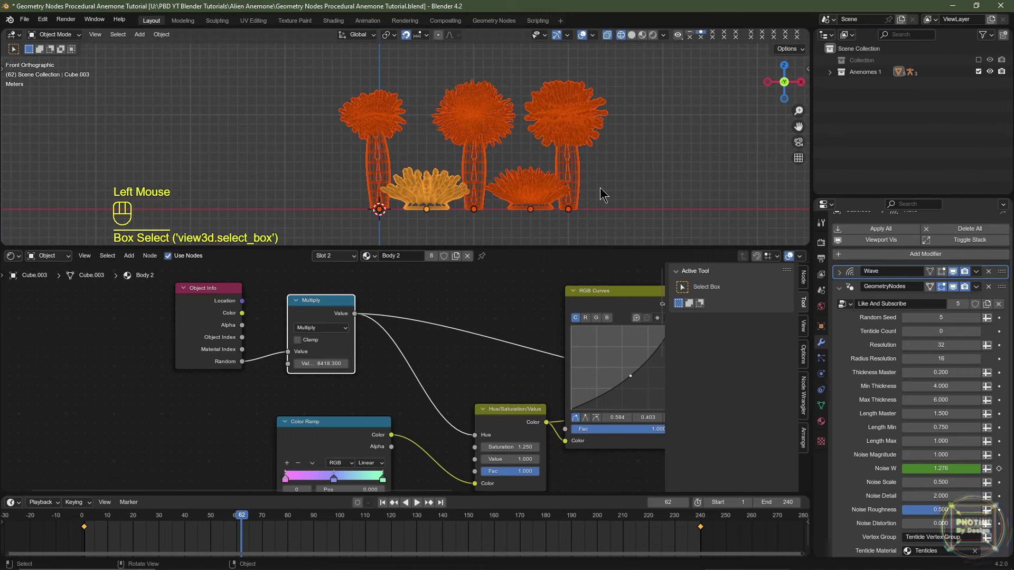
{"action": "key", "text": "g"}
{"action": "key", "text": "x"}
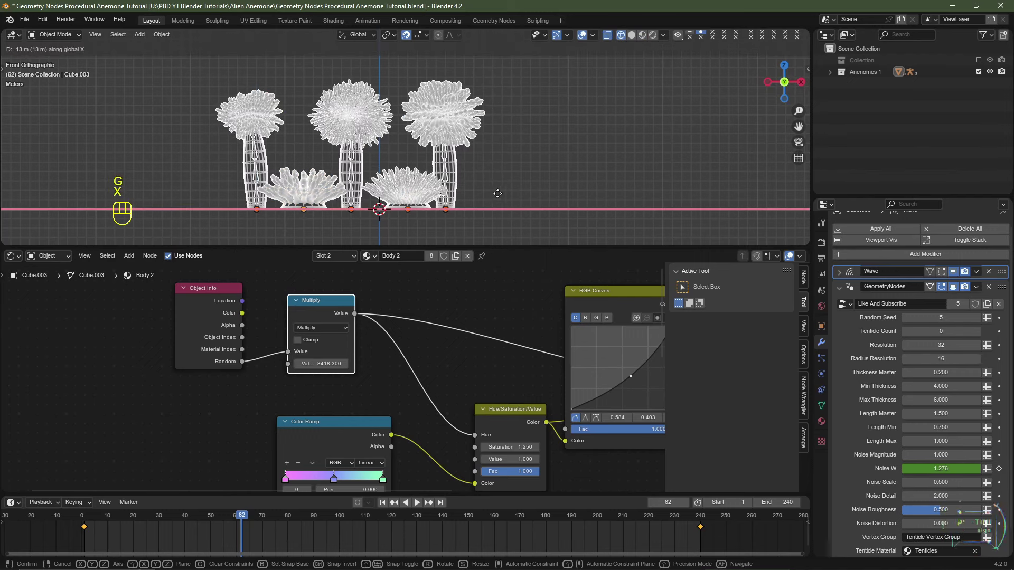
{"action": "left_click", "coordinate": [521, 193]}
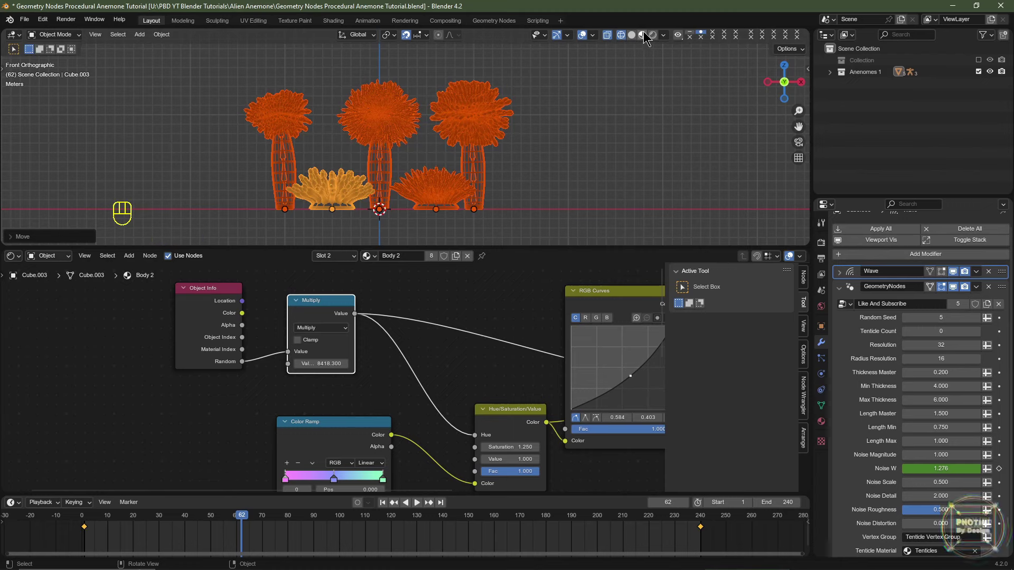
{"action": "left_click", "coordinate": [643, 35]}
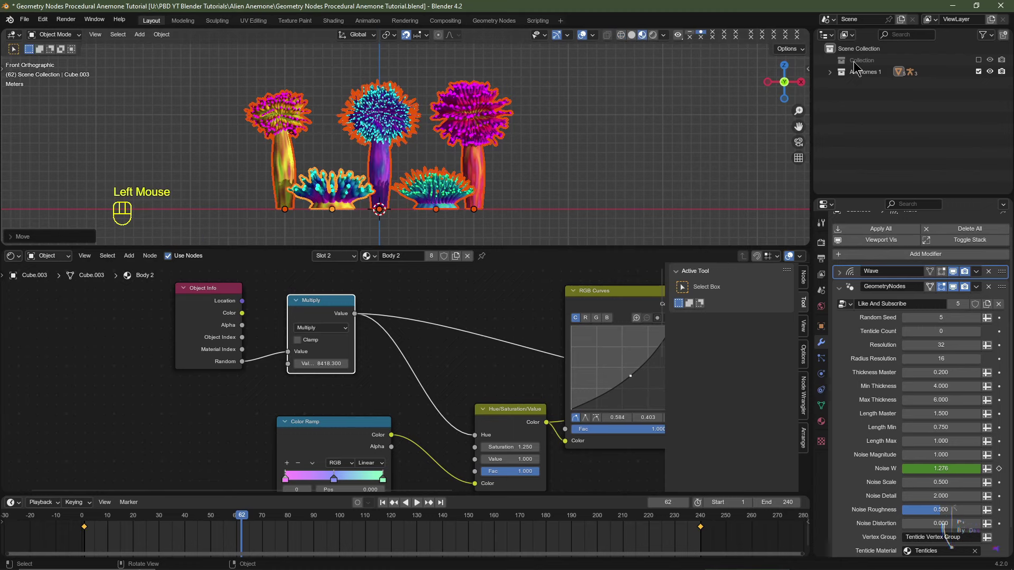
- Re-enable Collection, look through the camera and set its focal length to 40 mm
{"action": "left_click", "coordinate": [979, 60]}
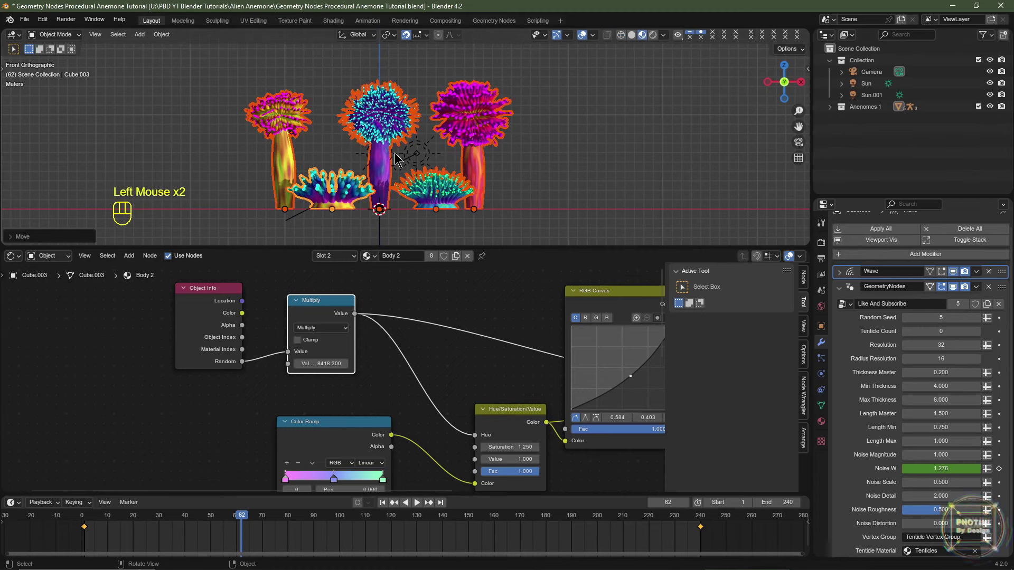
{"action": "key", "text": "KP_0"}
{"action": "scroll", "coordinate": [430, 153], "scroll_direction": "down", "scroll_amount": 4}
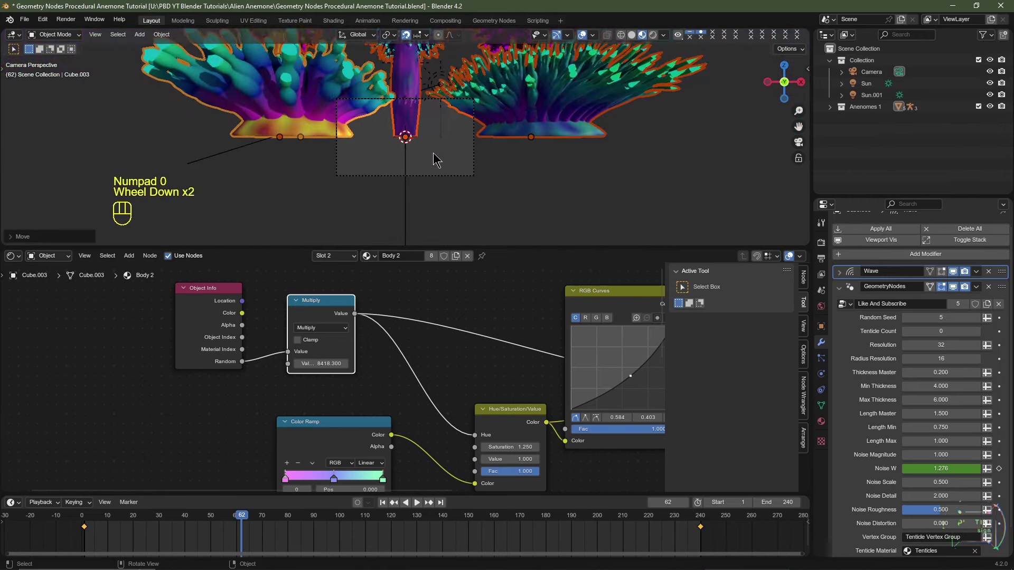
{"action": "scroll", "coordinate": [486, 164], "scroll_direction": "up", "scroll_amount": 2}
{"action": "left_click", "coordinate": [544, 164]}
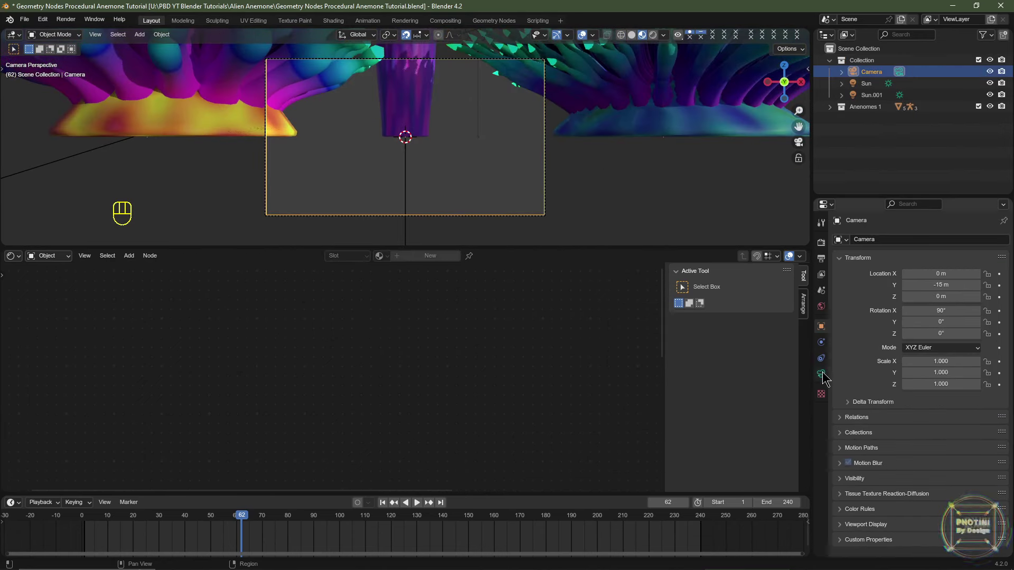
{"action": "left_click", "coordinate": [820, 373]}
{"action": "left_click", "coordinate": [947, 291]}
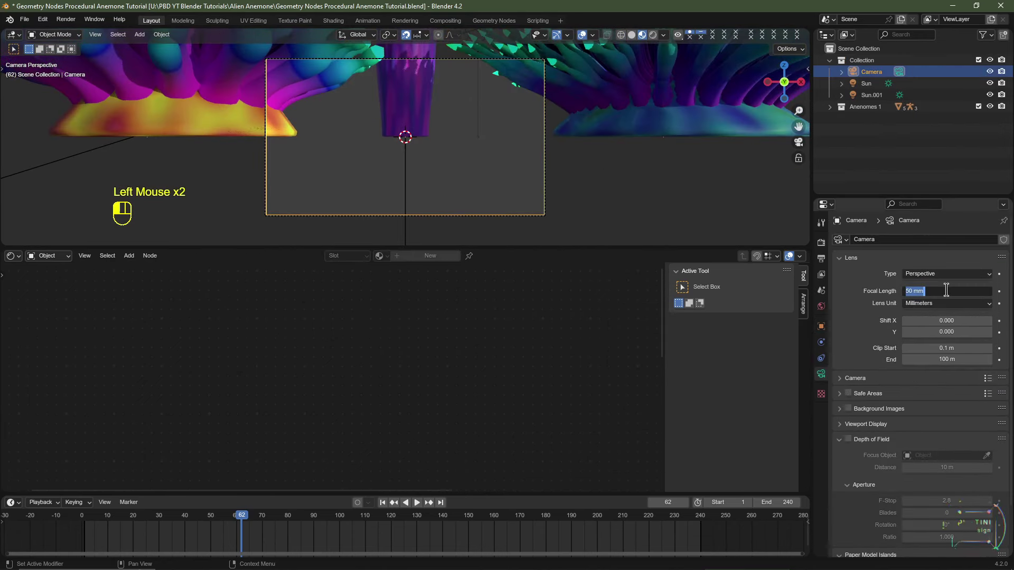
{"action": "type", "text": "40"}
{"action": "key", "text": "Return"}
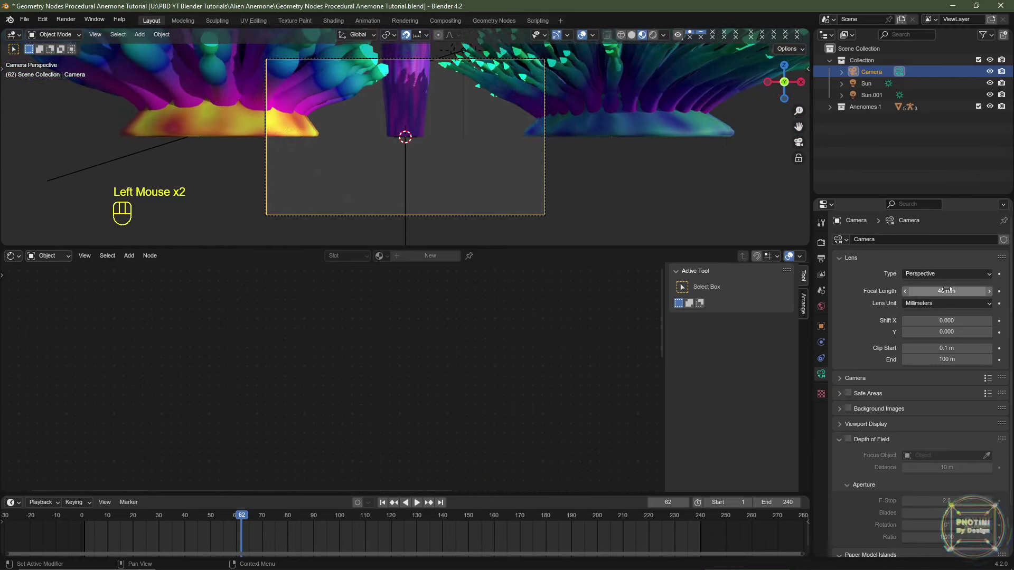
- Set the camera's location to -32 m in Y and 2 m in Z
{"action": "left_click", "coordinate": [821, 326]}
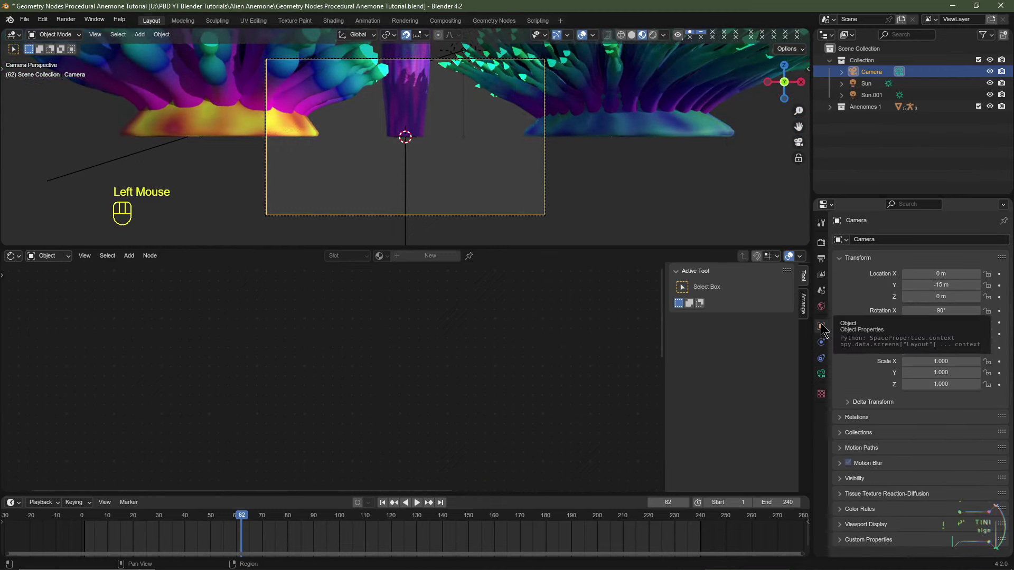
{"action": "left_click_drag", "start_coordinate": [941, 284], "coordinate": [908, 284]}
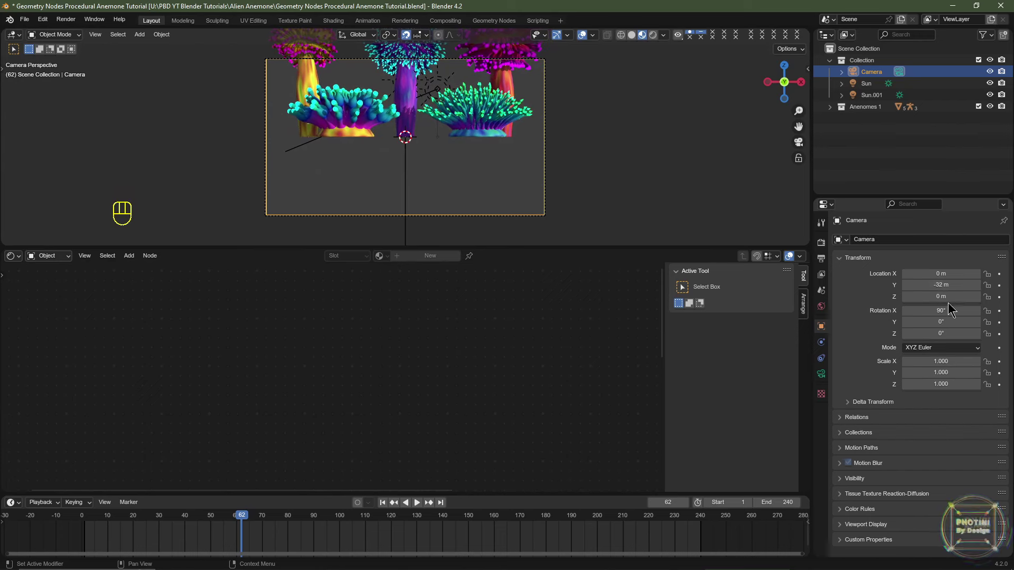
{"action": "left_click", "coordinate": [929, 296]}
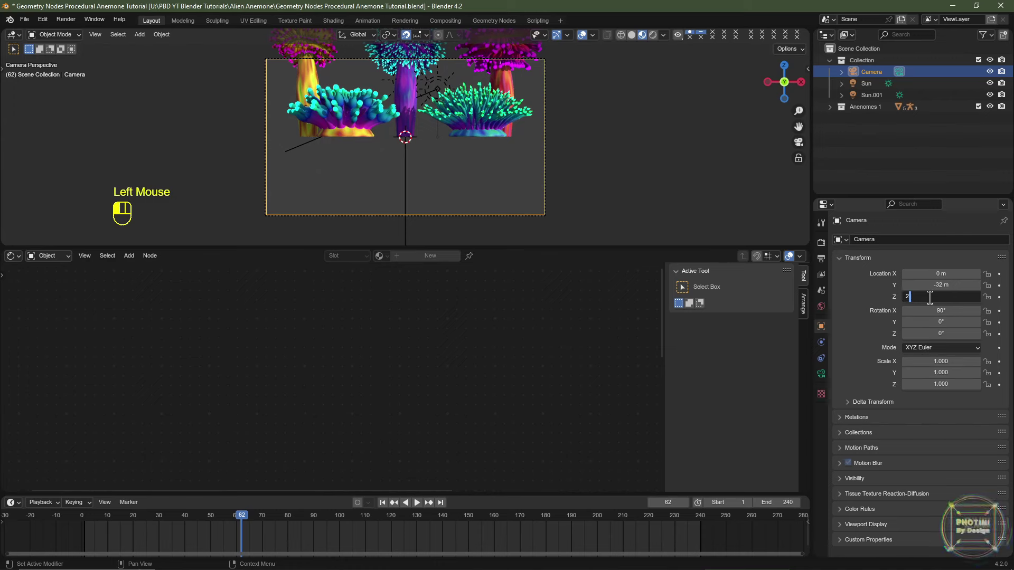
{"action": "type", "text": "2"}
{"action": "key", "text": "Return"}
- Set the camera's Shift Y to 0.170, preview in Rendered shading, and switch the viewport to Solid shading
{"action": "left_click", "coordinate": [820, 374]}
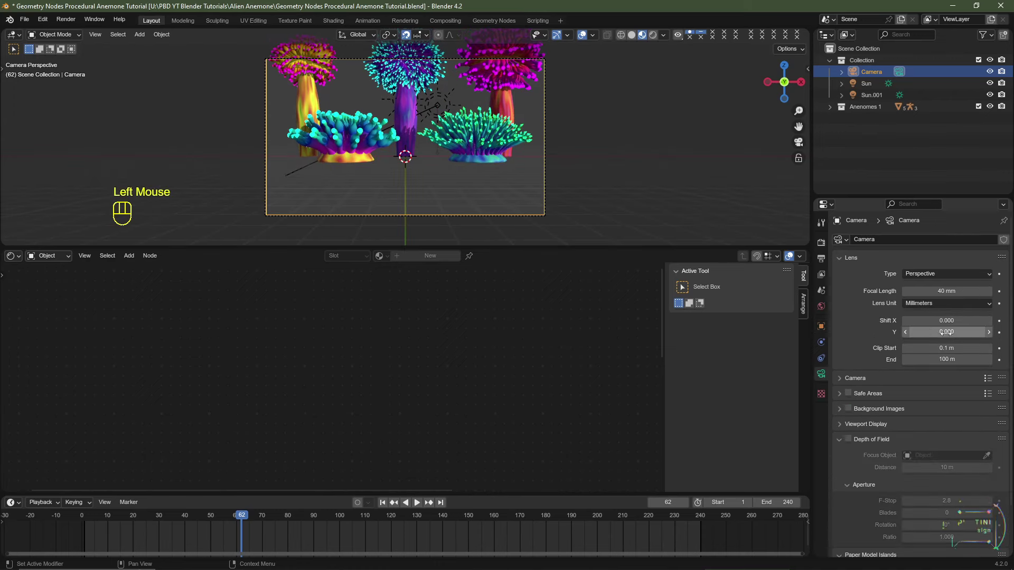
{"action": "left_click_drag", "start_coordinate": [926, 331], "coordinate": [953, 331]}
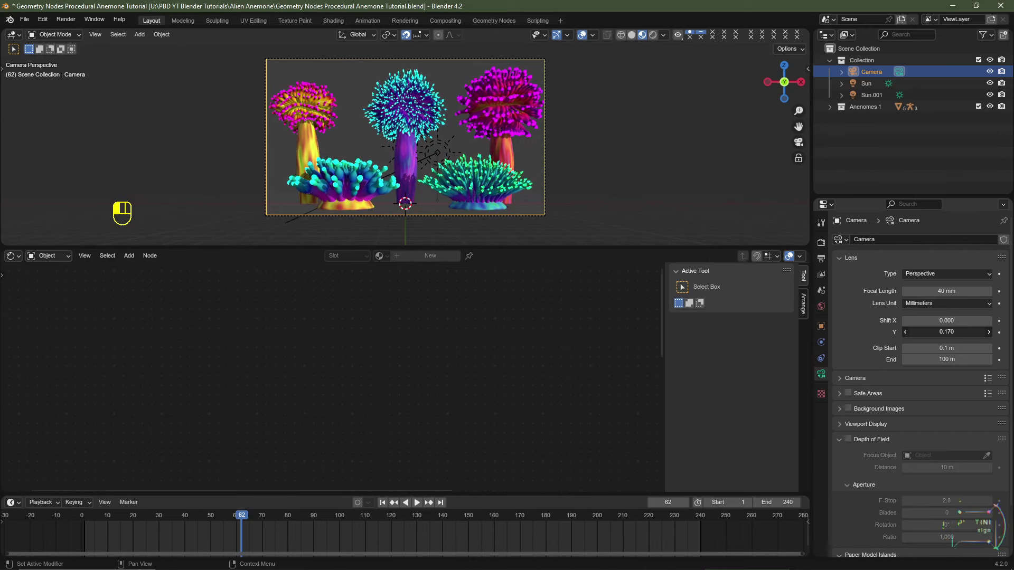
{"action": "left_click", "coordinate": [653, 34]}
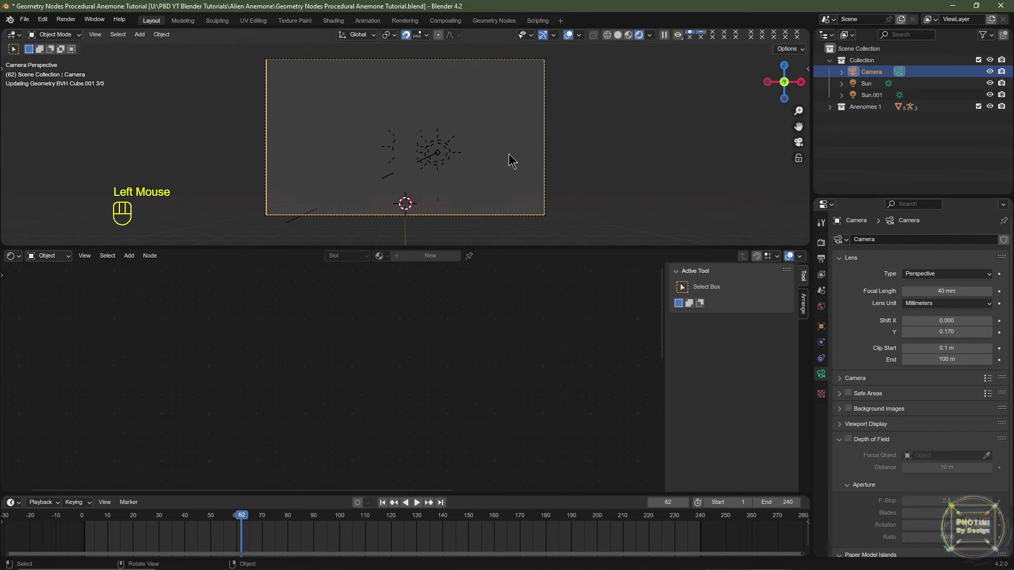
{"action": "left_click", "coordinate": [617, 35]}
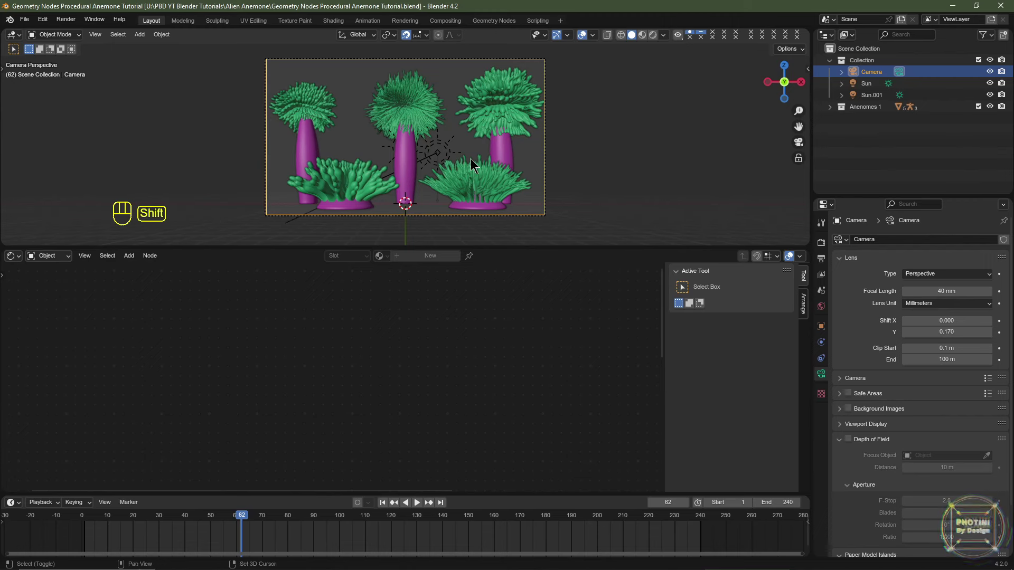
- Add a plane at the world origin, scale it by 25, and apply its scale
{"action": "key", "text": "shift+a"}
{"action": "mouse_move", "coordinate": [470, 159]}
{"action": "left_click", "coordinate": [513, 162]}
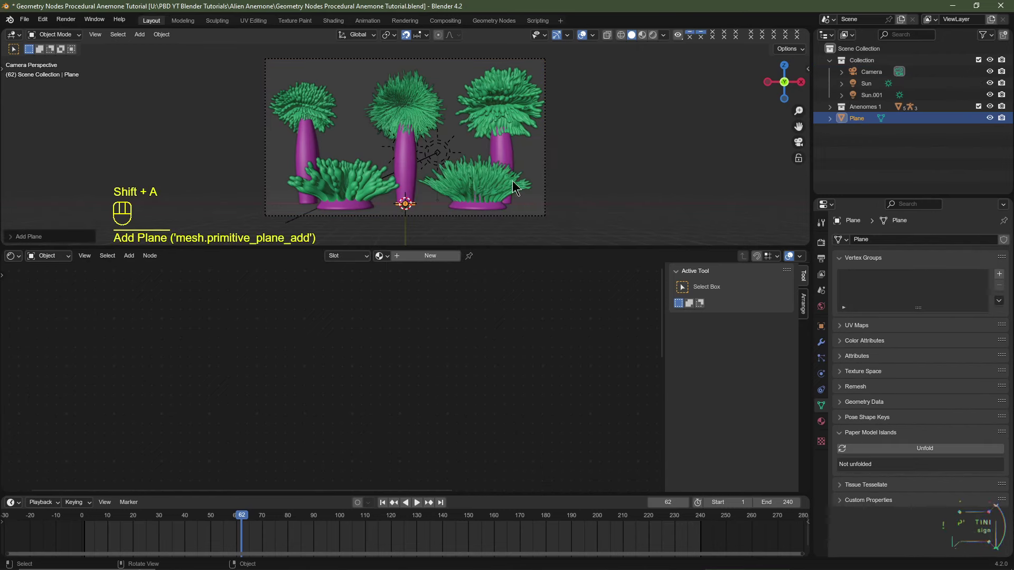
{"action": "type", "text": "s25"}
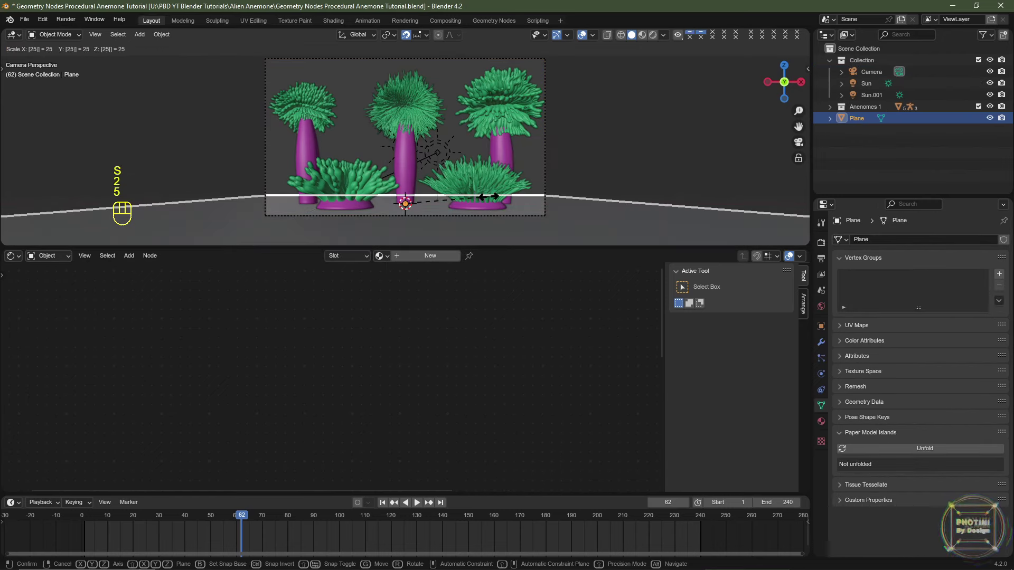
{"action": "key", "text": "Return"}
{"action": "middle_click_drag", "start_coordinate": [491, 204], "coordinate": [519, 212]}
{"action": "scroll", "coordinate": [519, 212], "scroll_direction": "down", "scroll_amount": 2}
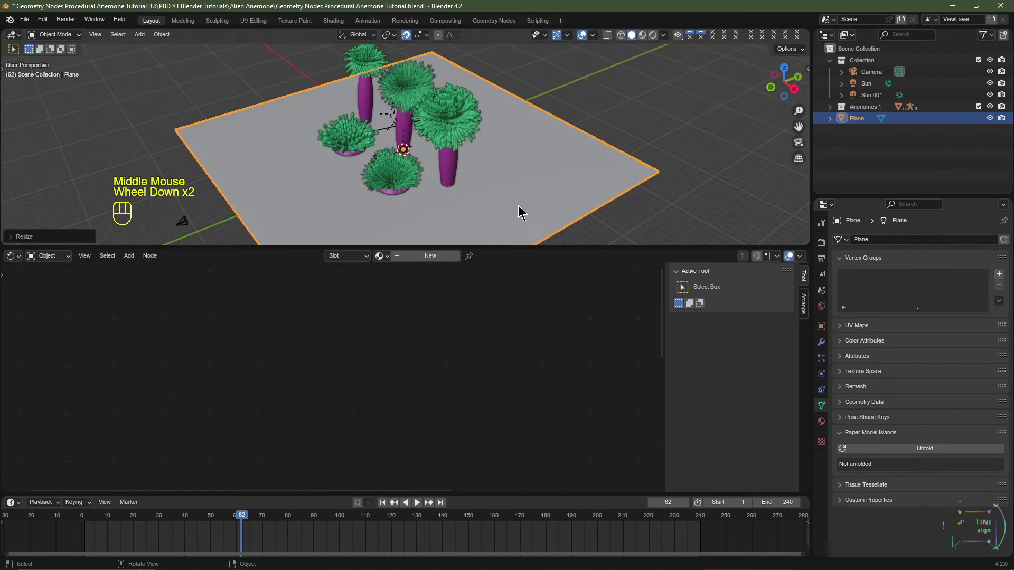
{"action": "key", "text": "ctrl+a"}
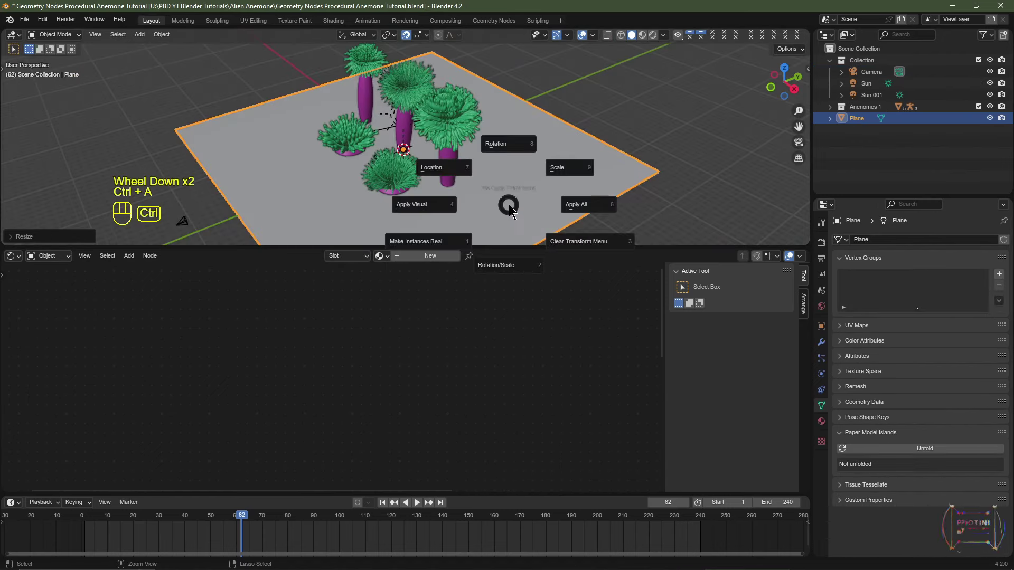
{"action": "left_click", "coordinate": [552, 166]}
- Extrude the plane's edge behind the anemones 20 m upward along Z to form a back wall
{"action": "key", "text": "Tab"}
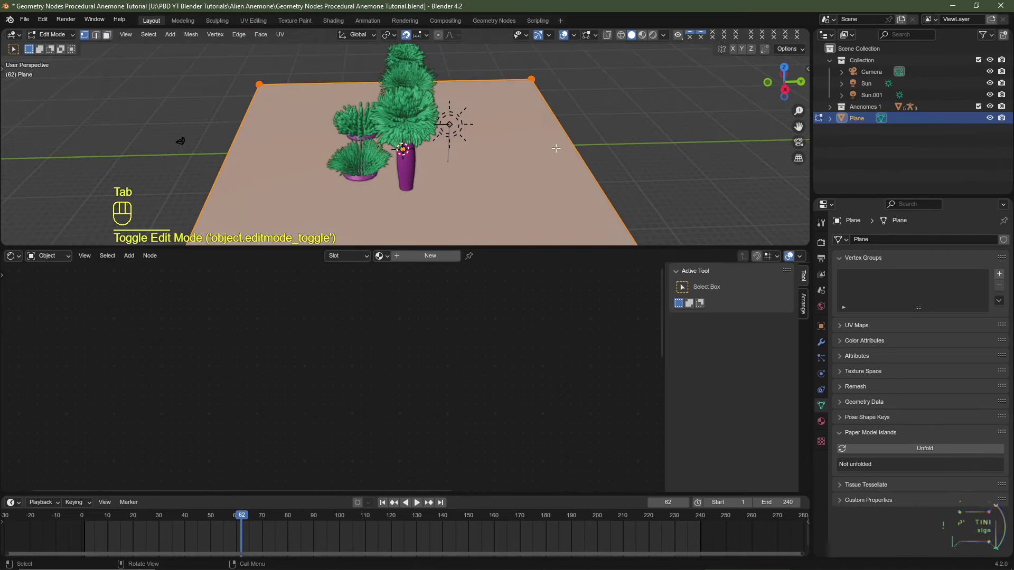
{"action": "key", "text": "2"}
{"action": "left_click", "coordinate": [573, 145]}
{"action": "scroll", "coordinate": [575, 153], "scroll_direction": "down", "scroll_amount": 2}
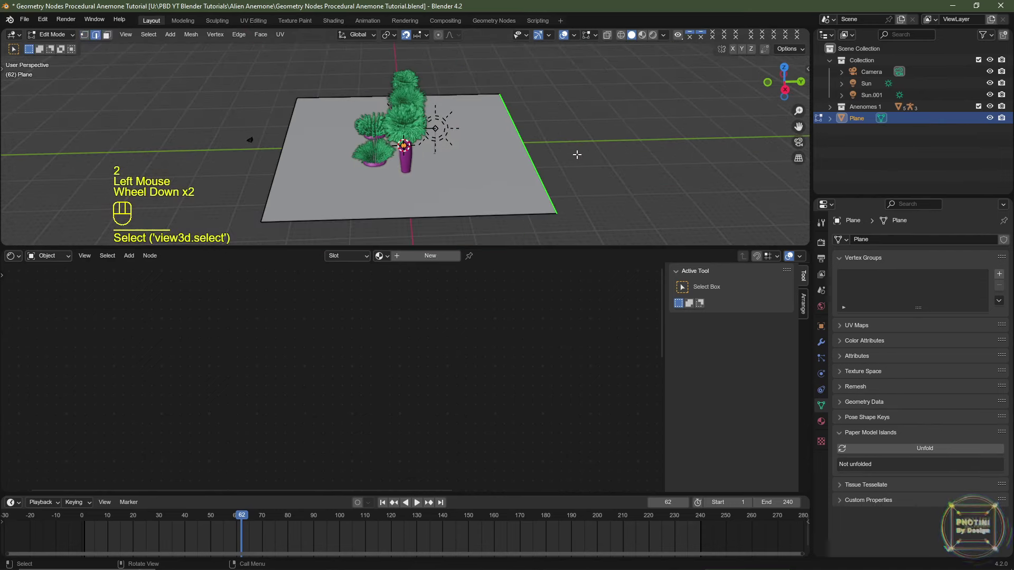
{"action": "key", "text": "KP_1"}
{"action": "scroll", "coordinate": [566, 157], "scroll_direction": "down", "scroll_amount": 2}
{"action": "middle_click_drag", "start_coordinate": [565, 157], "coordinate": [552, 220], "text": "shift"}
{"action": "key", "text": "e"}
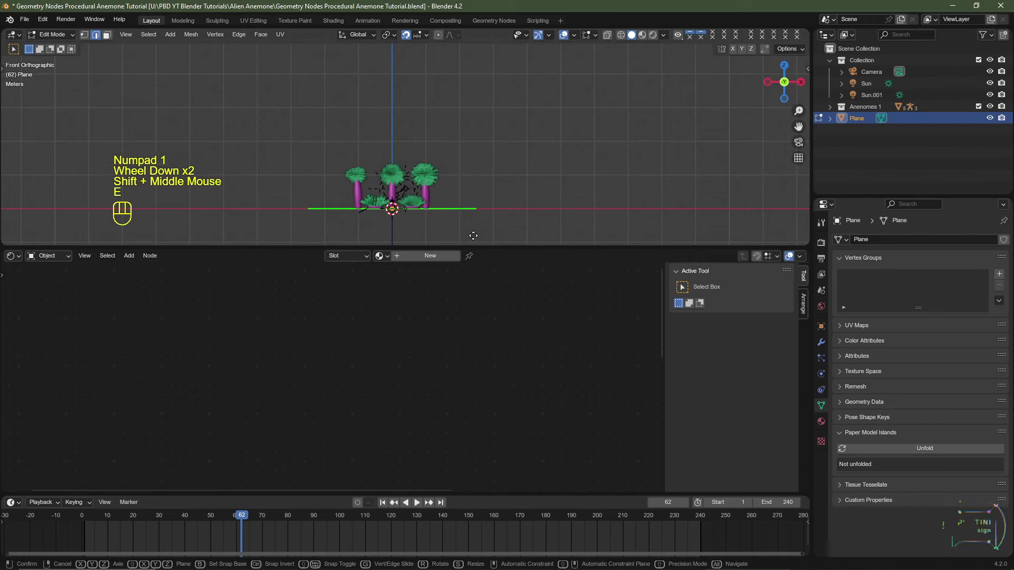
{"action": "key", "text": "z"}
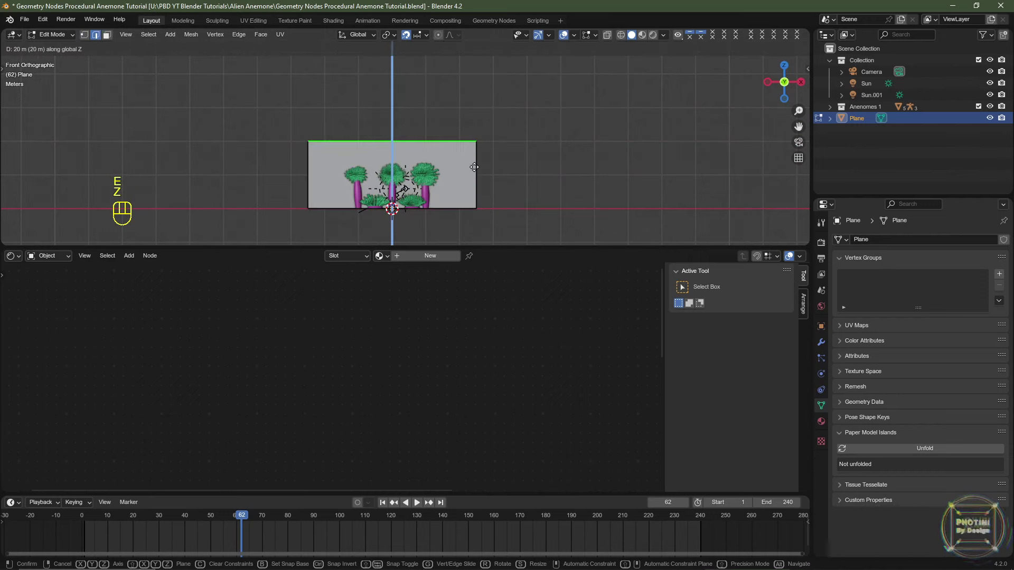
{"action": "left_click", "coordinate": [474, 166]}
- Bevel the edge between the floor and back wall into a wide curve with about 18 segments
{"action": "middle_click_drag", "start_coordinate": [525, 208], "coordinate": [465, 206]}
{"action": "scroll", "coordinate": [450, 209], "scroll_direction": "up", "scroll_amount": 1}
{"action": "left_click", "coordinate": [436, 194]}
{"action": "key", "text": "ctrl+b"}
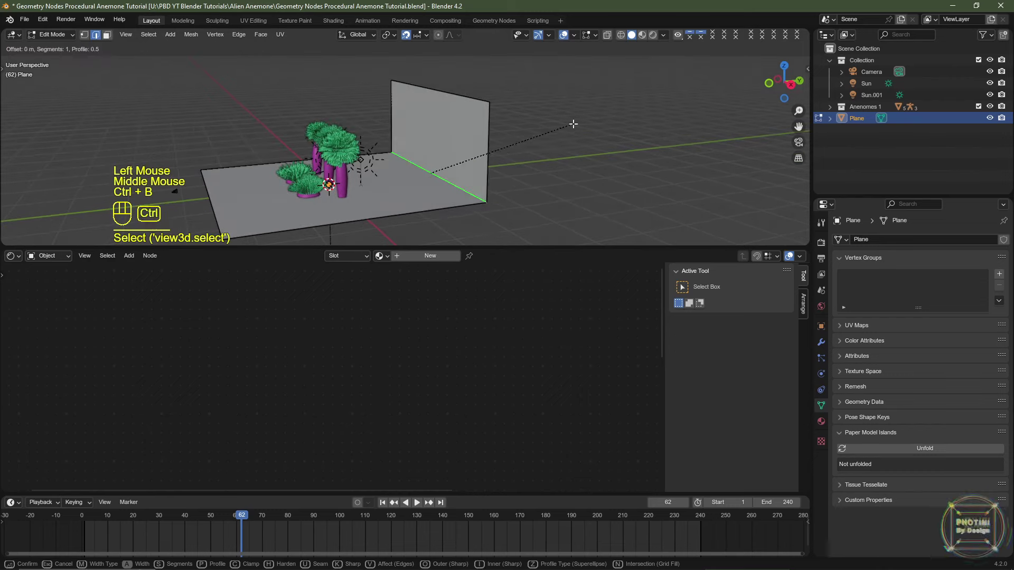
{"action": "scroll", "coordinate": [595, 131], "scroll_direction": "up", "scroll_amount": 8}
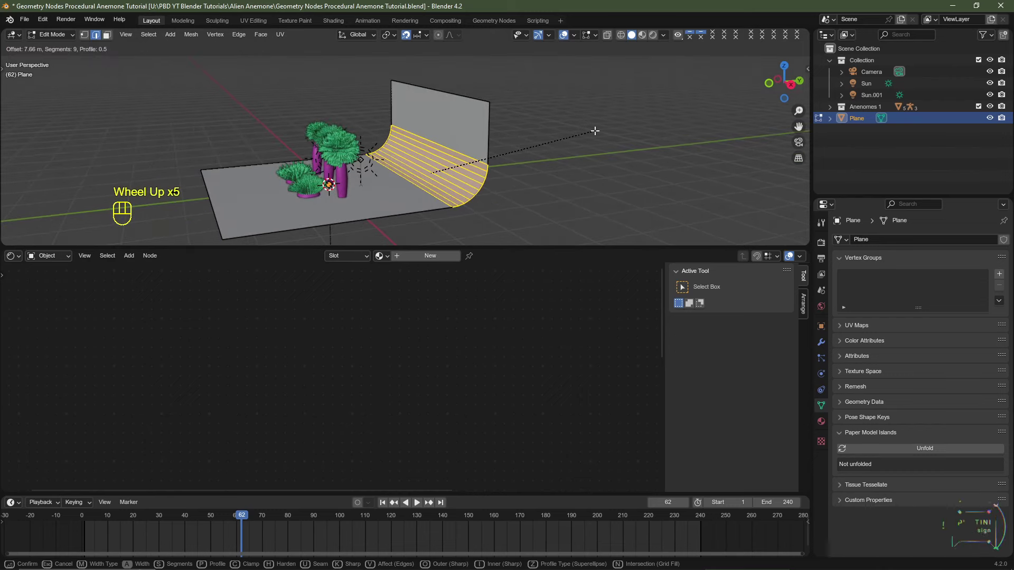
{"action": "scroll", "coordinate": [595, 130], "scroll_direction": "up", "scroll_amount": 8}
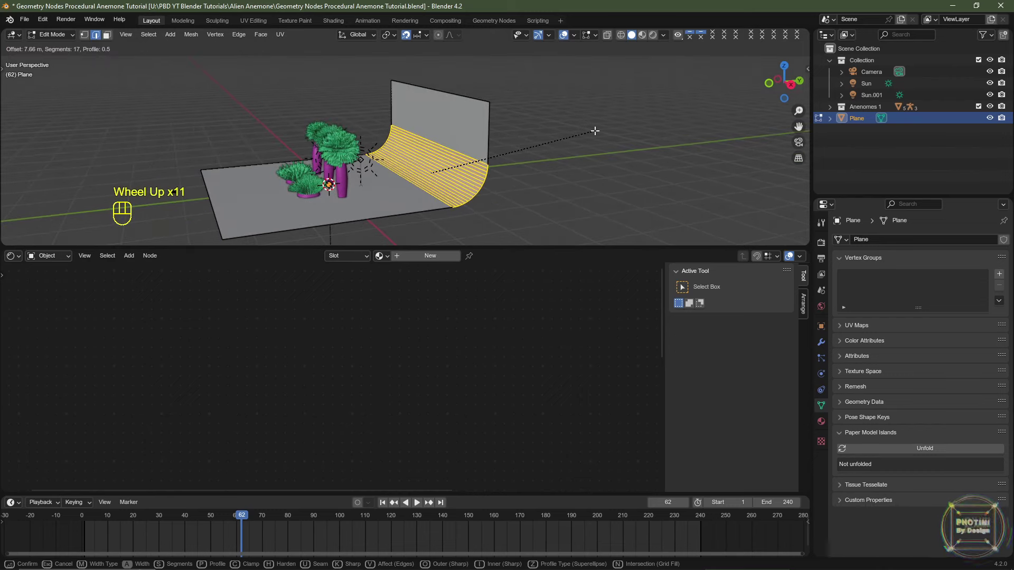
{"action": "scroll", "coordinate": [595, 130], "scroll_direction": "up", "scroll_amount": 1}
{"action": "left_click", "coordinate": [523, 146]}
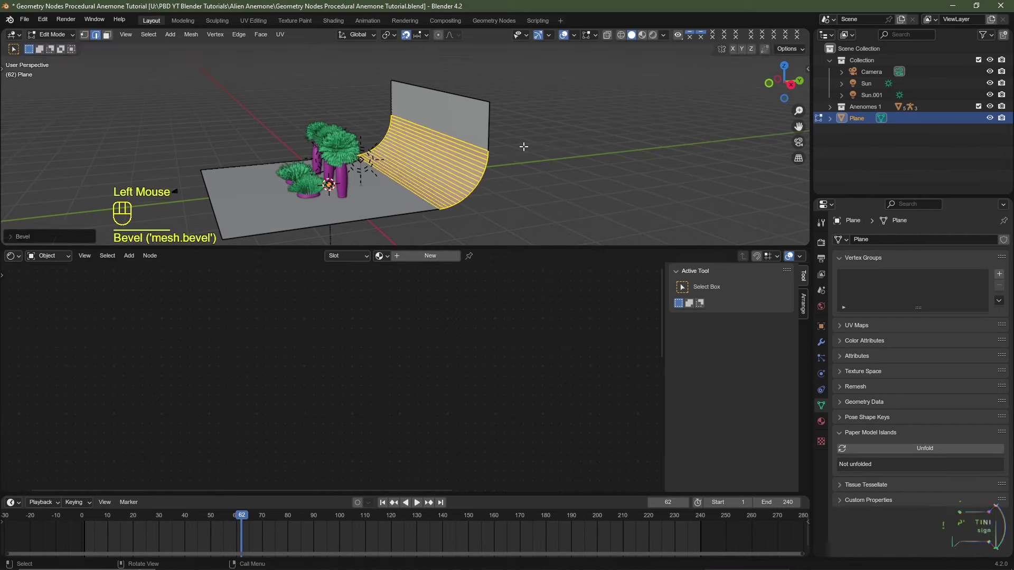
- Shade the backdrop smooth and, in camera view, scale it up until it extends past both sides of the frame
{"action": "key", "text": "Tab"}
{"action": "right_click", "coordinate": [490, 176]}
{"action": "left_click", "coordinate": [393, 184]}
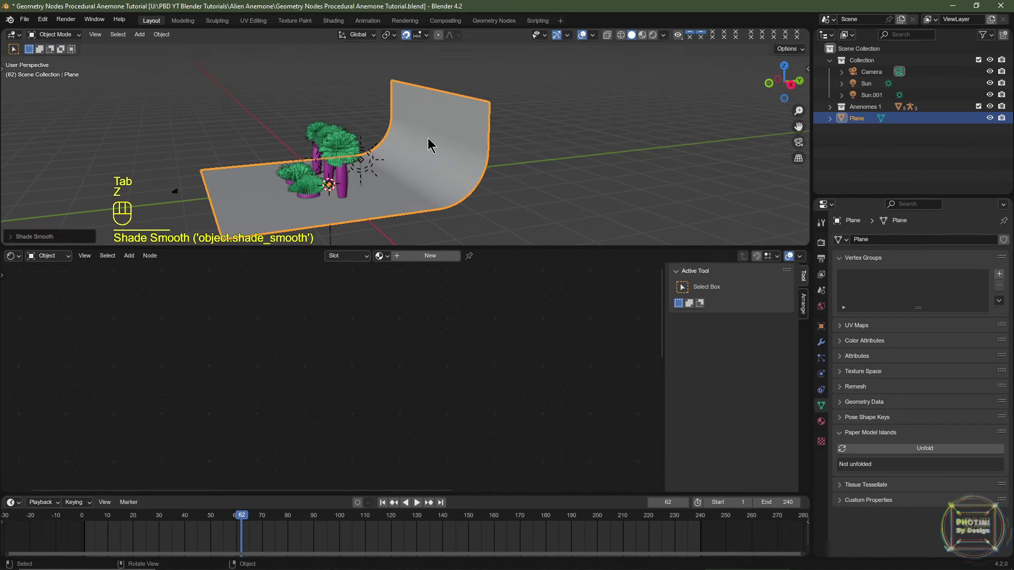
{"action": "key", "text": "KP_0"}
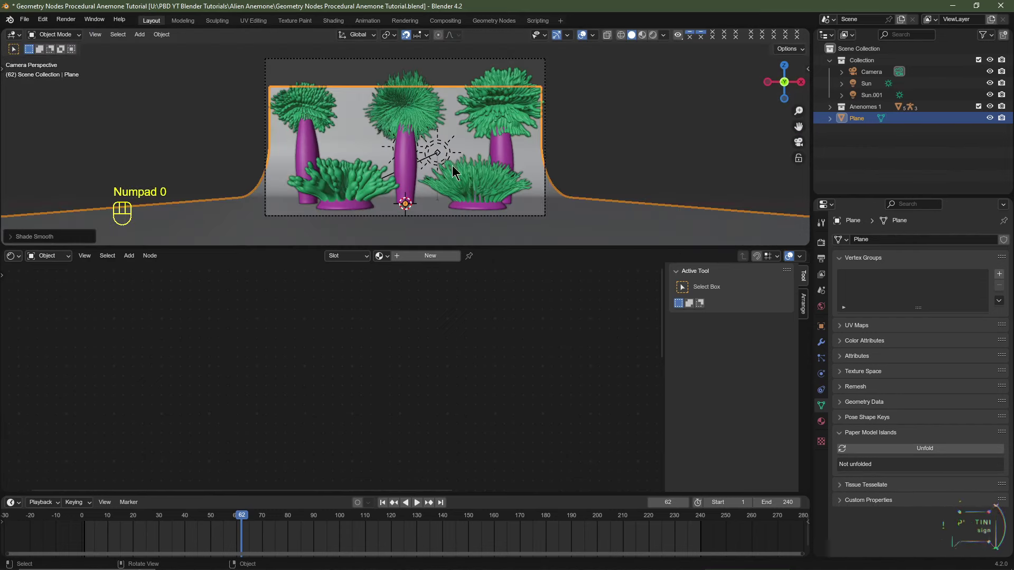
{"action": "scroll", "coordinate": [489, 185], "scroll_direction": "down", "scroll_amount": 2}
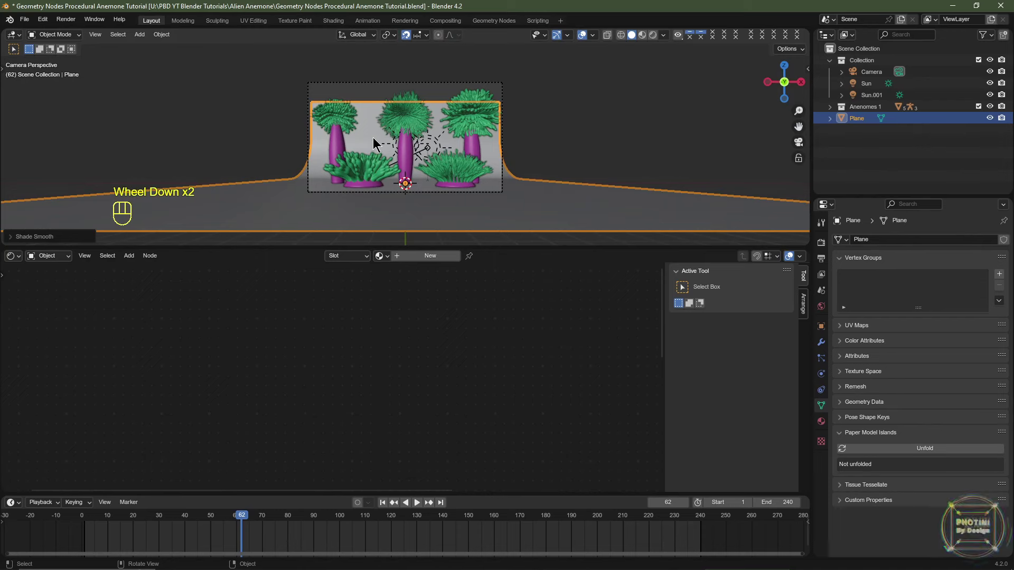
{"action": "scroll", "coordinate": [374, 144], "scroll_direction": "up", "scroll_amount": 1}
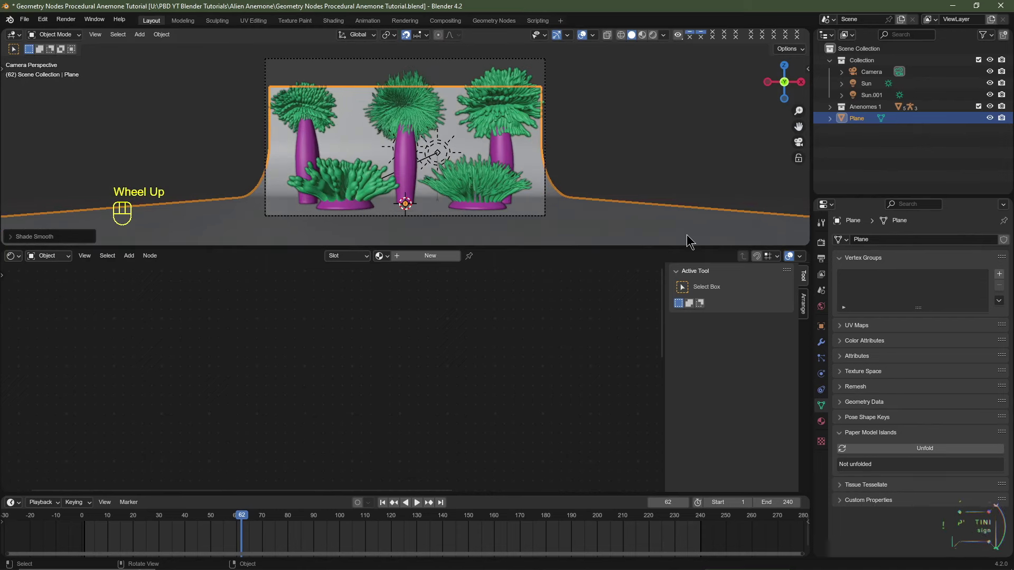
{"action": "key", "text": "s"}
{"action": "left_click", "coordinate": [496, 124], "text": "ctrl"}
- Raise the back wall's top edge 5 m along Z above the camera frame, and apply the backdrop's scale
{"action": "key", "text": "Tab"}
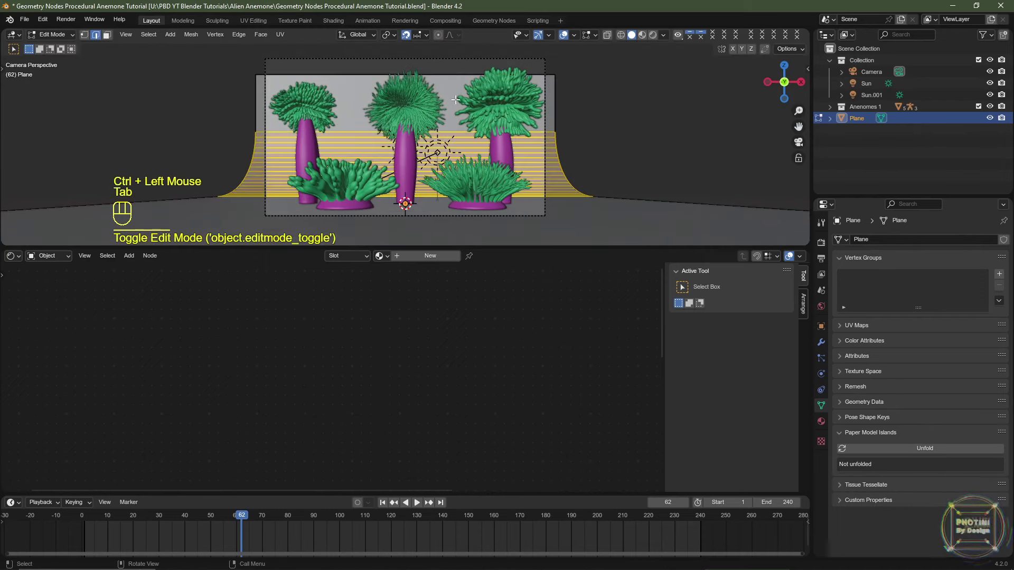
{"action": "left_click", "coordinate": [449, 75]}
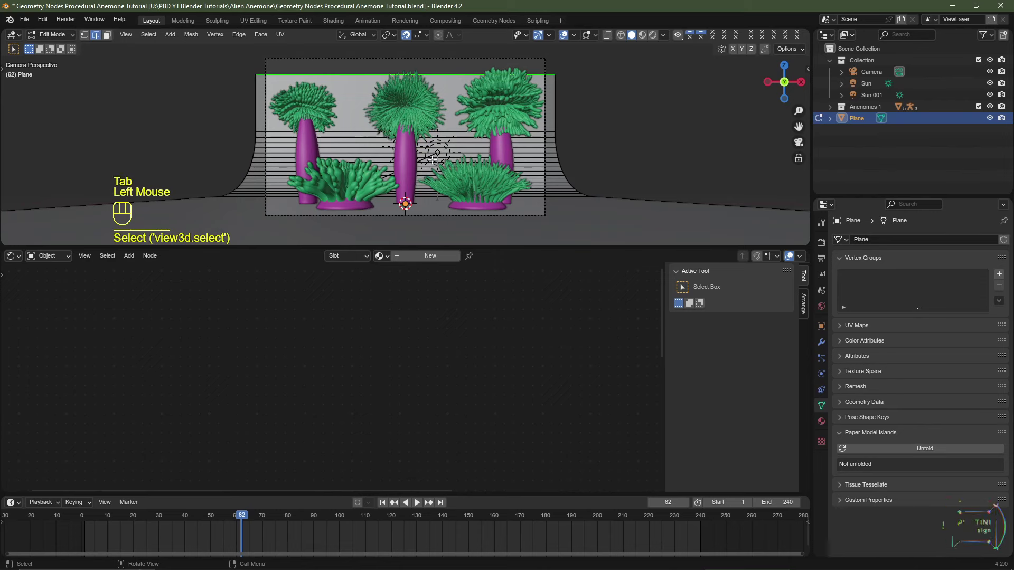
{"action": "key", "text": "g"}
{"action": "key", "text": "z"}
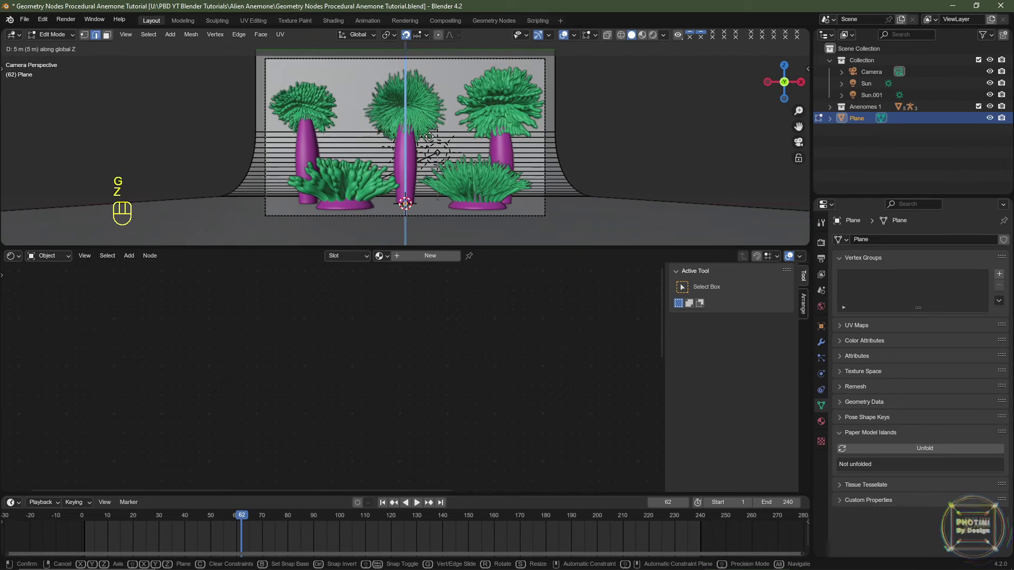
{"action": "left_click", "coordinate": [434, 134]}
{"action": "middle_click_drag", "start_coordinate": [435, 135], "coordinate": [438, 137], "text": "shift"}
{"action": "middle_click_drag", "start_coordinate": [592, 168], "coordinate": [620, 152], "text": "shift"}
{"action": "key", "text": "Tab"}
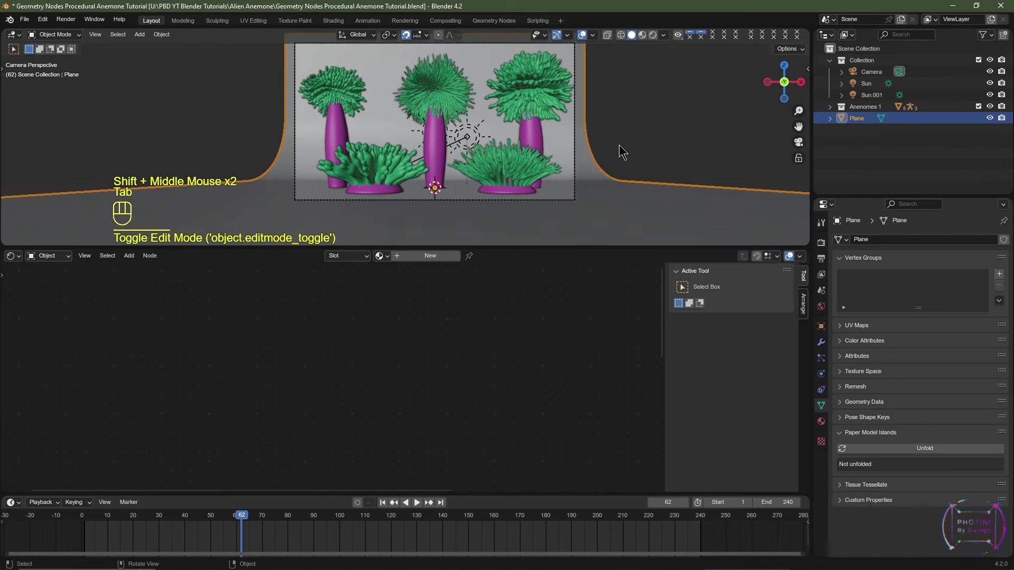
{"action": "key", "text": "ctrl+a"}
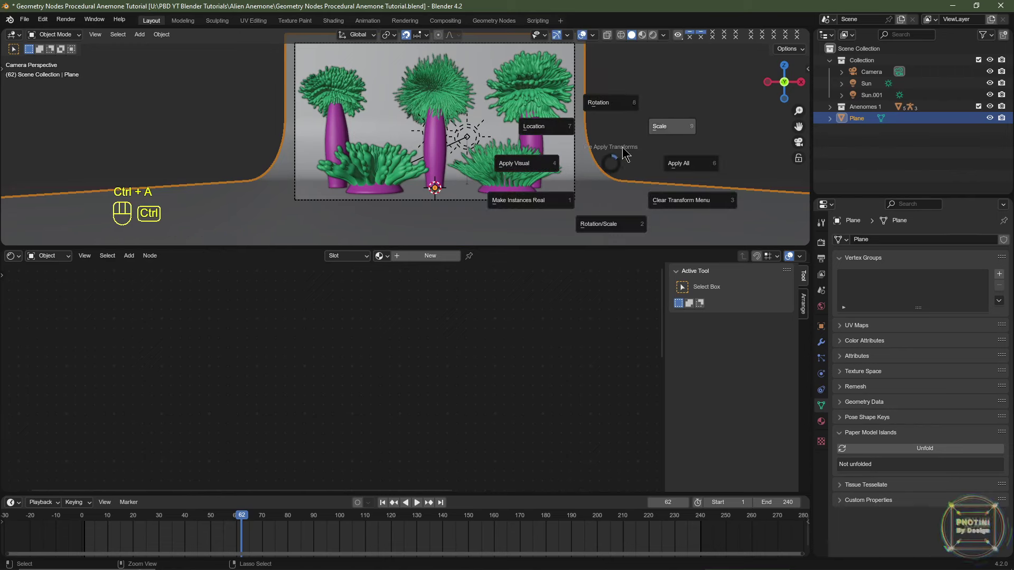
{"action": "left_click", "coordinate": [655, 130]}
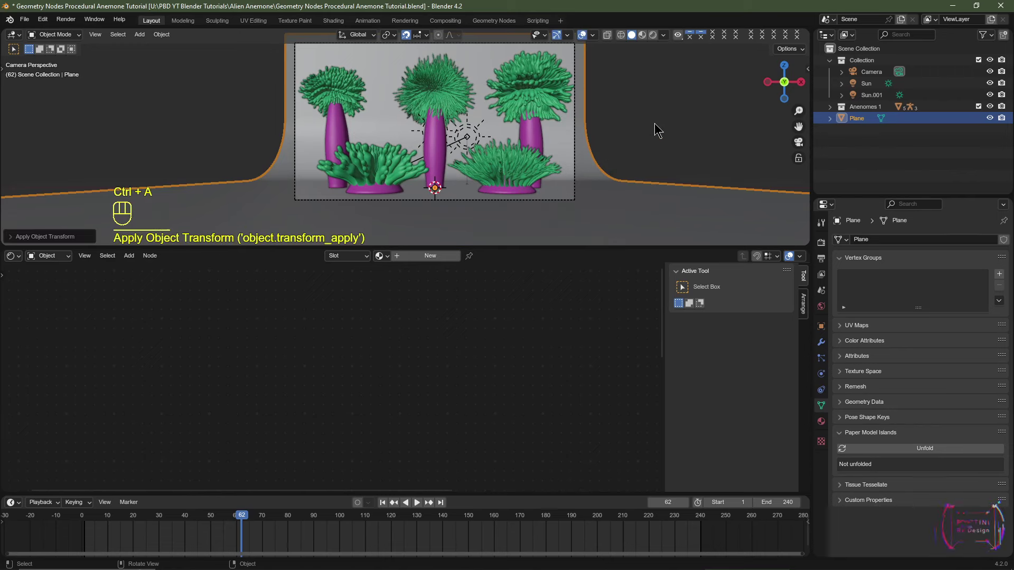
- Create a new material for the backdrop and bring its shader nodes into view
{"action": "left_click", "coordinate": [430, 255]}
{"action": "key", "text": "n"}
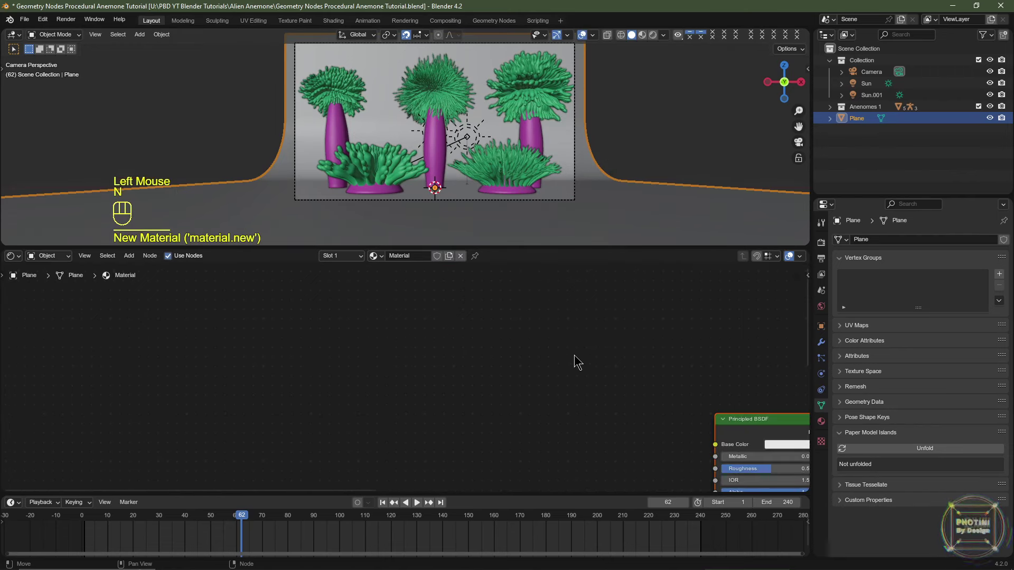
{"action": "middle_click_drag", "start_coordinate": [673, 379], "coordinate": [380, 316]}
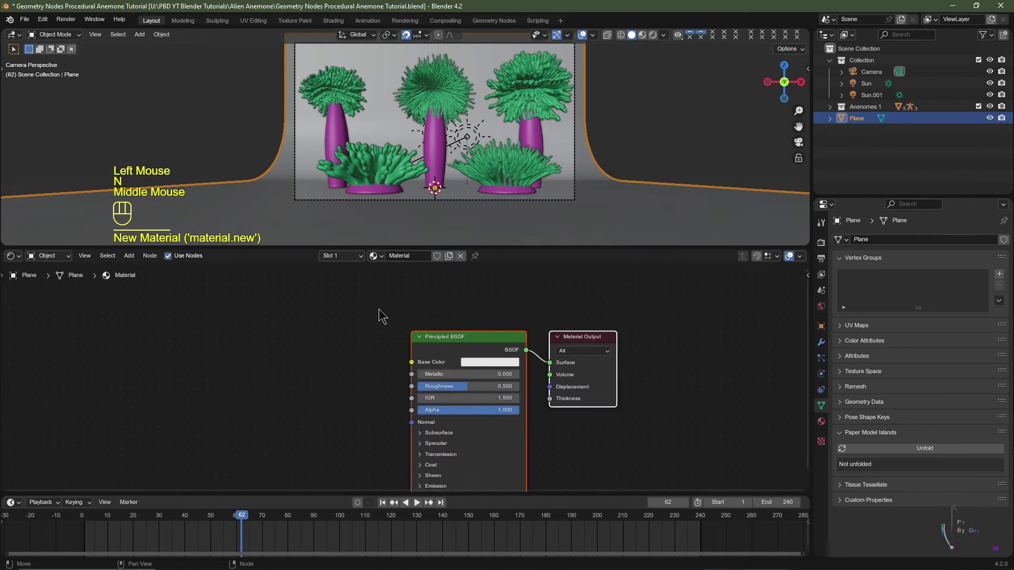
- Preview the scene in Rendered shading and enable viewport denoising in the Cycles sampling settings
{"action": "left_click", "coordinate": [652, 34]}
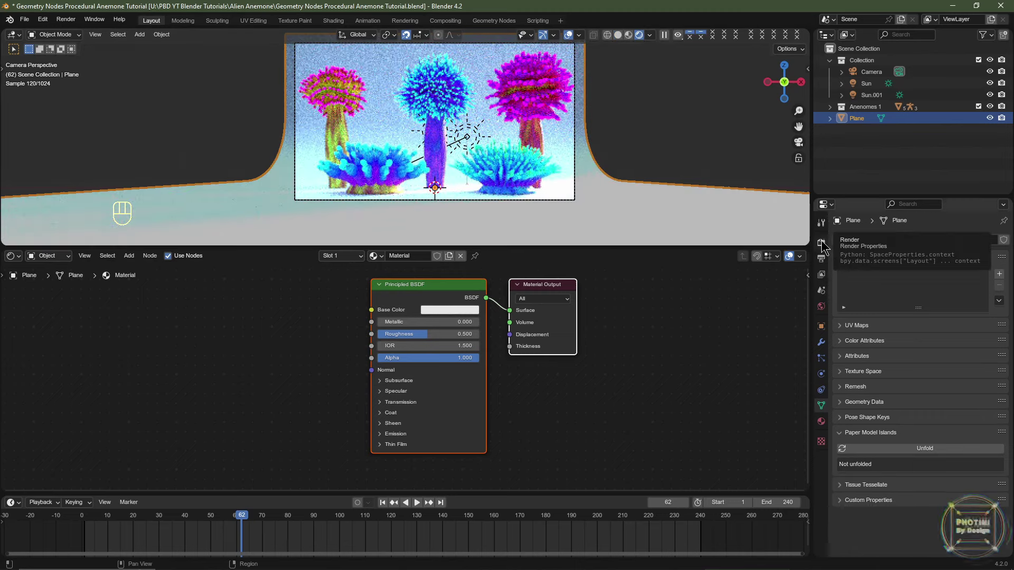
{"action": "left_click", "coordinate": [822, 243]}
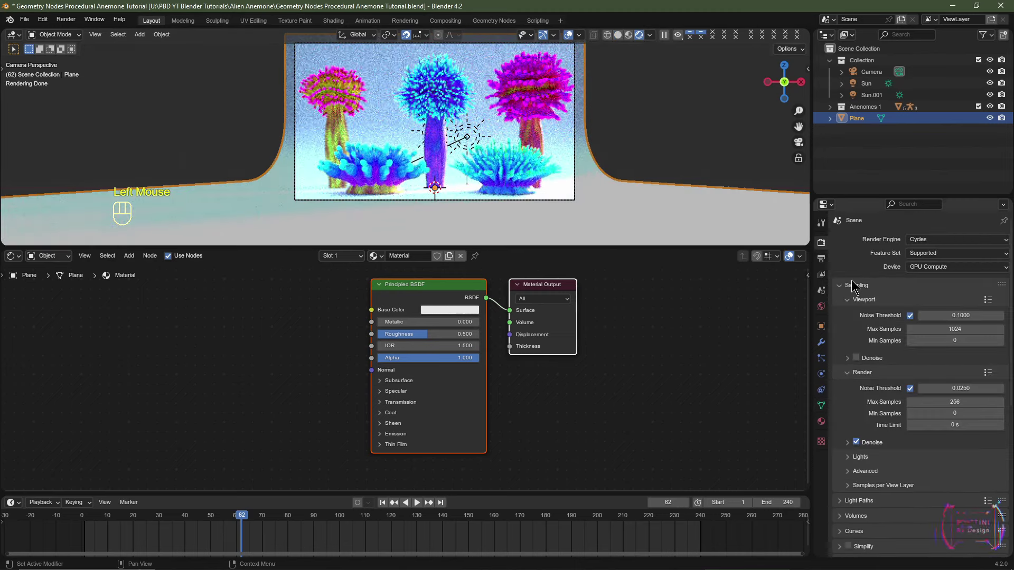
{"action": "left_click", "coordinate": [856, 358]}
- Set the backdrop material's Base Color to near-black and its Roughness to 0.75
{"action": "left_click", "coordinate": [451, 310]}
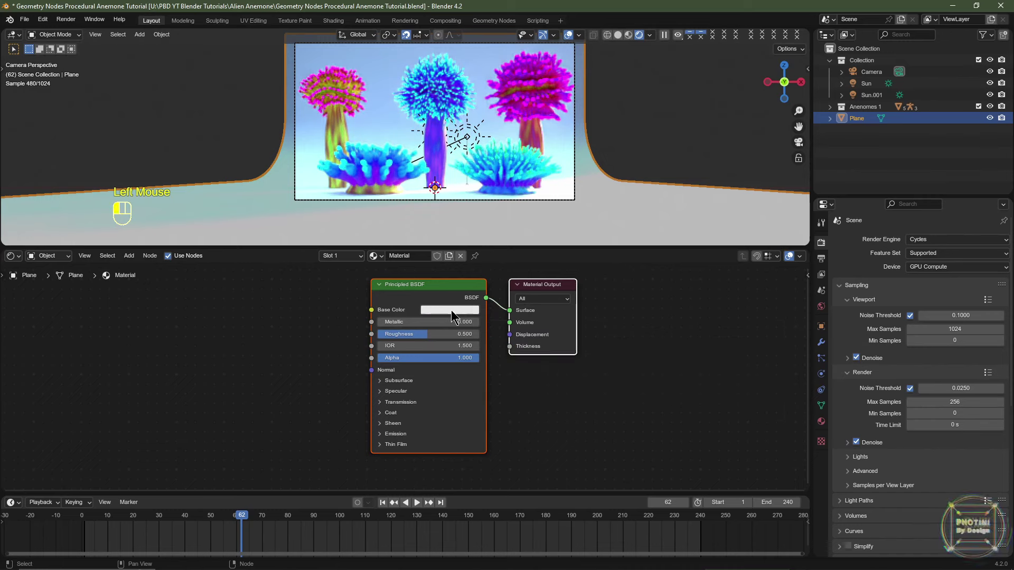
{"action": "scroll", "coordinate": [450, 310], "scroll_direction": "down", "scroll_amount": 7}
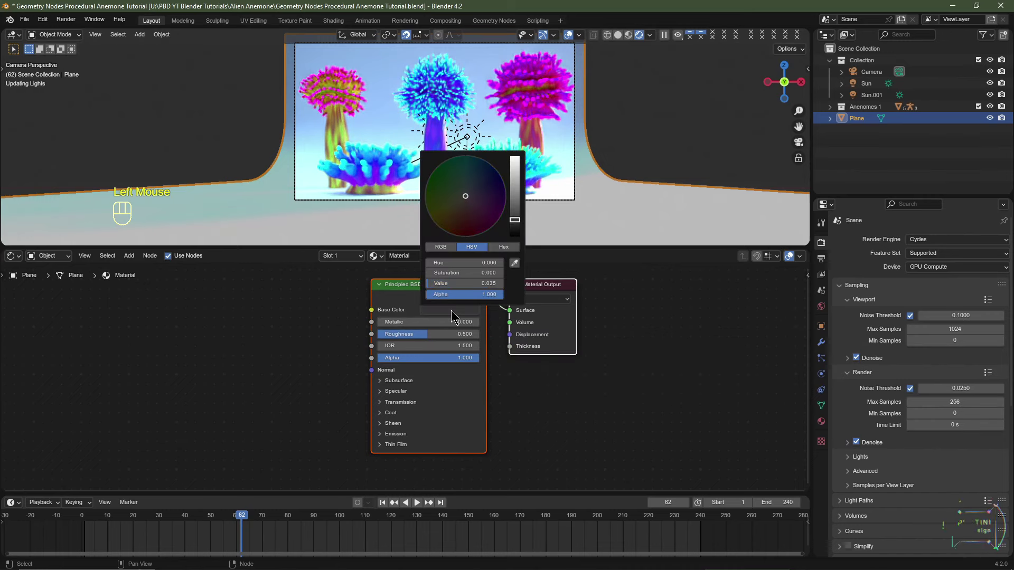
{"action": "left_click", "coordinate": [449, 334]}
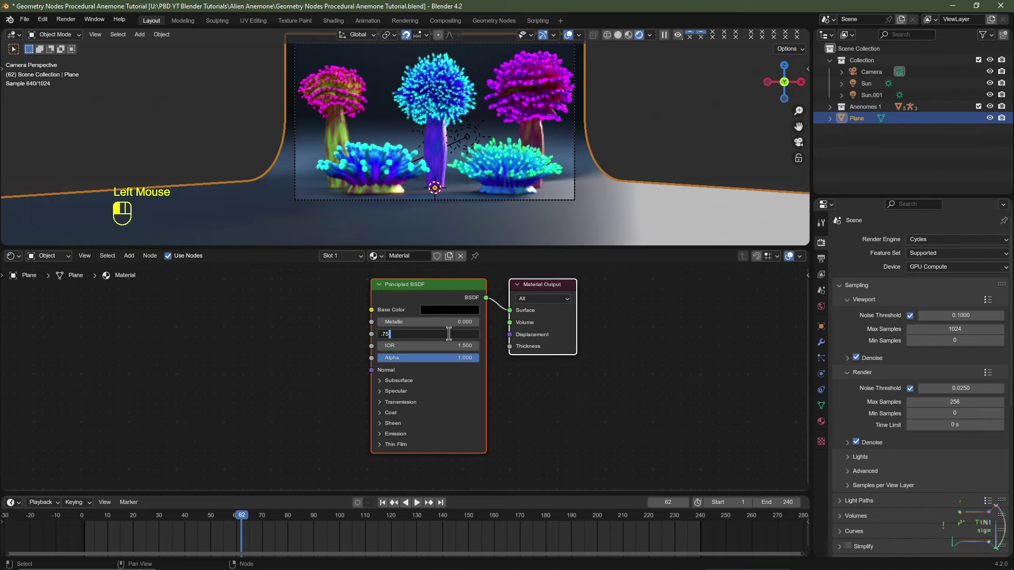
{"action": "type", "text": ".75"}
{"action": "key", "text": "Return"}
- Expand the backdrop material's Specular settings and open IOR Level for editing
{"action": "left_click", "coordinate": [385, 391]}
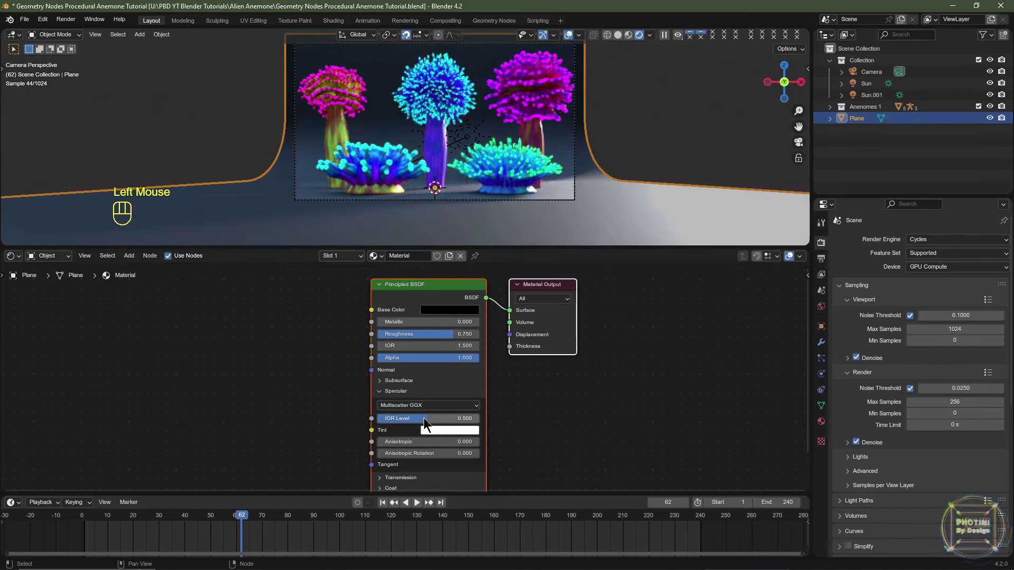
{"action": "left_click", "coordinate": [424, 420]}
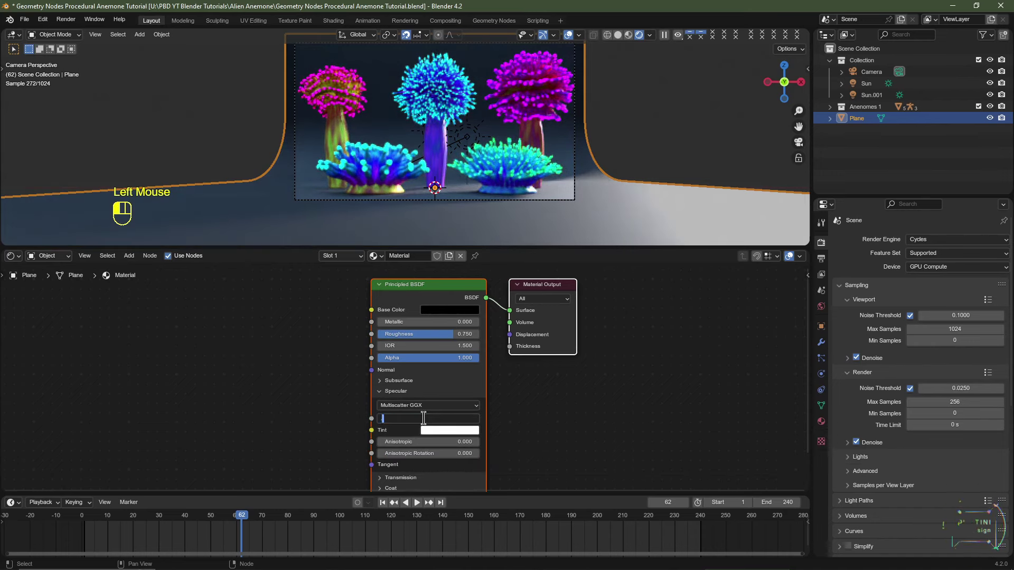
- Set the specular IOR Level of the backdrop plane's material to 0.25
{"action": "type", "text": ".25"}
{"action": "key", "text": "Return"}
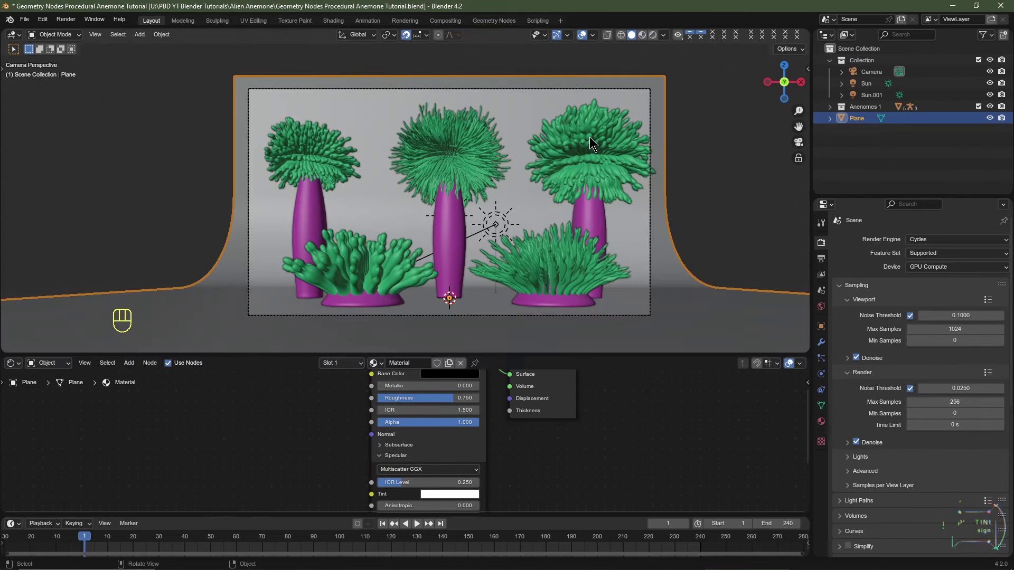
- Delete both sun lights, Sun and Sun.001, from the scene
{"action": "left_click", "coordinate": [866, 96]}
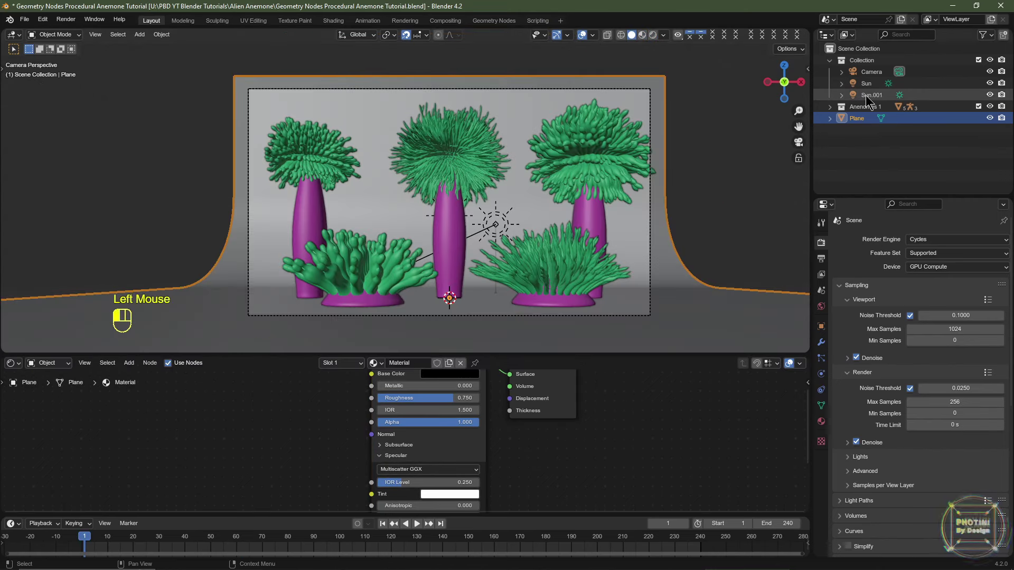
{"action": "left_click", "coordinate": [867, 85], "text": "ctrl"}
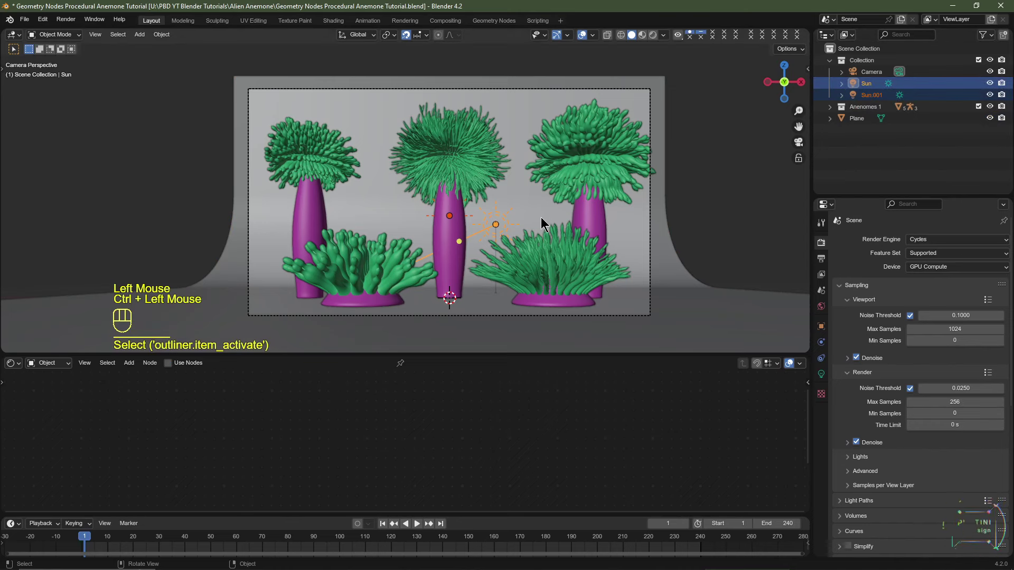
{"action": "key", "text": "Delete"}
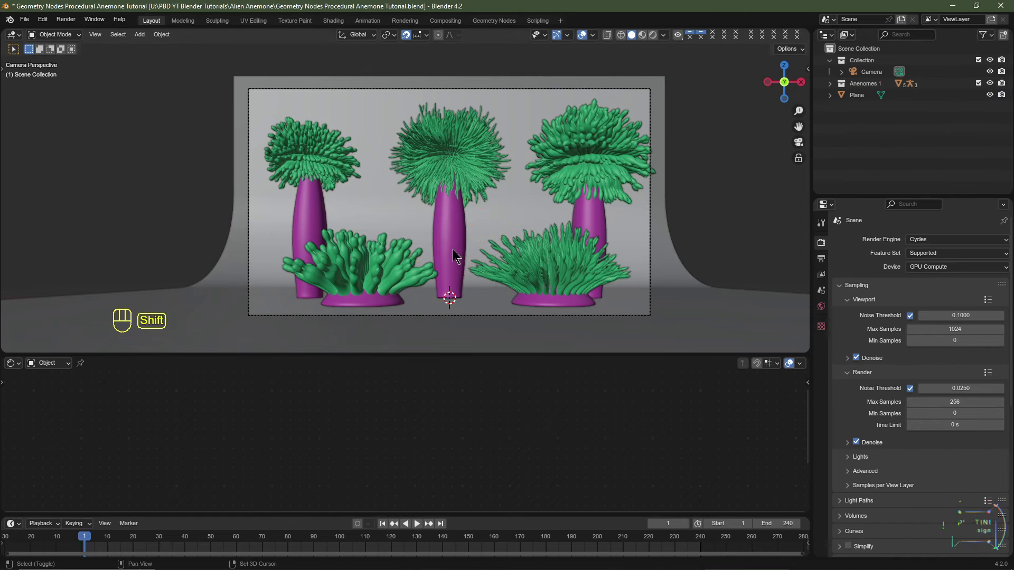
- Add a spot light and raise it about 39 m along the Z axis, directly above the anemones
{"action": "key", "text": "shift+a"}
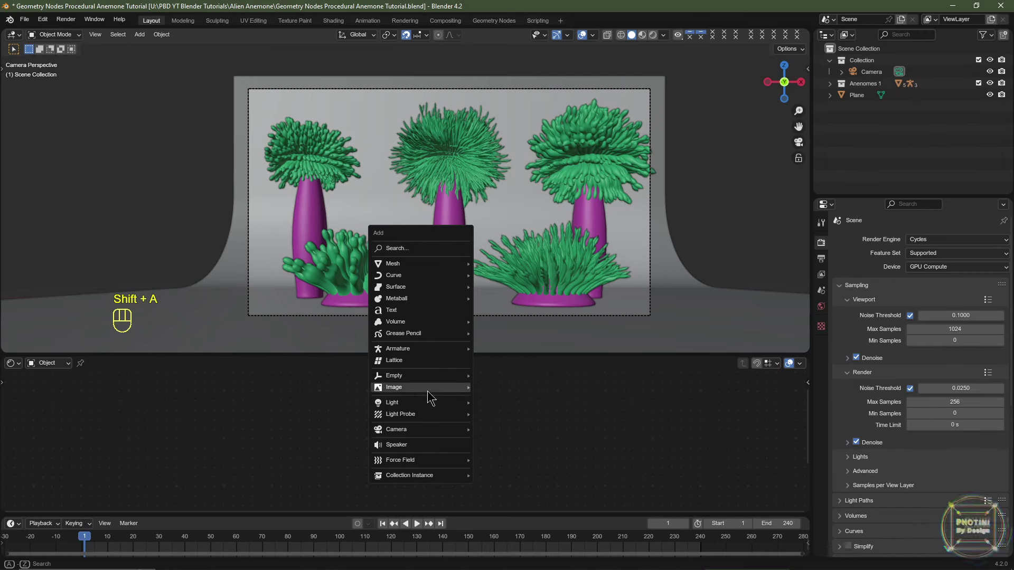
{"action": "mouse_move", "coordinate": [421, 402]}
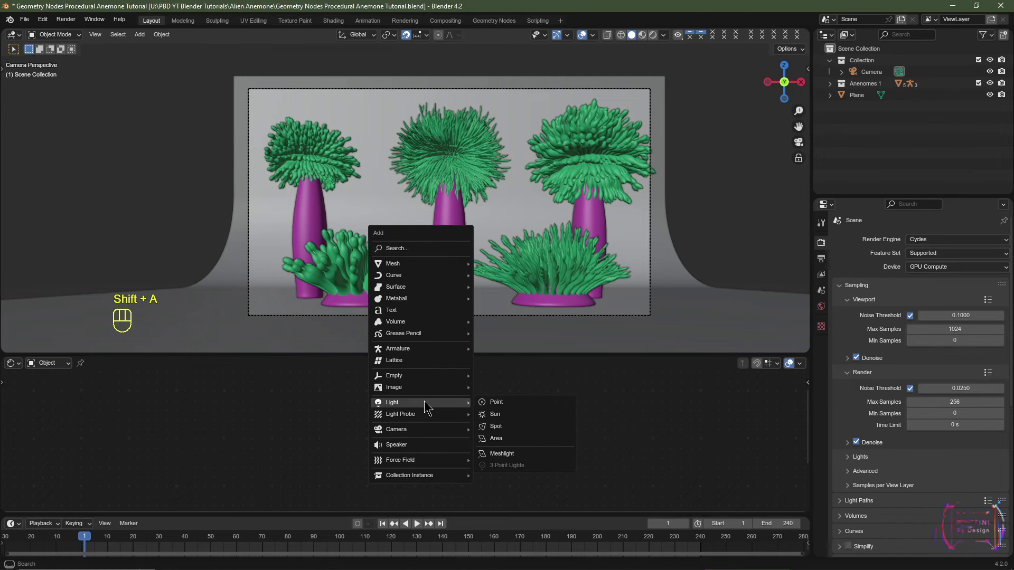
{"action": "left_click", "coordinate": [506, 430]}
{"action": "key", "text": "KP_1"}
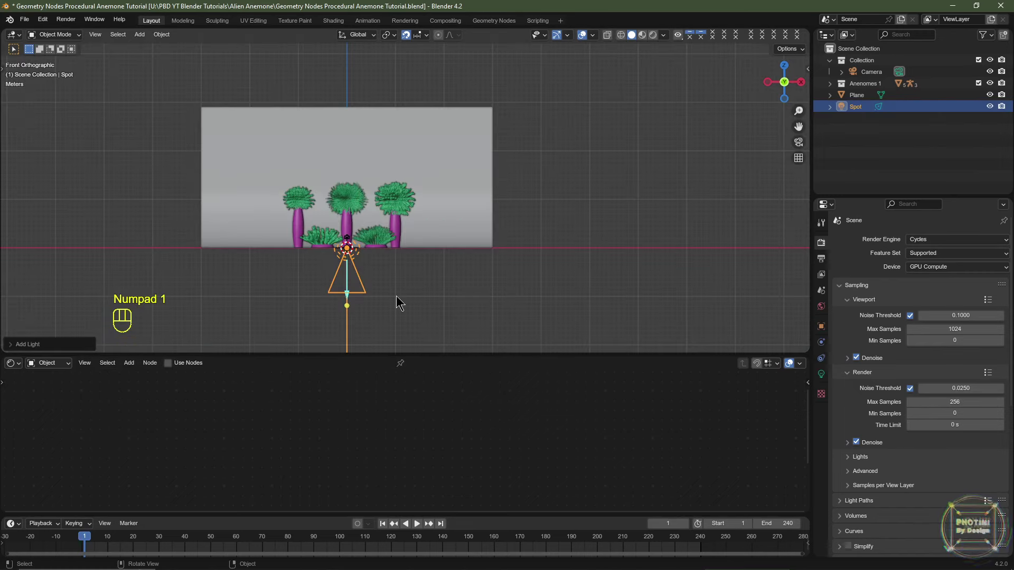
{"action": "middle_click_drag", "start_coordinate": [392, 291], "coordinate": [437, 296], "text": "shift"}
{"action": "key", "text": "g"}
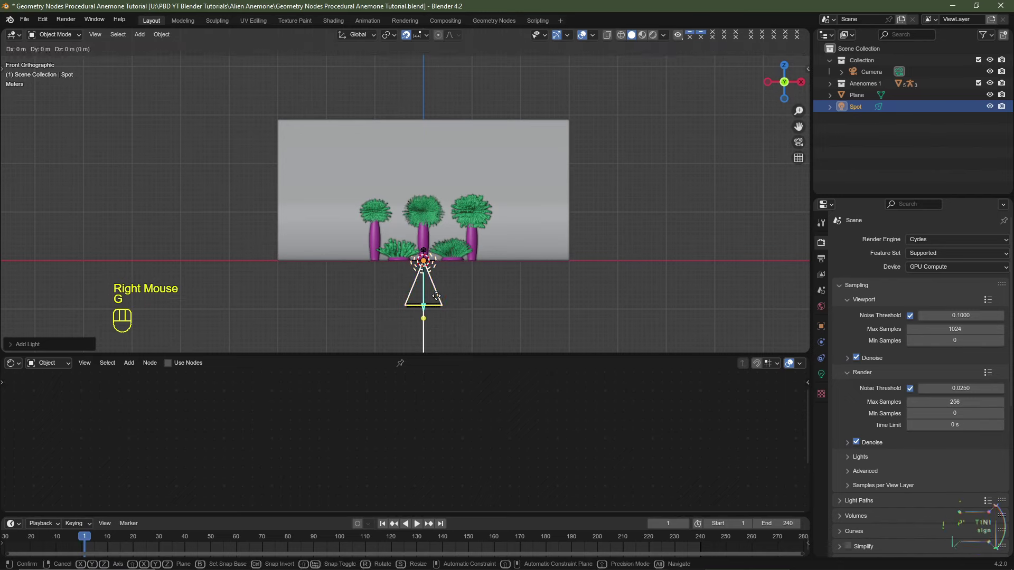
{"action": "key", "text": "z"}
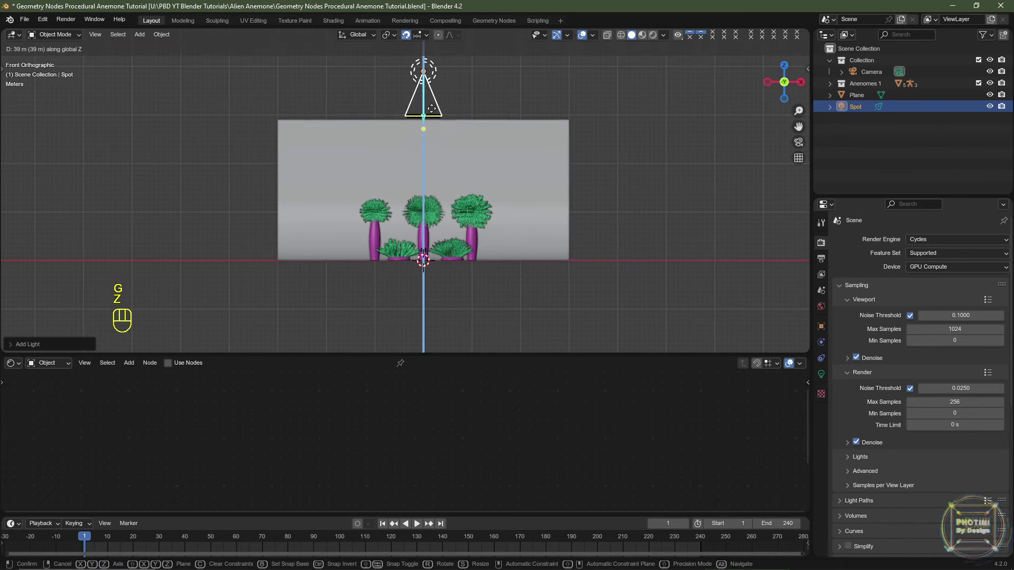
{"action": "left_click", "coordinate": [433, 121]}
{"action": "middle_click_drag", "start_coordinate": [433, 122], "coordinate": [425, 254]}
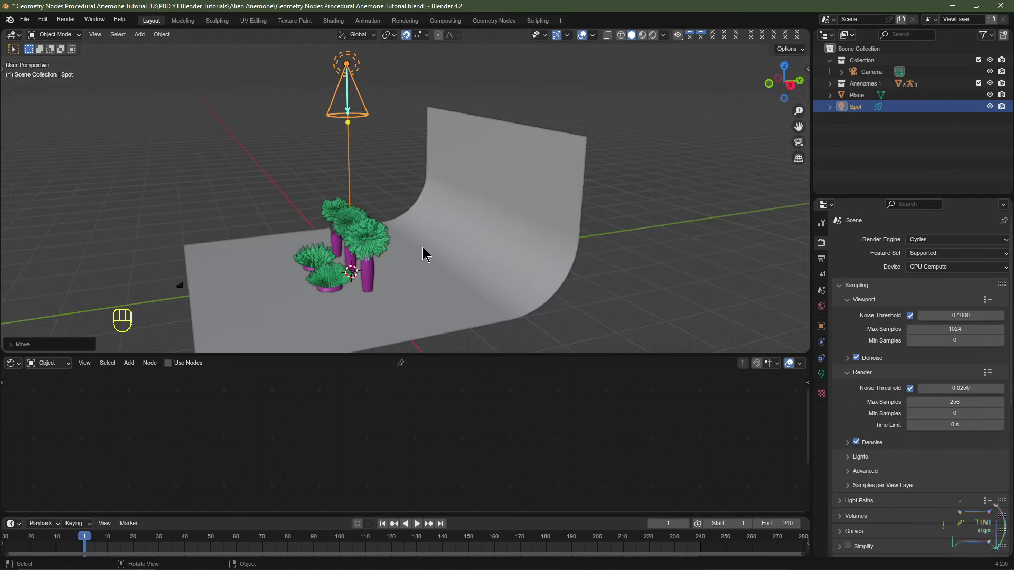
- Show the rendered preview through the camera and set the spot light's power to 2000 W
{"action": "key", "text": "KP_0"}
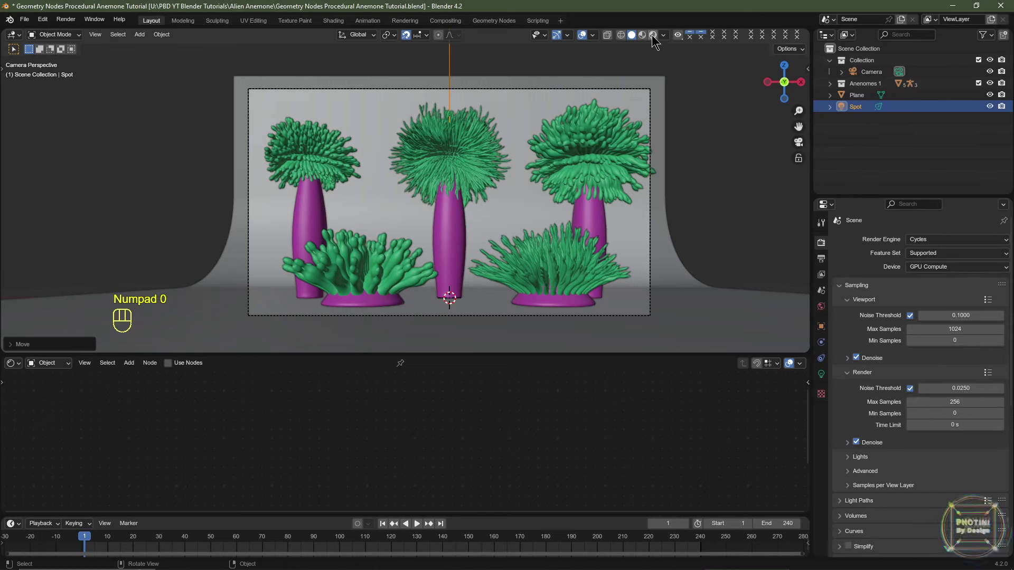
{"action": "left_click", "coordinate": [653, 37]}
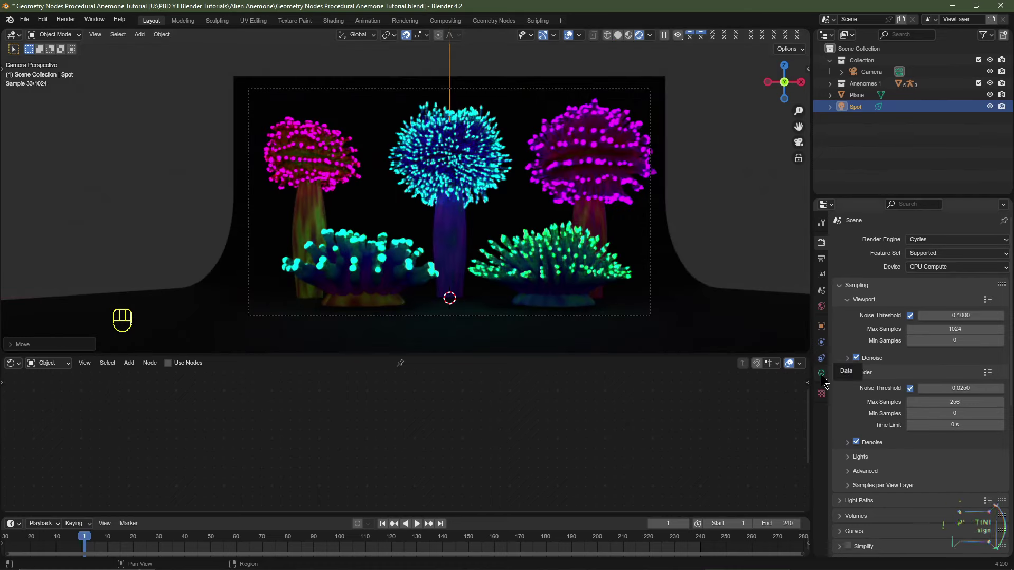
{"action": "left_click", "coordinate": [820, 374]}
{"action": "left_click", "coordinate": [966, 314]}
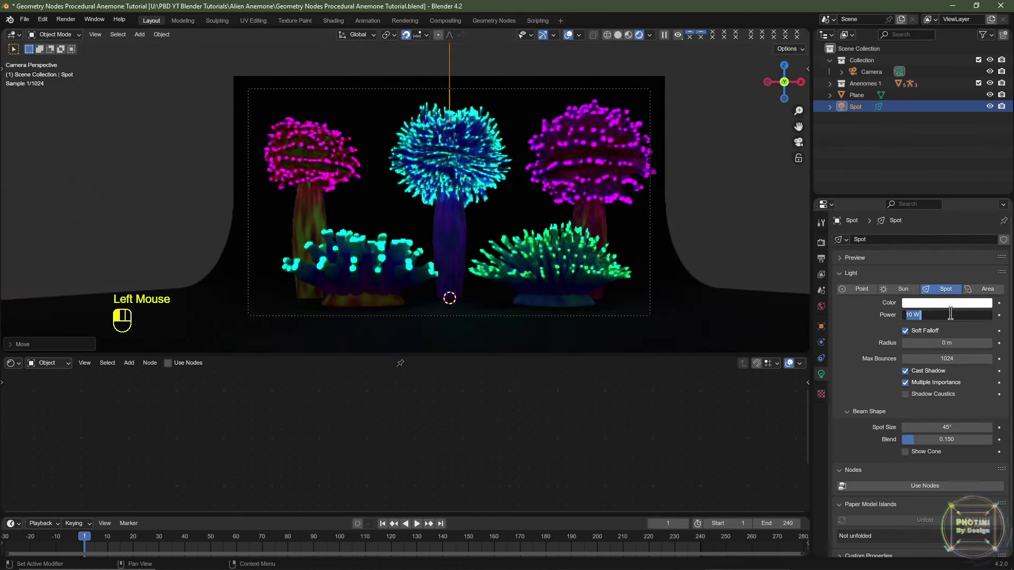
{"action": "type", "text": "2000"}
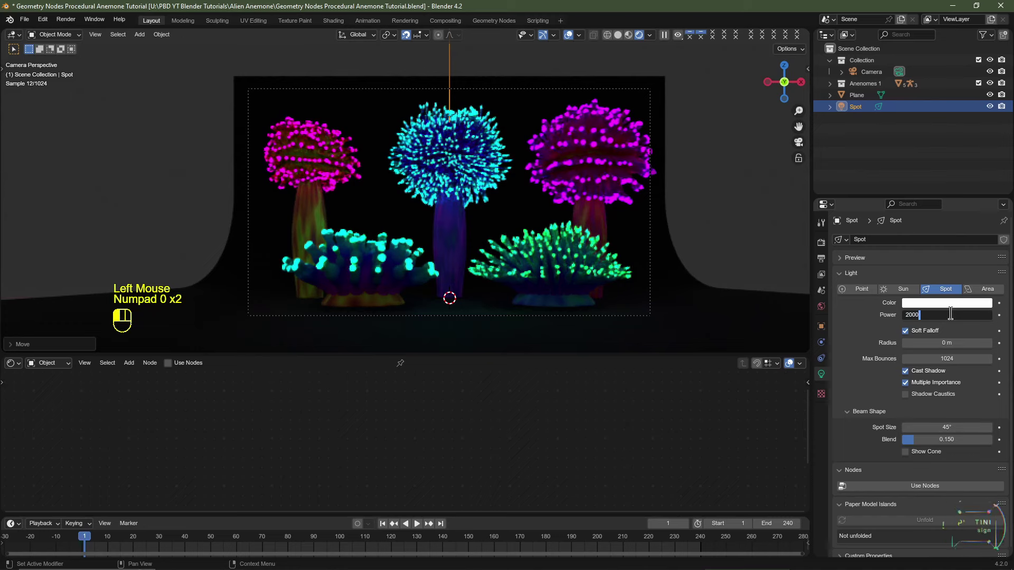
{"action": "key", "text": "Return"}
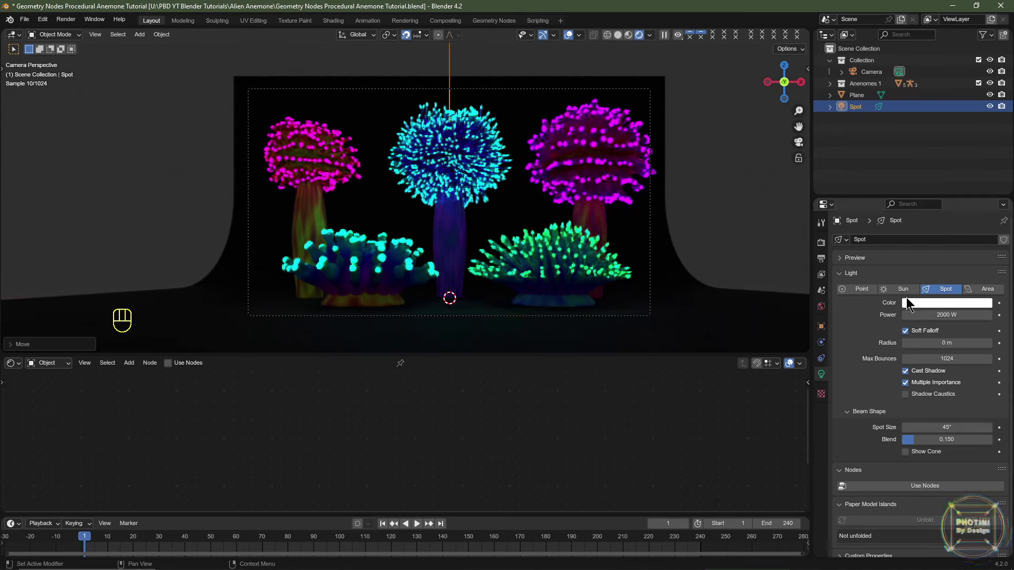
- Raise the spot light's power to 20000 W
{"action": "left_click", "coordinate": [935, 315]}
{"action": "type", "text": "20"}
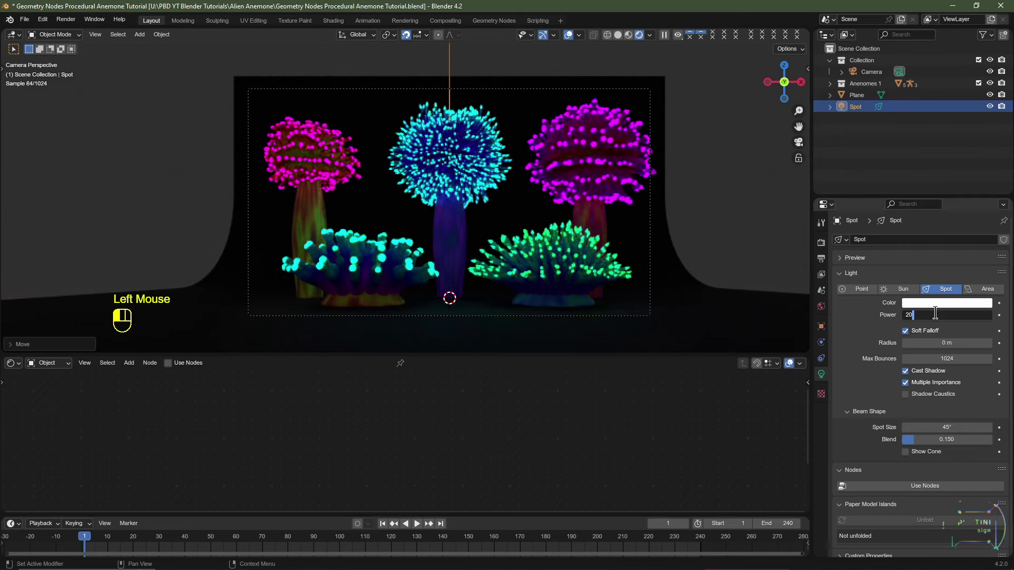
{"action": "type", "text": "000"}
{"action": "key", "text": "Return"}
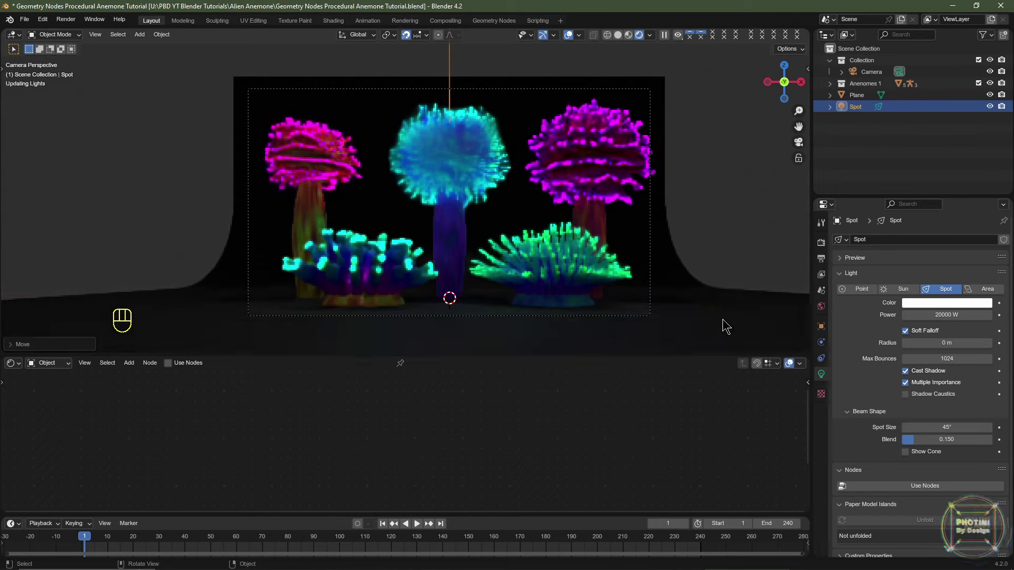
- Change the base color of the backdrop plane's material to white
{"action": "left_click", "coordinate": [726, 326]}
{"action": "middle_click_drag", "start_coordinate": [524, 426], "coordinate": [524, 470]}
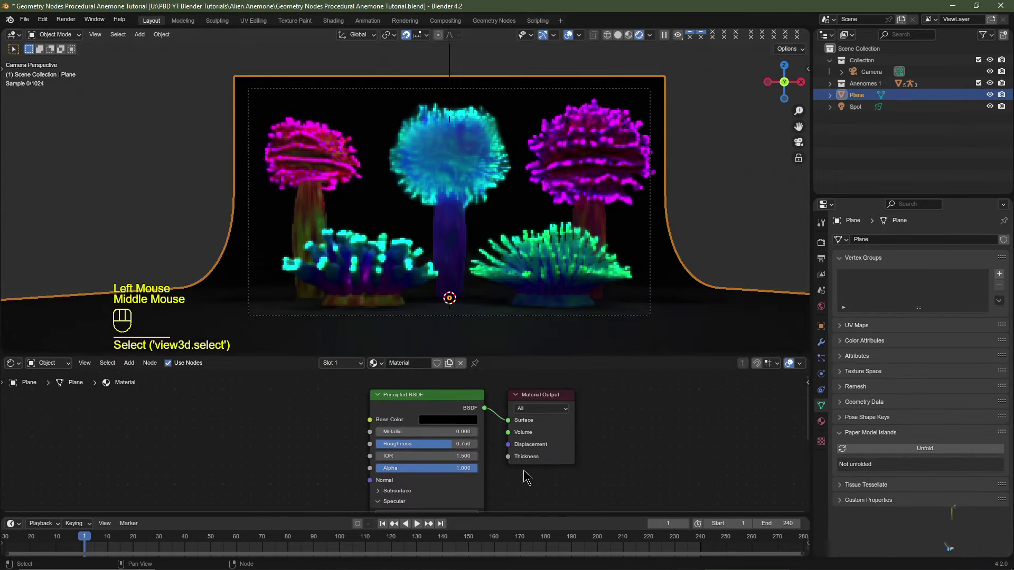
{"action": "left_click", "coordinate": [445, 423]}
{"action": "left_click_drag", "start_coordinate": [512, 338], "coordinate": [513, 268]}
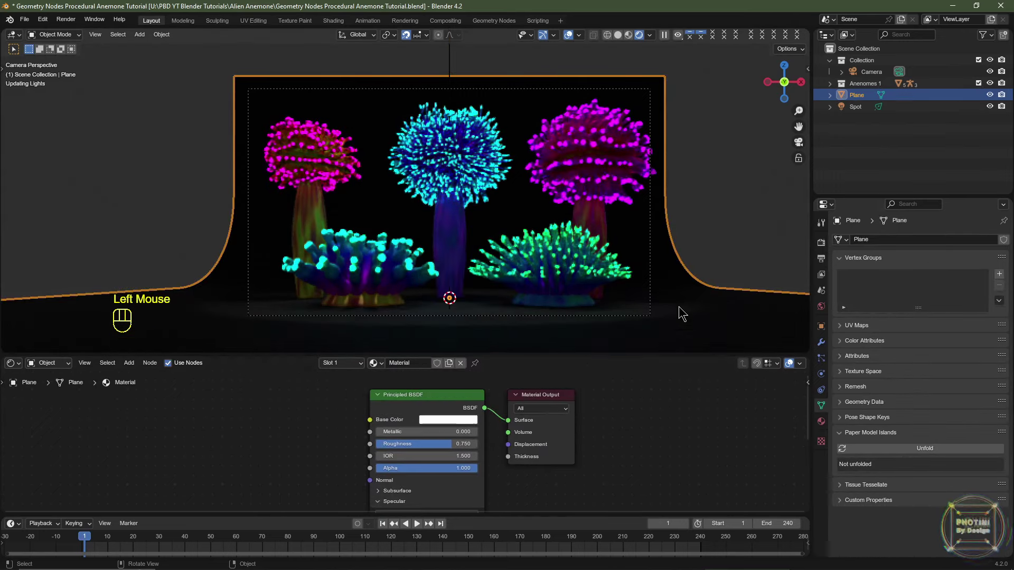
{"action": "scroll", "coordinate": [655, 279], "scroll_direction": "down", "scroll_amount": 2}
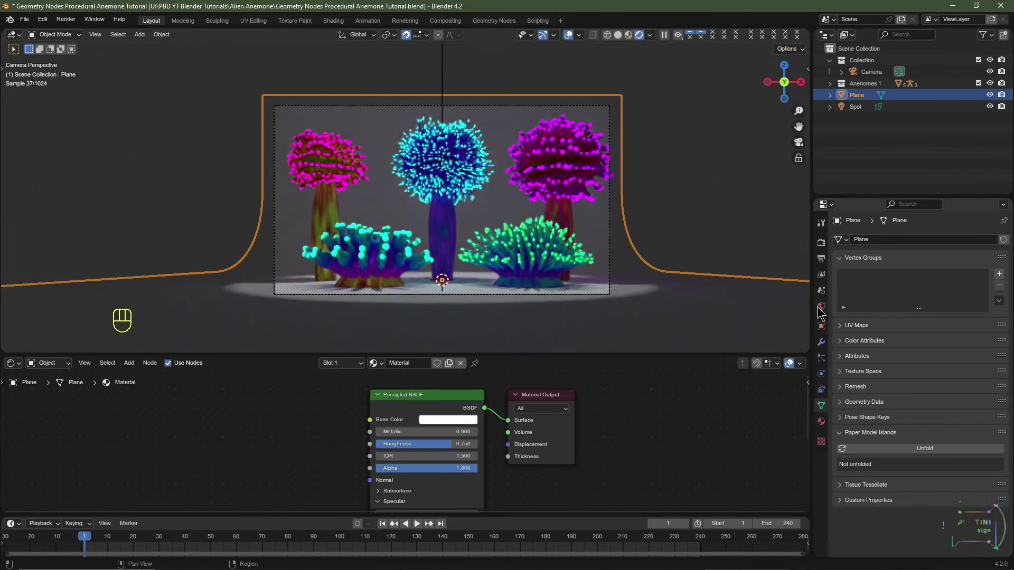
- Display the World shader nodes in an enlarged node editor and set the Background strength to 0
{"action": "left_click", "coordinate": [822, 305]}
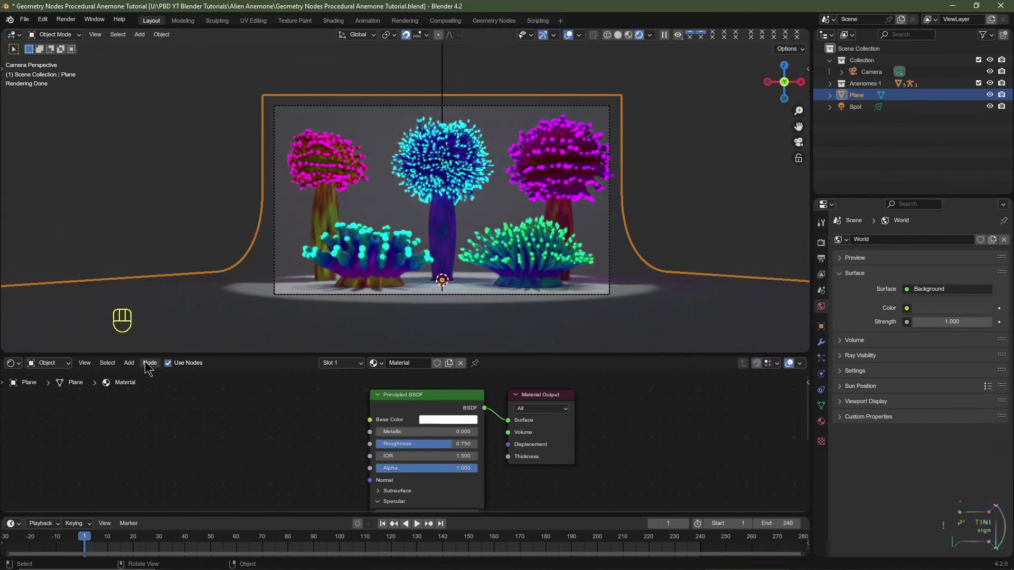
{"action": "scroll", "coordinate": [312, 434], "scroll_direction": "down", "scroll_amount": 2}
{"action": "scroll", "coordinate": [311, 434], "scroll_direction": "up", "scroll_amount": 2}
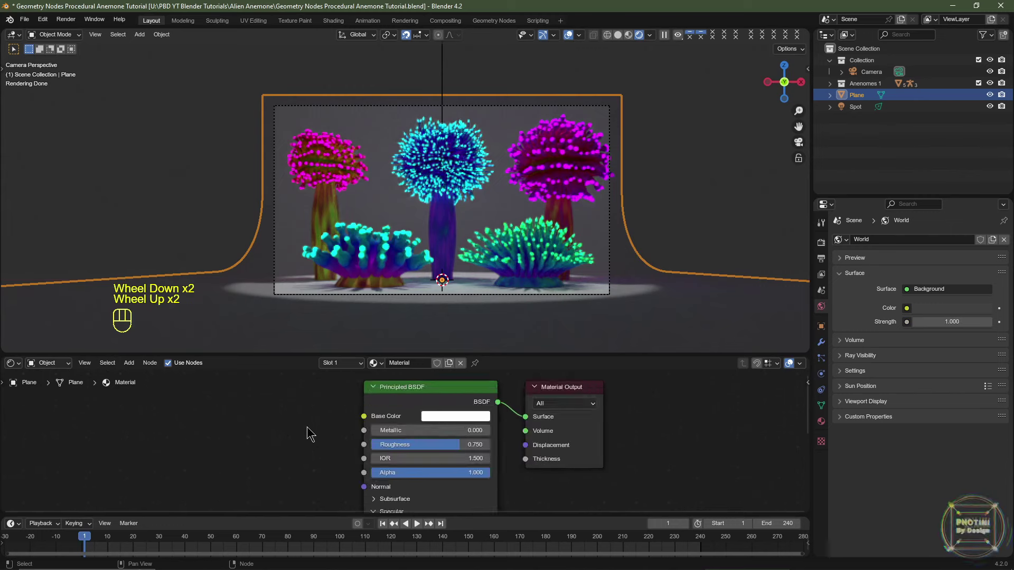
{"action": "scroll", "coordinate": [311, 435], "scroll_direction": "down", "scroll_amount": 2}
{"action": "left_click_drag", "start_coordinate": [50, 355], "coordinate": [50, 292]}
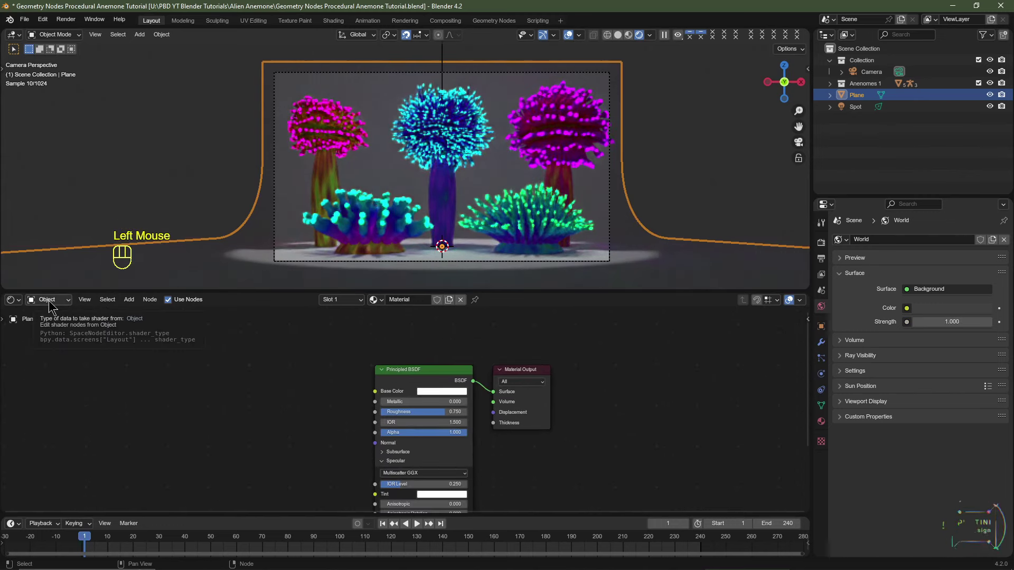
{"action": "left_click", "coordinate": [49, 300]}
{"action": "left_click", "coordinate": [46, 344]}
{"action": "scroll", "coordinate": [438, 415], "scroll_direction": "up", "scroll_amount": 2}
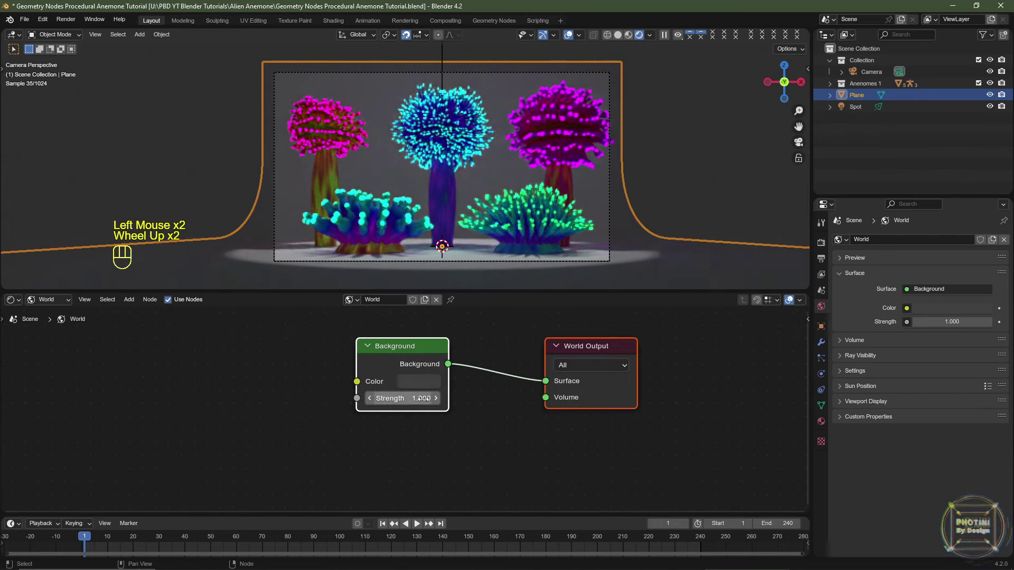
{"action": "left_click", "coordinate": [421, 399]}
{"action": "type", "text": "0"}
{"action": "key", "text": "Return"}
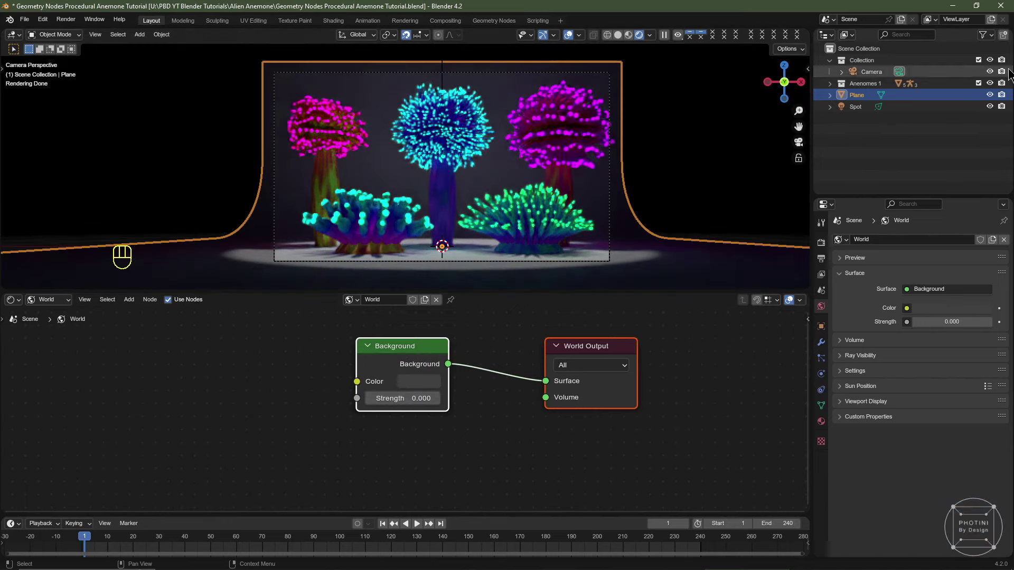
- Hide the spot light and show it again to compare the scene's lighting without and with it
{"action": "left_click", "coordinate": [989, 107]}
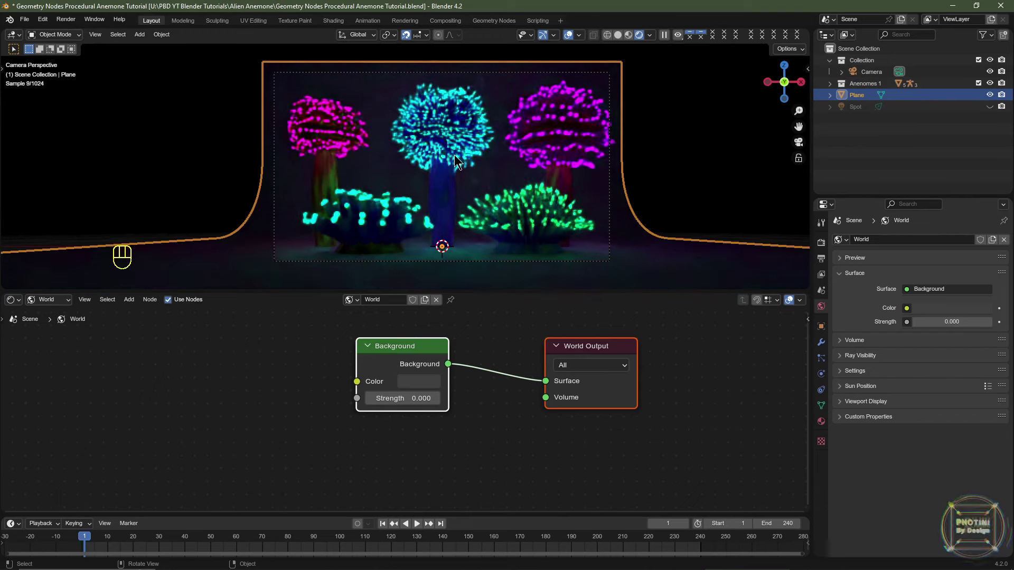
{"action": "left_click", "coordinate": [989, 107]}
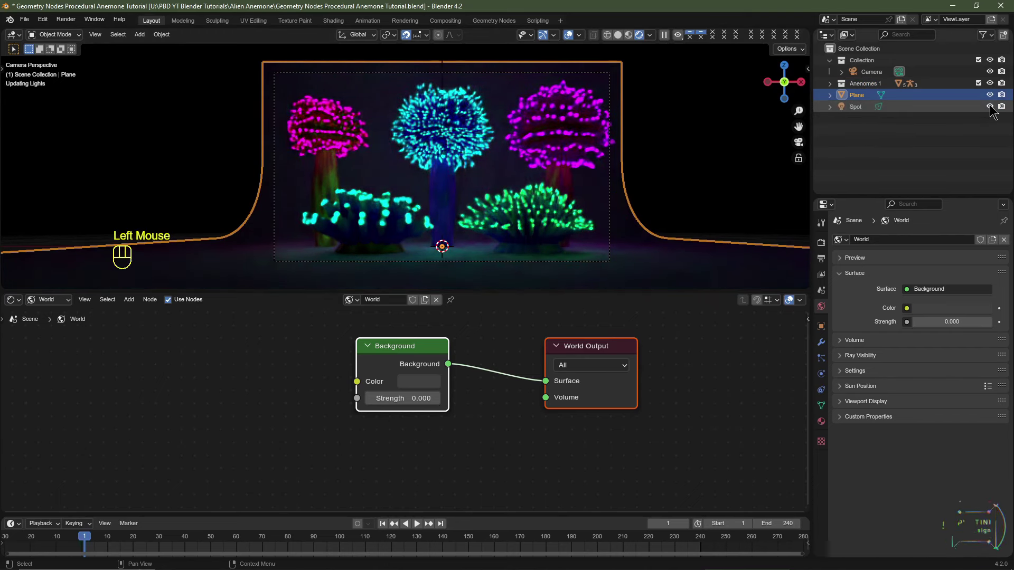
- Change the spot light's color to blue, with hue about 0.63 and saturation about 0.86
{"action": "left_click", "coordinate": [858, 107]}
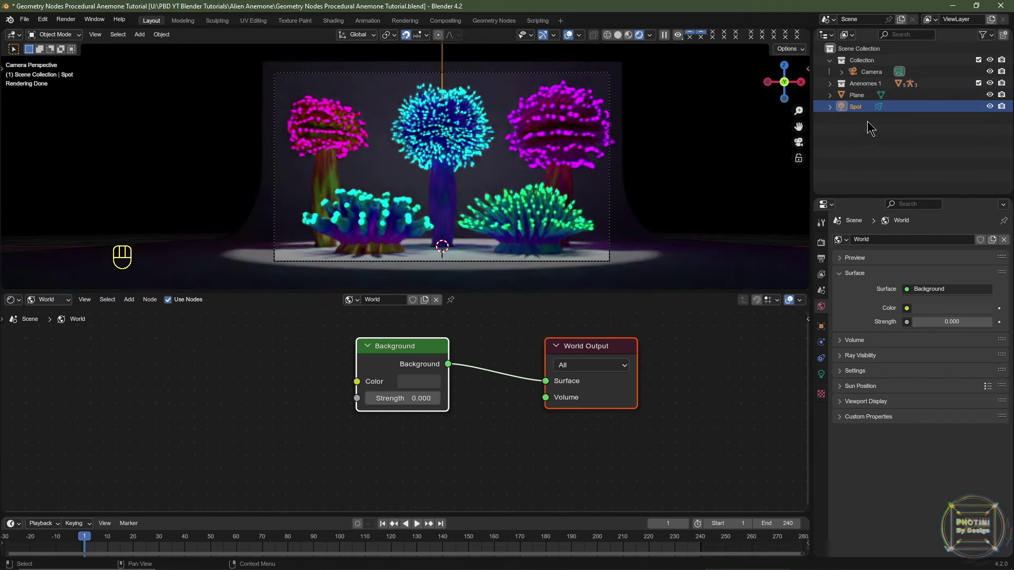
{"action": "left_click", "coordinate": [822, 376]}
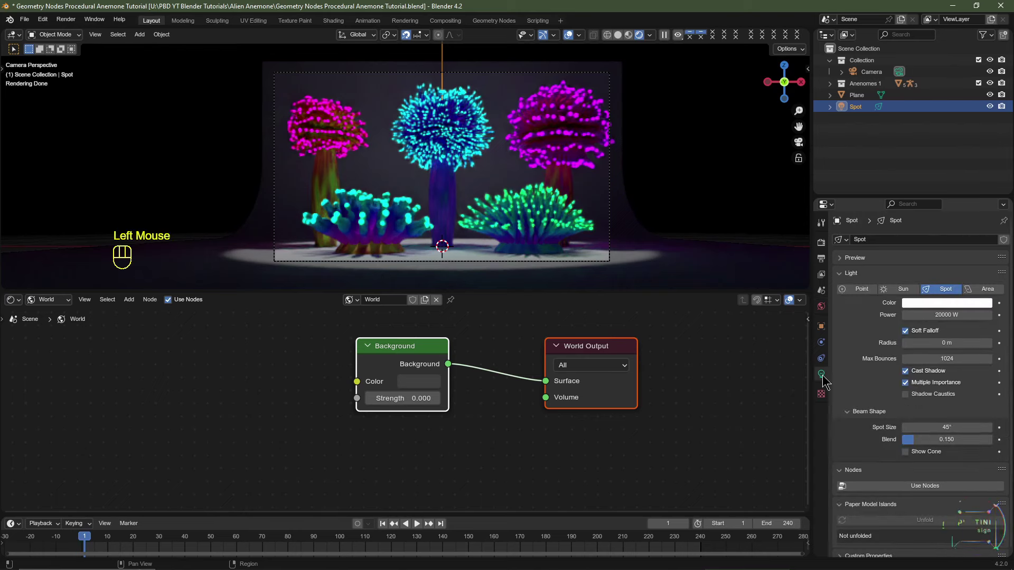
{"action": "left_click", "coordinate": [927, 304]}
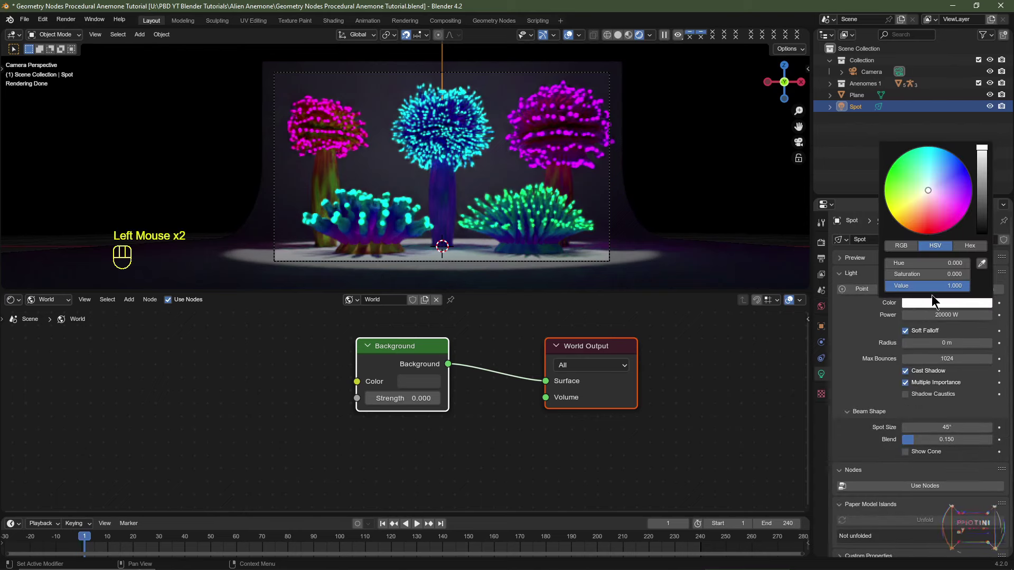
{"action": "left_click", "coordinate": [948, 160]}
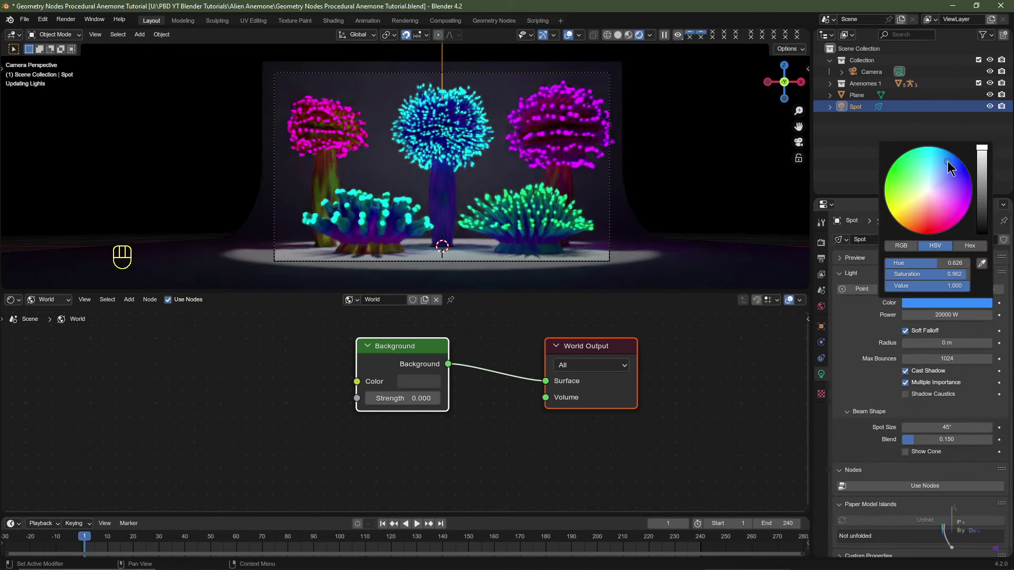
- Set the spot light's power to 10000 W and soften its beam edge with a Blend of 1
{"action": "left_click", "coordinate": [944, 315]}
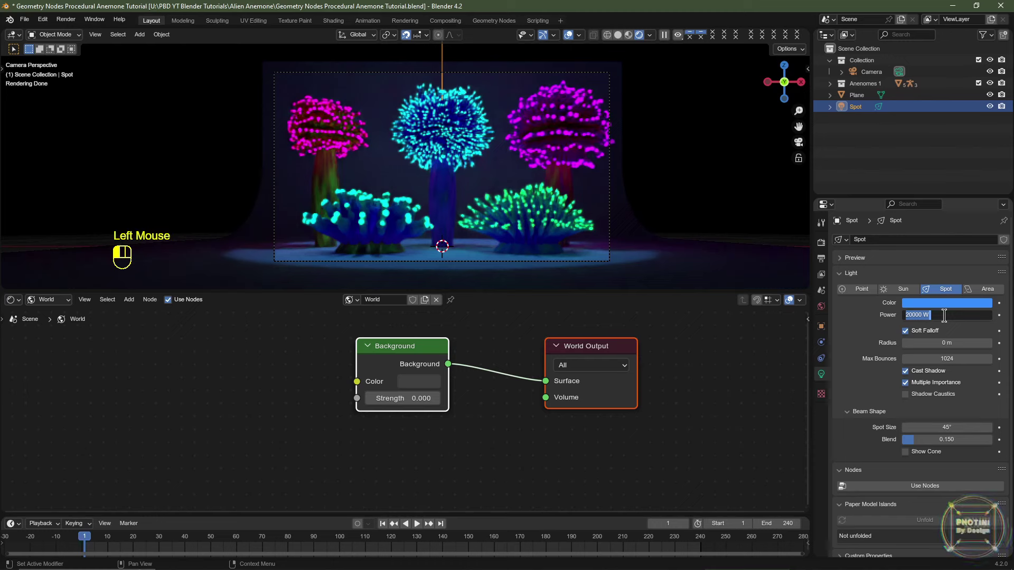
{"action": "type", "text": "10000"}
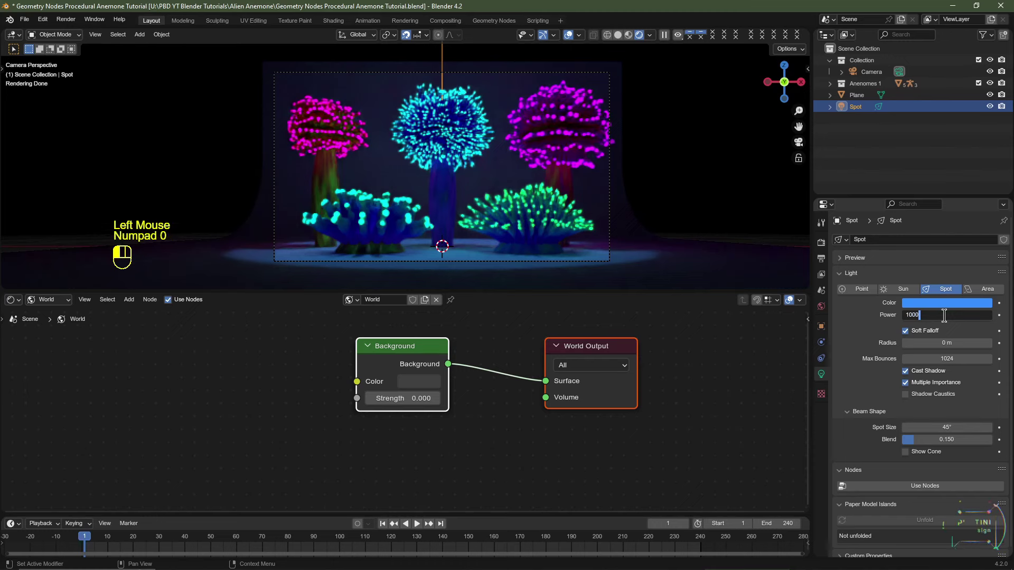
{"action": "key", "text": "KP_Enter"}
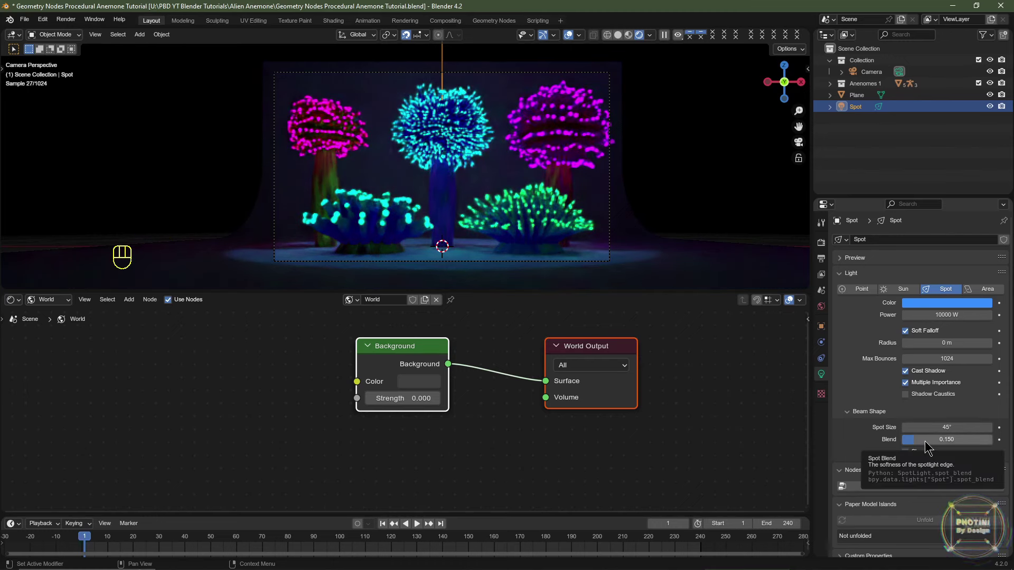
{"action": "left_click_drag", "start_coordinate": [925, 448], "coordinate": [998, 448]}
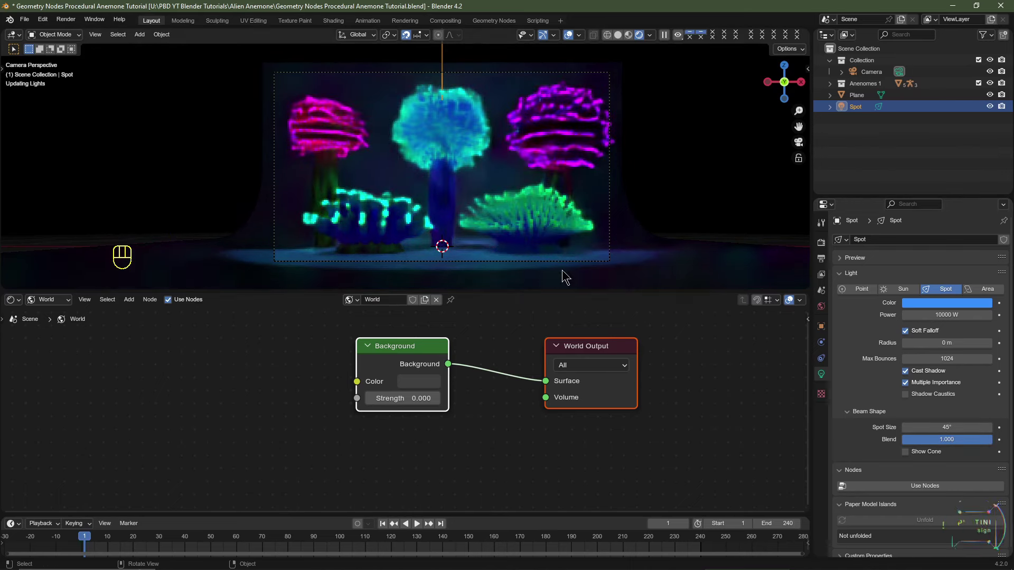
- Widen the spot light's beam to a Spot Size of 75° and set its power to 2500 W
{"action": "left_click", "coordinate": [934, 427]}
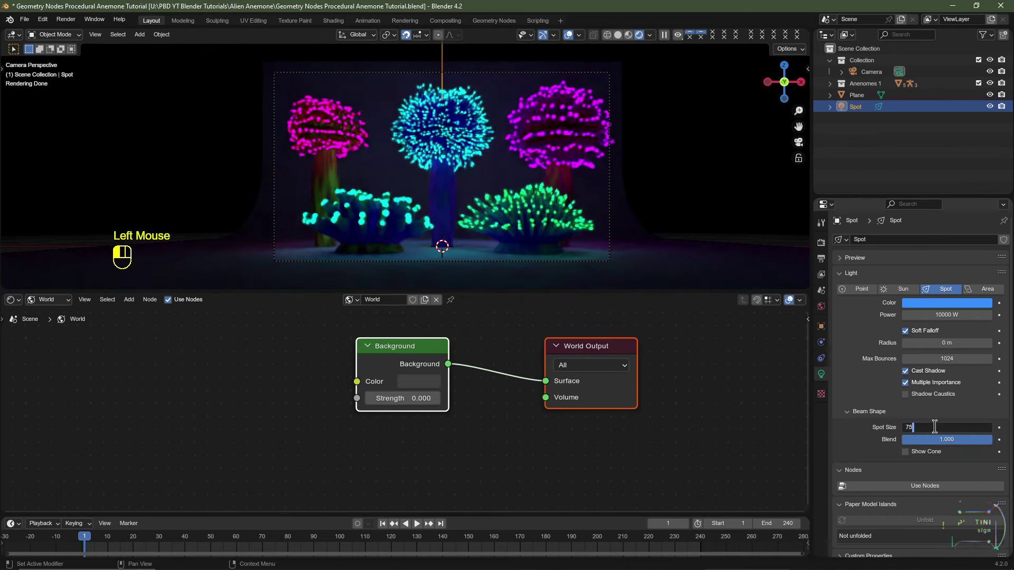
{"action": "type", "text": "75"}
{"action": "key", "text": "Return"}
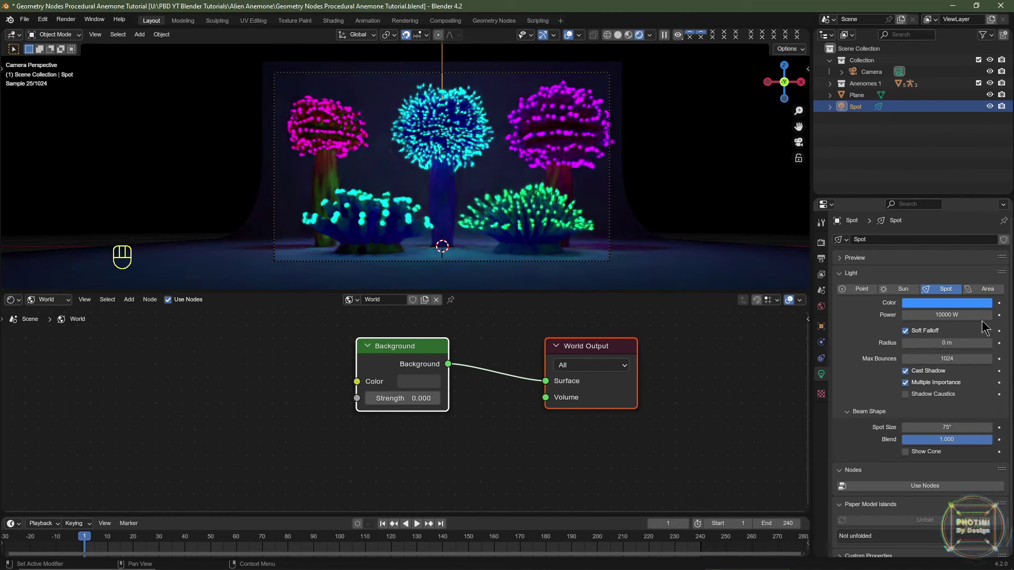
{"action": "left_click", "coordinate": [941, 313]}
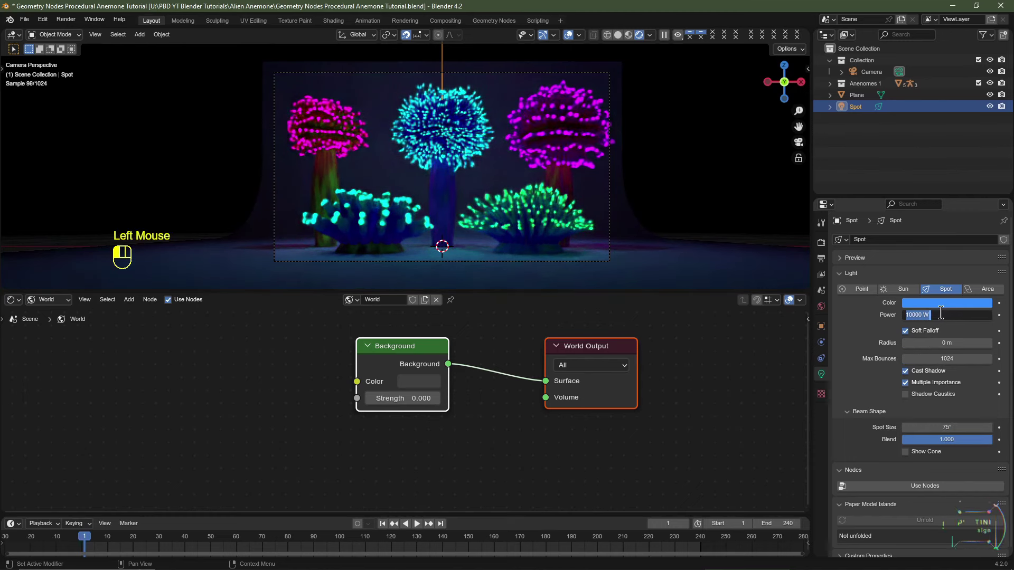
{"action": "type", "text": "2500"}
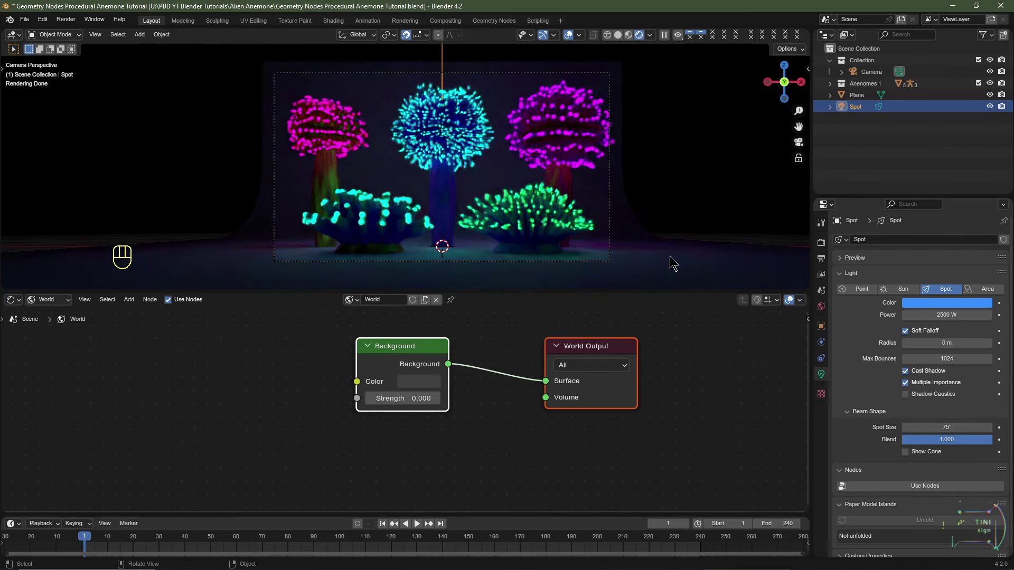
- Set the camera's Passepartout opacity to 1.000 to black out everything outside the camera frame
{"action": "left_click", "coordinate": [863, 73]}
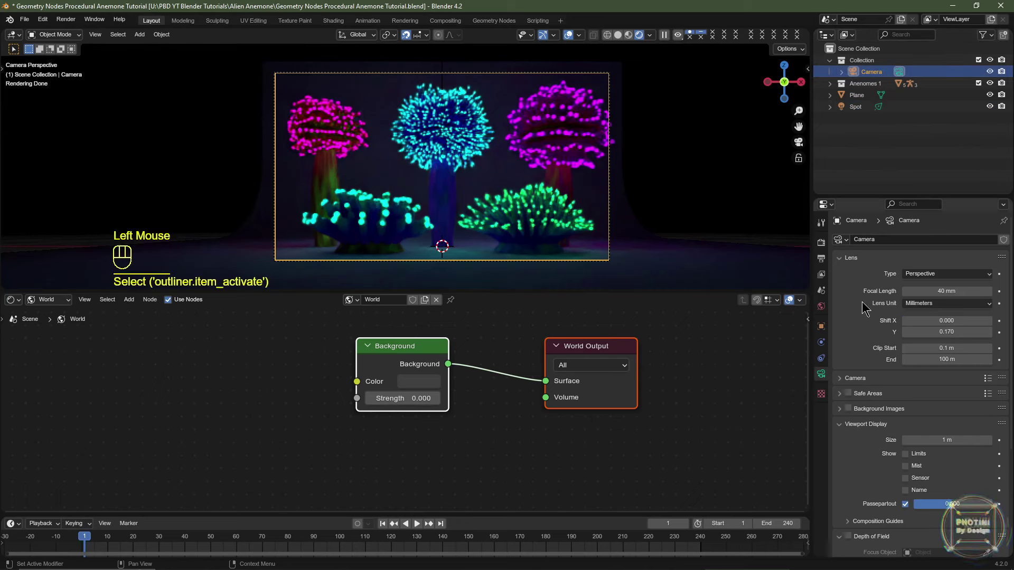
{"action": "scroll", "coordinate": [850, 369], "scroll_direction": "down", "scroll_amount": 3}
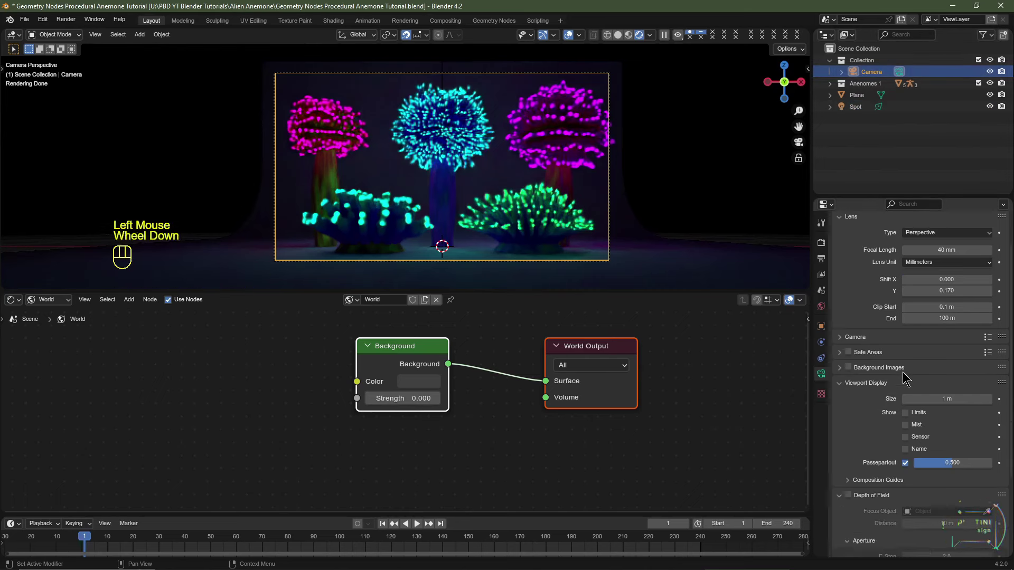
{"action": "left_click", "coordinate": [851, 367]}
{"action": "left_click", "coordinate": [851, 367]}
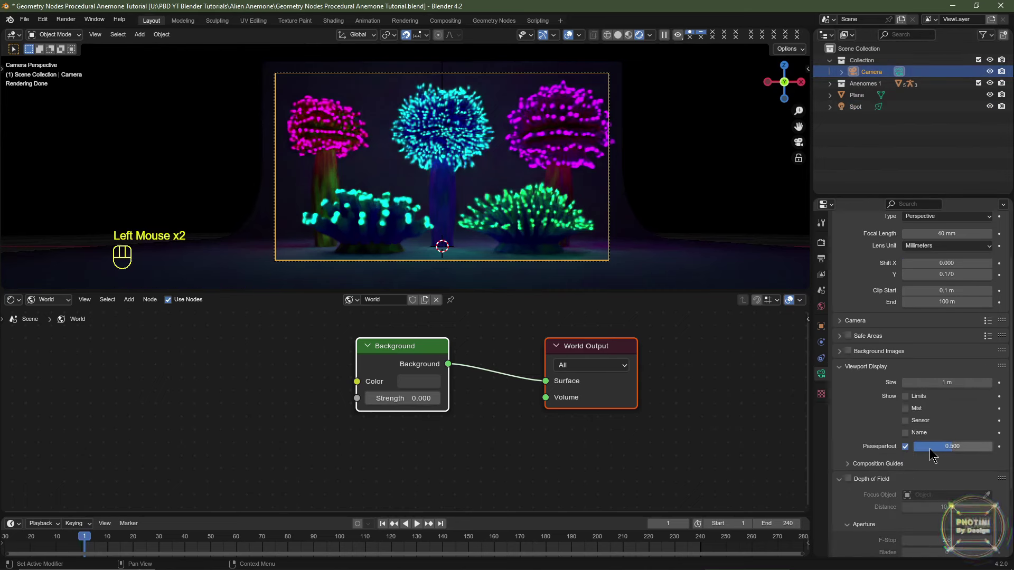
{"action": "left_click_drag", "start_coordinate": [932, 447], "coordinate": [993, 449]}
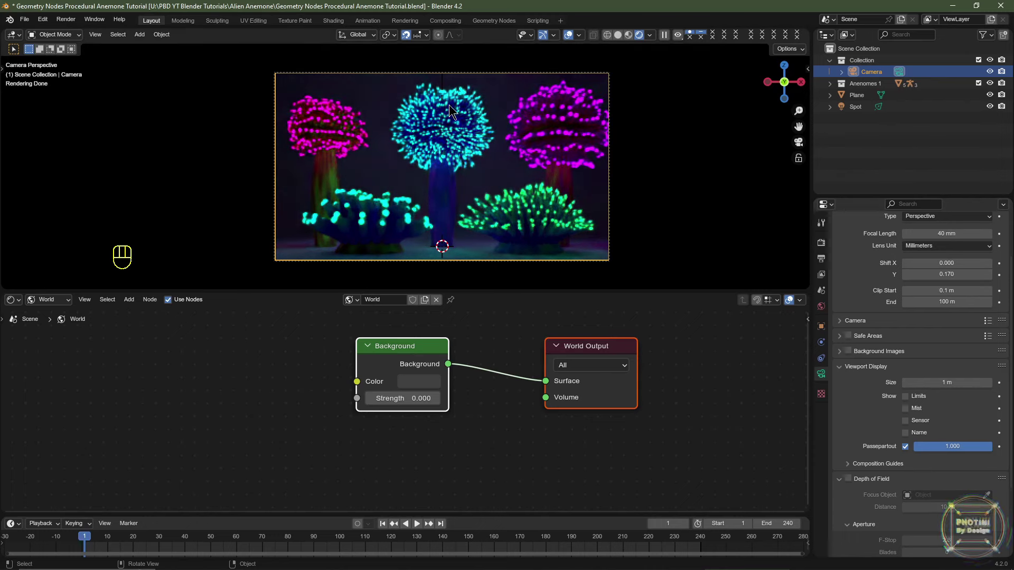
{"action": "scroll", "coordinate": [446, 163], "scroll_direction": "up", "scroll_amount": 3}
- Leave the camera view in solid shading and add an area light to the scene
{"action": "key", "text": "KP_0"}
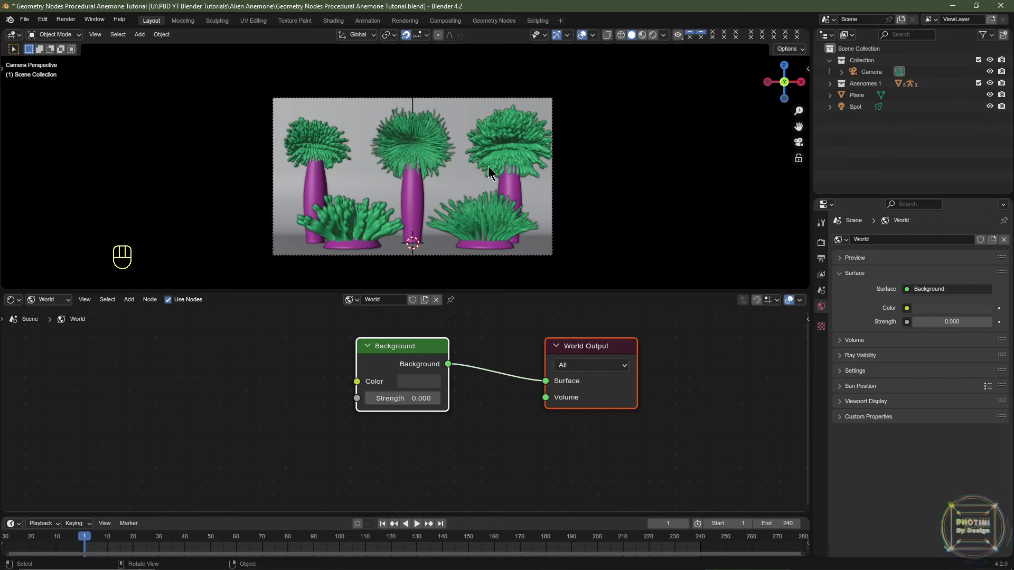
{"action": "scroll", "coordinate": [488, 166], "scroll_direction": "down", "scroll_amount": 2}
{"action": "key", "text": "shift+a"}
{"action": "mouse_move", "coordinate": [372, 194]}
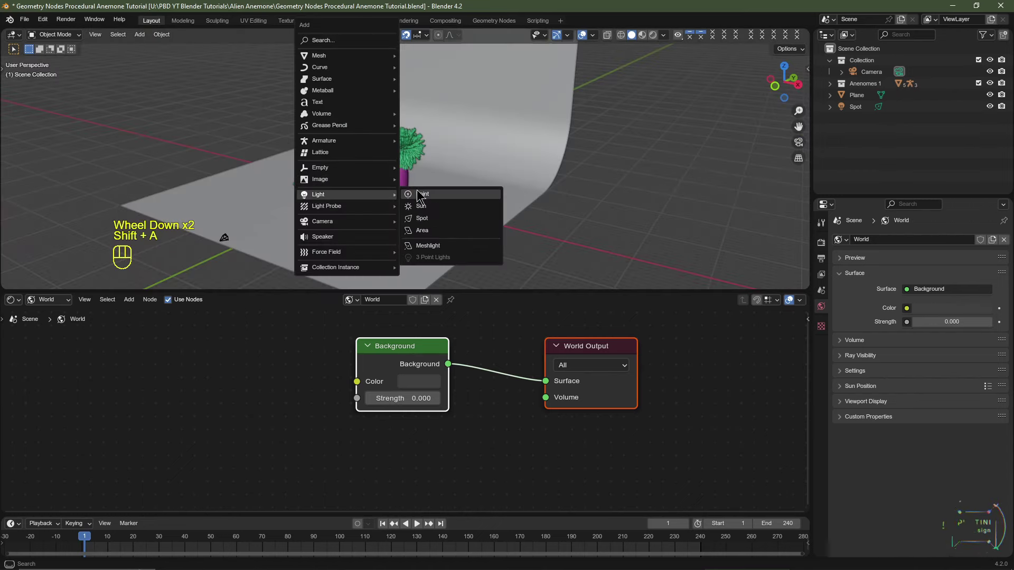
{"action": "left_click", "coordinate": [443, 228]}
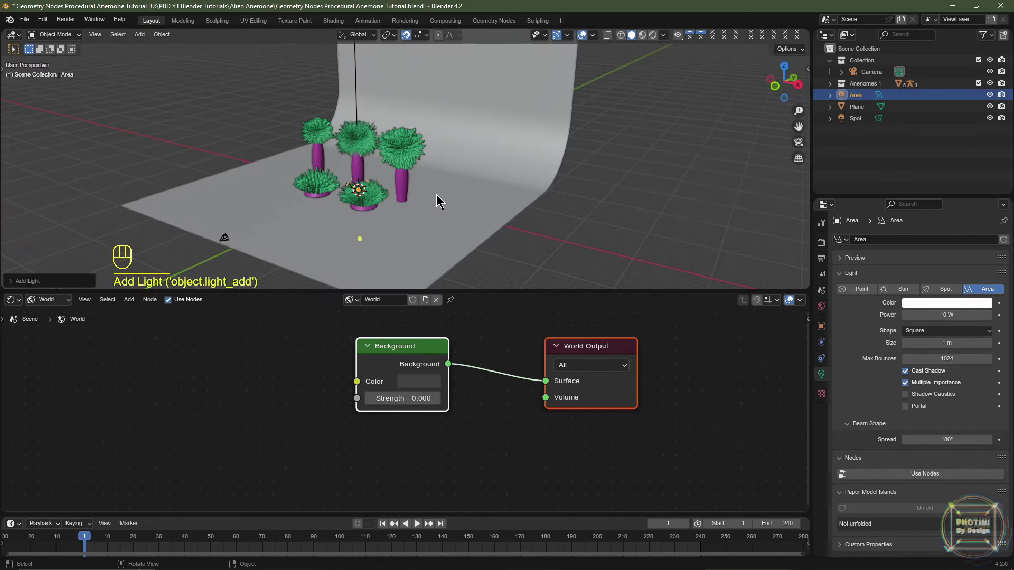
- Move the area light behind the anemones and about 14 m up, and rotate it about 75° to face them
{"action": "key", "text": "KP_3"}
{"action": "scroll", "coordinate": [427, 199], "scroll_direction": "up", "scroll_amount": 1}
{"action": "middle_click_drag", "start_coordinate": [428, 199], "coordinate": [321, 237], "text": "shift"}
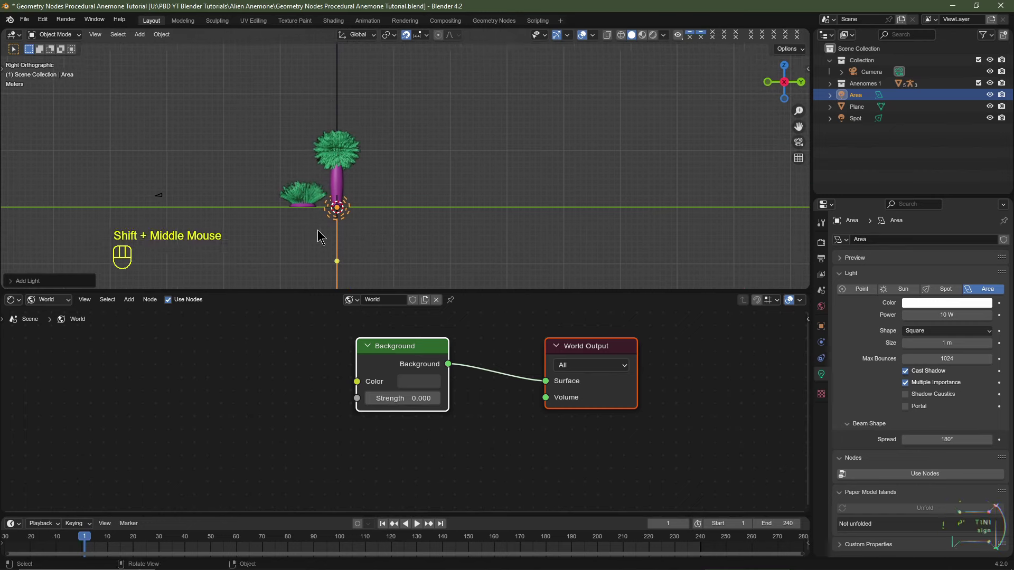
{"action": "key", "text": "g"}
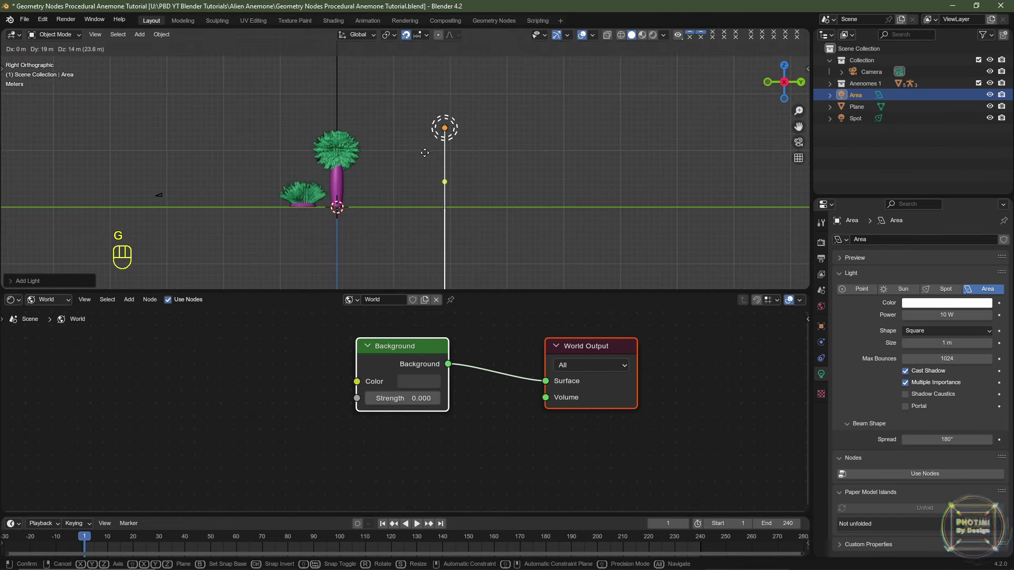
{"action": "left_click", "coordinate": [403, 151]}
{"action": "key", "text": "r"}
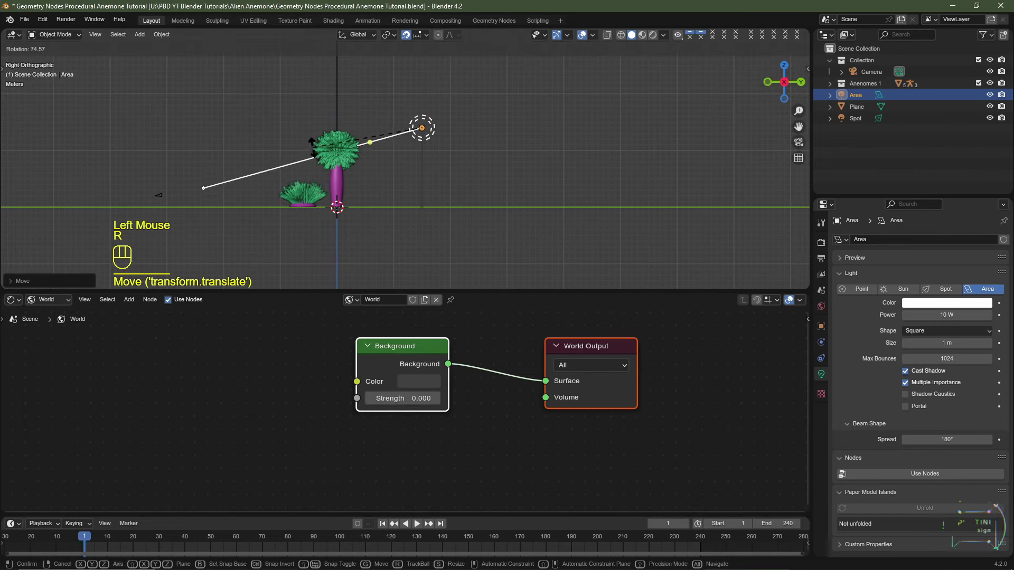
{"action": "left_click", "coordinate": [428, 150]}
{"action": "middle_click_drag", "start_coordinate": [429, 149], "coordinate": [427, 173]}
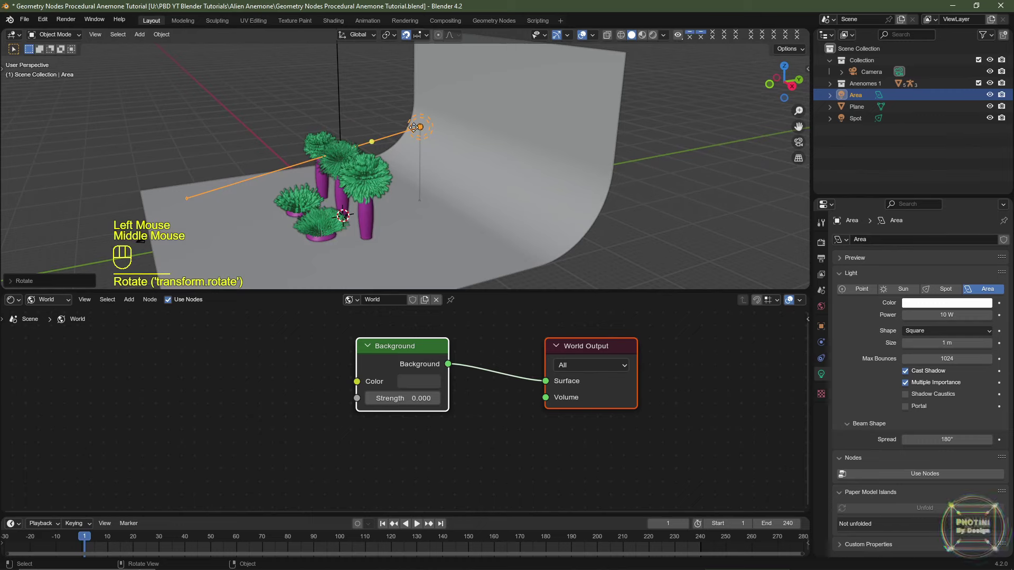
- Change the area light's shape to Rectangle and set its Size X to 44 m to span the camera frame
{"action": "scroll", "coordinate": [377, 187], "scroll_direction": "up", "scroll_amount": 3}
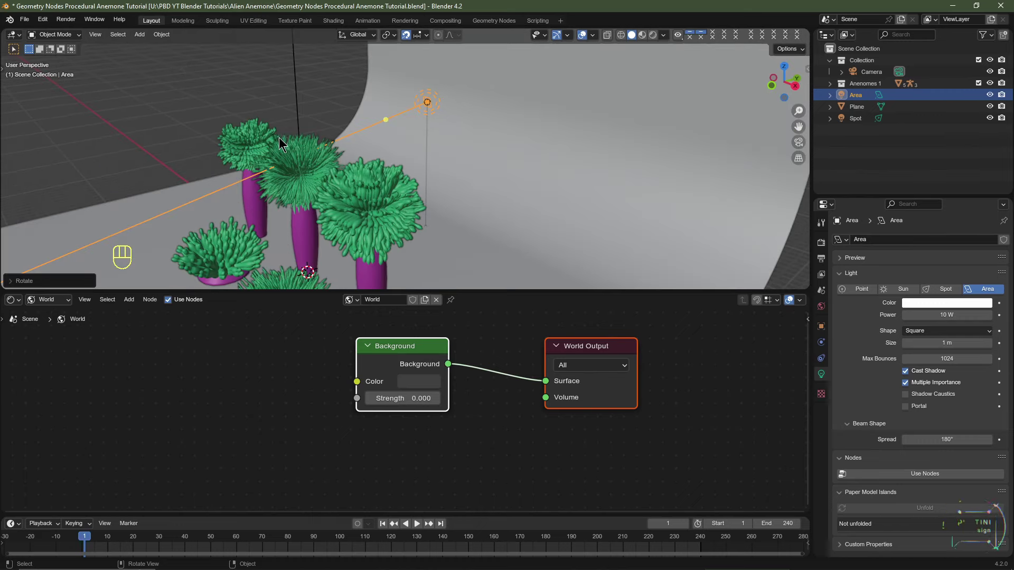
{"action": "key", "text": "KP_1"}
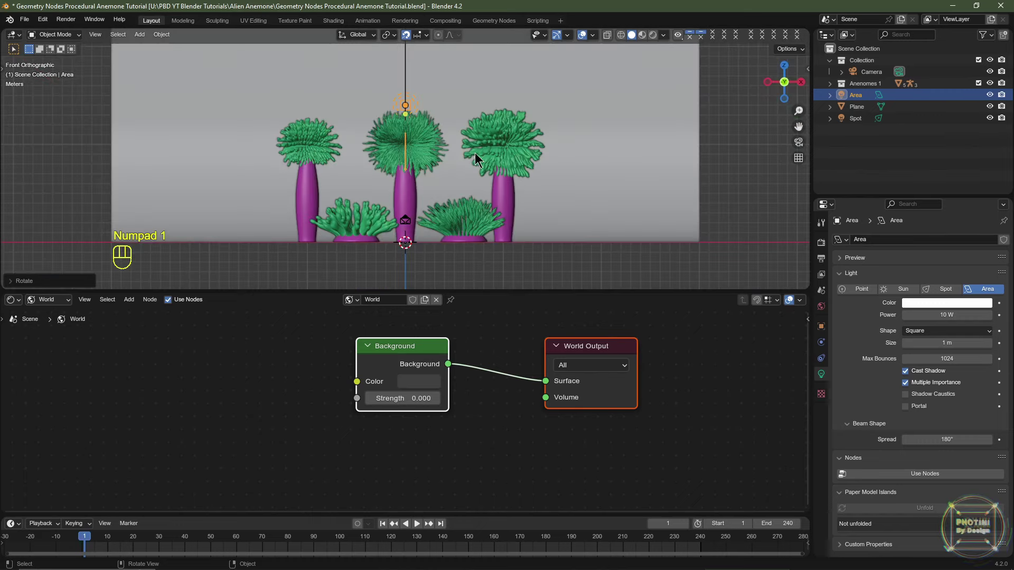
{"action": "scroll", "coordinate": [475, 153], "scroll_direction": "up", "scroll_amount": 3}
{"action": "middle_click_drag", "start_coordinate": [474, 153], "coordinate": [460, 179], "text": "shift"}
{"action": "left_click", "coordinate": [921, 330]}
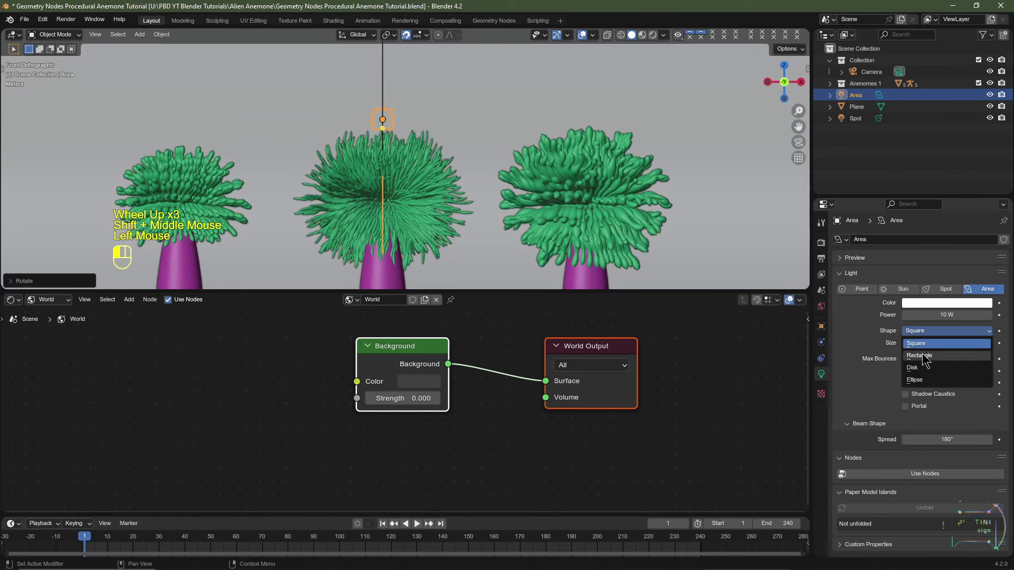
{"action": "left_click", "coordinate": [929, 355]}
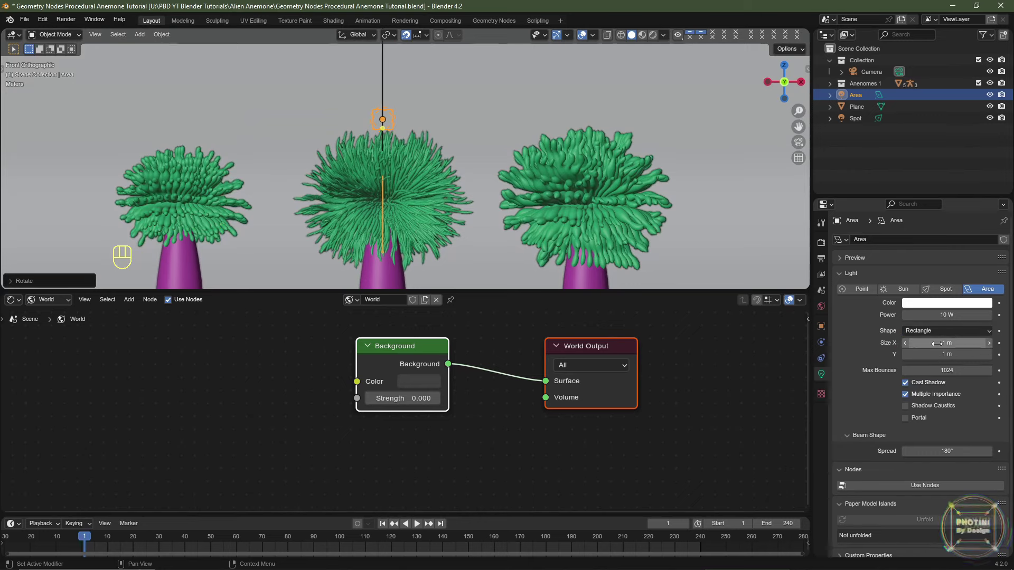
{"action": "key", "text": "KP_0"}
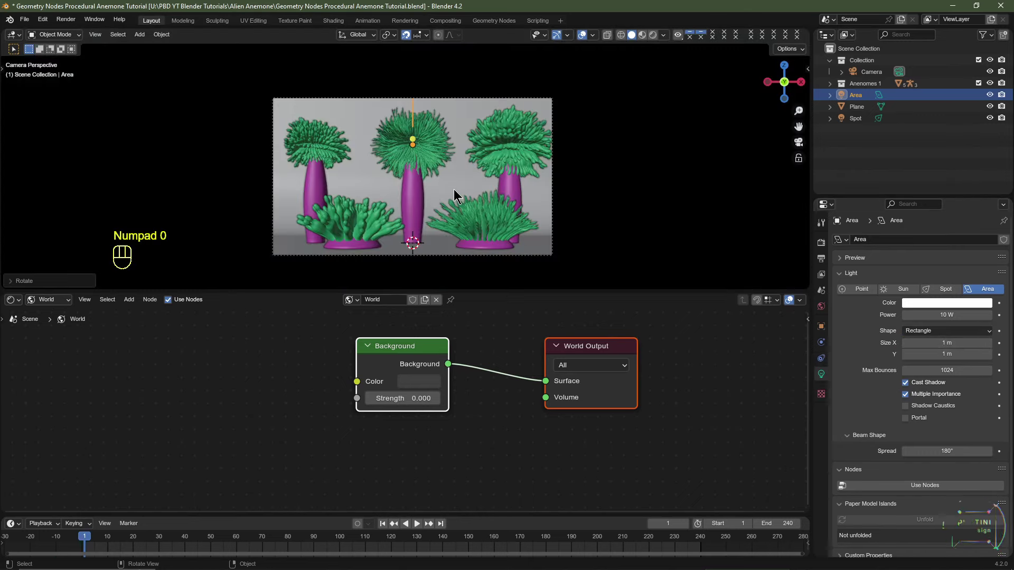
{"action": "scroll", "coordinate": [455, 188], "scroll_direction": "up", "scroll_amount": 1}
{"action": "left_click_drag", "start_coordinate": [945, 343], "coordinate": [1003, 343]}
{"action": "key", "text": "KP_0"}
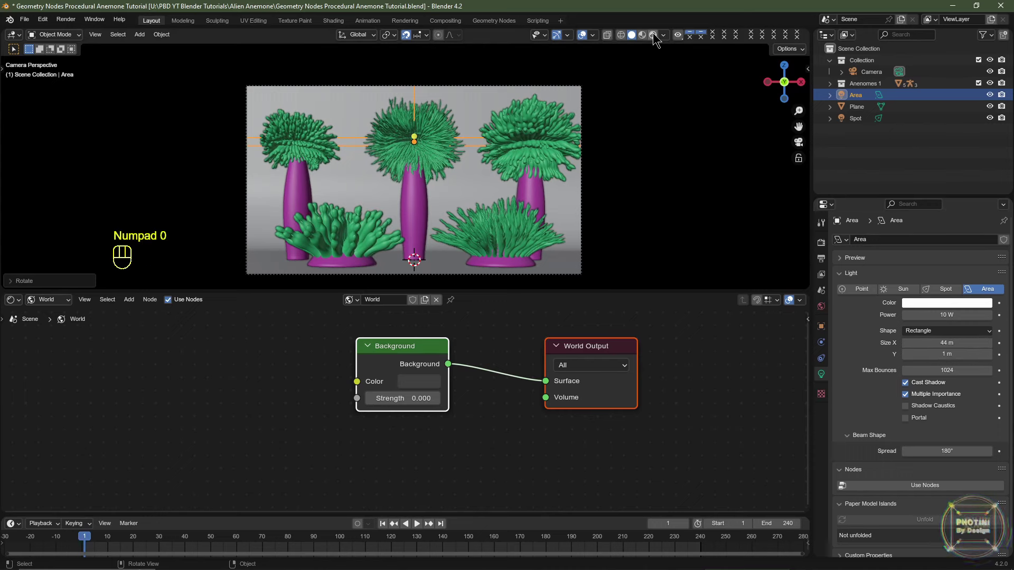
- Switch the camera view to rendered shading and set the area light's power to 2500 W
{"action": "left_click", "coordinate": [654, 40]}
{"action": "left_click", "coordinate": [946, 315]}
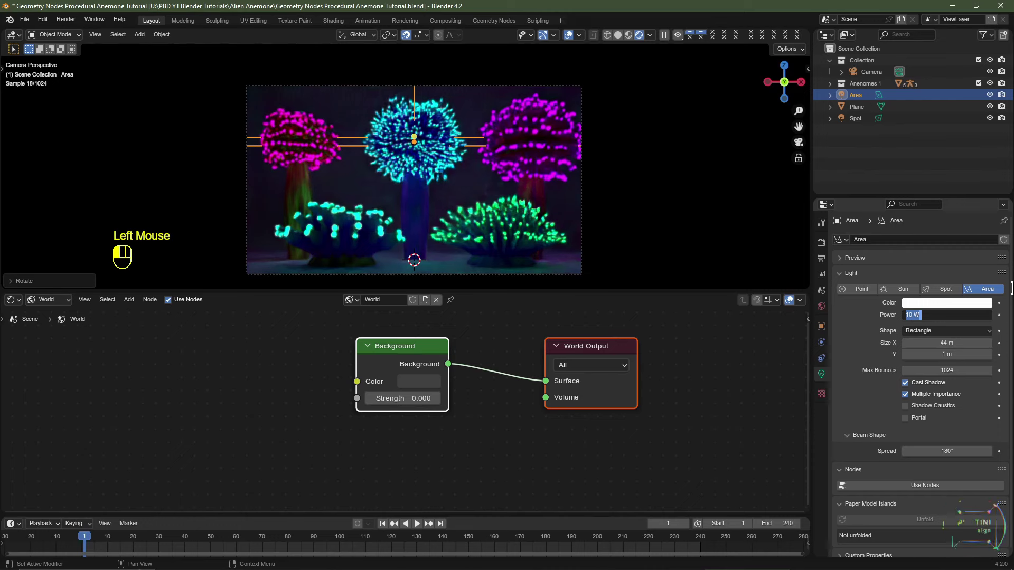
{"action": "type", "text": "250"}
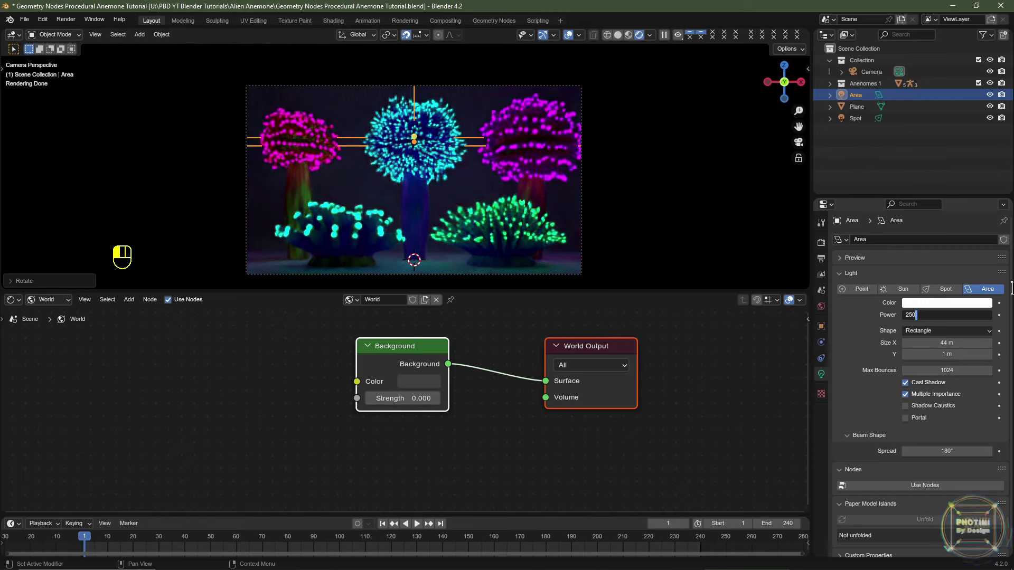
{"action": "type", "text": "0"}
{"action": "key", "text": "Return"}
- Raise the area light's power to 5000 W and inspect the rendered anemones up close
{"action": "left_click", "coordinate": [945, 315]}
{"action": "type", "text": "5"}
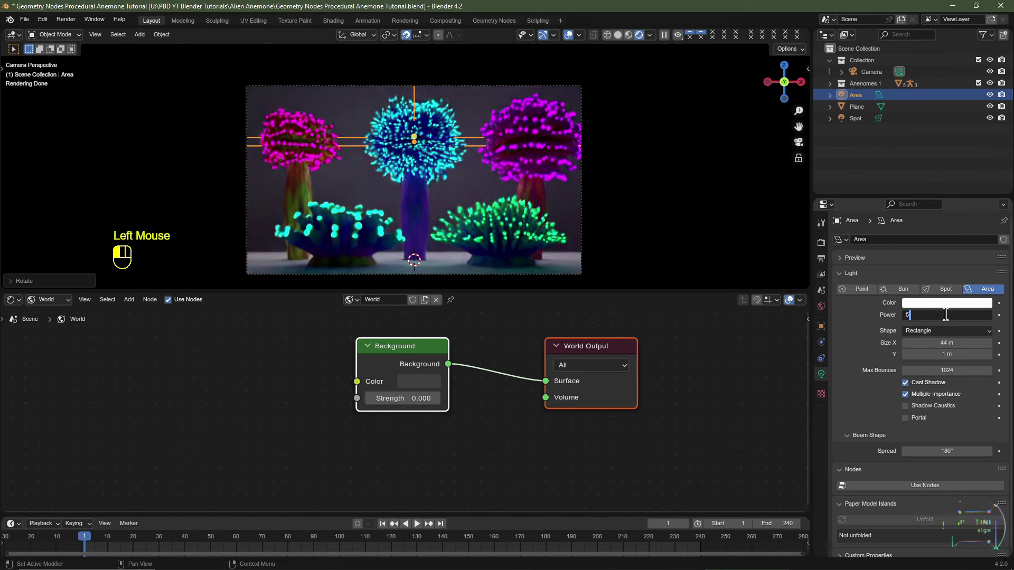
{"action": "type", "text": "000"}
{"action": "key", "text": "KP_Enter"}
{"action": "scroll", "coordinate": [550, 103], "scroll_direction": "up", "scroll_amount": 2}
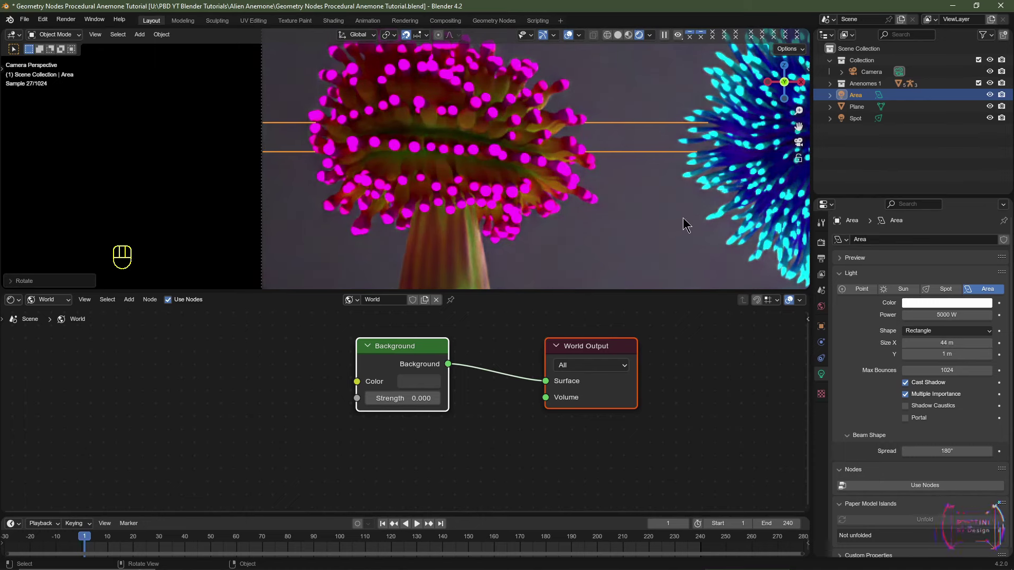
{"action": "scroll", "coordinate": [490, 266], "scroll_direction": "down", "scroll_amount": 2}
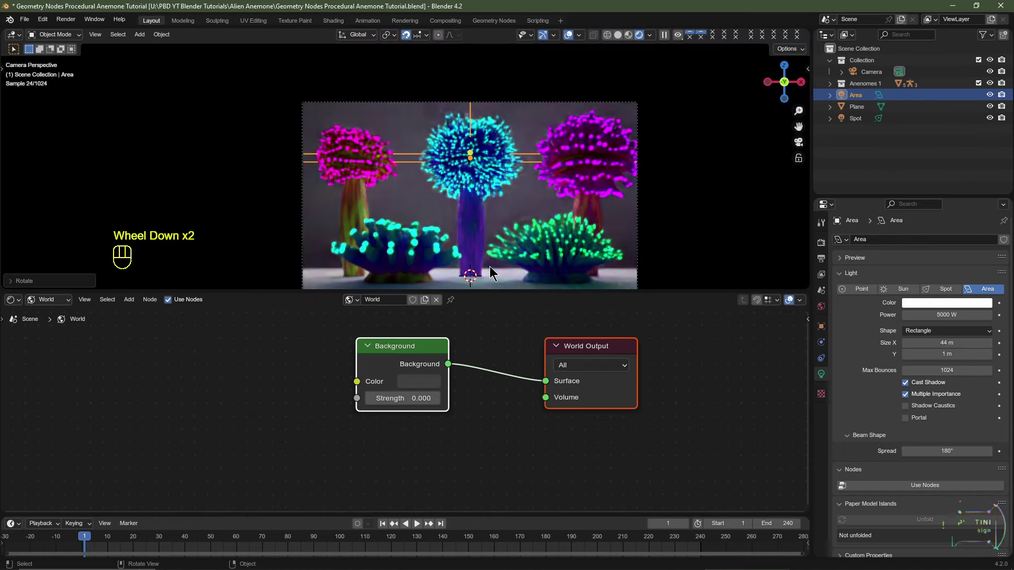
- Raise the area light about 5 m along Z and rotate it about 9° in side view so it points nearly horizontally
{"action": "key", "text": "g"}
{"action": "key", "text": "z"}
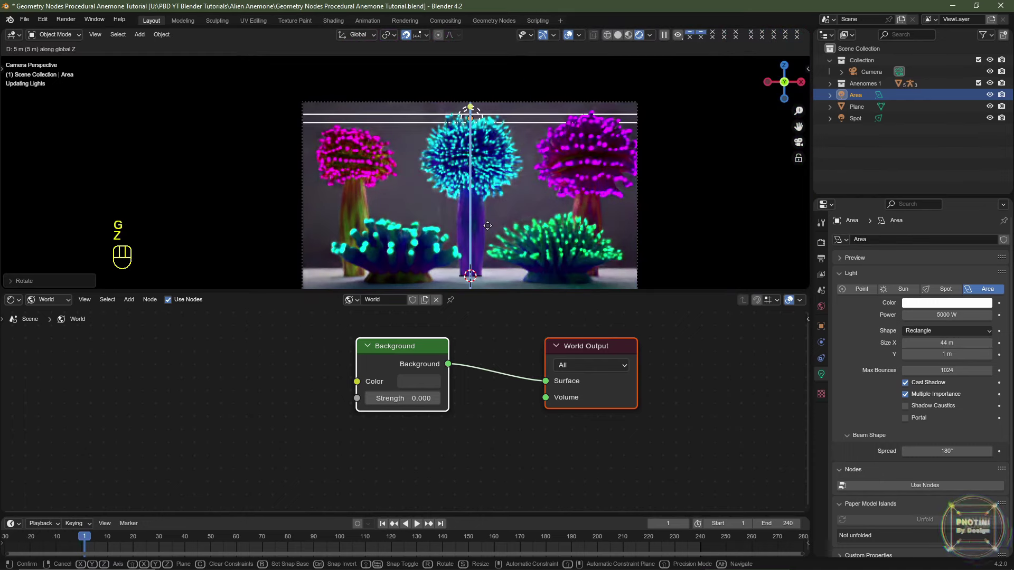
{"action": "left_click", "coordinate": [487, 225]}
{"action": "key", "text": "KP_3"}
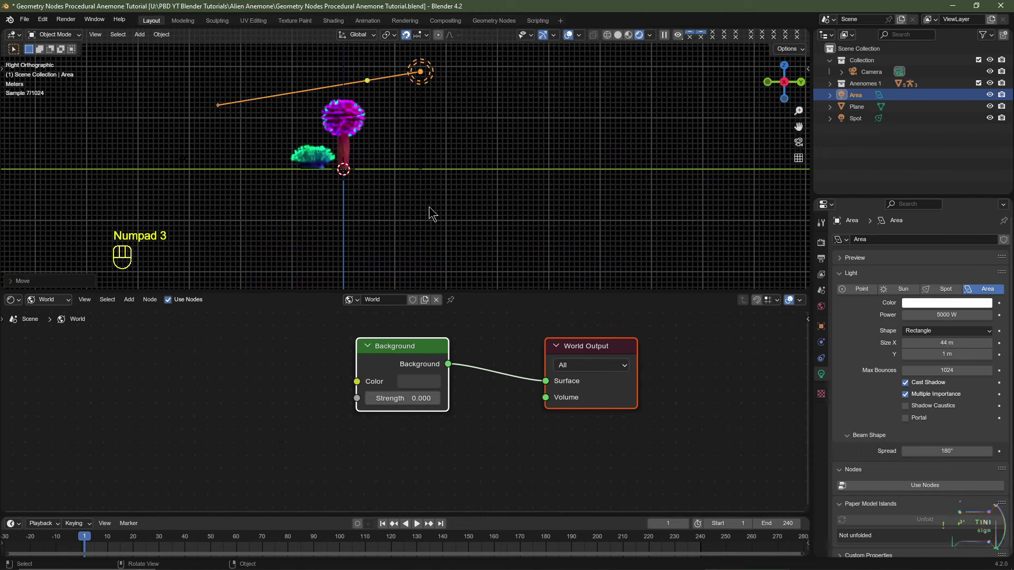
{"action": "key", "text": "r"}
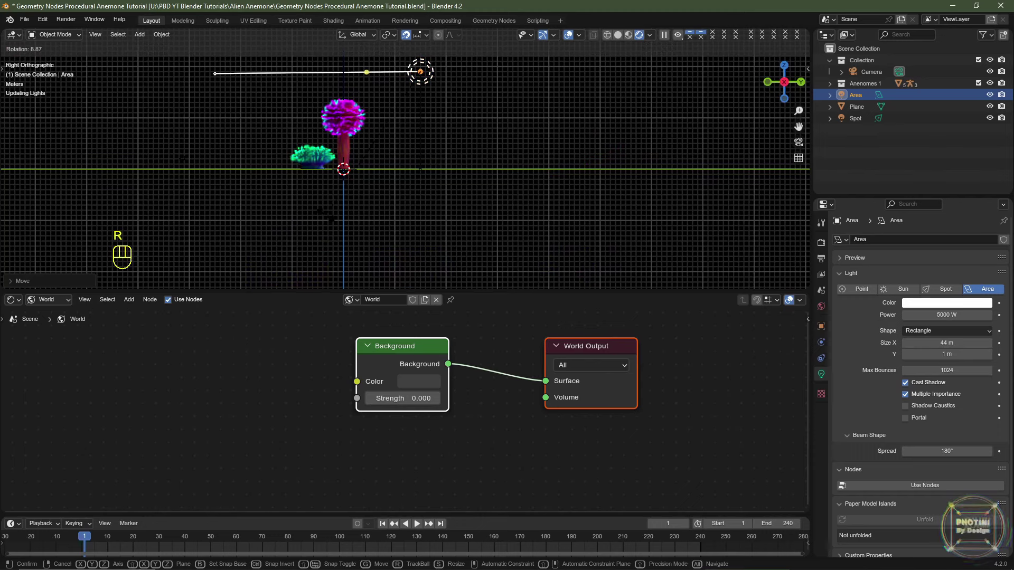
{"action": "left_click", "coordinate": [327, 216]}
- Lower the area light about 15 m along Z to near the ground and tilt it slightly upward towards the anemones
{"action": "key", "text": "g"}
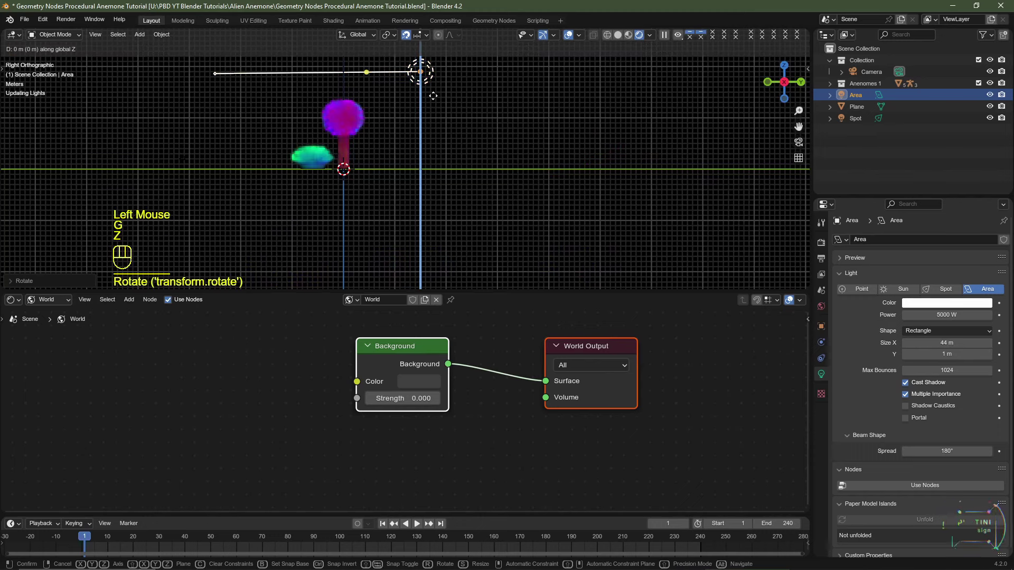
{"action": "key", "text": "z"}
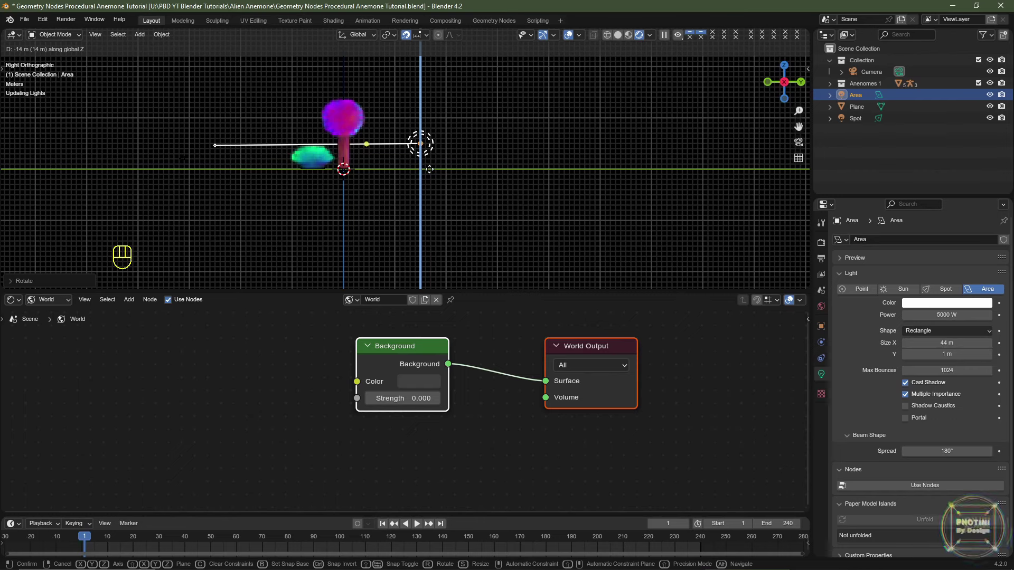
{"action": "left_click", "coordinate": [429, 175]}
{"action": "key", "text": "r"}
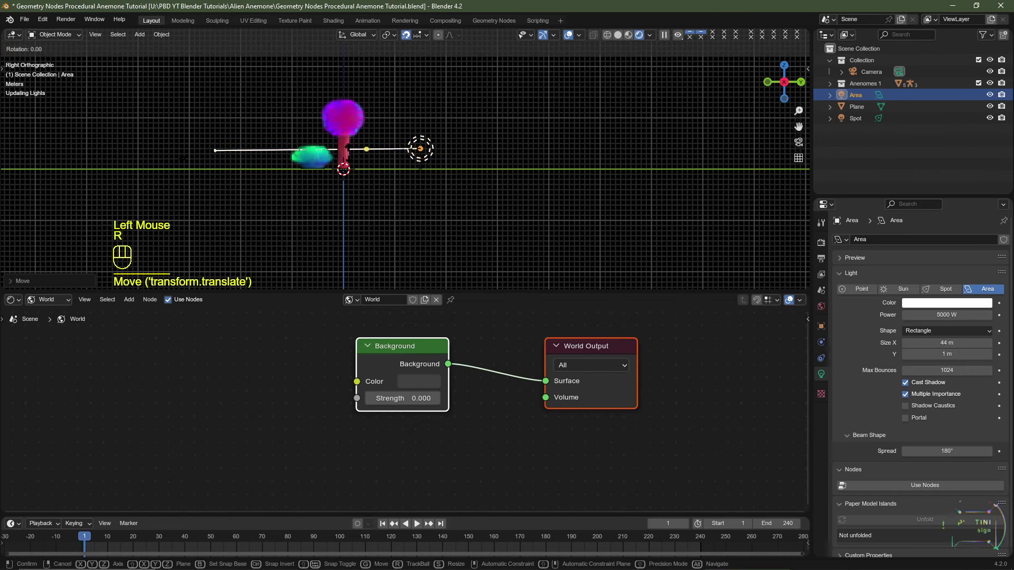
{"action": "left_click", "coordinate": [352, 148]}
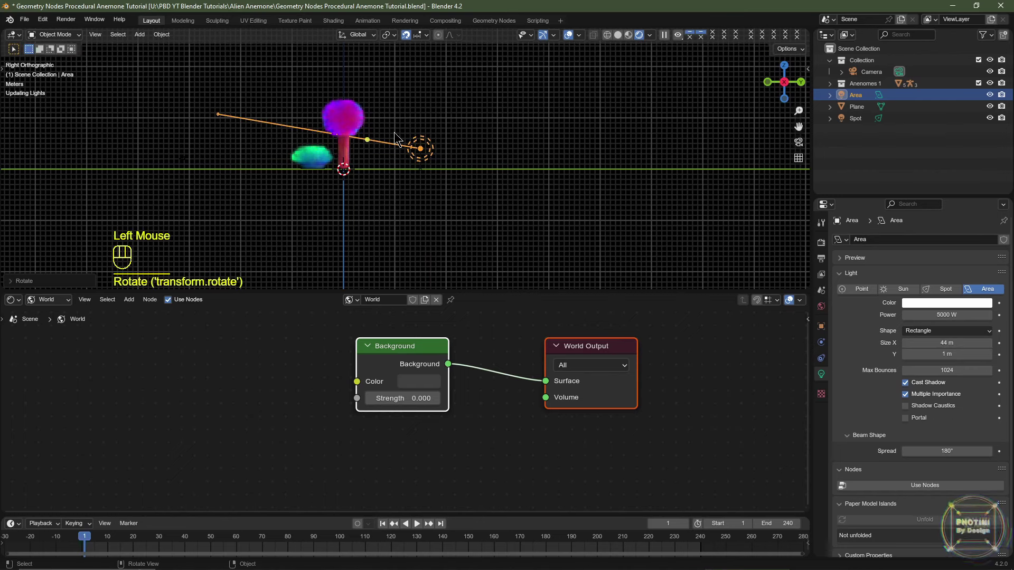
- Reduce the area light's power to 2500 W and then to 1000 W while viewing the scene through the camera
{"action": "key", "text": "KP_0"}
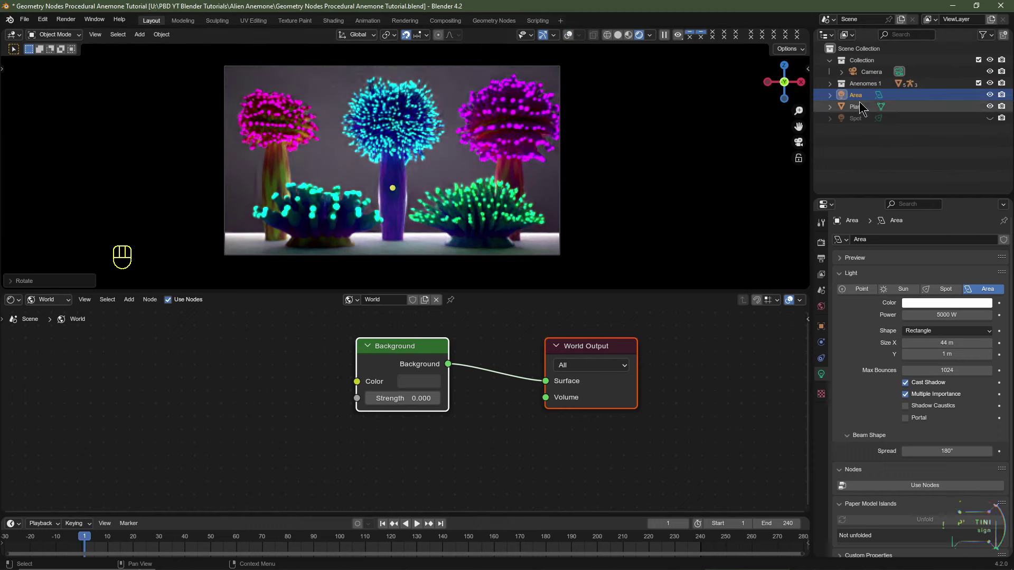
{"action": "left_click", "coordinate": [947, 315]}
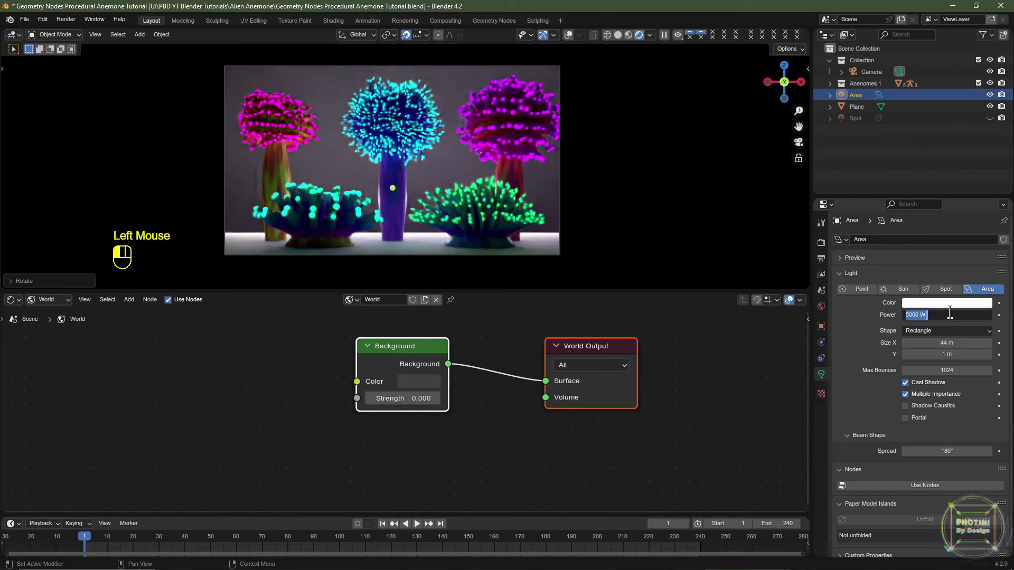
{"action": "type", "text": "2500"}
{"action": "key", "text": "Return"}
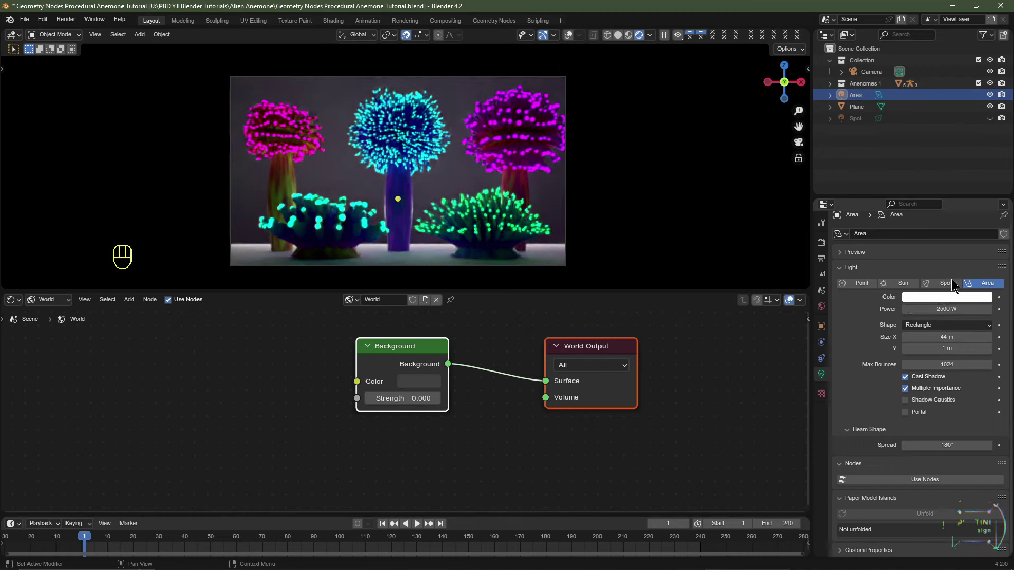
{"action": "left_click", "coordinate": [941, 308]}
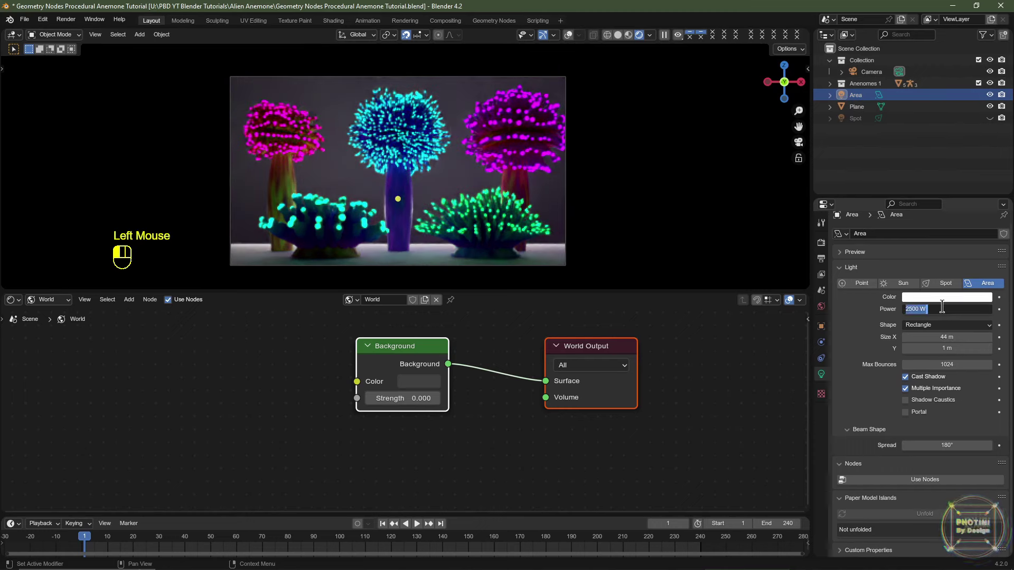
{"action": "type", "text": "1000"}
{"action": "key", "text": "Return"}
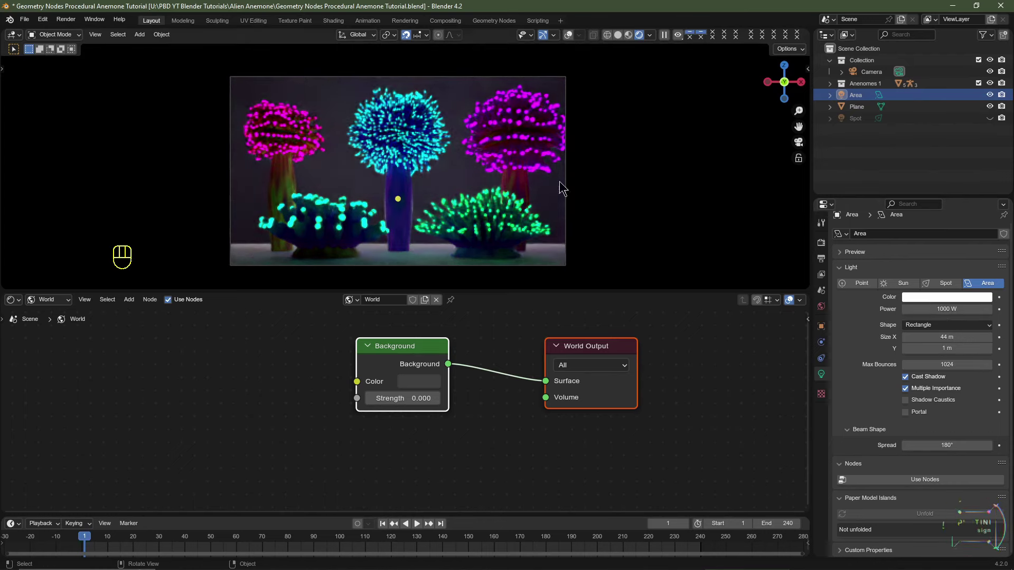
- Switch to solid shading with overlays on and add a sun light to the scene
{"action": "left_click", "coordinate": [618, 34]}
{"action": "mouse_move", "coordinate": [616, 177]}
{"action": "middle_mouse_down"}
{"action": "mouse_move", "coordinate": [611, 186]}
{"action": "mouse_move", "coordinate": [482, 198]}
{"action": "mouse_move", "coordinate": [438, 189]}
{"action": "mouse_move", "coordinate": [493, 181]}
{"action": "middle_mouse_up"}
{"action": "scroll", "coordinate": [562, 189], "scroll_direction": "down", "scroll_amount": 2}
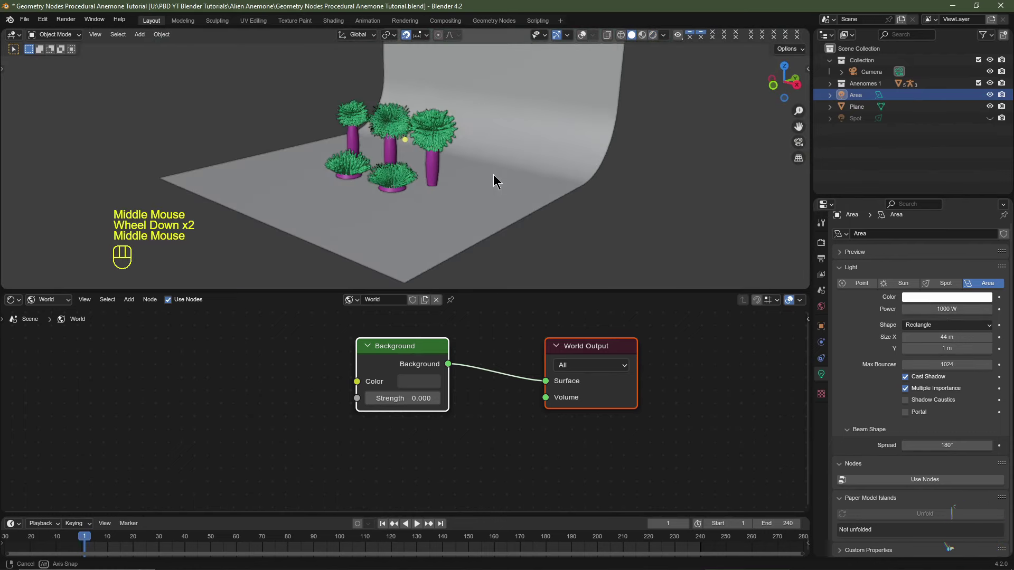
{"action": "left_click", "coordinate": [581, 34]}
{"action": "key", "text": "shift+a"}
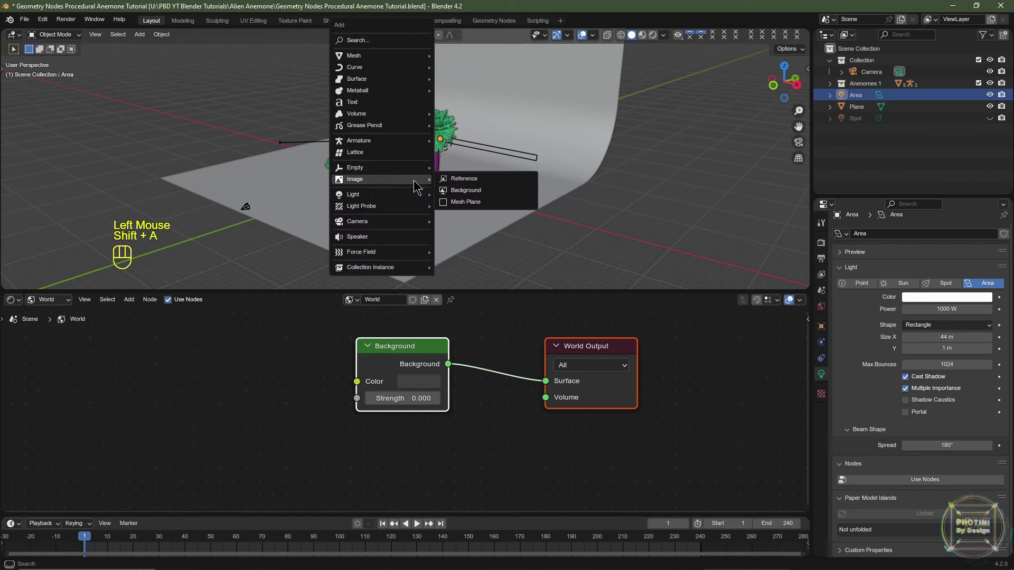
{"action": "mouse_move", "coordinate": [429, 196]}
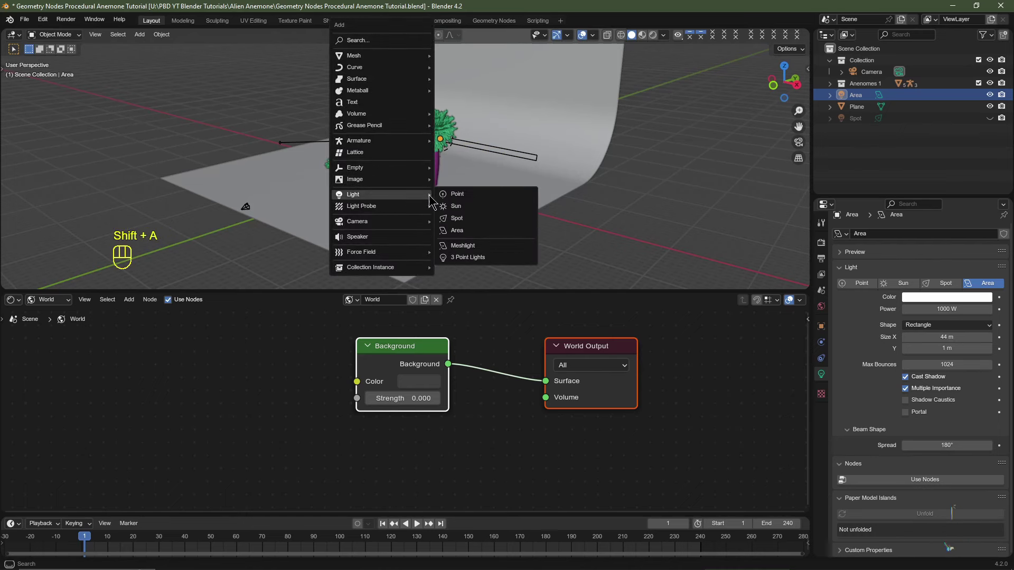
{"action": "left_click", "coordinate": [469, 207]}
- Move the sun in side view to Y -30 m and Z 20 m, and rotate it 80° to face the anemones
{"action": "key", "text": "KP_3"}
{"action": "middle_click_drag", "start_coordinate": [455, 218], "coordinate": [452, 260], "text": "shift"}
{"action": "key", "text": "g"}
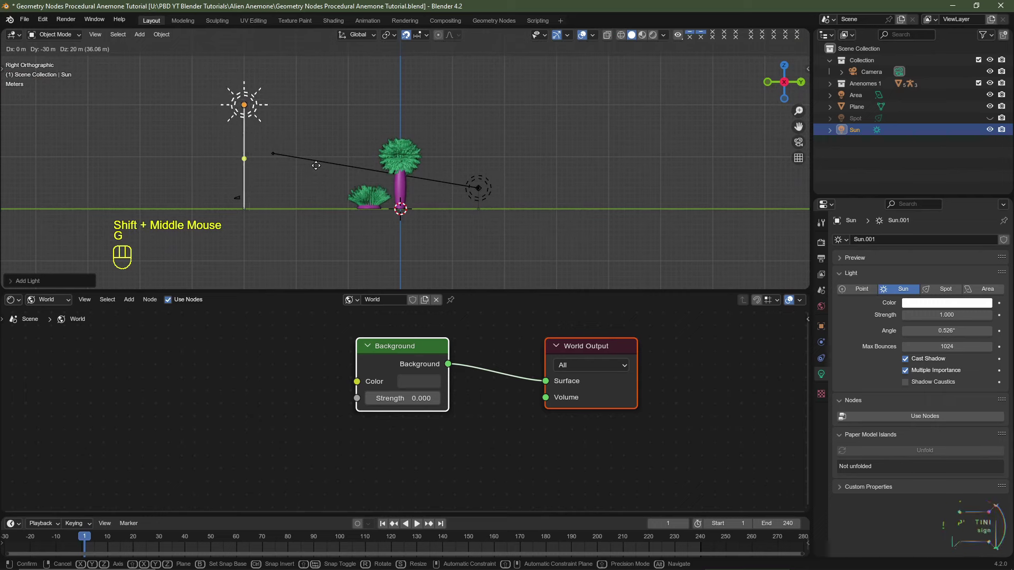
{"action": "left_click", "coordinate": [319, 165]}
{"action": "key", "text": "r"}
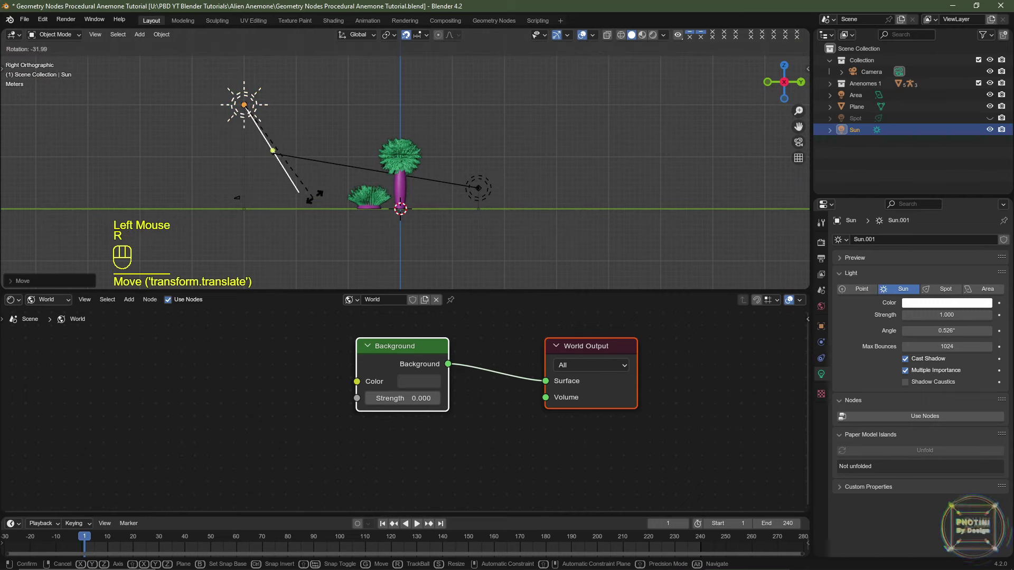
{"action": "left_click", "coordinate": [377, 109], "text": "ctrl"}
- View the scene through the camera in rendered shading and hide the area light in the viewport
{"action": "key", "text": "KP_0"}
{"action": "key", "text": "KP_0"}
{"action": "key", "text": "KP_0"}
{"action": "key", "text": "KP_0"}
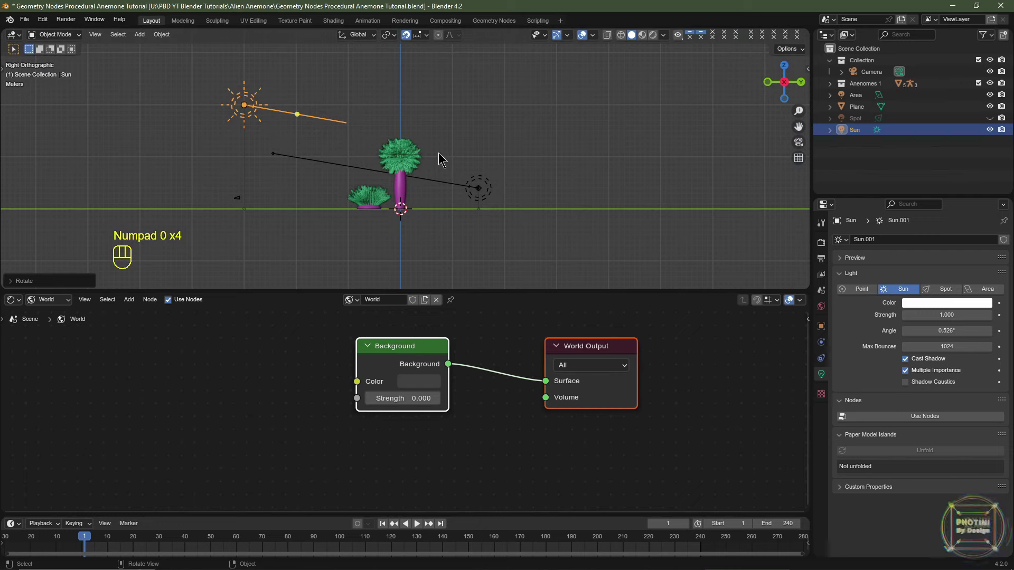
{"action": "key", "text": "KP_0"}
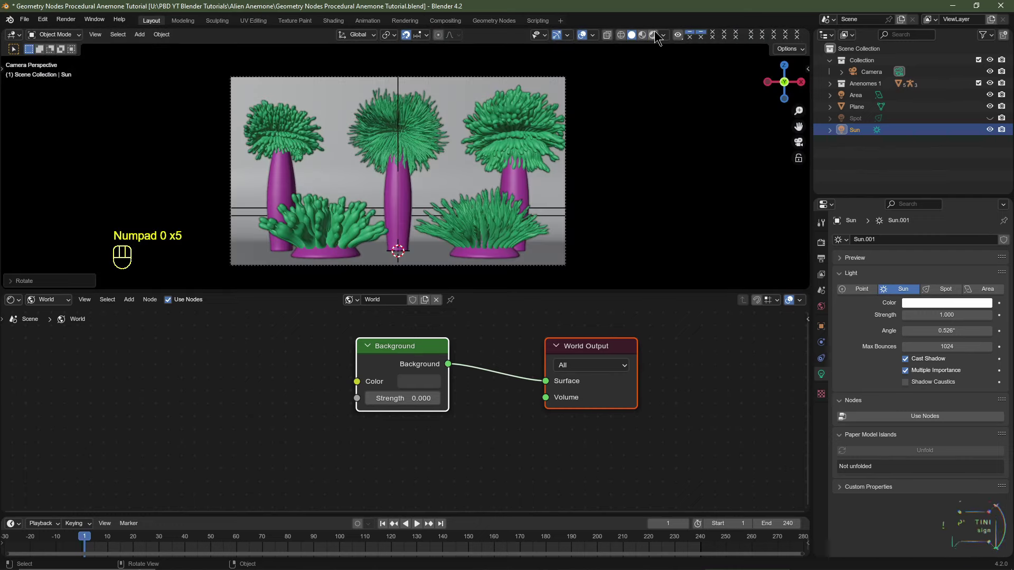
{"action": "left_click", "coordinate": [653, 35]}
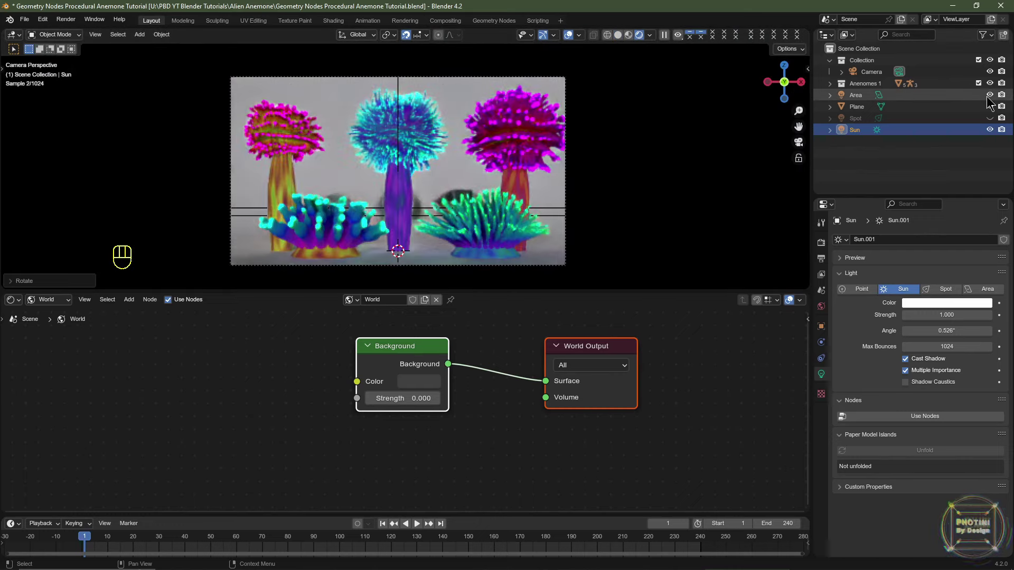
{"action": "left_click", "coordinate": [990, 95]}
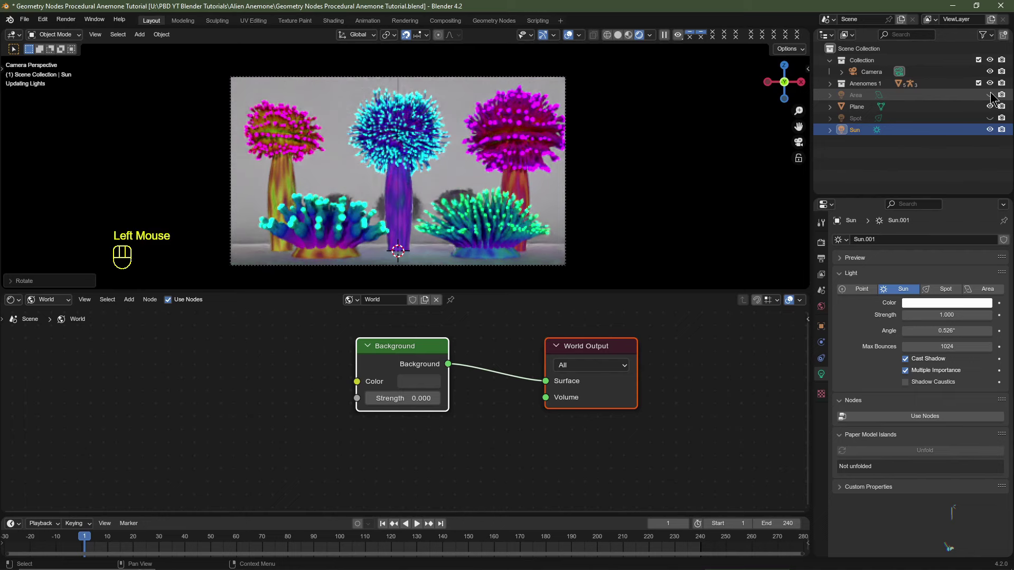
- Set the sun's X rotation to 75°
{"action": "left_click", "coordinate": [856, 131]}
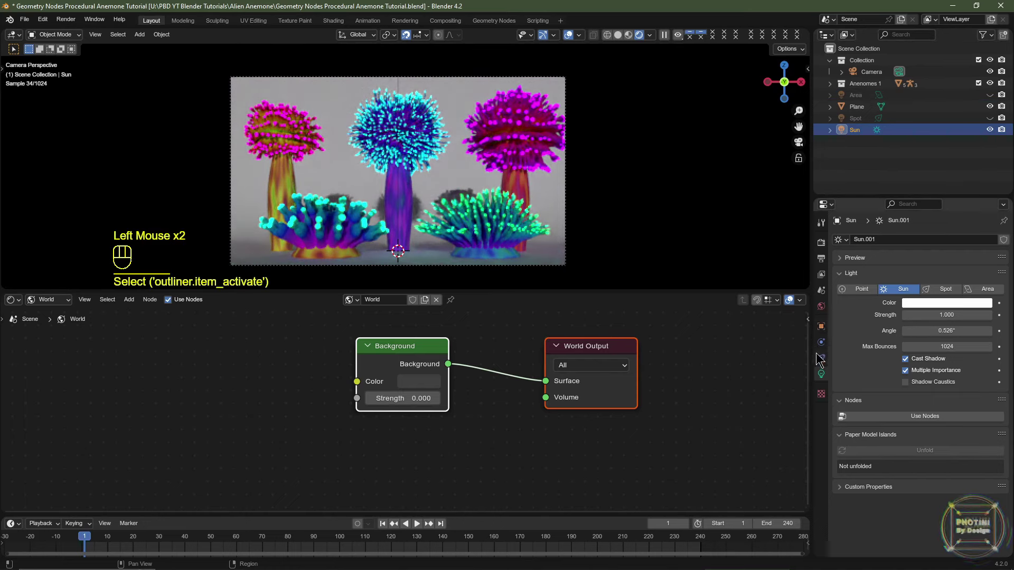
{"action": "left_click", "coordinate": [821, 327]}
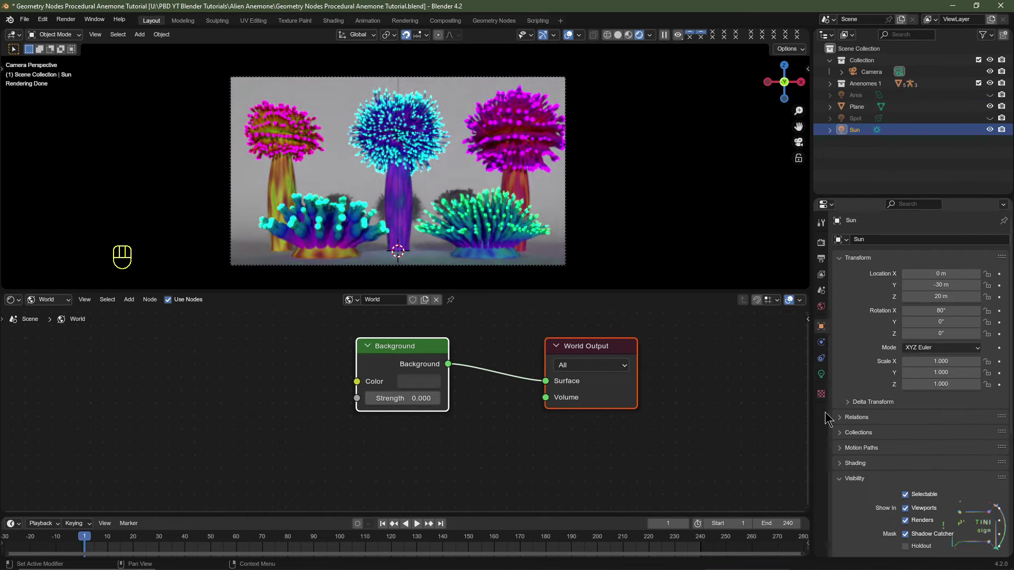
{"action": "left_click", "coordinate": [939, 310]}
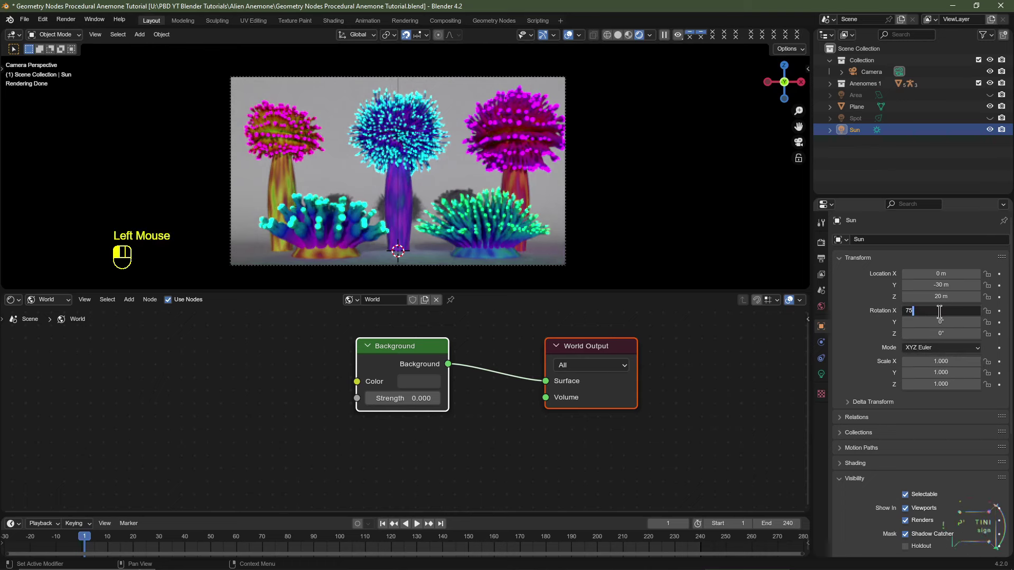
{"action": "type", "text": "75"}
{"action": "key", "text": "Return"}
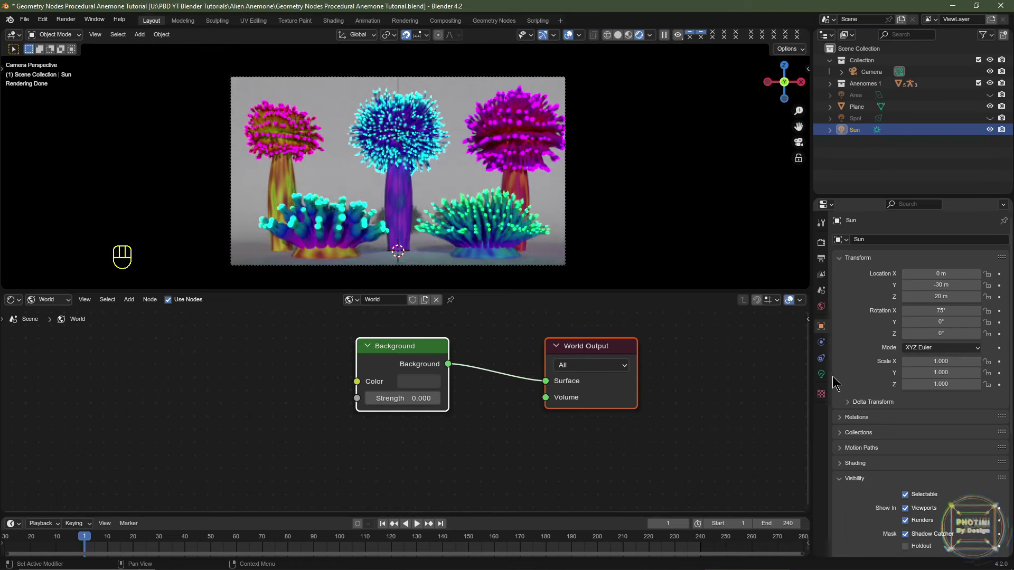
- Set the sun light's angle to 75° and unhide the spot and area lights in the viewport
{"action": "left_click", "coordinate": [821, 373]}
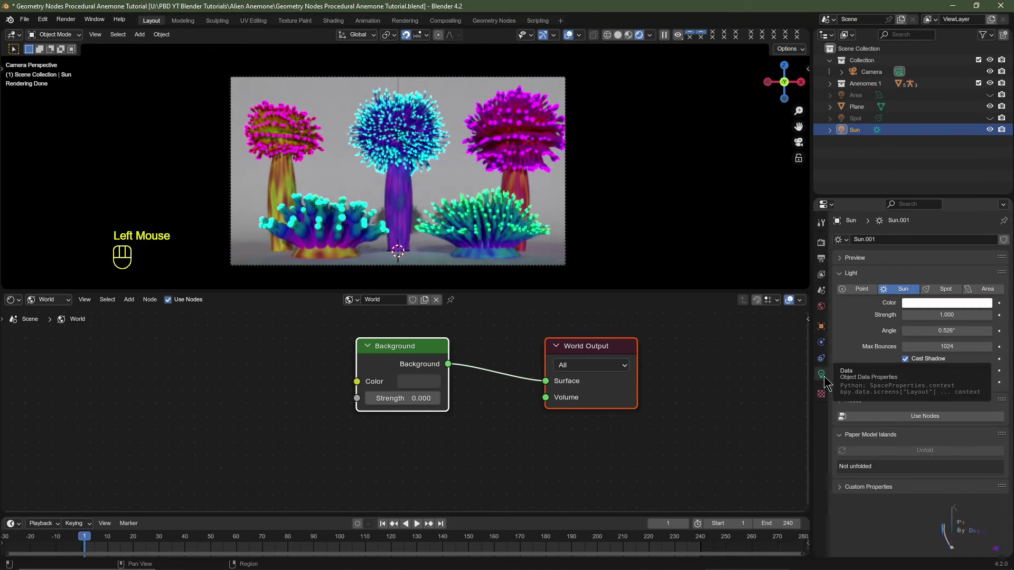
{"action": "left_click", "coordinate": [931, 331]}
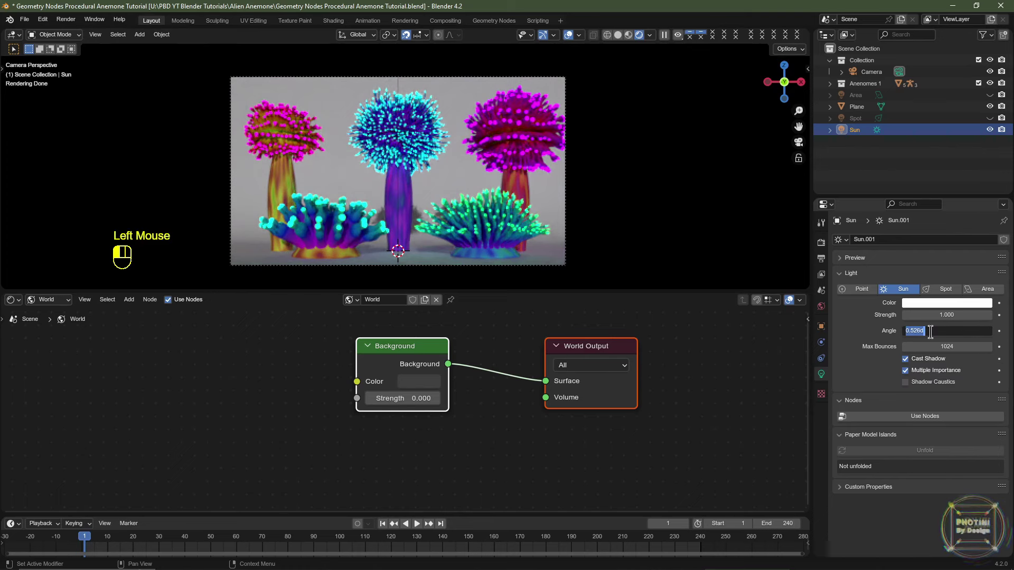
{"action": "key", "text": "Return"}
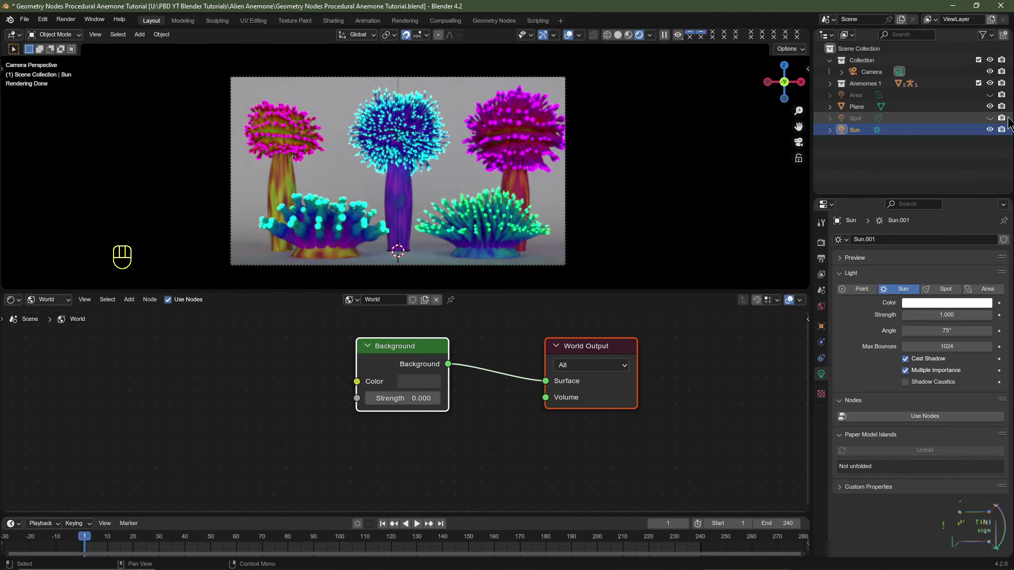
{"action": "left_click", "coordinate": [991, 118]}
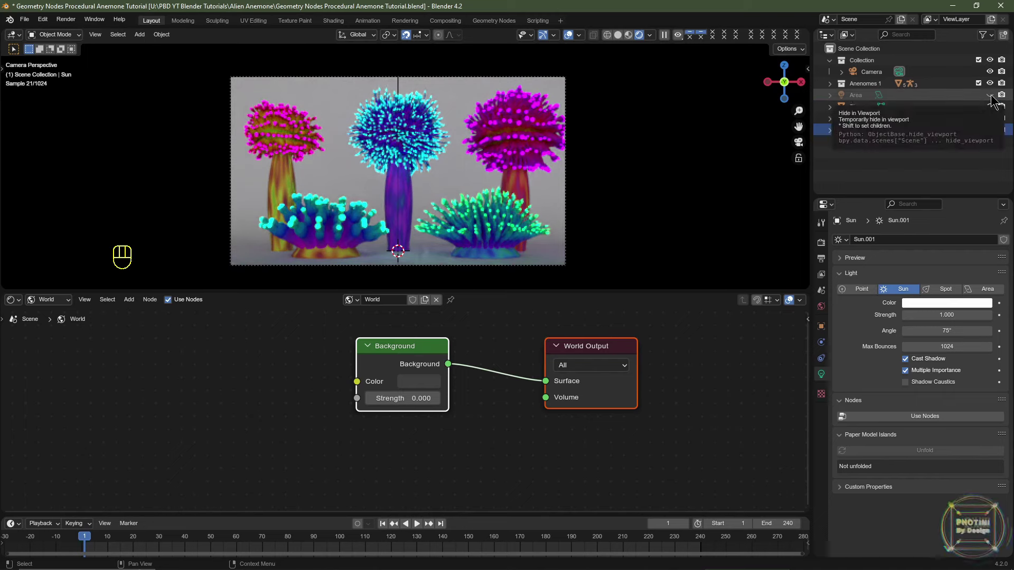
{"action": "left_click", "coordinate": [990, 96]}
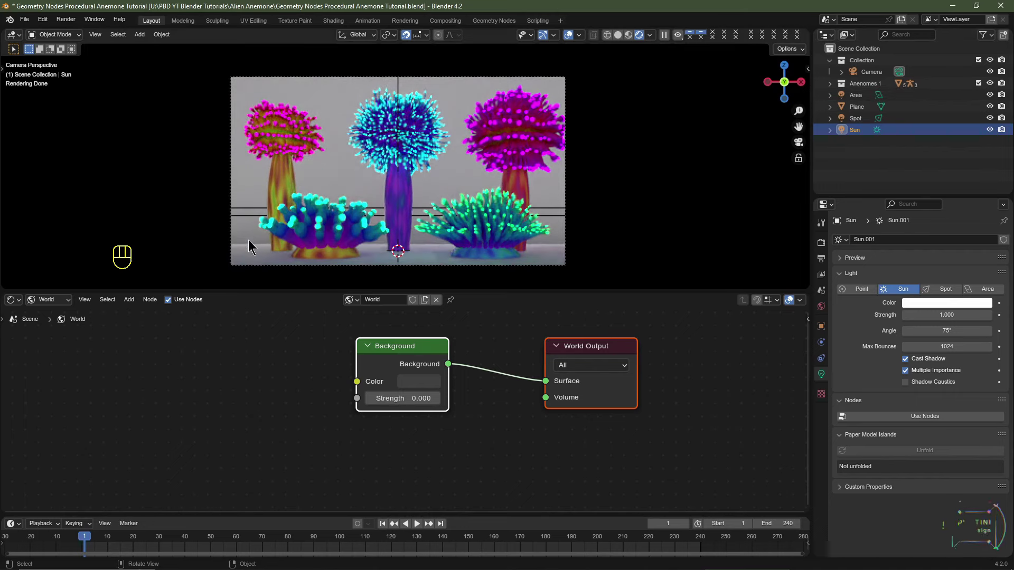
- Select the backdrop plane, show its object material in the shader editor and set the base color to black
{"action": "left_click", "coordinate": [252, 257]}
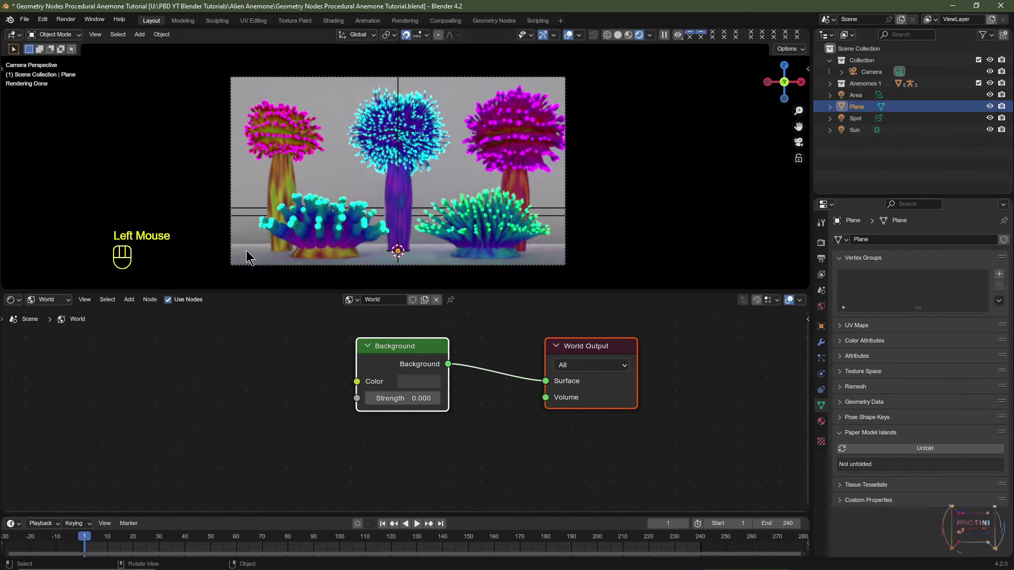
{"action": "left_click", "coordinate": [52, 300]}
{"action": "left_click", "coordinate": [50, 327]}
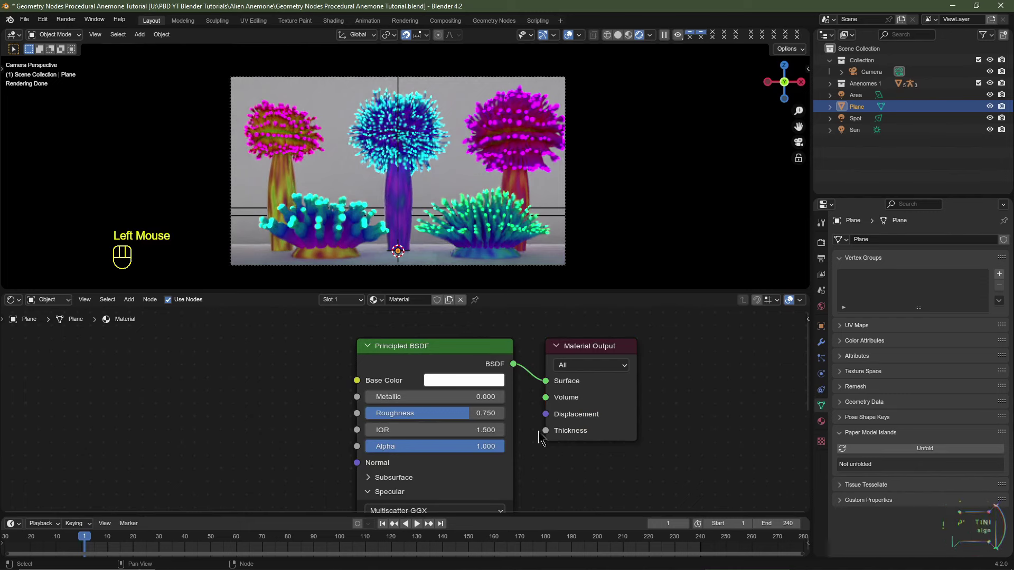
{"action": "left_click", "coordinate": [483, 380]}
{"action": "scroll", "coordinate": [484, 381], "scroll_direction": "down", "scroll_amount": 10, "text": "ctrl"}
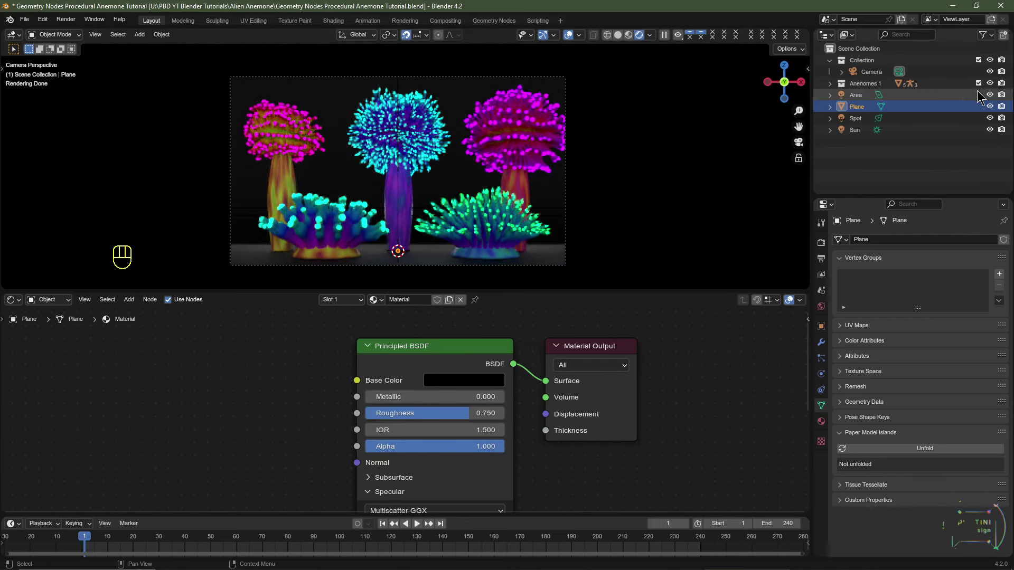
- Delete the area light and lighten the backdrop plane's base color to dark grey
{"action": "left_click", "coordinate": [853, 95]}
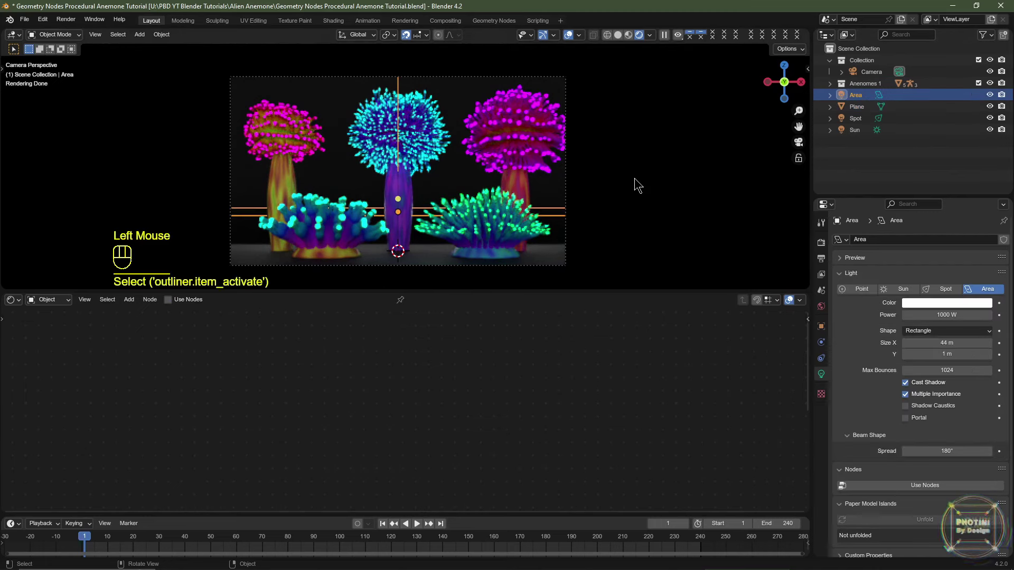
{"action": "key", "text": "Delete"}
{"action": "left_click", "coordinate": [587, 275]}
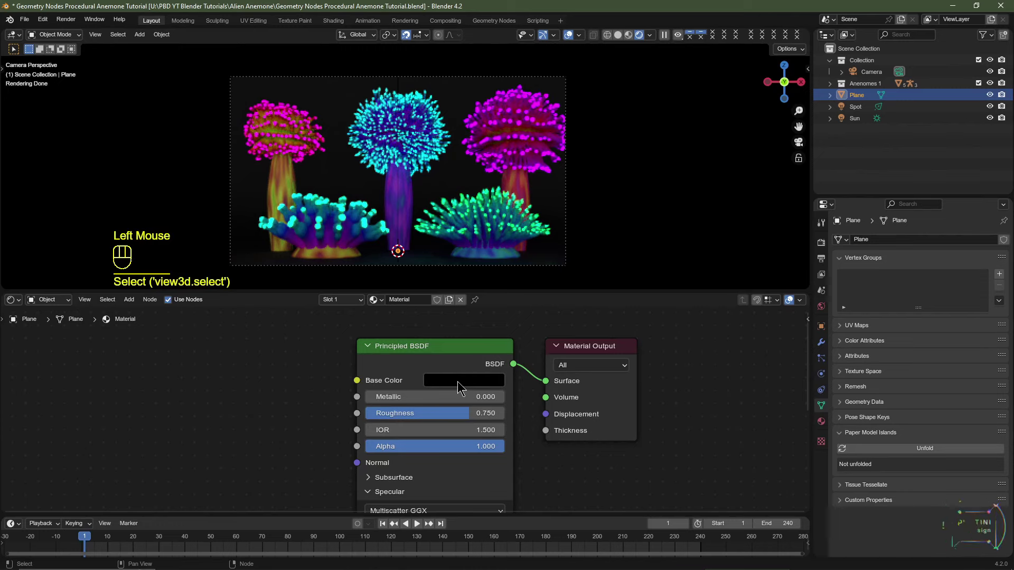
{"action": "left_click", "coordinate": [461, 383]}
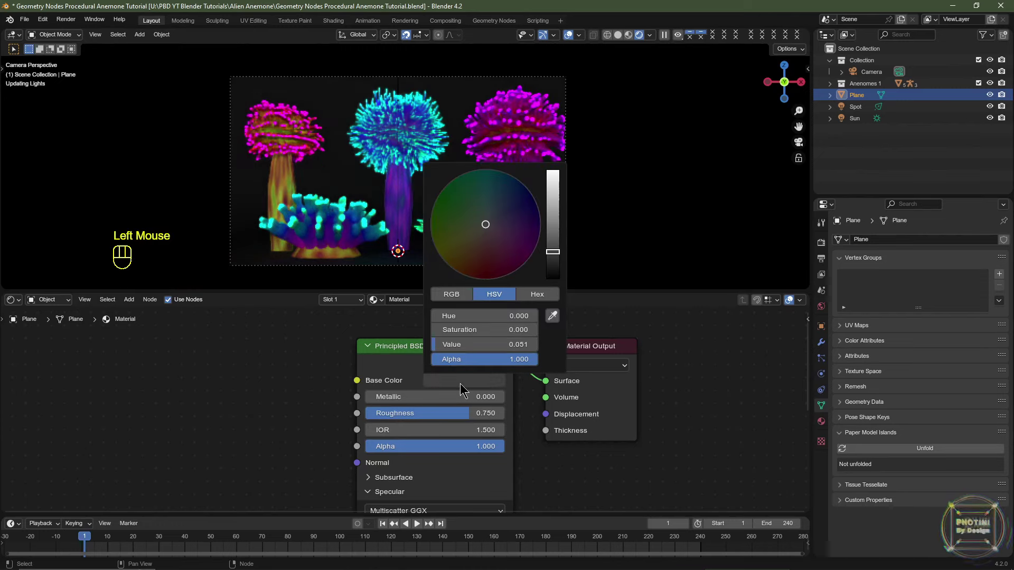
{"action": "left_click", "coordinate": [462, 383]}
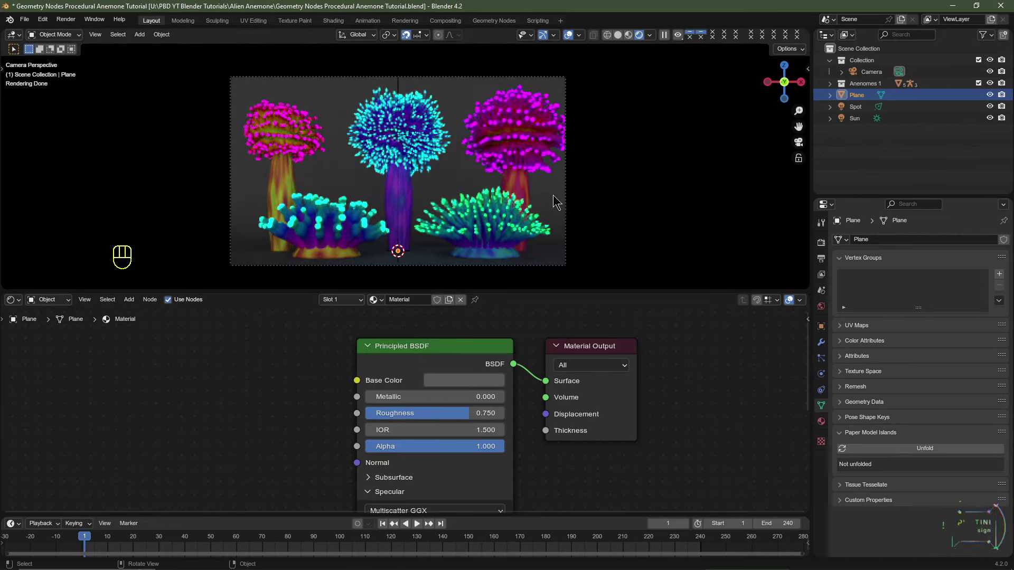
- Return to solid shading in a perspective view and add a cube at the scene origin
{"action": "left_click", "coordinate": [618, 35]}
{"action": "middle_click_drag", "start_coordinate": [631, 98], "coordinate": [496, 207]}
{"action": "scroll", "coordinate": [496, 207], "scroll_direction": "down", "scroll_amount": 2}
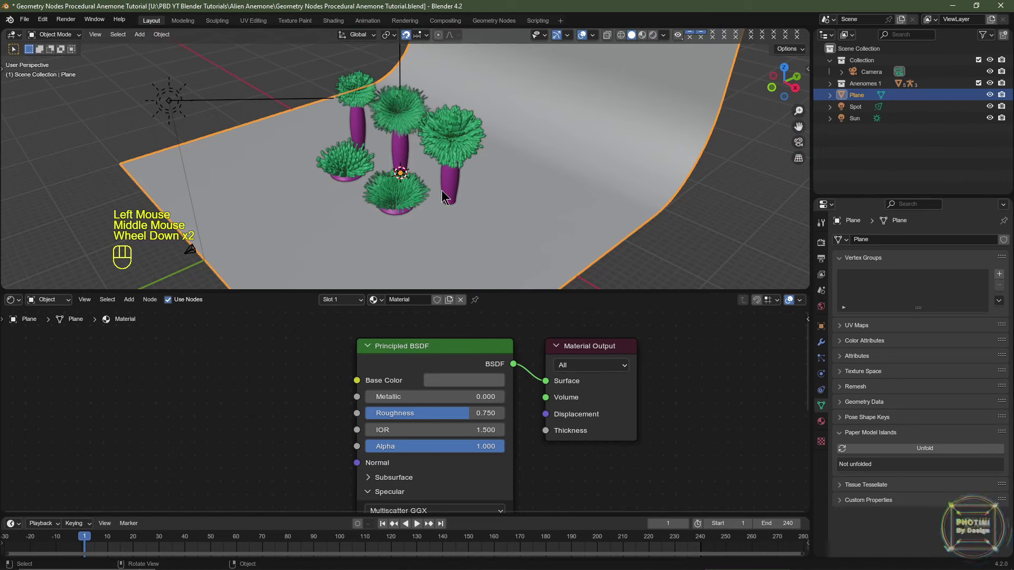
{"action": "key", "text": "shift+a"}
{"action": "mouse_move", "coordinate": [447, 56]}
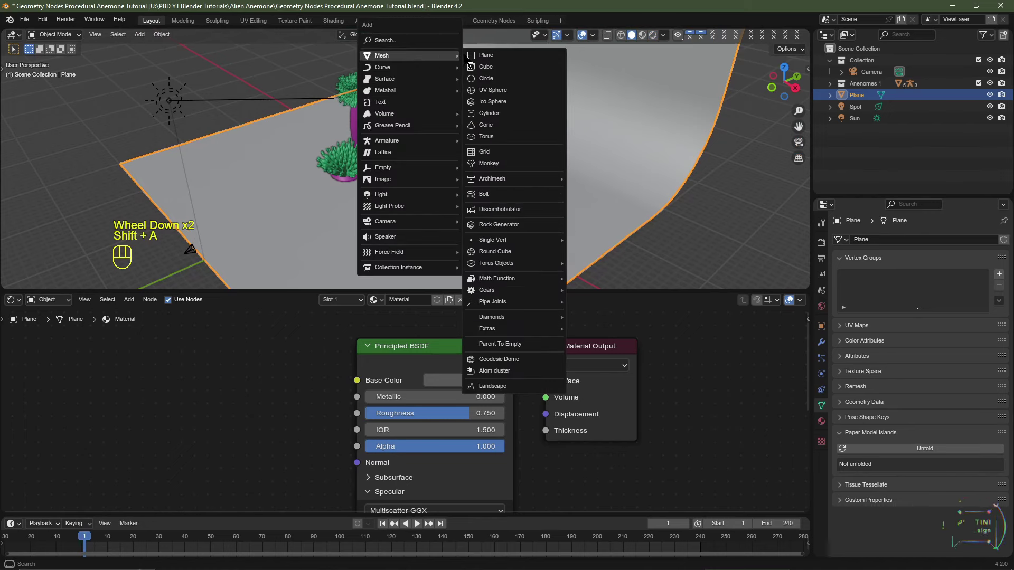
{"action": "left_click", "coordinate": [485, 66]}
{"action": "key", "text": "Escape"}
- Stretch the new cube along X into a long bar across the backdrop, apply its scale and view it from the side
{"action": "key", "text": "s"}
{"action": "key", "text": "x"}
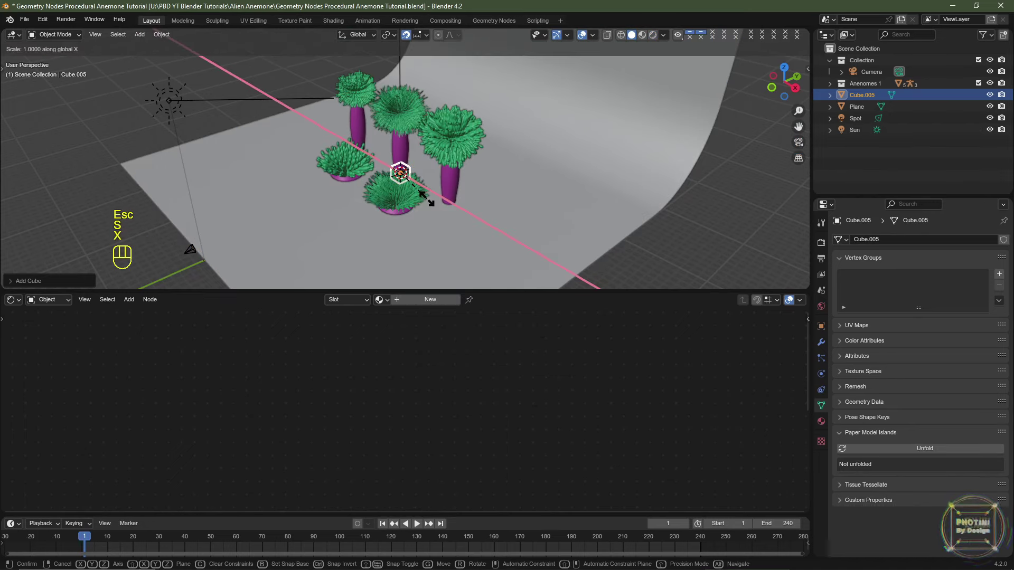
{"action": "left_click", "coordinate": [522, 209]}
{"action": "key", "text": "ctrl+a"}
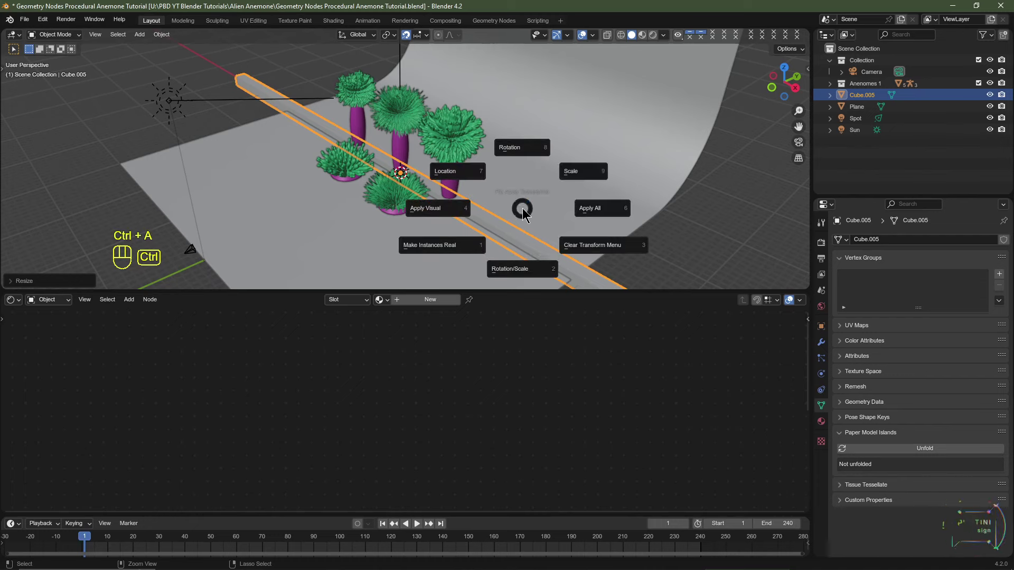
{"action": "left_click", "coordinate": [590, 169]}
{"action": "key", "text": "KP_3"}
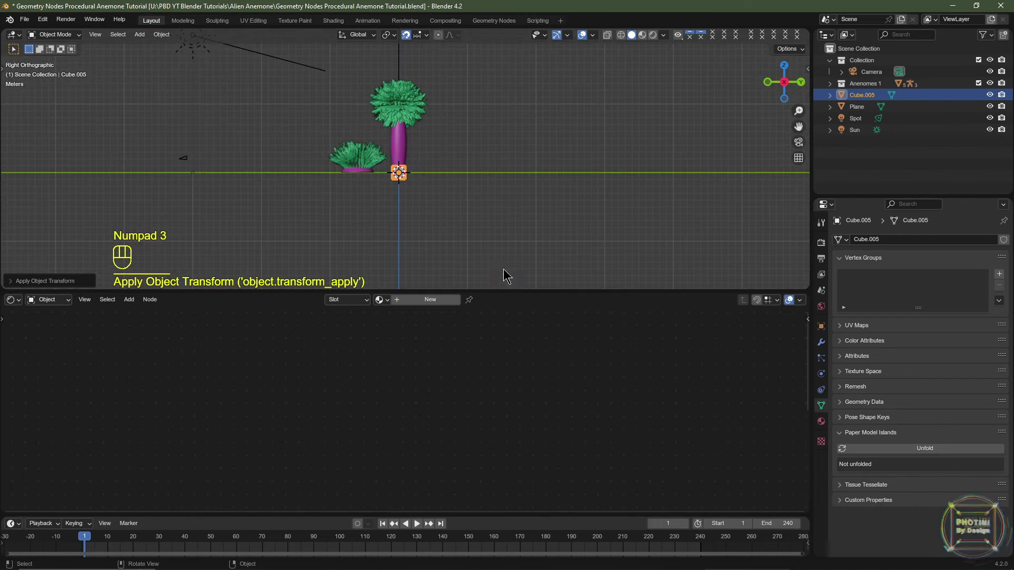
- Scale the bar along Z by 0.25 to flatten it and apply its scale
{"action": "scroll", "coordinate": [432, 273], "scroll_direction": "up", "scroll_amount": 2}
{"action": "middle_click_drag", "start_coordinate": [432, 274], "coordinate": [503, 247], "text": "shift"}
{"action": "type", "text": "sz"}
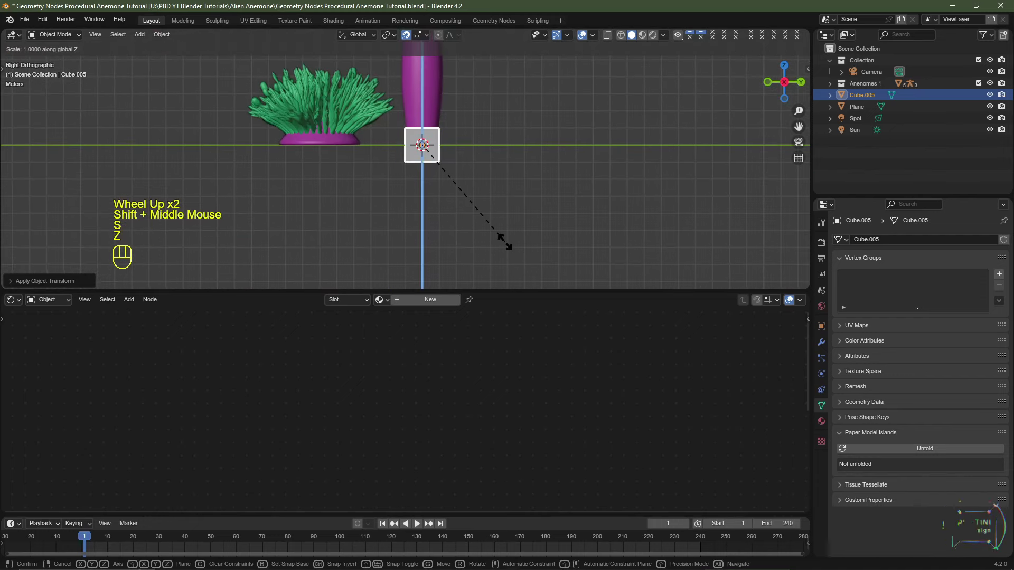
{"action": "type", "text": ".25"}
{"action": "key", "text": "Return"}
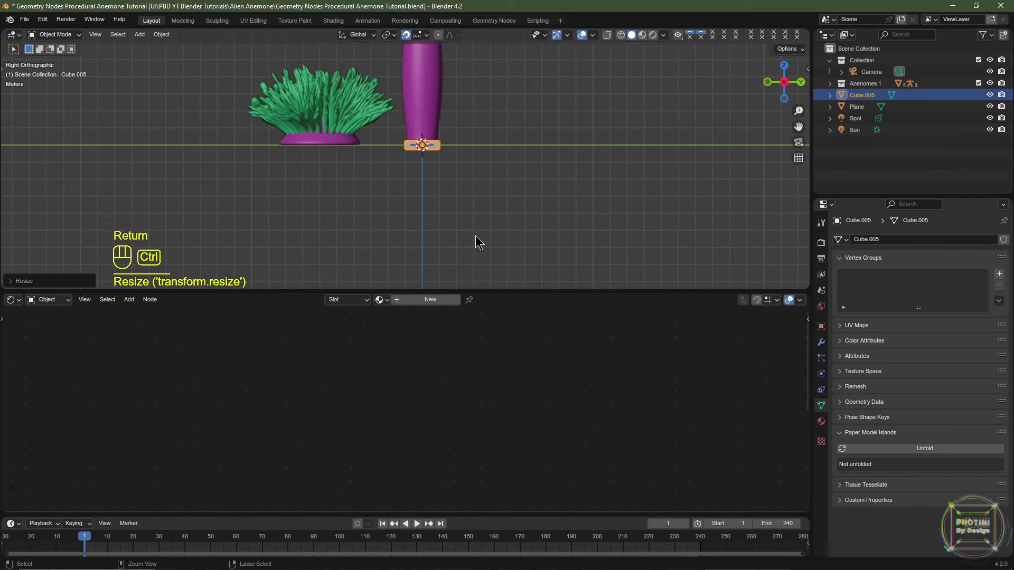
{"action": "key", "text": "ctrl+a"}
{"action": "left_click", "coordinate": [536, 196]}
- Switch to wireframe shading and move the flattened bar up in front of the backdrop's top edge
{"action": "scroll", "coordinate": [540, 193], "scroll_direction": "down", "scroll_amount": 4}
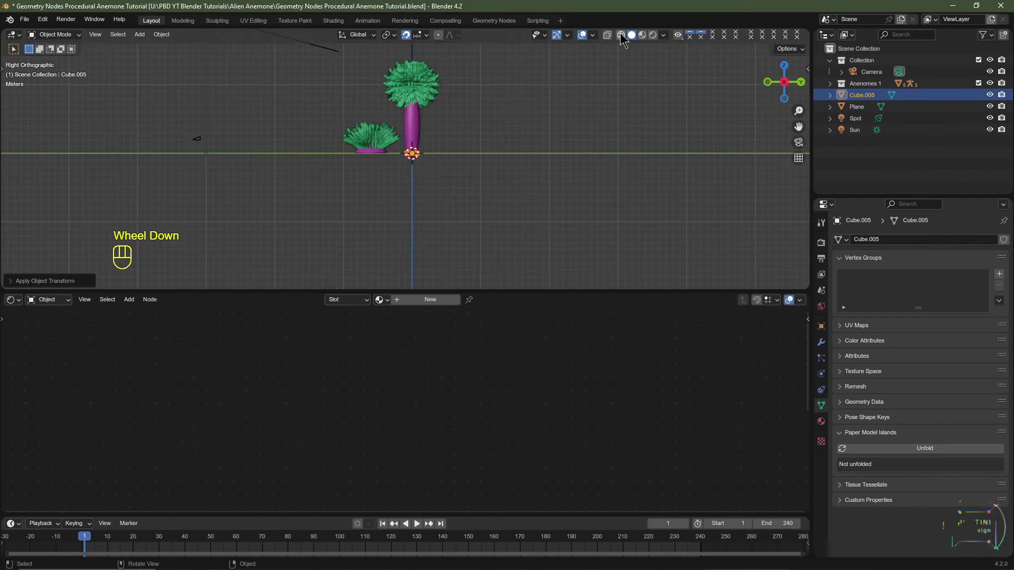
{"action": "left_click", "coordinate": [621, 35]}
{"action": "middle_click_drag", "start_coordinate": [434, 160], "coordinate": [350, 268], "text": "shift"}
{"action": "key", "text": "g"}
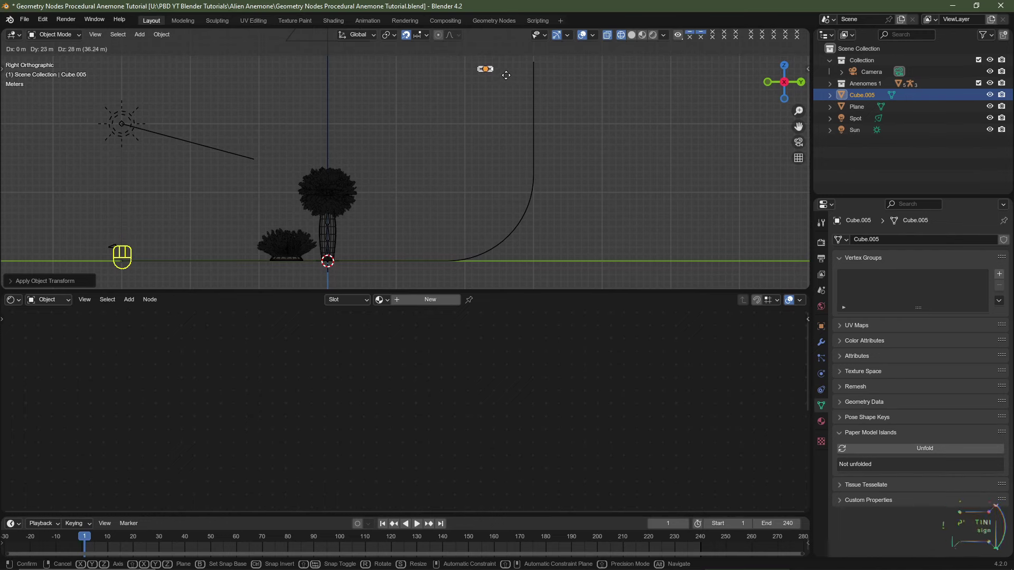
{"action": "left_click", "coordinate": [527, 73]}
- Rotate the bar diagonally in the side view with angle snapping, so its broad underside faces down toward the backdrop
{"action": "scroll", "coordinate": [528, 79], "scroll_direction": "up", "scroll_amount": 2}
{"action": "middle_click_drag", "start_coordinate": [528, 79], "coordinate": [570, 159], "text": "shift"}
{"action": "scroll", "coordinate": [570, 158], "scroll_direction": "up", "scroll_amount": 2}
{"action": "middle_click_drag", "start_coordinate": [571, 158], "coordinate": [515, 207], "text": "shift"}
{"action": "key", "text": "r"}
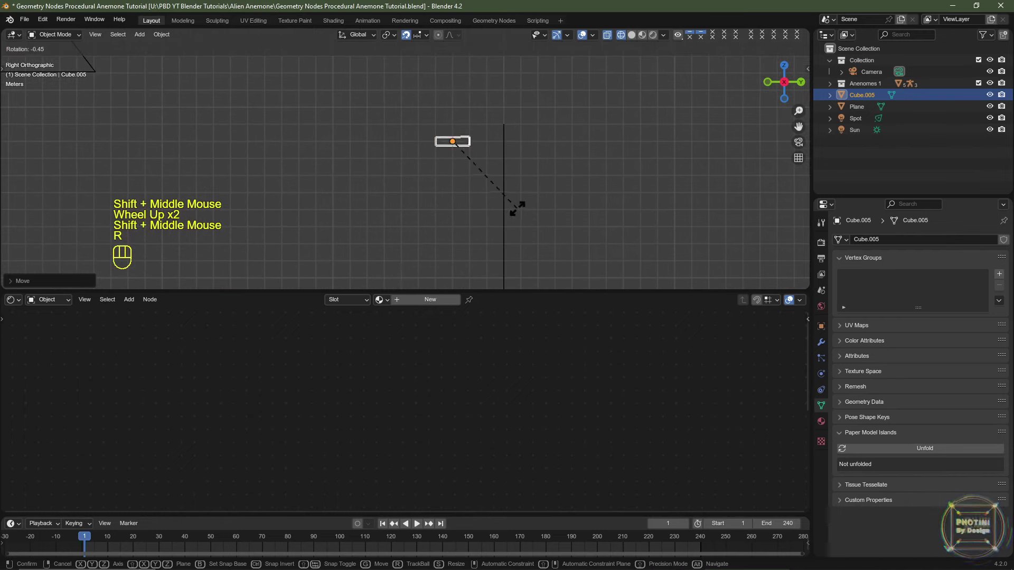
{"action": "left_click", "coordinate": [550, 129], "text": "ctrl"}
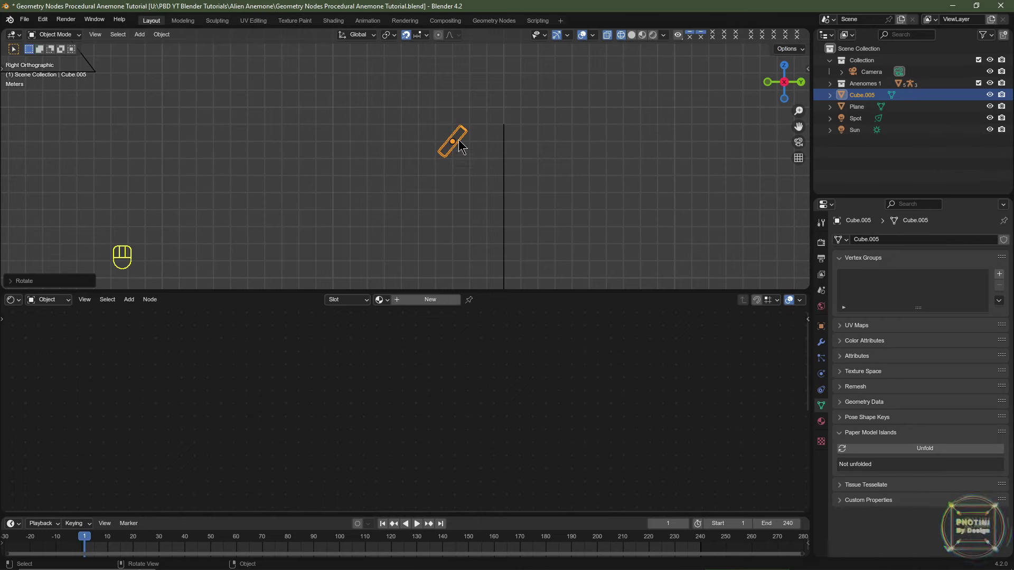
- Select the backdrop plane and rename its material as Dark
{"action": "left_click", "coordinate": [506, 164]}
{"action": "middle_click_drag", "start_coordinate": [505, 164], "coordinate": [543, 216]}
{"action": "scroll", "coordinate": [543, 216], "scroll_direction": "down", "scroll_amount": 4}
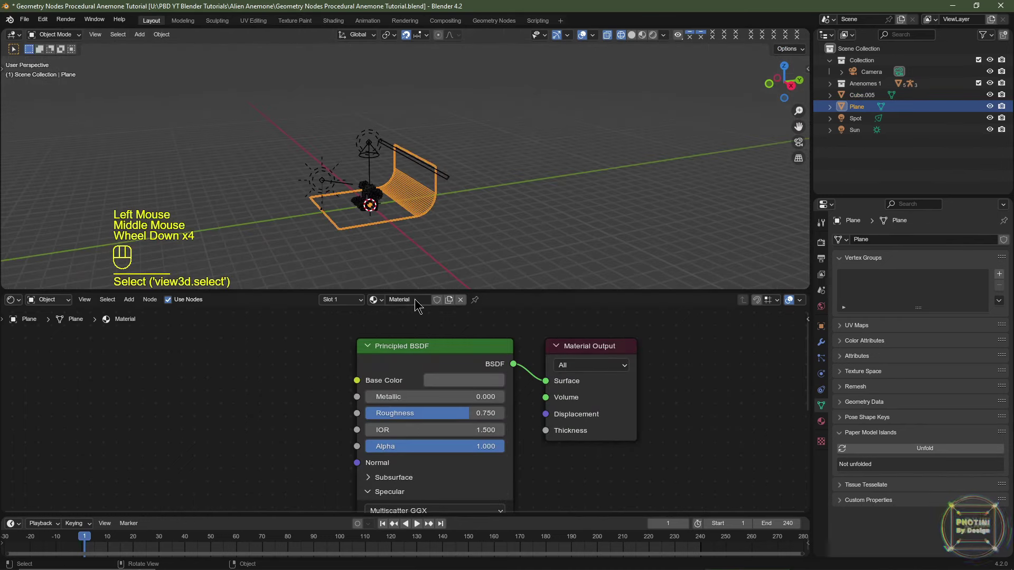
{"action": "left_click", "coordinate": [376, 299]}
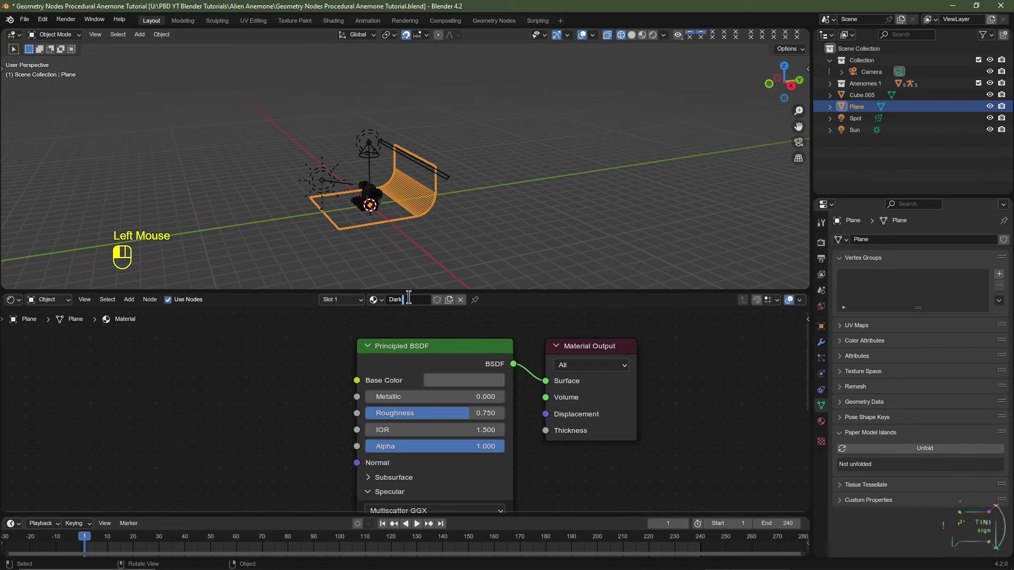
- Select the bar above the backdrop and assign it the existing Dark material
{"action": "scroll", "coordinate": [314, 117], "scroll_direction": "up", "scroll_amount": 4}
{"action": "left_click", "coordinate": [324, 103]}
{"action": "left_click", "coordinate": [379, 299]}
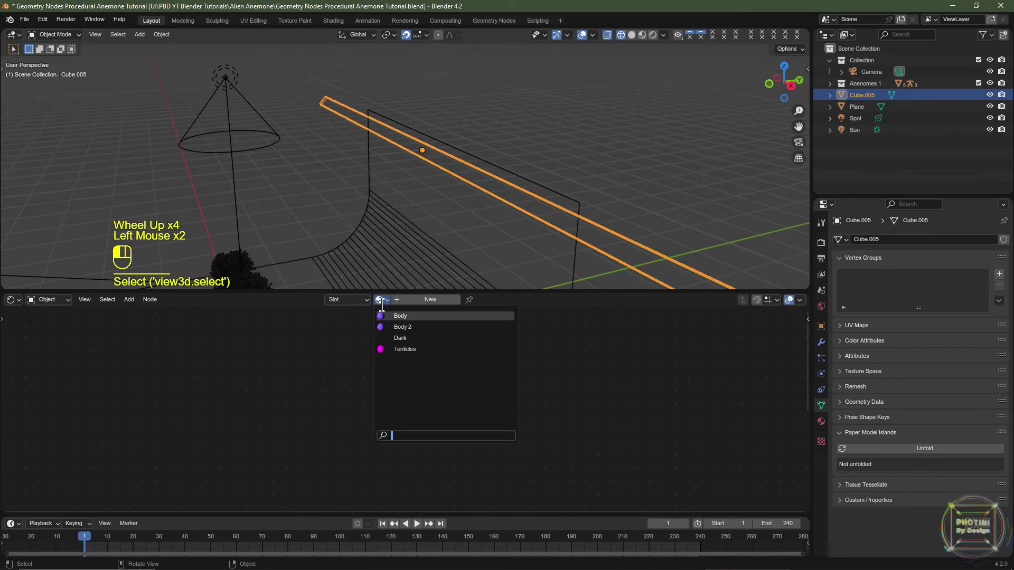
{"action": "left_click", "coordinate": [401, 338]}
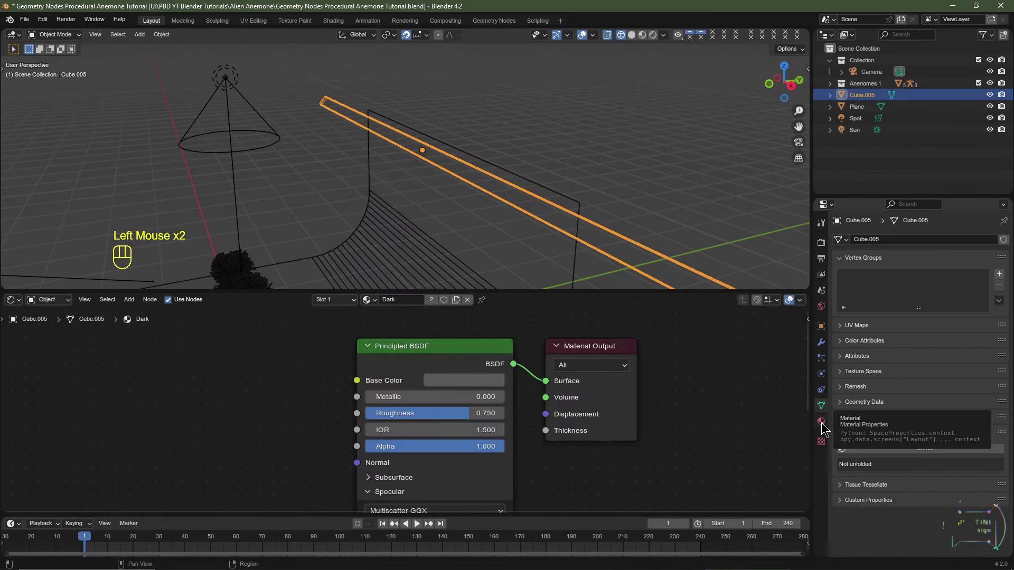
- Add a second material slot to the bar and create a new material named Colour in it
{"action": "left_click", "coordinate": [821, 422]}
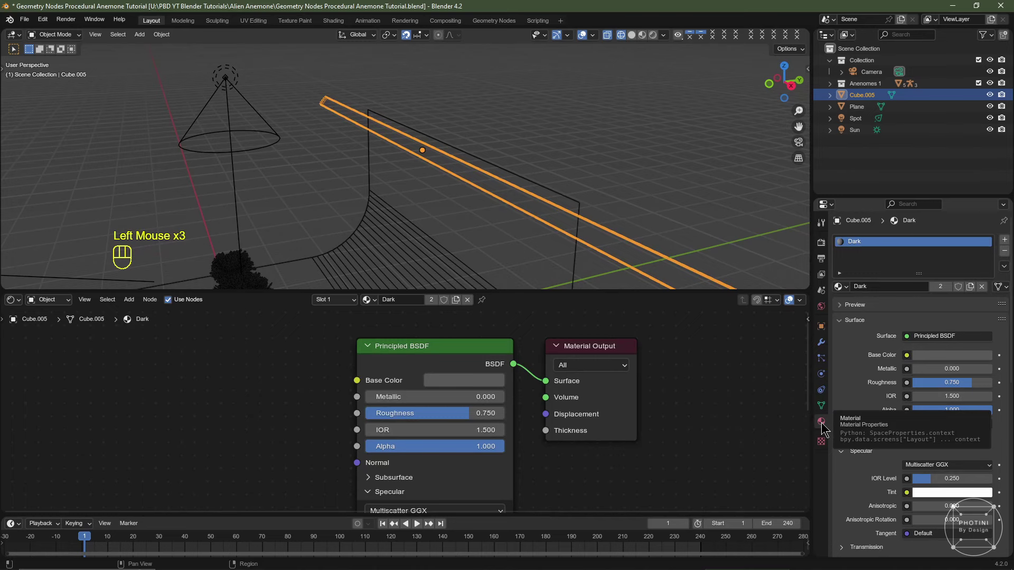
{"action": "left_click", "coordinate": [1005, 240]}
{"action": "left_click", "coordinate": [901, 306]}
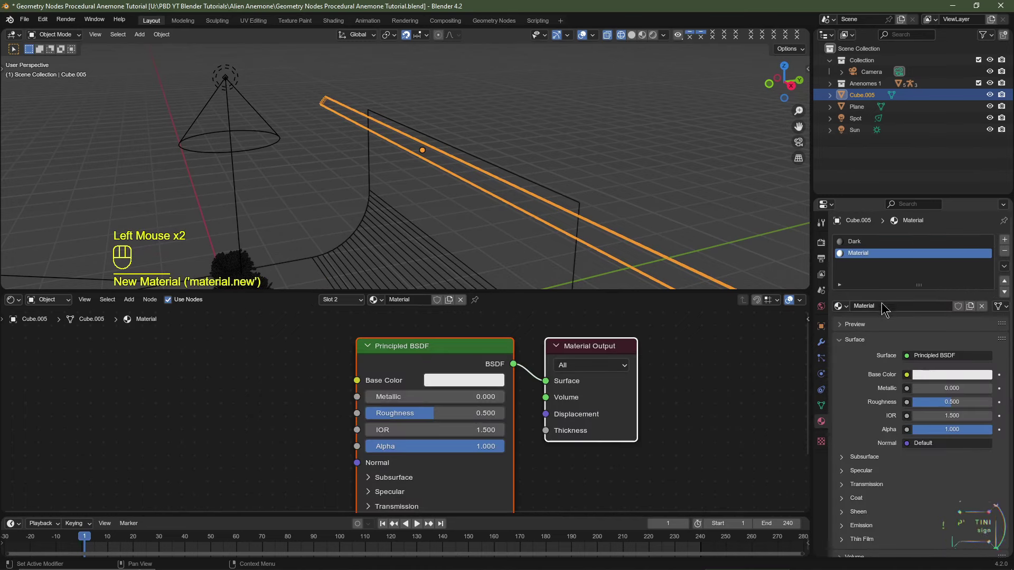
{"action": "left_click", "coordinate": [882, 306]}
{"action": "type", "text": "Colour"}
{"action": "key", "text": "Return"}
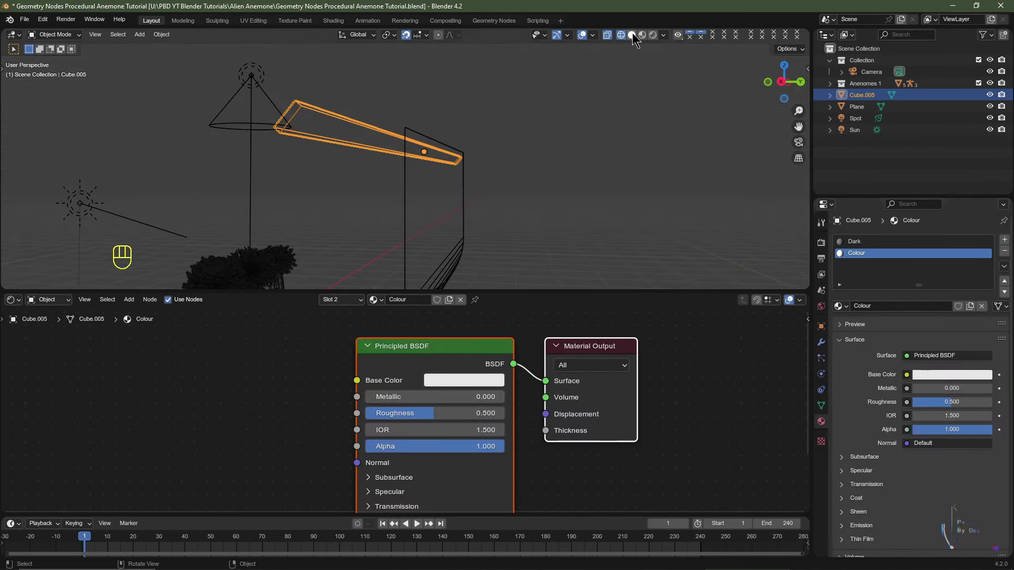
- Return to solid shading and set the Dark material's viewport display color to black
{"action": "left_click", "coordinate": [632, 35]}
{"action": "middle_click_drag", "start_coordinate": [414, 192], "coordinate": [528, 195]}
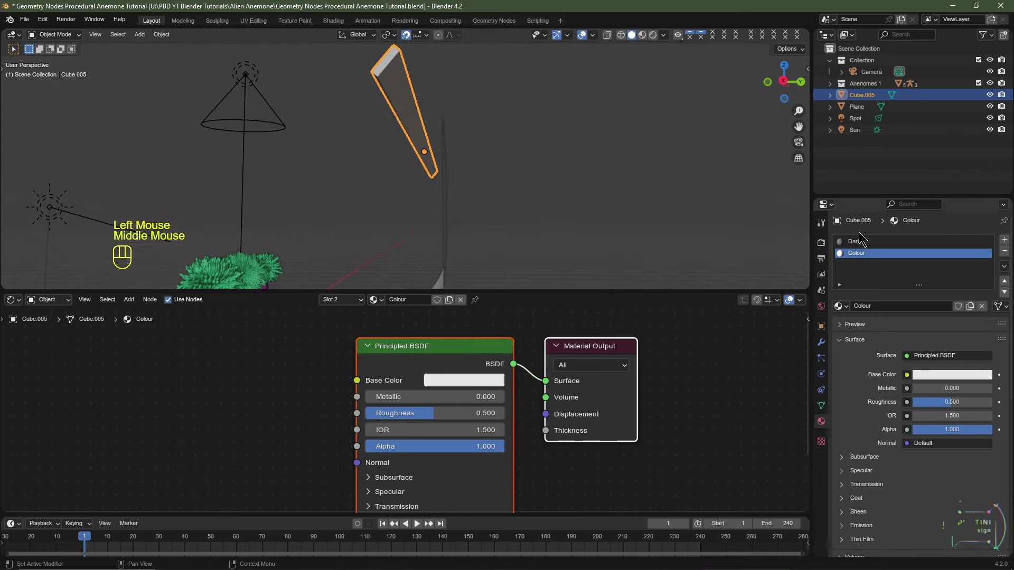
{"action": "left_click", "coordinate": [854, 241]}
{"action": "scroll", "coordinate": [898, 485], "scroll_direction": "down", "scroll_amount": 6}
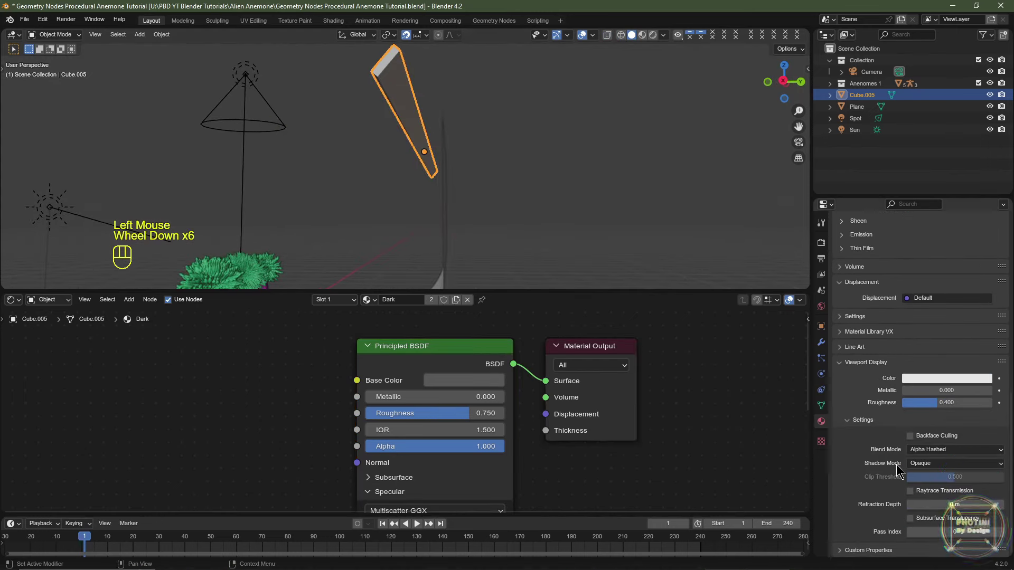
{"action": "left_click", "coordinate": [927, 377]}
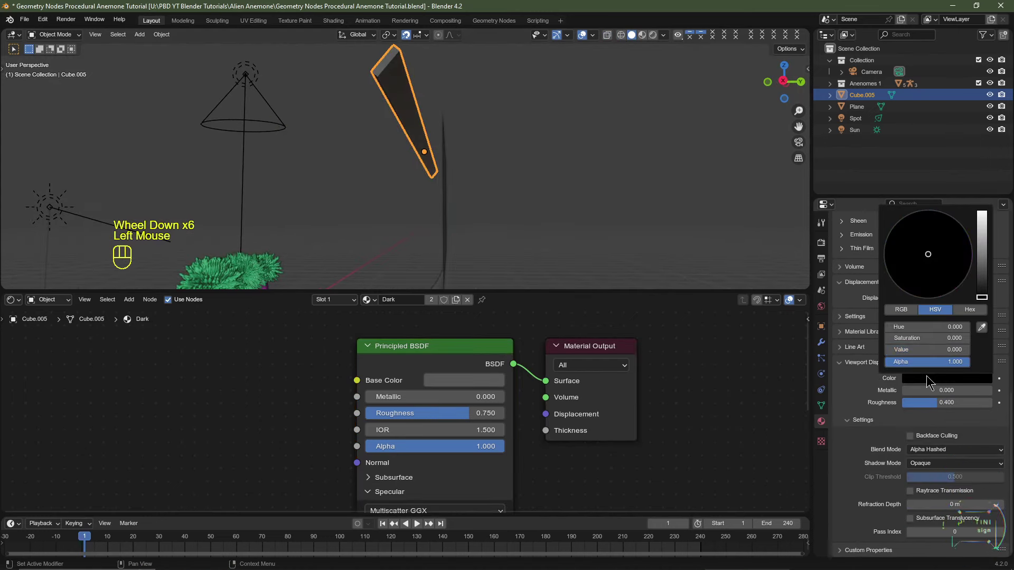
- Assign the Colour material to the bar's broad face that points toward the backdrop
{"action": "key", "text": "Tab"}
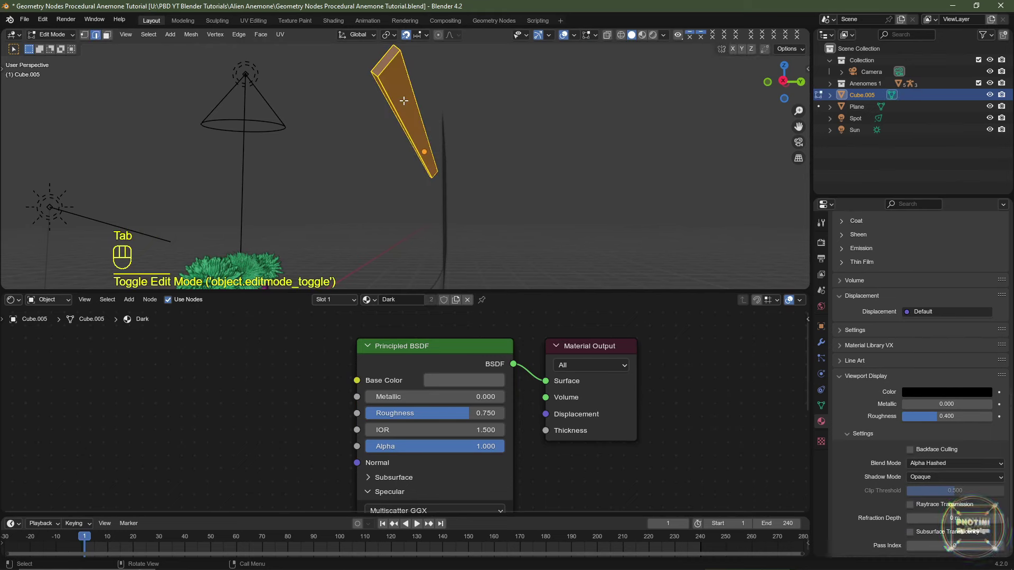
{"action": "key", "text": "3"}
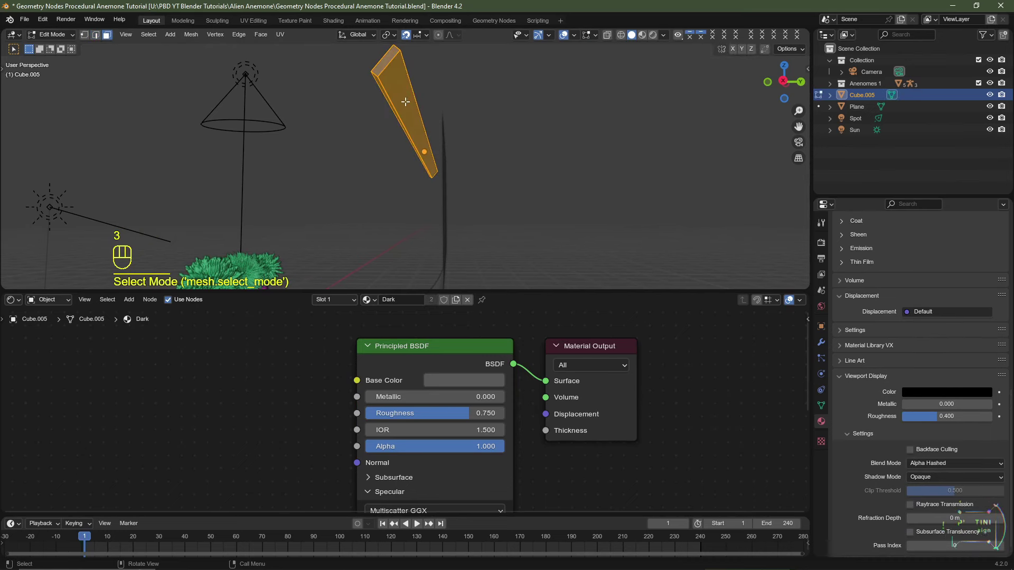
{"action": "left_click", "coordinate": [405, 101]}
{"action": "scroll", "coordinate": [893, 260], "scroll_direction": "up", "scroll_amount": 7}
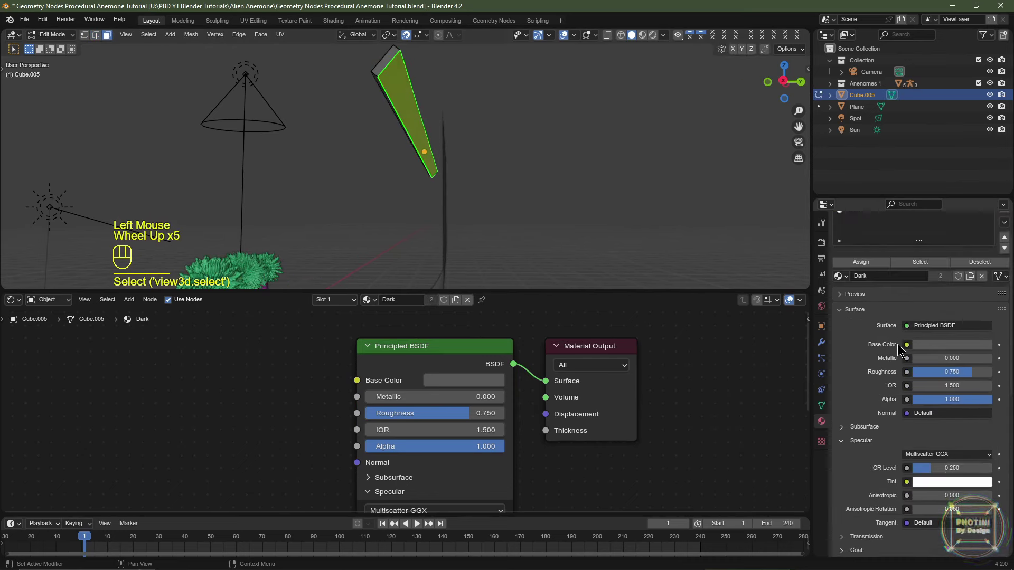
{"action": "left_click", "coordinate": [856, 253]}
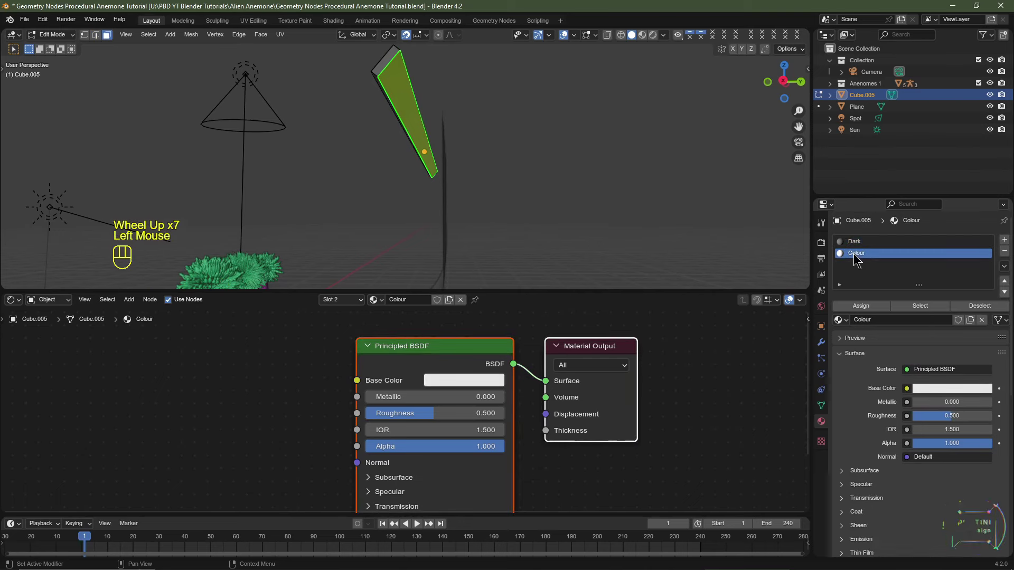
{"action": "left_click", "coordinate": [861, 306]}
{"action": "key", "text": "Tab"}
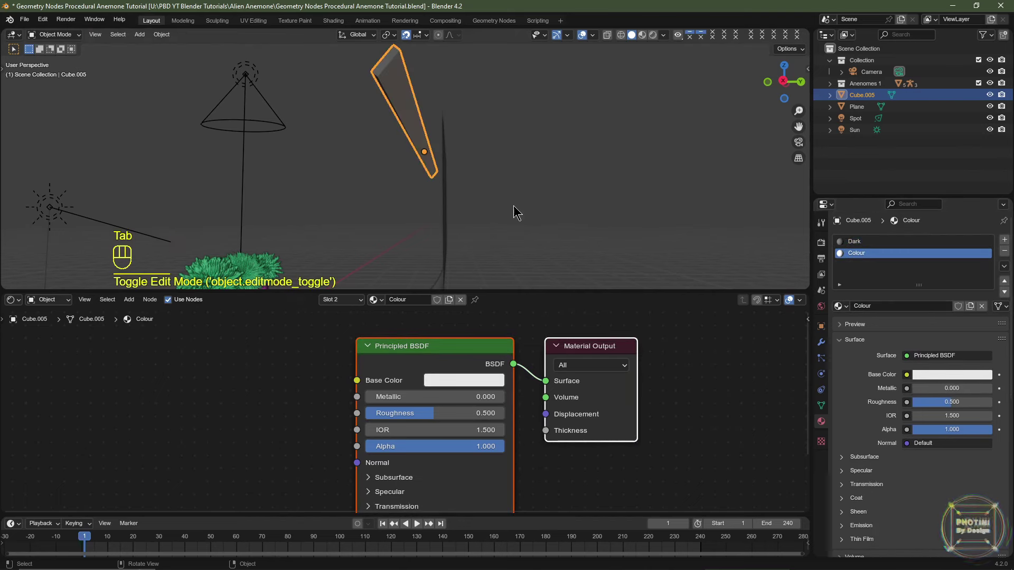
- Replace the Colour material's Principled BSDF with an Emission shader linked to the output's Surface
{"action": "scroll", "coordinate": [452, 363], "scroll_direction": "down", "scroll_amount": 1}
{"action": "left_click", "coordinate": [452, 363]}
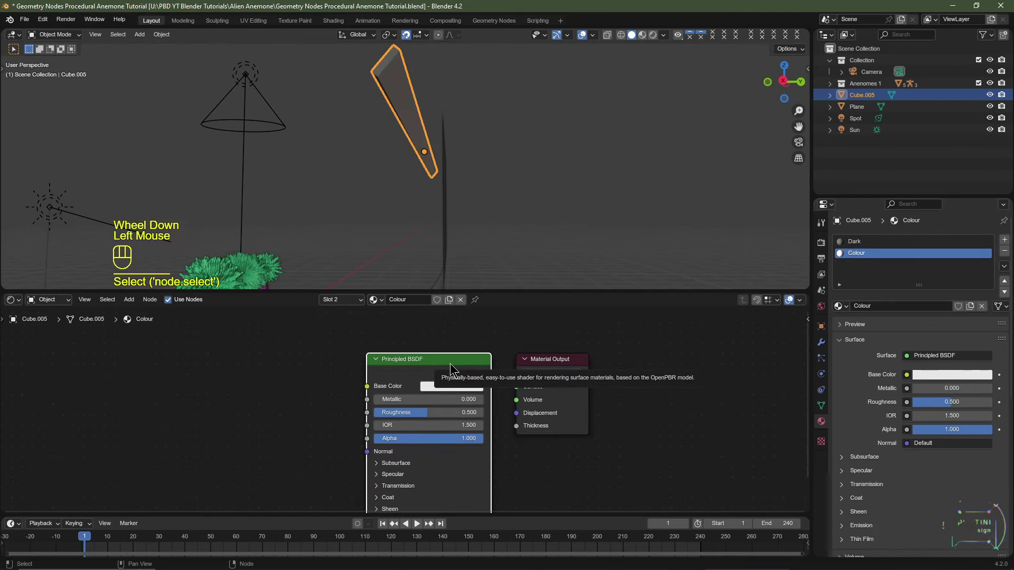
{"action": "key", "text": "Delete"}
{"action": "key", "text": "shift+a"}
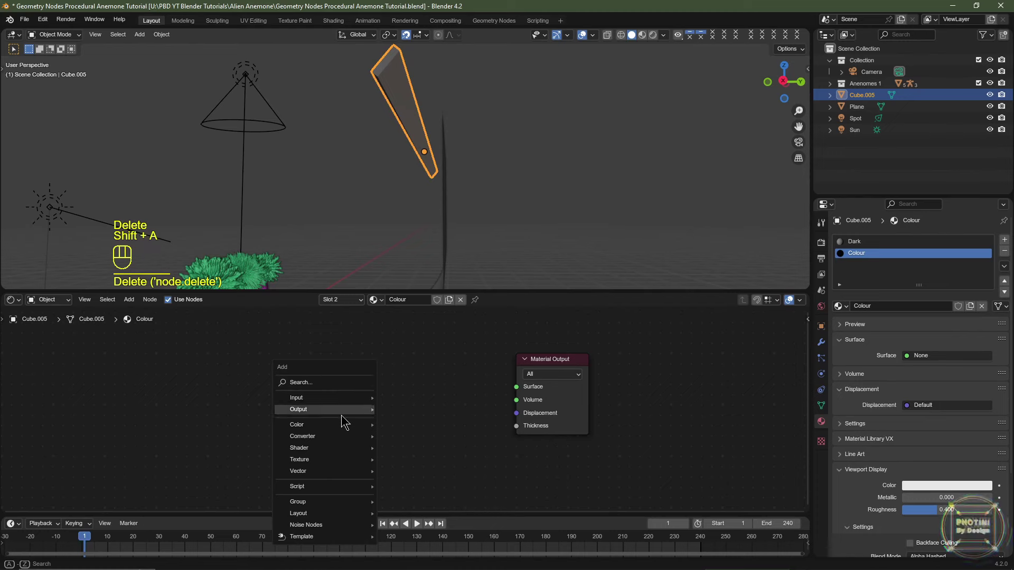
{"action": "mouse_move", "coordinate": [338, 448]}
{"action": "left_click", "coordinate": [434, 250]}
{"action": "left_click", "coordinate": [458, 381]}
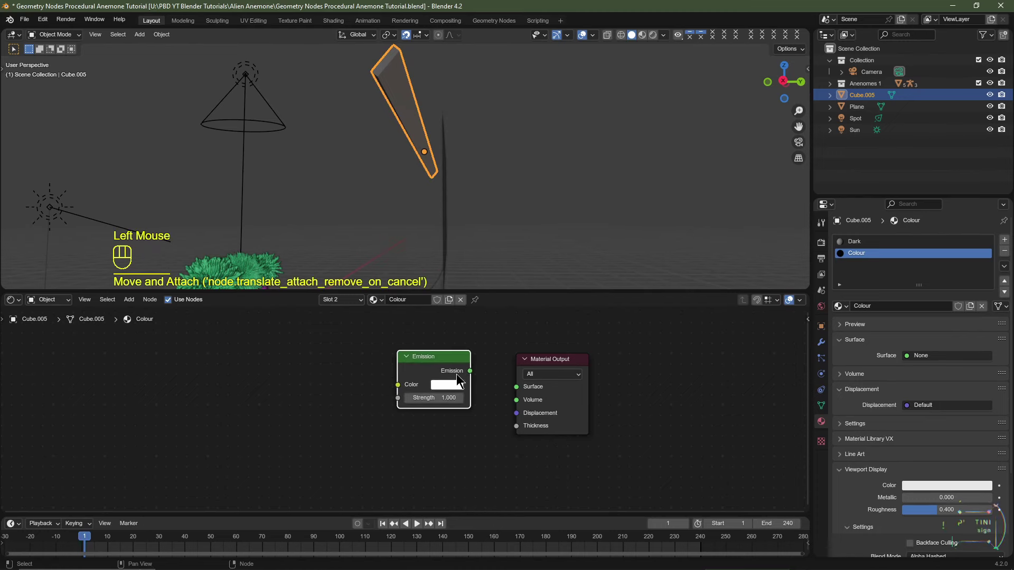
{"action": "left_click_drag", "start_coordinate": [469, 371], "coordinate": [517, 386]}
- Add a Noise Texture with a mapping setup, feed it Object coordinates and set its dimensions to 4D
{"action": "key", "text": "shift+a"}
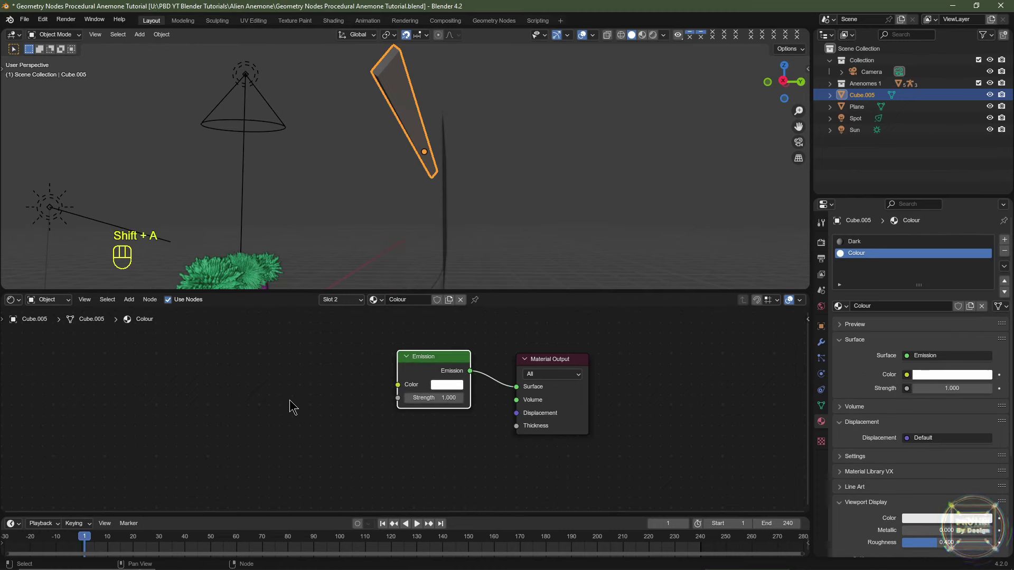
{"action": "mouse_move", "coordinate": [289, 406]}
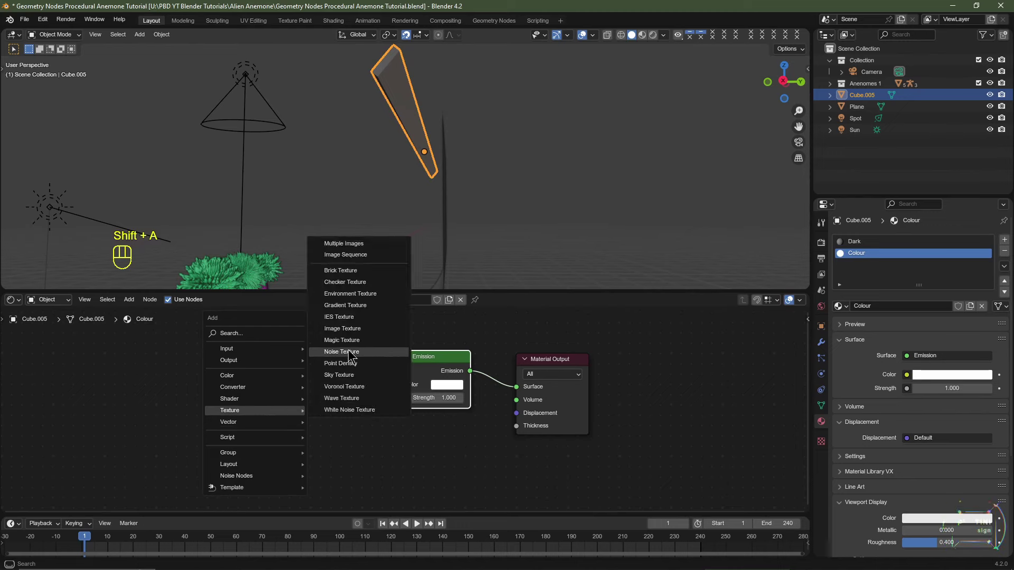
{"action": "left_click", "coordinate": [338, 344]}
{"action": "left_click", "coordinate": [402, 362]}
{"action": "key", "text": "ctrl+t"}
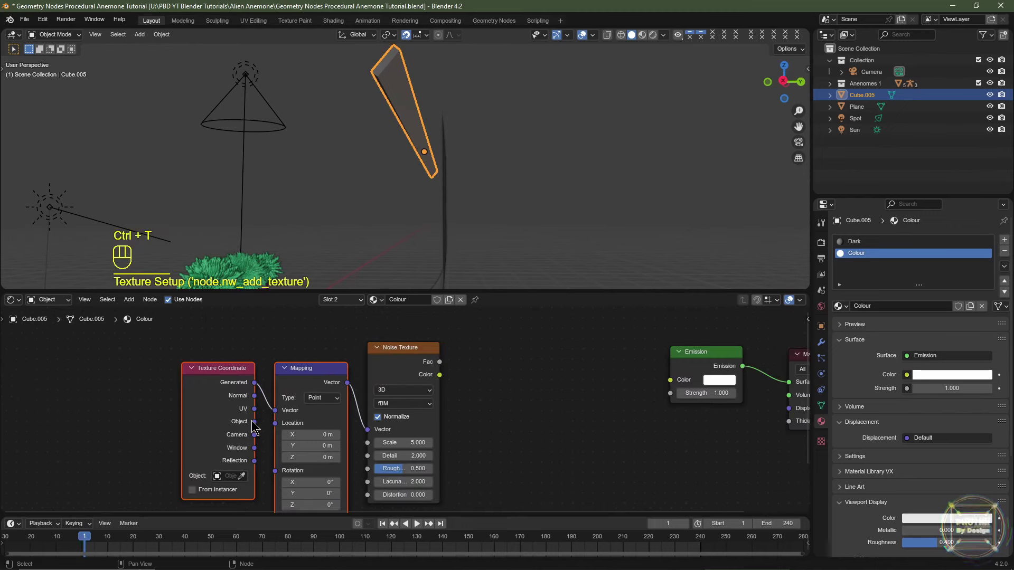
{"action": "left_click_drag", "start_coordinate": [254, 423], "coordinate": [281, 409]}
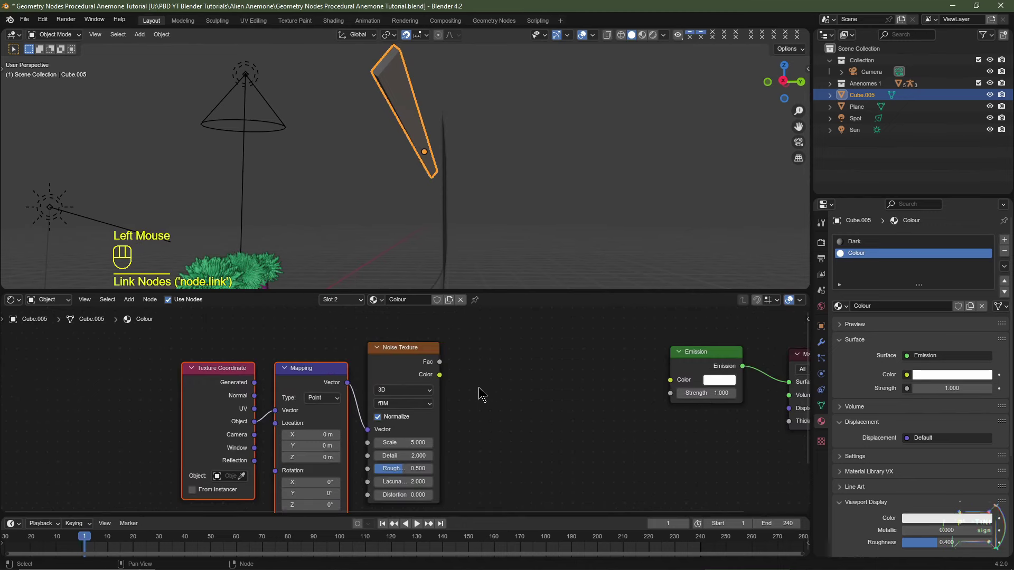
{"action": "middle_click_drag", "start_coordinate": [478, 389], "coordinate": [381, 397]}
{"action": "left_click", "coordinate": [295, 398]}
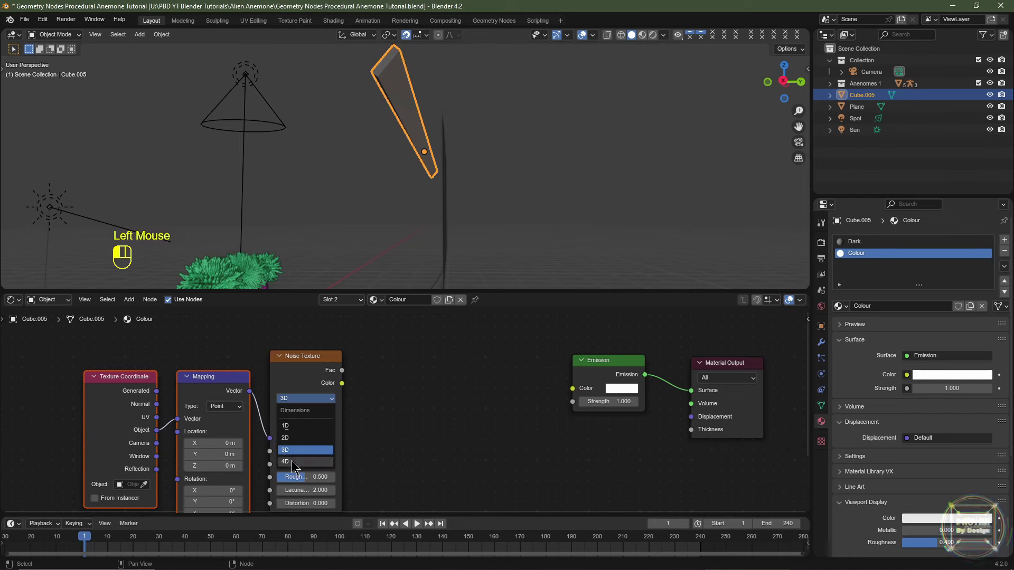
{"action": "left_click", "coordinate": [294, 462]}
- Add a Hue/Saturation/Value node and link it between the noise Color output and the Emission color
{"action": "key", "text": "shift+a"}
{"action": "mouse_move", "coordinate": [409, 351]}
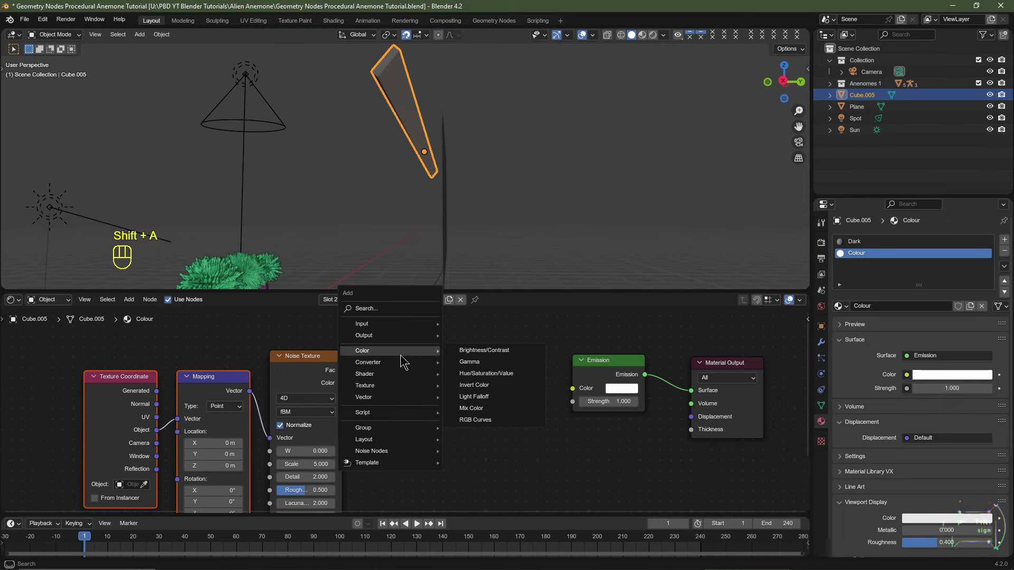
{"action": "left_click", "coordinate": [498, 376]}
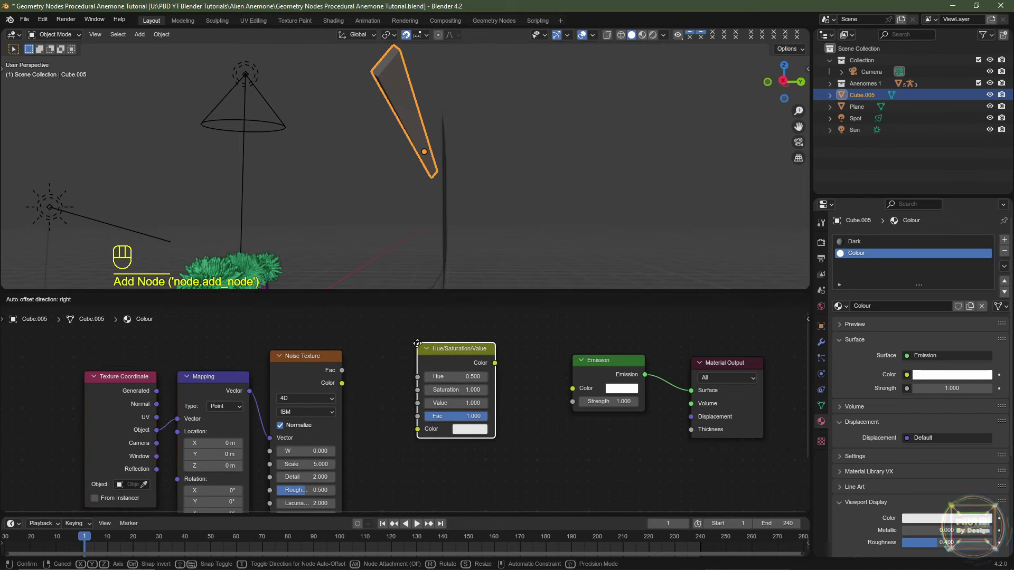
{"action": "left_click", "coordinate": [455, 370]}
{"action": "left_click_drag", "start_coordinate": [342, 382], "coordinate": [412, 439]}
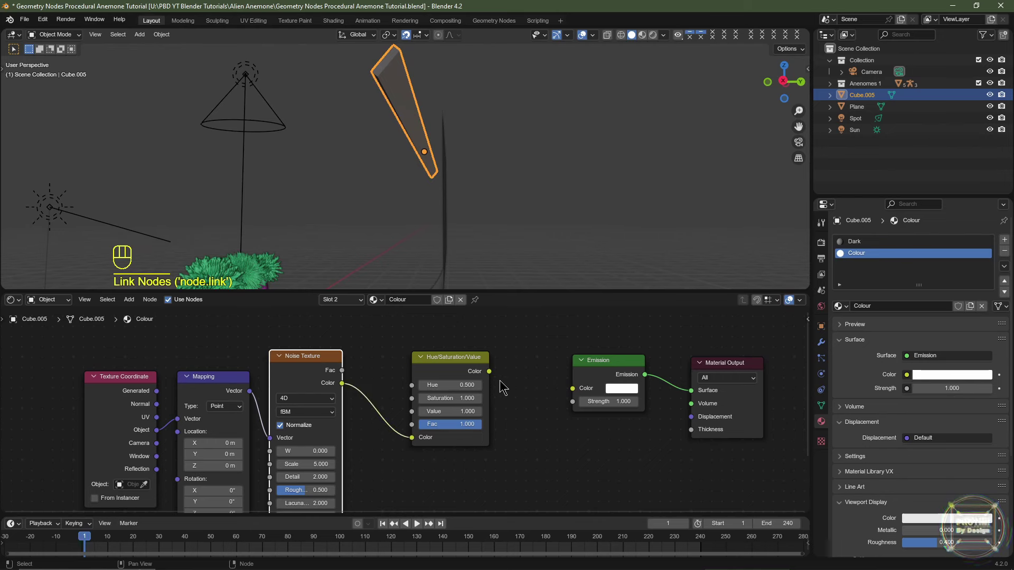
{"action": "left_click_drag", "start_coordinate": [489, 372], "coordinate": [508, 377]}
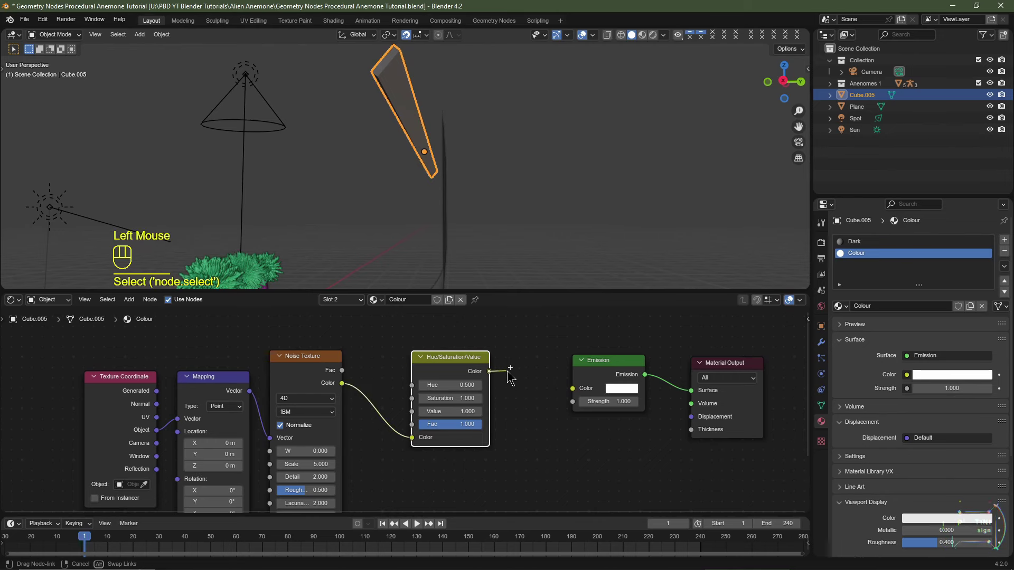
{"action": "left_click_drag", "start_coordinate": [574, 395], "coordinate": [574, 396]}
- Set the Emission shader's strength to 25
{"action": "left_click", "coordinate": [619, 400]}
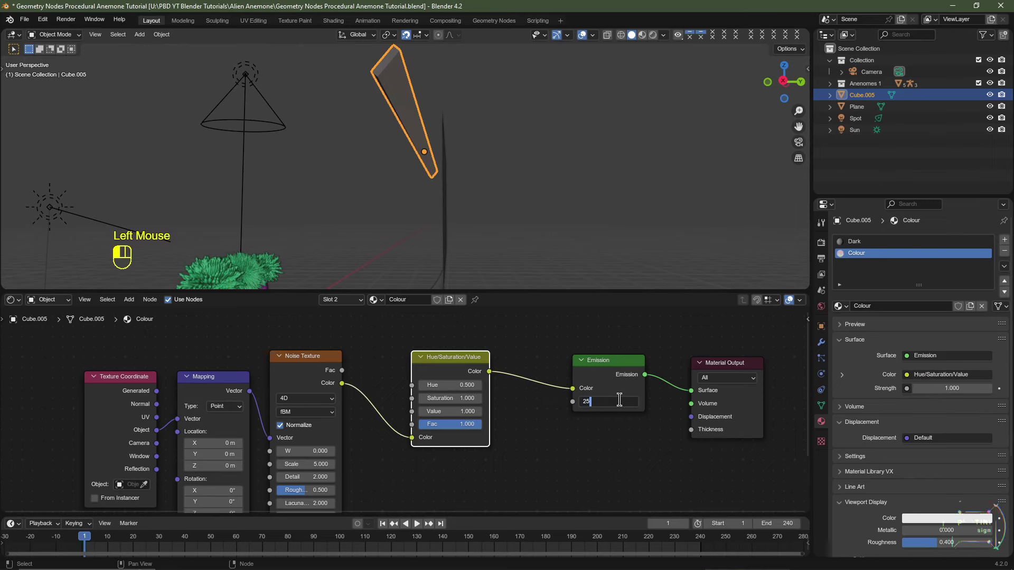
{"action": "type", "text": "25"}
{"action": "key", "text": "Return"}
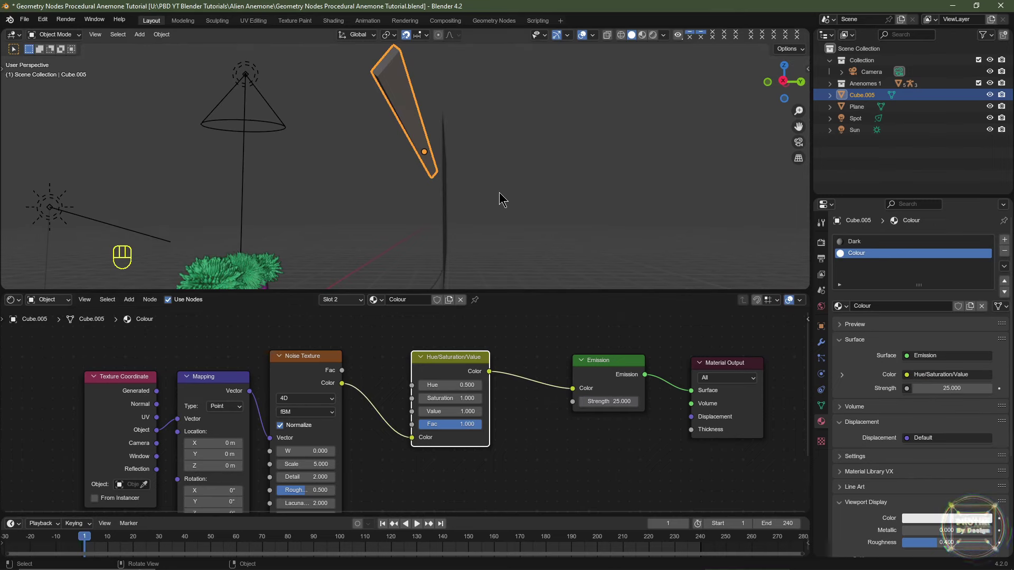
- Show the rendered camera view and set the Hue/Saturation/Value node's saturation to 10
{"action": "key", "text": "KP_0"}
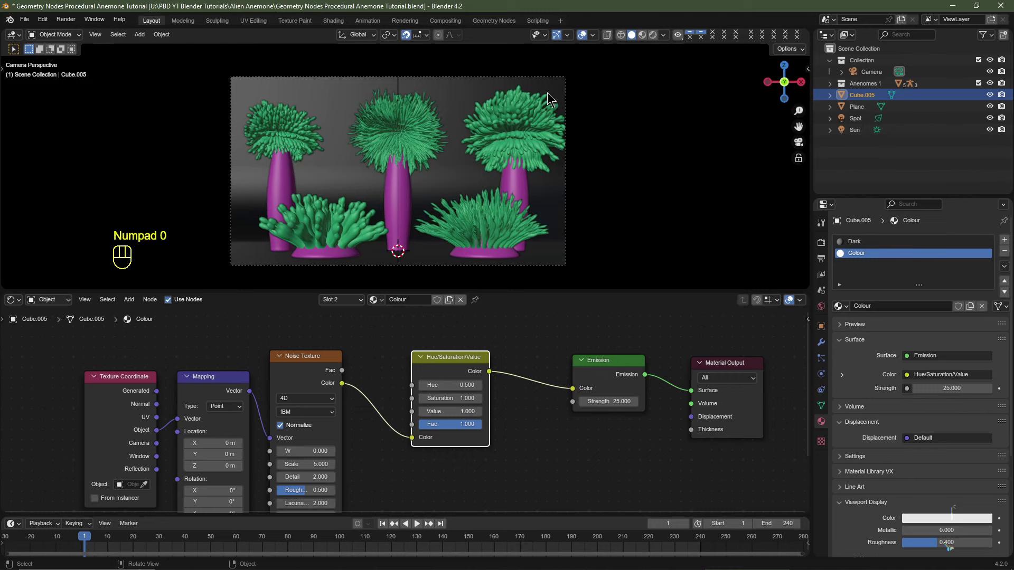
{"action": "left_click", "coordinate": [653, 34]}
{"action": "left_click", "coordinate": [433, 398]}
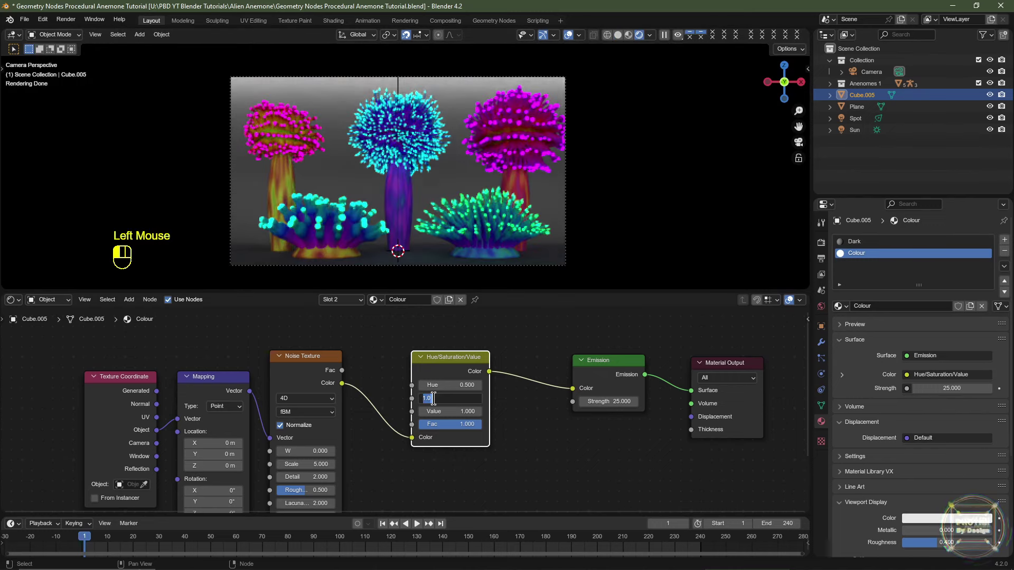
{"action": "key", "text": "Return"}
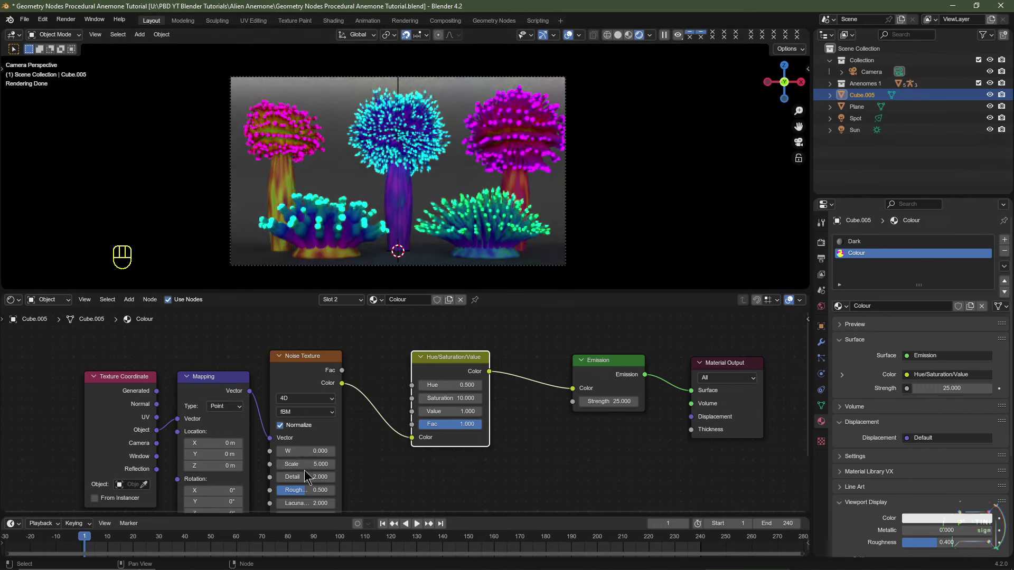
- Set the Noise Texture's scale to 0.1
{"action": "left_click", "coordinate": [304, 465]}
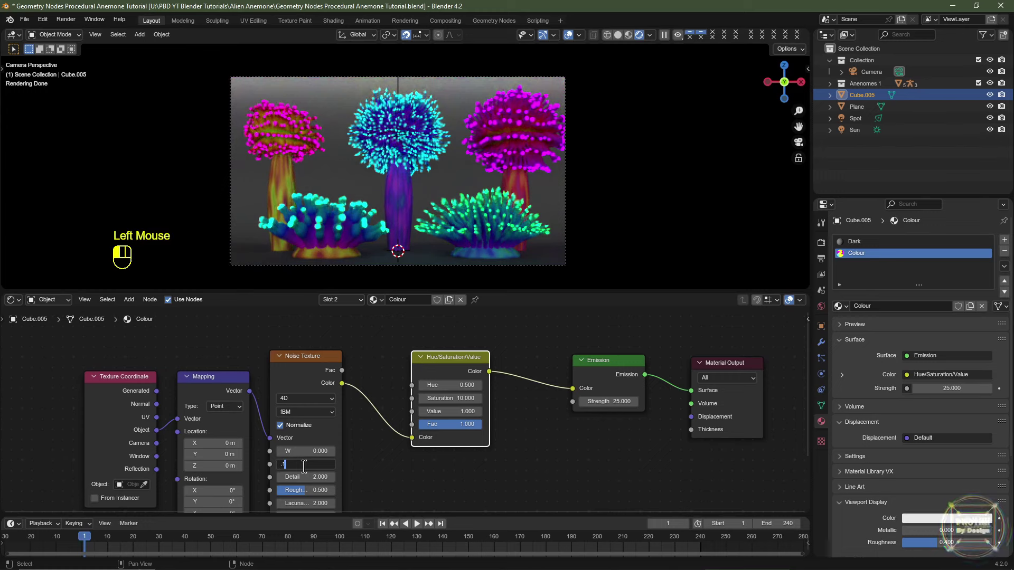
{"action": "type", "text": ".1"}
{"action": "key", "text": "Return"}
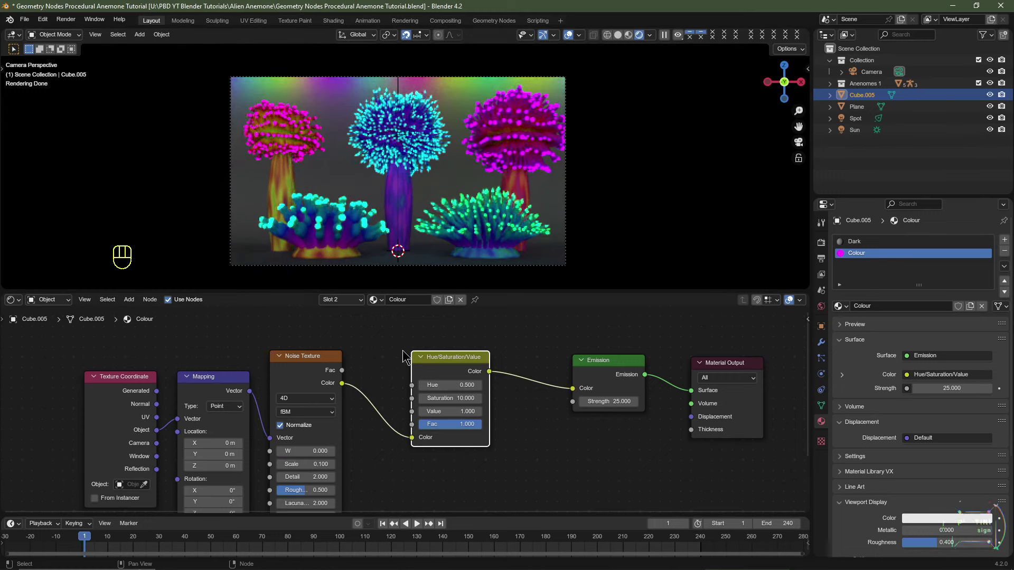
{"action": "left_click", "coordinate": [305, 451], "text": "shift"}
{"action": "left_click_drag", "start_coordinate": [305, 451], "coordinate": [373, 417], "text": "shift"}
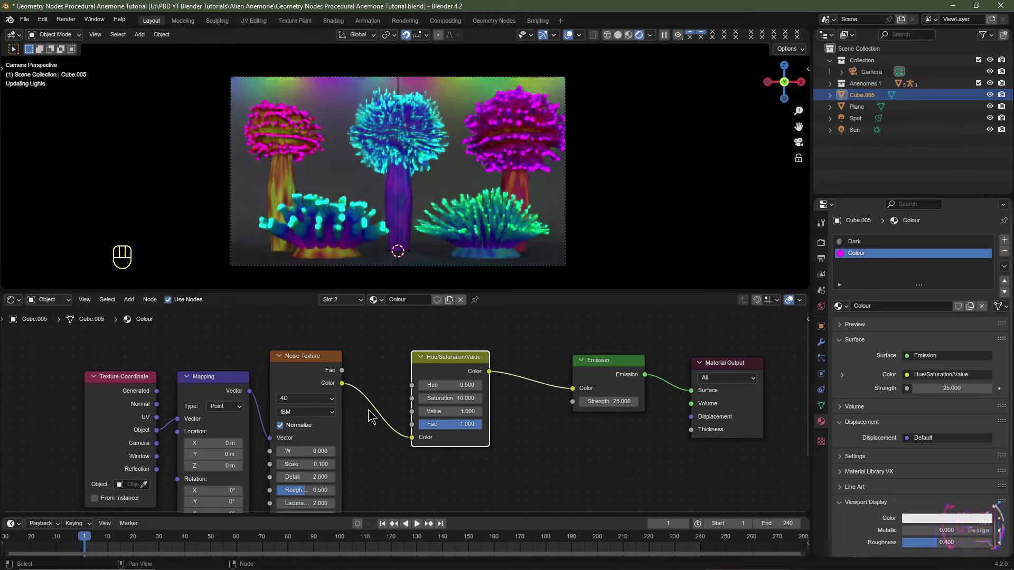
- Switch to material preview, frame the bar and keyframe the Noise Texture's W value of 0 at frame 1
{"action": "left_click", "coordinate": [629, 35]}
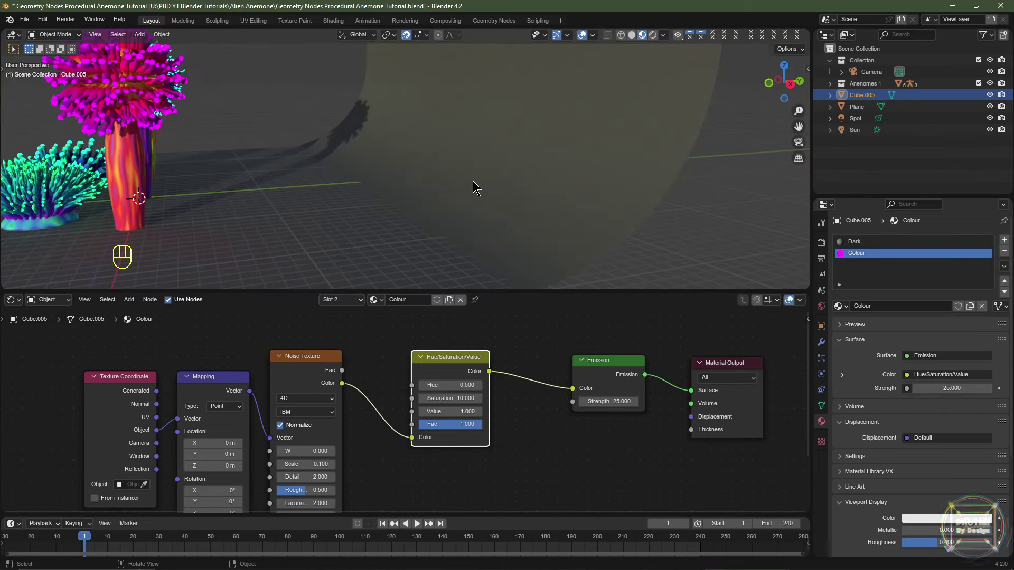
{"action": "key", "text": "KP_Decimal"}
{"action": "scroll", "coordinate": [470, 190], "scroll_direction": "up", "scroll_amount": 3}
{"action": "middle_click_drag", "start_coordinate": [627, 267], "coordinate": [574, 248]}
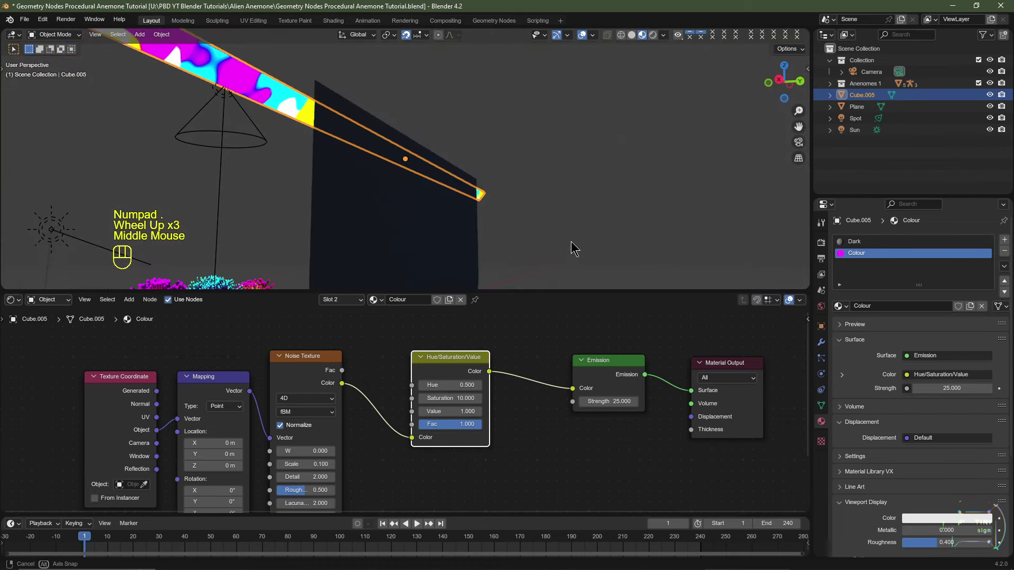
{"action": "mouse_move", "coordinate": [305, 451]}
{"action": "left_mouse_down"}
{"action": "mouse_move", "coordinate": [370, 451]}
{"action": "mouse_move", "coordinate": [306, 451]}
{"action": "left_mouse_up"}
{"action": "left_click", "coordinate": [311, 369]}
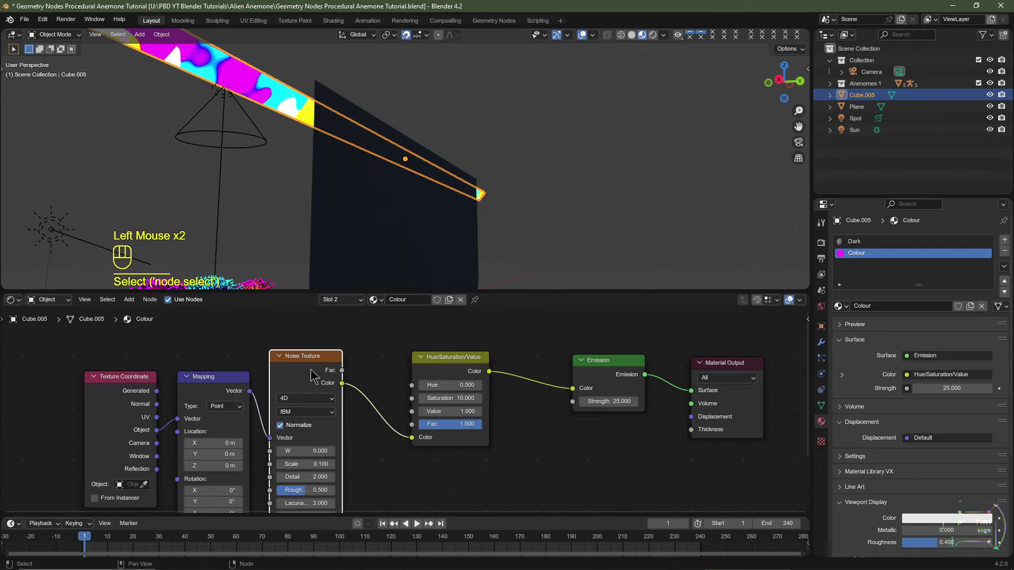
{"action": "key", "text": "i"}
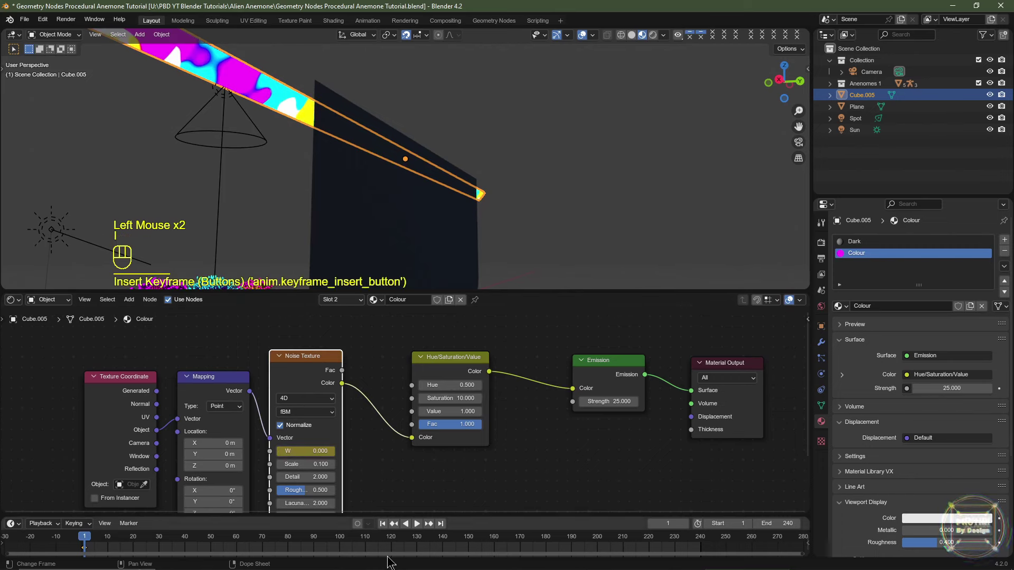
- Set the Noise Texture's W to 5 at frame 240 and keyframe it
{"action": "left_click", "coordinate": [440, 523]}
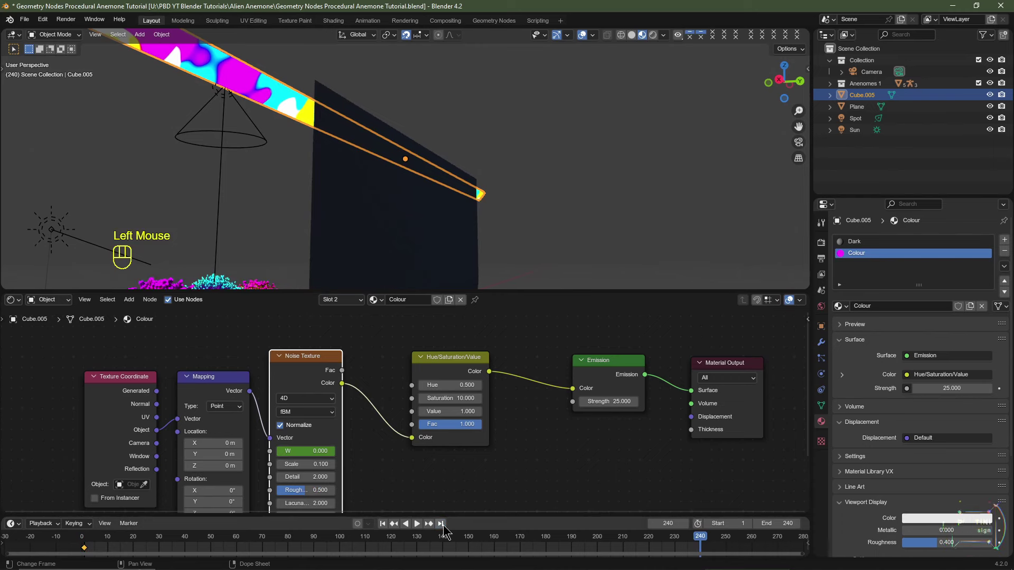
{"action": "double_click", "coordinate": [321, 452]}
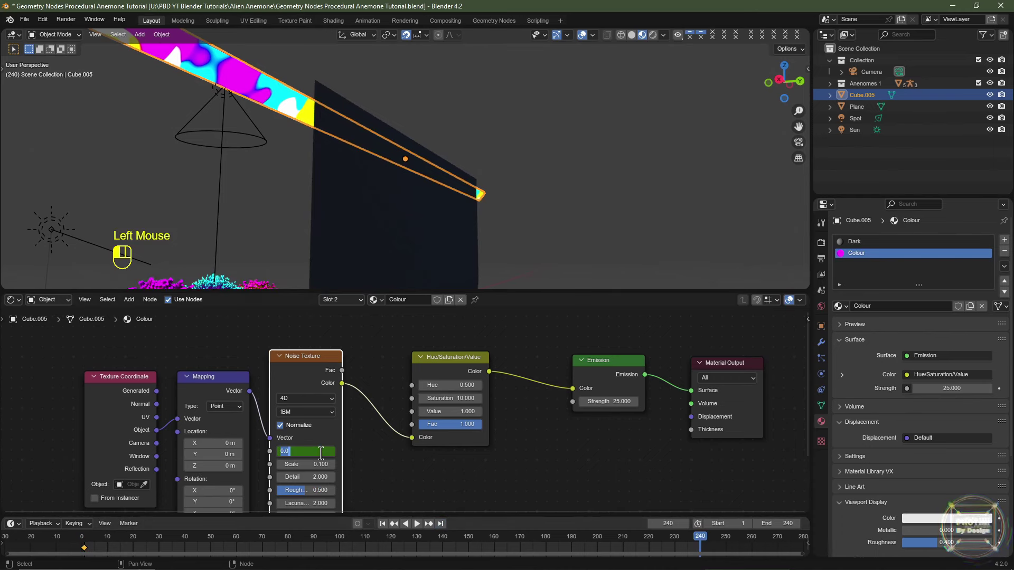
{"action": "key", "text": "Return"}
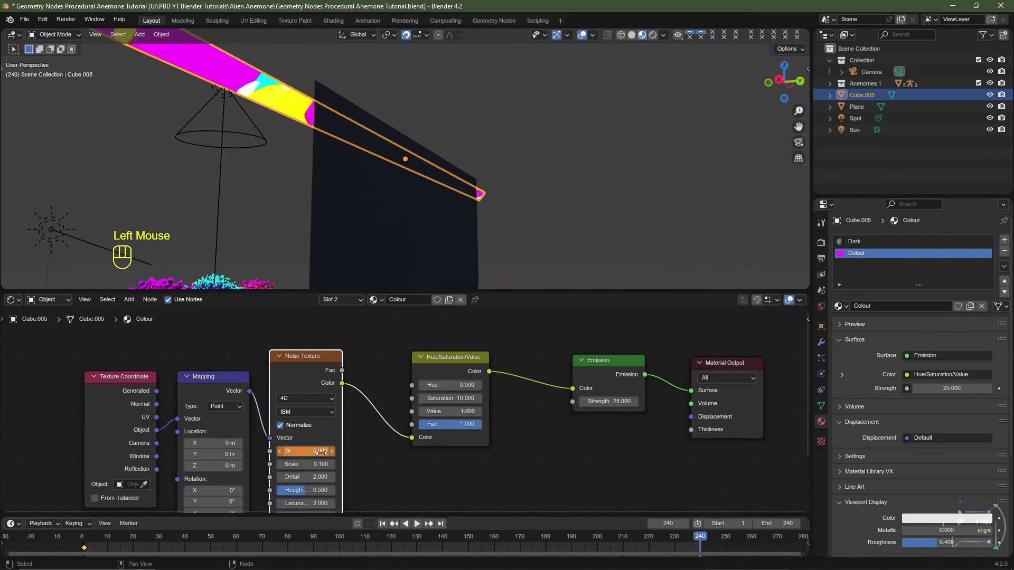
{"action": "key", "text": "i"}
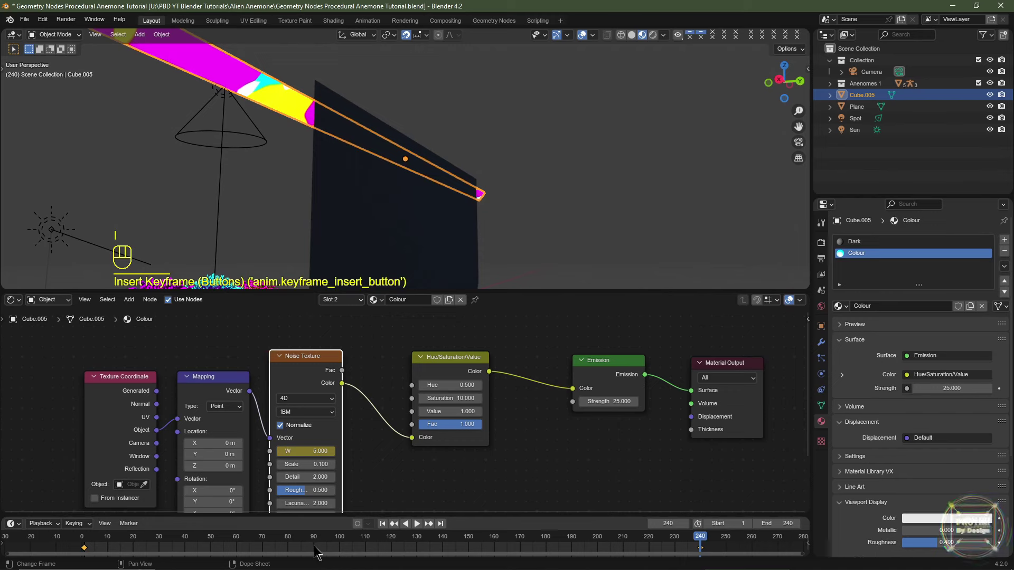
- Set the W keyframes' interpolation to Linear and return to frame 1
{"action": "key", "text": "t"}
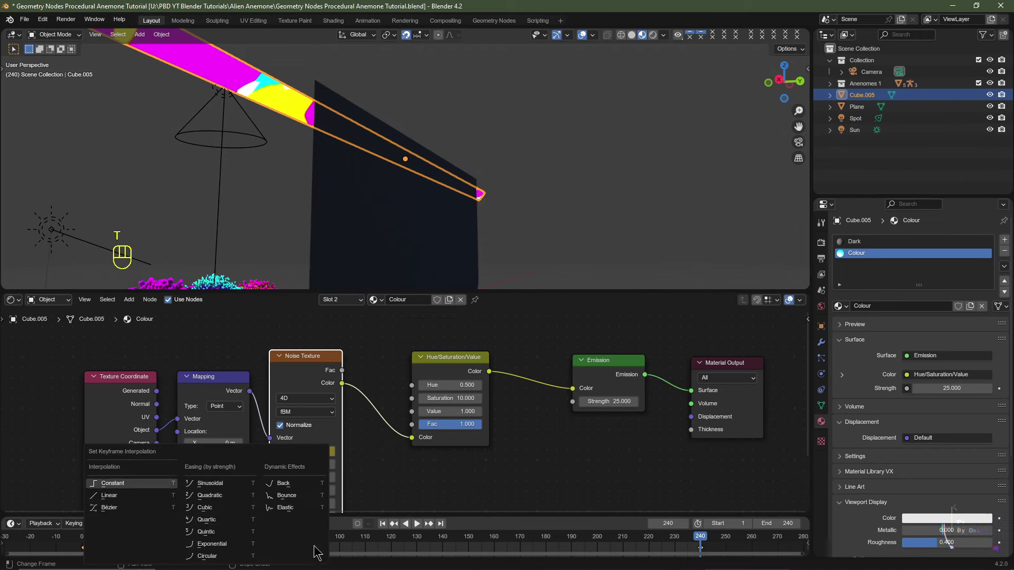
{"action": "left_click", "coordinate": [129, 504]}
{"action": "left_click", "coordinate": [383, 524]}
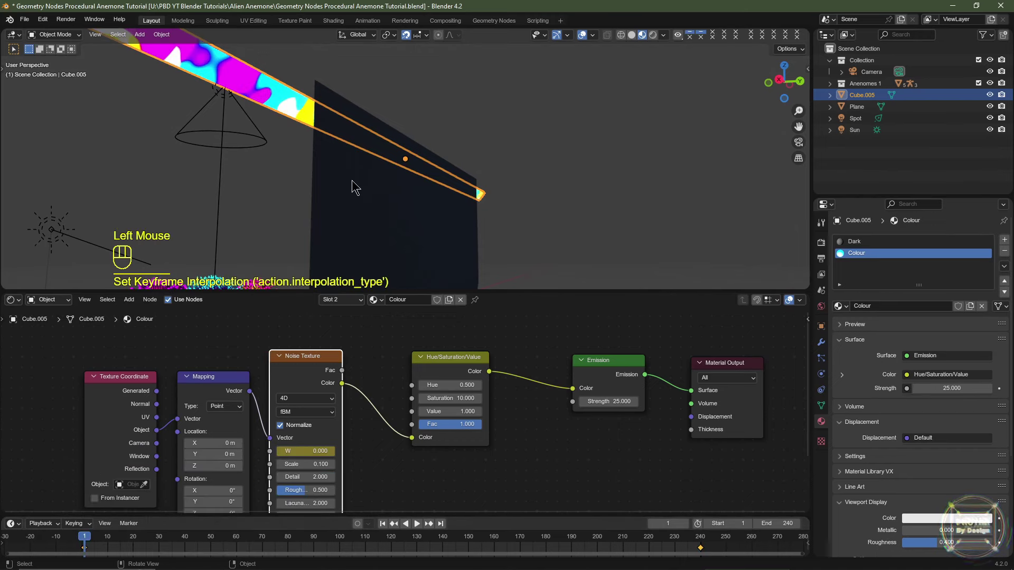
- Exclude the Anenomes 1 collection from the view layer and play back the bar's colour animation
{"action": "left_click", "coordinate": [979, 84]}
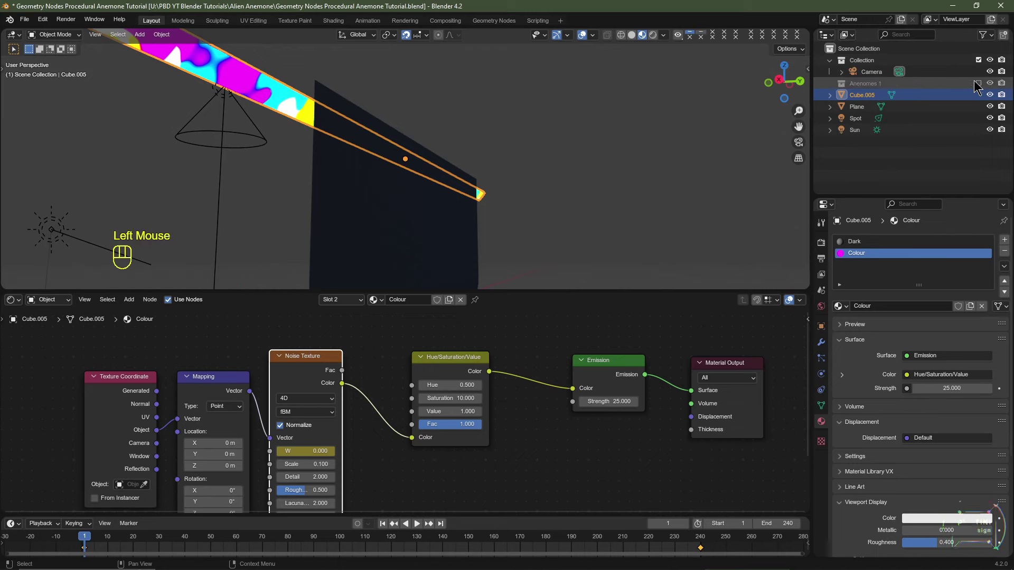
{"action": "middle_click_drag", "start_coordinate": [285, 138], "coordinate": [359, 175], "text": "shift"}
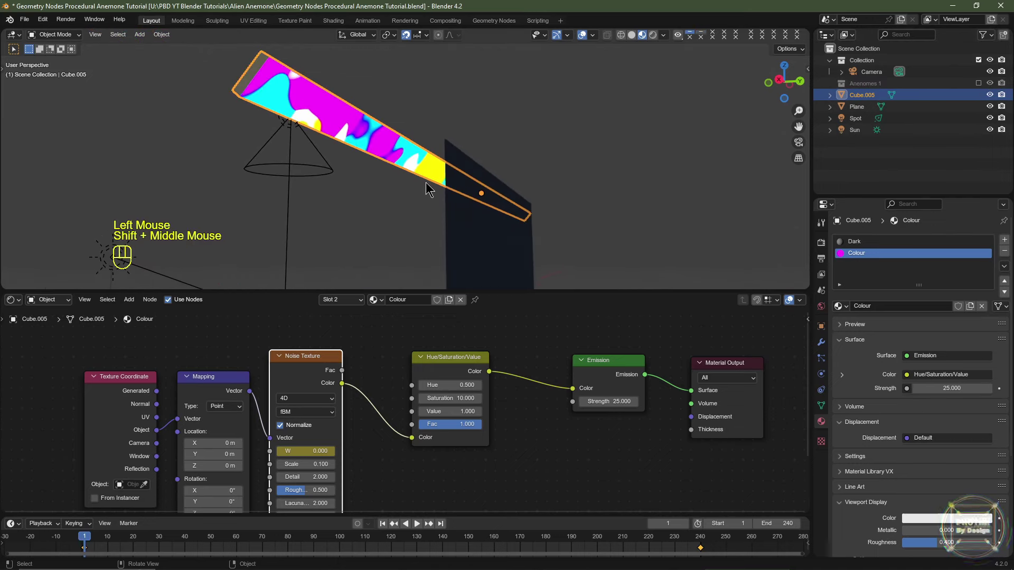
{"action": "key", "text": "space"}
{"action": "middle_click_drag", "start_coordinate": [351, 129], "coordinate": [302, 148]}
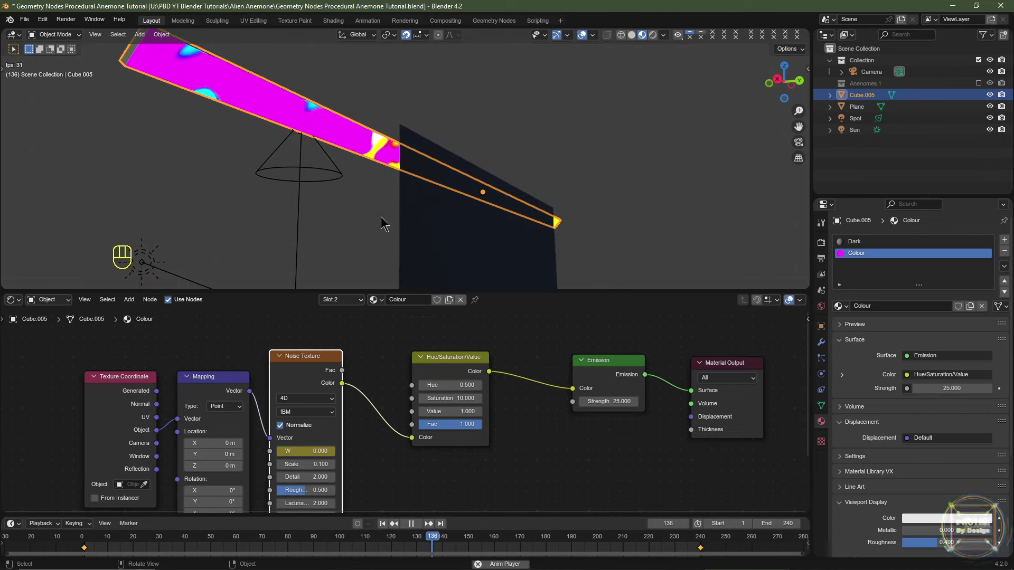
{"action": "key", "text": "space"}
- Set the W keyframe at frame 240 to 10 and play back the bar's colour animation
{"action": "left_click", "coordinate": [441, 524]}
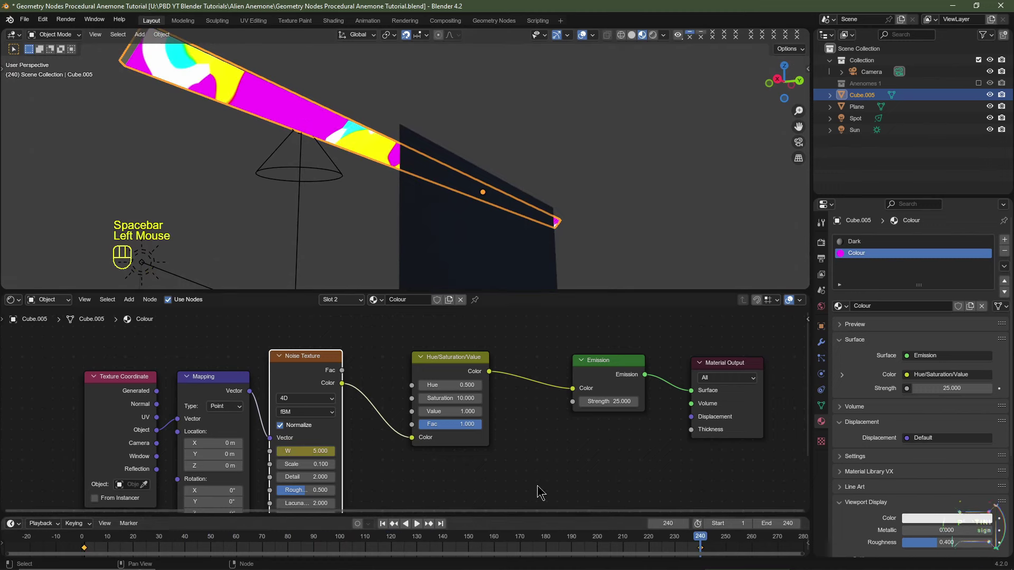
{"action": "left_click", "coordinate": [307, 451]}
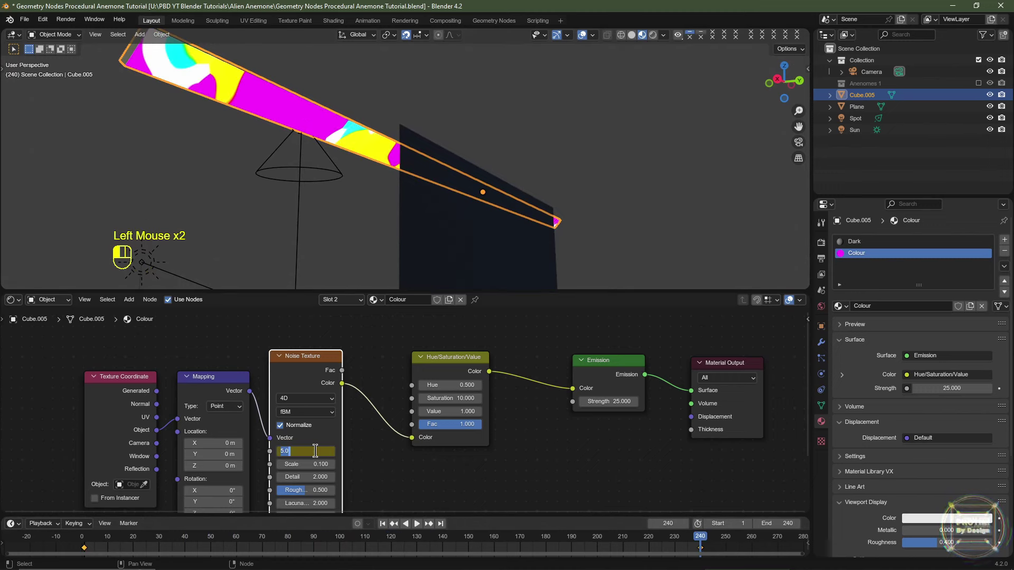
{"action": "type", "text": "10"}
{"action": "key", "text": "Return"}
{"action": "middle_click_drag", "start_coordinate": [402, 222], "coordinate": [454, 170]}
{"action": "key", "text": "space"}
{"action": "left_click", "coordinate": [454, 170]}
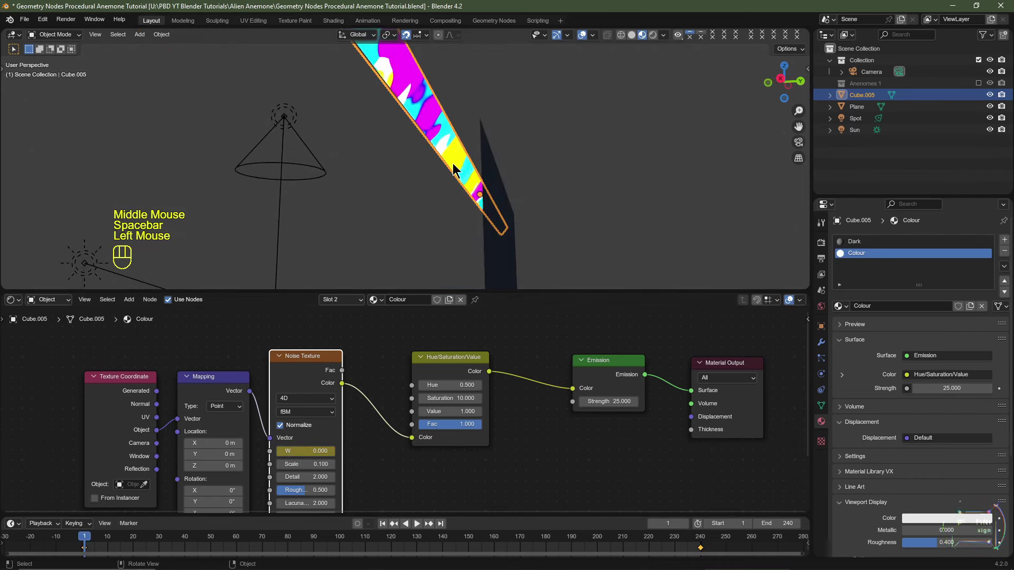
{"action": "key", "text": "space"}
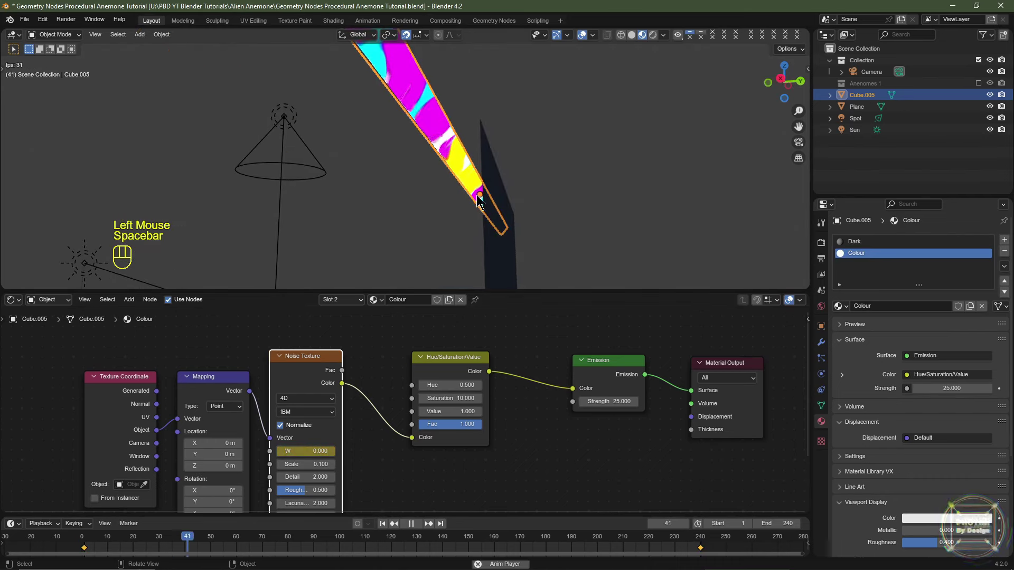
{"action": "middle_click_drag", "start_coordinate": [448, 180], "coordinate": [444, 174]}
{"action": "key", "text": "space"}
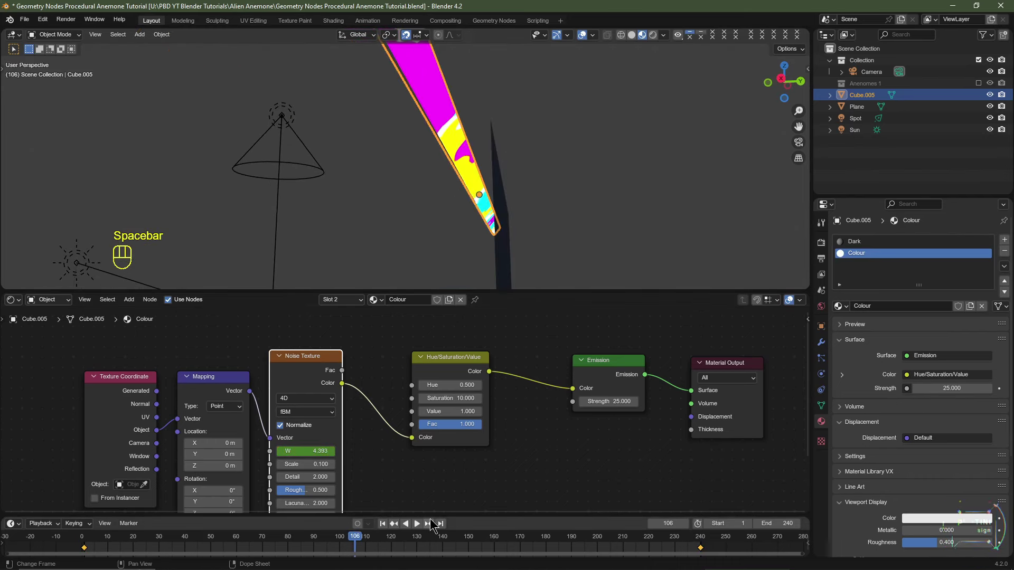
- Set the W keyframe at frame 240 to 20 and play back the faster colour change
{"action": "left_click", "coordinate": [441, 531]}
{"action": "double_click", "coordinate": [314, 450]}
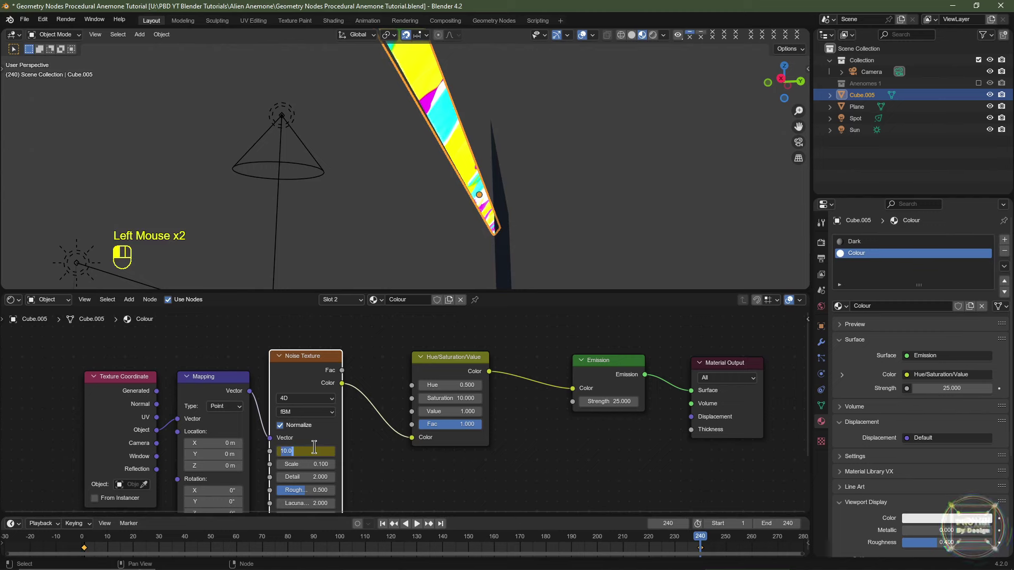
{"action": "key", "text": "Return"}
{"action": "key", "text": "i"}
{"action": "key", "text": "space"}
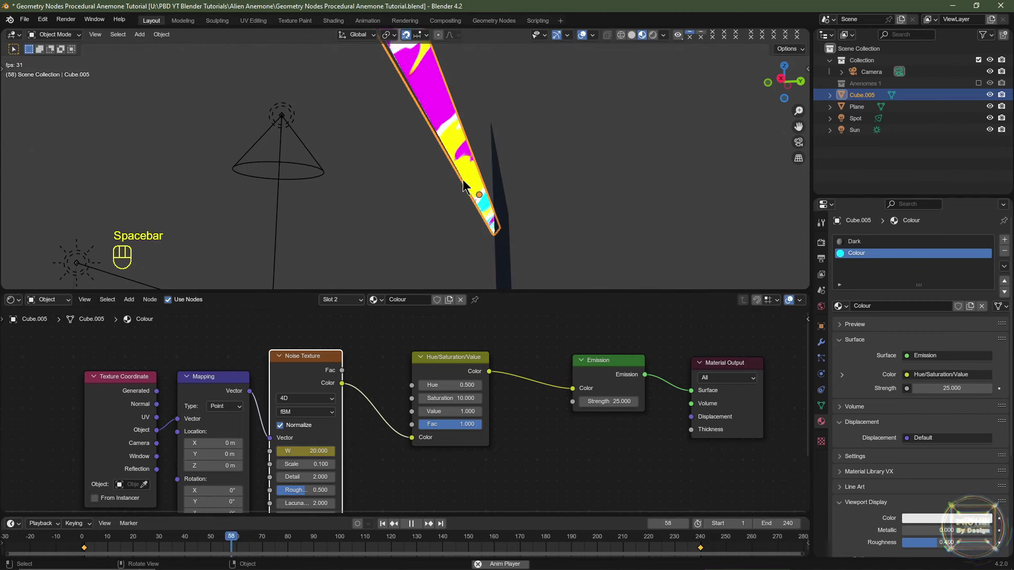
{"action": "key", "text": "space"}
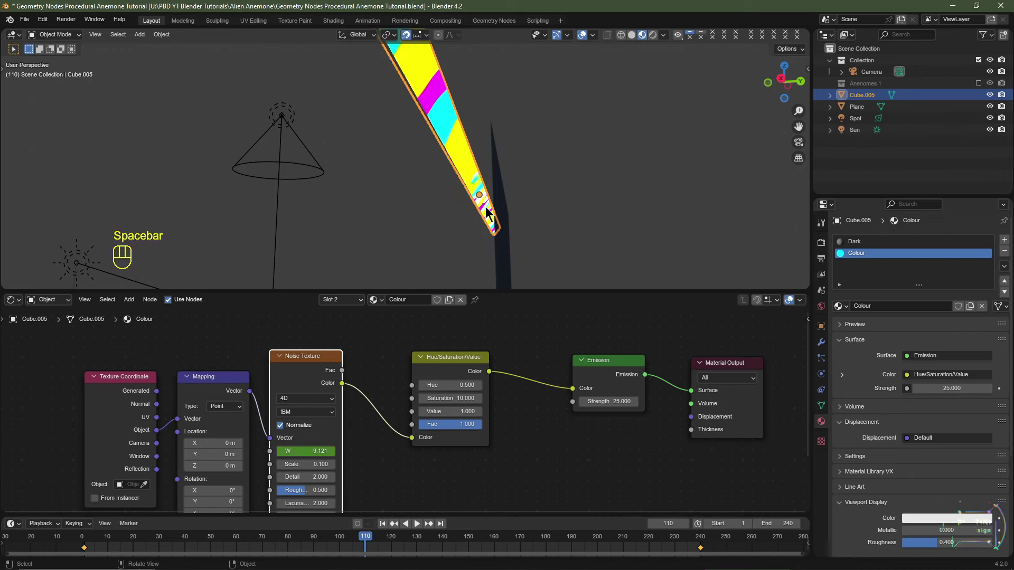
- Return to the rendered camera view and include the Anenomes 1 collection in the view layer again
{"action": "key", "text": "KP_0"}
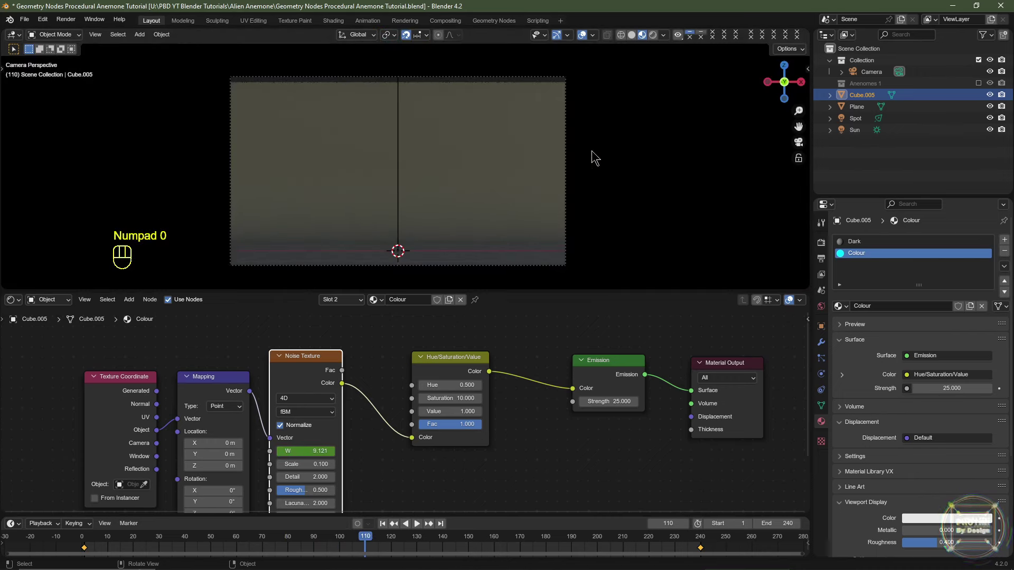
{"action": "left_click", "coordinate": [652, 35]}
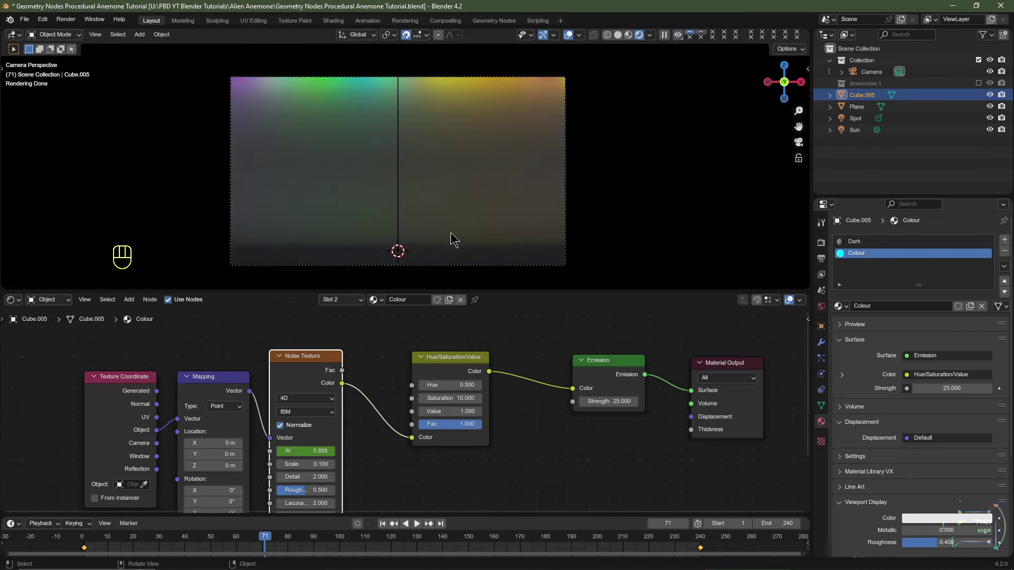
{"action": "left_click", "coordinate": [979, 82]}
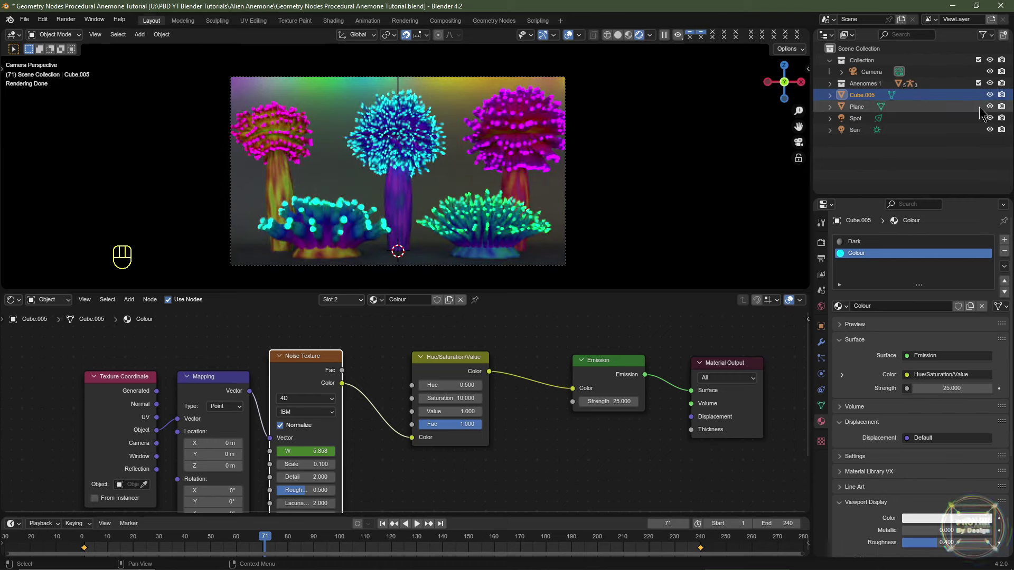
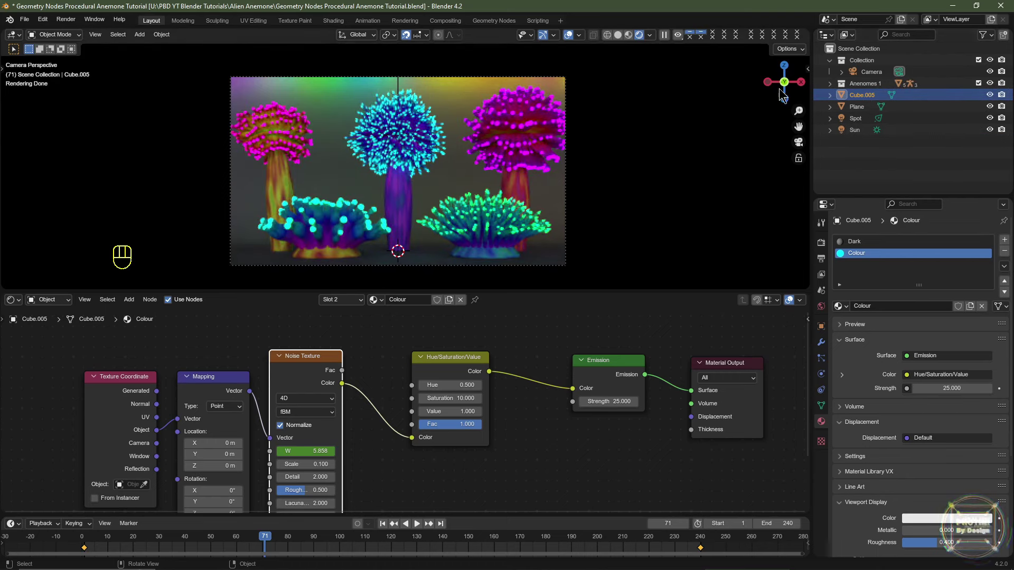
- Rename the emissive bar object Cube.005 as Light Bar
{"action": "double_click", "coordinate": [861, 95]}
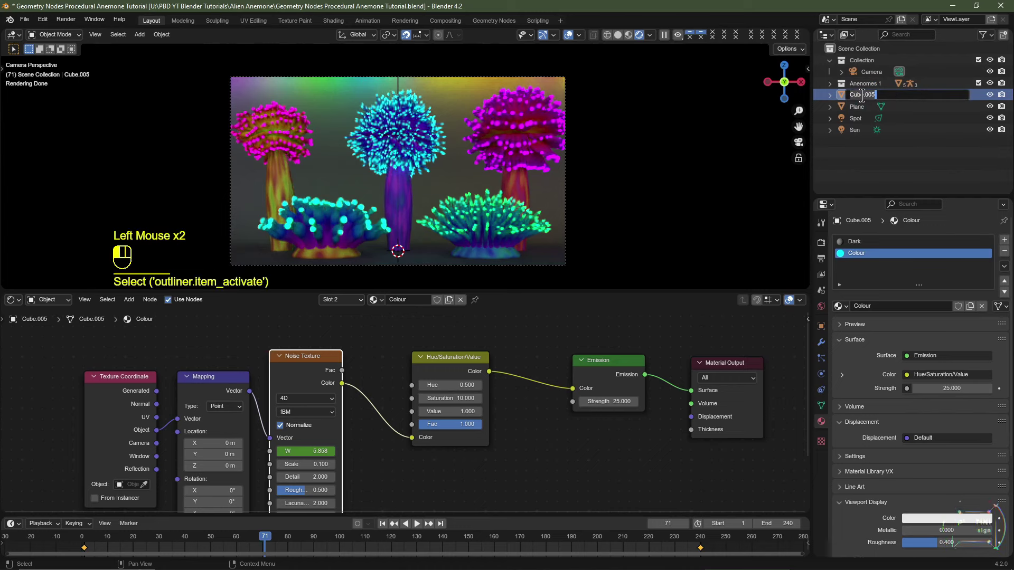
{"action": "type", "text": "Light Bar"}
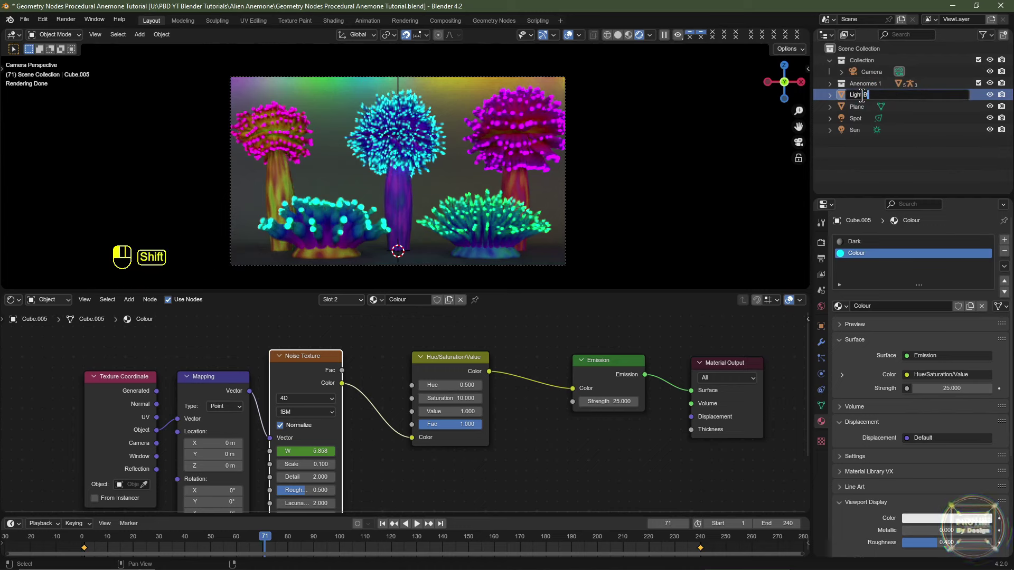
{"action": "key", "text": "Return"}
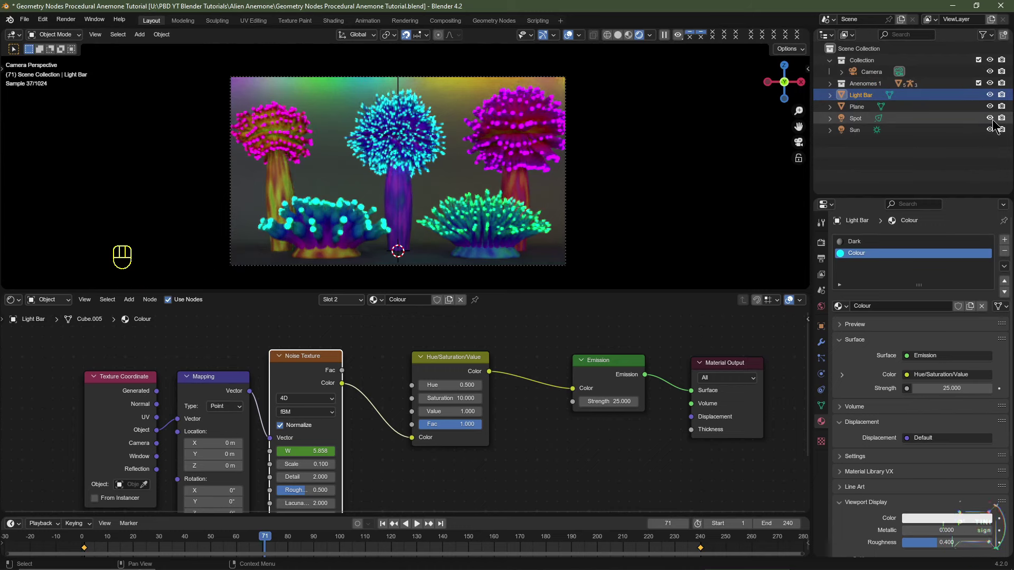
- Hide the Spot and Sun lights in the viewport
{"action": "left_click", "coordinate": [990, 118]}
{"action": "left_click", "coordinate": [990, 129]}
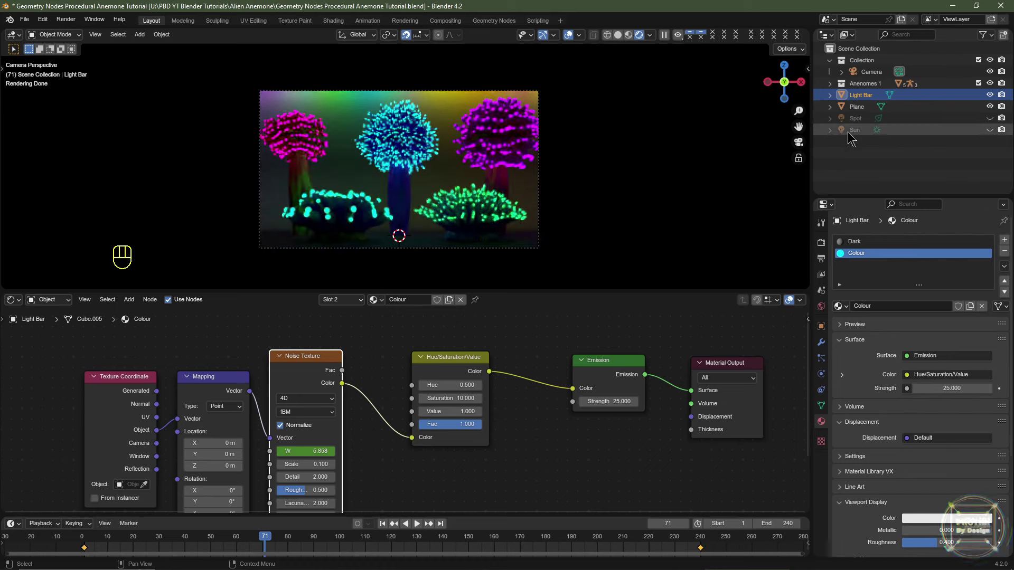
- Hide the Light Bar, show the Spot light in the viewport and set its power to 5000 W
{"action": "left_click", "coordinate": [990, 95]}
{"action": "left_click", "coordinate": [990, 118]}
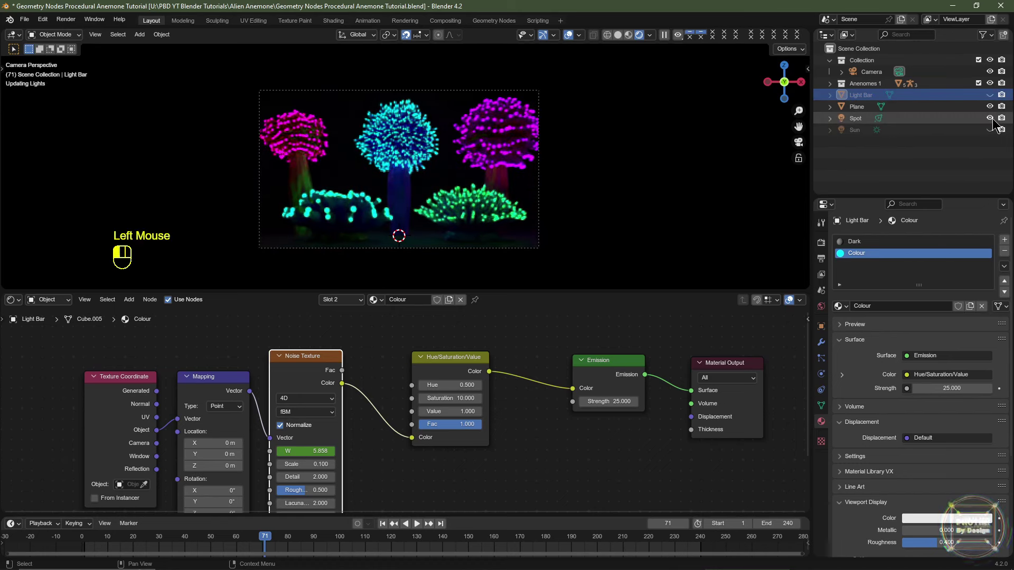
{"action": "left_click", "coordinate": [854, 119]}
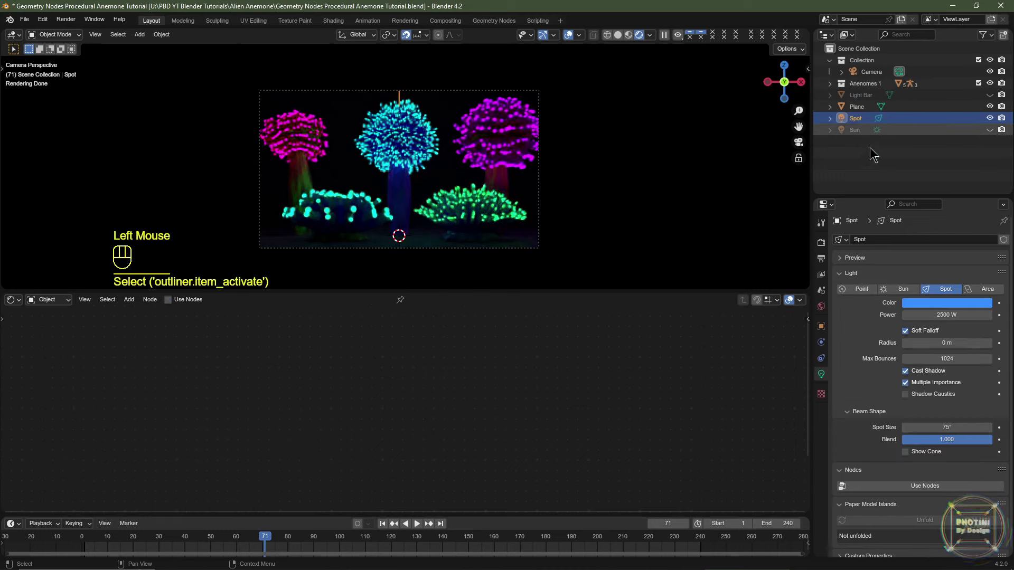
{"action": "double_click", "coordinate": [945, 315]}
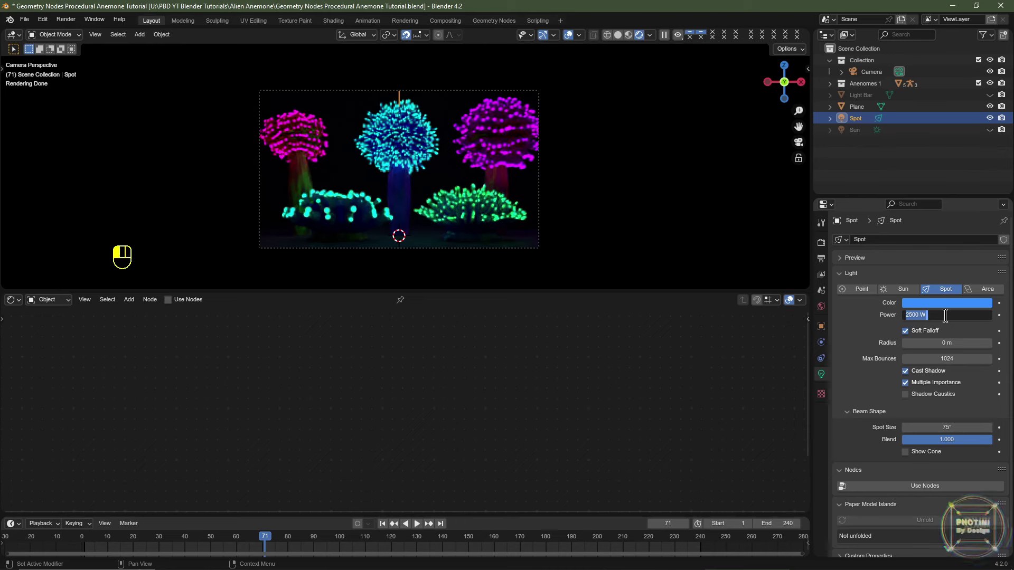
{"action": "type", "text": "5000"}
{"action": "key", "text": "Return"}
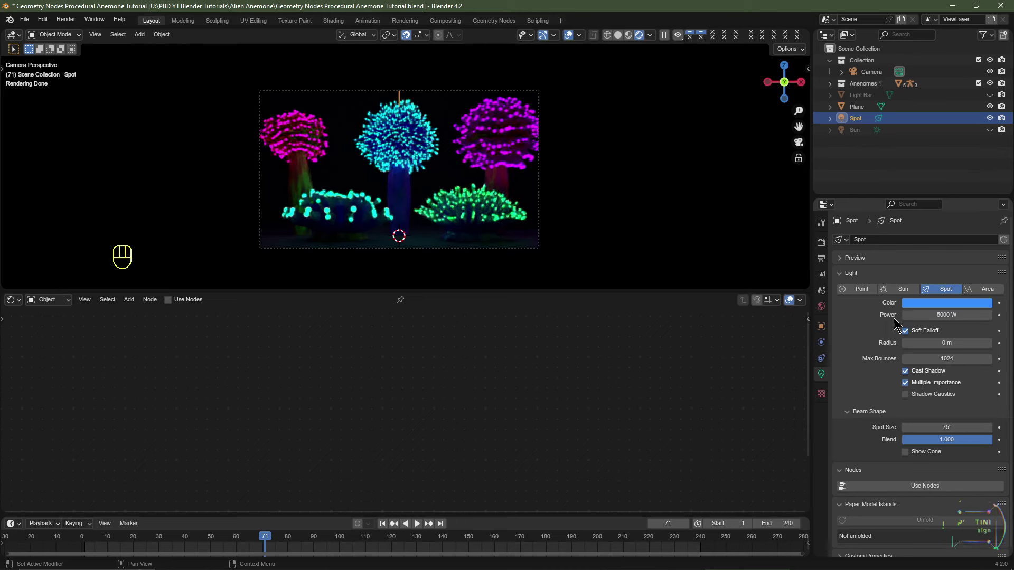
- Try a Spot light power of 10000 W and raise it further to 25000 W
{"action": "left_click", "coordinate": [929, 315]}
{"action": "type", "text": "10000"}
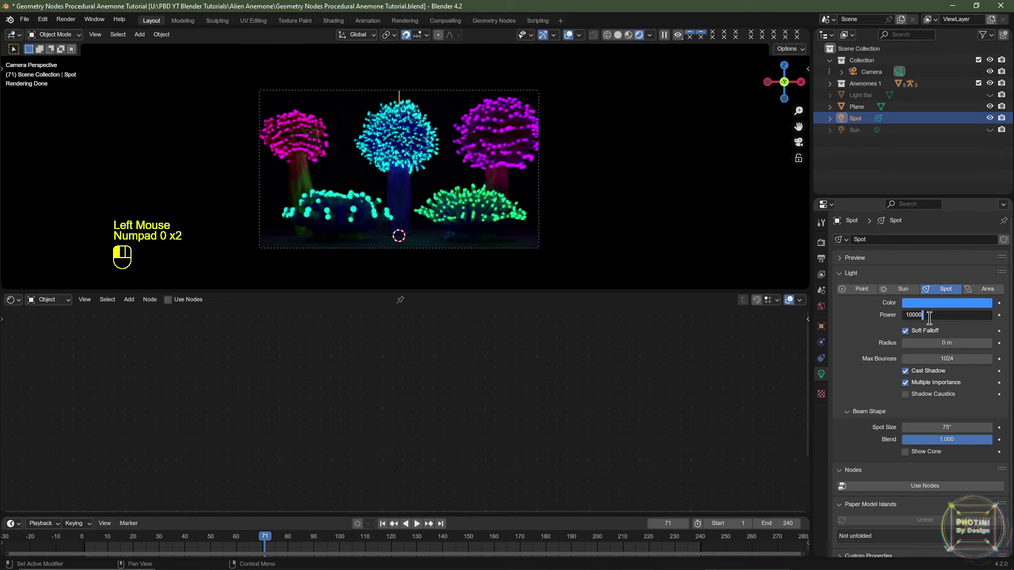
{"action": "key", "text": "Return"}
{"action": "left_click", "coordinate": [946, 315]}
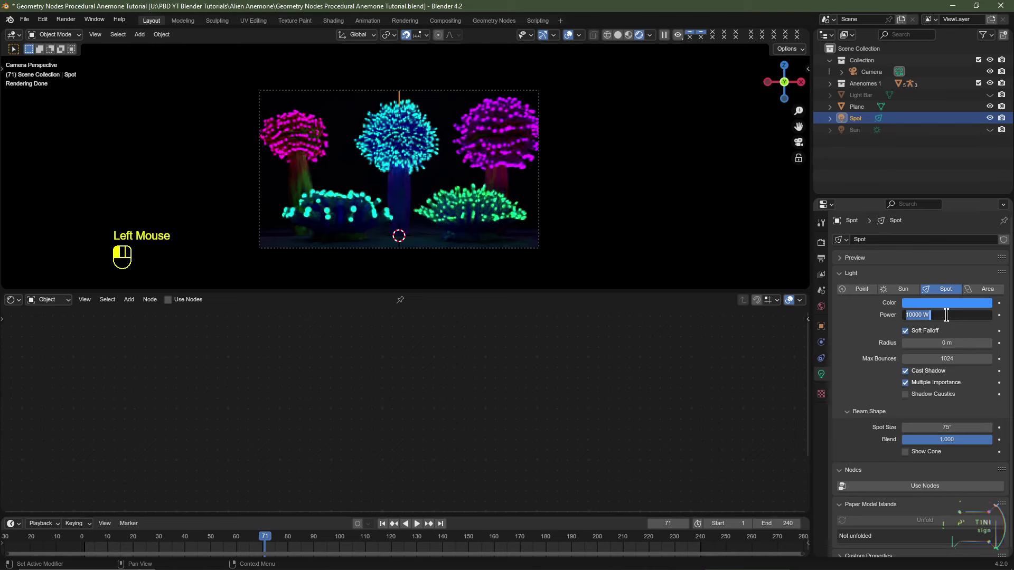
{"action": "type", "text": "25"}
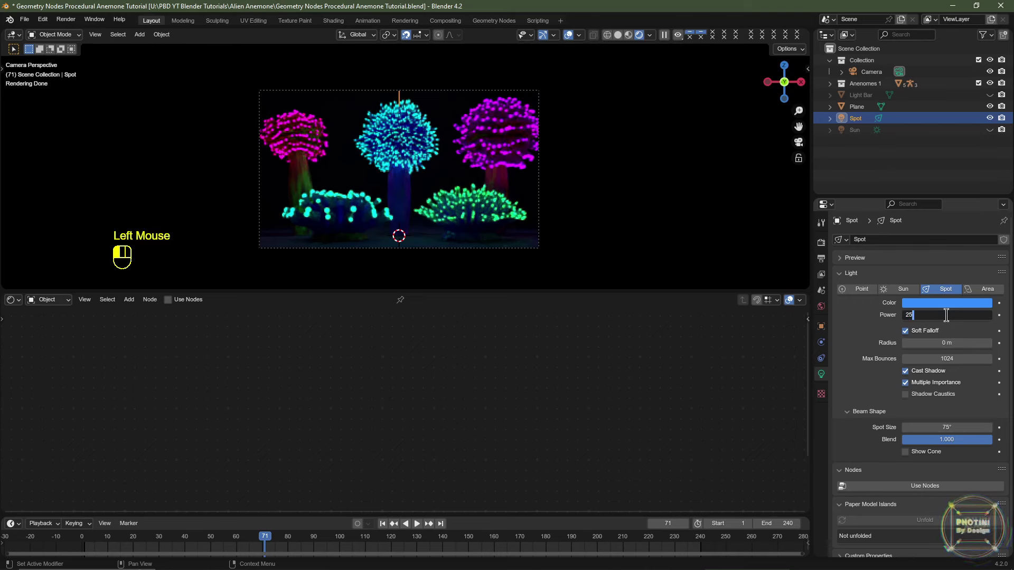
{"action": "type", "text": "000 W"}
{"action": "key", "text": "Return"}
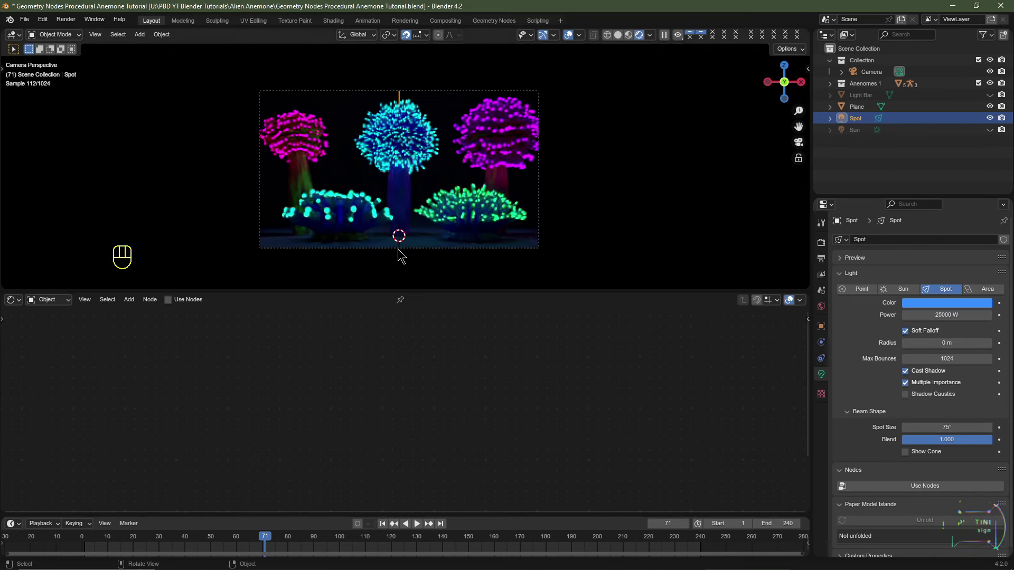
{"action": "scroll", "coordinate": [428, 254], "scroll_direction": "up", "scroll_amount": 1}
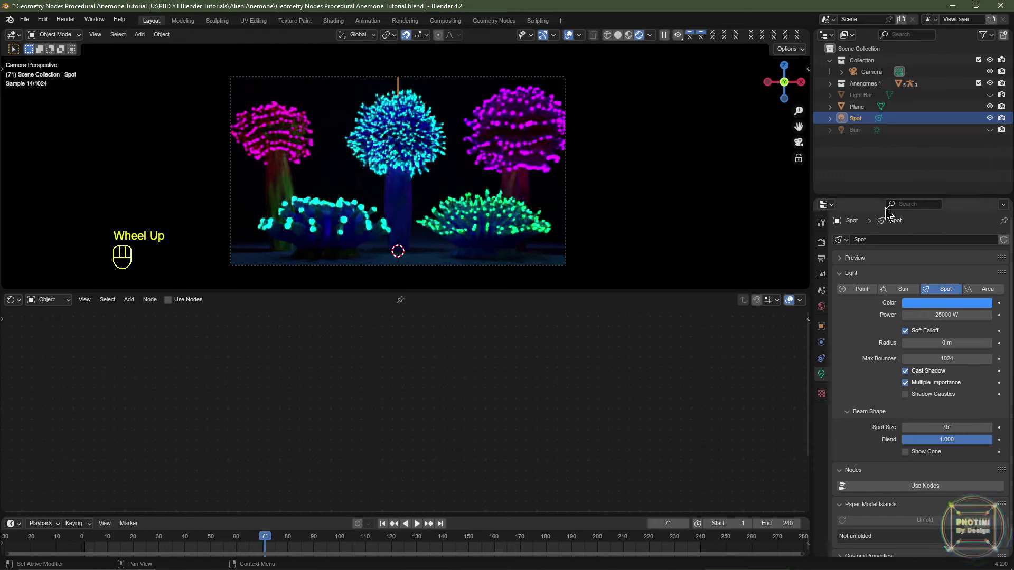
- Hide the Spot light, show the Sun in the viewport and select it
{"action": "left_click", "coordinate": [990, 118]}
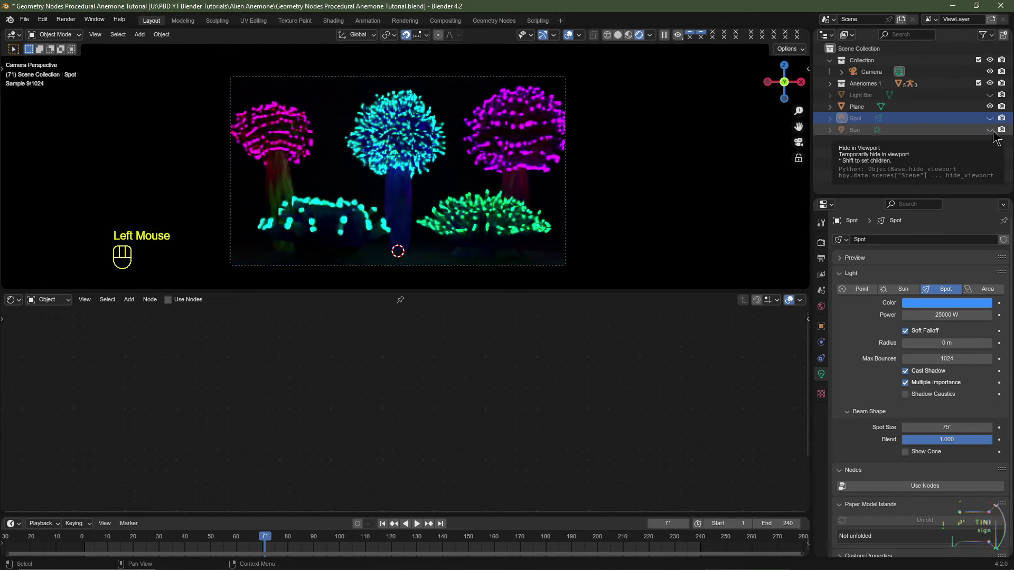
{"action": "left_click", "coordinate": [989, 129]}
{"action": "left_click", "coordinate": [940, 129]}
- Set the Sun's X rotation to 45° and show the Spot and Light Bar in the viewport again
{"action": "left_click", "coordinate": [938, 310]}
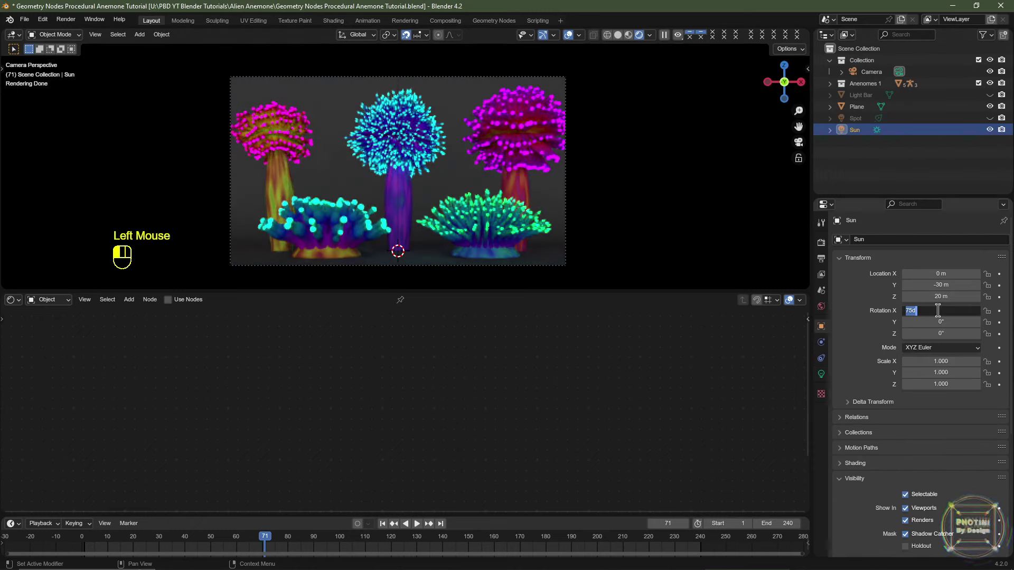
{"action": "type", "text": "45"}
{"action": "key", "text": "Return"}
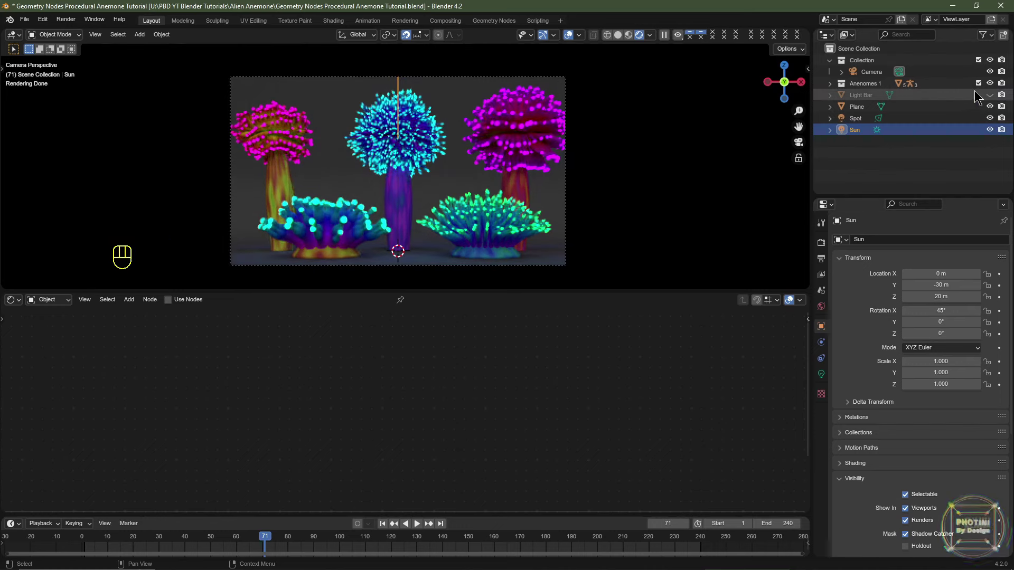
{"action": "left_click", "coordinate": [990, 95]}
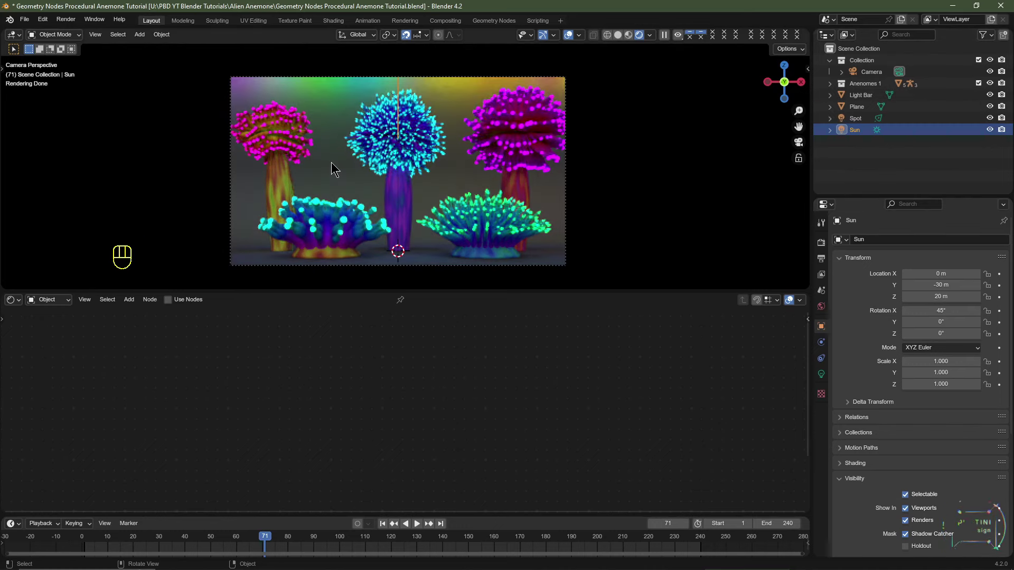
- Darken the base colour of the backdrop plane's Dark material and set its specular IOR Level to 0.5
{"action": "left_click", "coordinate": [332, 168]}
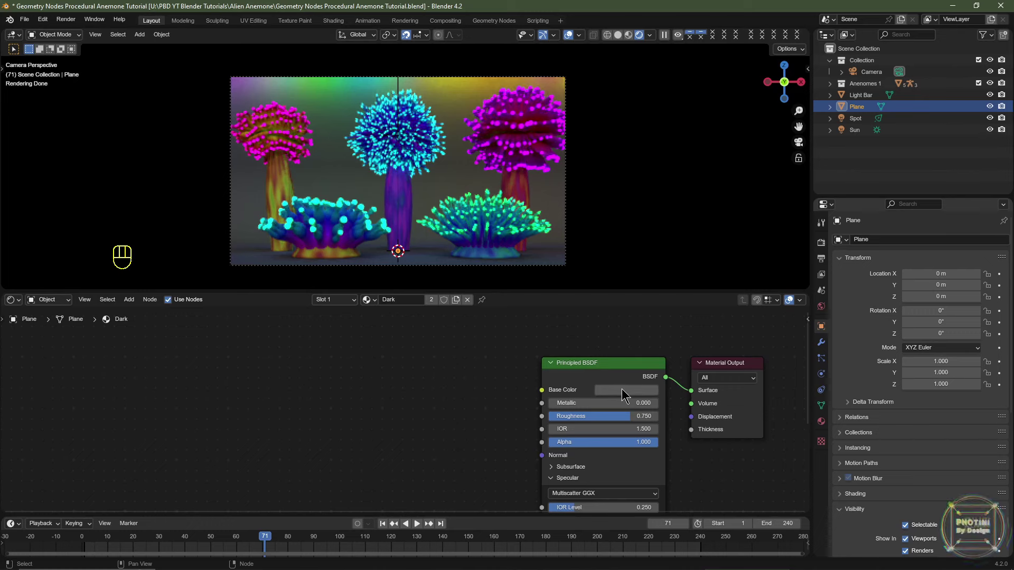
{"action": "left_click", "coordinate": [622, 388]}
{"action": "left_click_drag", "start_coordinate": [697, 264], "coordinate": [697, 293]}
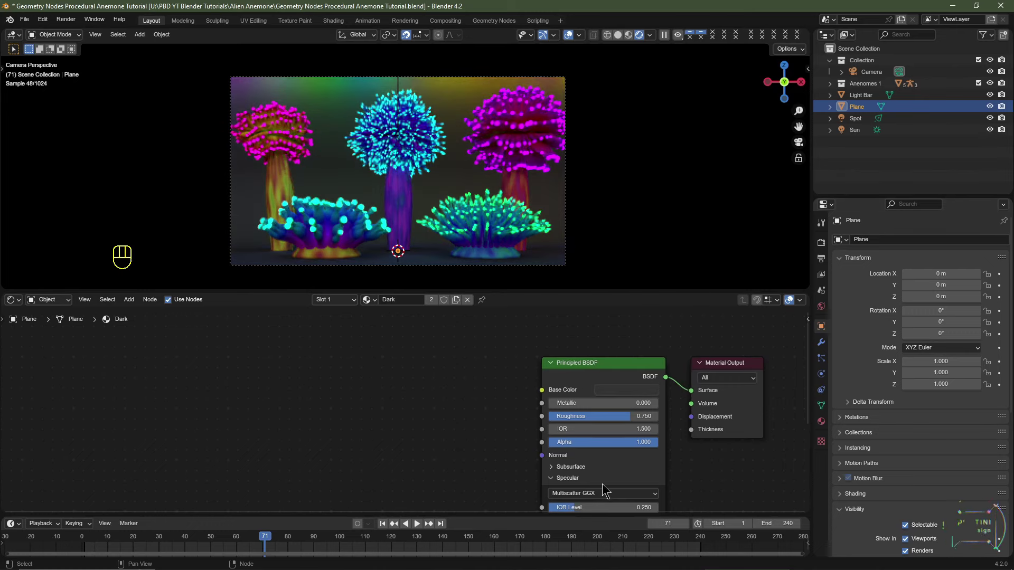
{"action": "middle_click_drag", "start_coordinate": [602, 484], "coordinate": [591, 445]}
{"action": "left_click", "coordinate": [573, 469]}
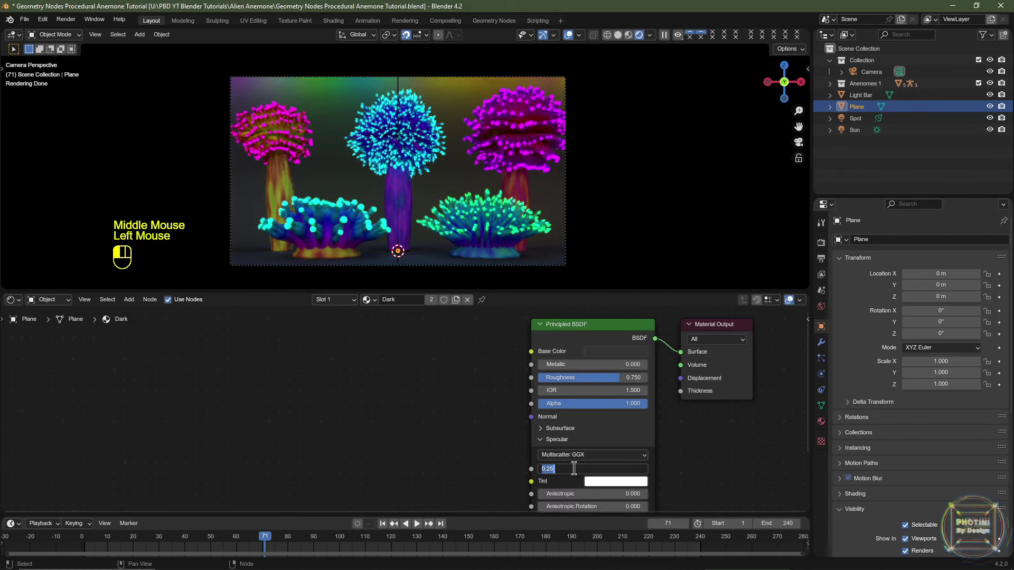
{"action": "type", "text": ".5"}
{"action": "key", "text": "Return"}
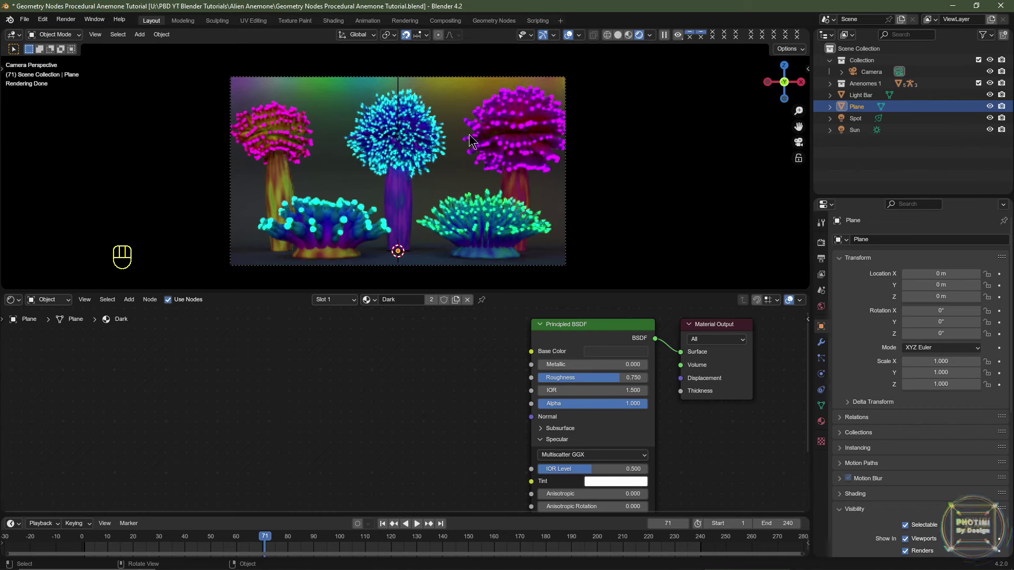
- Switch the viewport to solid shading and add a second spot light at the scene's 3D cursor
{"action": "left_click", "coordinate": [619, 33]}
{"action": "middle_click_drag", "start_coordinate": [616, 186], "coordinate": [475, 190]}
{"action": "scroll", "coordinate": [475, 190], "scroll_direction": "down", "scroll_amount": 2}
{"action": "middle_click_drag", "start_coordinate": [476, 190], "coordinate": [349, 195]}
{"action": "key", "text": "shift+a"}
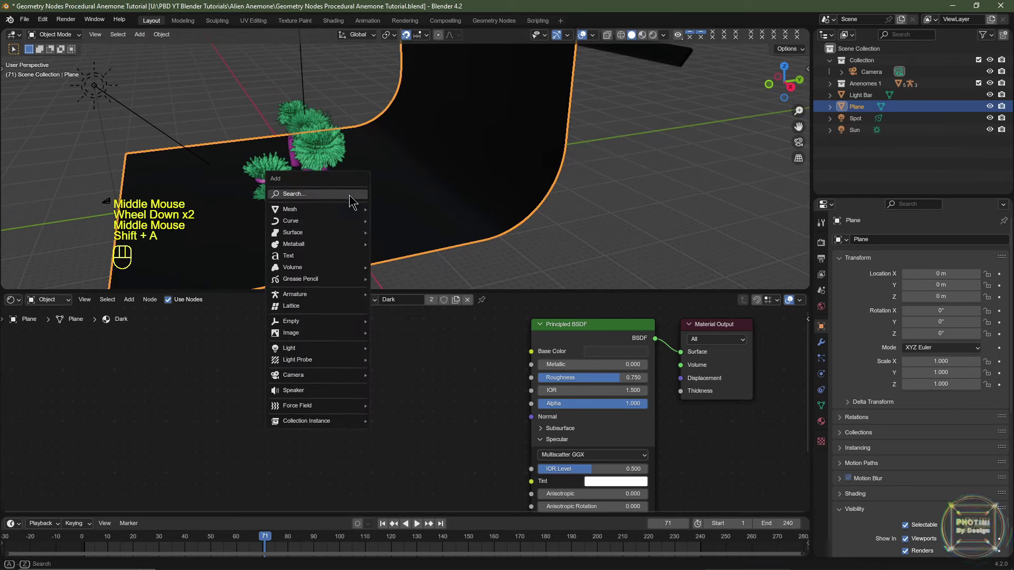
{"action": "mouse_move", "coordinate": [333, 348]}
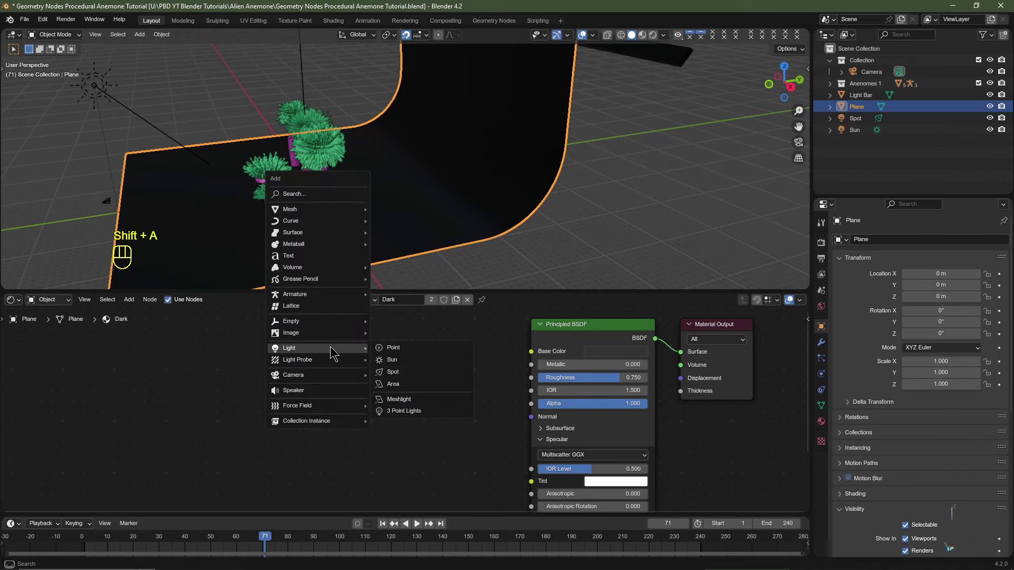
{"action": "left_click", "coordinate": [415, 373]}
- In the right side view, move the new spot light behind the anemones to Y 10 m and Z 10 m
{"action": "key", "text": "KP_3"}
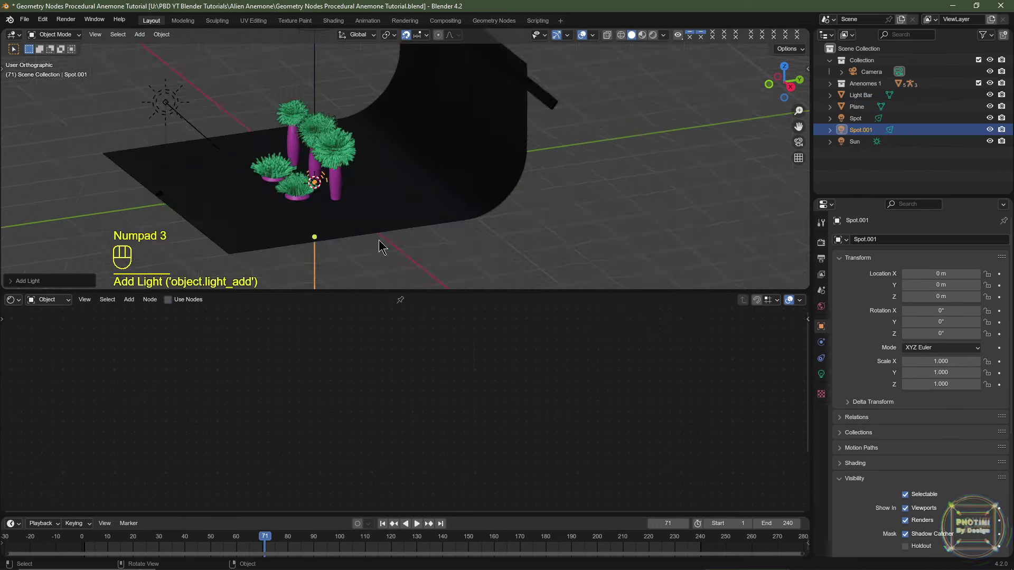
{"action": "scroll", "coordinate": [345, 233], "scroll_direction": "up", "scroll_amount": 2}
{"action": "middle_click_drag", "start_coordinate": [294, 237], "coordinate": [417, 264], "text": "shift"}
{"action": "key", "text": "ctrl+z"}
{"action": "key", "text": "g"}
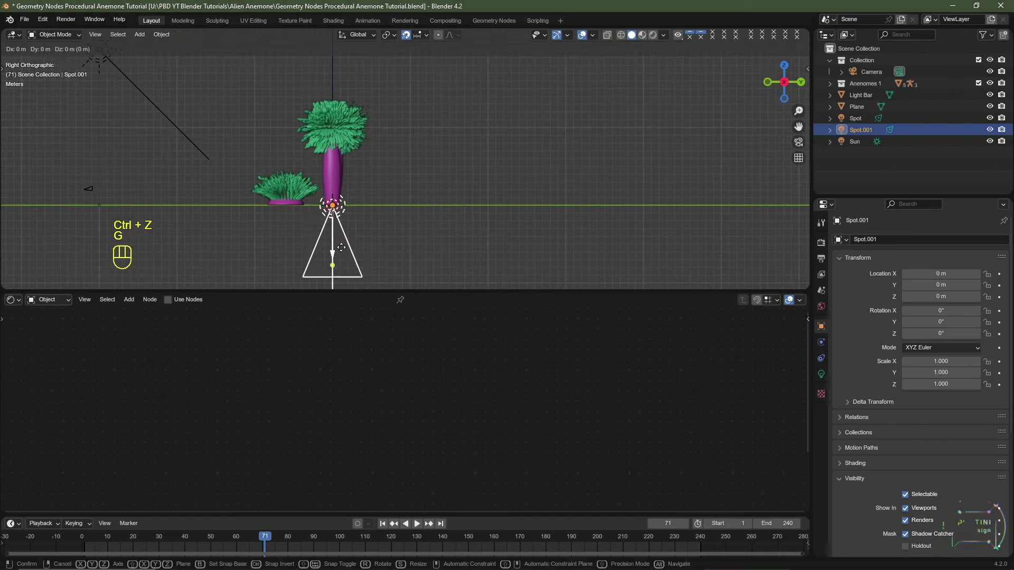
{"action": "left_click", "coordinate": [410, 179]}
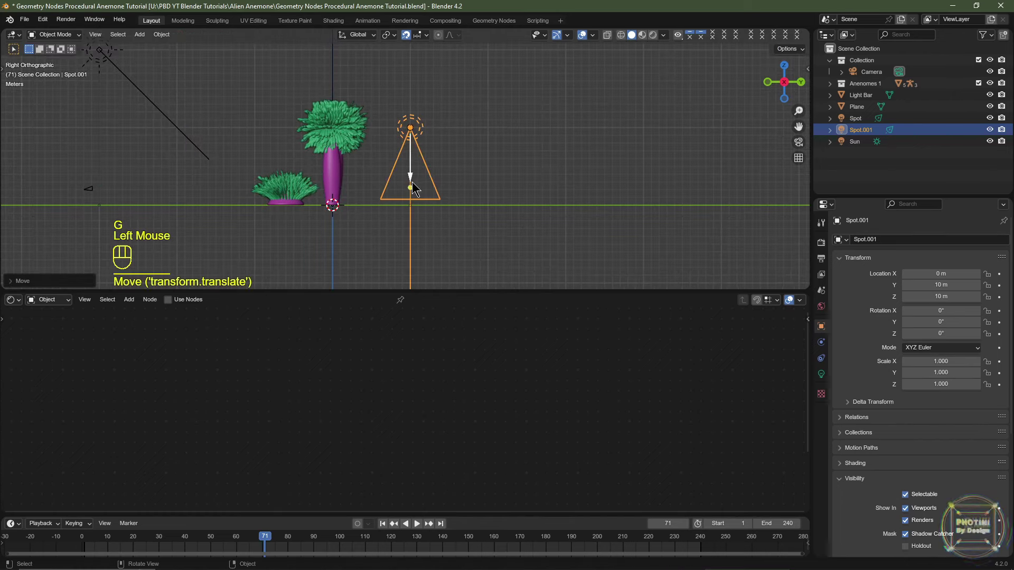
- Rotate the new spot light to -90° on X so it points horizontally at the anemones
{"action": "right_click", "coordinate": [445, 233], "text": "ctrl"}
{"action": "key", "text": "t"}
{"action": "key", "text": "r"}
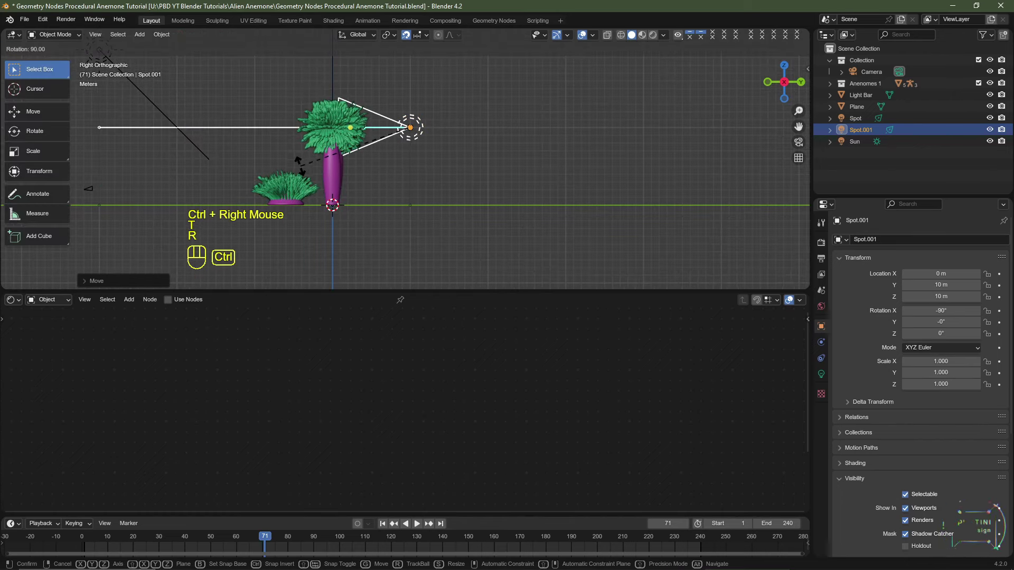
{"action": "left_click", "coordinate": [300, 164], "text": "ctrl"}
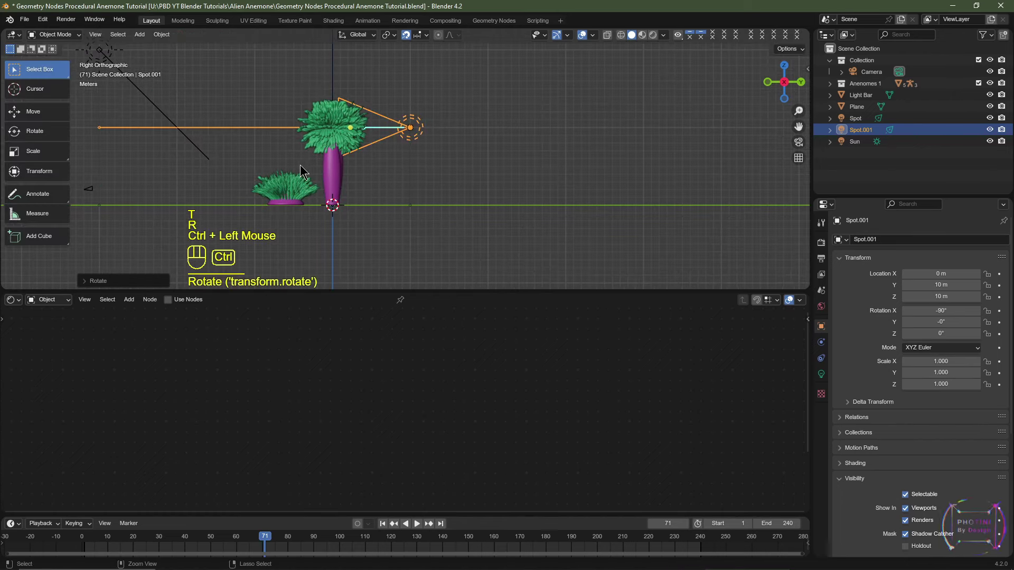
- Set the new spot light's Spot Size to 60° and return to the rendered camera view
{"action": "left_click", "coordinate": [821, 374]}
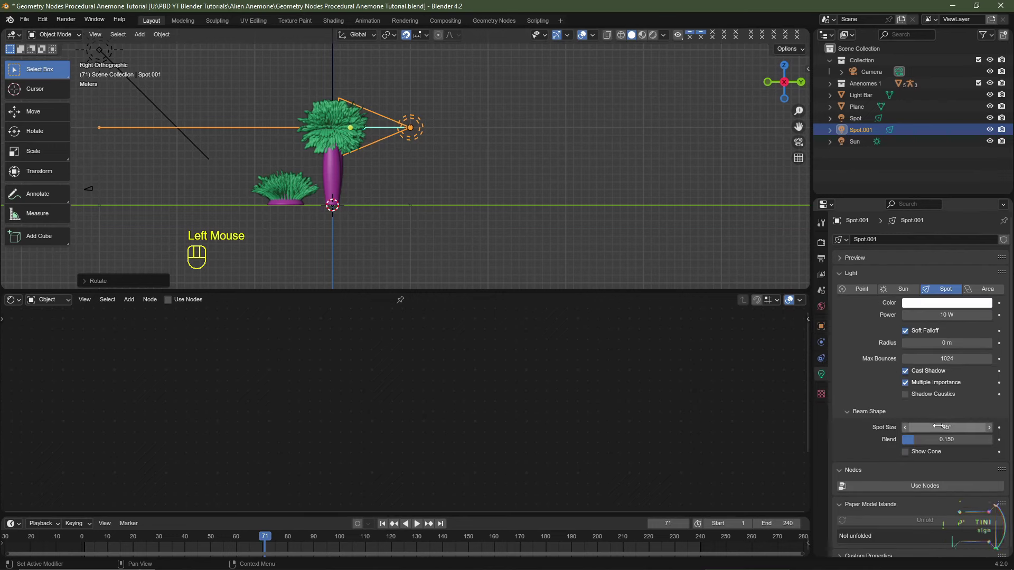
{"action": "left_click_drag", "start_coordinate": [937, 427], "coordinate": [951, 427]}
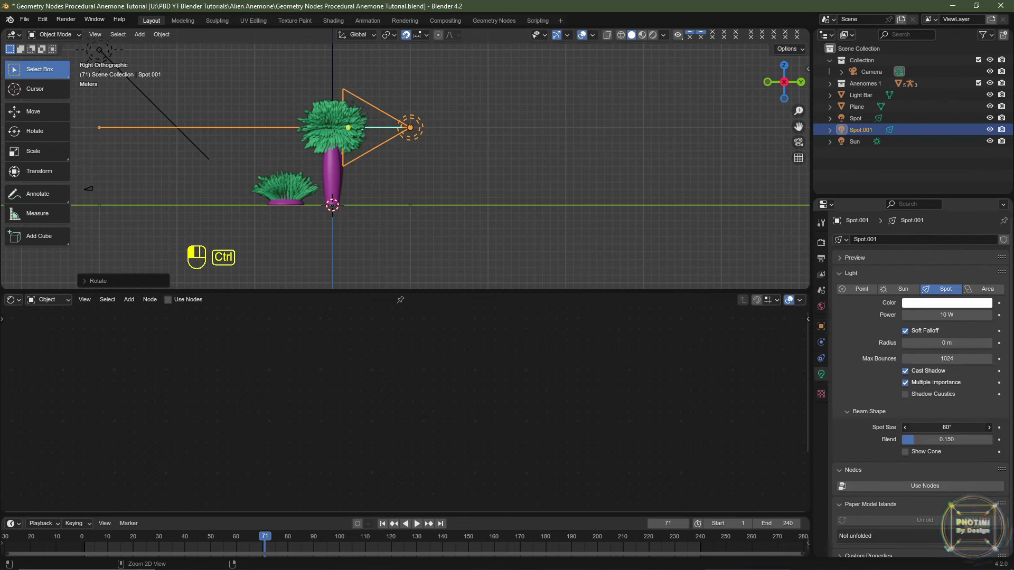
{"action": "middle_click_drag", "start_coordinate": [464, 174], "coordinate": [498, 170]}
{"action": "key", "text": "KP_0"}
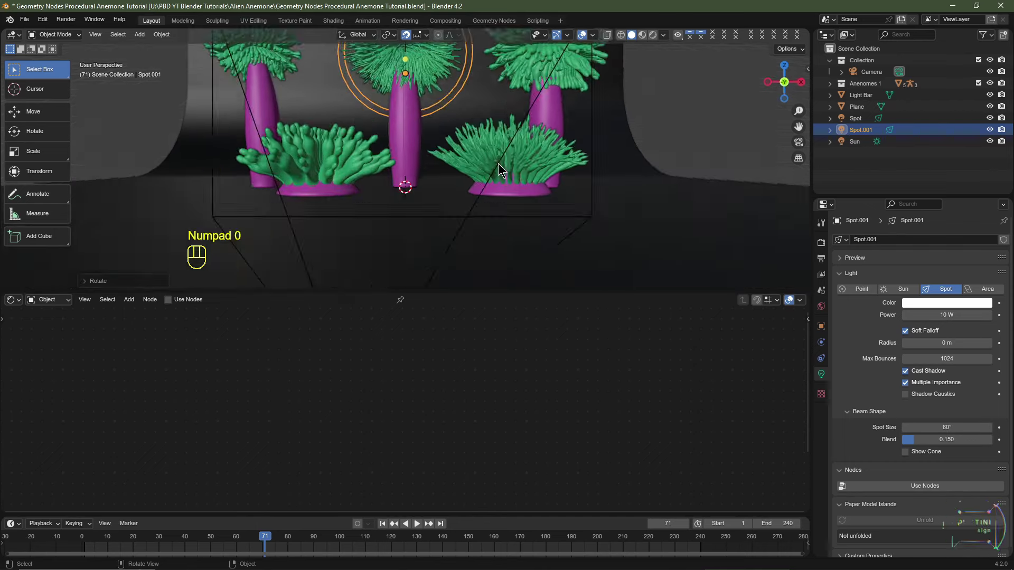
{"action": "left_click", "coordinate": [653, 36]}
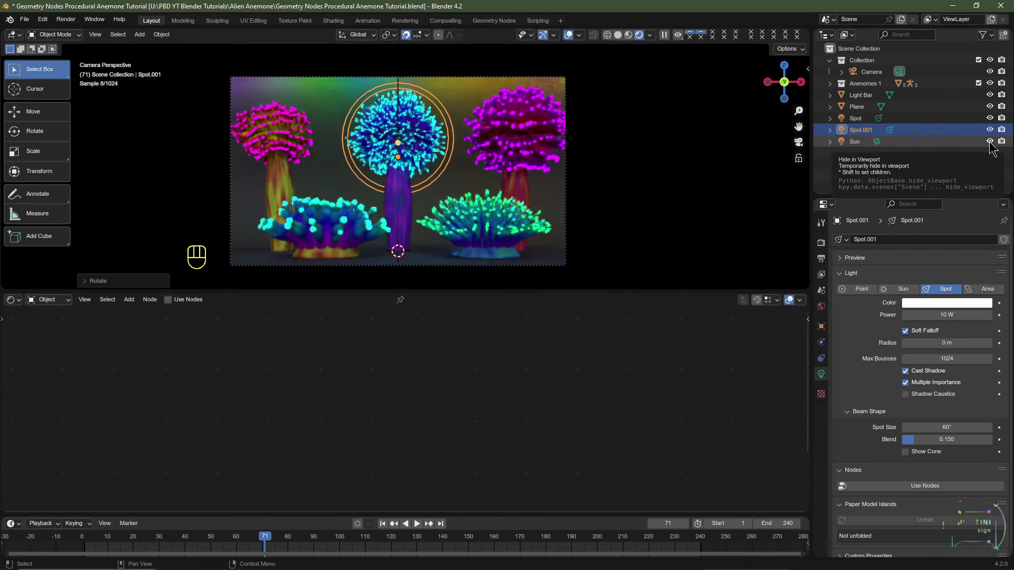
- Hide the Sun, the original Spot and the Light Bar in the viewport to isolate the new spot light on the central anemone
{"action": "left_click", "coordinate": [990, 141]}
{"action": "left_click", "coordinate": [990, 119]}
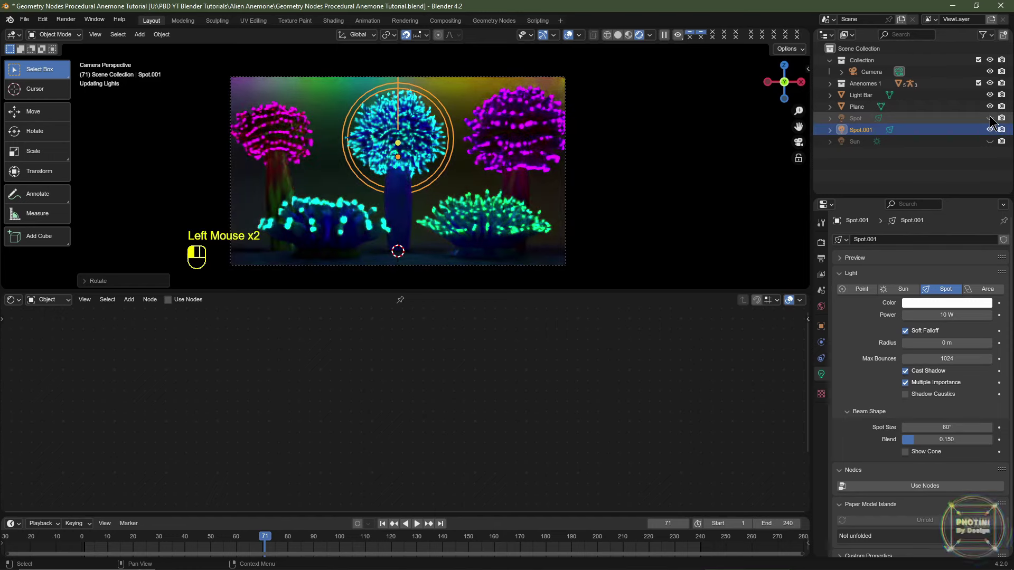
{"action": "left_click", "coordinate": [990, 95]}
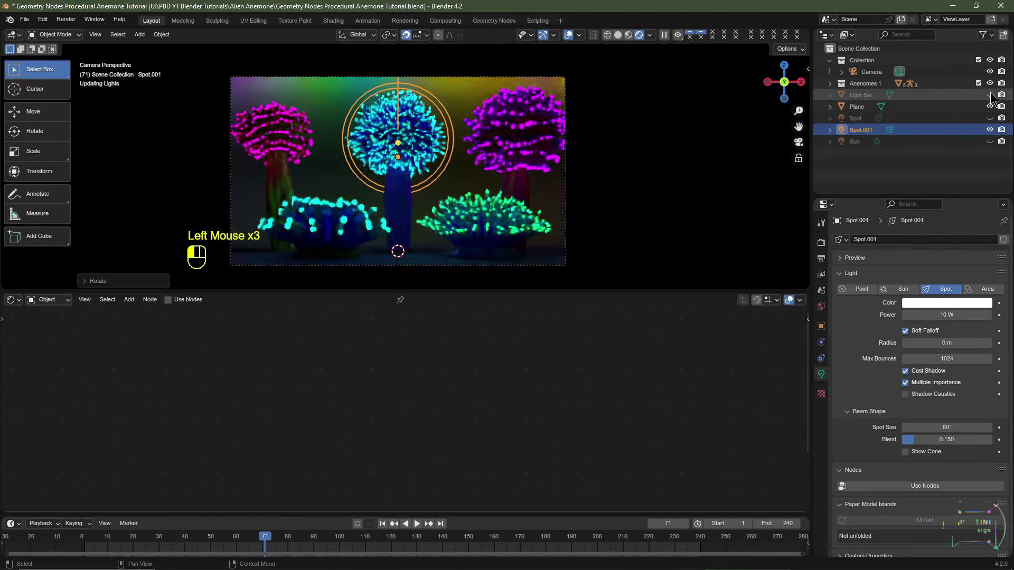
{"action": "scroll", "coordinate": [460, 160], "scroll_direction": "up", "scroll_amount": 2}
{"action": "scroll", "coordinate": [461, 160], "scroll_direction": "up", "scroll_amount": 1}
{"action": "middle_click_drag", "start_coordinate": [461, 160], "coordinate": [475, 226], "text": "shift"}
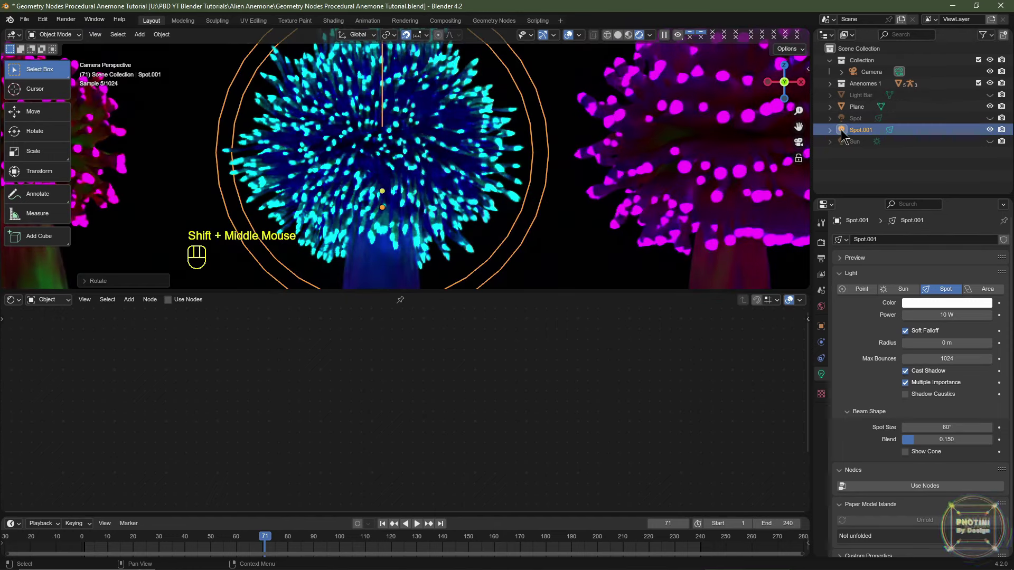
- Rename the new spot light Spot.001 as Backlight Spot
{"action": "left_click", "coordinate": [858, 131]}
{"action": "double_click", "coordinate": [869, 130]}
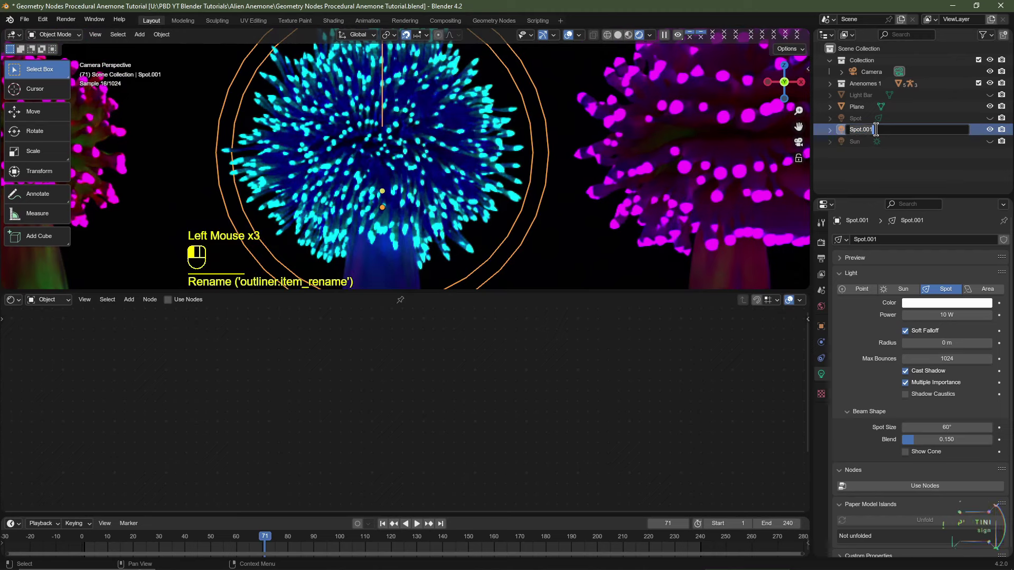
{"action": "type", "text": "Backlight Spot"}
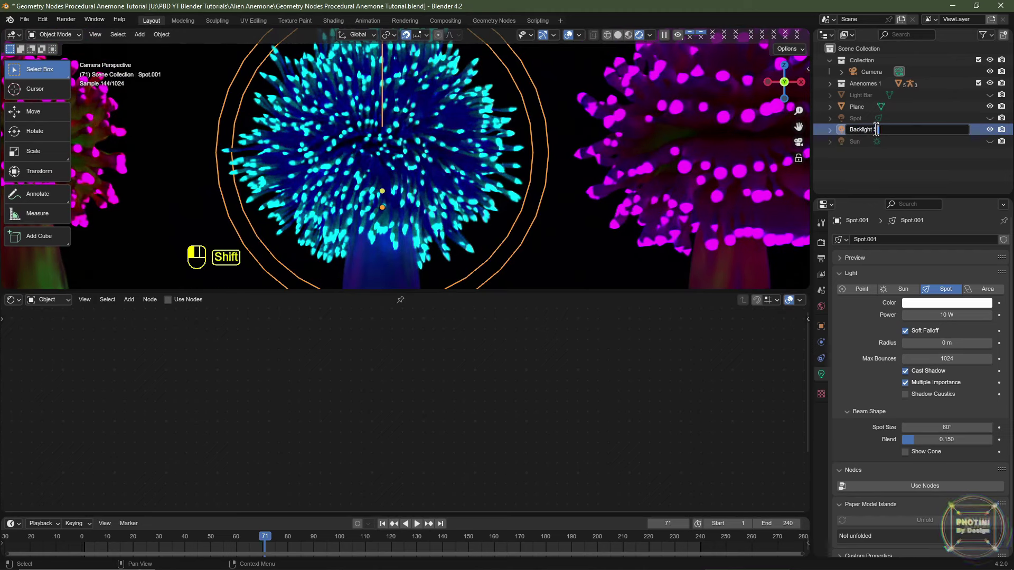
{"action": "key", "text": "Return"}
- Try the Backlight Spot's power at 200 W and 500 W, examining the effect on the central anemone's tentacles
{"action": "left_click", "coordinate": [943, 315]}
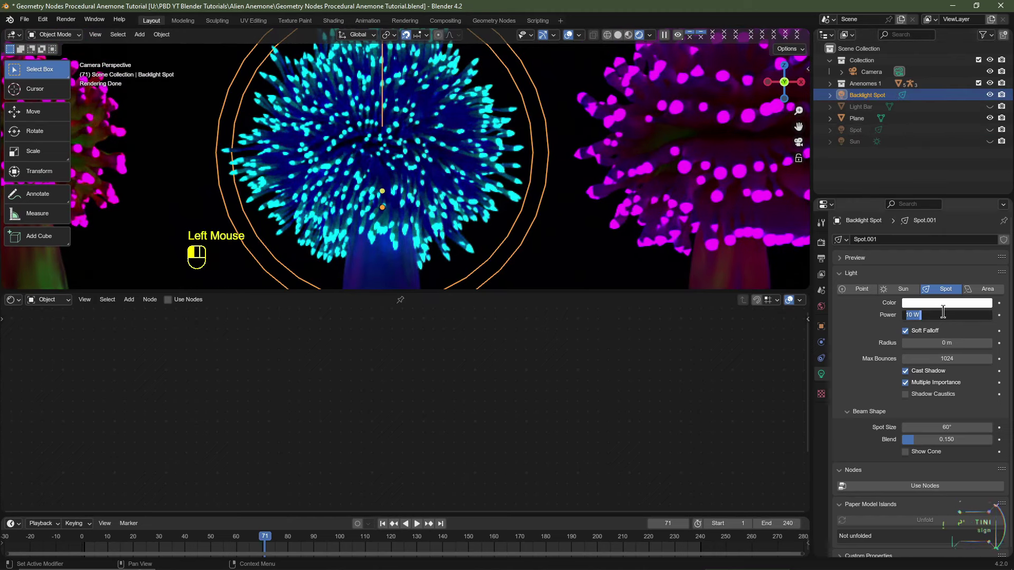
{"action": "type", "text": "2"}
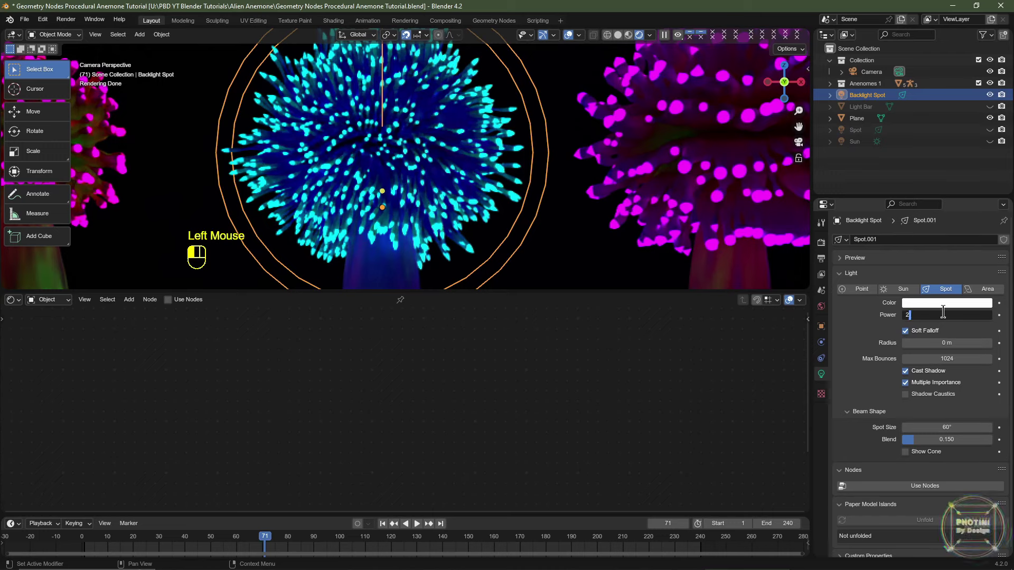
{"action": "type", "text": "00"}
{"action": "key", "text": "Return"}
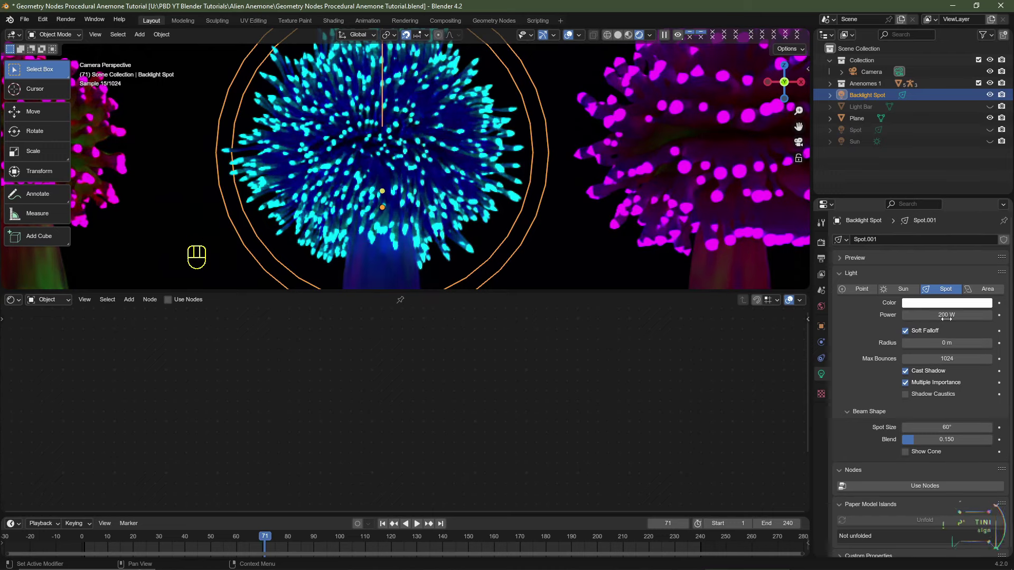
{"action": "left_click", "coordinate": [945, 315]}
{"action": "type", "text": "500"}
{"action": "key", "text": "Return"}
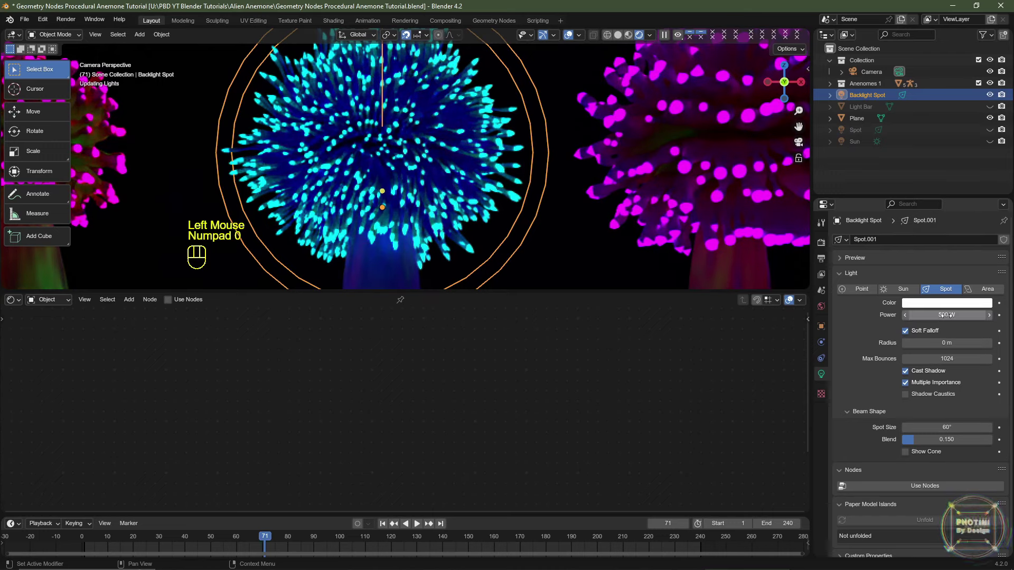
{"action": "scroll", "coordinate": [455, 196], "scroll_direction": "down", "scroll_amount": 3}
{"action": "mouse_move", "coordinate": [454, 196]}
{"action": "middle_mouse_down", "text": "shift"}
{"action": "mouse_move", "coordinate": [464, 196]}
{"action": "mouse_move", "coordinate": [453, 195]}
{"action": "middle_mouse_up", "text": "shift"}
{"action": "scroll", "coordinate": [460, 197], "scroll_direction": "up", "scroll_amount": 2}
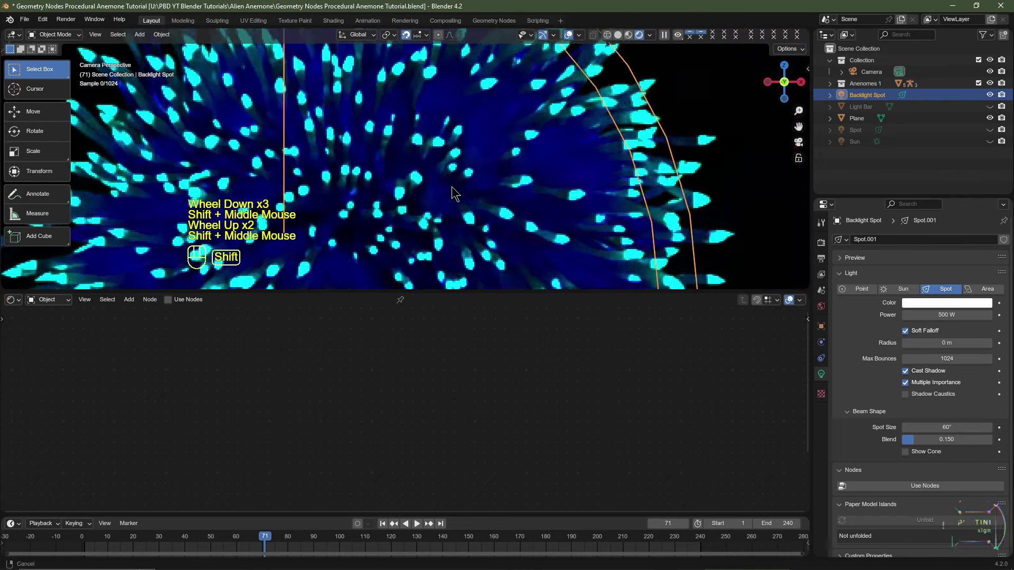
{"action": "scroll", "coordinate": [559, 127], "scroll_direction": "up", "scroll_amount": 2}
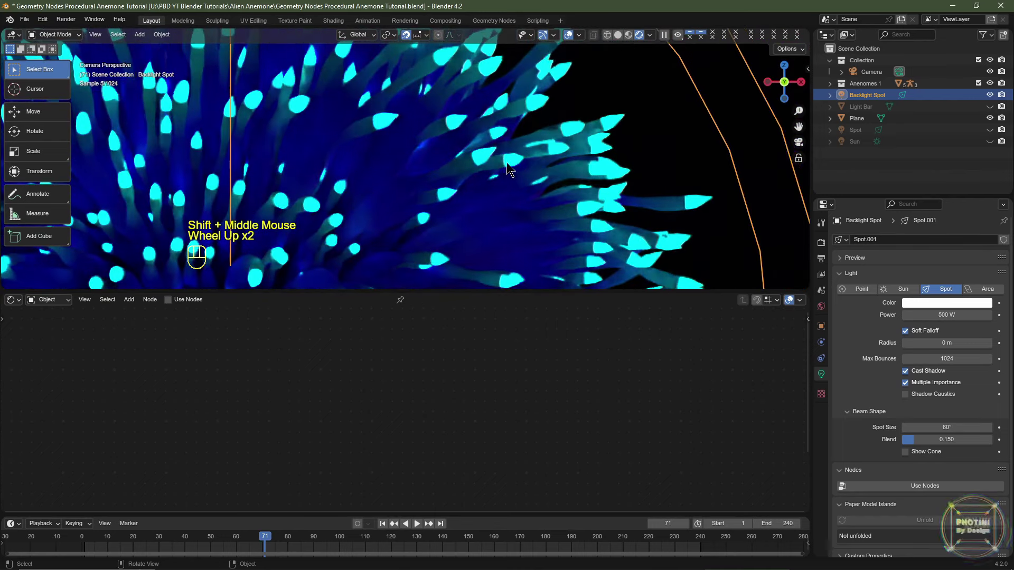
- Raise the Backlight Spot's power to 1000 W and view the anemones in the camera frame
{"action": "double_click", "coordinate": [944, 314]}
{"action": "type", "text": "1000"}
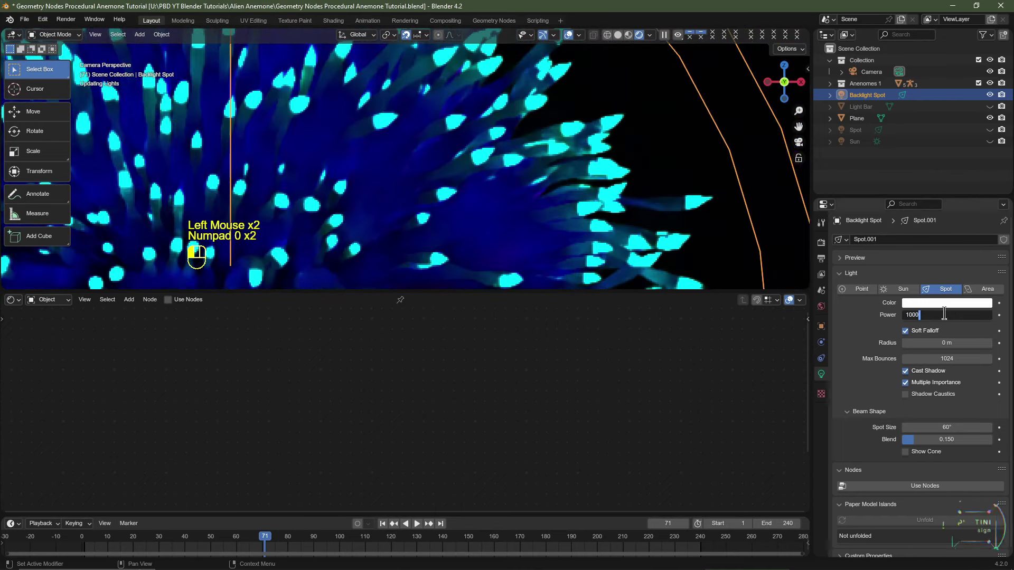
{"action": "key", "text": "Return"}
{"action": "scroll", "coordinate": [461, 179], "scroll_direction": "down", "scroll_amount": 2}
{"action": "scroll", "coordinate": [461, 179], "scroll_direction": "down", "scroll_amount": 2}
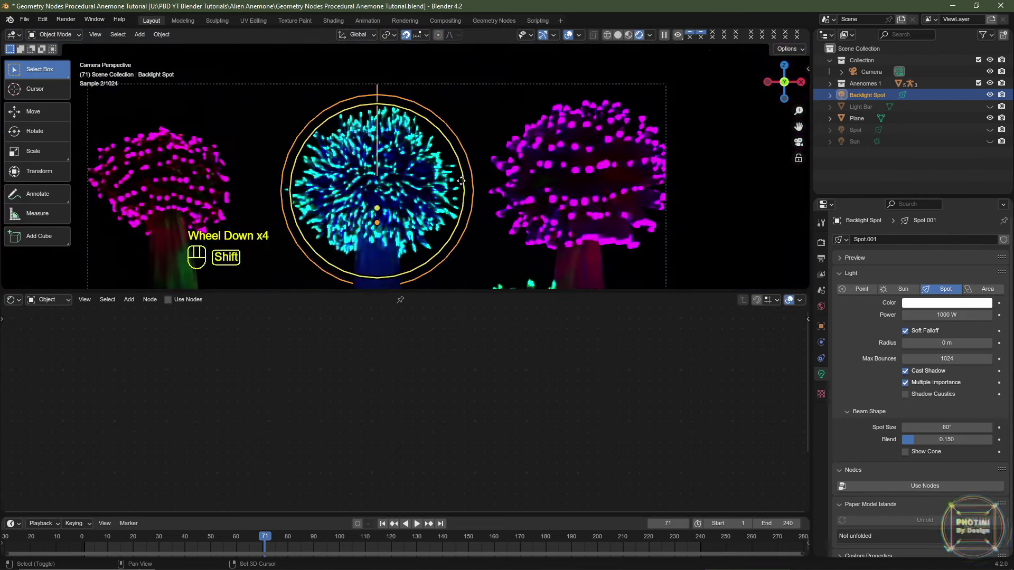
- In solid-shaded top view, make a linked duplicate of the Backlight Spot 10 m along X, behind the rear-right anemone
{"action": "middle_click_drag", "start_coordinate": [461, 178], "coordinate": [462, 139], "text": "shift"}
{"action": "key", "text": "KP_7"}
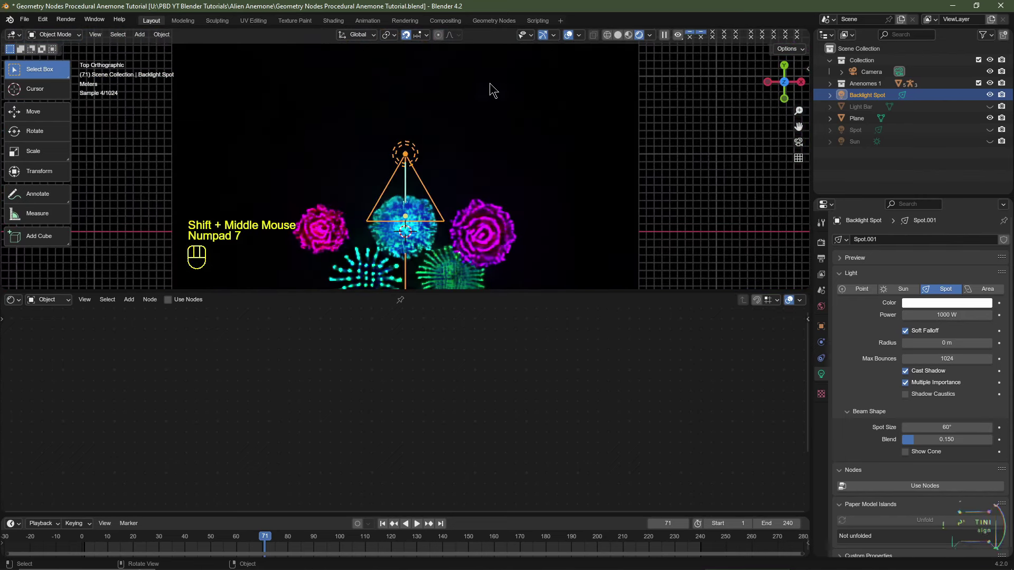
{"action": "left_click", "coordinate": [618, 35]}
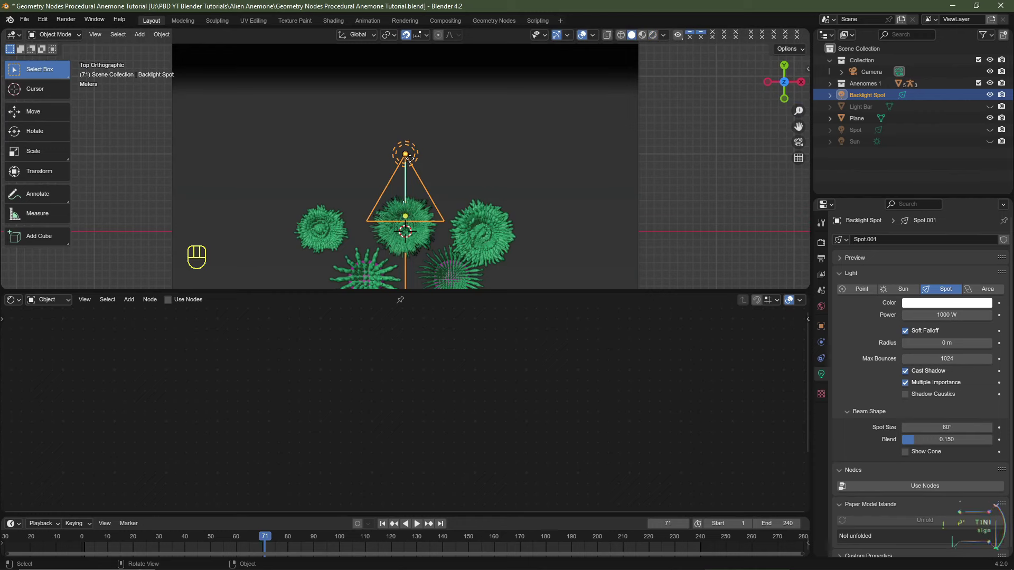
{"action": "key", "text": "alt"}
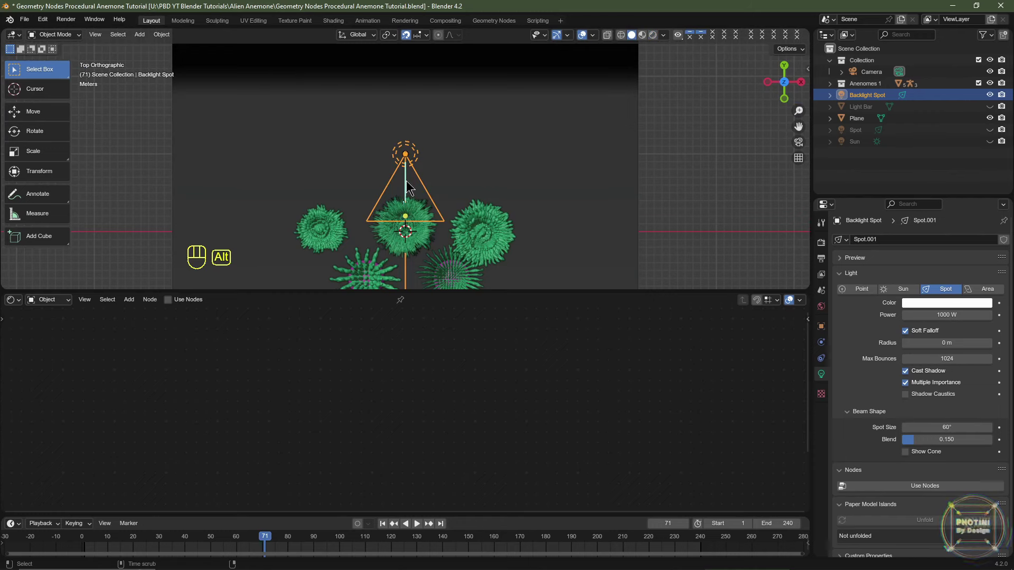
{"action": "key", "text": "alt+d"}
{"action": "key", "text": "x"}
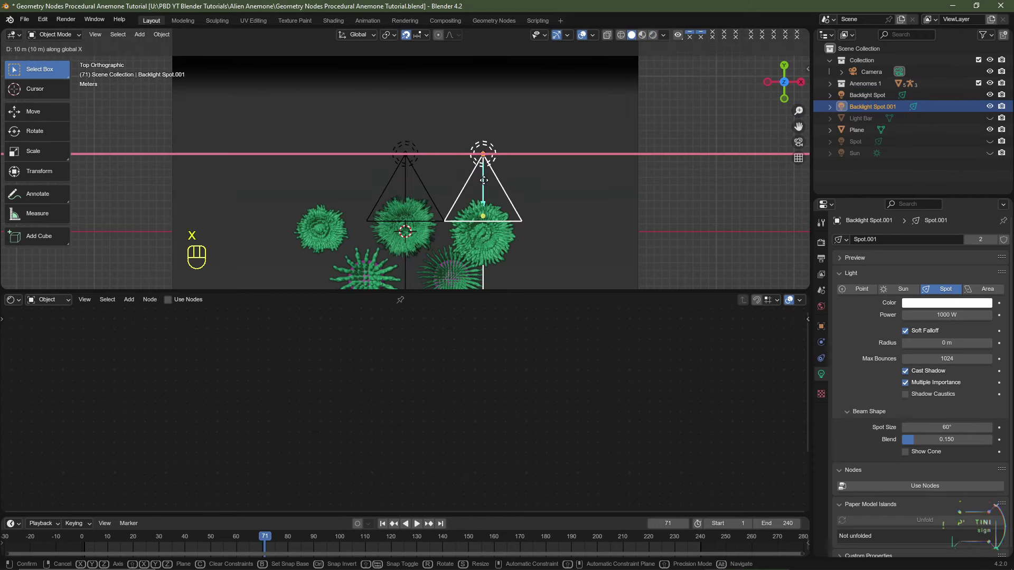
{"action": "left_click", "coordinate": [483, 183]}
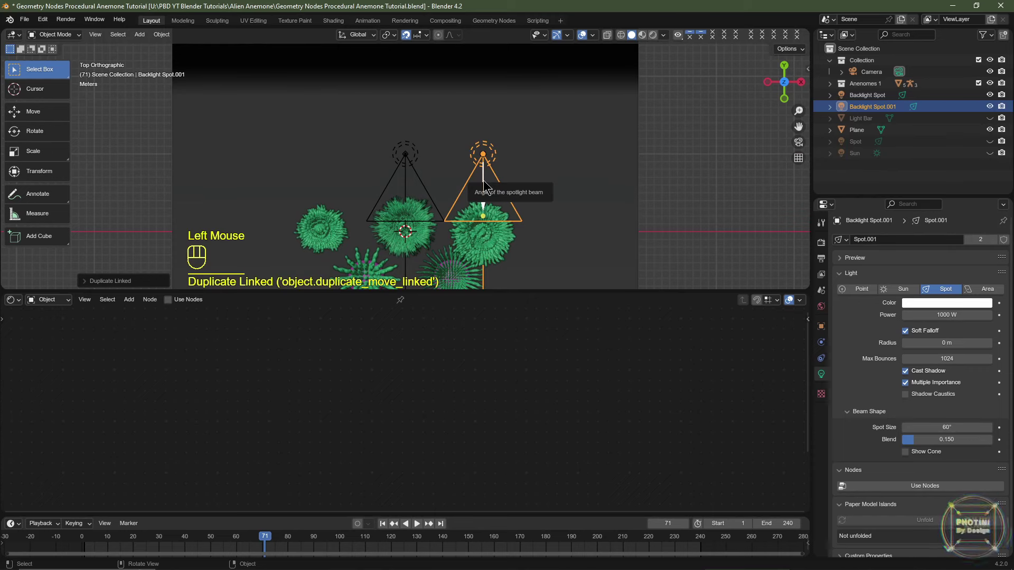
- Make another linked duplicate of the backlight and move it along negative X, behind the rear-left anemone
{"action": "key", "text": "alt+d"}
{"action": "key", "text": "x"}
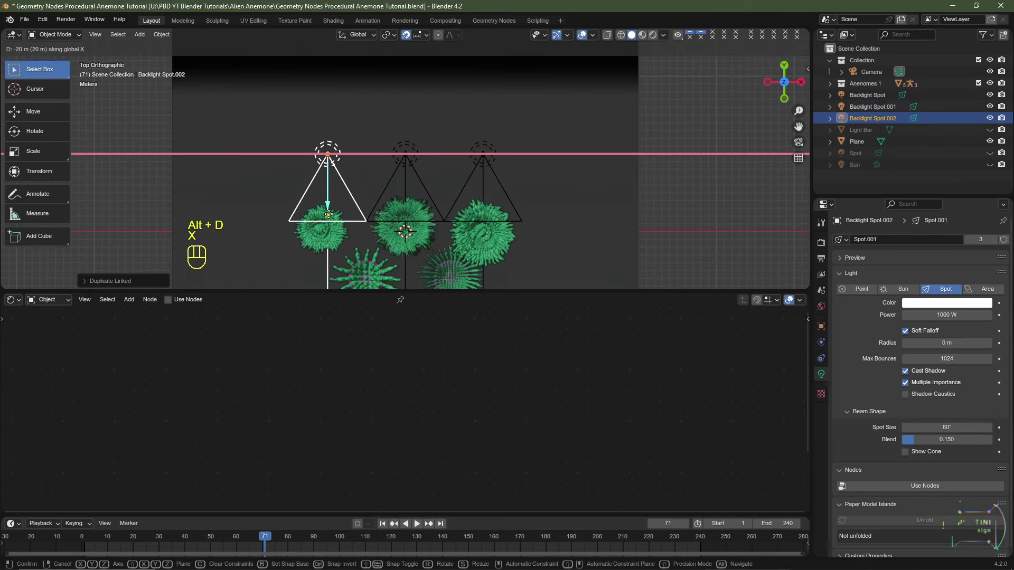
{"action": "left_click", "coordinate": [321, 214], "text": "shift"}
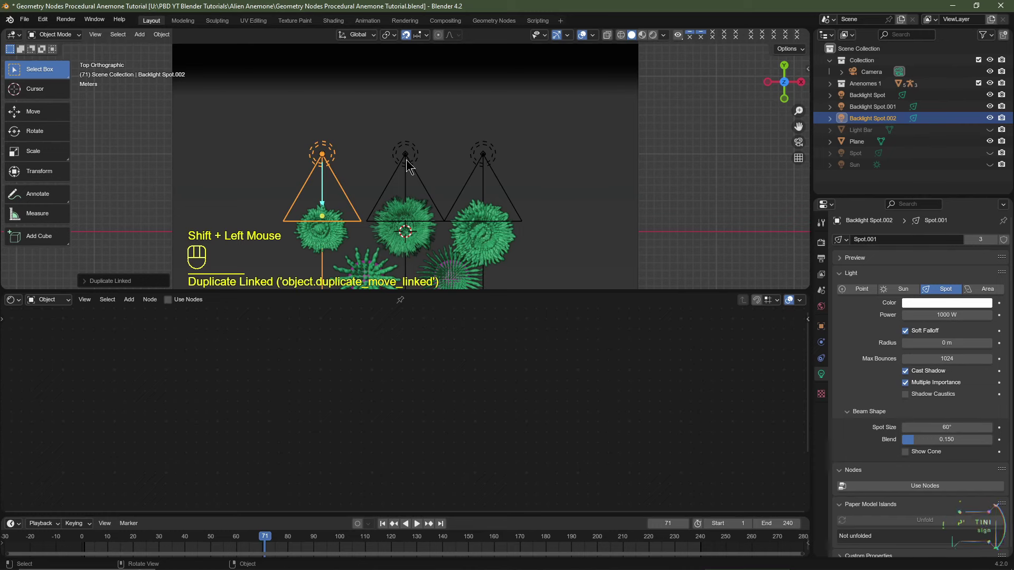
- Select the central Backlight Spot and set the power shared by the linked backlights to 5000 W in the rendered camera view
{"action": "left_click", "coordinate": [405, 156]}
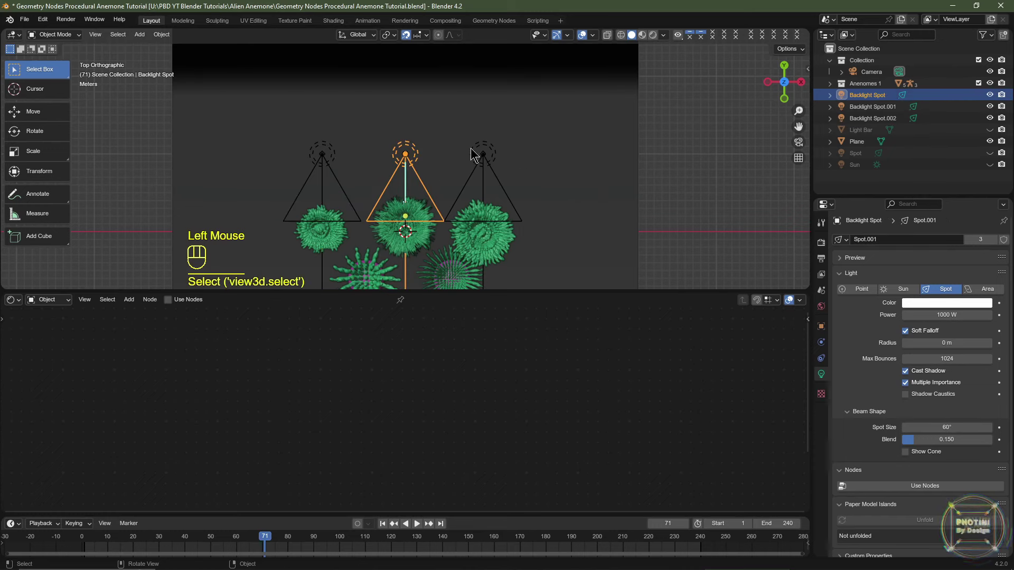
{"action": "left_click", "coordinate": [489, 162]}
{"action": "left_click", "coordinate": [327, 156]}
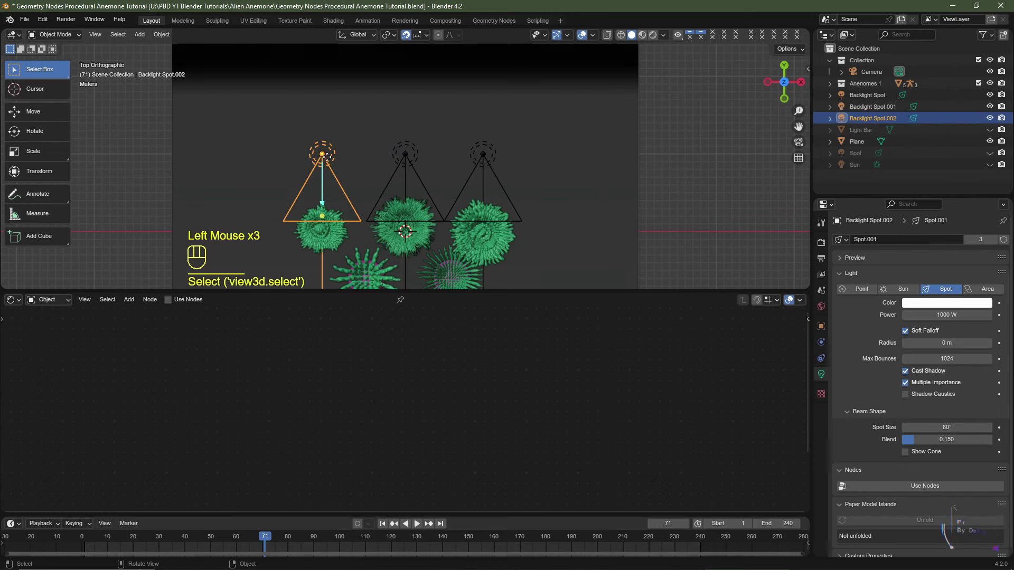
{"action": "left_click", "coordinate": [404, 161]}
{"action": "key", "text": "KP_0"}
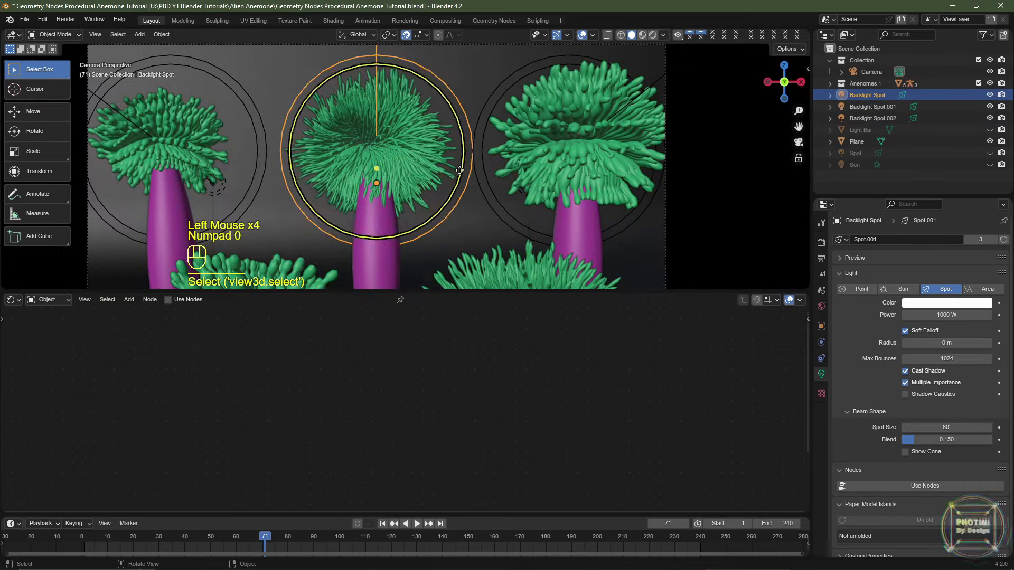
{"action": "scroll", "coordinate": [460, 170], "scroll_direction": "down", "scroll_amount": 1}
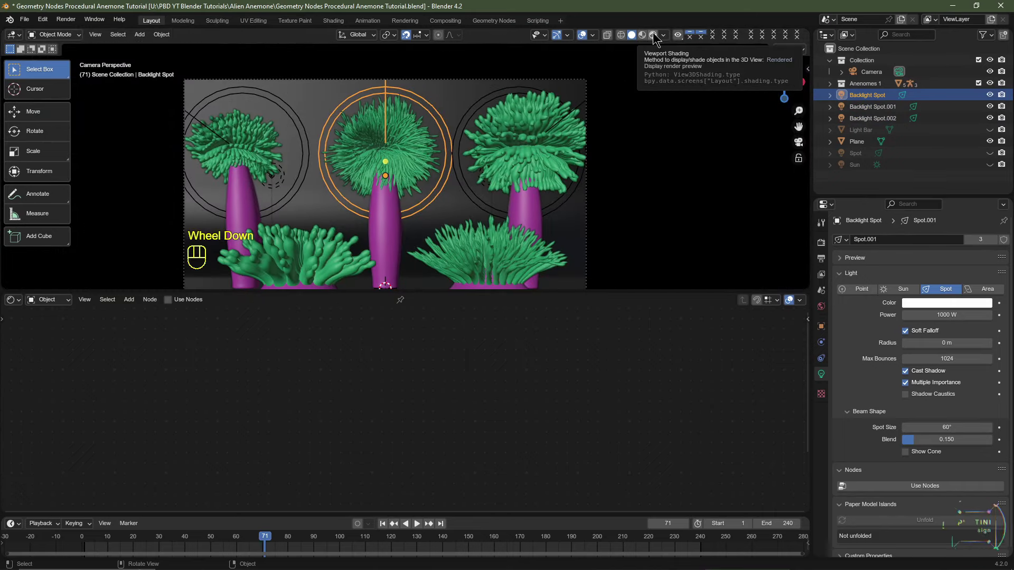
{"action": "left_click", "coordinate": [654, 40]}
{"action": "scroll", "coordinate": [640, 181], "scroll_direction": "down", "scroll_amount": 1}
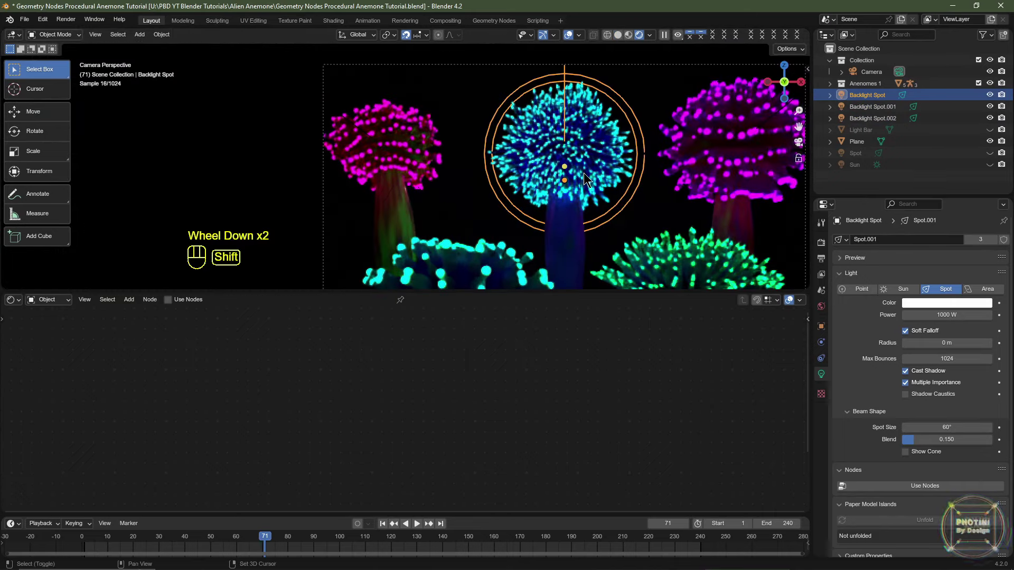
{"action": "middle_click_drag", "start_coordinate": [586, 179], "coordinate": [471, 167], "text": "shift"}
{"action": "left_click", "coordinate": [943, 315]}
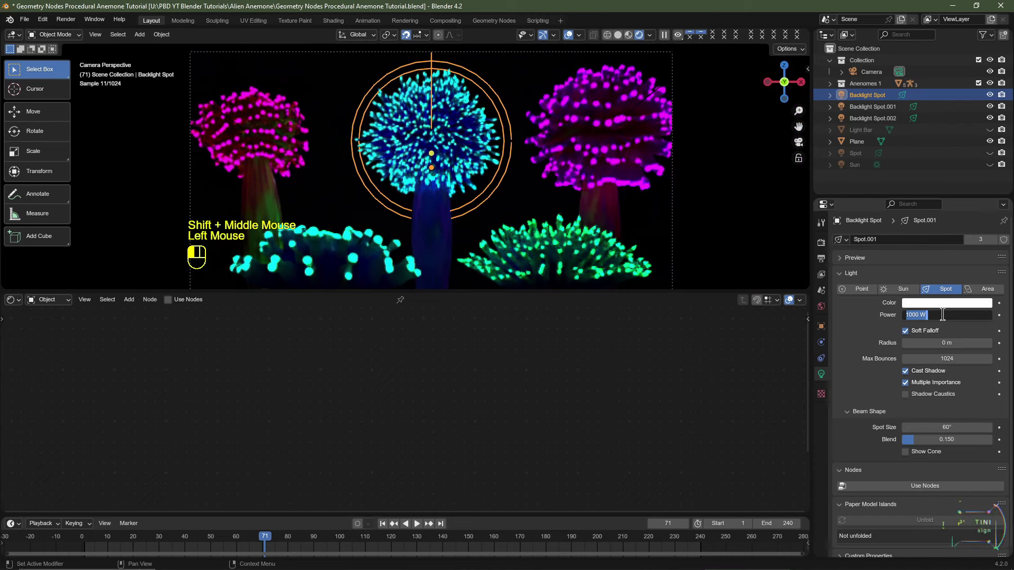
{"action": "type", "text": "5000"}
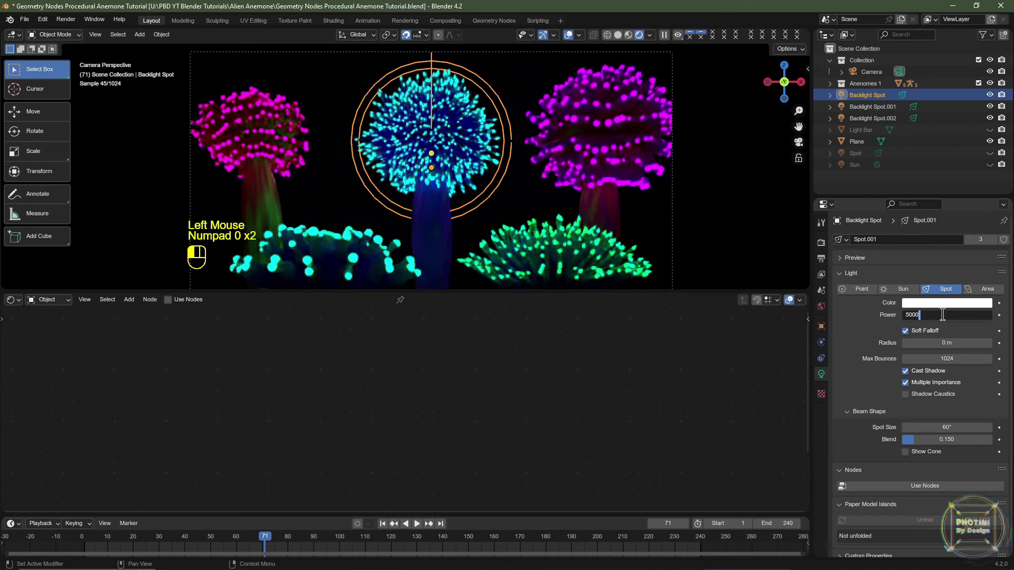
{"action": "key", "text": "ctrl+z"}
- Set the linked backlights' Radius to 0.25 m and view all five anemones in the render
{"action": "left_click", "coordinate": [936, 343]}
{"action": "type", "text": "0.25"}
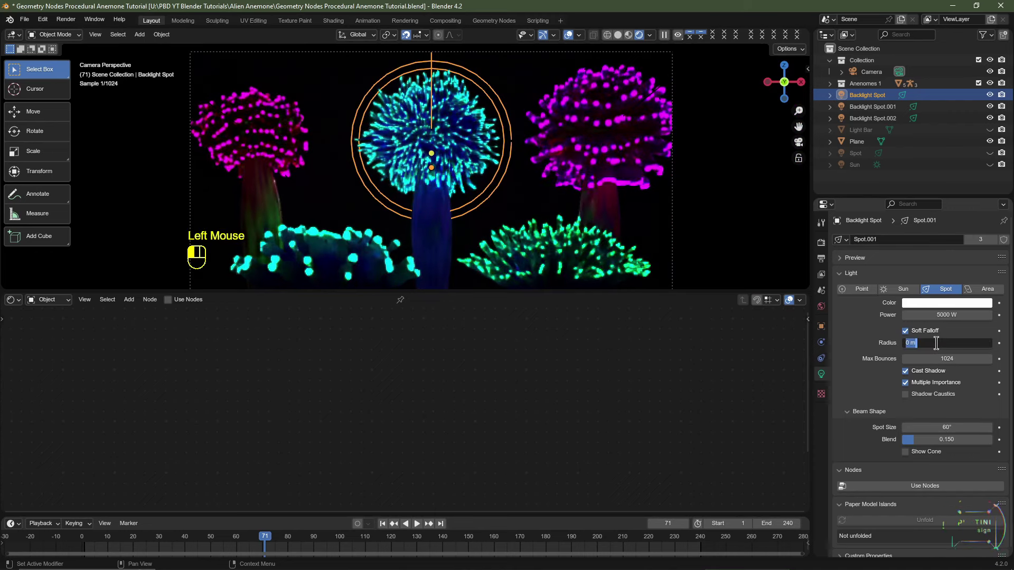
{"action": "key", "text": "Return"}
{"action": "middle_click_drag", "start_coordinate": [462, 151], "coordinate": [468, 100], "text": "shift"}
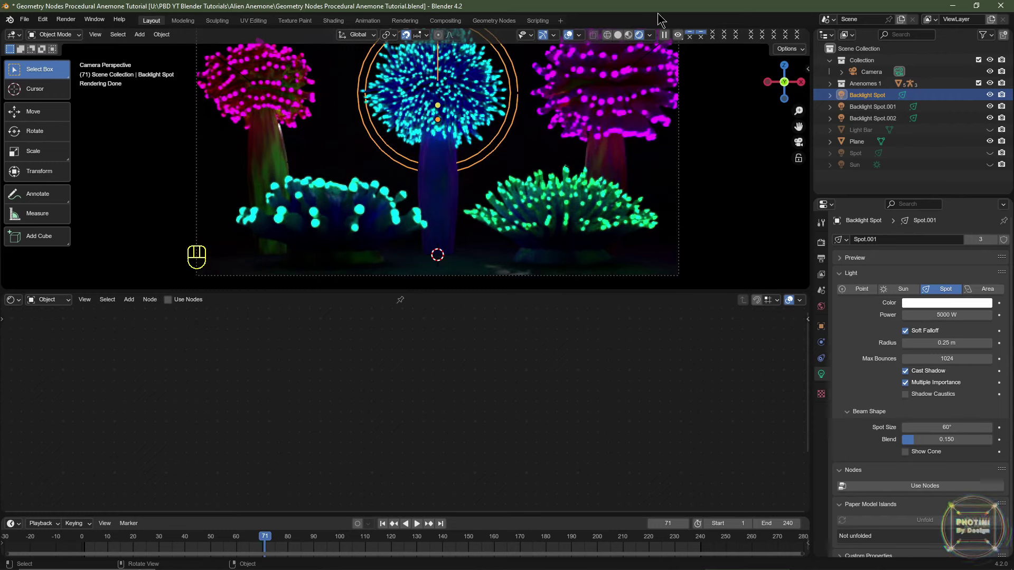
- In solid-shaded top view, place a linked duplicate of the central Backlight Spot behind the front-right anemone, about 6 m along X
{"action": "left_click", "coordinate": [616, 34]}
{"action": "middle_click_drag", "start_coordinate": [481, 122], "coordinate": [413, 170]}
{"action": "scroll", "coordinate": [407, 158], "scroll_direction": "down", "scroll_amount": 2}
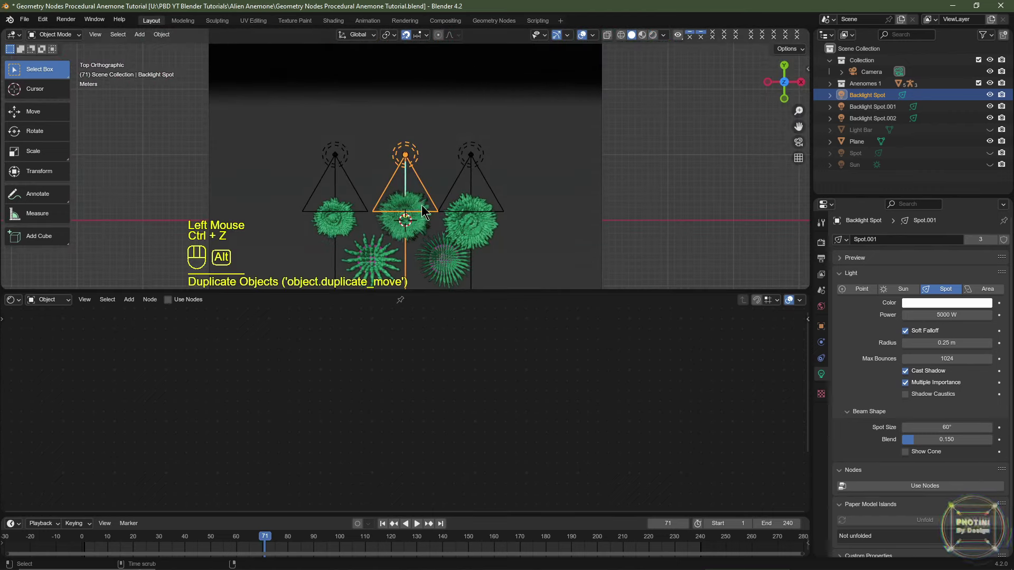
{"action": "key", "text": "alt+d"}
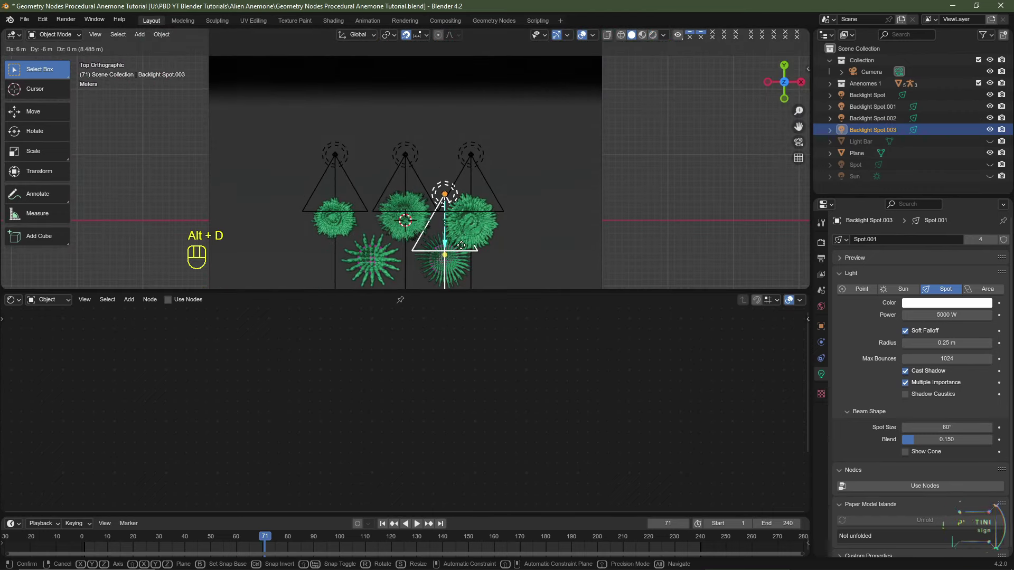
{"action": "left_click", "coordinate": [460, 253]}
- From the side view, lower the front-right backlight about 8 m, tilt it upward and shift it back 1 m behind the low anemone
{"action": "key", "text": "KP_3"}
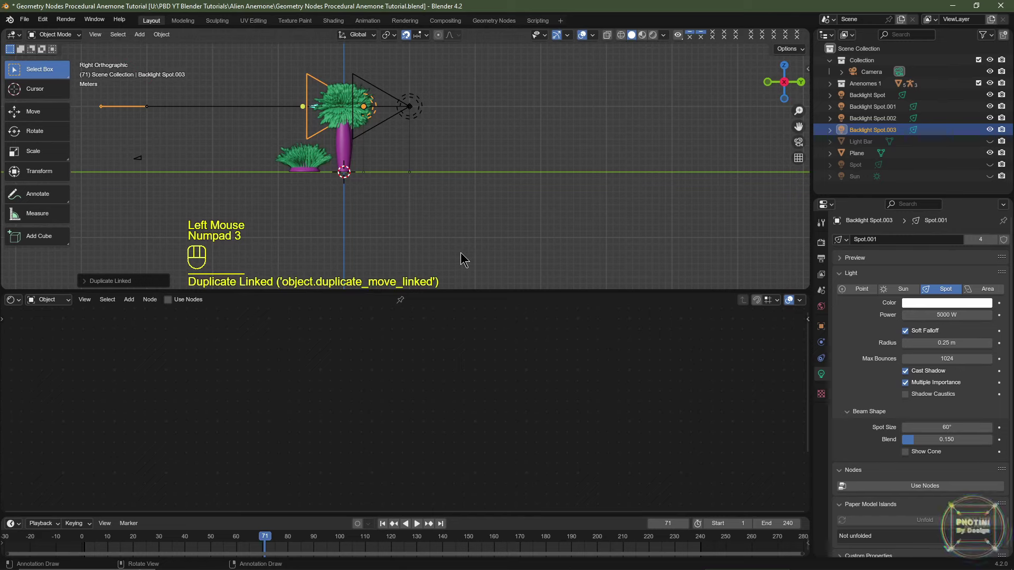
{"action": "scroll", "coordinate": [461, 260], "scroll_direction": "up", "scroll_amount": 4}
{"action": "middle_click_drag", "start_coordinate": [301, 142], "coordinate": [465, 190], "text": "shift"}
{"action": "key", "text": "g"}
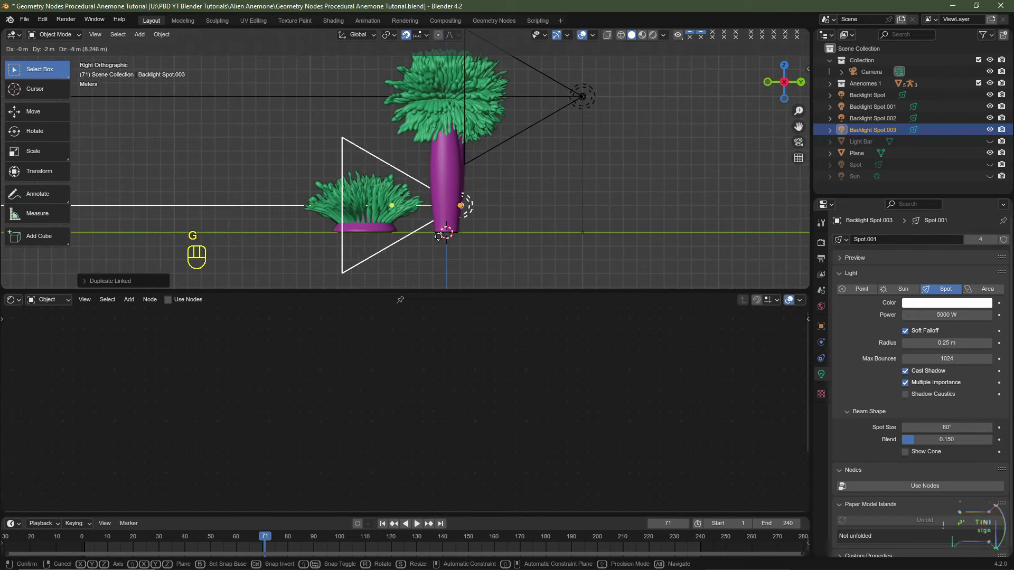
{"action": "left_click", "coordinate": [439, 236], "text": "shift"}
{"action": "key", "text": "r"}
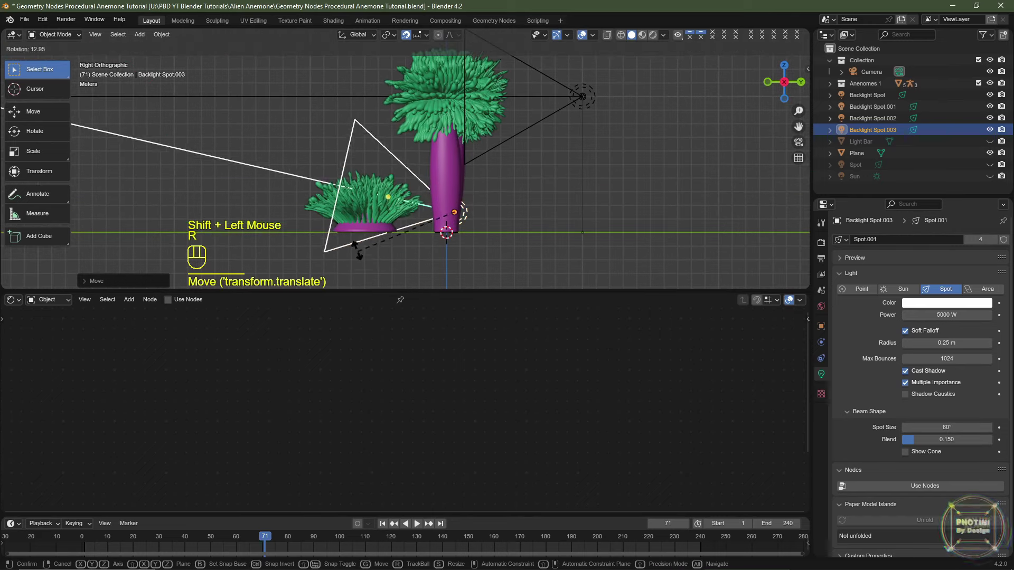
{"action": "left_click", "coordinate": [450, 228]}
{"action": "key", "text": "g"}
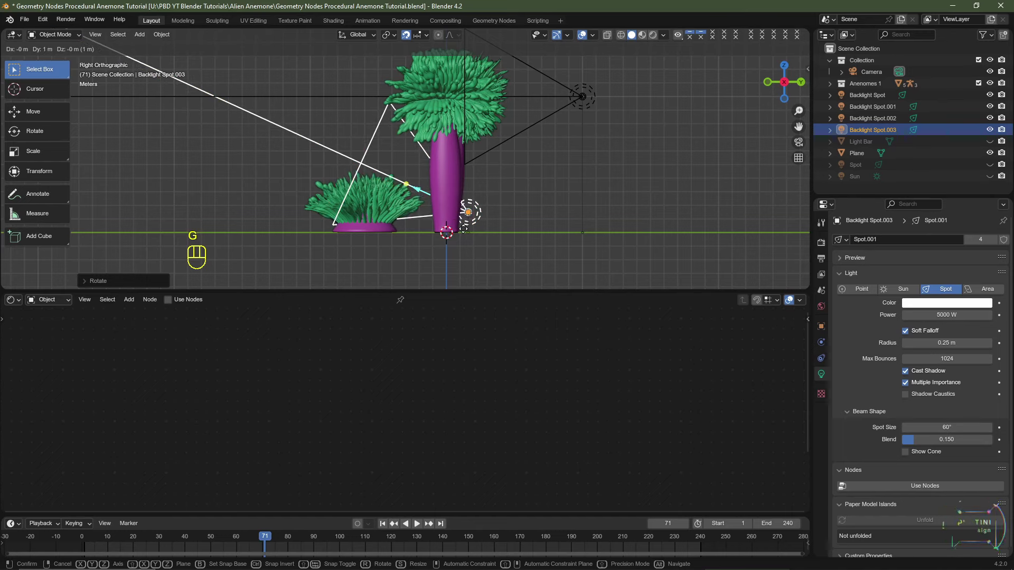
{"action": "left_click", "coordinate": [455, 227]}
- Make a linked duplicate of the tilted backlight 11 m along negative X, behind the front-left anemone, and return to camera view
{"action": "middle_click_drag", "start_coordinate": [455, 227], "coordinate": [452, 189]}
{"action": "key", "text": "KP_3"}
{"action": "key", "text": "KP_7"}
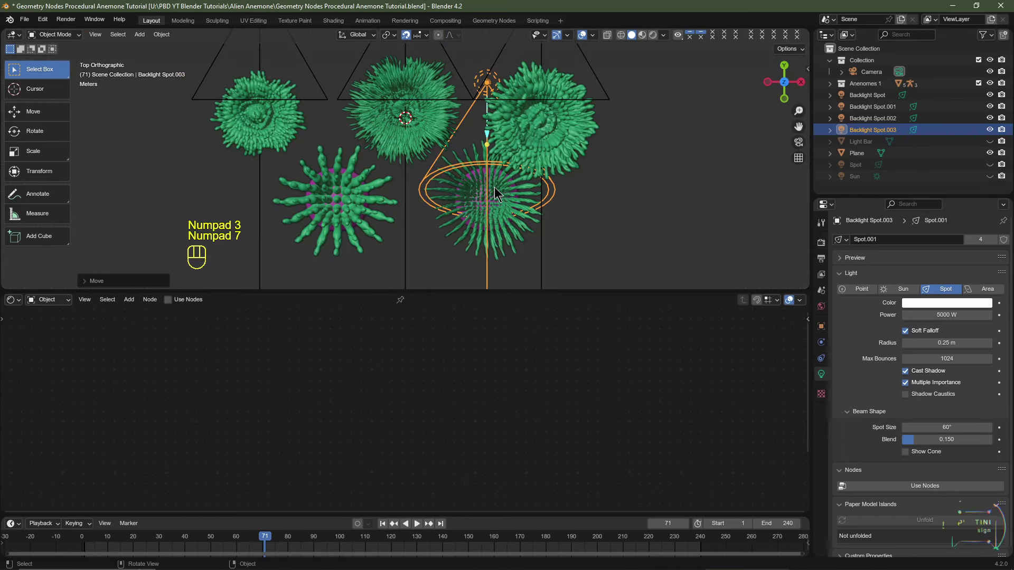
{"action": "key", "text": "alt+d"}
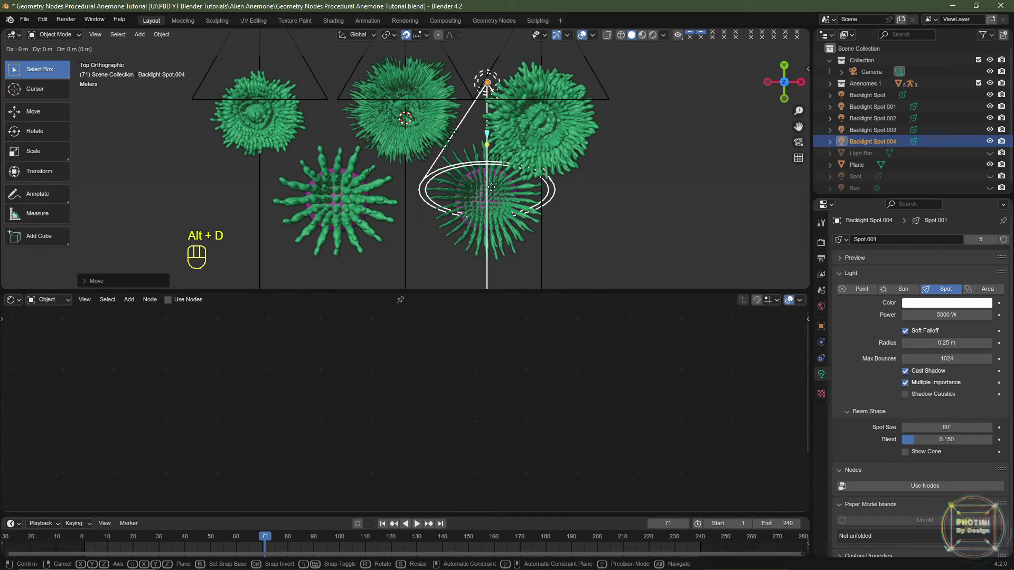
{"action": "key", "text": "z"}
{"action": "key", "text": "x"}
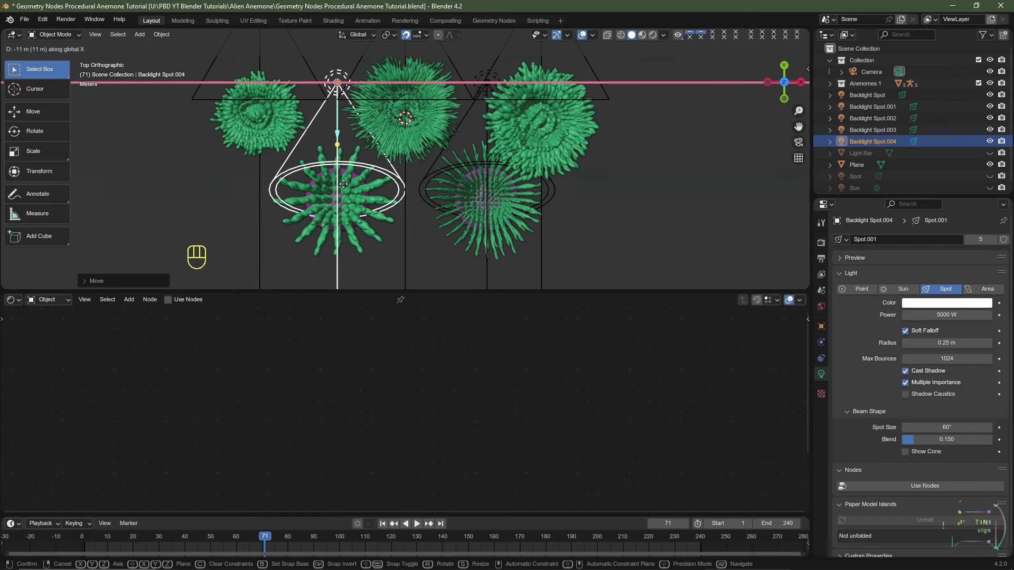
{"action": "left_click", "coordinate": [343, 184]}
{"action": "middle_click_drag", "start_coordinate": [344, 184], "coordinate": [370, 174]}
{"action": "key", "text": "KP_0"}
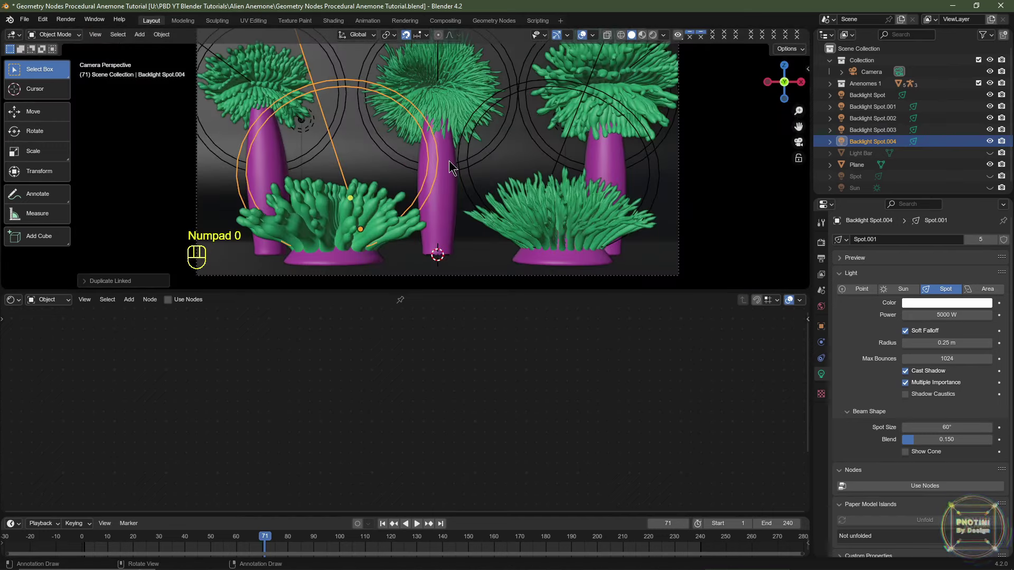
{"action": "scroll", "coordinate": [473, 167], "scroll_direction": "down", "scroll_amount": 1}
{"action": "scroll", "coordinate": [474, 167], "scroll_direction": "down", "scroll_amount": 1}
{"action": "middle_click_drag", "start_coordinate": [474, 167], "coordinate": [653, 28], "text": "shift"}
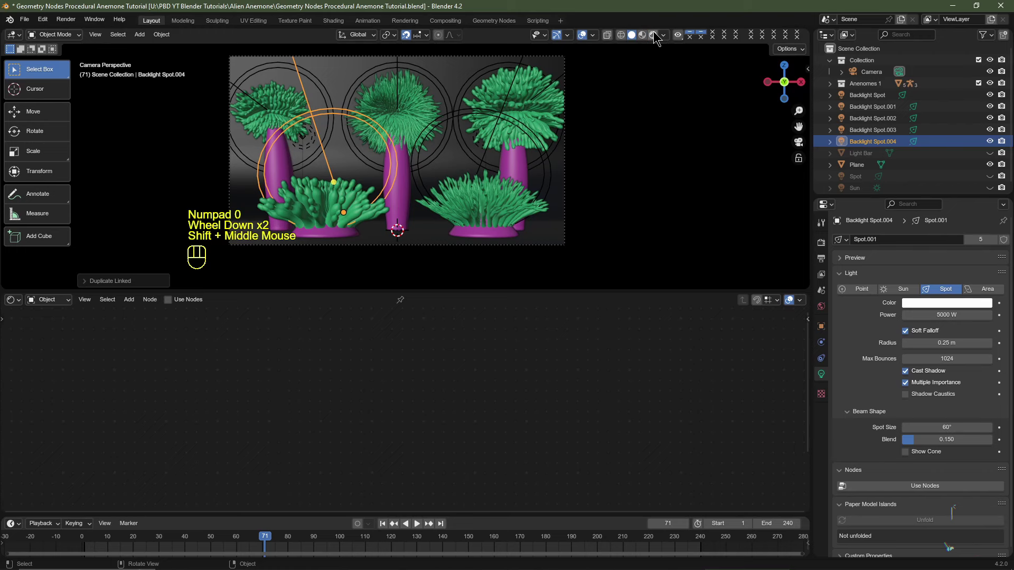
- Show the rendered camera view without overlays and unhide the Light Bar and the Spot light
{"action": "left_click", "coordinate": [654, 34]}
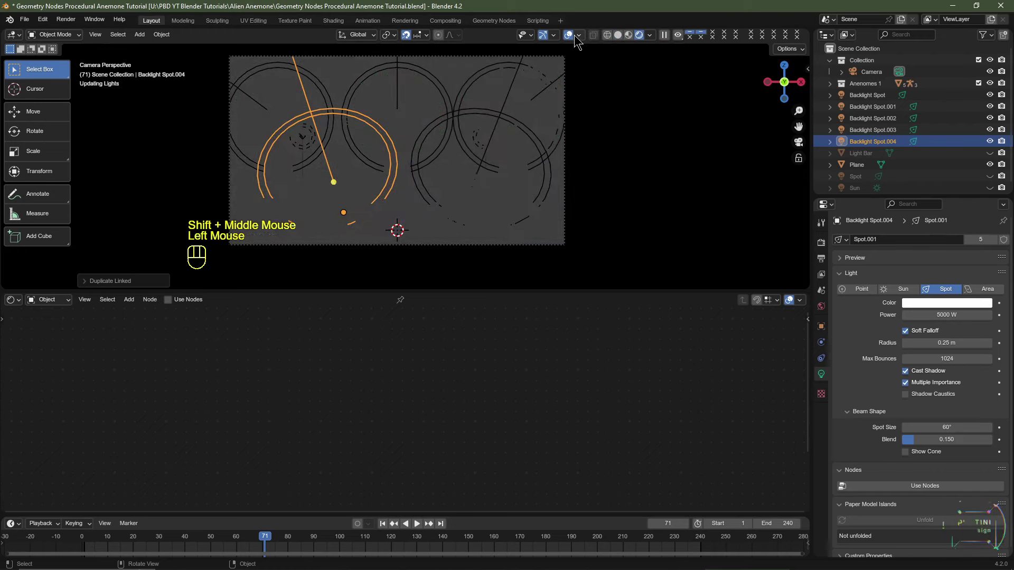
{"action": "left_click", "coordinate": [568, 34]}
{"action": "scroll", "coordinate": [475, 222], "scroll_direction": "down", "scroll_amount": 2}
{"action": "middle_click_drag", "start_coordinate": [475, 221], "coordinate": [502, 222], "text": "shift"}
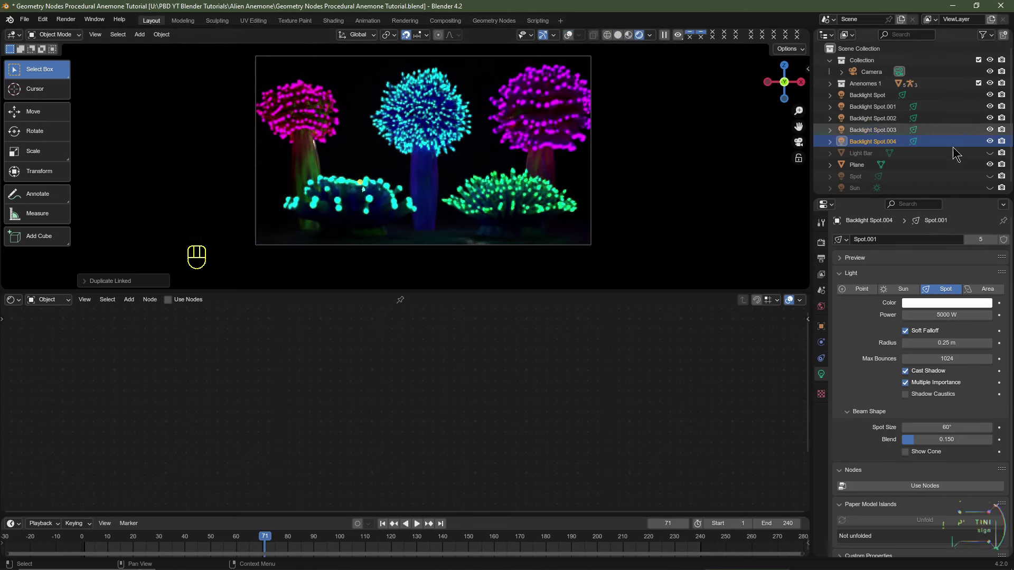
{"action": "scroll", "coordinate": [991, 152], "scroll_direction": "down", "scroll_amount": 2}
{"action": "left_click", "coordinate": [990, 149]}
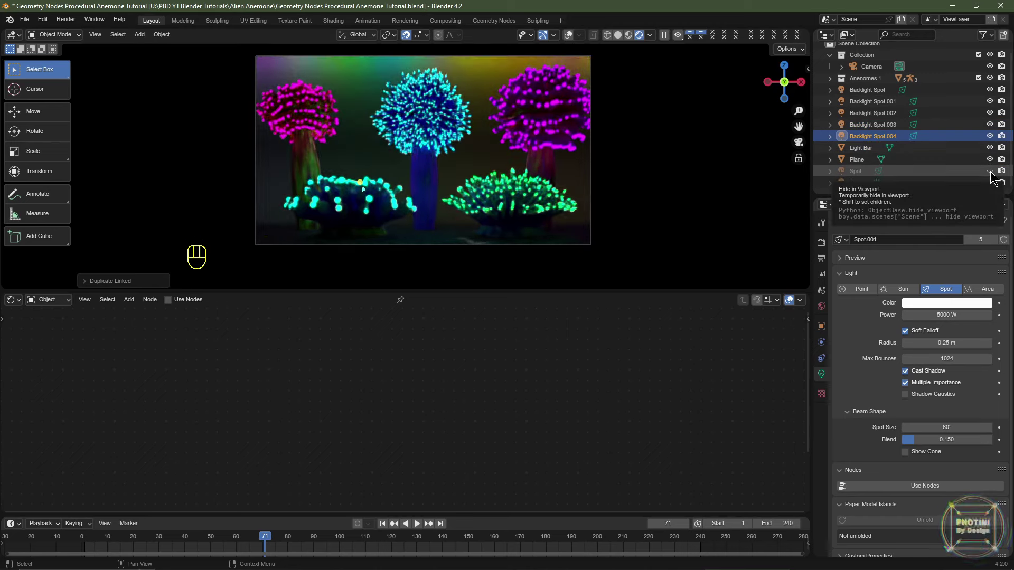
{"action": "left_click", "coordinate": [990, 171]}
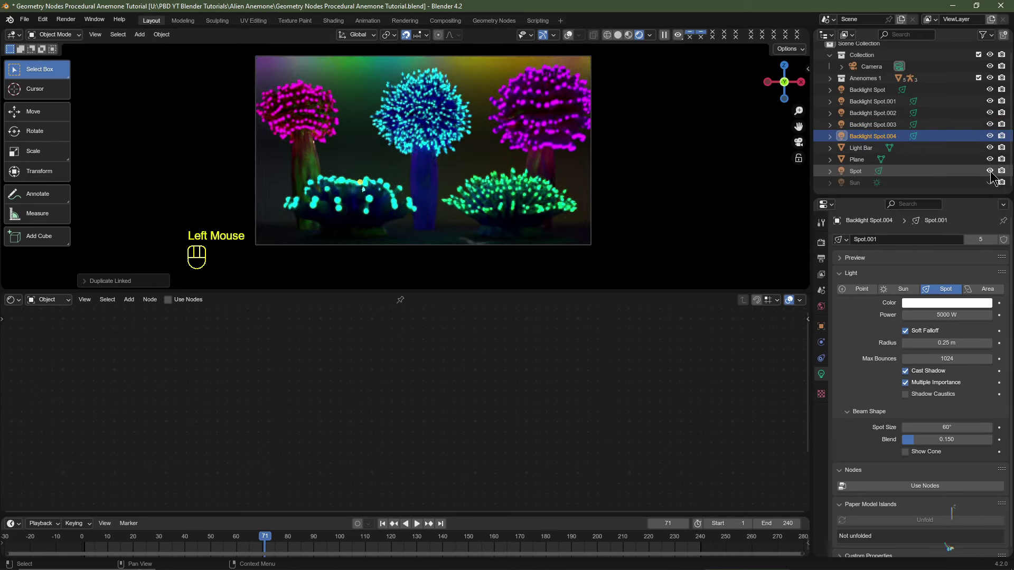
- Set the blue Spot light's Power to 50000 W
{"action": "left_click", "coordinate": [866, 171]}
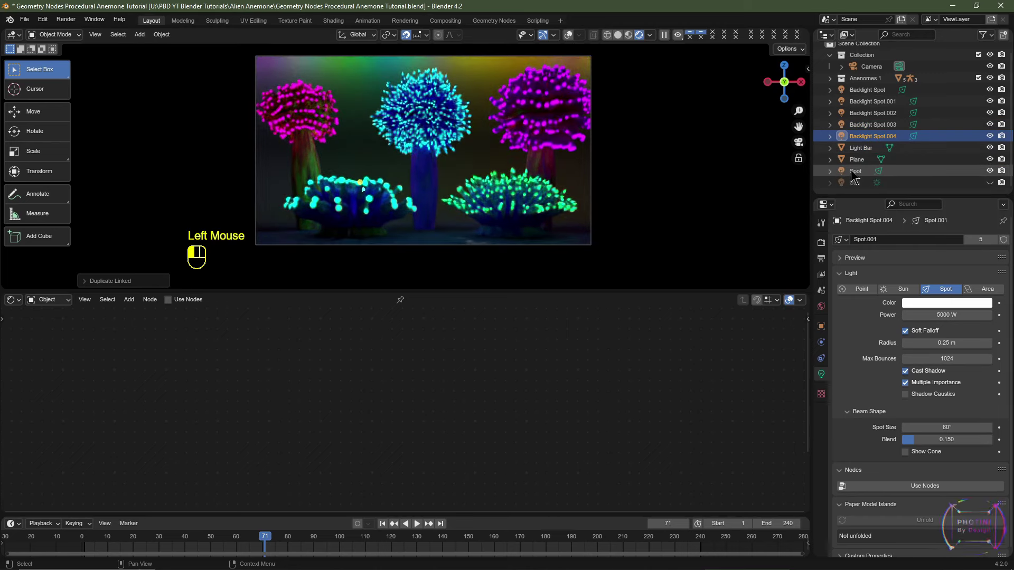
{"action": "double_click", "coordinate": [937, 315]}
{"action": "type", "text": "500"}
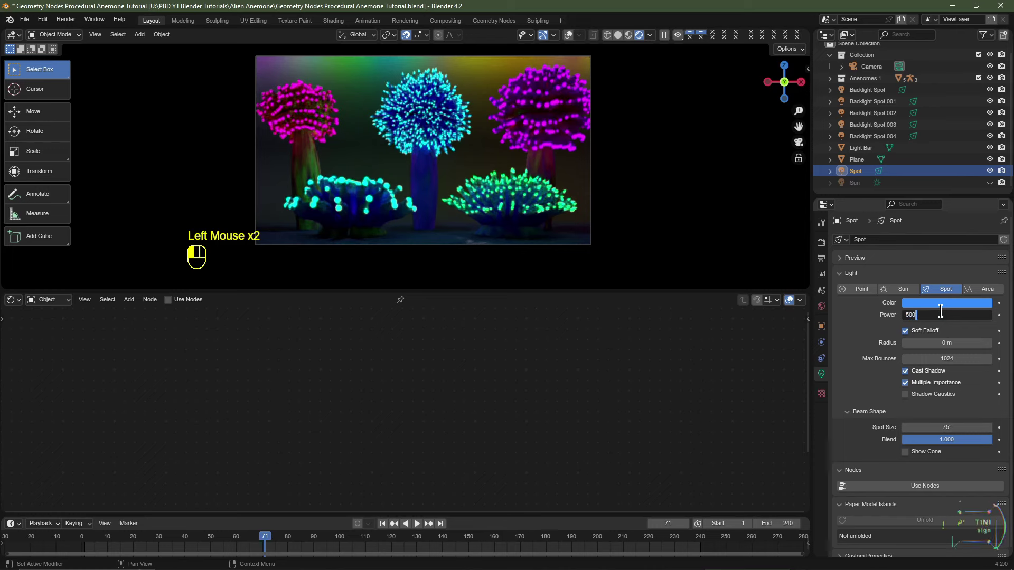
{"action": "type", "text": "00 W"}
{"action": "key", "text": "Return"}
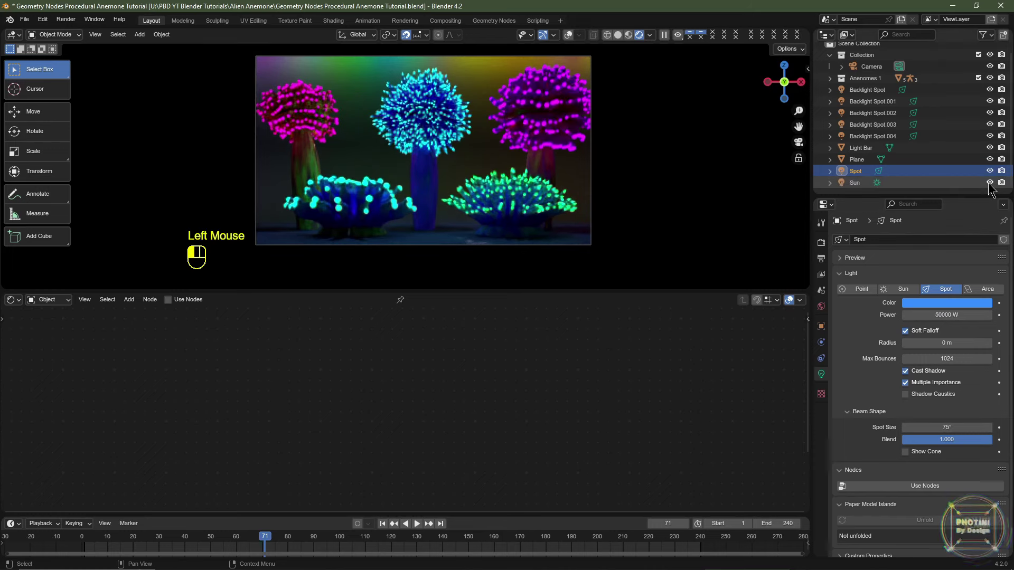
- Unhide the Sun light and give it a pale orange colour
{"action": "left_click", "coordinate": [856, 187]}
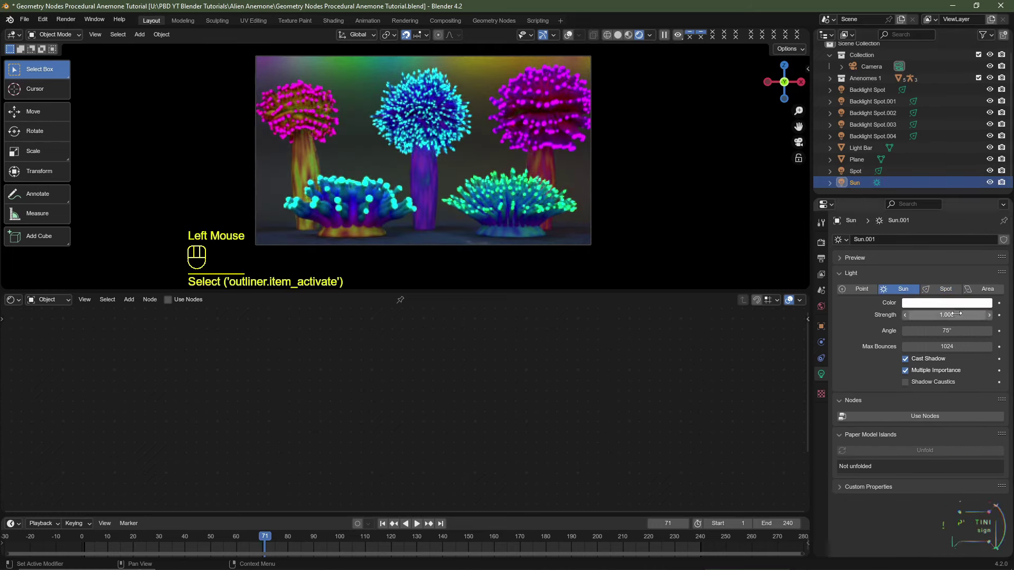
{"action": "left_click", "coordinate": [943, 303]}
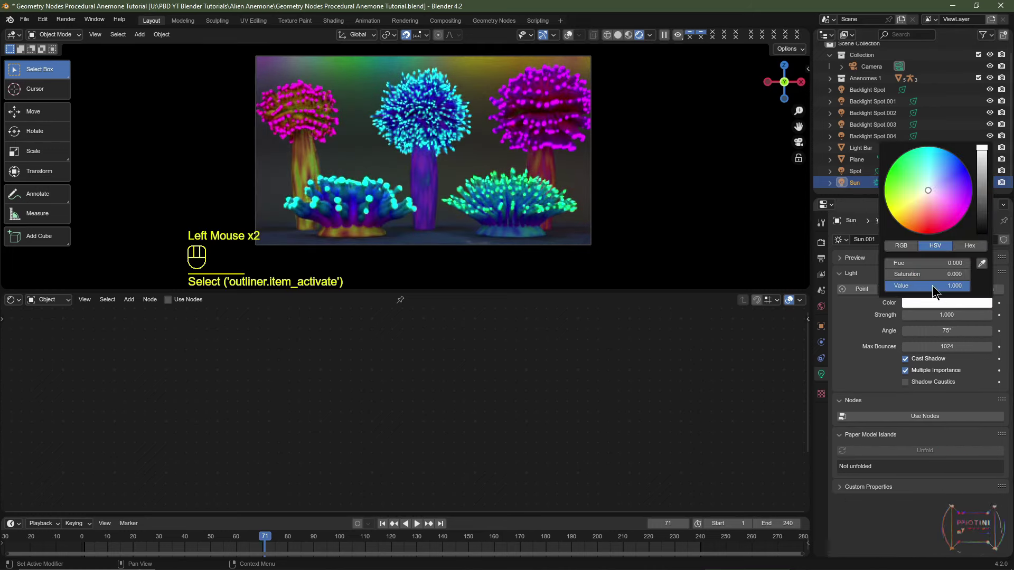
{"action": "left_click", "coordinate": [922, 200]}
{"action": "left_click", "coordinate": [585, 231]}
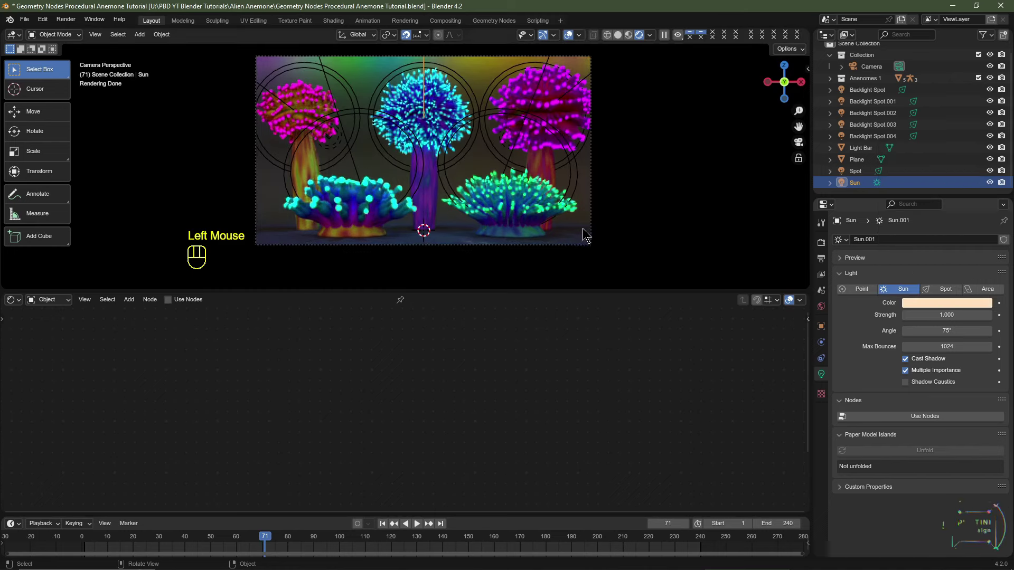
- With overlays shown in camera view, set the Light Bar's Emission Strength to 100
{"action": "left_click", "coordinate": [600, 228]}
{"action": "key", "text": "KP_0"}
{"action": "left_click", "coordinate": [626, 350]}
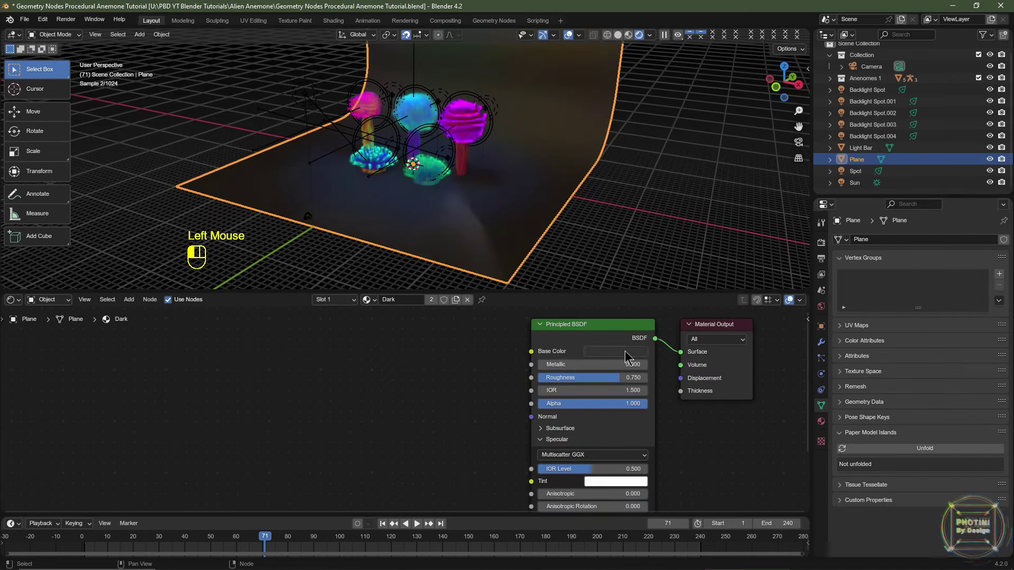
{"action": "scroll", "coordinate": [625, 351], "scroll_direction": "down", "scroll_amount": 5}
{"action": "left_click", "coordinate": [899, 66]}
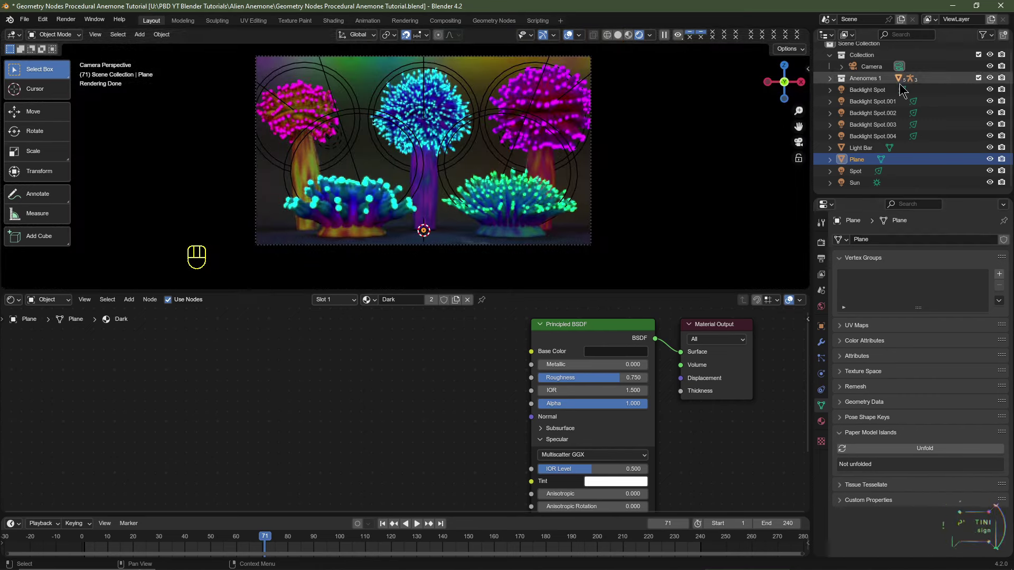
{"action": "left_click", "coordinate": [866, 148]}
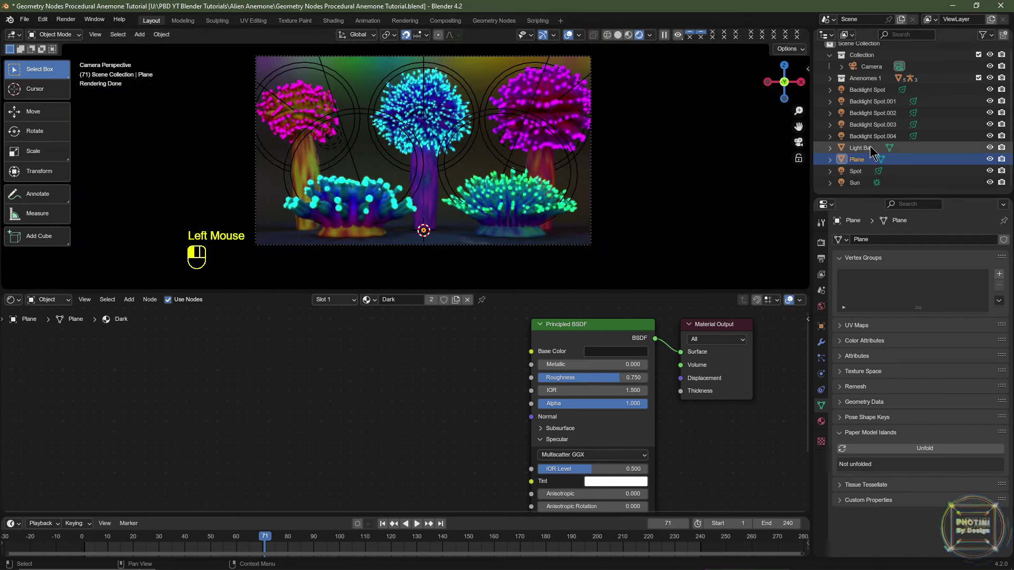
{"action": "double_click", "coordinate": [596, 364]}
{"action": "type", "text": "1"}
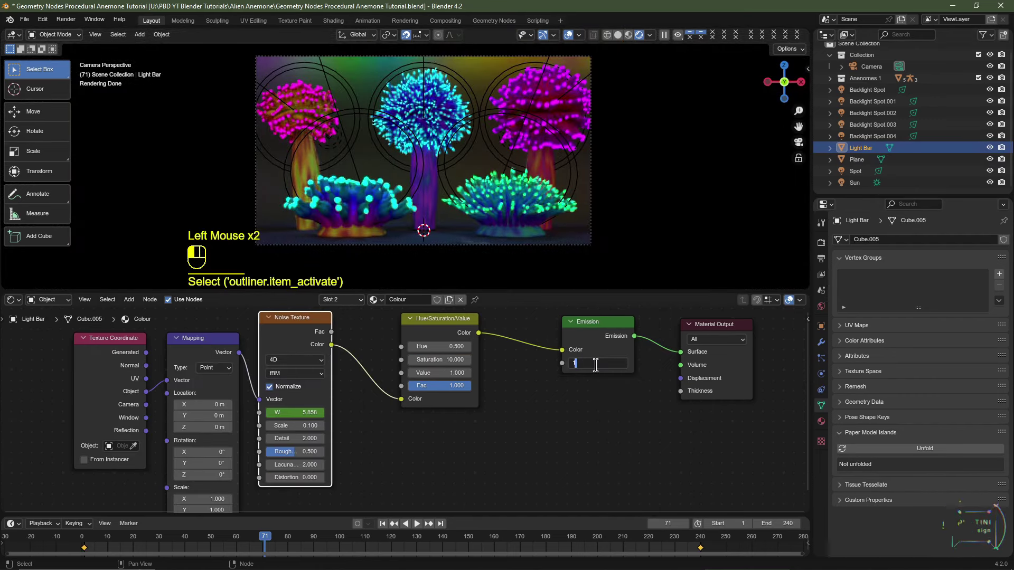
{"action": "type", "text": "00"}
{"action": "key", "text": "Return"}
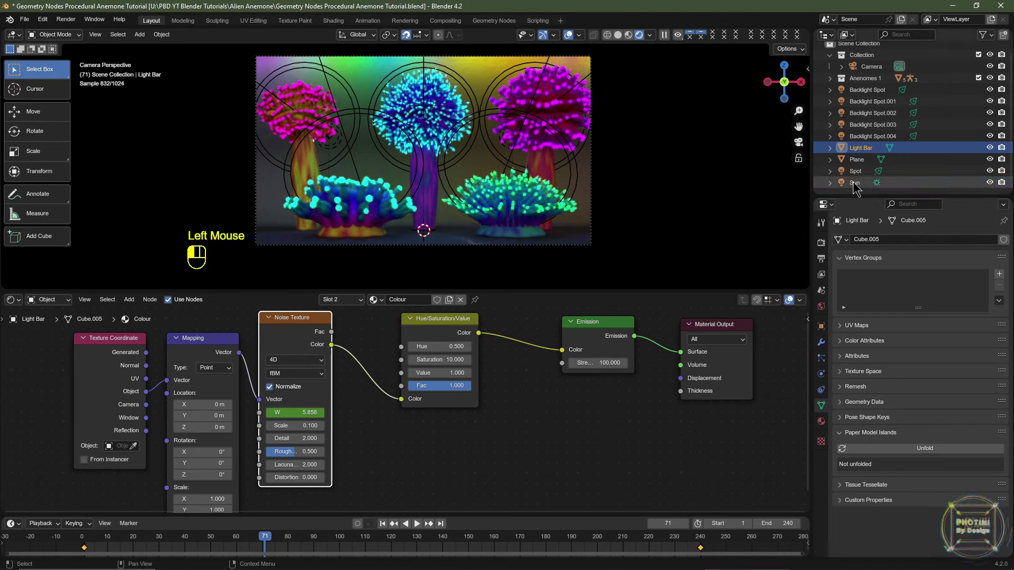
- Set the Sun light's Strength to 2.5
{"action": "left_click", "coordinate": [853, 183]}
{"action": "double_click", "coordinate": [948, 315]}
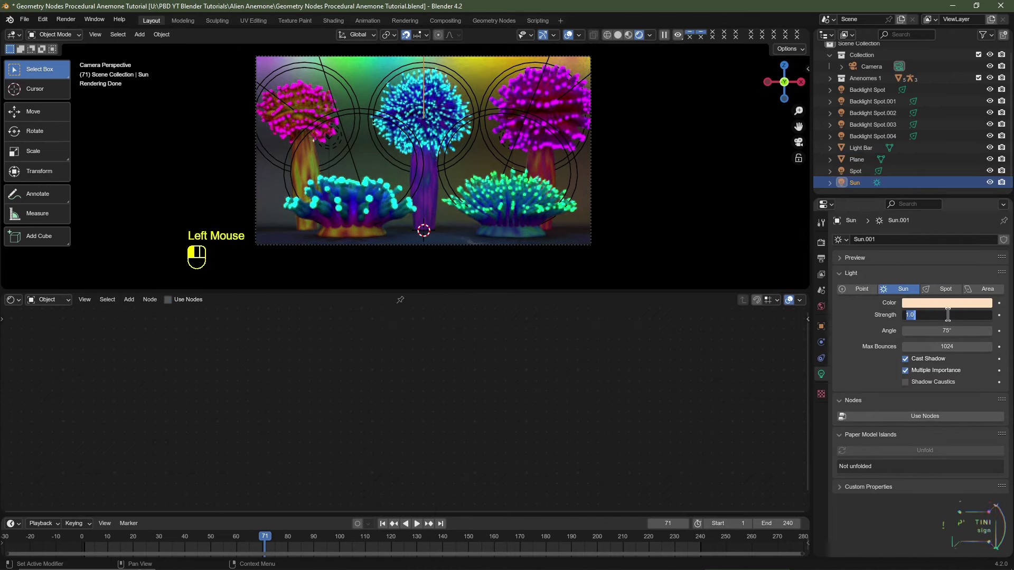
{"action": "type", "text": "2.5"}
{"action": "key", "text": "Return"}
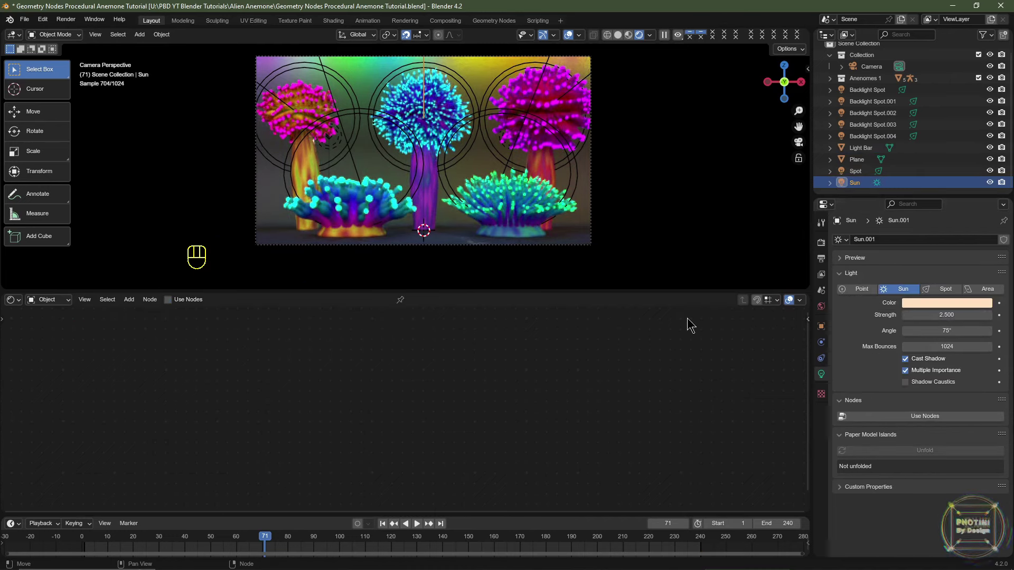
{"action": "left_click", "coordinate": [866, 66]}
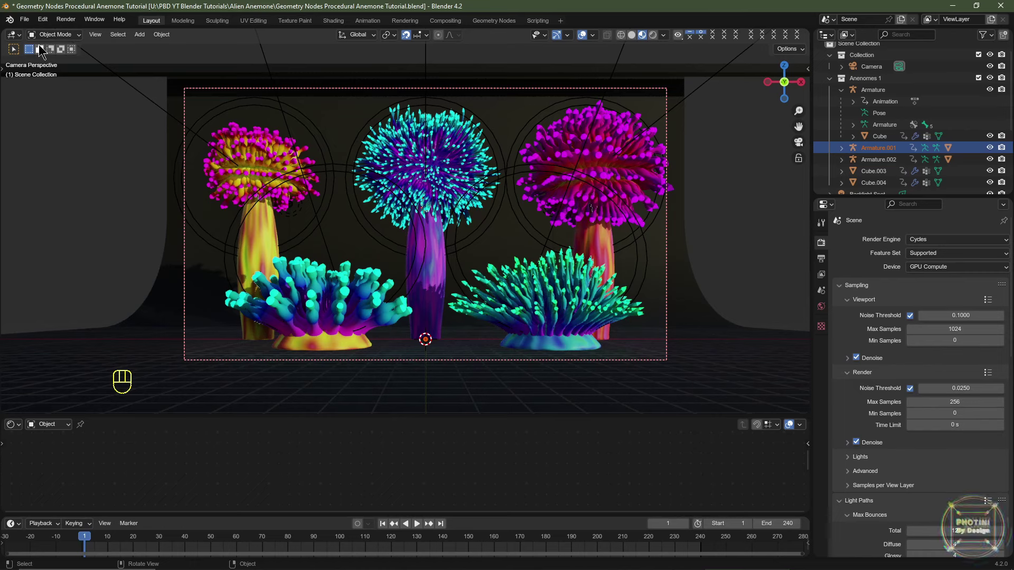
- Append the Particle Generator GN and Dust Particle objects from the Particle Generator GN Photini By Design YouTube Tutorial Project File.blend
{"action": "left_click", "coordinate": [28, 23]}
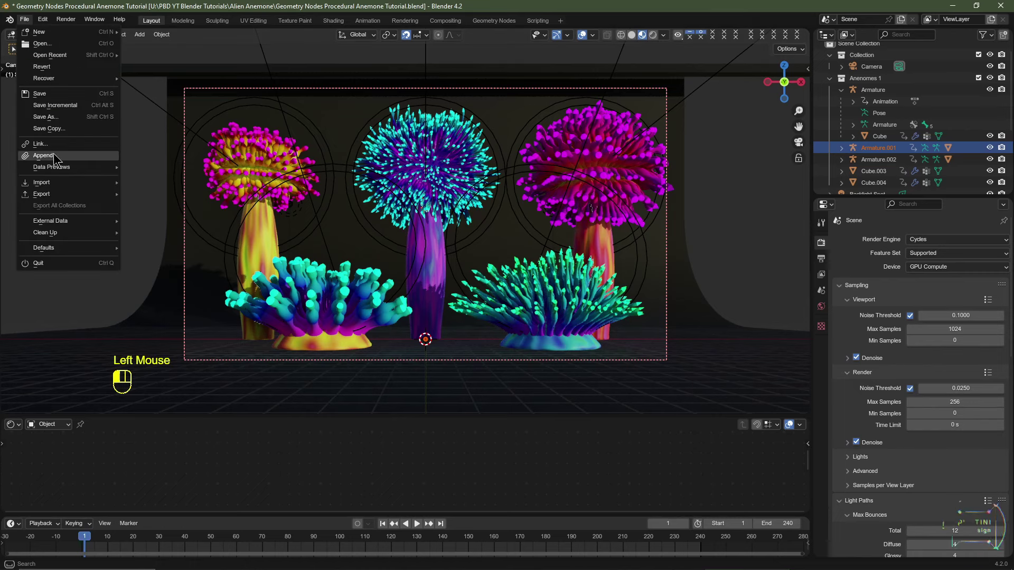
{"action": "key", "text": "F4"}
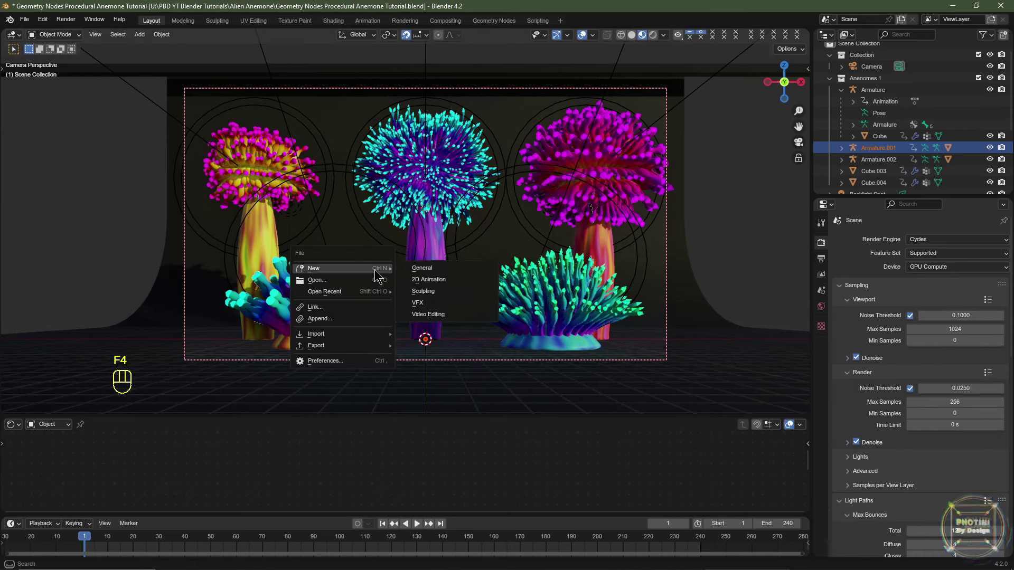
{"action": "left_click", "coordinate": [344, 322]}
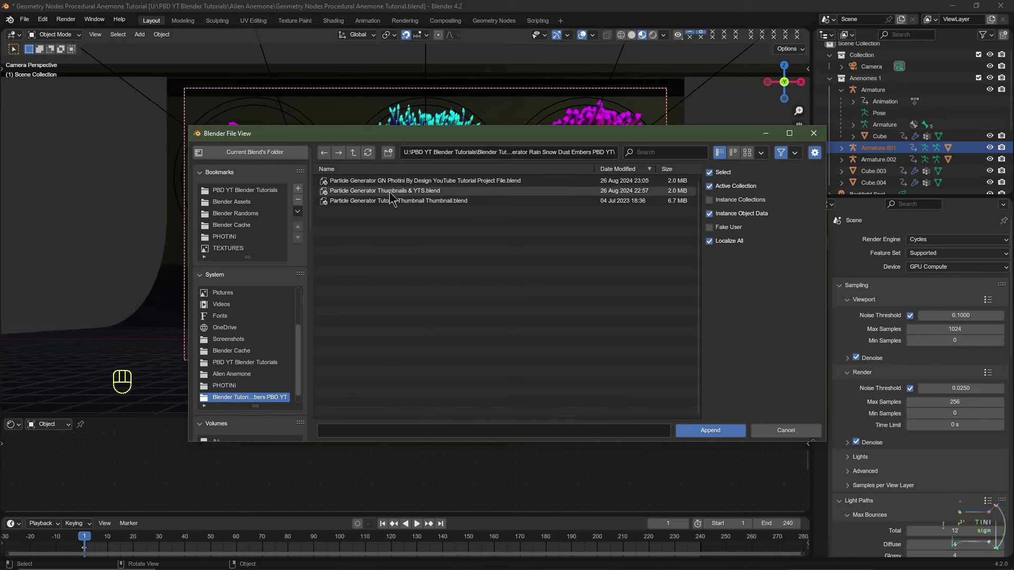
{"action": "left_click", "coordinate": [357, 182]}
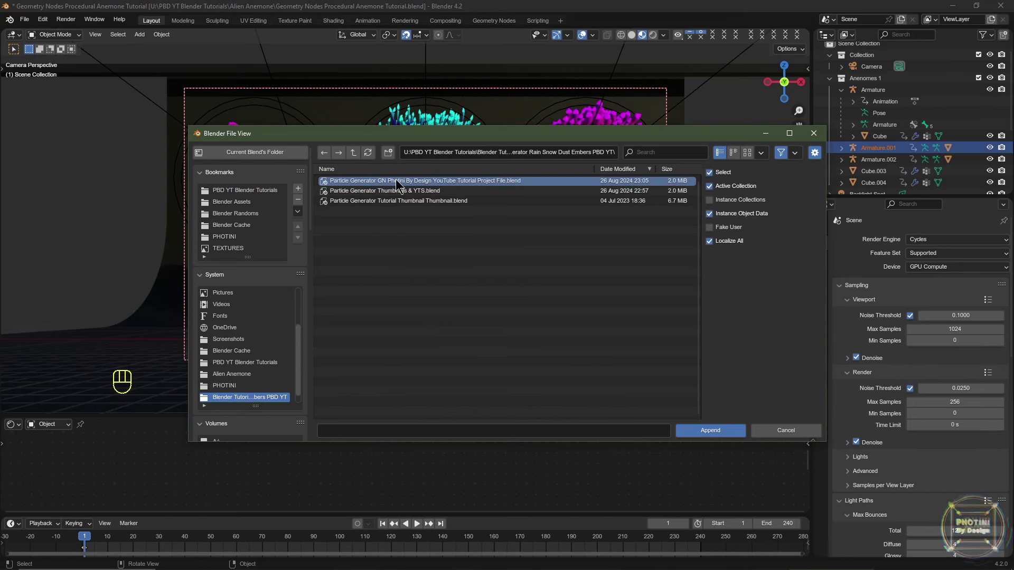
{"action": "double_click", "coordinate": [472, 185]}
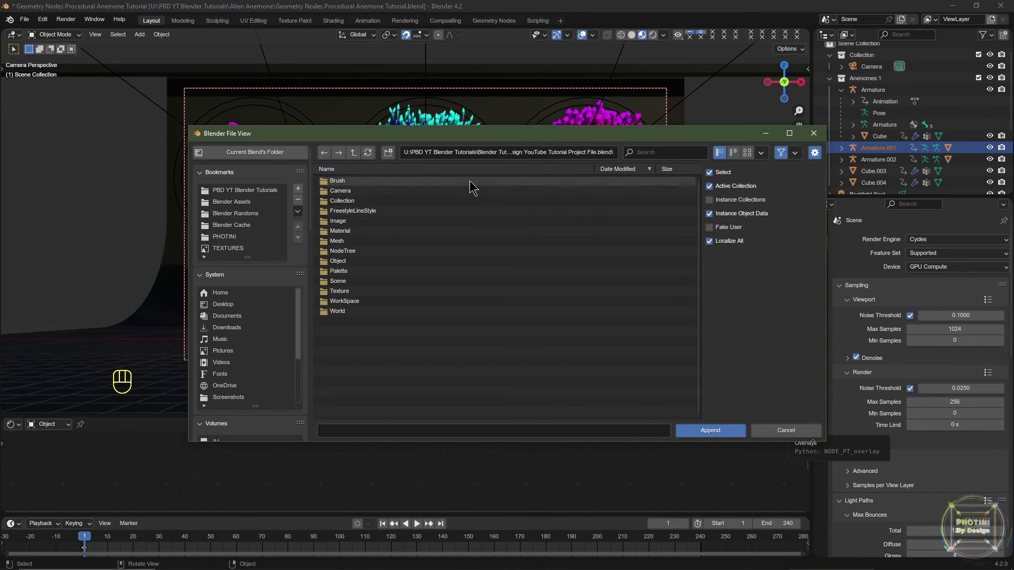
{"action": "double_click", "coordinate": [359, 263]}
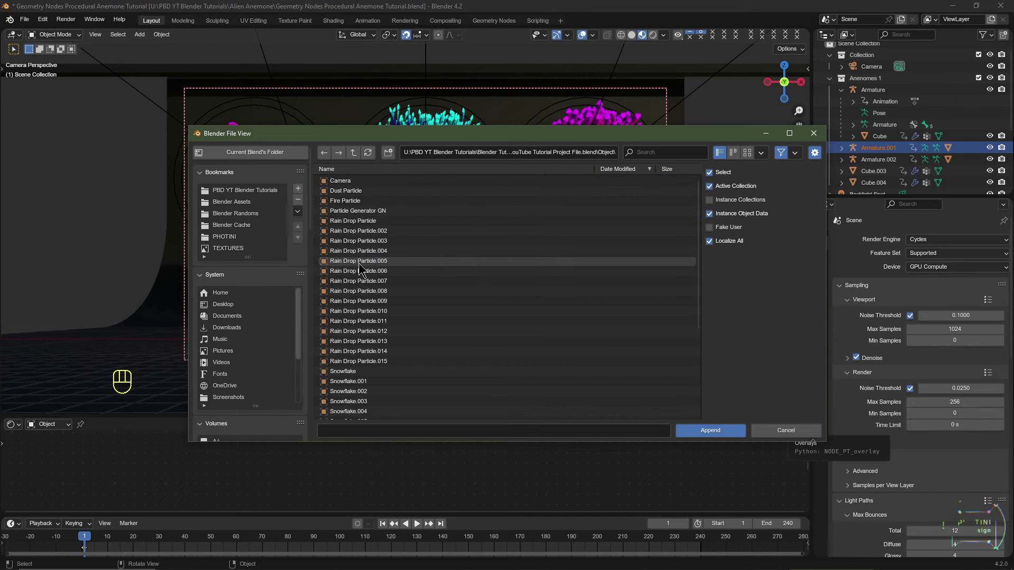
{"action": "left_click", "coordinate": [369, 210]}
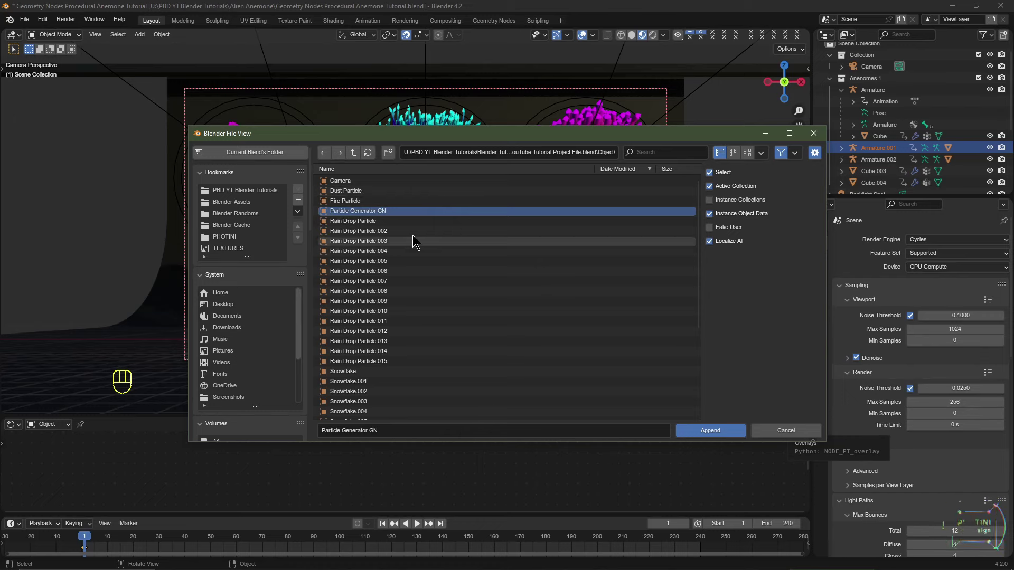
{"action": "left_click", "coordinate": [348, 191], "text": "ctrl"}
{"action": "left_click", "coordinate": [710, 431]}
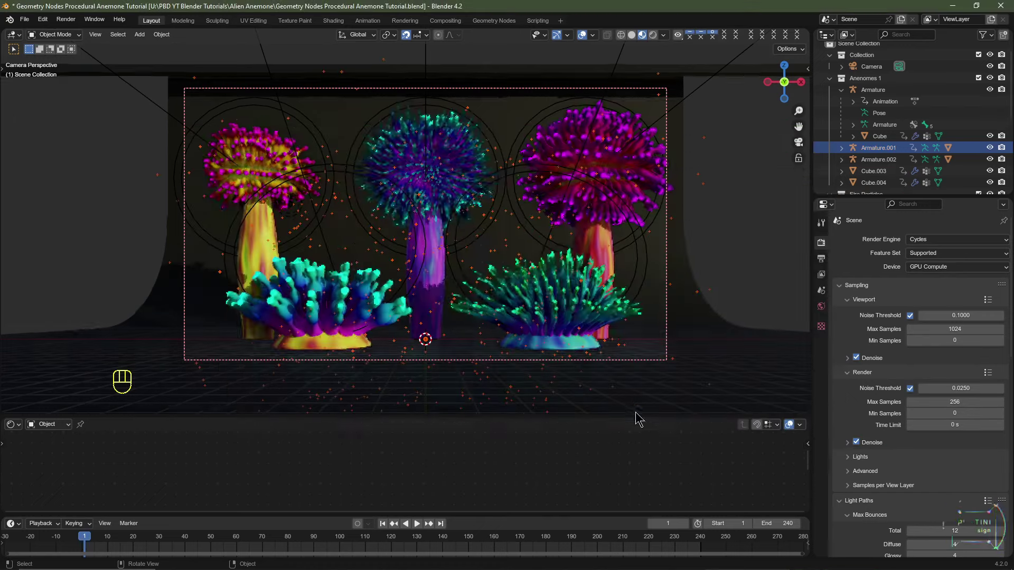
- Select the appended Particle Generator GN object and show its full list of modifier settings
{"action": "scroll", "coordinate": [935, 127], "scroll_direction": "up", "scroll_amount": 6}
{"action": "scroll", "coordinate": [935, 127], "scroll_direction": "down", "scroll_amount": 2}
{"action": "left_click", "coordinate": [888, 151]}
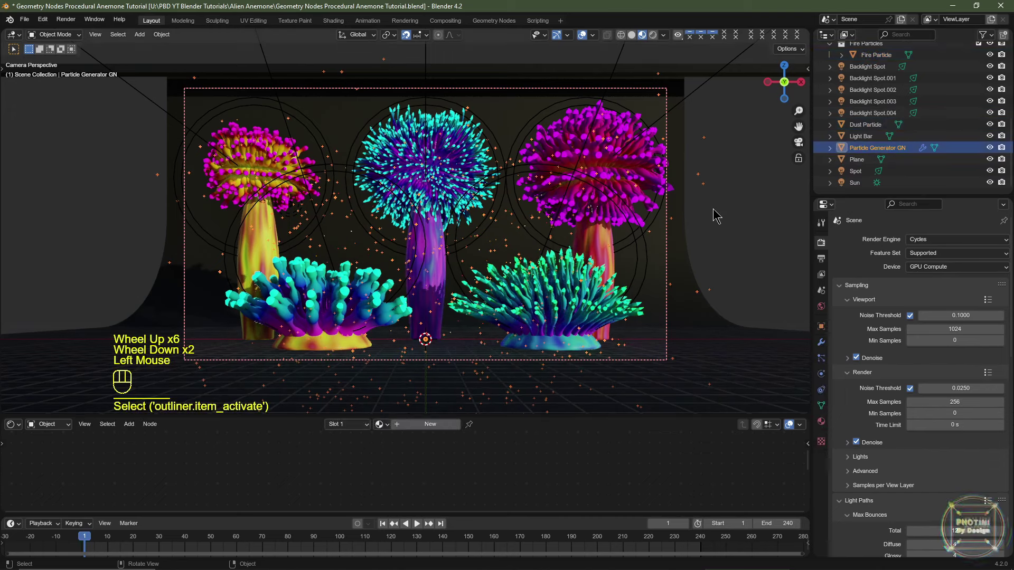
{"action": "left_click", "coordinate": [821, 342]}
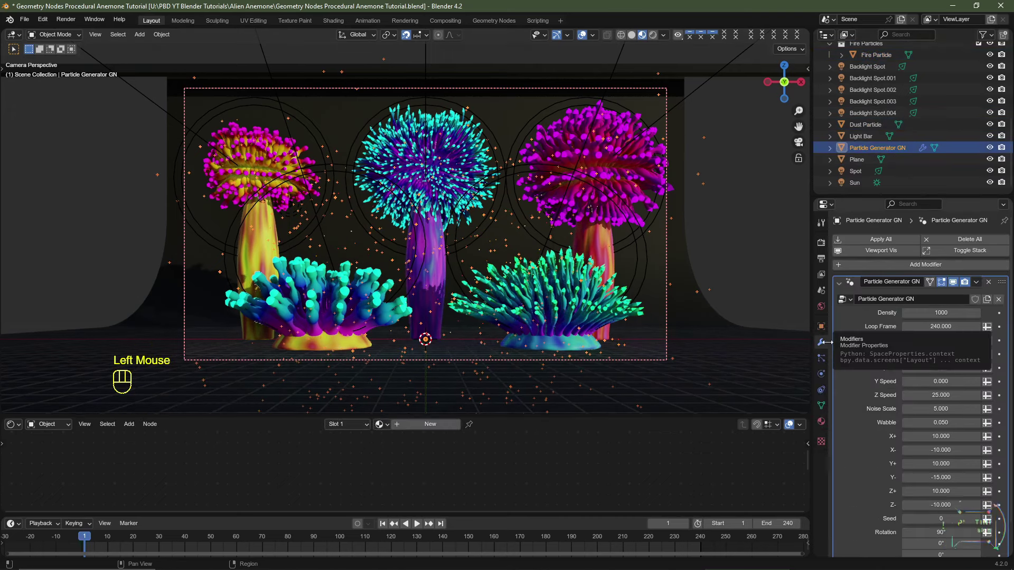
{"action": "scroll", "coordinate": [865, 221], "scroll_direction": "down", "scroll_amount": 3}
{"action": "left_click_drag", "start_coordinate": [860, 199], "coordinate": [859, 110]}
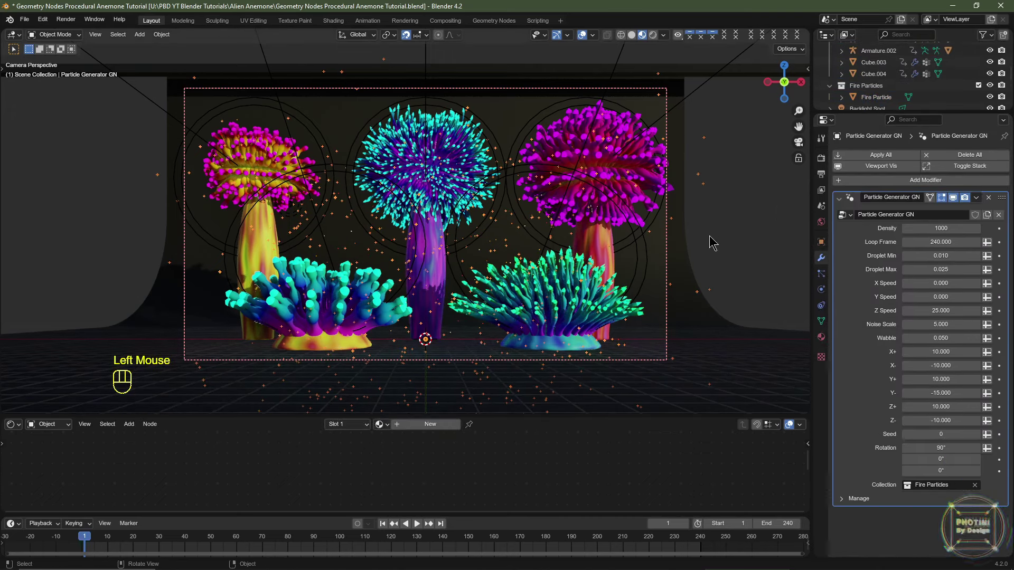
- In front view, set the particle generator's Z- limit to -2.450 and Z+ limit to 18.700, and check the spread through the camera
{"action": "key", "text": "KP_1"}
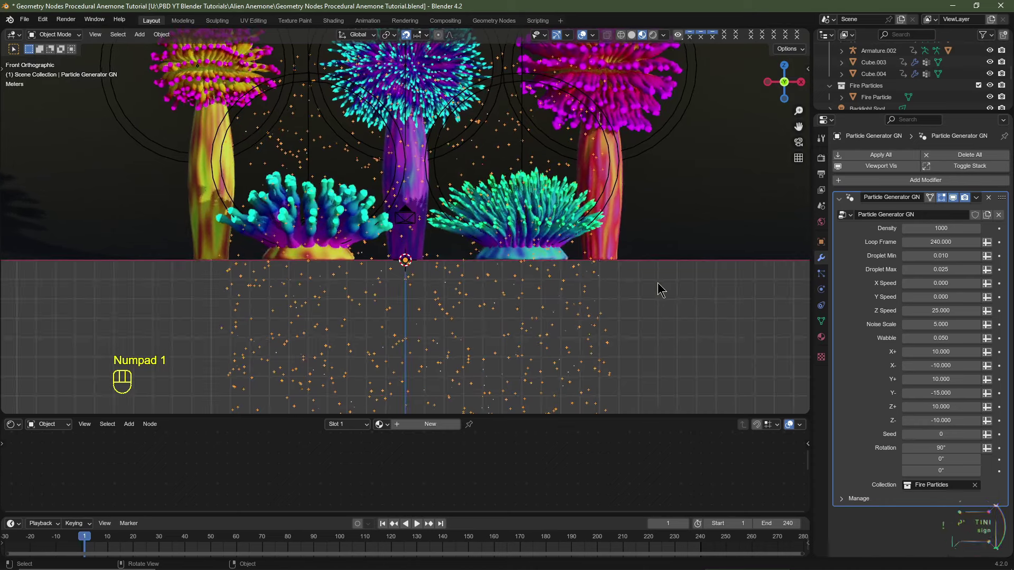
{"action": "scroll", "coordinate": [658, 287], "scroll_direction": "down", "scroll_amount": 3}
{"action": "left_click_drag", "start_coordinate": [924, 421], "coordinate": [979, 421]}
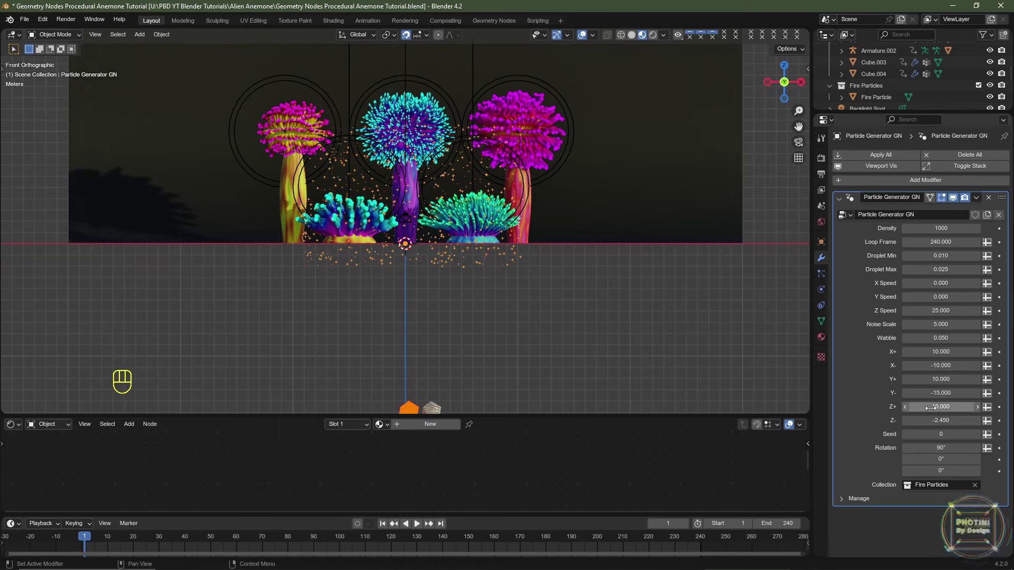
{"action": "left_click_drag", "start_coordinate": [930, 407], "coordinate": [974, 407]}
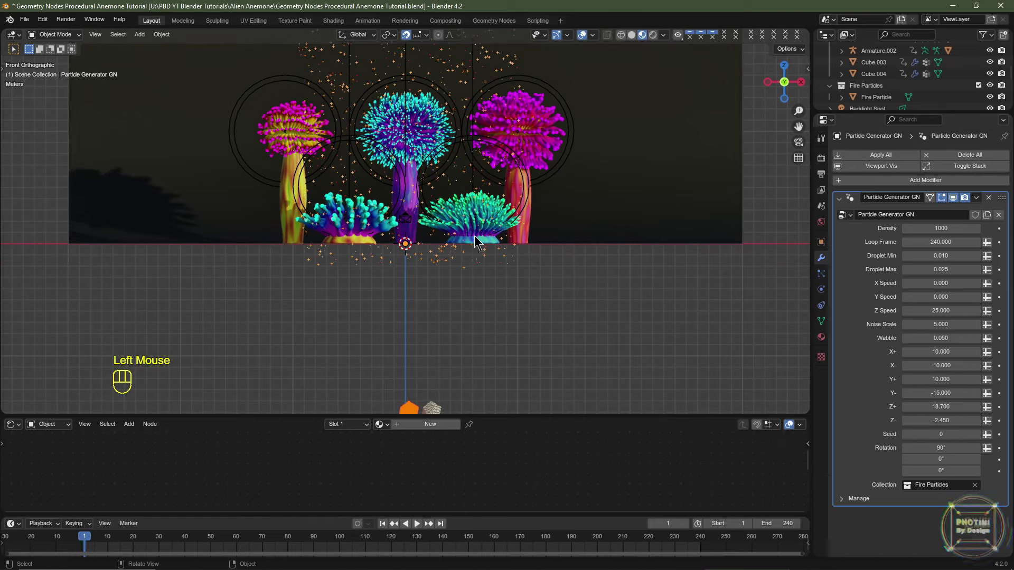
{"action": "key", "text": "KP_0"}
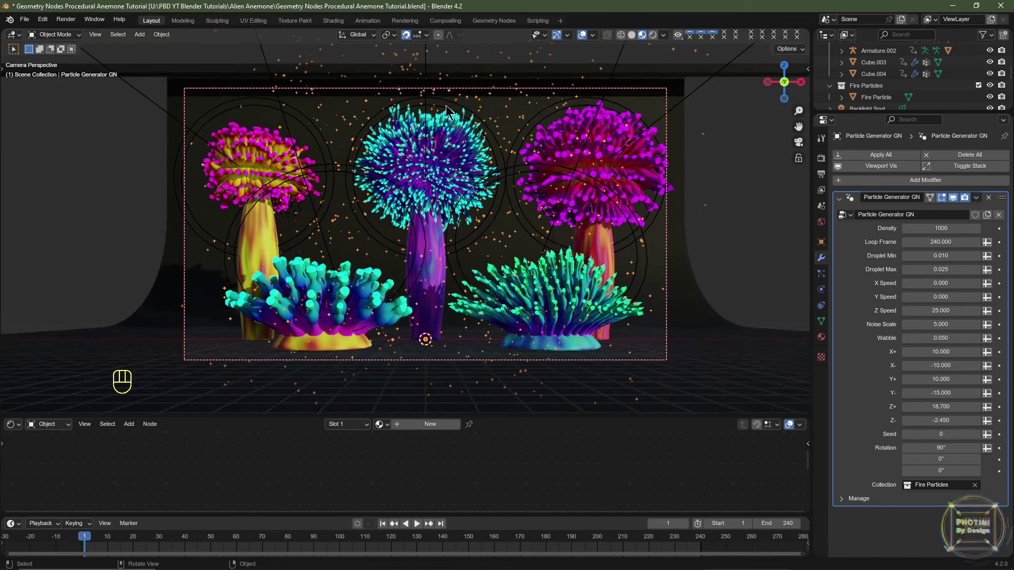
- In front view, widen the particle generator's spread by setting its X- limit to -20 and X+ limit to 20
{"action": "key", "text": "KP_1"}
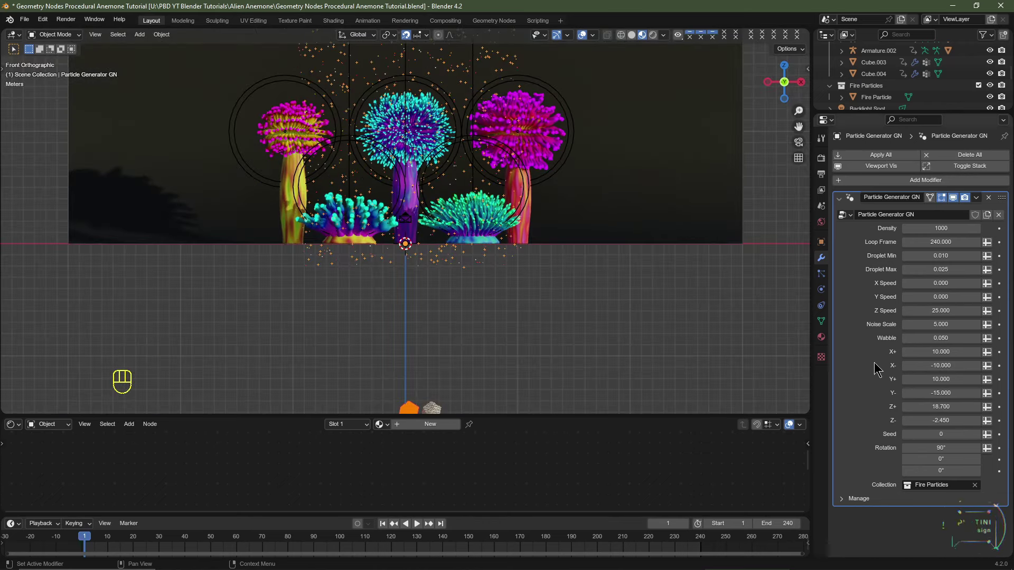
{"action": "left_click_drag", "start_coordinate": [930, 366], "coordinate": [896, 366]}
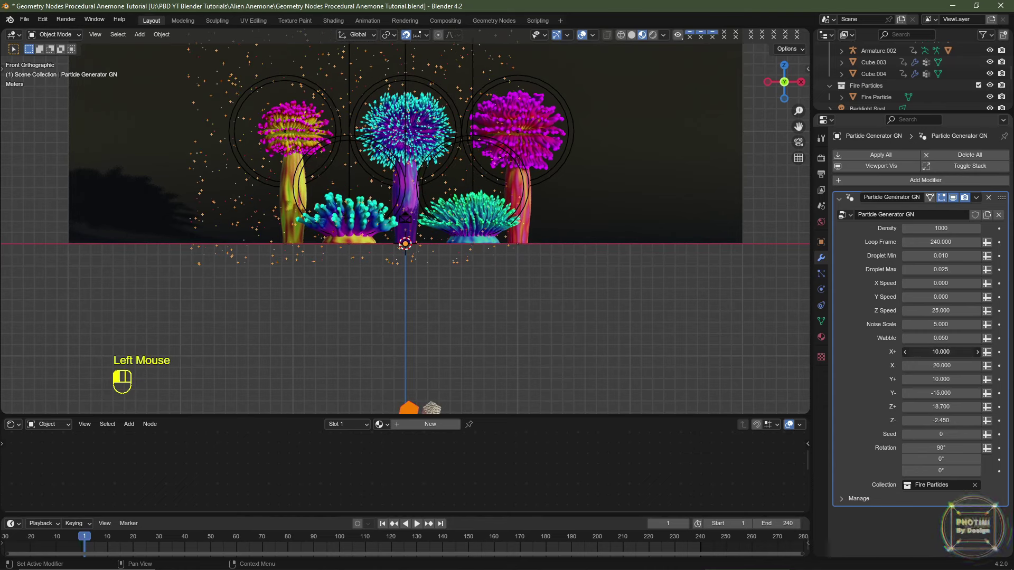
{"action": "left_click_drag", "start_coordinate": [941, 352], "coordinate": [961, 351], "text": "ctrl"}
{"action": "middle_click_drag", "start_coordinate": [572, 247], "coordinate": [566, 329], "text": "shift"}
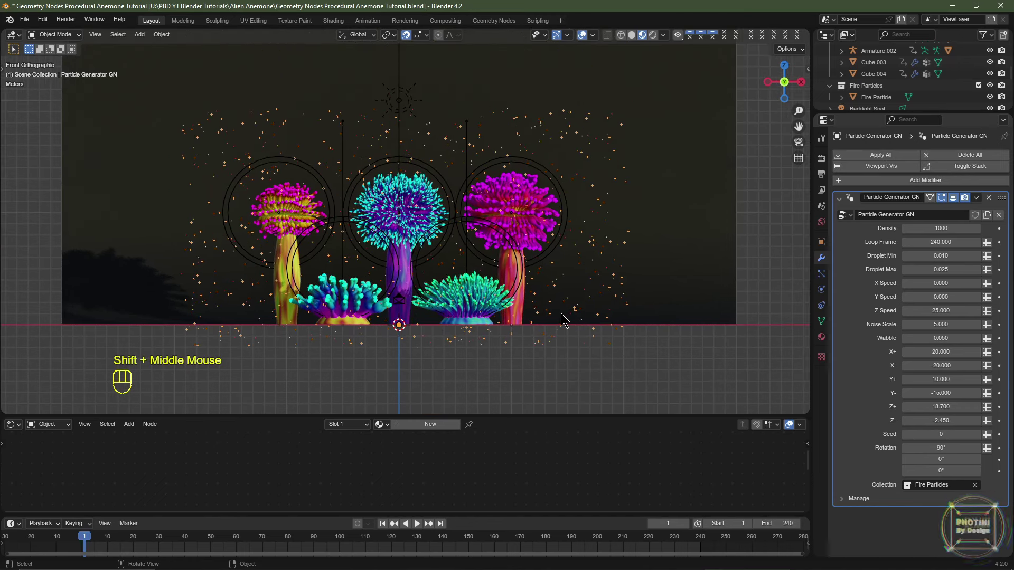
- In side view, extend the particle generator's Y- limit to -30 and return to the camera view
{"action": "key", "text": "KP_3"}
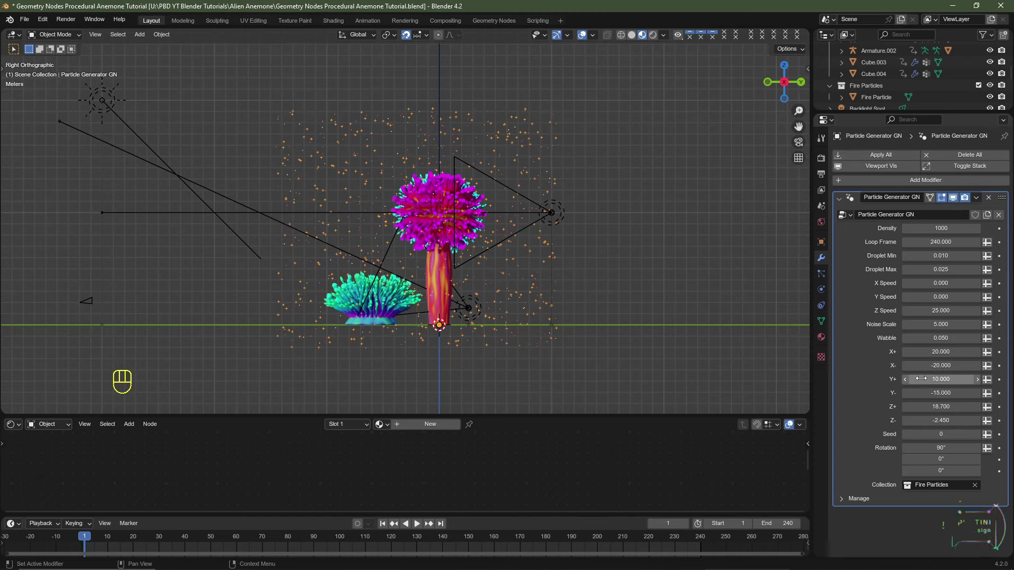
{"action": "left_click_drag", "start_coordinate": [945, 393], "coordinate": [904, 393], "text": "ctrl"}
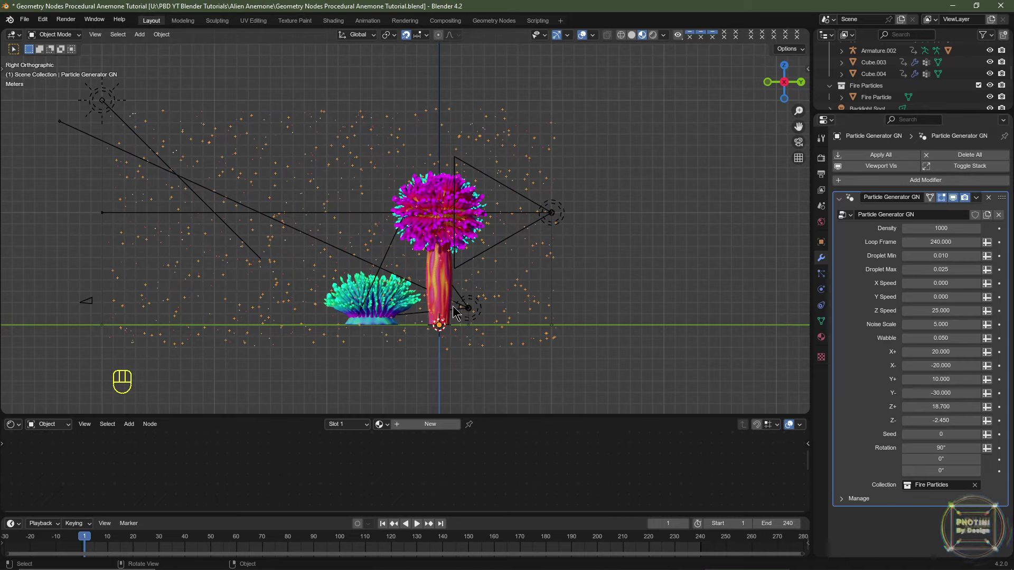
{"action": "key", "text": "KP_0"}
- Set the particle generator's Density to 10000 and preview the result in rendered shading with overlays hidden
{"action": "left_click", "coordinate": [936, 228]}
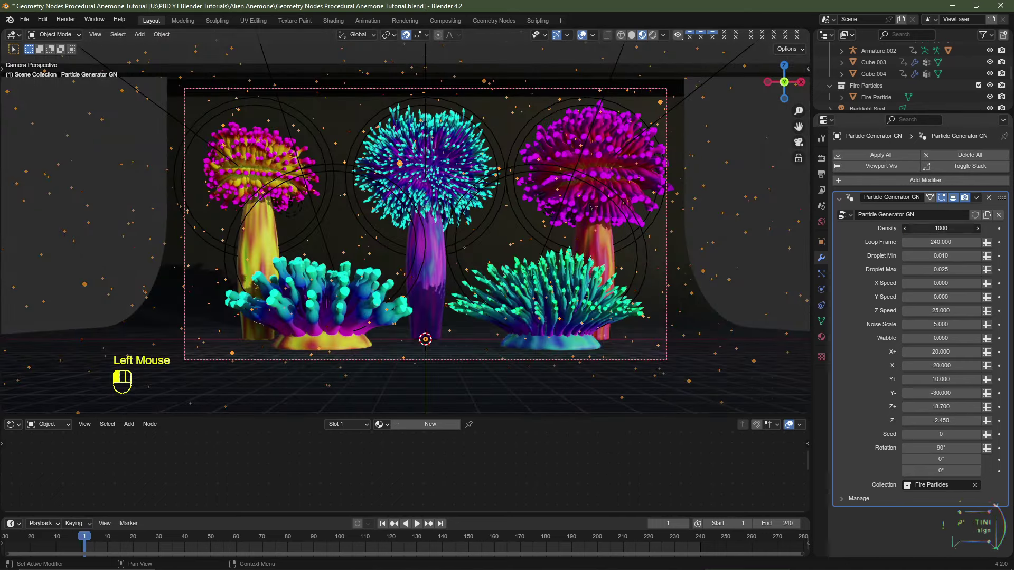
{"action": "type", "text": "1"}
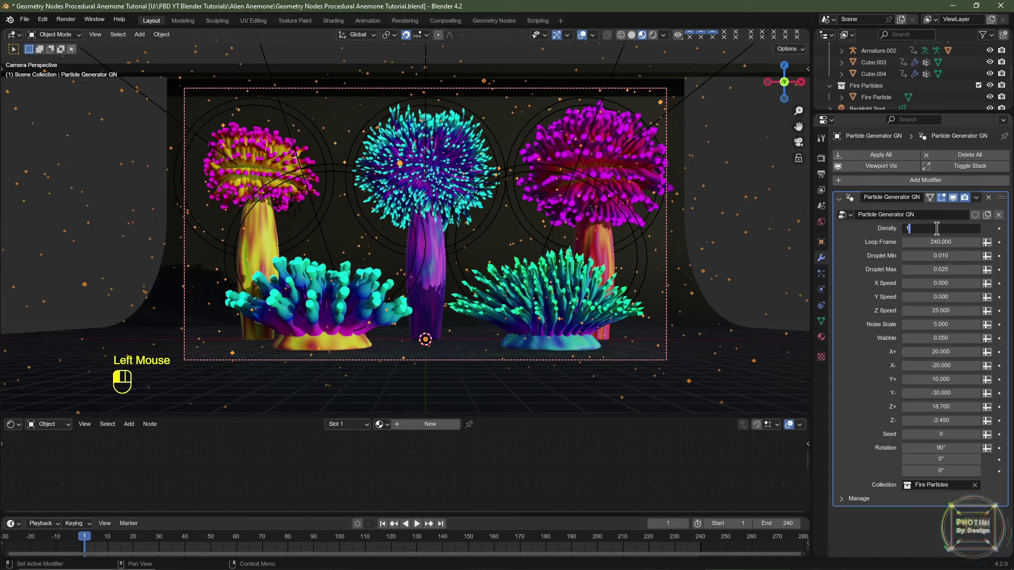
{"action": "type", "text": "0000"}
{"action": "key", "text": "Return"}
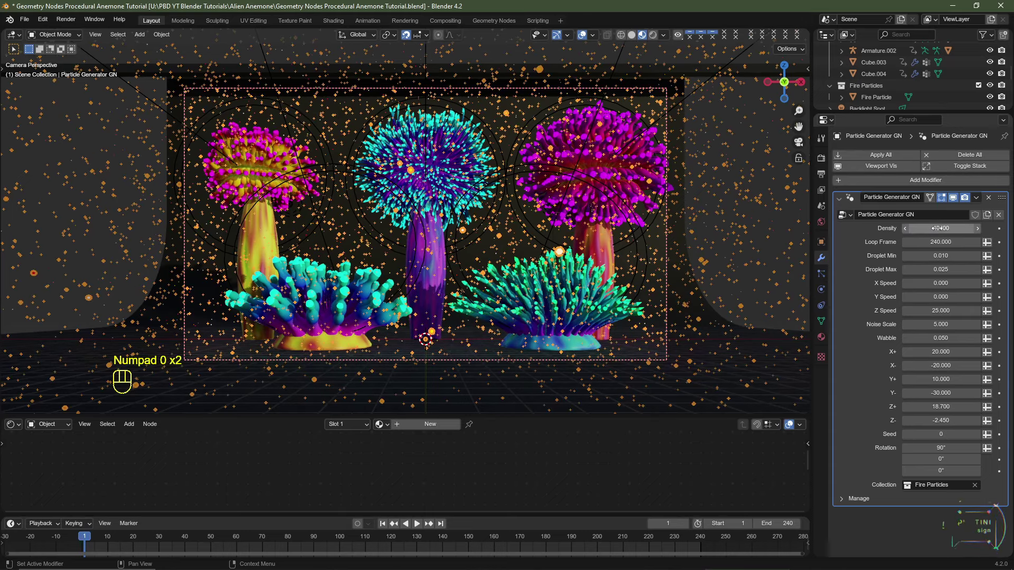
{"action": "key", "text": "shift+alt+z"}
{"action": "left_click", "coordinate": [631, 35]}
{"action": "left_click", "coordinate": [653, 35]}
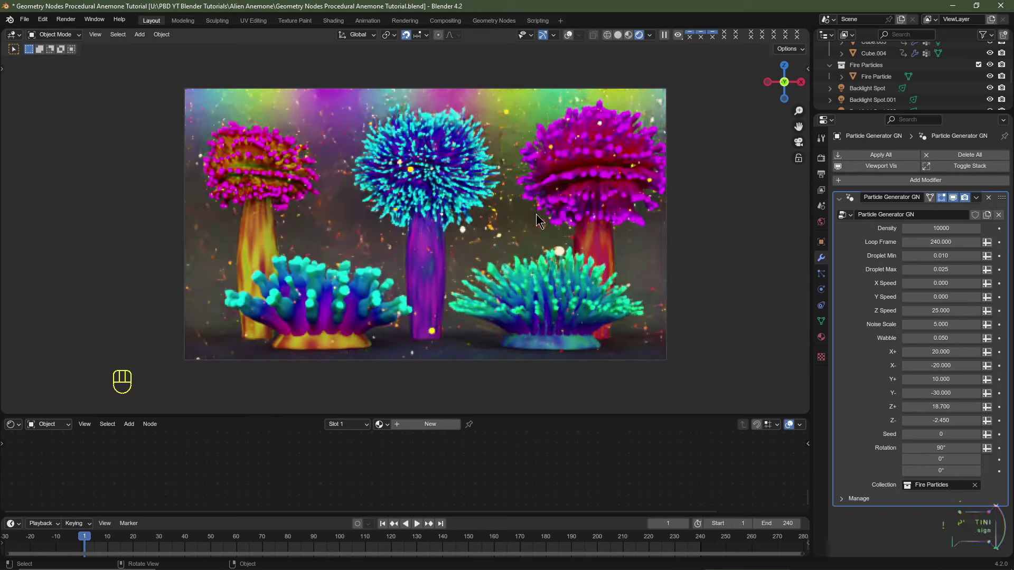
- Assign the existing Dust material to the Fire Particle object in place of its current material
{"action": "left_click_drag", "start_coordinate": [866, 111], "coordinate": [866, 256]}
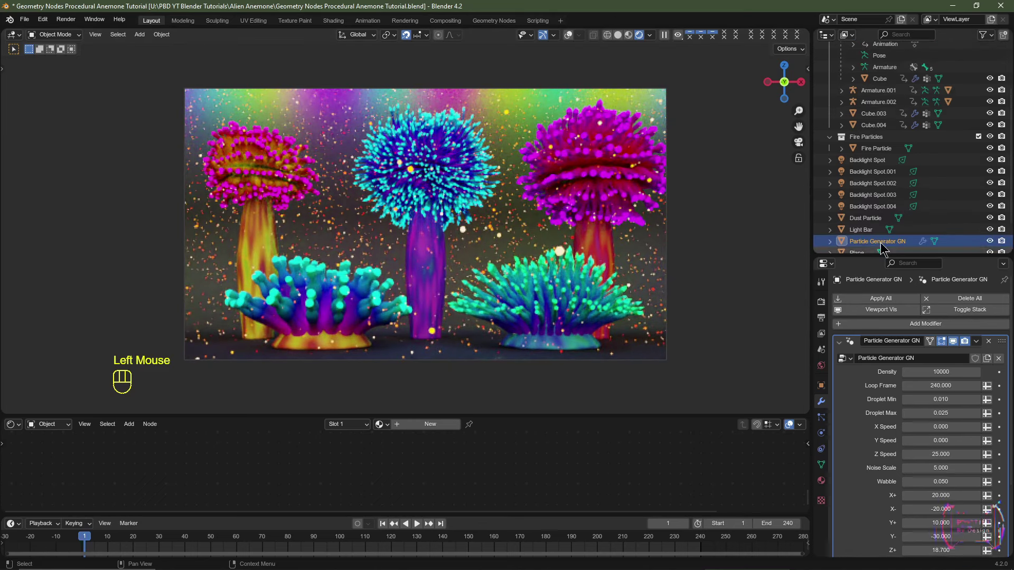
{"action": "left_click", "coordinate": [872, 149]}
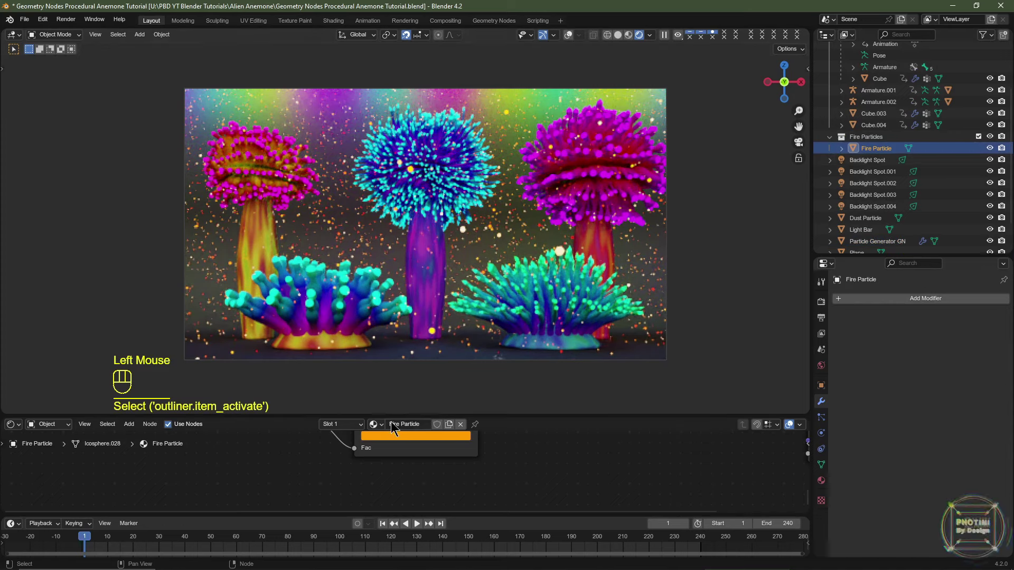
{"action": "left_click", "coordinate": [375, 425]}
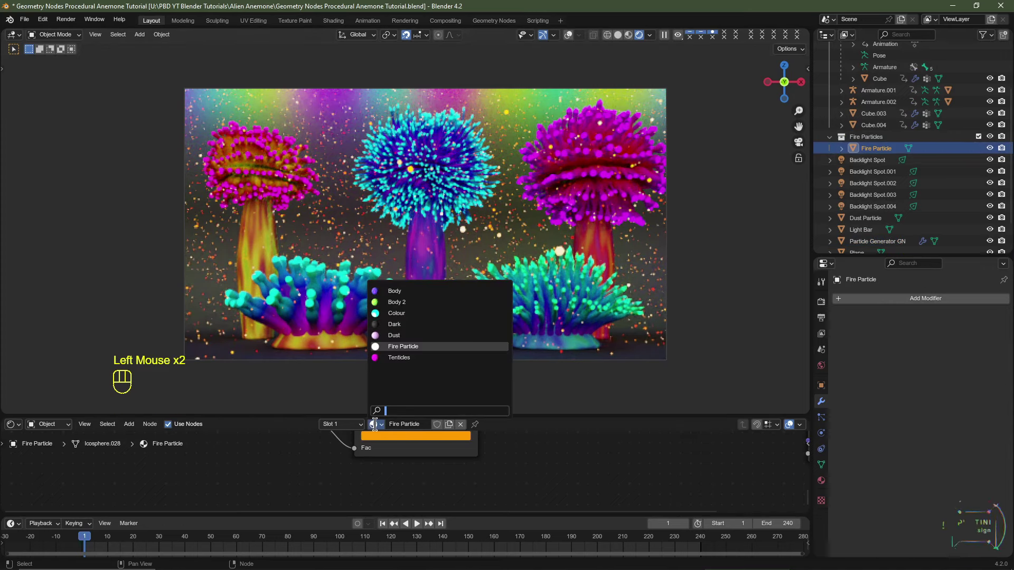
{"action": "left_click", "coordinate": [395, 335]}
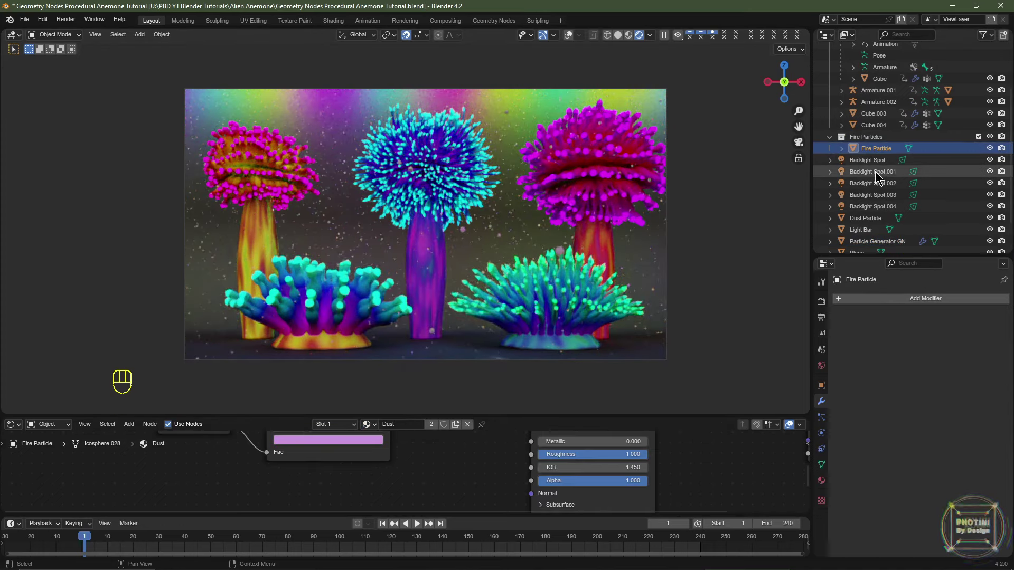
- Select the Particle Generator GN object and exclude the Anenomes 1 collection from the view layer
{"action": "left_click", "coordinate": [884, 245]}
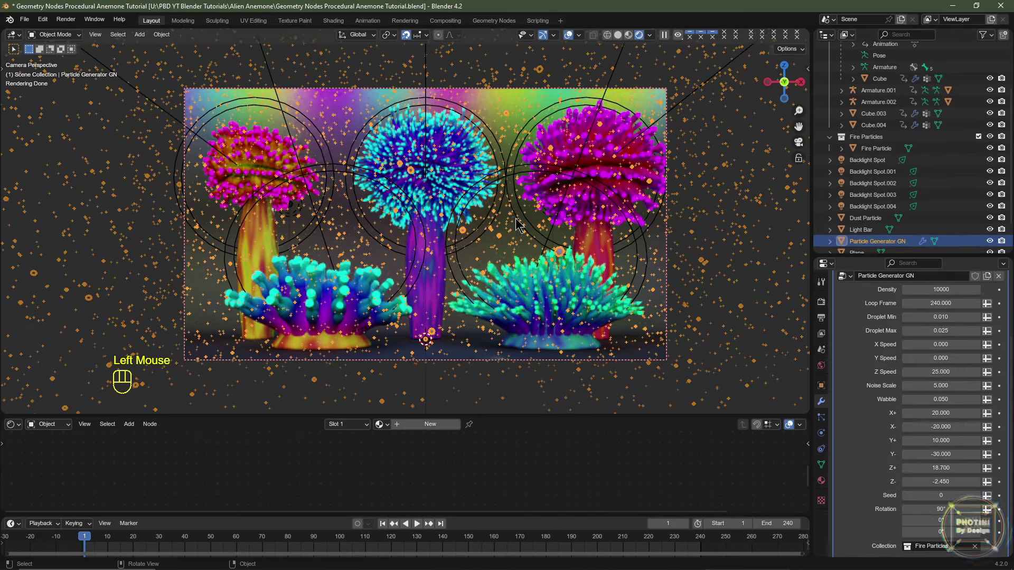
{"action": "scroll", "coordinate": [959, 65], "scroll_direction": "up", "scroll_amount": 2}
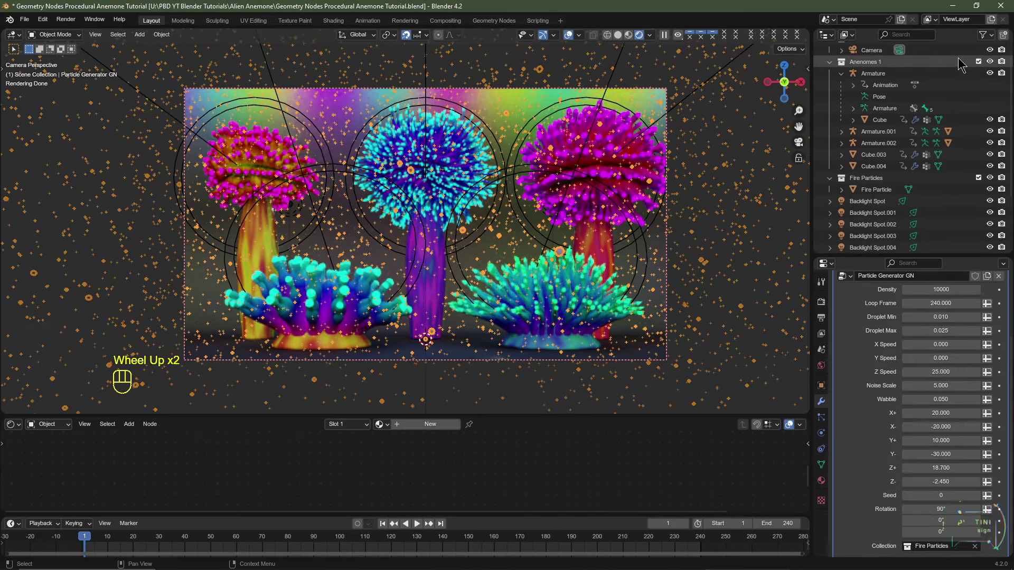
{"action": "left_click", "coordinate": [978, 61]}
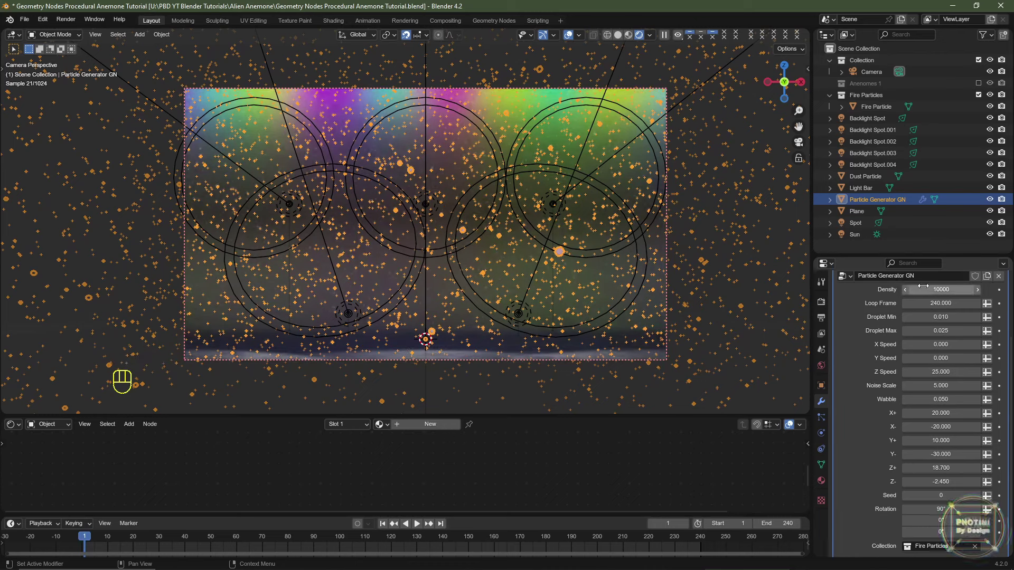
- Reduce the particle generator's Density to 5000
{"action": "left_click", "coordinate": [930, 289]}
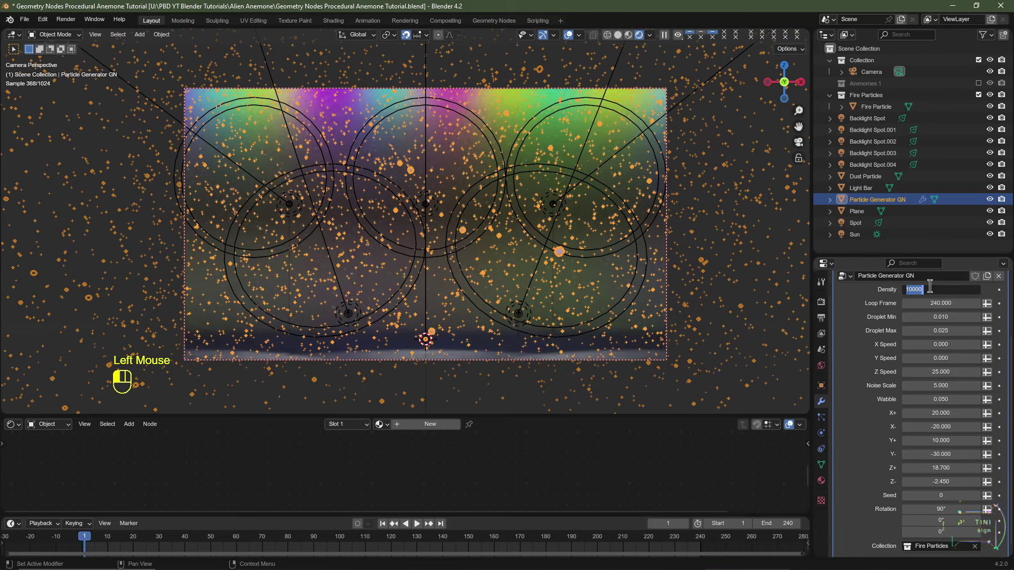
{"action": "type", "text": "500"}
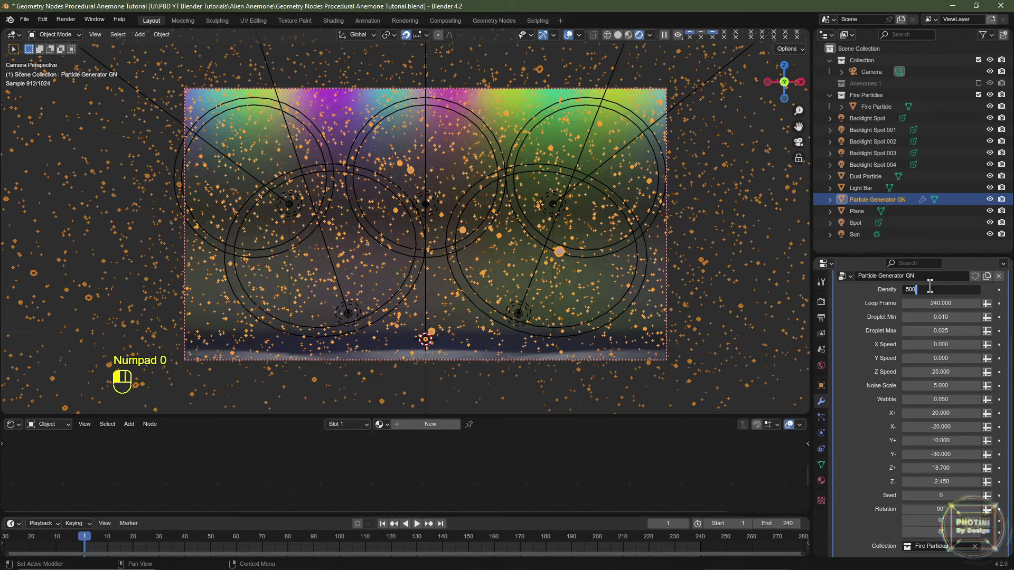
{"action": "key", "text": "Return"}
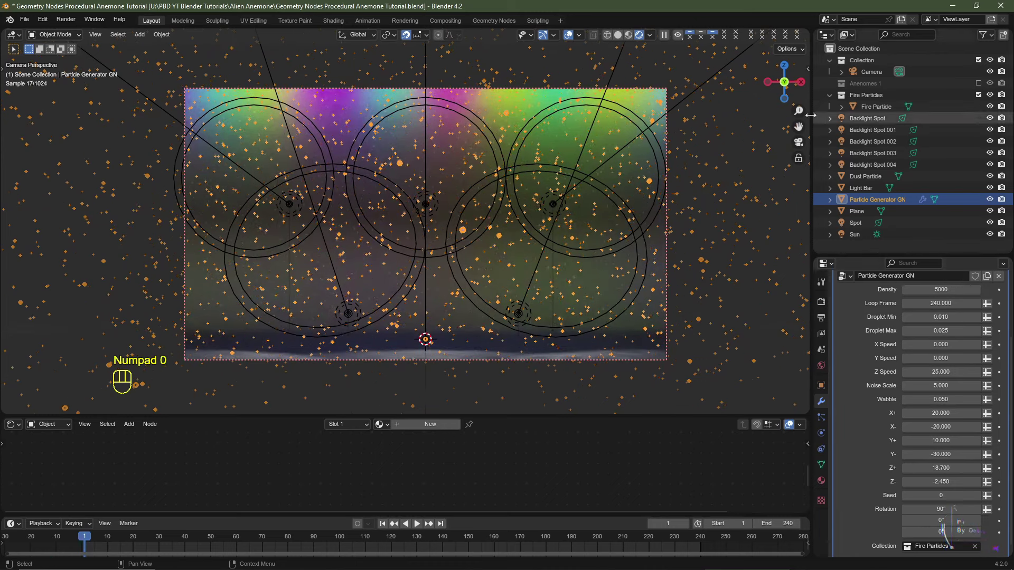
- Play the animation in material preview shading and set the particle generator's Z Speed to 2.5
{"action": "left_click", "coordinate": [628, 36]}
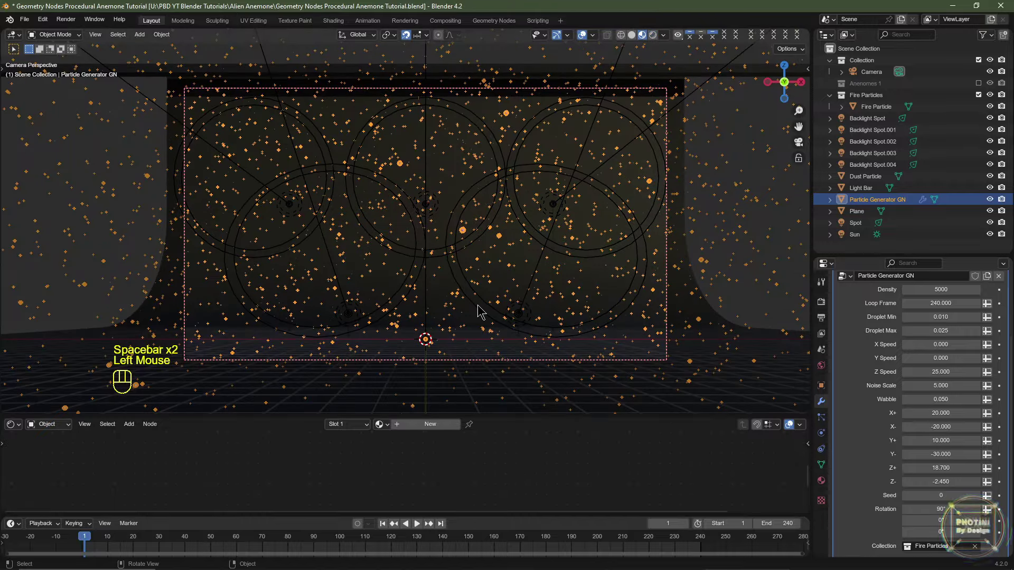
{"action": "key", "text": "space"}
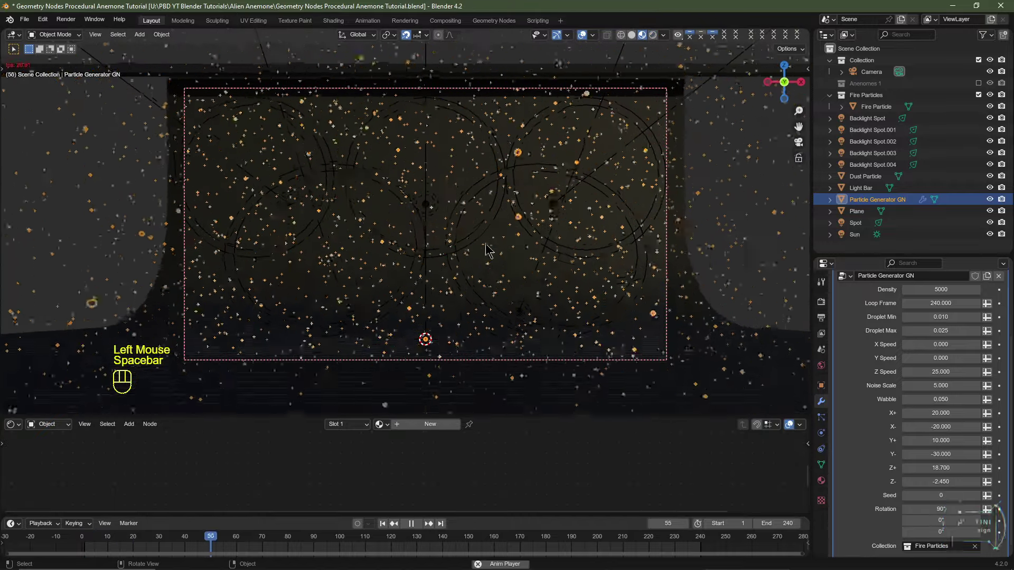
{"action": "left_click", "coordinate": [939, 370]}
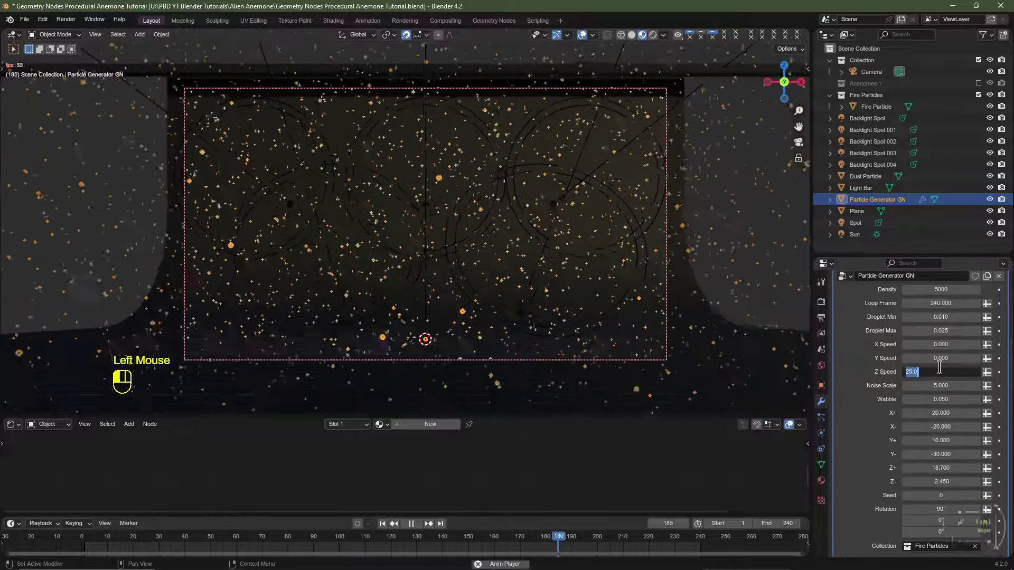
{"action": "type", "text": "2.5"}
{"action": "key", "text": "Return"}
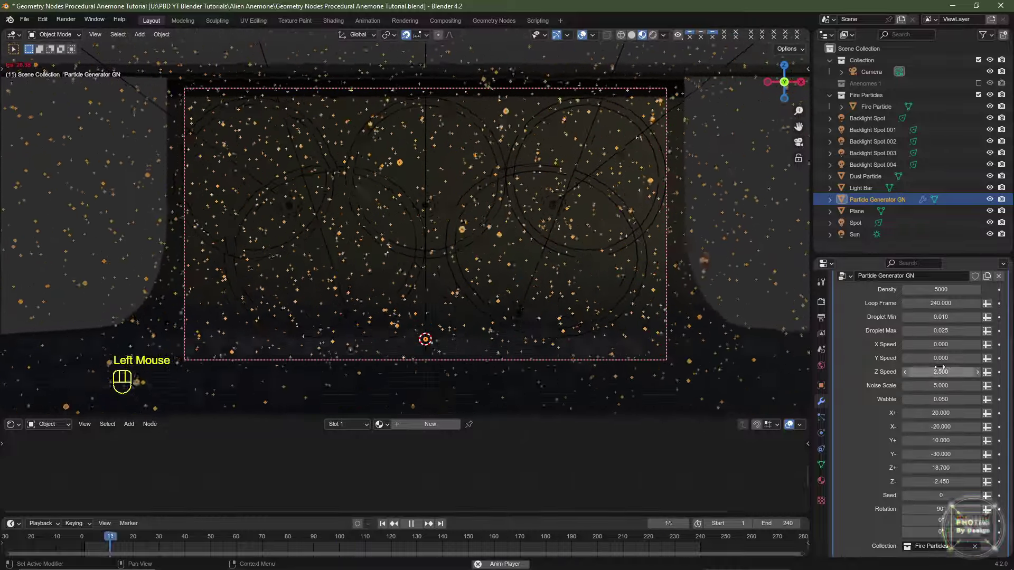
- Try a Noise Scale of 1 with Wabble values of 2 and 1.5 while the particles play
{"action": "left_click", "coordinate": [937, 399]}
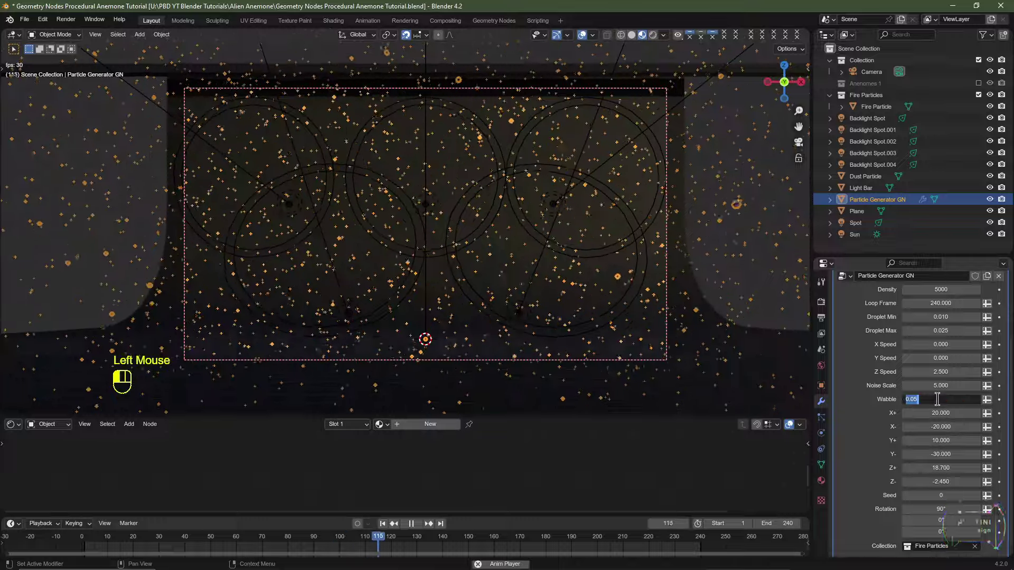
{"action": "type", "text": "2"}
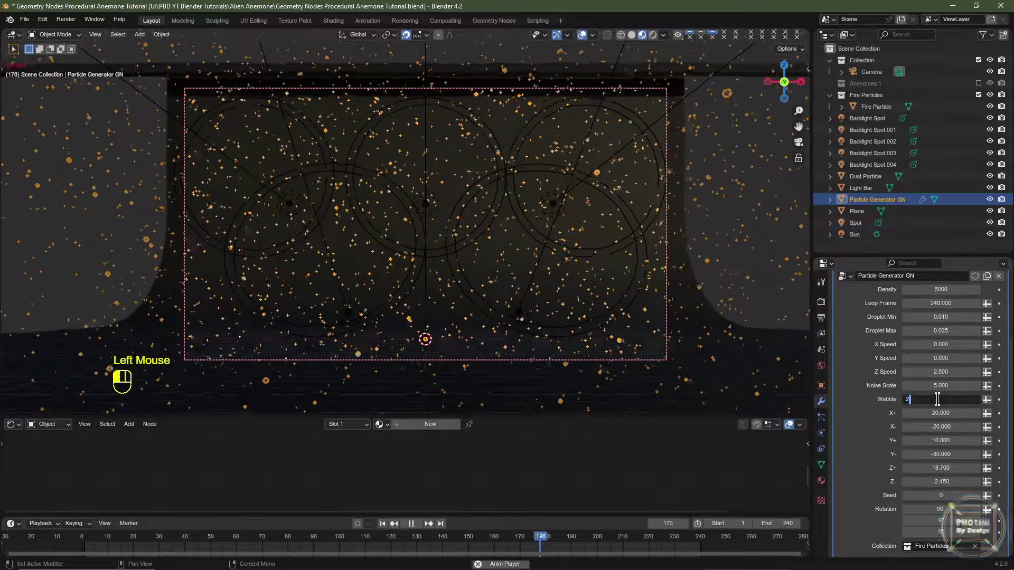
{"action": "key", "text": "Return"}
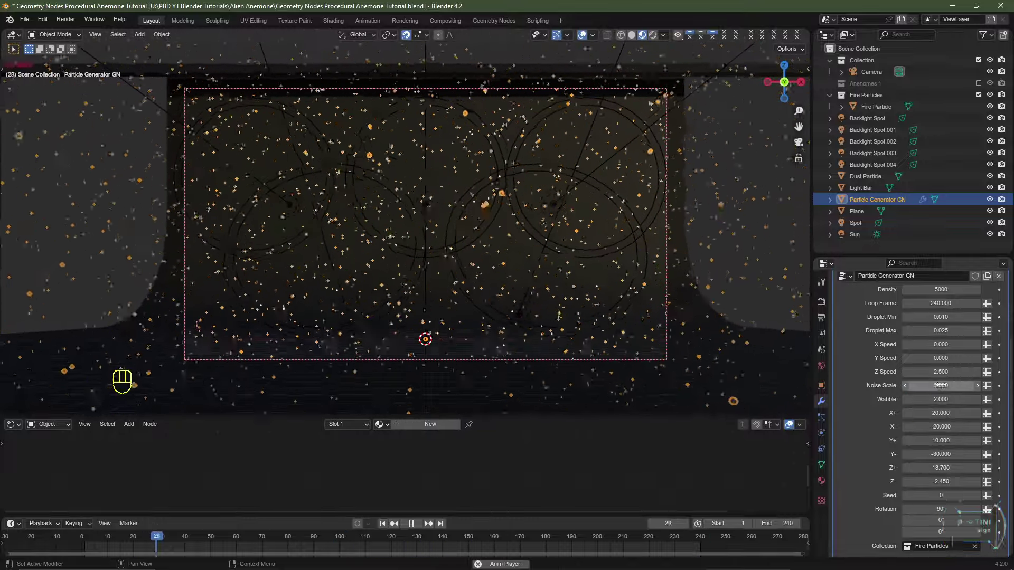
{"action": "left_click", "coordinate": [937, 386]}
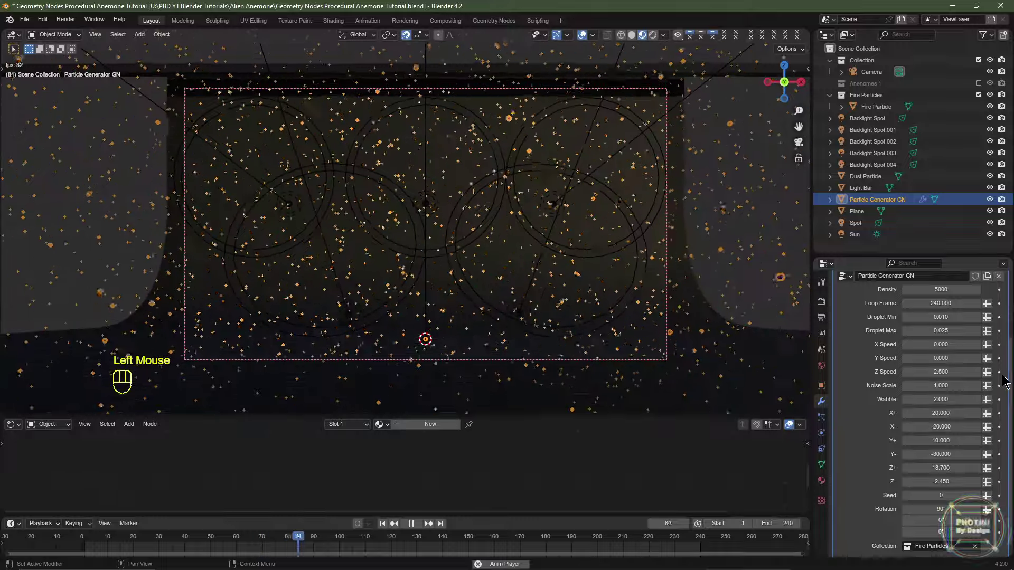
{"action": "left_click", "coordinate": [931, 400]}
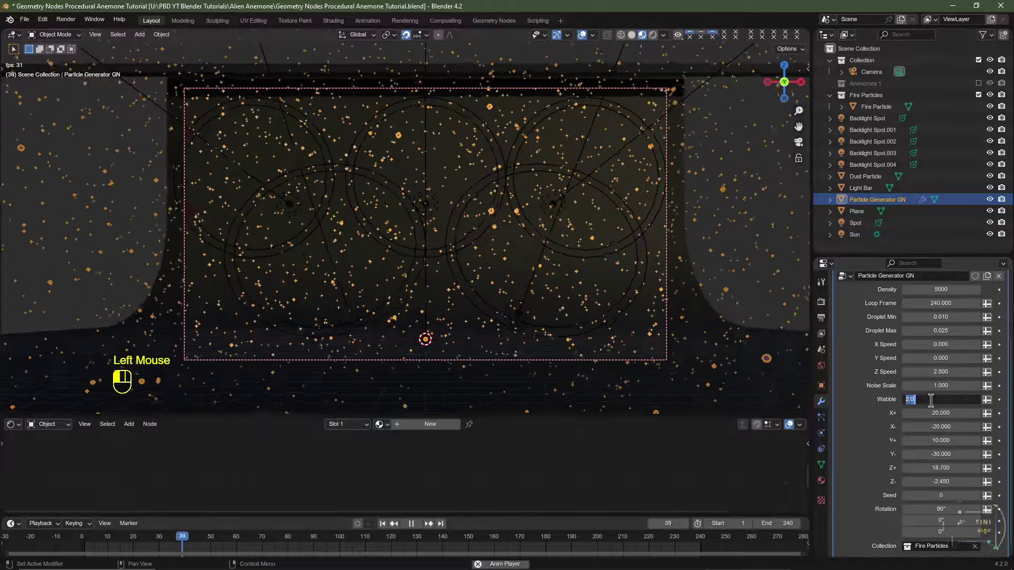
{"action": "type", "text": "1.5"}
{"action": "key", "text": "Return"}
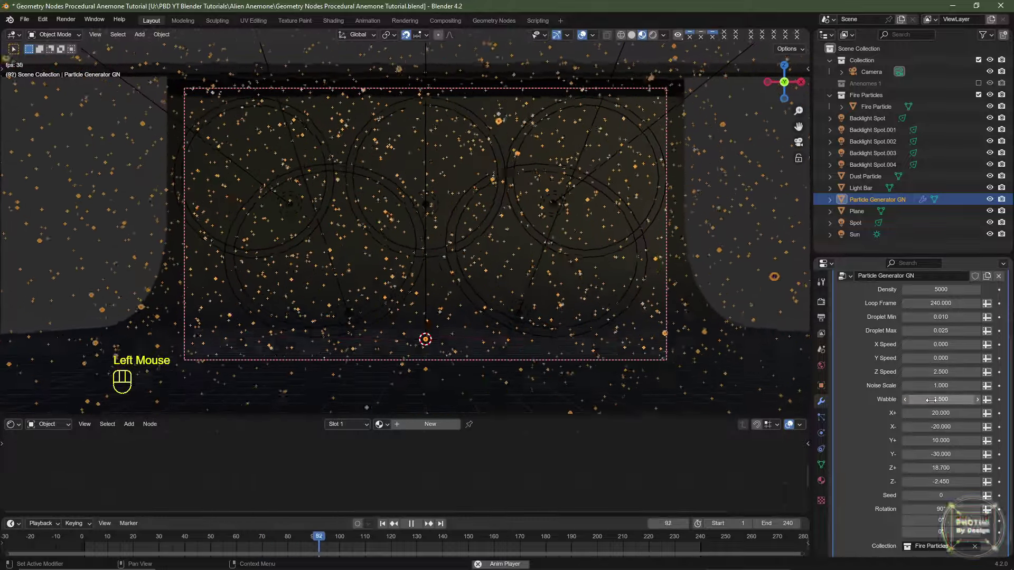
- Set the particle generator's Noise Scale to 2 and Wabble to 1, checking the motion before stopping playback
{"action": "left_click", "coordinate": [941, 385]}
{"action": "type", "text": "2"}
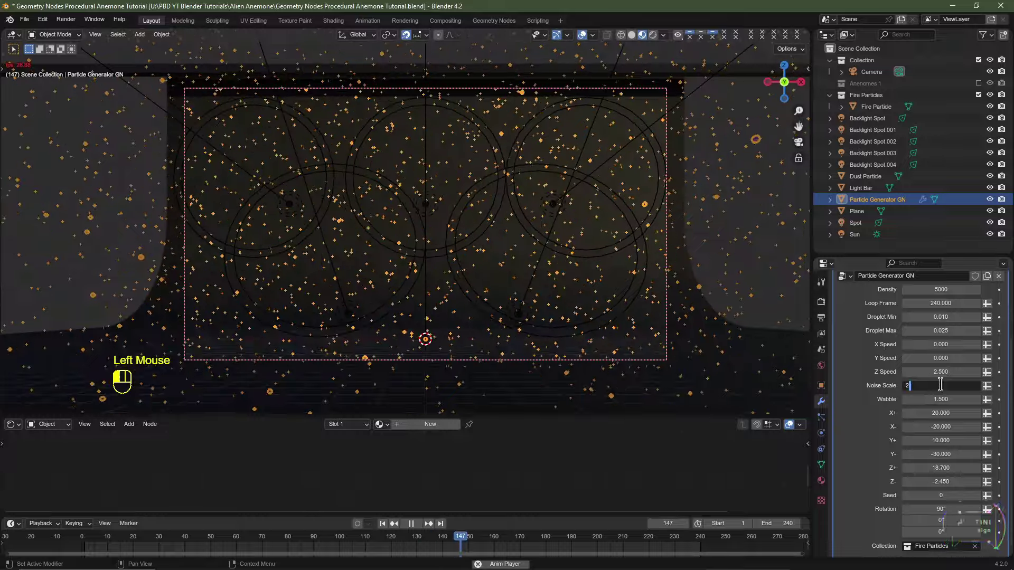
{"action": "key", "text": "Return"}
{"action": "left_click", "coordinate": [939, 400]}
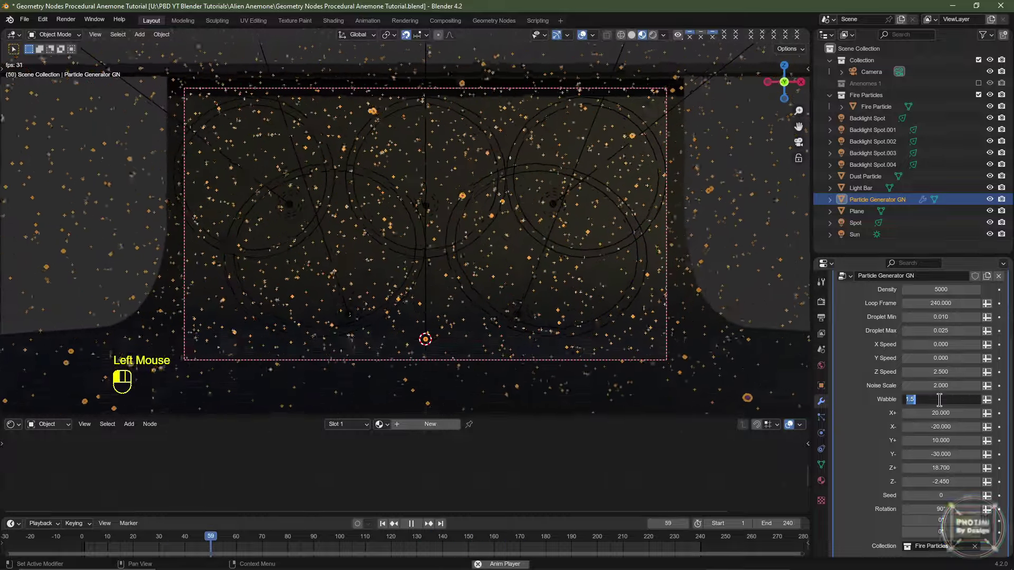
{"action": "type", "text": "1"}
{"action": "key", "text": "Return"}
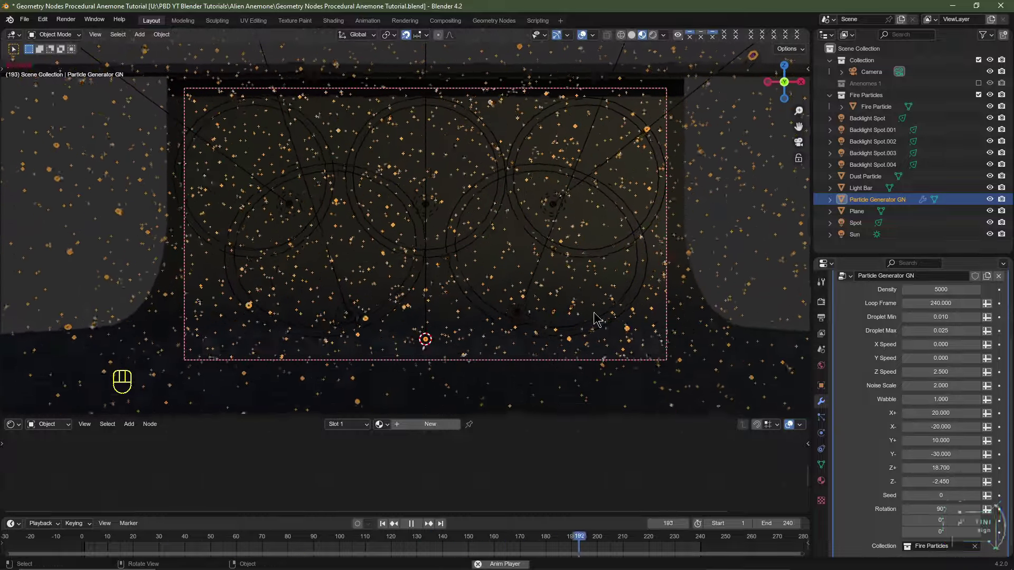
{"action": "key", "text": "Escape"}
- Set the particle generator's Density to 10000 and hide the viewport overlays
{"action": "scroll", "coordinate": [916, 266], "scroll_direction": "down", "scroll_amount": 3}
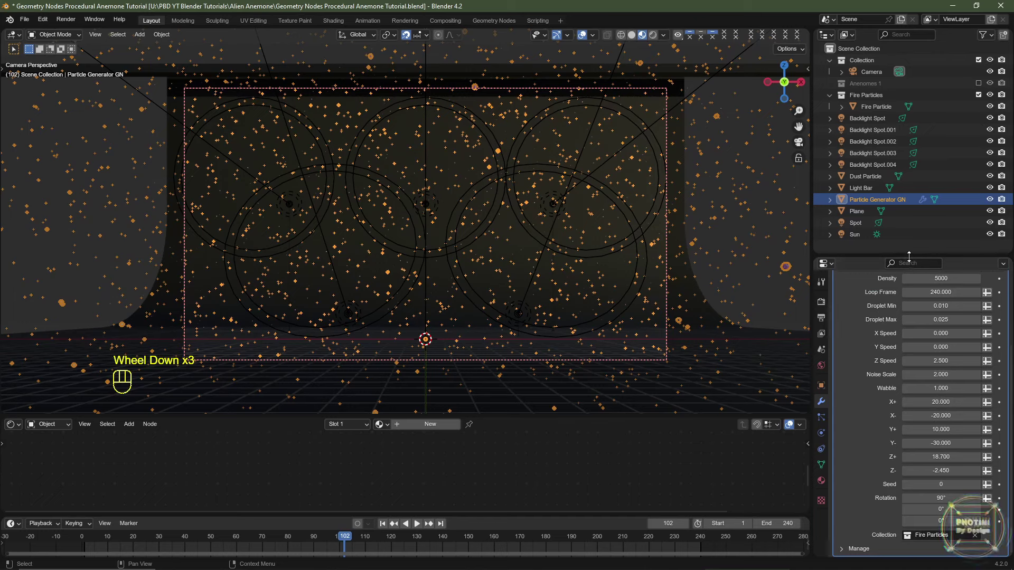
{"action": "left_click_drag", "start_coordinate": [908, 255], "coordinate": [908, 175]}
{"action": "double_click", "coordinate": [939, 278]}
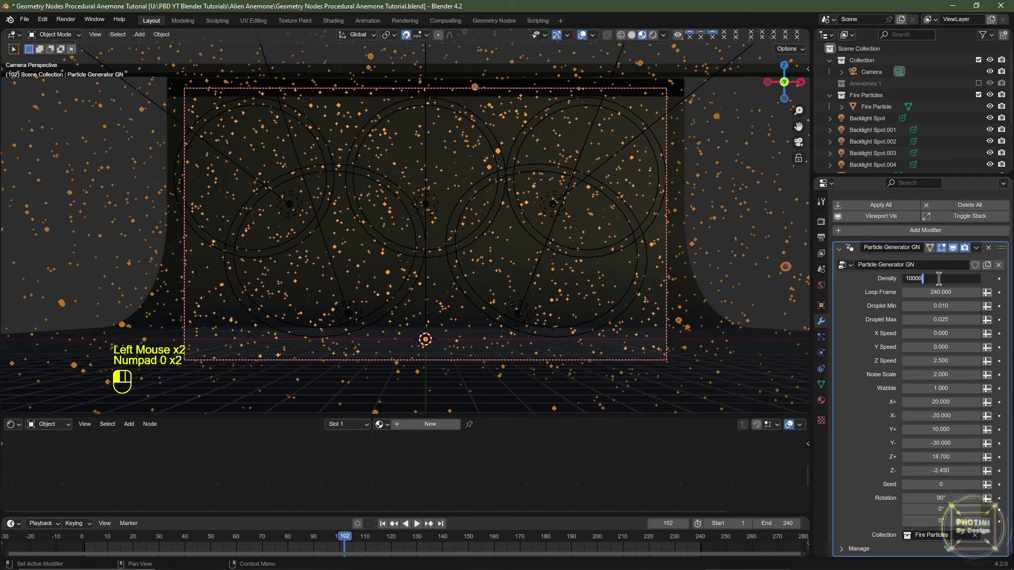
{"action": "type", "text": "10000"}
{"action": "key", "text": "Return"}
{"action": "left_click", "coordinate": [582, 35]}
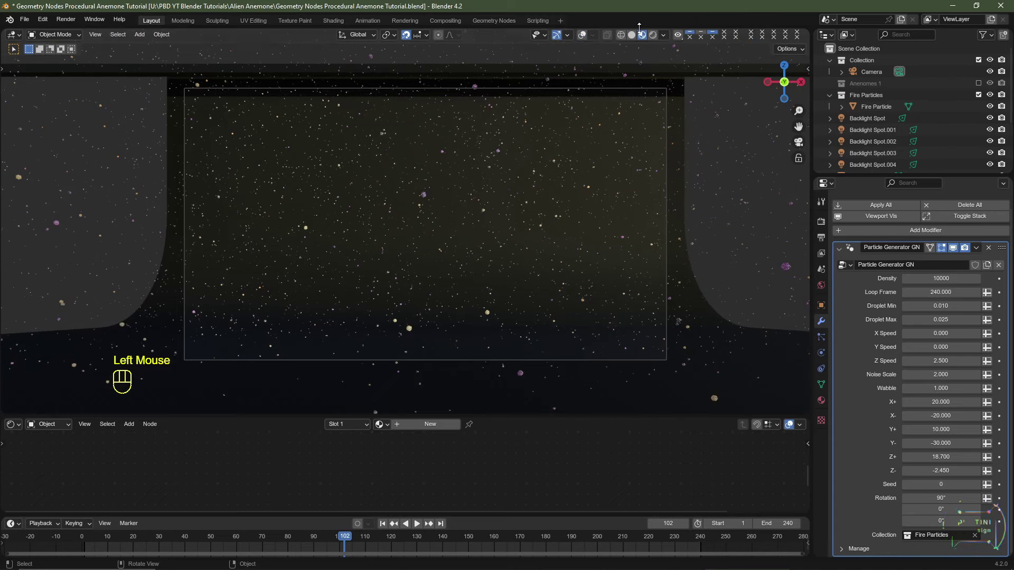
- Switch the viewport to rendered shading and enable Depth of Field on the camera
{"action": "left_click", "coordinate": [653, 35]}
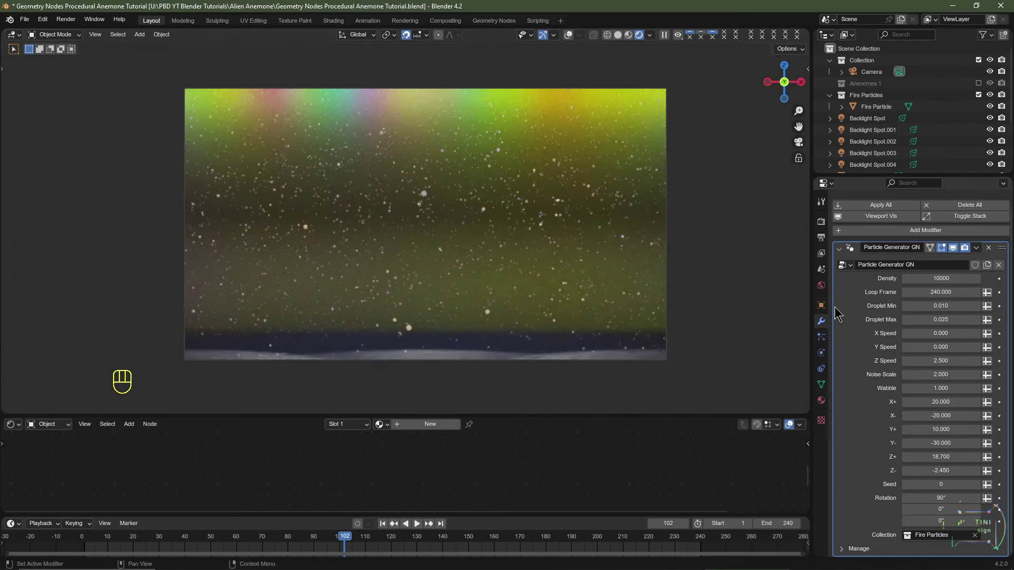
{"action": "left_click", "coordinate": [867, 72]}
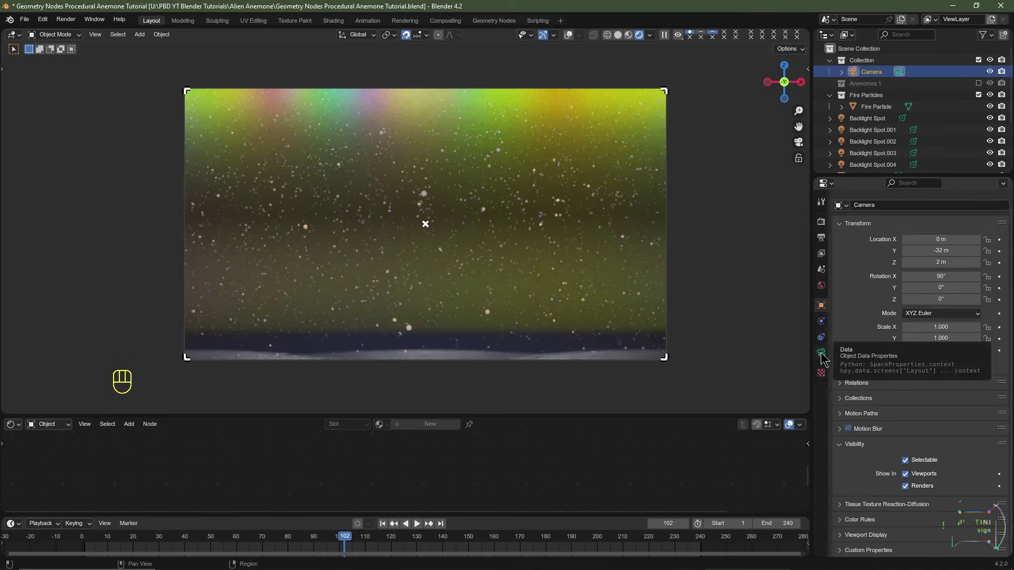
{"action": "left_click", "coordinate": [821, 352]}
{"action": "scroll", "coordinate": [847, 401], "scroll_direction": "down", "scroll_amount": 4}
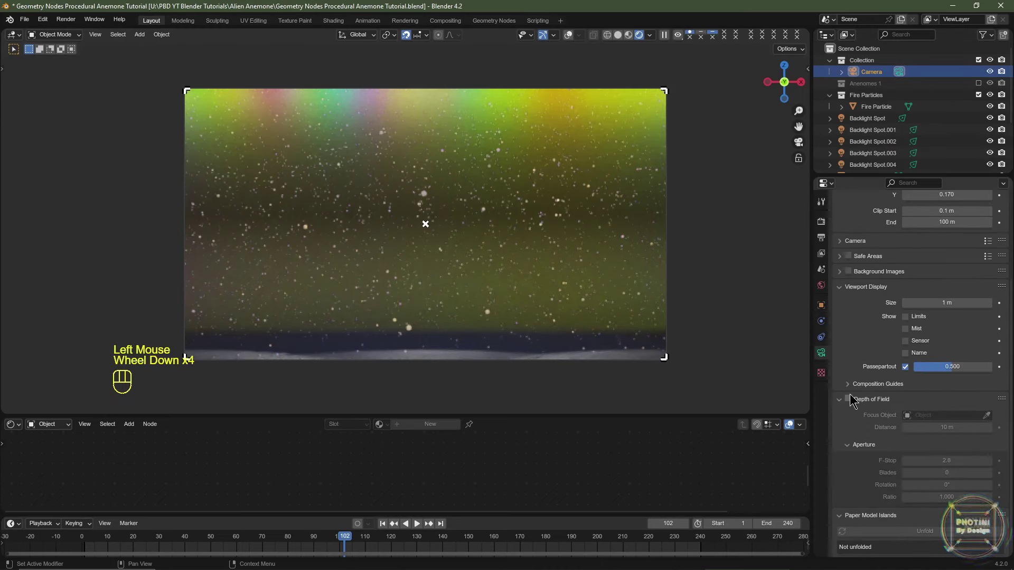
{"action": "left_click", "coordinate": [848, 399]}
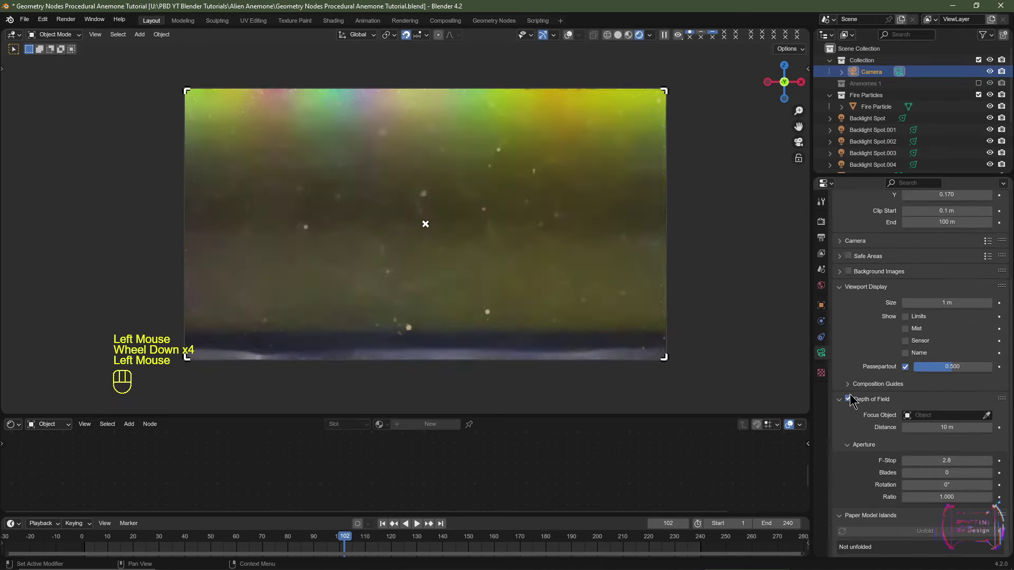
- Show the scene in solid shading with overlays from the right orthographic side and re-enable the Anenomes 1 collection
{"action": "left_click", "coordinate": [617, 34]}
{"action": "left_click", "coordinate": [582, 35]}
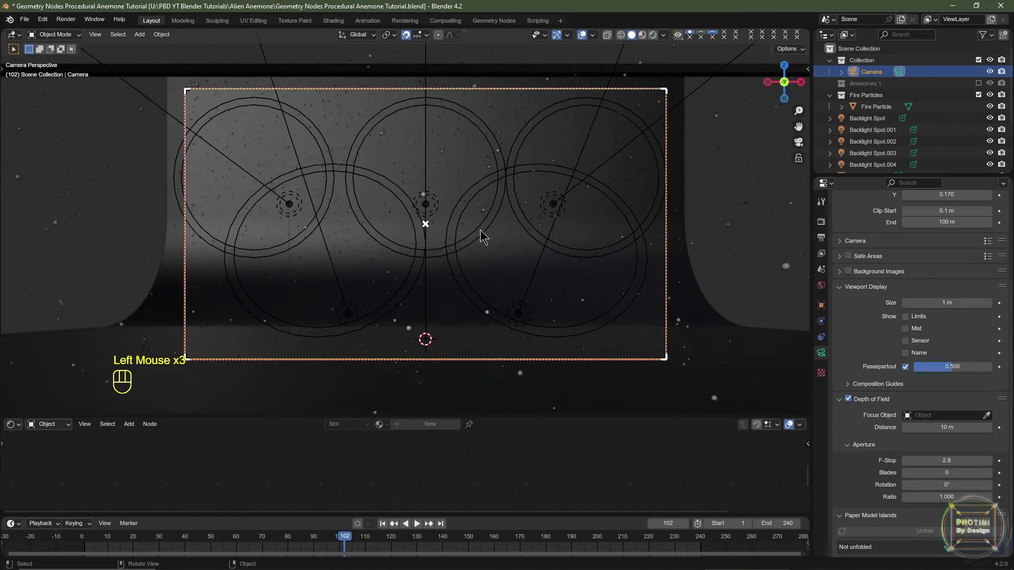
{"action": "key", "text": "KP_3"}
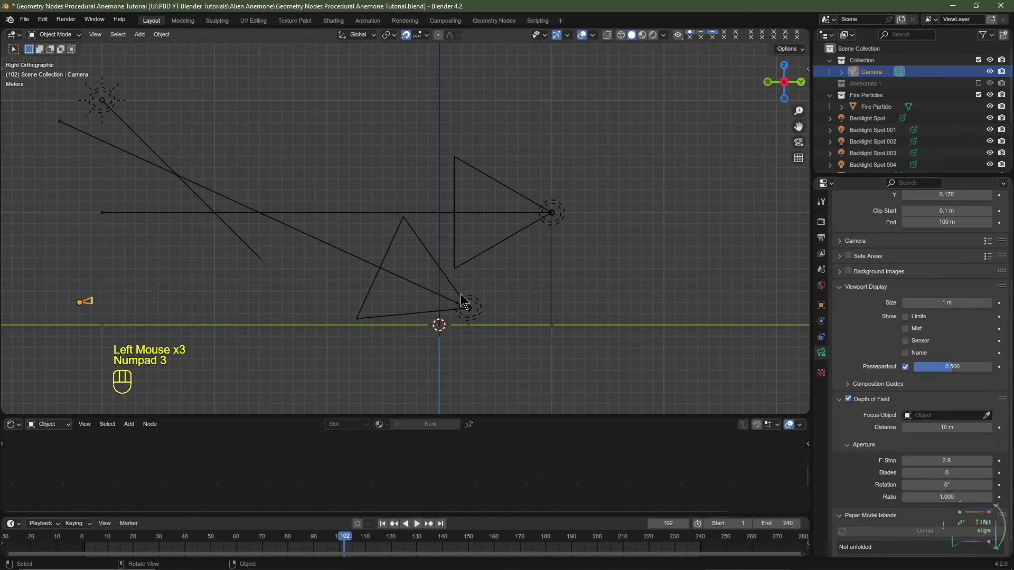
{"action": "left_click", "coordinate": [821, 306]}
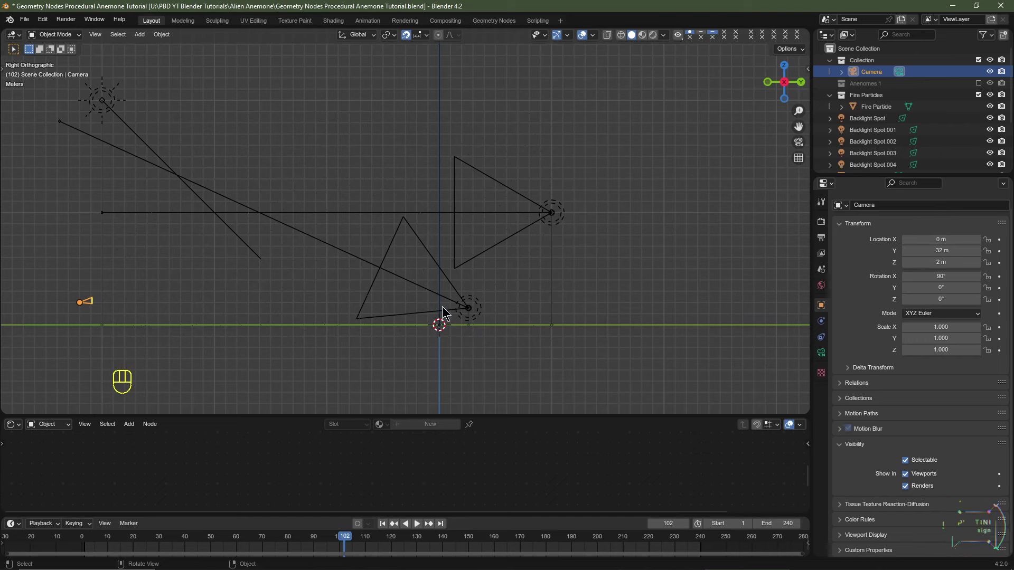
{"action": "left_click", "coordinate": [978, 84]}
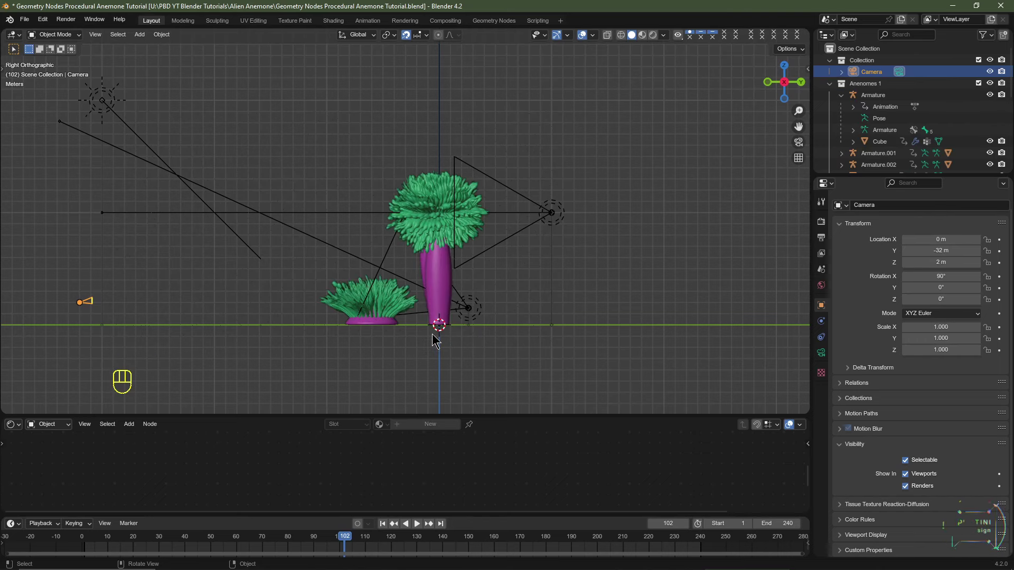
- Set the camera's depth of field distance to 32 m, aperture blades to 16 and F-Stop to 0.7
{"action": "left_click", "coordinate": [821, 353]}
{"action": "scroll", "coordinate": [934, 366], "scroll_direction": "down", "scroll_amount": 3}
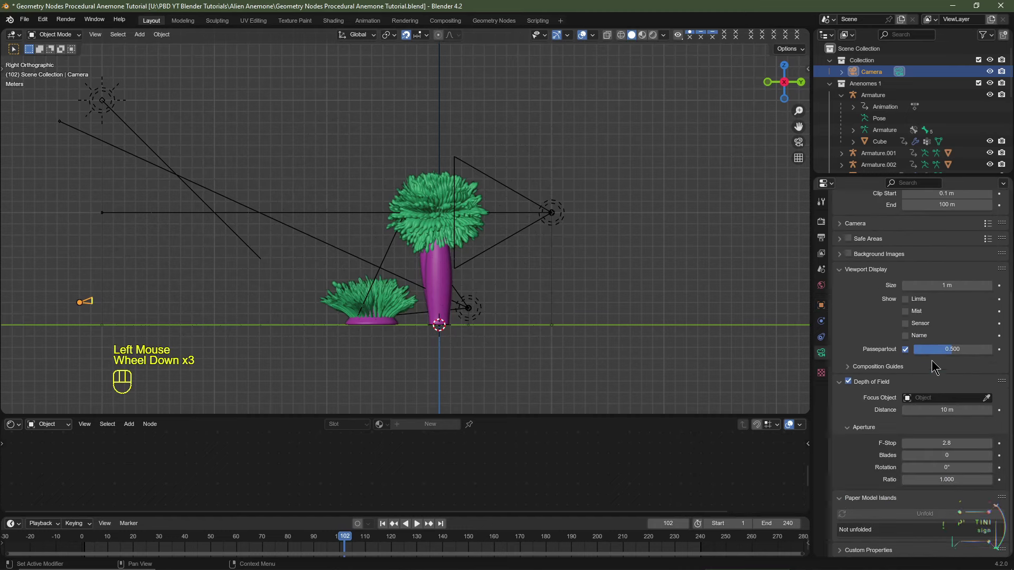
{"action": "left_click", "coordinate": [947, 410]}
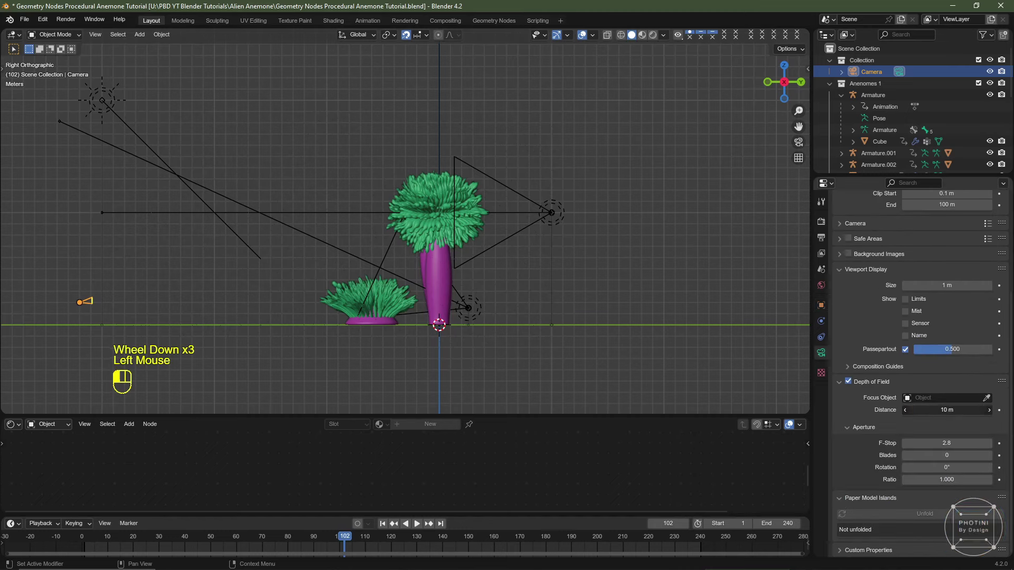
{"action": "type", "text": "32"}
{"action": "left_click", "coordinate": [948, 422]}
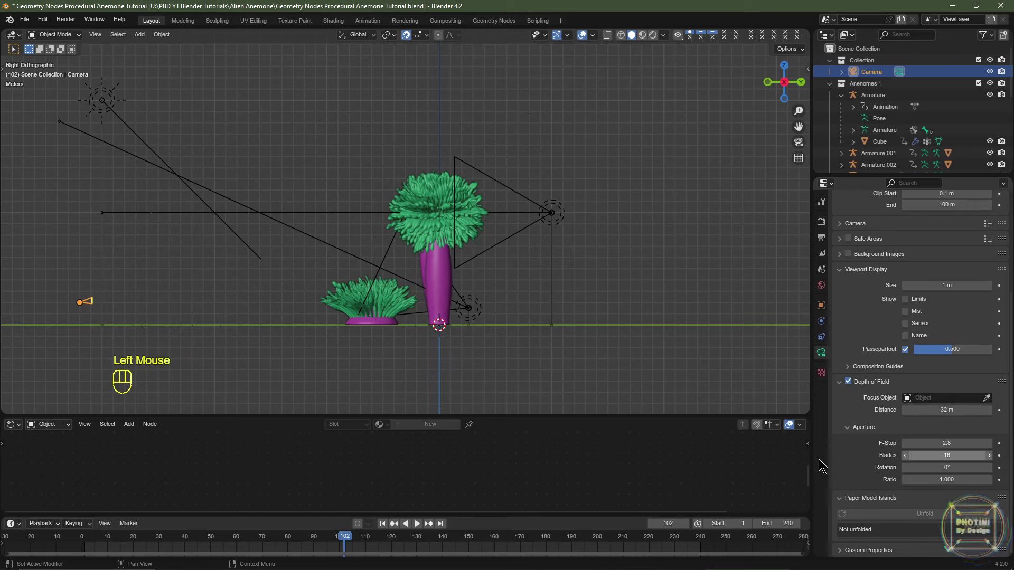
{"action": "double_click", "coordinate": [944, 442]}
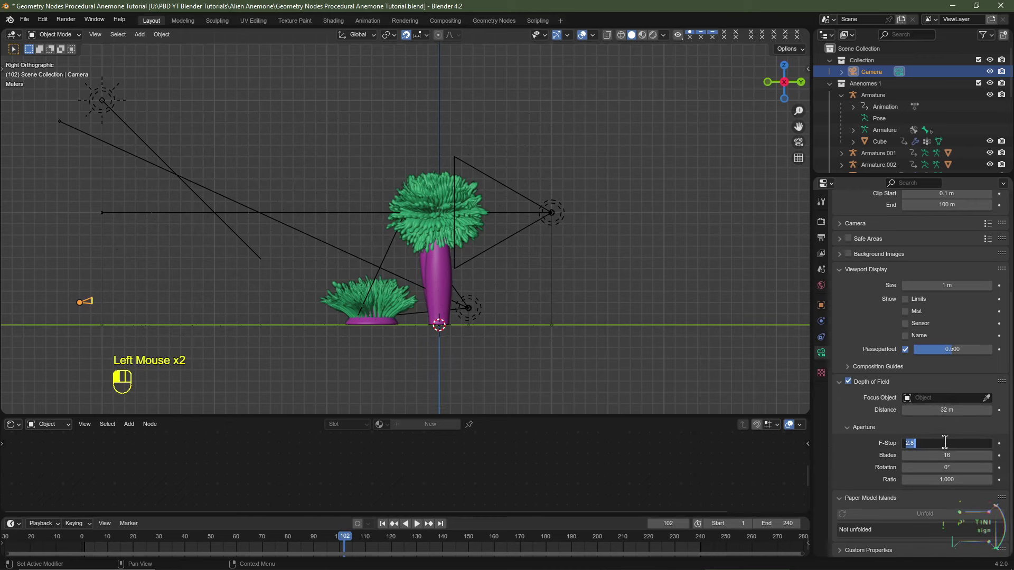
{"action": "type", "text": ".7"}
{"action": "key", "text": "Return"}
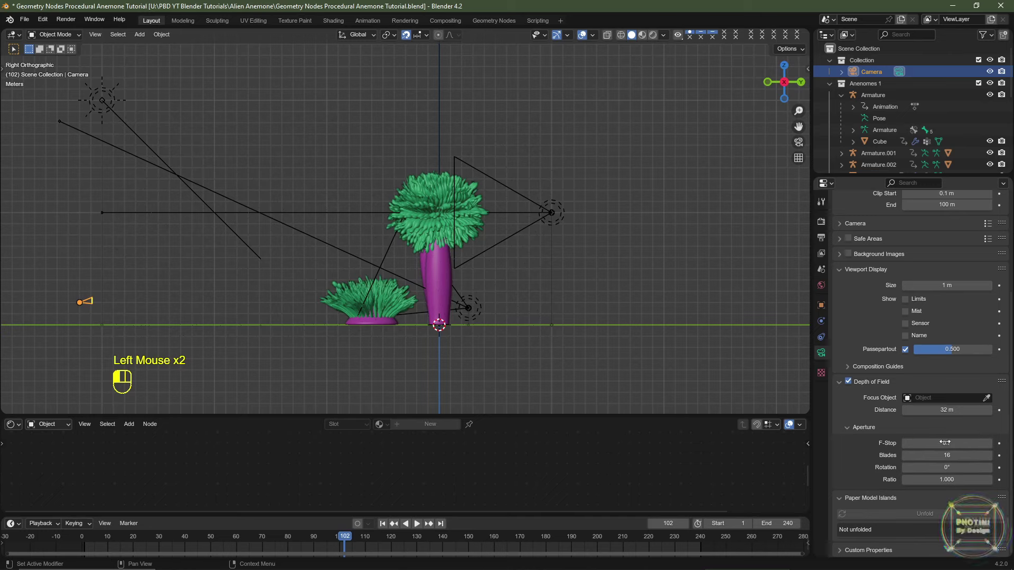
- Return to the camera view in rendered shading and inspect the focus on the front left anemone up close
{"action": "scroll", "coordinate": [945, 309], "scroll_direction": "up", "scroll_amount": 3}
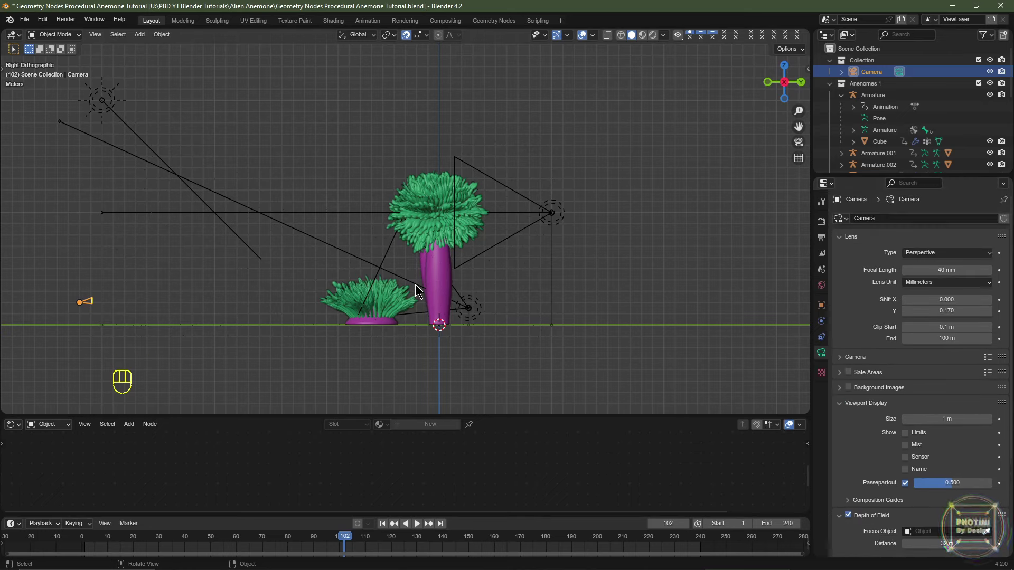
{"action": "key", "text": "KP_0"}
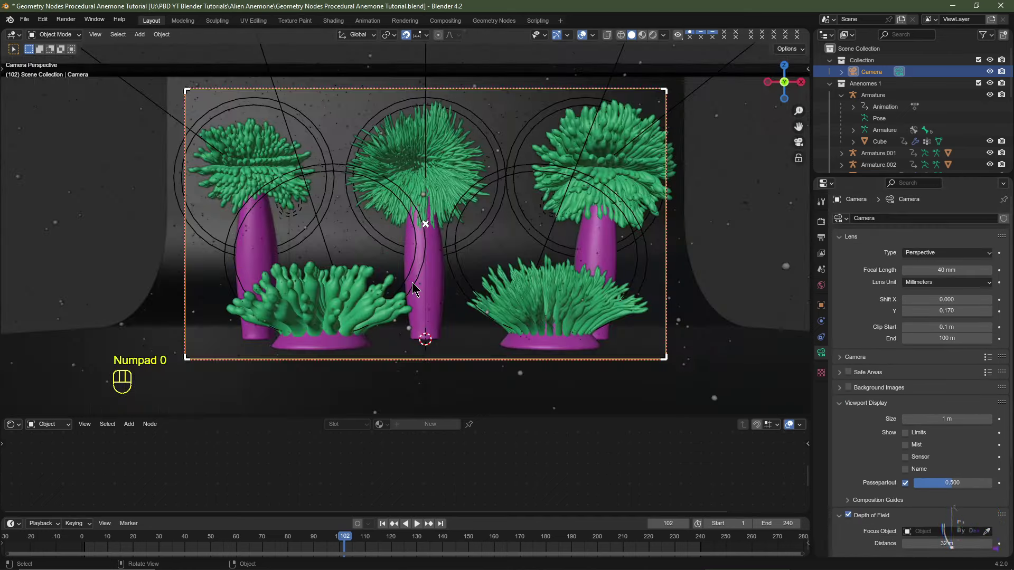
{"action": "left_click", "coordinate": [653, 36]}
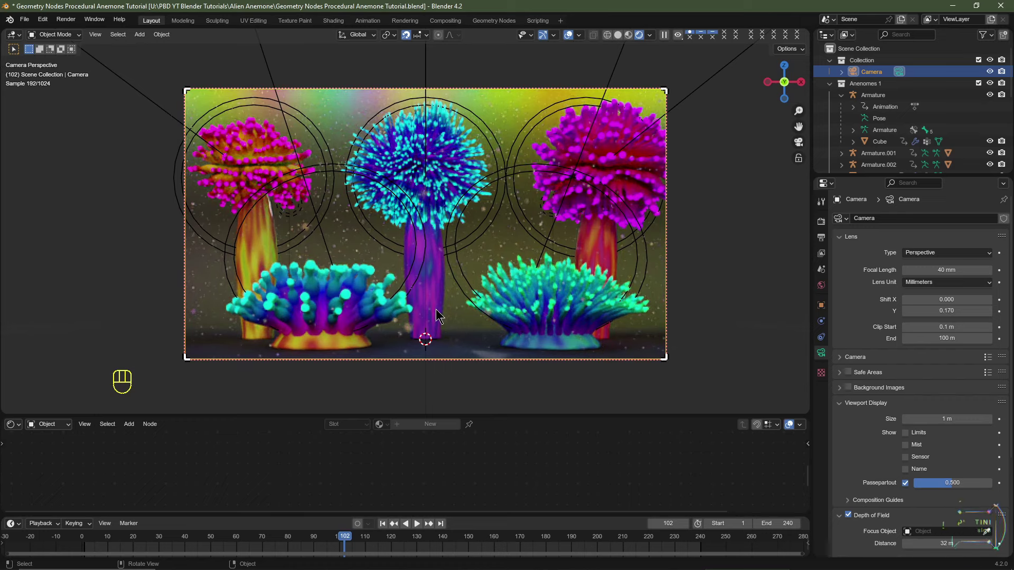
{"action": "middle_click_drag", "start_coordinate": [438, 316], "coordinate": [426, 336], "text": "shift"}
{"action": "scroll", "coordinate": [426, 336], "scroll_direction": "up", "scroll_amount": 3}
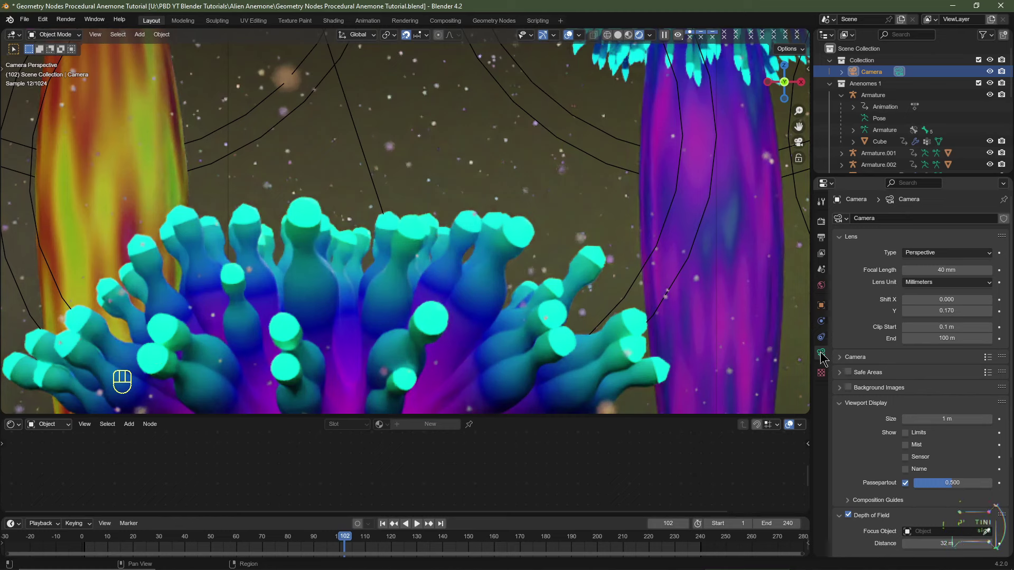
- Set the camera's focus distance to 31 m and bring the whole camera frame back into view
{"action": "scroll", "coordinate": [949, 445], "scroll_direction": "down", "scroll_amount": 3}
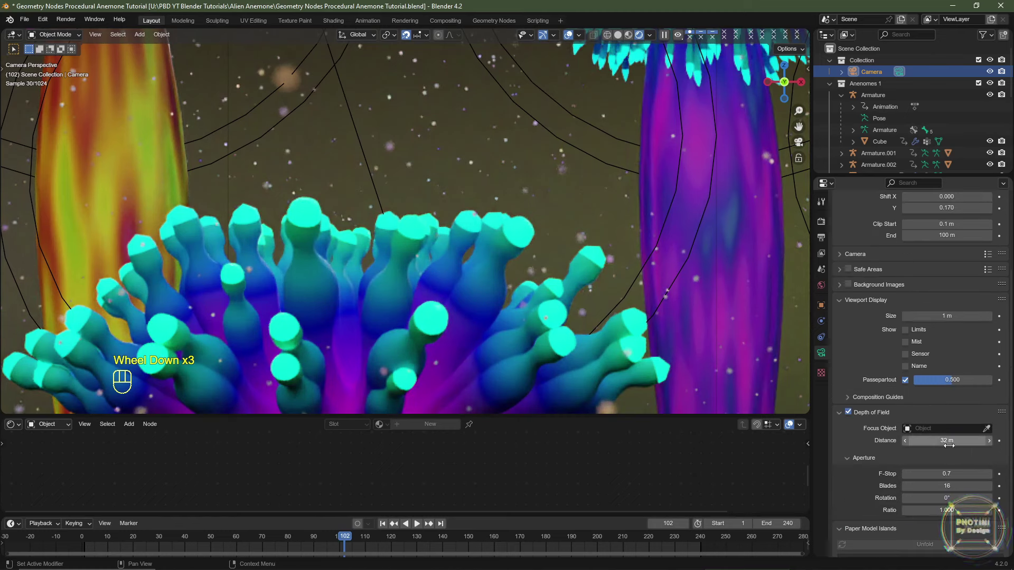
{"action": "left_click", "coordinate": [942, 440]}
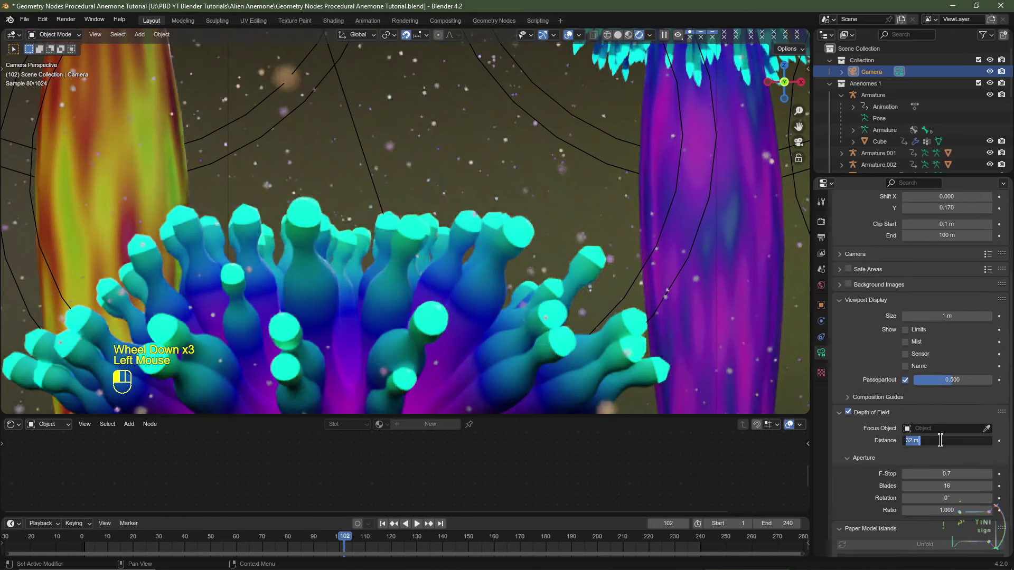
{"action": "type", "text": "31"}
{"action": "key", "text": "Return"}
{"action": "scroll", "coordinate": [537, 91], "scroll_direction": "down", "scroll_amount": 4}
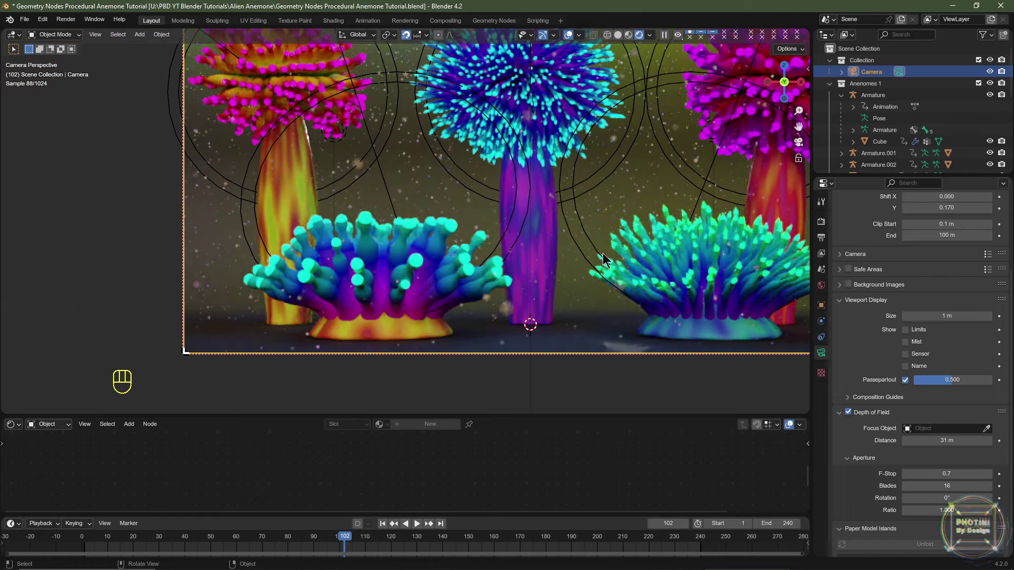
{"action": "scroll", "coordinate": [603, 261], "scroll_direction": "down", "scroll_amount": 2}
{"action": "middle_click_drag", "start_coordinate": [603, 260], "coordinate": [533, 328], "text": "shift"}
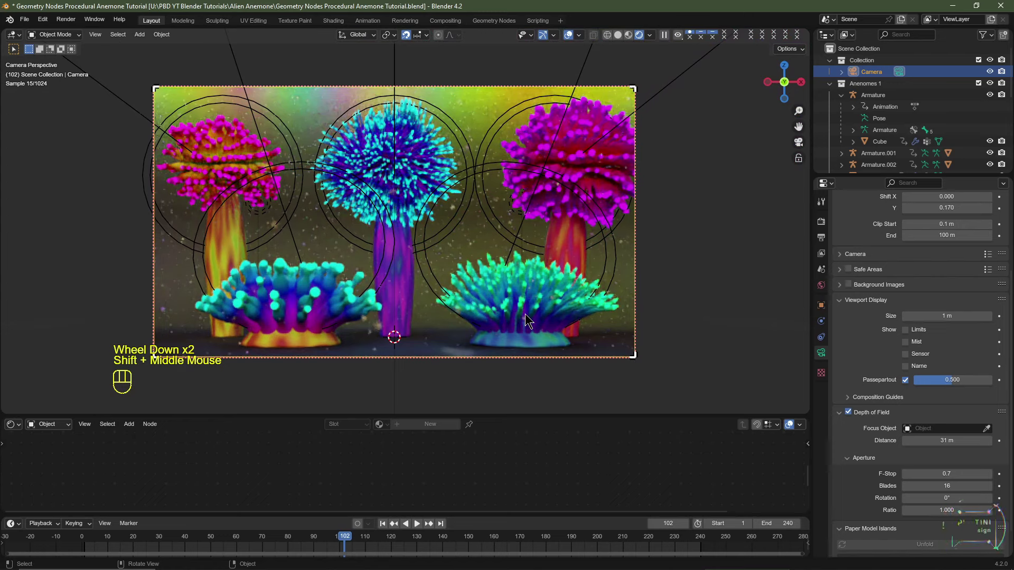
- Disable the Wave modifier for viewport and render on both short front anemones
{"action": "left_click", "coordinate": [527, 320]}
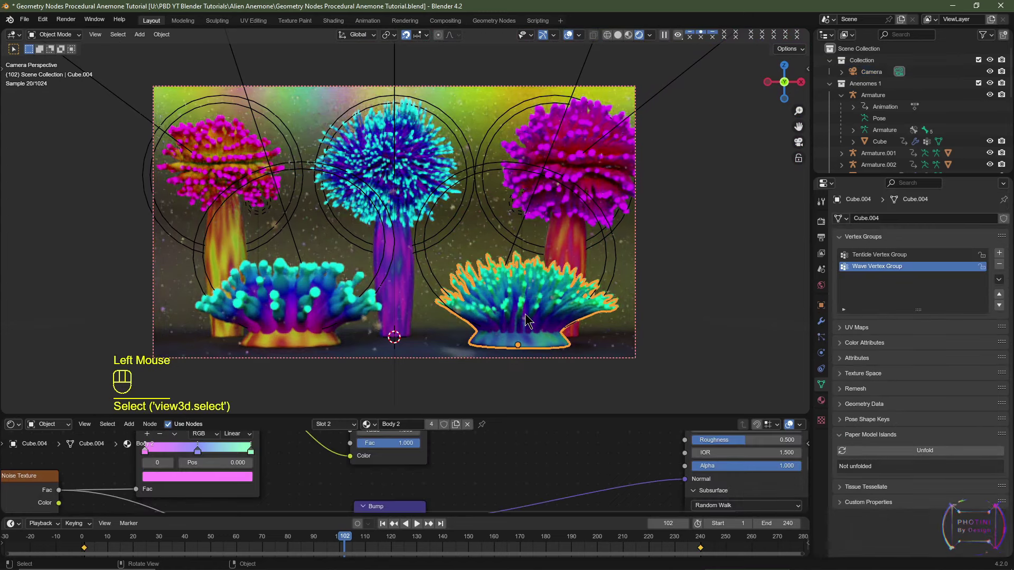
{"action": "left_click", "coordinate": [820, 321]}
{"action": "left_click", "coordinate": [952, 262]}
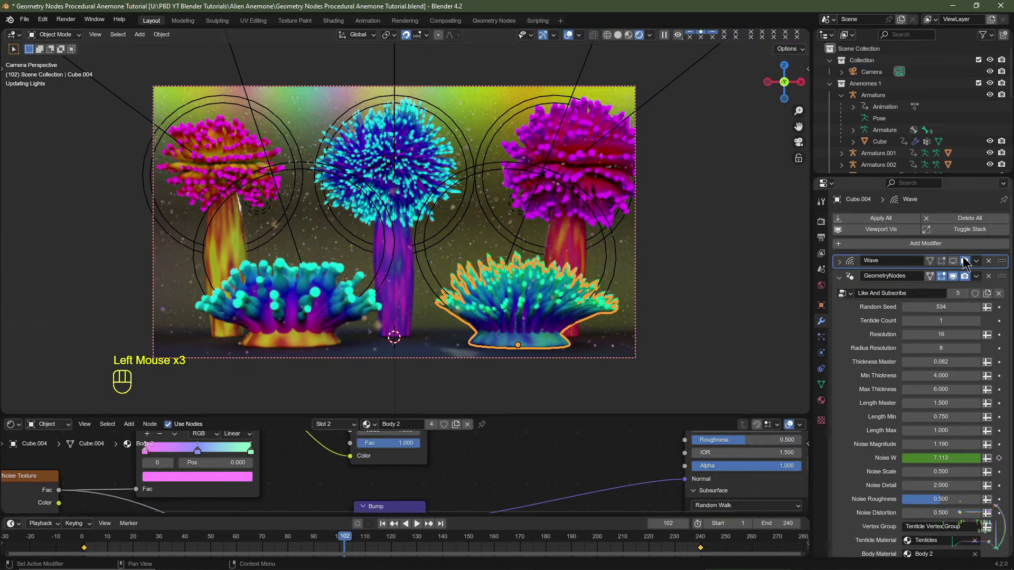
{"action": "left_click", "coordinate": [965, 262]}
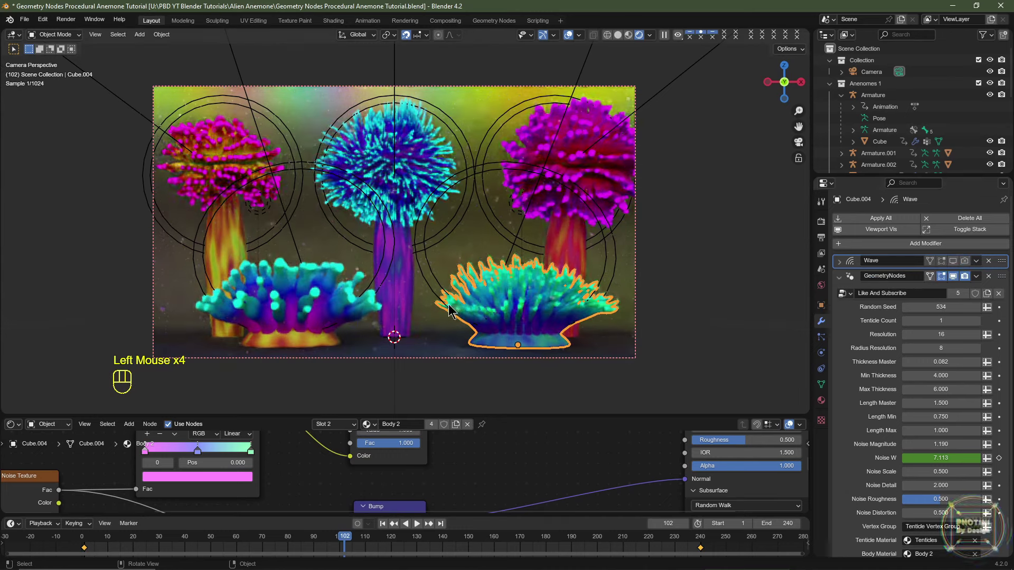
{"action": "left_click", "coordinate": [329, 316]}
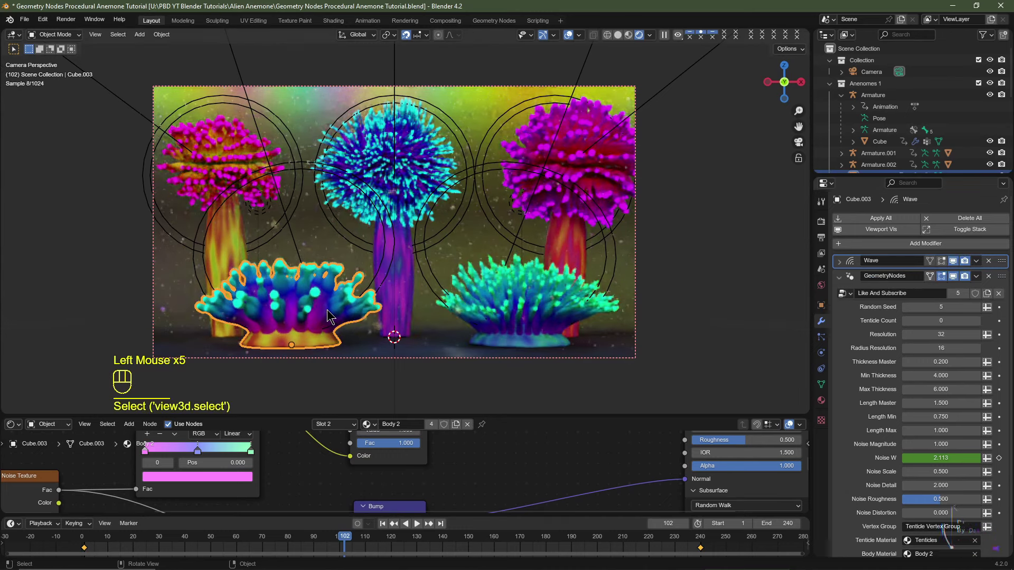
{"action": "left_click", "coordinate": [953, 262]}
- Select the rear left anemone's Armature and show its rotation curve's Noise modifier in an enlarged Graph Editor
{"action": "left_click", "coordinate": [230, 227]}
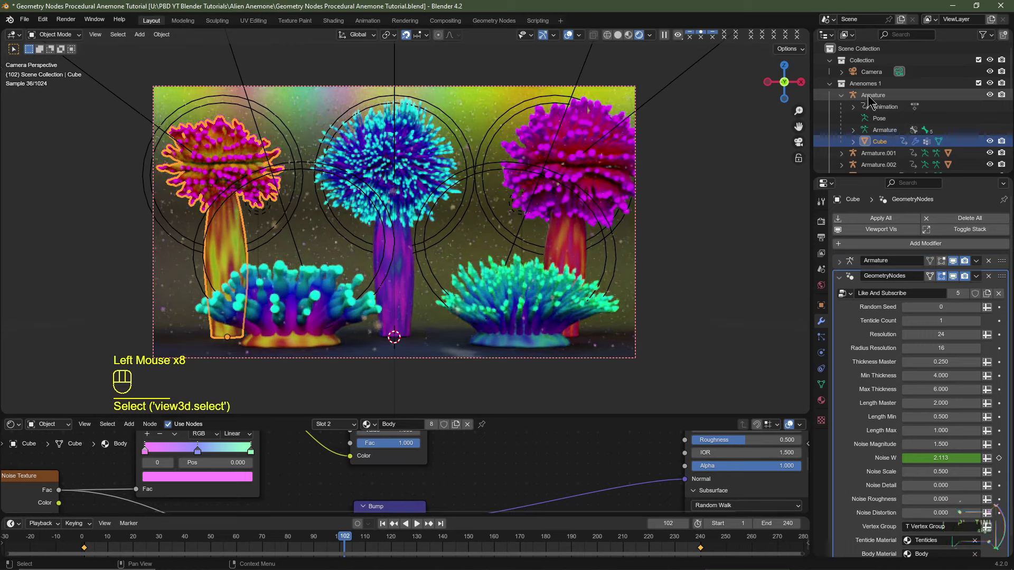
{"action": "left_click", "coordinate": [842, 95]}
{"action": "left_click", "coordinate": [874, 95]}
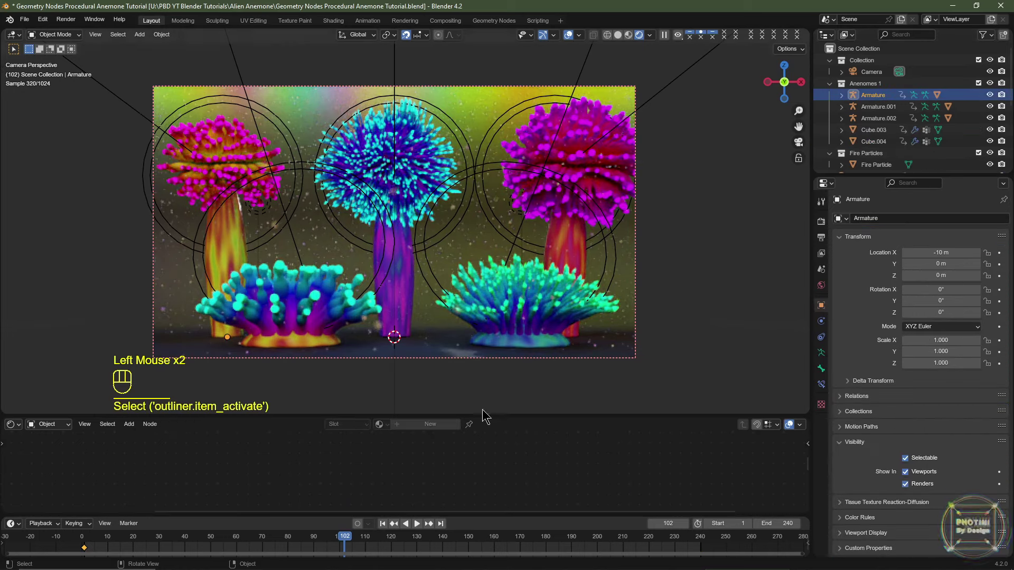
{"action": "left_click_drag", "start_coordinate": [481, 415], "coordinate": [528, 316]}
{"action": "left_click", "coordinate": [11, 323]}
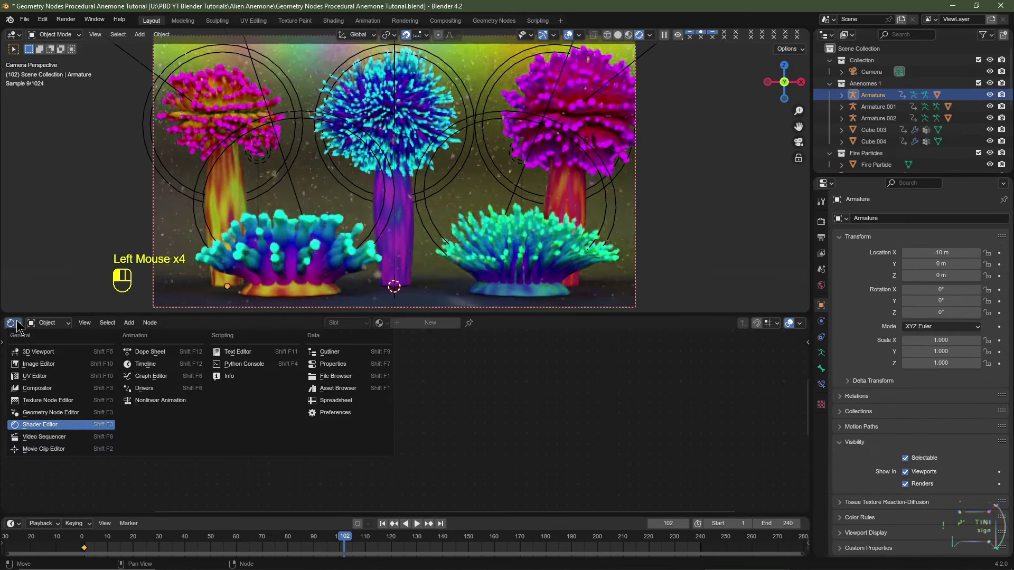
{"action": "left_click", "coordinate": [151, 375]}
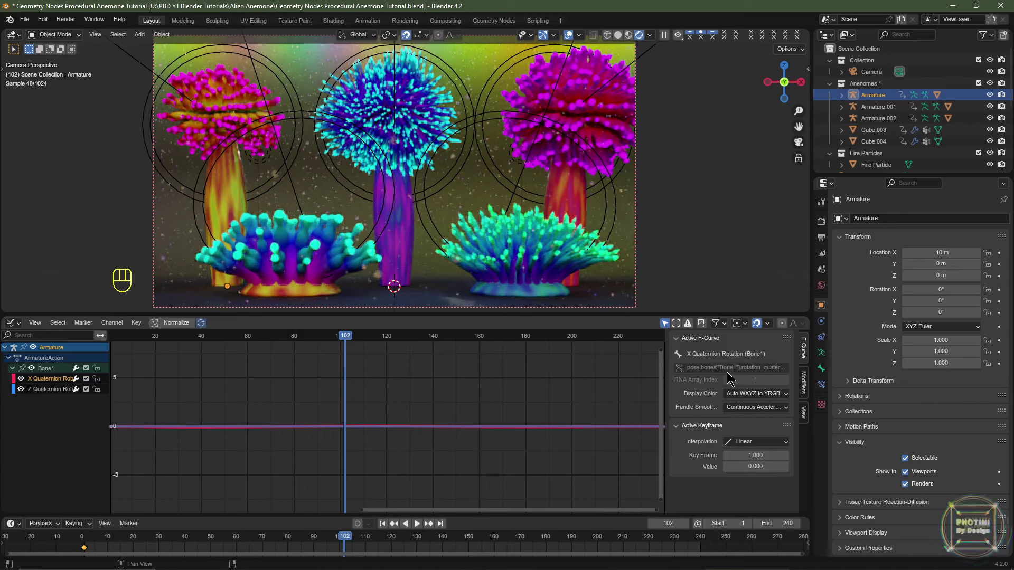
{"action": "left_click", "coordinate": [804, 382]}
{"action": "scroll", "coordinate": [702, 462], "scroll_direction": "down", "scroll_amount": 2}
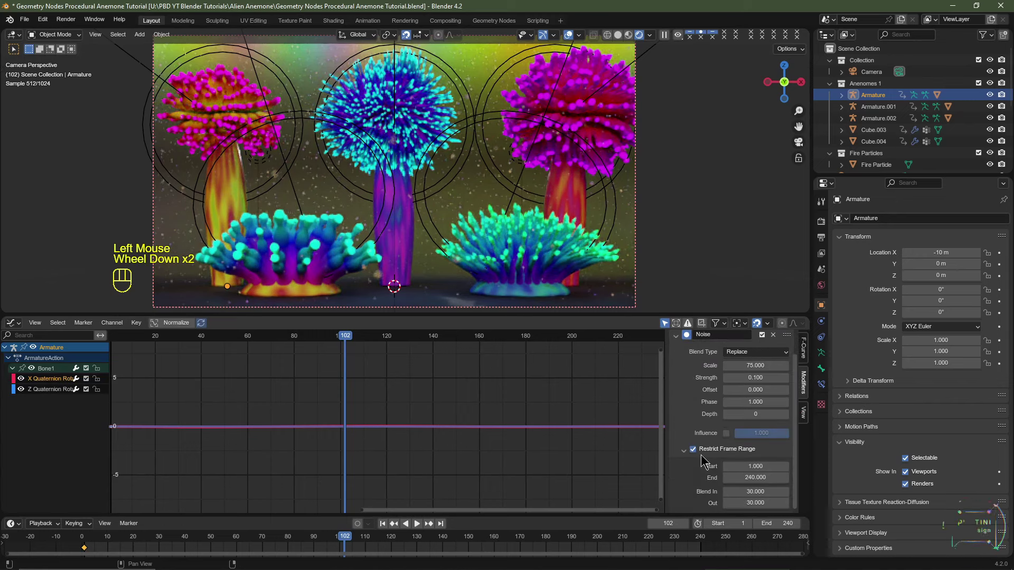
- Turn on Restrict Frame Range in the Noise modifiers of Armature's X and Z quaternion rotation curves
{"action": "key", "text": "ctrl+z"}
{"action": "key", "text": "ctrl+z"}
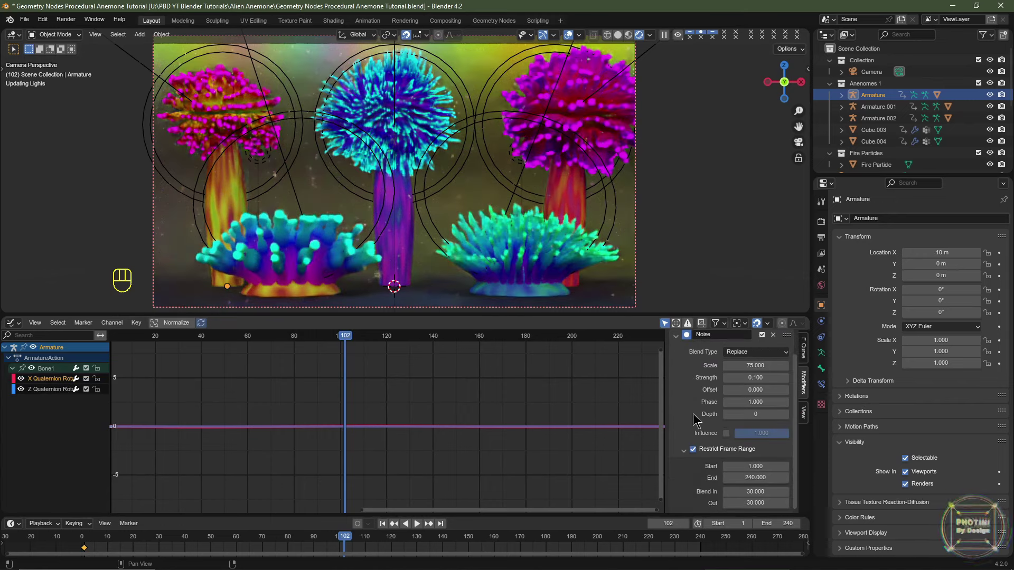
{"action": "left_click", "coordinate": [692, 449]}
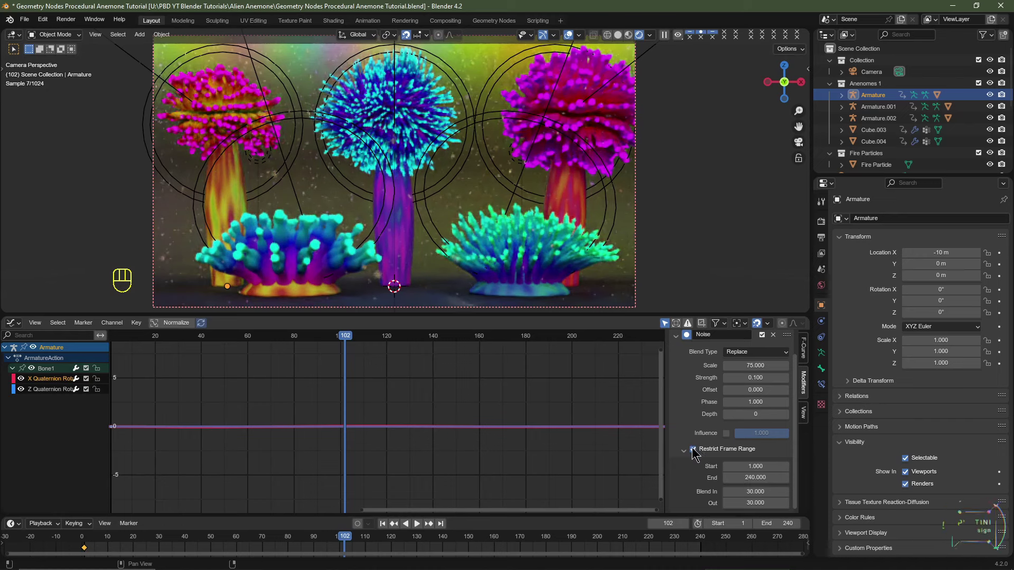
{"action": "left_click", "coordinate": [52, 389]}
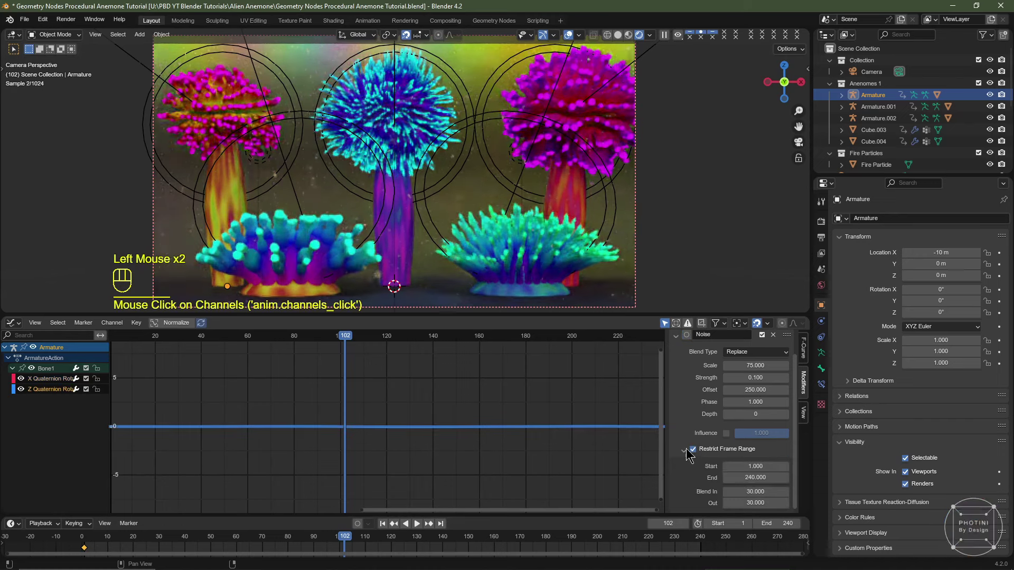
- Check the Restrict Frame Range setting in the Noise modifiers on the quaternion rotation curves of Armature.001 and Armature.002
{"action": "left_click", "coordinate": [876, 107]}
{"action": "left_click", "coordinate": [53, 389]}
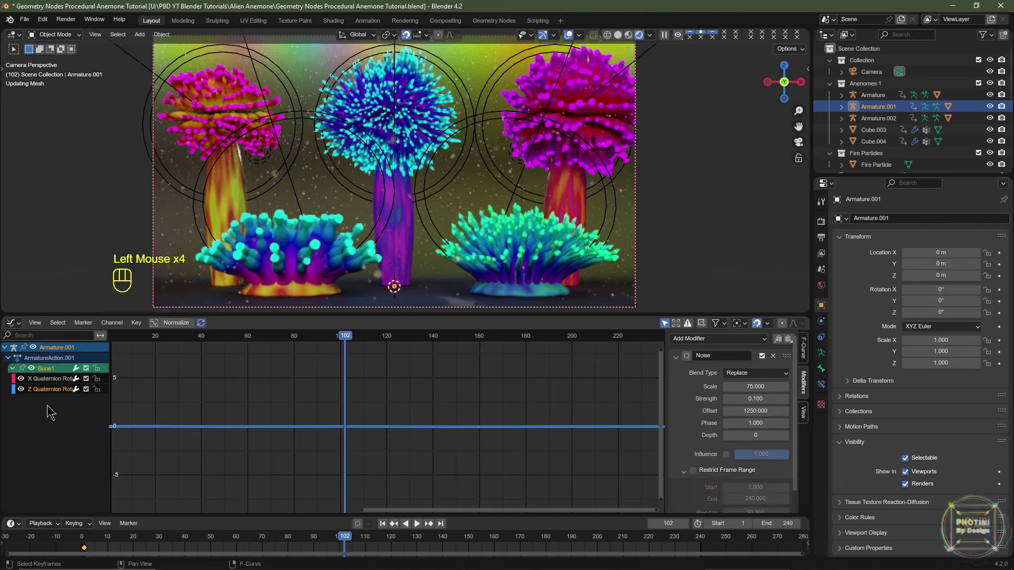
{"action": "left_click", "coordinate": [53, 389]}
{"action": "left_click", "coordinate": [879, 119]}
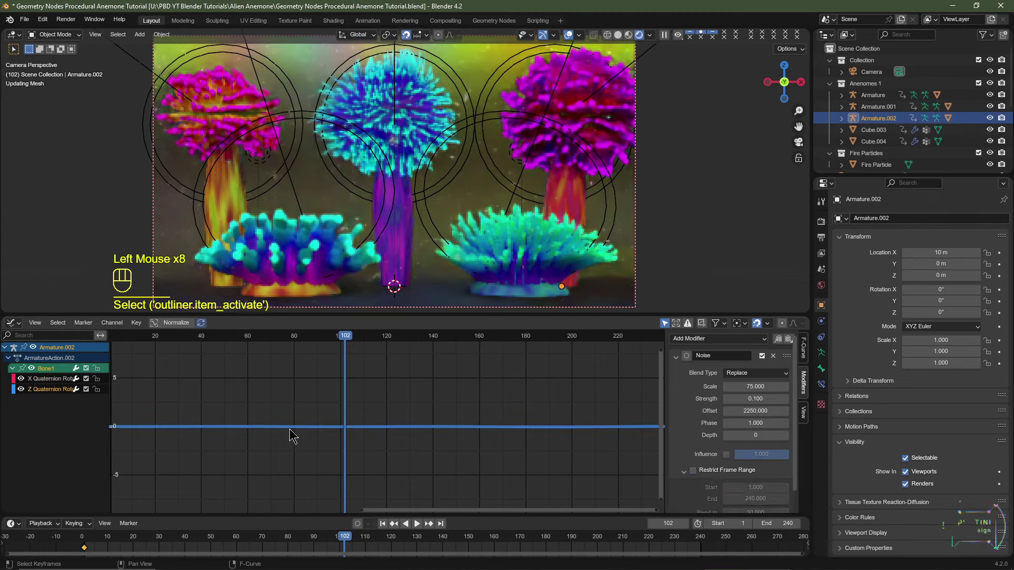
{"action": "left_click", "coordinate": [53, 378]}
{"action": "left_click", "coordinate": [53, 379]}
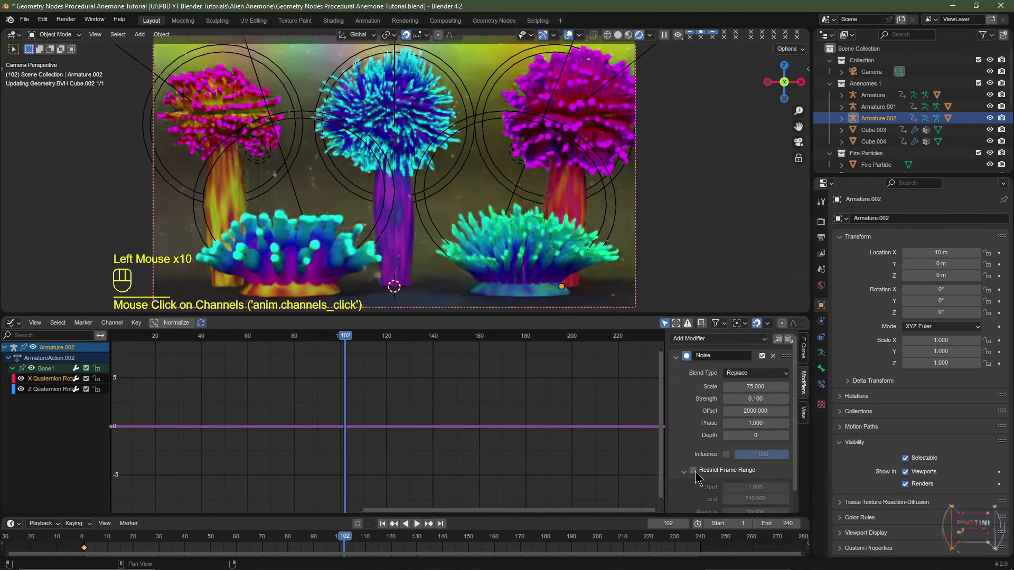
- Change the Graph Editor to the Shader Editor, then enlarge the 3D viewport over it to show the whole camera frame
{"action": "left_click", "coordinate": [11, 323]}
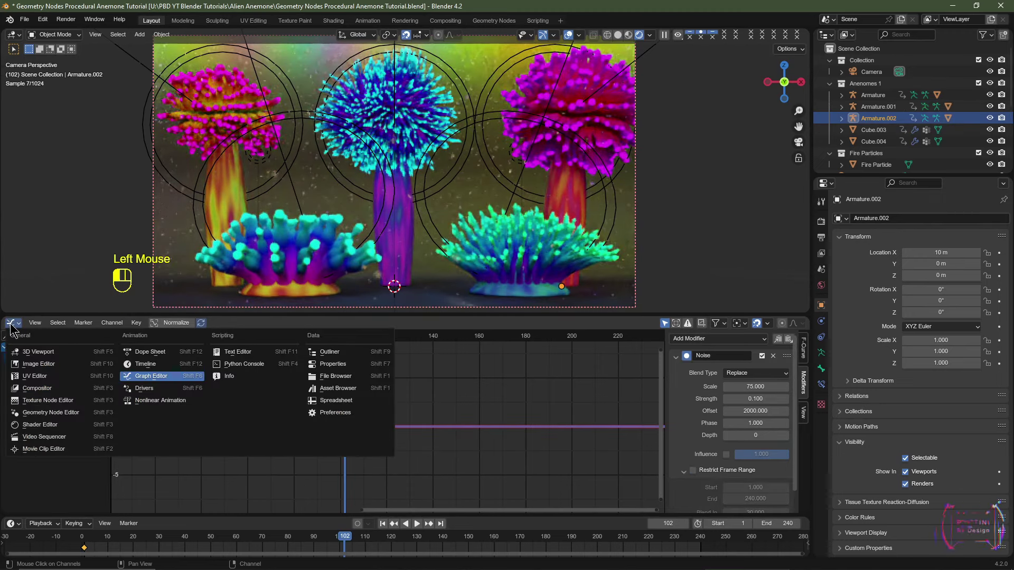
{"action": "left_click", "coordinate": [40, 425]}
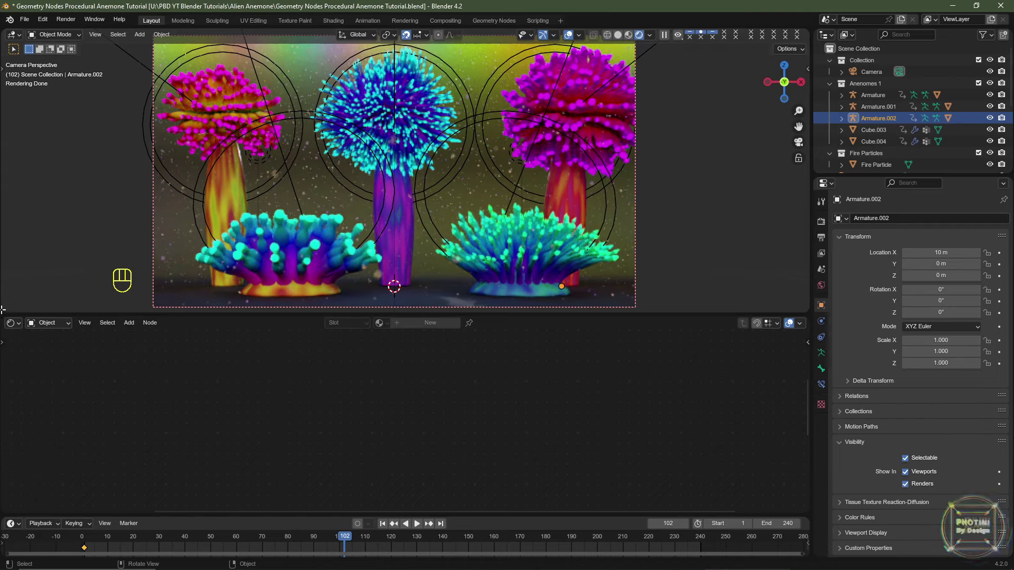
{"action": "left_click_drag", "start_coordinate": [4, 308], "coordinate": [21, 402]}
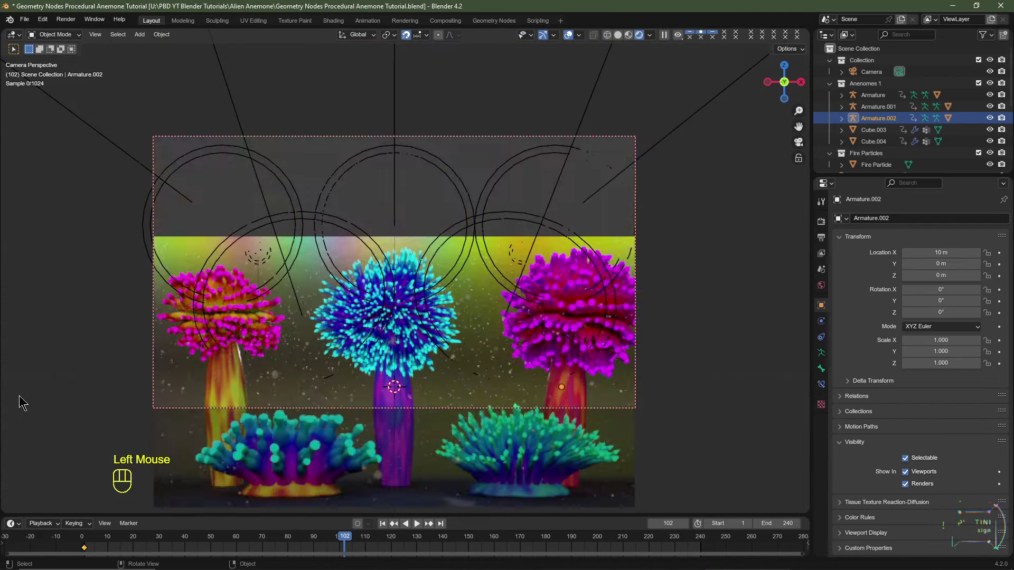
{"action": "scroll", "coordinate": [534, 196], "scroll_direction": "up", "scroll_amount": 1}
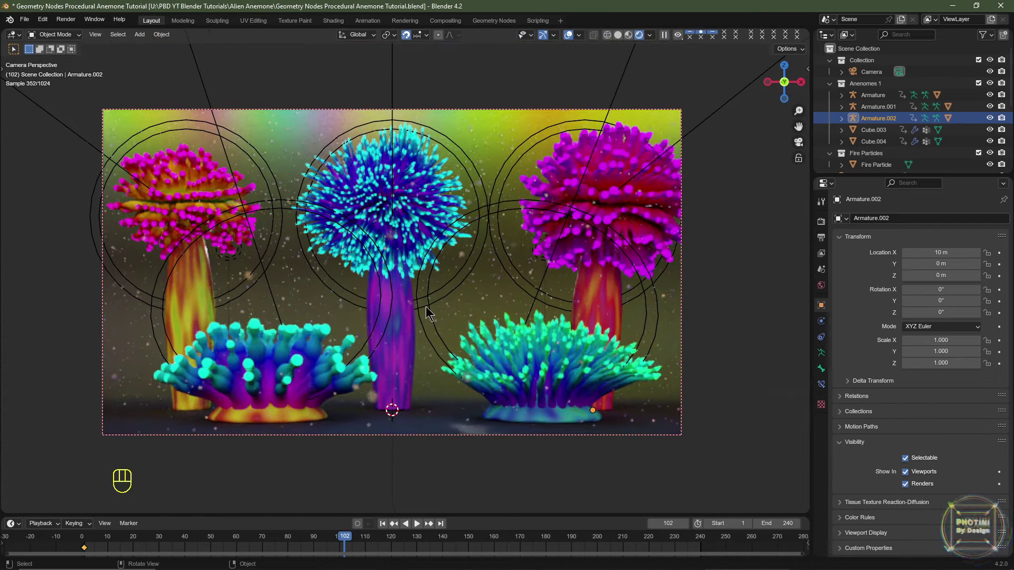
- Set the Cycles render's maximum samples to 1024 in the scene's render properties
{"action": "left_click", "coordinate": [821, 221]}
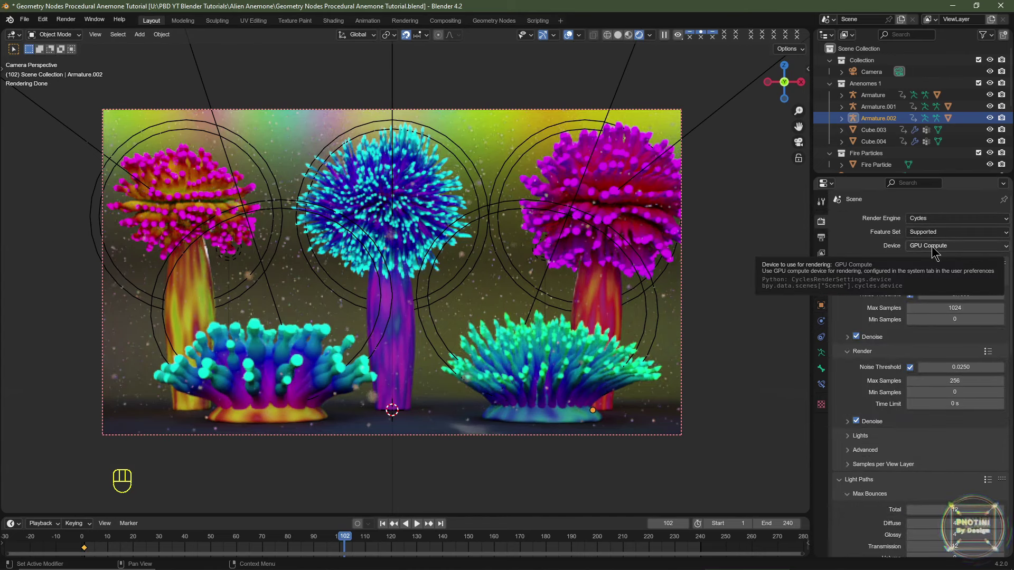
{"action": "left_click", "coordinate": [950, 380]}
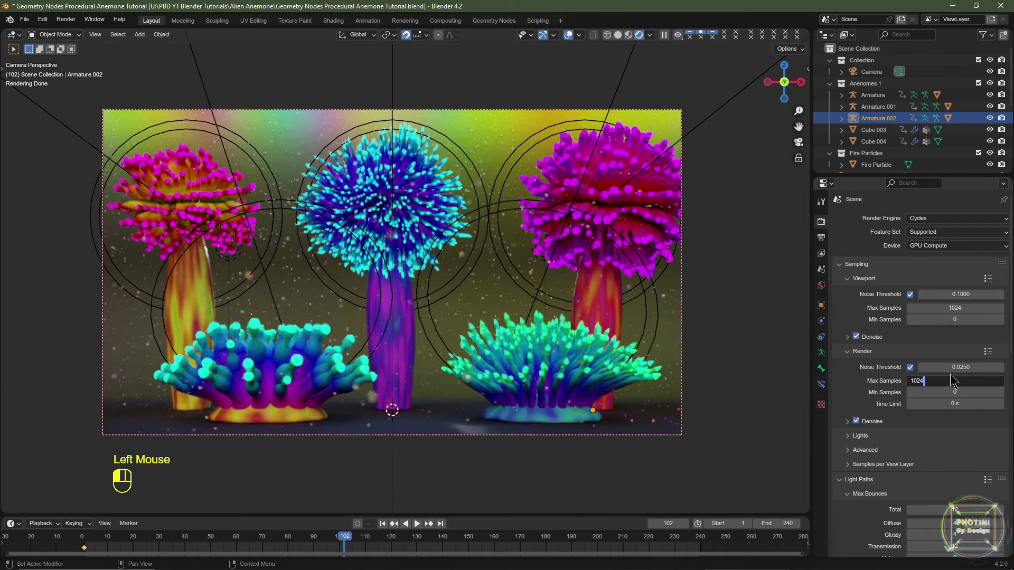
{"action": "key", "text": "Return"}
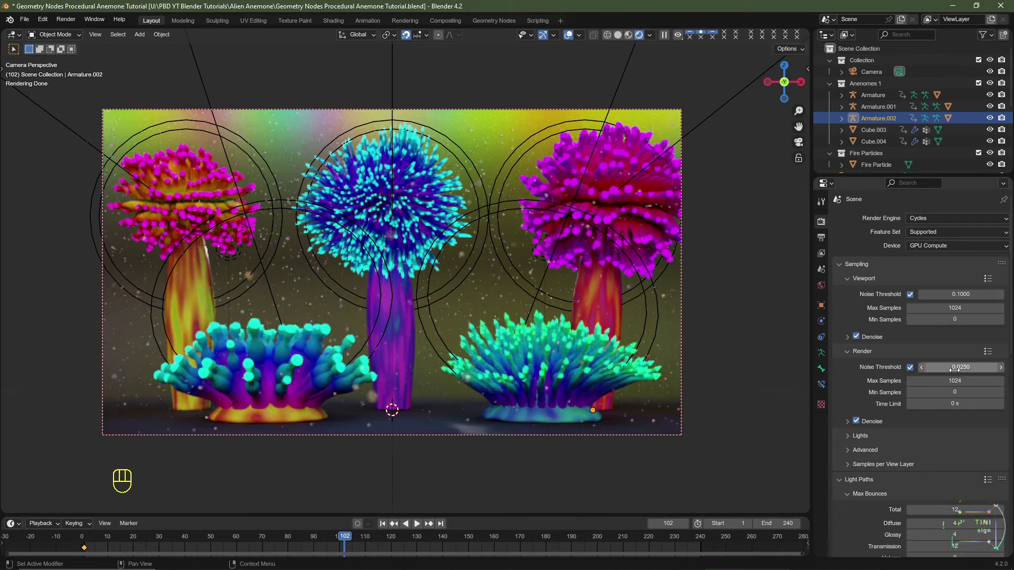
- Review the Light Paths, Caustics and Color Management settings, including the View Transform and Look
{"action": "scroll", "coordinate": [951, 364], "scroll_direction": "down", "scroll_amount": 6}
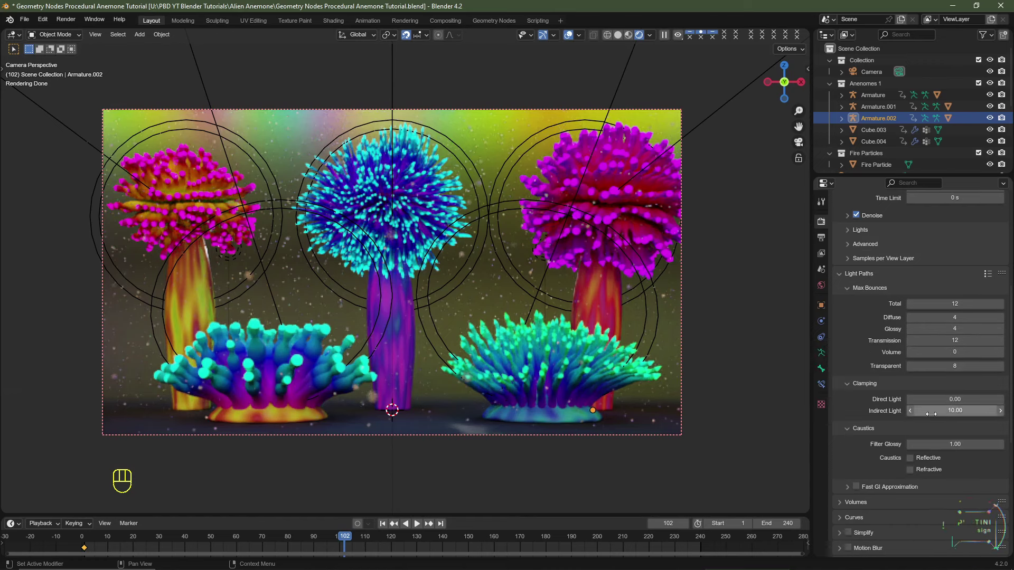
{"action": "scroll", "coordinate": [909, 431], "scroll_direction": "down", "scroll_amount": 3}
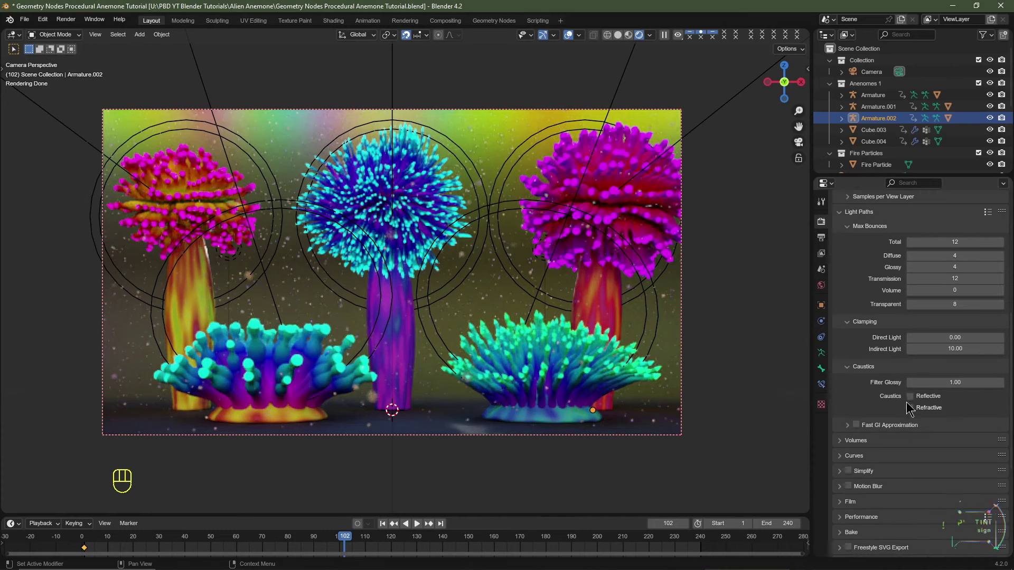
{"action": "scroll", "coordinate": [900, 406], "scroll_direction": "down", "scroll_amount": 5}
{"action": "scroll", "coordinate": [898, 403], "scroll_direction": "down", "scroll_amount": 5}
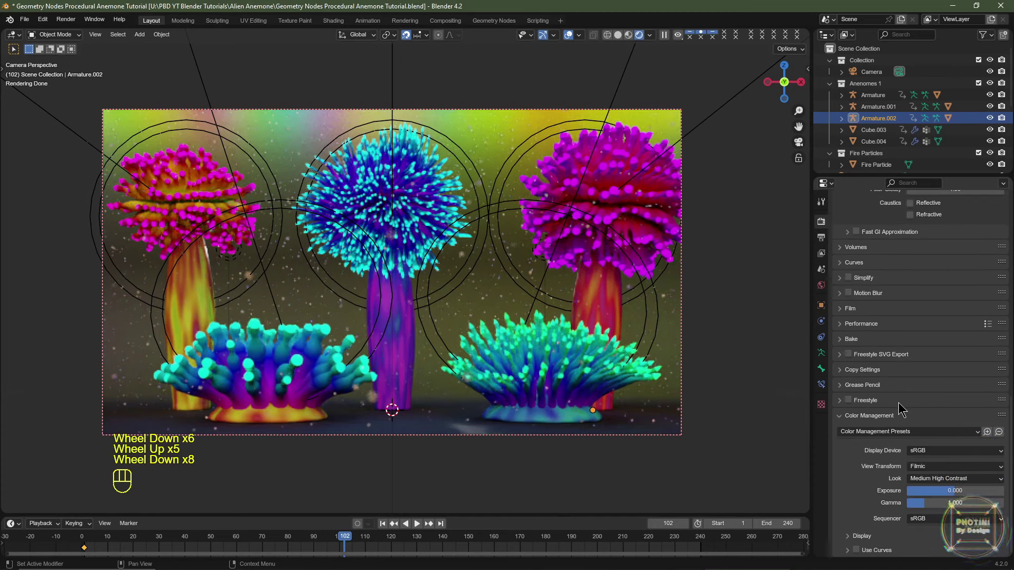
{"action": "left_click", "coordinate": [927, 468]}
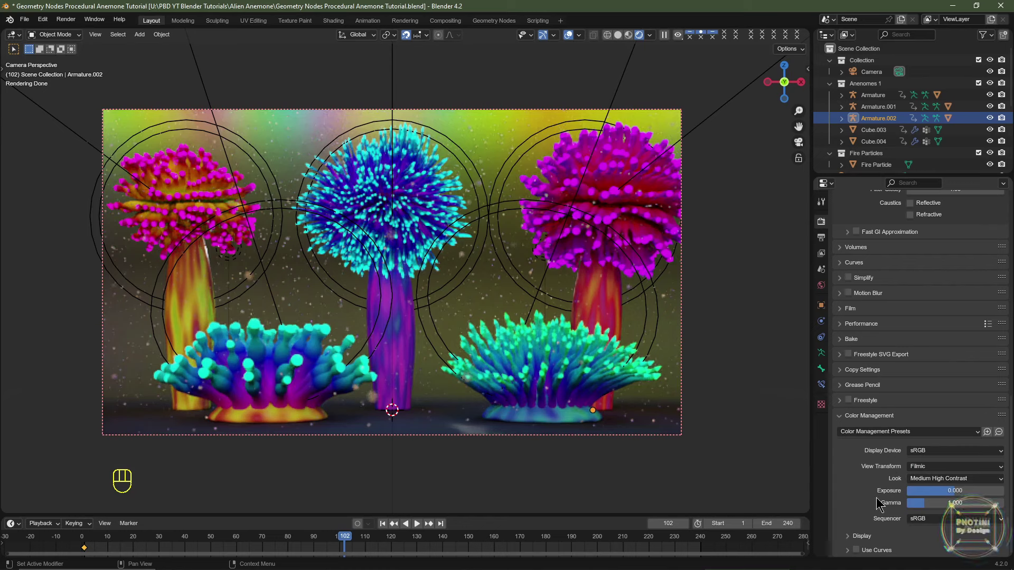
{"action": "scroll", "coordinate": [887, 422], "scroll_direction": "up", "scroll_amount": 6}
- Show the output format settings and switch Render Region off and back on
{"action": "left_click", "coordinate": [822, 238]}
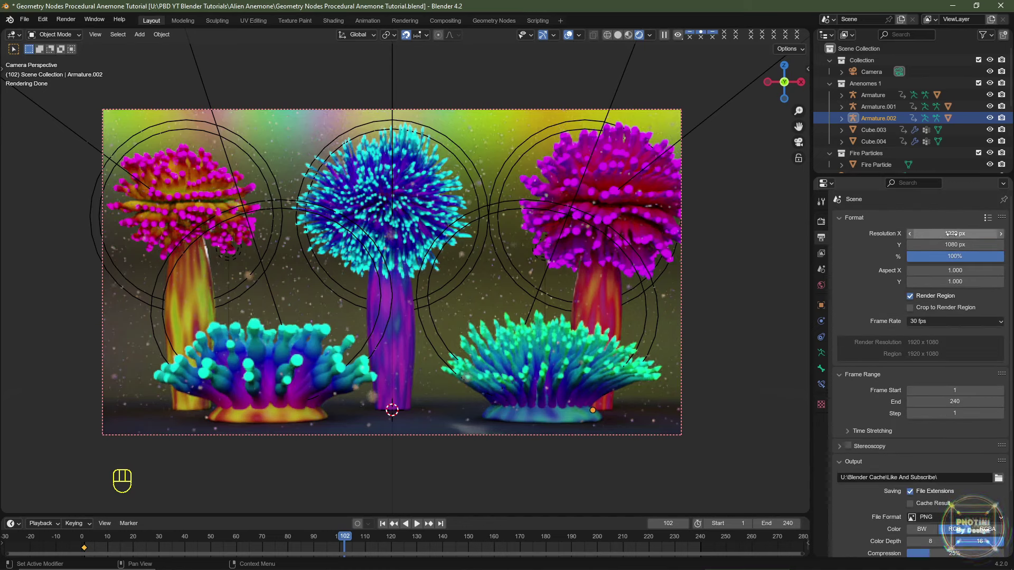
{"action": "double_click", "coordinate": [945, 245]}
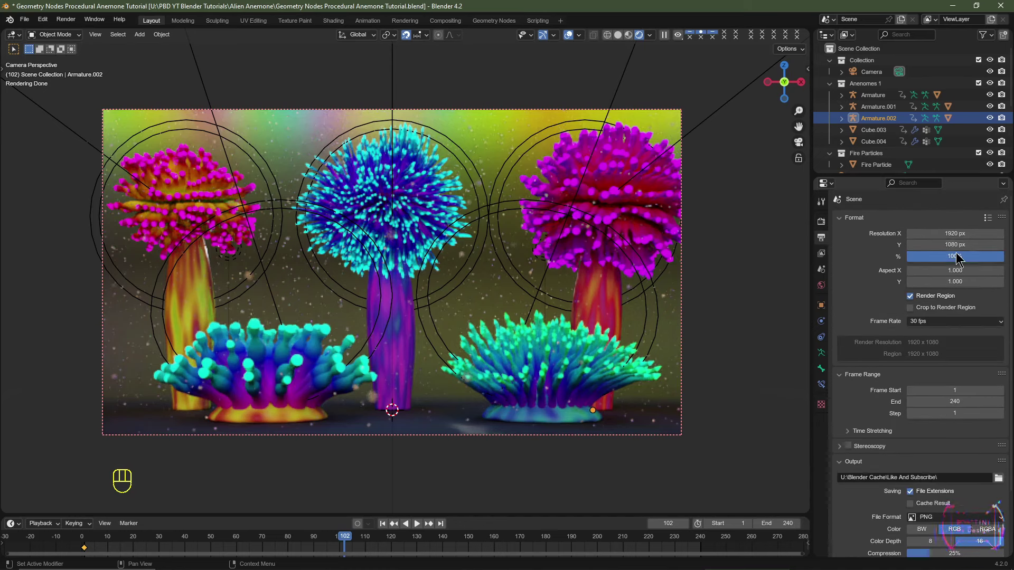
{"action": "left_click", "coordinate": [910, 296]}
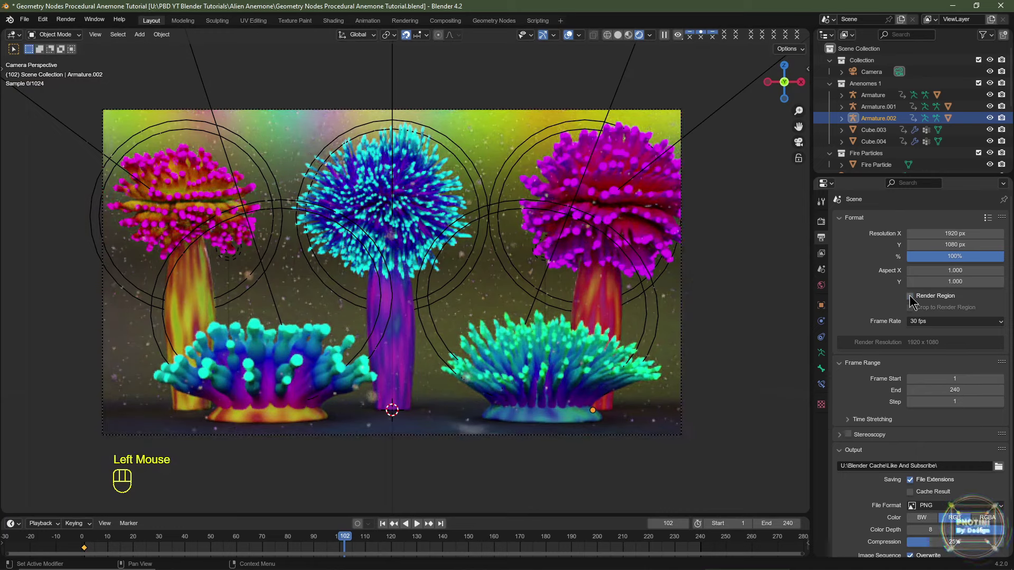
{"action": "left_click", "coordinate": [910, 297]}
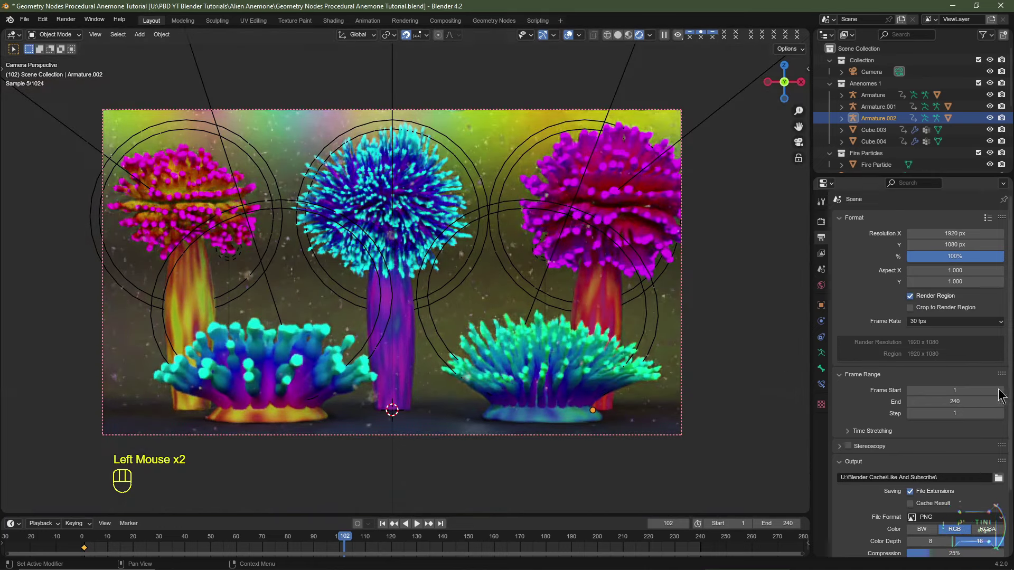
- Accept U:\Blender Cache\Like And Subscribe\ as the output folder and set the file format to OpenEXR
{"action": "scroll", "coordinate": [939, 404], "scroll_direction": "down", "scroll_amount": 5}
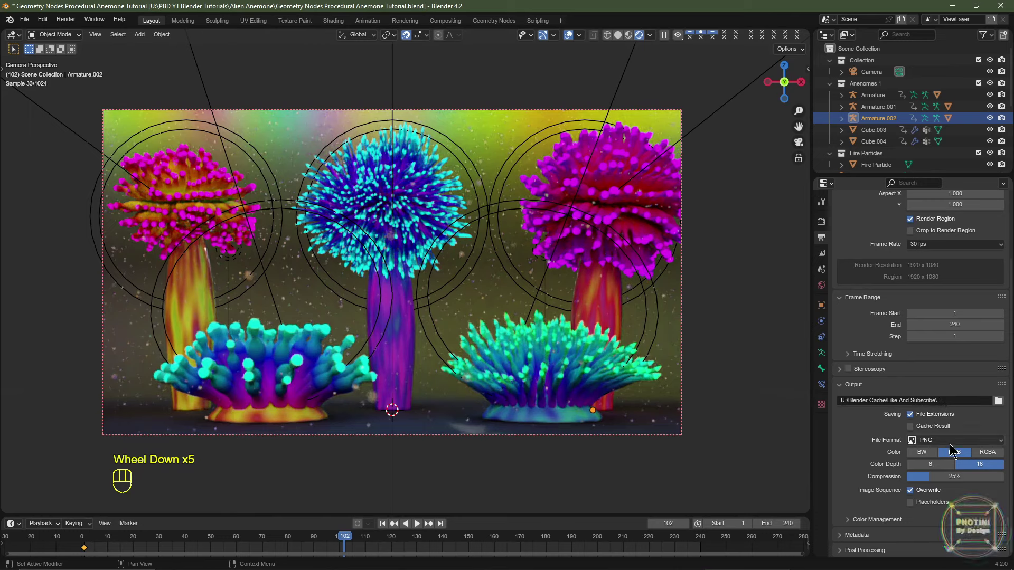
{"action": "left_click", "coordinate": [998, 401]}
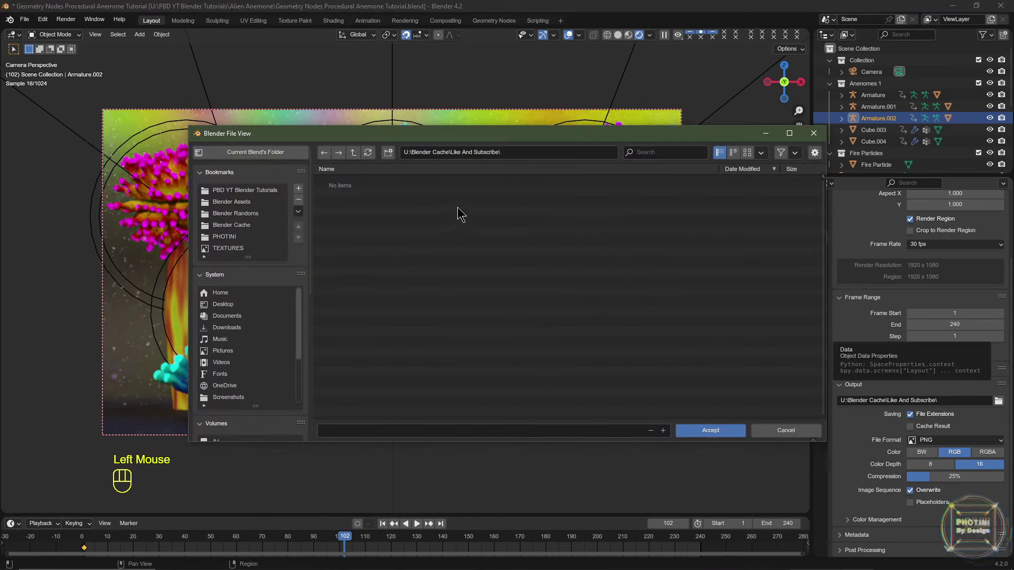
{"action": "left_click", "coordinate": [720, 431]}
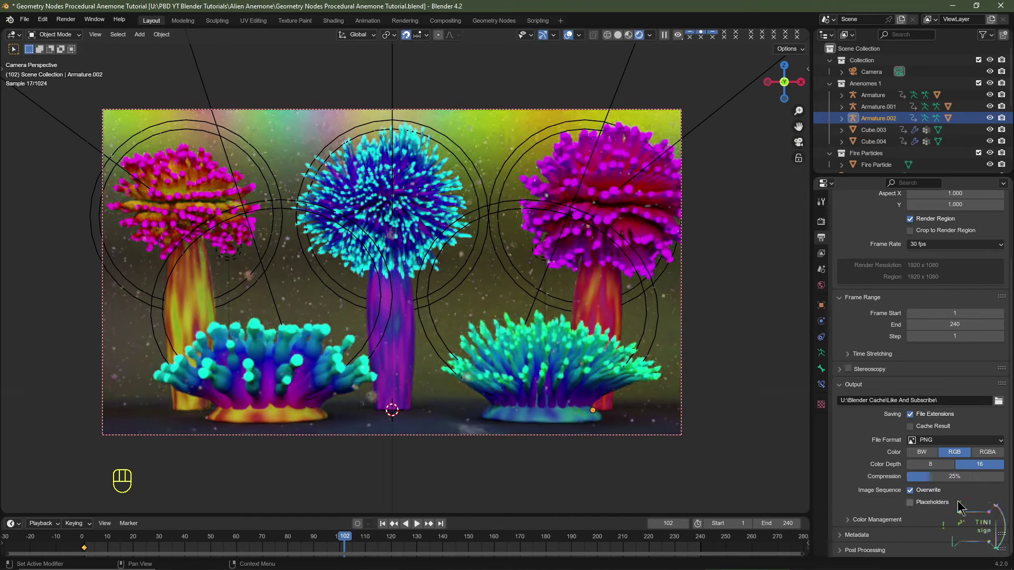
{"action": "left_click", "coordinate": [929, 442]}
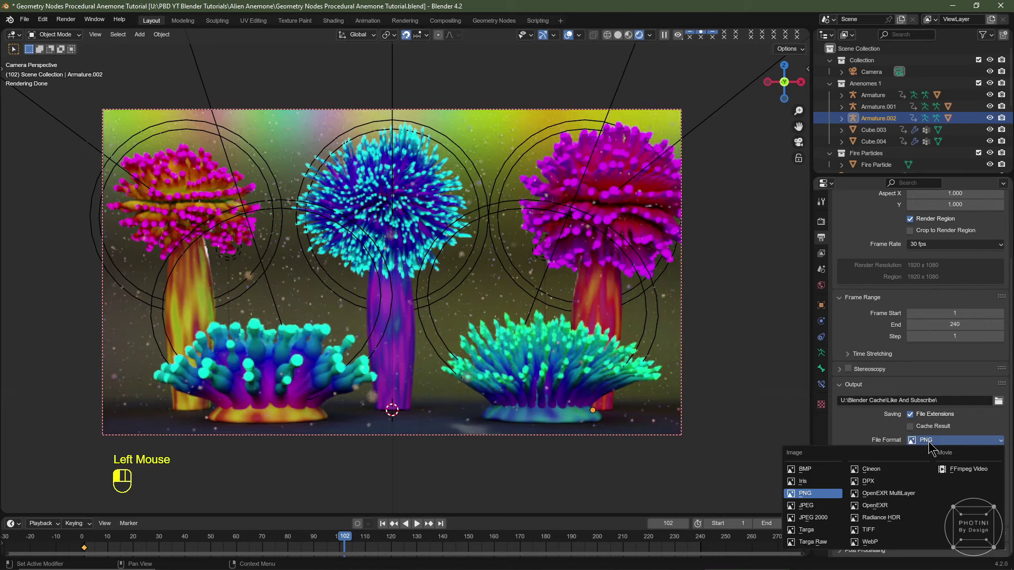
{"action": "left_click", "coordinate": [893, 506]}
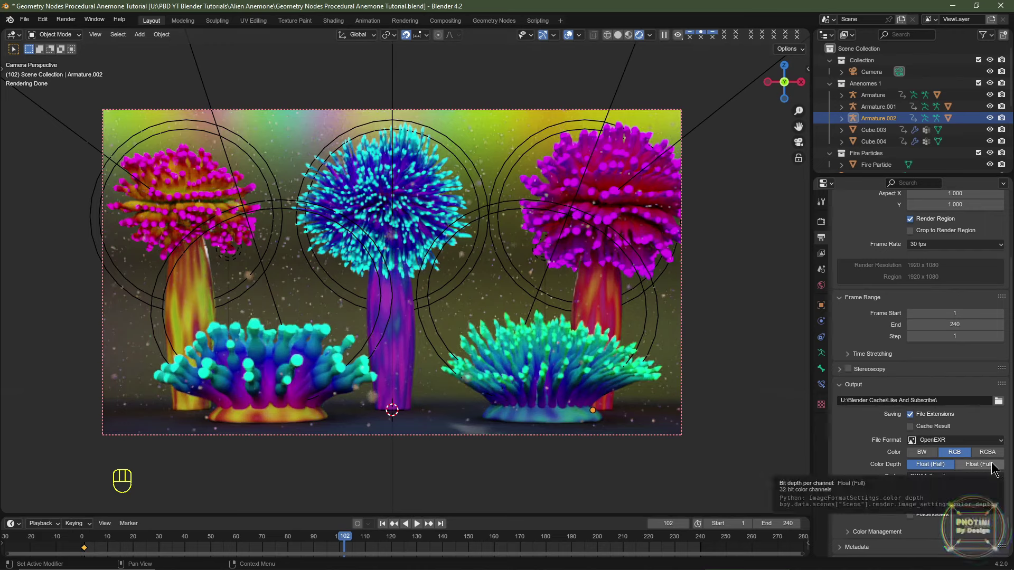
- Switch the viewport to Solid shading and start rendering the animation
{"action": "scroll", "coordinate": [925, 469], "scroll_direction": "up", "scroll_amount": 4}
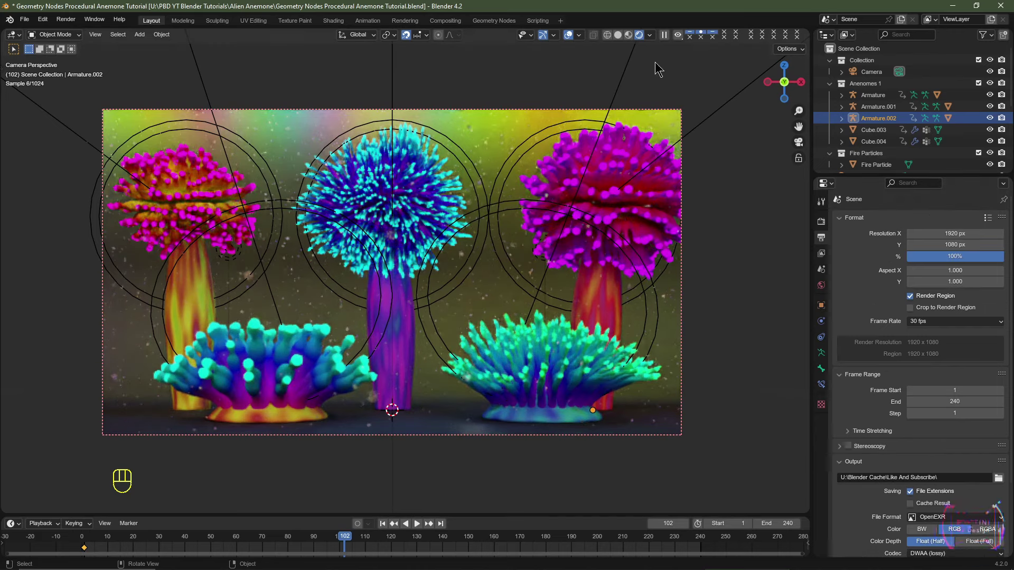
{"action": "left_click", "coordinate": [617, 35]}
{"action": "key", "text": "F12"}
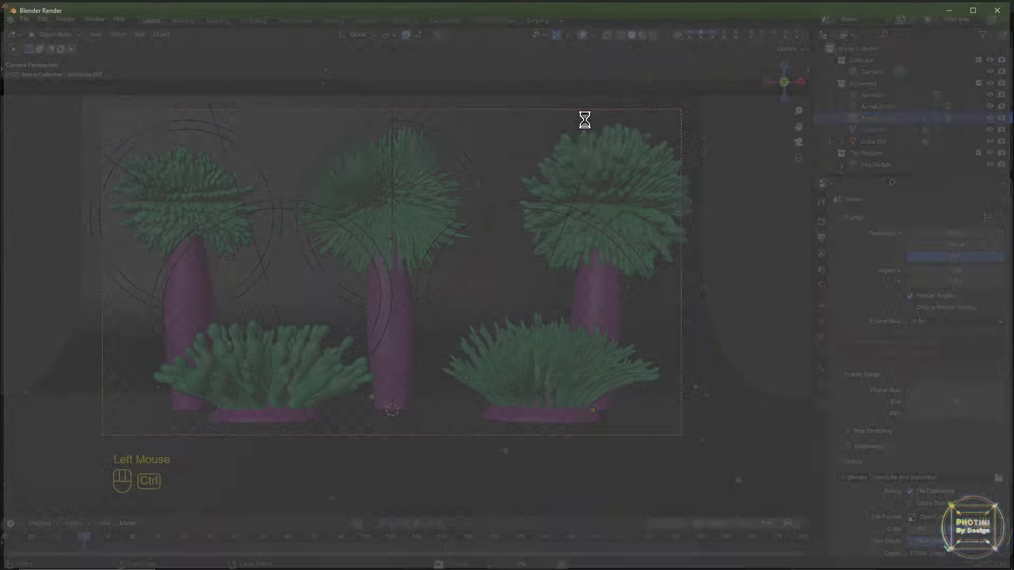